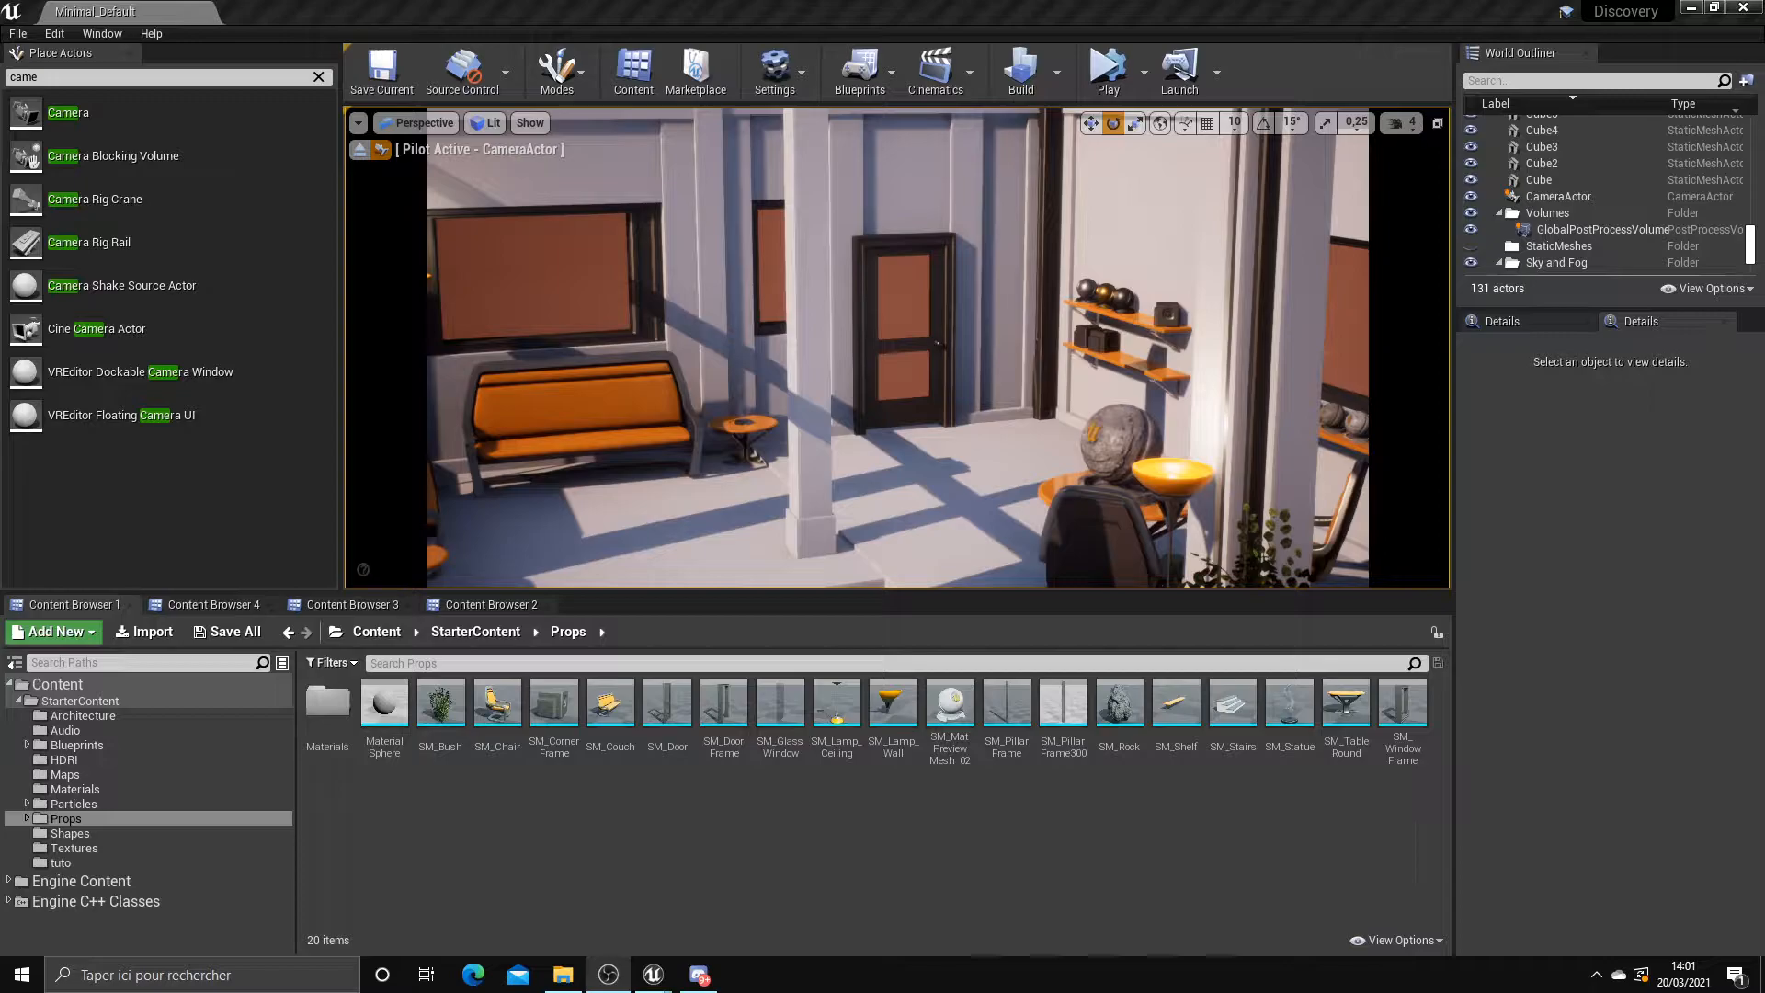
drag(1039, 482, 1080, 729)
right_drag(1084, 682, 782, 392)
right_drag(868, 471, 920, 438)
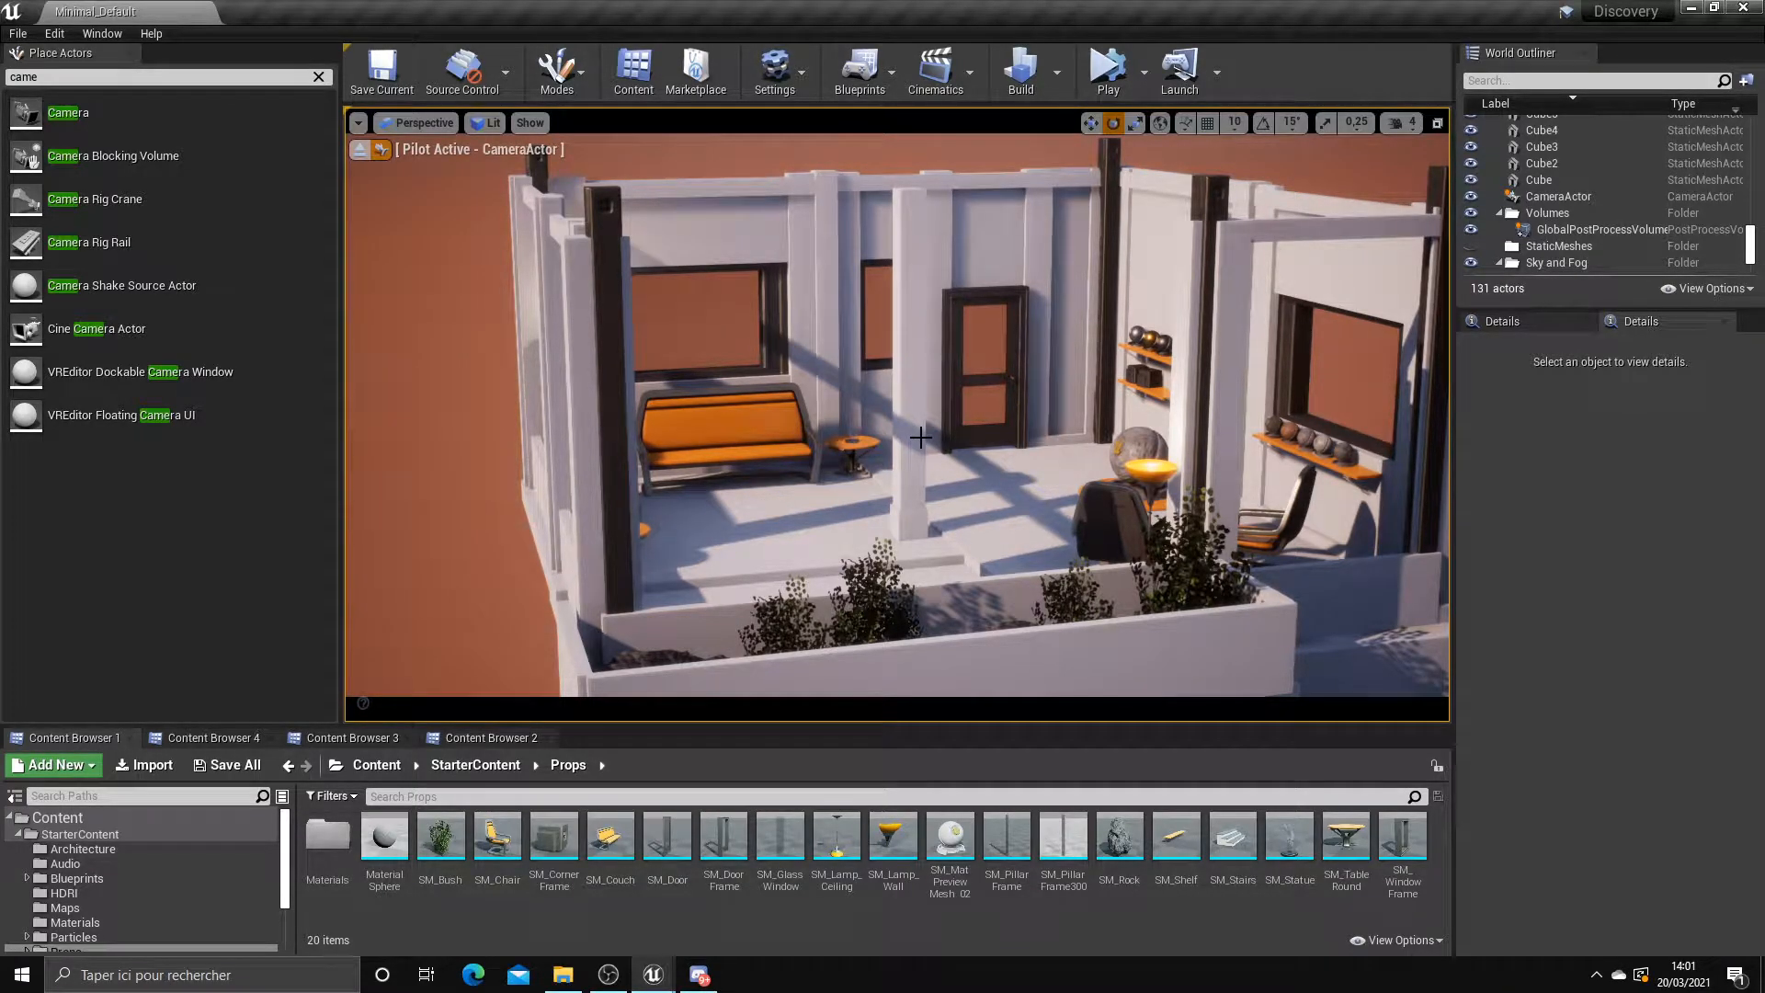
drag(652, 725, 652, 621)
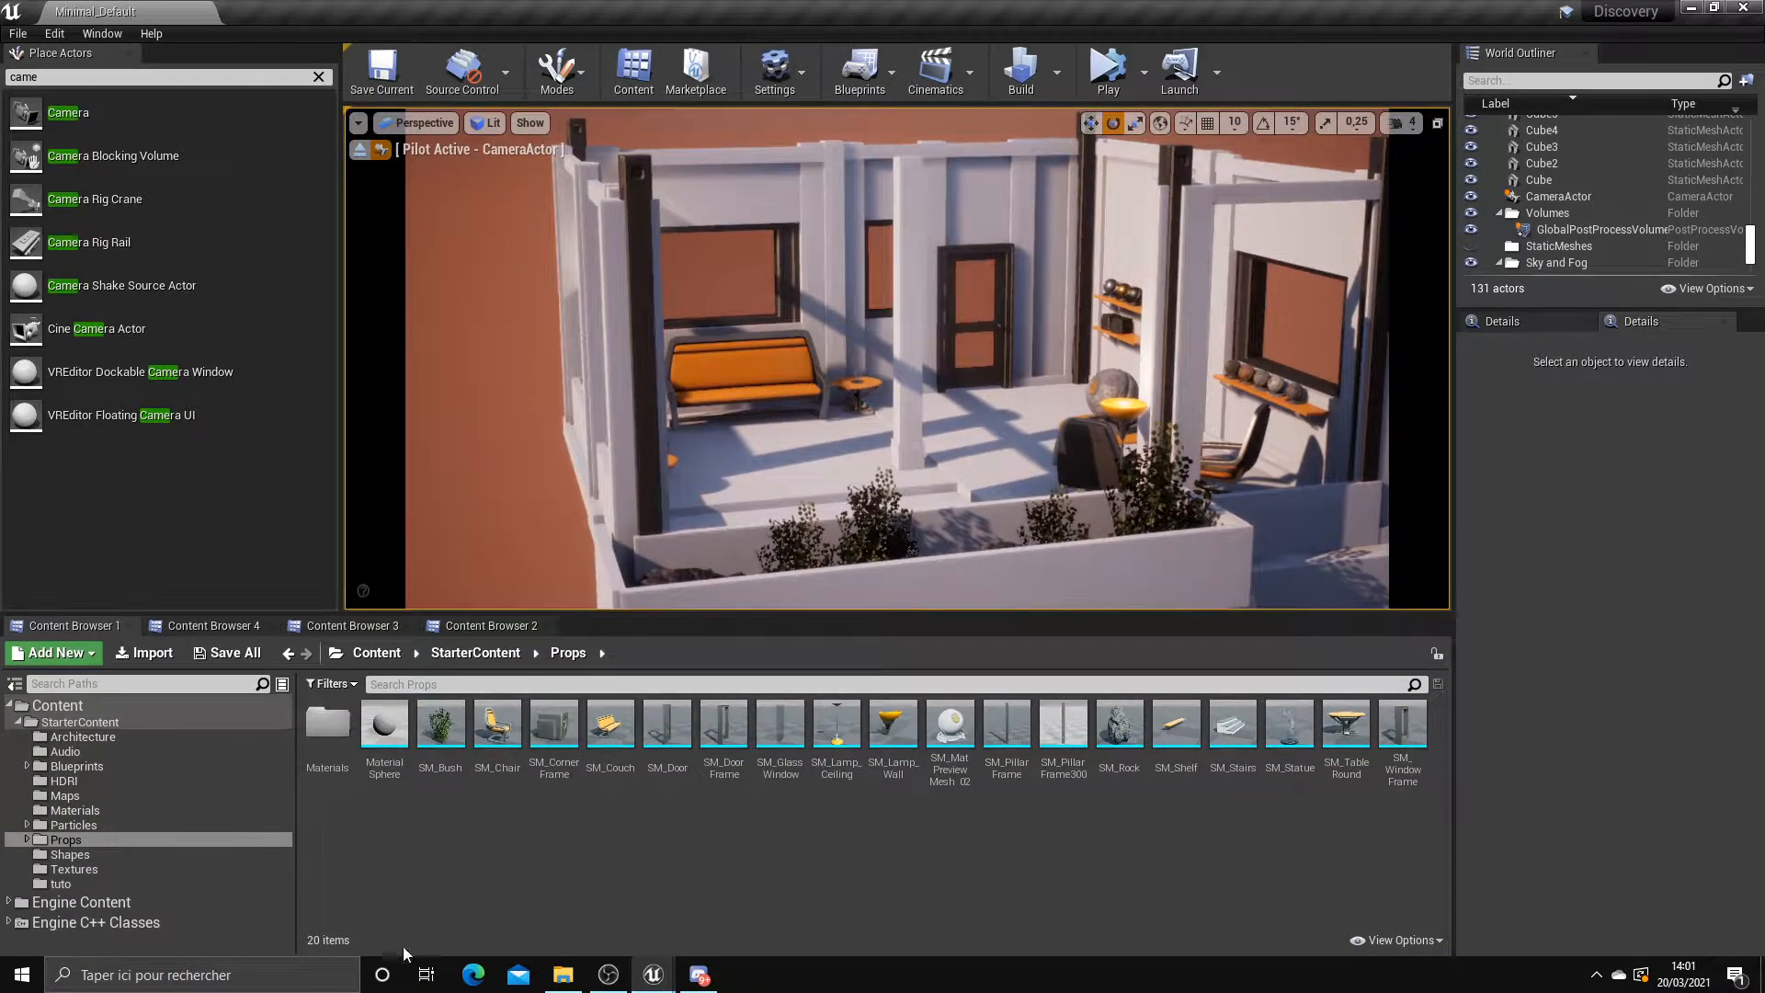
Switch to Chrome, maximize its window on this screen and open the account's own ArtStation profile page
click(221, 975)
click(169, 502)
drag(643, 11, 1764, 277)
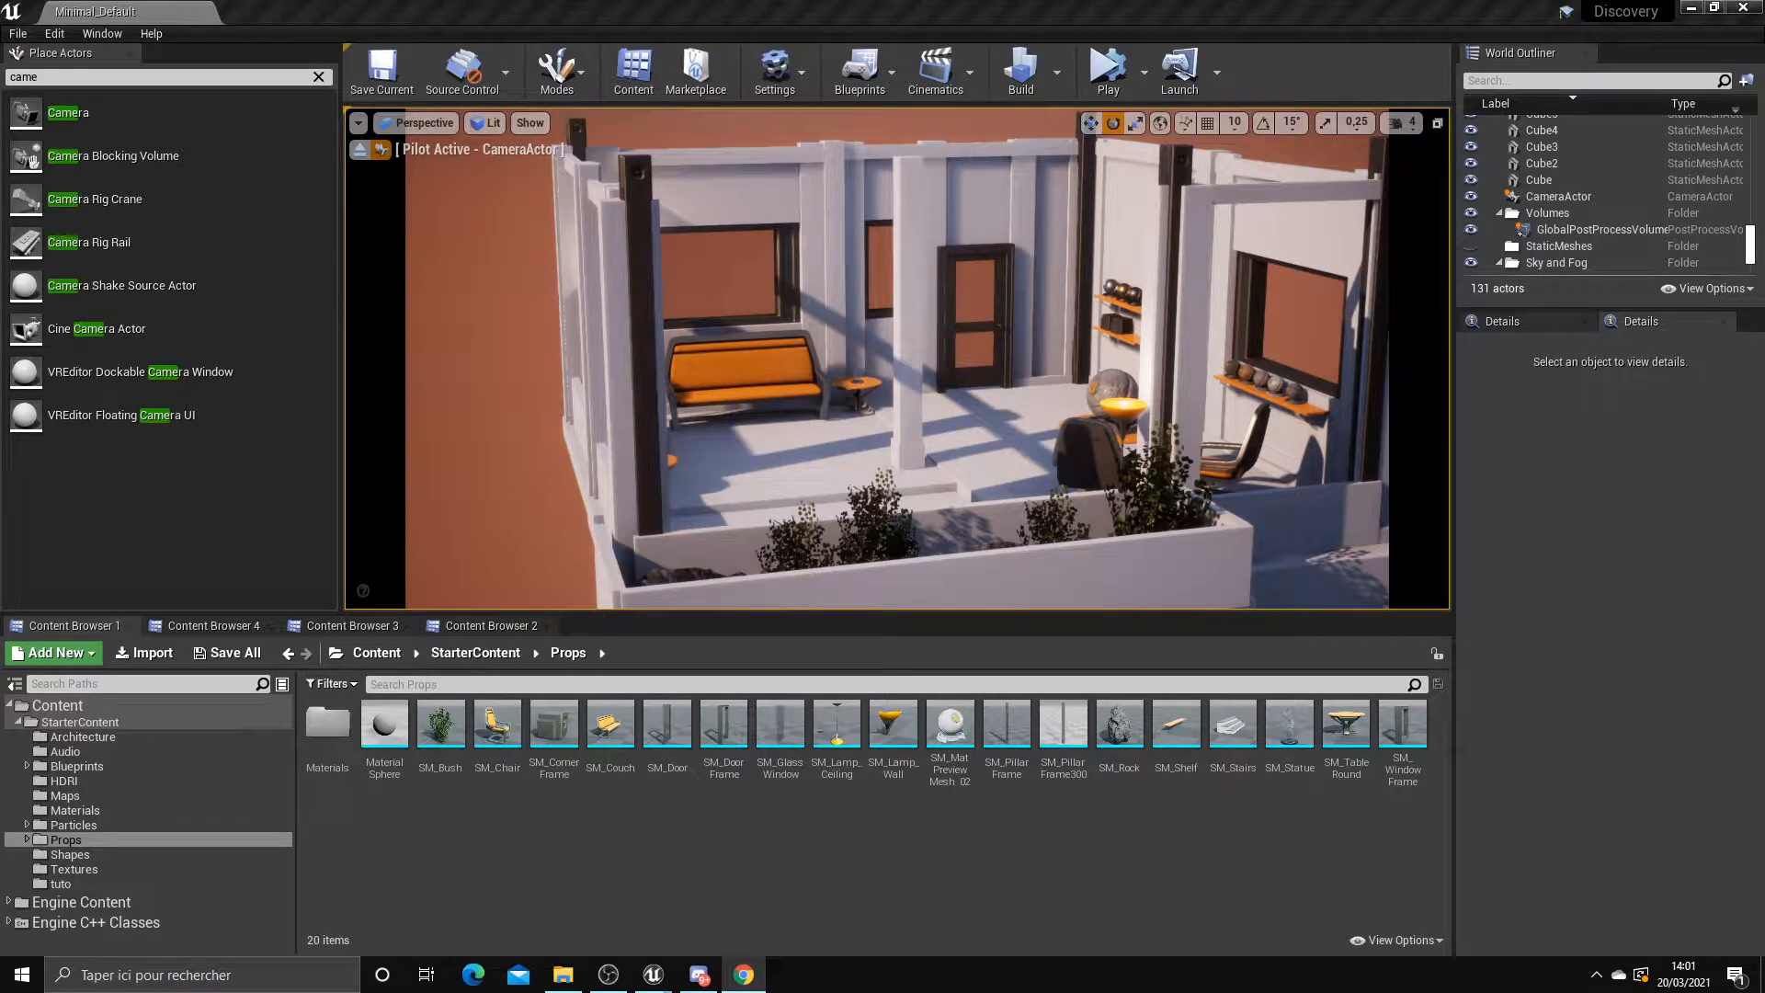
drag(1764, 239, 1029, 1)
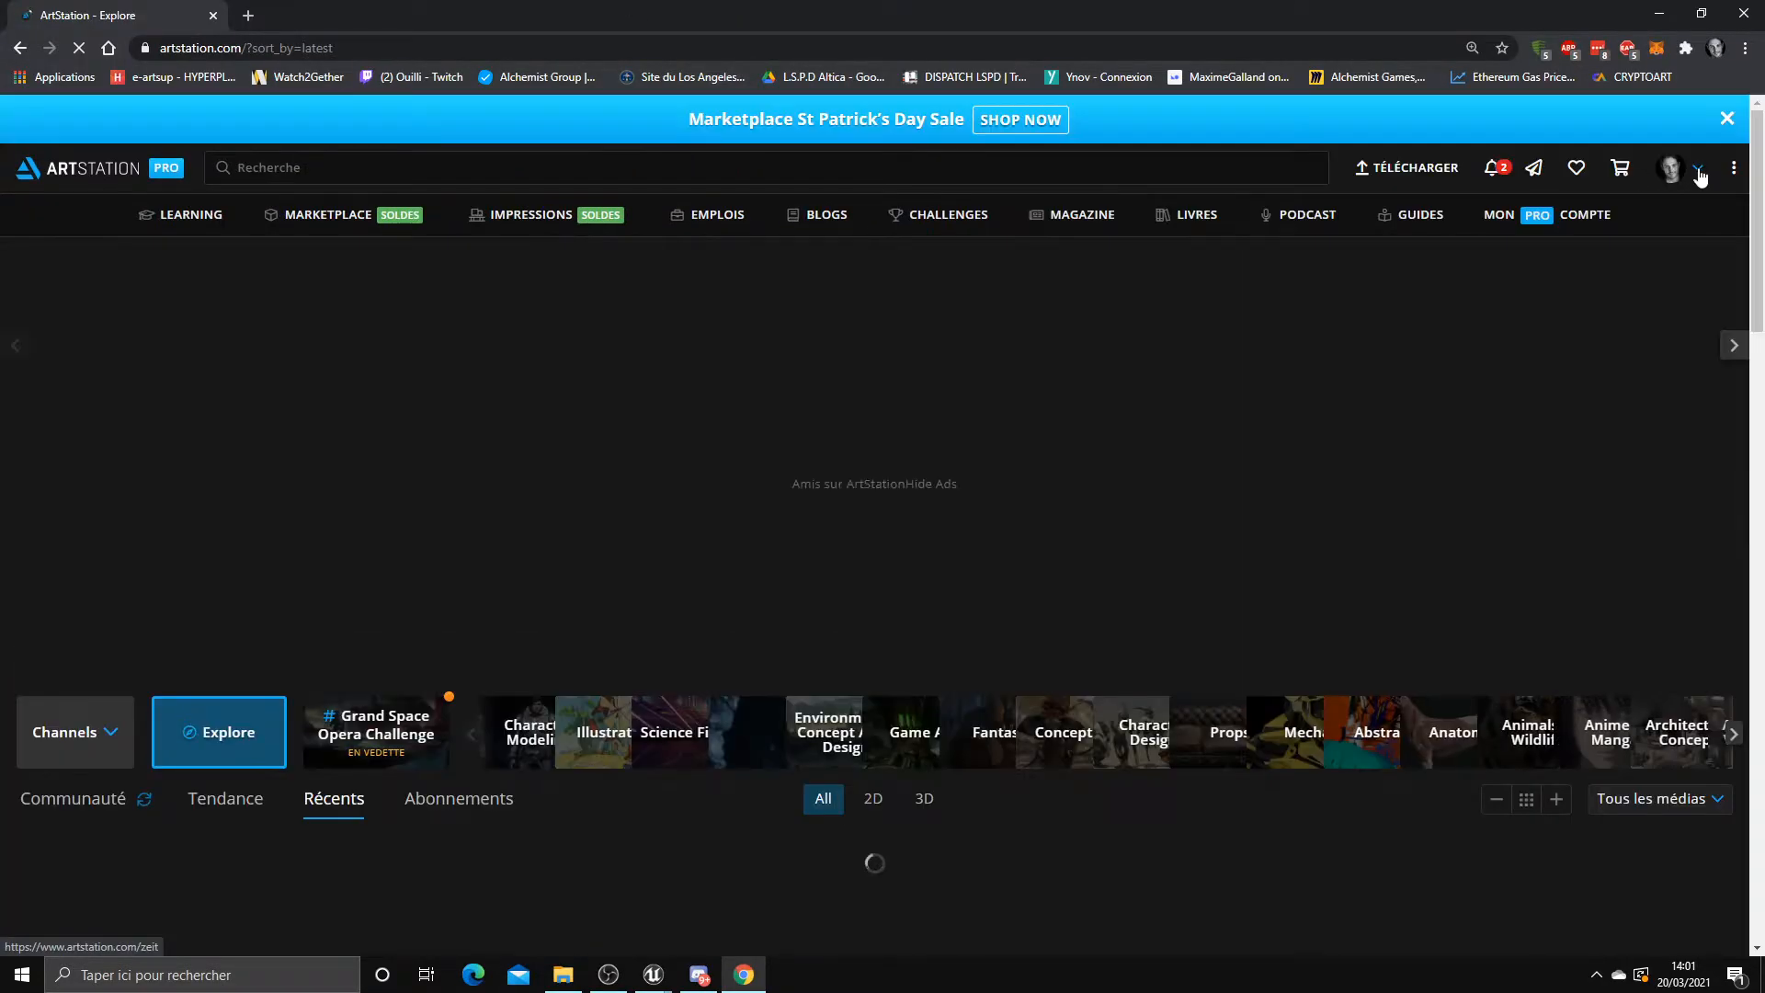
click(1700, 175)
click(1512, 230)
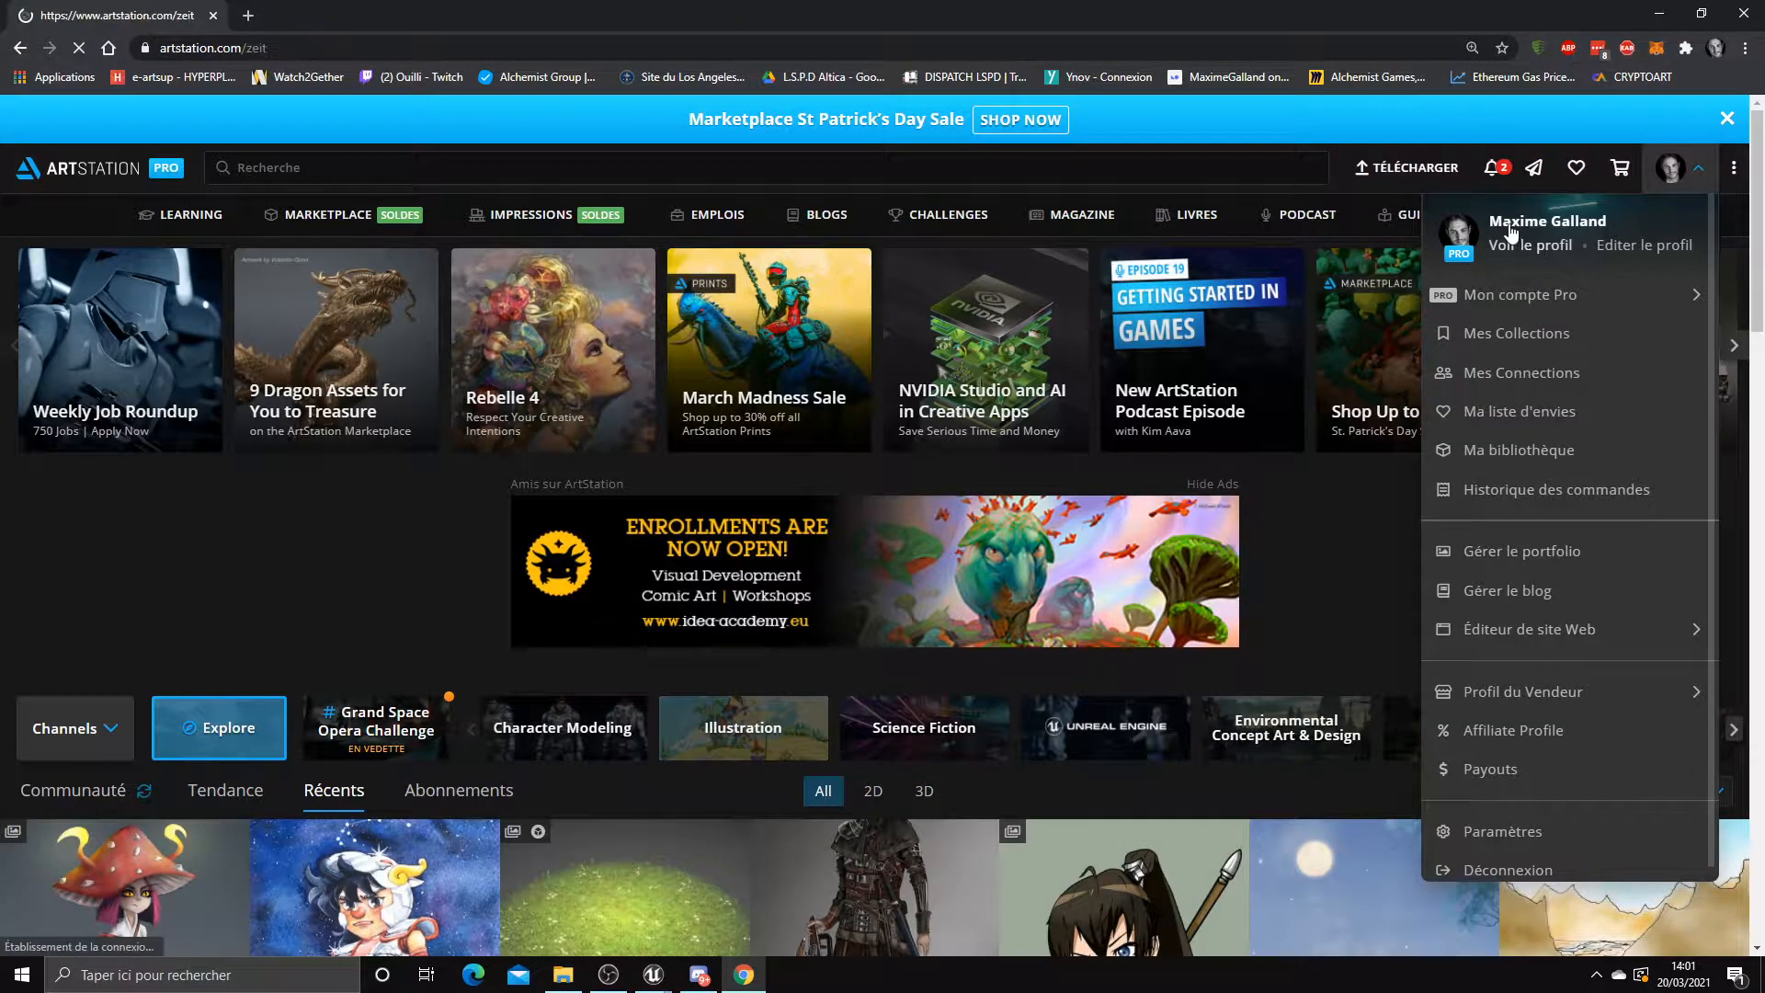
Find the Monolith - I artwork in the ArtStation portfolio and open its page
scroll(937, 653, down, 8)
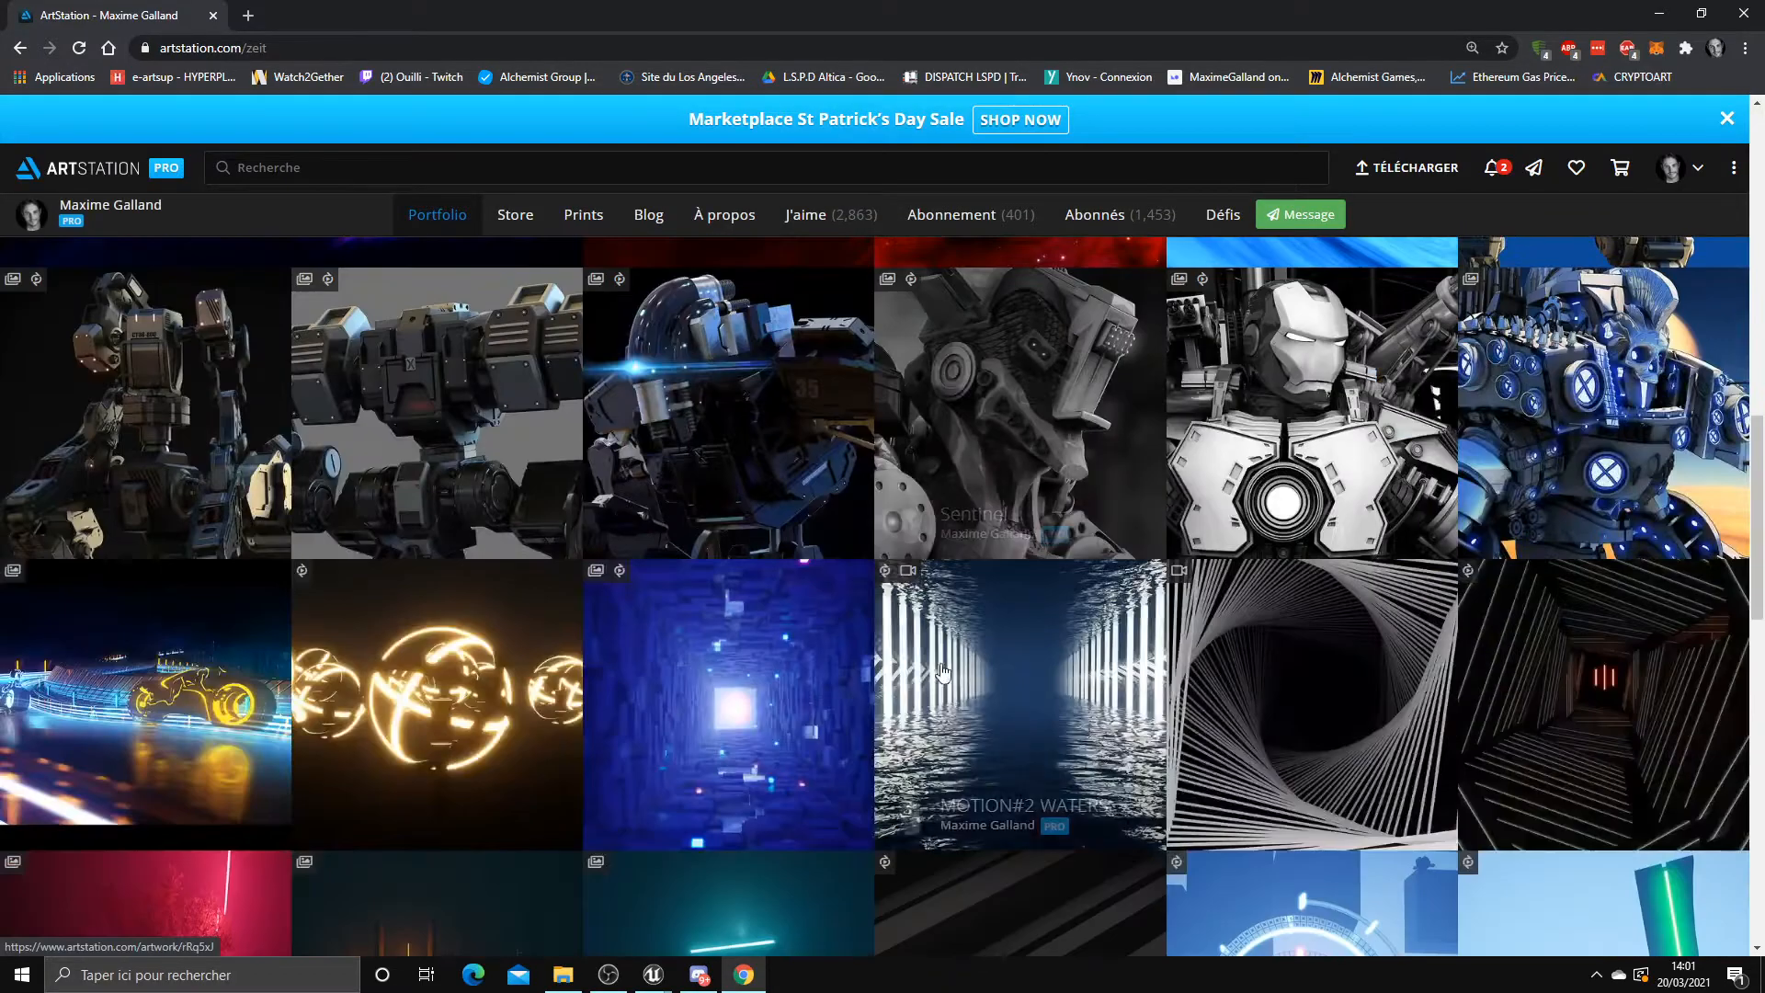
scroll(939, 673, down, 7)
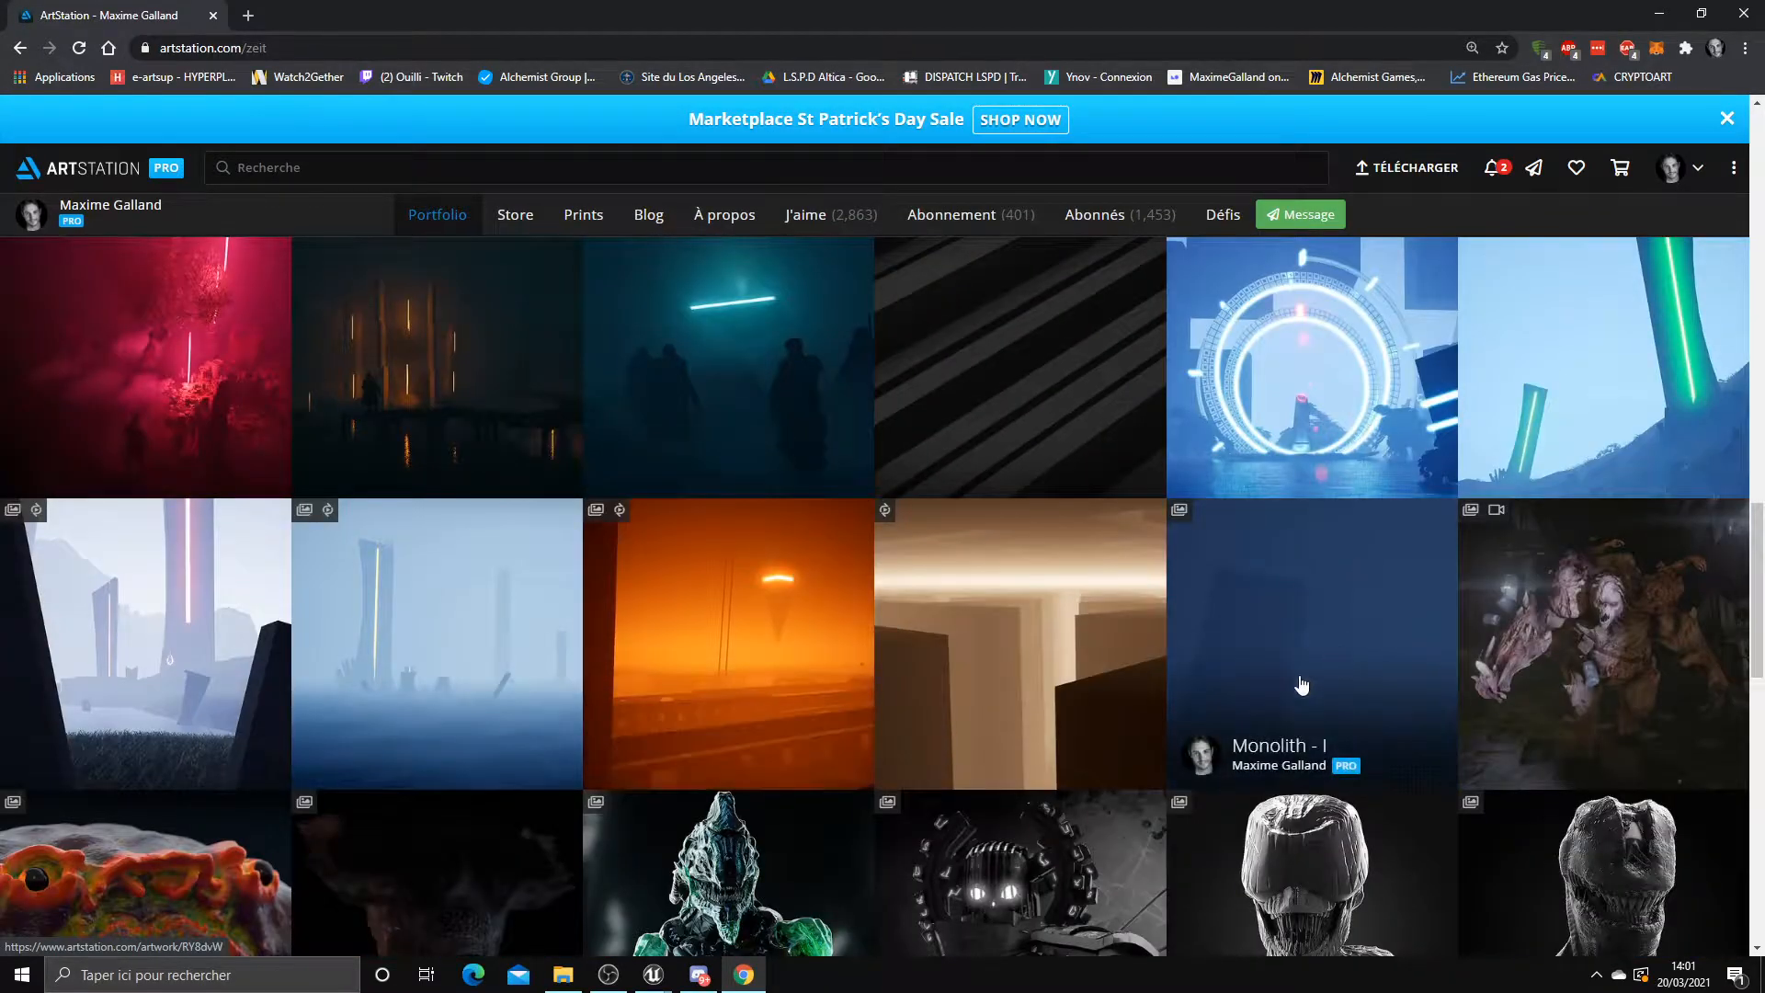
click(1260, 668)
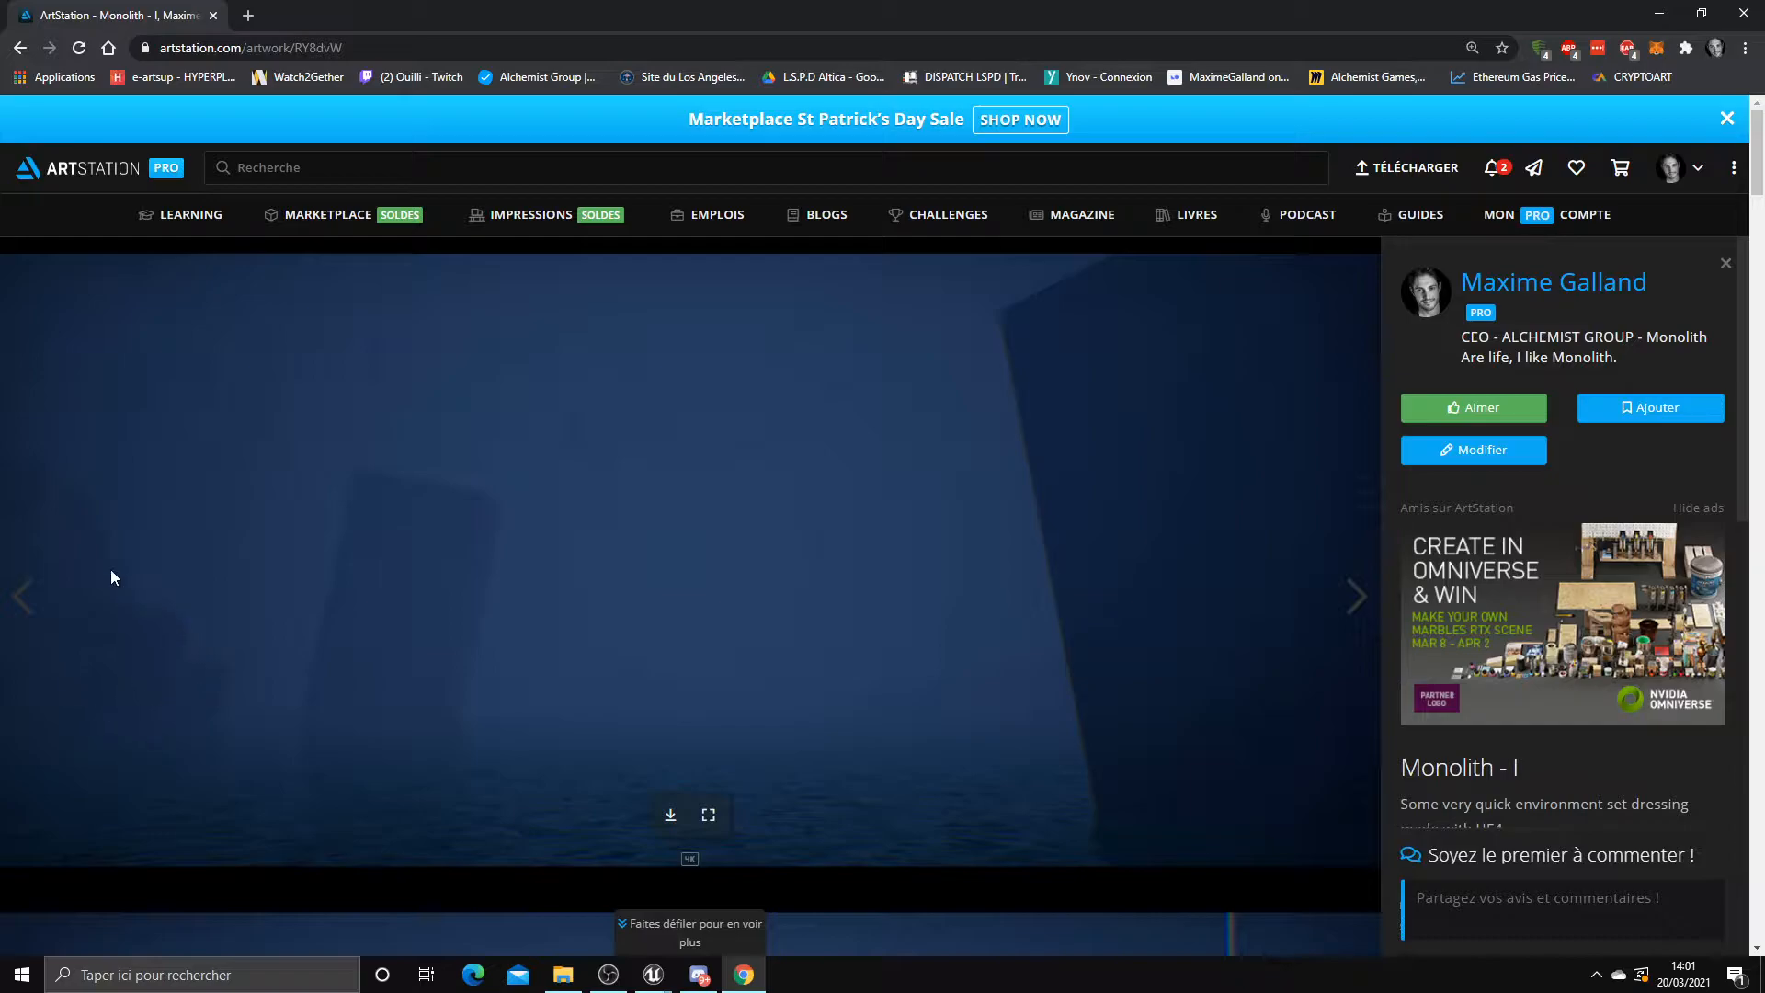
Examine the Monolith - I images as scene reference and return to Unreal Editor
scroll(242, 767, down, 10)
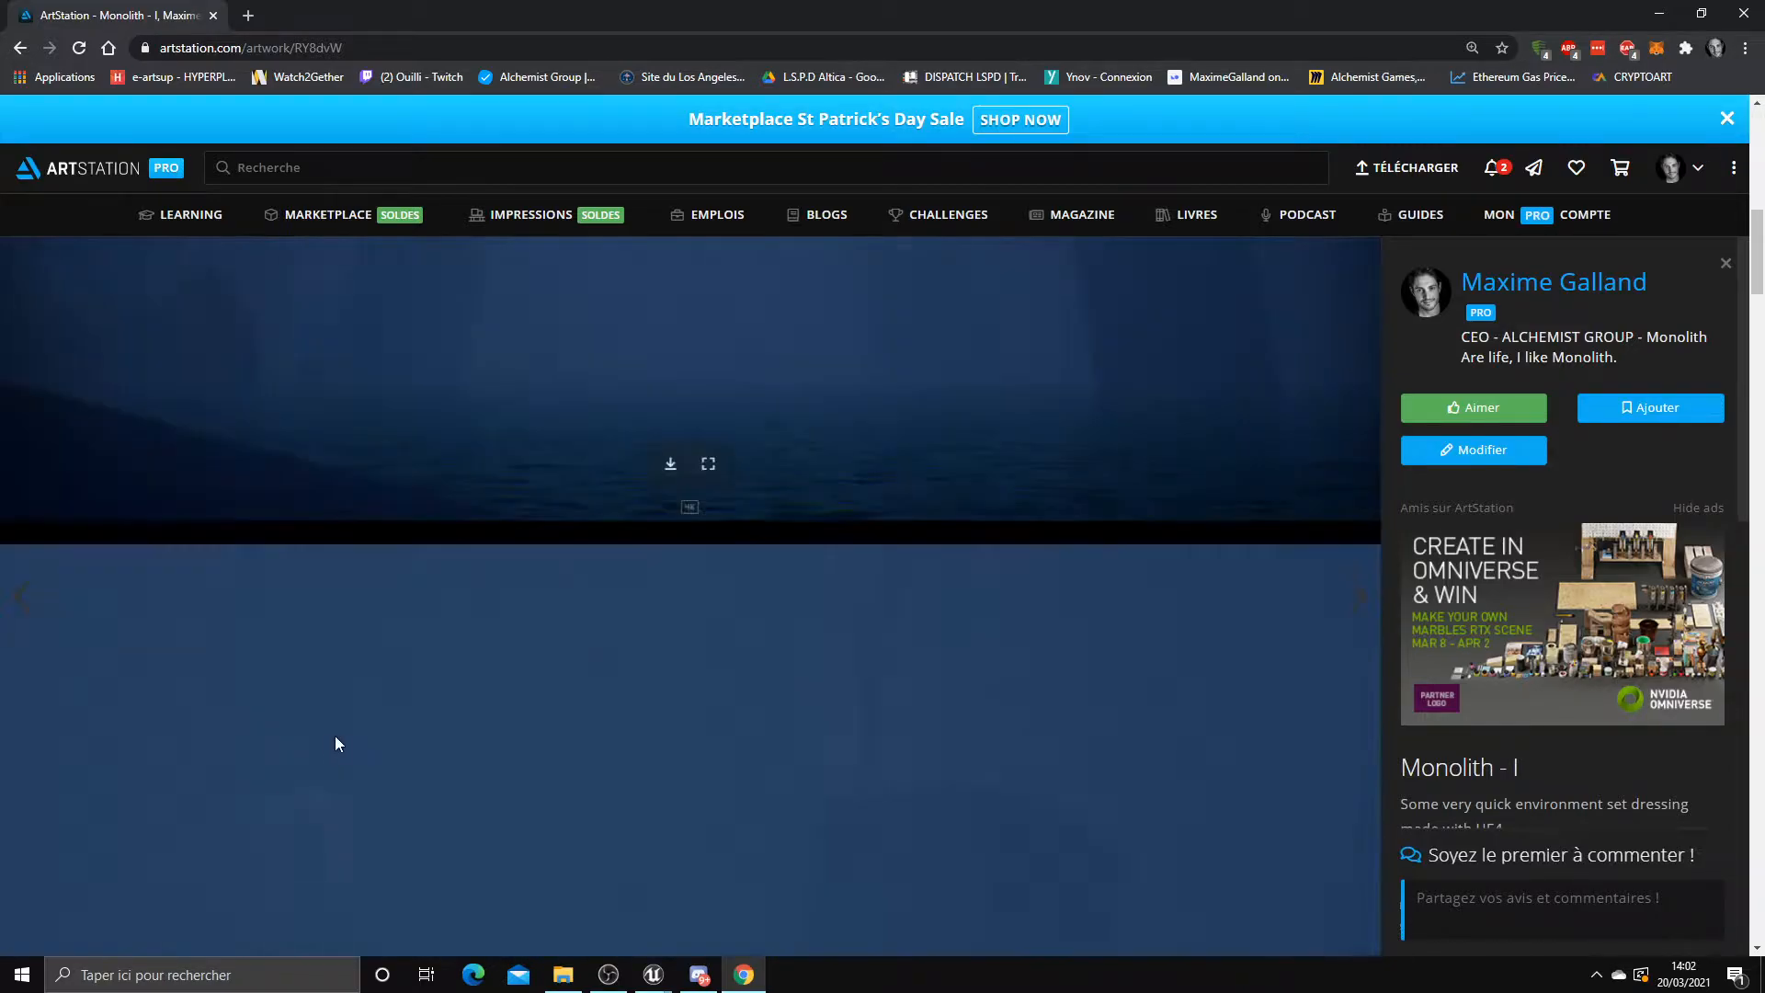
scroll(384, 673, down, 5)
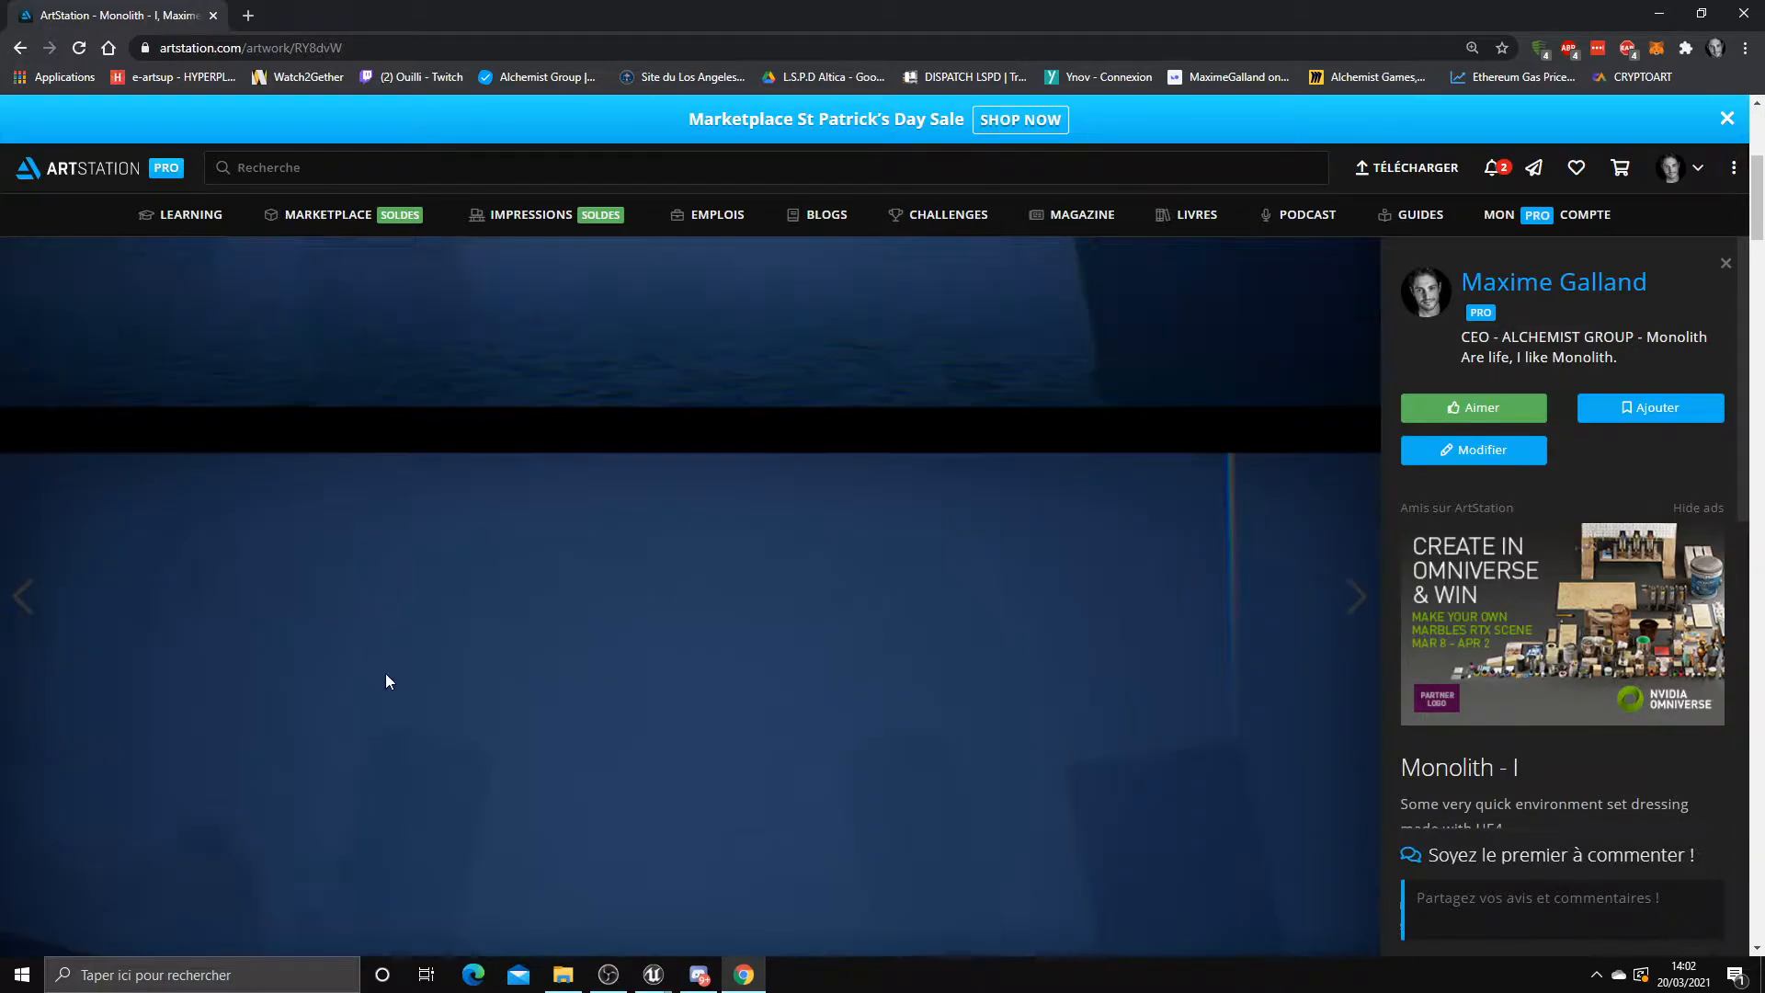
scroll(384, 669, down, 6)
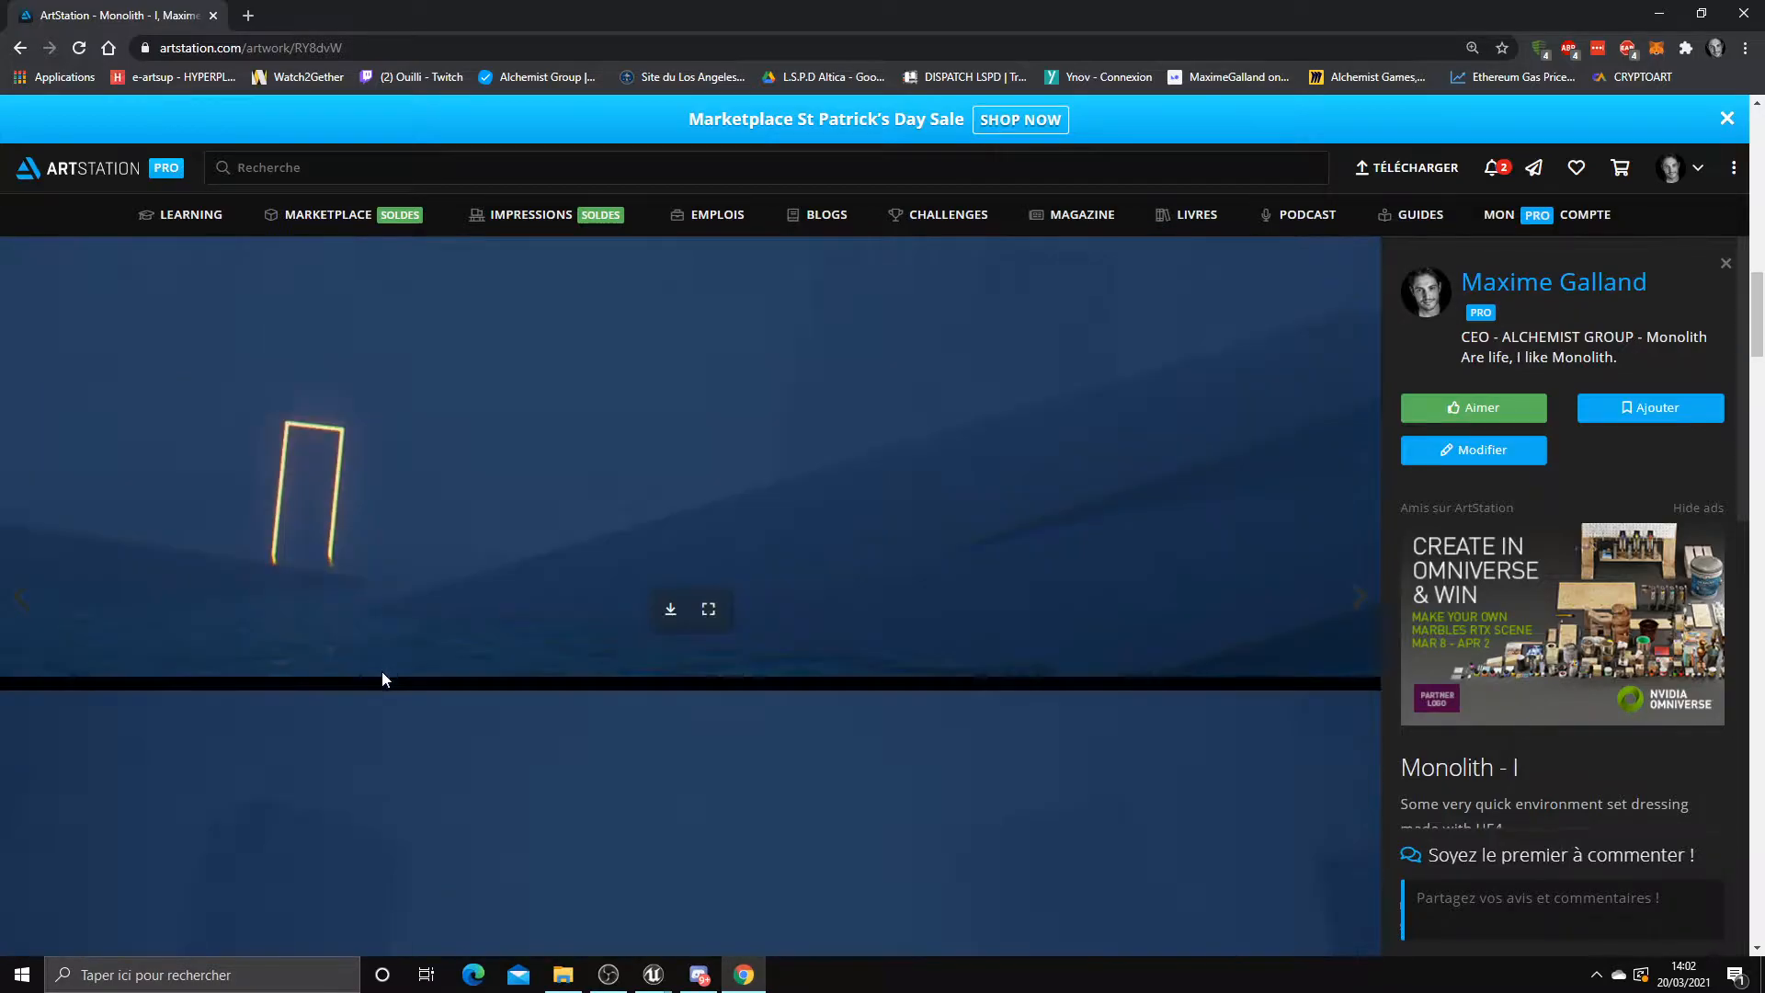
scroll(380, 680, up, 3)
scroll(418, 678, down, 11)
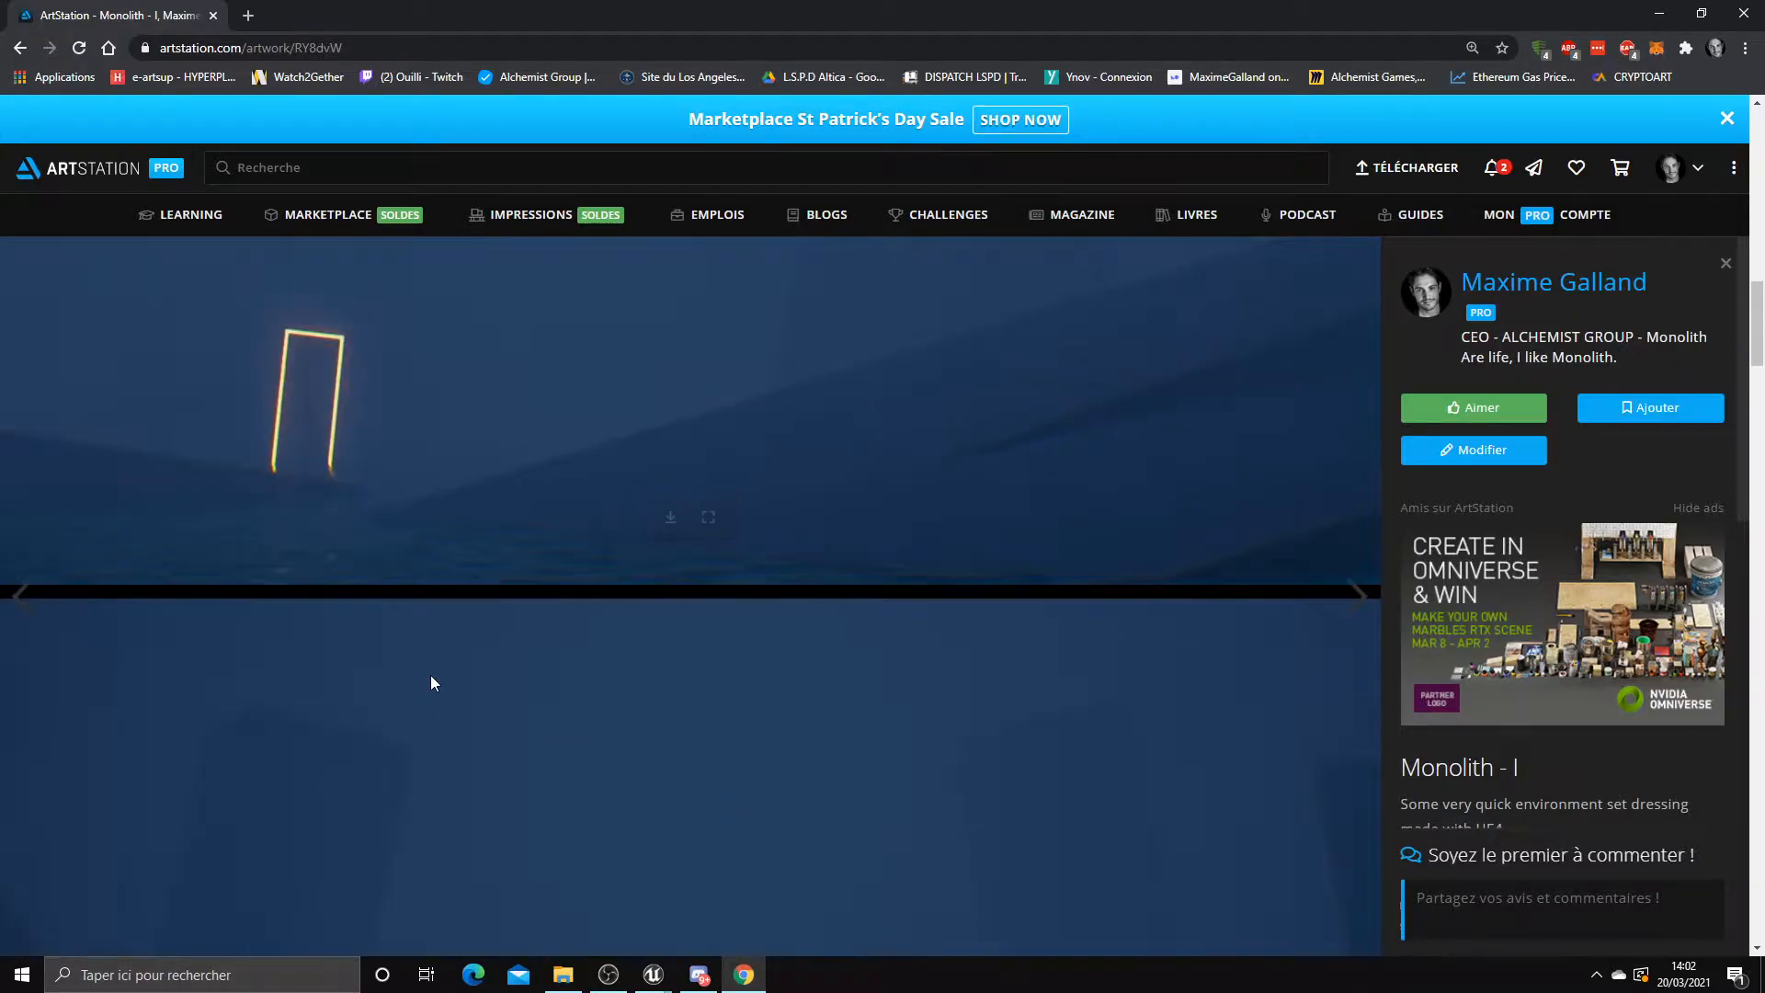
scroll(475, 675, up, 2)
scroll(461, 675, down, 4)
scroll(461, 679, down, 4)
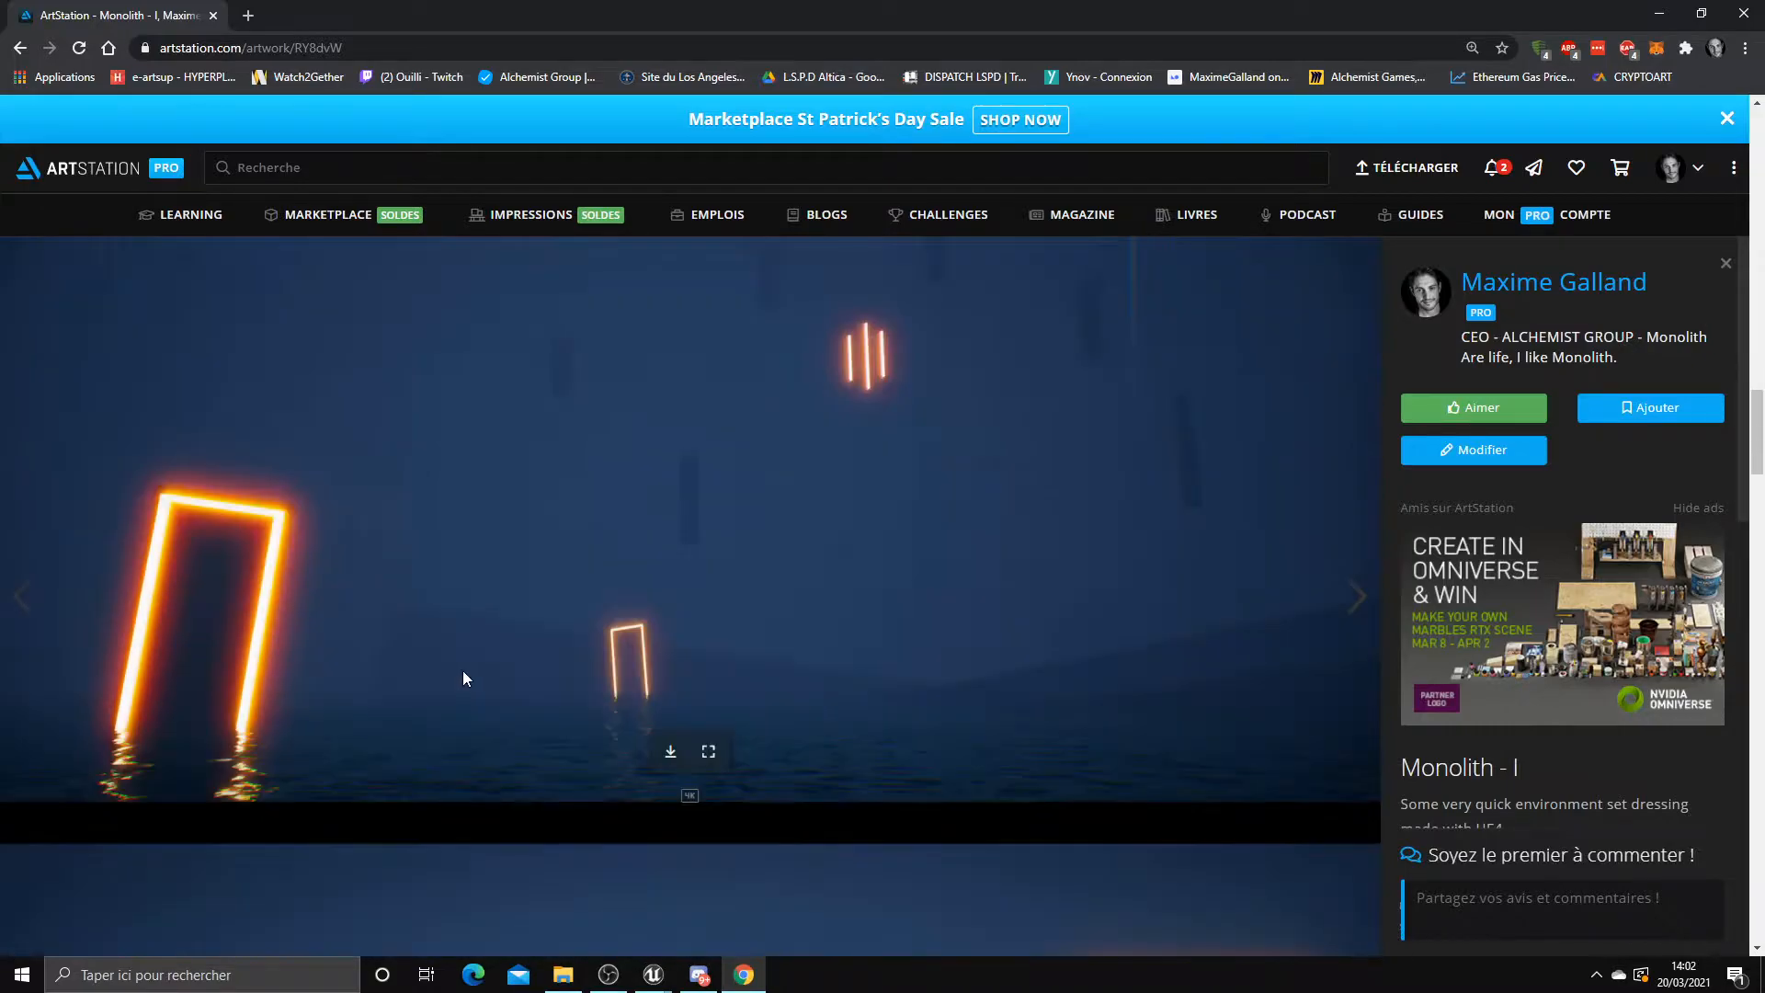
scroll(440, 680, up, 1)
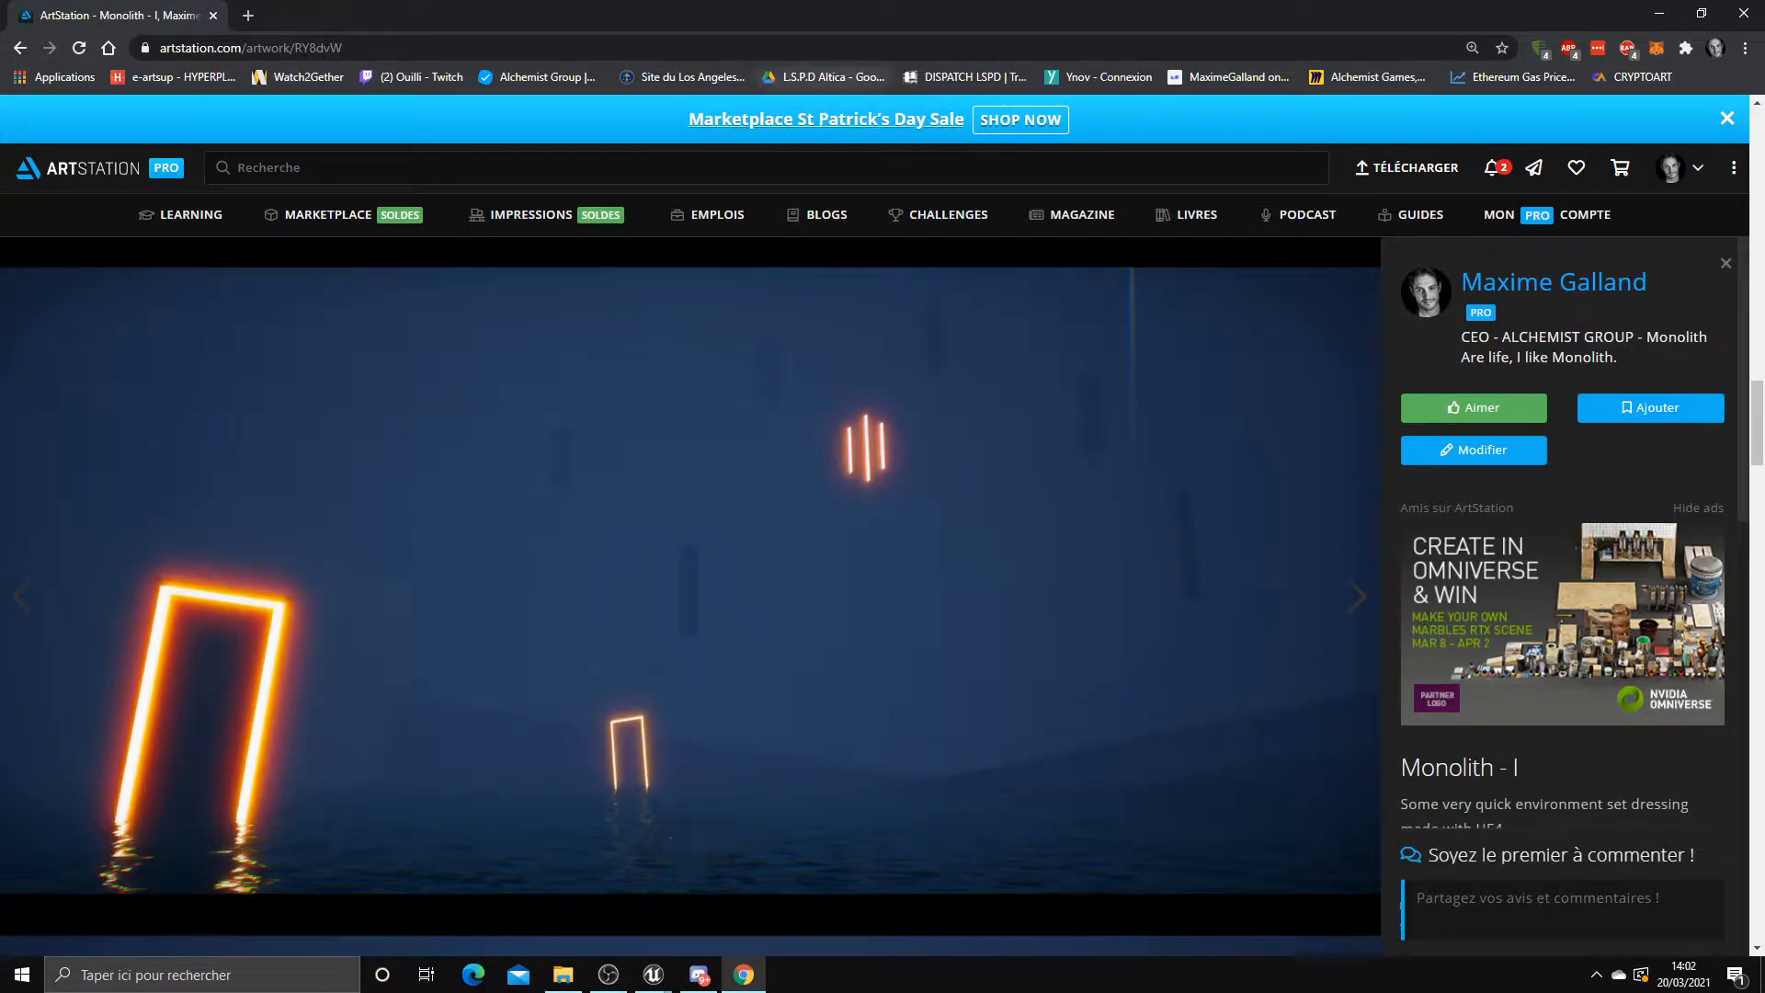
drag(870, 19, 1764, 379)
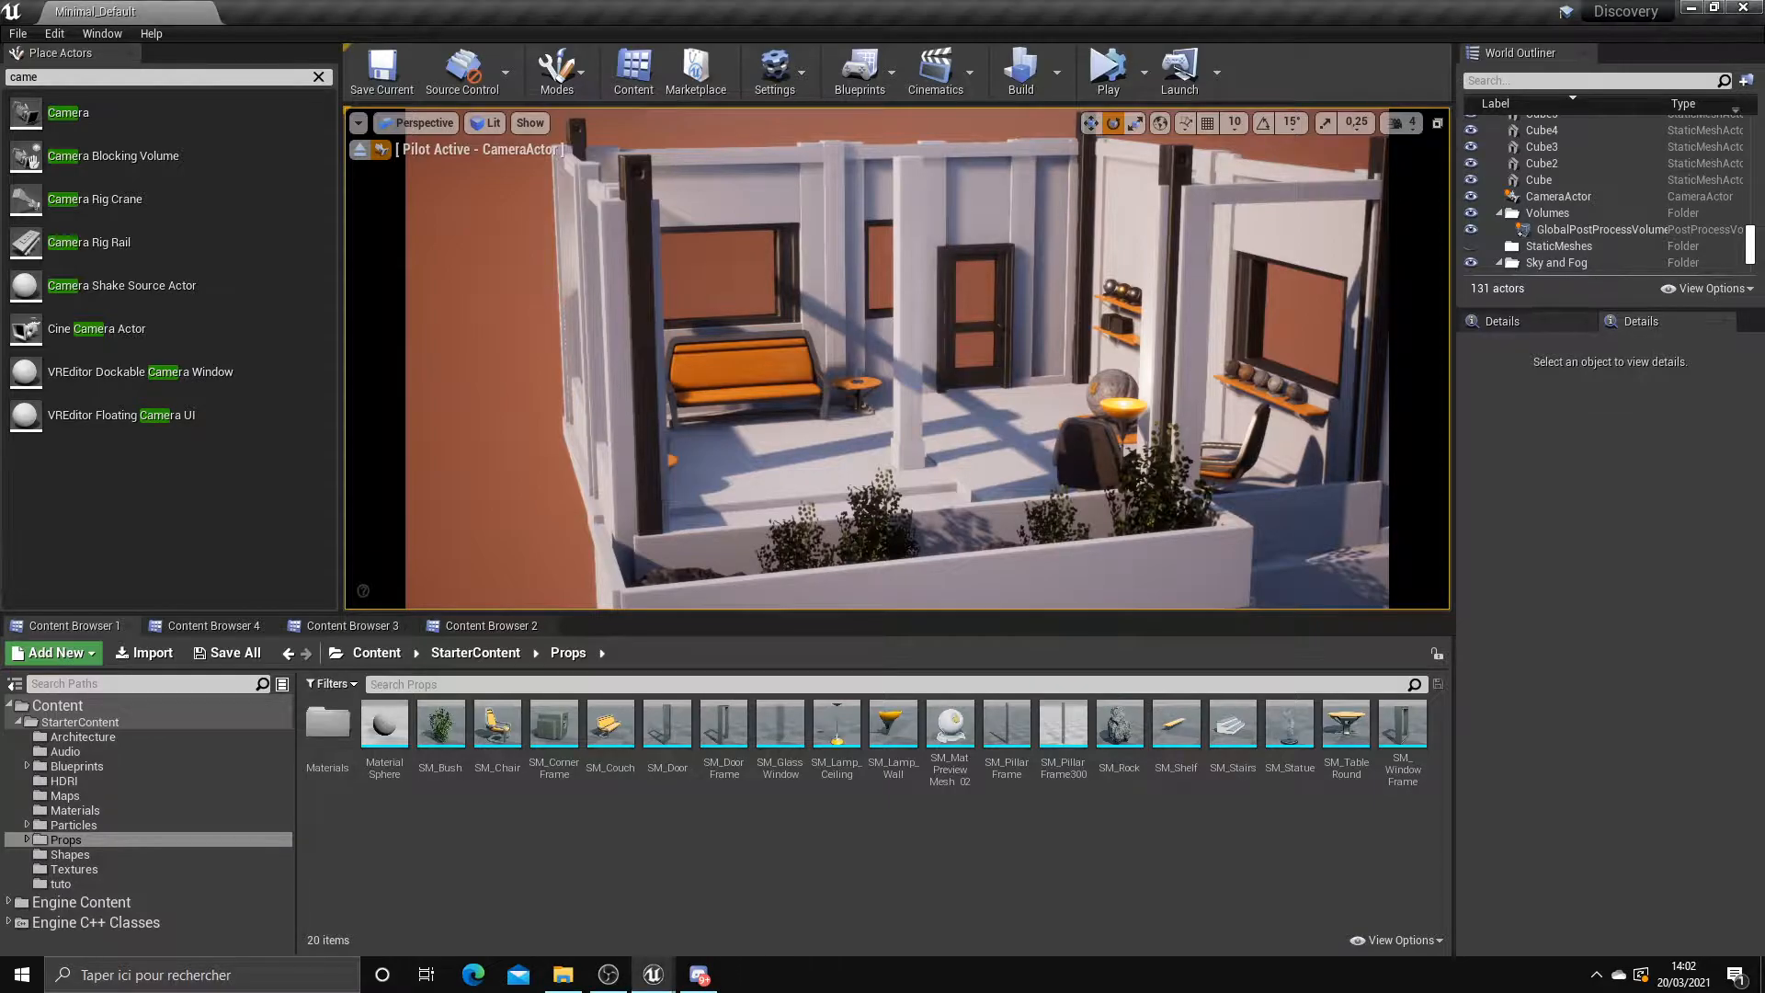
Show the source folder tree in Content Browser 3
click(353, 625)
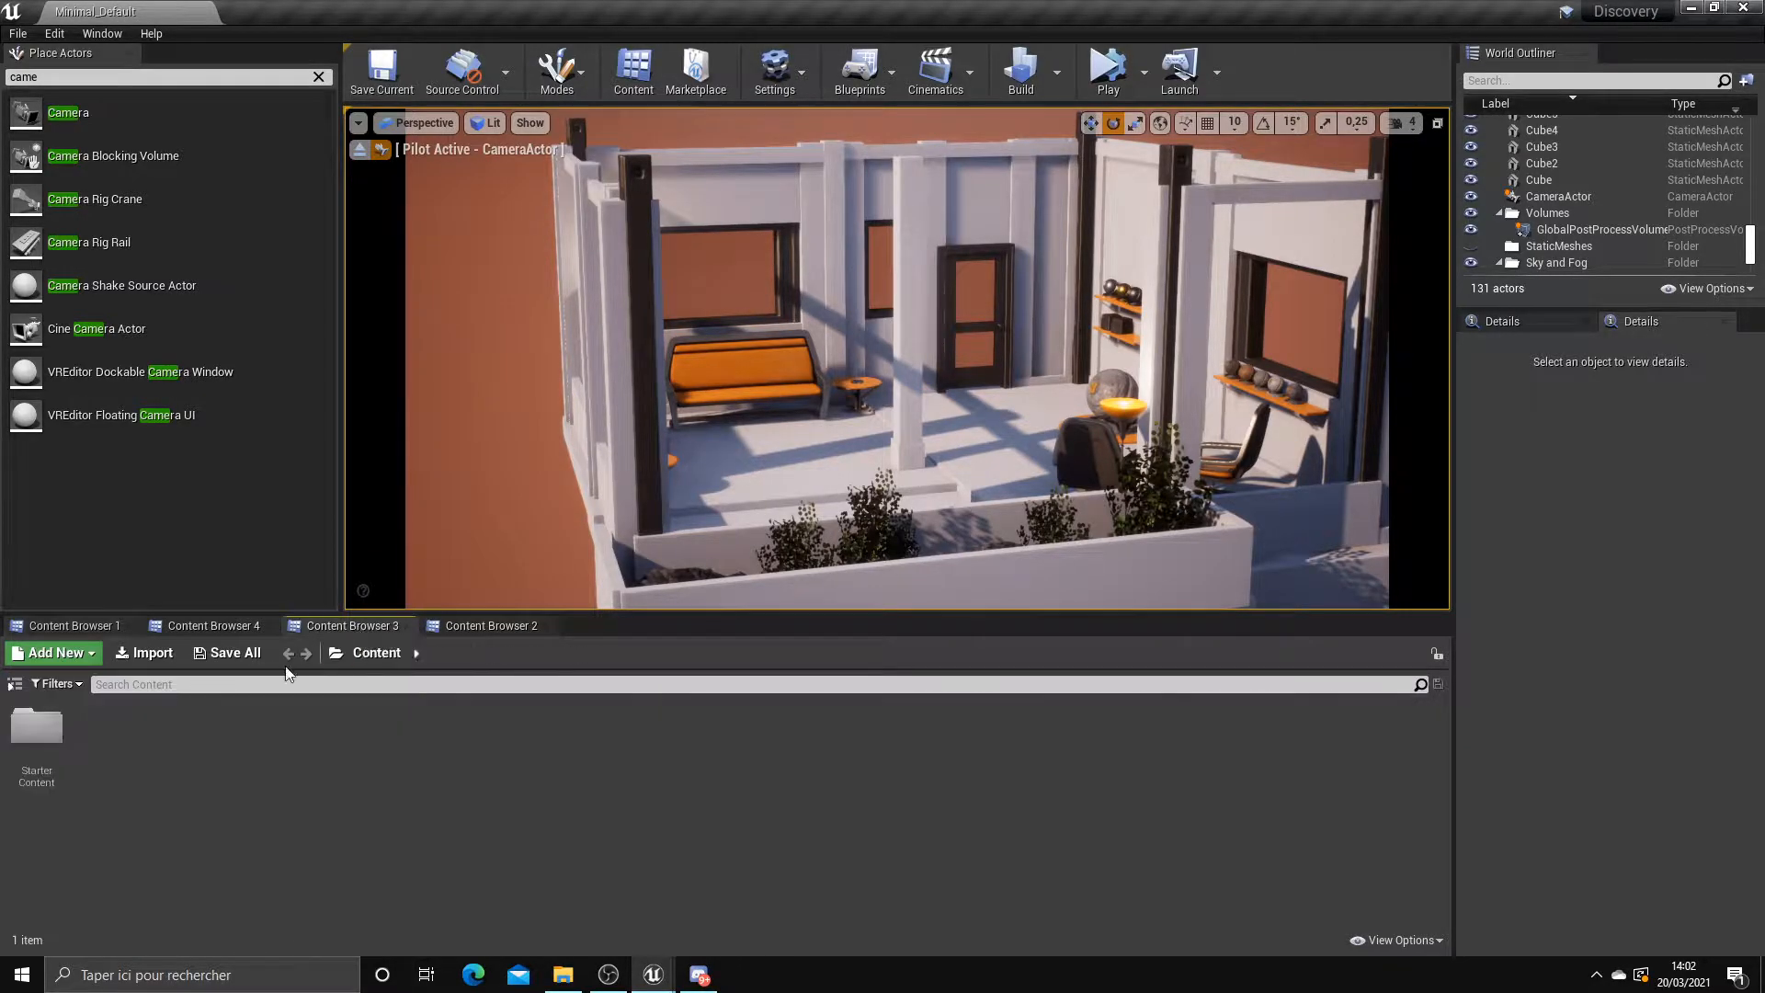
click(221, 625)
click(331, 625)
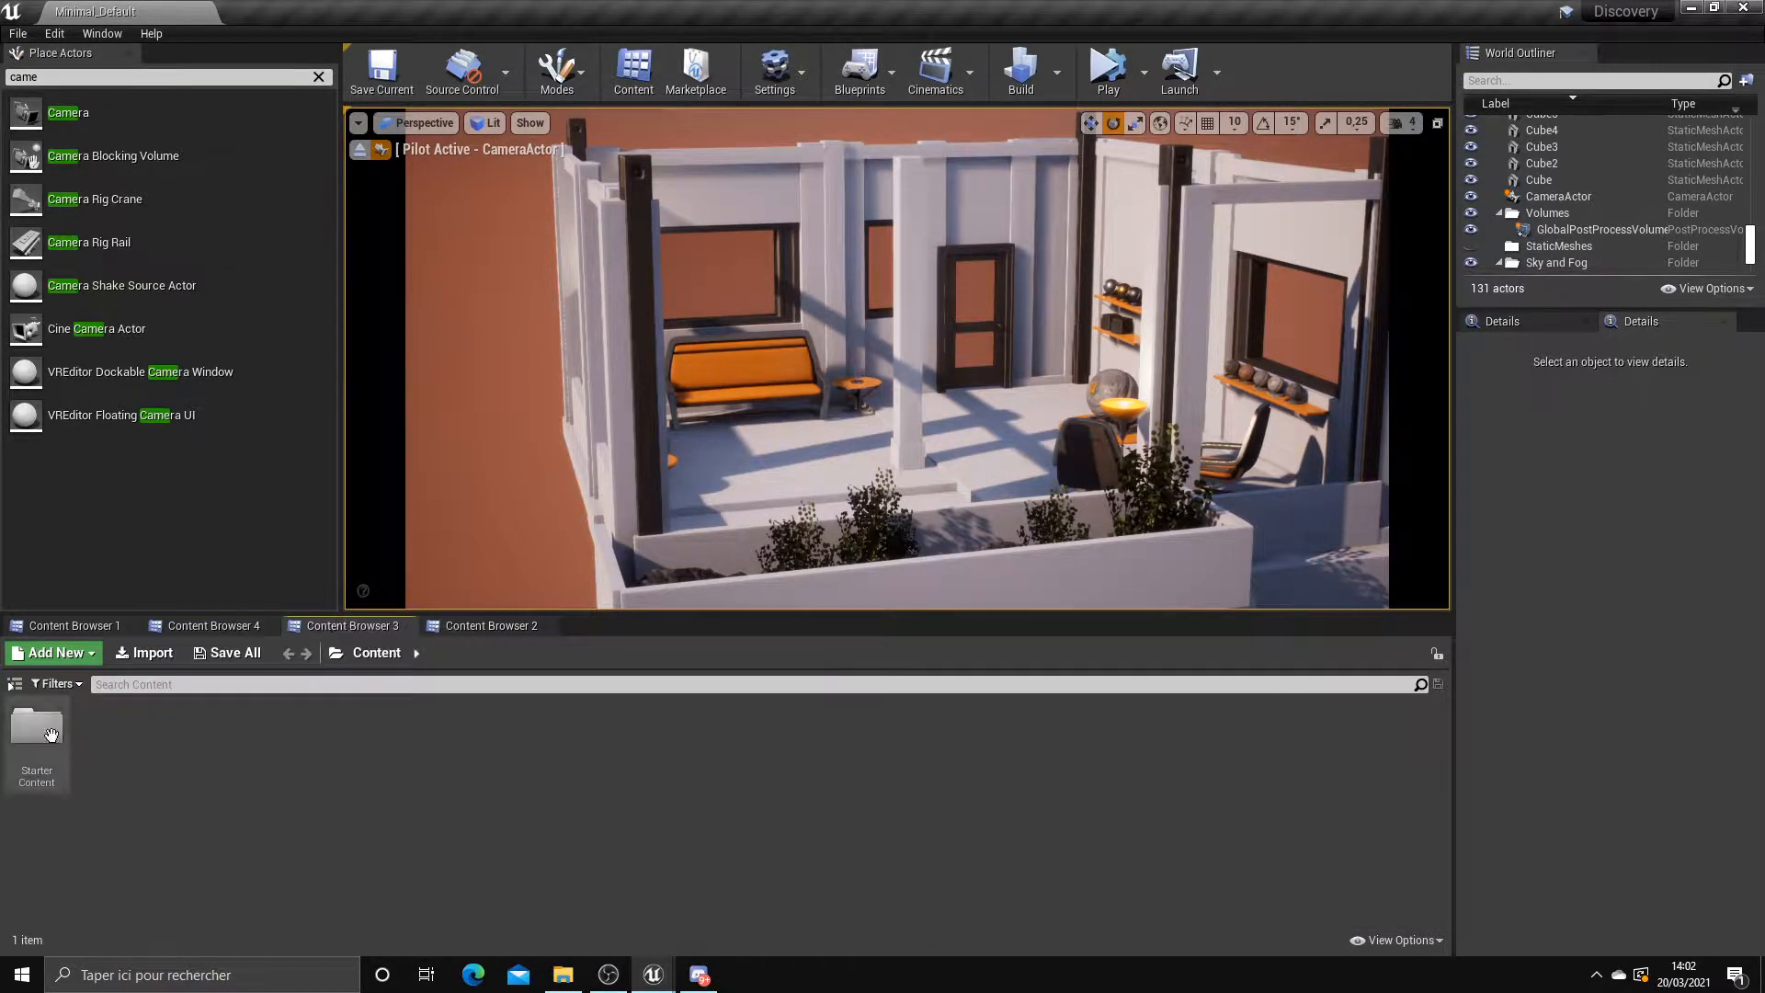
click(15, 684)
click(202, 626)
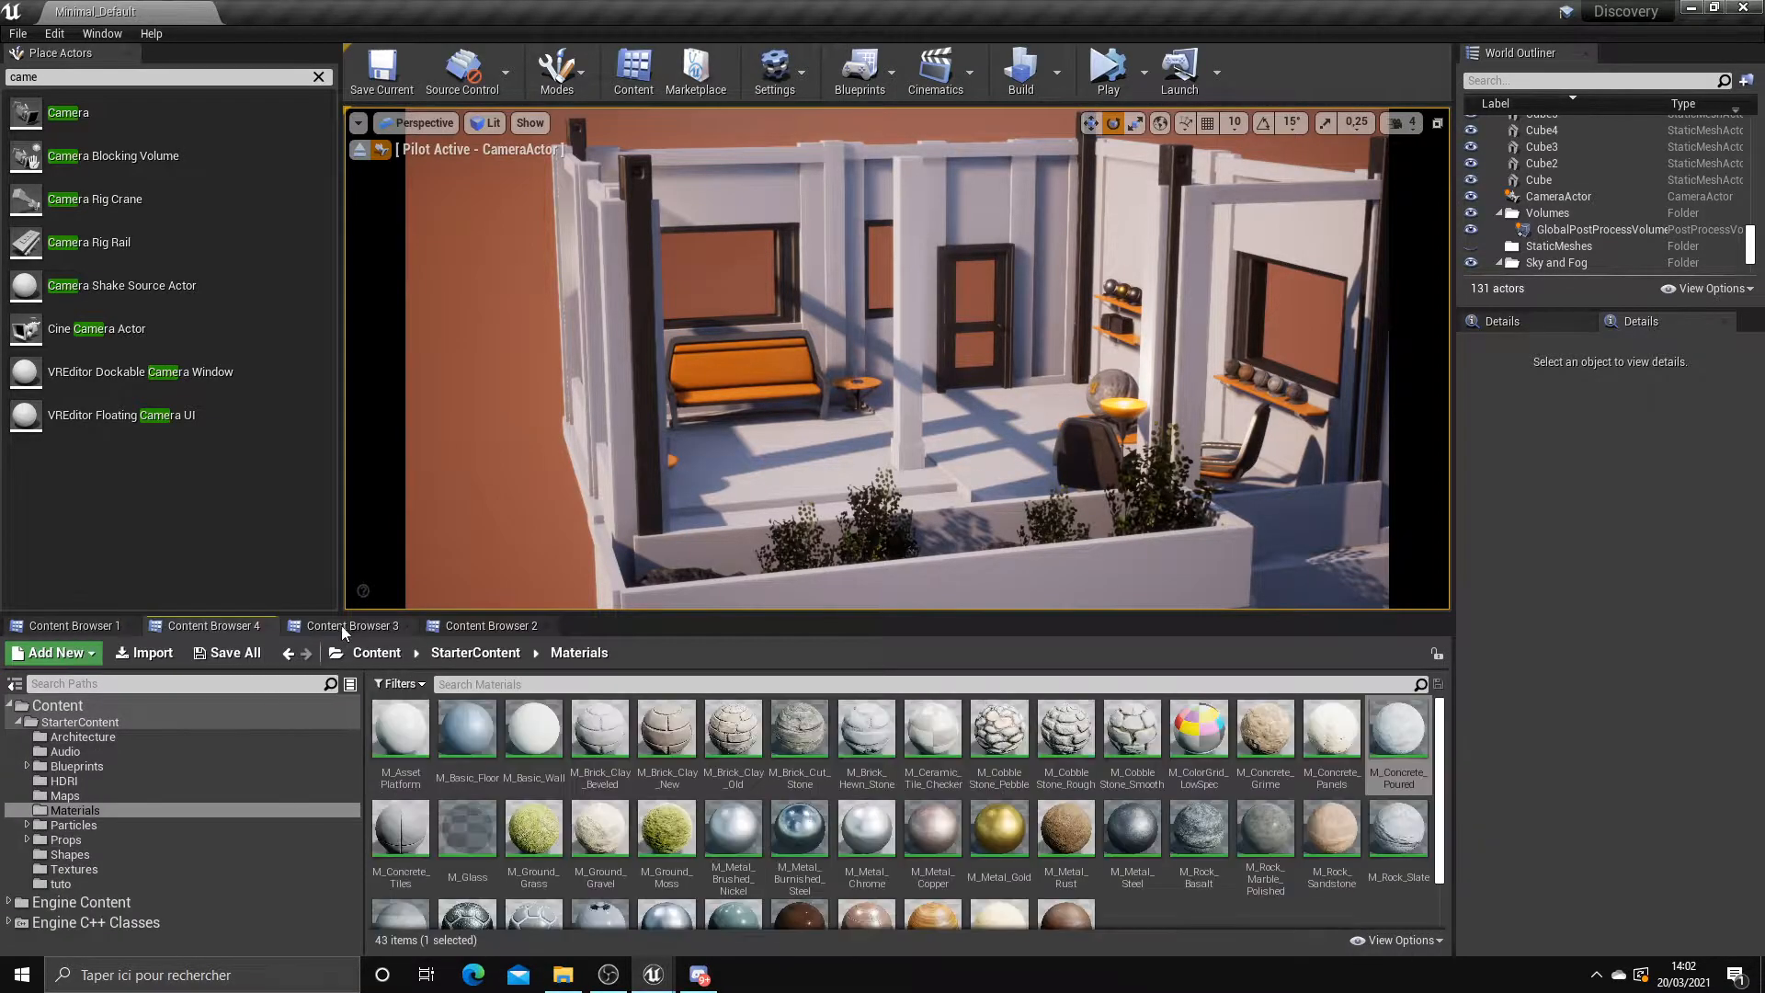
click(331, 626)
Check which Content Browser windows are available and enabled in the editor
click(102, 33)
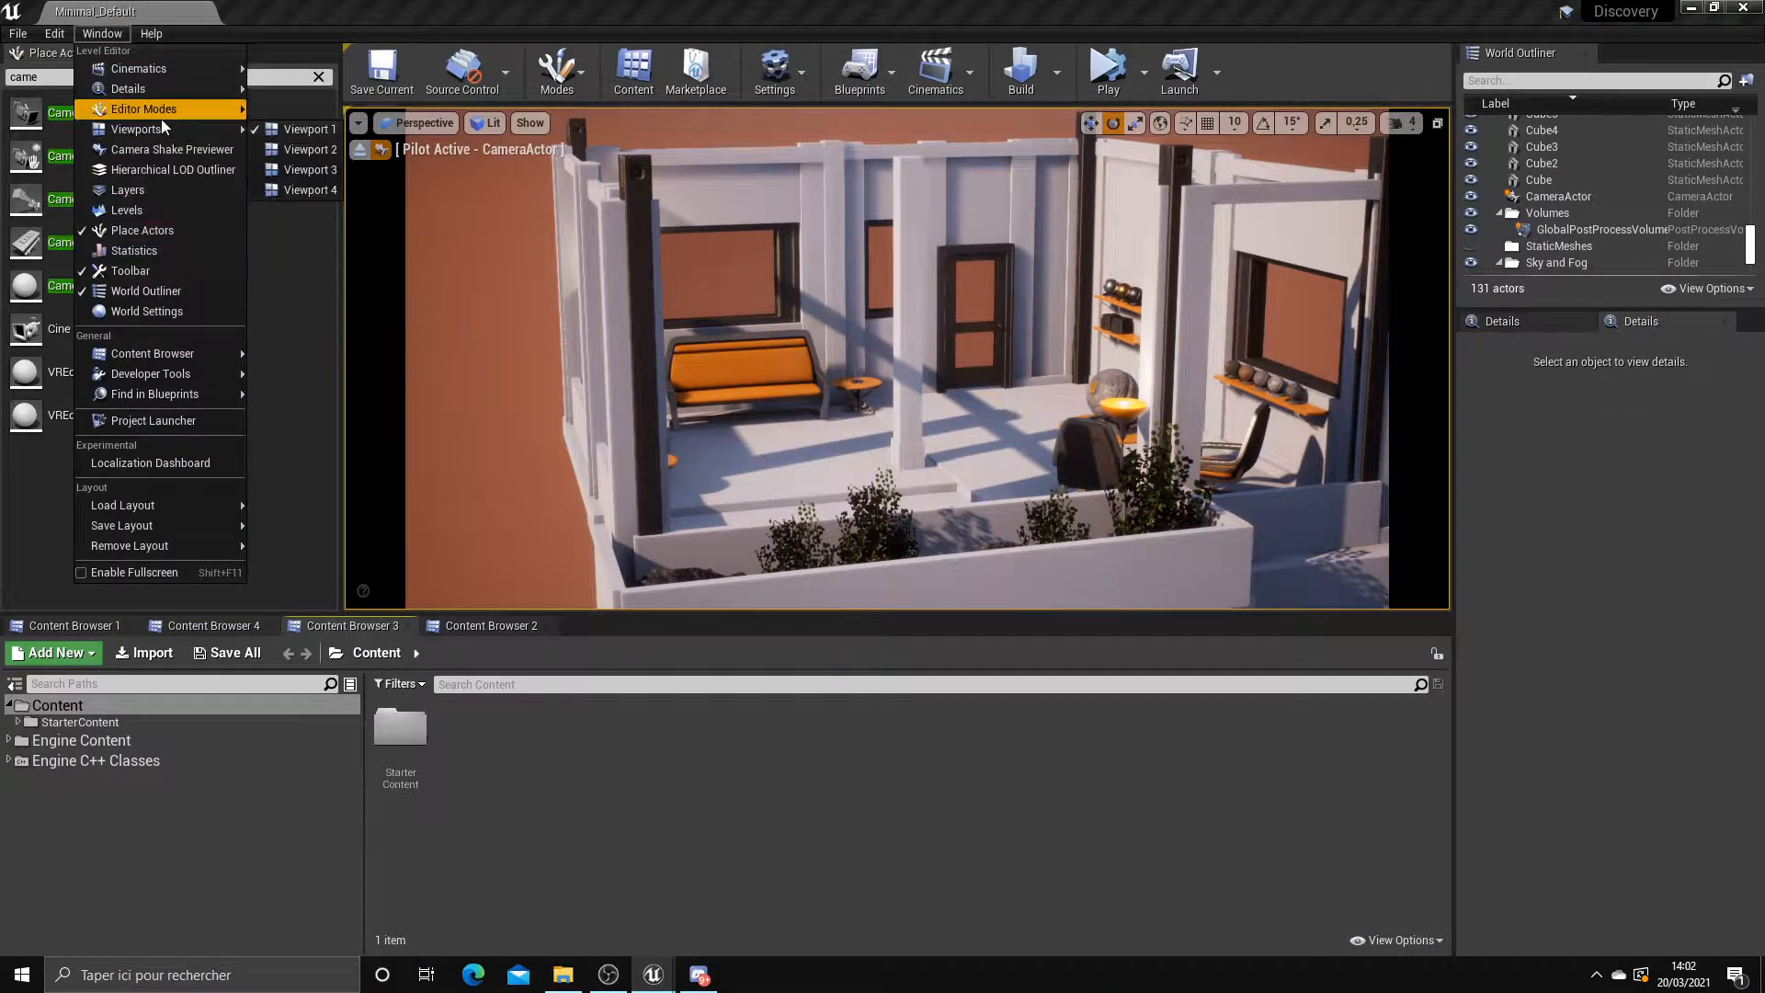
mouse_move(176, 355)
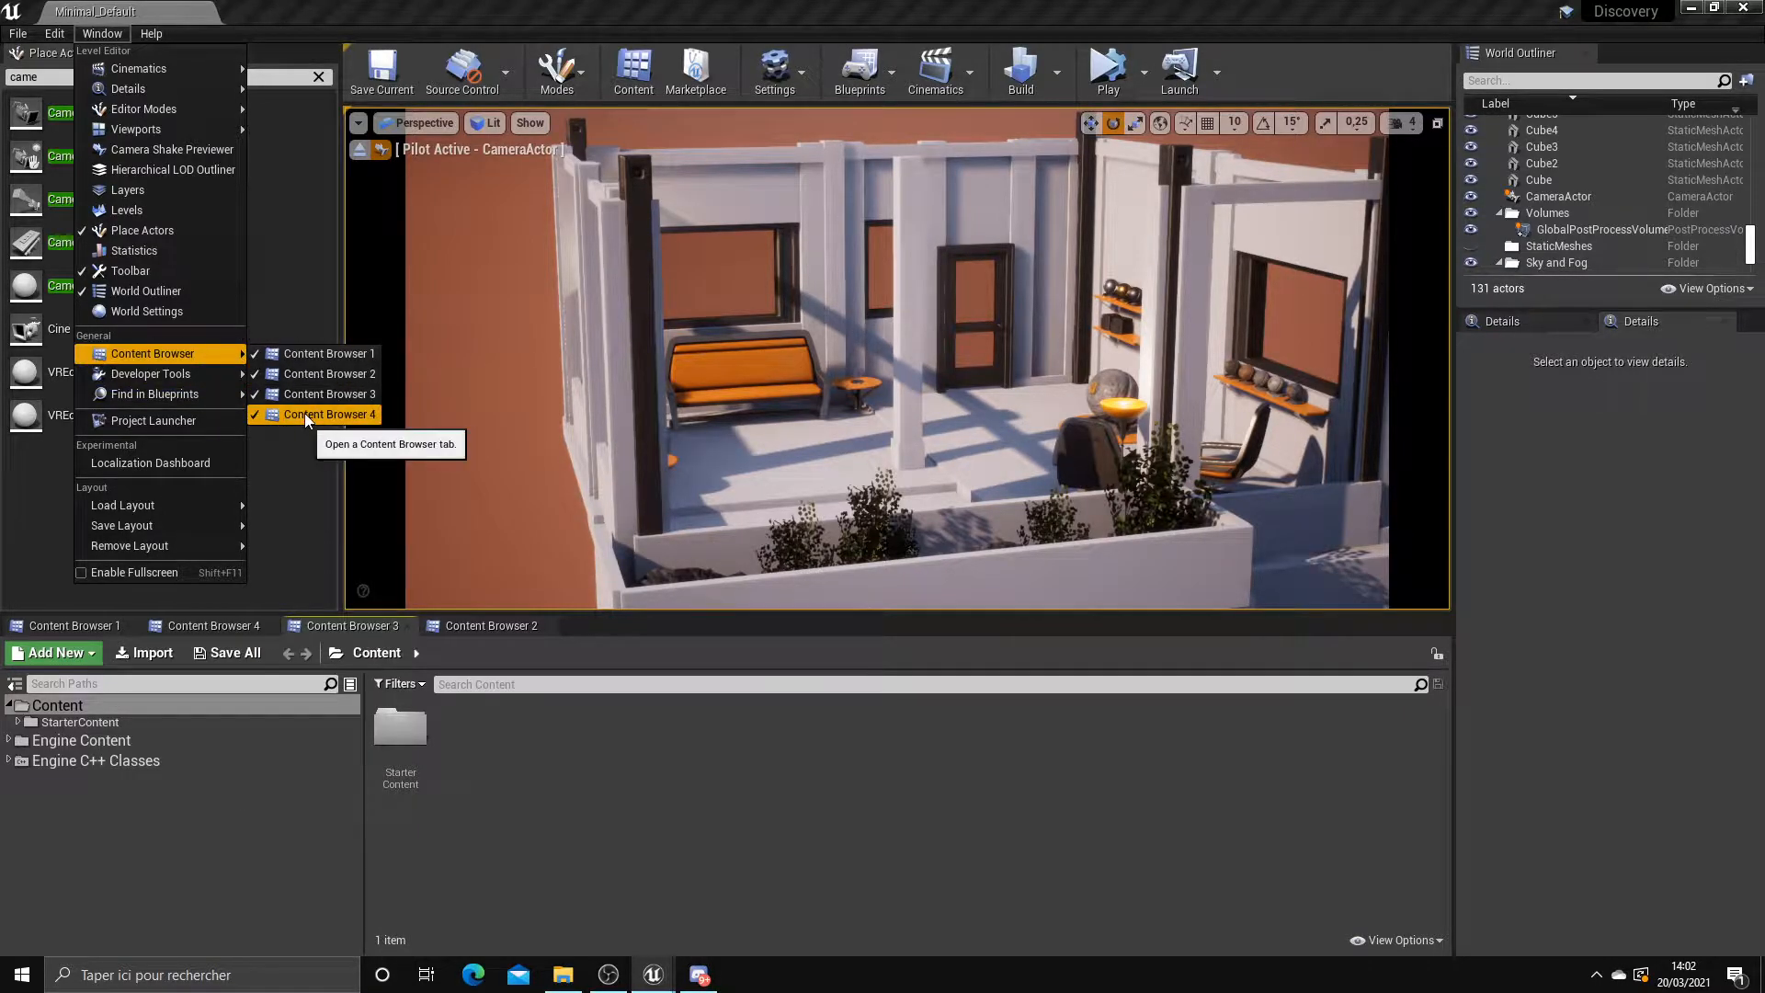
click(498, 694)
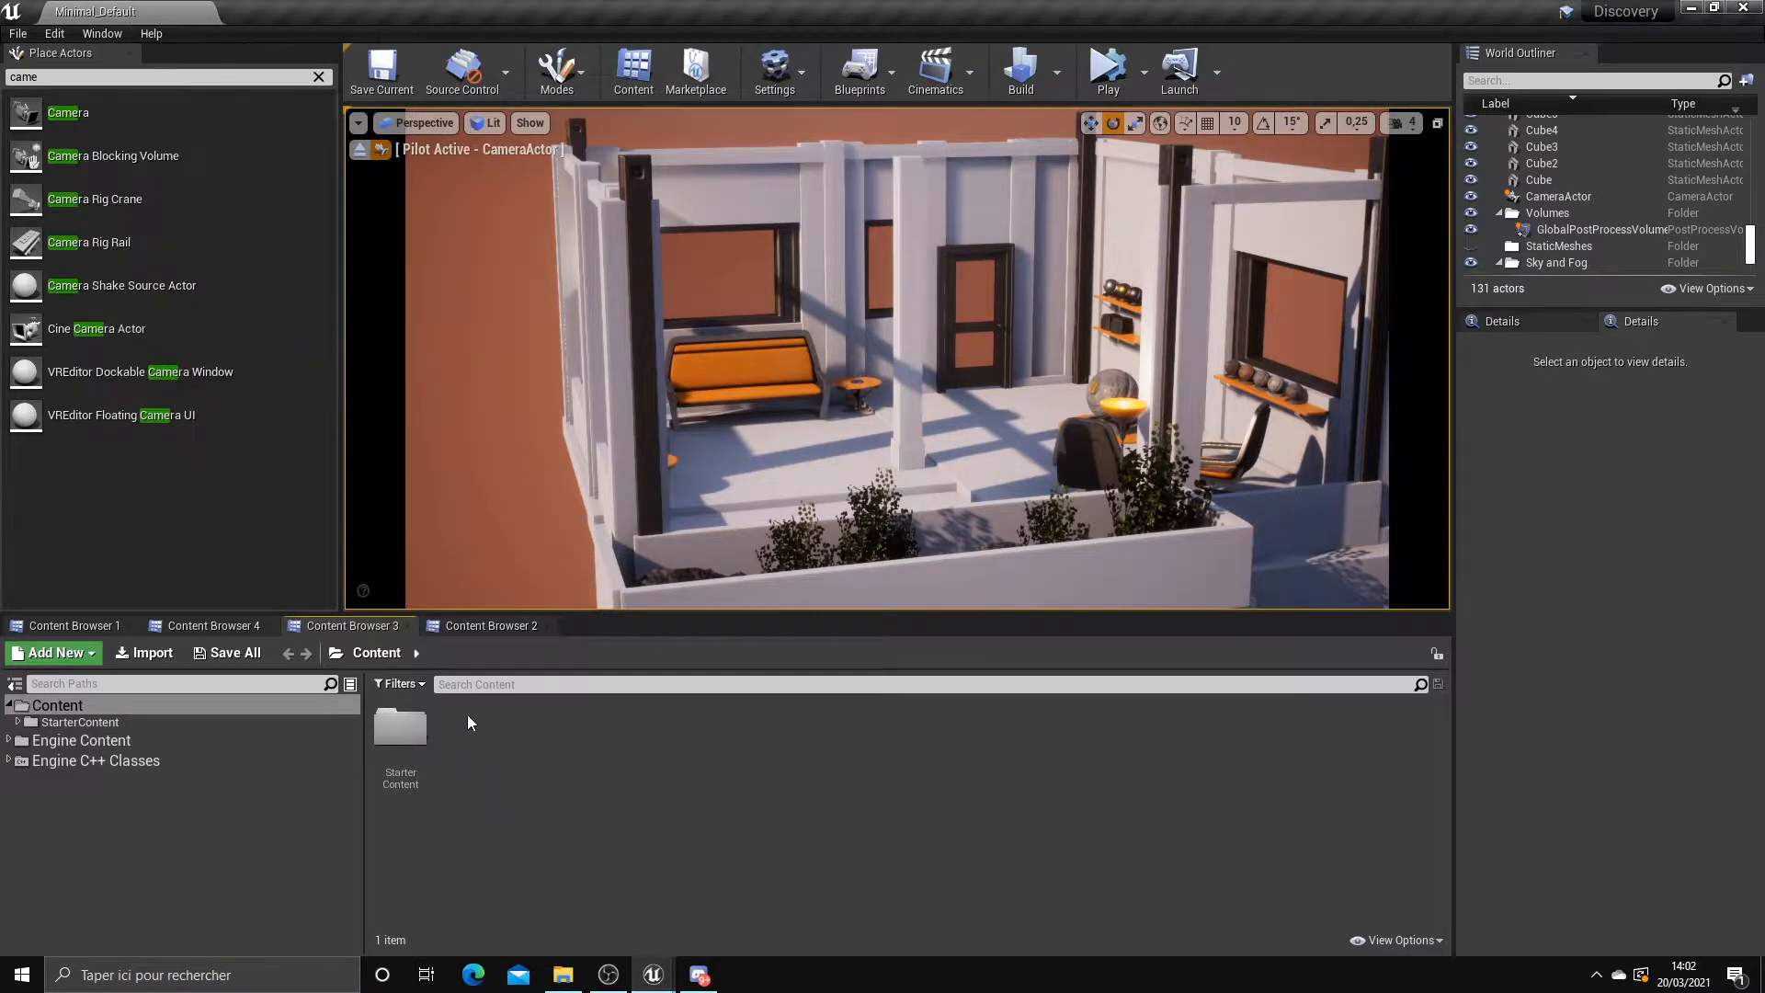
Expand the StarterContent folder in Content Browser 3 and open its Maps subfolder
double_click(7, 721)
click(81, 796)
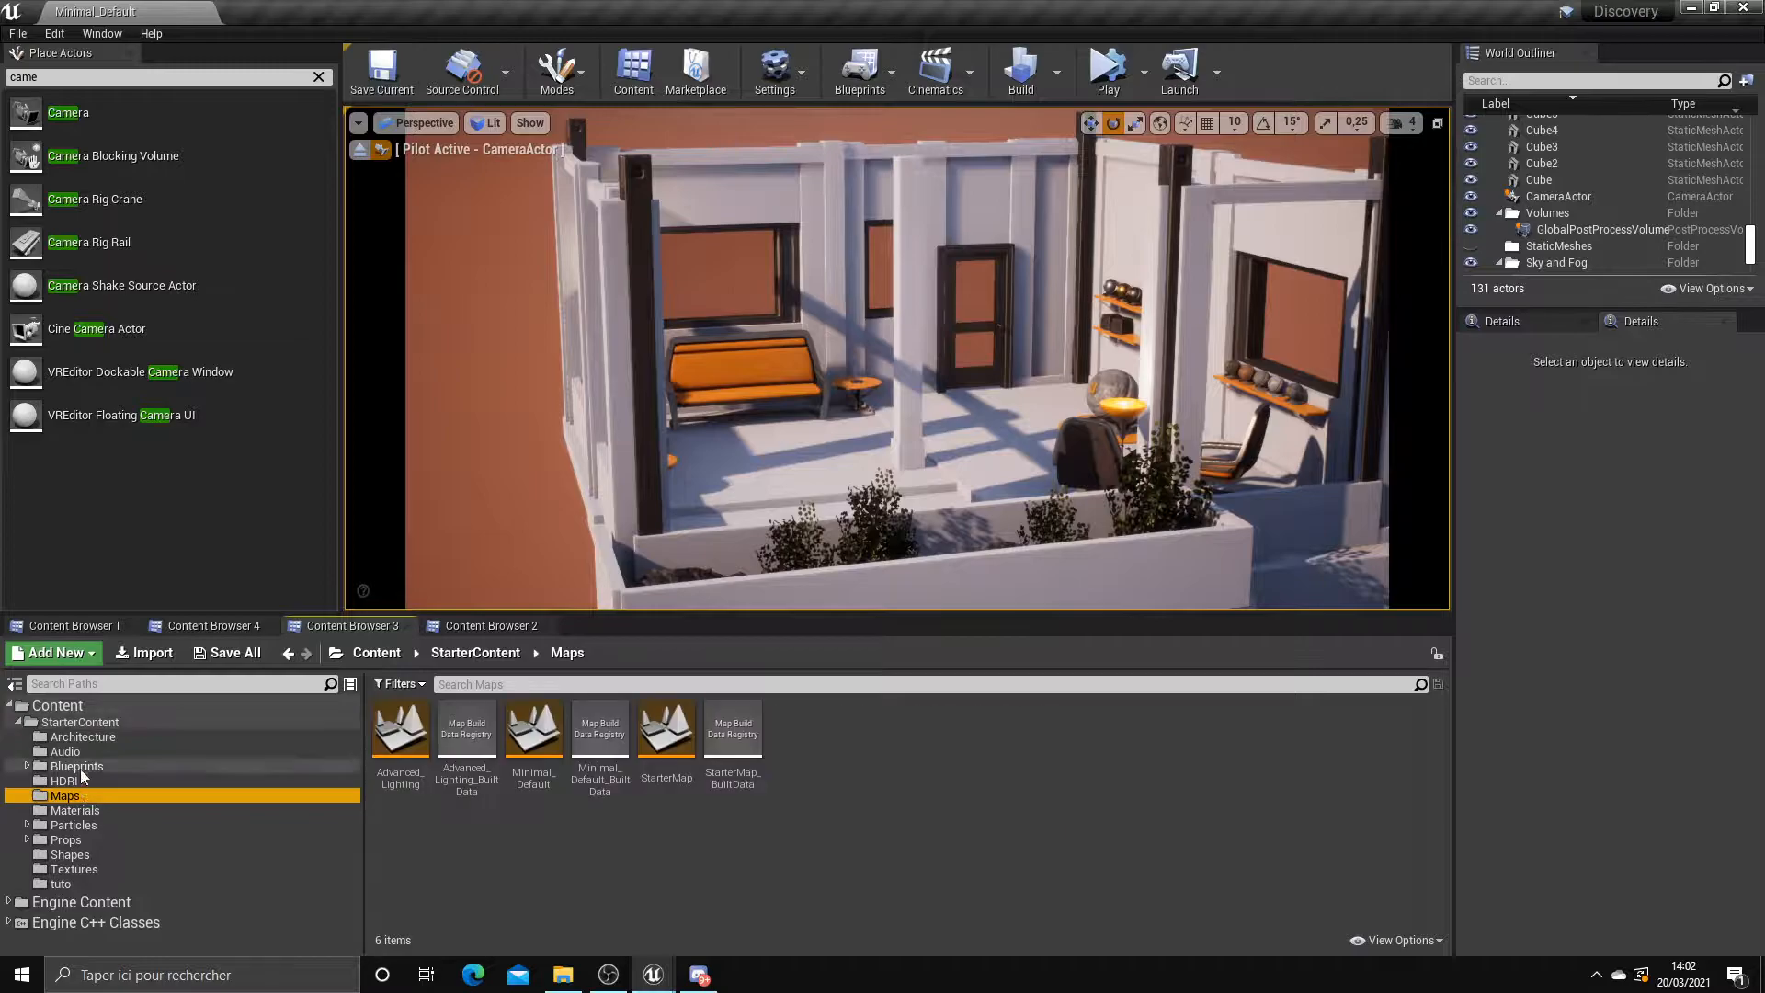
click(838, 843)
Create a new level asset named Waters in the Maps folder
right_click(865, 791)
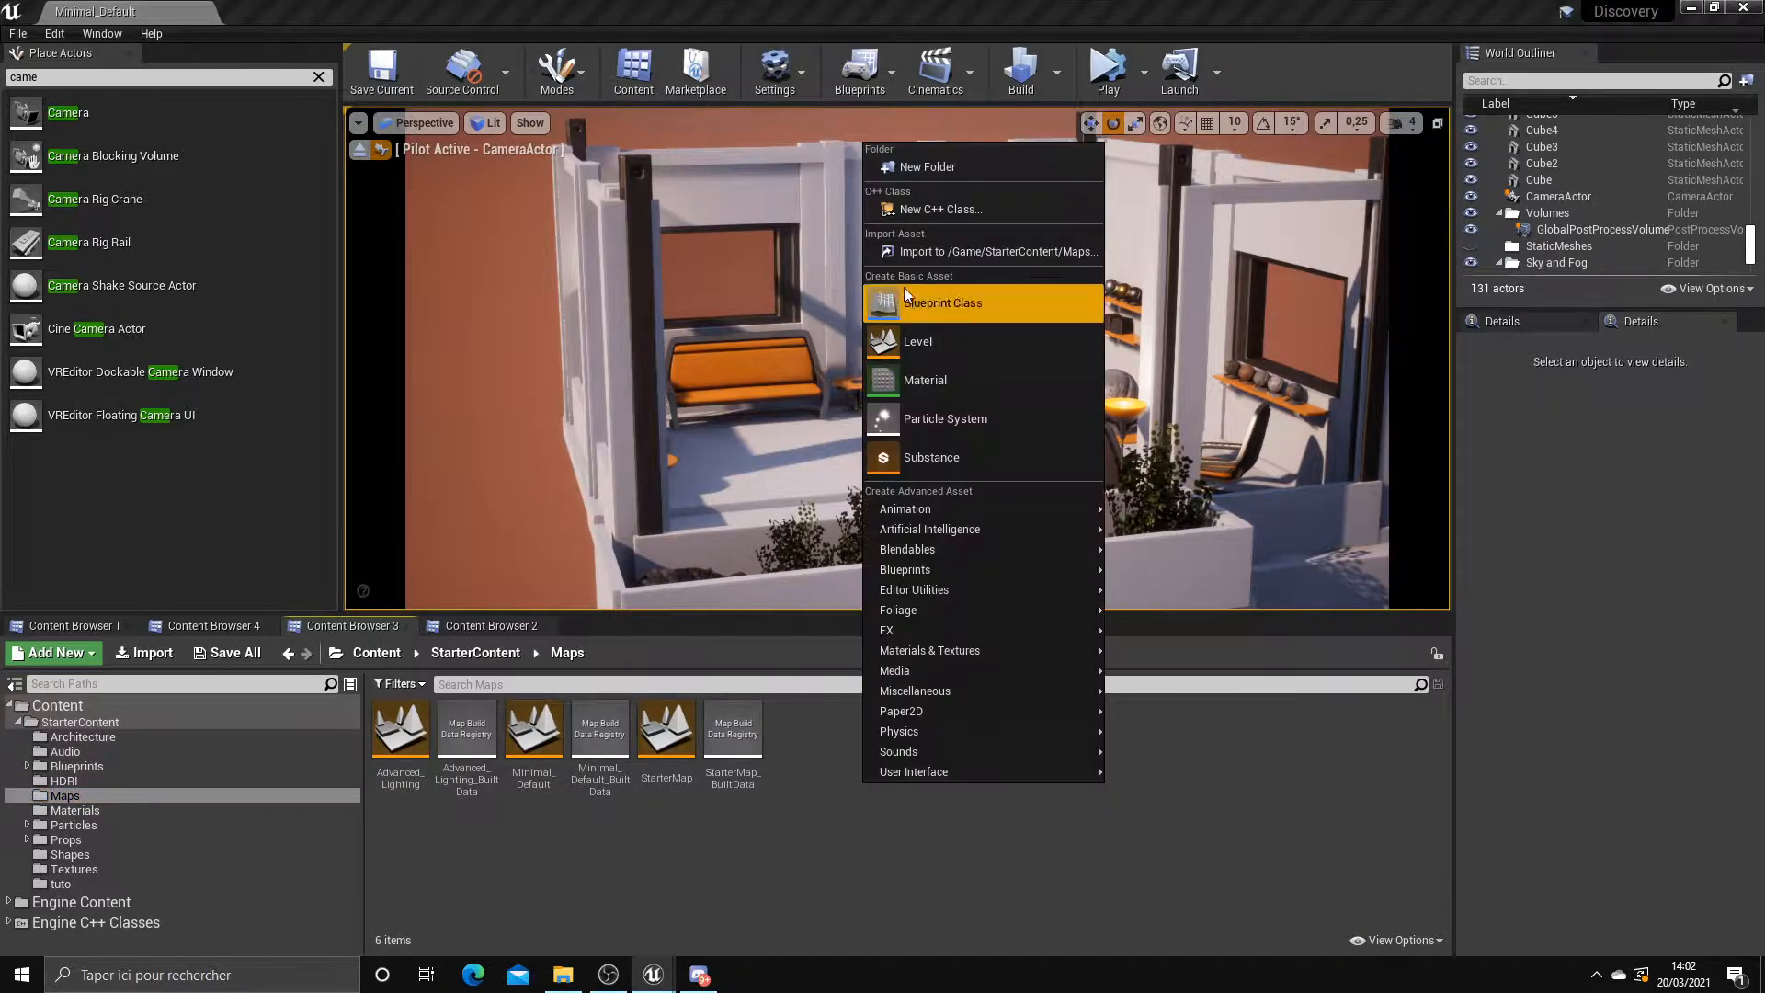
click(824, 782)
right_click(848, 769)
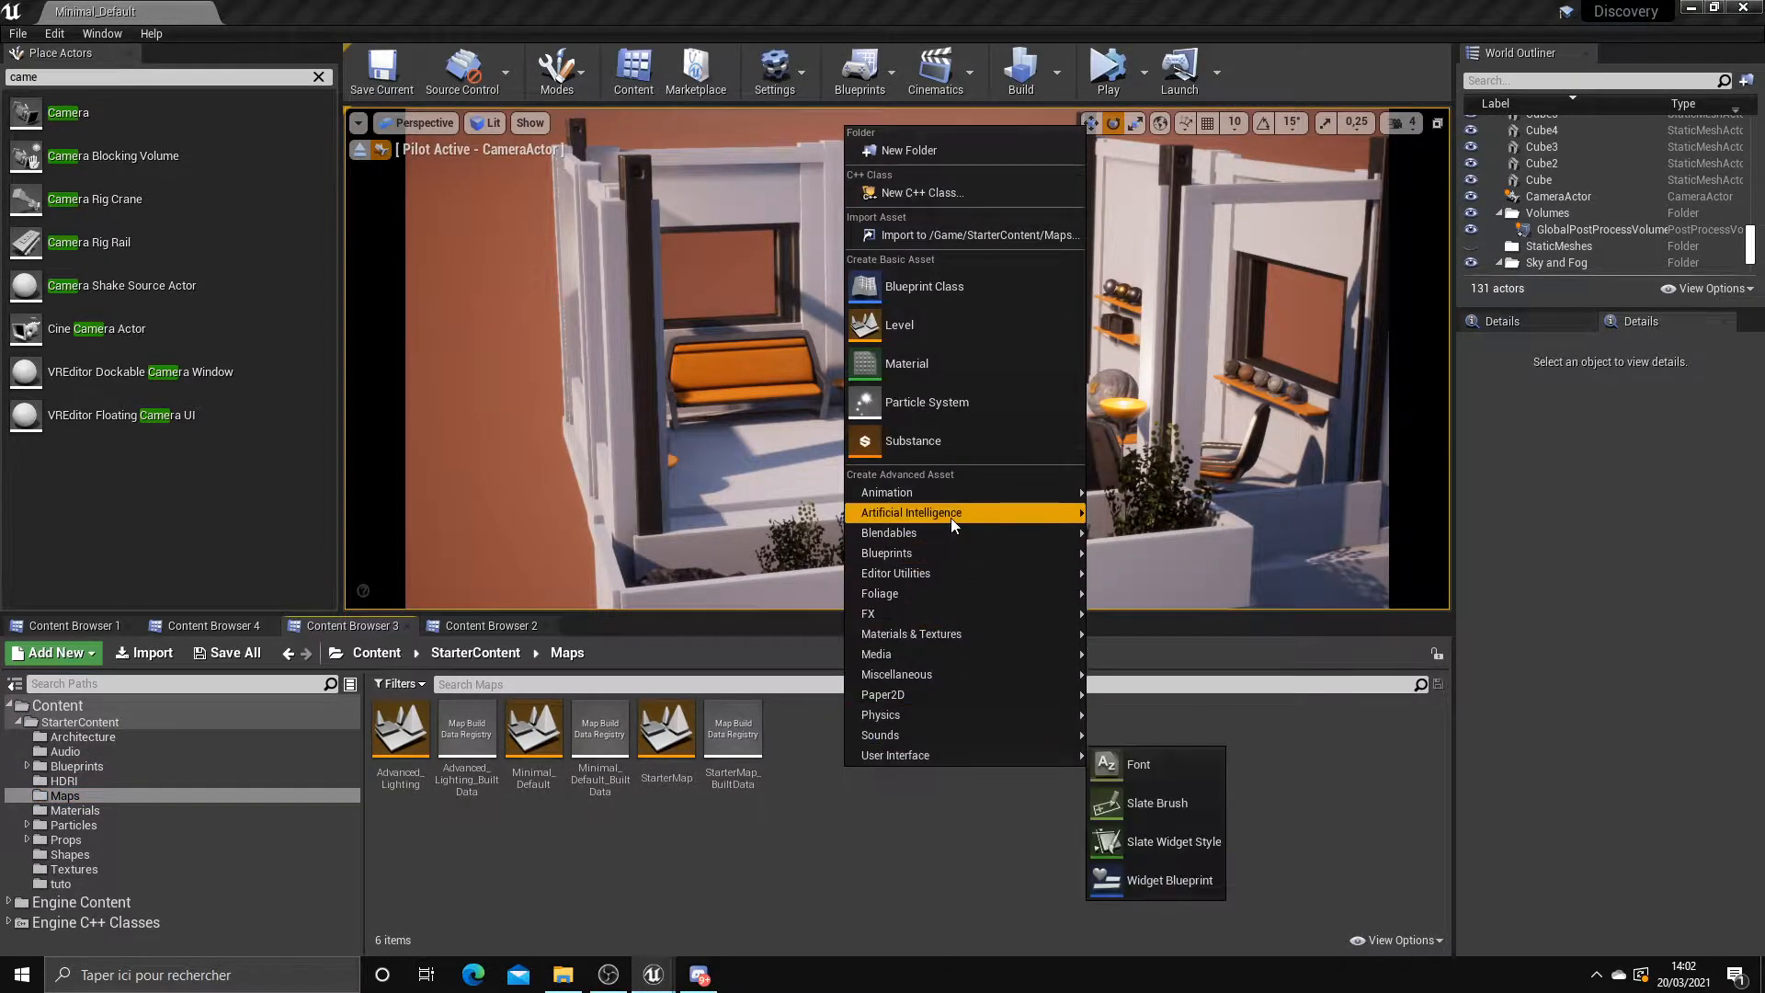
click(984, 338)
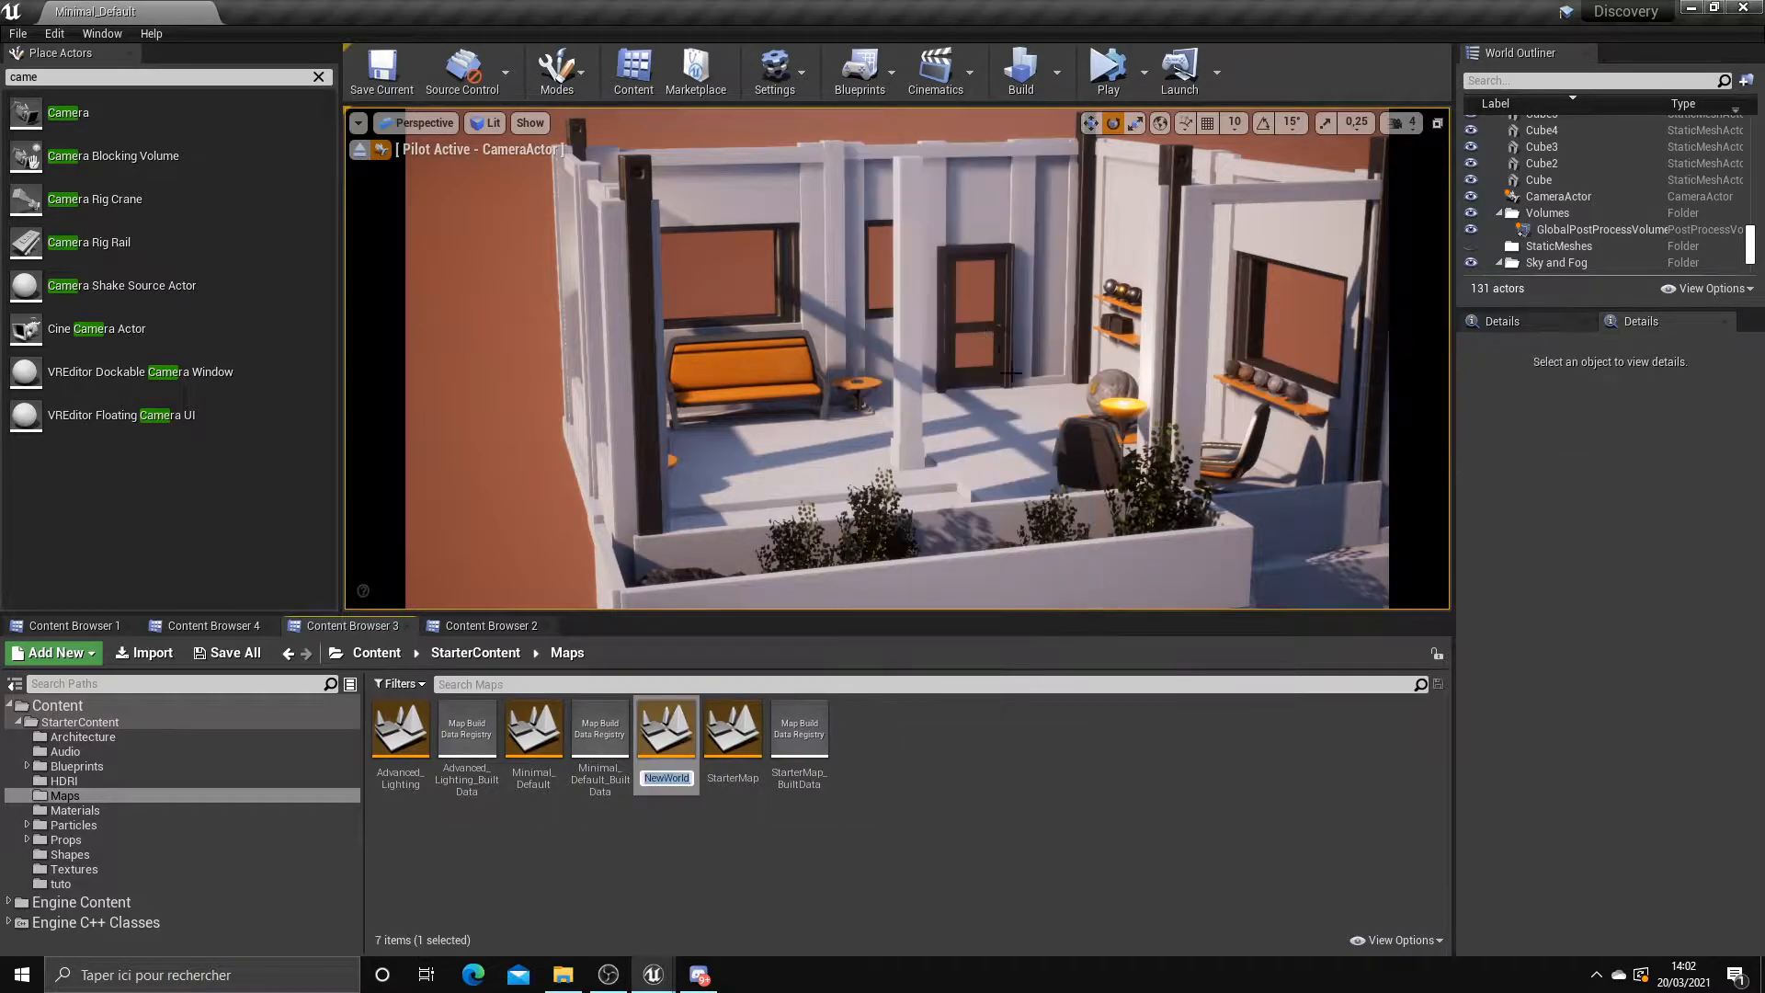
text(Waters)
key(Return)
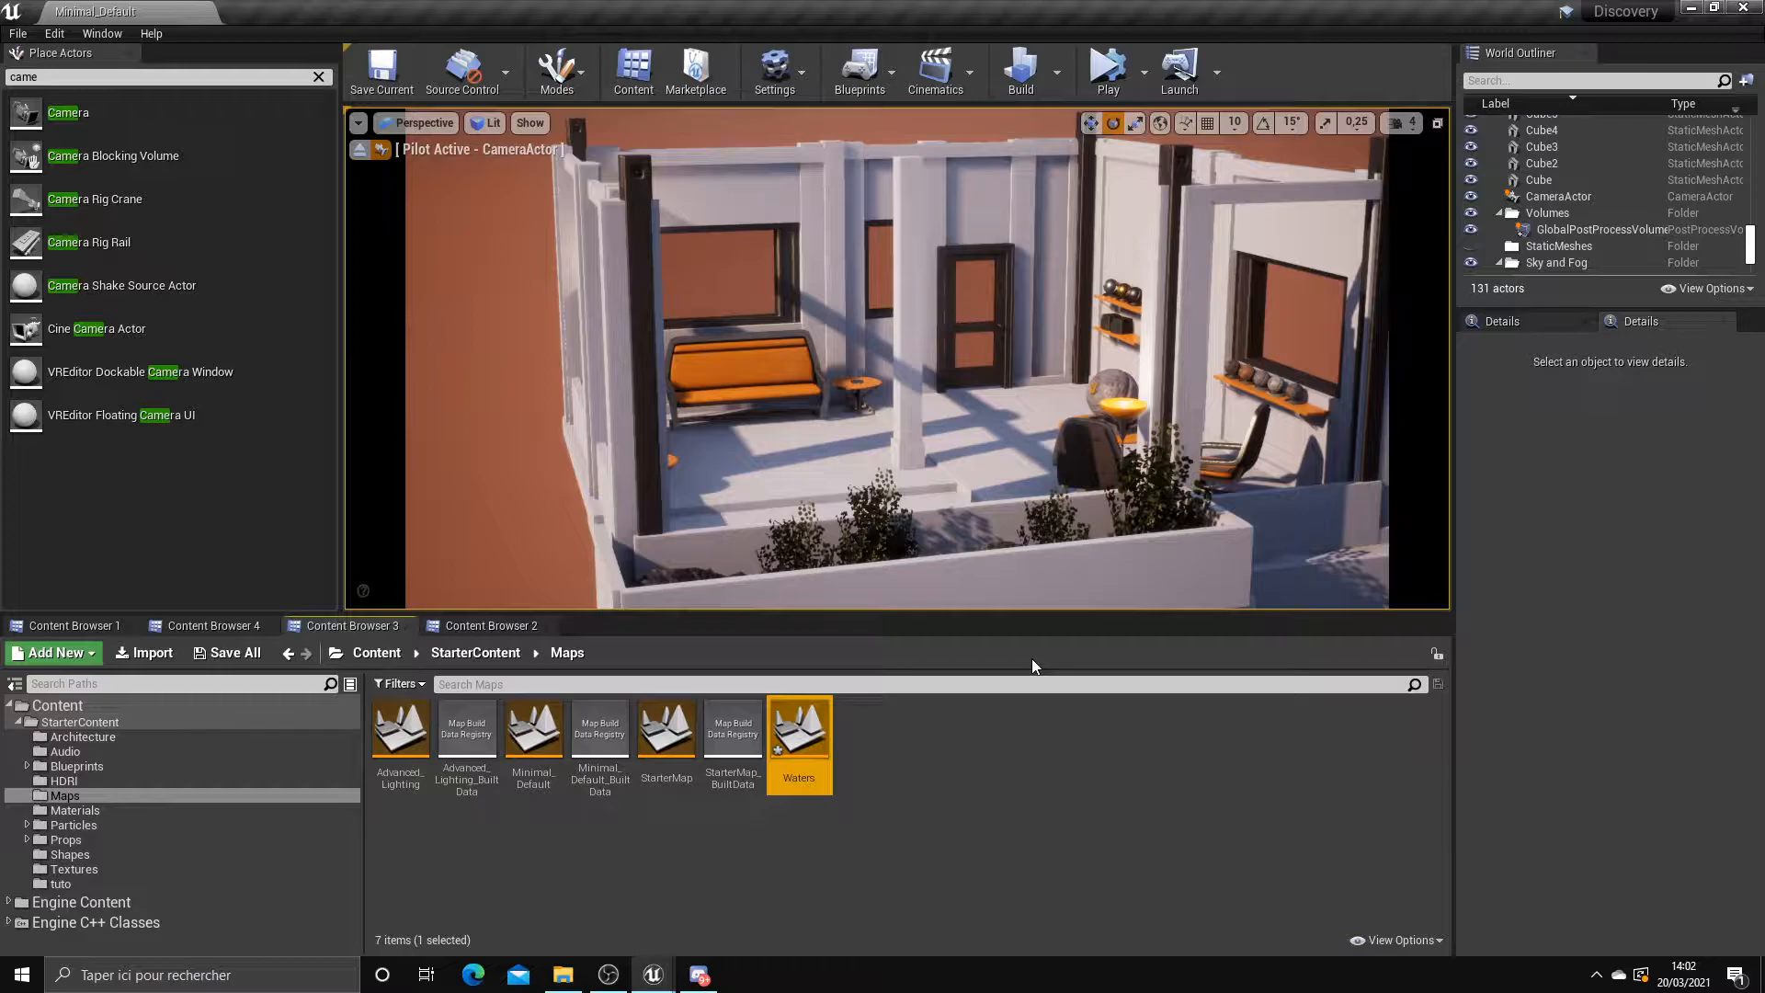
click(910, 761)
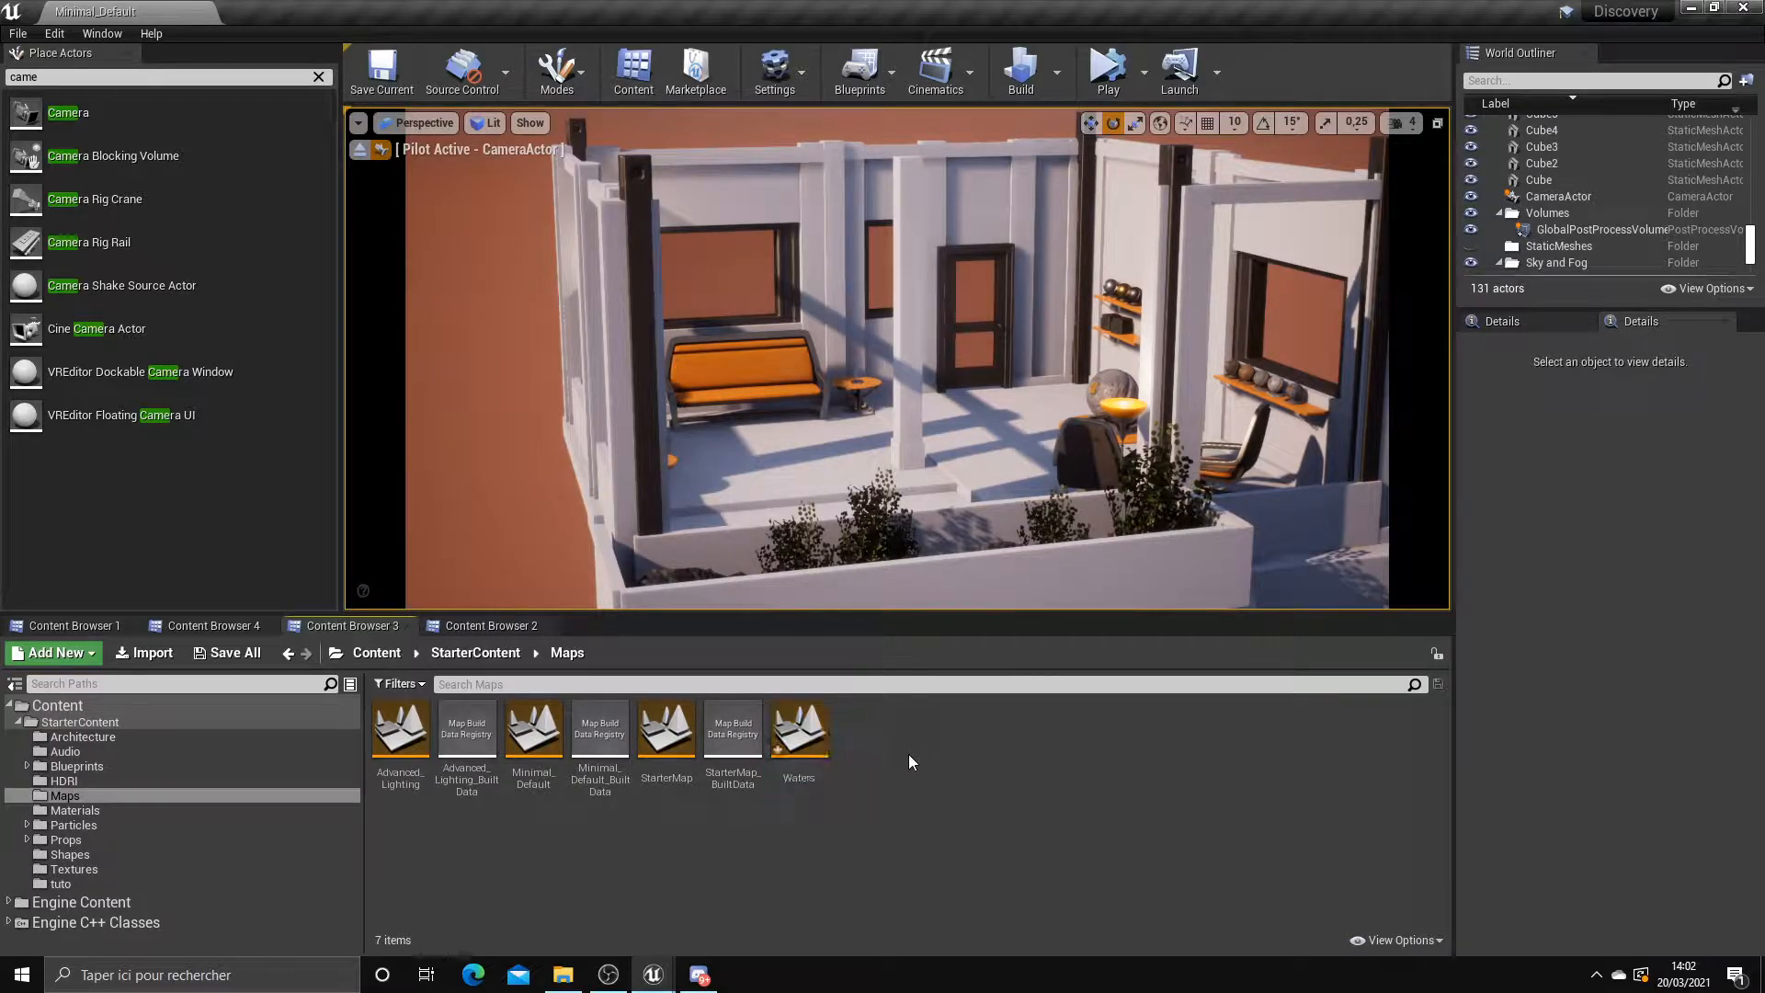
Look through the level assets in the Maps folder one after another, including Minimal_Default, StarterMap and Waters
click(533, 733)
click(430, 743)
click(533, 730)
click(666, 731)
click(788, 722)
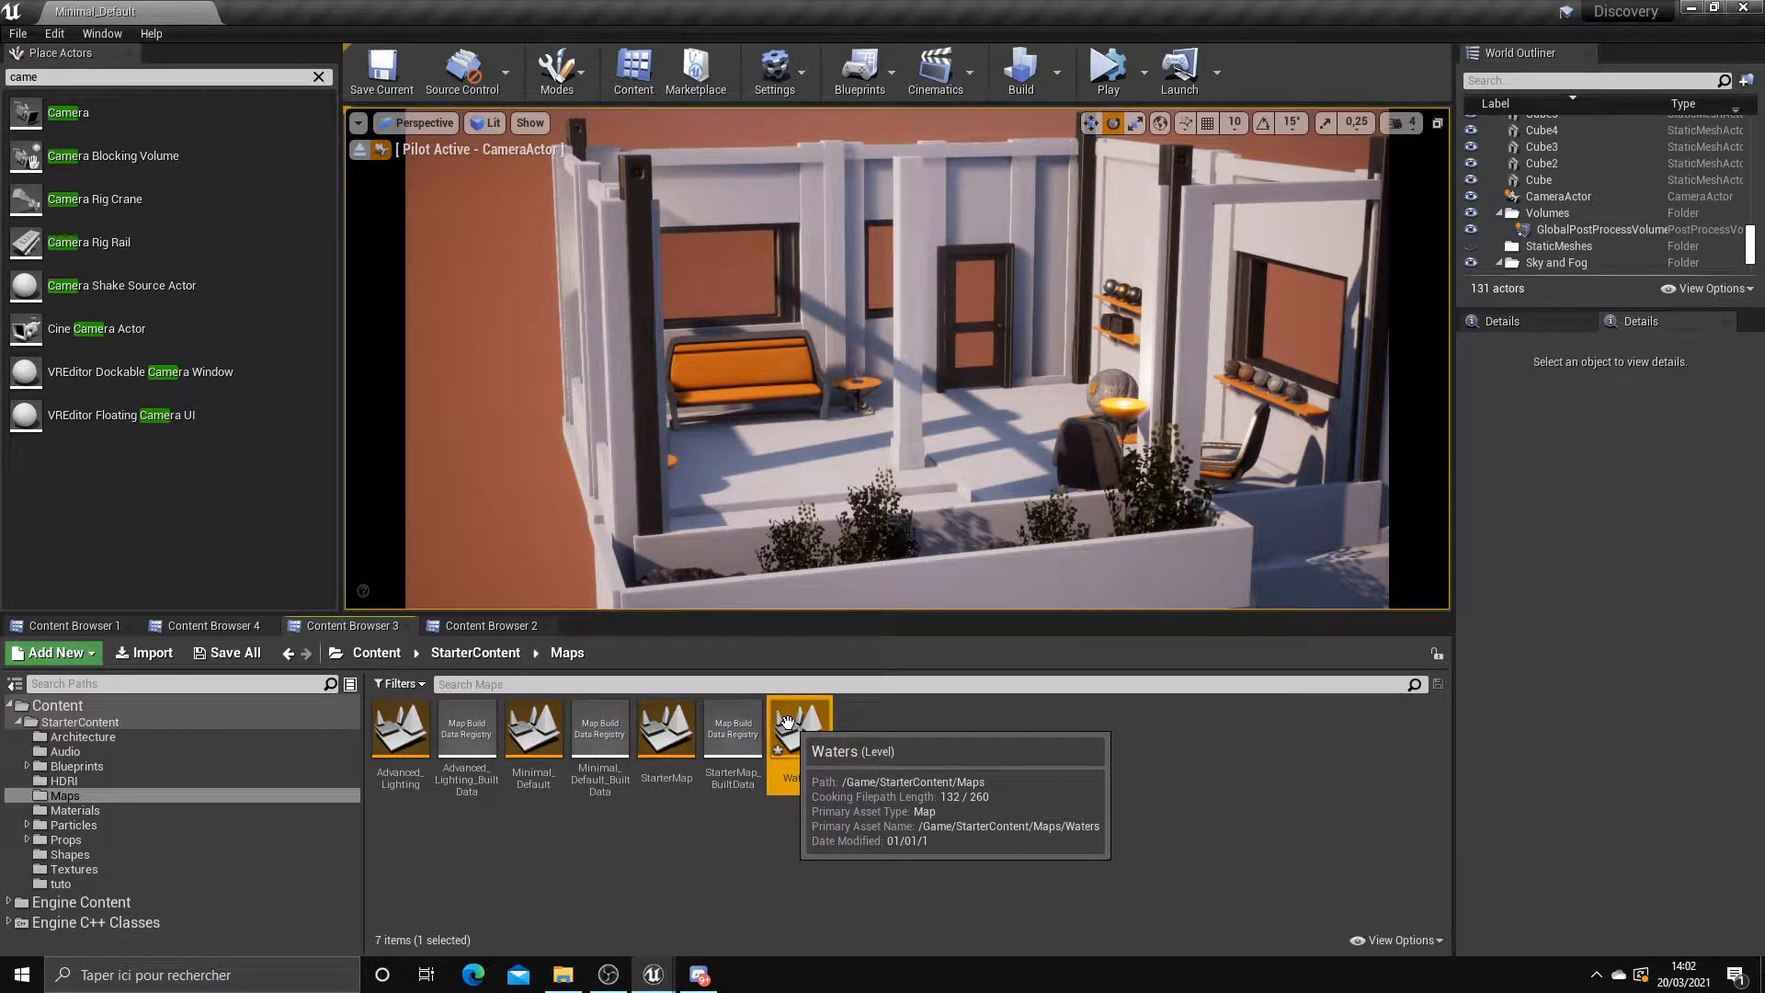
click(677, 751)
click(554, 741)
click(419, 743)
click(963, 784)
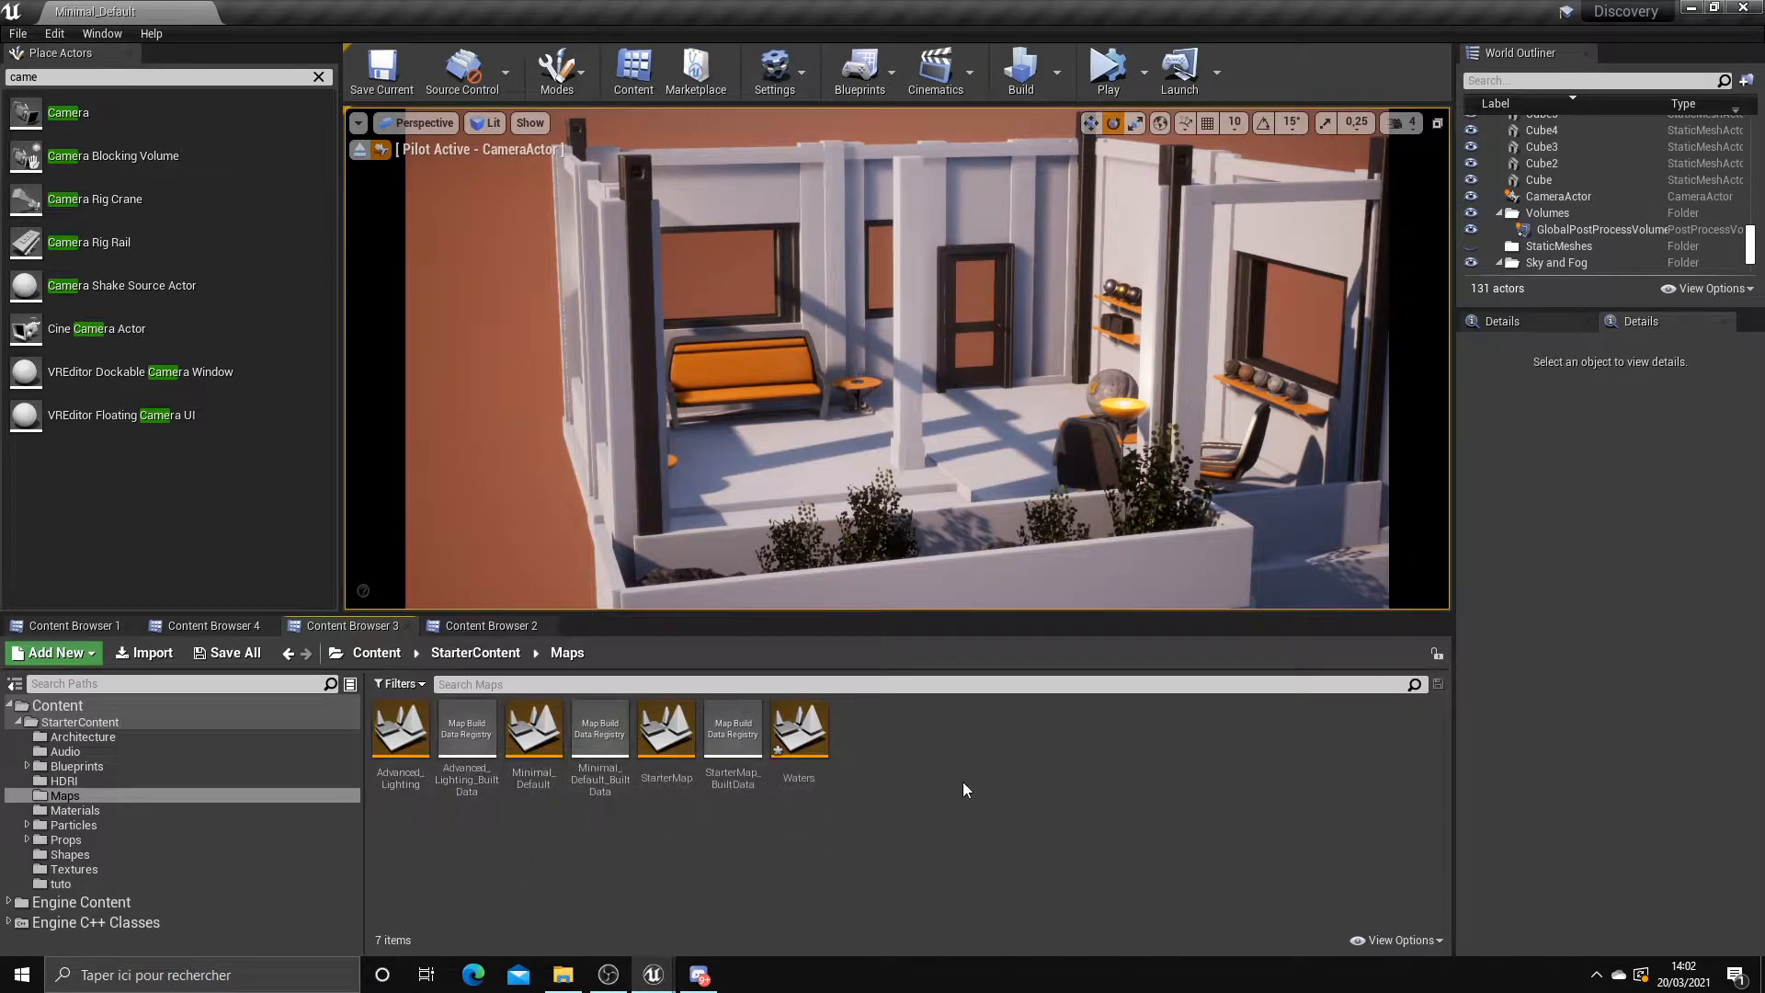
Open the Waters level for editing and save the new level asset
double_click(806, 742)
click(968, 655)
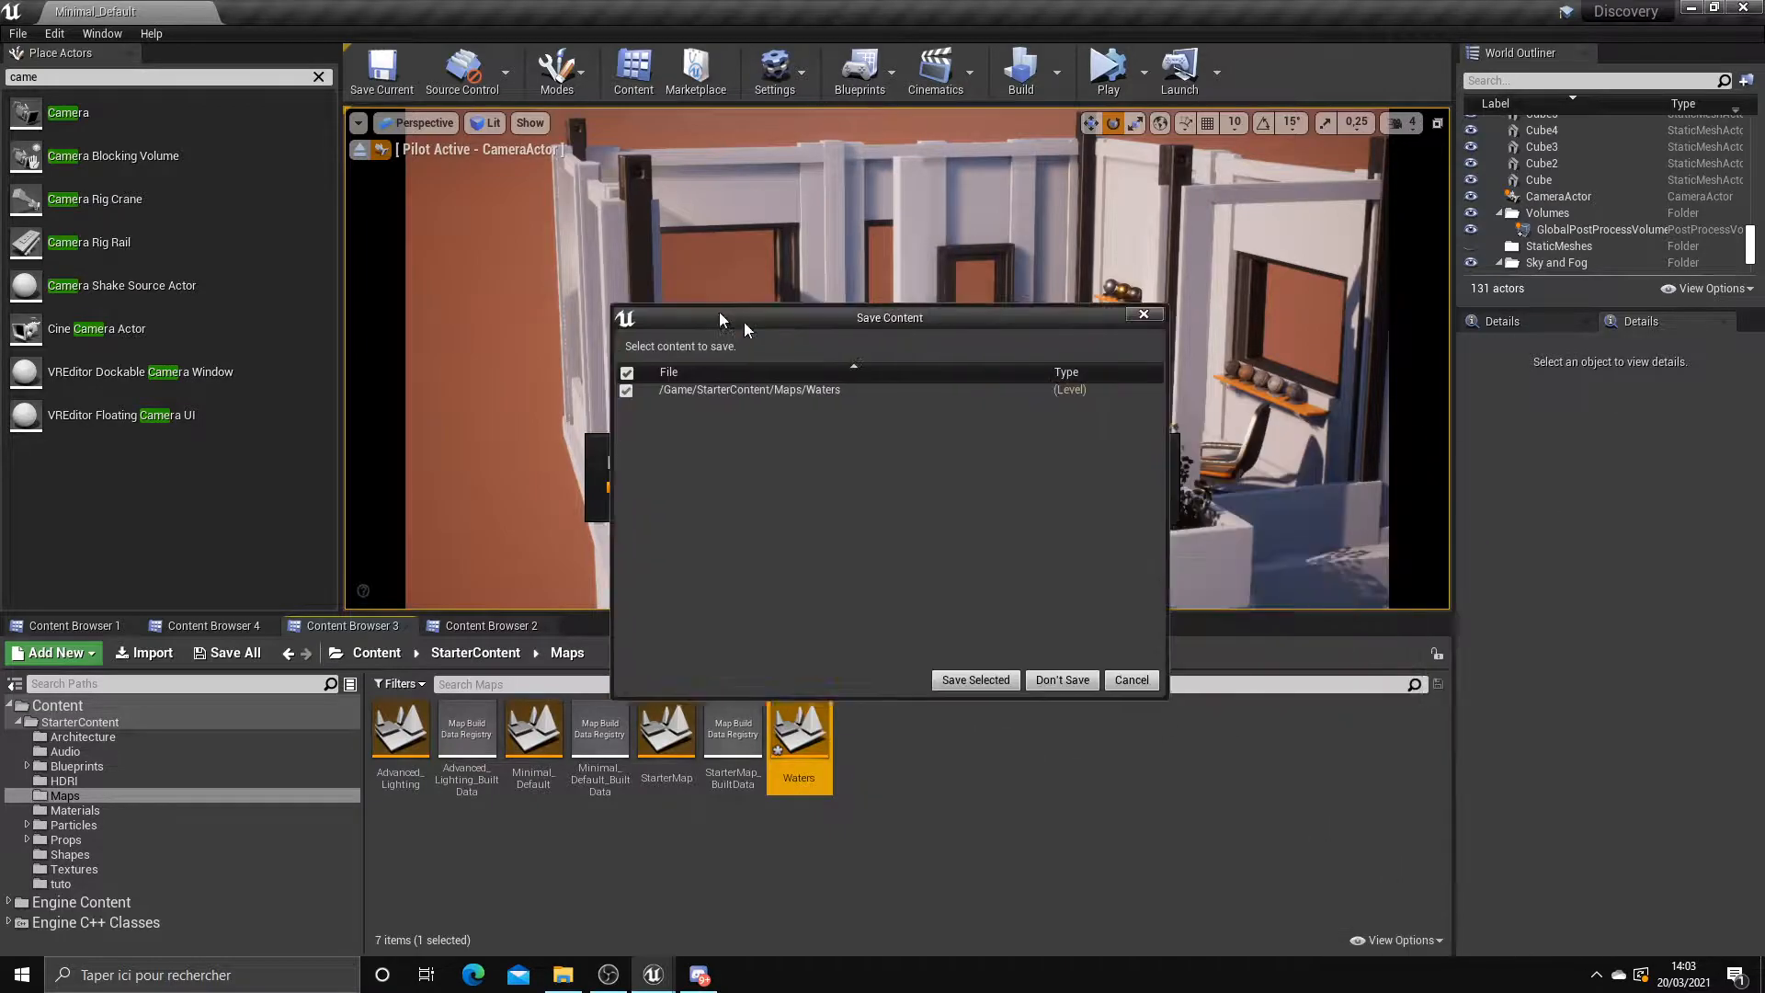
click(848, 632)
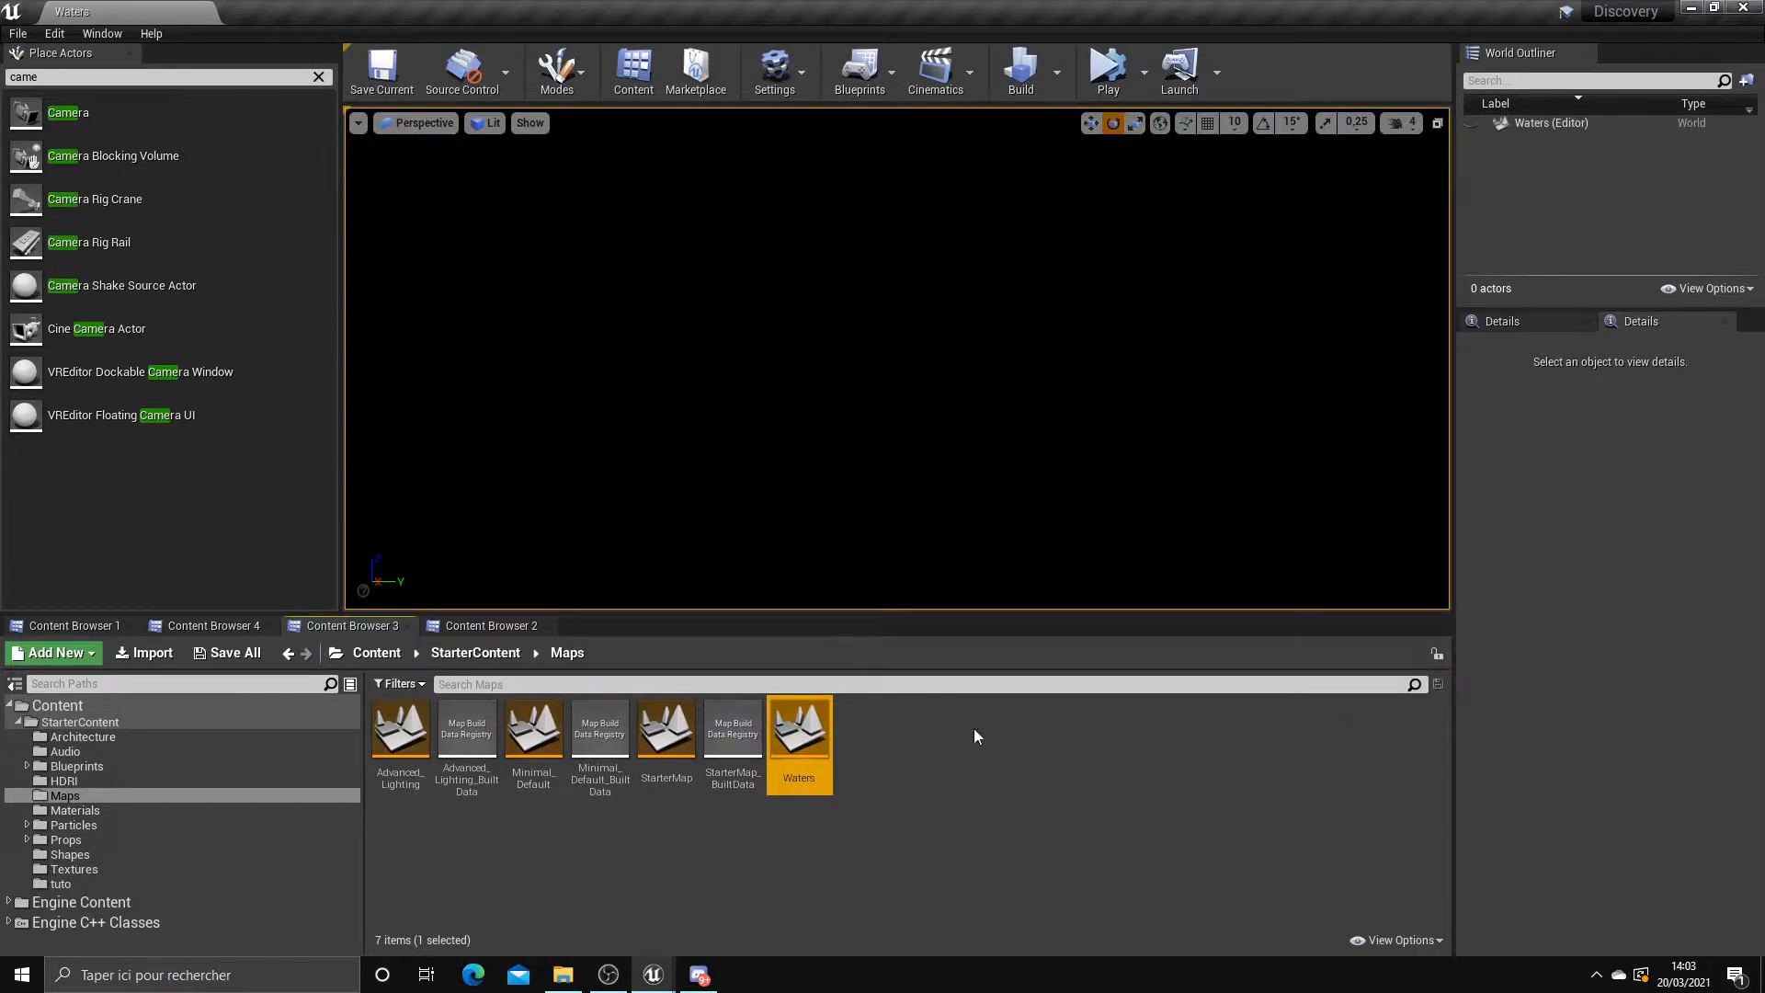
Enlarge the viewport by shrinking the Content Browser and Place Actors areas, and clear the actor search
drag(941, 615, 848, 702)
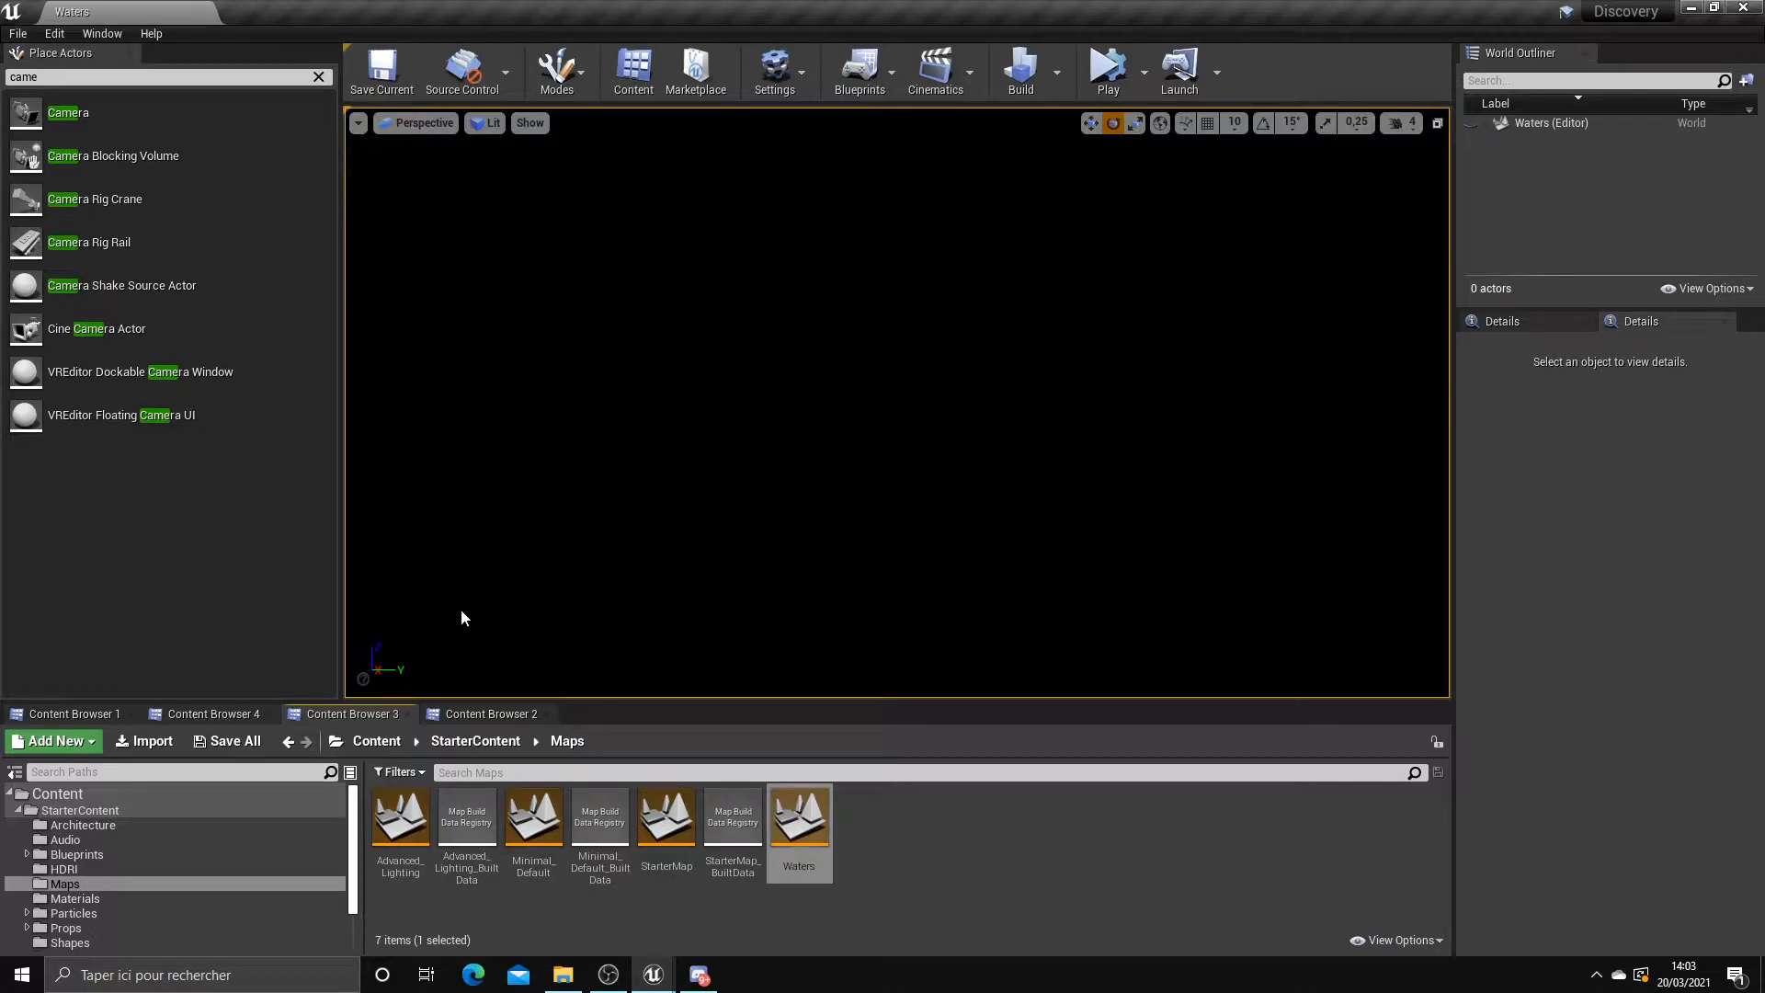
drag(338, 599, 283, 630)
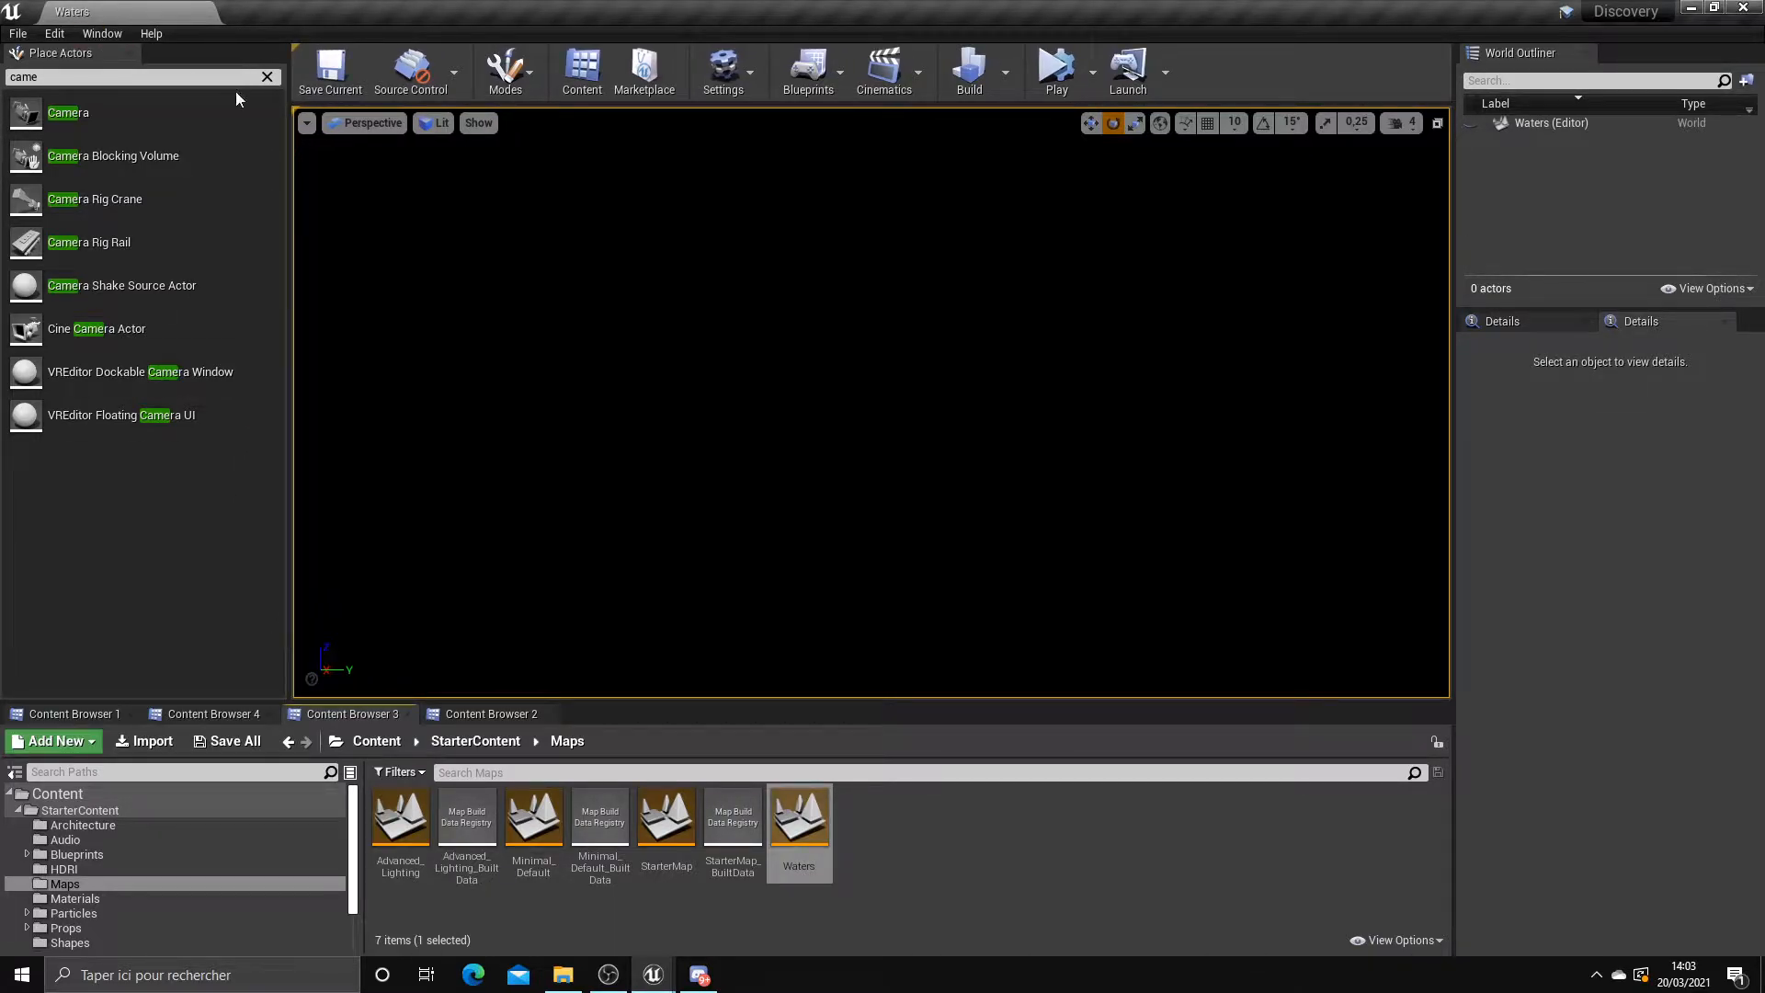
click(267, 76)
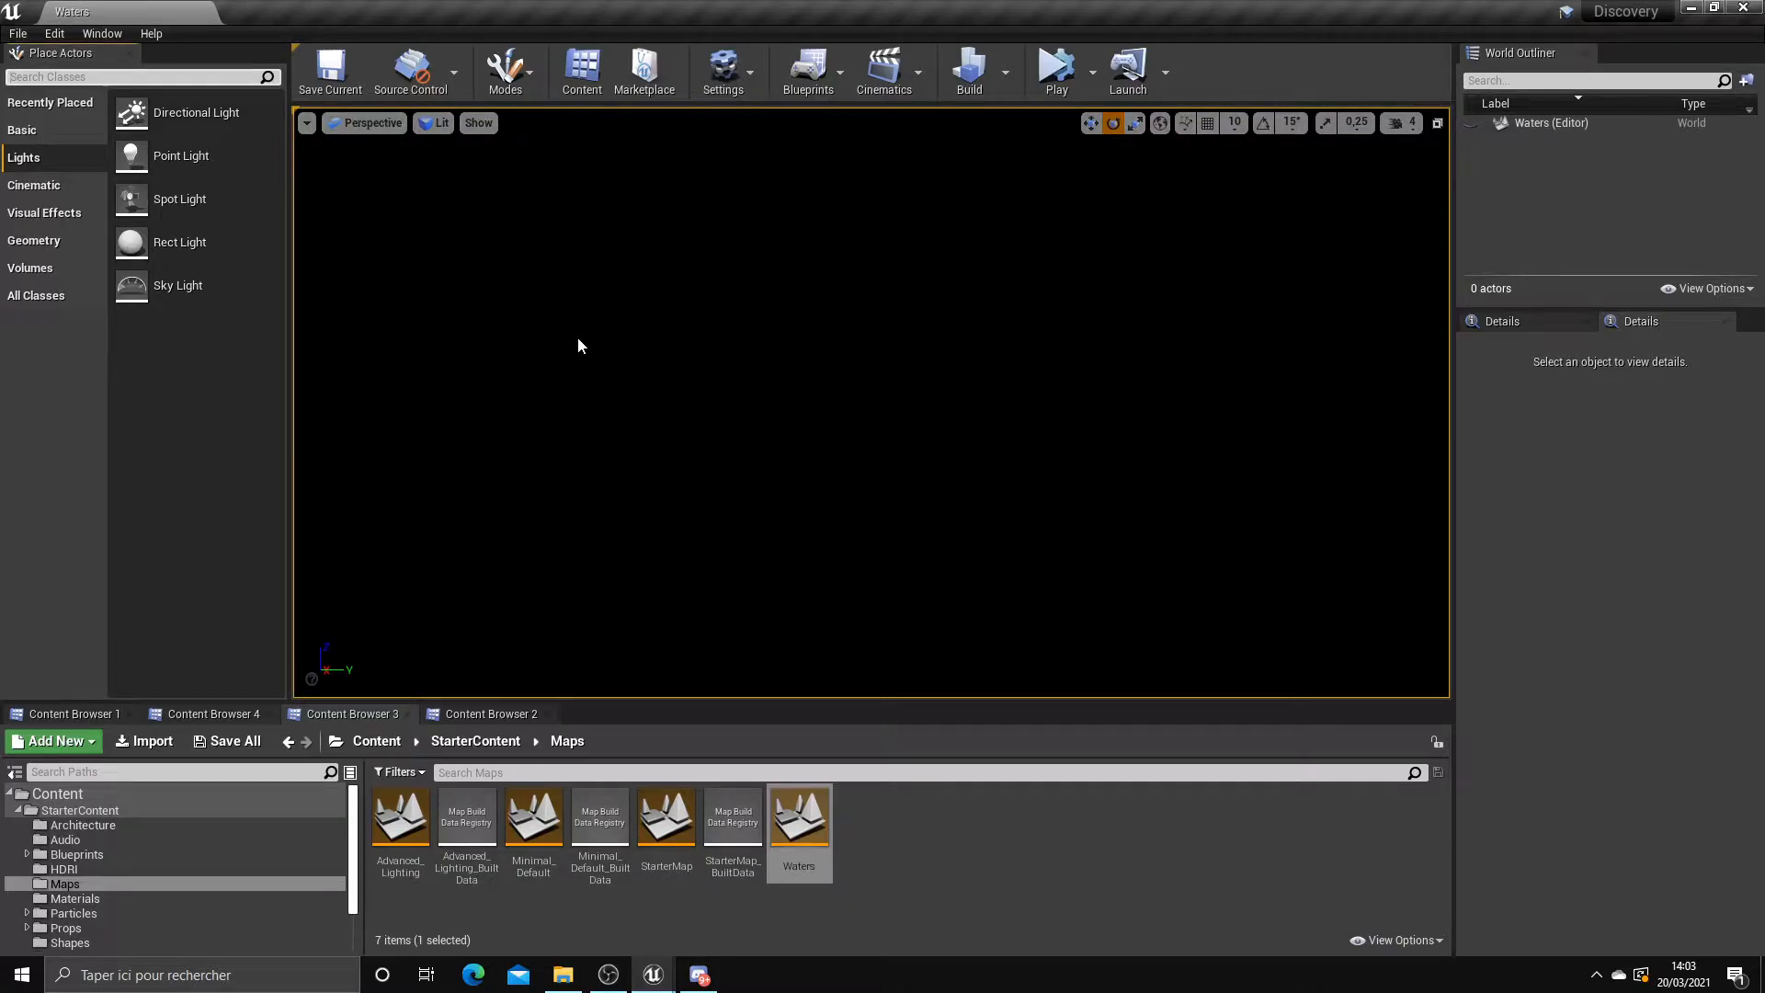
Switch to Landscape mode to start setting up a new landscape in the Waters level
click(517, 85)
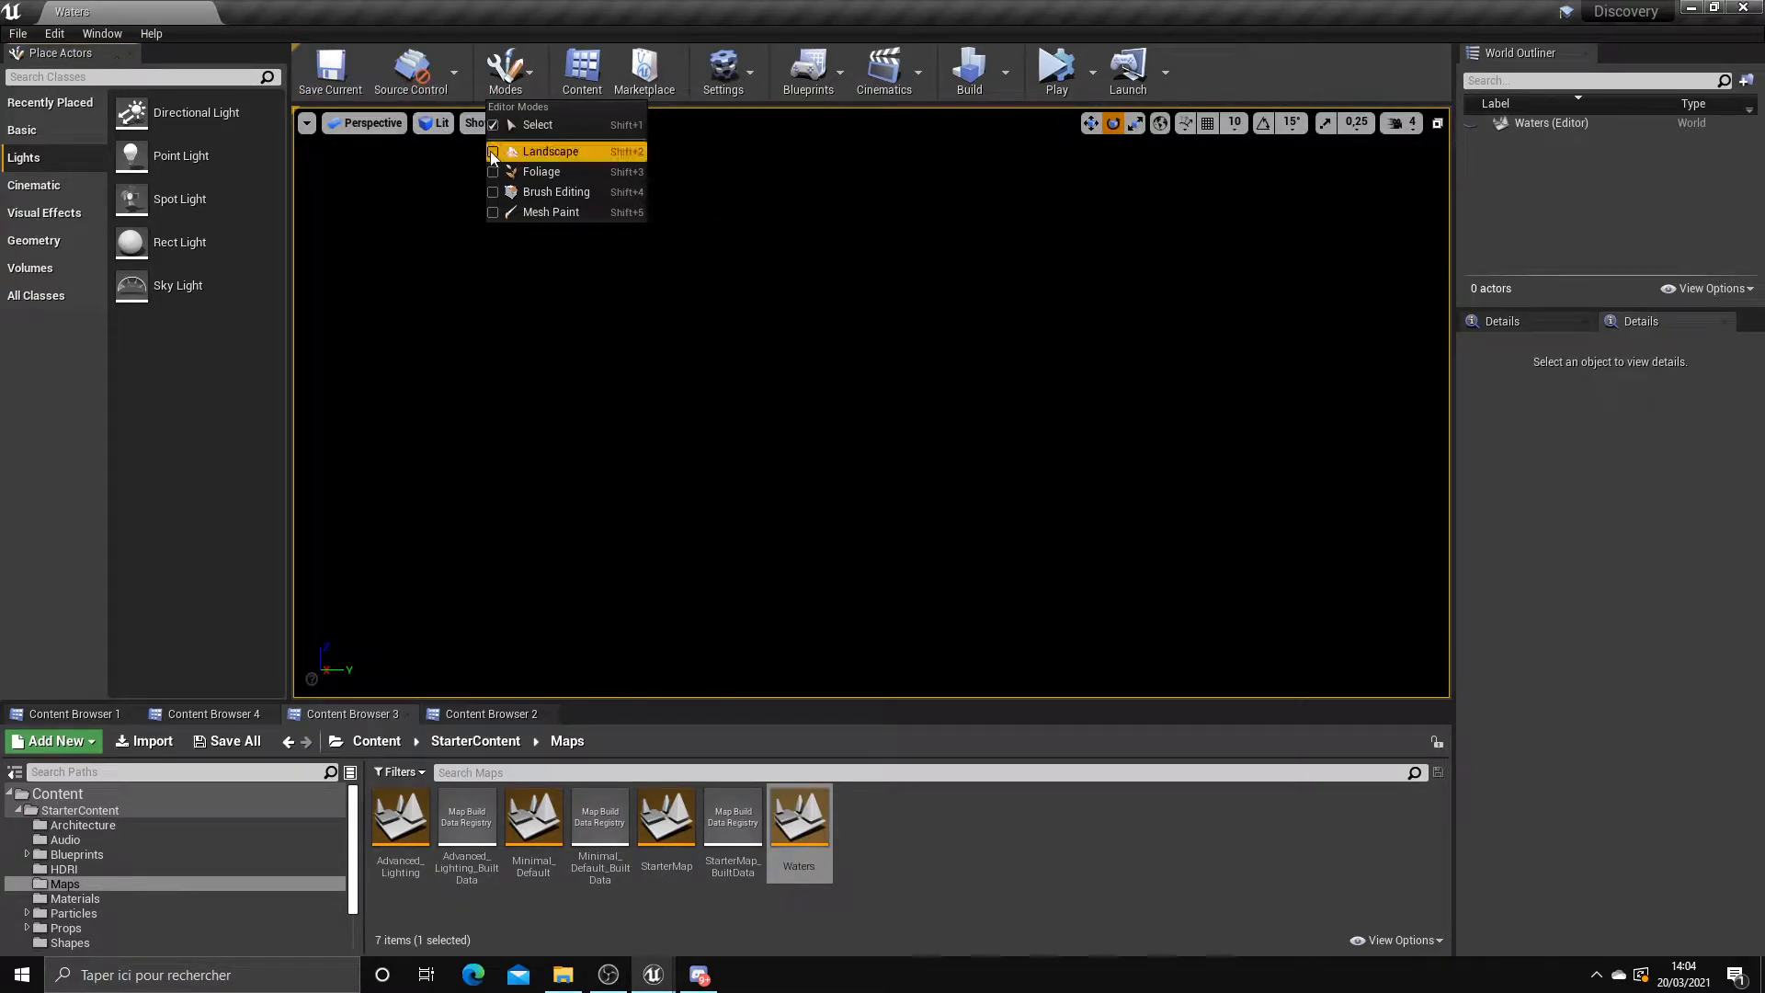
click(527, 155)
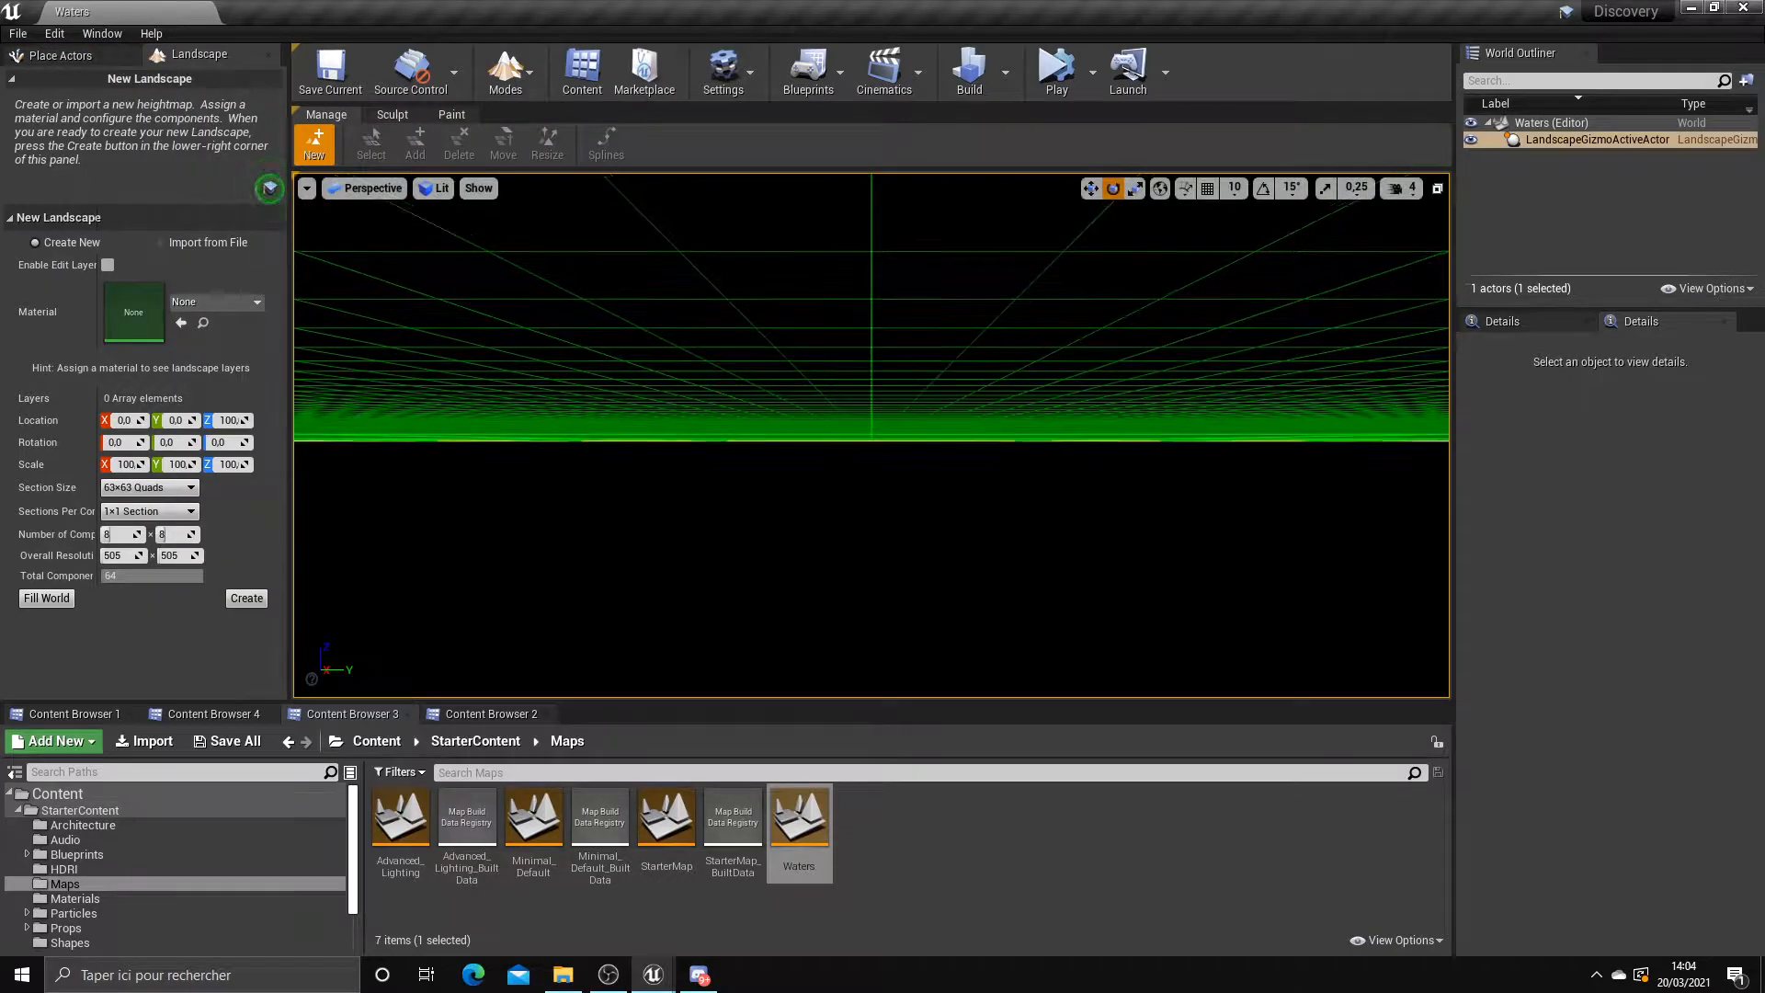
right_drag(871, 434, 878, 488)
right_drag(730, 378, 476, 438)
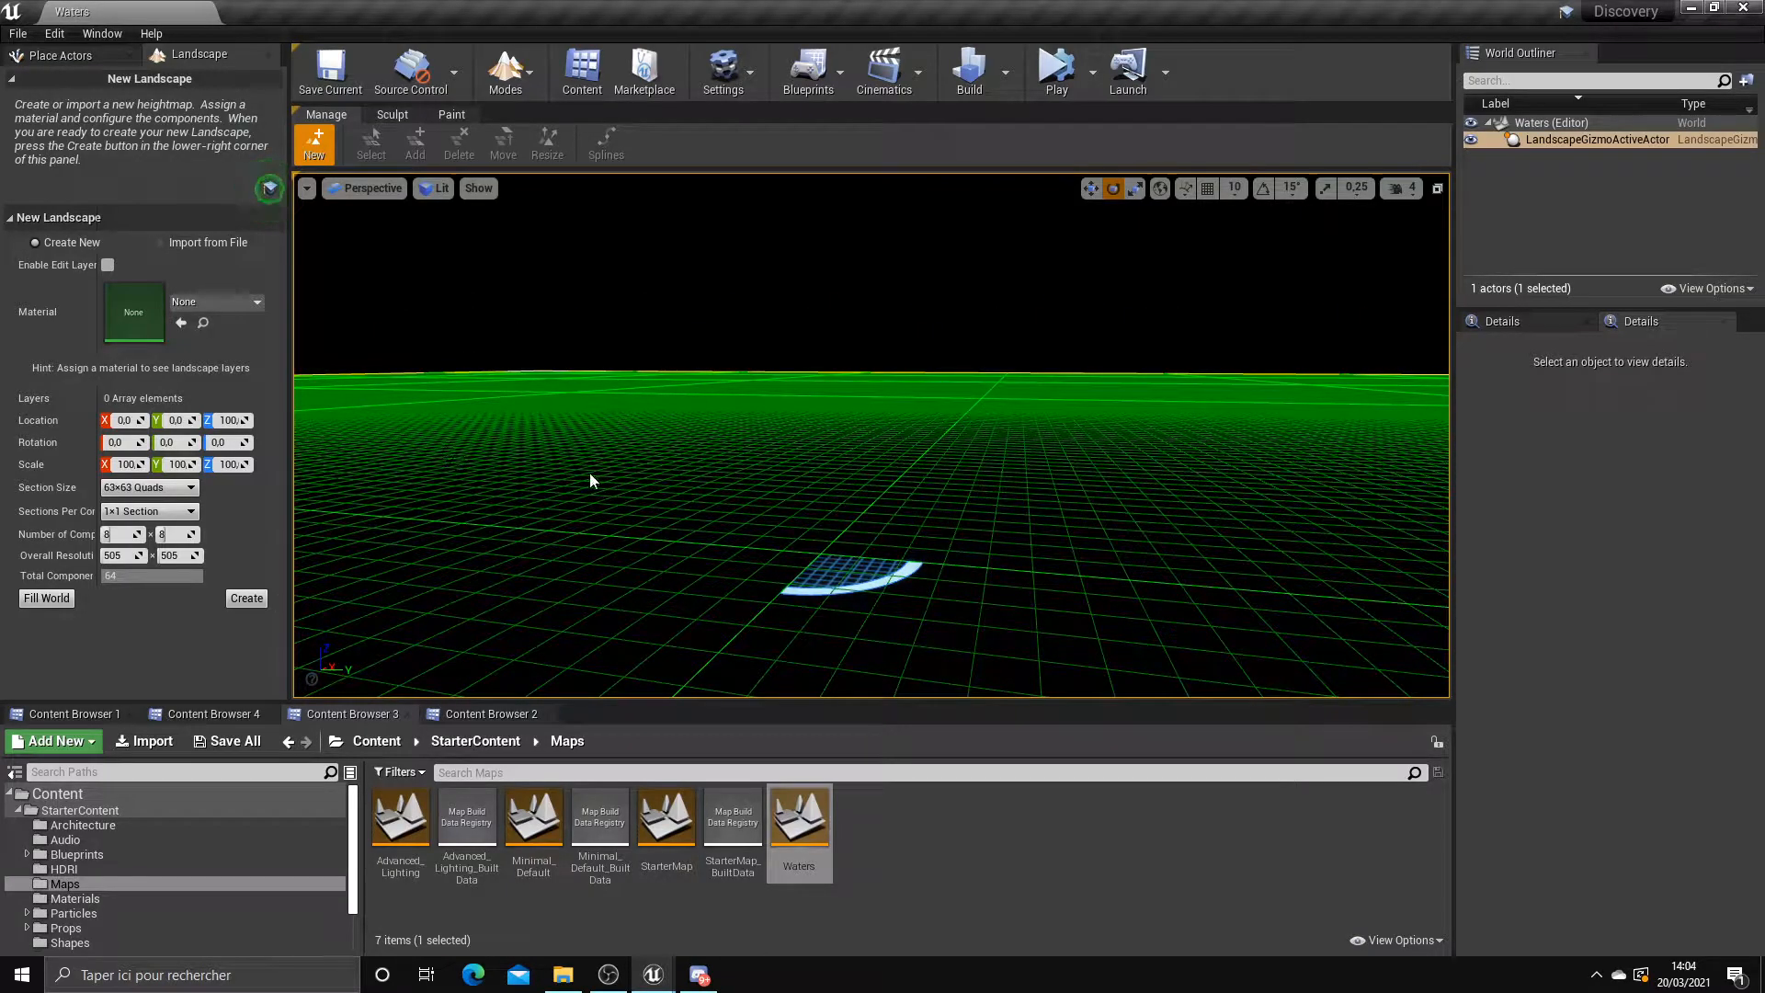
Try moving the new landscape with the move gizmo, and set its Z location to 0
key(w)
drag(809, 520, 800, 508)
key(ctrl+z)
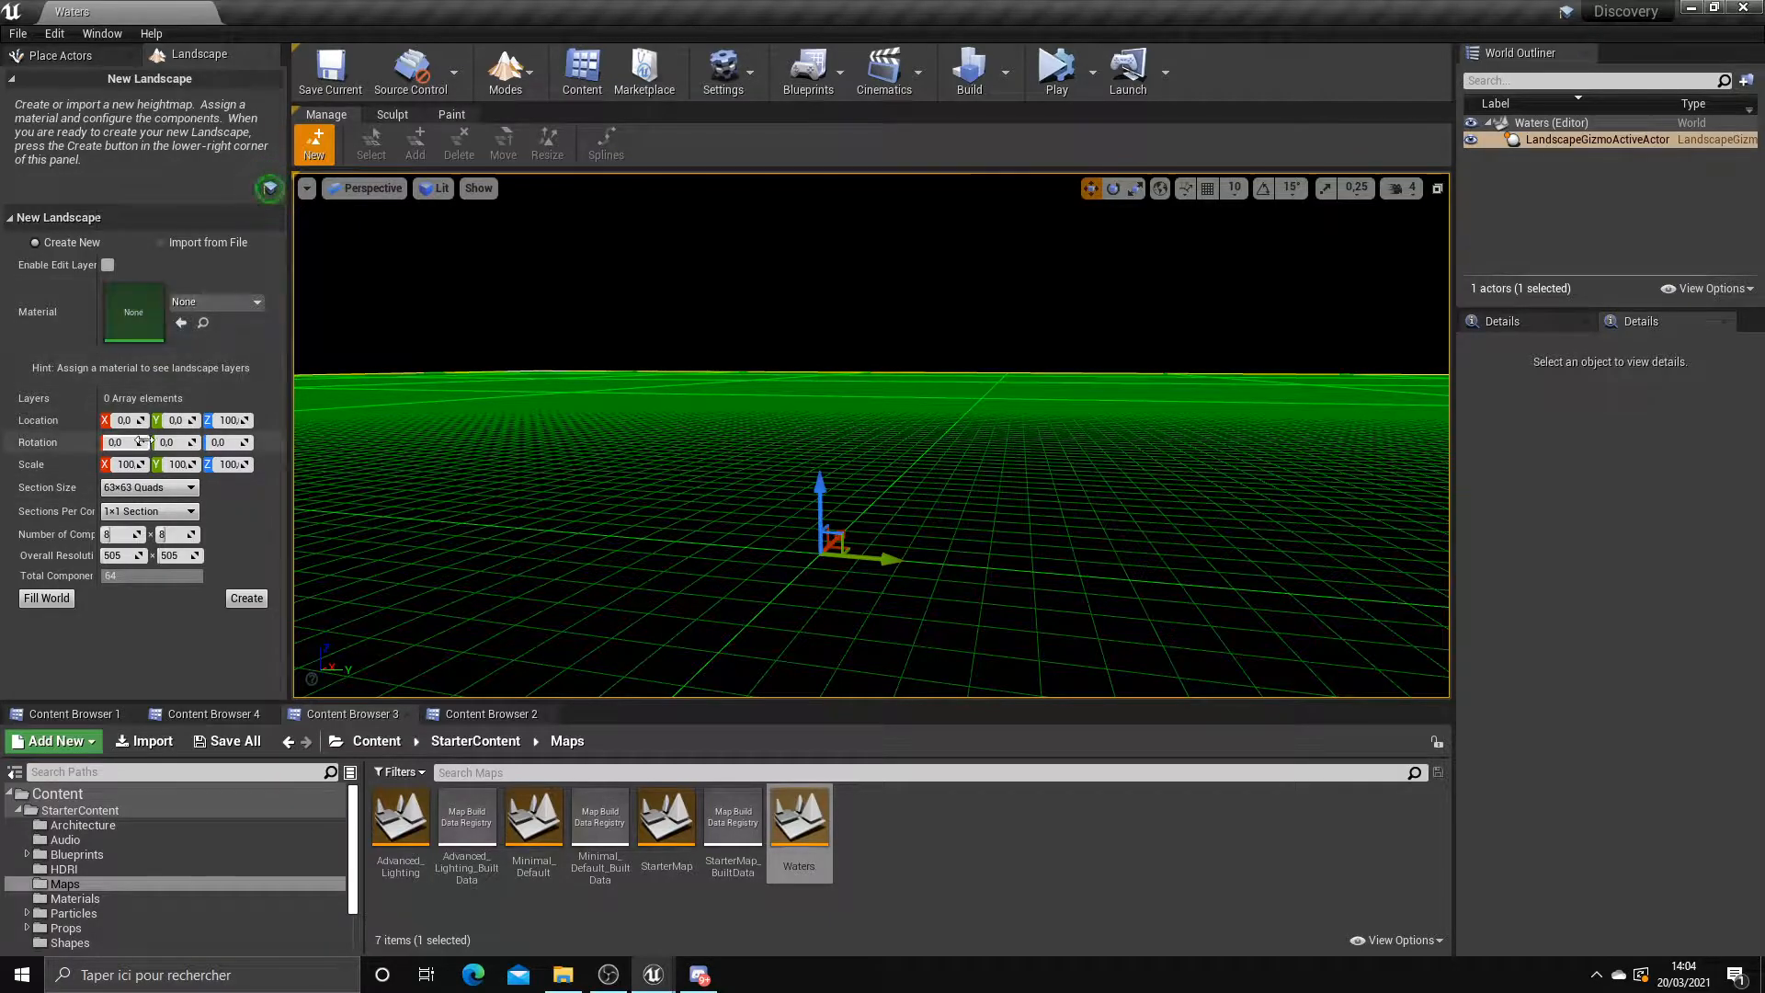
drag(820, 496, 820, 459)
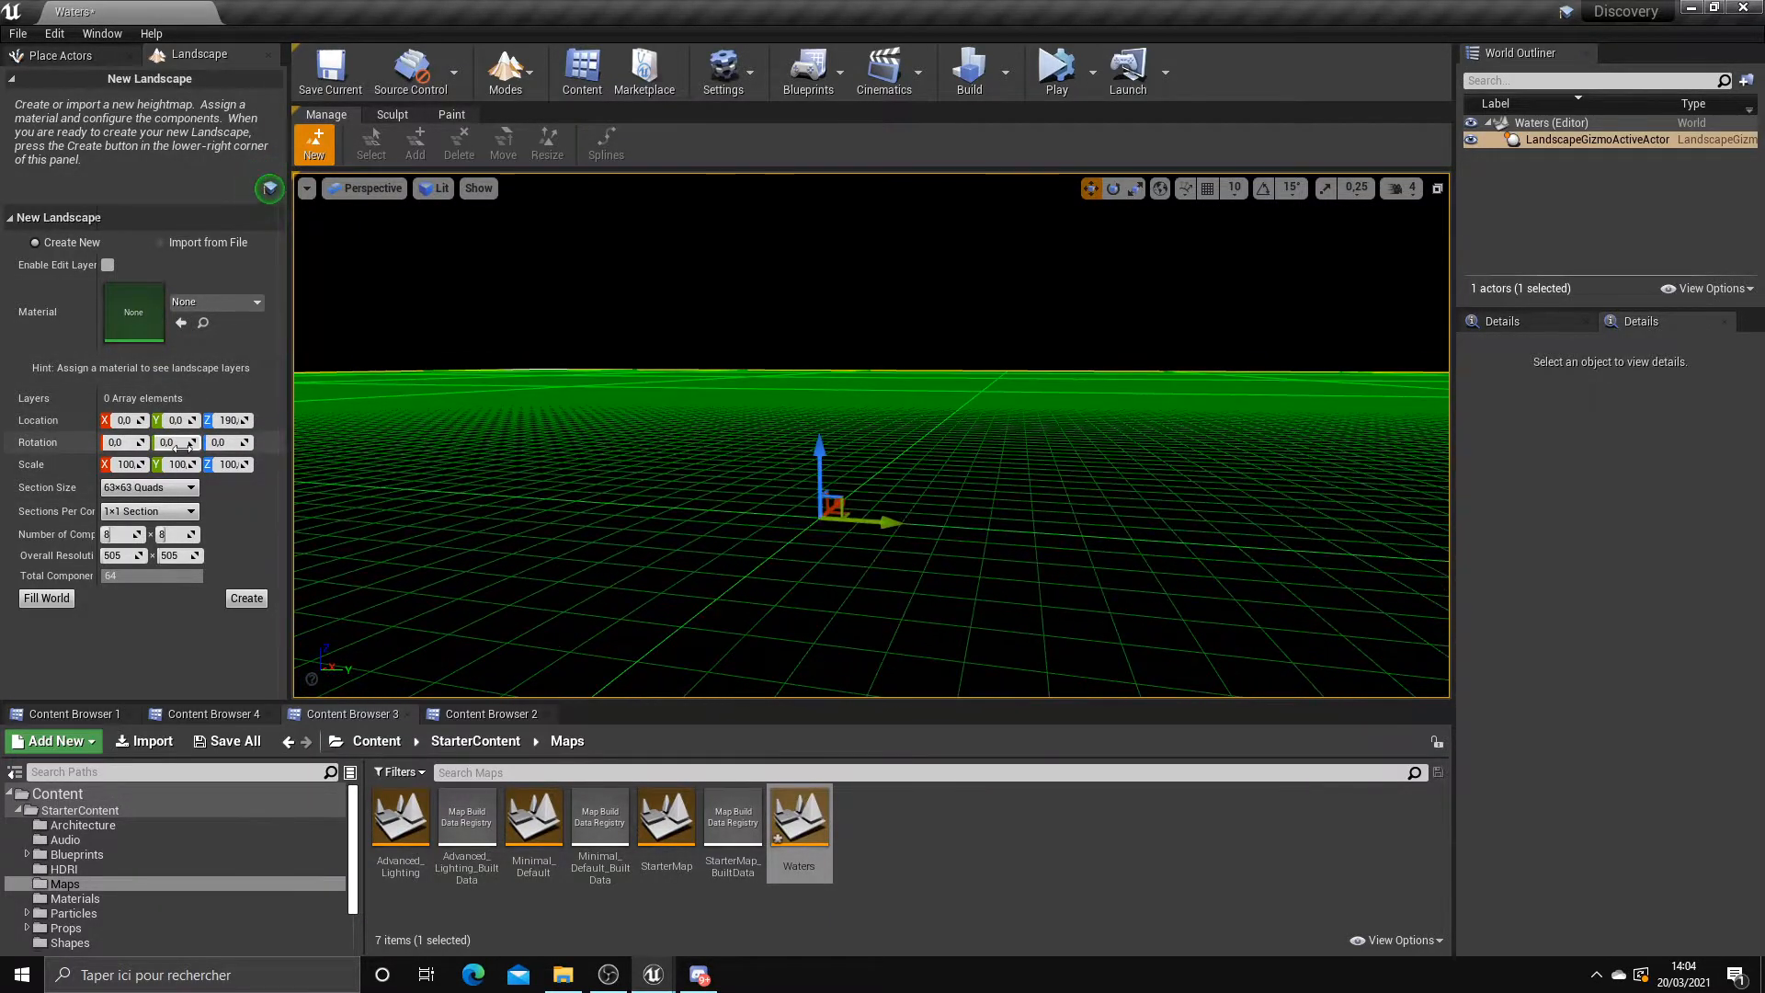
text(0)
key(Return)
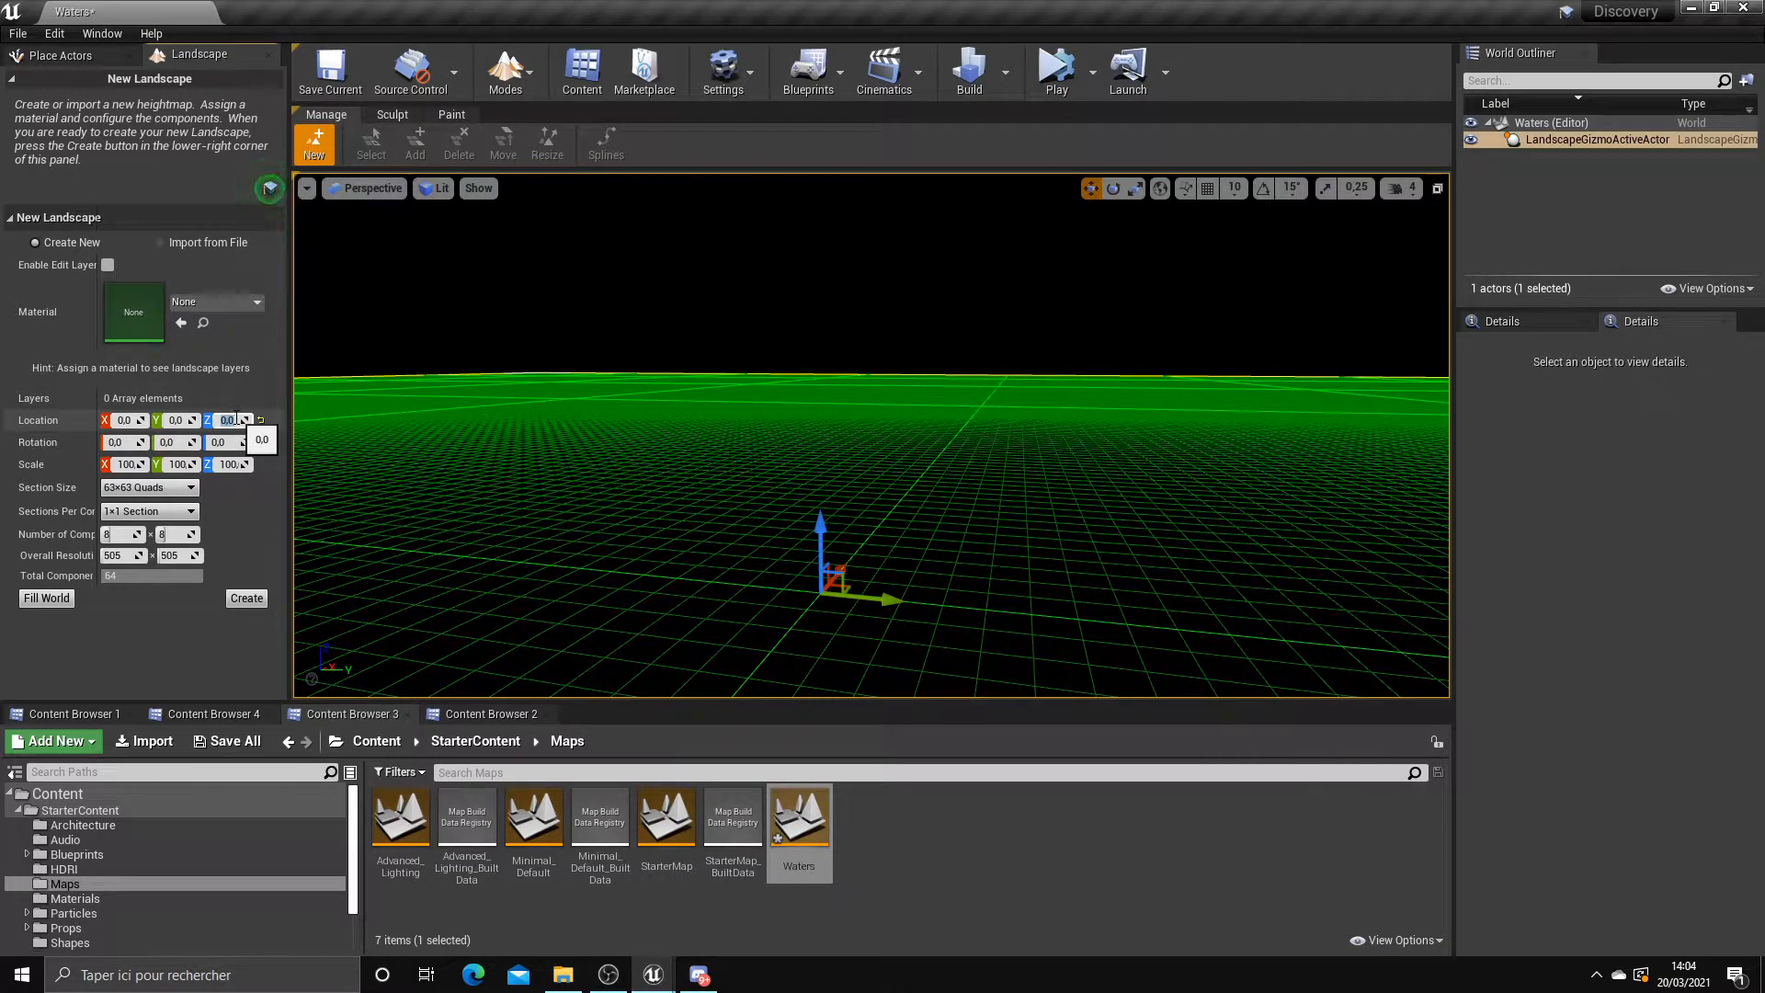
Try a section size of 7×7 Quads on the new landscape, and set it to 255×255 Quads
right_drag(552, 527, 519, 514)
click(140, 490)
click(146, 502)
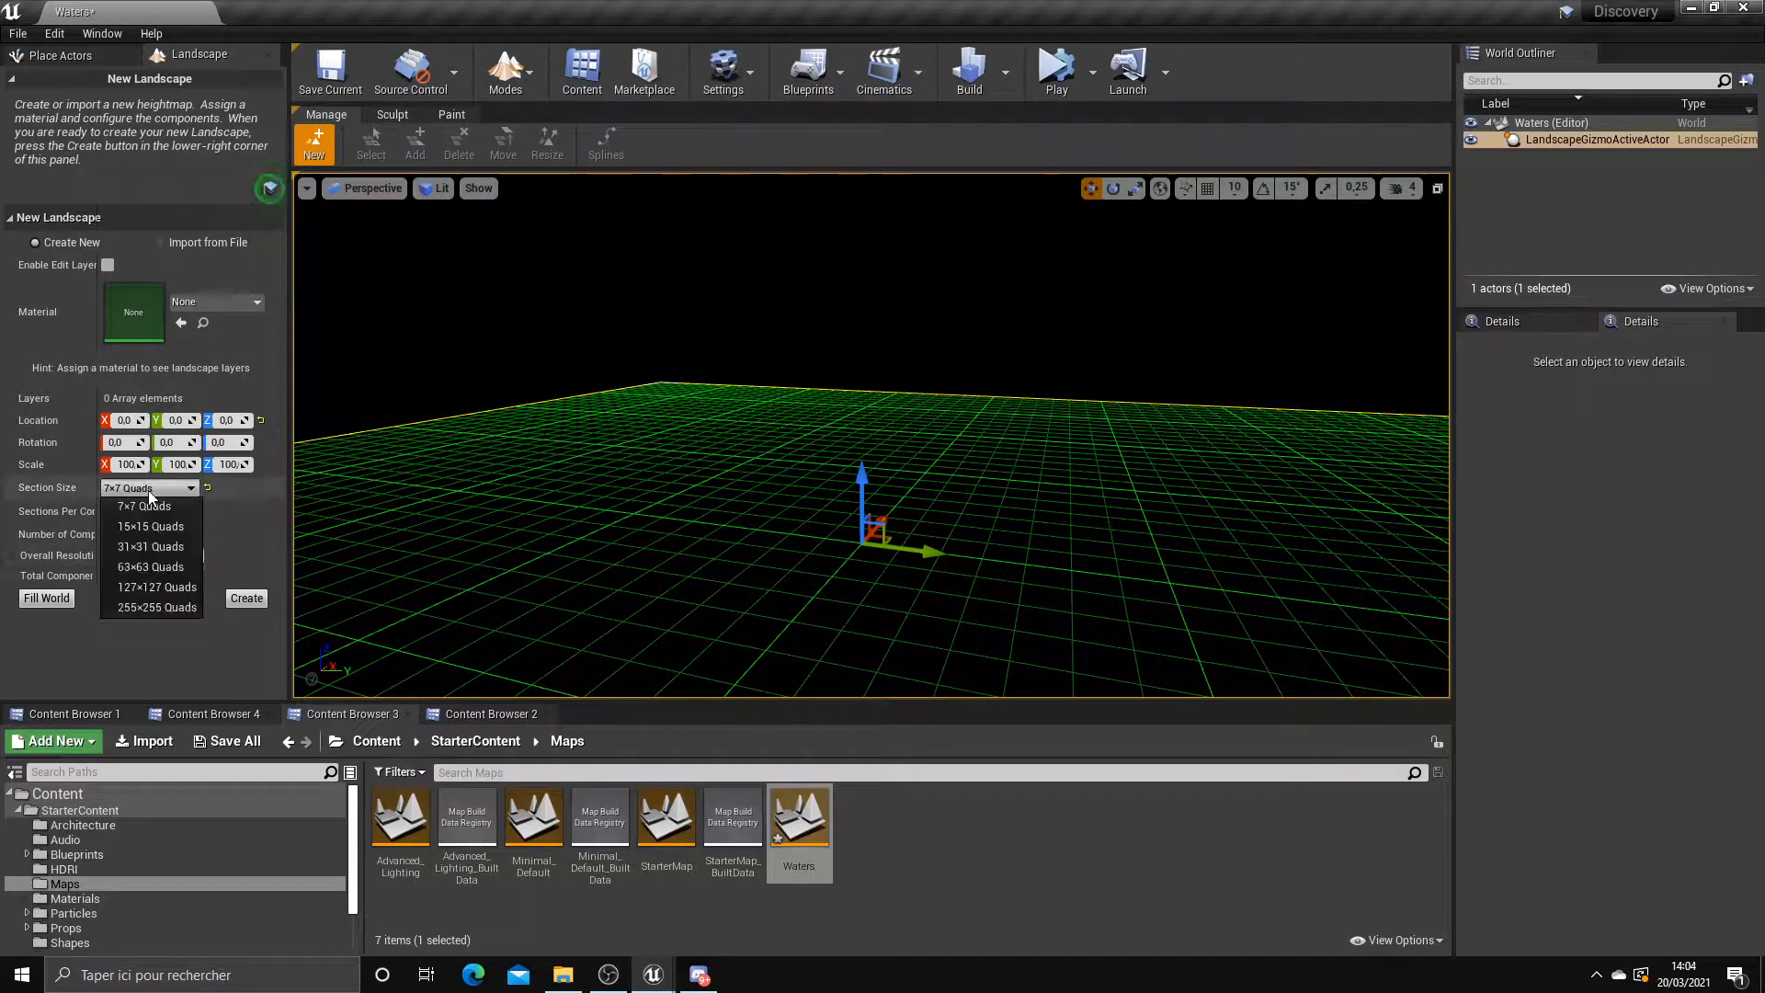
click(153, 604)
right_drag(552, 574, 588, 552)
scroll(979, 453, up, 3)
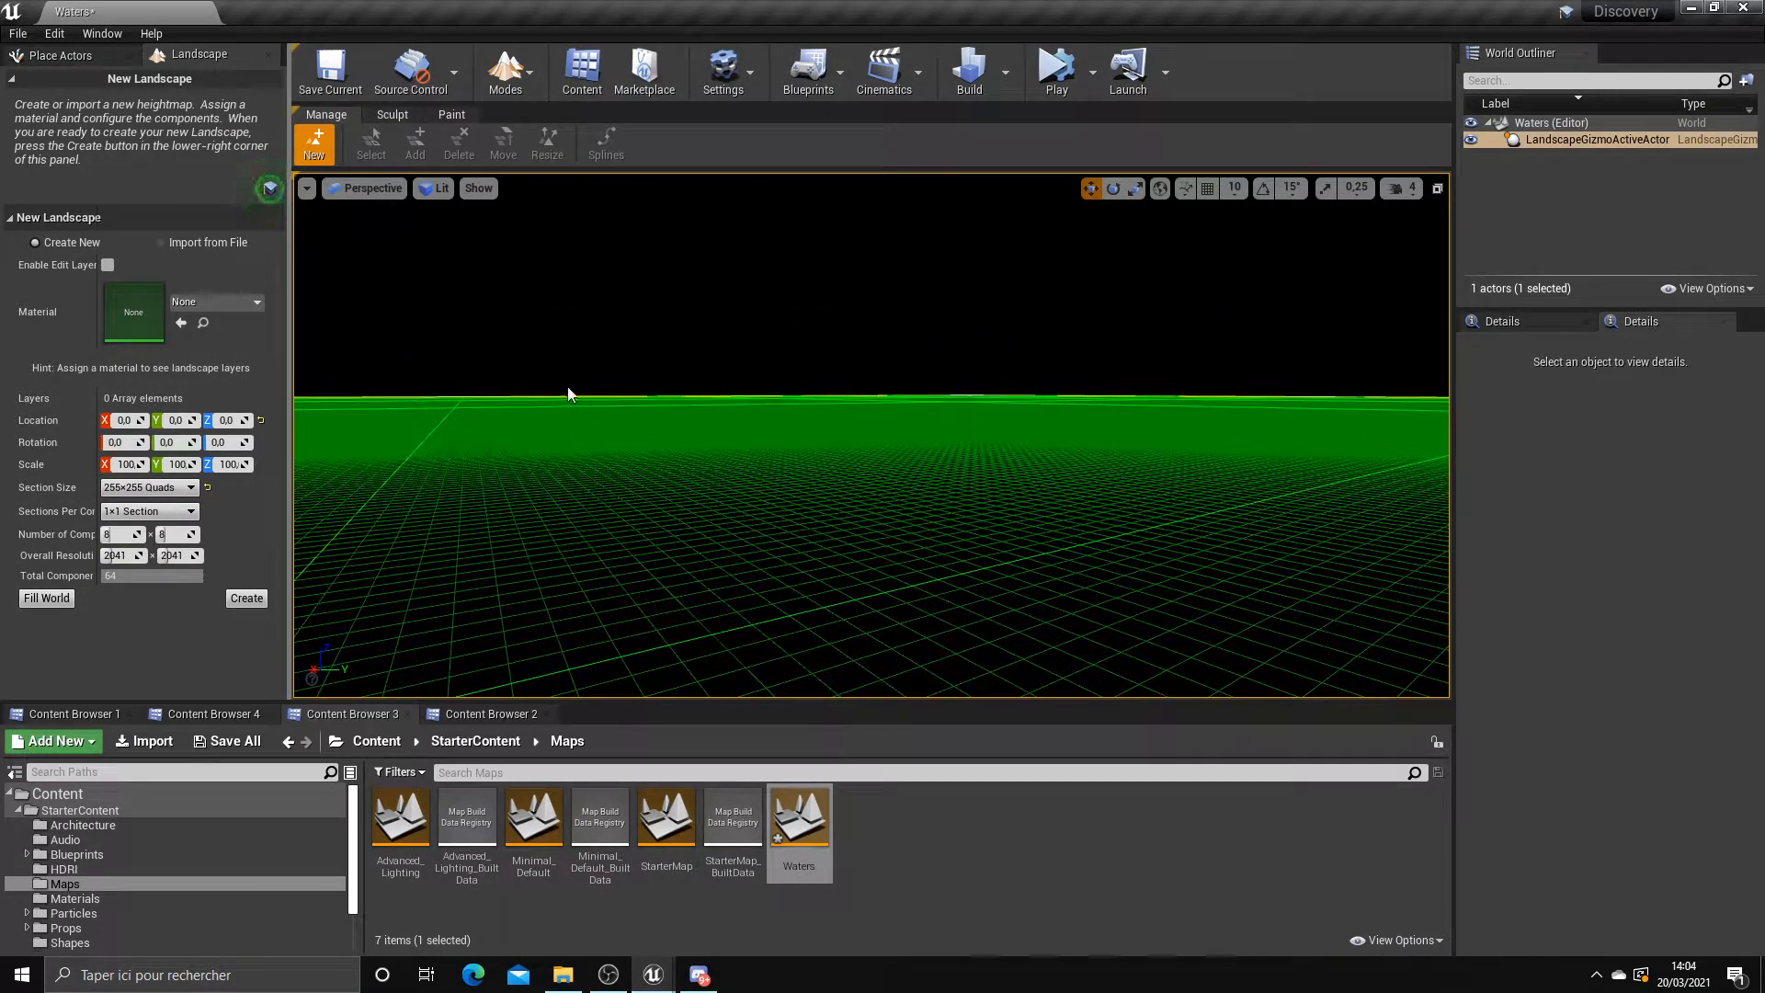
right_drag(1365, 395, 1227, 410)
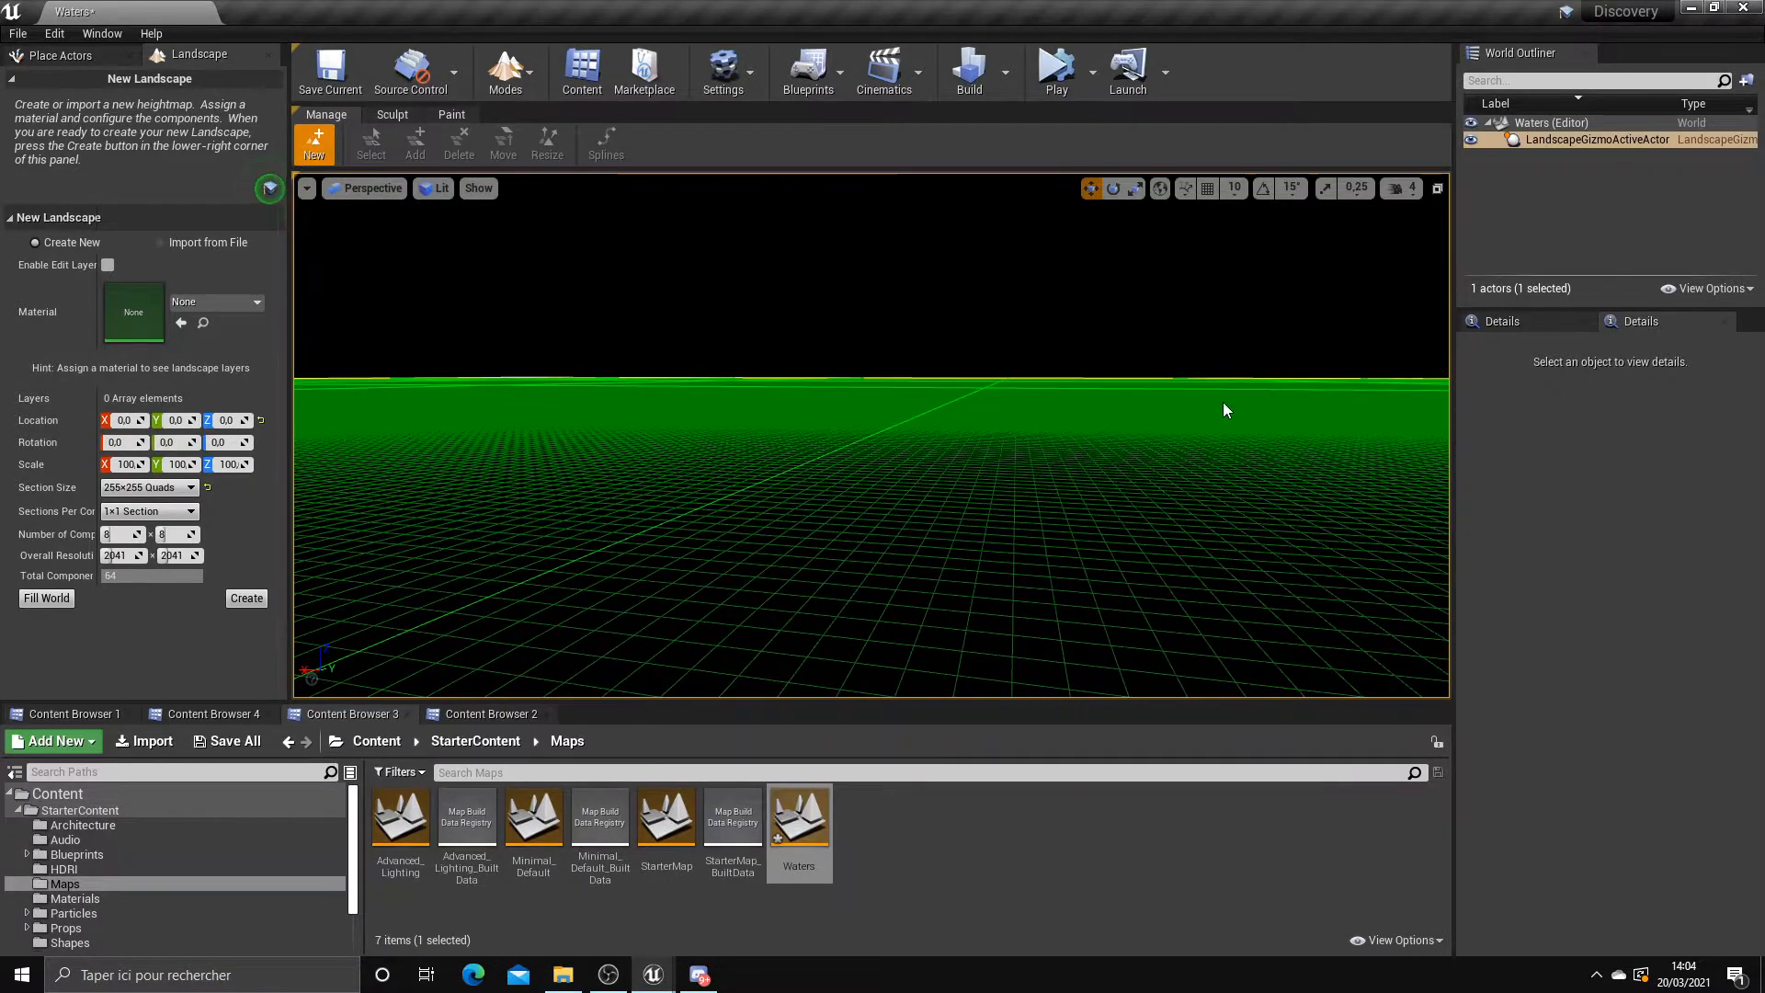
right_drag(504, 496, 427, 492)
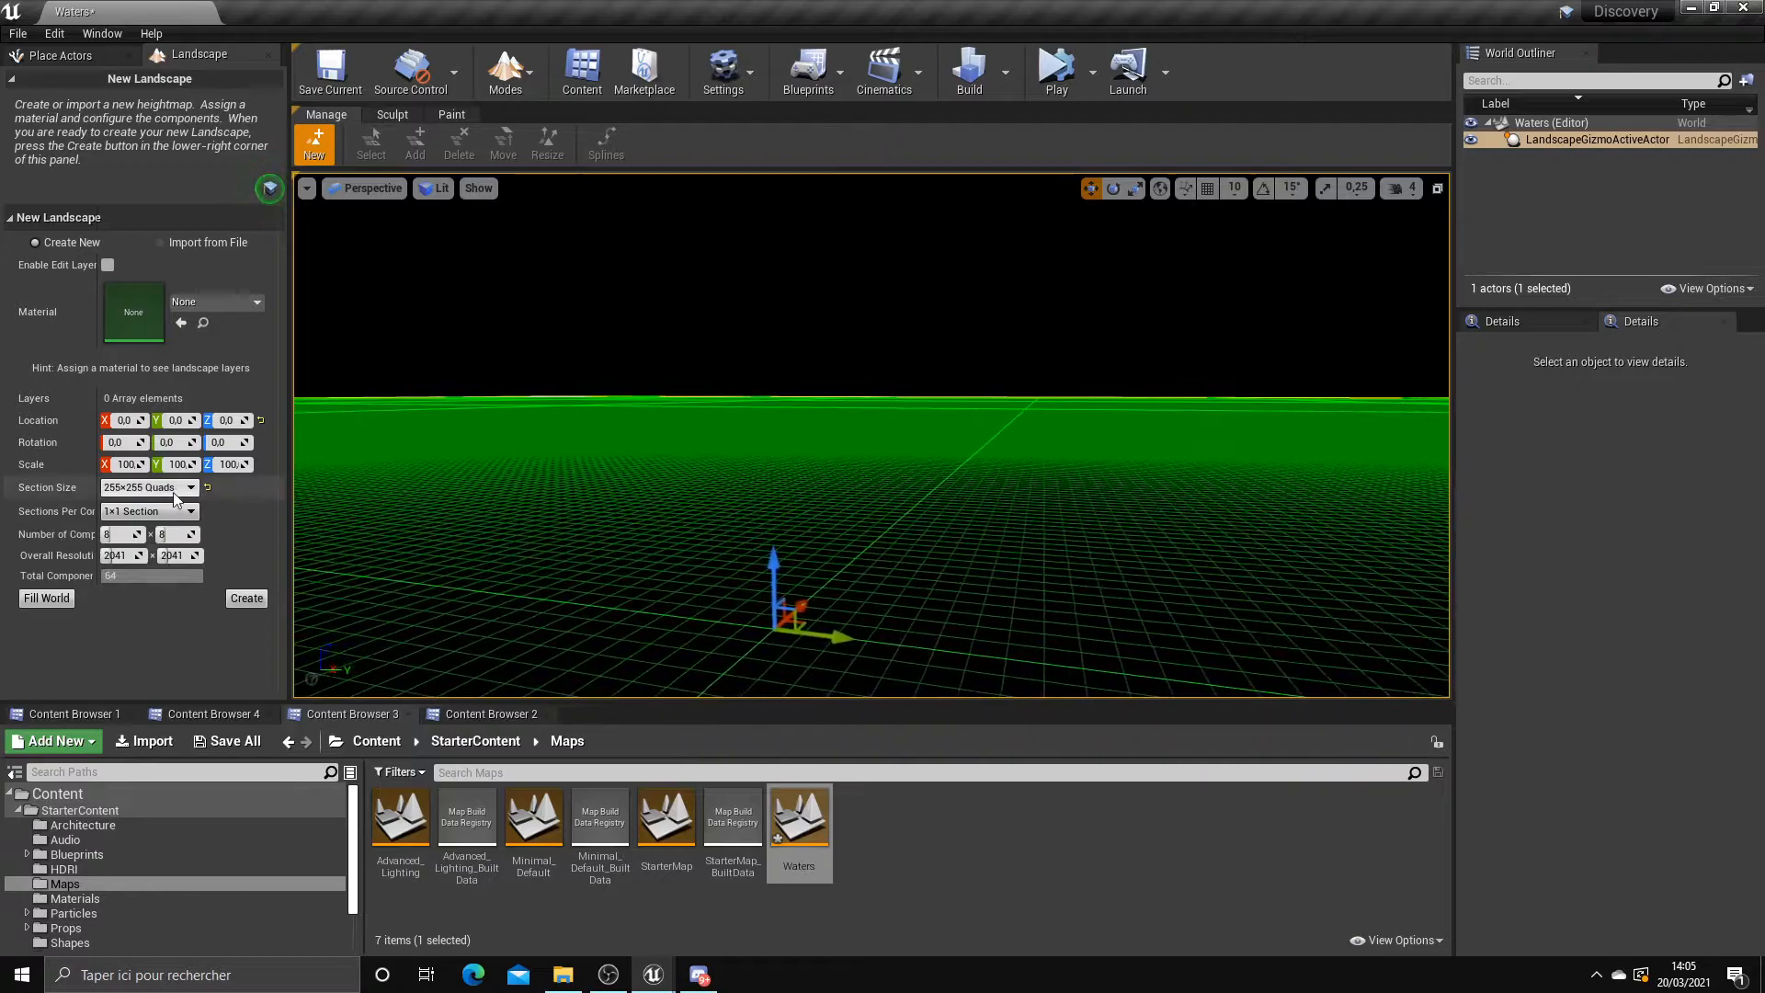
Try a section size of 31×31 Quads to compare where the landscape's edge falls
click(142, 488)
click(155, 546)
right_drag(557, 559, 551, 493)
Capture the viewport with the Windows Snipping Tool, trace the landscape's horizon with the pen, and discard the capture
key(super)
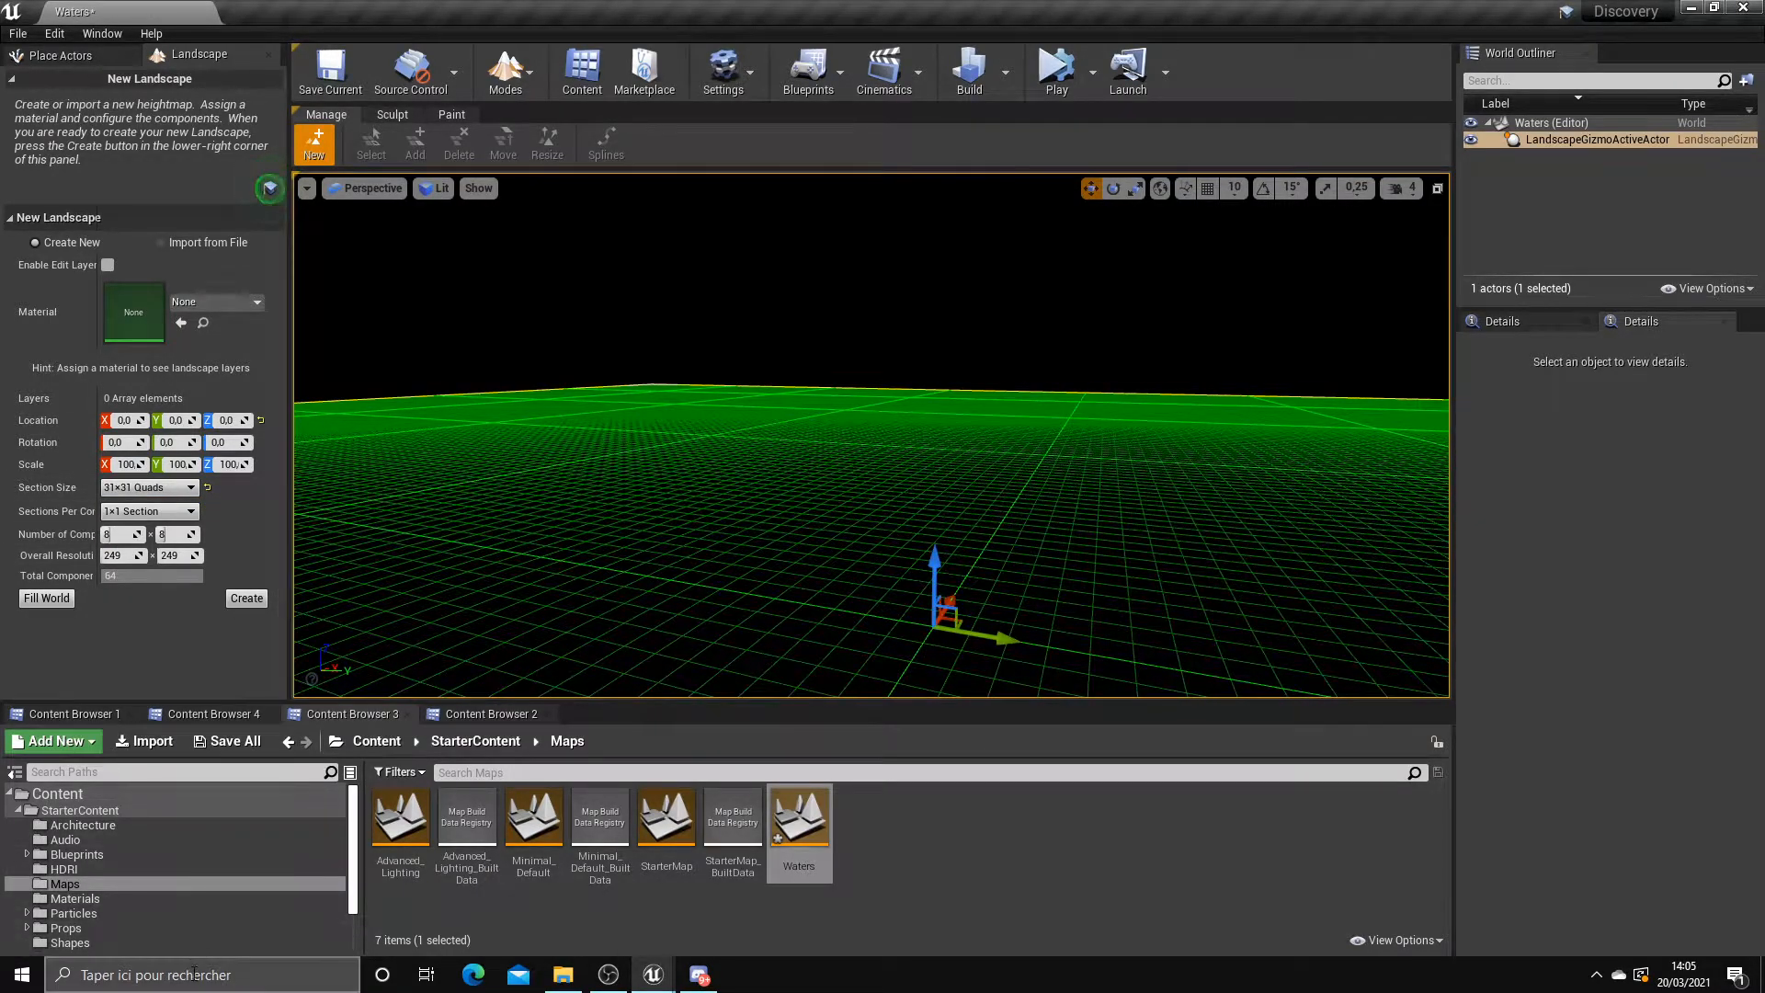
text(sn)
key(Return)
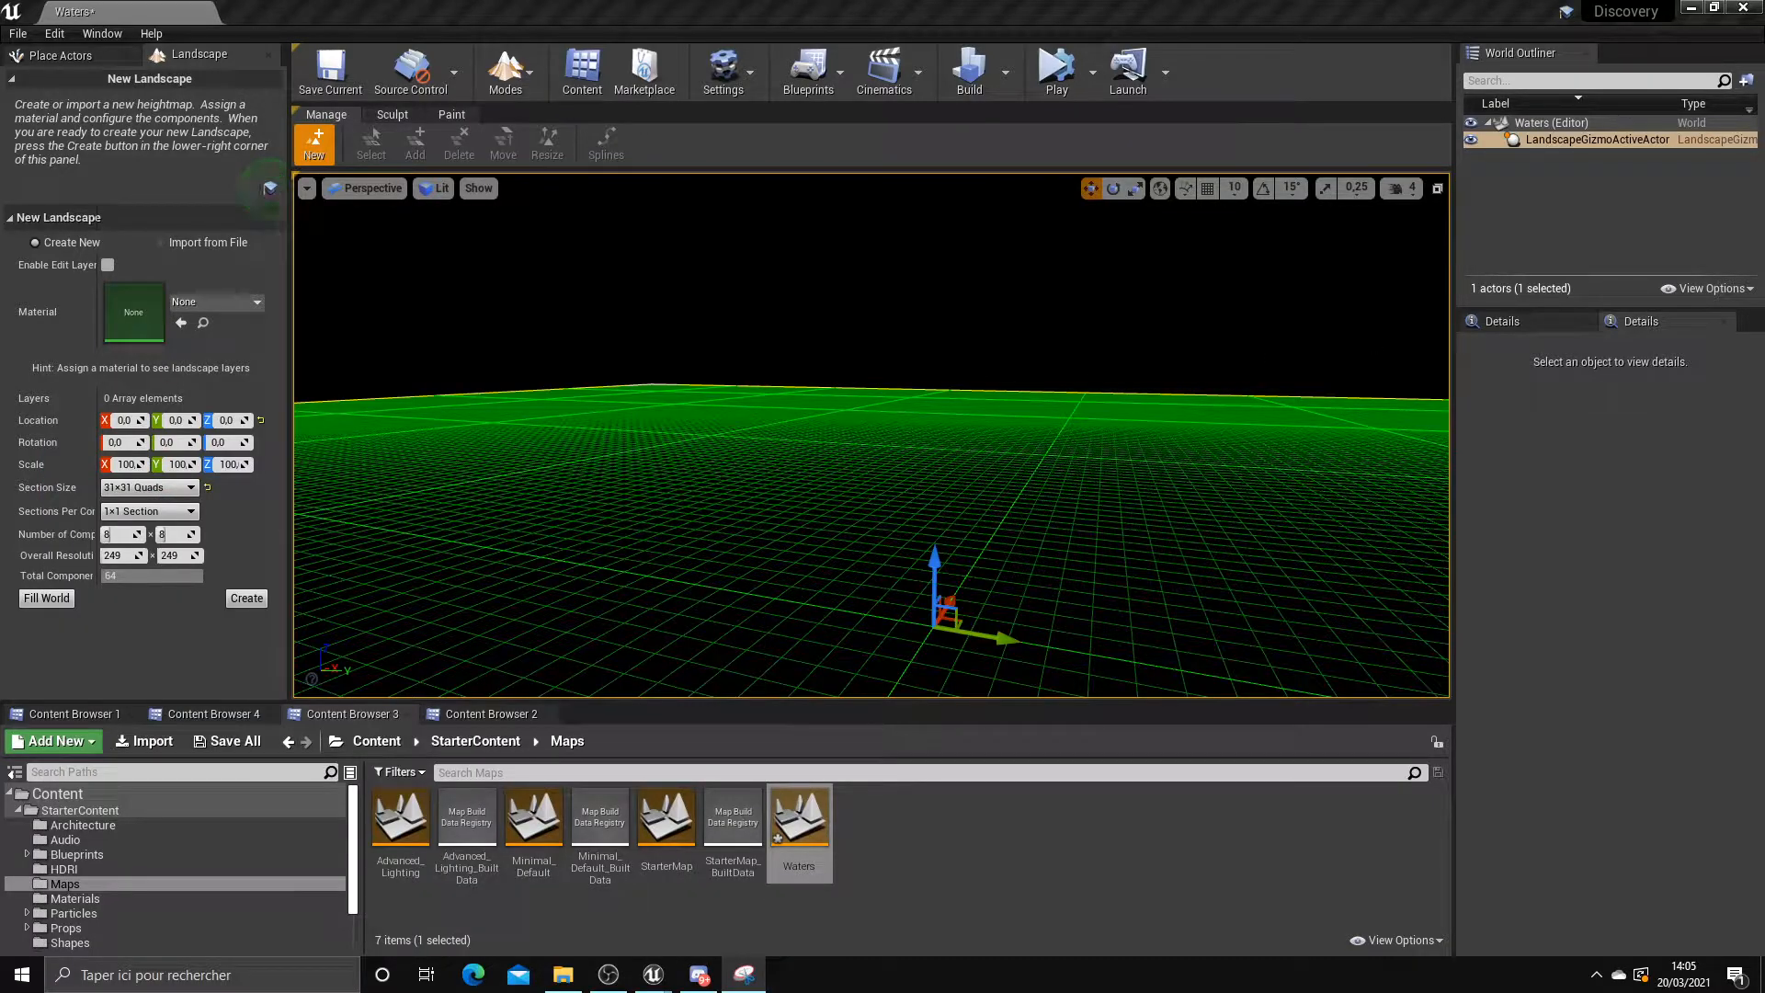
drag(125, 65, 1641, 920)
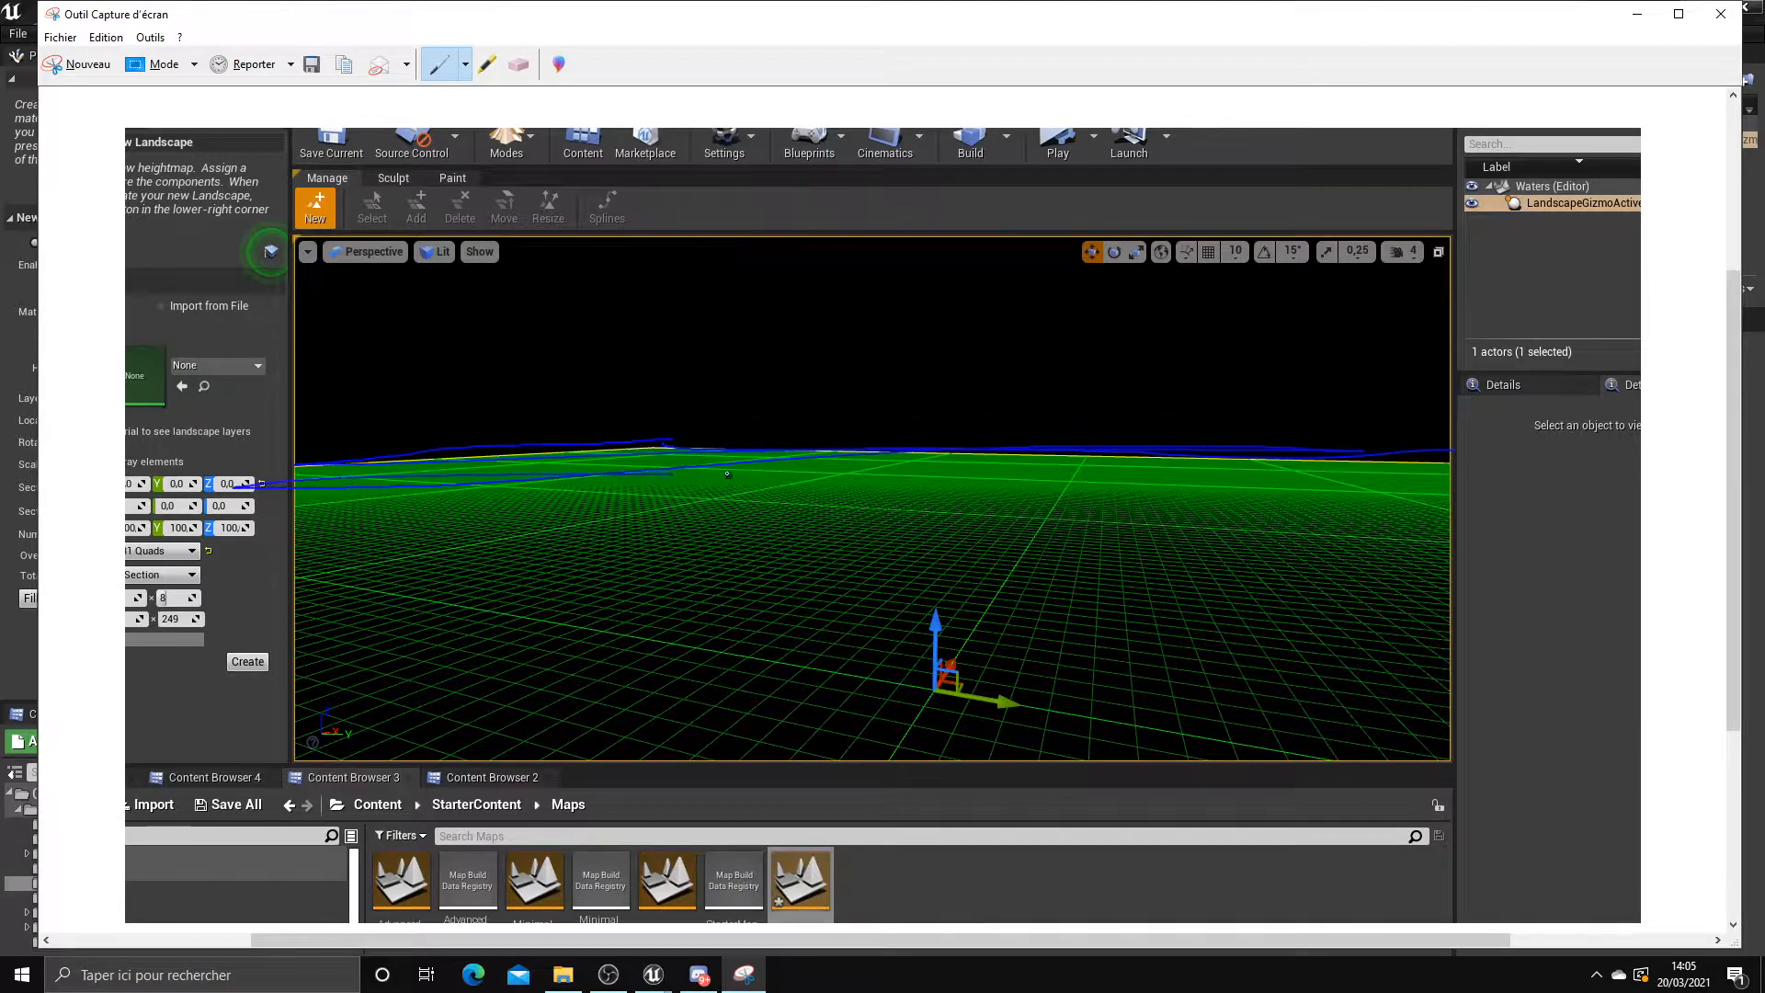
drag(176, 475, 1517, 449)
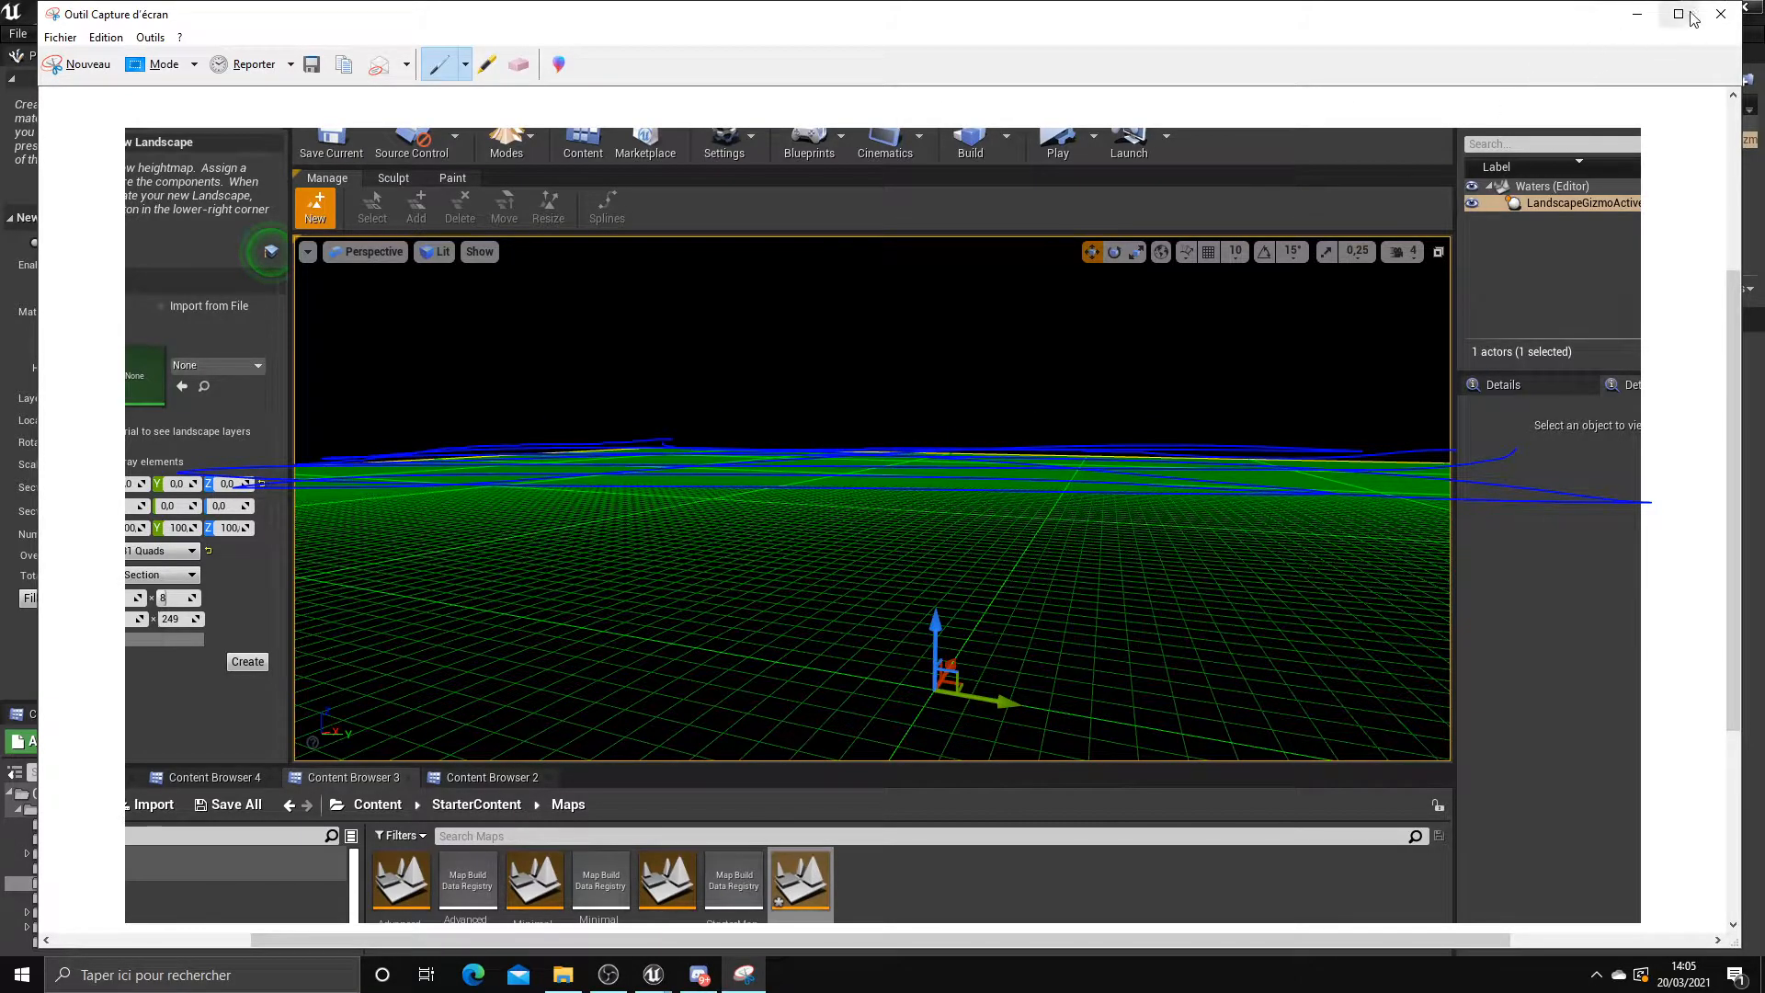
click(1720, 14)
click(972, 505)
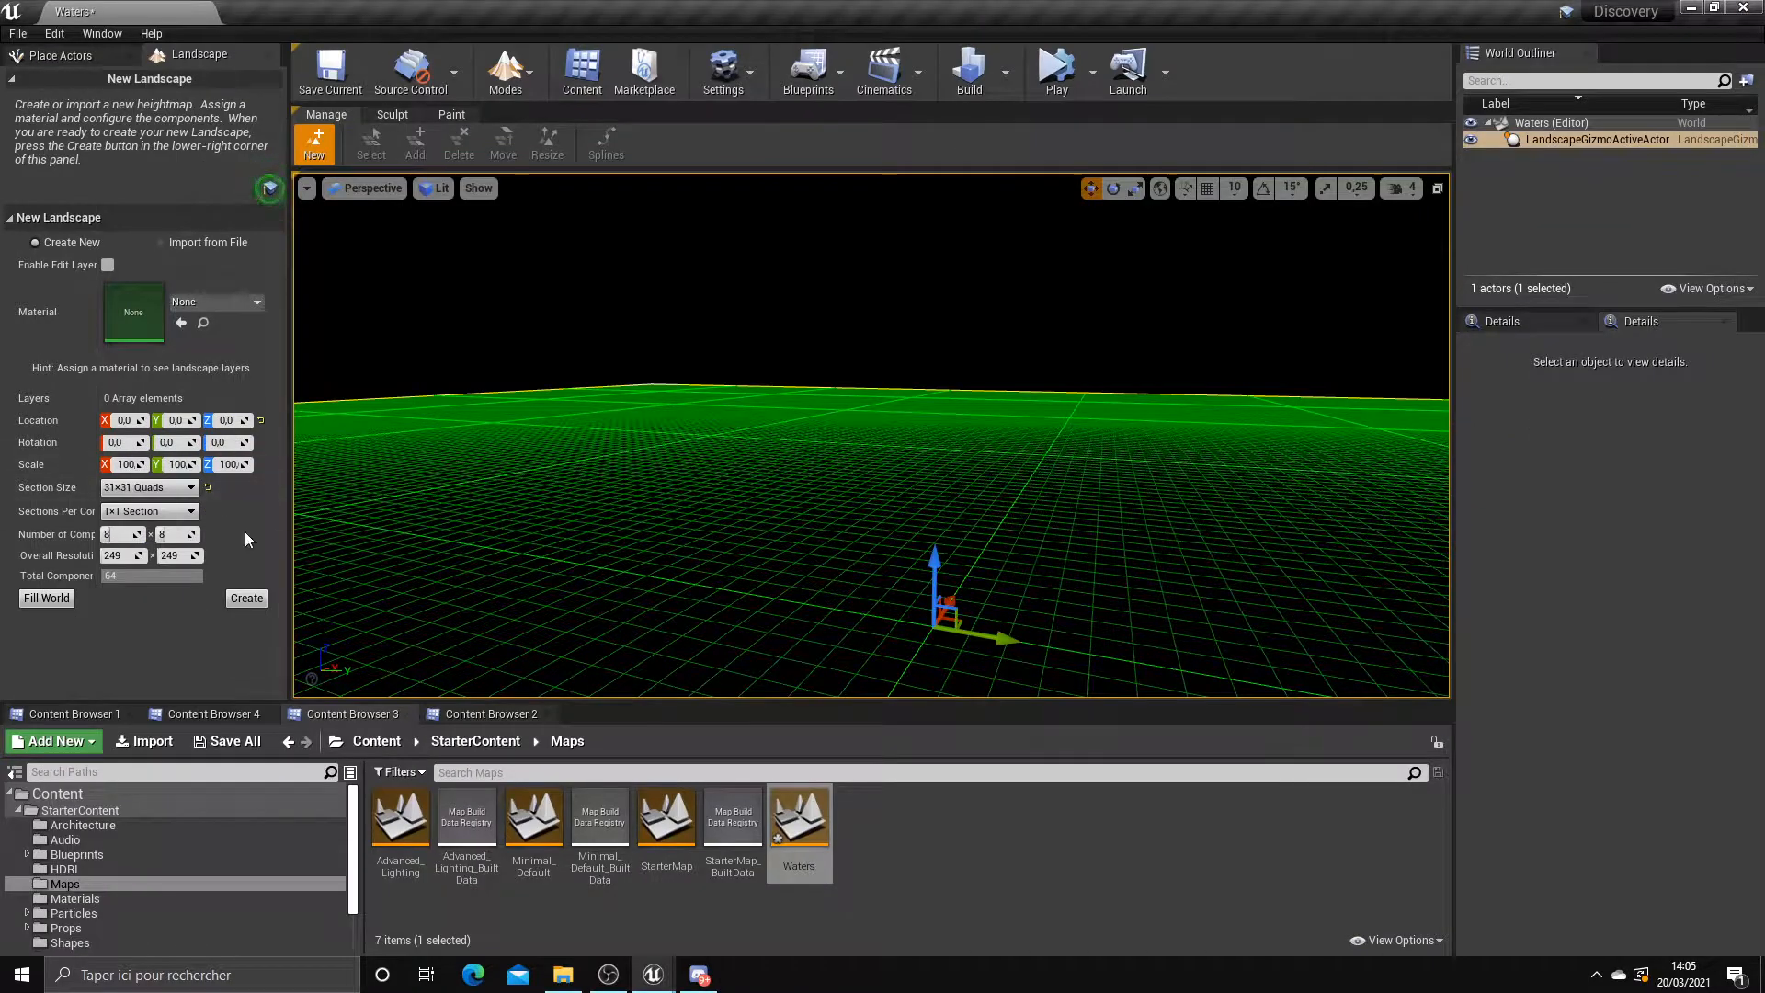
Set the landscape's section size to 255×255 Quads, and locate M_Water_Ocean in the StarterContent Materials folder
click(147, 487)
click(138, 608)
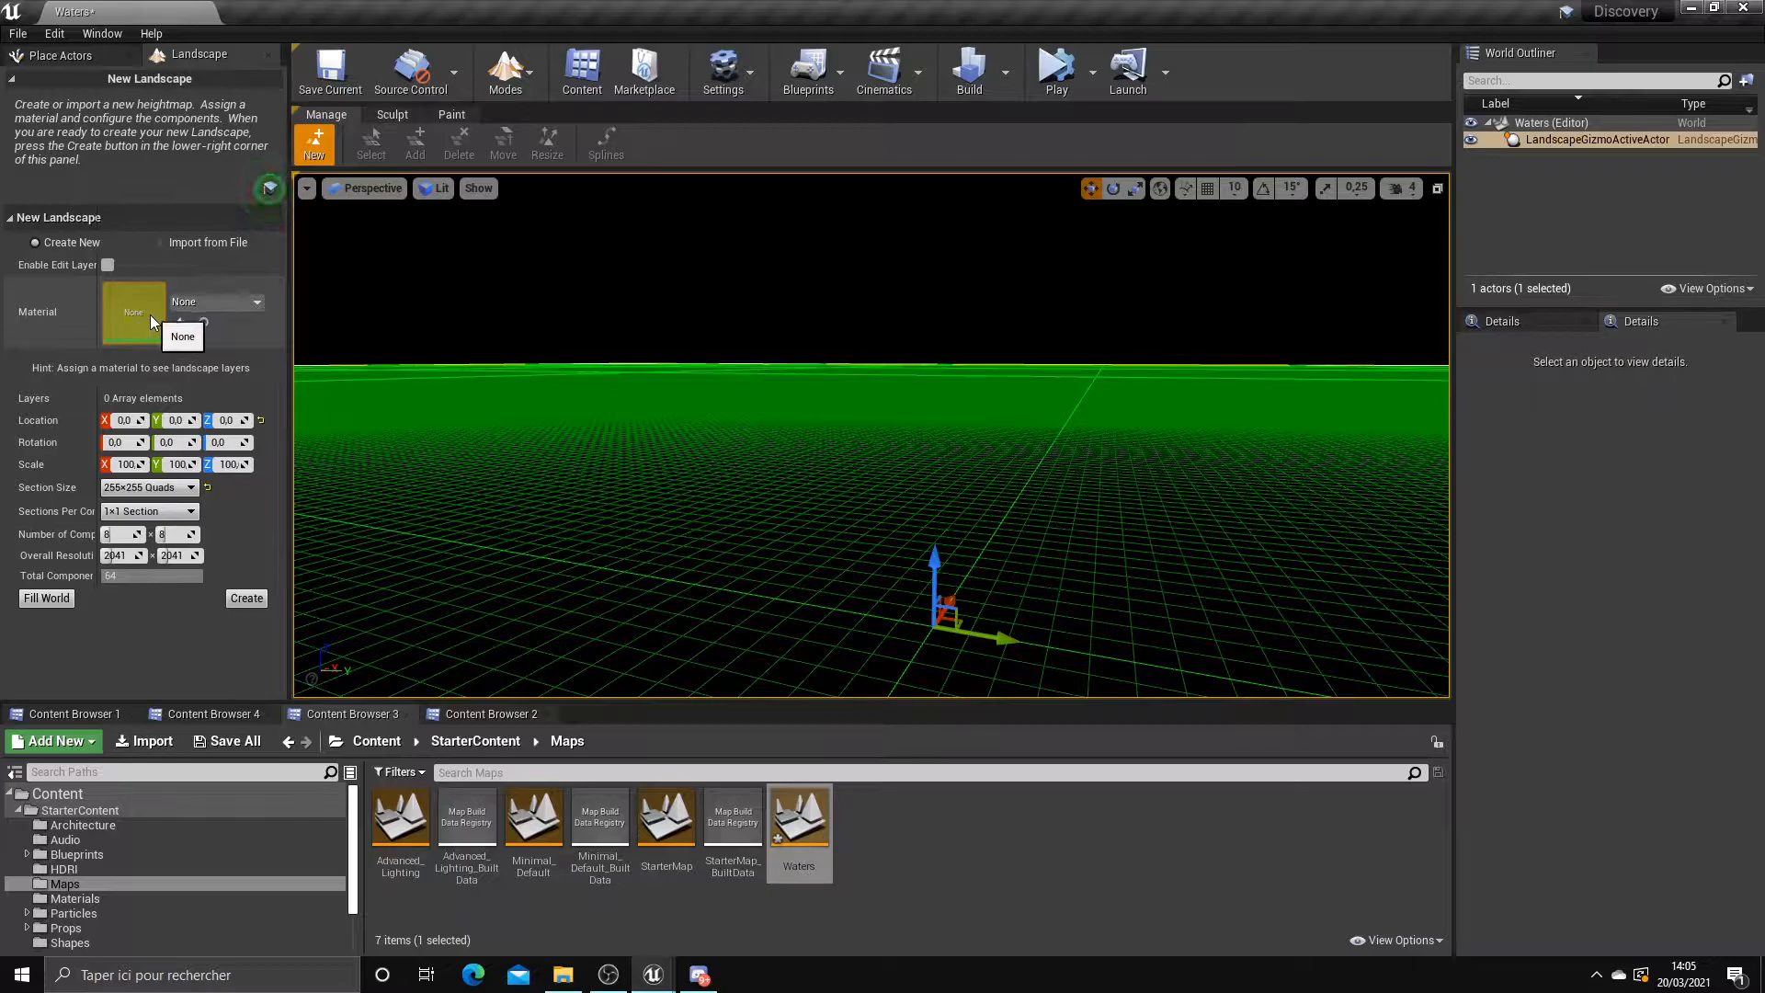
click(73, 713)
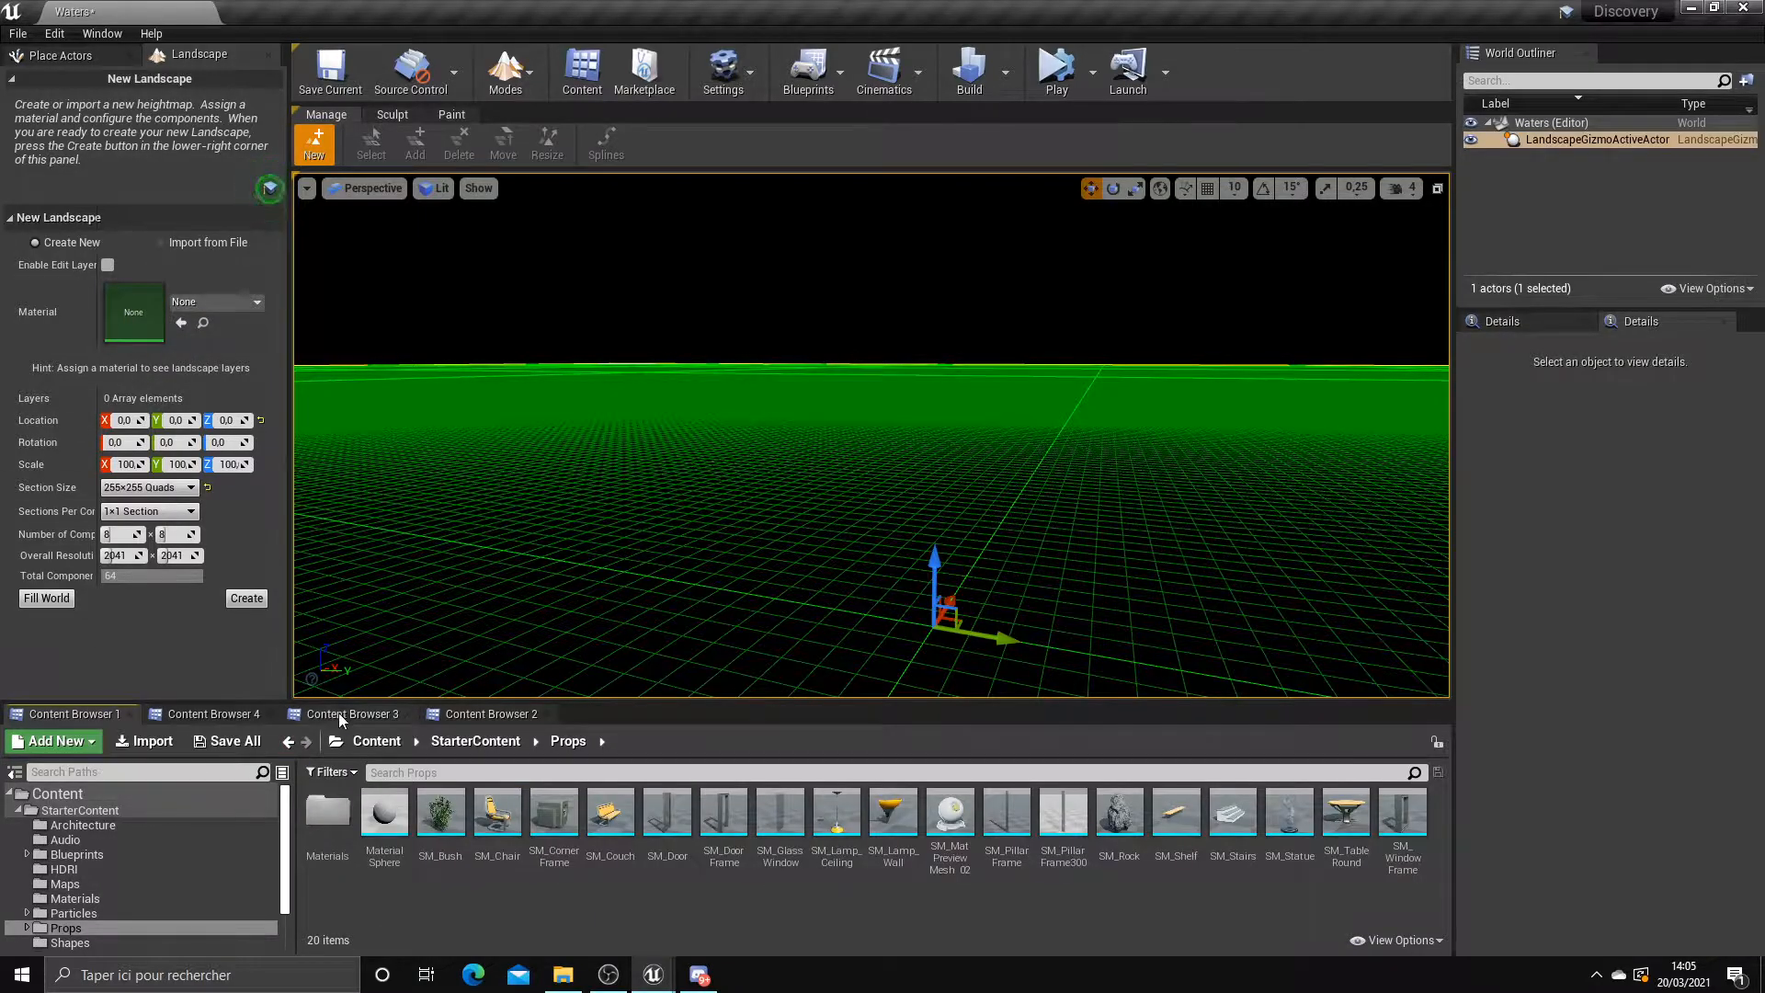
drag(339, 703, 339, 622)
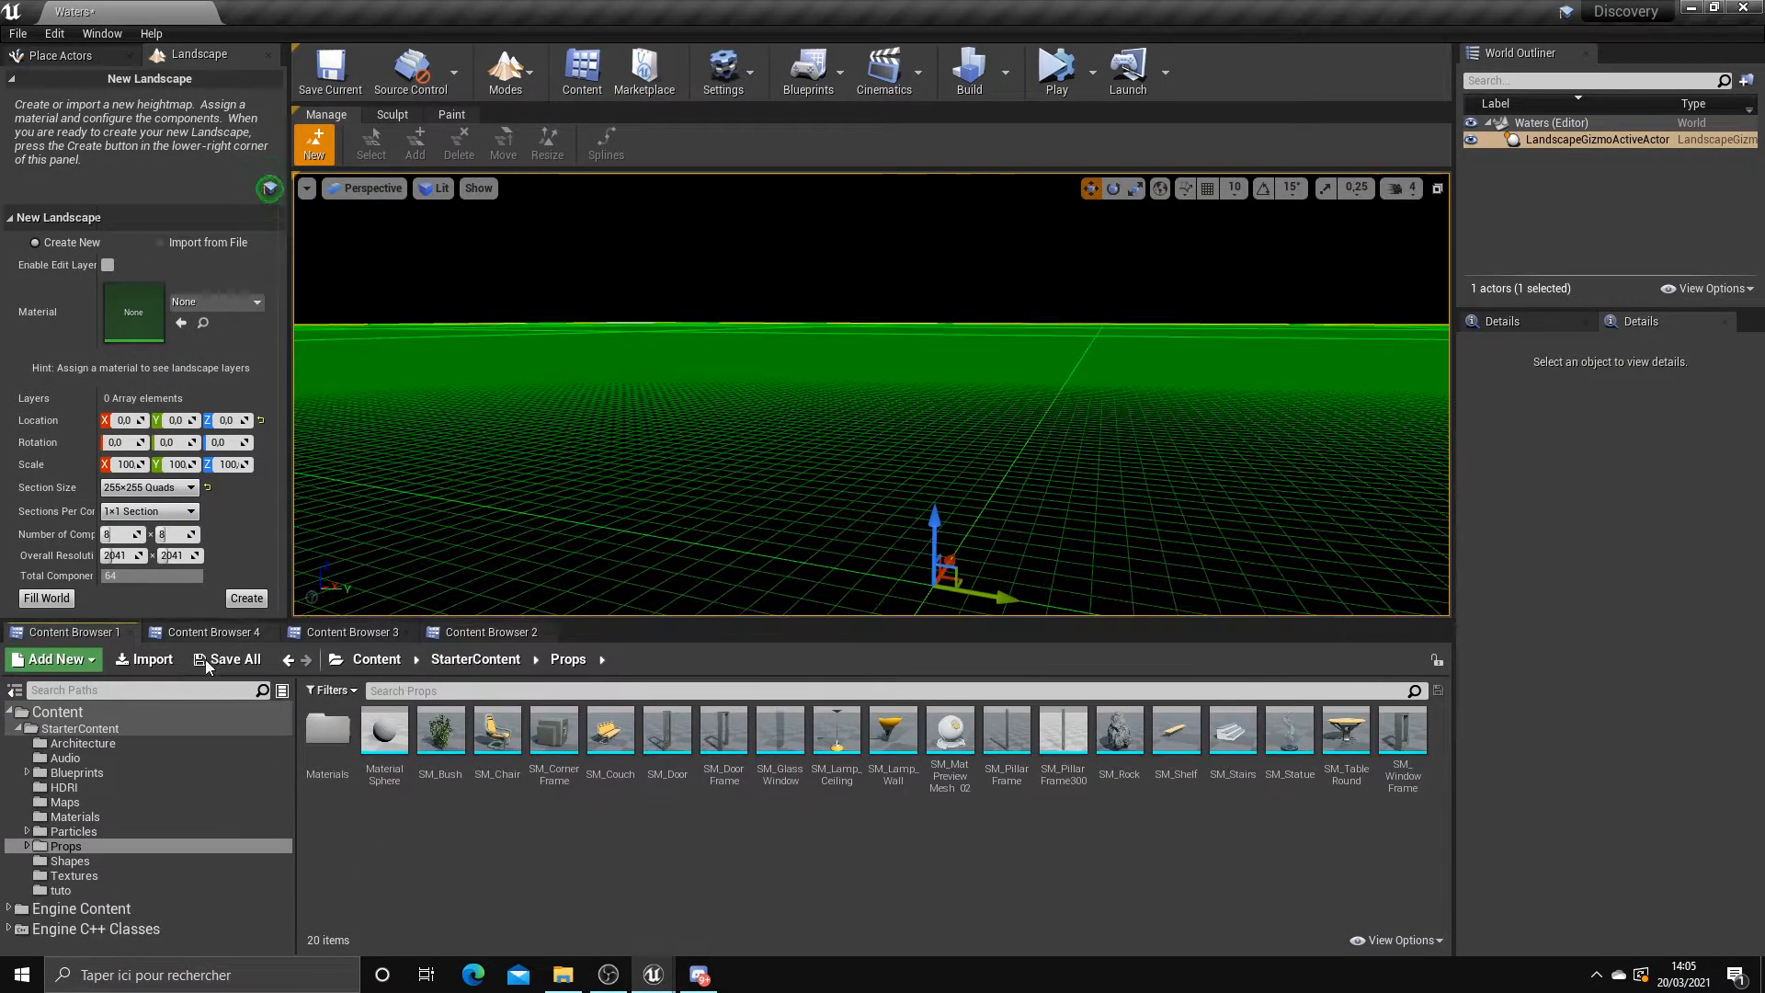
click(75, 817)
scroll(827, 864, down, 1)
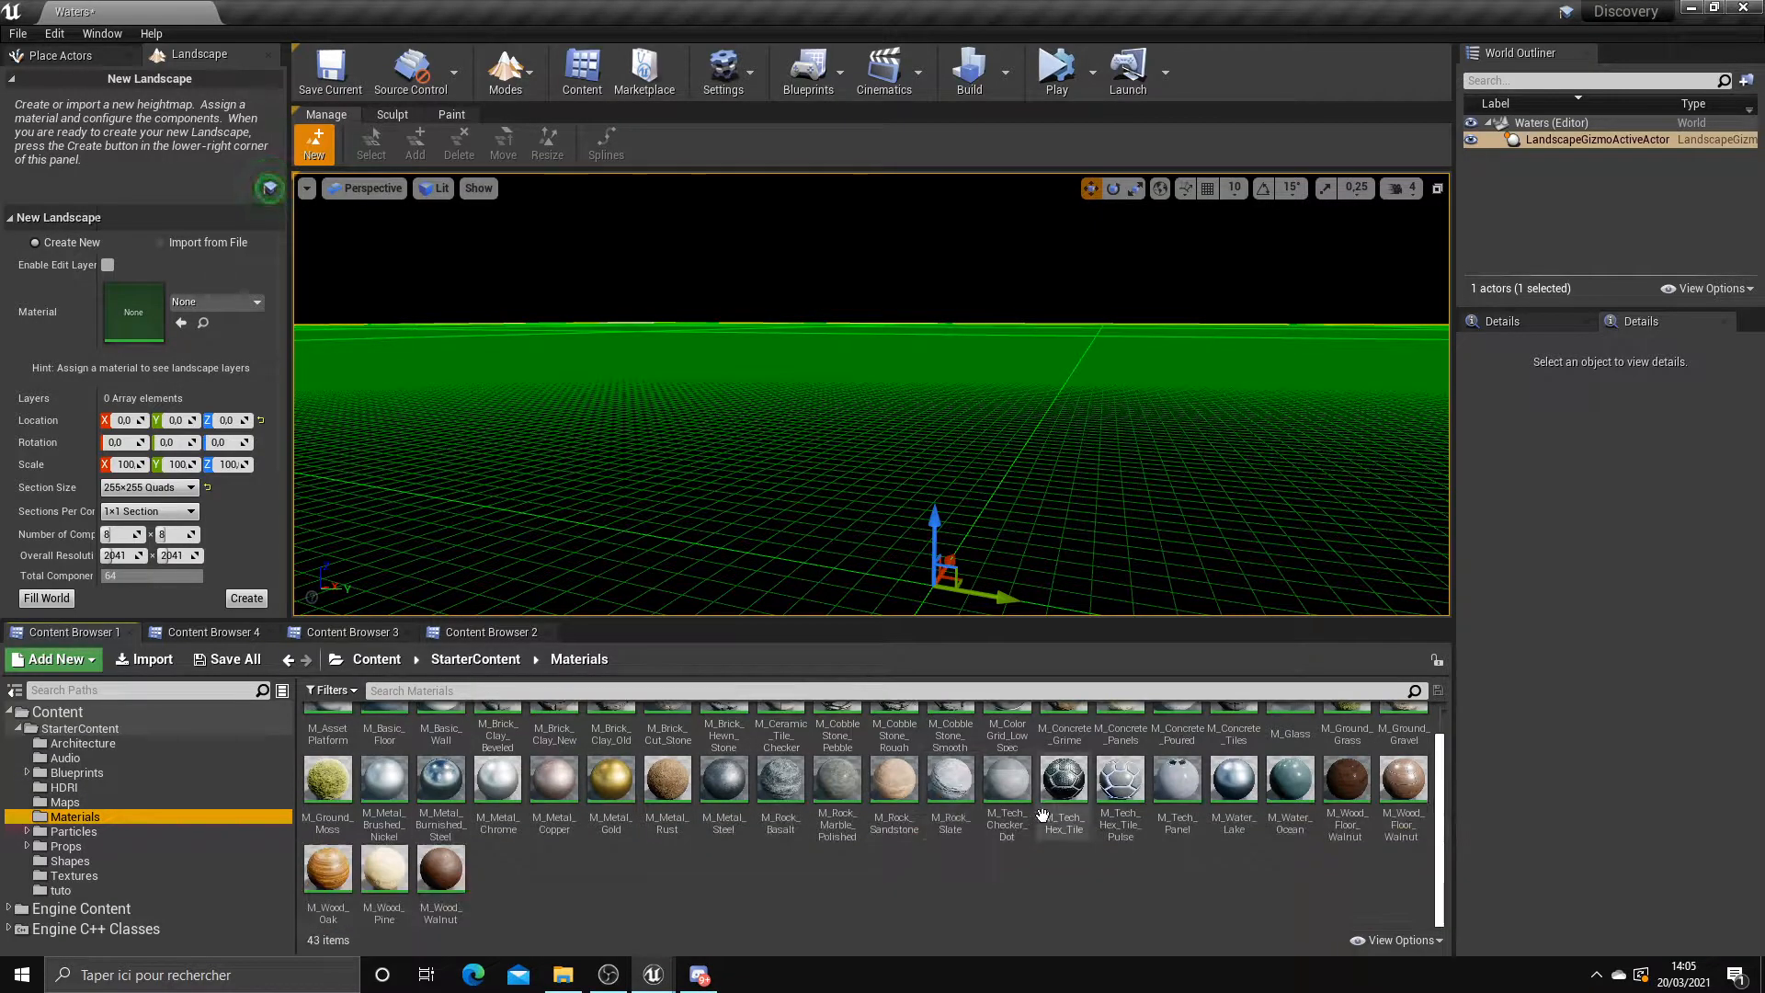
scroll(1043, 815, up, 1)
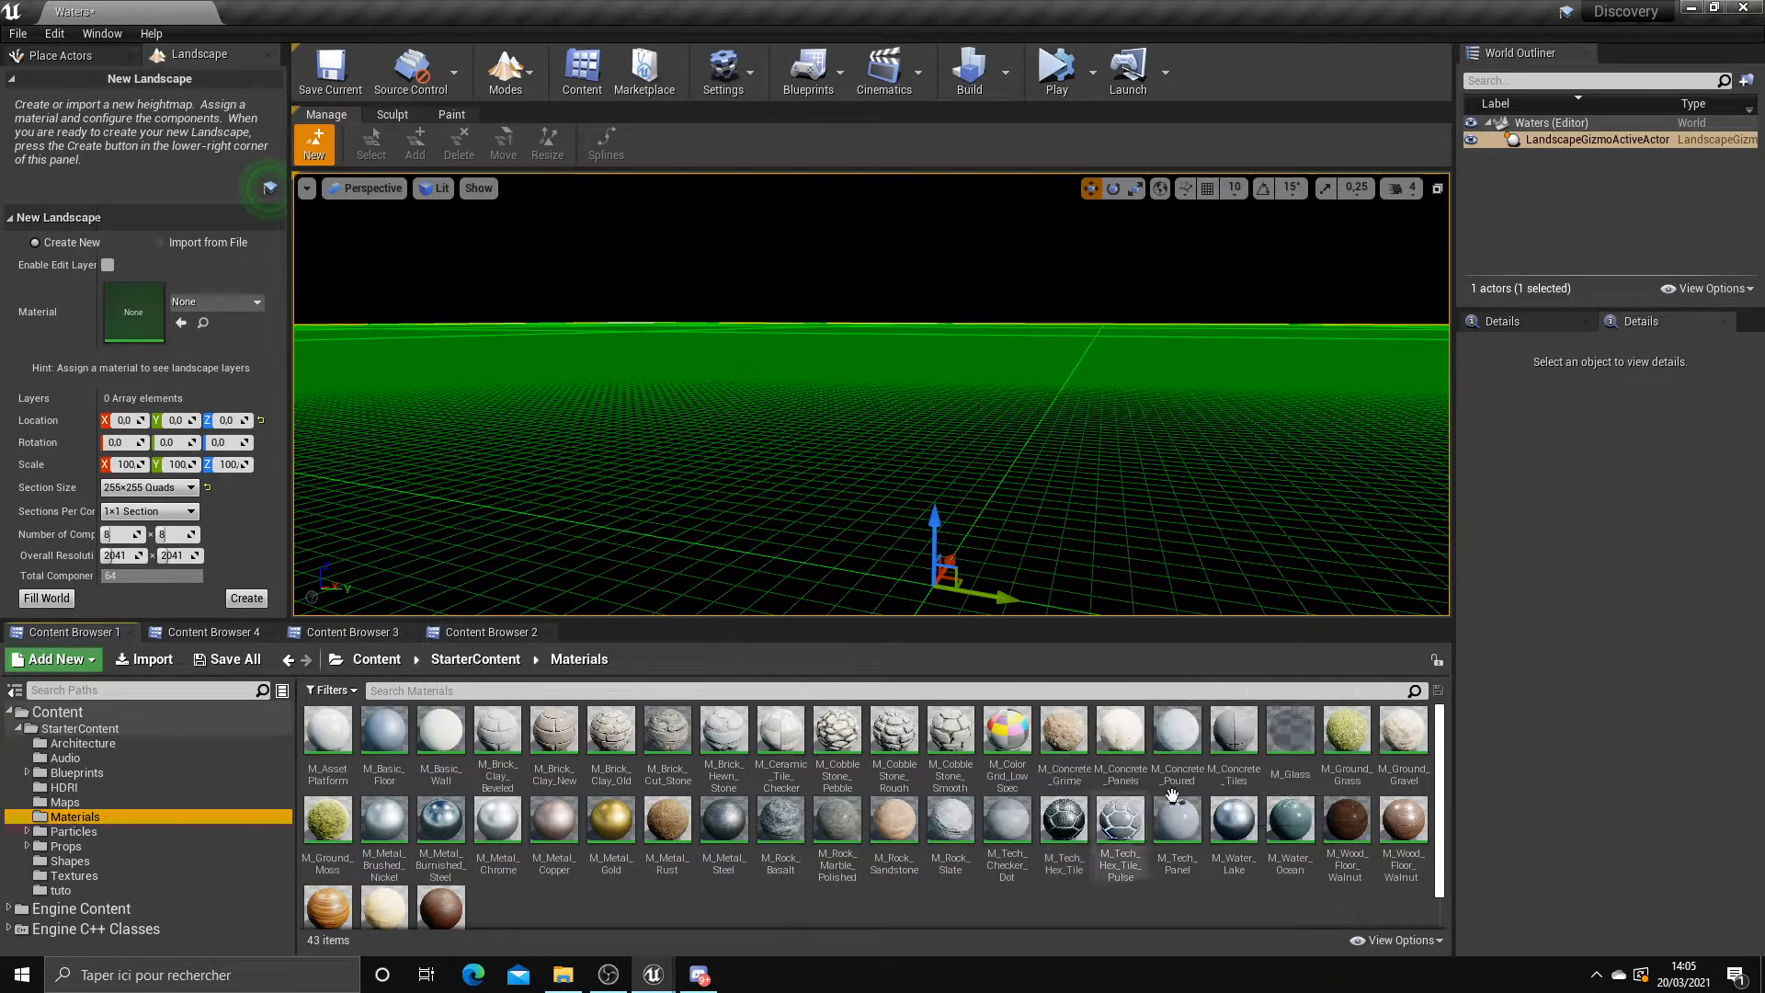
drag(1292, 851, 1275, 813)
click(1290, 823)
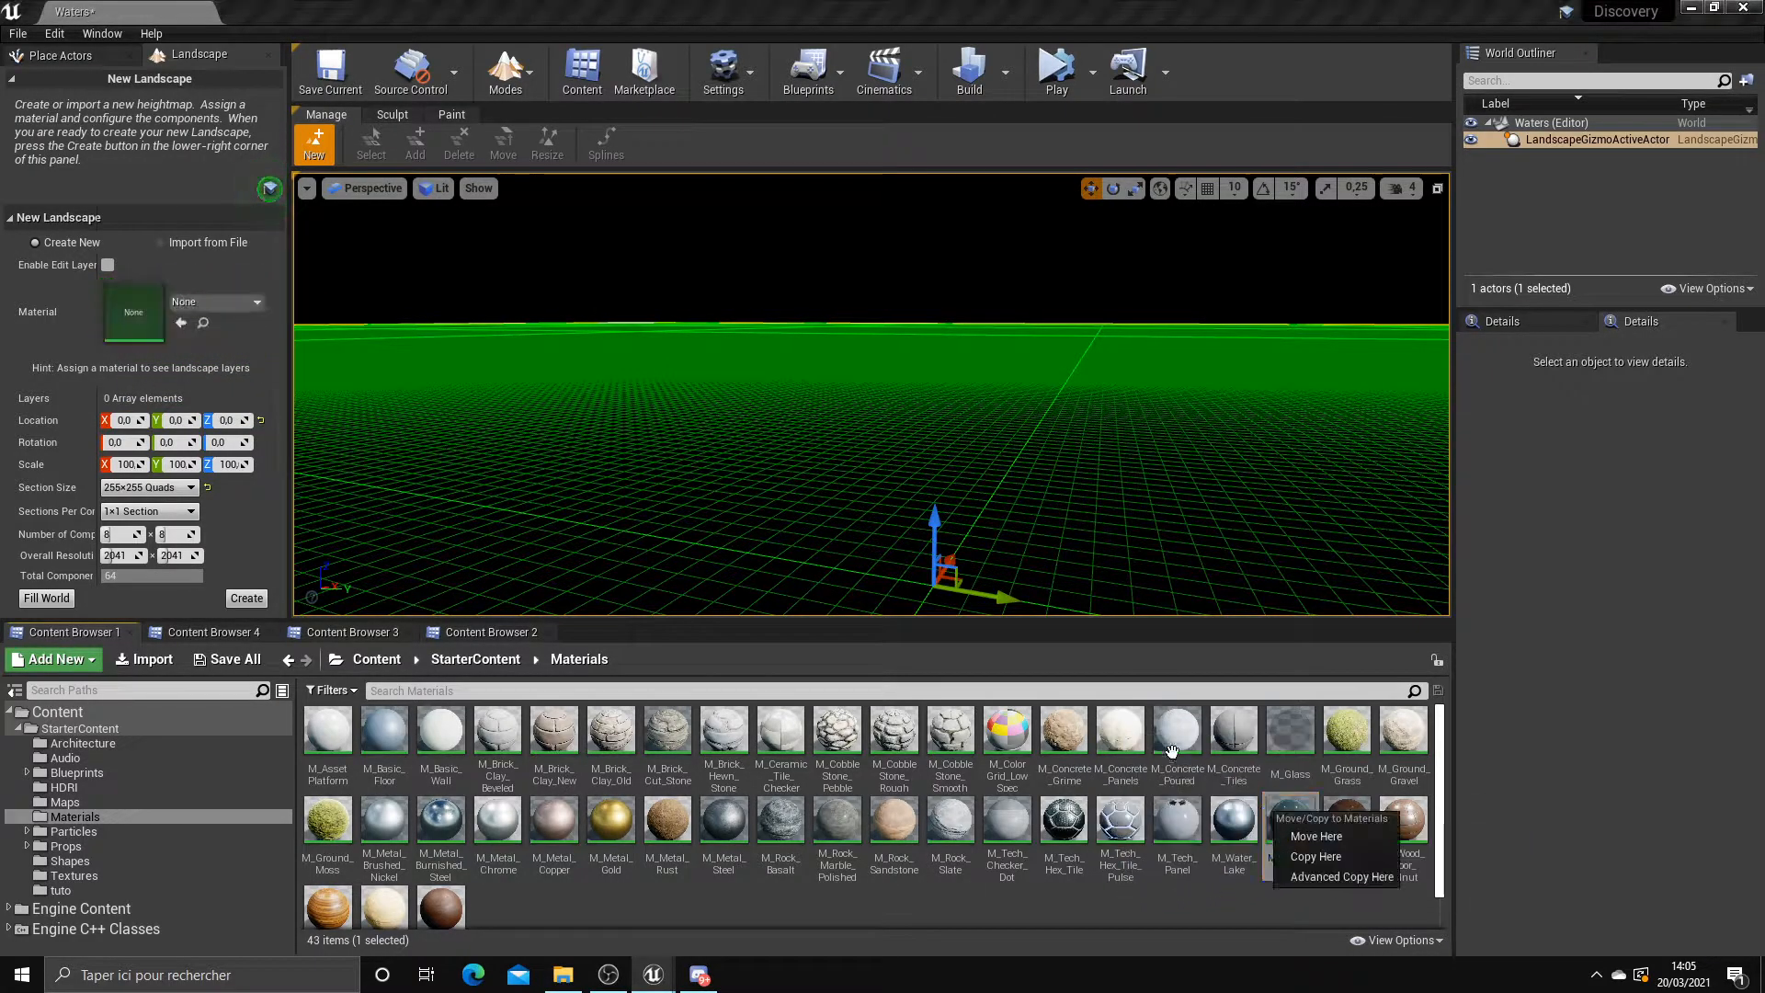
Search for water materials, assign M_Water_Ocean to the new landscape, and create the landscape
click(216, 302)
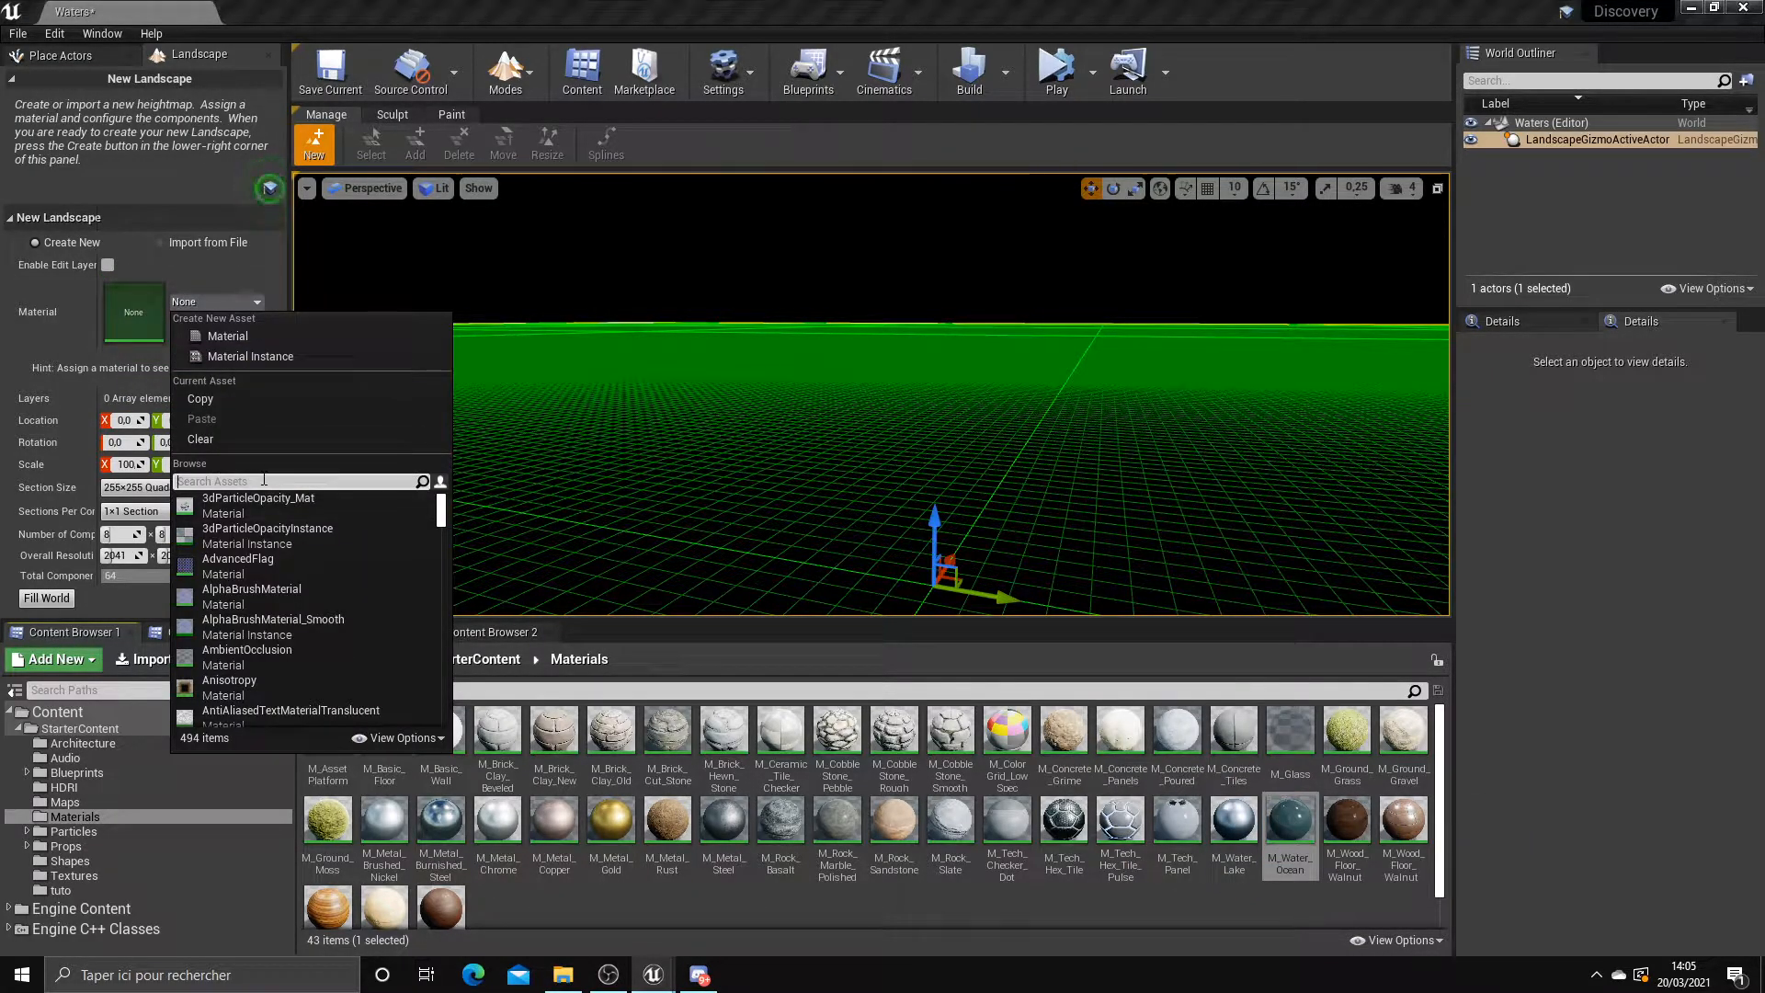
text(wat)
click(205, 303)
click(205, 304)
text(water)
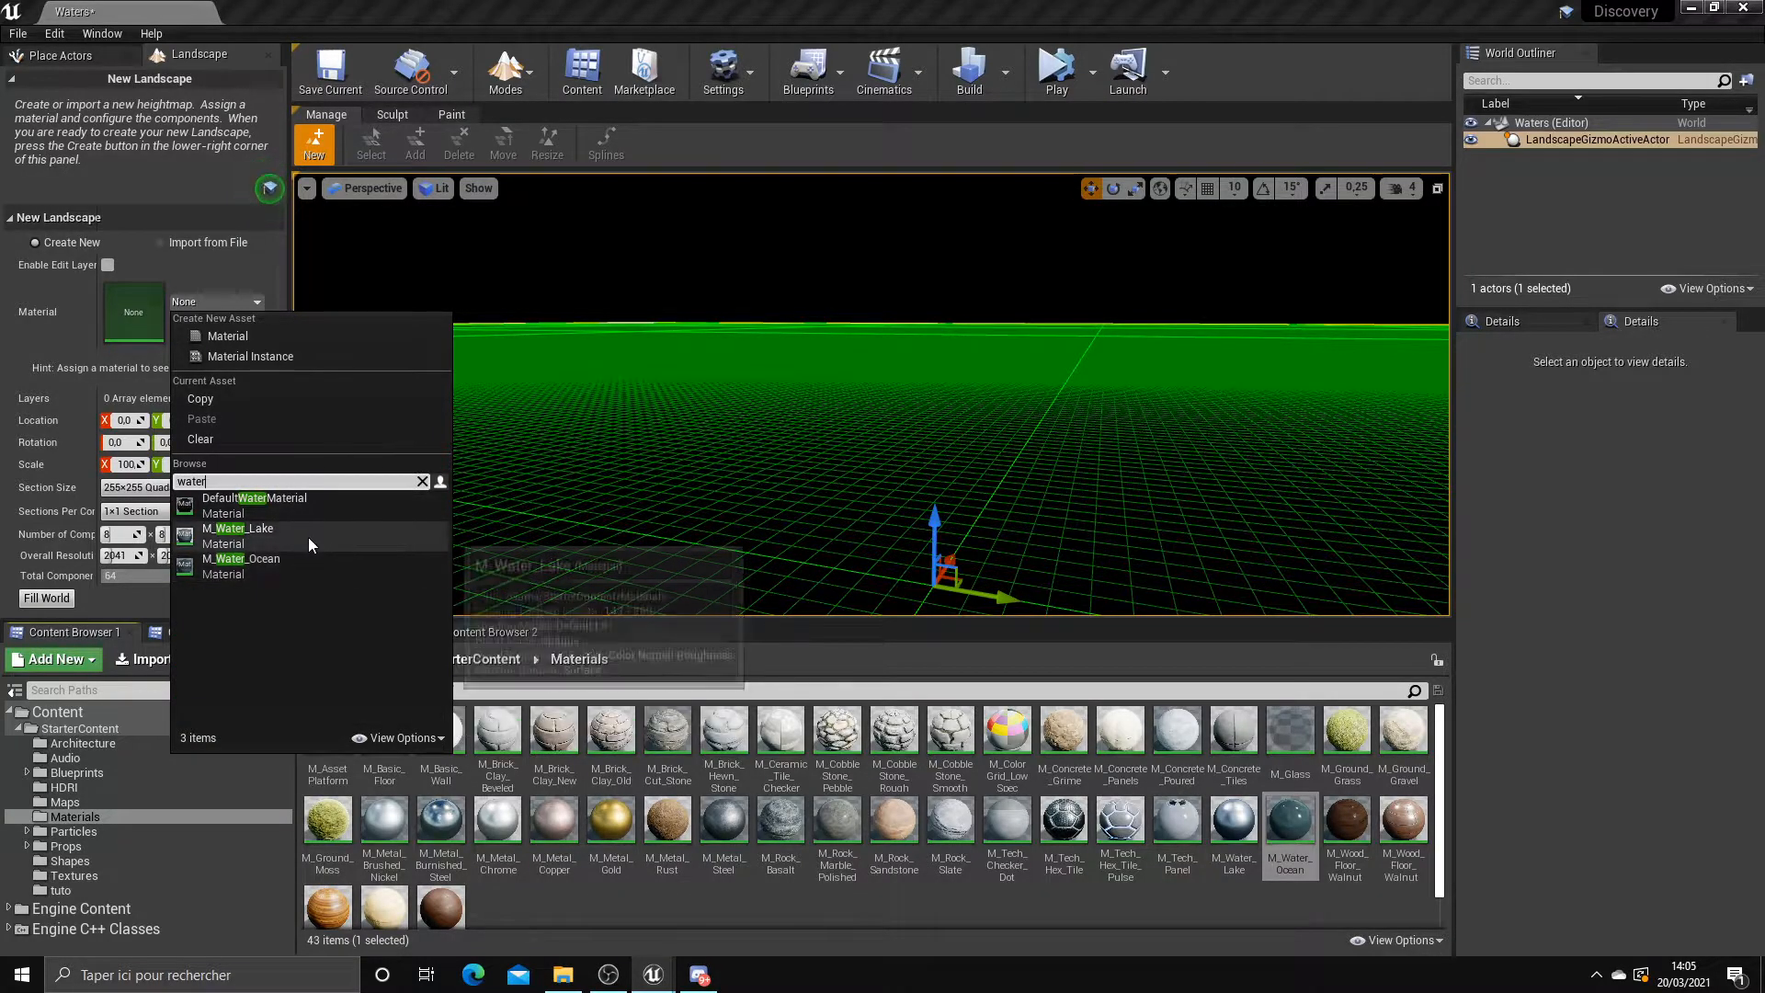
click(303, 565)
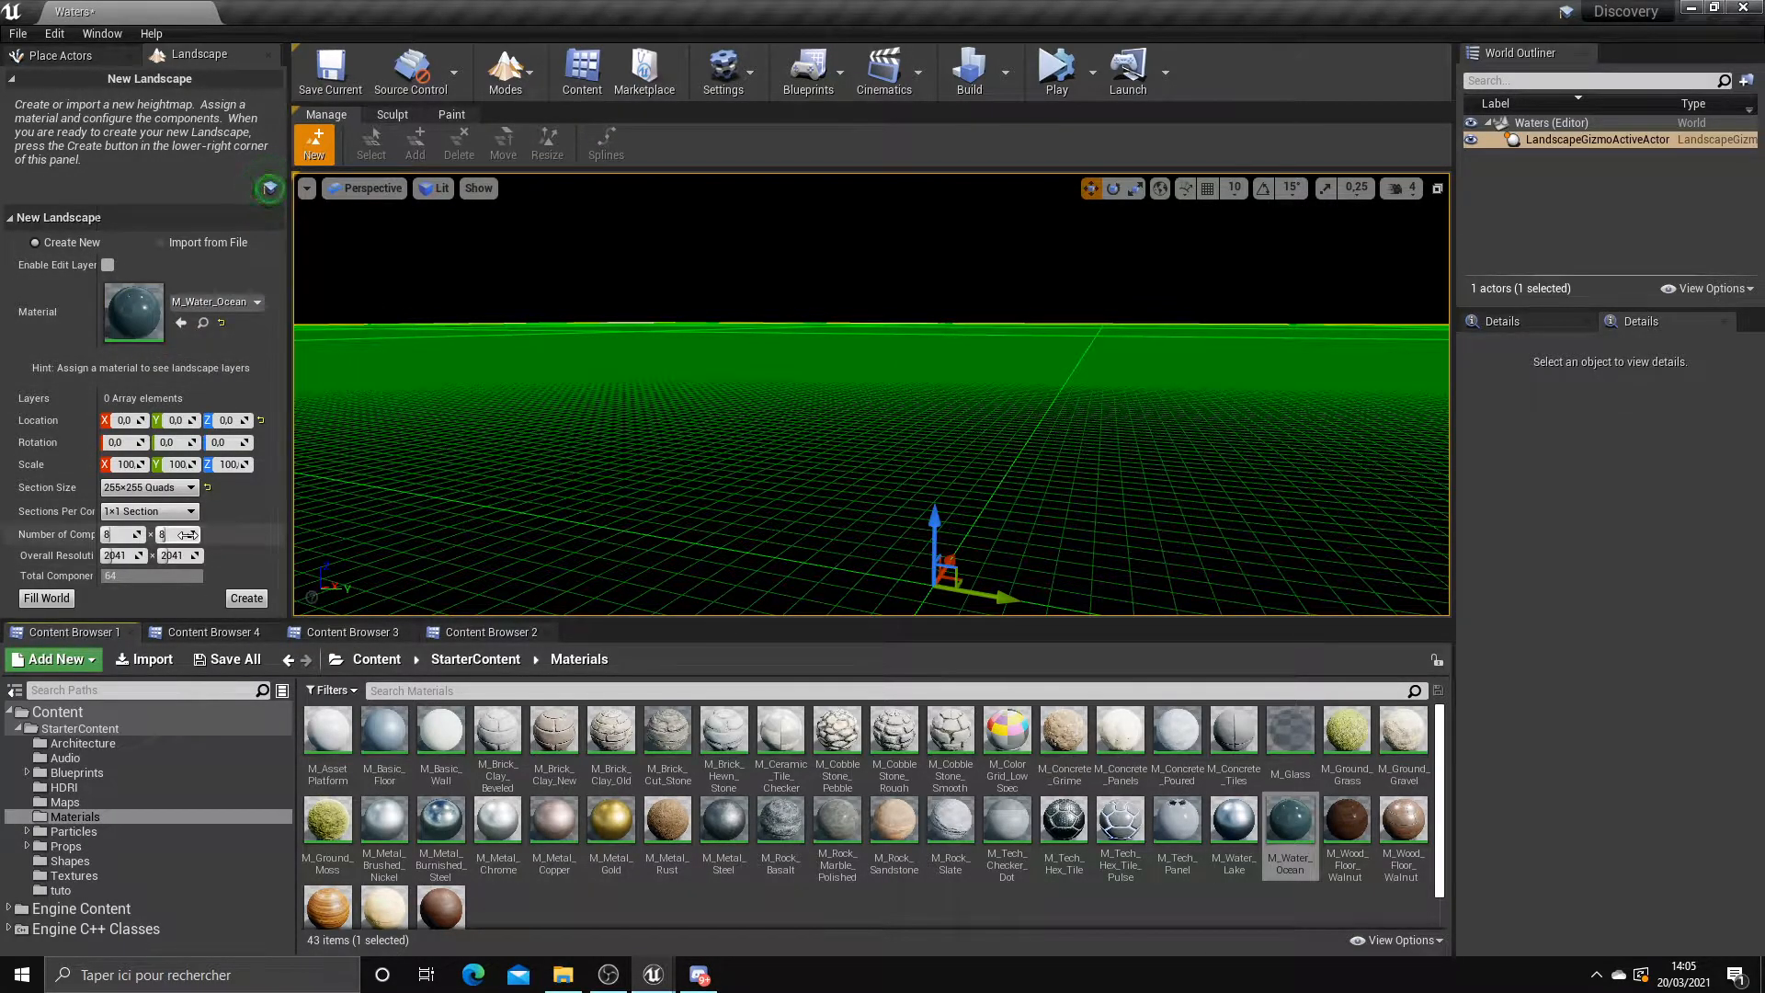
click(244, 599)
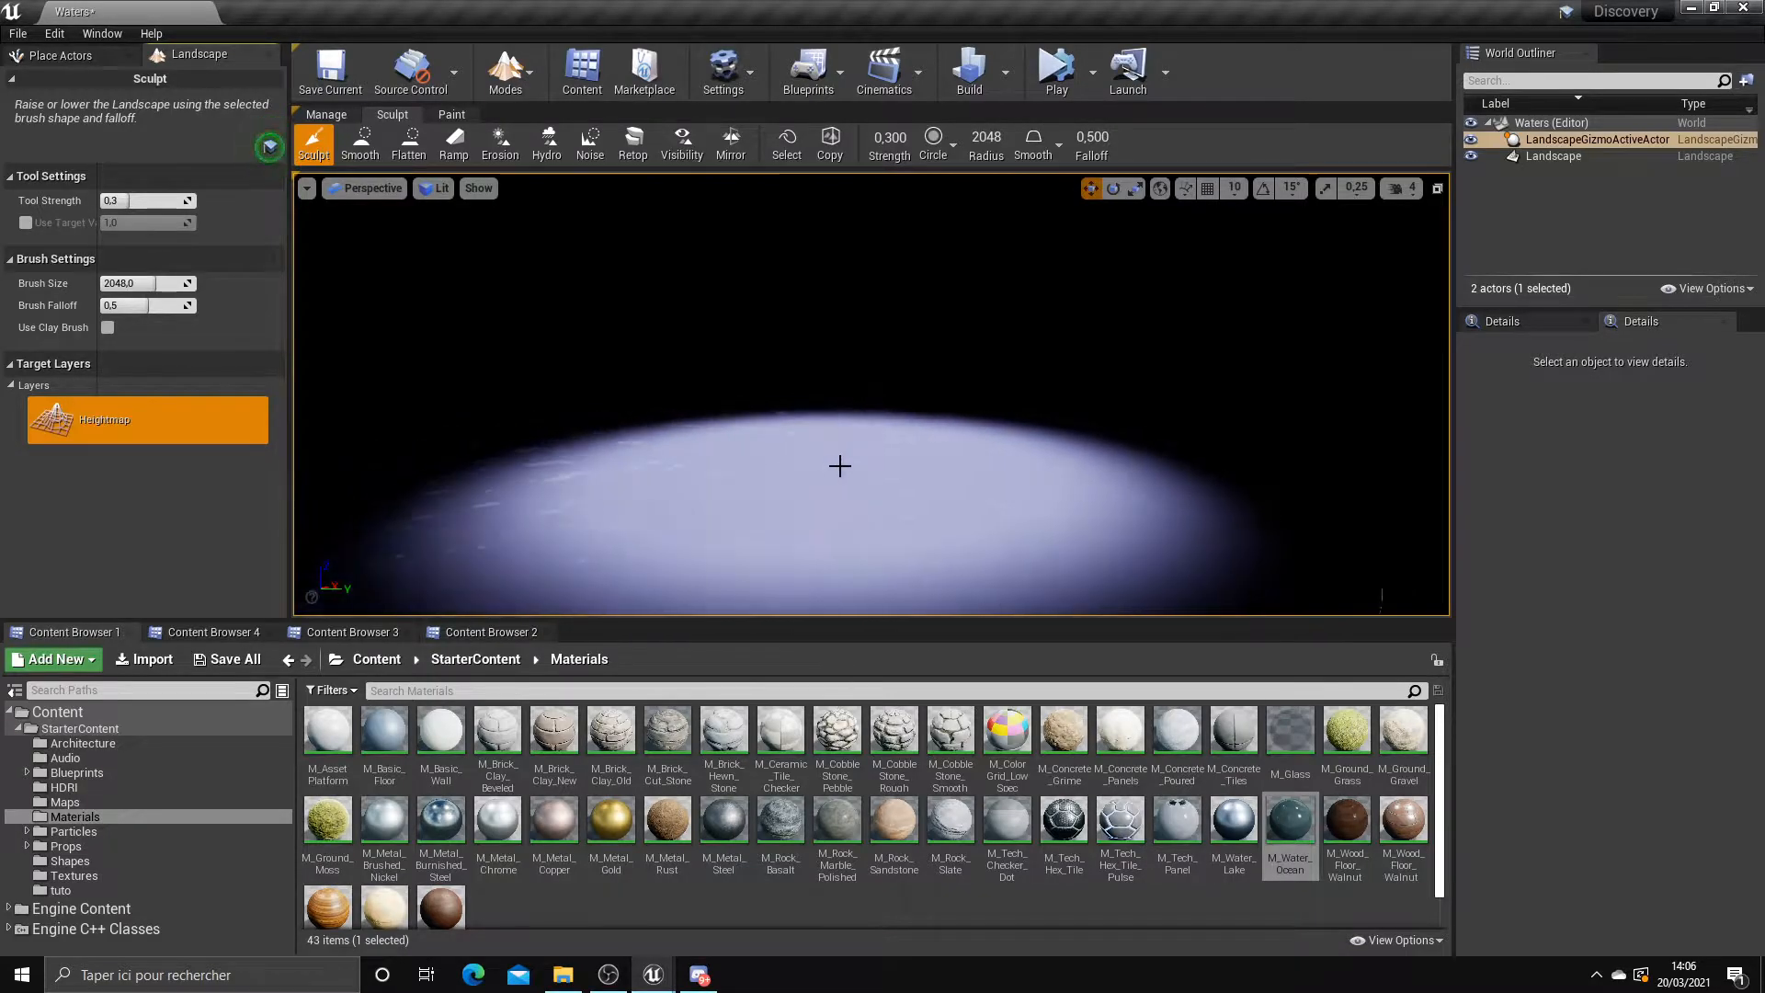
Try a sculpt stroke on the landscape with the 2048 brush, and undo it
drag(836, 442, 753, 387)
key(ctrl+z)
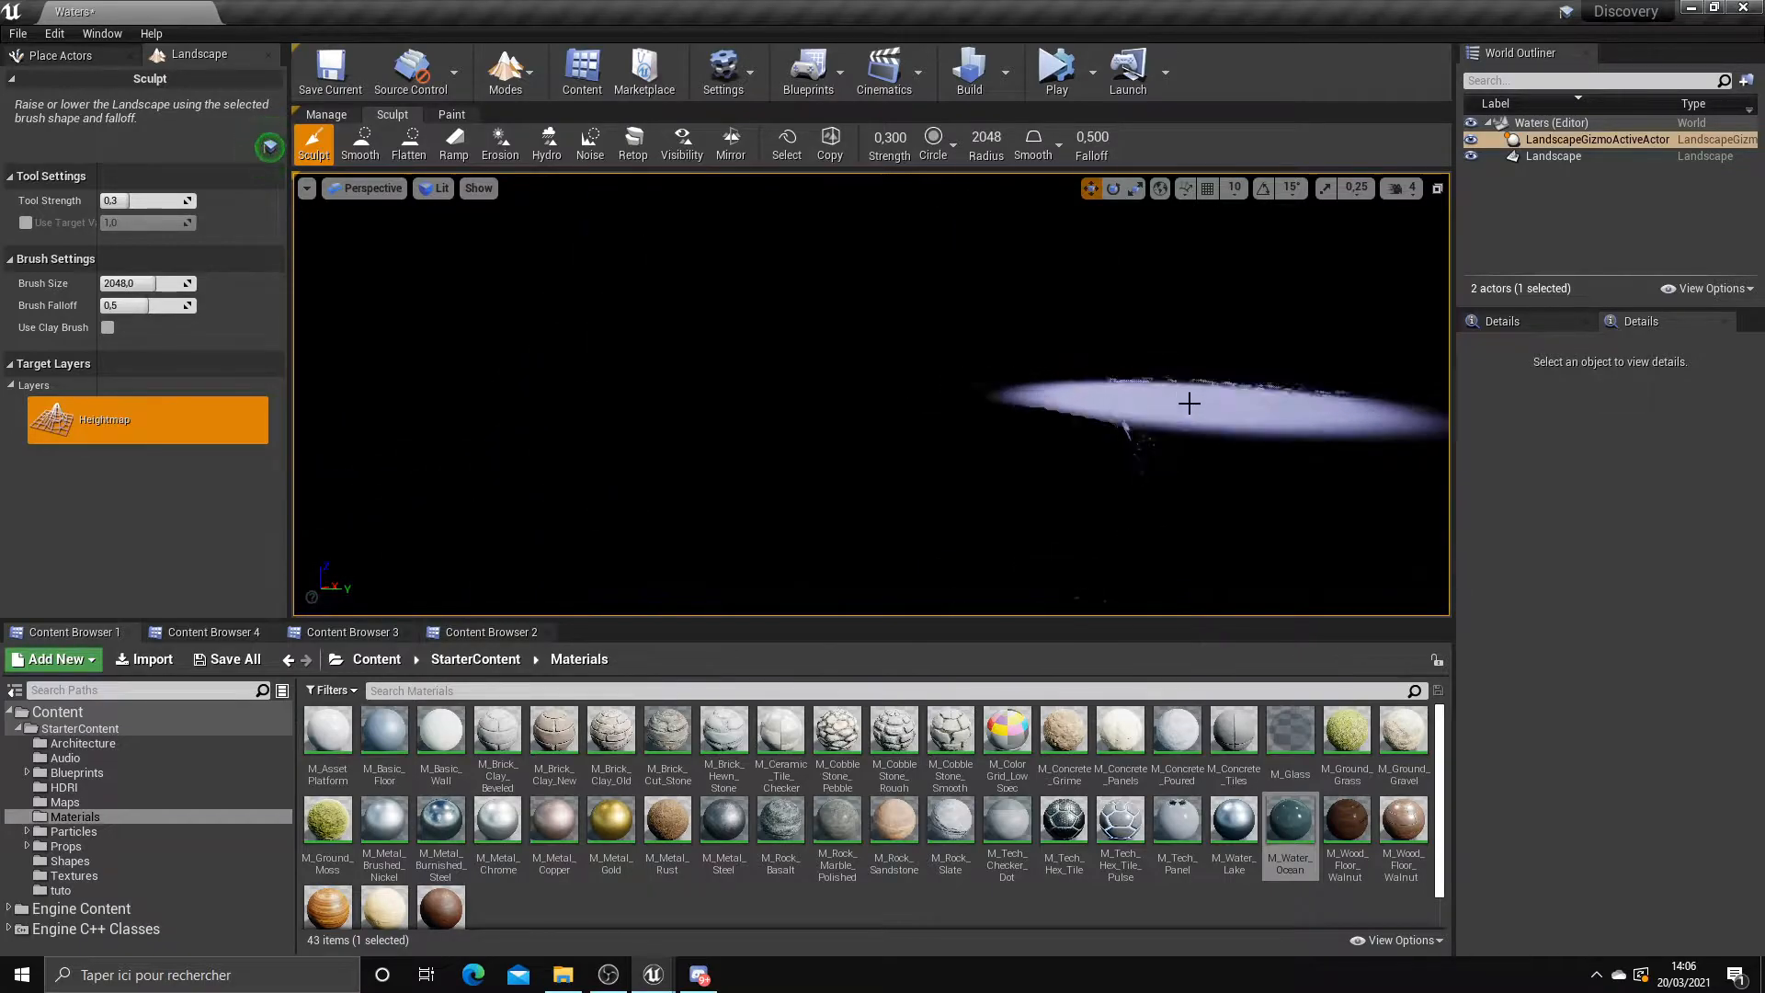
key(ctrl+y)
key(ctrl+z)
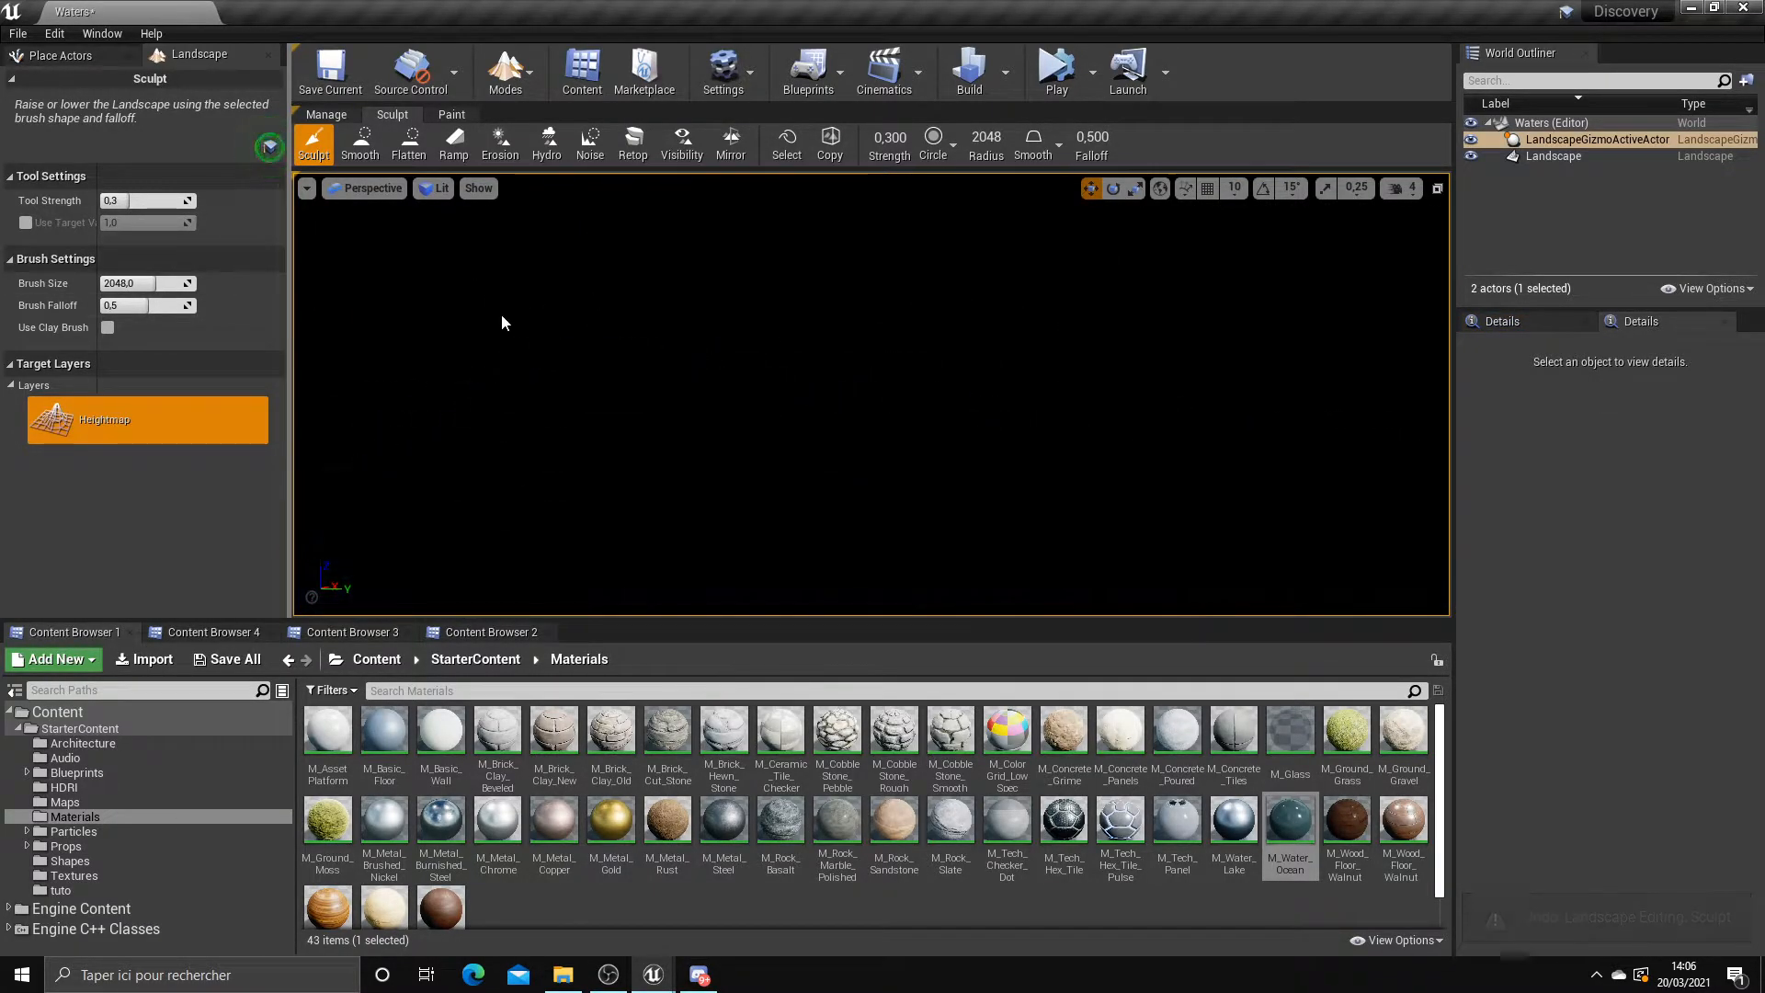
Exit Landscape mode, and inspect the water surface in Unlit view before returning to Lit
click(268, 57)
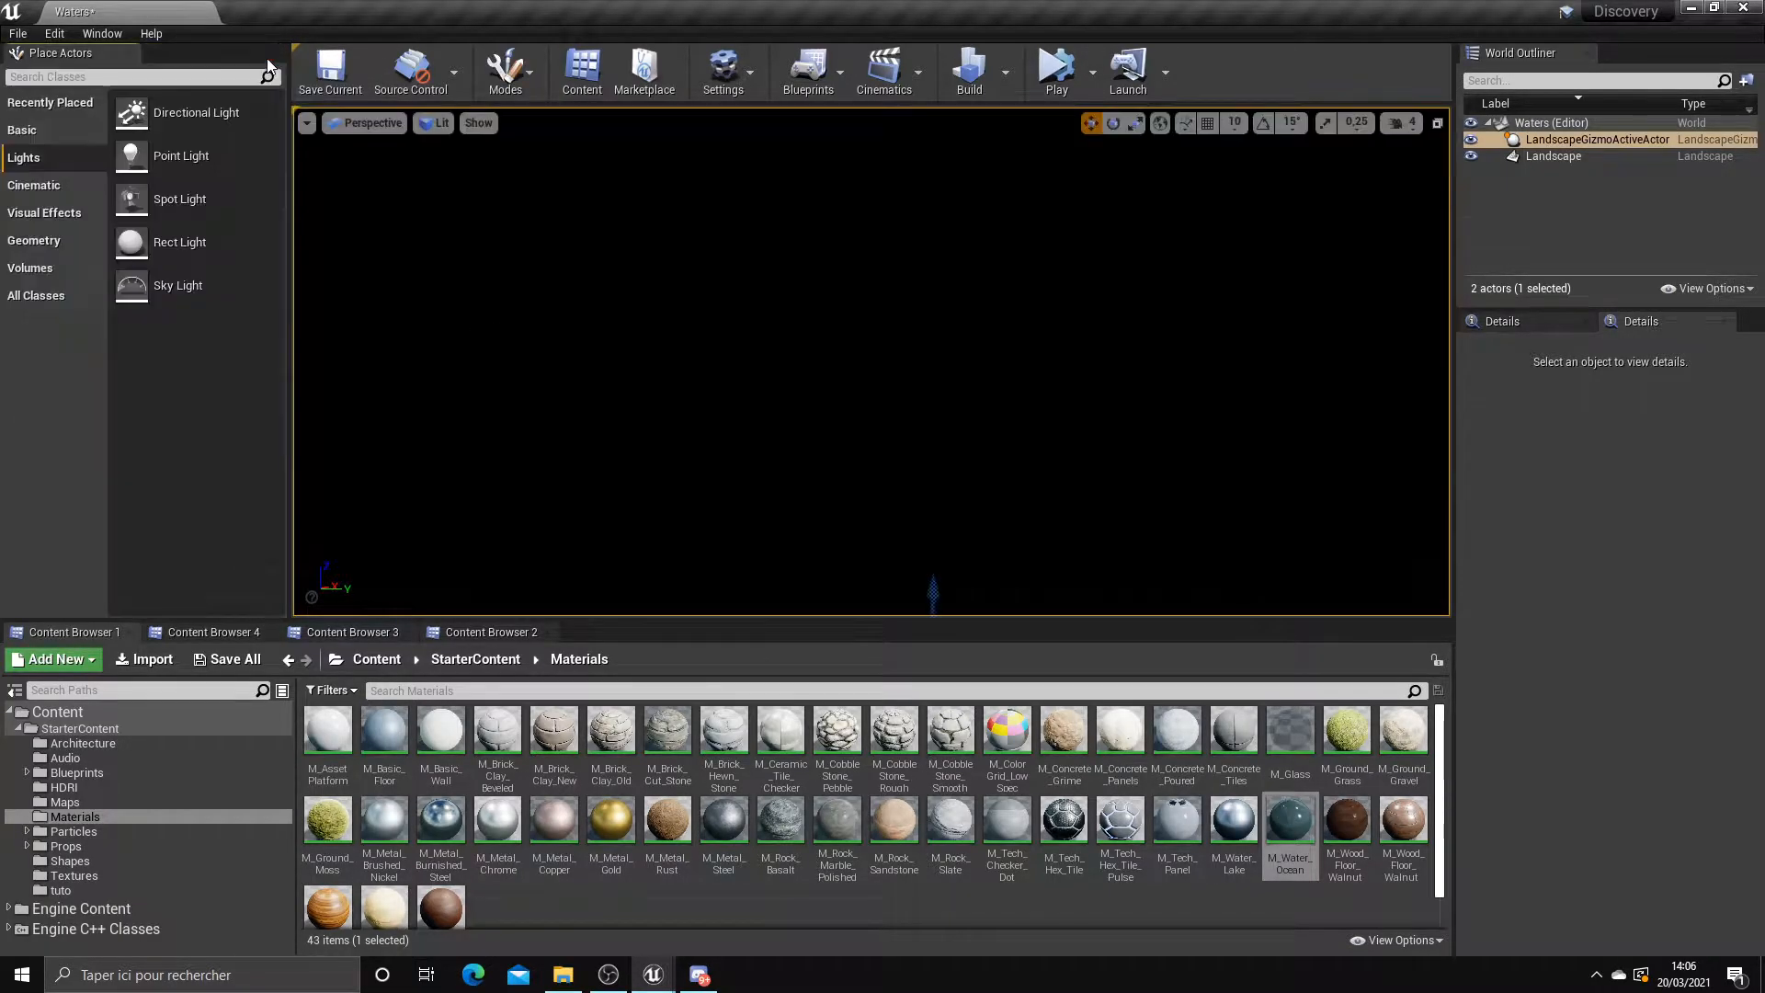
click(436, 123)
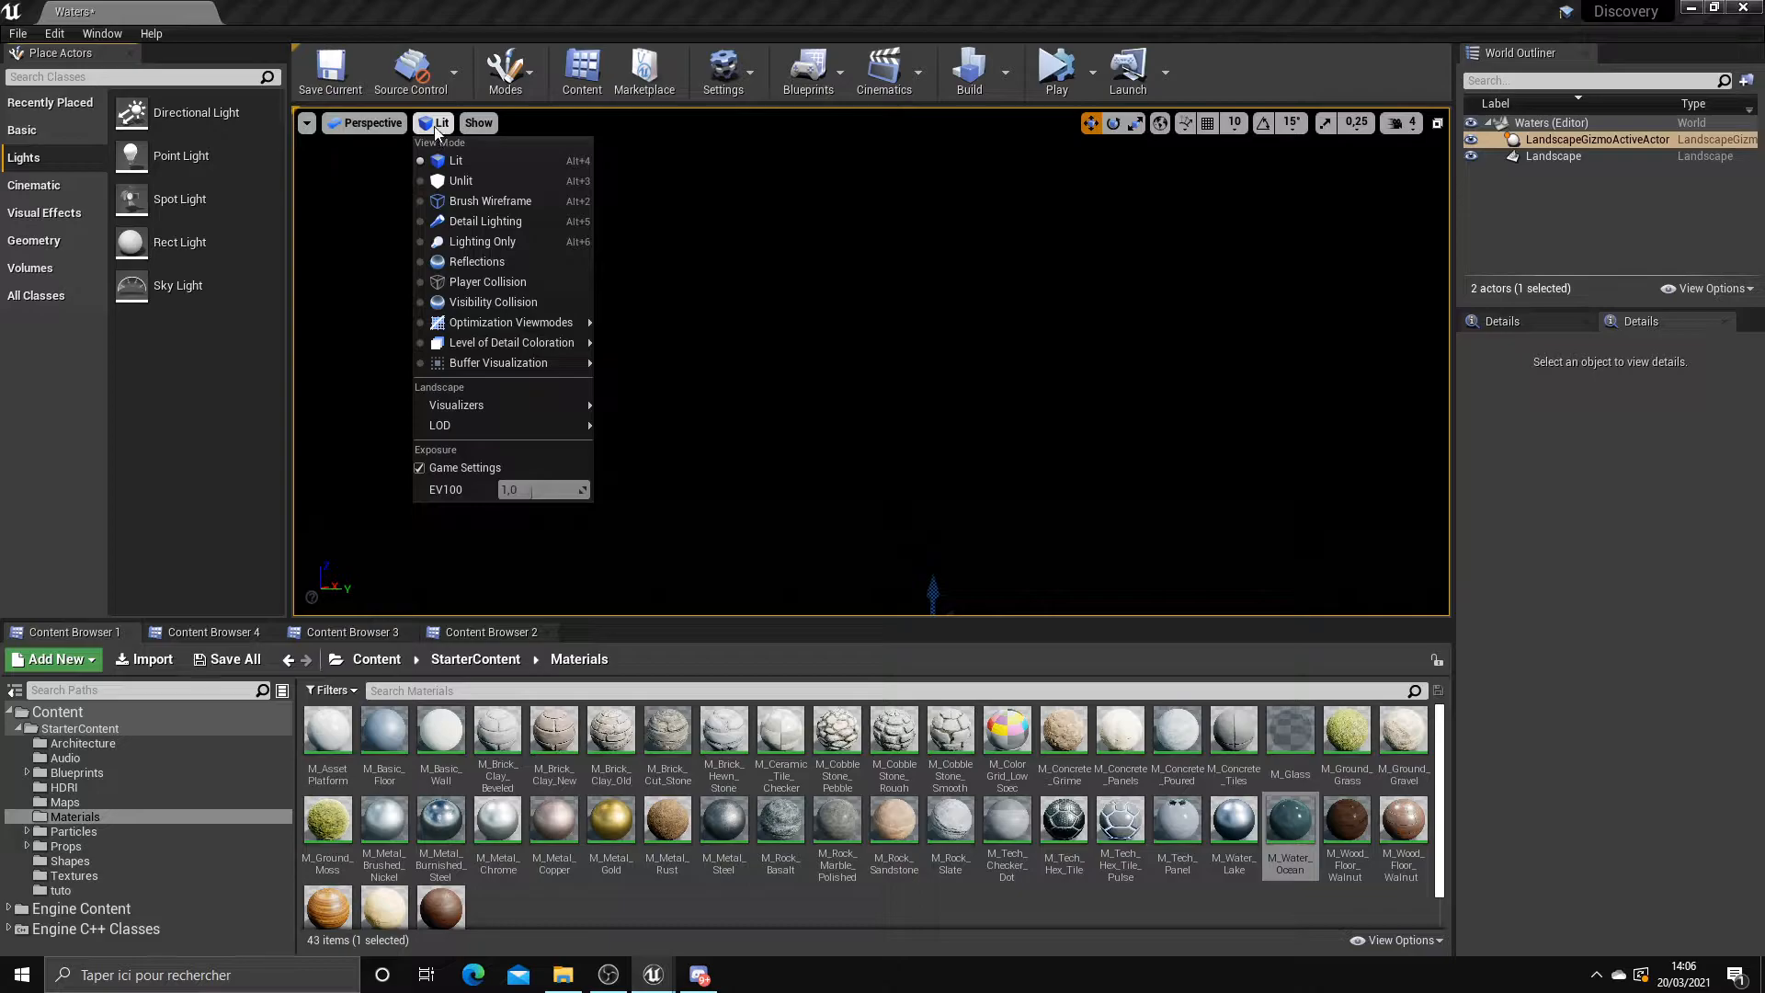
click(456, 182)
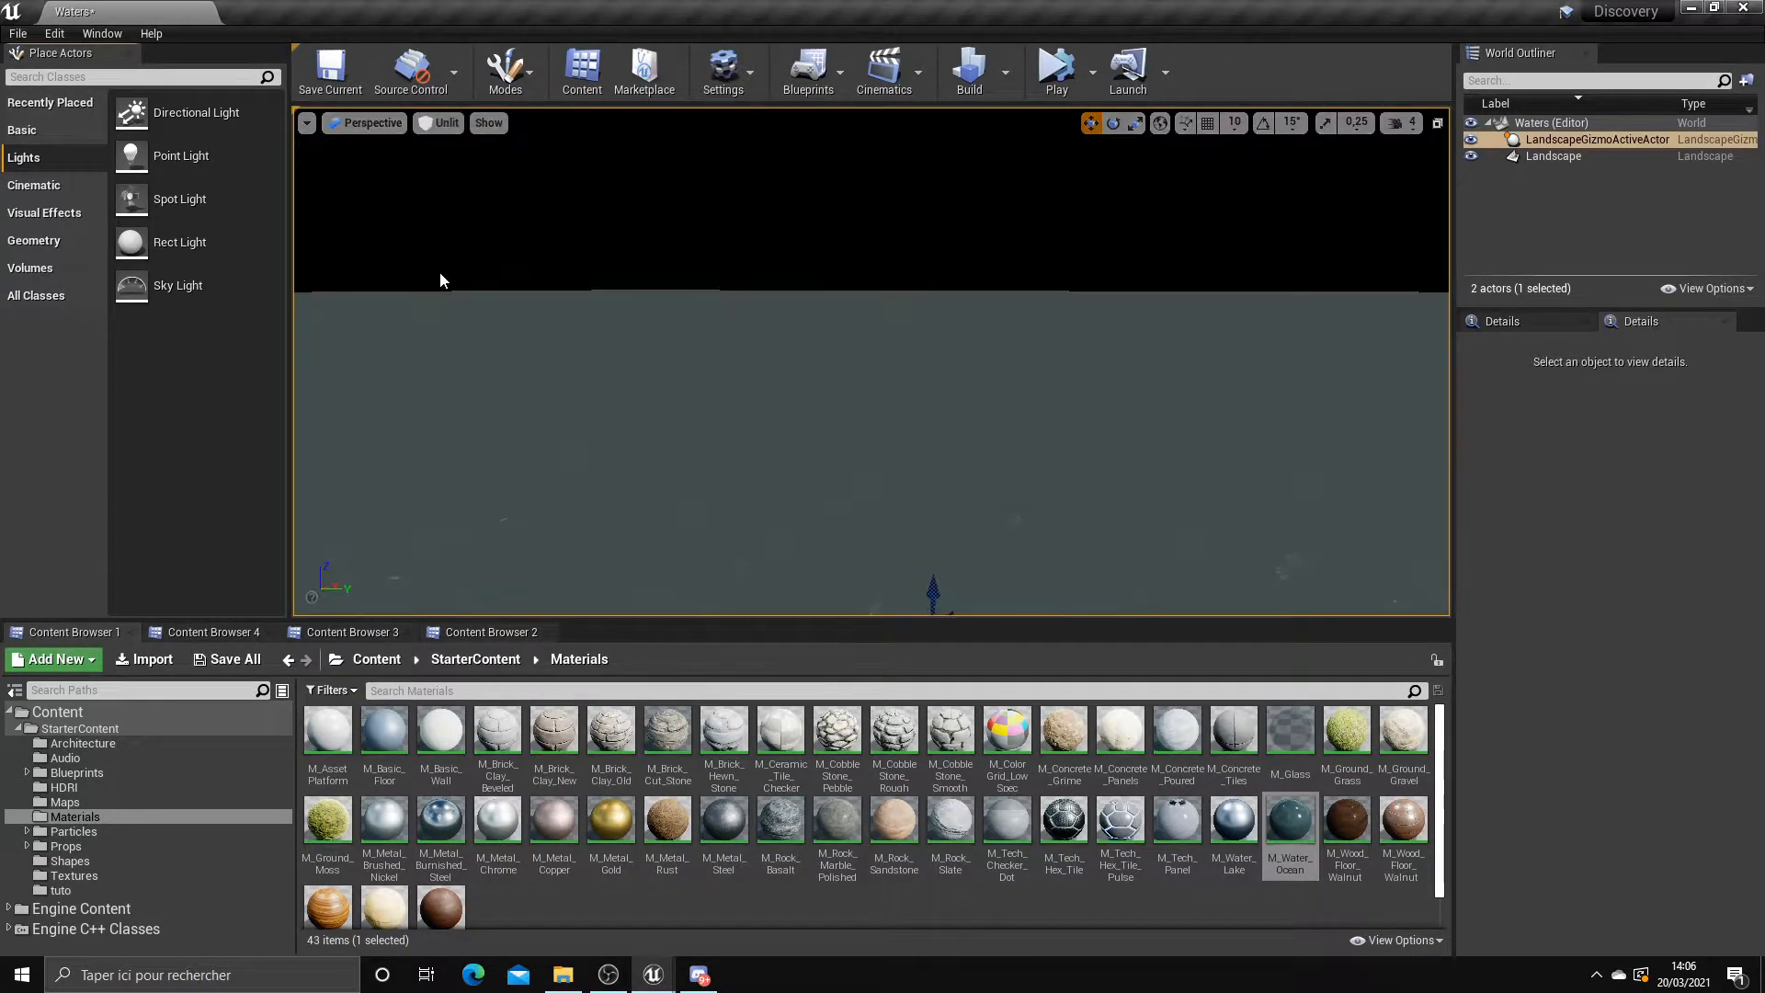
right_drag(871, 367, 644, 395)
click(437, 122)
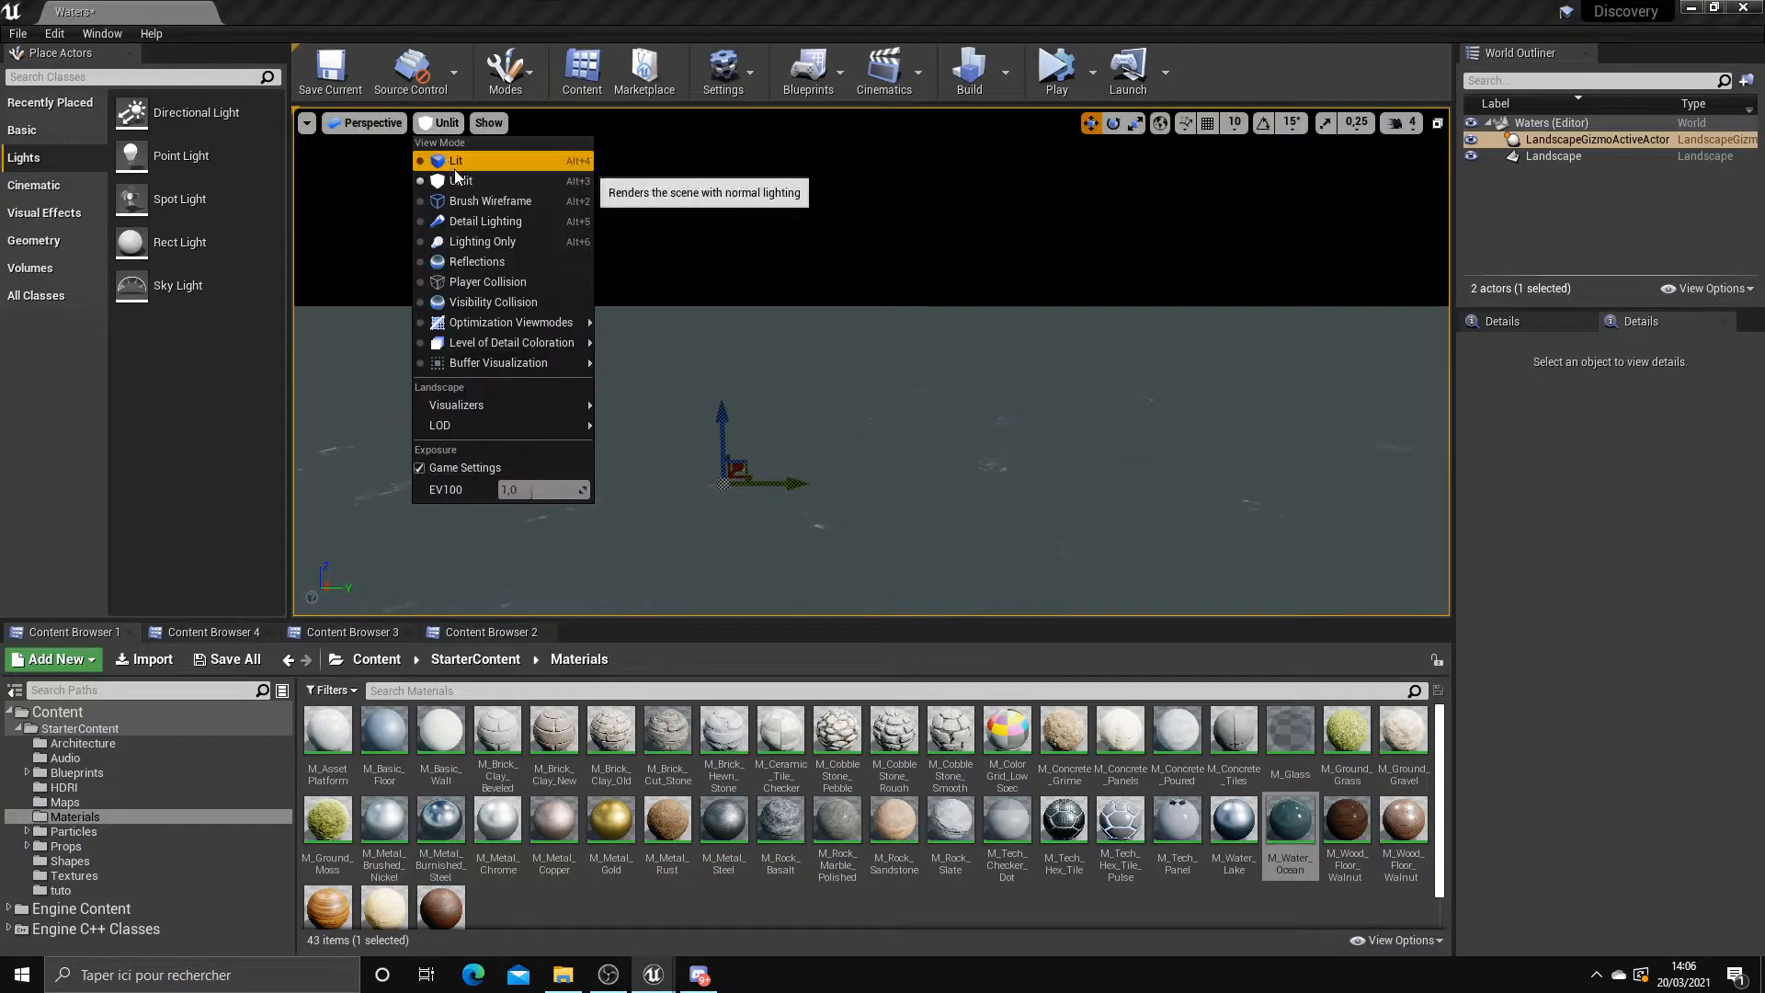
click(457, 162)
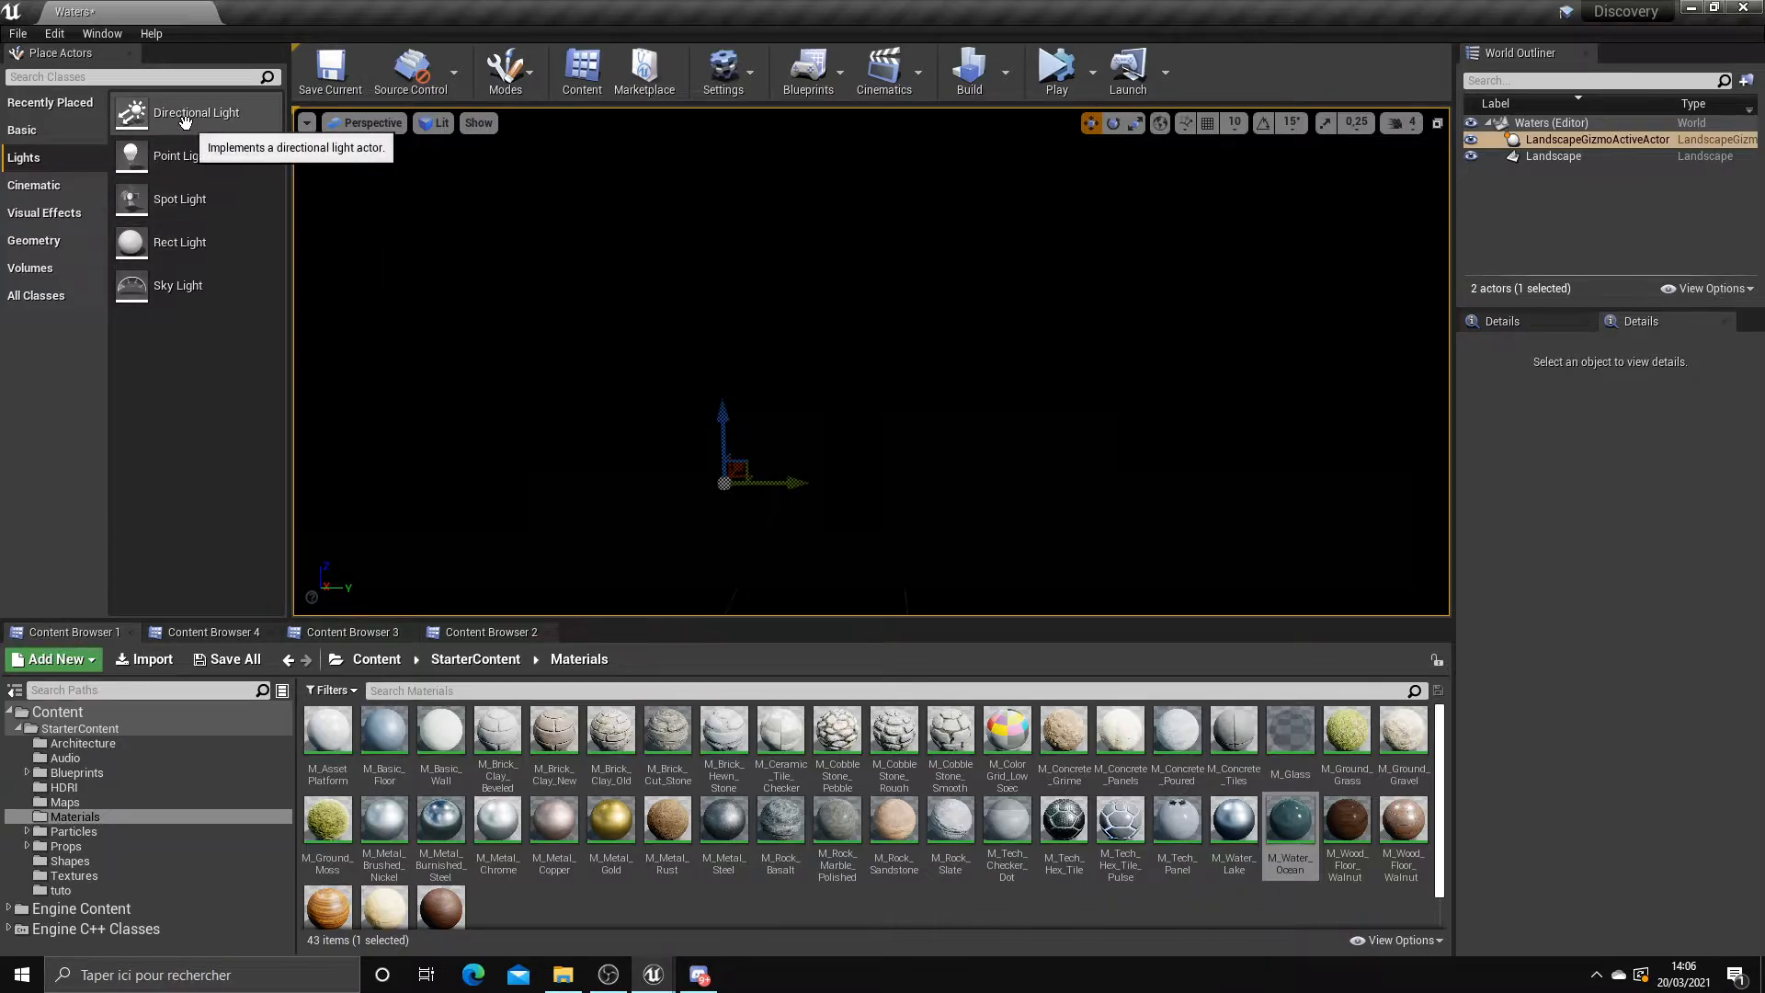
Place a Directional Light just above the water landscape and check how it lights the surface
drag(159, 122, 906, 413)
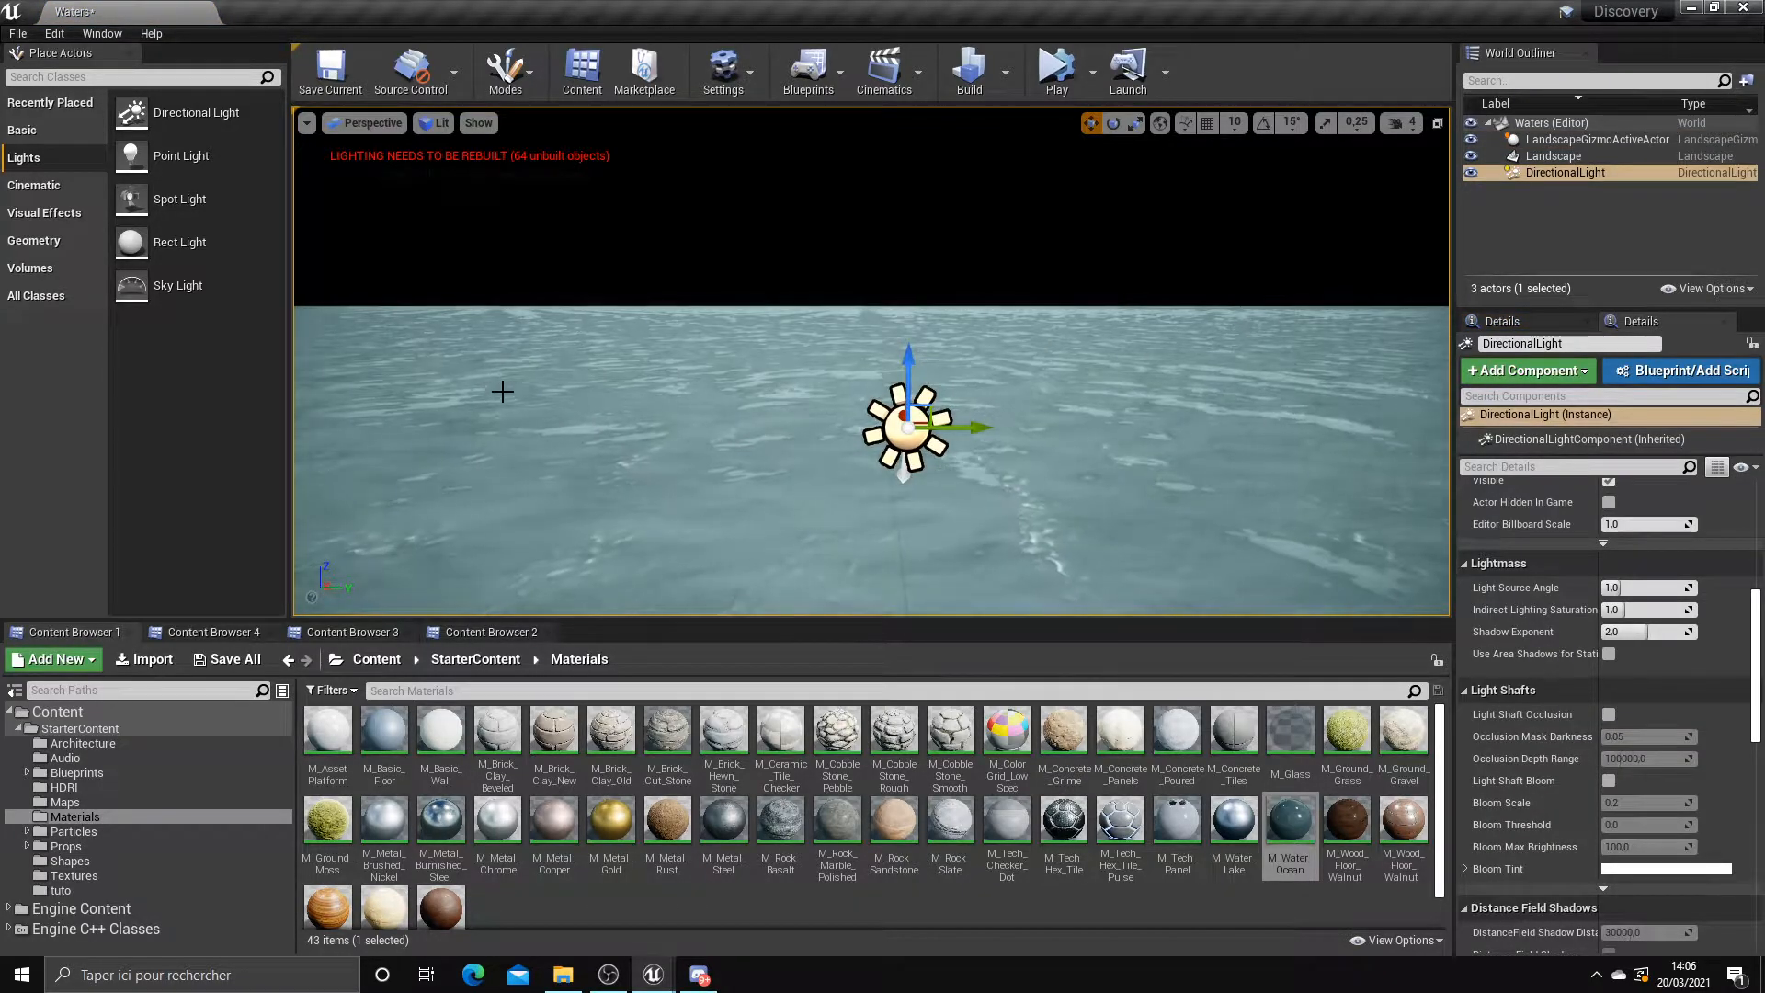
right_drag(771, 457, 501, 441)
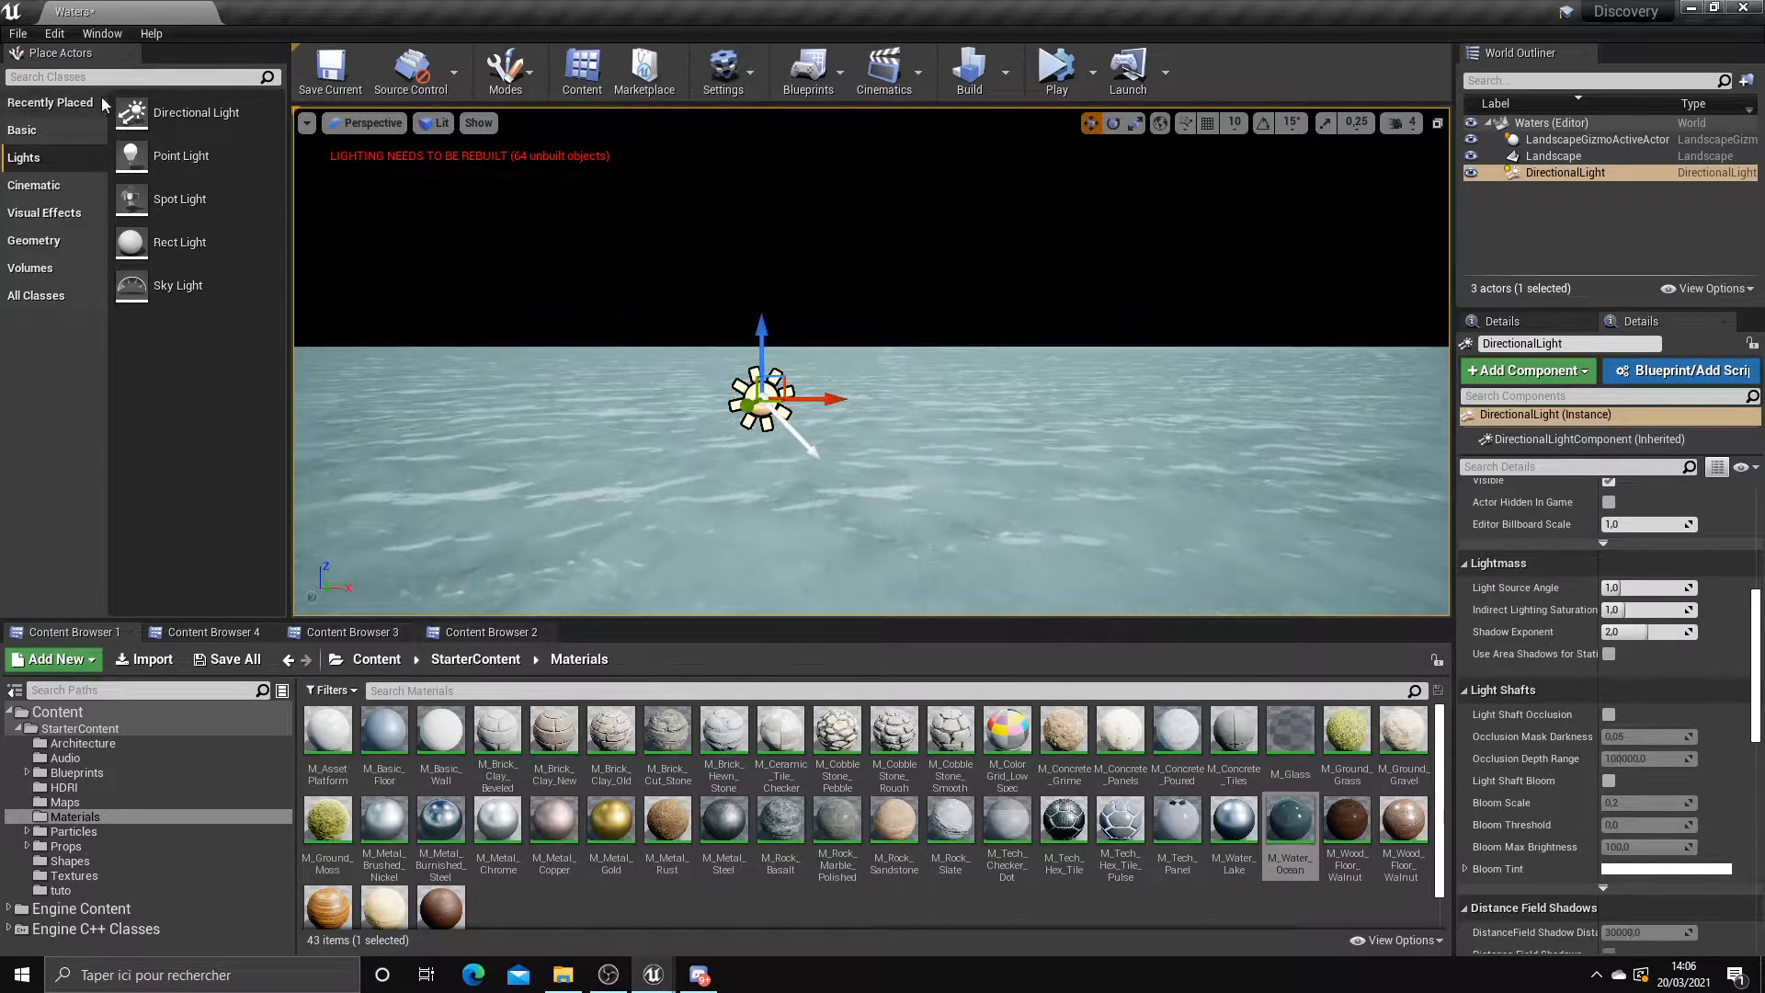
Find the Exponential Height Fog actor, place it on the water near the directional light, and check its effect on the horizon
text(fog)
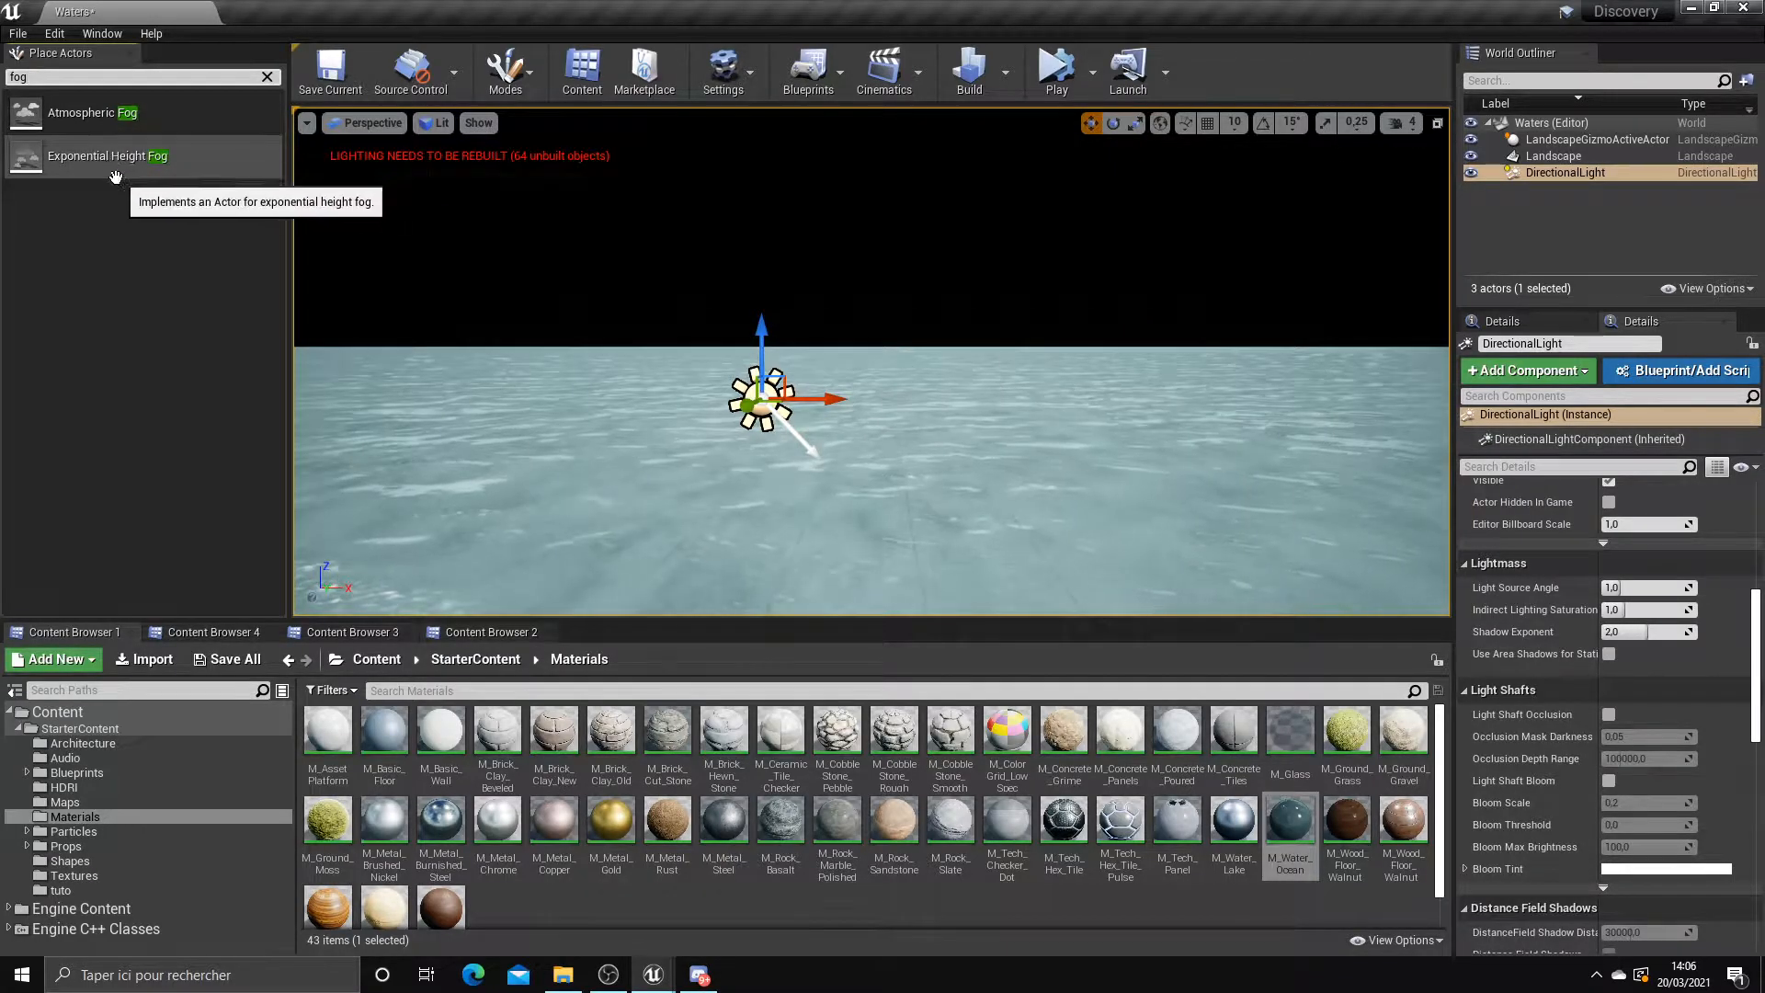
drag(52, 160, 890, 415)
right_drag(919, 432, 828, 534)
right_drag(954, 359, 961, 285)
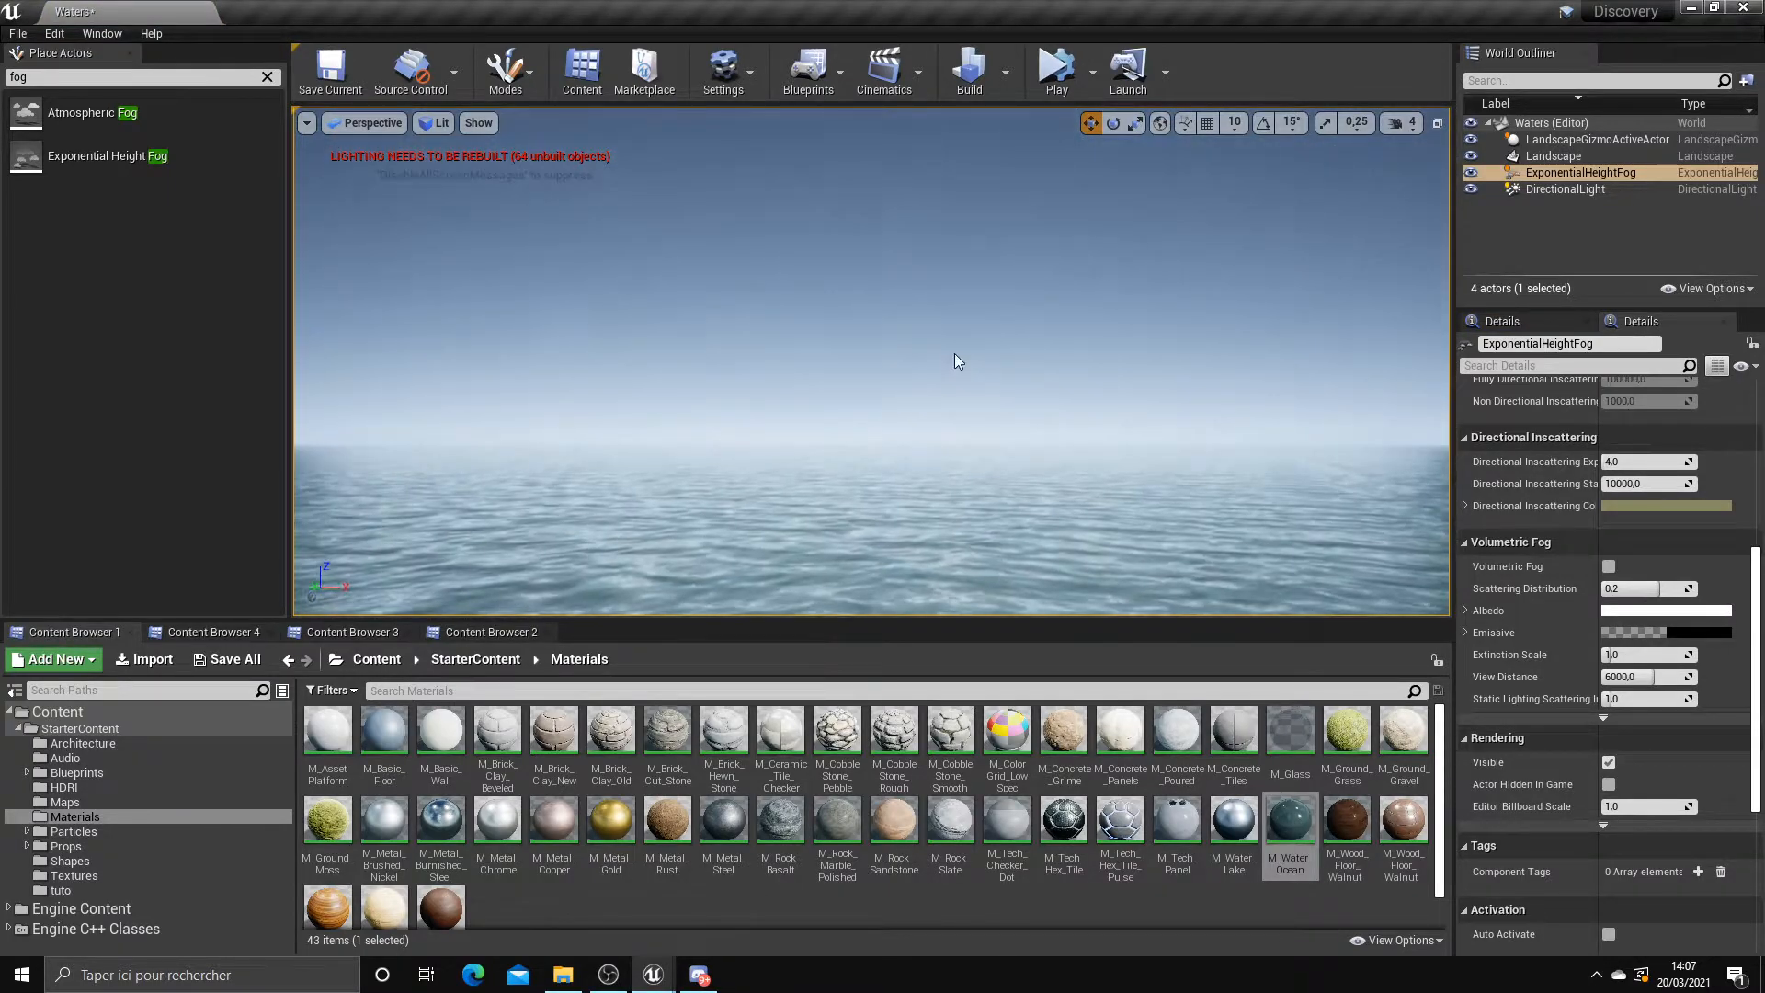
mouse_move(964, 421)
right_down()
mouse_move(920, 442)
mouse_move(962, 410)
right_up()
click(818, 460)
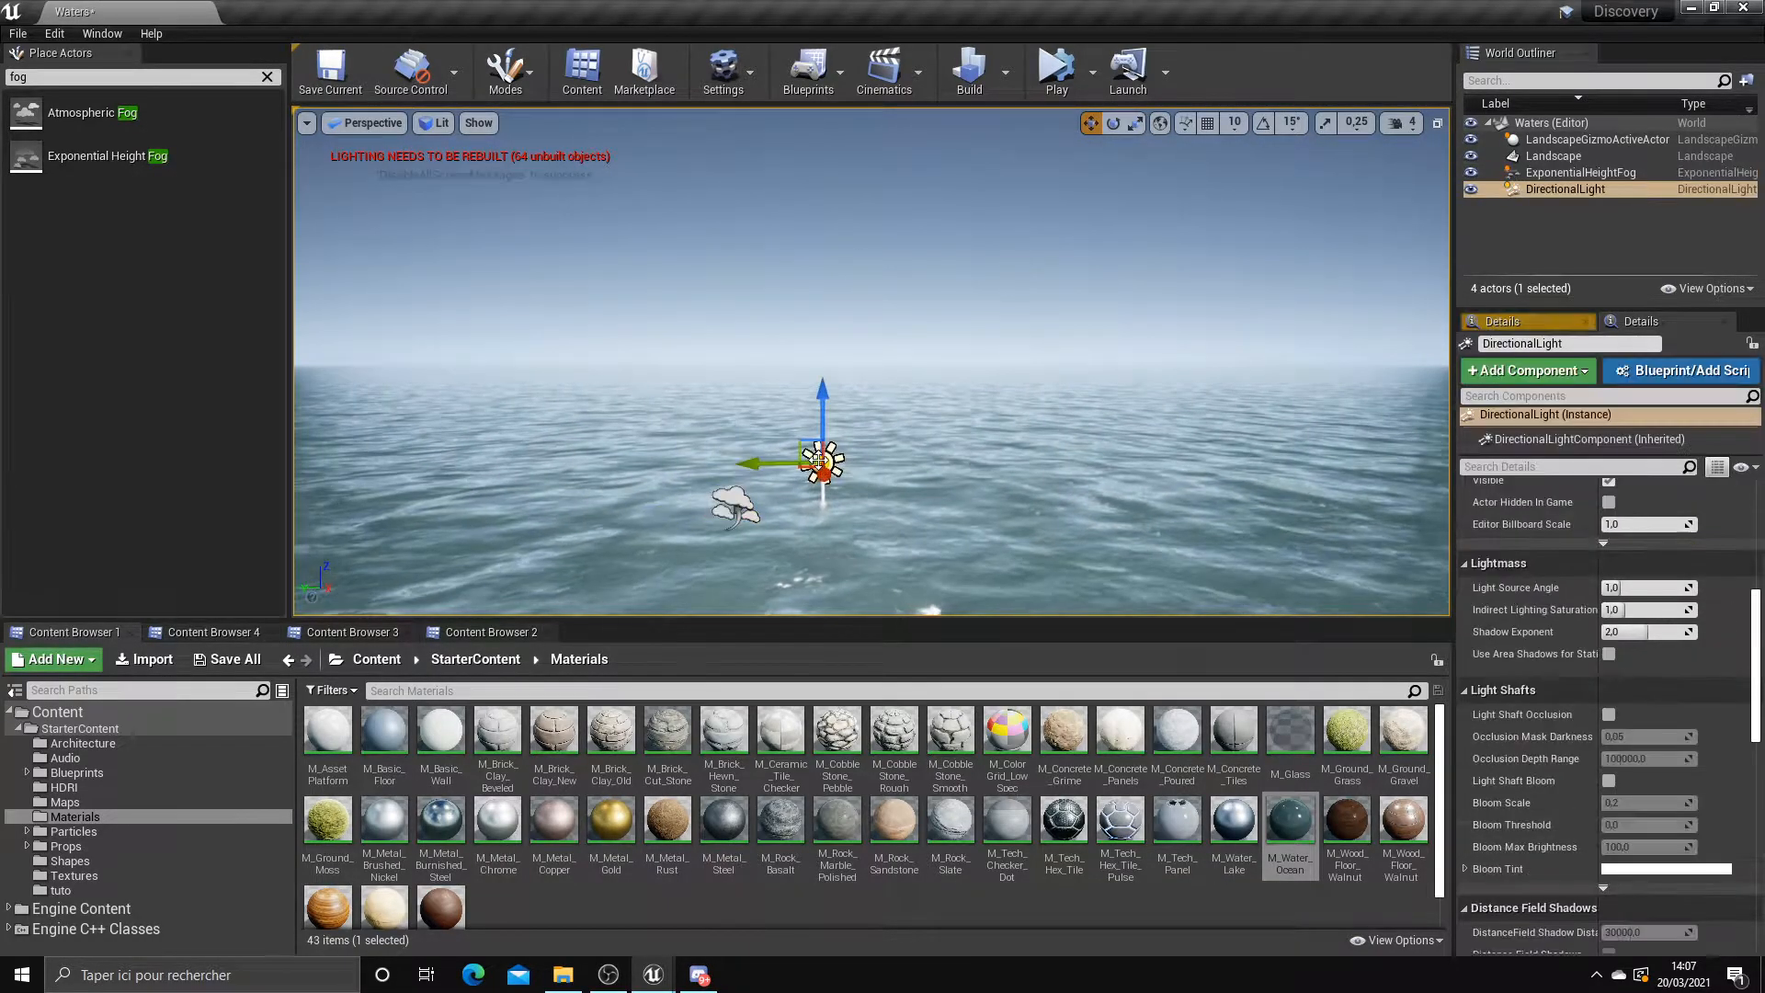
click(736, 501)
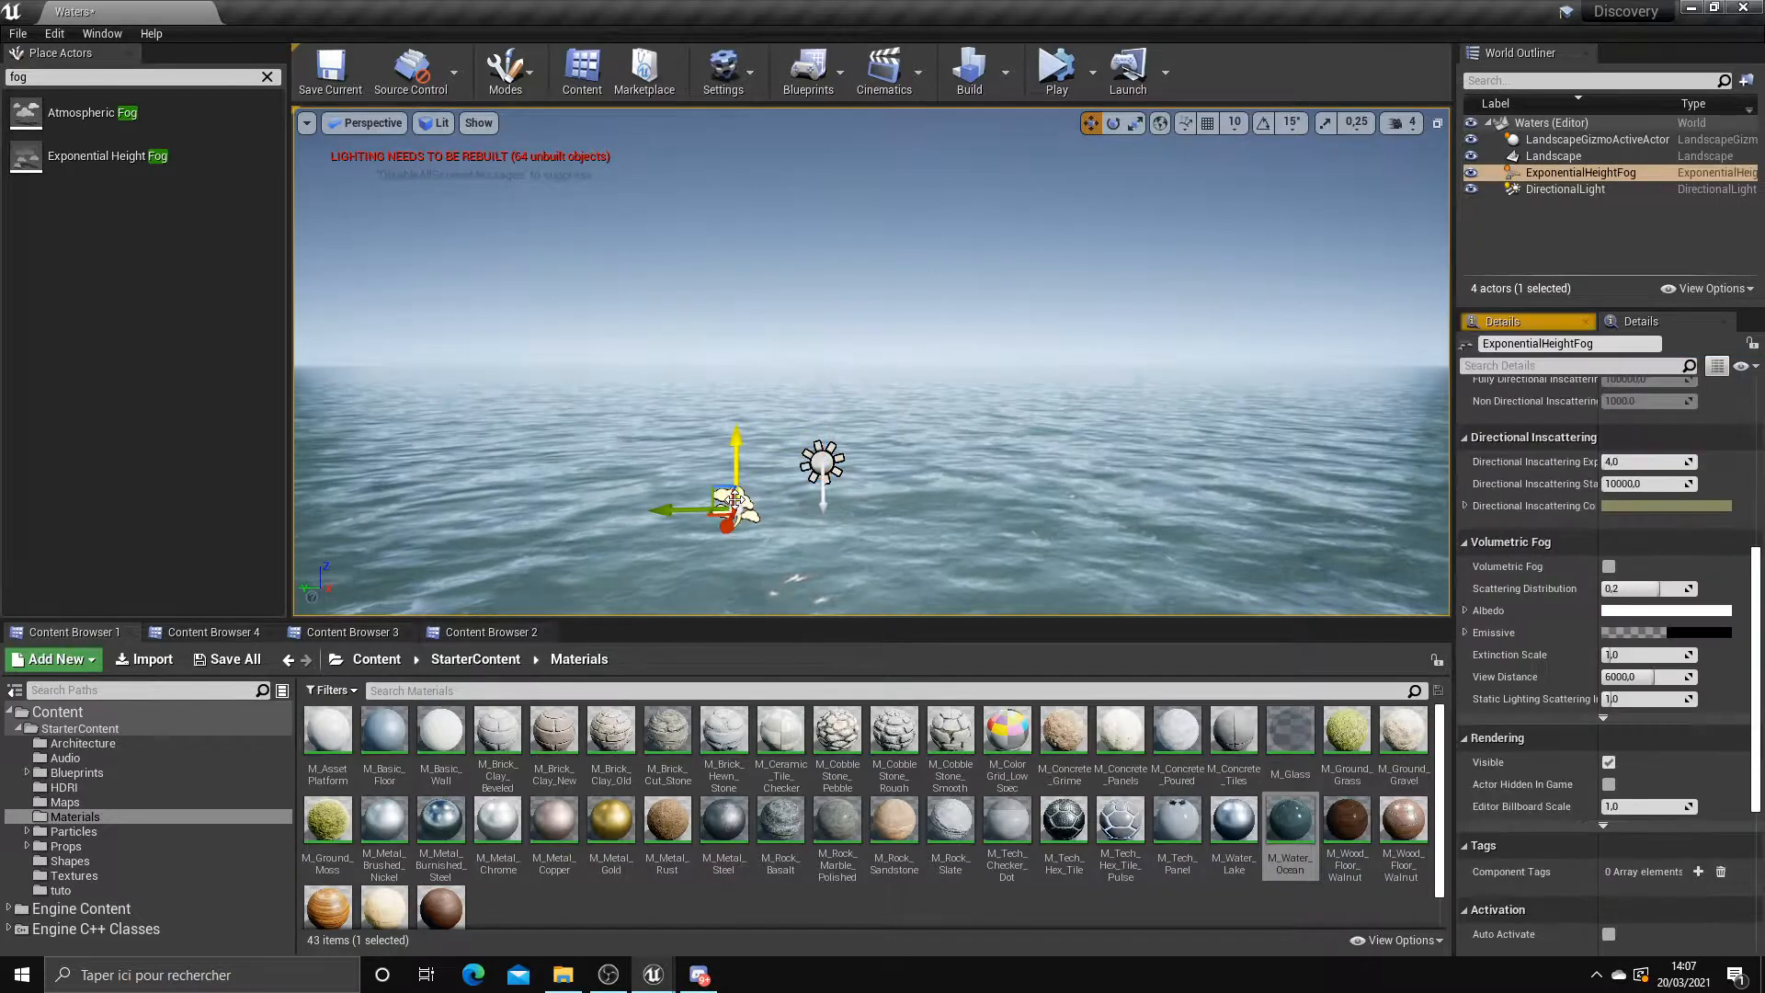
right_drag(832, 475, 747, 316)
right_drag(871, 417, 942, 365)
Place a Cube on the water surface beside the directional light as a lighting reference
click(1148, 376)
right_drag(1151, 375, 1188, 370)
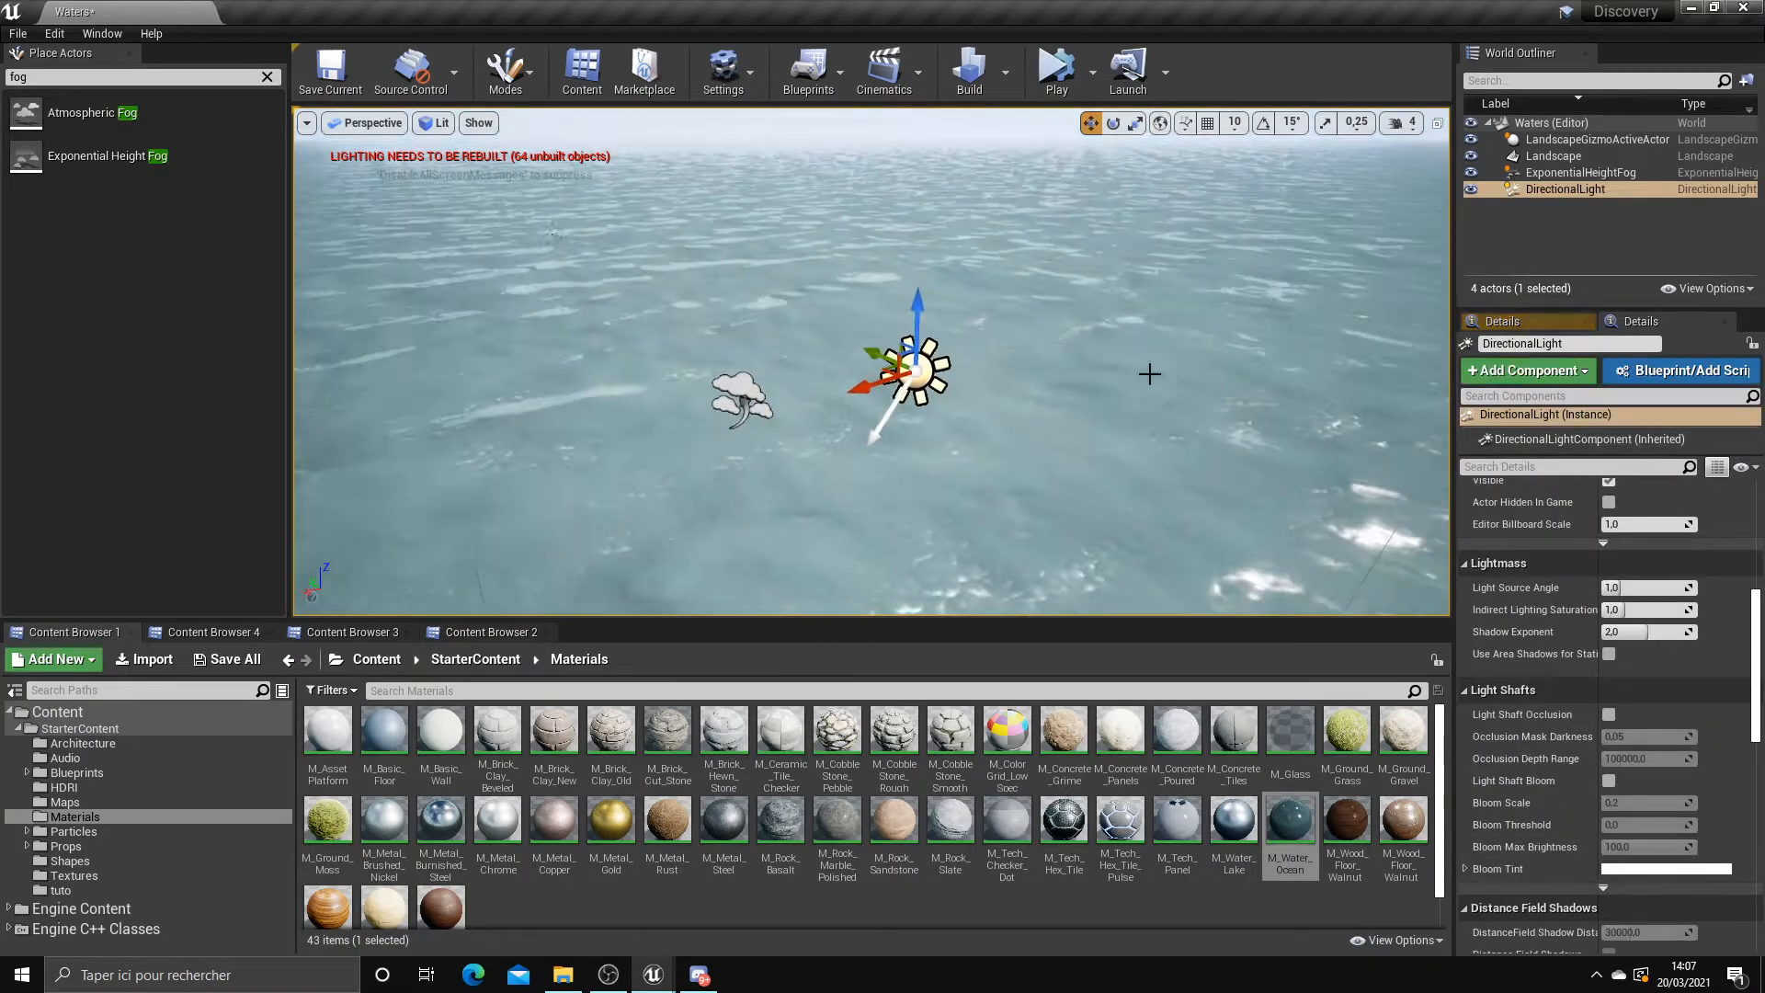
click(266, 79)
drag(165, 331, 1223, 450)
right_drag(1231, 440, 1057, 432)
Set the directional light's mobility to Movable, comparing it briefly with Stationary
click(719, 420)
right_drag(719, 420, 735, 416)
scroll(1574, 709, up, 8)
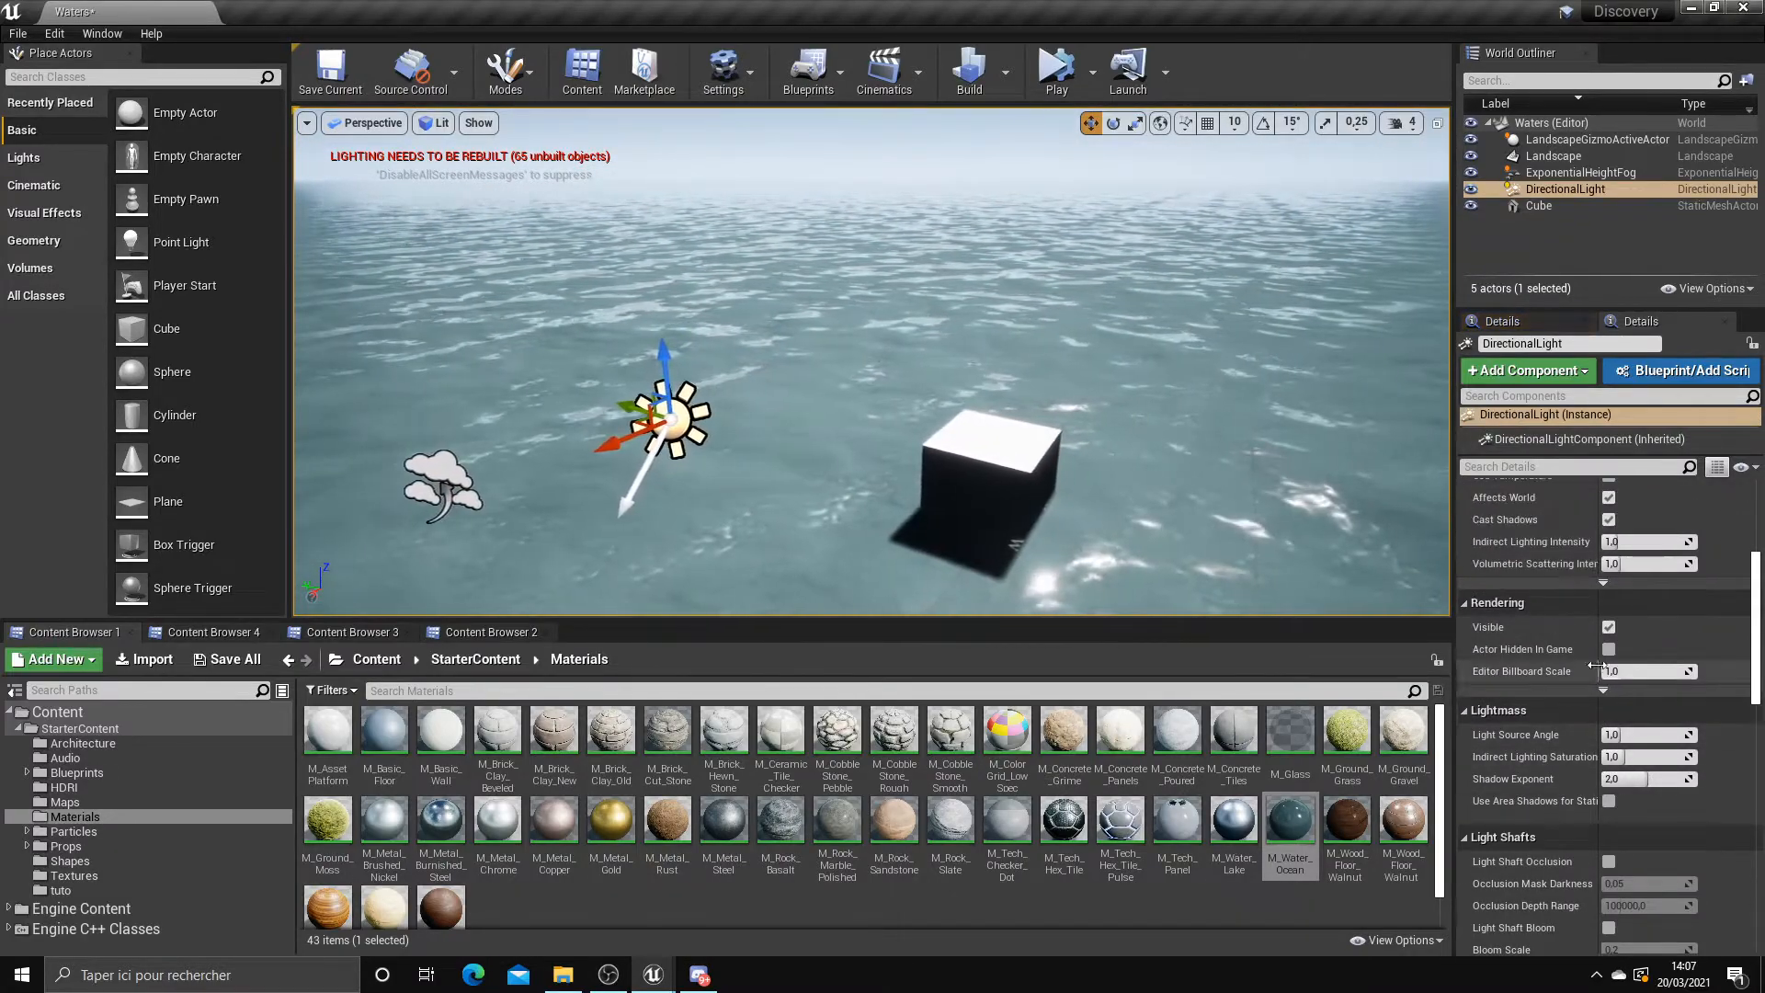
right_drag(1379, 542, 1278, 541)
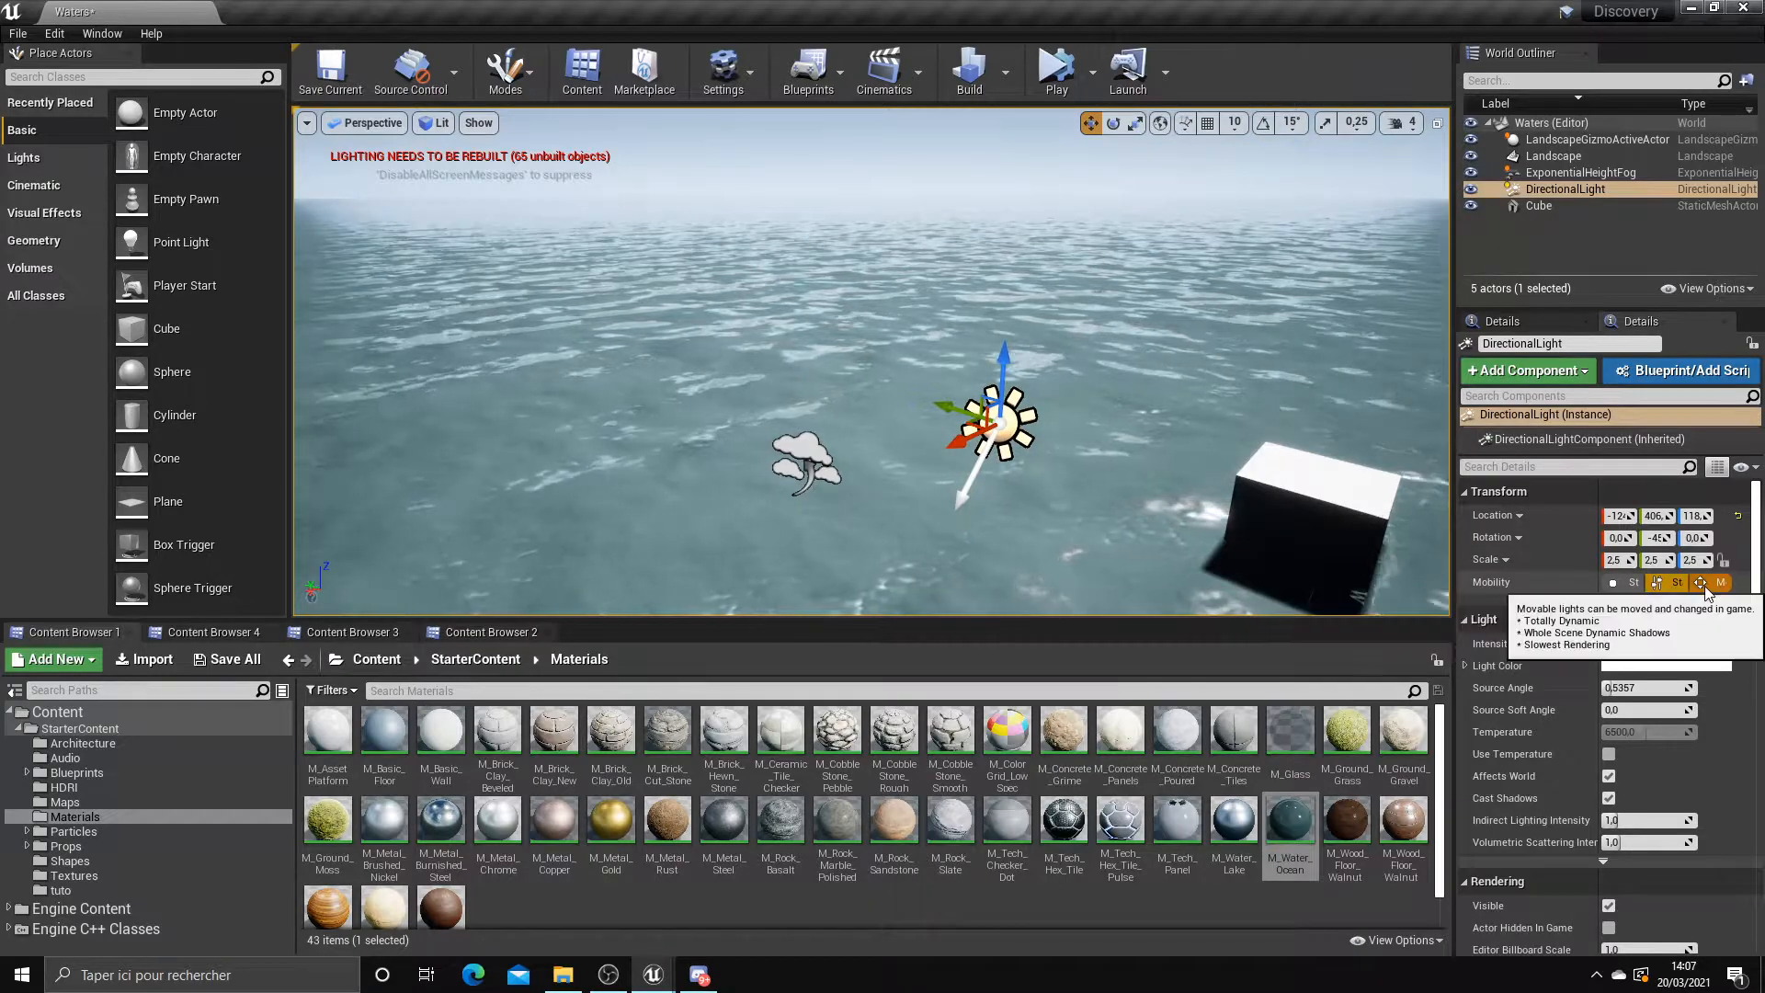
click(1706, 591)
right_drag(1324, 529, 1416, 565)
click(1662, 586)
right_drag(1171, 502, 1175, 551)
right_drag(1126, 436, 733, 335)
click(1722, 583)
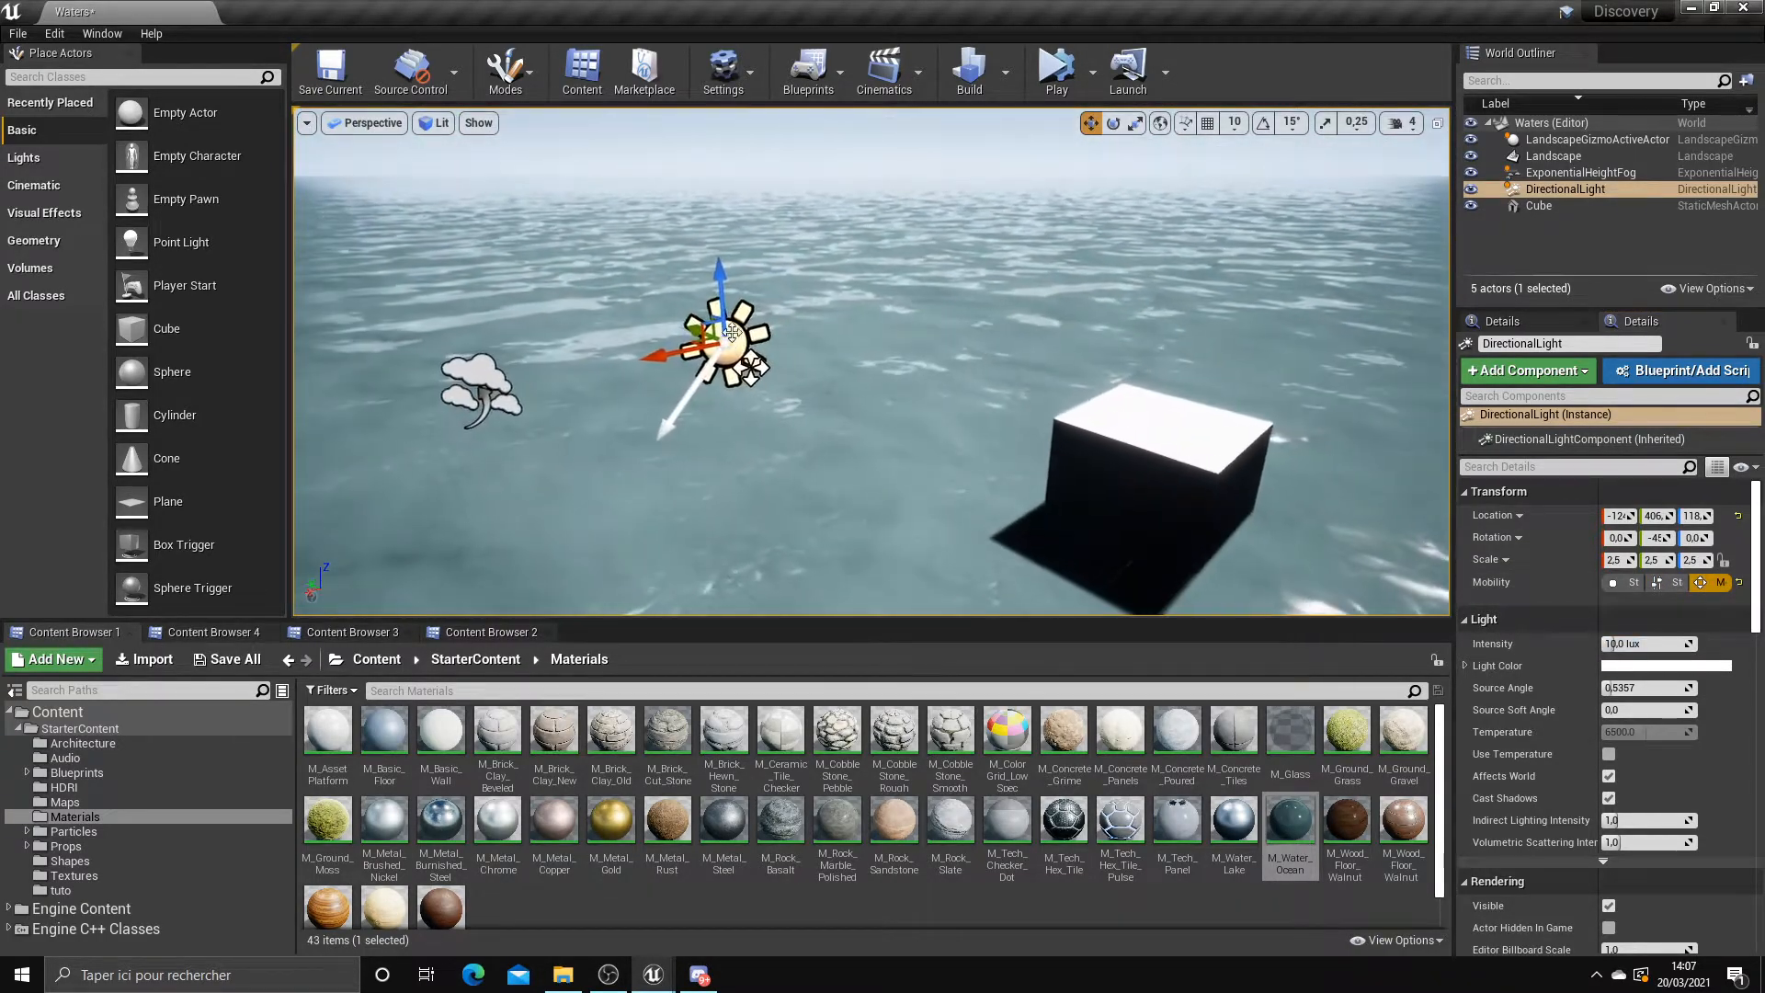
scroll(772, 354, down, 3)
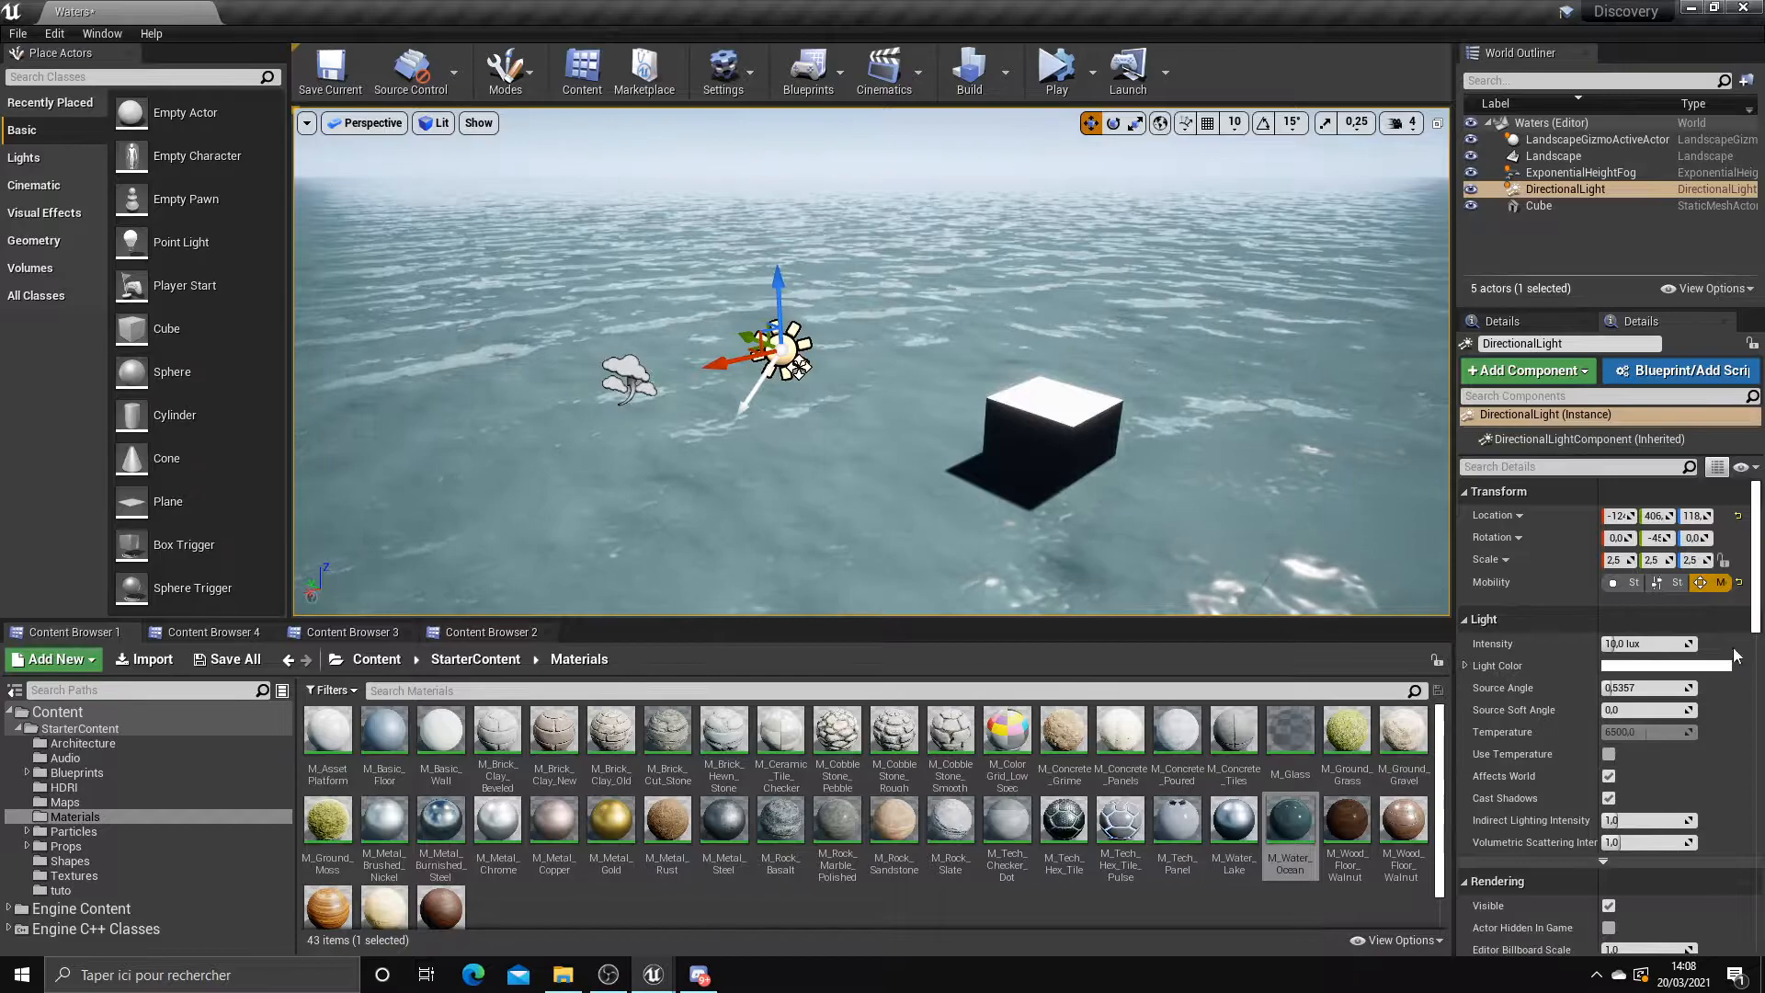
Rotate the directional light until it shines down at an angle and the cube casts a short shadow away from it
key(e)
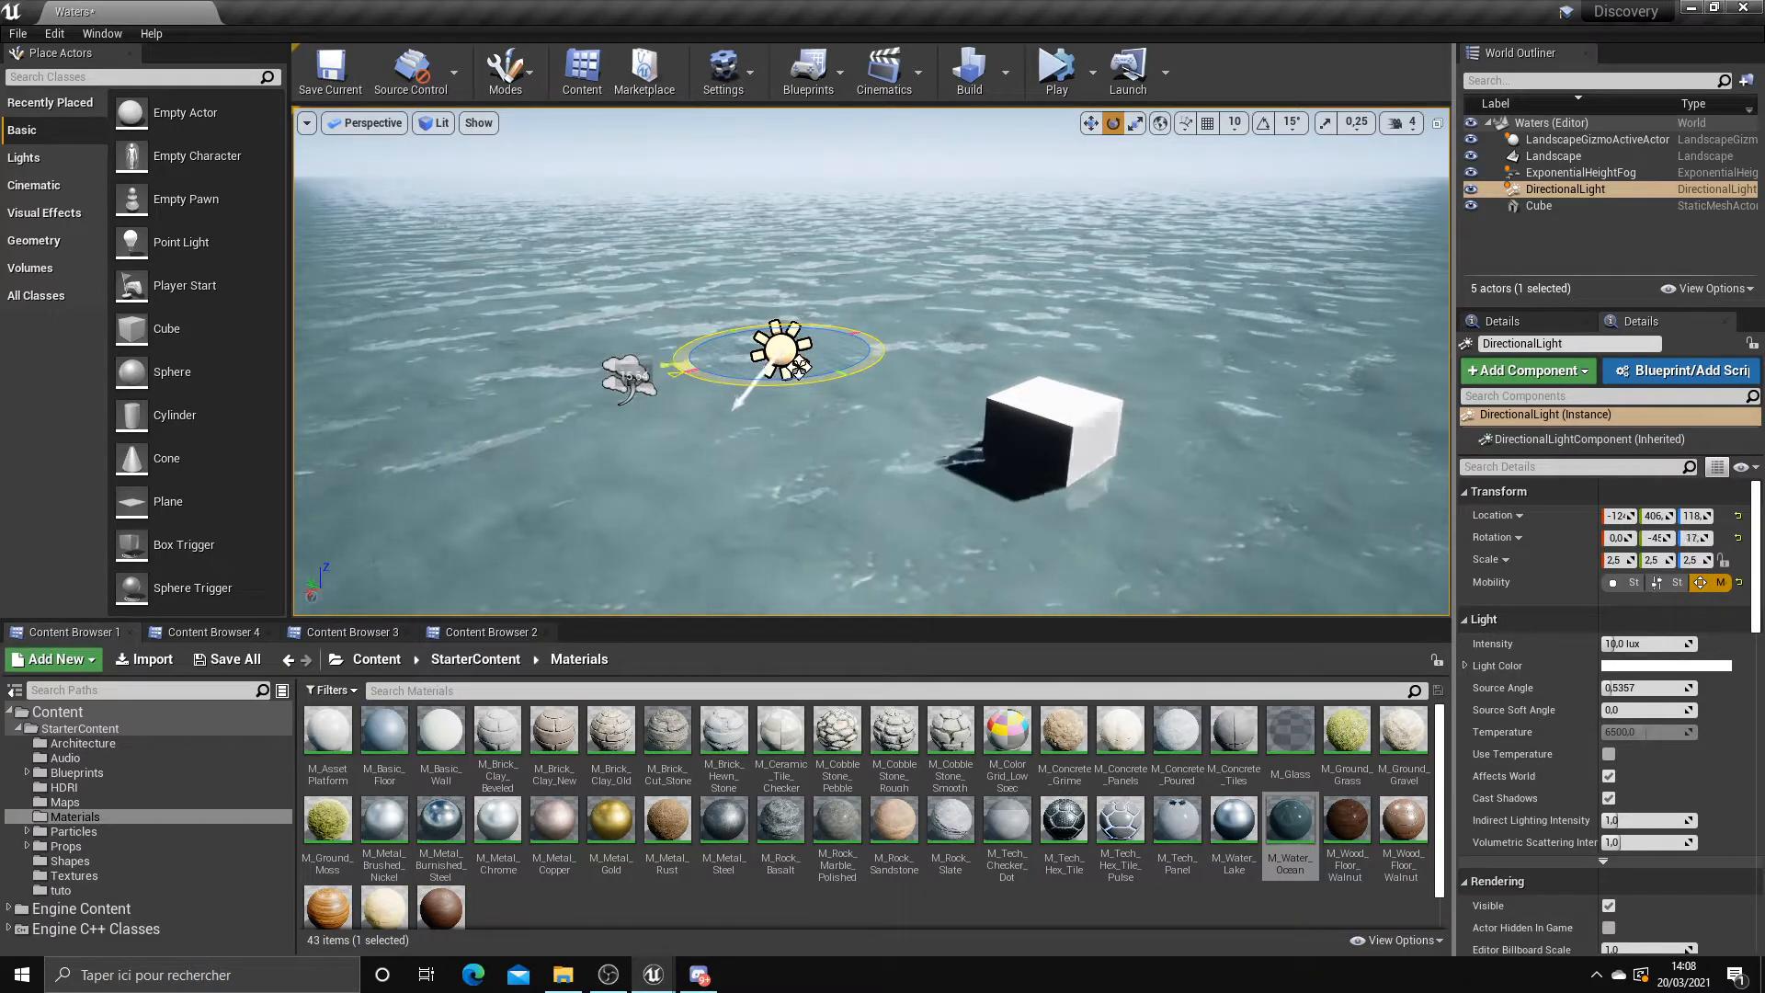
drag(798, 368, 800, 370)
right_drag(910, 398, 945, 408)
drag(771, 410, 770, 410)
right_drag(770, 409, 648, 476)
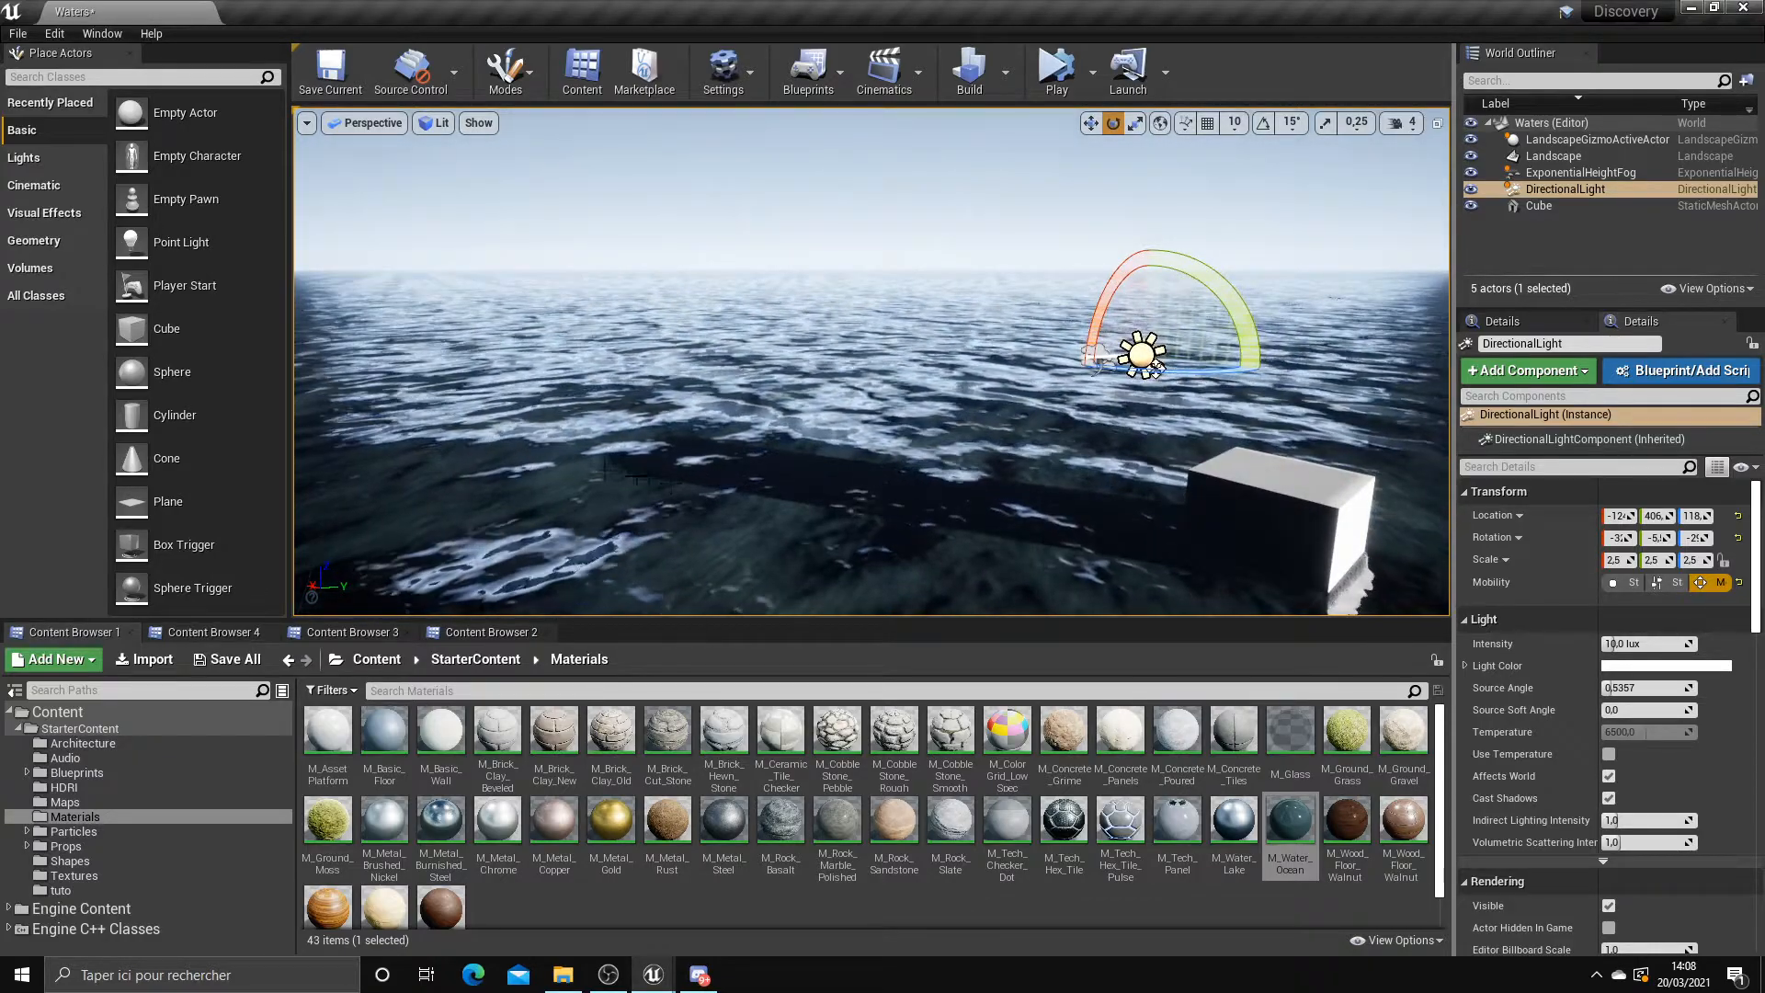
drag(1156, 368, 1157, 367)
right_drag(1206, 327, 788, 325)
drag(811, 309, 789, 357)
right_drag(750, 362, 954, 398)
right_drag(1223, 488, 1287, 488)
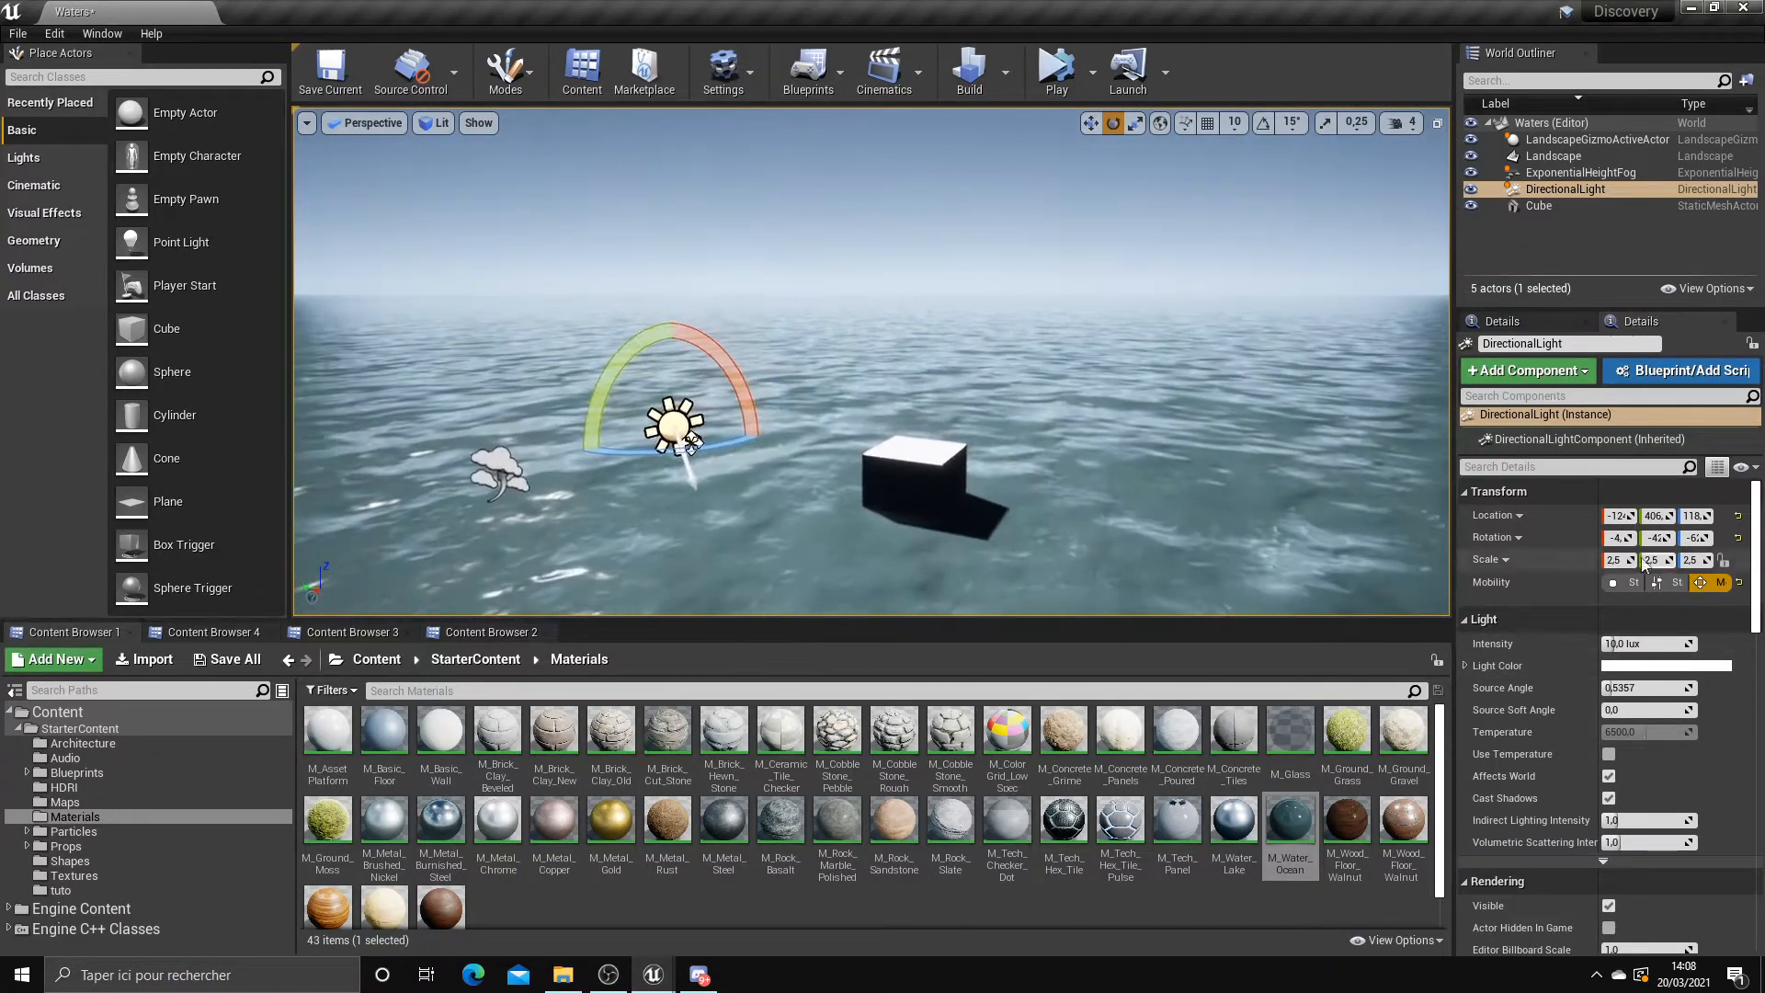
Tint the directional light pale blue with hue about 241 and saturation about 0.13, and raise its intensity to about 12.3 lux
click(1666, 665)
drag(1298, 576, 1331, 614)
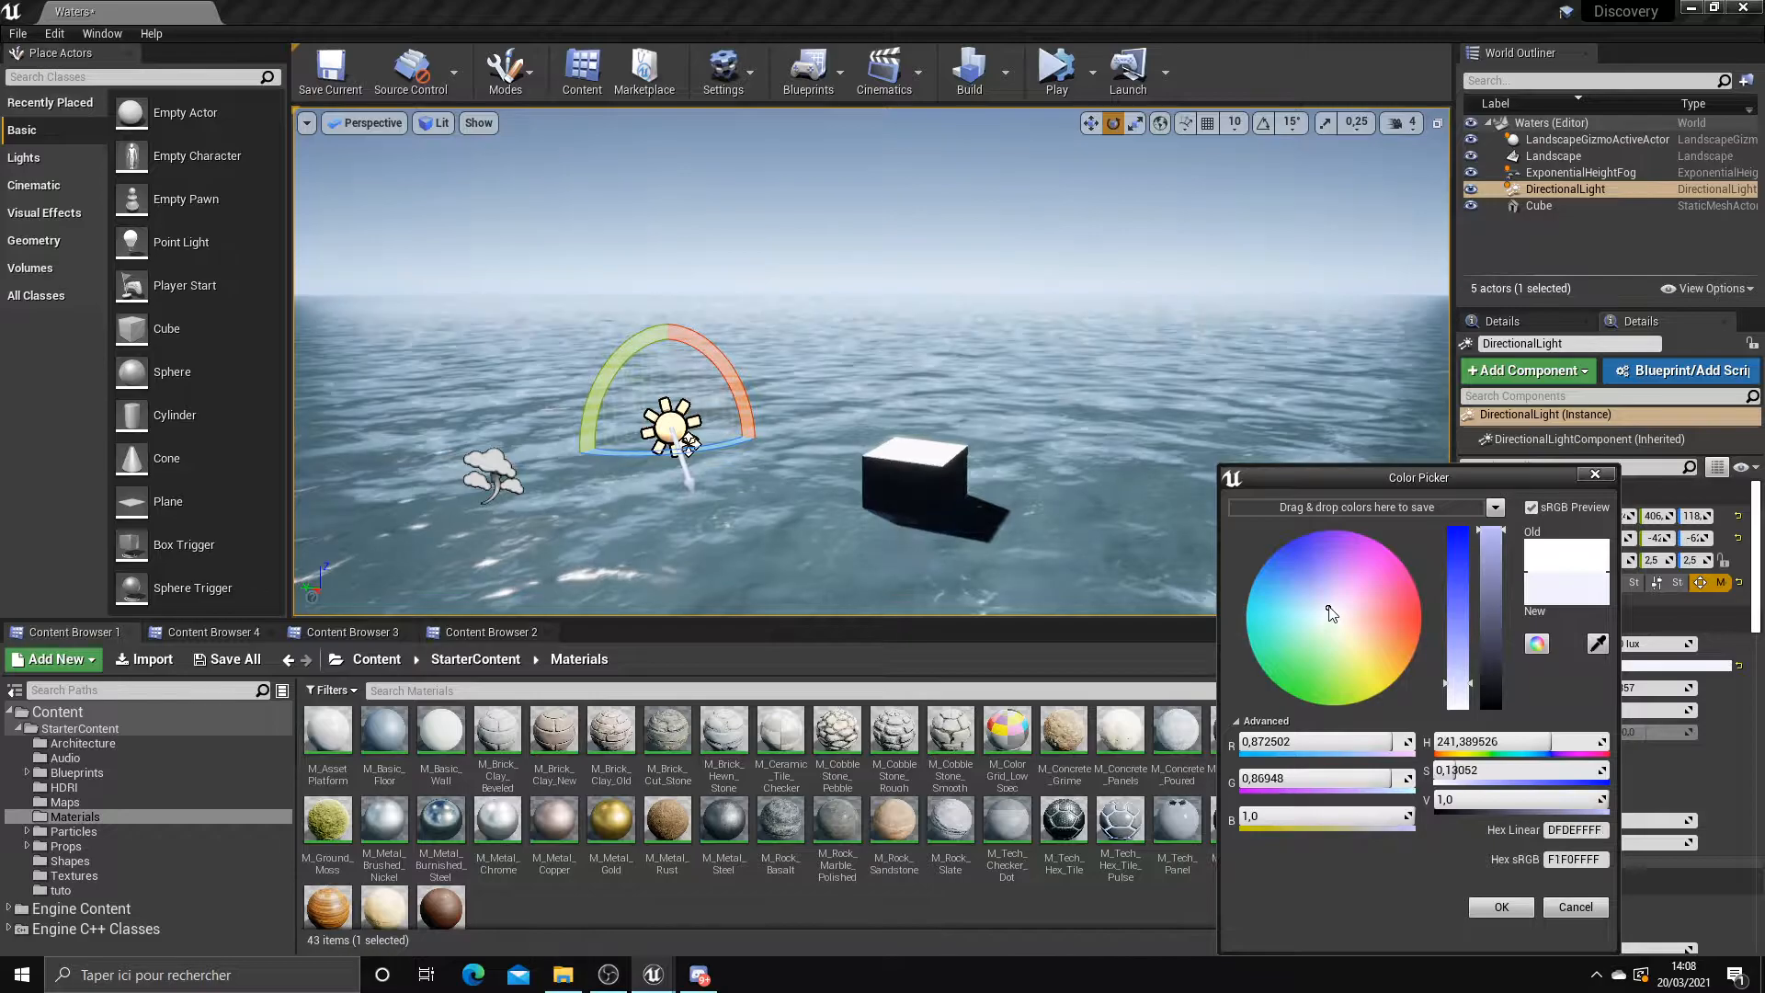
click(1502, 906)
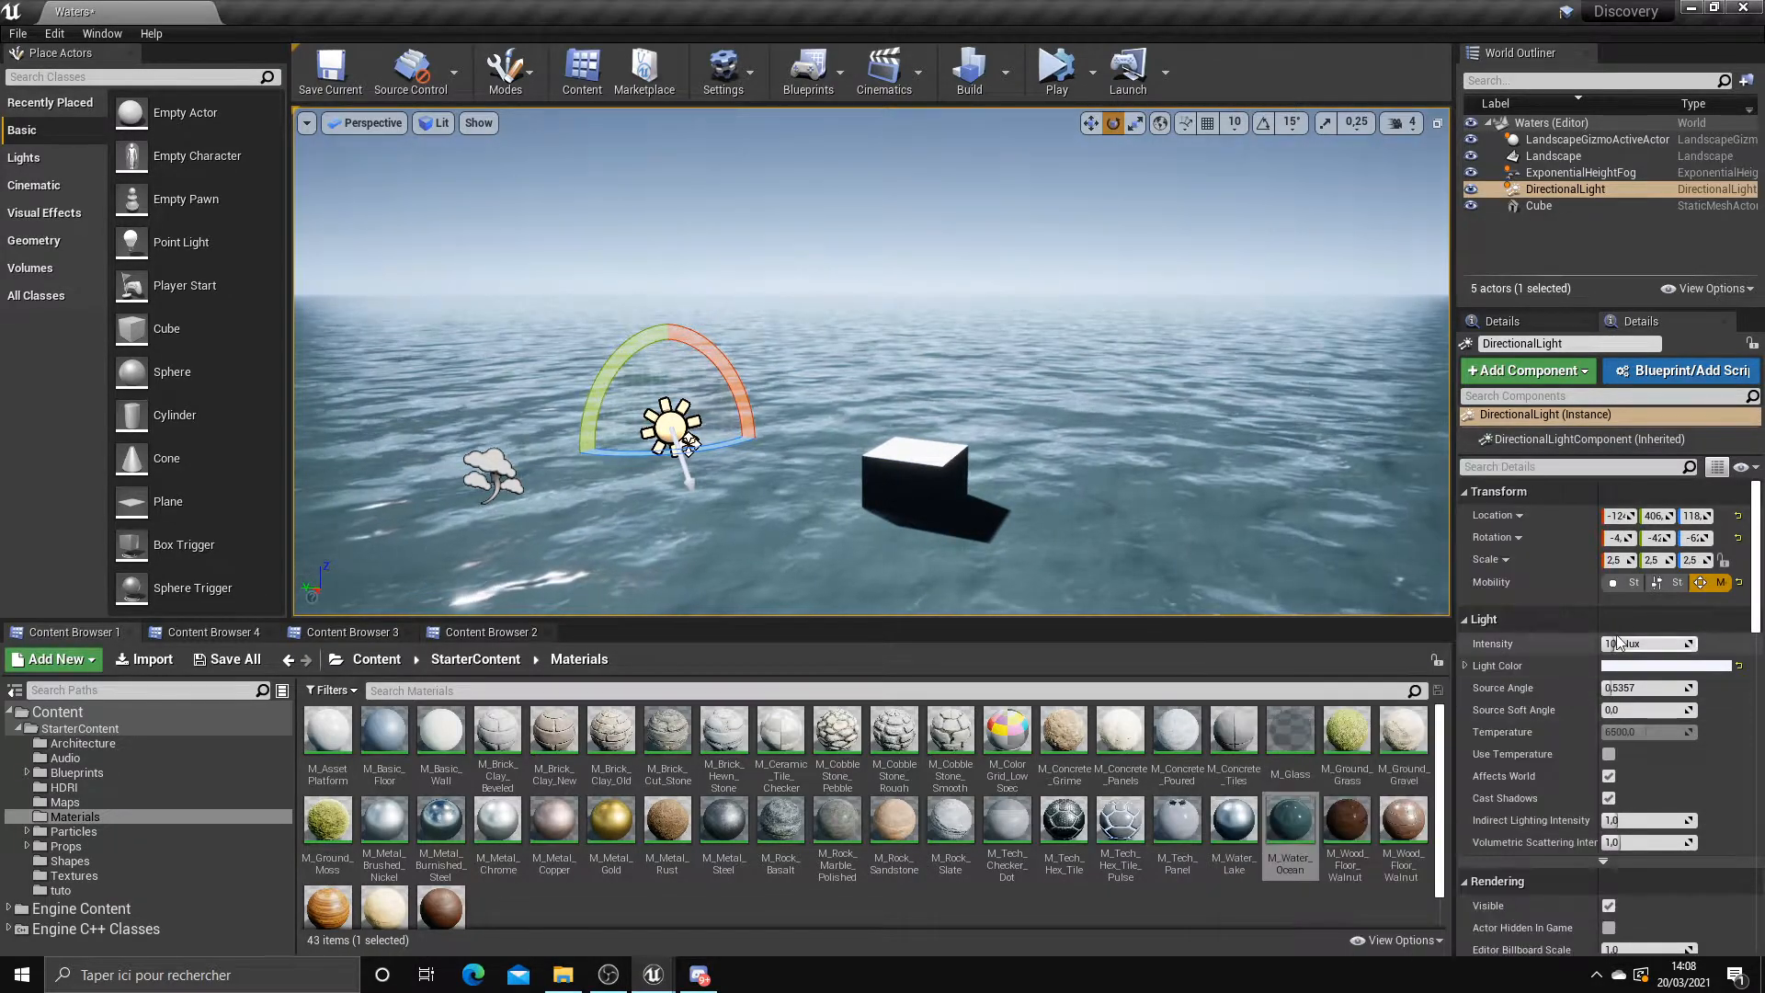
mouse_move(1615, 643)
mouse_down()
mouse_move(1632, 643)
mouse_move(1616, 643)
mouse_up()
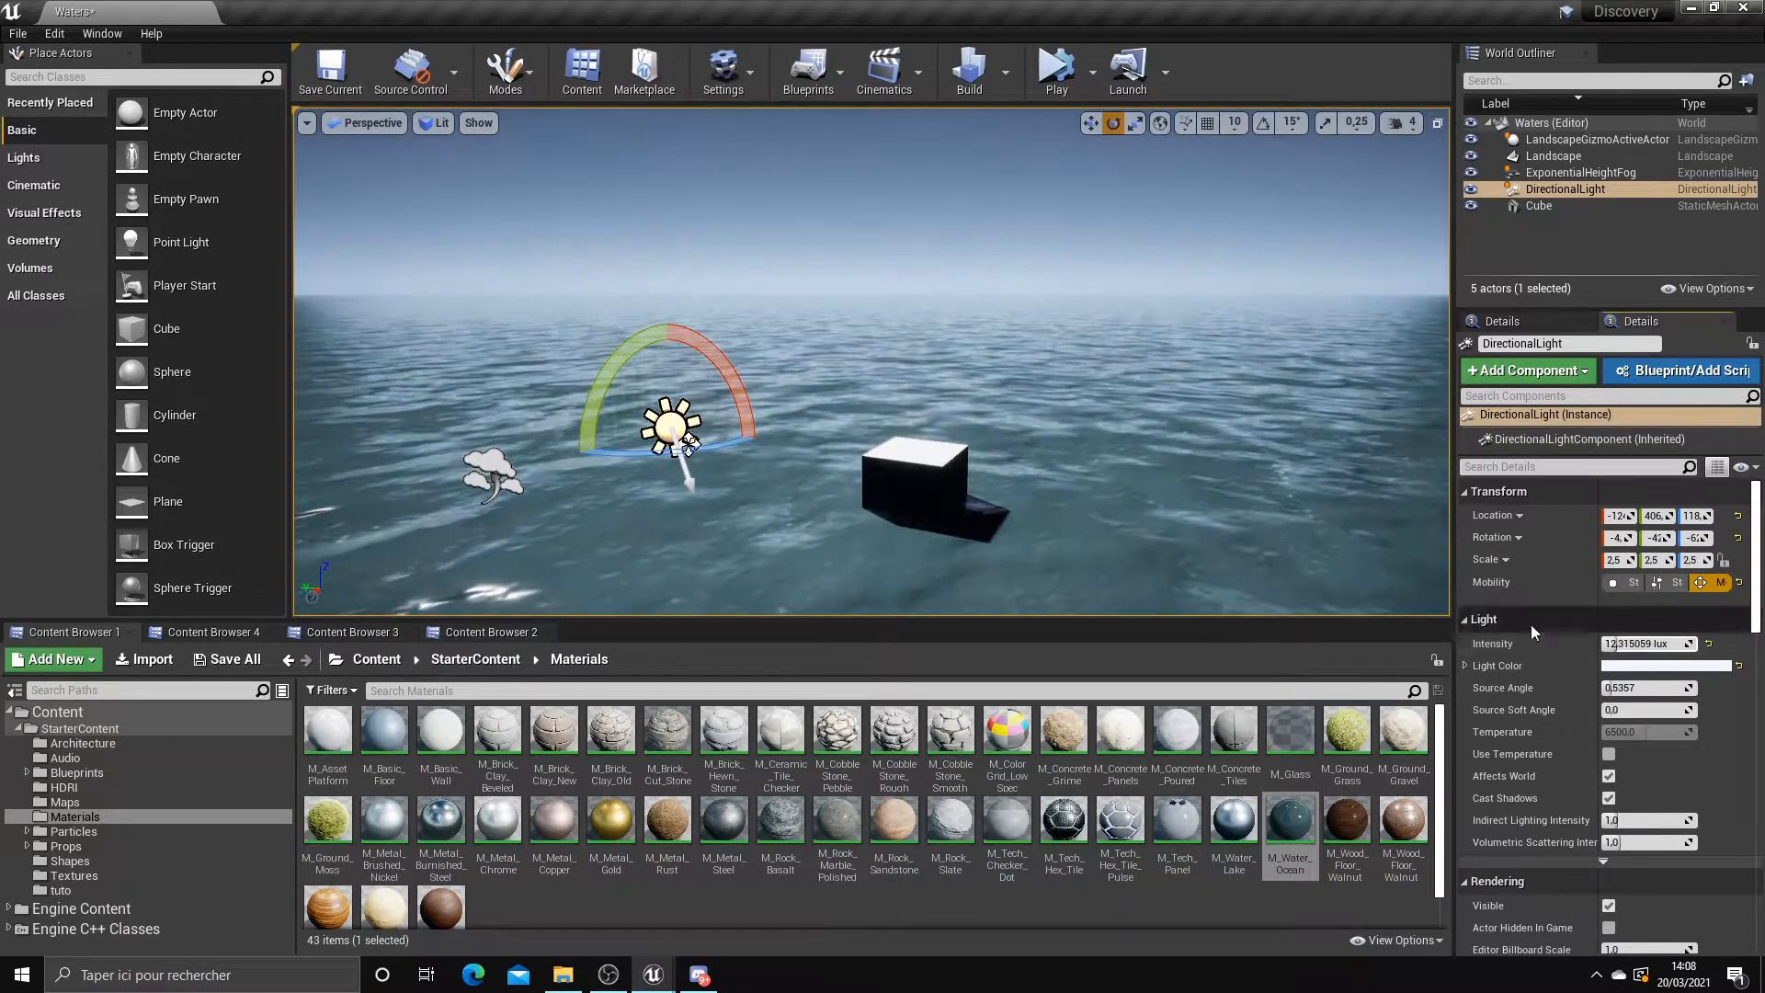
right_drag(754, 475, 765, 498)
scroll(754, 475, up, 4)
right_drag(801, 430, 852, 458)
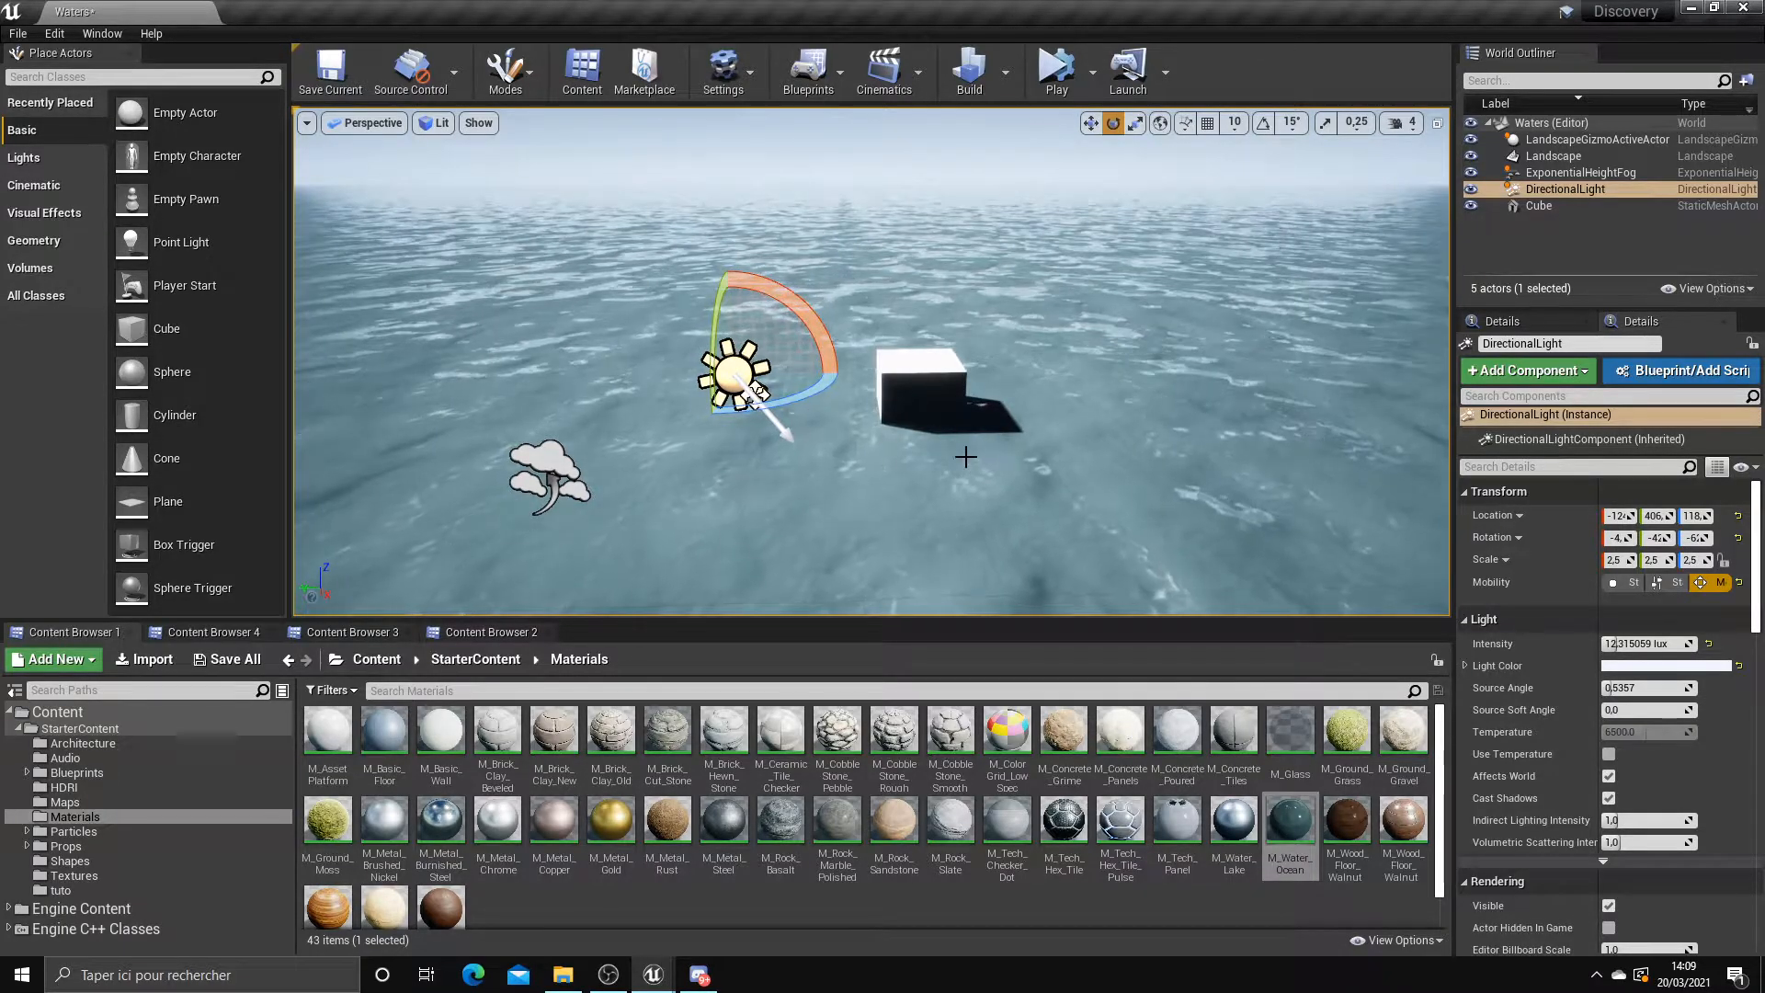
Select the cube and examine its lit and shaded faces up close
click(886, 390)
right_drag(900, 403, 997, 460)
key(w)
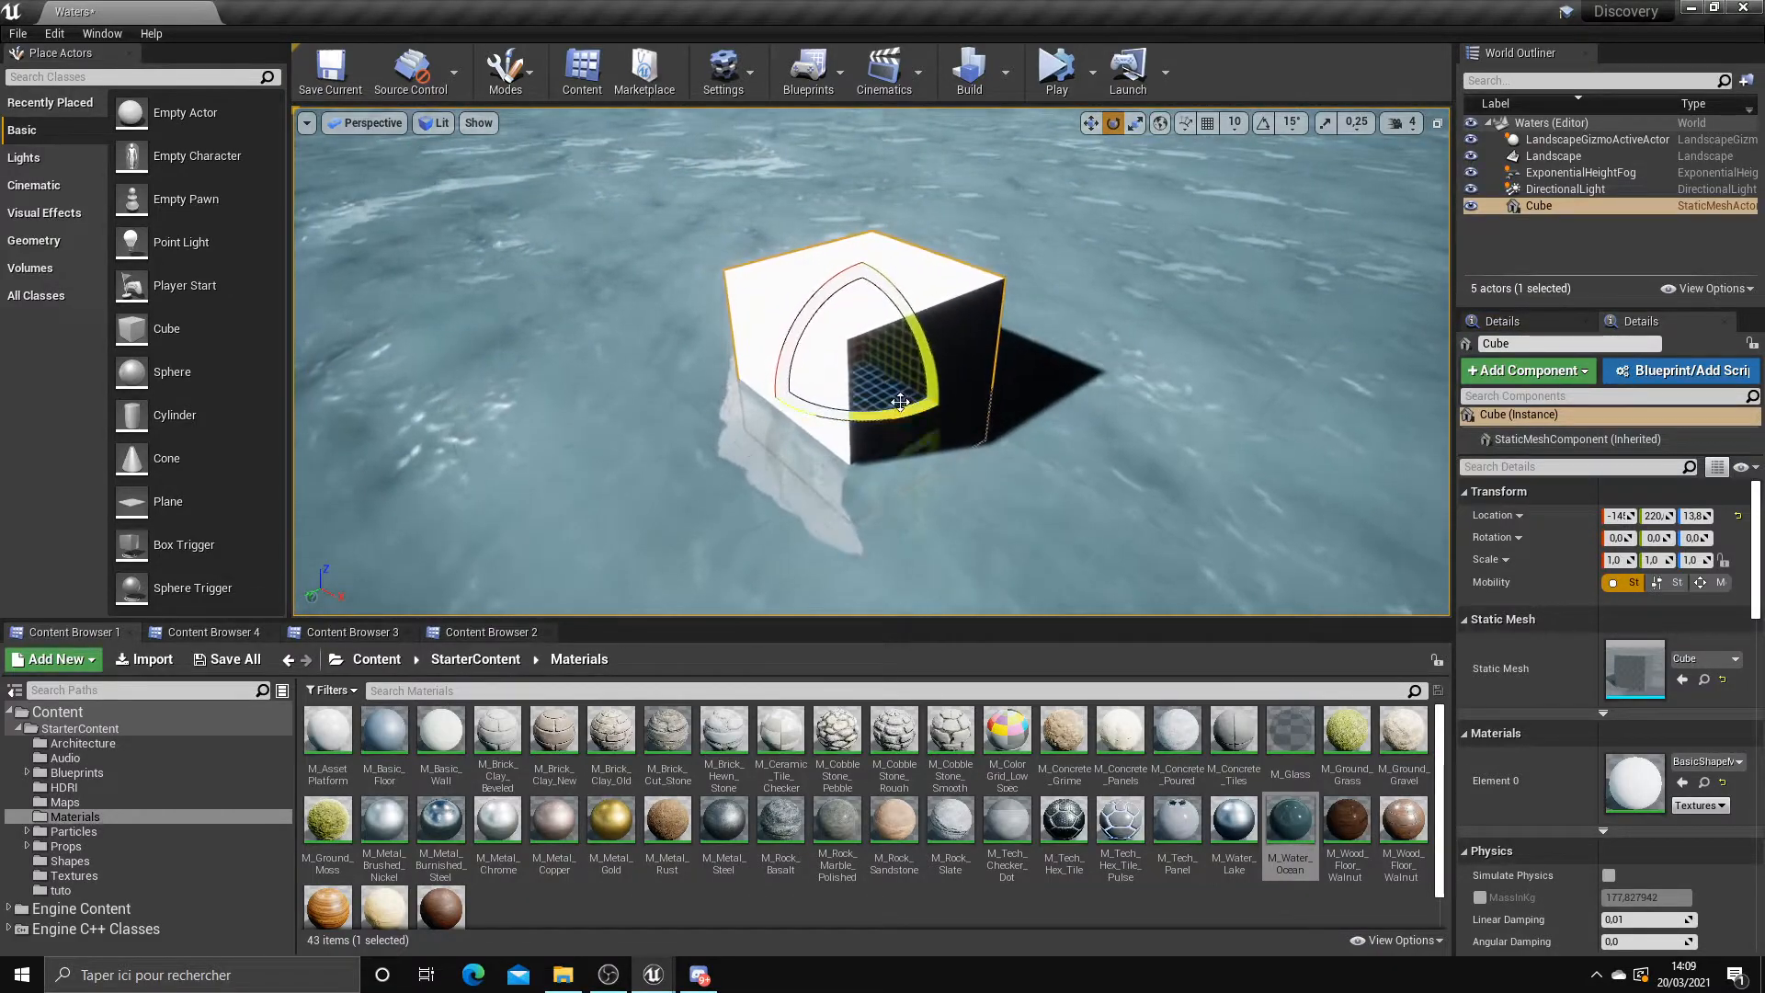
right_drag(930, 367, 905, 336)
right_drag(808, 461, 787, 434)
key(w)
key(s)
Capture the viewport in Outil Capture d'écran, sketch the light rays reaching the cube, and close the capture without saving
click(299, 975)
text(s)
key(Return)
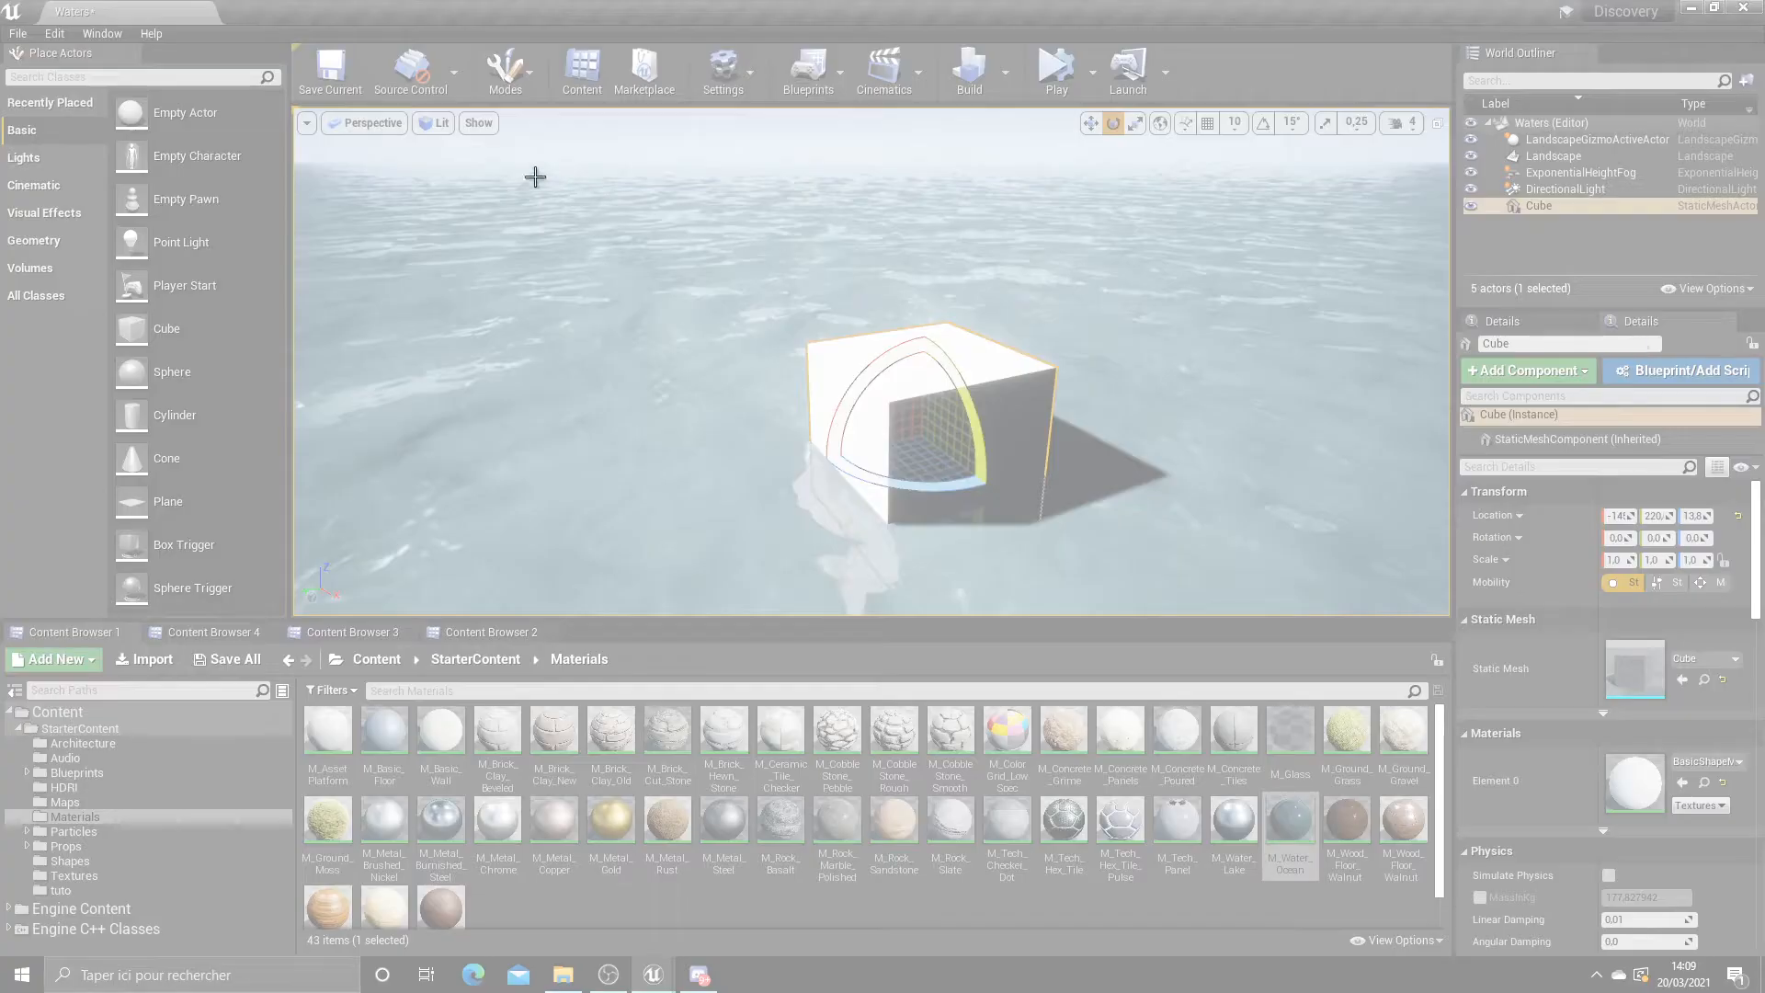
drag(308, 101, 1583, 819)
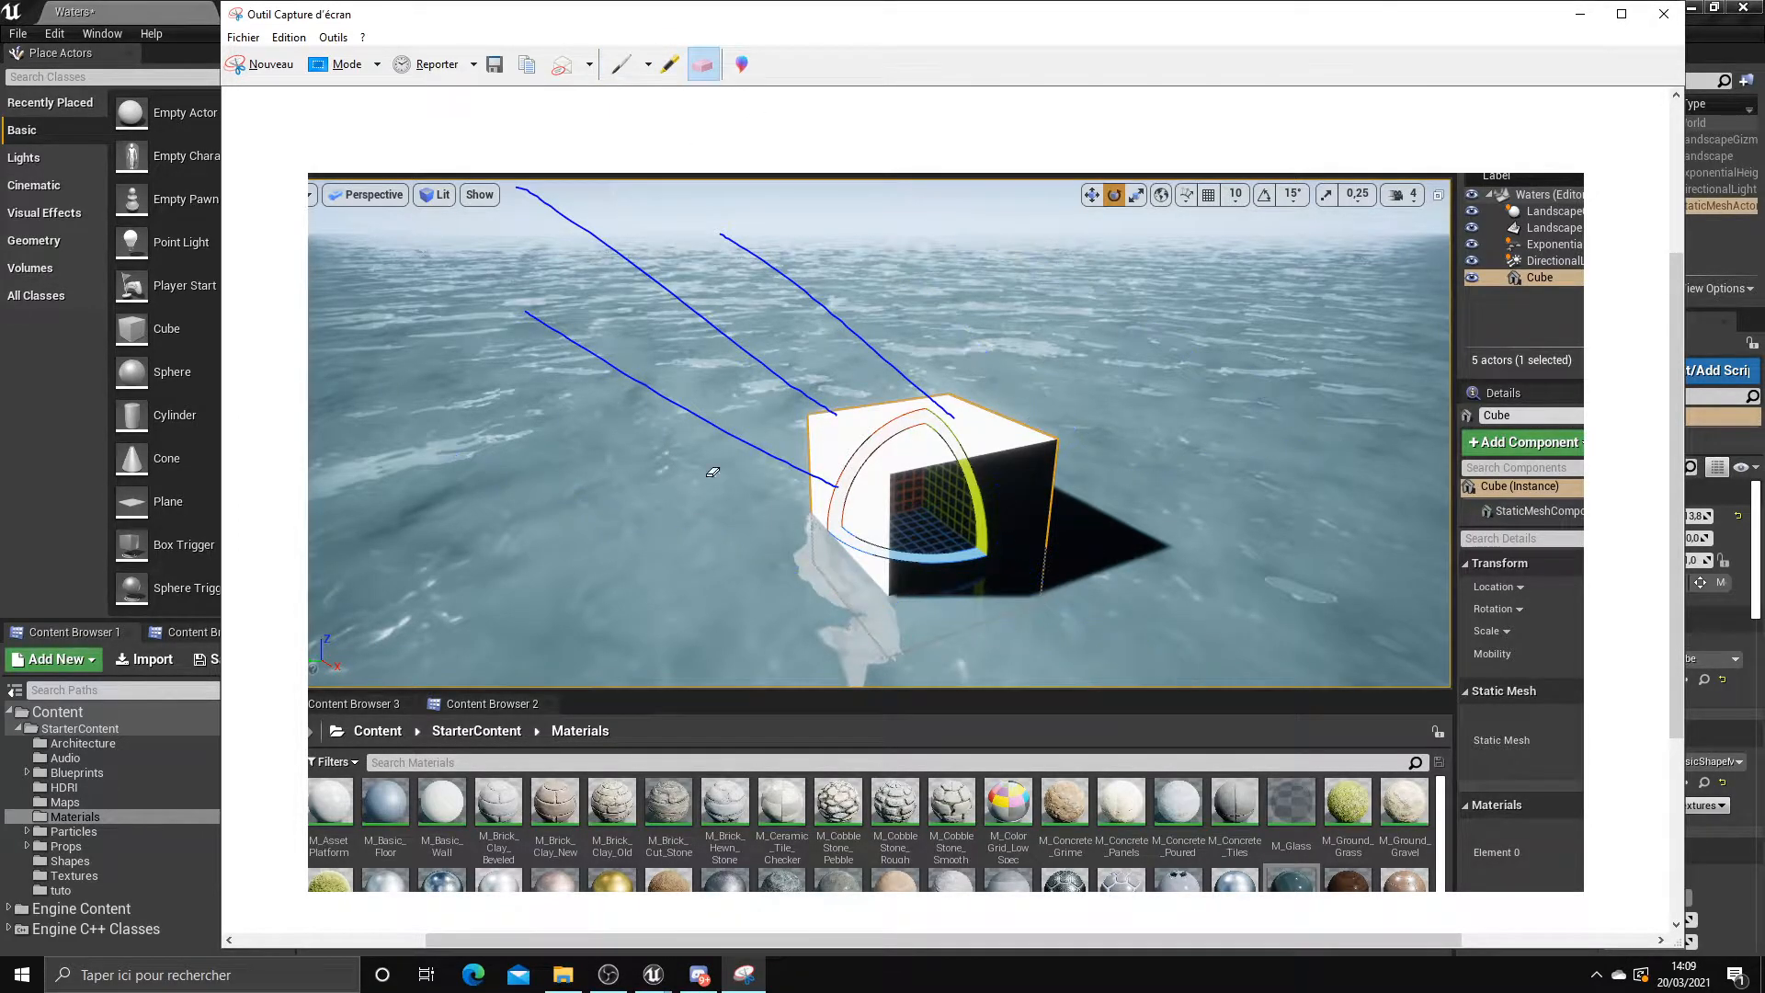
click(1680, 15)
click(1034, 502)
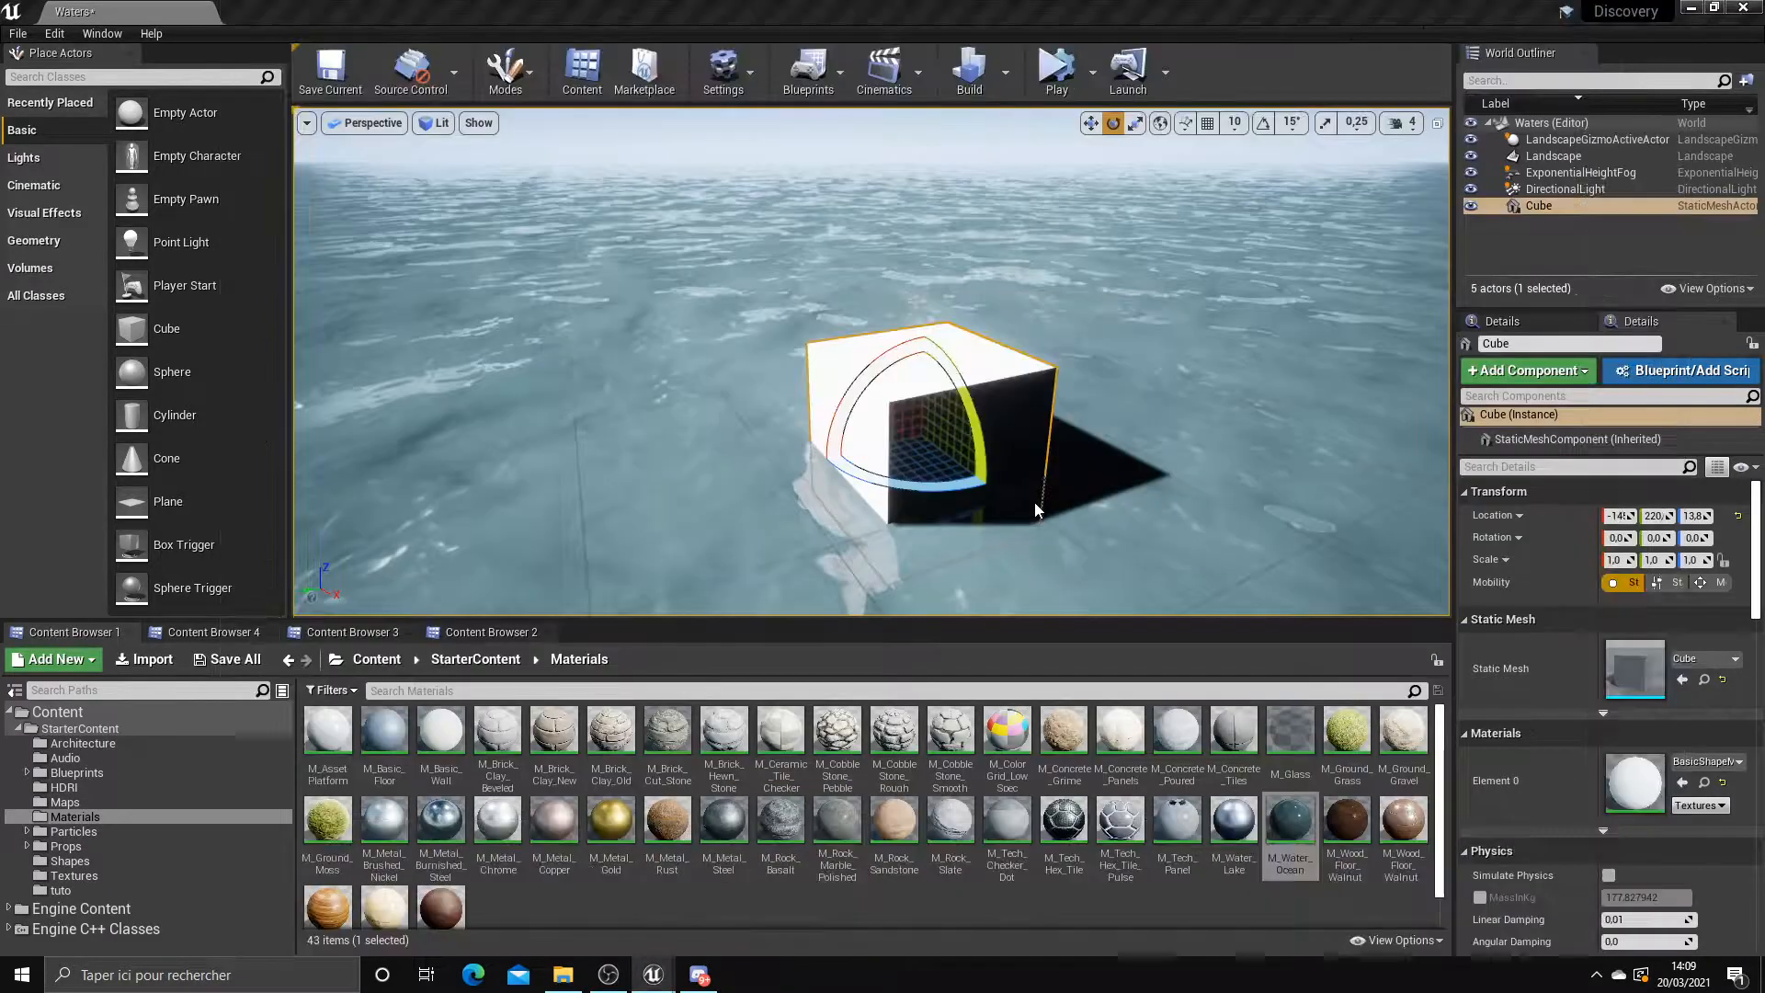
Place a Sky Light on the water next to the cube and view the scene from a wider angle
click(28, 158)
drag(173, 291, 896, 407)
right_drag(1031, 361, 901, 313)
right_drag(918, 402, 947, 428)
Capture the scene in Outil Capture d'écran, mark the ambient light around the cube's shaded side, and discard the capture
click(271, 973)
text(s)
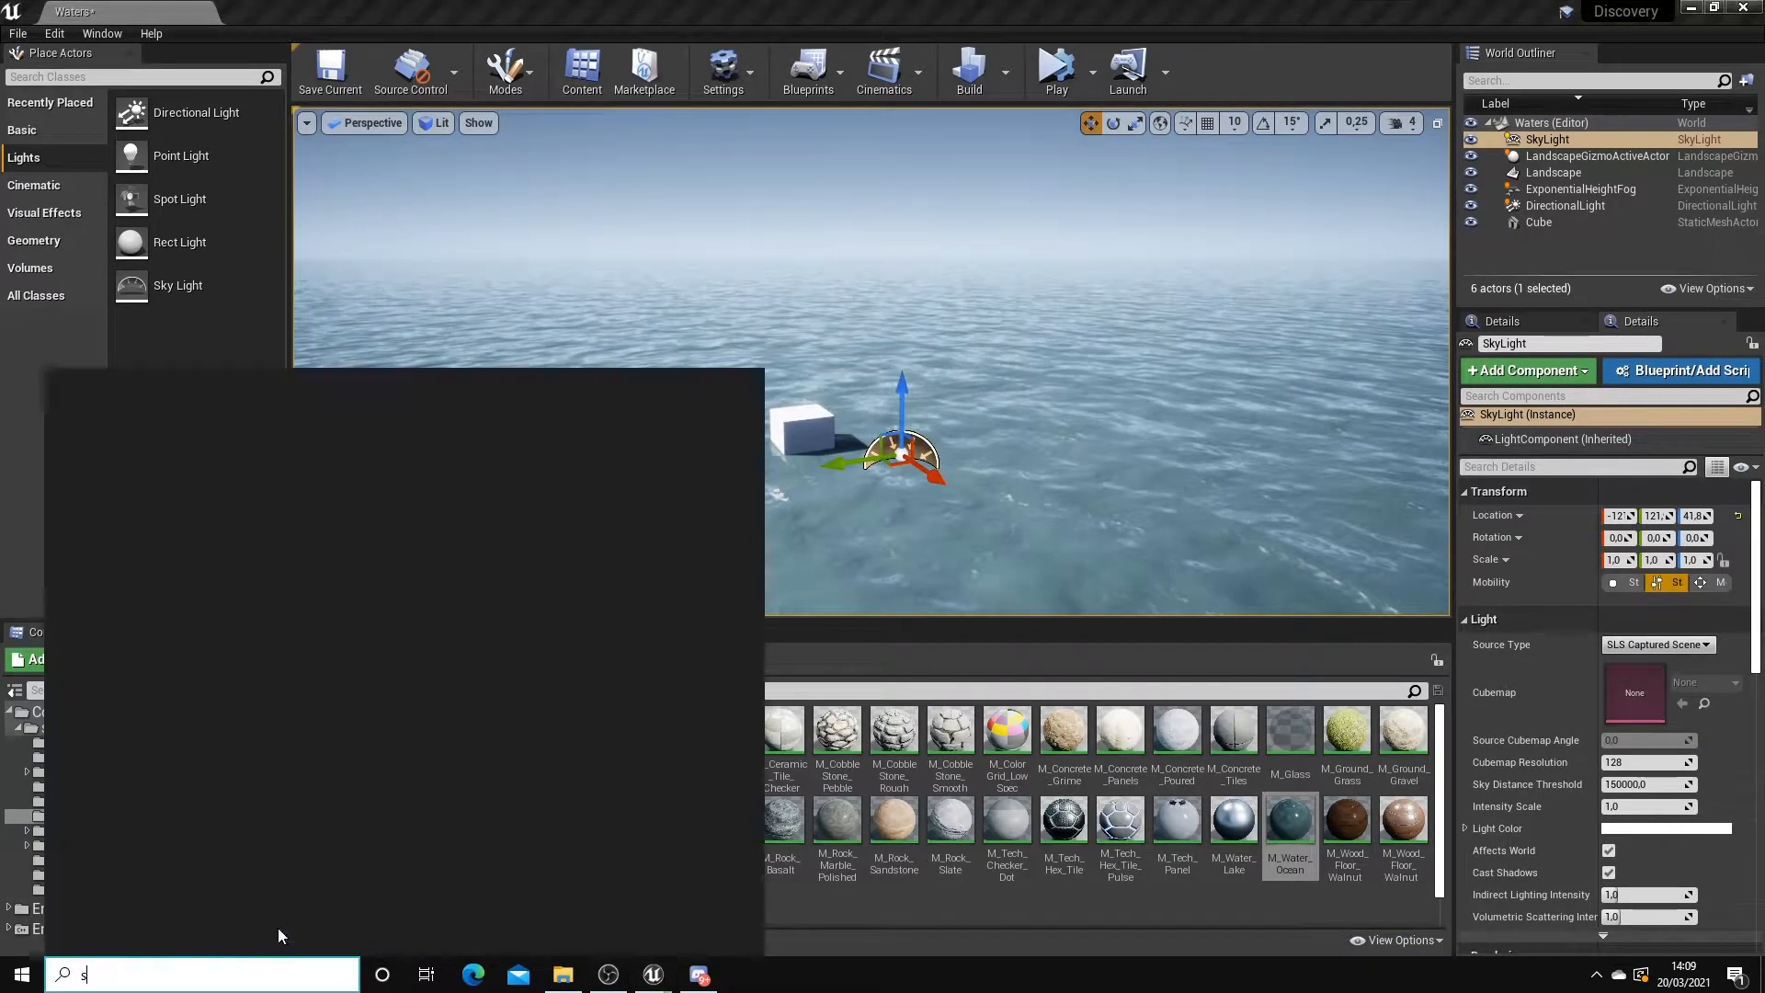
click(221, 474)
drag(128, 48, 1601, 778)
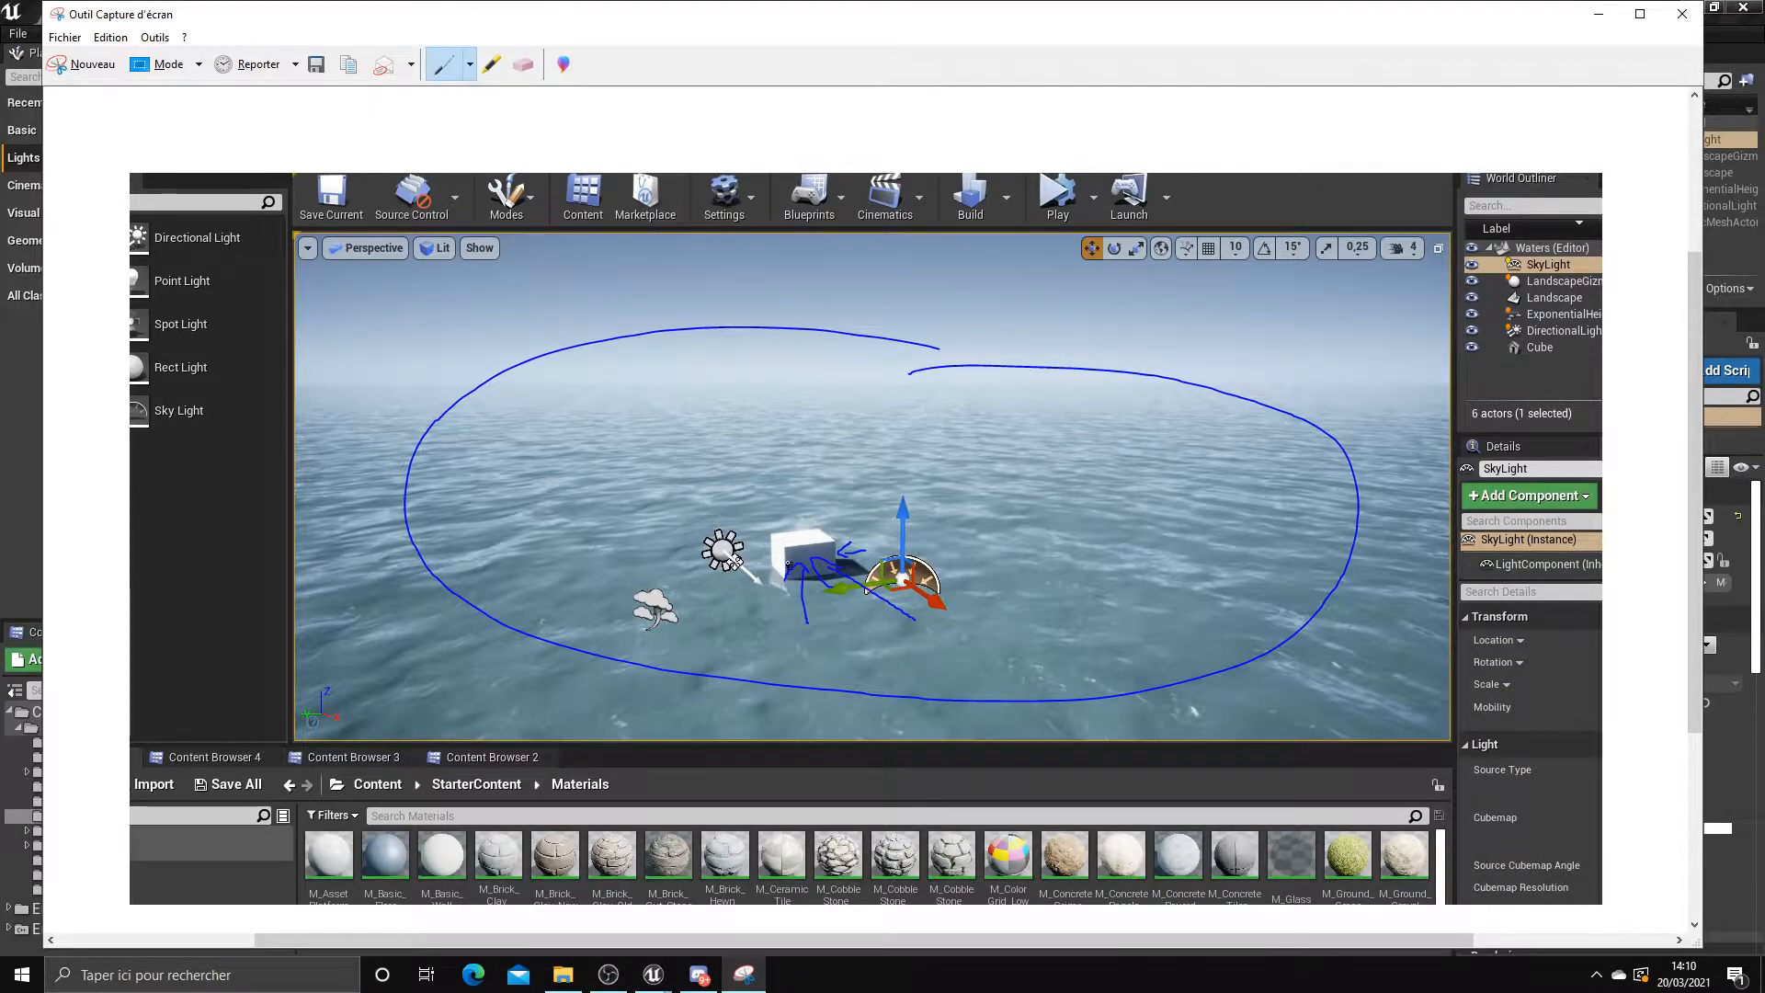
click(1683, 13)
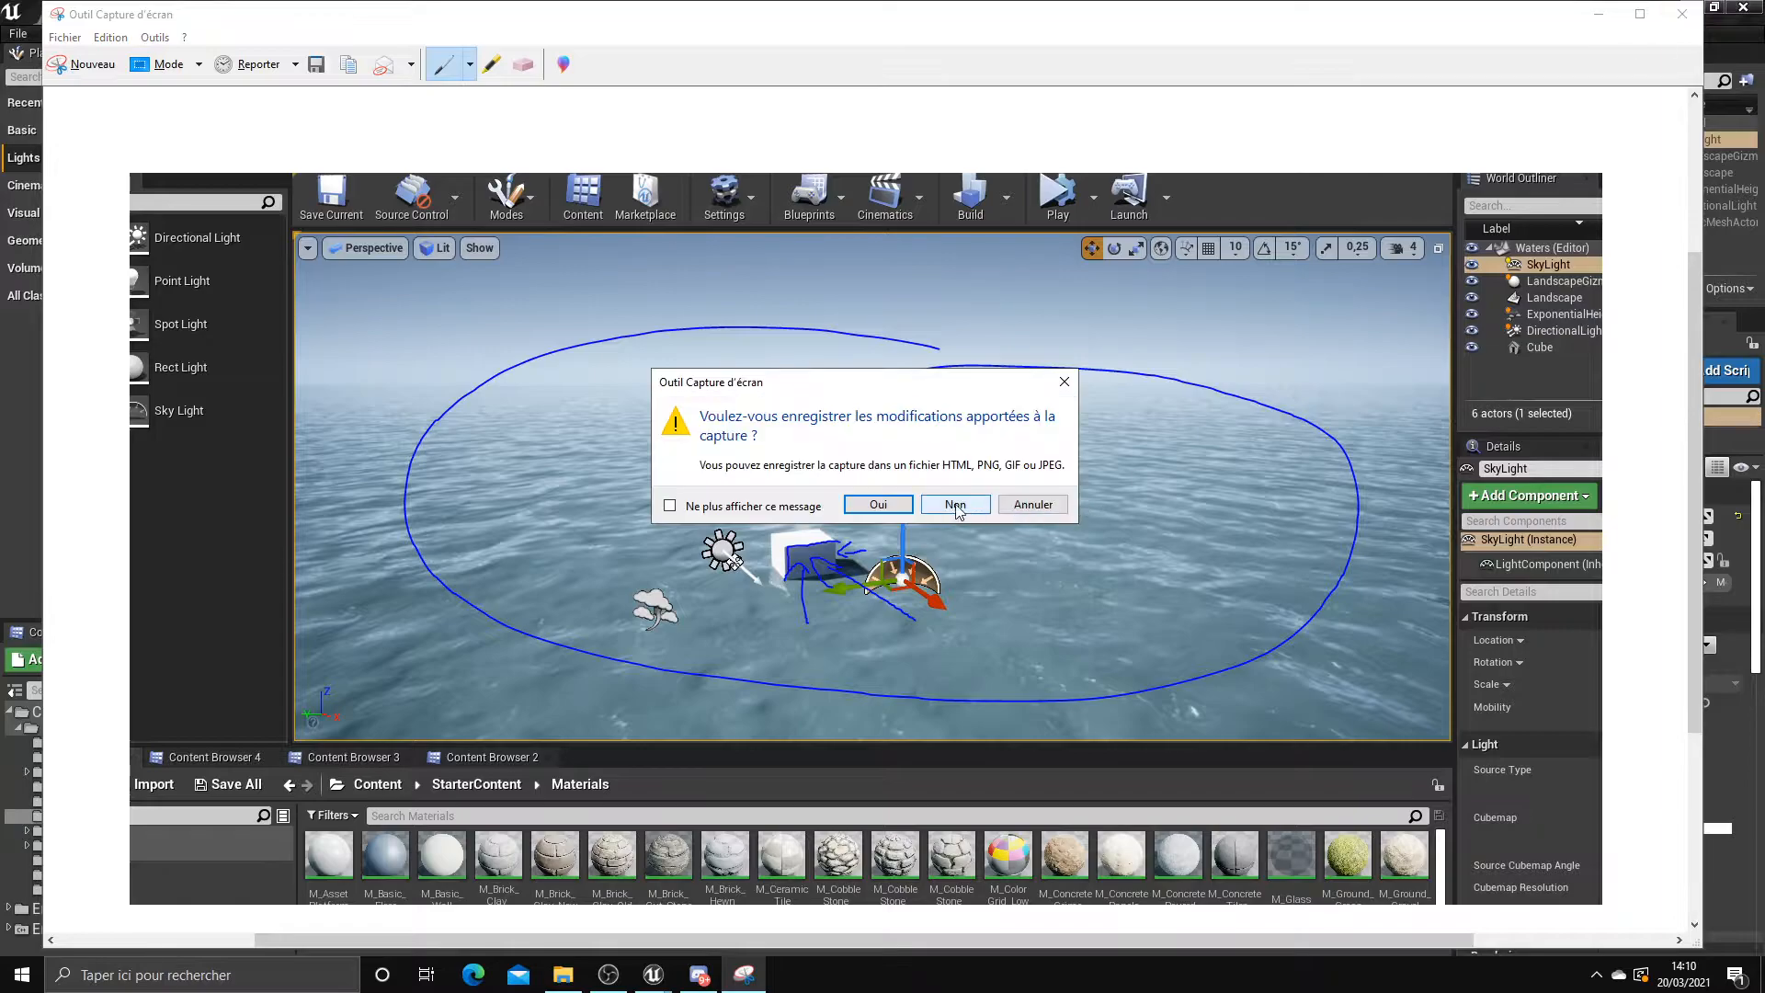
click(957, 506)
Try a different intensity scale on the sky light, return it to 1, and set the light's mobility to Movable
scroll(1622, 681, down, 2)
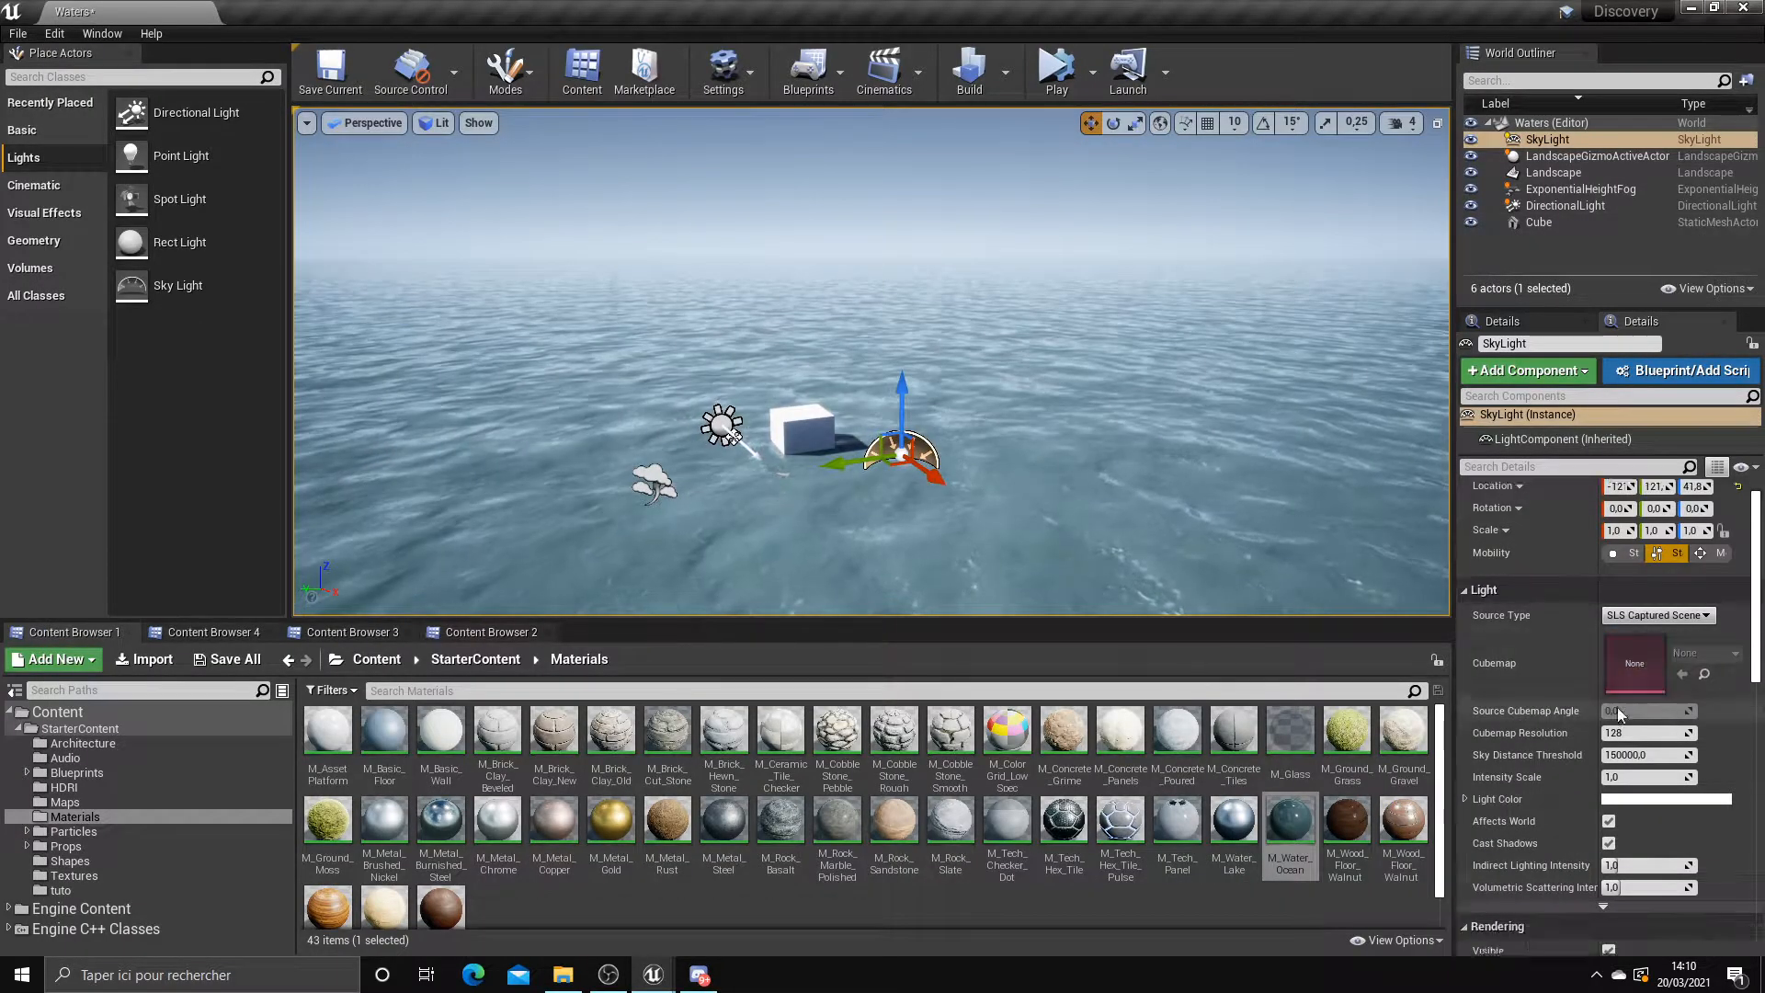
drag(1618, 716, 1674, 718)
click(1629, 718)
text(1)
key(Return)
scroll(1688, 649, up, 2)
click(1701, 554)
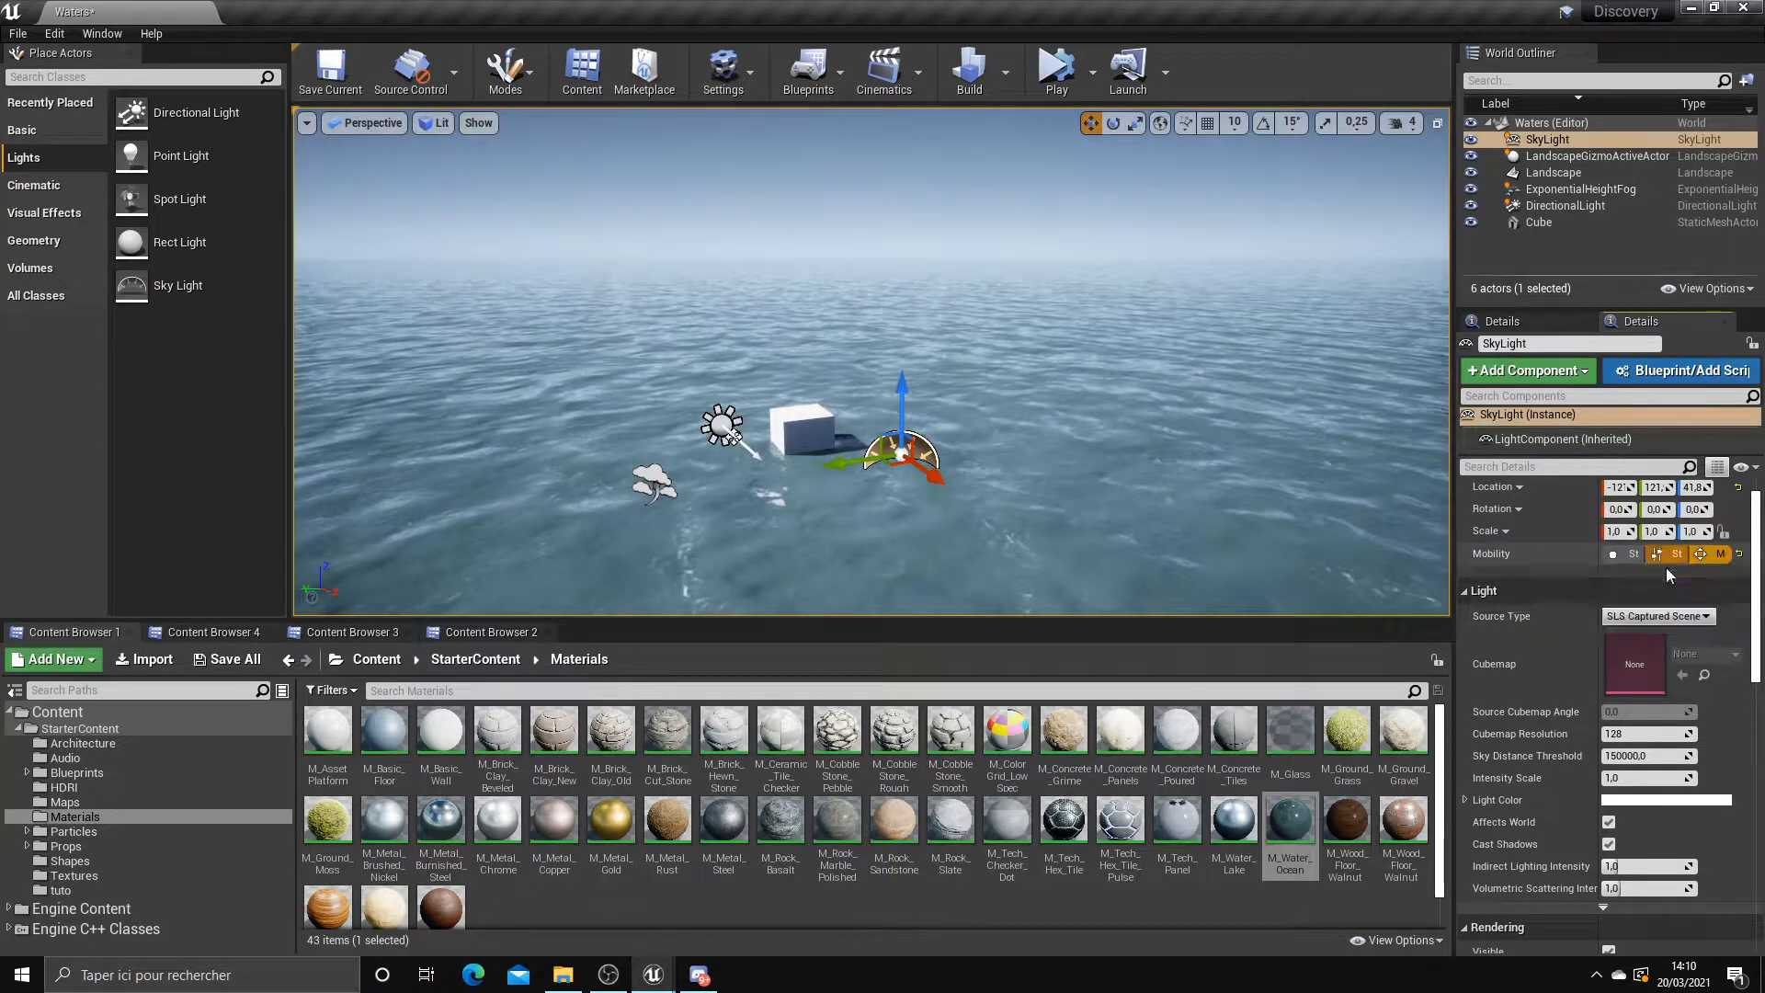
scroll(1604, 791, down, 2)
scroll(1608, 767, down, 1)
right_drag(1149, 442, 1168, 469)
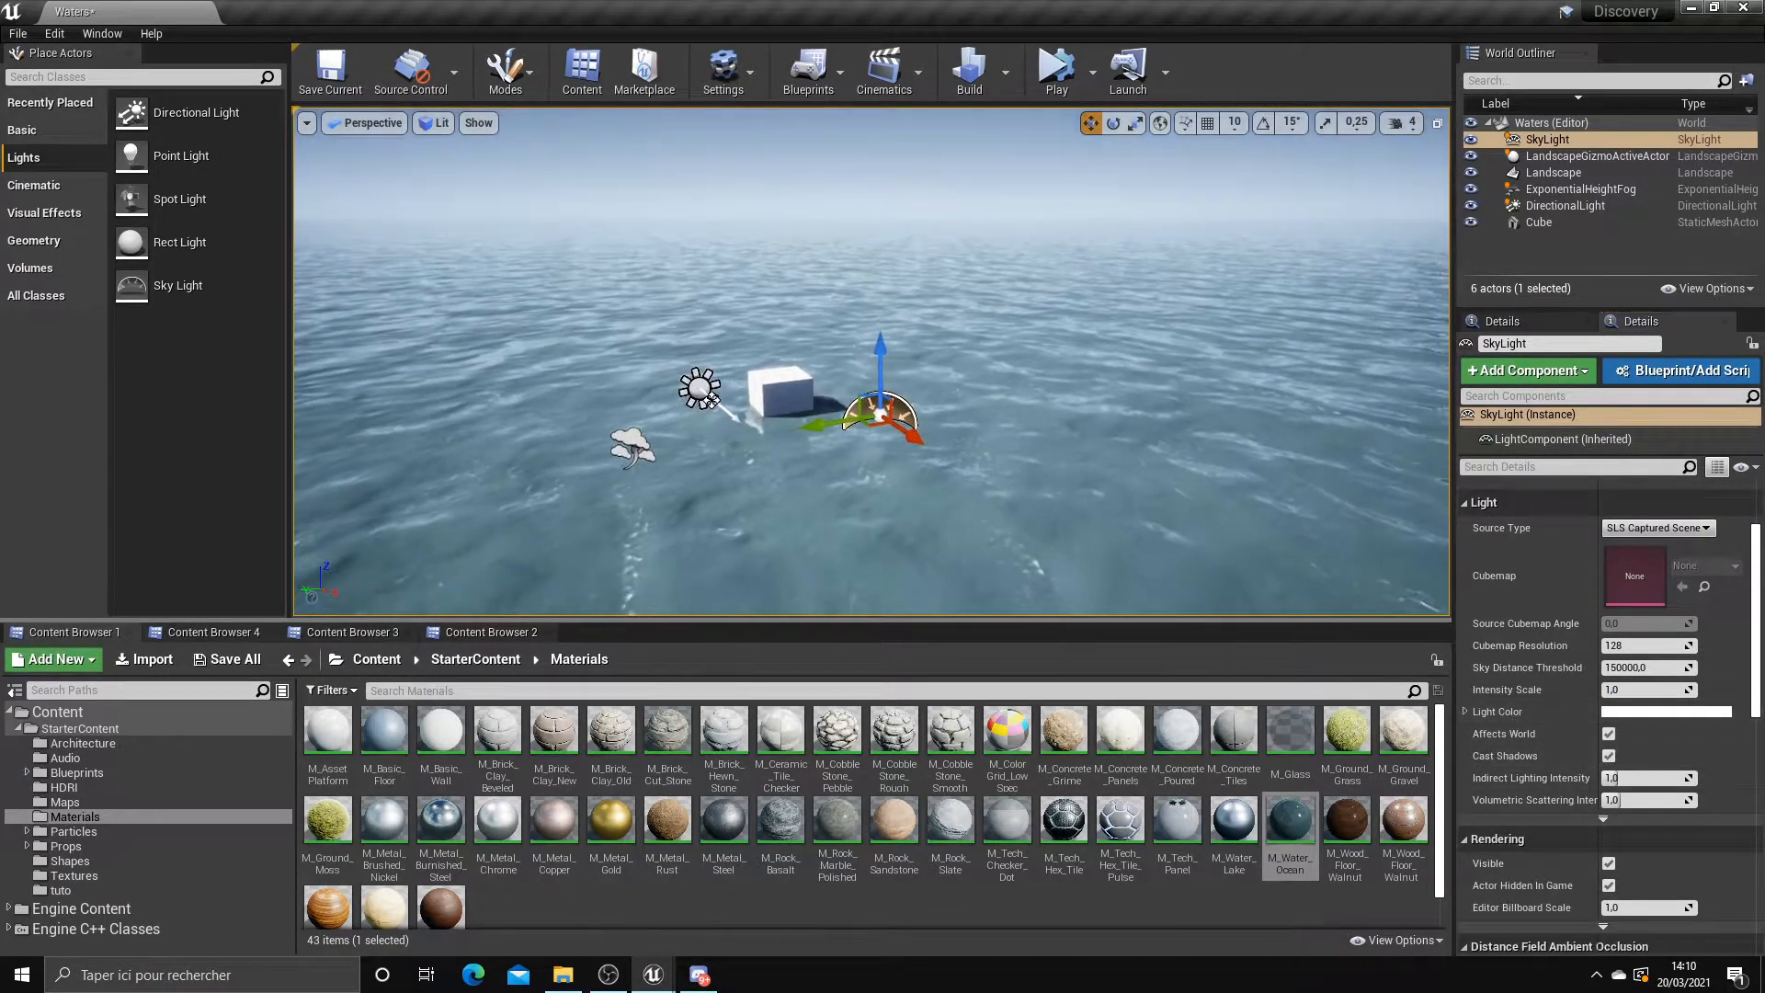
right_drag(1112, 538, 1112, 548)
Try SLS Specified Cubemap as the sky light's source type, return to SLS Captured Scene, and toggle the light's visibility off and on
scroll(1112, 548, up, 4)
click(1618, 530)
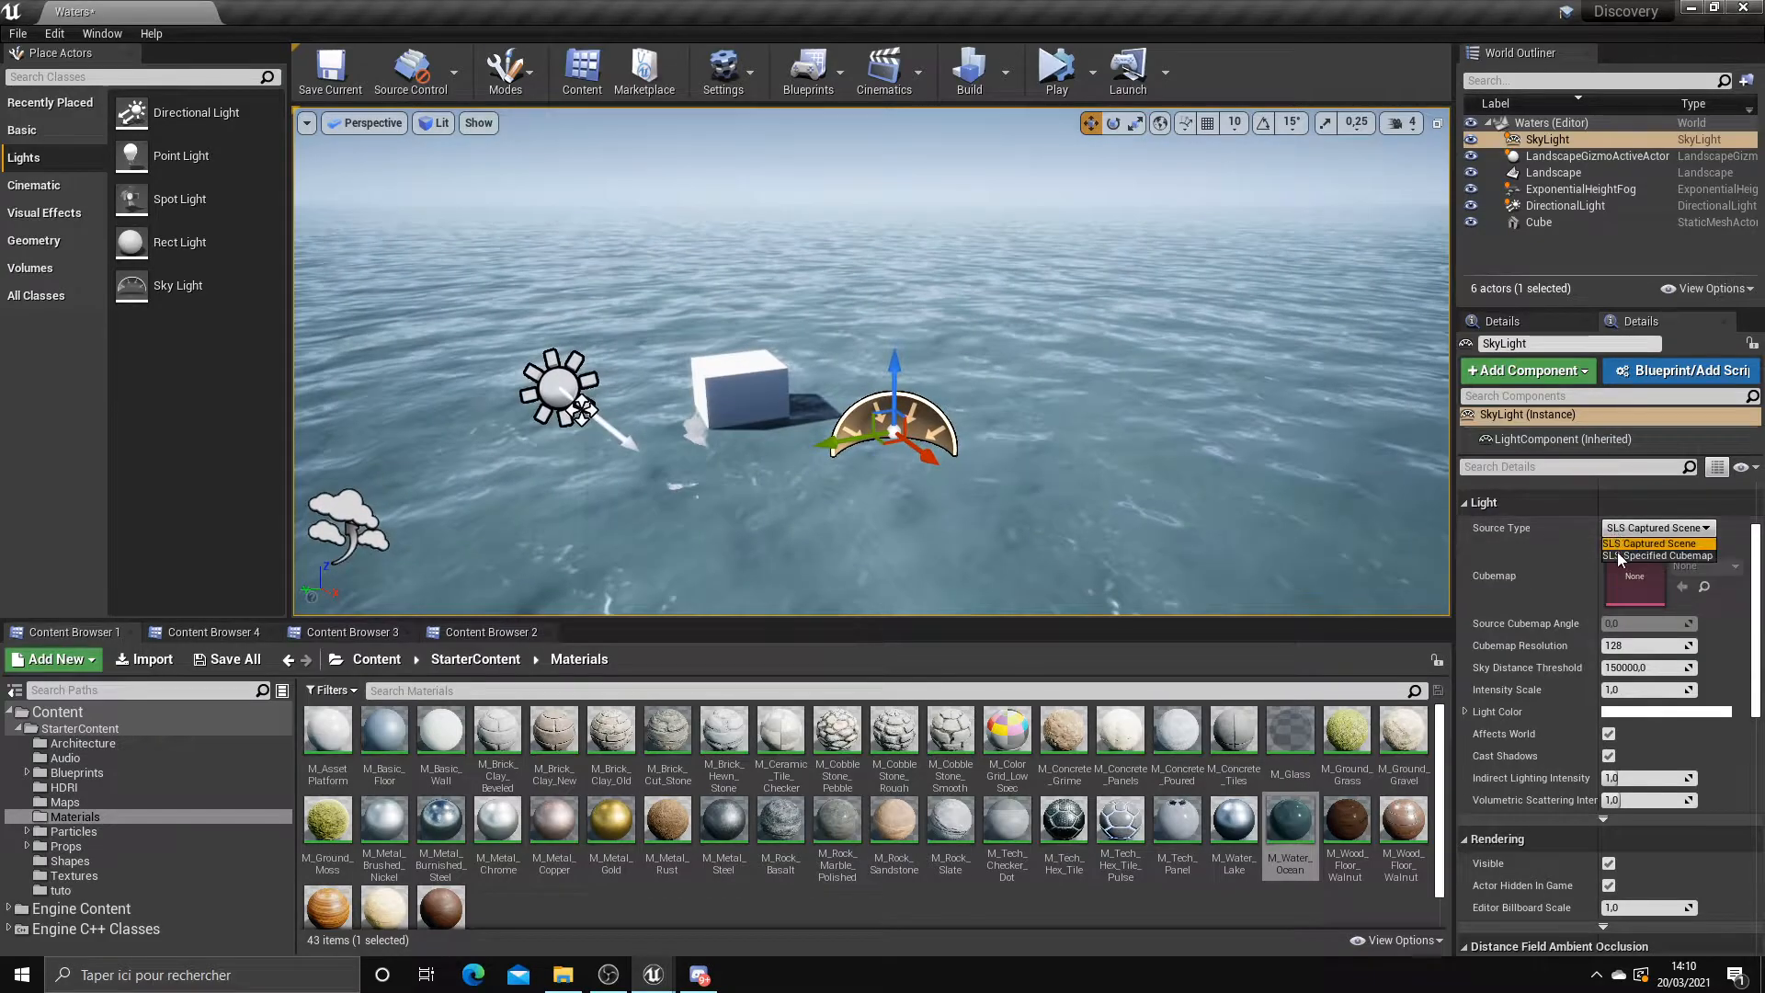
click(1620, 557)
scroll(885, 495, up, 2)
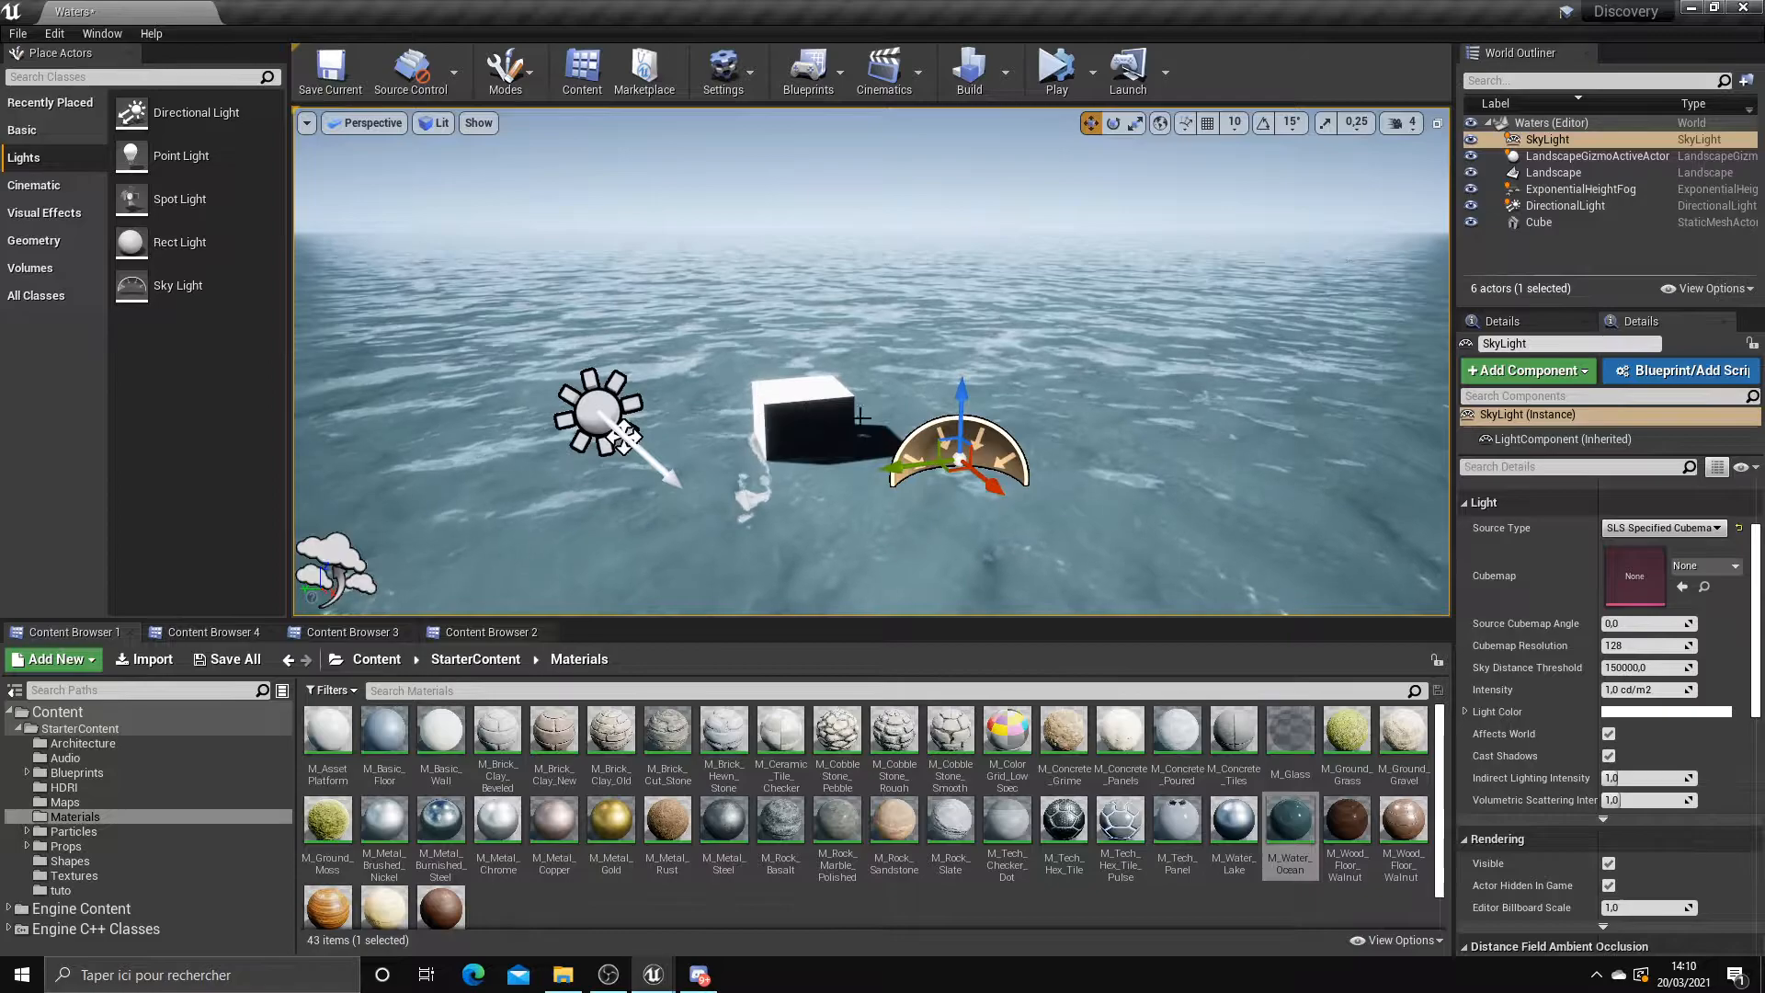
click(1642, 530)
click(1634, 544)
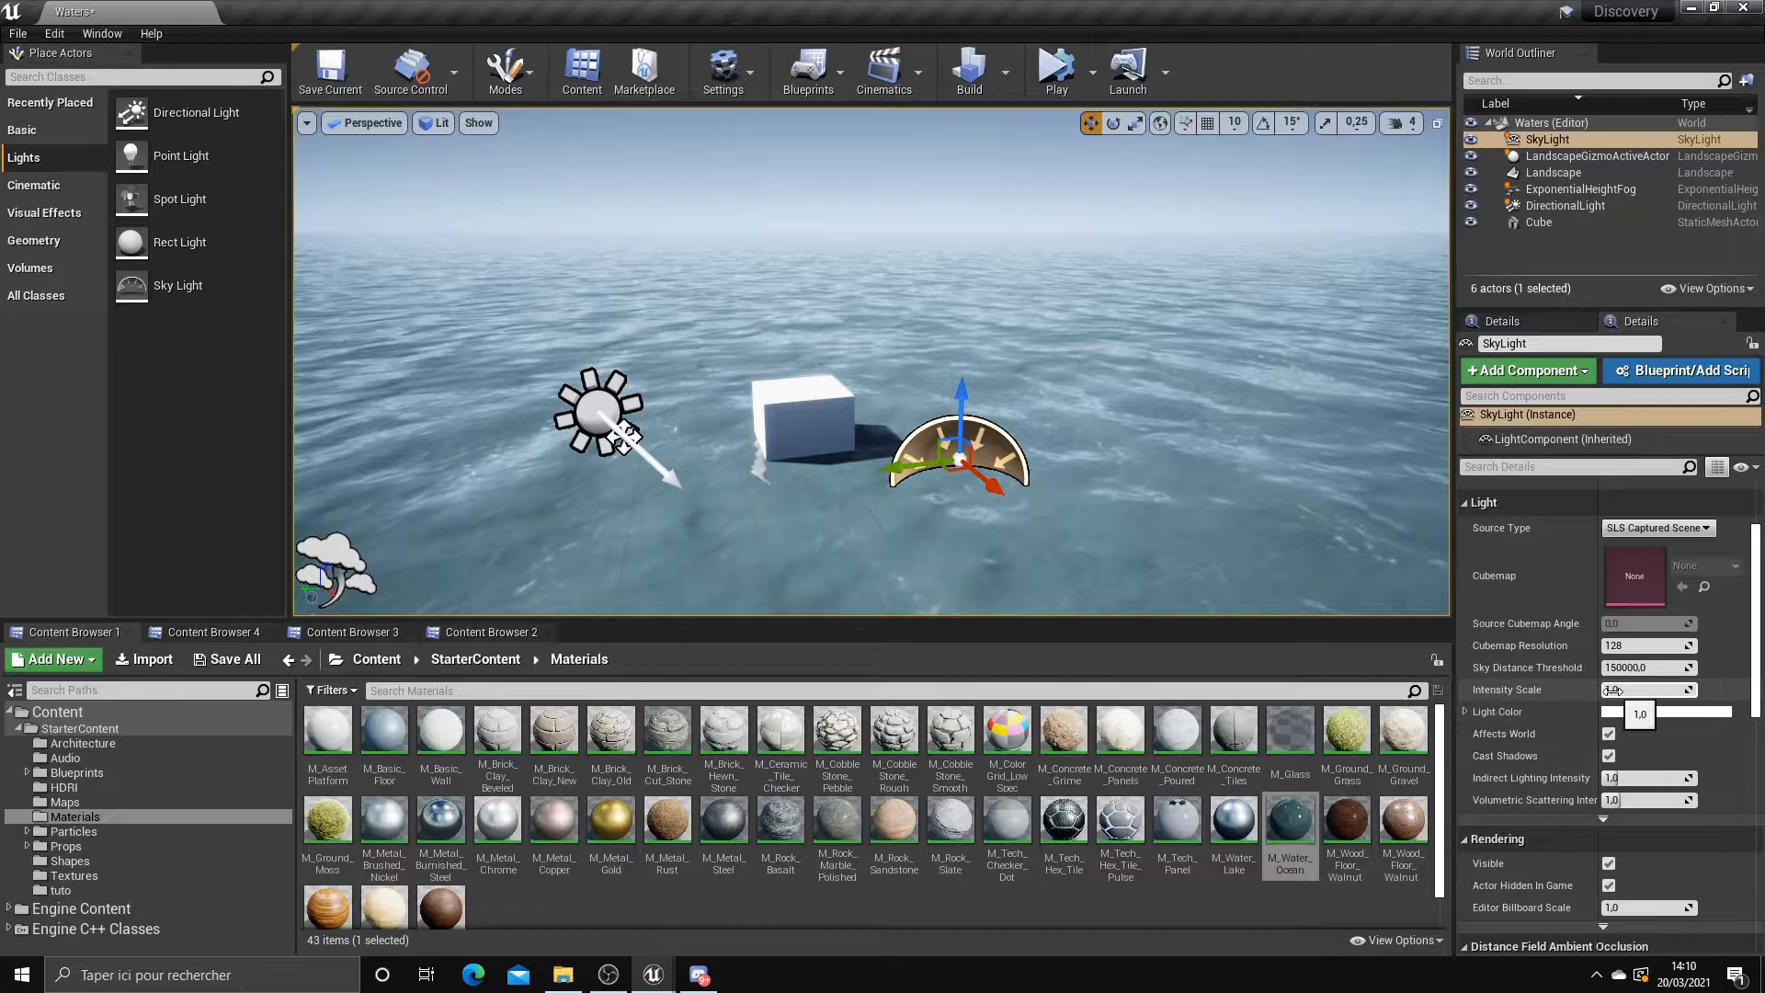
click(1609, 867)
click(1609, 867)
Delete the Sky Light and the Exponential Height Fog from the level
right_drag(935, 495, 864, 474)
key(Delete)
click(620, 400)
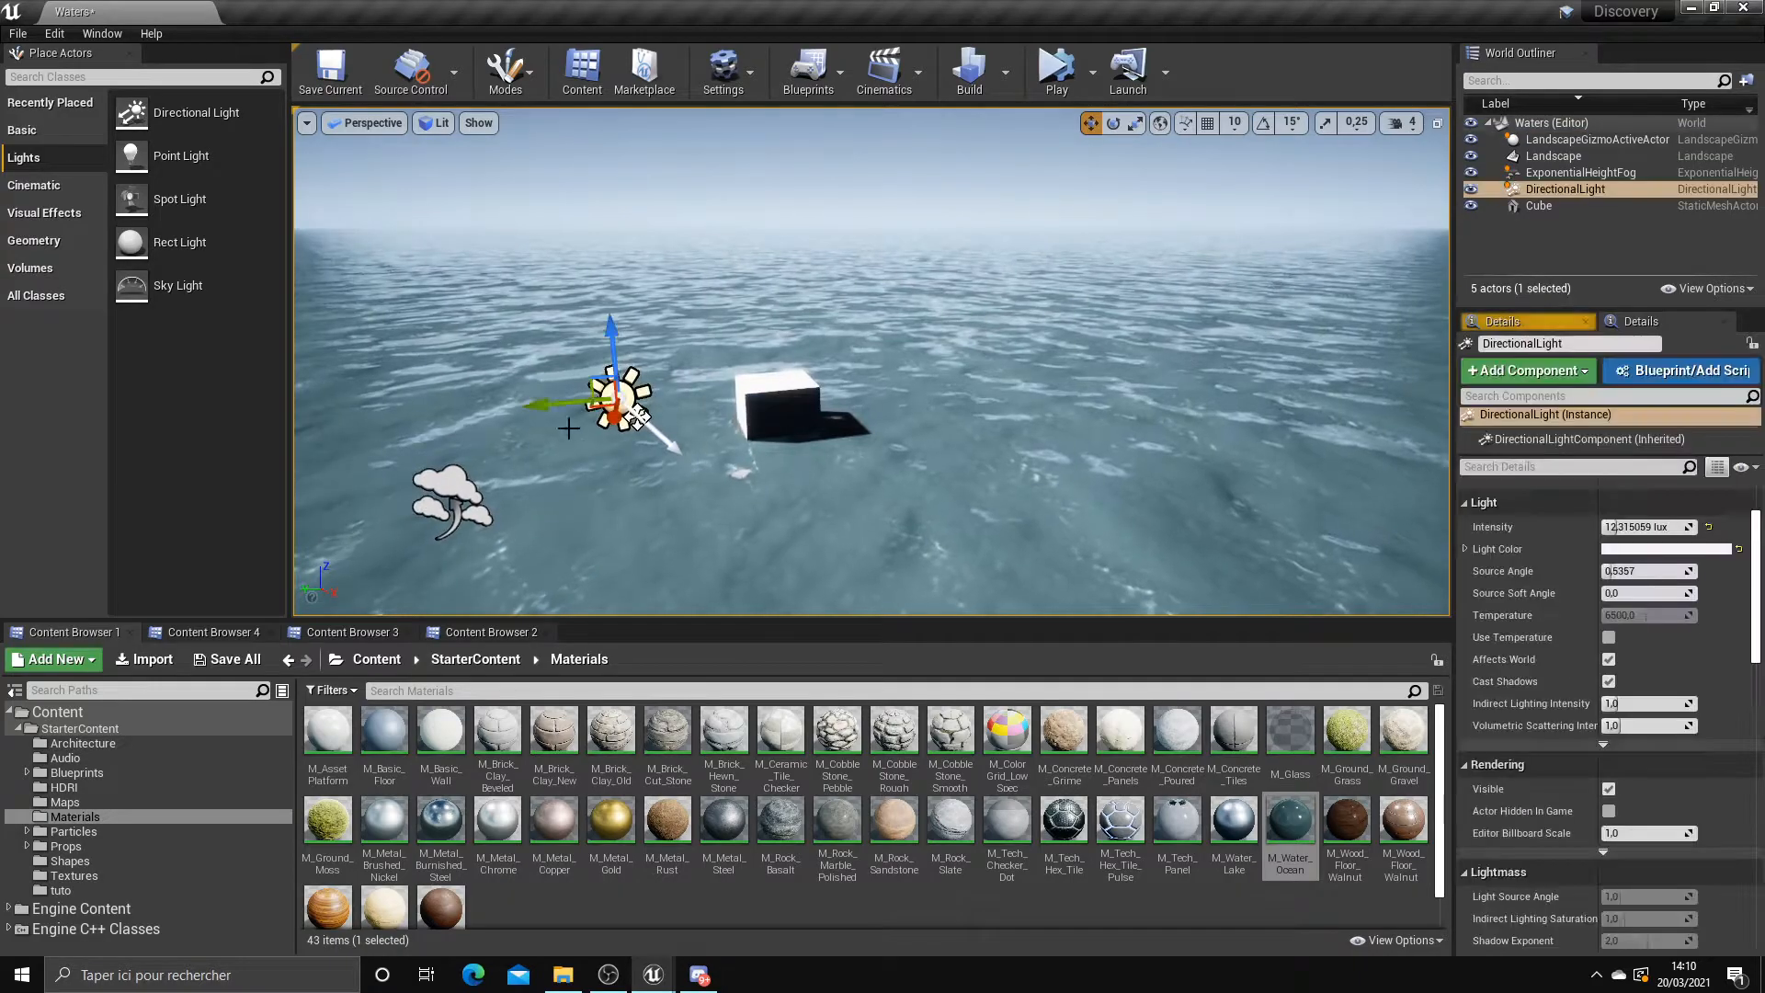
click(426, 494)
key(Delete)
right_drag(481, 463, 451, 439)
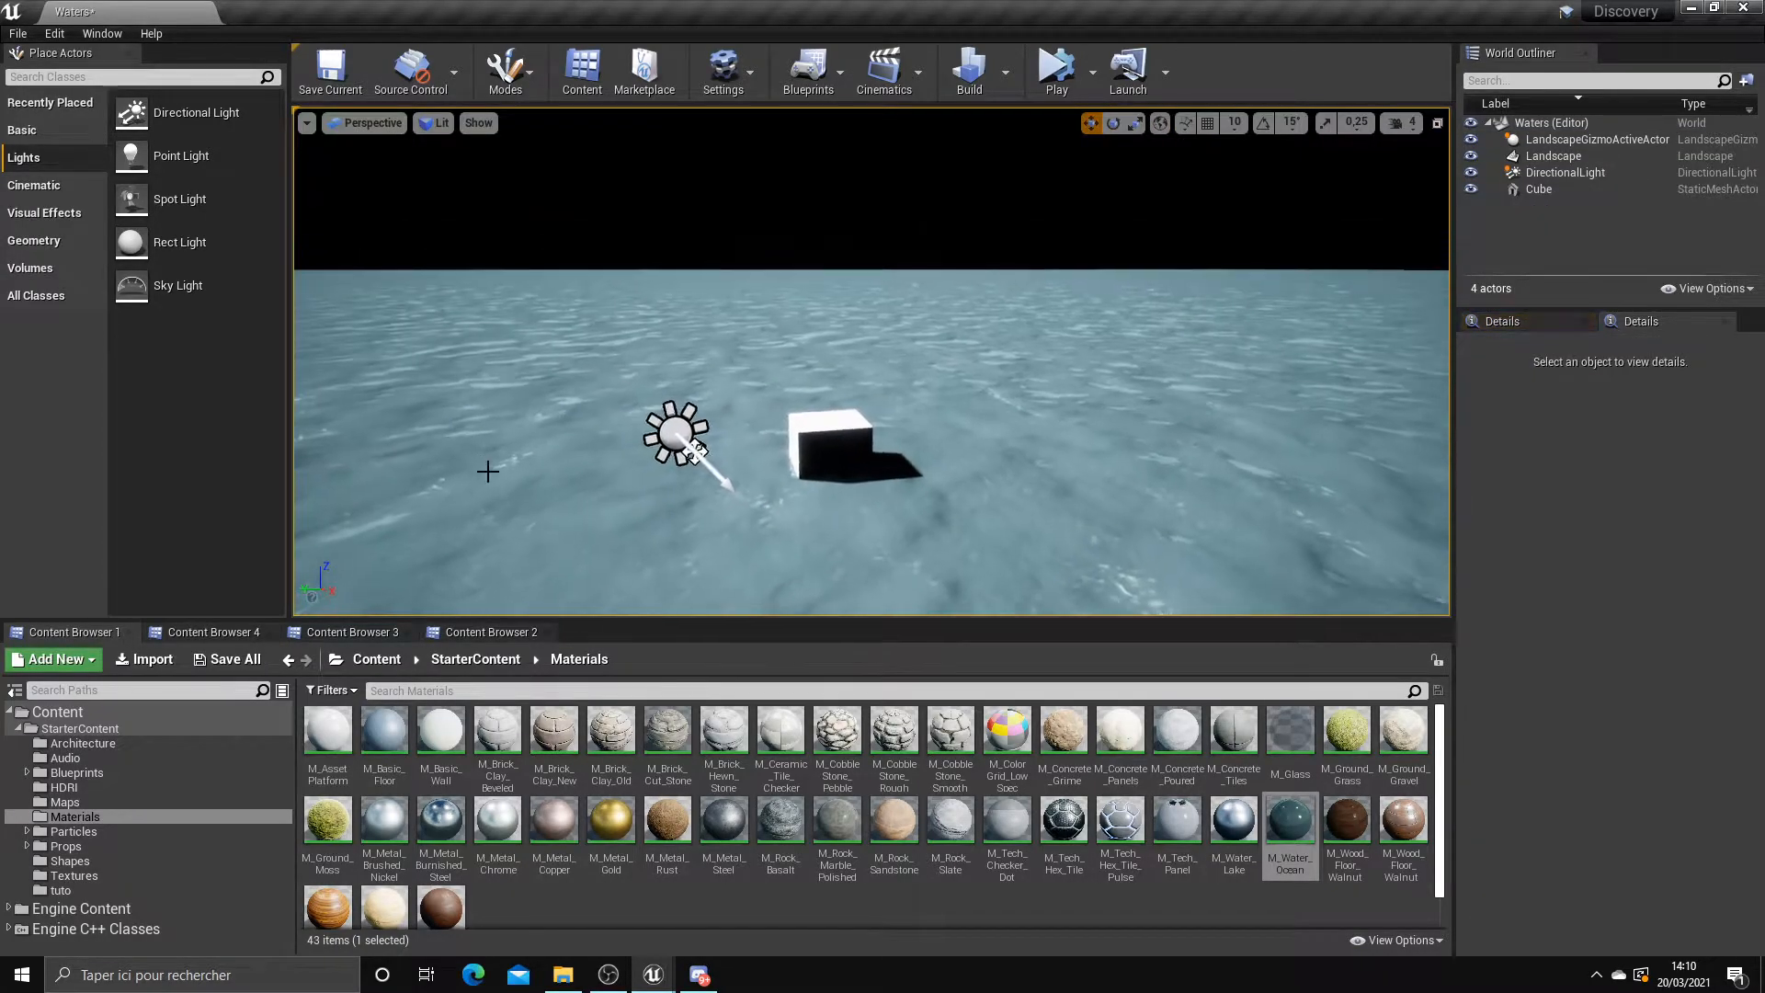
Place a new Sky Light beside the cube, and add an Exponential Height Fog farther along the water
scroll(484, 468, up, 1)
drag(226, 296, 947, 469)
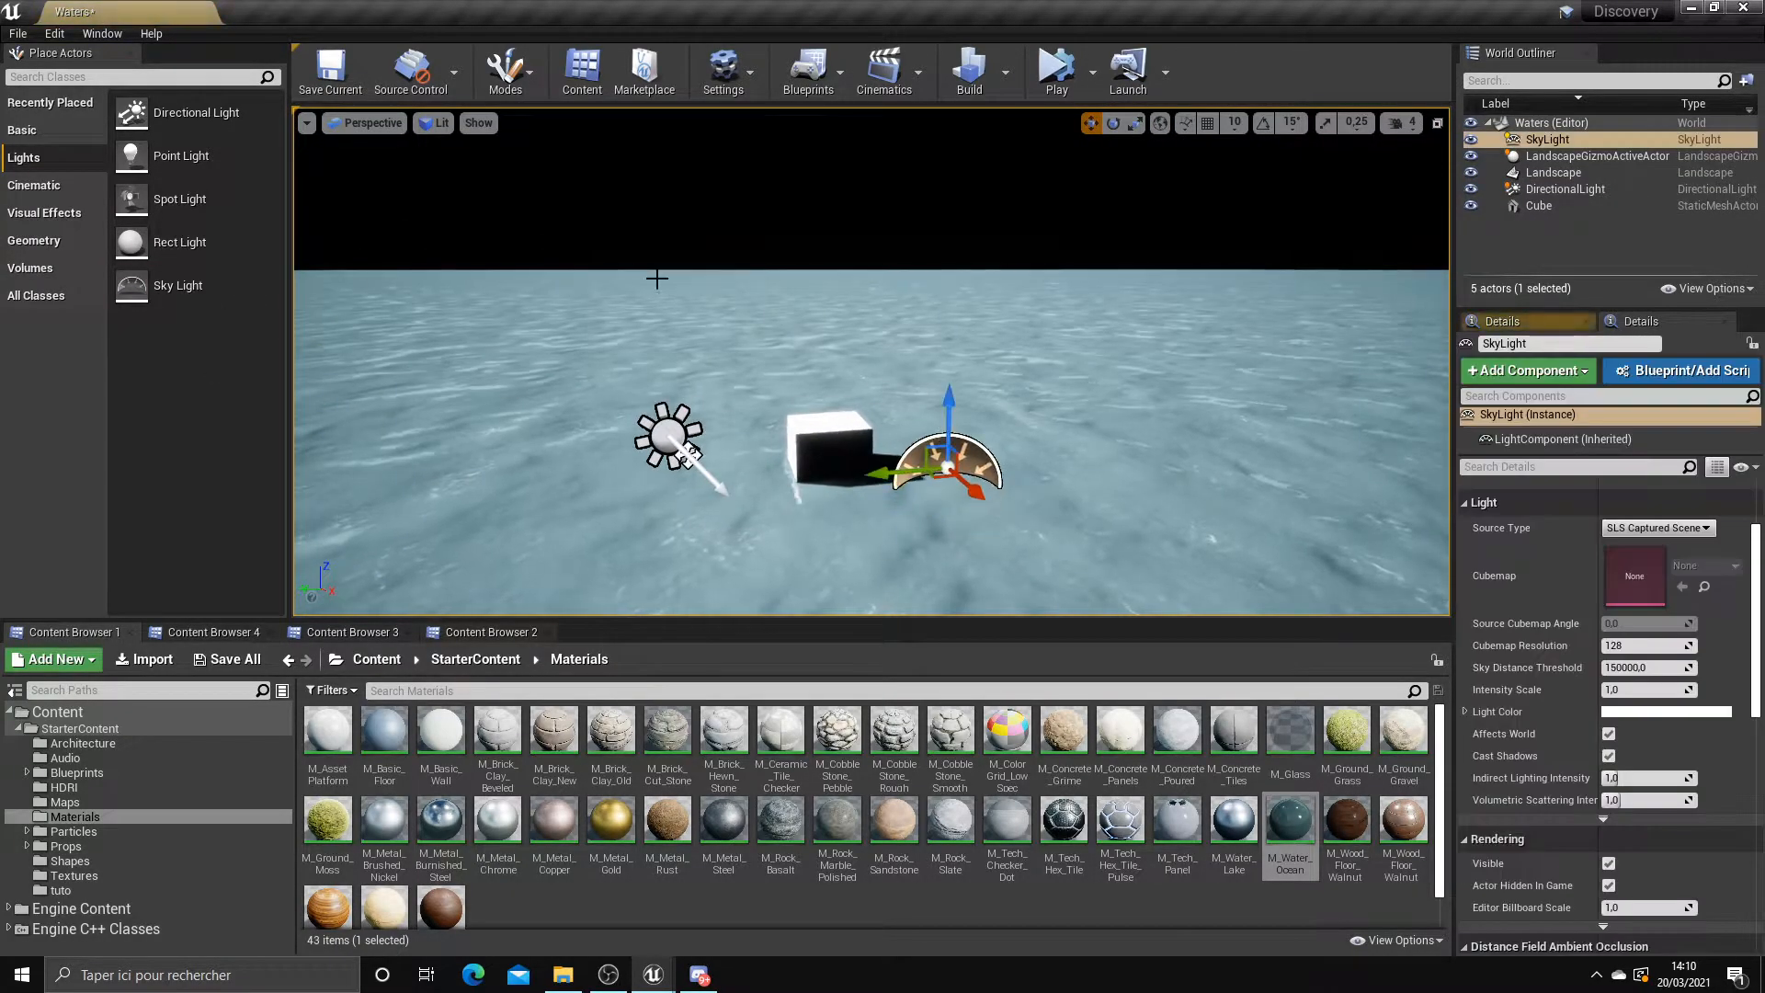
click(173, 79)
text(fog)
drag(107, 155, 1181, 463)
scroll(1143, 505, up, 1)
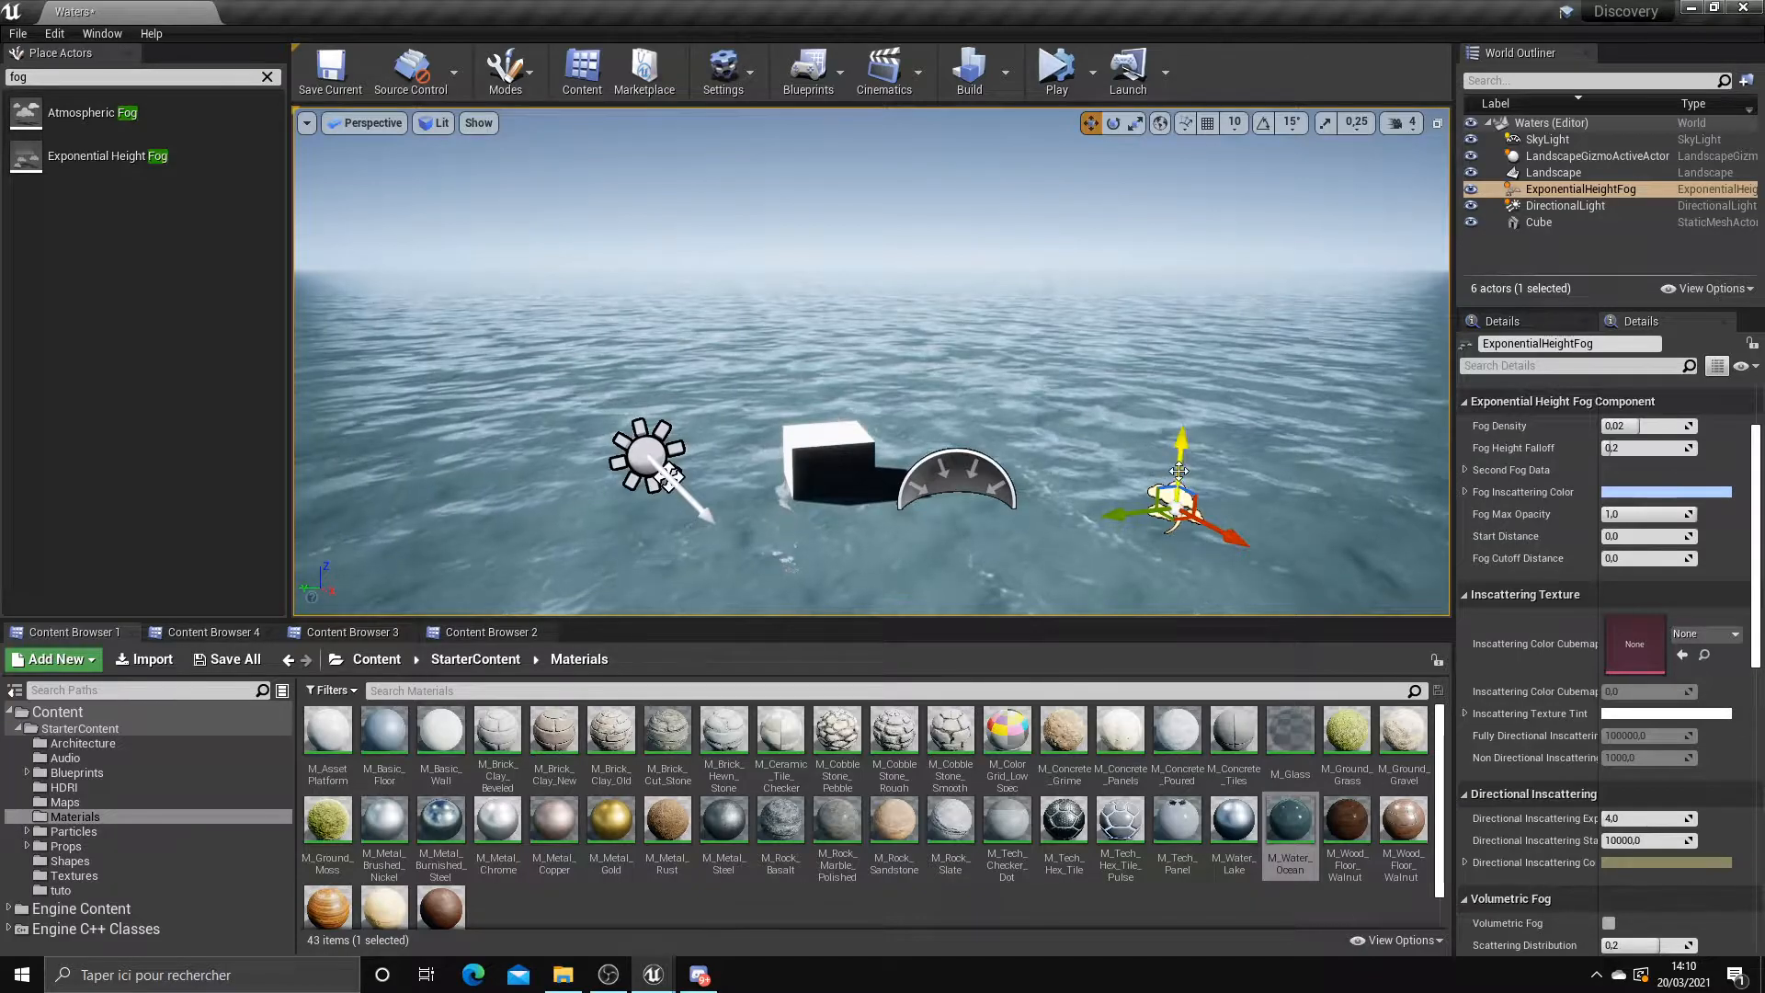
Toggle the new sky light's visibility off and on to refresh its lighting of the cube
click(938, 470)
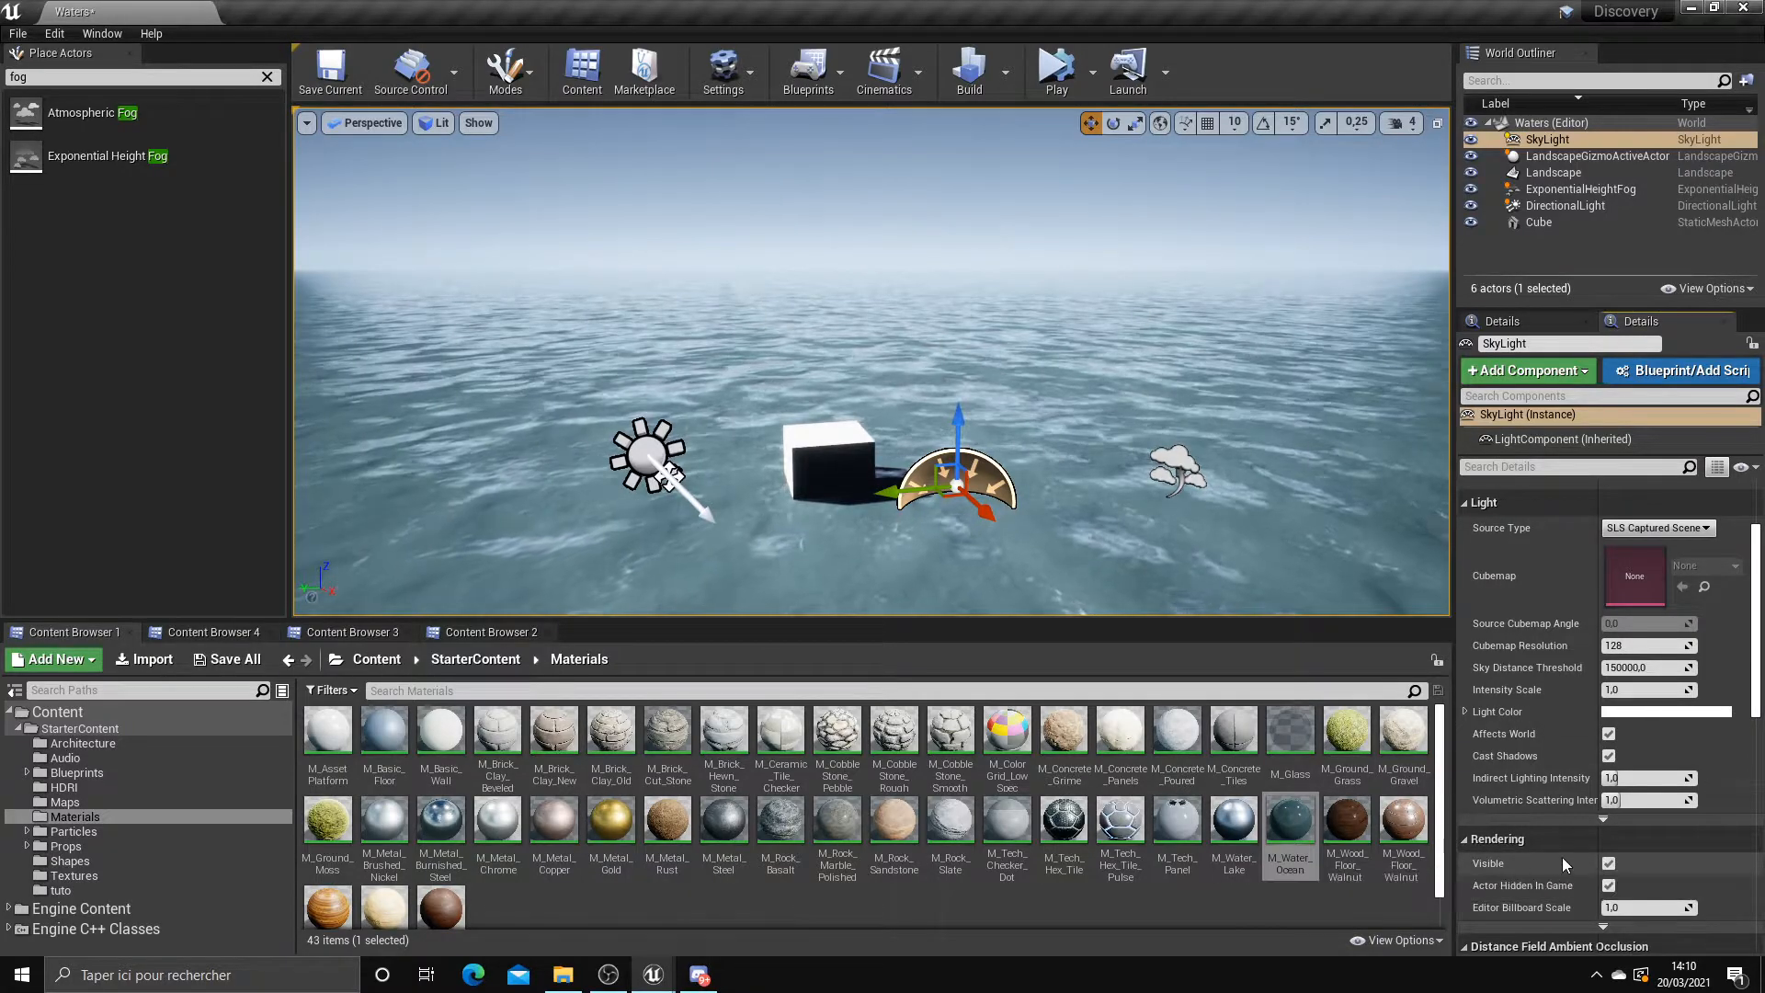
click(1608, 864)
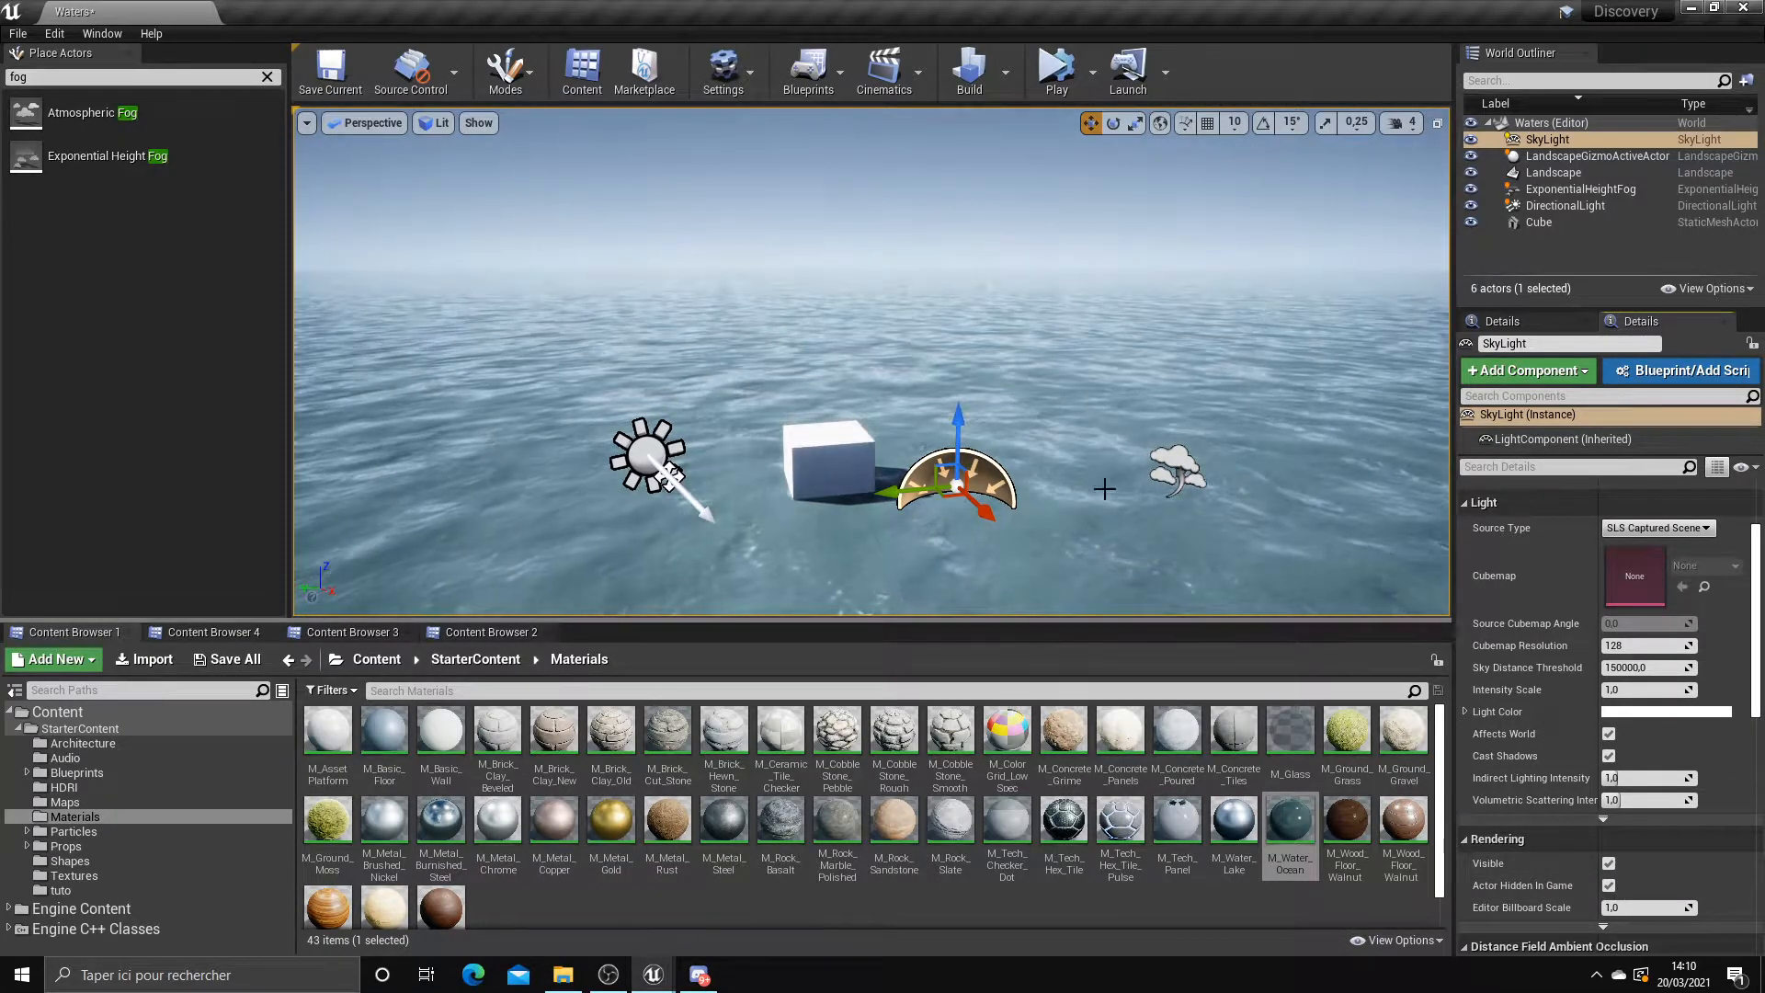
Try a pink fog inscattering color (sRGB FFADEEFF) on the height fog and refresh the sky light to relight the cube
click(1175, 471)
click(1643, 516)
drag(1291, 544, 1359, 570)
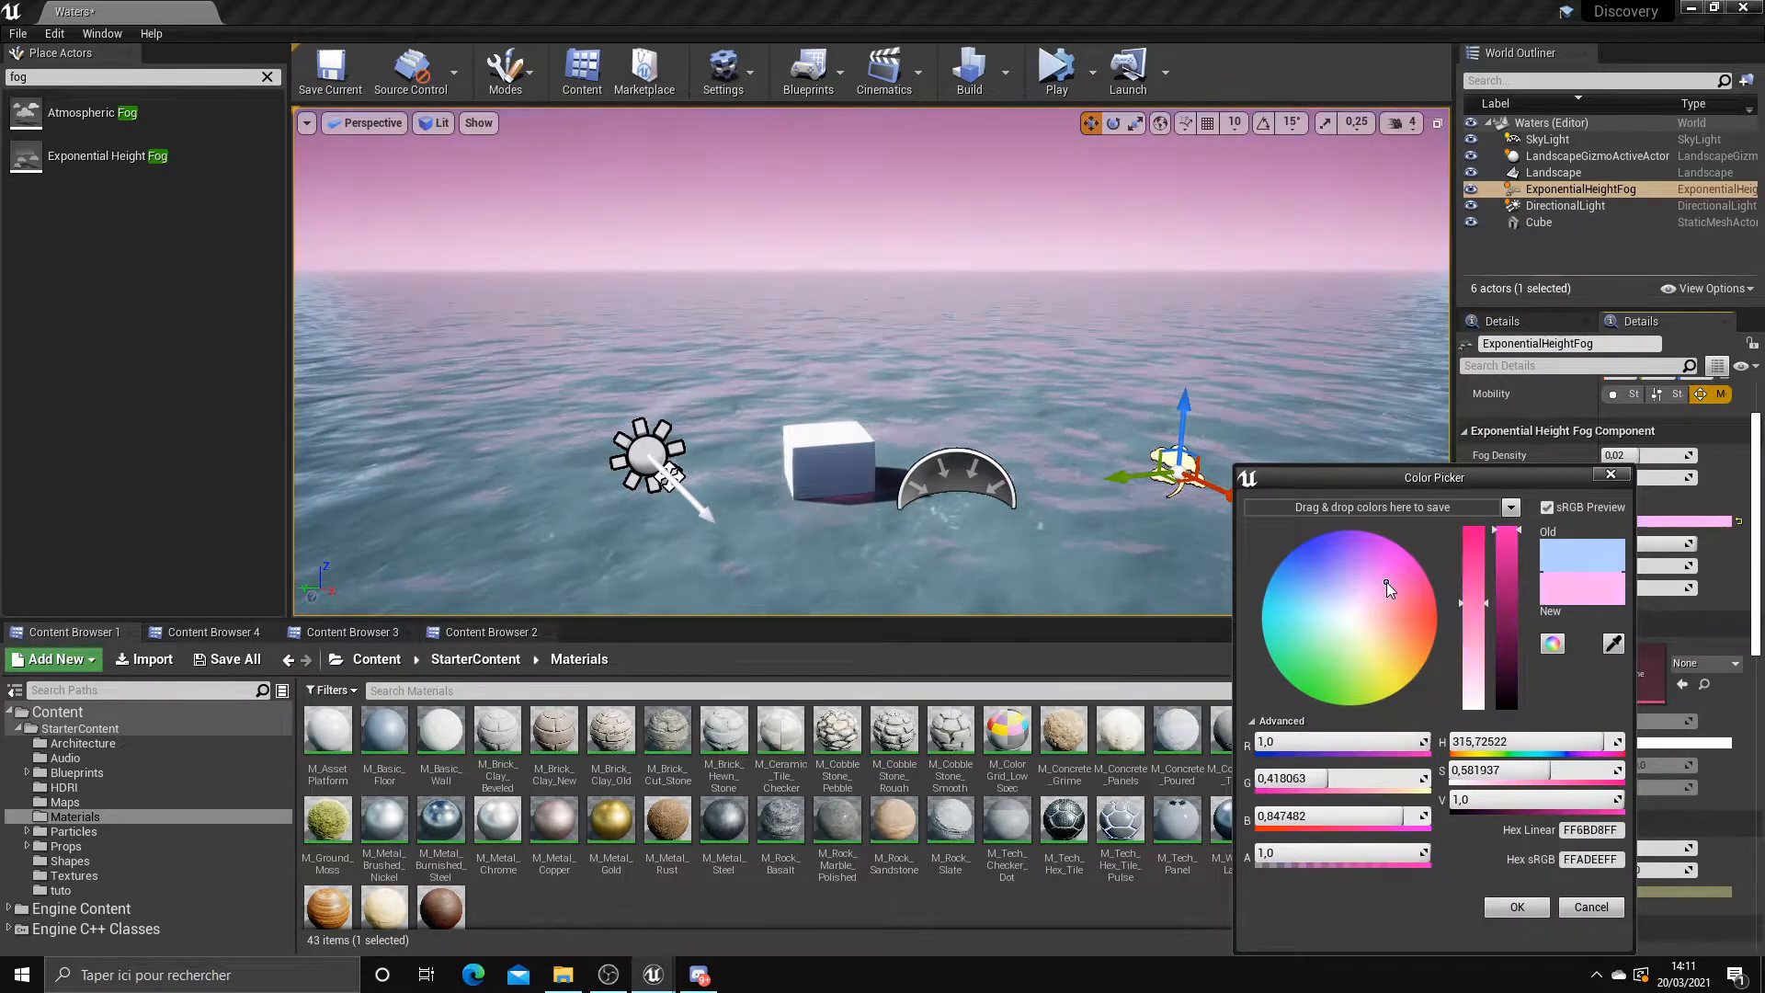
click(1517, 907)
click(946, 470)
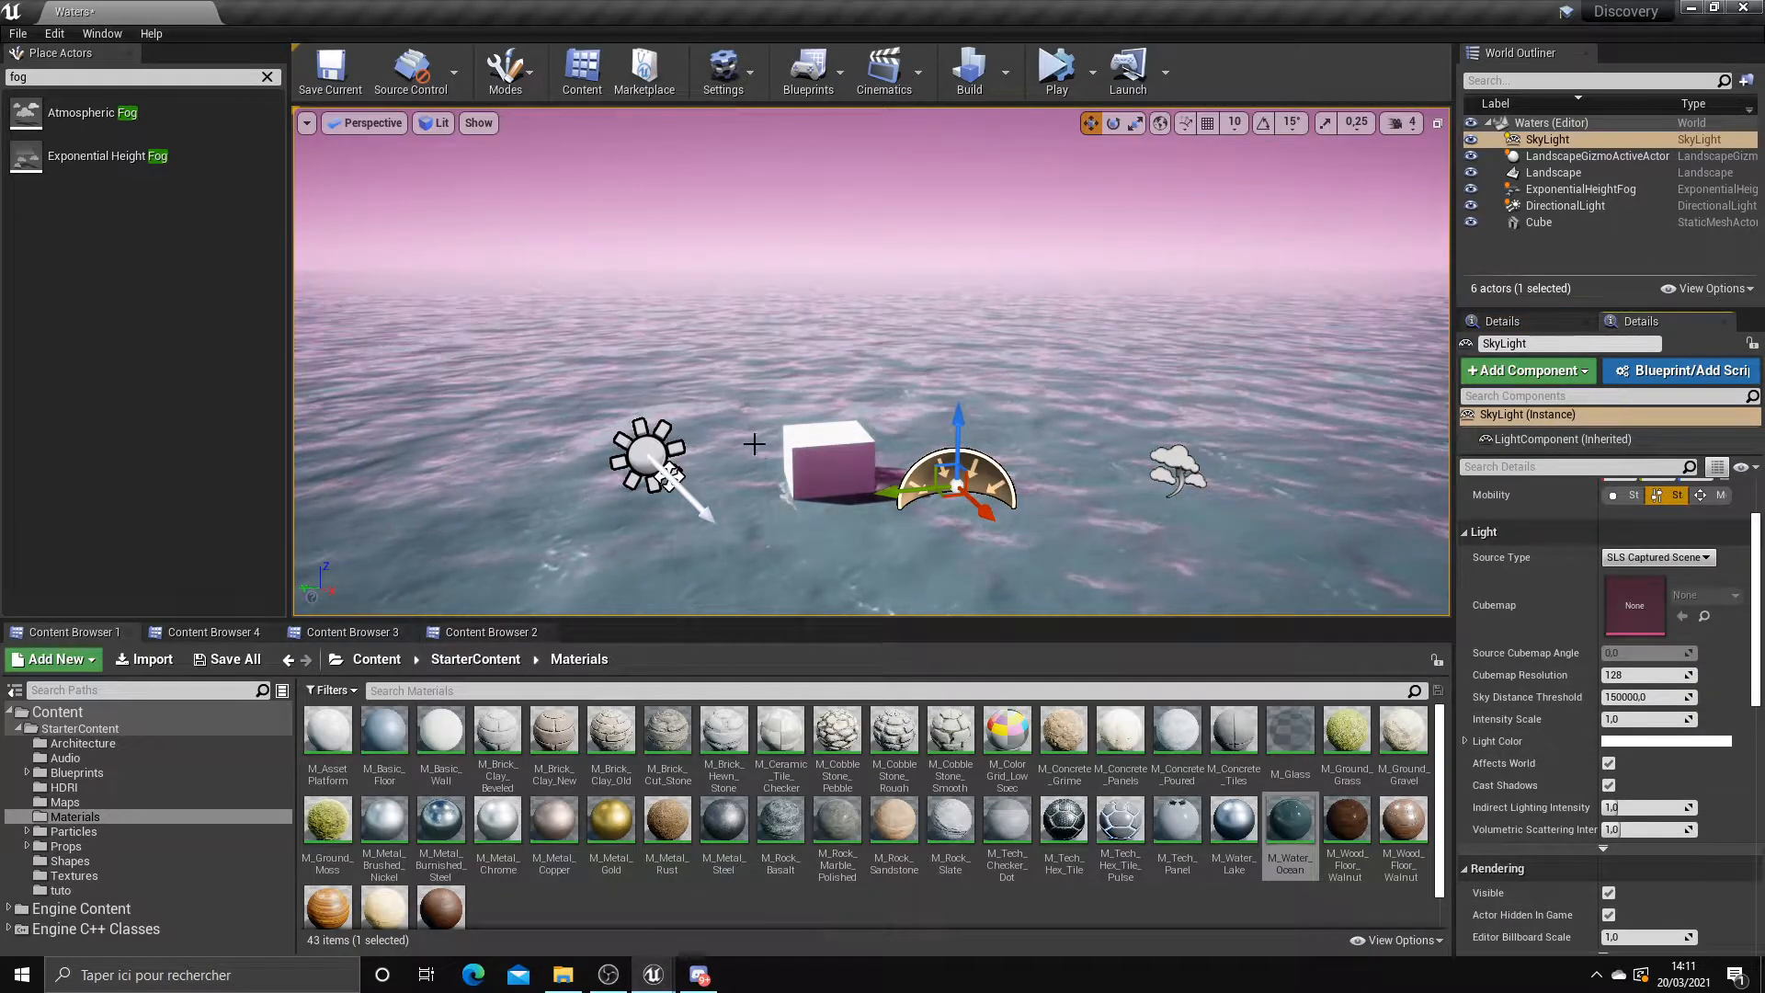
Try a warm yellow as the height fog's fog inscattering color
click(1182, 465)
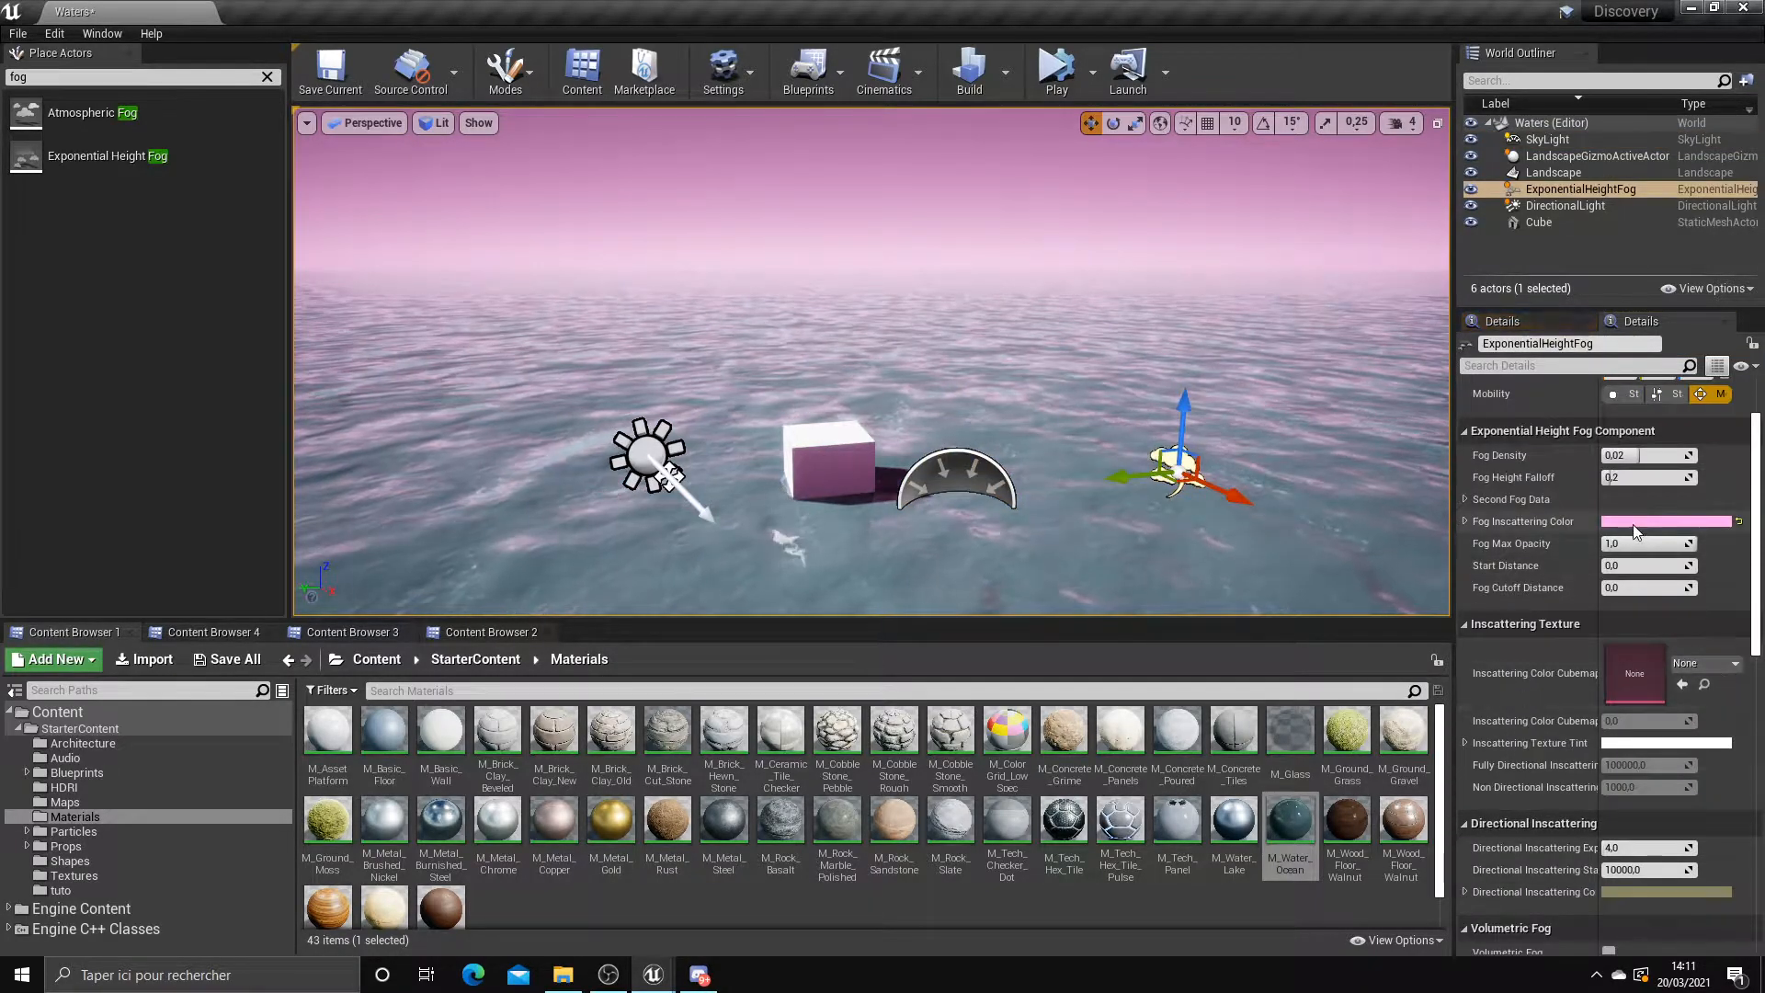
click(1682, 519)
drag(1371, 578, 1393, 664)
click(1515, 905)
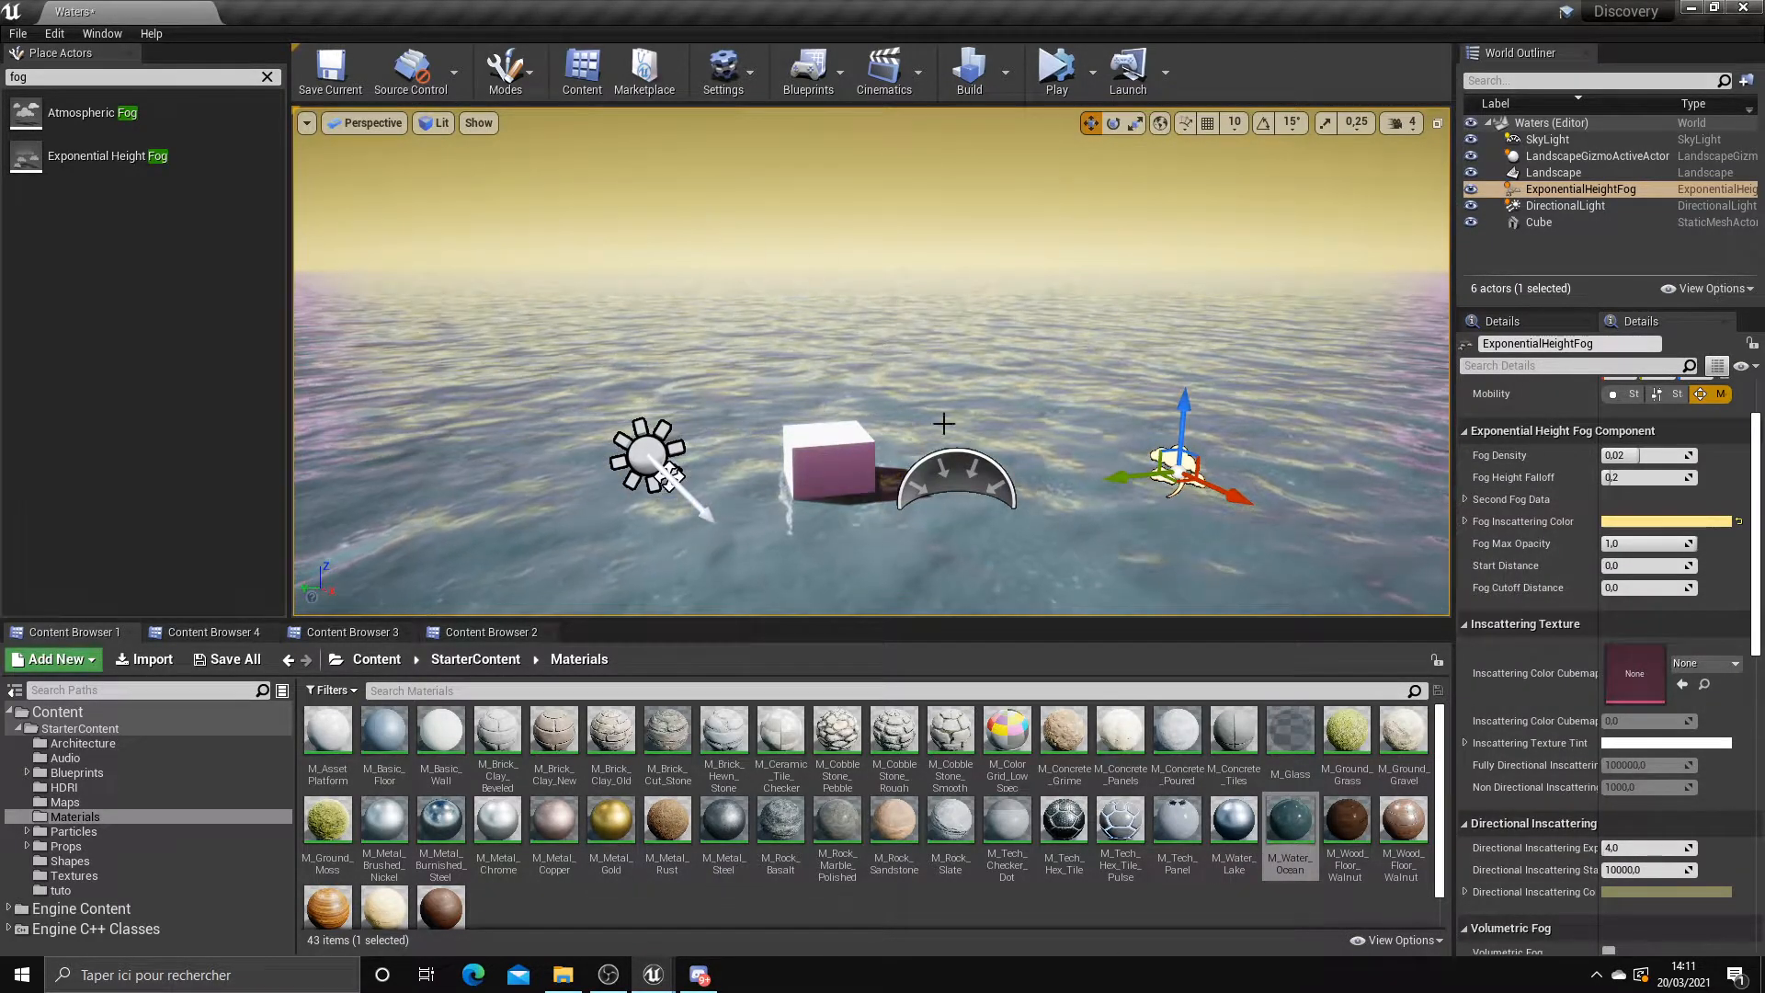
Toggle the sky light's visibility off and on to recapture the yellow fog, and check the cube's shading
click(955, 474)
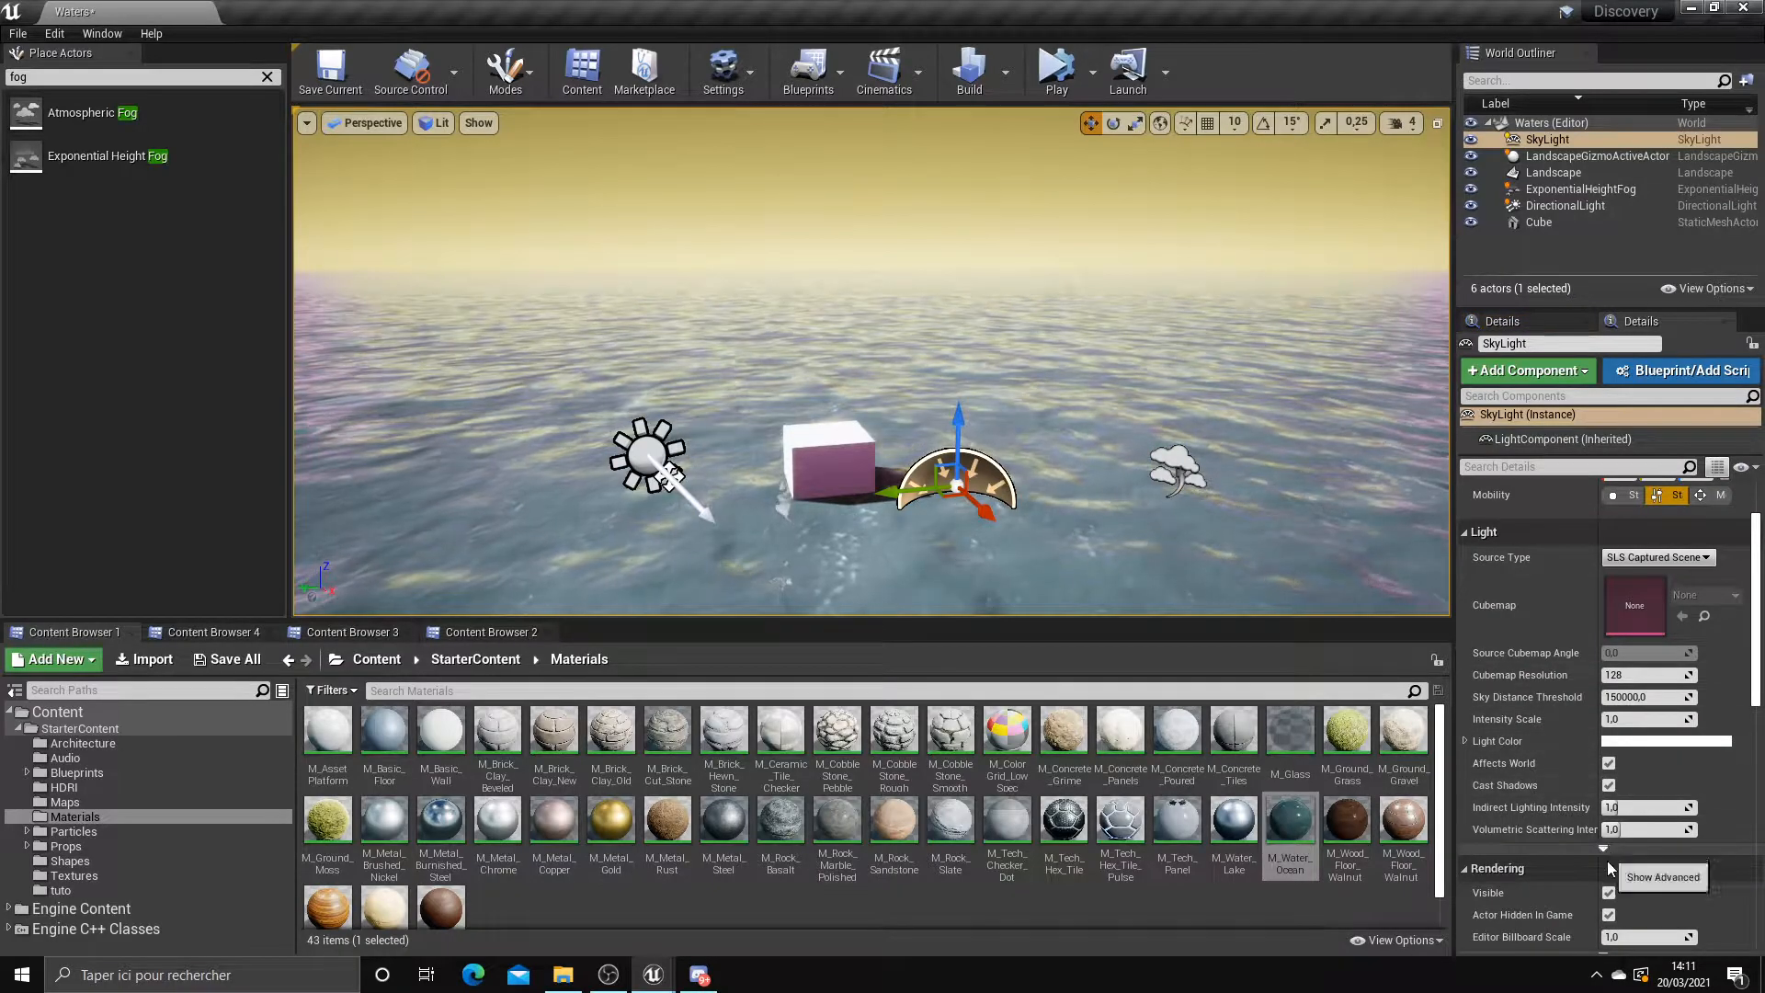
click(1606, 896)
click(1606, 897)
right_drag(1085, 442, 1140, 497)
scroll(949, 509, up, 3)
scroll(949, 508, down, 4)
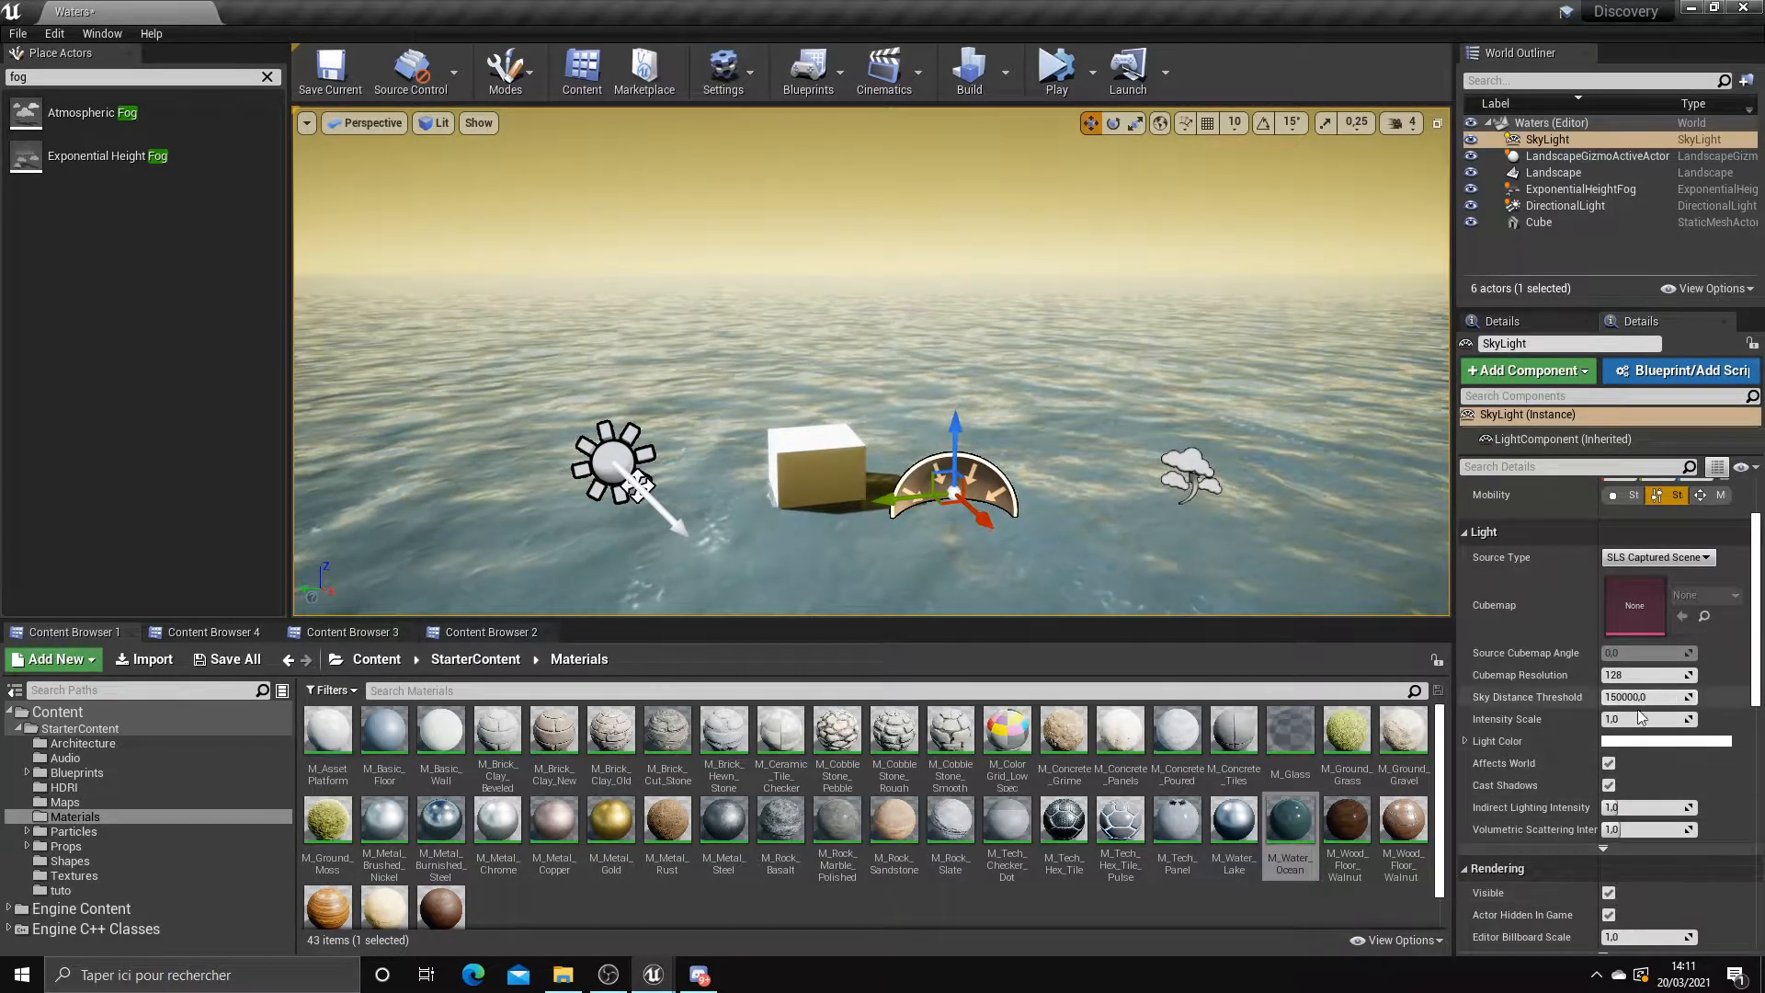
Set the height fog's fog inscattering color to a pale blue (sRGB D1E9FFFF)
click(1581, 189)
click(1666, 580)
drag(1328, 606, 1303, 601)
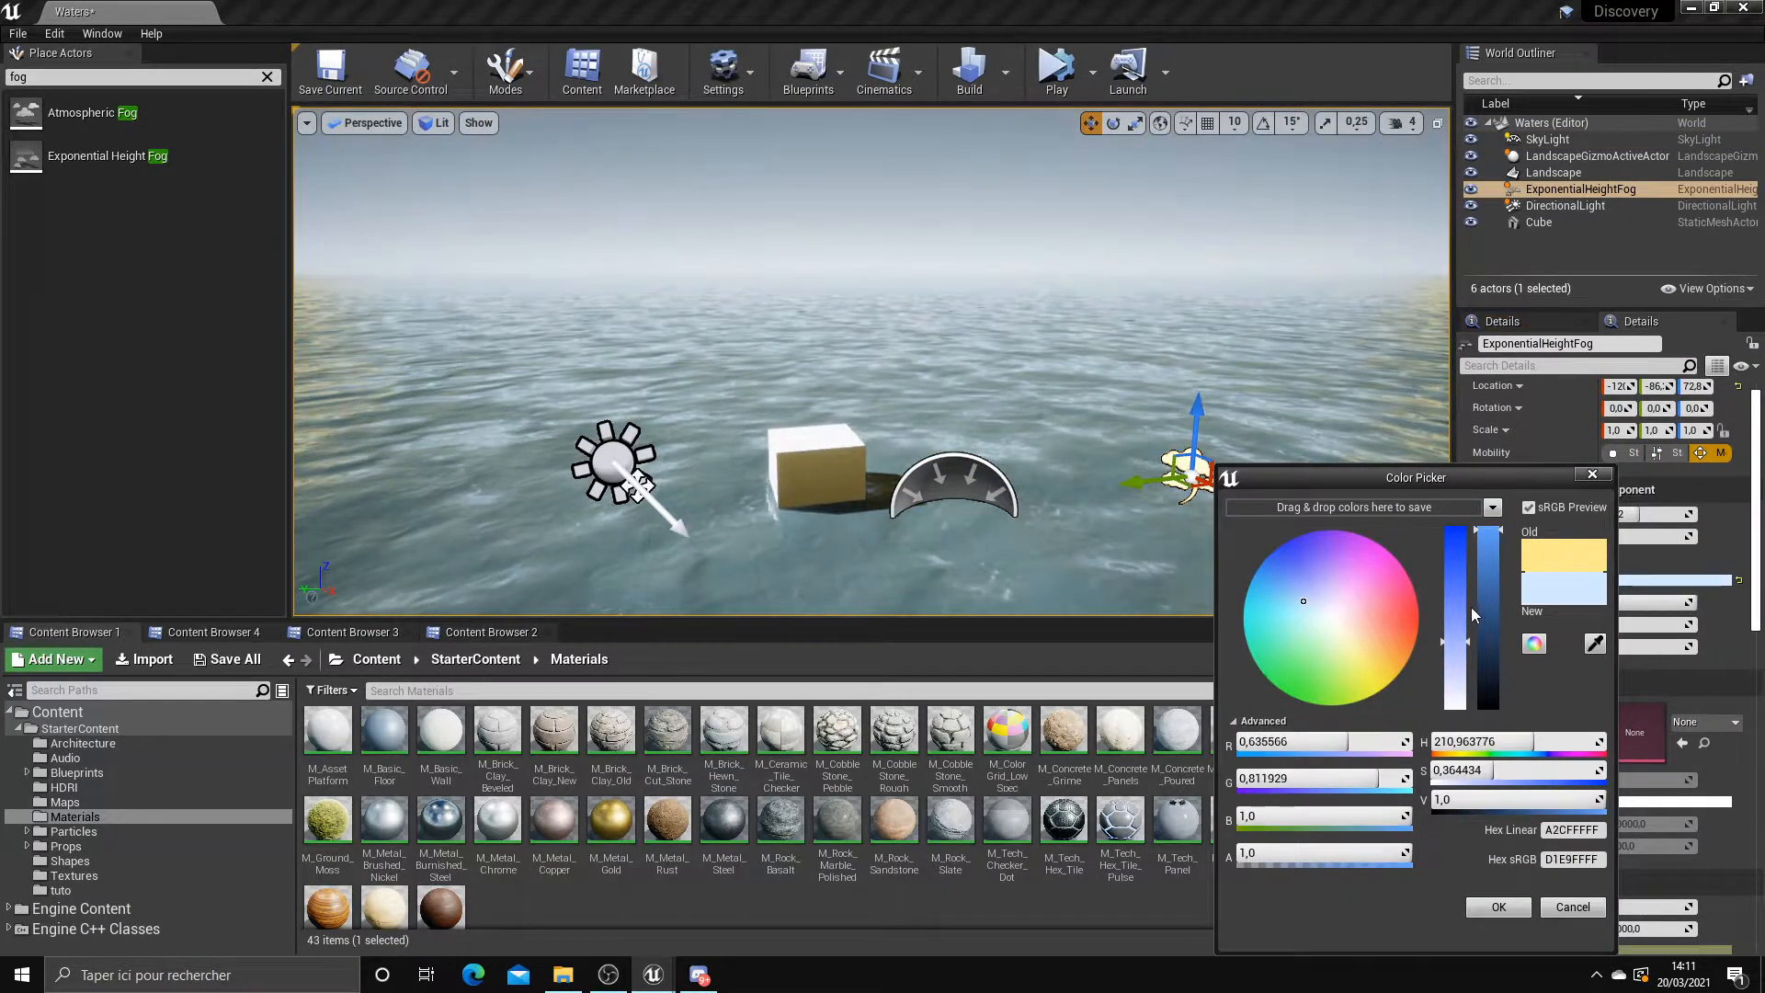
click(1500, 907)
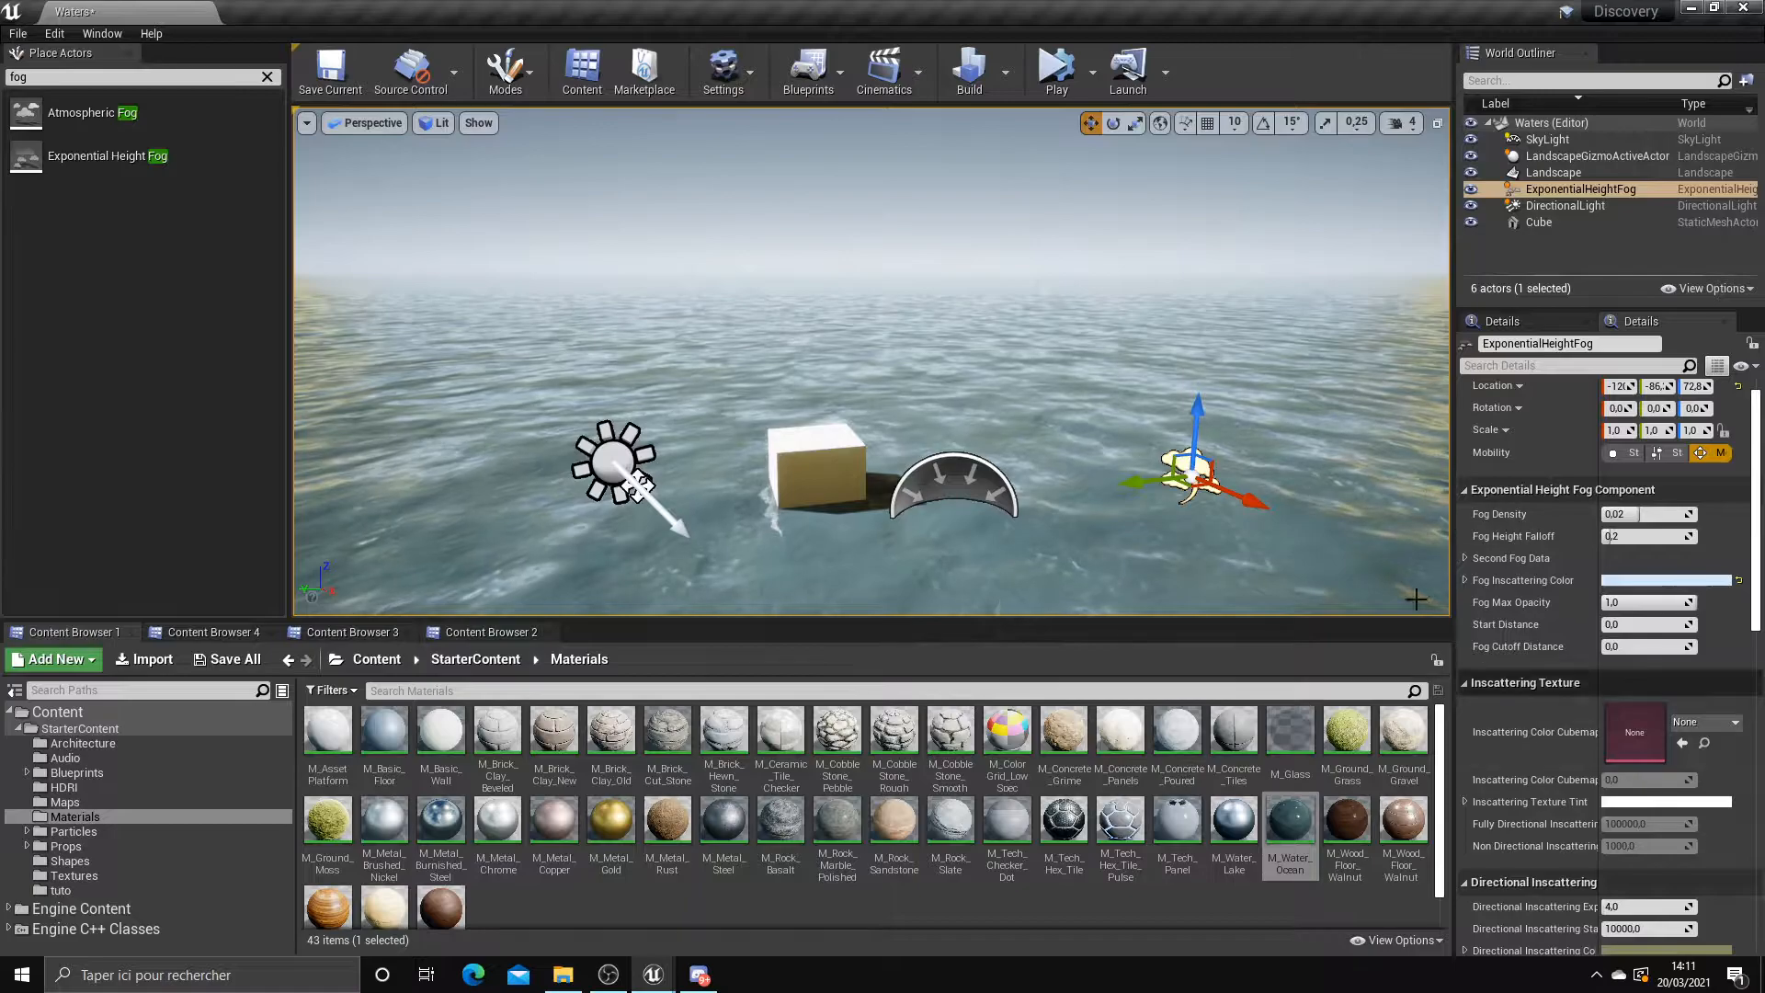
Refresh the sky light for the pale blue fog, and move the height fog actor farther back over the water
click(953, 480)
scroll(1609, 891, down, 1)
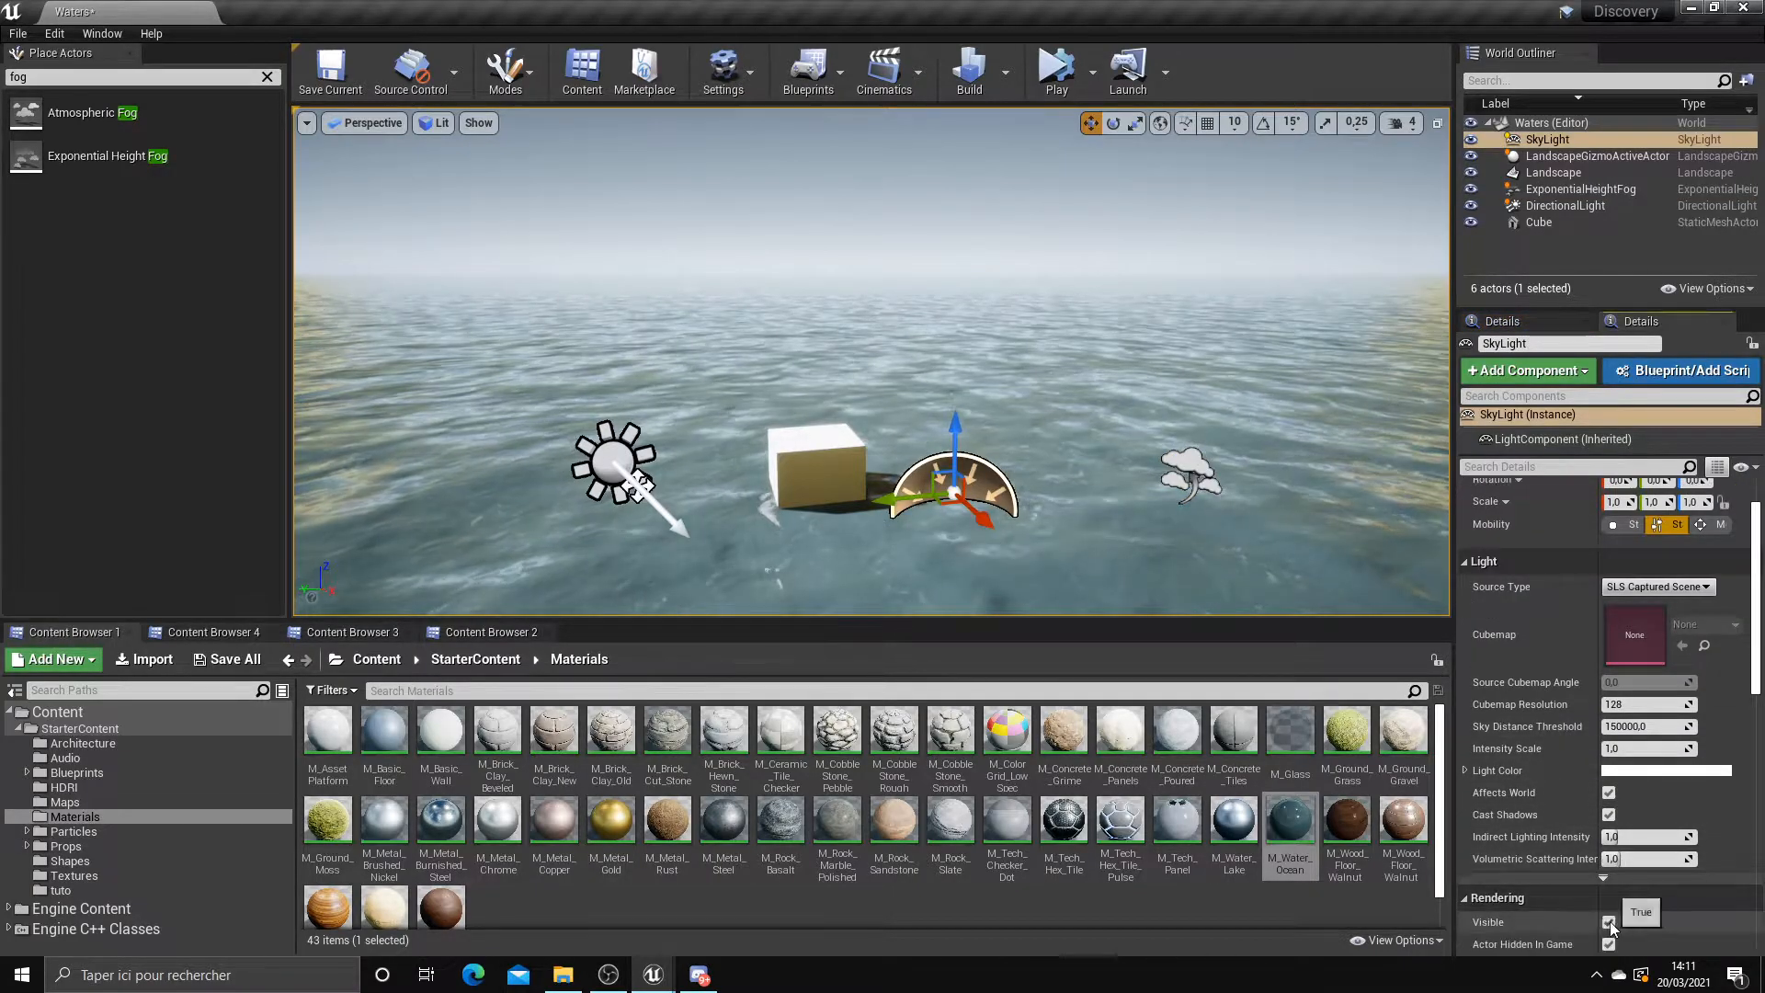
click(1191, 475)
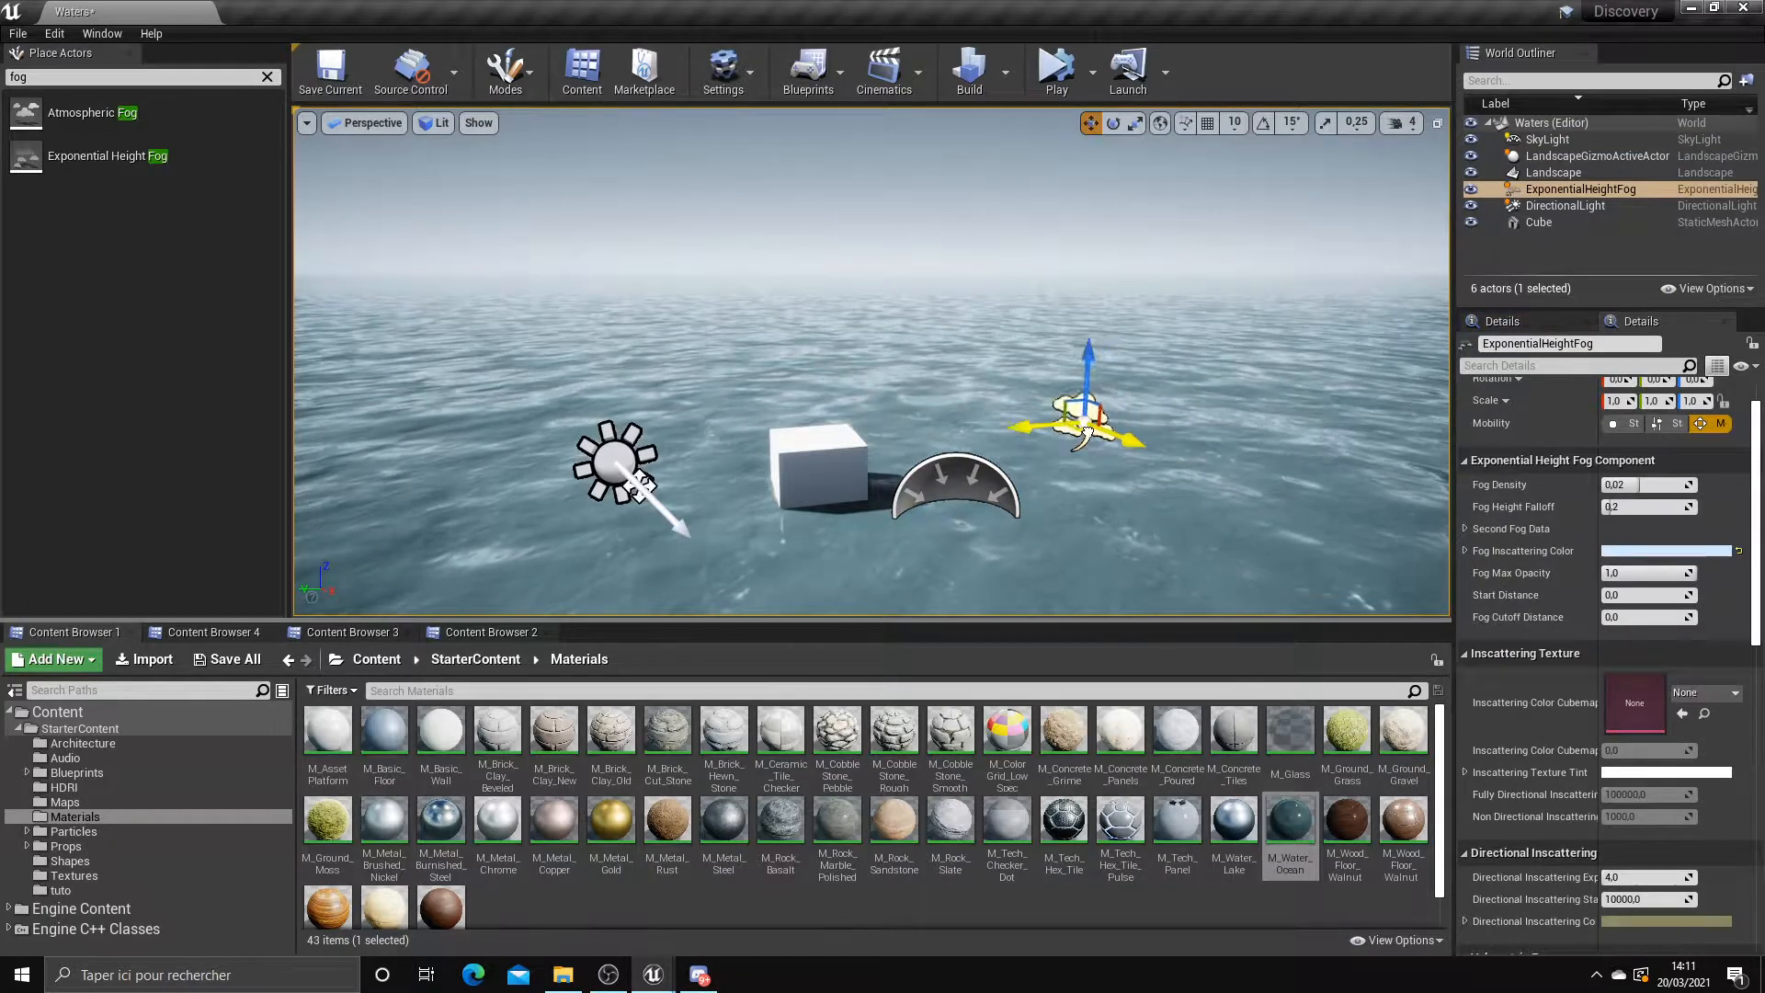
scroll(1047, 380, up, 2)
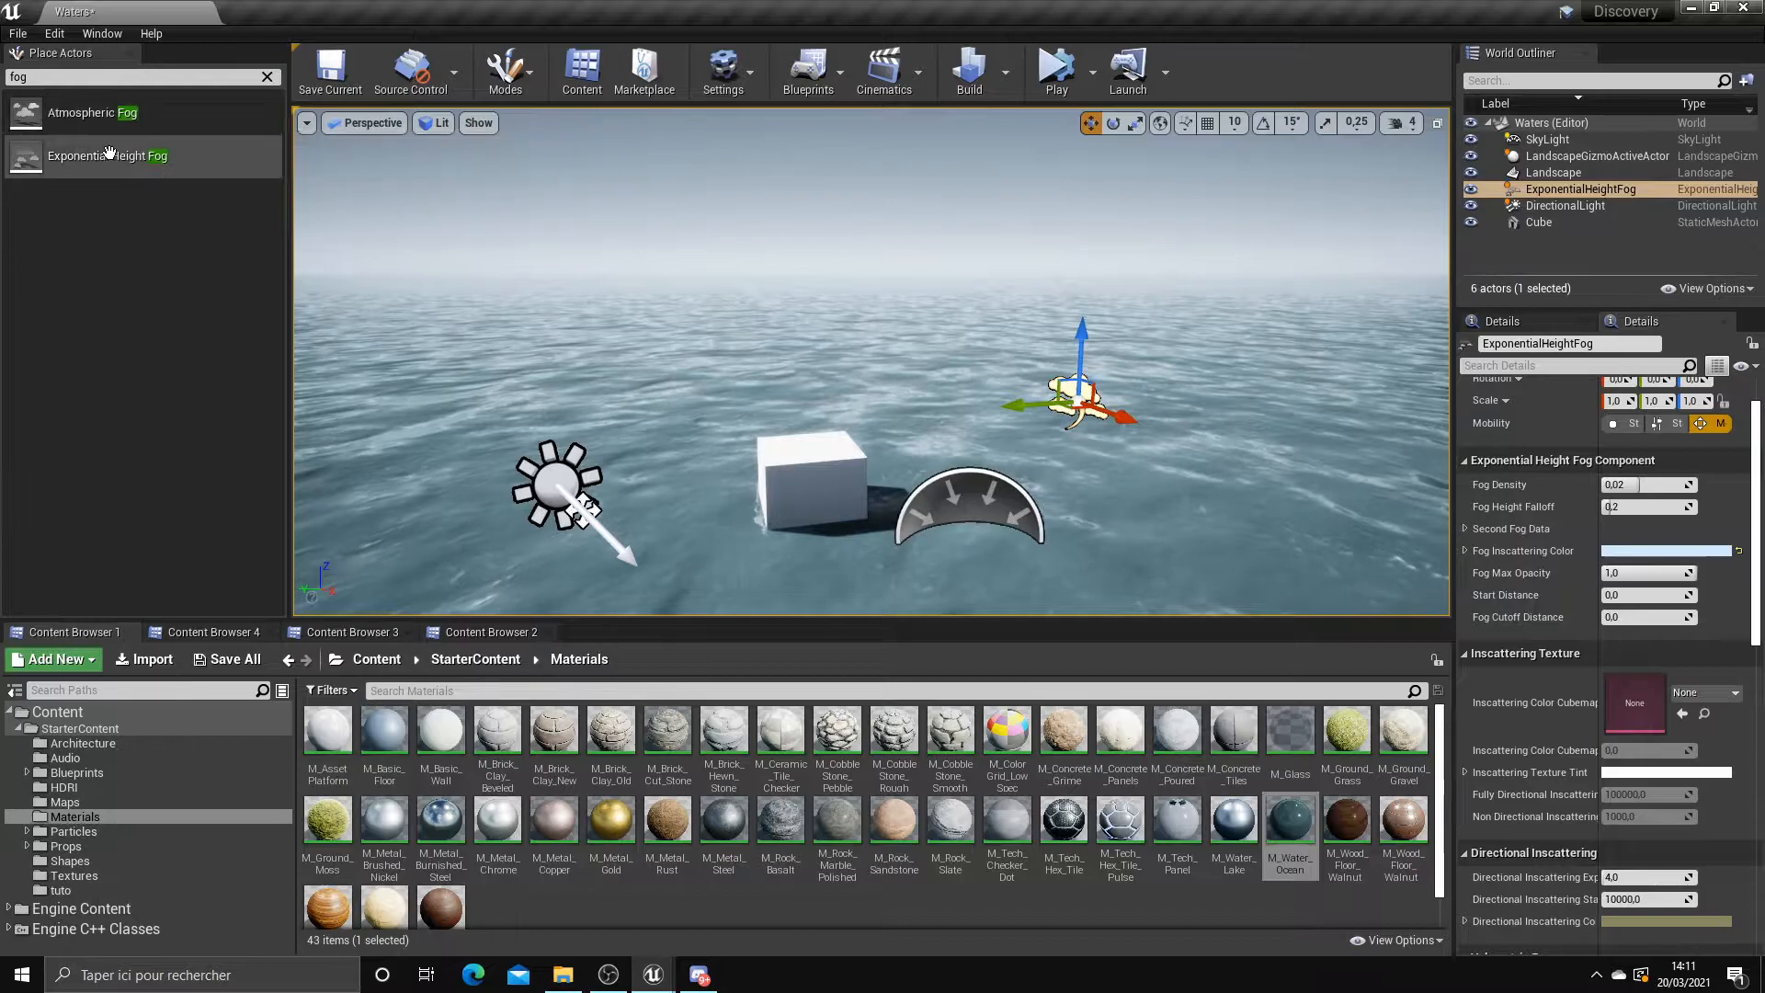
Clear the actor search and inspect the directional light, sky light and height fog around the cube
click(267, 78)
right_drag(591, 260, 770, 485)
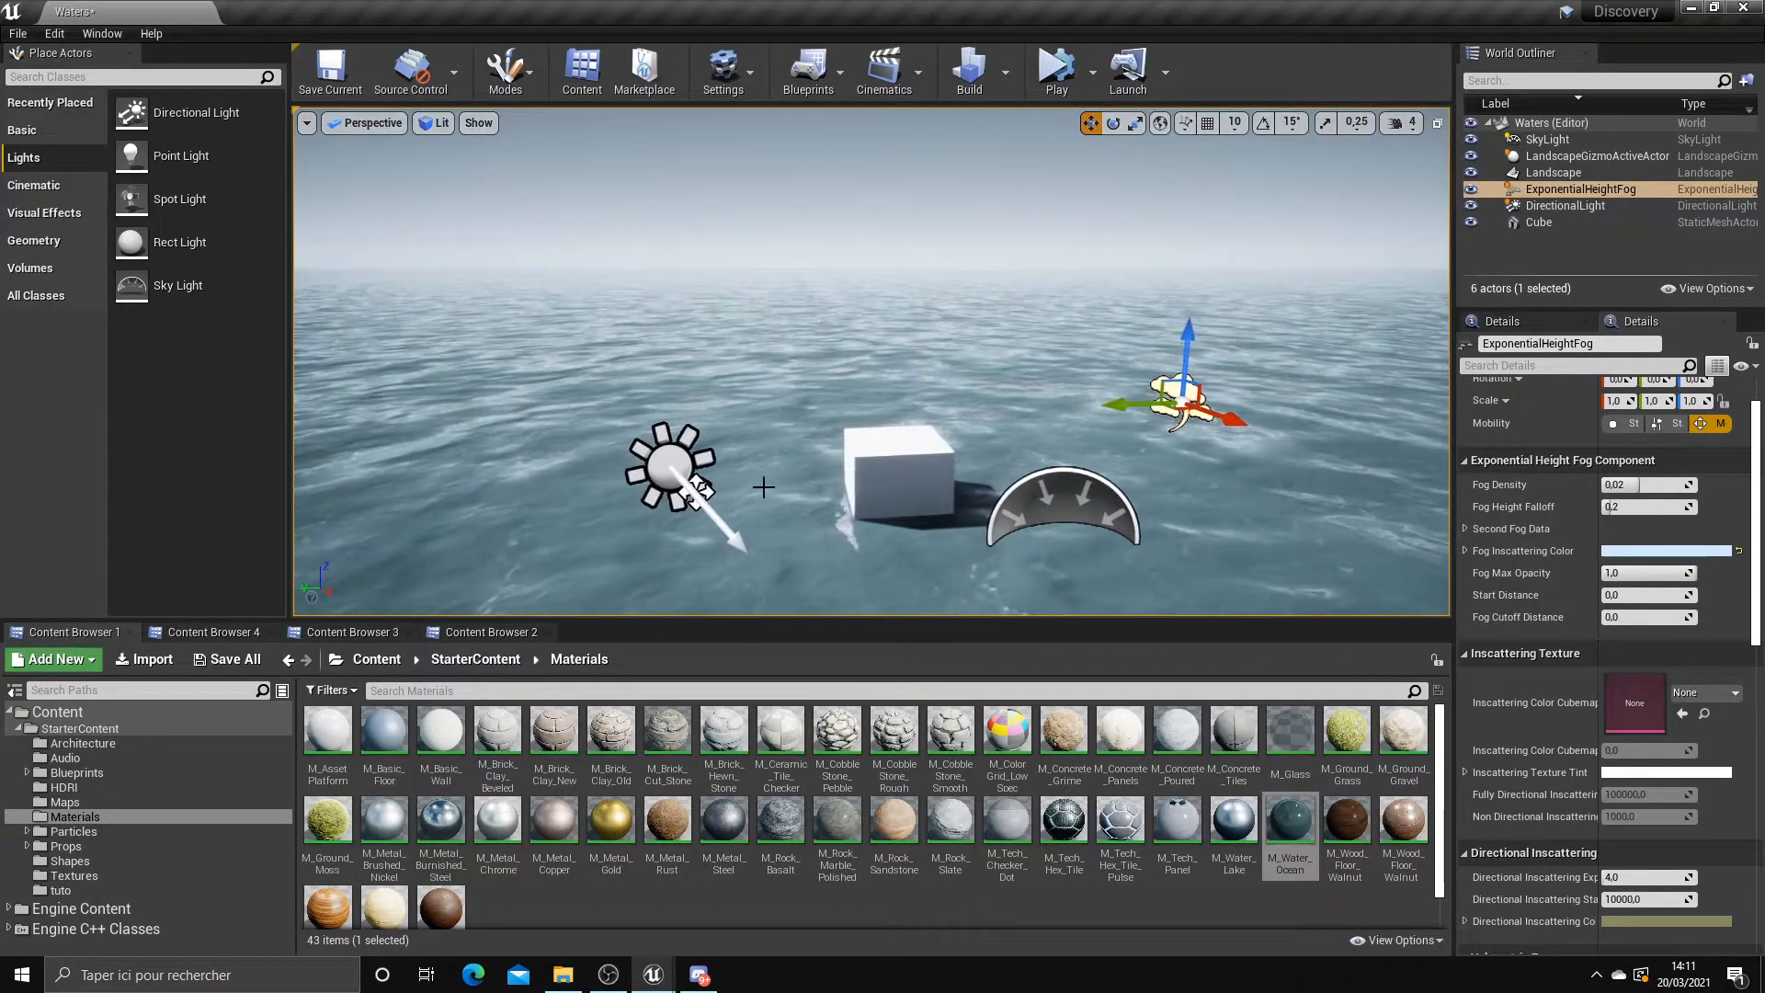
click(662, 464)
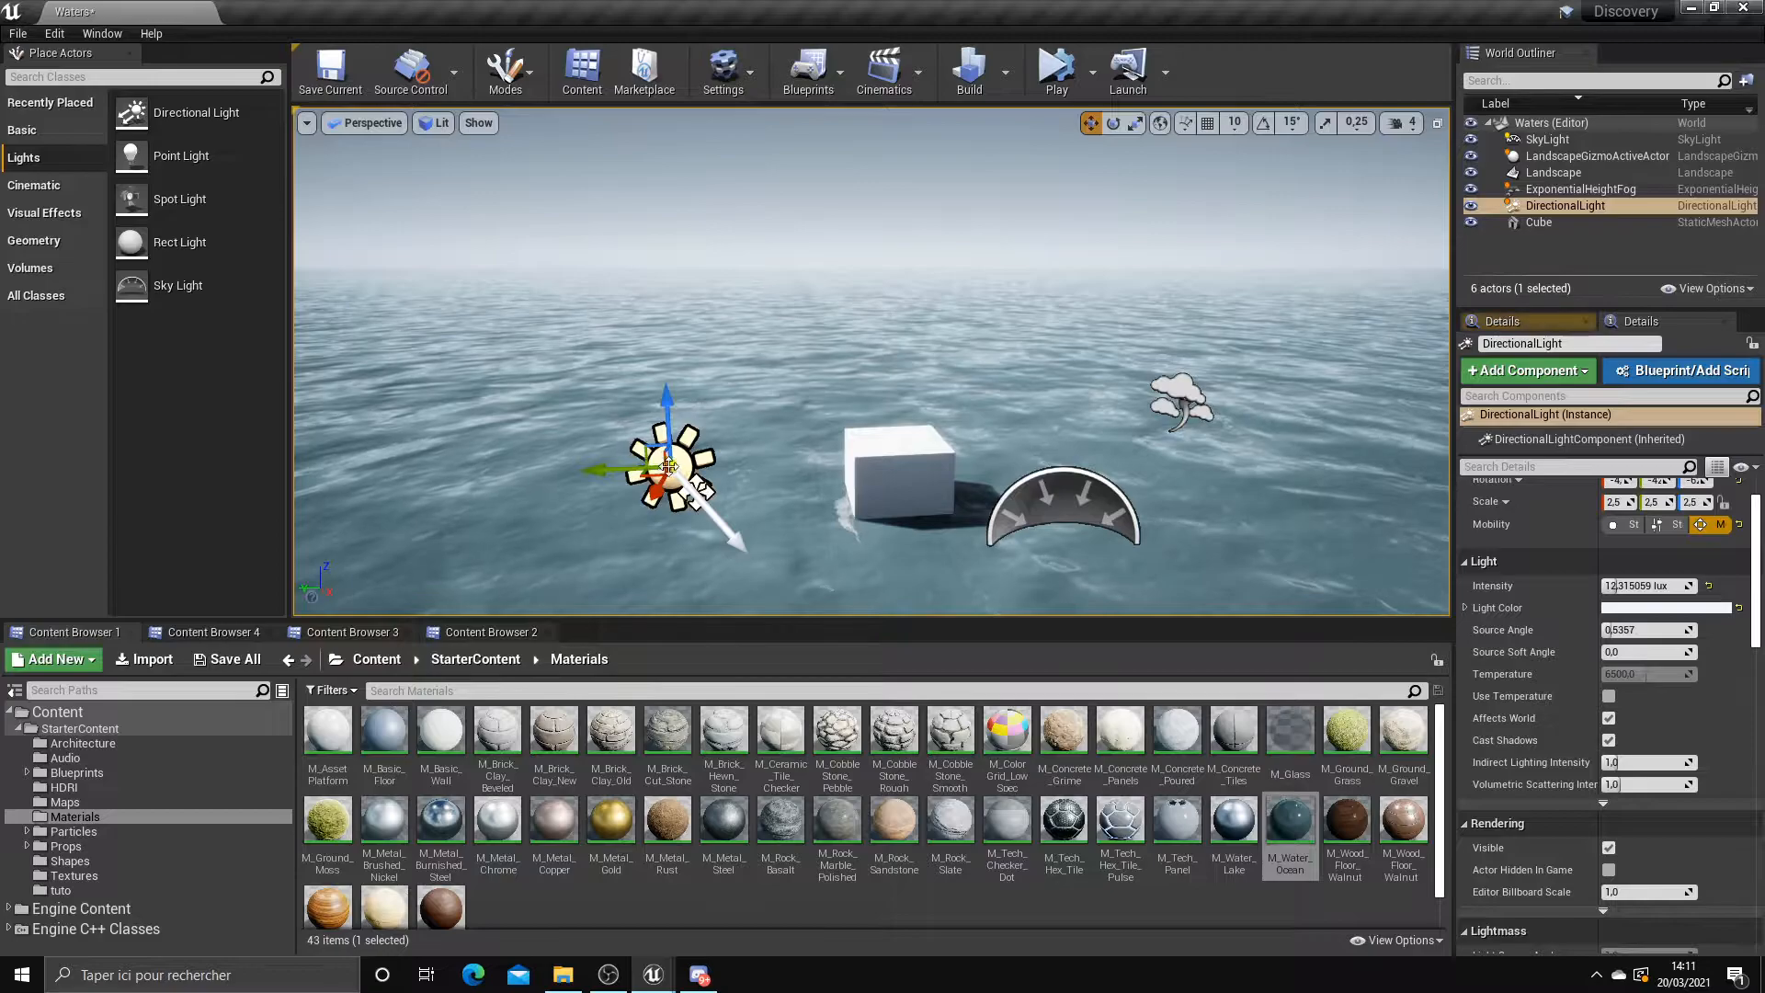
click(1048, 478)
right_drag(1155, 488, 1241, 401)
right_drag(542, 425, 418, 425)
click(1028, 443)
right_drag(1032, 445, 1121, 479)
scroll(1062, 457, up, 3)
click(1273, 413)
scroll(1273, 414, down, 3)
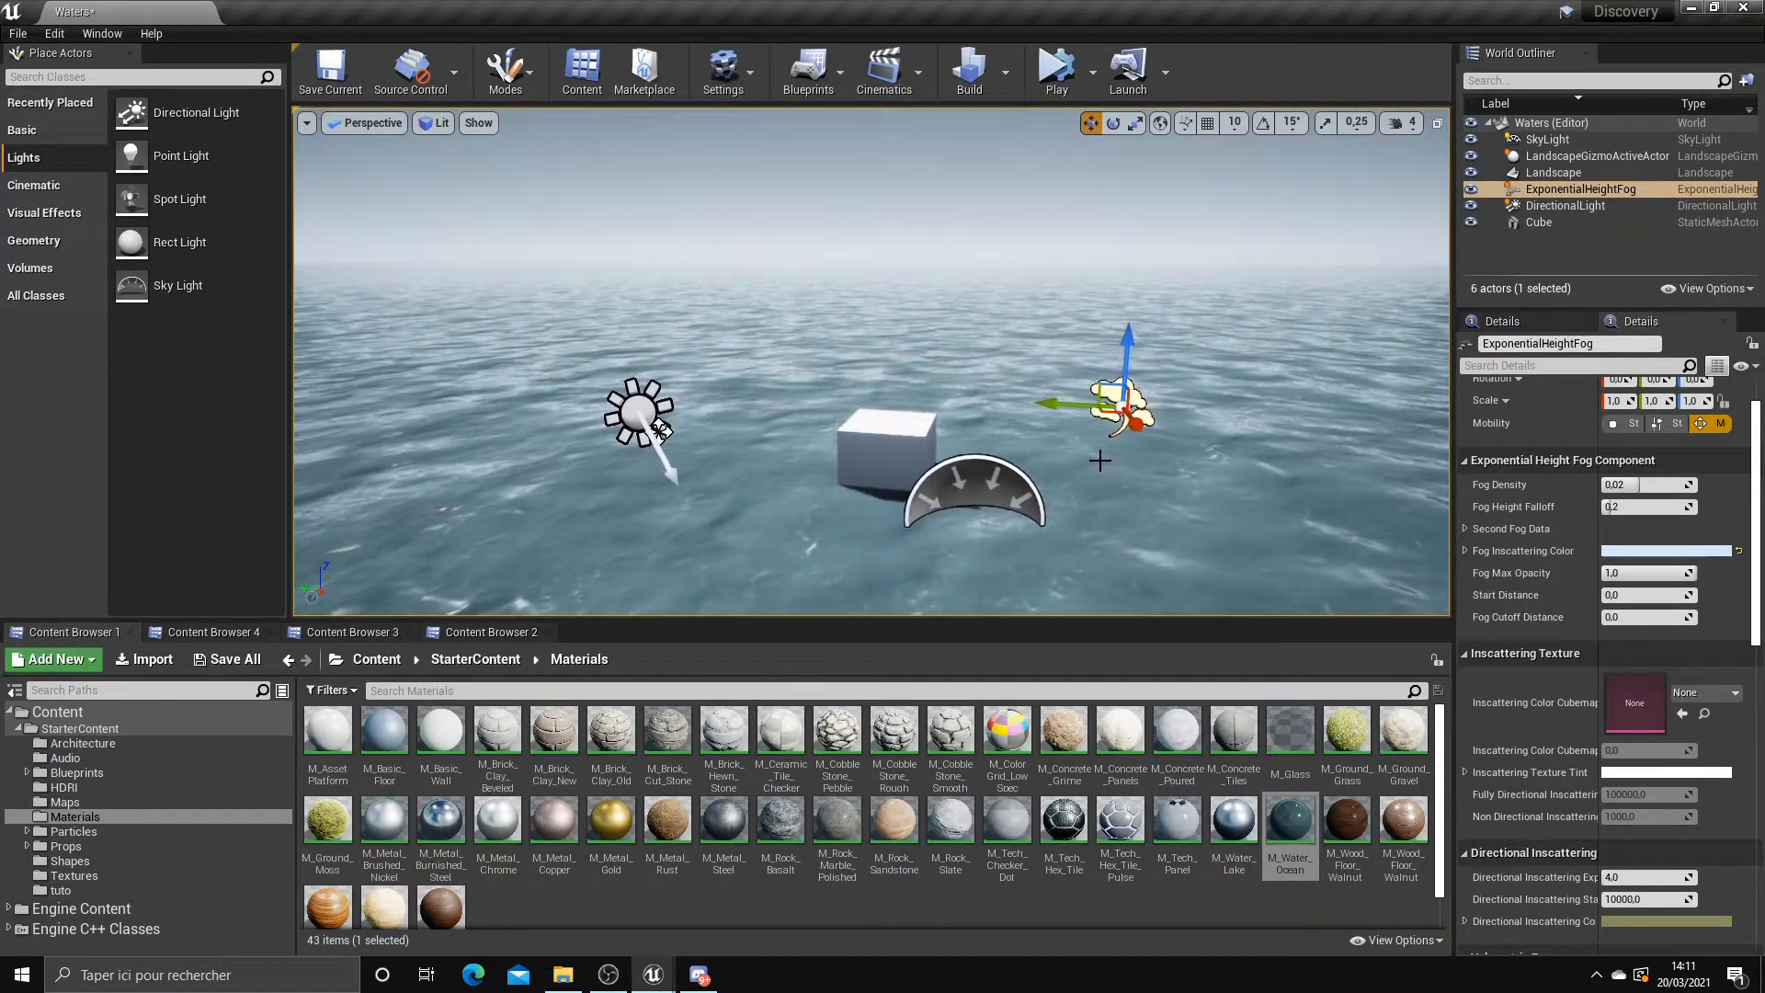
Try a fog density of 0.05 on the height fog and check the horizon
scroll(1520, 620, up, 1)
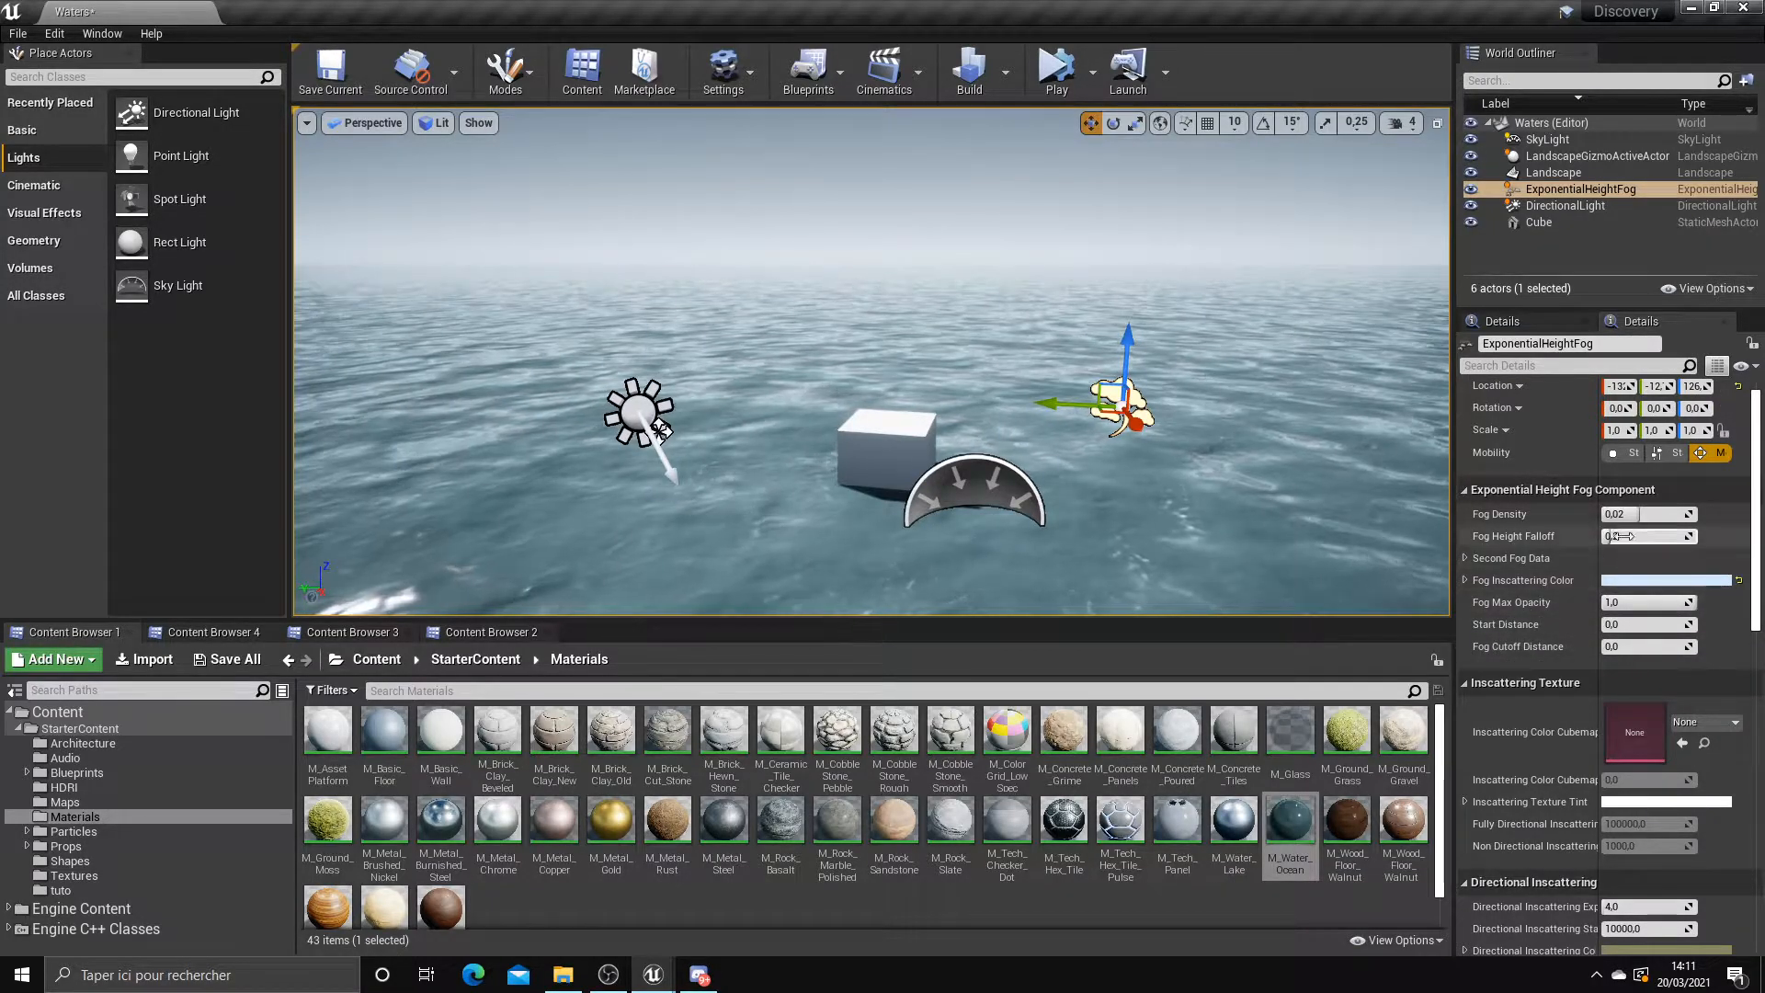
drag(1630, 515, 1655, 516)
right_drag(1196, 387, 1057, 404)
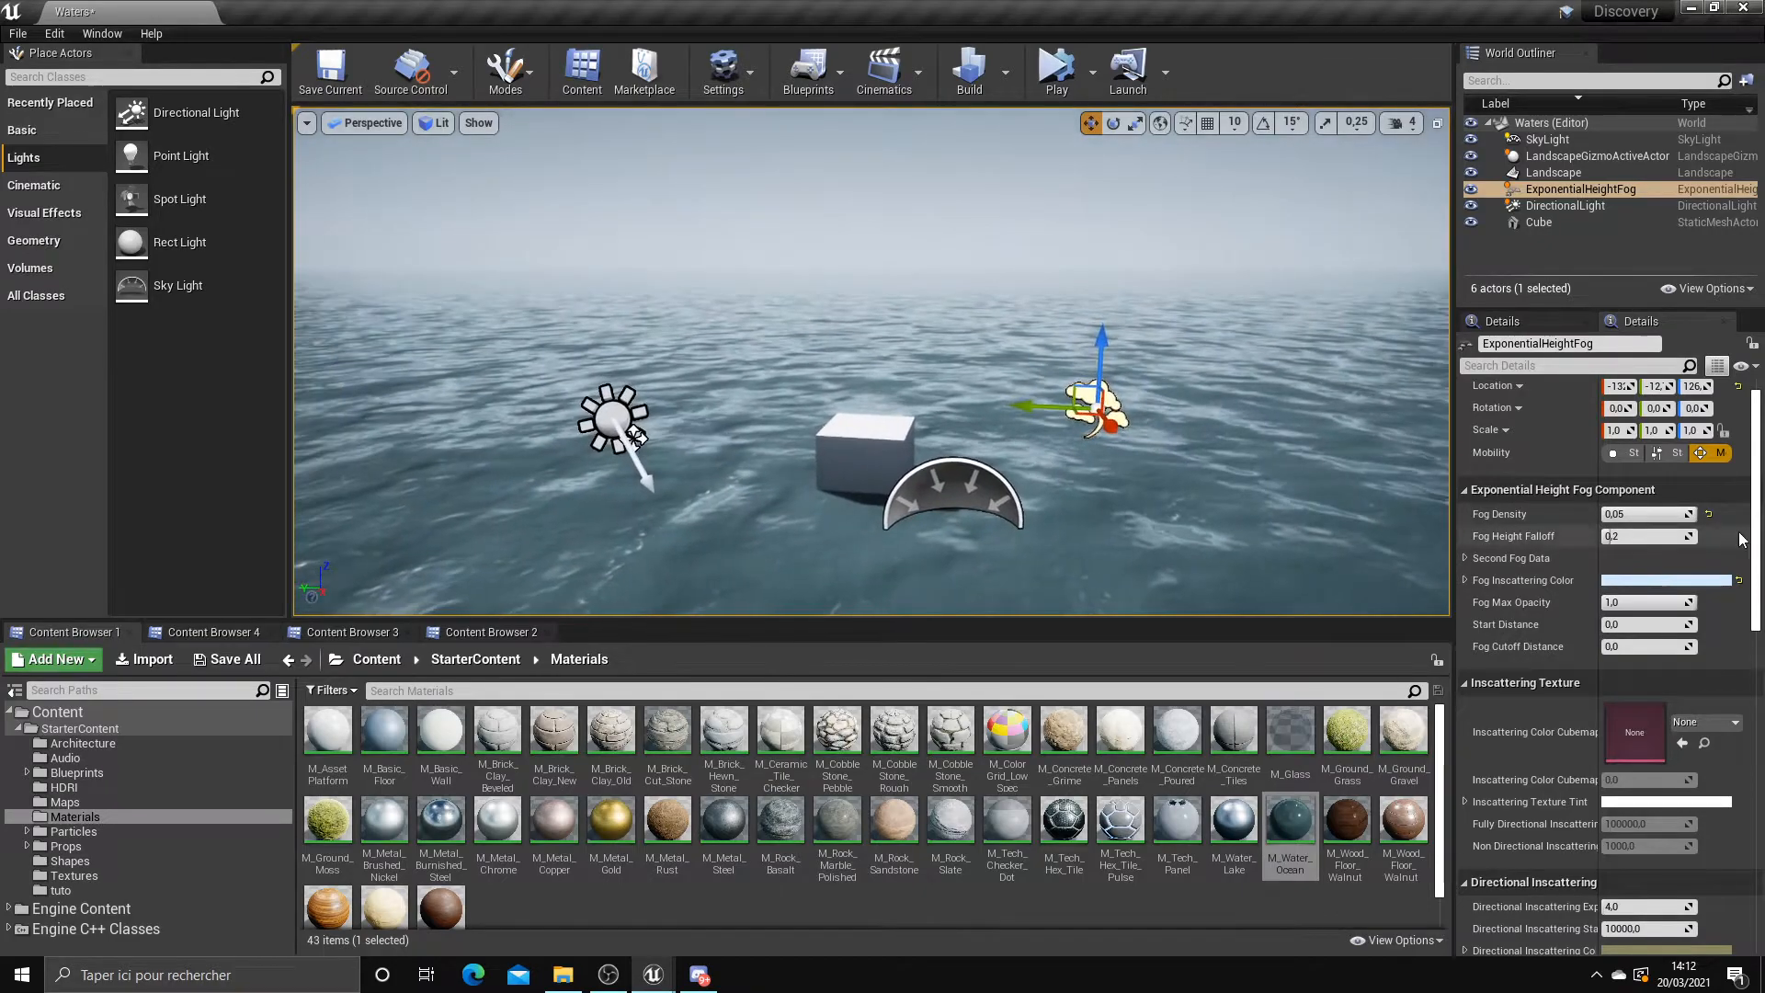
Try a fog density of 1 on the height fog and fly through the scene to judge its thickness
click(1657, 514)
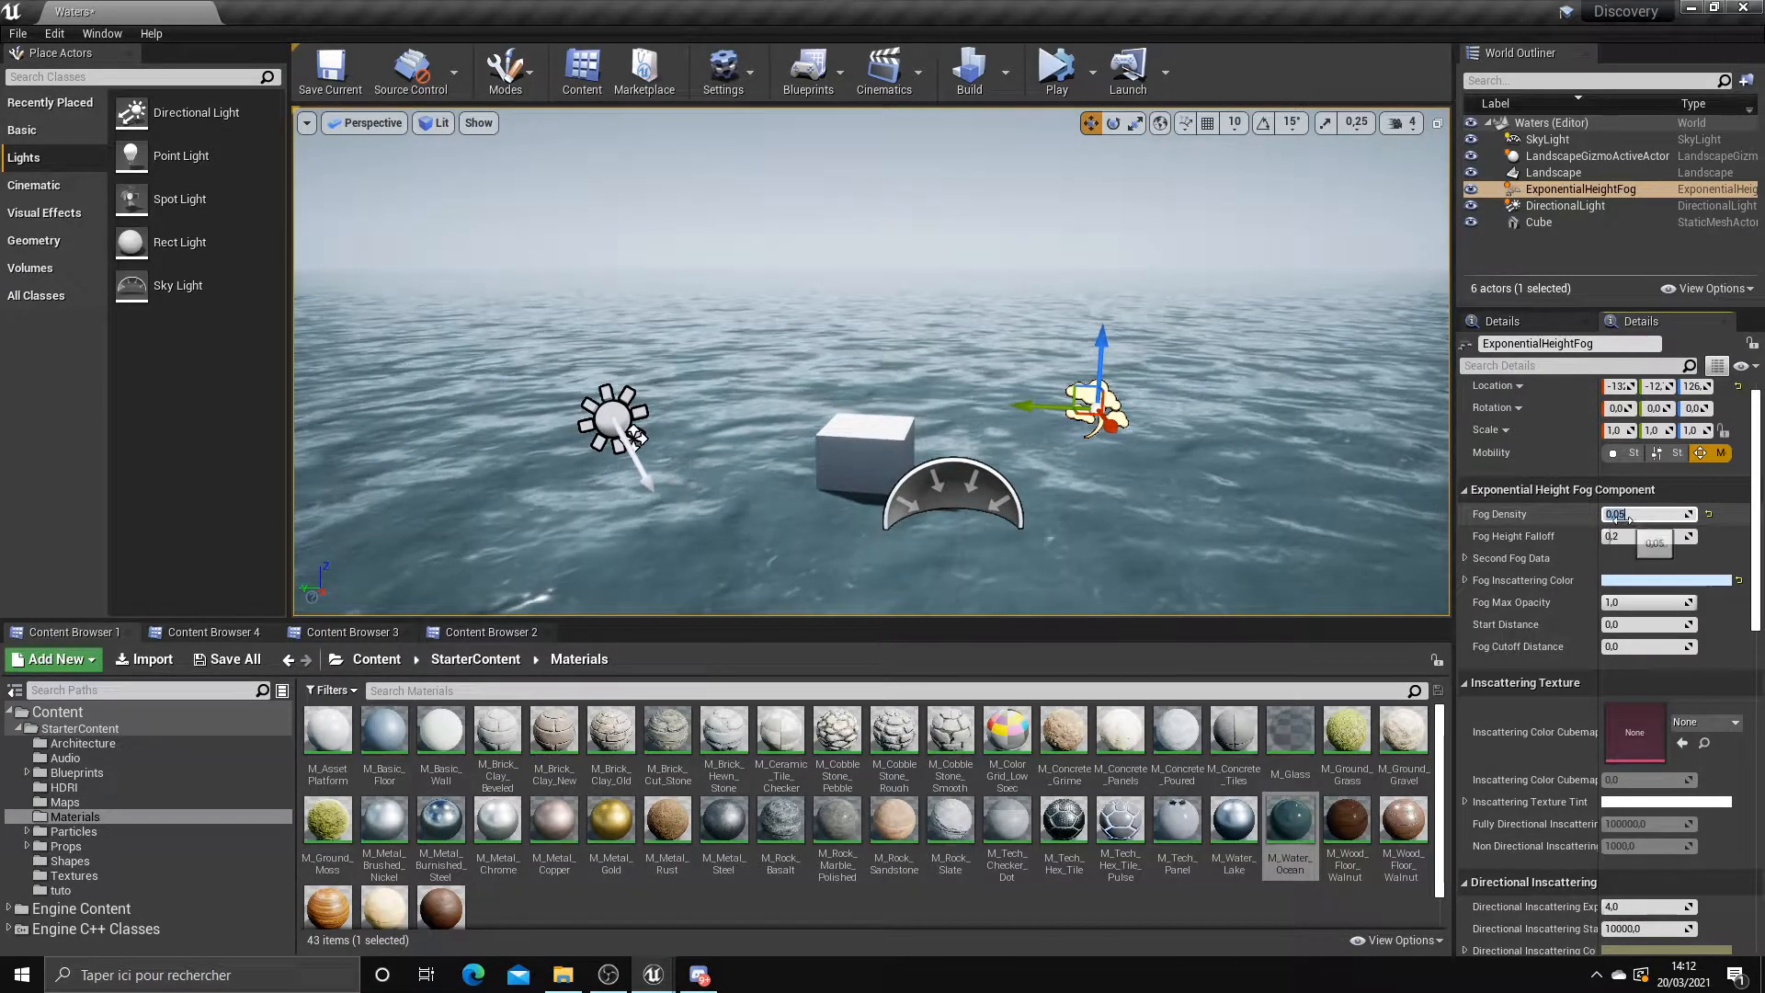
text(1)
key(Return)
right_drag(1134, 438, 1249, 442)
key(w)
mouse_move(1204, 523)
right_down()
mouse_move(1182, 542)
mouse_move(1186, 515)
mouse_move(1204, 523)
right_up()
key(s)
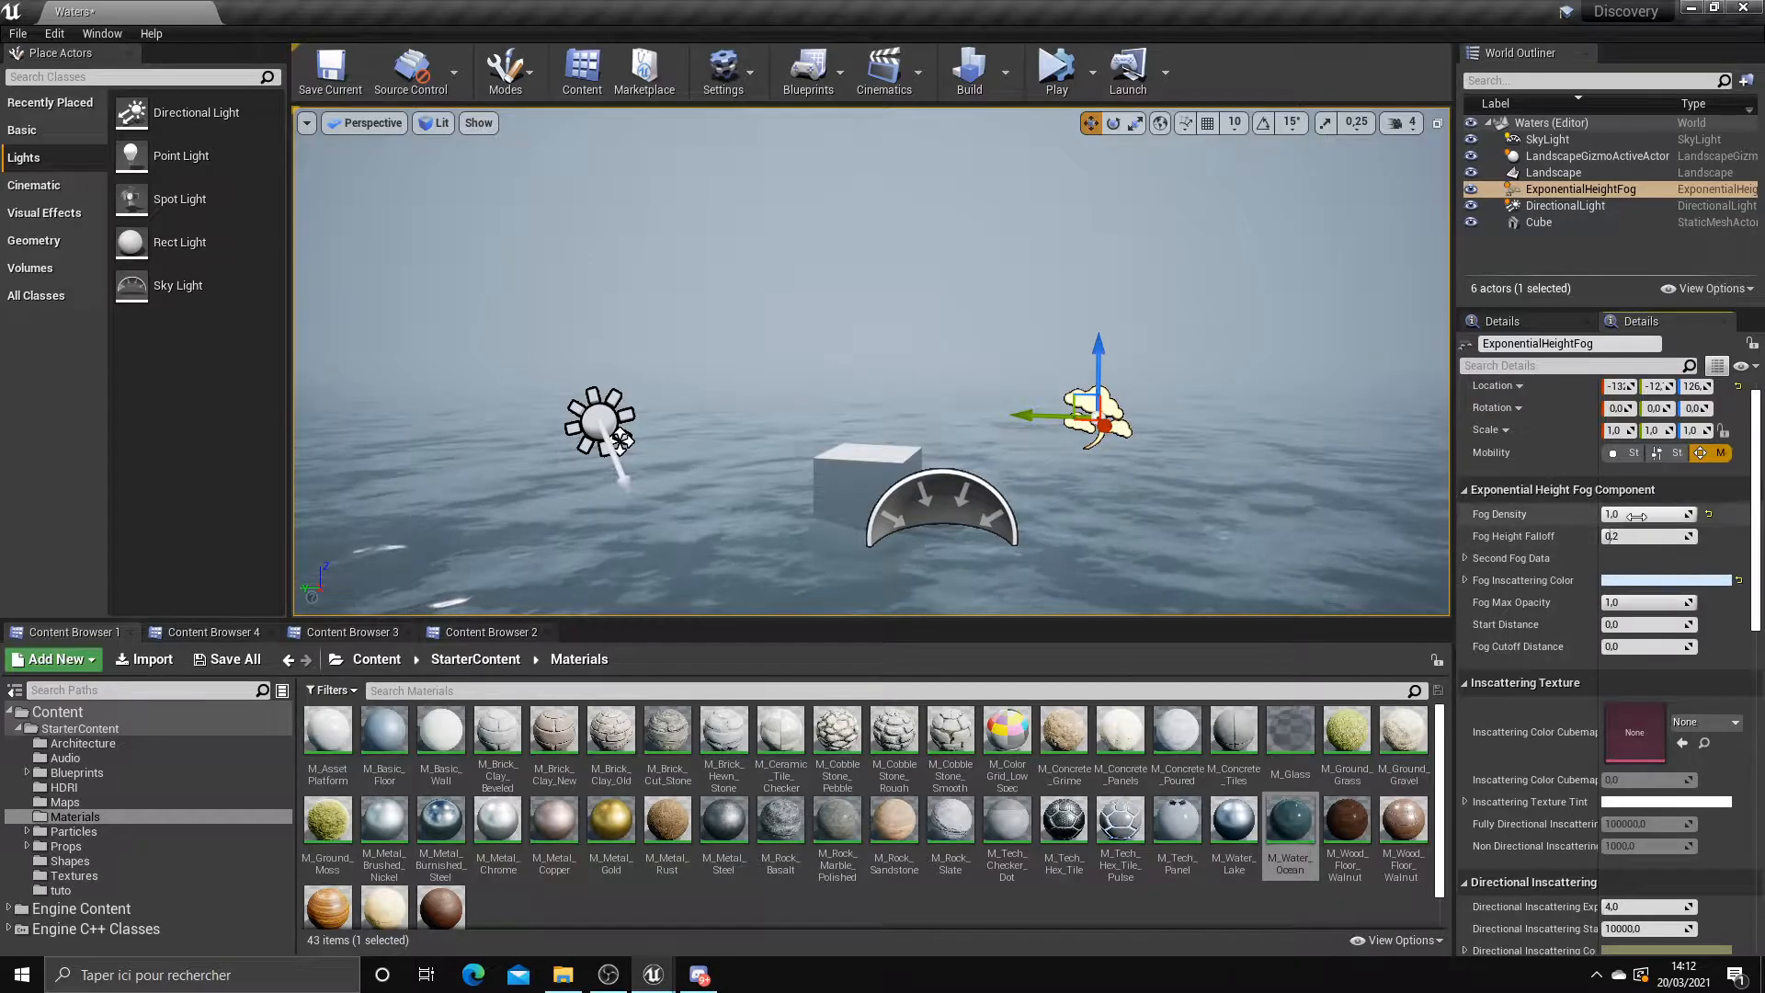
Set the height fog's fog density to 0.3
key(Return)
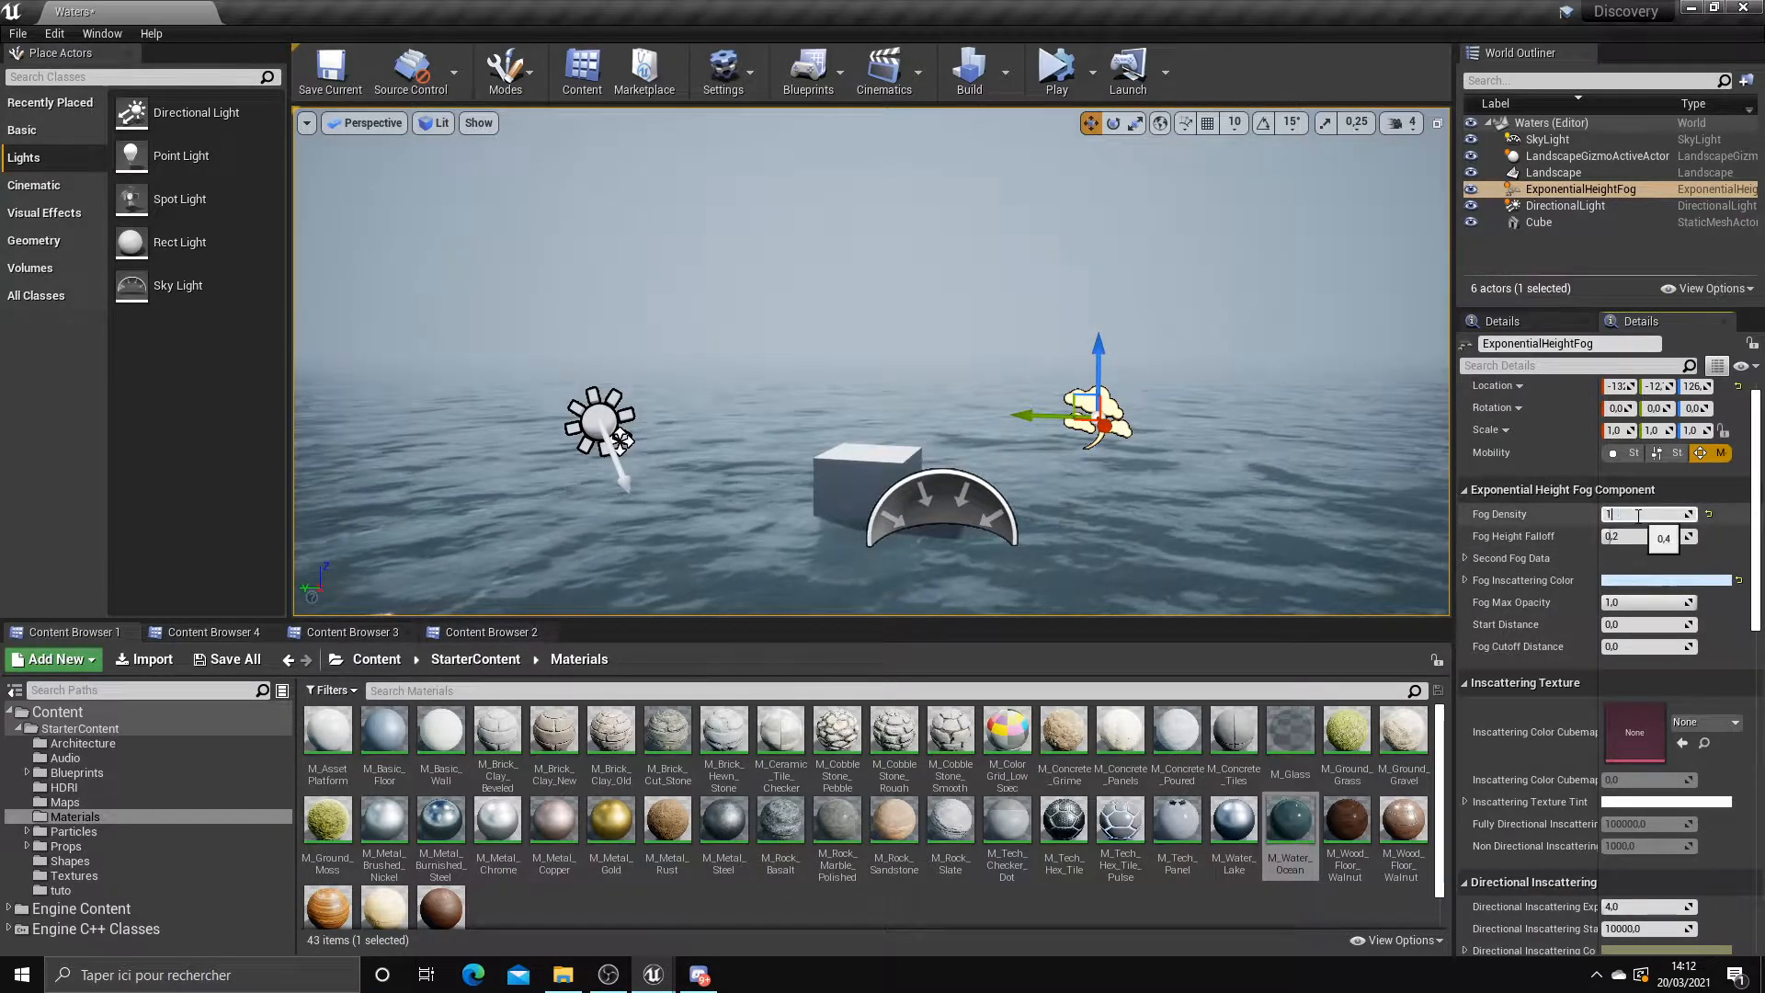
text(1)
key(Return)
text(0,3)
key(Return)
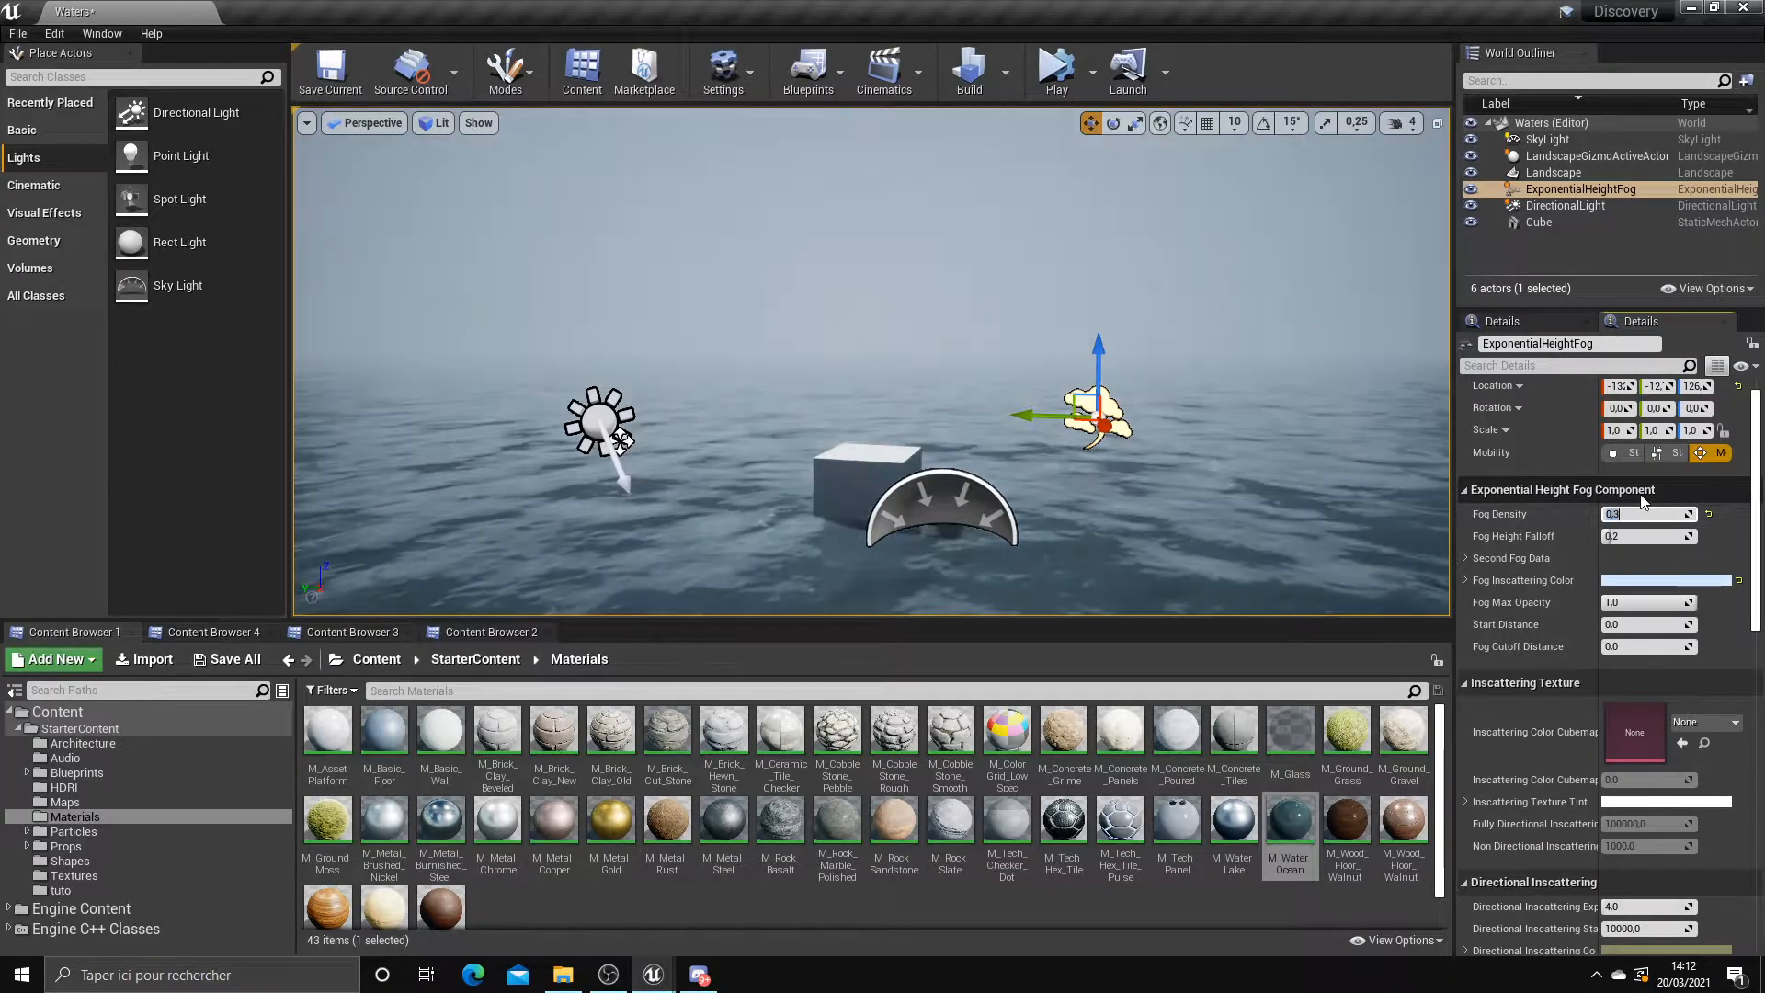
Raise the height fog's fog height falloff to about 1.45 and check the fog layer over the water
right_drag(1287, 460, 1406, 496)
key(s)
key(w)
key(s)
drag(1633, 537, 1668, 536)
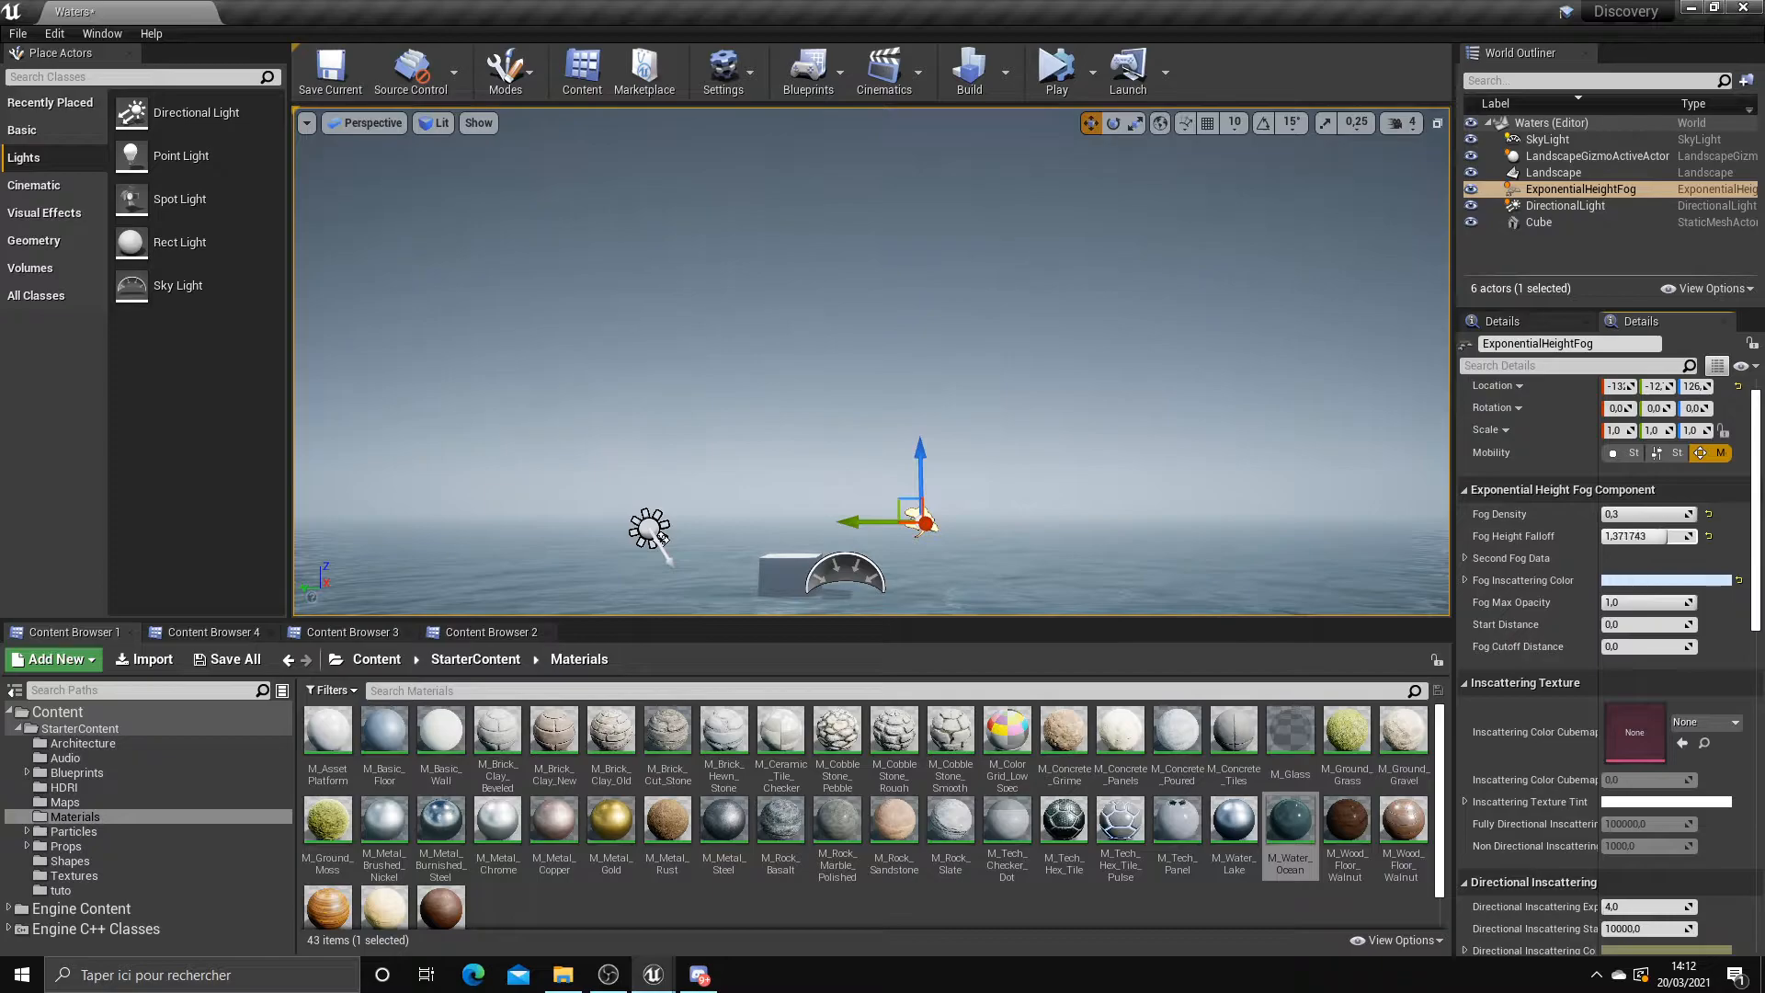
mouse_move(1360, 542)
right_down()
mouse_move(1362, 572)
mouse_move(1347, 572)
right_up()
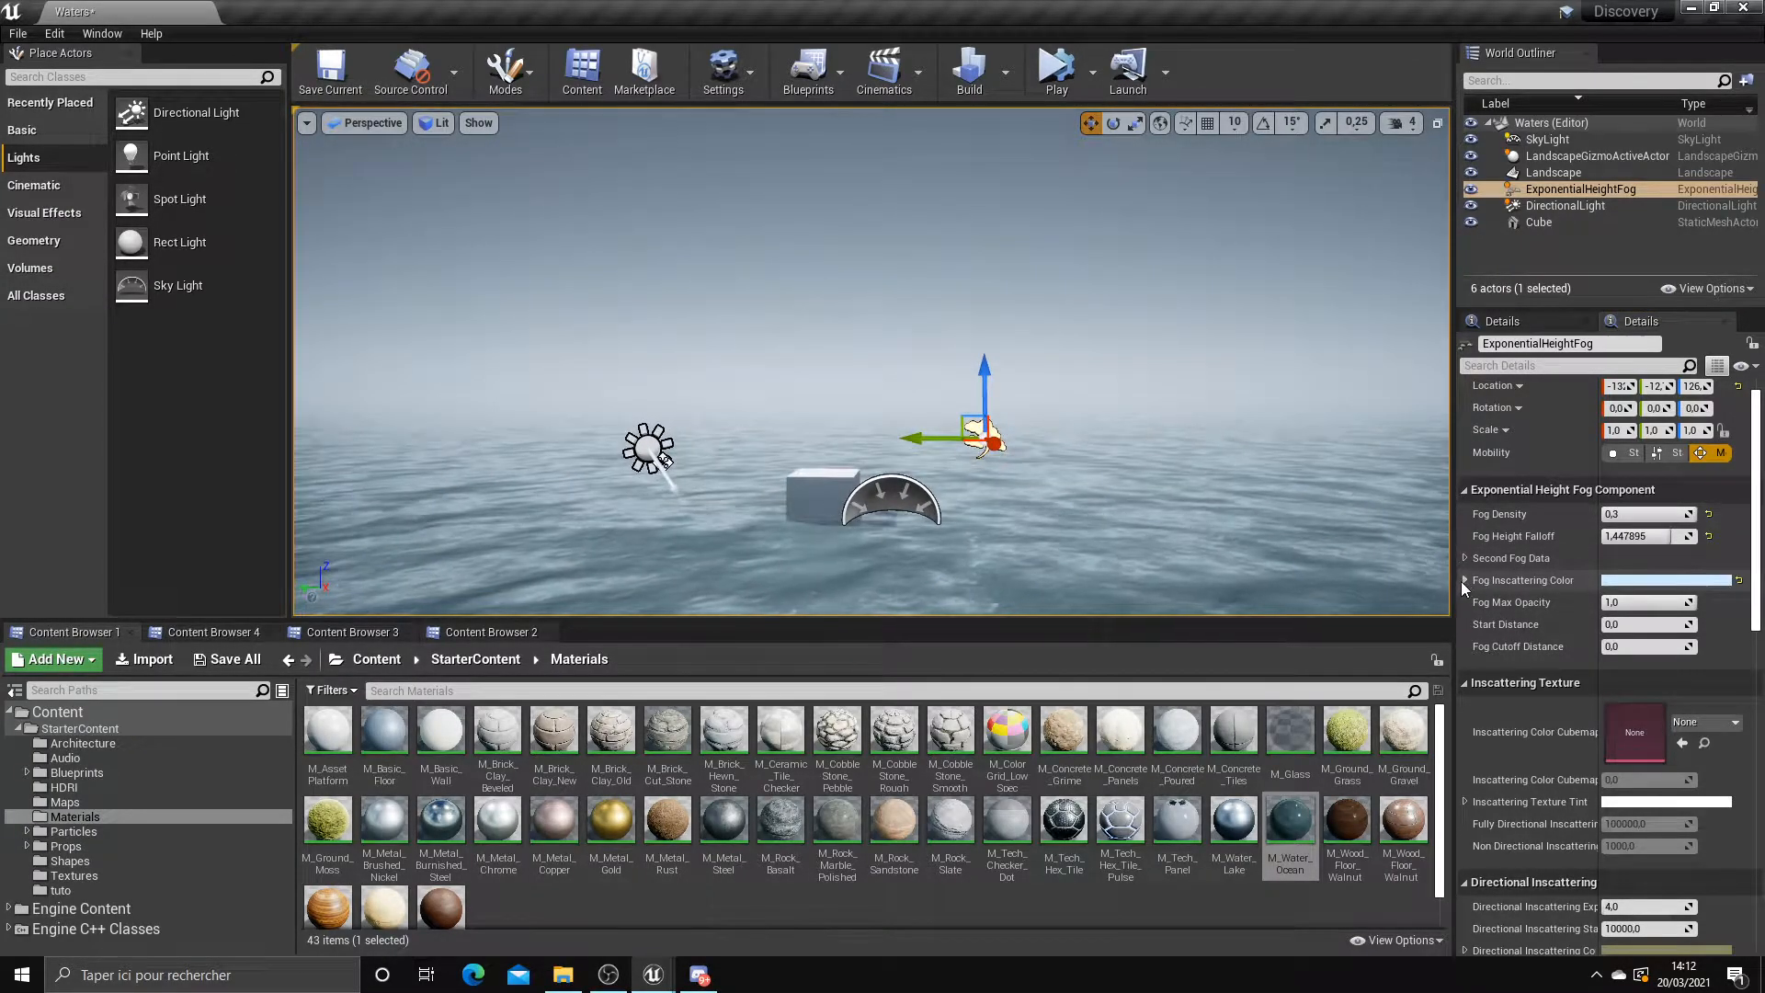
Set the height fog's fog inscattering color to a stronger light blue (sRGB BCD9FFFF)
click(1619, 580)
mouse_move(1338, 584)
mouse_down()
mouse_move(1316, 572)
mouse_move(1323, 602)
mouse_move(1344, 580)
mouse_move(1359, 599)
mouse_move(1306, 615)
mouse_move(1276, 572)
mouse_move(1287, 559)
mouse_move(1293, 594)
mouse_up()
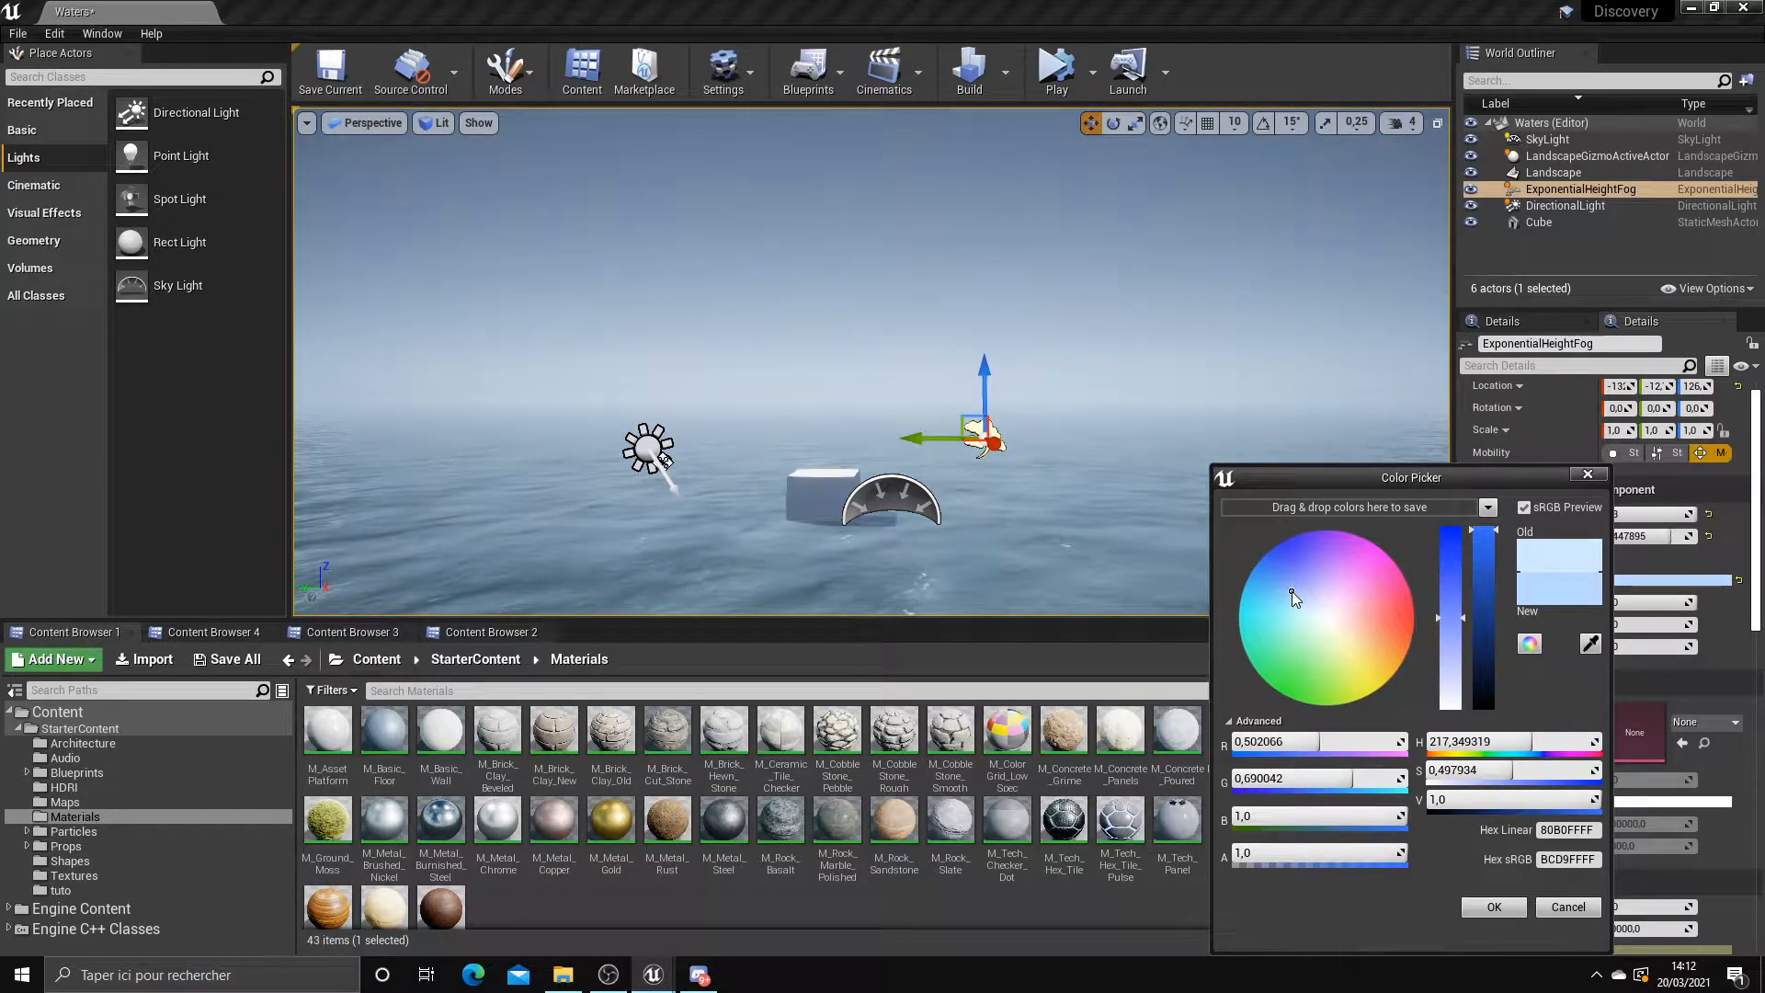
click(1494, 905)
Try a pink directional inscattering color (sRGB FFABCFFF) on the height fog
scroll(1580, 673, down, 3)
scroll(1575, 644, down, 5)
scroll(1576, 644, up, 5)
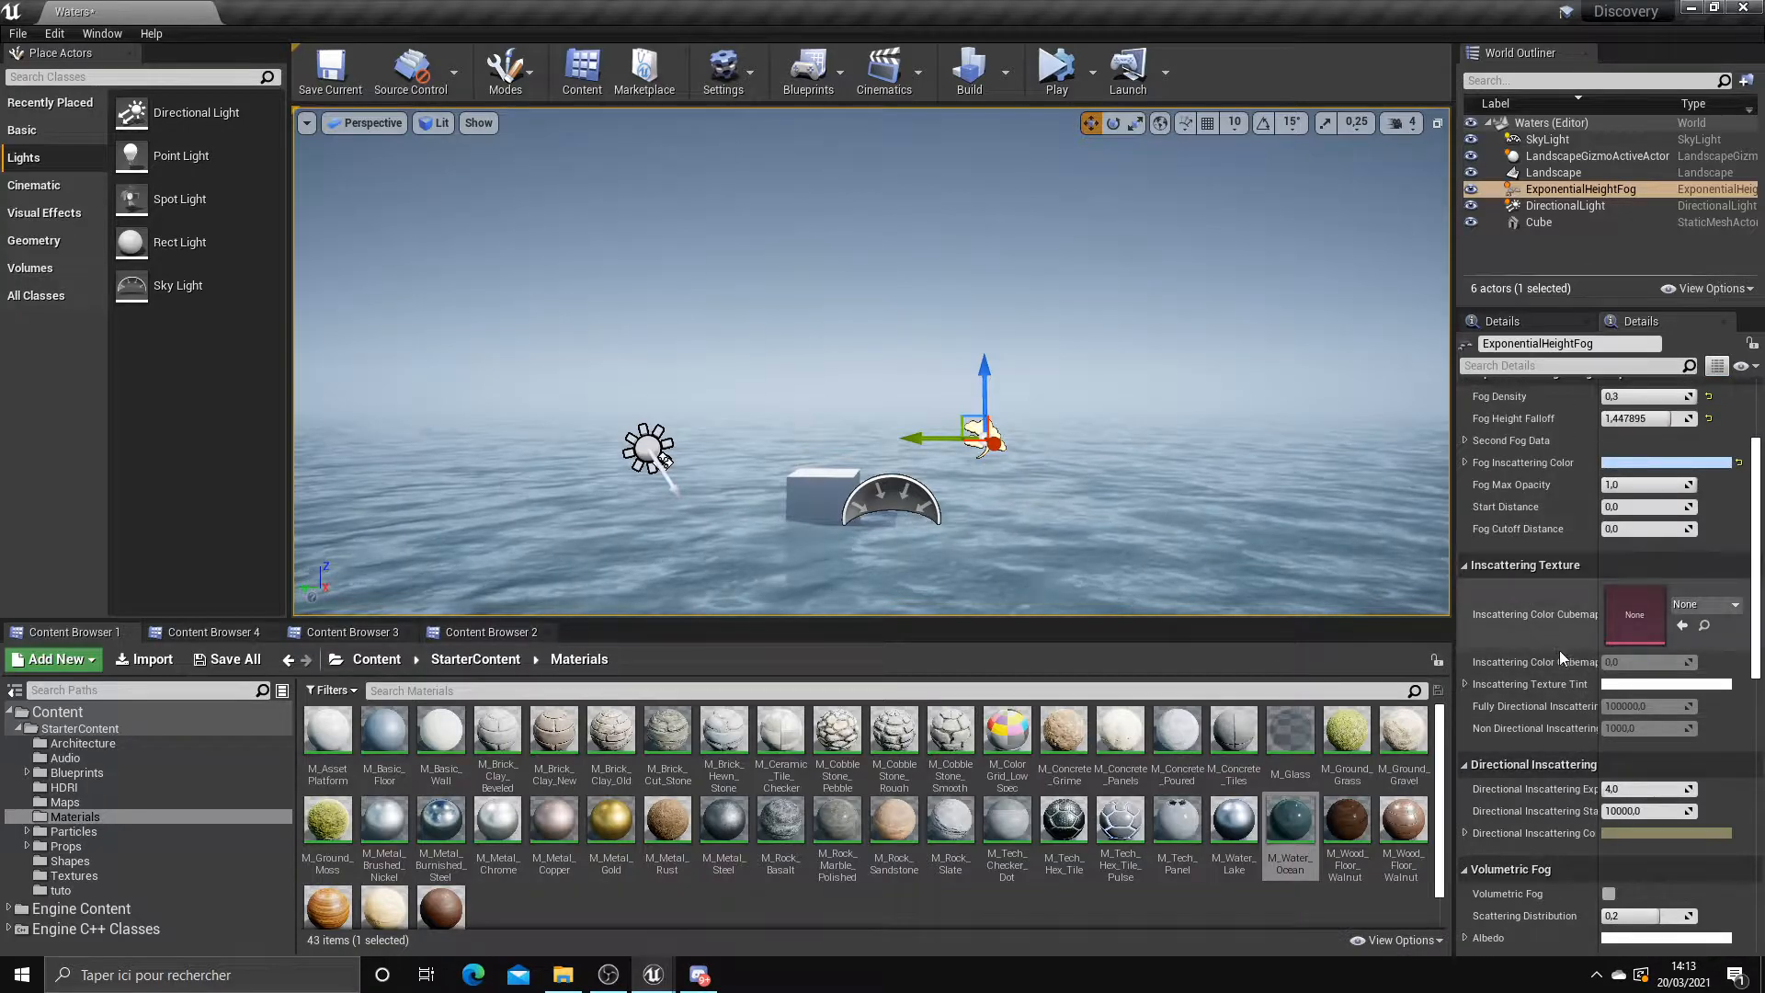
scroll(1557, 646, down, 3)
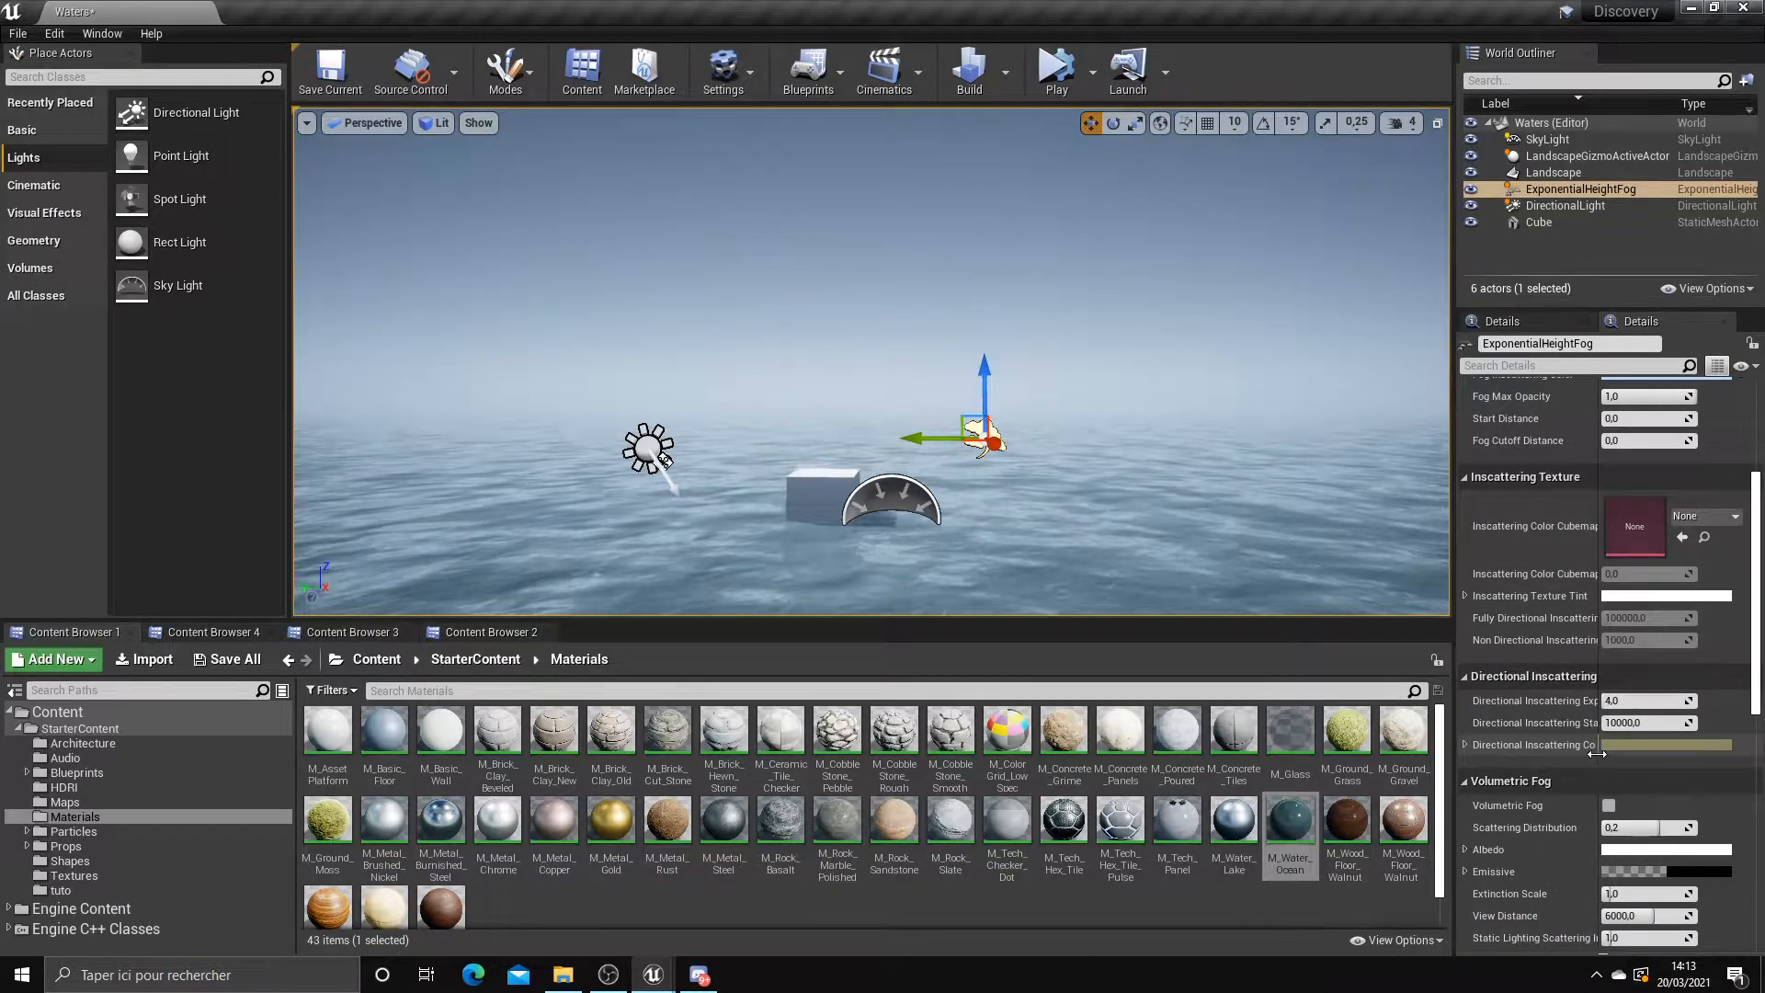
click(1609, 745)
click(1321, 559)
drag(1379, 575, 1398, 616)
drag(1486, 561, 1486, 527)
click(1354, 630)
drag(1357, 637, 1385, 599)
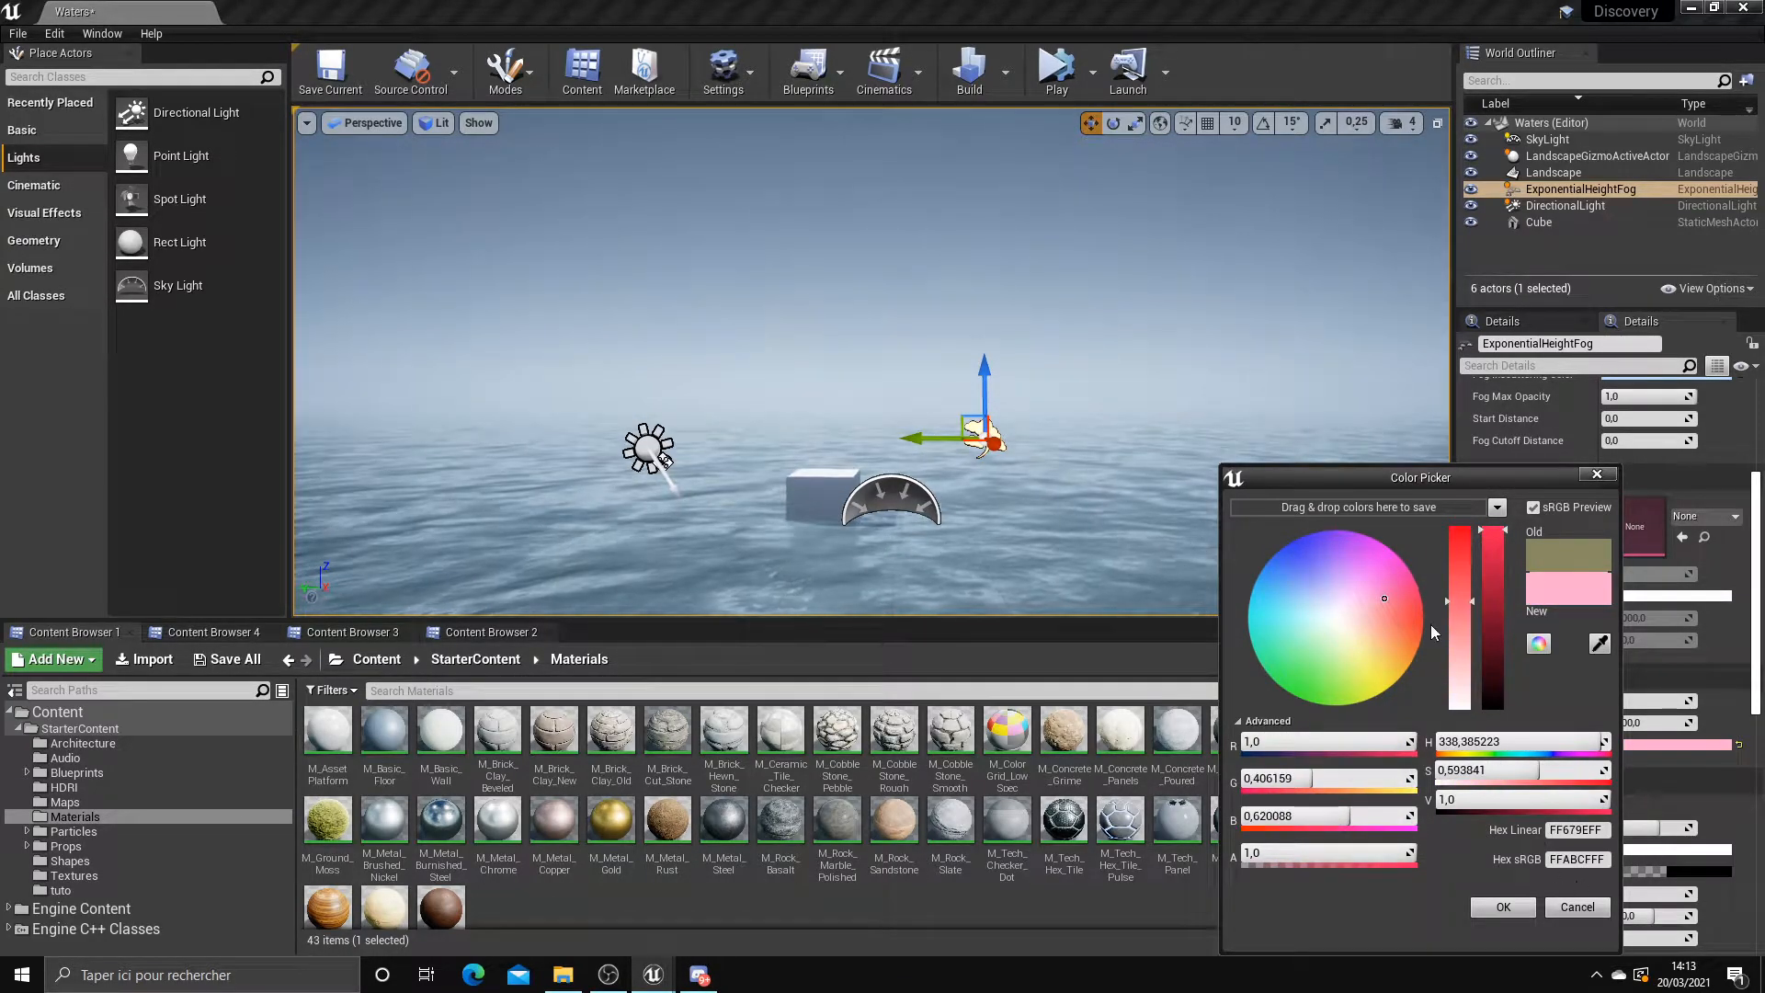
click(1499, 908)
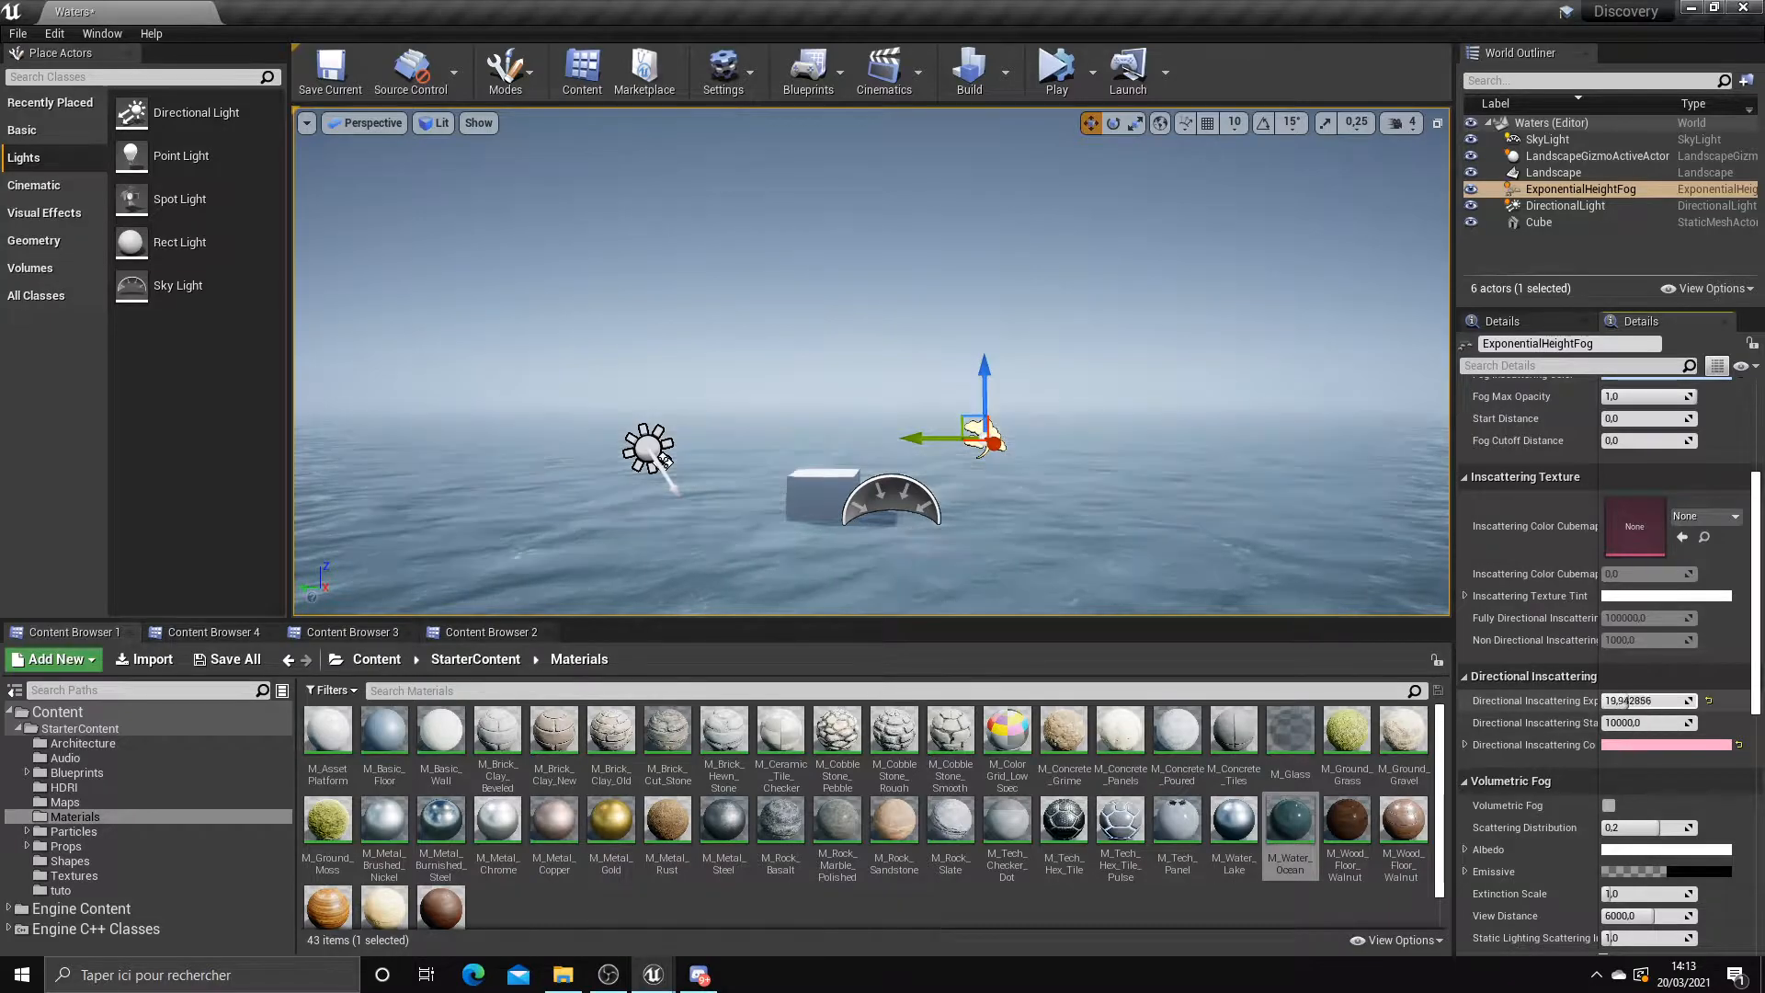
Reset the fog's directional inscattering color and exponent to their defaults, and look into the inscattering texture tint values
click(1739, 745)
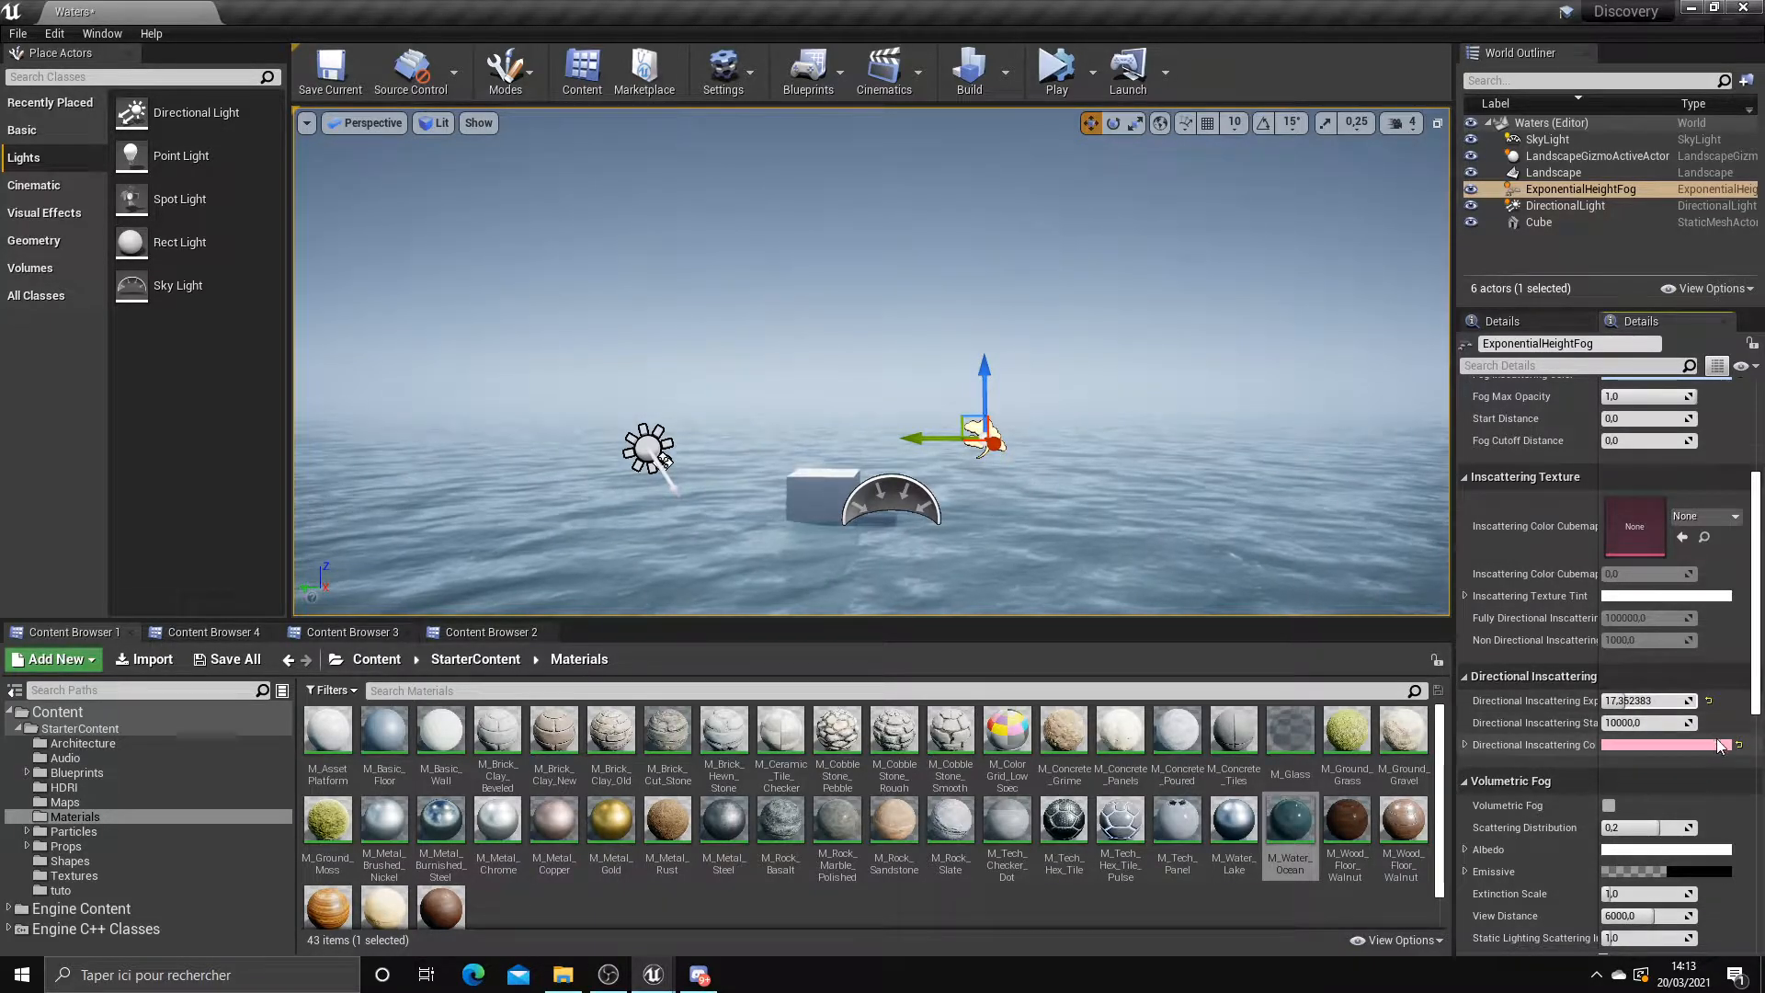
click(1708, 700)
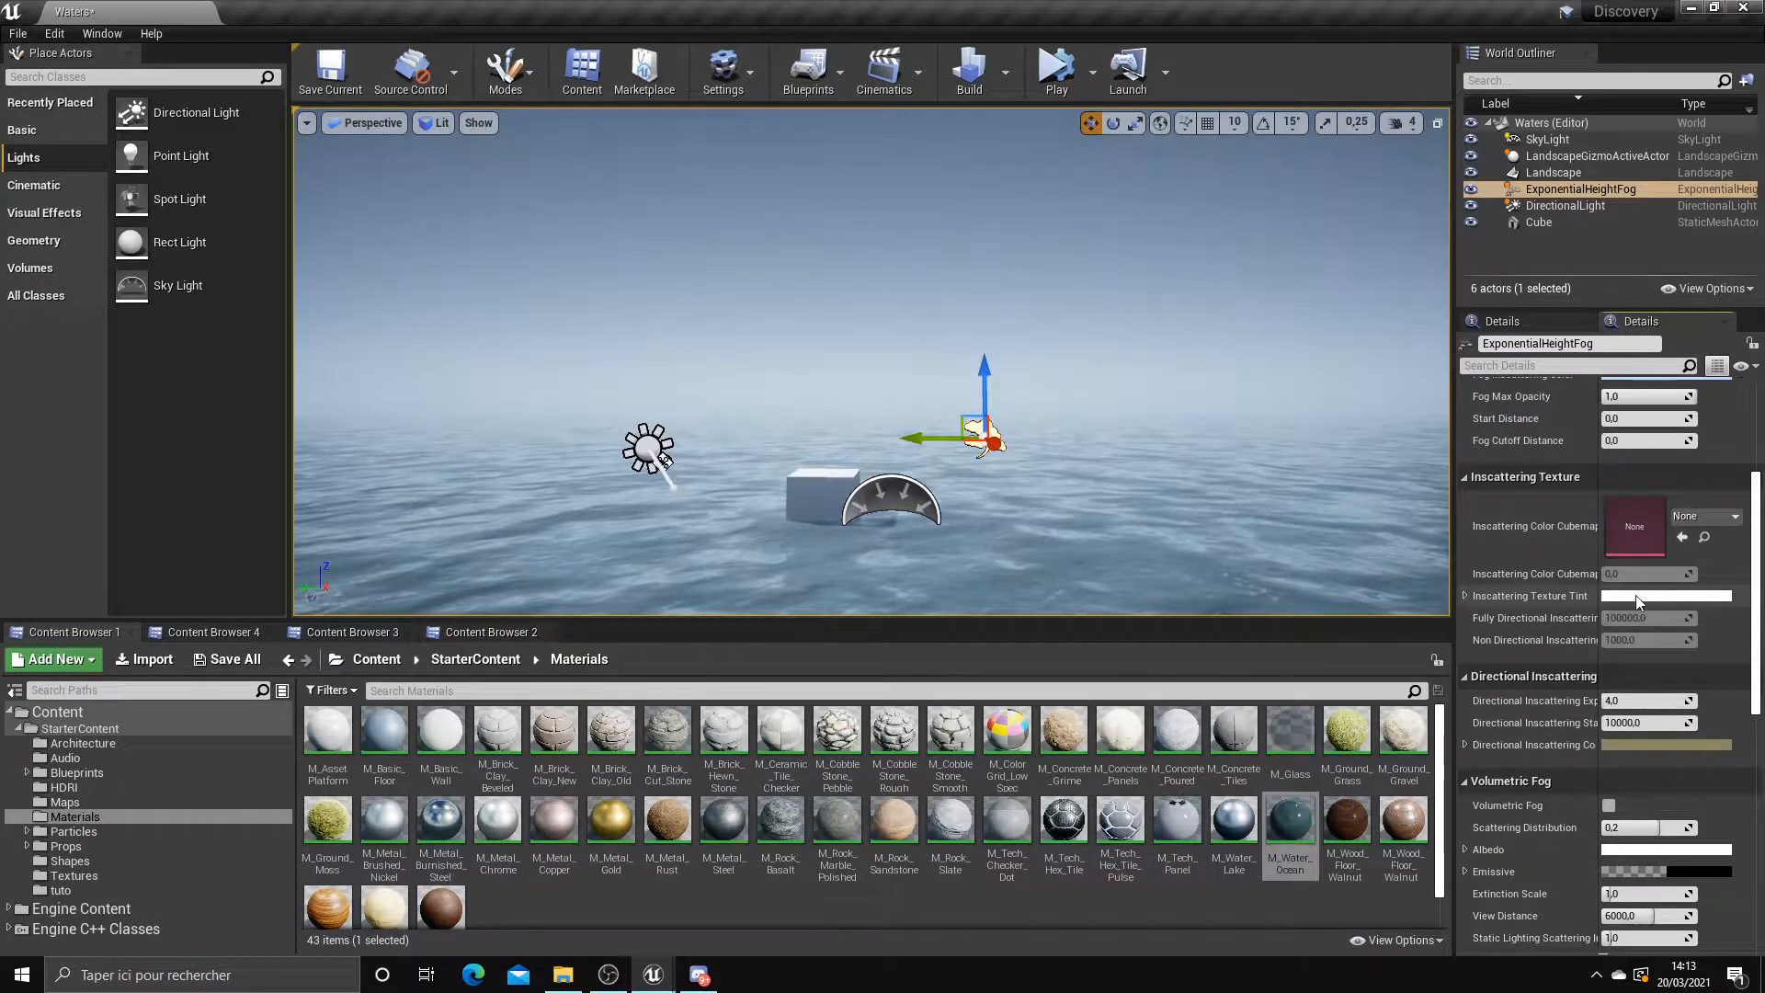
click(1487, 596)
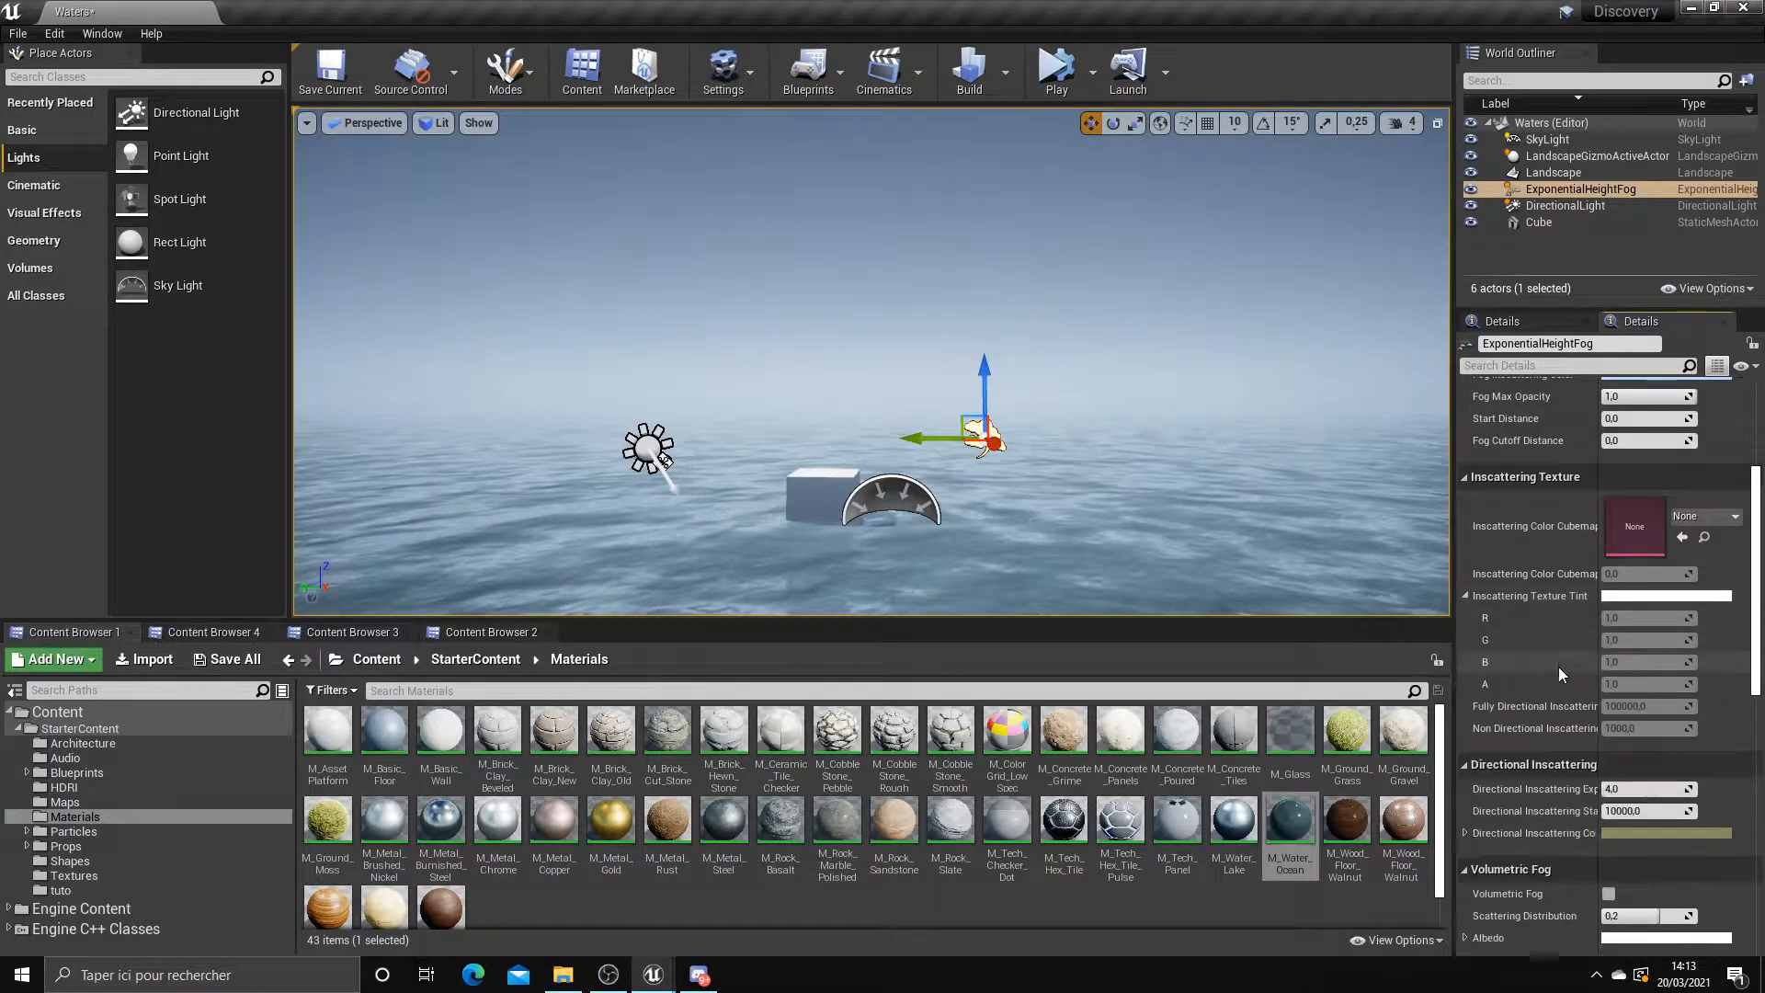
click(1492, 598)
Set the height fog's directional inscattering color to a bright magenta pink (sRGB FF86FBFF)
click(1635, 747)
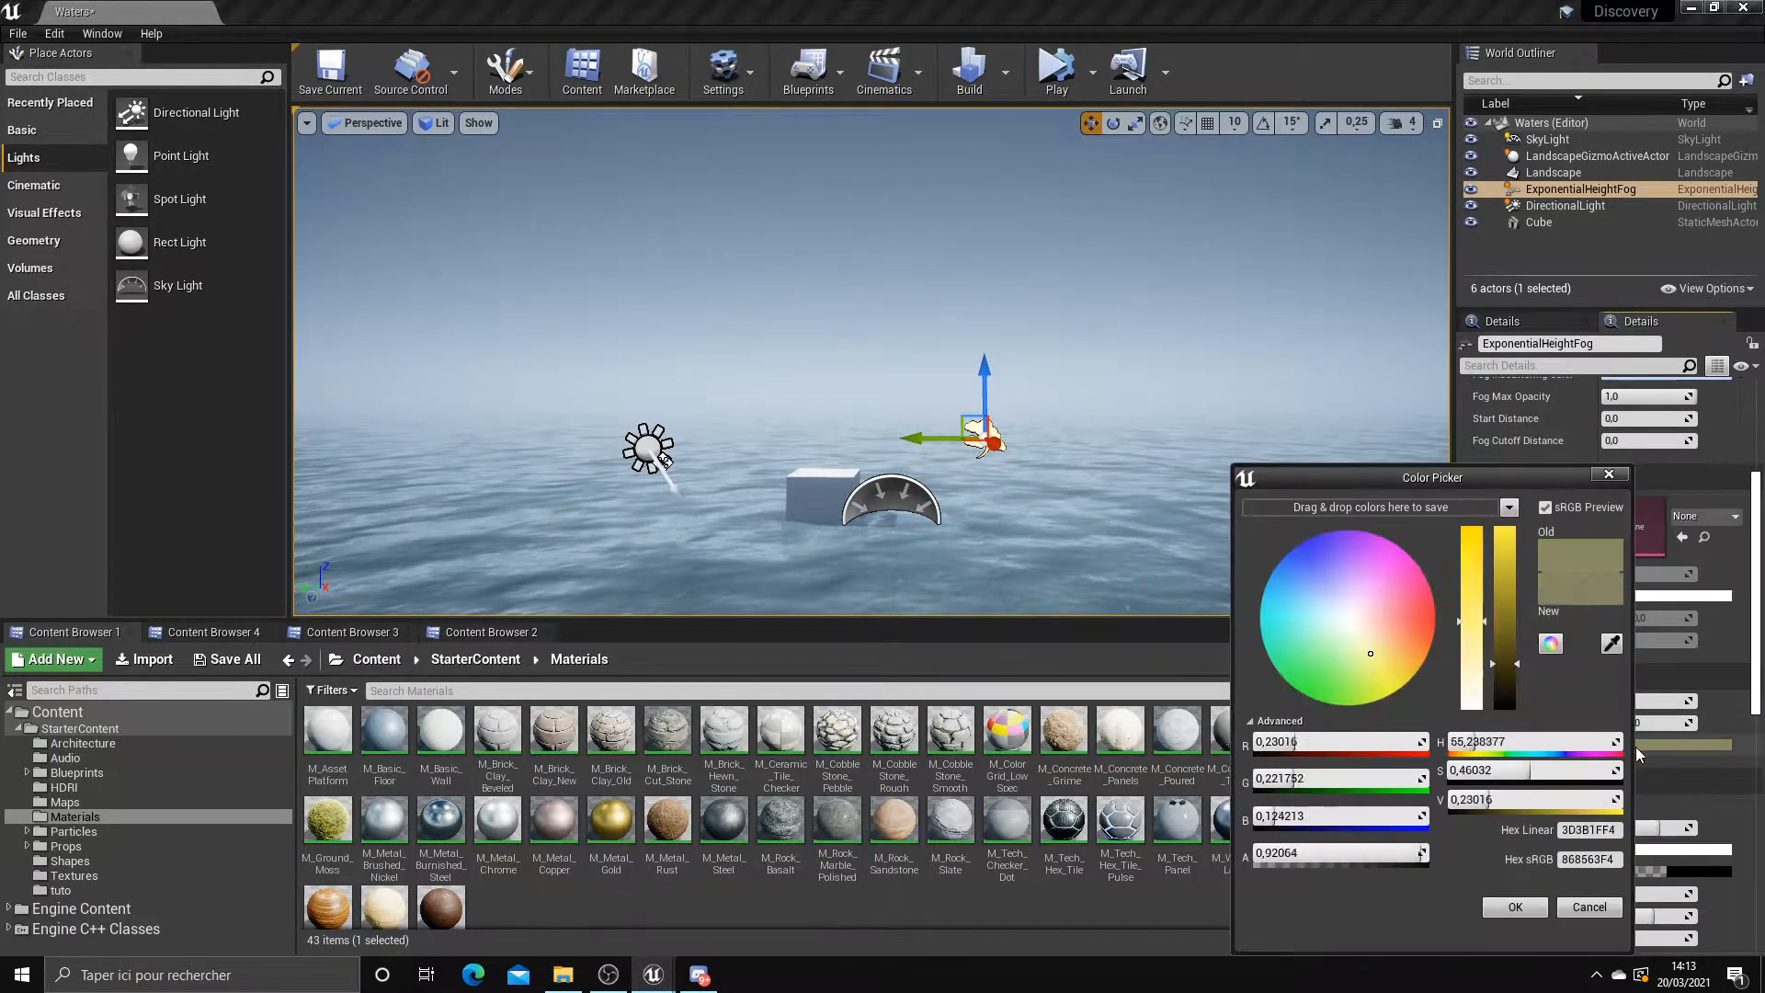
click(1307, 583)
right_drag(1226, 527, 1227, 478)
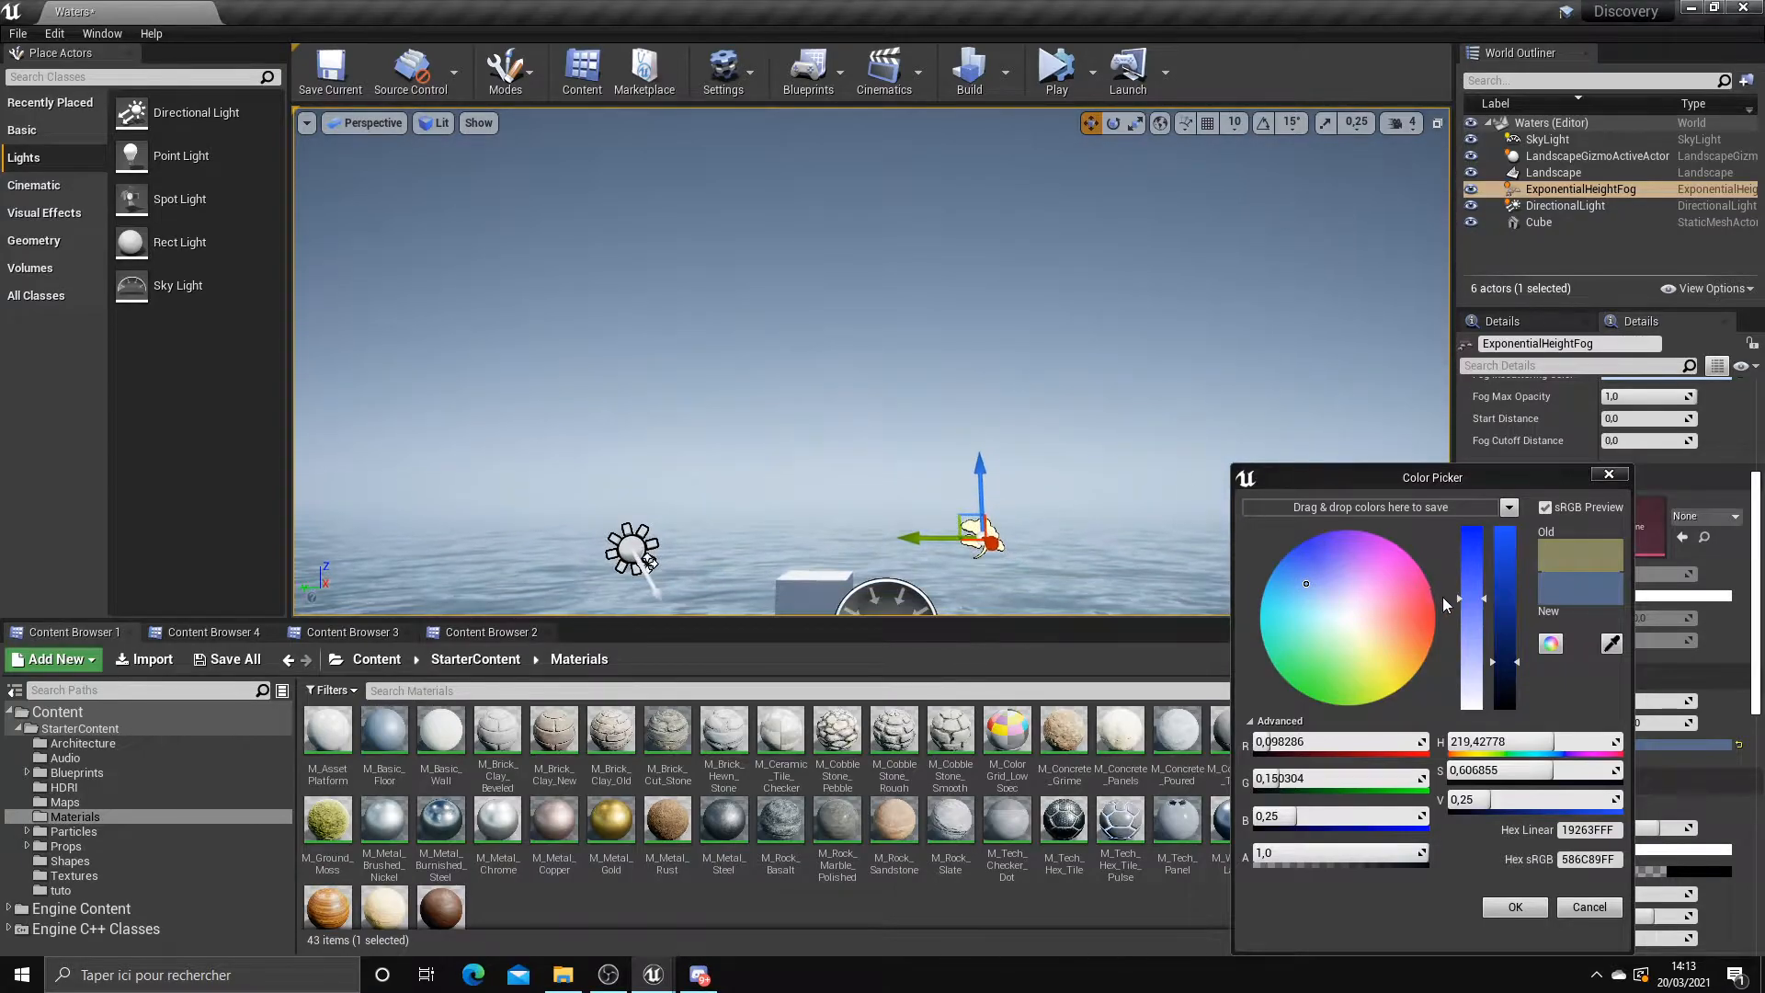
click(1466, 594)
click(1505, 530)
click(1384, 561)
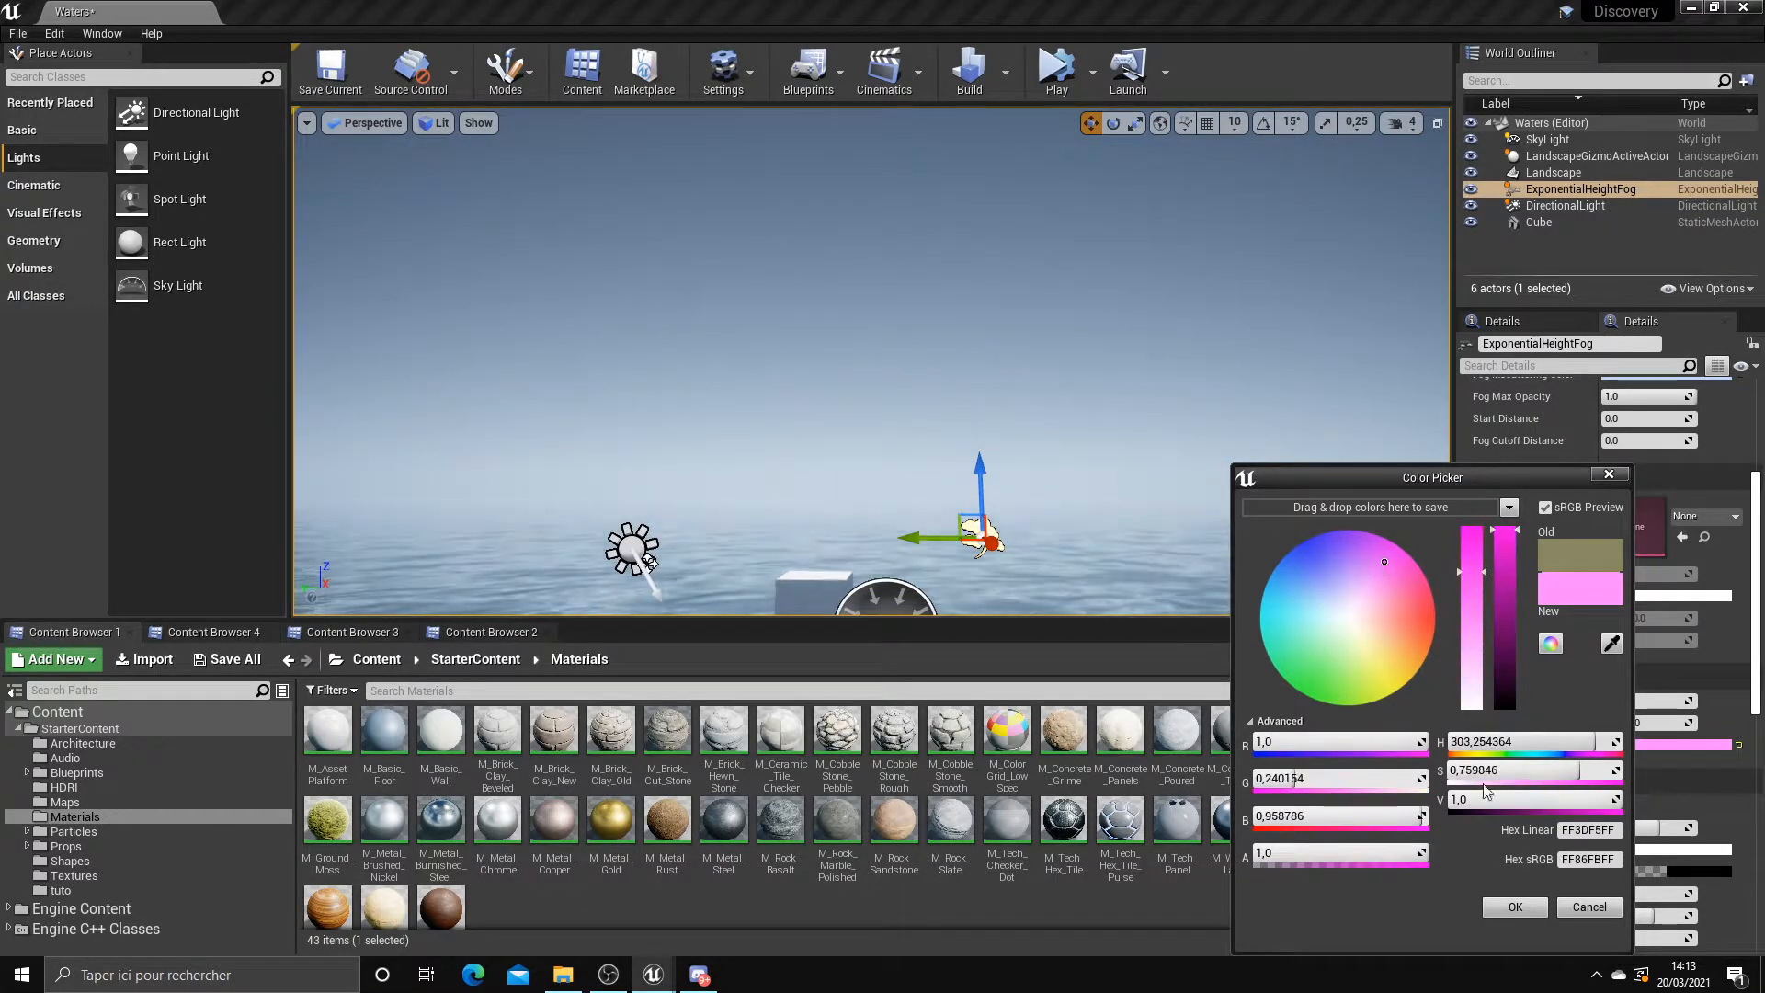
click(1515, 906)
Set the second fog data's fog density to about 0.0214 and check the fog above the water
right_drag(1370, 548, 1397, 620)
scroll(1615, 635, up, 6)
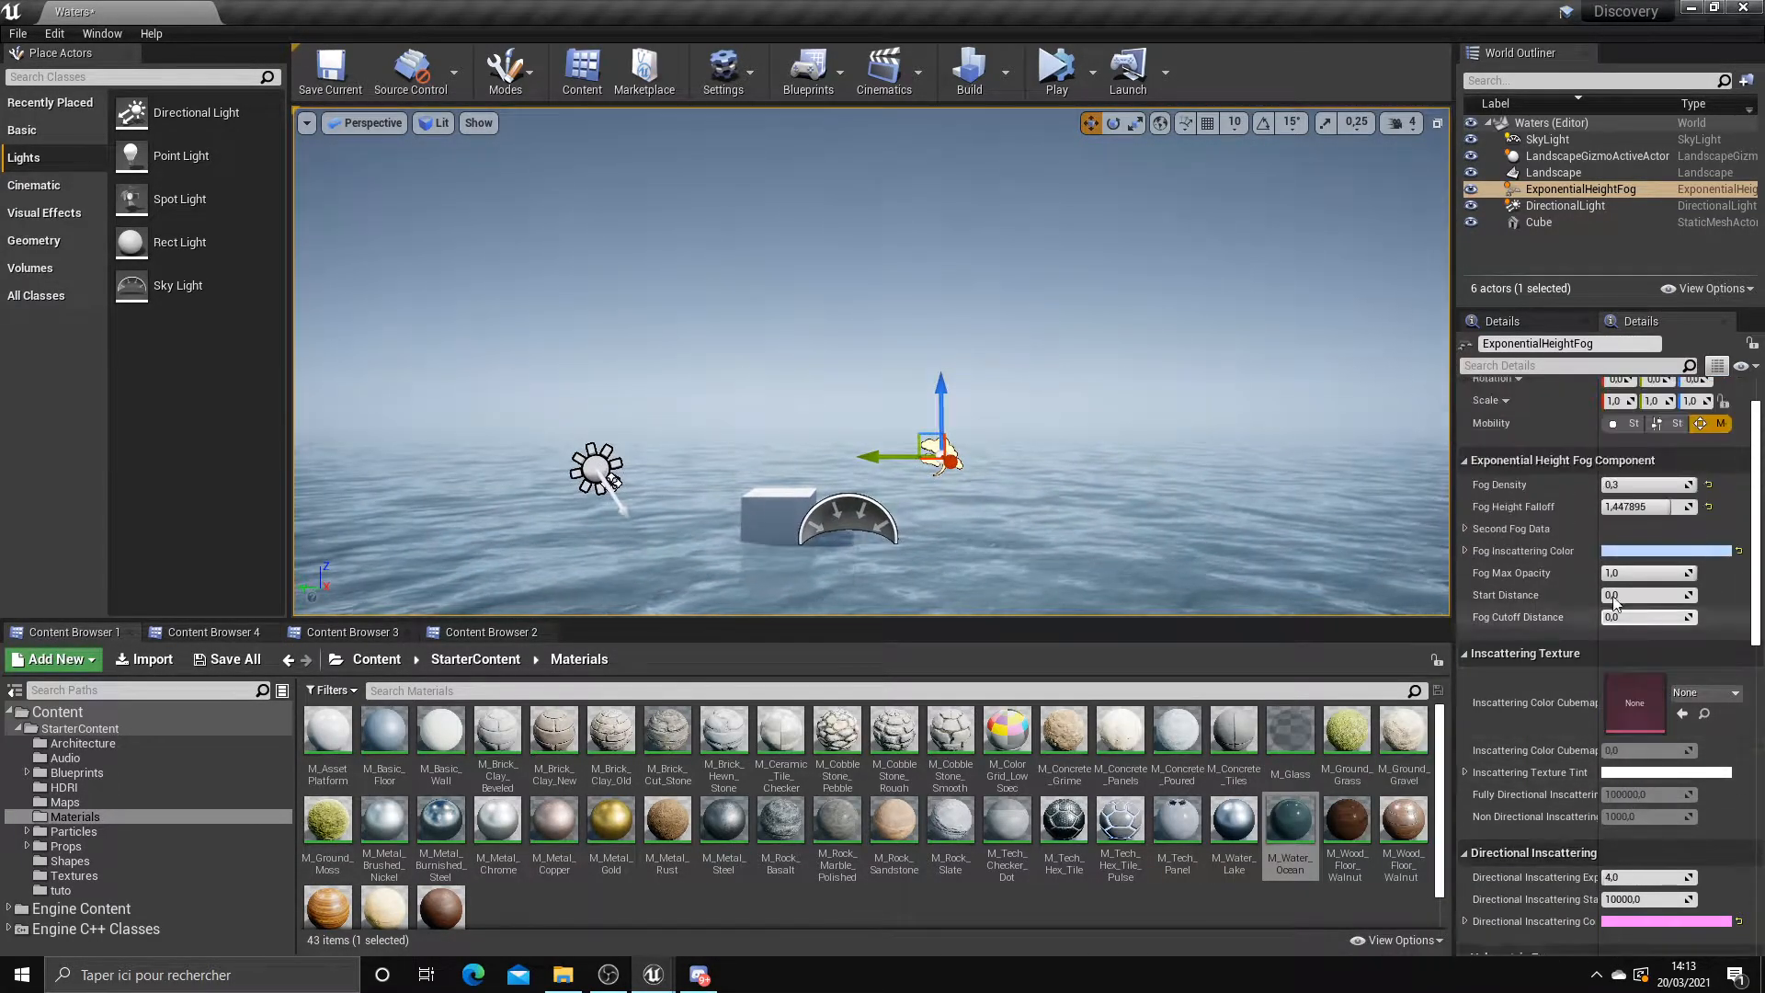
click(1477, 532)
drag(1622, 551, 1642, 551)
right_drag(1329, 522, 1347, 561)
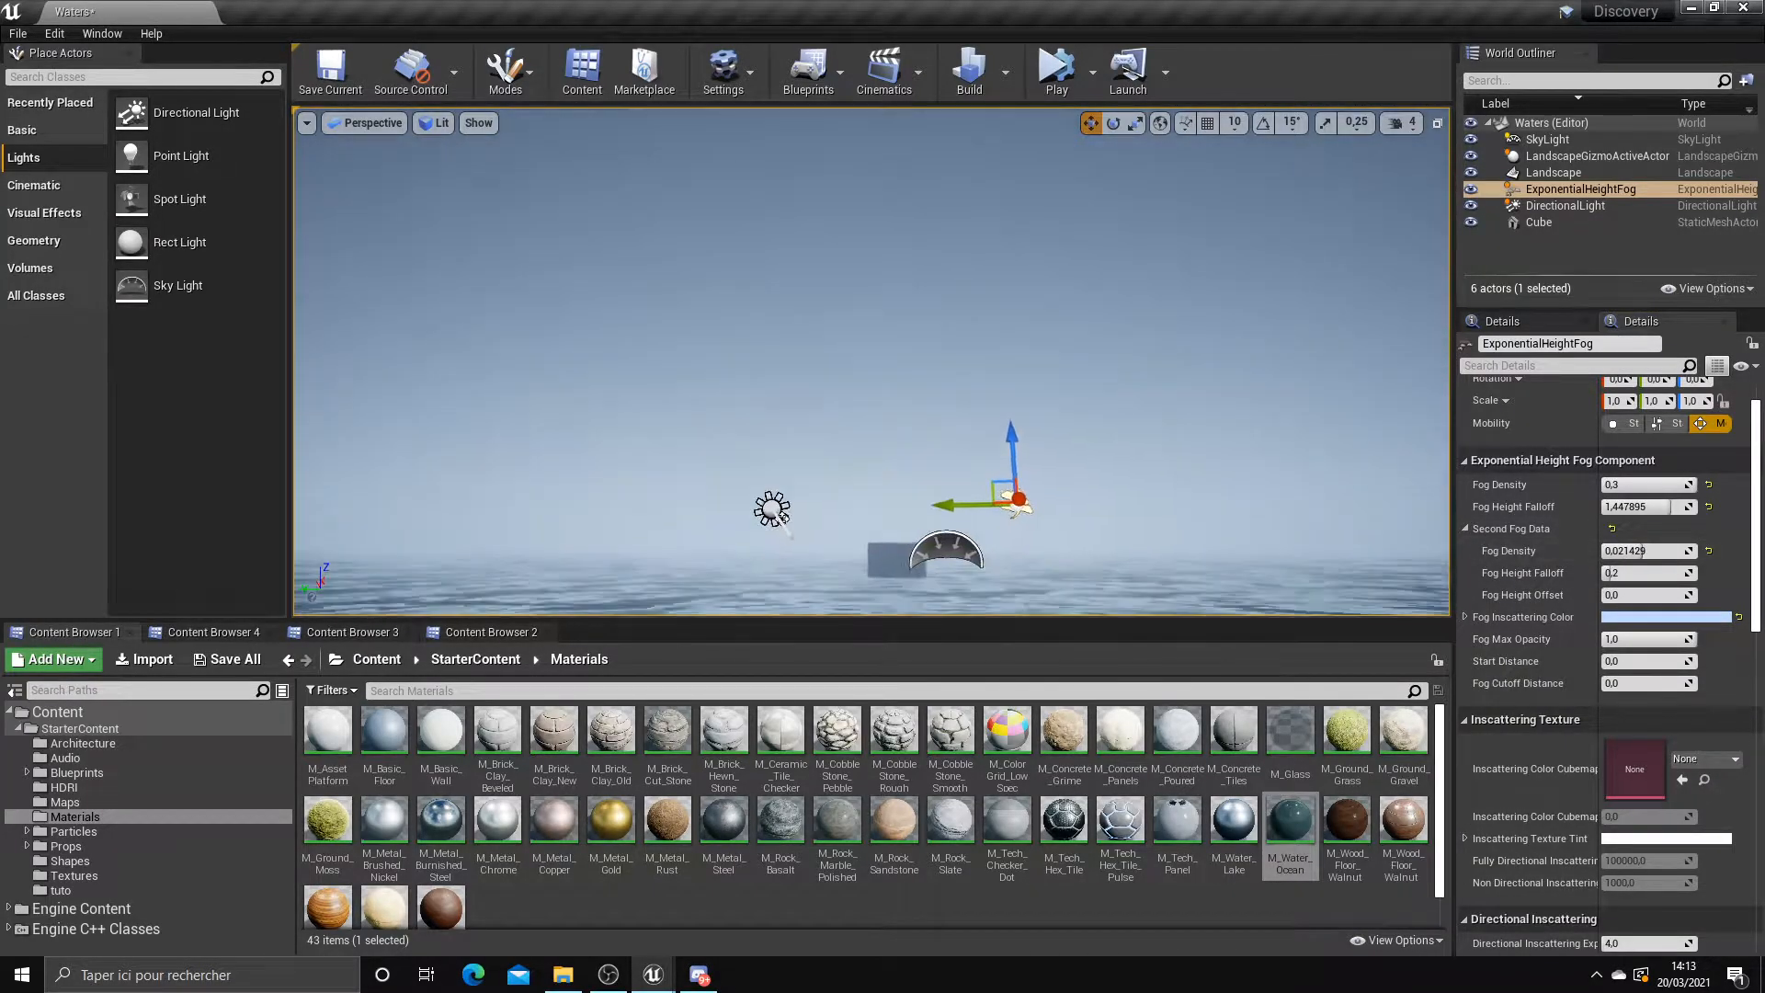
Set the second fog data's fog density to 0.03 and its fog height falloff to about 0.58
drag(1642, 552, 1632, 515)
scroll(1653, 579, down, 2)
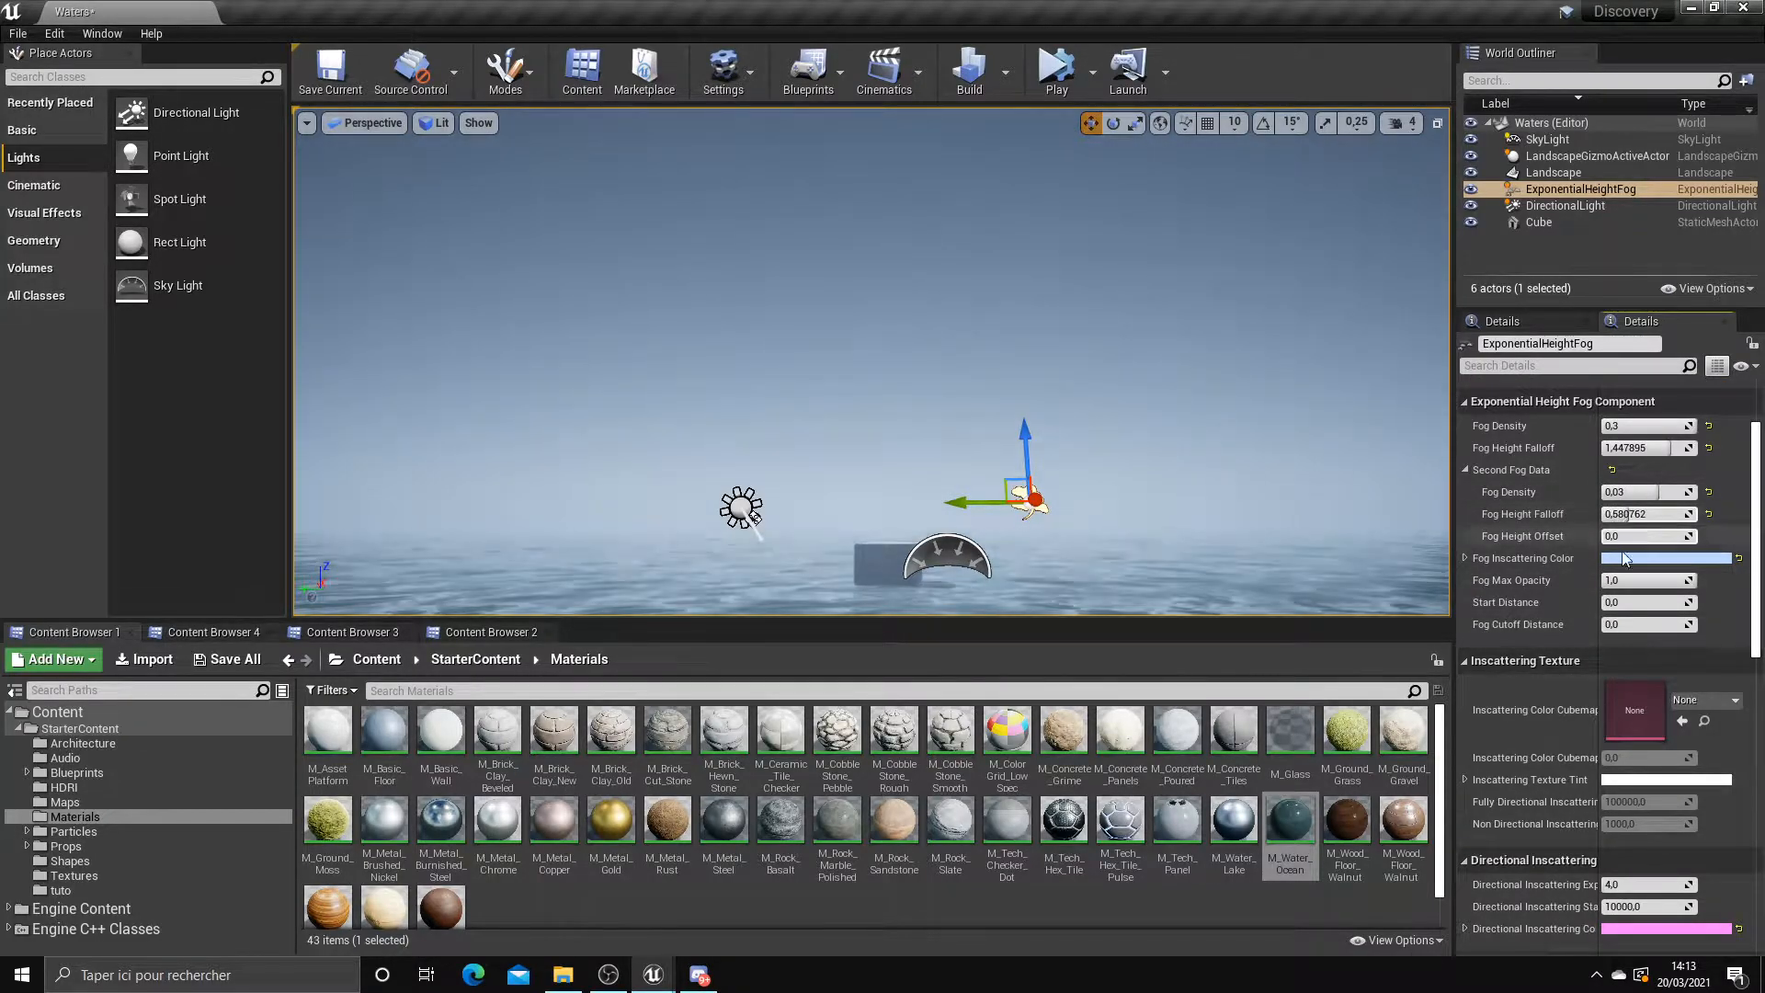
scroll(1632, 552, down, 2)
right_drag(1287, 570, 1310, 600)
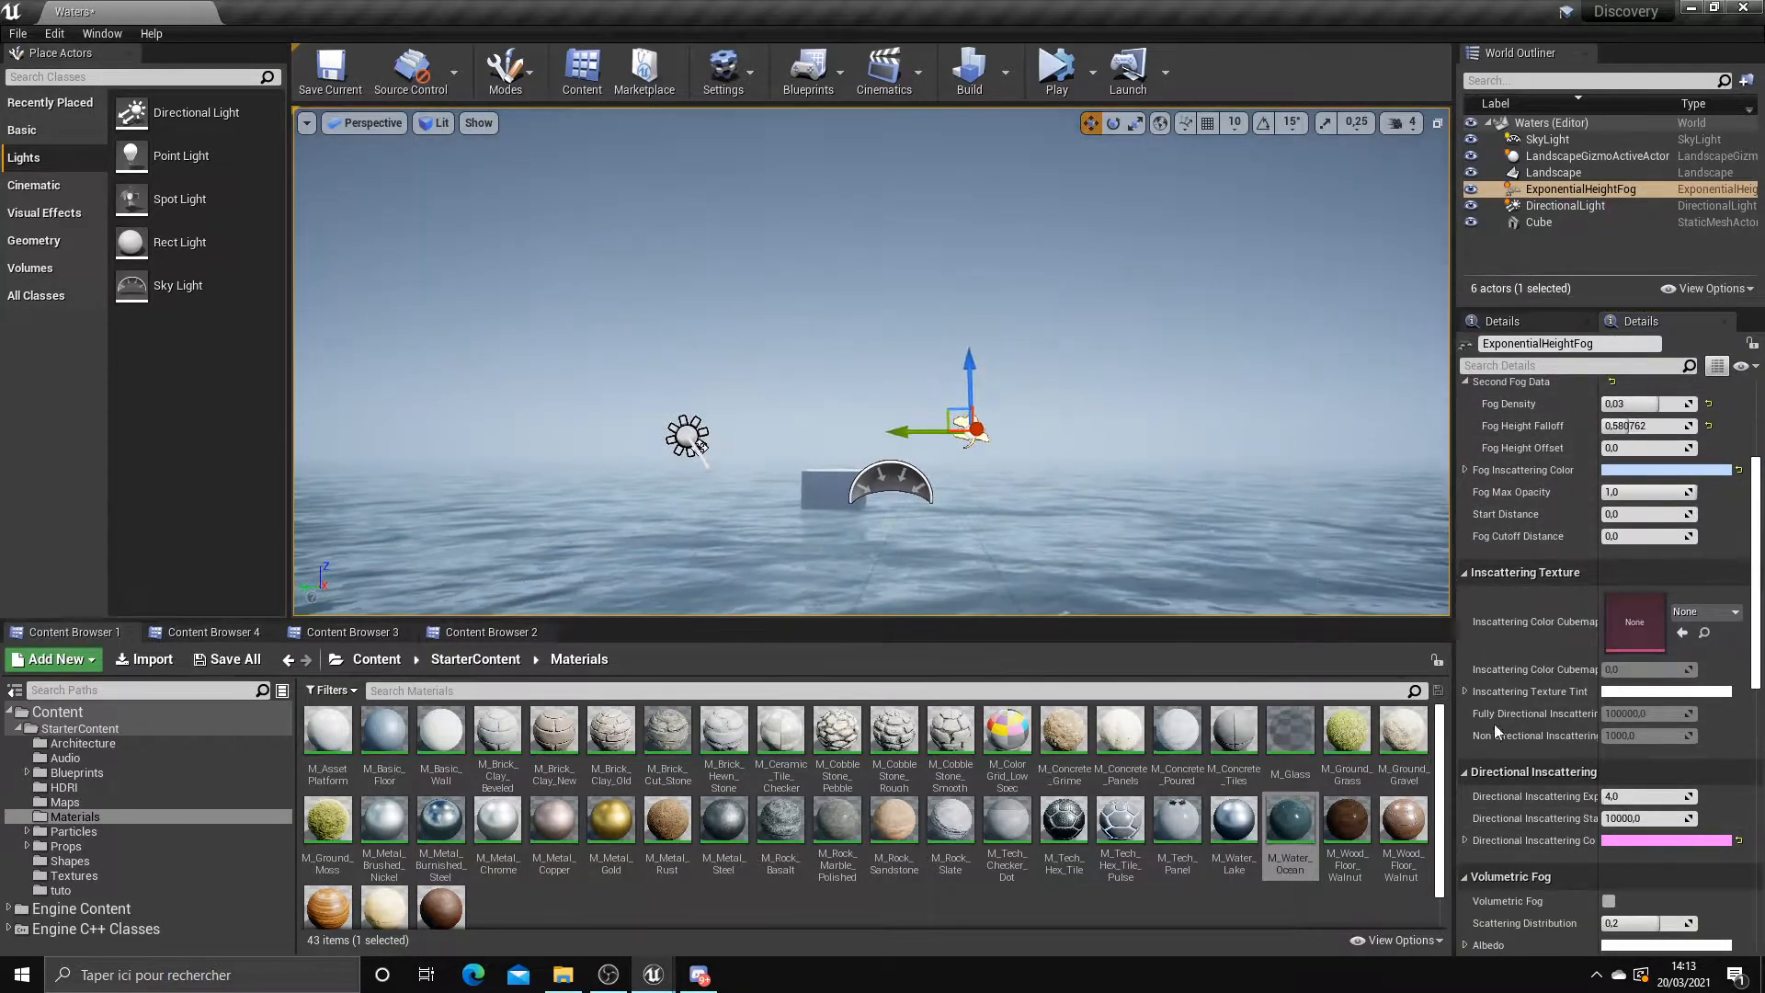
scroll(1609, 799, down, 2)
Try a light blue directional inscattering color (sRGB B3E7FFFF) on the height fog
click(1632, 887)
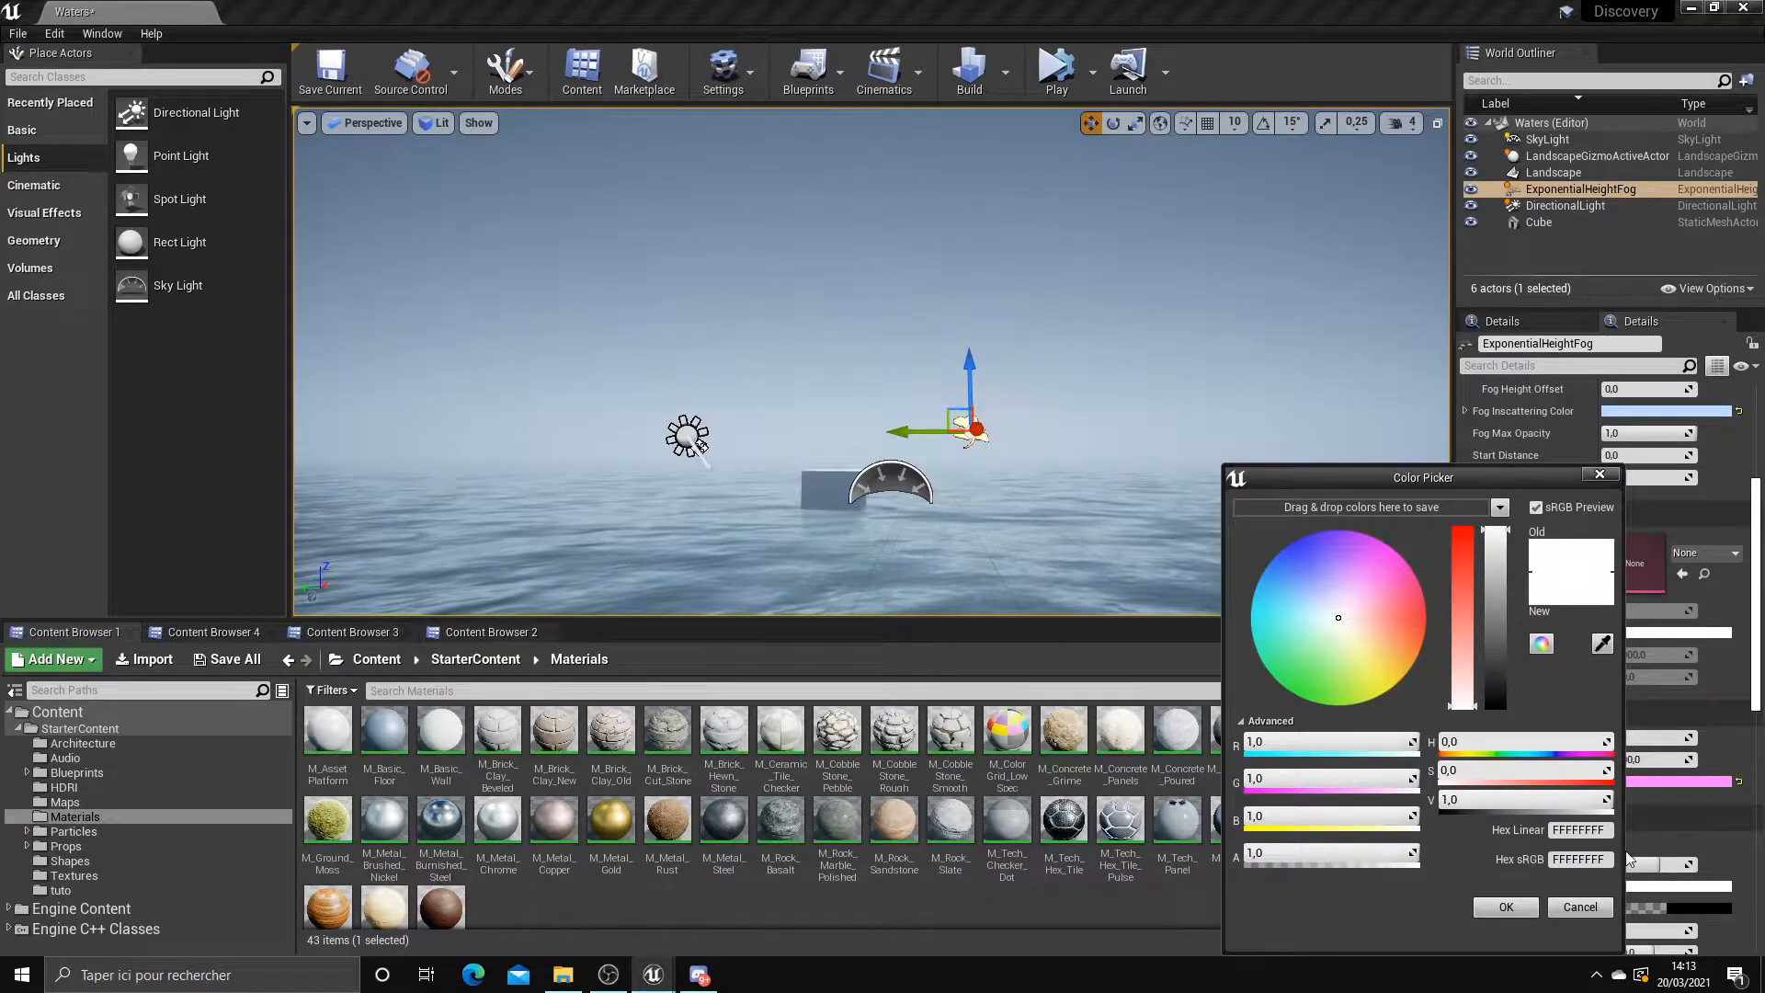
click(1600, 474)
click(1620, 786)
click(1373, 618)
drag(1374, 618, 1287, 561)
right_drag(1168, 524, 1111, 459)
click(1320, 567)
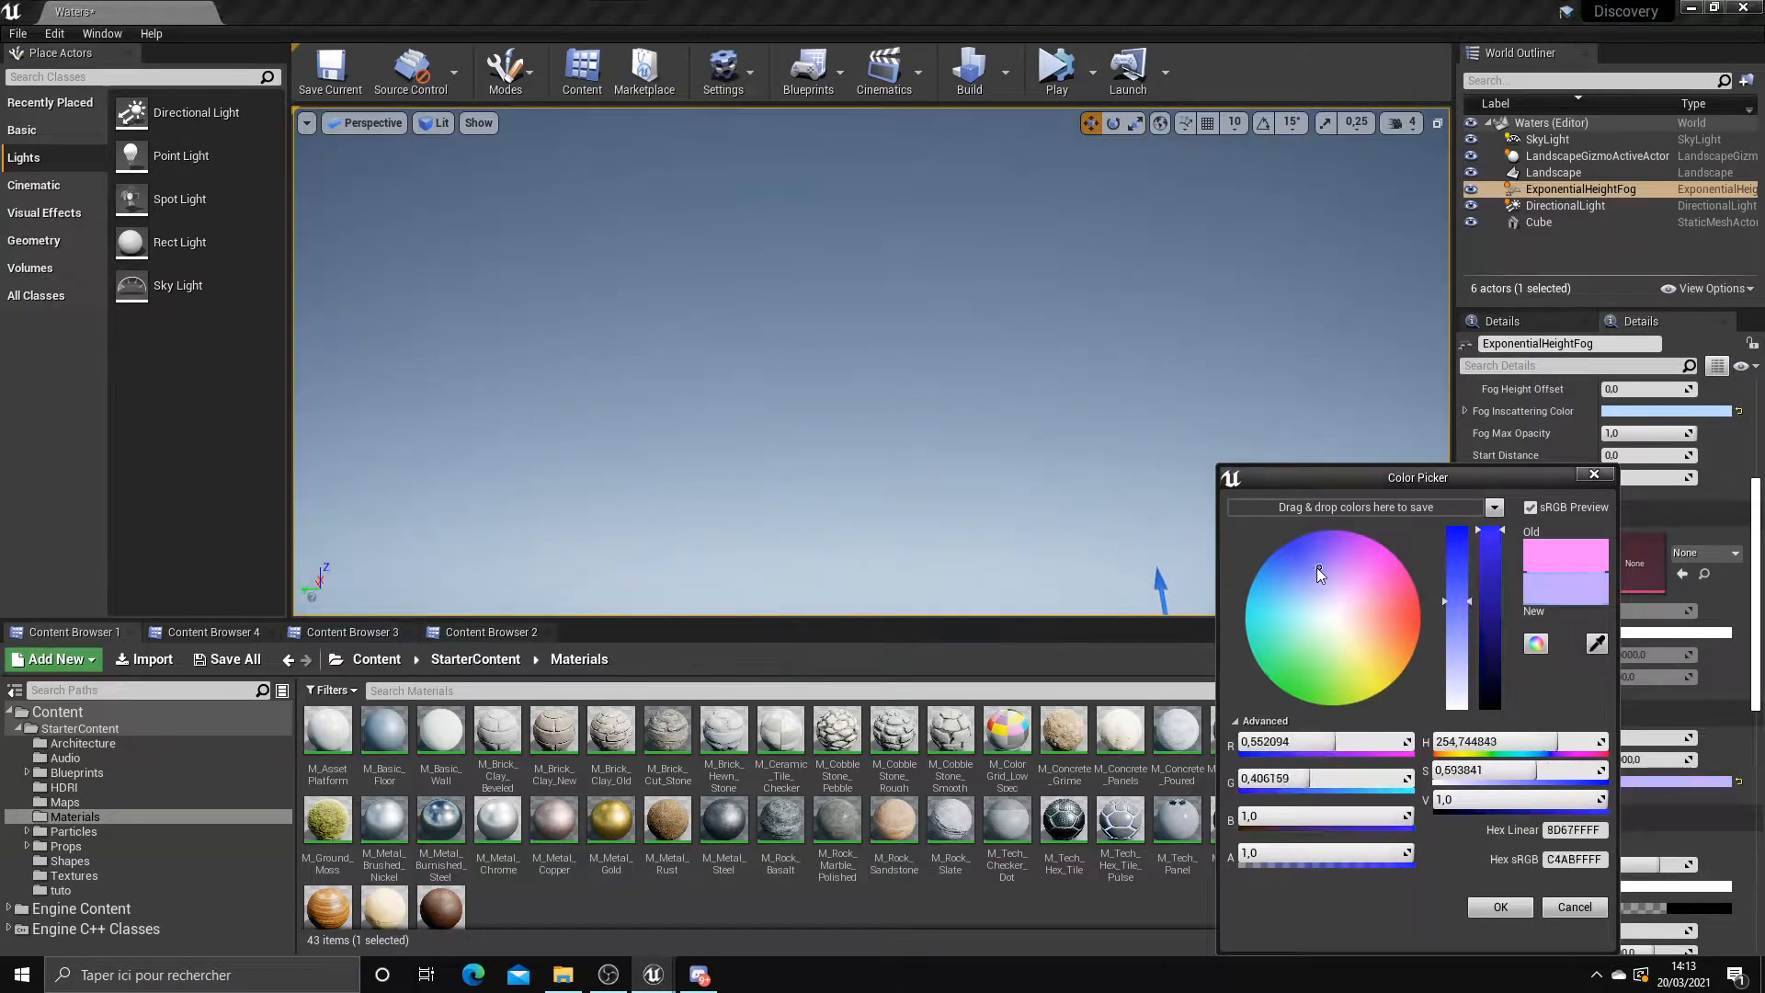
drag(1321, 566, 1288, 599)
right_drag(1057, 517, 1131, 514)
drag(1509, 477, 1250, 436)
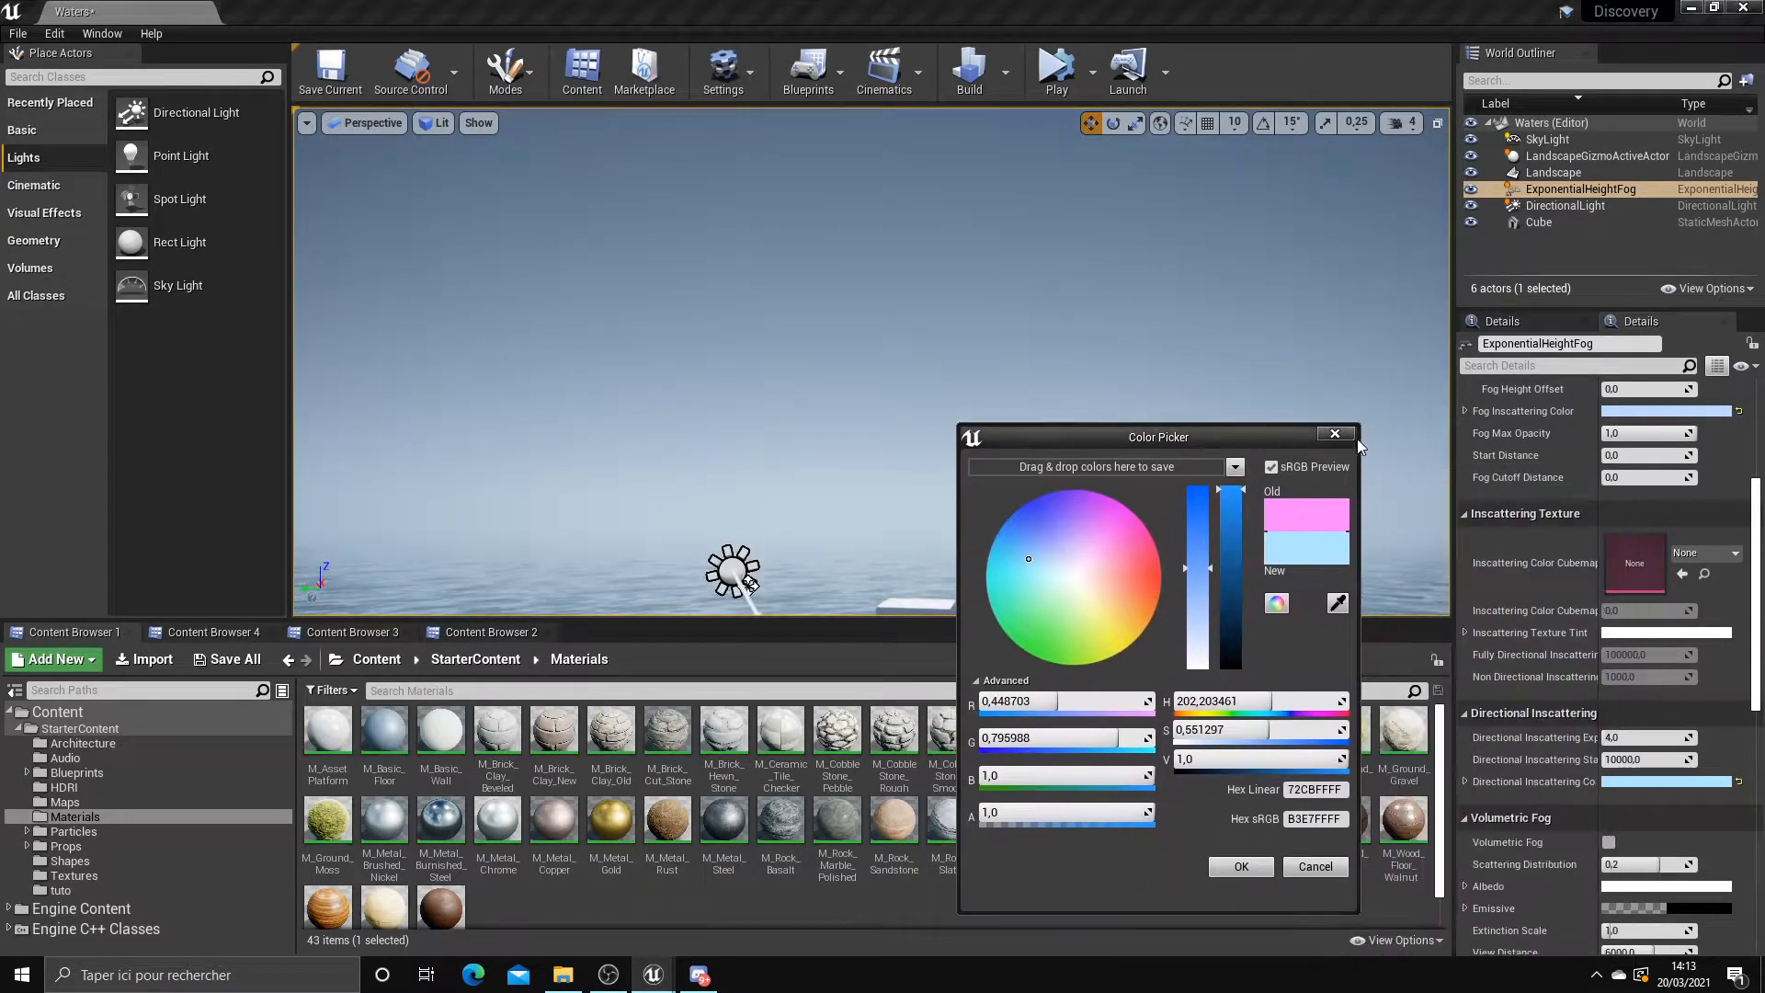
Close the color picker and reset the height fog's directional inscattering color to its default
click(1334, 433)
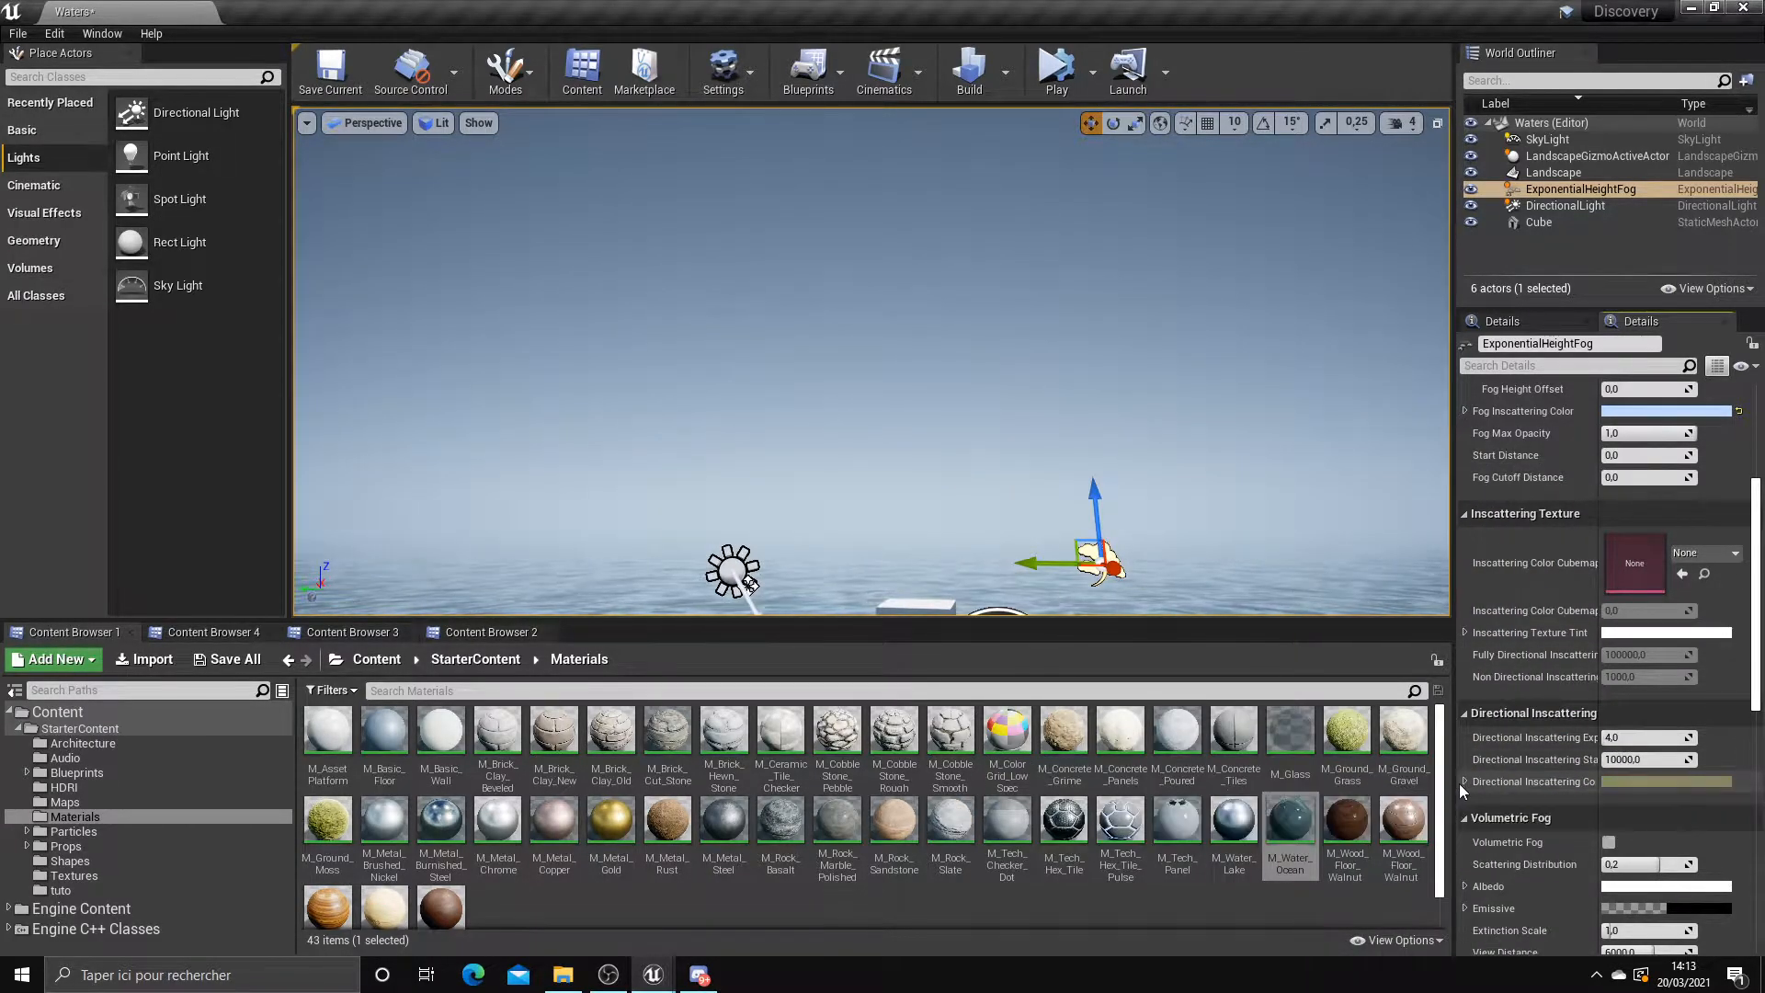
right_drag(1197, 515, 1196, 550)
Set the second fog data's fog density to about 0.011 and its fog height falloff to about 0.82
scroll(1659, 563, up, 6)
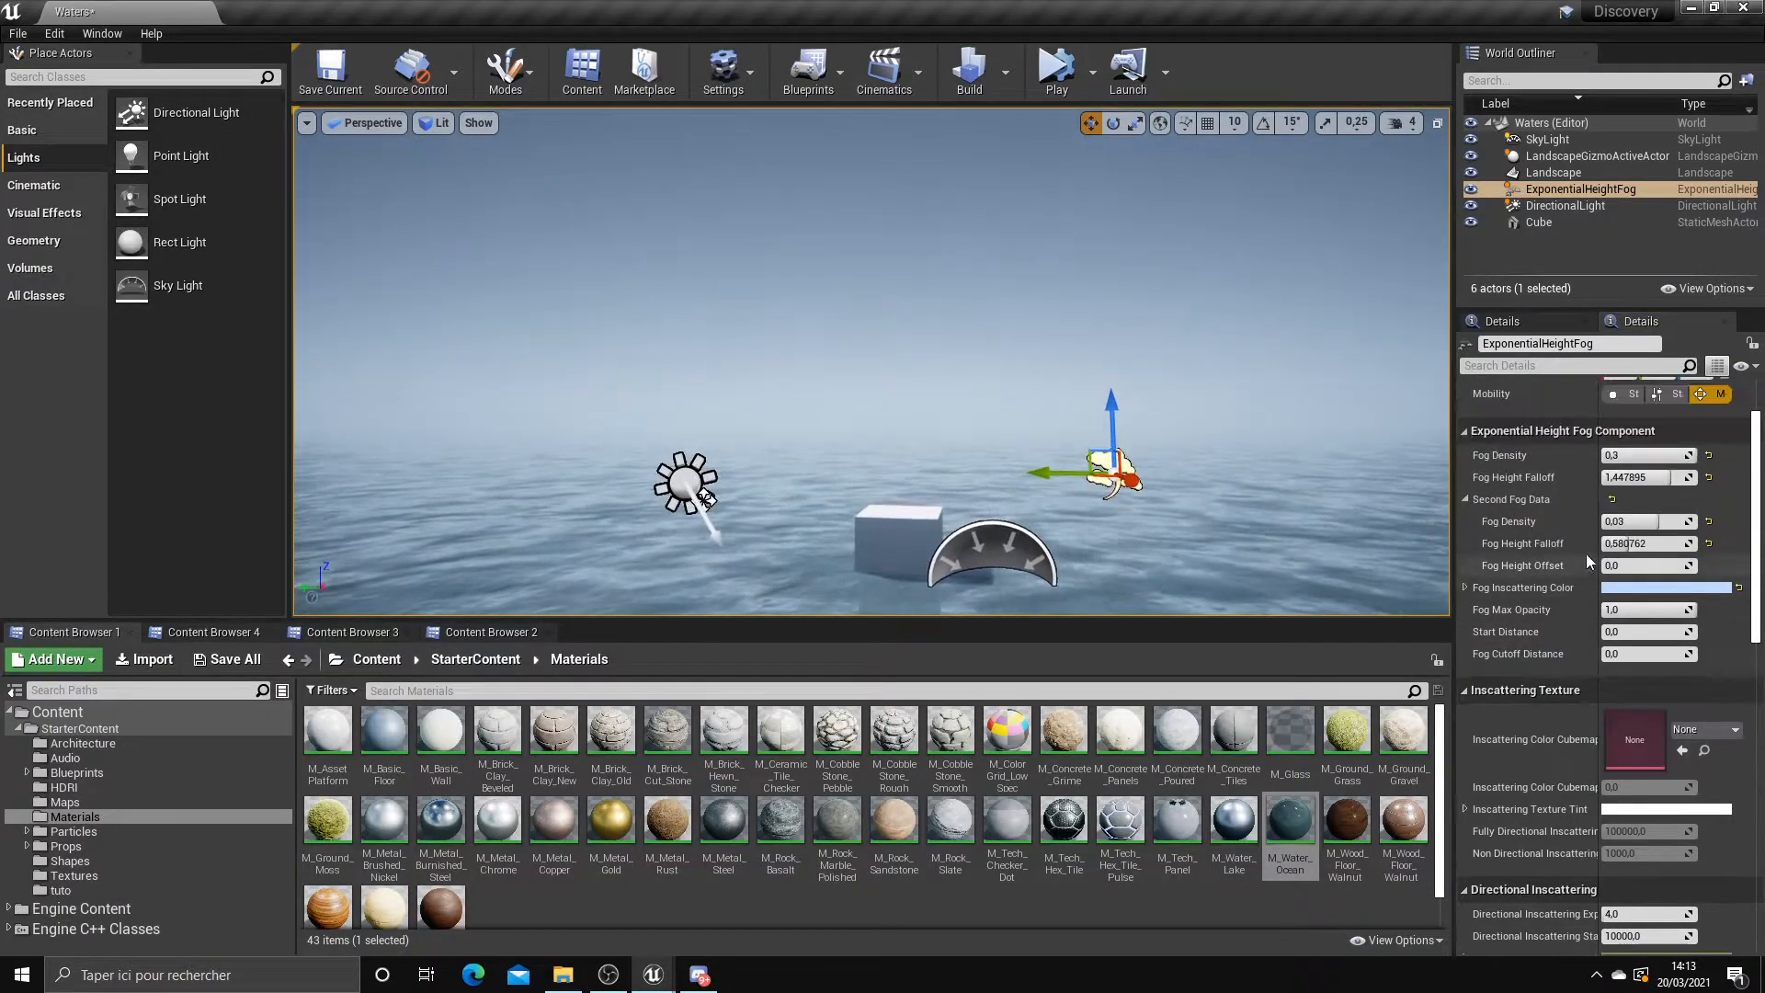
right_drag(1314, 515, 1375, 513)
mouse_move(1655, 522)
mouse_down()
mouse_move(1697, 522)
mouse_move(1603, 522)
mouse_move(1636, 522)
mouse_move(1641, 543)
mouse_up()
Try volumetric fog on the height fog with a small rotation of the directional light, undoing the rotation and disabling volumetric fog
scroll(1574, 708, down, 5)
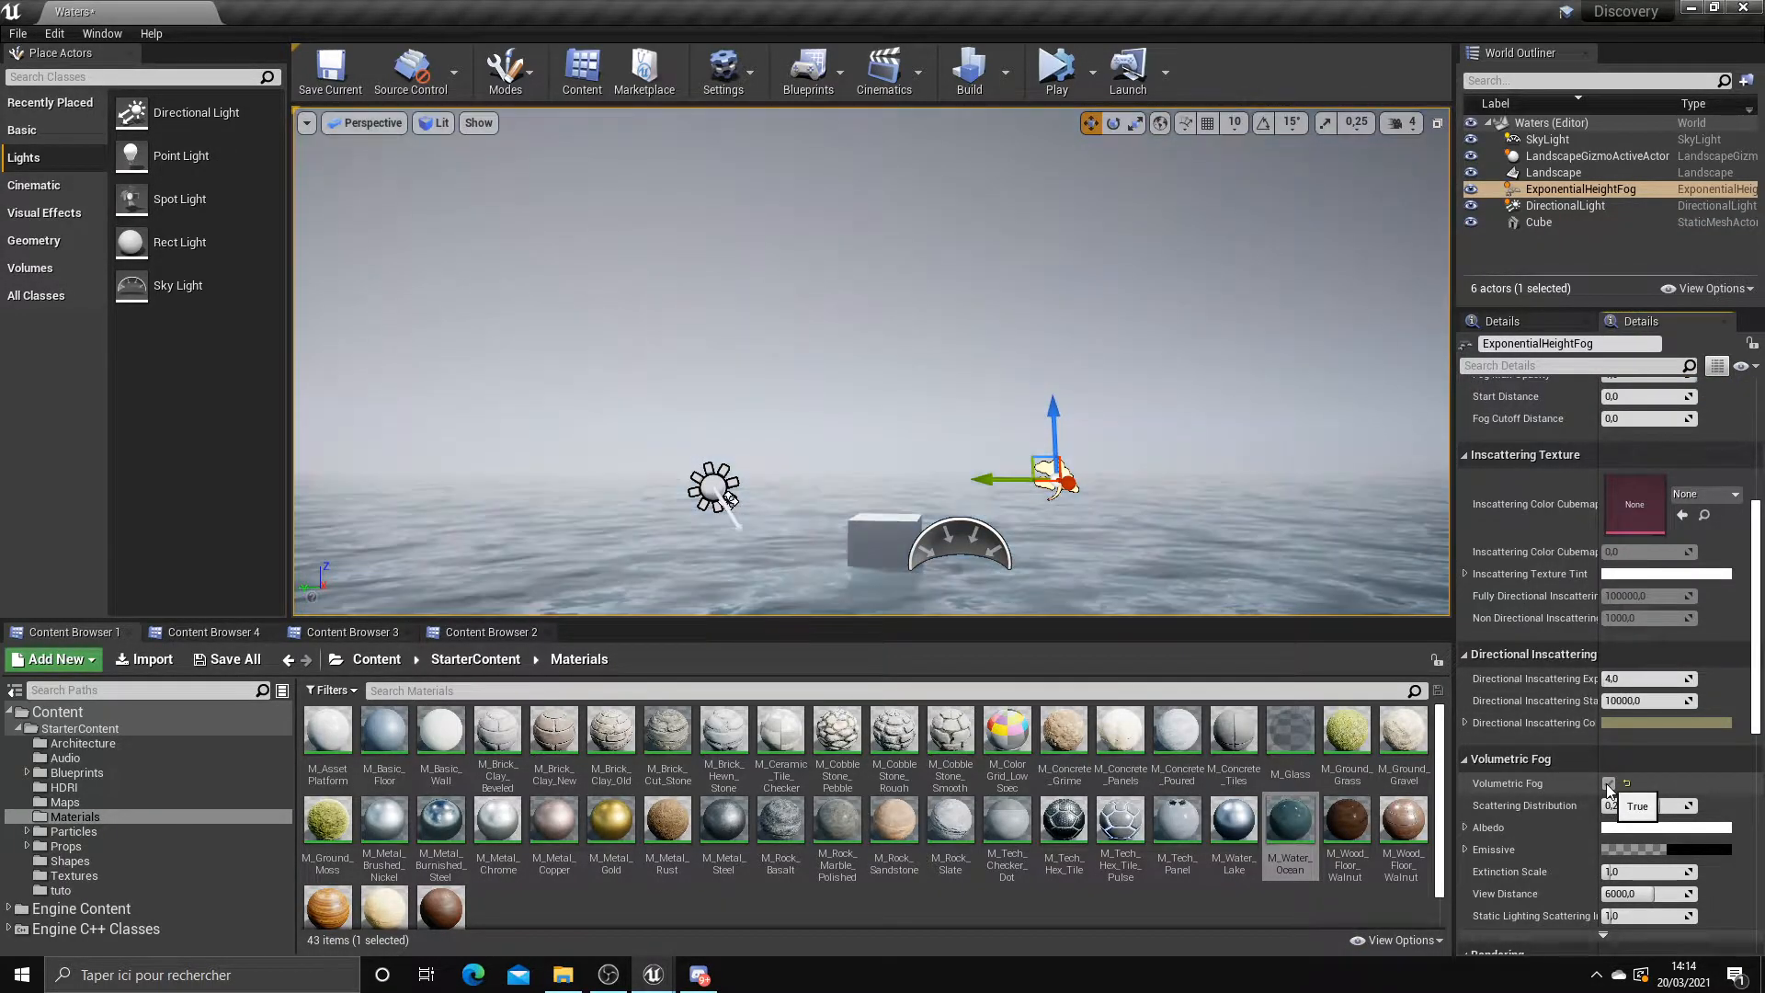
click(1608, 783)
right_drag(938, 432, 1059, 483)
click(680, 456)
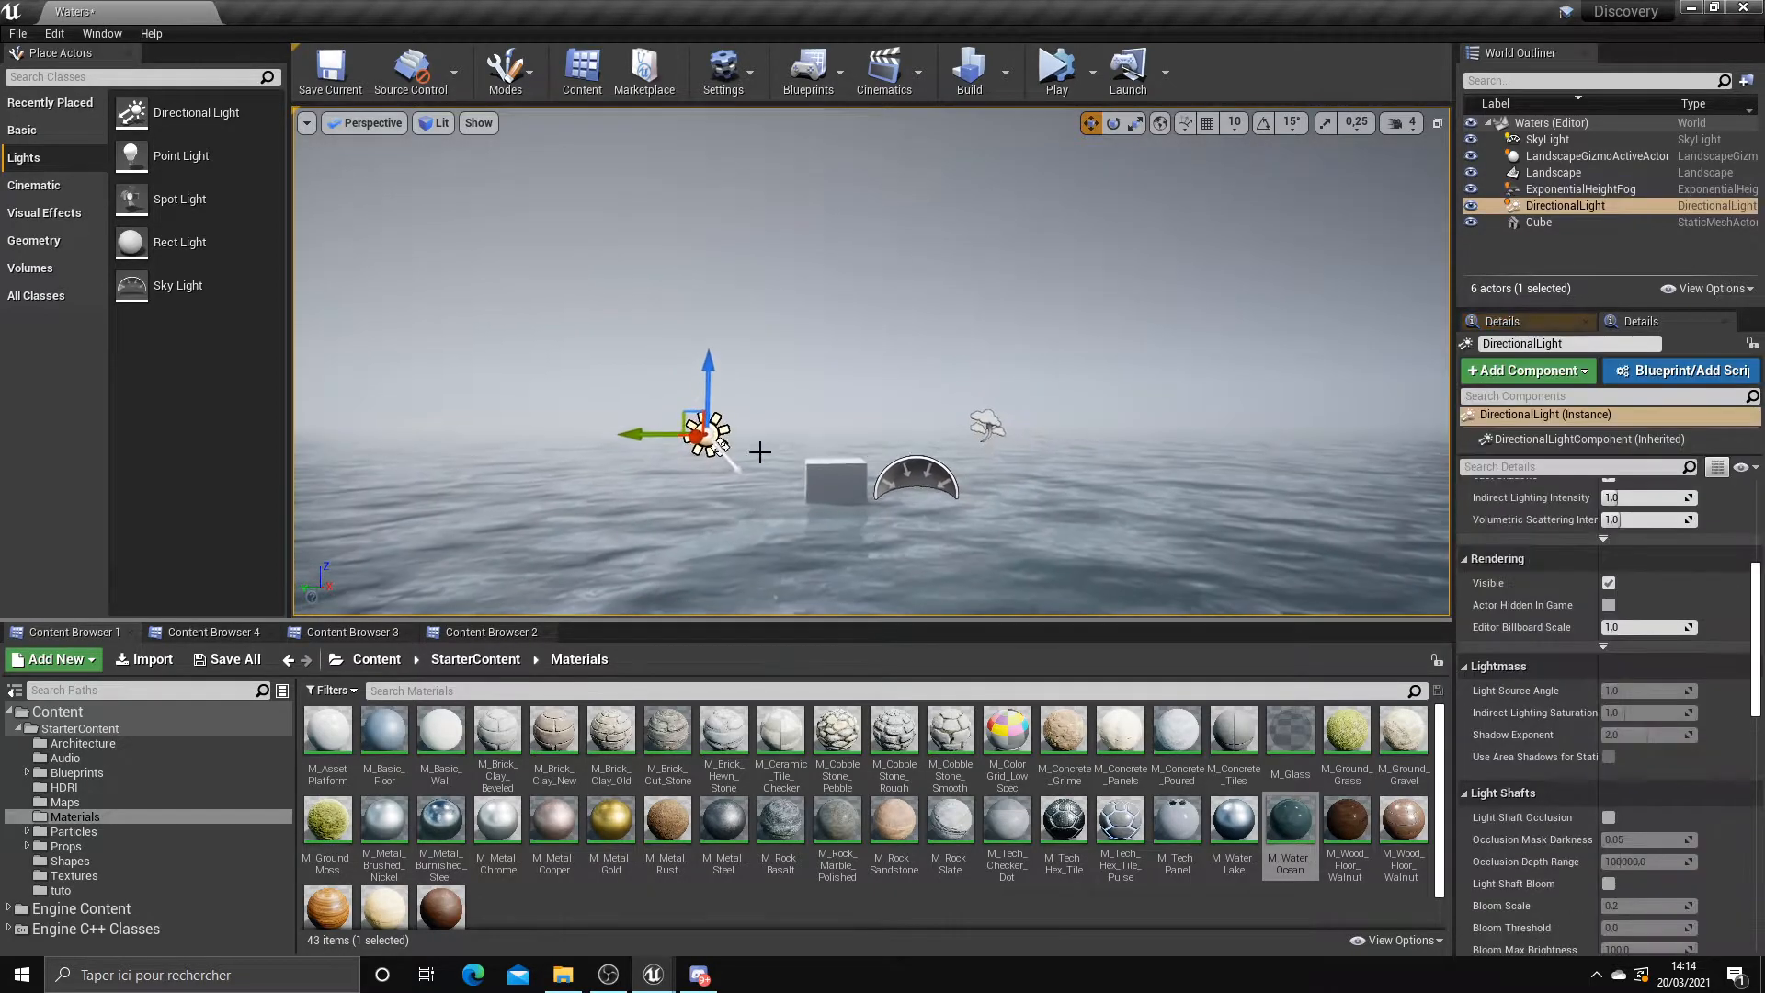
key(e)
drag(724, 445, 730, 448)
key(ctrl+z)
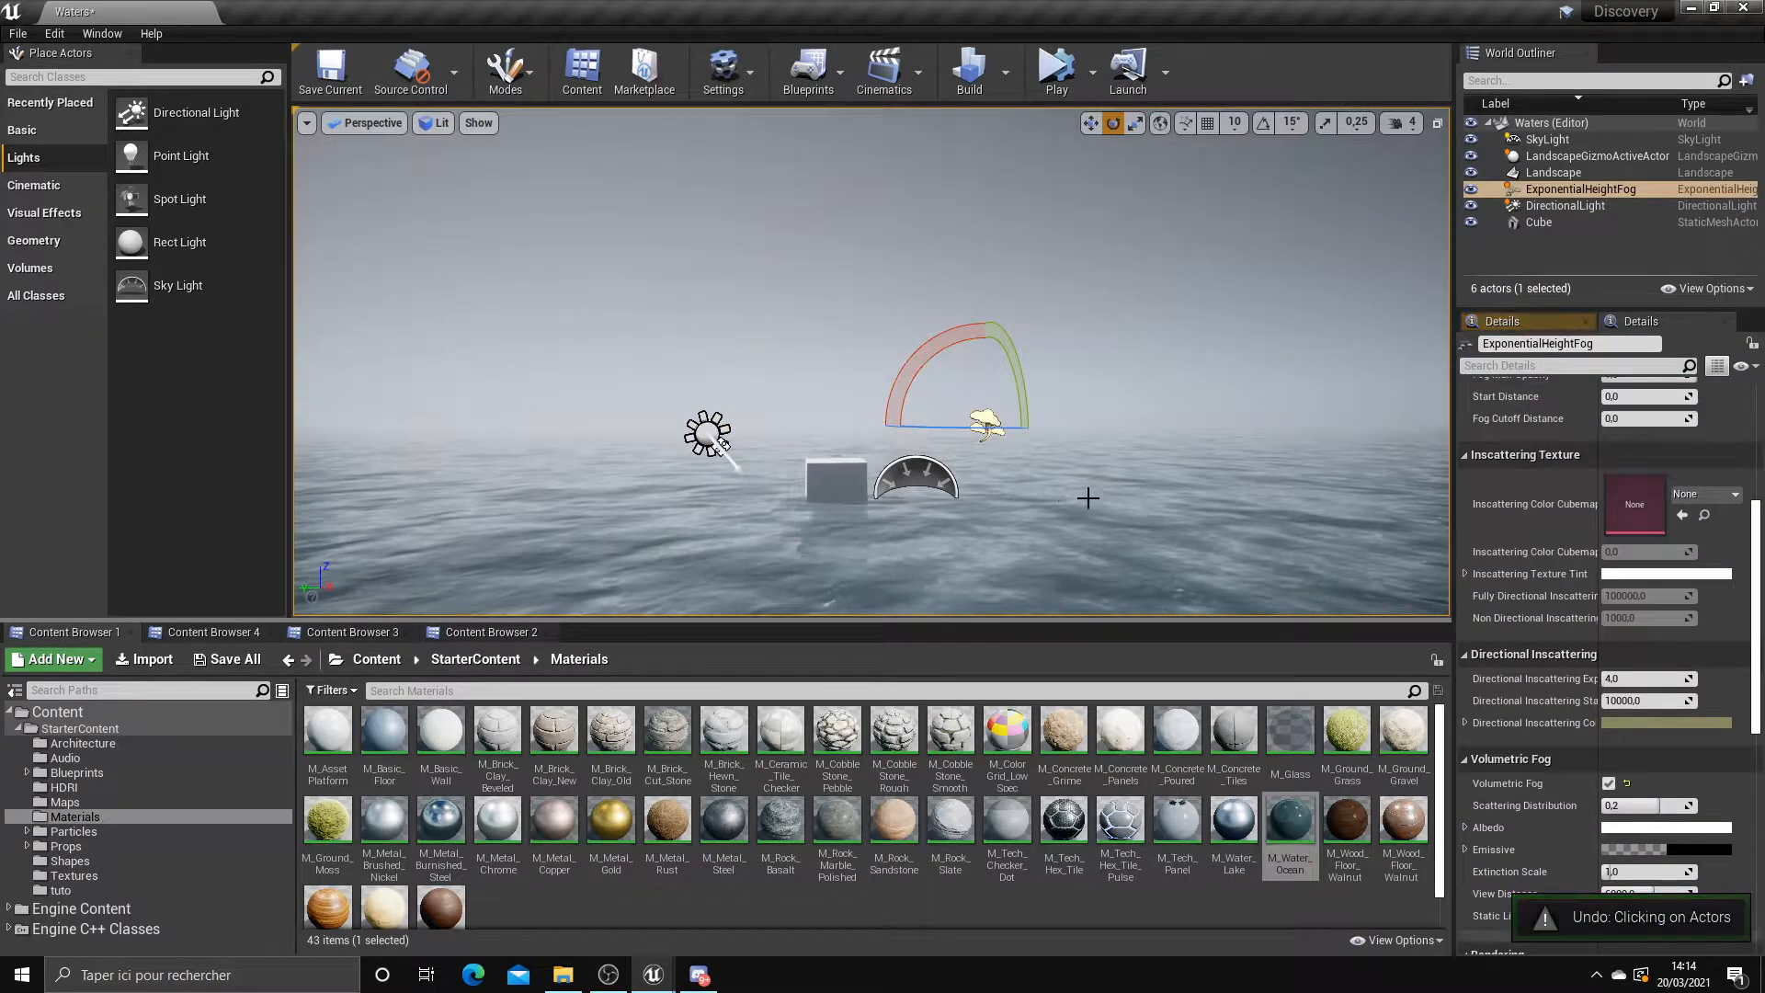
click(1608, 784)
Examine the fog over the water from several viewpoints and look through the height fog's settings
scroll(1038, 410, up, 3)
key(Left)
scroll(1594, 675, up, 6)
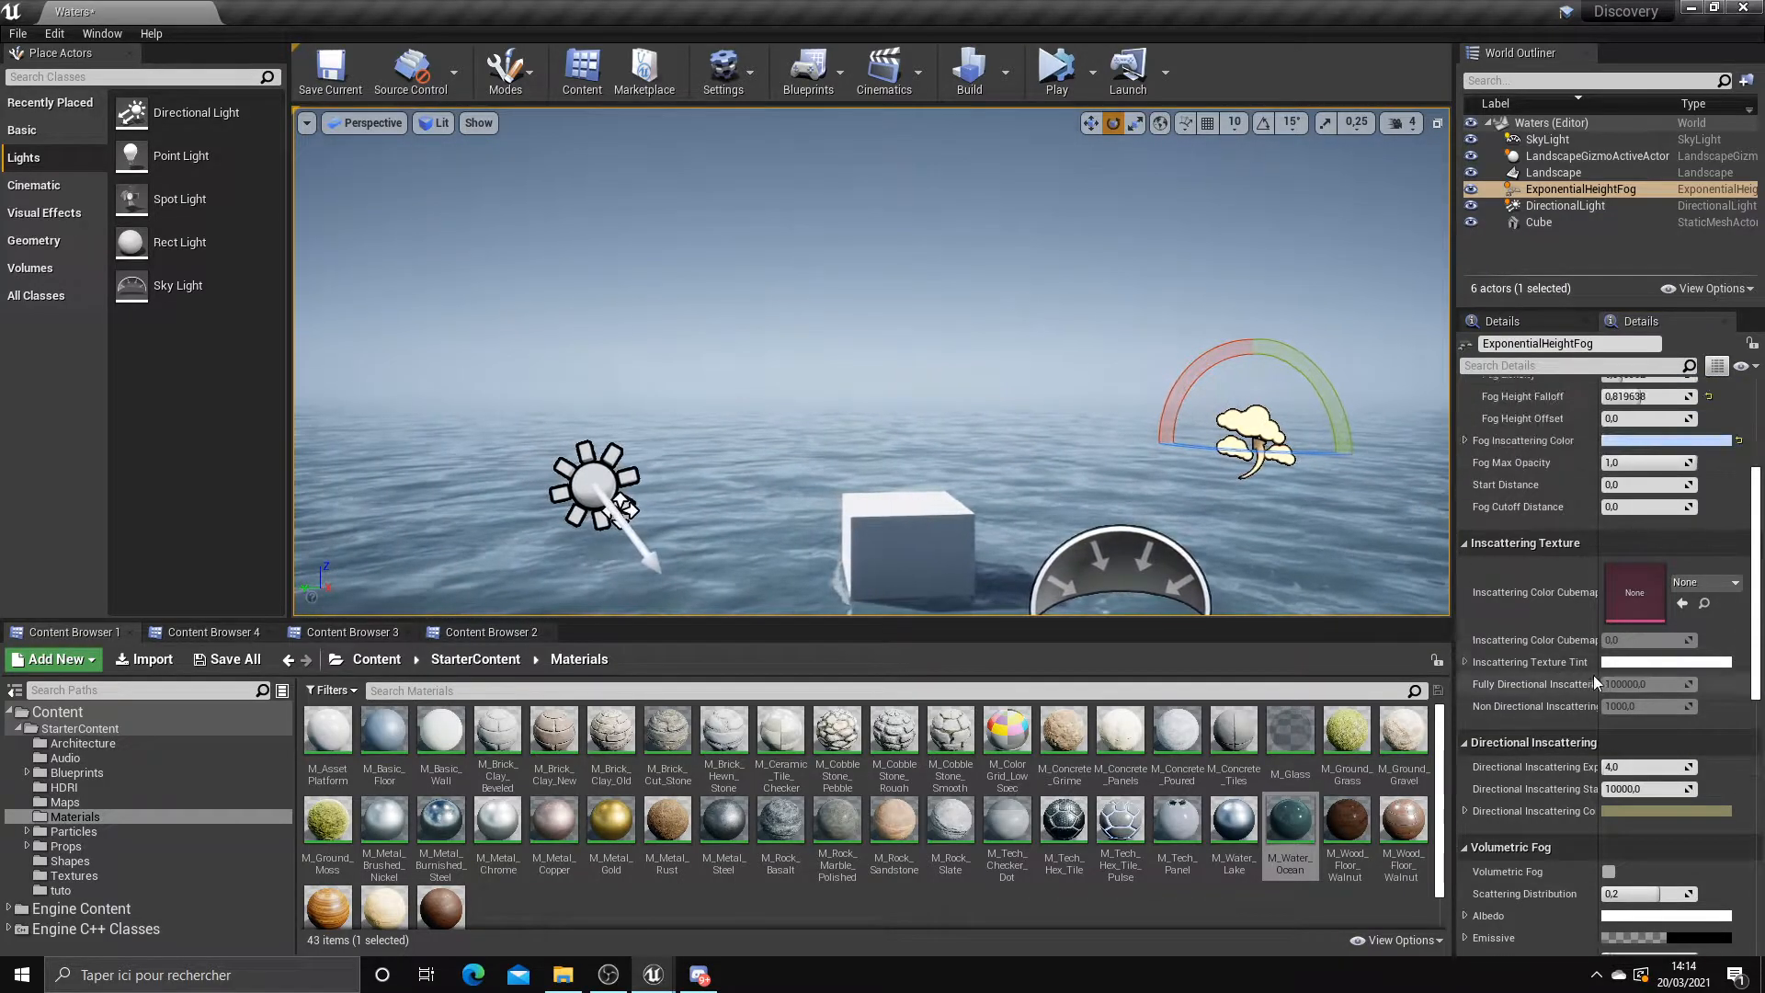
key(Right)
key(Left)
key(Right)
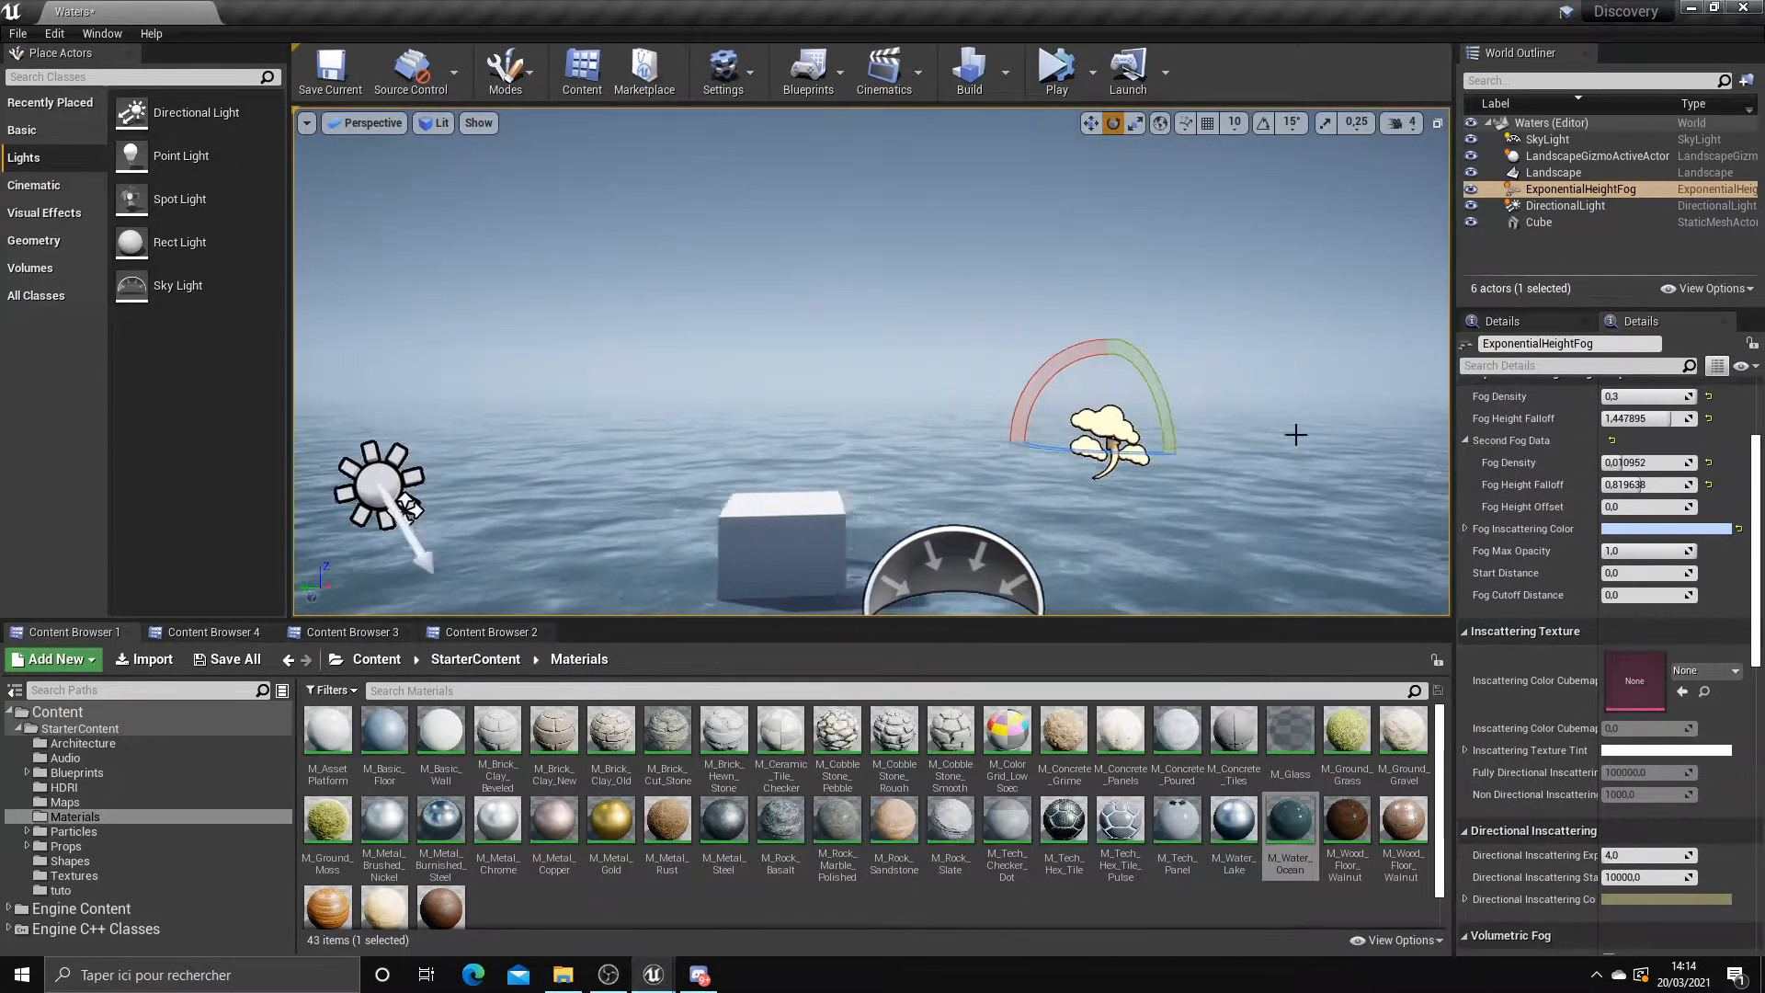
scroll(1333, 460, down, 3)
scroll(1587, 551, up, 4)
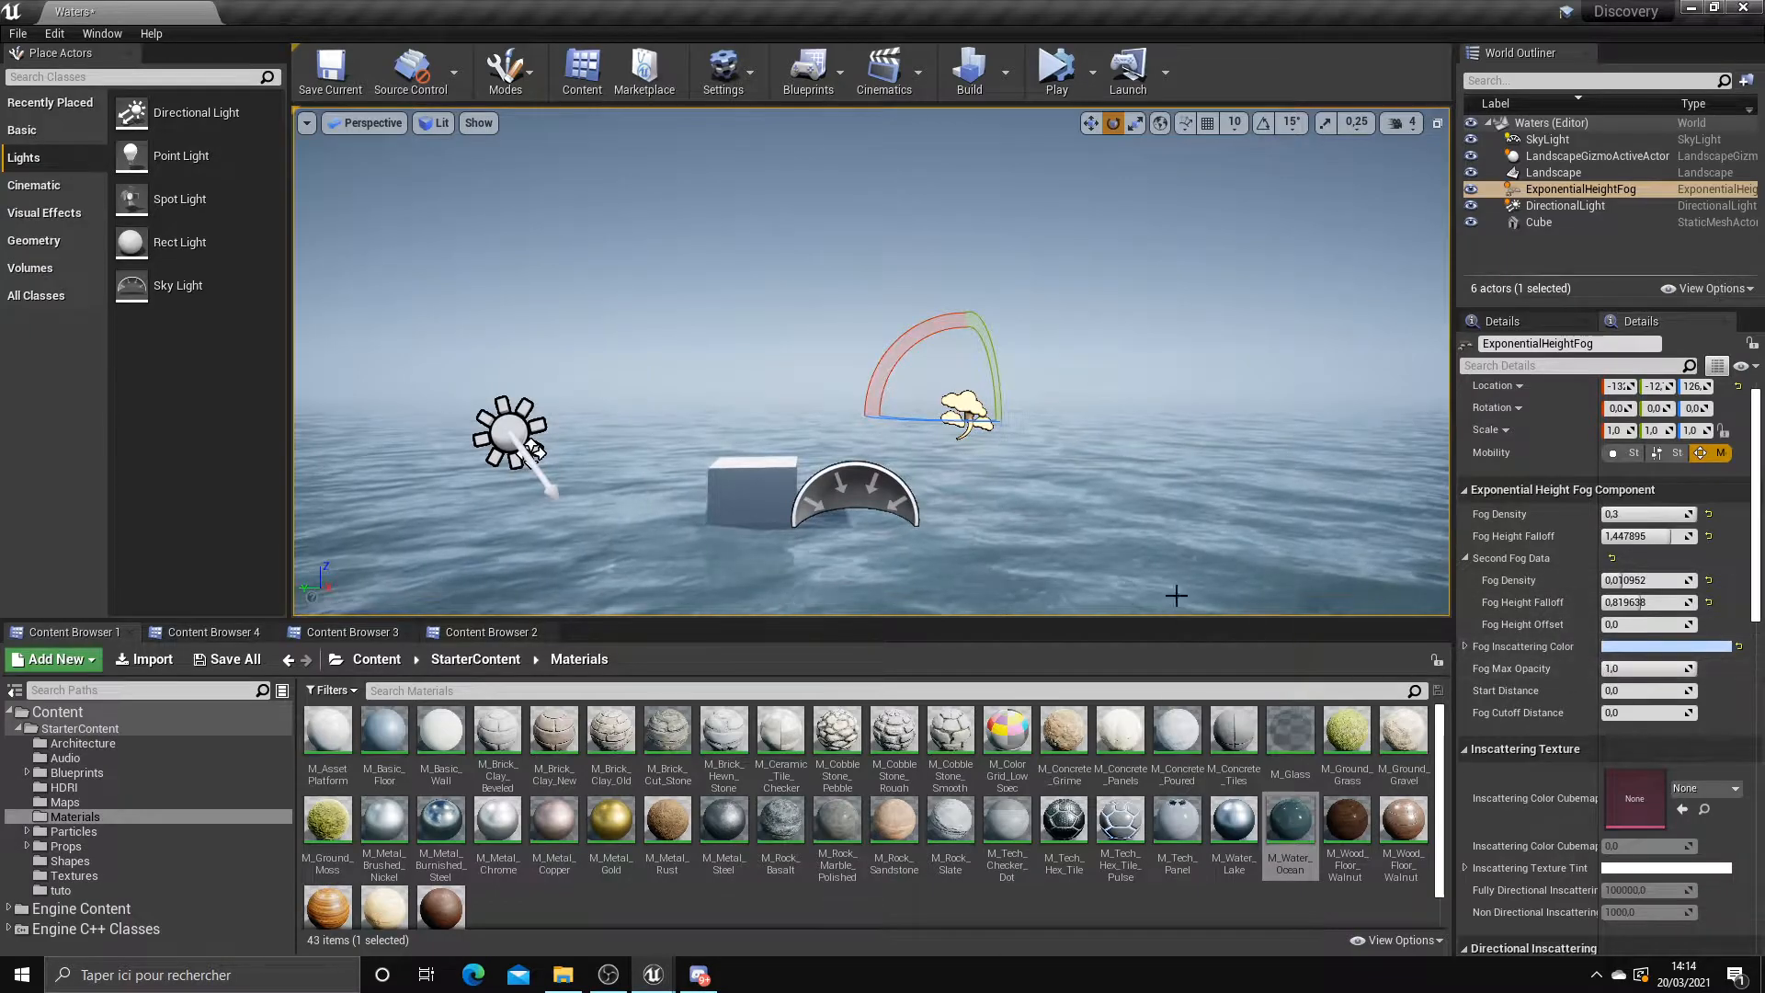
key(Left)
key(Up)
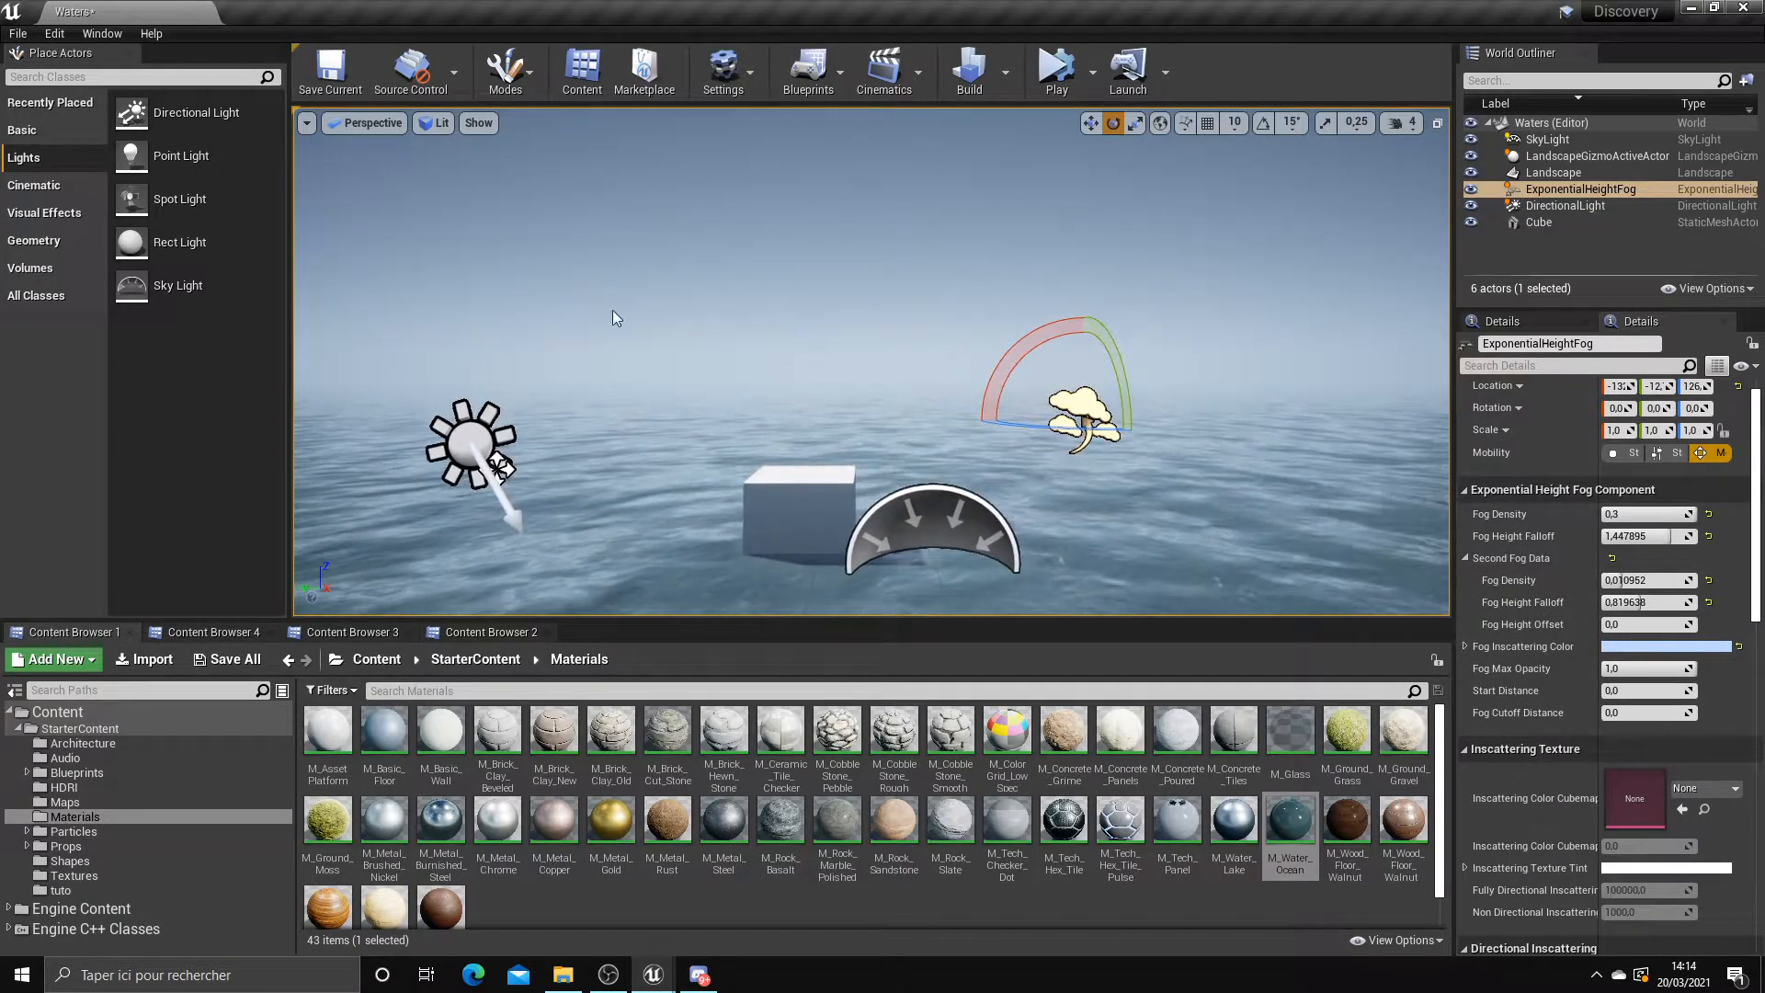
click(506, 69)
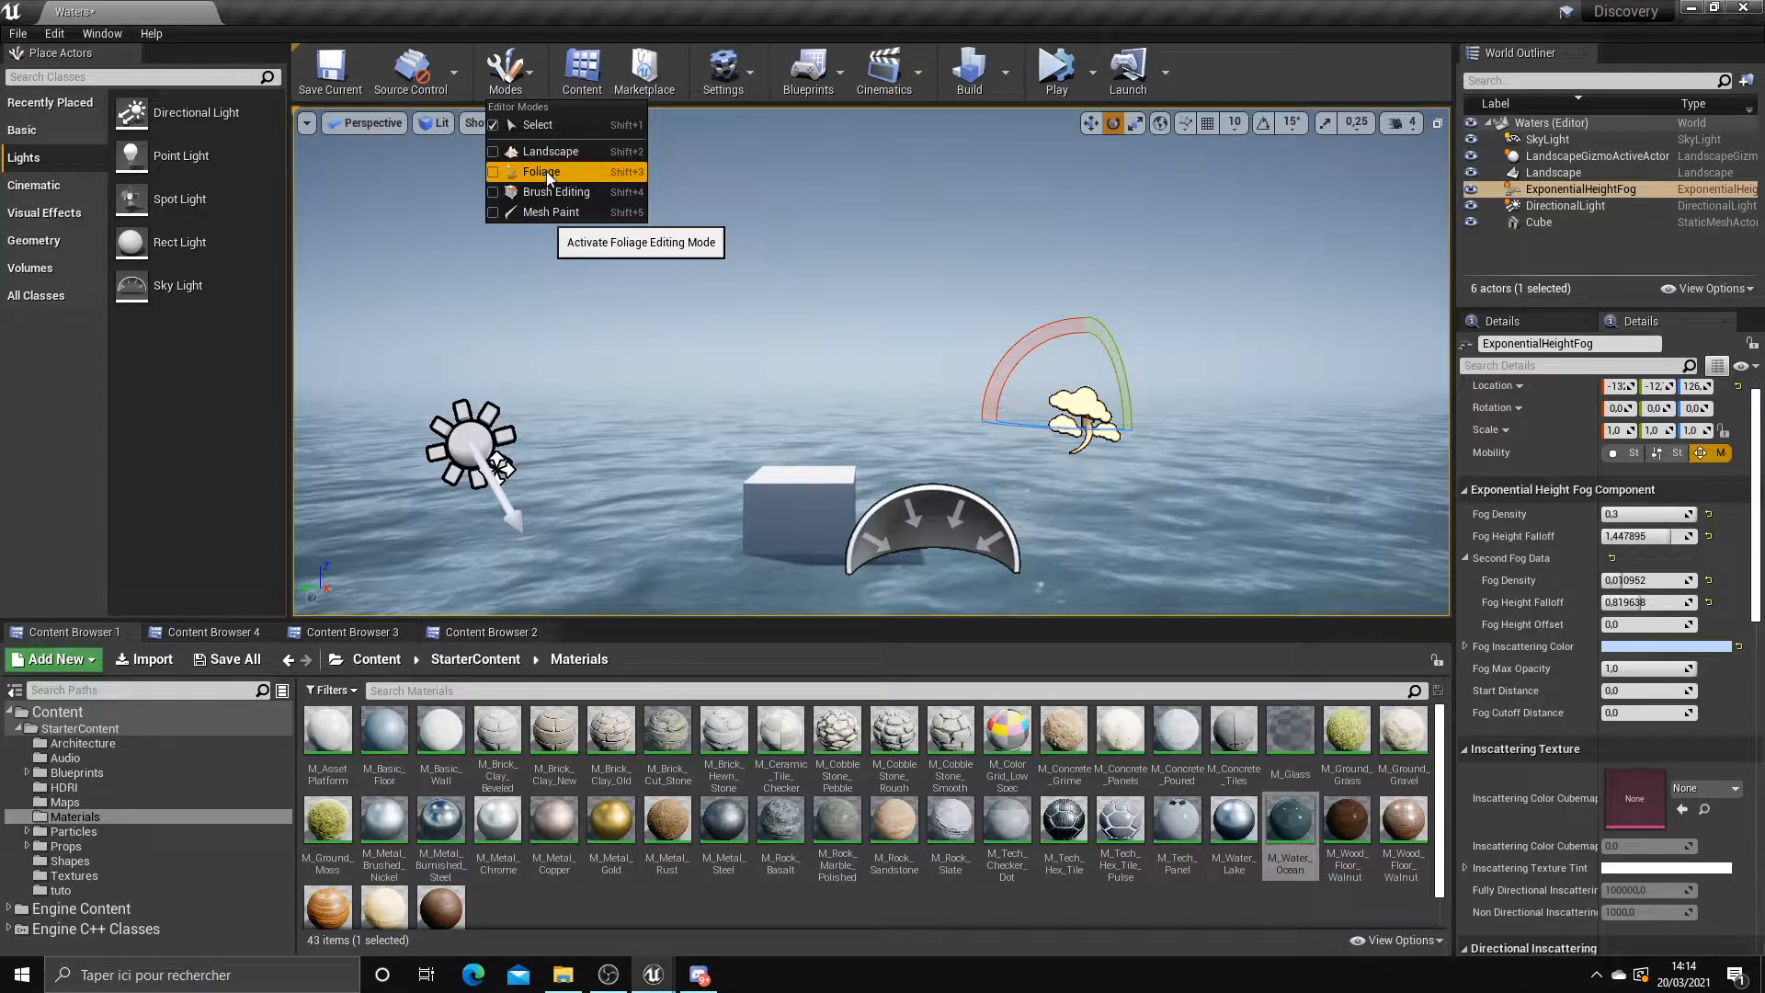
right_drag(515, 386, 563, 410)
right_drag(552, 350, 478, 405)
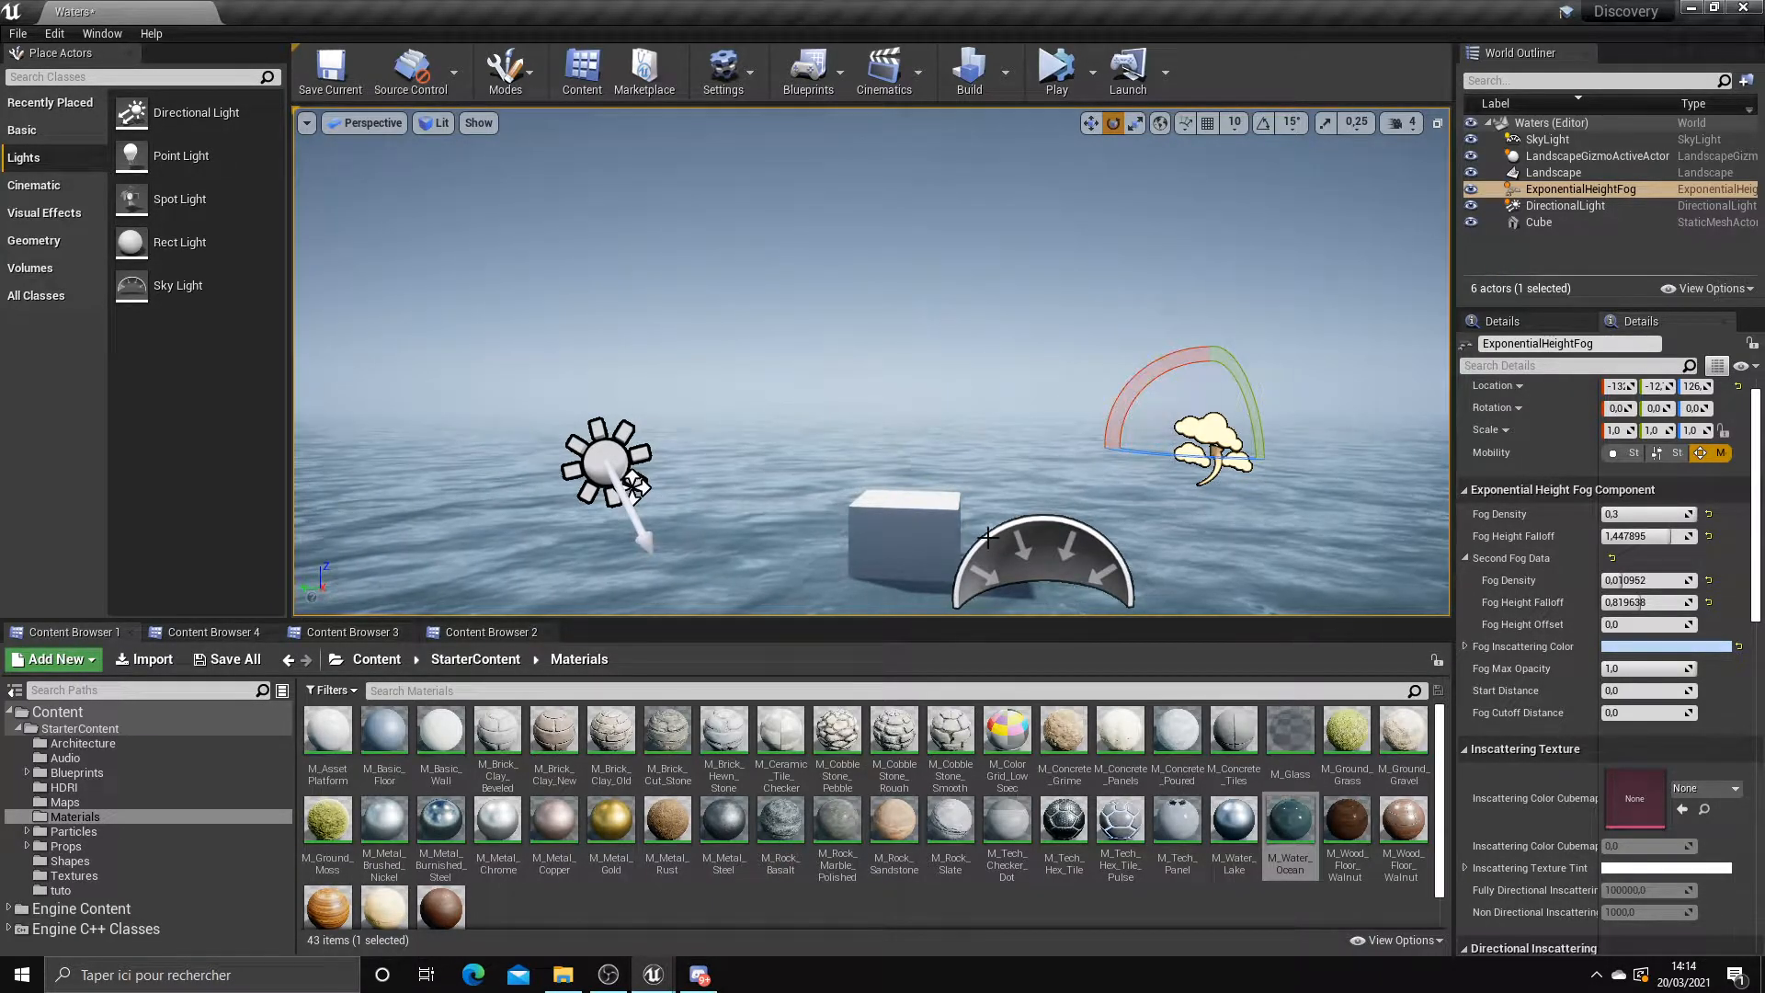
Place the StarterContent SM_Rock prop in the water behind the cube, scale it to about 2.65 and add a rotated copy beside it
click(65, 846)
right_drag(828, 368, 919, 478)
drag(1120, 731, 854, 417)
key(r)
key(w)
key(e)
key(w)
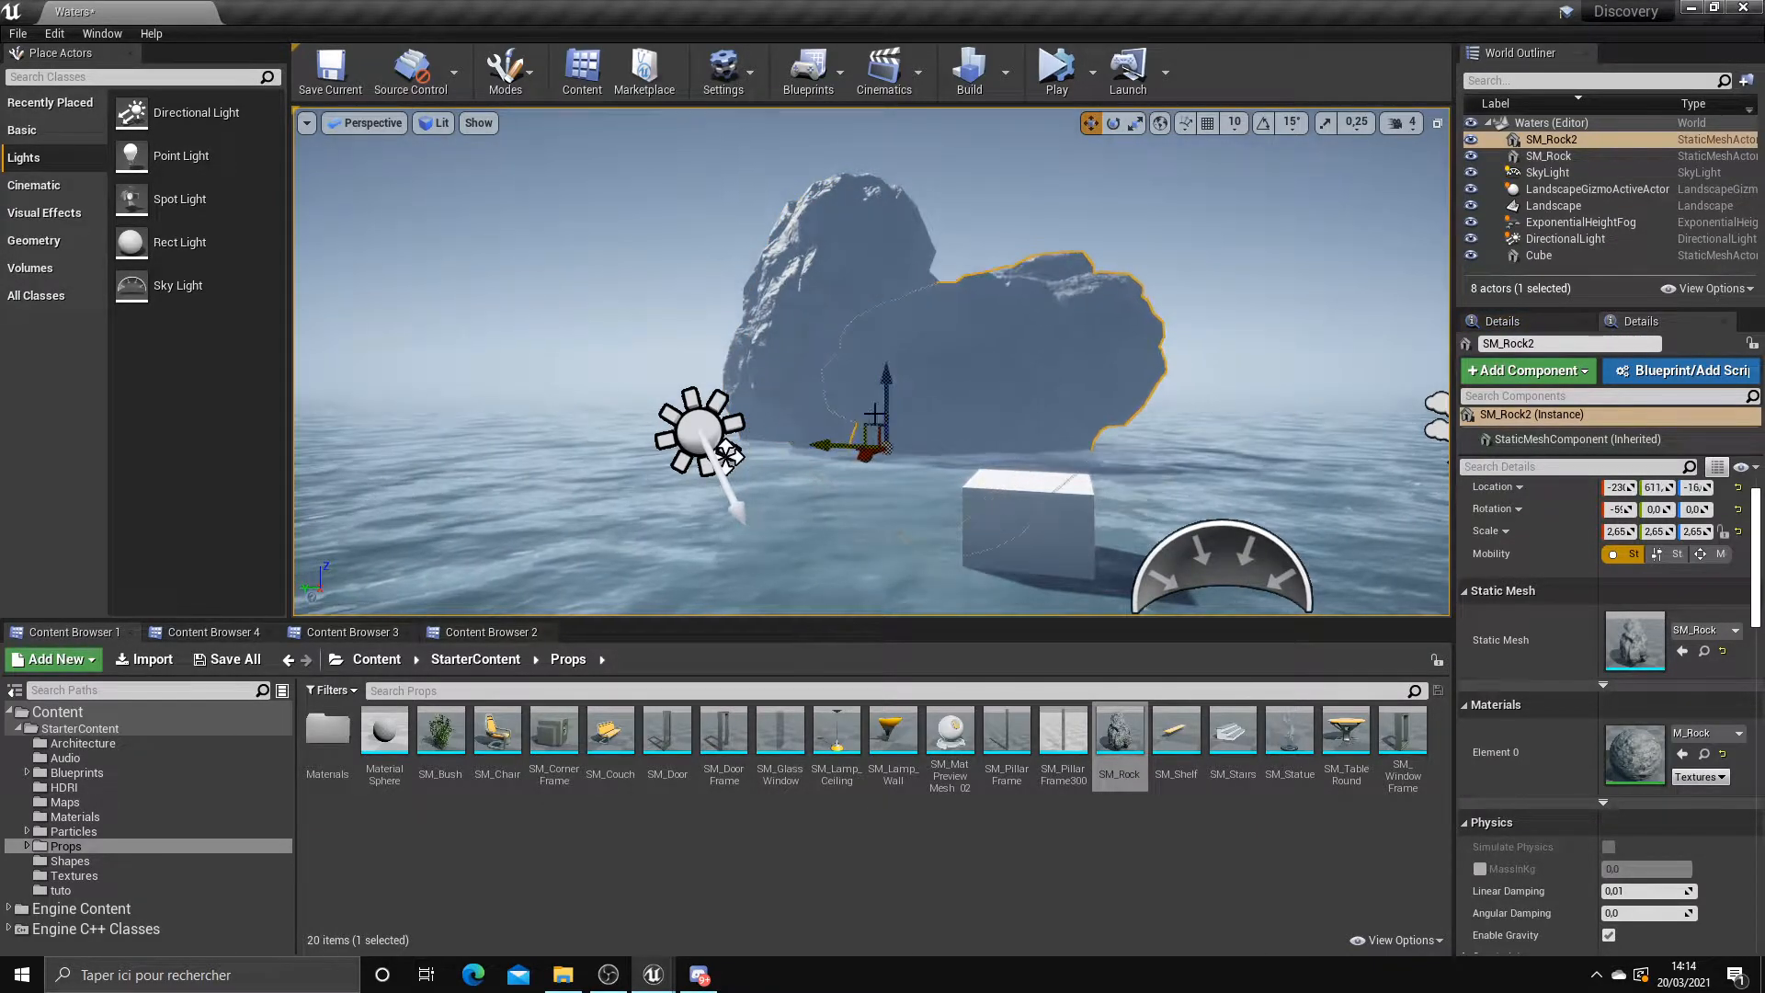
Delete both placed rocks from the level
key(Delete)
click(839, 353)
key(Delete)
right_drag(828, 331, 873, 346)
scroll(743, 223, down, 2)
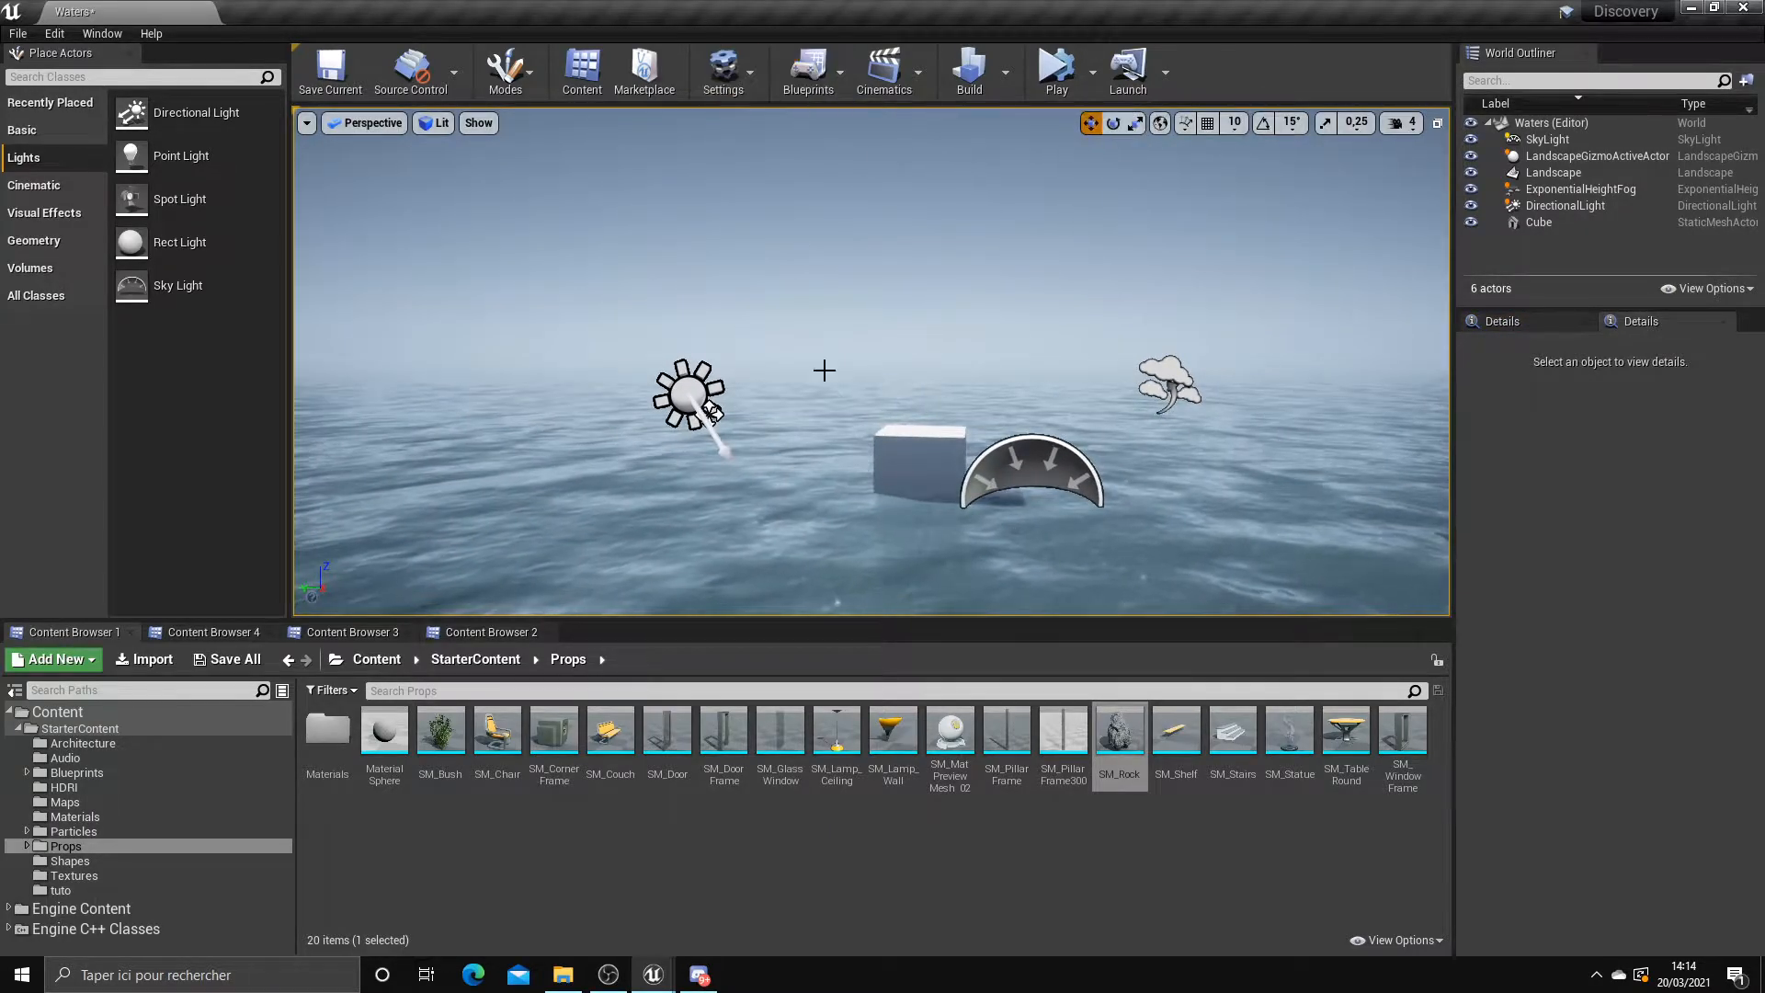
Switch to foliage editing mode and add the StarterContent SM_Rock mesh as a foliage type
click(532, 85)
click(548, 174)
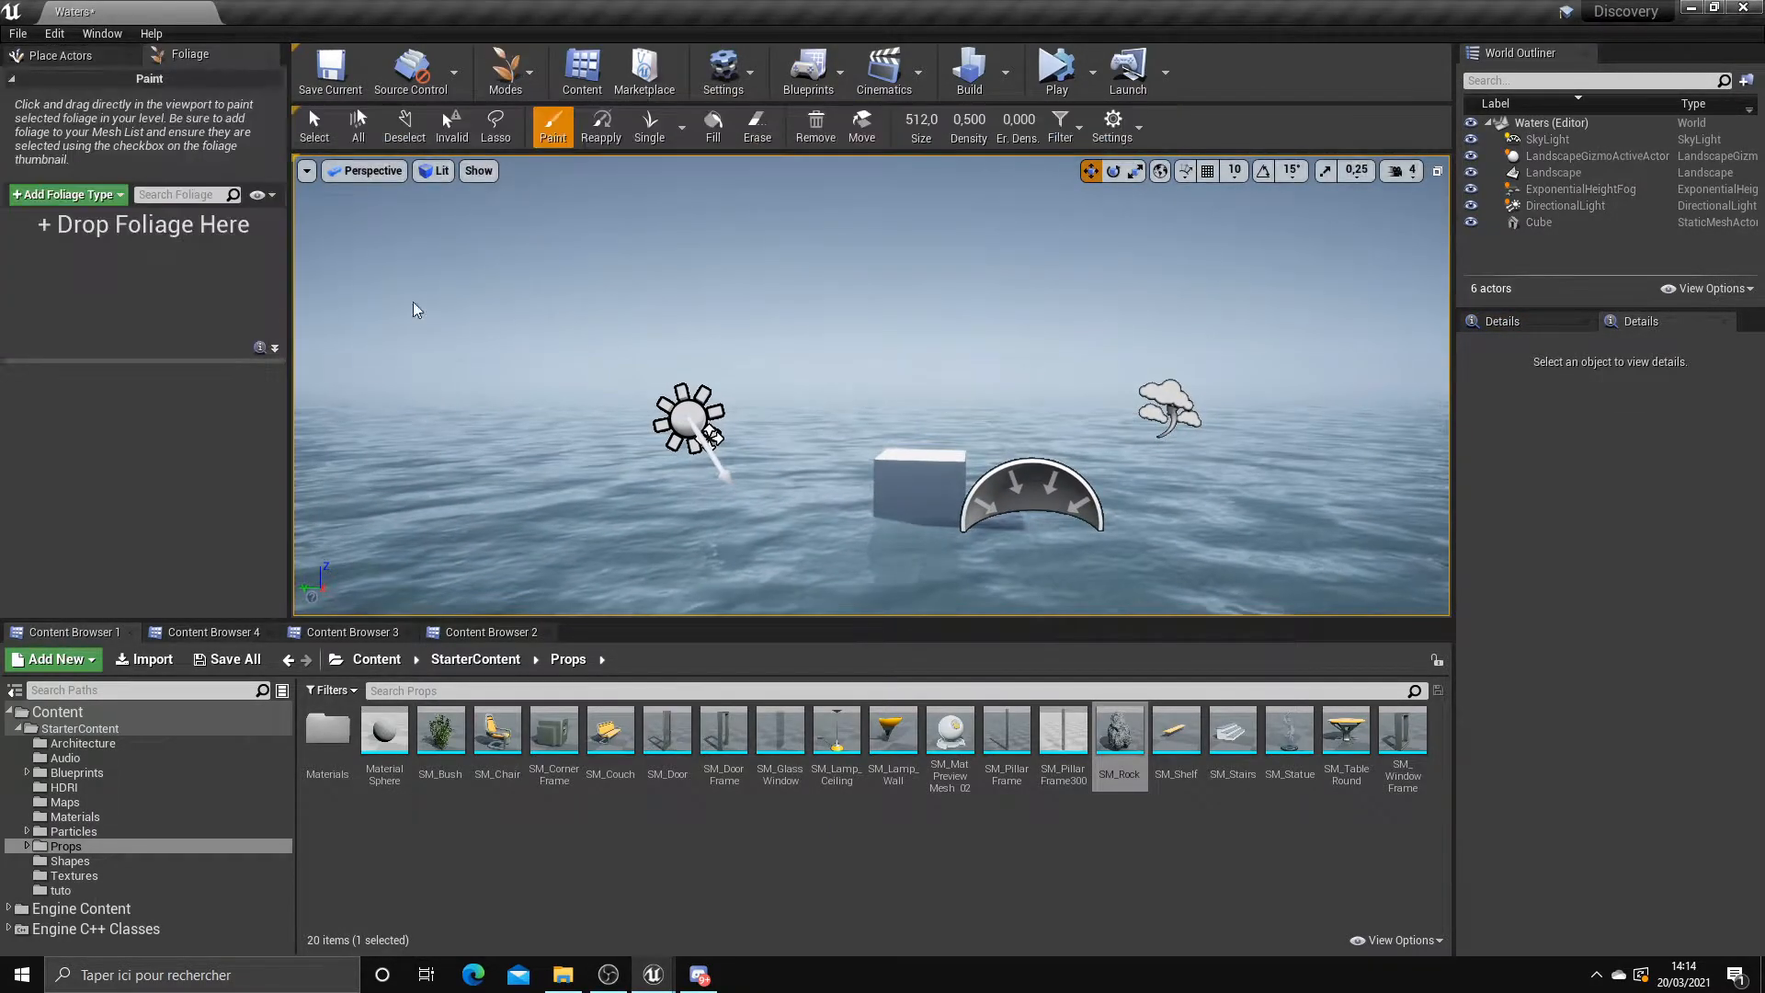
drag(331, 620, 330, 631)
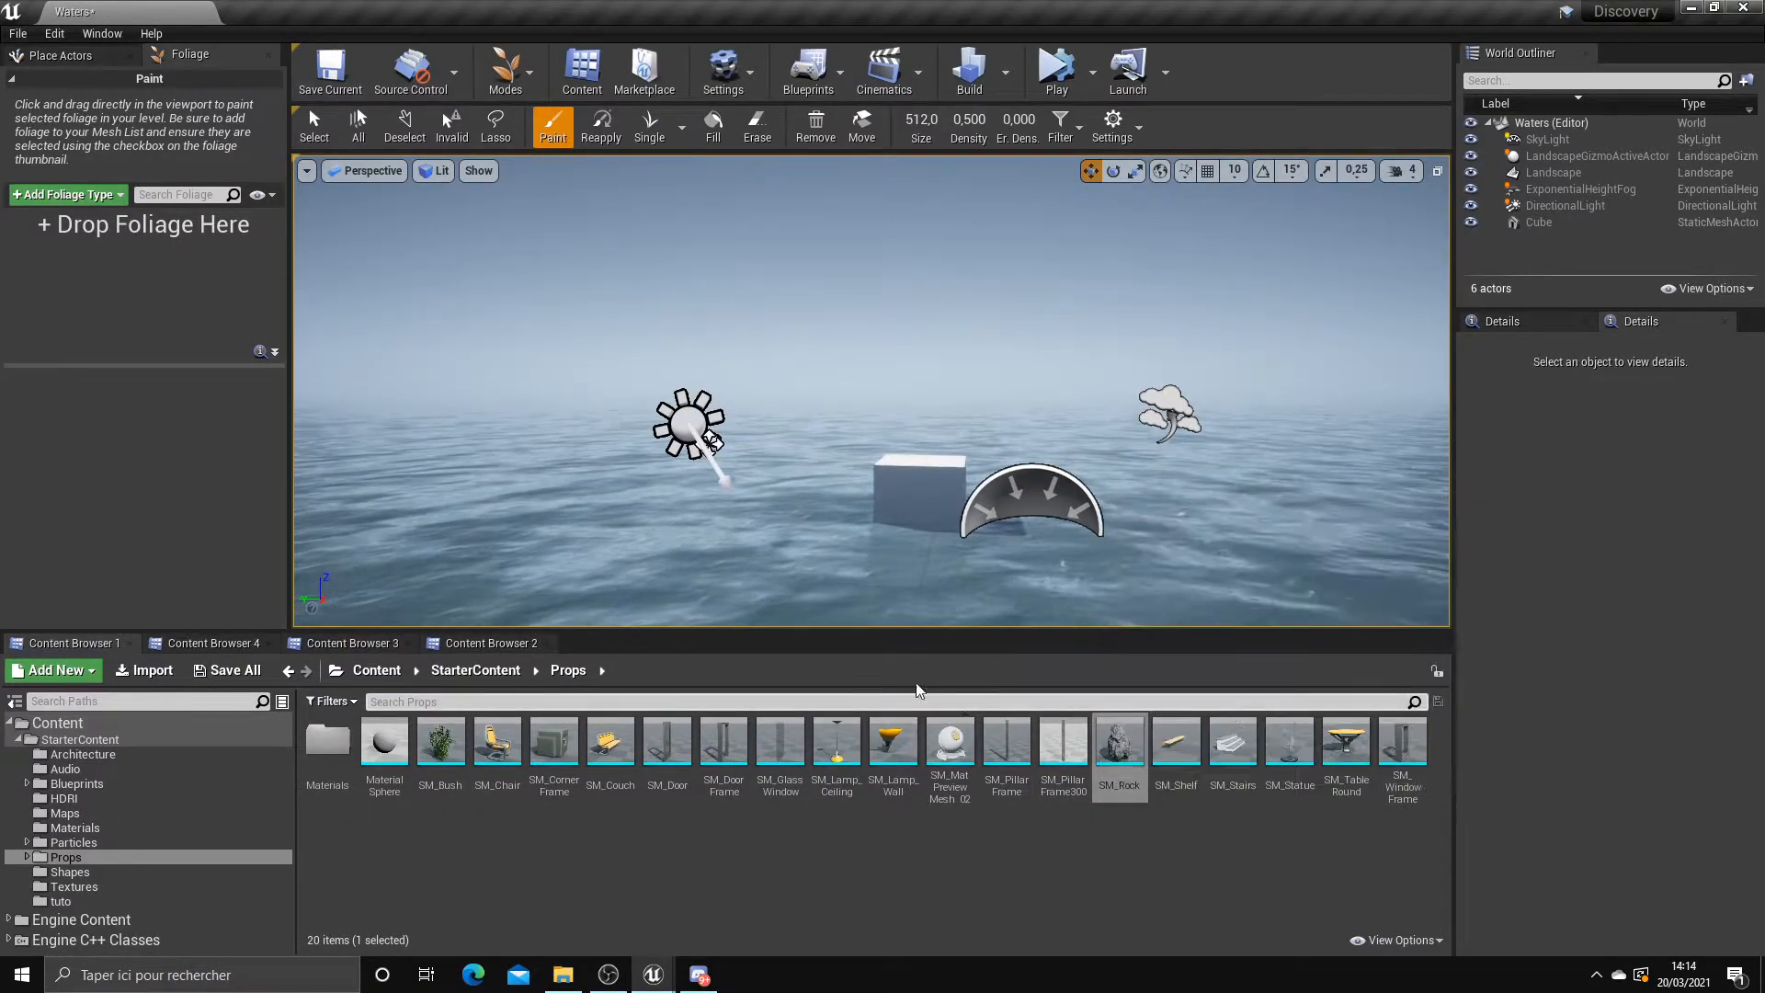
click(1120, 744)
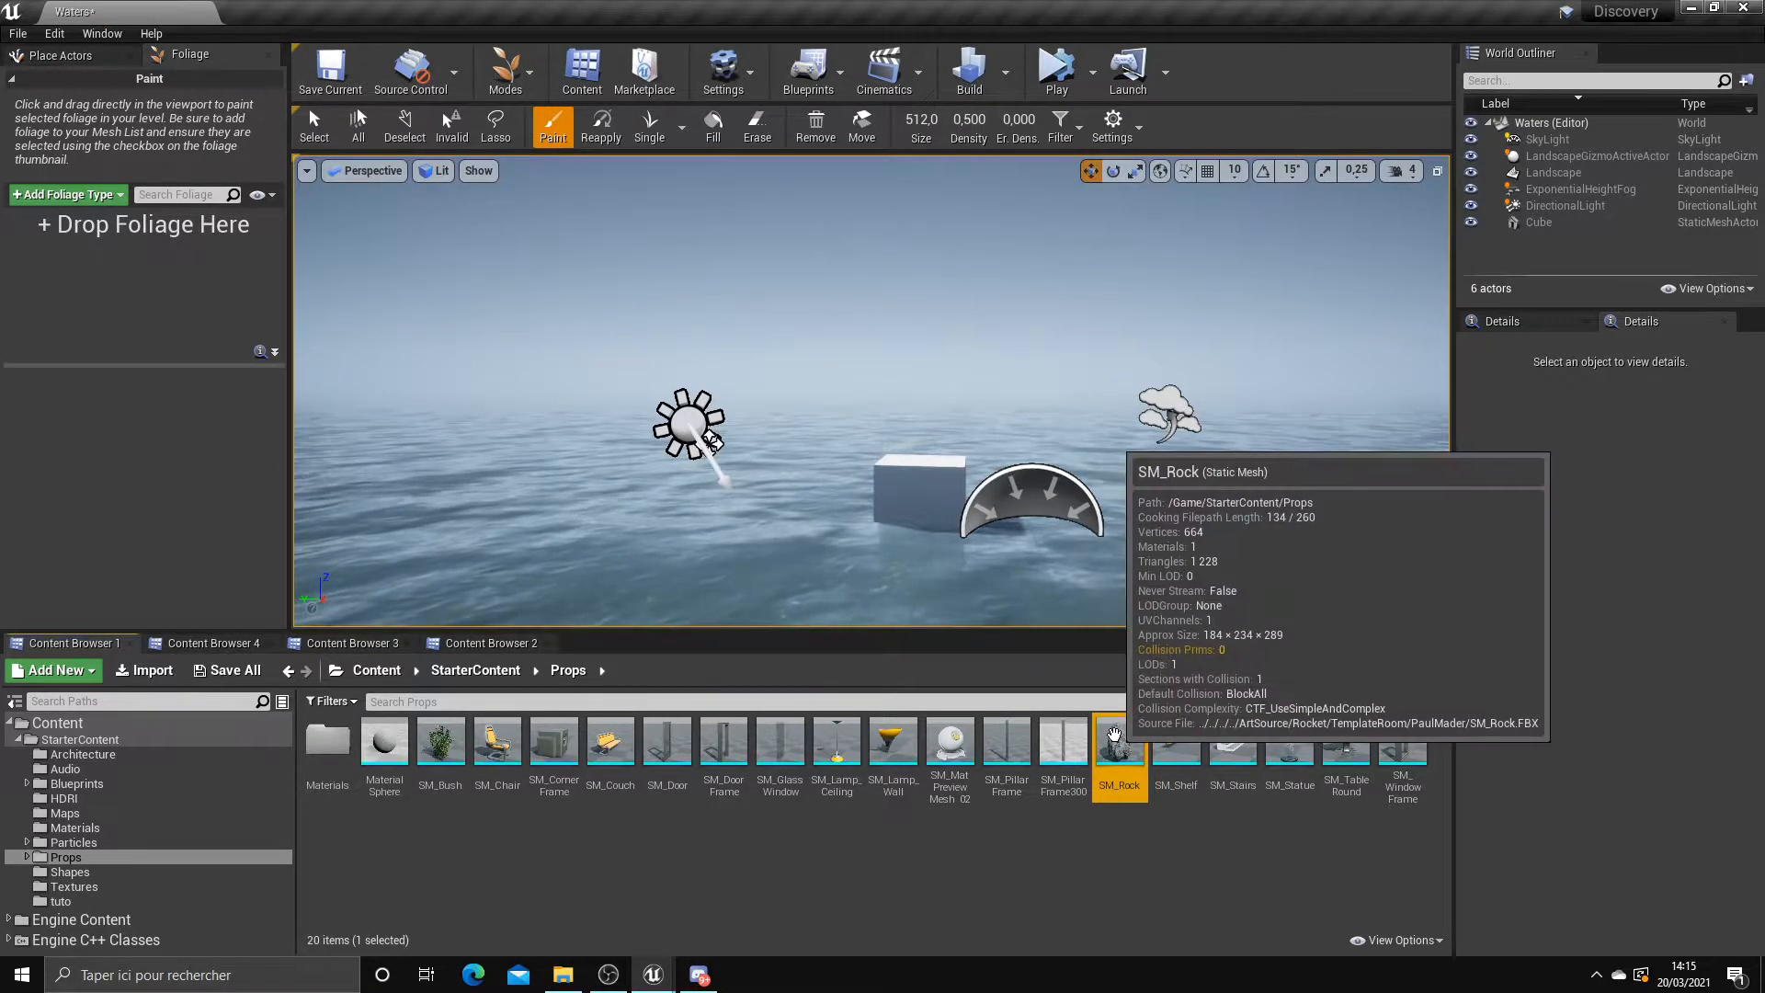
drag(1114, 734, 108, 303)
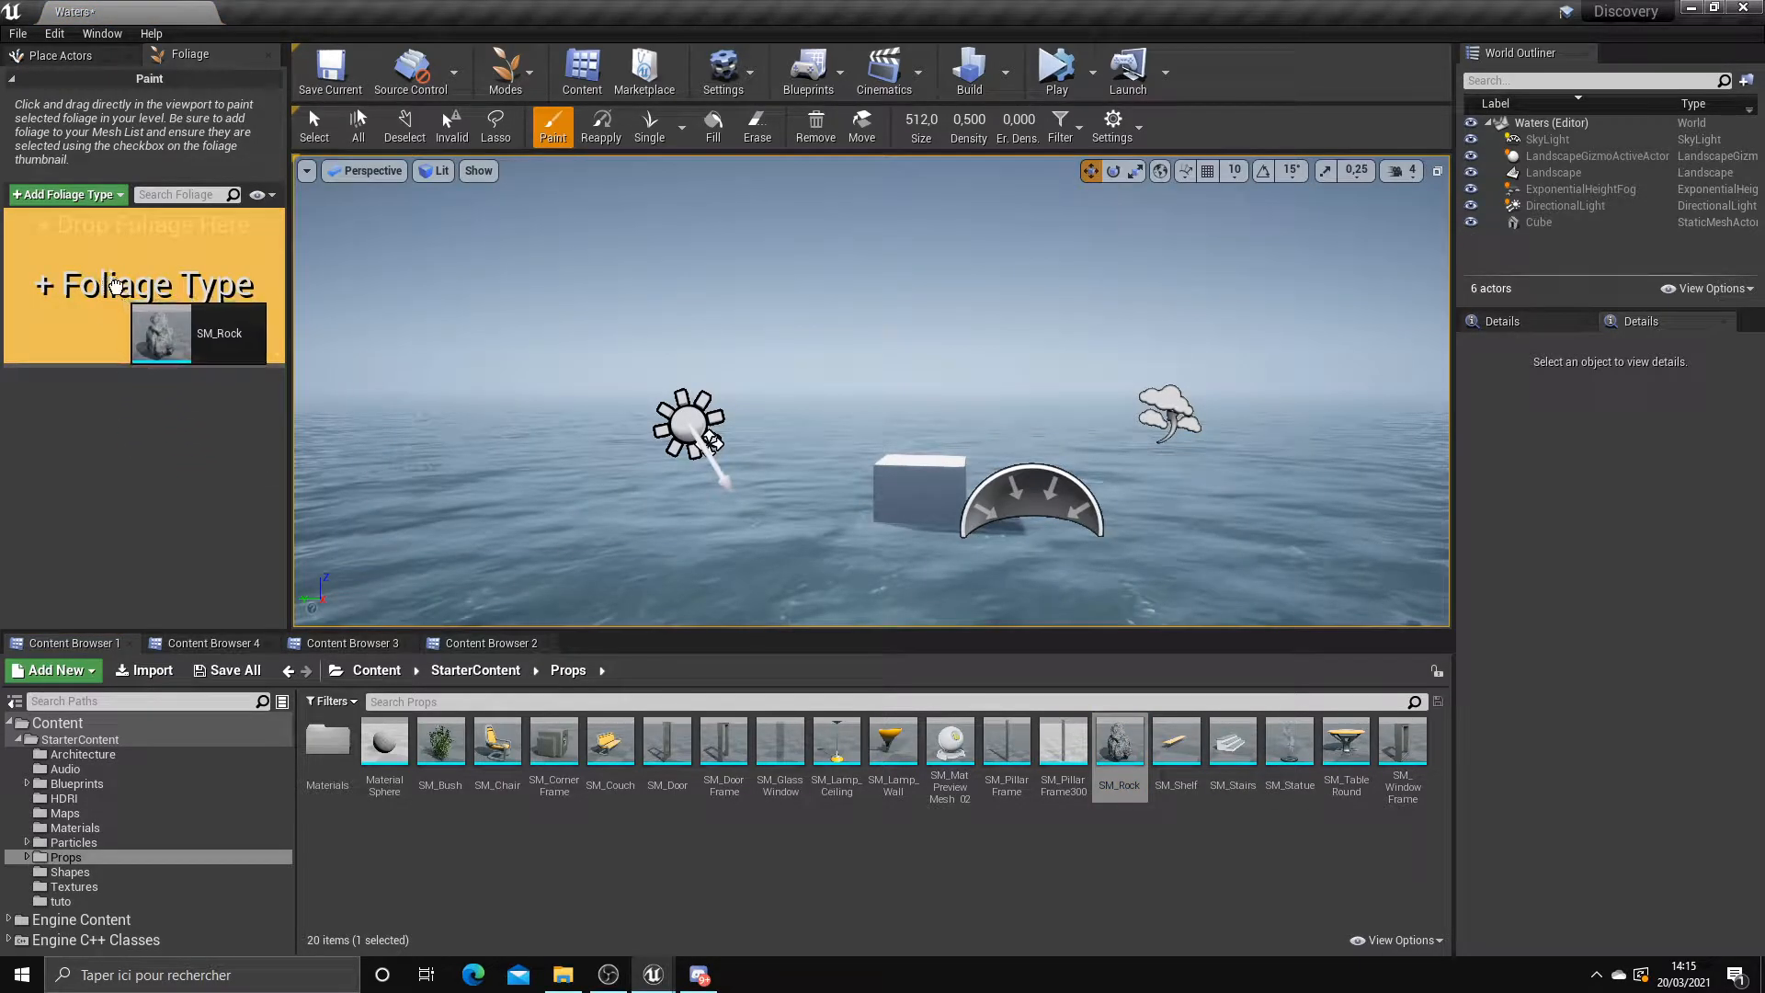
drag(115, 290, 115, 292)
Try painting a curved bank of SM_Rock foliage across the water behind the cube, and undo the strokes
right_drag(882, 534, 883, 607)
mouse_move(744, 358)
mouse_down()
mouse_move(936, 324)
mouse_move(1310, 315)
mouse_up()
mouse_move(602, 295)
mouse_down()
mouse_move(610, 386)
mouse_move(583, 398)
mouse_up()
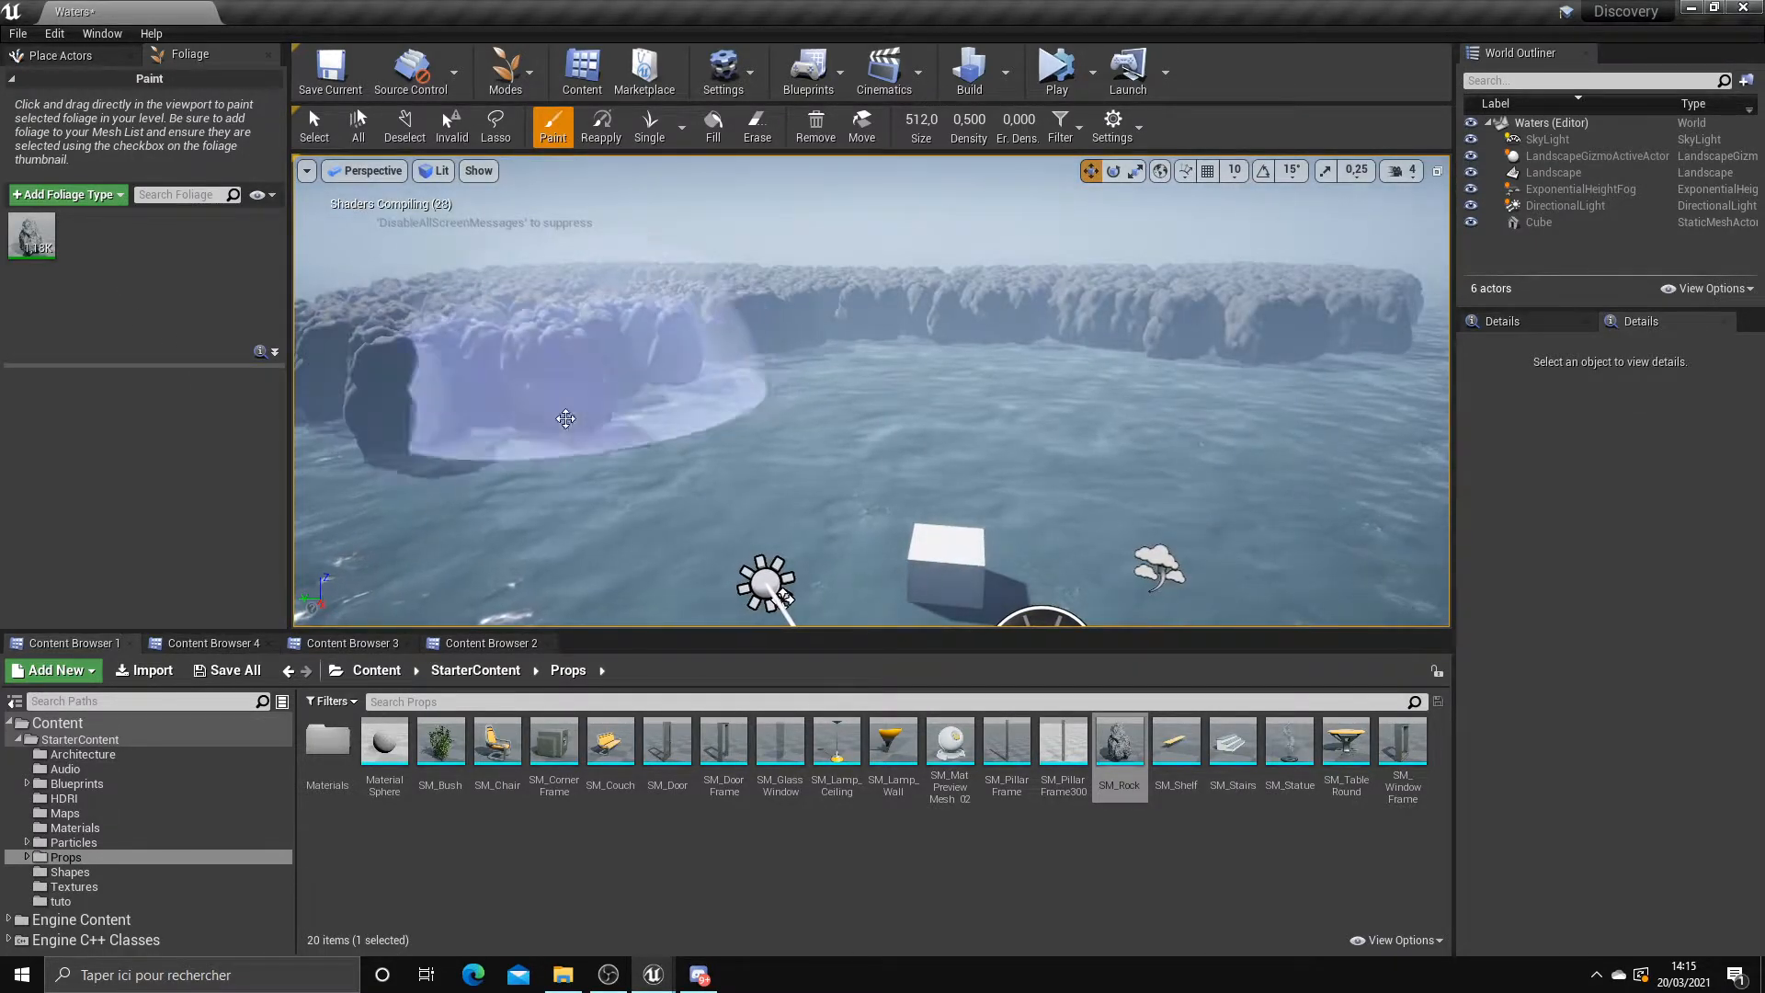
right_drag(583, 398, 784, 461)
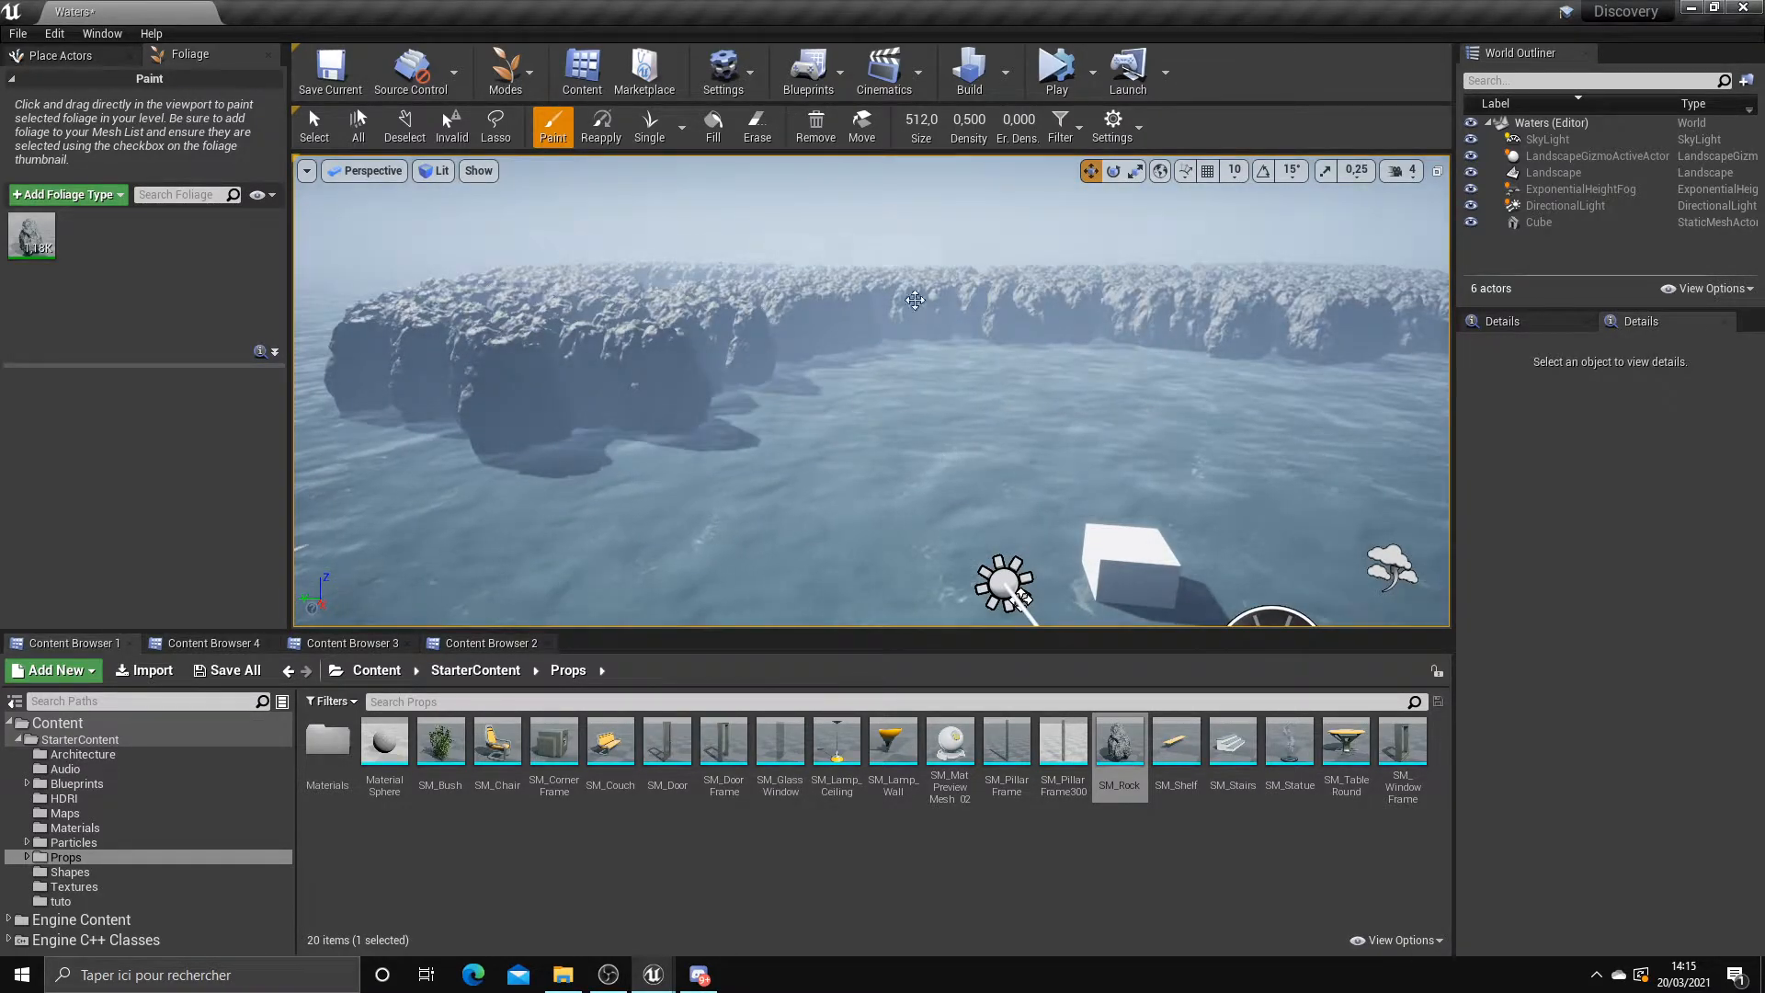
right_drag(1151, 328, 1151, 328)
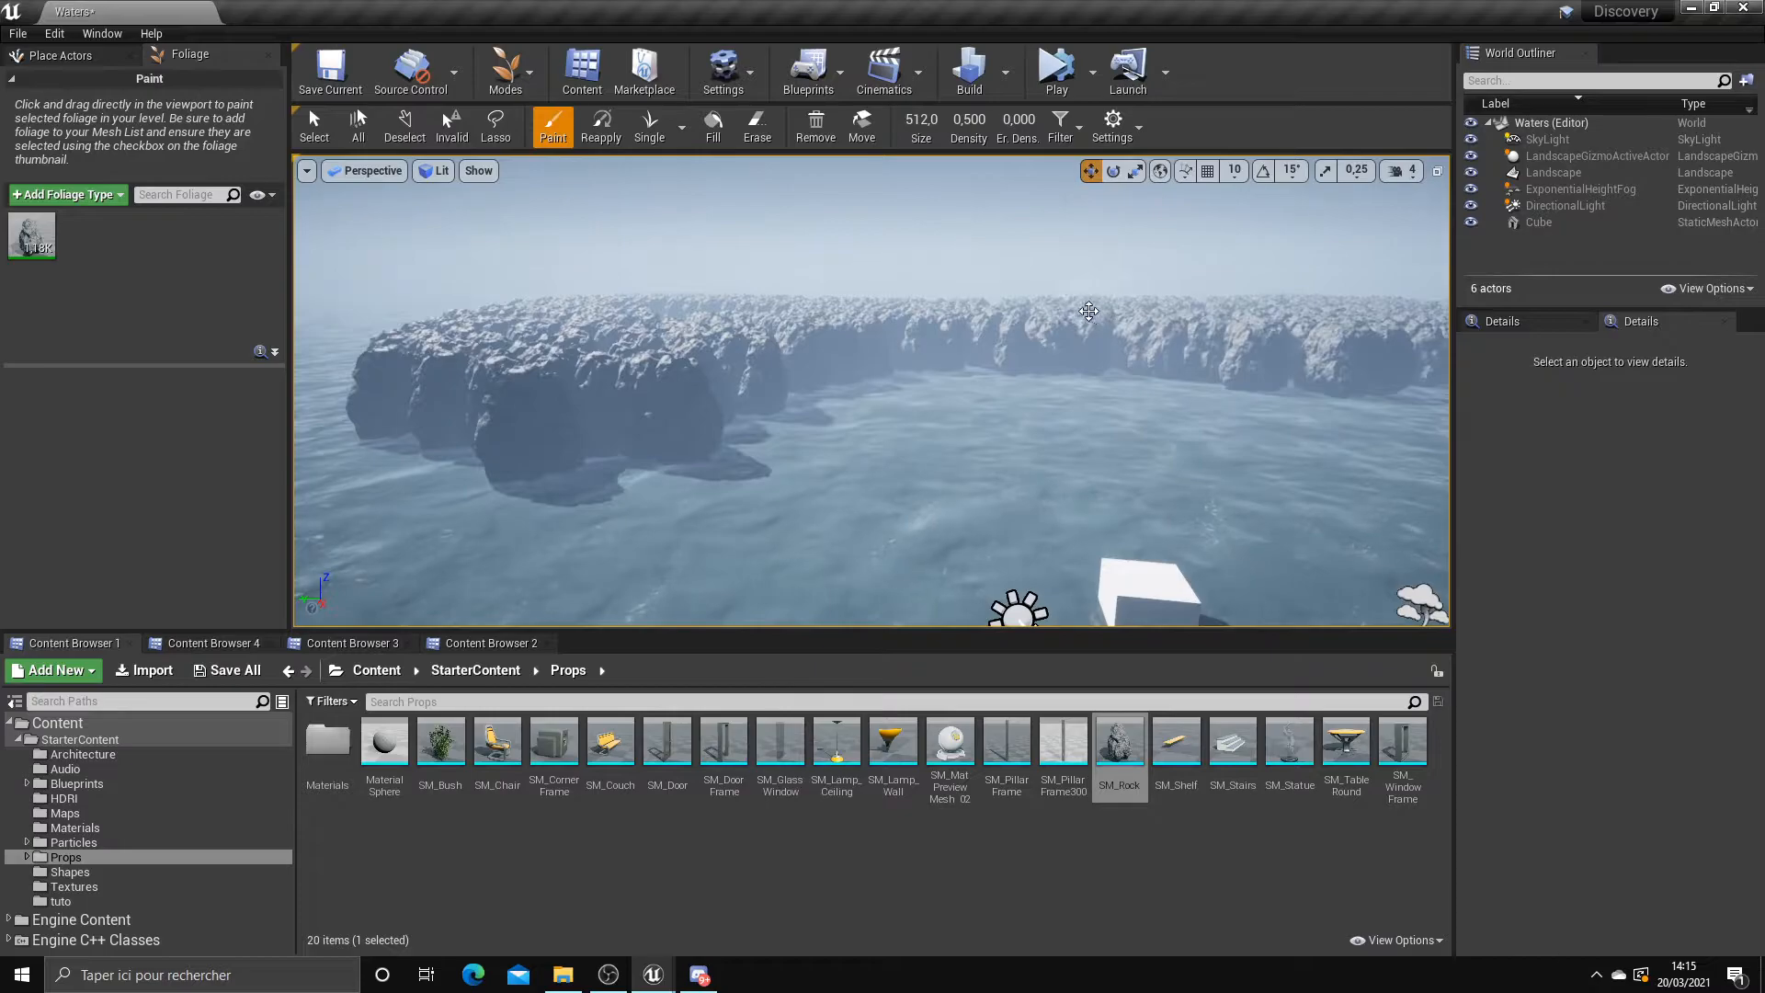
key(ctrl+z)
key(ctrl+z)
key(ctrl+z)
key(ctrl+z)
Try painting a wider wall of SM_Rock foliage around the cube from farther away, and undo the strokes
right_drag(757, 430, 756, 430)
right_drag(752, 359, 752, 358)
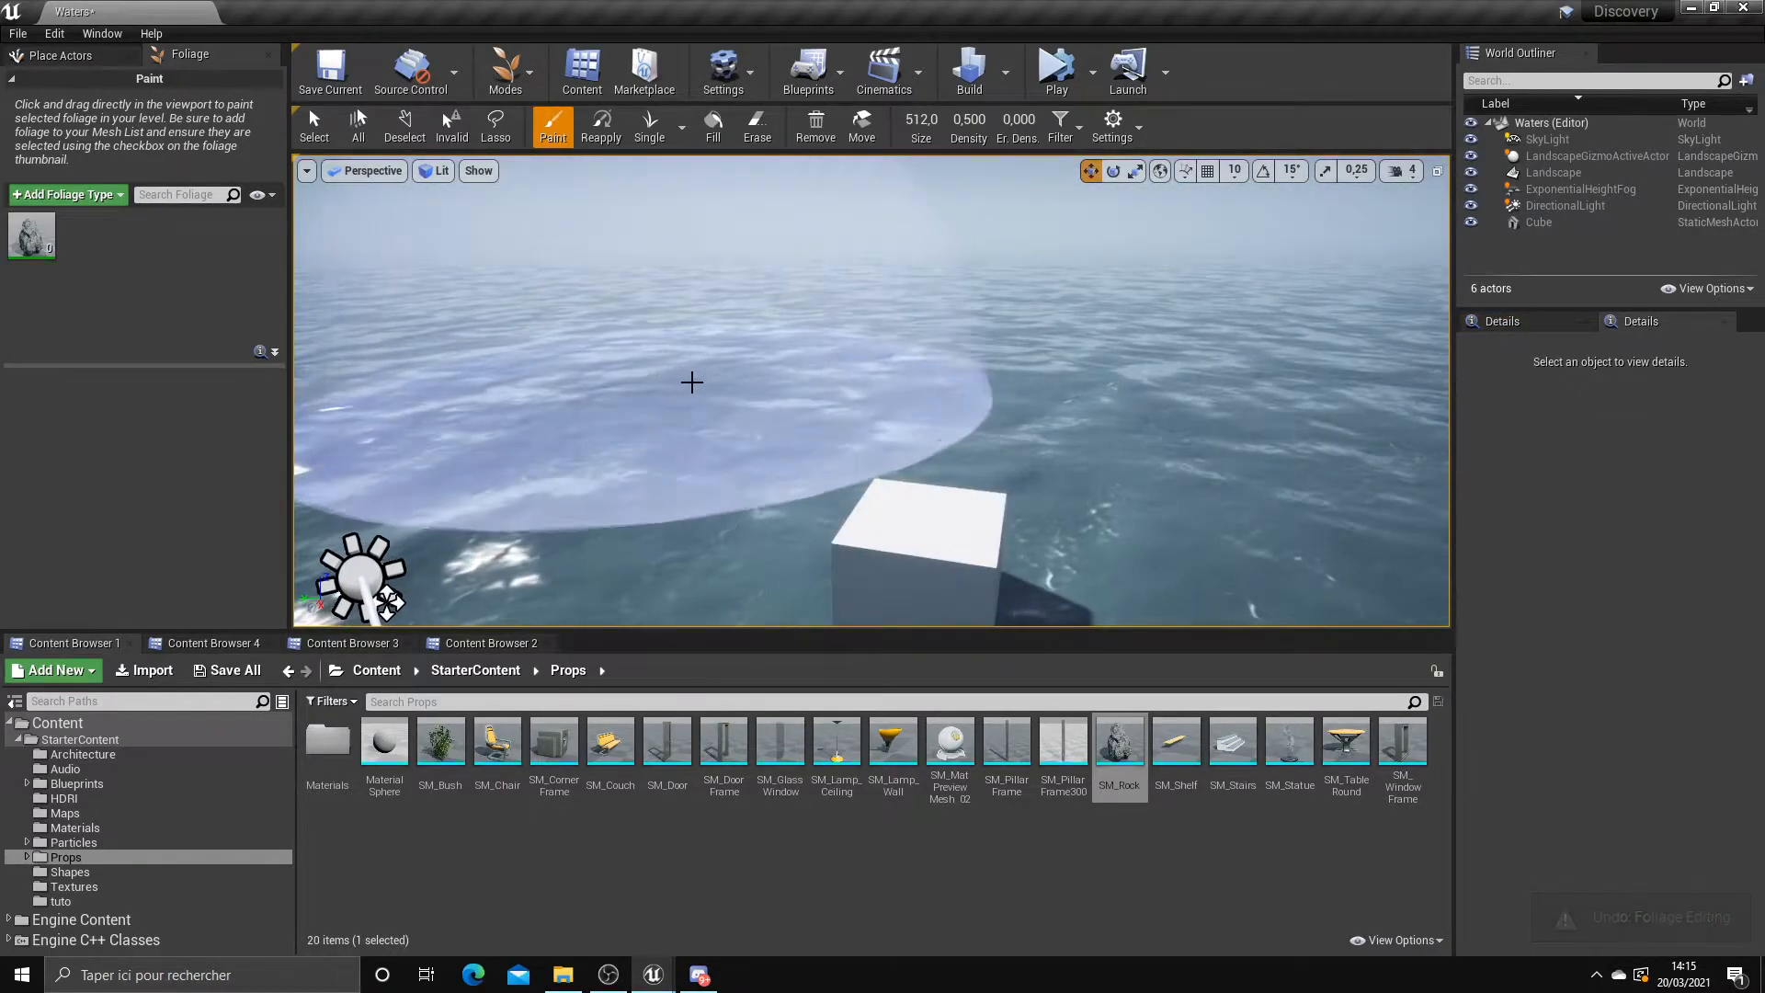
scroll(673, 331, down, 8)
mouse_move(578, 290)
mouse_down()
mouse_move(1056, 300)
mouse_move(1005, 276)
mouse_move(473, 340)
mouse_move(1024, 327)
mouse_up()
right_drag(1024, 328, 1002, 328)
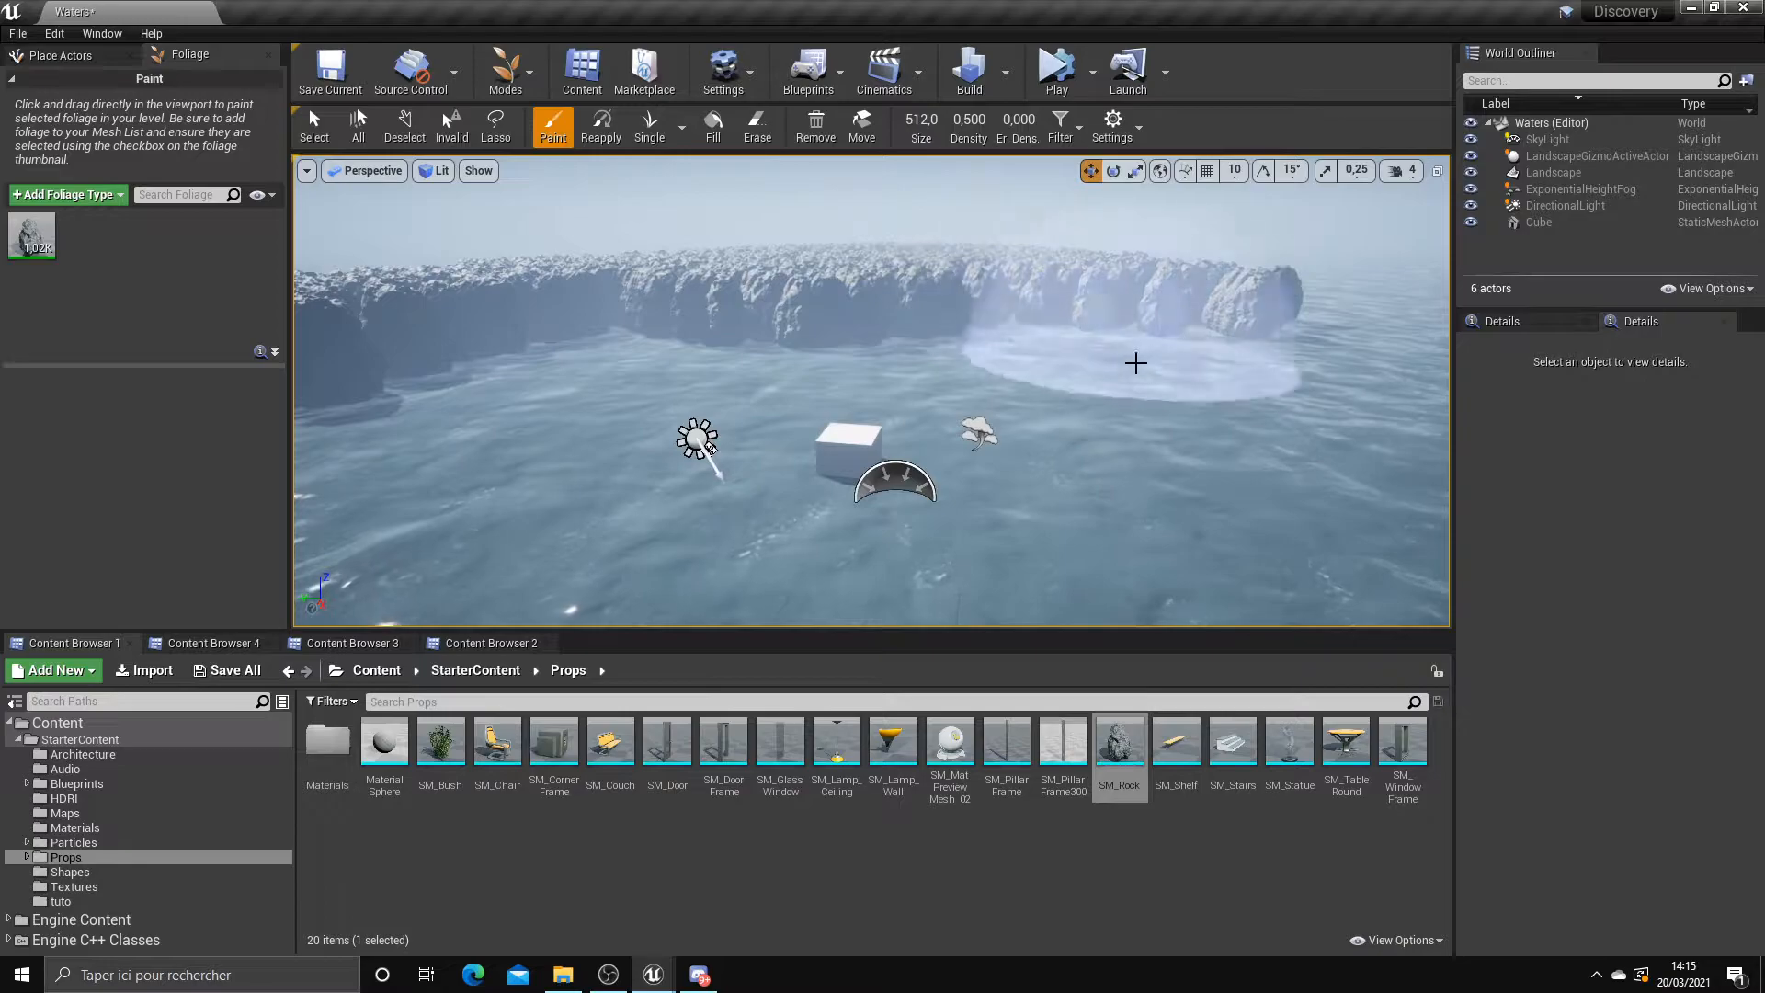
key(ctrl+z)
key(ctrl+z)
key(ctrl+z)
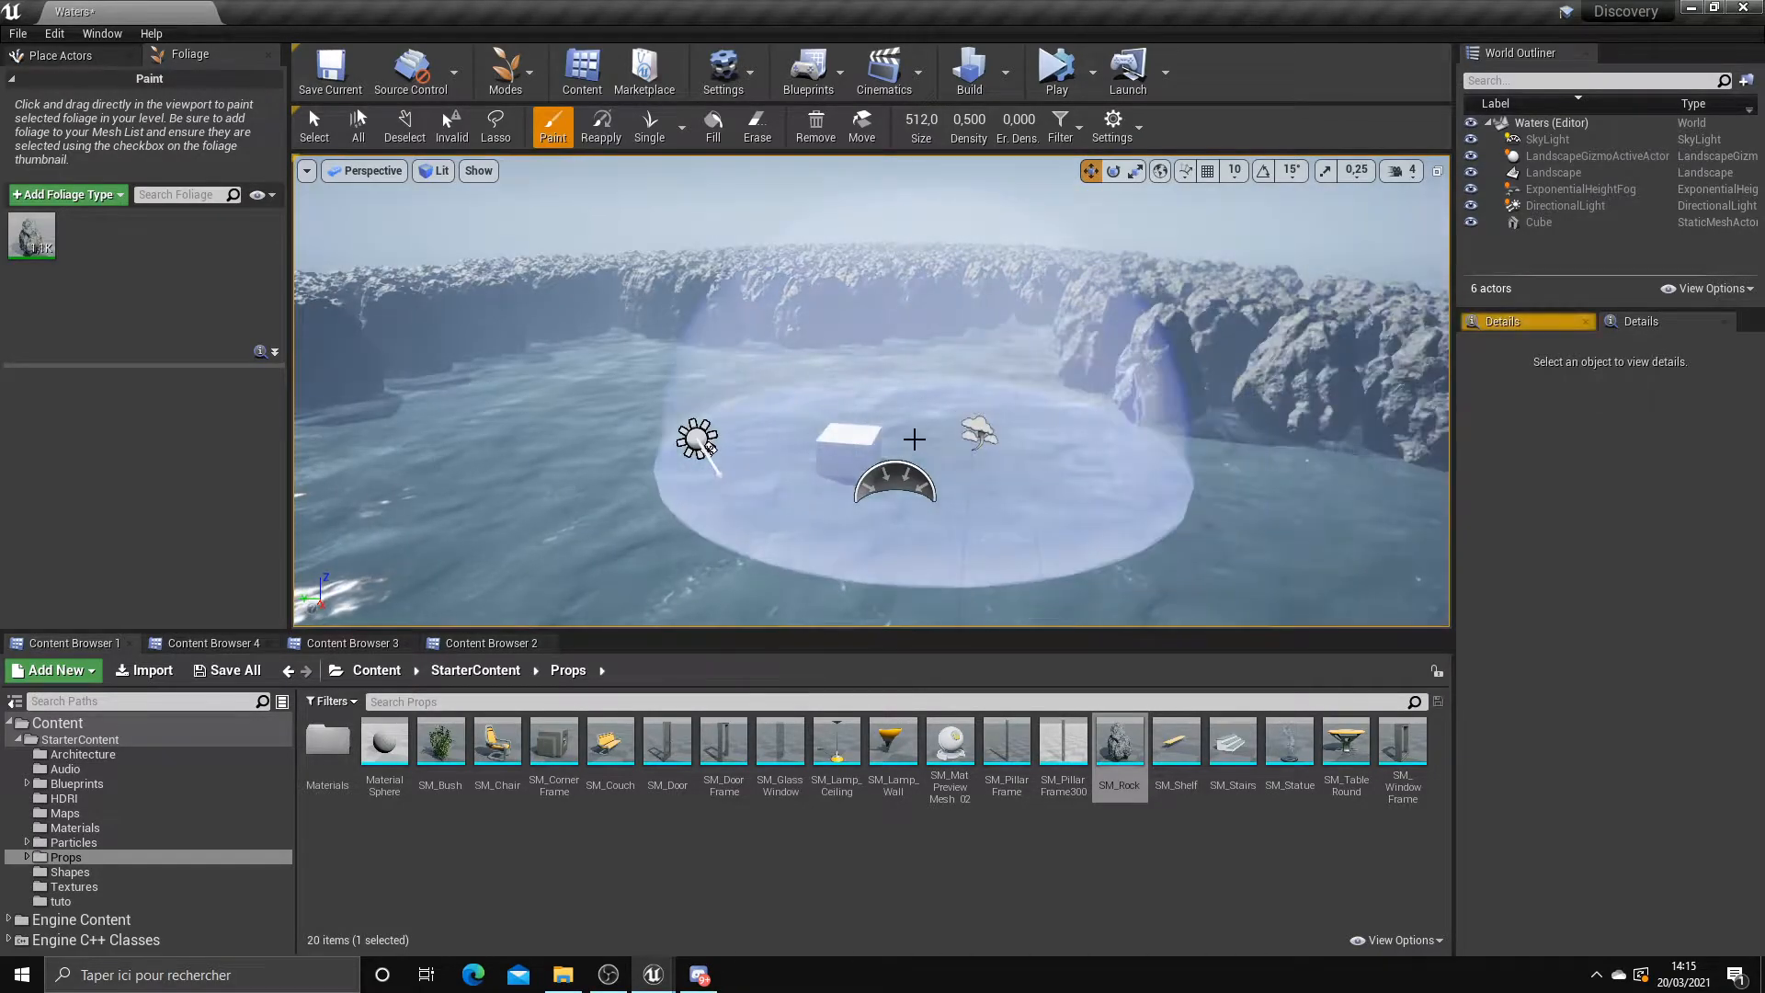
mouse_move(644, 376)
right_down()
mouse_move(664, 395)
mouse_move(635, 367)
right_up()
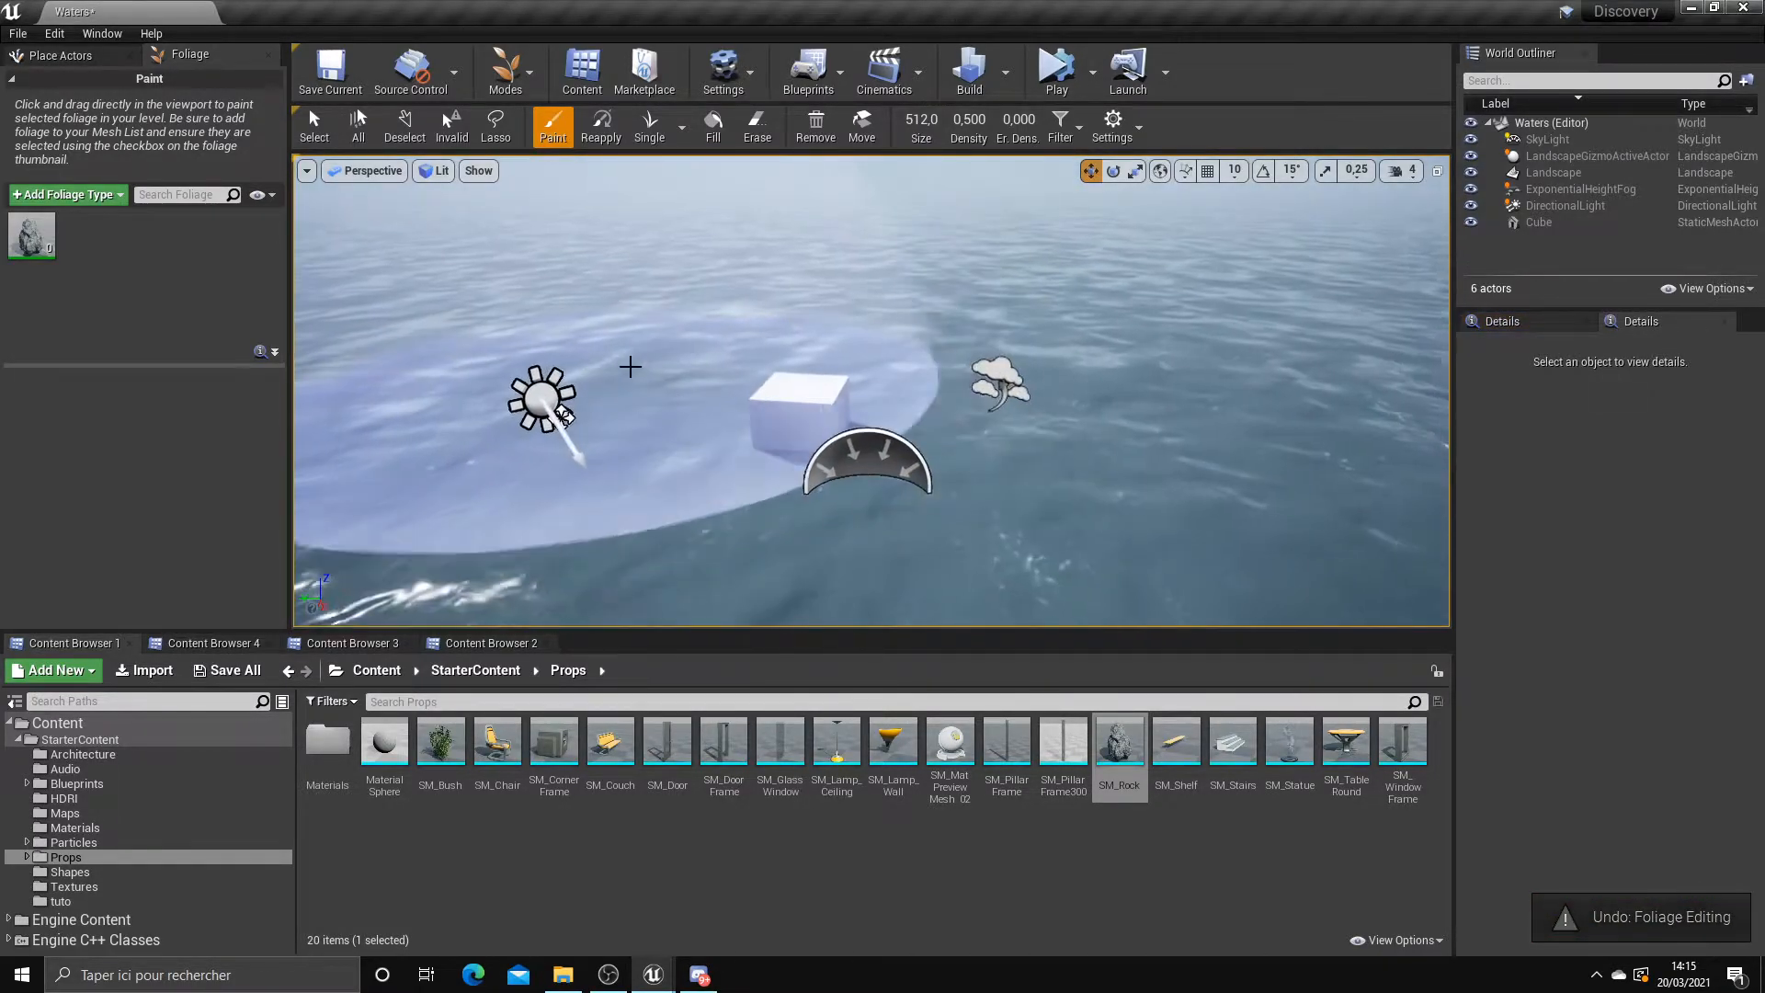
right_drag(518, 353, 469, 335)
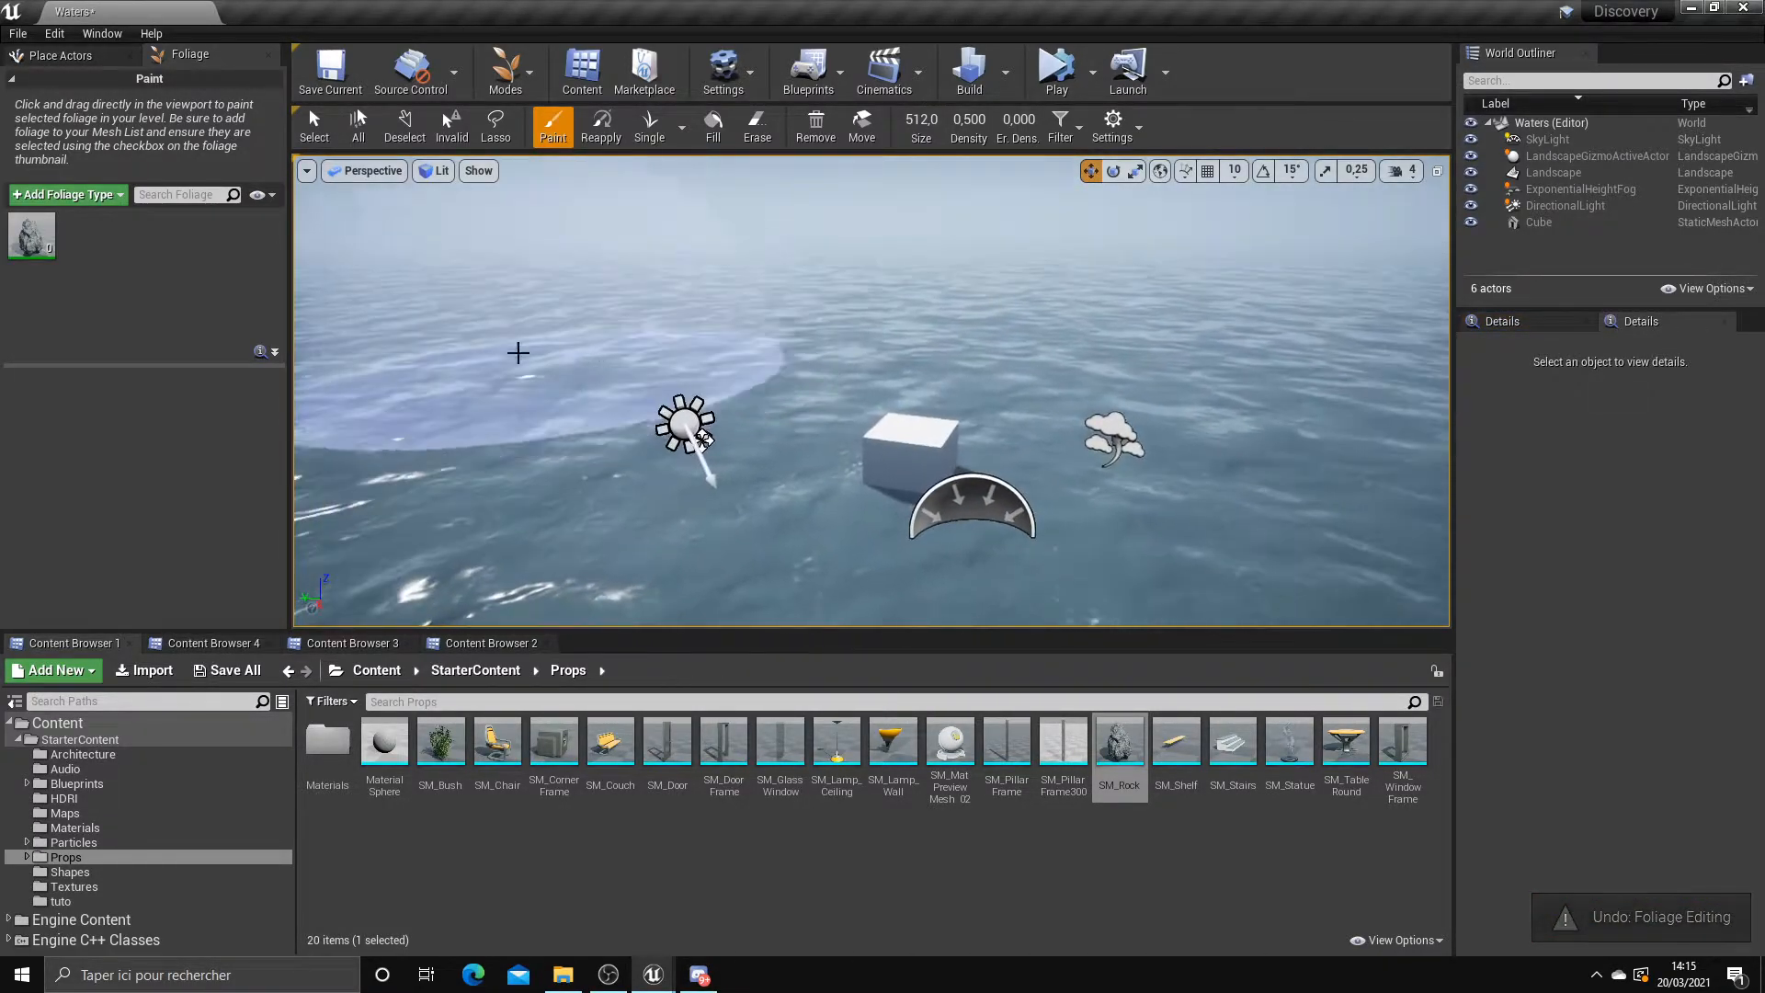
Select the SM_Rock foliage type and examine its painting, placement, instance, collision and scalability settings
click(33, 254)
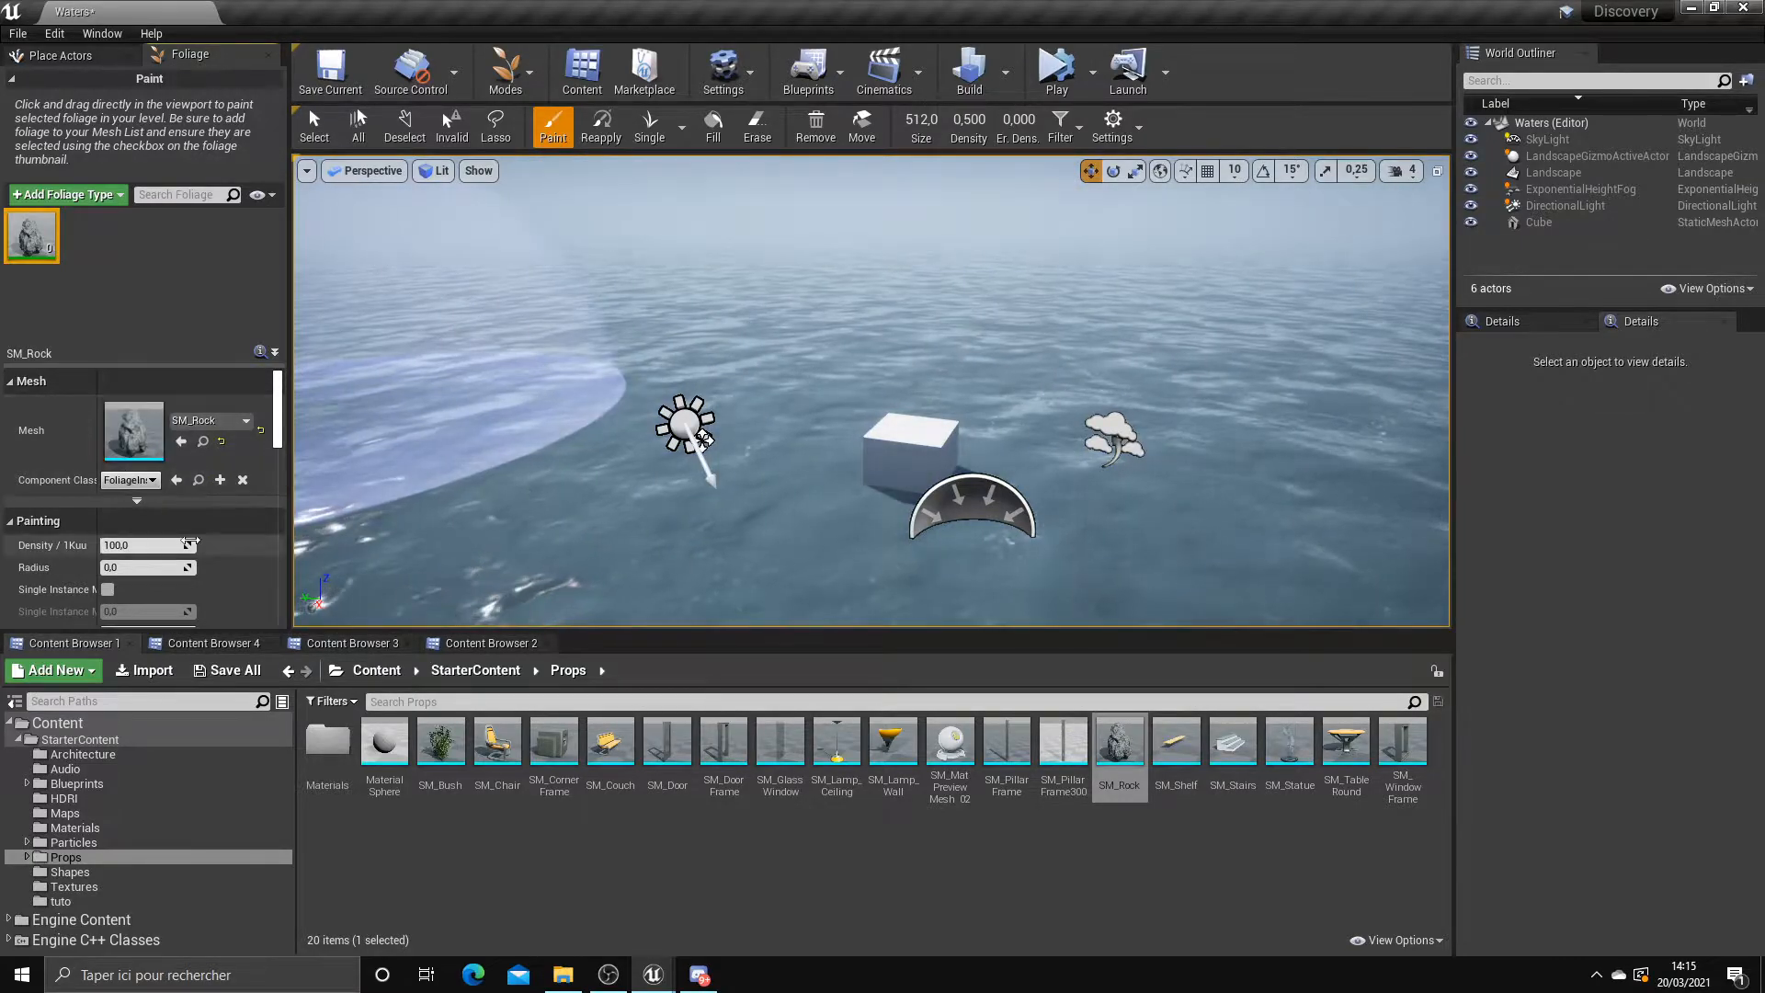
scroll(206, 522, down, 2)
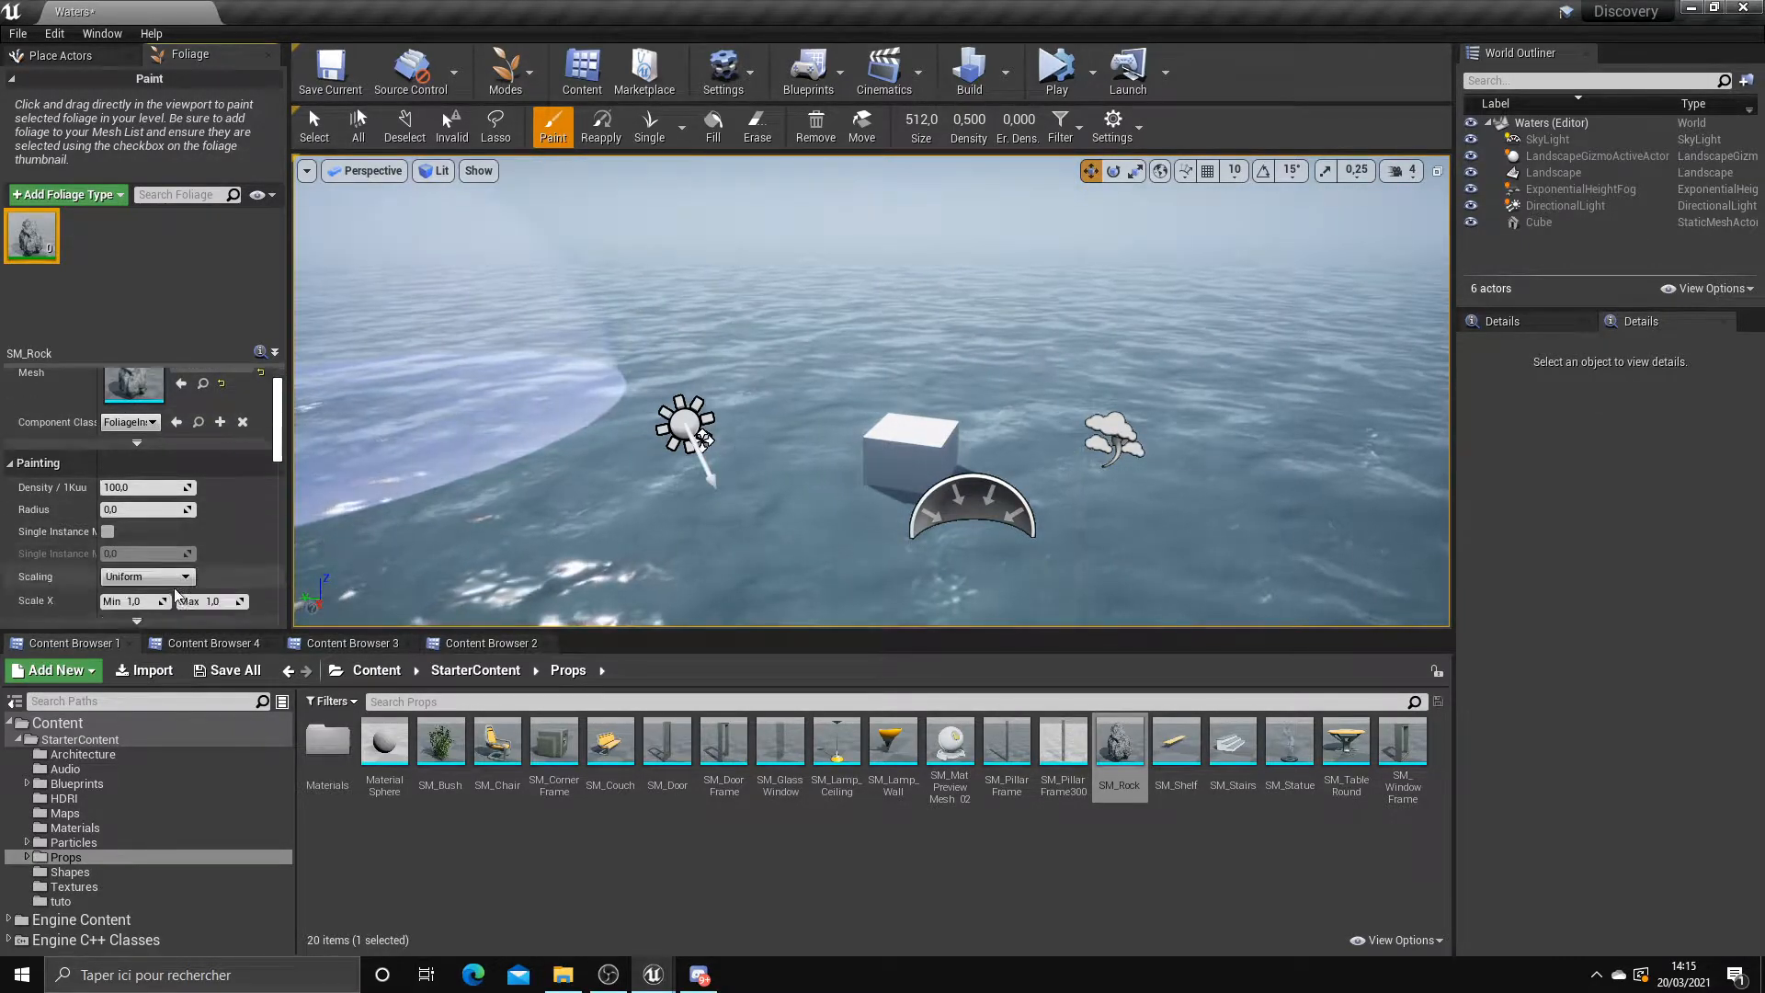
drag(267, 634, 242, 772)
scroll(125, 572, down, 1)
scroll(125, 559, up, 2)
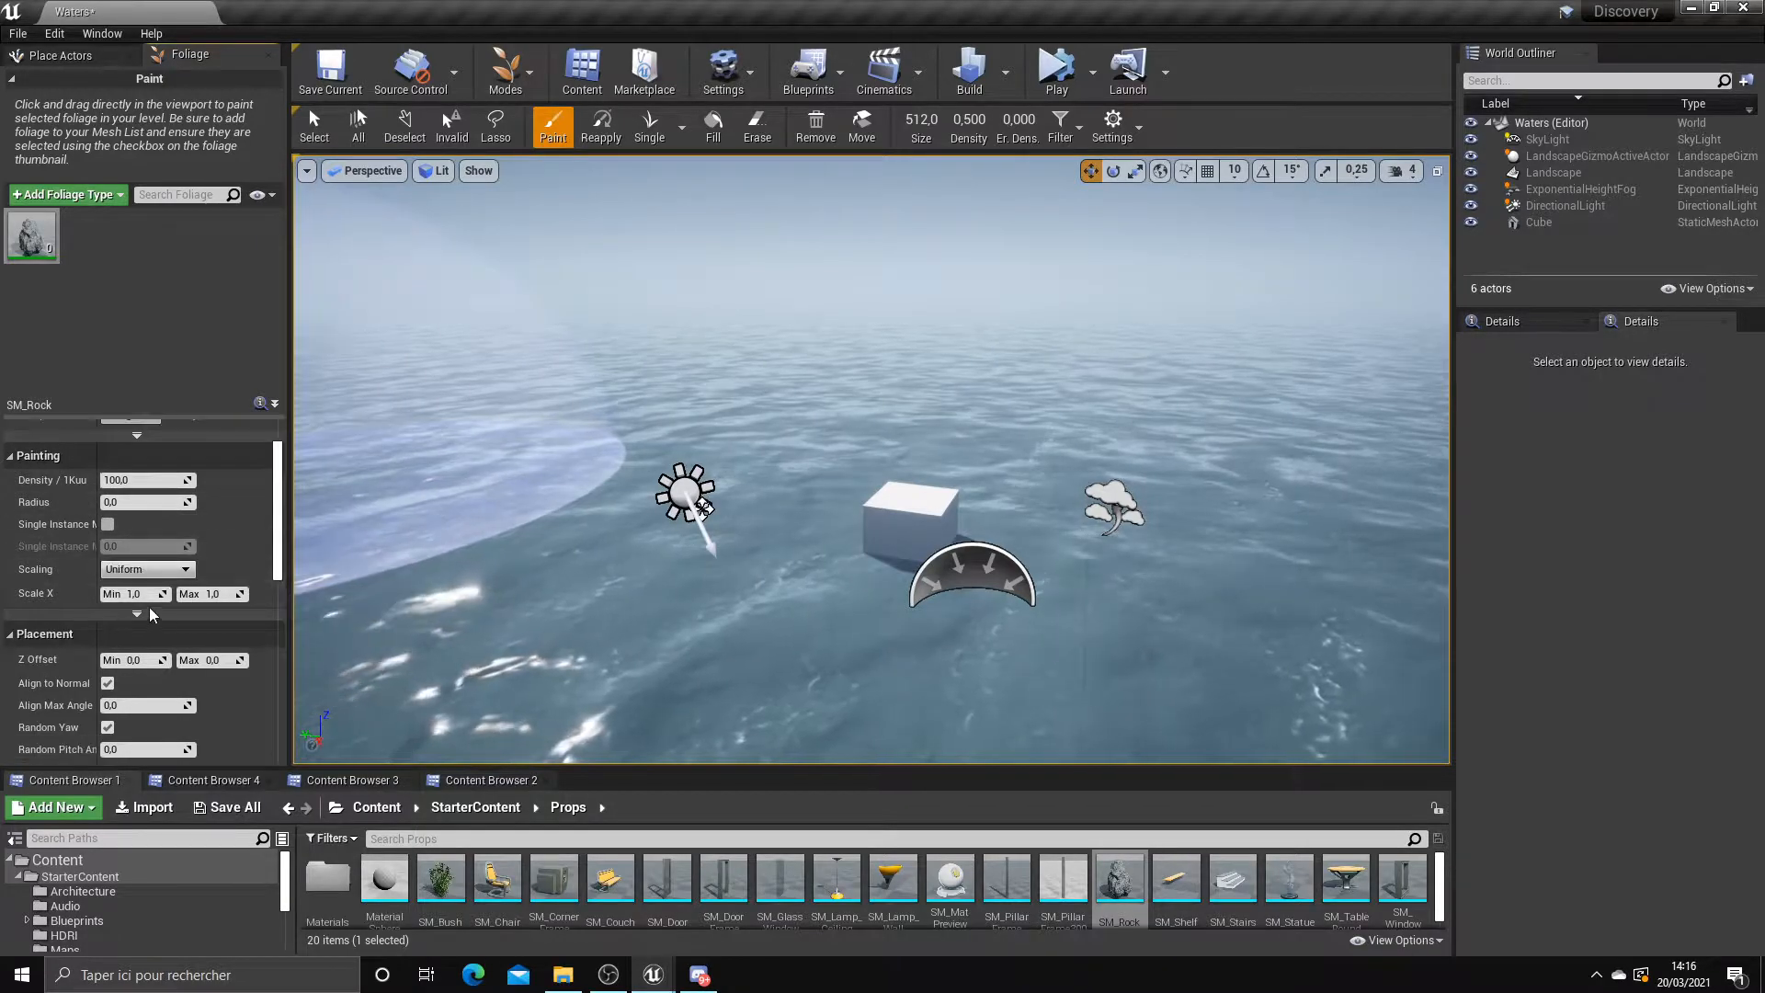
scroll(84, 533, down, 2)
scroll(92, 552, down, 2)
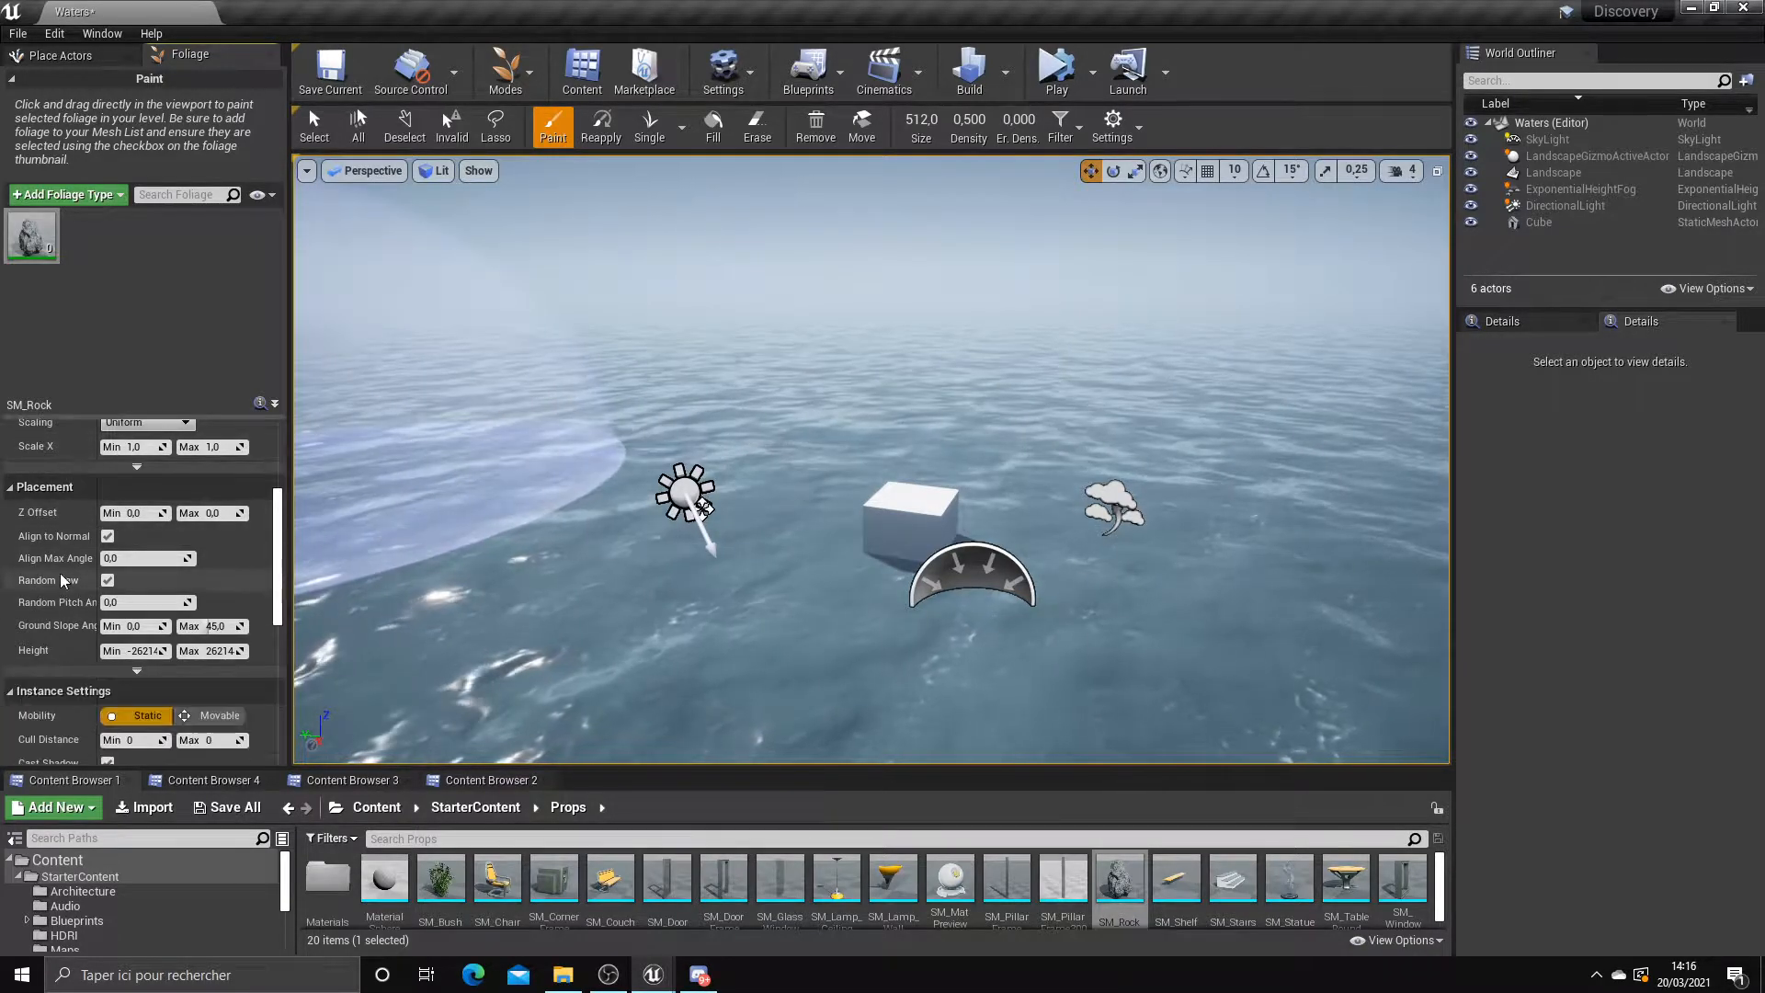
scroll(80, 524, down, 1)
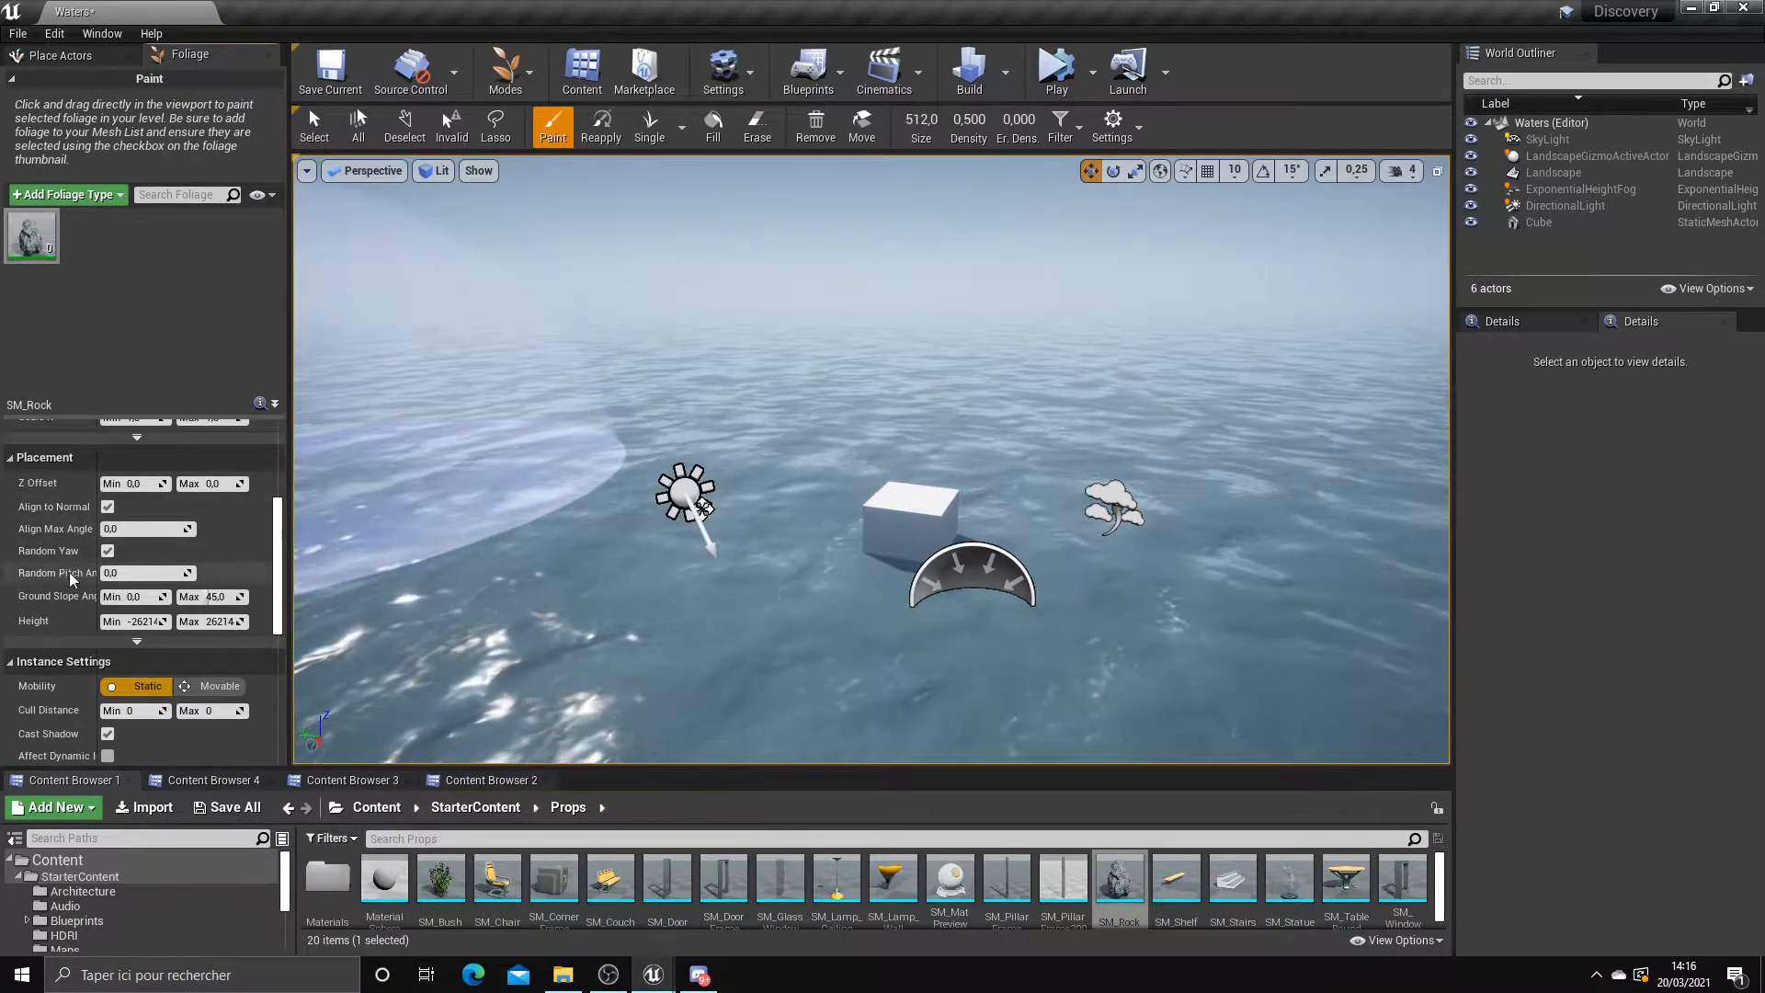
scroll(52, 570, down, 5)
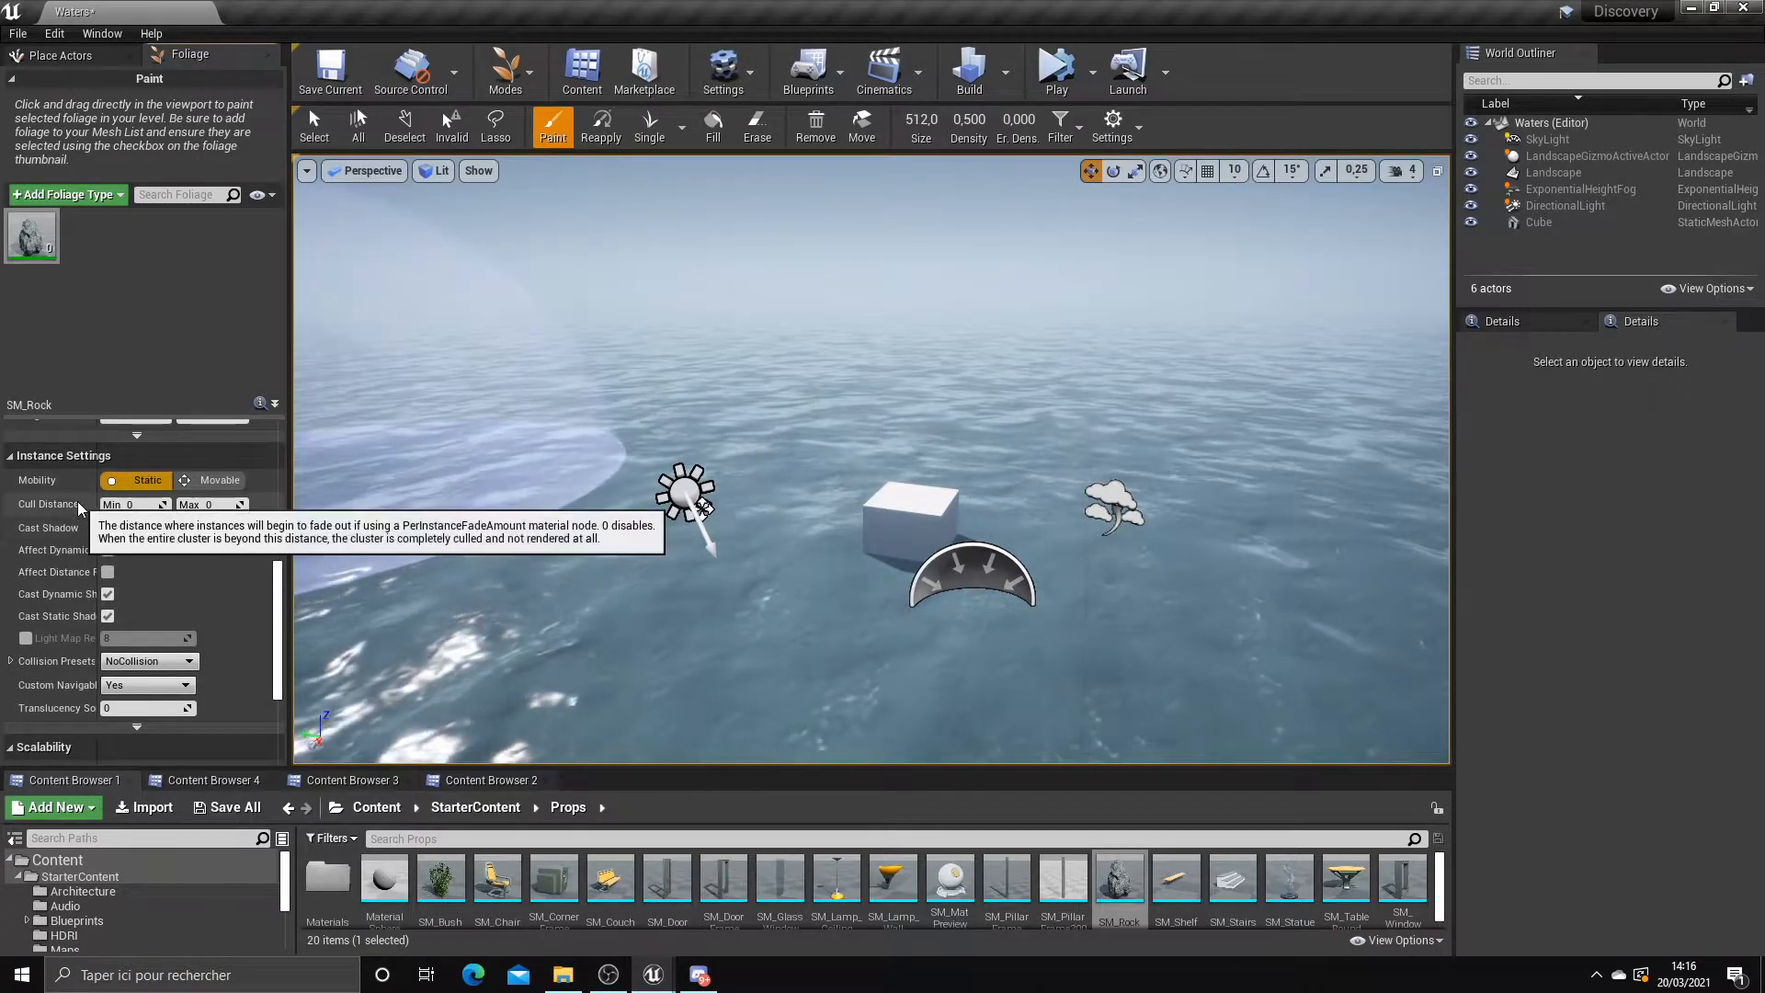
mouse_move(96, 550)
mouse_down()
mouse_move(194, 572)
mouse_move(124, 566)
mouse_up()
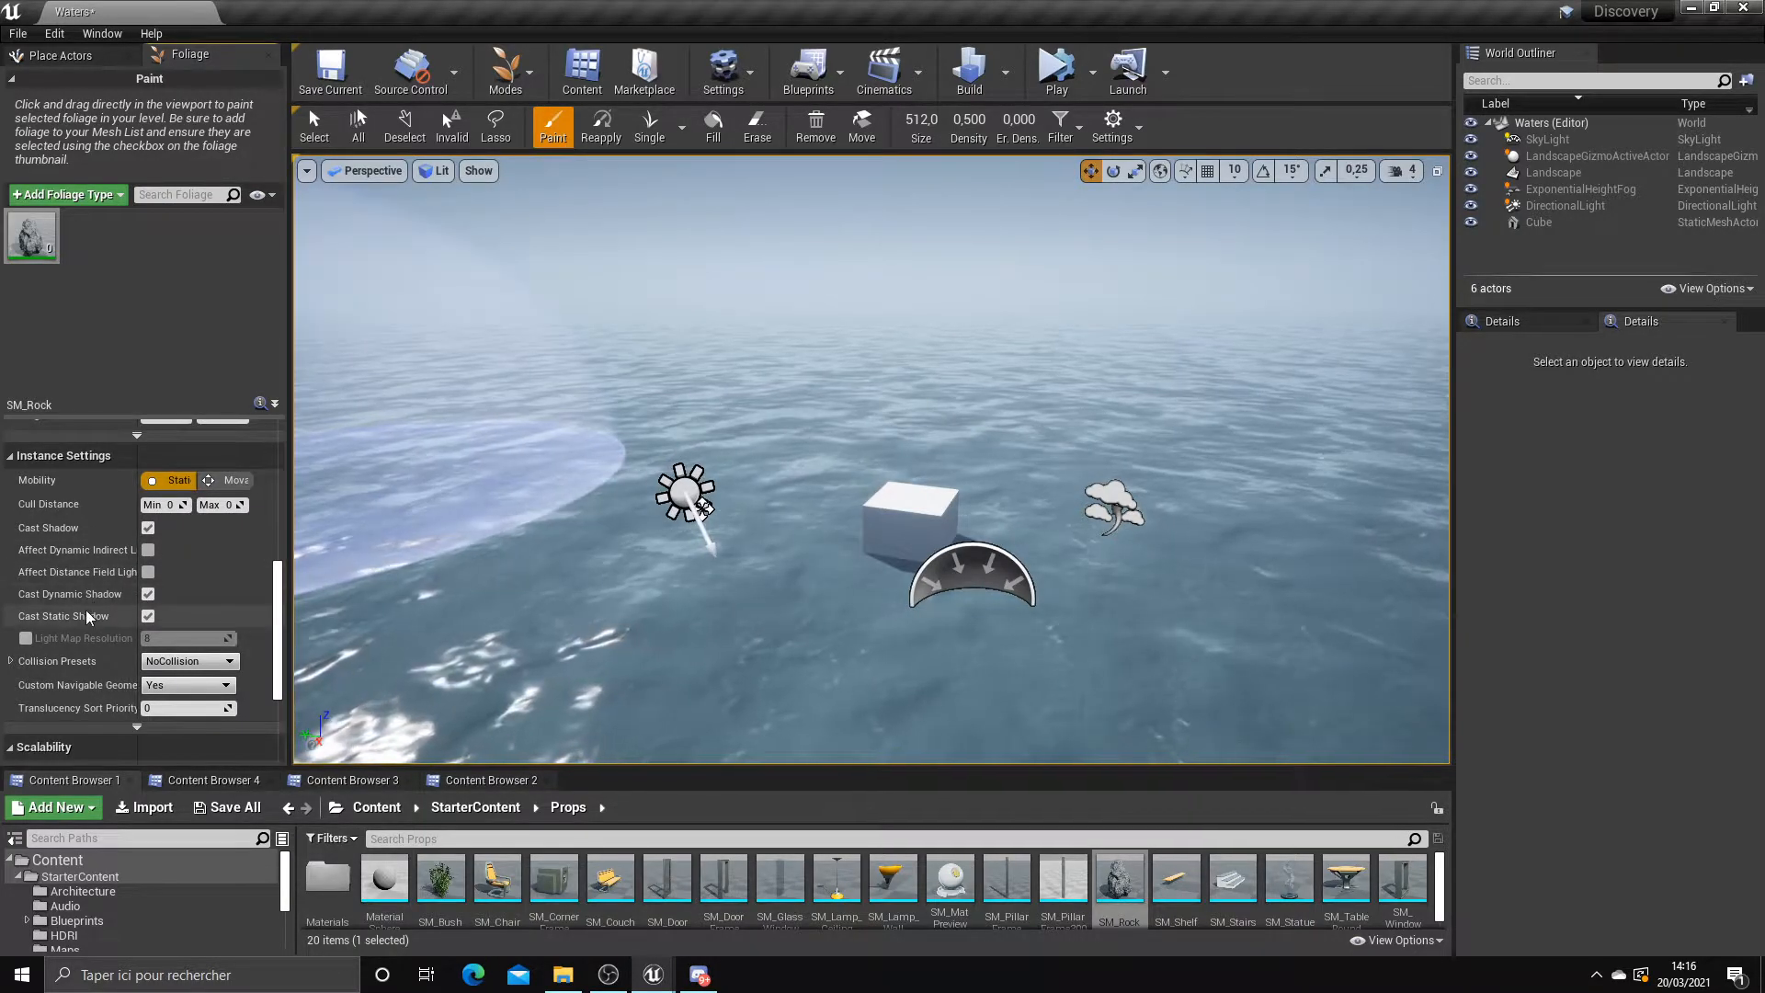
scroll(88, 616, down, 1)
scroll(69, 671, down, 1)
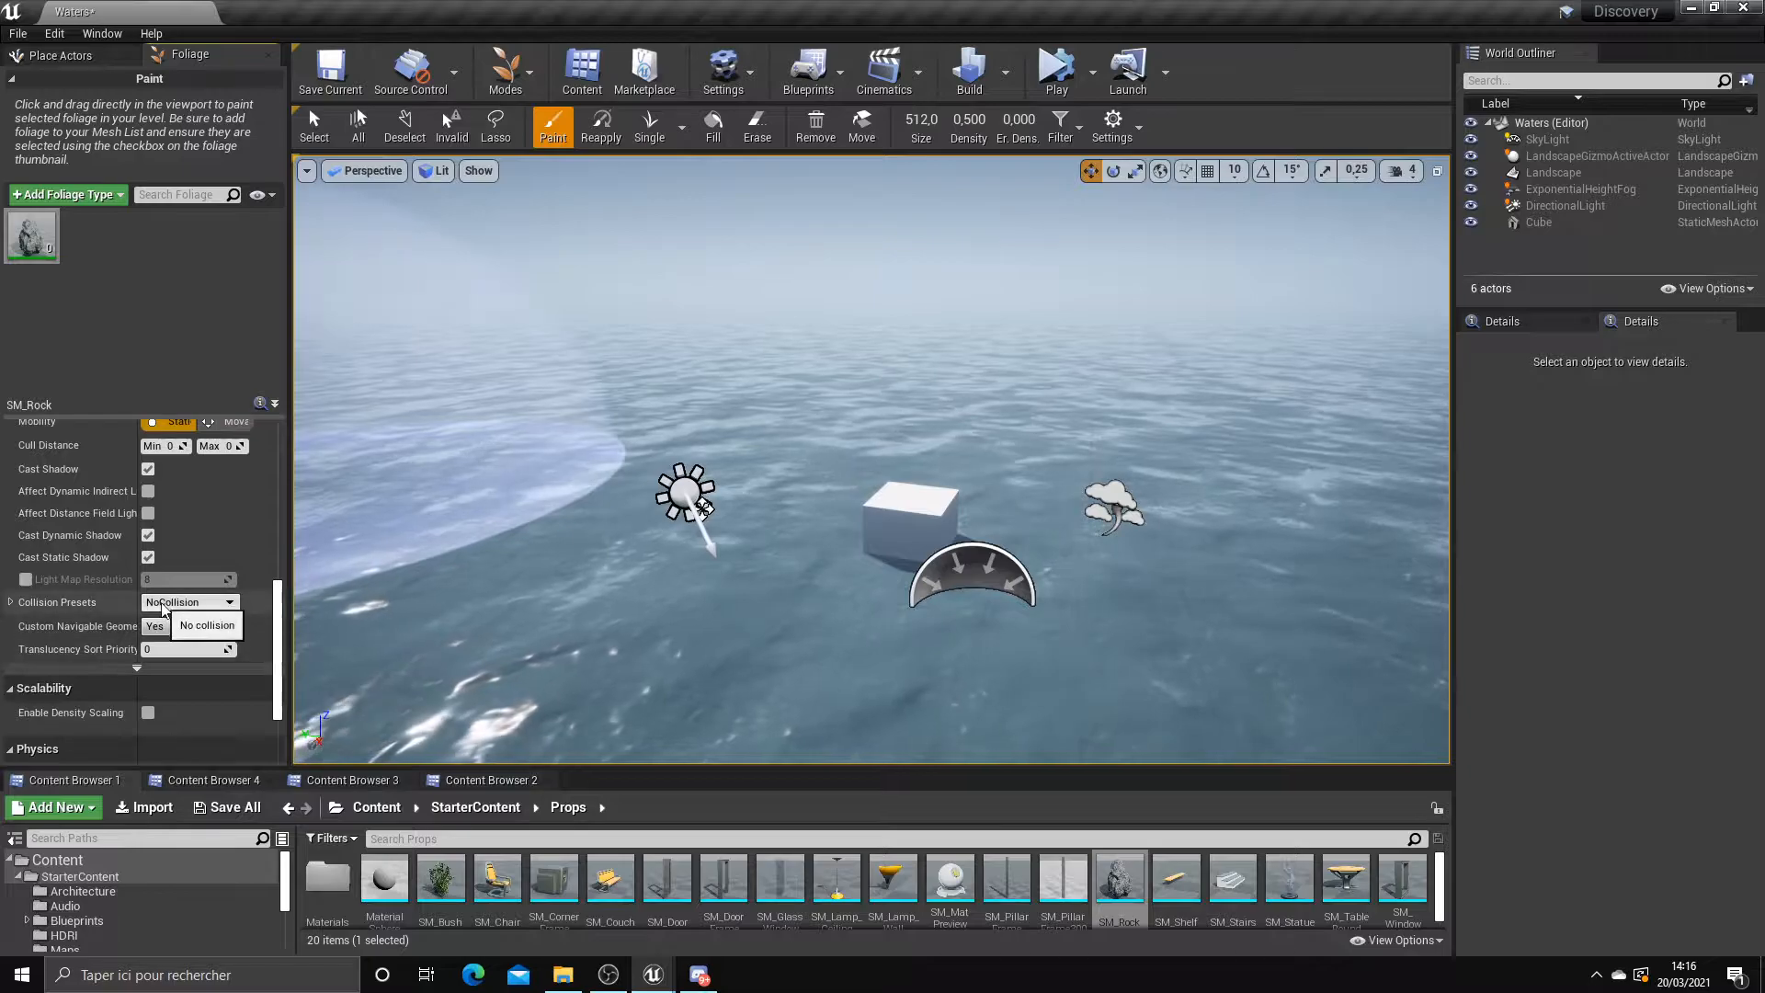
scroll(174, 598, up, 4)
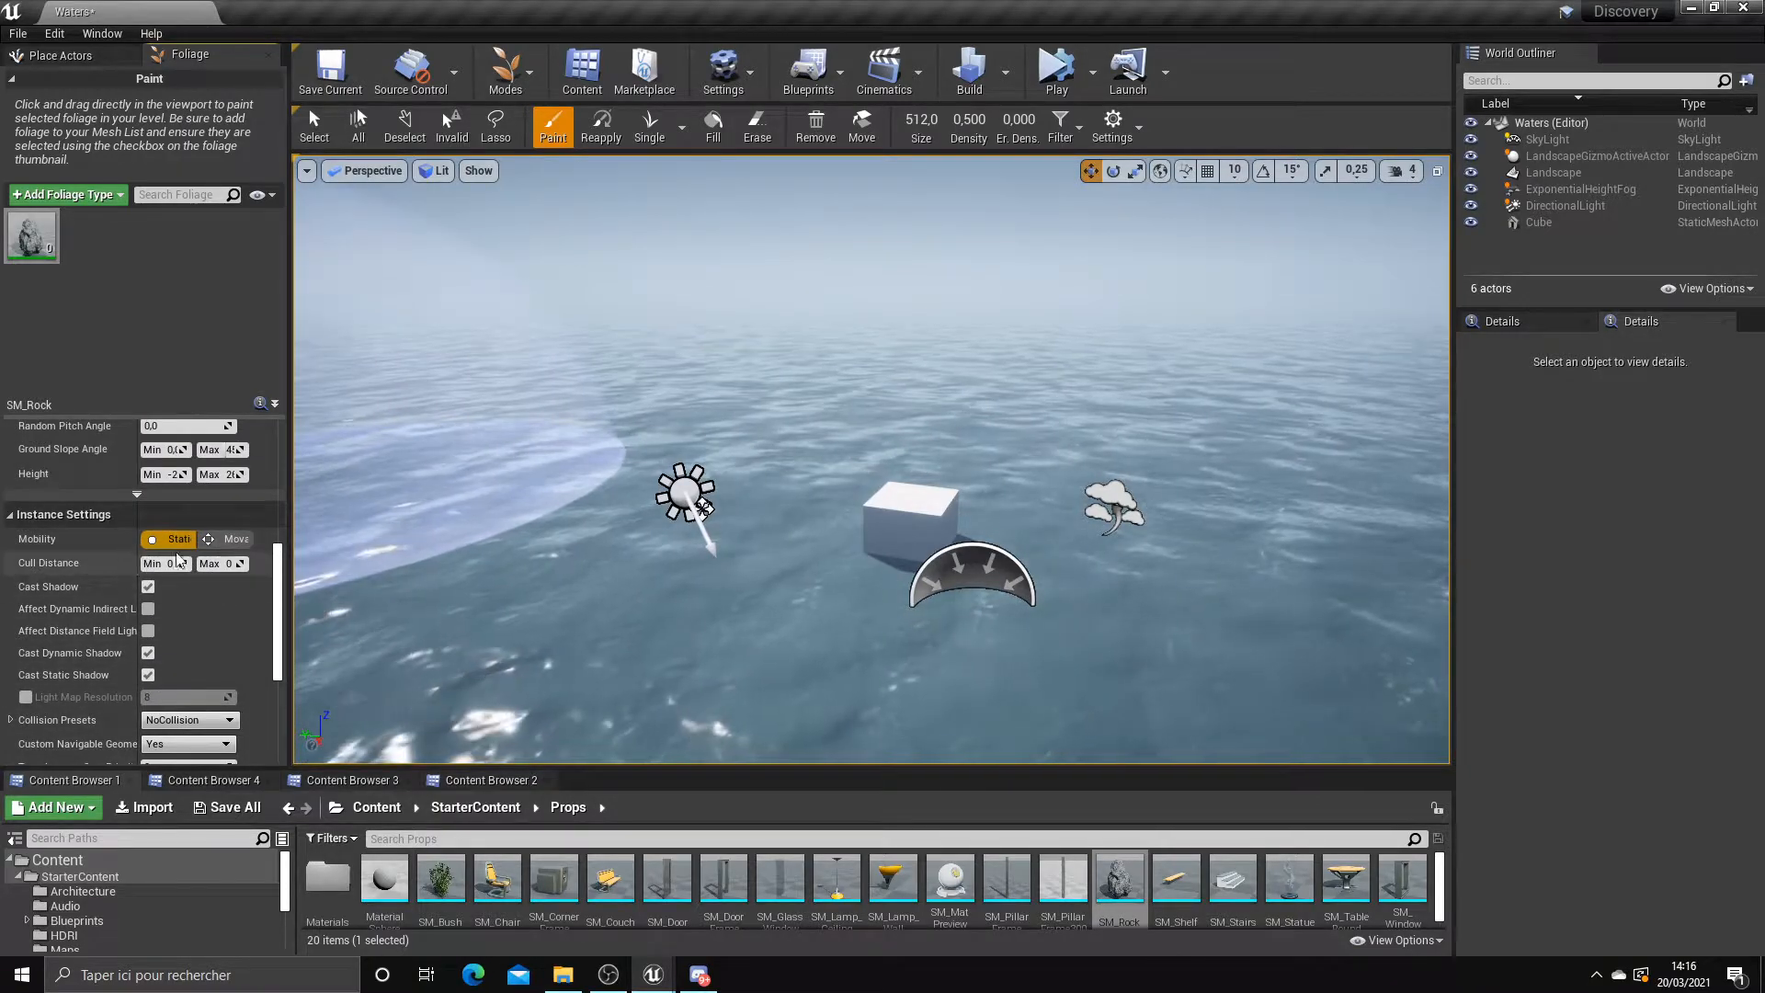
scroll(111, 568, down, 10)
scroll(116, 589, up, 12)
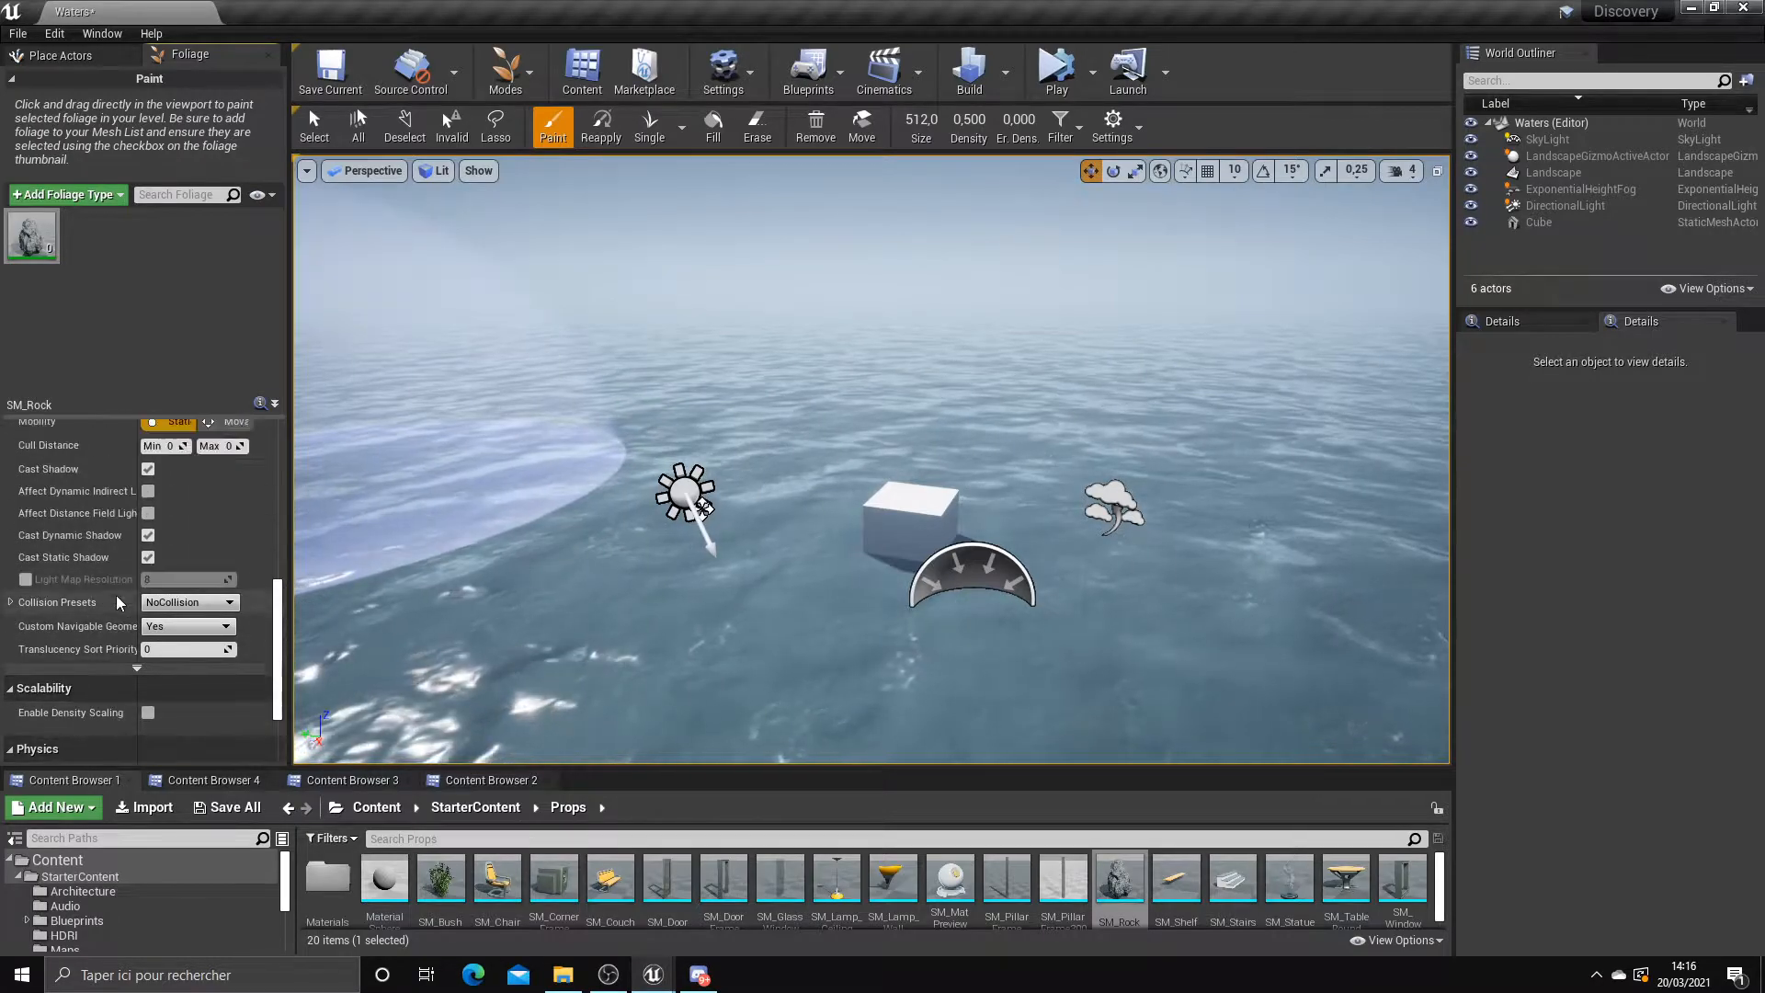
scroll(96, 593, up, 10)
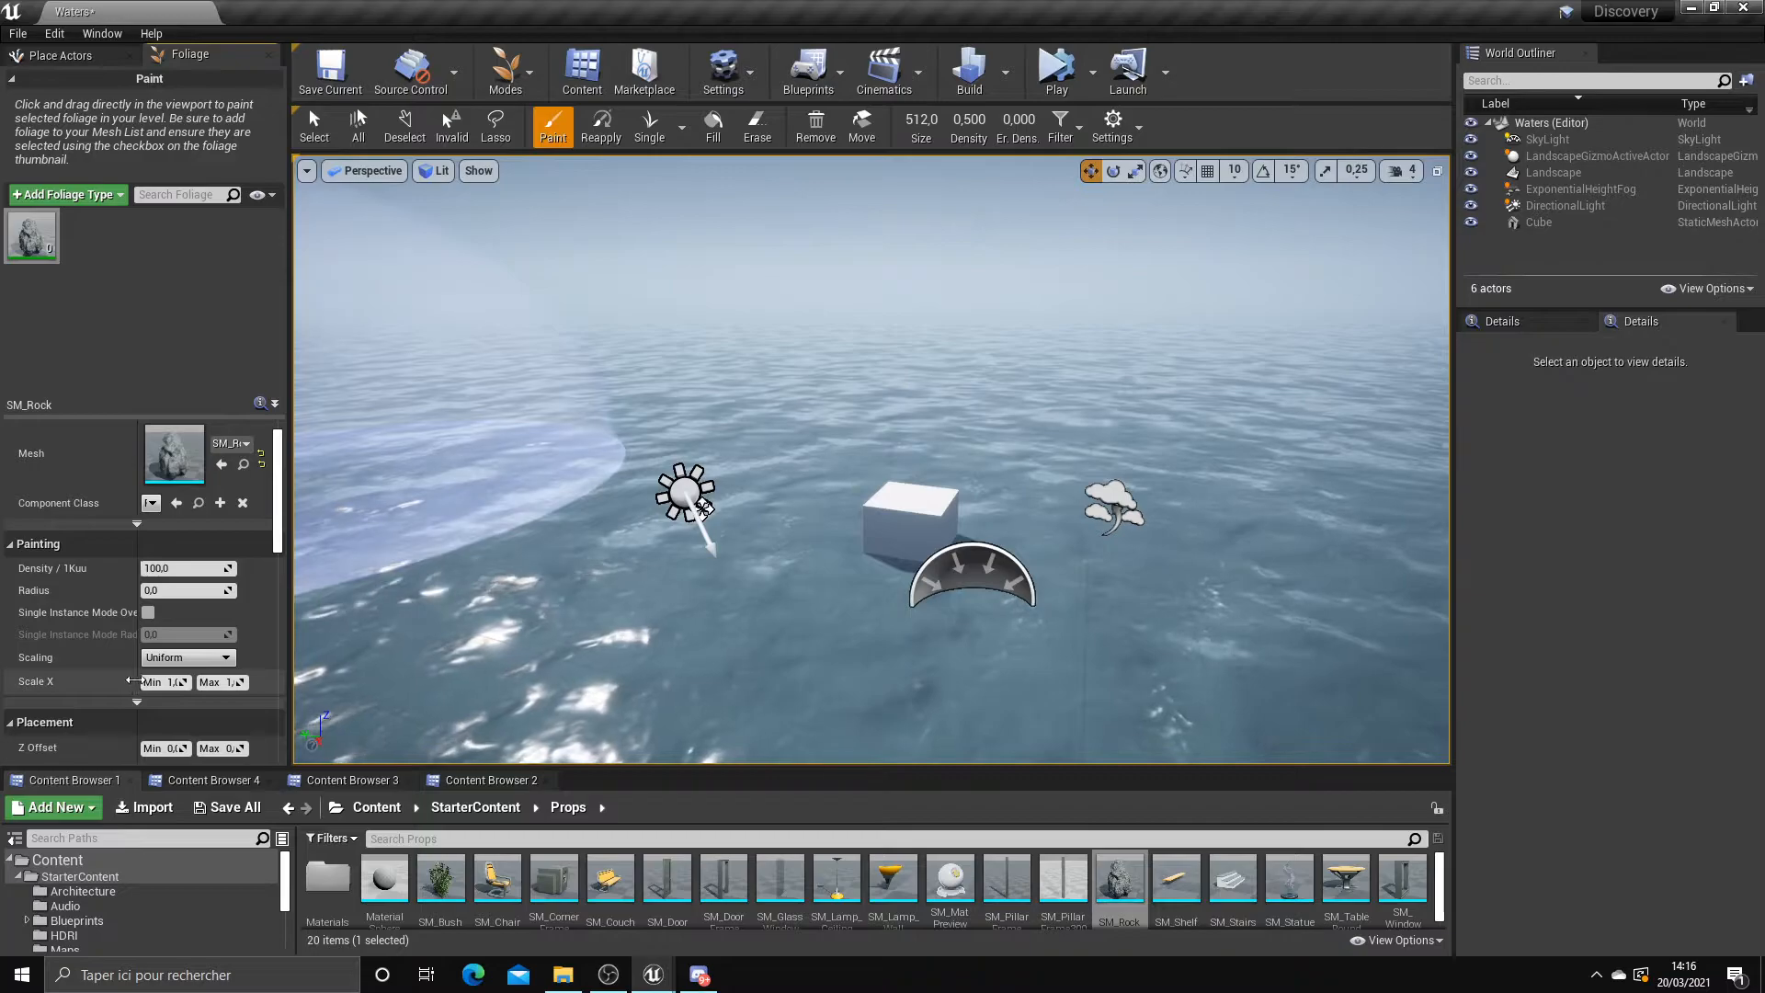
Keep the rock foliage's scaling Uniform and set its Scale X range to a minimum of 4 and a maximum of 6
drag(133, 680, 110, 680)
click(152, 658)
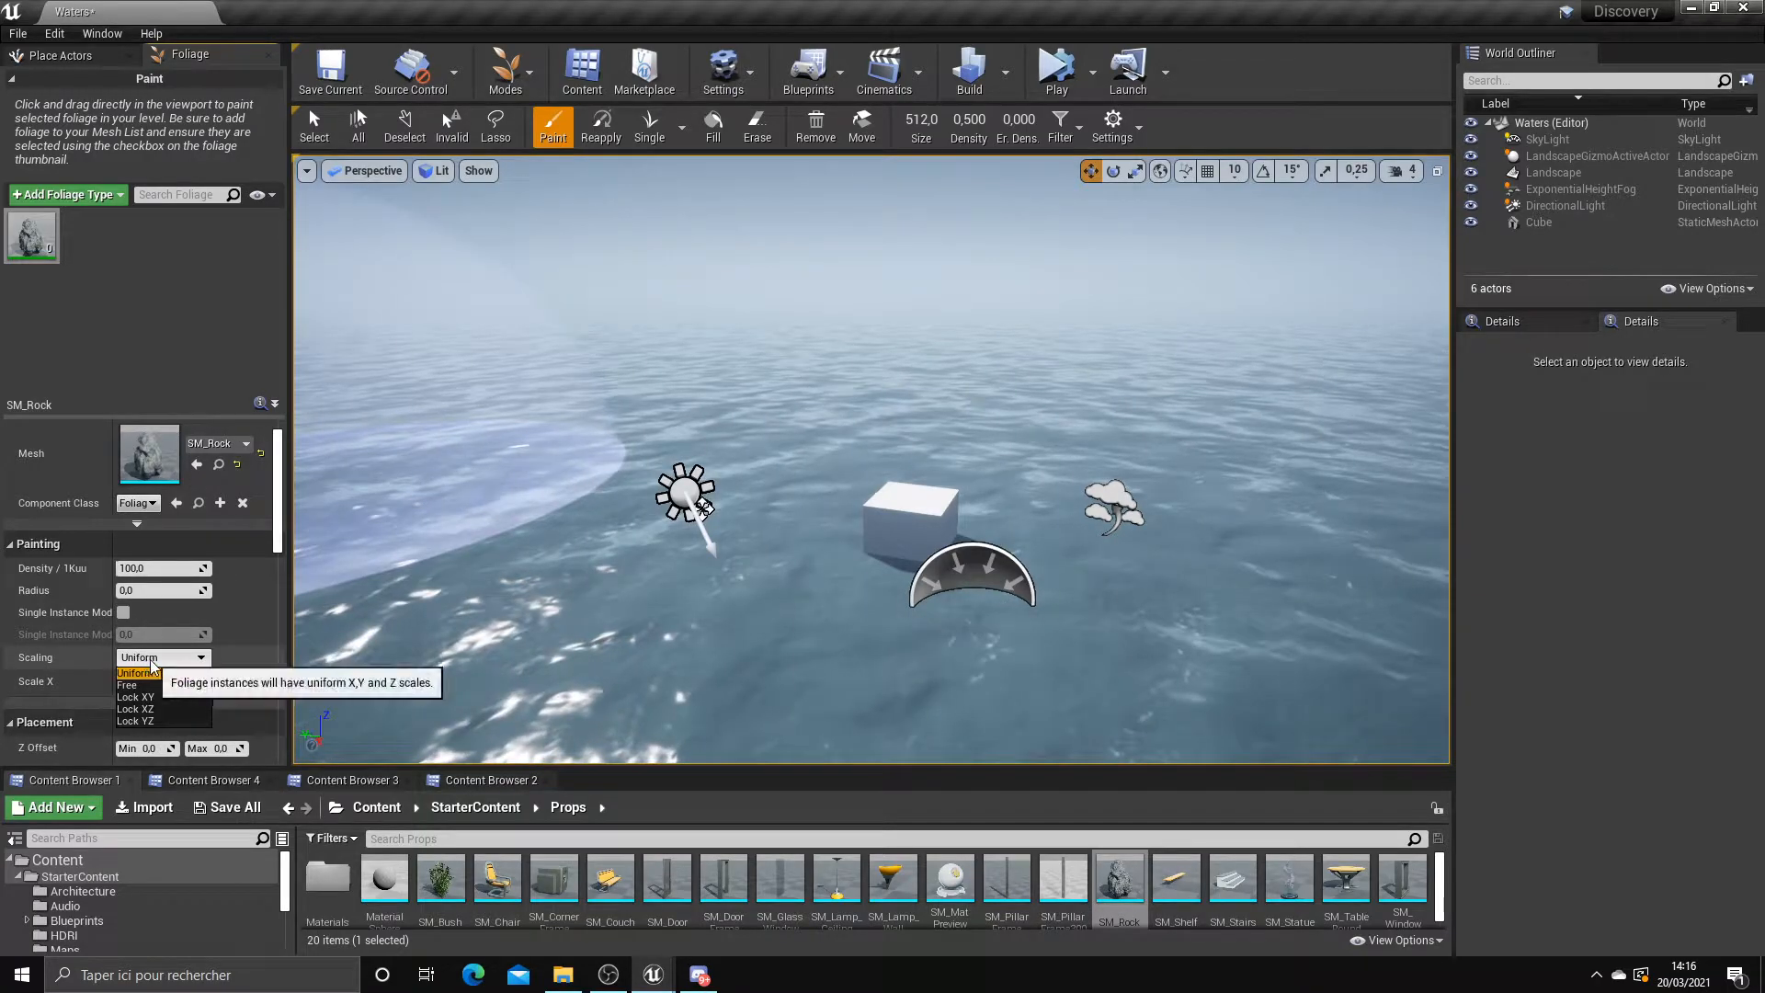
scroll(108, 675, down, 1)
click(134, 674)
click(137, 706)
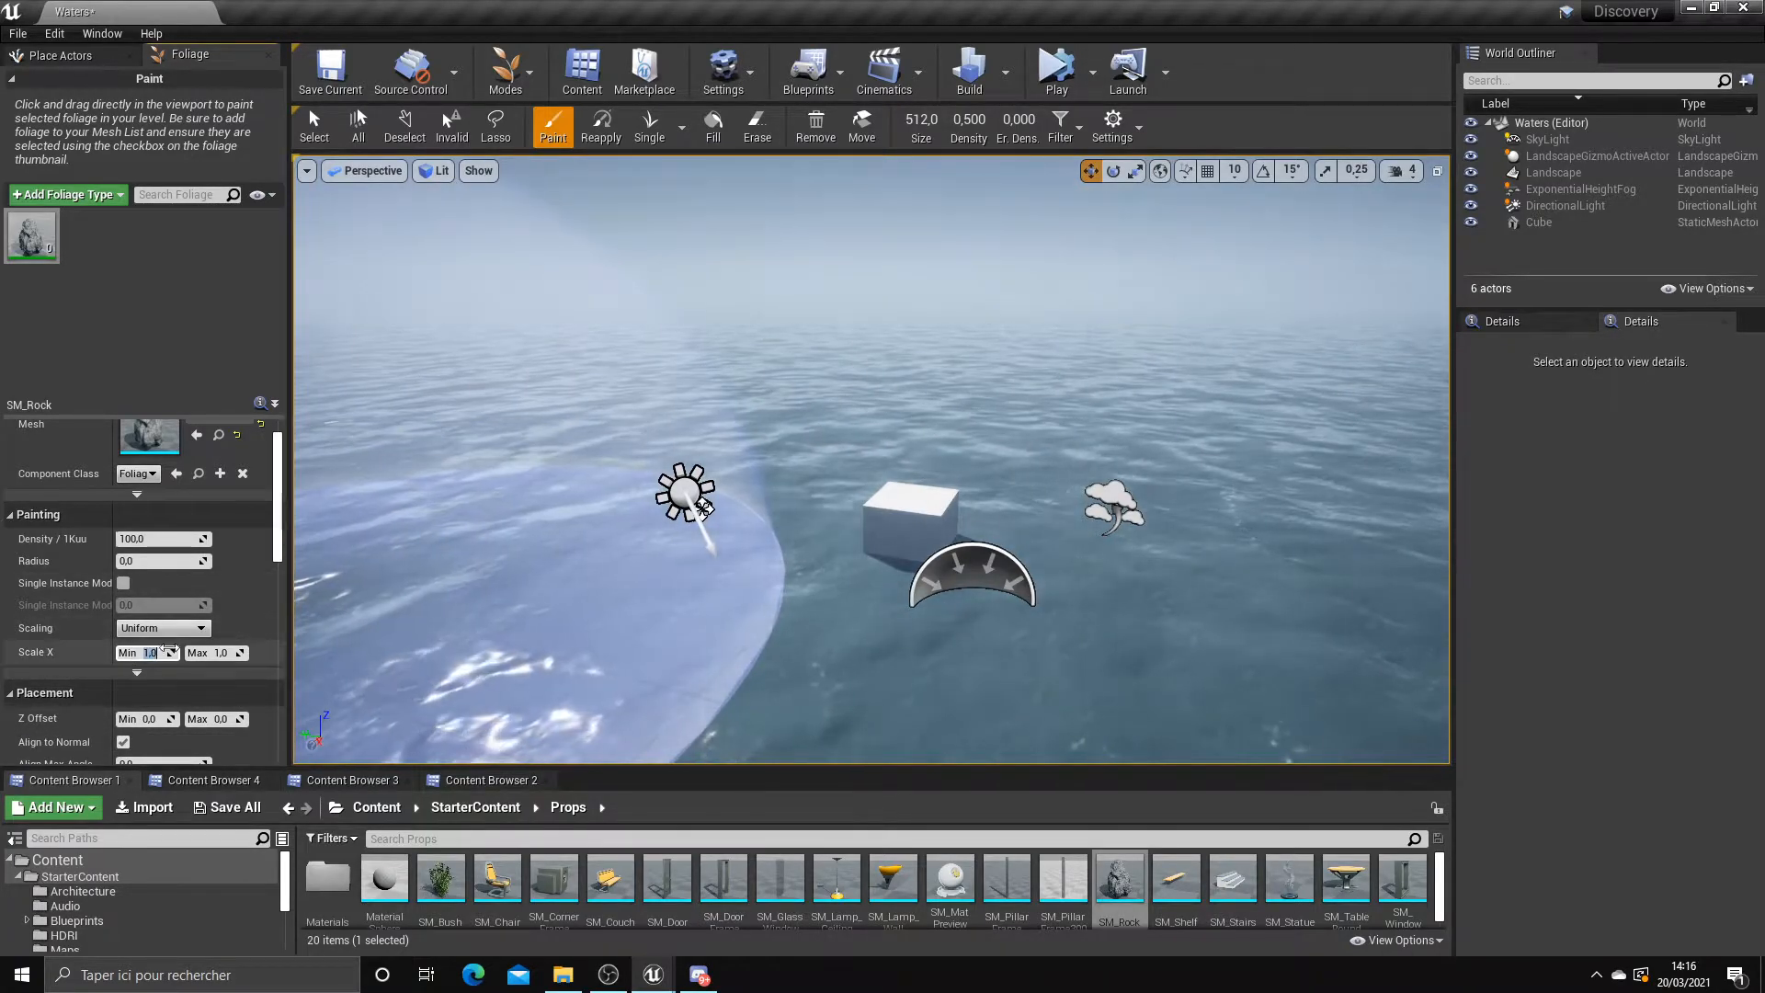
text(4)
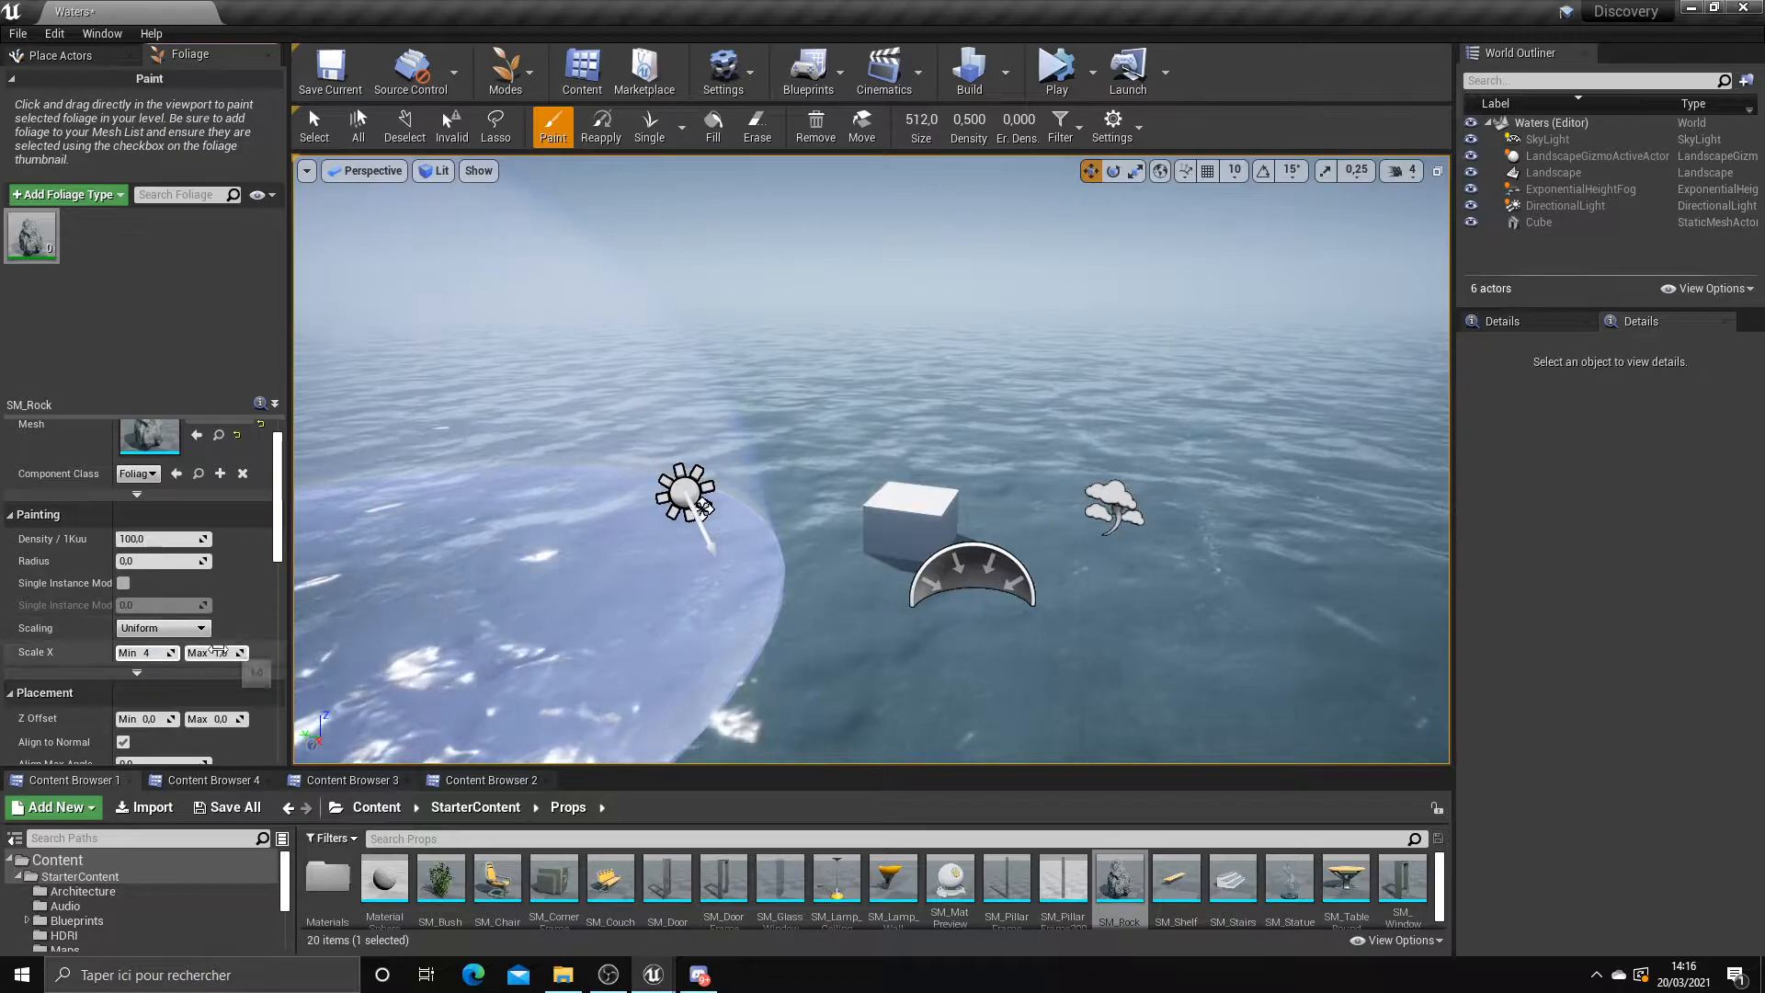
text(6)
key(Return)
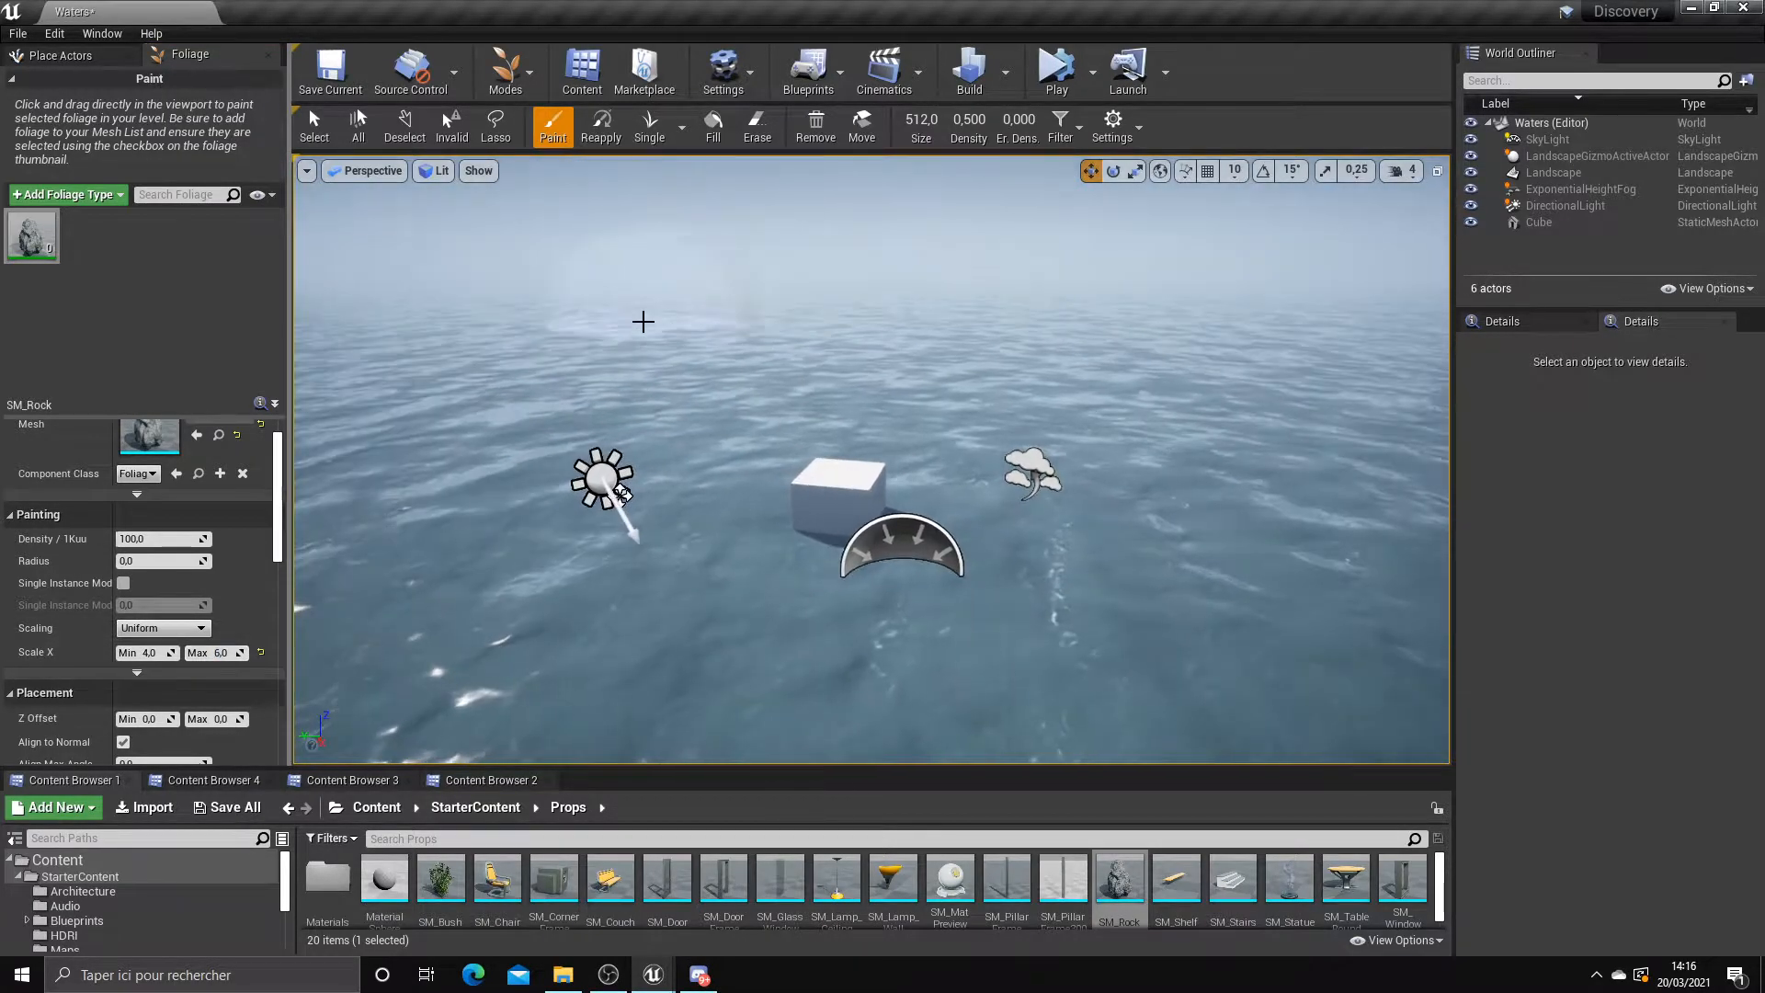
Try painting a wall of the enlarged rocks across the water around the cube, and undo the strokes
drag(643, 322, 1142, 331)
mouse_move(1142, 331)
right_down()
mouse_move(1288, 267)
mouse_move(1186, 257)
mouse_move(1386, 512)
right_up()
key(s)
key(a)
drag(1360, 520, 1186, 542)
mouse_move(1186, 542)
right_down()
mouse_move(1305, 529)
mouse_move(1058, 515)
mouse_move(1186, 524)
mouse_move(1085, 554)
right_up()
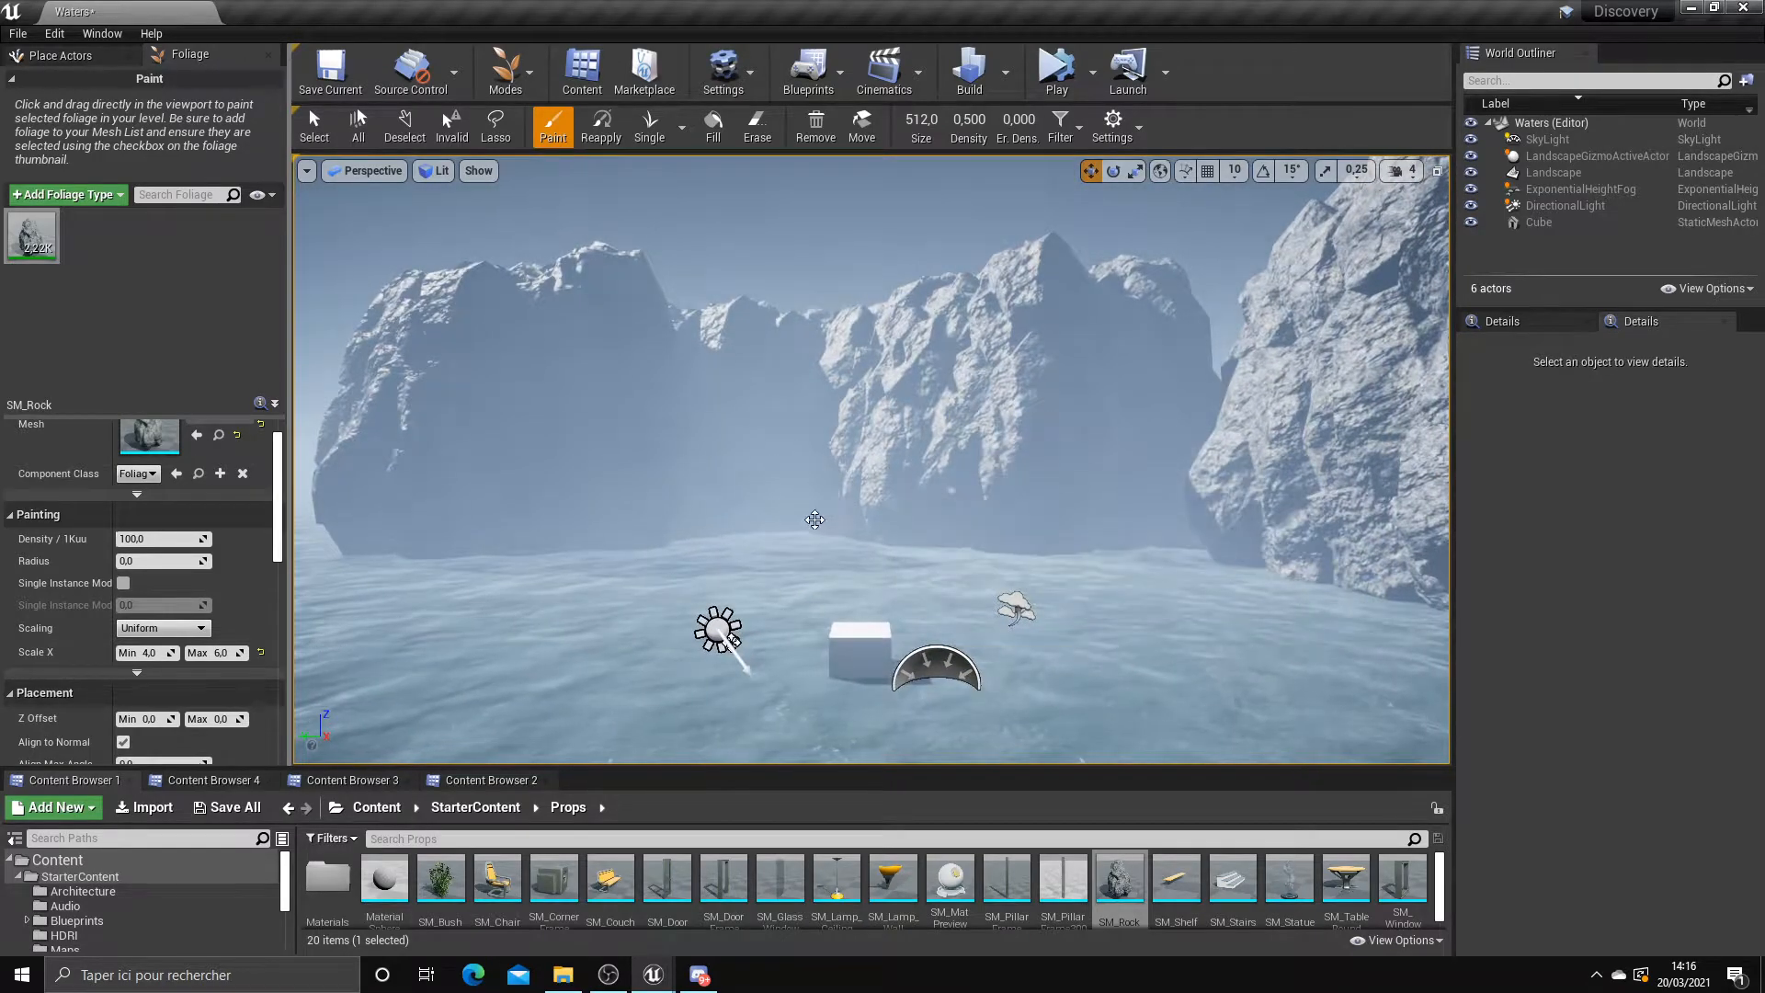
key(ctrl+z)
key(ctrl+z)
key(ctrl+z)
mouse_move(835, 541)
right_down()
mouse_move(860, 584)
mouse_move(910, 575)
mouse_move(836, 540)
right_up()
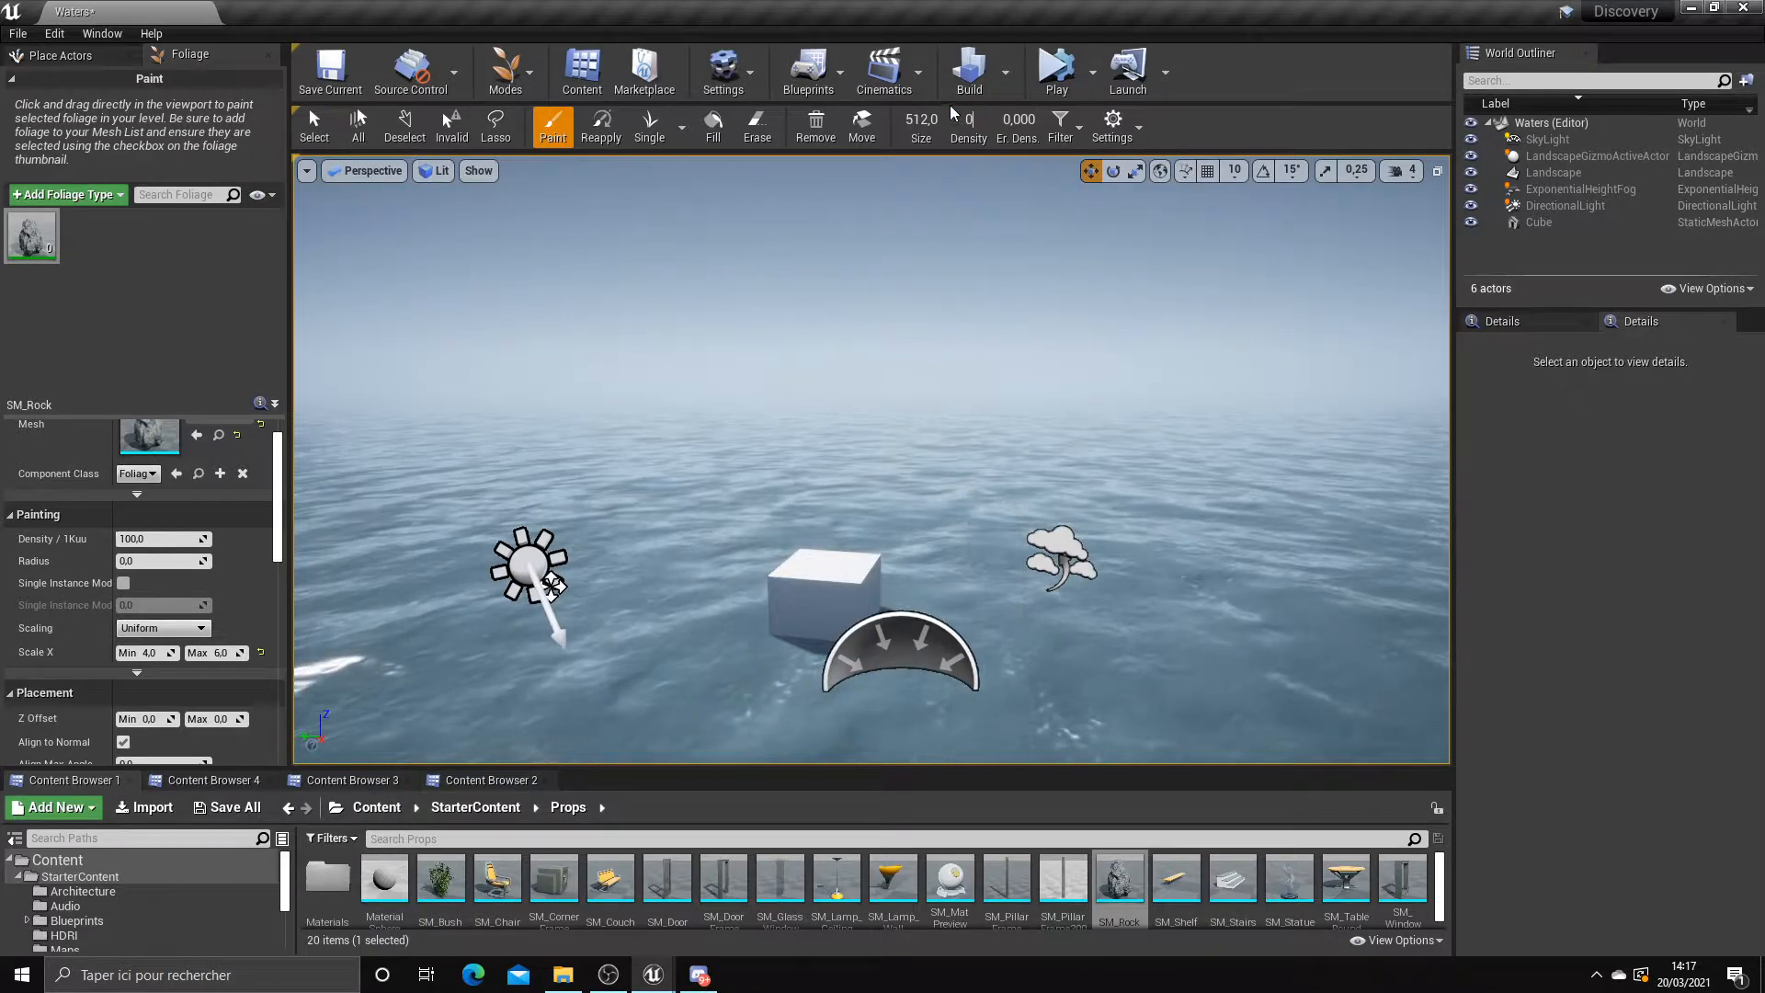
Set the brush paint density to 0.01, try painting a ring of rocks around the cube, and undo the strokes
key(Return)
scroll(699, 396, up, 5)
mouse_move(591, 424)
mouse_down()
mouse_move(1275, 472)
mouse_move(1195, 465)
mouse_up()
right_drag(1195, 465, 782, 451)
drag(685, 449, 515, 483)
right_drag(514, 483, 331, 482)
drag(588, 491, 726, 490)
right_drag(741, 489, 947, 488)
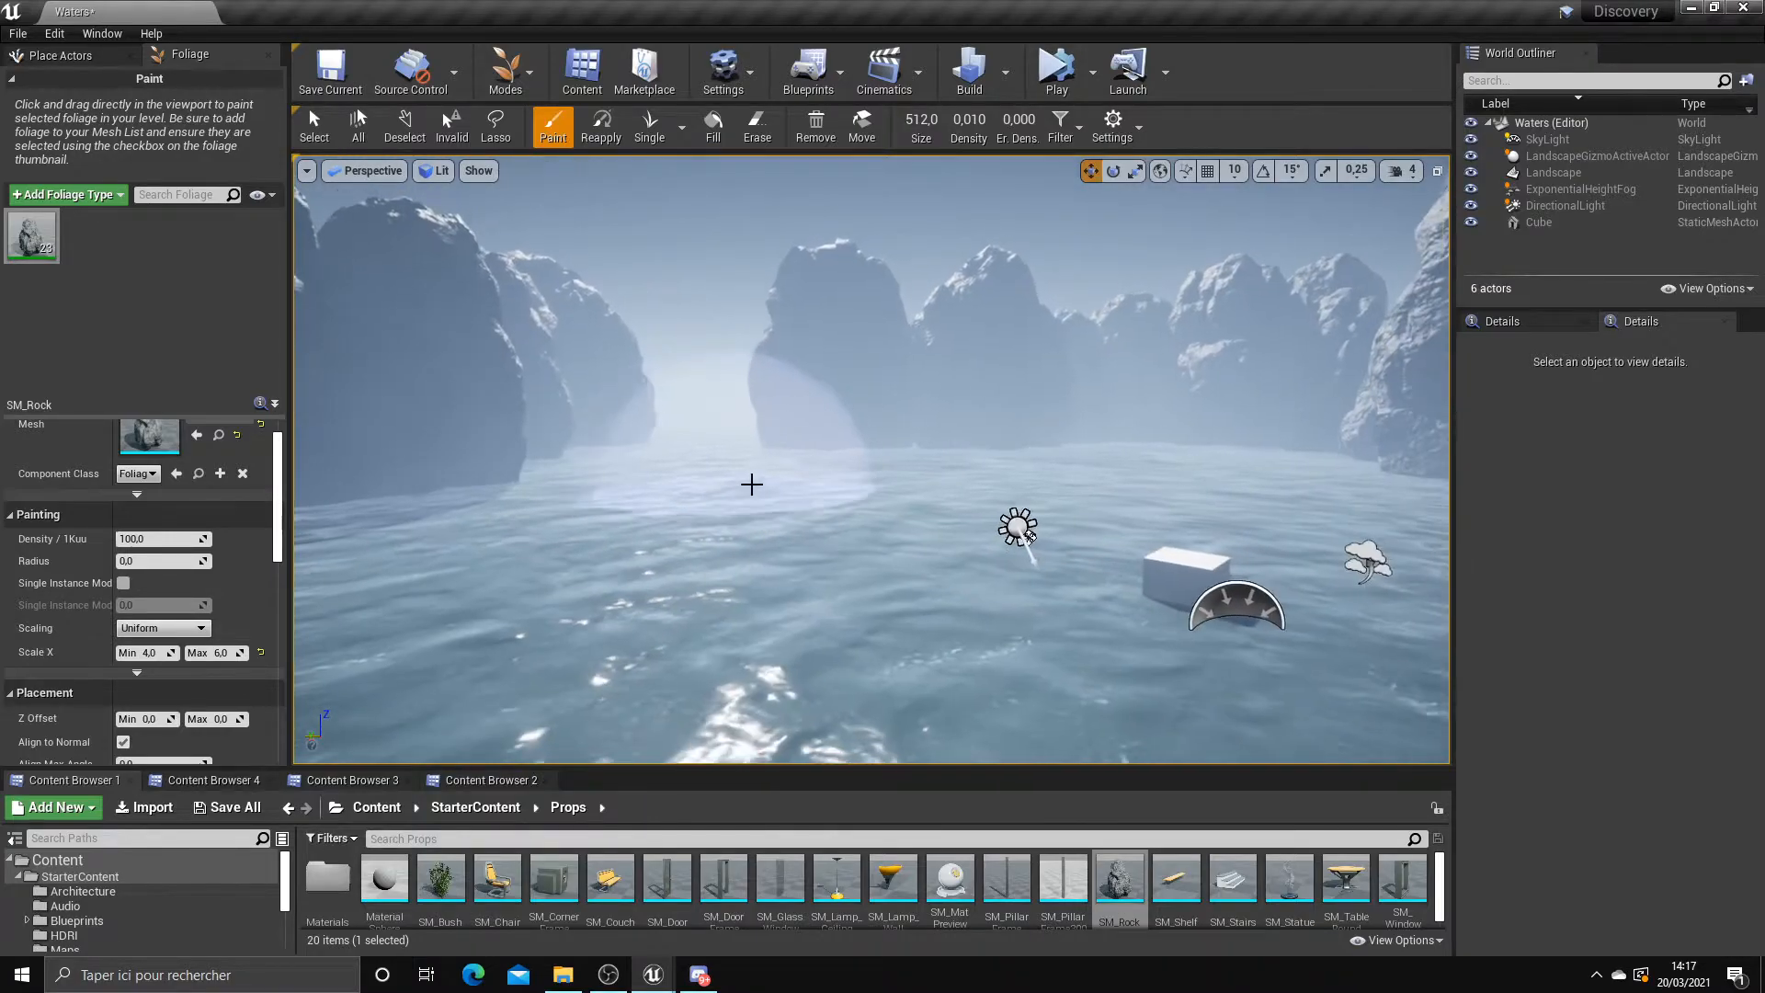
right_drag(824, 467, 867, 484)
key(ctrl+z)
key(ctrl+z)
key(ctrl+z)
key(w)
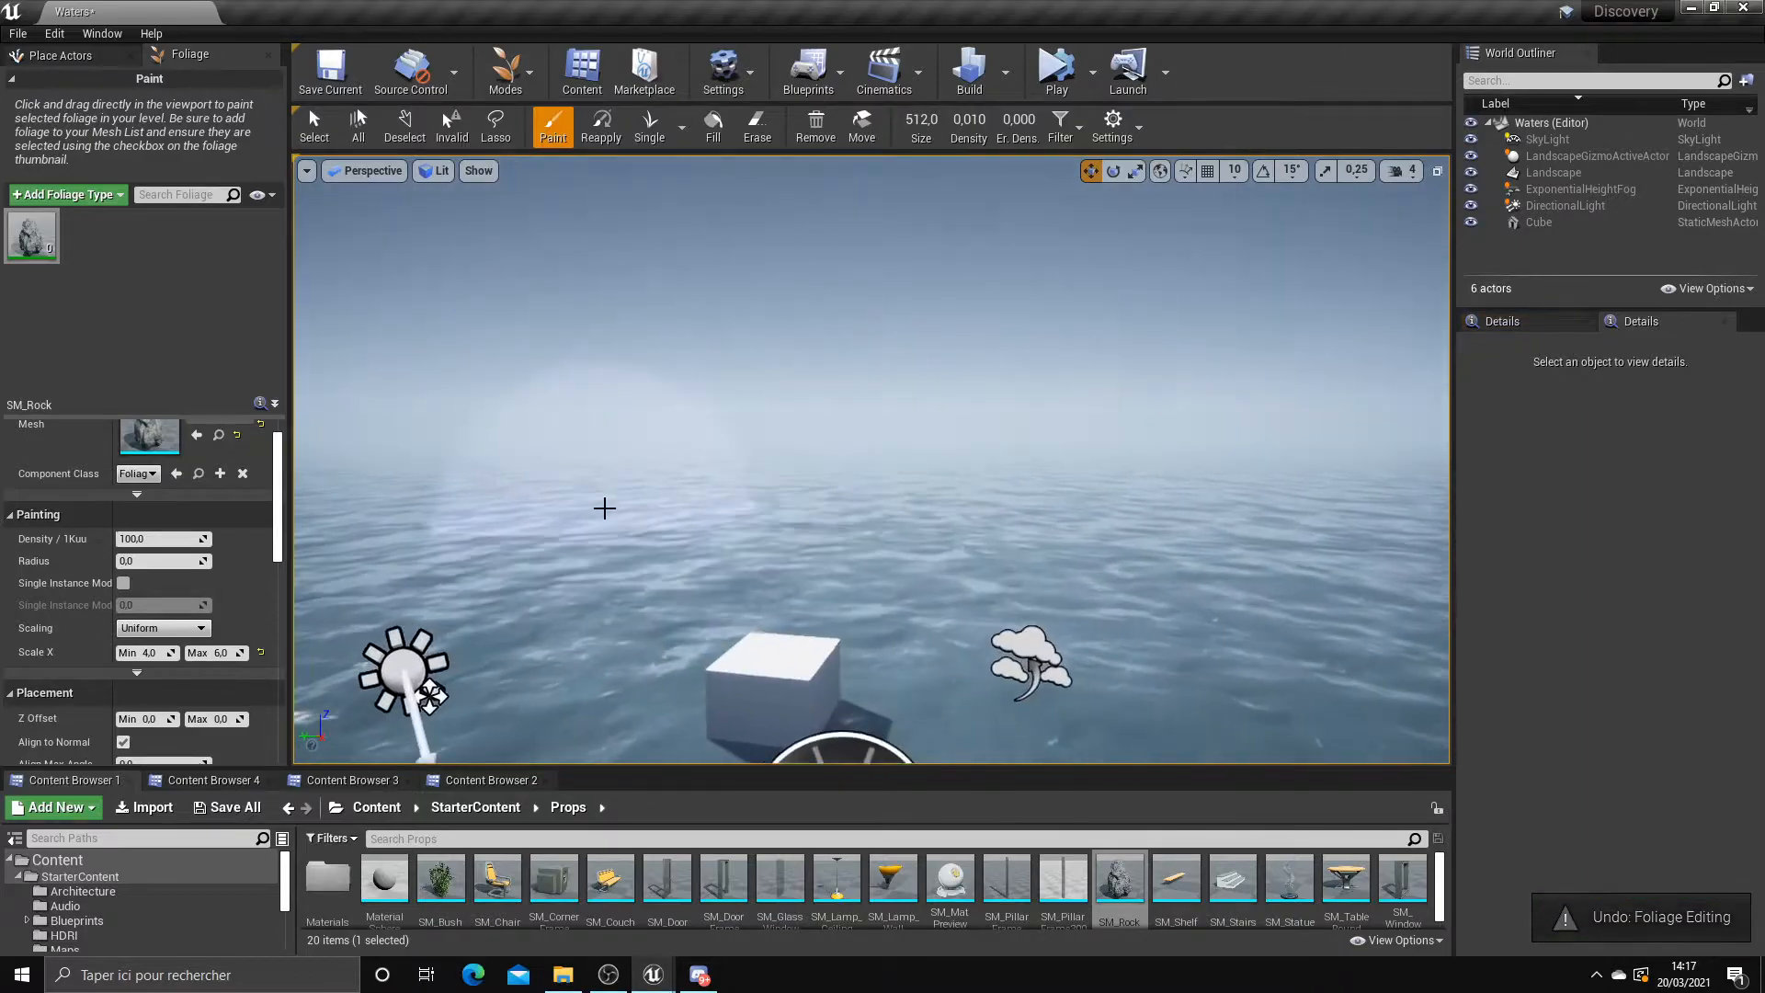
Set the rock foliage's Random Pitch Angle to 359
scroll(185, 640, down, 4)
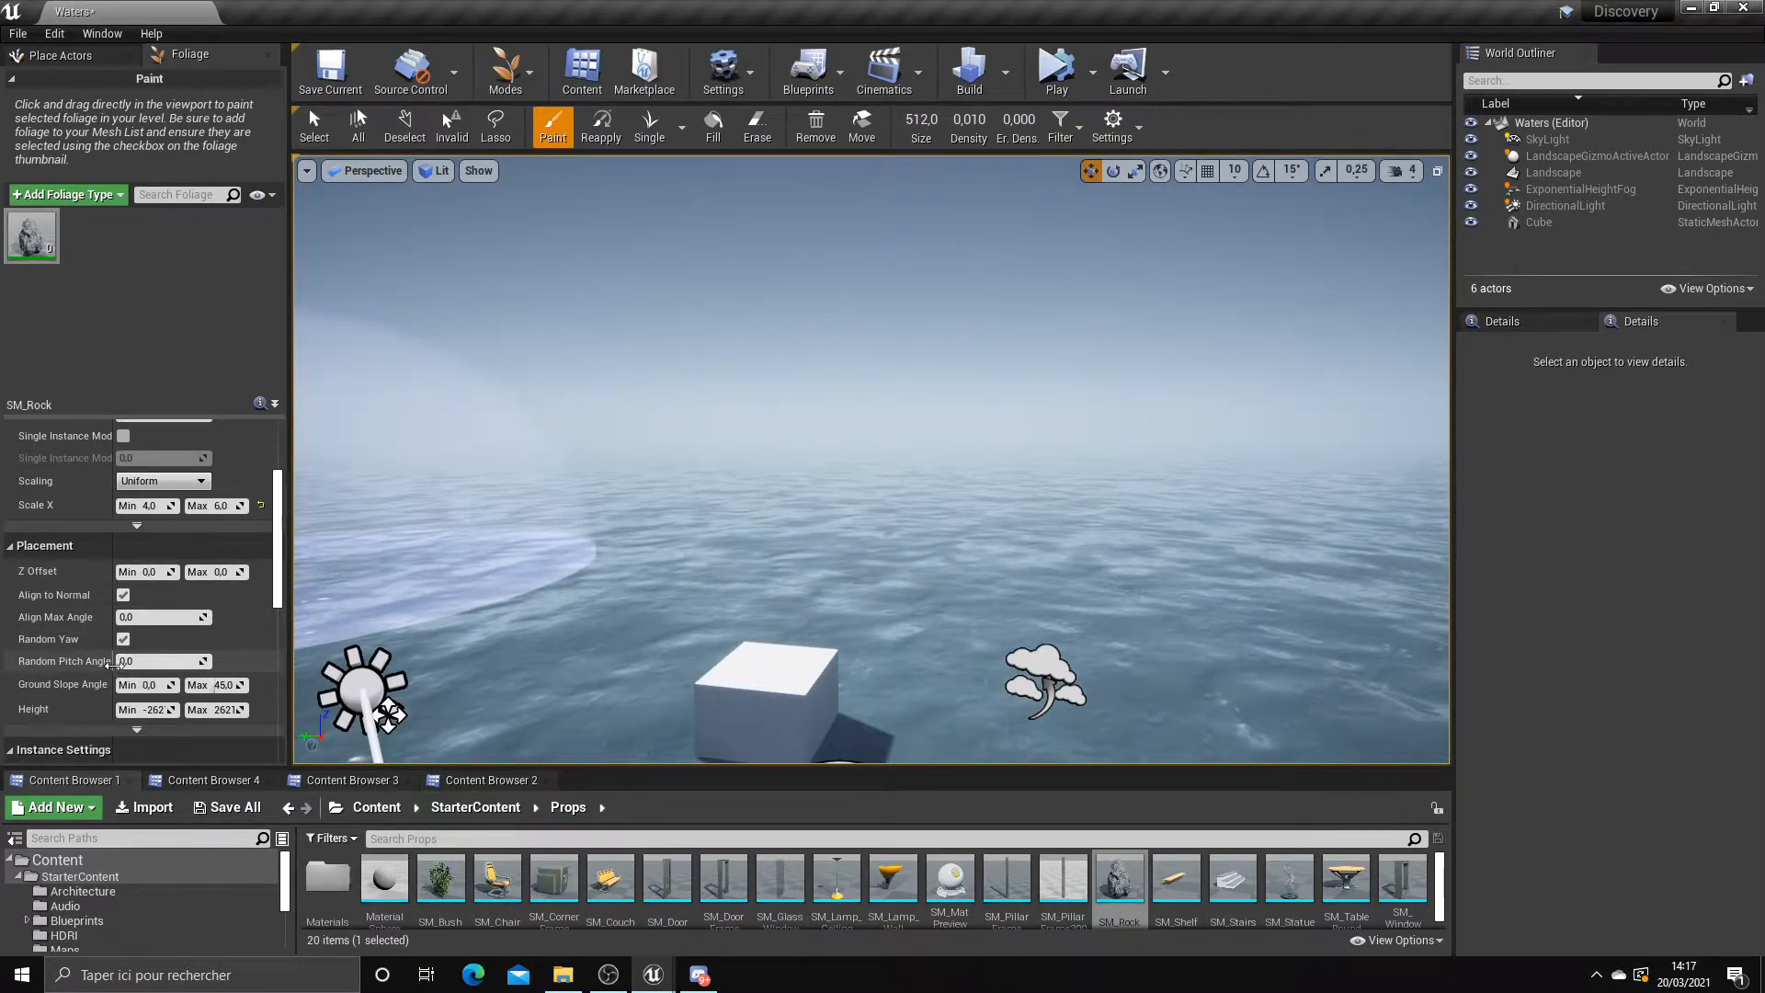
text(359)
Try painting randomly tilted rocks across the water around the cube, and undo the strokes
right_drag(654, 518, 621, 517)
key(w)
mouse_move(655, 517)
mouse_down()
mouse_move(898, 488)
mouse_move(1419, 488)
mouse_up()
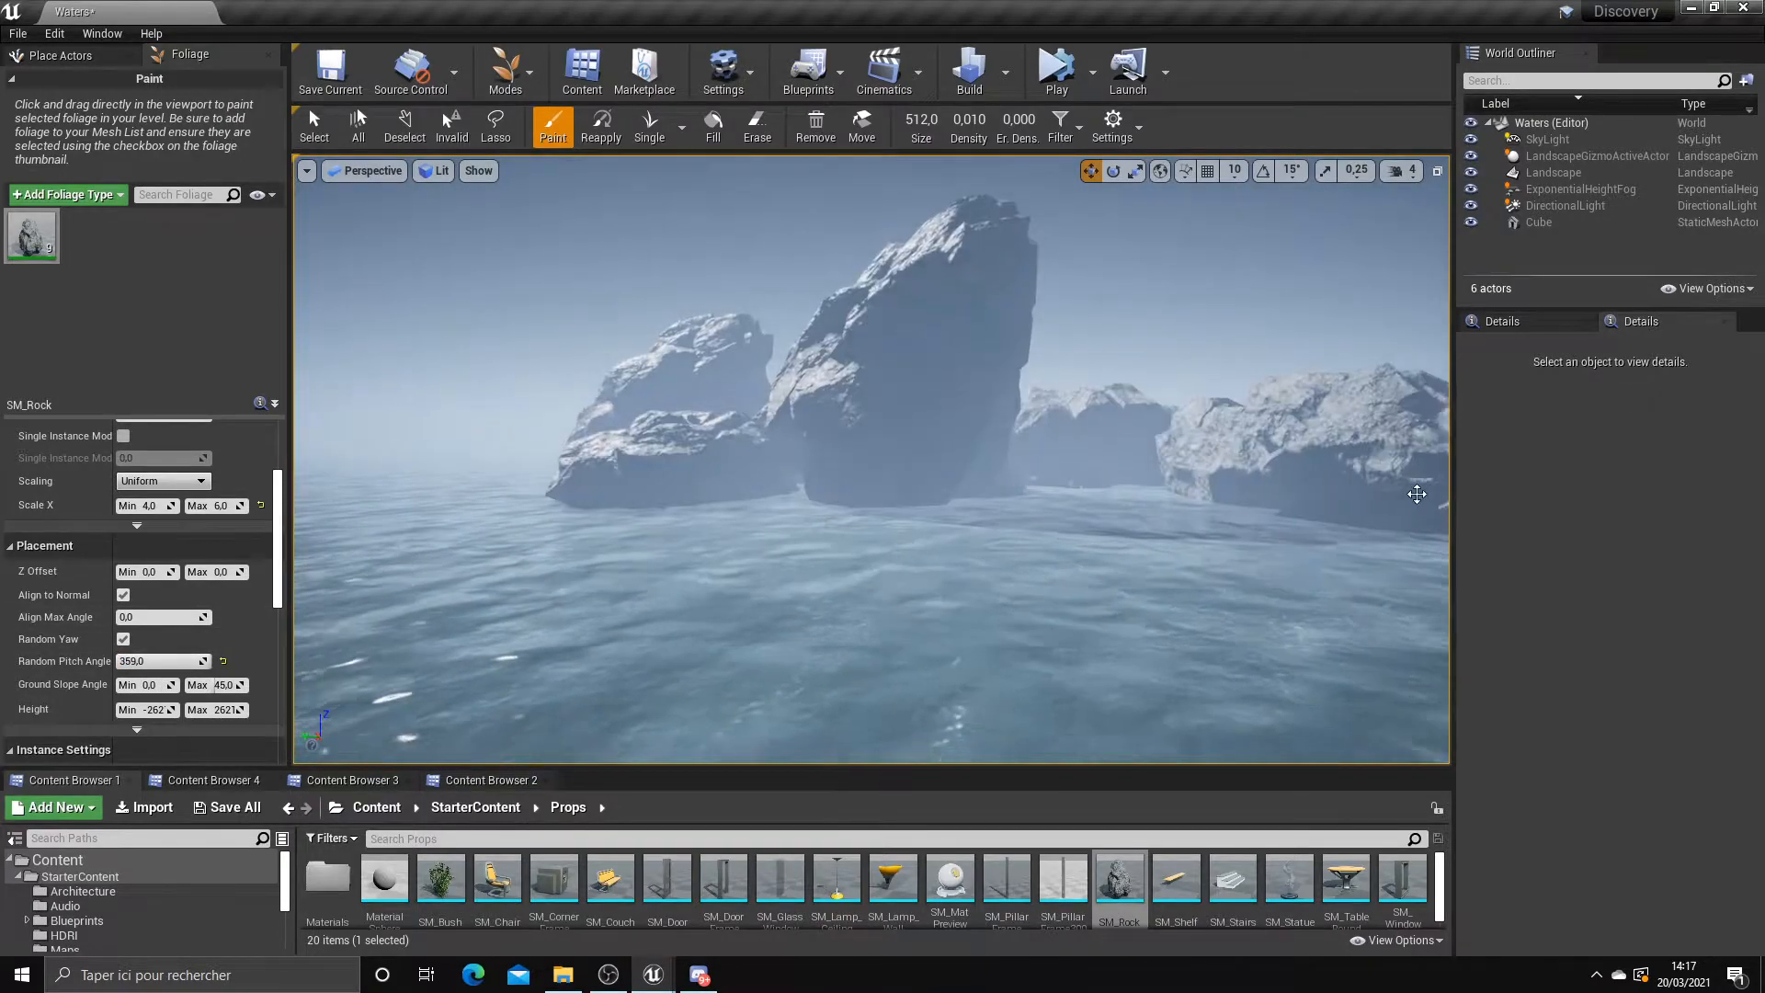
right_drag(1419, 488, 1446, 486)
drag(809, 479, 1154, 477)
right_drag(1154, 477, 791, 461)
mouse_move(791, 460)
mouse_down()
mouse_move(753, 438)
mouse_move(460, 479)
mouse_up()
right_drag(460, 478, 489, 461)
drag(488, 460, 502, 585)
right_drag(502, 585, 502, 586)
key(s)
key(w)
right_drag(871, 459, 865, 368)
key(s)
mouse_move(790, 507)
right_down()
mouse_move(635, 497)
mouse_move(841, 529)
mouse_move(638, 481)
mouse_move(543, 482)
mouse_move(676, 487)
right_up()
key(ctrl+z)
key(ctrl+z)
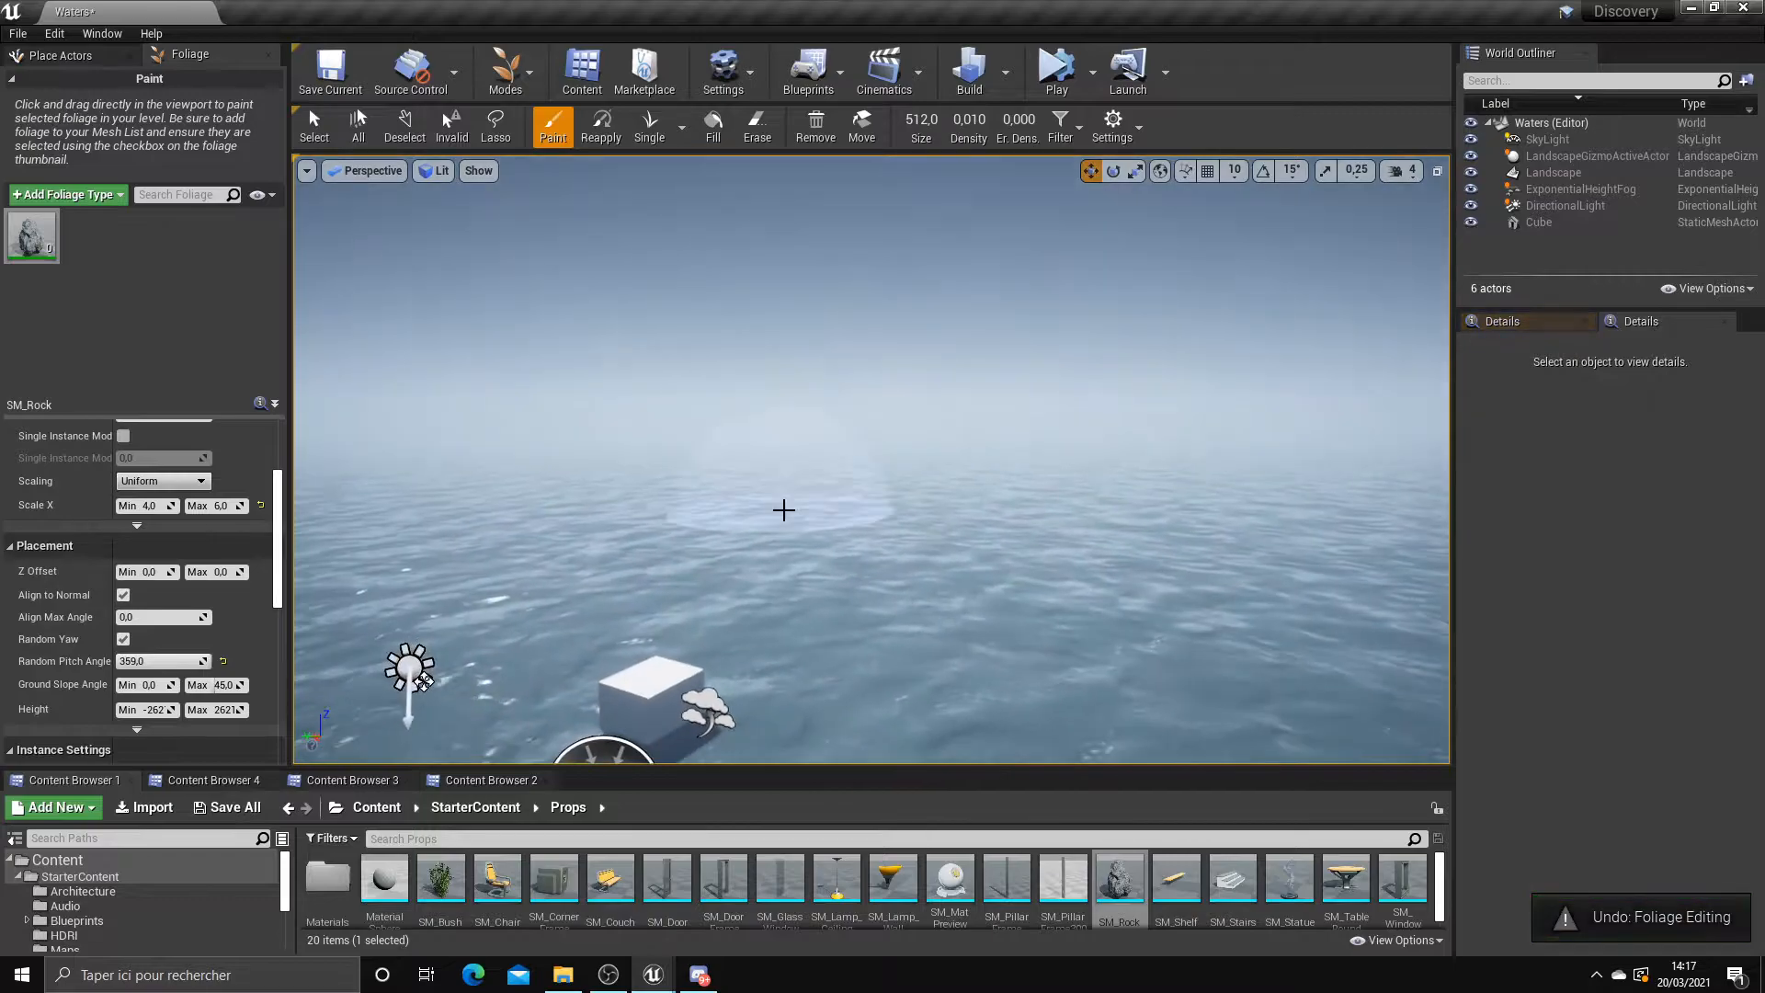
Set the brush paint density to 0.001 and paint a few sparse rock clusters across the water beyond the cube
click(969, 119)
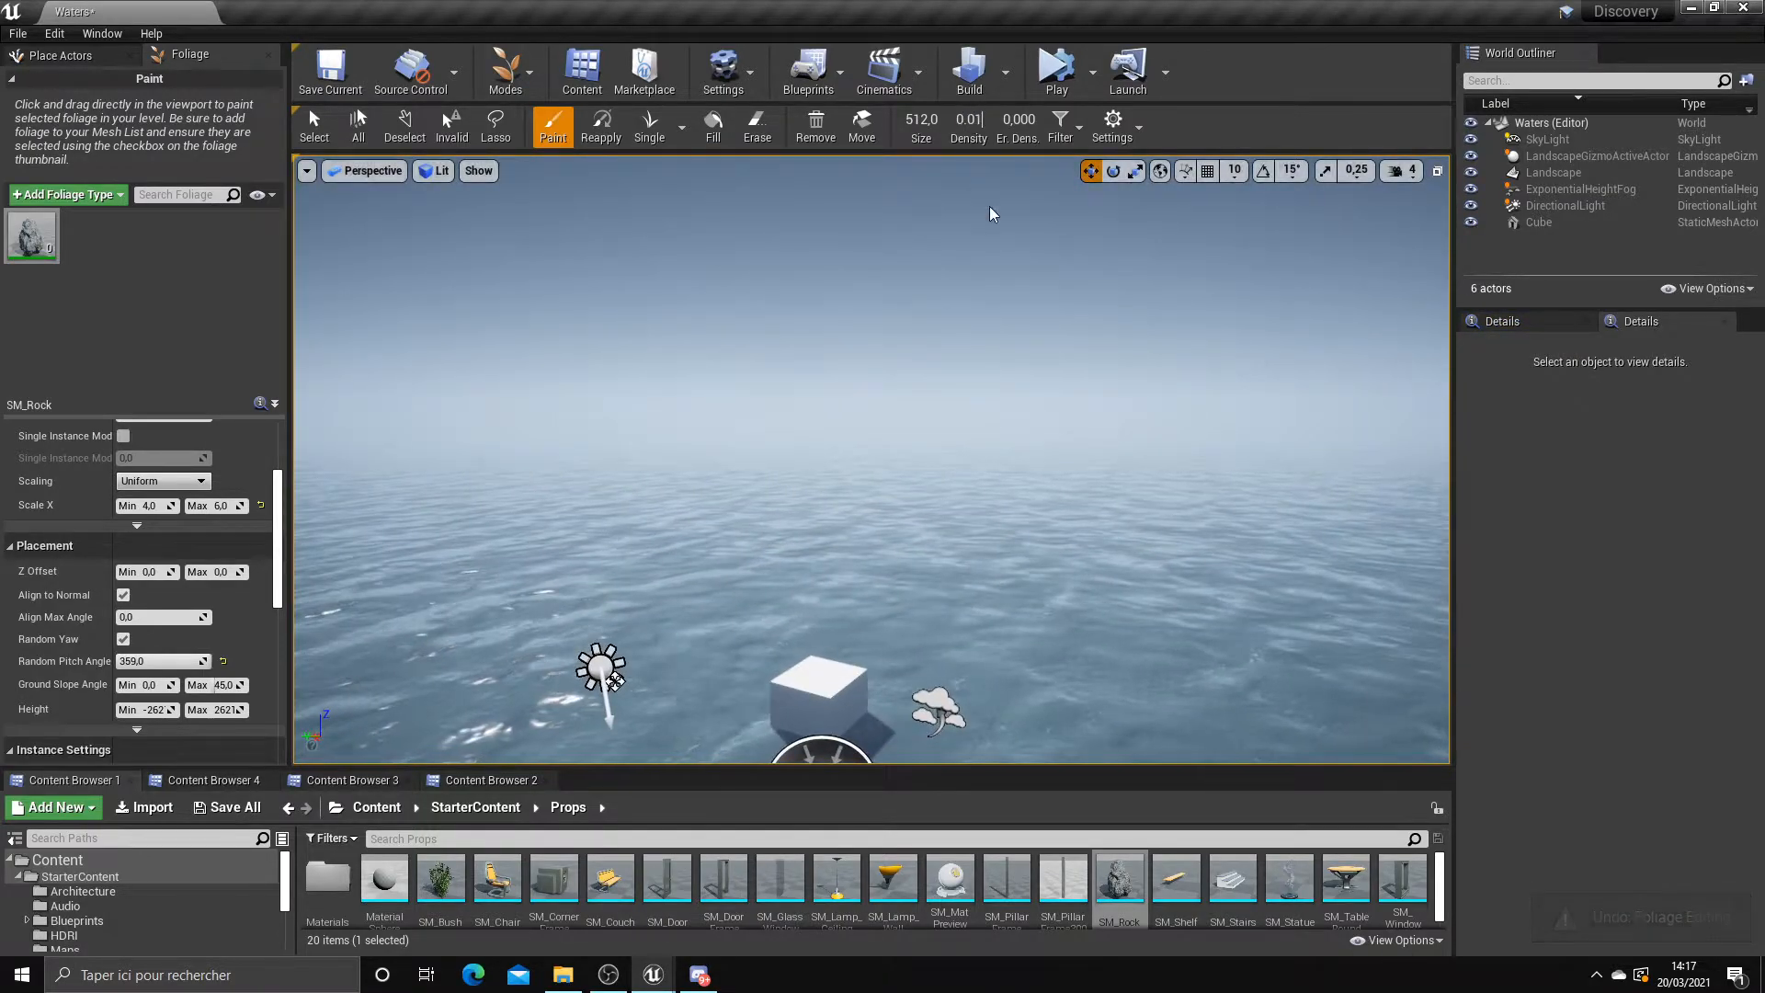
right_drag(984, 331, 791, 250)
drag(1149, 269, 768, 258)
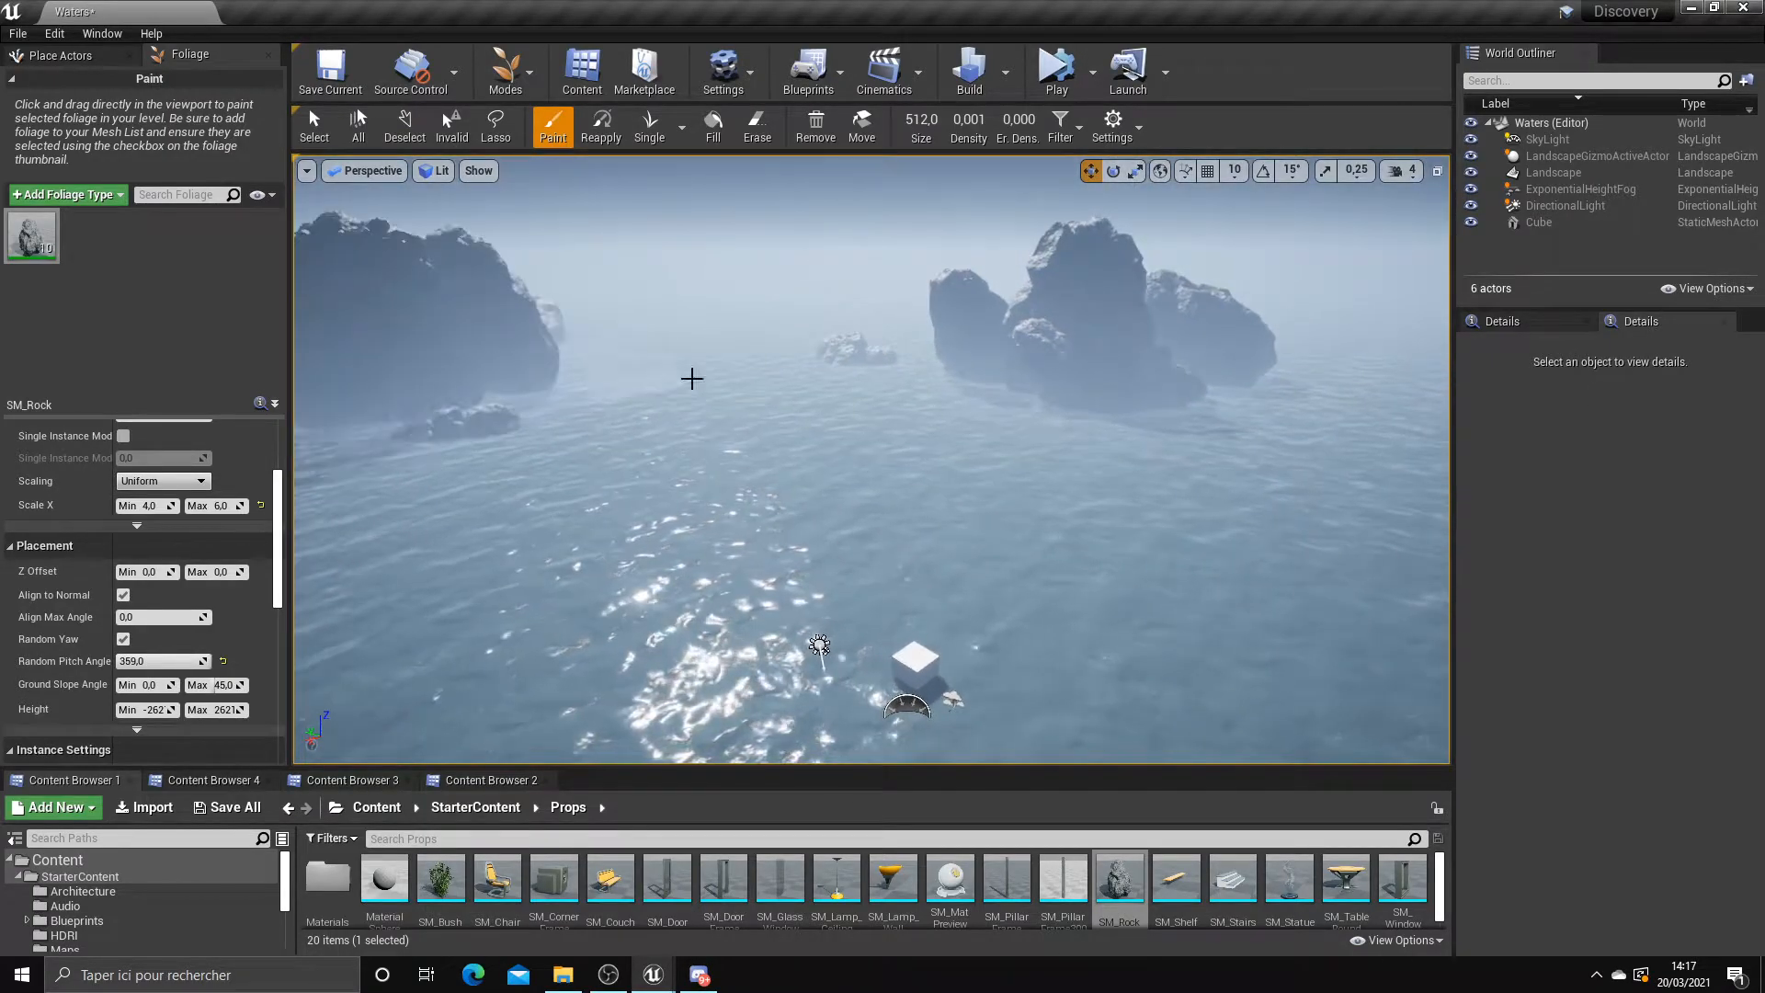
right_drag(661, 381, 1159, 373)
right_drag(1403, 401, 1026, 361)
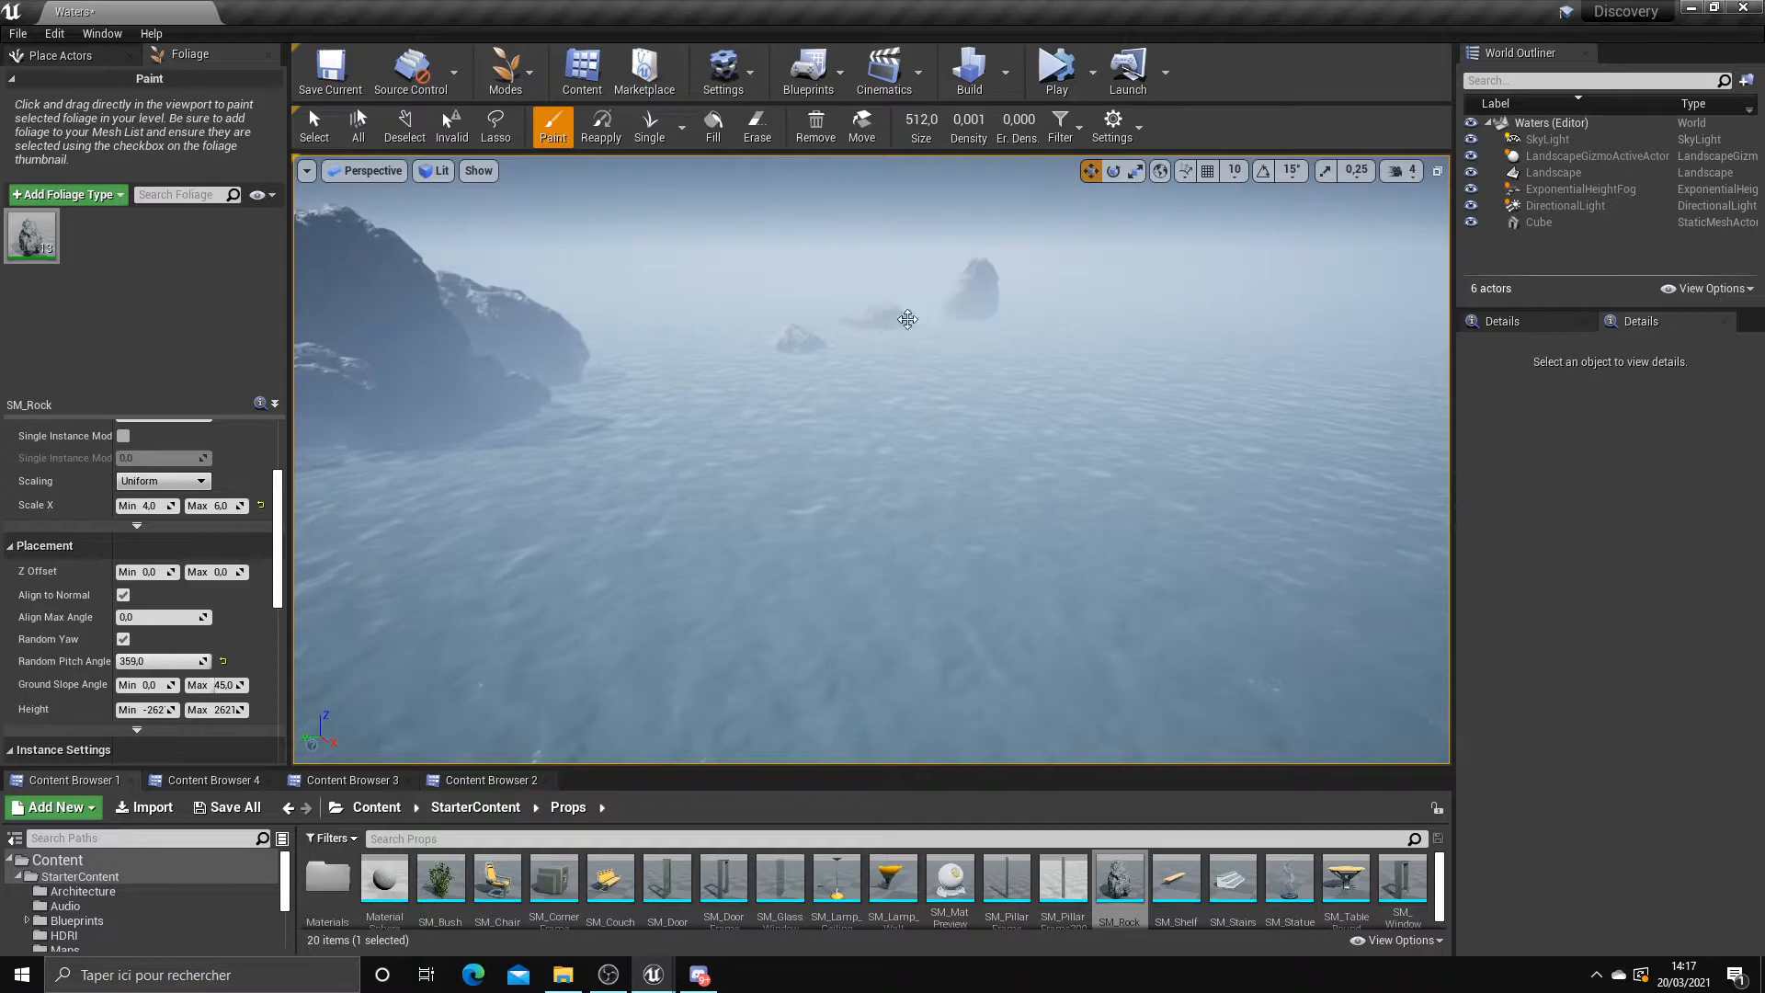
Paint more isolated rocks in the foggy distance on several sides of the cube, filling the empty water
right_drag(827, 294, 996, 273)
click(1067, 282)
mouse_move(1068, 282)
right_down()
mouse_move(1264, 262)
mouse_move(1283, 239)
right_up()
click(1094, 346)
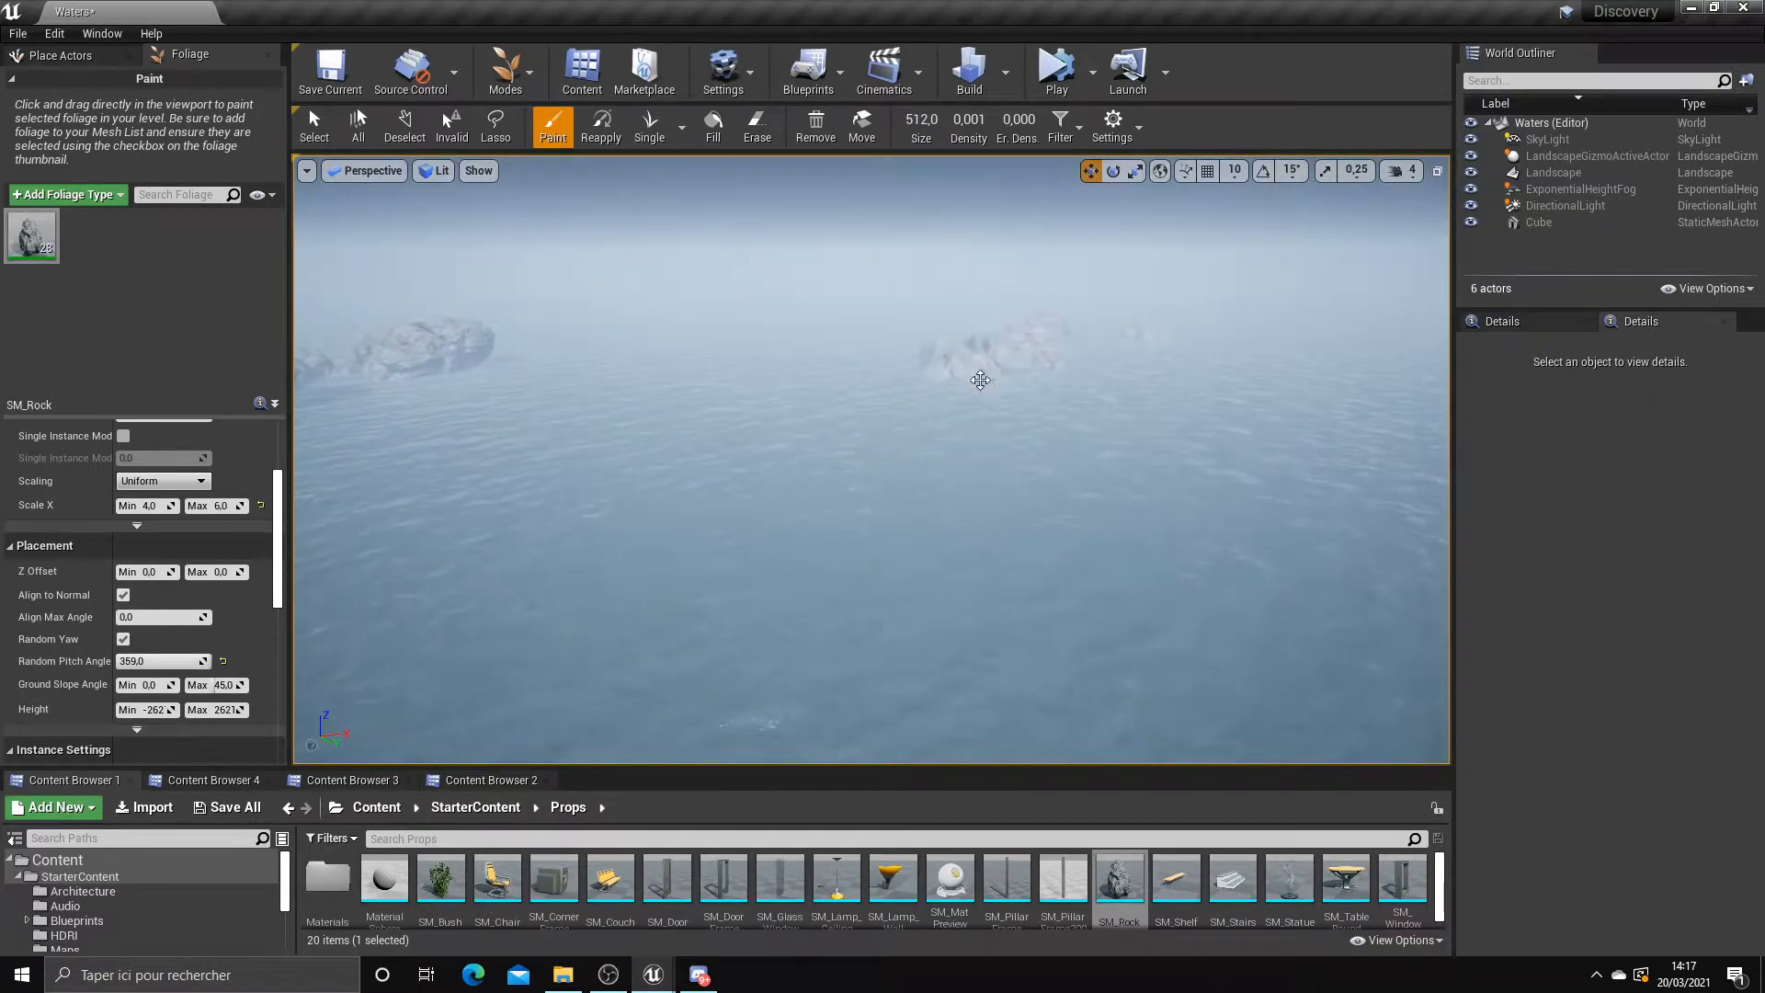
mouse_move(777, 307)
right_down()
mouse_move(886, 343)
mouse_move(890, 366)
mouse_move(947, 344)
mouse_move(934, 335)
right_up()
click(912, 368)
click(912, 349)
click(934, 323)
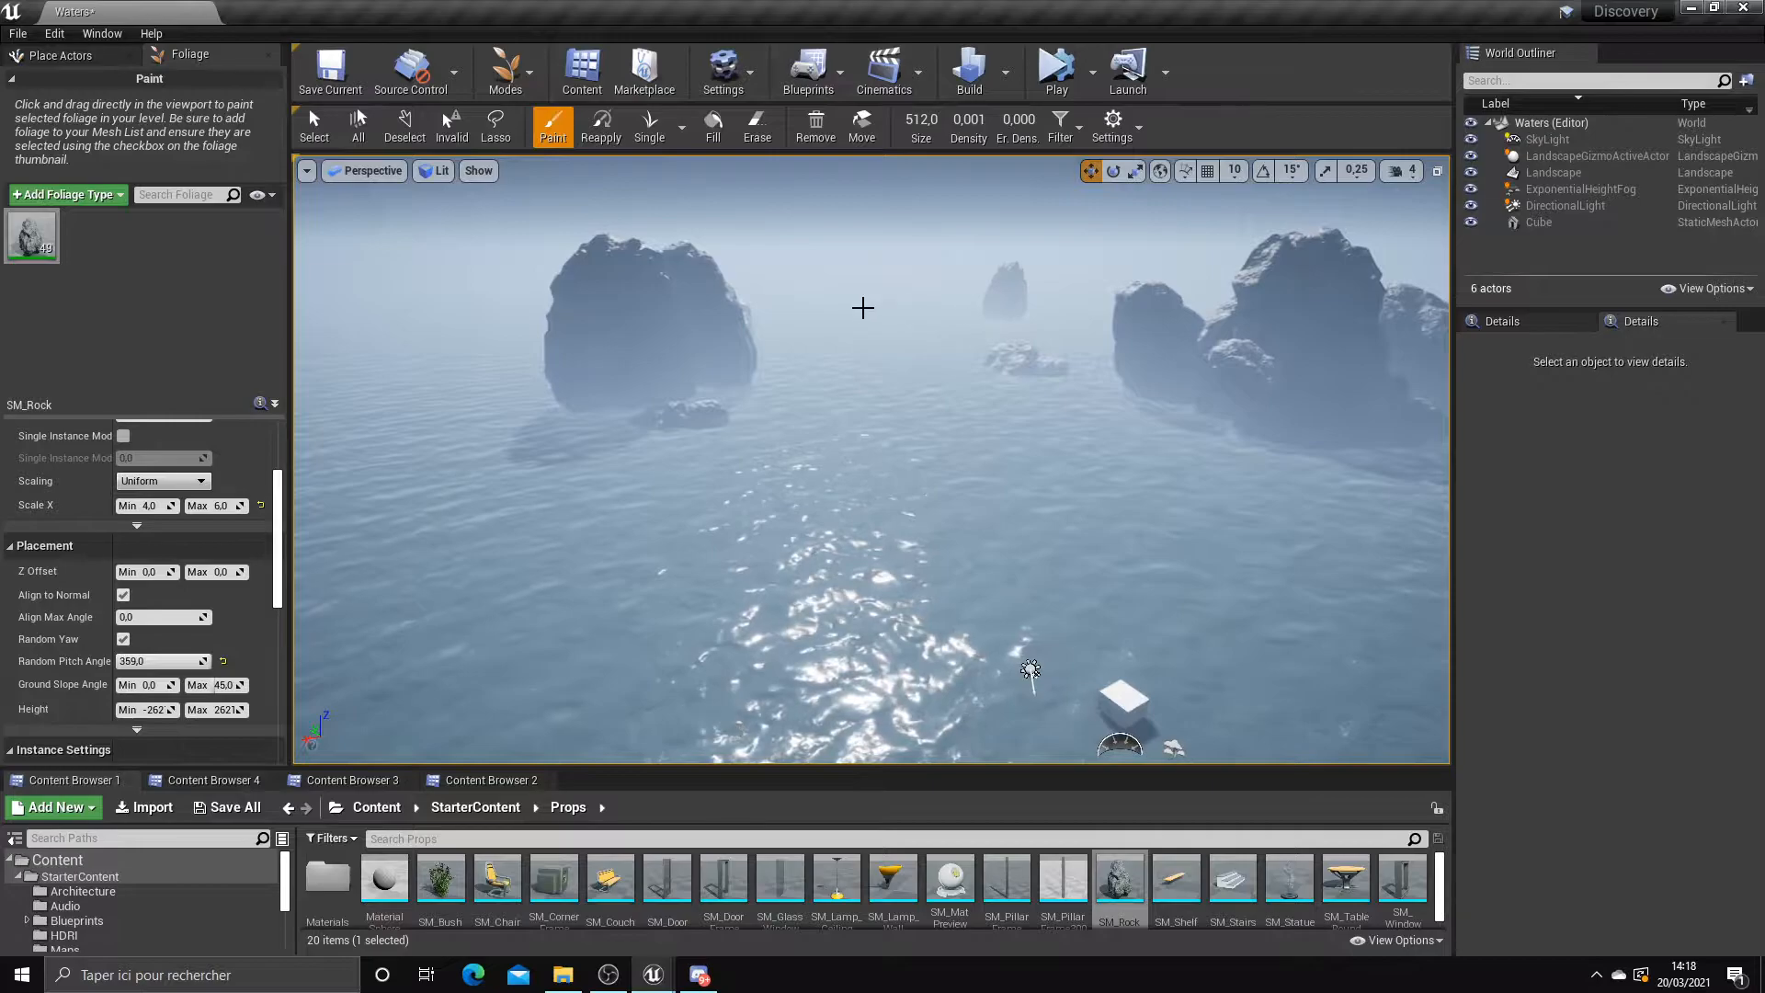
click(808, 295)
mouse_move(808, 295)
right_down()
mouse_move(947, 292)
mouse_move(947, 250)
mouse_move(928, 312)
mouse_move(820, 327)
right_up()
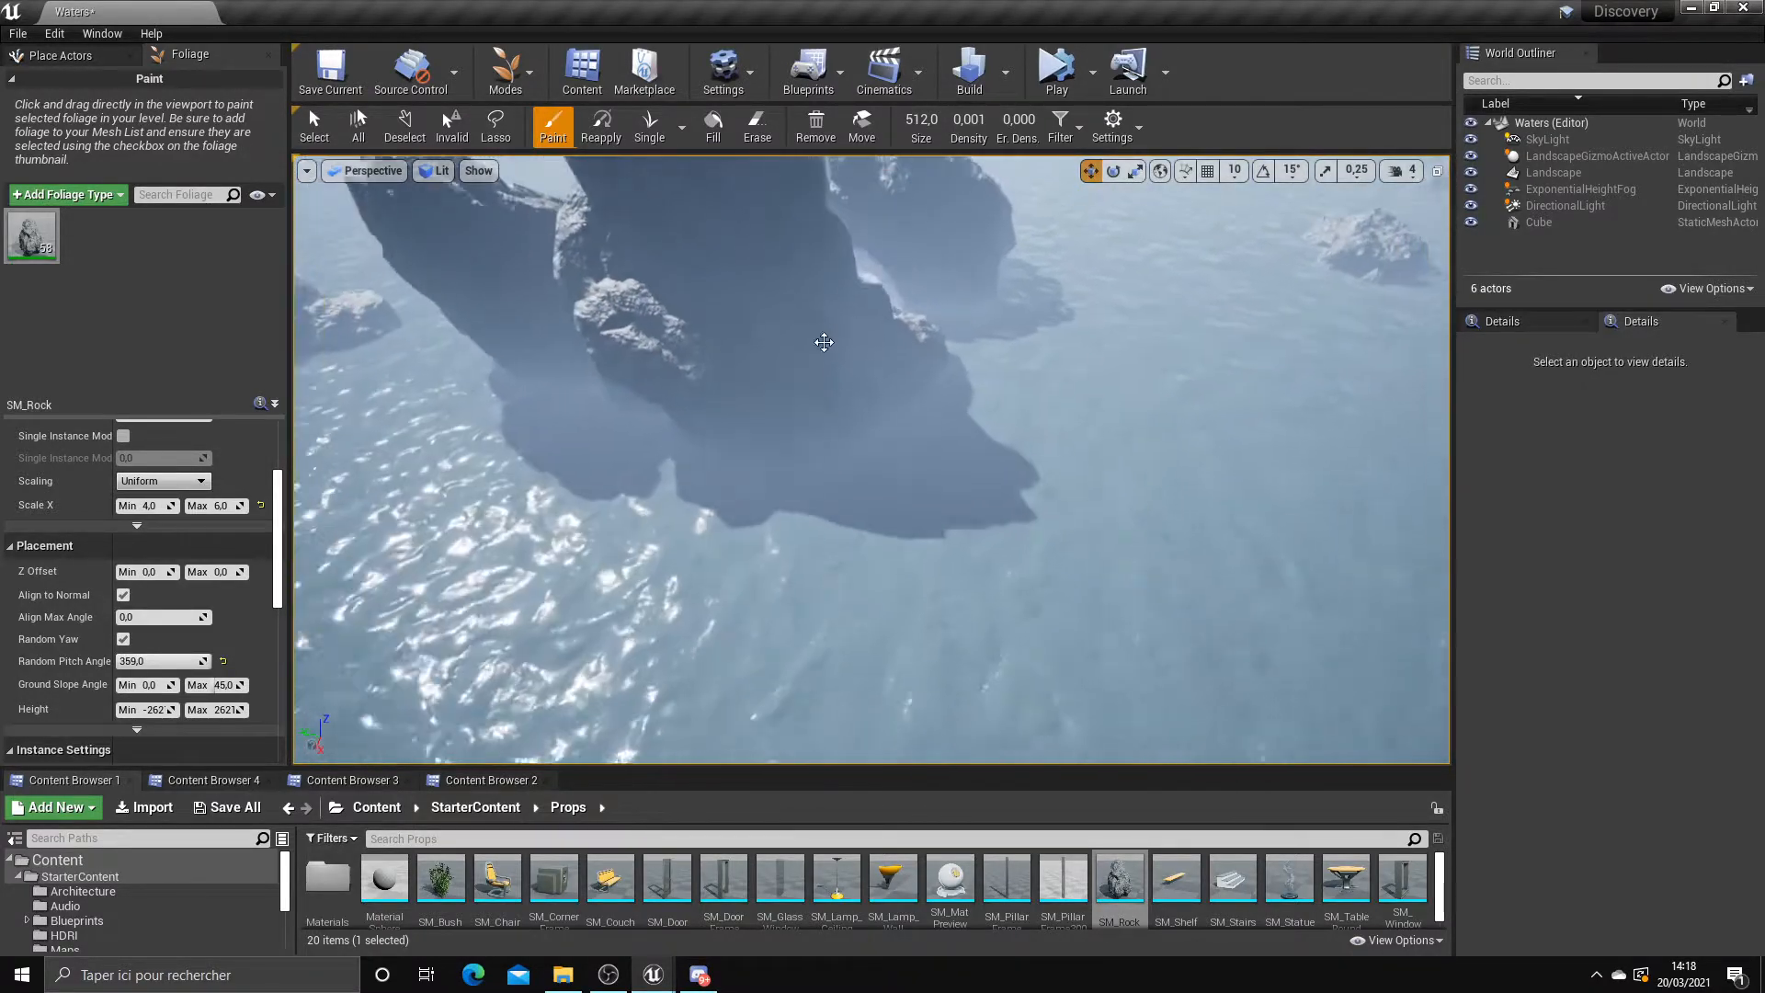
Try erasing rock foliage from the large cluster near the cube, and undo the strokes
mouse_move(843, 473)
shift+mouse_down()
mouse_move(850, 368)
mouse_move(829, 343)
mouse_move(650, 367)
shift+mouse_up()
mouse_move(727, 287)
mouse_down()
mouse_move(647, 371)
mouse_move(694, 375)
mouse_up()
key(ctrl+z)
key(ctrl+z)
Adjust the outlying rocks with the foliage brush and paint additional scattered rocks across the remaining open water
mouse_move(690, 528)
right_down()
mouse_move(729, 489)
mouse_move(736, 432)
mouse_move(813, 471)
right_up()
mouse_move(869, 407)
mouse_down()
mouse_move(716, 410)
mouse_move(731, 411)
mouse_up()
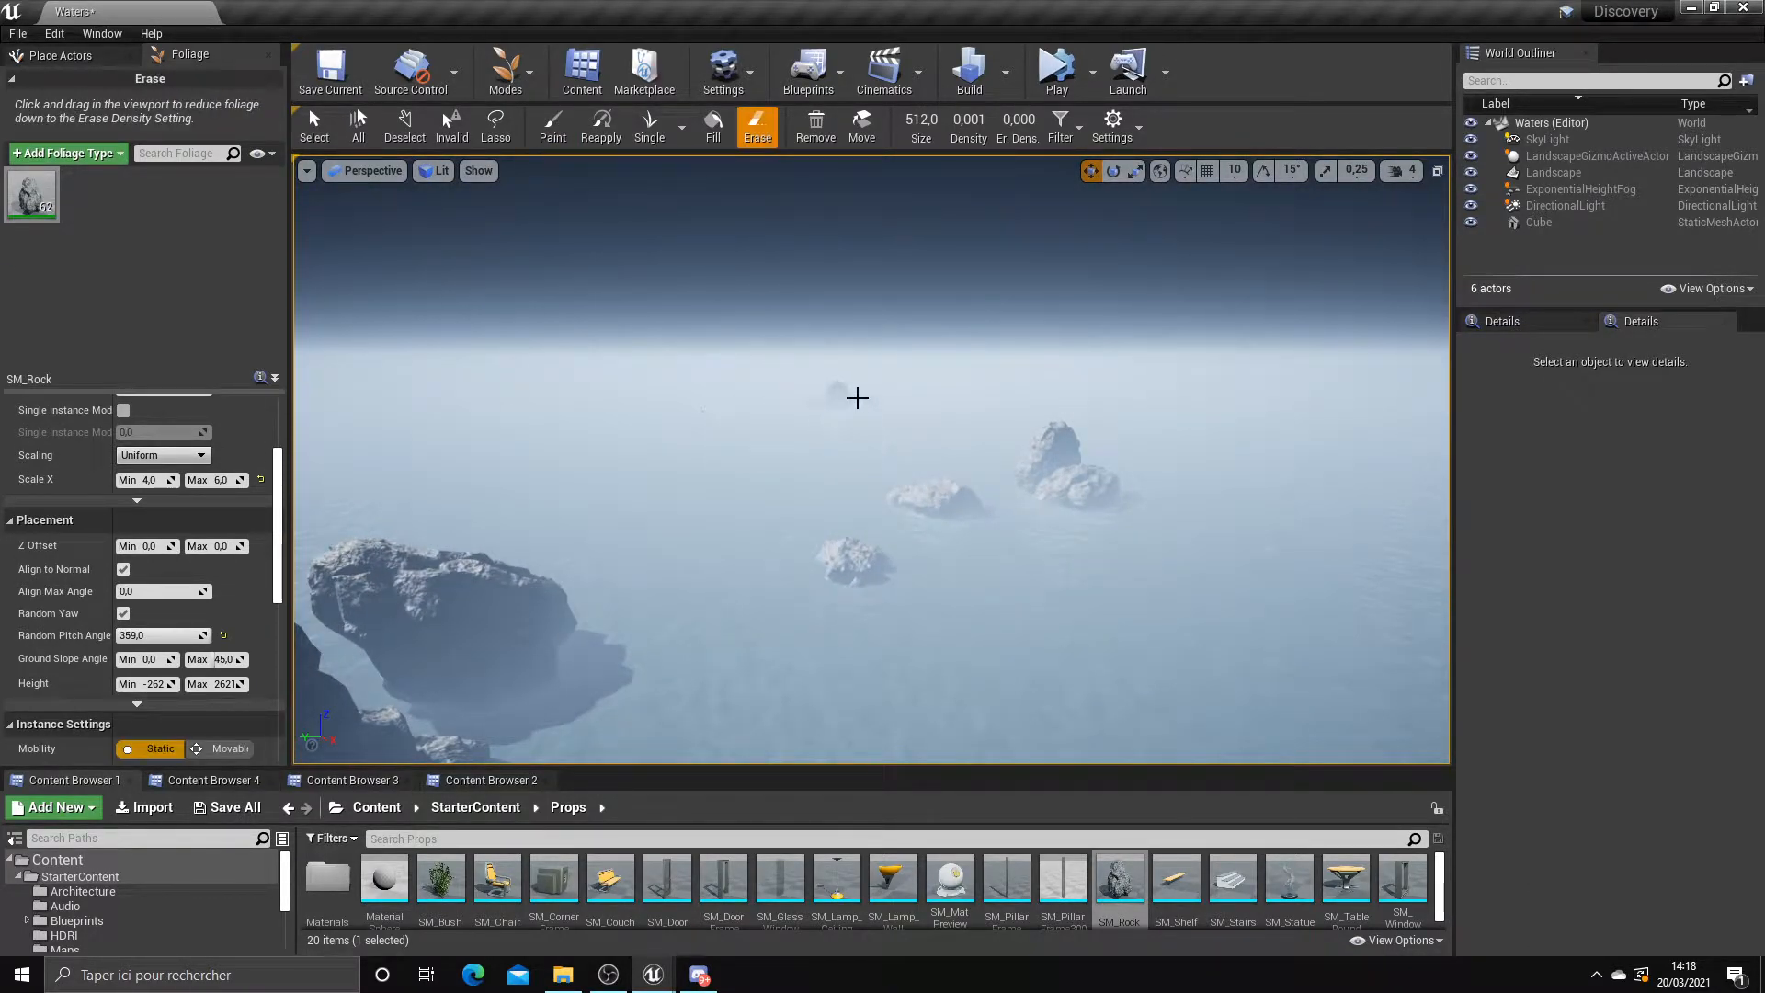
right_drag(829, 484, 1094, 506)
mouse_move(43, 252)
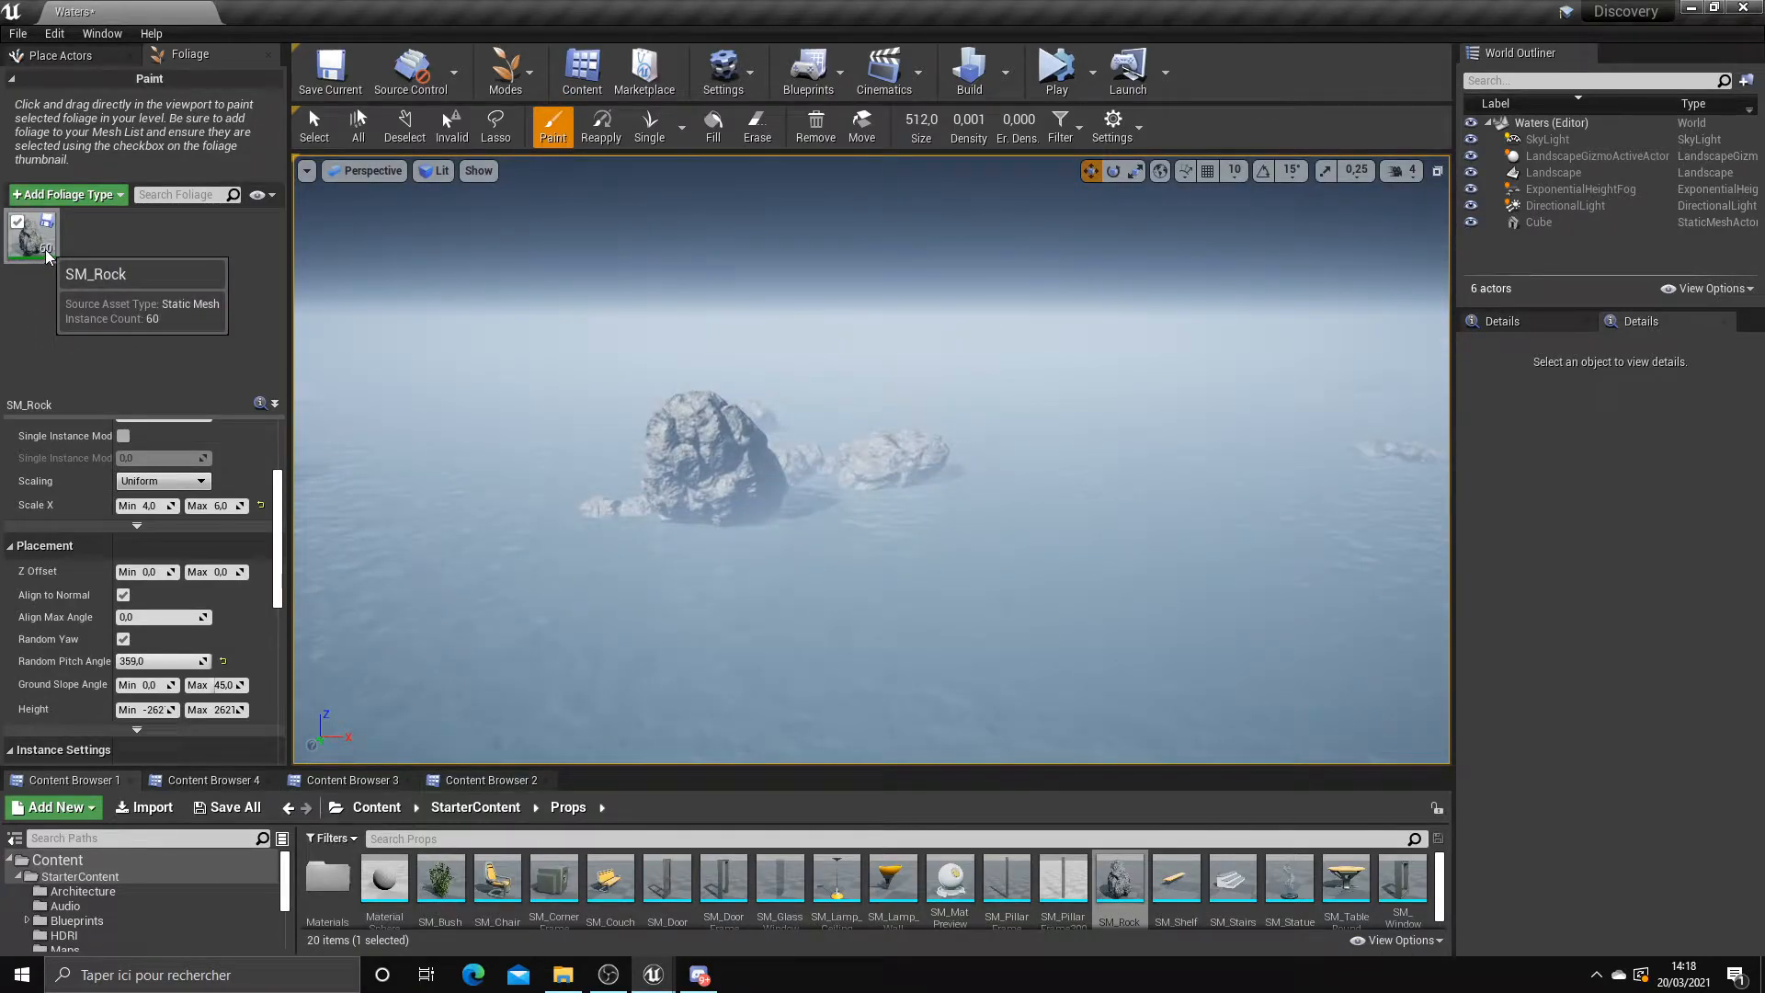
right_drag(777, 544, 816, 551)
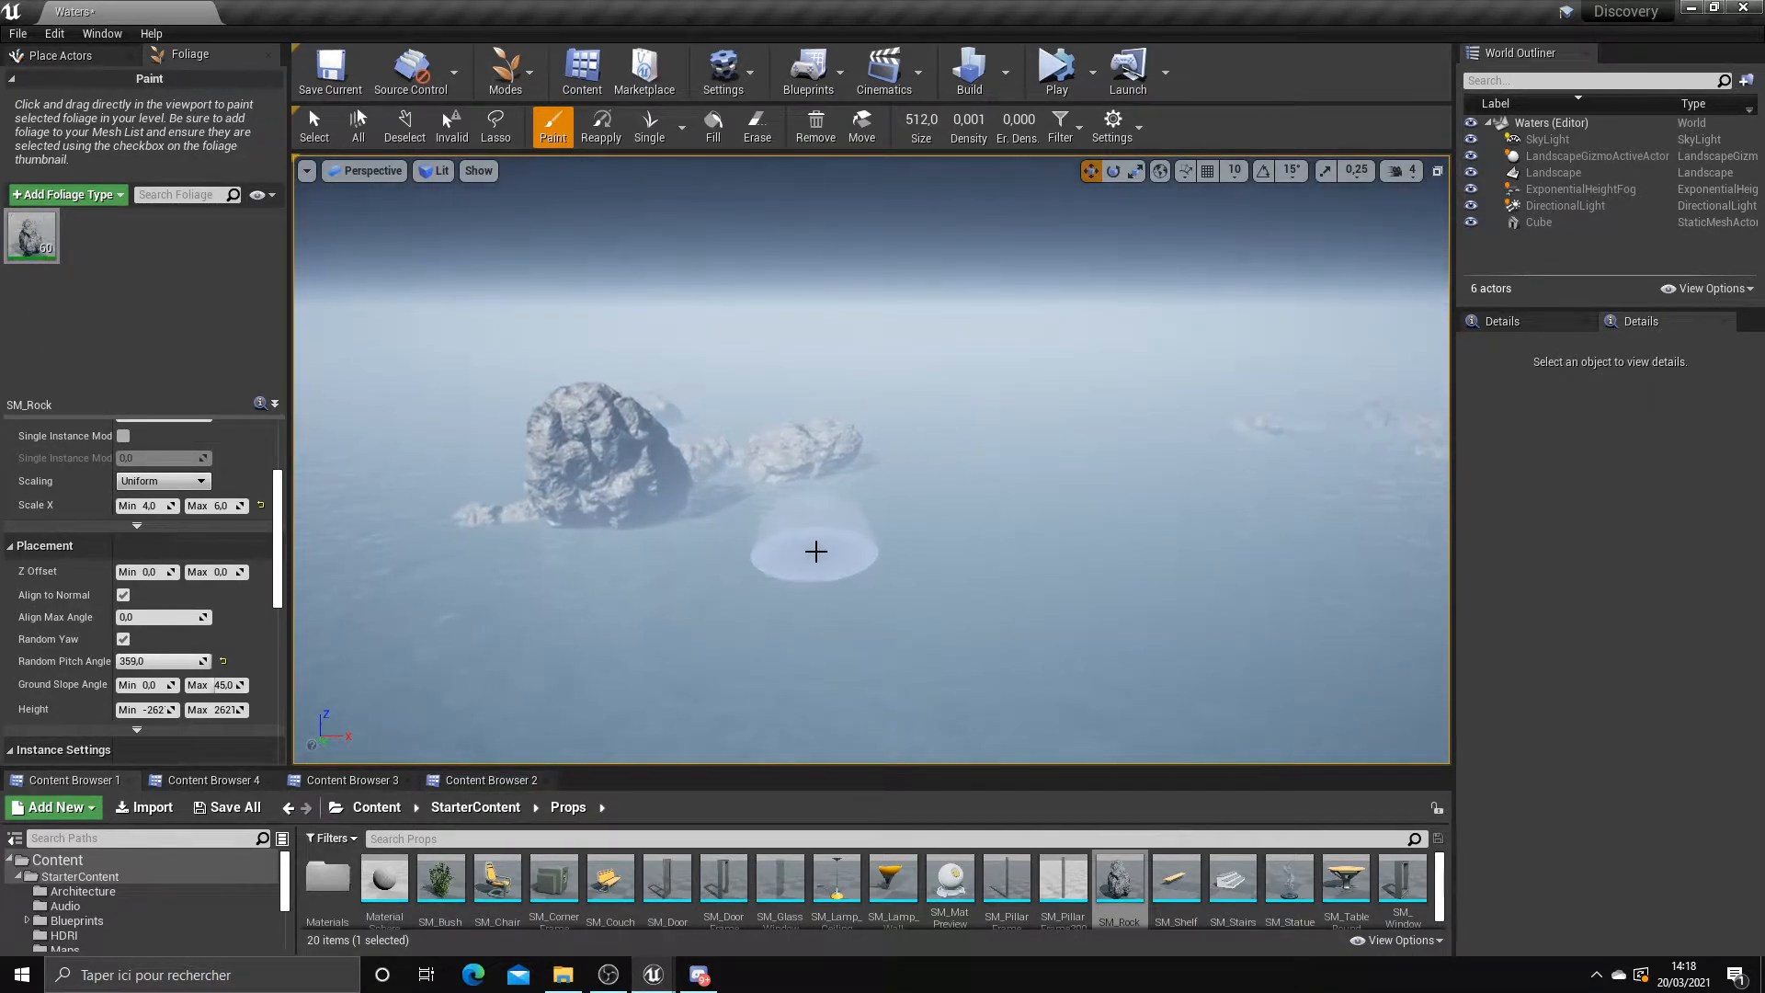
right_drag(1105, 382, 1017, 386)
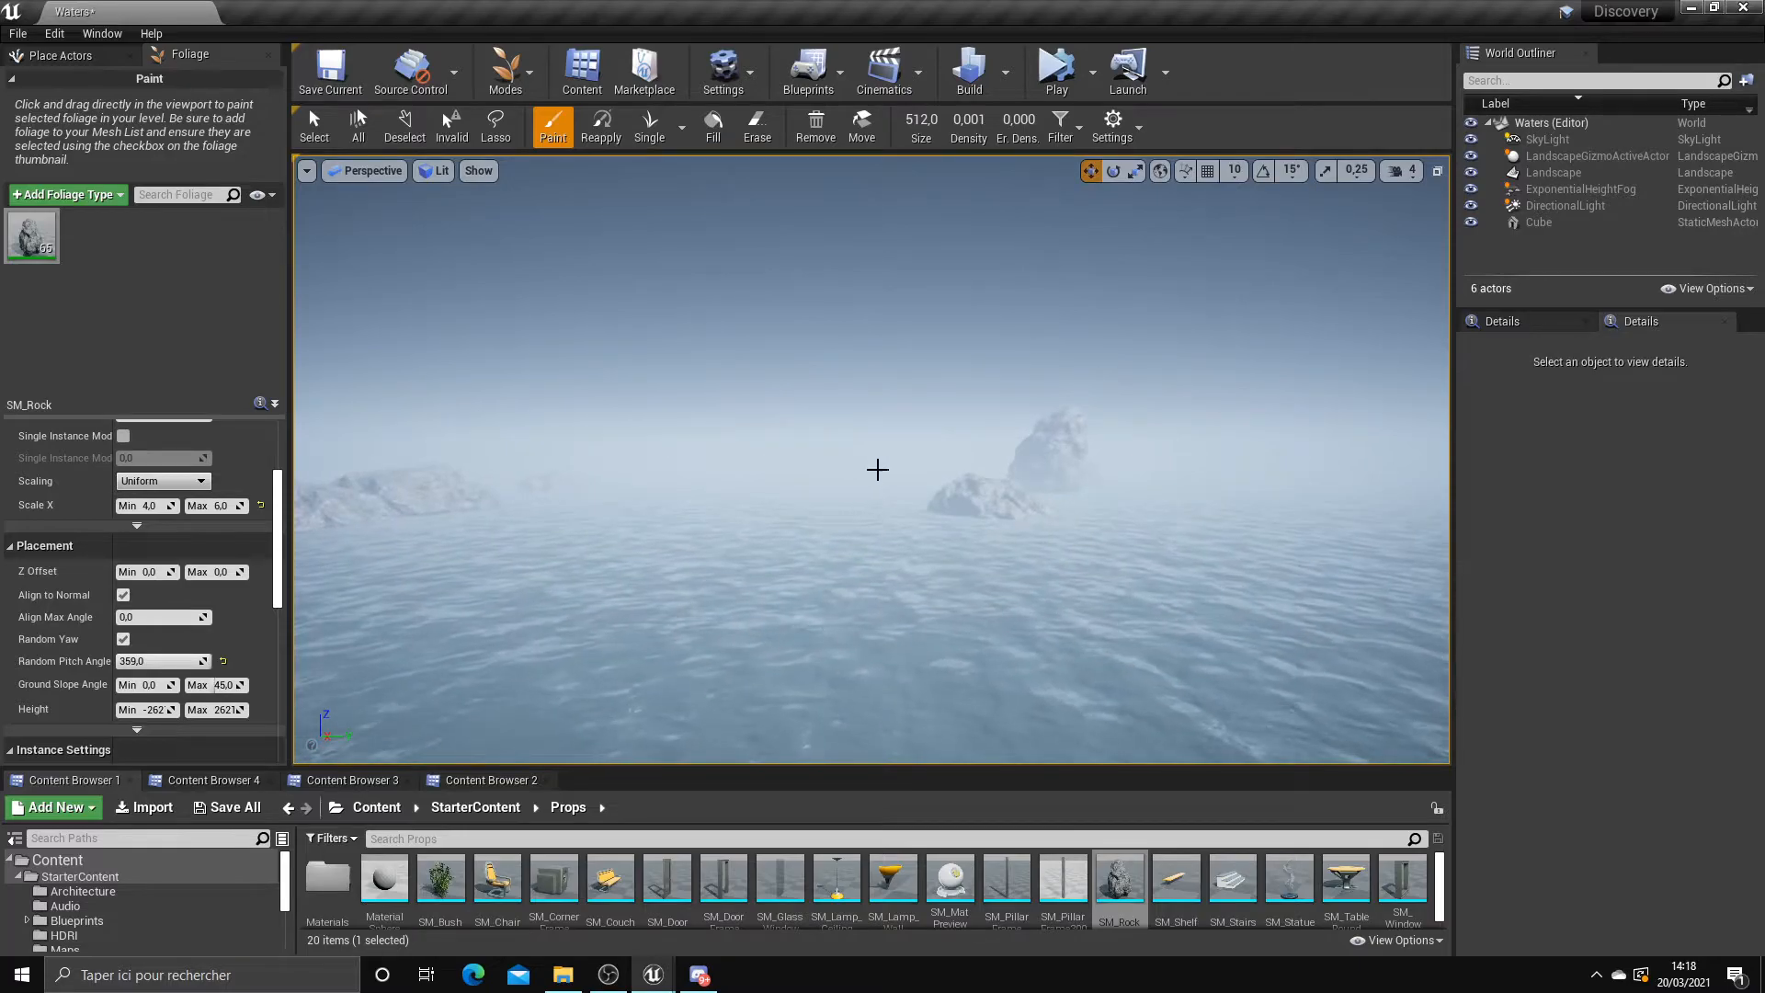
right_drag(929, 450, 598, 474)
right_drag(757, 447, 377, 470)
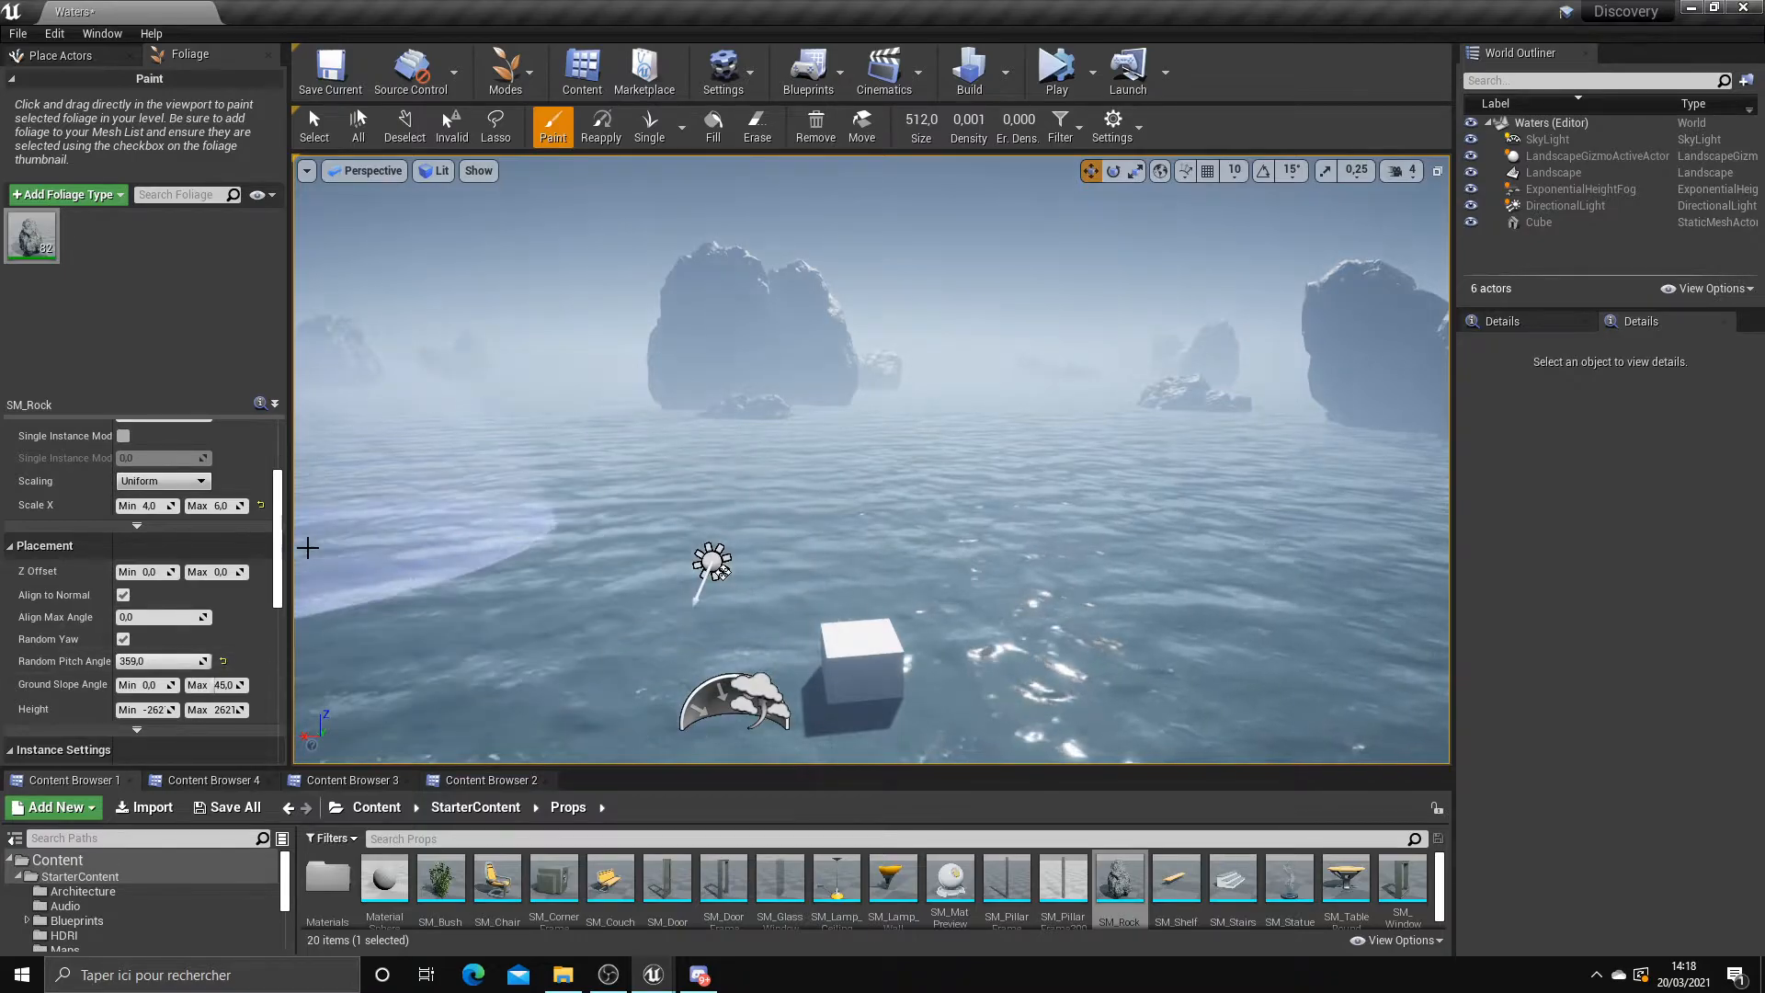
Set the rock foliage's Scale X range to a minimum of 0.4 and a maximum of 0.6
scroll(190, 593, up, 2)
right_drag(552, 533, 540, 480)
key(w)
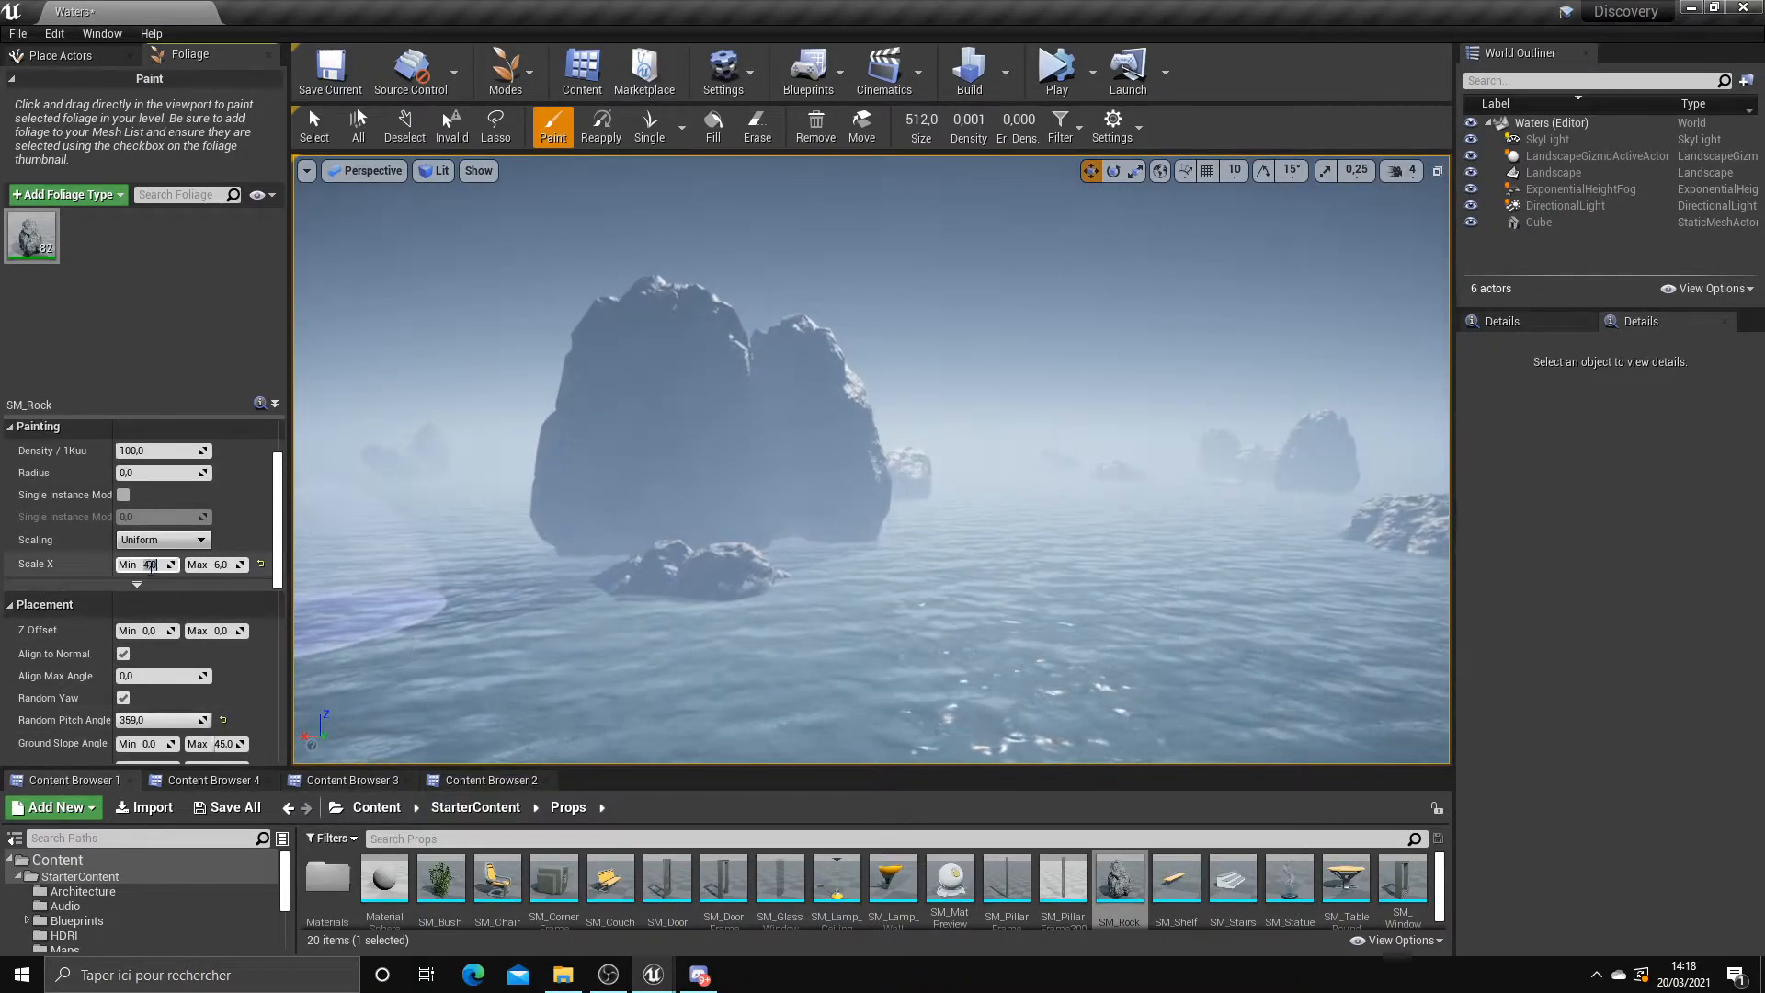
click(147, 565)
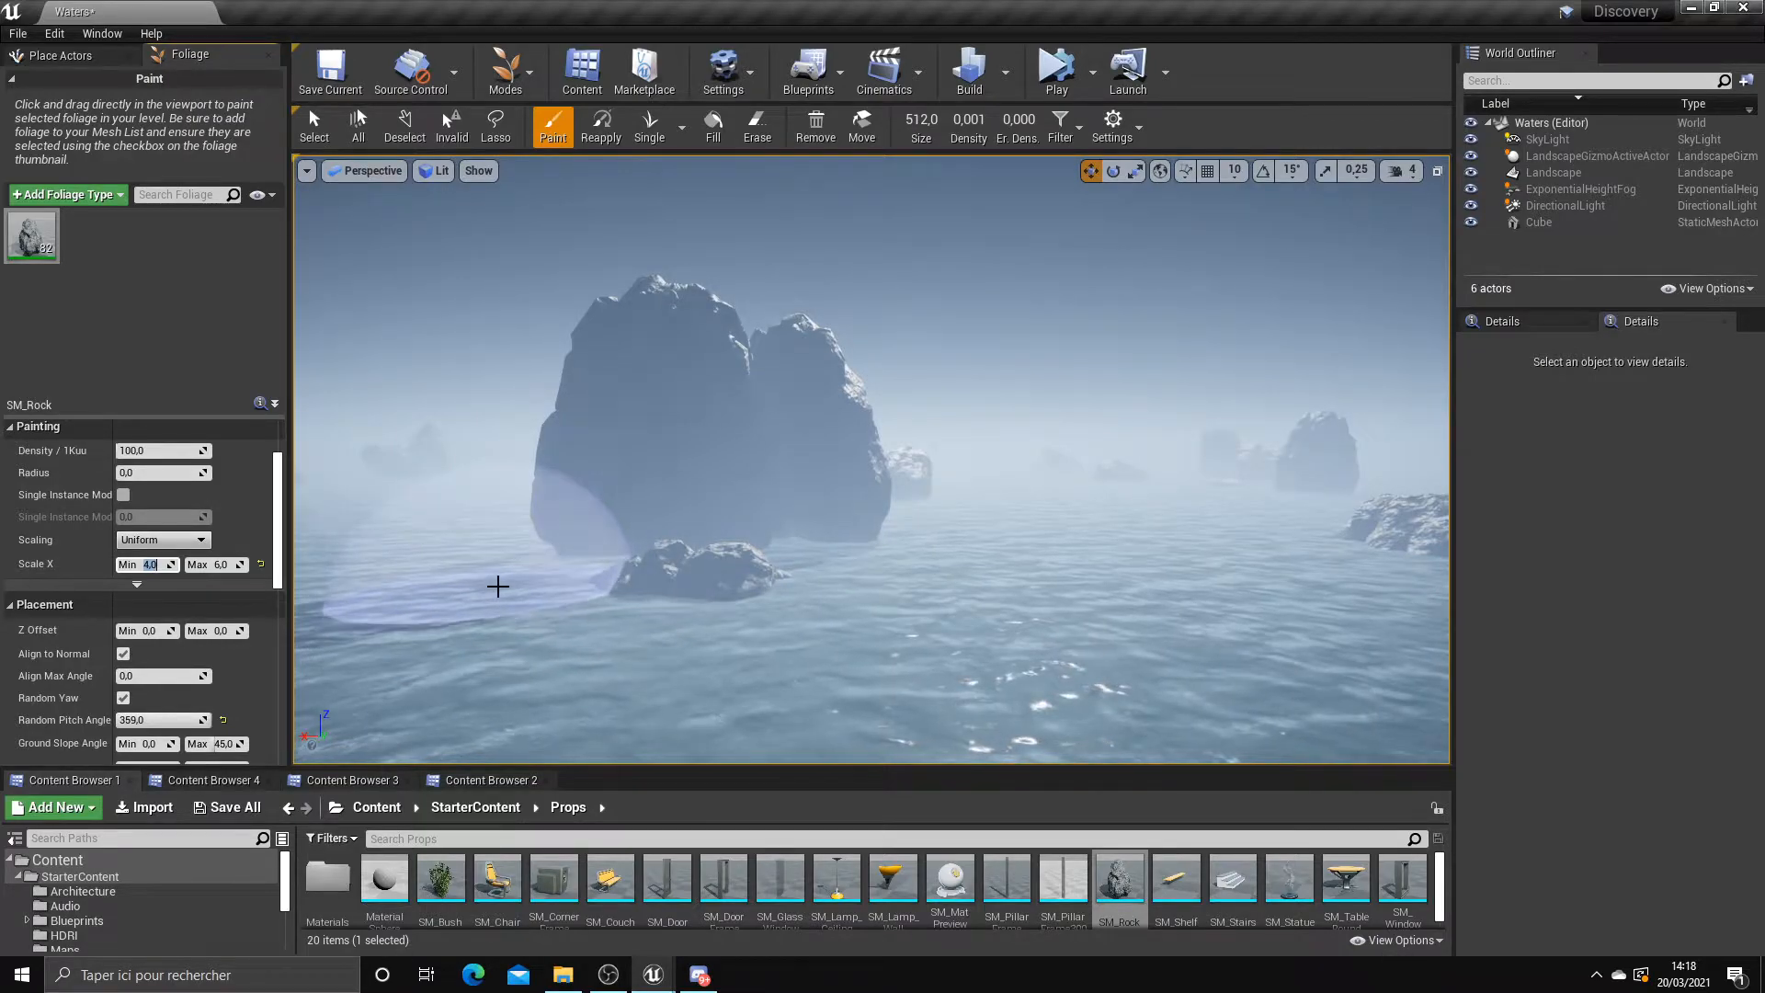
text(0,04)
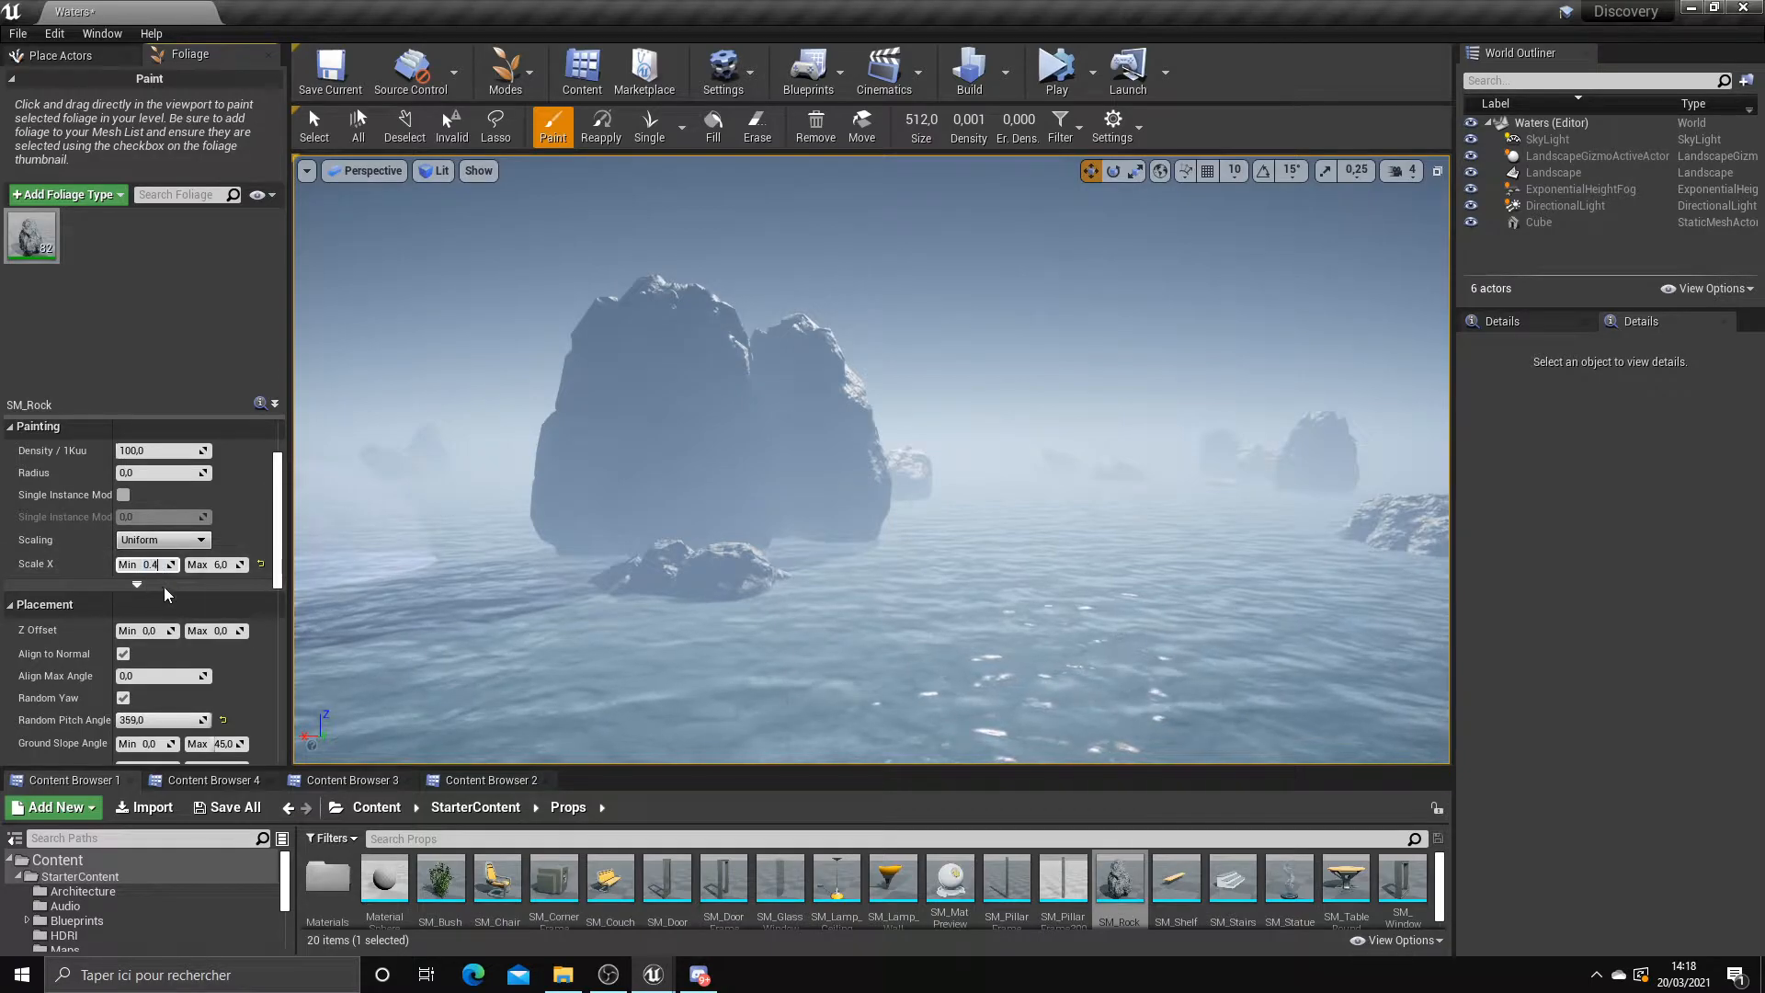
click(217, 565)
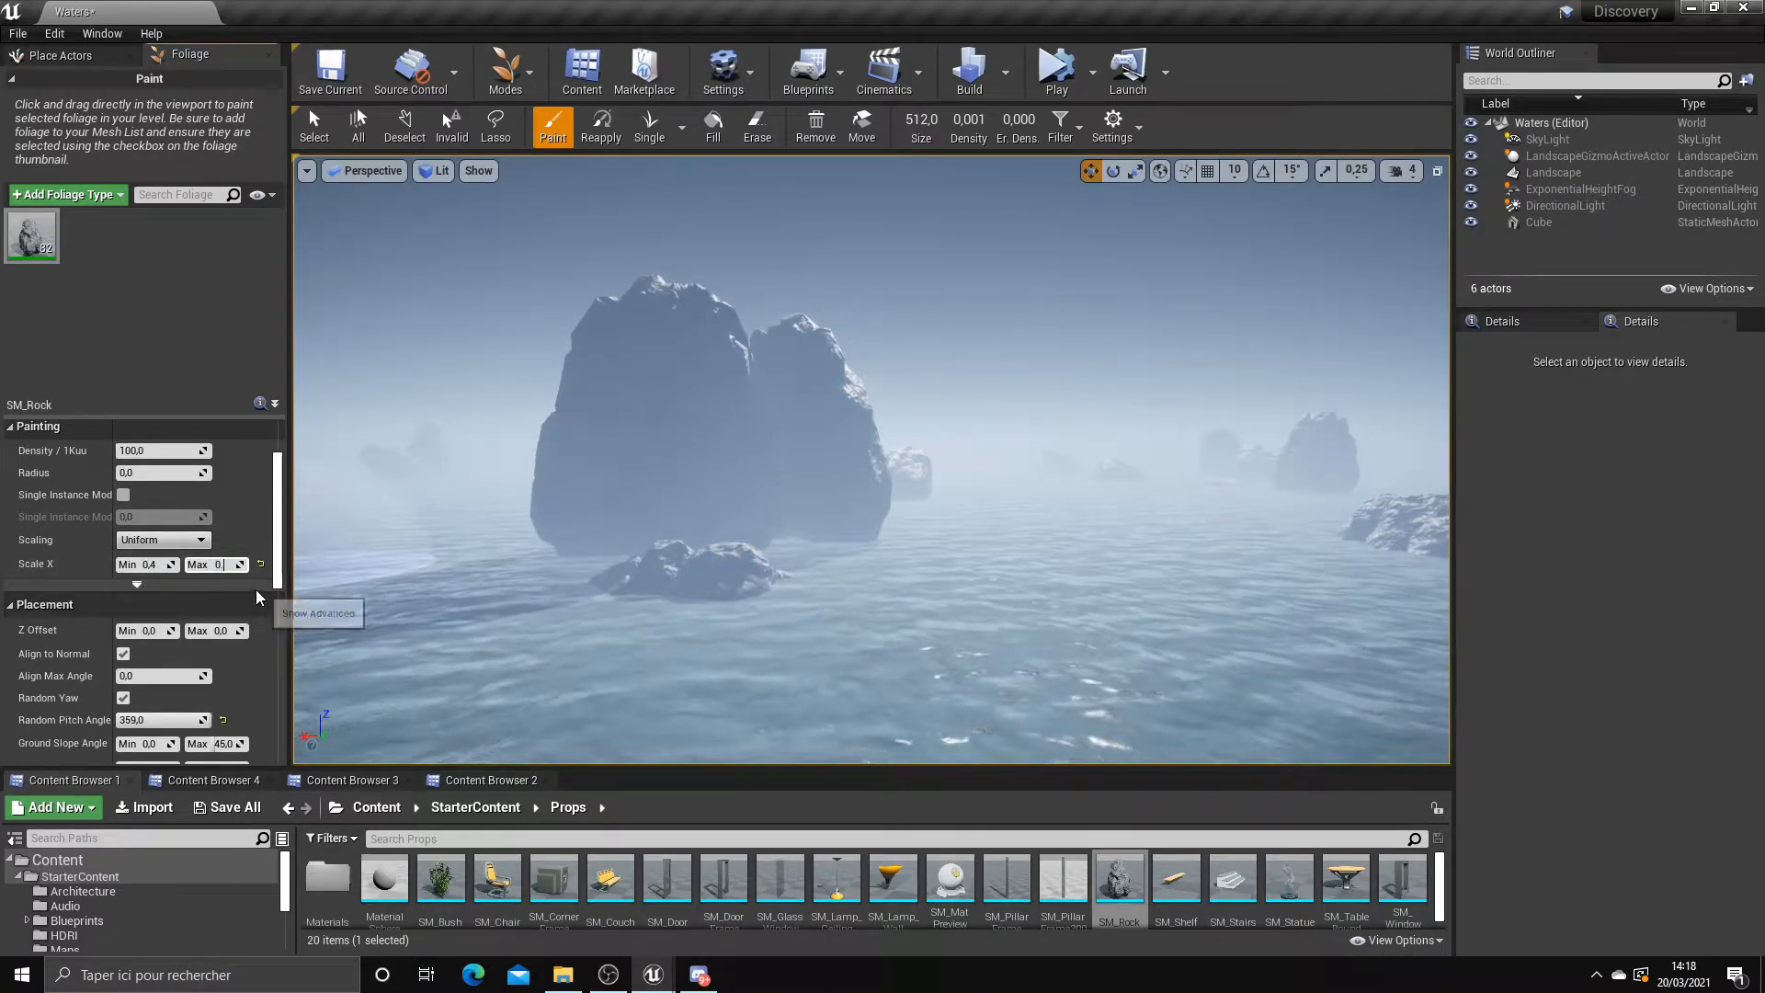
Paint a few small rocks in the water around the large rock cluster near the cube
scroll(865, 581, up, 4)
click(878, 593)
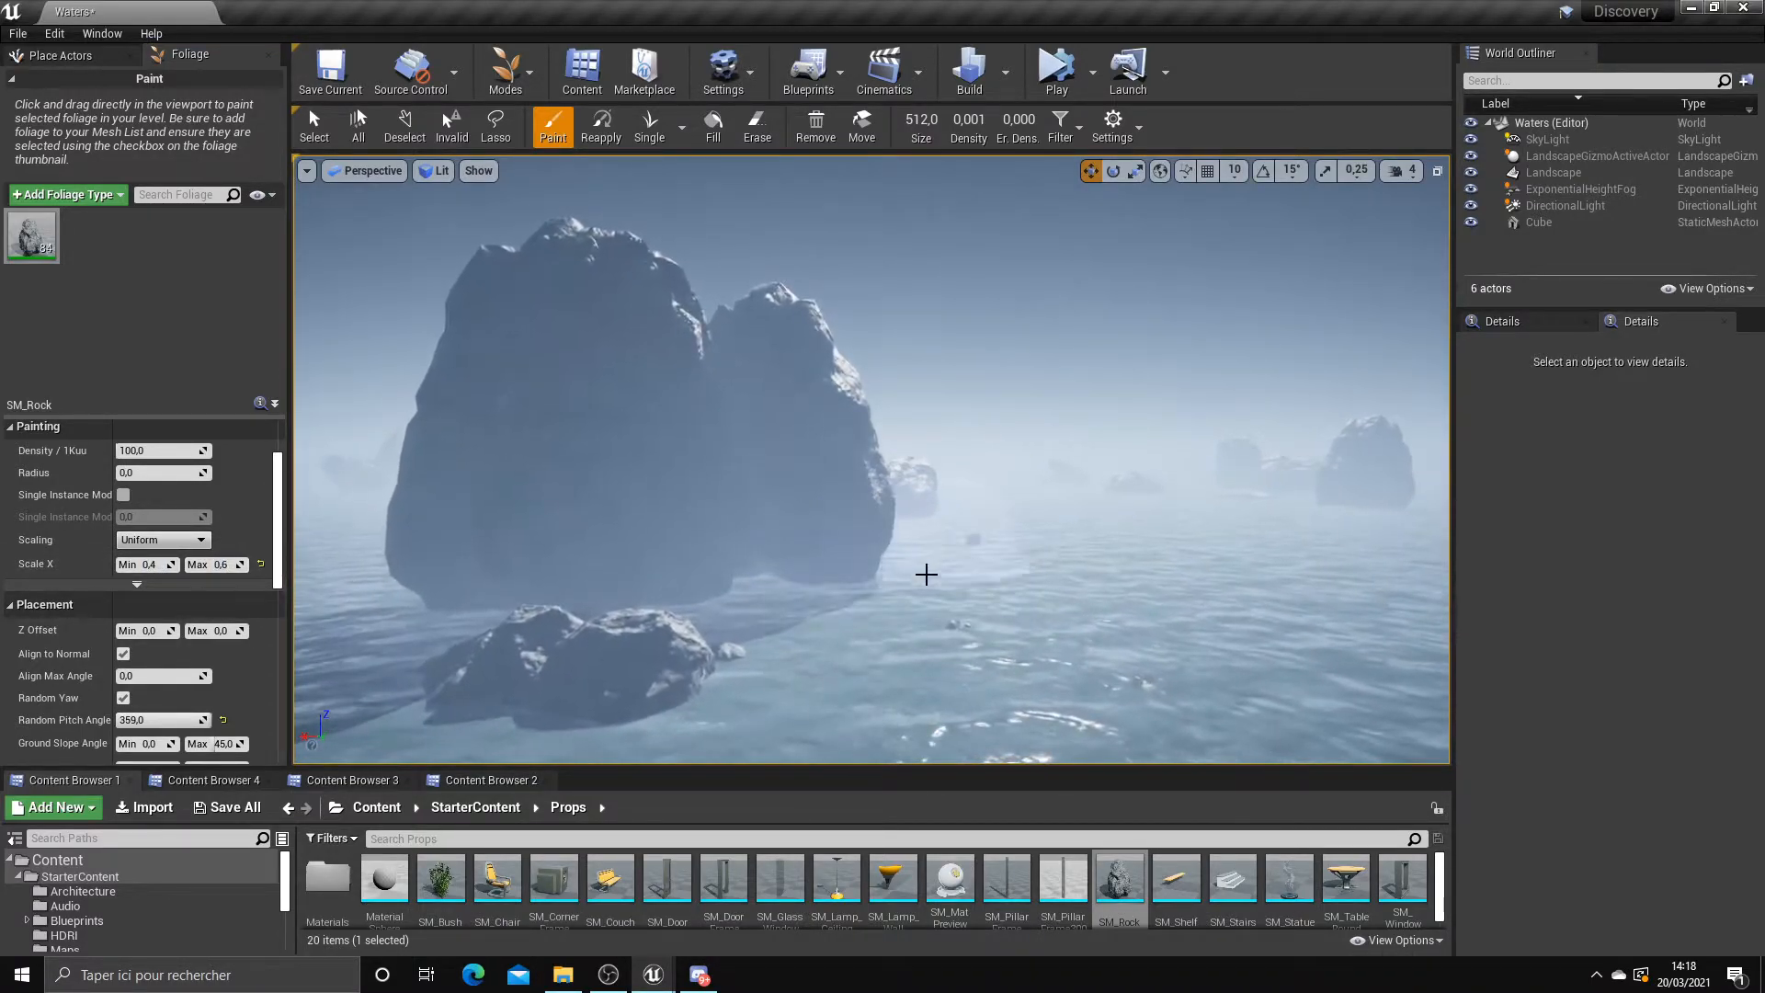
scroll(828, 577, down, 4)
right_drag(574, 554, 556, 550)
click(658, 587)
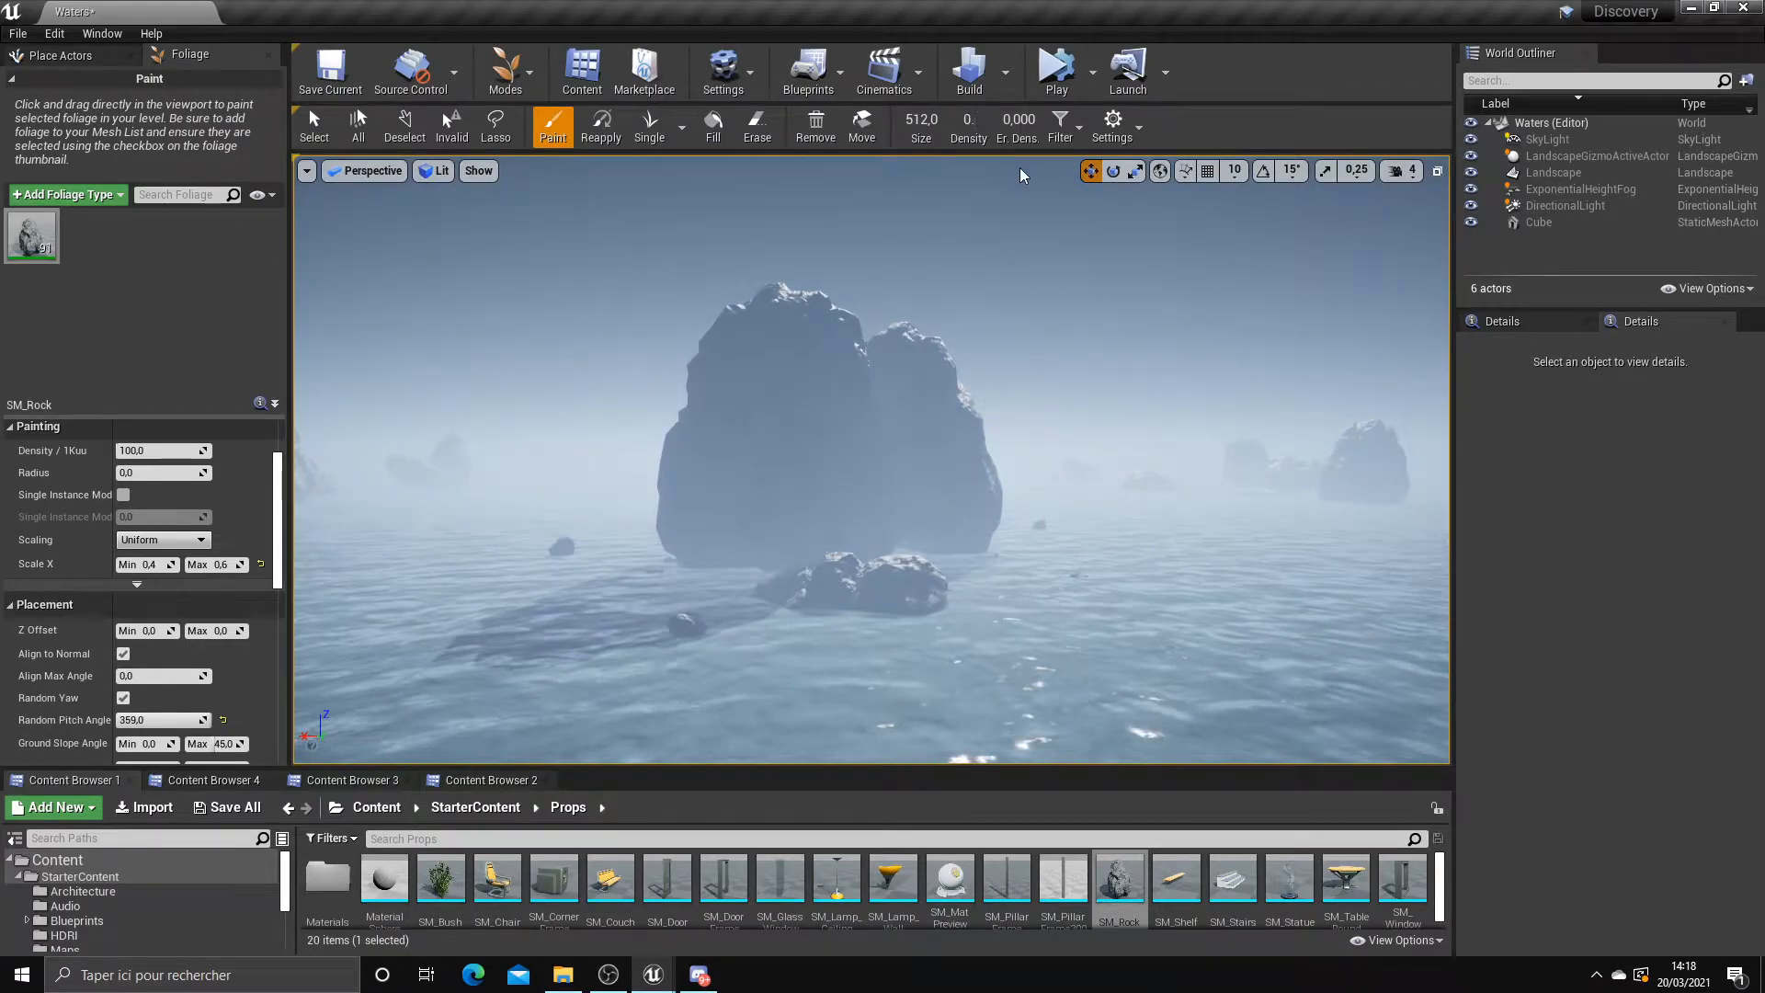
Set the brush paint density to 0.01 and paint small rocks across the water around the large outcrops
mouse_move(938, 395)
right_down()
mouse_move(1121, 423)
mouse_move(1191, 405)
right_up()
scroll(936, 399, up, 4)
click(685, 525)
click(941, 535)
right_drag(950, 539, 1112, 561)
click(1058, 597)
click(919, 520)
mouse_move(919, 520)
right_down()
mouse_move(1094, 460)
mouse_move(1182, 496)
right_up()
right_drag(892, 669, 894, 682)
key(w)
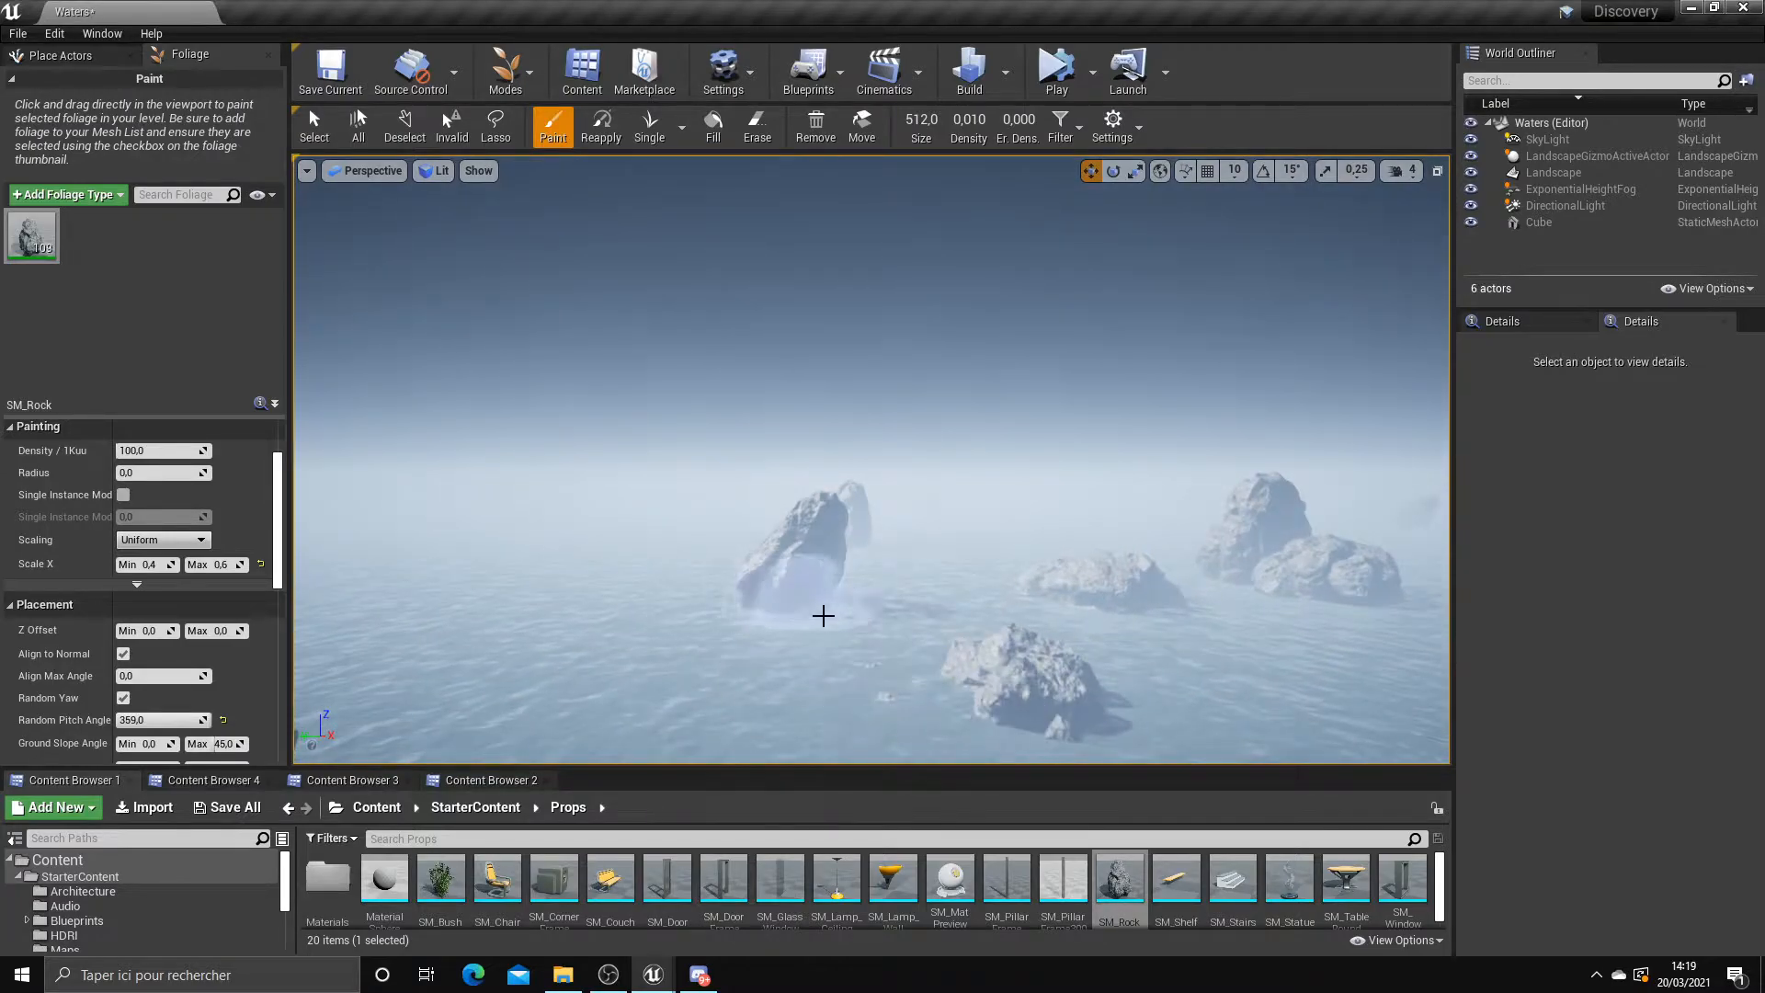
Paint small rocks around the bases of the distant leaning and paired rocks in the fog
drag(815, 616, 956, 614)
key(d)
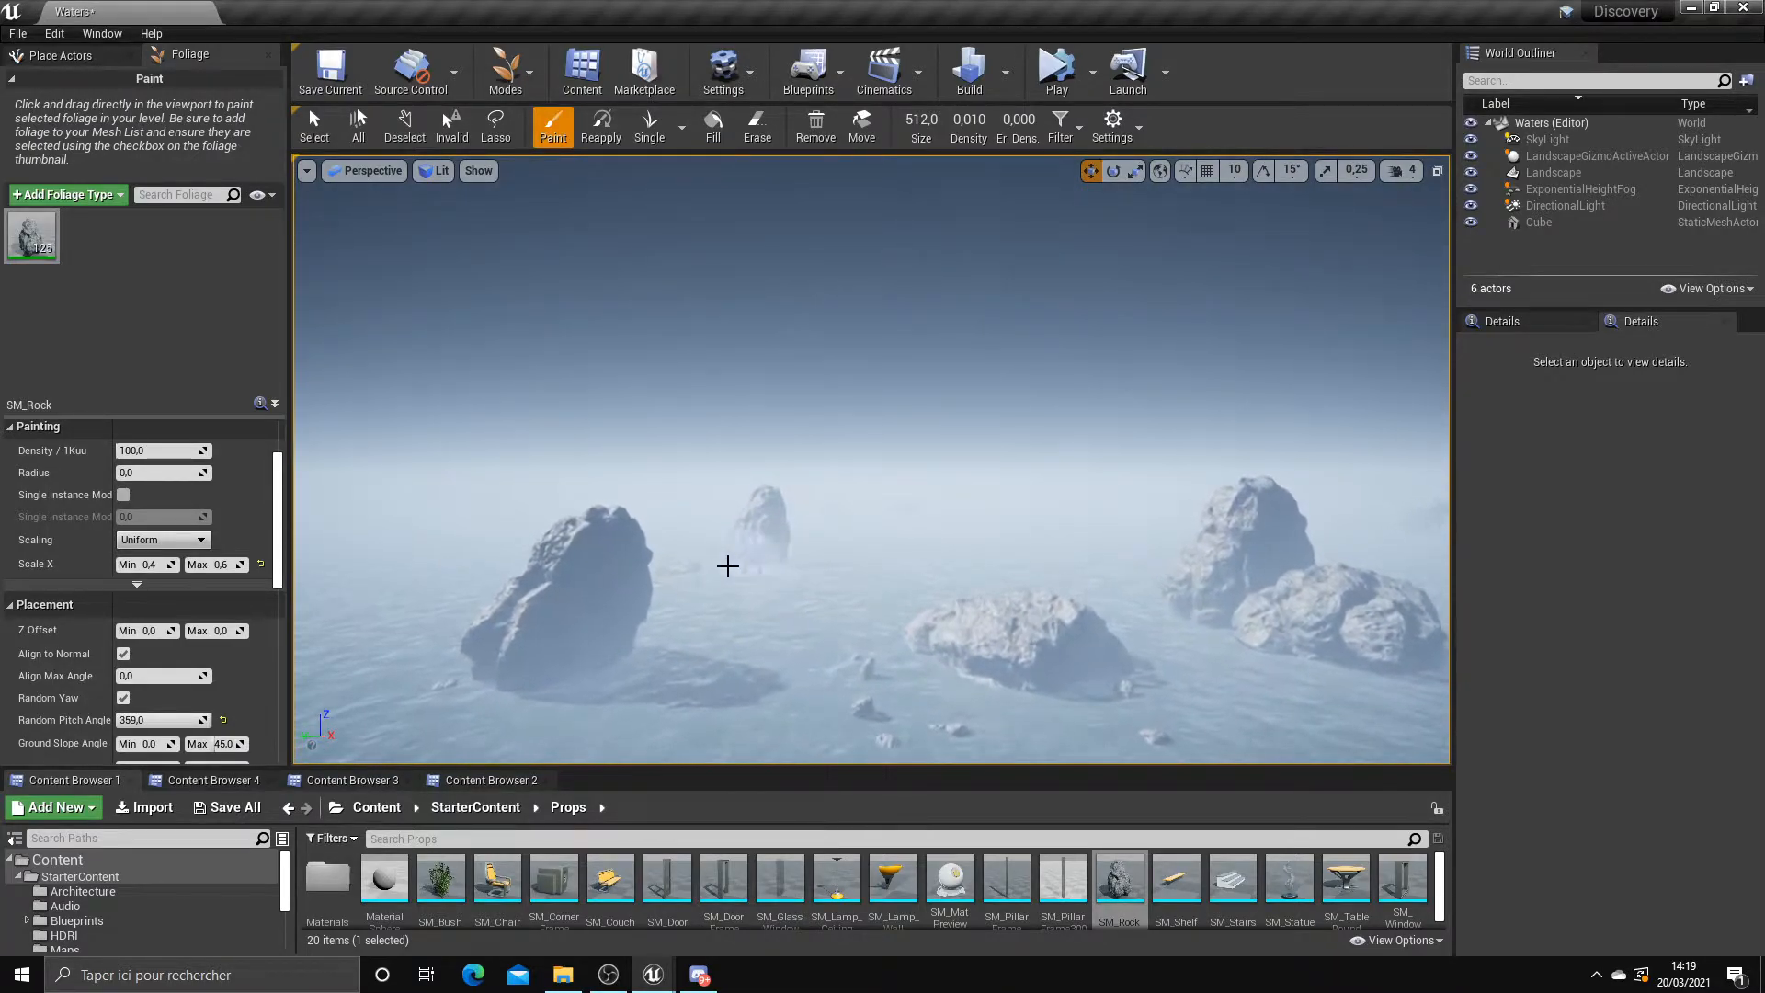
key(d)
mouse_move(1315, 666)
mouse_down()
mouse_move(1265, 619)
mouse_move(1305, 638)
mouse_move(1226, 617)
mouse_up()
key(w)
key(d)
mouse_move(1226, 617)
right_down()
mouse_move(1229, 664)
mouse_move(1484, 673)
right_up()
key(w)
key(w)
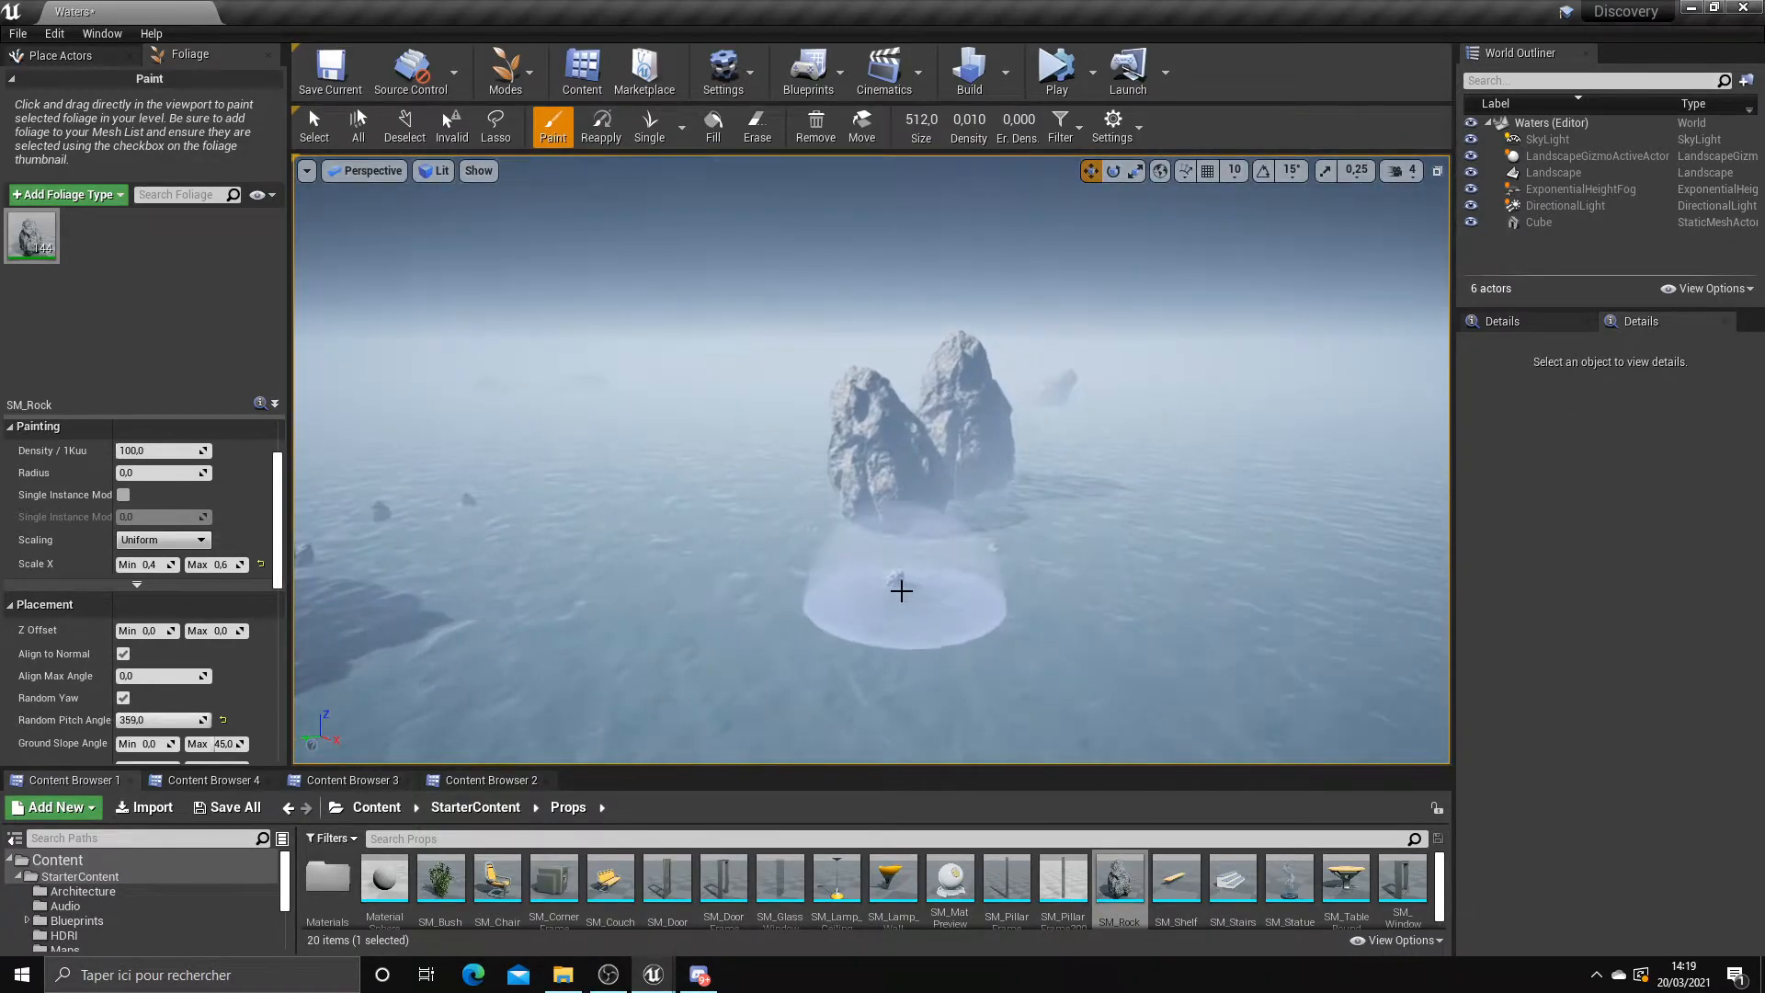
Try erasing foliage beside the pair of tall pointed rocks, and undo the strokes
shift+click(942, 510)
key(ctrl+z)
key(ctrl+z)
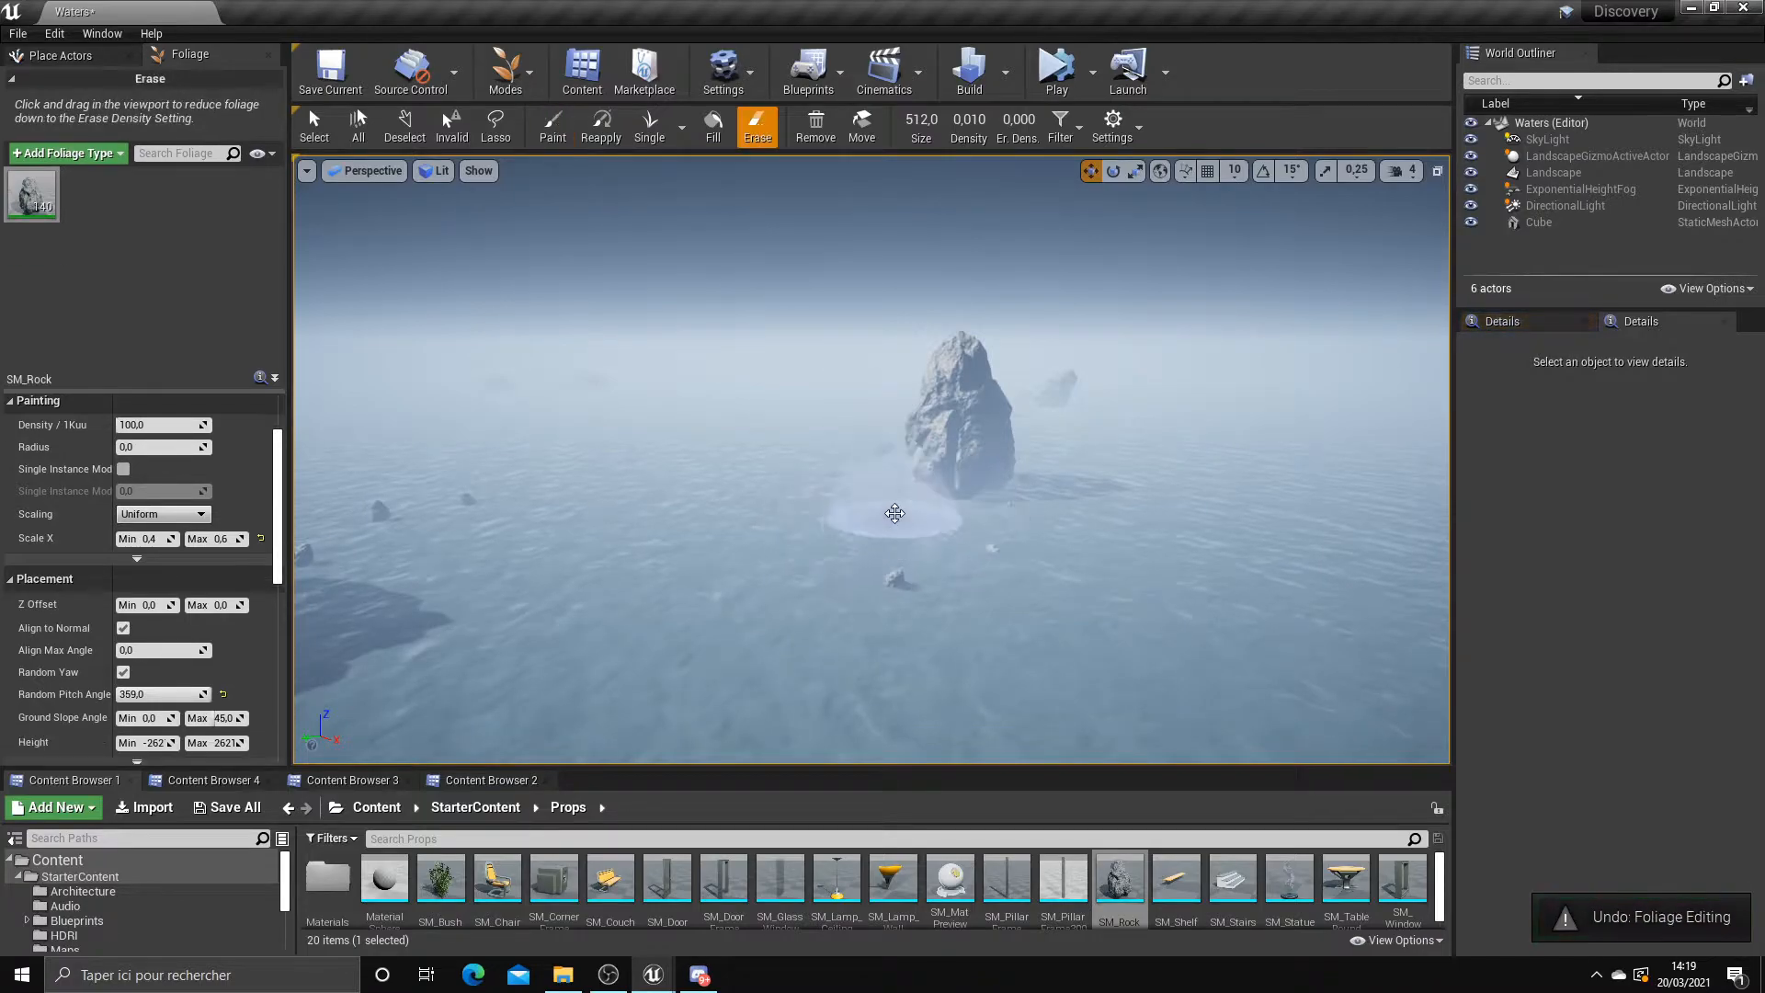
key(ctrl+z)
shift+click(870, 524)
key(ctrl+z)
Paint more small rocks past the tall pointed pair and on toward the next large rock groups
click(829, 531)
mouse_move(827, 531)
right_down()
mouse_move(1140, 533)
mouse_move(1223, 561)
mouse_move(1324, 562)
right_up()
key(w)
mouse_move(667, 505)
mouse_down()
mouse_move(1061, 571)
mouse_move(769, 576)
mouse_move(643, 640)
mouse_move(515, 632)
mouse_move(689, 507)
mouse_up()
key(s)
key(a)
mouse_move(690, 507)
right_down()
mouse_move(685, 405)
mouse_move(662, 363)
mouse_move(432, 414)
right_up()
key(w)
right_drag(953, 496, 1099, 432)
key(w)
click(739, 552)
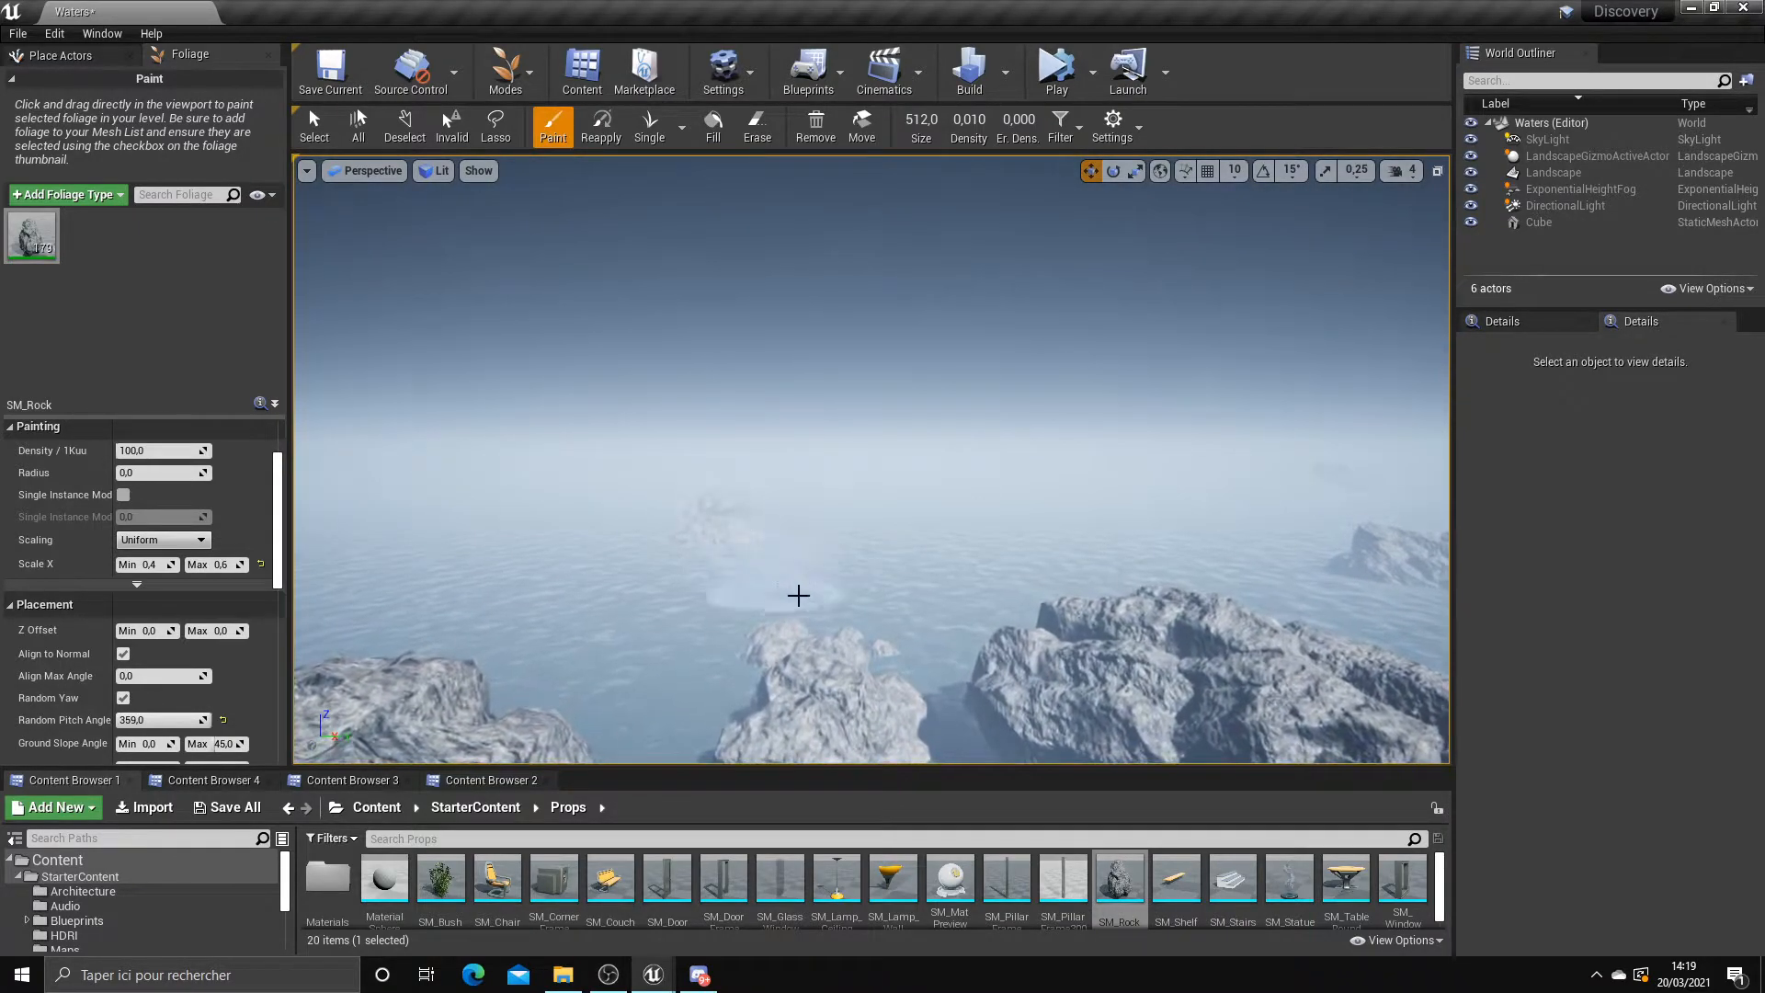
Scatter small rocks among the low, flat rock clusters along the foggy outer water
drag(890, 676, 1020, 704)
right_drag(1021, 704, 1251, 685)
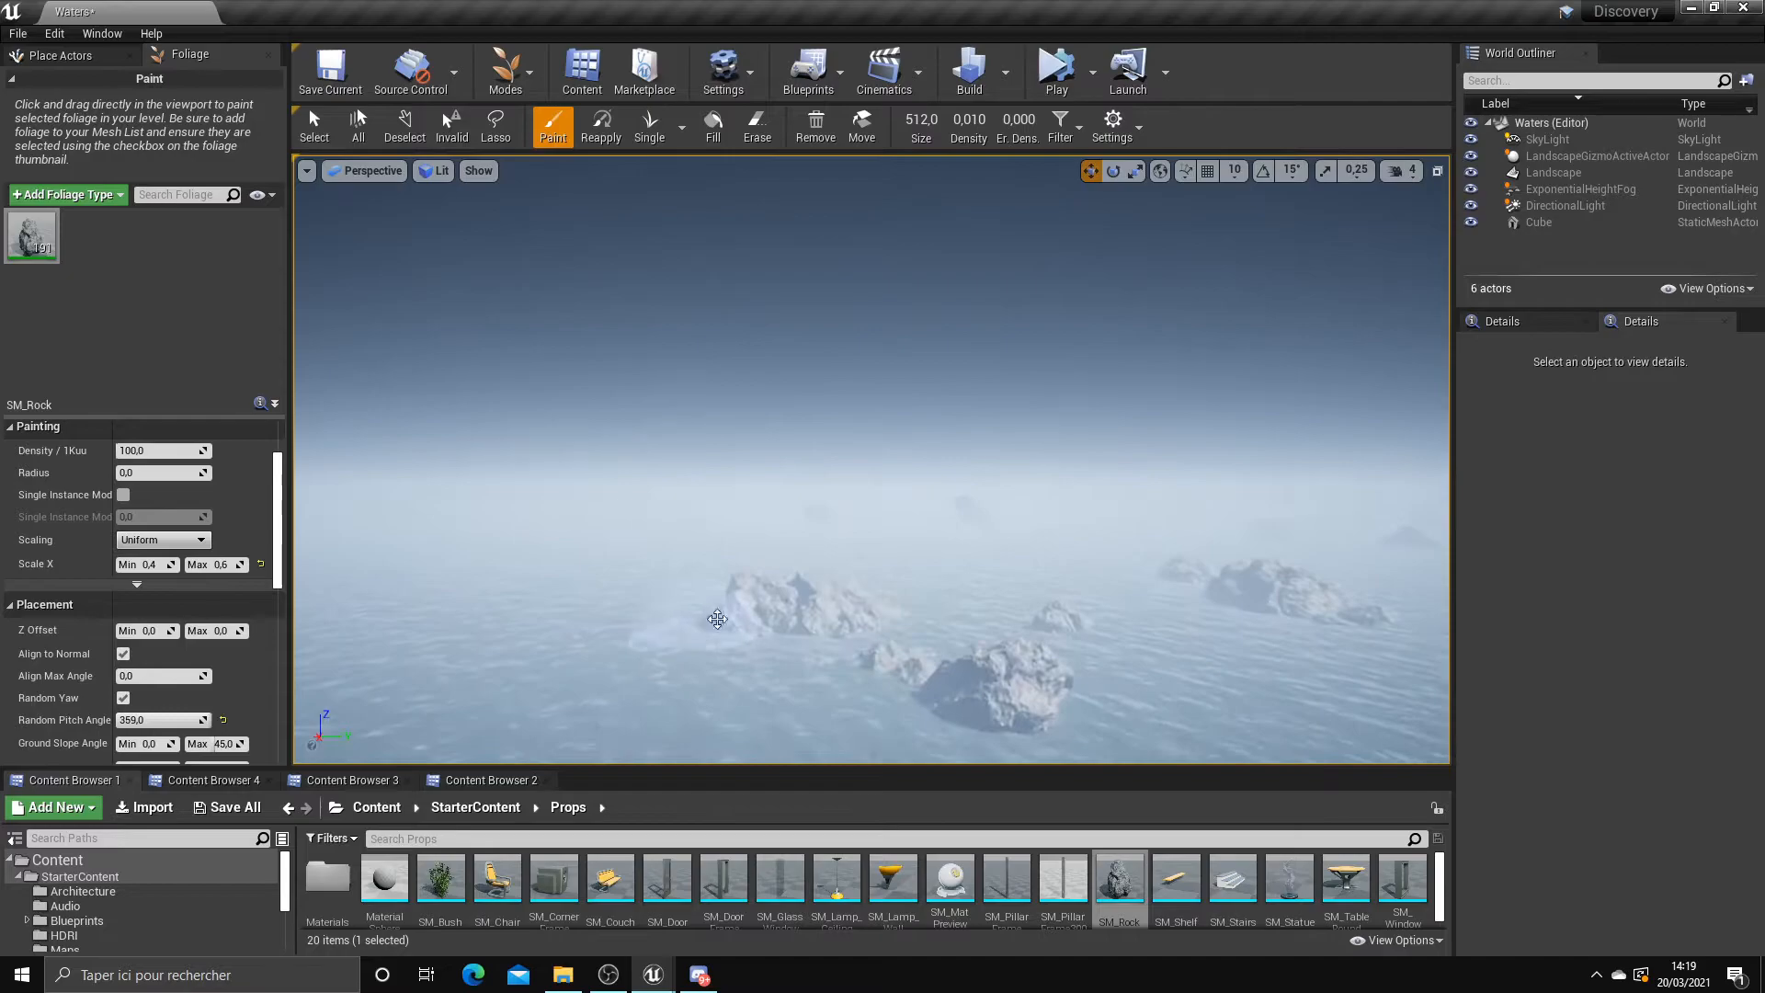
key(w)
mouse_move(1035, 732)
right_down()
mouse_move(1223, 773)
mouse_move(1287, 717)
mouse_move(1305, 768)
right_up()
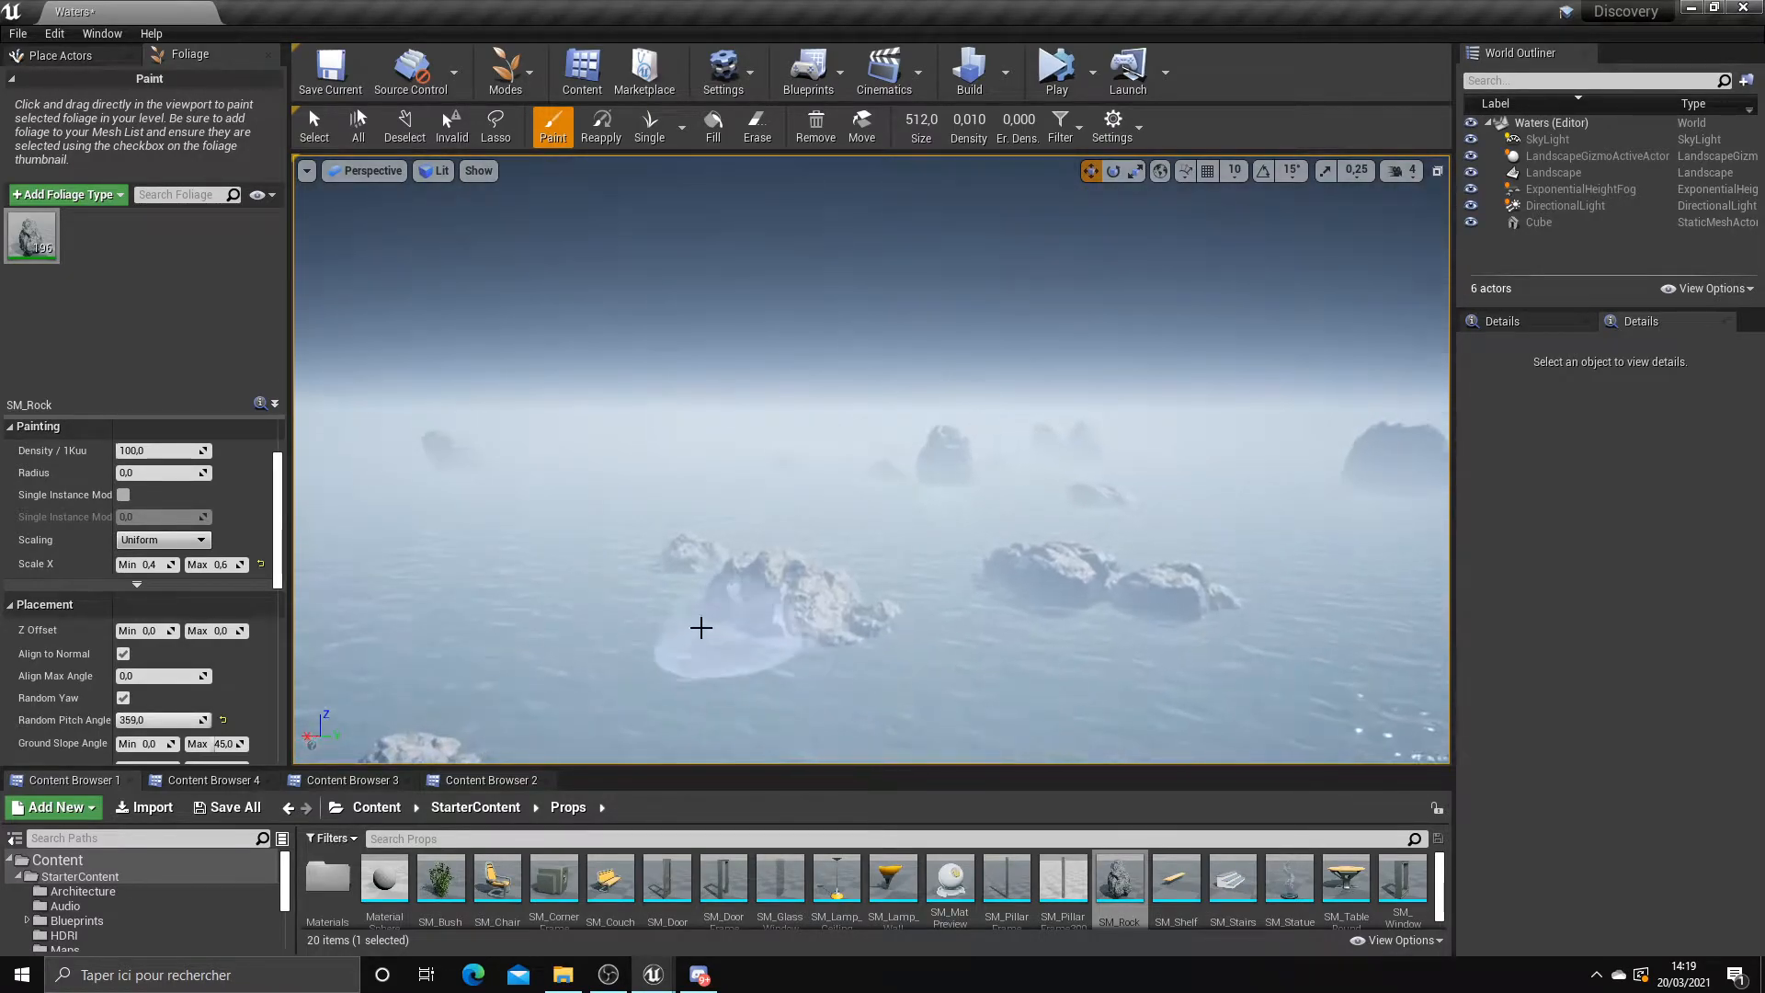
right_drag(1083, 546, 1259, 552)
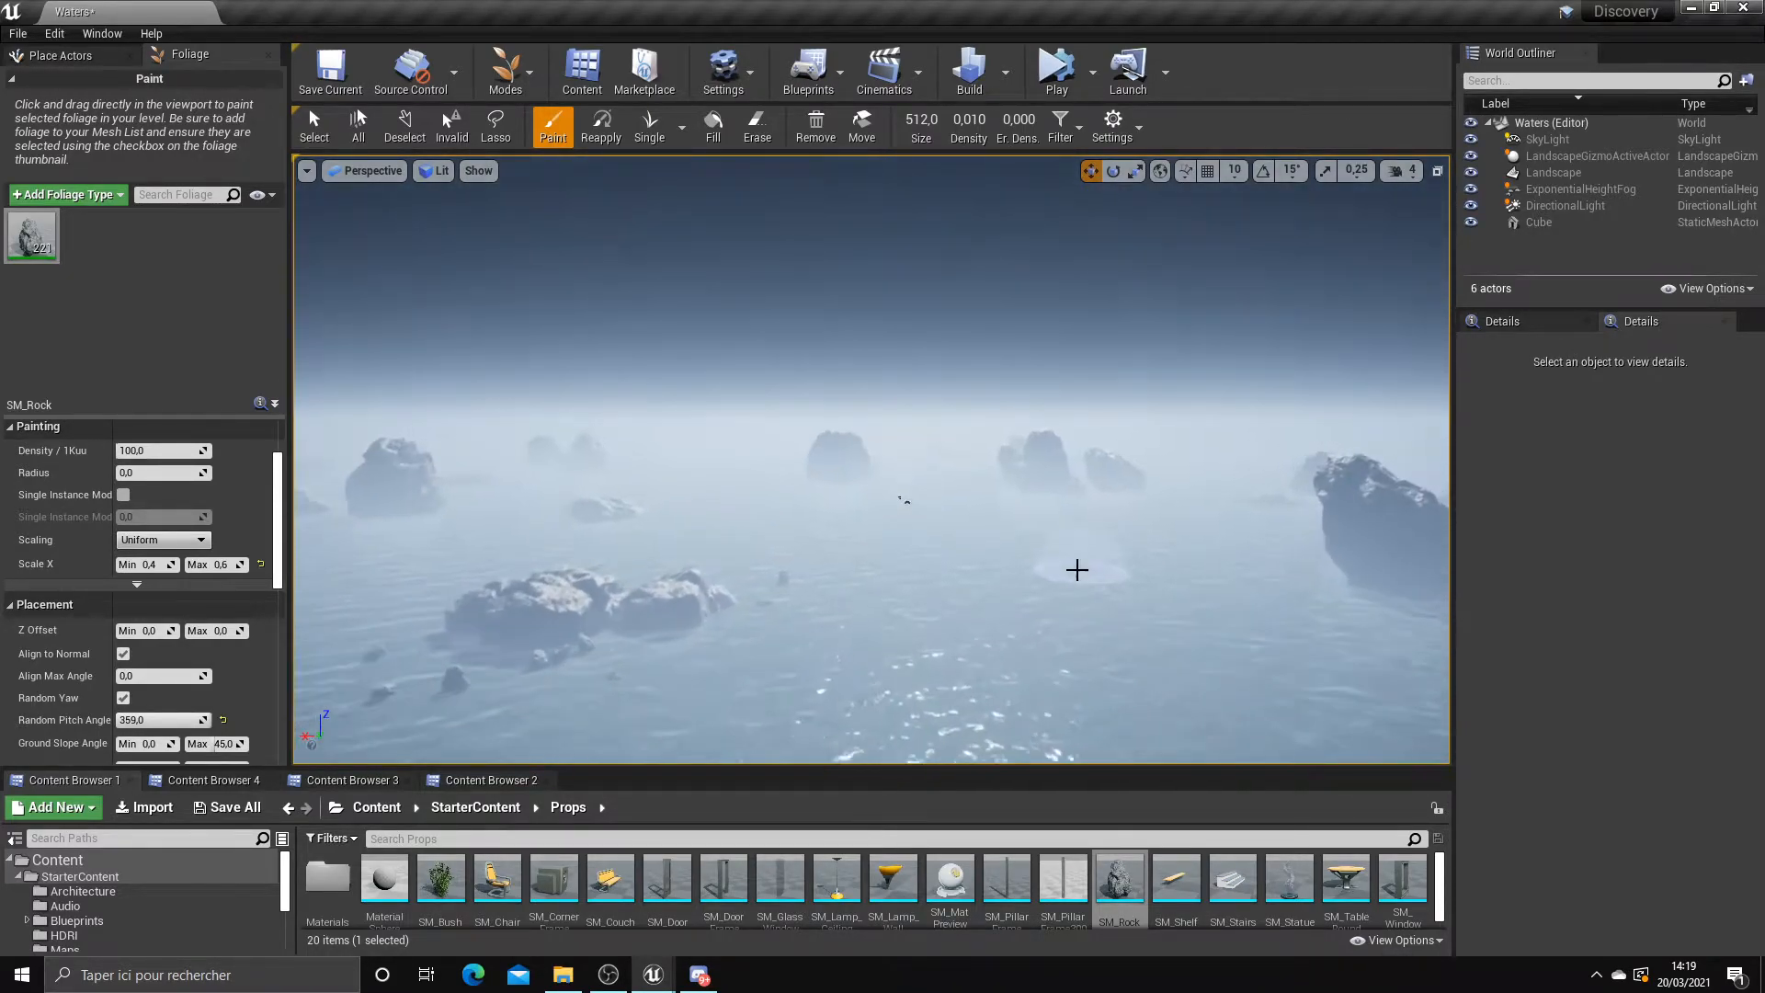
right_drag(1125, 559, 1315, 556)
Paint small rocks around the large slanted rock and its flat neighbour, and in the water beyond them
right_drag(1011, 553, 1011, 589)
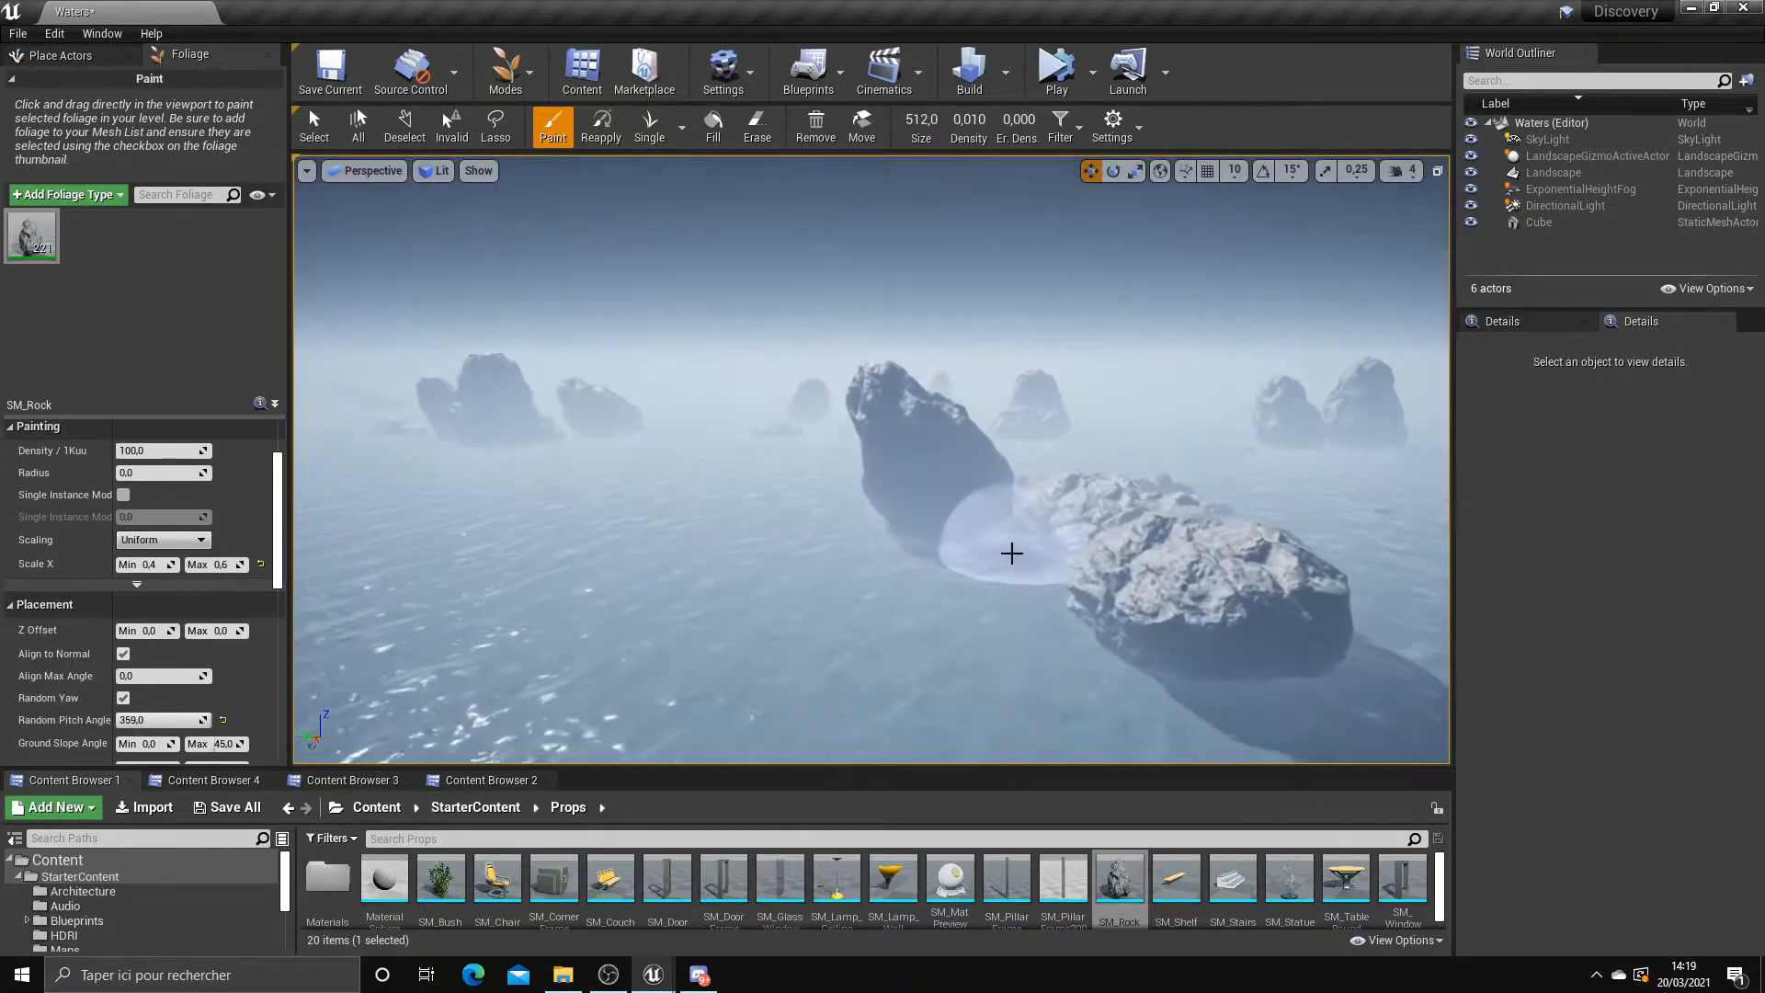
key(d)
right_drag(1190, 681, 1242, 682)
click(1080, 597)
right_drag(1081, 597, 1021, 597)
key(w)
mouse_move(920, 577)
right_down()
mouse_move(745, 584)
mouse_move(855, 561)
right_up()
click(883, 496)
key(w)
right_drag(750, 588, 524, 533)
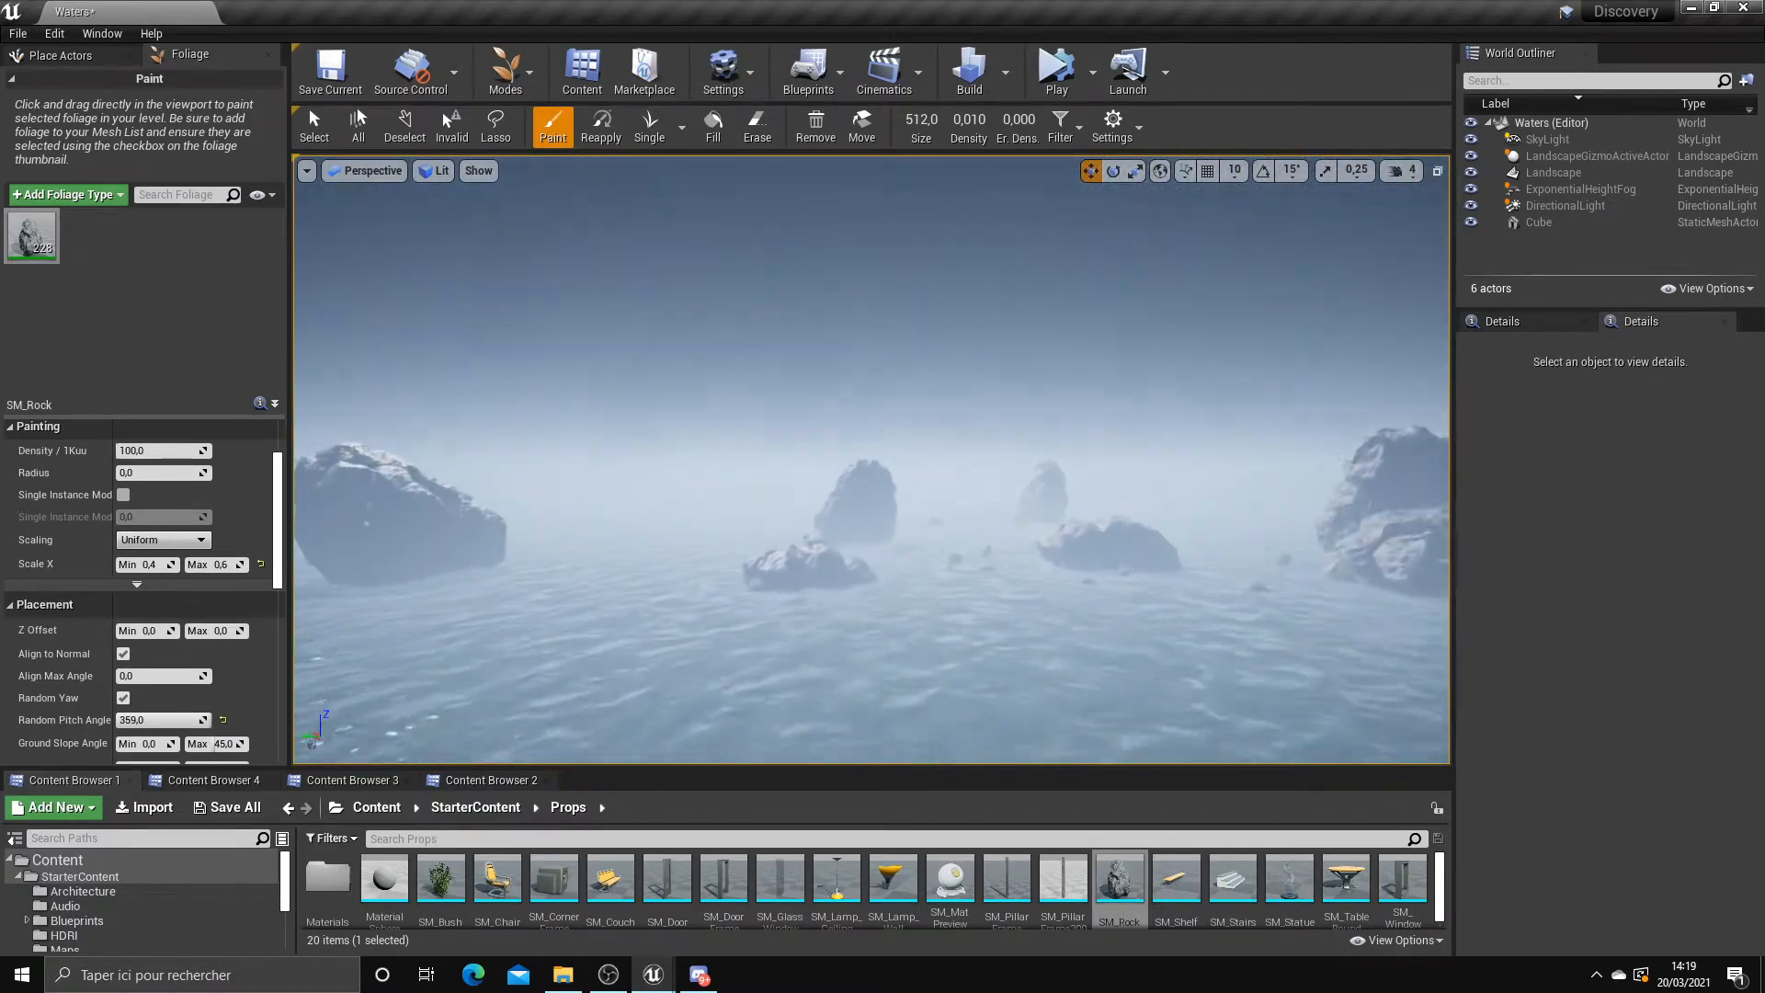
Add small rocks around the tall central cluster and the isolated rocks farther out in the fog
right_drag(750, 587, 570, 579)
click(815, 598)
key(w)
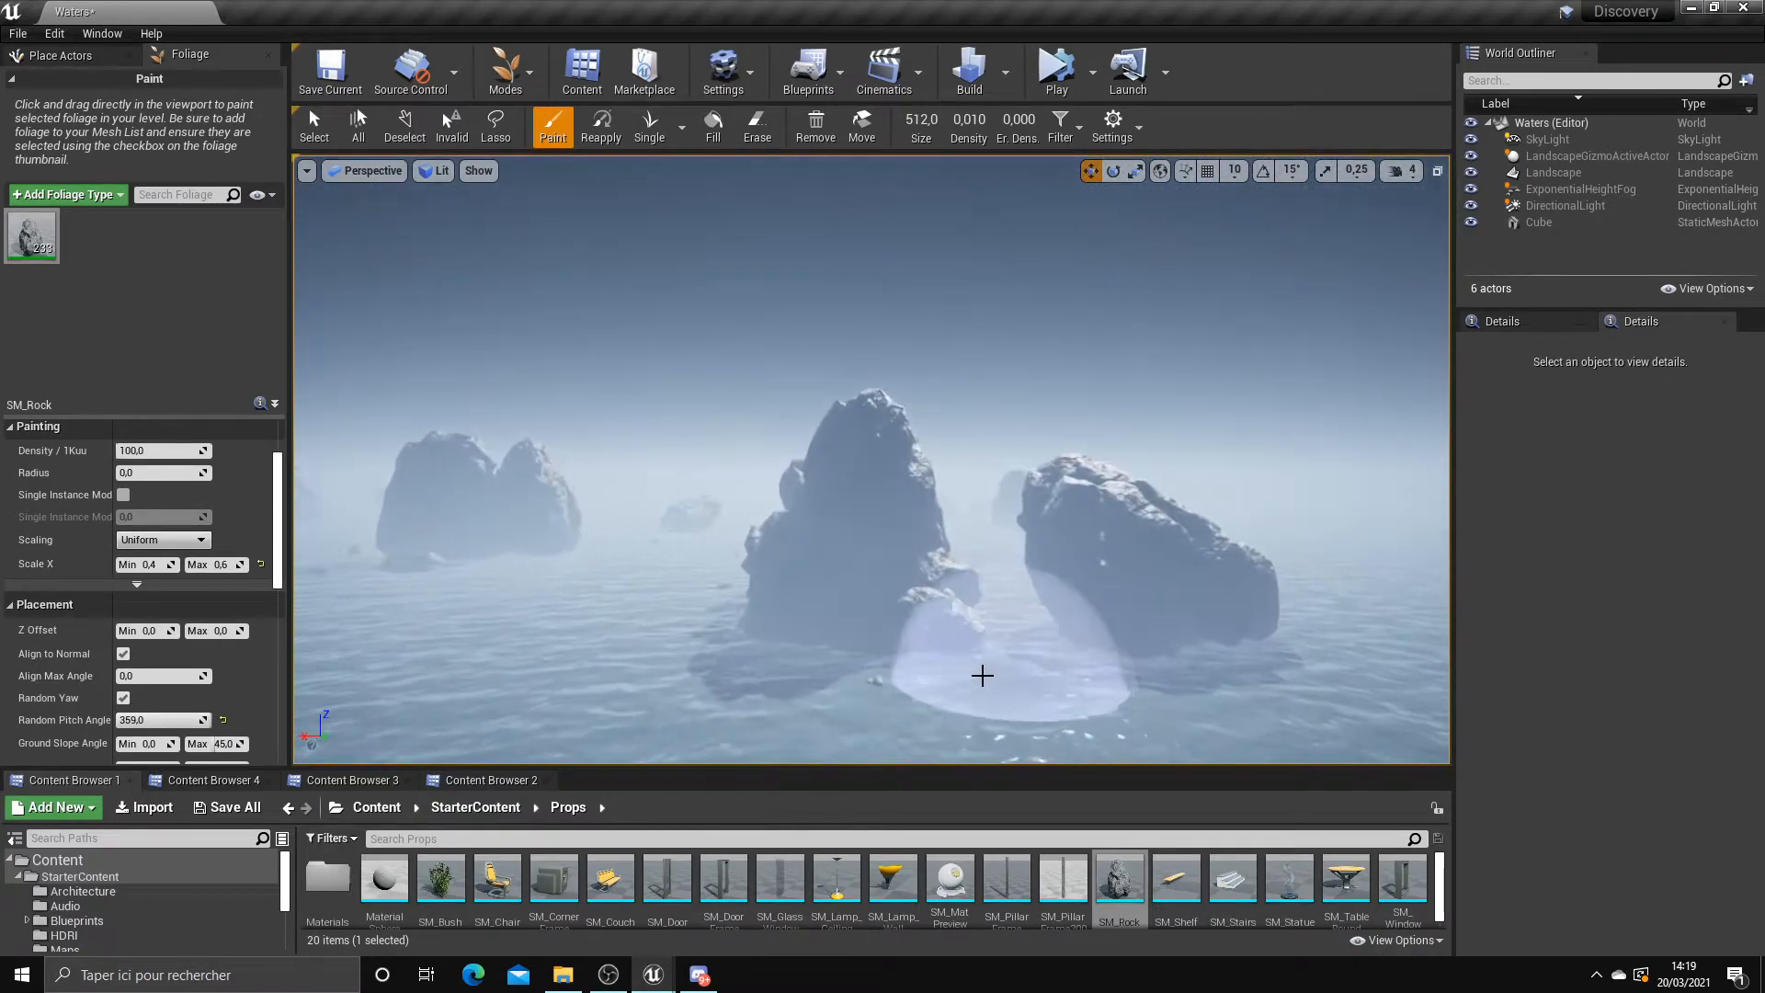
right_drag(1079, 679, 947, 676)
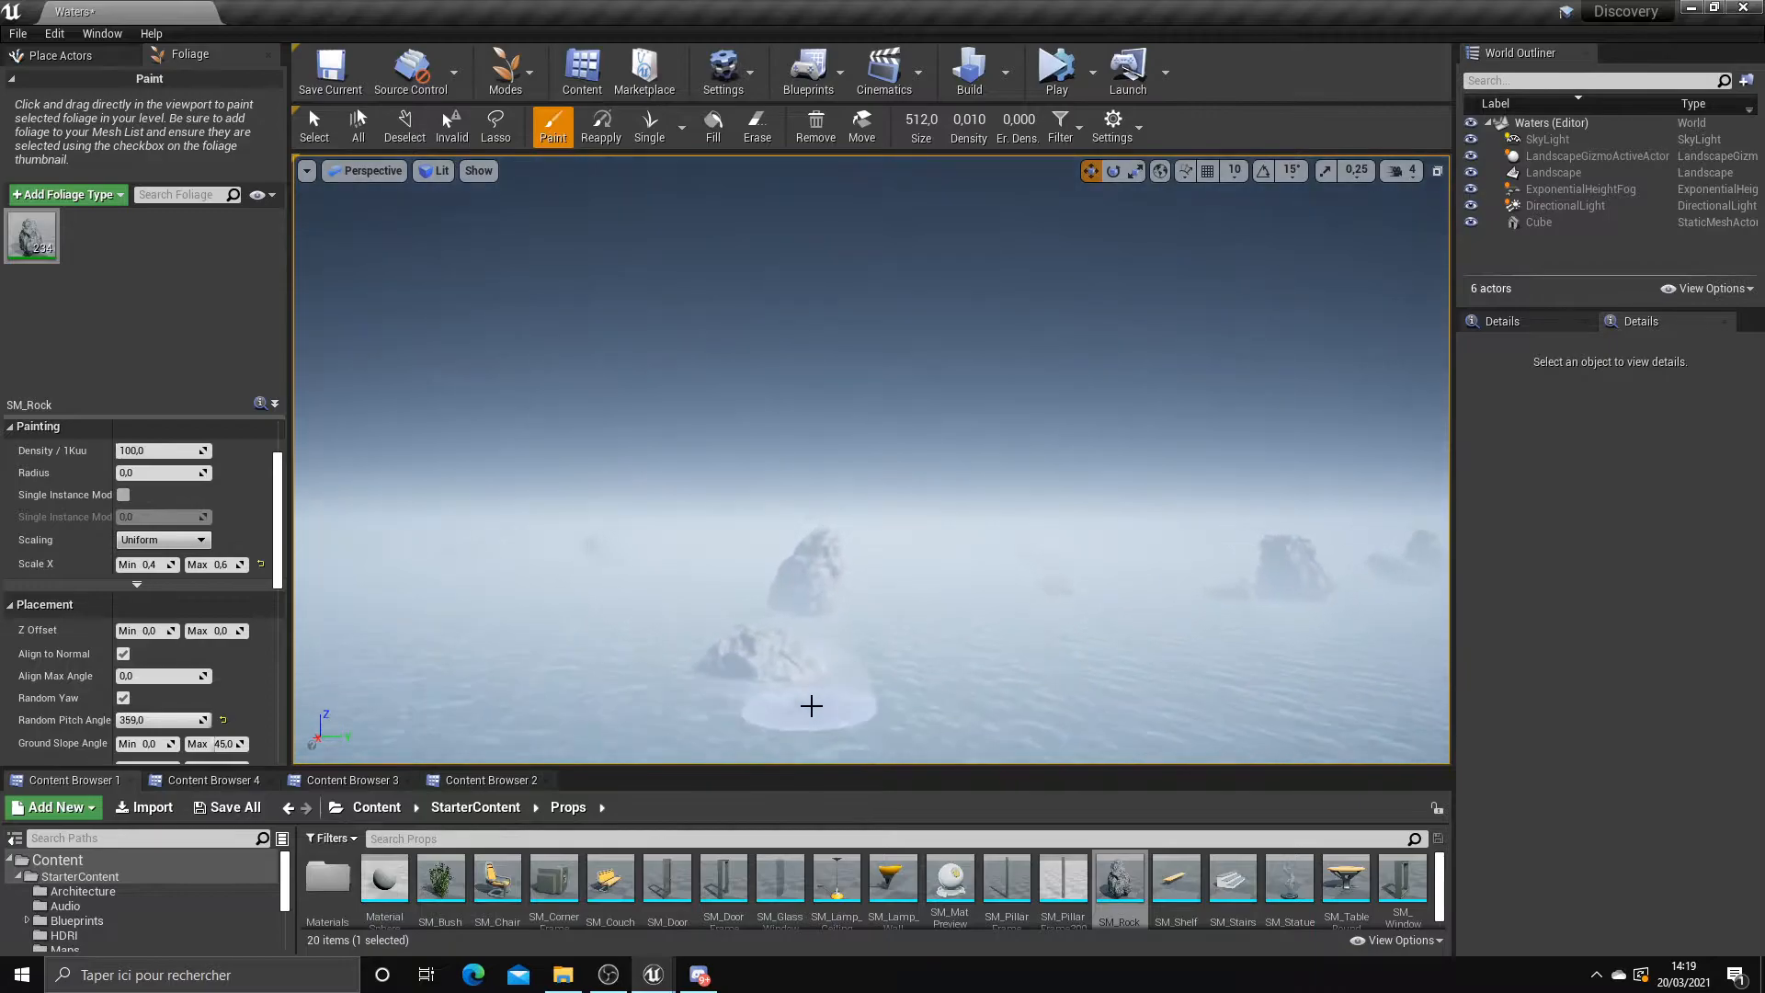
right_drag(804, 690, 795, 740)
key(w)
right_drag(826, 630, 866, 597)
key(w)
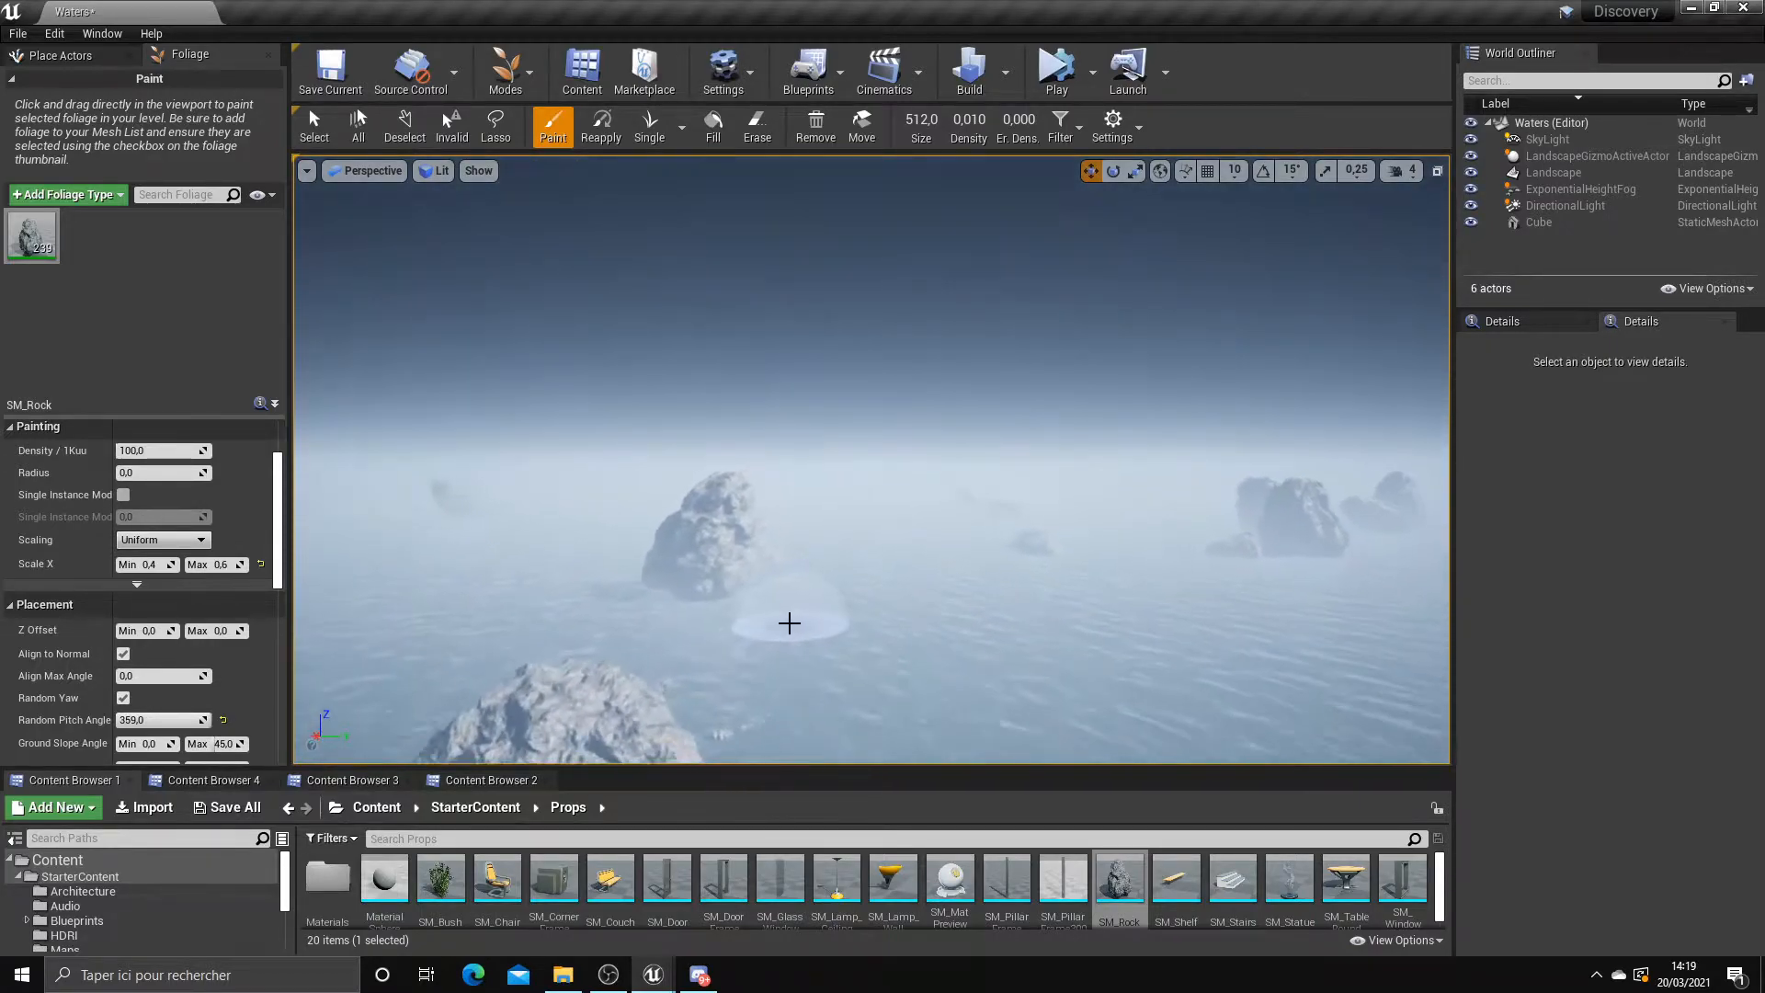
right_drag(742, 639, 742, 639)
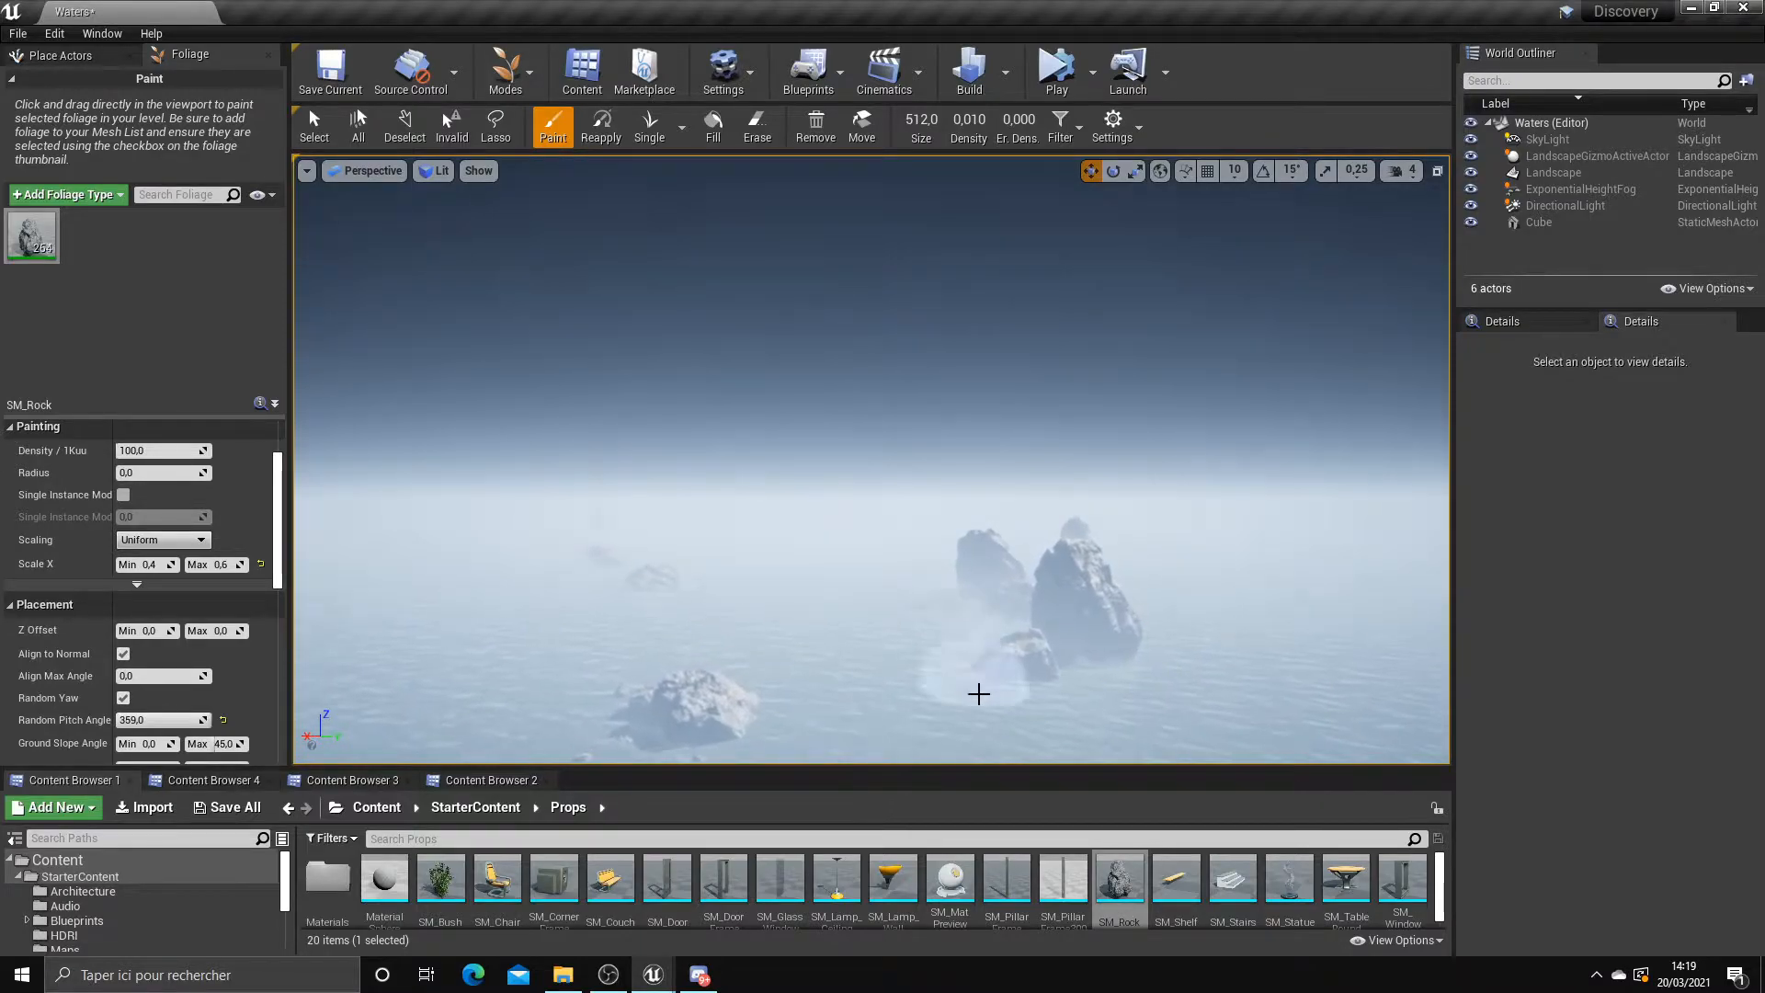
mouse_move(982, 619)
right_down()
mouse_move(1324, 649)
mouse_move(1333, 687)
mouse_move(995, 637)
right_up()
key(w)
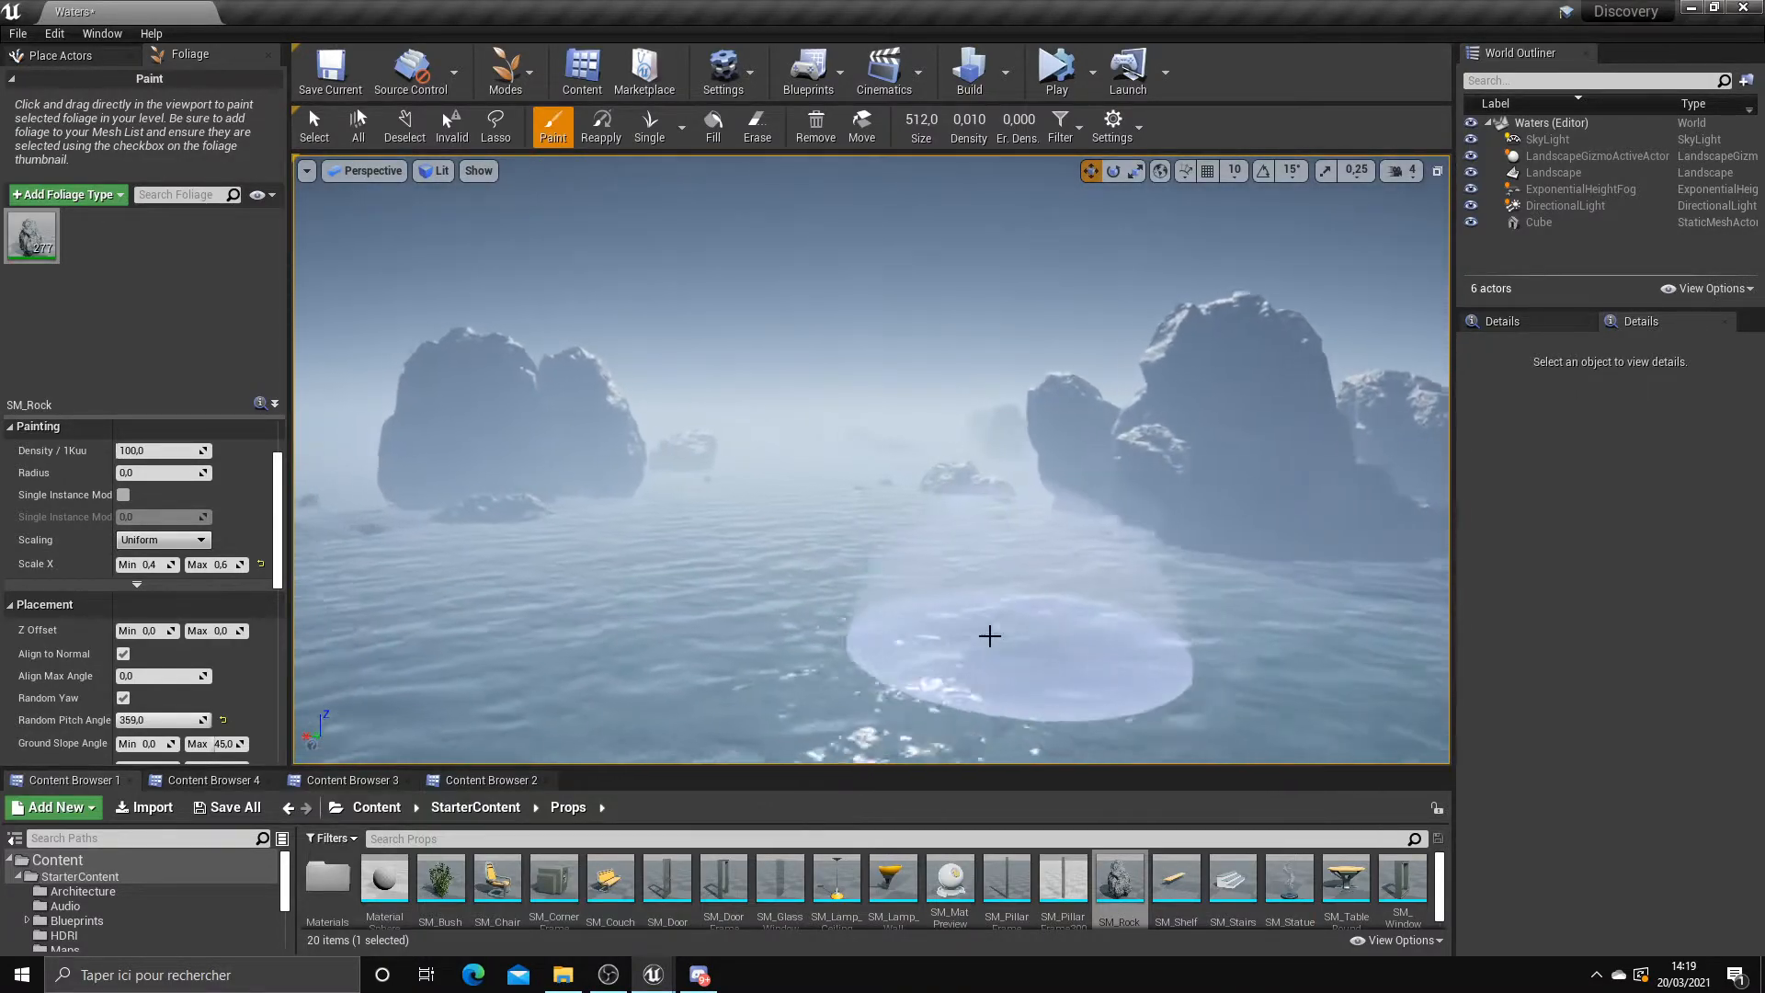
Set the brush paint density to 0.1, paint a trial stroke of small rocks around the cube, and undo it
scroll(784, 599, down, 8)
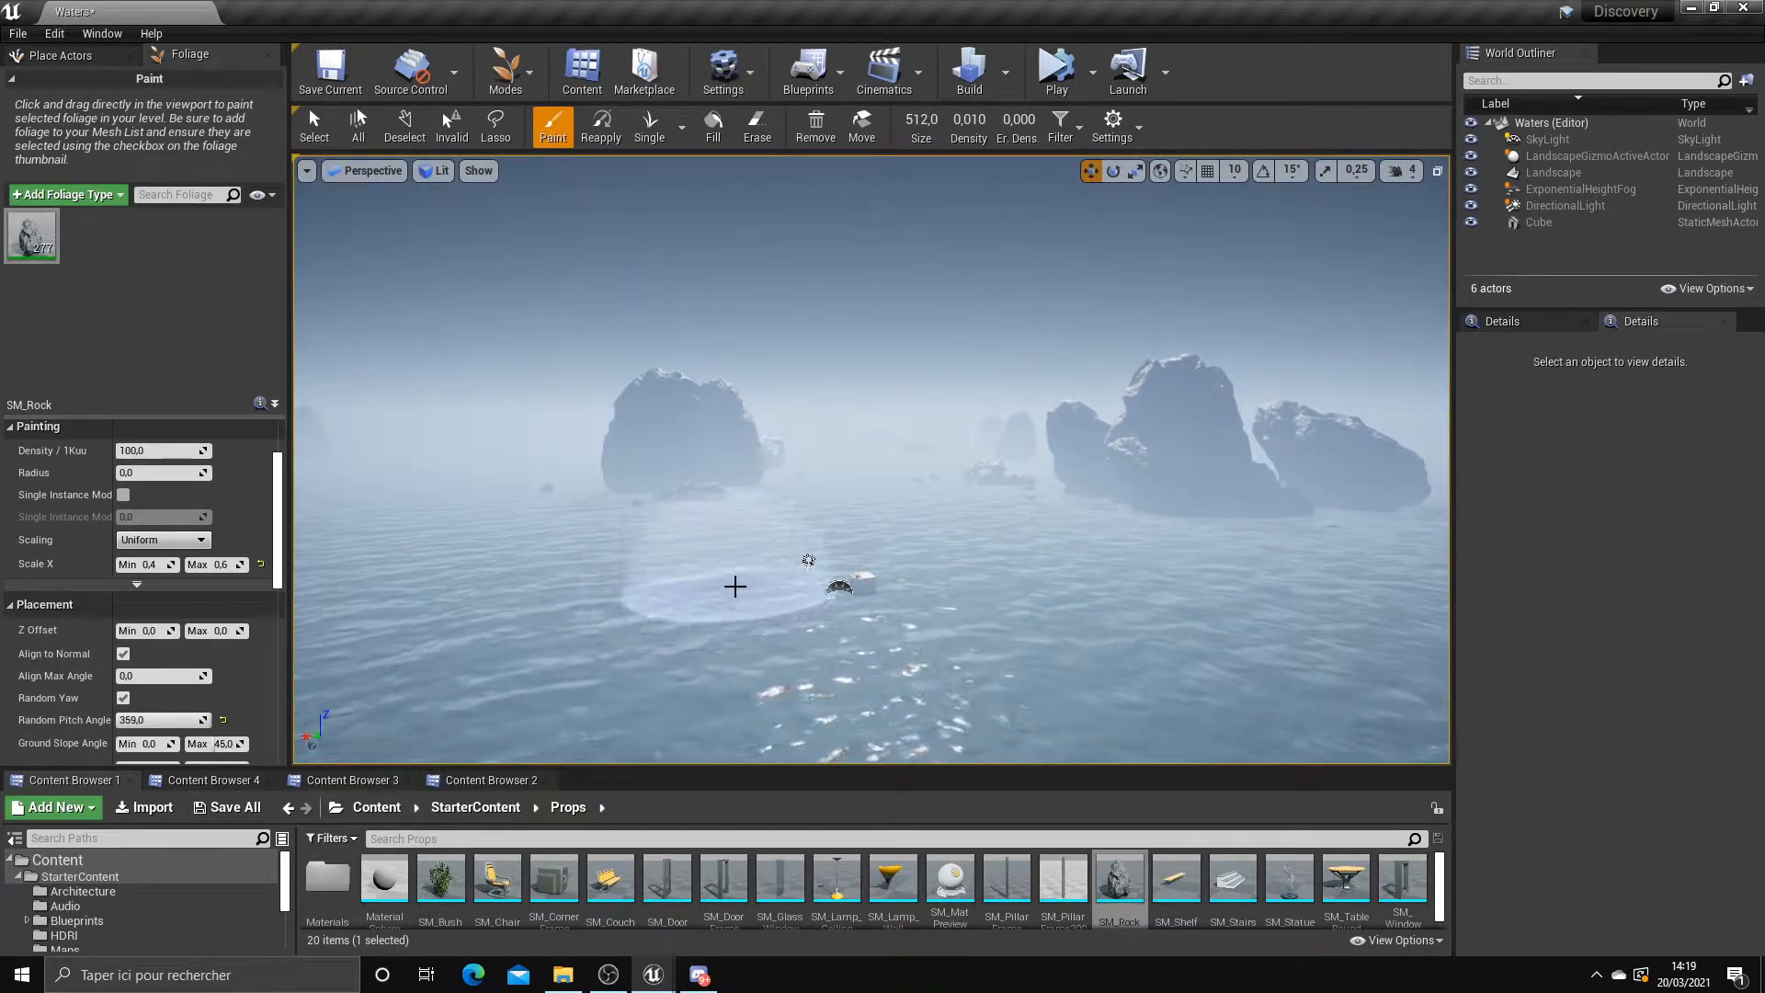
mouse_move(732, 602)
right_down()
mouse_move(740, 703)
mouse_move(739, 653)
mouse_move(772, 718)
mouse_move(784, 664)
right_up()
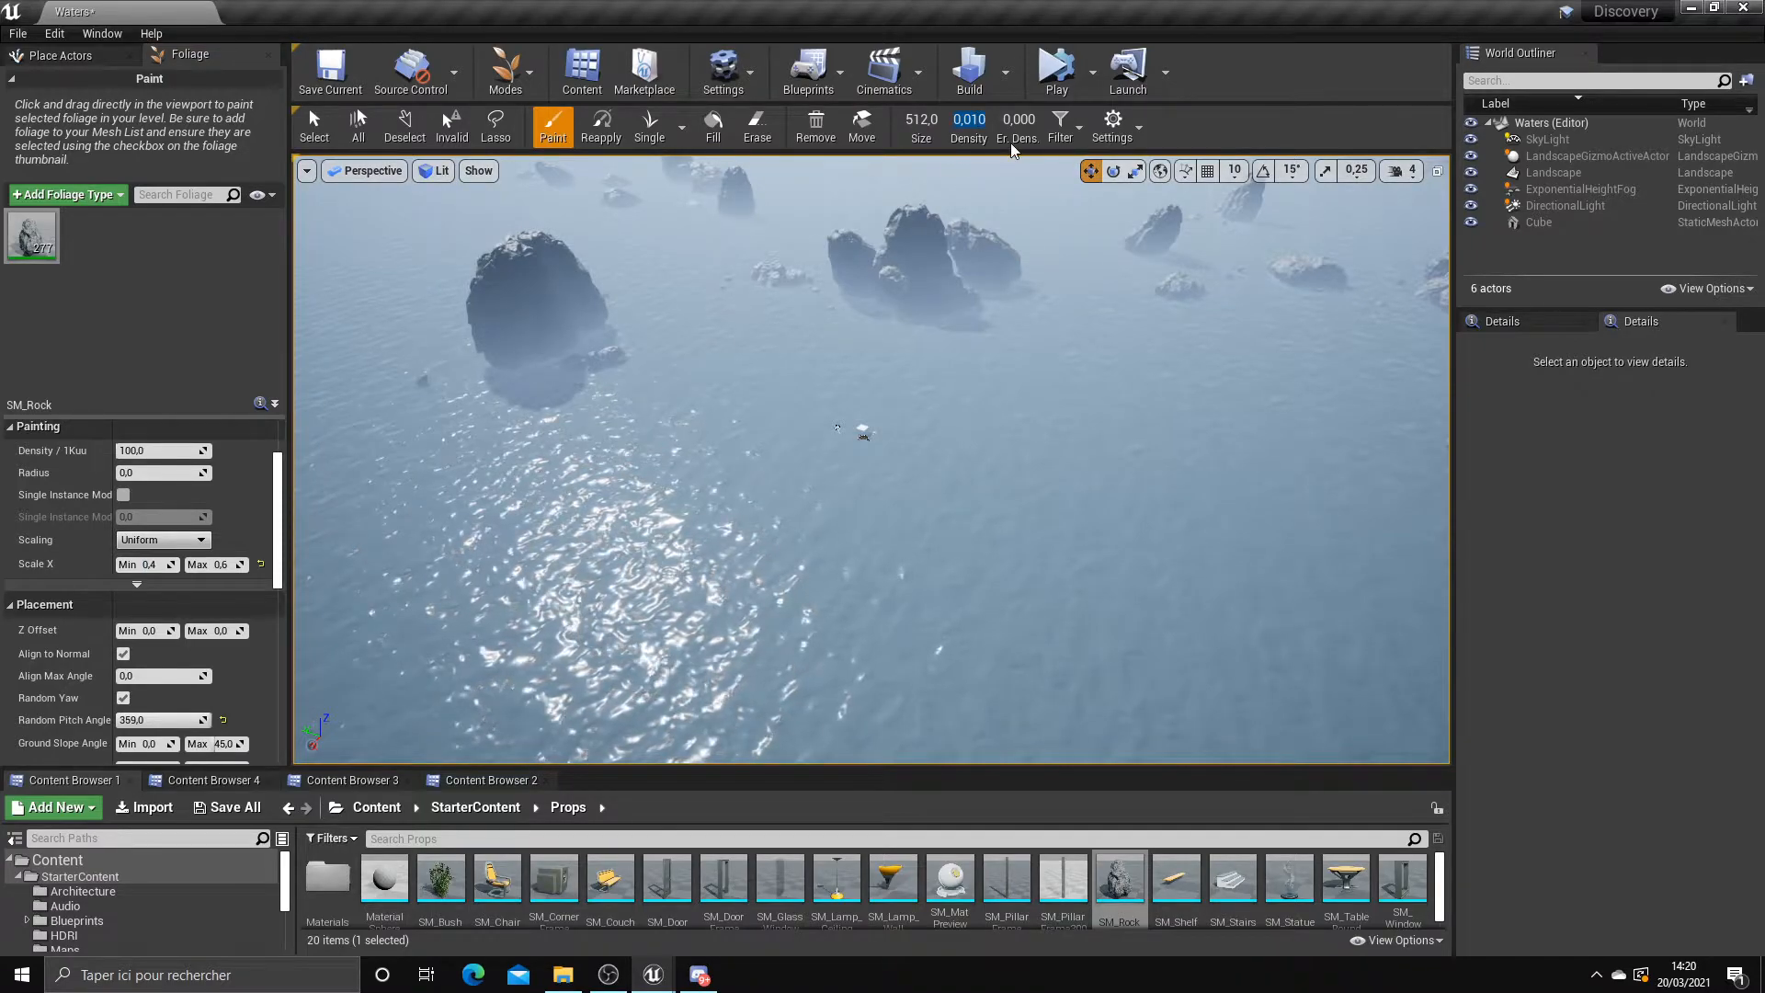
right_drag(998, 170, 993, 343)
mouse_move(966, 267)
mouse_down()
mouse_move(654, 454)
mouse_move(780, 324)
mouse_up()
key(ctrl+z)
Set the brush size to 100, paint a trial ring of small rocks near the cube, and undo it
right_drag(772, 264, 773, 198)
text(100)
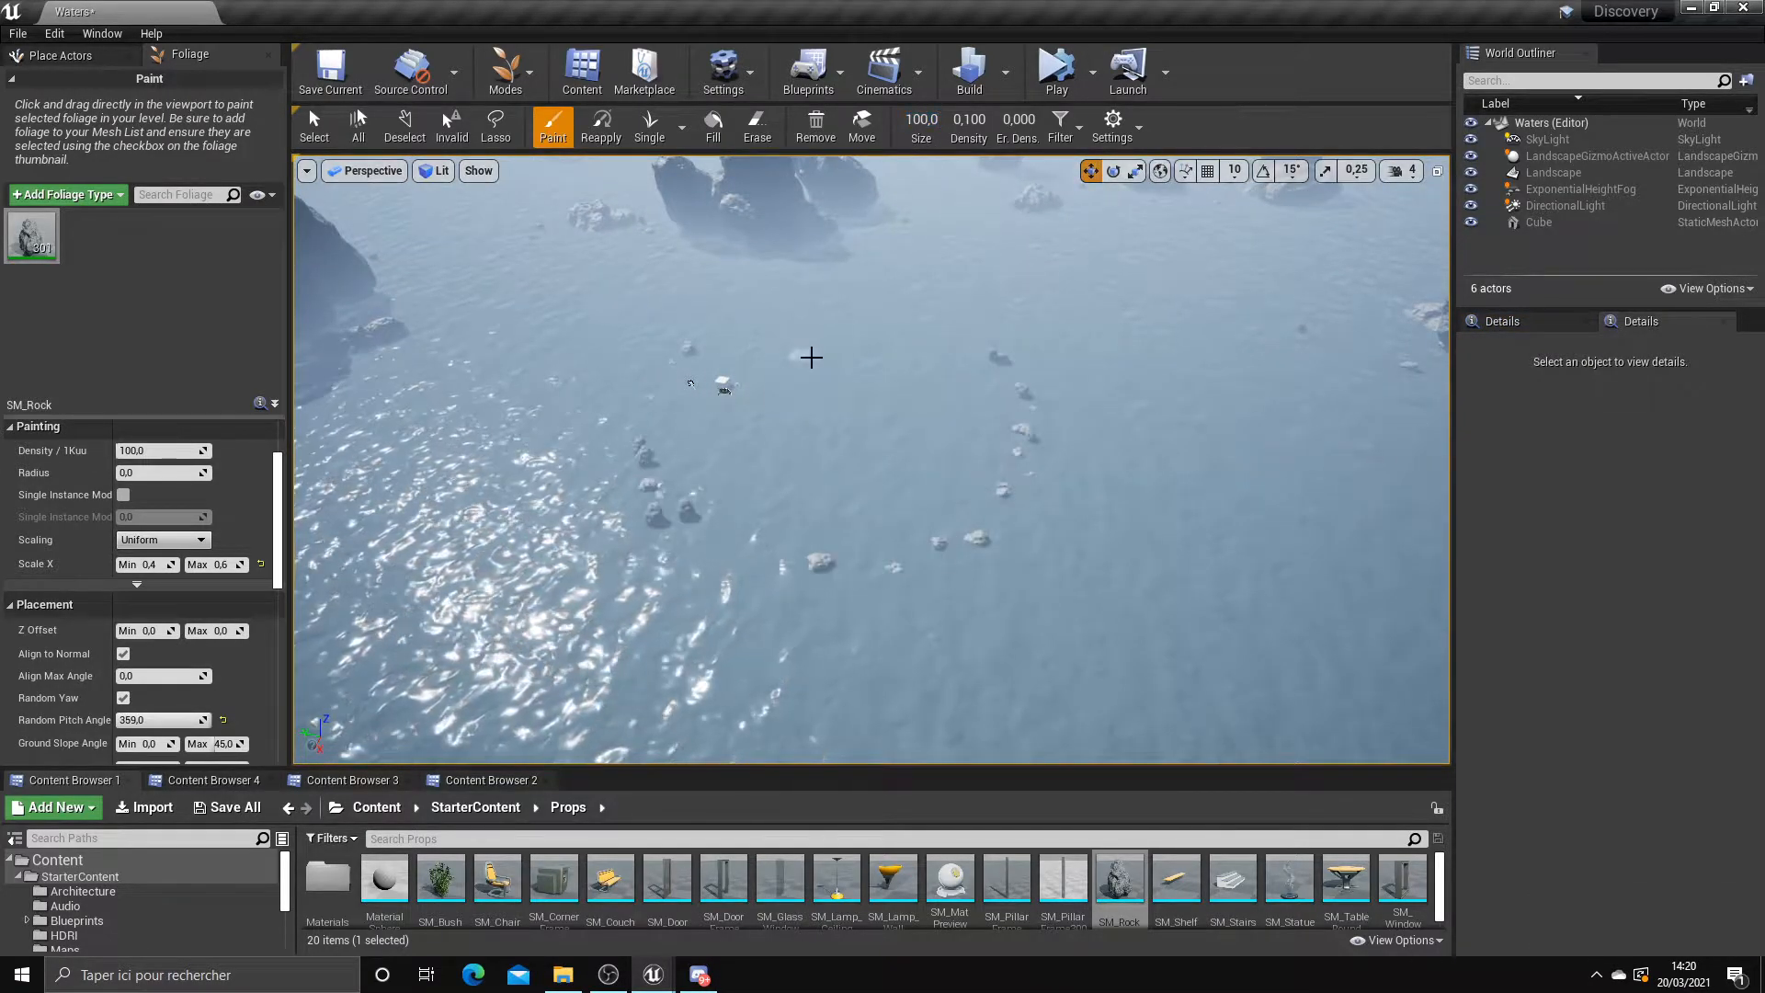
key(ctrl+z)
Try painting a wider ring of small rocks around the open water beside the cube, and undo it
mouse_move(807, 325)
right_down()
mouse_move(815, 275)
mouse_move(818, 386)
mouse_move(835, 367)
right_up()
scroll(835, 367, down, 3)
click(883, 387)
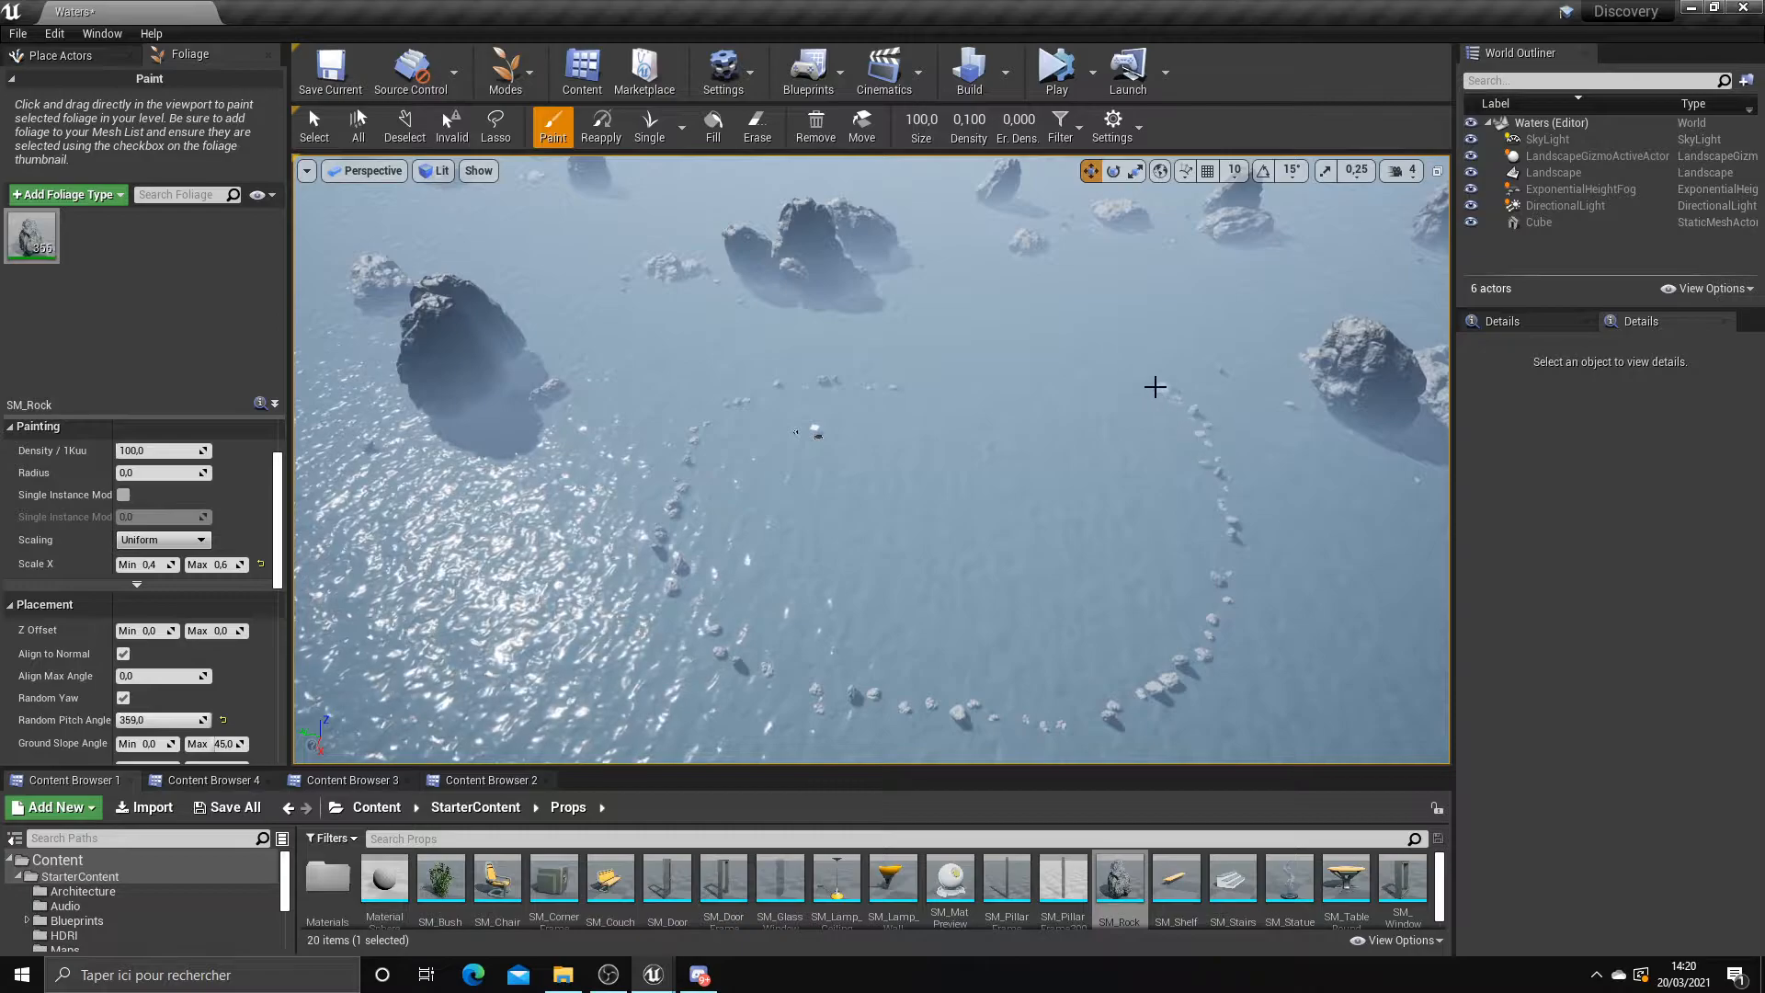
key(ctrl+z)
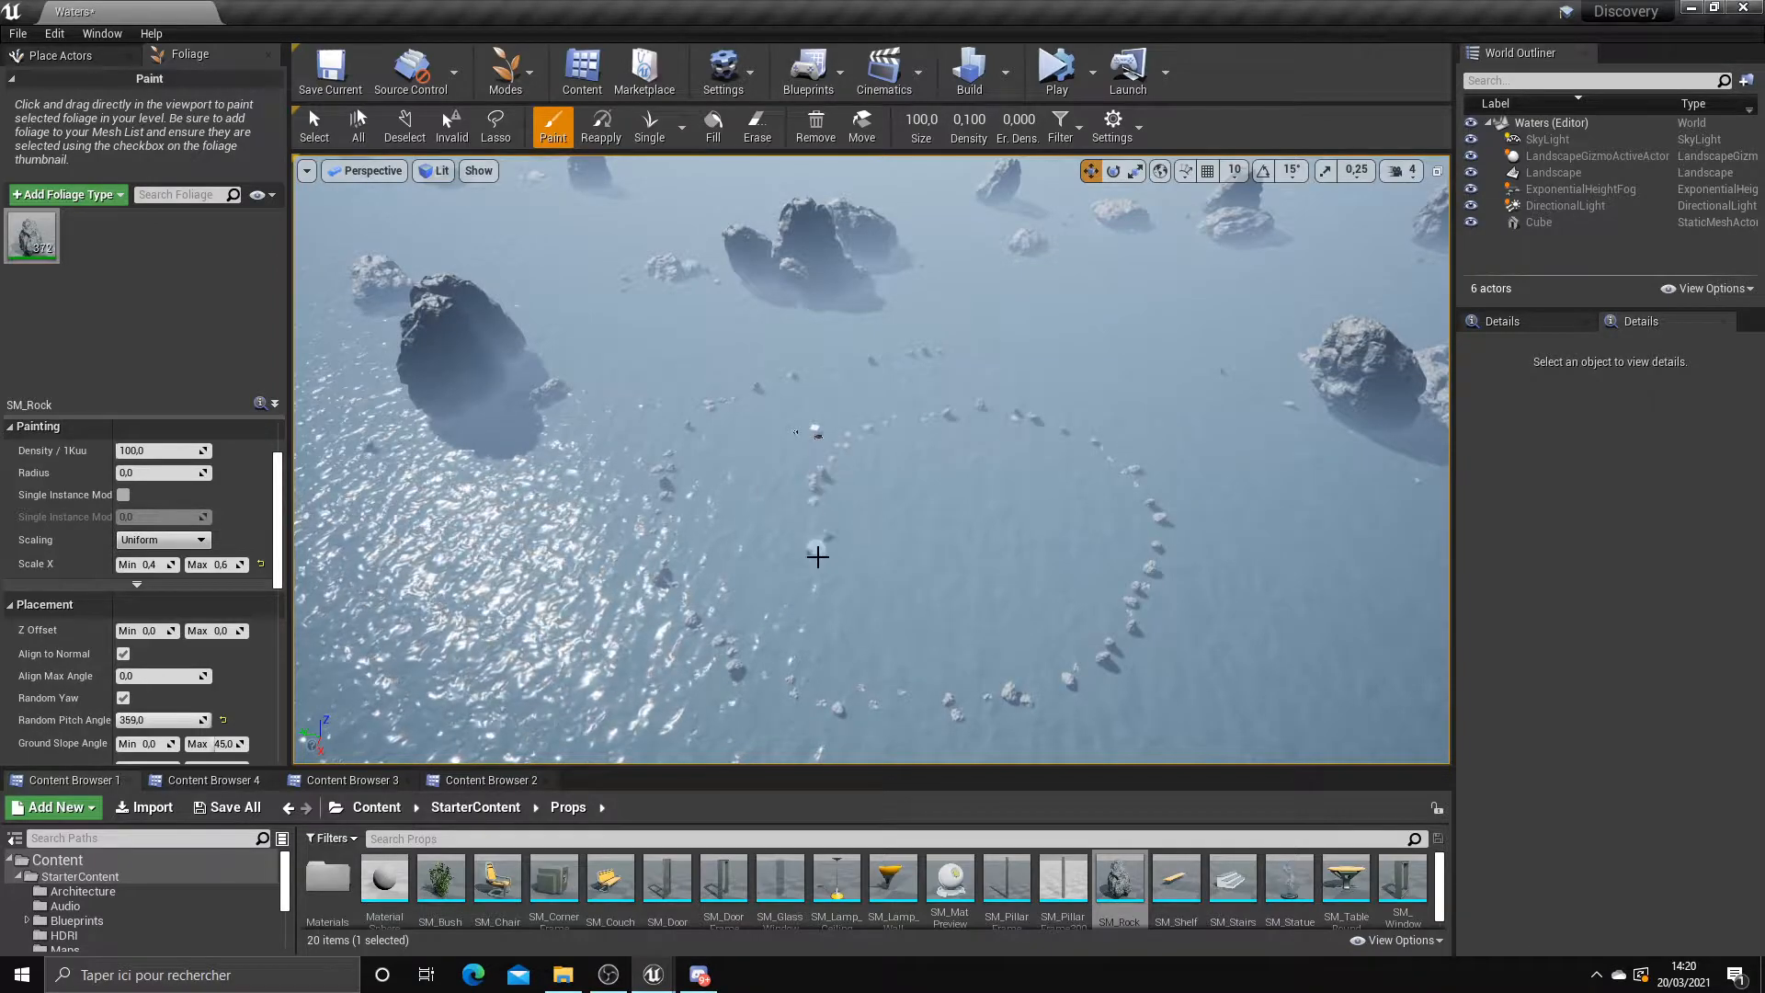
Paint a spiral of small rocks beside the cube and further concentric rings in the neighbouring open water
right_drag(982, 533, 1000, 536)
right_drag(1250, 403, 1287, 395)
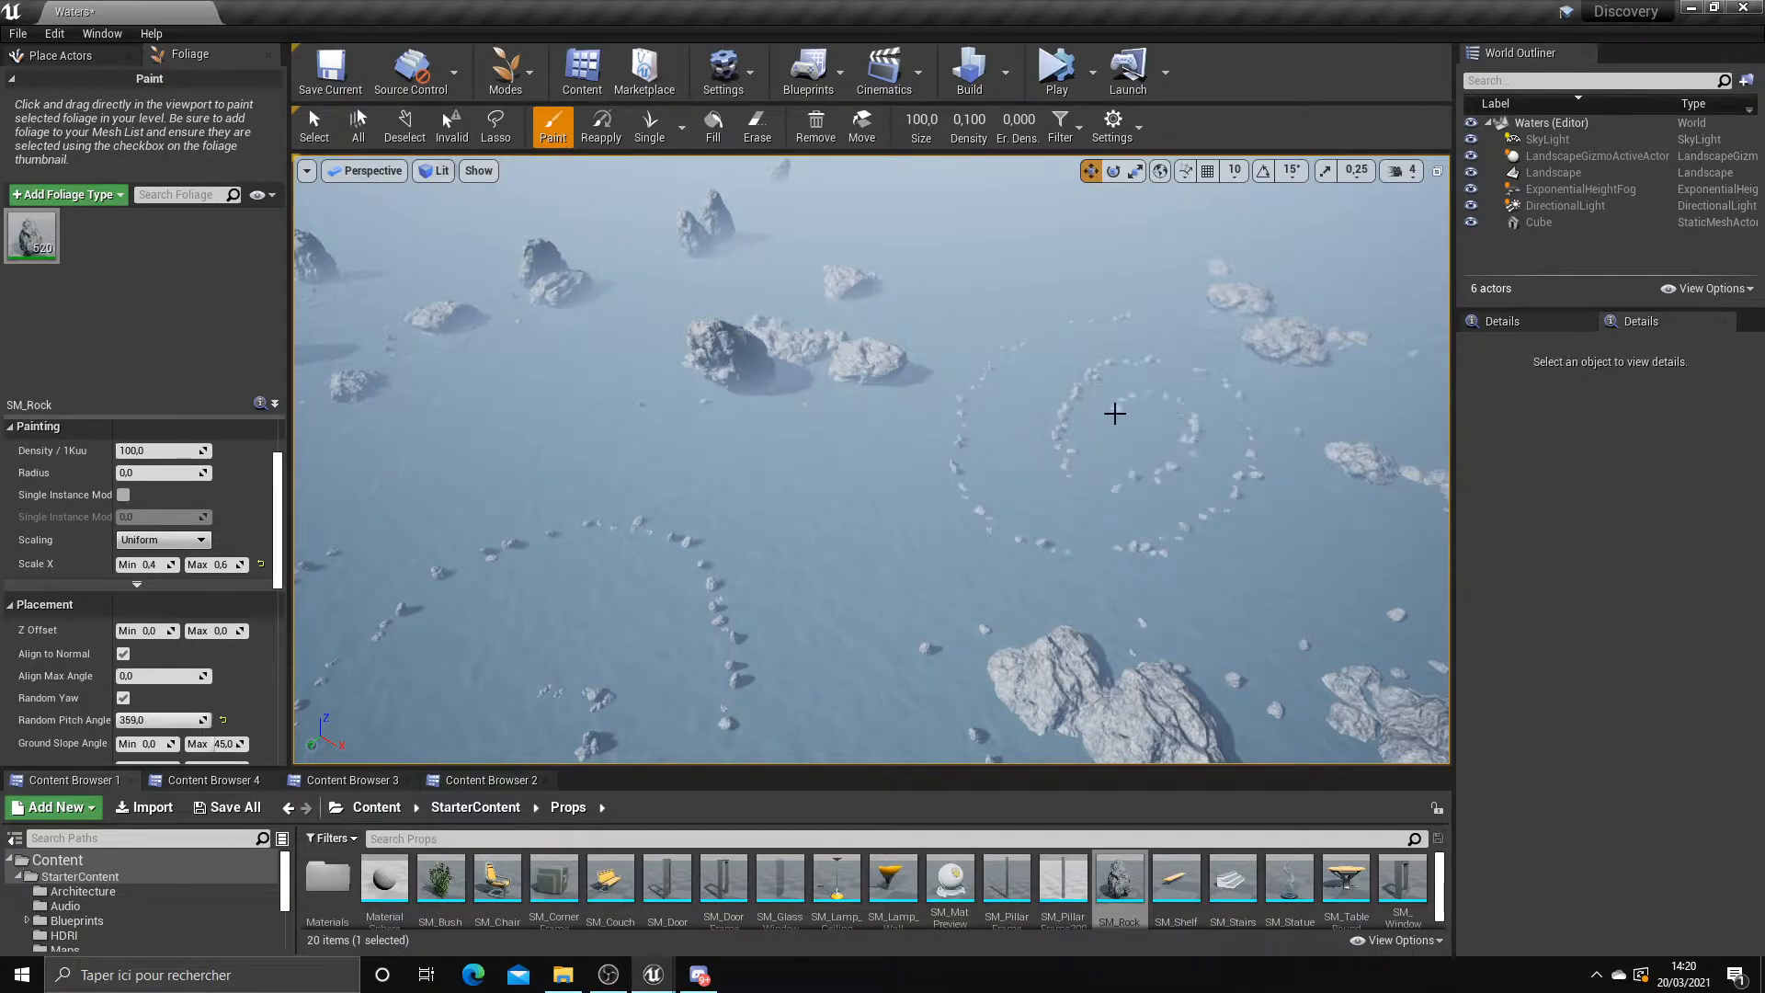
right_drag(1153, 423, 1103, 445)
right_drag(969, 433, 796, 338)
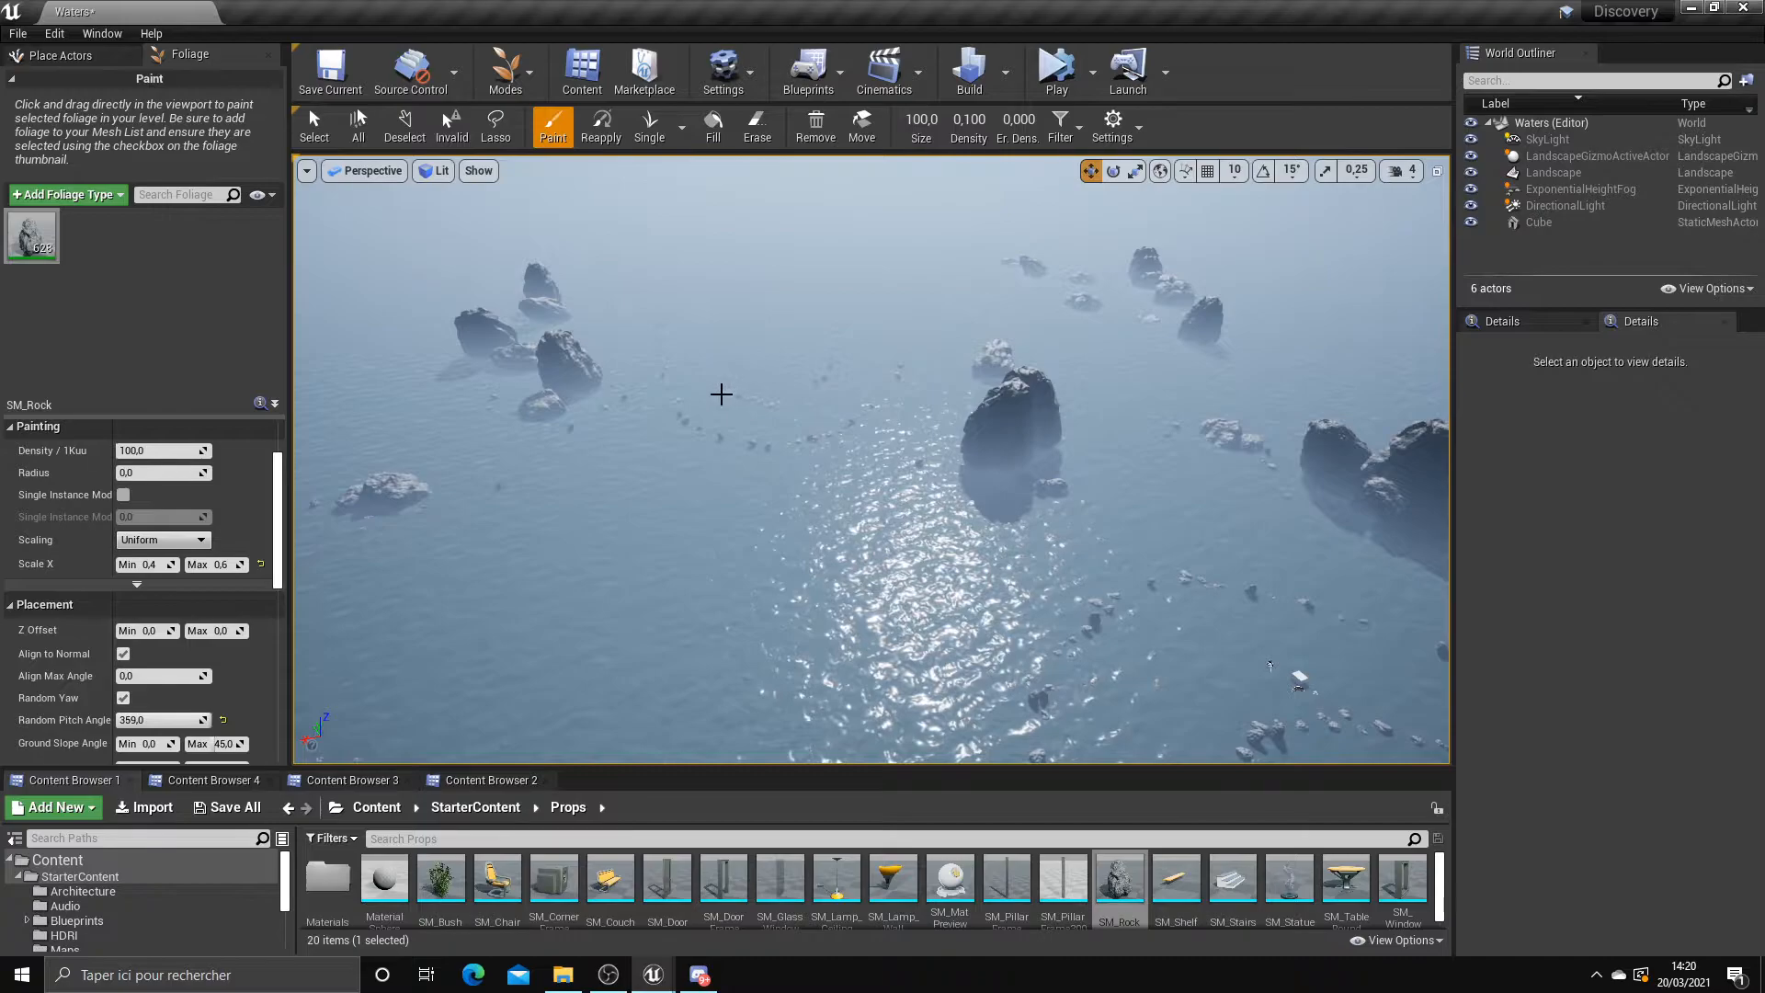
Paint curved trails of small rocks through the distant water beyond the large dark rock
mouse_move(782, 341)
right_down()
mouse_move(887, 358)
mouse_move(938, 391)
mouse_move(943, 428)
mouse_move(846, 374)
mouse_move(847, 321)
mouse_move(731, 269)
mouse_move(879, 382)
mouse_move(754, 401)
mouse_move(785, 411)
right_up()
key(w)
scroll(847, 375, down, 6)
key(w)
scroll(879, 382, down, 5)
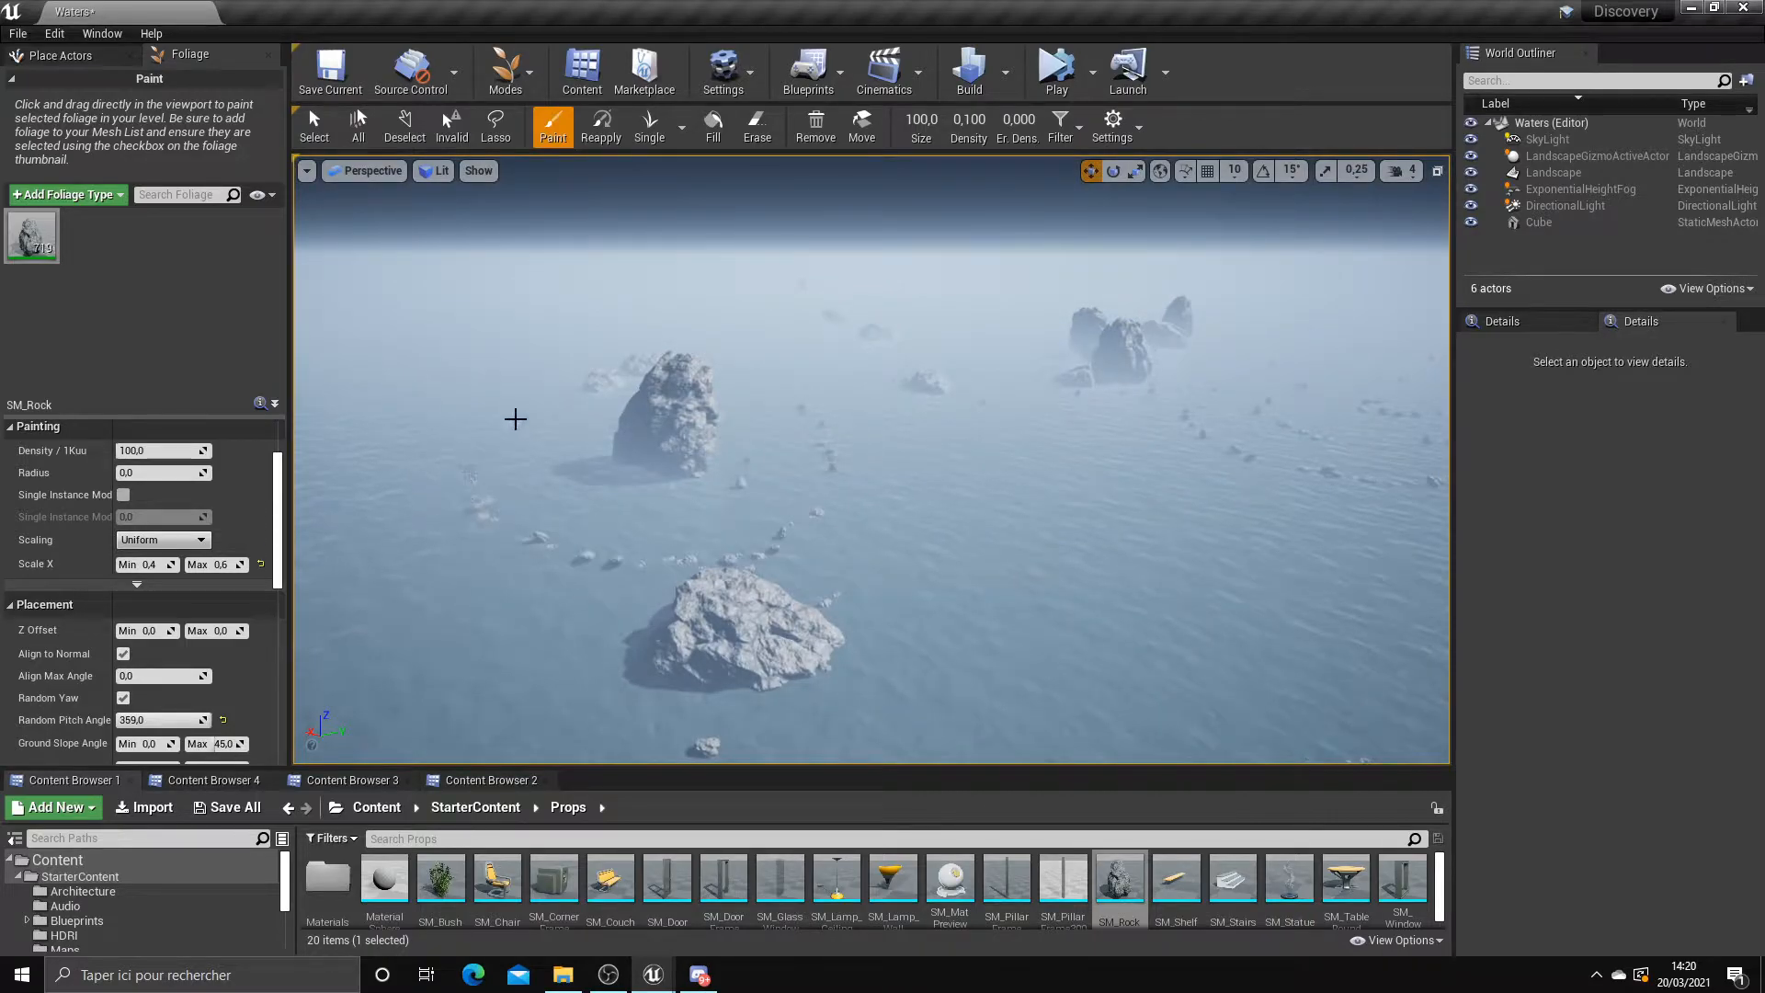
Paint small rocks around the lone pointed rock and the scattered cluster of distant outcrops
click(626, 385)
scroll(635, 397, down, 4)
right_drag(647, 417, 761, 404)
scroll(760, 437, up, 5)
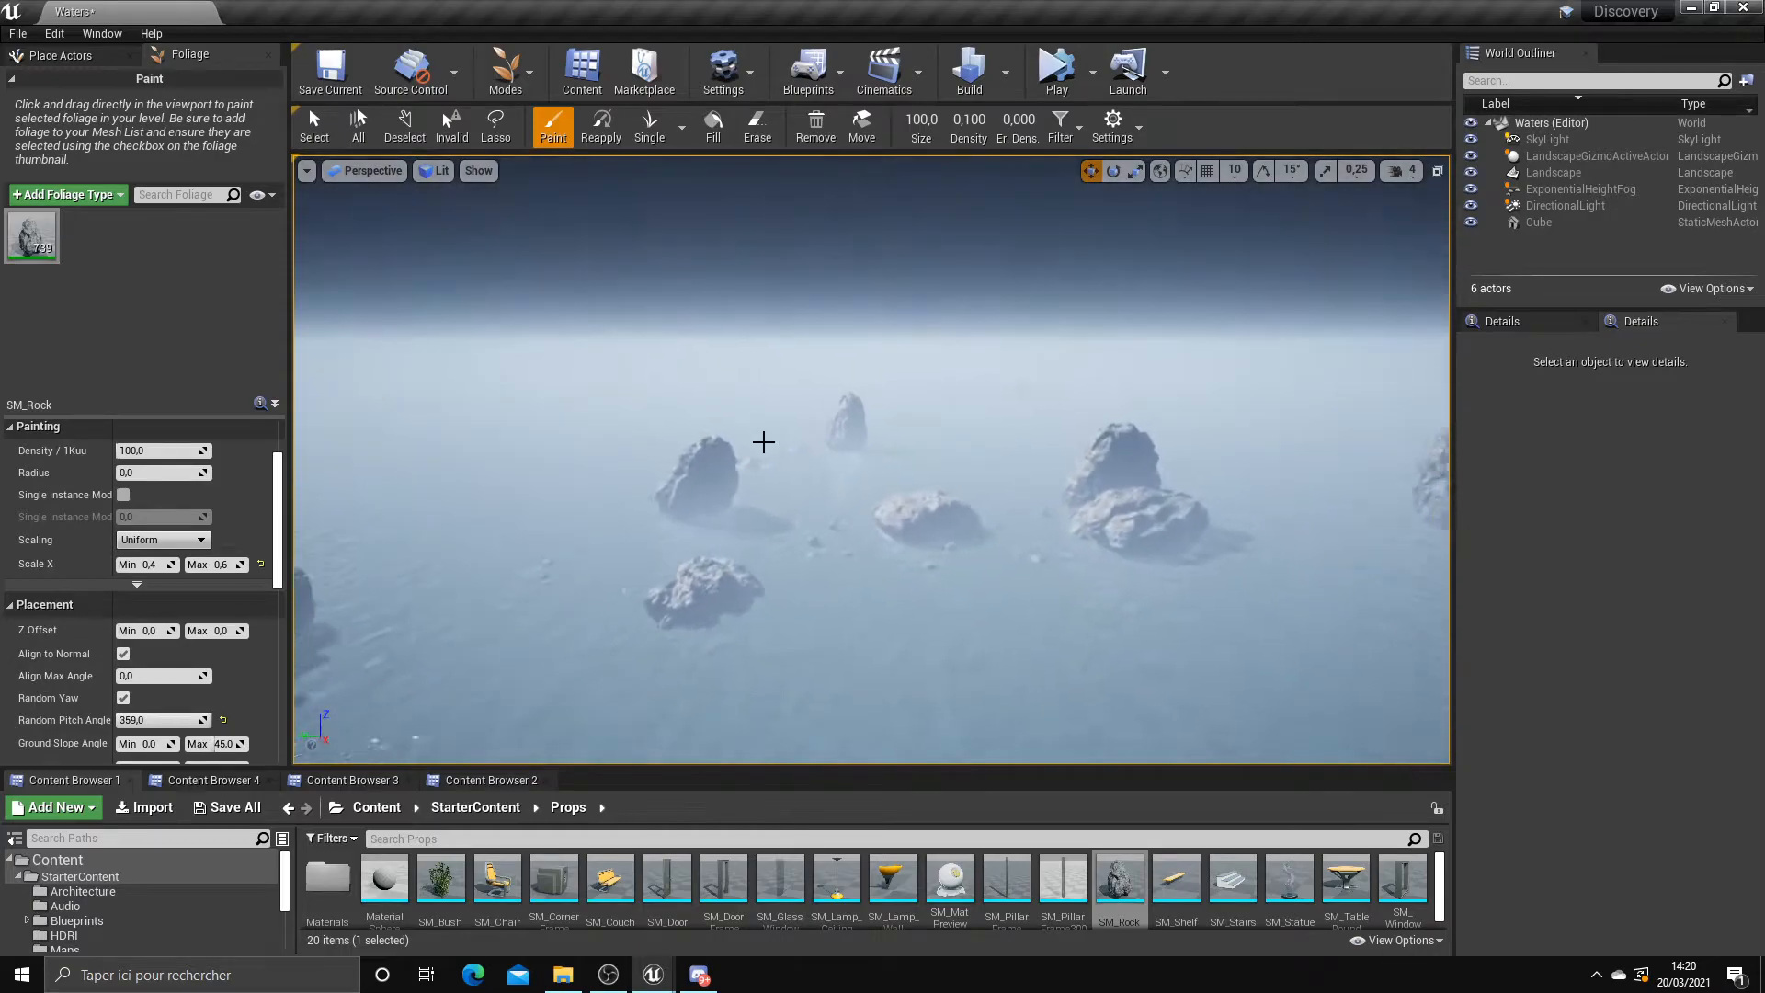
click(760, 438)
scroll(754, 437, down, 5)
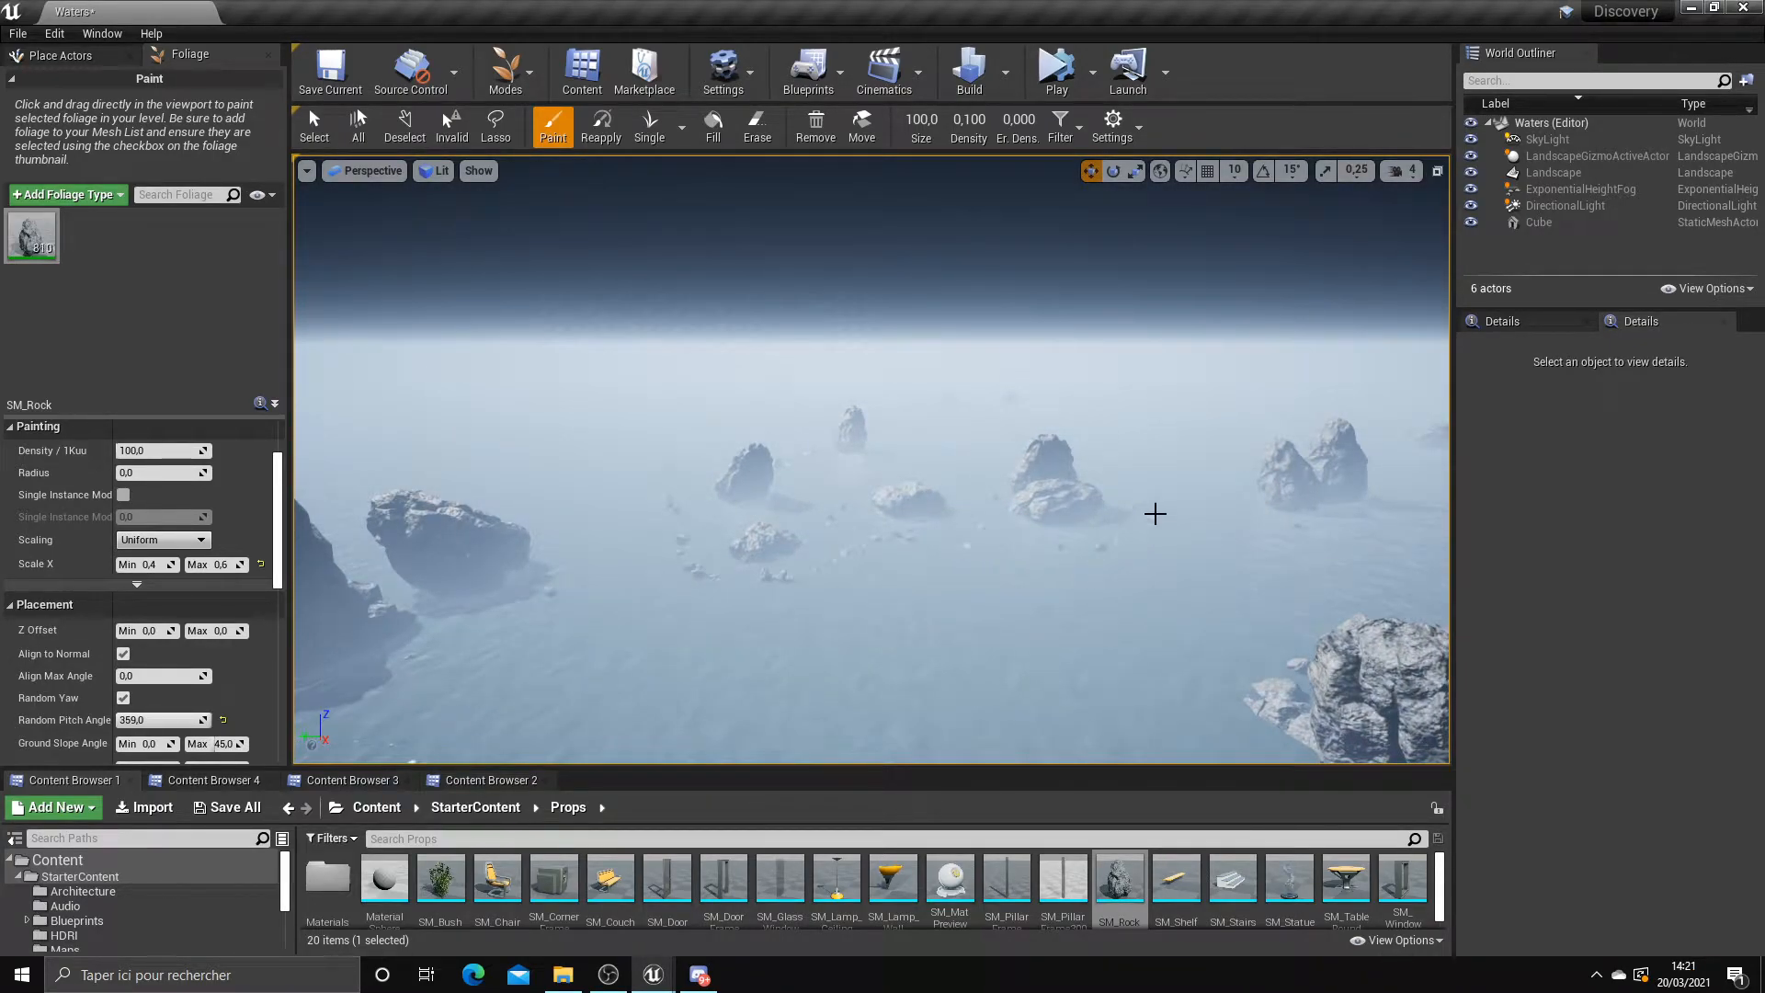
Paint trails of small rocks around the distant paired rocks and the flat outcrop beside them
right_drag(872, 417, 867, 457)
drag(1137, 338, 1110, 324)
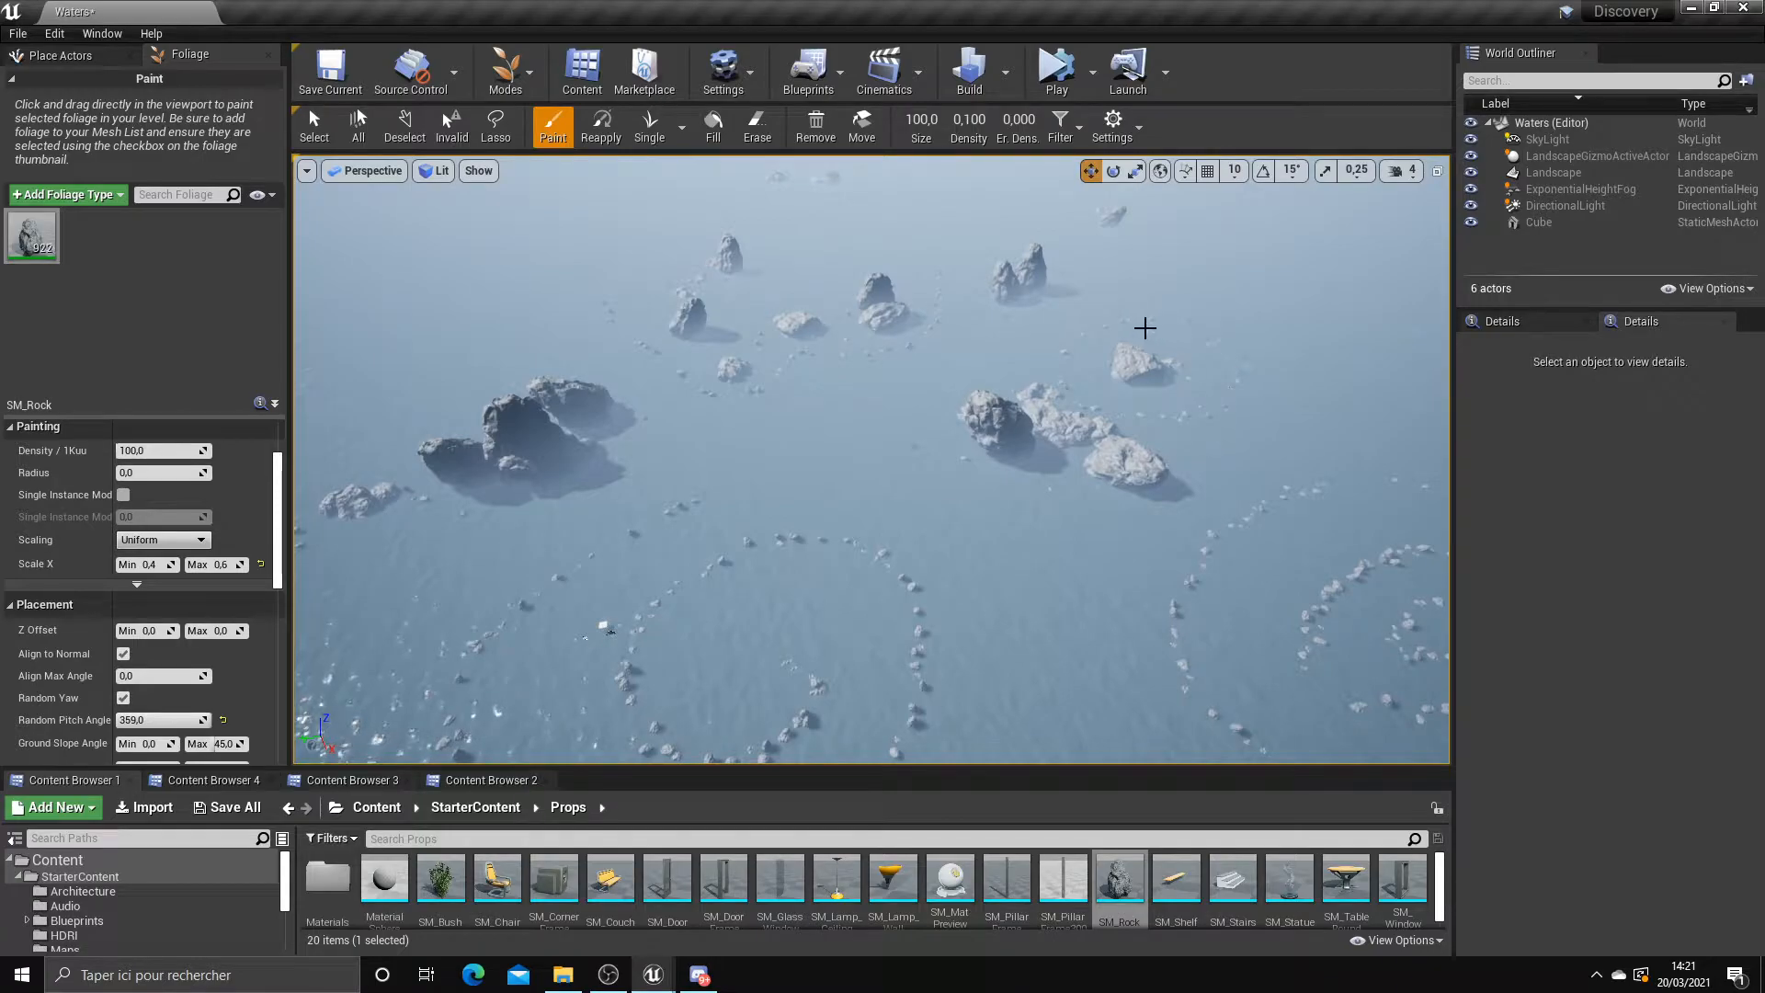
key(Right)
key(Up)
right_drag(1171, 402, 1021, 404)
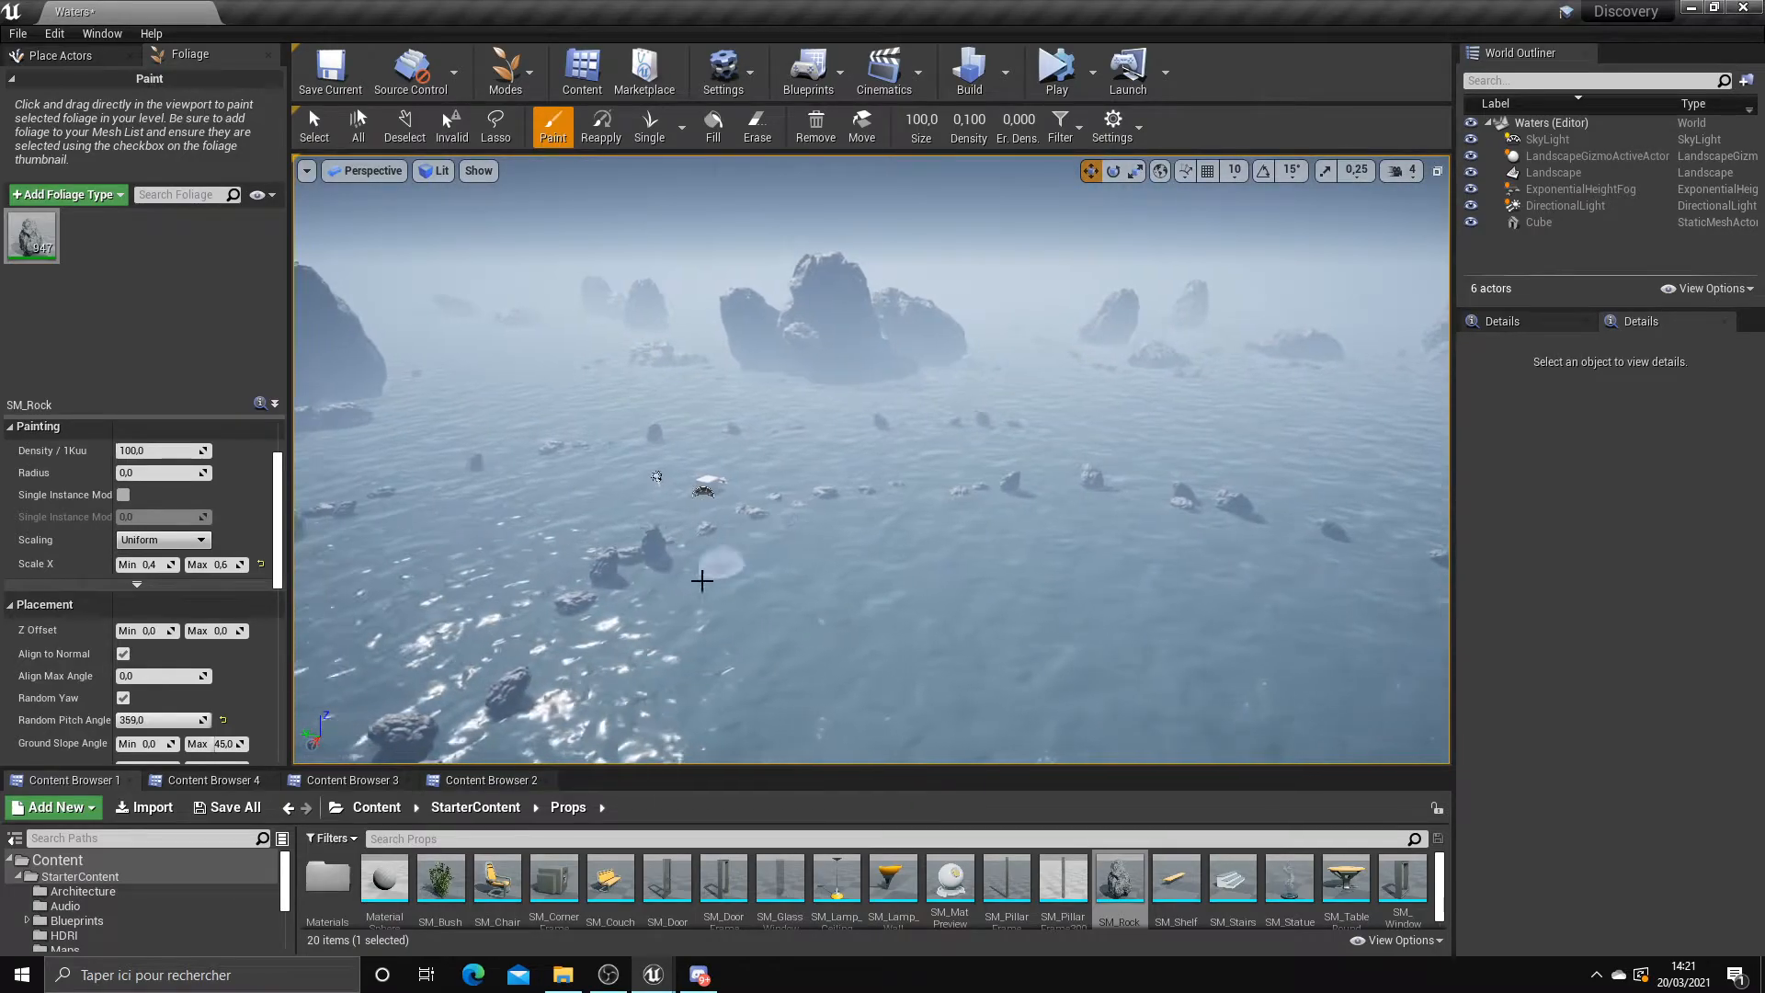
Paint small rocks past the large clusters and a spiral of them in the empty outlying water
right_drag(702, 580, 776, 501)
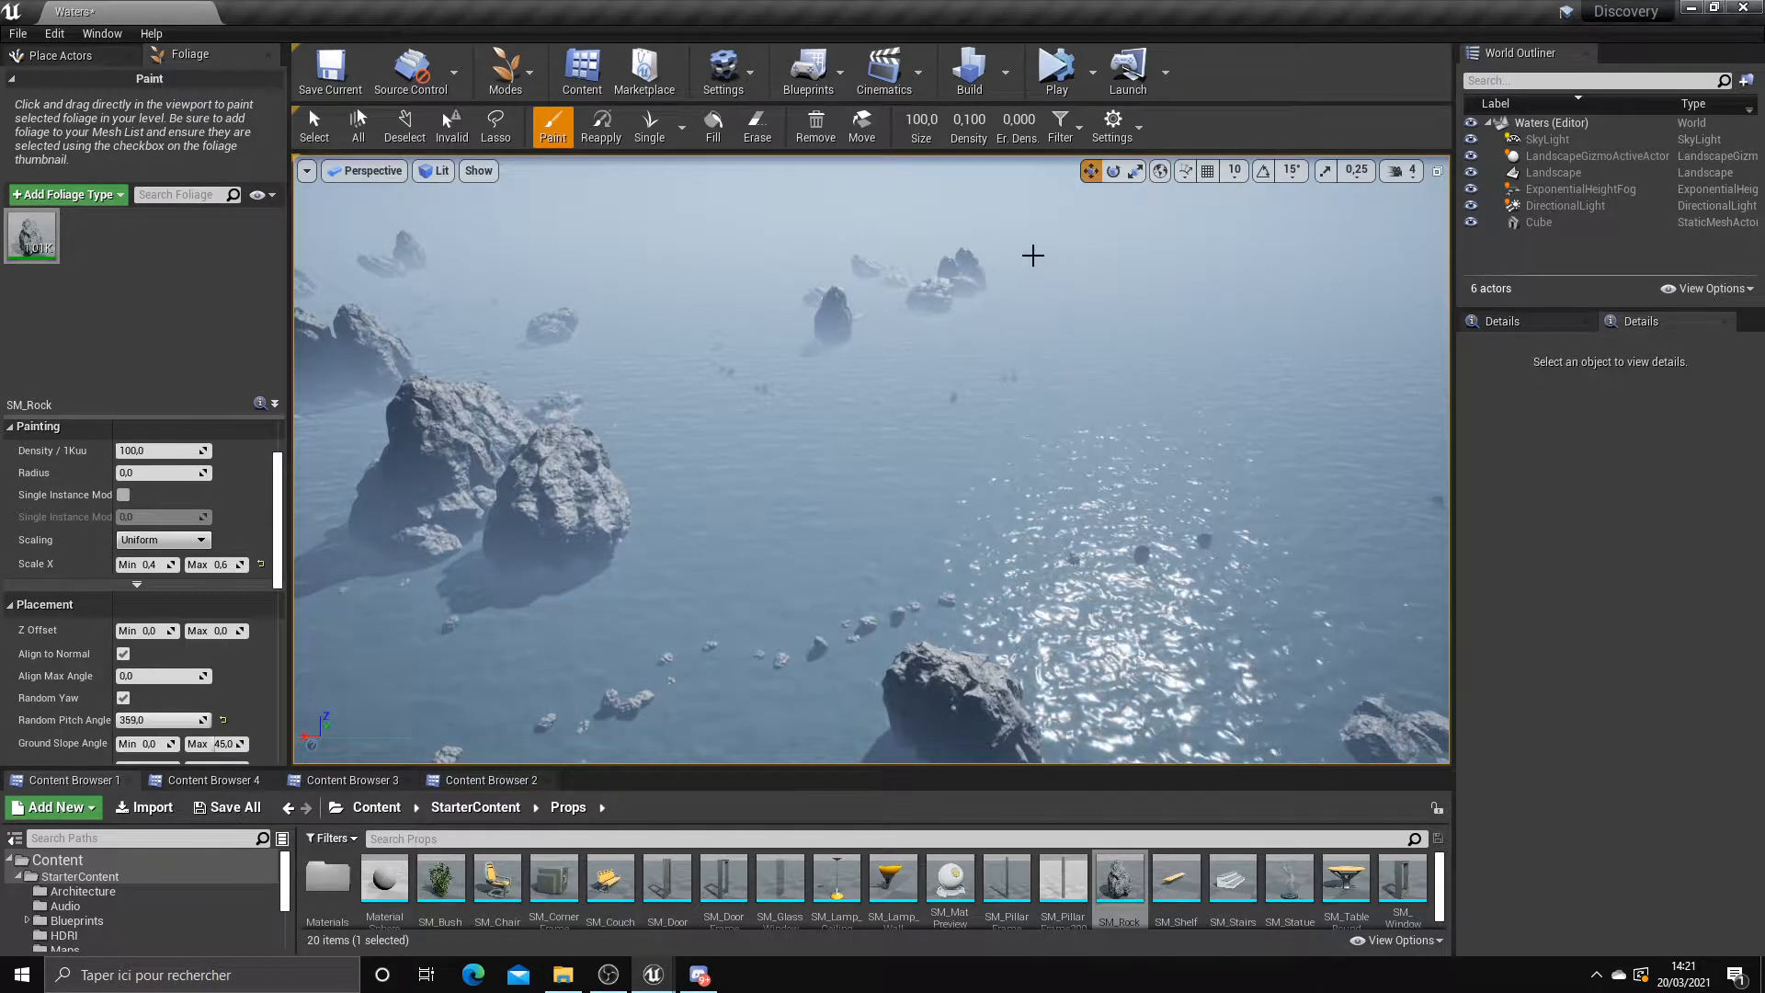
right_drag(989, 358, 791, 532)
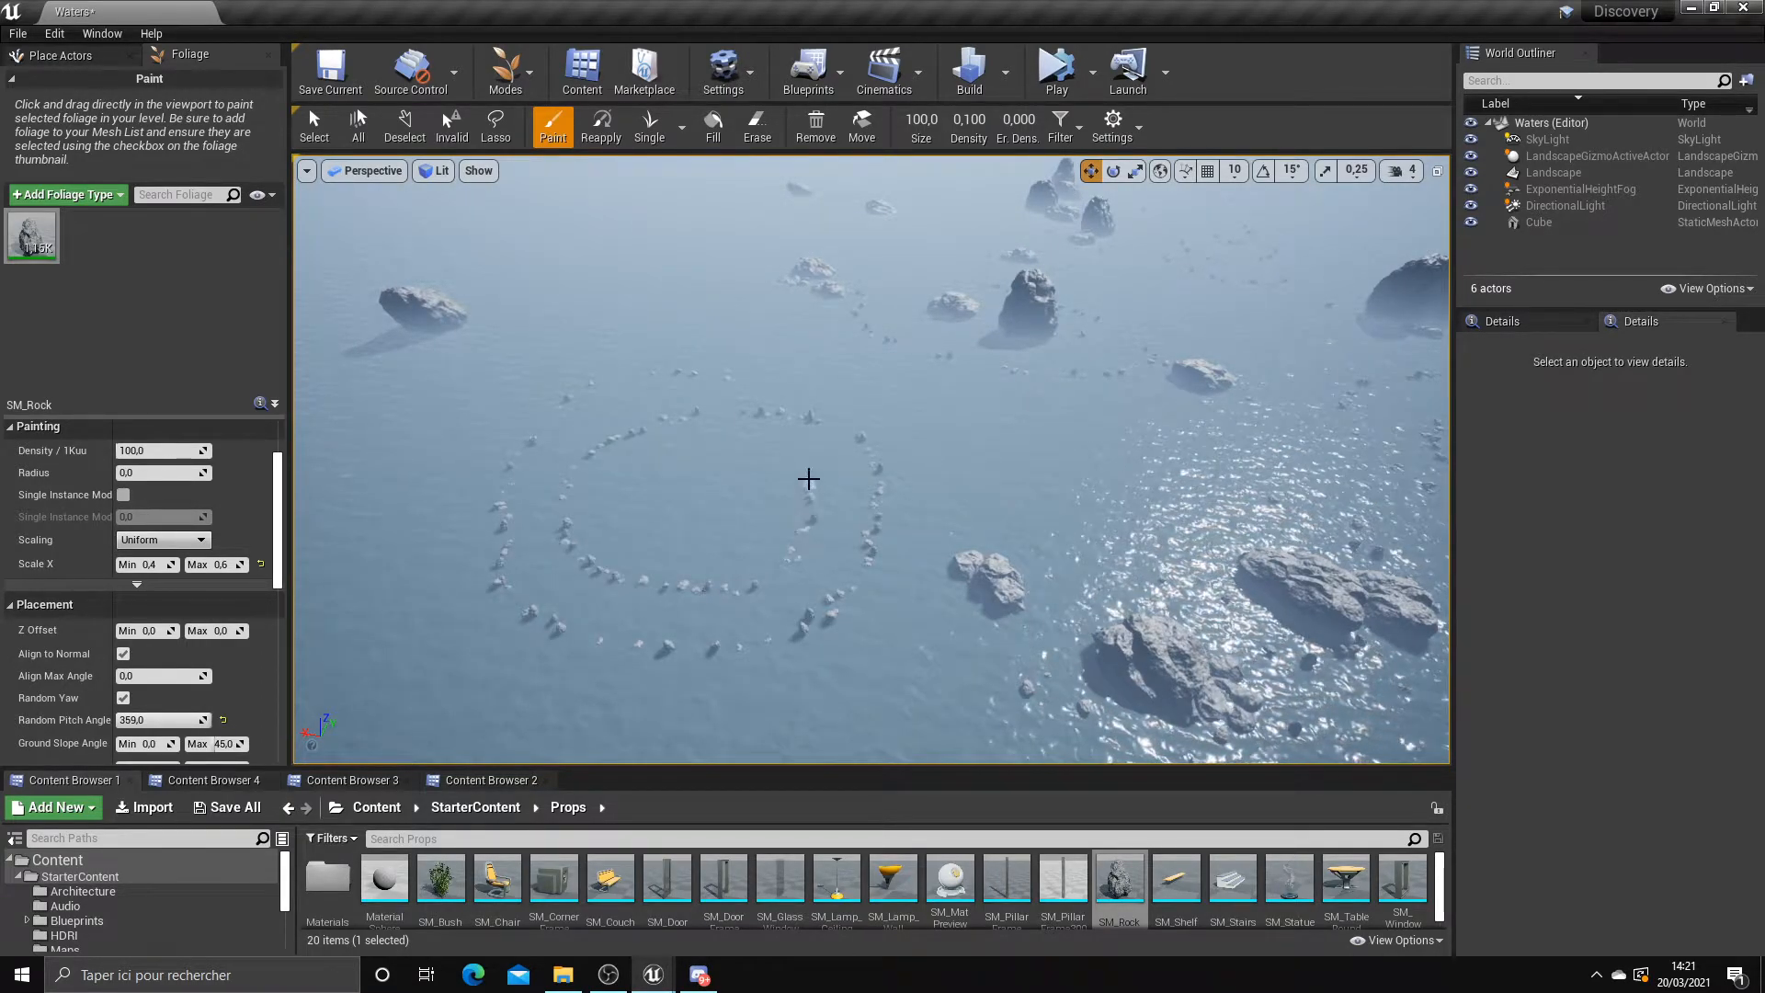
Add the SM_PillarFrame300 mesh as a second foliage type alongside the rock
right_drag(708, 492, 574, 581)
right_drag(751, 486, 697, 551)
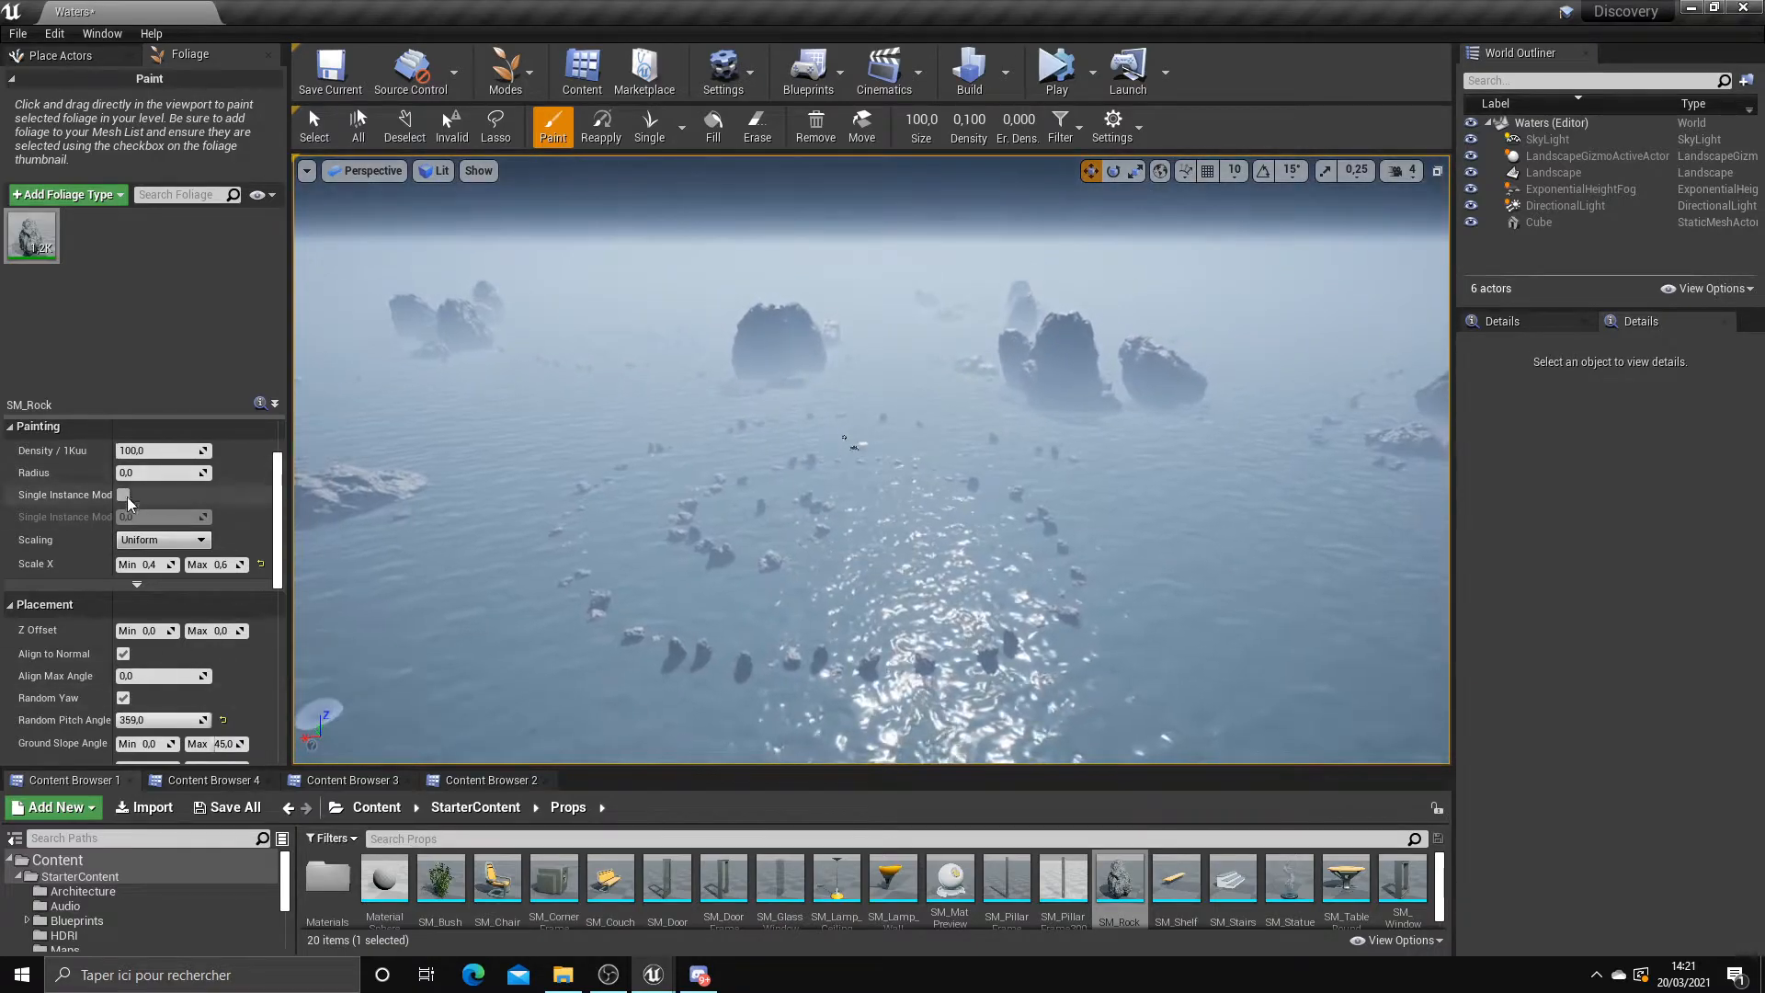
click(1033, 874)
drag(1064, 868, 154, 340)
mouse_move(611, 398)
right_down()
mouse_move(588, 349)
mouse_move(610, 398)
right_up()
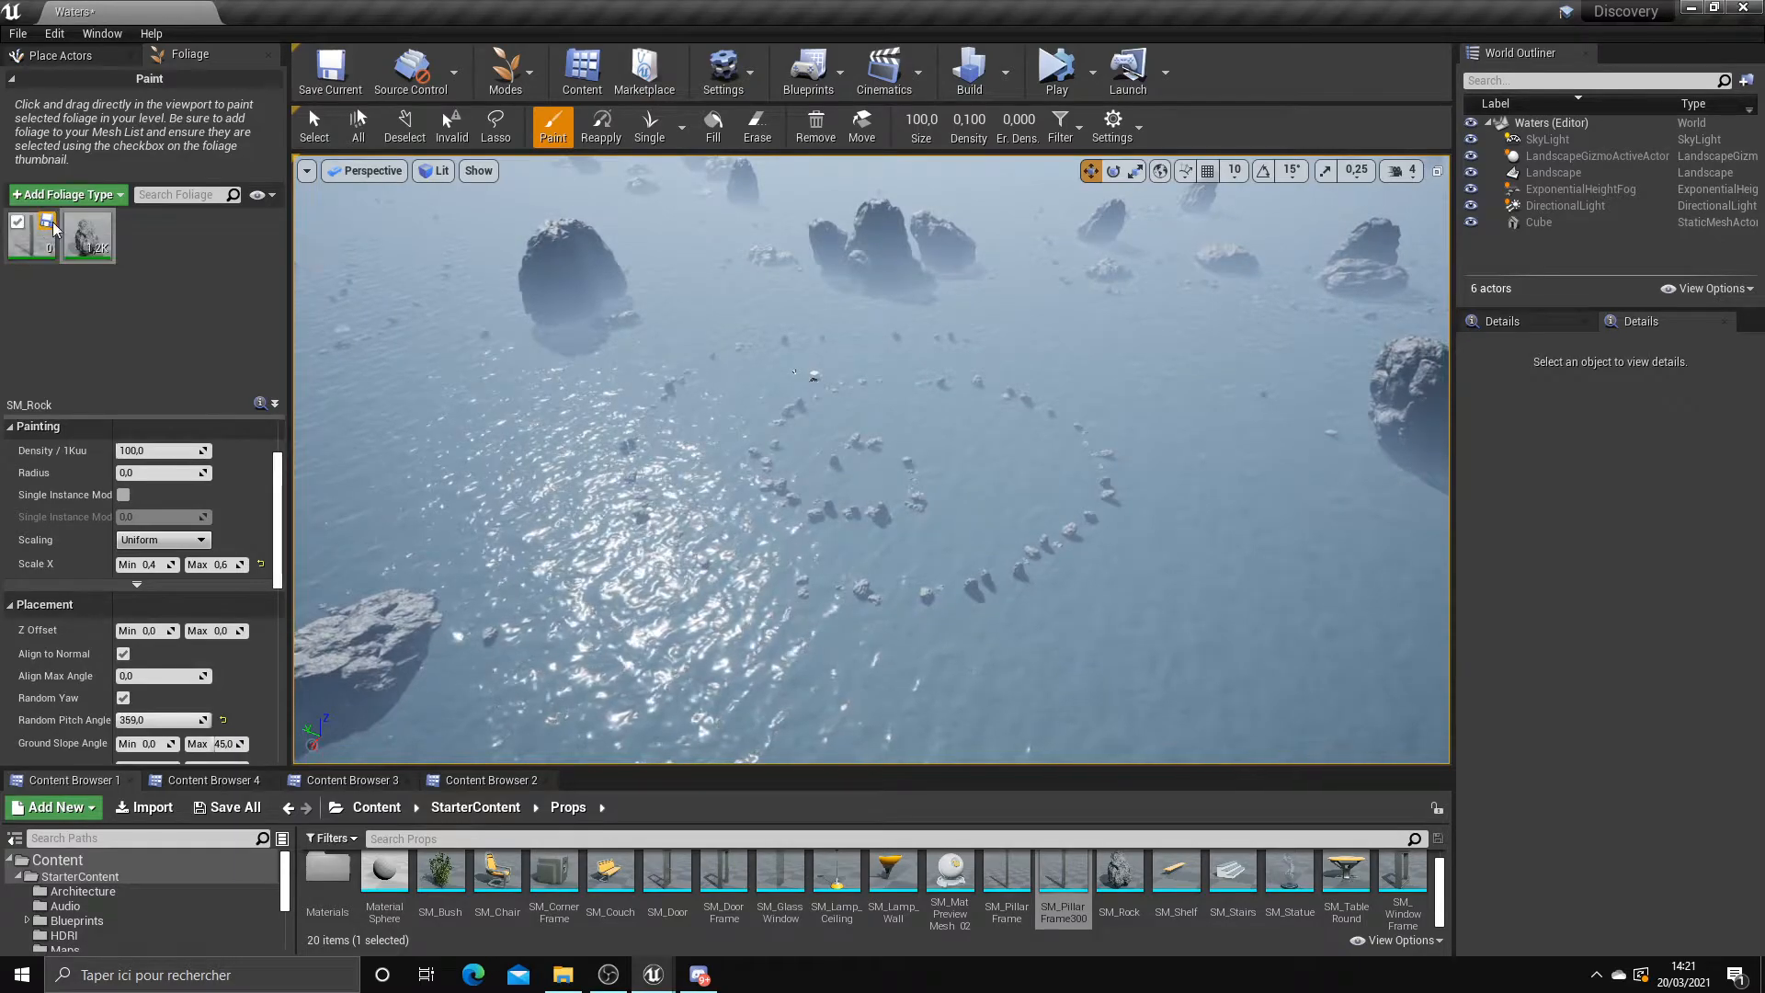
Try painting pillars with both foliage types across the open water near the large tilted rock, and undo the stroke
click(87, 235)
right_drag(798, 448, 662, 448)
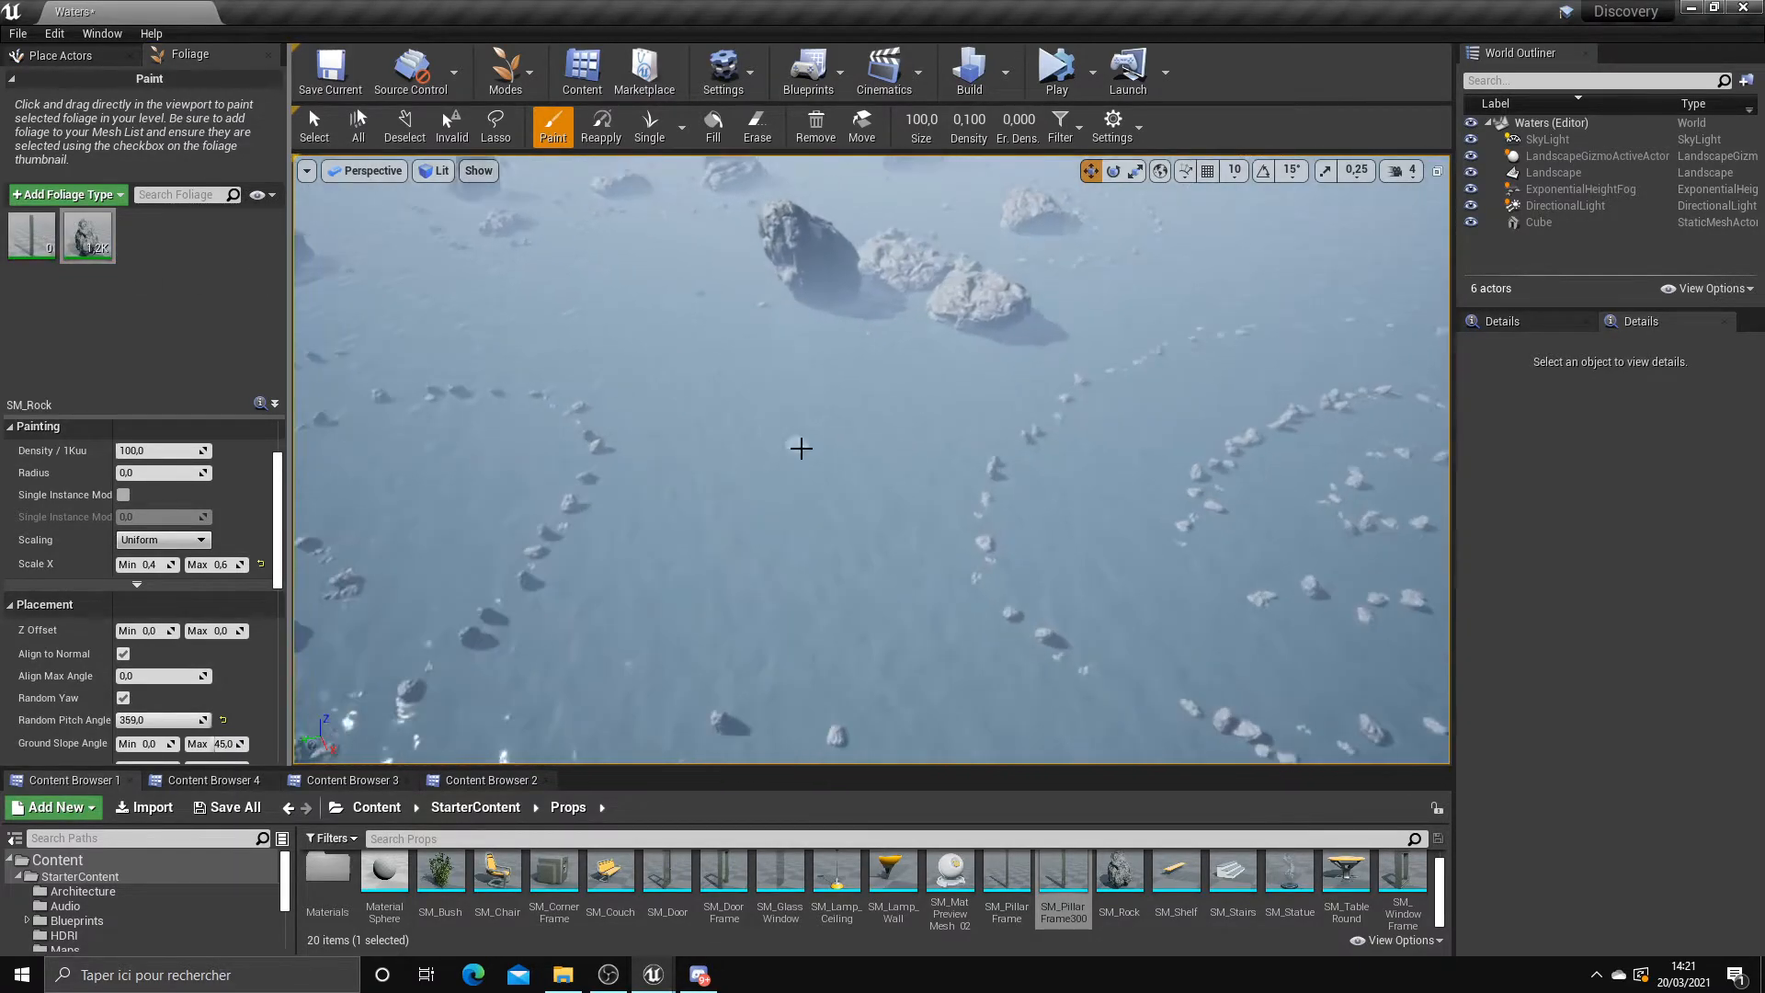
drag(778, 391, 775, 547)
right_drag(715, 596, 664, 547)
scroll(717, 593, down, 4)
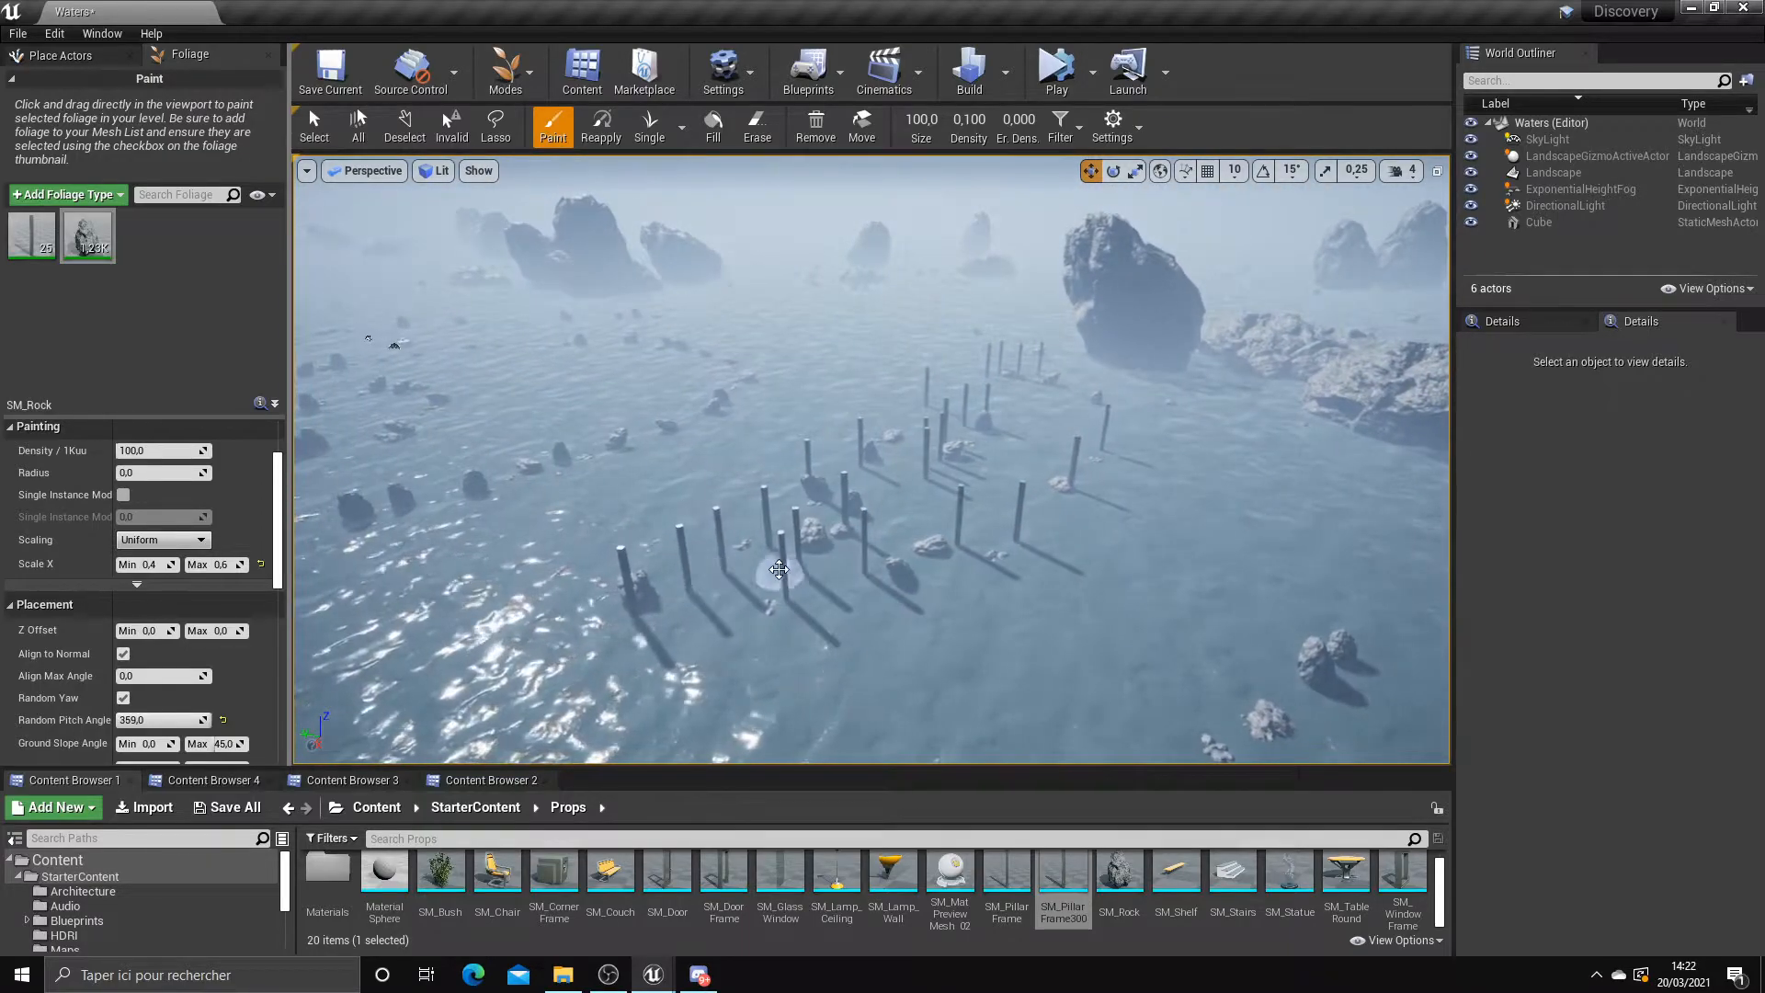
key(ctrl+z)
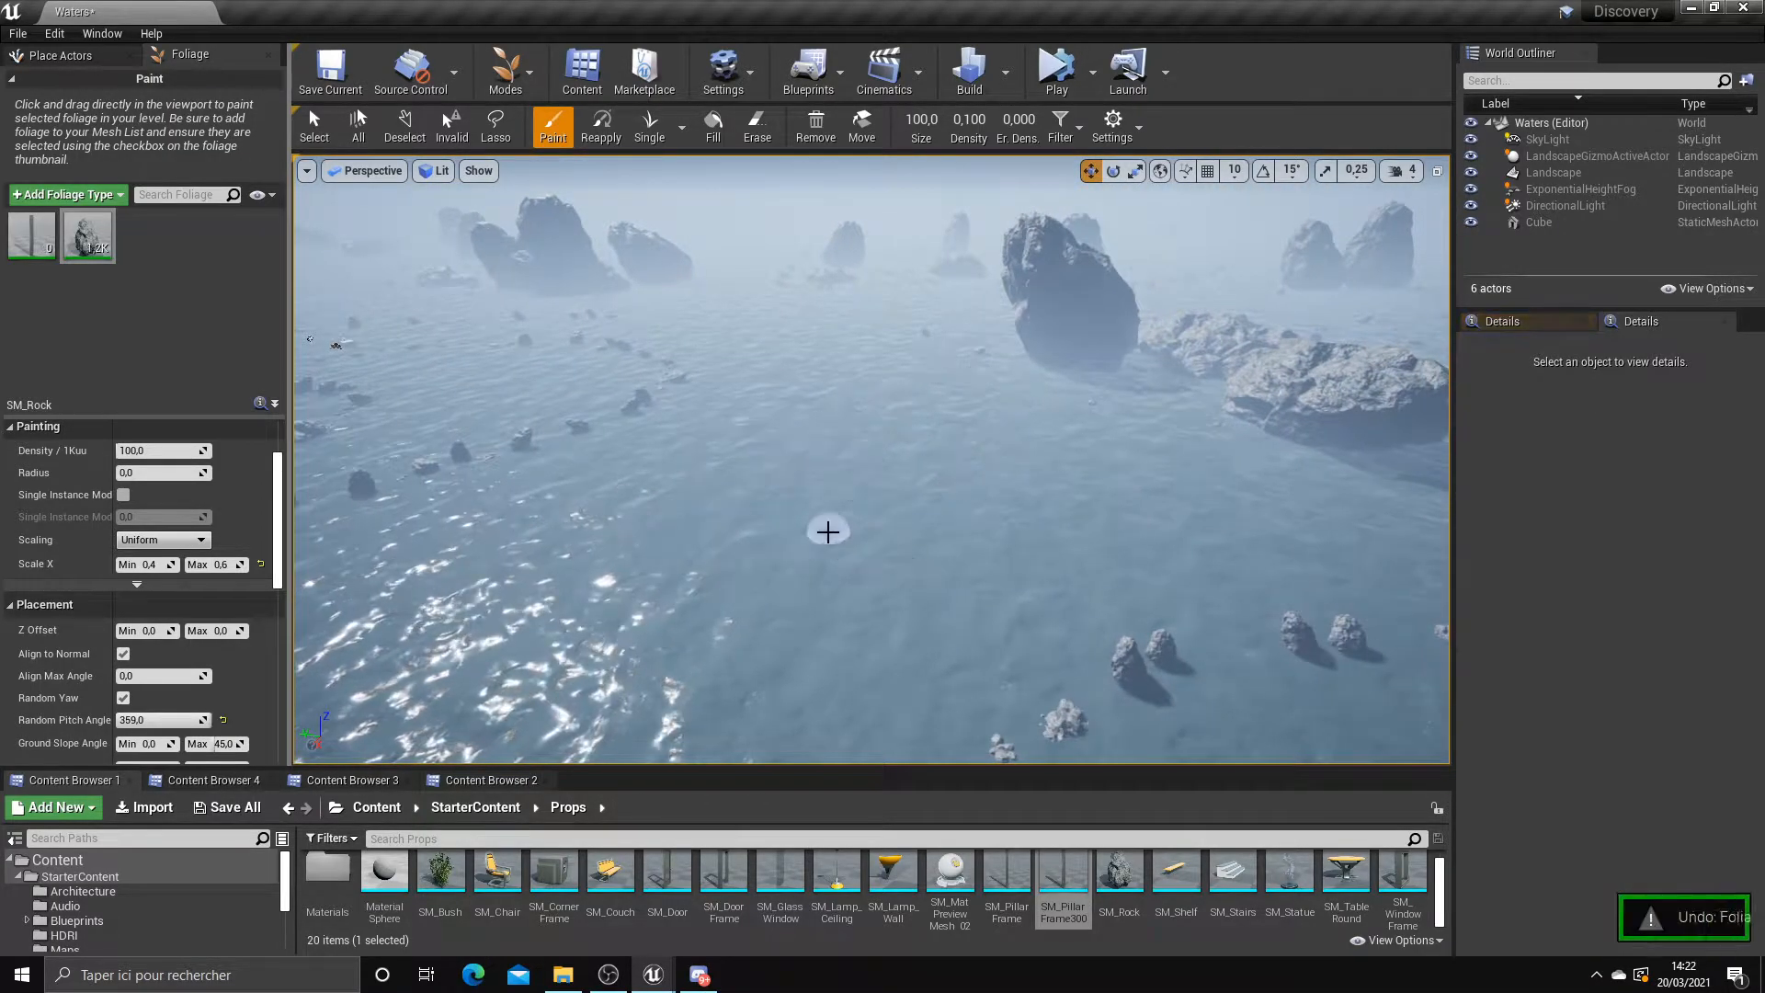
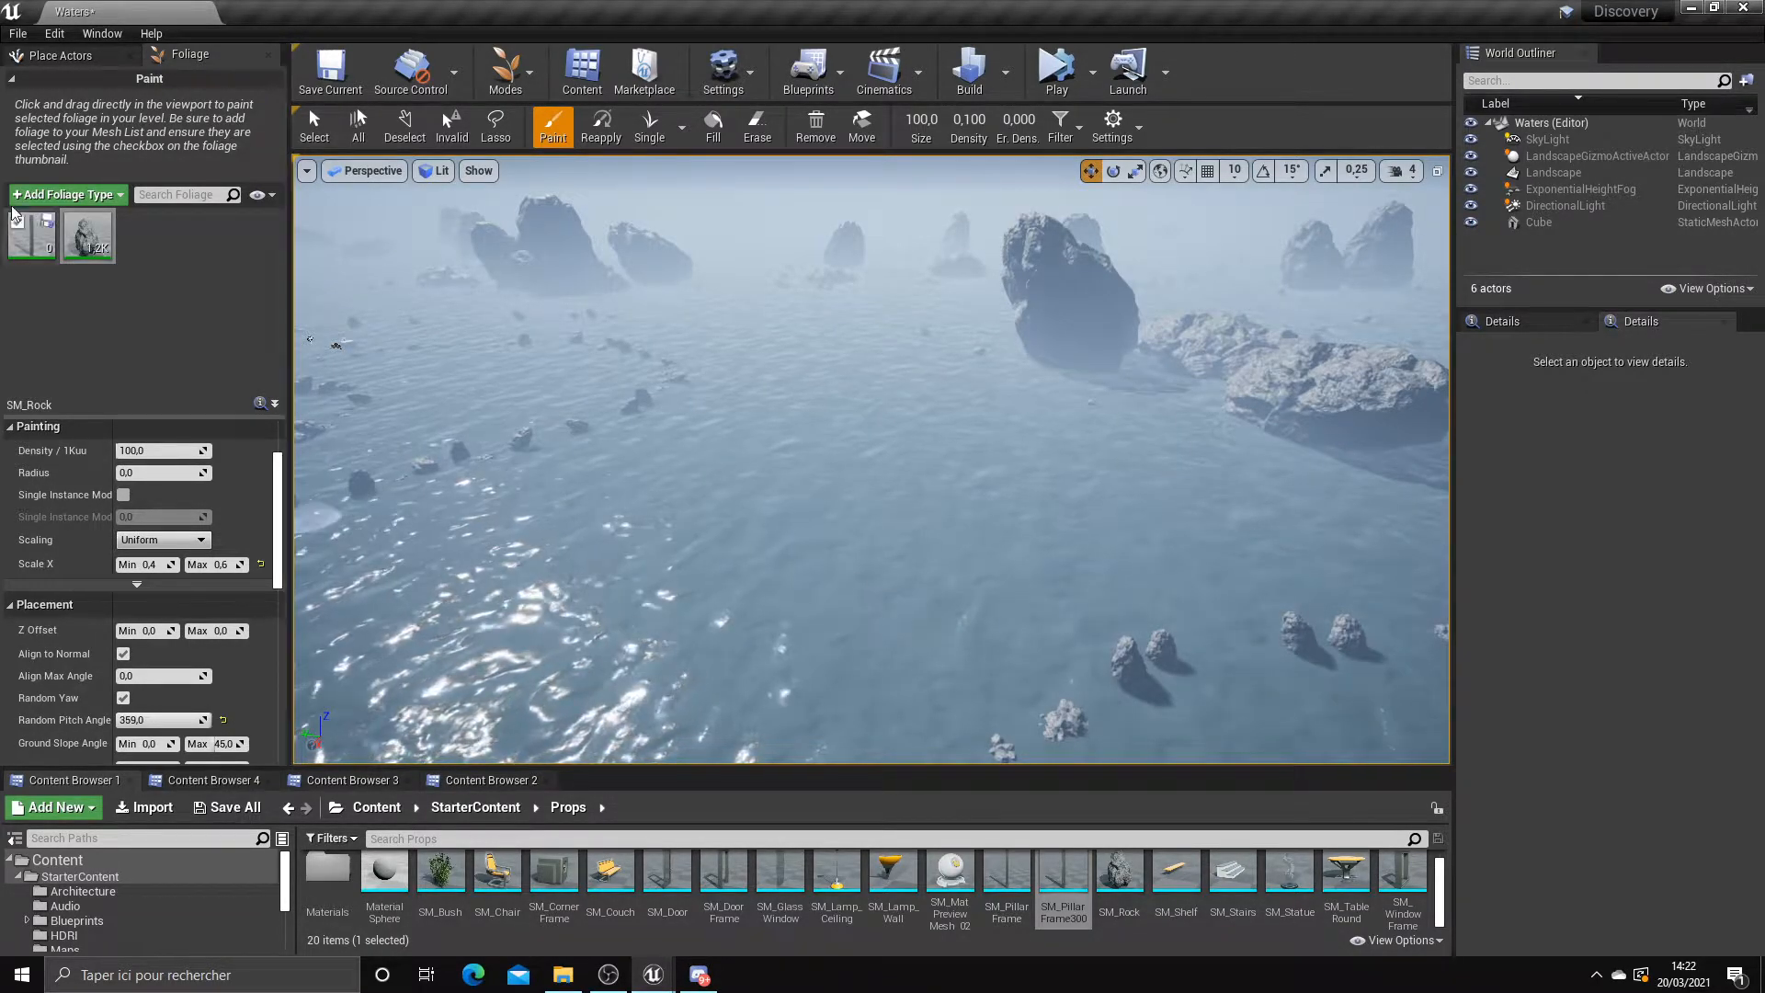
Deactivate the rock foliage type and set the pillar foliage's maximum scale to 1.2
click(74, 222)
right_drag(514, 386, 377, 313)
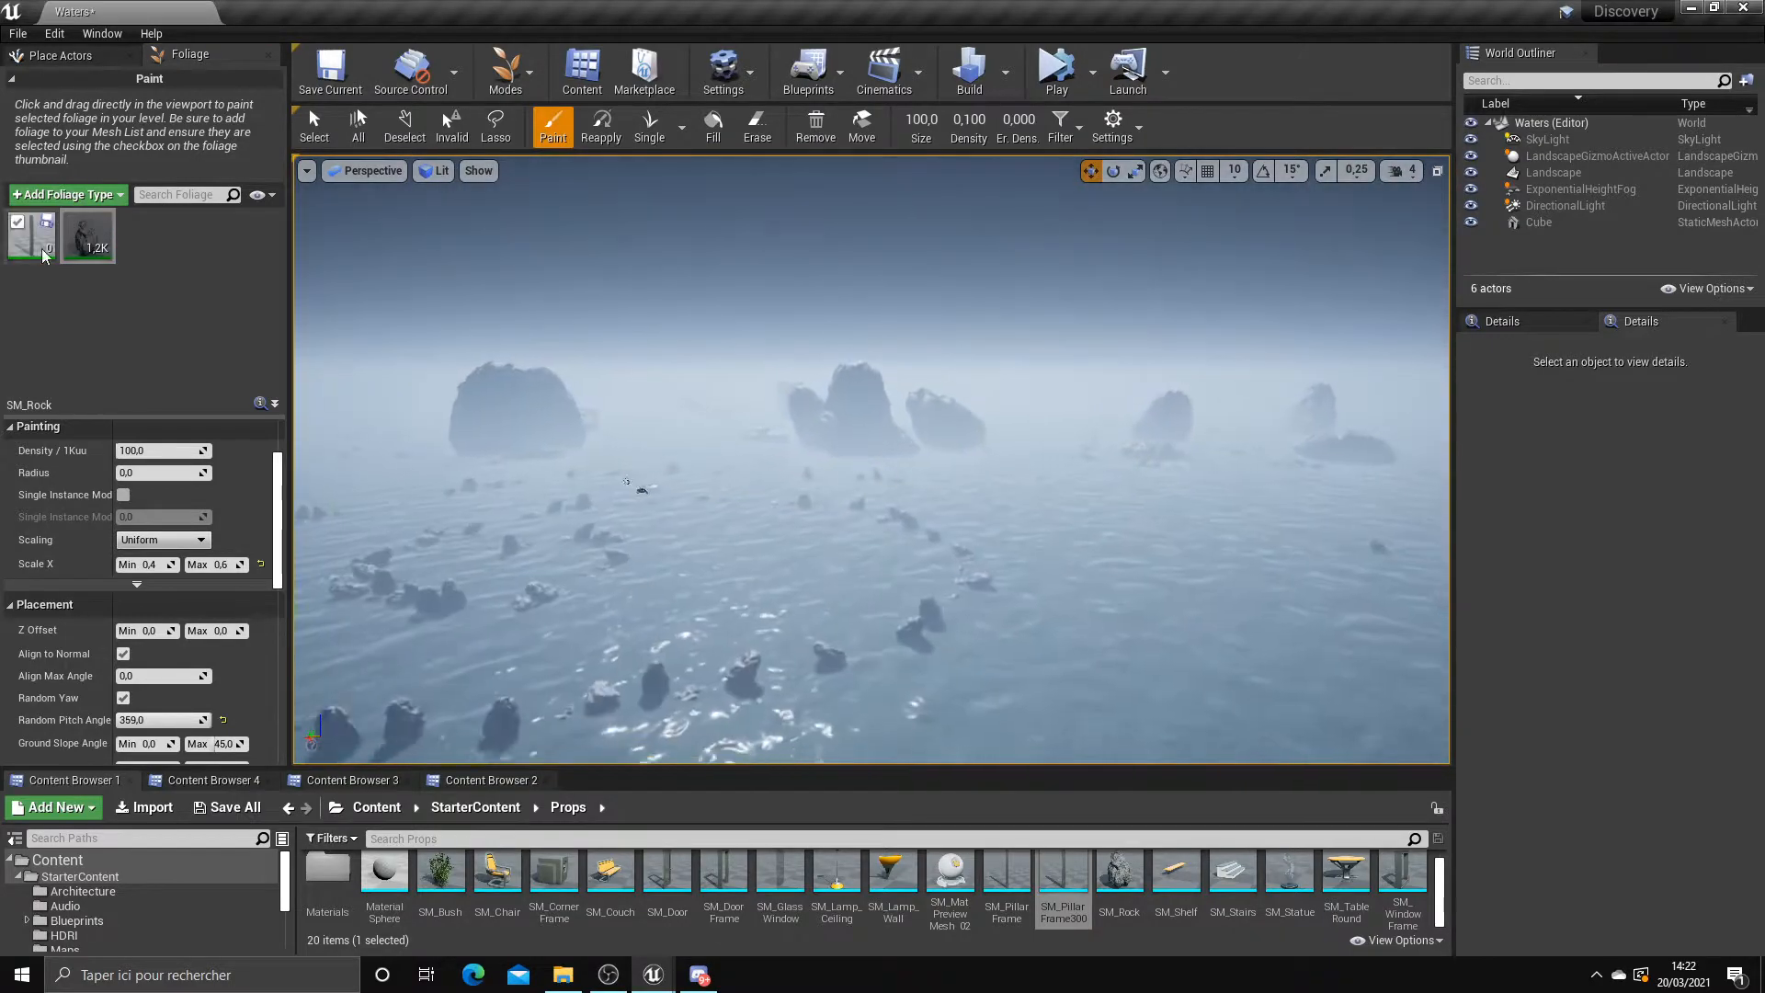
click(49, 255)
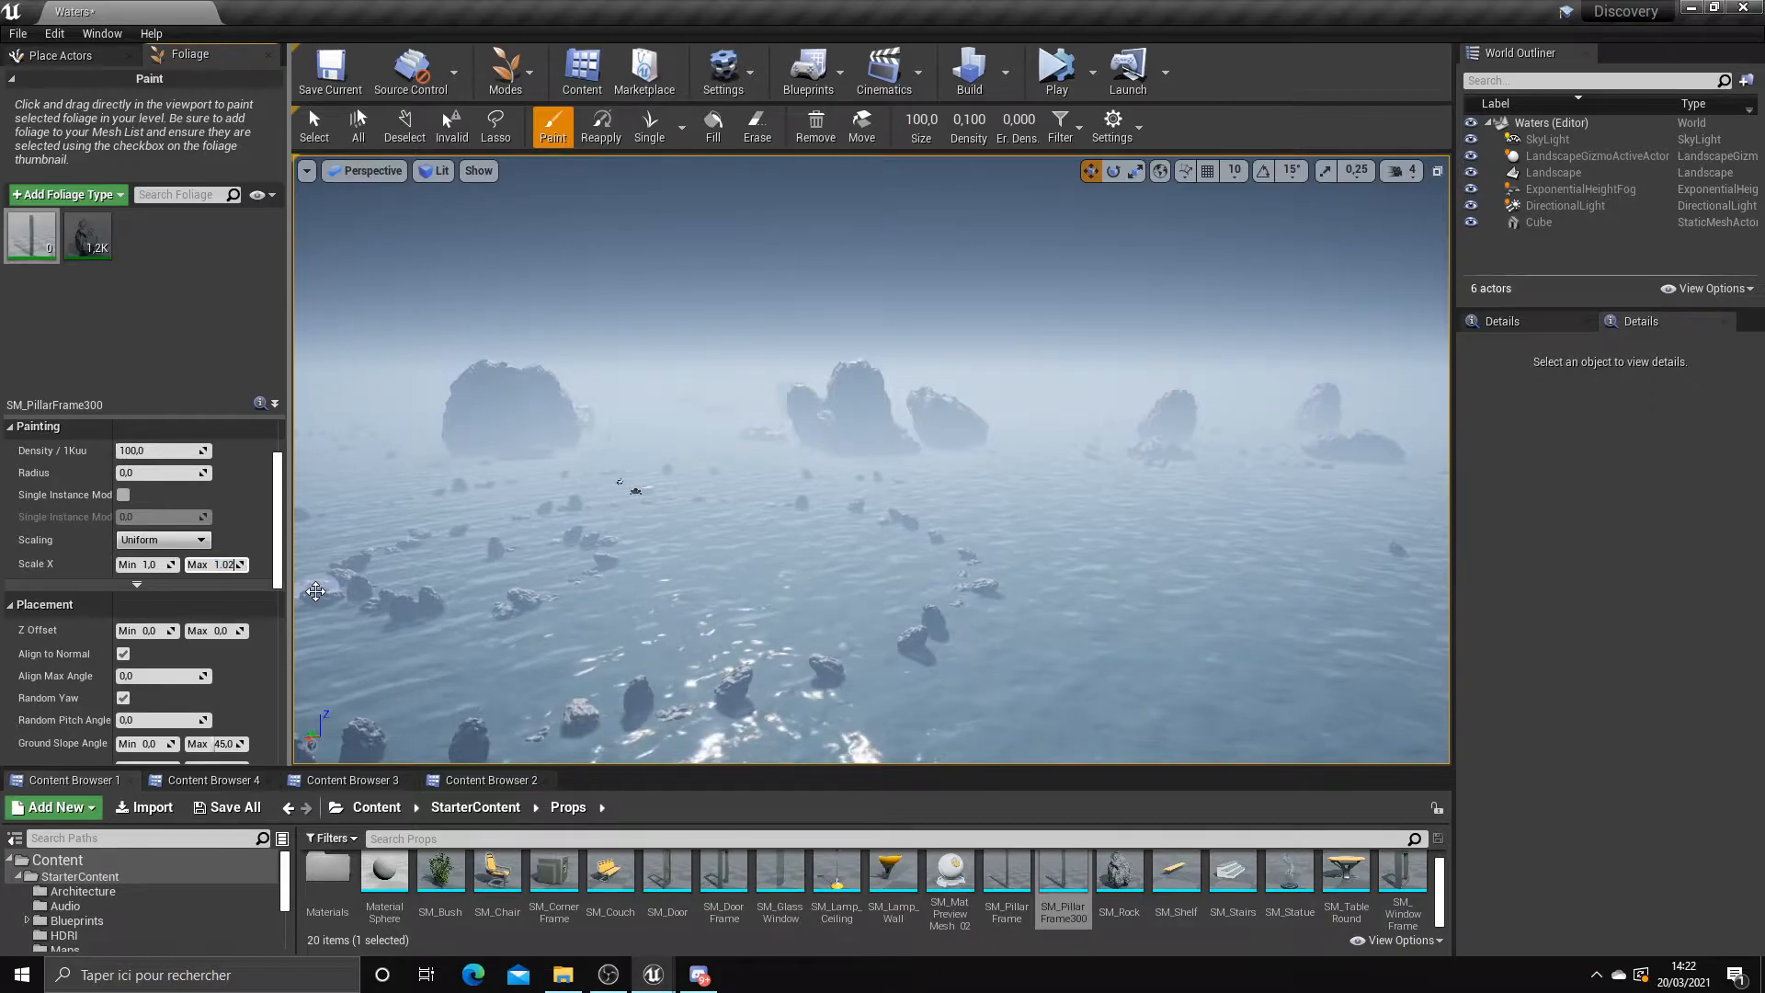
Paint pillars along the bases of the large dark rock and the three-rock cluster
mouse_move(750, 623)
right_down()
mouse_move(717, 542)
mouse_move(756, 627)
right_up()
scroll(762, 633, down, 2)
mouse_move(886, 515)
mouse_down()
mouse_move(819, 559)
mouse_move(709, 532)
mouse_move(701, 499)
mouse_up()
mouse_move(701, 499)
right_down()
mouse_move(773, 552)
mouse_move(809, 542)
right_up()
drag(967, 428, 987, 451)
click(1215, 453)
mouse_move(872, 544)
right_down()
mouse_move(905, 524)
mouse_move(867, 485)
mouse_move(859, 524)
mouse_move(874, 526)
right_up()
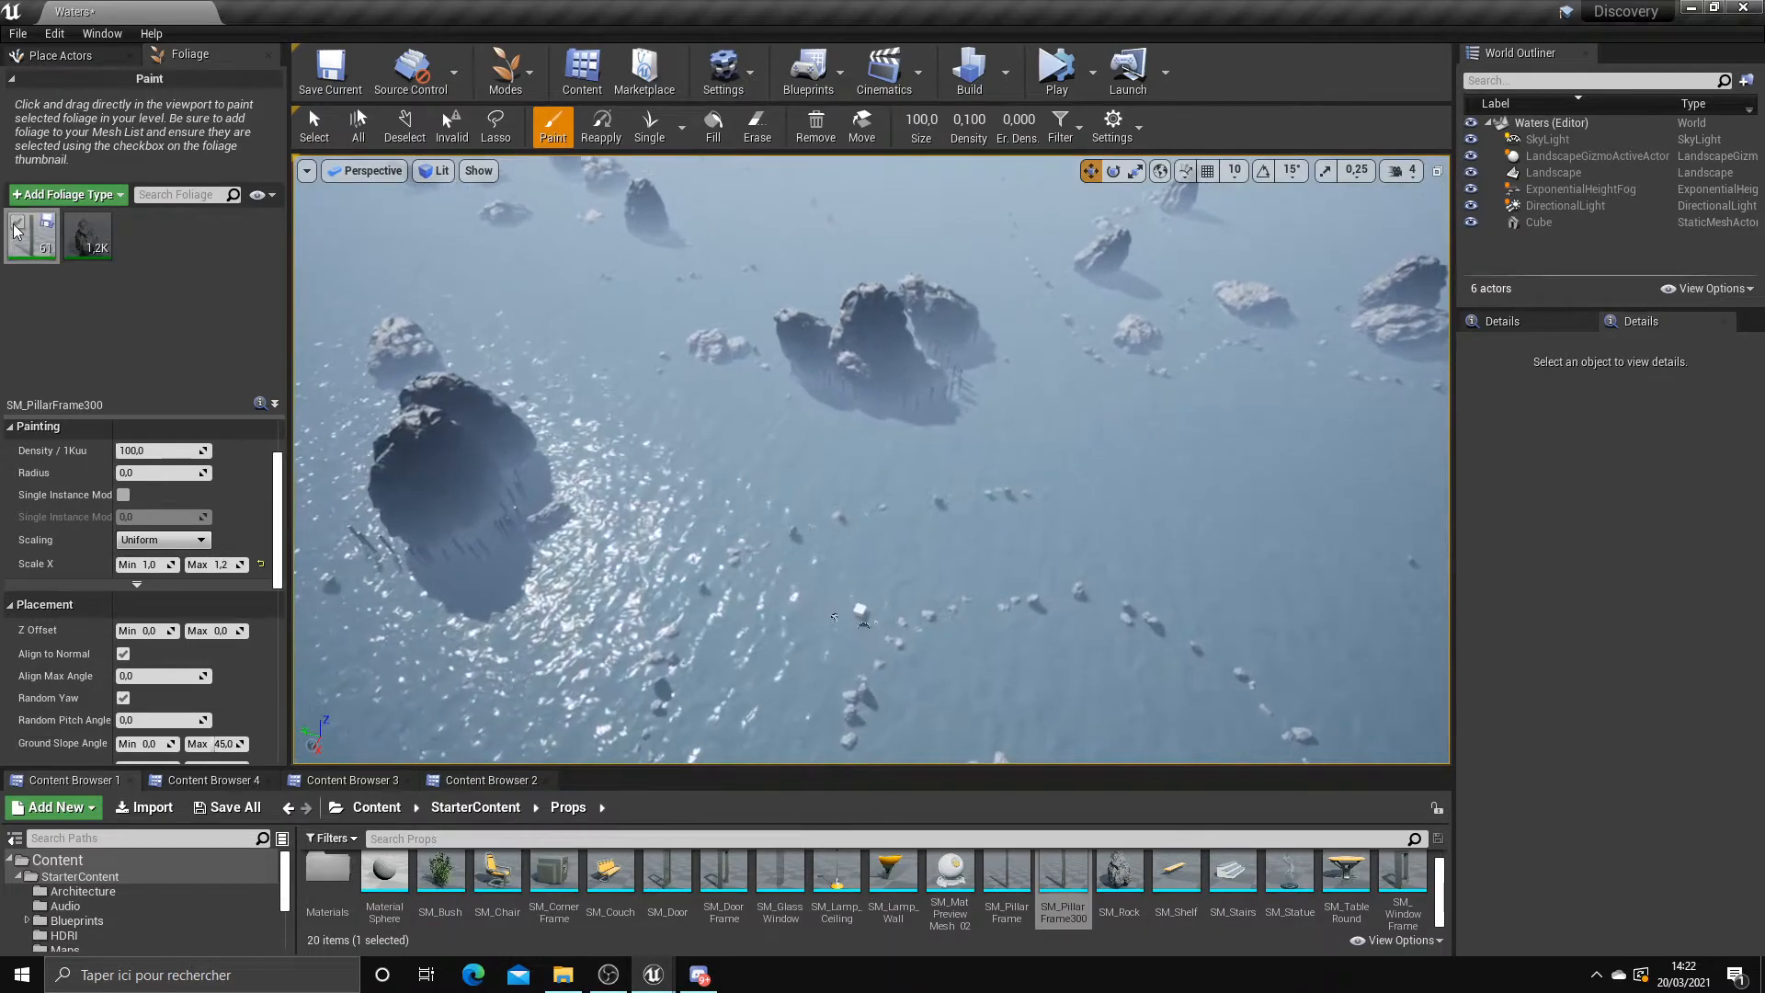
right_click(32, 237)
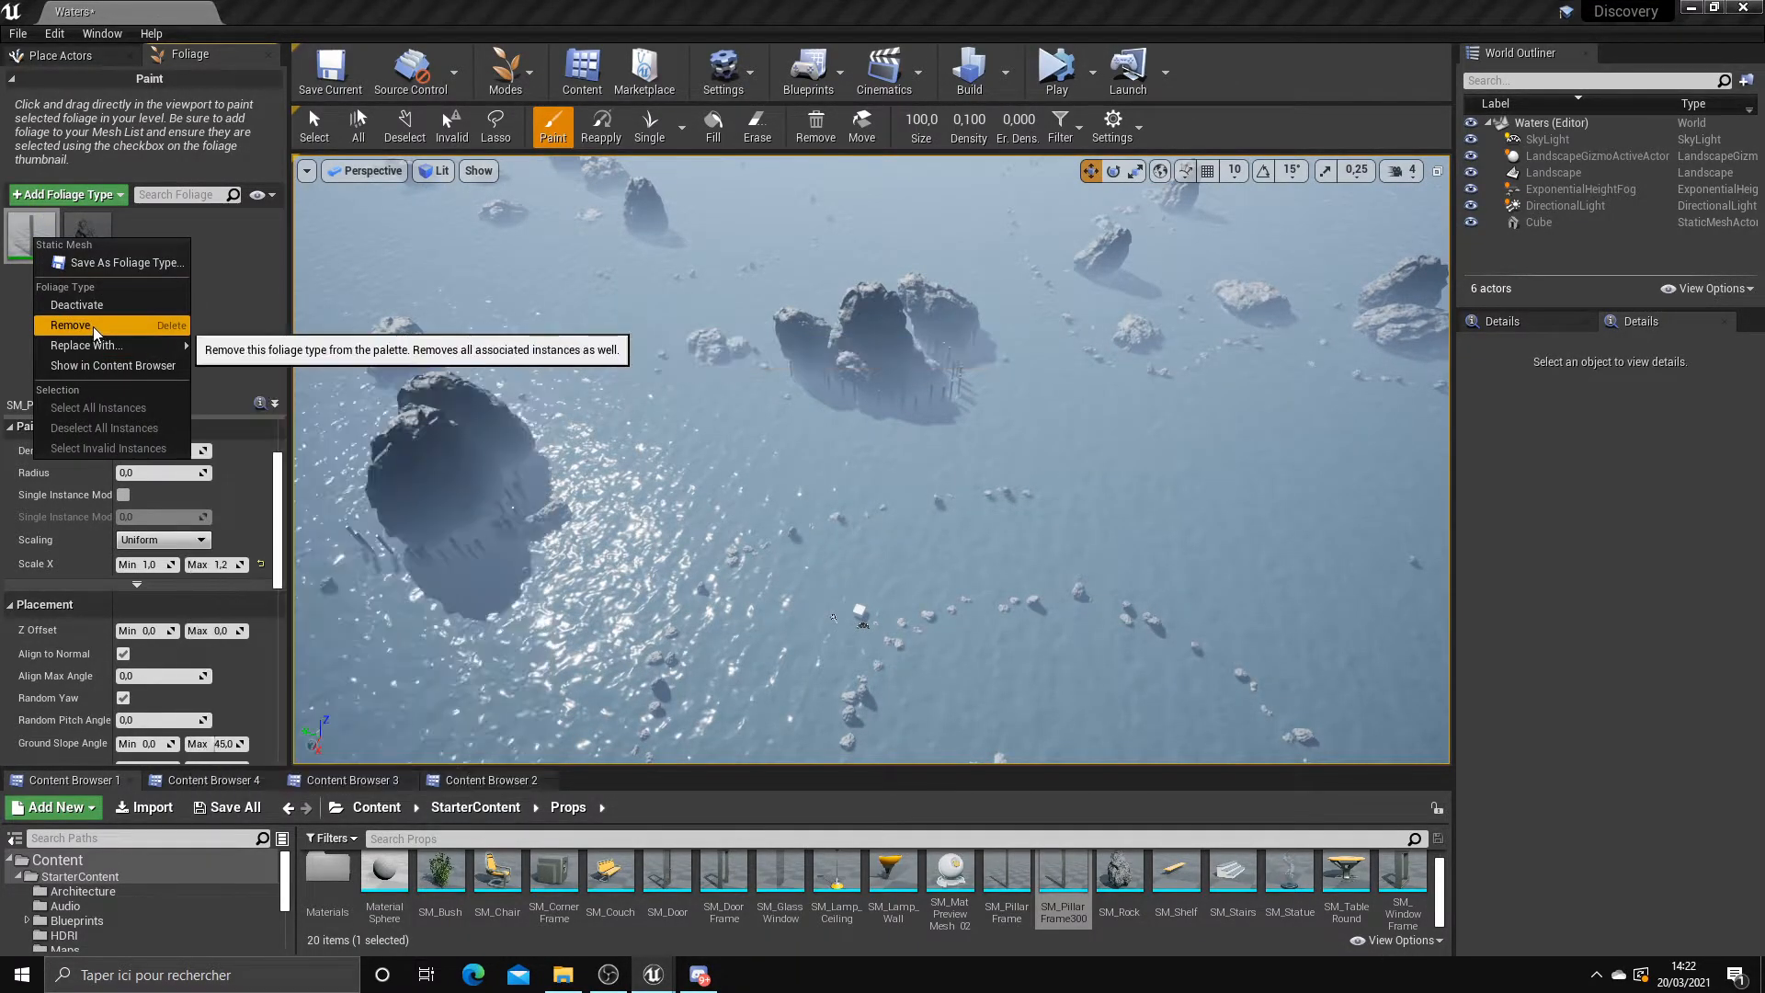
click(90, 326)
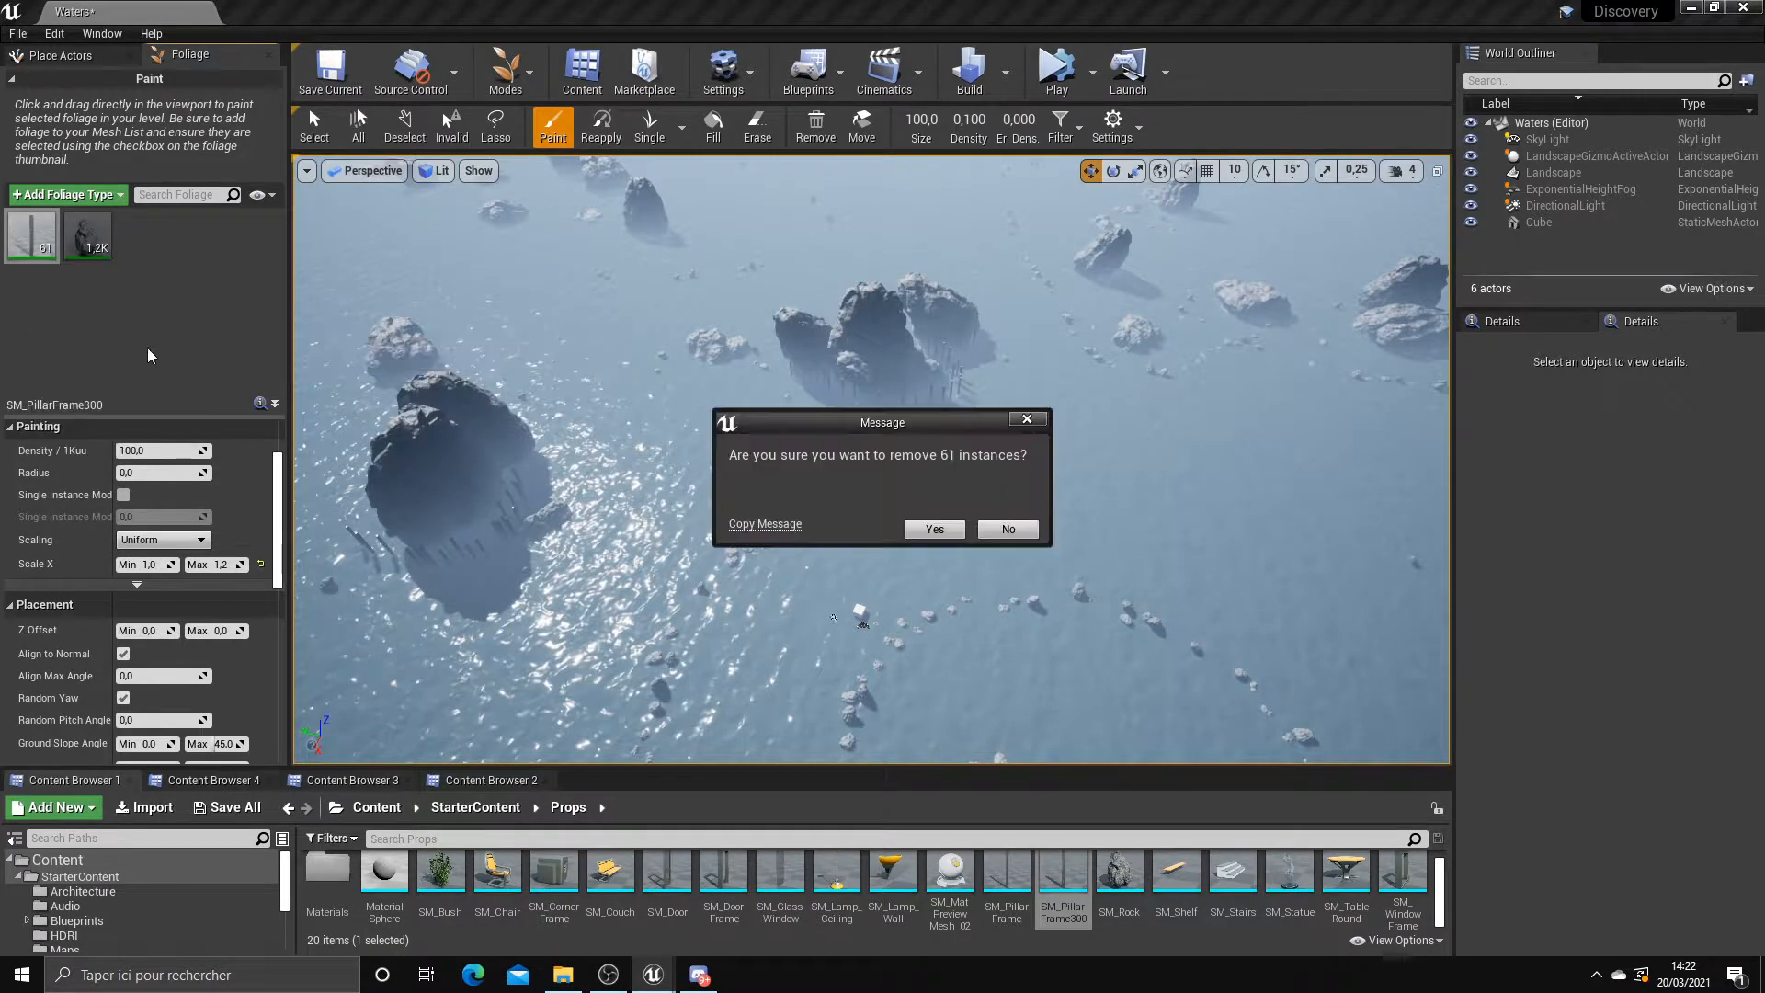
click(1012, 541)
Paint strokes of pillars around the bases of further large rocks encircling the small-rock rings
right_drag(927, 485, 912, 415)
click(884, 371)
drag(906, 498, 1066, 593)
right_drag(1067, 593, 1140, 599)
drag(804, 532, 945, 441)
right_drag(945, 441, 910, 432)
mouse_move(1140, 538)
right_down()
mouse_move(1162, 505)
mouse_move(1020, 423)
right_up()
scroll(985, 619, up, 5)
scroll(985, 618, down, 2)
mouse_move(1002, 599)
mouse_down()
mouse_move(997, 623)
mouse_move(1269, 622)
mouse_up()
right_drag(1269, 621, 1186, 574)
scroll(778, 691, up, 5)
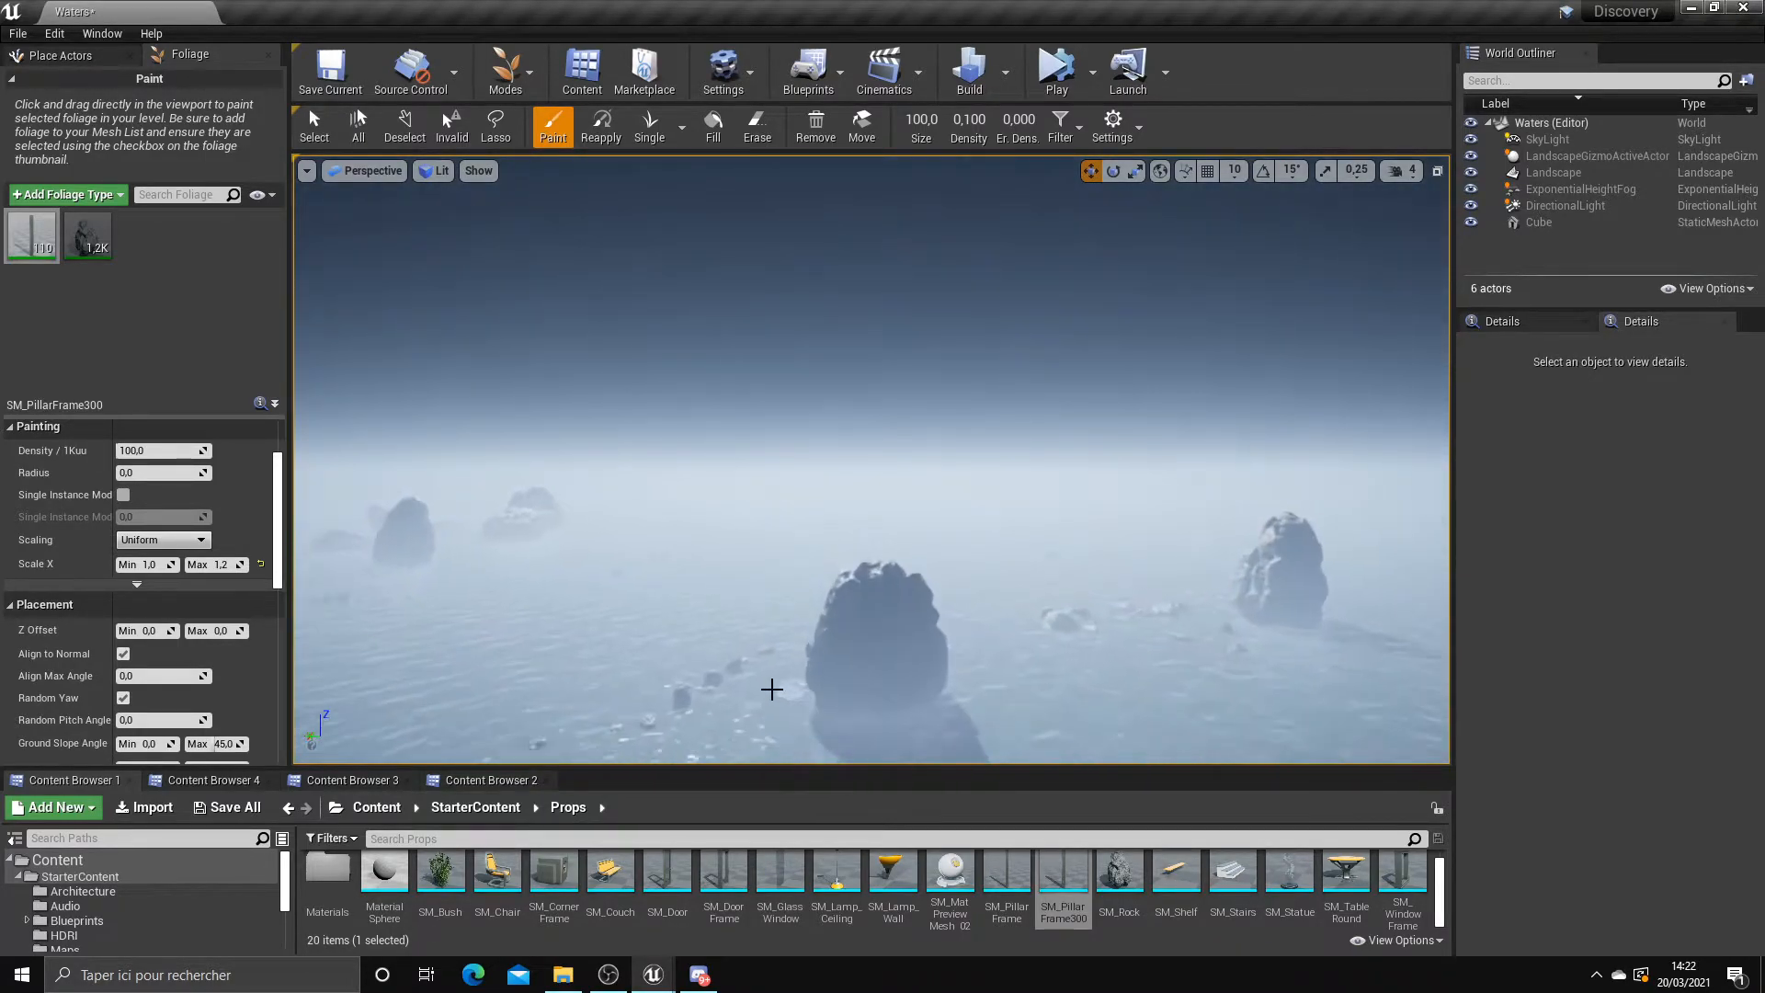
Paint pillars around the lone rounded dark rock, its distant neighbour and the stacked pair of rocks
drag(897, 742, 982, 688)
right_drag(981, 688, 597, 708)
drag(1237, 702, 1264, 688)
right_drag(1264, 688, 1186, 644)
scroll(999, 698, up, 5)
drag(938, 713, 1046, 717)
mouse_move(1046, 717)
right_down()
mouse_move(1140, 722)
mouse_move(1131, 763)
mouse_move(1046, 717)
right_up()
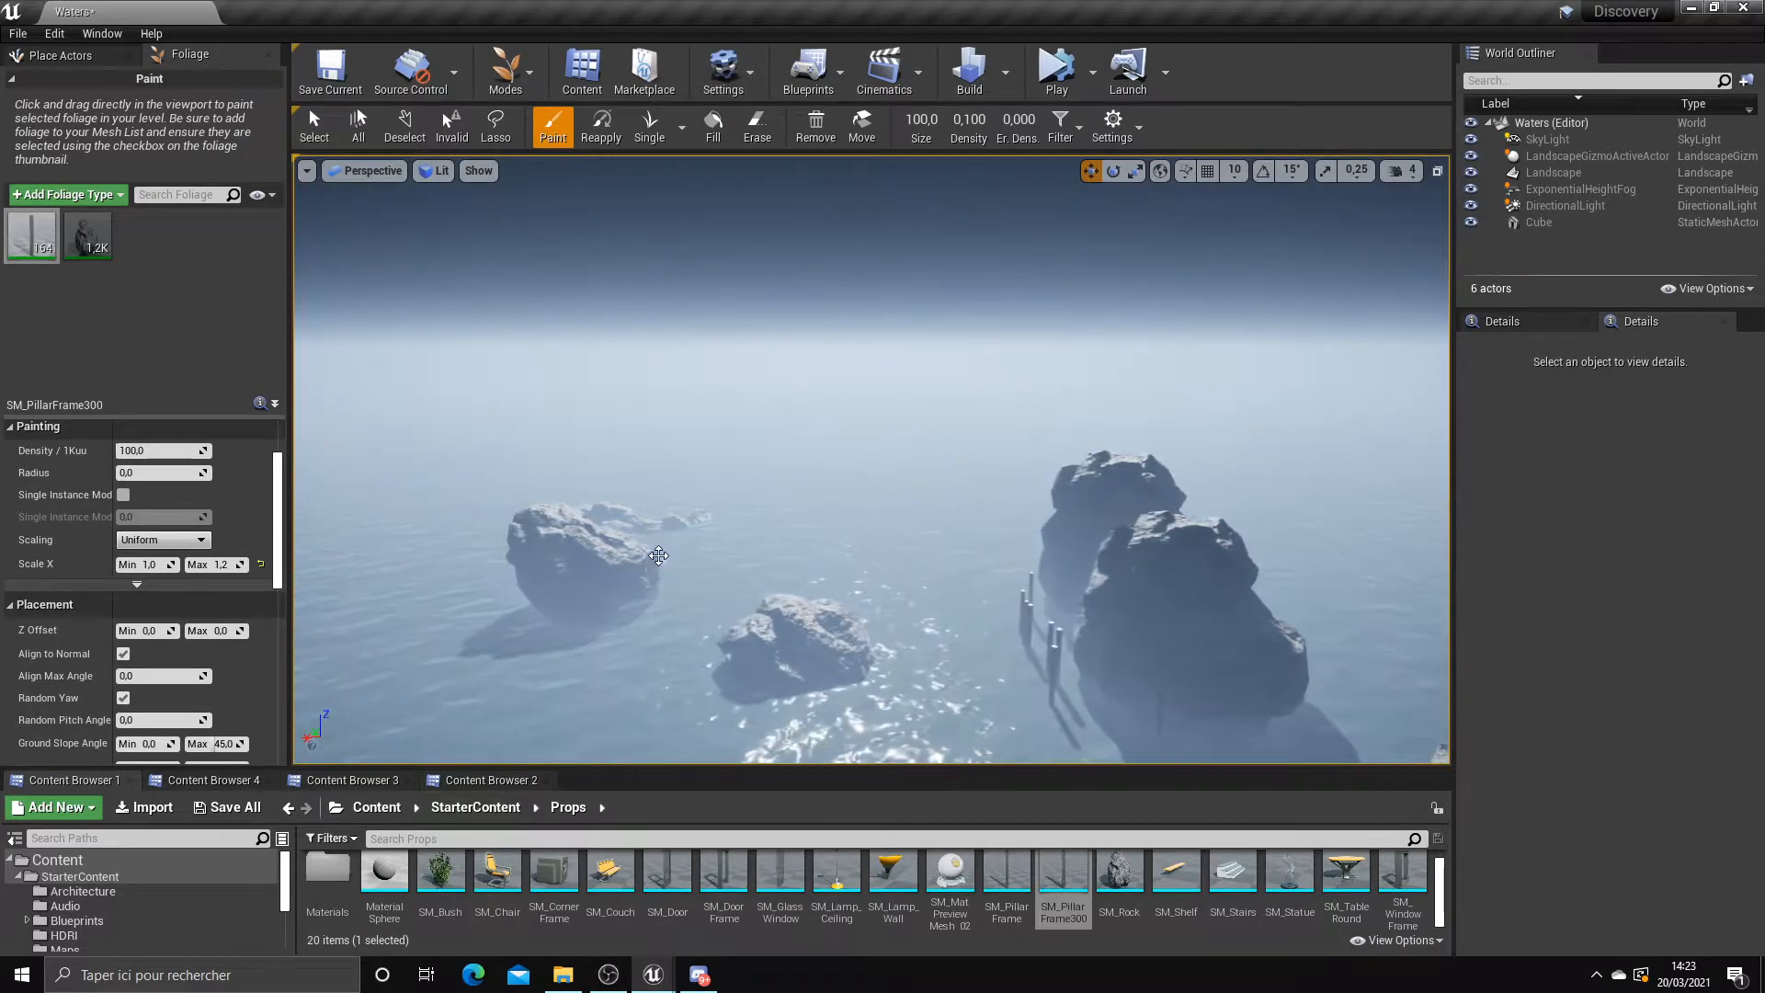
Paint pillars around the tall pale rock and the outcrops near it, undoing the last stroke
mouse_move(720, 646)
right_down()
mouse_move(672, 625)
mouse_move(736, 662)
mouse_move(846, 588)
mouse_move(643, 654)
mouse_move(724, 644)
right_up()
click(742, 634)
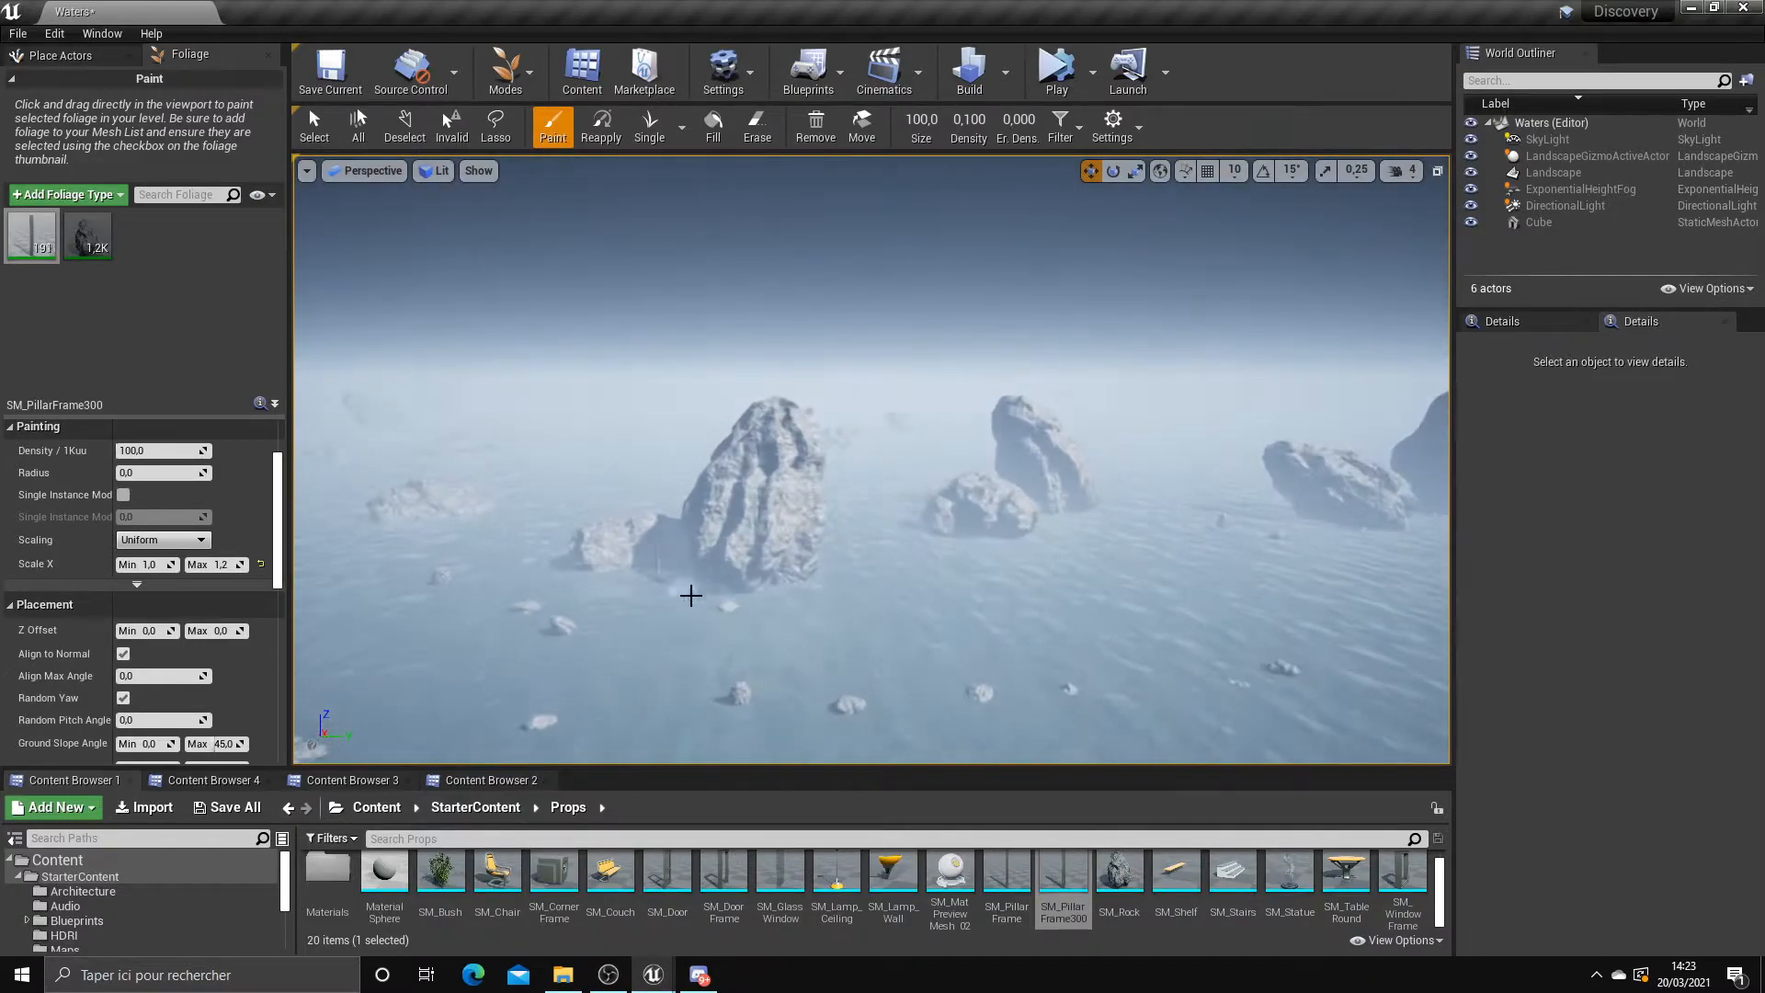
mouse_move(1048, 544)
right_down()
mouse_move(956, 588)
mouse_move(1048, 544)
right_up()
drag(1048, 544, 848, 516)
mouse_move(848, 516)
right_down()
mouse_move(901, 487)
mouse_move(849, 516)
mouse_move(996, 526)
right_up()
right_drag(994, 690, 1065, 508)
mouse_move(709, 472)
right_down()
mouse_move(709, 501)
mouse_move(705, 485)
mouse_move(845, 463)
mouse_move(648, 424)
right_up()
key(ctrl+z)
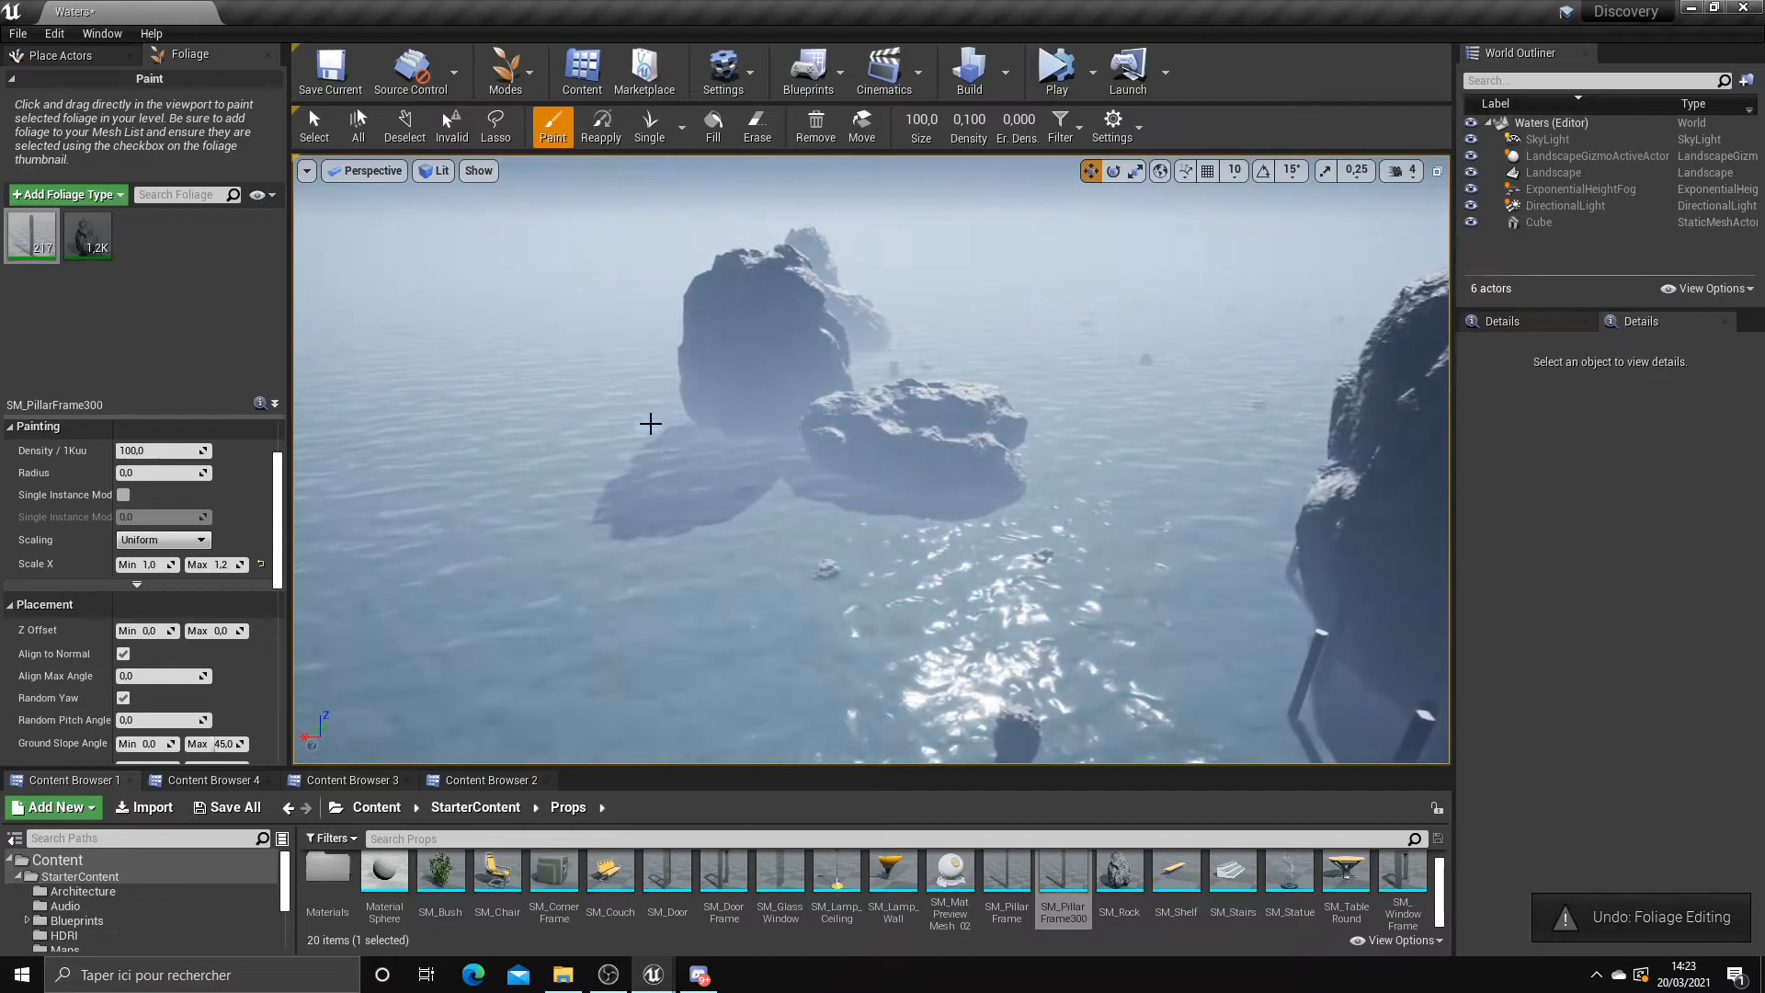
Paint pillars around the tall dark rock with the flat outcrop and the rocks next to it
drag(1032, 504, 1057, 495)
mouse_move(1057, 495)
right_down()
mouse_move(993, 469)
mouse_move(977, 515)
right_up()
drag(878, 478, 1004, 554)
drag(1159, 467, 1155, 453)
mouse_move(1154, 452)
right_down()
mouse_move(1057, 450)
mouse_move(1149, 553)
right_up()
drag(927, 734, 918, 658)
right_drag(919, 658, 817, 523)
right_drag(1057, 553, 644, 529)
right_drag(1091, 459, 1094, 578)
Paint pillars along the elongated pale rock cluster and the smaller three-lobed cluster beside it
click(836, 454)
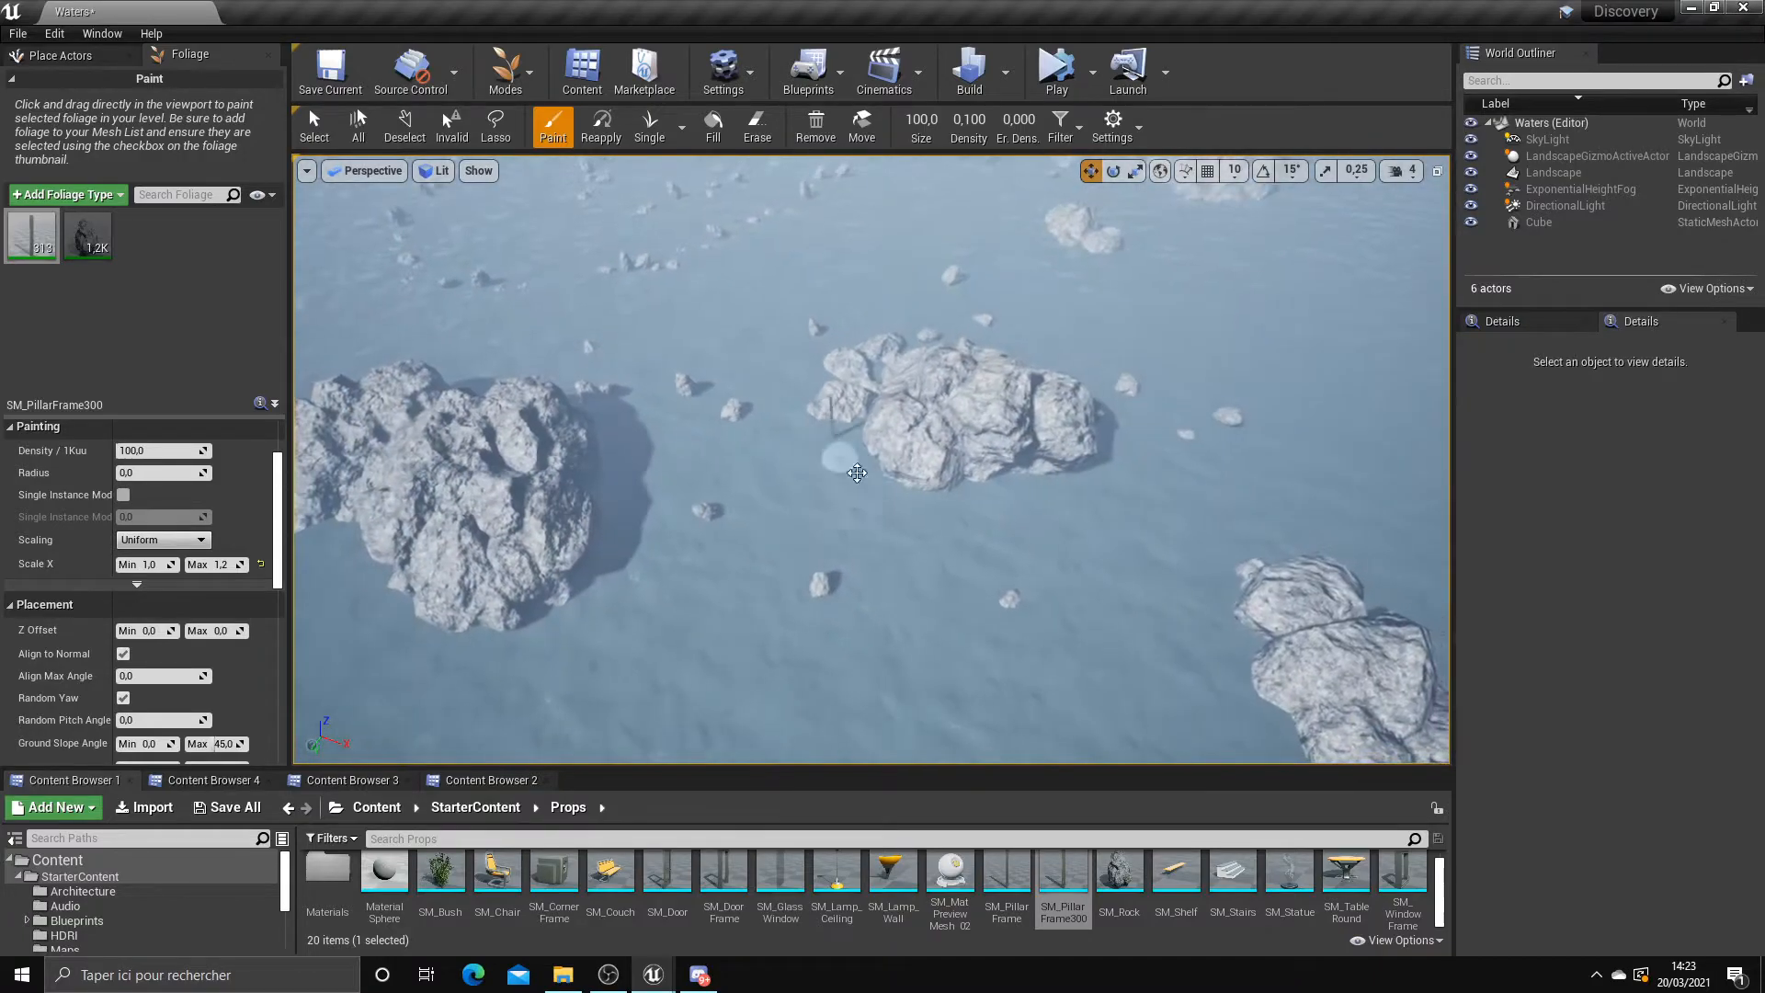
click(1131, 464)
right_drag(1131, 464, 1076, 543)
drag(1076, 544, 1084, 713)
scroll(990, 617, down, 4)
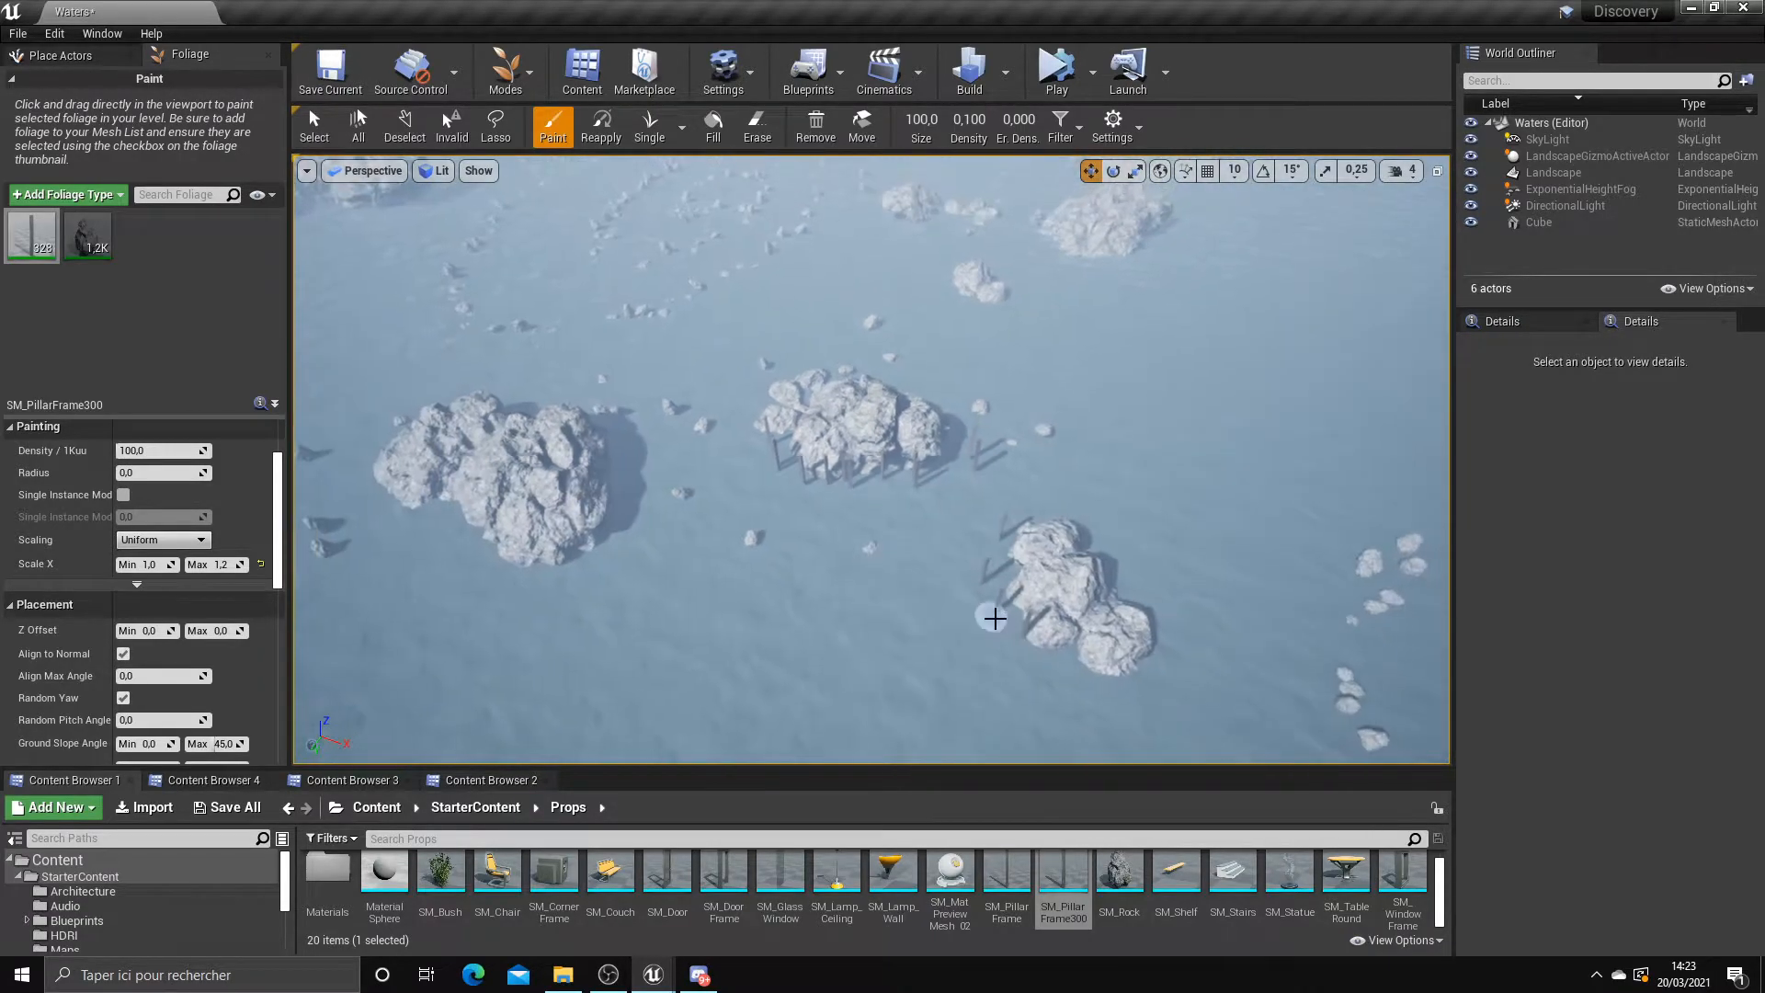
mouse_move(1138, 564)
right_down()
mouse_move(1039, 552)
mouse_move(1011, 515)
right_up()
mouse_move(1011, 515)
mouse_down()
mouse_move(946, 591)
mouse_move(855, 644)
mouse_up()
mouse_move(855, 644)
right_down()
mouse_move(842, 441)
mouse_move(736, 387)
mouse_move(644, 400)
right_up()
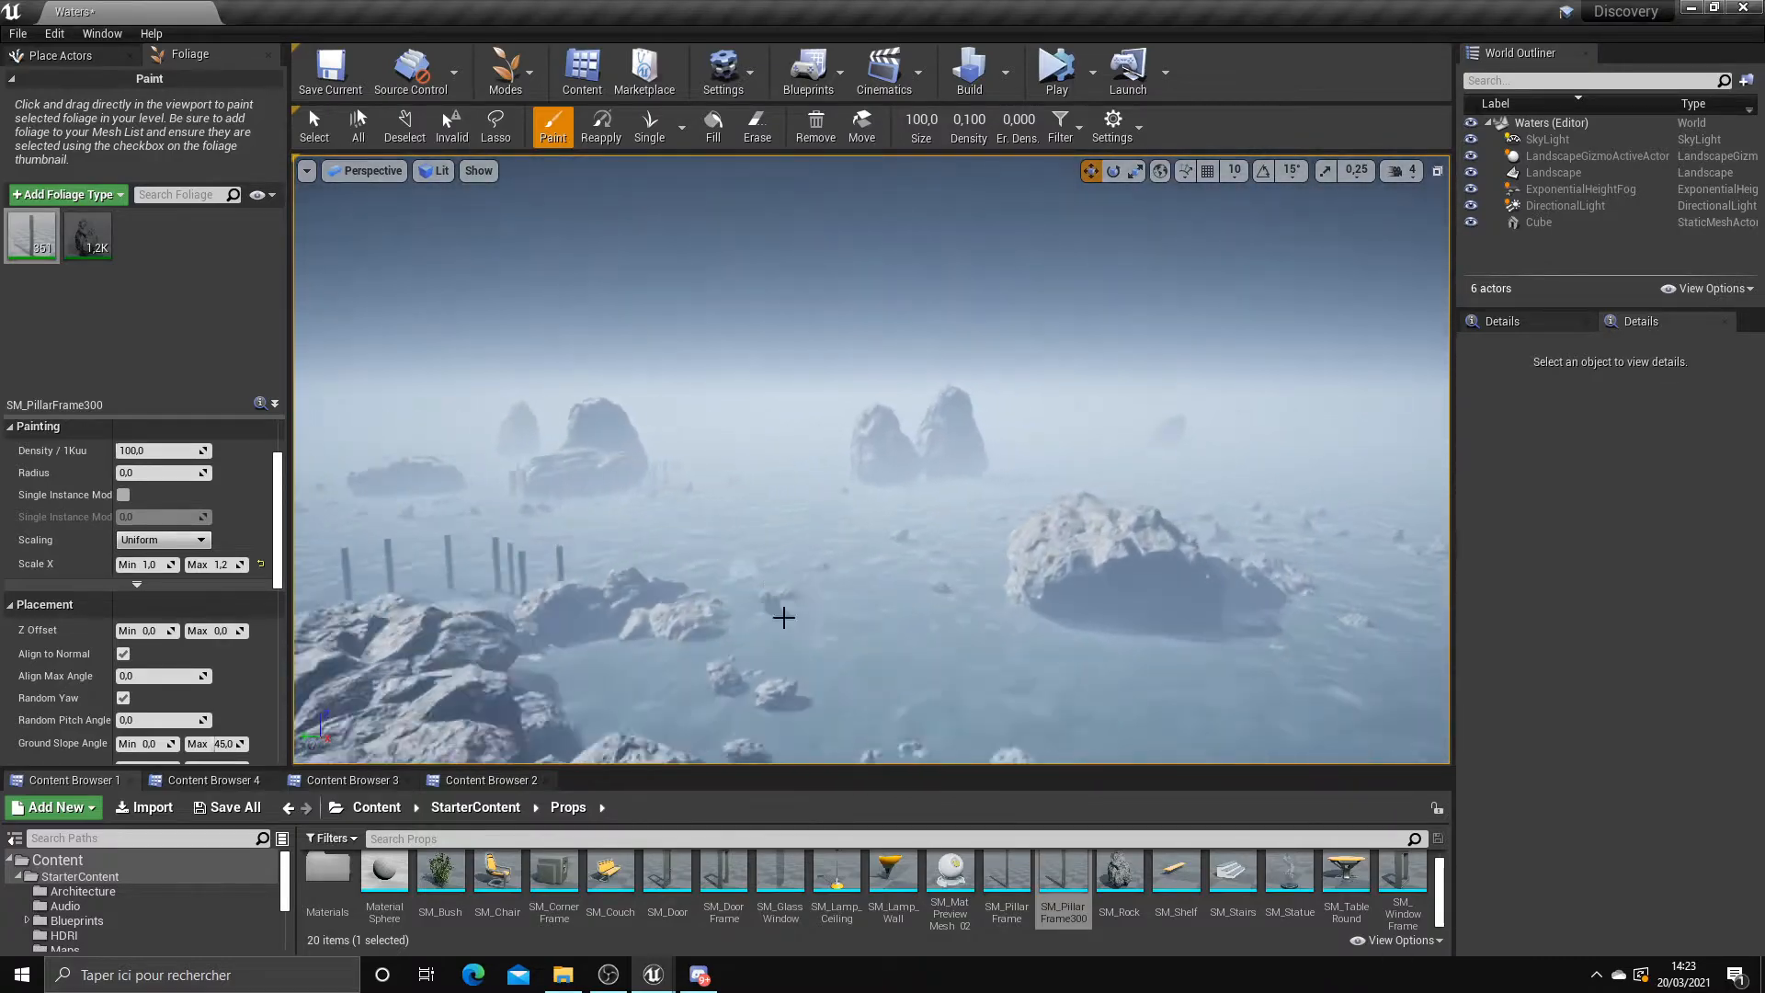
Paint more pillars around the broad pale rock and the remaining bare outcrops
click(949, 586)
drag(1248, 674, 1331, 550)
mouse_move(1331, 550)
right_down()
mouse_move(1011, 547)
mouse_move(1030, 519)
mouse_move(1379, 548)
mouse_move(1360, 626)
mouse_move(1287, 616)
right_up()
drag(869, 469, 729, 536)
mouse_move(620, 510)
right_down()
mouse_move(836, 467)
mouse_move(608, 498)
right_up()
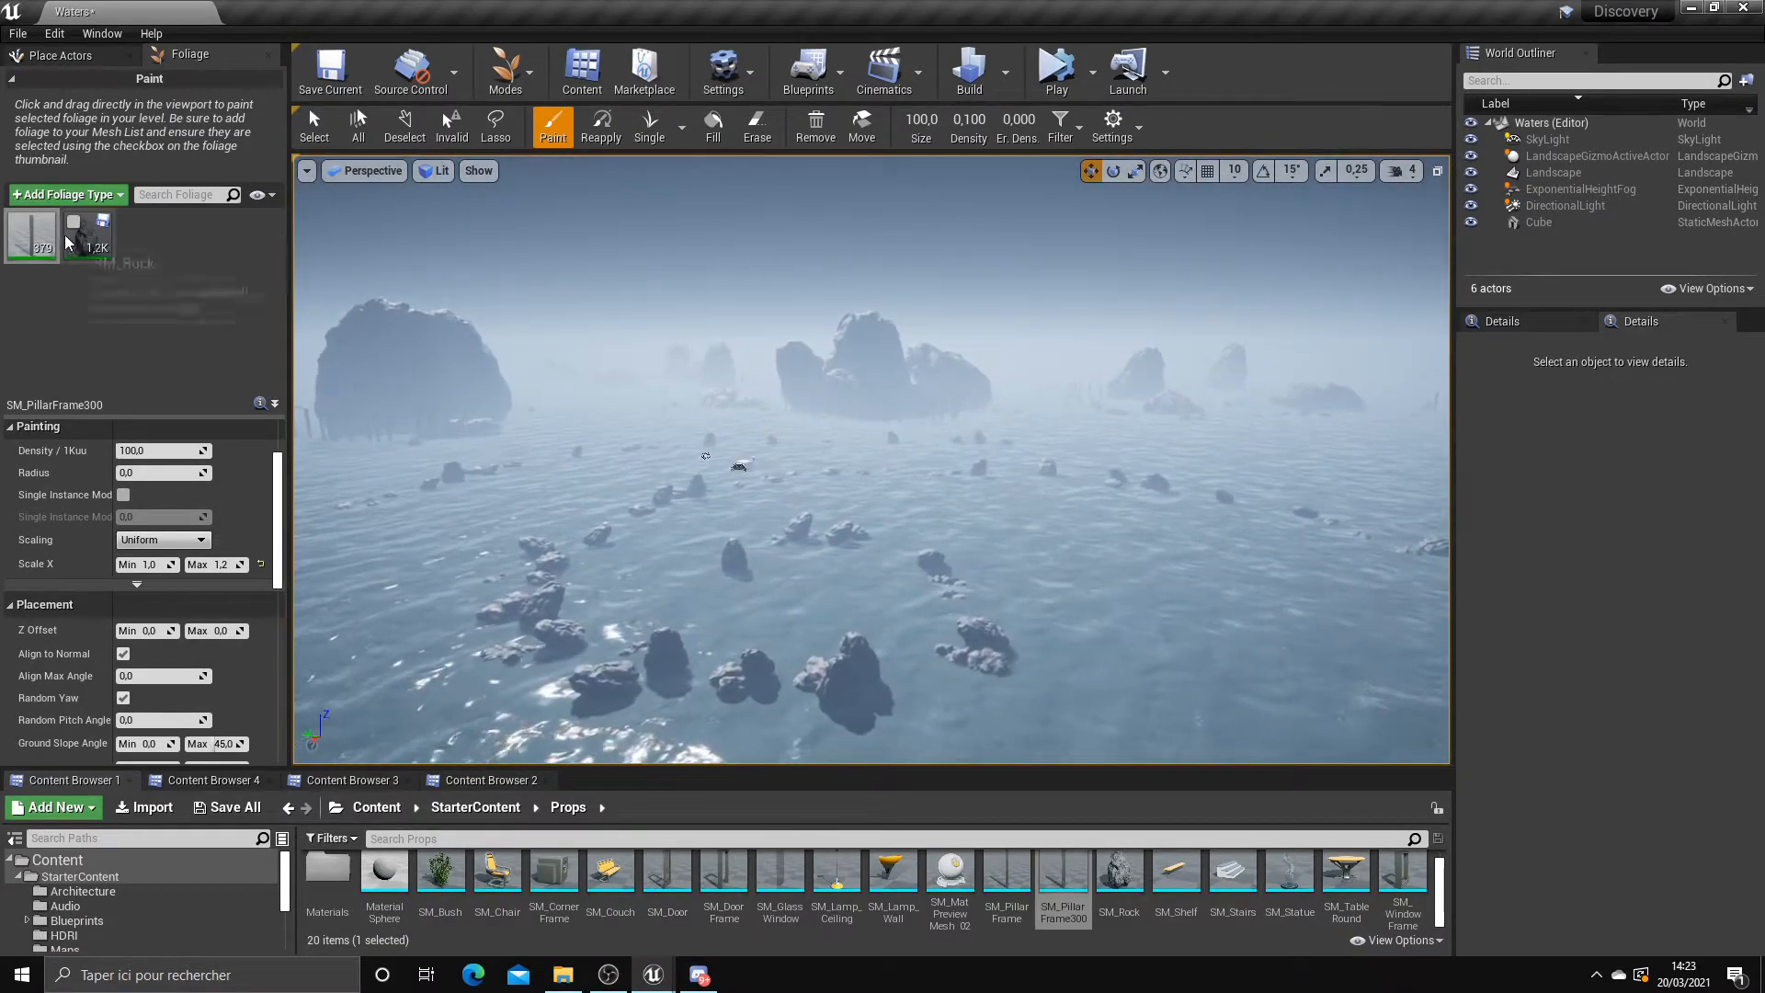
Set the pillar foliage's Random Pitch Angle to 360
scroll(195, 597, down, 3)
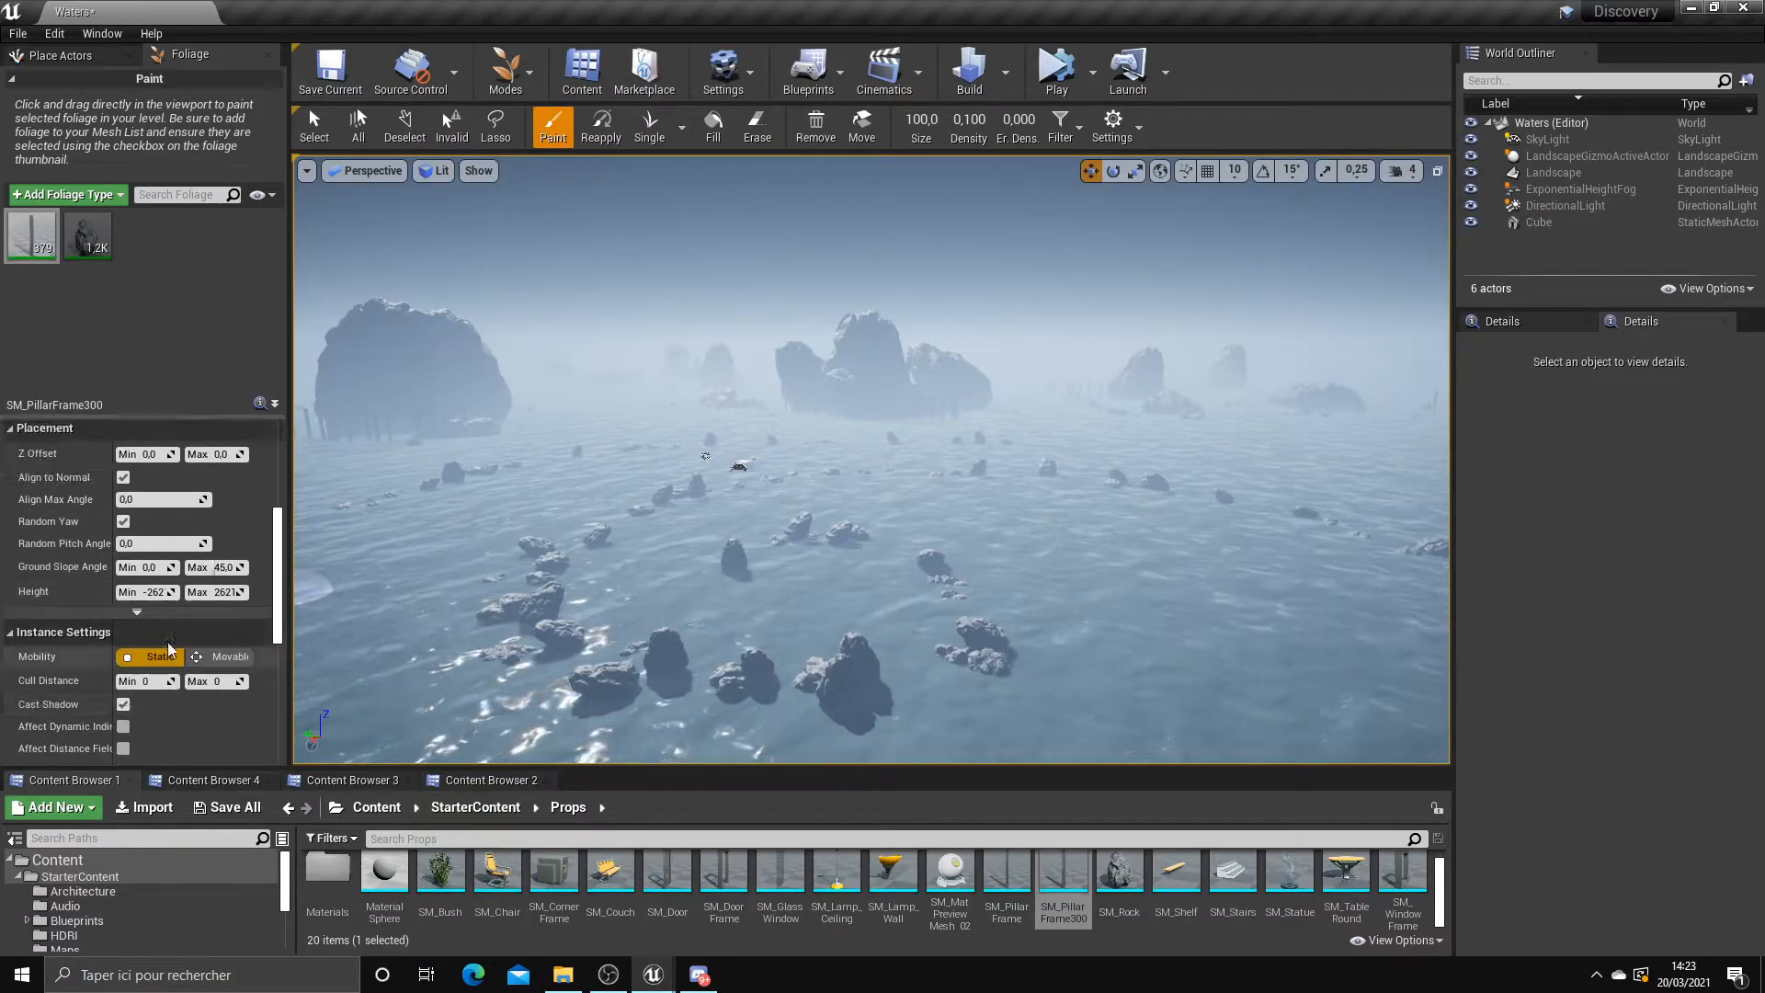
scroll(175, 616, down, 3)
scroll(138, 607, up, 4)
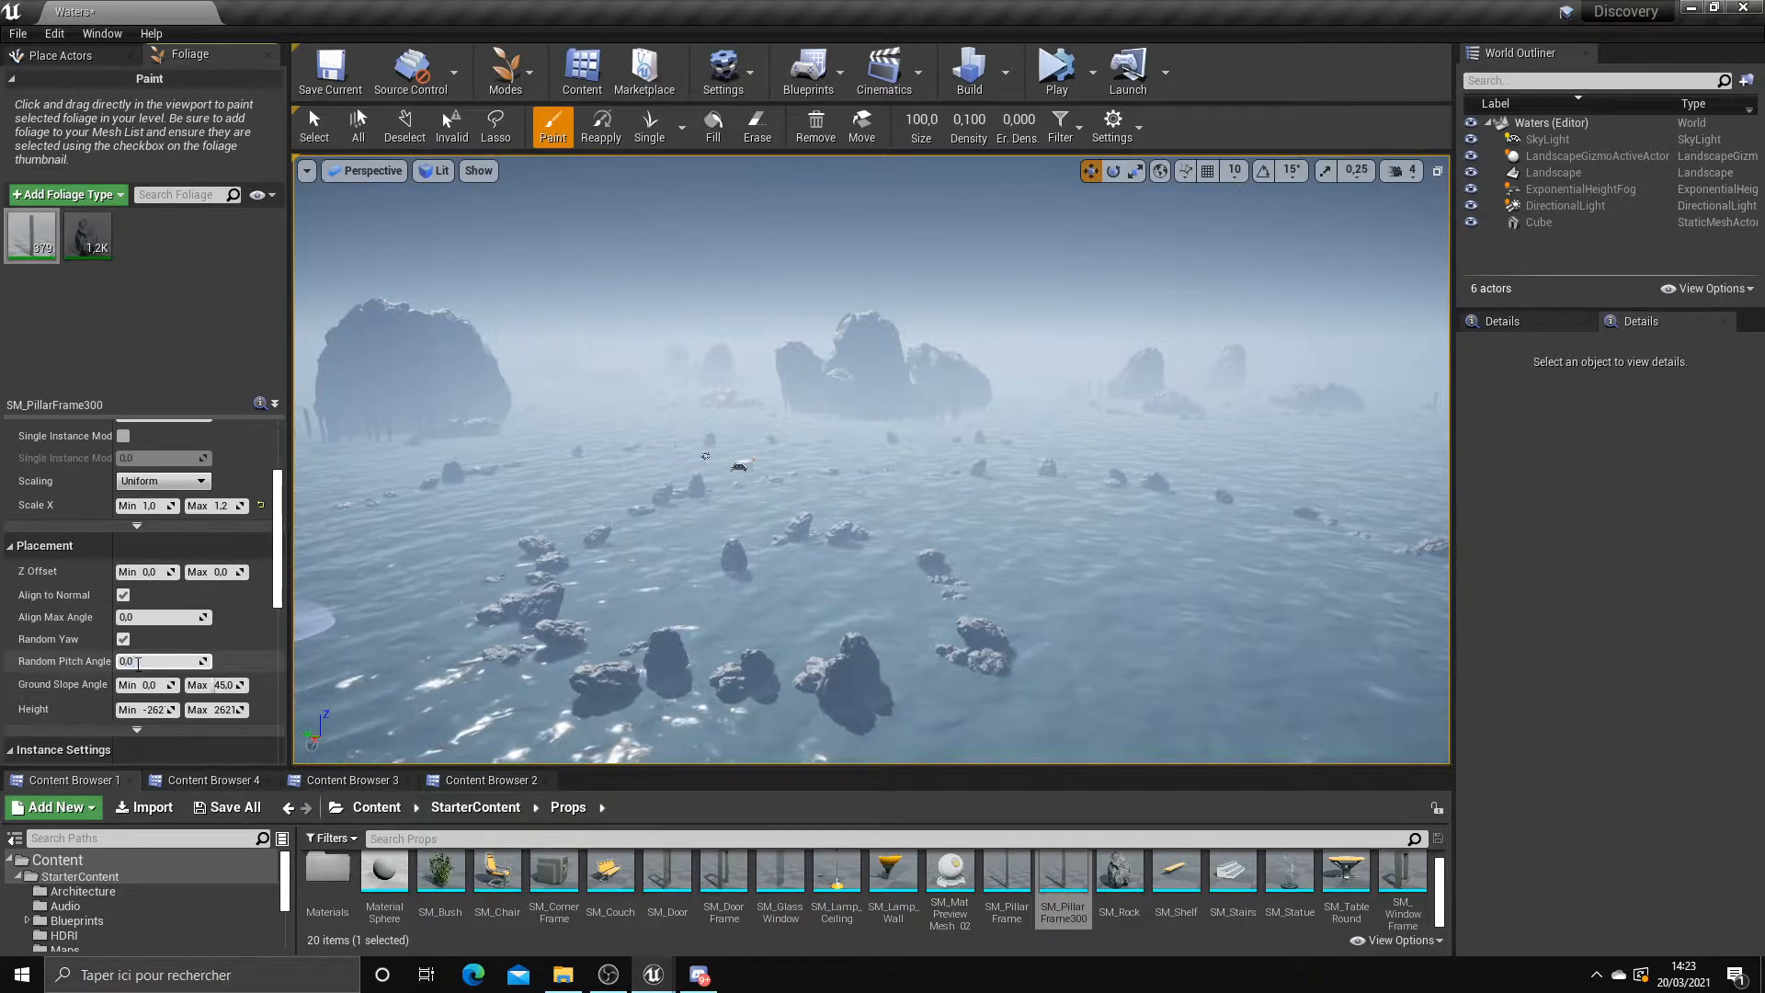
click(134, 661)
text(360)
key(Return)
Try painting randomly pitched pillars near the large dark rock, and undo the strokes and the pitch change
mouse_move(485, 598)
right_down()
mouse_move(560, 567)
mouse_move(651, 406)
right_up()
drag(643, 413, 836, 532)
click(783, 394)
mouse_move(783, 394)
right_down()
mouse_move(736, 405)
mouse_move(836, 525)
right_up()
drag(836, 525, 1028, 547)
right_drag(838, 623, 957, 574)
key(ctrl+z)
key(ctrl+z)
key(ctrl+z)
mouse_move(815, 592)
right_down()
mouse_move(947, 533)
mouse_move(811, 588)
right_up()
key(s)
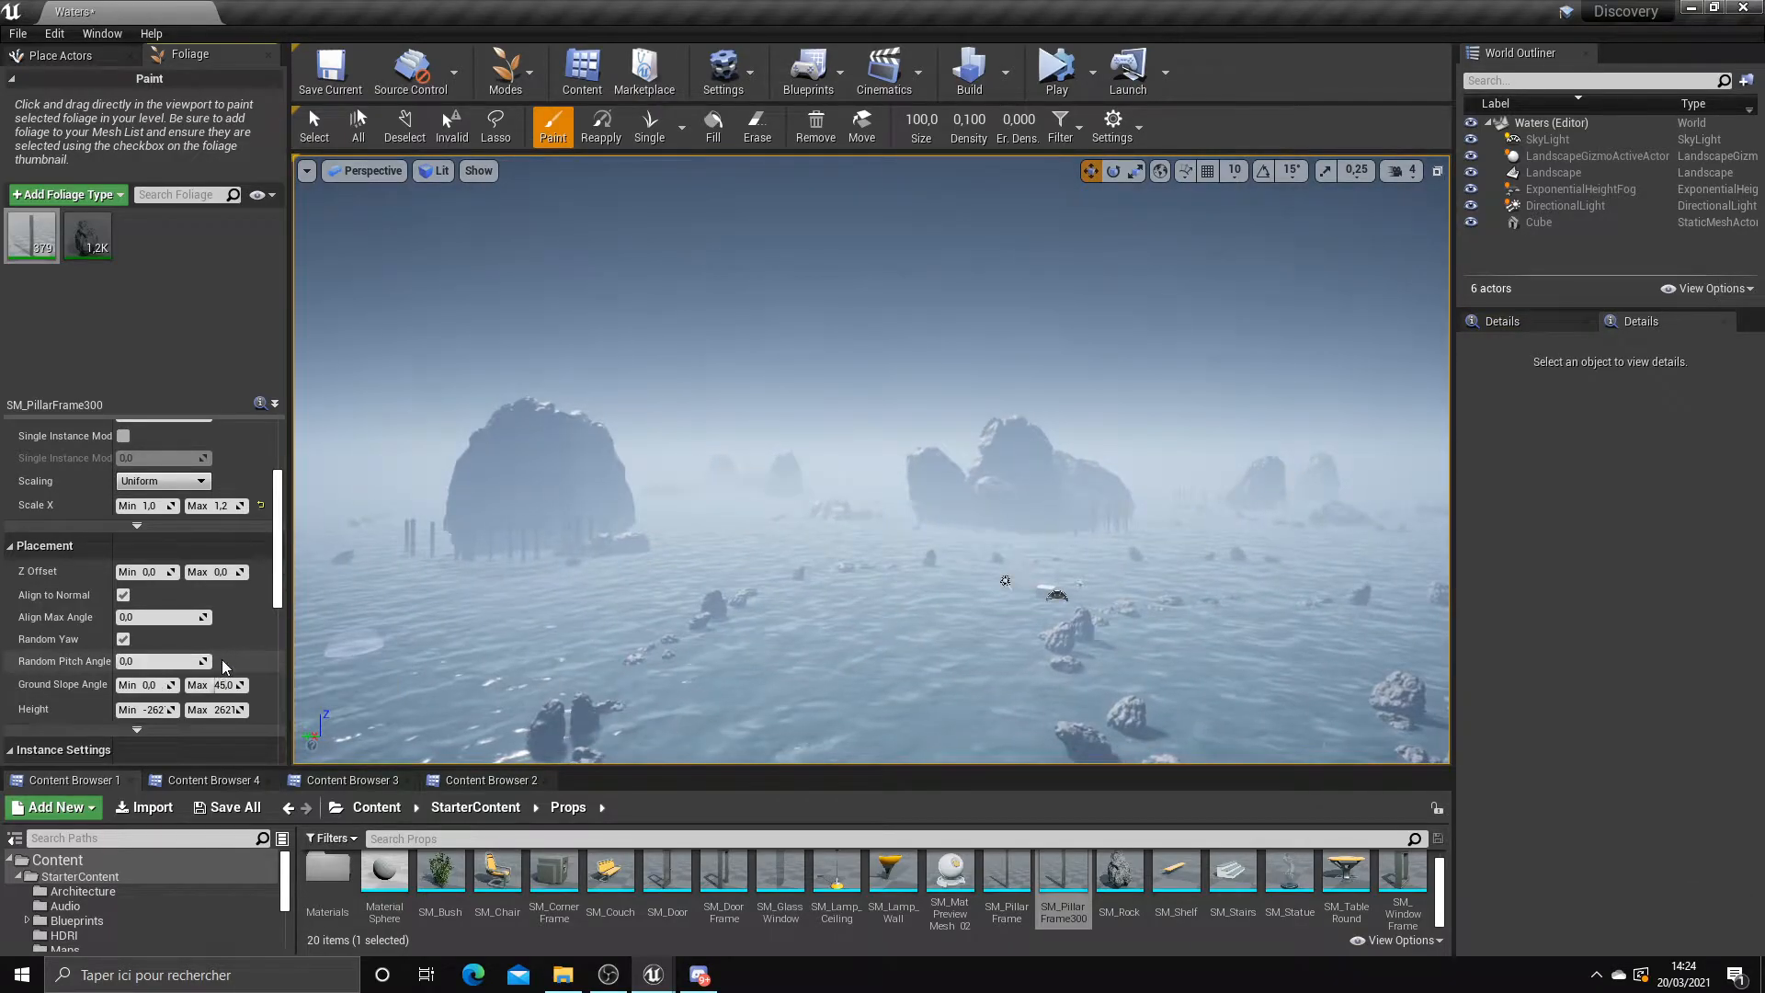
Turn off Random Yaw for the pillar foliage
right_drag(644, 588, 579, 650)
key(w)
scroll(579, 650, down, 5)
click(124, 640)
scroll(840, 599, down, 5)
Try rows of pillars before the large dark rock with Random Yaw off and on, and undo the rows and the last yaw change
right_drag(840, 600, 772, 583)
drag(819, 538, 893, 629)
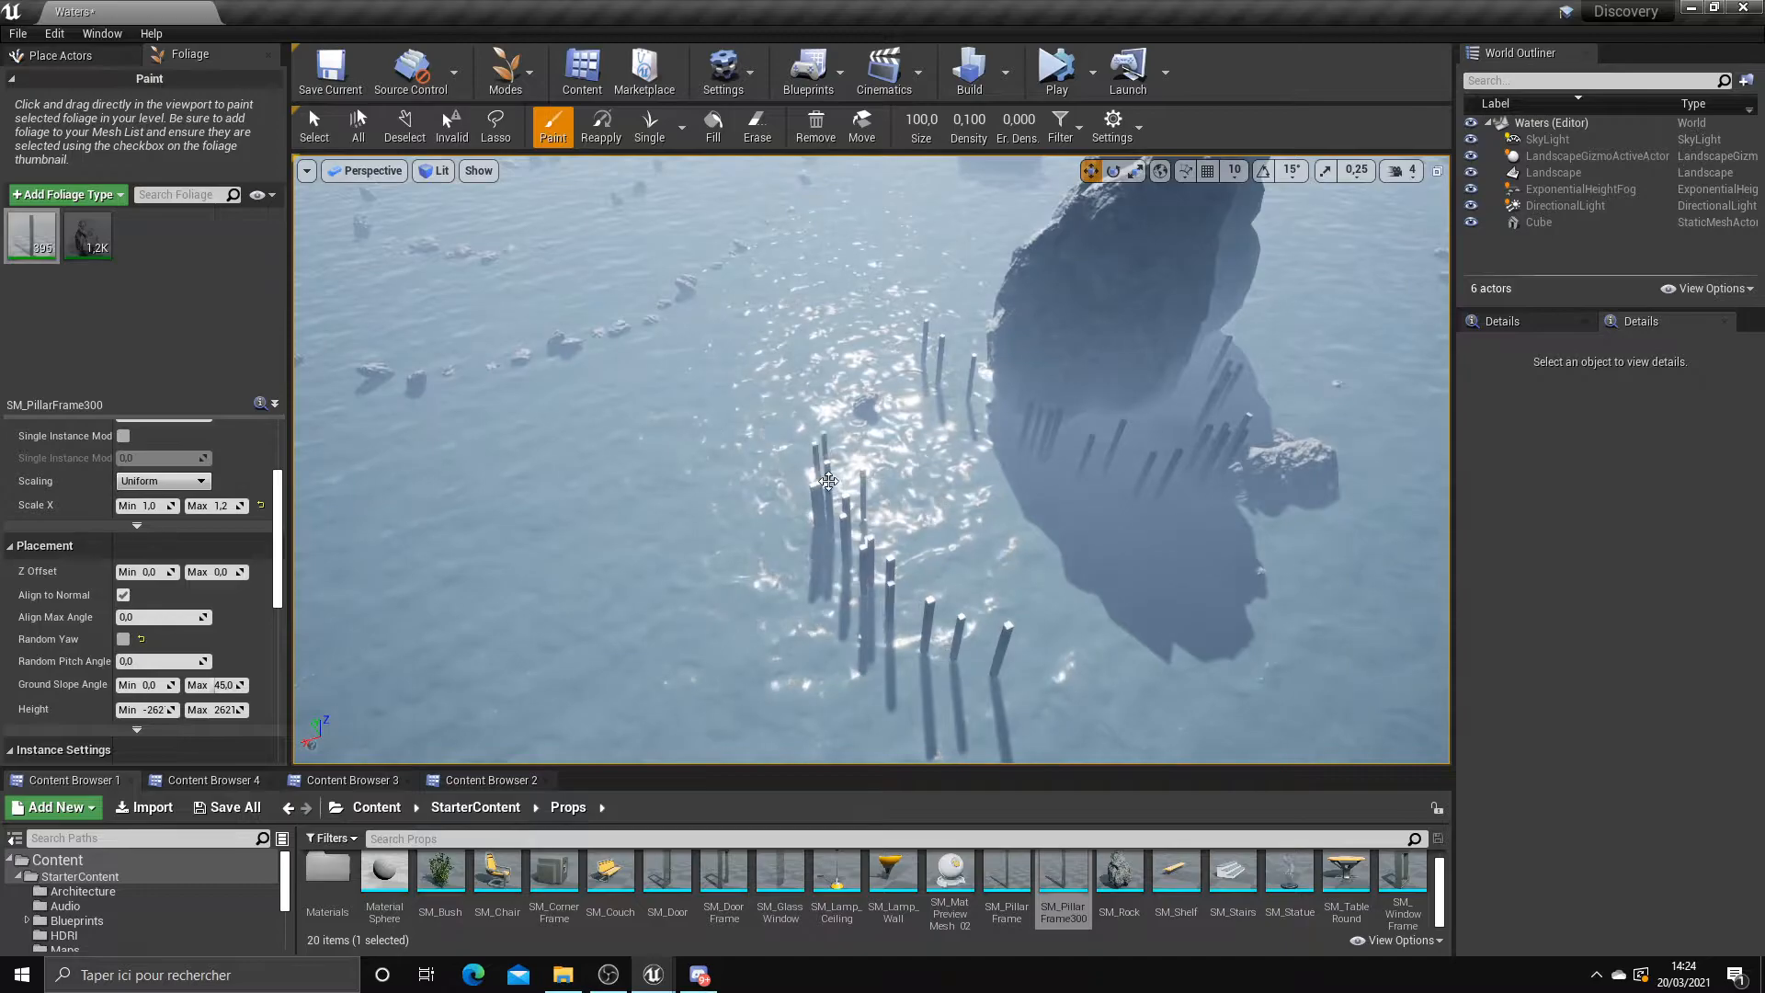
right_drag(828, 480, 882, 460)
scroll(735, 368, up, 5)
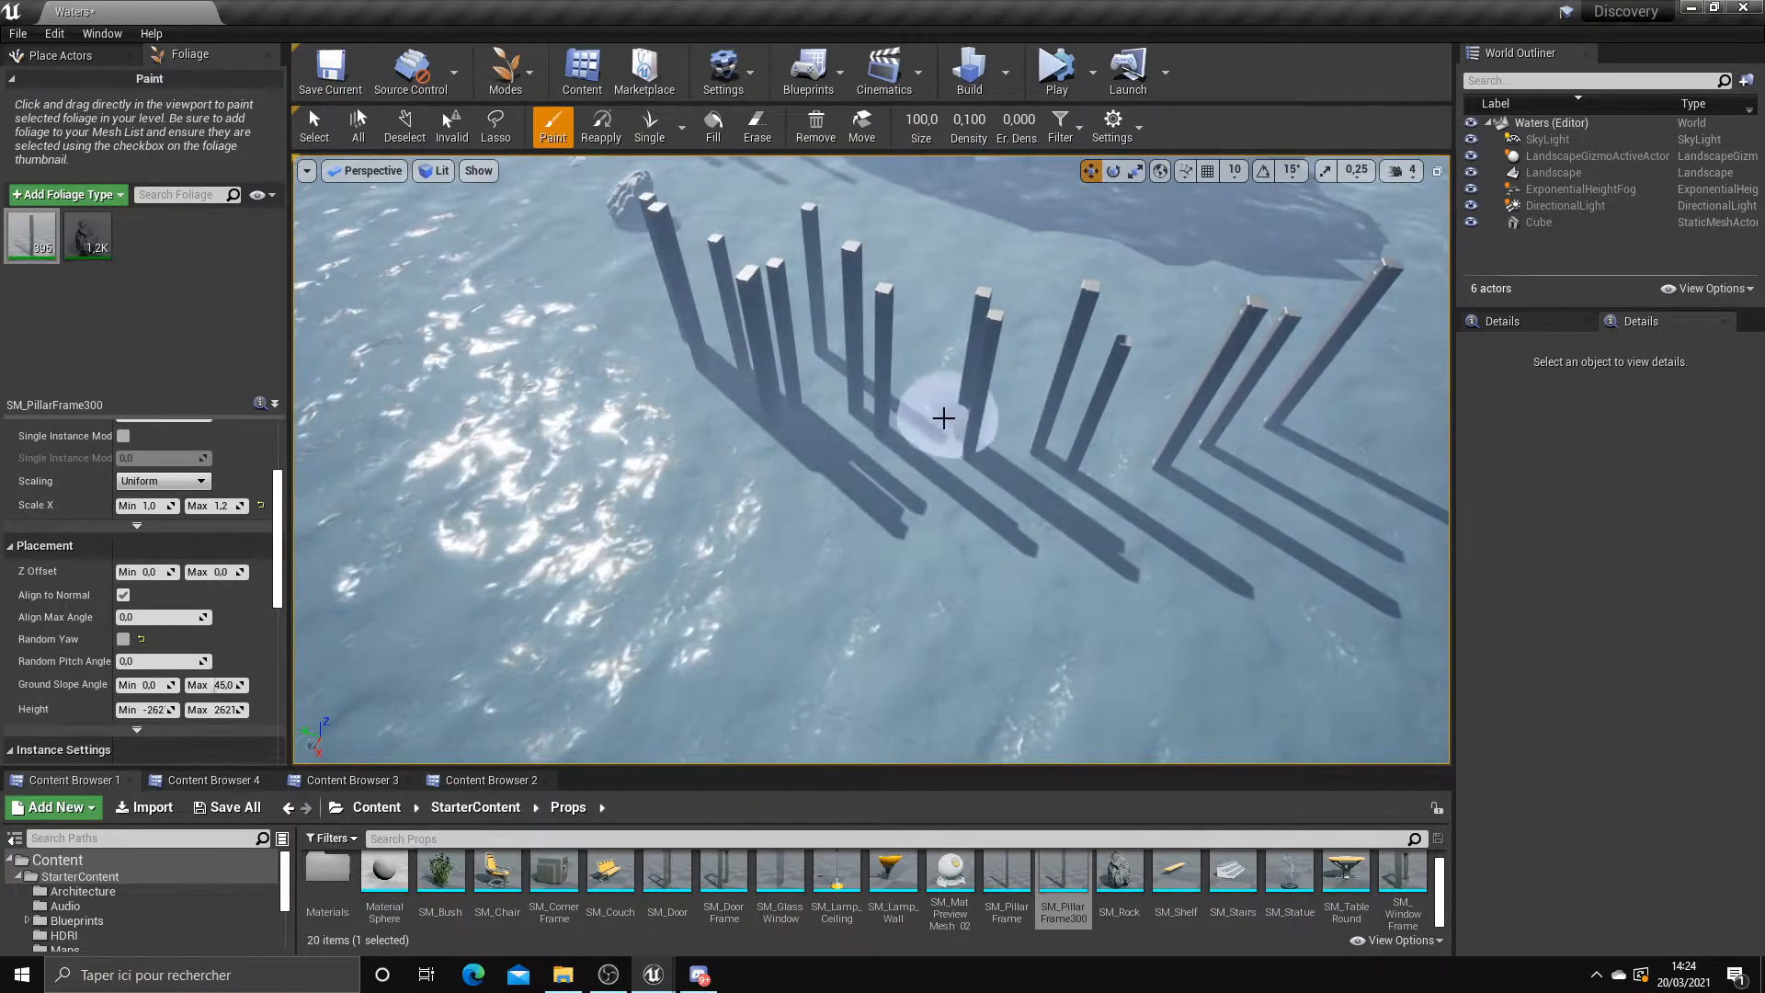
click(123, 639)
mouse_move(441, 414)
mouse_down()
mouse_move(934, 591)
mouse_move(1254, 631)
mouse_up()
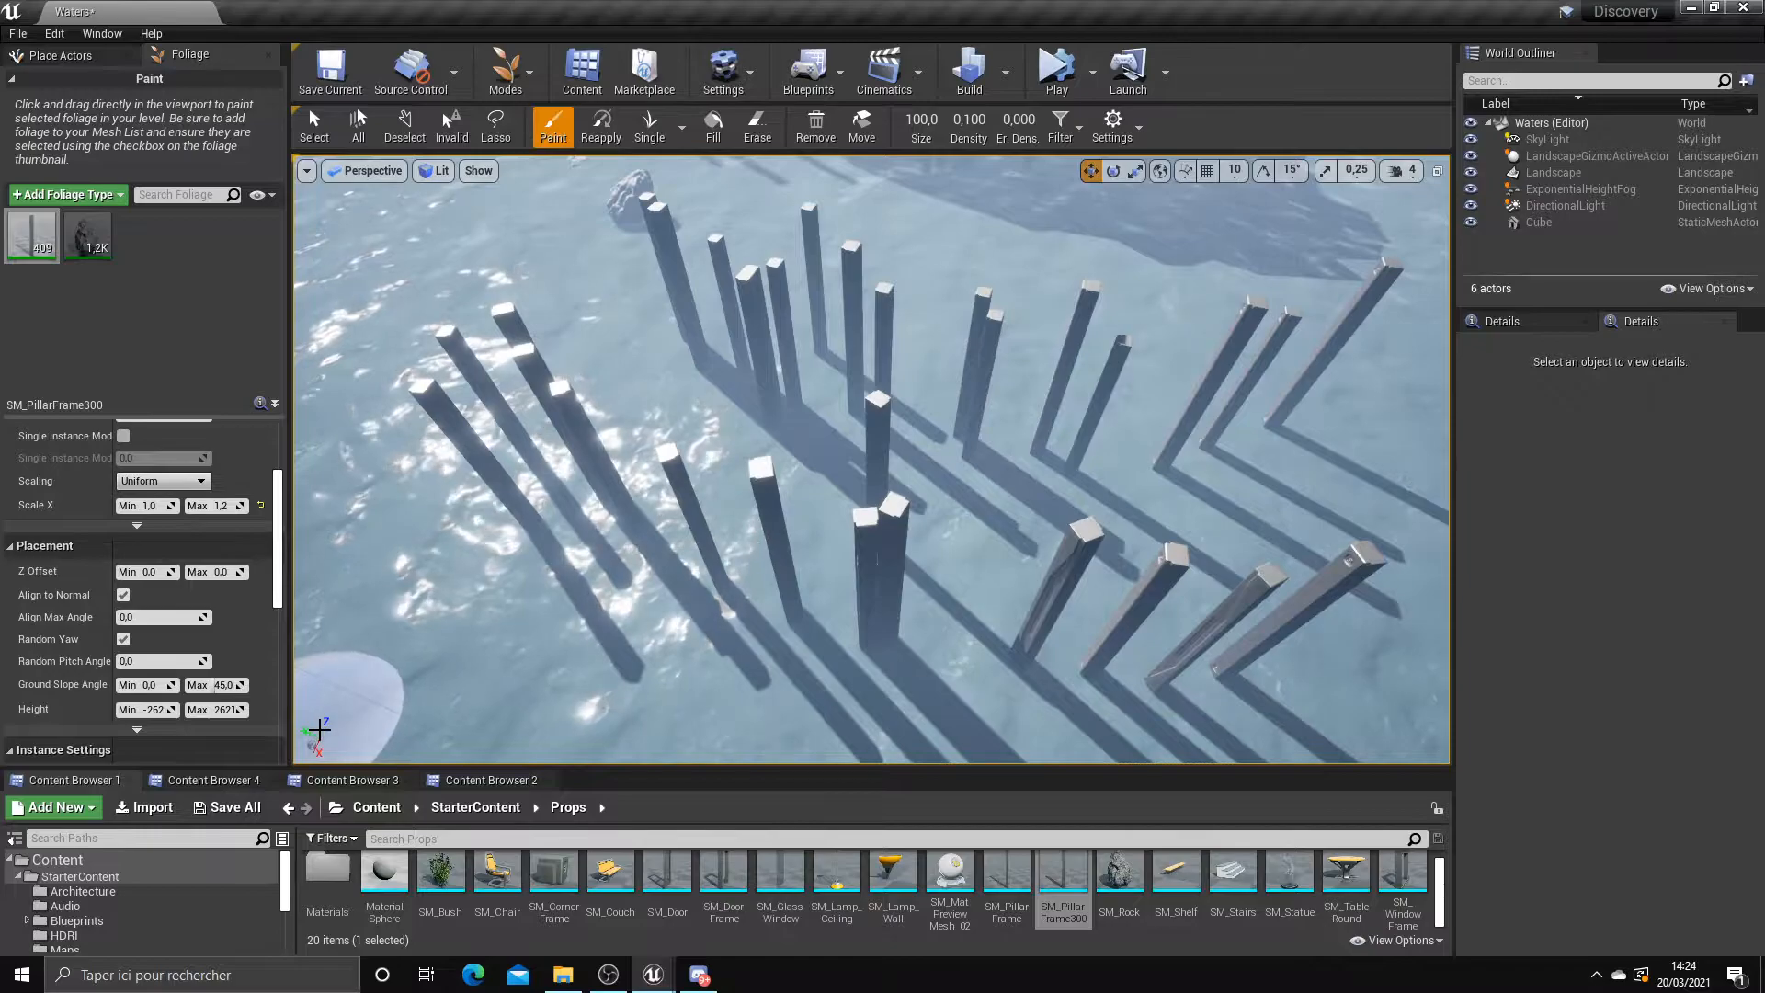
key(ctrl+z)
key(ctrl+z)
key(ctrl+z)
key(ctrl+z)
Leave foliage painting and save all changes in the project
right_drag(871, 460, 828, 368)
mouse_move(742, 502)
right_down()
mouse_move(1039, 487)
mouse_move(1131, 451)
mouse_move(1223, 506)
right_up()
scroll(743, 502, down, 5)
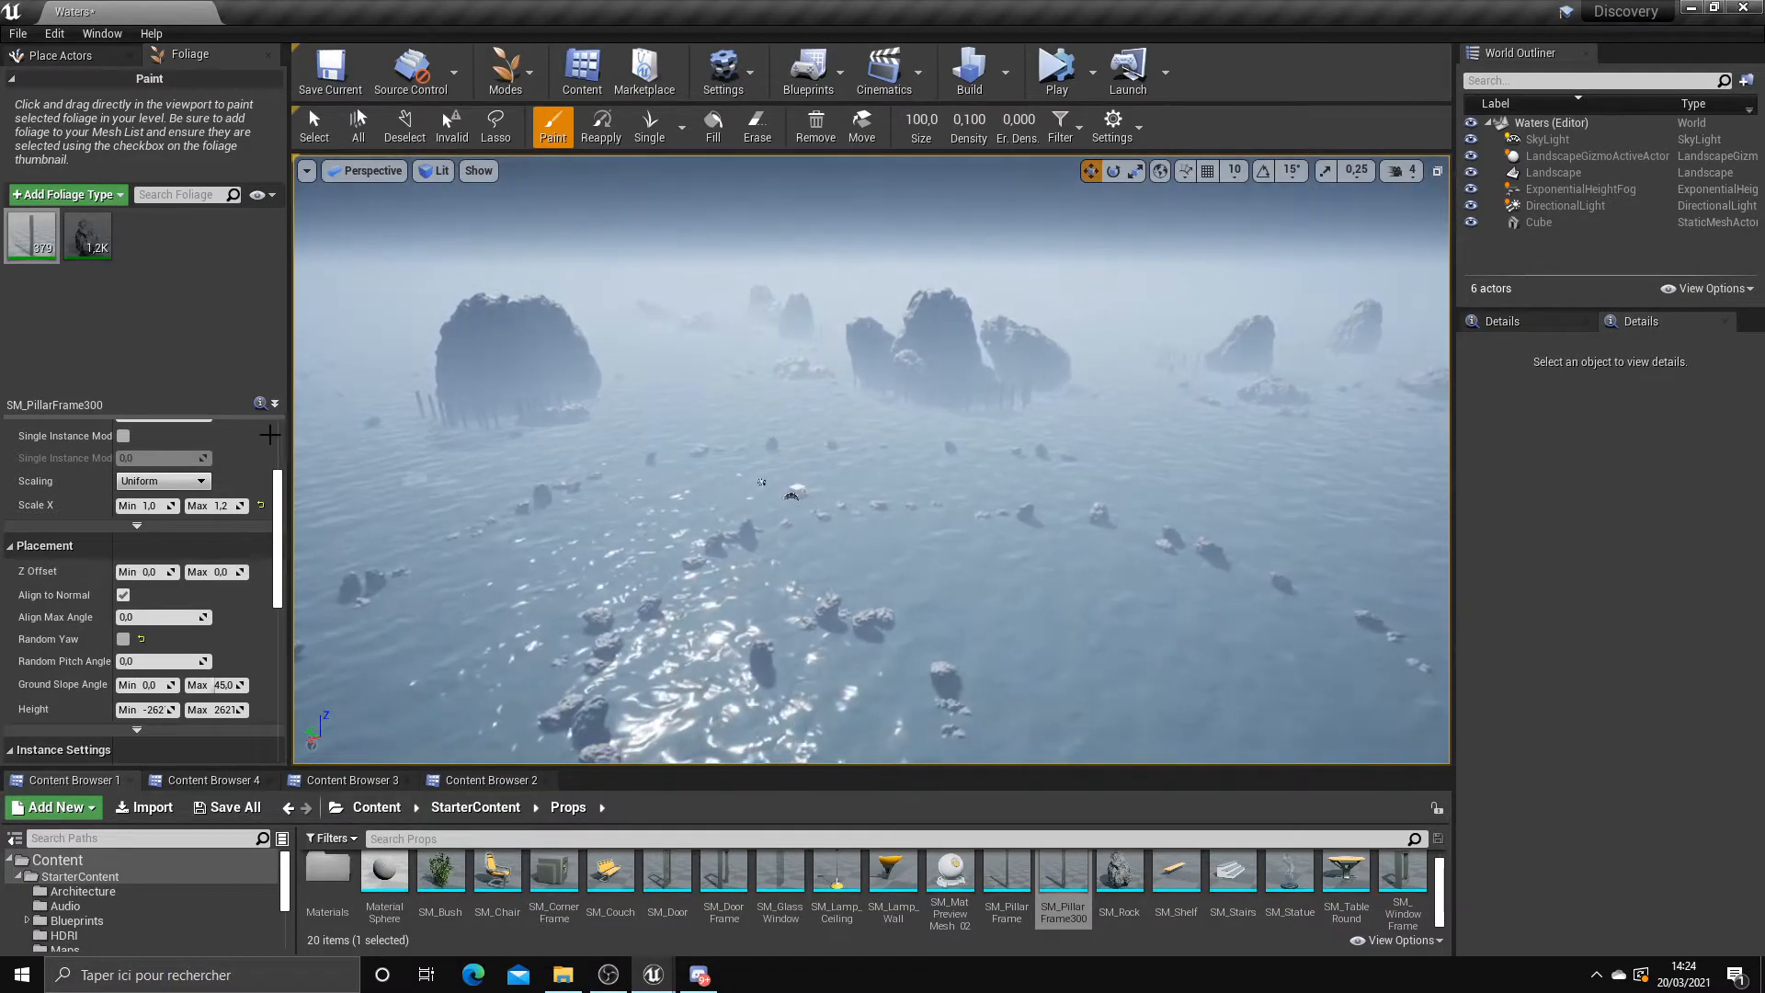
click(268, 56)
click(18, 34)
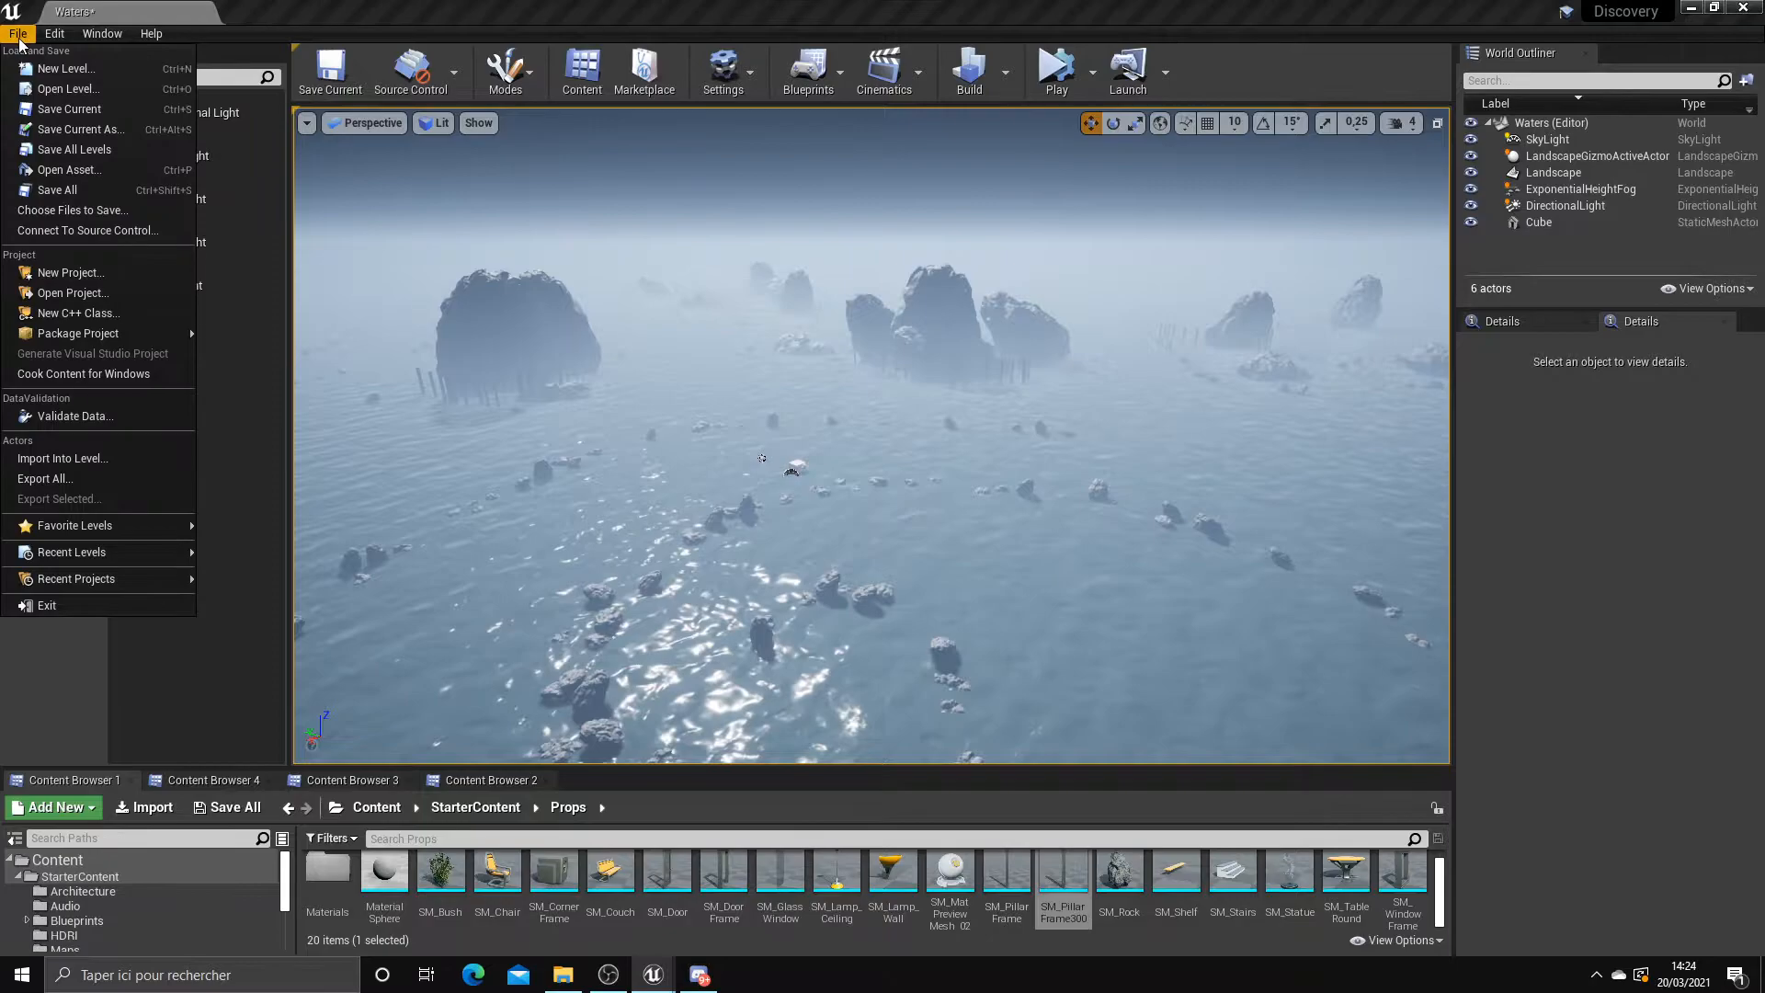
click(101, 191)
Deselect the foliage and delete the cube from the water at the centre of the scene
right_drag(834, 430, 907, 397)
click(956, 508)
right_drag(957, 508, 970, 455)
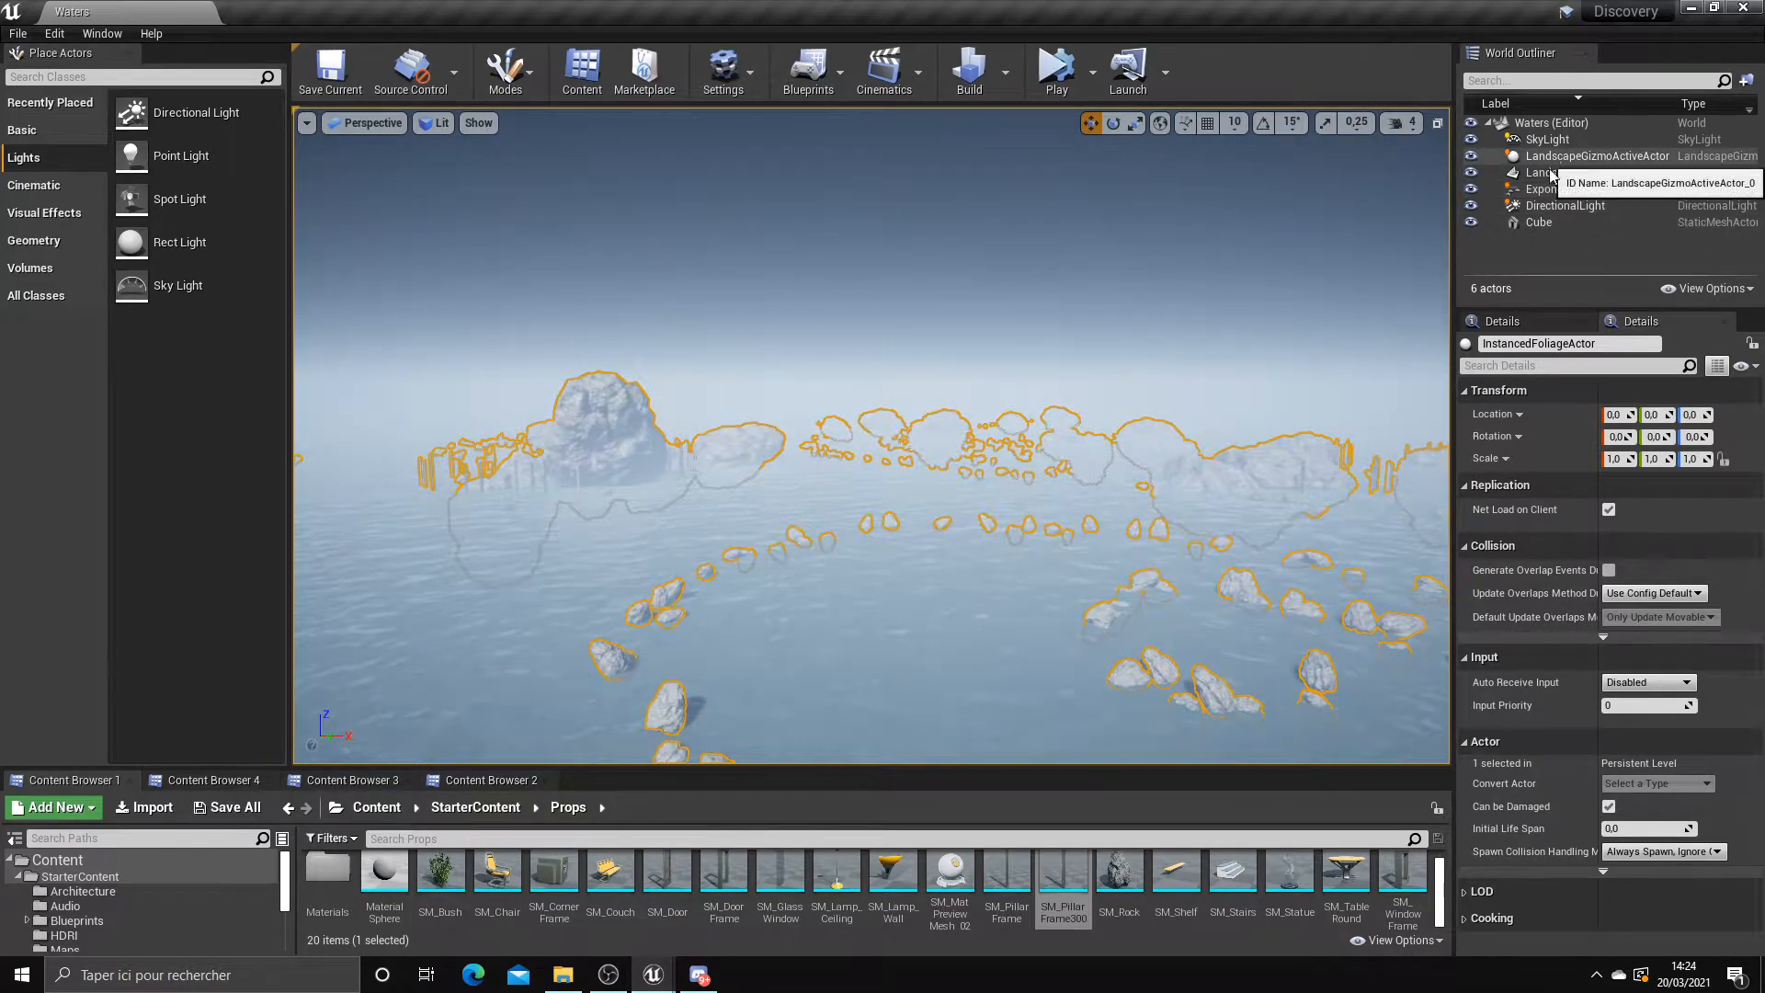
right_drag(1103, 386, 782, 404)
right_drag(1156, 361, 738, 575)
scroll(880, 526, down, 6)
key(Escape)
right_drag(883, 536, 910, 496)
click(986, 600)
key(Delete)
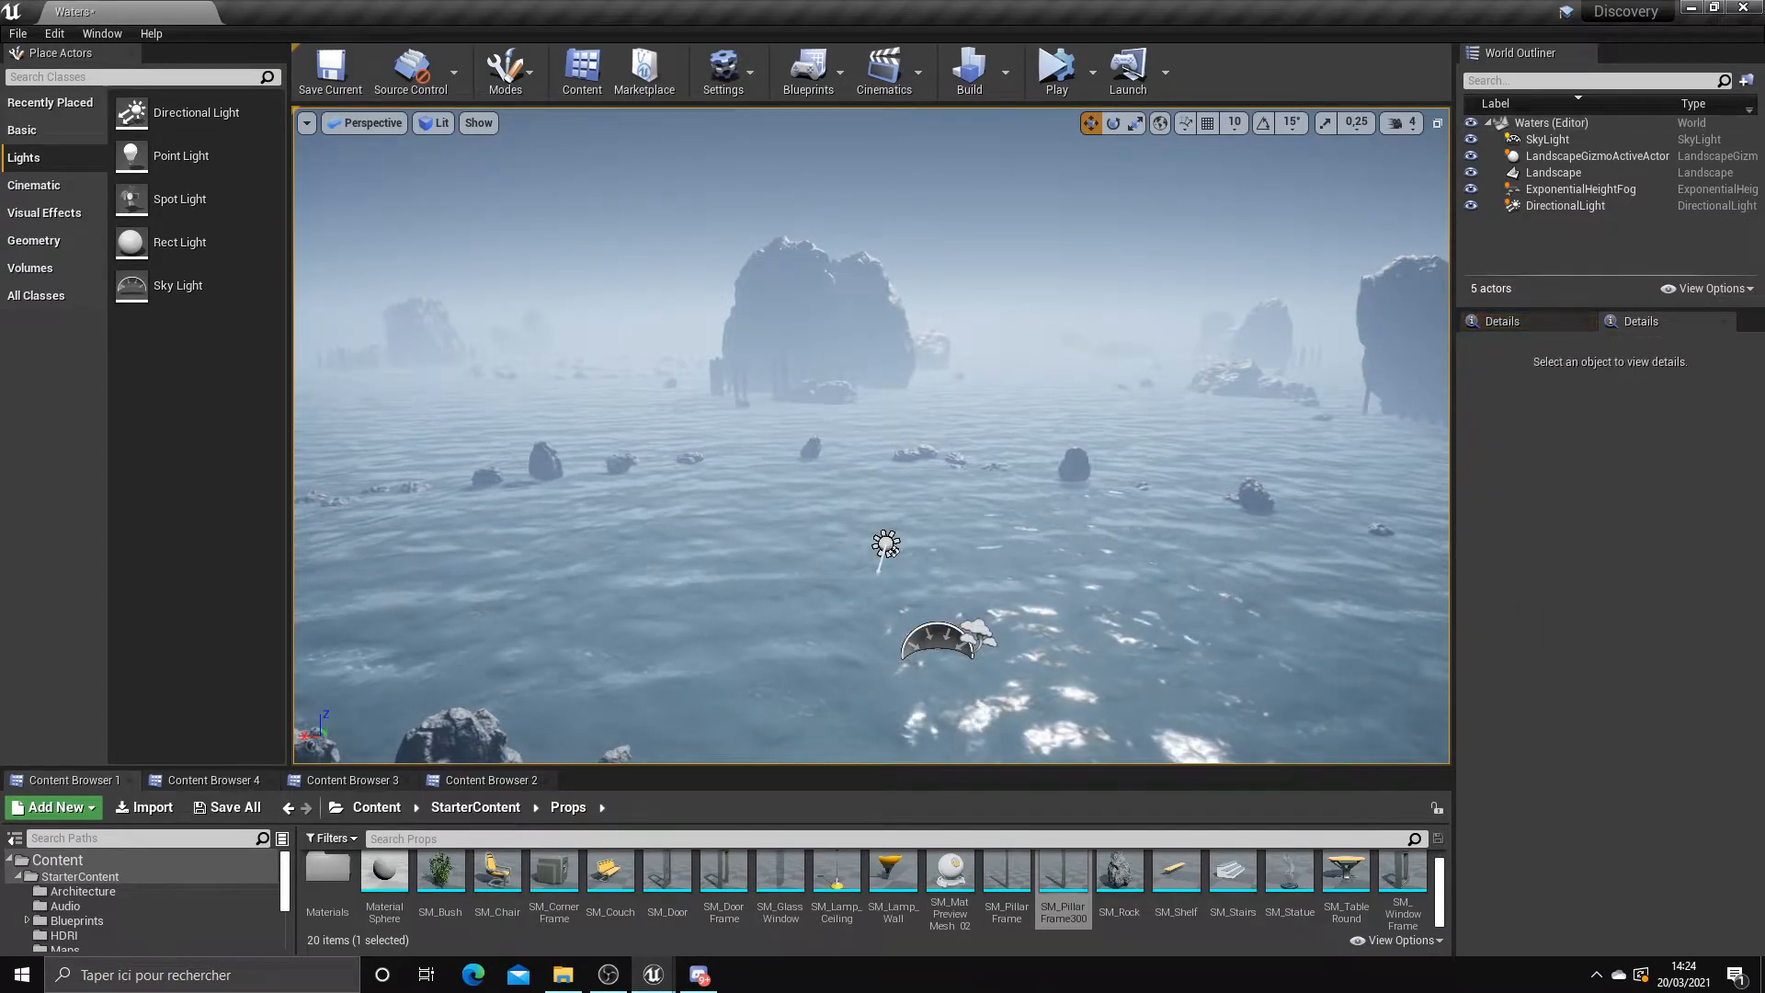
Place a new basic cube in the water as a tall beam, tilted about 23° with a Z scale of about 32.8
click(930, 651)
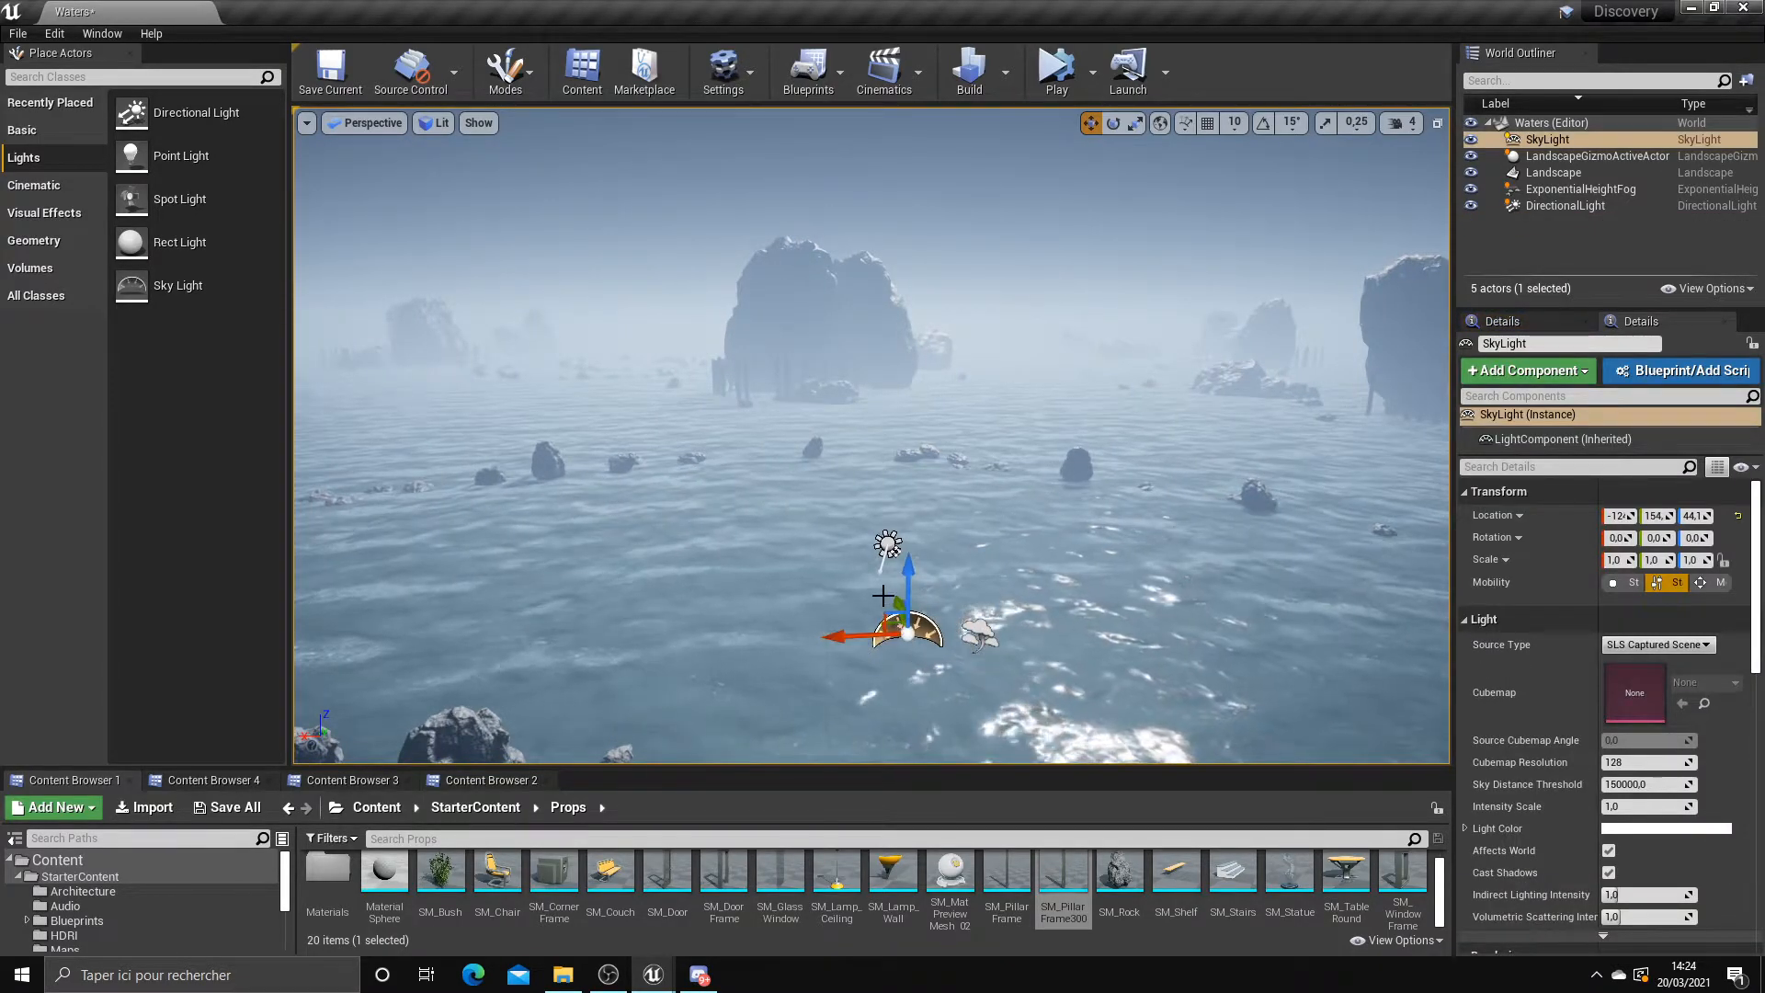
right_drag(874, 578, 897, 570)
click(62, 132)
right_drag(883, 432, 897, 431)
drag(132, 329, 676, 501)
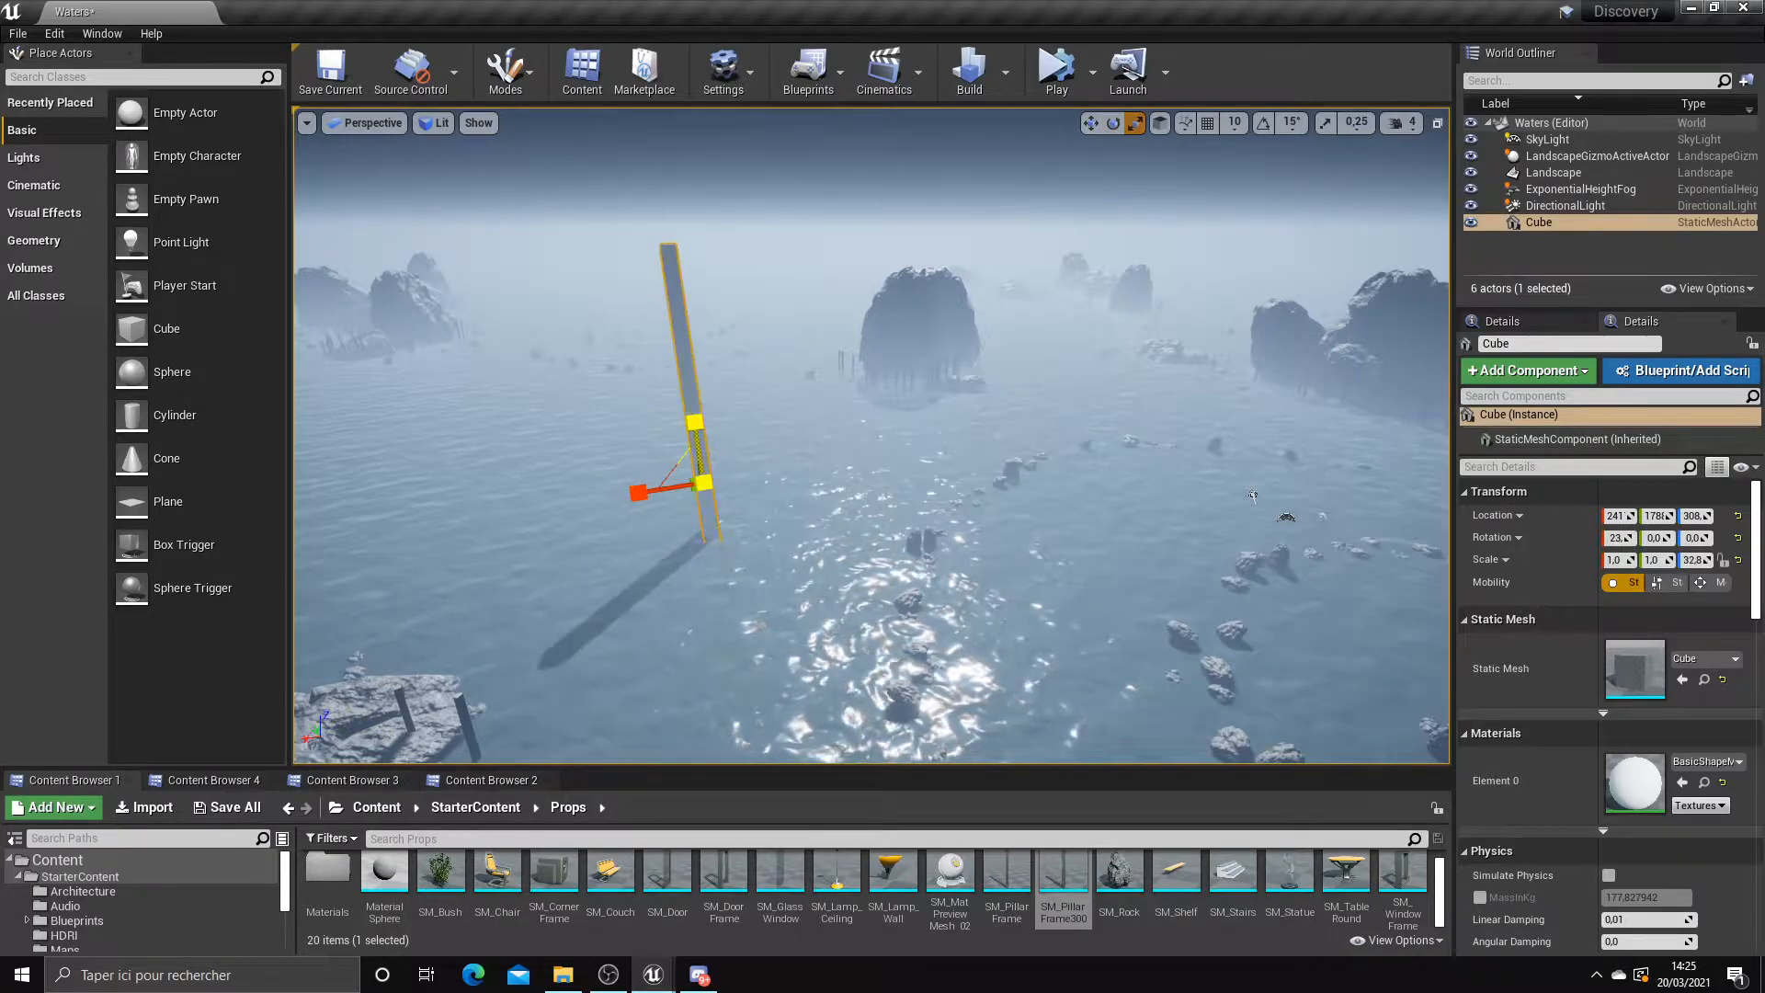
Stretch the tilted beam to a Z scale of about 177 and thin it to about 0.20 by 0.53
right_drag(732, 422, 704, 367)
drag(821, 500, 822, 193)
right_drag(806, 271, 833, 401)
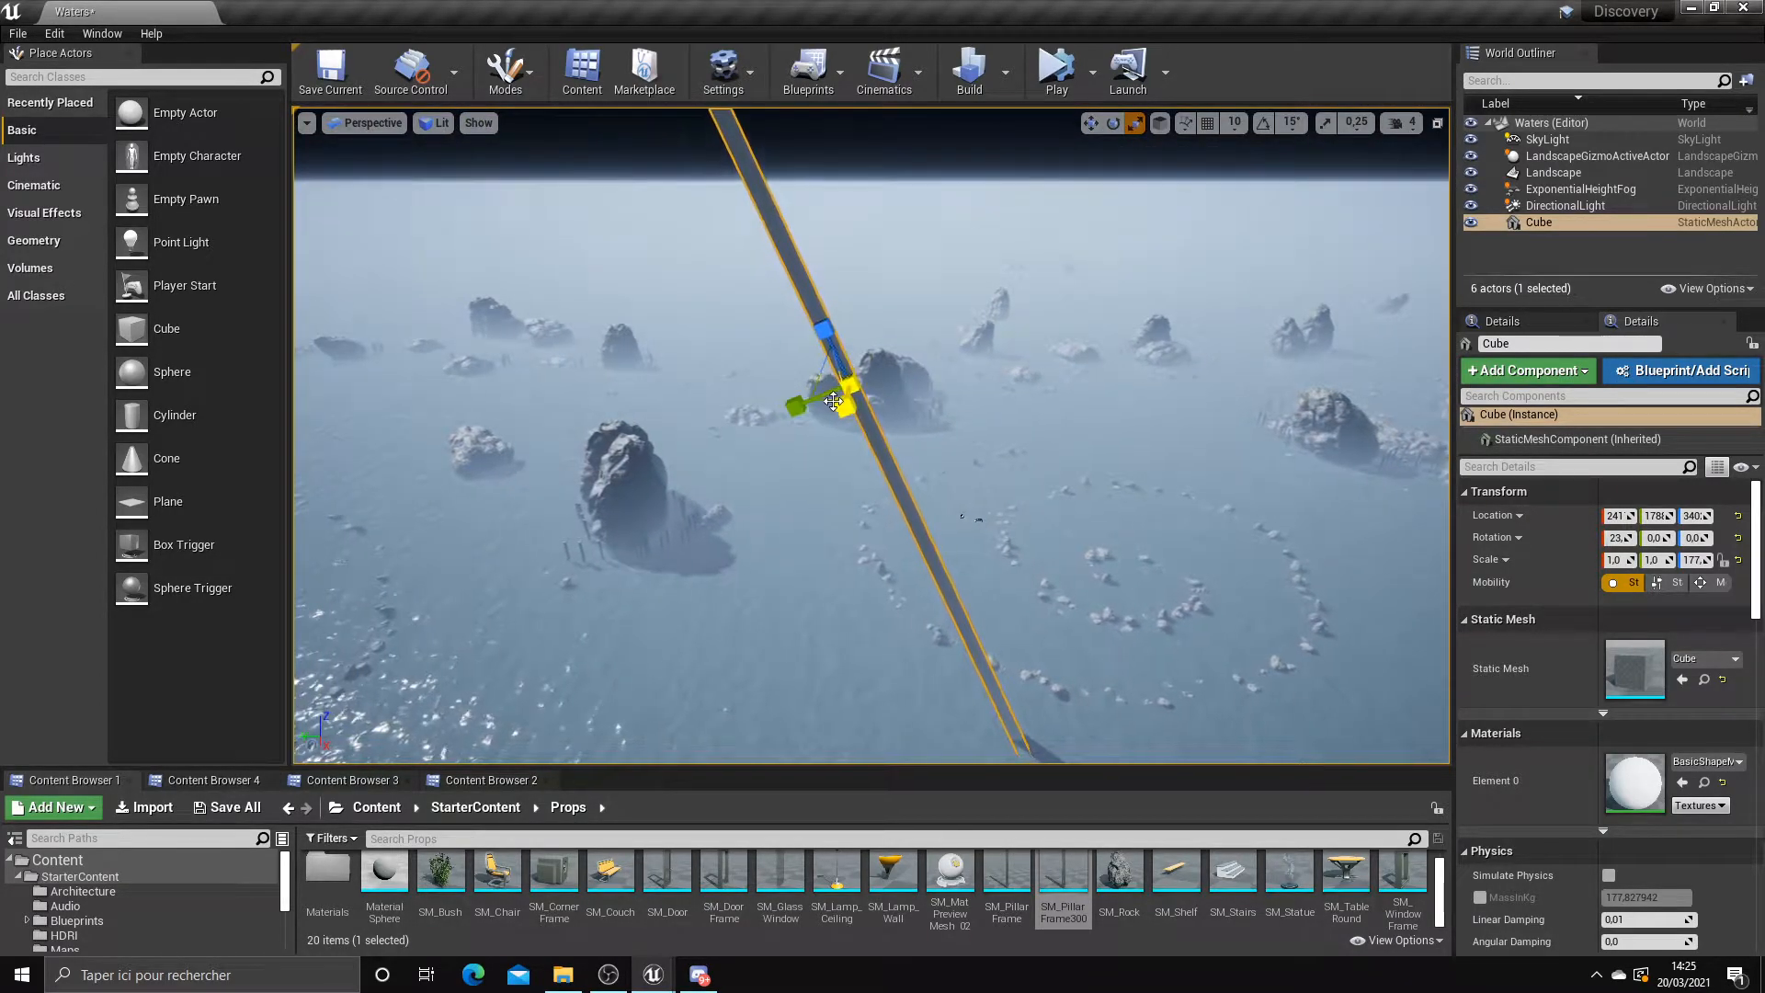
drag(827, 398, 814, 406)
right_drag(841, 416, 841, 415)
Duplicate the thin beam beside the original and place another copy beyond the distant rocks, tilted about -4°
drag(735, 343, 1155, 229)
key(w)
right_drag(1155, 229, 1104, 271)
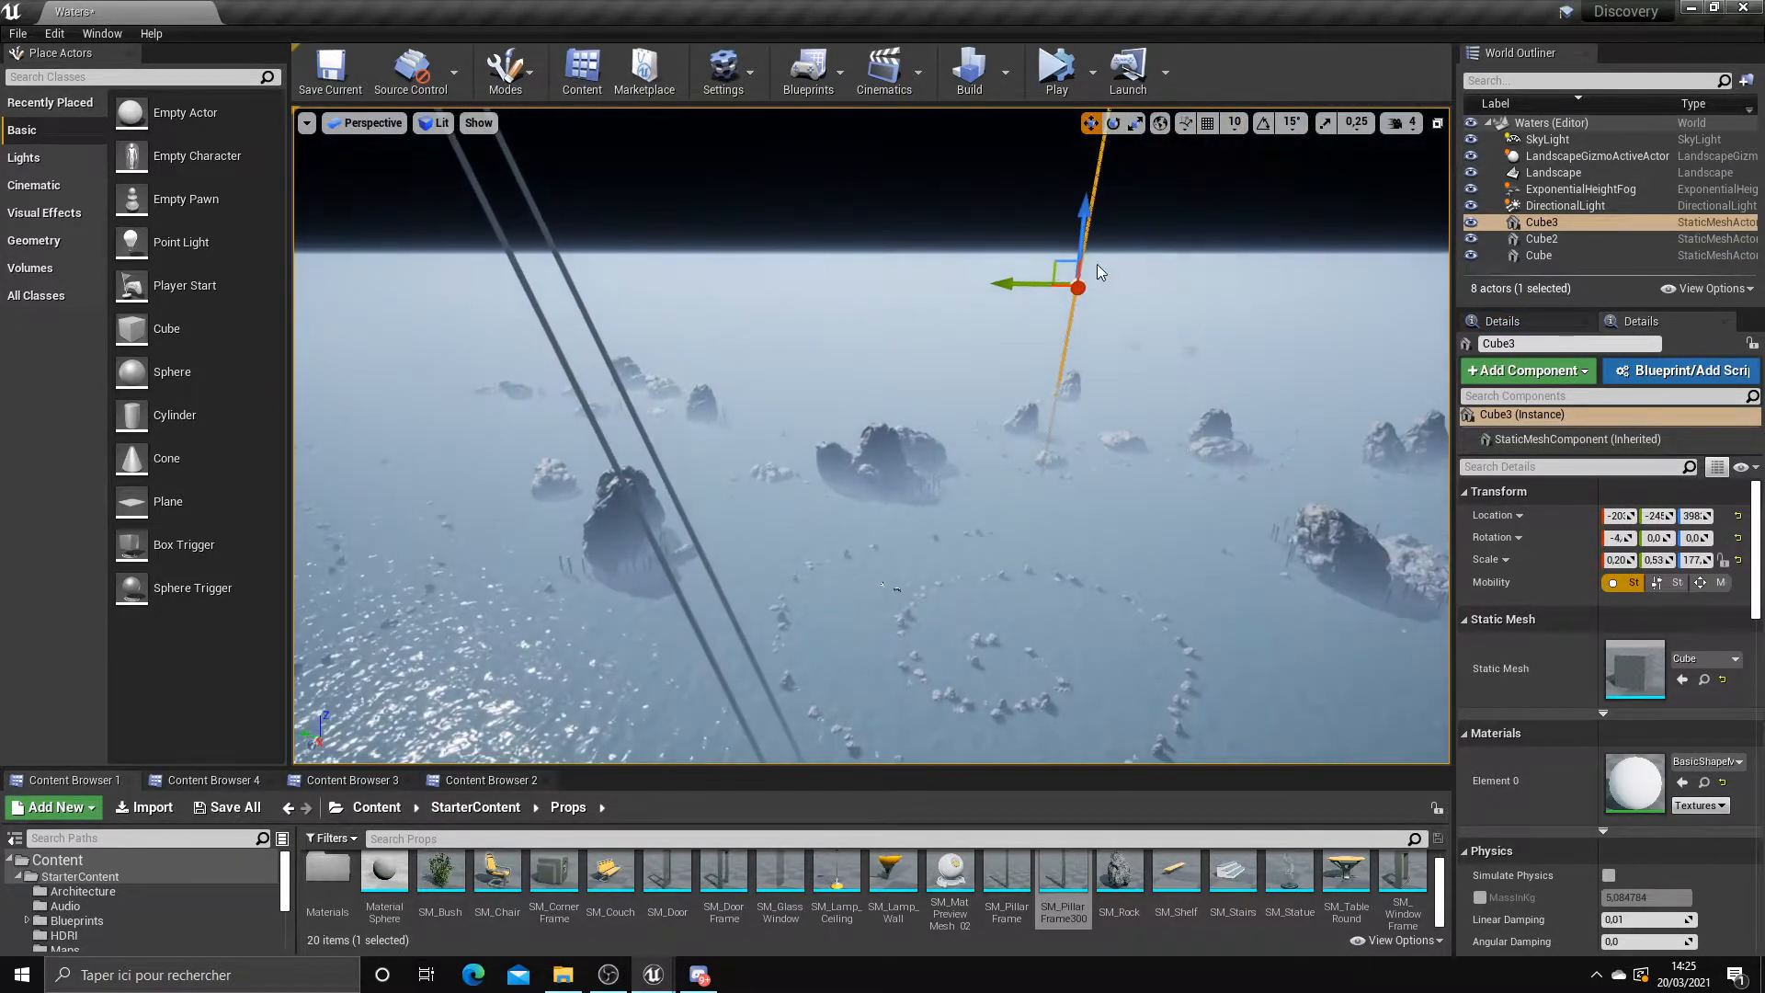
Copy the distant beam further along the horizon and rotate the newest copy to a different tilt
alt+drag(1052, 277, 871, 284)
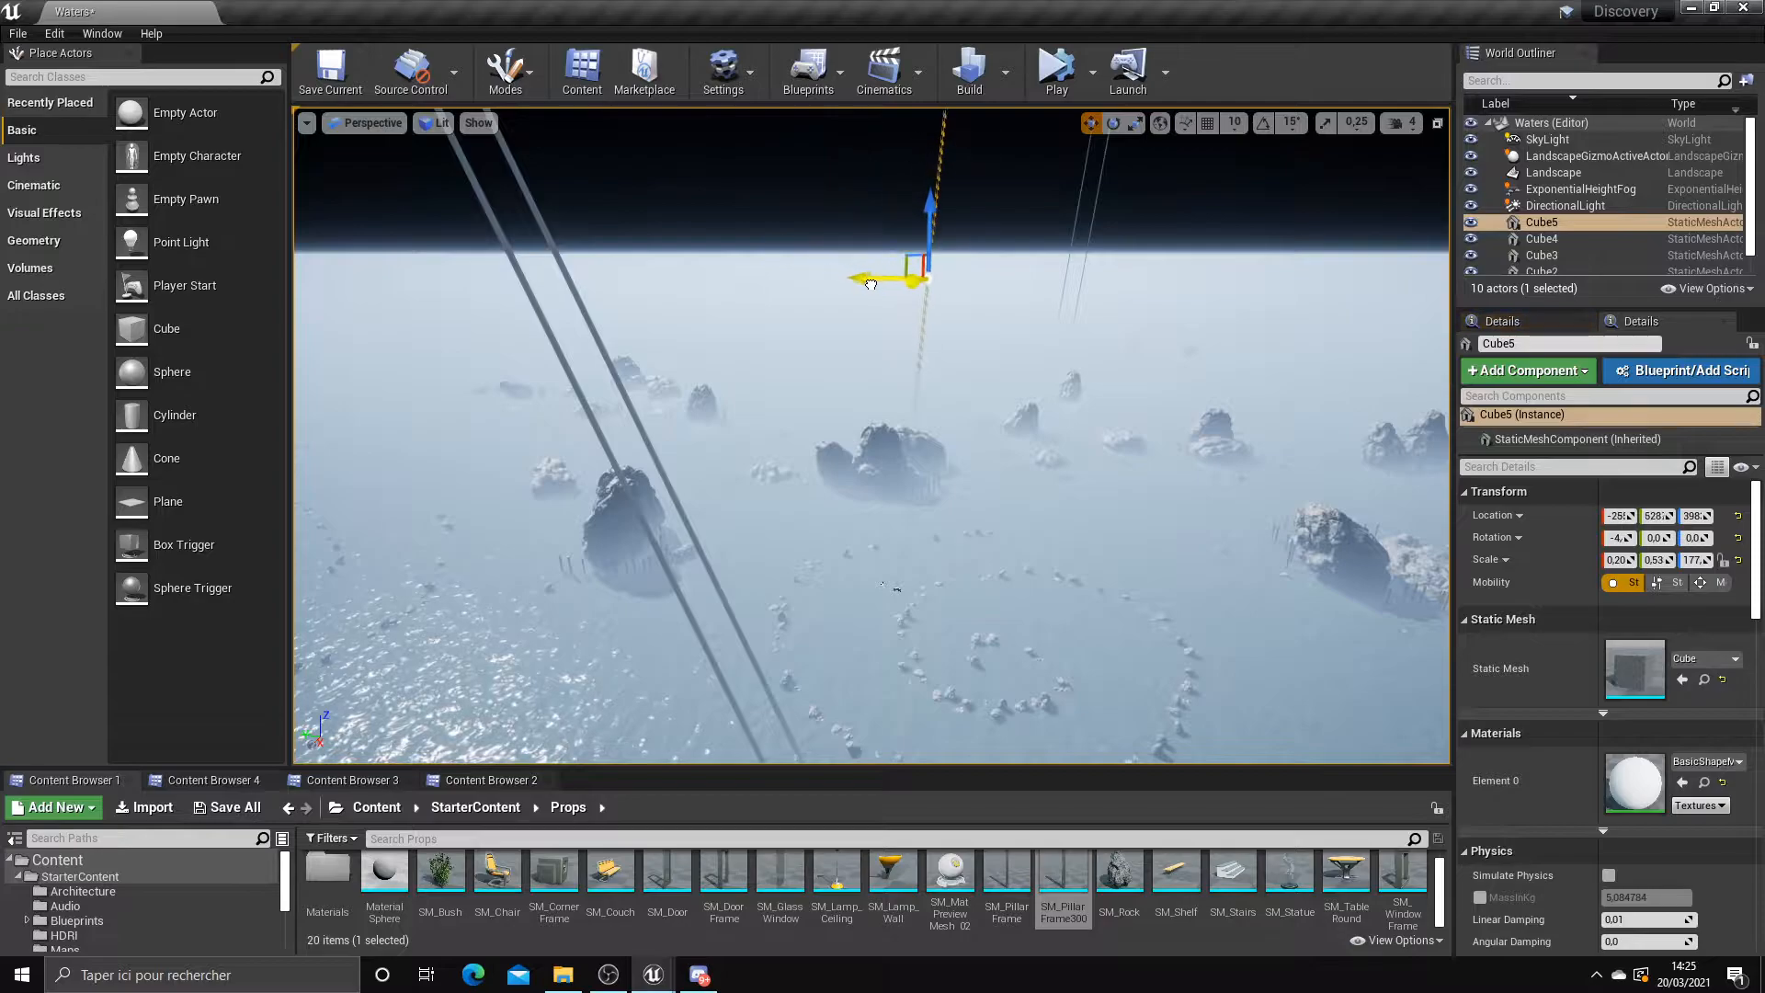
right_drag(876, 276, 872, 83)
right_drag(1075, 262, 988, 314)
key(e)
drag(1004, 333, 974, 342)
Duplicate one of the paired tilted beams and place the copy apart from them over the water
key(w)
right_drag(995, 255, 907, 347)
click(892, 381)
alt+drag(931, 244, 501, 348)
right_drag(722, 303, 723, 303)
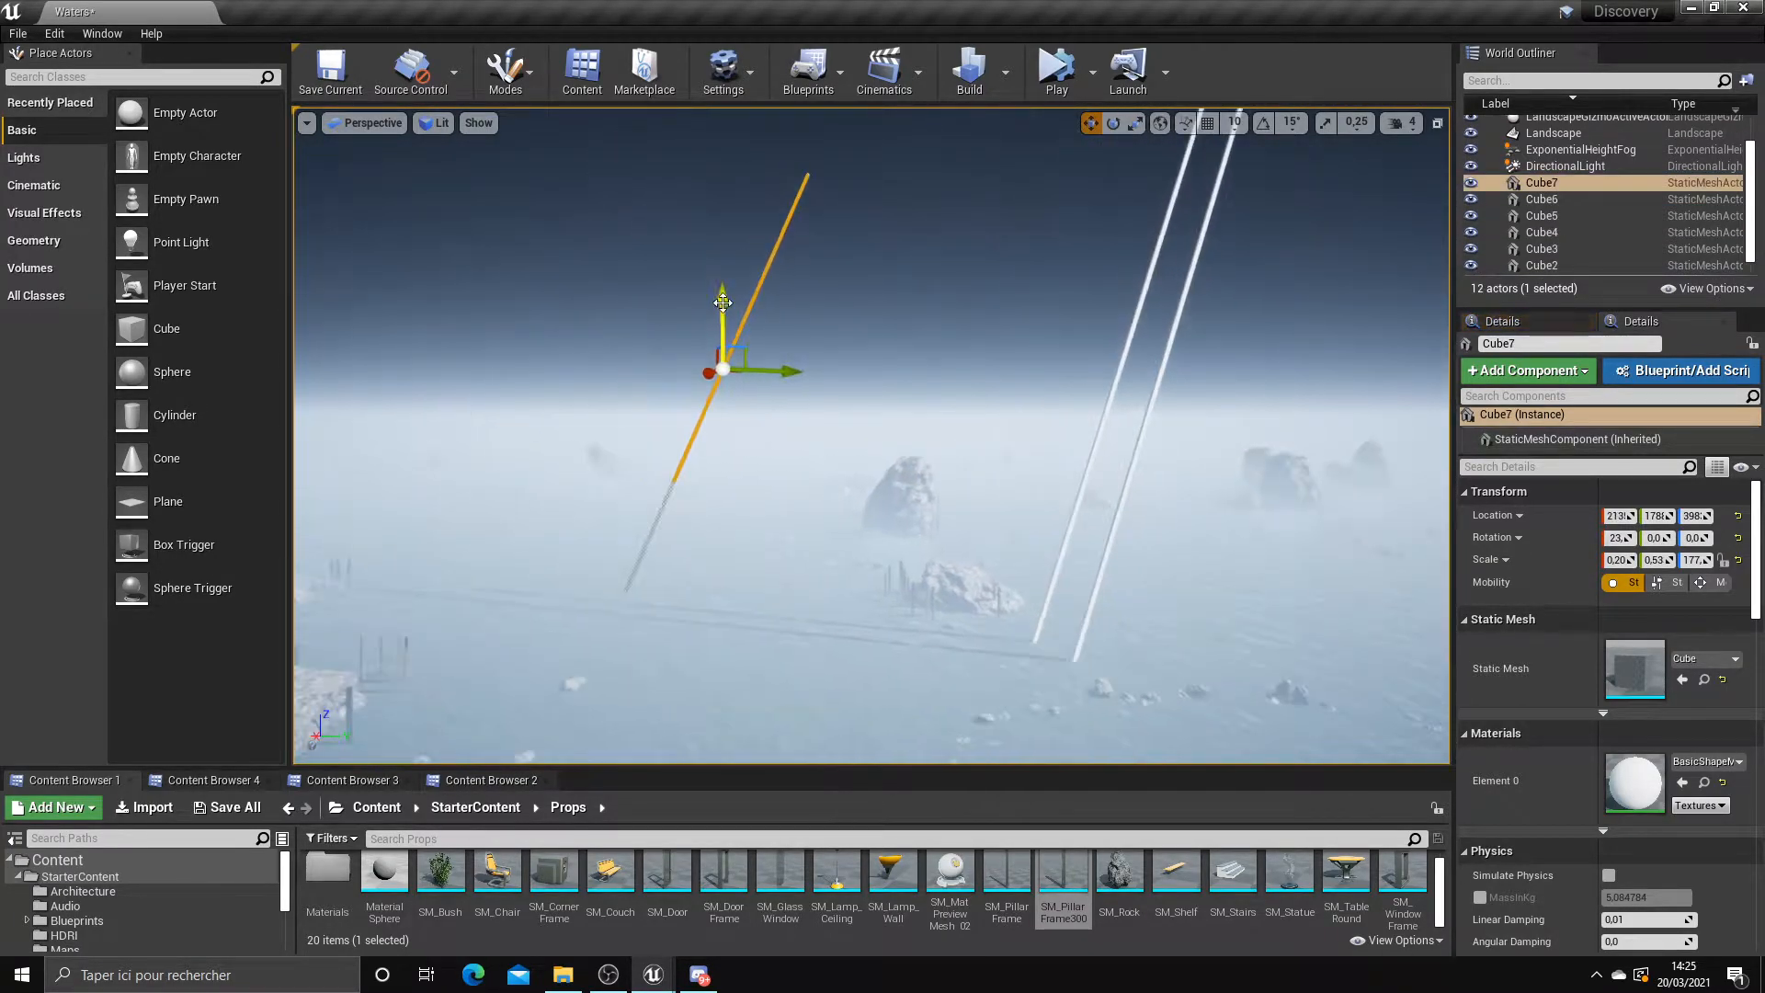
Rotate the selected tilted beam to about -4° and place a duplicate of it alongside
drag(751, 347, 696, 335)
drag(586, 403, 766, 356)
key(w)
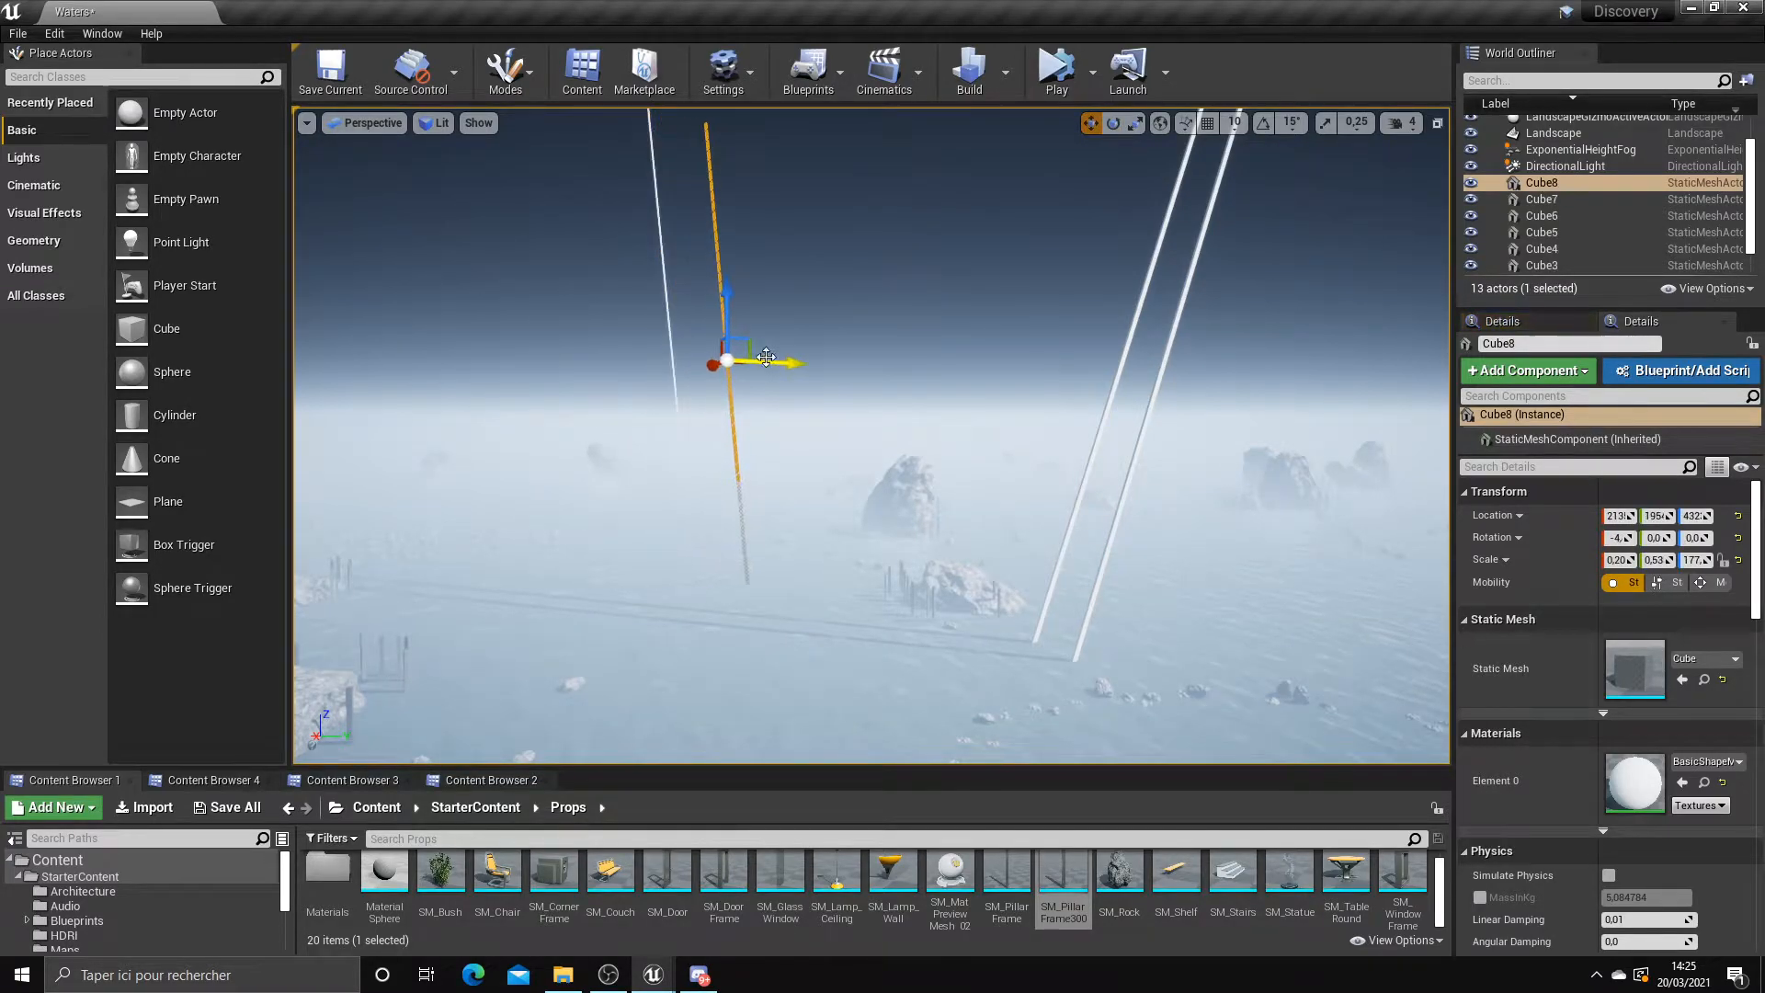
Duplicate the newest beam farther across the water, rotate that copy to a different tilt, and place another copy apart from it
mouse_move(842, 352)
right_down()
mouse_move(834, 271)
mouse_move(842, 352)
right_up()
alt+drag(890, 353, 1104, 352)
key(e)
drag(1117, 251, 1158, 252)
key(w)
mouse_move(916, 414)
right_down()
mouse_move(951, 353)
mouse_move(916, 415)
right_up()
drag(764, 443, 1123, 347)
Select the pair of distant beams beyond the large rocks and stretch both to a Z scale of about 251
right_drag(1123, 347, 1250, 325)
click(1240, 327)
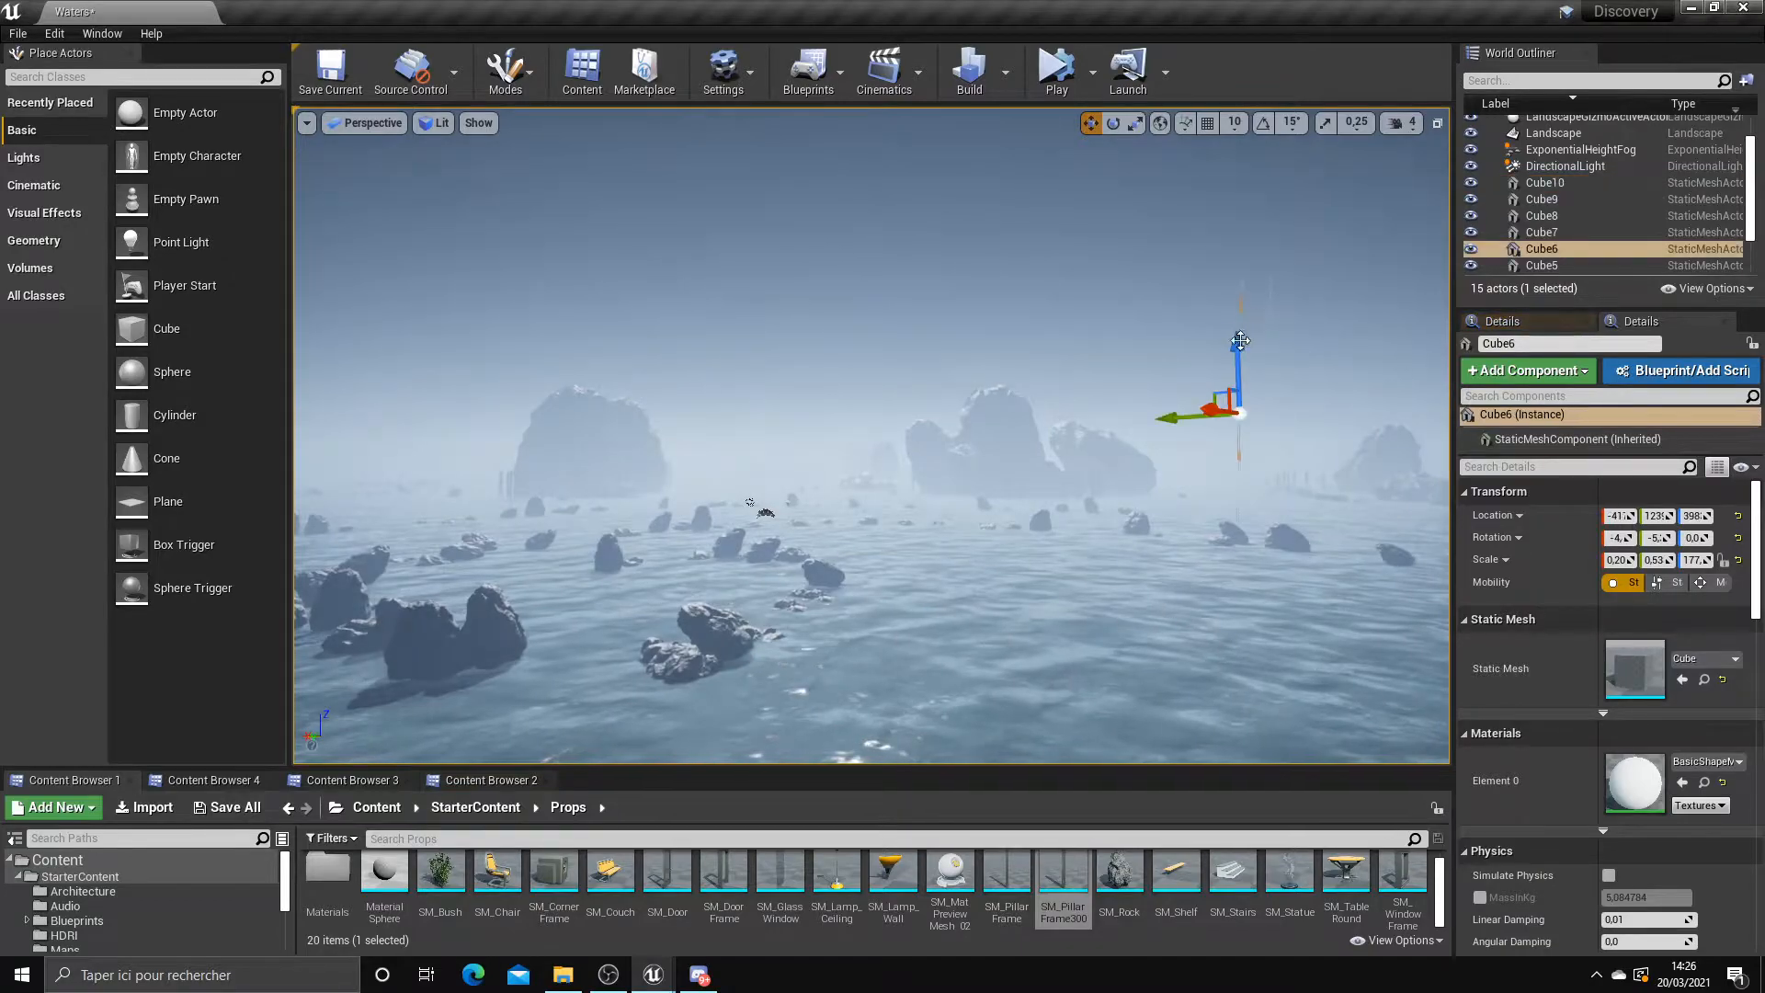
ctrl+click(1266, 347)
drag(1265, 354, 1267, 295)
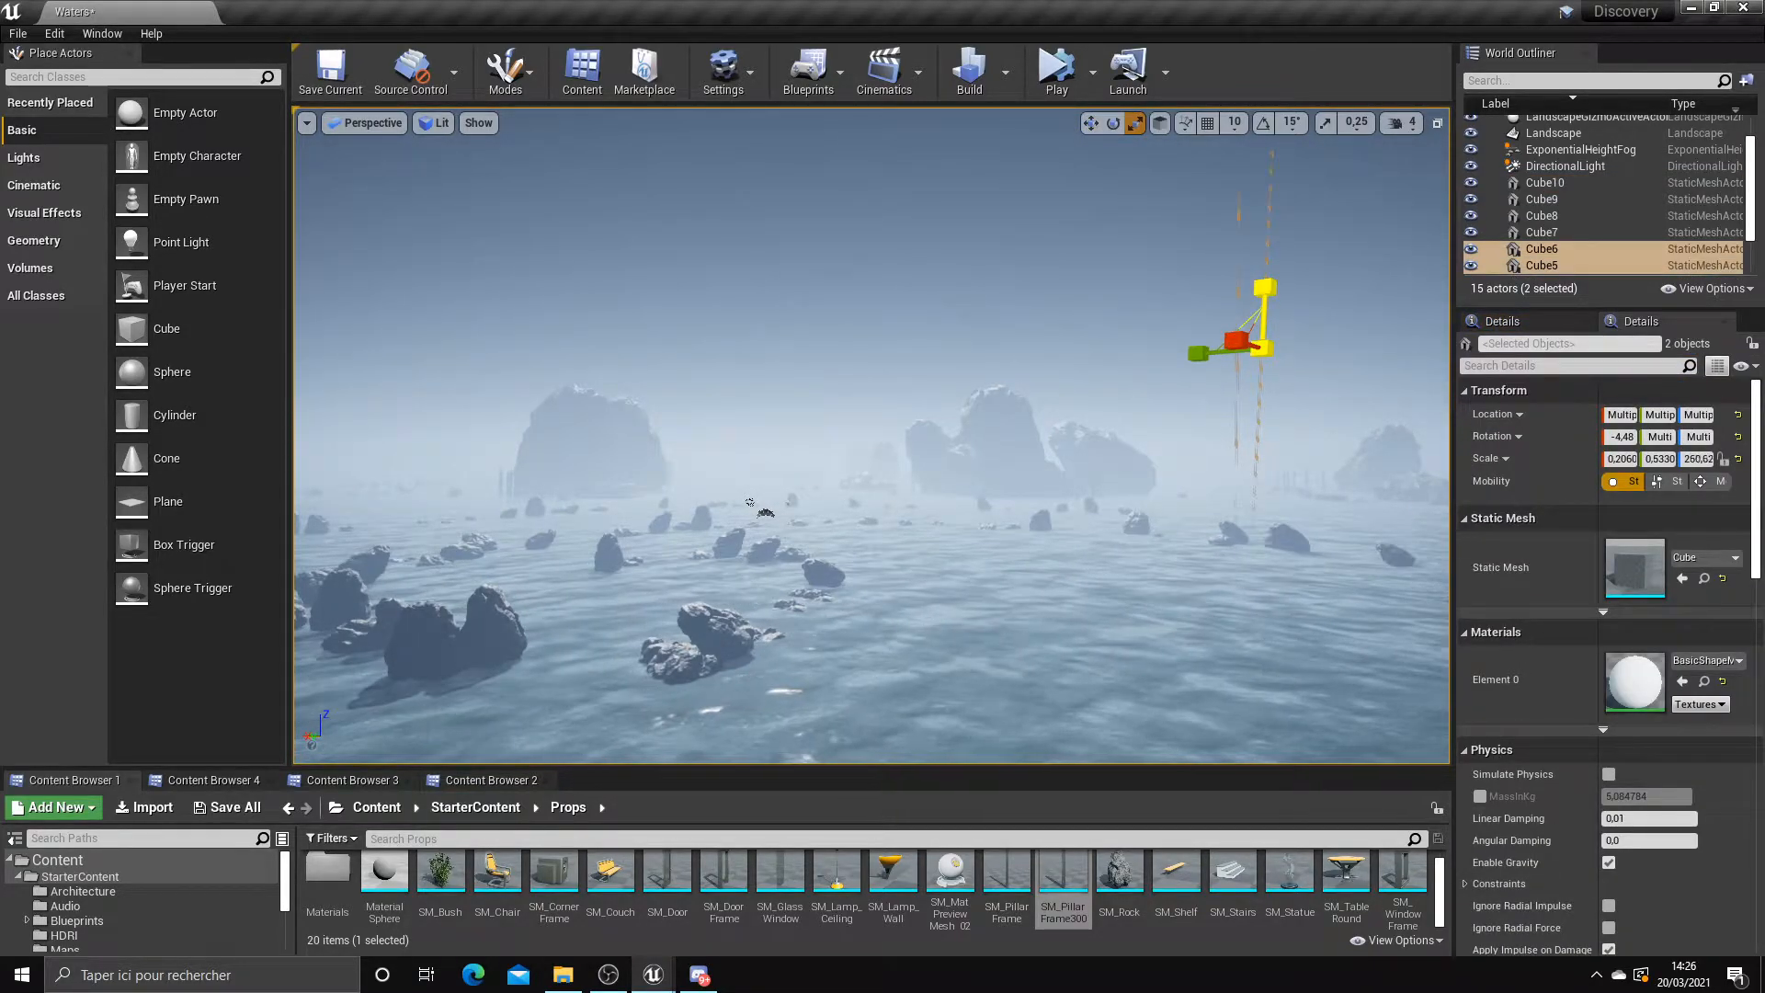
drag(1257, 211, 1257, 226)
right_drag(1198, 298, 1305, 283)
Select the other pair of distant beams and stretch both to a Z scale of about 232
click(1167, 289)
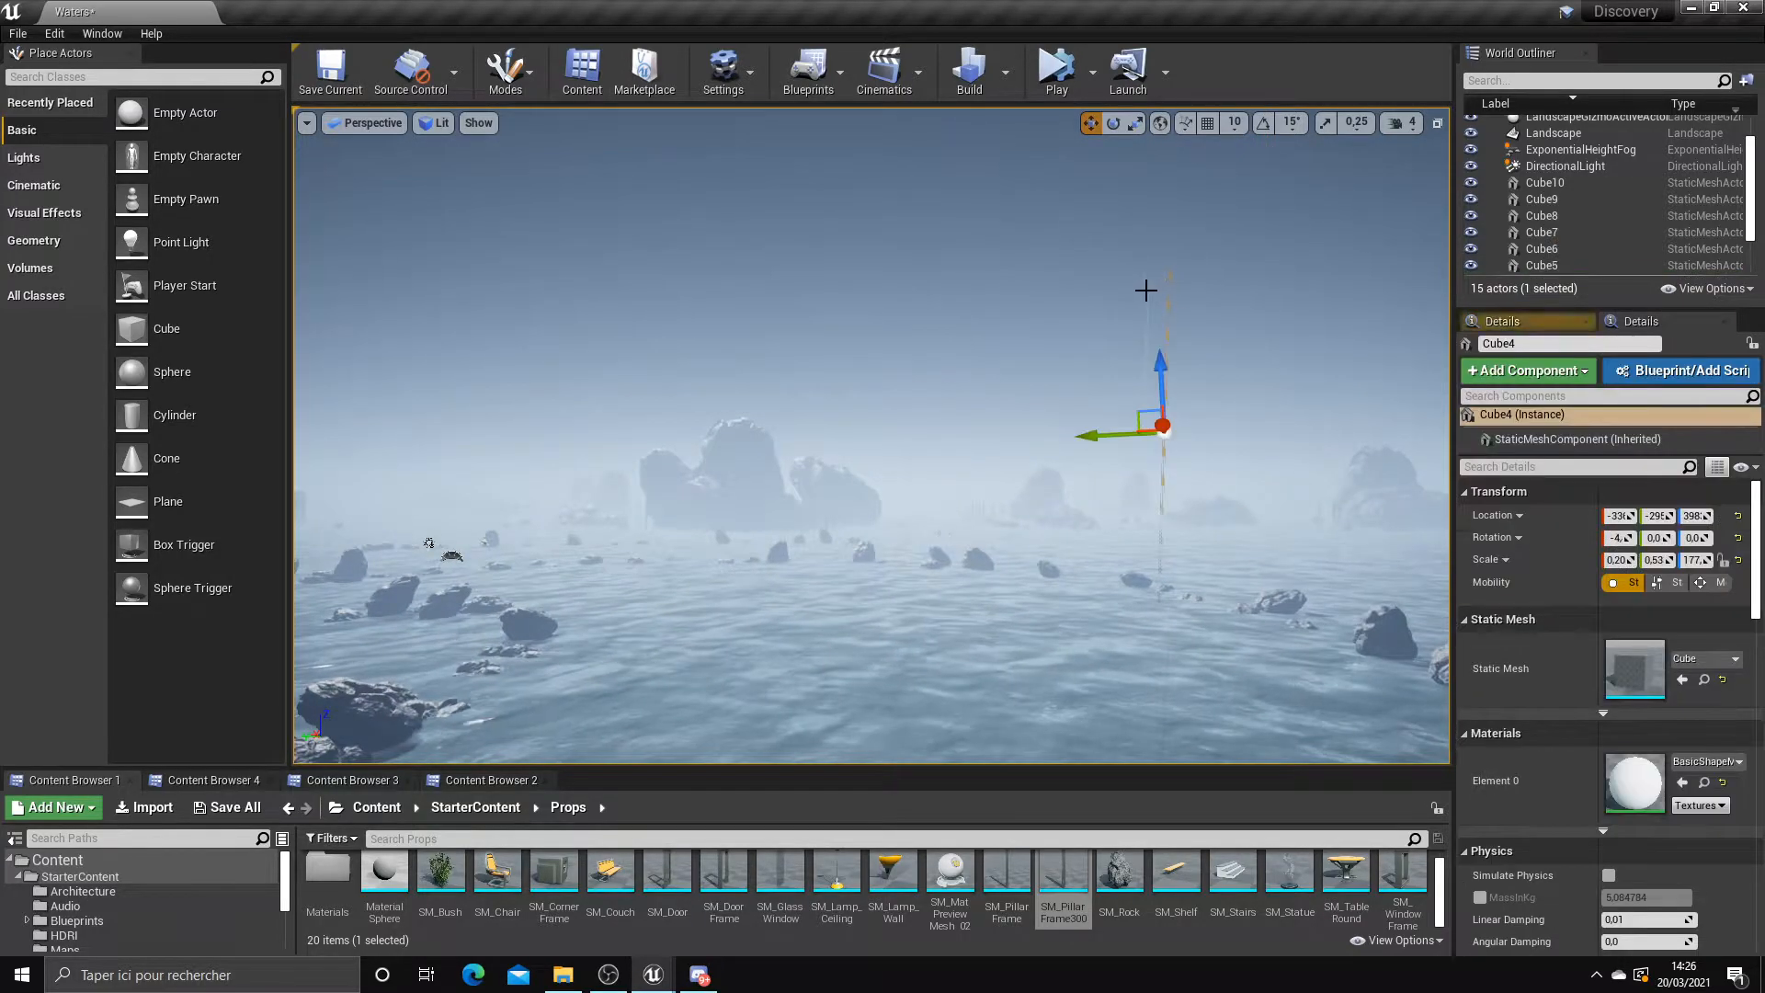
ctrl+click(1157, 317)
key(r)
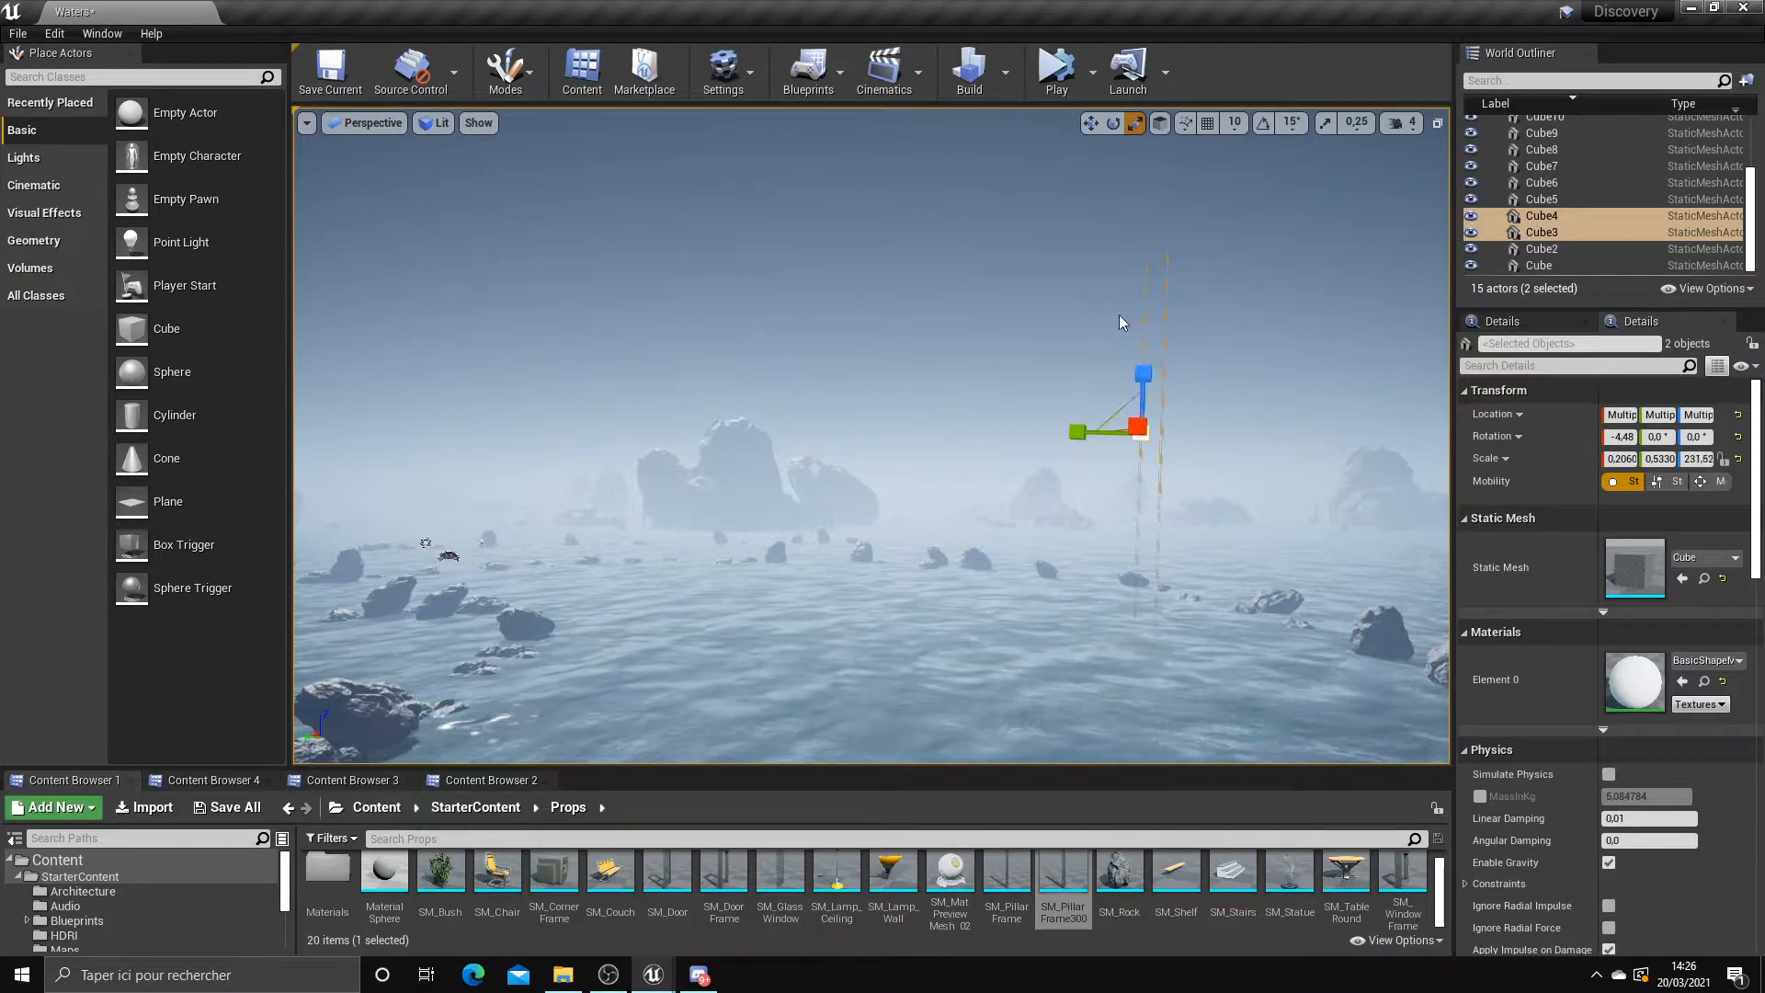
click(1083, 287)
Enlarge the Content Browser area and show the StarterContent folder in Content Browser 2
right_drag(1083, 287, 947, 322)
right_drag(1124, 386, 890, 469)
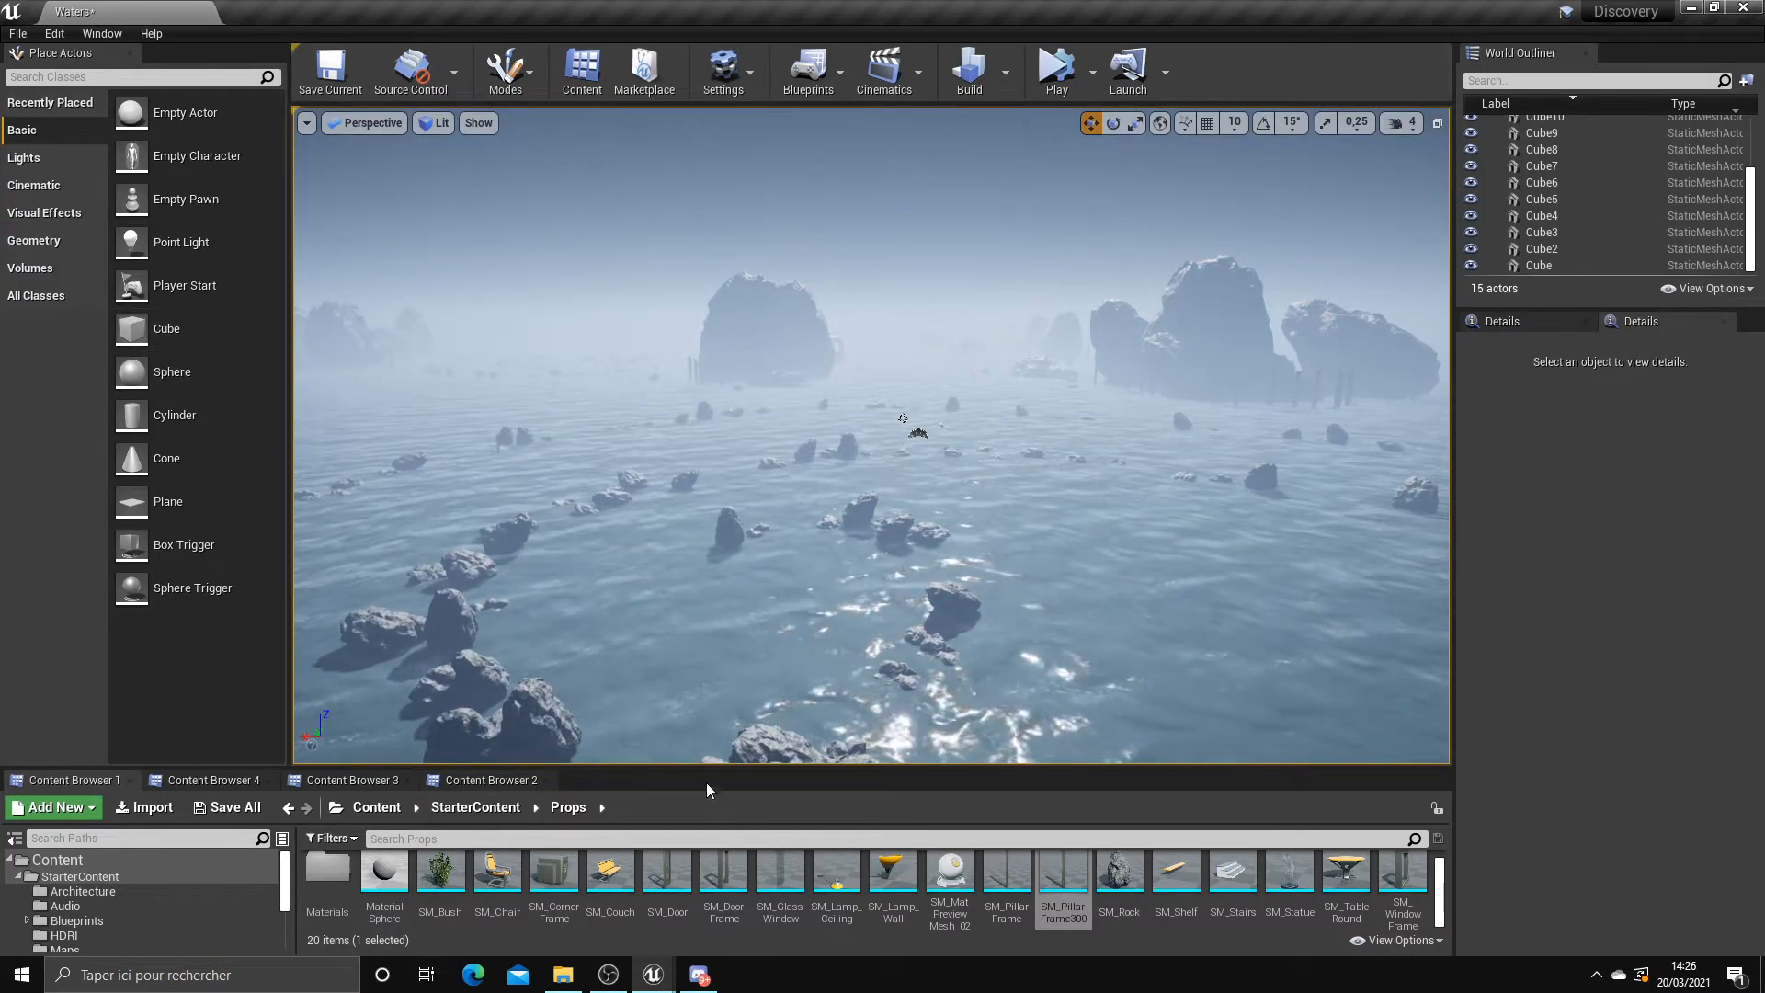
drag(709, 769, 713, 511)
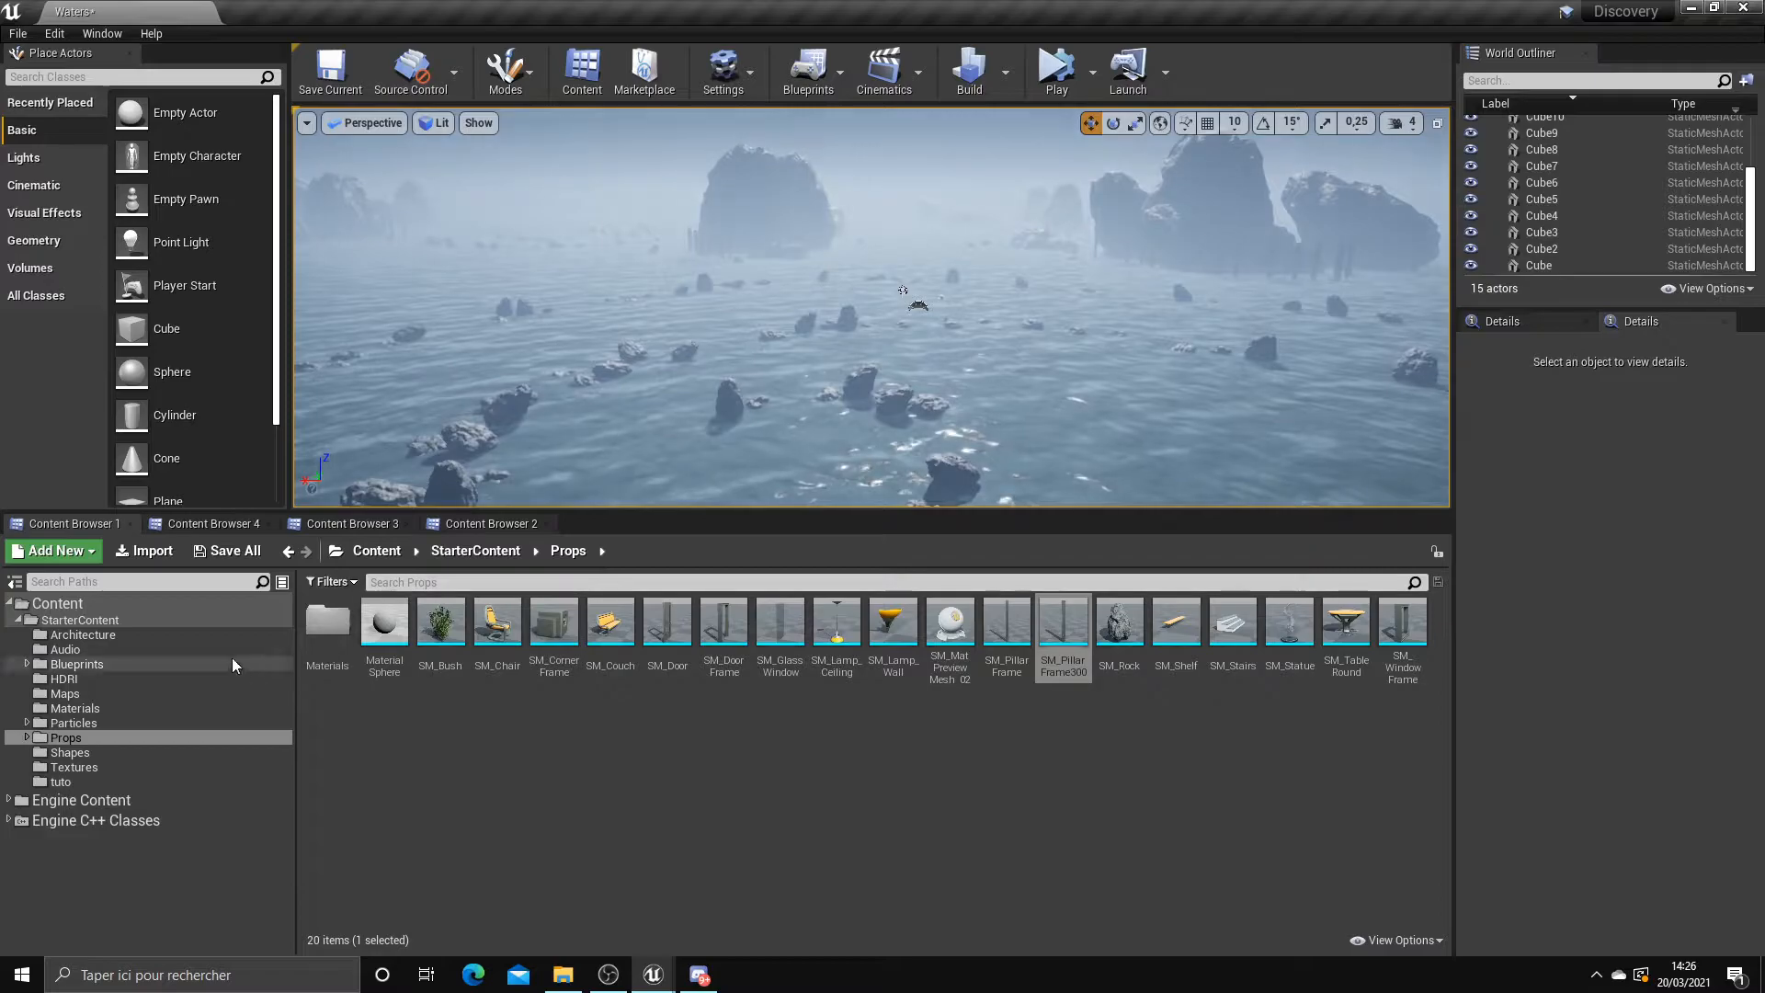
click(322, 524)
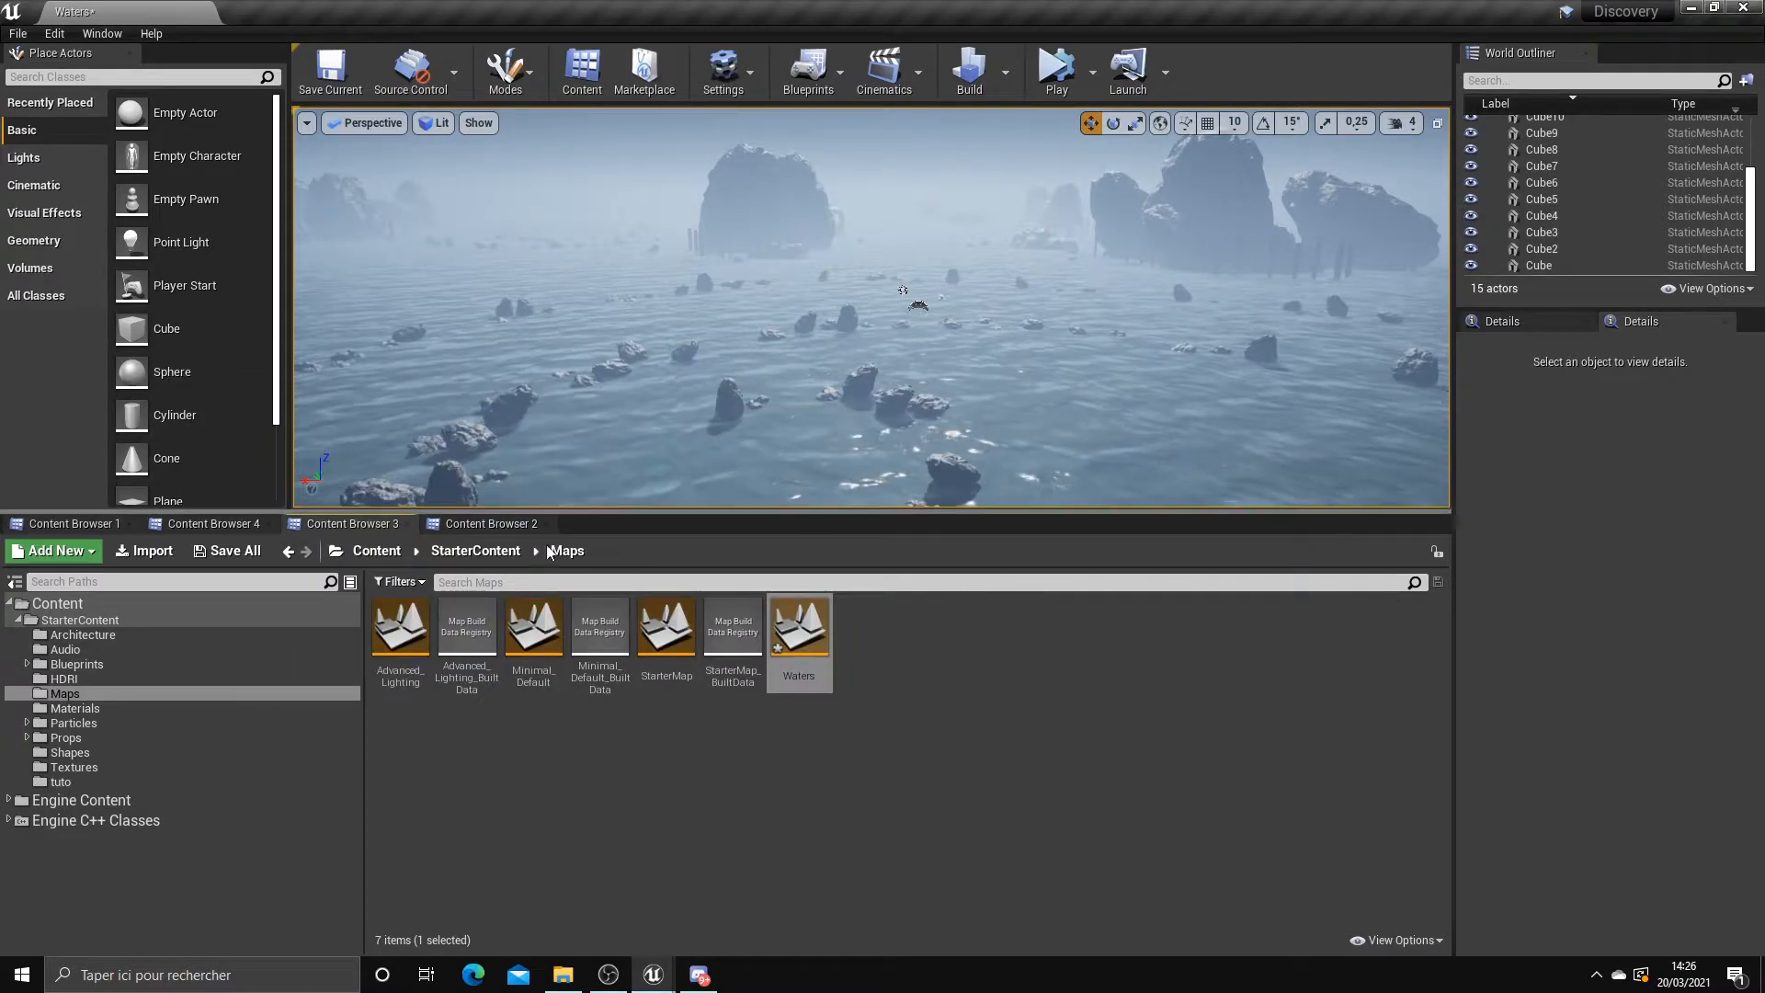
click(491, 524)
click(165, 621)
Add a cube over the water near the small rocks and scale it uniformly to about 0.37
drag(157, 329, 1002, 395)
mouse_move(1006, 451)
right_down()
mouse_move(1006, 478)
mouse_move(1006, 463)
right_up()
drag(864, 512, 865, 610)
key(r)
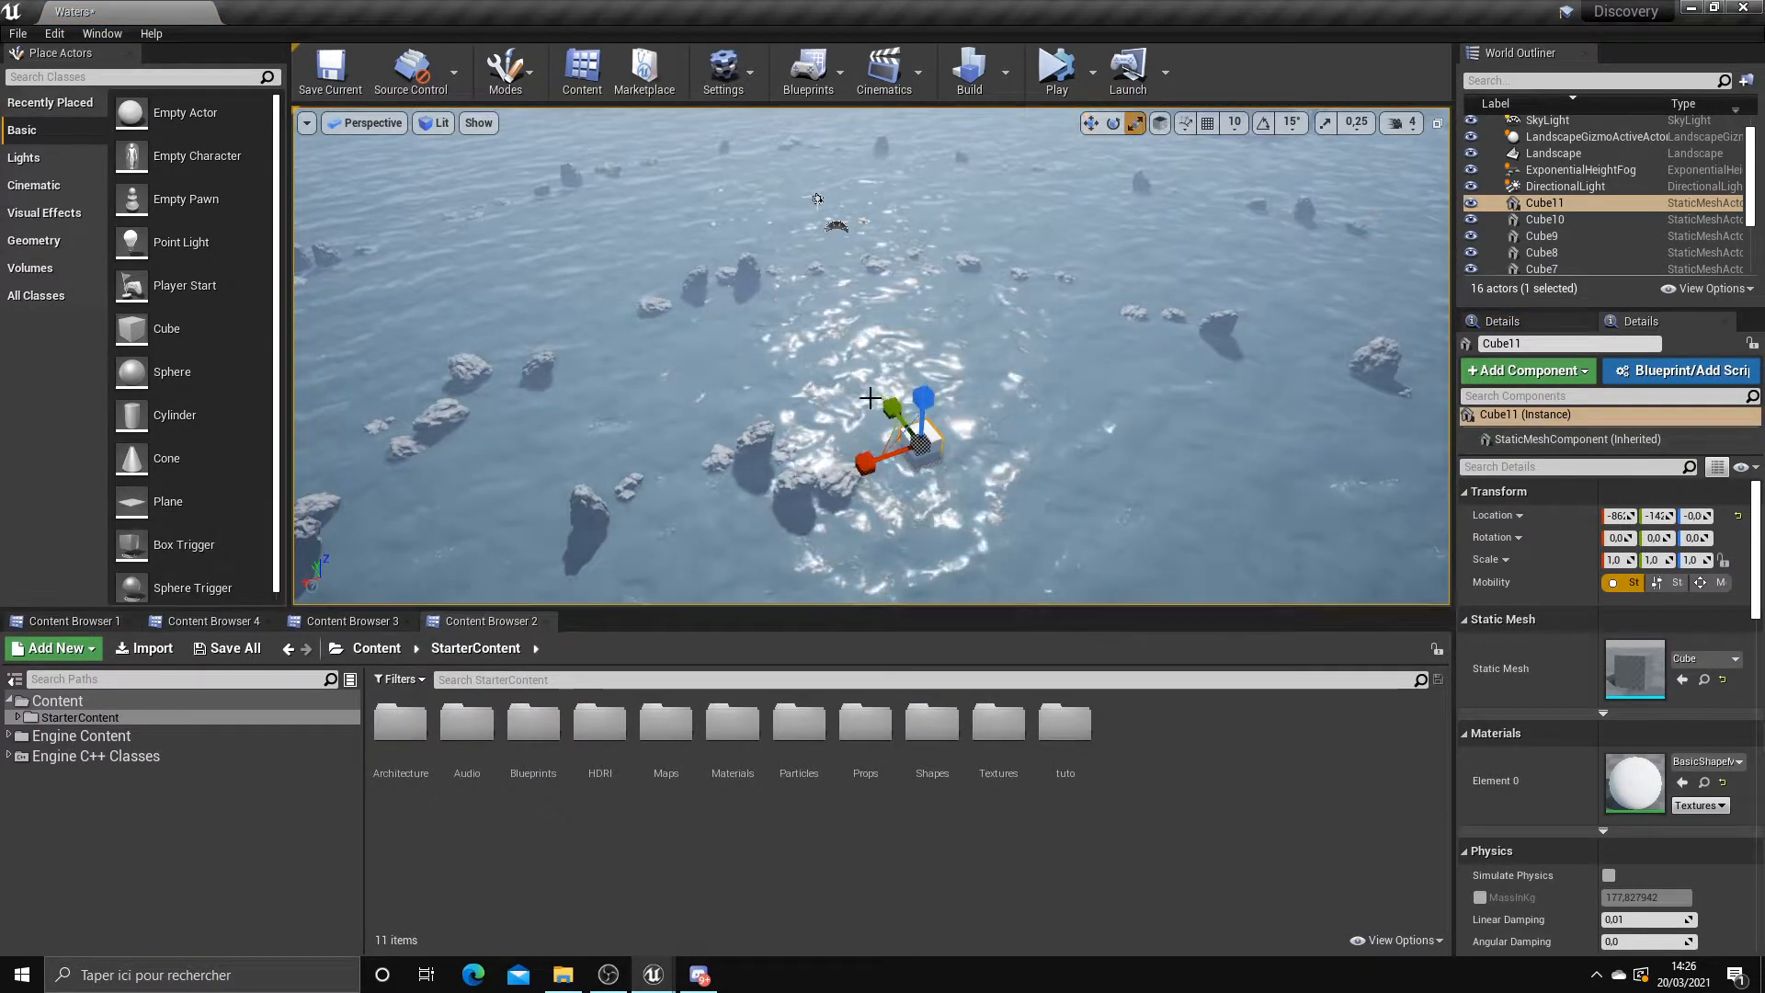
key(ctrl+z)
drag(866, 463, 723, 317)
key(w)
mouse_move(722, 317)
right_down()
mouse_move(708, 316)
mouse_move(752, 313)
right_up()
key(w)
key(s)
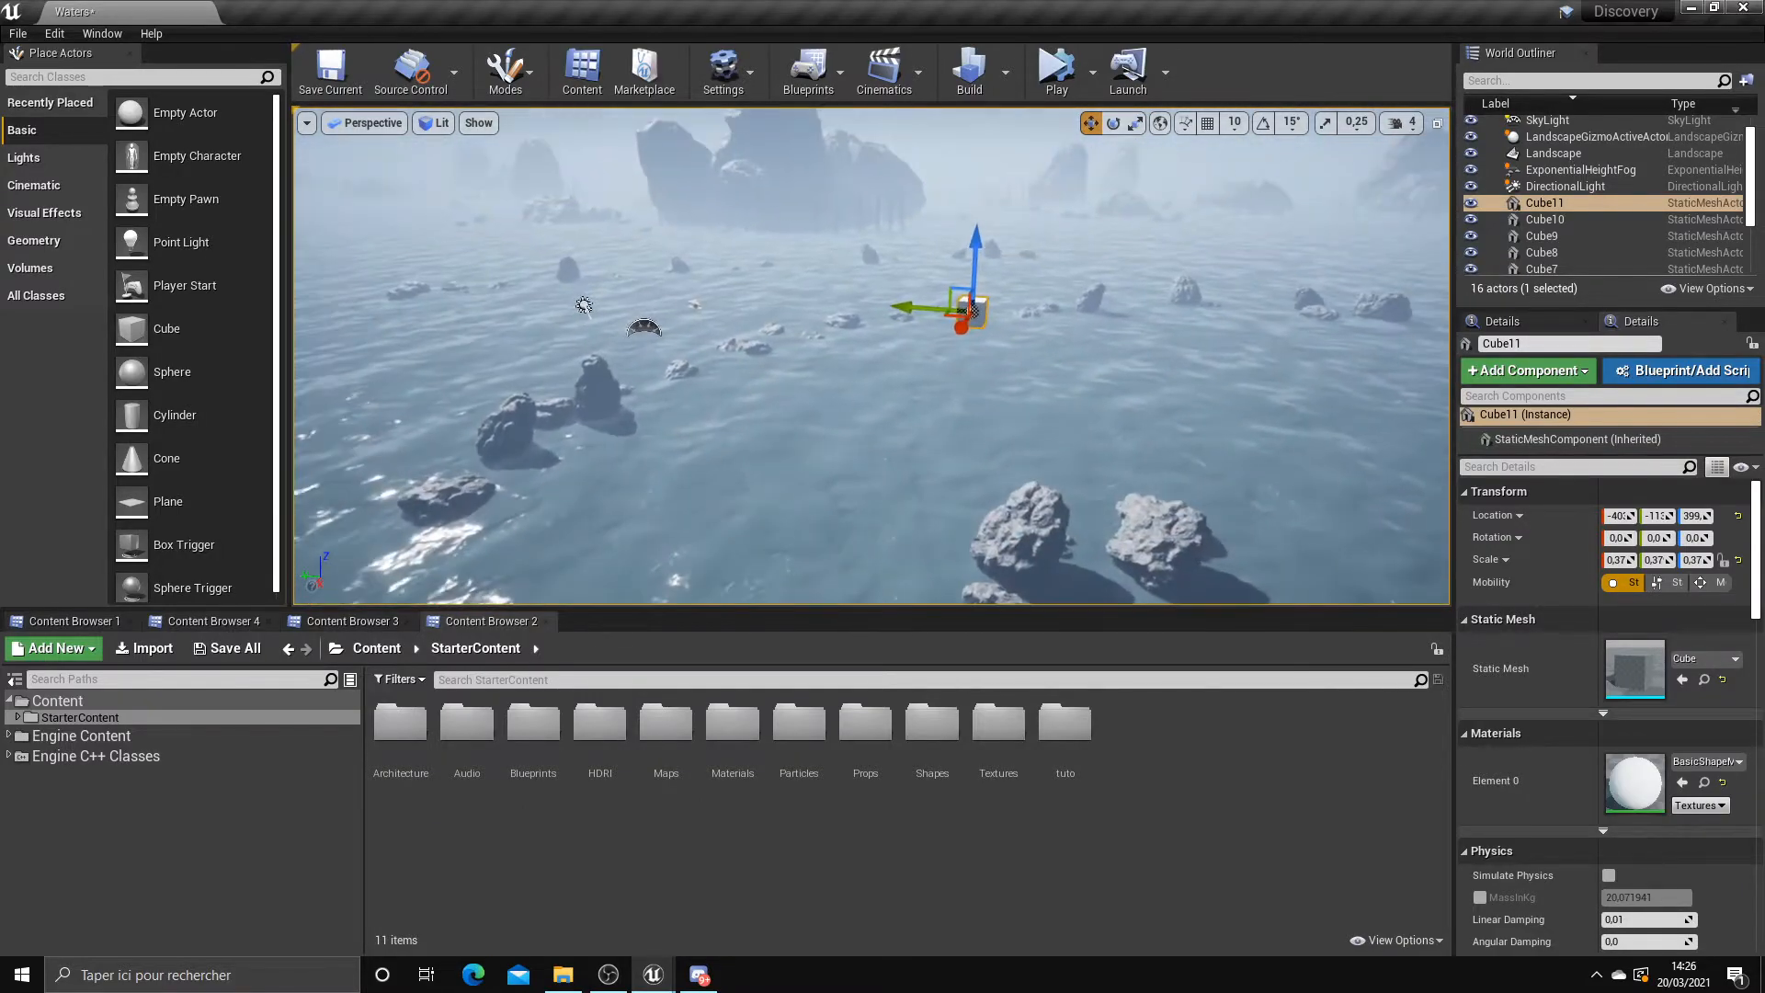
Create a new material named Neon in the StarterContent Materials folder
double_click(743, 740)
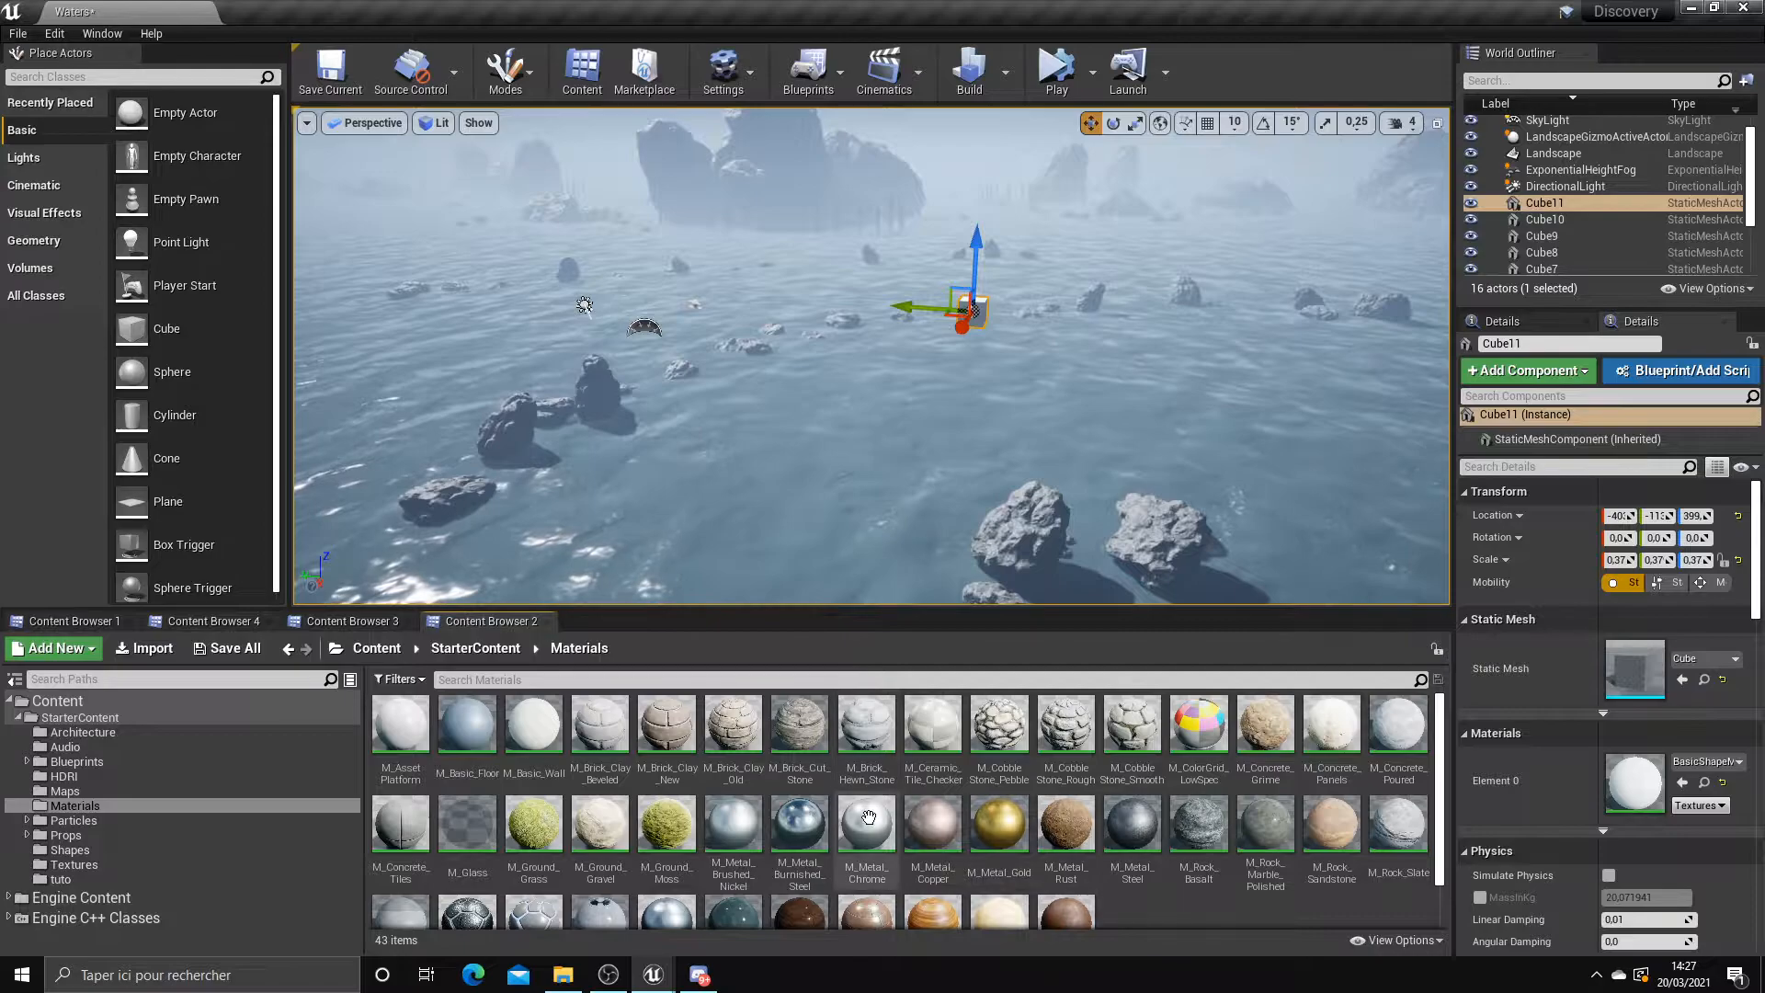
scroll(1312, 877, down, 2)
right_click(1201, 862)
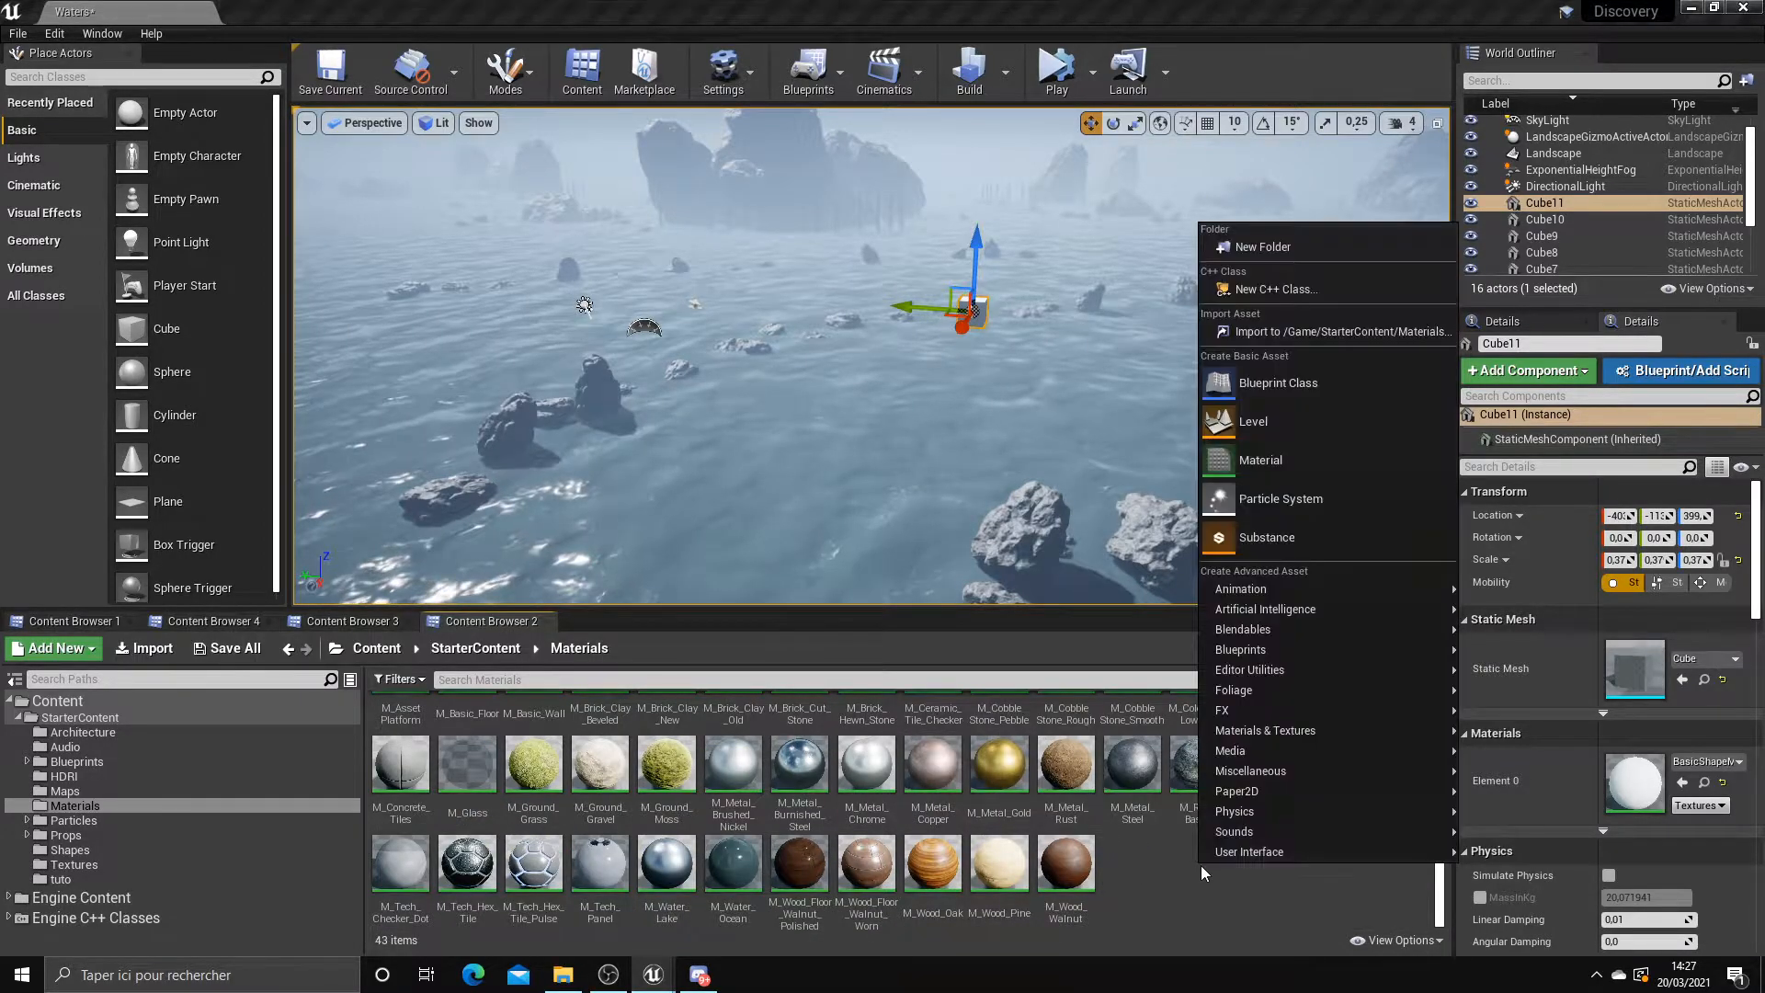
mouse_move(1223, 710)
click(1133, 874)
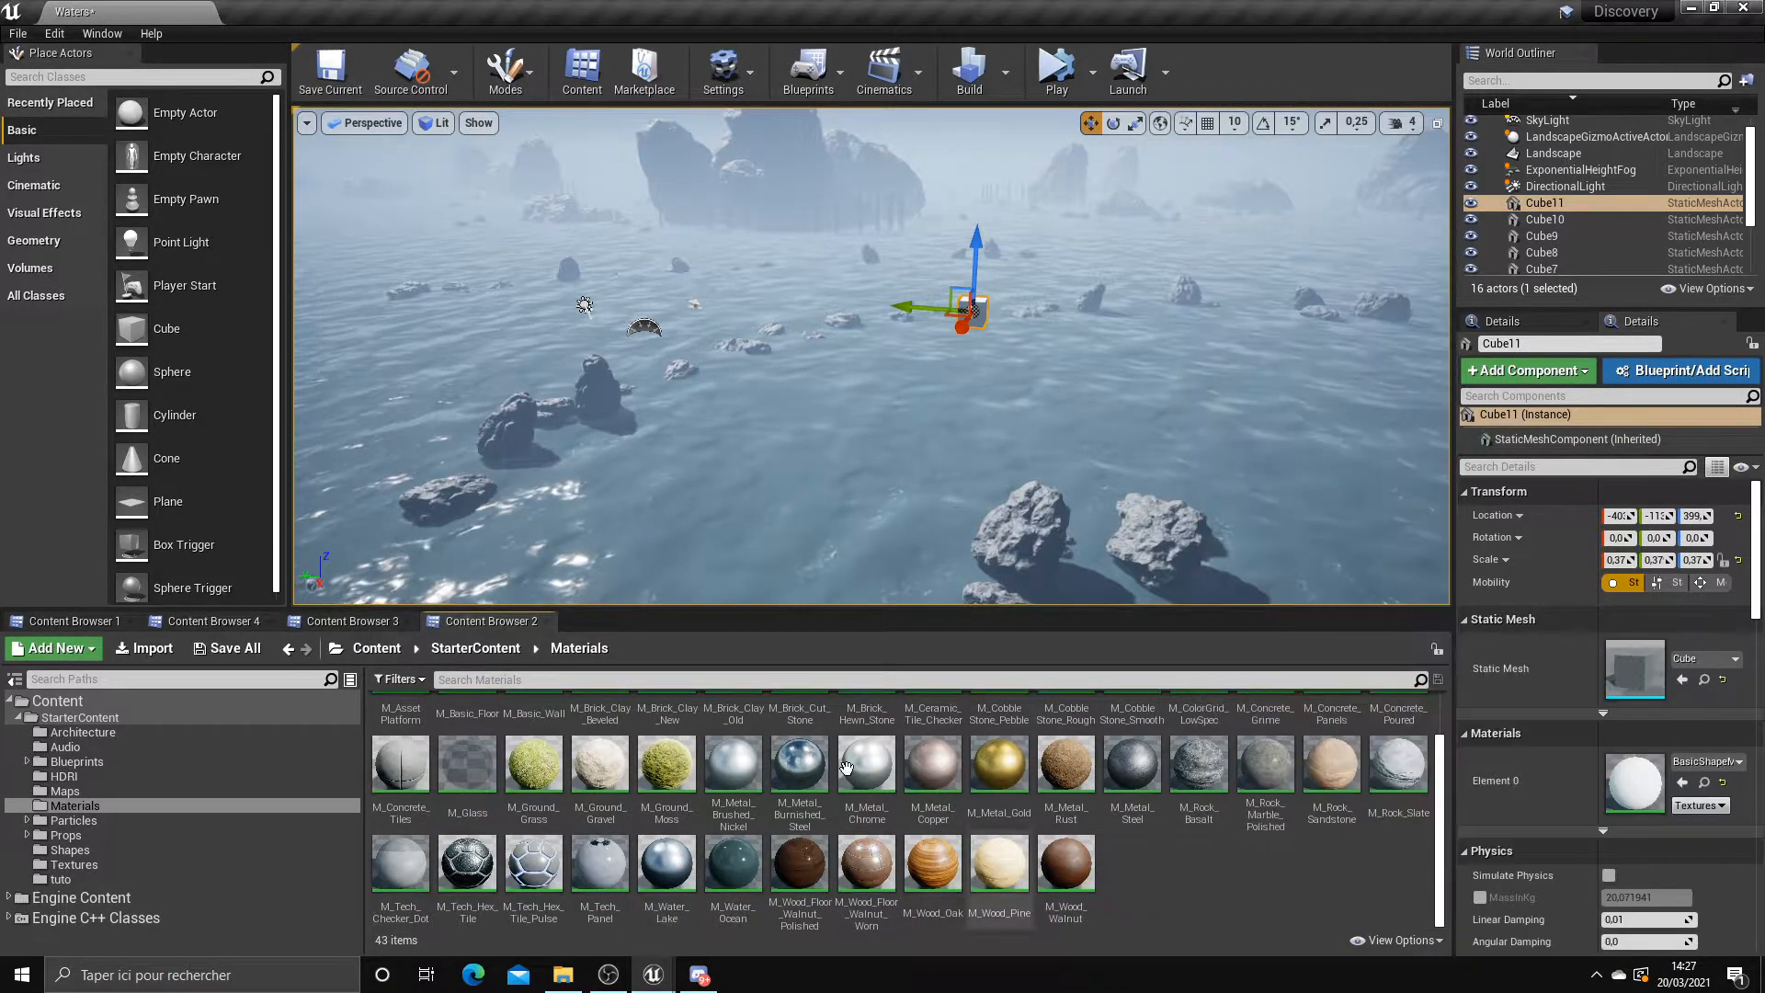
click(64, 650)
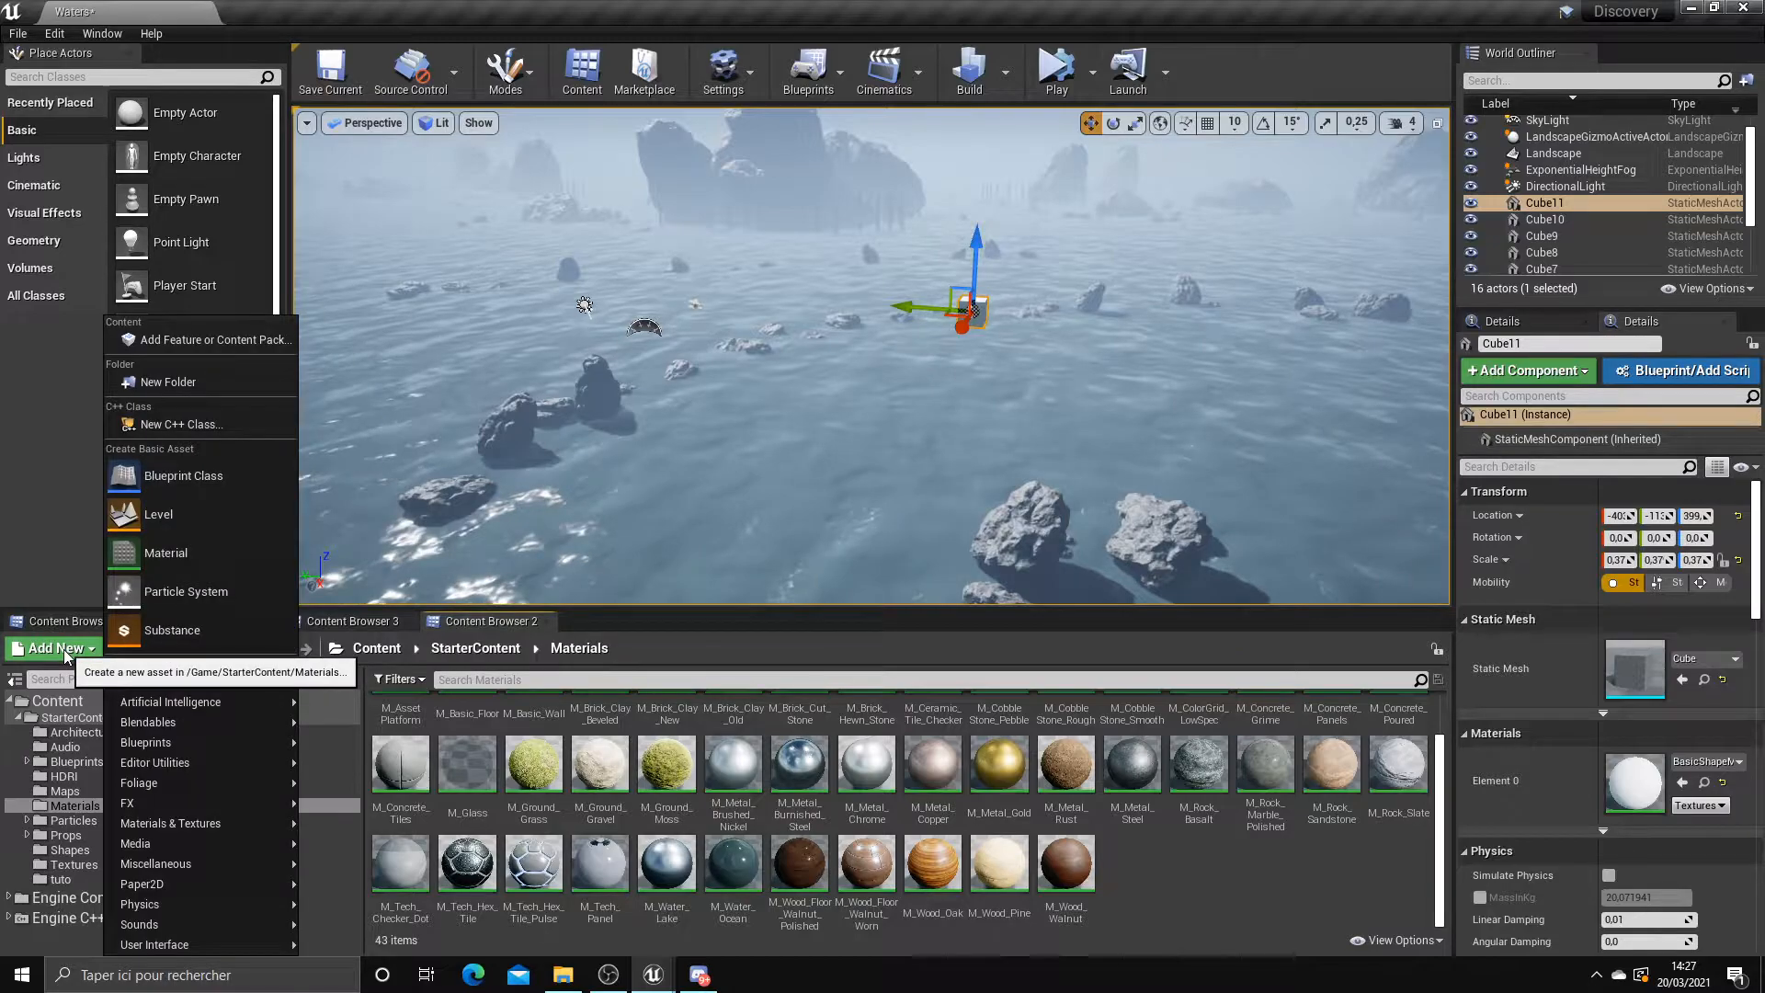
click(164, 576)
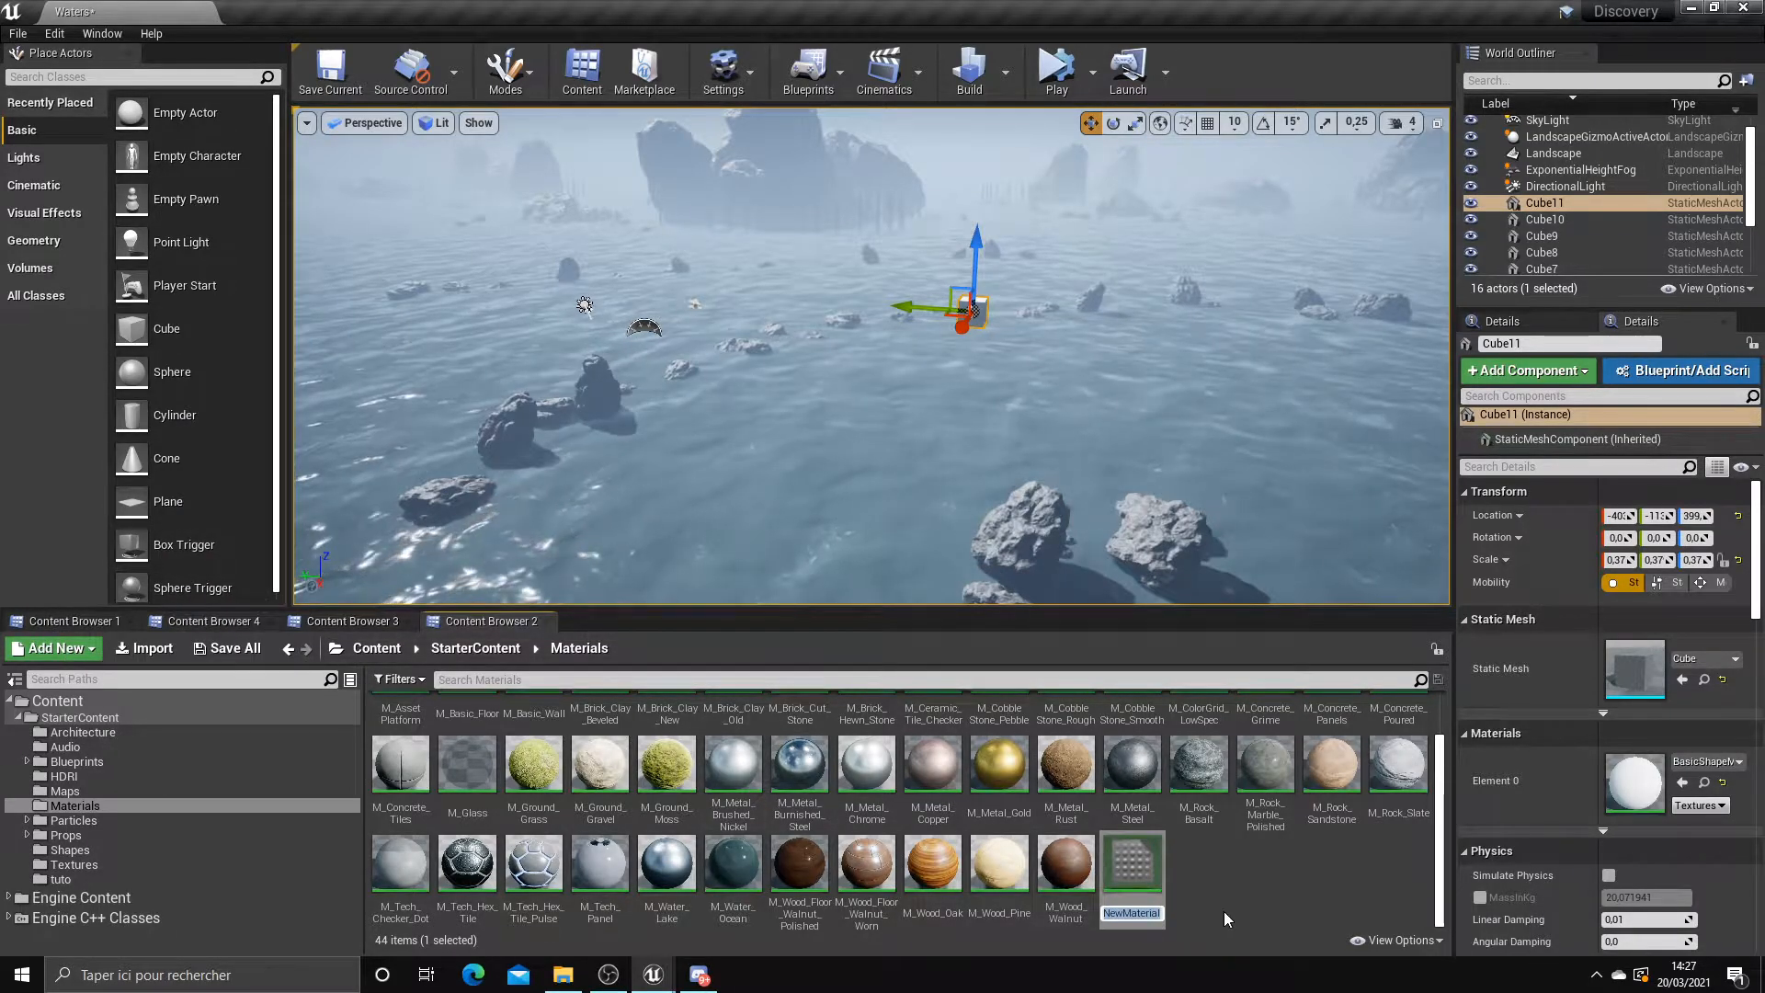
text(Neon)
key(Return)
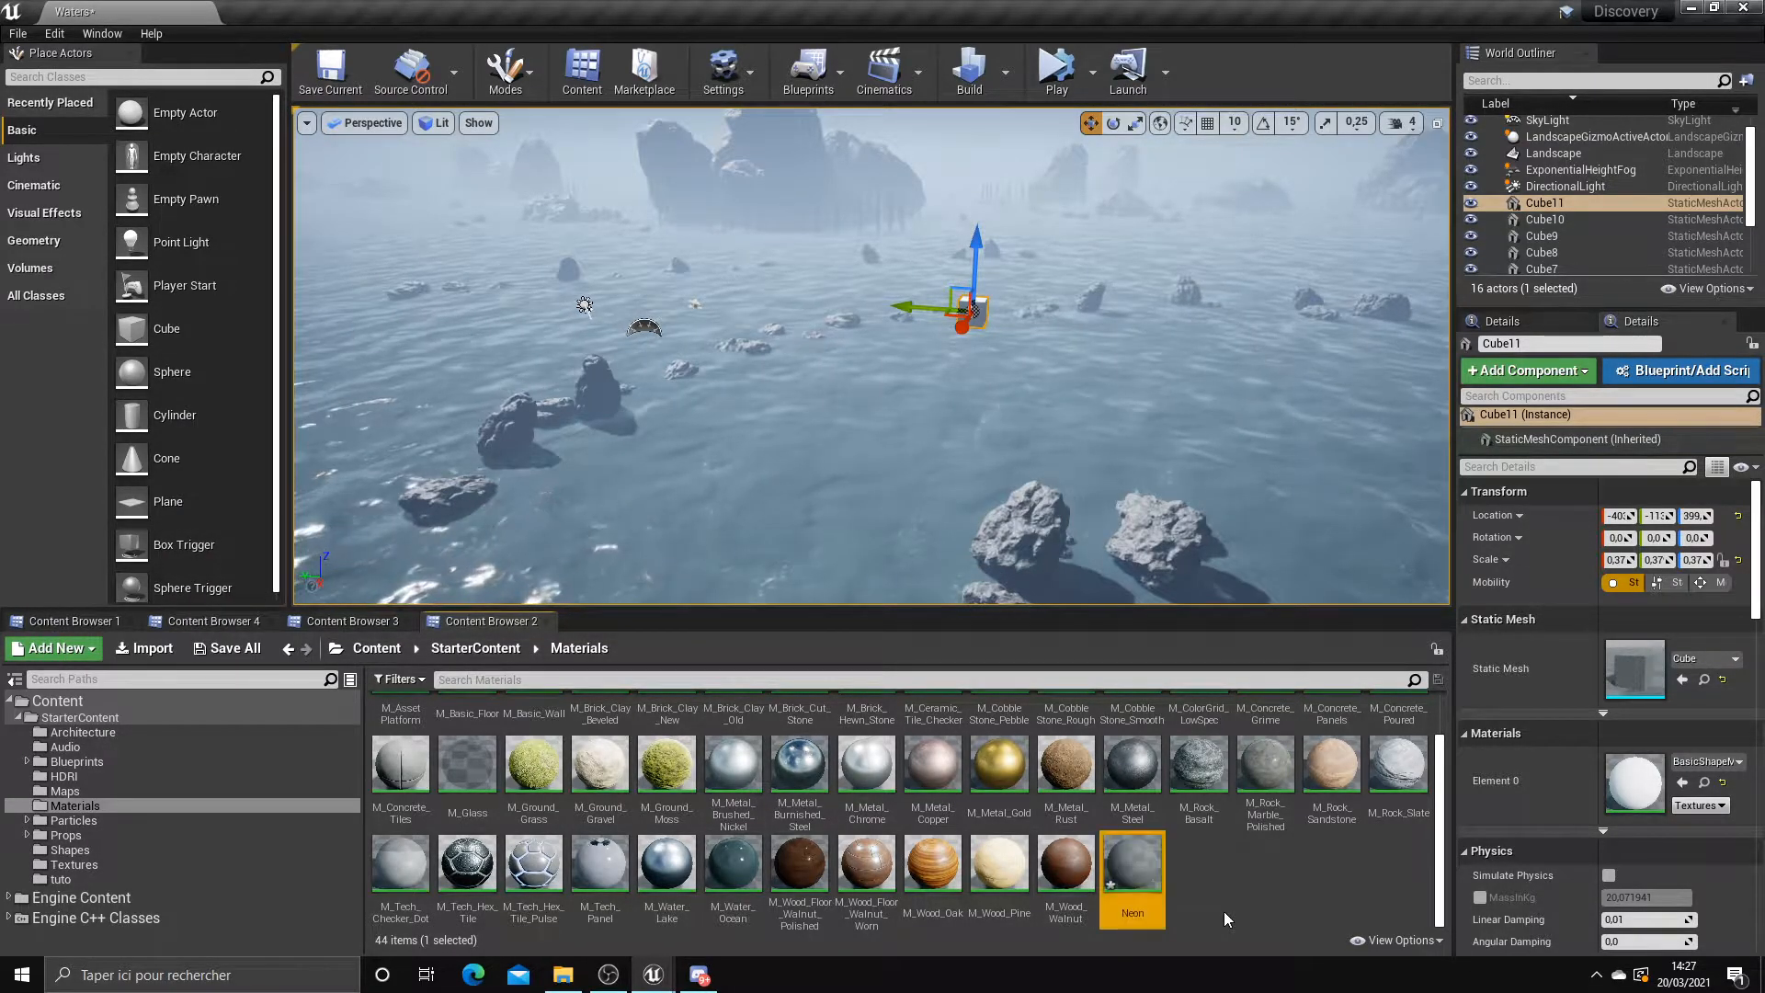
Open the Neon material for editing and shift its main node slightly in the graph
double_click(1143, 834)
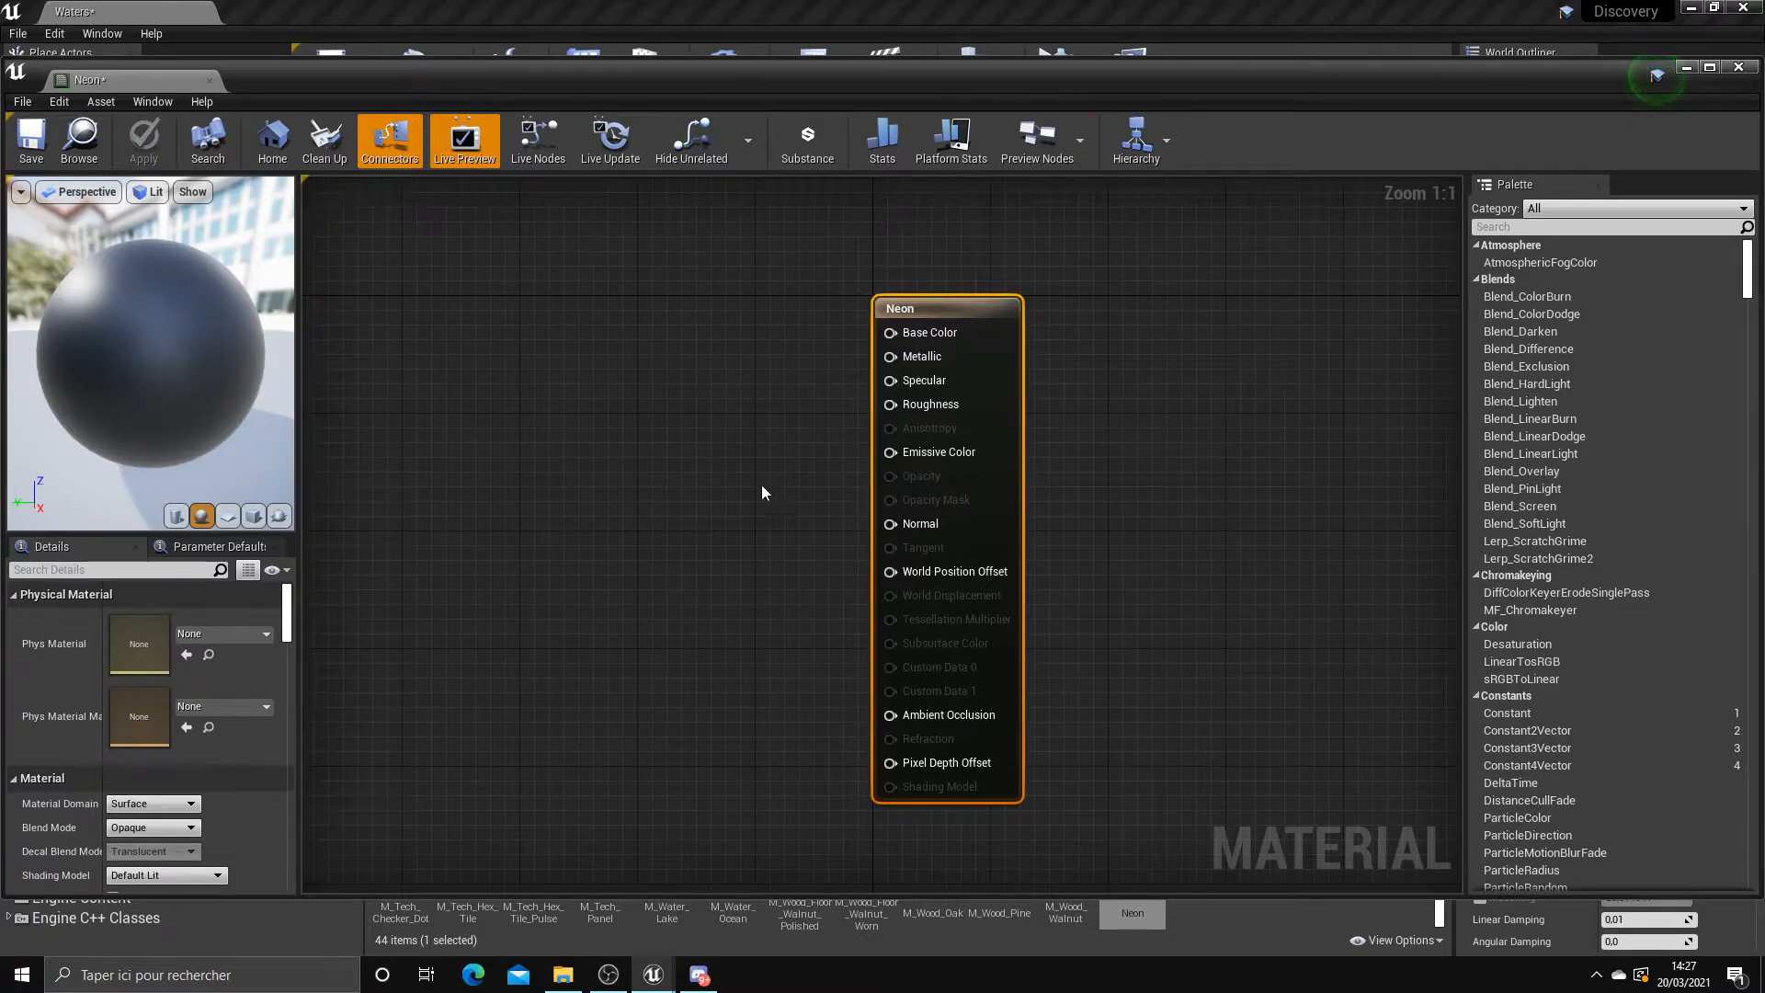
drag(882, 310, 867, 295)
click(496, 255)
drag(498, 248, 1004, 664)
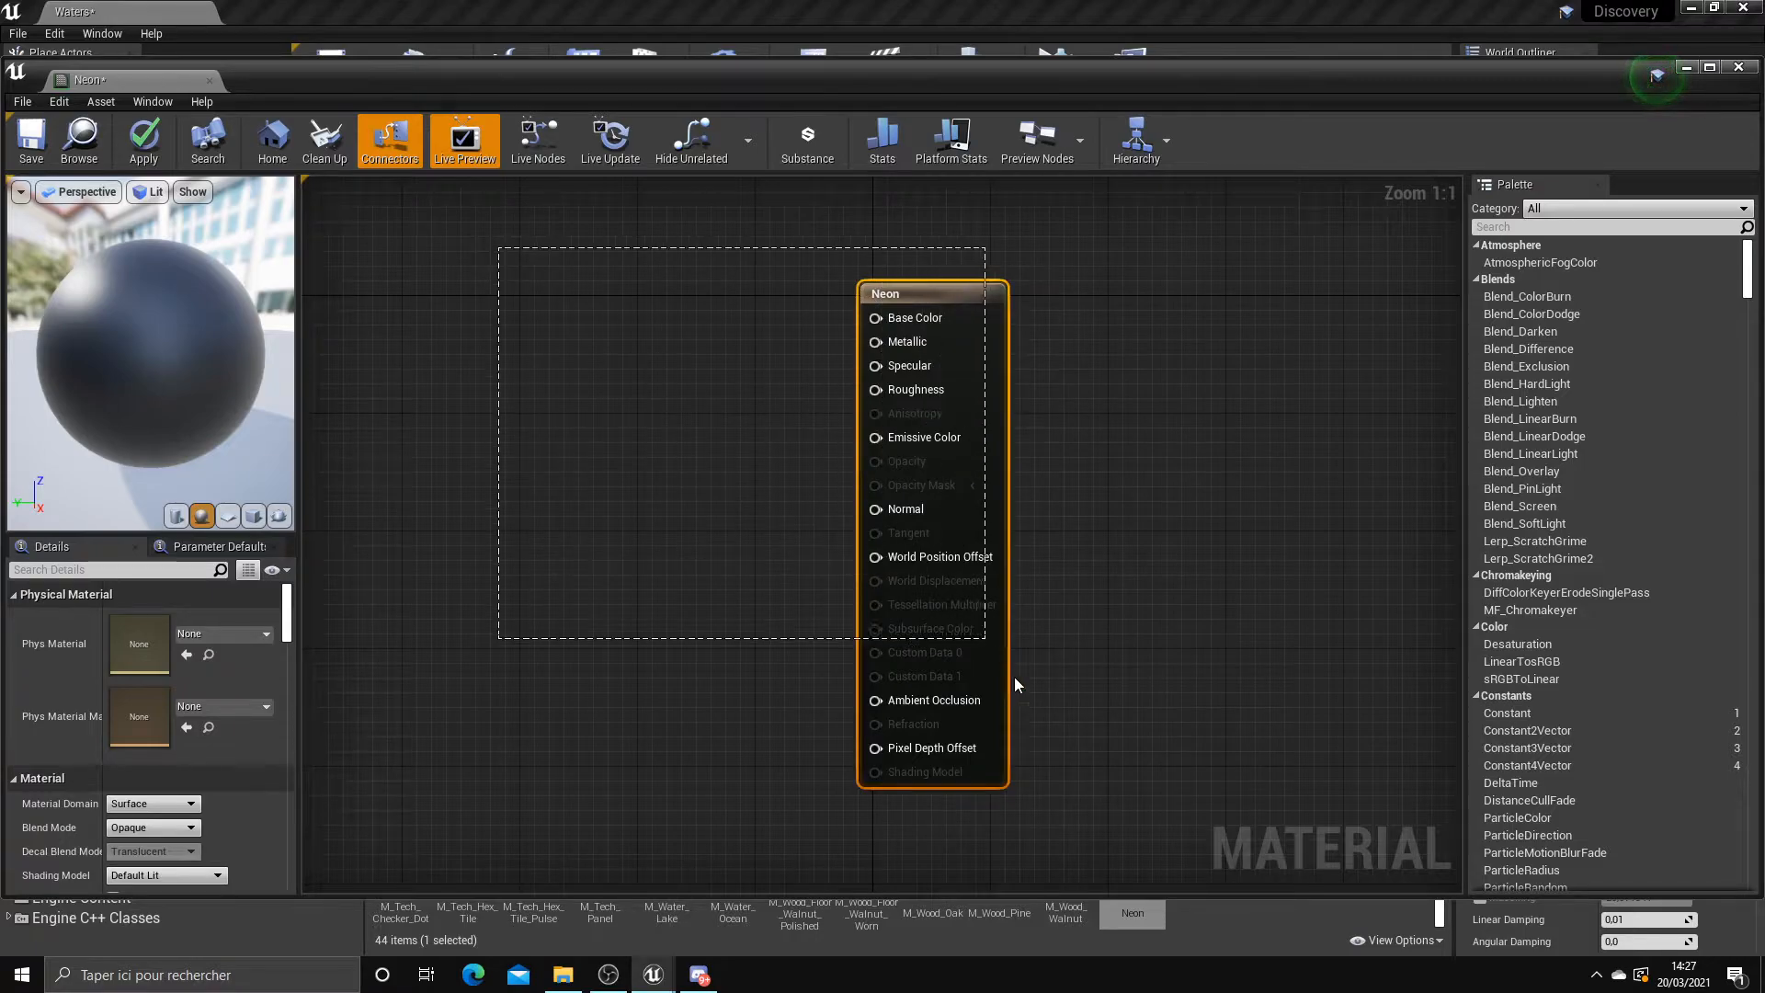
drag(1050, 849, 776, 571)
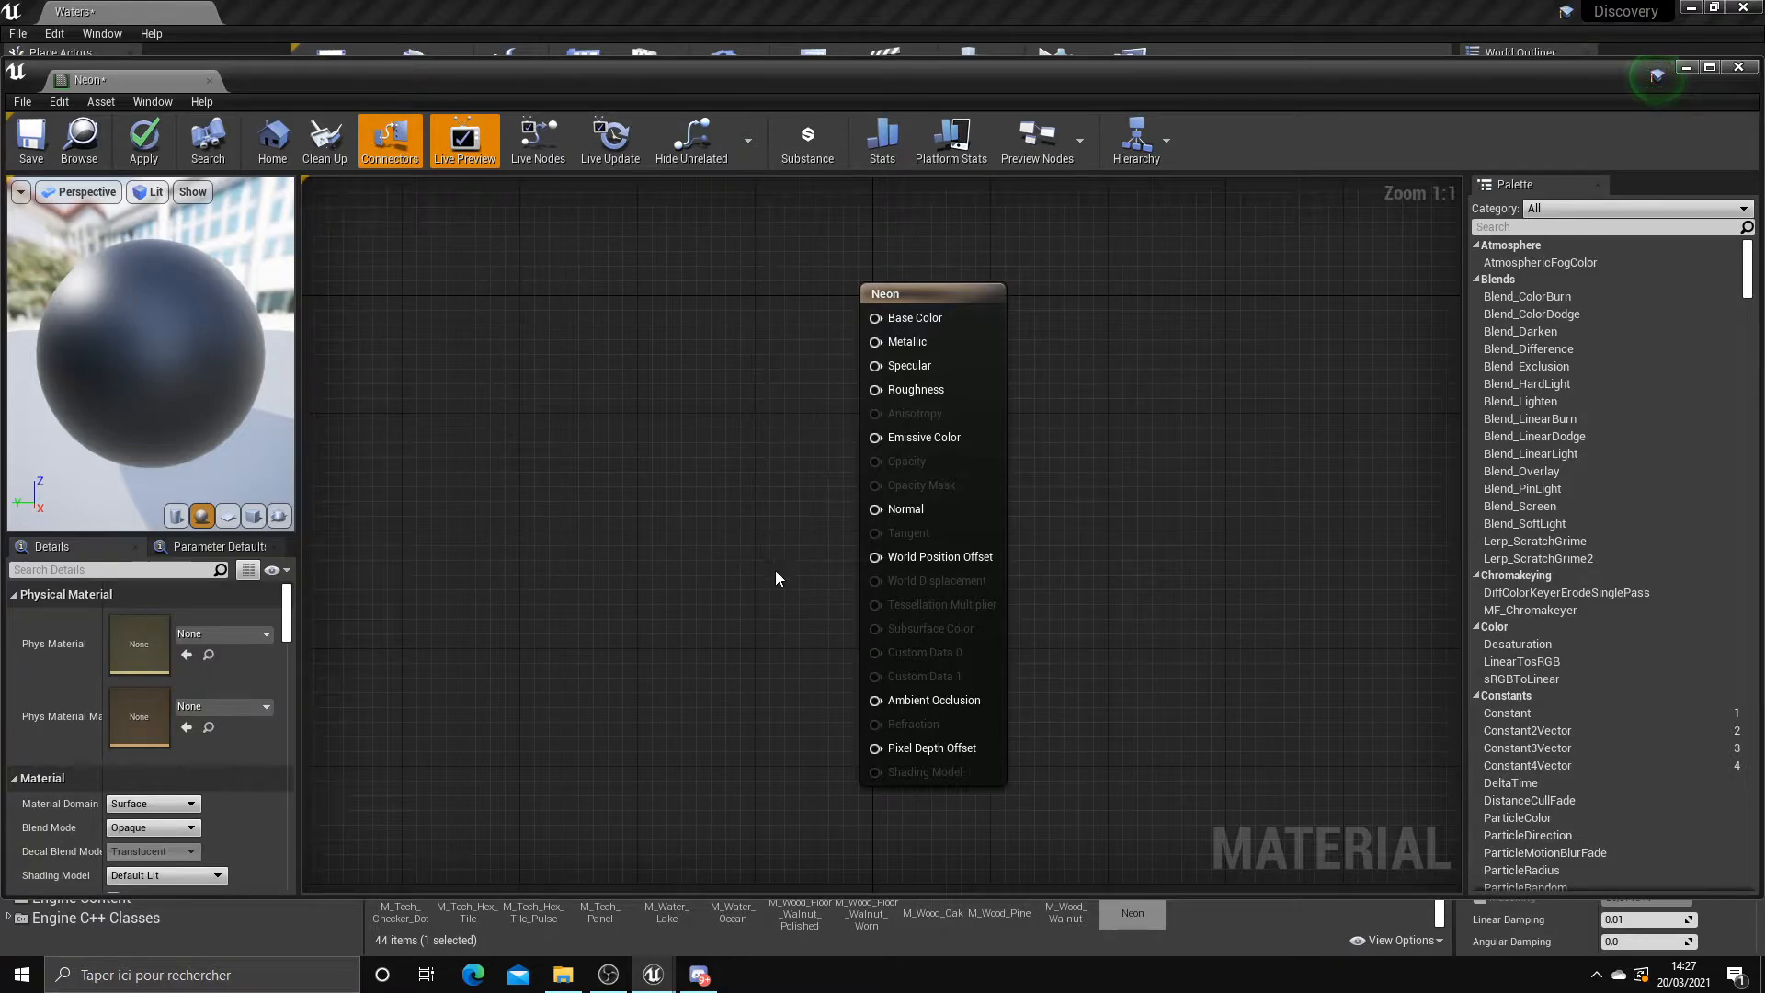
drag(459, 236, 769, 623)
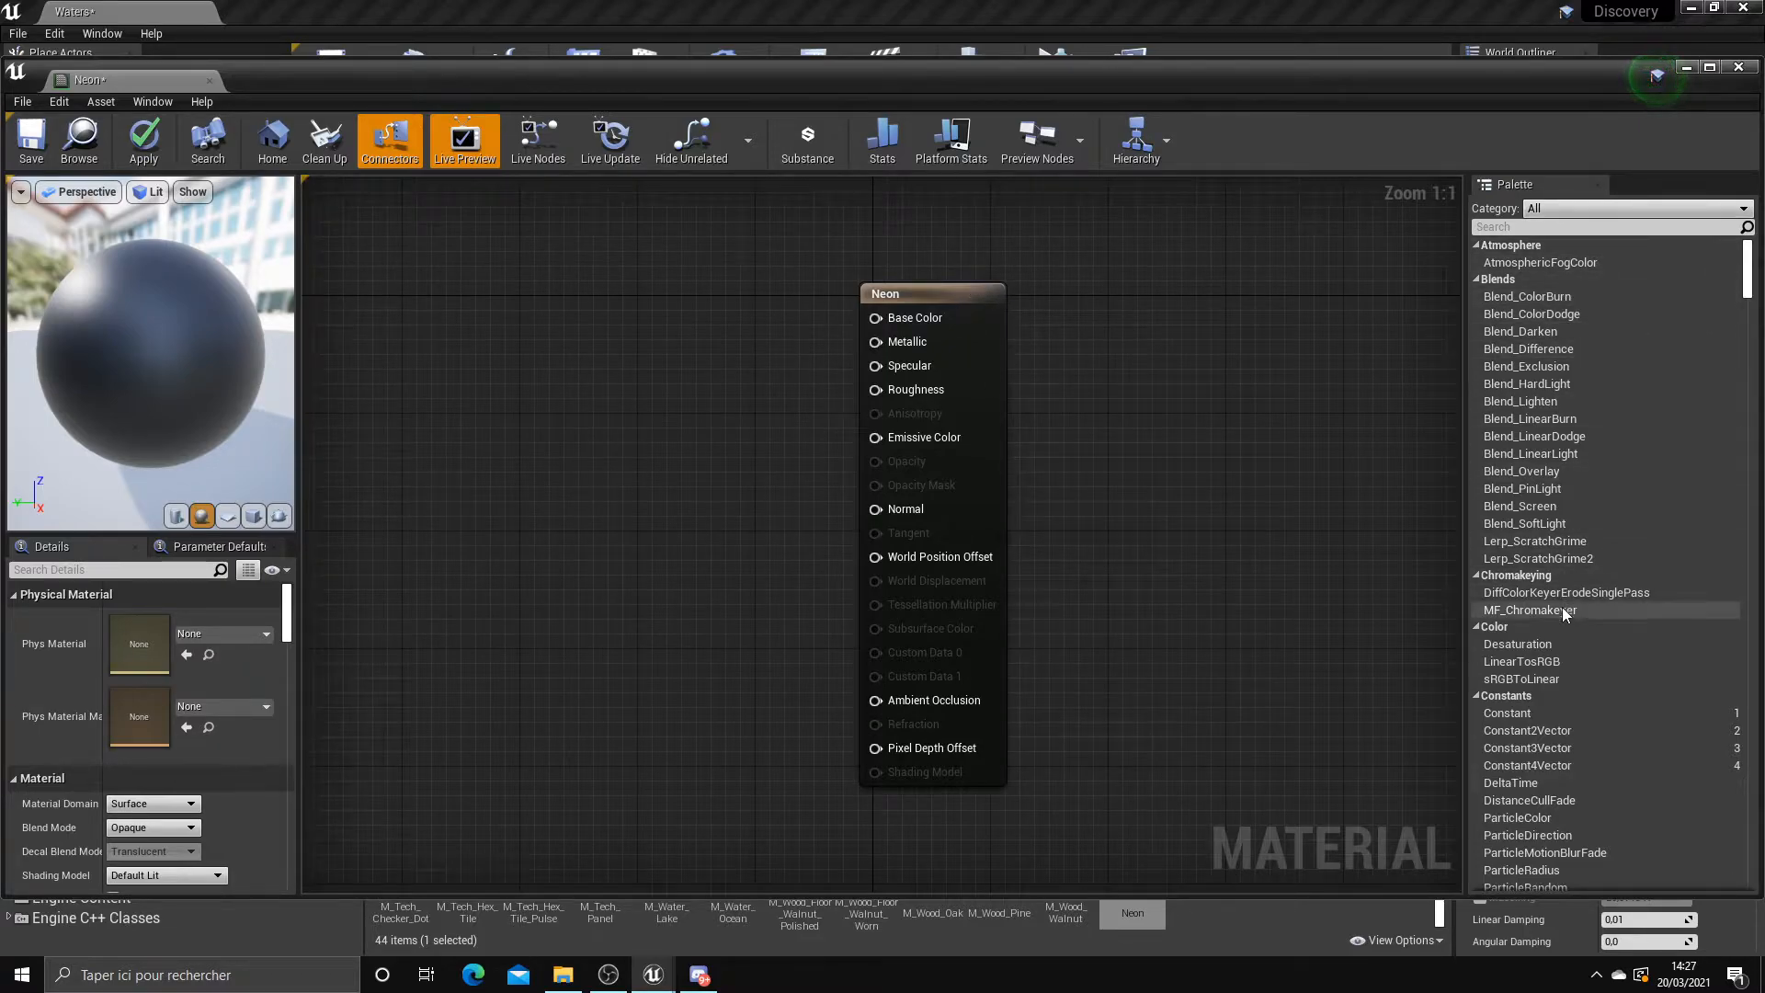
Try Blend_Lighten and Blend_LinearDodge nodes in the Neon graph and delete both
click(1550, 404)
drag(1550, 404, 629, 446)
drag(1534, 436, 648, 366)
key(Delete)
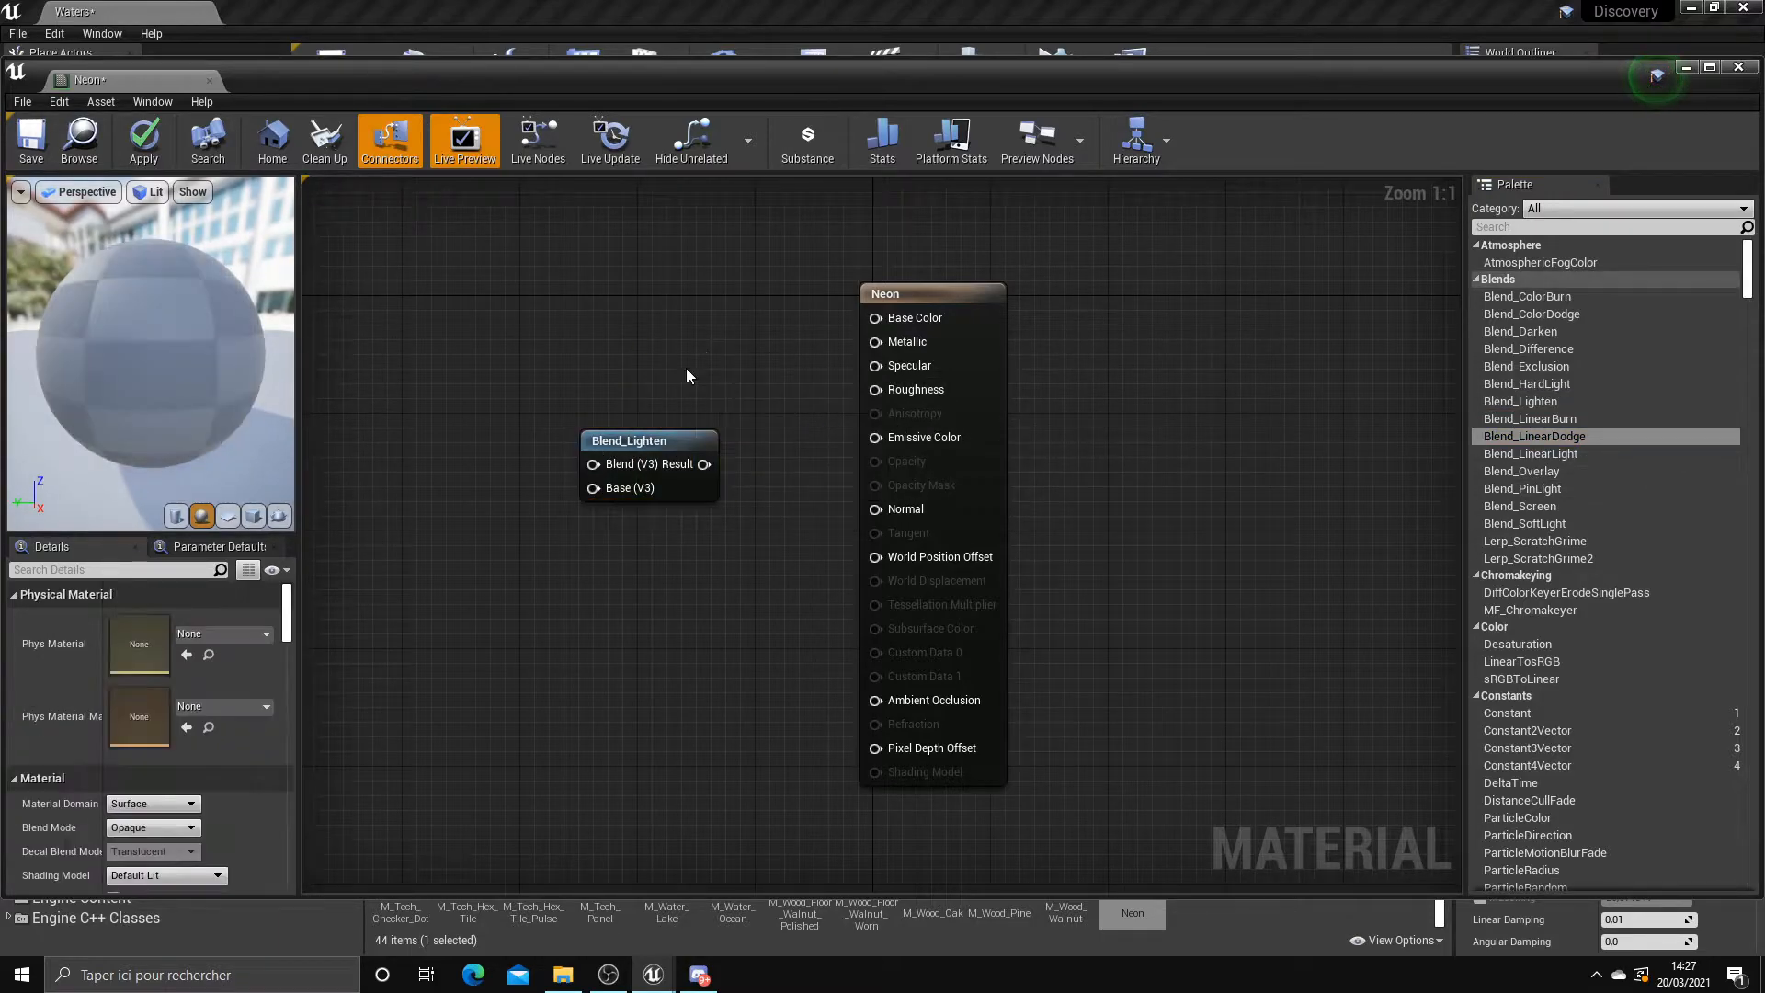
click(631, 440)
key(Delete)
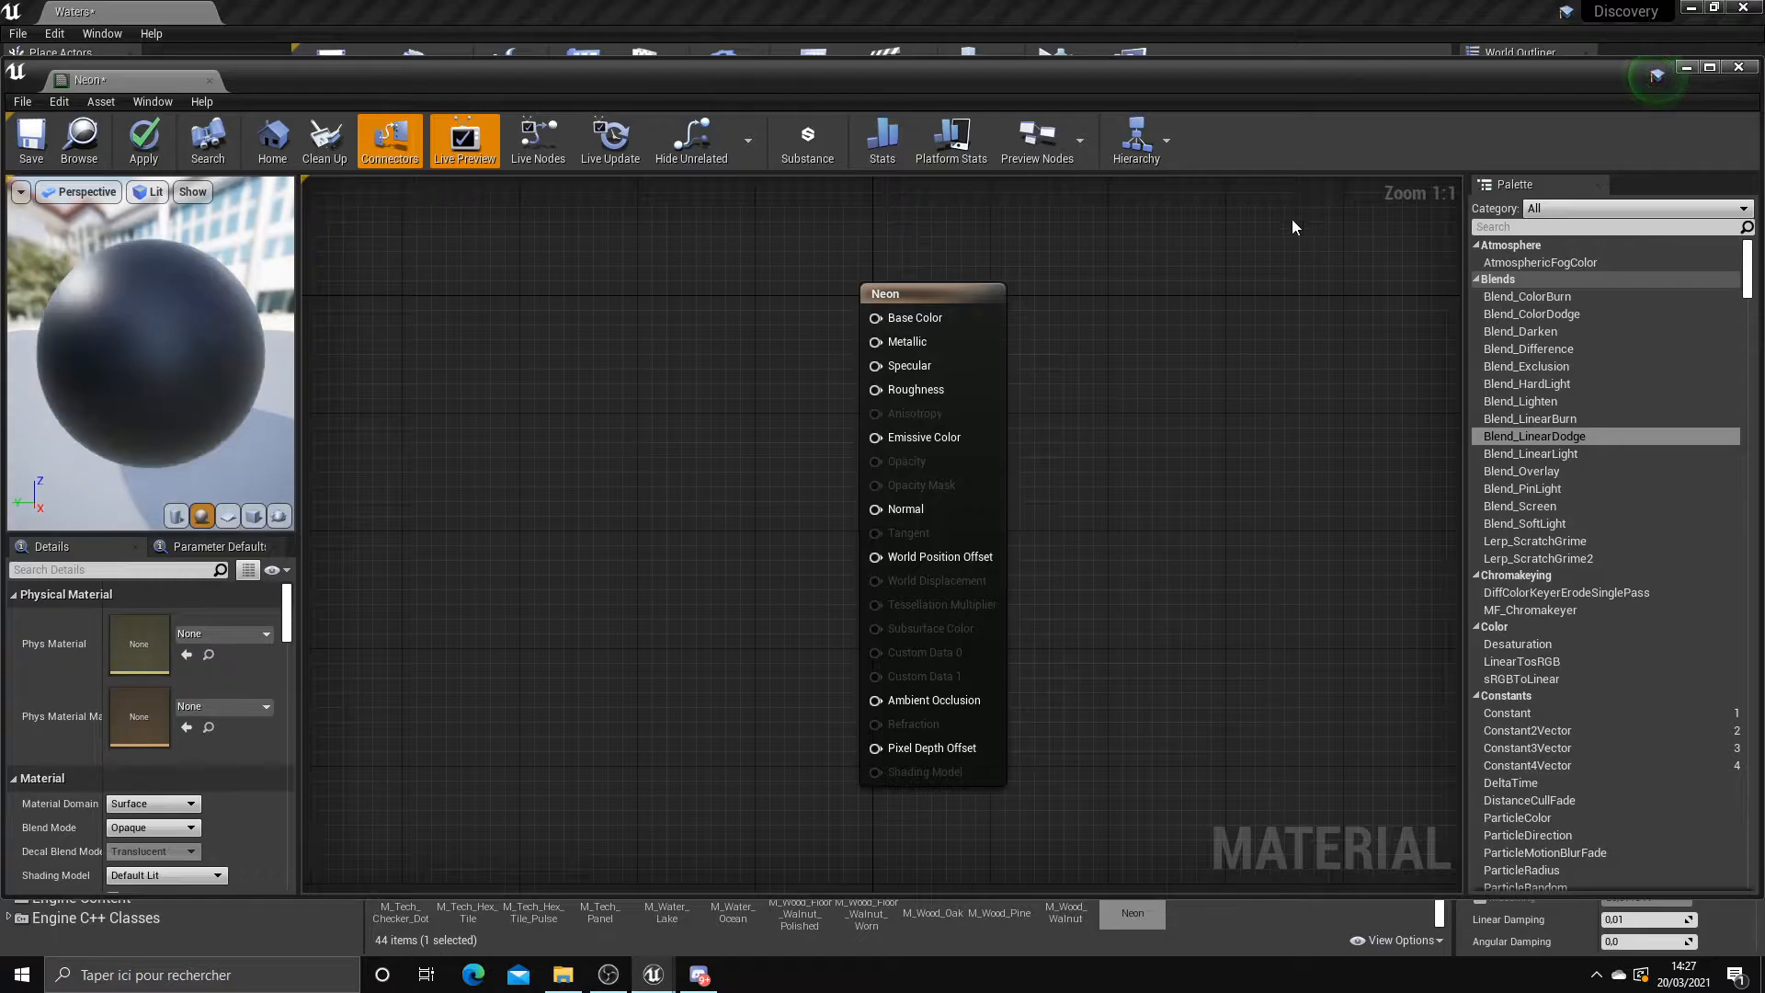
right_click(668, 445)
click(589, 448)
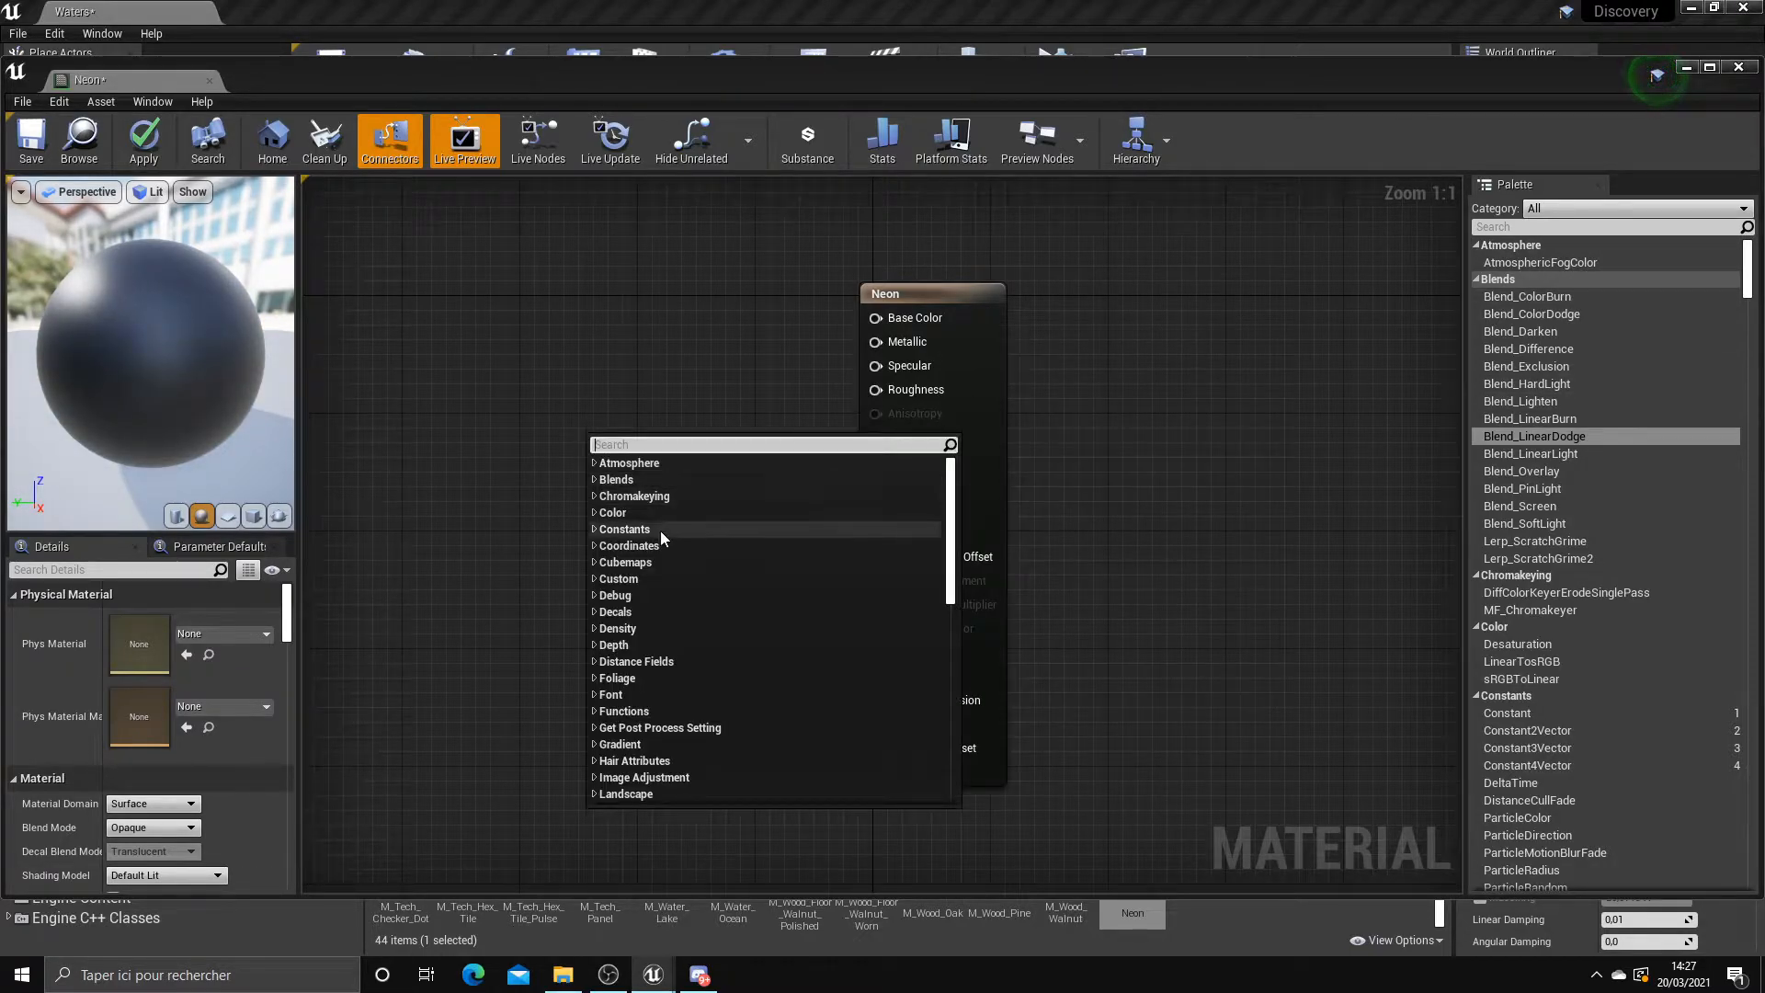
scroll(602, 678, down, 2)
scroll(612, 671, up, 2)
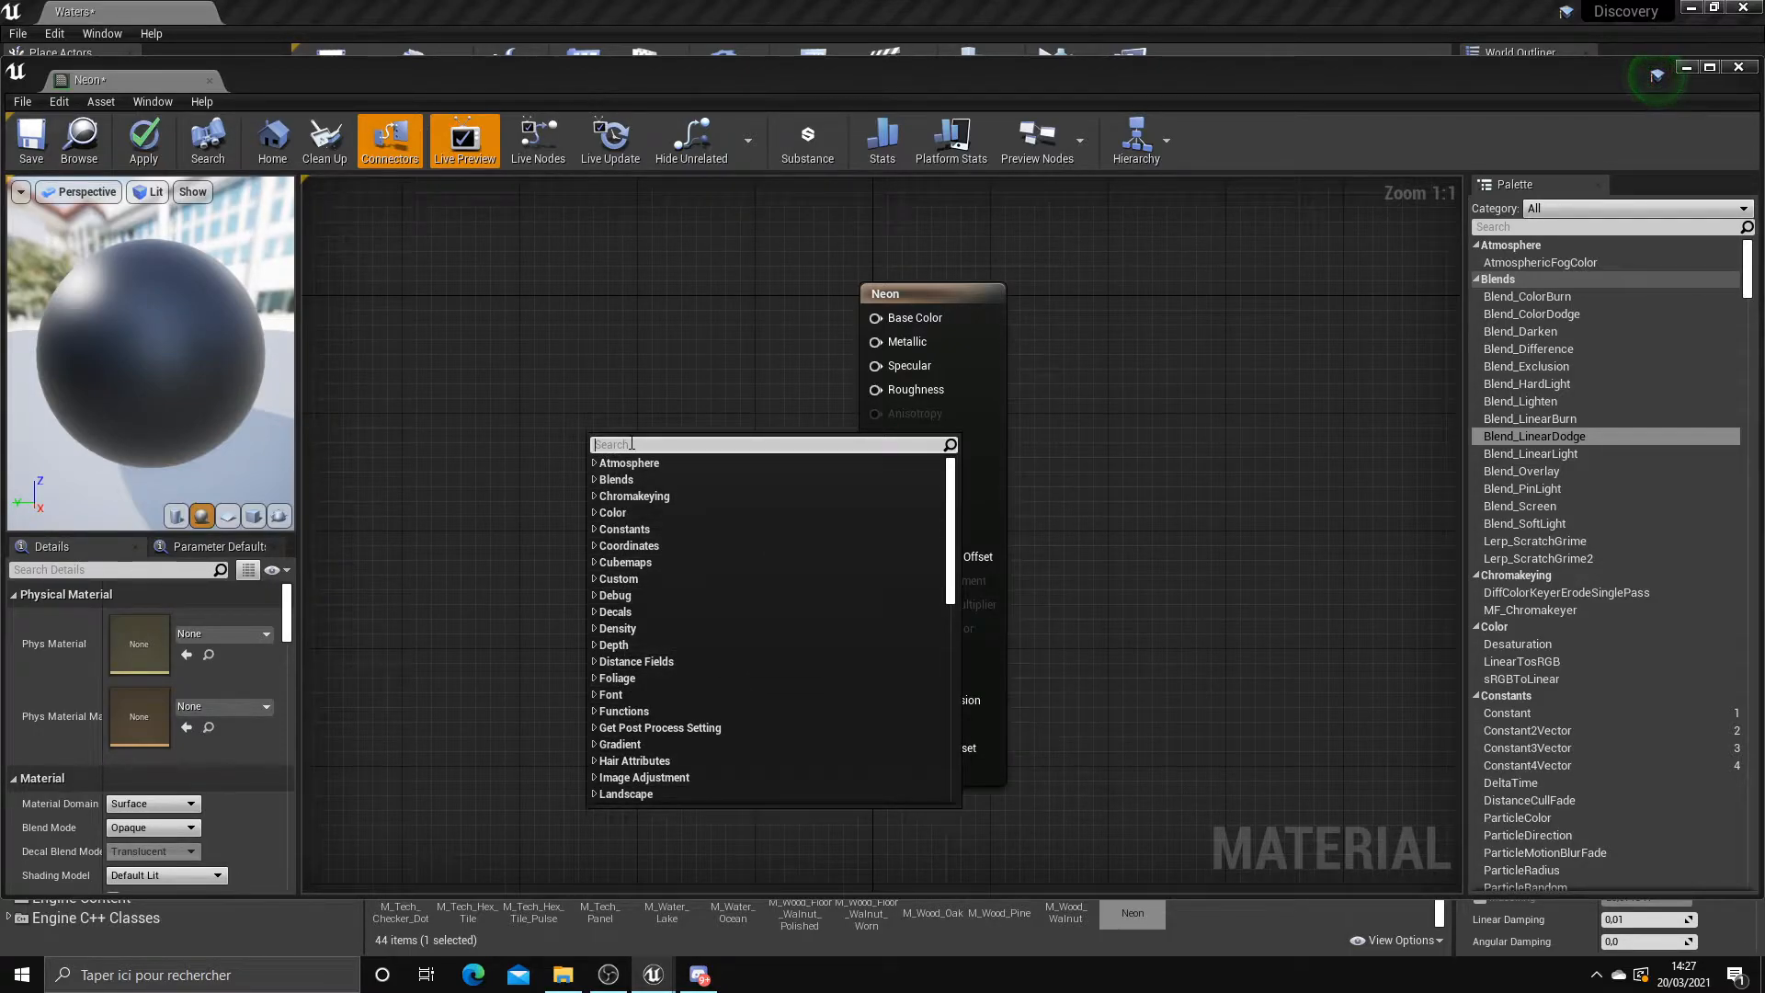
text(mult)
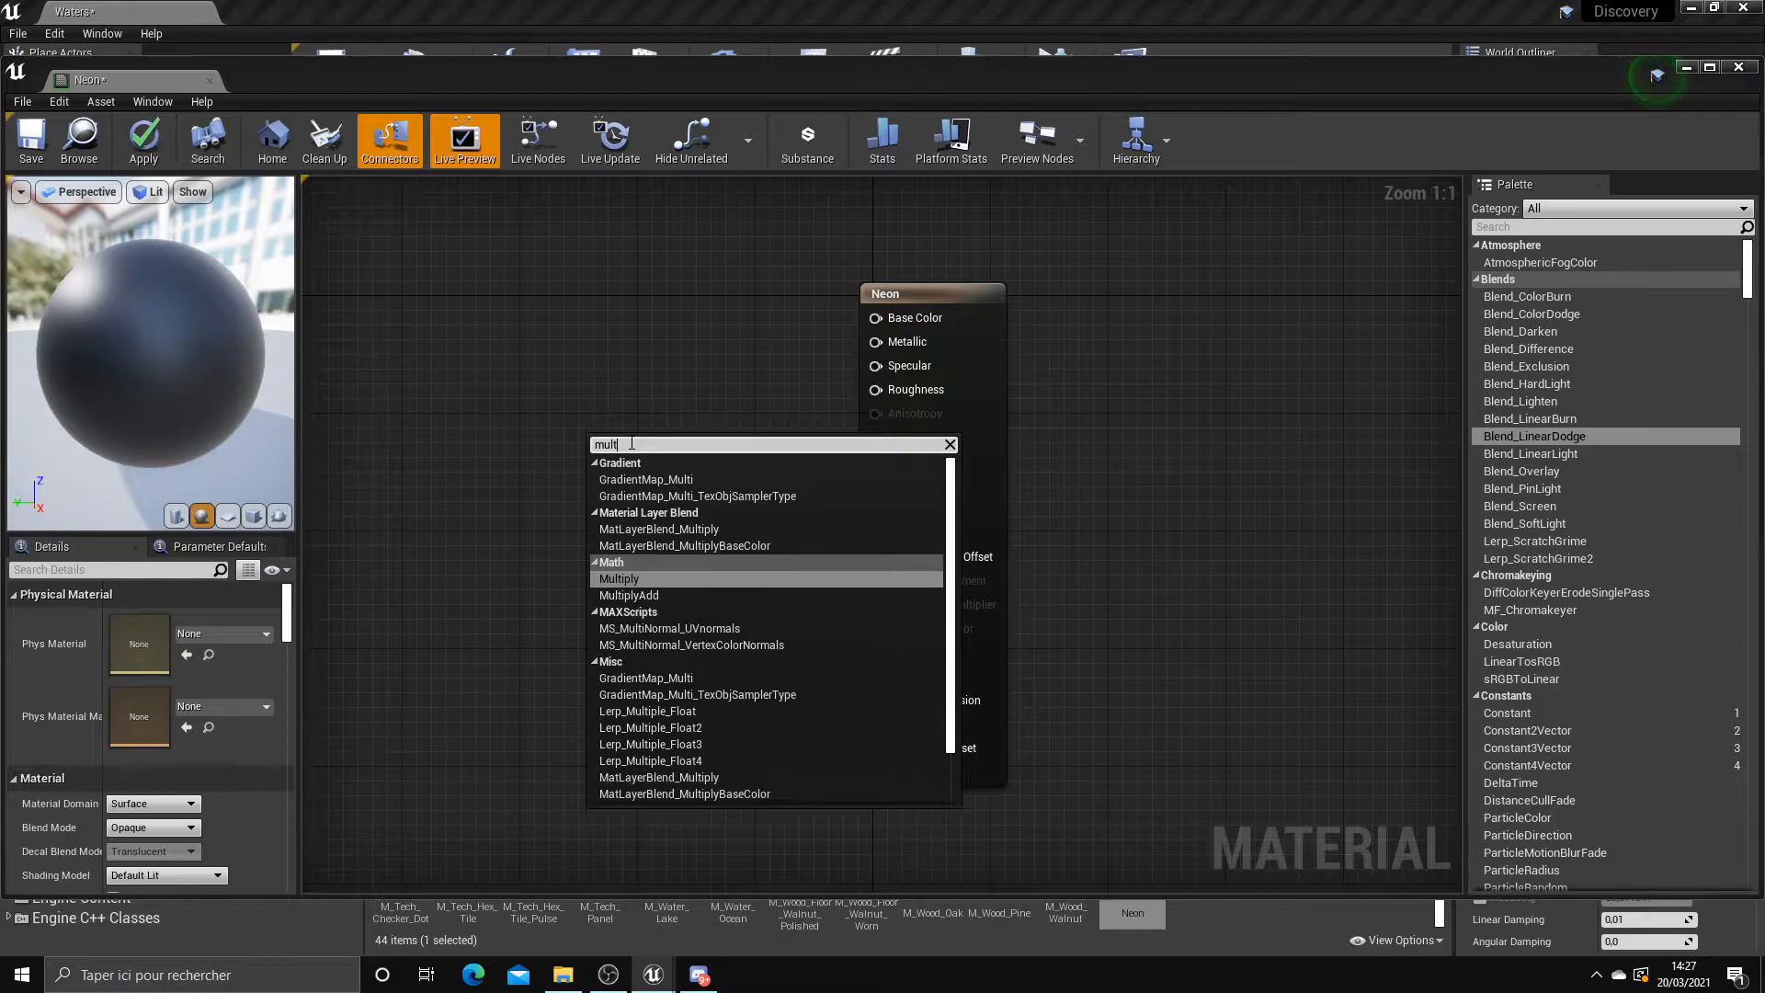
text(iply)
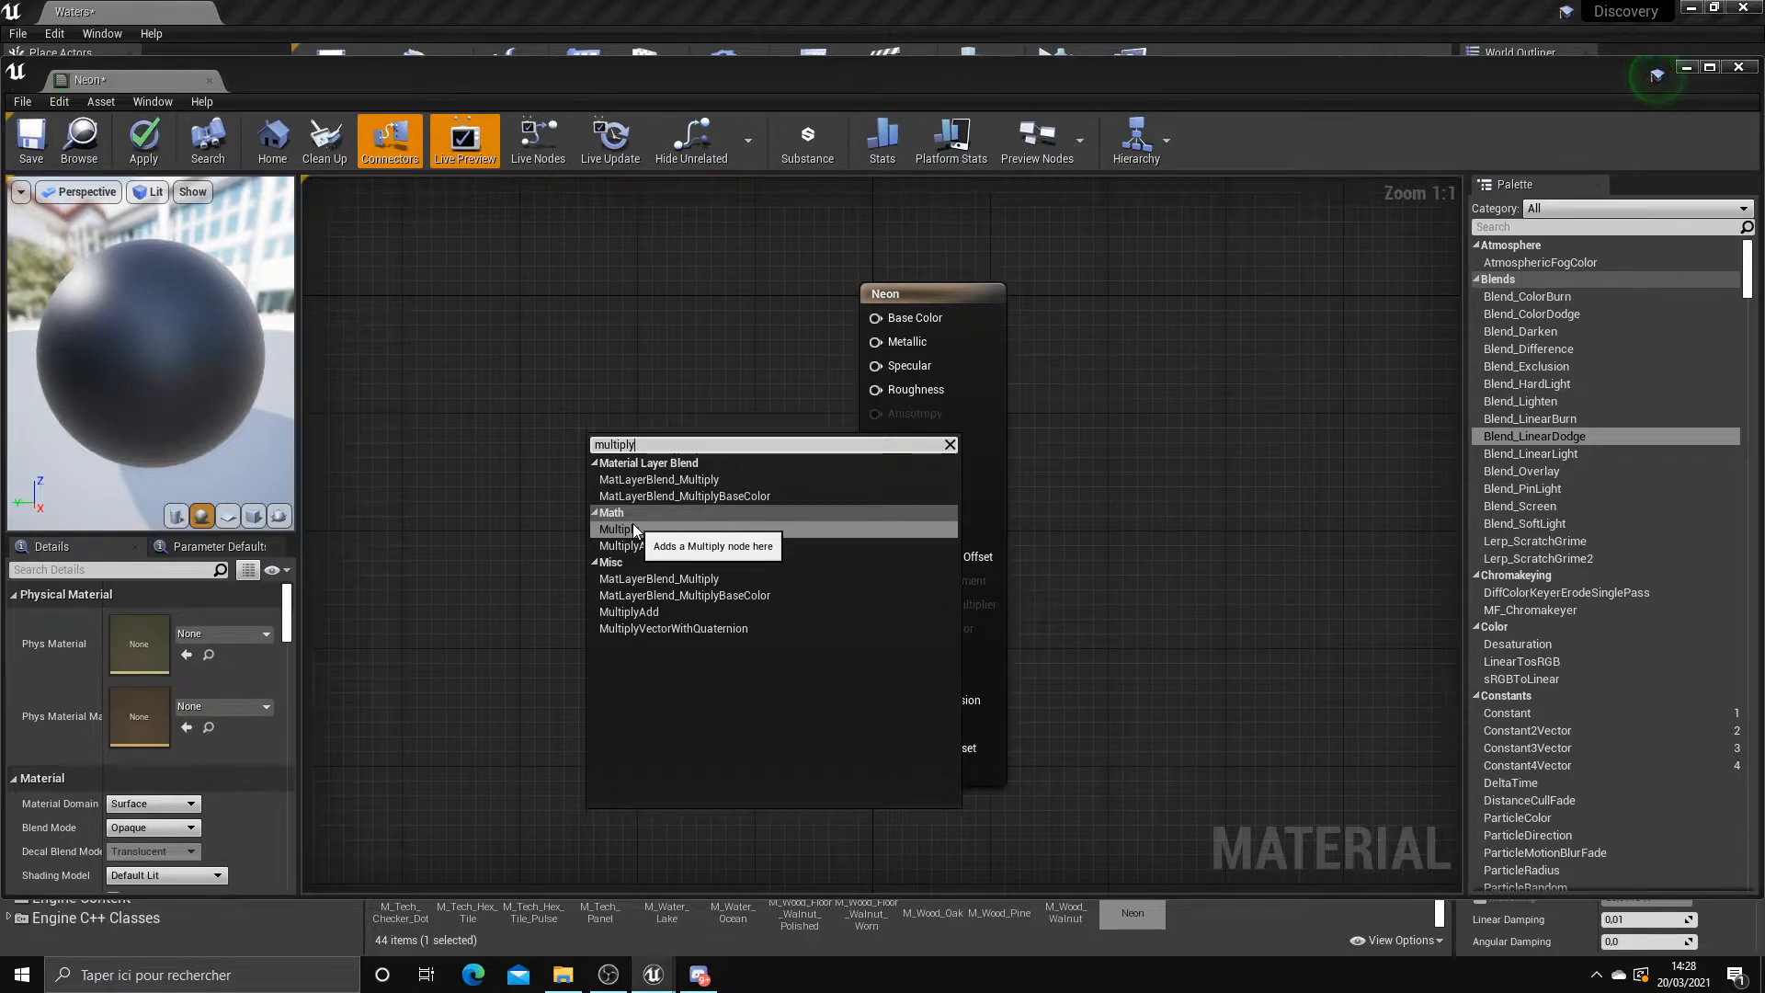
key(BackSpace)
key(BackSpace)
key(BackSpace)
key(BackSpace)
key(BackSpace)
key(BackSpace)
key(BackSpace)
key(BackSpace)
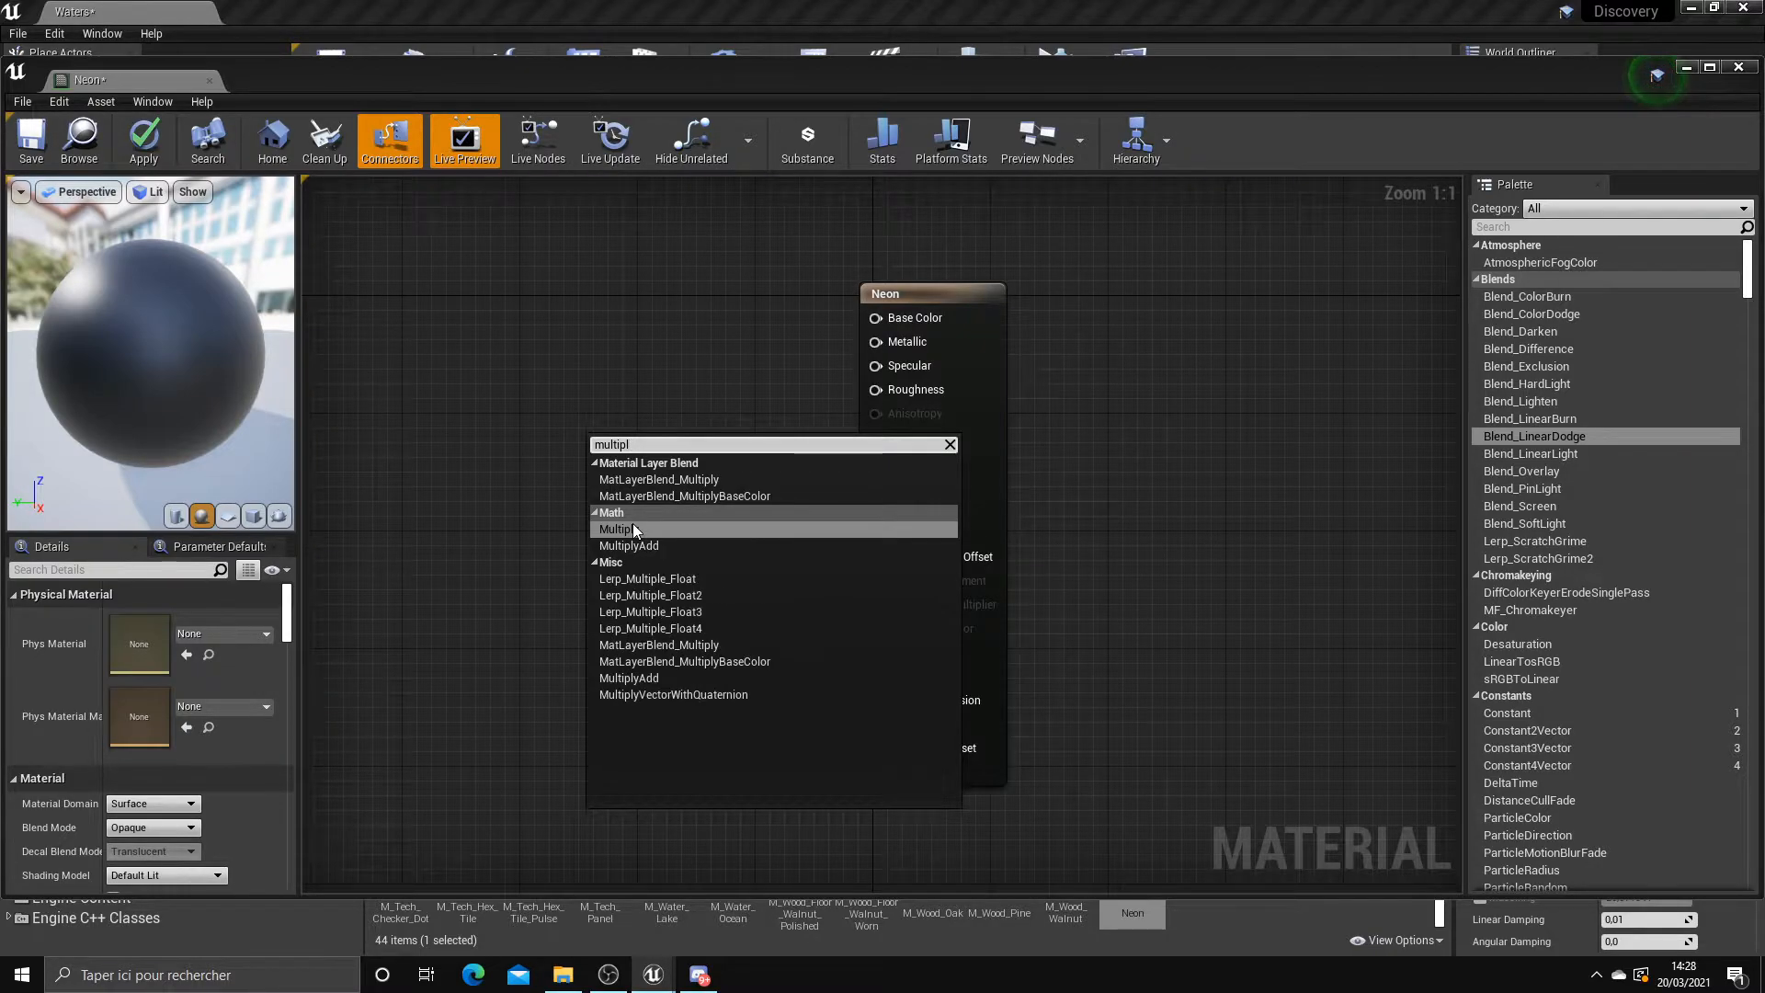
click(497, 479)
click(916, 301)
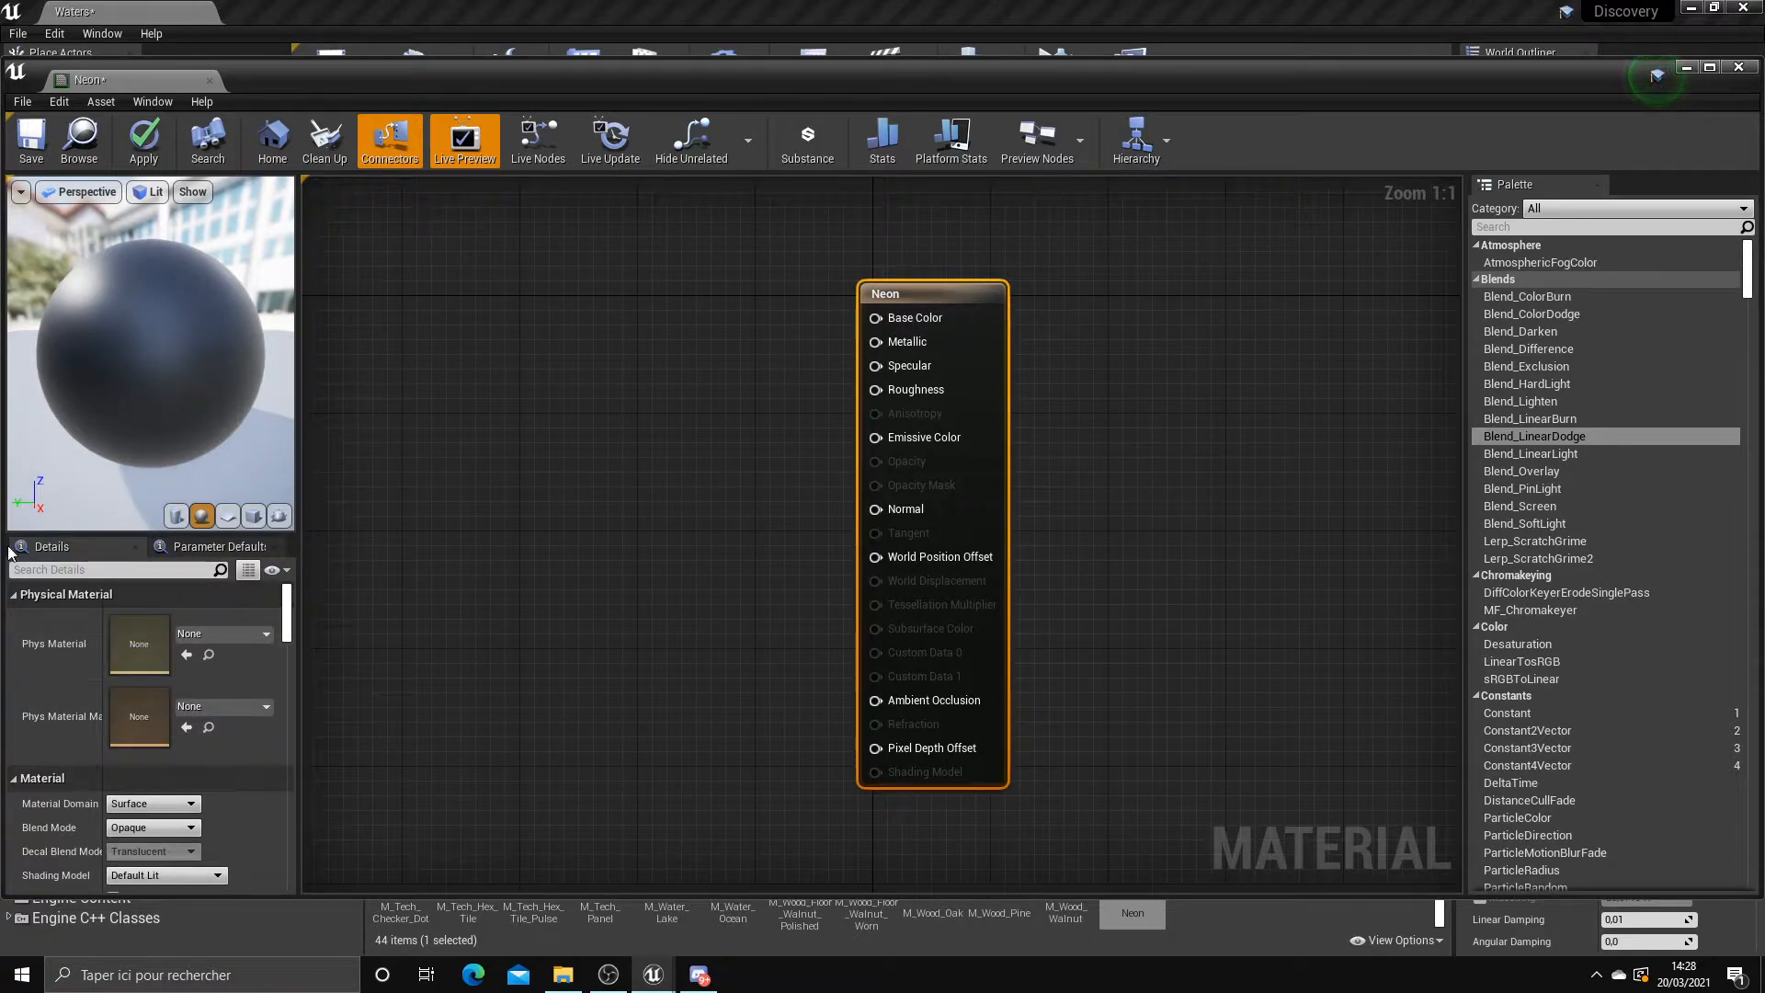
click(616, 647)
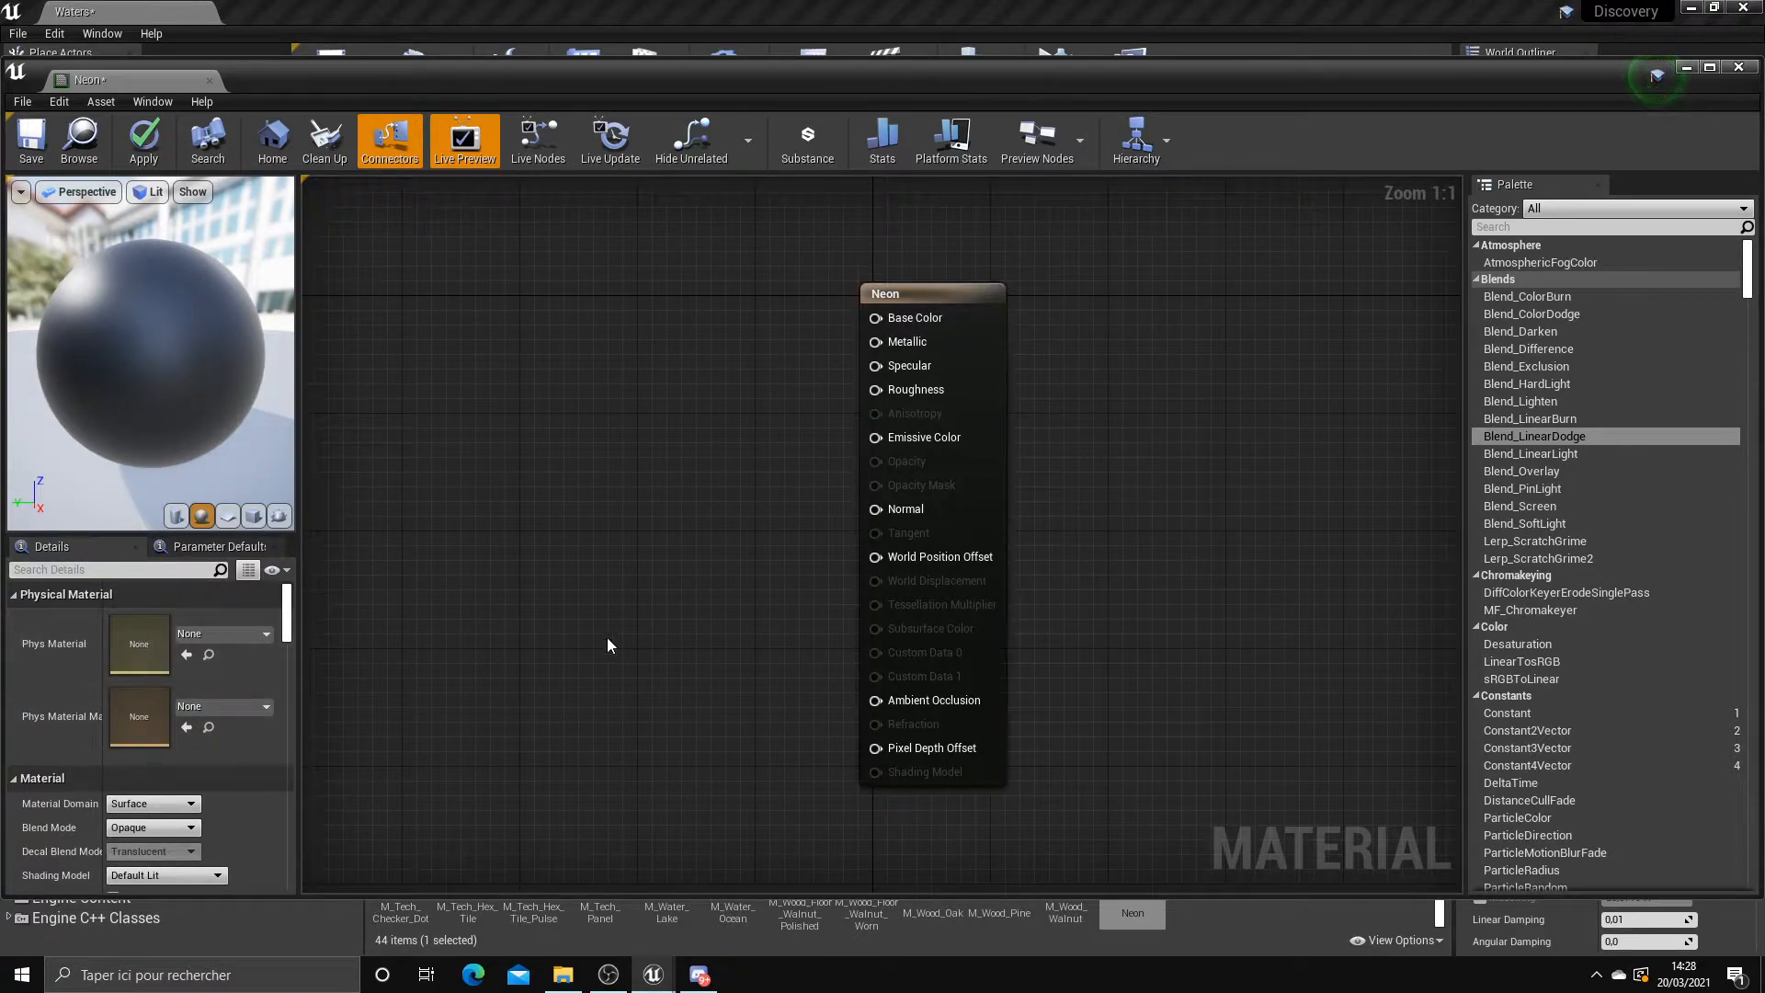
Try a ScalarParameter node beside the Neon material node and delete it
right_click(608, 509)
text(scalar)
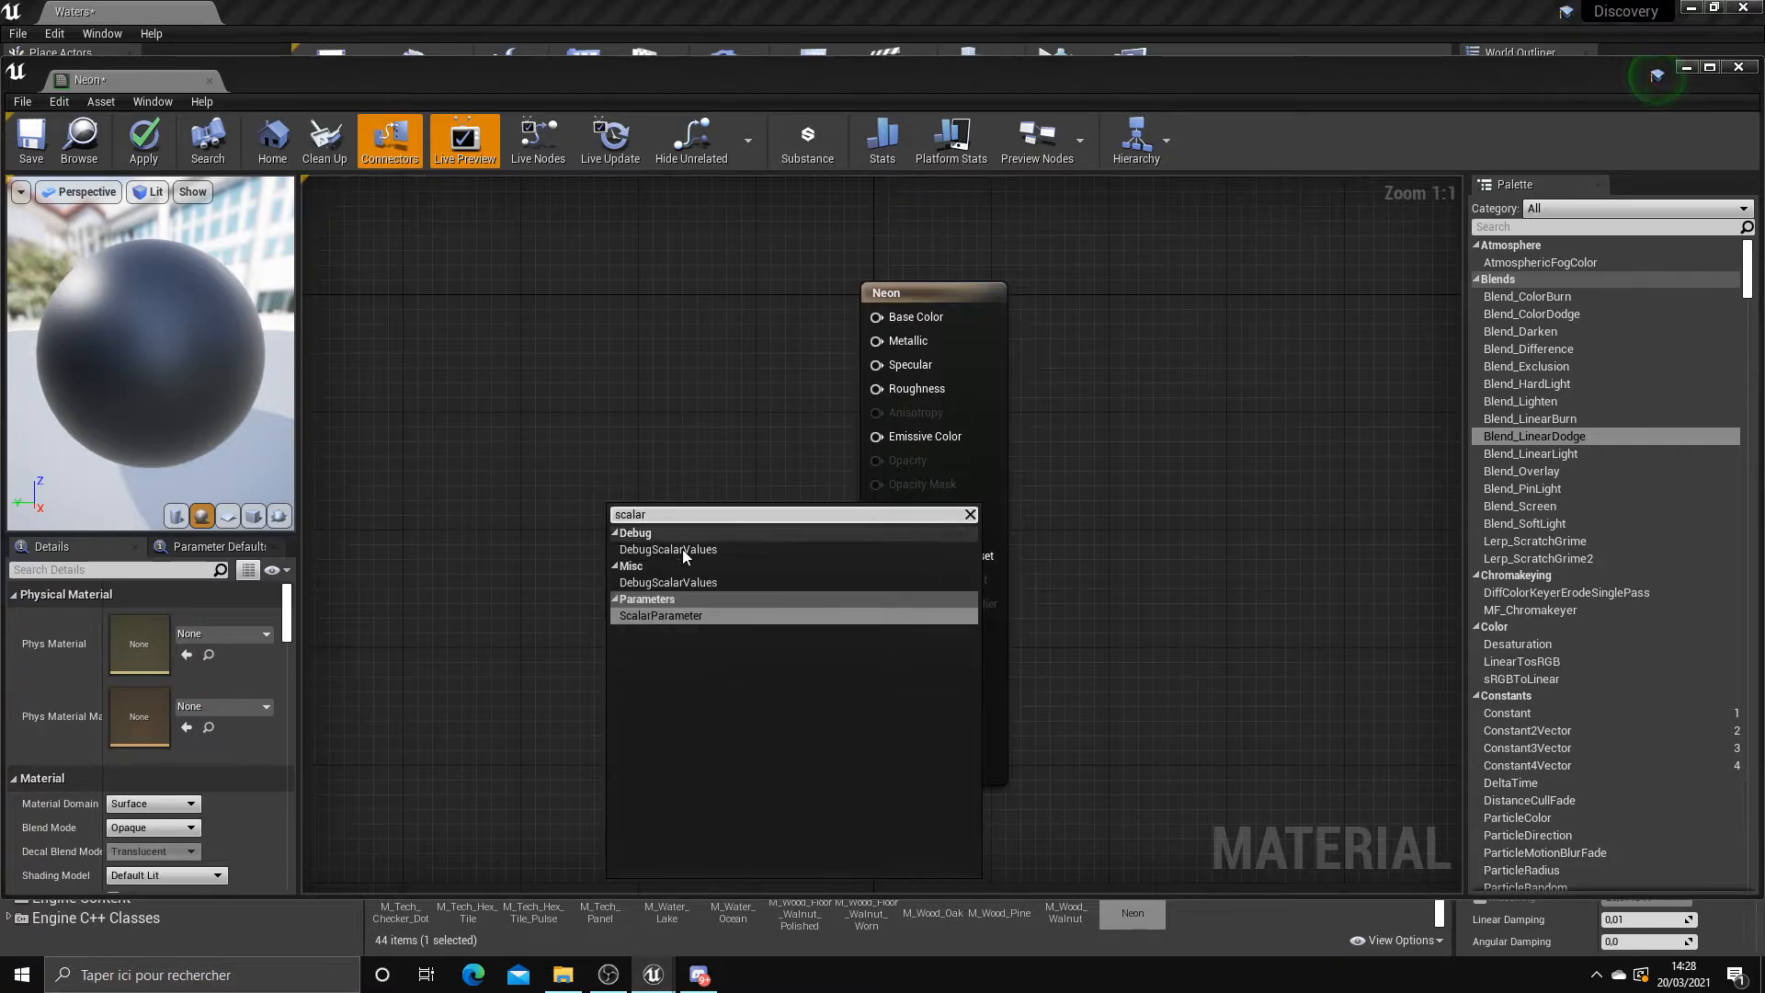
click(683, 607)
drag(668, 531, 693, 457)
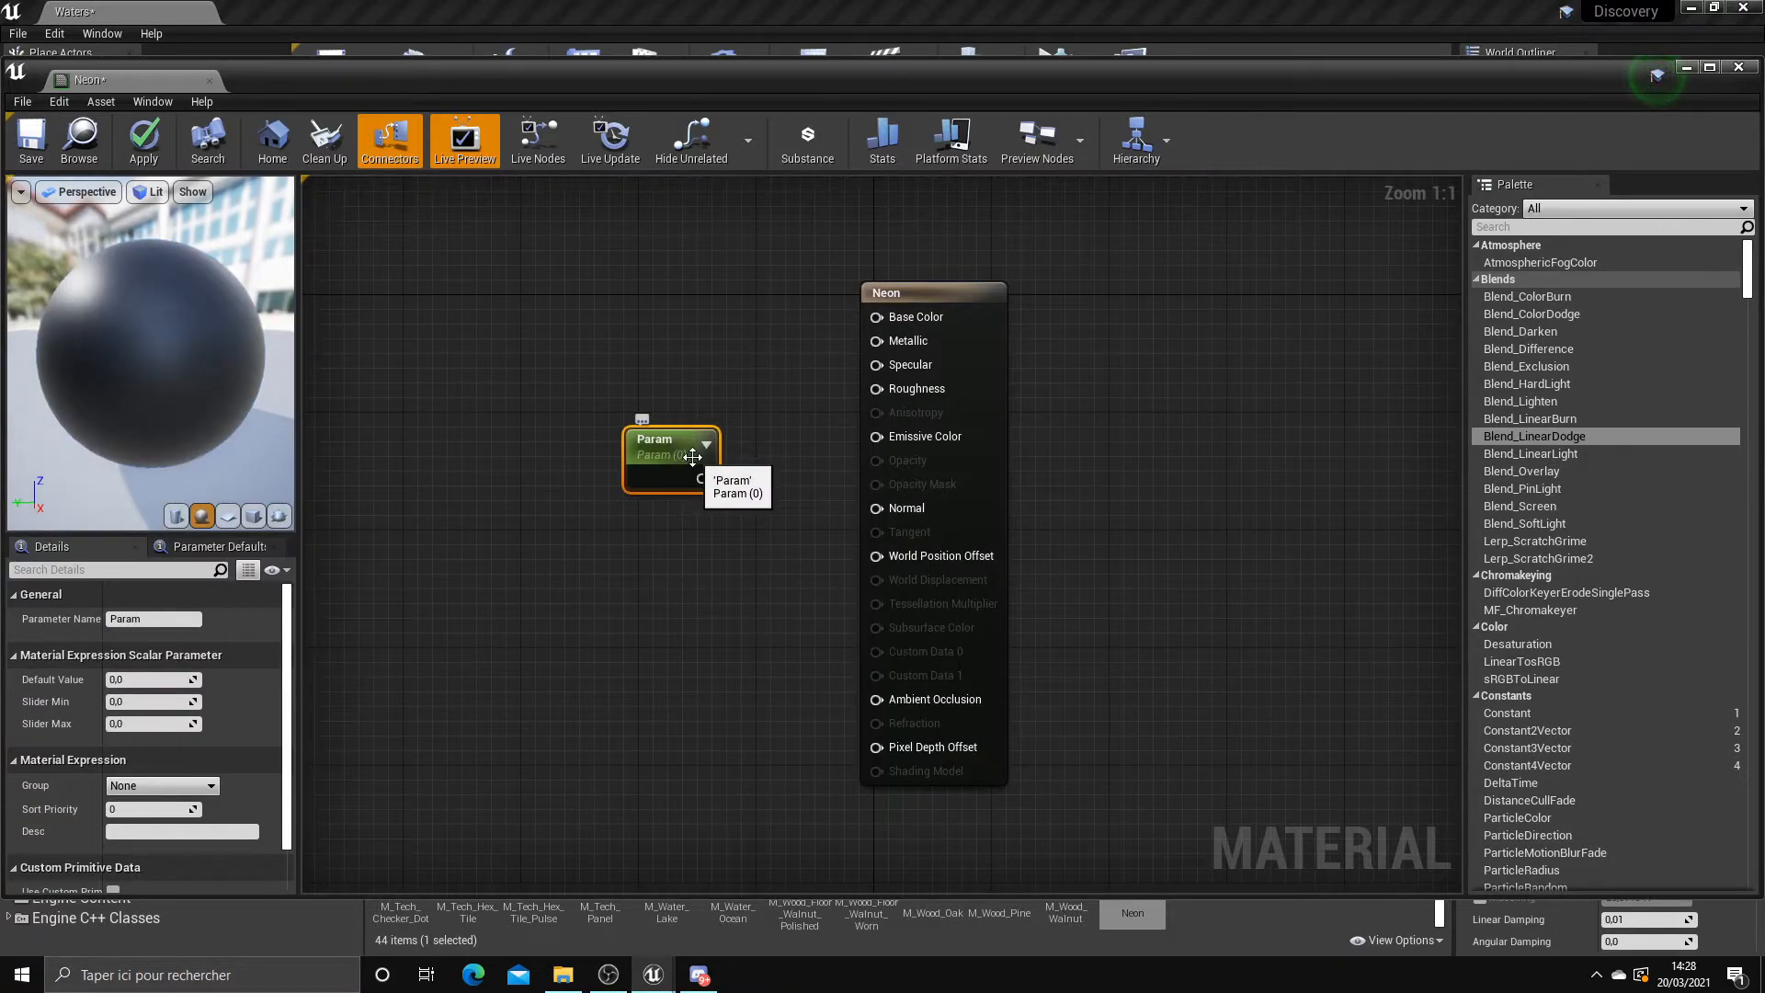
click(588, 425)
click(632, 475)
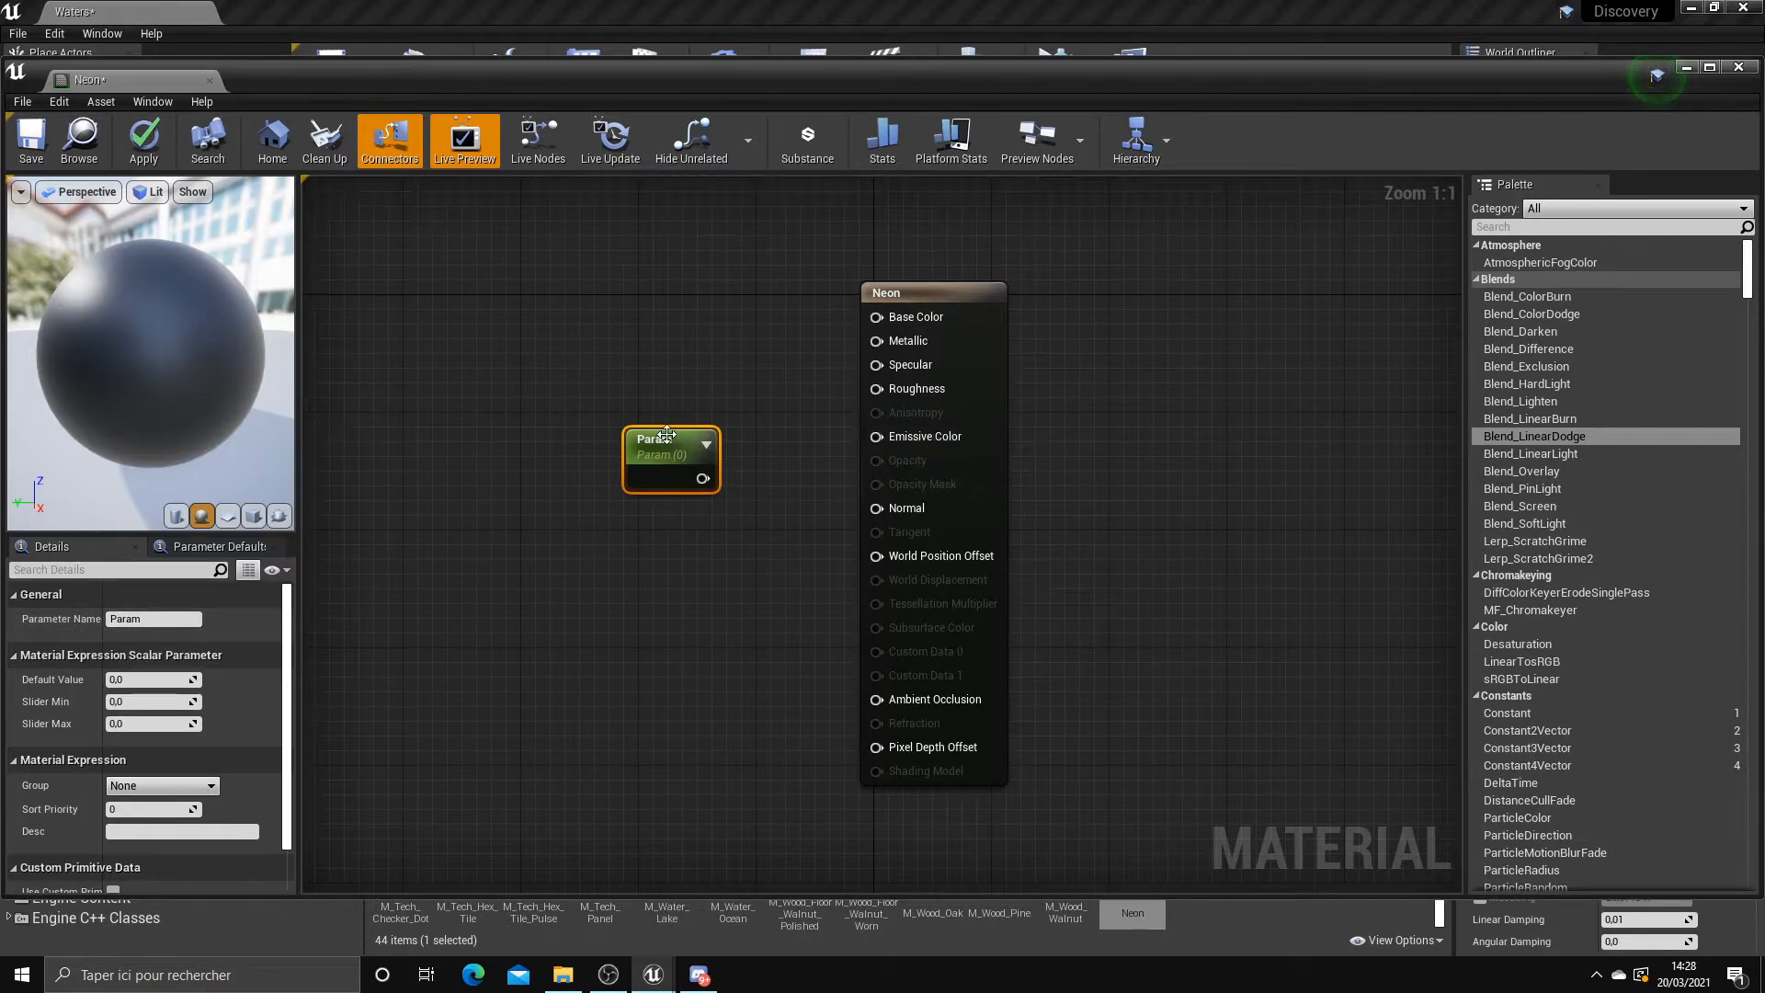
click(903, 301)
click(644, 451)
scroll(138, 722, down, 1)
scroll(129, 725, up, 1)
click(543, 486)
click(647, 450)
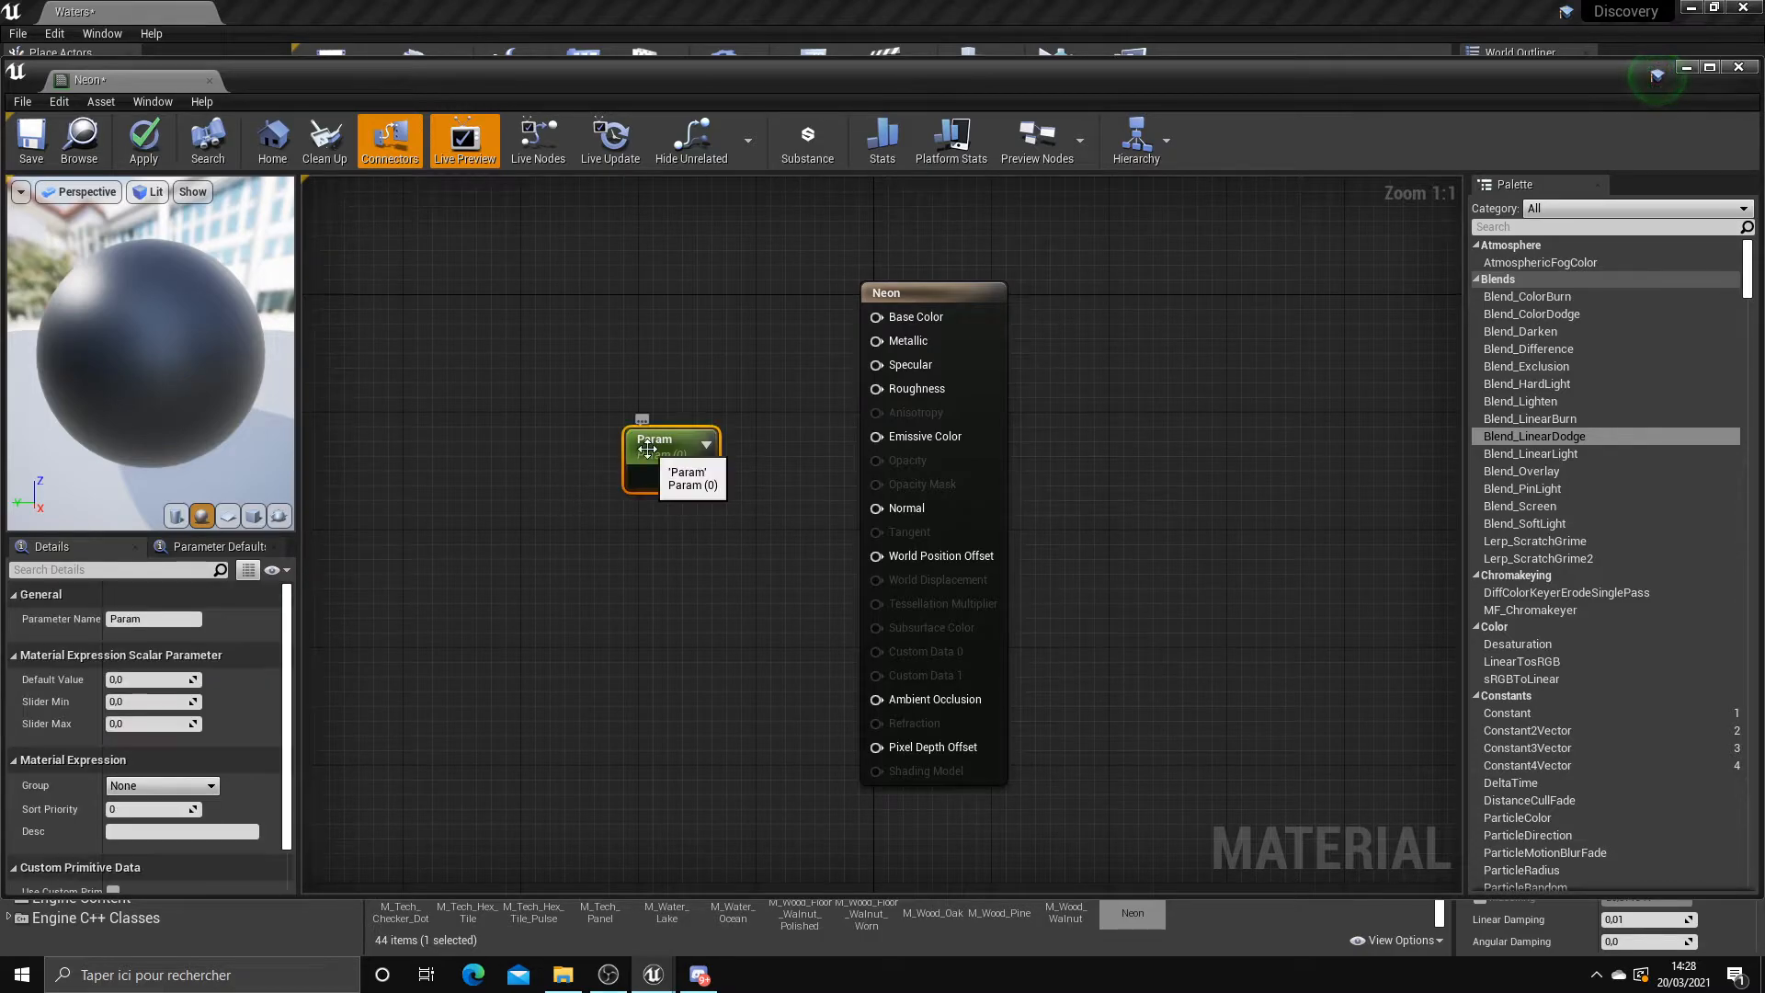
key(Delete)
Reposition the Neon material editor window over the level editor
right_drag(620, 446, 794, 476)
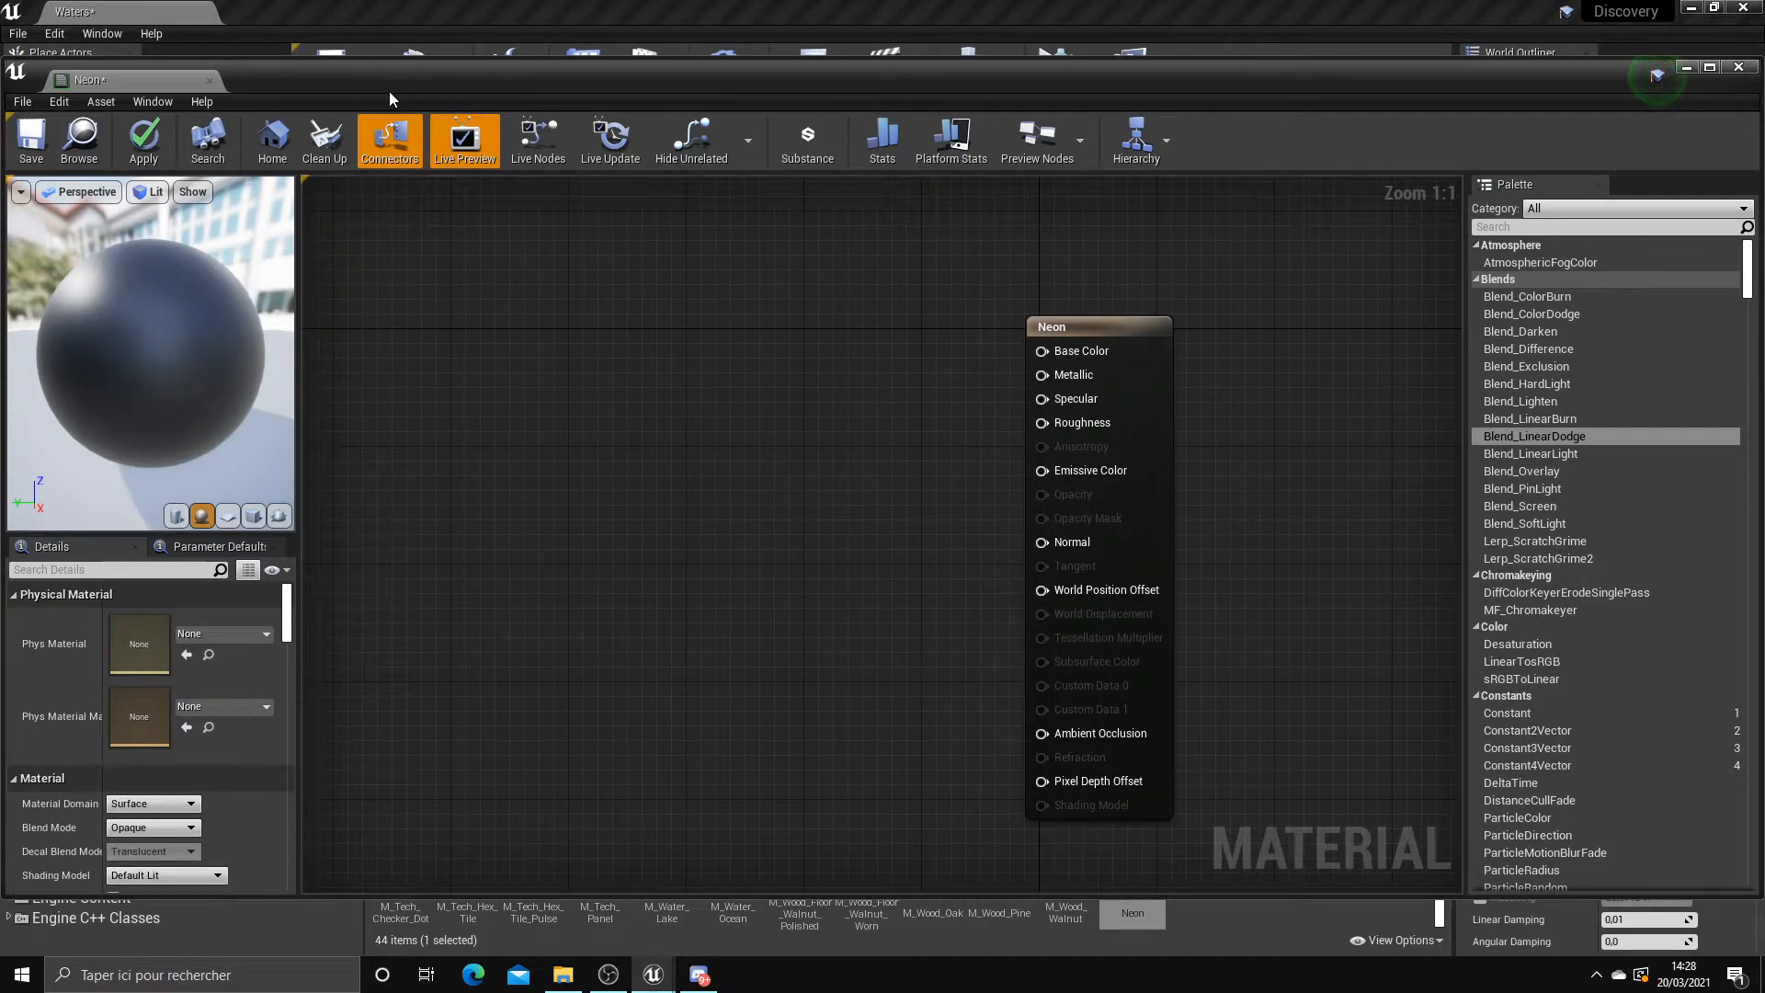
drag(394, 90, 274, 83)
drag(407, 77, 444, 98)
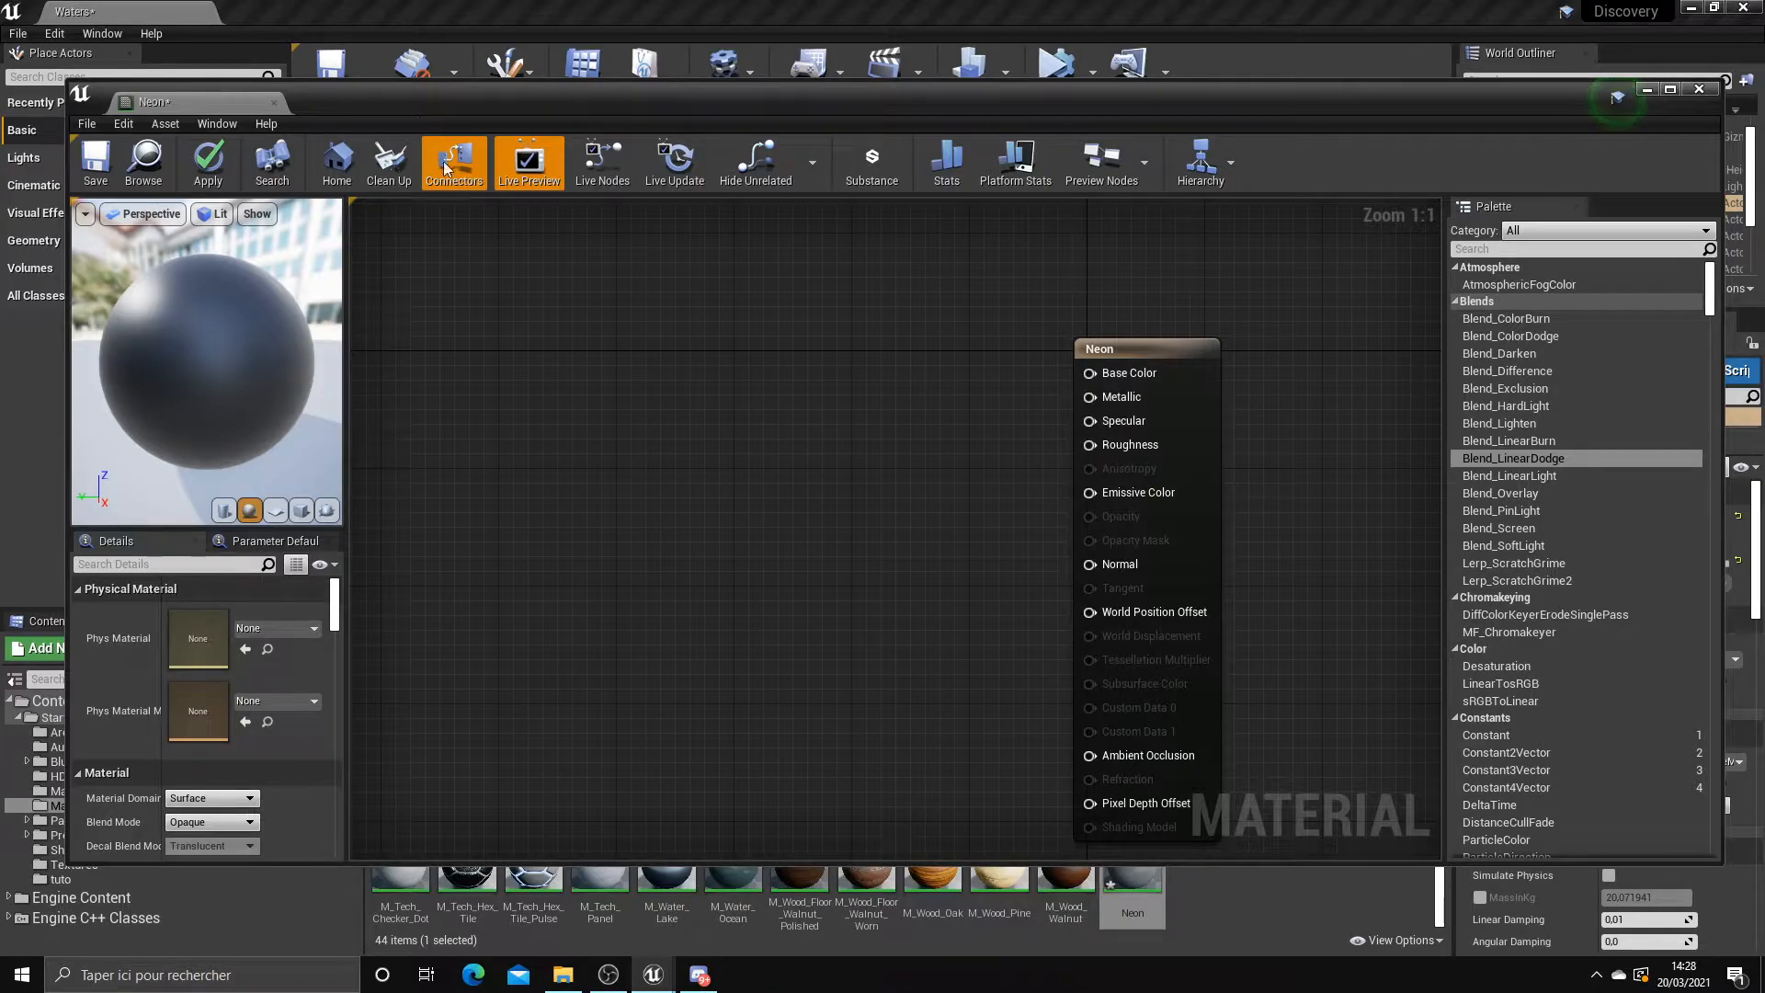
Add a VectorParameter node to the Neon graph beside the main material node
right_click(741, 386)
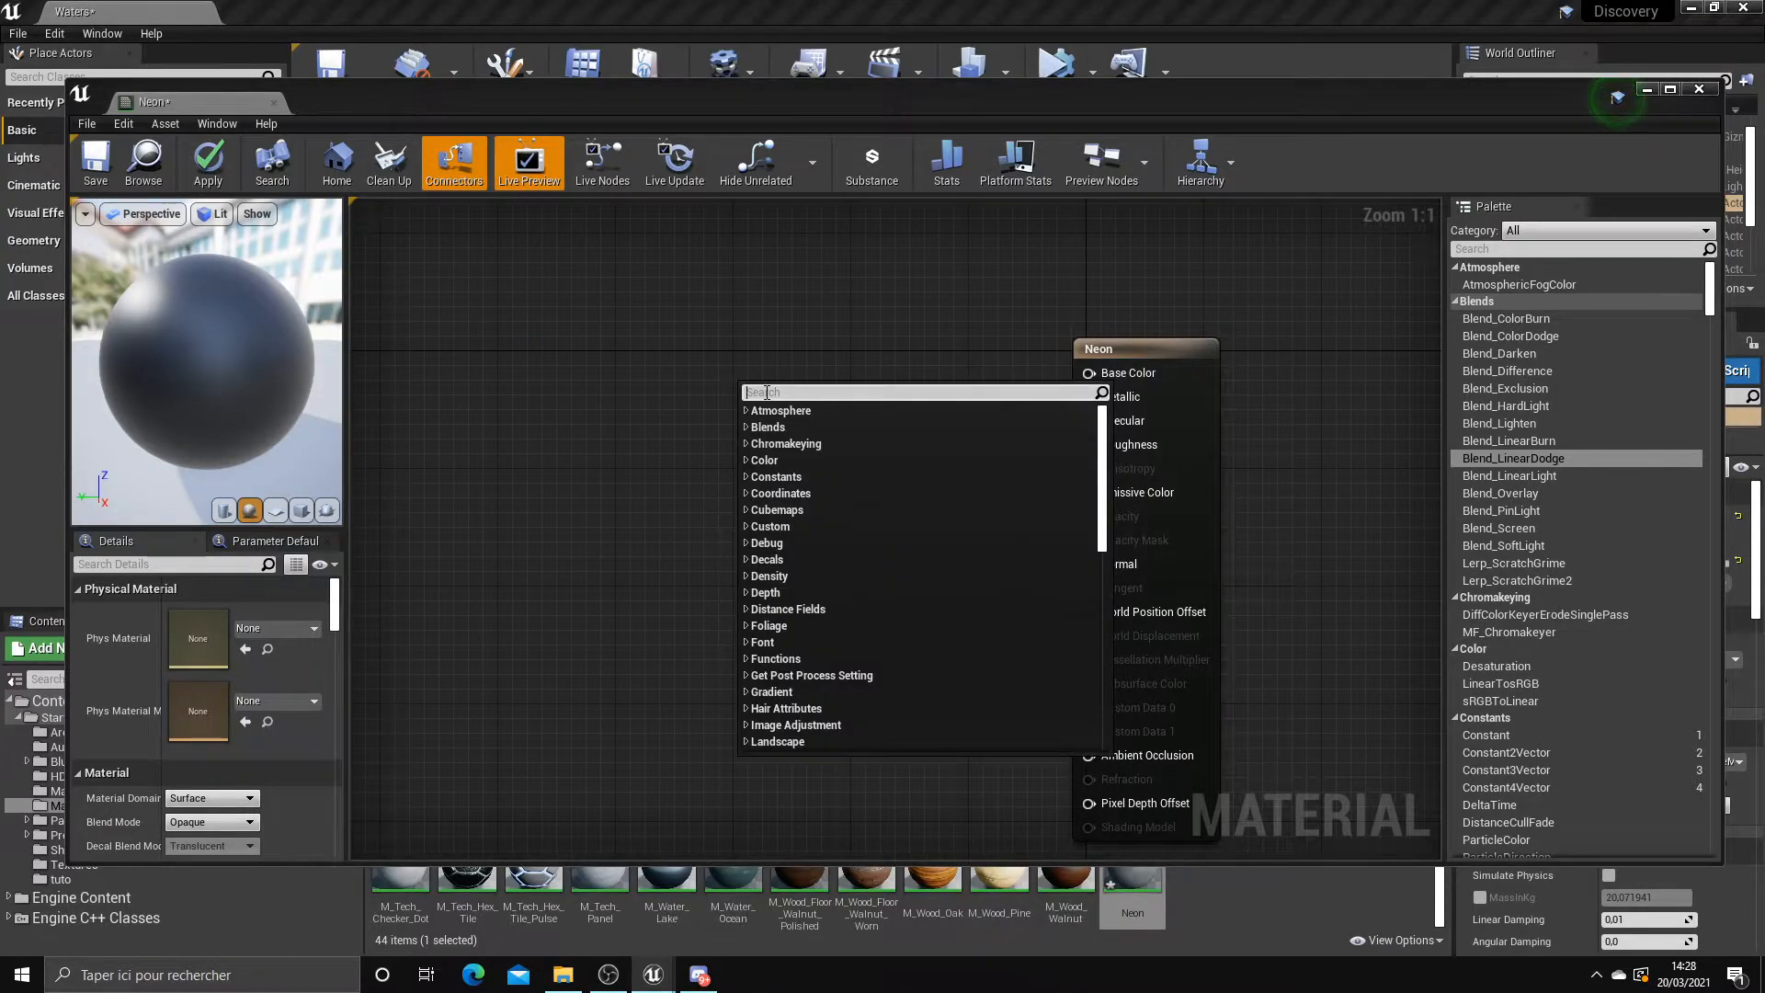
text(vector)
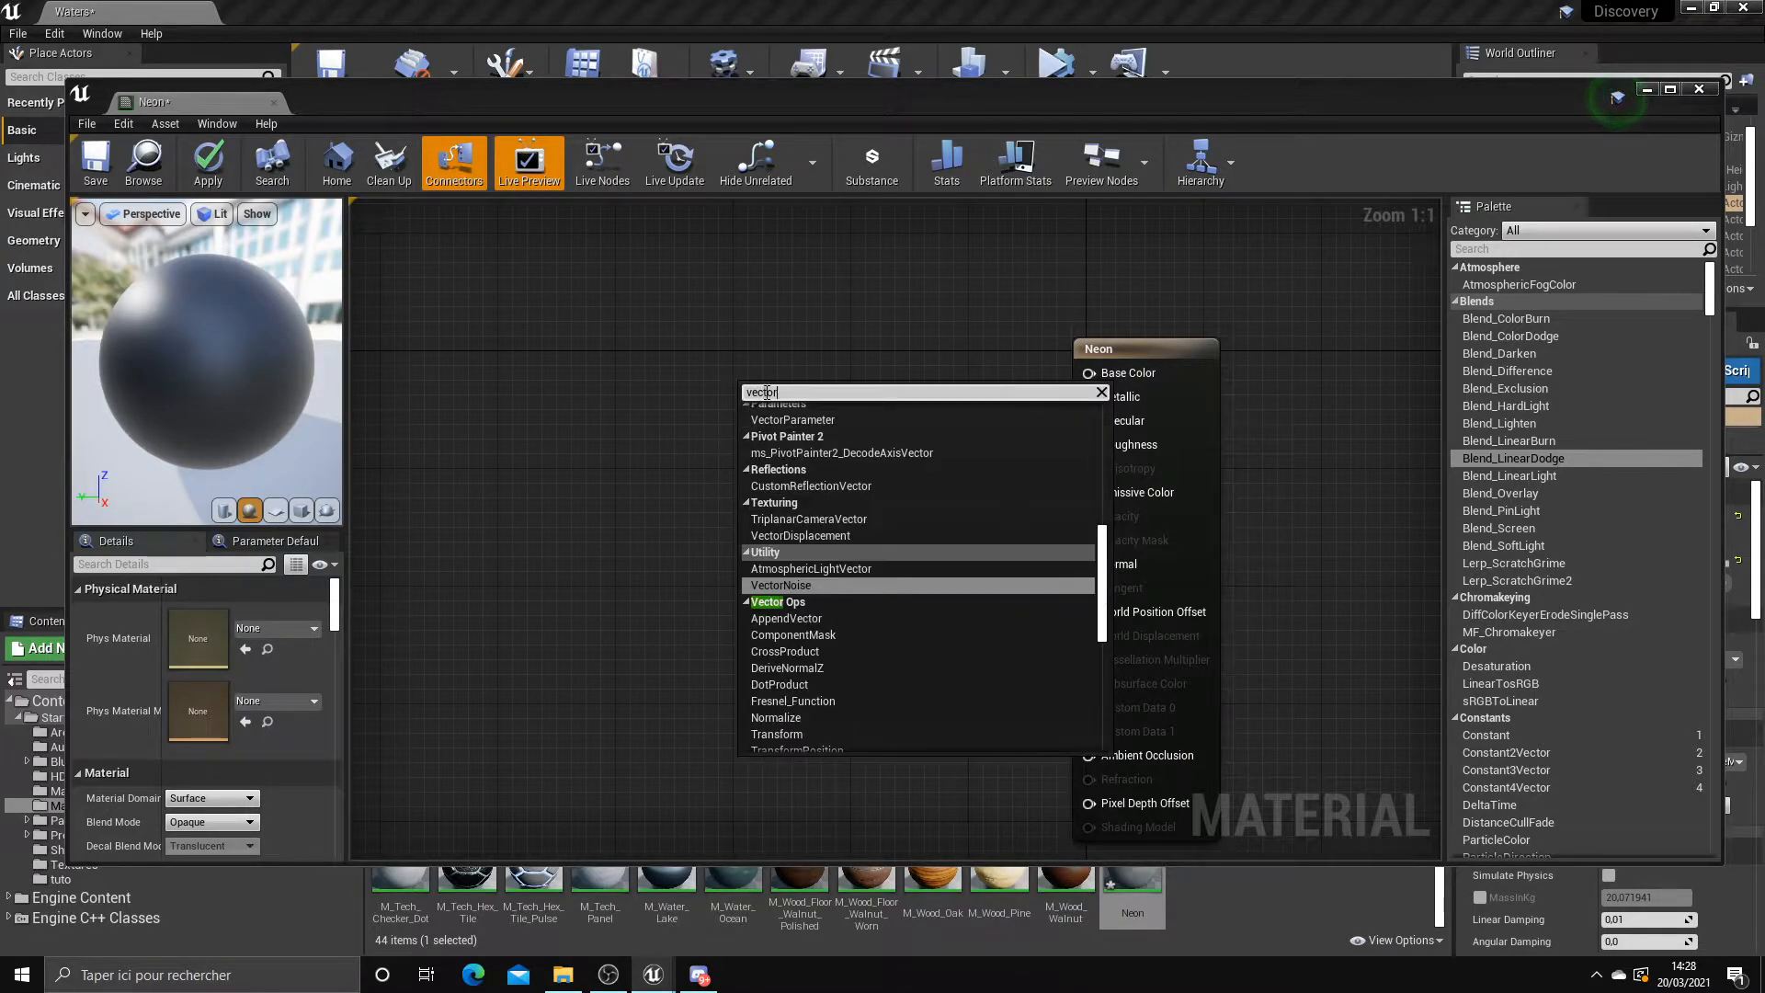
click(798, 419)
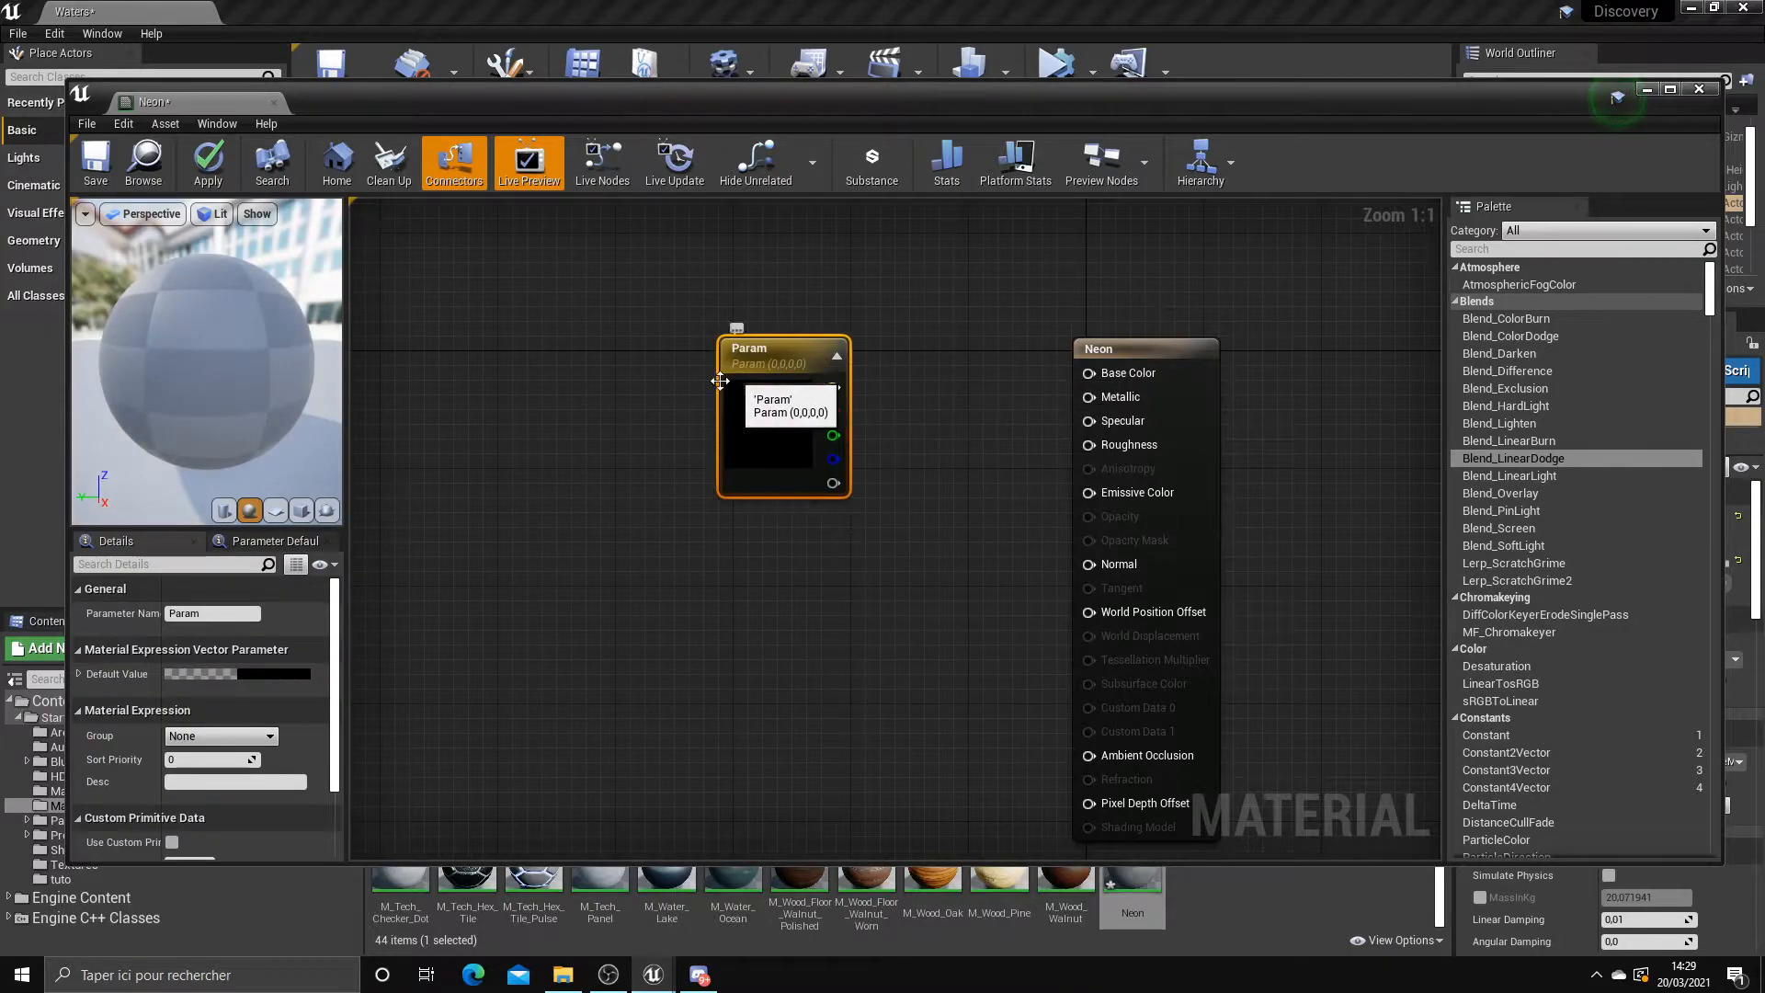
Try a light red default colour on the new vector parameter and cancel the colour change
click(202, 674)
click(450, 615)
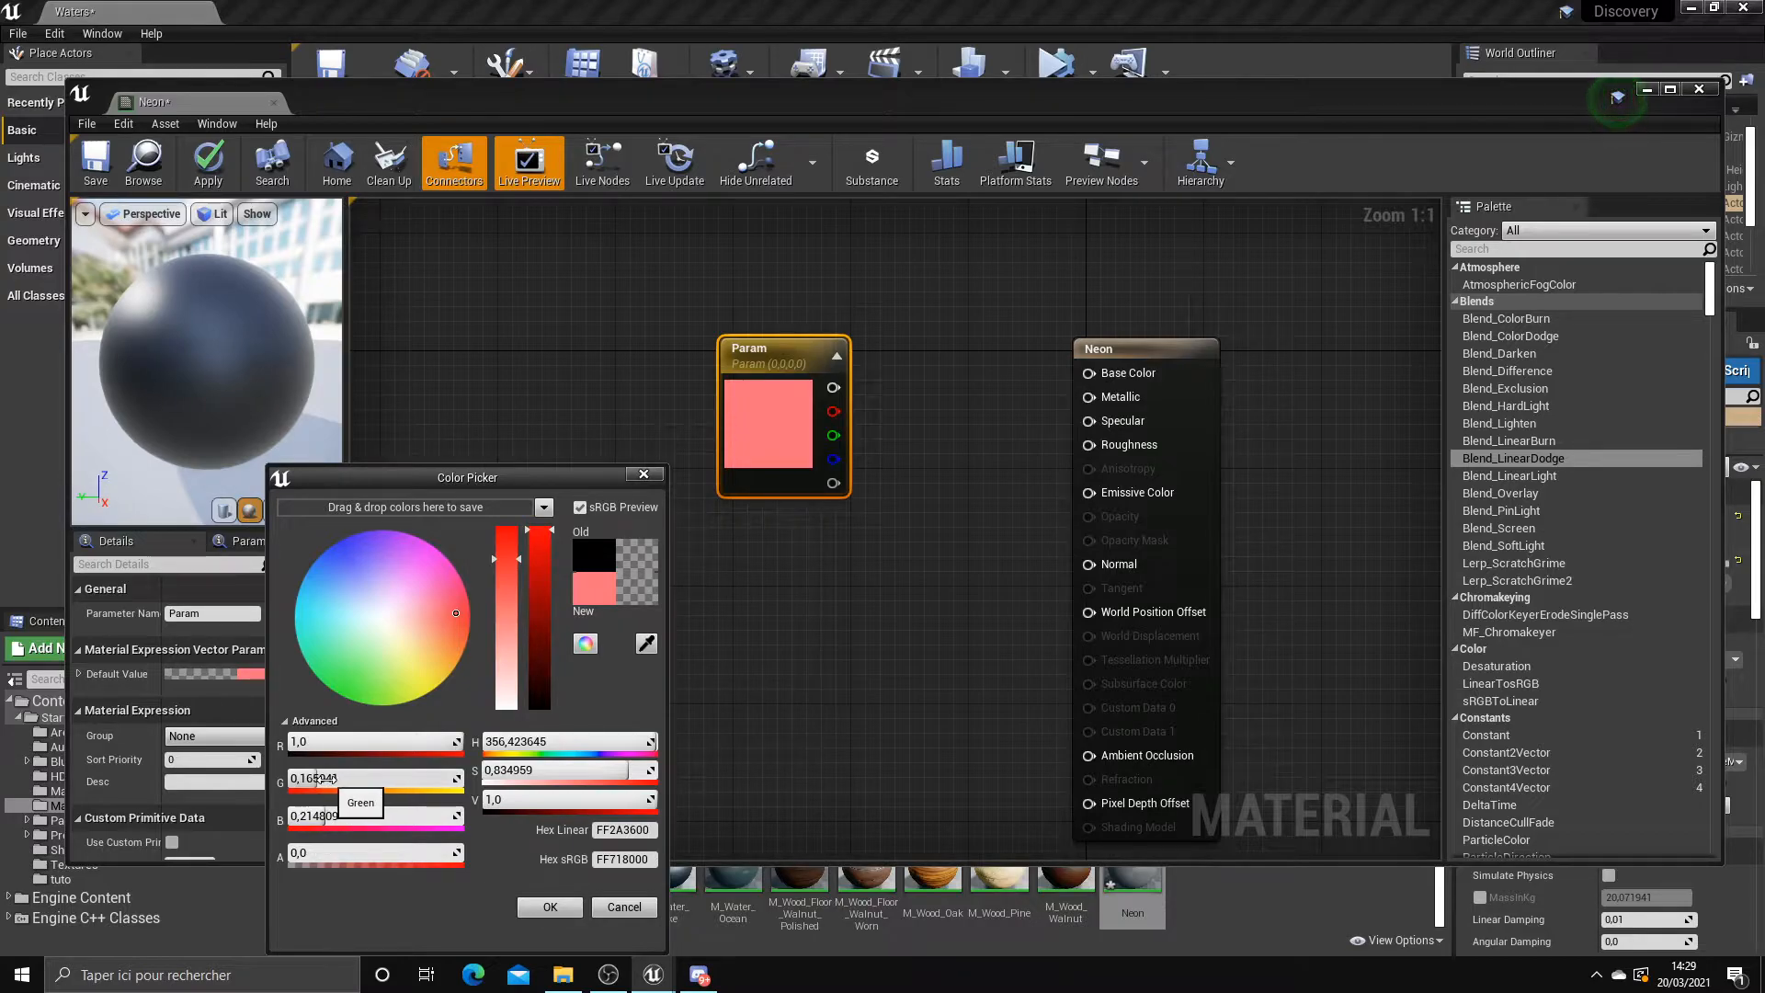
drag(414, 477, 1002, 296)
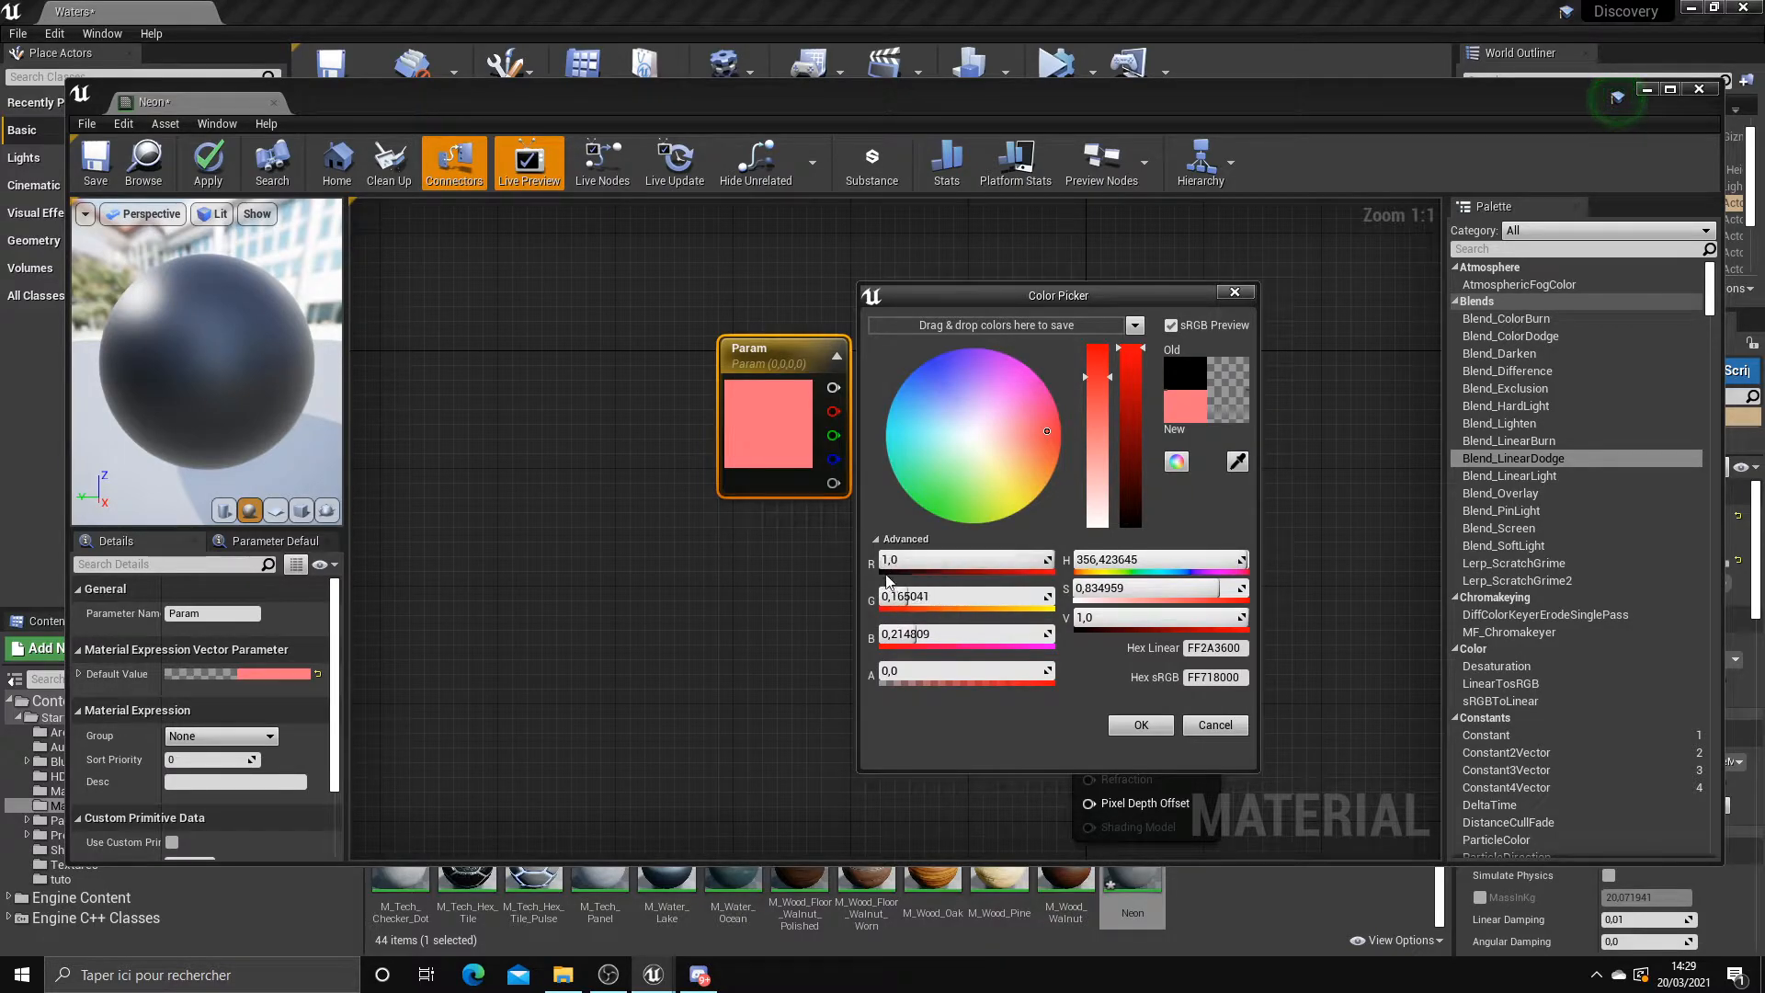
drag(974, 296, 1051, 259)
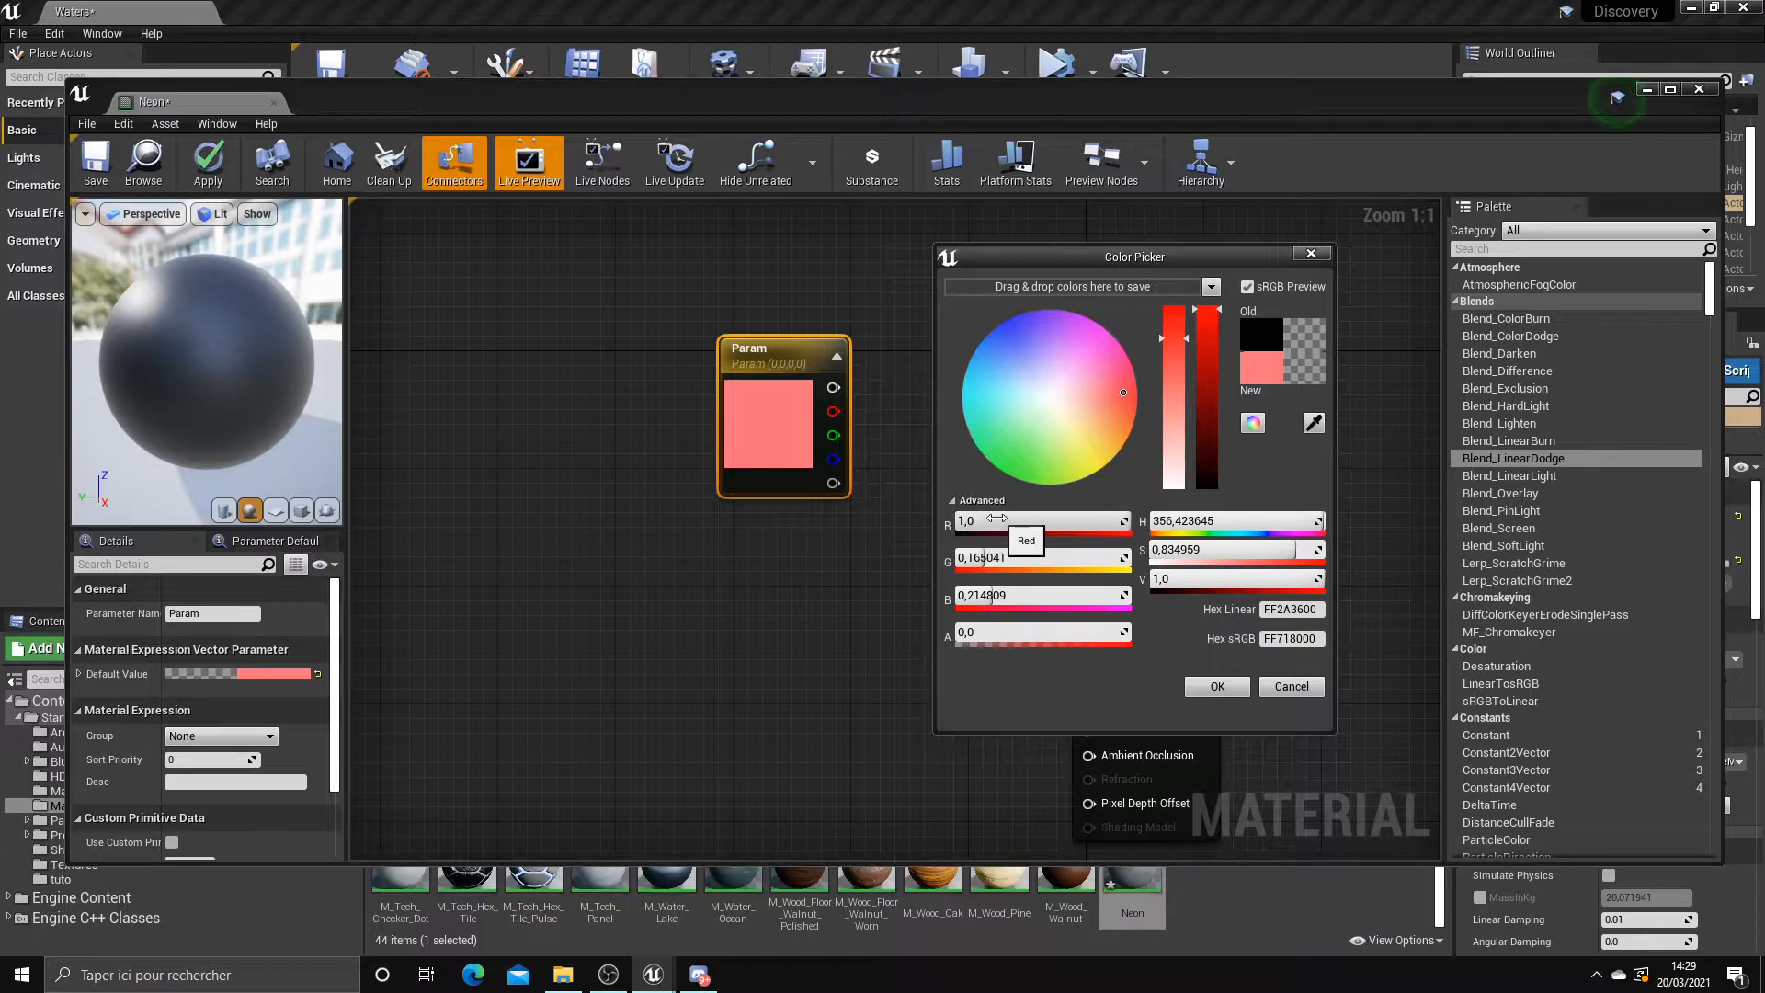
click(1291, 686)
click(820, 559)
Add a Constant2Vector node below the vector parameter in the Neon graph
right_click(784, 542)
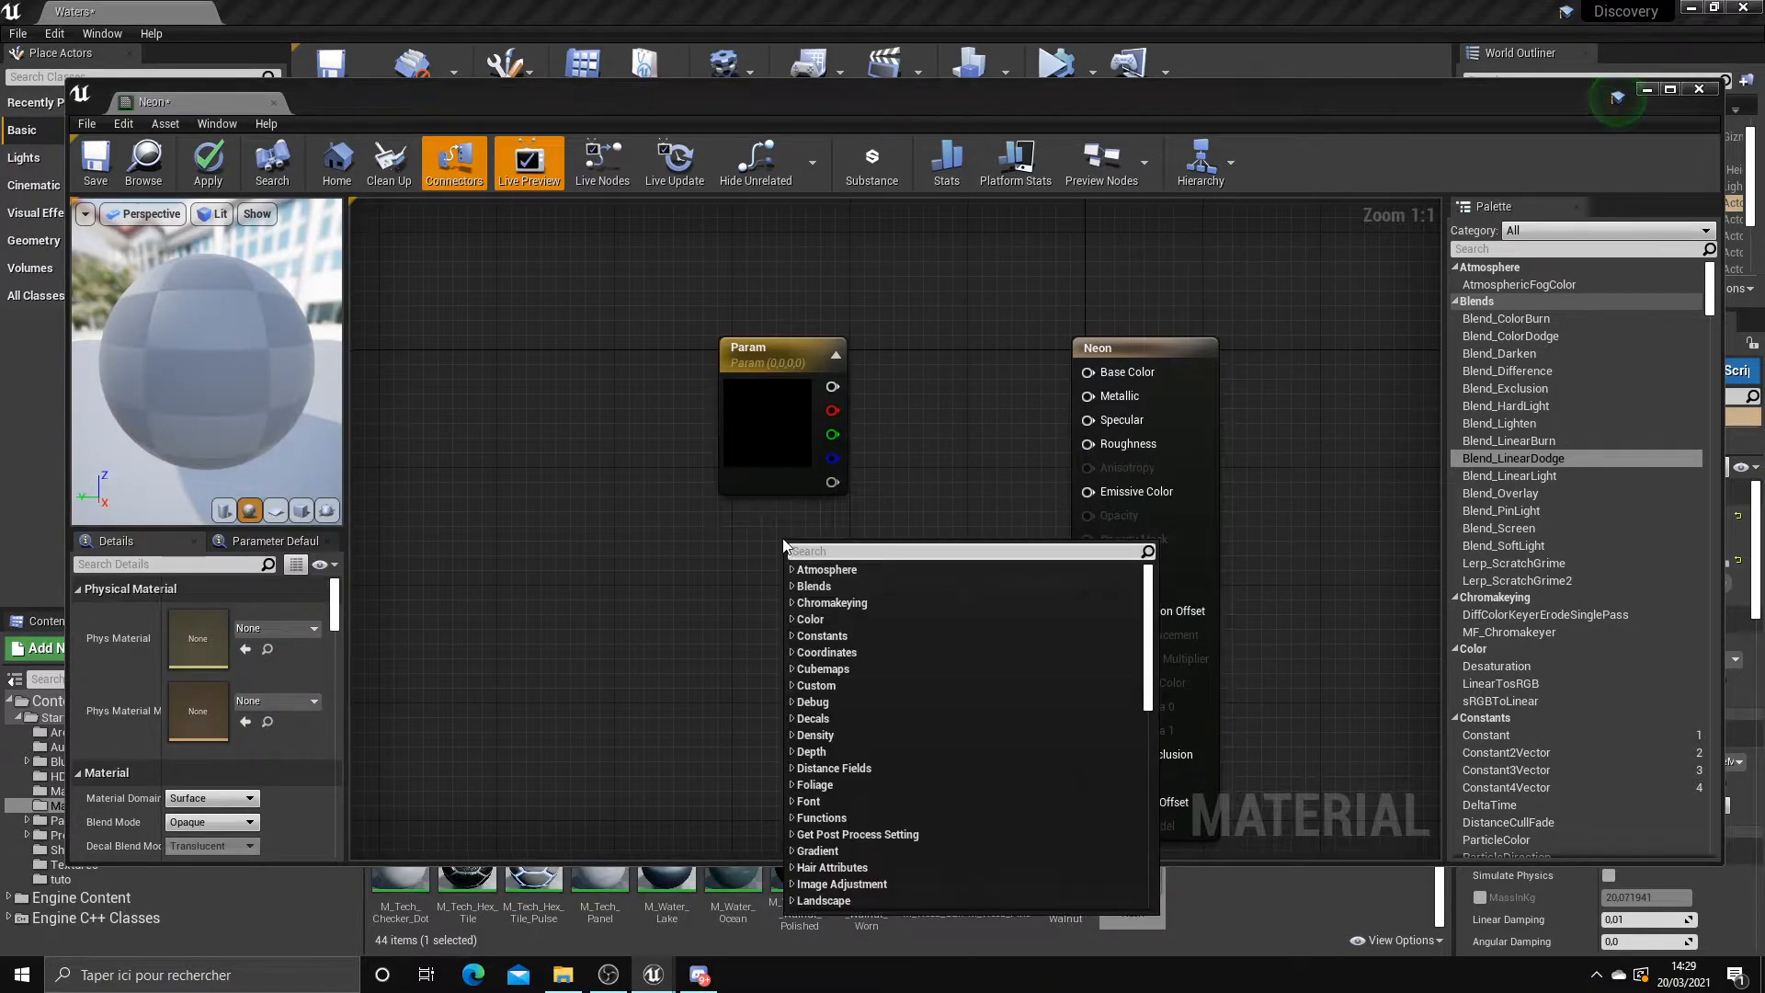
text(vecto)
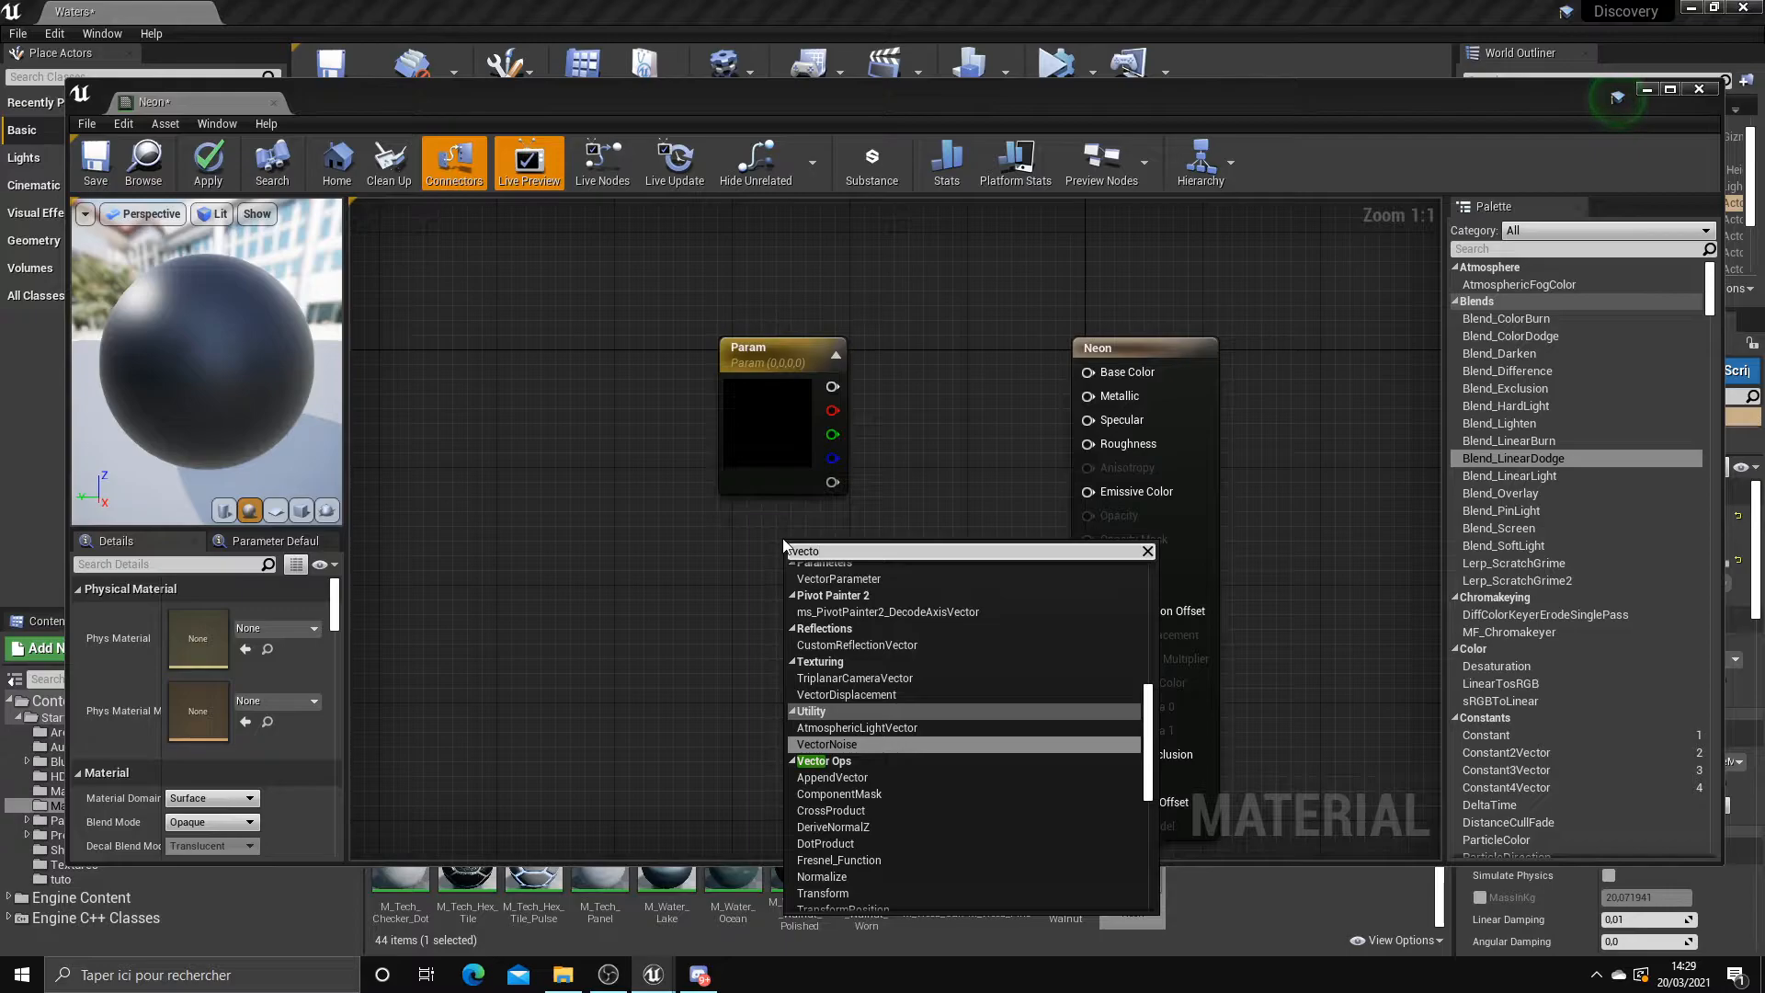
key(BackSpace)
key(BackSpace)
key(BackSpace)
text(constan)
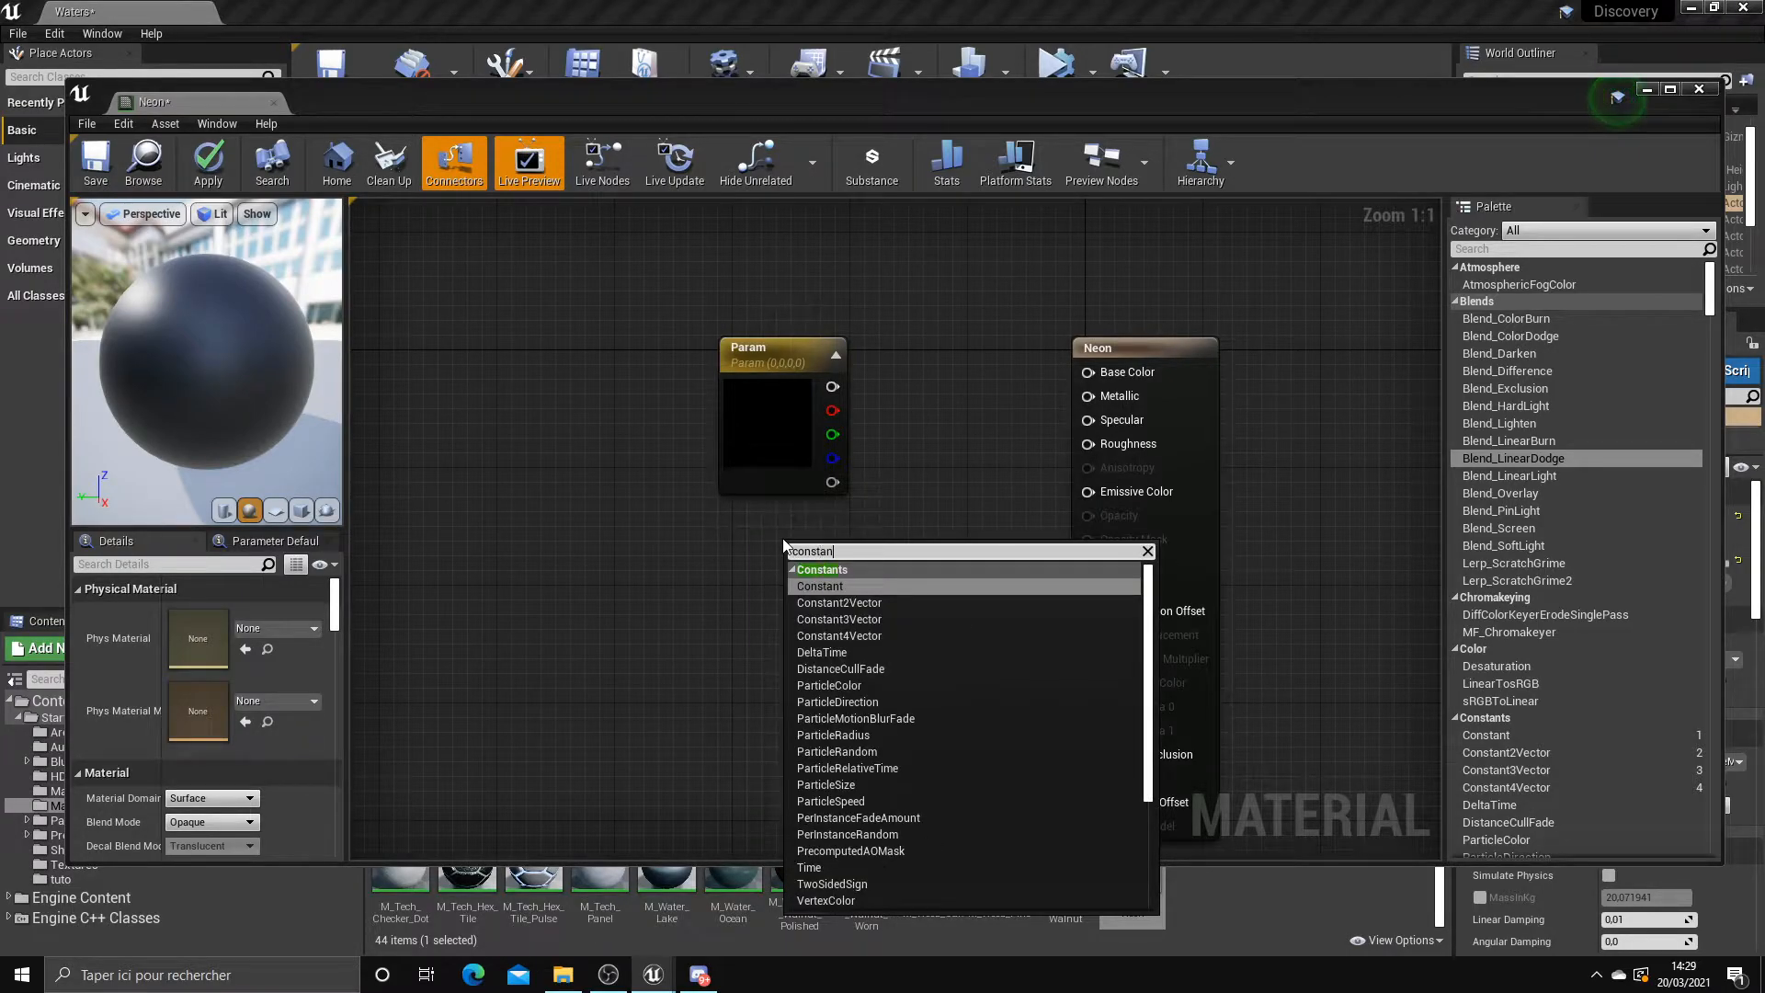
click(821, 587)
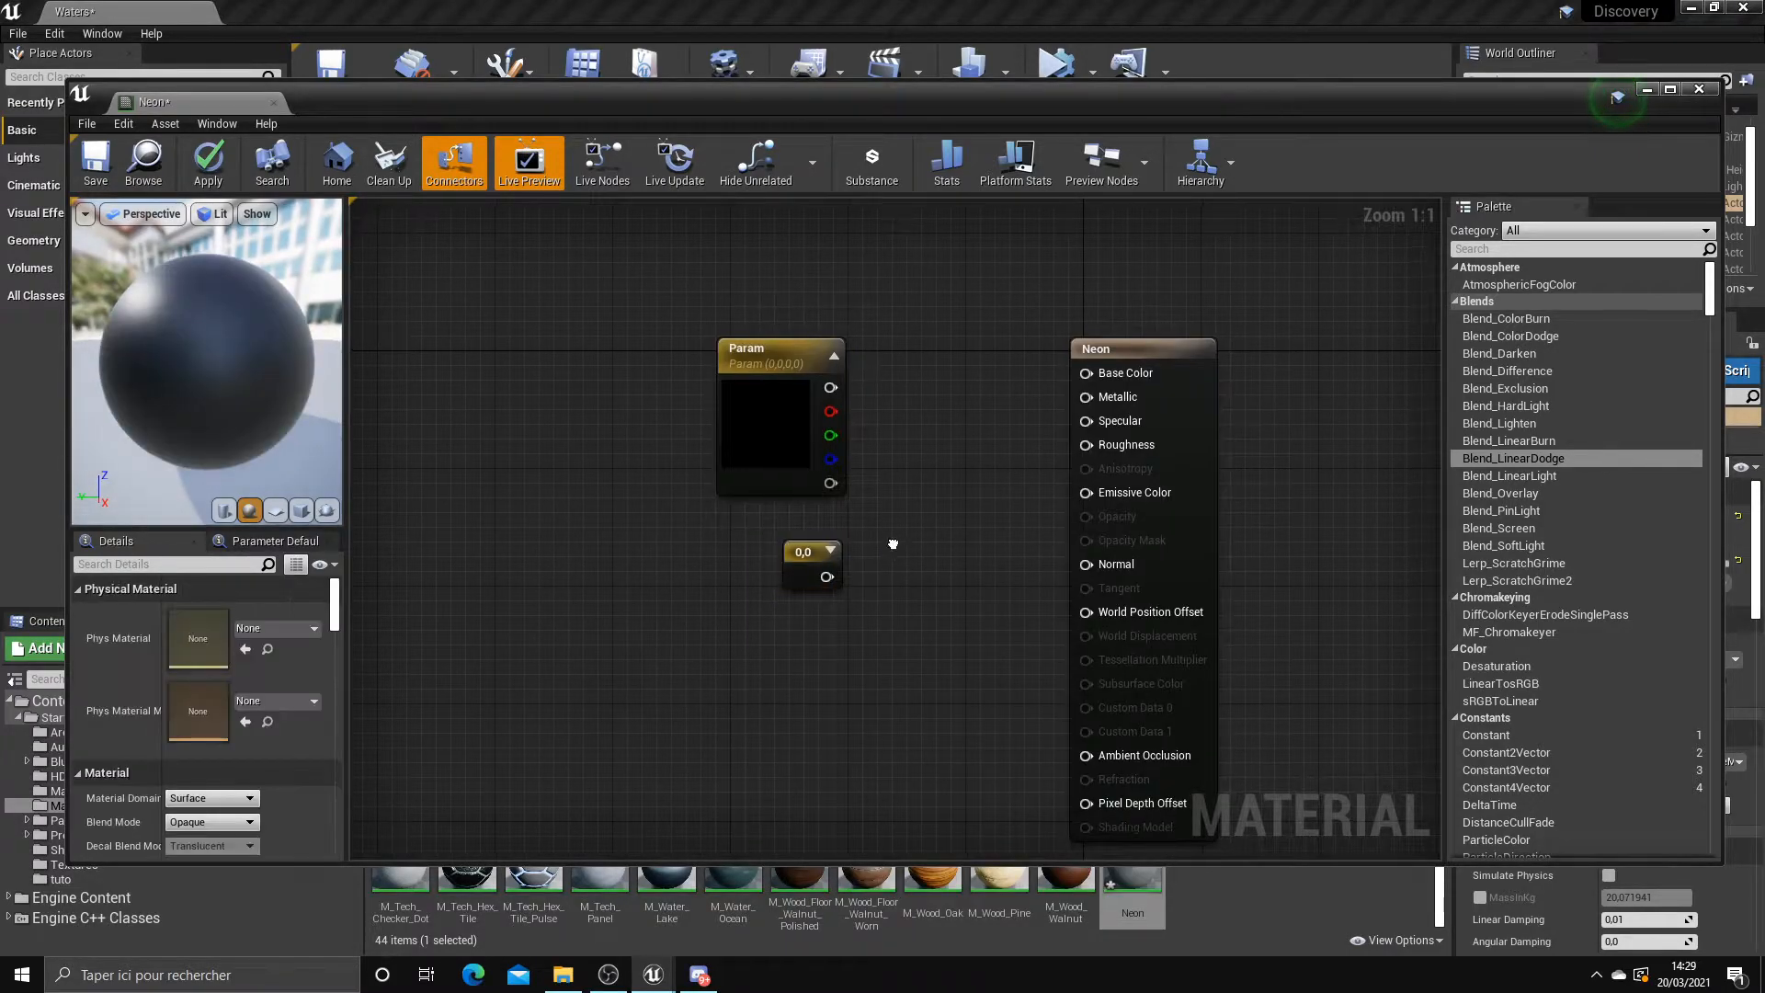
Add a Constant3Vector node beside the two-value constant and expand its R, G and B channels
right_click(900, 549)
text(constant)
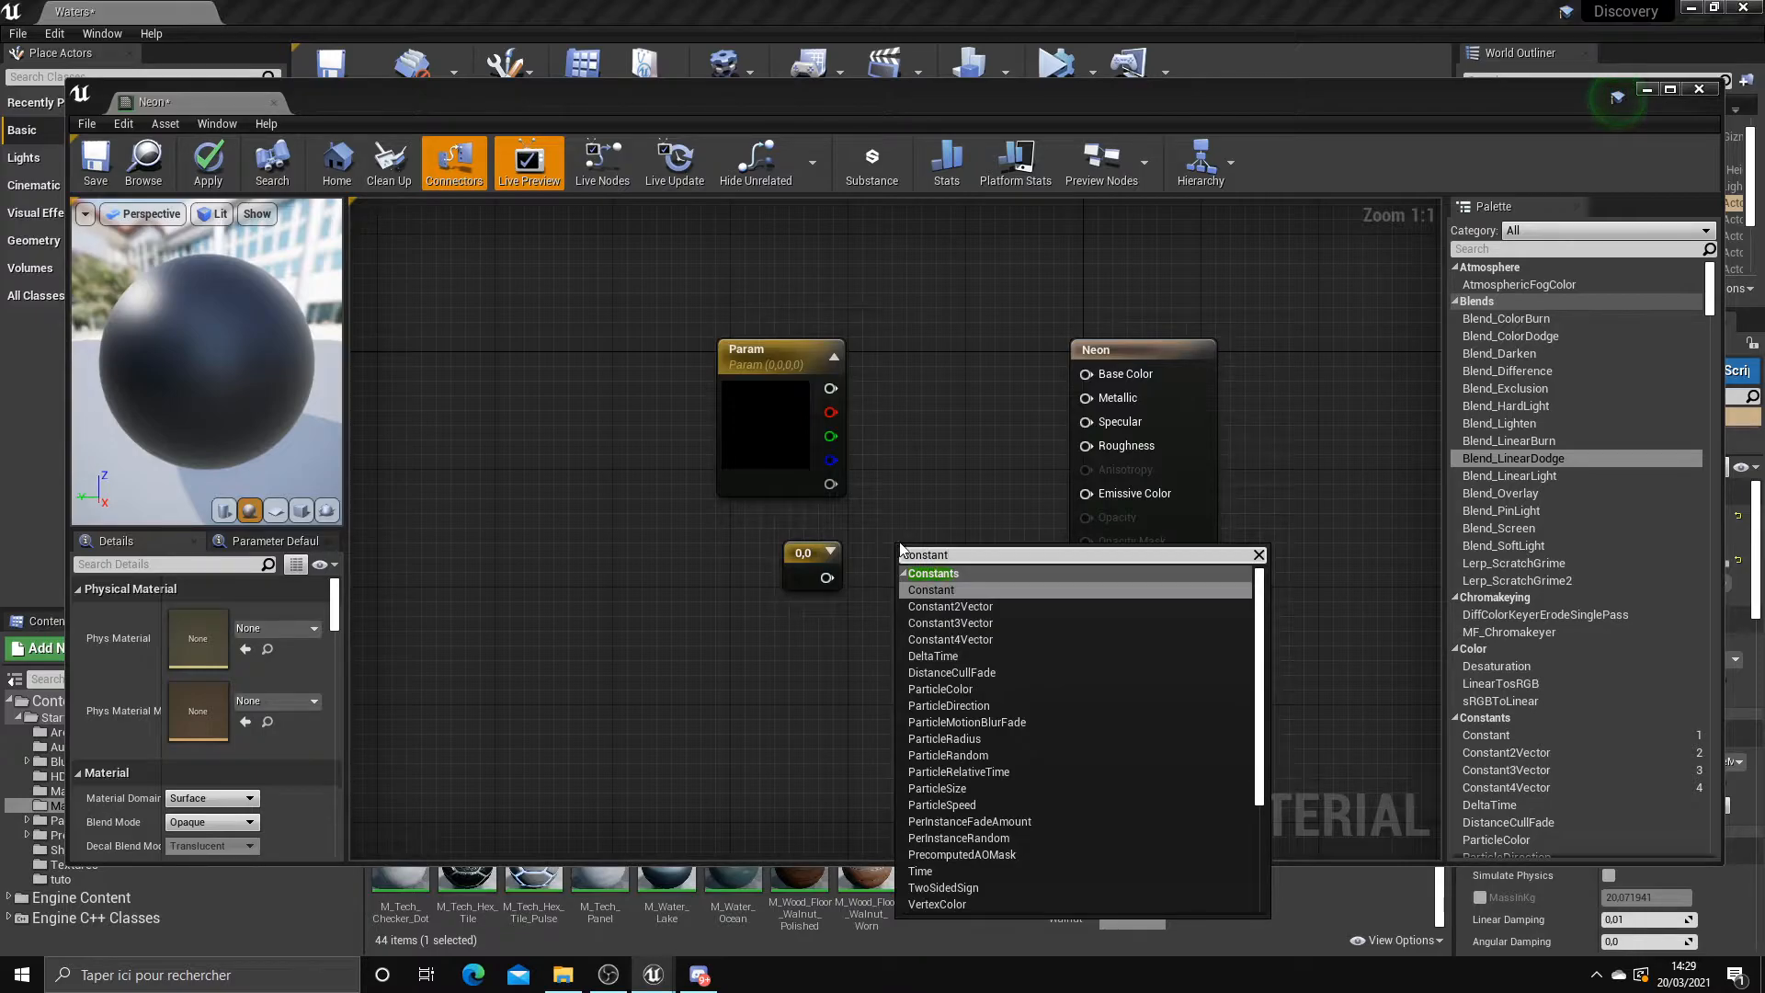
click(951, 623)
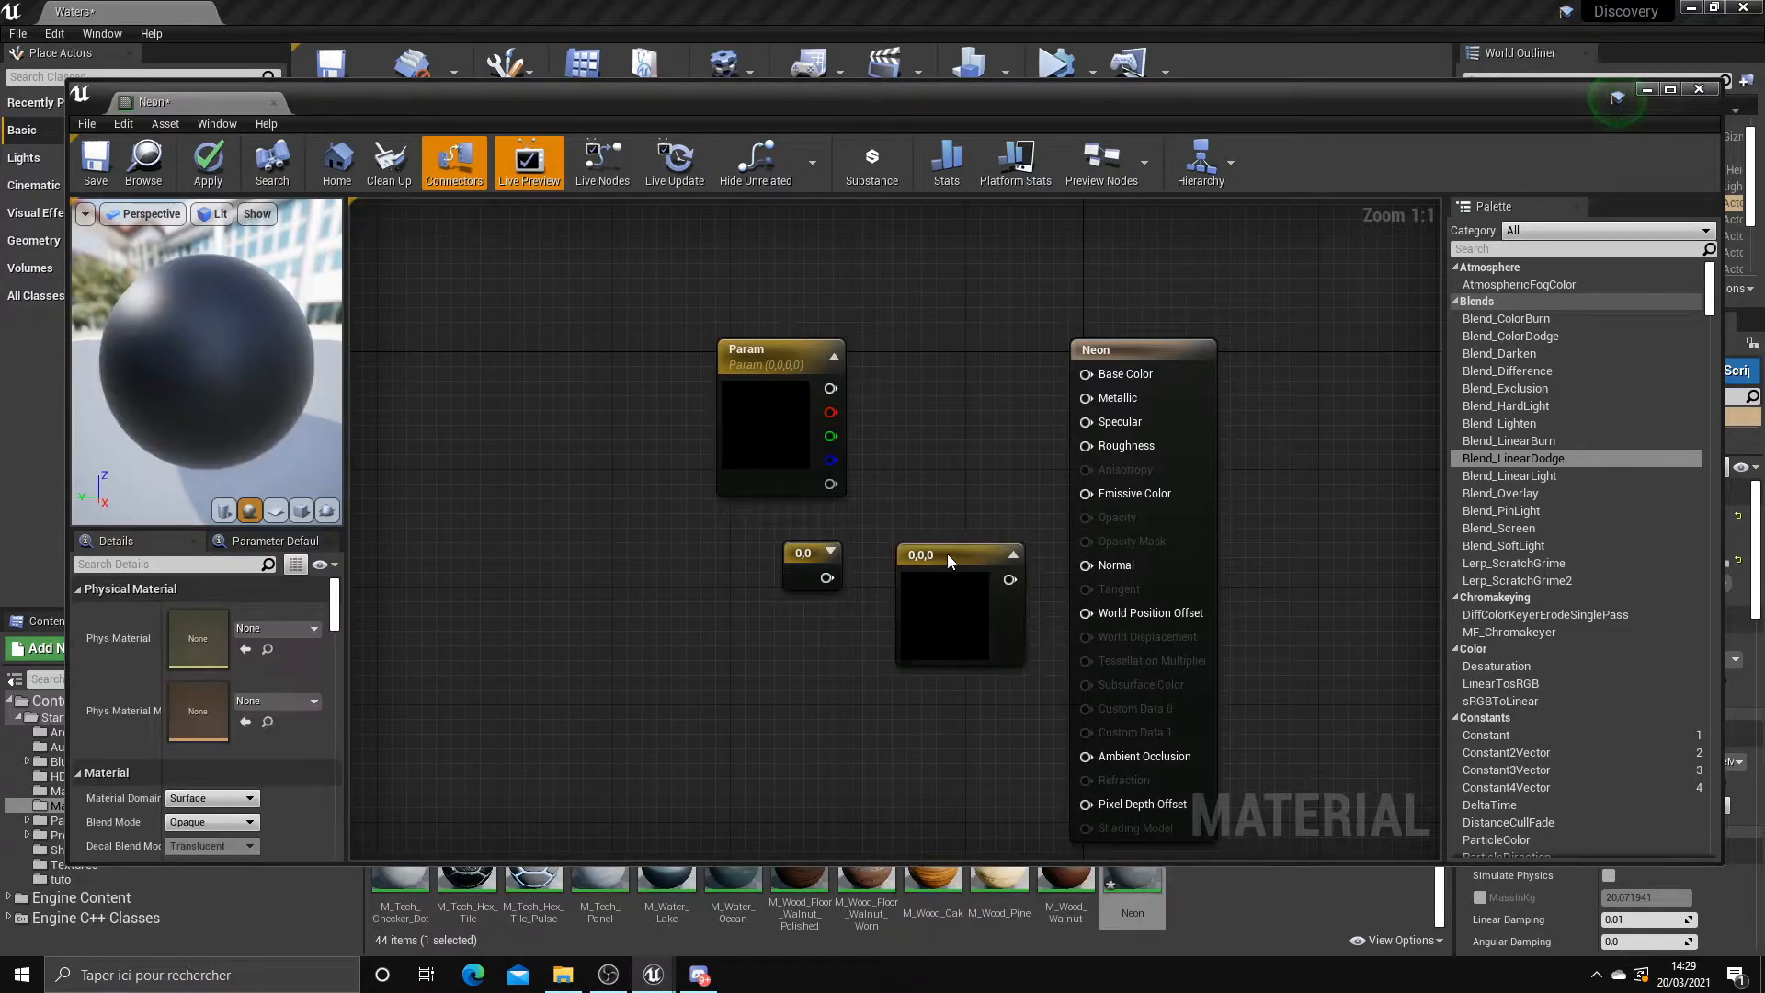
drag(920, 550, 902, 522)
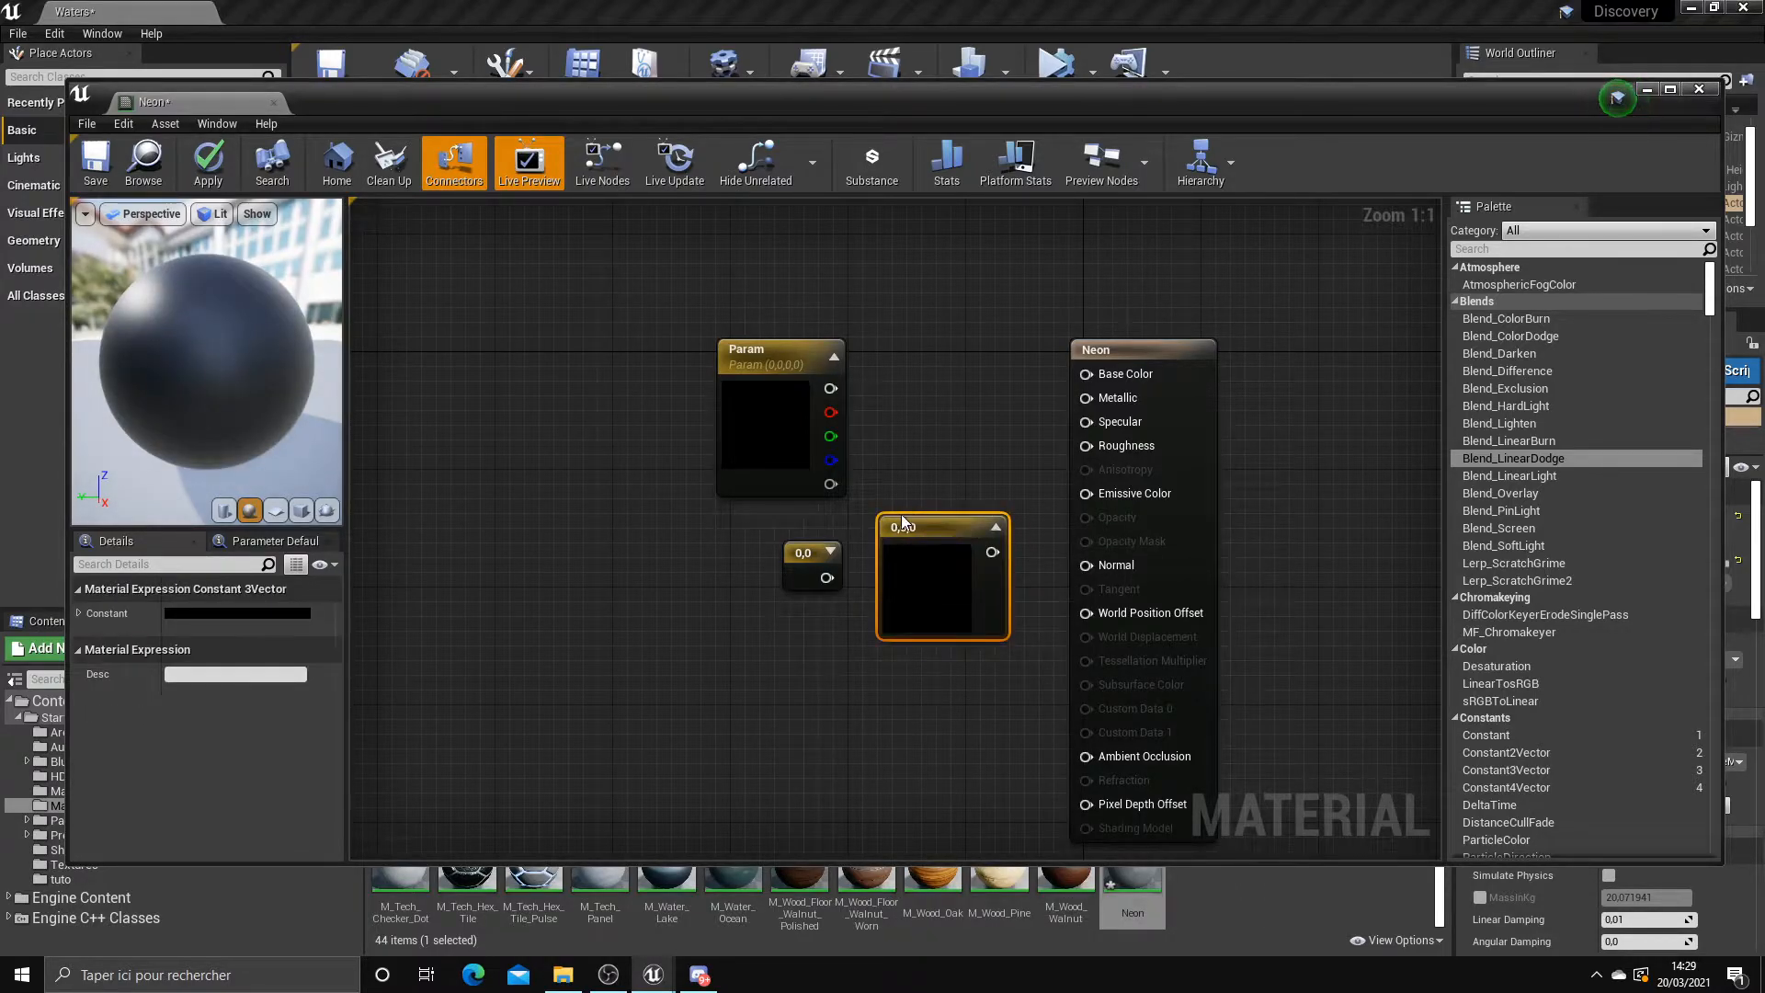
click(109, 613)
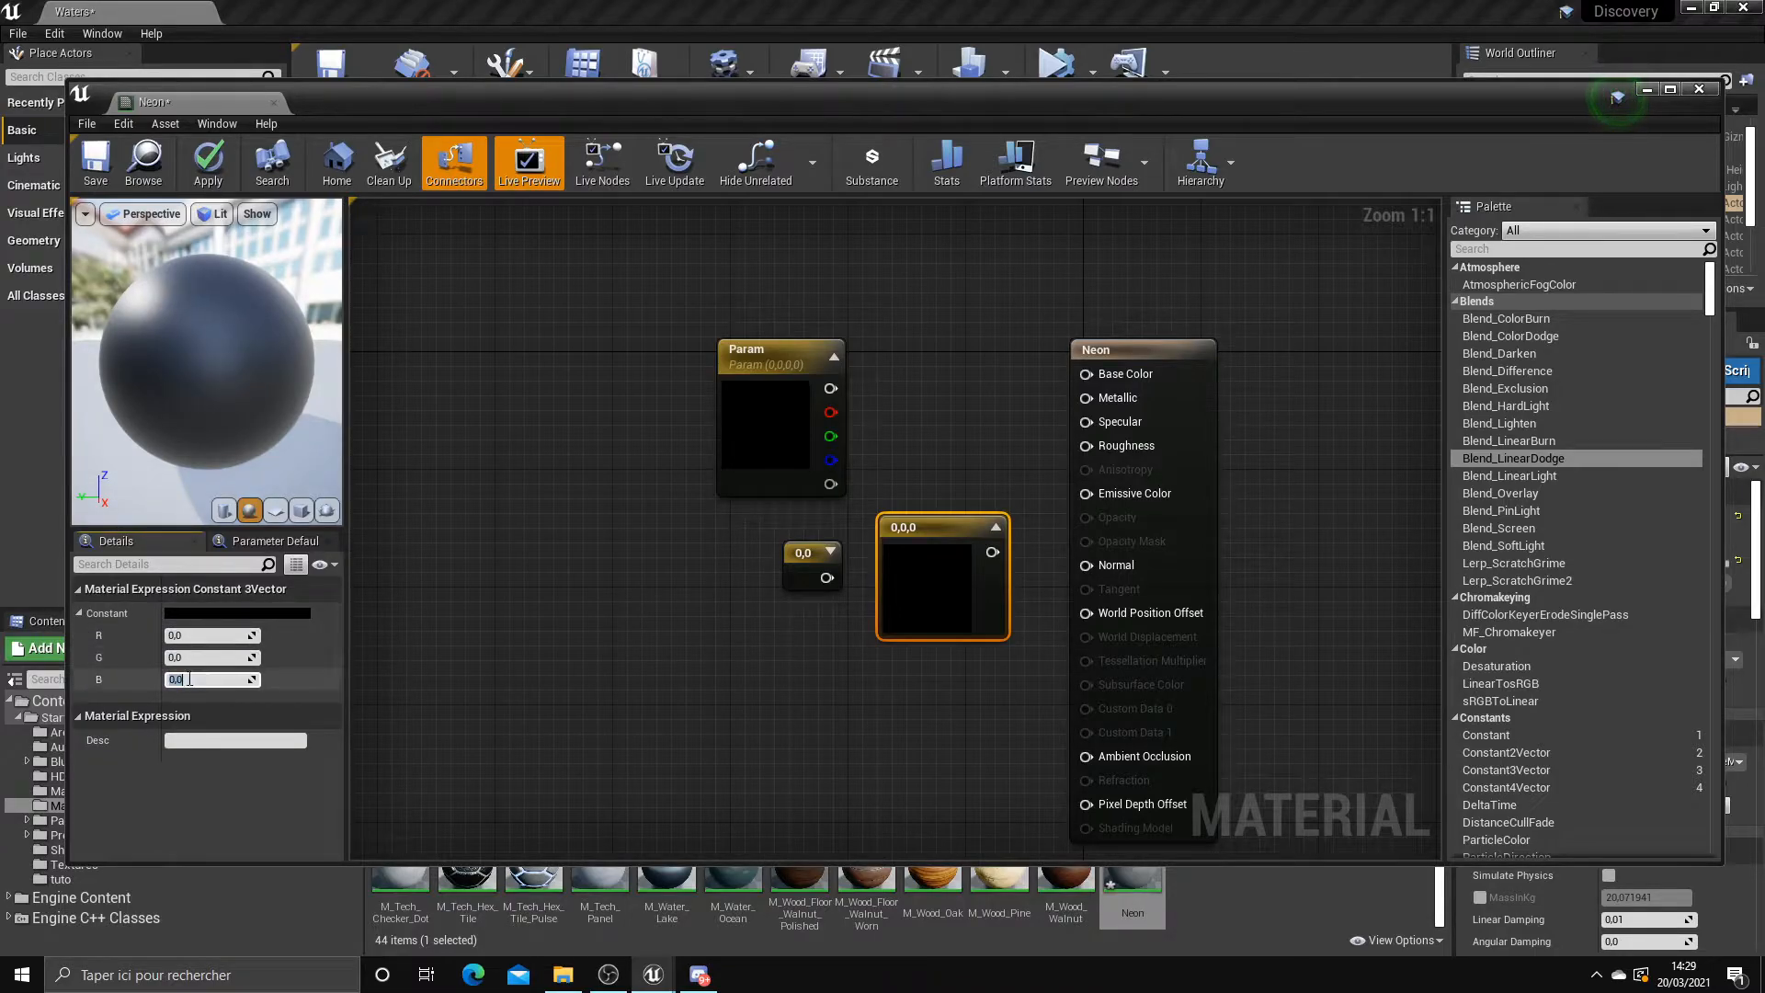
Delete the Constant3Vector and Constant2Vector nodes from the Neon graph
click(809, 562)
click(618, 581)
click(938, 528)
key(Delete)
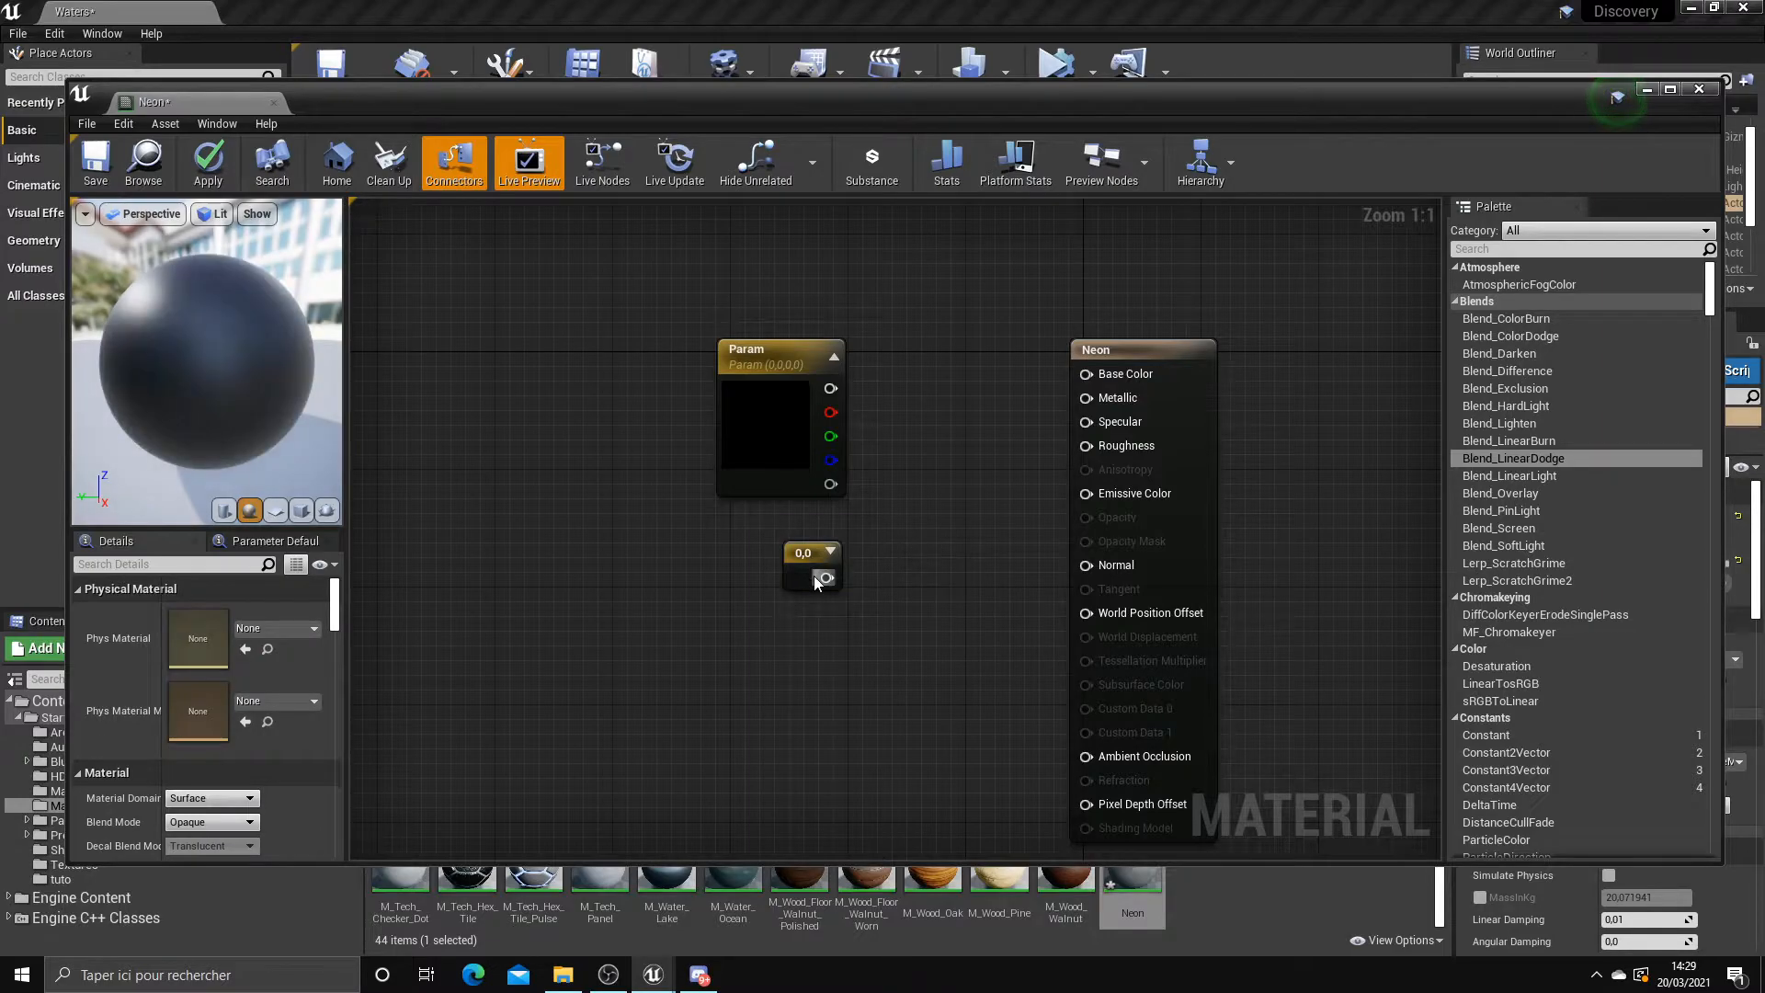
click(809, 562)
key(Delete)
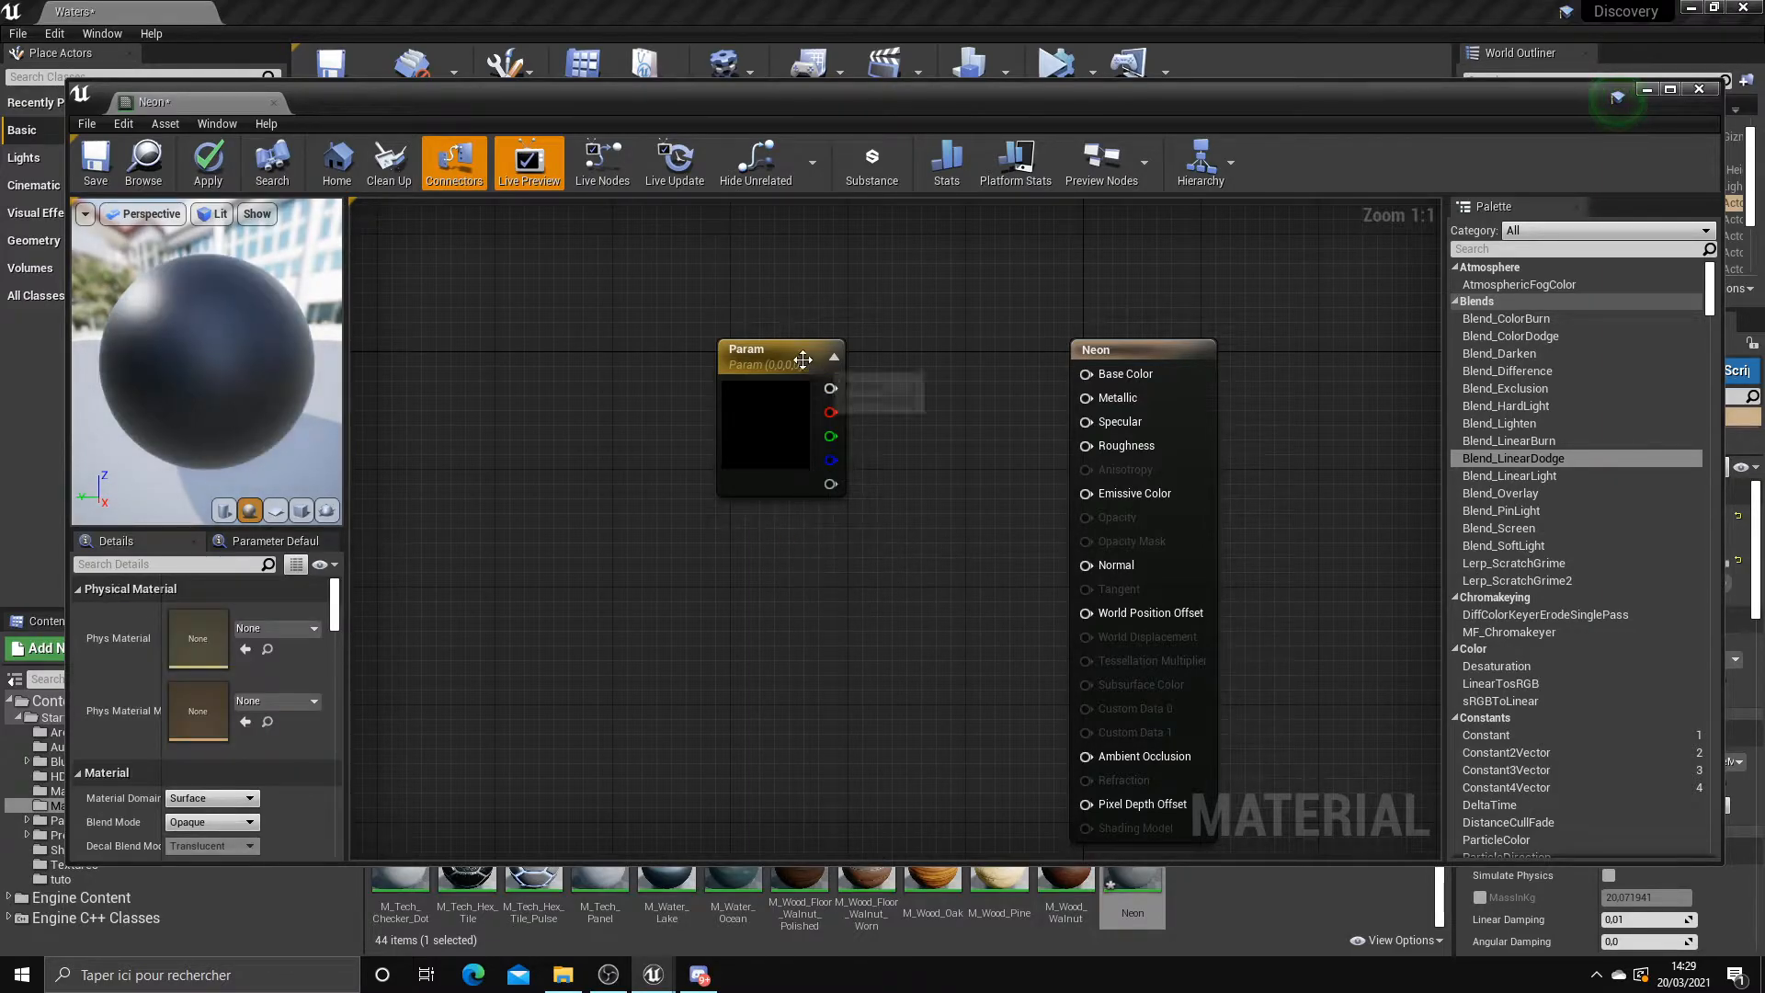
Rearrange the Param node and the Neon main node in the graph
drag(802, 346, 831, 331)
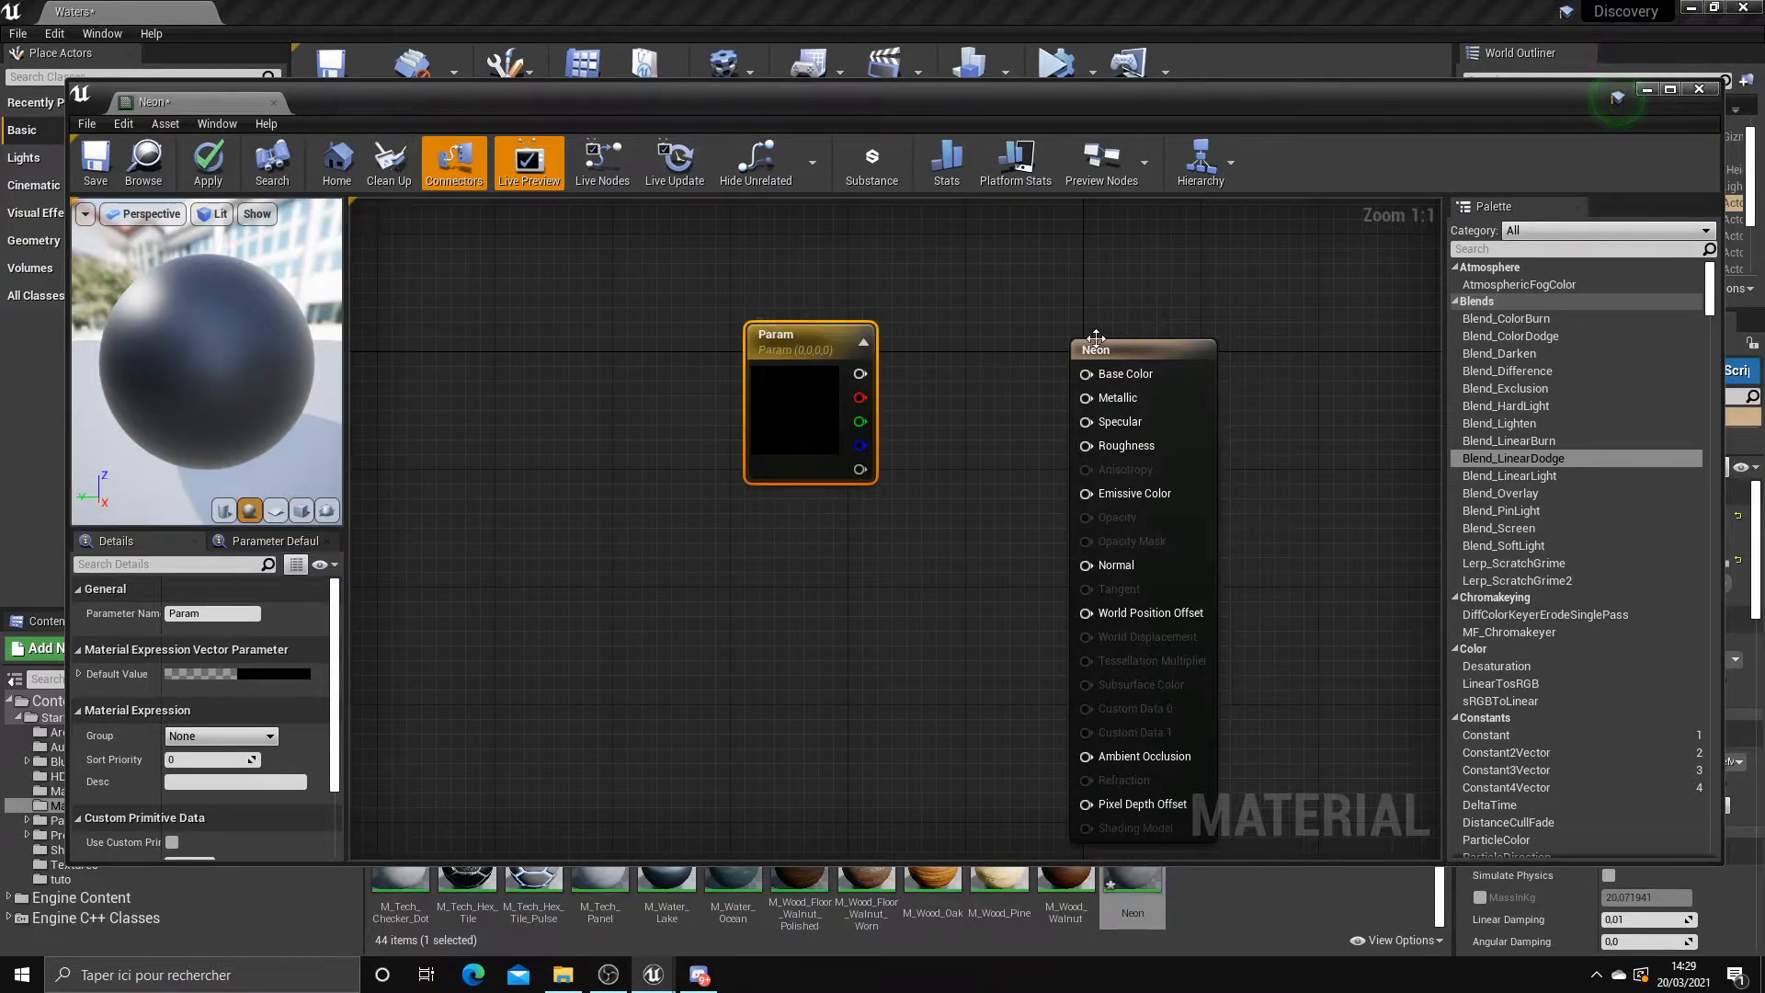
drag(1124, 347, 1004, 303)
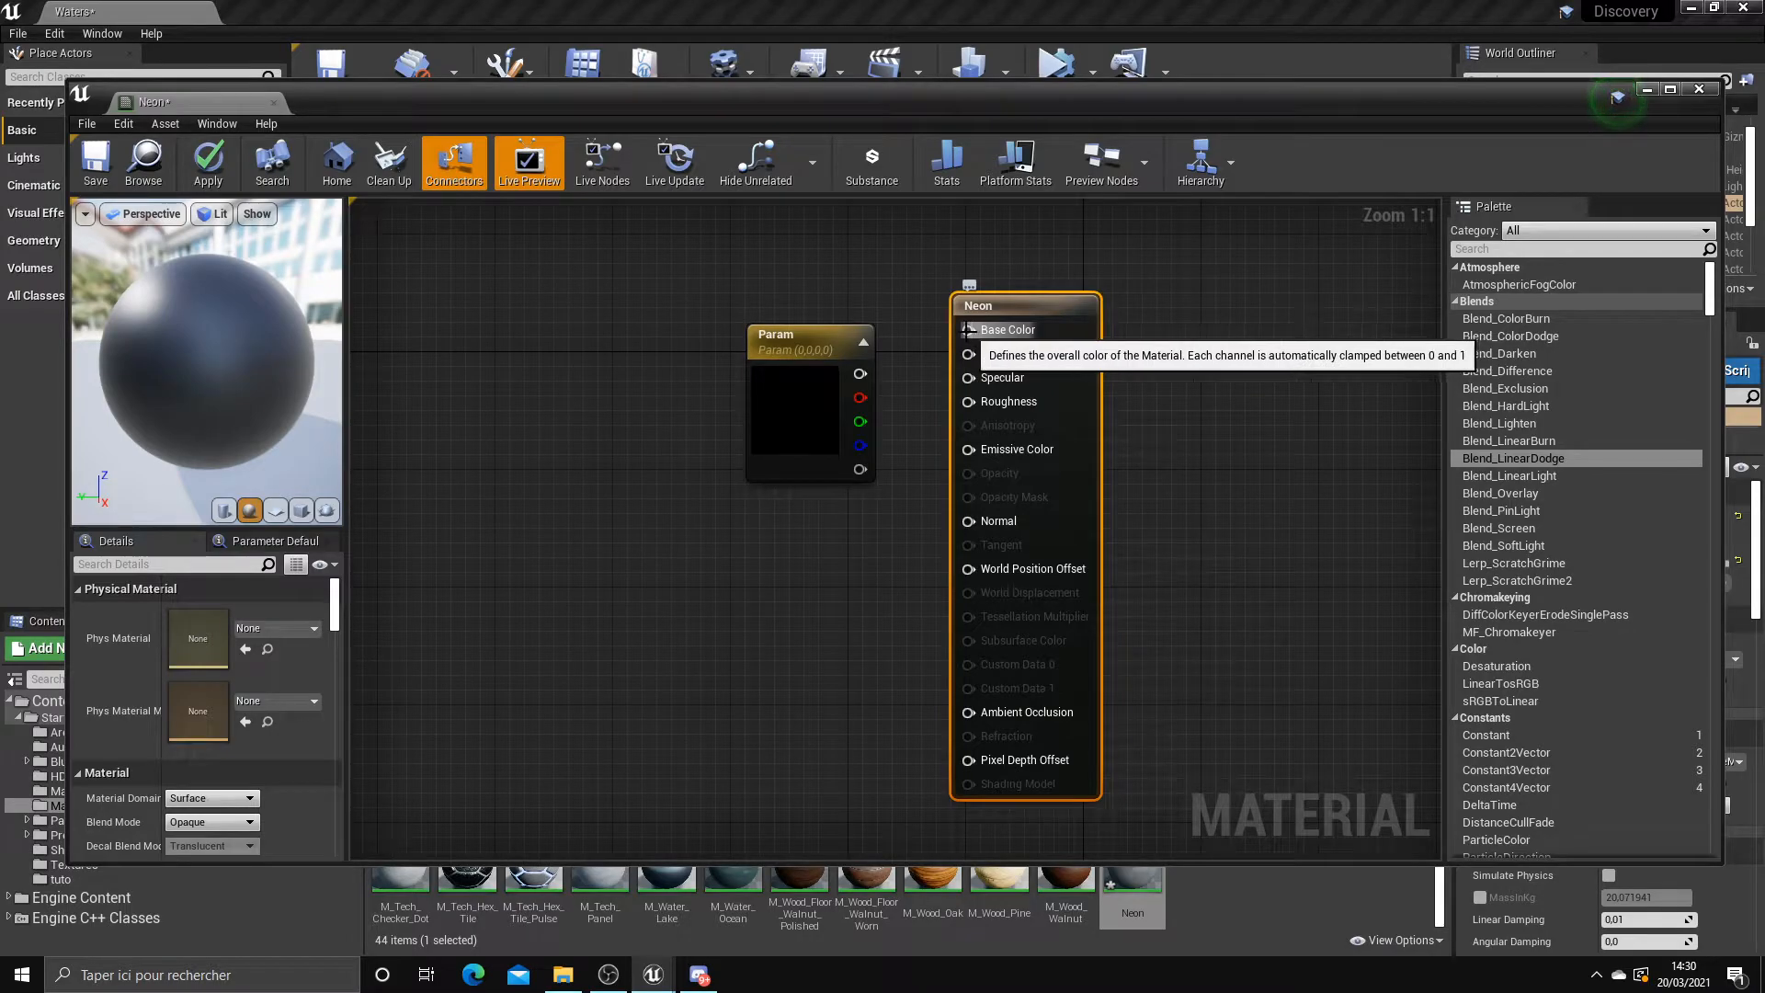
click(947, 346)
click(952, 338)
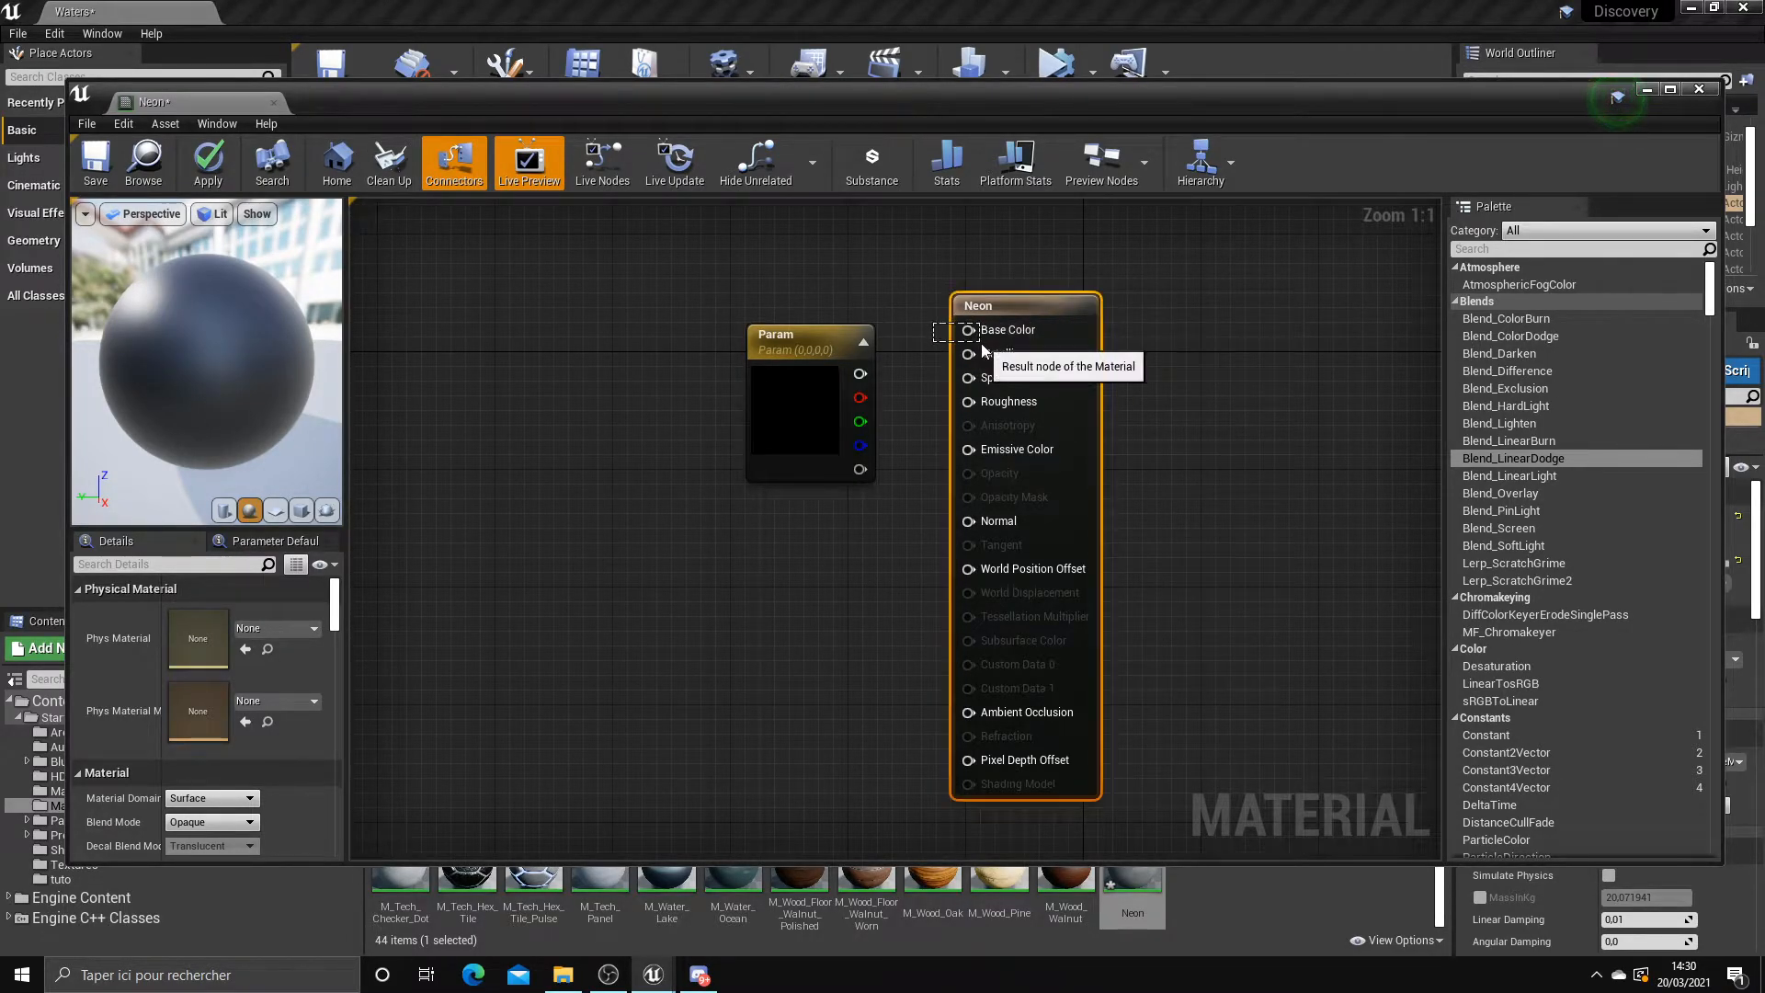
drag(847, 328, 770, 272)
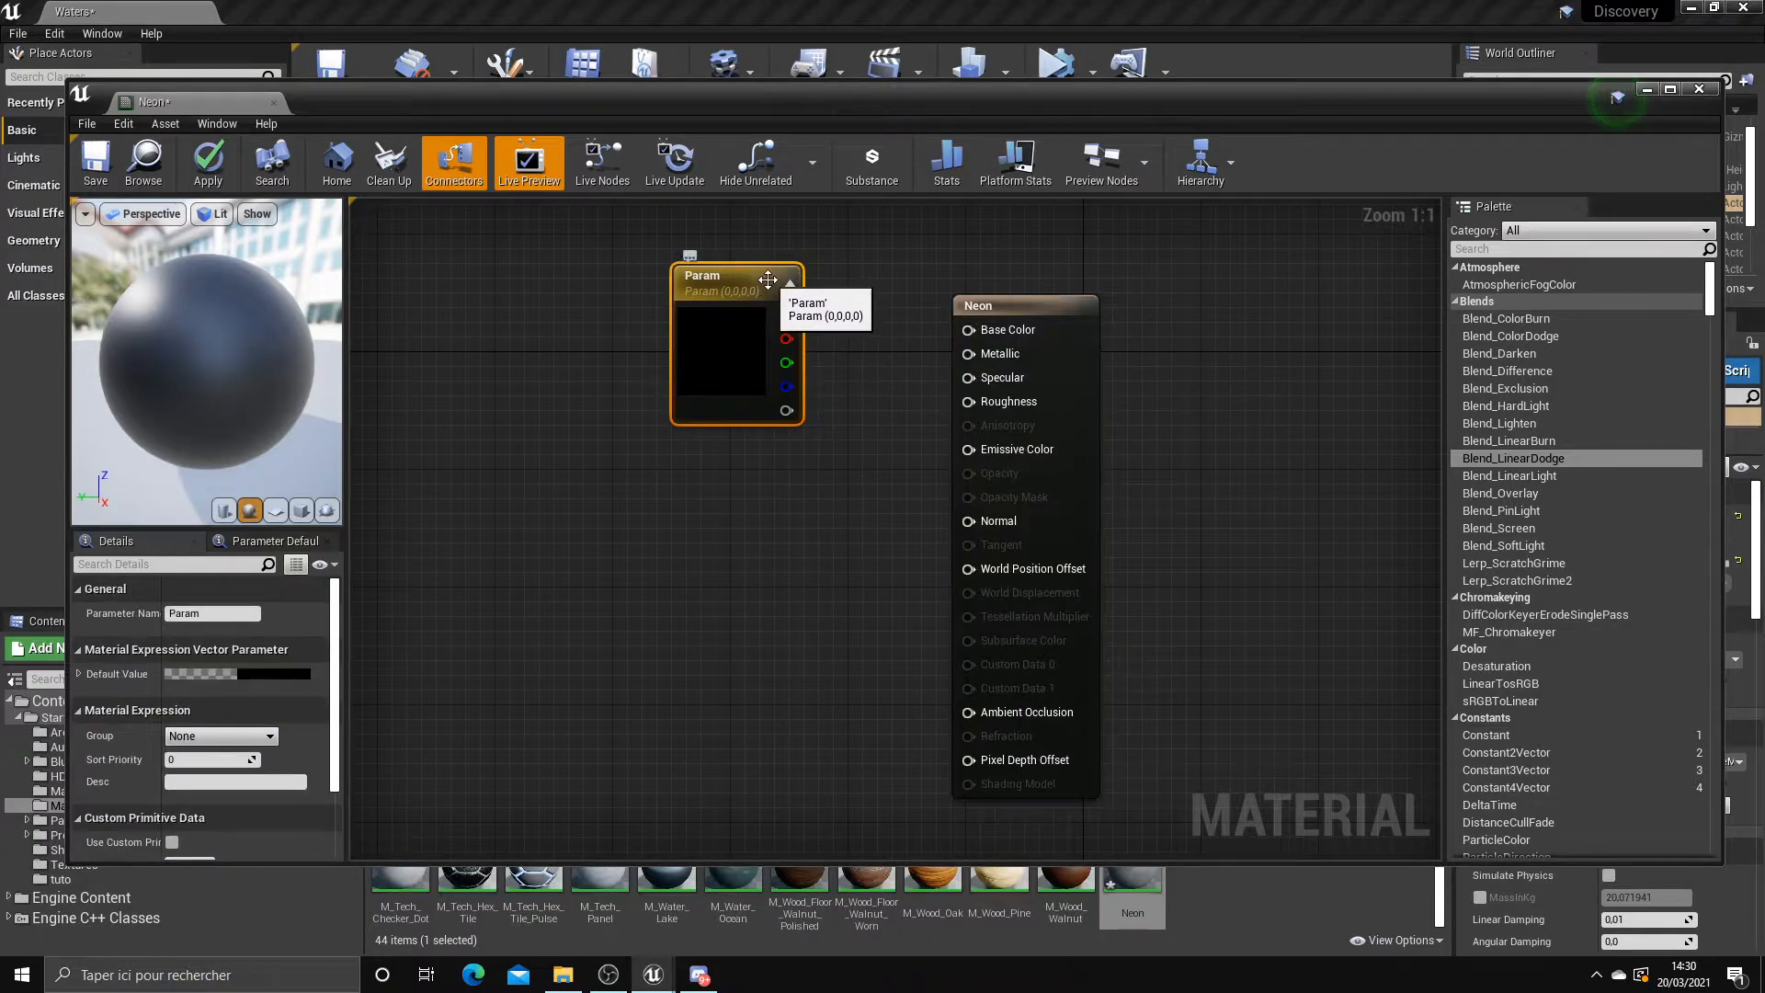
click(769, 274)
key(Return)
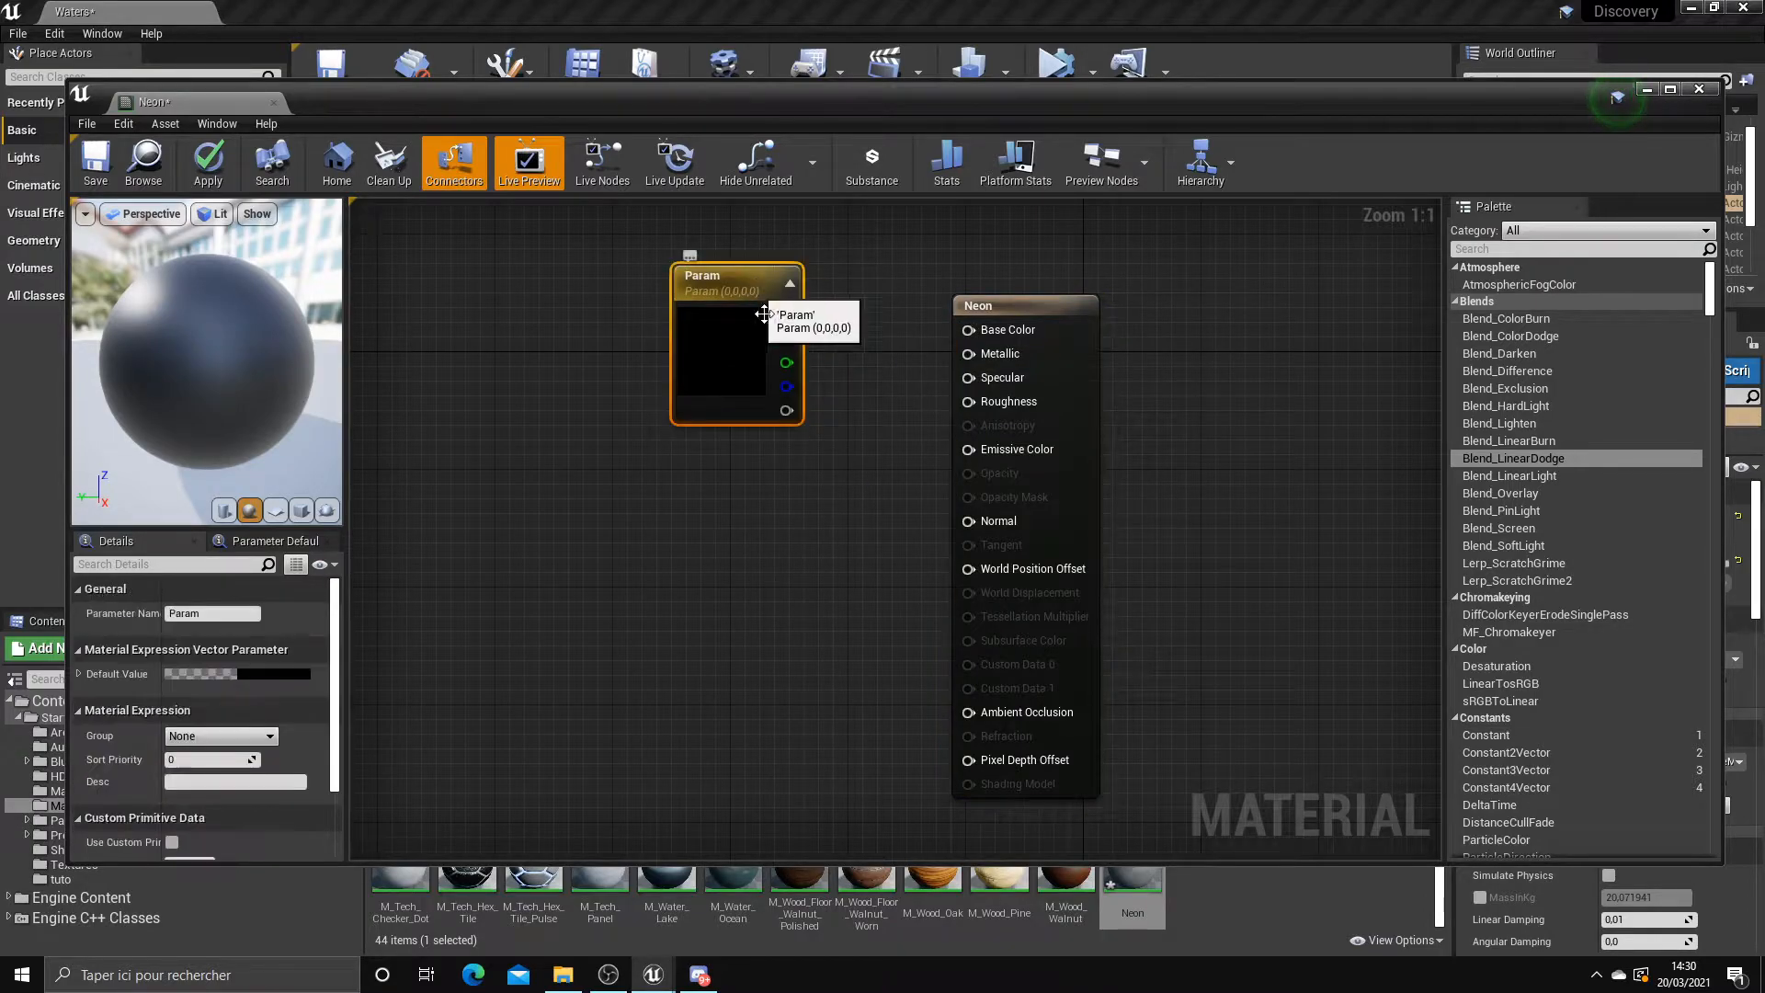
Add a Constant node below the Param node in the Neon graph
right_click(771, 474)
click(733, 474)
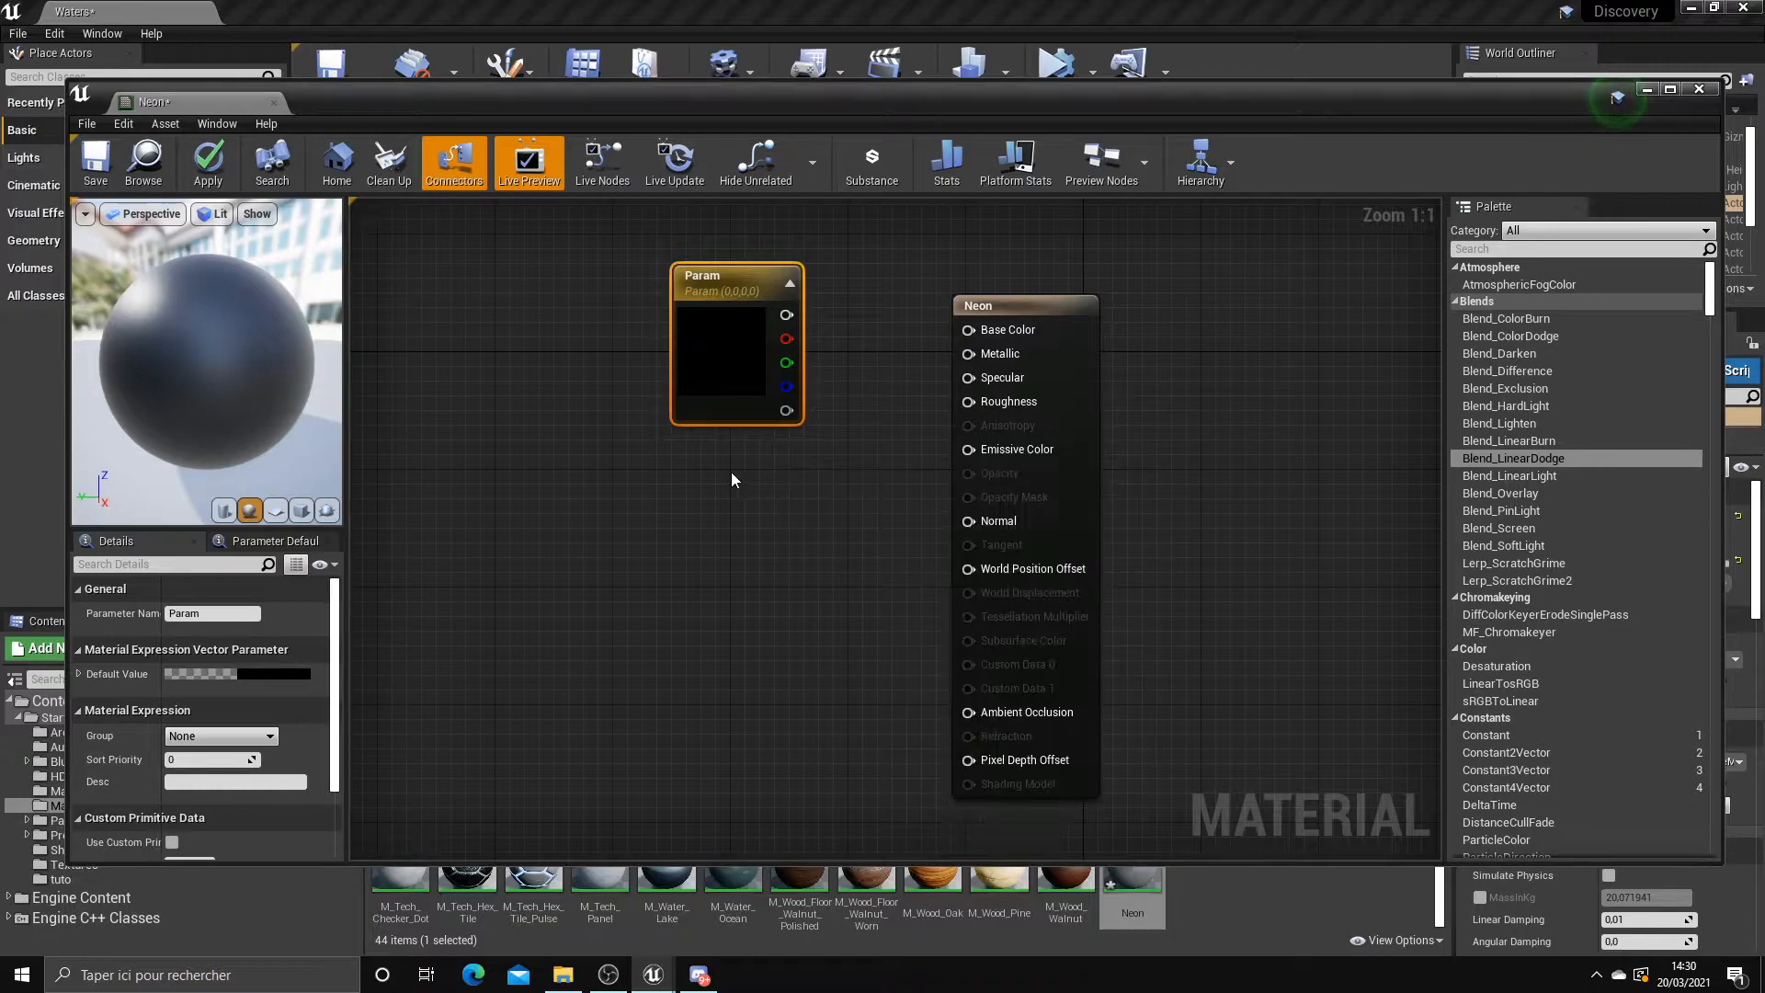
right_click(733, 473)
text(cons)
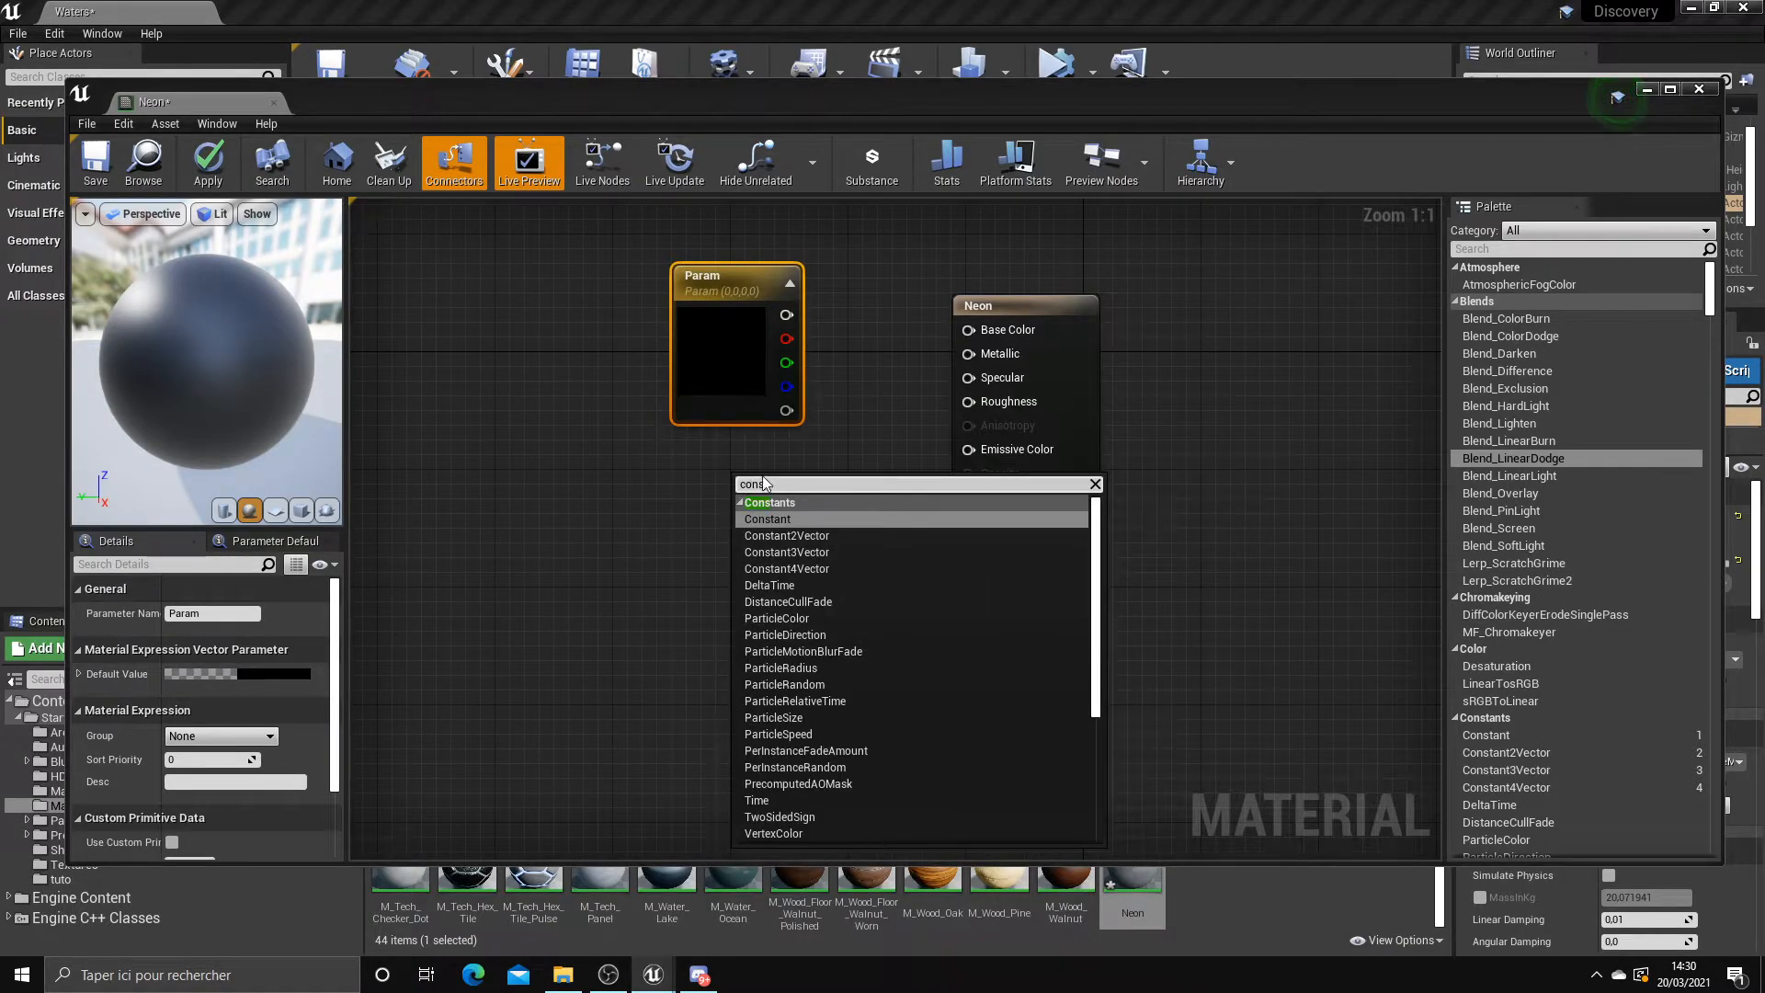
click(777, 518)
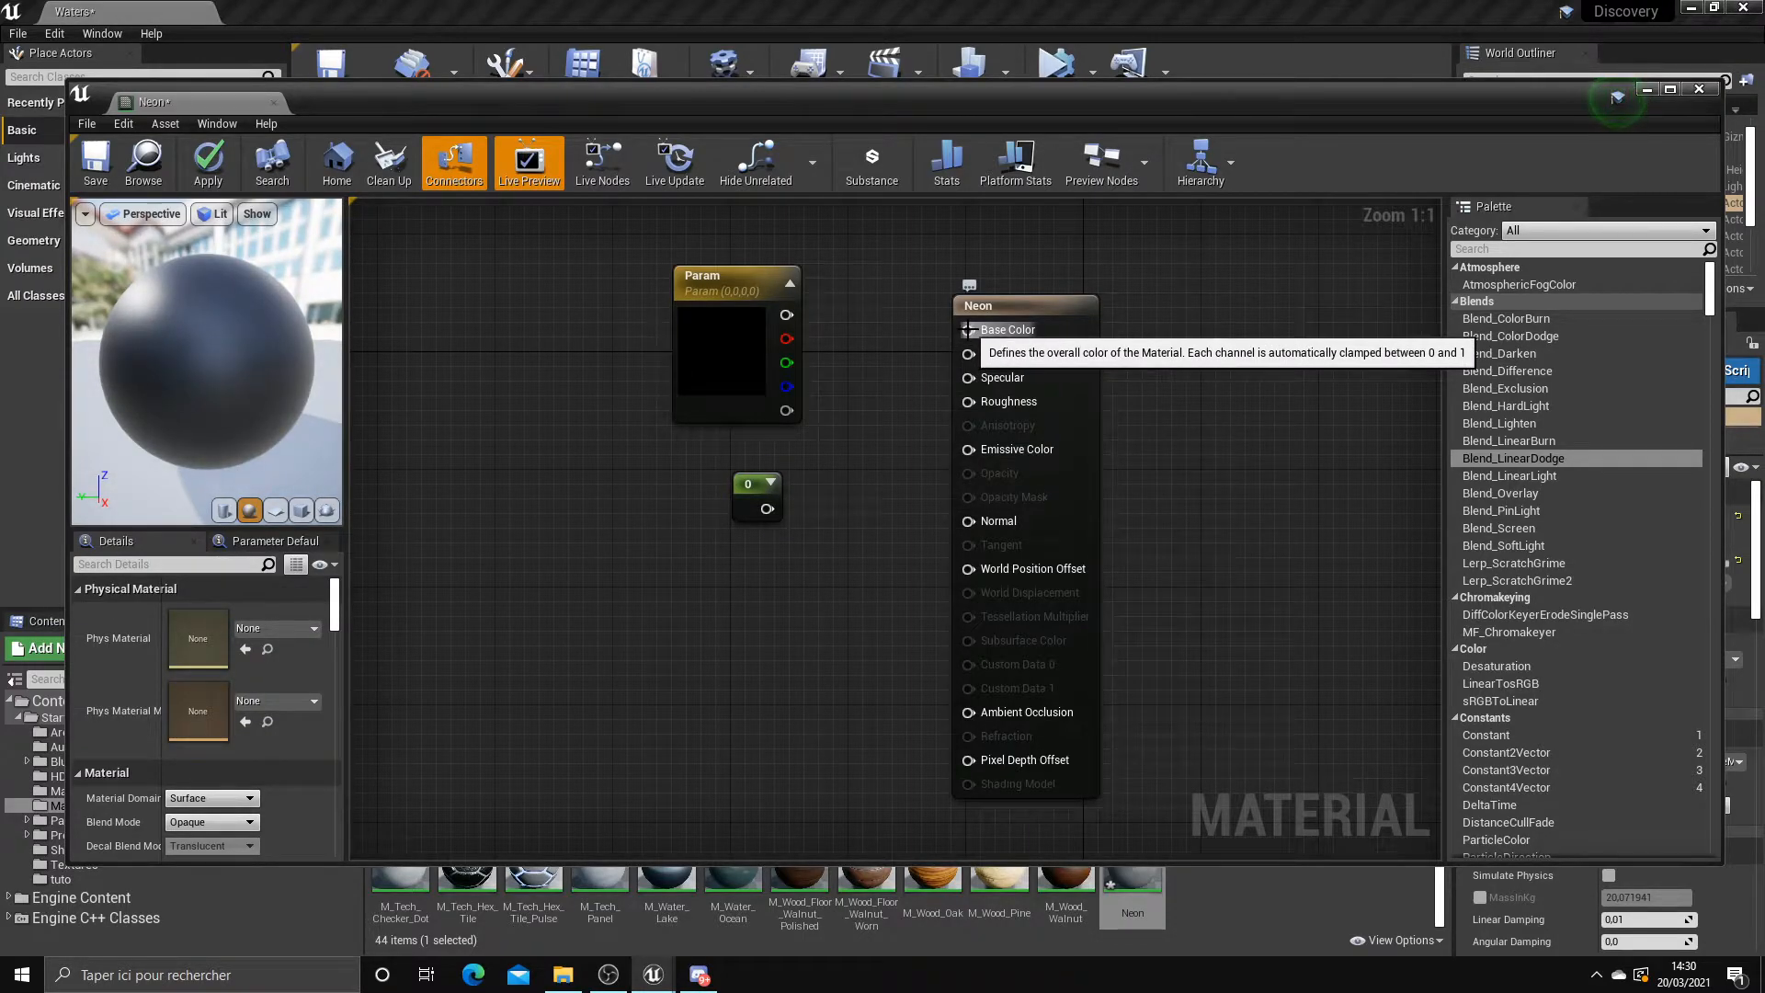
Promote the Neon node's Base Color input to a parameter and delete the unconnected Param node
right_click(968, 329)
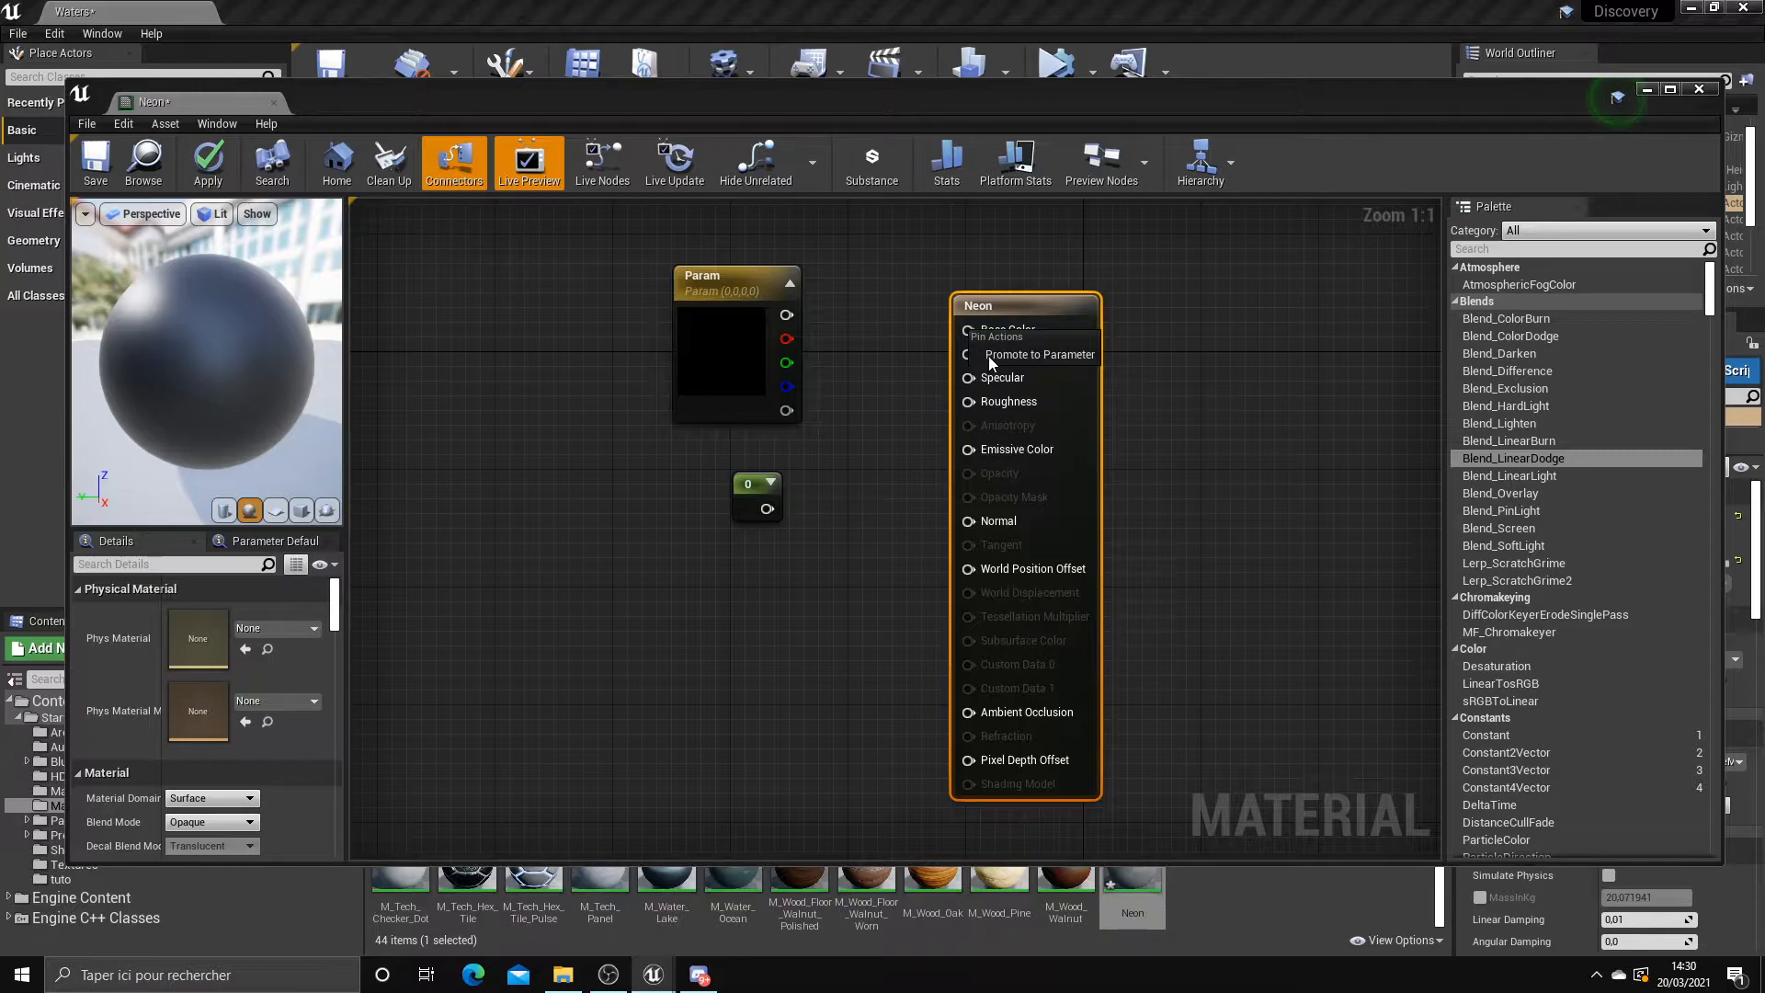
click(988, 356)
drag(931, 308, 846, 280)
click(726, 292)
key(Delete)
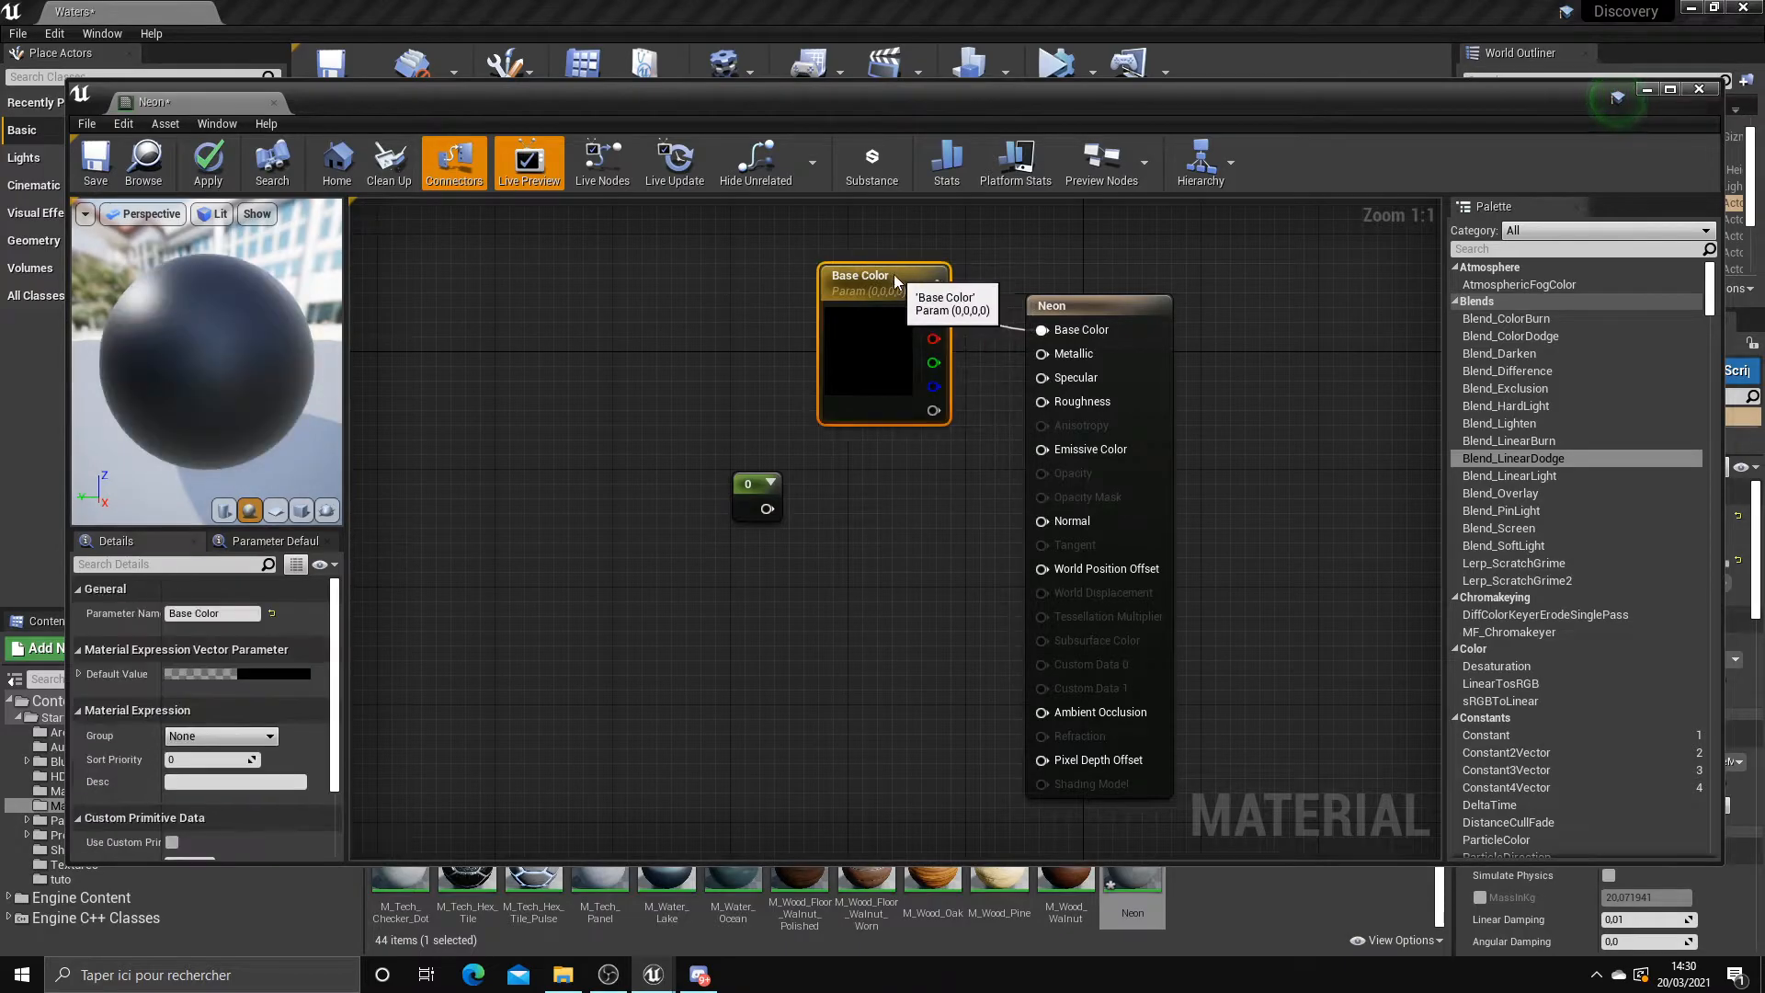
Set the Base Color parameter's default to light blue (0.315, 0.621, 1) and move the Neon node farther from it
click(283, 674)
mouse_move(377, 621)
mouse_down()
mouse_move(378, 594)
mouse_move(324, 605)
mouse_move(330, 585)
mouse_up()
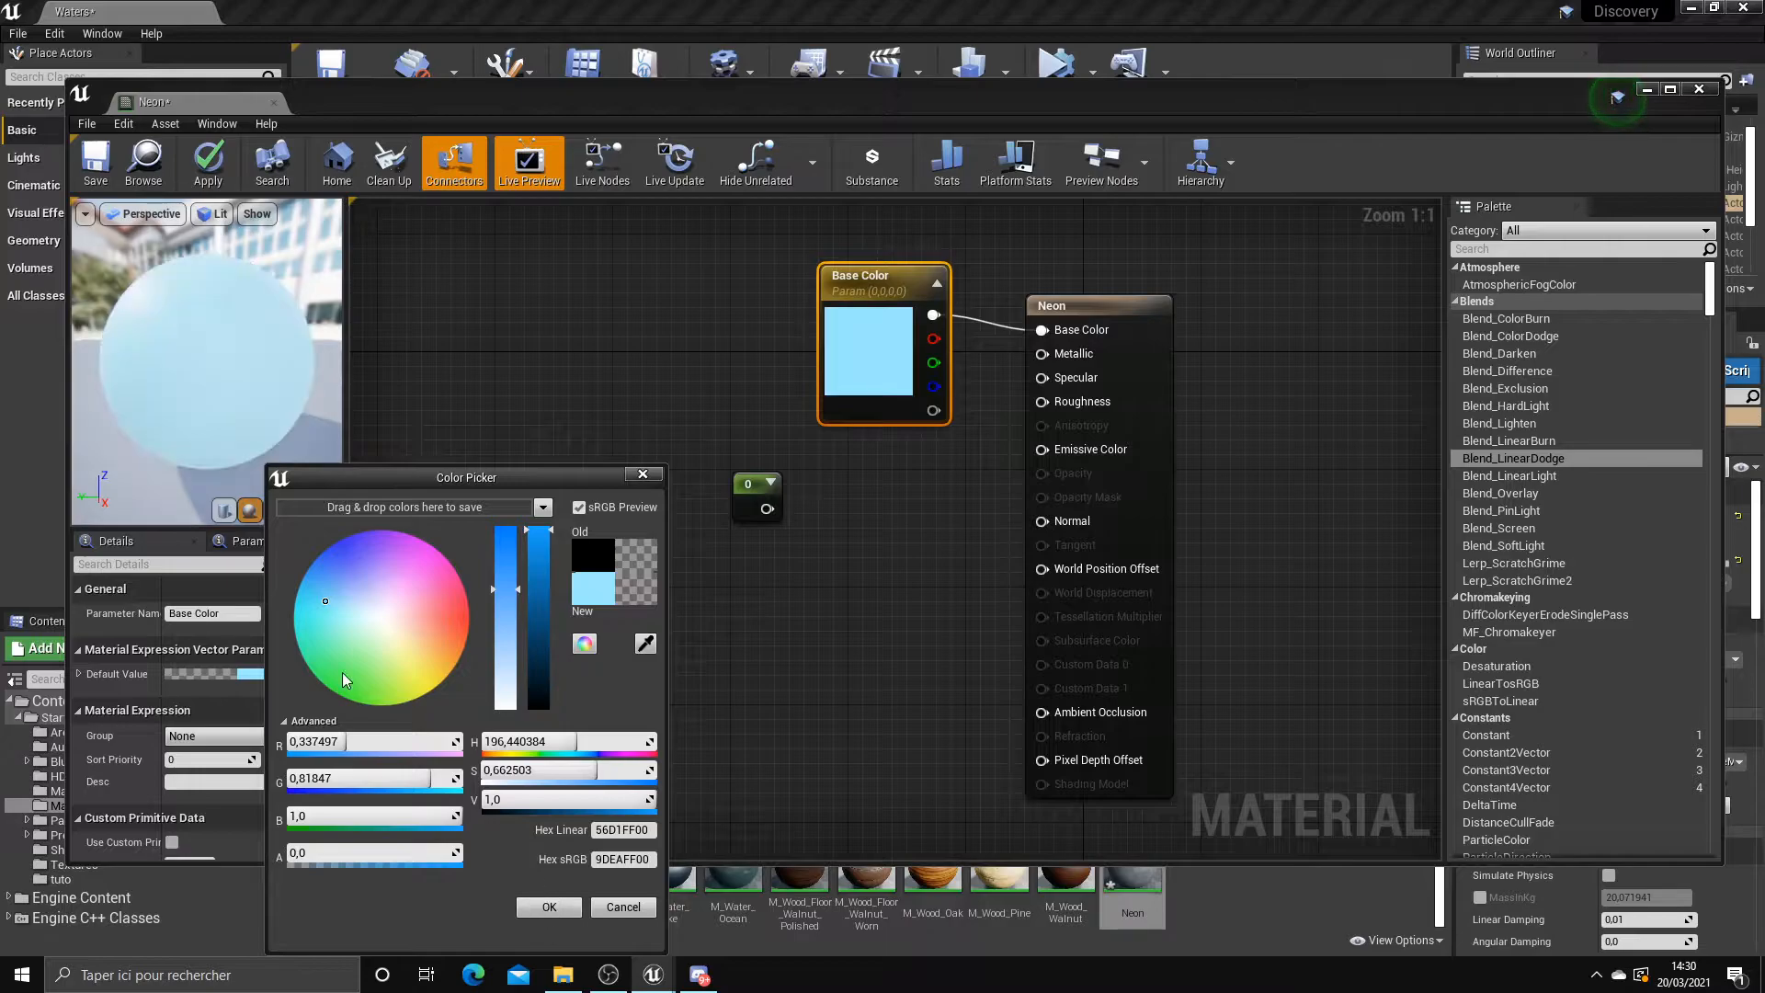
click(549, 906)
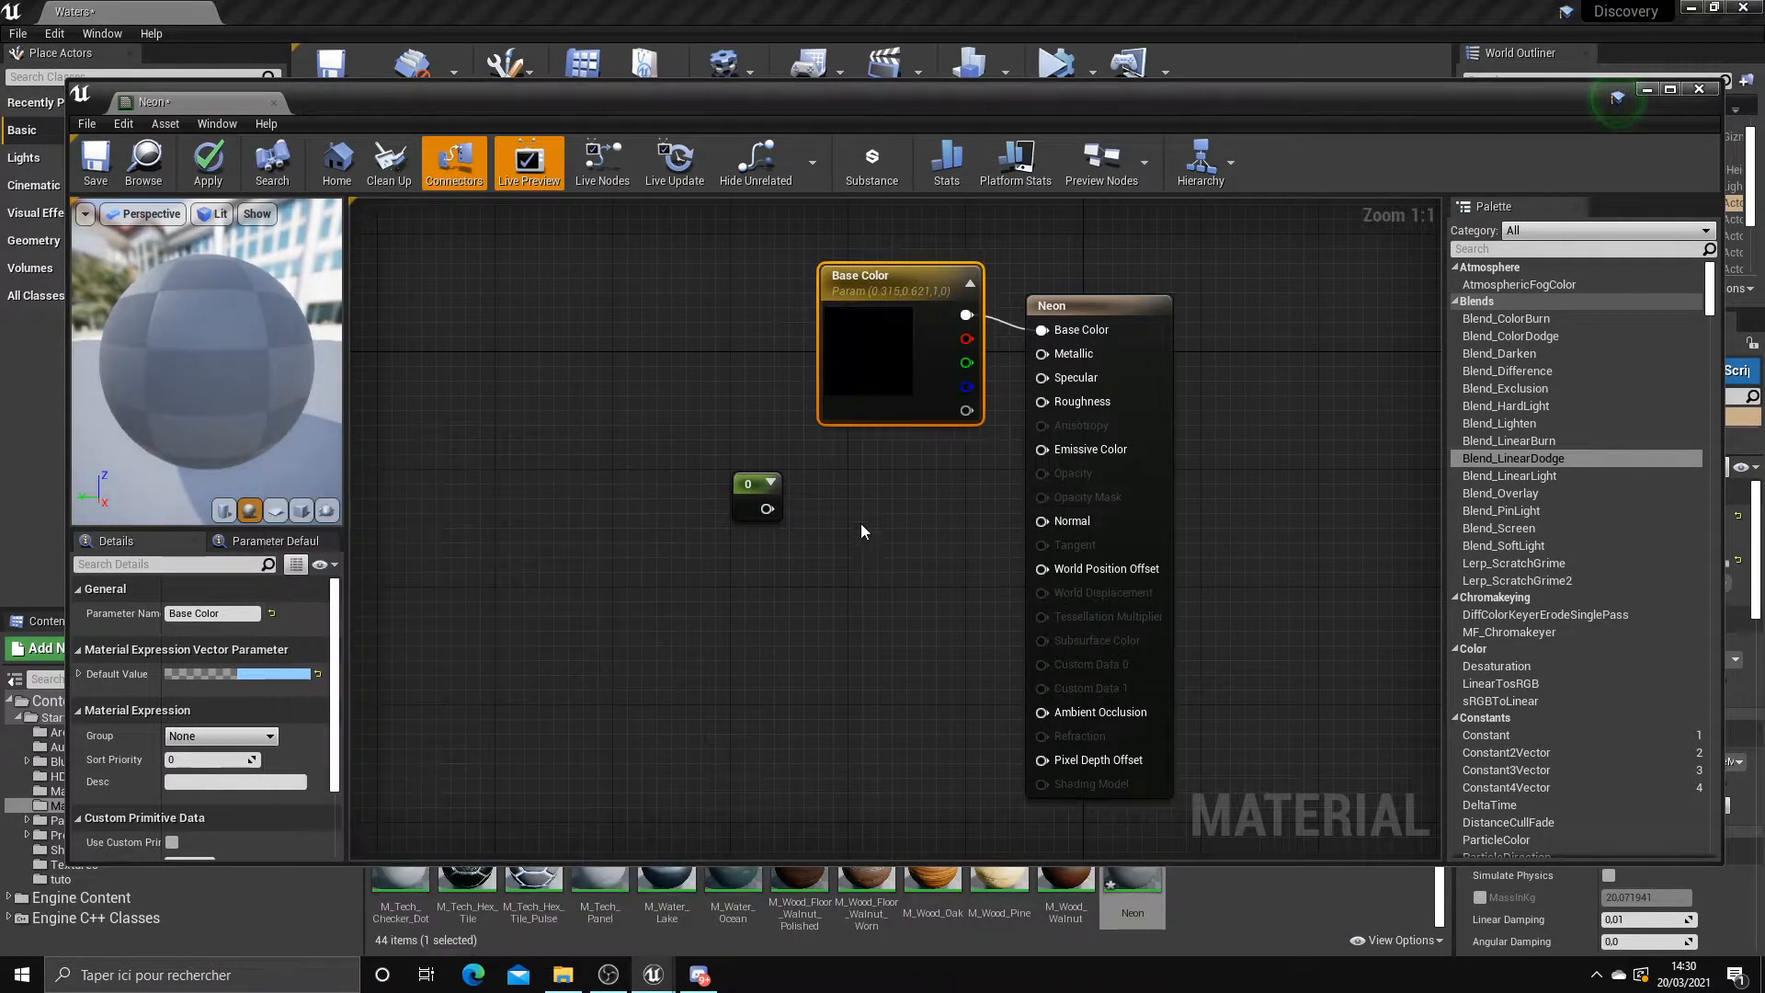
drag(1107, 313, 1153, 339)
click(976, 501)
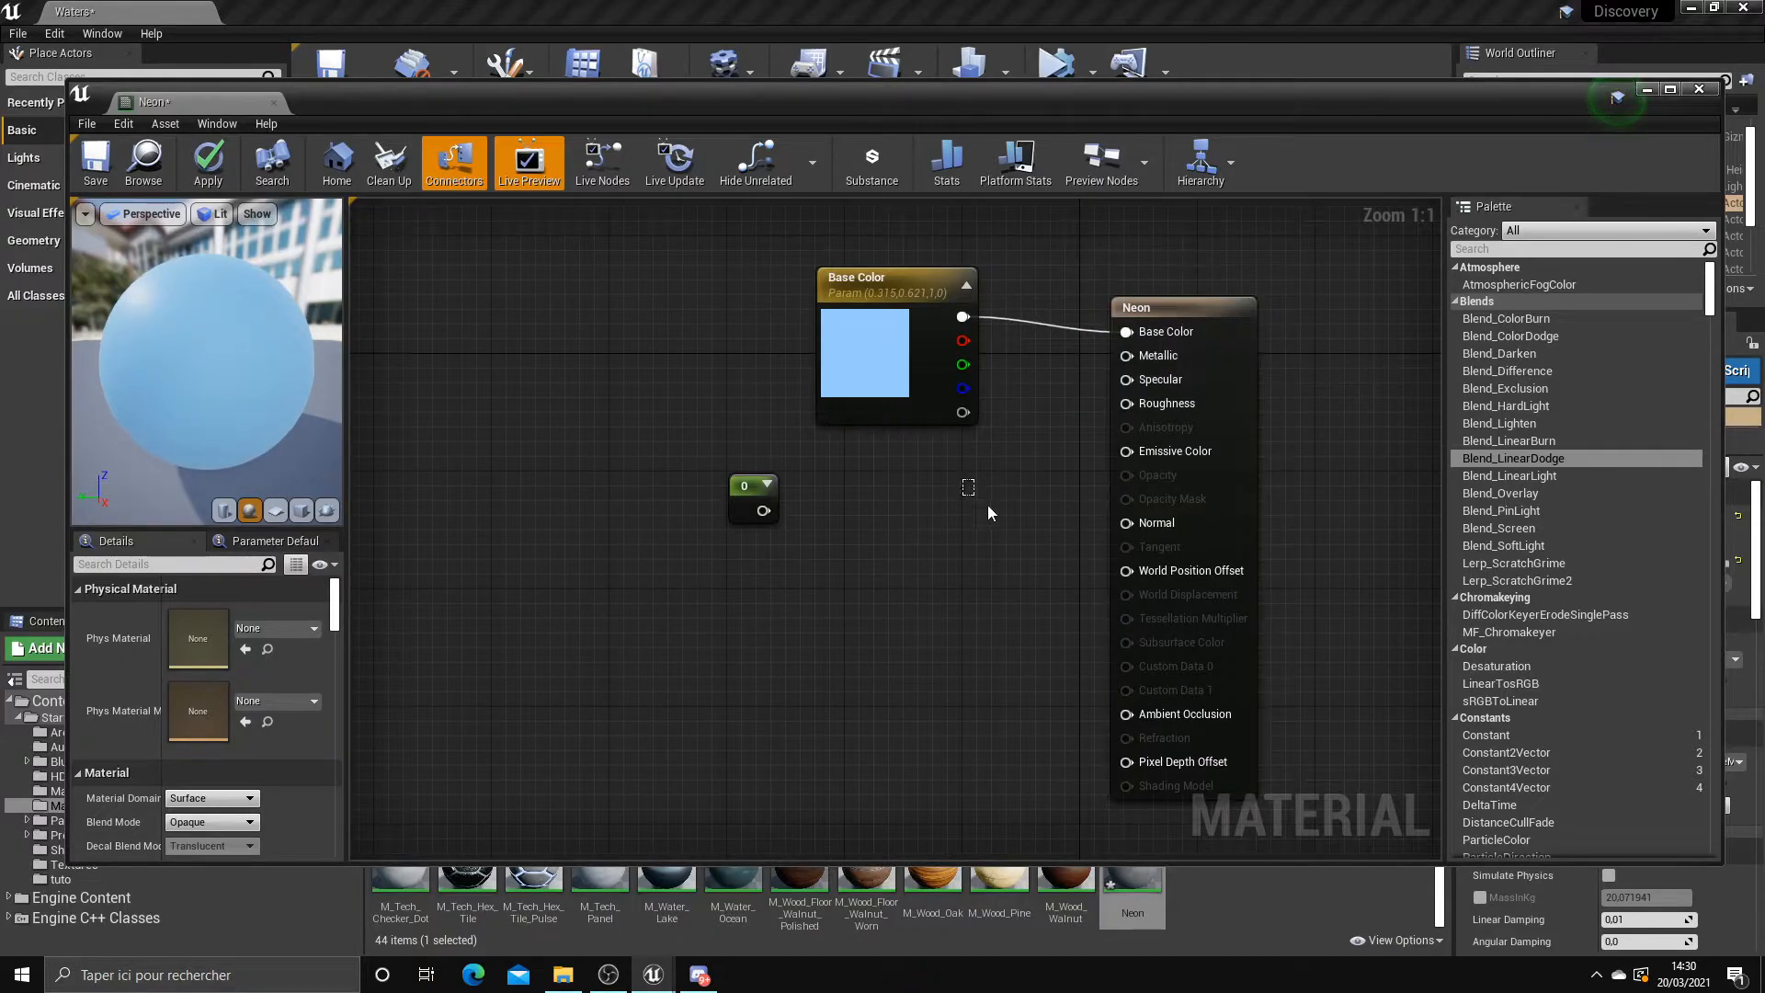
drag(1060, 577, 1081, 583)
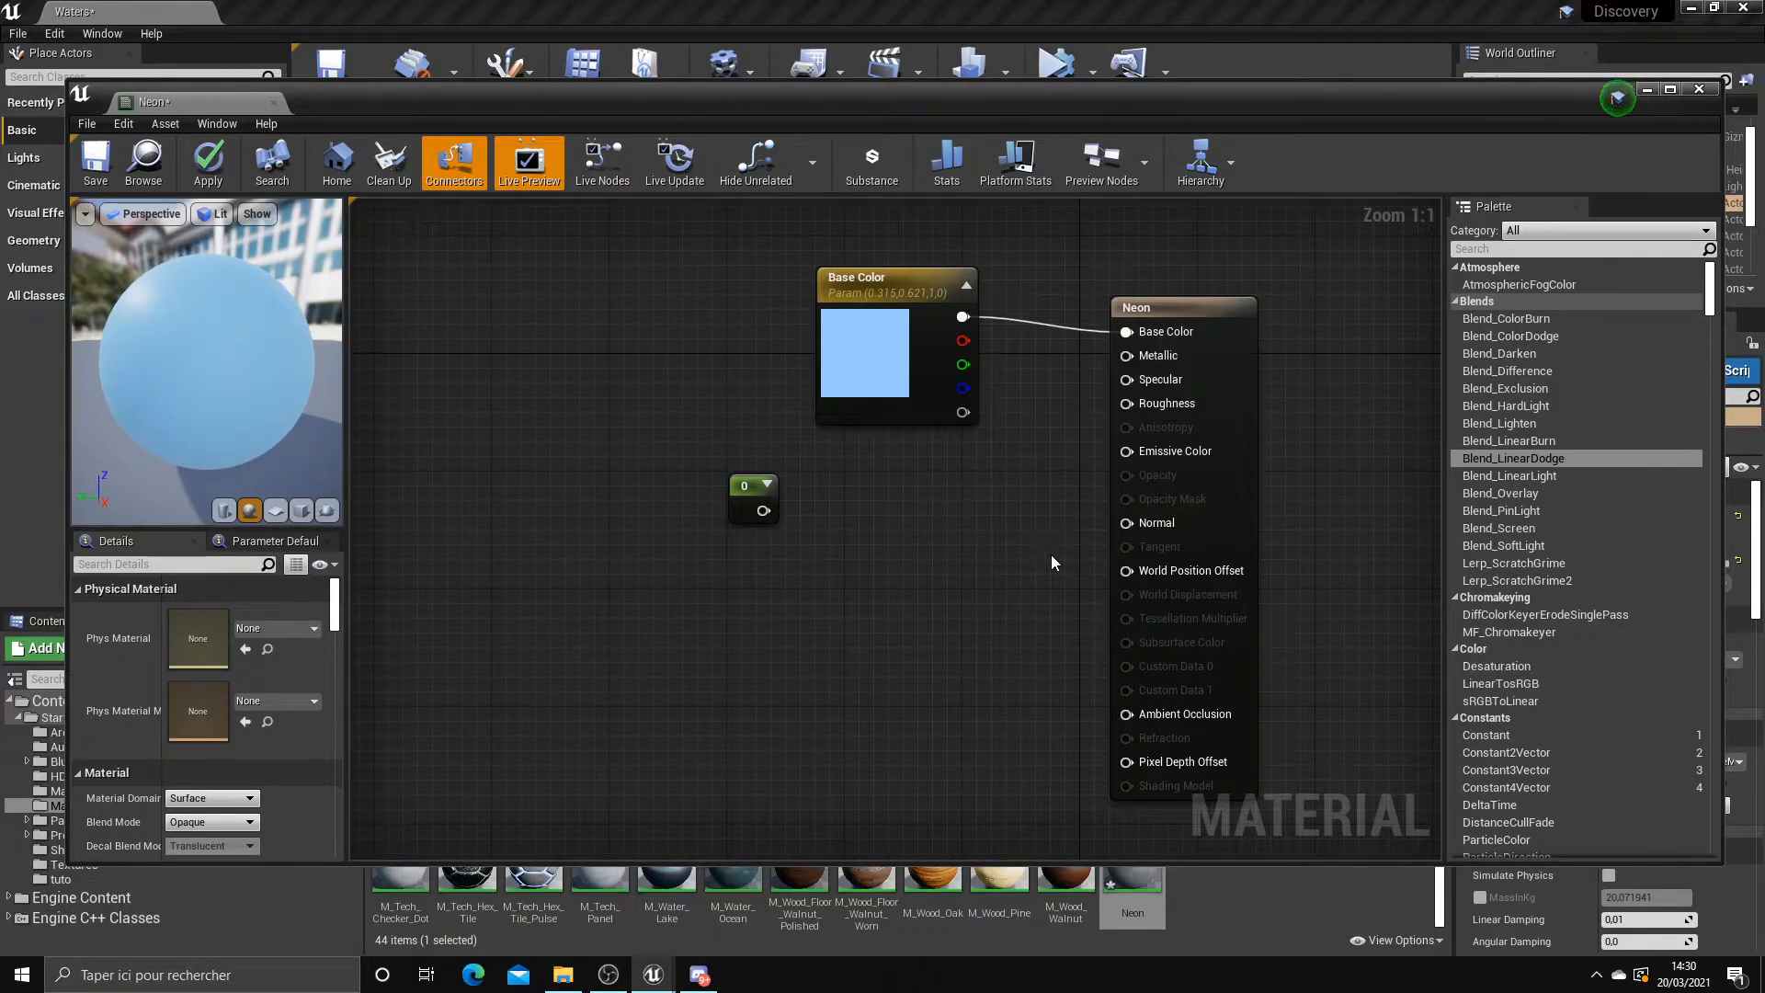
Promote the Neon node's Metallic input to a parameter and place its node below the Base Color node
right_click(1129, 356)
click(1195, 378)
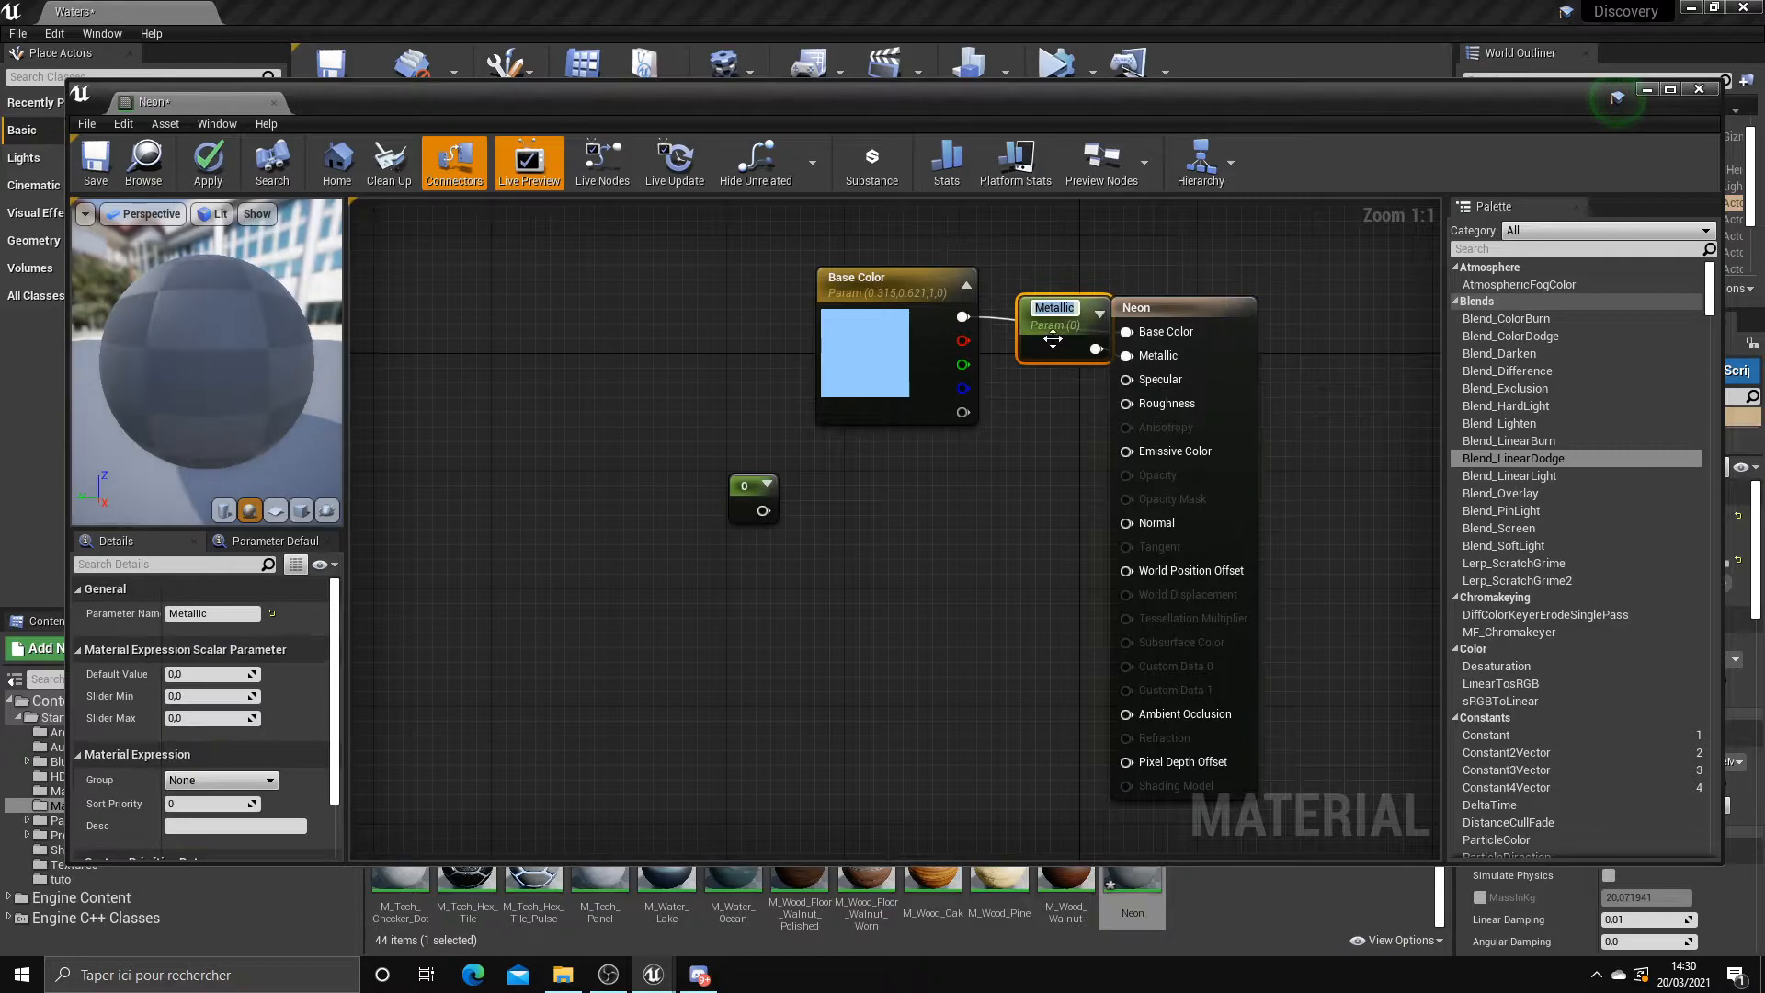
drag(1031, 439, 973, 498)
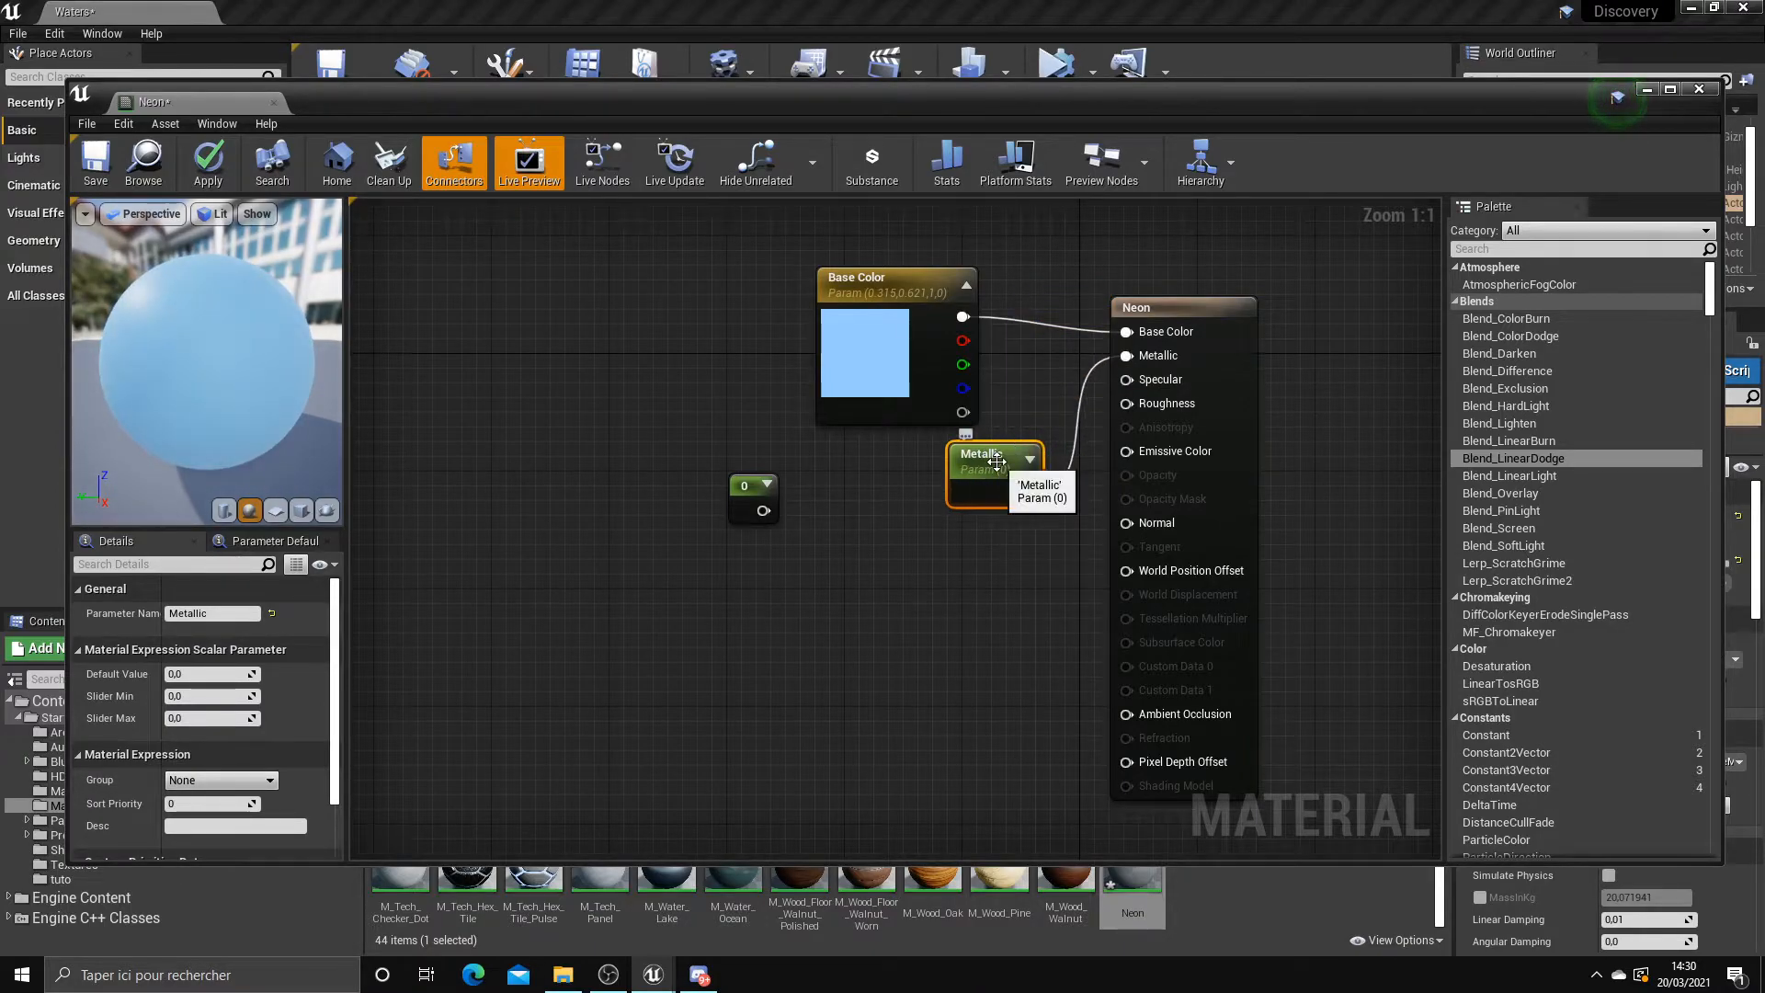
right_click(908, 550)
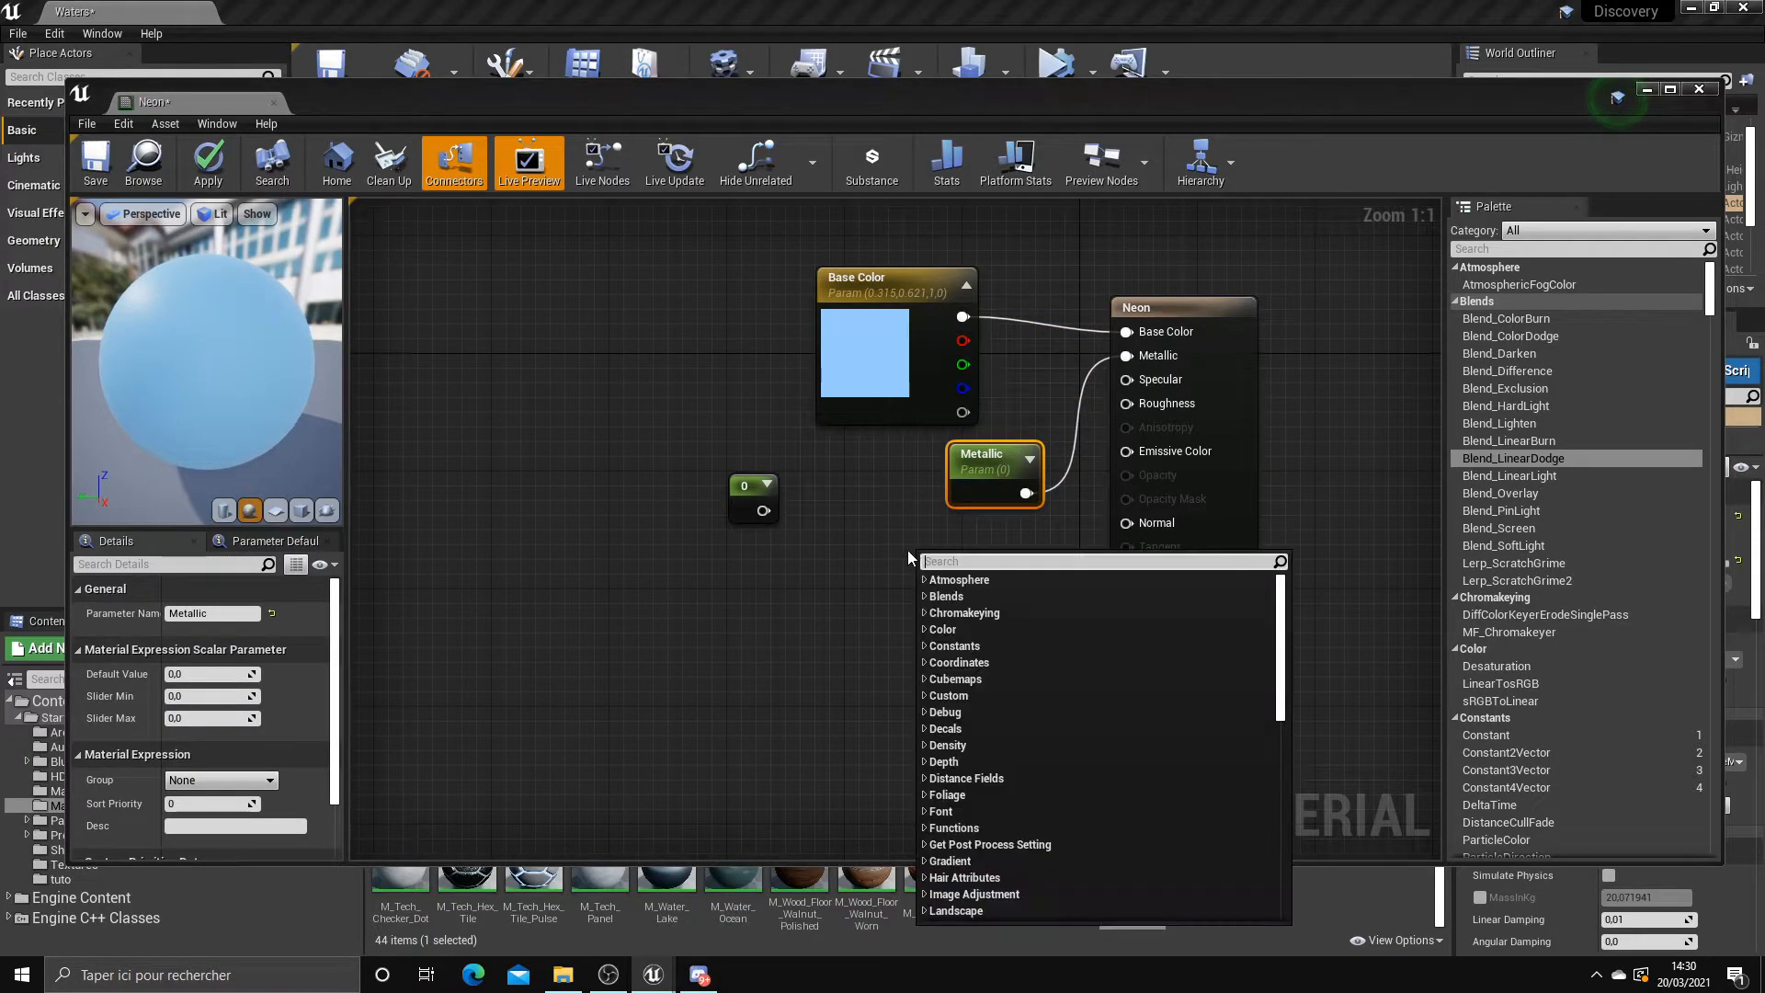
text(mettalic)
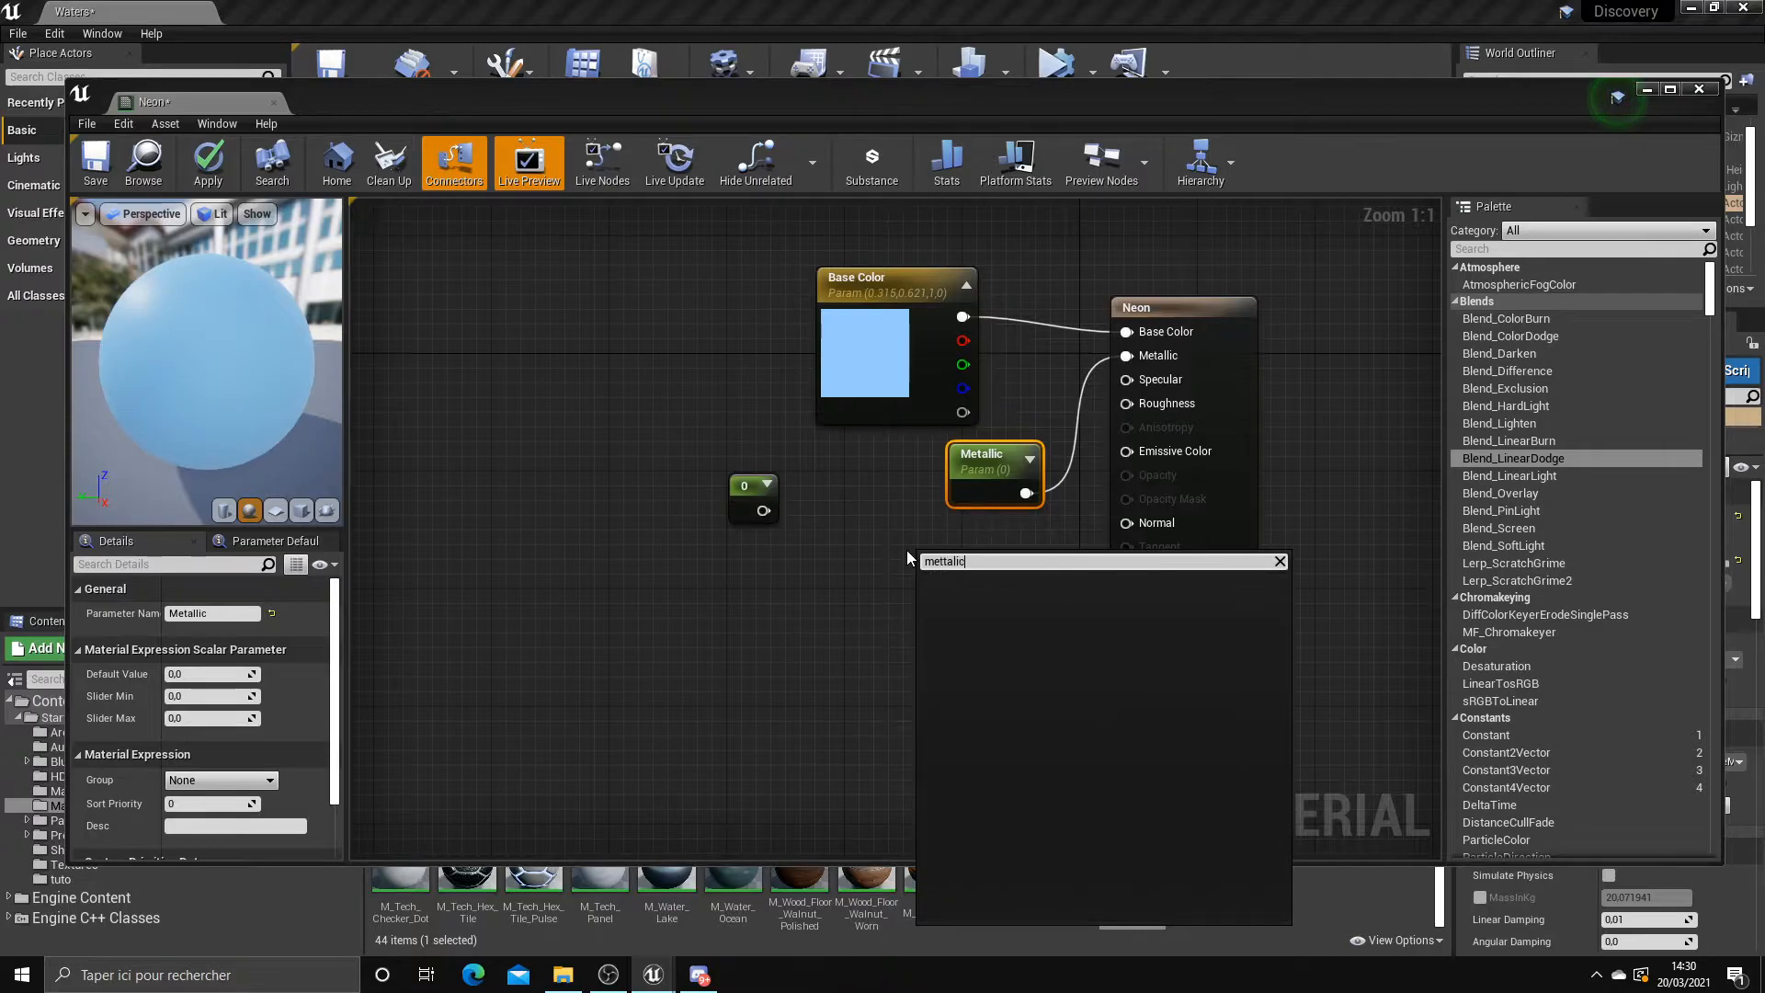
text(l)
key(BackSpace)
key(BackSpace)
key(BackSpace)
text(allic)
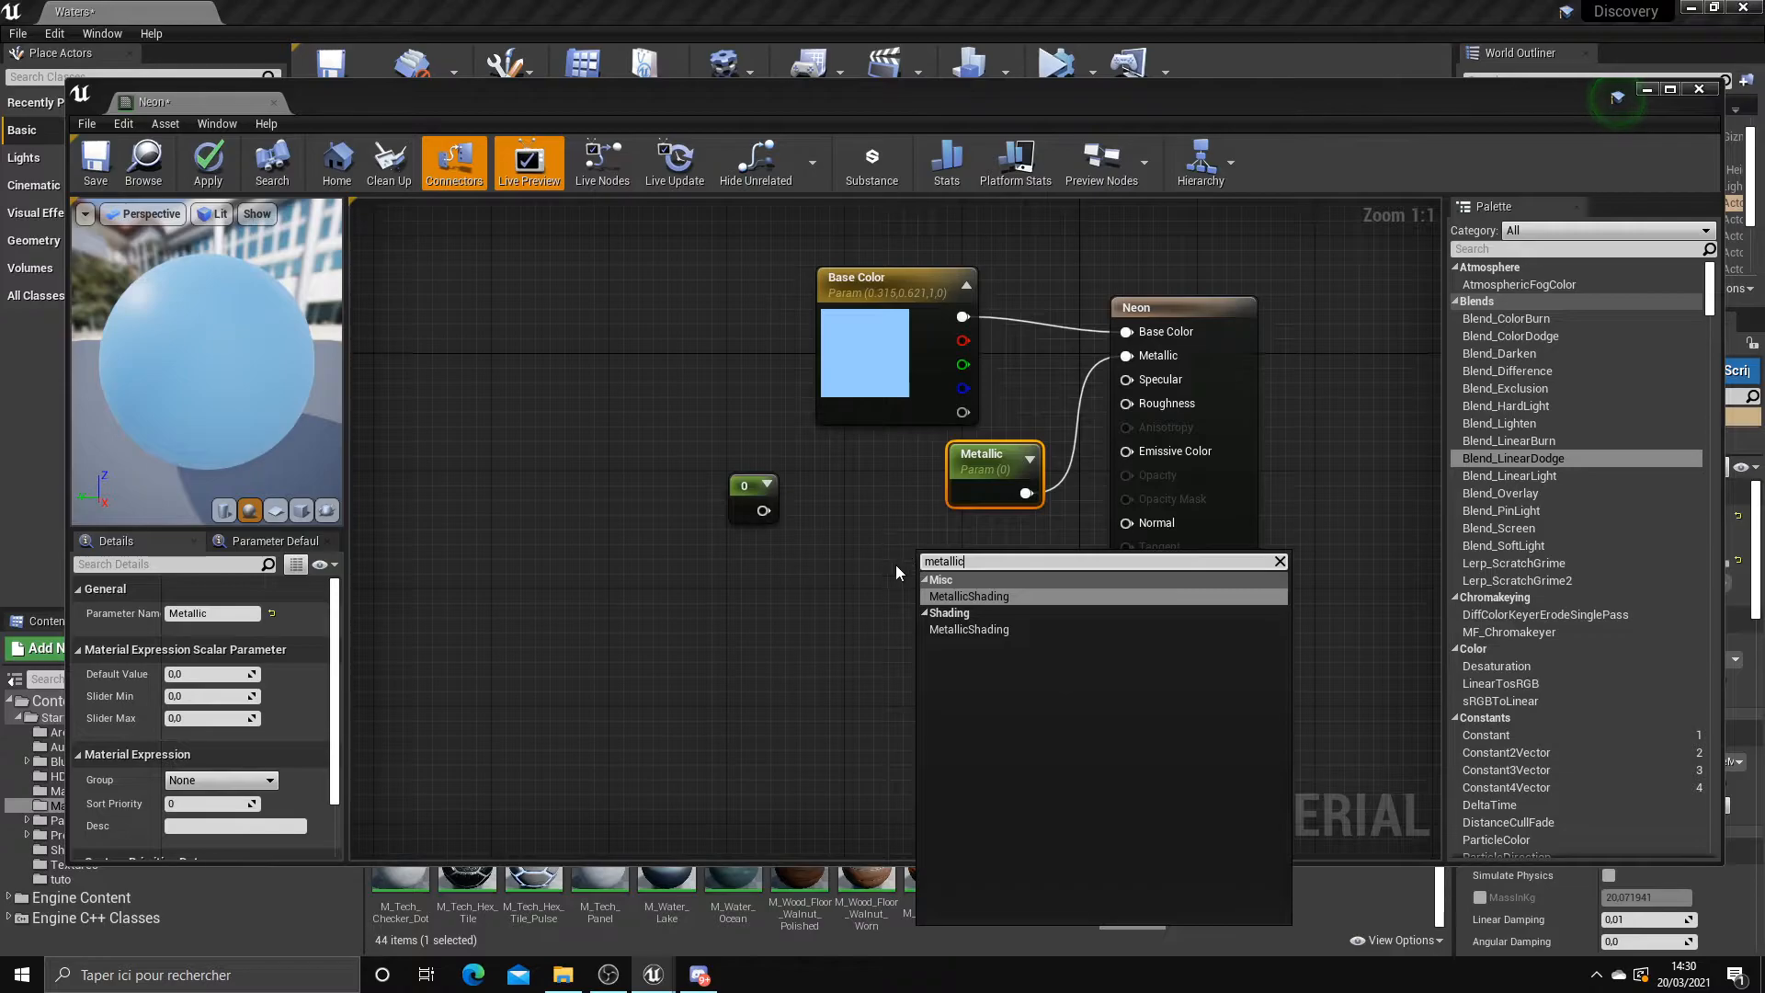
click(974, 594)
drag(947, 497, 918, 512)
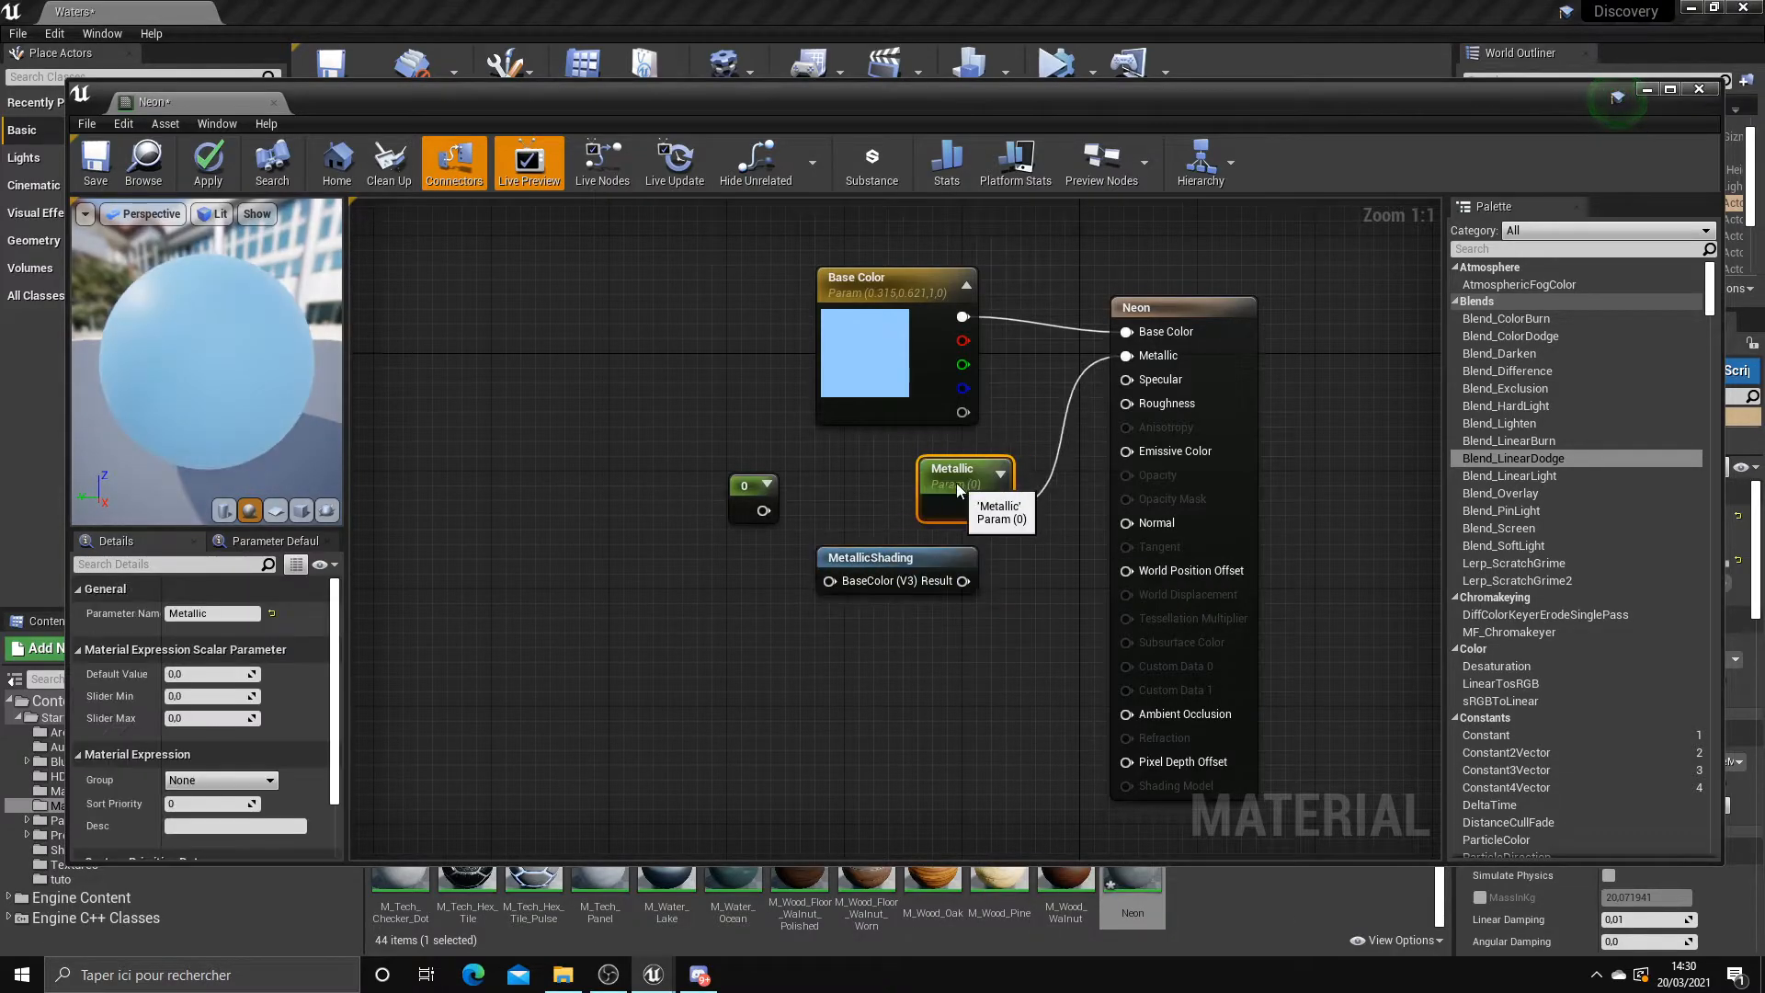
click(855, 558)
key(Delete)
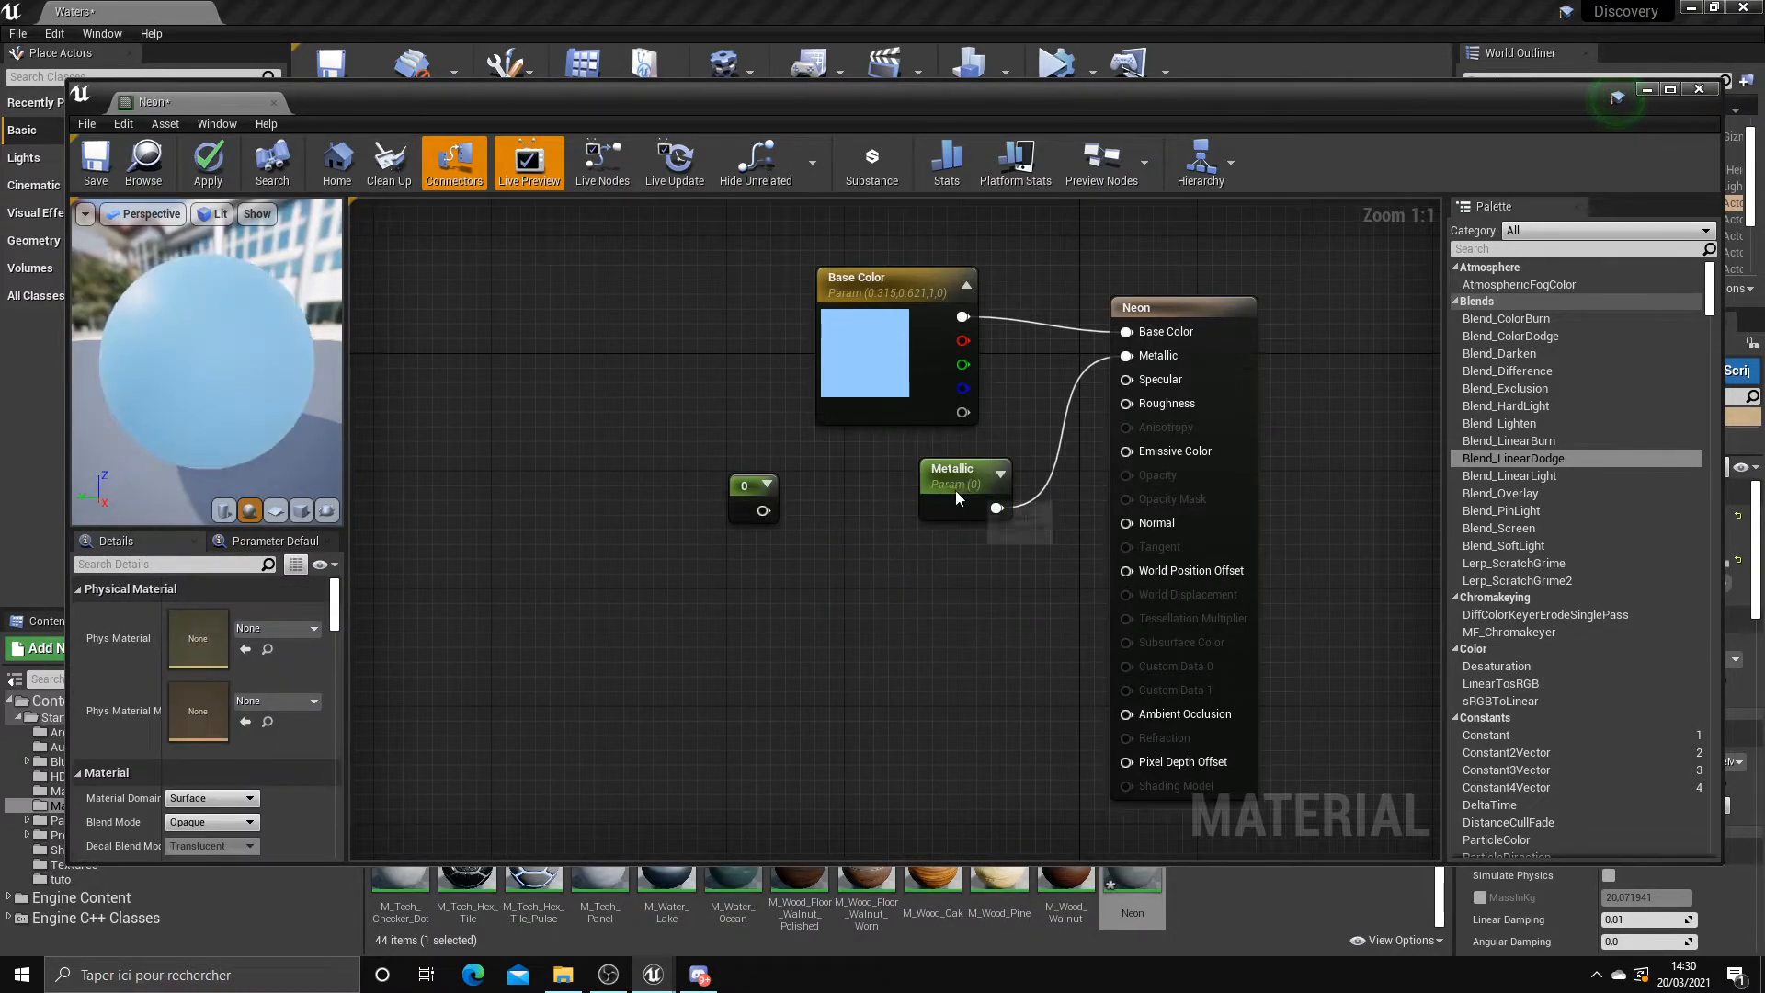
click(957, 489)
right_click(952, 581)
text(scal)
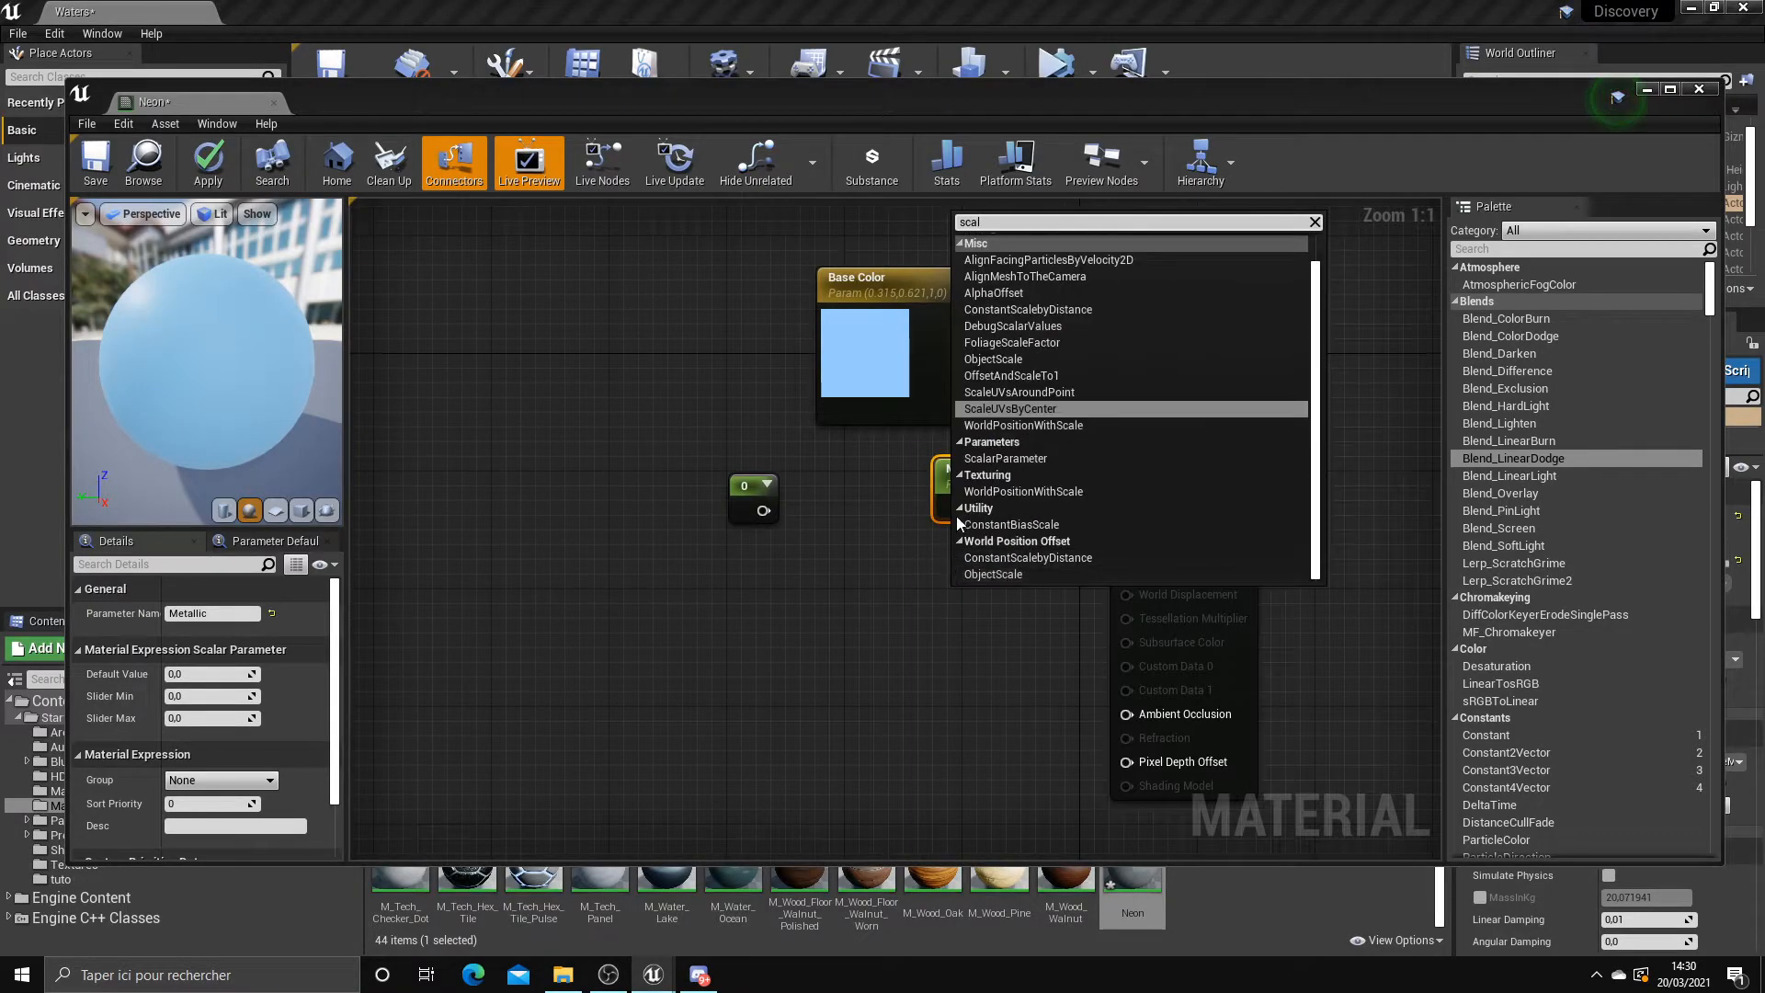
click(1005, 458)
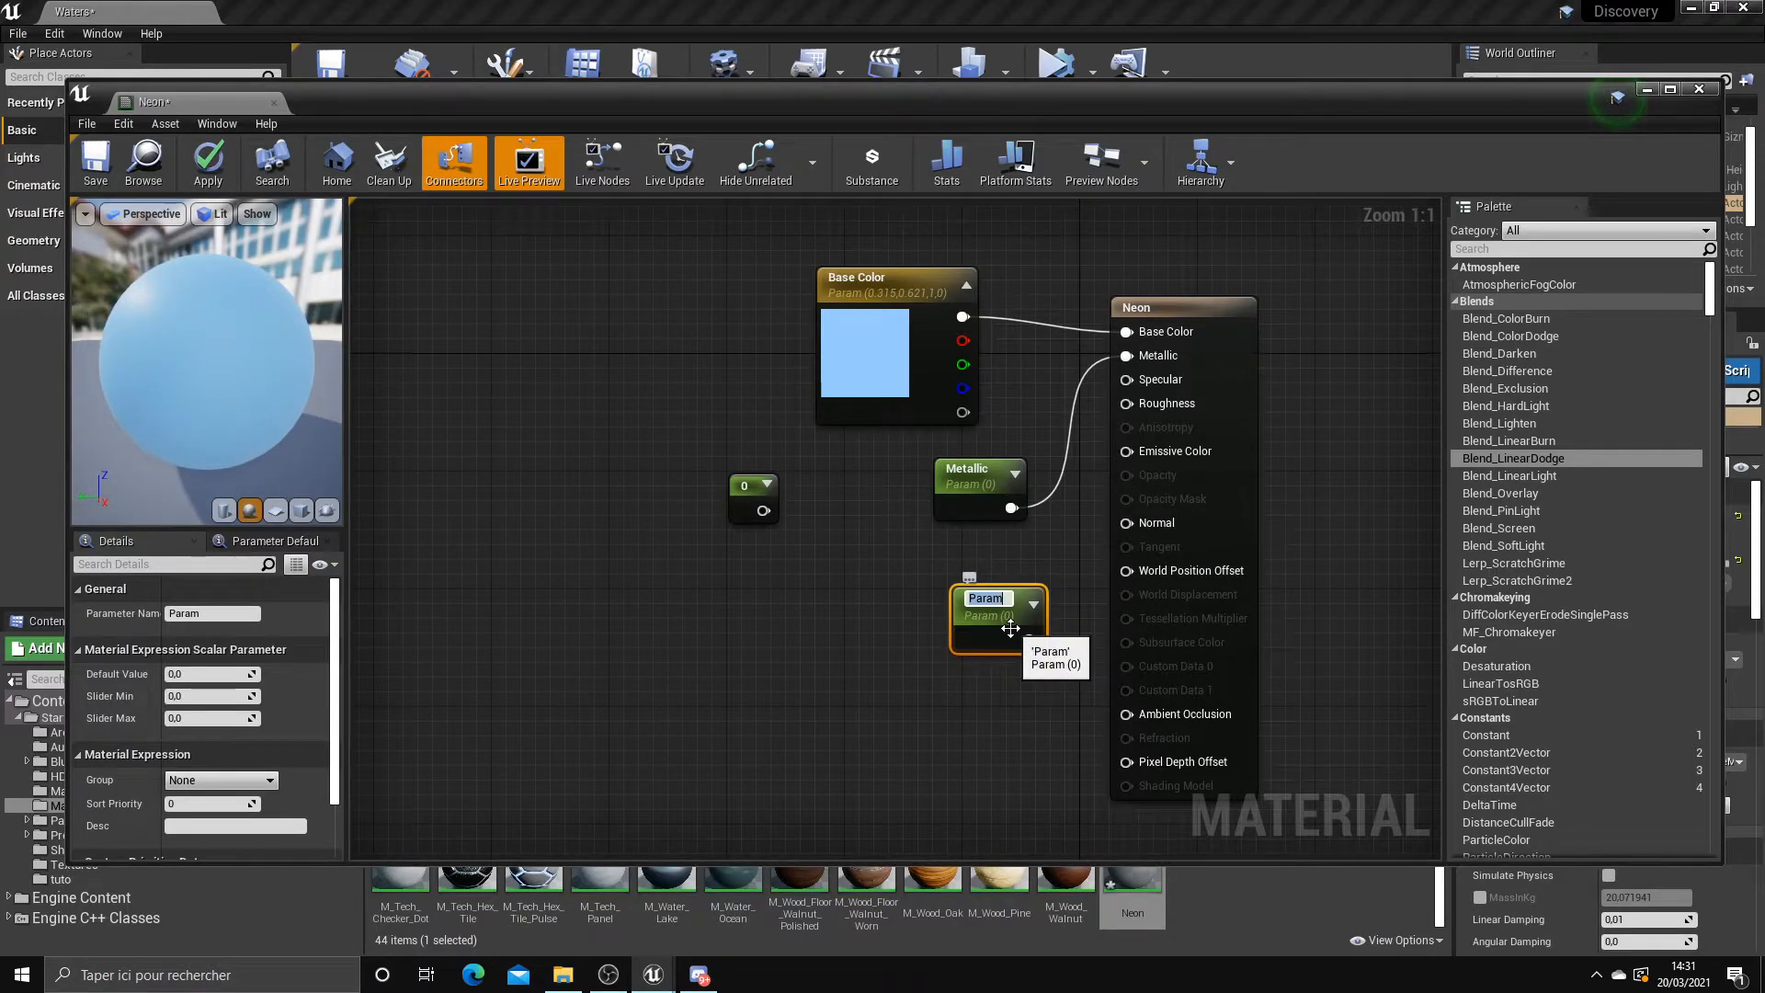
text(robert)
key(Return)
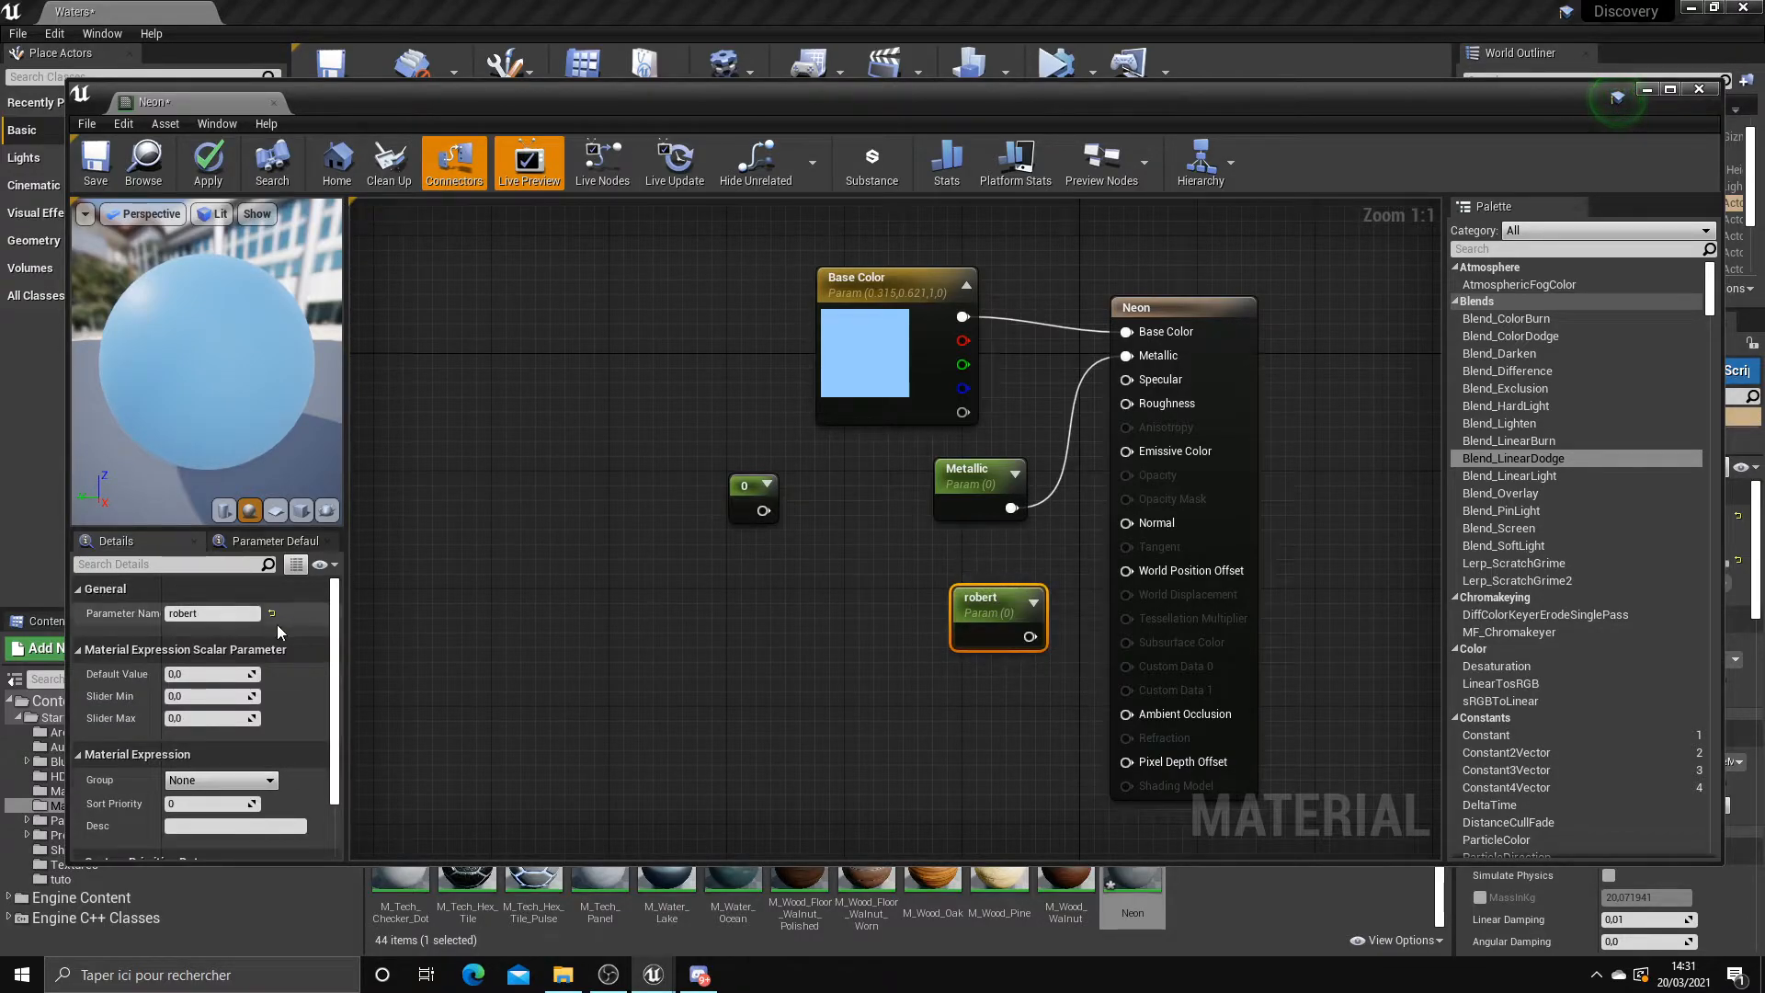
key(Delete)
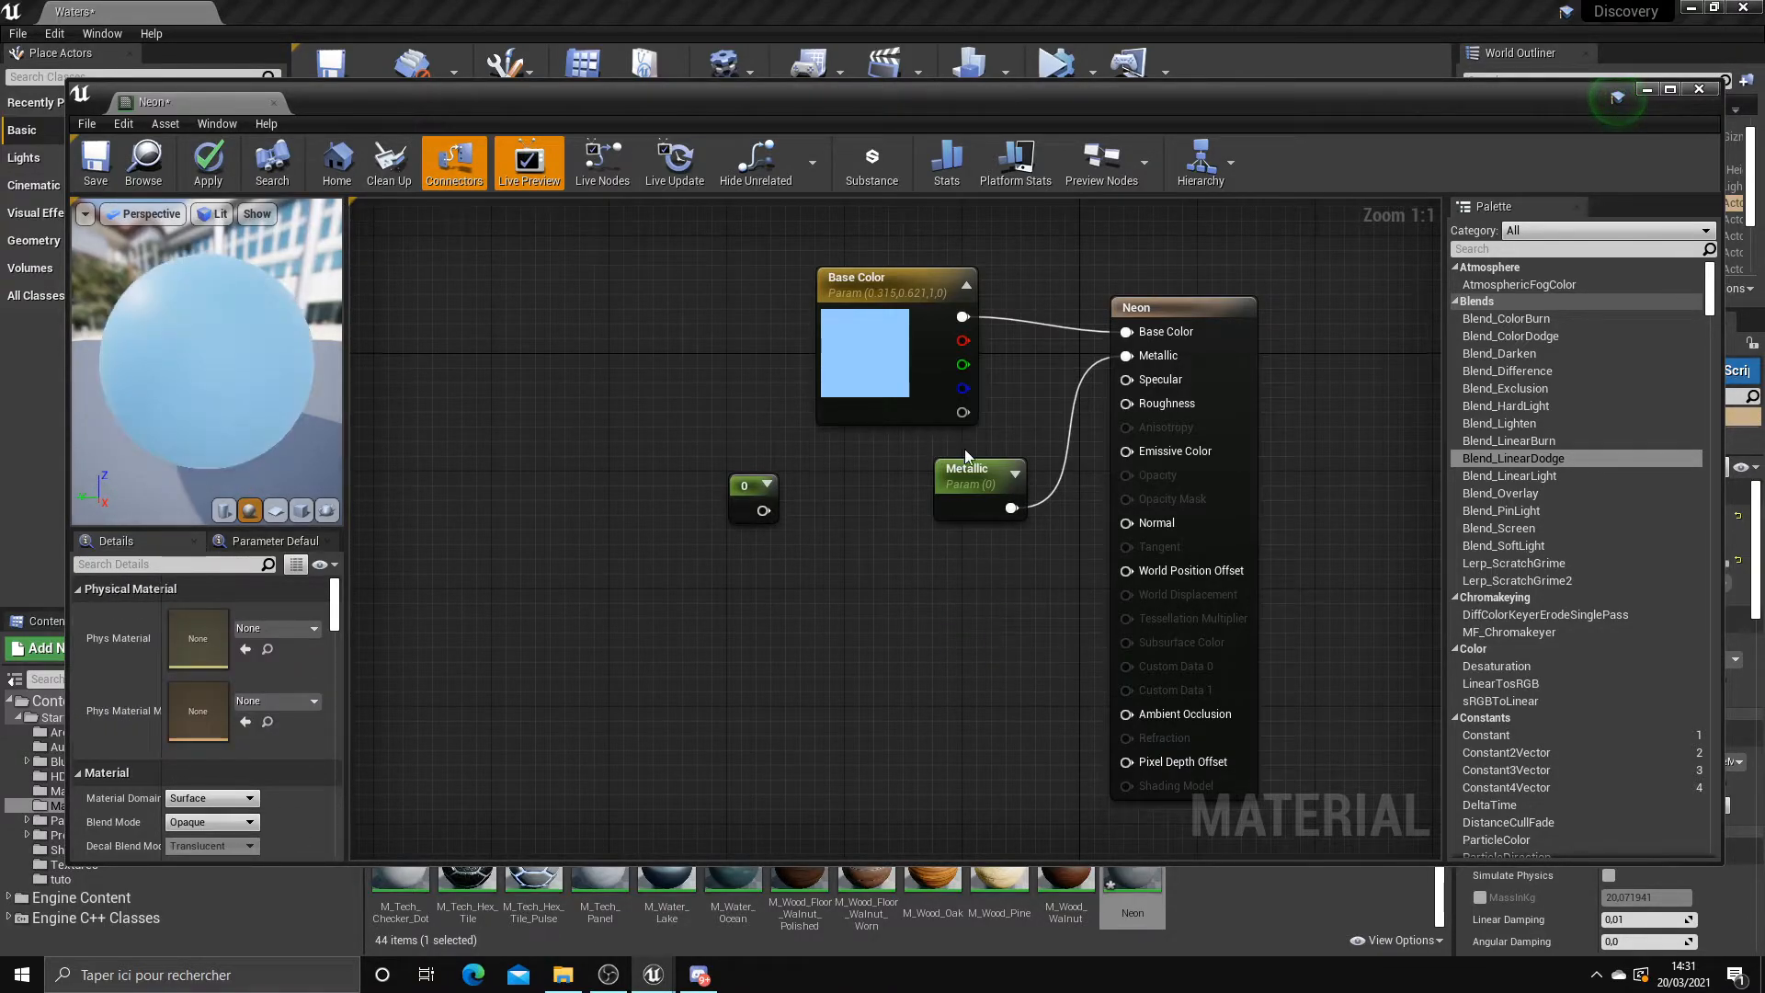
Set the Metallic parameter's default value to 1 and check the result on the preview sphere
click(976, 496)
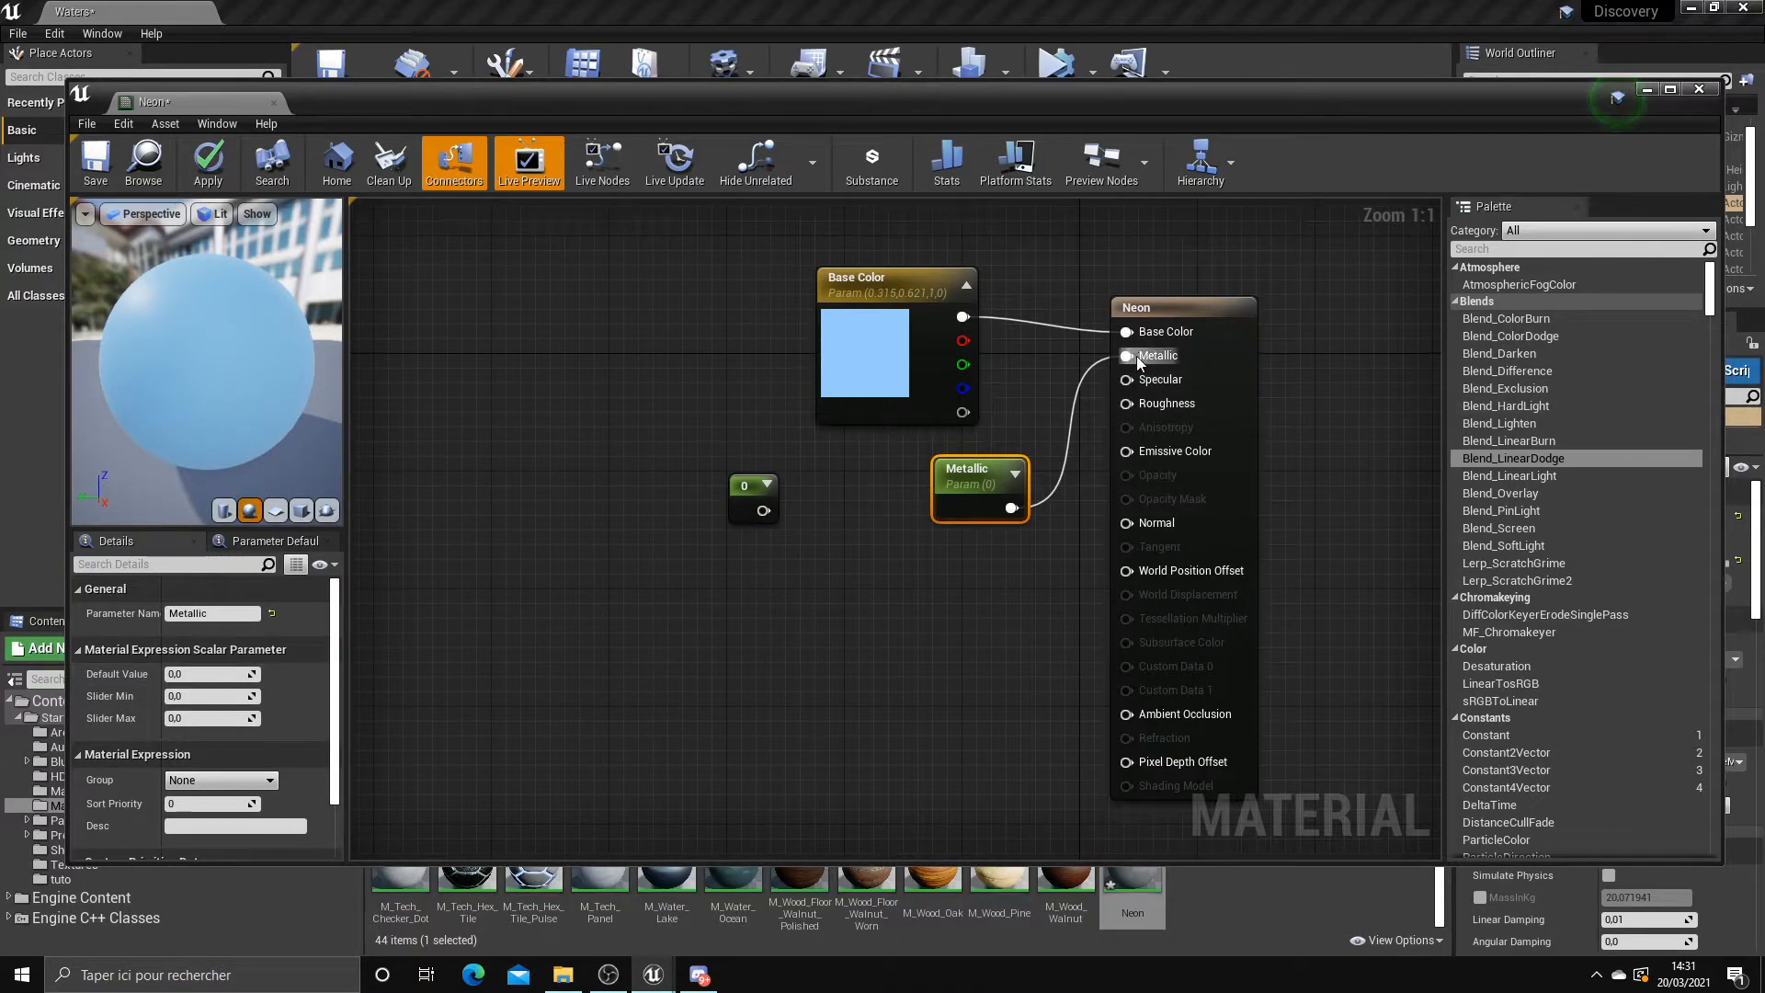
text(1)
key(Return)
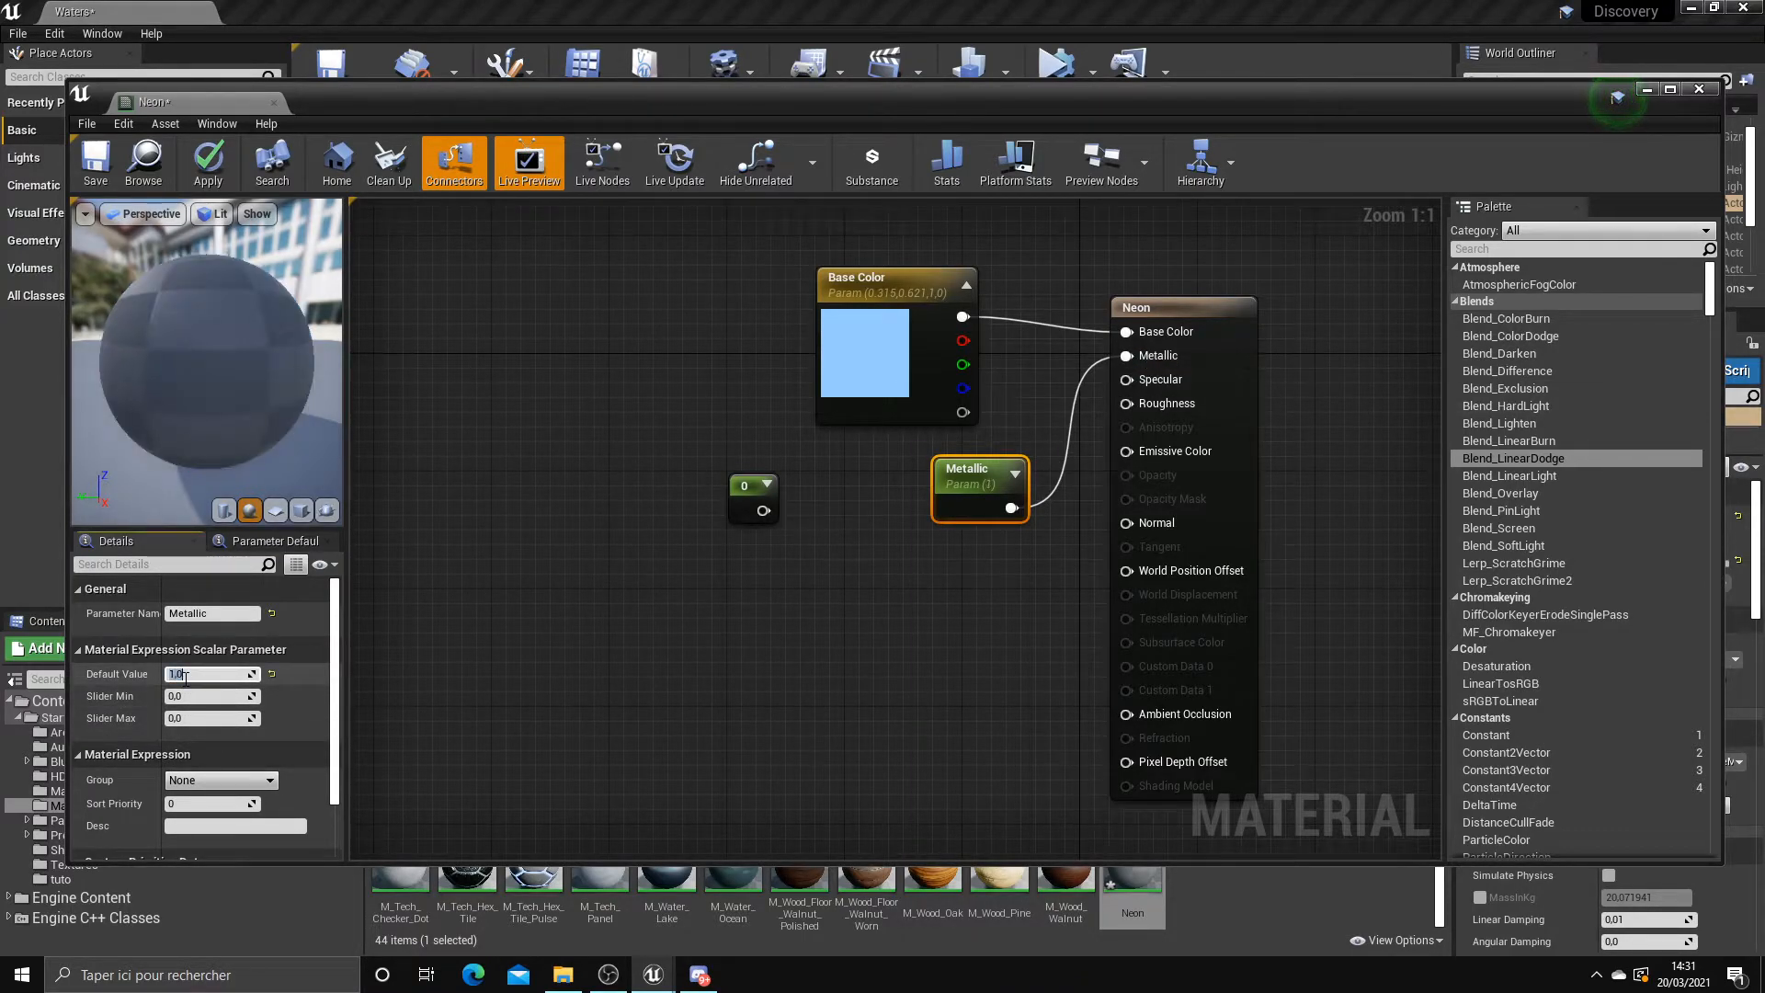
drag(228, 394, 228, 394)
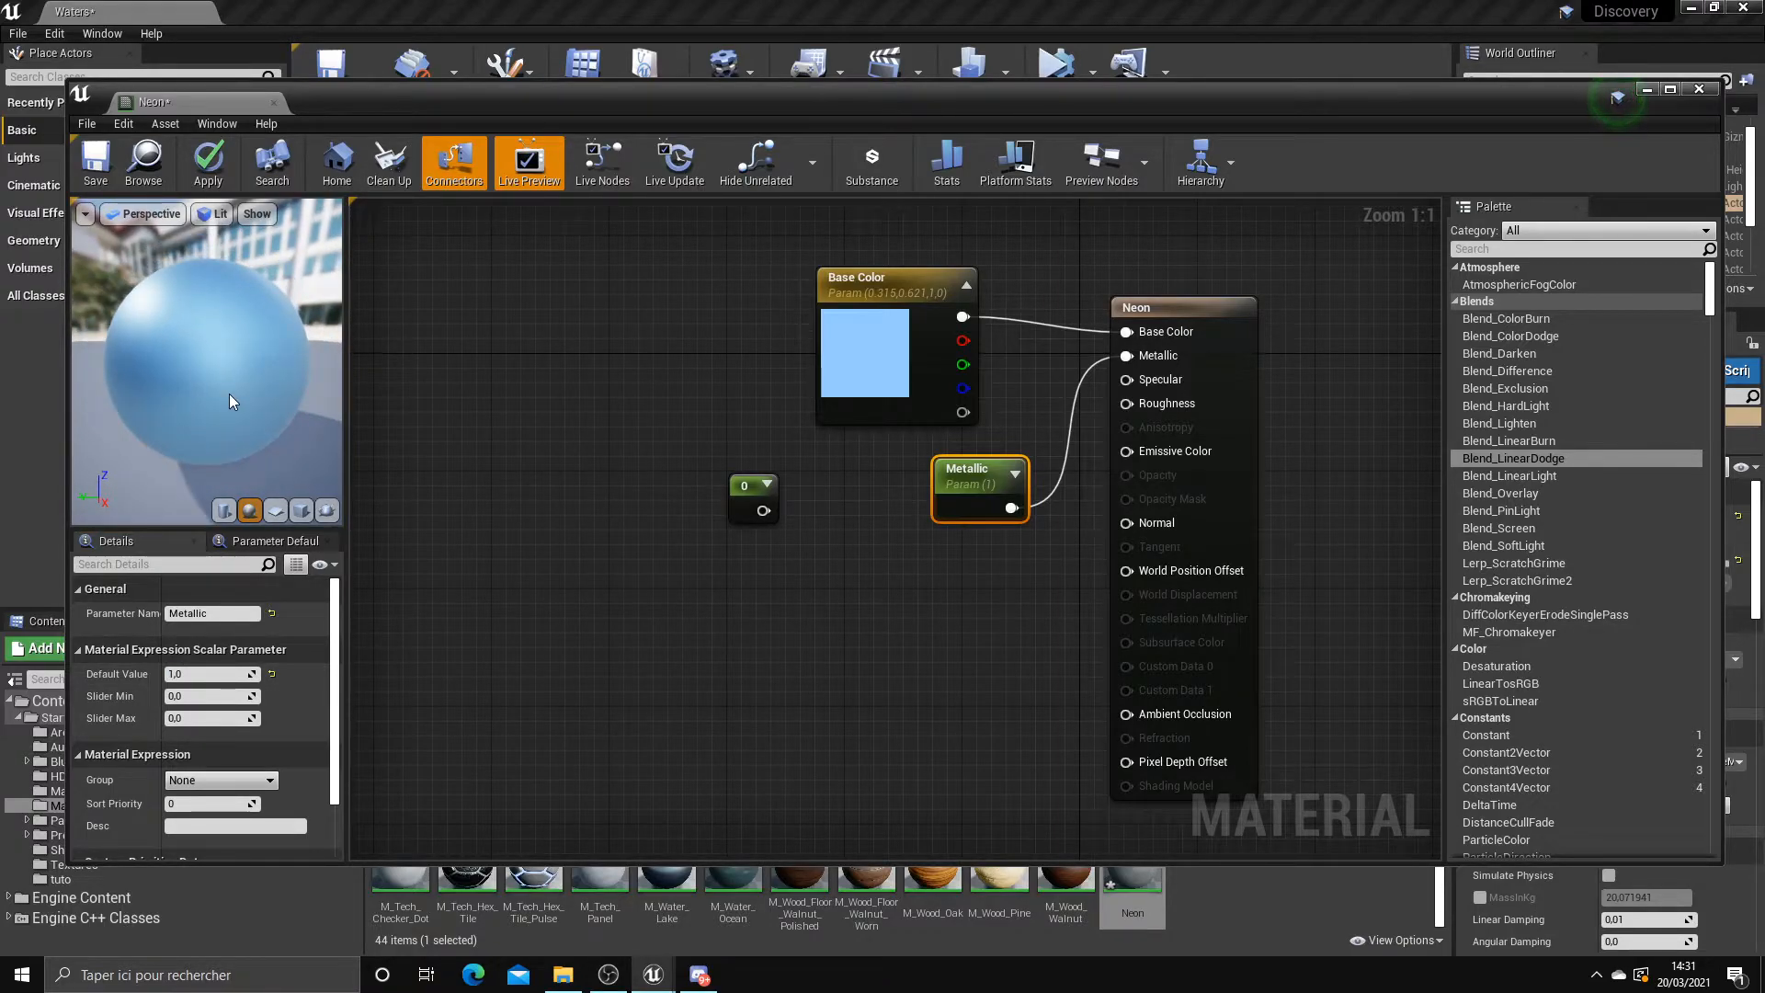
Delete the Metallic parameter node and the unconnected Constant node from the Neon graph
click(625, 568)
drag(637, 576, 1018, 476)
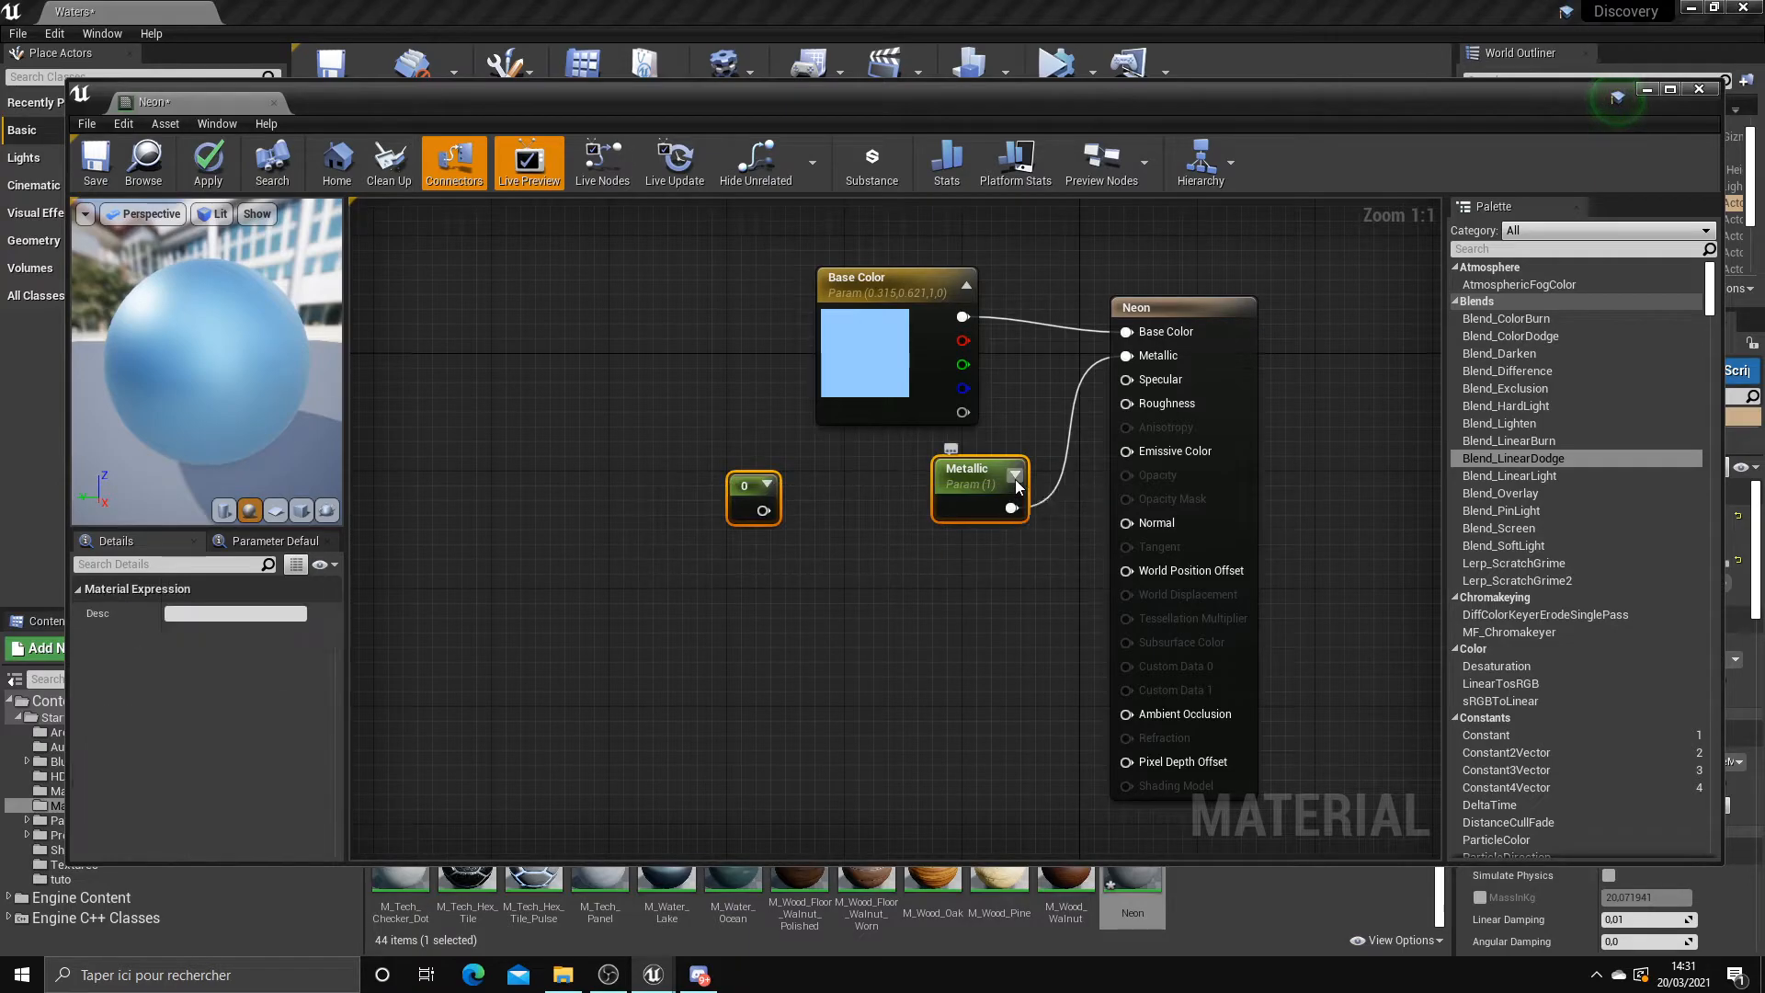
key(Delete)
Connect the Base Color parameter to the Neon node's Emissive Color input as well, and apply and save the material
drag(919, 294, 1126, 451)
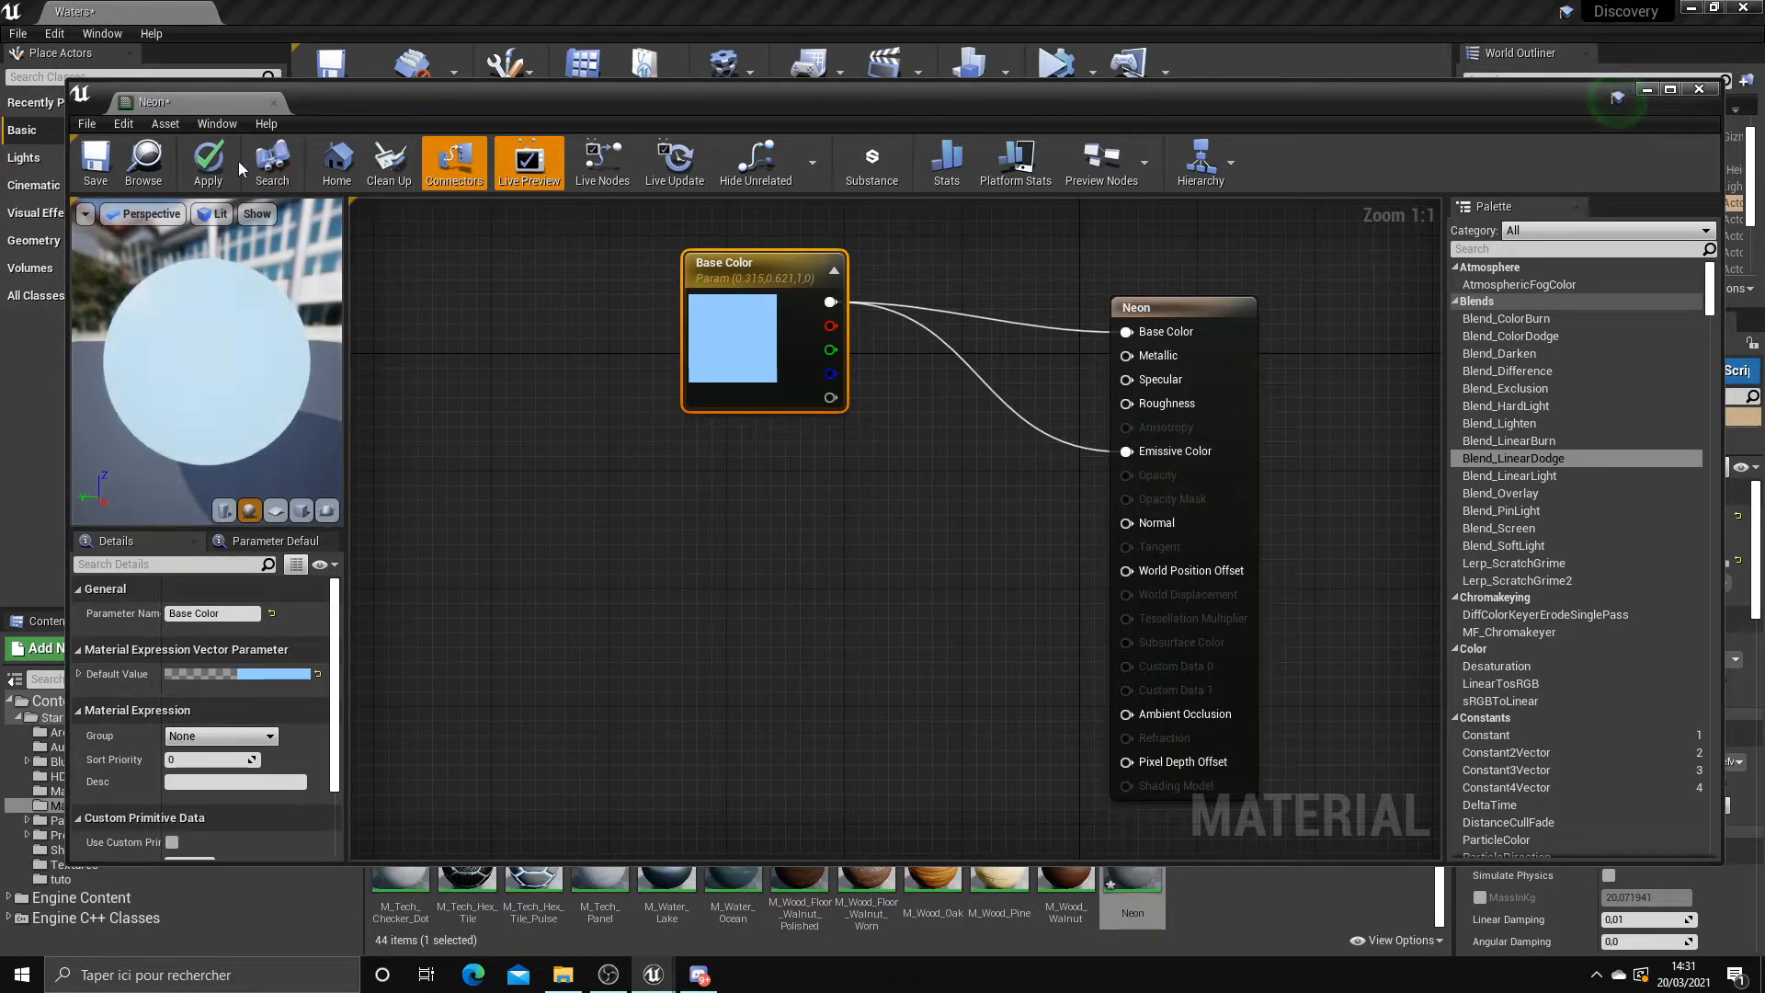
click(207, 161)
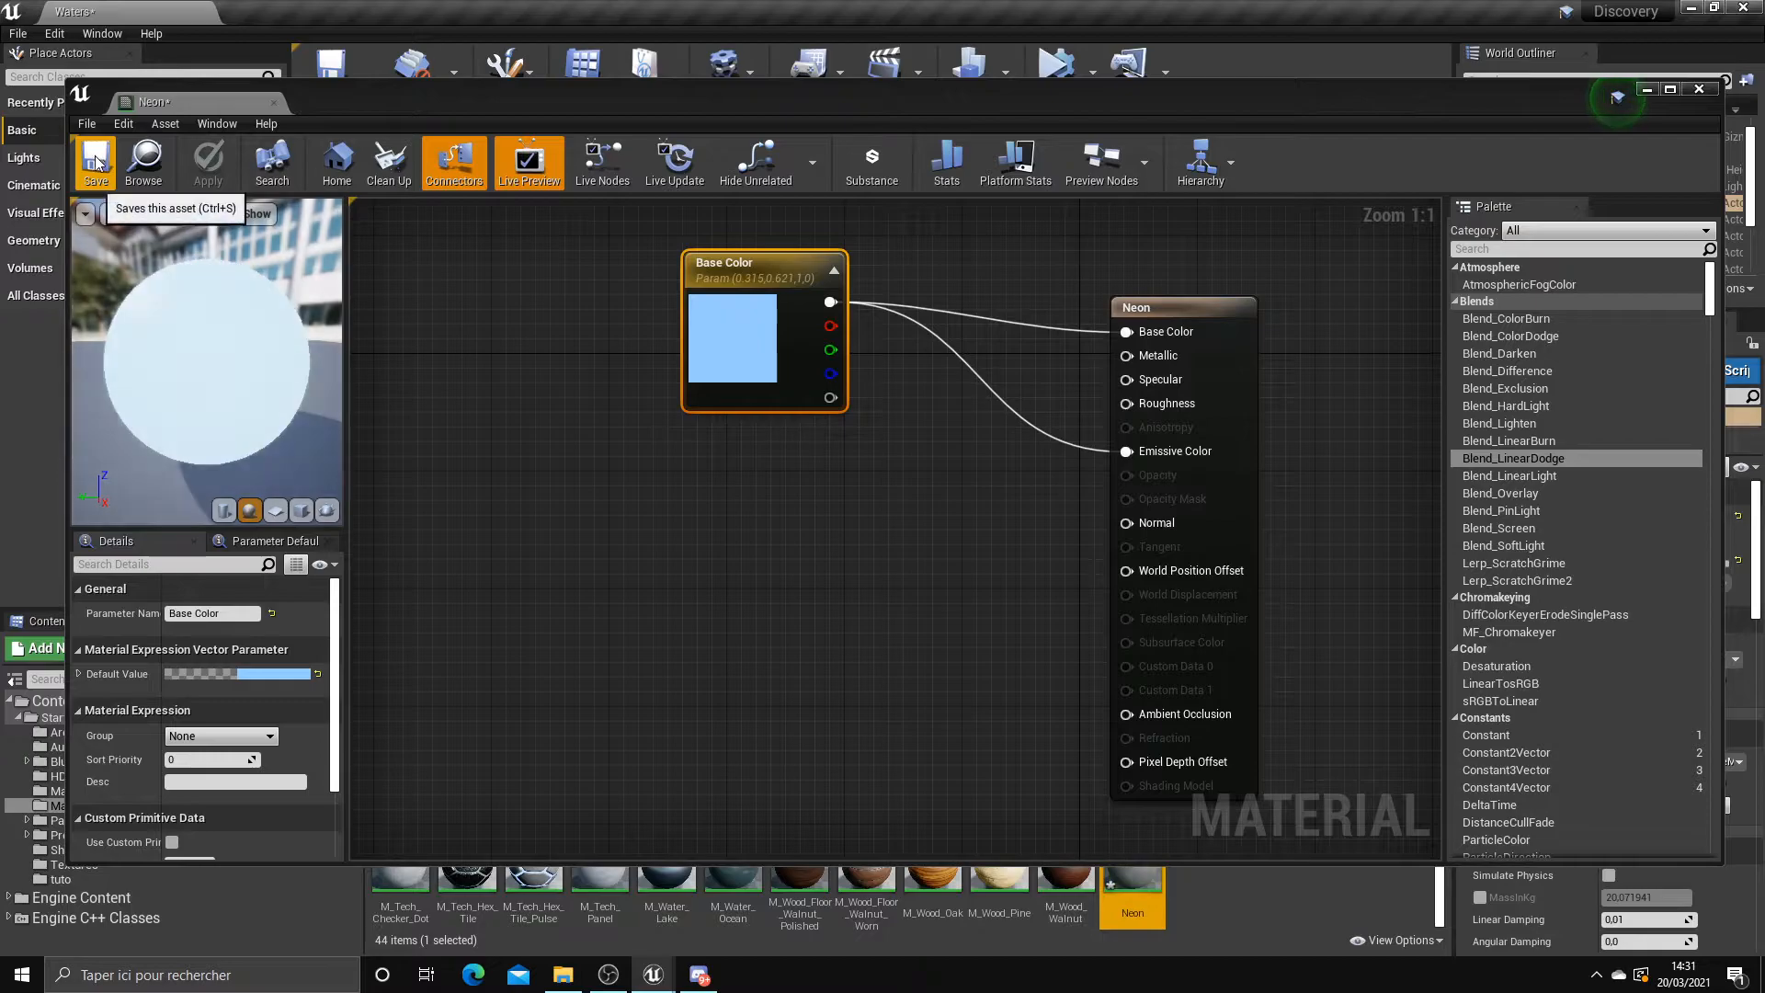
click(96, 162)
Assign the Neon material to Cube11 and view the cube from near and far in the level
right_drag(931, 468, 1003, 432)
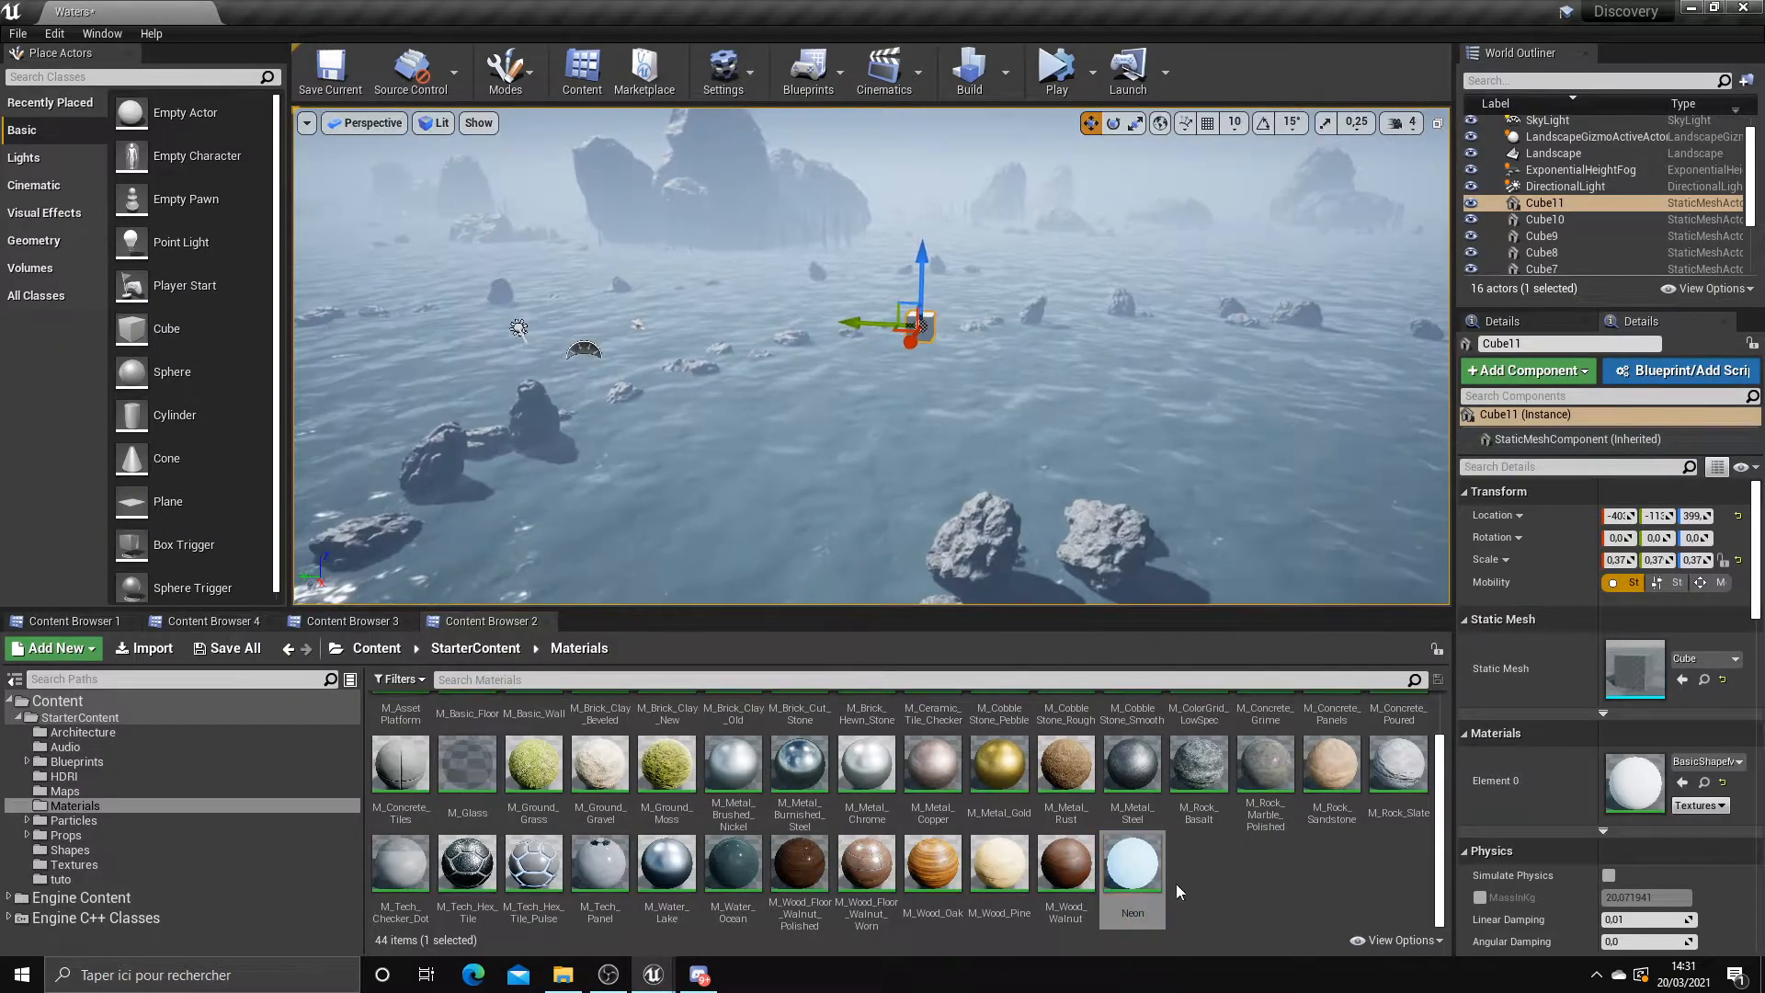
right_drag(883, 586, 905, 574)
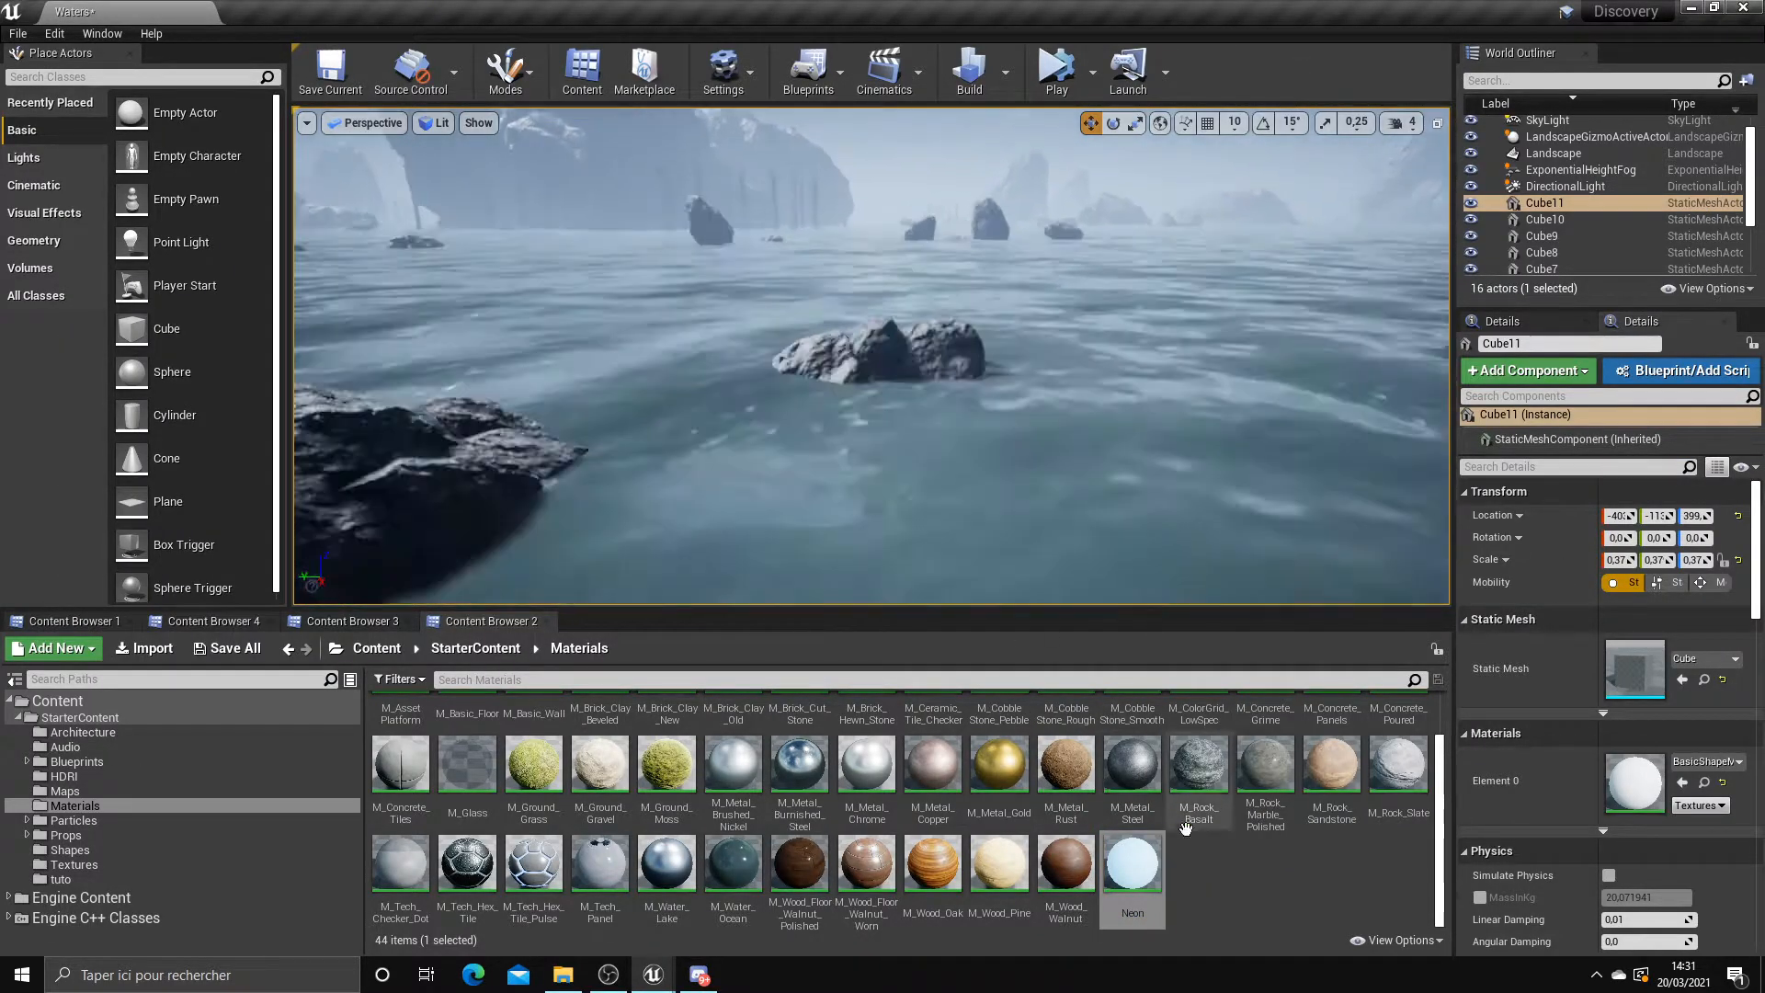
drag(1132, 864, 1633, 782)
mouse_move(591, 240)
right_down()
mouse_move(598, 221)
mouse_move(592, 239)
right_up()
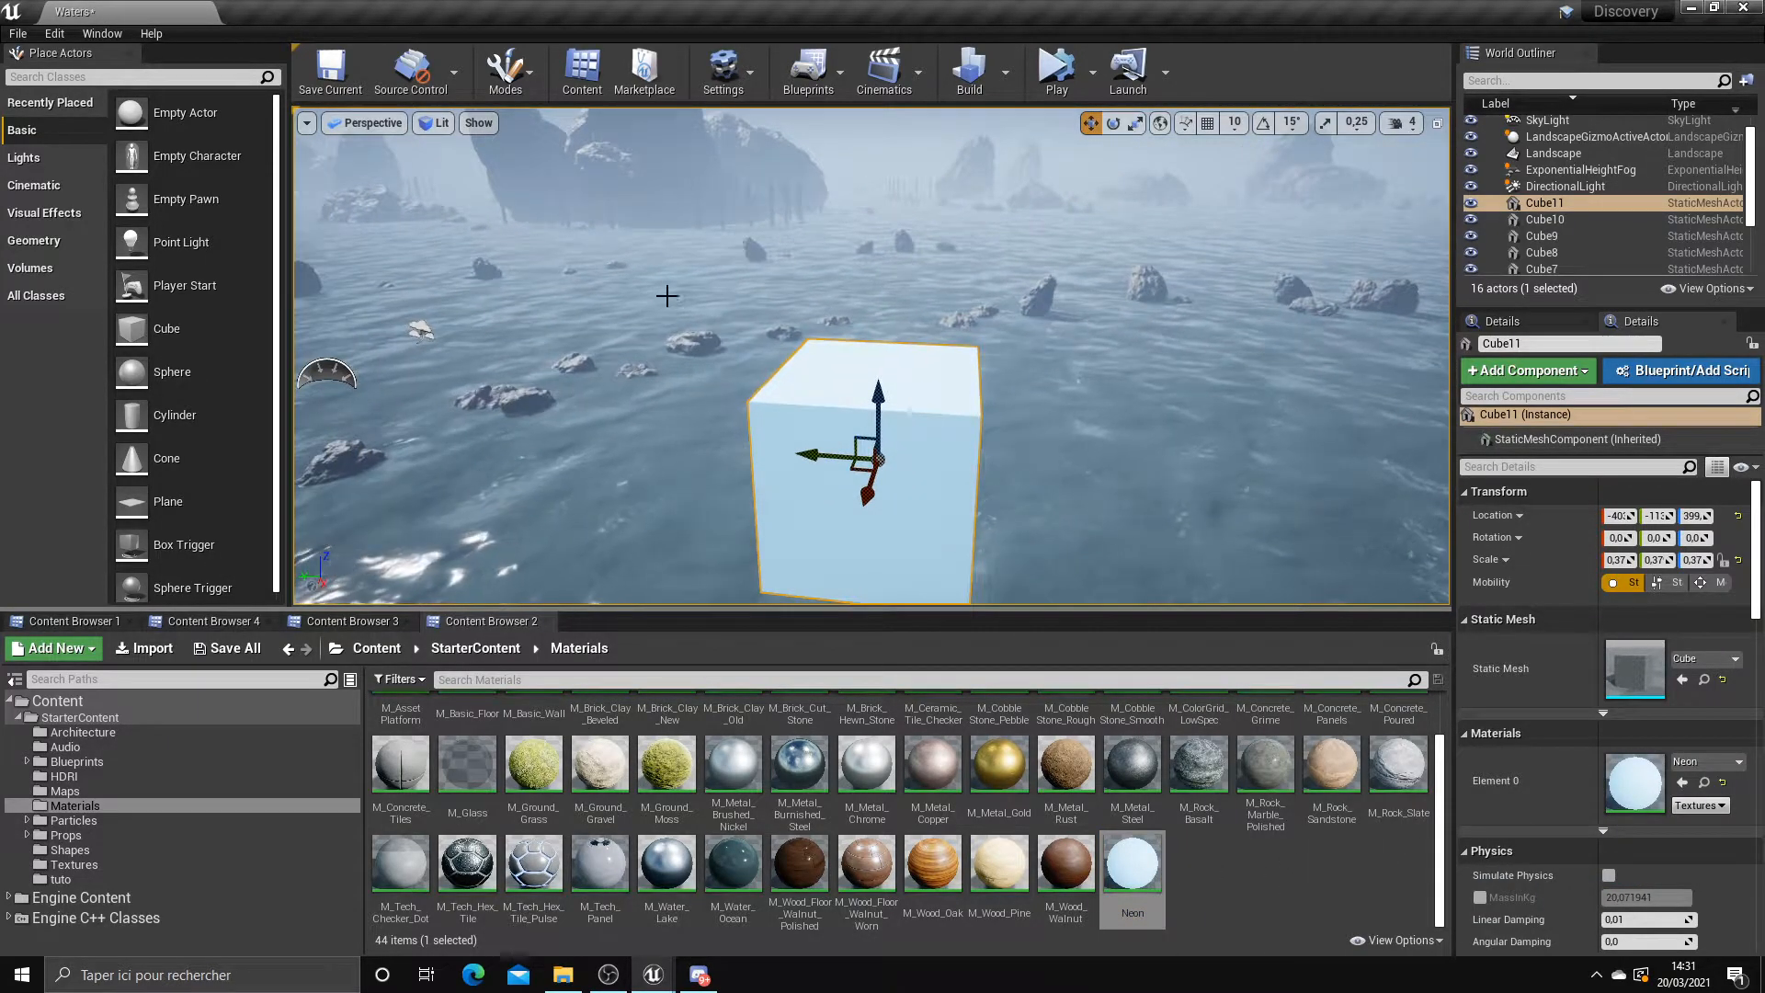
scroll(819, 449, down, 5)
scroll(821, 447, up, 5)
scroll(846, 416, down, 2)
right_drag(845, 416, 956, 387)
right_drag(823, 469, 803, 463)
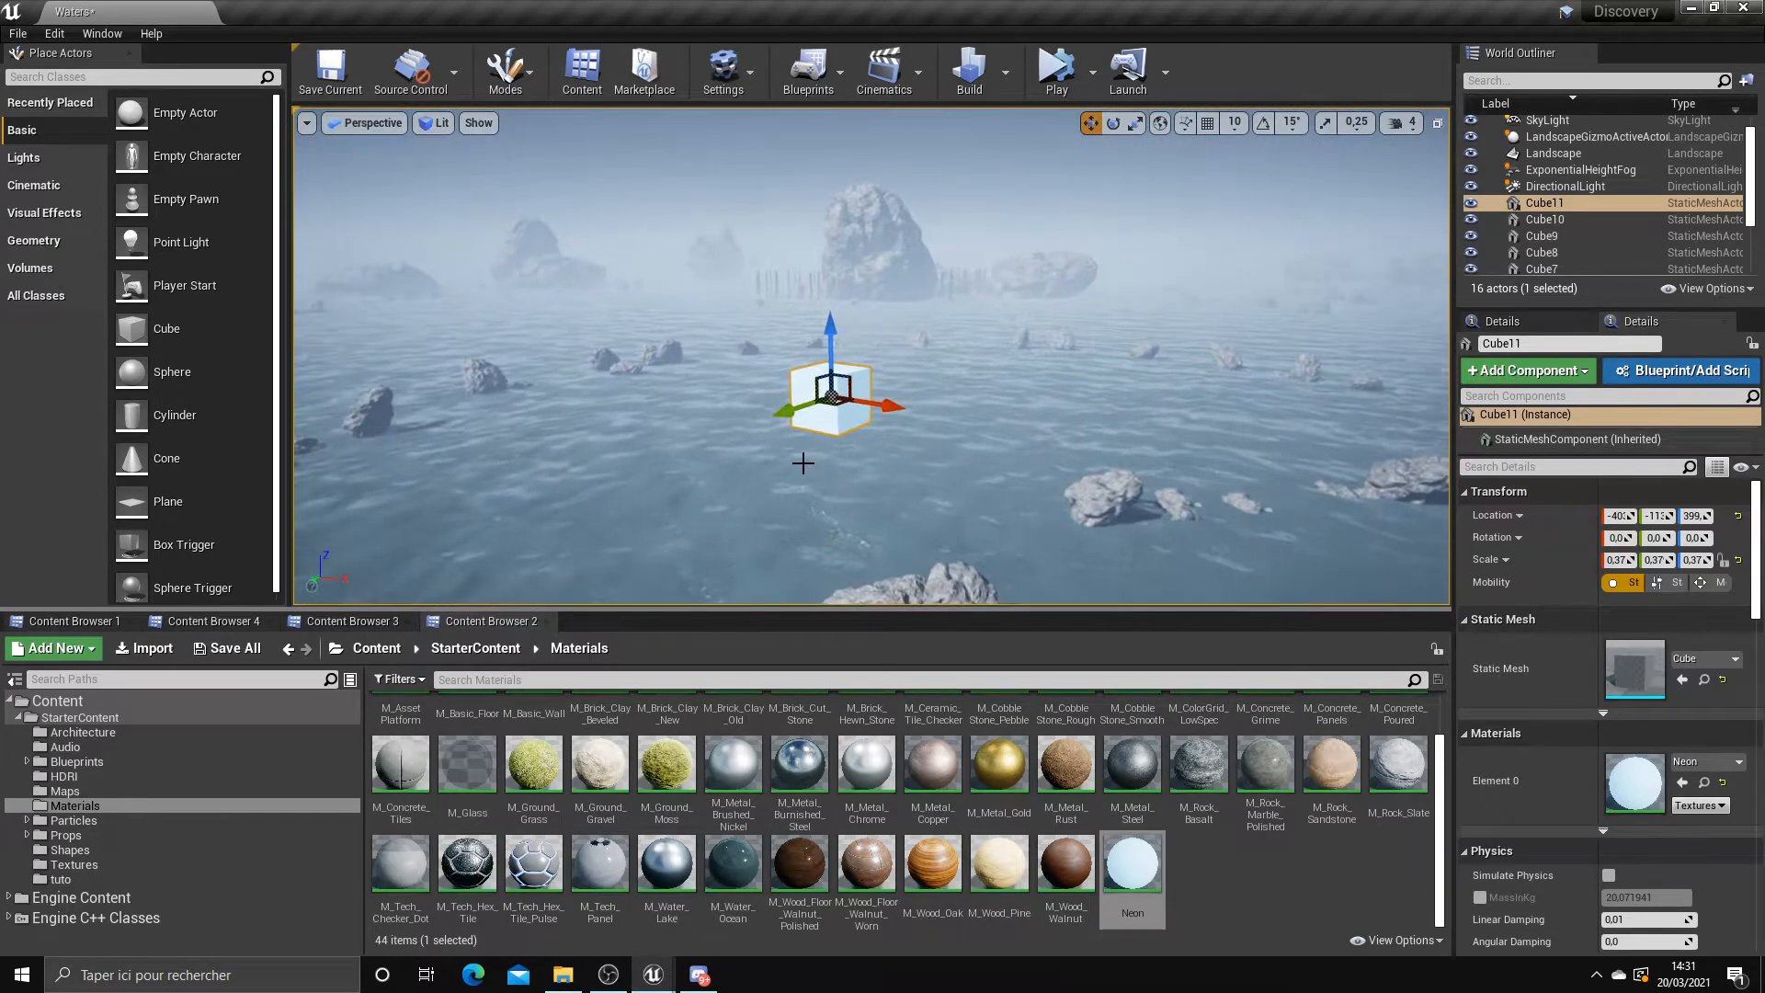
Reopen the Neon material and add a Multiply node with its A input fed by the Base Color parameter
double_click(1133, 846)
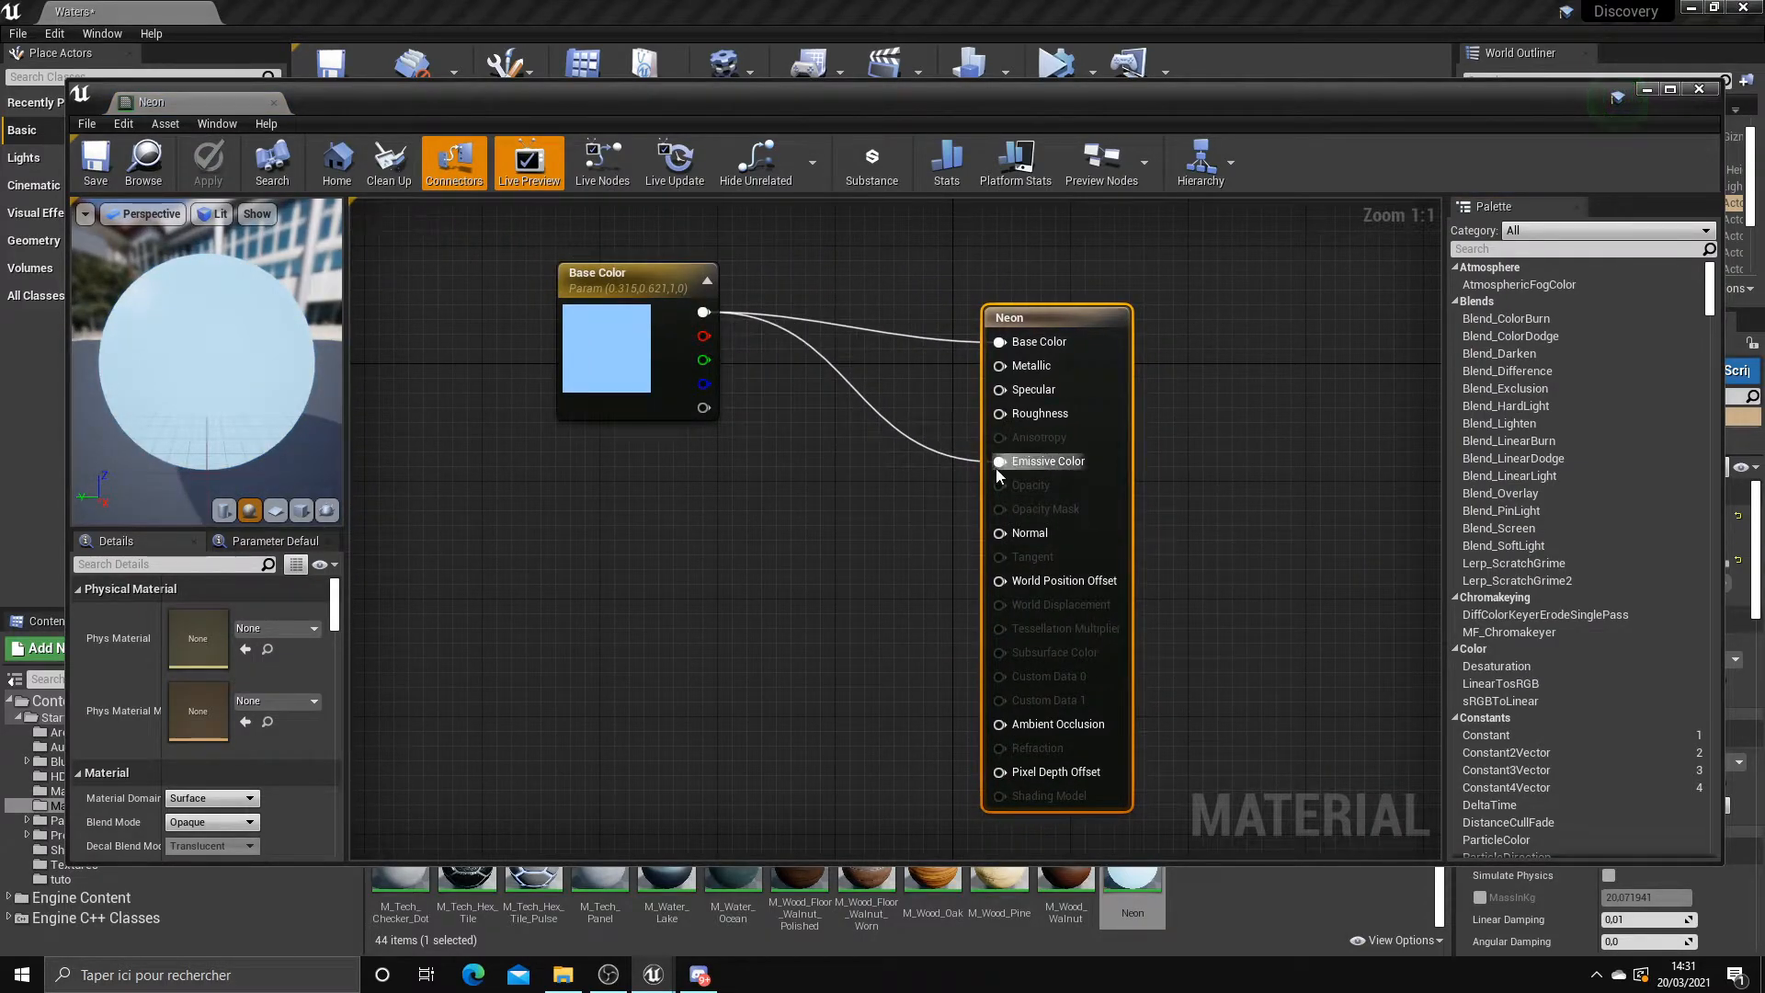
mouse_move(897, 479)
mouse_down()
mouse_move(919, 447)
mouse_move(1018, 457)
mouse_move(890, 490)
mouse_up()
drag(625, 287, 596, 257)
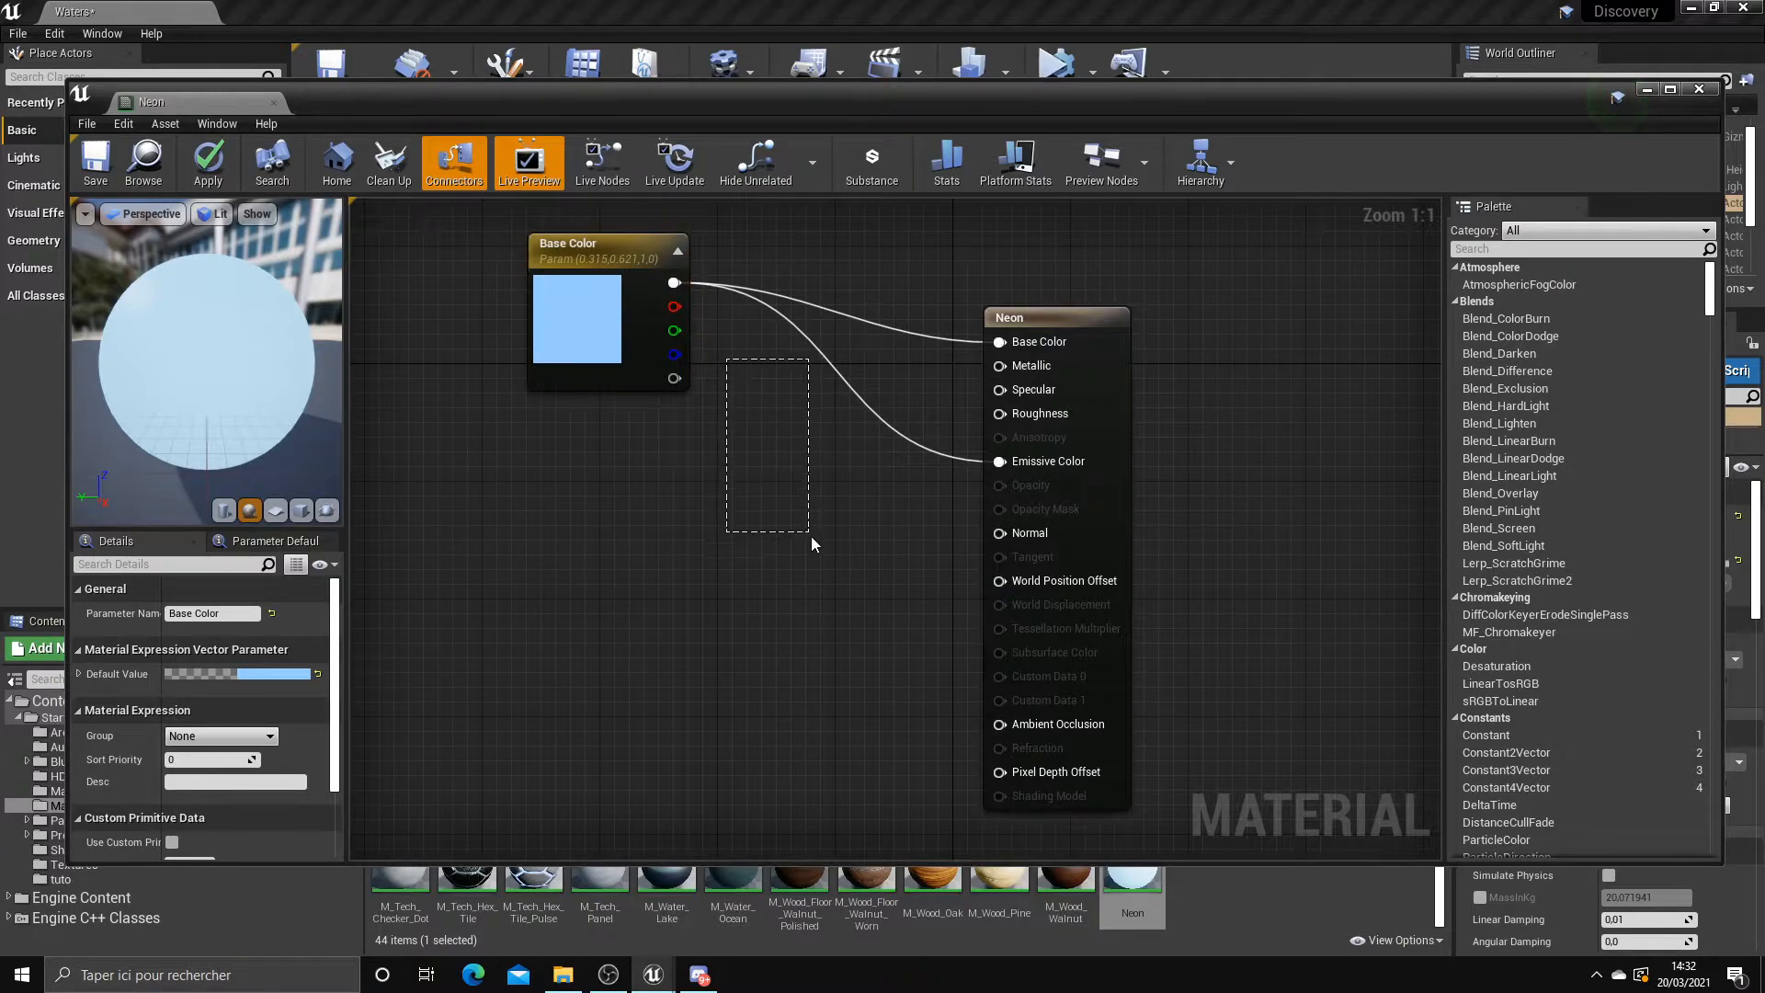
drag(824, 544, 796, 440)
drag(674, 283, 791, 426)
text(multi)
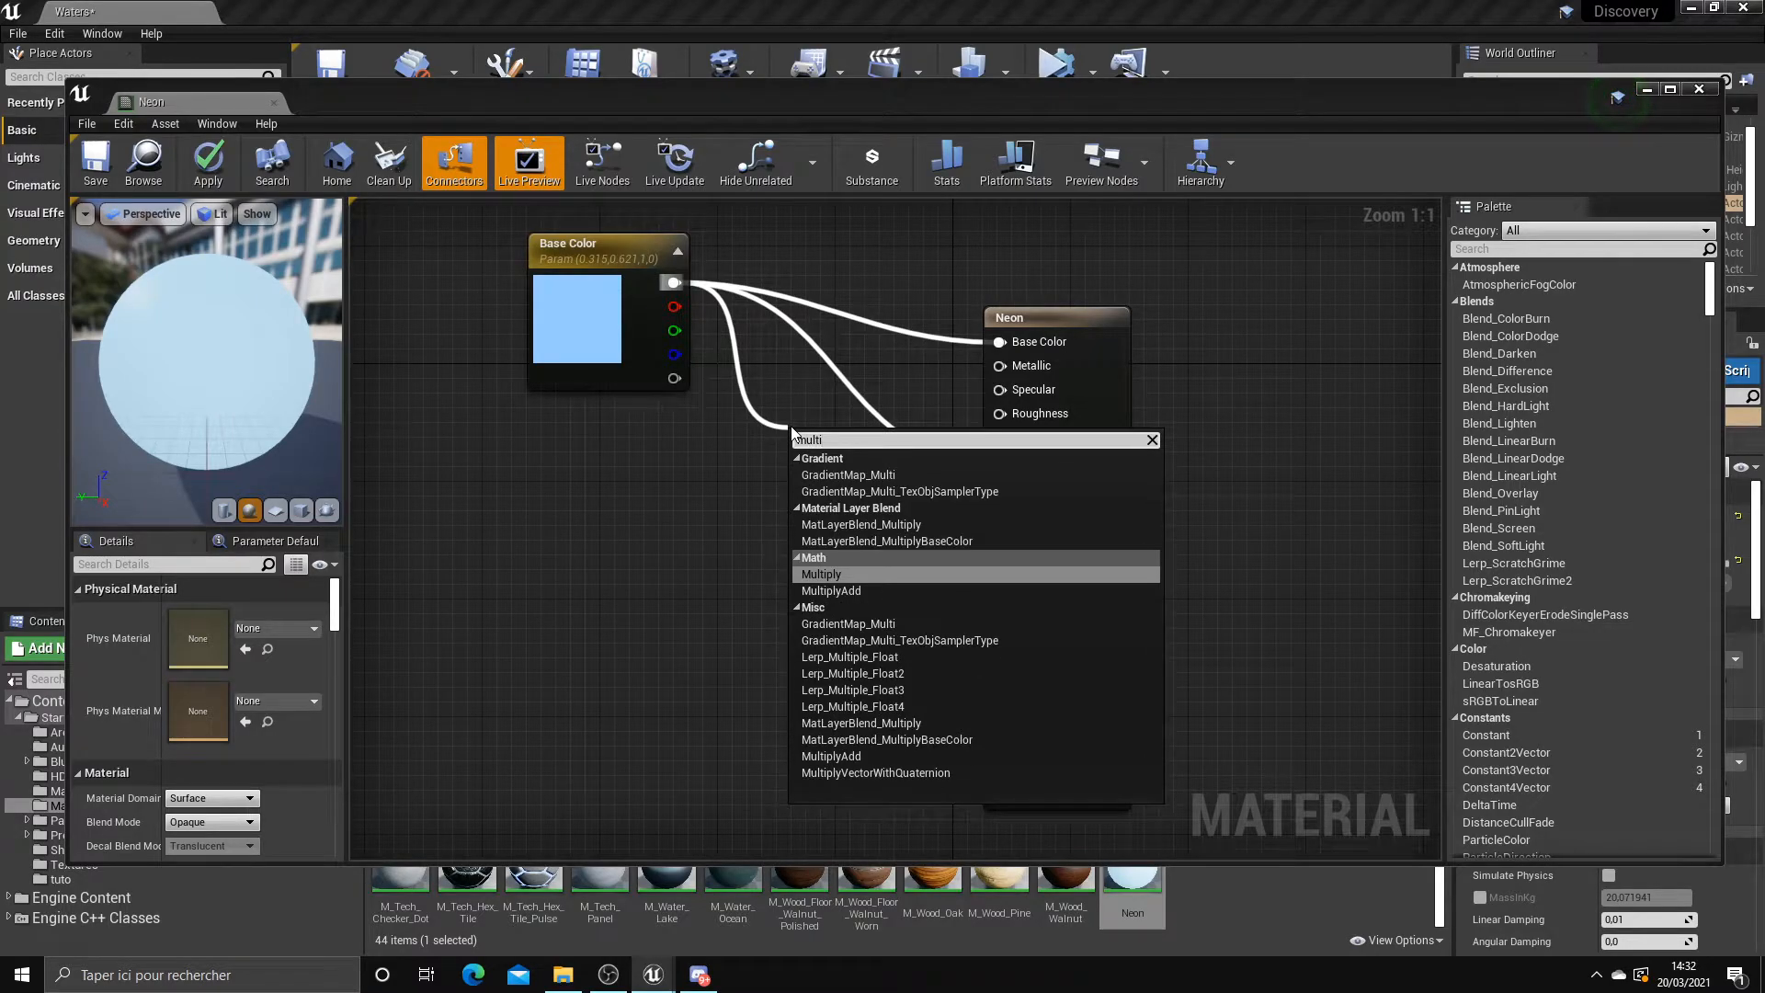
click(822, 574)
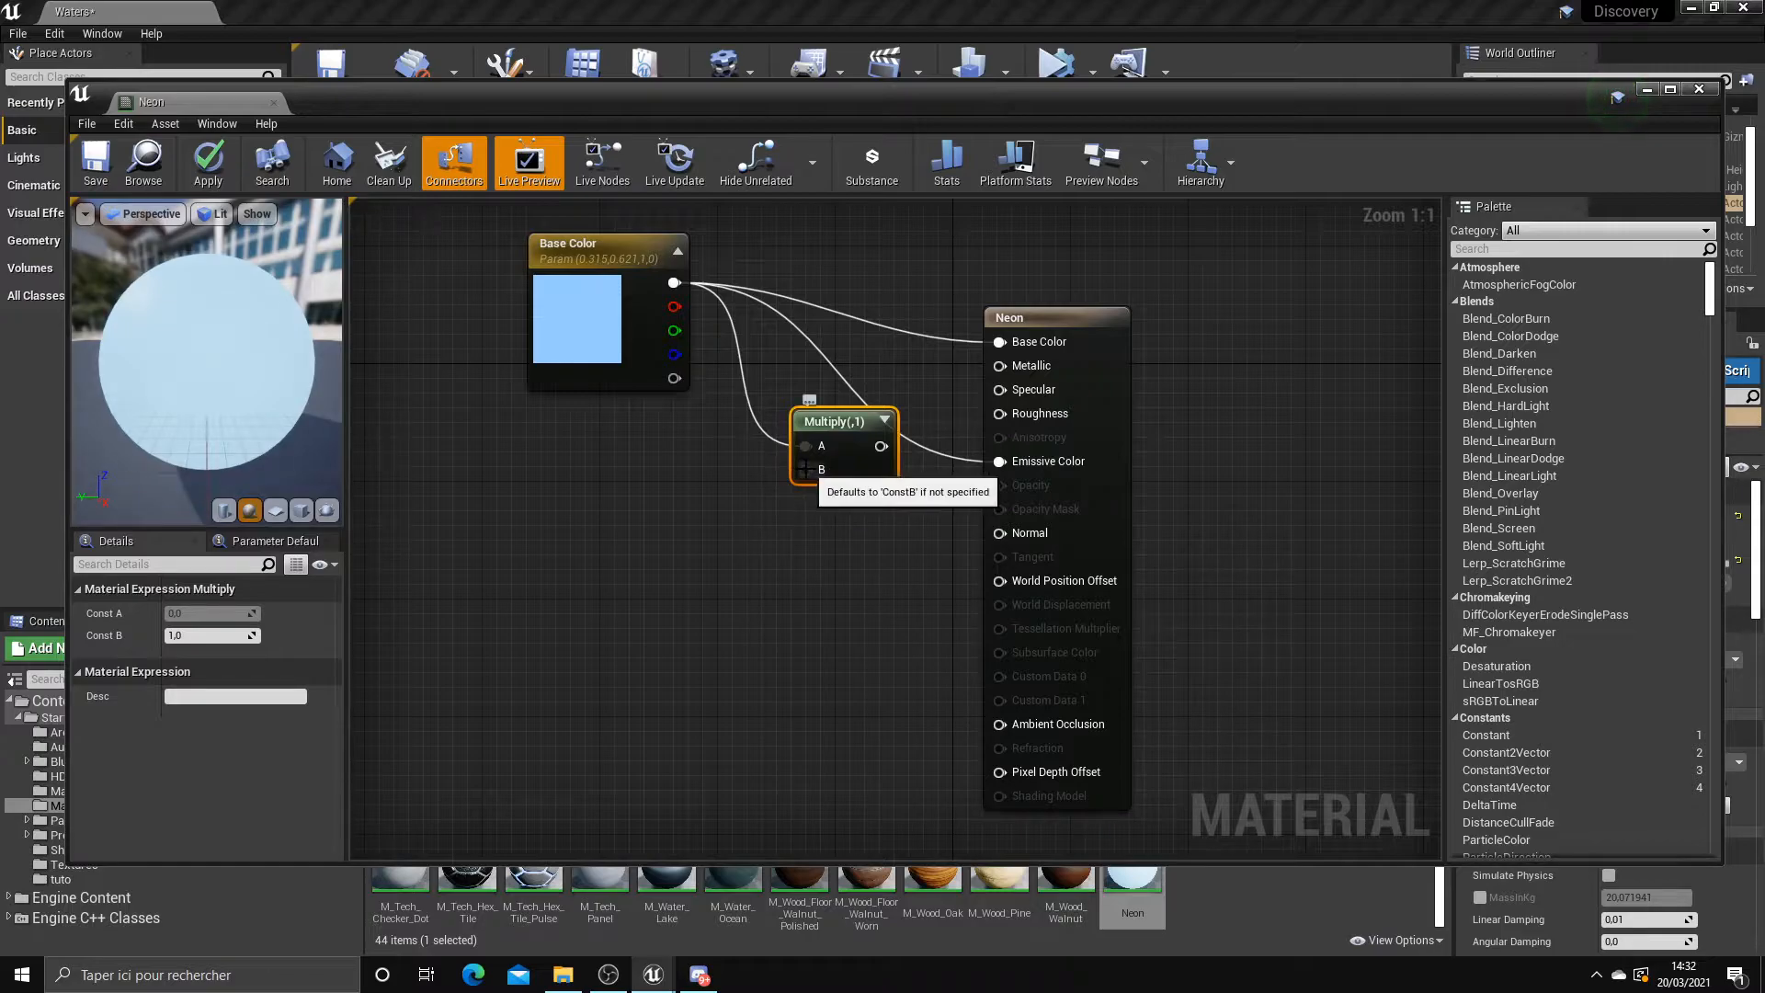
click(777, 474)
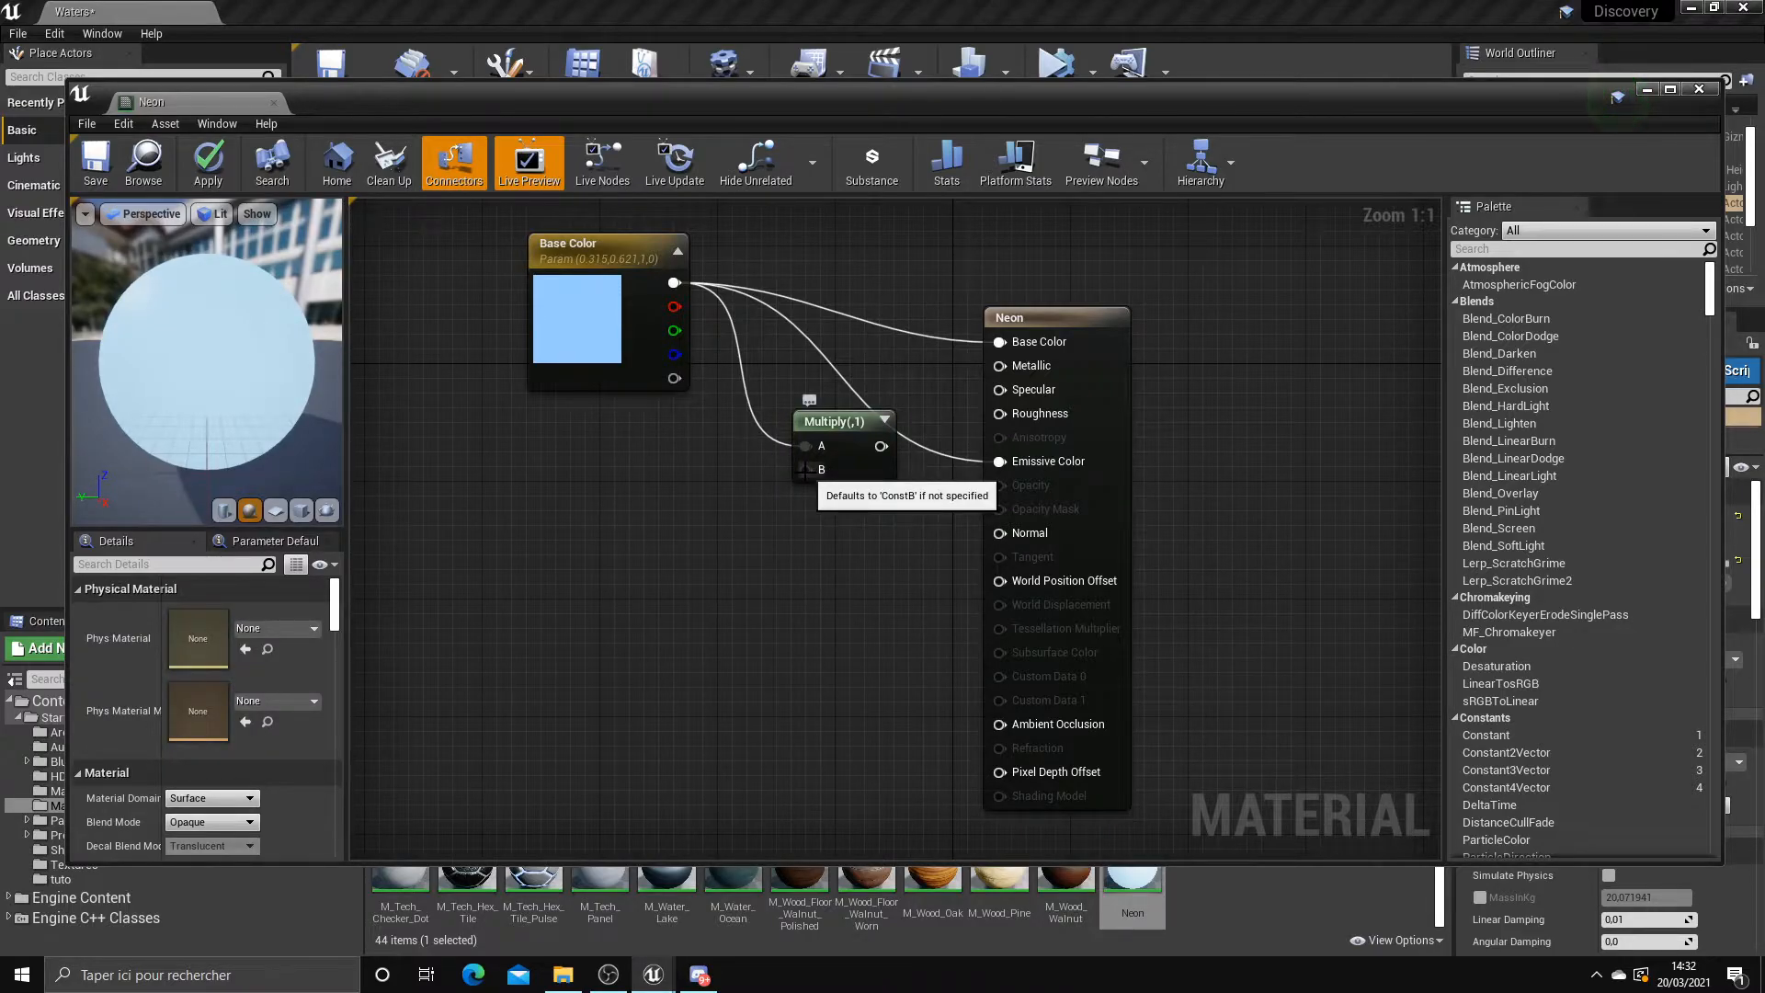
Connect the Multiply output to Emissive Color in place of the direct Base Color link and align the nodes
drag(626, 257, 641, 242)
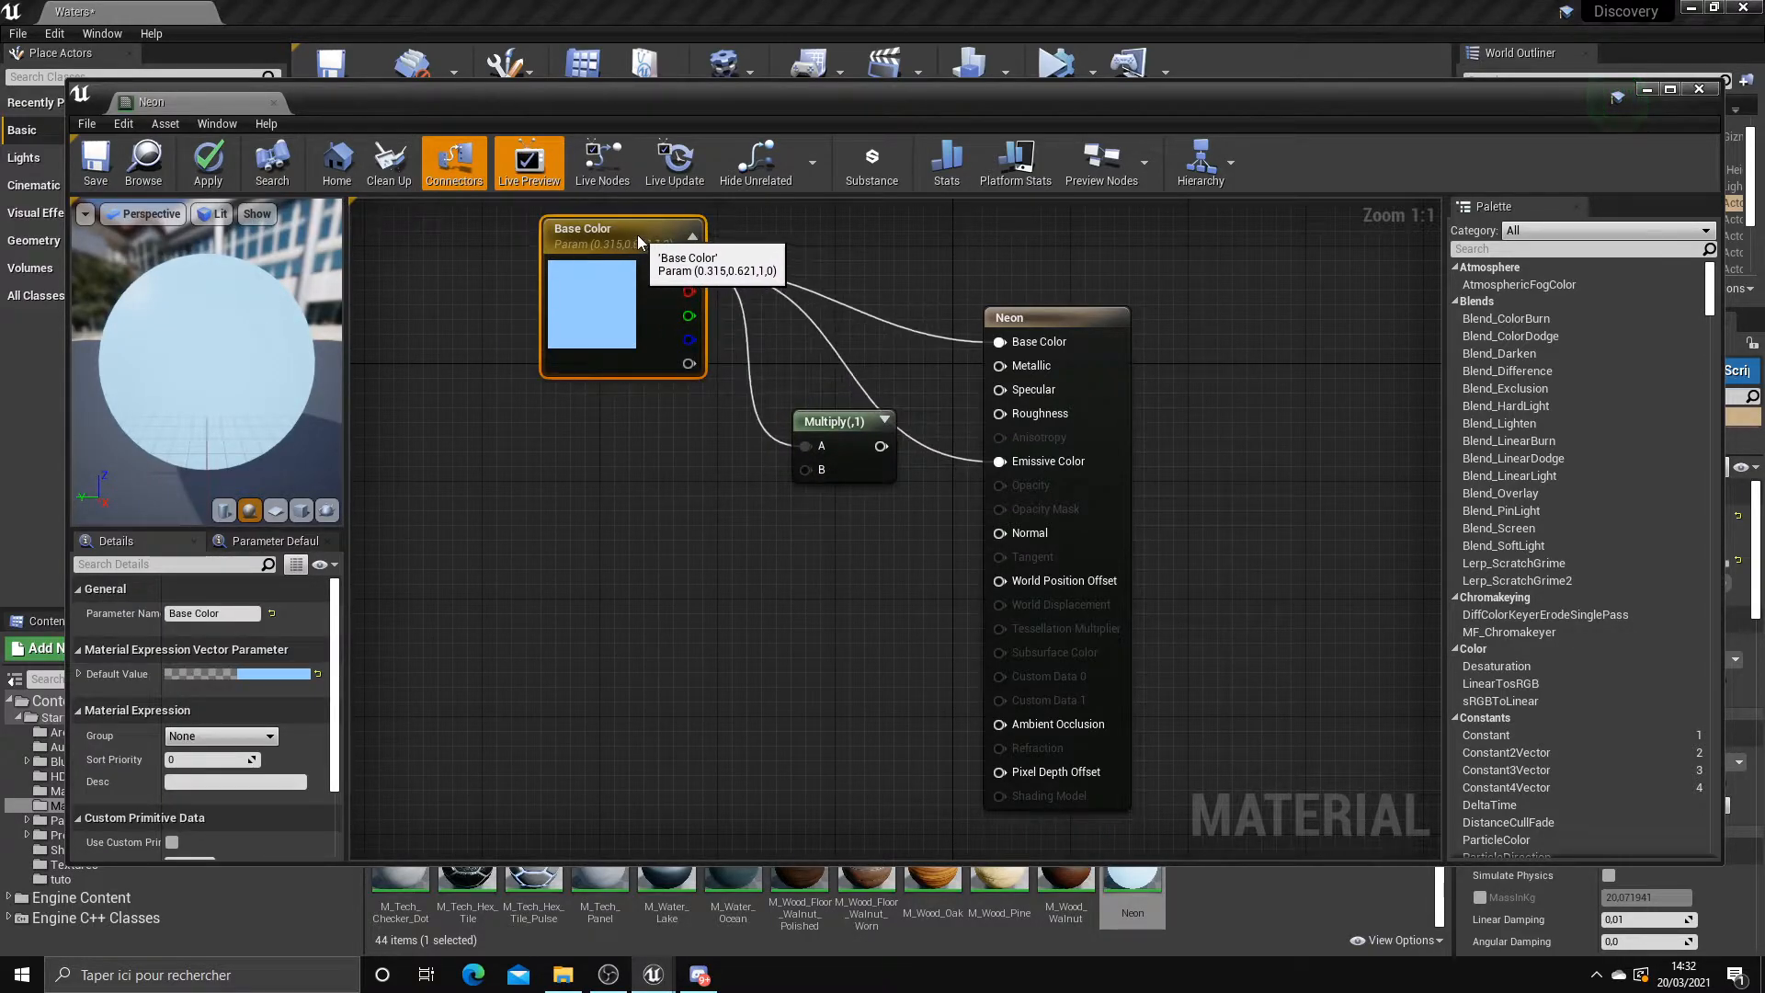
click(839, 458)
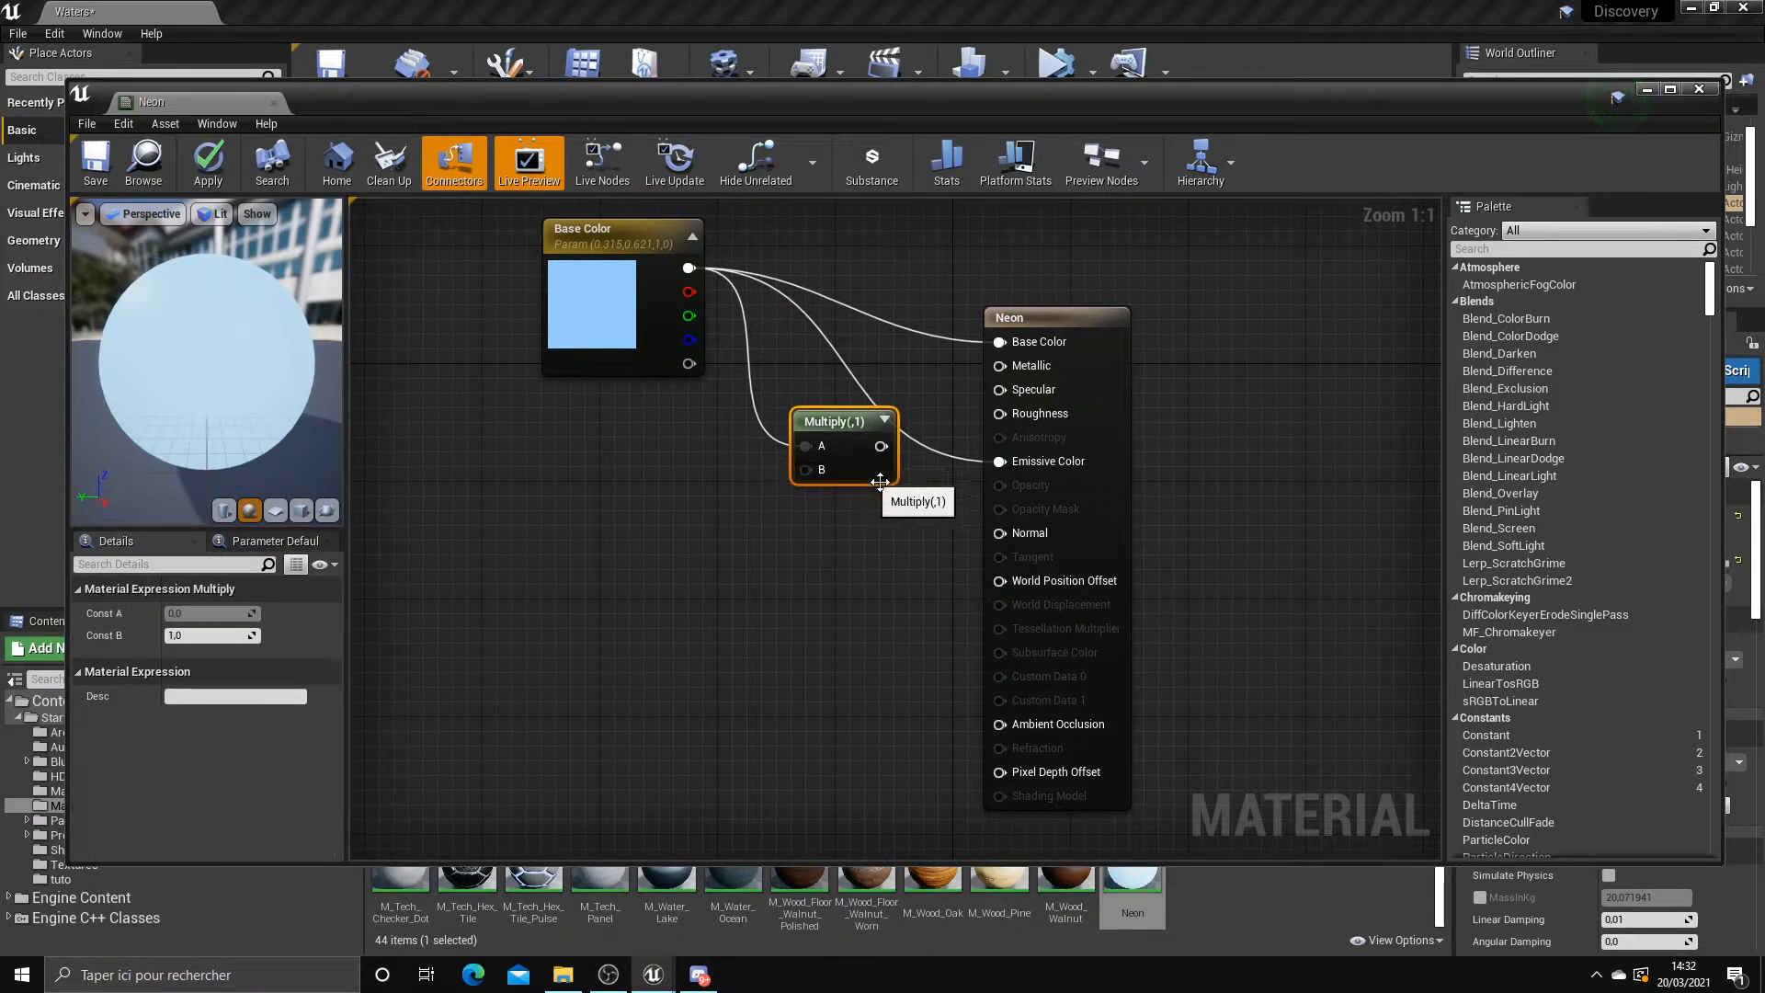
click(981, 462)
drag(881, 448, 1000, 461)
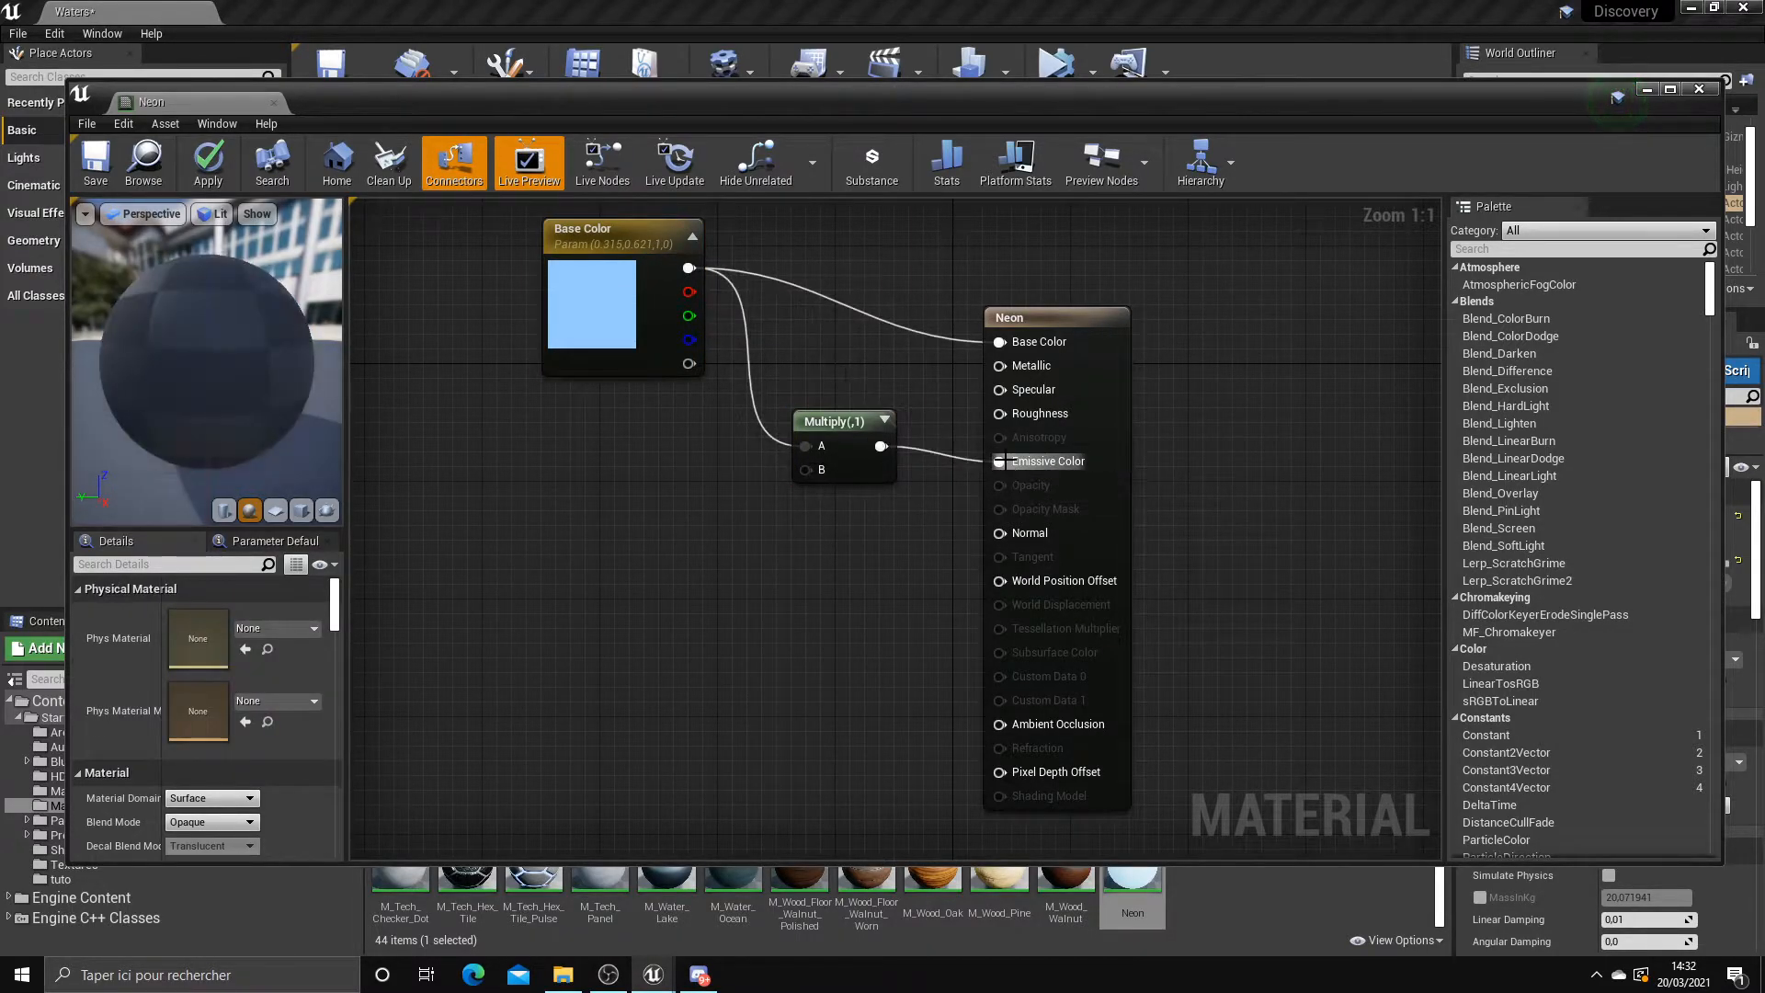
drag(861, 436, 846, 451)
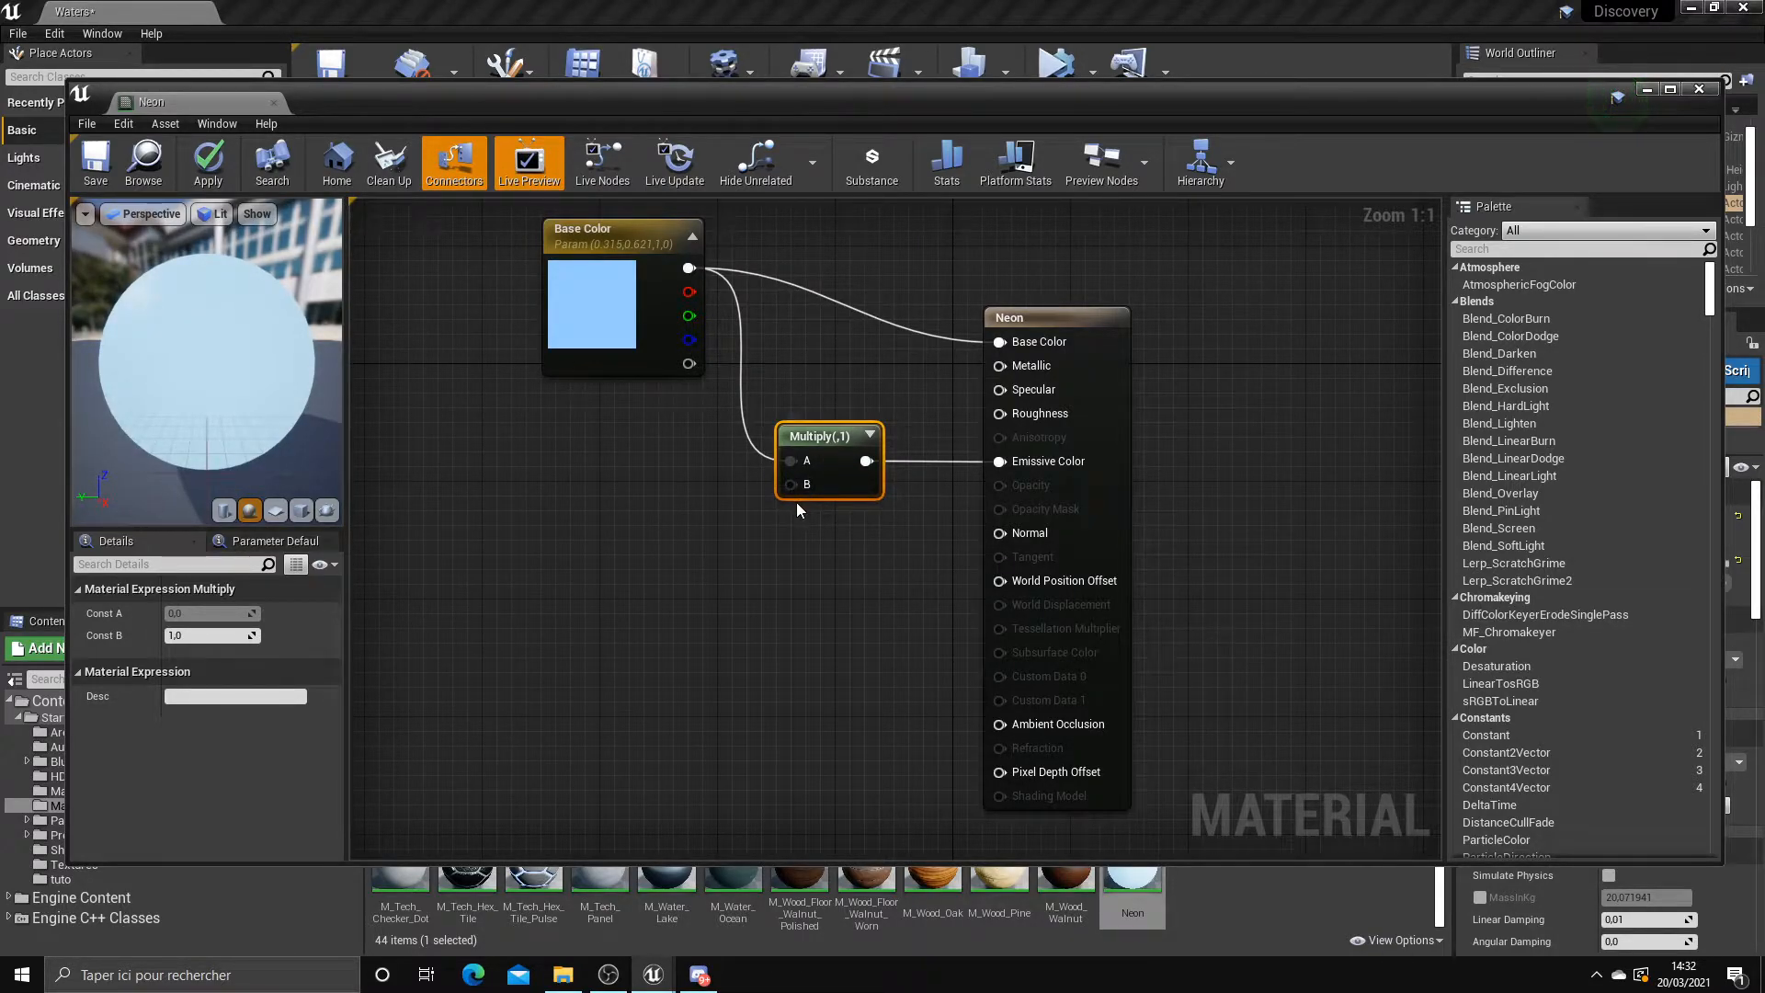
Promote the Multiply node's B input to a parameter named Power and move its node clear of the Multiply node
click(690, 512)
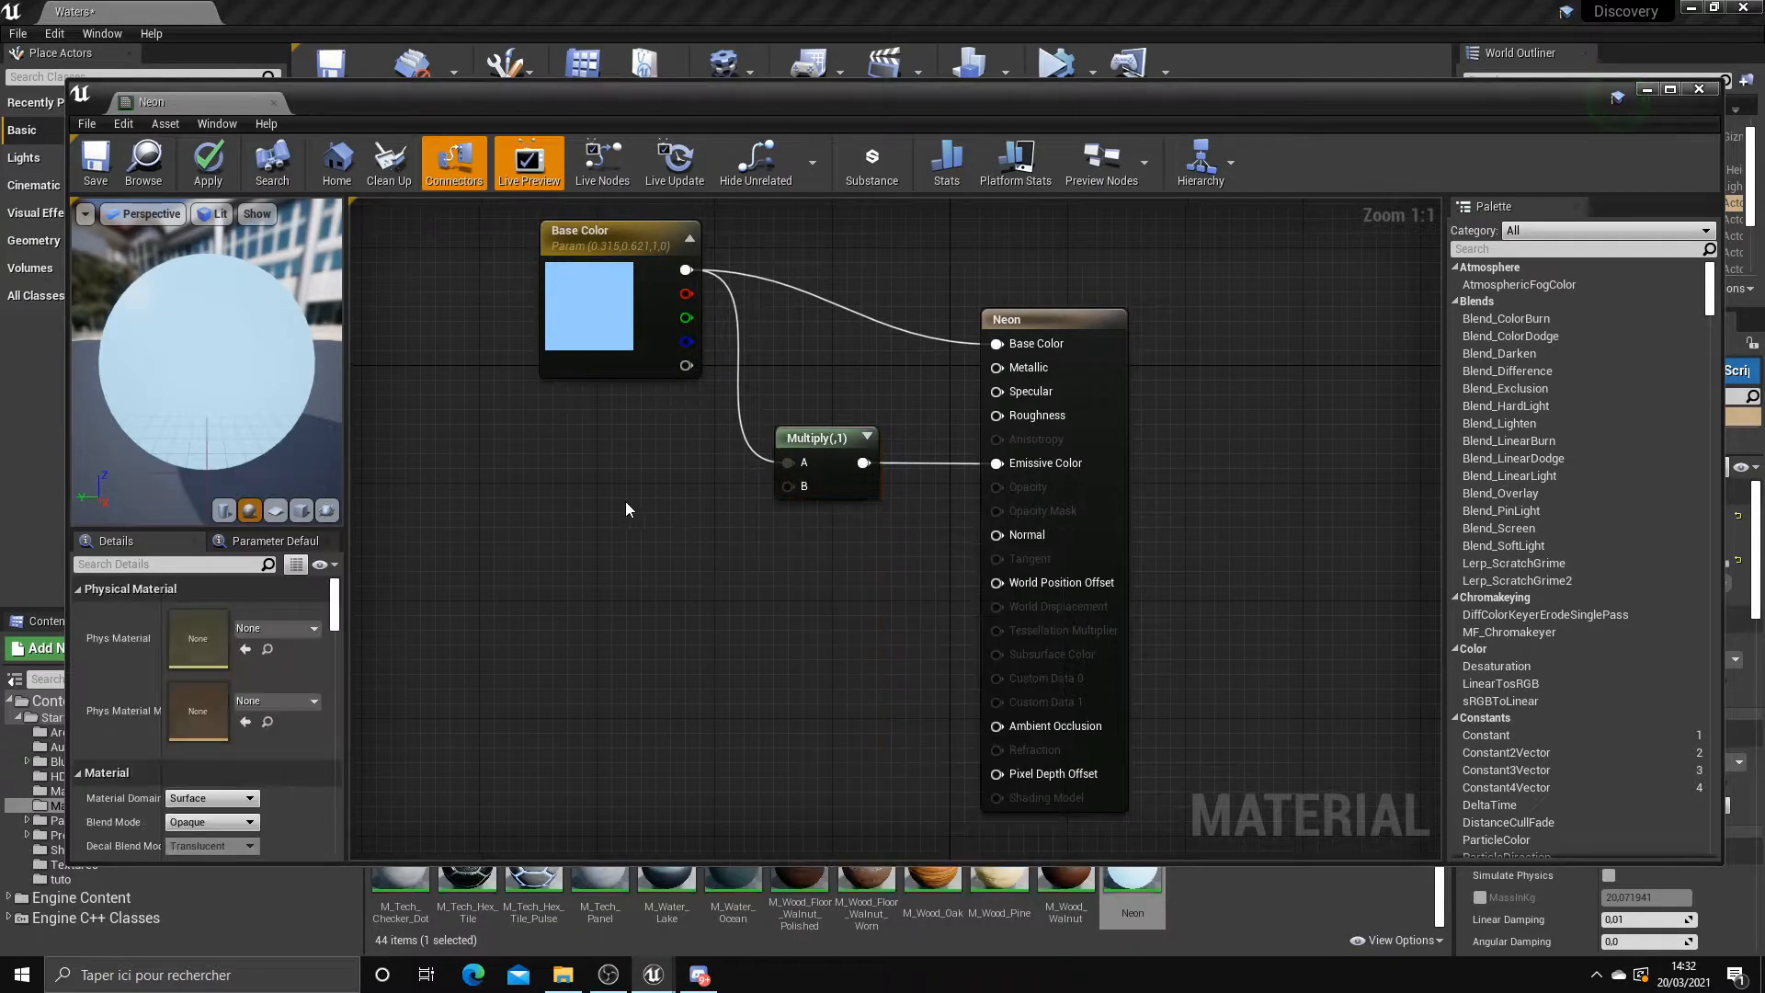
right_click(788, 486)
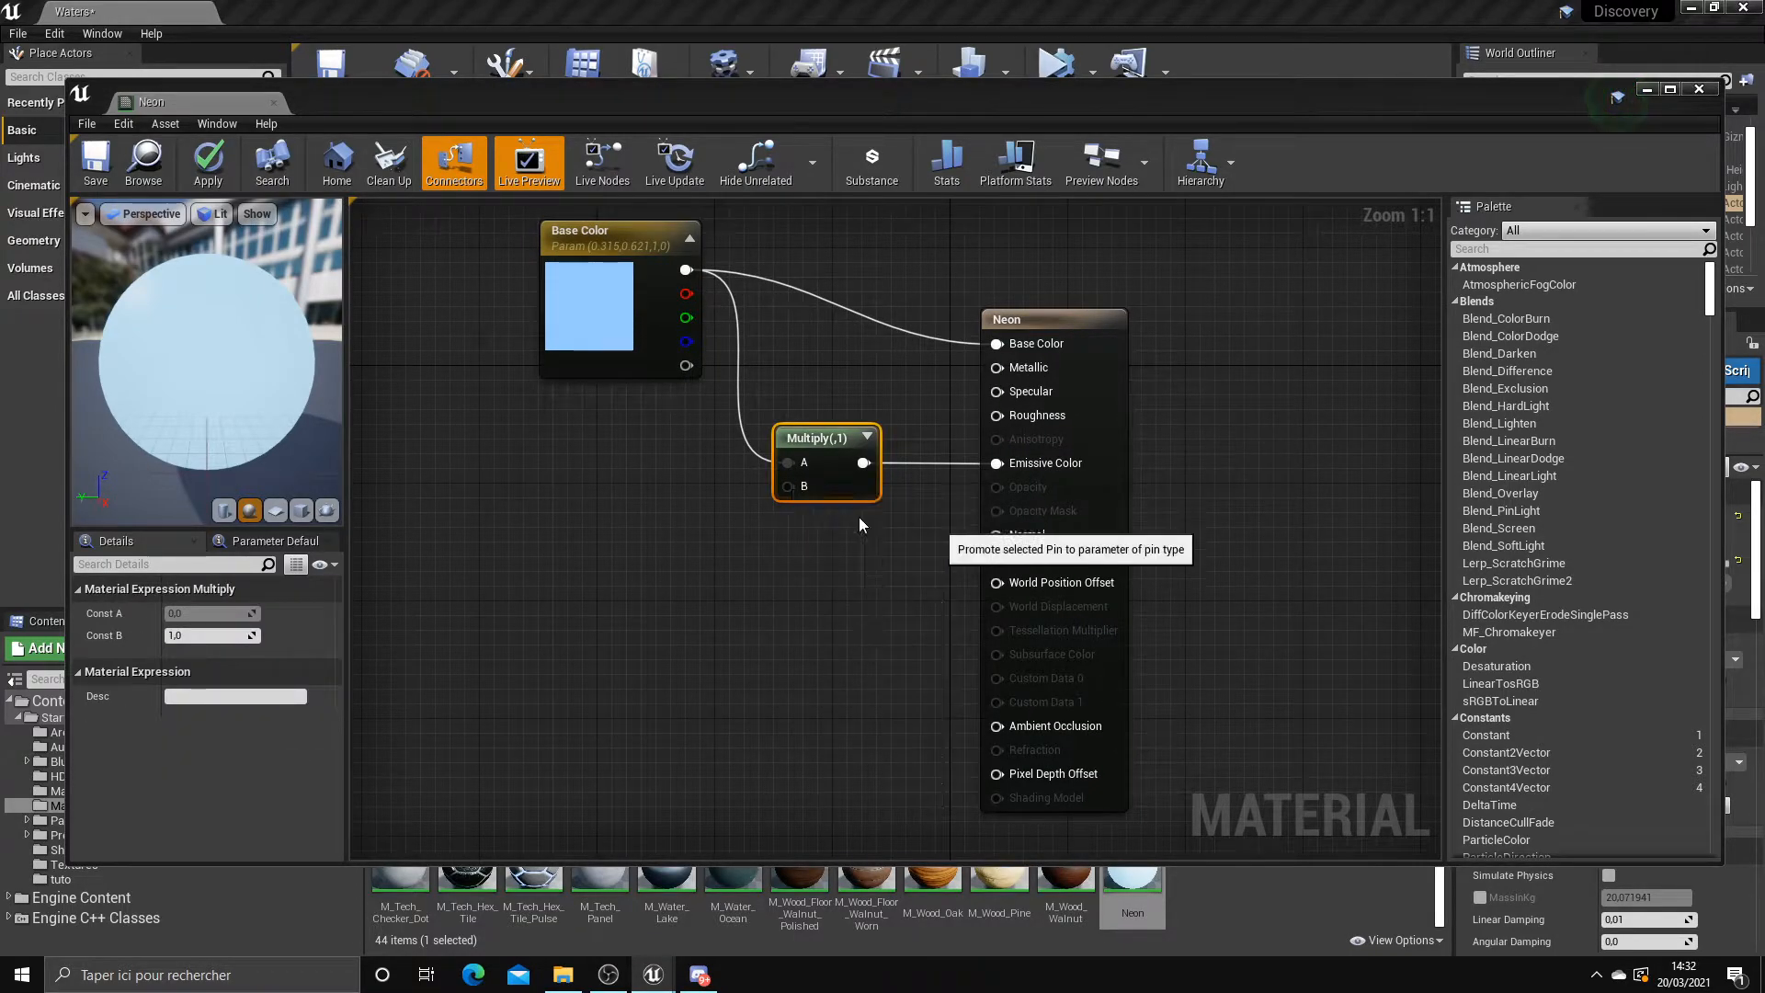
click(857, 517)
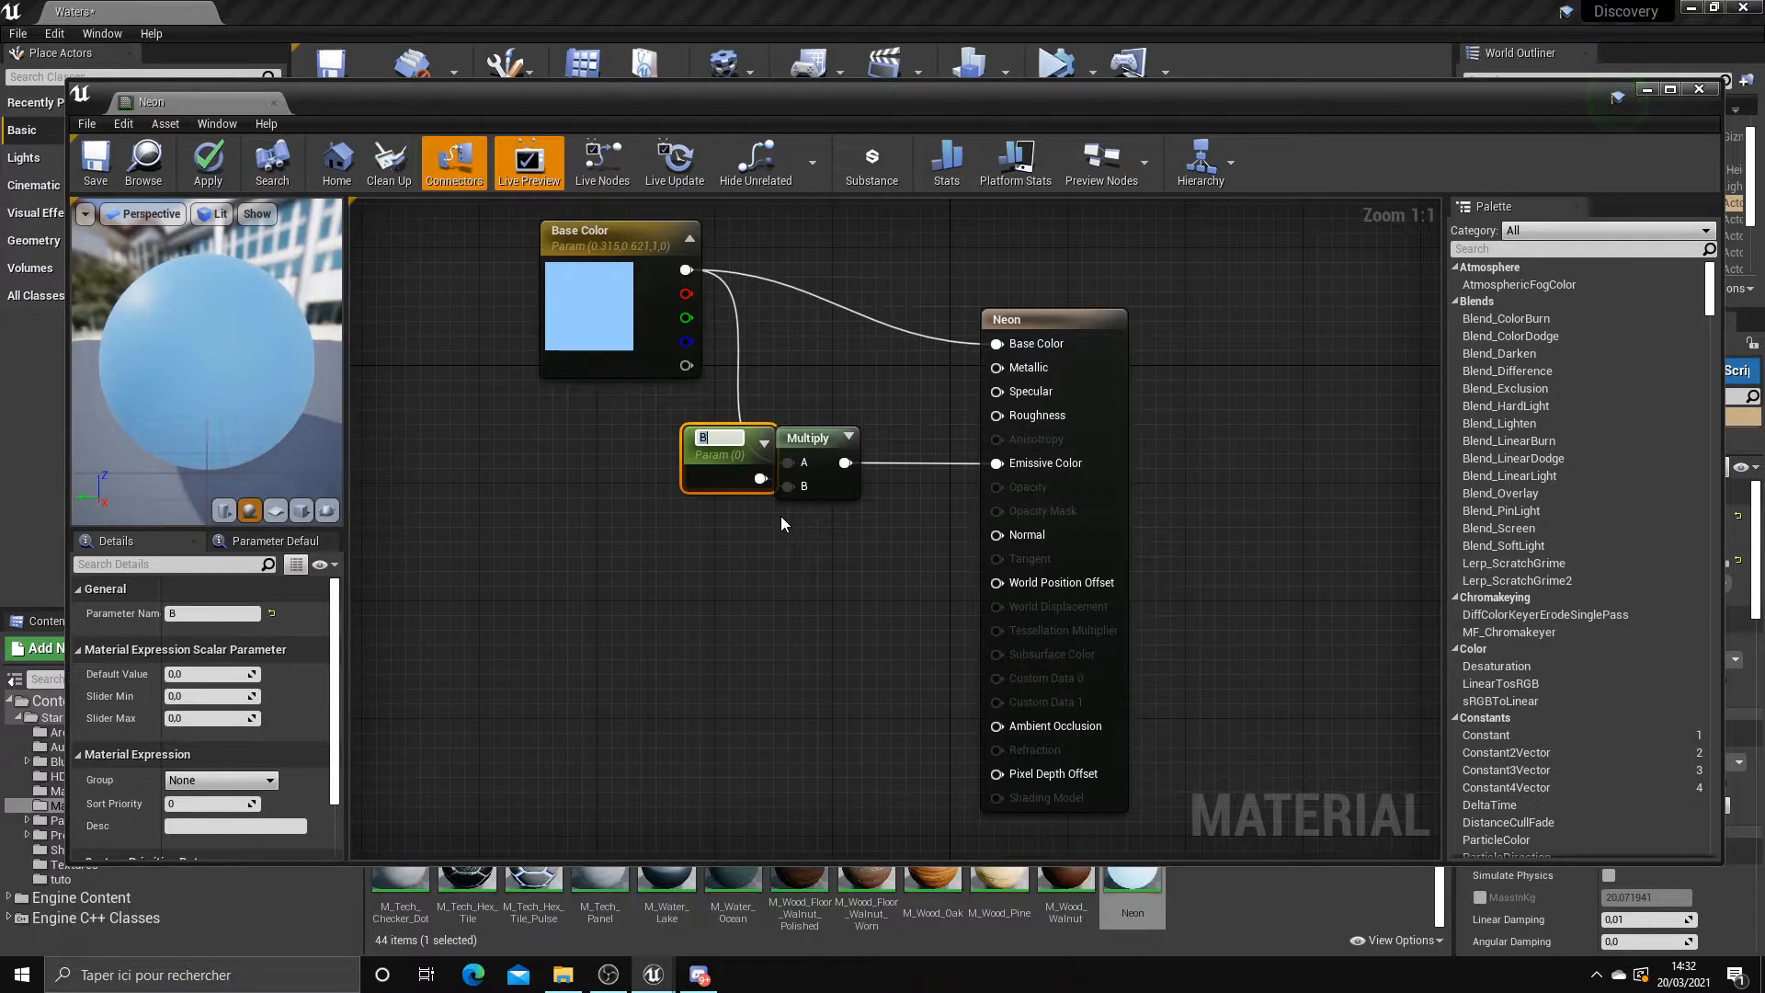
text(Power)
key(Return)
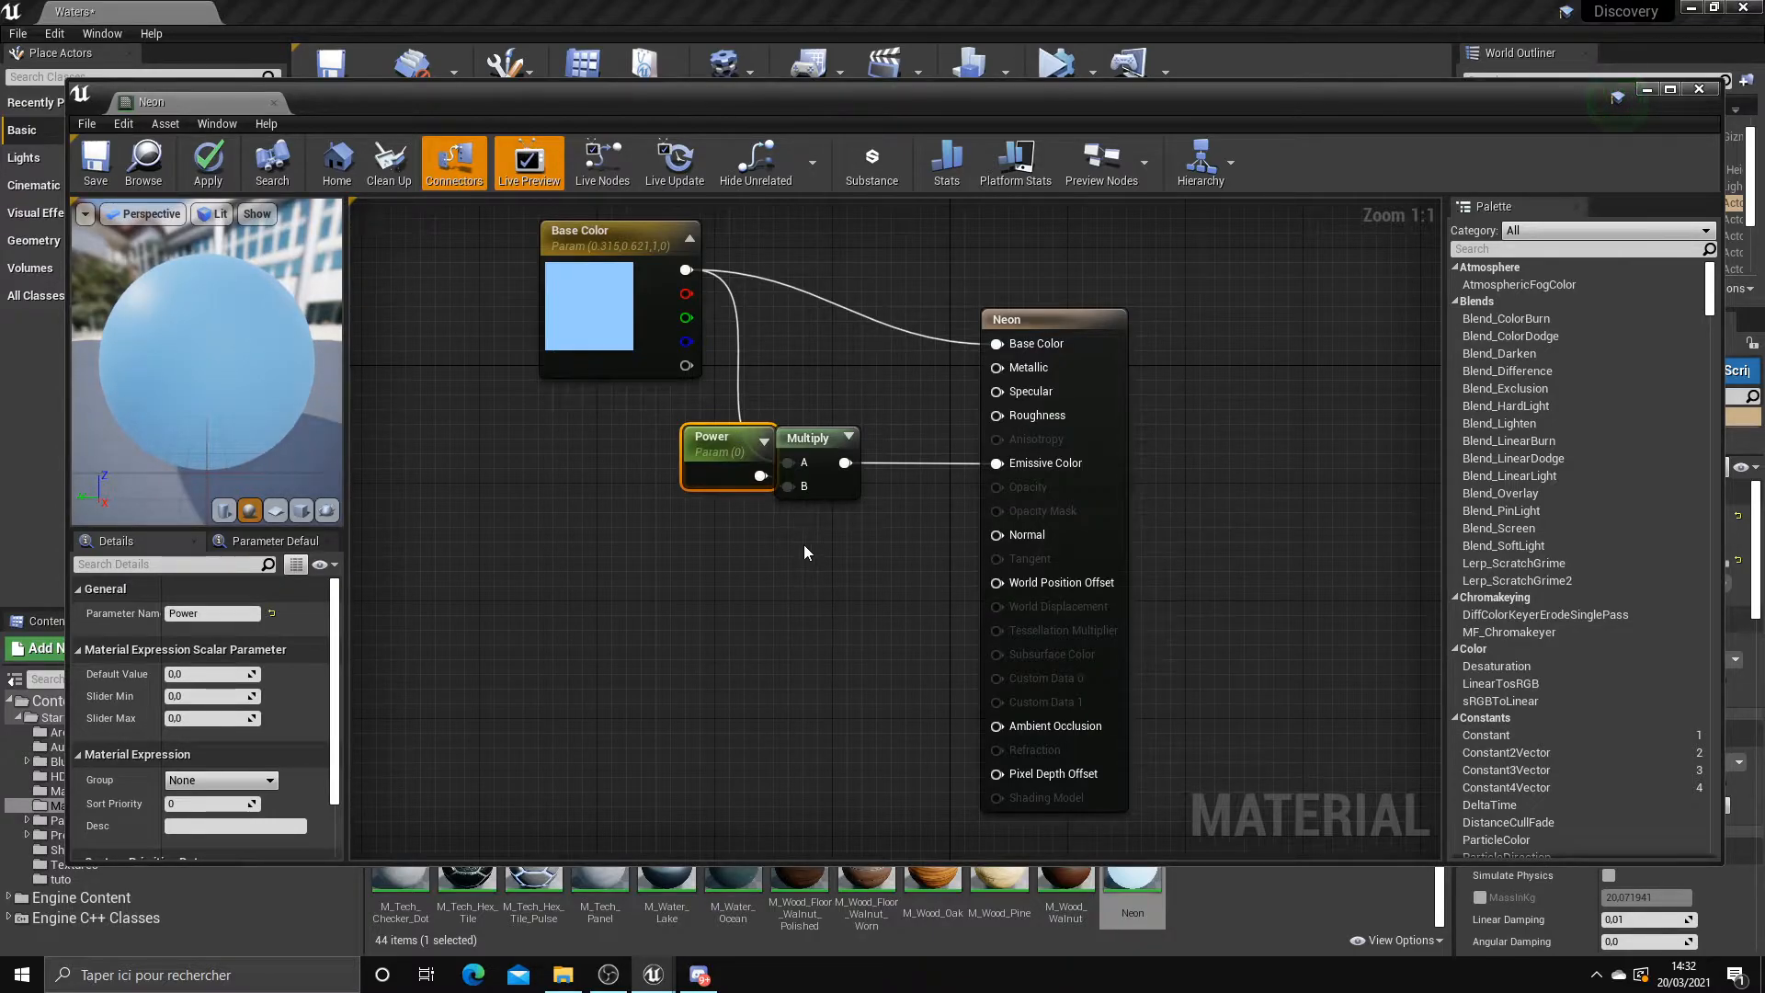
drag(678, 462, 648, 462)
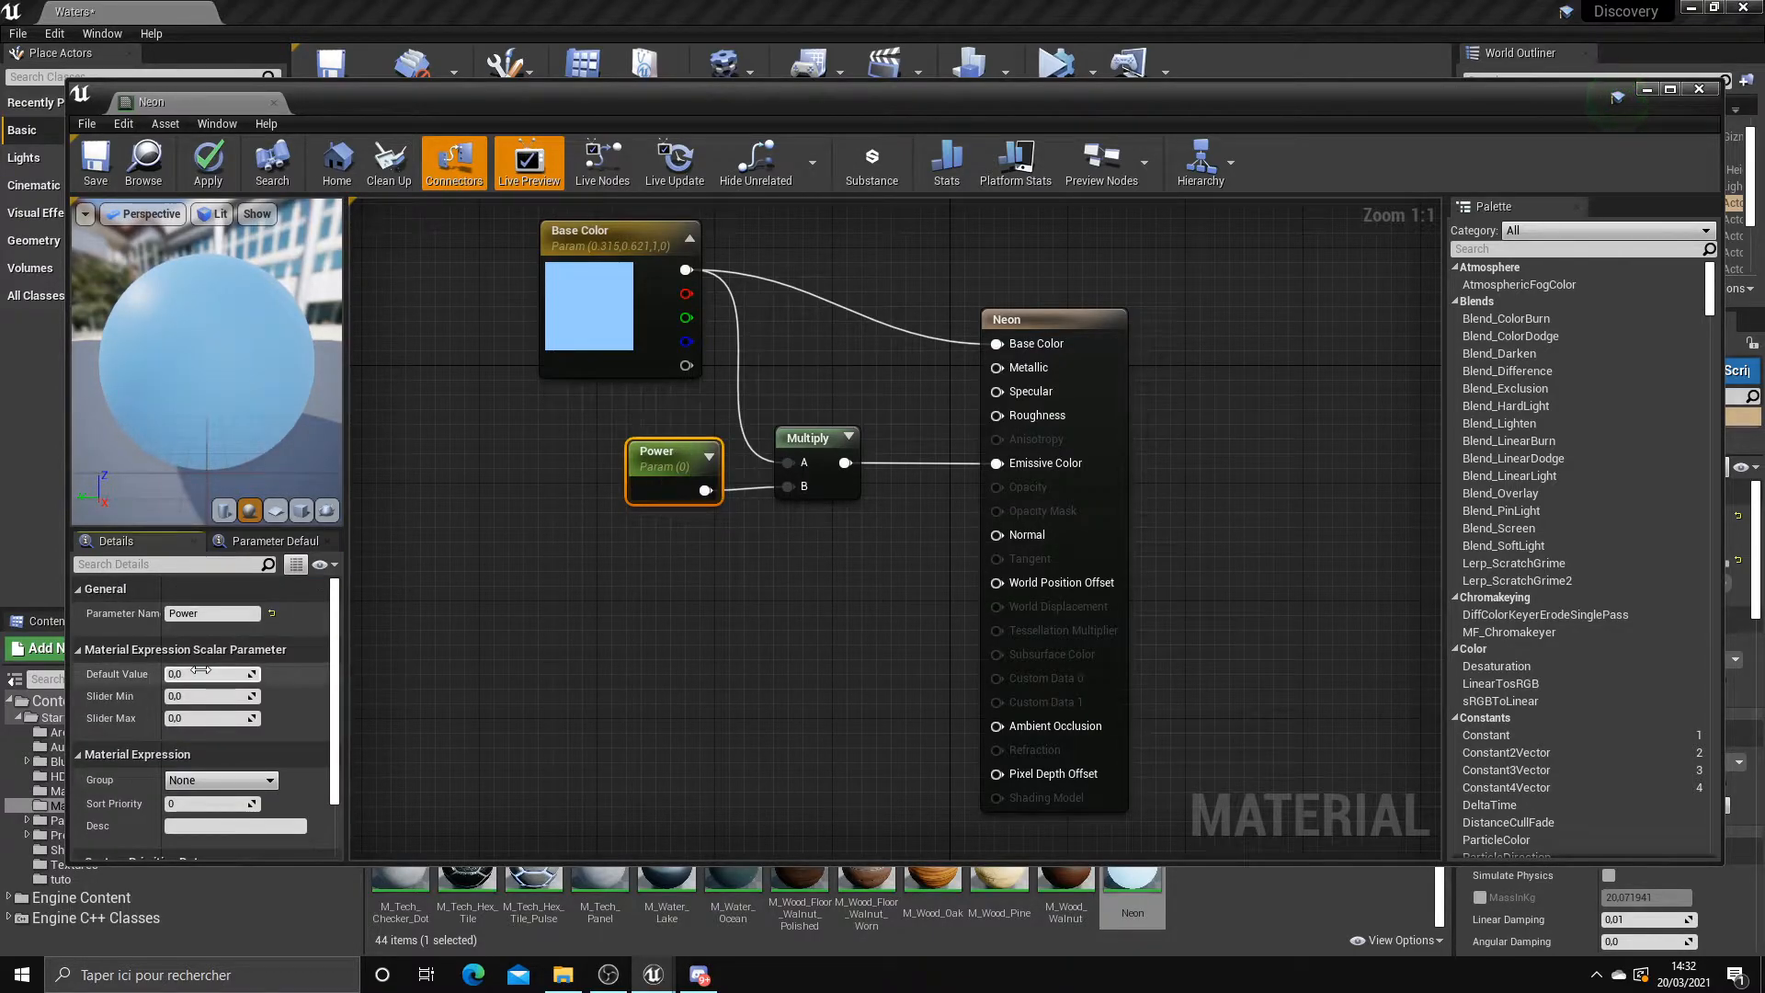
Set the Power parameter's default value to 50, and apply and save the Neon material
text(50)
key(Return)
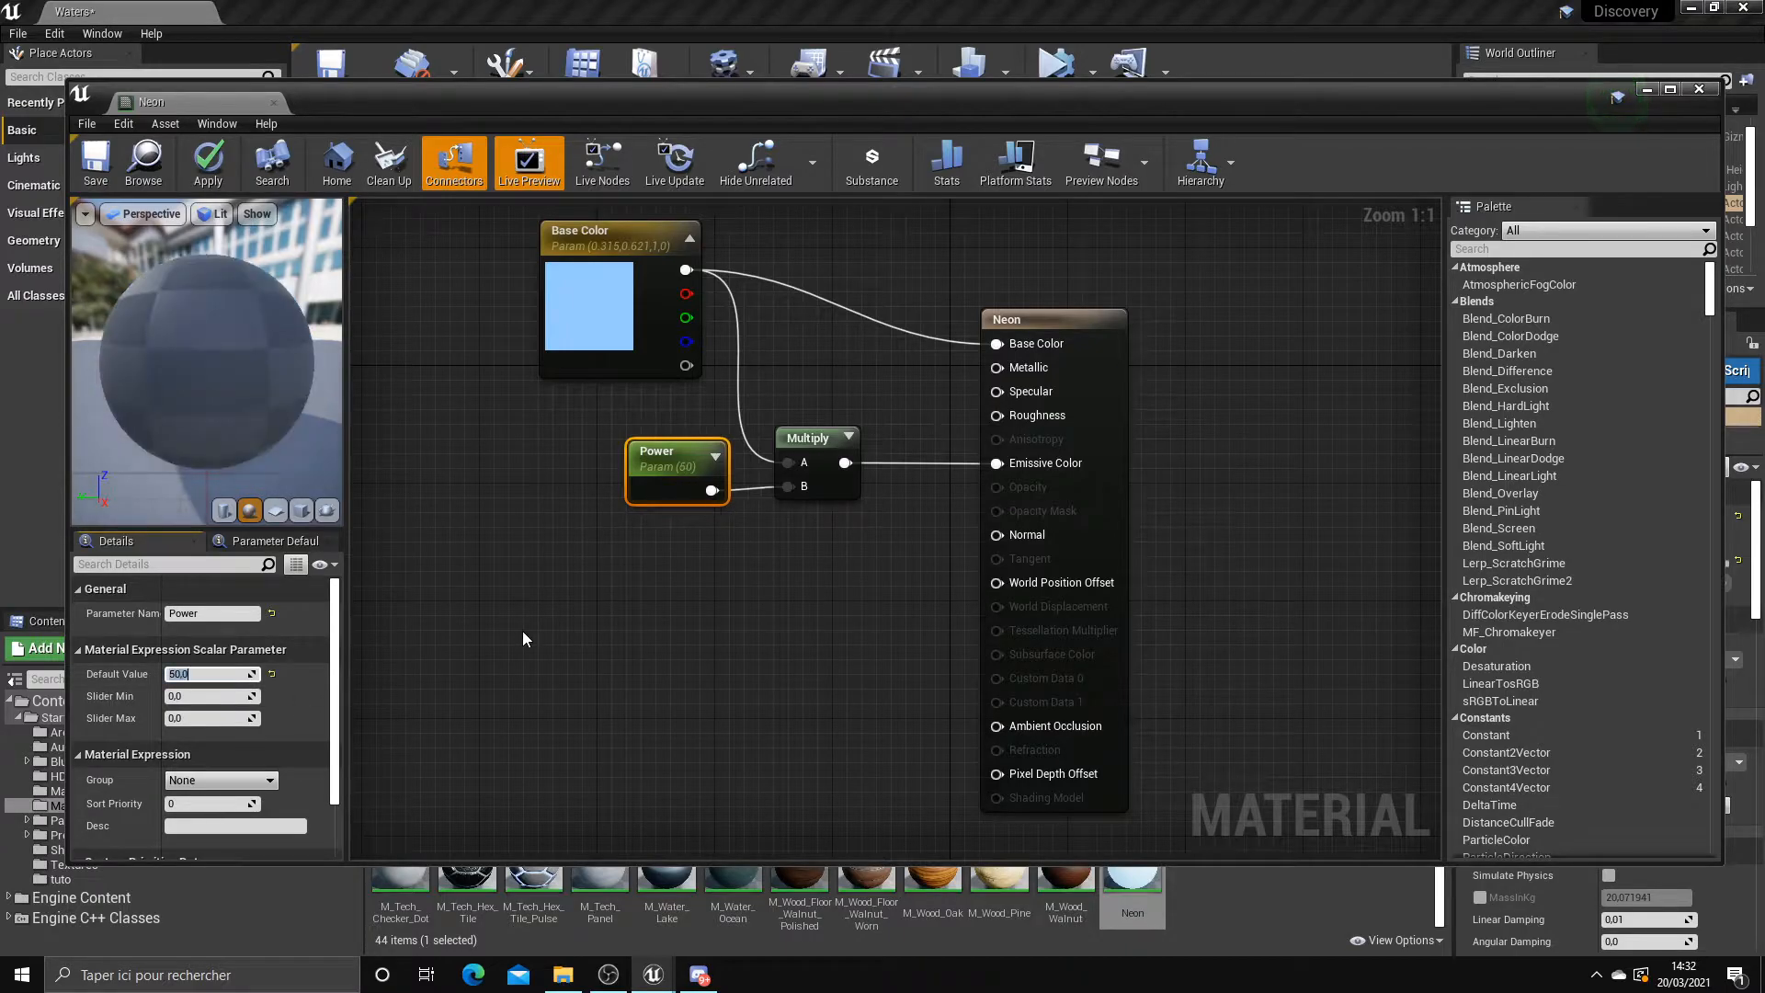
click(207, 162)
click(96, 162)
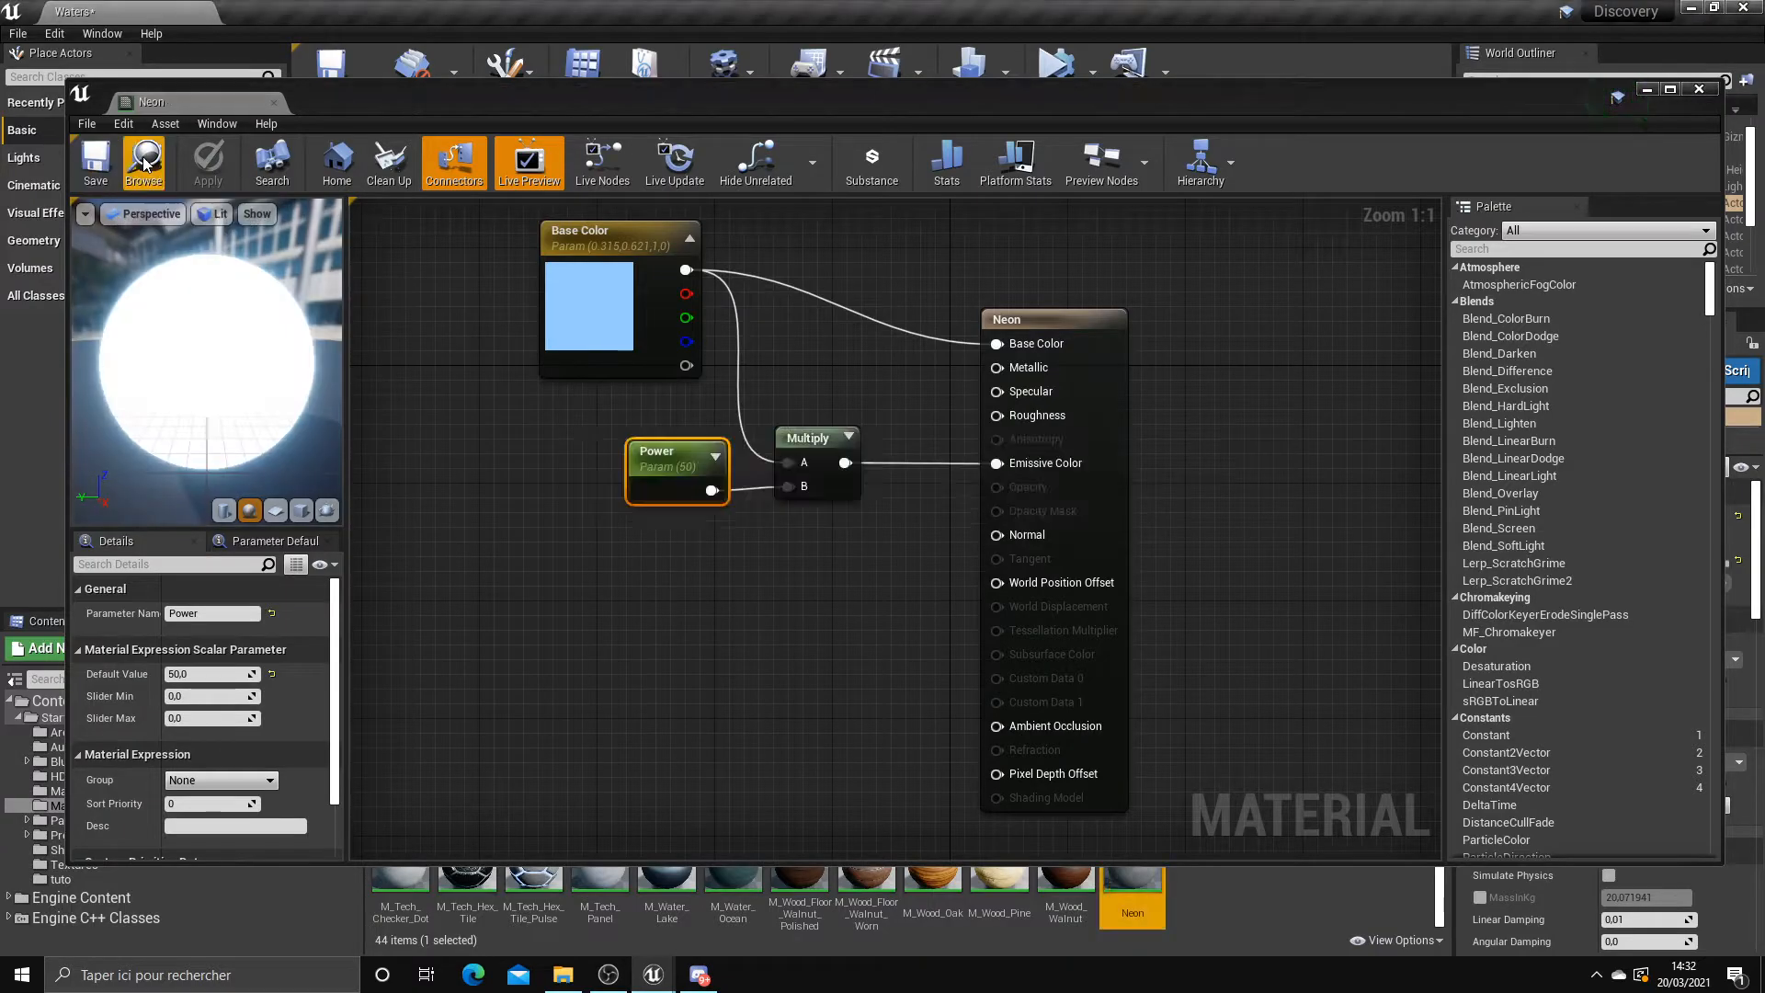
Close the Neon material editor and clear the selection to check the glowing cube in the level
click(273, 104)
right_drag(780, 460, 815, 441)
key(Escape)
Reopen the Neon material, set the Power parameter's default value to 2500, apply it and close the material
double_click(1144, 870)
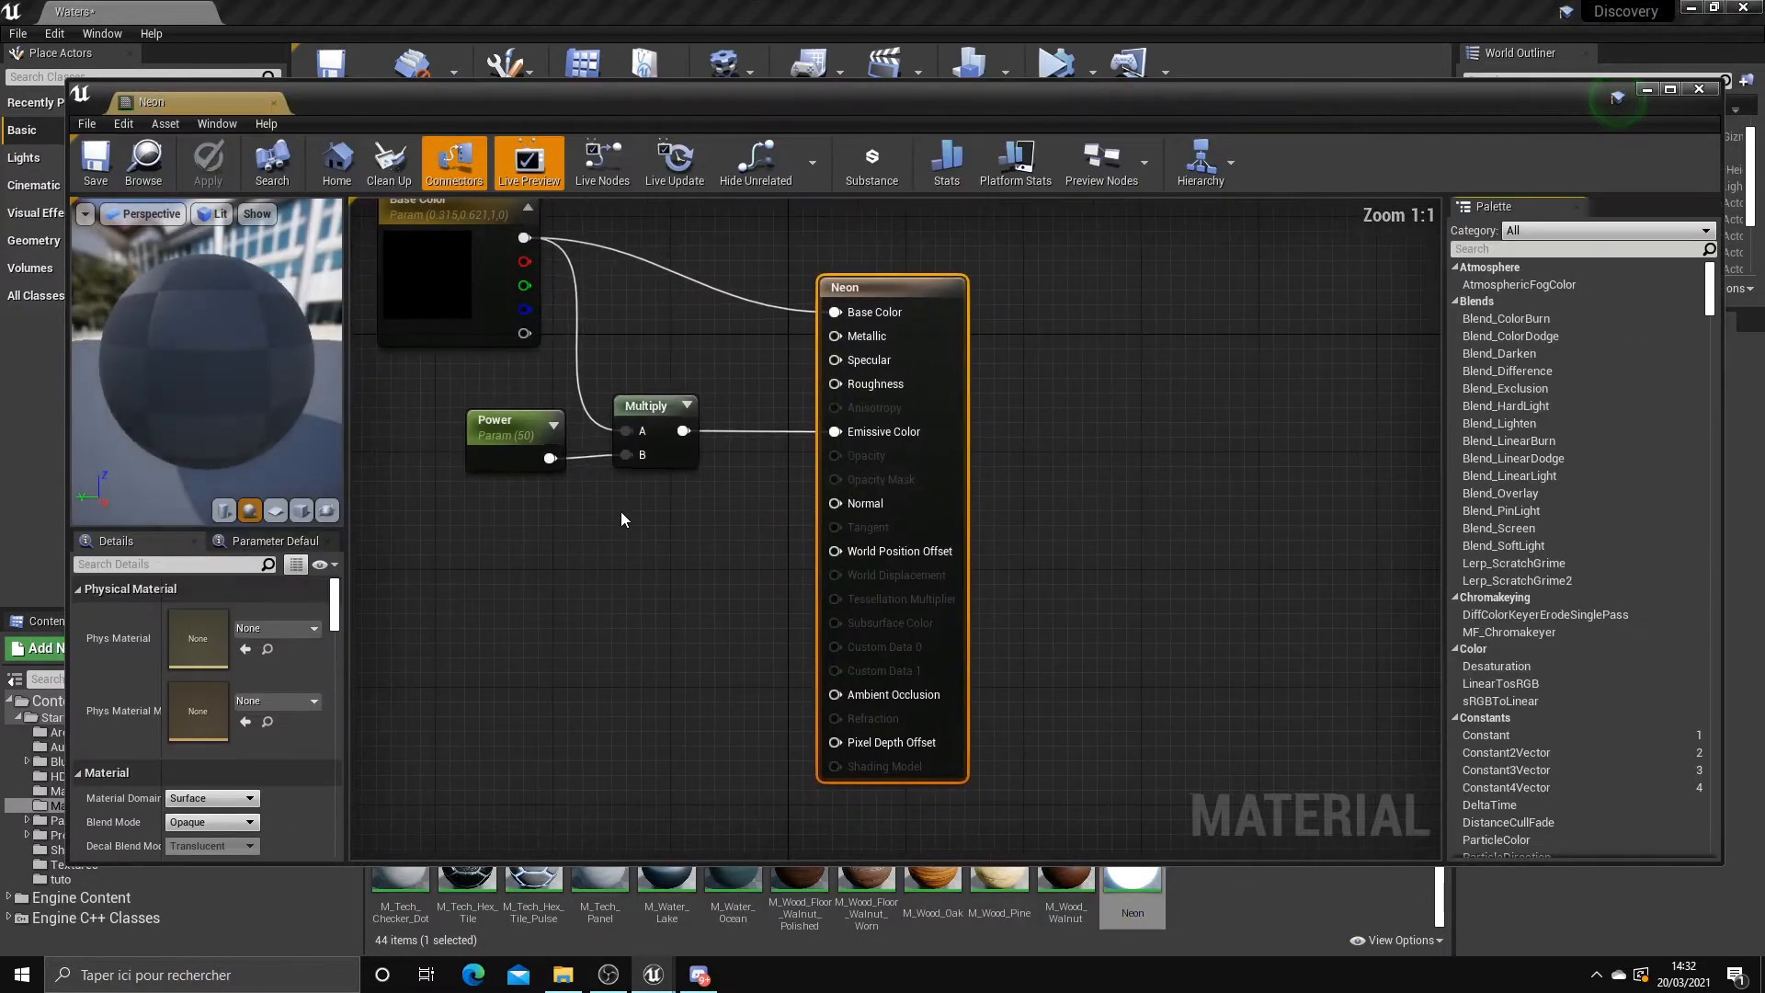
click(515, 425)
click(203, 674)
text(2500)
key(Return)
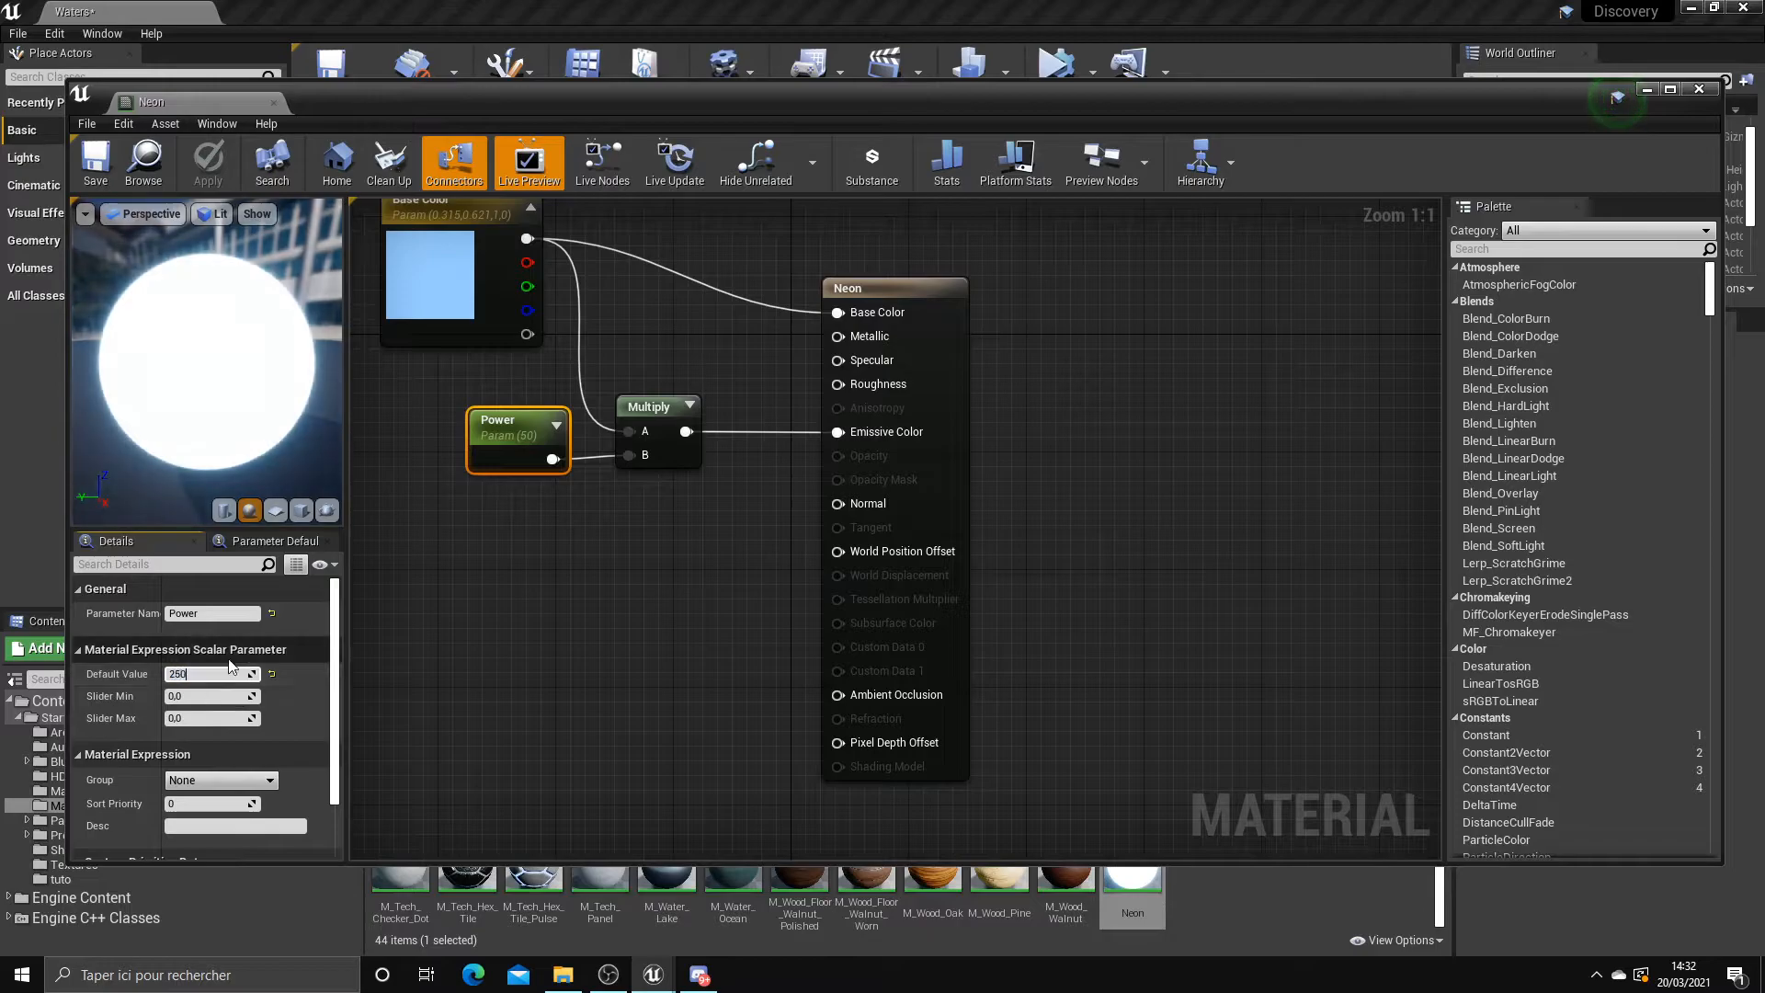
click(207, 180)
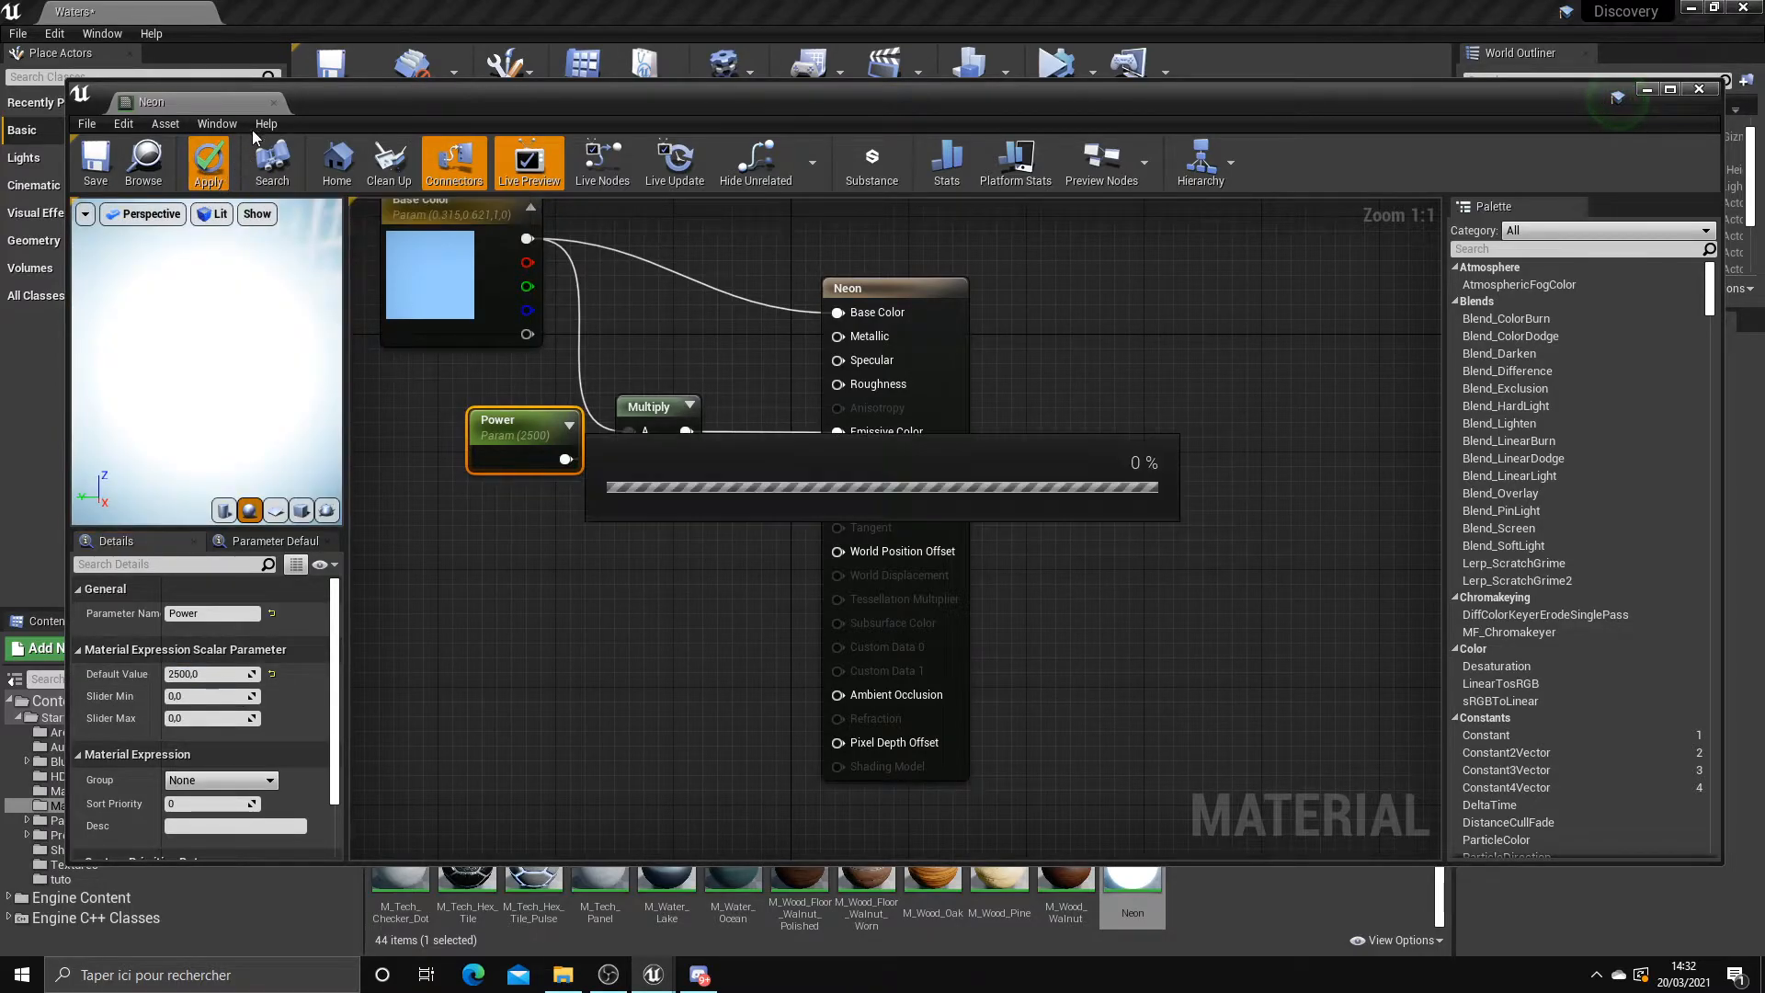
click(273, 102)
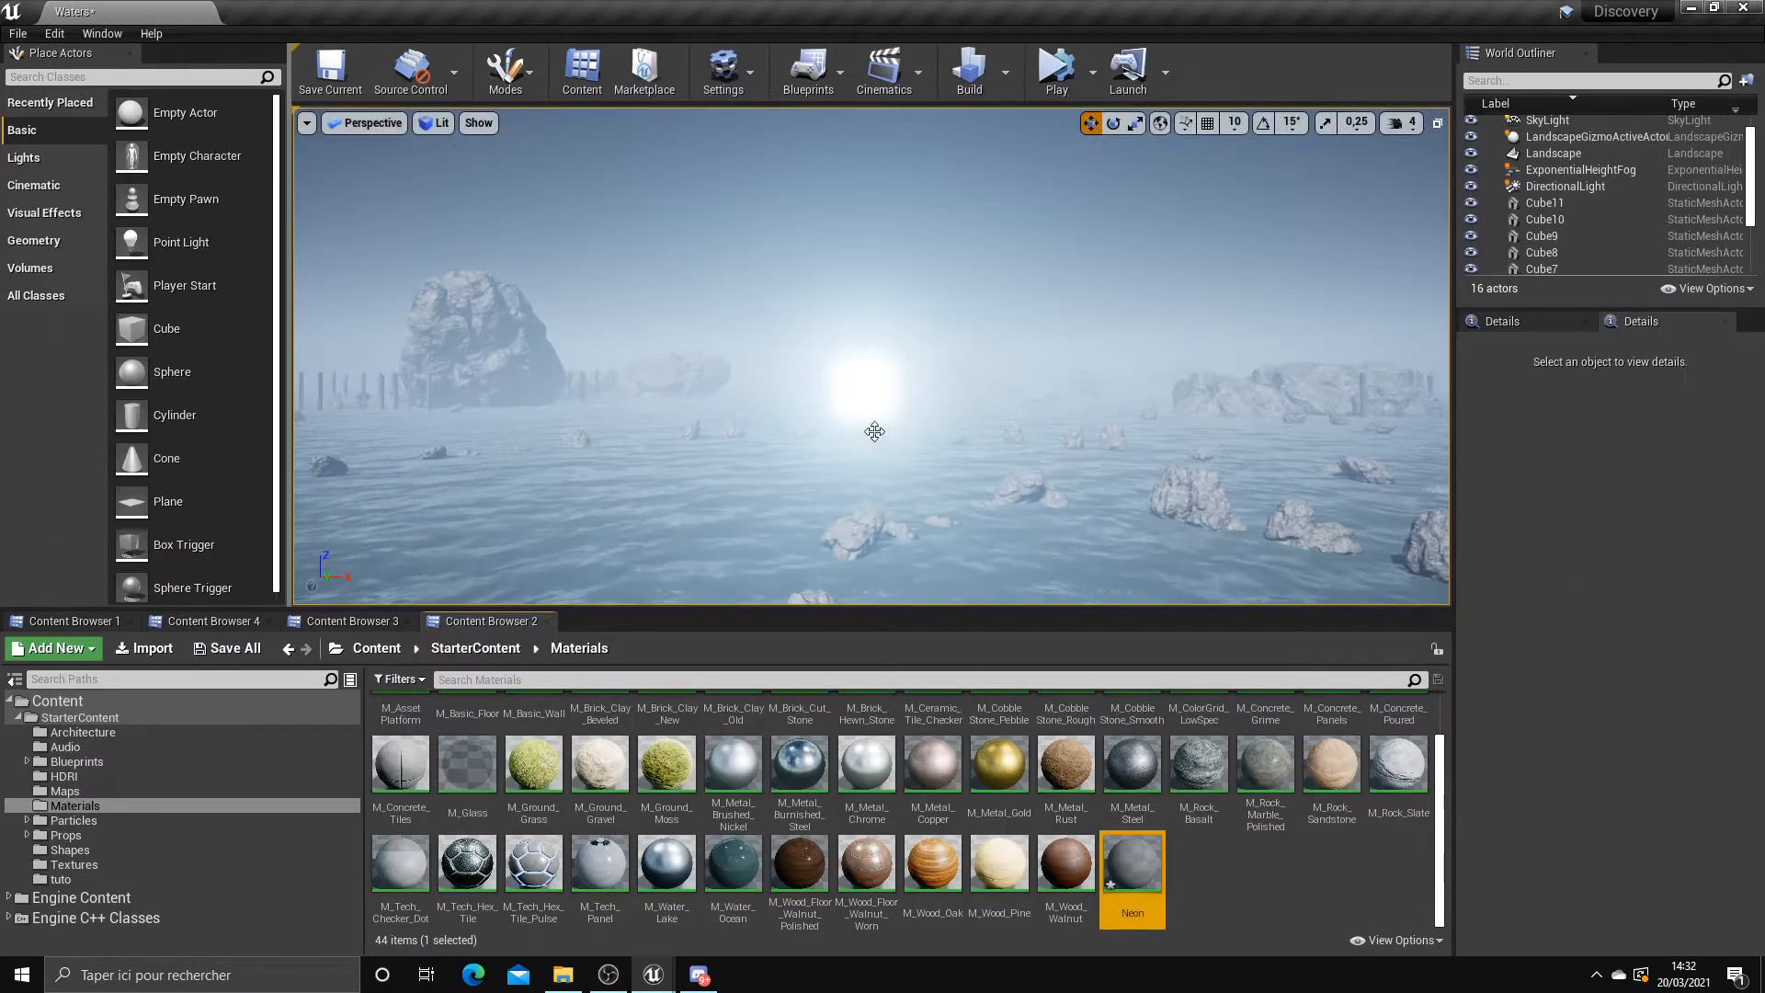
Select the glowing cube and reposition it just above the water near the foreground rocks
click(865, 390)
drag(890, 371, 637, 504)
right_drag(637, 504, 614, 588)
drag(684, 245, 670, 475)
right_drag(724, 429, 713, 451)
drag(765, 444, 632, 244)
right_drag(826, 497, 805, 453)
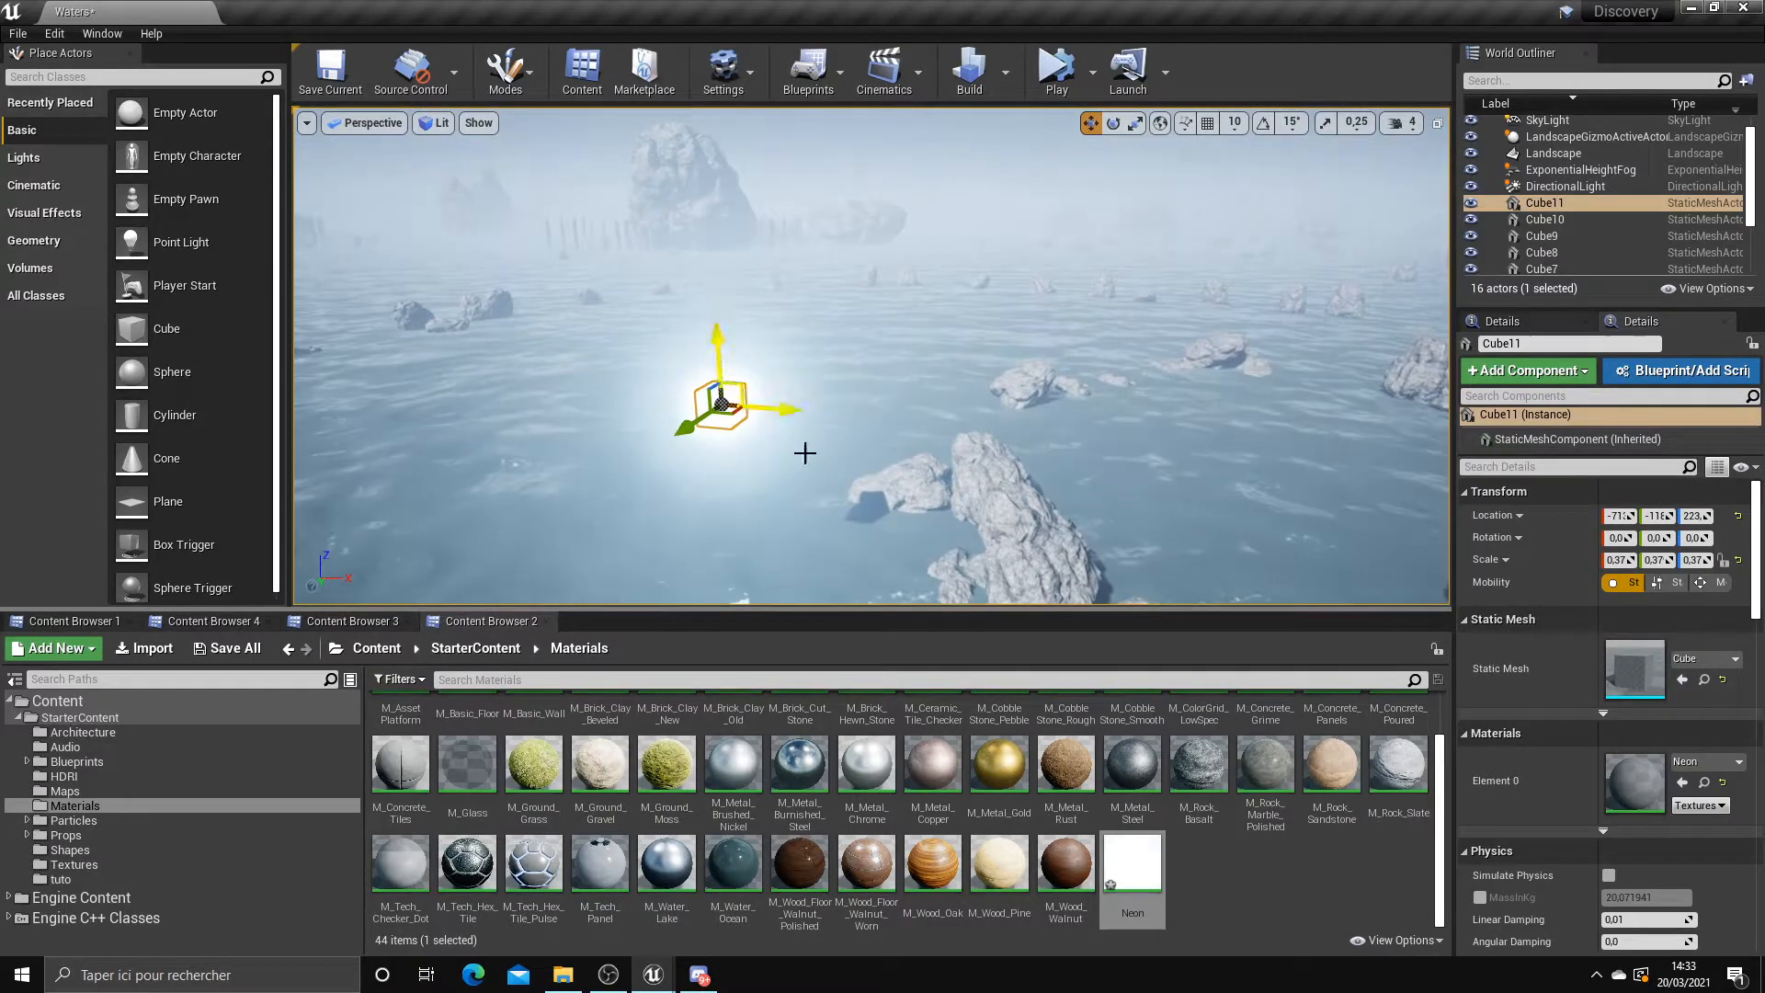
Reopen the Neon material, set Power's default value to 100, save and close it, and deselect the cube
double_click(1133, 864)
click(203, 672)
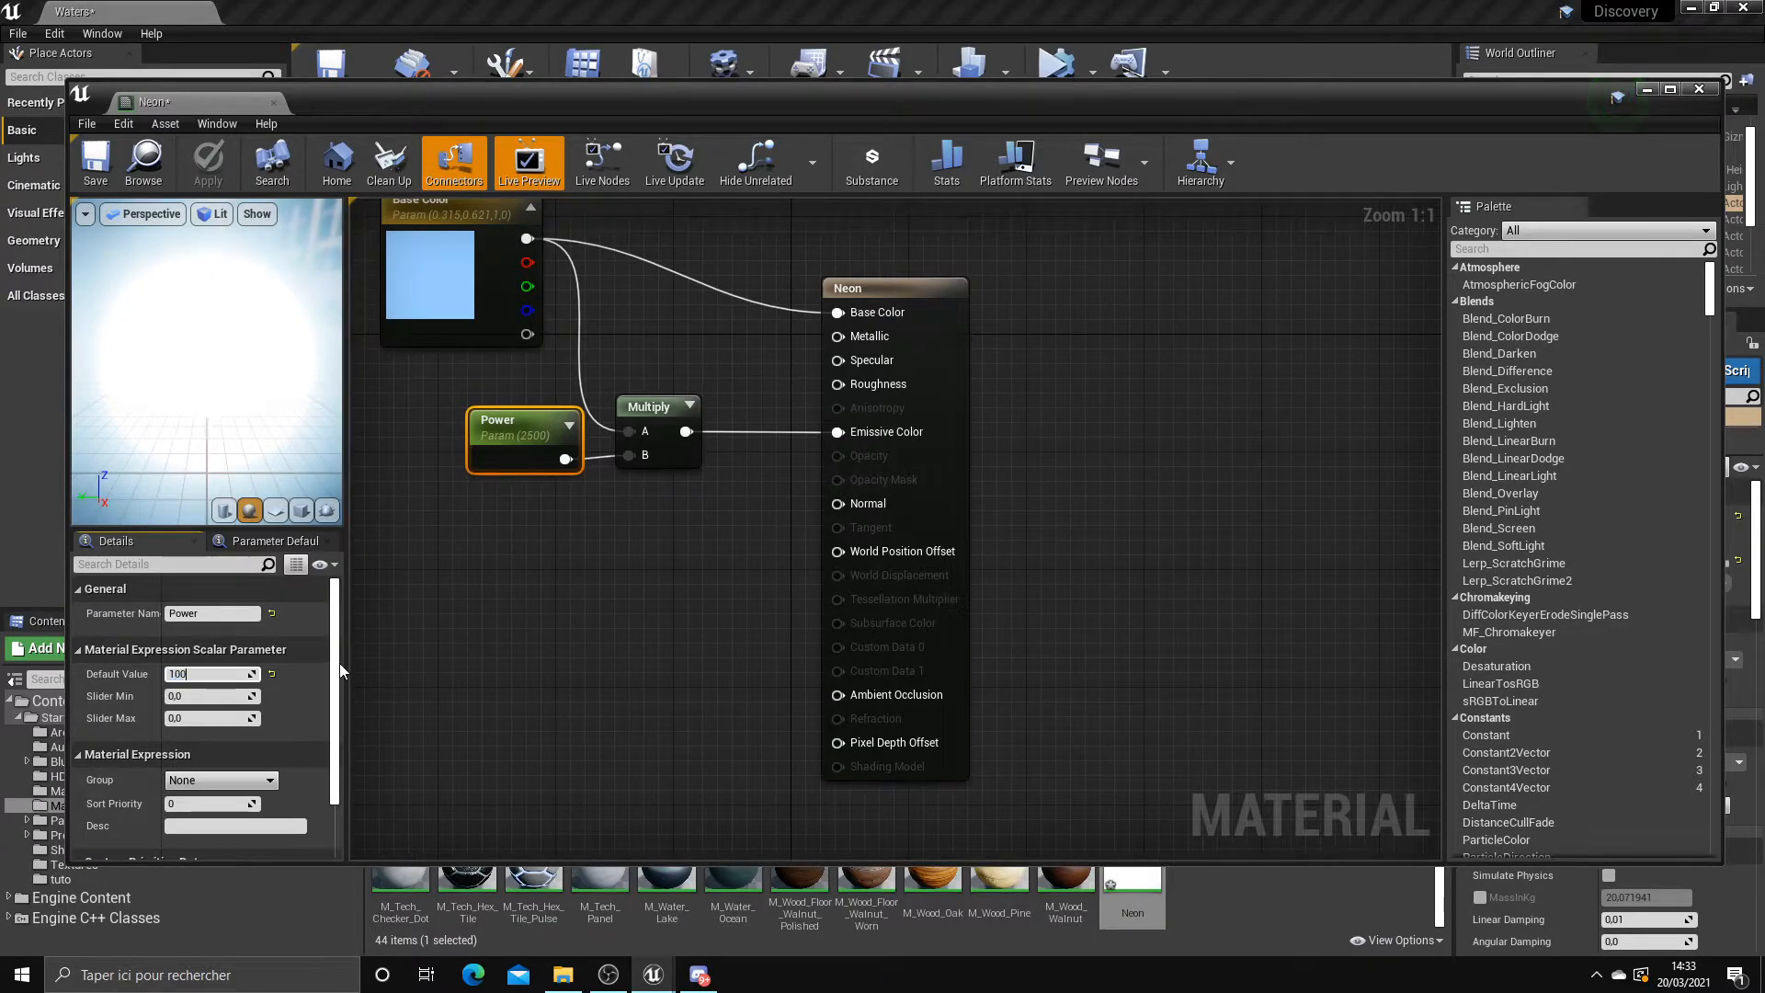
text(100)
key(Return)
click(96, 161)
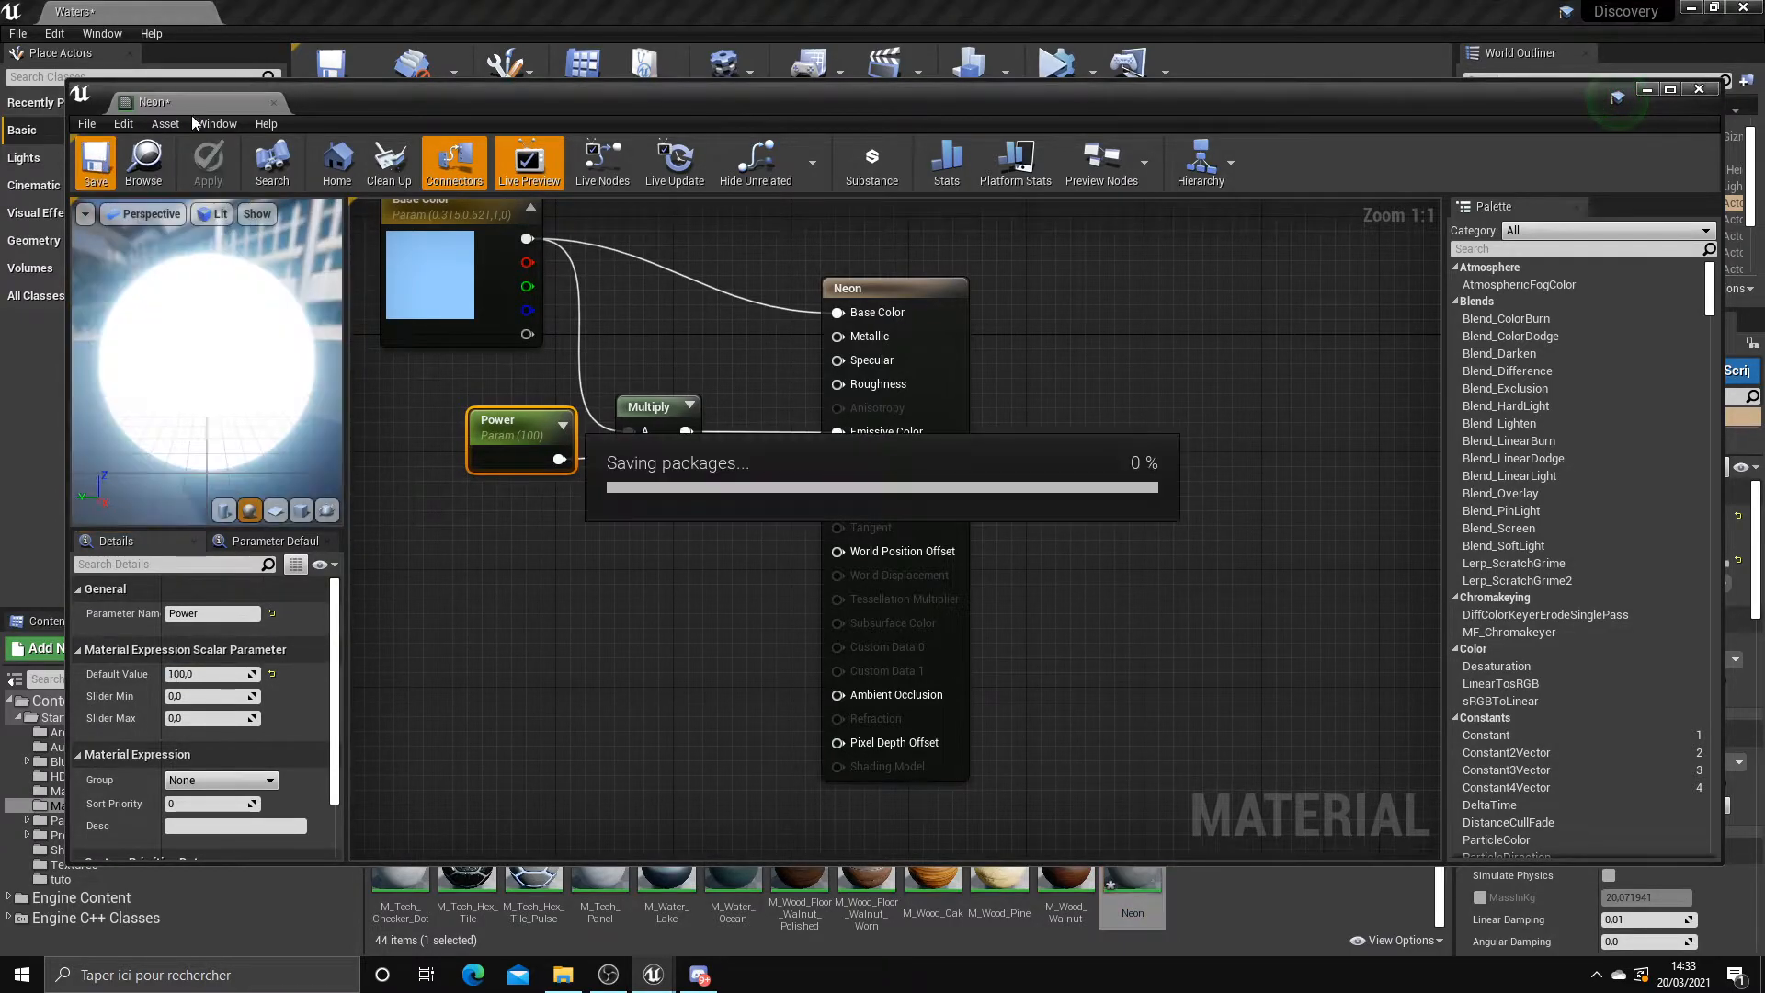
click(273, 103)
key(Escape)
Enlarge the viewport and duplicate the glowing cube into three nearby copies, scaling the last one to about 0.15
right_drag(835, 457, 993, 533)
drag(1007, 607, 1009, 733)
right_drag(1006, 558, 1075, 524)
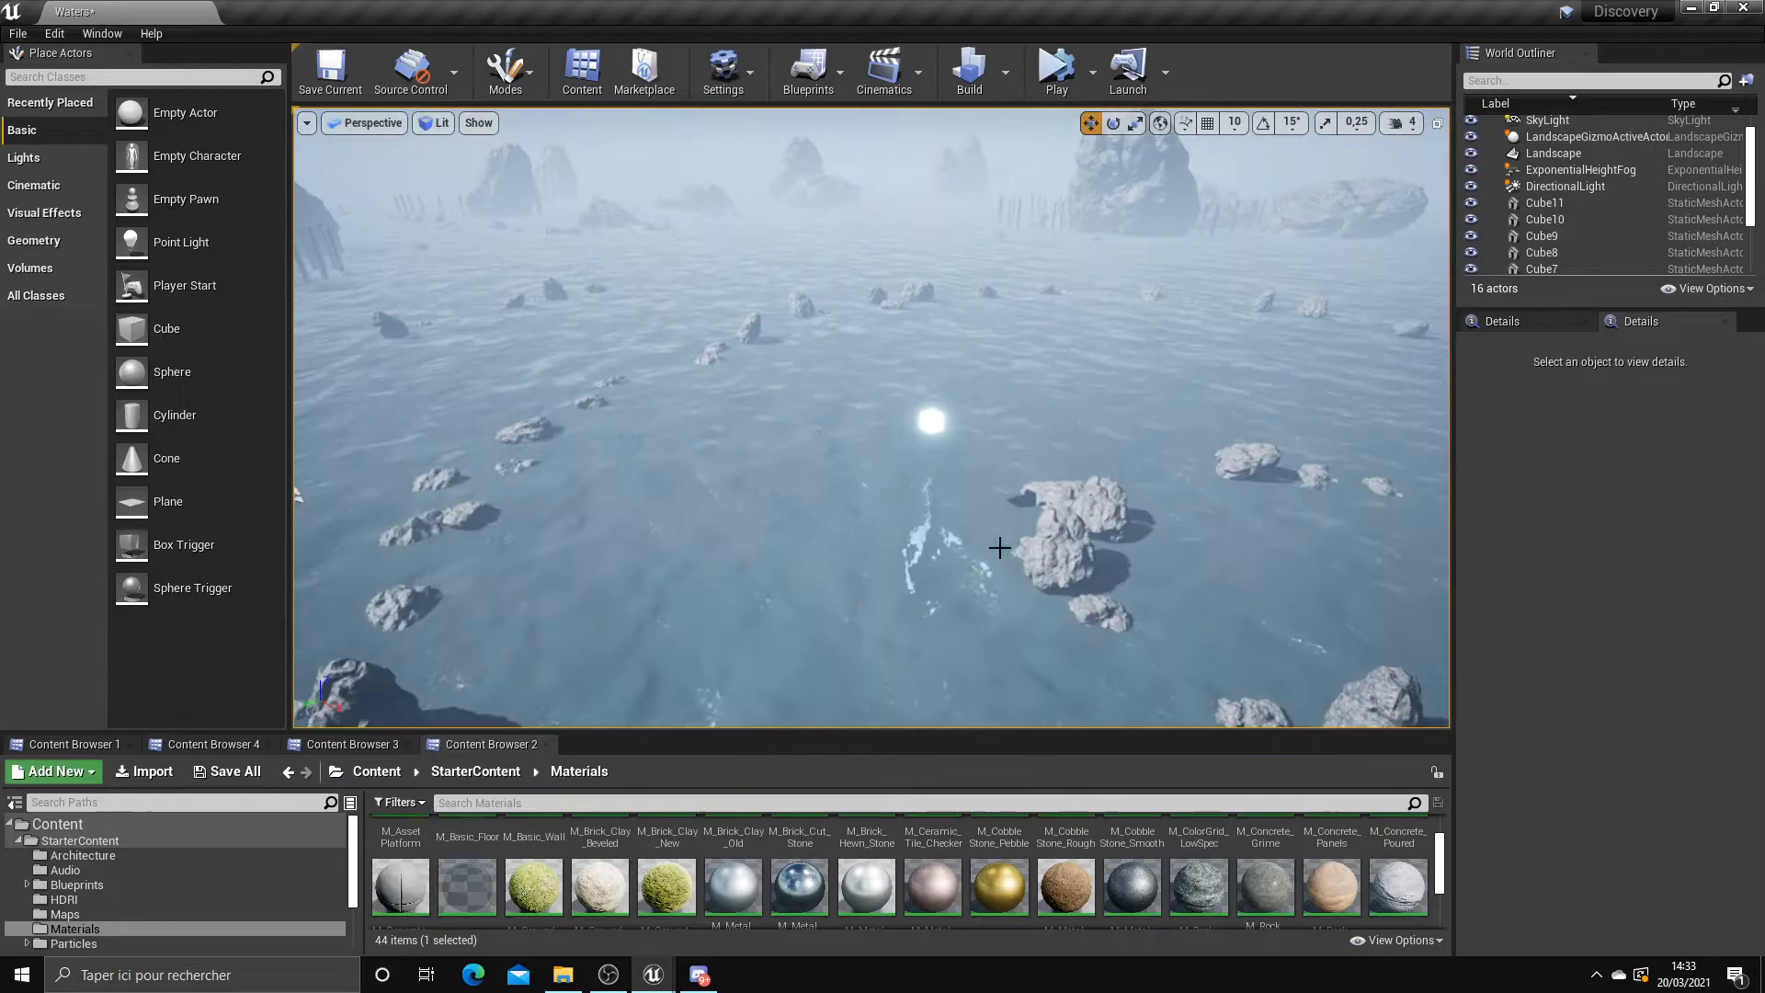
click(932, 422)
drag(931, 418, 1241, 512)
right_drag(1241, 512, 1083, 514)
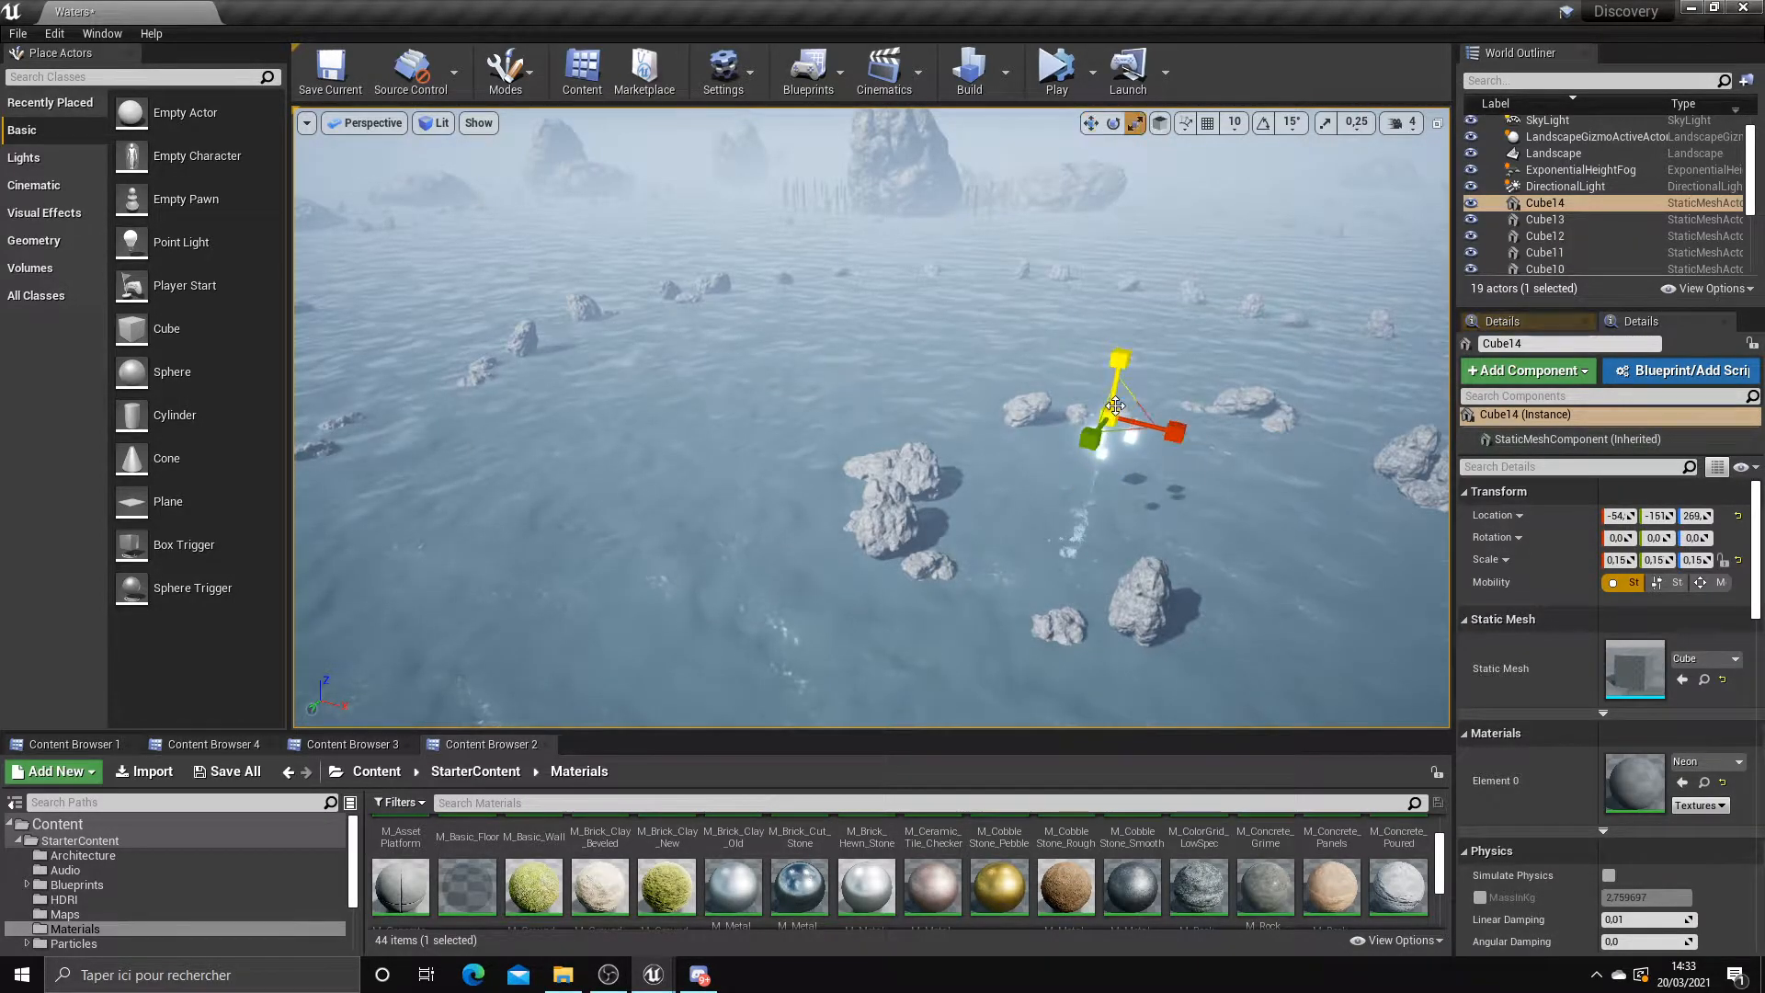
Add two more glowing cube copies to the cluster and scale them to about 0.10 and 0.14
alt+drag(1126, 427, 1088, 442)
key(r)
key(w)
right_drag(1088, 442, 1017, 458)
key(r)
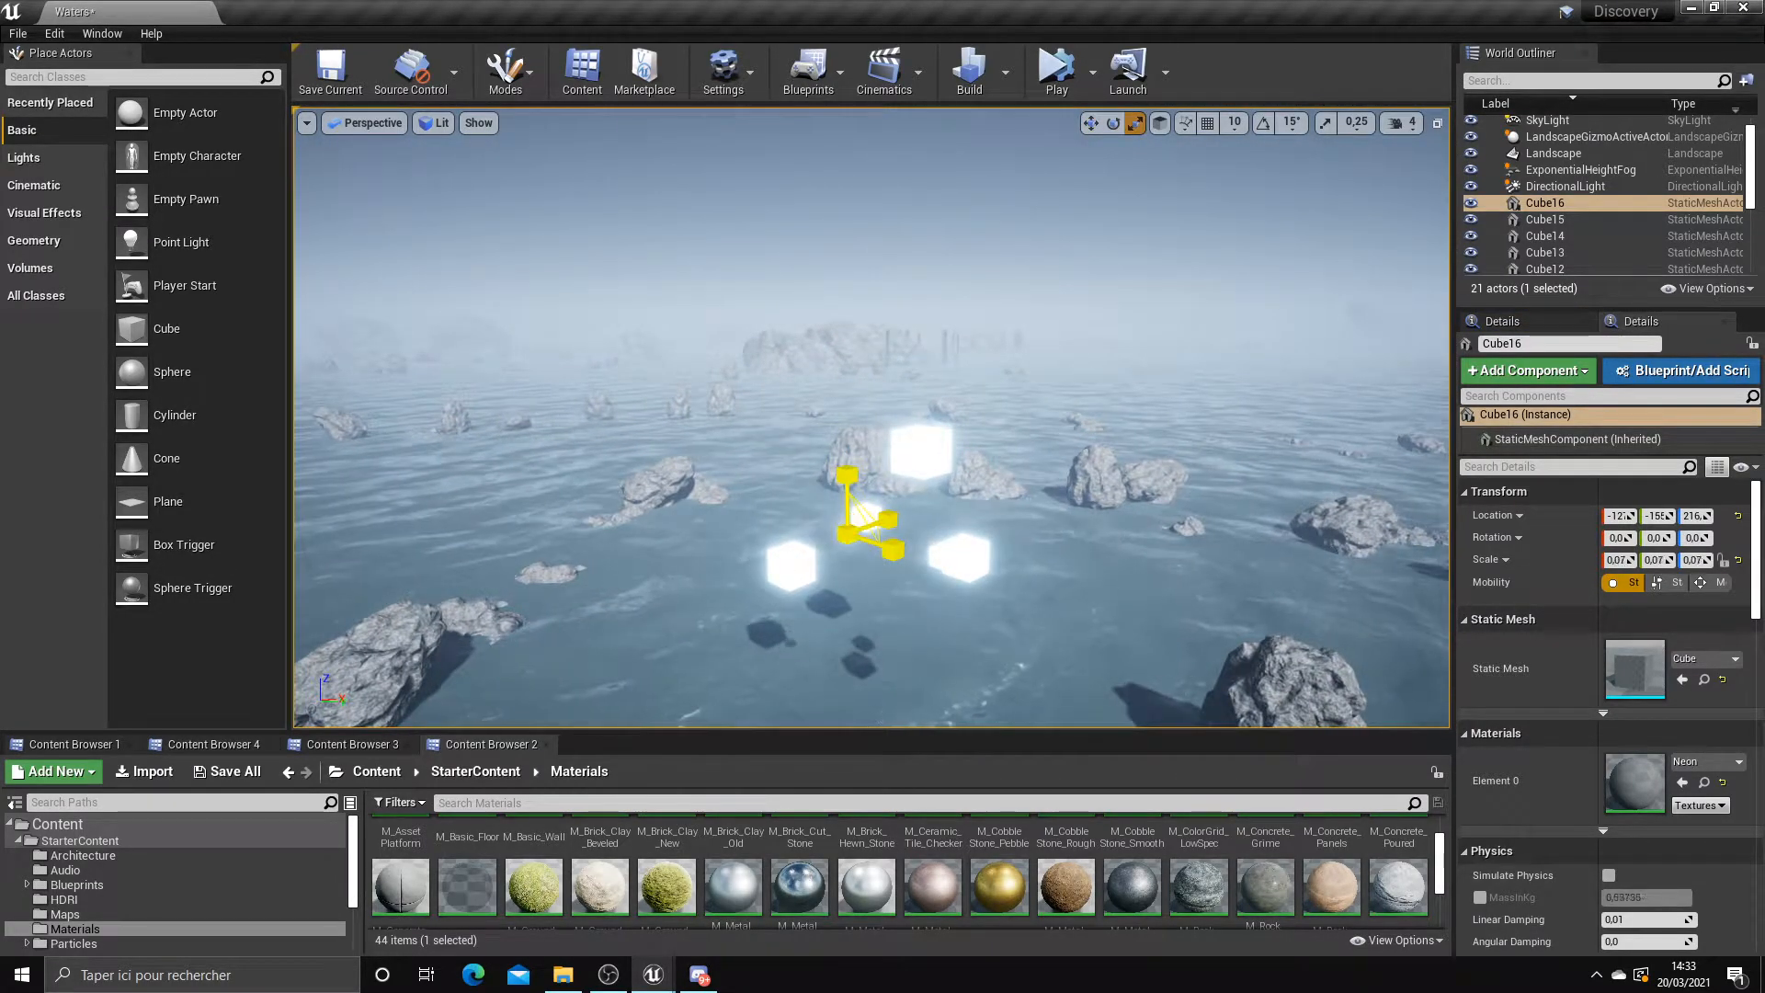
click(965, 556)
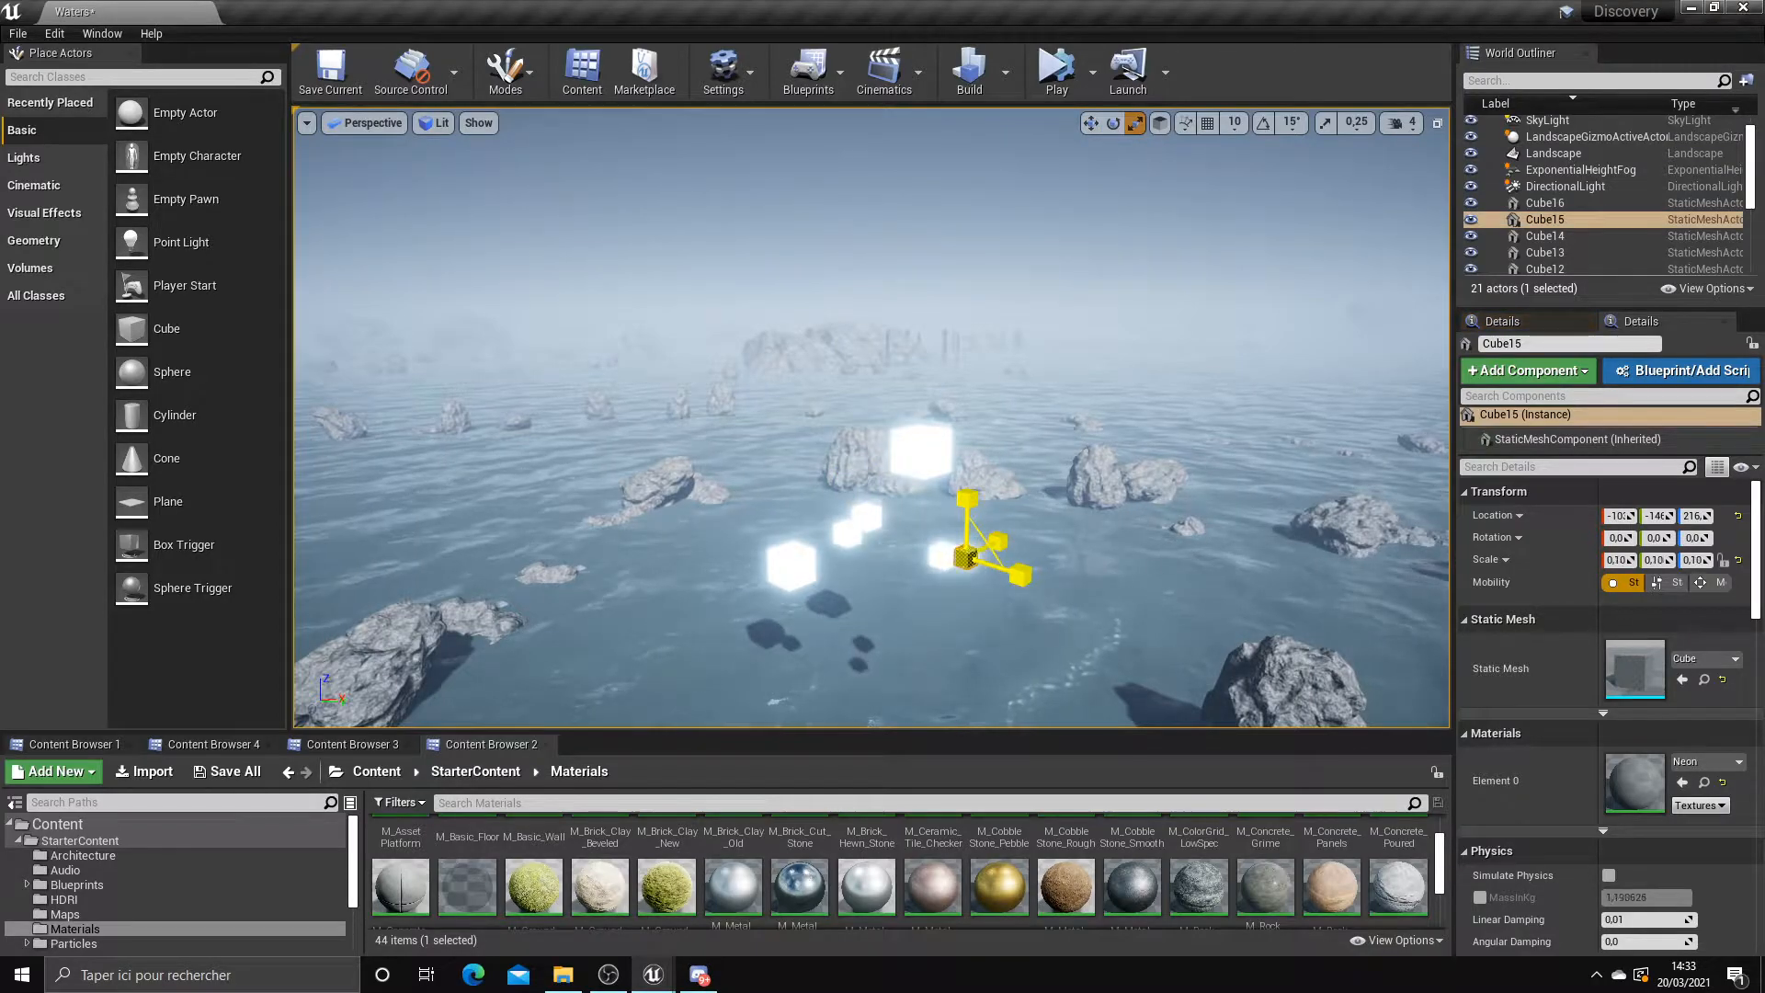
click(849, 533)
key(w)
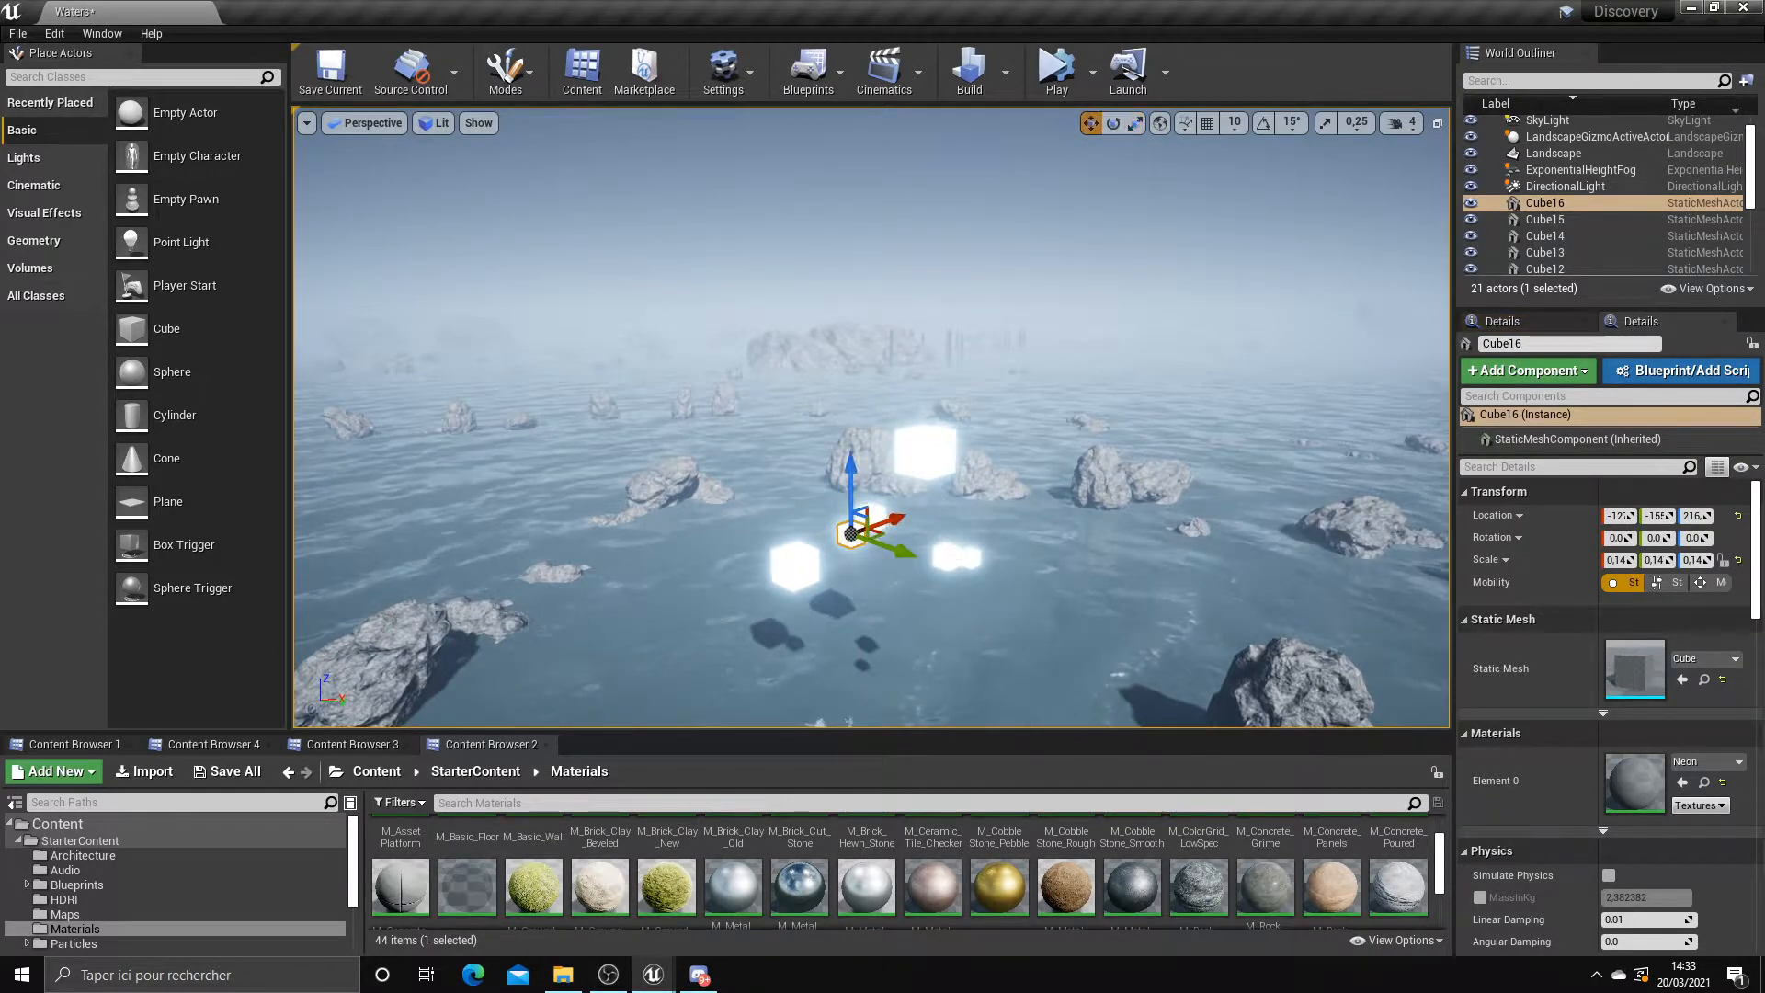
Fill out the cluster with seven more glowing cube copies at varied heights and sizes
click(969, 556)
alt+drag(996, 555, 937, 494)
click(805, 559)
alt+drag(799, 562, 762, 474)
key(r)
key(w)
click(872, 554)
alt+drag(888, 556, 864, 602)
key(r)
key(w)
right_drag(860, 607, 504, 682)
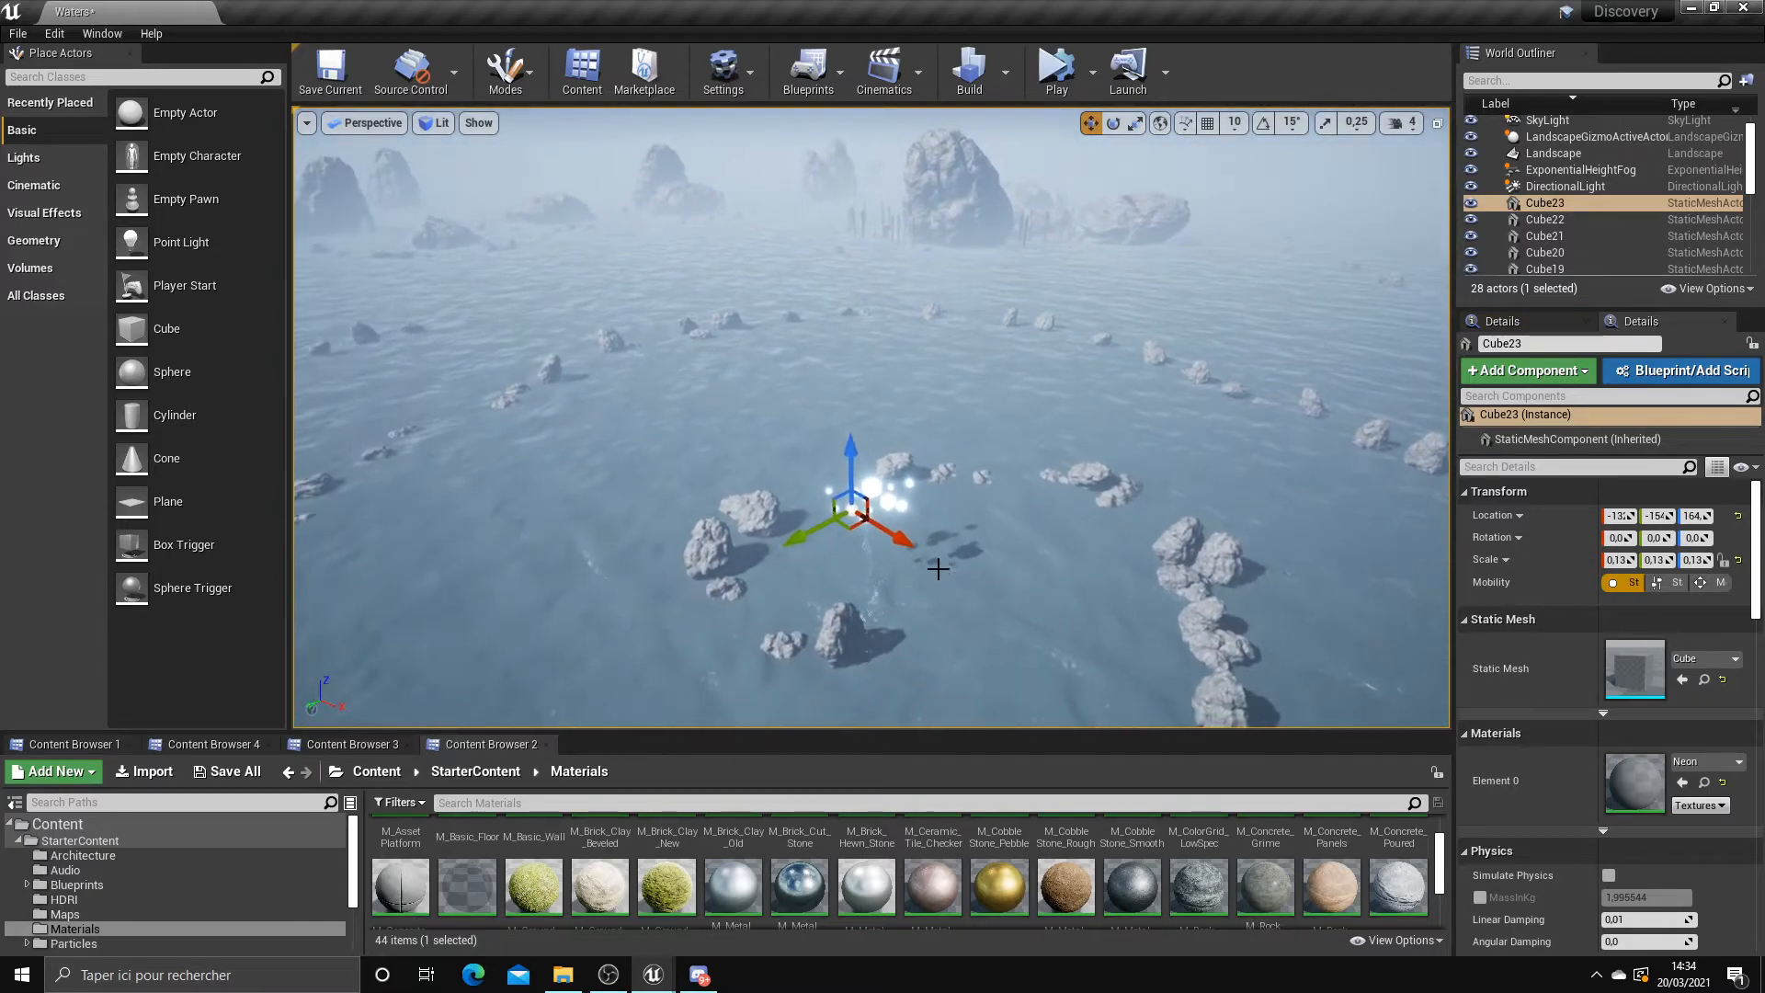
scroll(950, 574, up, 4)
click(775, 586)
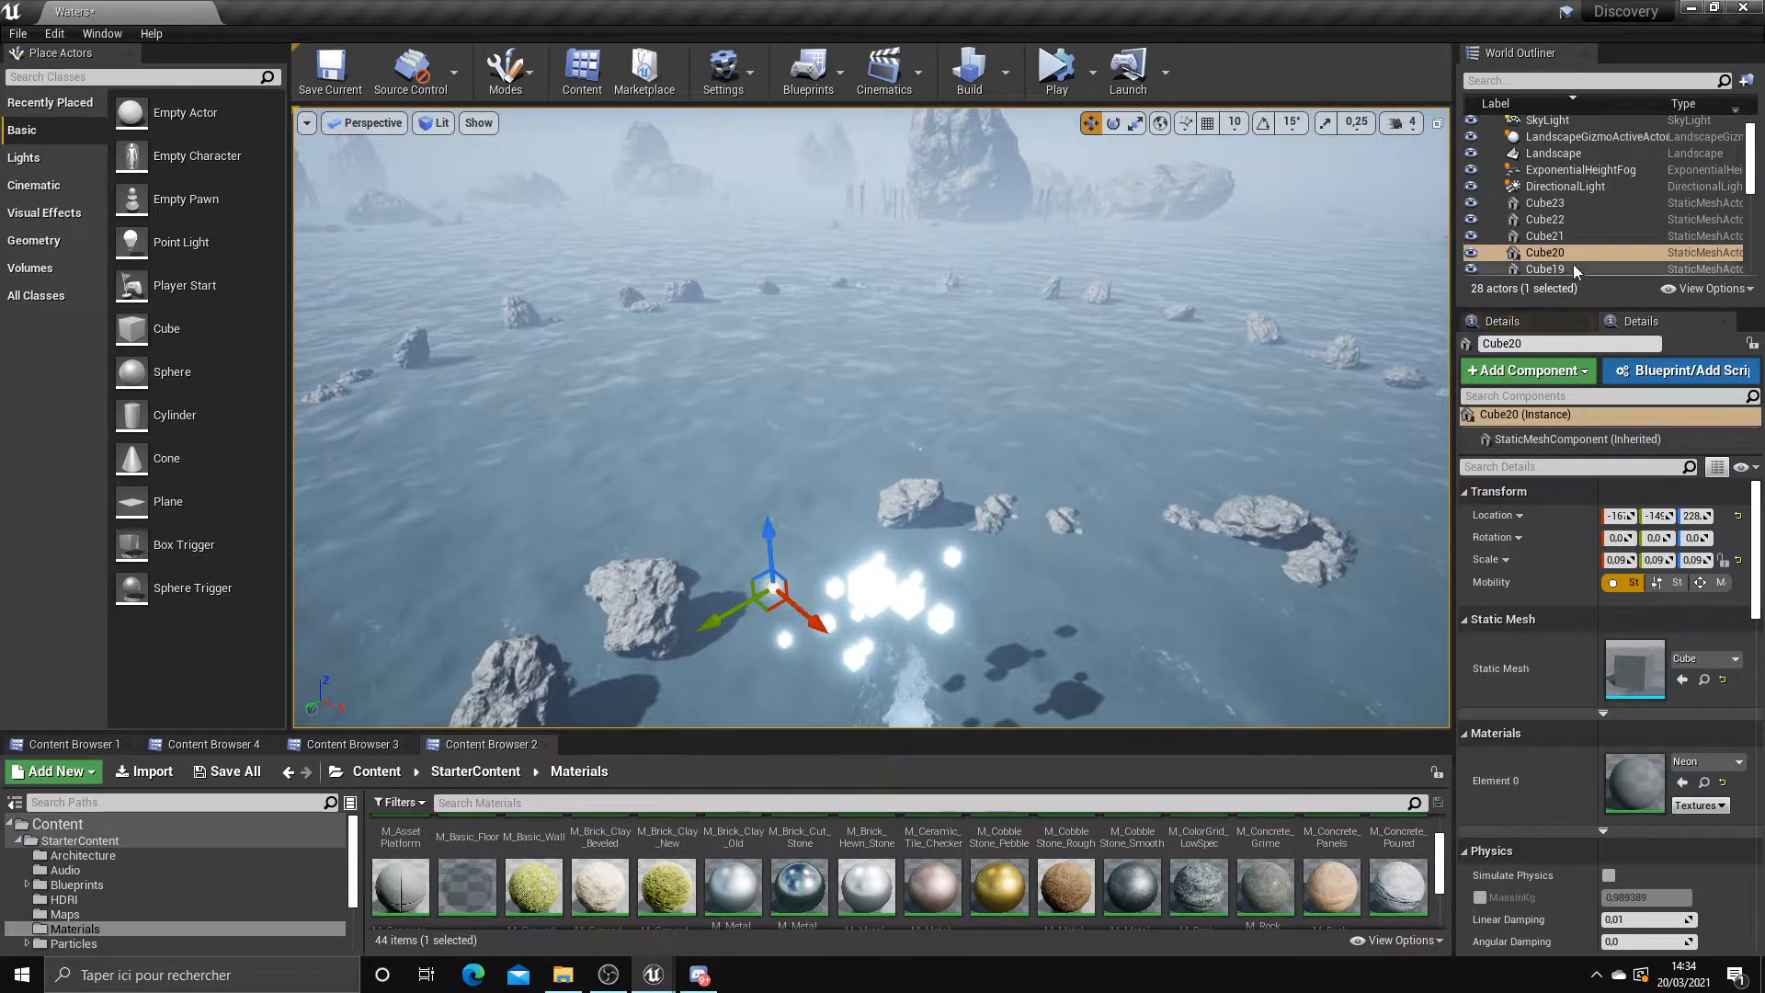
click(1561, 202)
scroll(1561, 204, down, 3)
scroll(1580, 232, up, 1)
Select all thirteen glowing cubes of the cluster together
click(775, 586)
ctrl+click(784, 639)
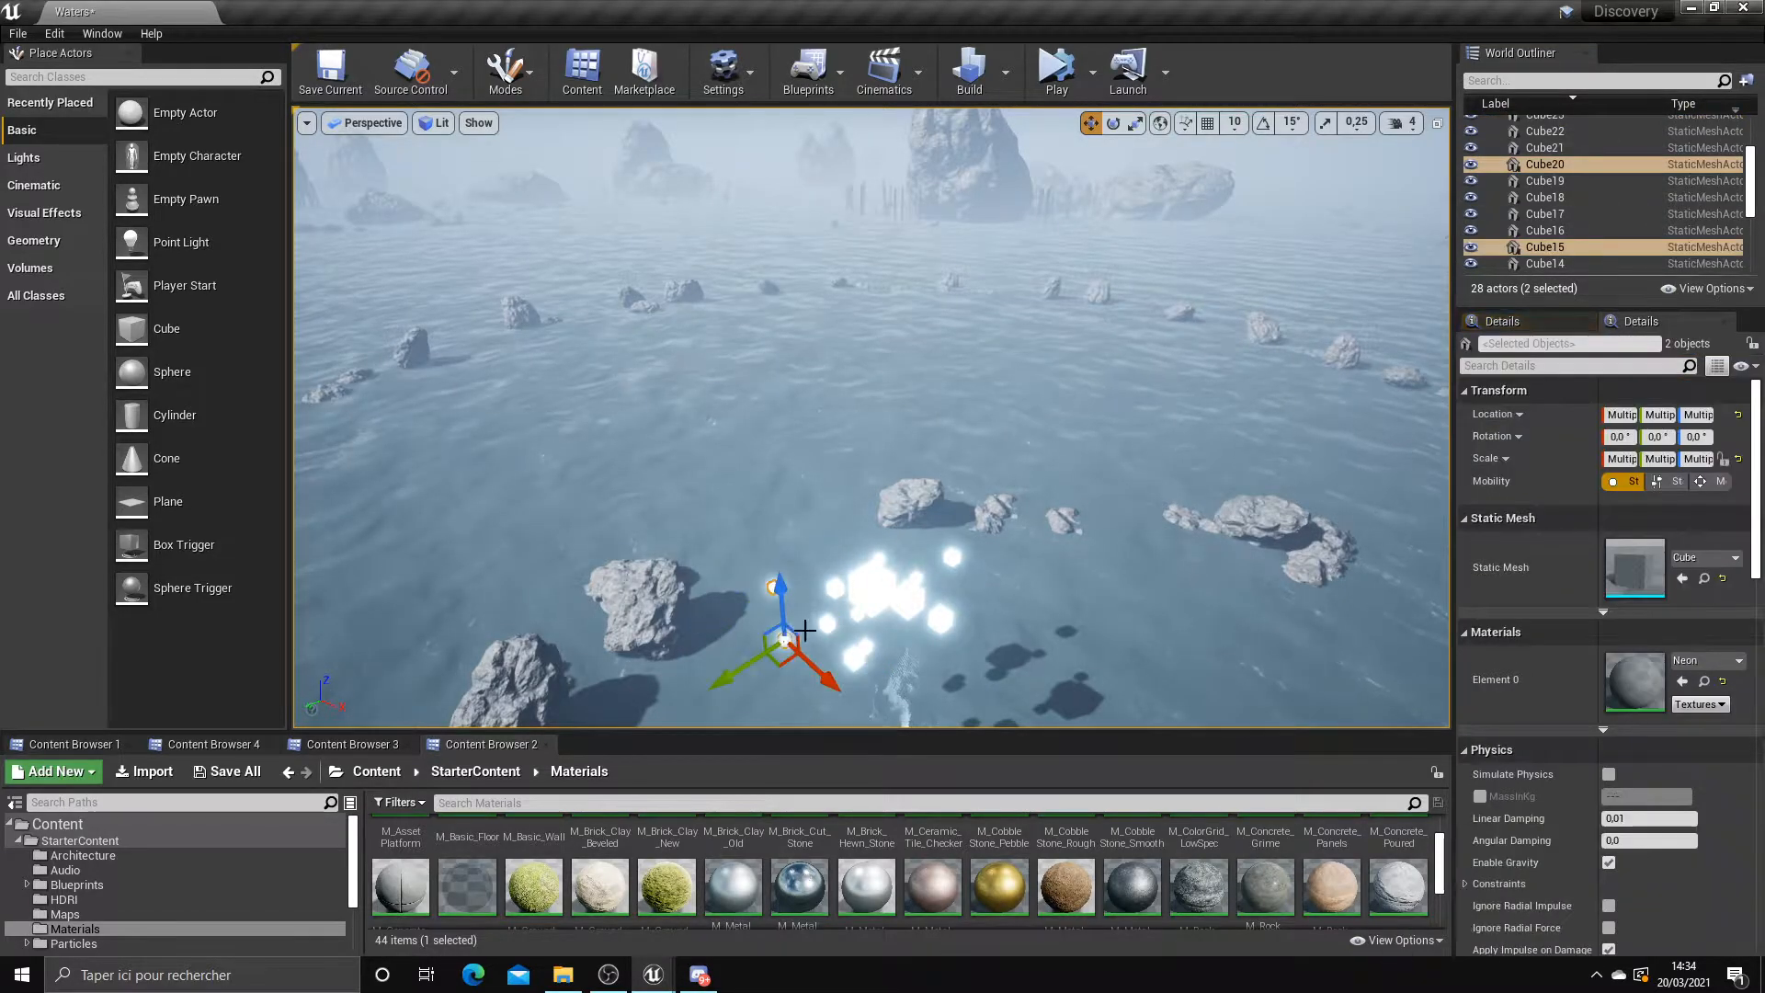
ctrl+click(828, 625)
ctrl+click(835, 588)
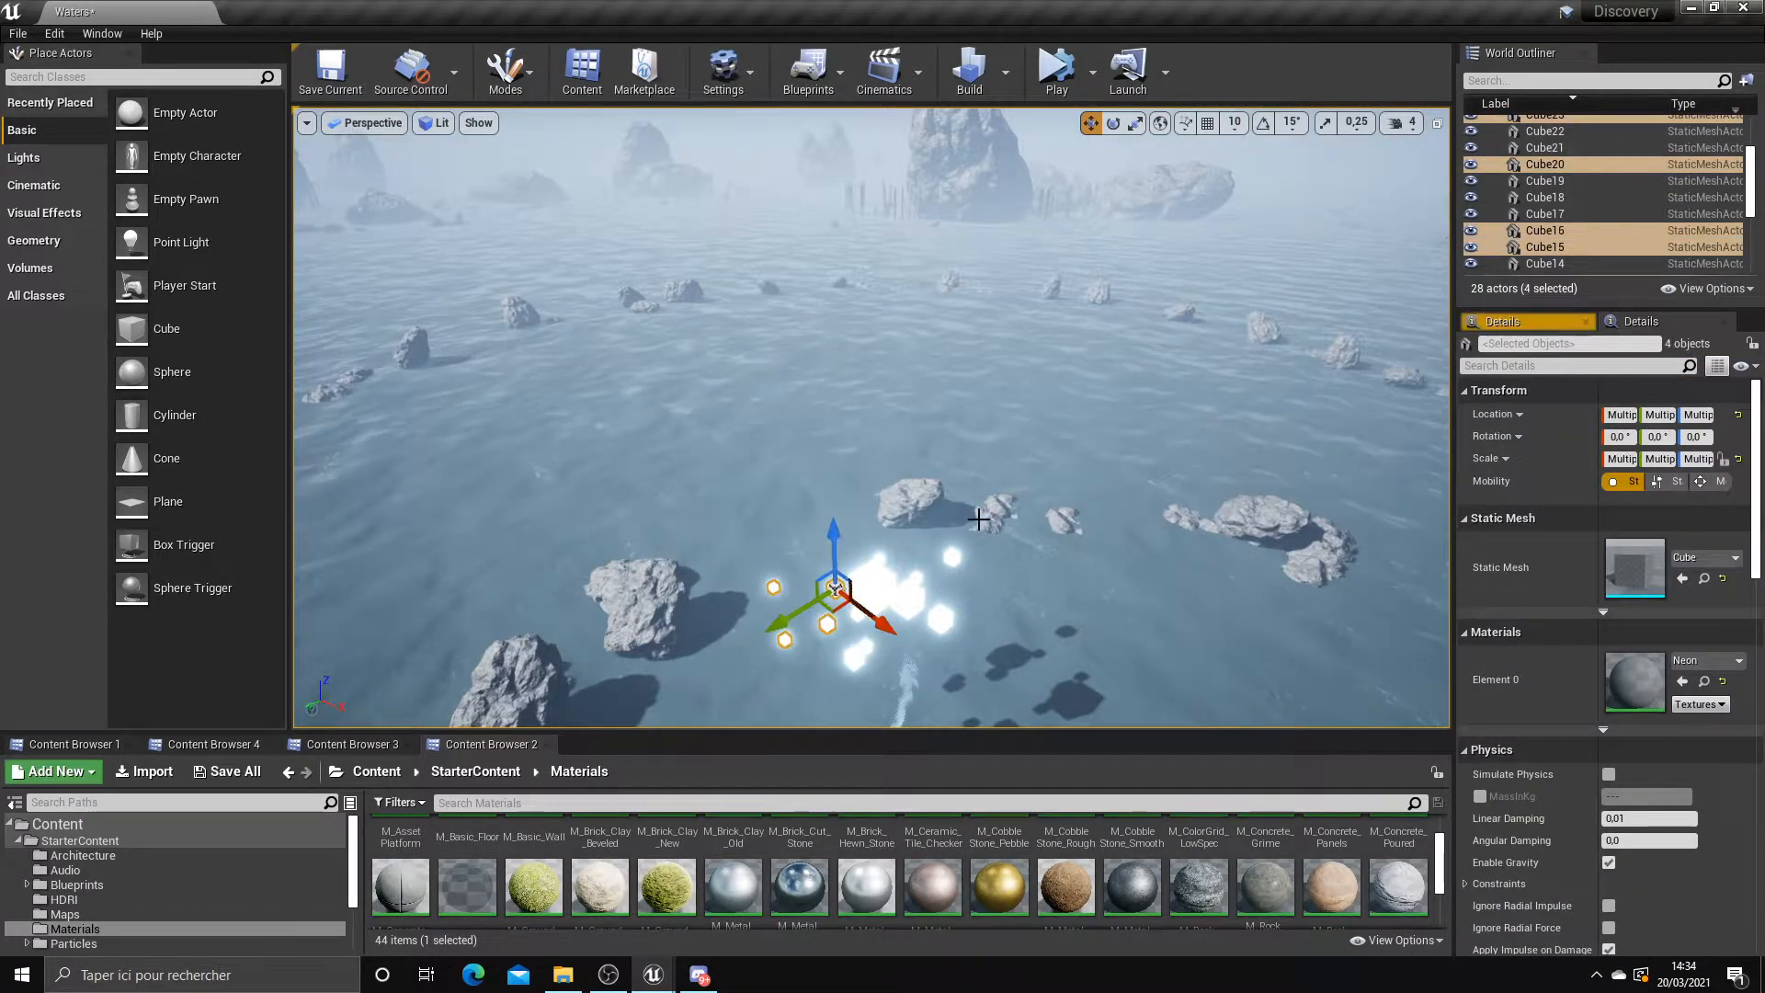
ctrl+click(872, 646)
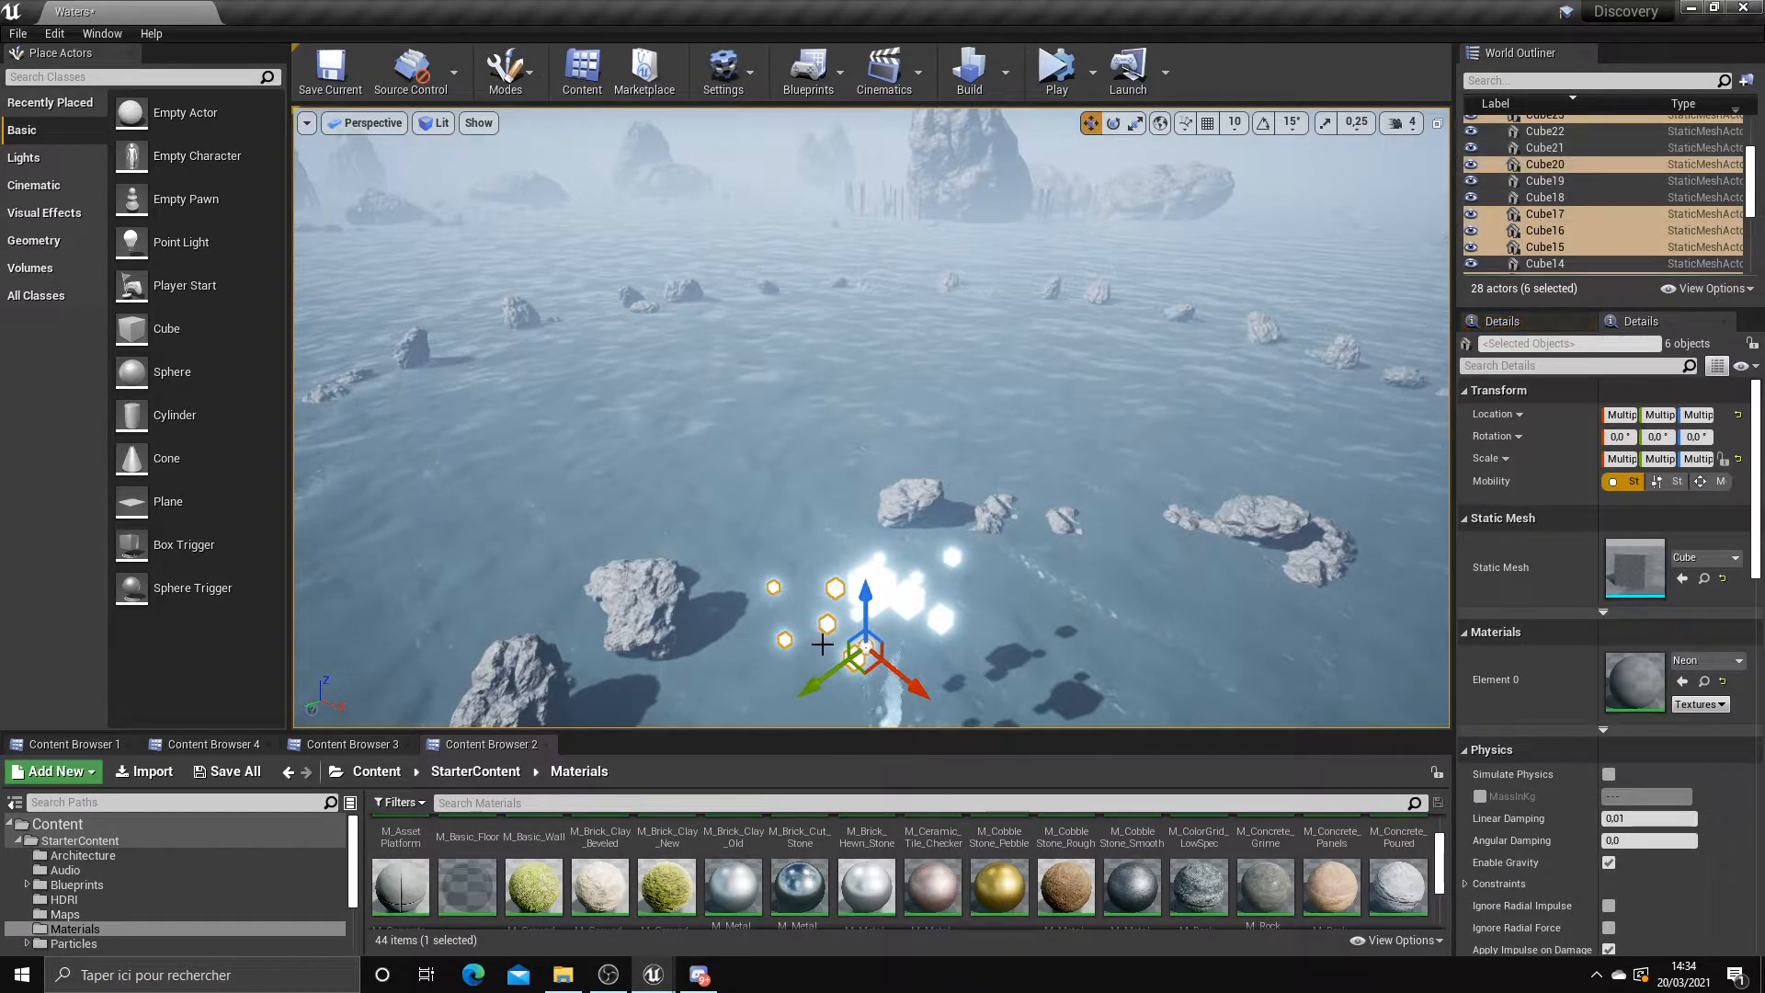
ctrl+click(864, 602)
ctrl+click(906, 598)
ctrl+click(920, 603)
ctrl+click(952, 595)
ctrl+click(953, 556)
right_drag(953, 556, 690, 551)
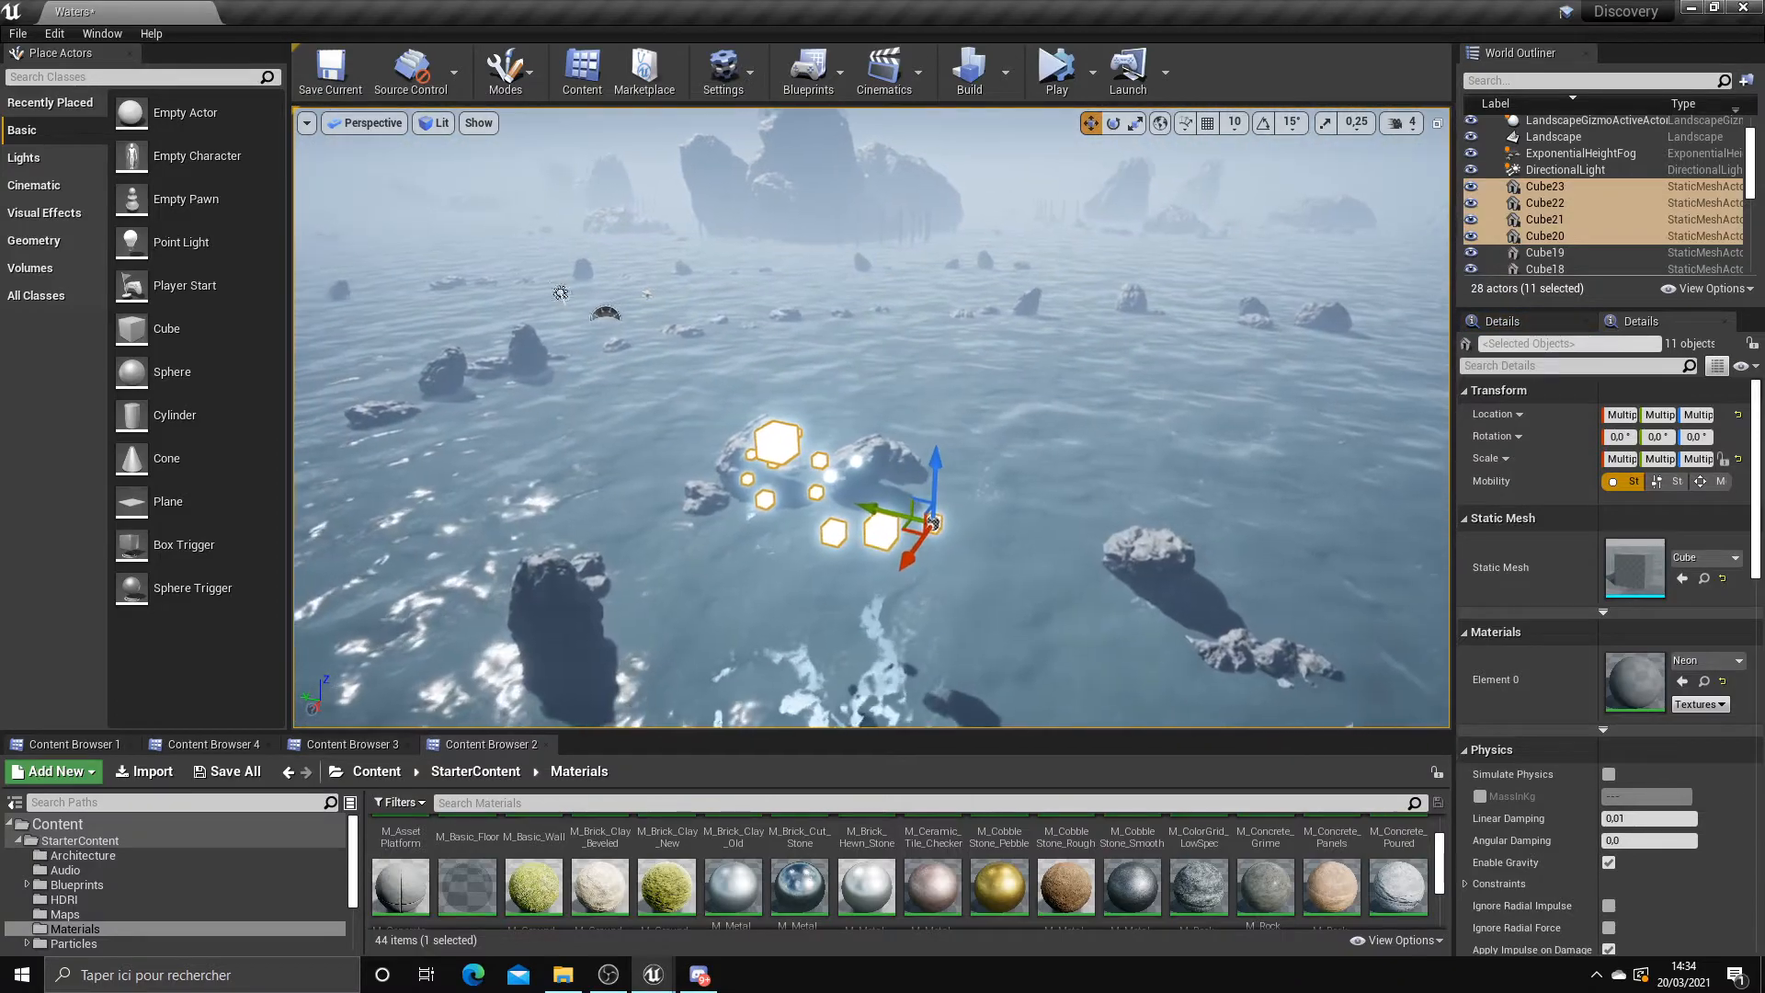
ctrl+click(860, 462)
ctrl+click(834, 476)
Duplicate the thirteen-cube cluster twice beside the original and rotate the copies about the vertical axis
right_drag(877, 494, 938, 542)
alt+drag(813, 513, 813, 516)
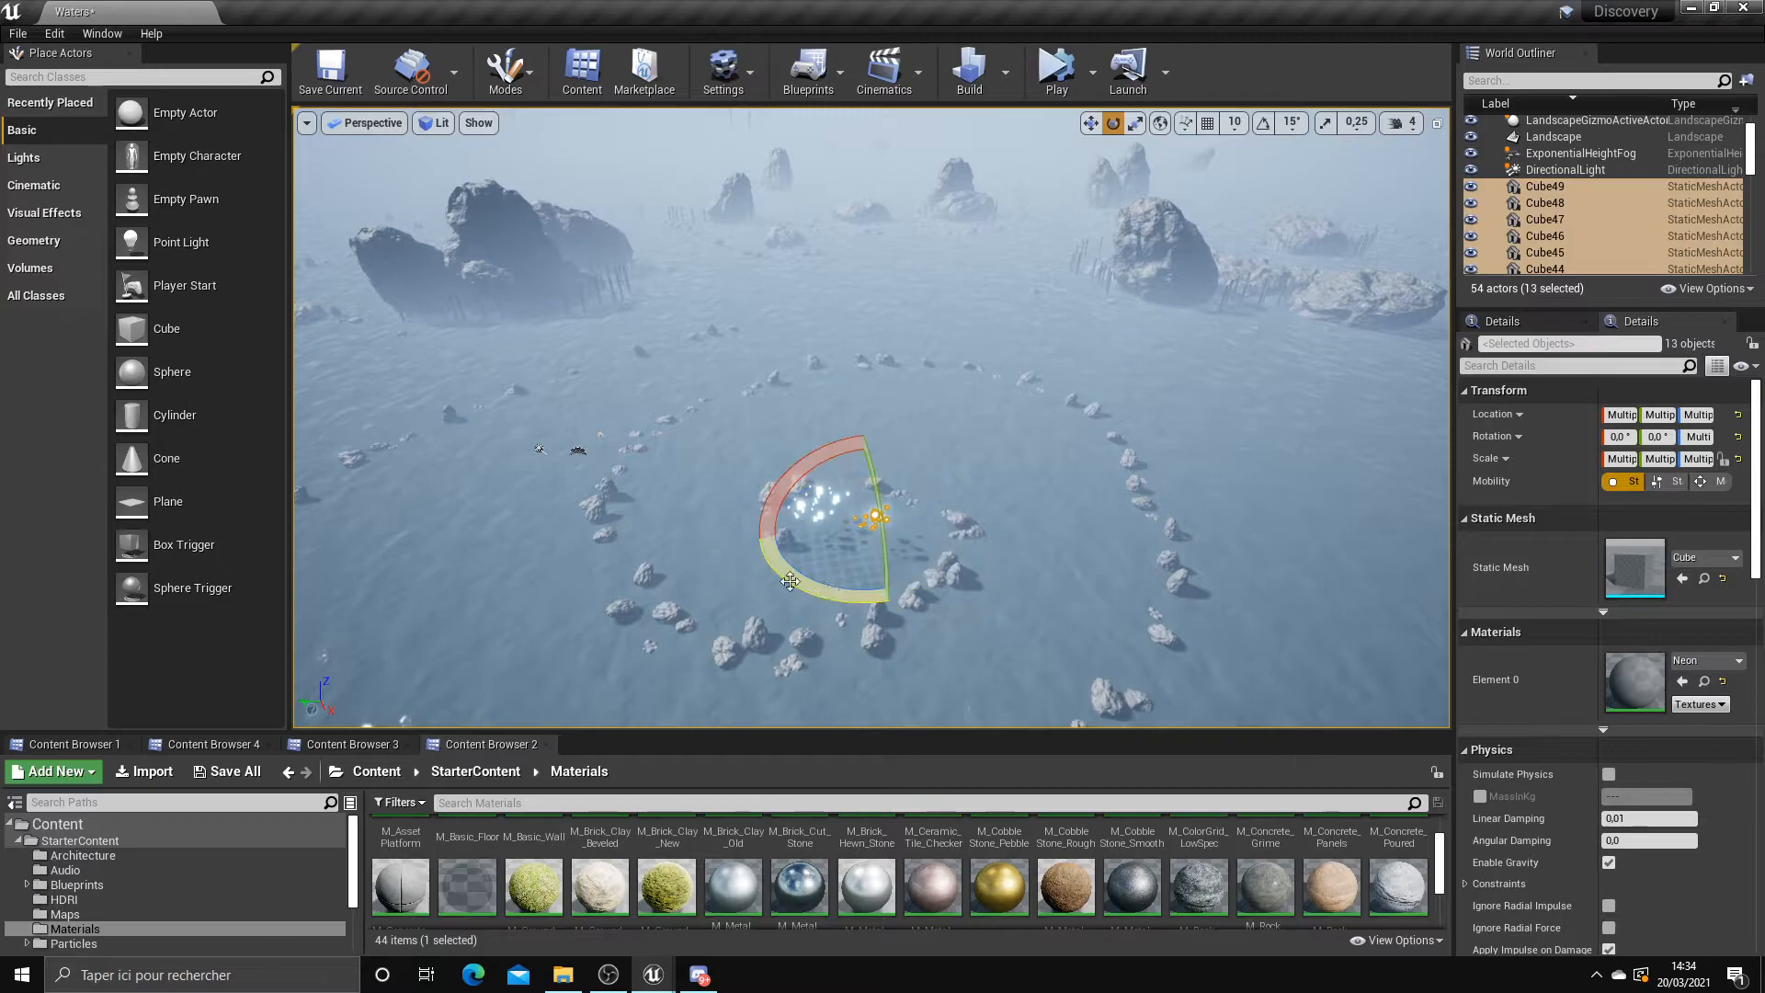
right_drag(843, 492, 805, 464)
Move a copy of the glowing cluster to the distant large rocks and rotate it about the vertical axis
drag(995, 508, 1169, 381)
key(e)
key(w)
key(e)
drag(1281, 417, 1195, 419)
key(w)
Duplicate the glowing cluster across to another distant rock formation and turn the copy to vary its layout
right_drag(1170, 380, 1207, 395)
alt+drag(1112, 390, 620, 433)
key(f)
key(e)
key(w)
Duplicate the cluster out beyond the tall thin beams, rotate the overlapping copies about the vertical axis, and deselect them
right_drag(619, 433, 409, 396)
key(d)
alt+drag(1341, 476, 503, 453)
key(w)
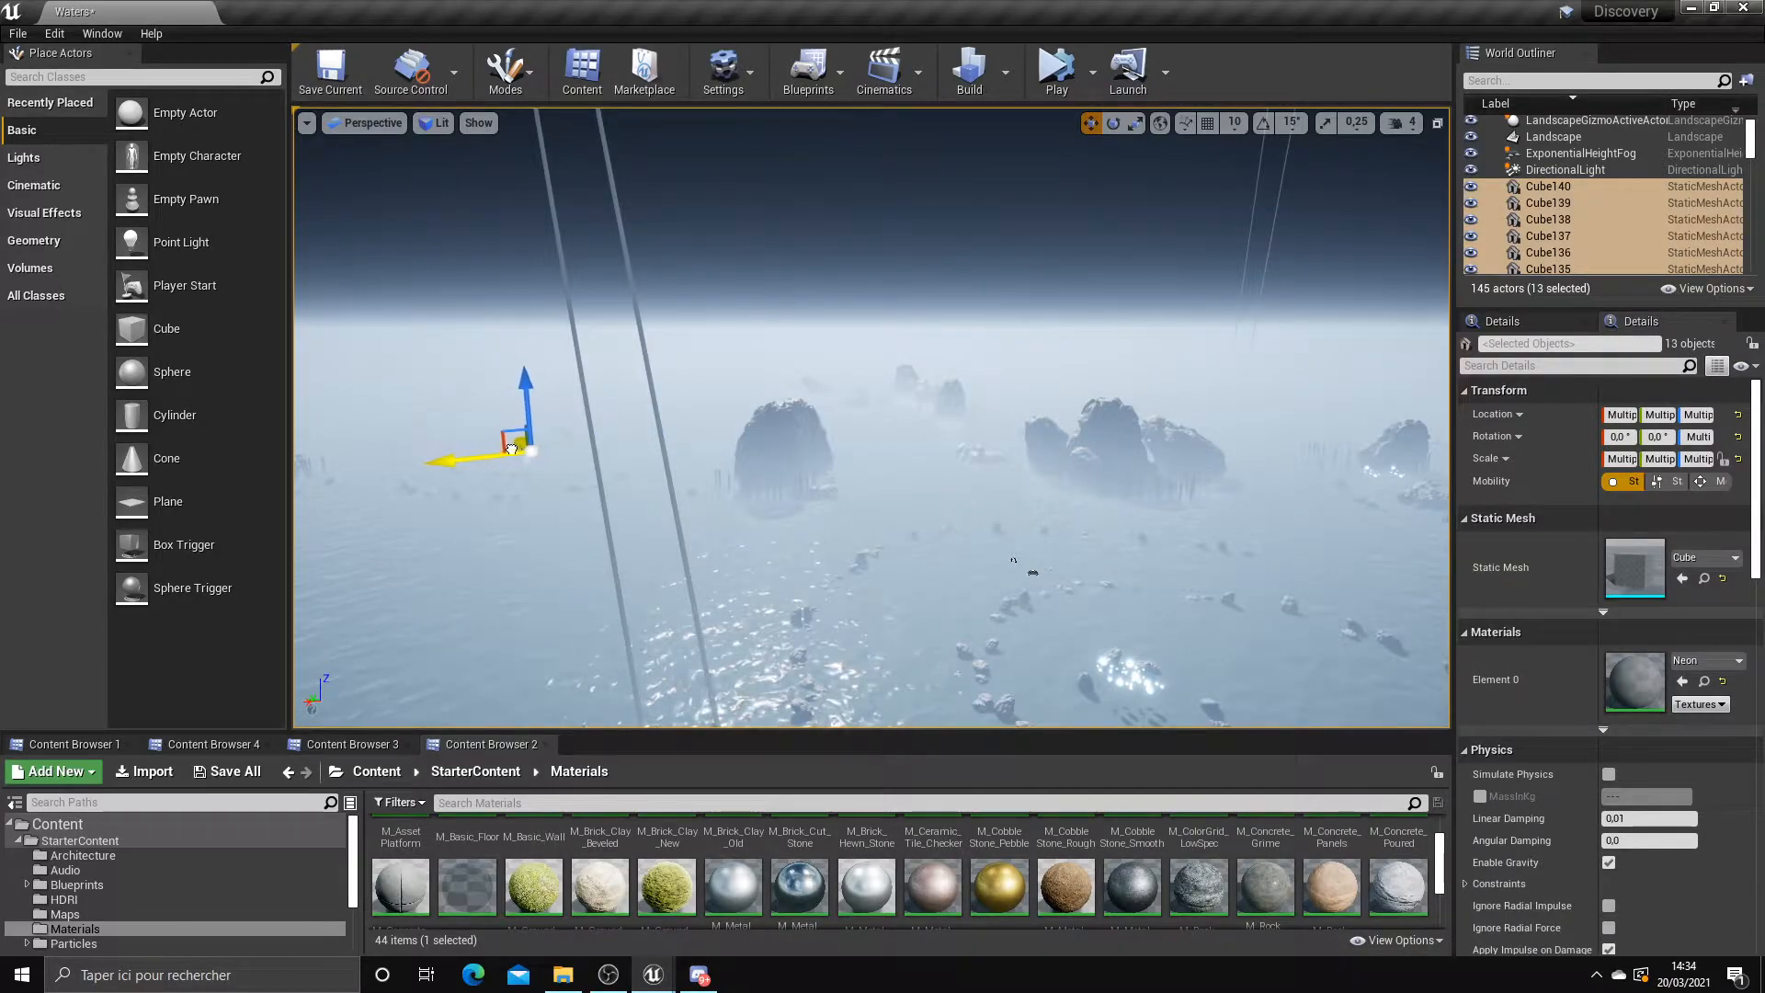
key(e)
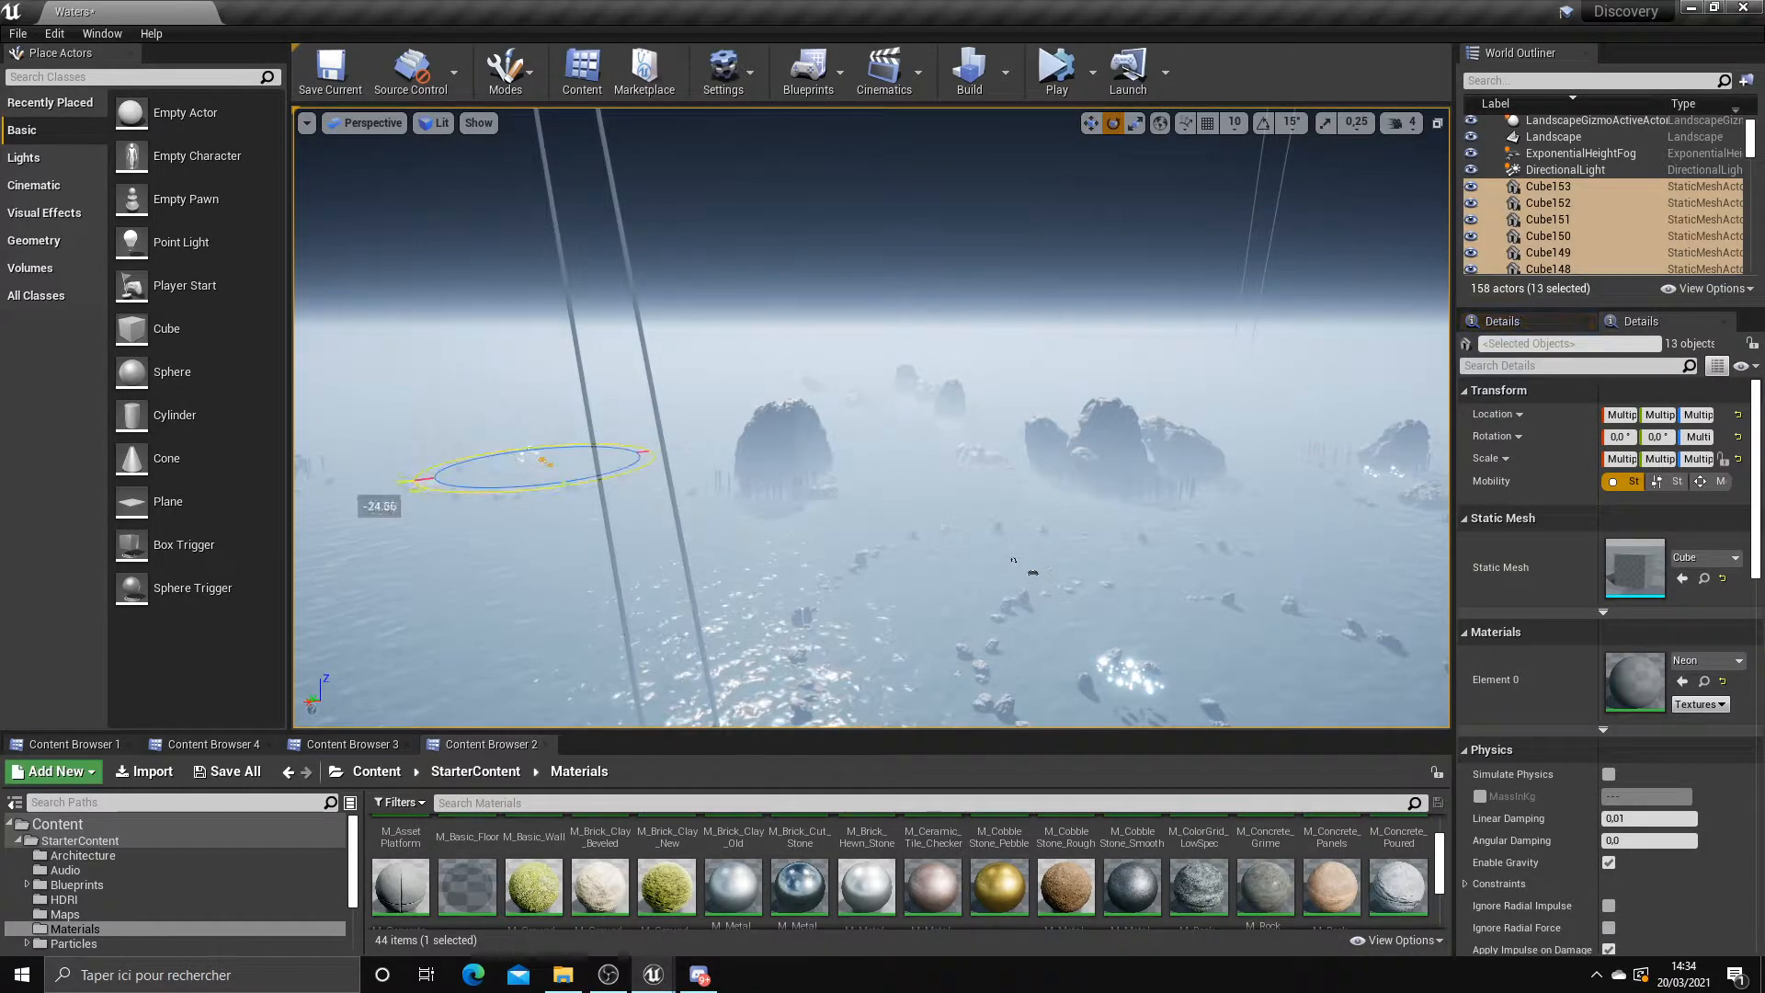
drag(550, 460, 498, 470)
key(w)
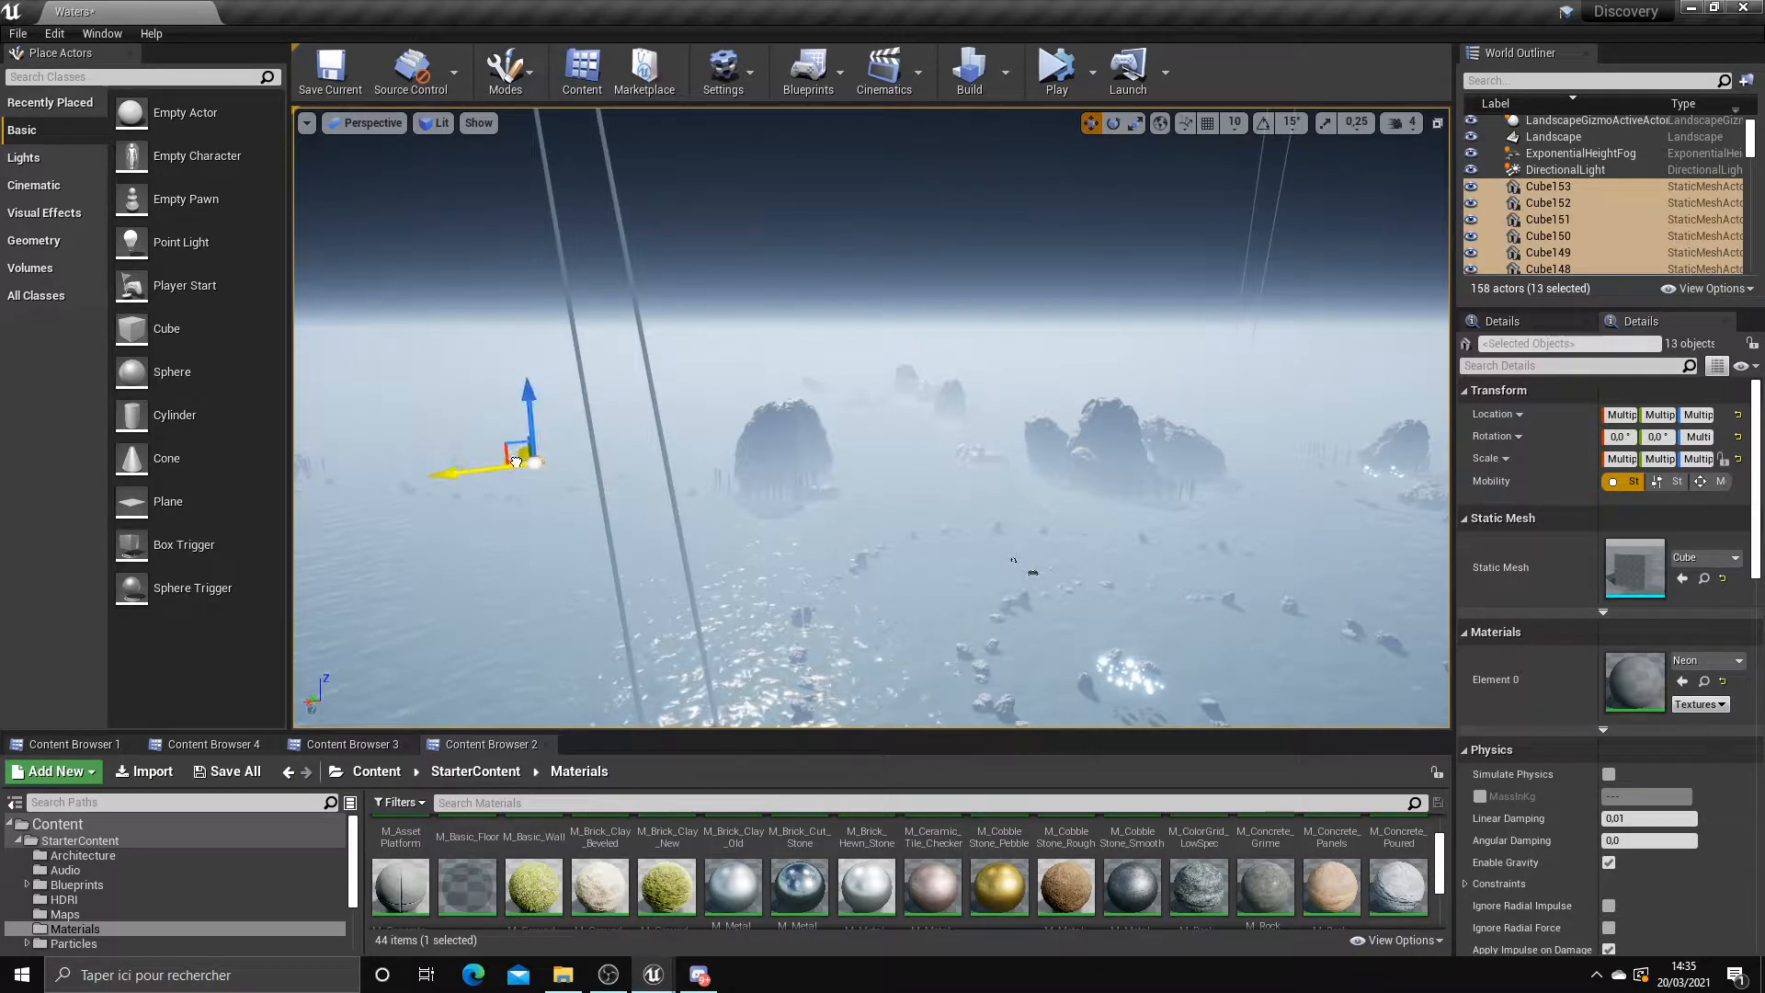
click(530, 487)
right_drag(531, 488, 642, 425)
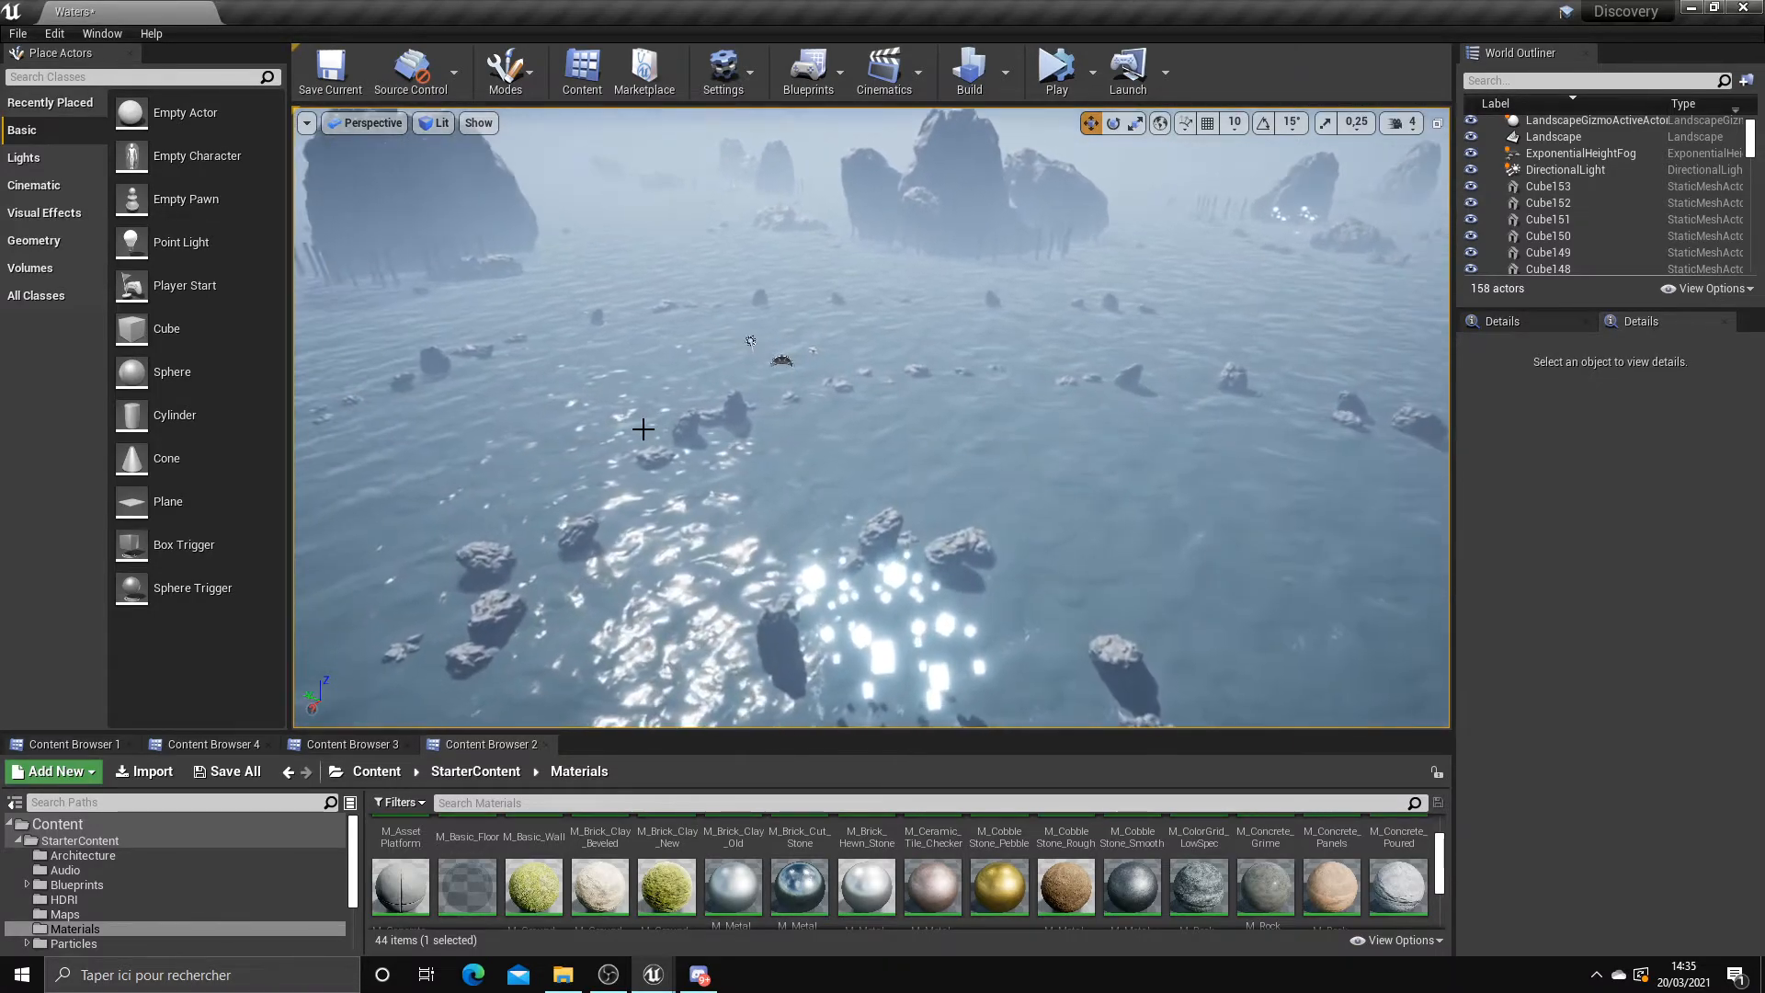
Place a Camera actor near the original glowing cluster at a height of about 329 and open the viewport's view choices
click(169, 81)
text(came)
drag(68, 112, 1031, 484)
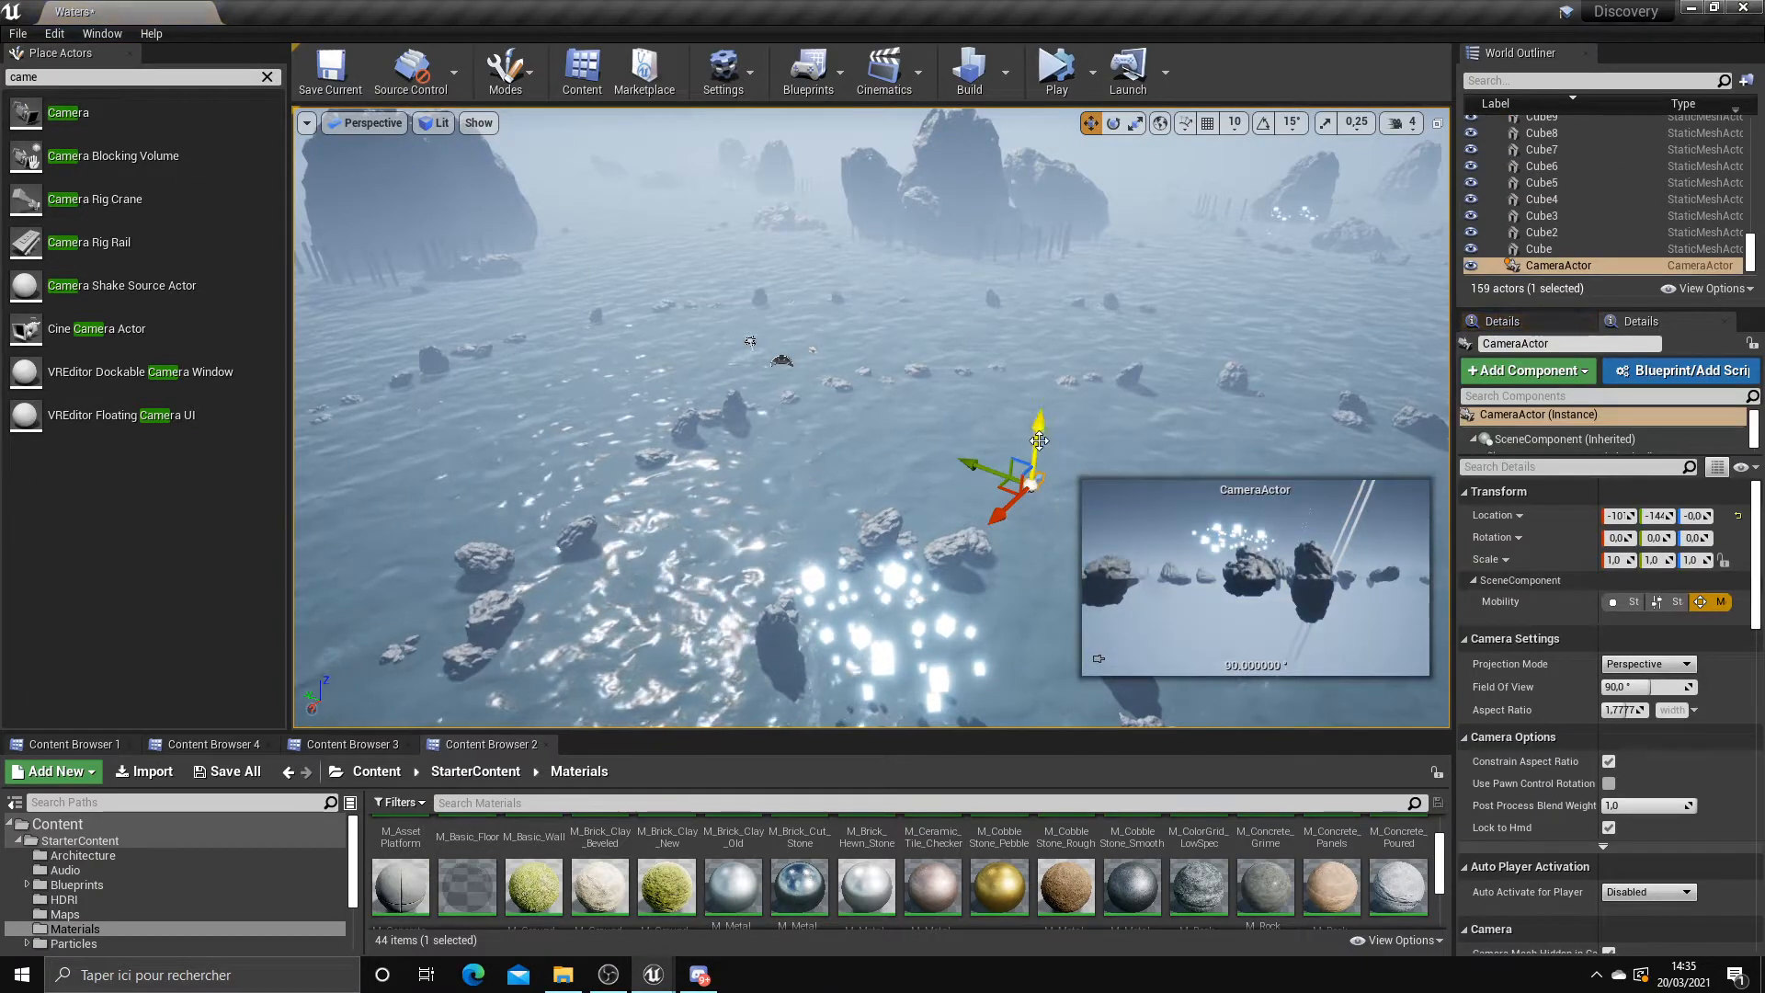
click(377, 129)
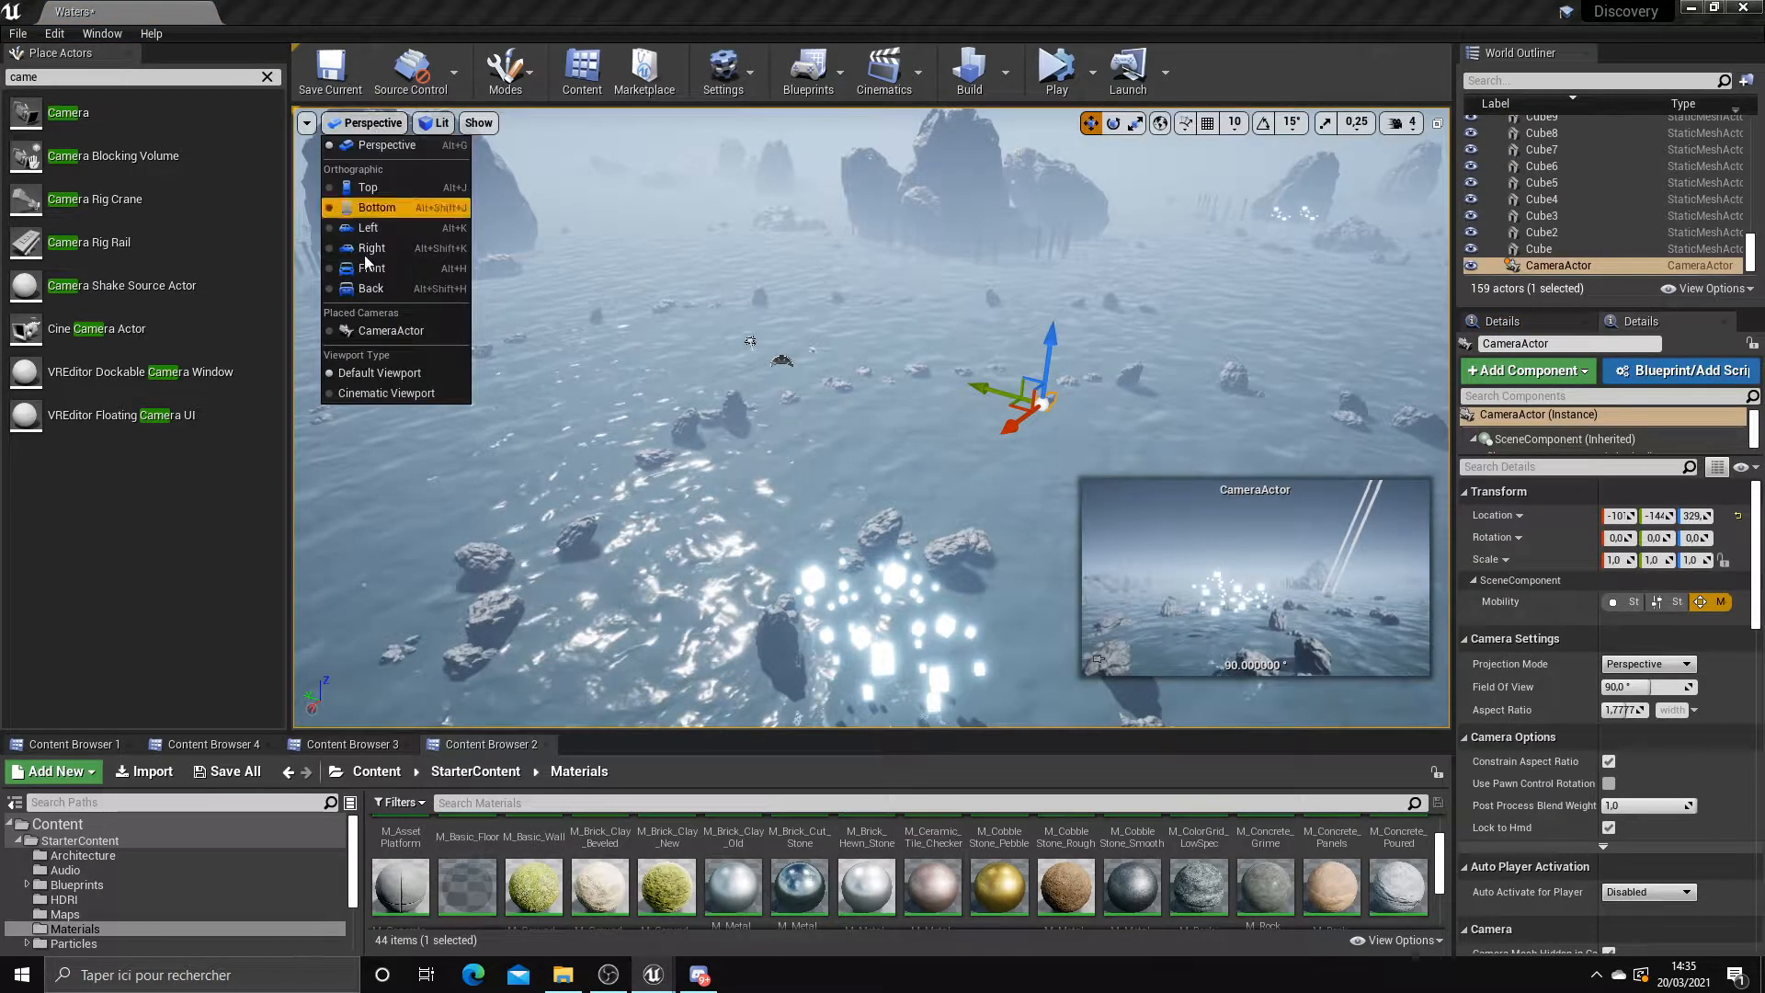
Look through the placed CameraActor in an enlarged viewport and fly it back to frame the rocks and glowing cubes
click(364, 334)
key(w)
right_drag(365, 335, 809, 377)
key(s)
key(s)
key(s)
drag(290, 527, 118, 552)
drag(697, 732, 697, 791)
key(w)
right_drag(703, 589, 514, 589)
key(s)
key(a)
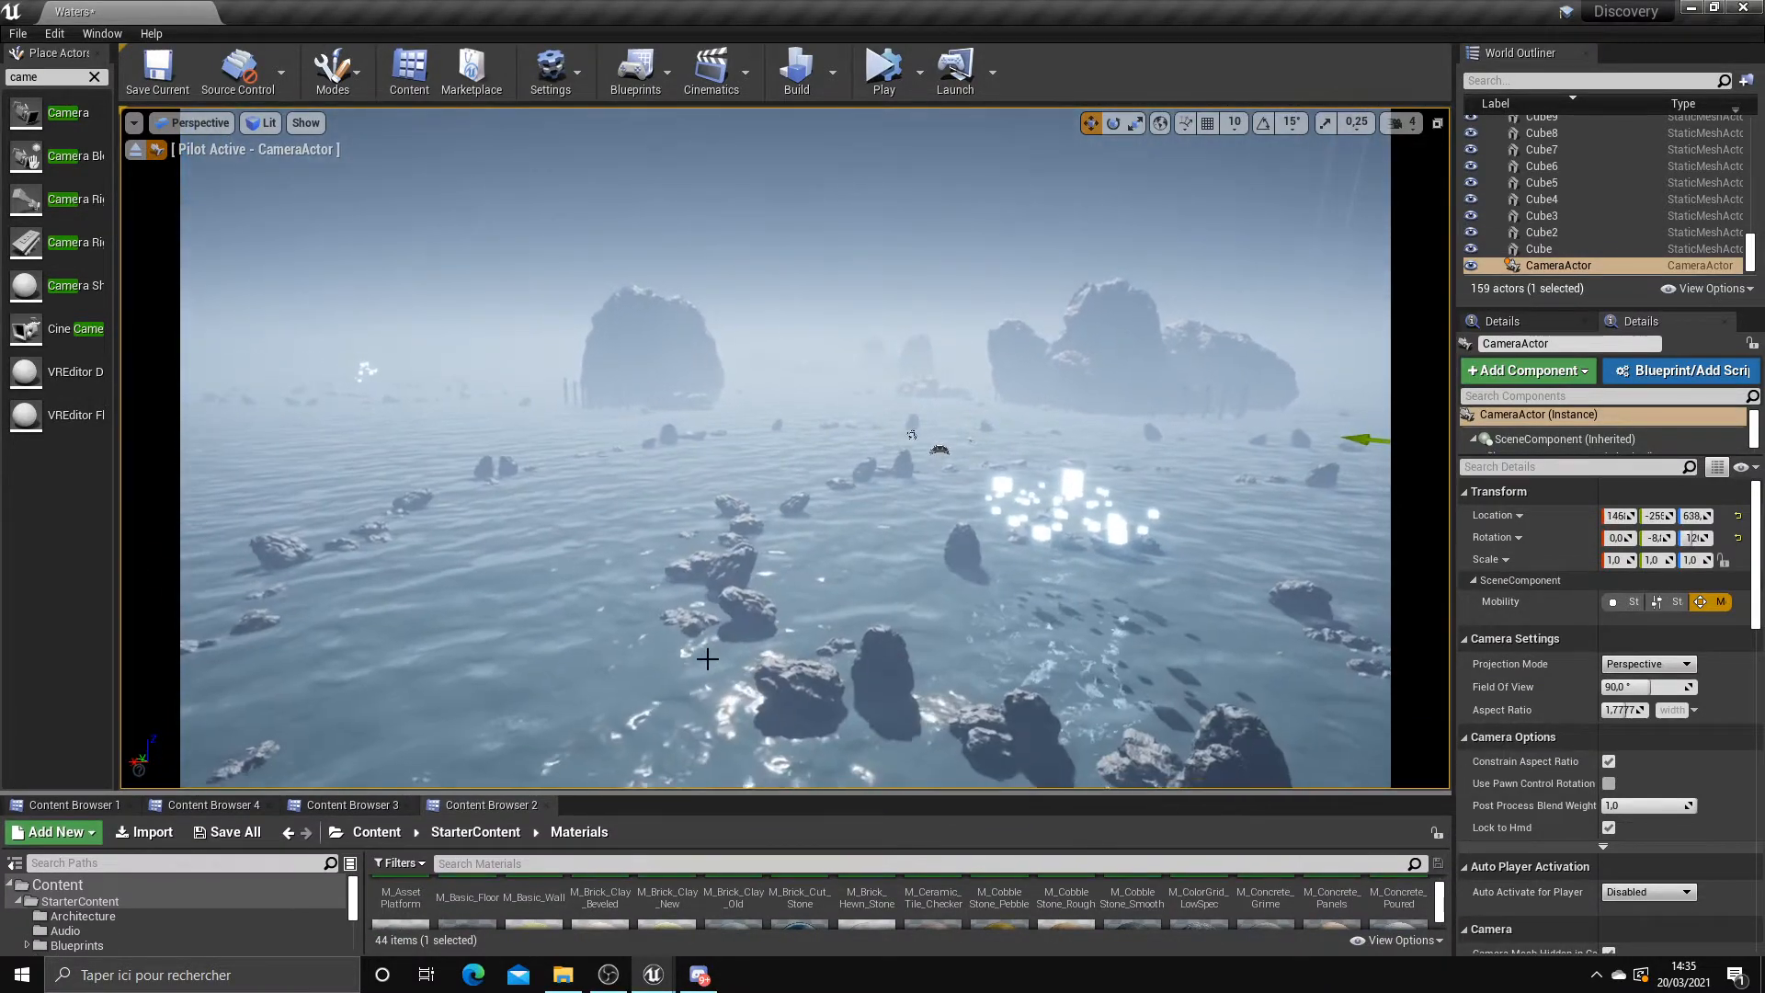
Pull the piloted CameraActor farther back and raise it, keeping the glowing cubes near the middle of the shot
click(705, 636)
key(s)
right_drag(705, 636, 823, 614)
click(1552, 267)
right_drag(993, 478, 906, 478)
key(d)
key(a)
right_drag(1108, 418, 1108, 418)
key(s)
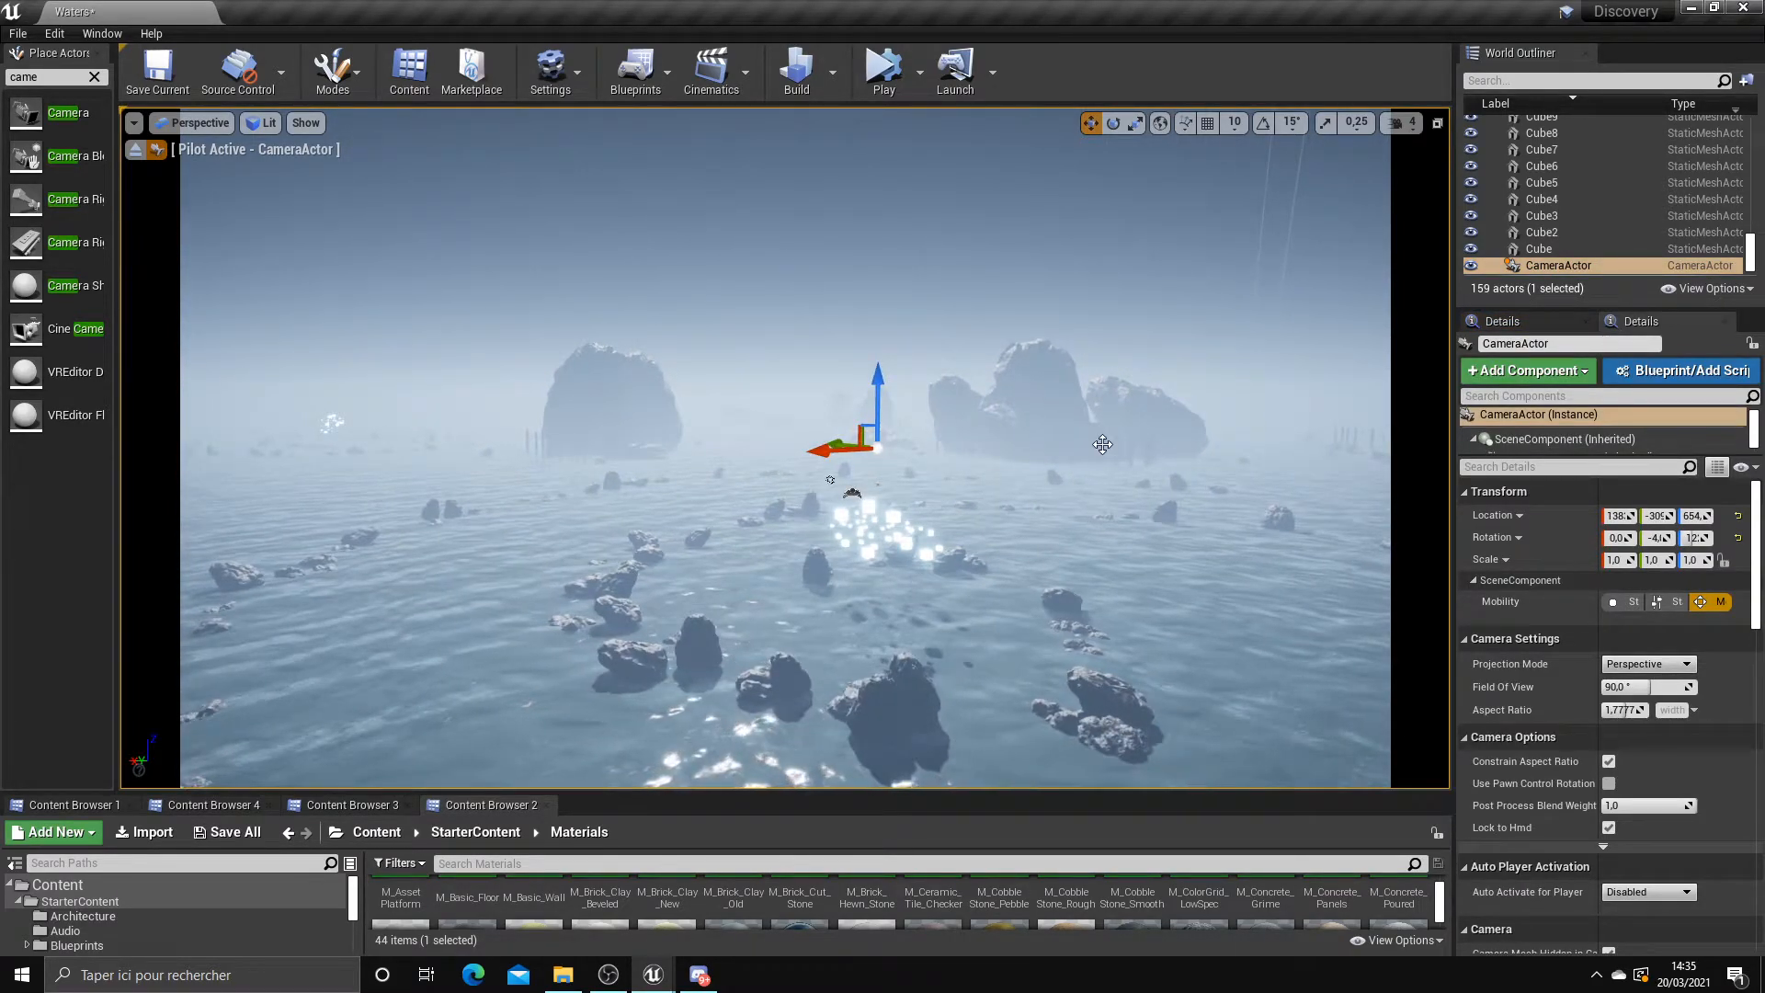
key(e)
right_drag(1043, 454, 1045, 457)
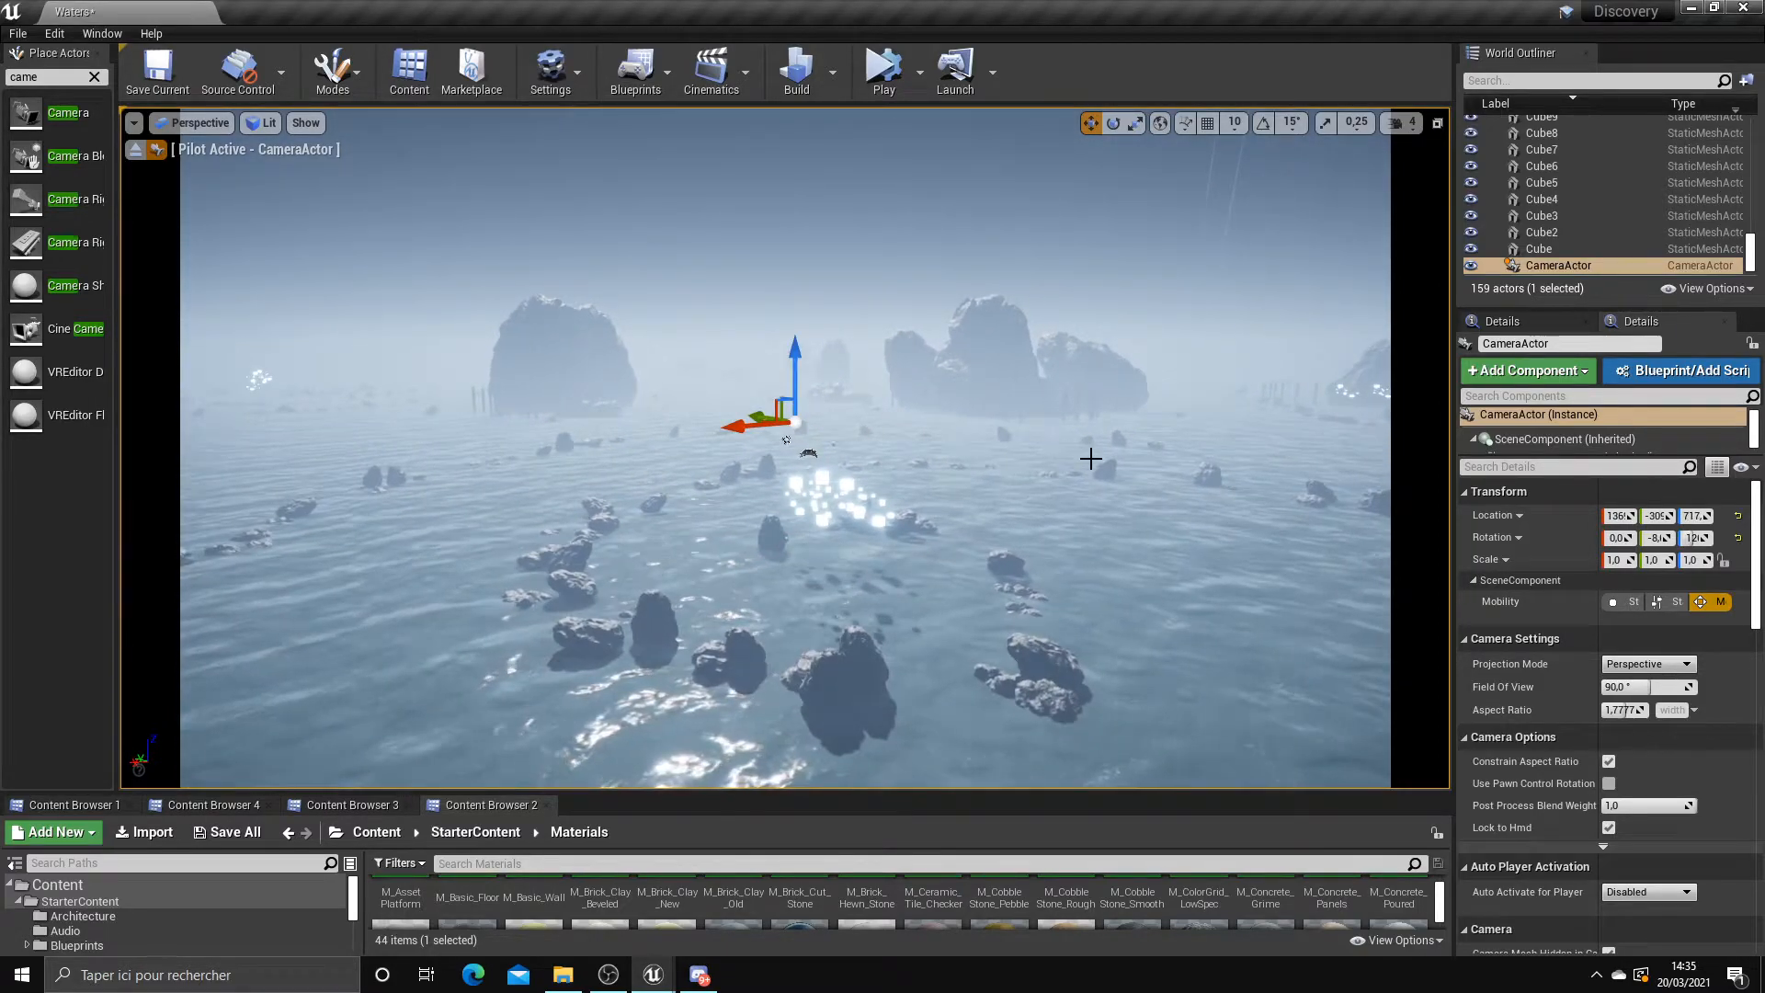
Narrow the CameraActor's field of view to 57° and widen its aspect ratio to about 2.36, giving the viewport more room
scroll(1091, 458, up, 8)
mouse_move(1650, 687)
mouse_down()
mouse_move(1634, 687)
mouse_move(1659, 709)
mouse_move(1631, 710)
mouse_up()
drag(113, 506, 74, 507)
drag(741, 790, 741, 849)
drag(1628, 687, 1626, 687)
Fly the piloted camera to a high aerial position looking down on the rings of small rocks around the glowing cubes
right_drag(1103, 543, 1326, 618)
key(s)
key(d)
key(a)
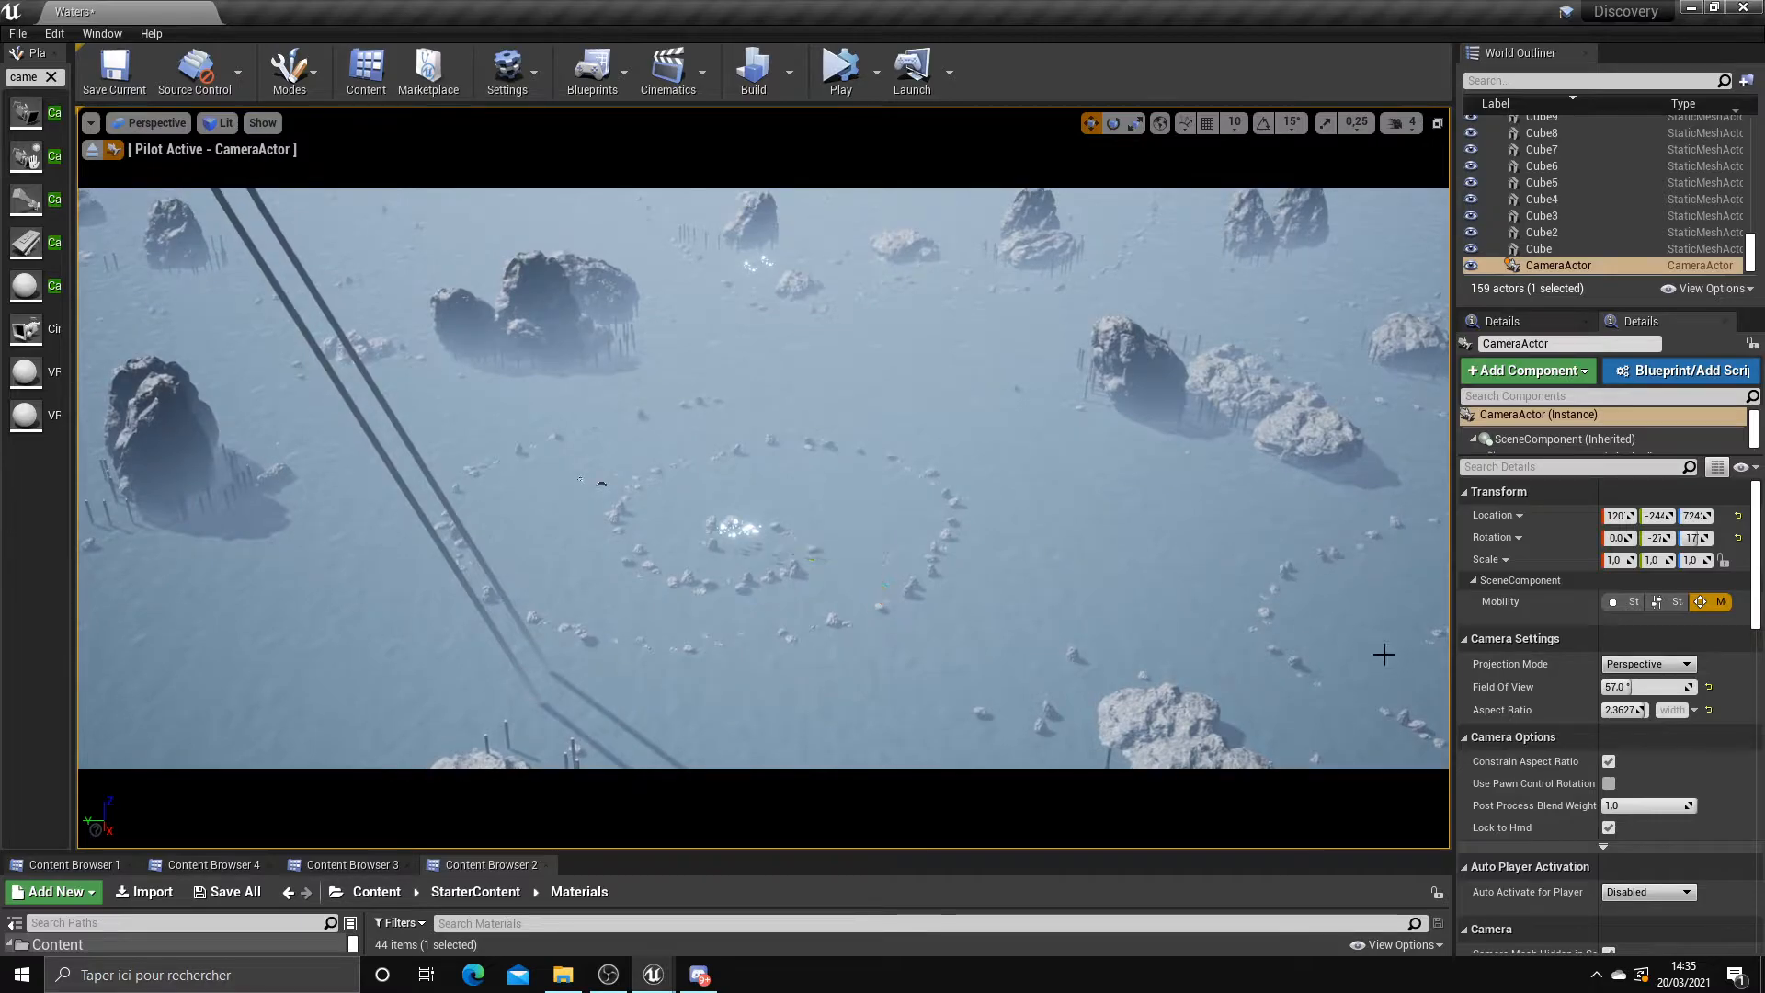
Fine-tune the camera's aspect ratio to about 2.378 and shift the aerial shot sideways so the rock rings sit off-centre
drag(1632, 710, 1637, 709)
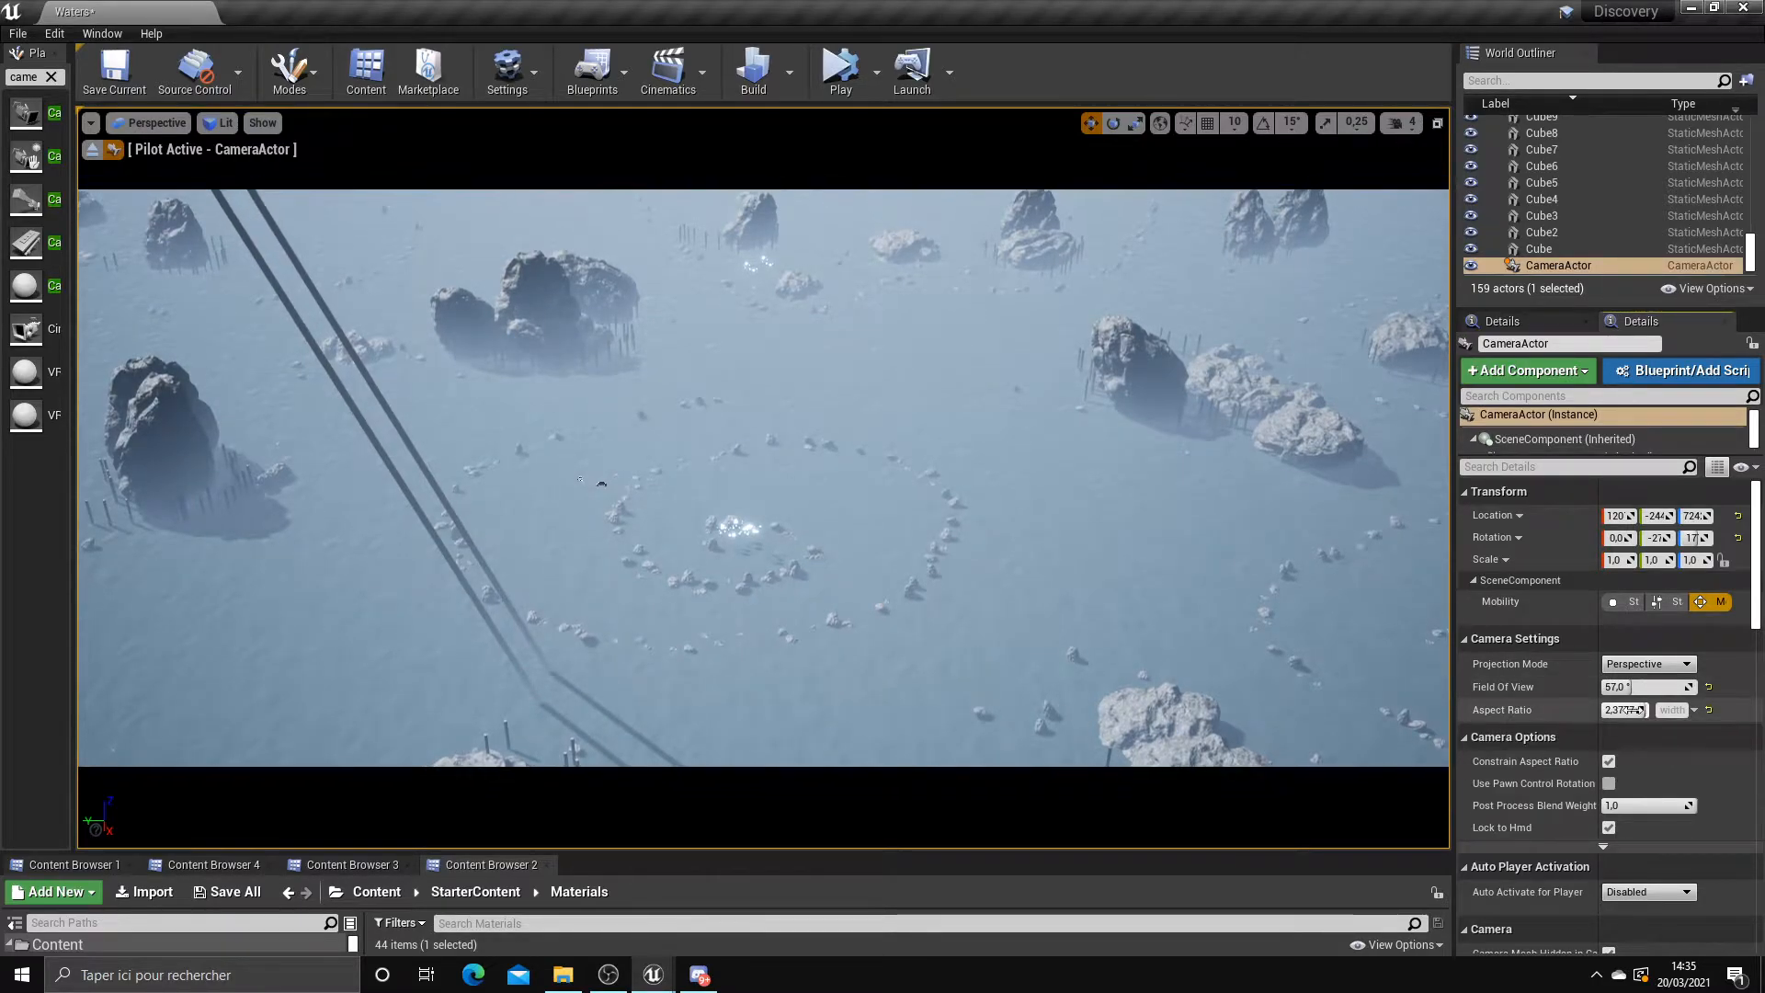
key(d)
right_drag(1324, 618, 1325, 620)
key(a)
key(d)
key(d)
right_drag(601, 412, 601, 417)
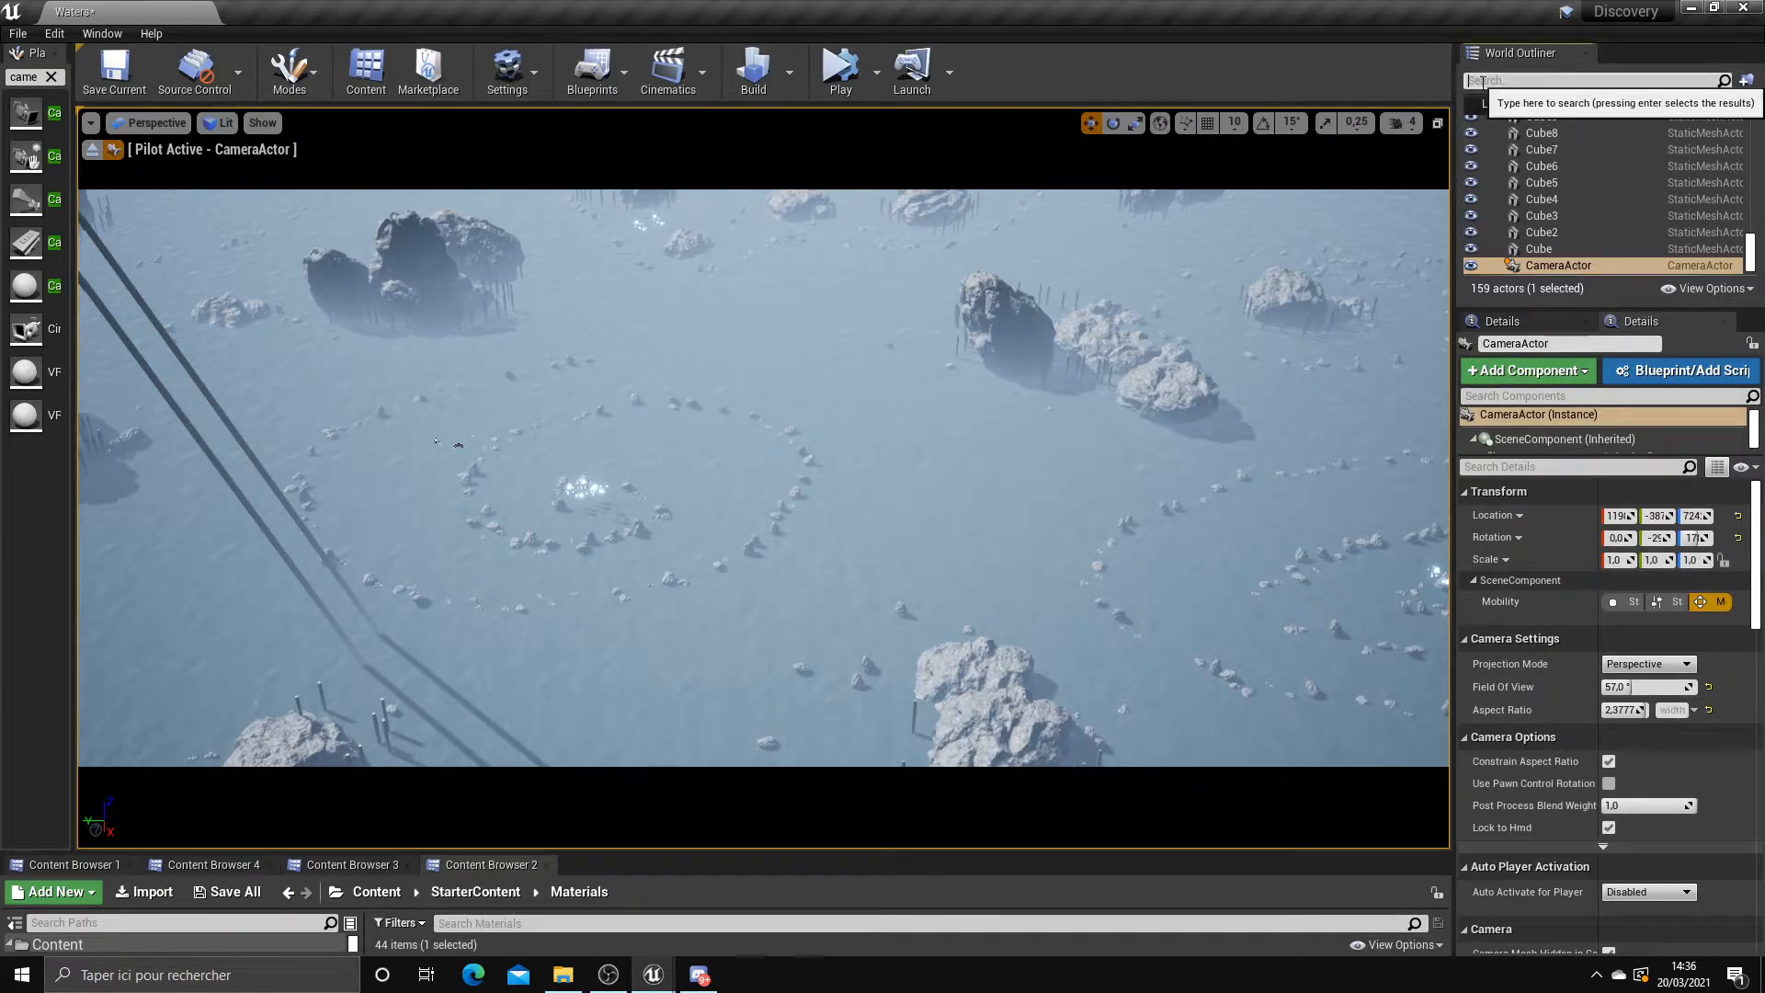
Lock the CameraActor's movement so its framing cannot be moved
right_click(1592, 267)
mouse_move(1603, 525)
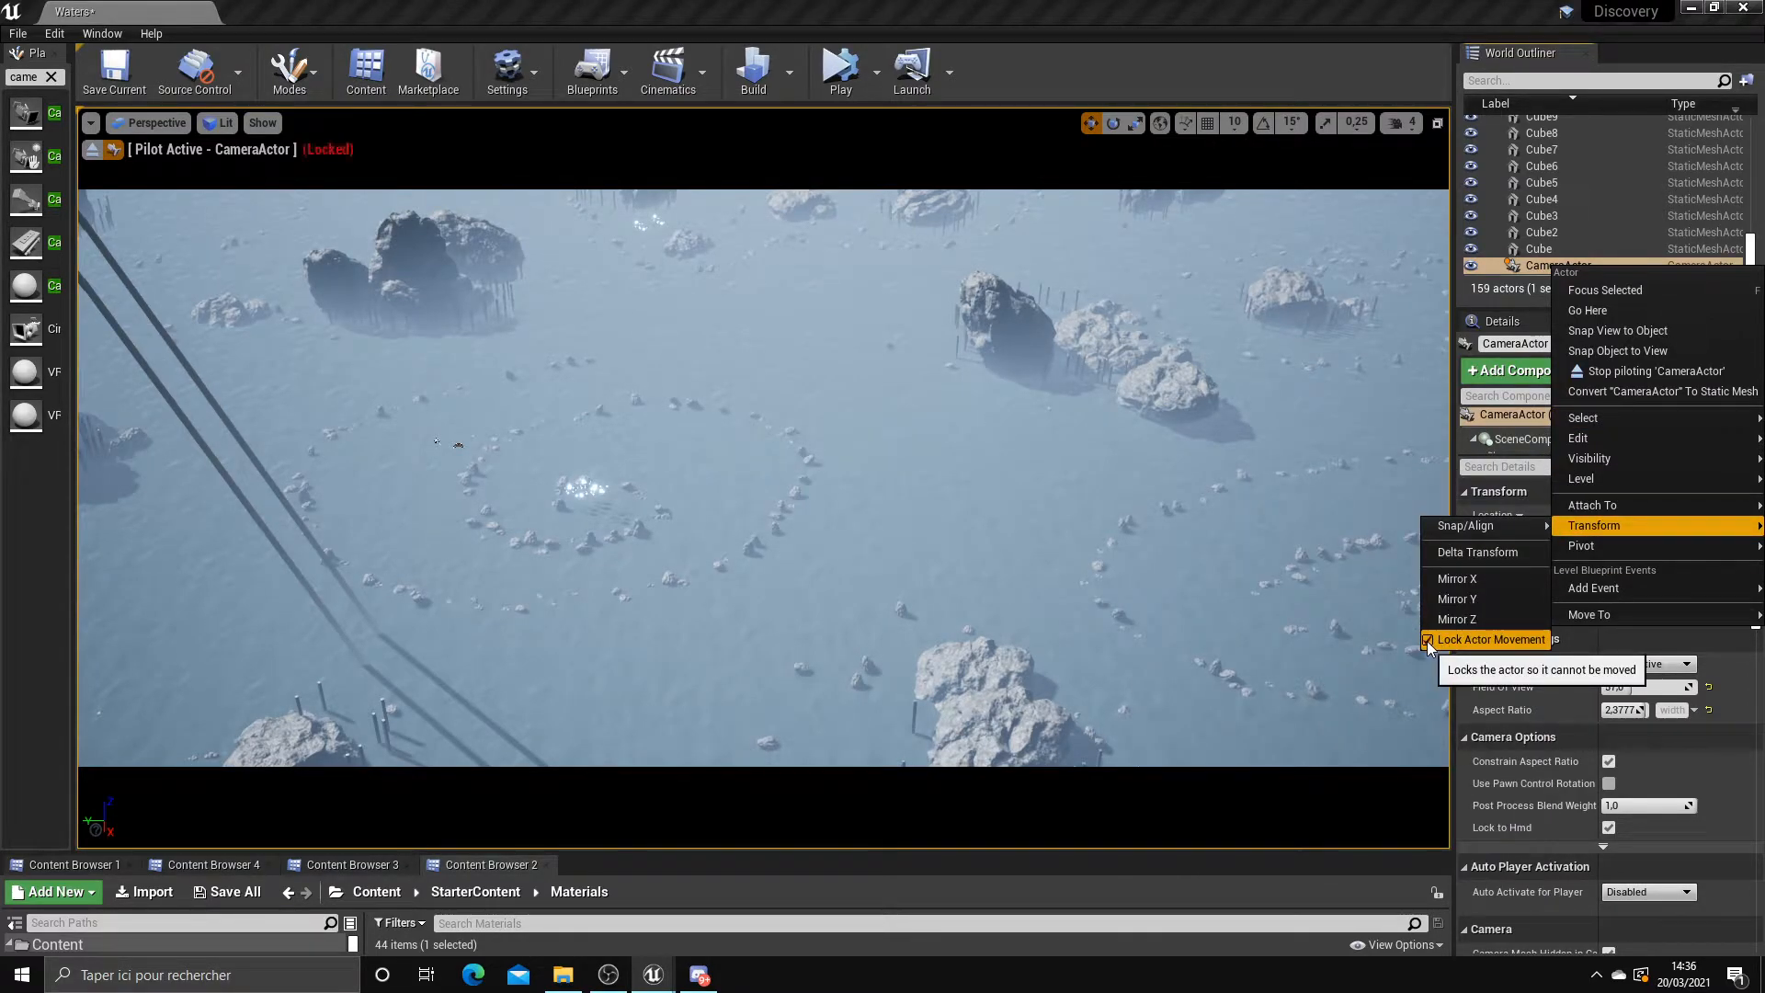
click(1164, 391)
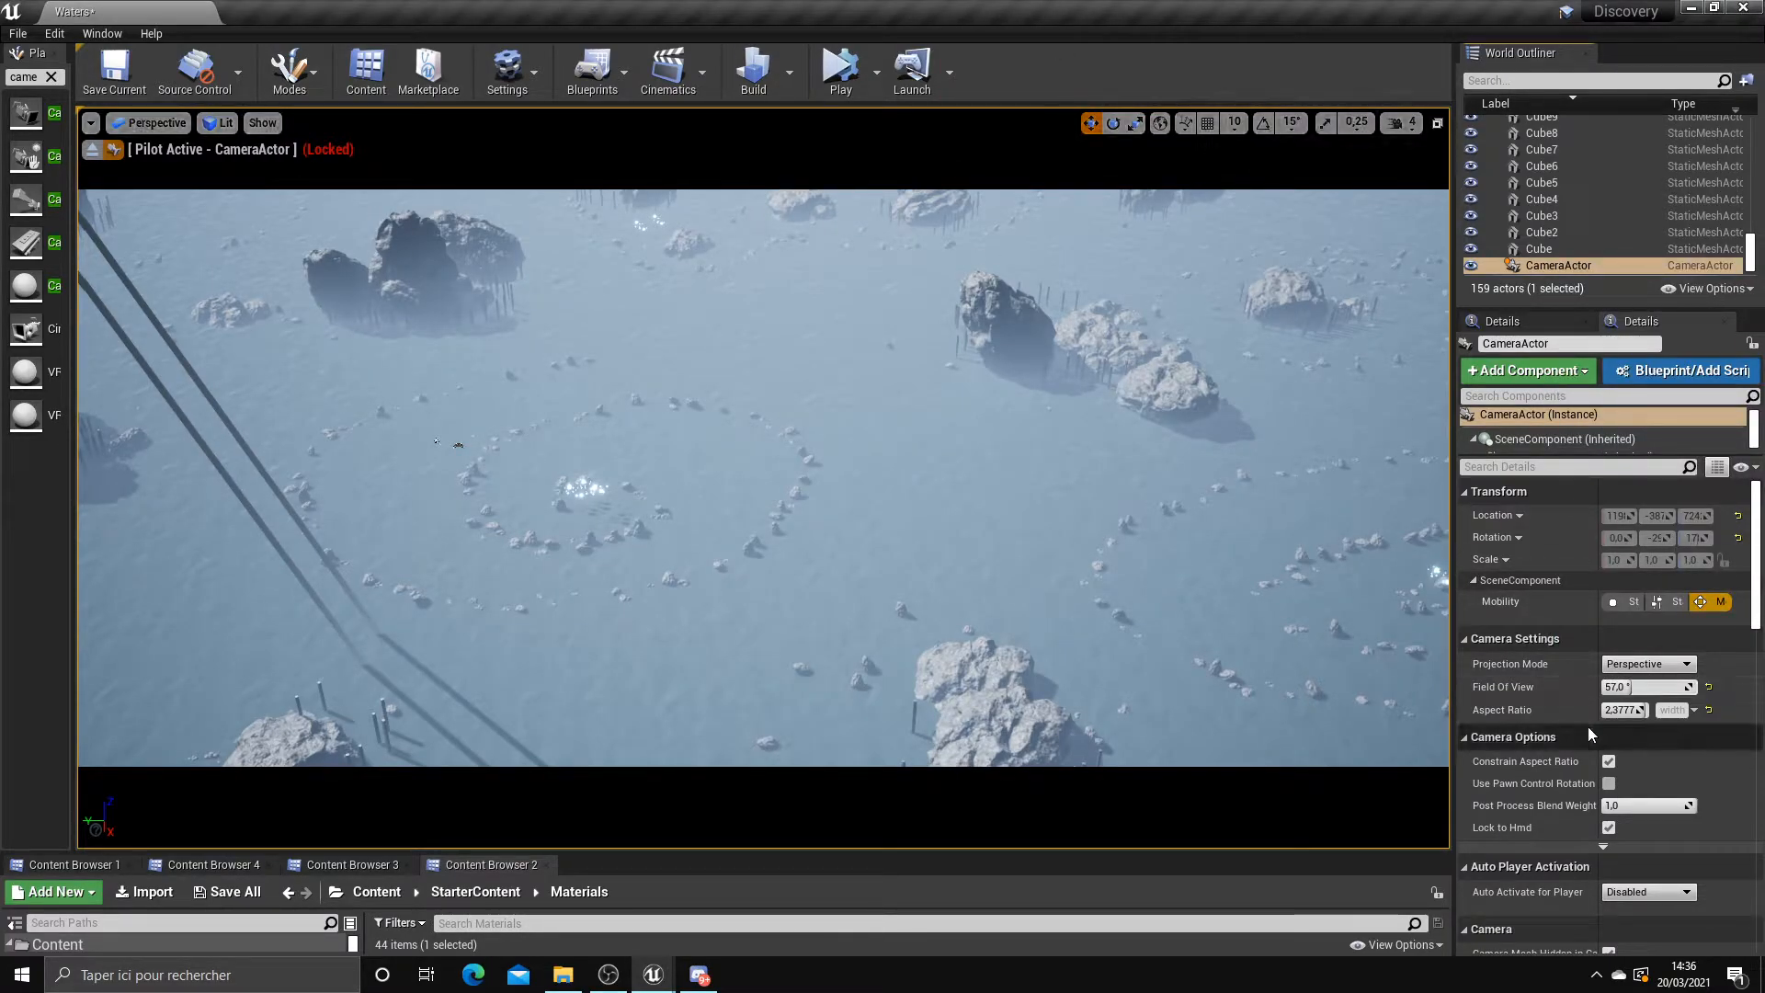
Search the level's actors for "fog" and select the ExponentialHeightFog
scroll(1597, 726, down, 2)
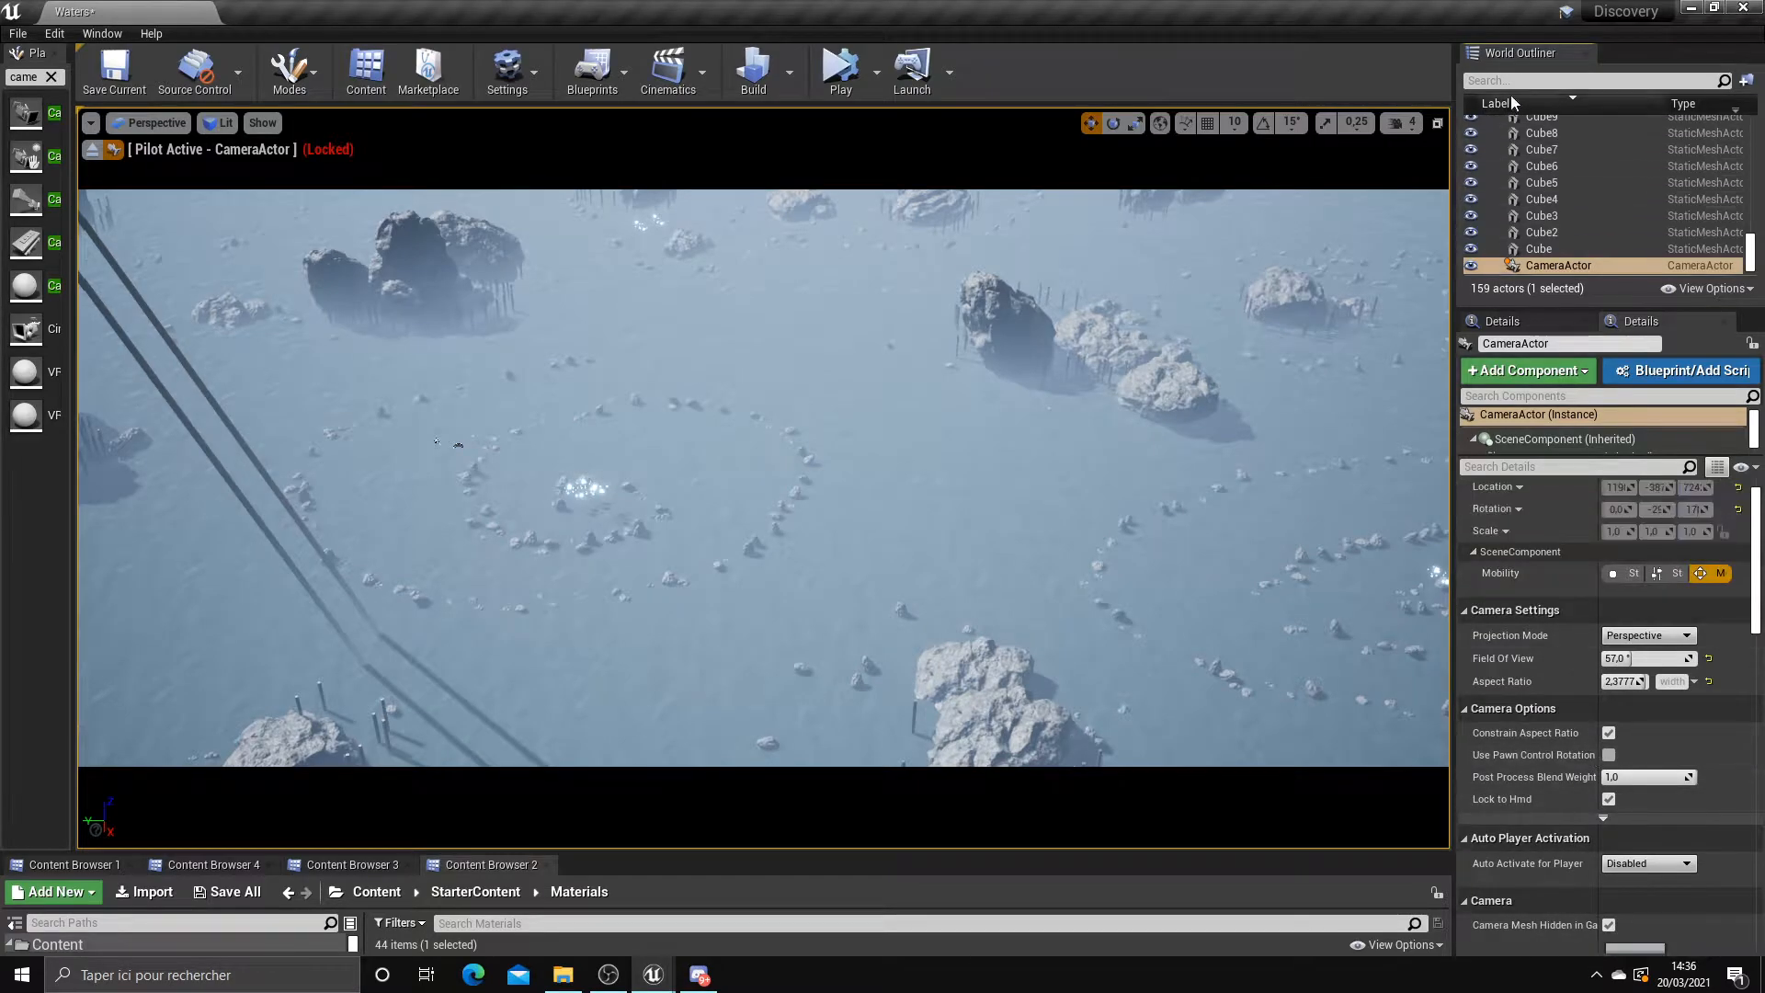
text(fog)
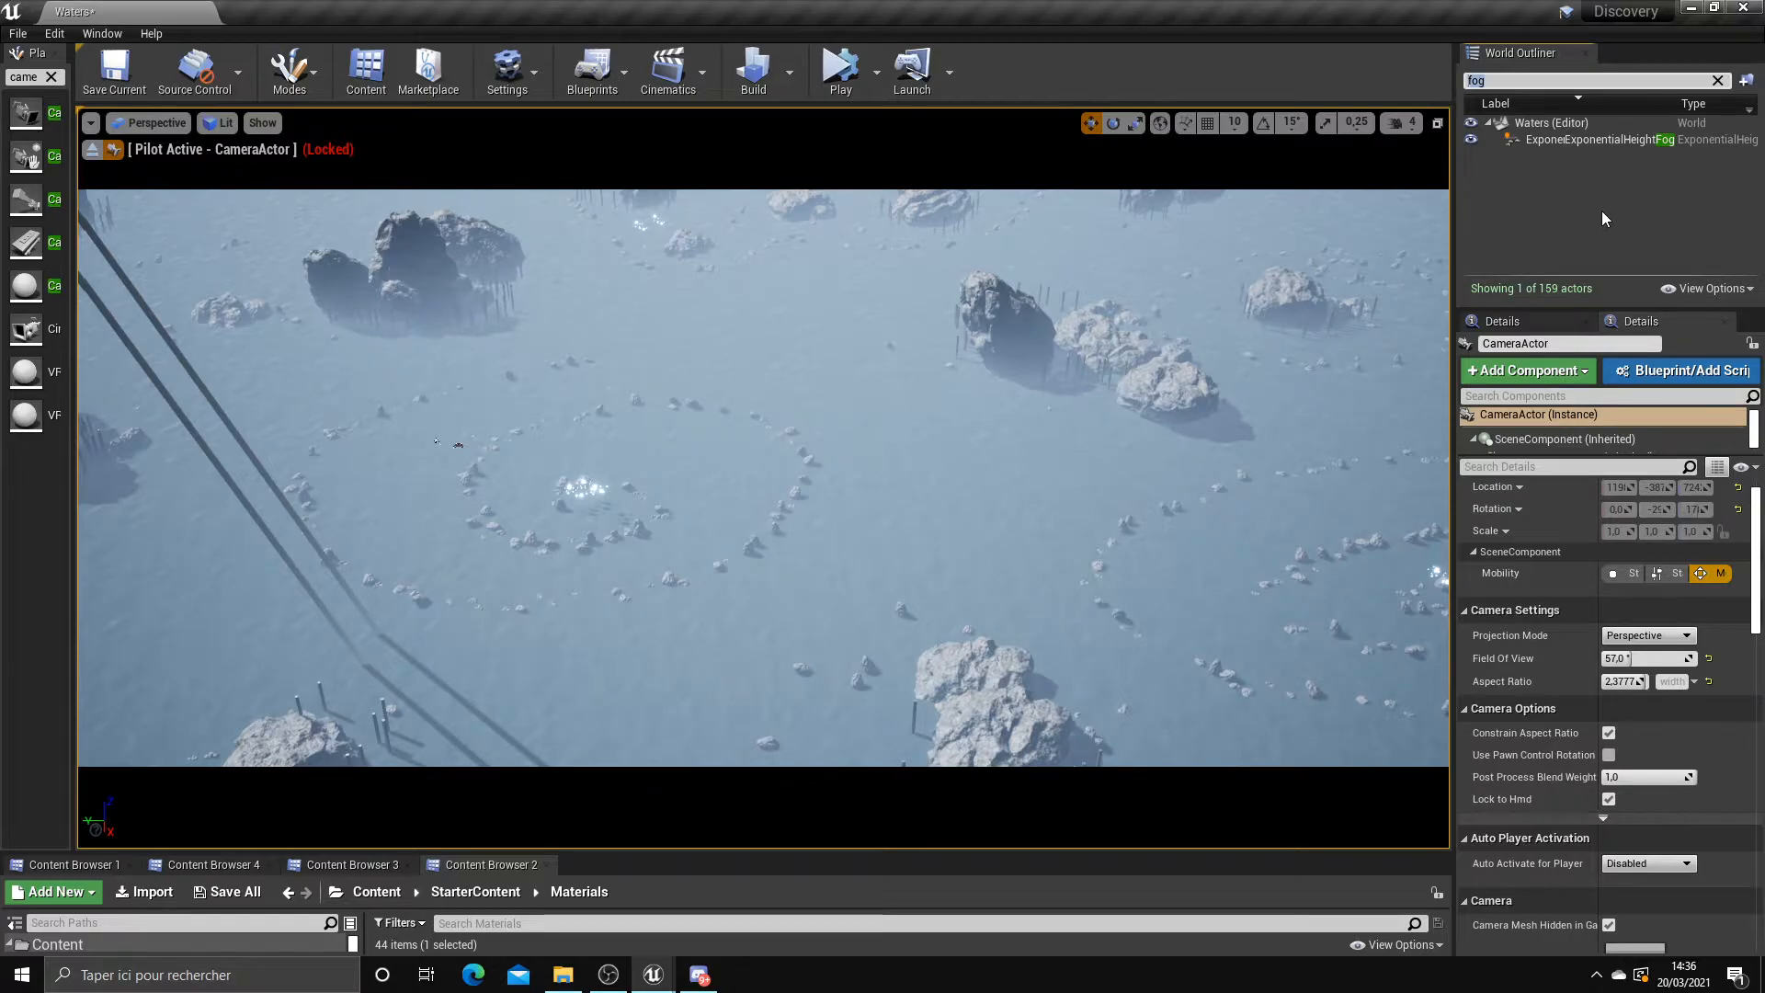
click(1634, 142)
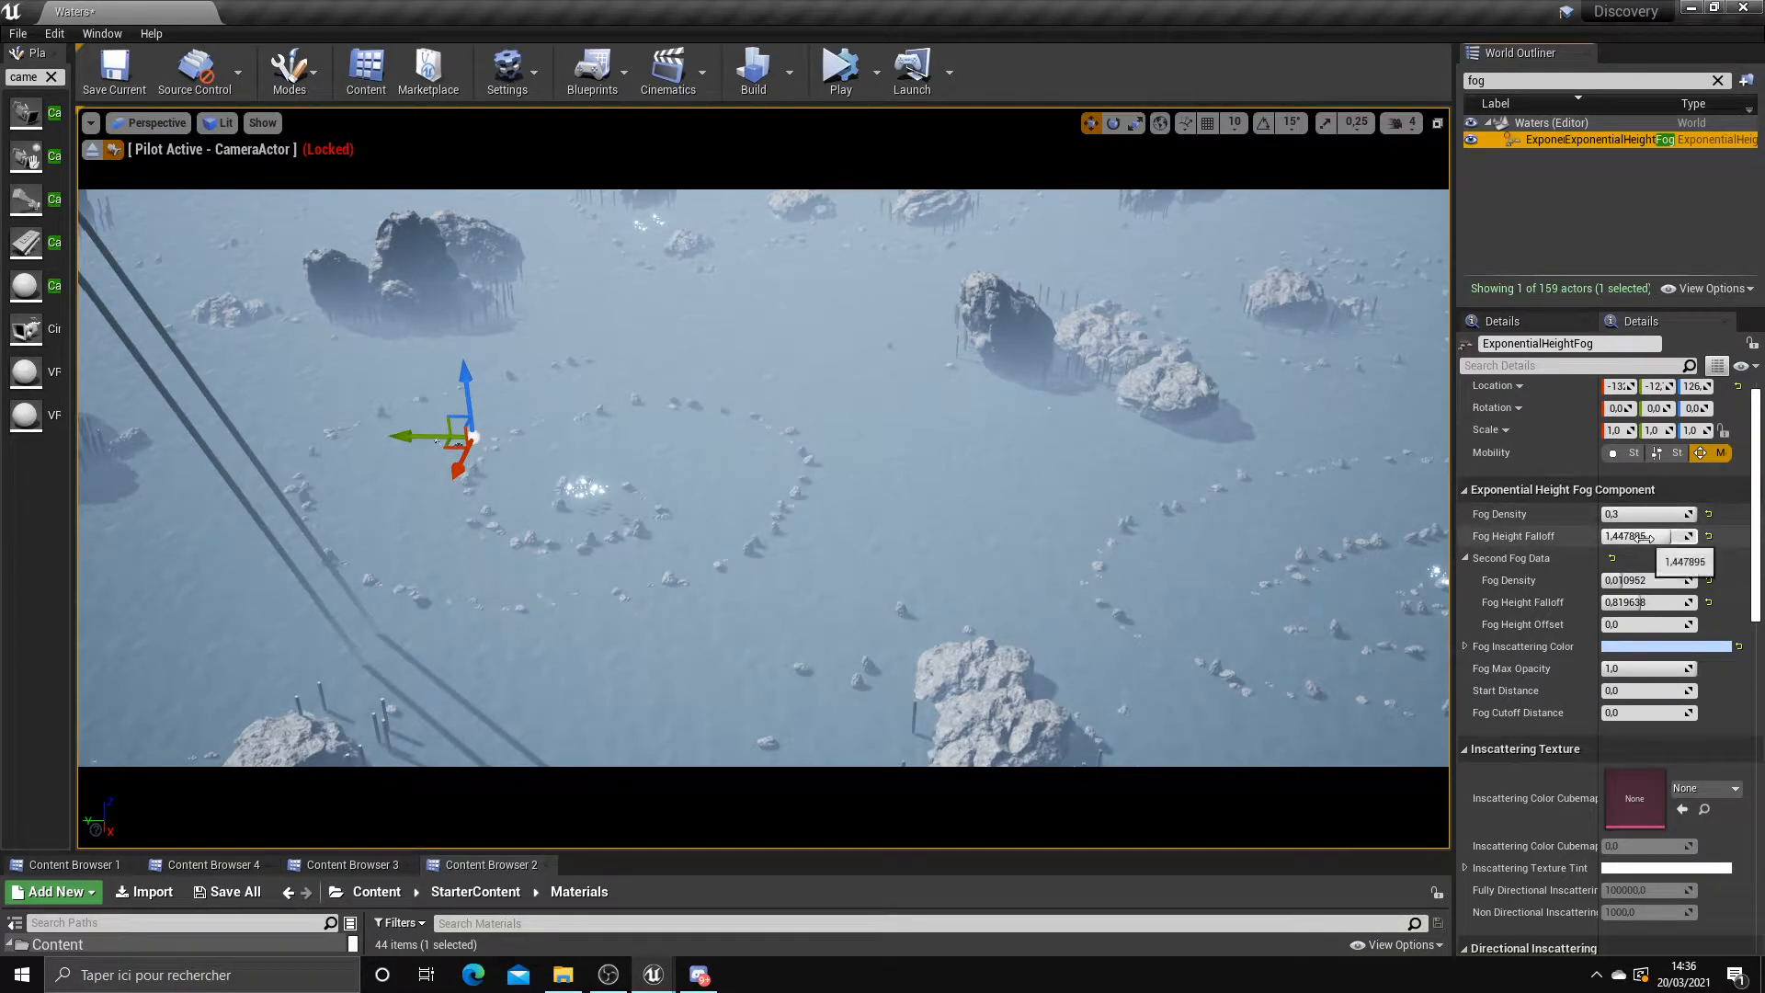
Try a Fog Height Falloff of 1.371743, a second Fog Height Falloff of 0.971943 and a Fog Density of 0.5
mouse_move(1650, 533)
mouse_down()
mouse_move(1624, 536)
mouse_move(1663, 536)
mouse_up()
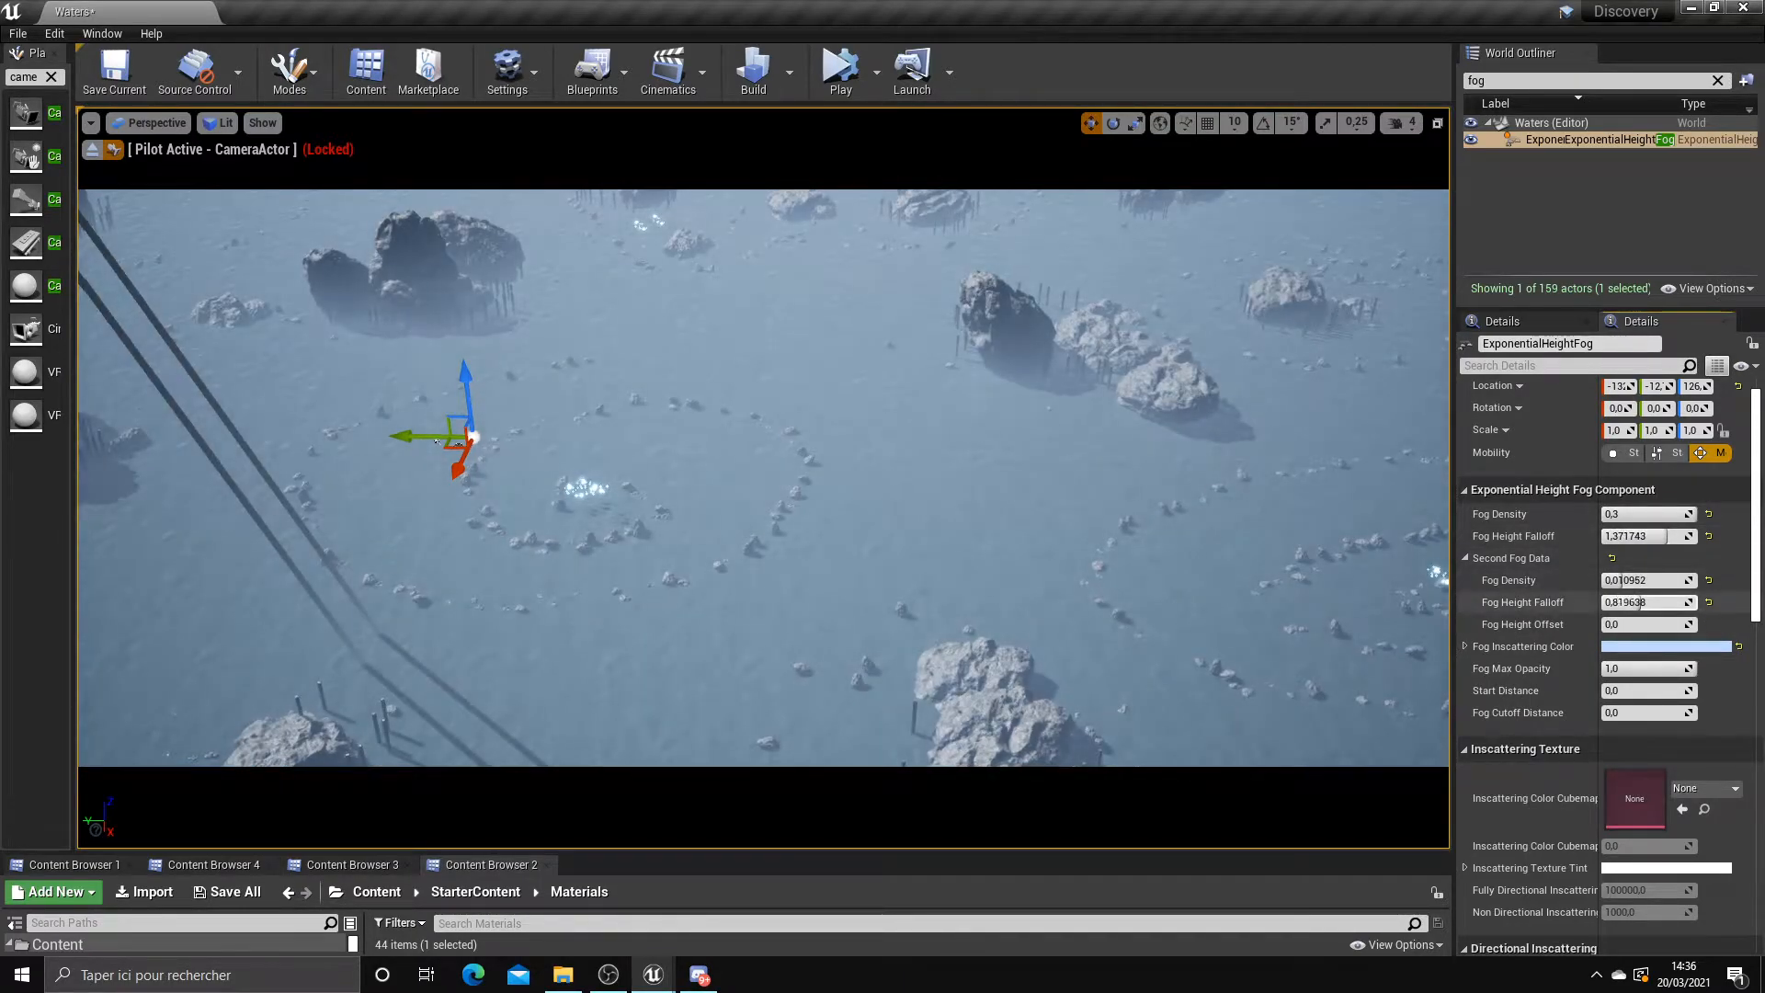
drag(1651, 602, 1646, 603)
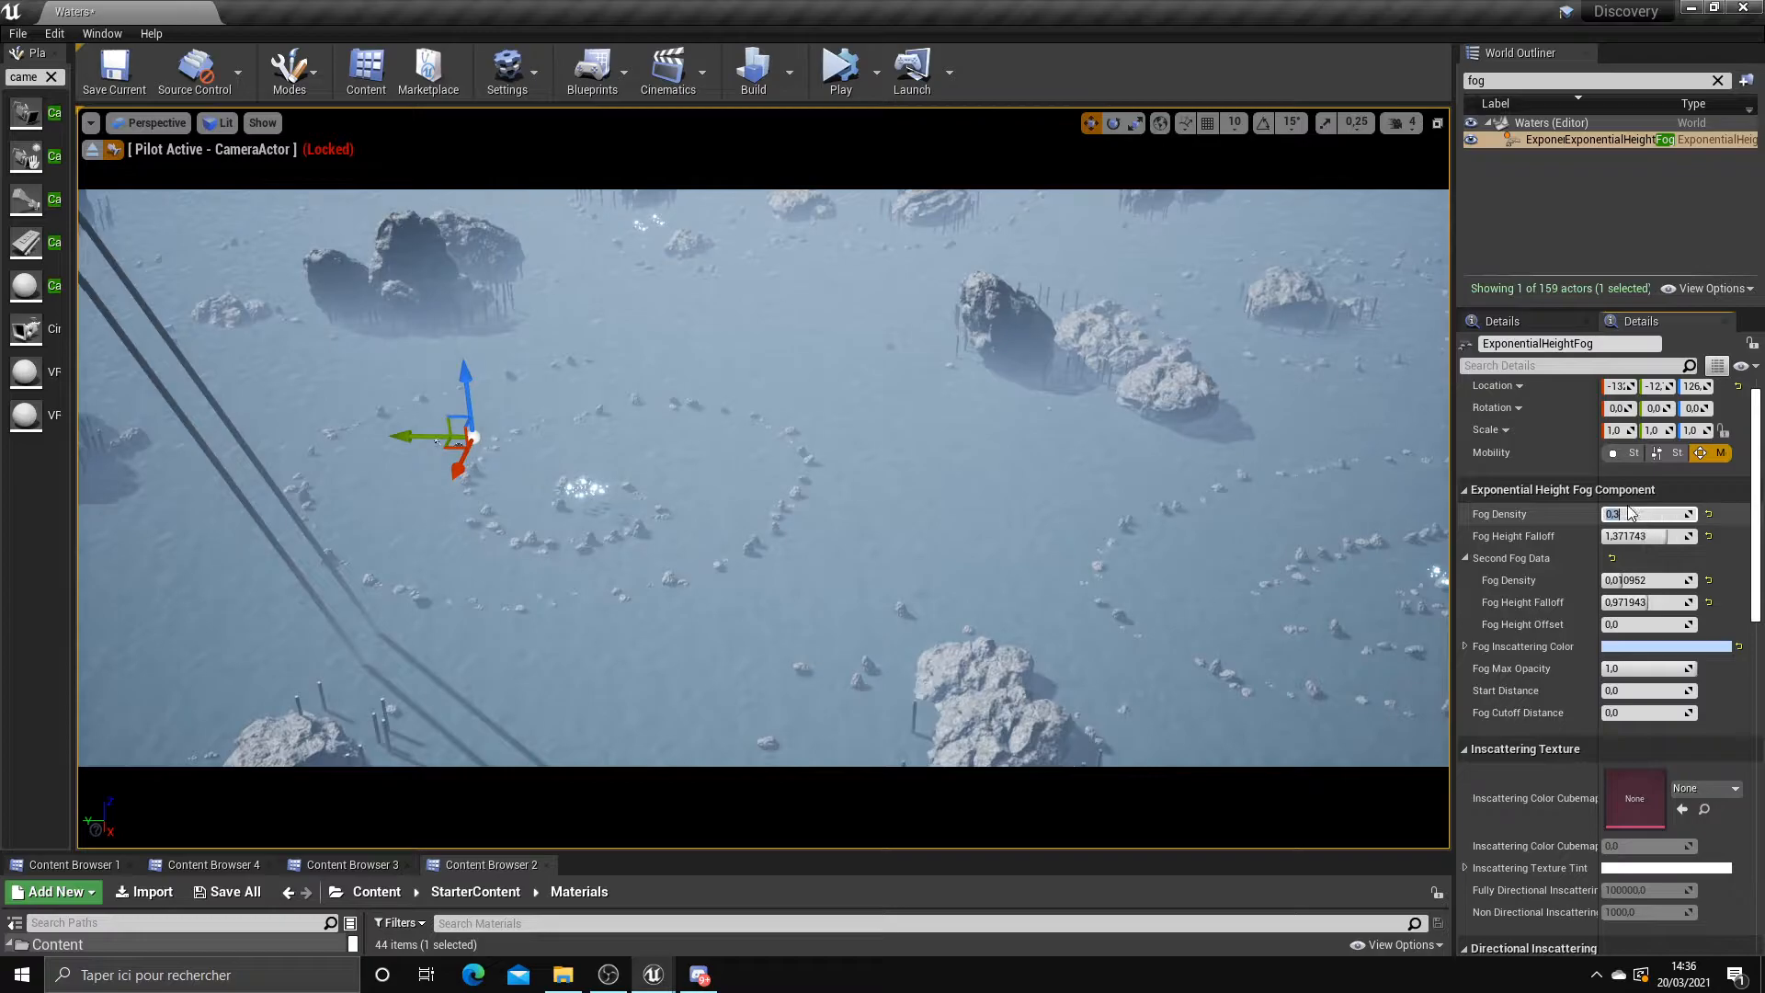
text(,5)
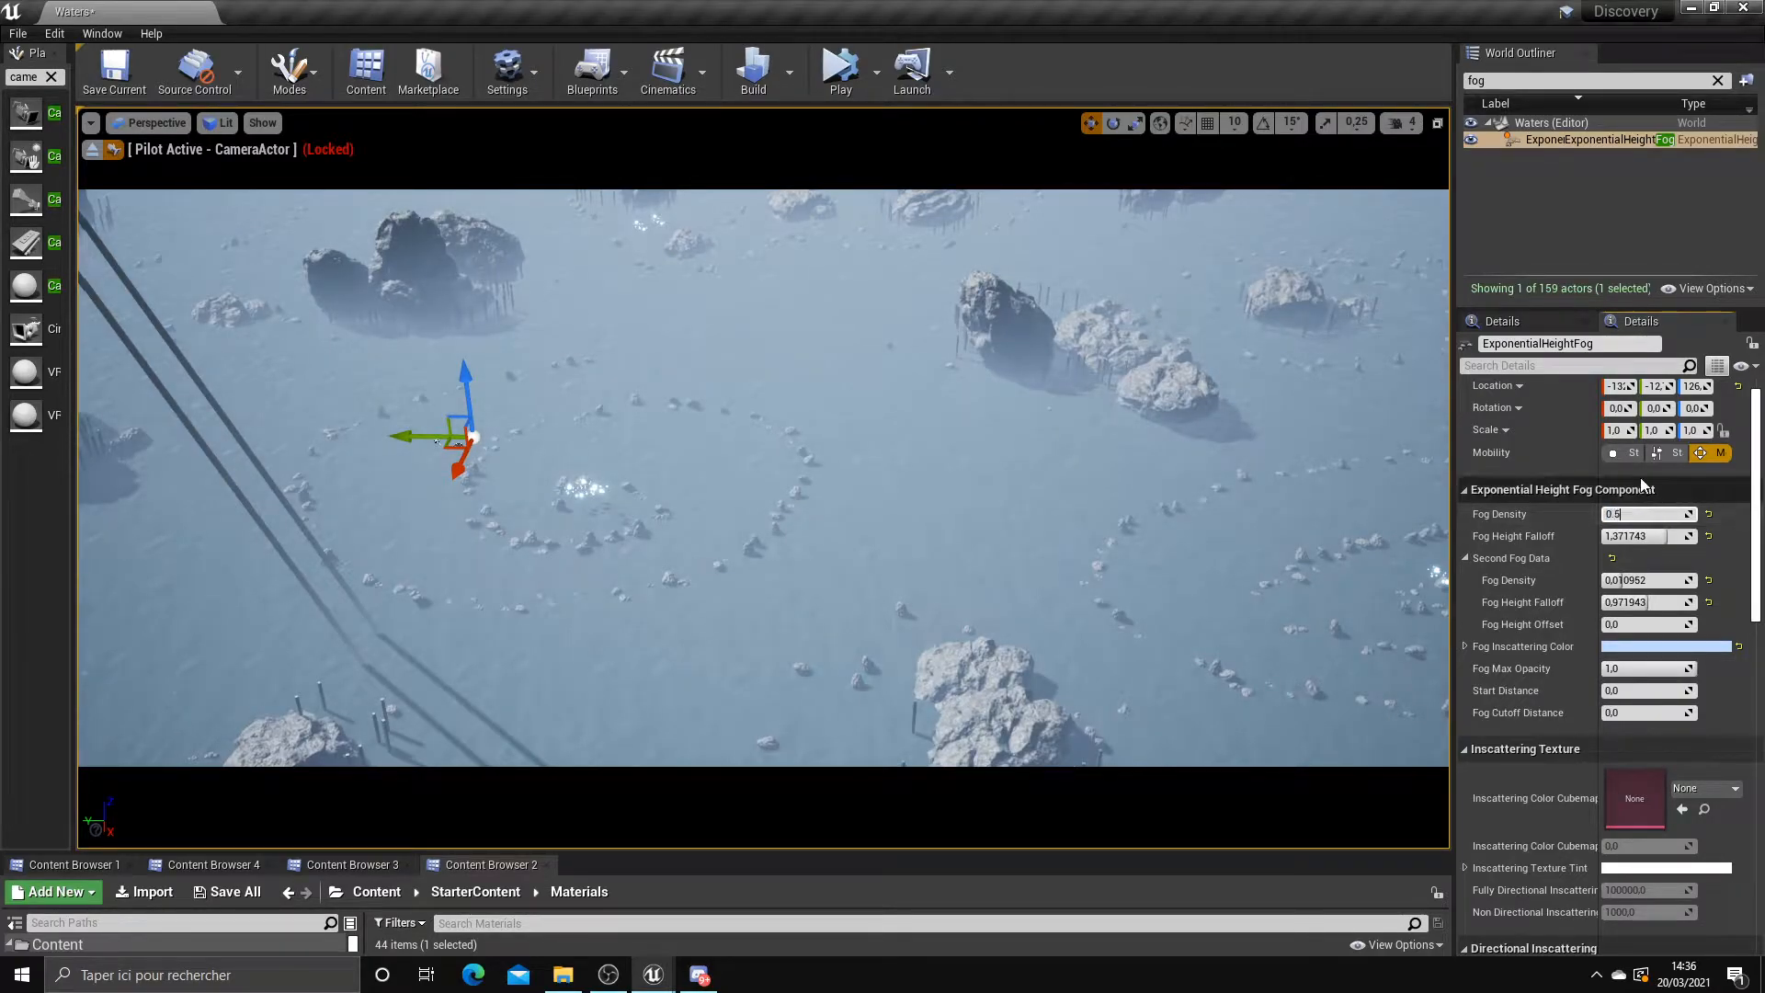
key(Return)
text(0.5)
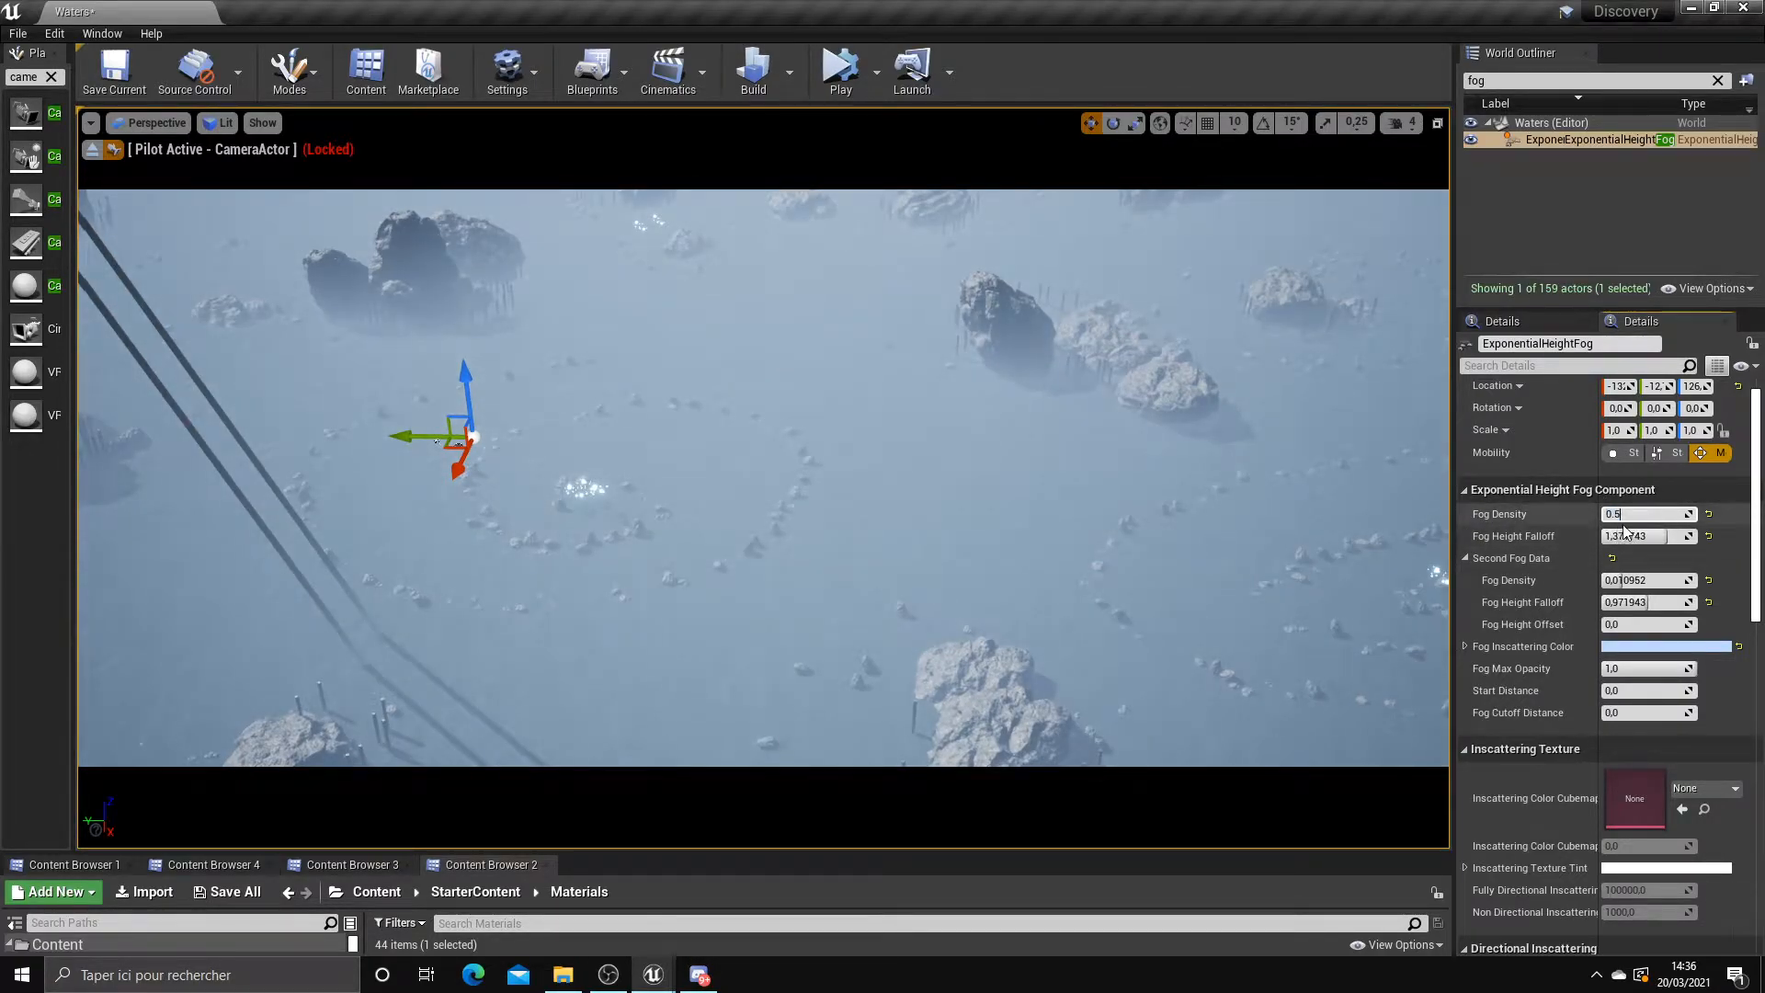
Undo the fog density and height falloff changes
click(1731, 537)
key(ctrl+z)
key(ctrl+z)
key(ctrl+z)
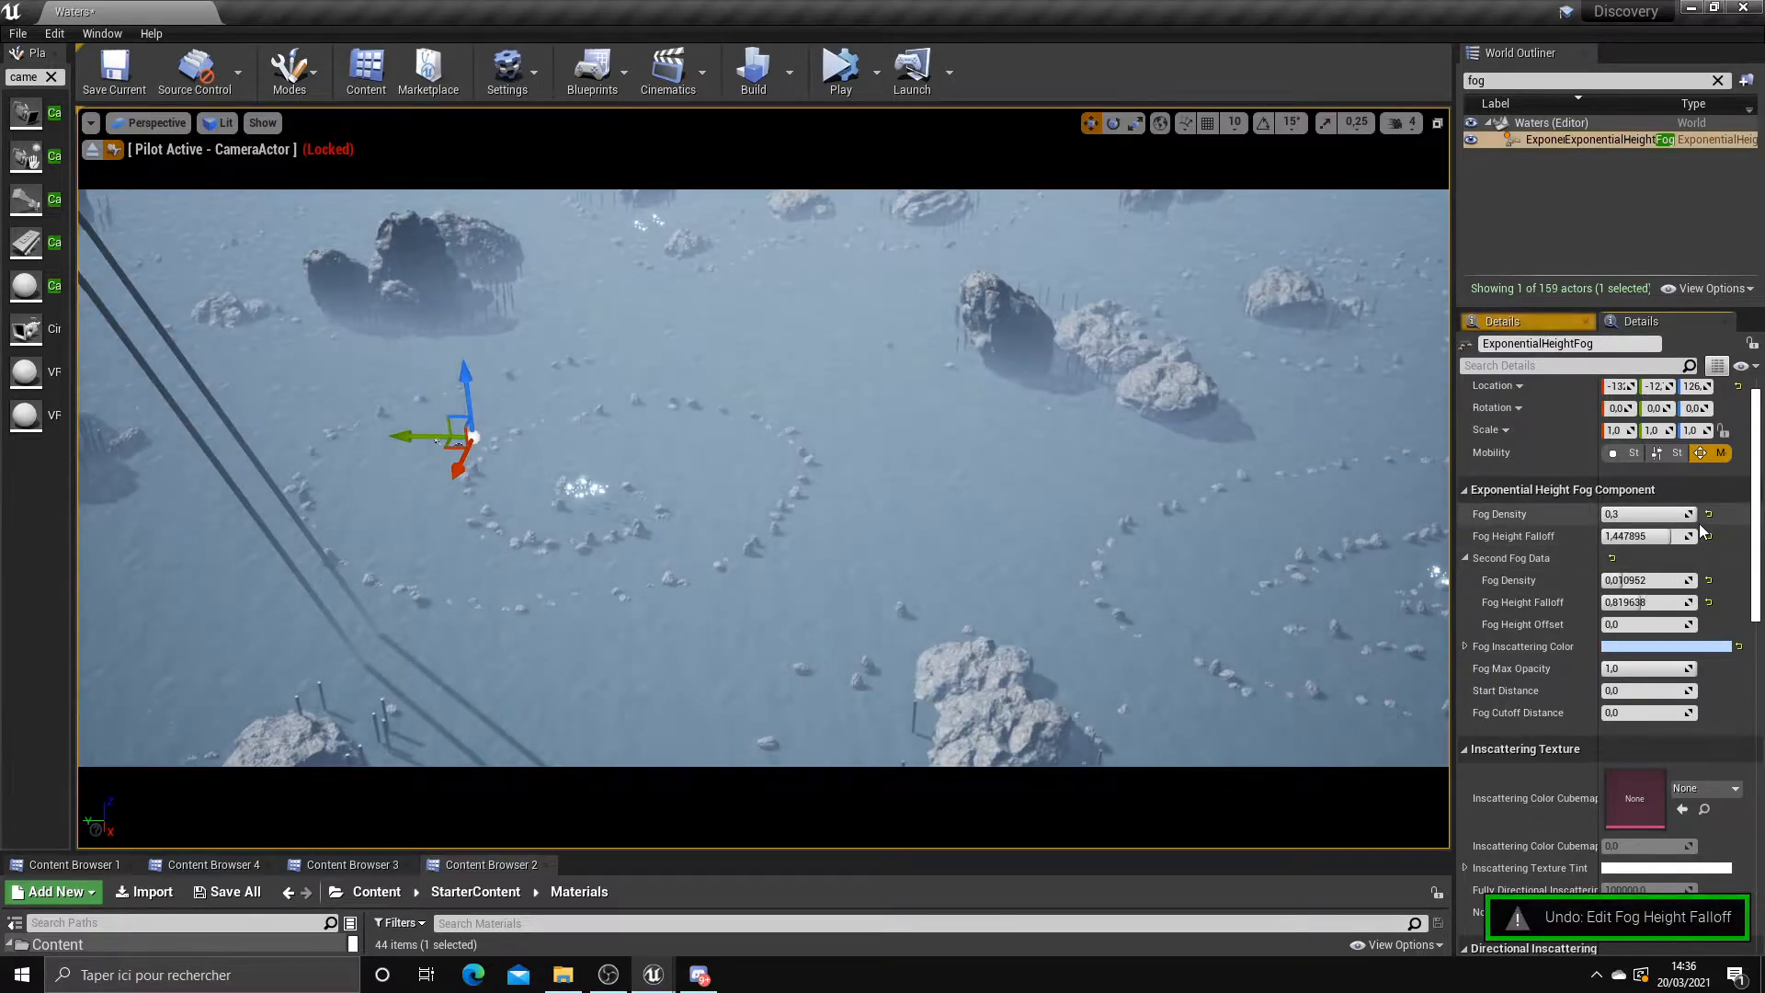
Reselect the ExponentialHeightFog and change its Fog Inscattering Color to a more saturated blue
click(1577, 140)
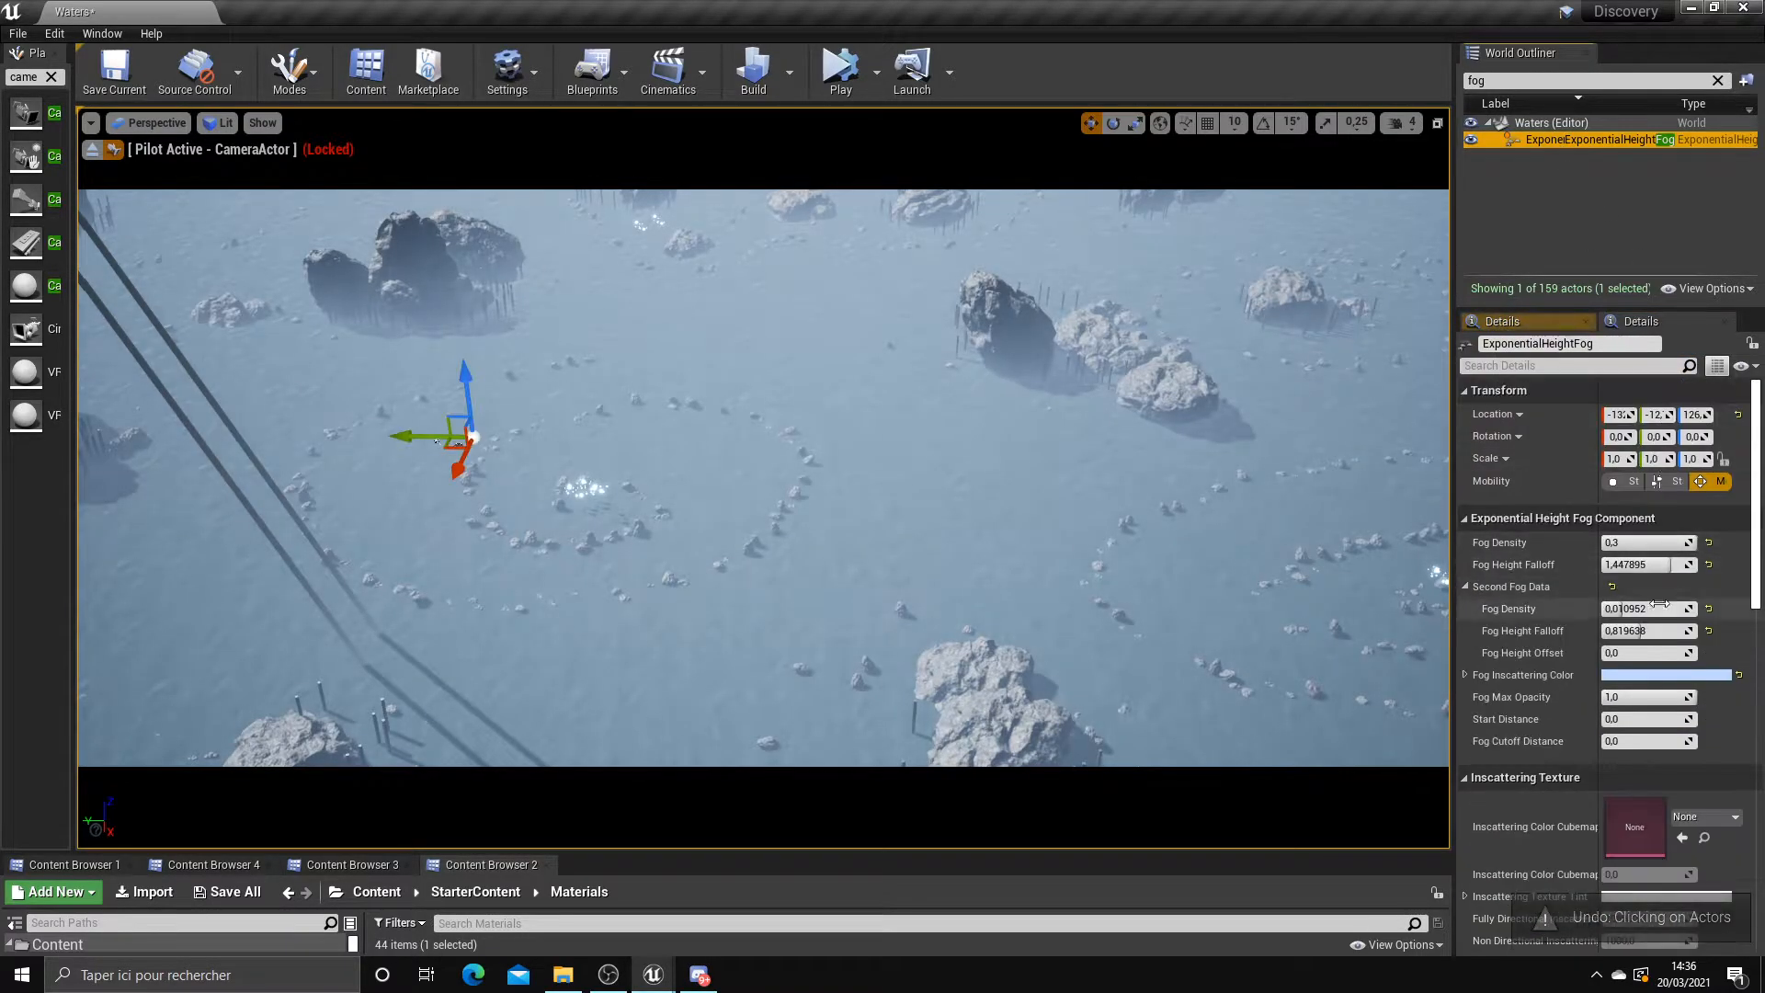
click(1652, 675)
drag(1410, 585, 1324, 579)
click(1542, 908)
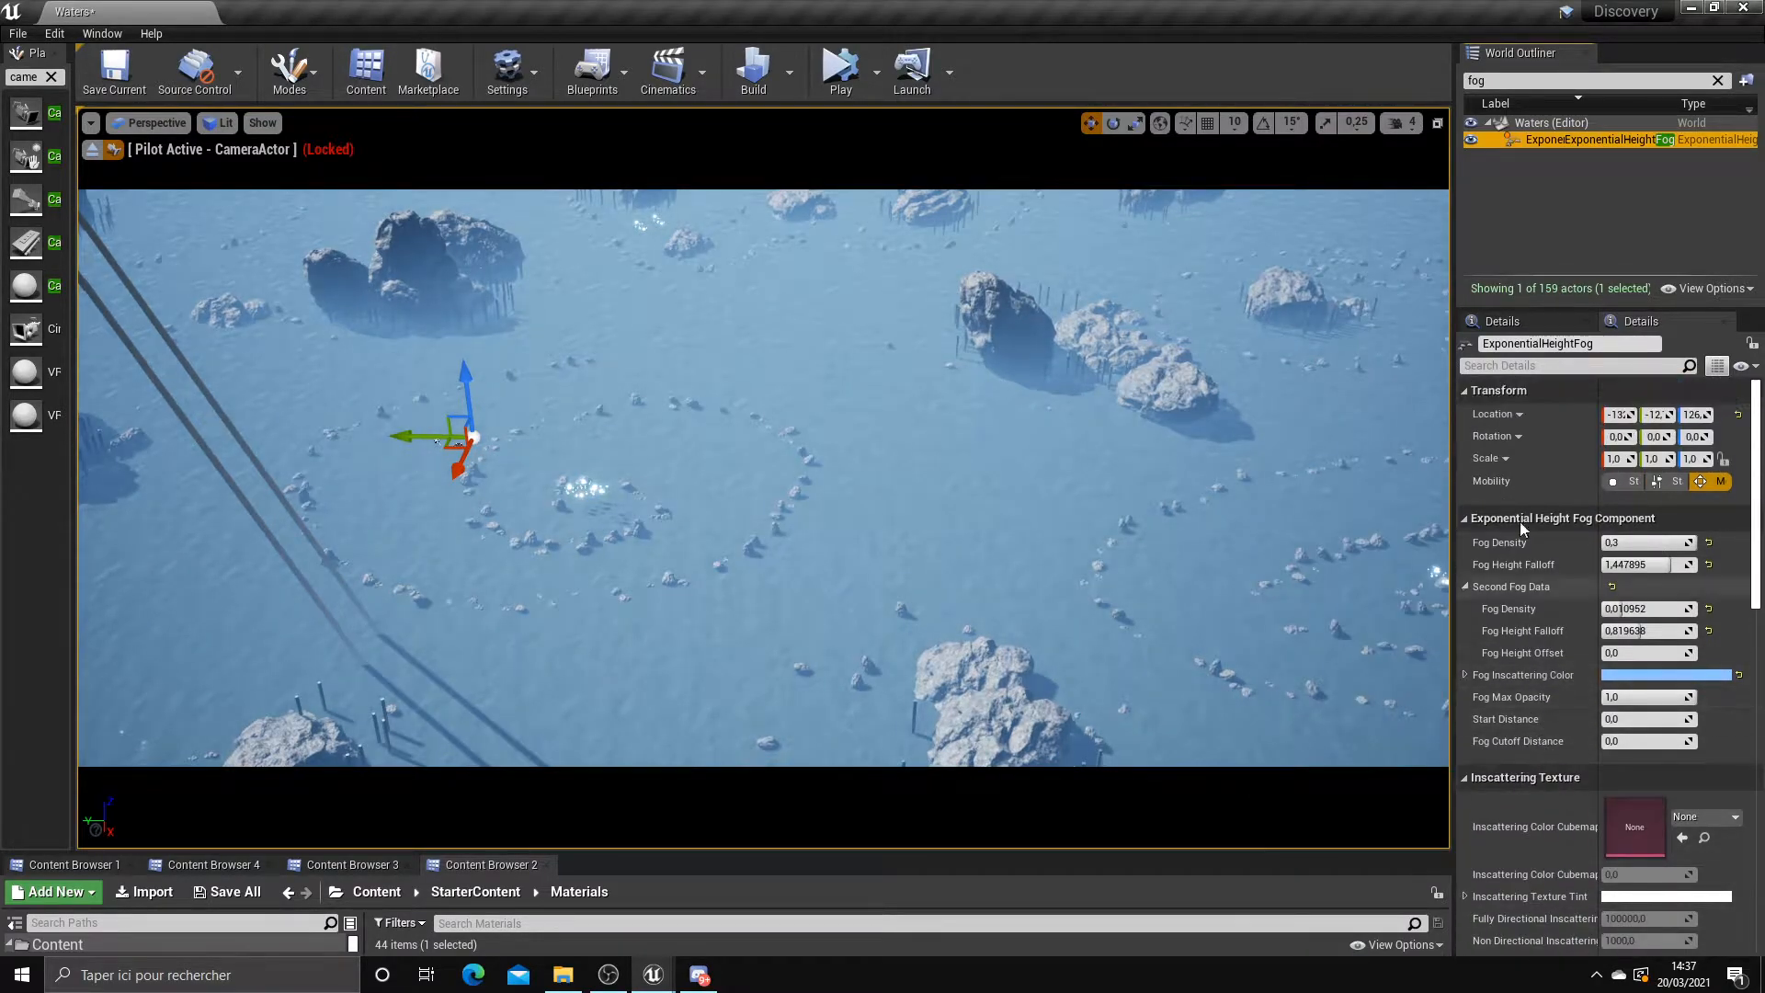
Search the level's actors for "dire" and select the DirectionalLight
key(BackSpace)
key(BackSpace)
key(BackSpace)
text(dire)
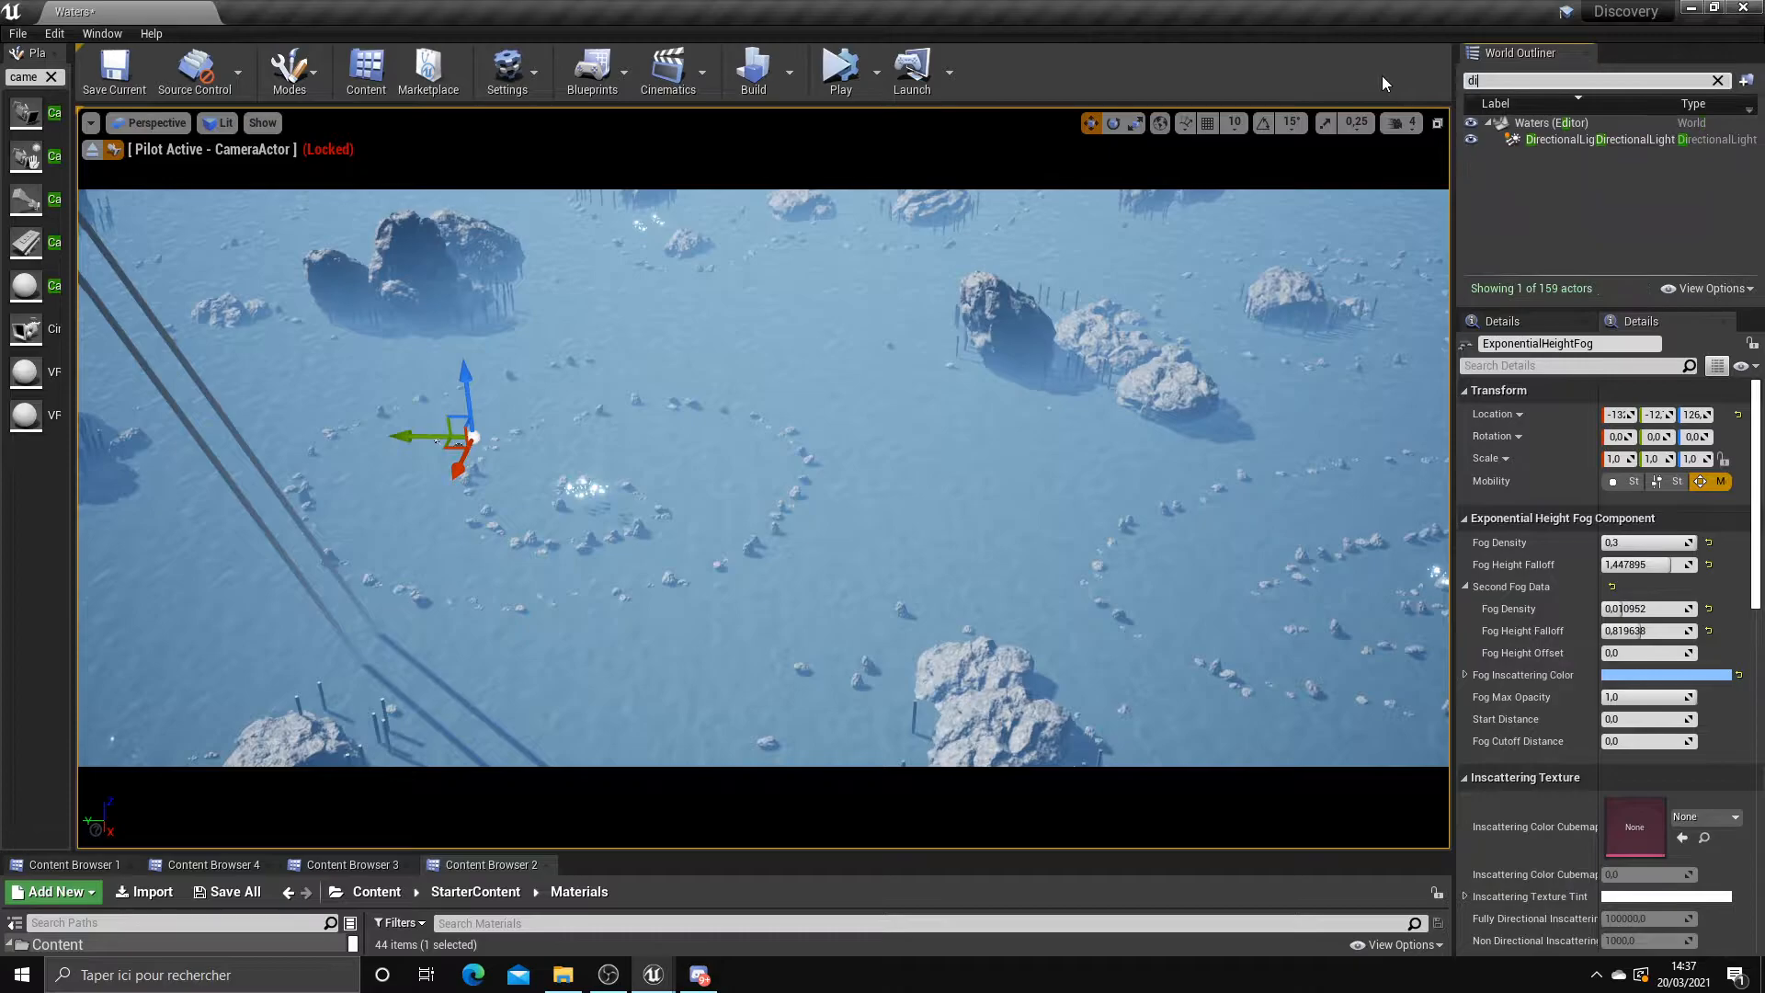
click(1541, 140)
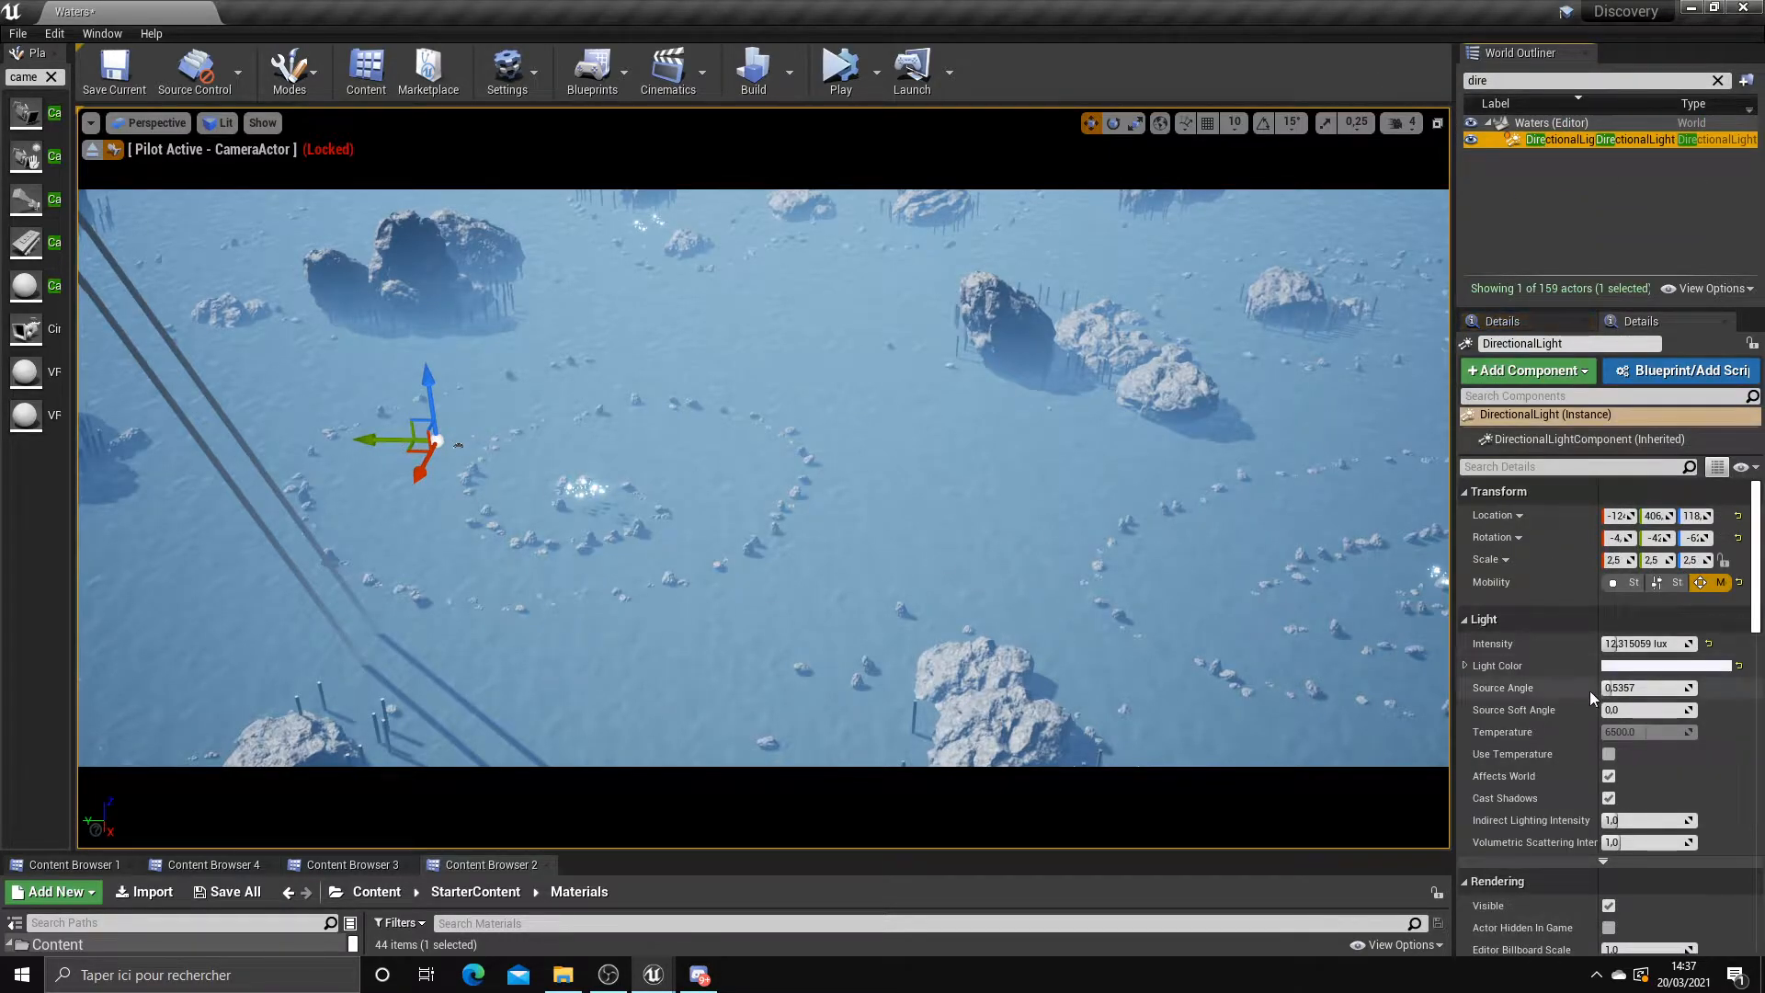
Experiment with the DirectionalLight's intensity, settle on the default 10 lux, and save the pending changes
drag(1646, 643, 1609, 644)
key(ctrl+z)
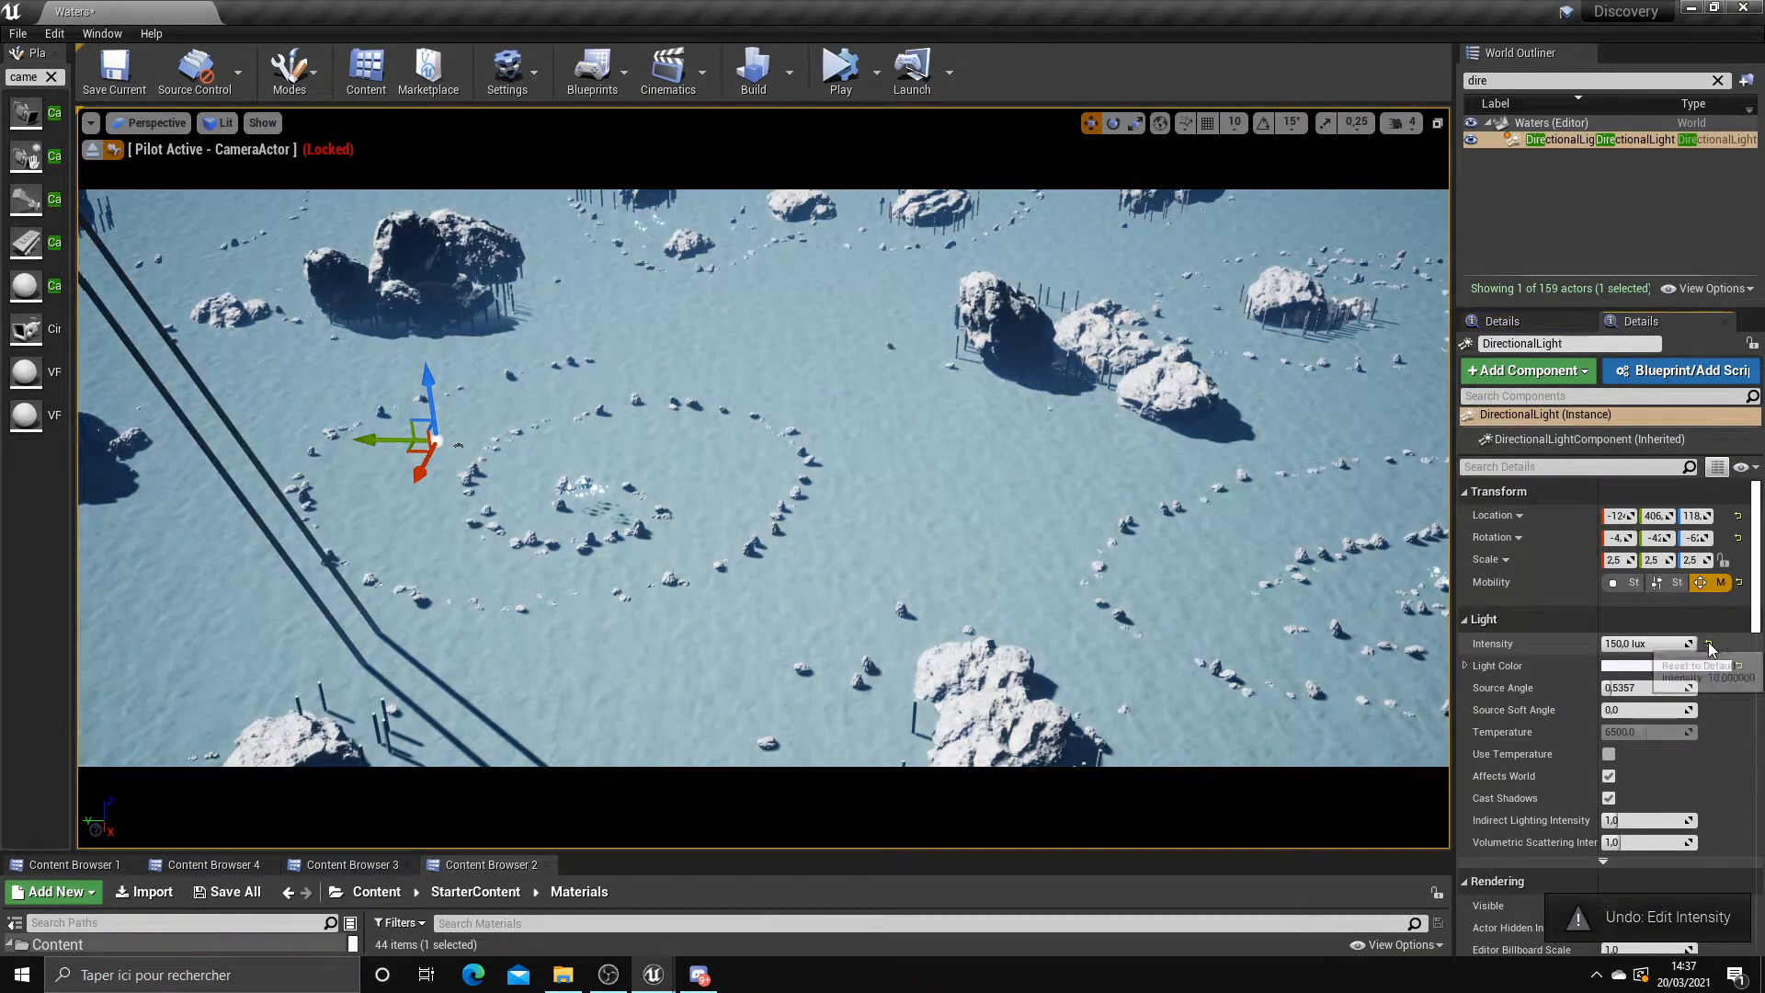
click(1709, 645)
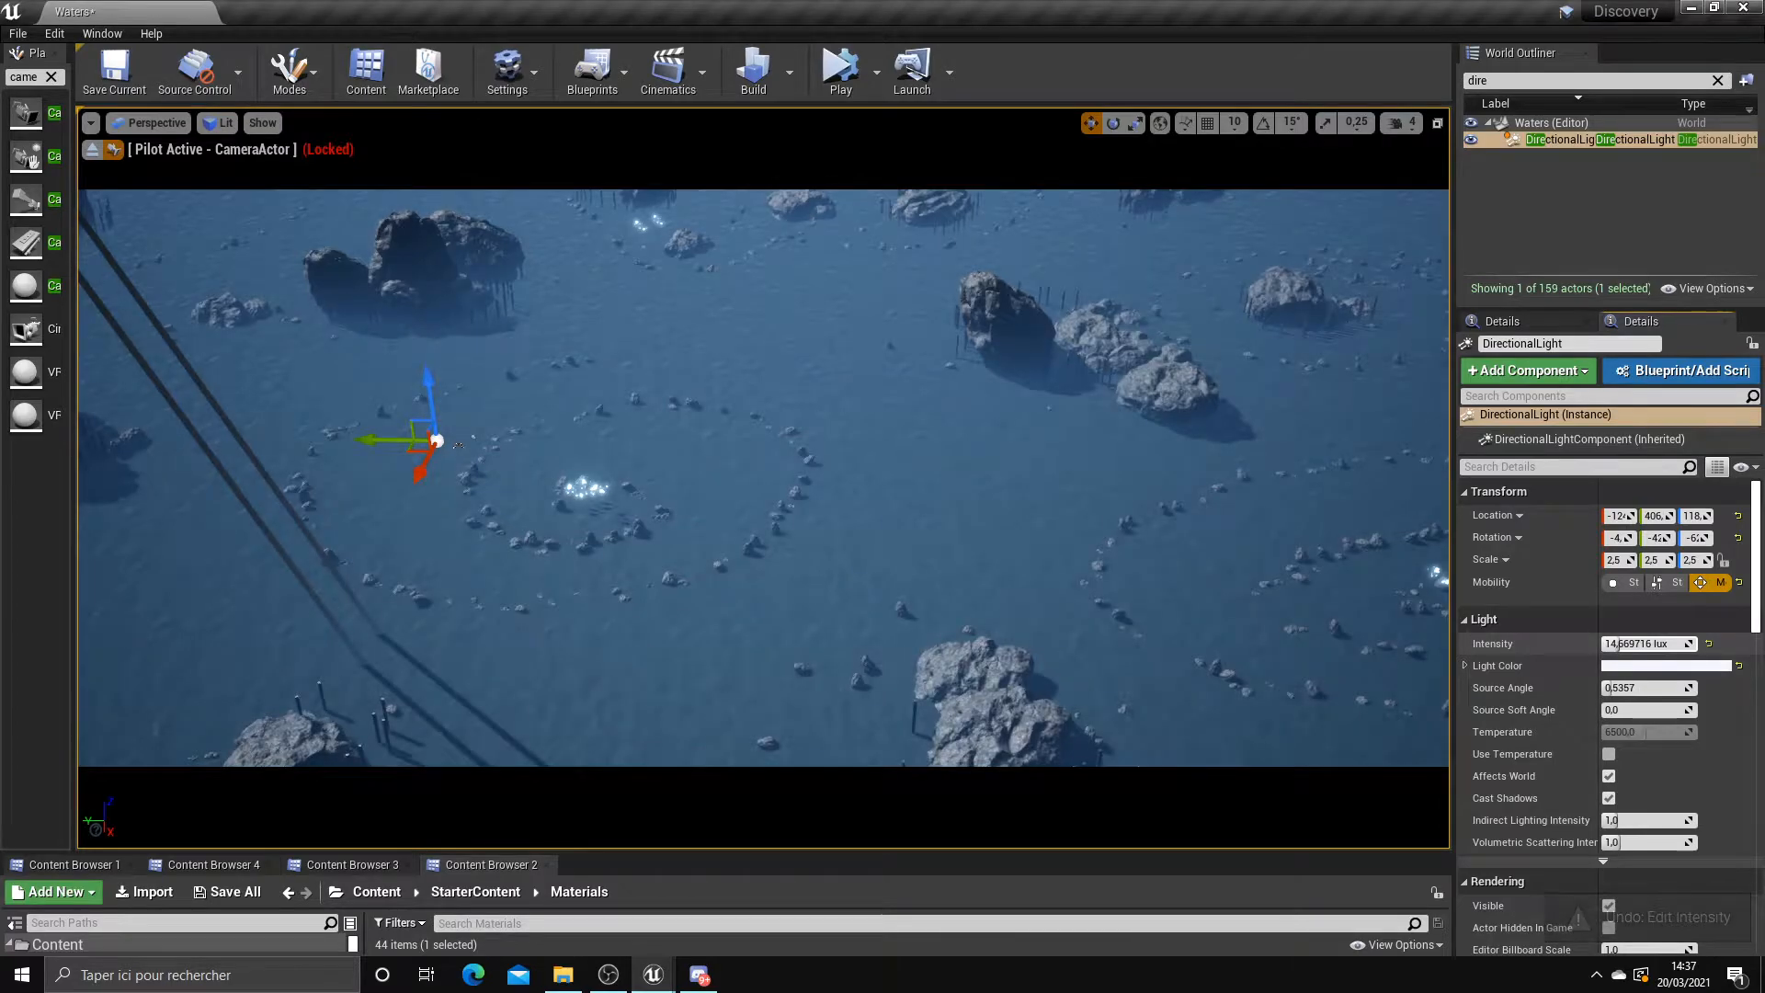
drag(1641, 647, 1644, 650)
key(ctrl+z)
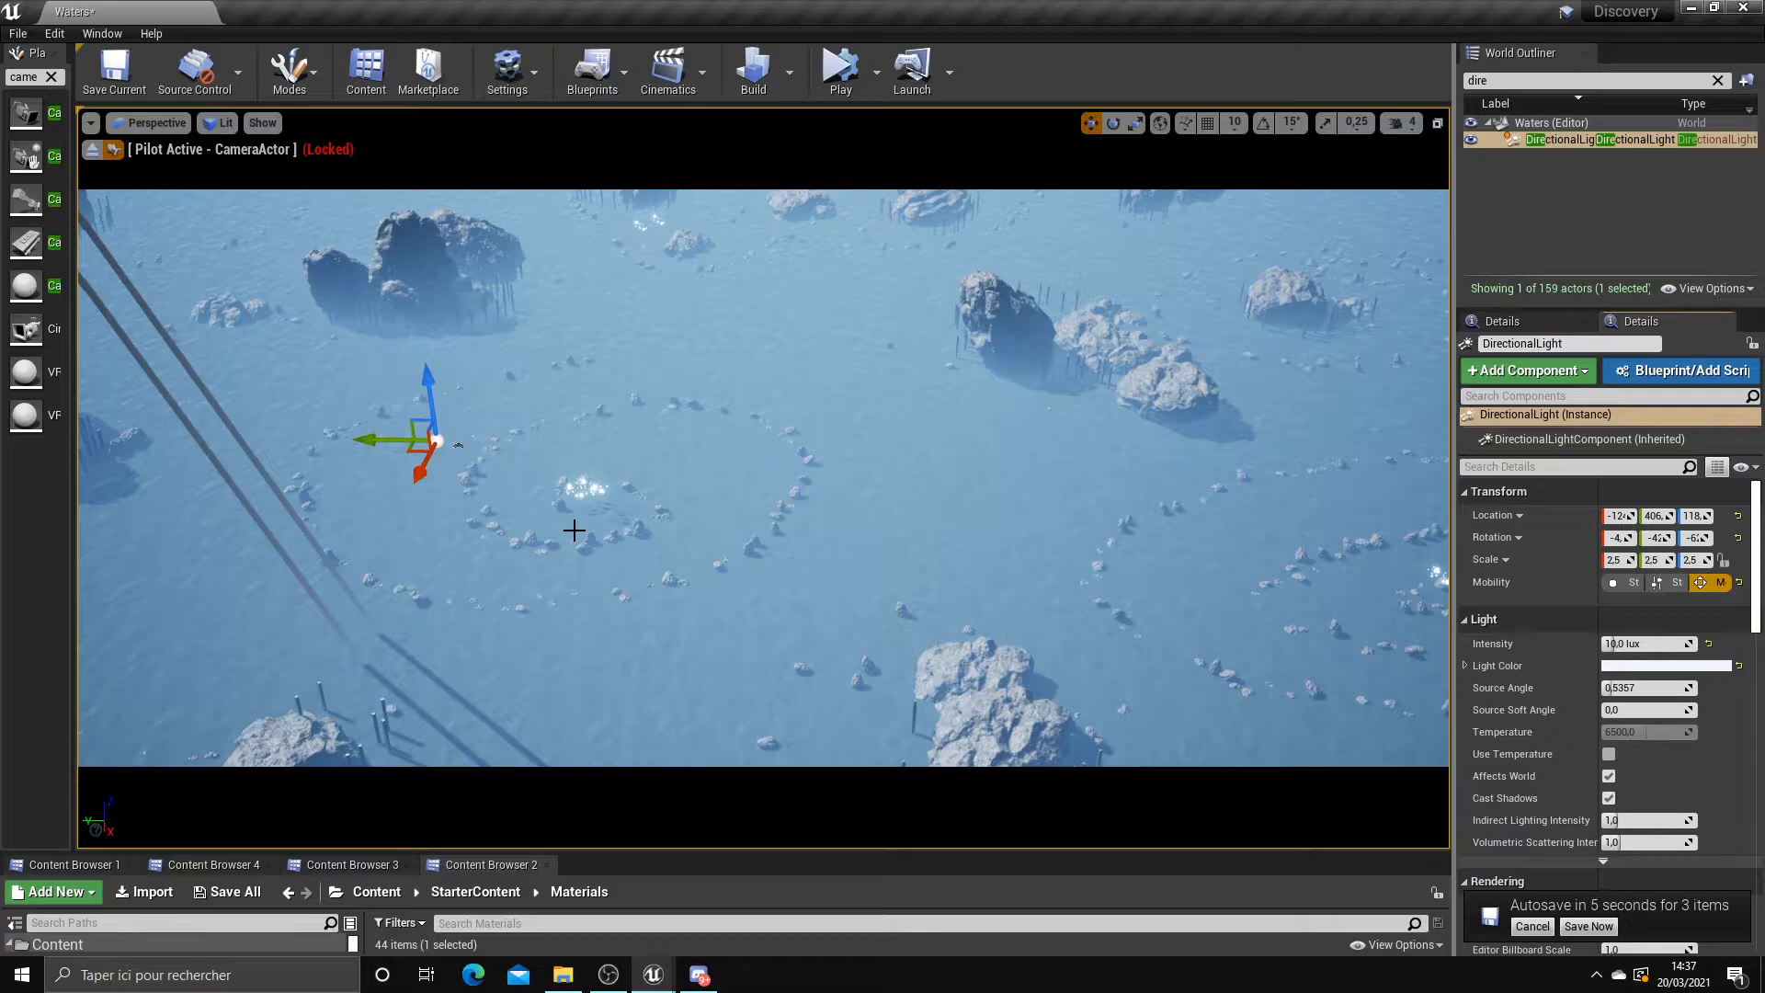
click(1590, 927)
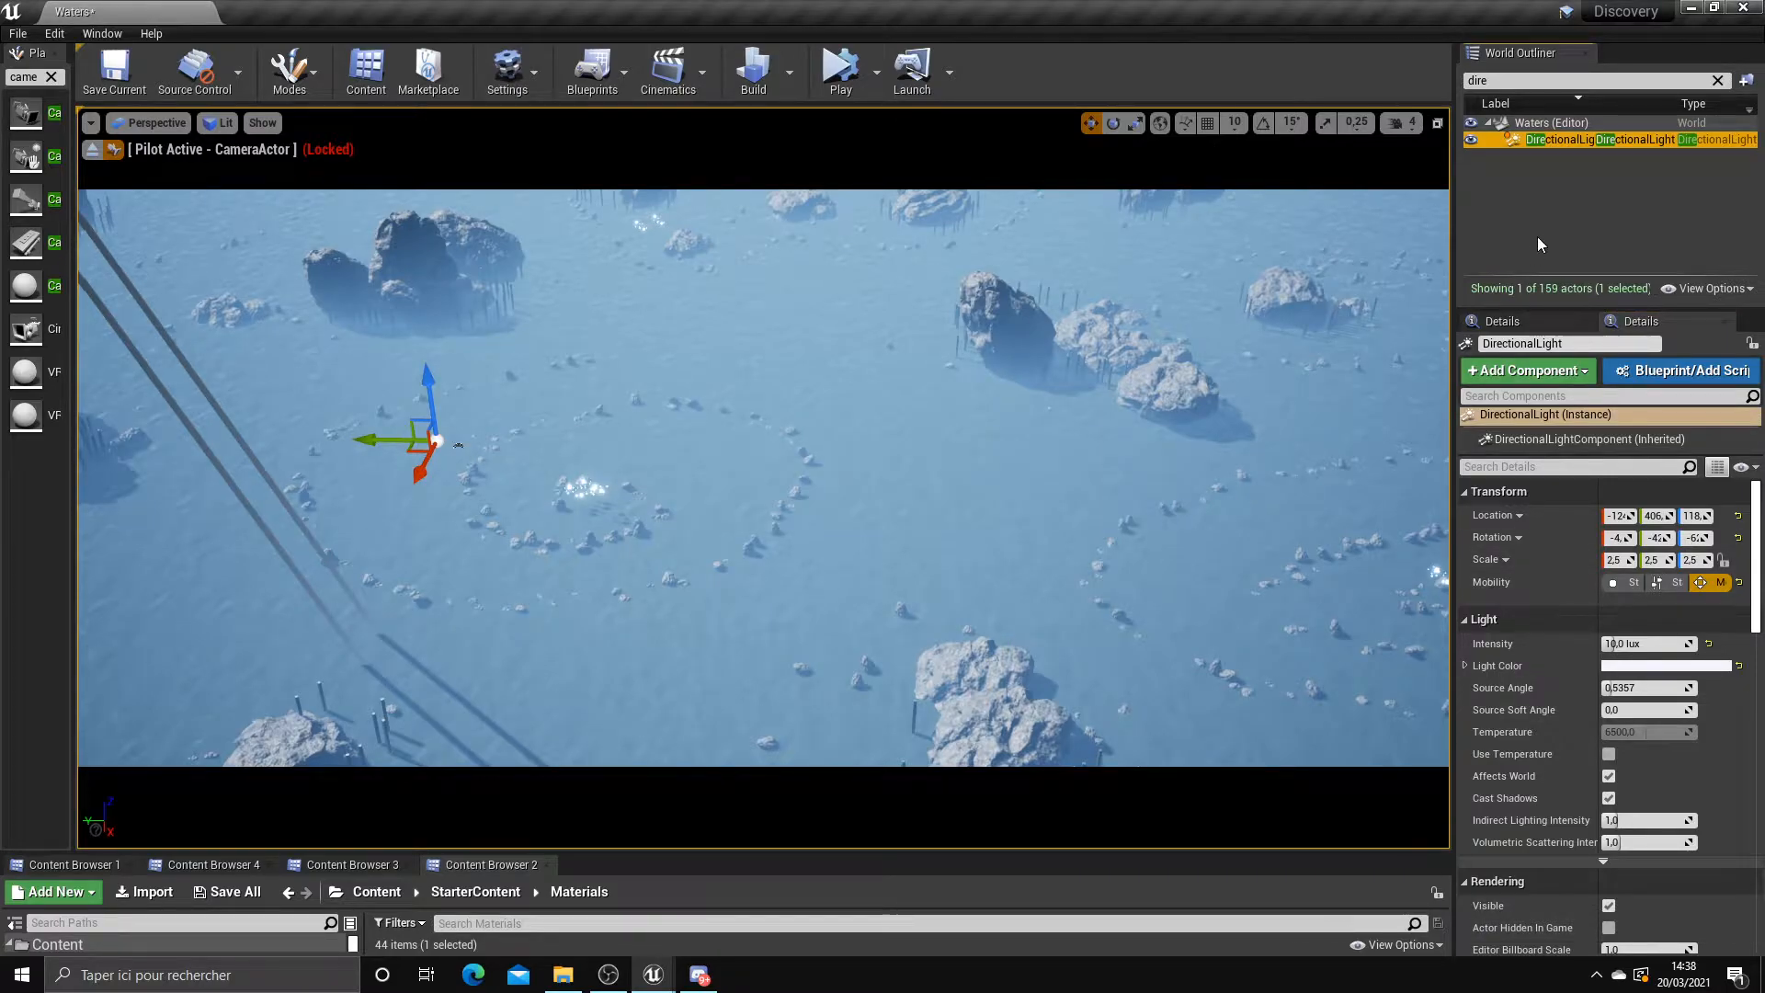
Find the CameraActor by searching for "came" and expand the Exposure settings in its post-process lens options
click(1508, 80)
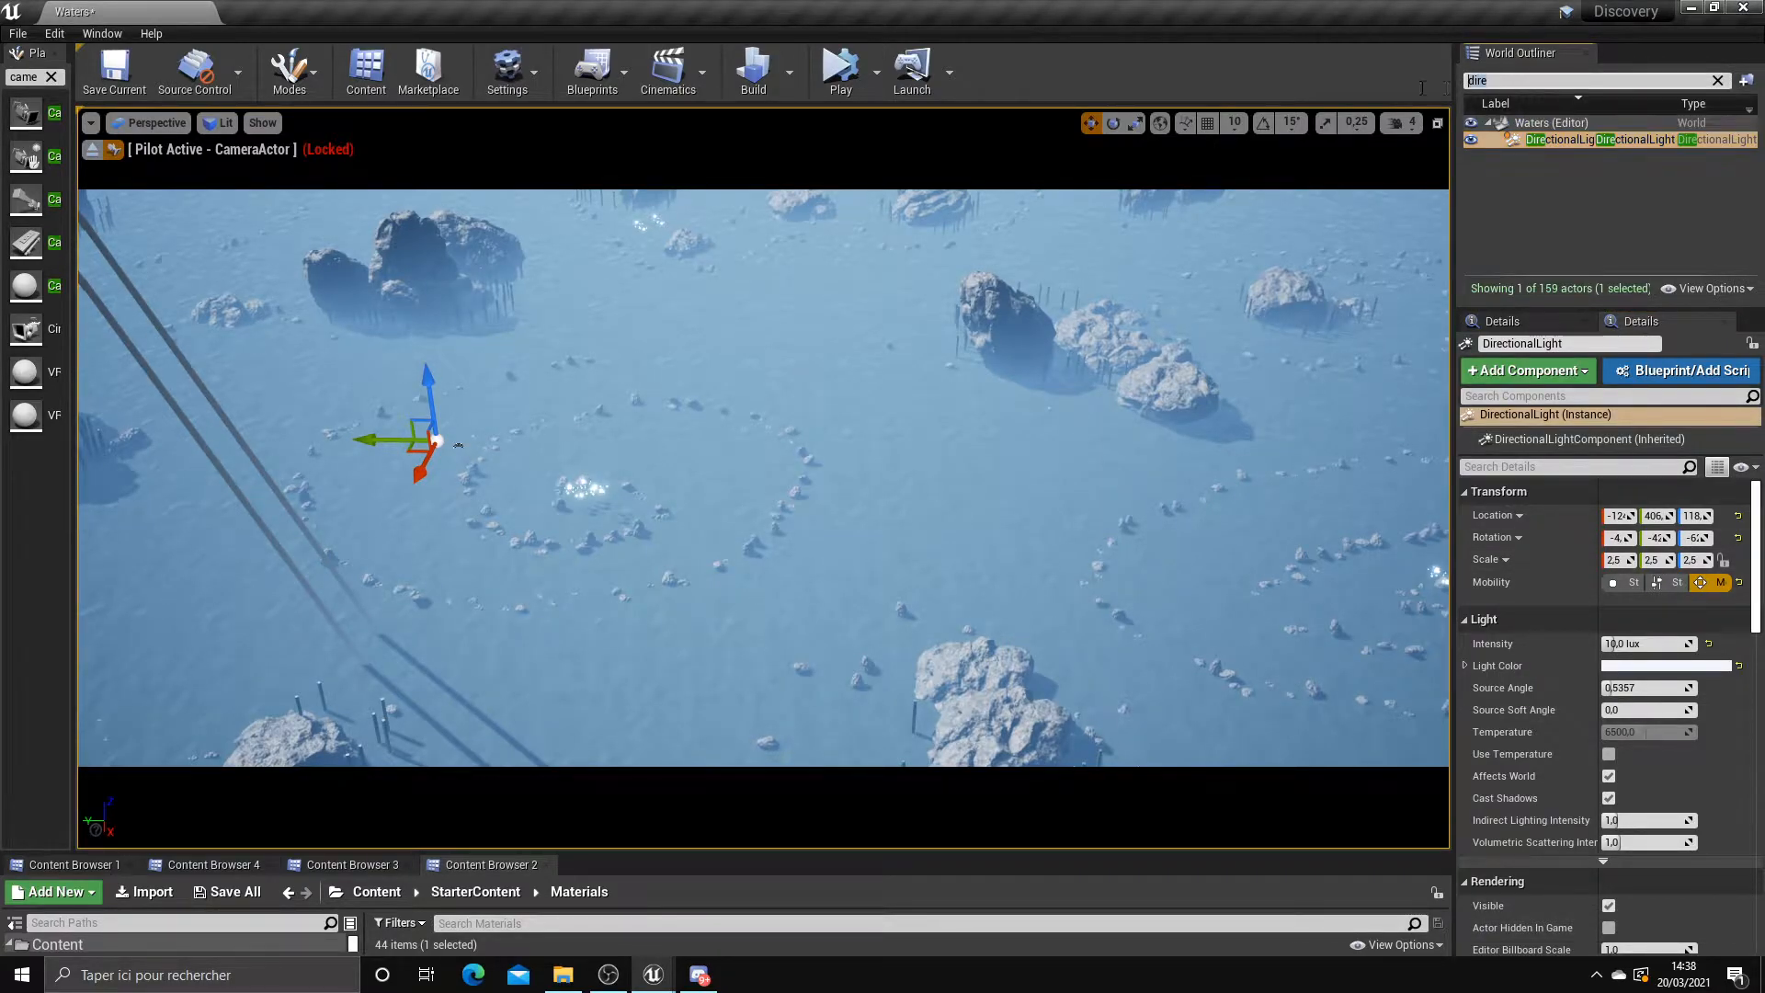
text(came)
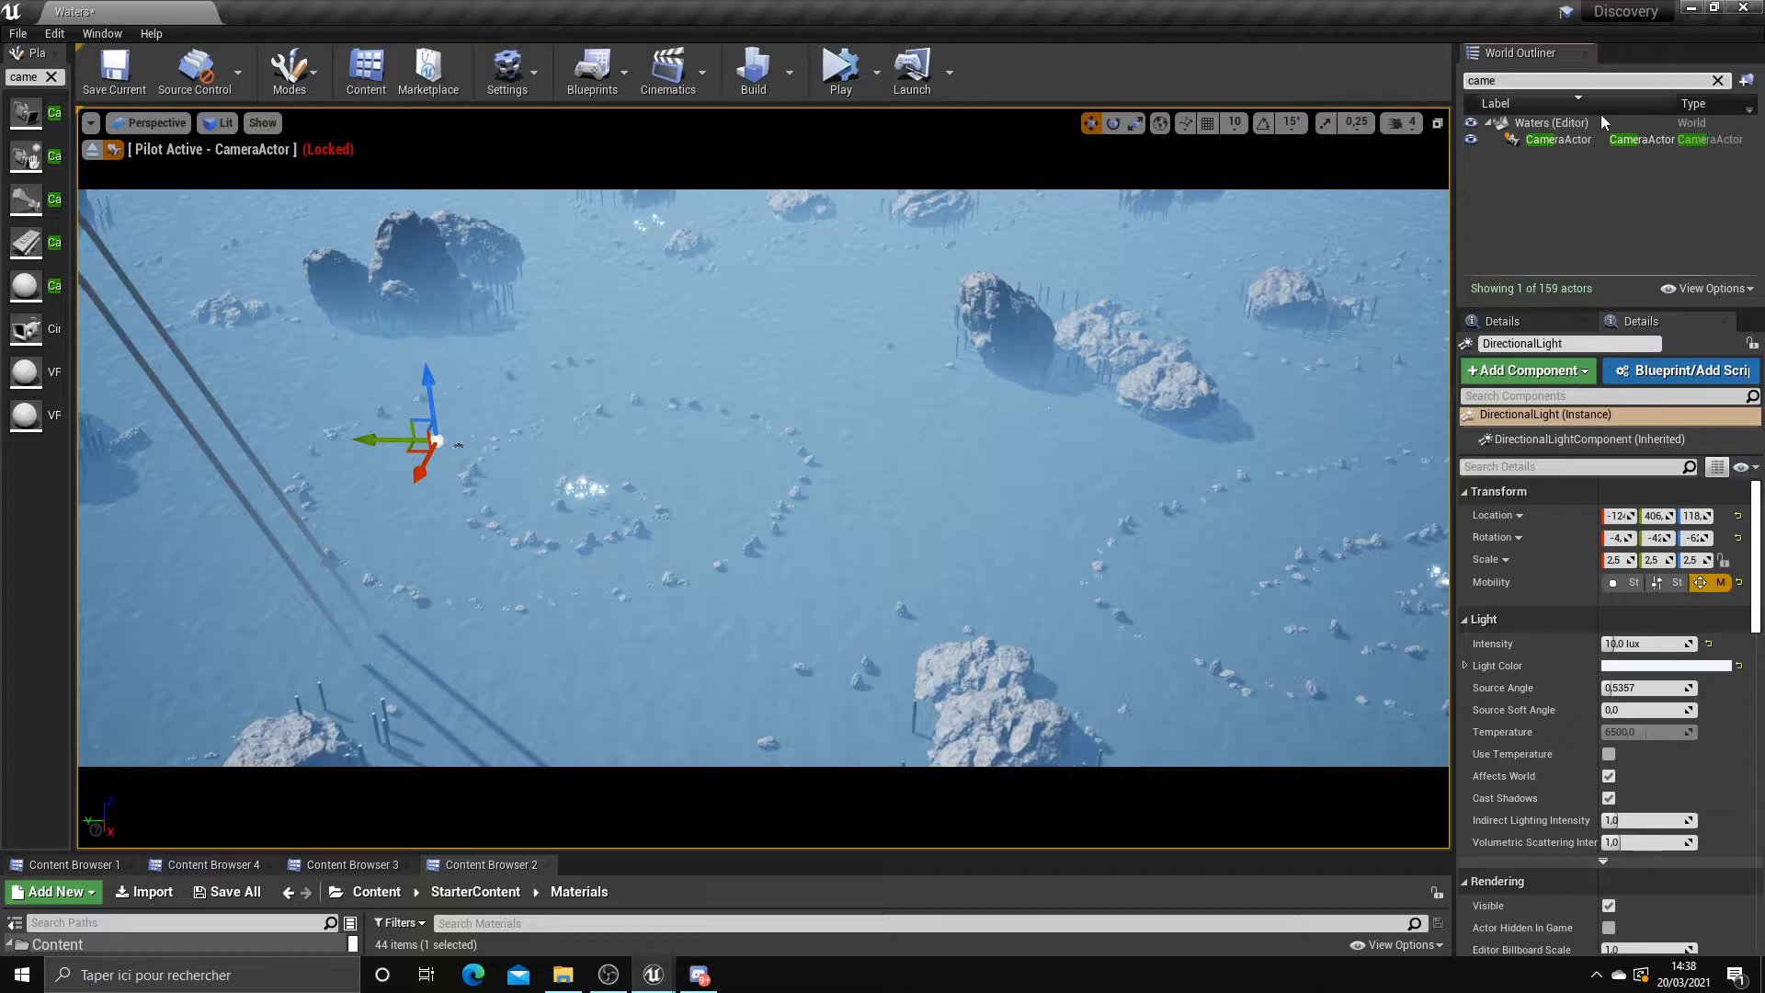
click(1596, 139)
scroll(1524, 750, down, 10)
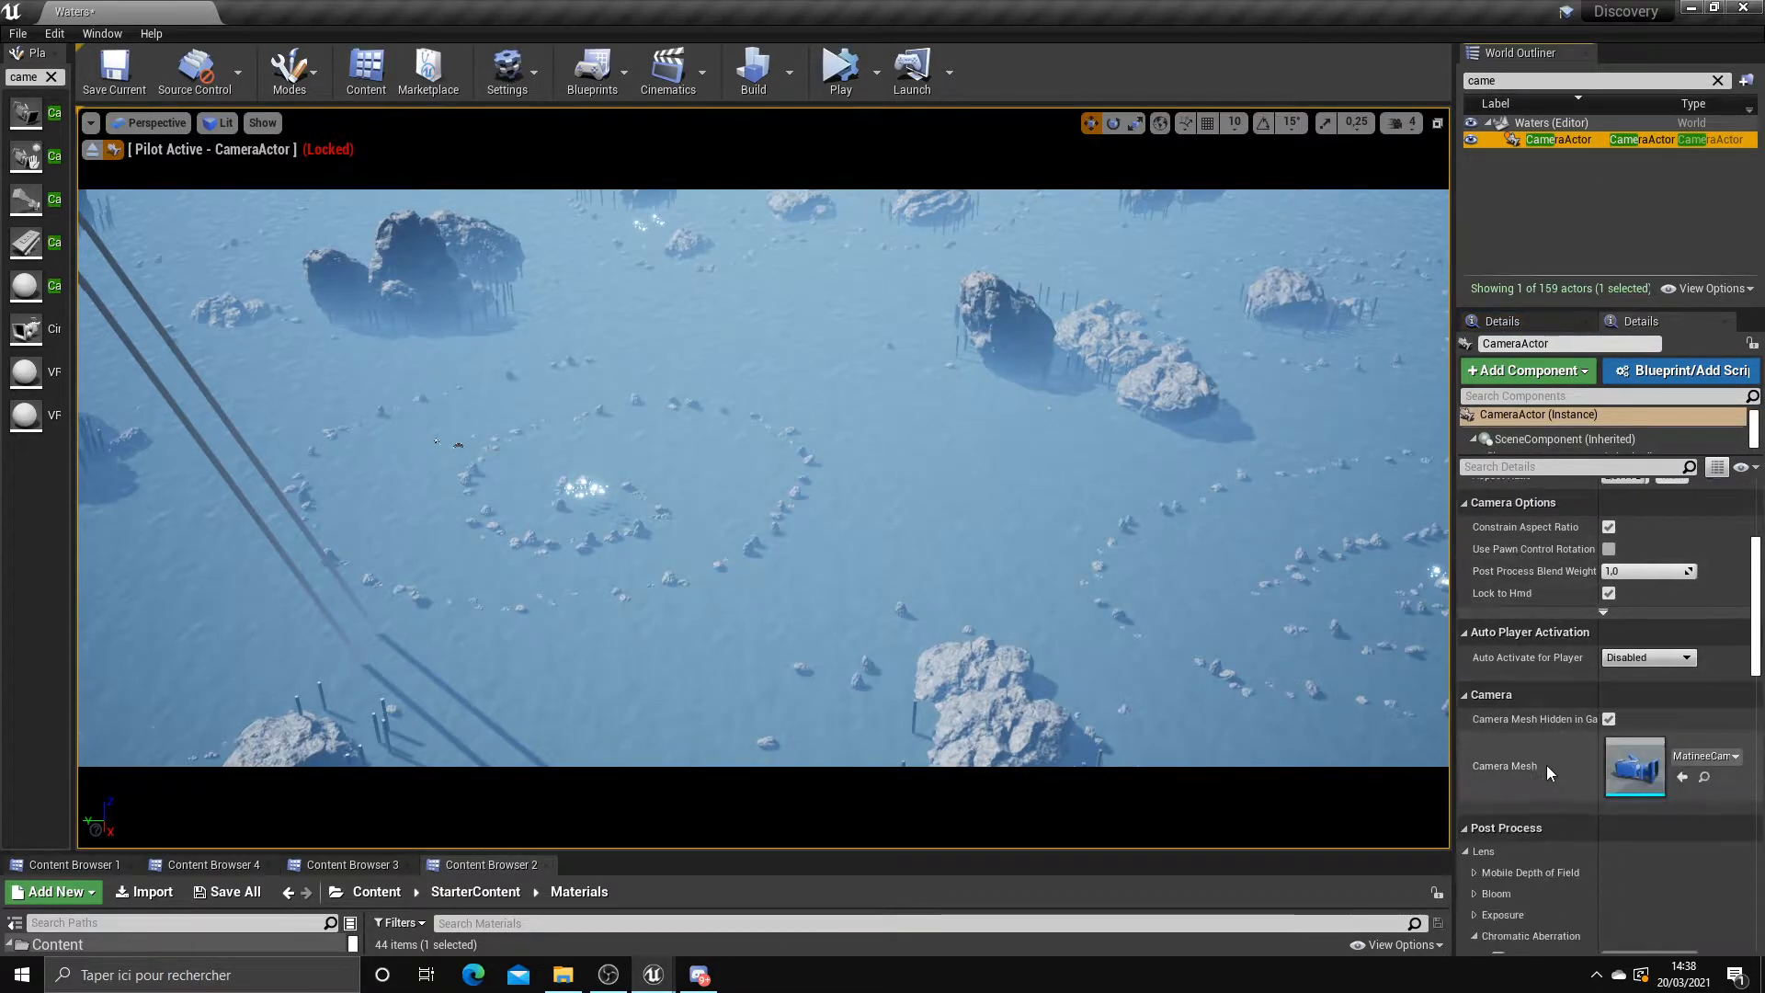
scroll(1550, 764, down, 2)
click(1480, 741)
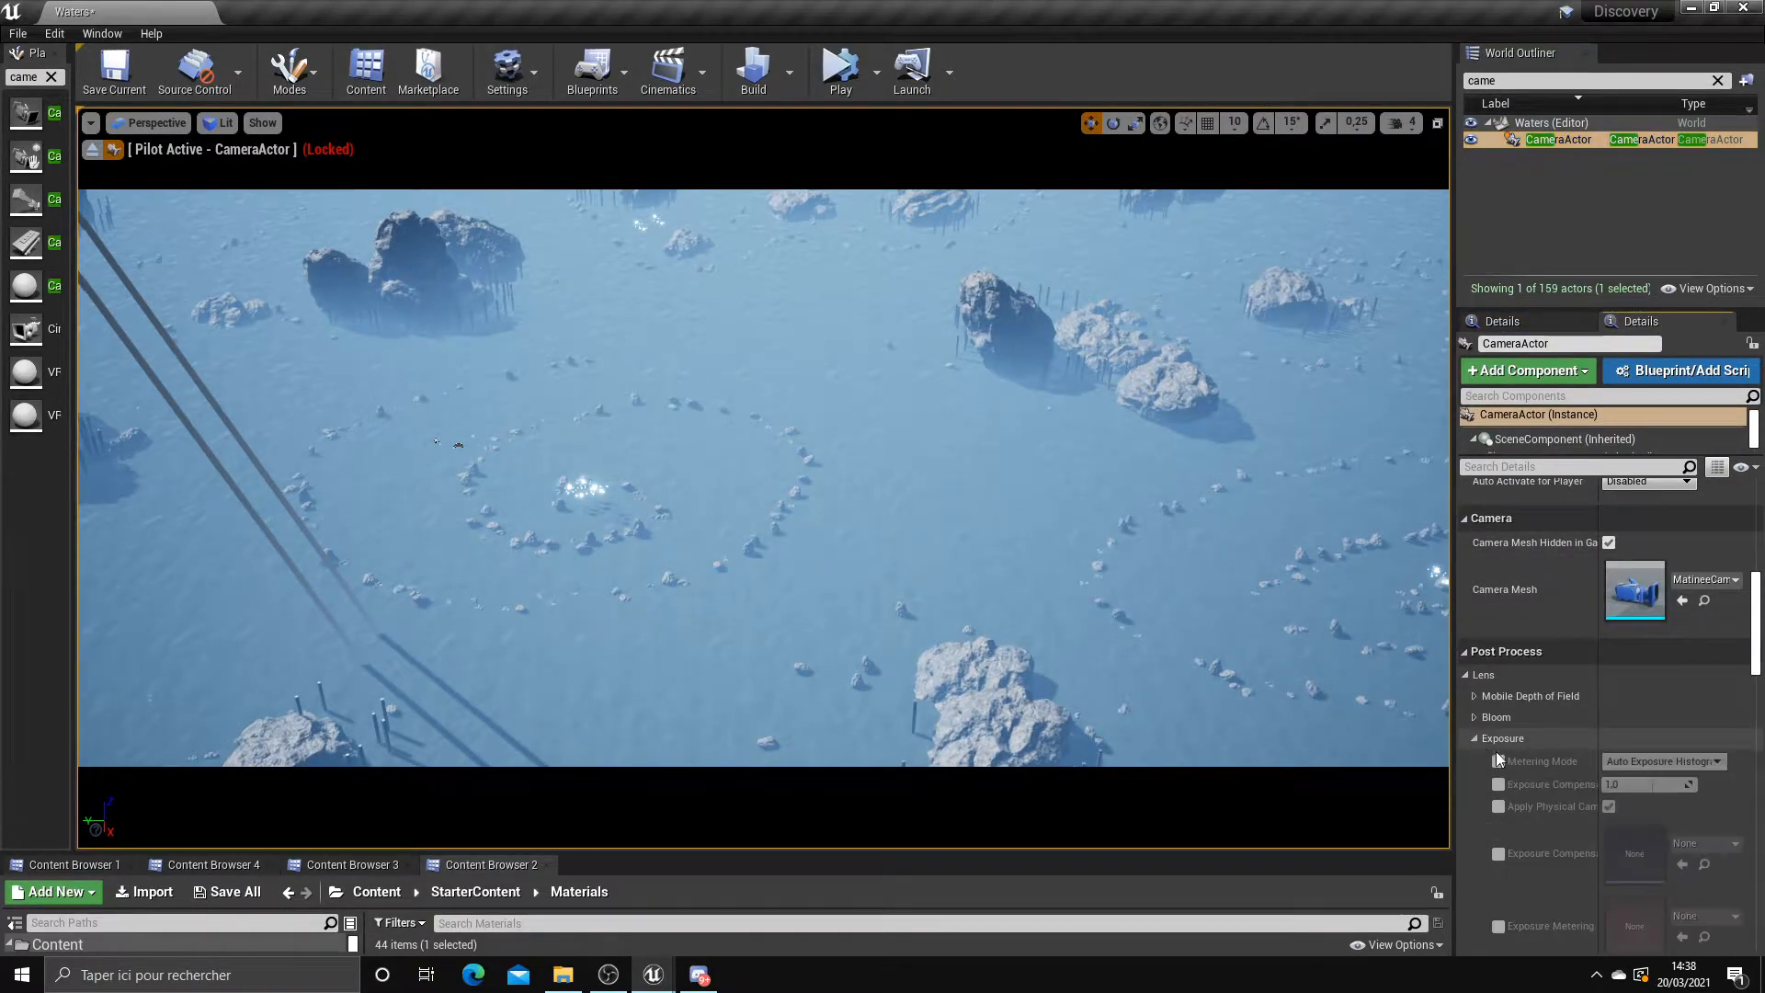
scroll(1517, 757, down, 2)
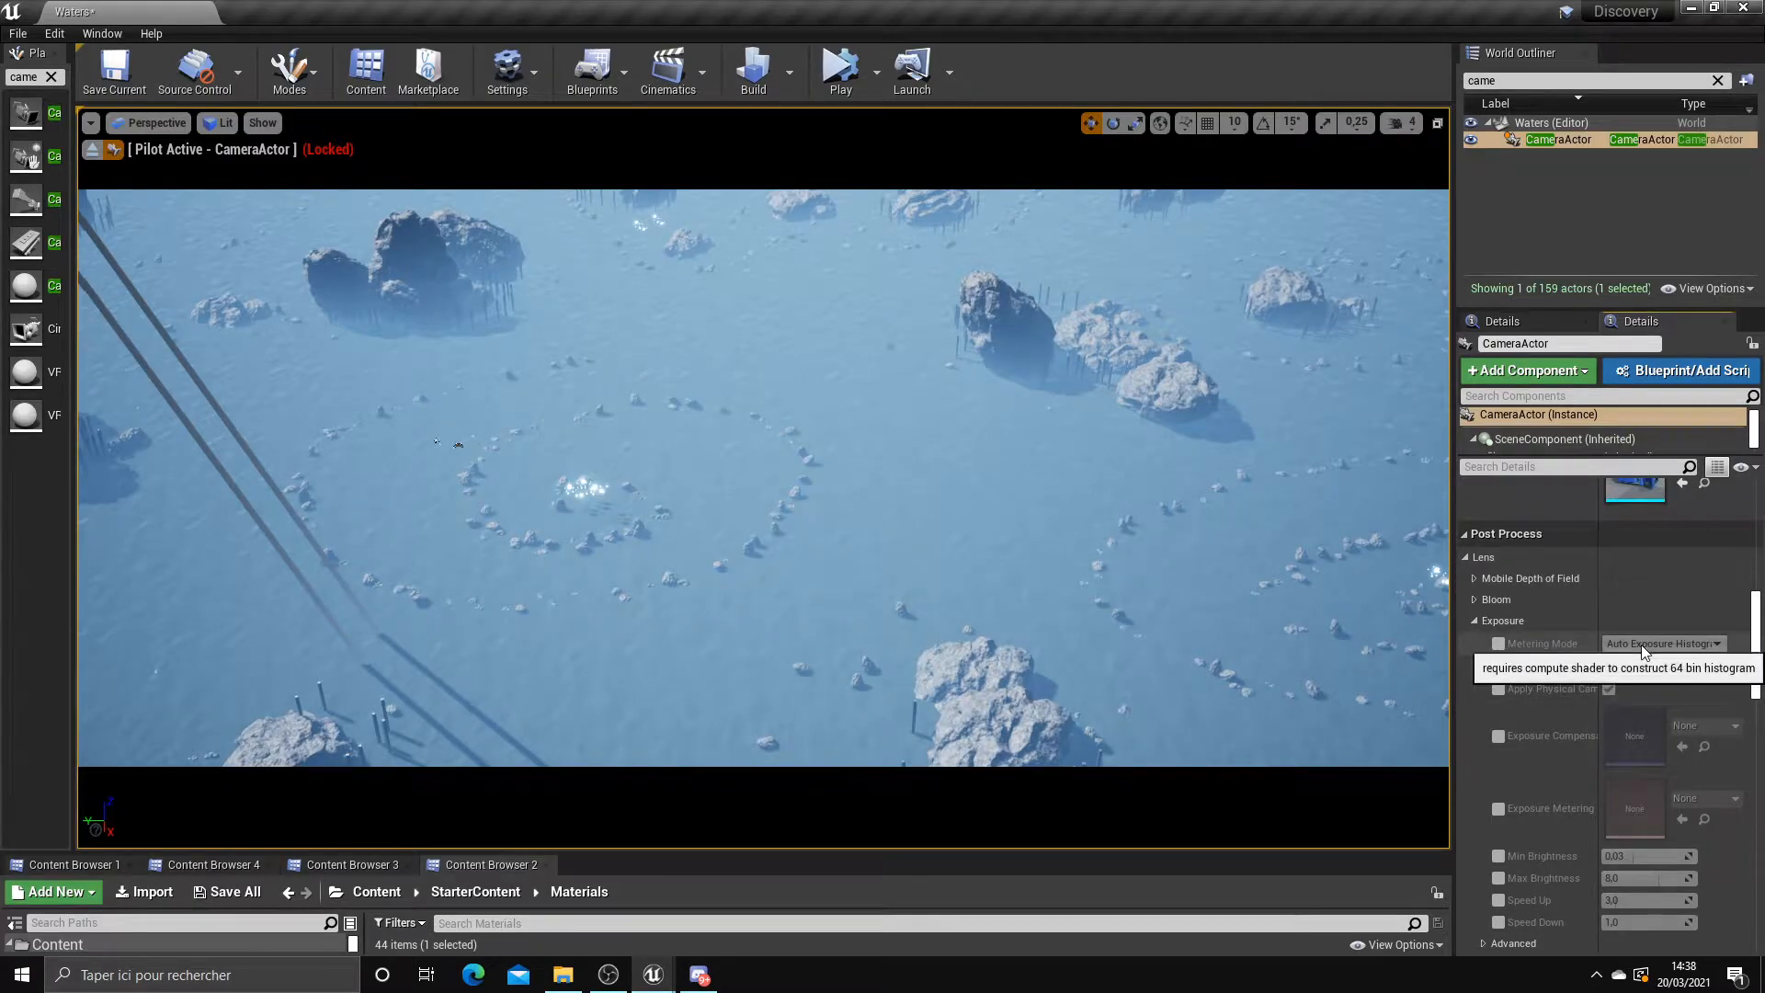
scroll(1547, 787, down, 3)
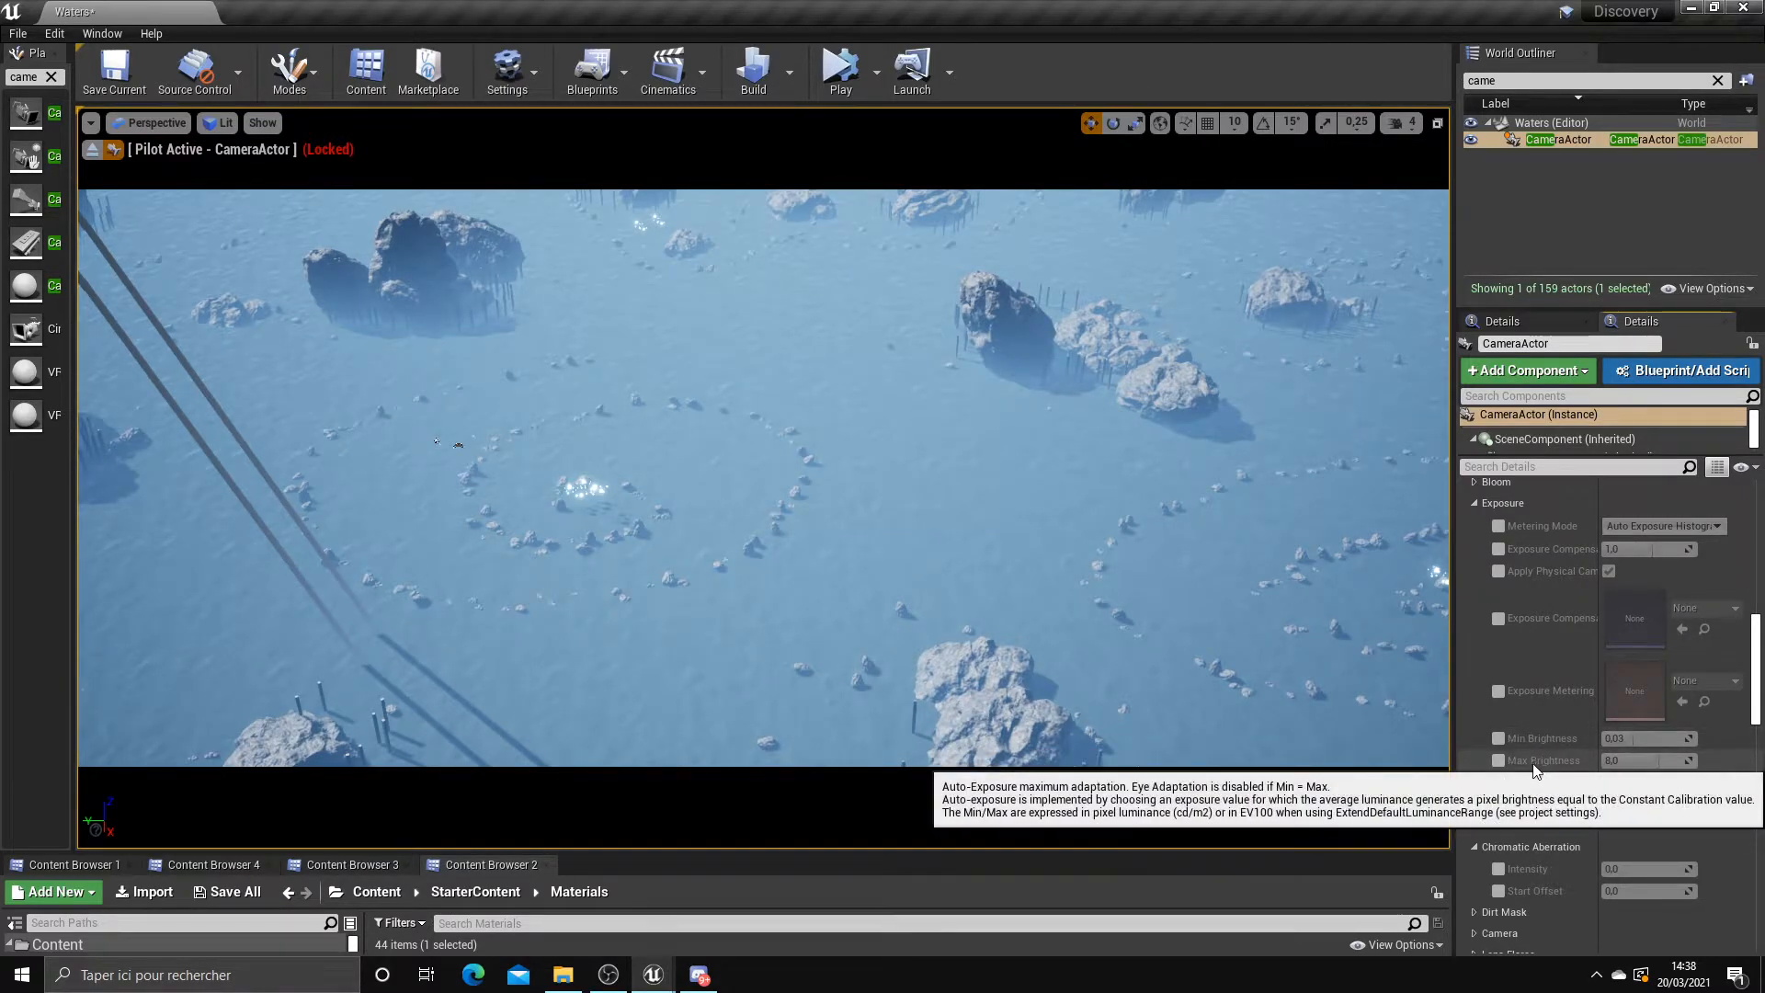
Override the camera's Min Brightness and Max Brightness exposure limits and set both to 1
click(1499, 739)
click(1501, 760)
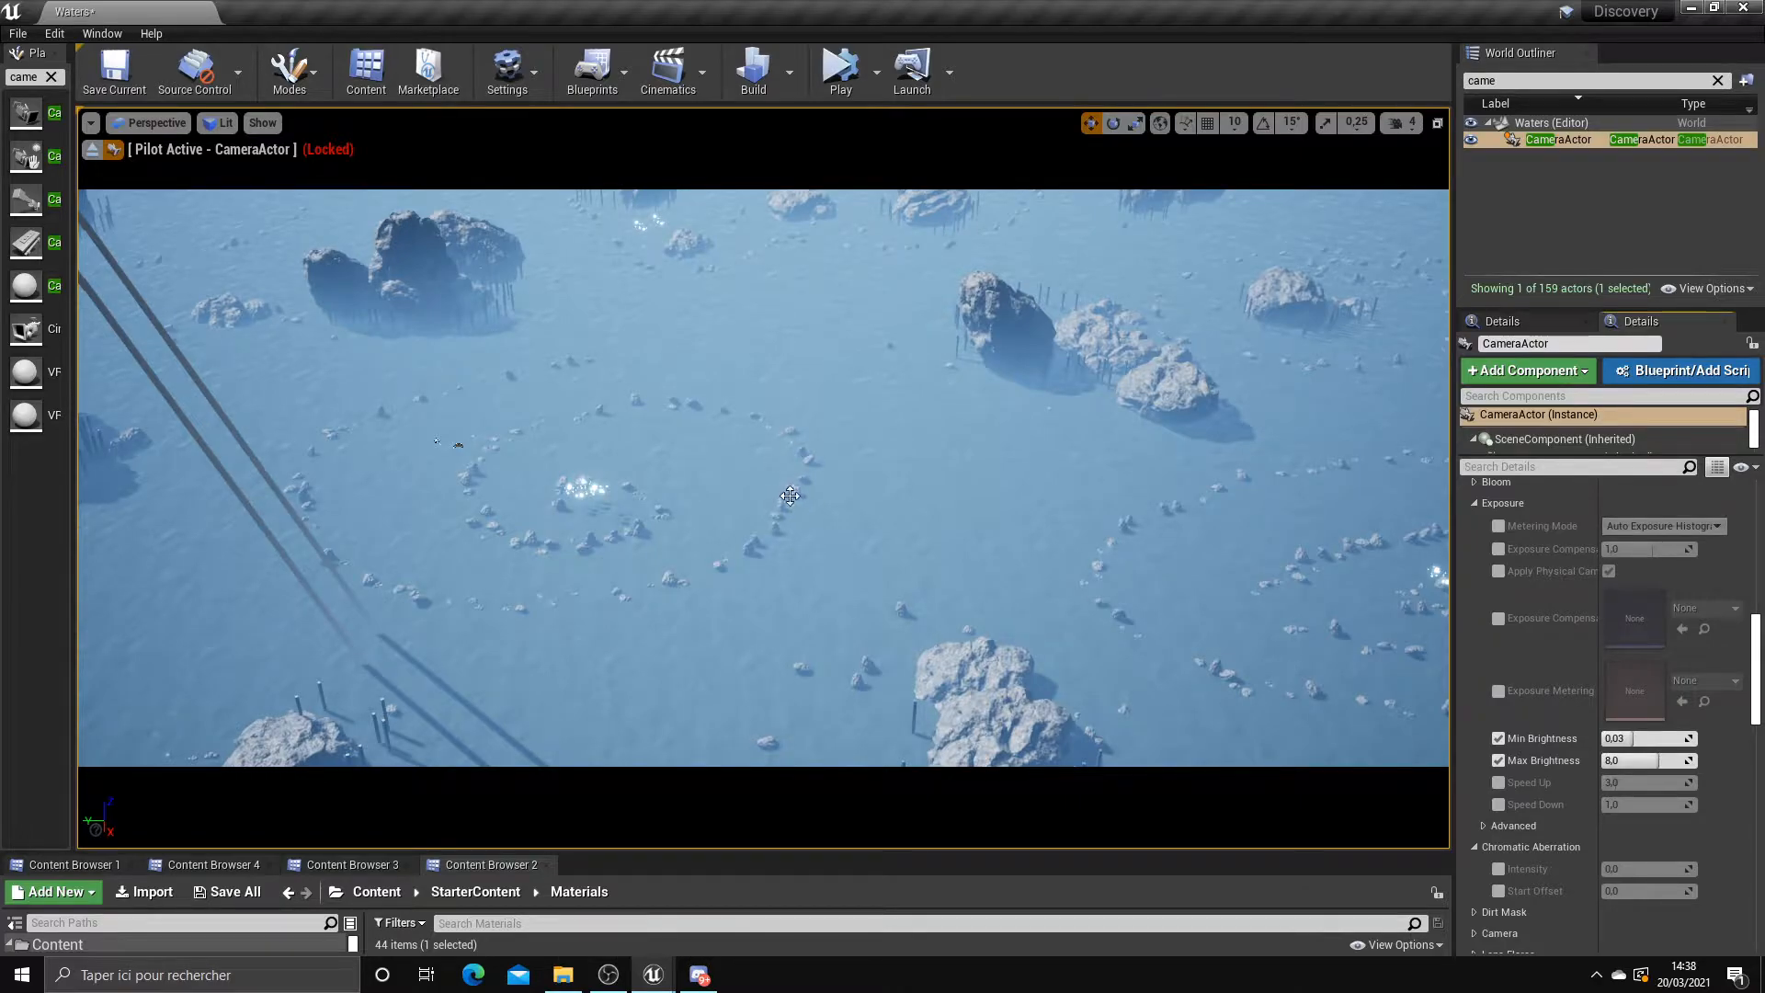
click(1632, 738)
text(1)
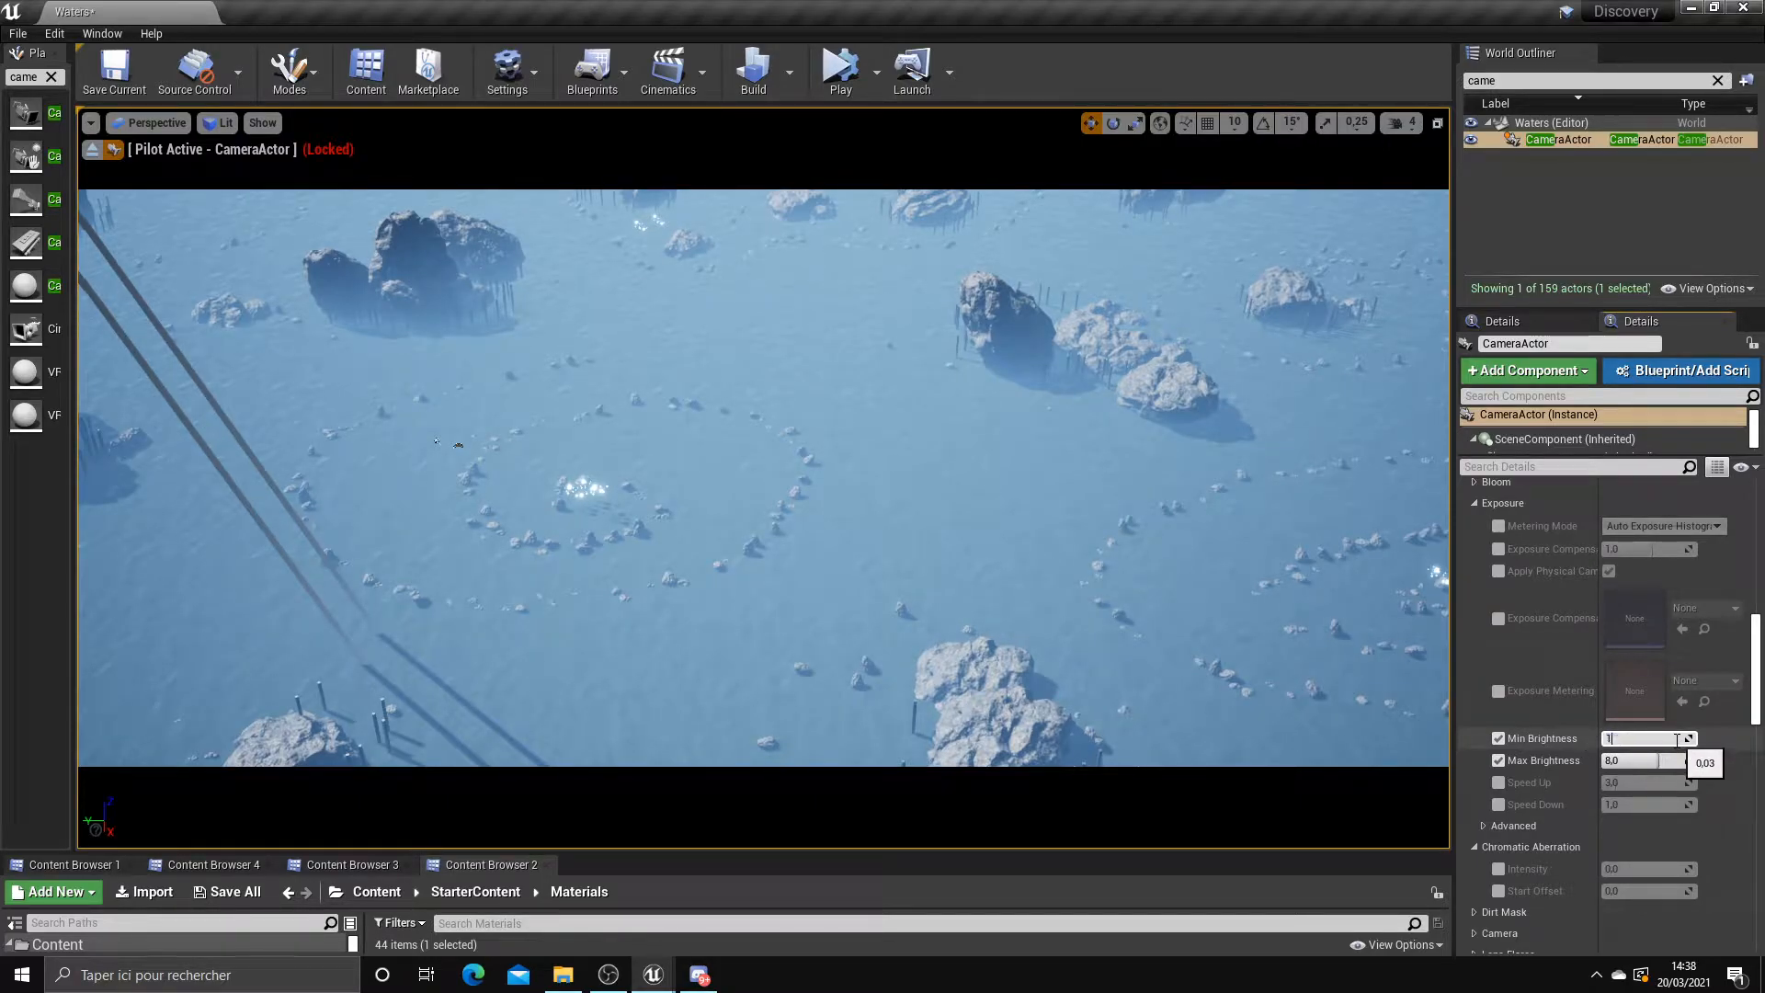
click(1657, 760)
text(1)
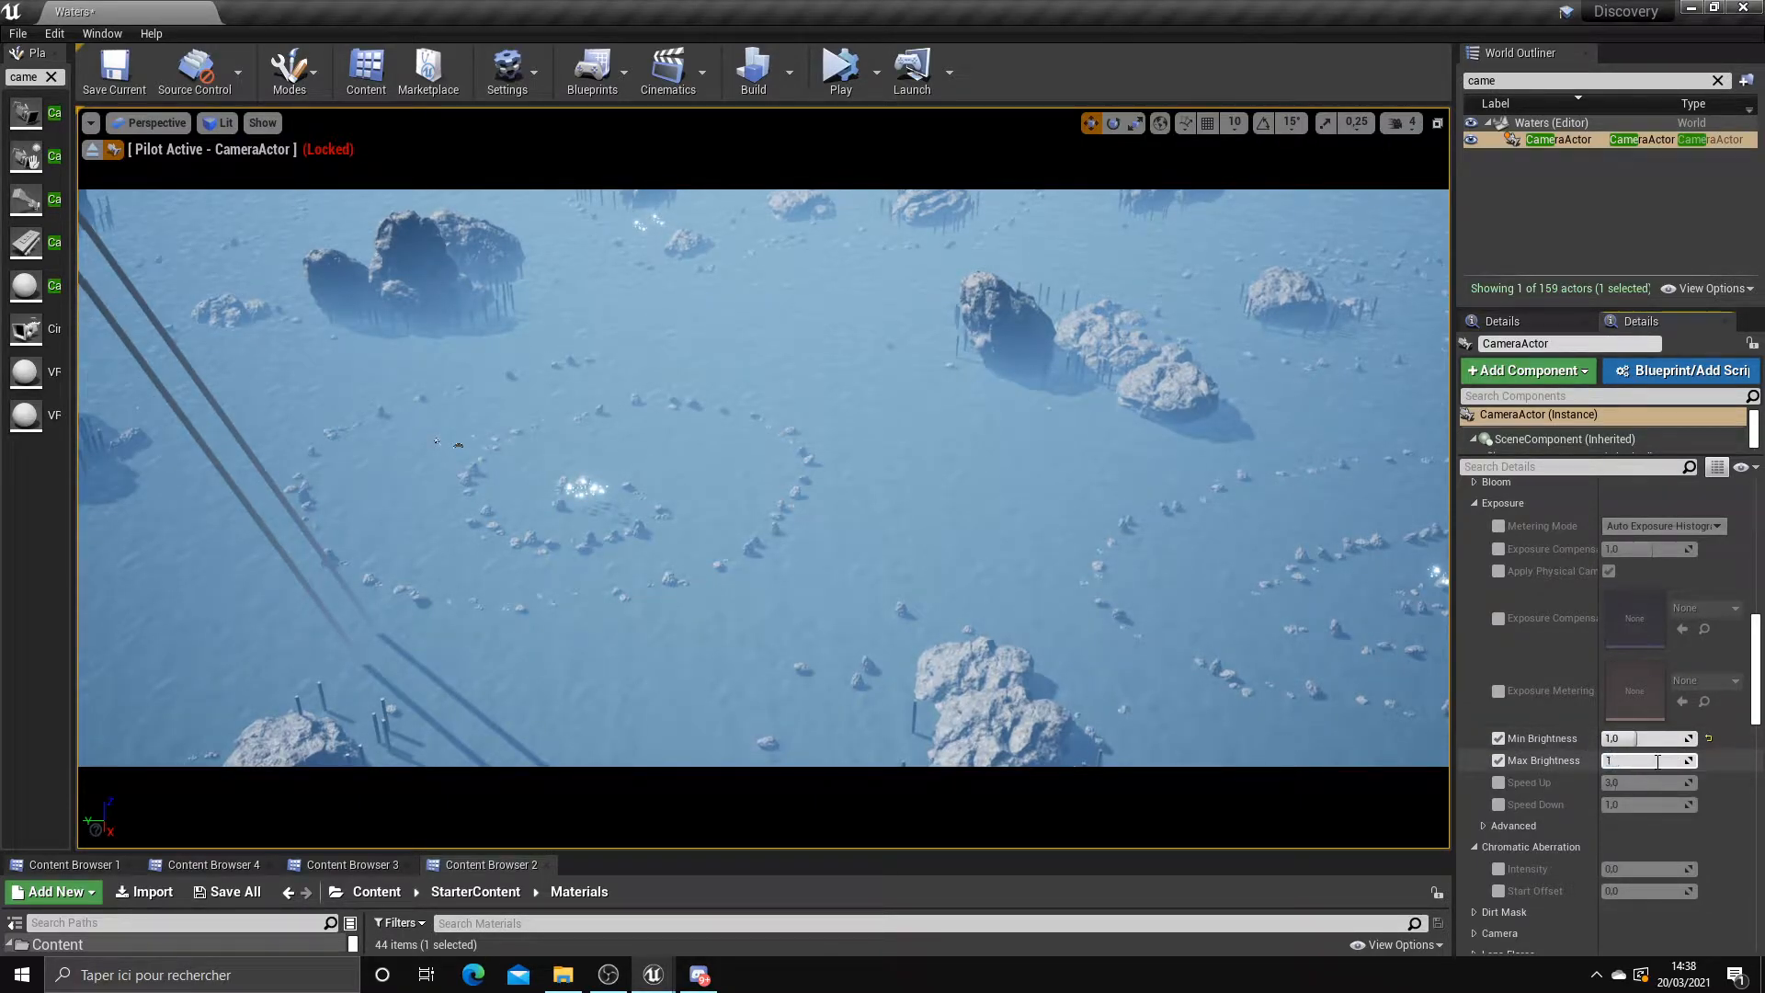
click(1751, 759)
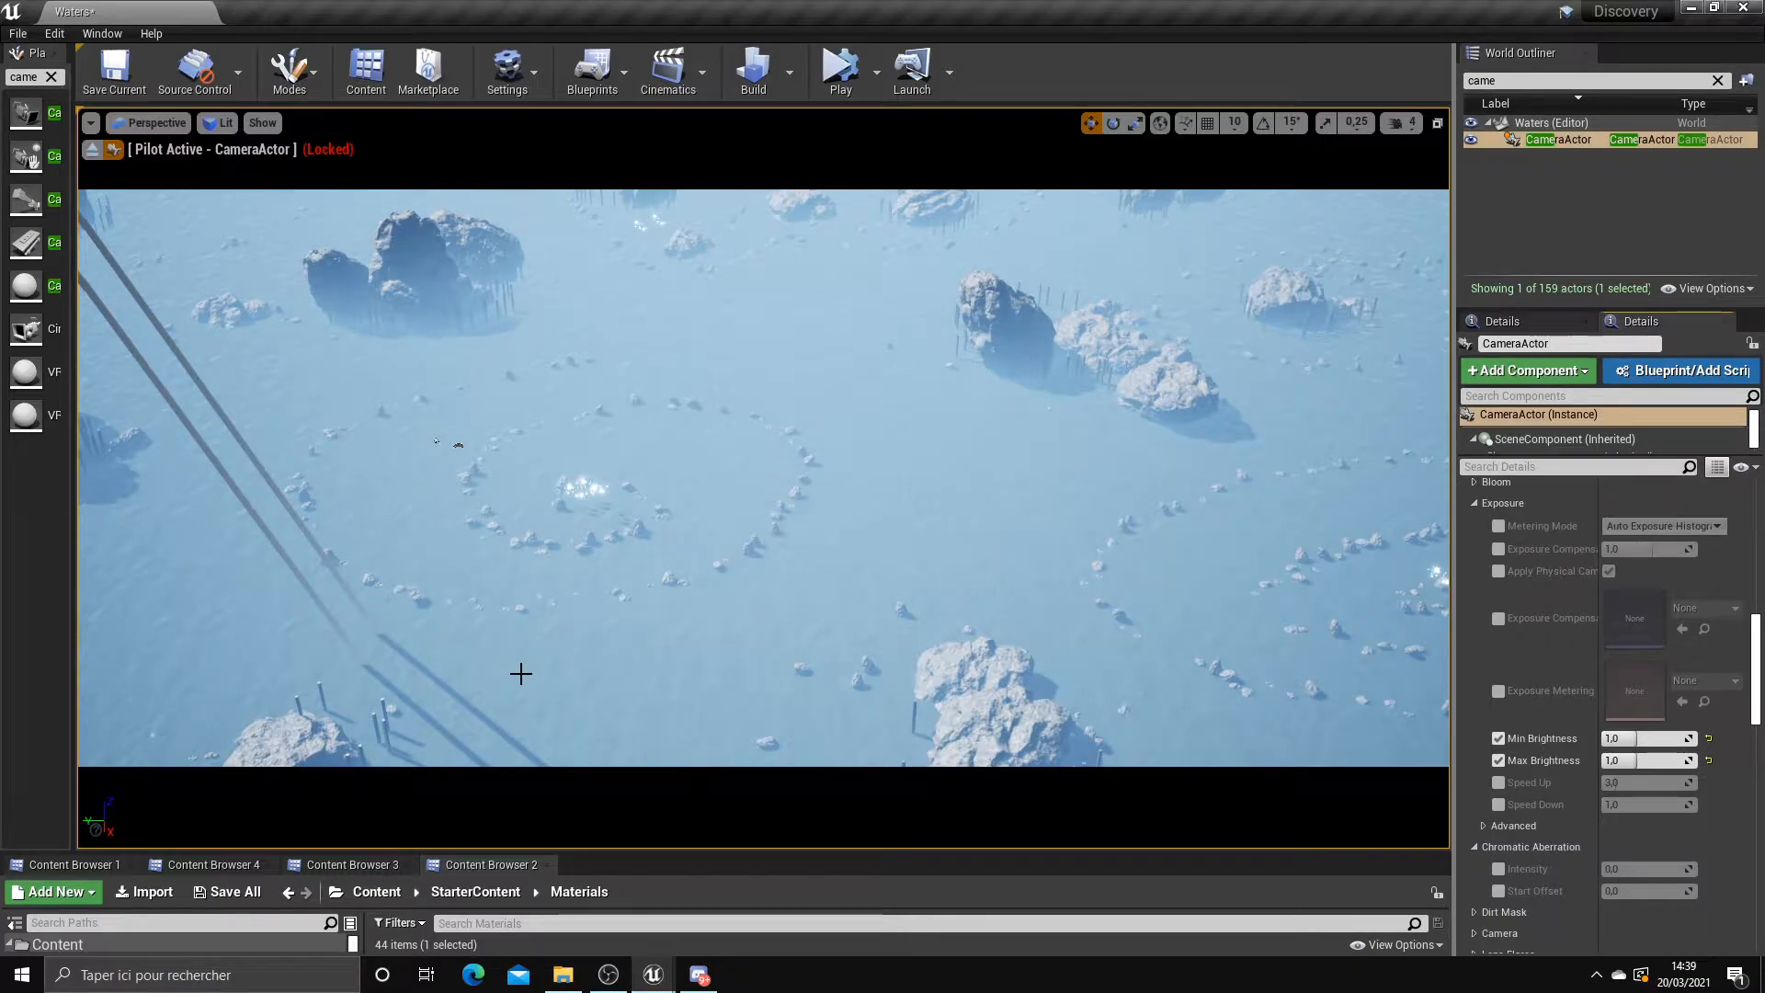
Override the camera's Exposure Compensation and lower it to about -0.14
click(1498, 550)
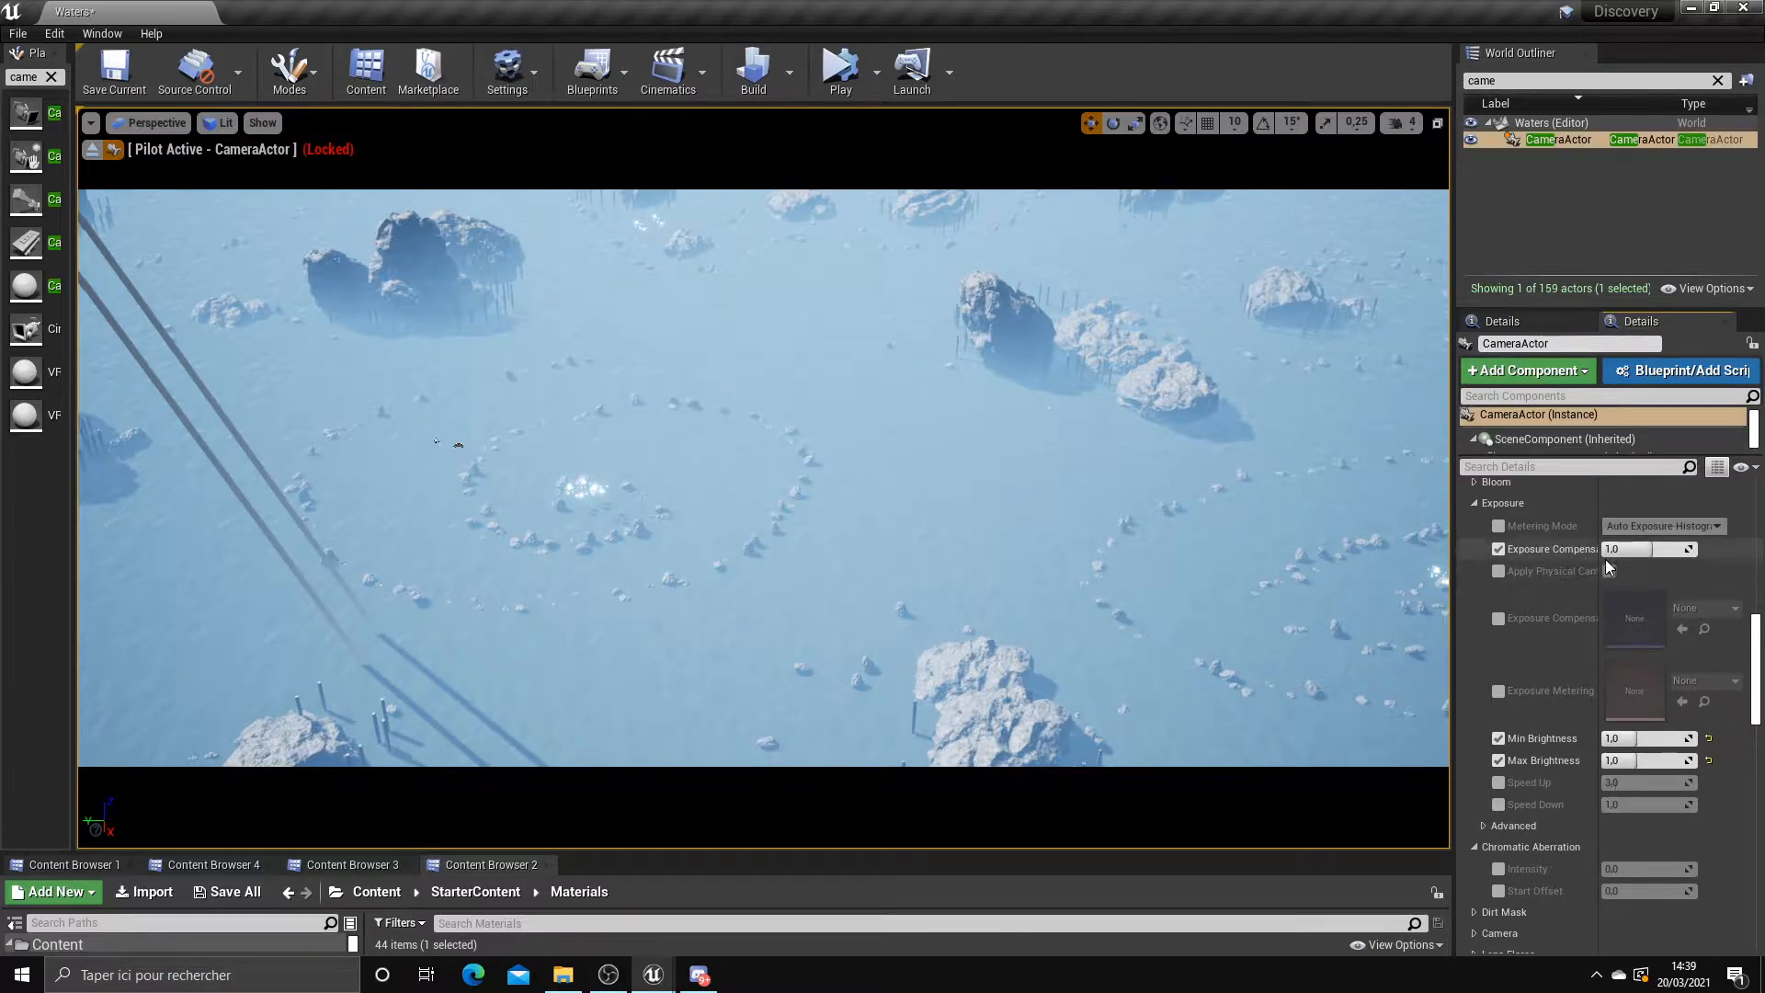
mouse_move(1646, 549)
mouse_down()
mouse_move(1613, 549)
mouse_move(1678, 549)
mouse_move(1649, 549)
mouse_up()
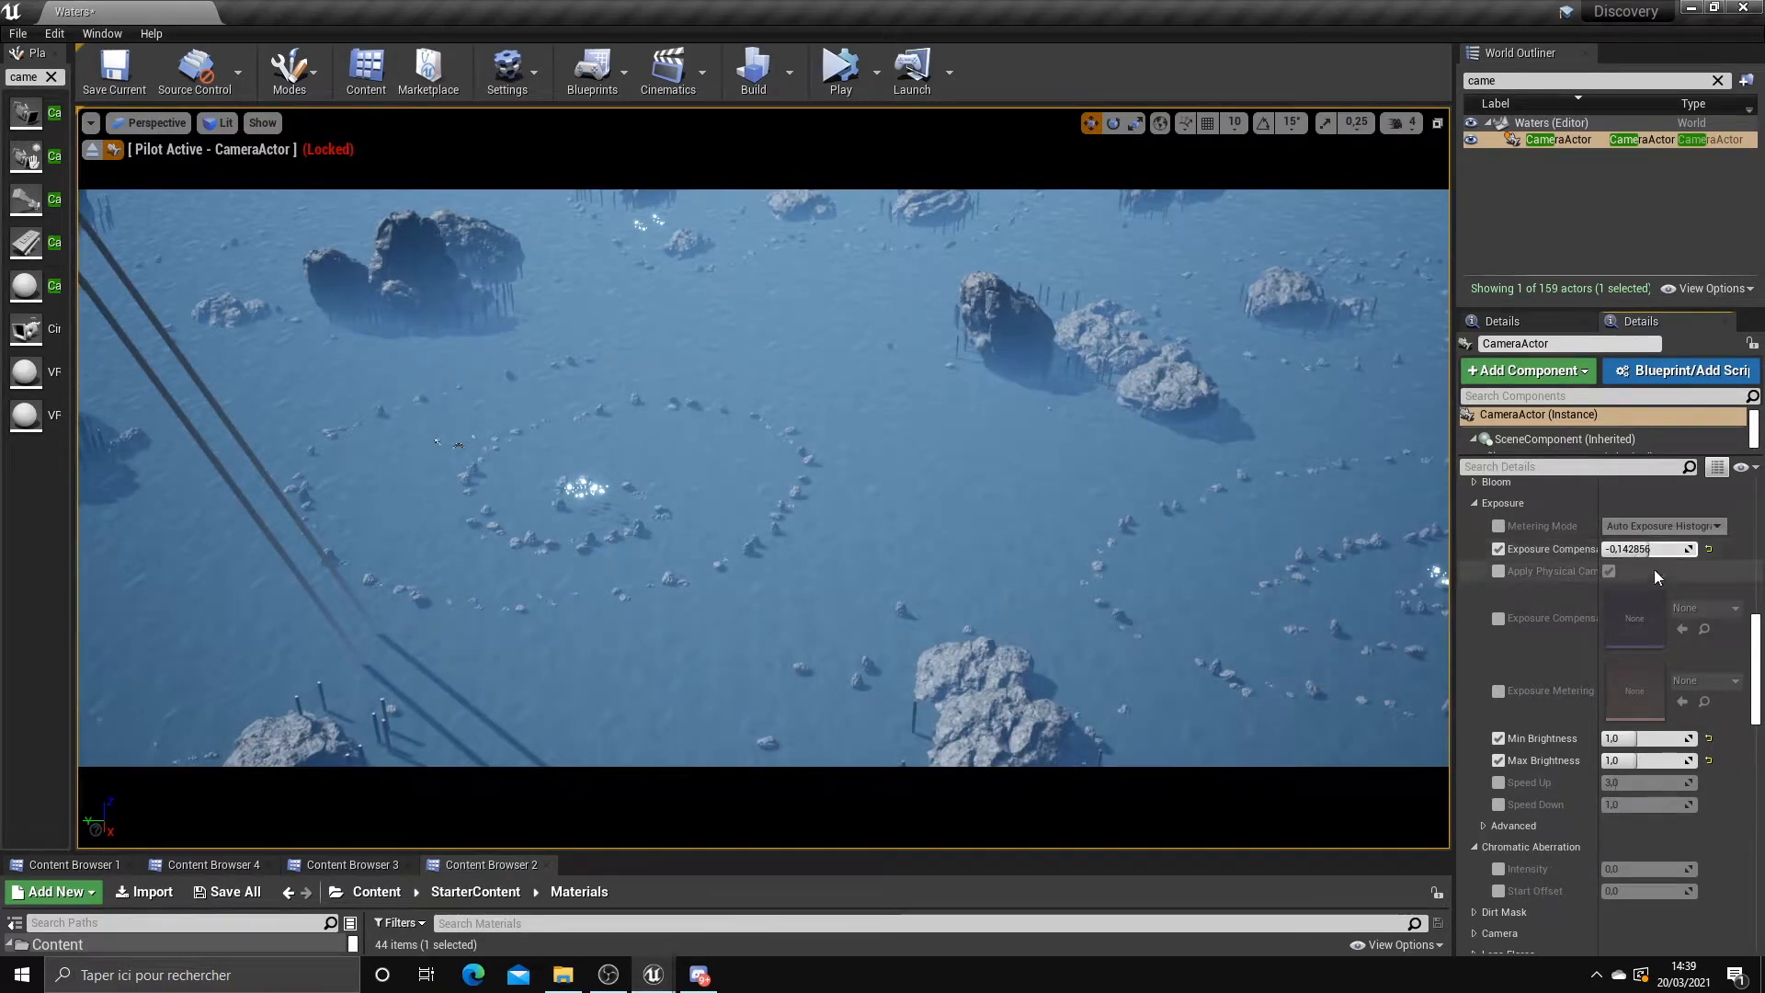
Find the DirectionalLight by searching for "direc" and raise its intensity to about 16.26 lux
drag(1546, 81, 1390, 73)
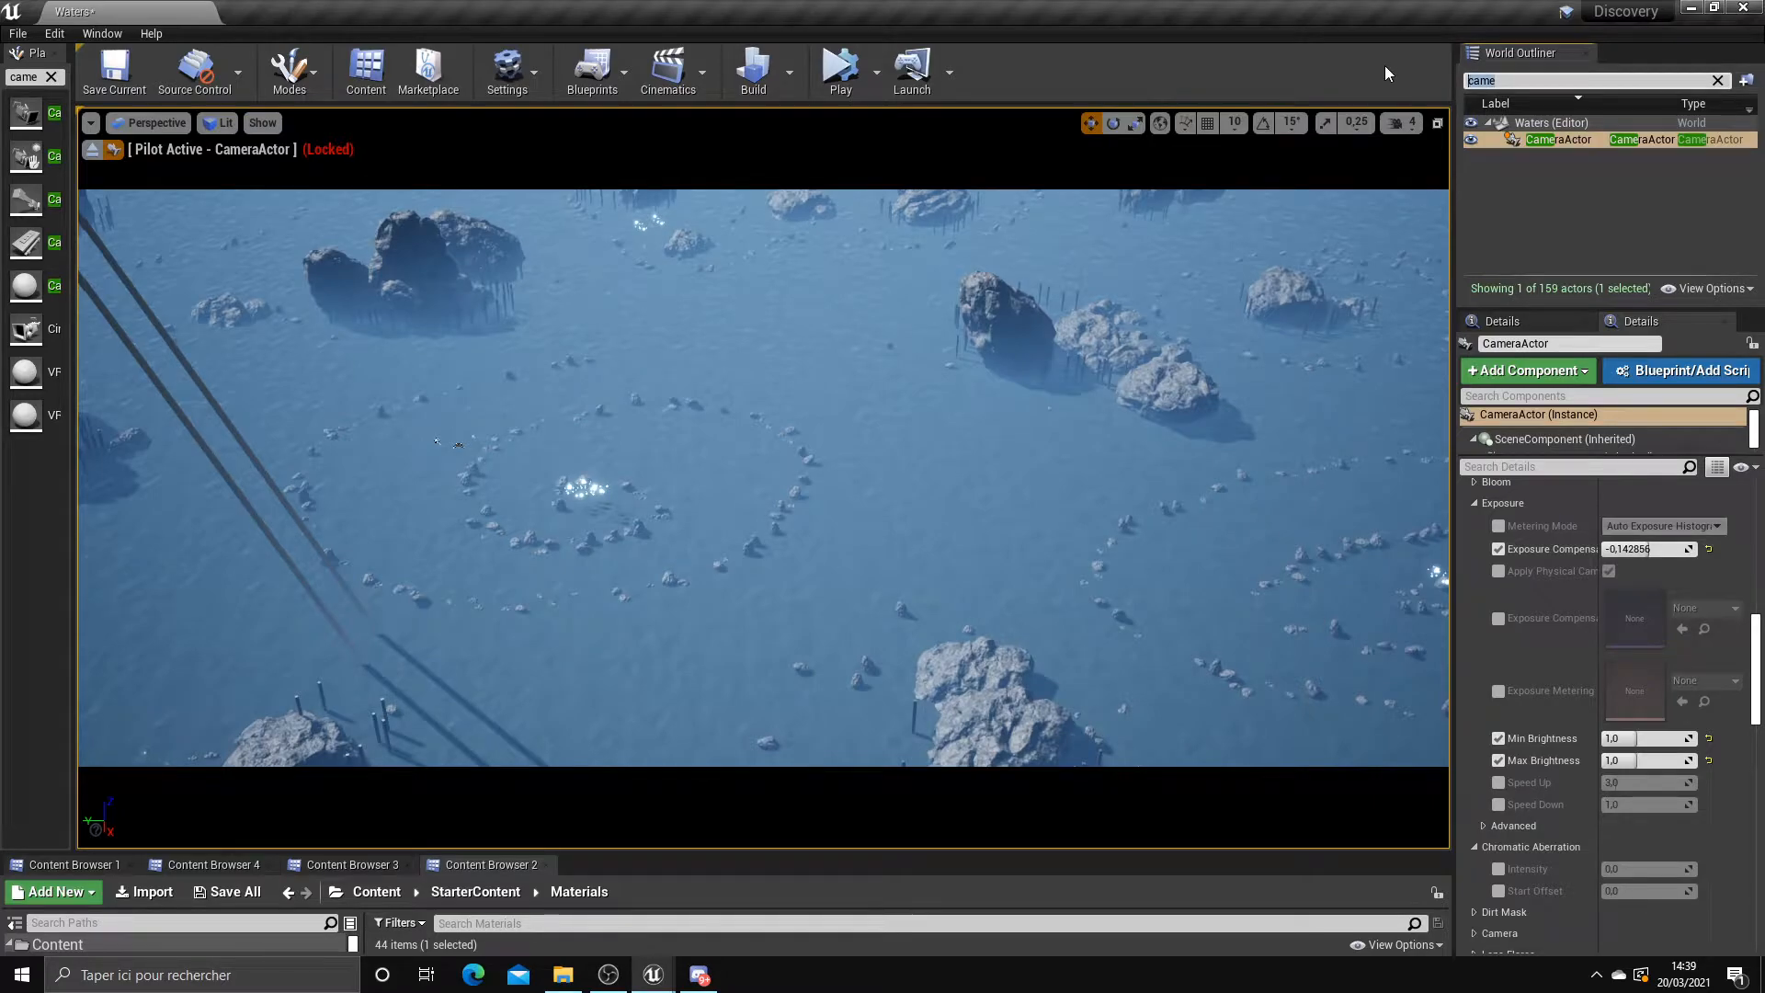
text(direc)
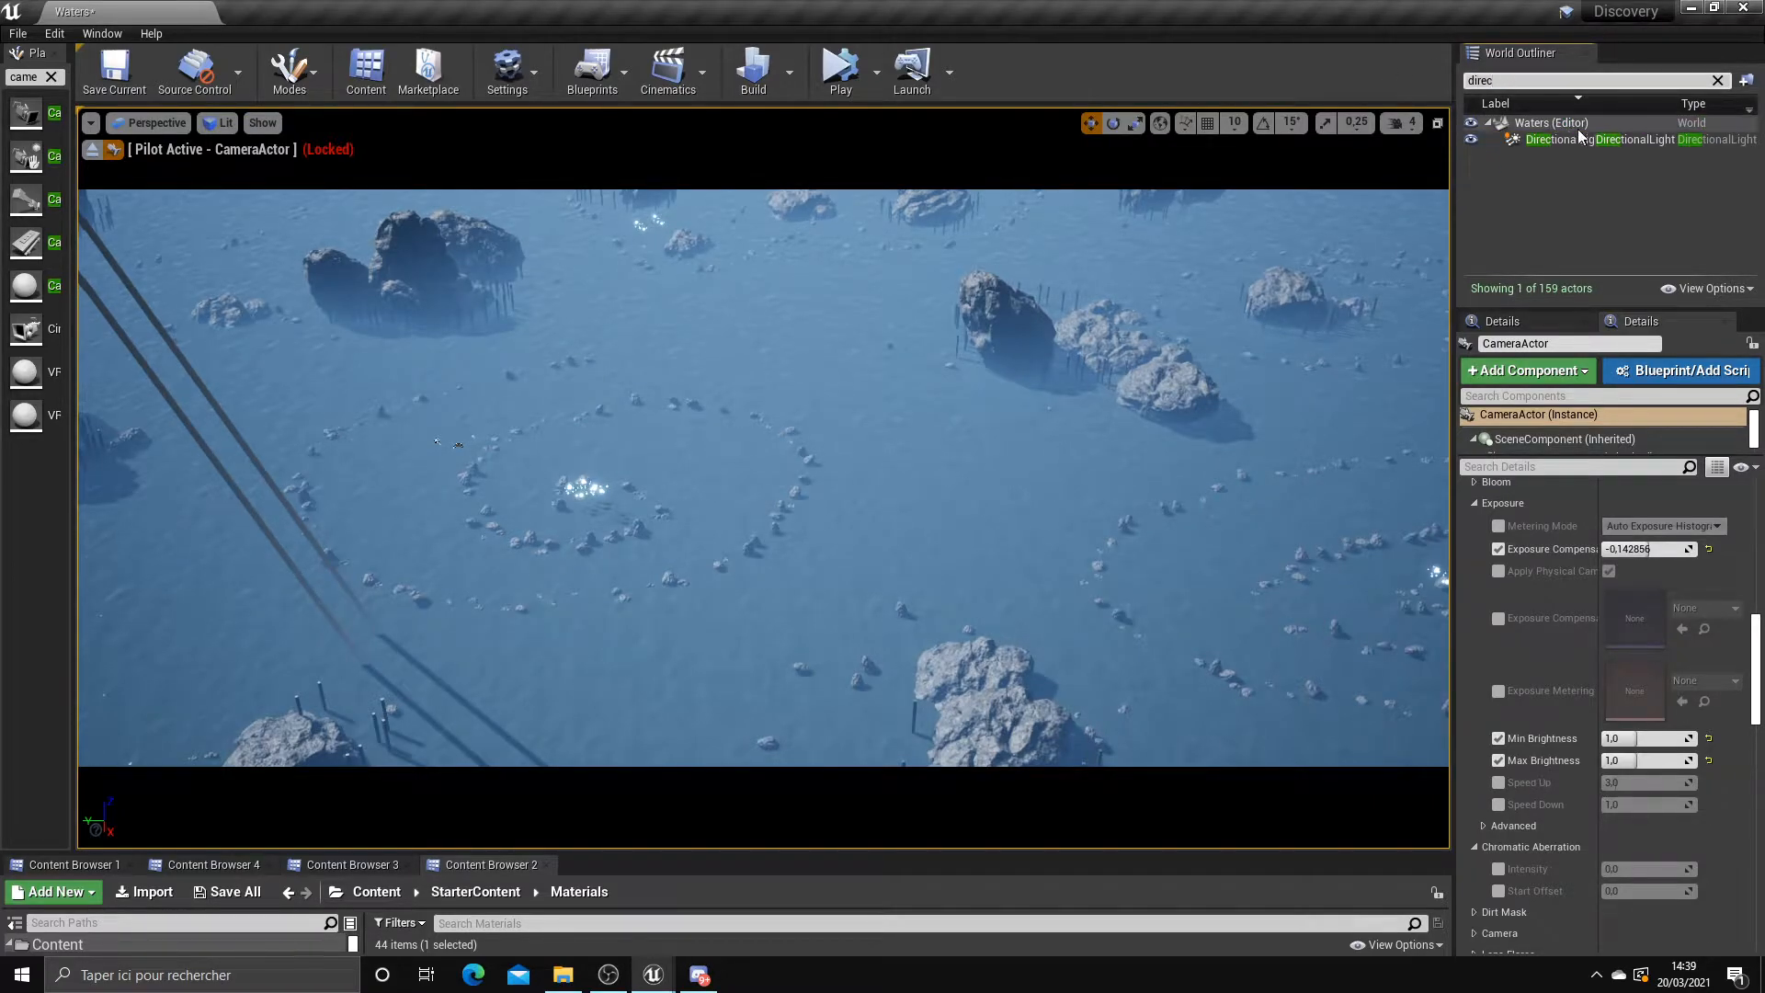
click(1580, 140)
scroll(1618, 643, up, 10)
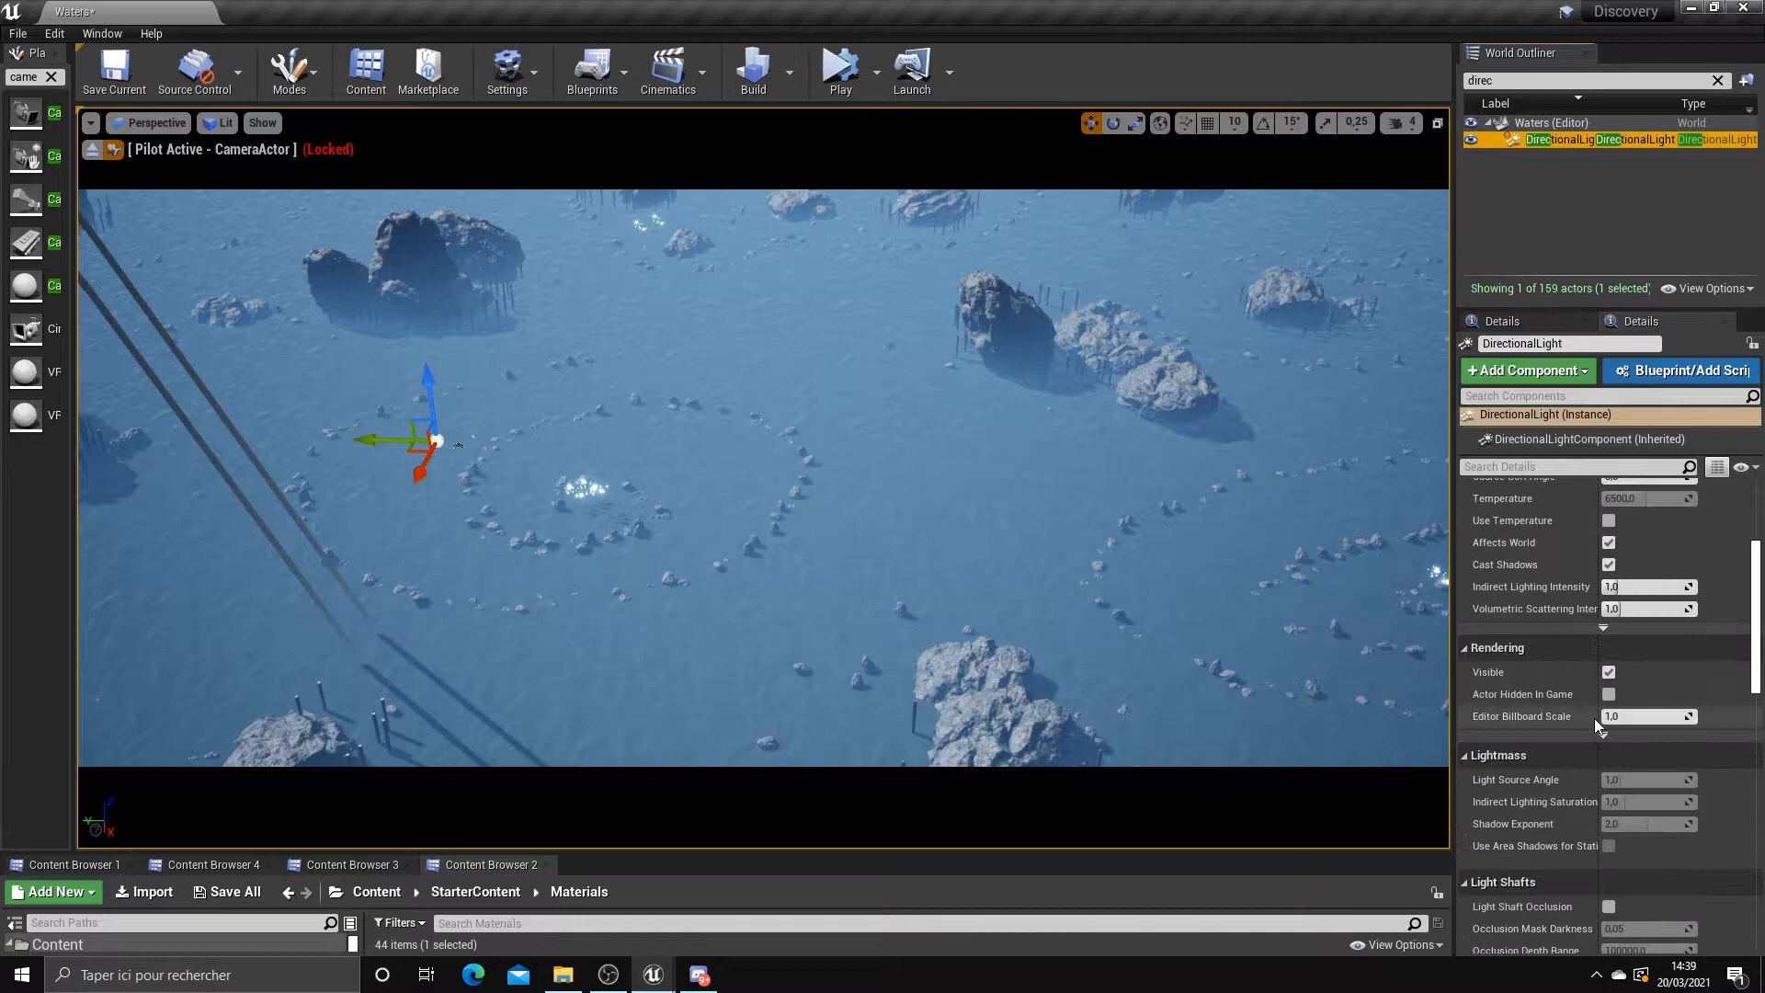
drag(1646, 557, 1682, 557)
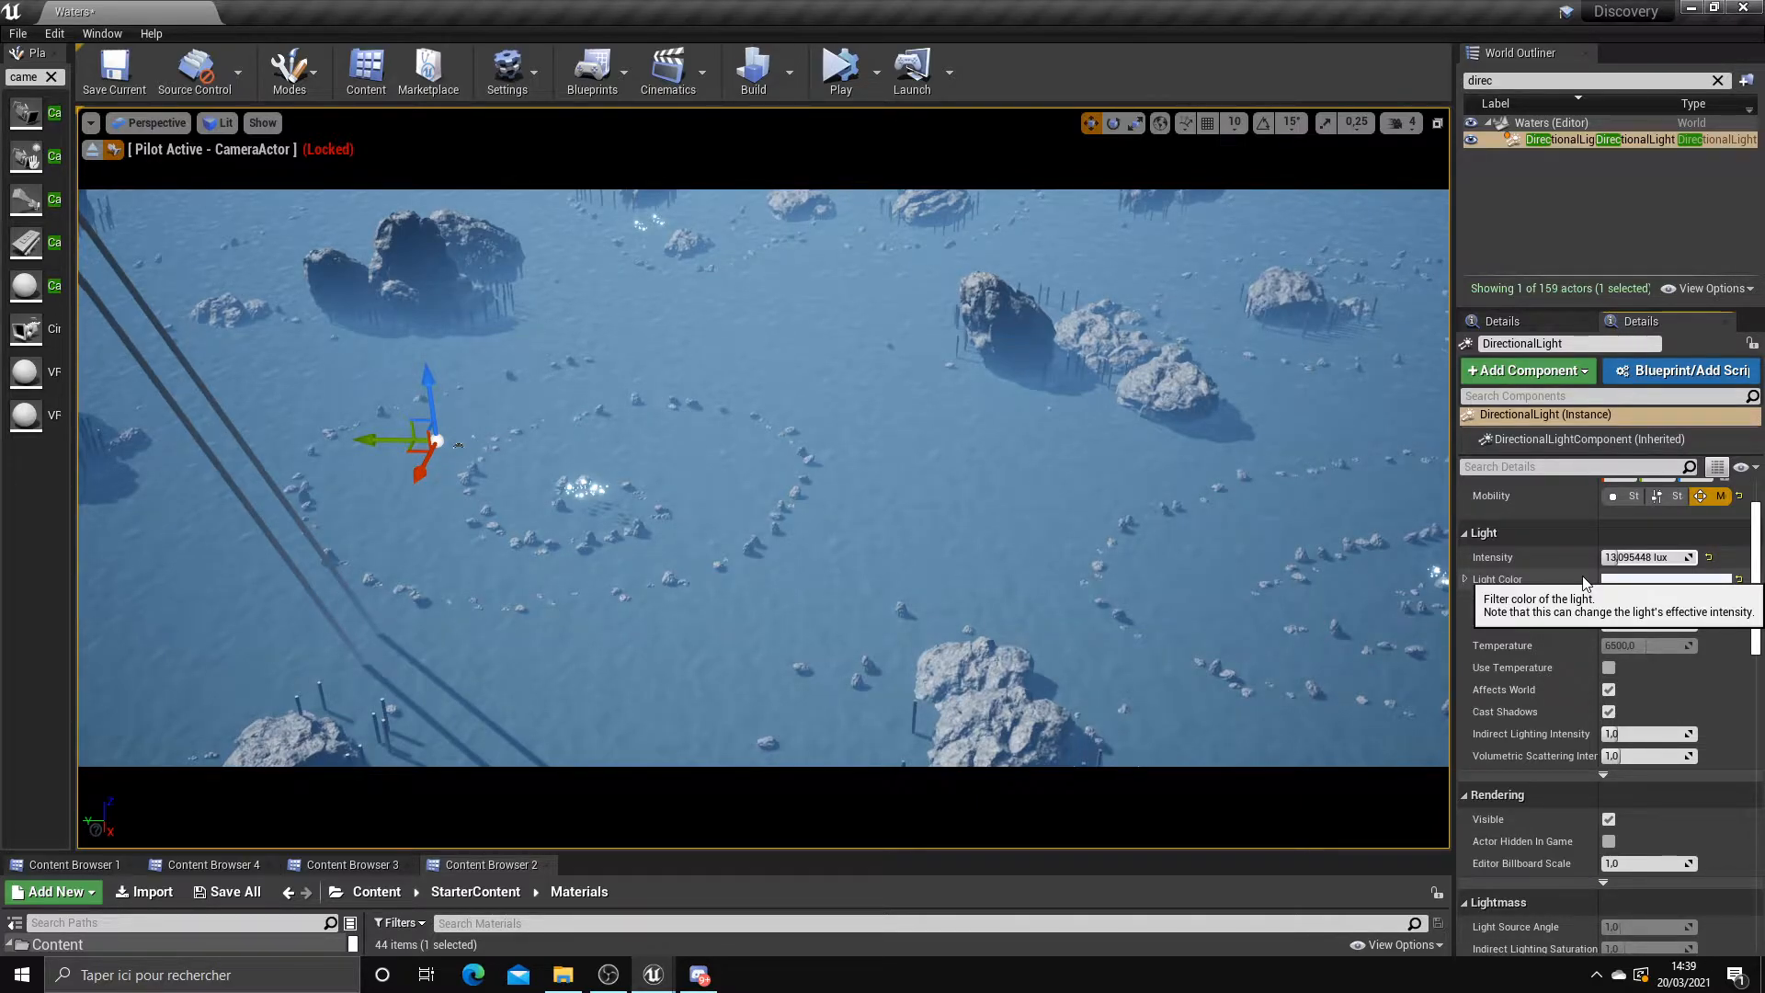
drag(1646, 557, 1673, 558)
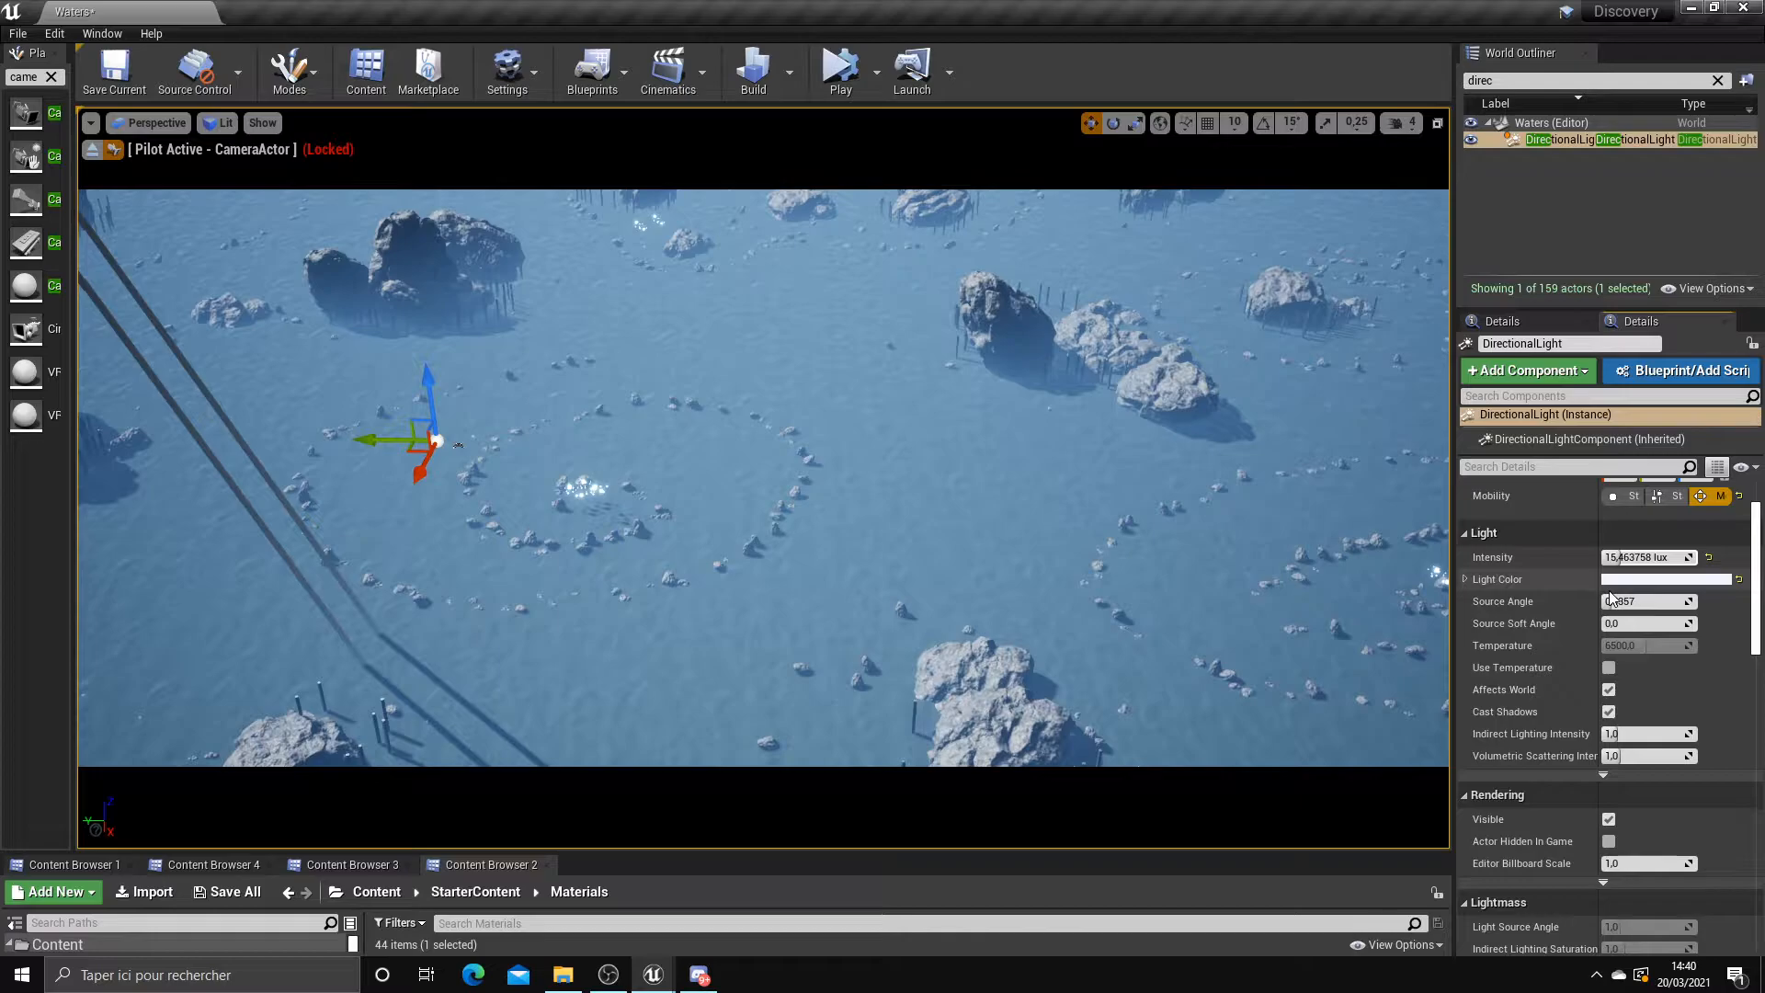
drag(1619, 557, 1620, 560)
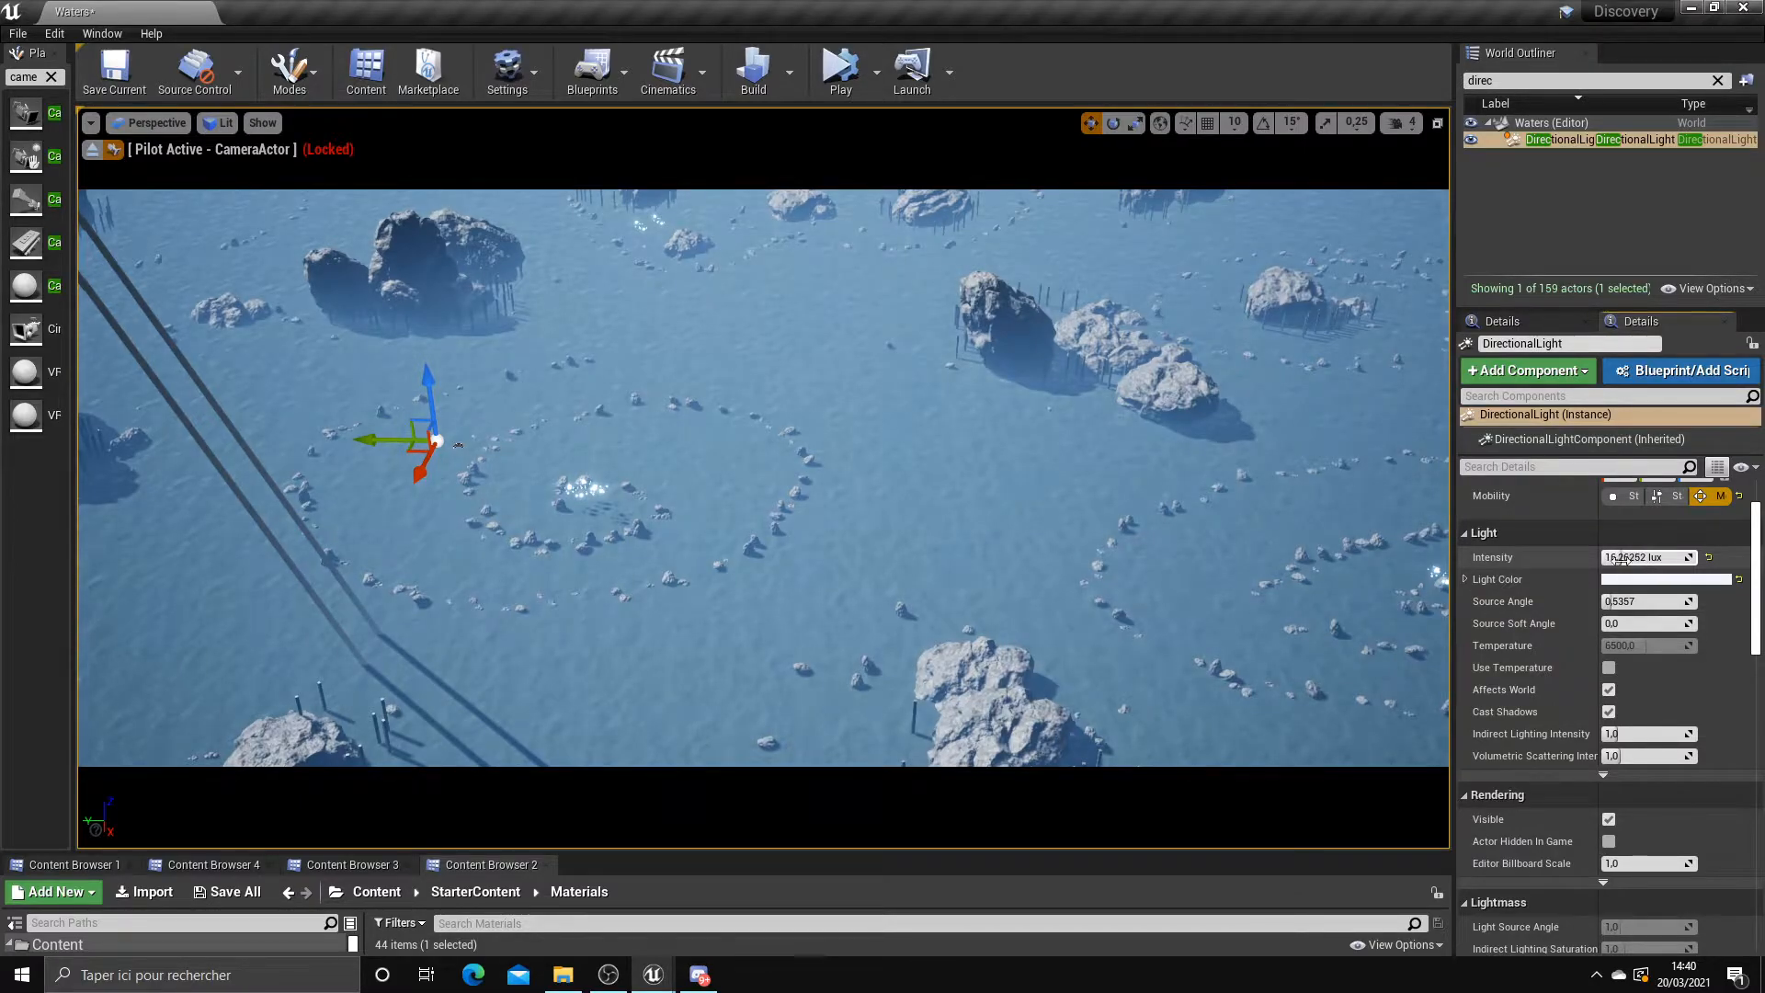
Clear the actor search and select the ExponentialHeightFog to examine its fog settings
click(1717, 80)
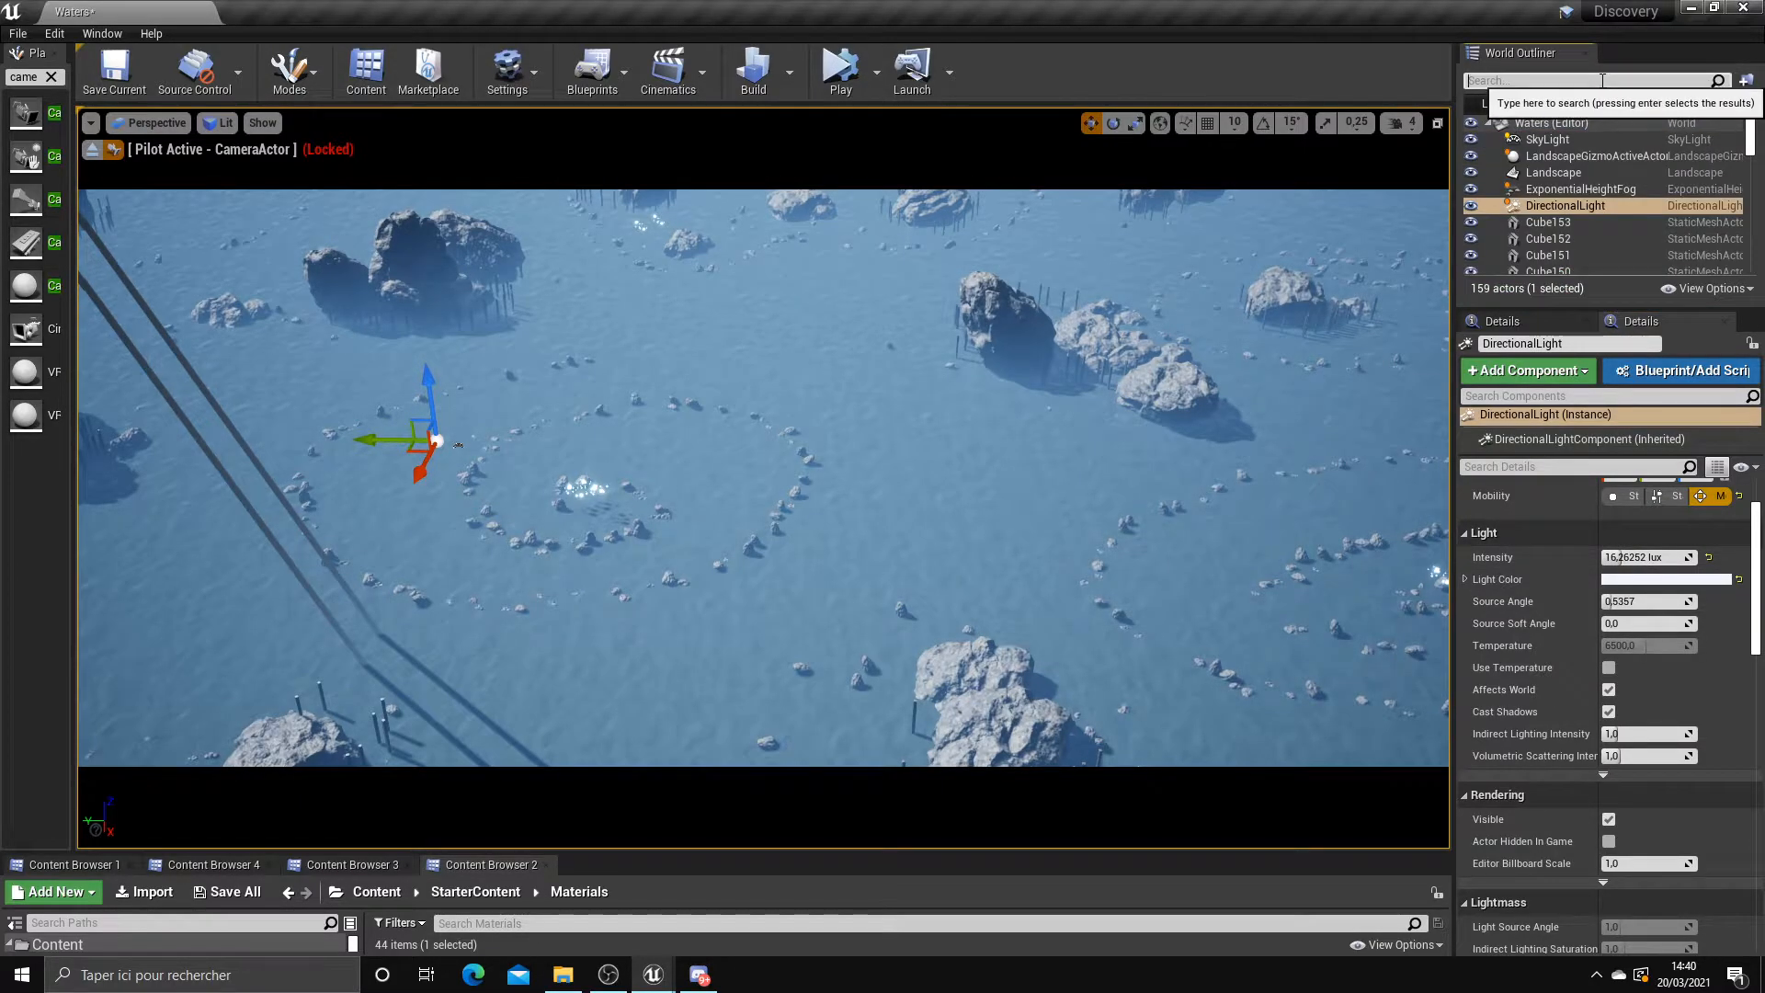
click(1560, 190)
click(1552, 206)
click(1560, 189)
Find the CameraActor by searching for "came" and collapse the Exposure group in its post-process lens options
click(1511, 80)
text(came)
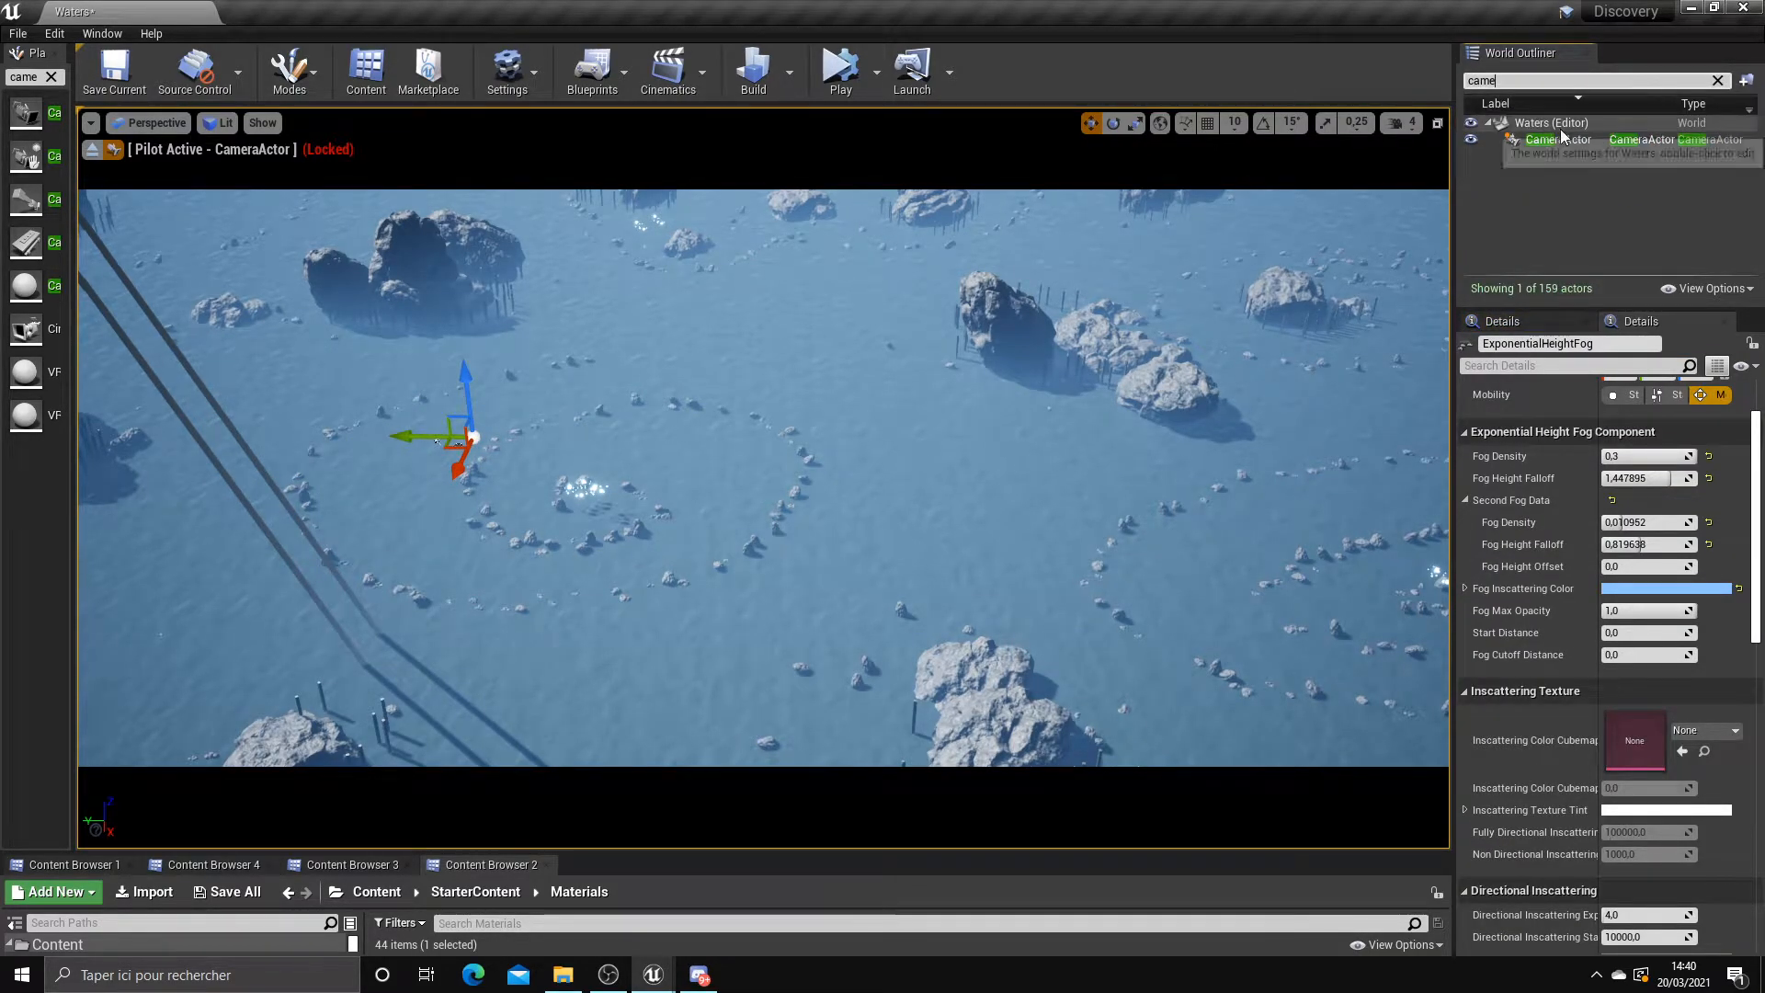
click(1560, 138)
scroll(1591, 697, down, 8)
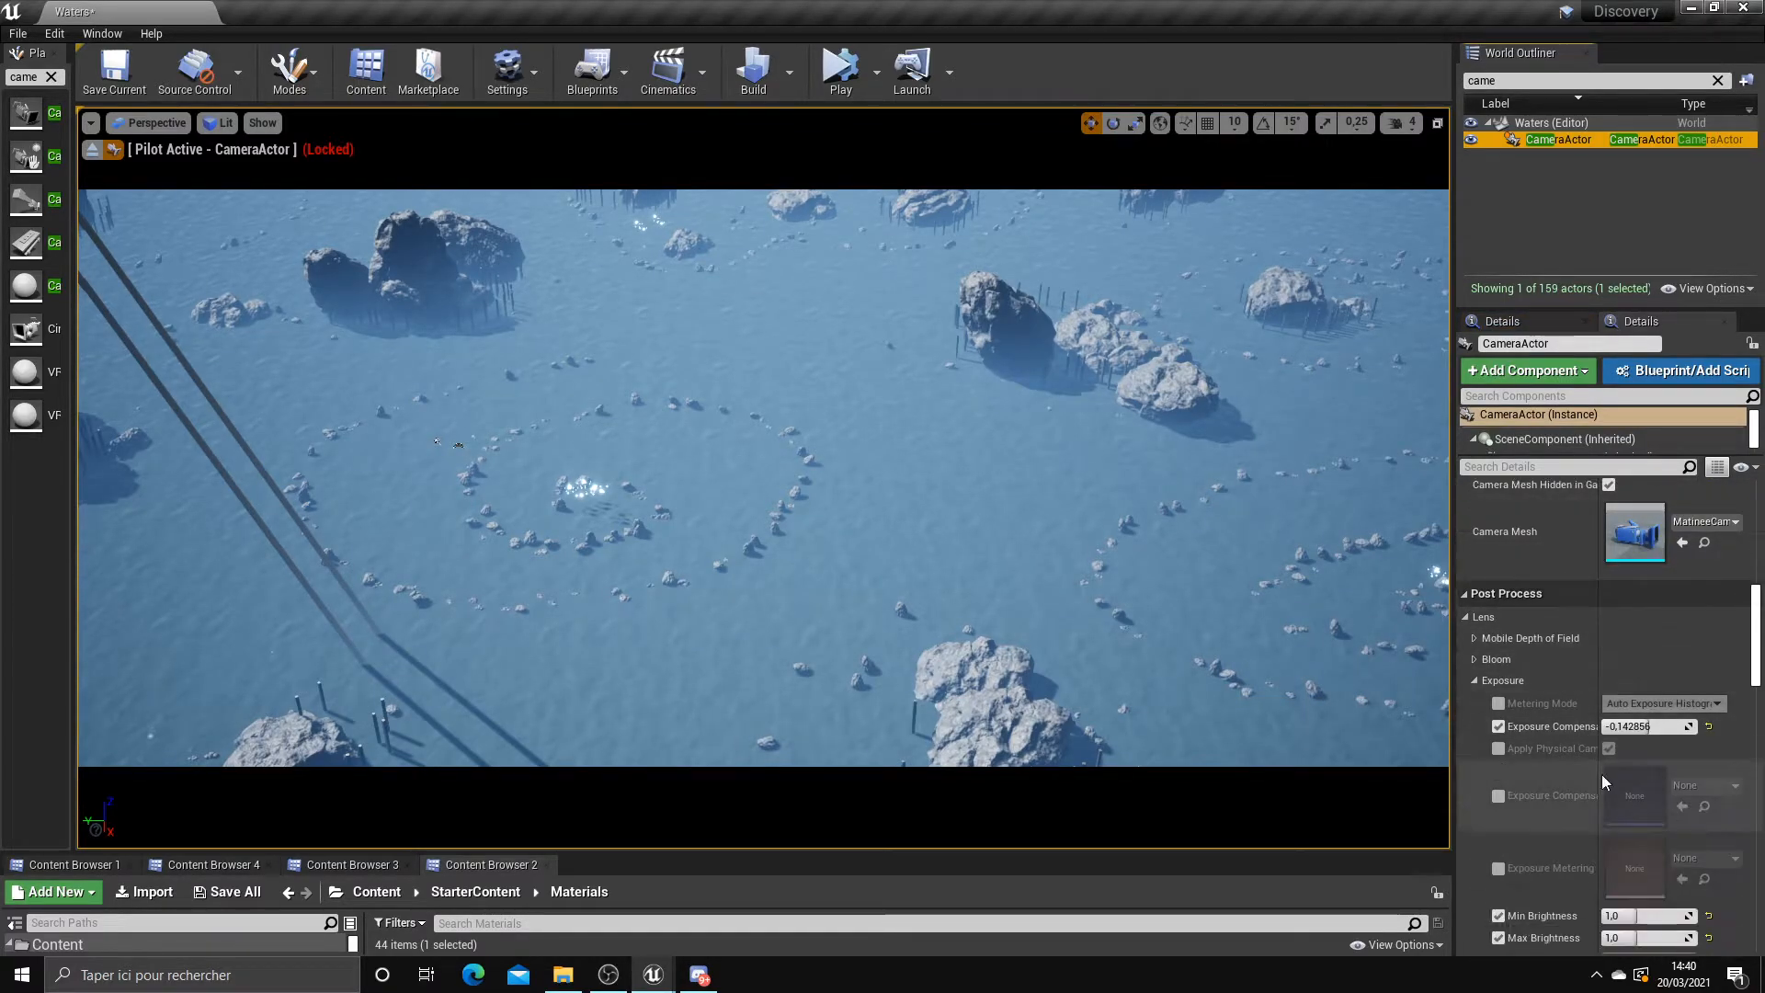
mouse_move(1646, 727)
mouse_down()
mouse_move(1683, 726)
mouse_move(1631, 731)
mouse_up()
scroll(1514, 631, down, 3)
scroll(1517, 634, up, 1)
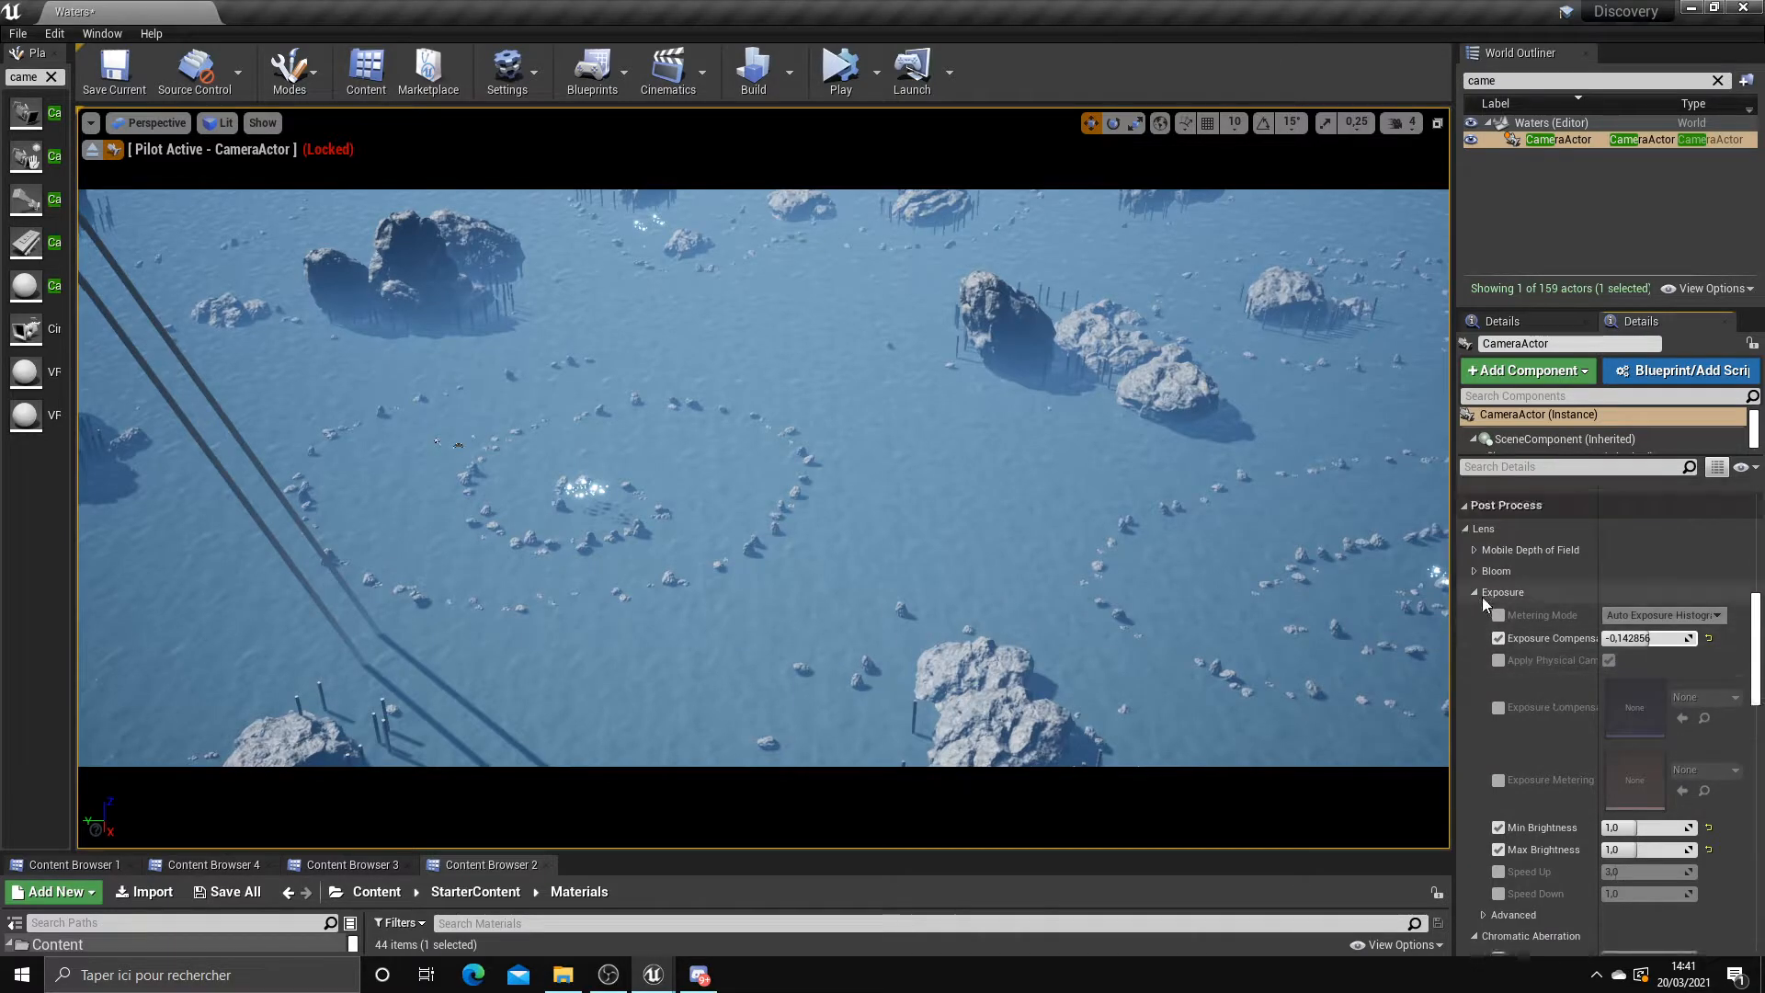
click(1477, 591)
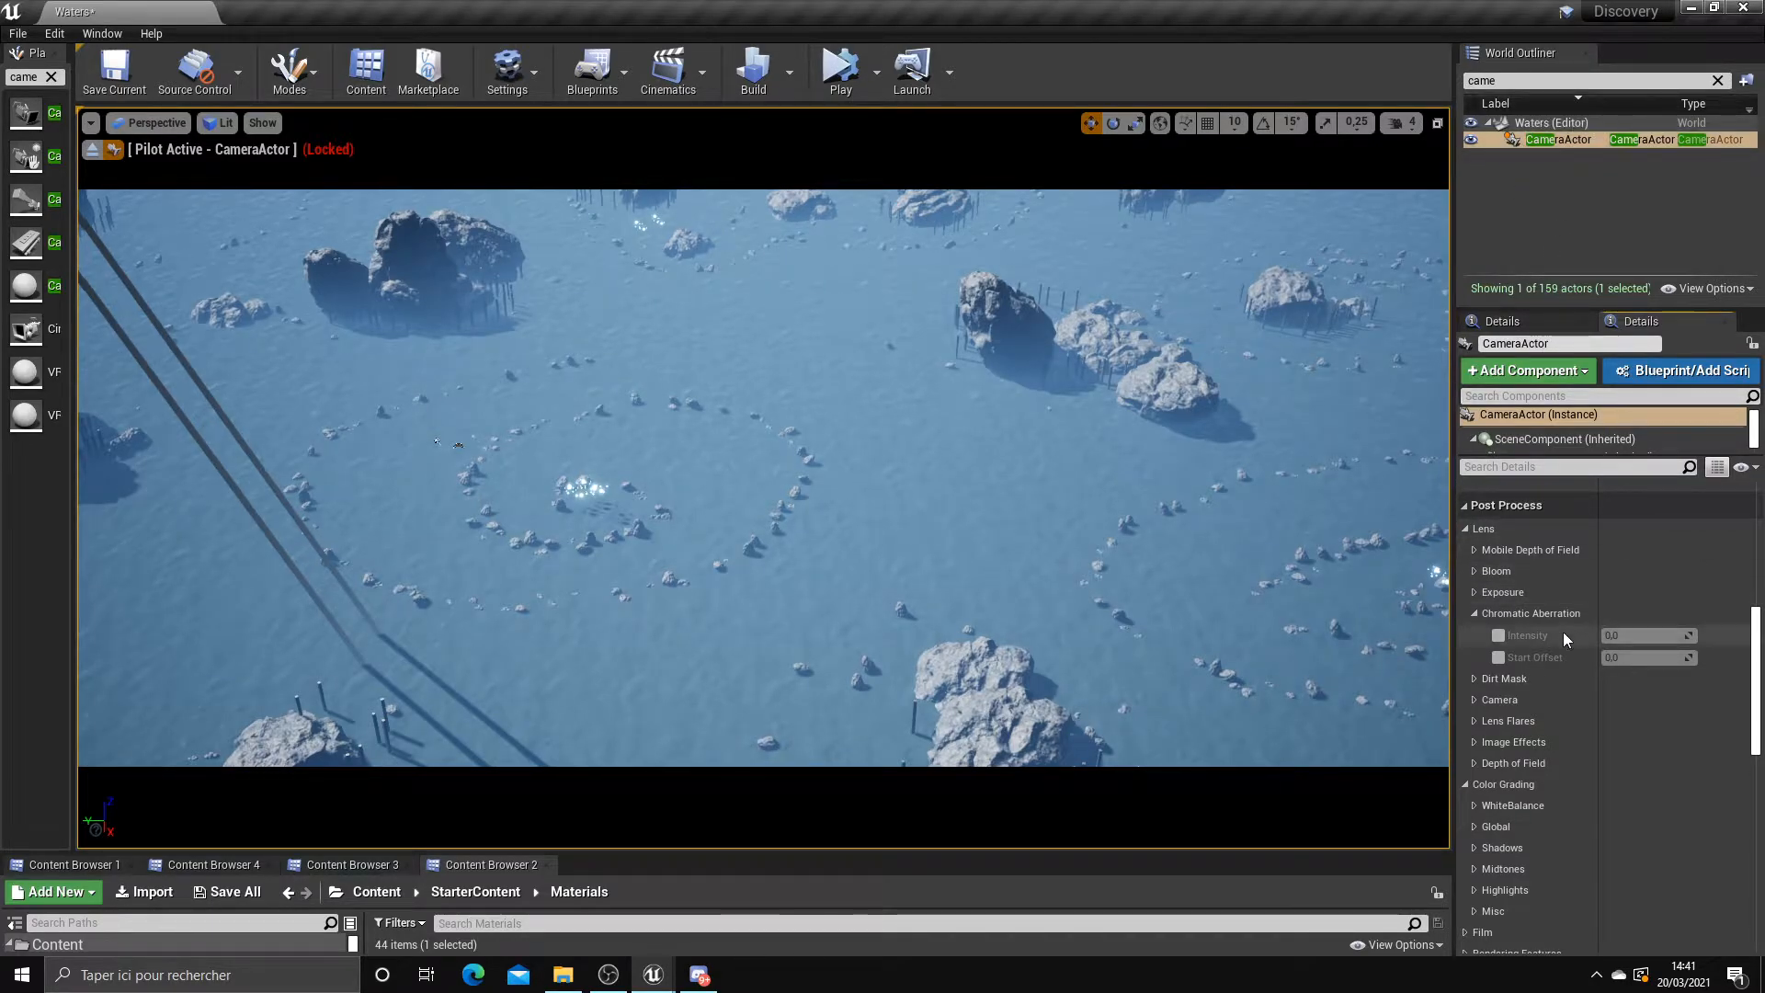
Expand the camera's Bloom settings, override the bloom Intensity, test strong and zero values, and settle on about 1.22
click(1476, 570)
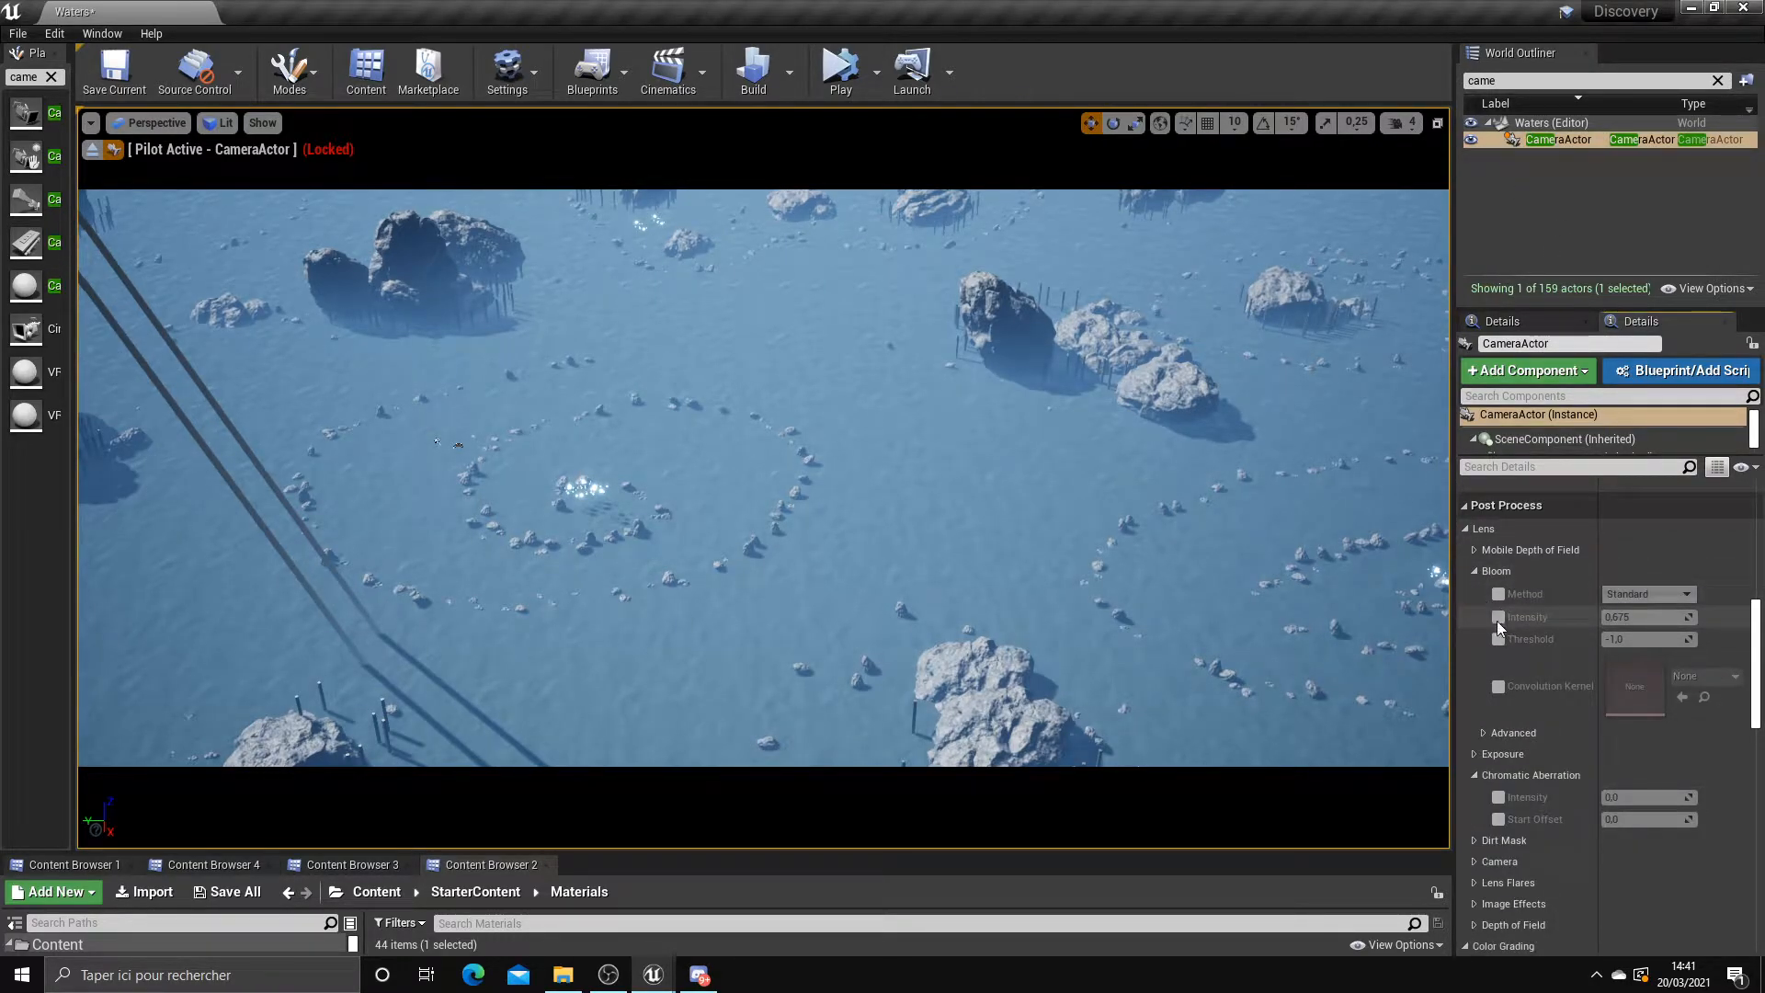
click(1497, 619)
mouse_move(1631, 620)
mouse_down()
mouse_move(1646, 620)
mouse_move(1607, 617)
mouse_move(1636, 617)
mouse_up()
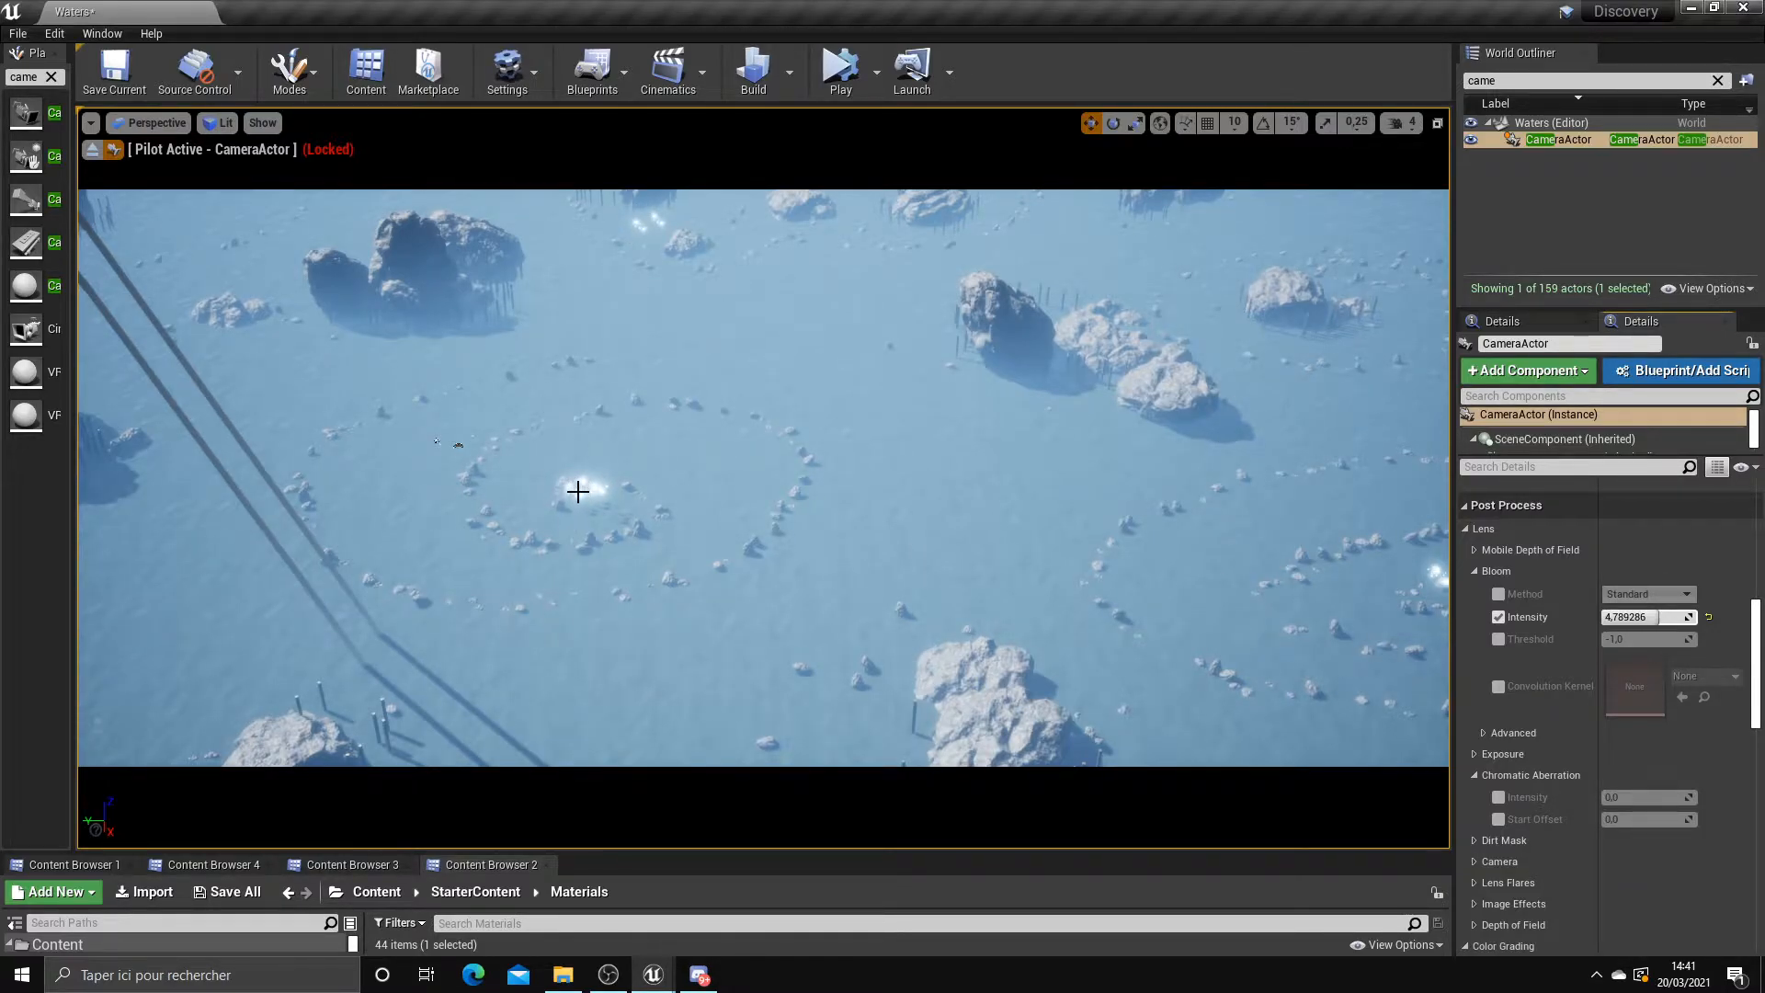
click(1632, 616)
text(0)
key(Return)
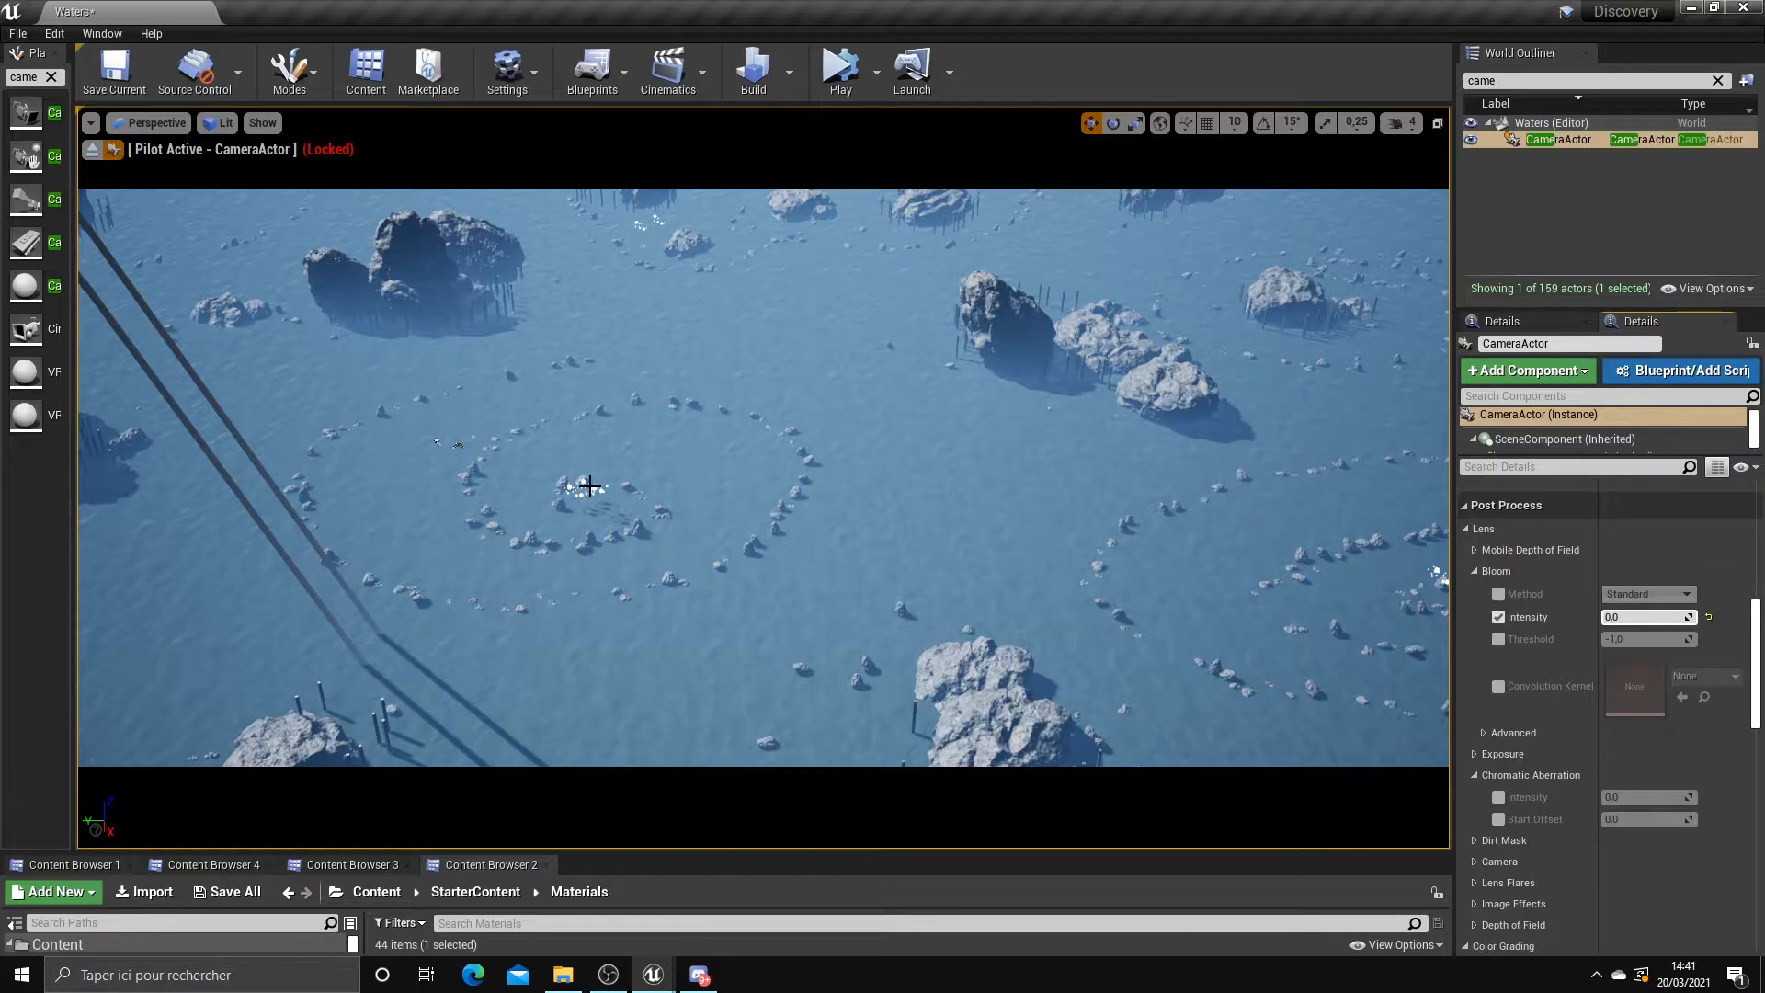
drag(1604, 617, 1606, 617)
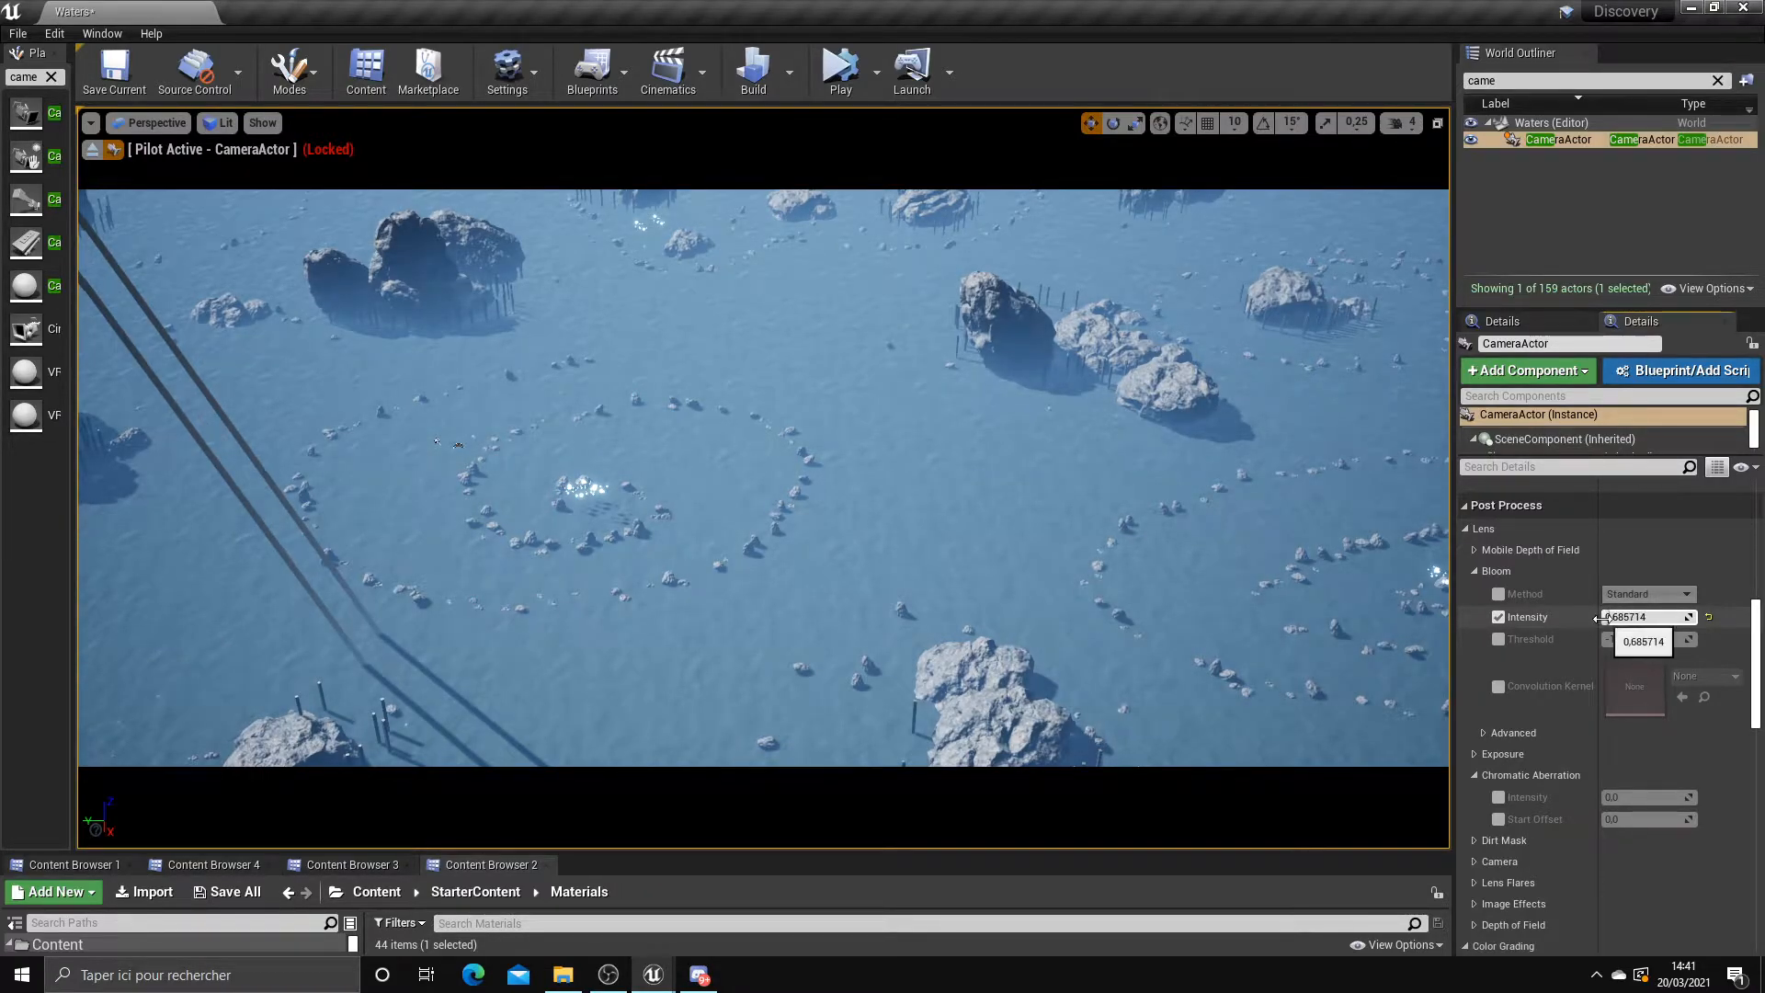
mouse_move(1601, 619)
mouse_down()
mouse_move(1675, 616)
mouse_move(1602, 617)
mouse_move(1618, 617)
mouse_up()
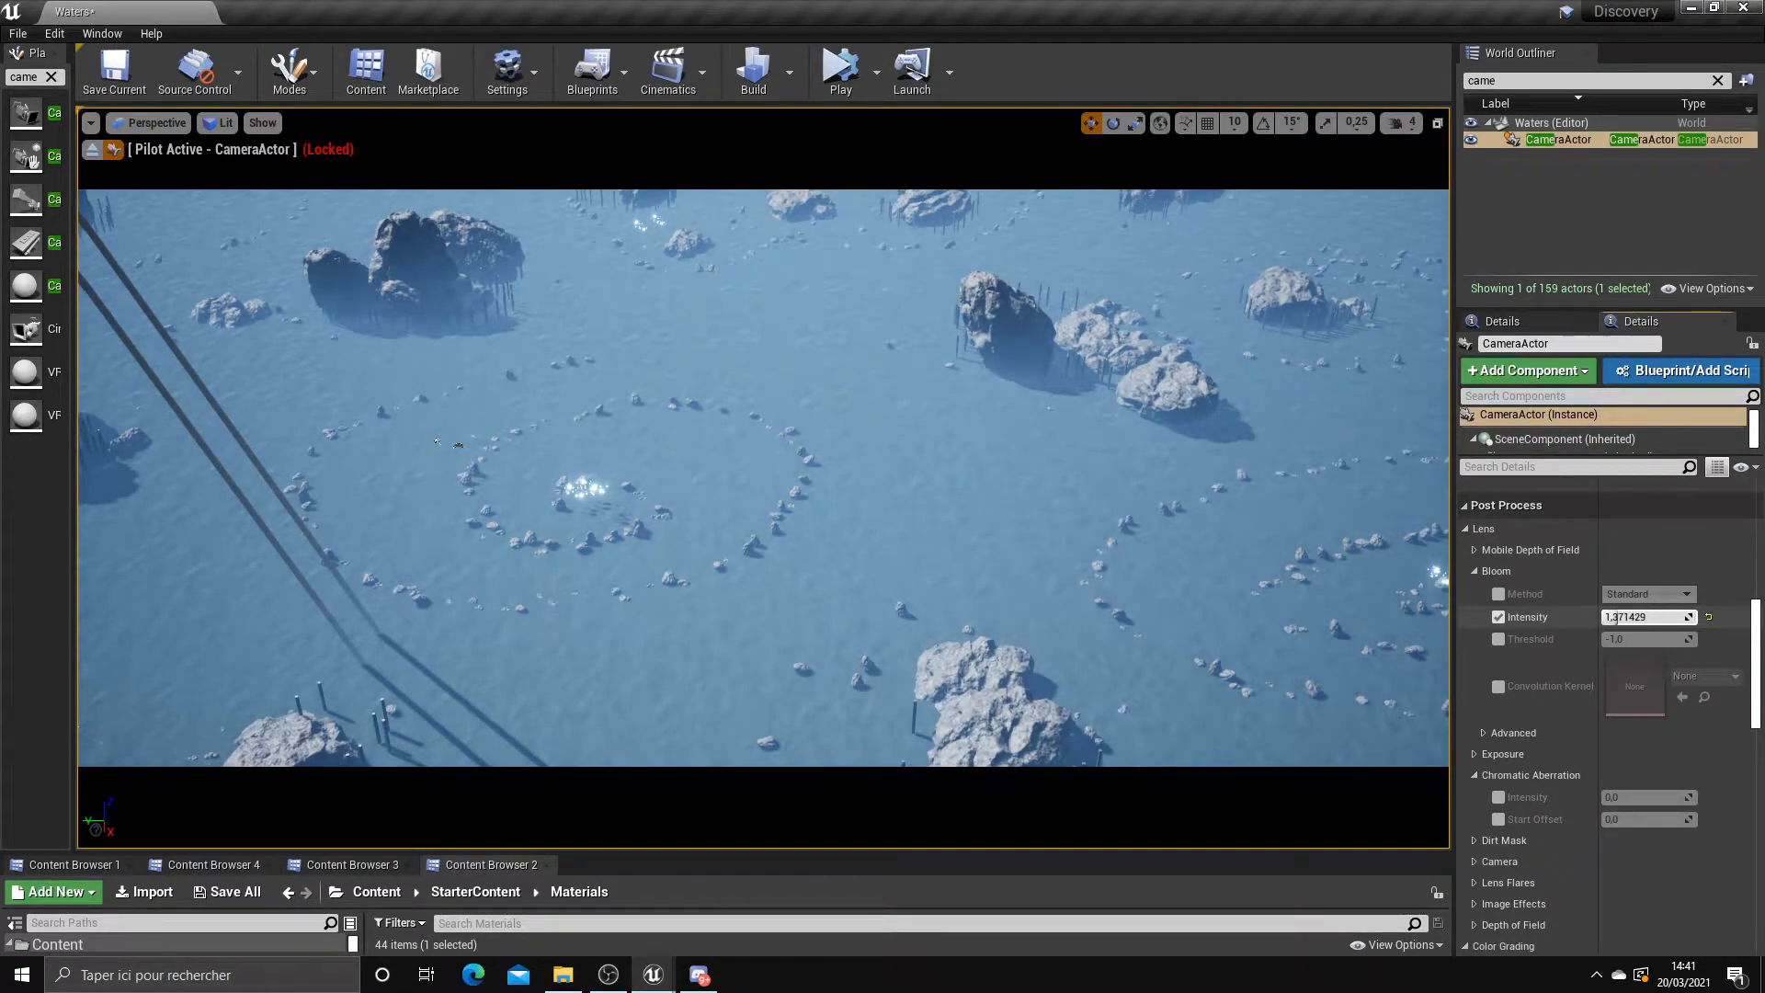
Try overriding the camera's bloom Threshold with about -0.14, and switch the override off again
click(1498, 639)
drag(1609, 639, 1615, 639)
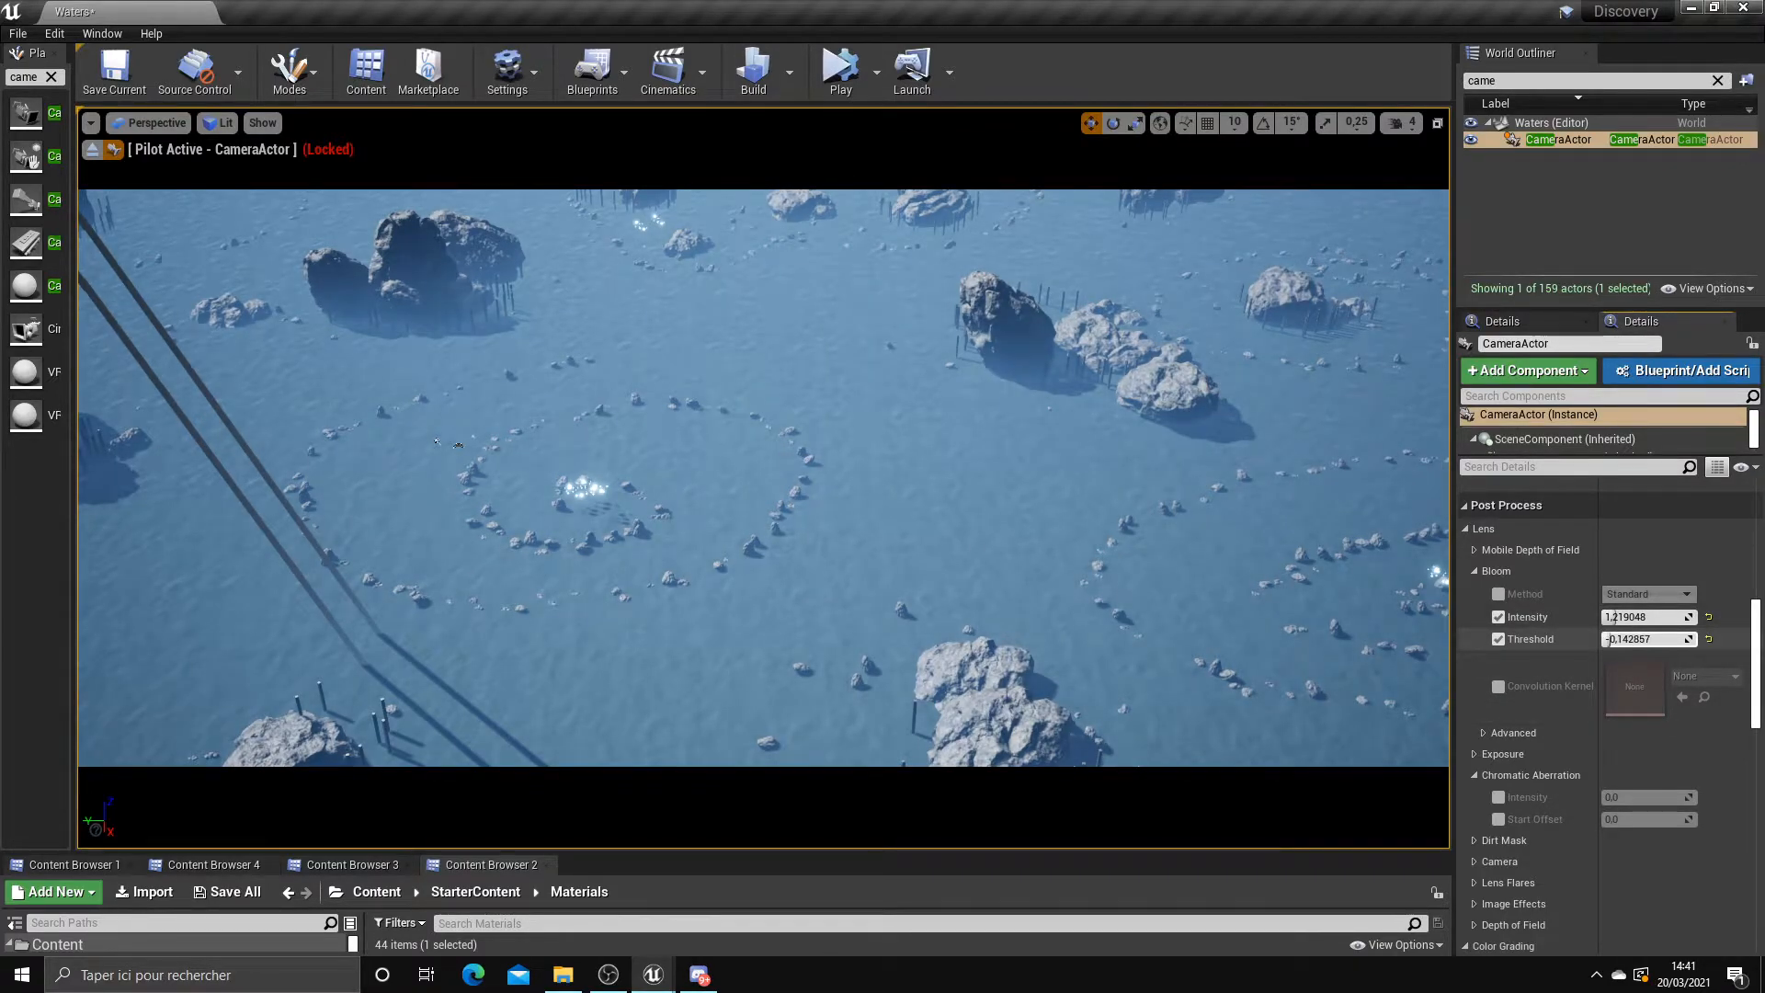
click(1500, 639)
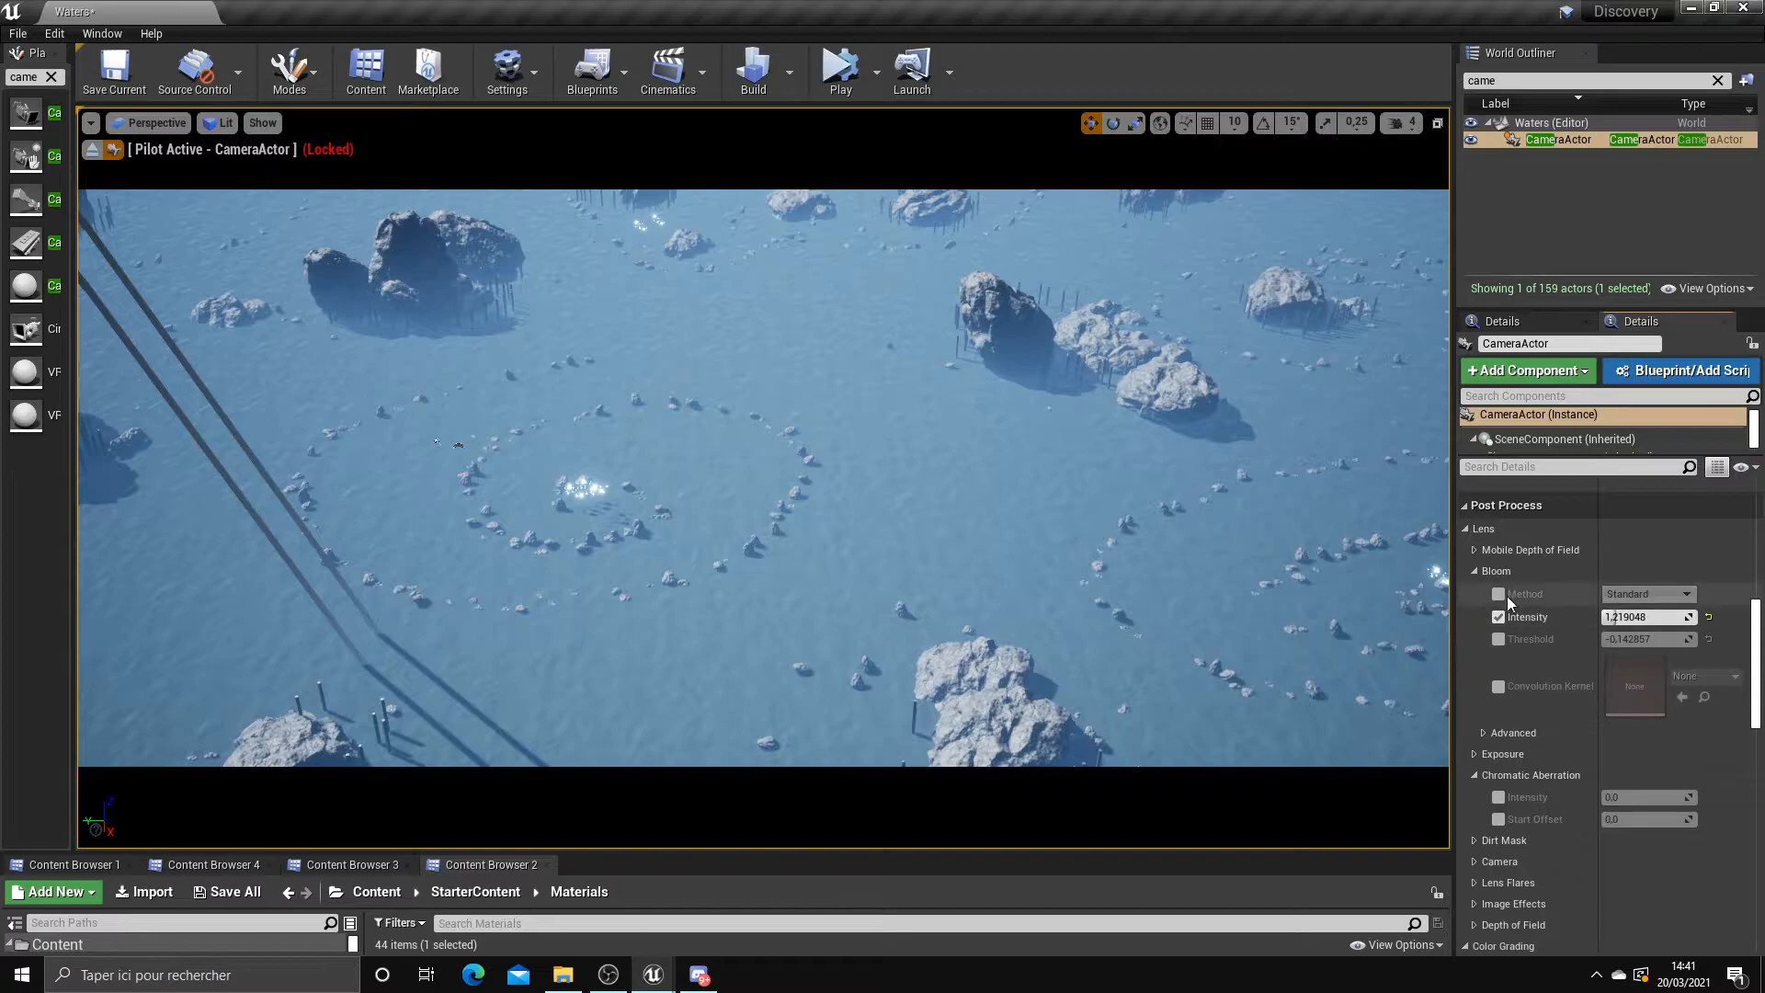
Expand the advanced bloom options, override Size scale, experiment with larger values, and reset it to the default 4
scroll(1524, 627, down, 1)
click(1484, 704)
scroll(1498, 709, down, 2)
scroll(1504, 688, up, 3)
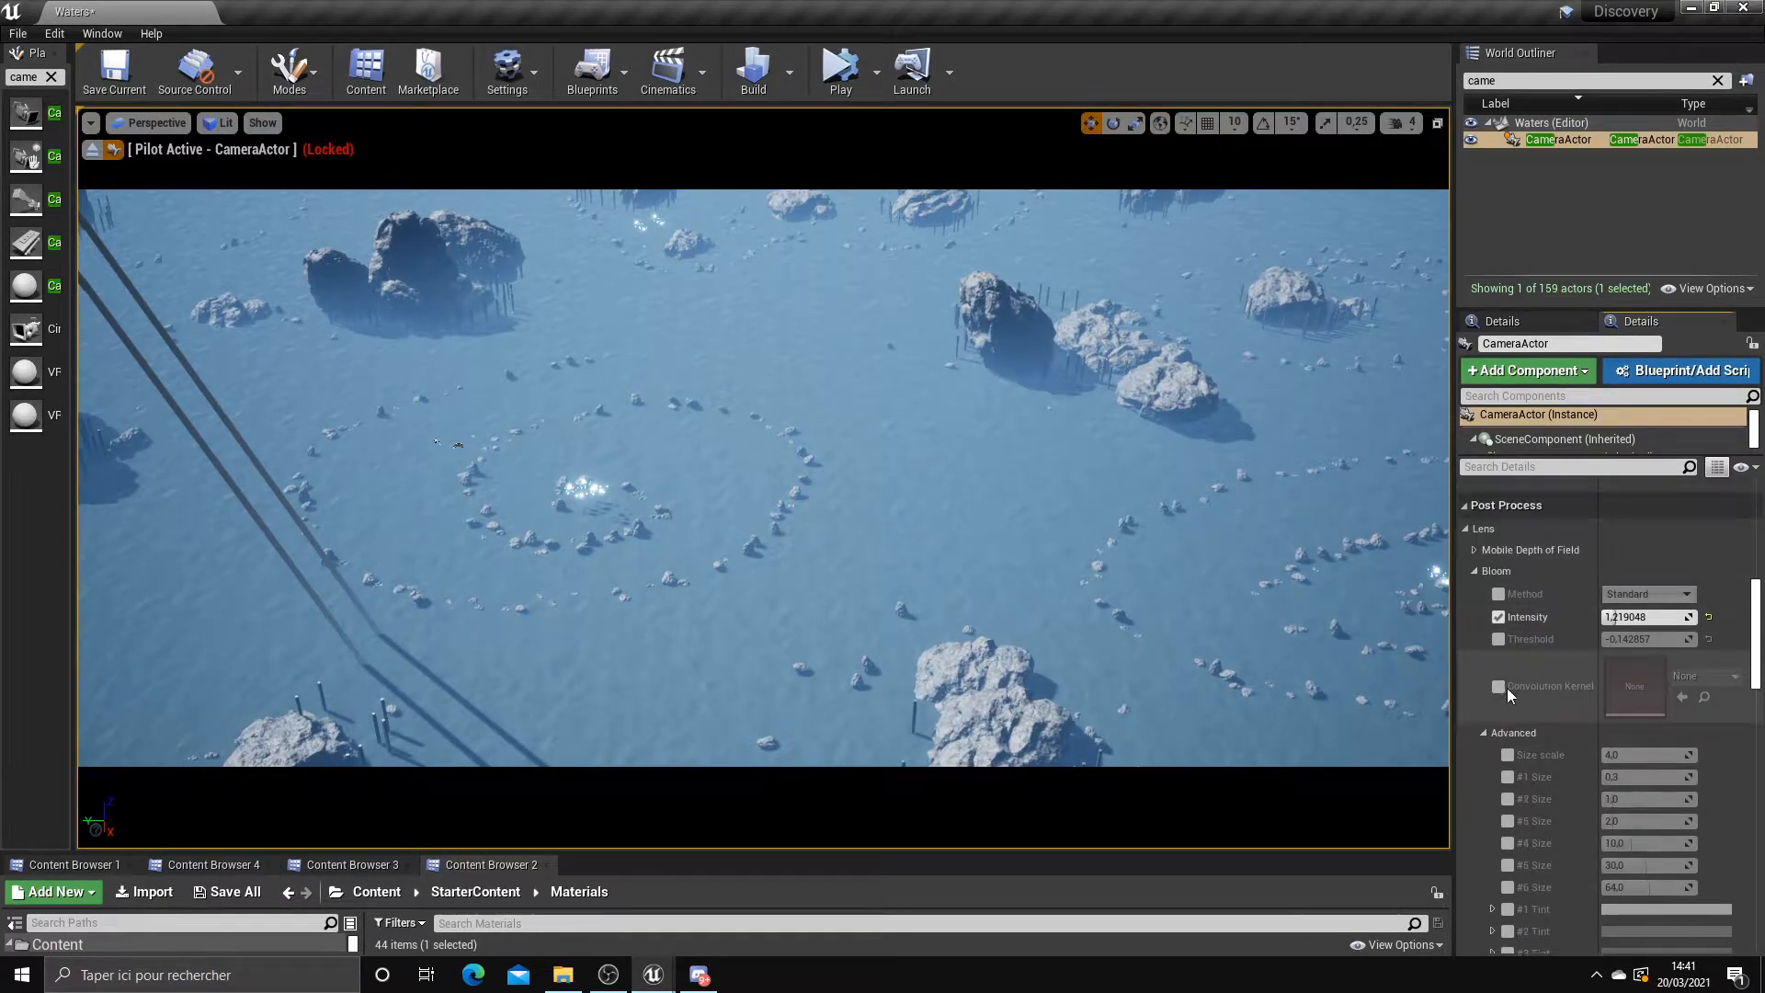
scroll(1565, 703, down, 6)
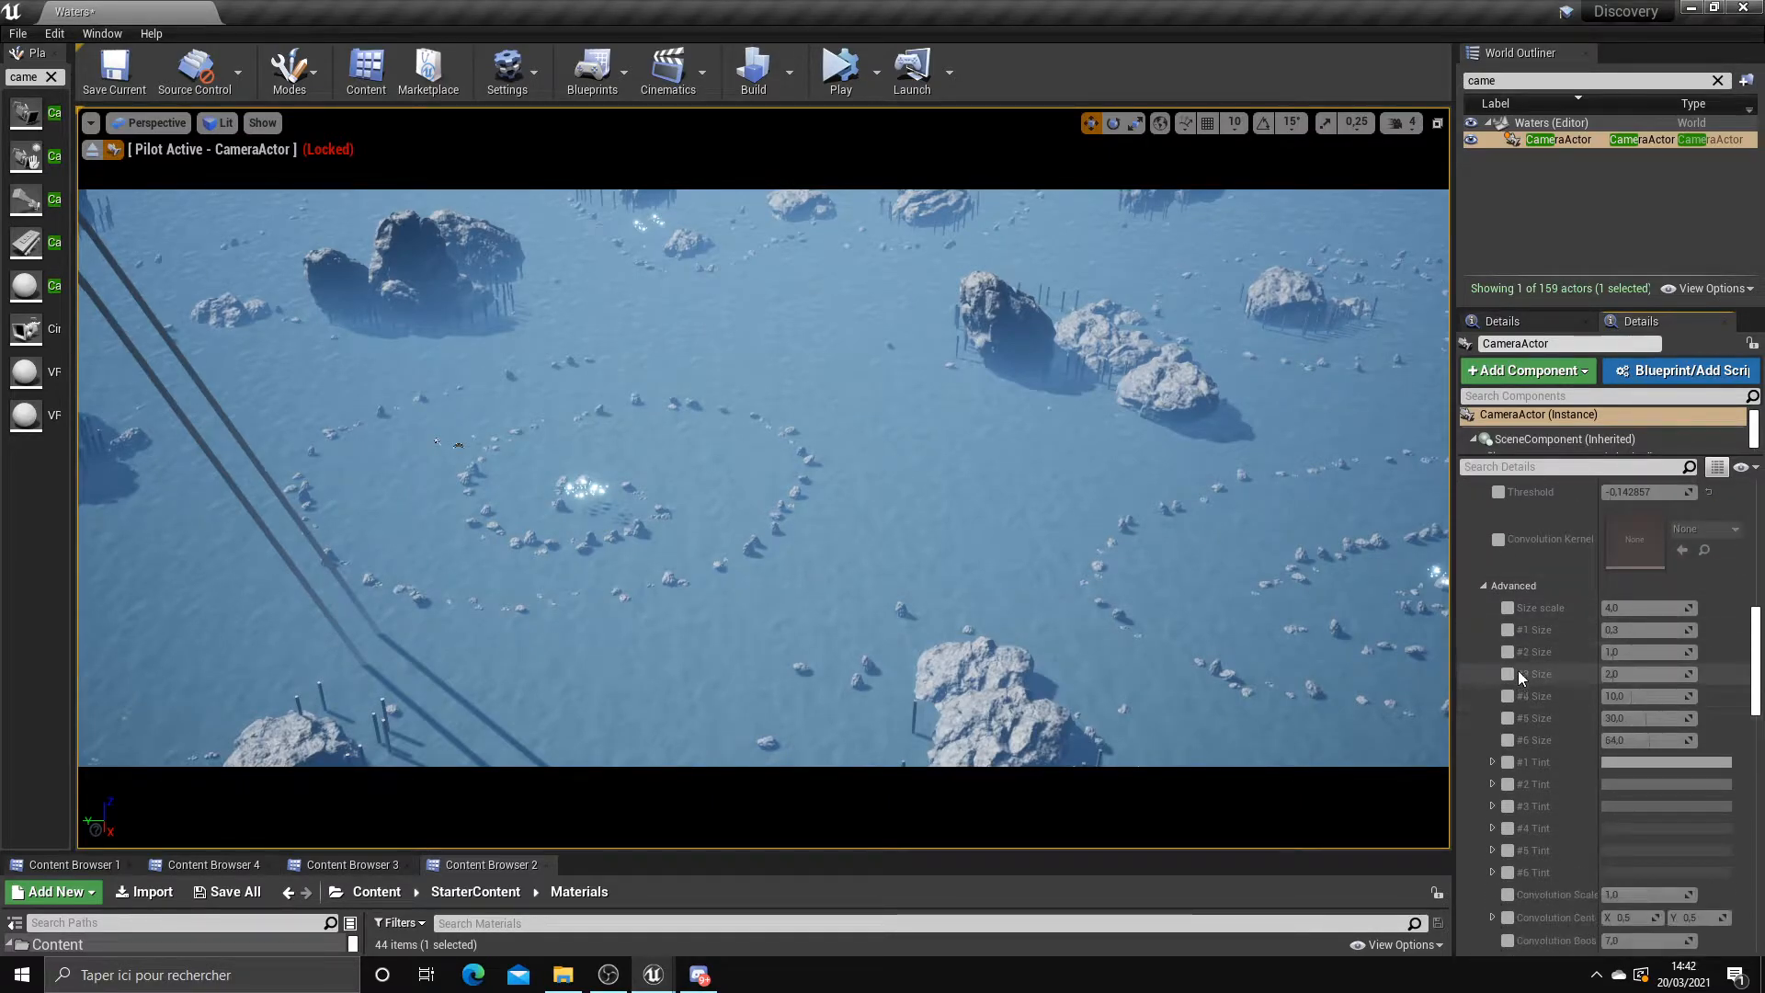
drag(1624, 579, 1743, 578)
mouse_move(1624, 579)
mouse_down()
mouse_move(1674, 578)
mouse_move(1632, 578)
mouse_move(1655, 578)
mouse_up()
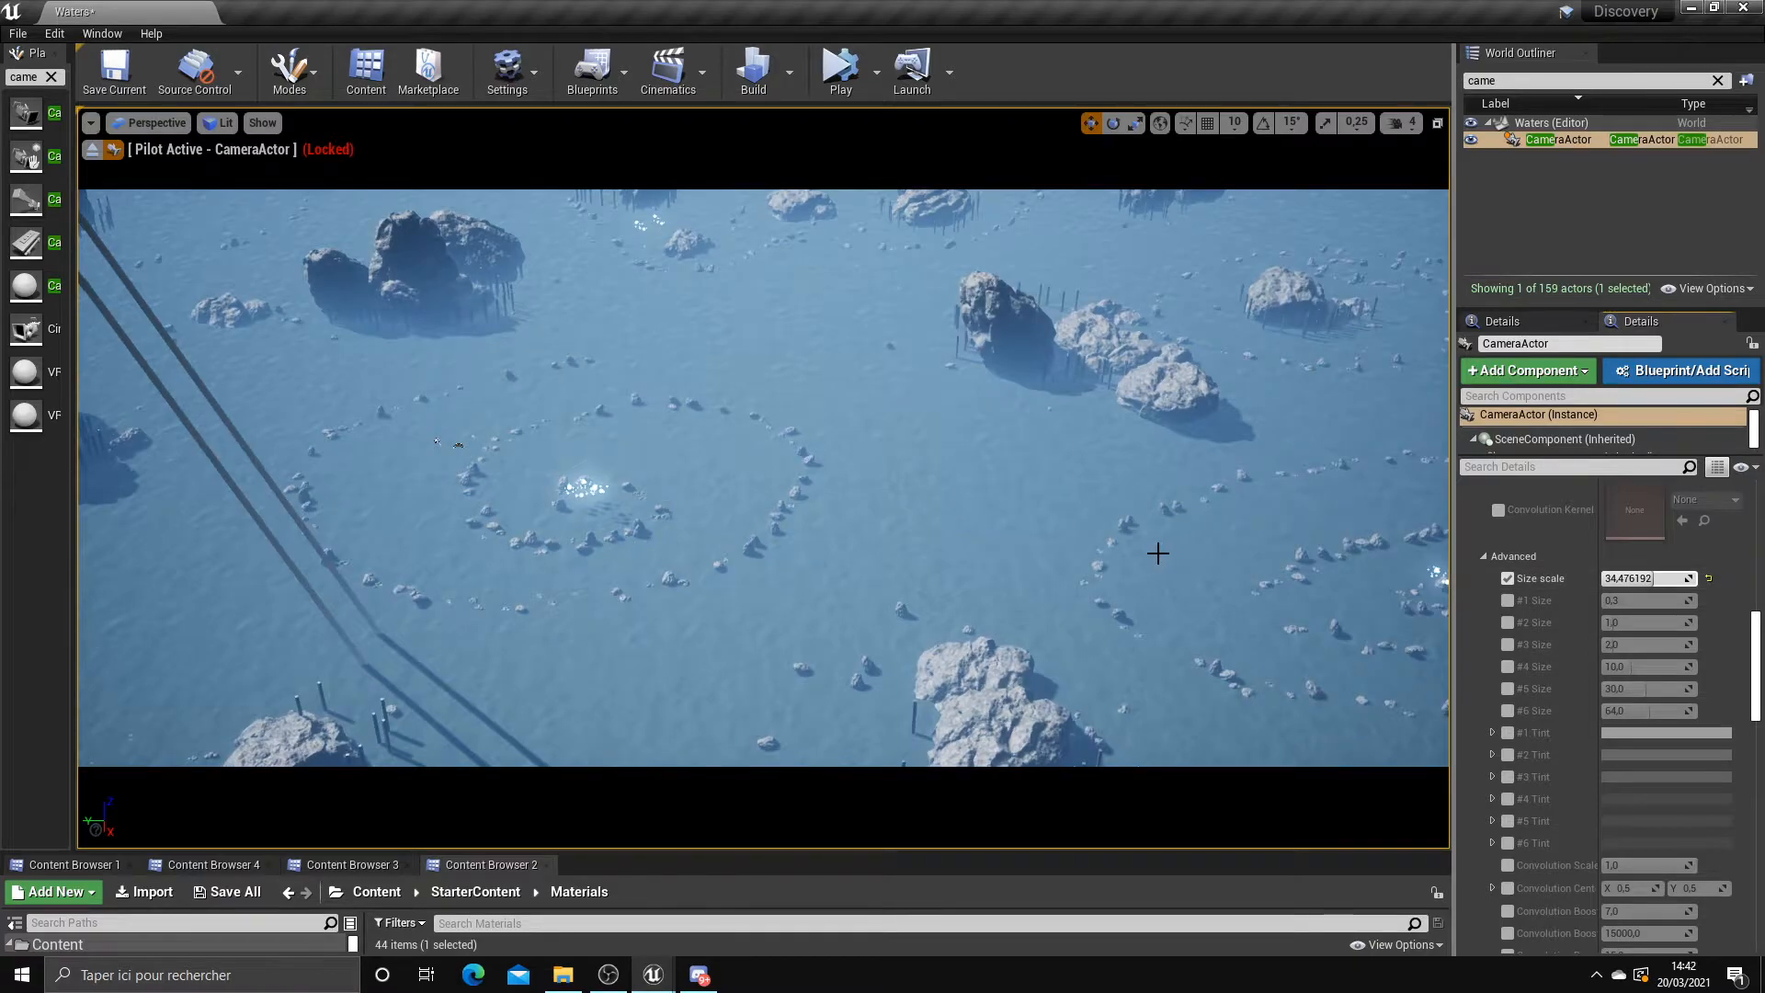
click(1709, 579)
drag(1683, 578, 1700, 579)
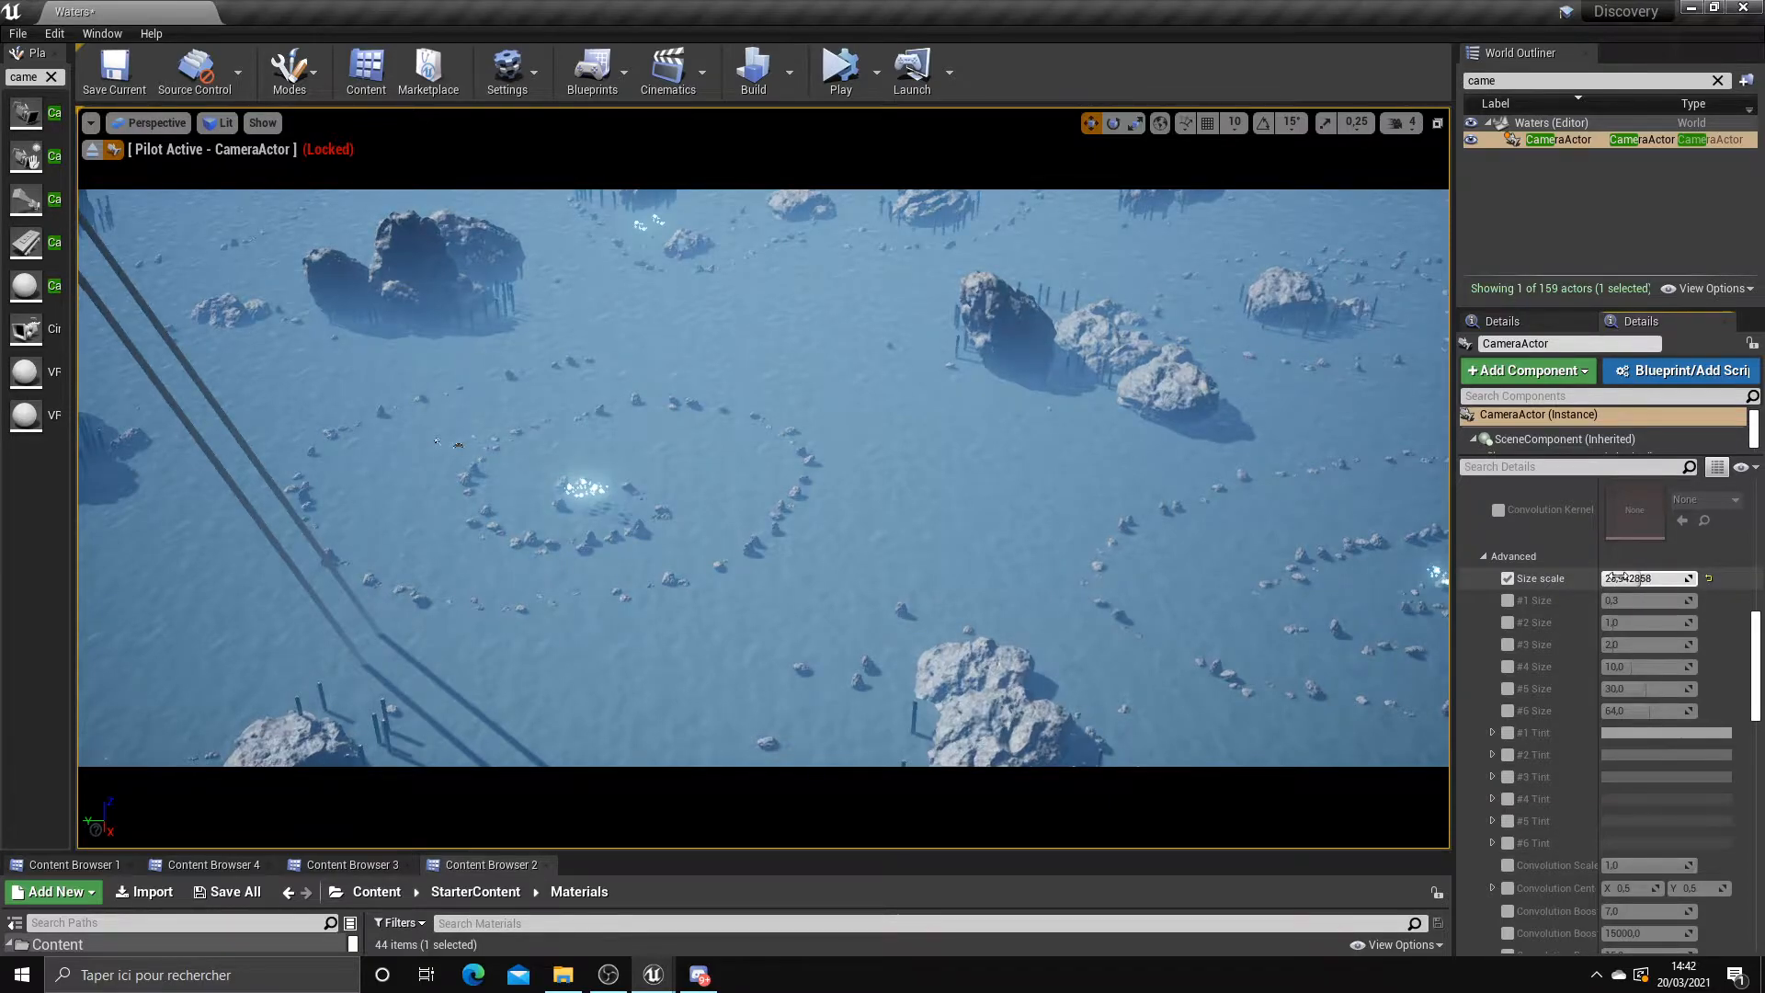
click(1707, 580)
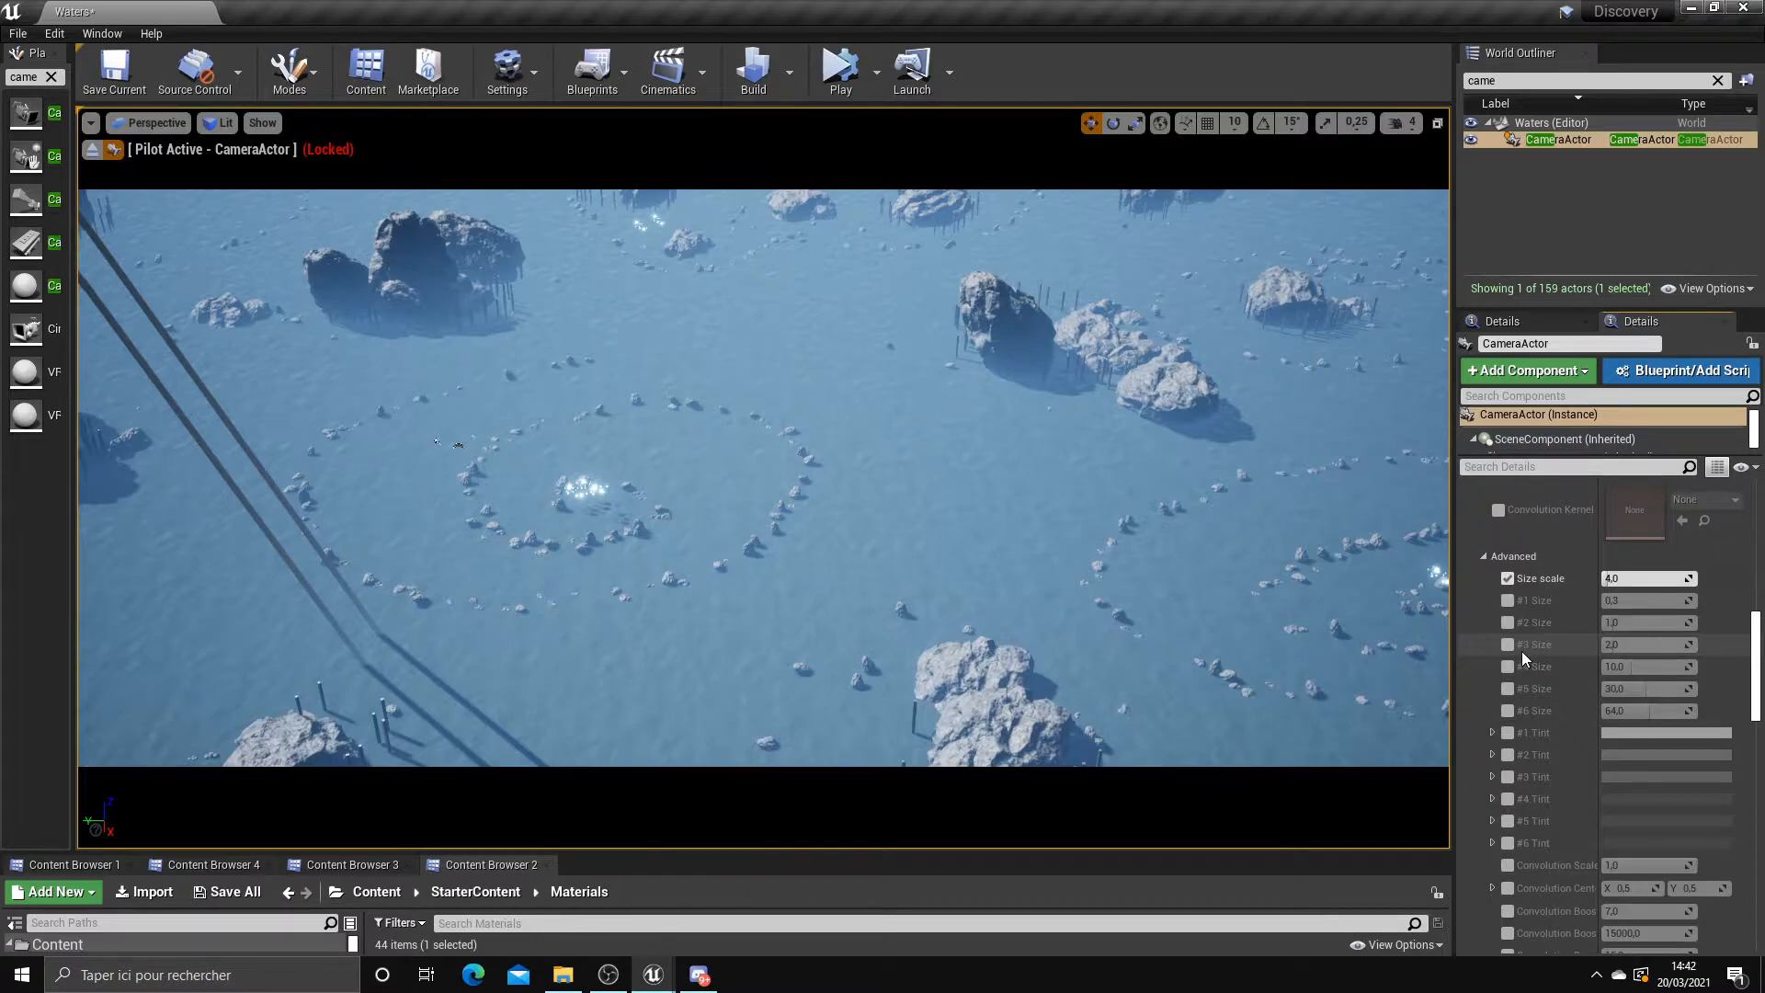
Enable the bloom tint overrides #1 to #4 and set #1 Tint to a muted purple, hex sRGB 937D9FFF
click(1507, 733)
click(1507, 755)
click(1508, 777)
click(1507, 802)
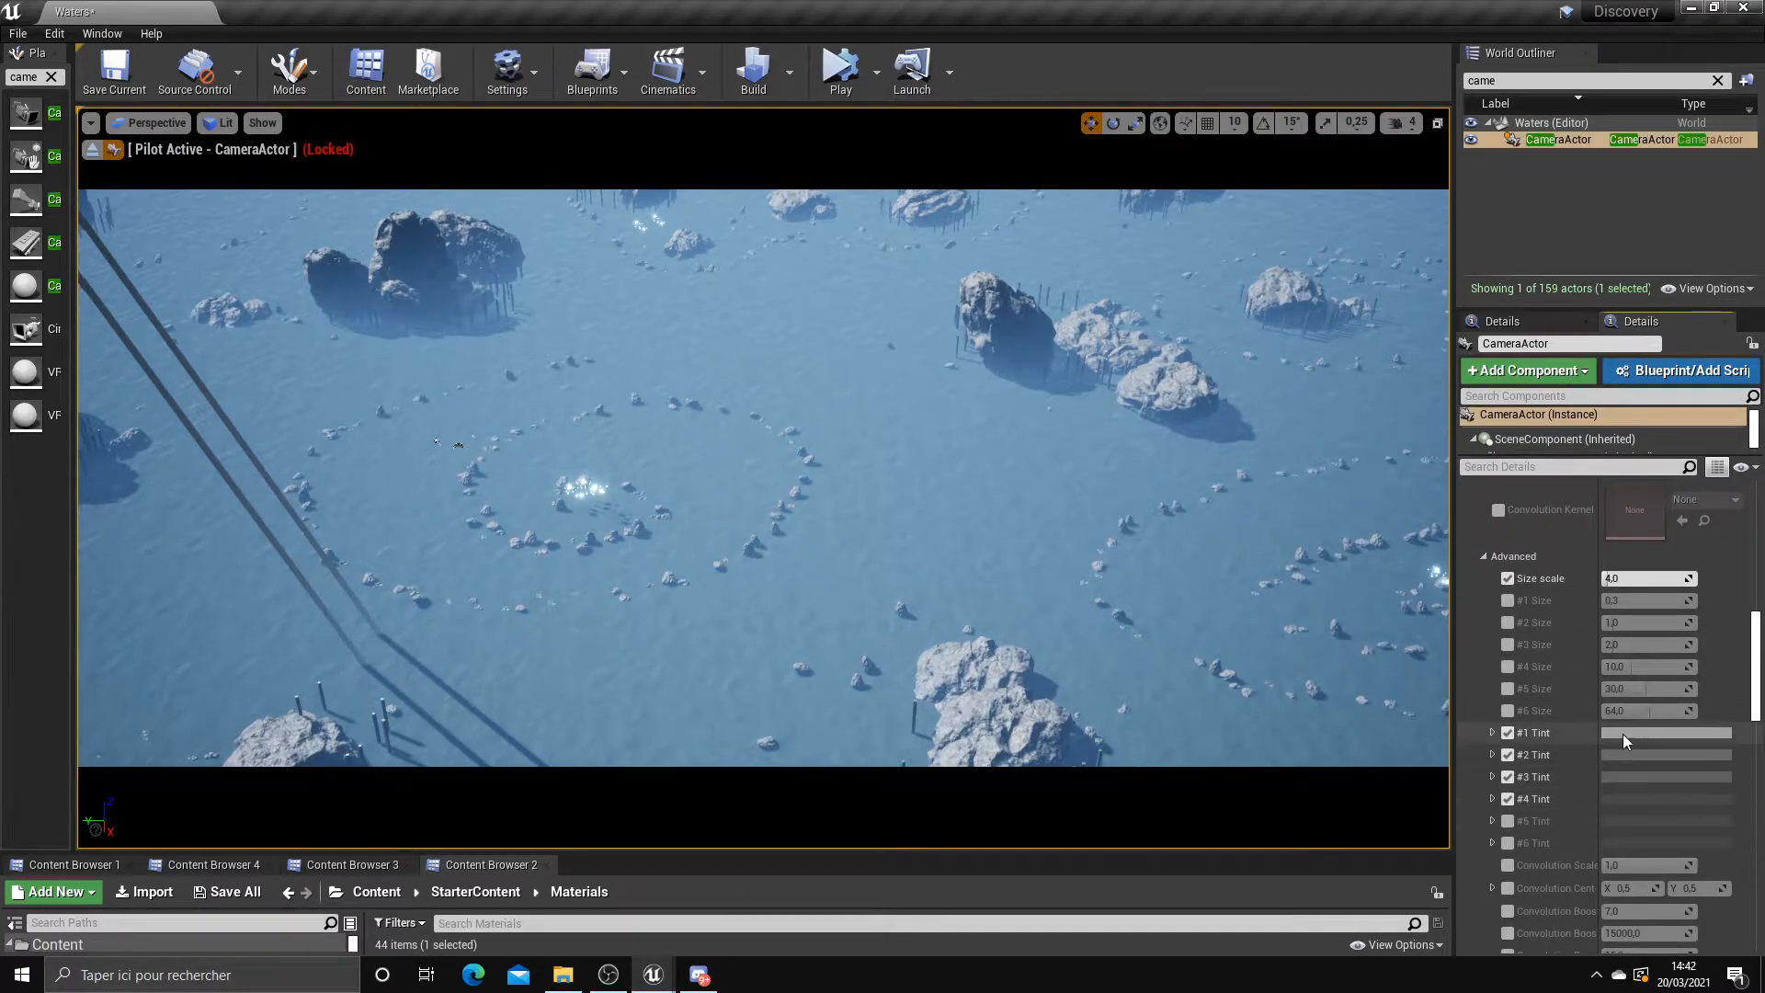
click(1624, 734)
mouse_move(1327, 599)
mouse_down()
mouse_move(1311, 570)
mouse_move(1340, 582)
mouse_up()
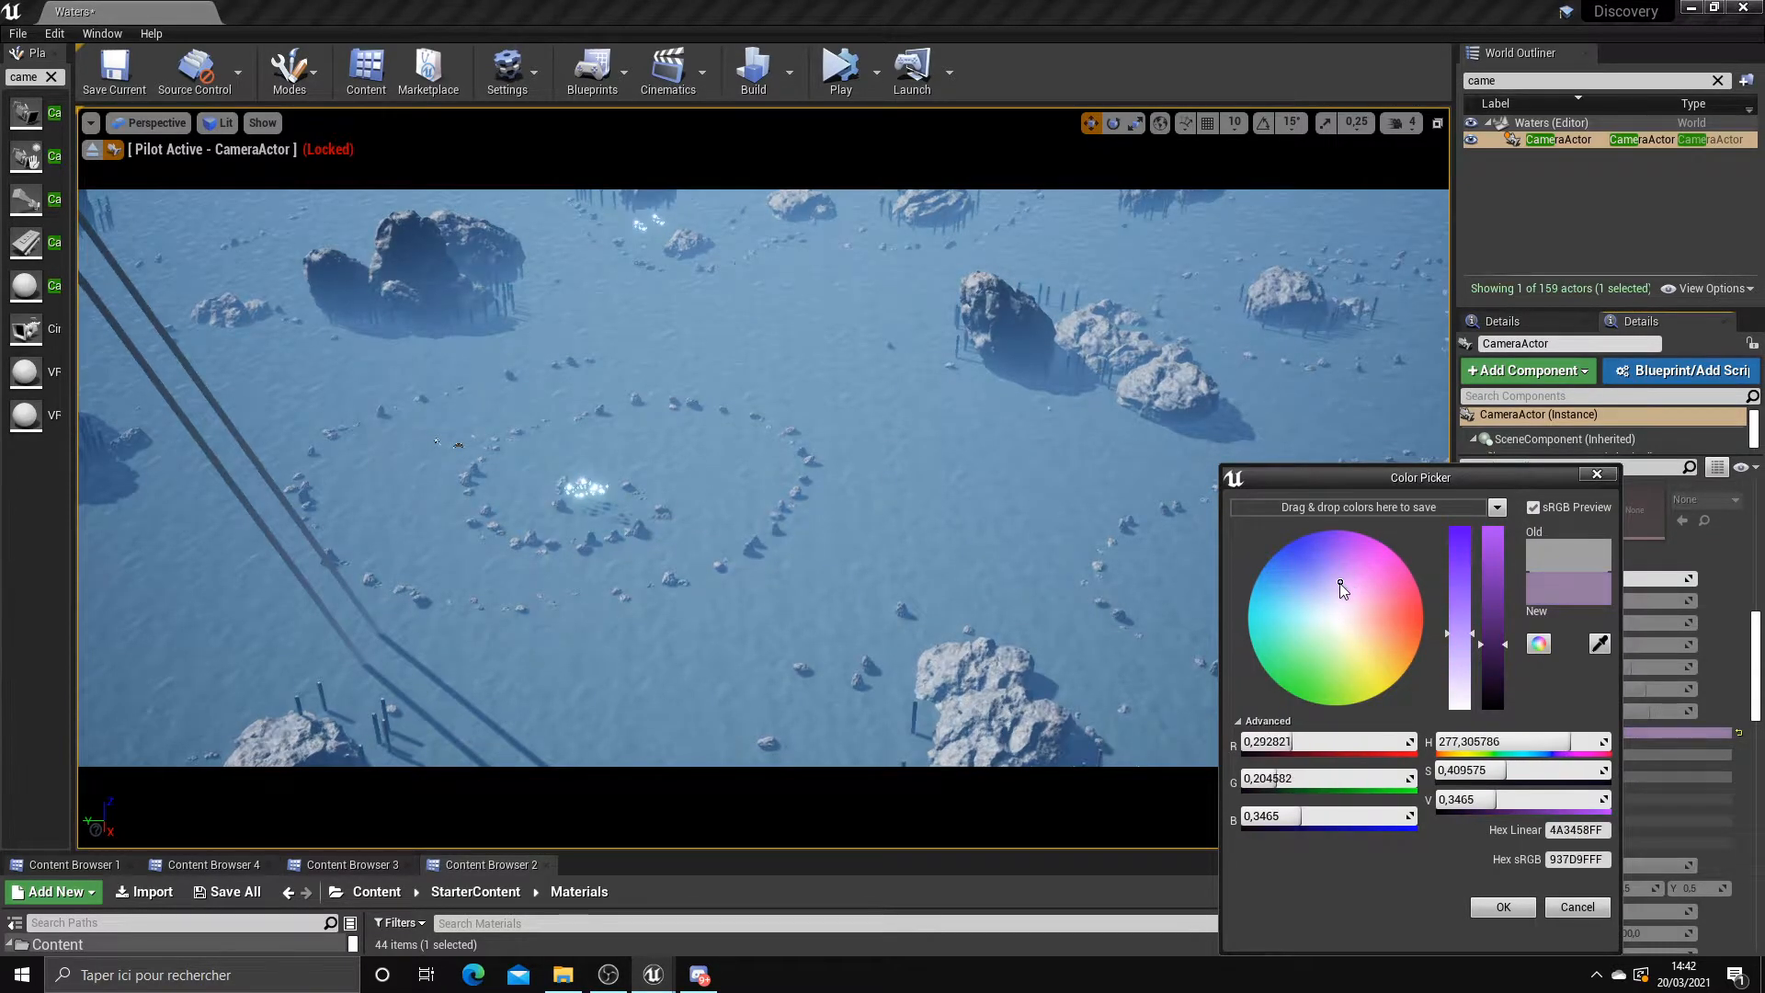
click(1502, 907)
Set the bloom's #4 Tint to a dark purple and its #3 Tint to a dark teal, hex sRGB 215F60FF
click(1633, 798)
drag(1423, 608, 1354, 555)
click(1513, 907)
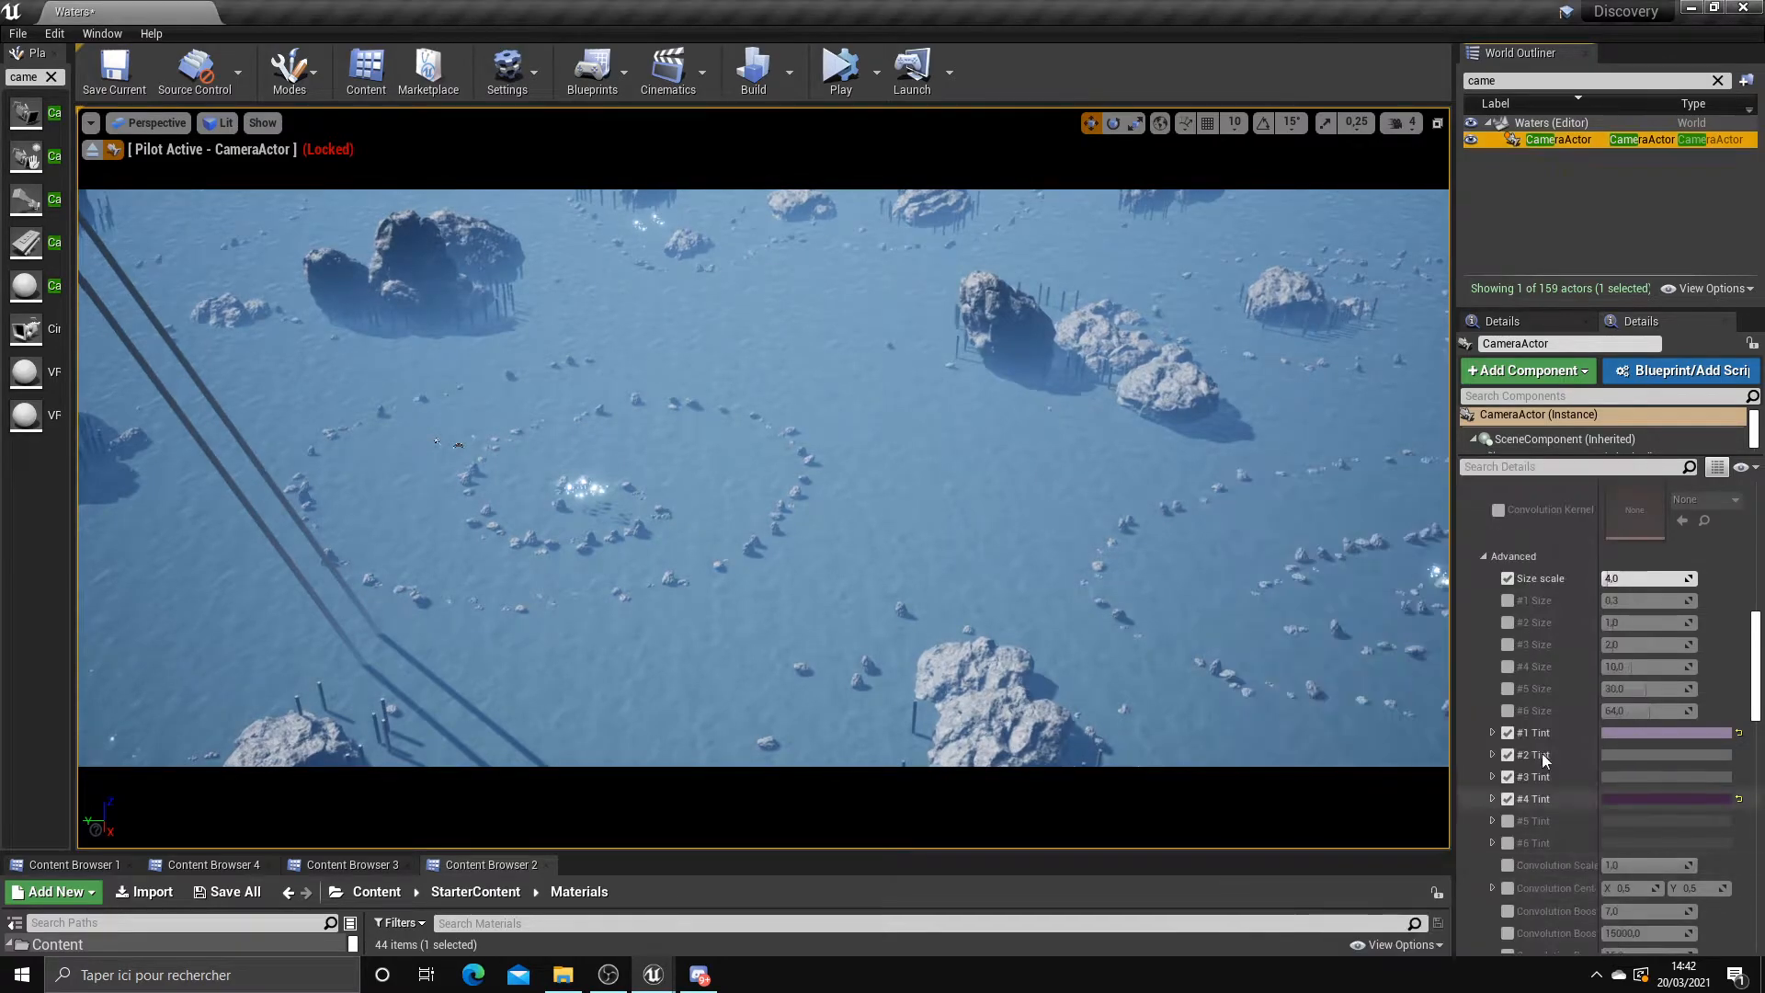
click(1627, 777)
click(1394, 574)
drag(1403, 615, 1266, 615)
click(1508, 909)
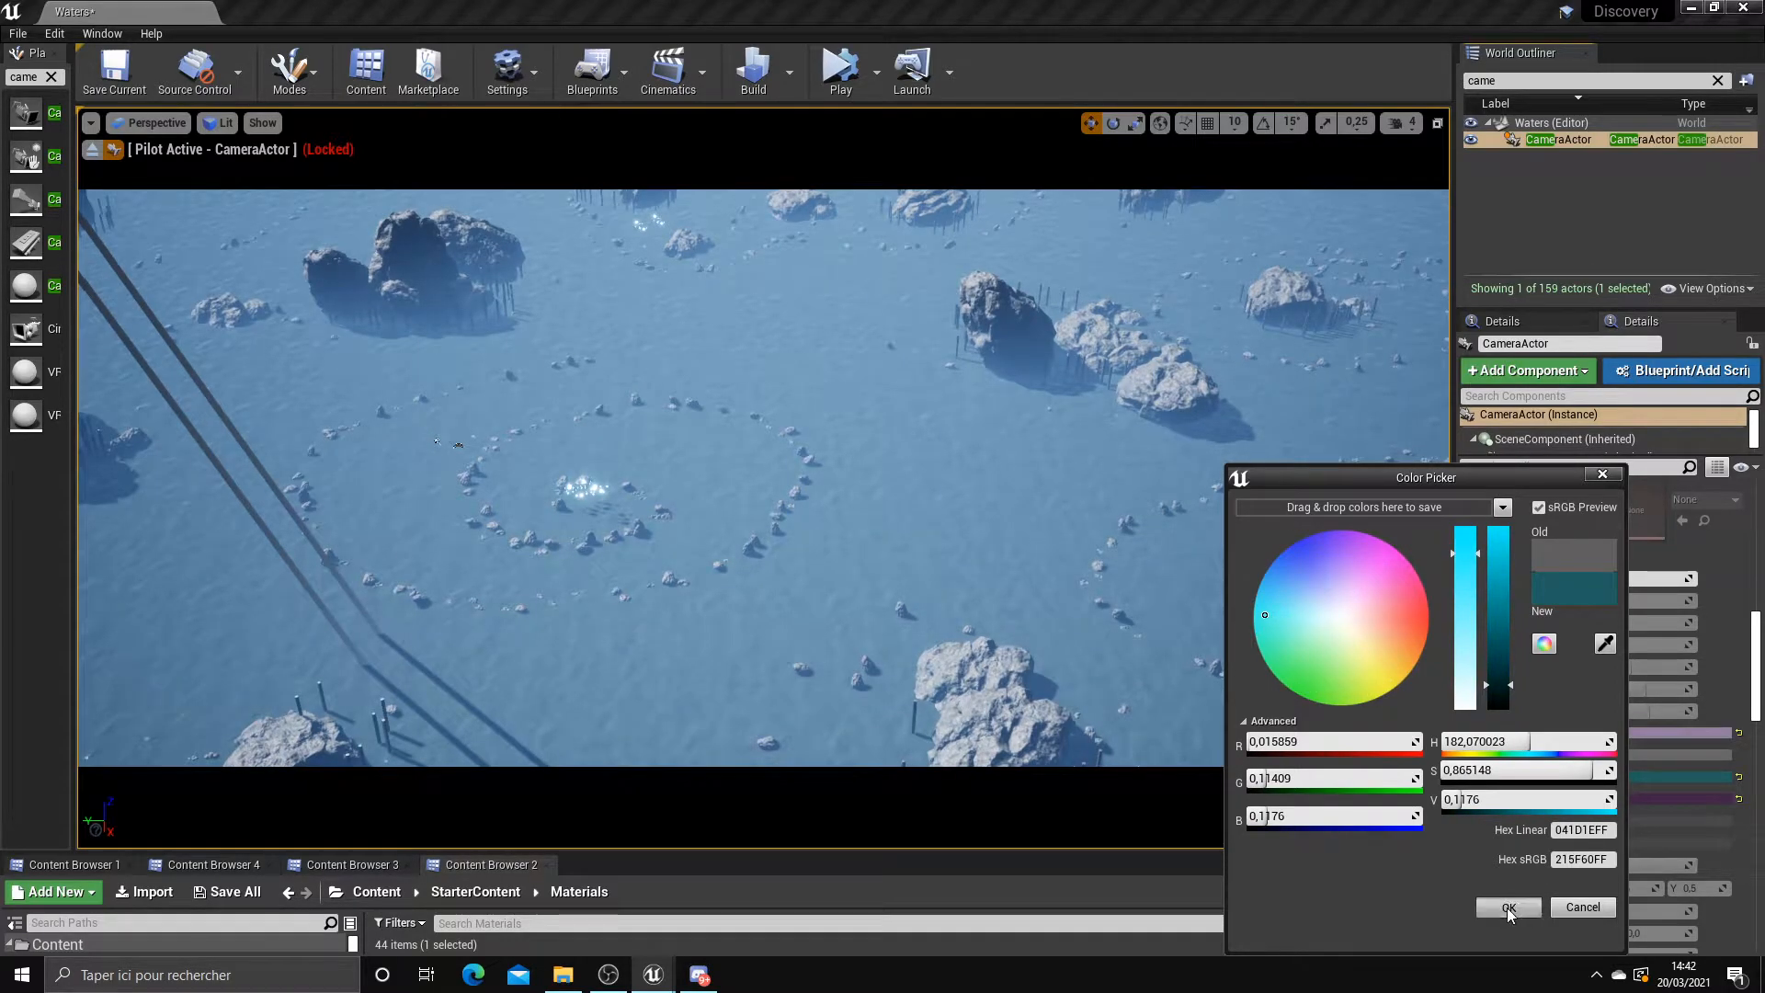
Compare pink, cyan and blue for the bloom's #2 Tint and settle on a periwinkle blue, hex sRGB 98A4E4FF
click(1655, 755)
click(1339, 592)
drag(1338, 589, 1490, 532)
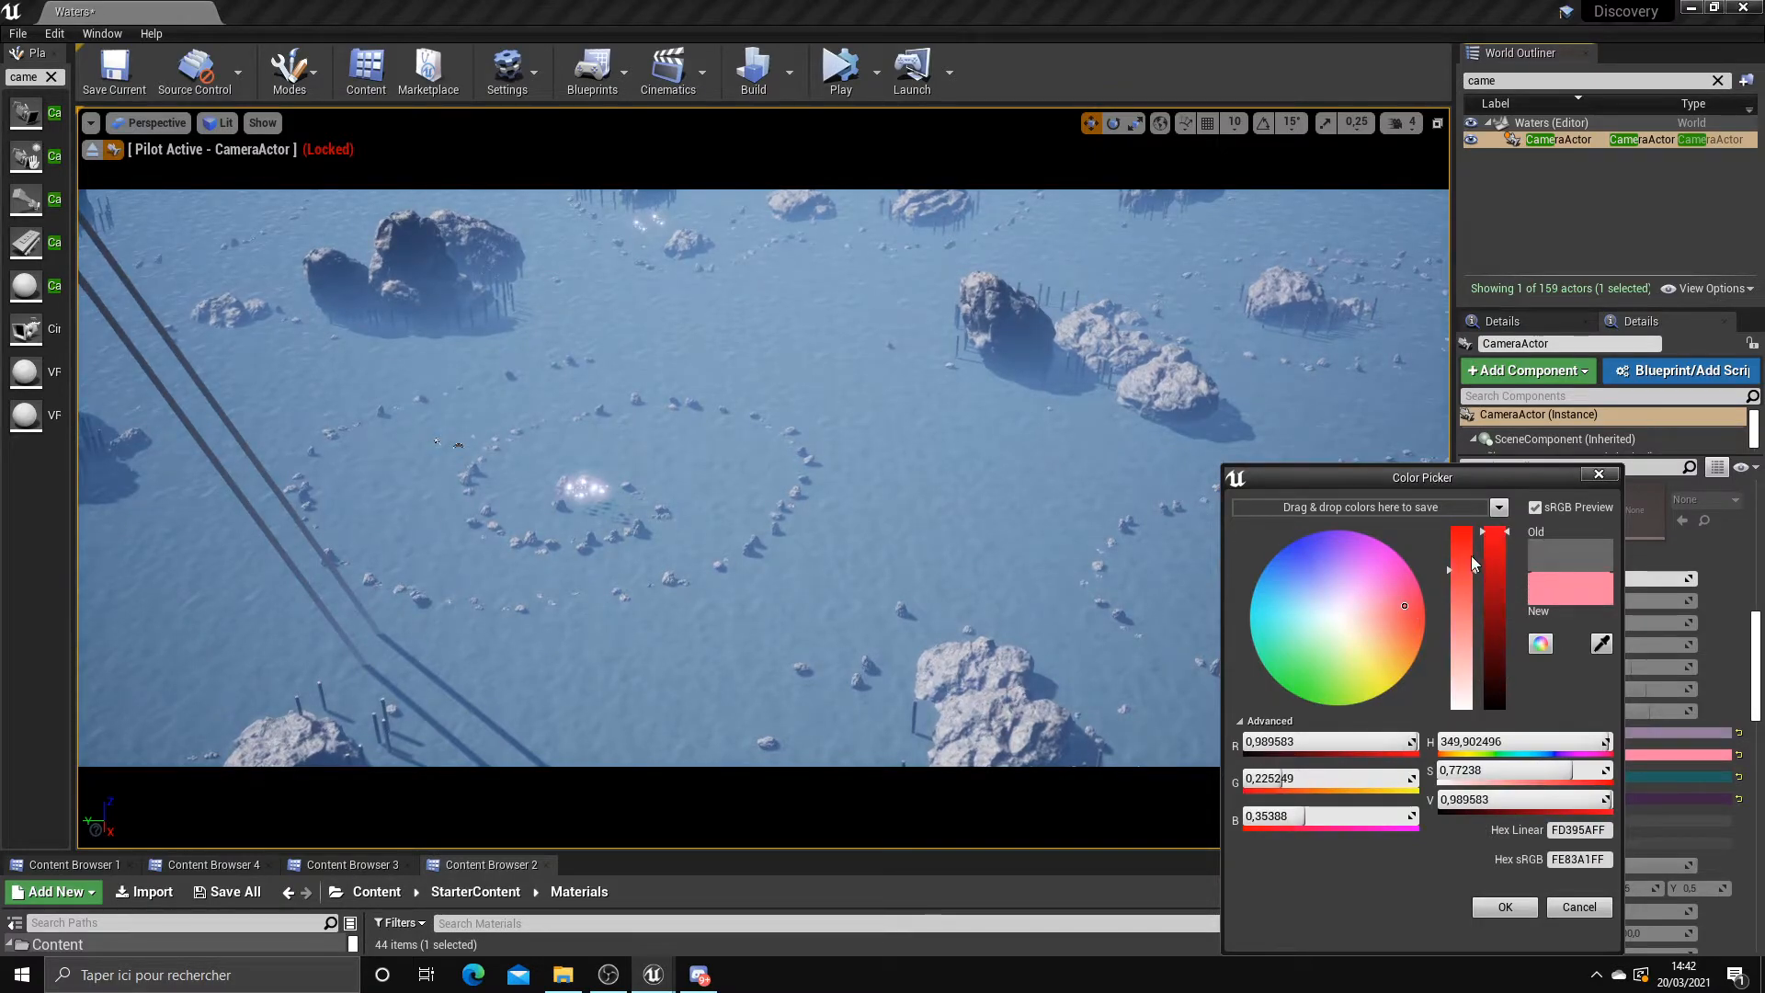
drag(1398, 598, 1279, 600)
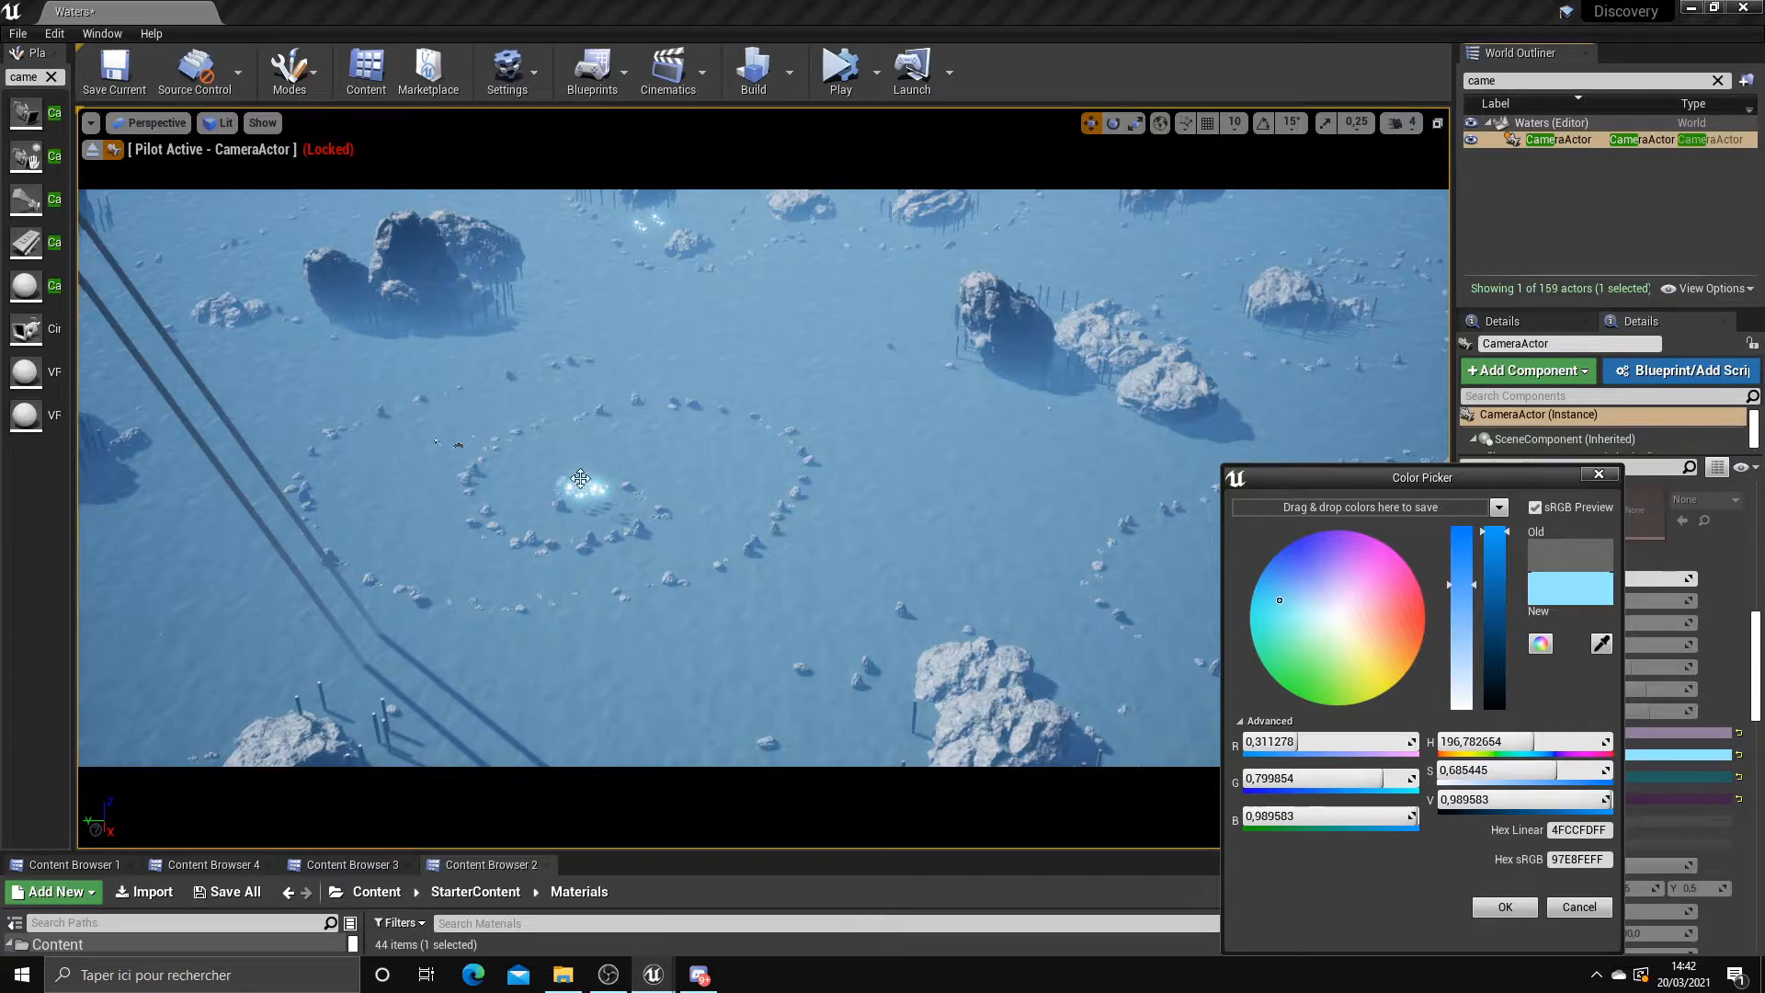
drag(1288, 644, 1303, 573)
mouse_move(1490, 630)
mouse_down()
mouse_move(1465, 576)
mouse_move(1469, 618)
mouse_up()
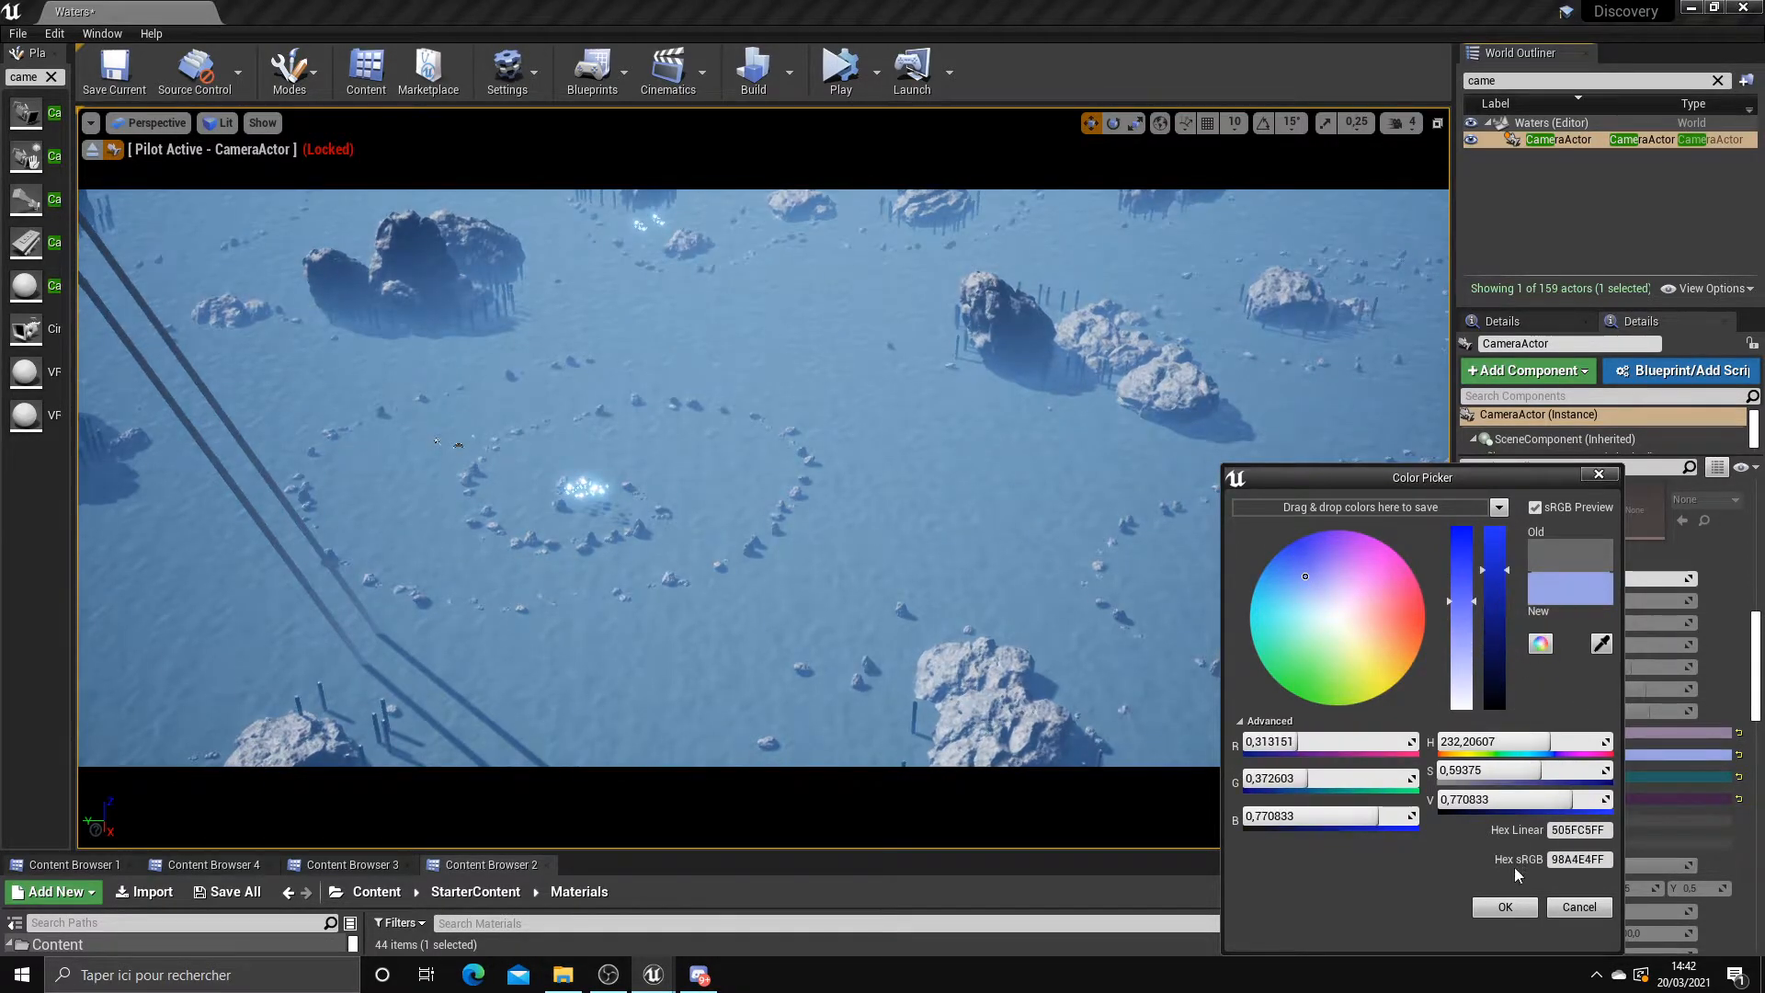
click(1505, 906)
Try larger bloom sizes, about 0.64 for #1 and 1.69 for #2, and reset and disable size overrides #1 to #4
click(1507, 623)
drag(1646, 623, 1620, 669)
click(1508, 644)
click(1508, 667)
click(1709, 667)
click(1708, 644)
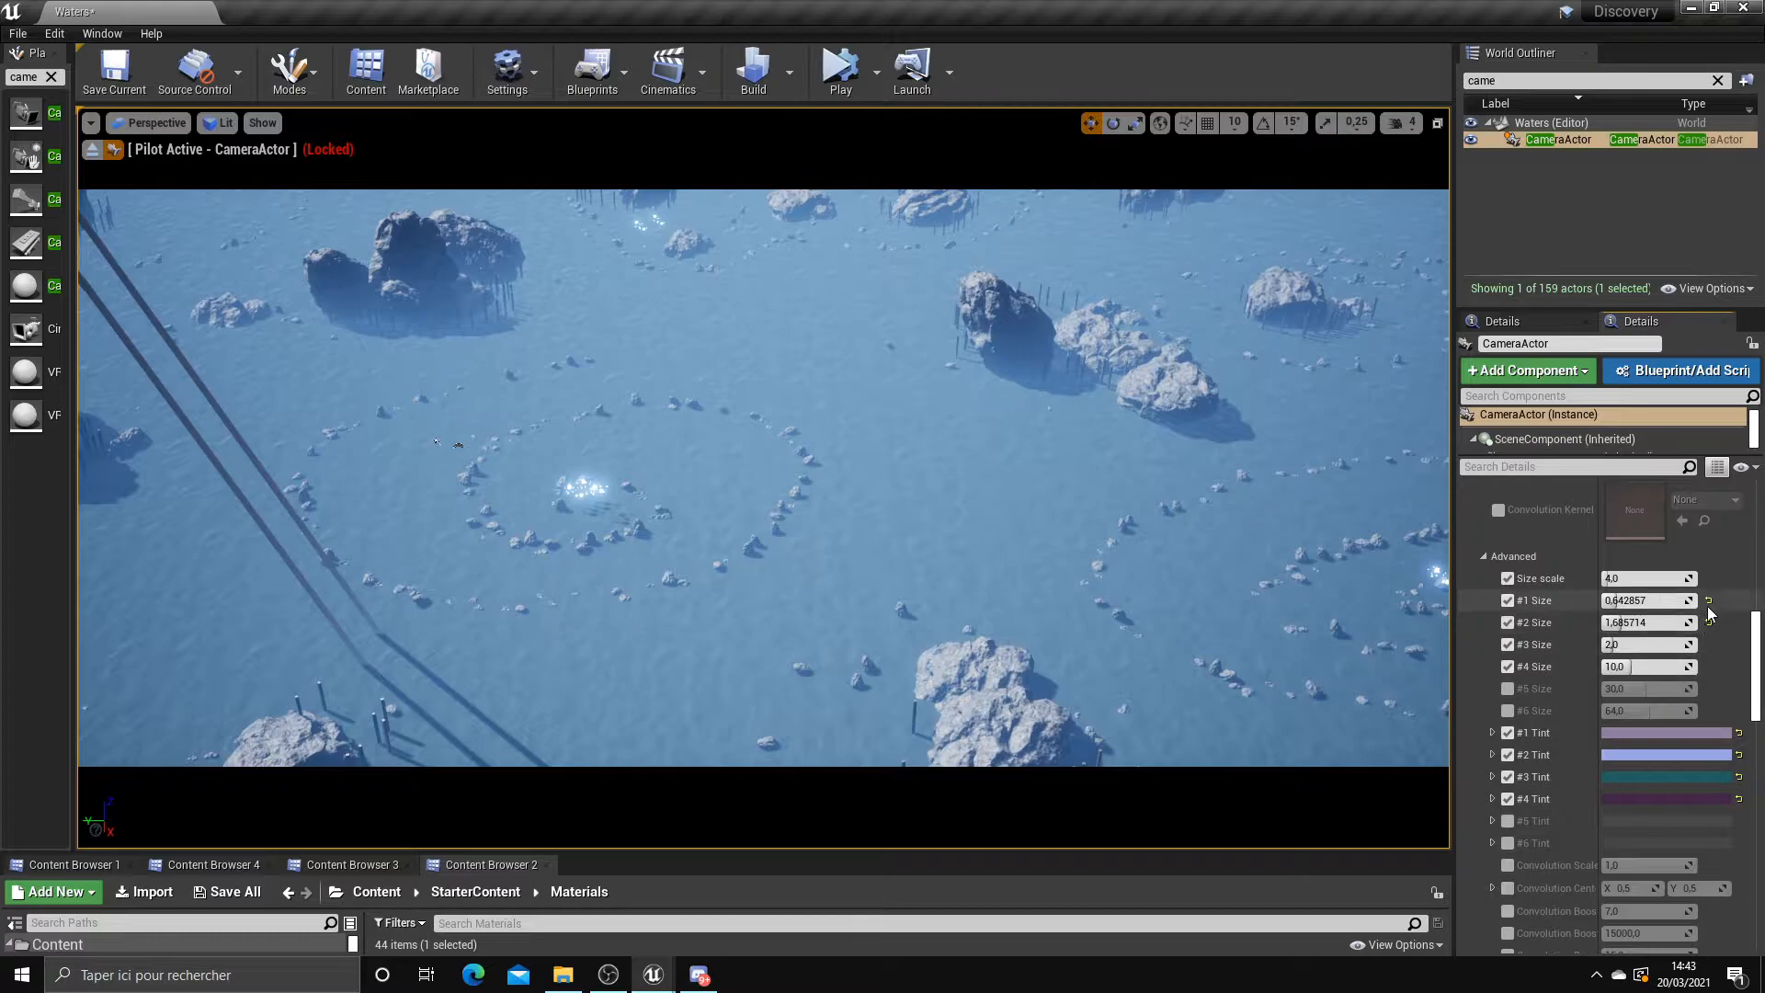
click(1709, 622)
click(1709, 601)
click(1508, 600)
click(1508, 623)
click(1508, 644)
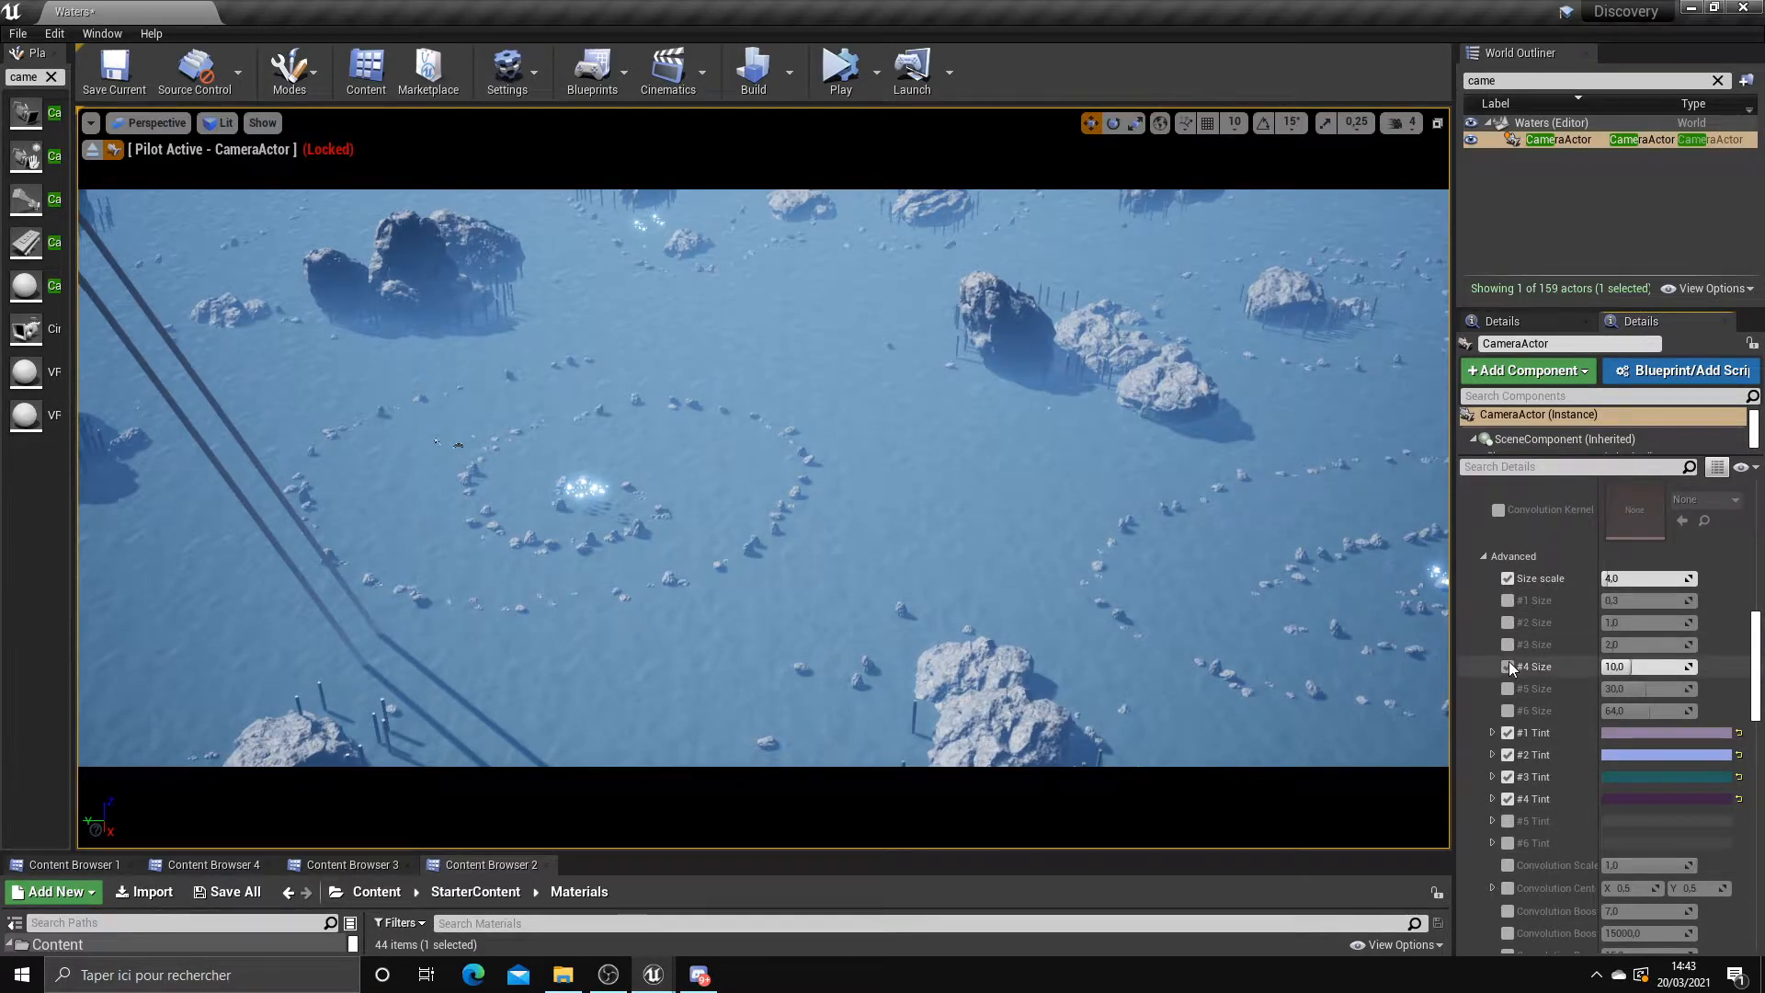
click(1508, 667)
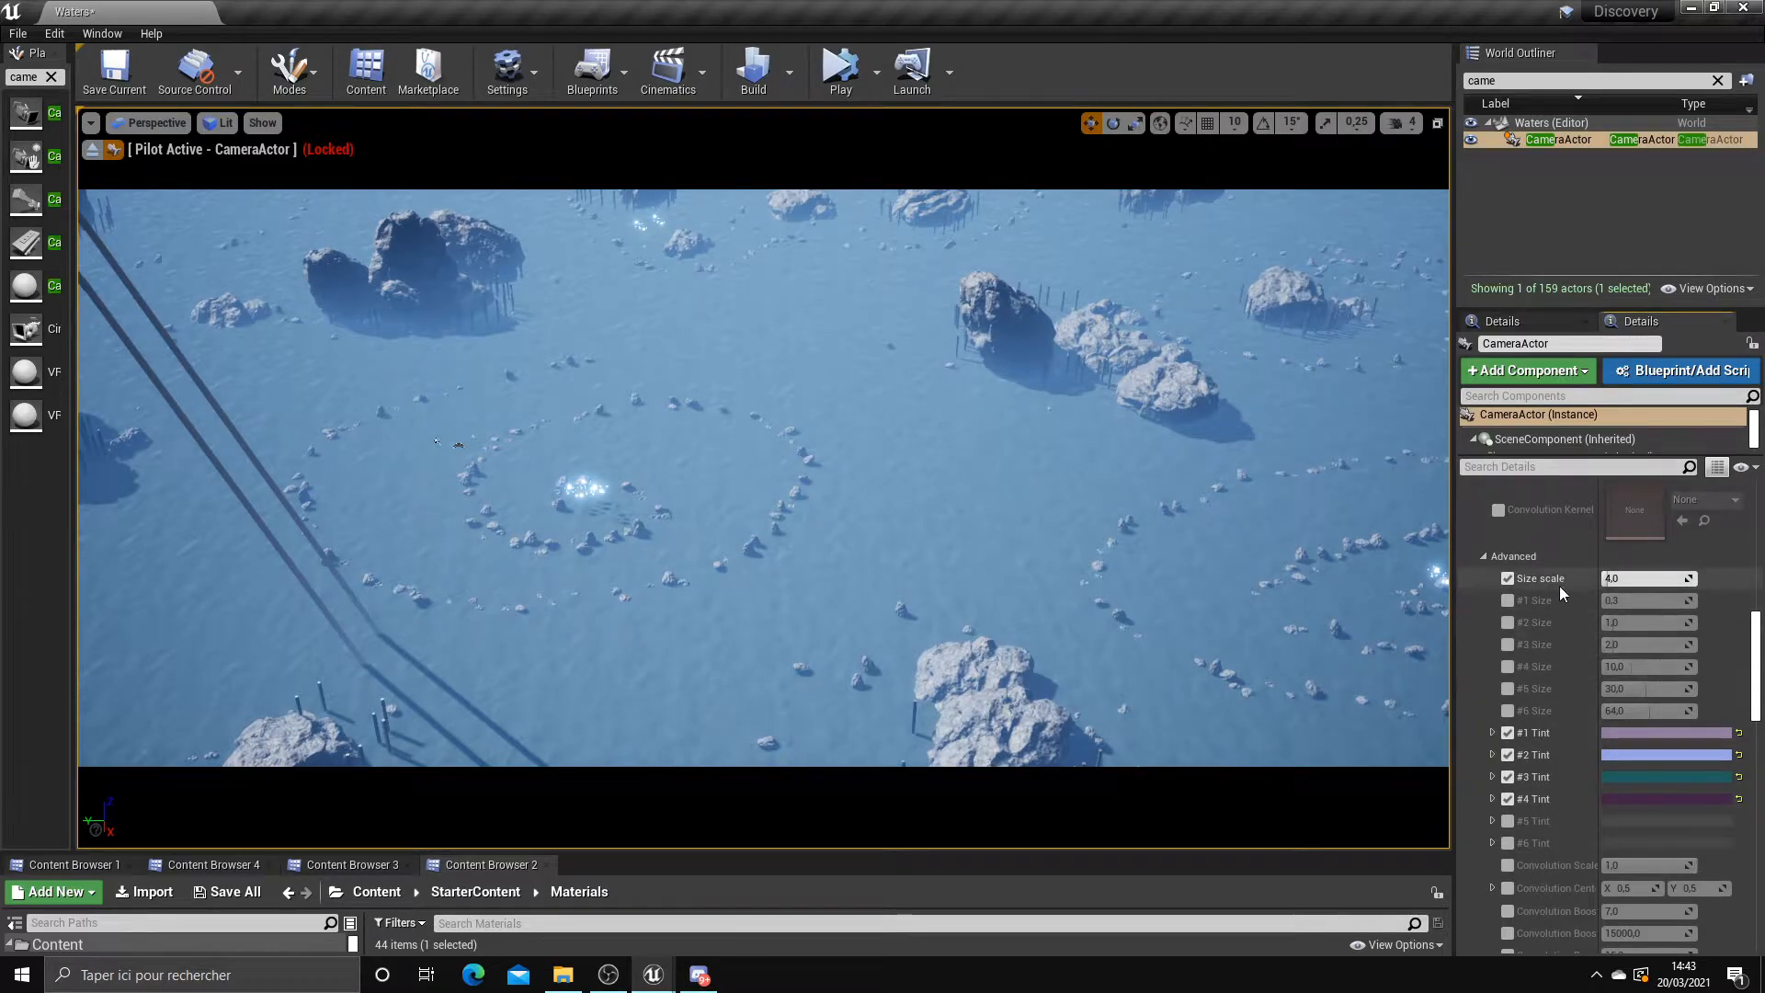
Disable the bloom's Size scale override and collapse the camera's Bloom settings
click(1509, 578)
scroll(1530, 638, down, 1)
scroll(1526, 675, up, 3)
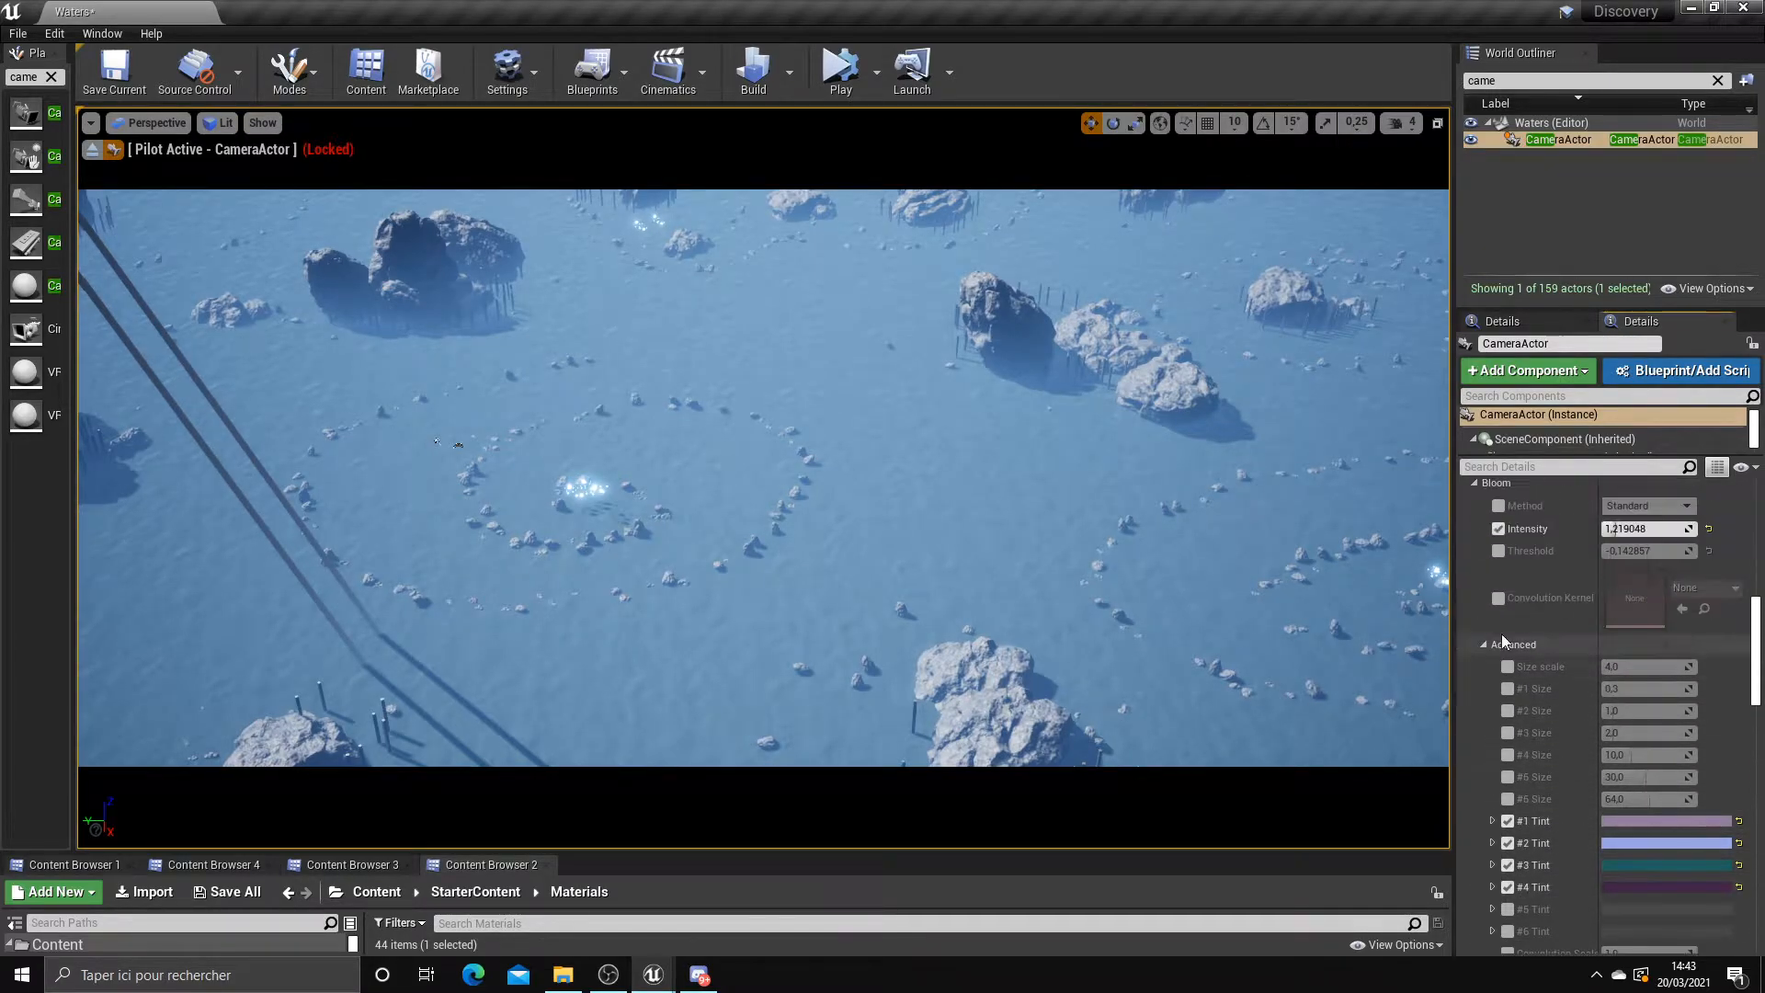
click(1475, 512)
Enable the camera's chromatic aberration Intensity override, try 0.05, and settle on about 0.145
click(1475, 555)
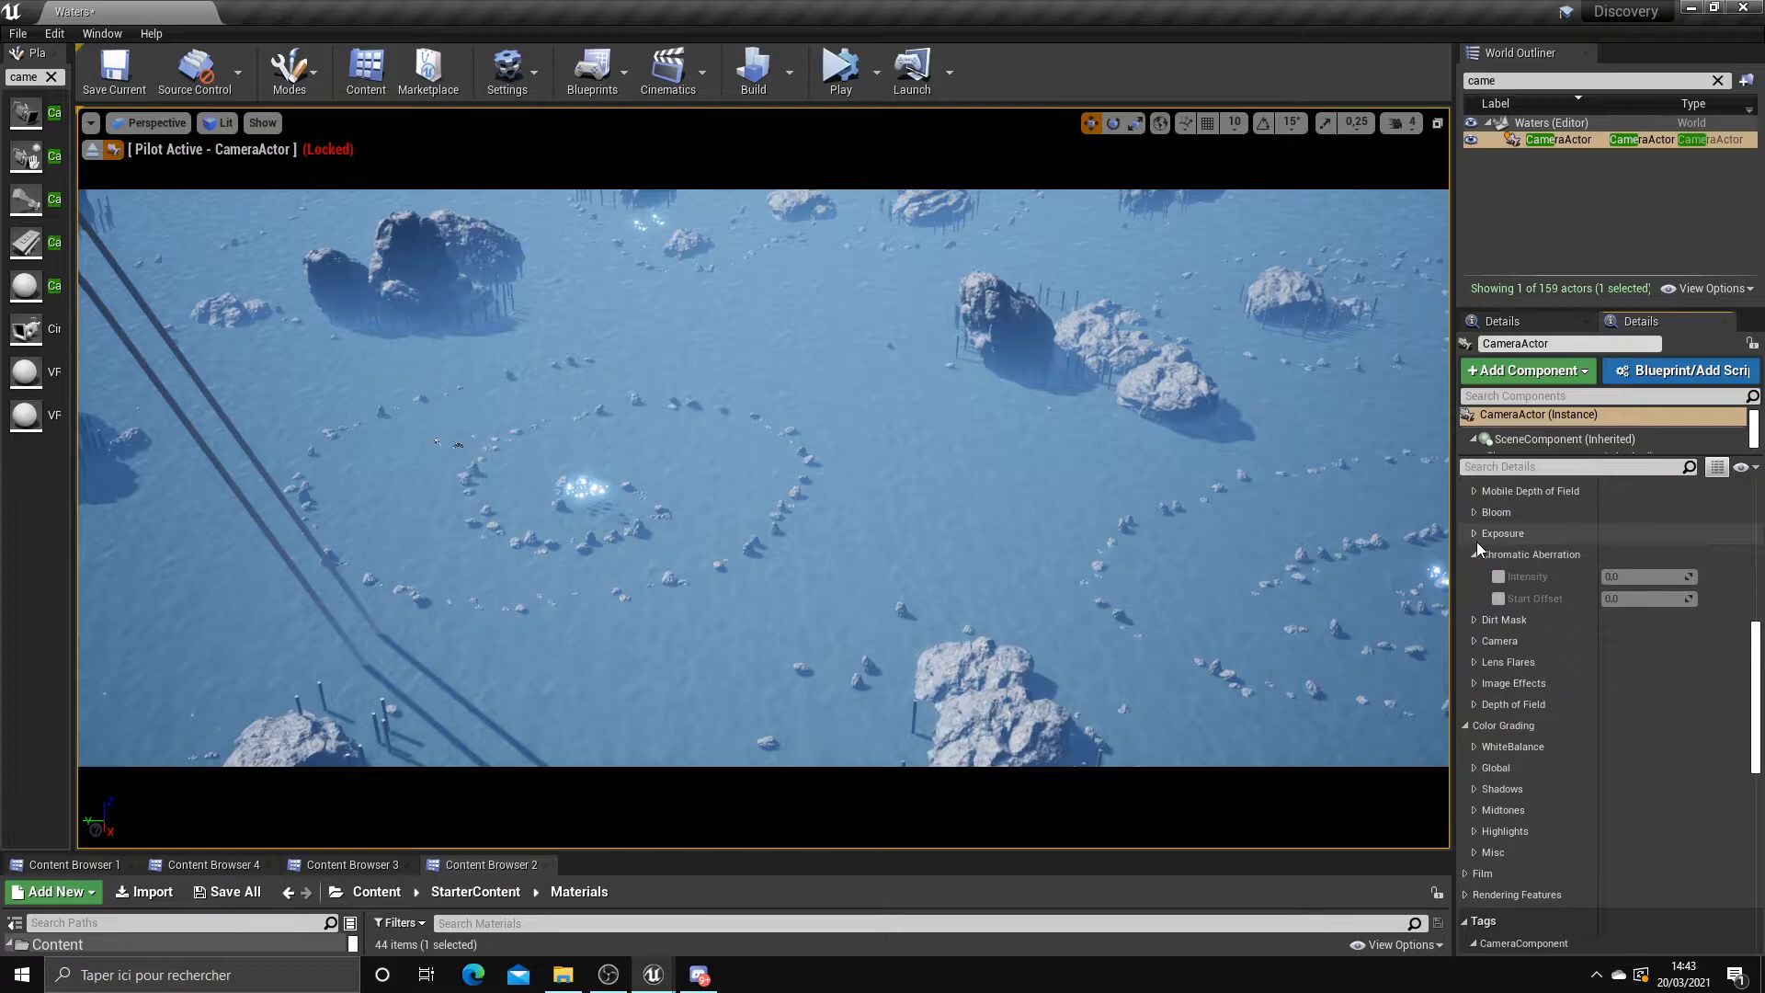
click(1499, 577)
mouse_move(1638, 577)
mouse_down()
mouse_move(1683, 576)
mouse_move(1605, 577)
mouse_move(1623, 576)
mouse_up()
text(0)
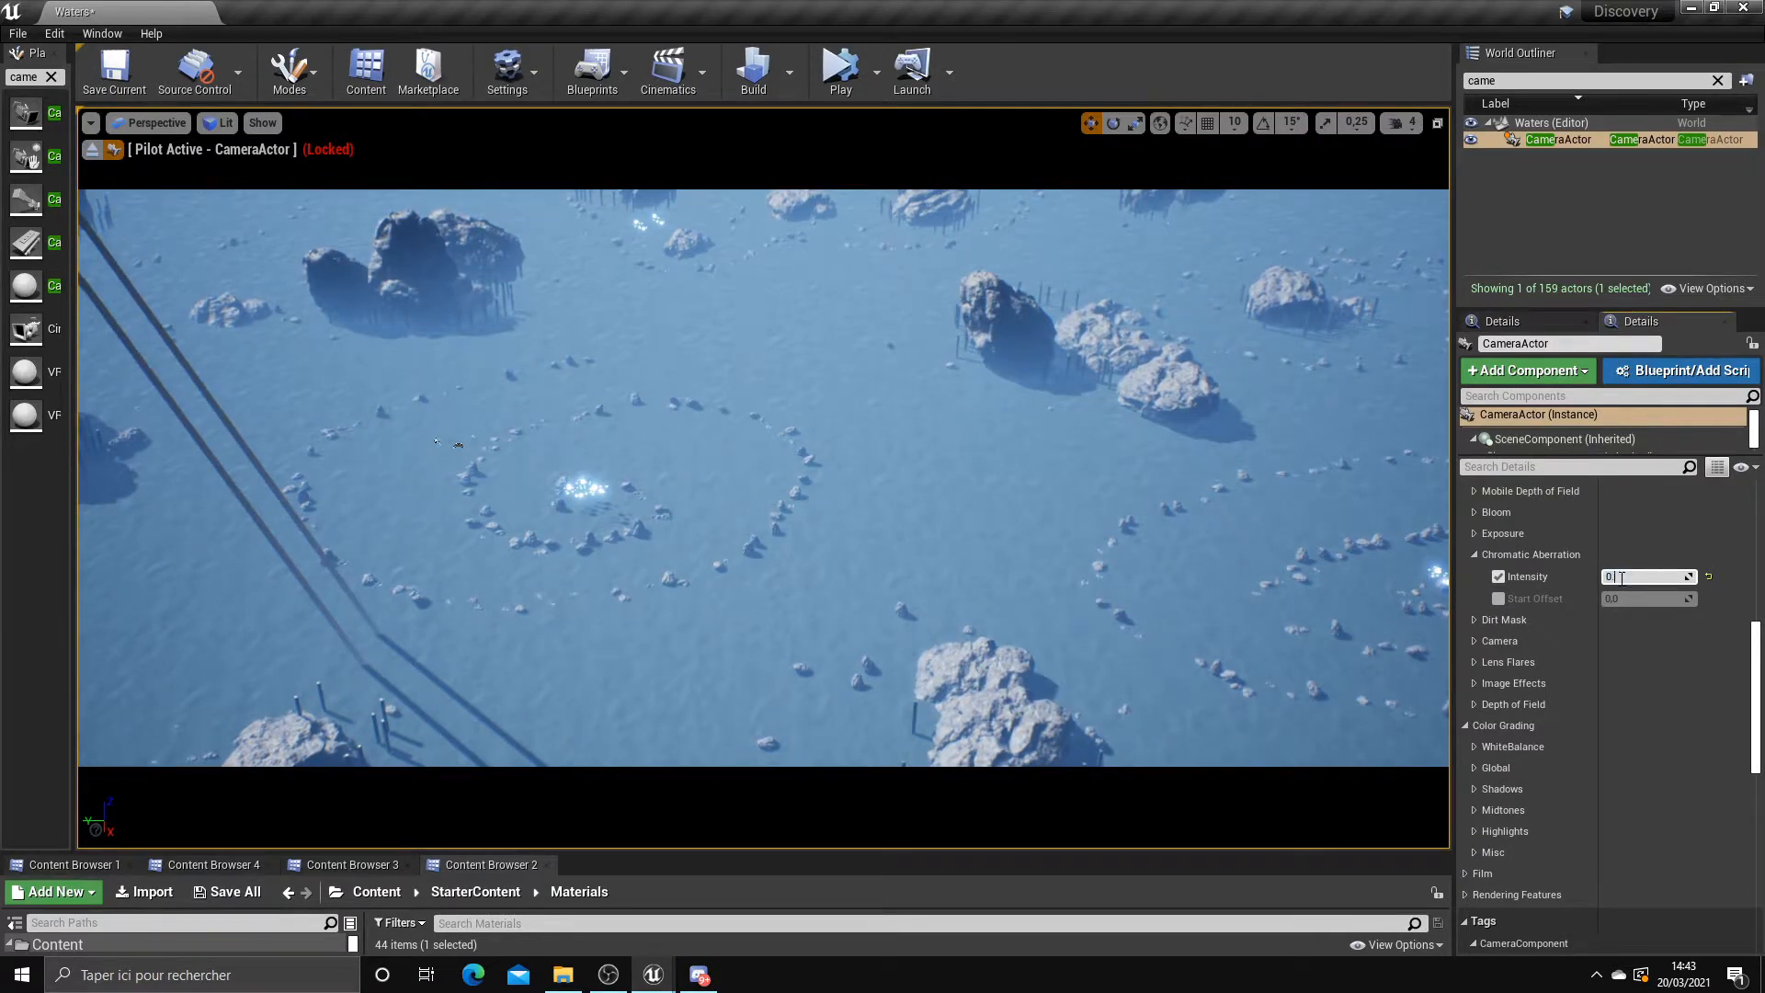
text(.05)
key(Return)
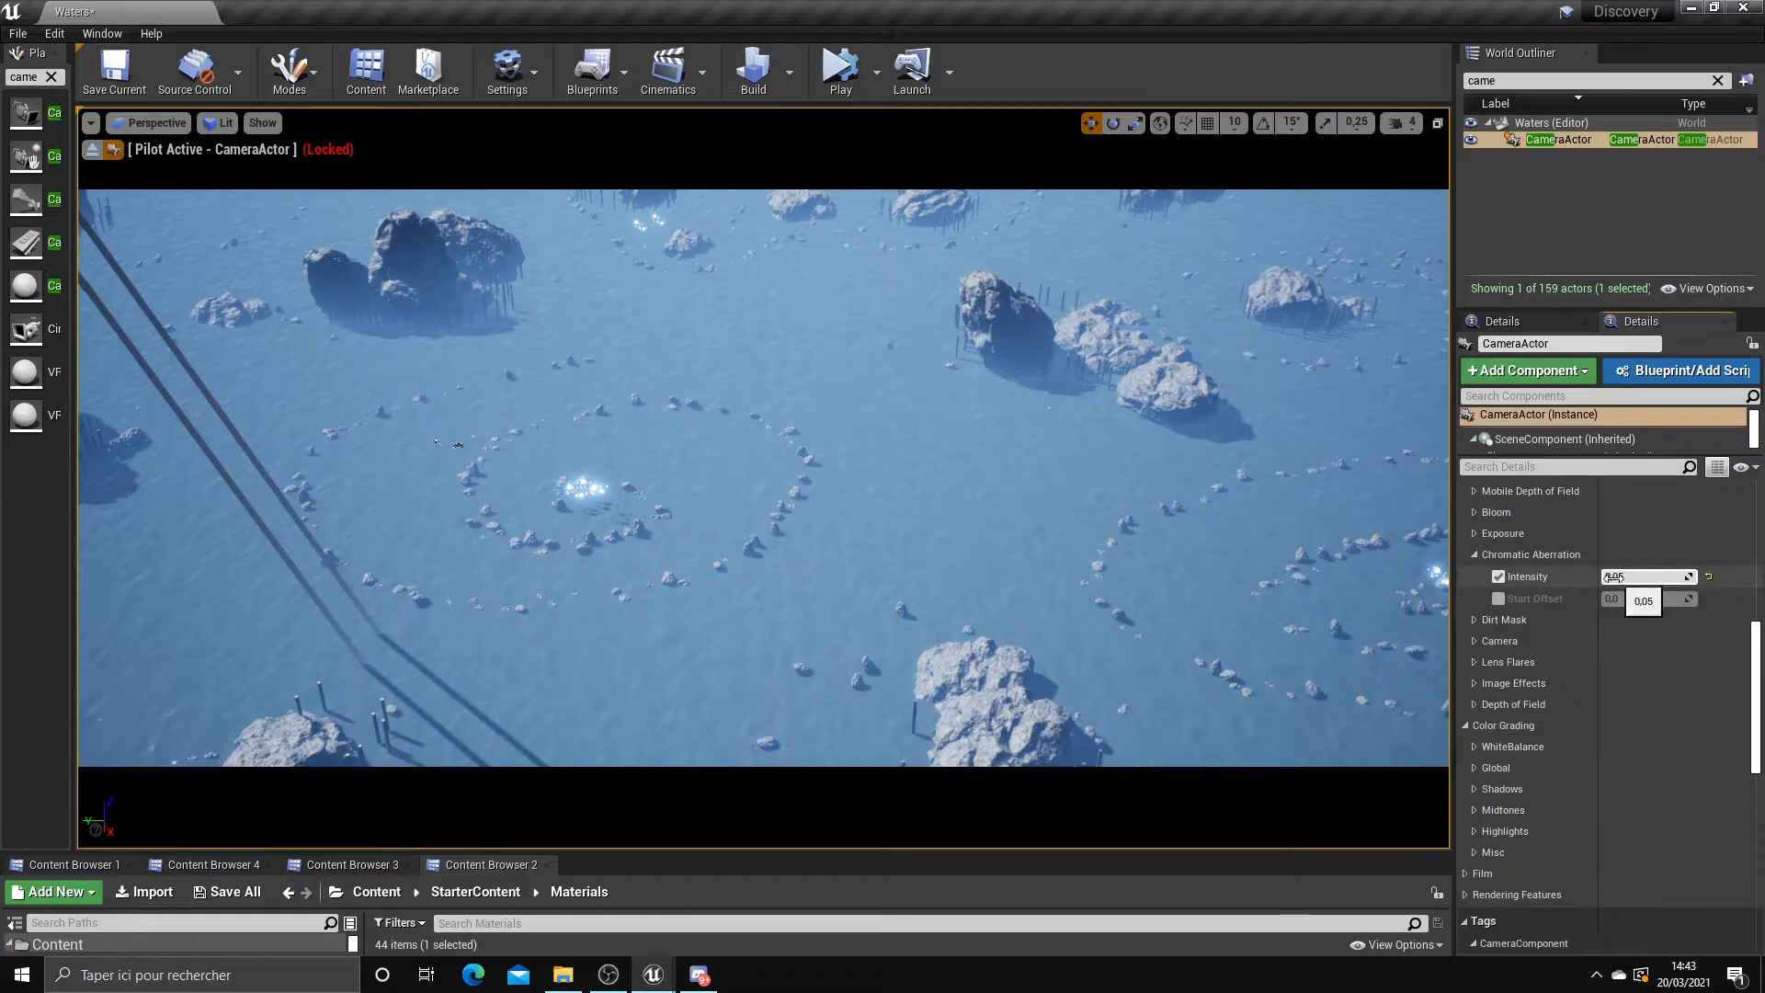
drag(1641, 577, 1643, 577)
key(ctrl+z)
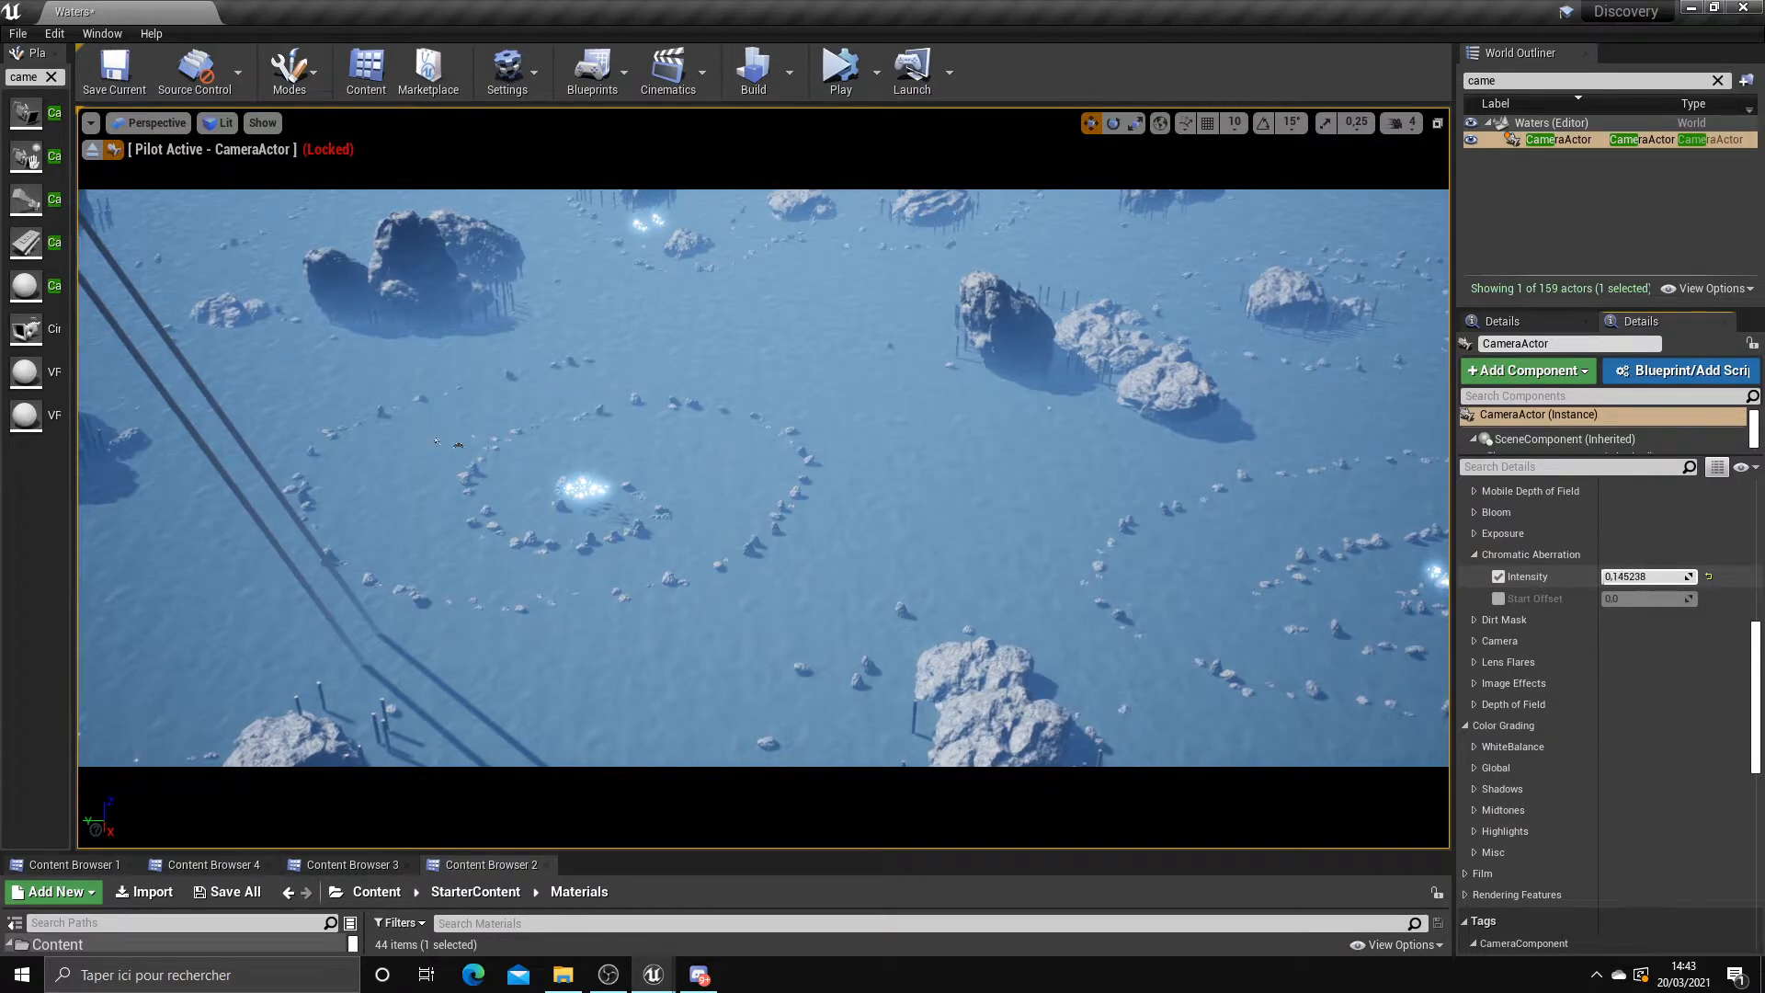
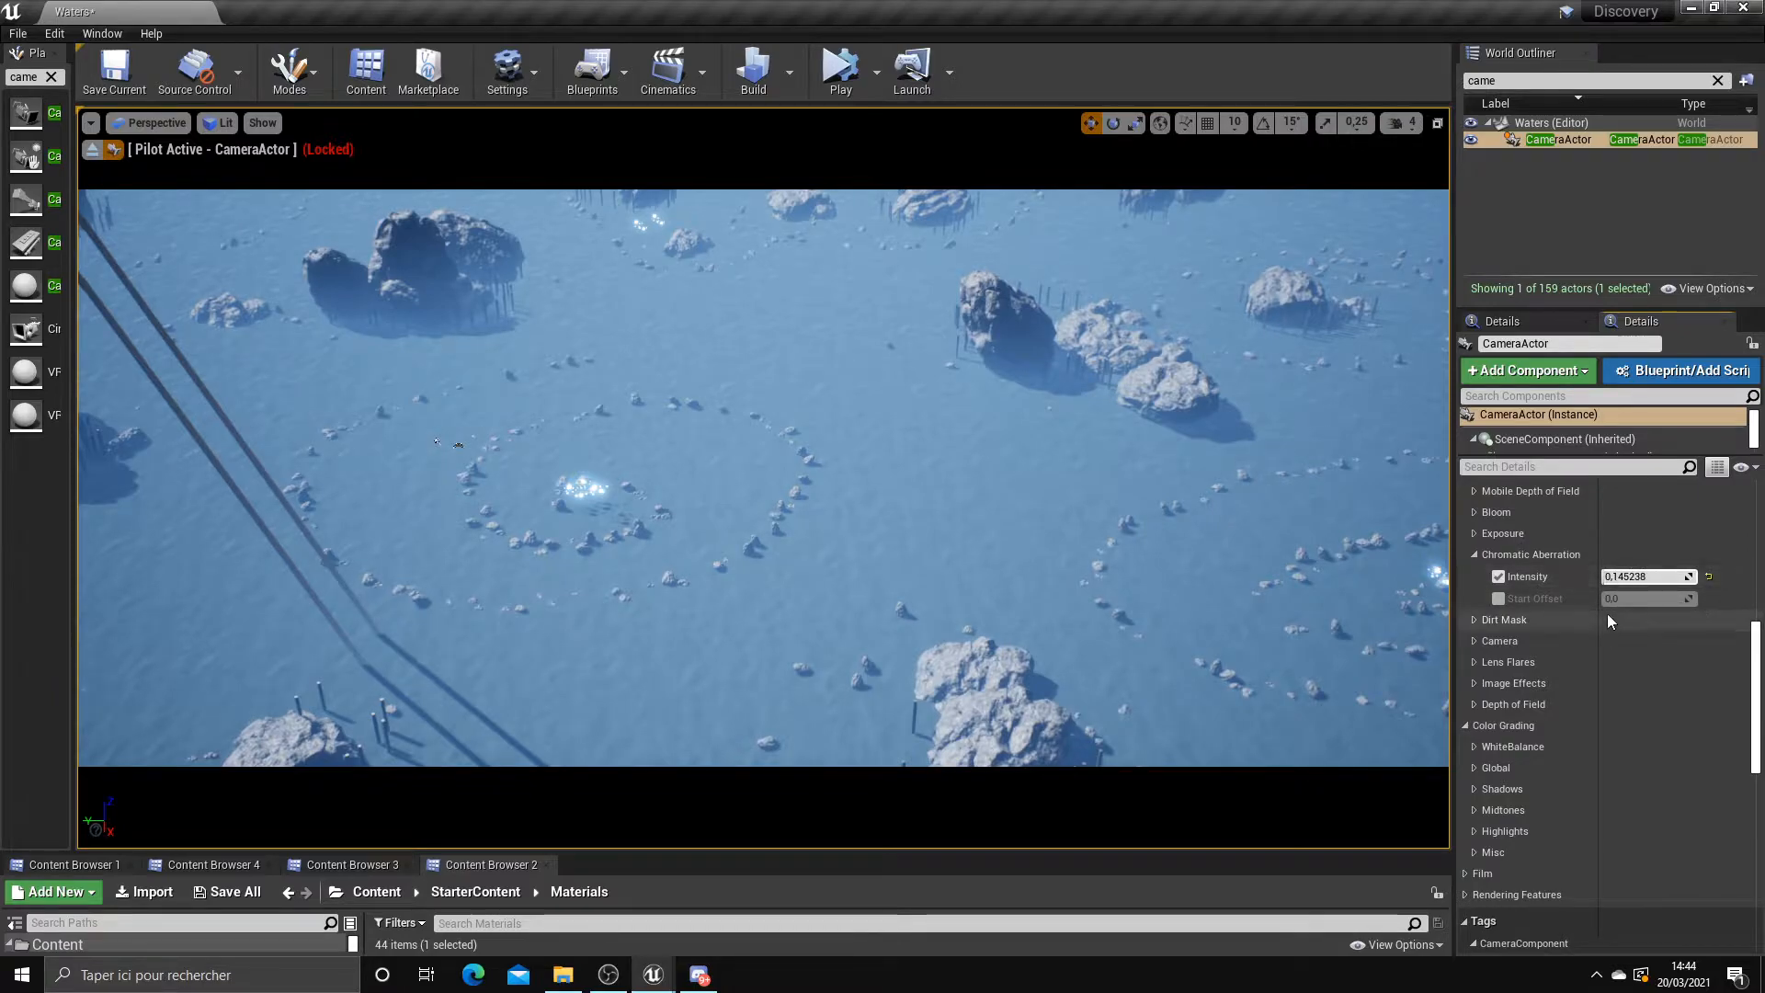
Try a camera ISO of about 134, and reset and disable the ISO override
scroll(1607, 616, down, 1)
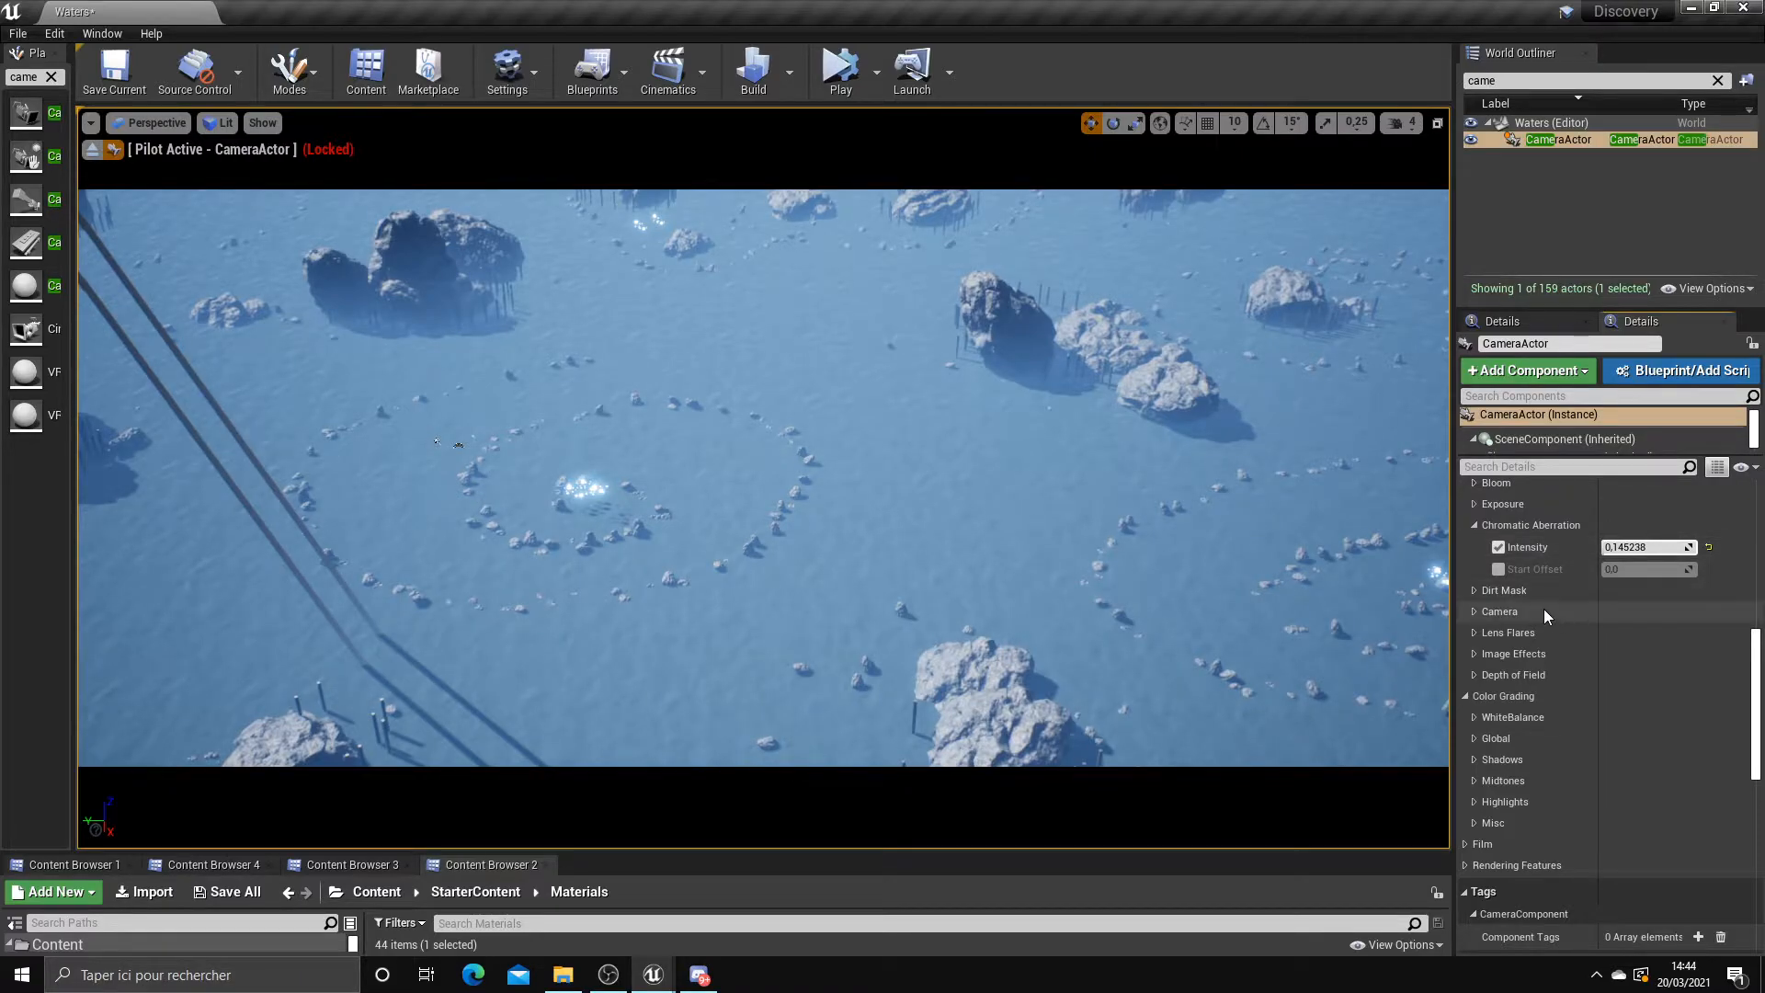
scroll(1540, 627, down, 2)
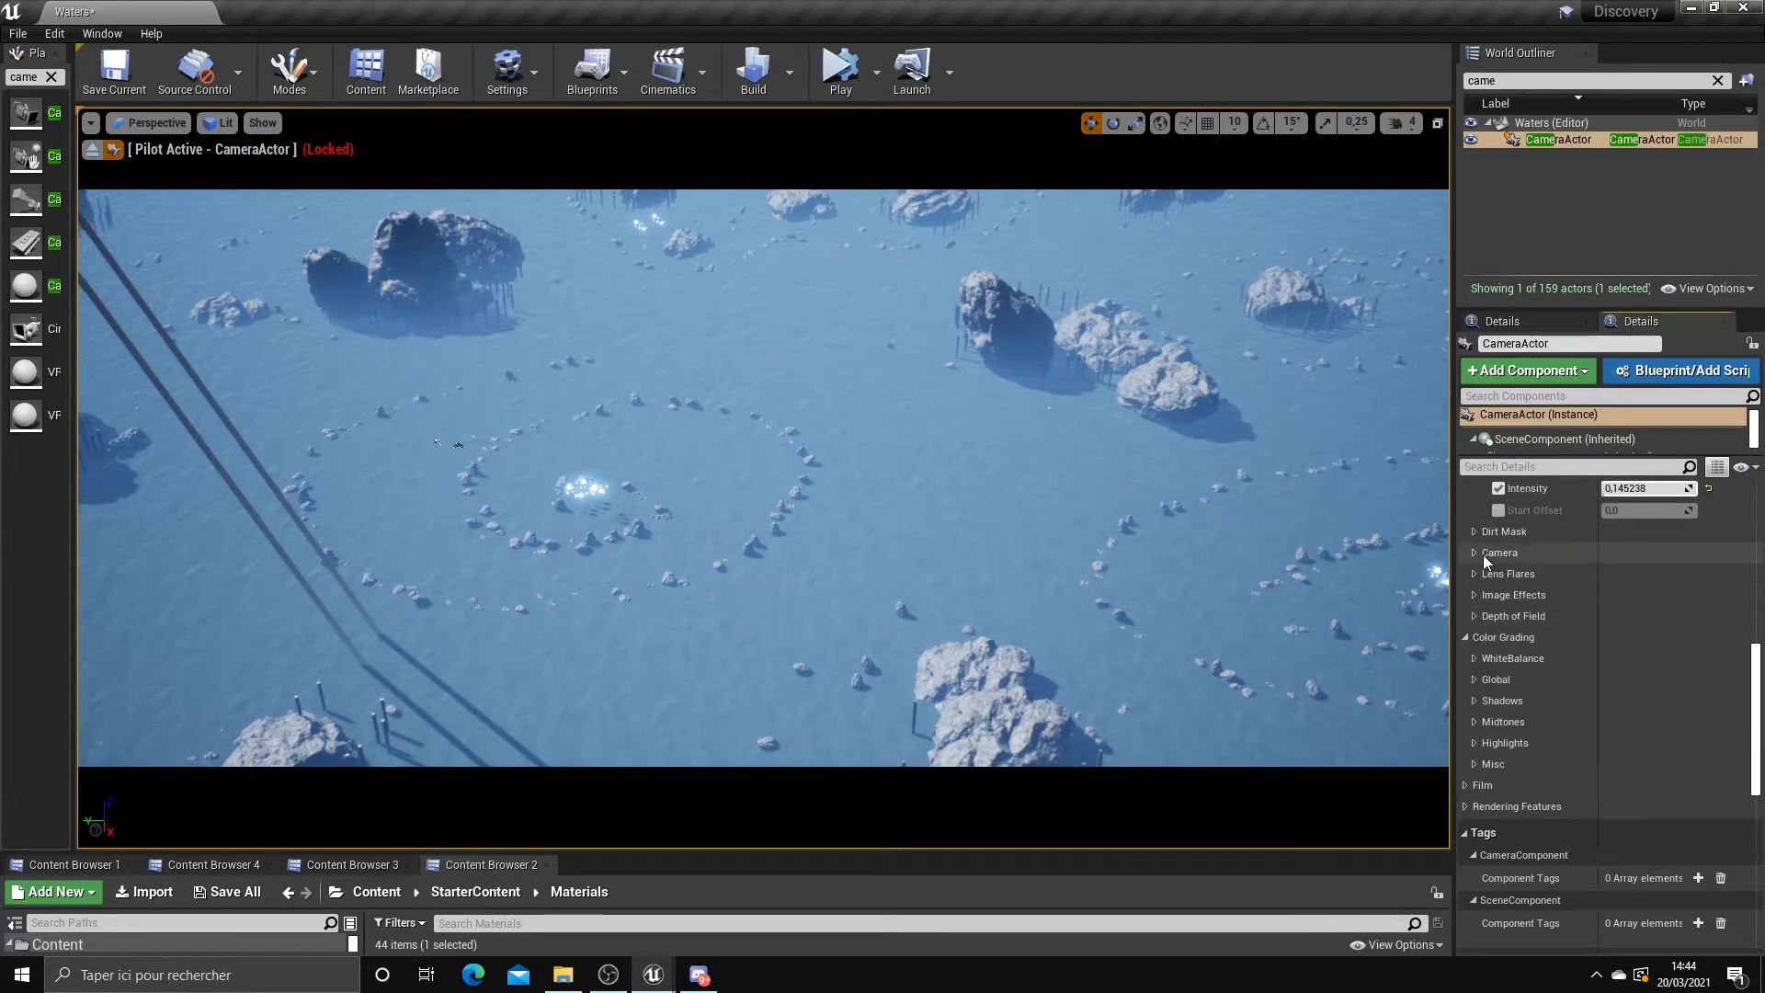
click(1473, 554)
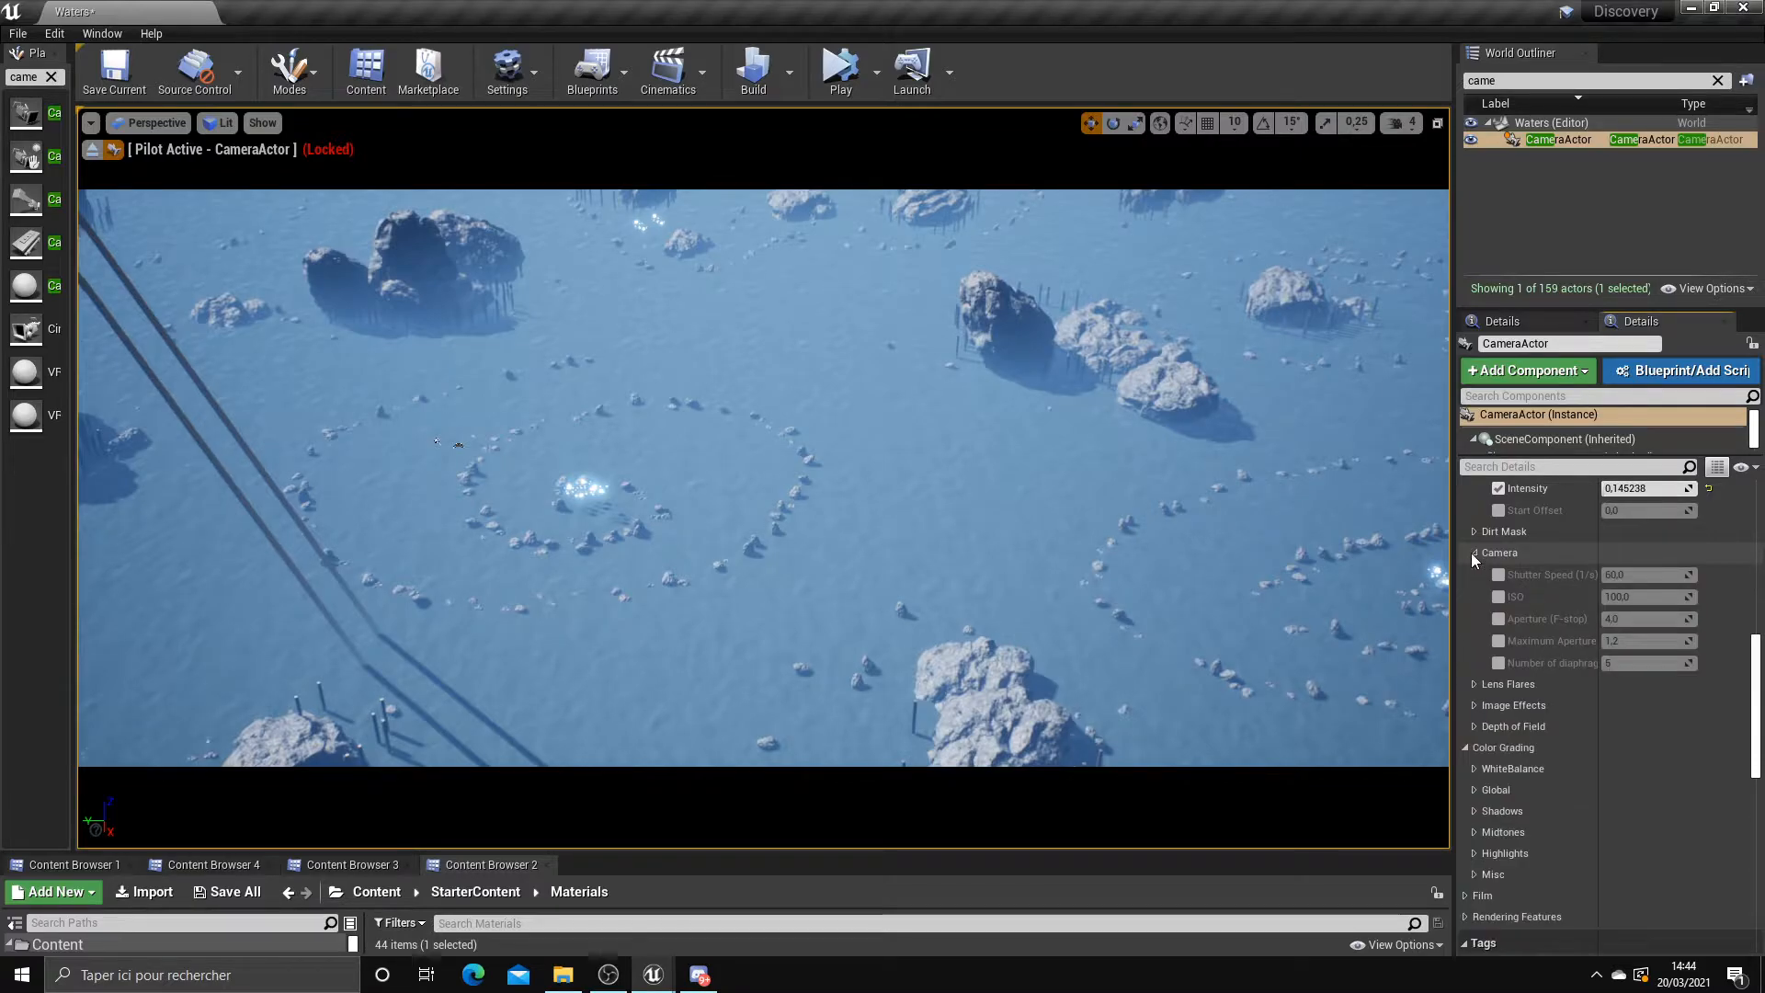
click(1498, 596)
drag(1628, 596, 1646, 598)
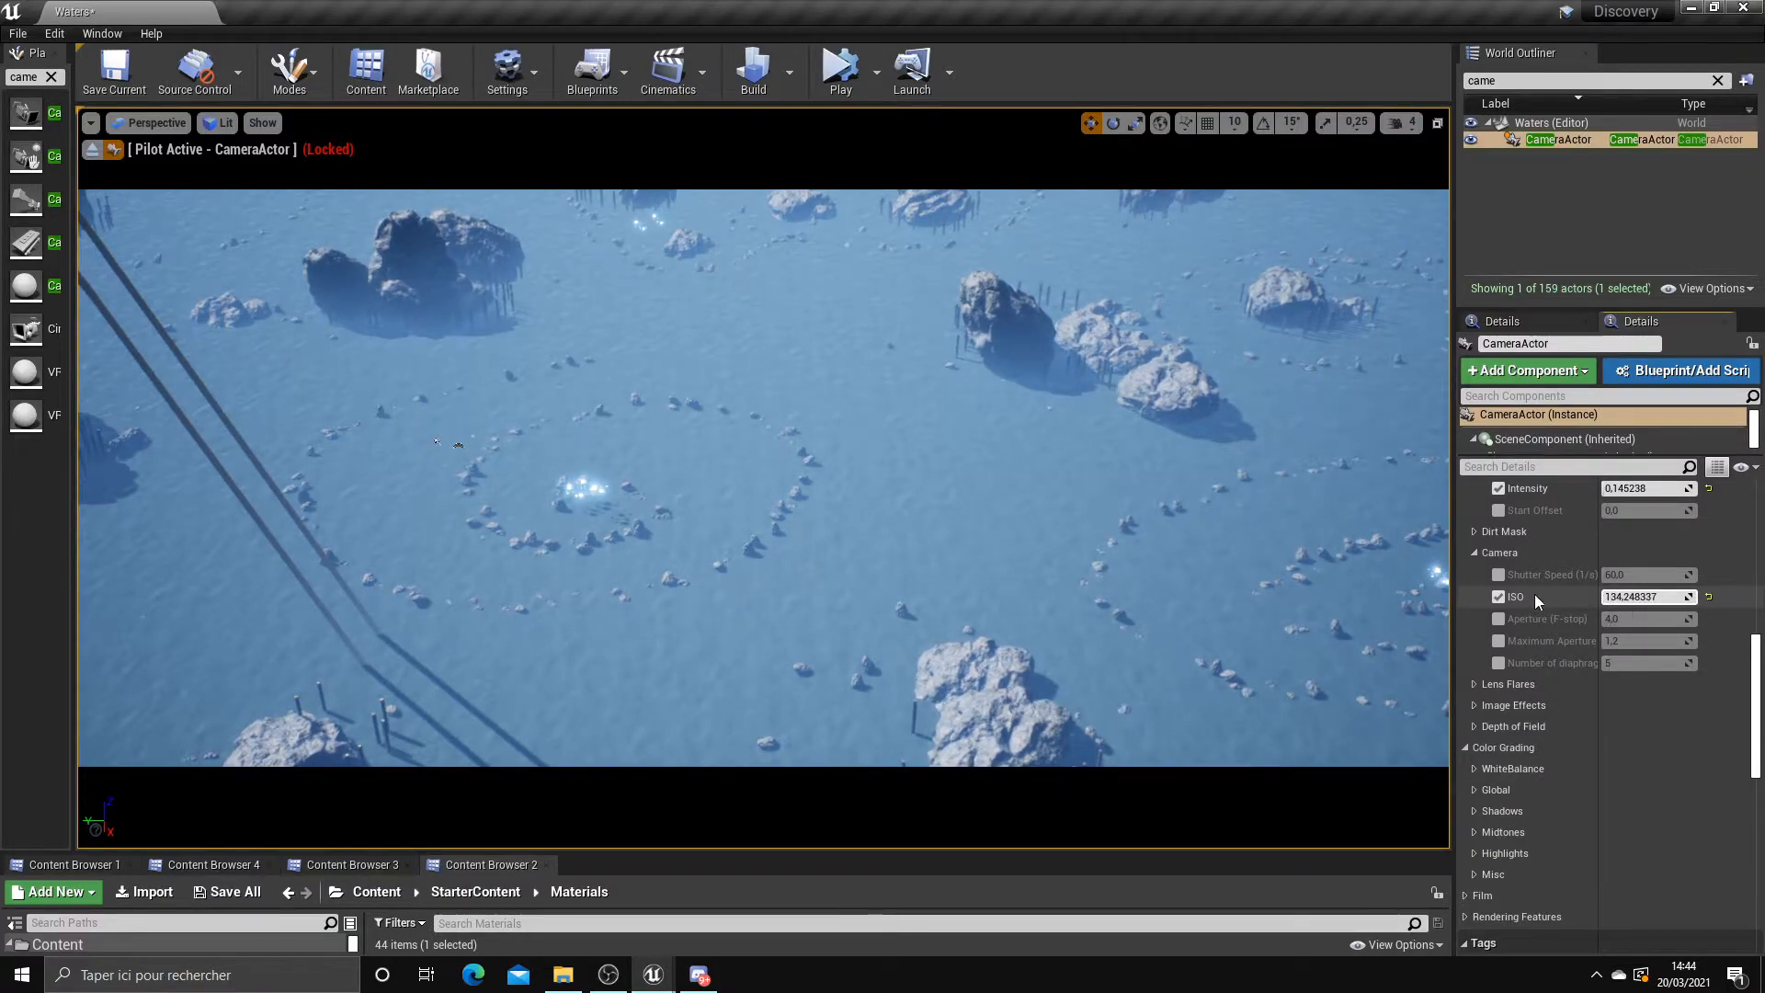
scroll(1534, 634, up, 2)
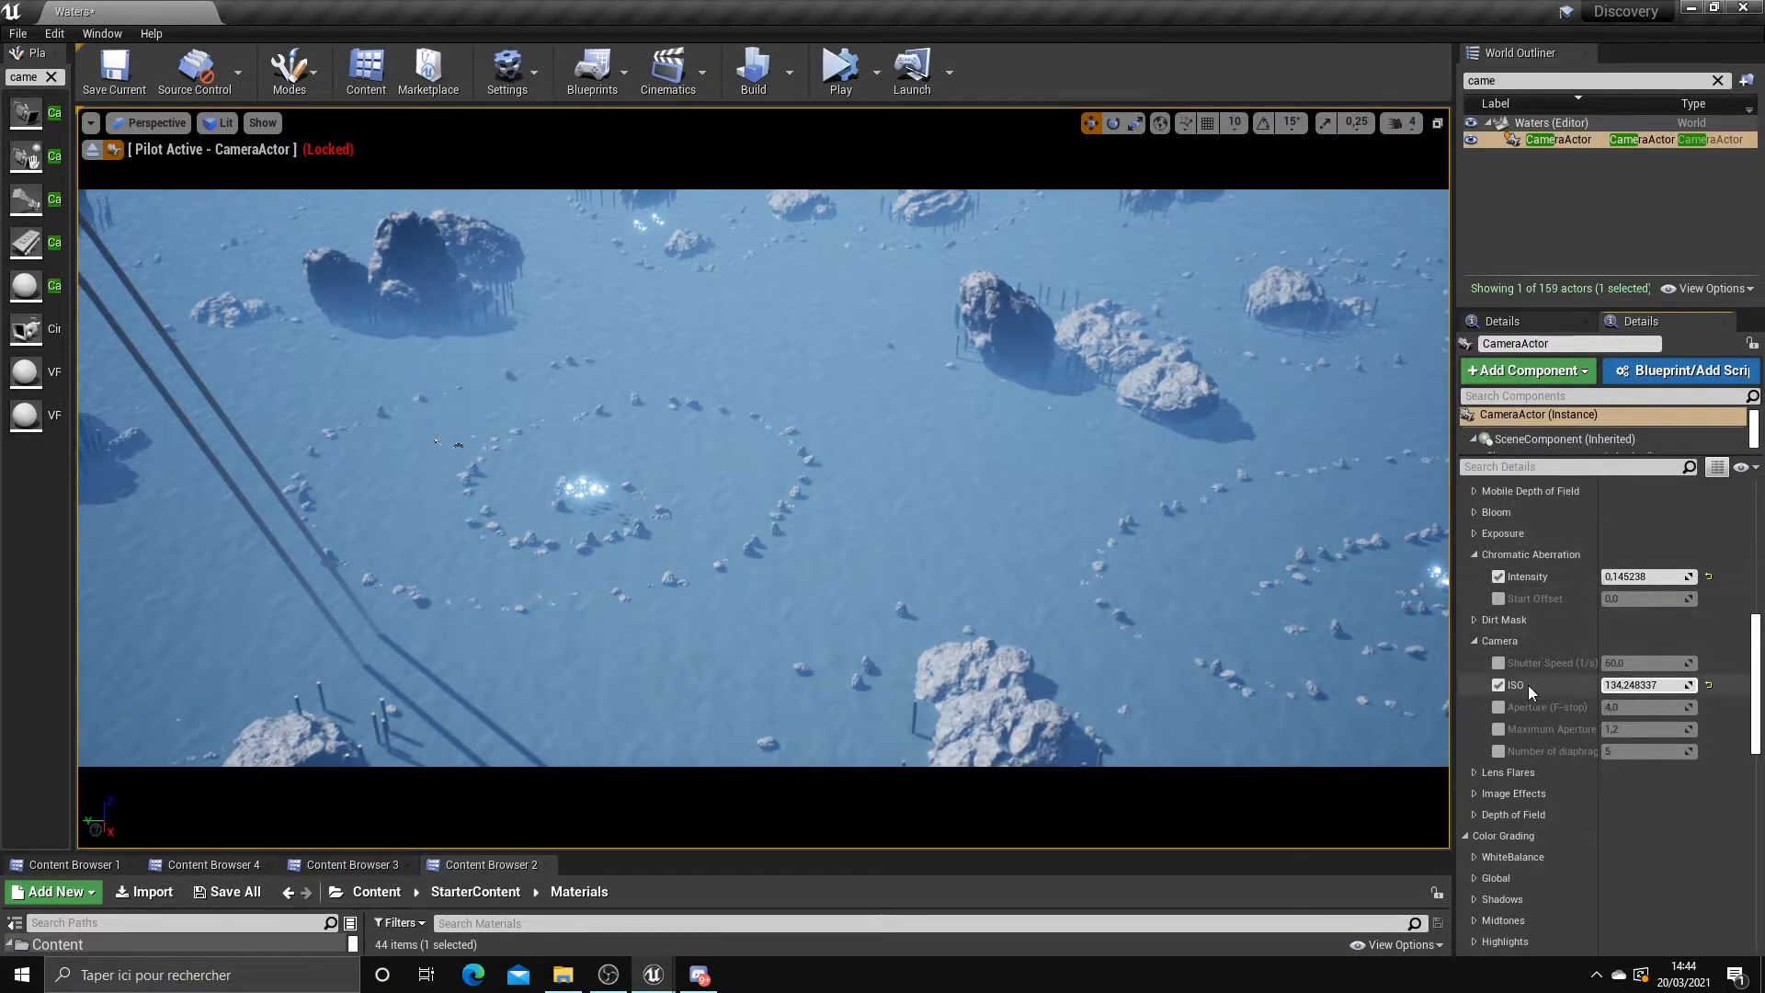
click(1708, 684)
click(1499, 685)
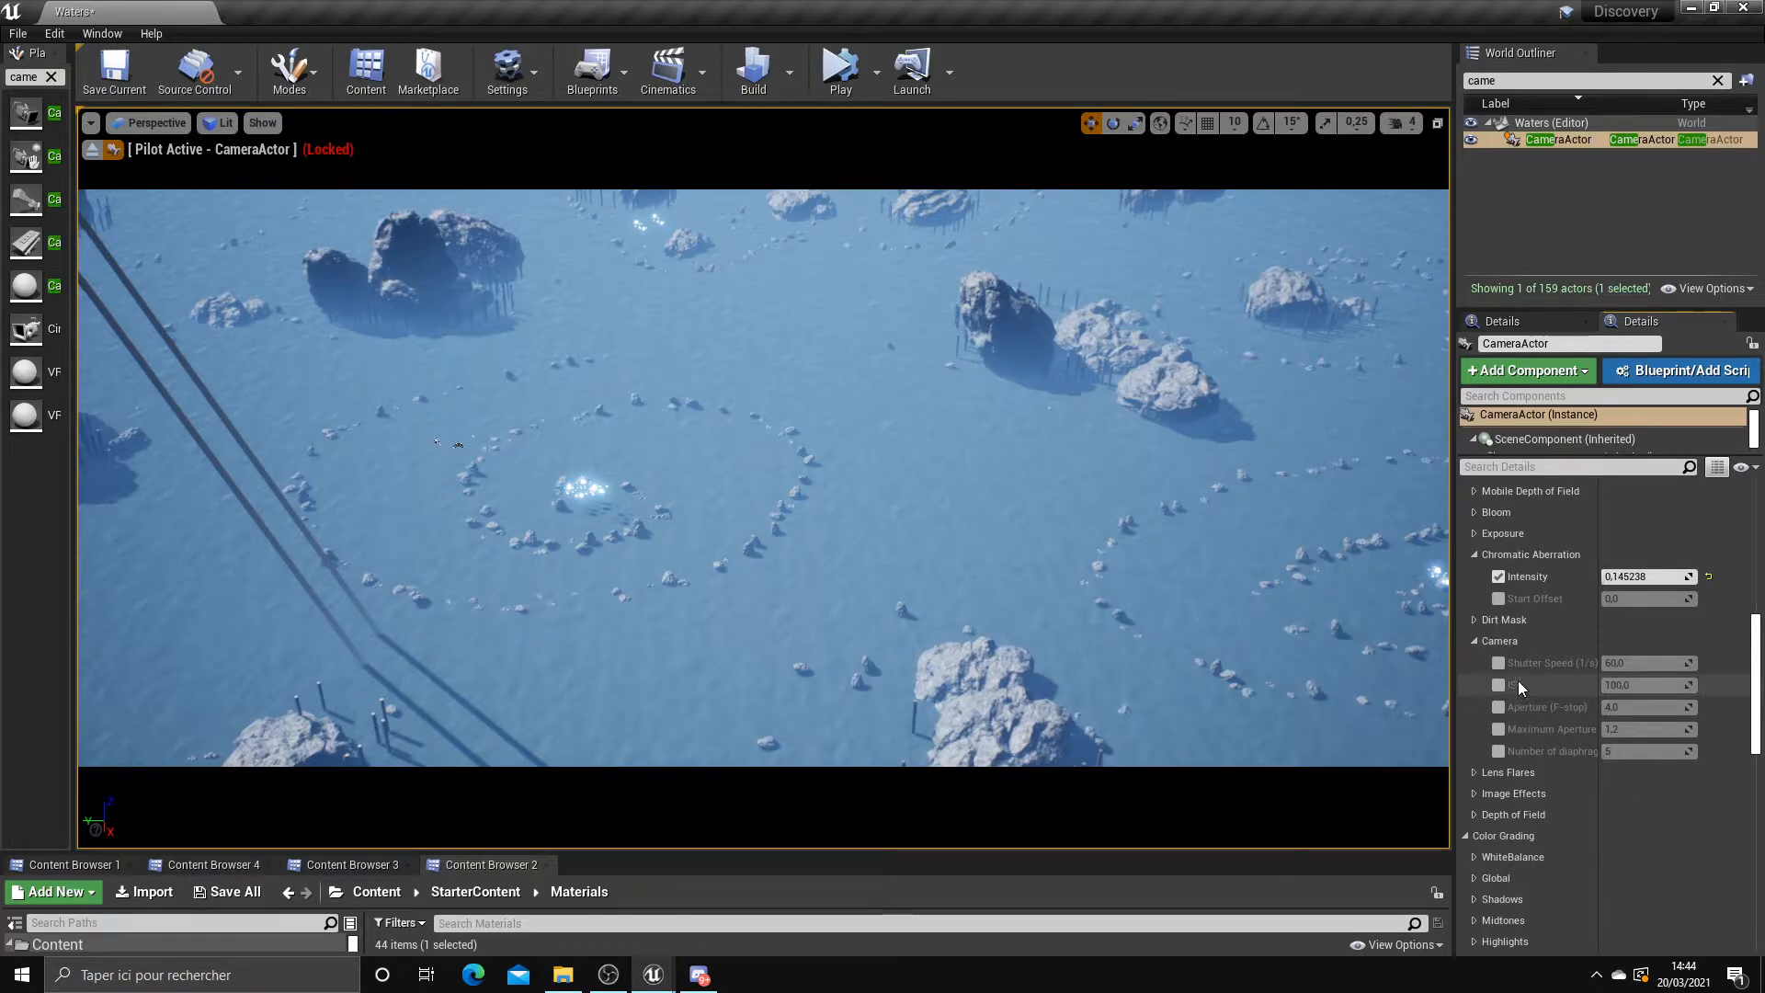
click(1475, 640)
Enable the lens flare Intensity and BokehSize overrides, try strong values, and reduce them to about 3.59 and 11.89
scroll(1497, 652, down, 2)
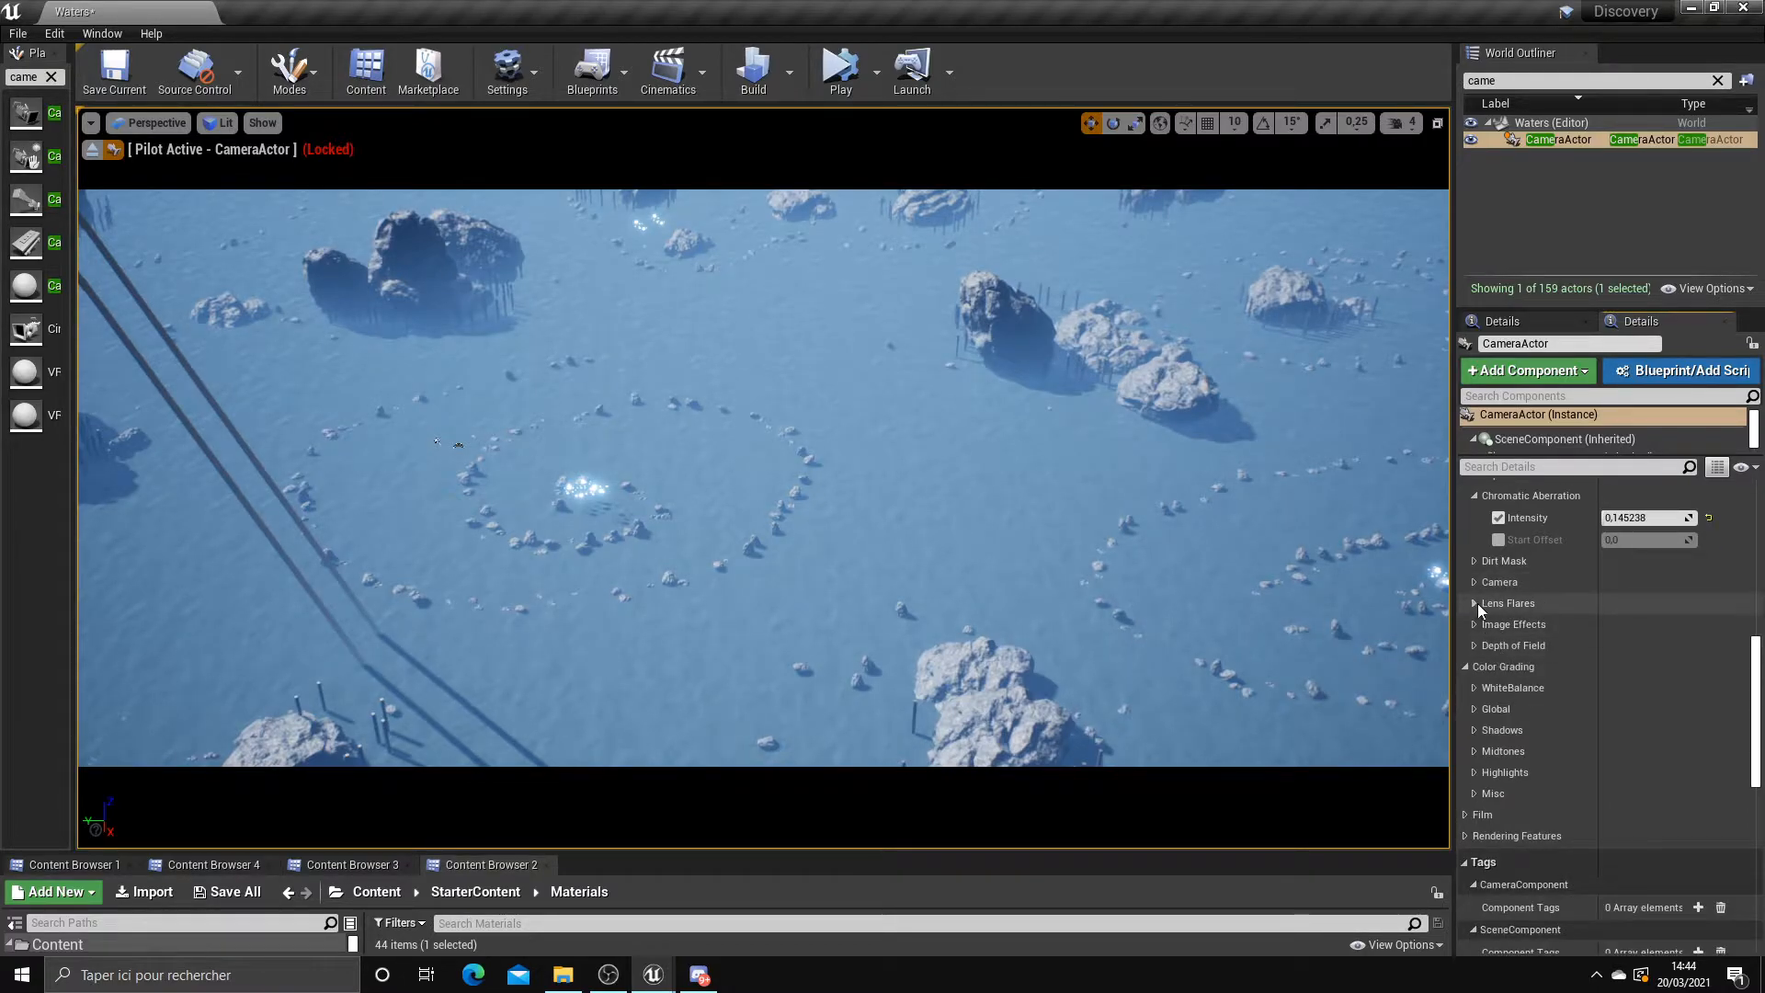
click(1475, 603)
drag(1621, 625, 1669, 625)
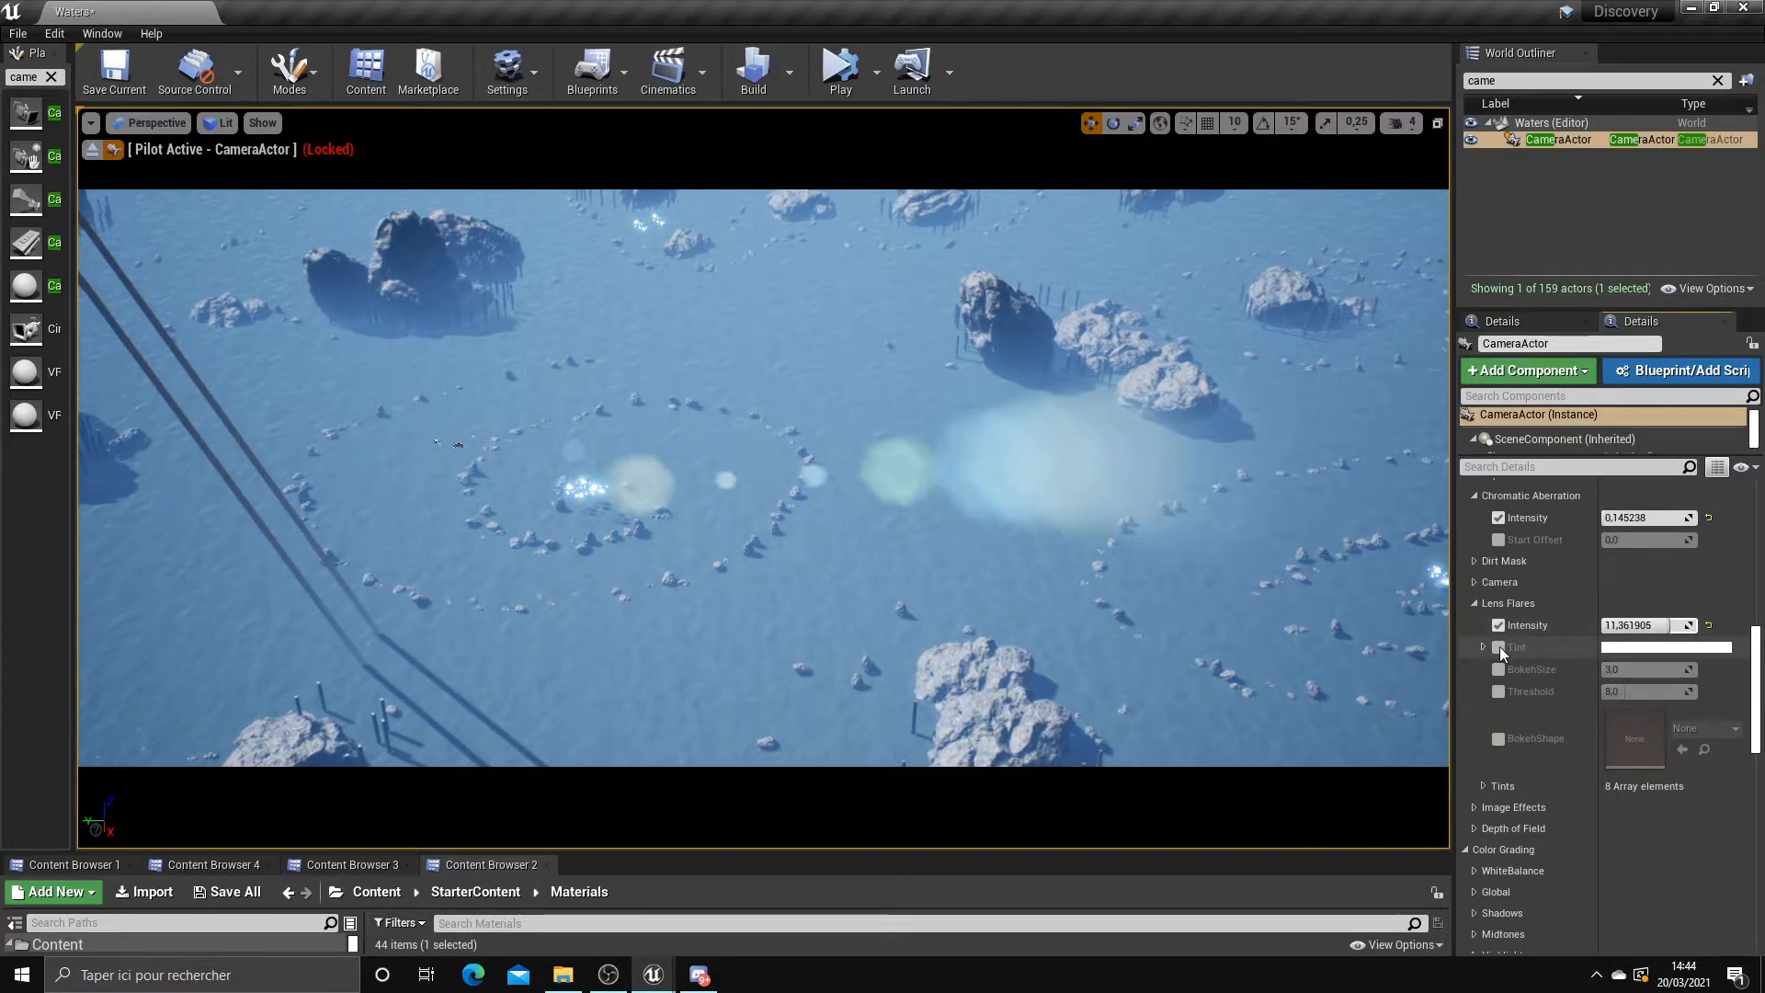
click(1499, 669)
mouse_move(1646, 669)
mouse_down()
mouse_move(1664, 670)
mouse_move(1618, 669)
mouse_move(1651, 669)
mouse_up()
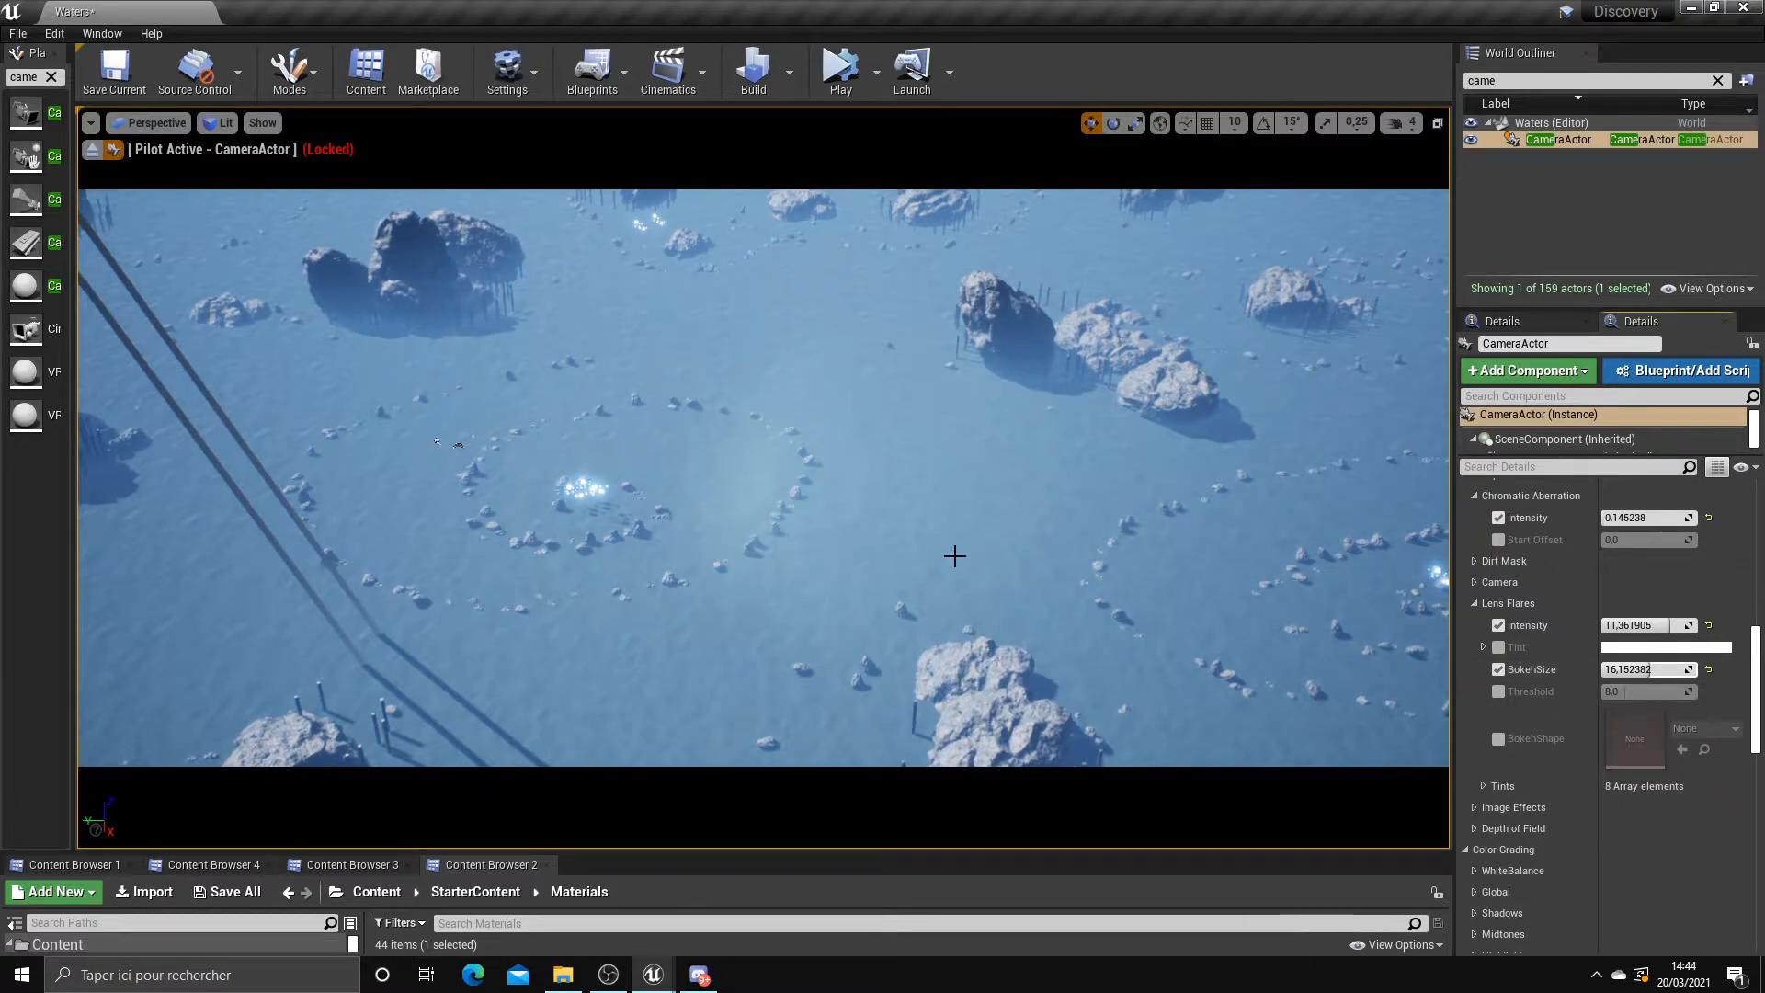
drag(1648, 669, 1615, 627)
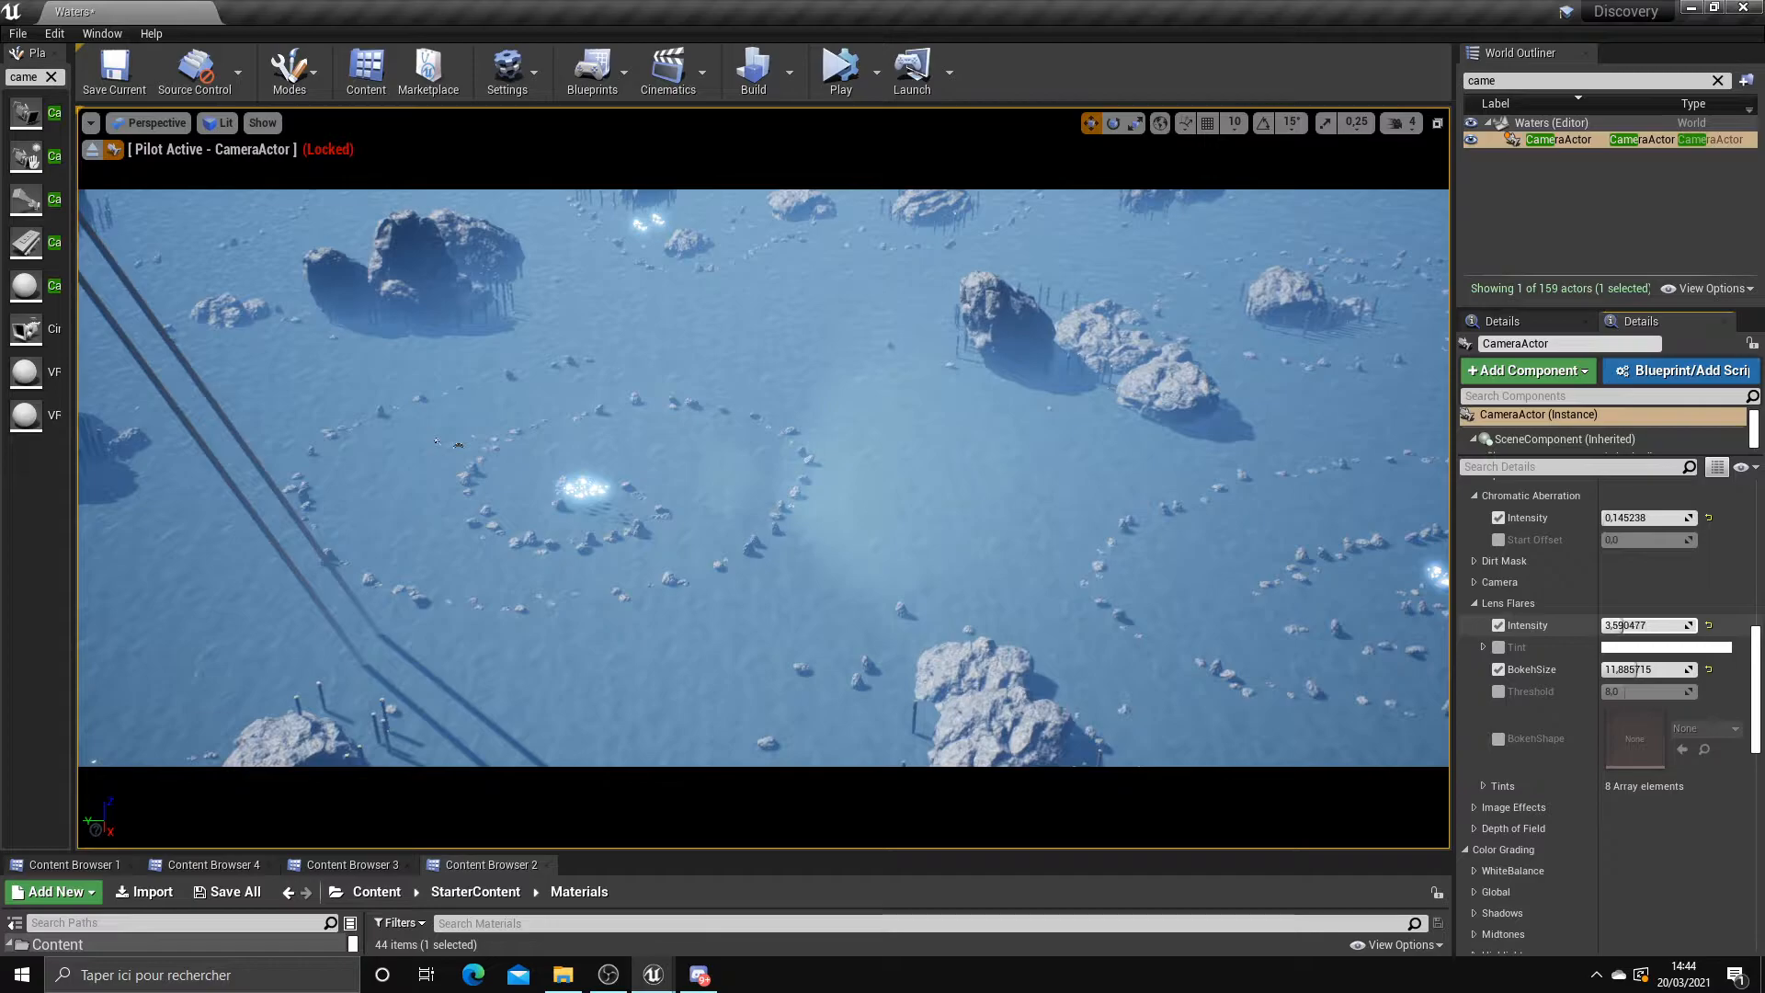
Compare lens flare intensities of 0.05 and 0.1, and settle on about 2.9 with a BokehSize of about 8.23
click(1655, 625)
text(0.05)
key(Return)
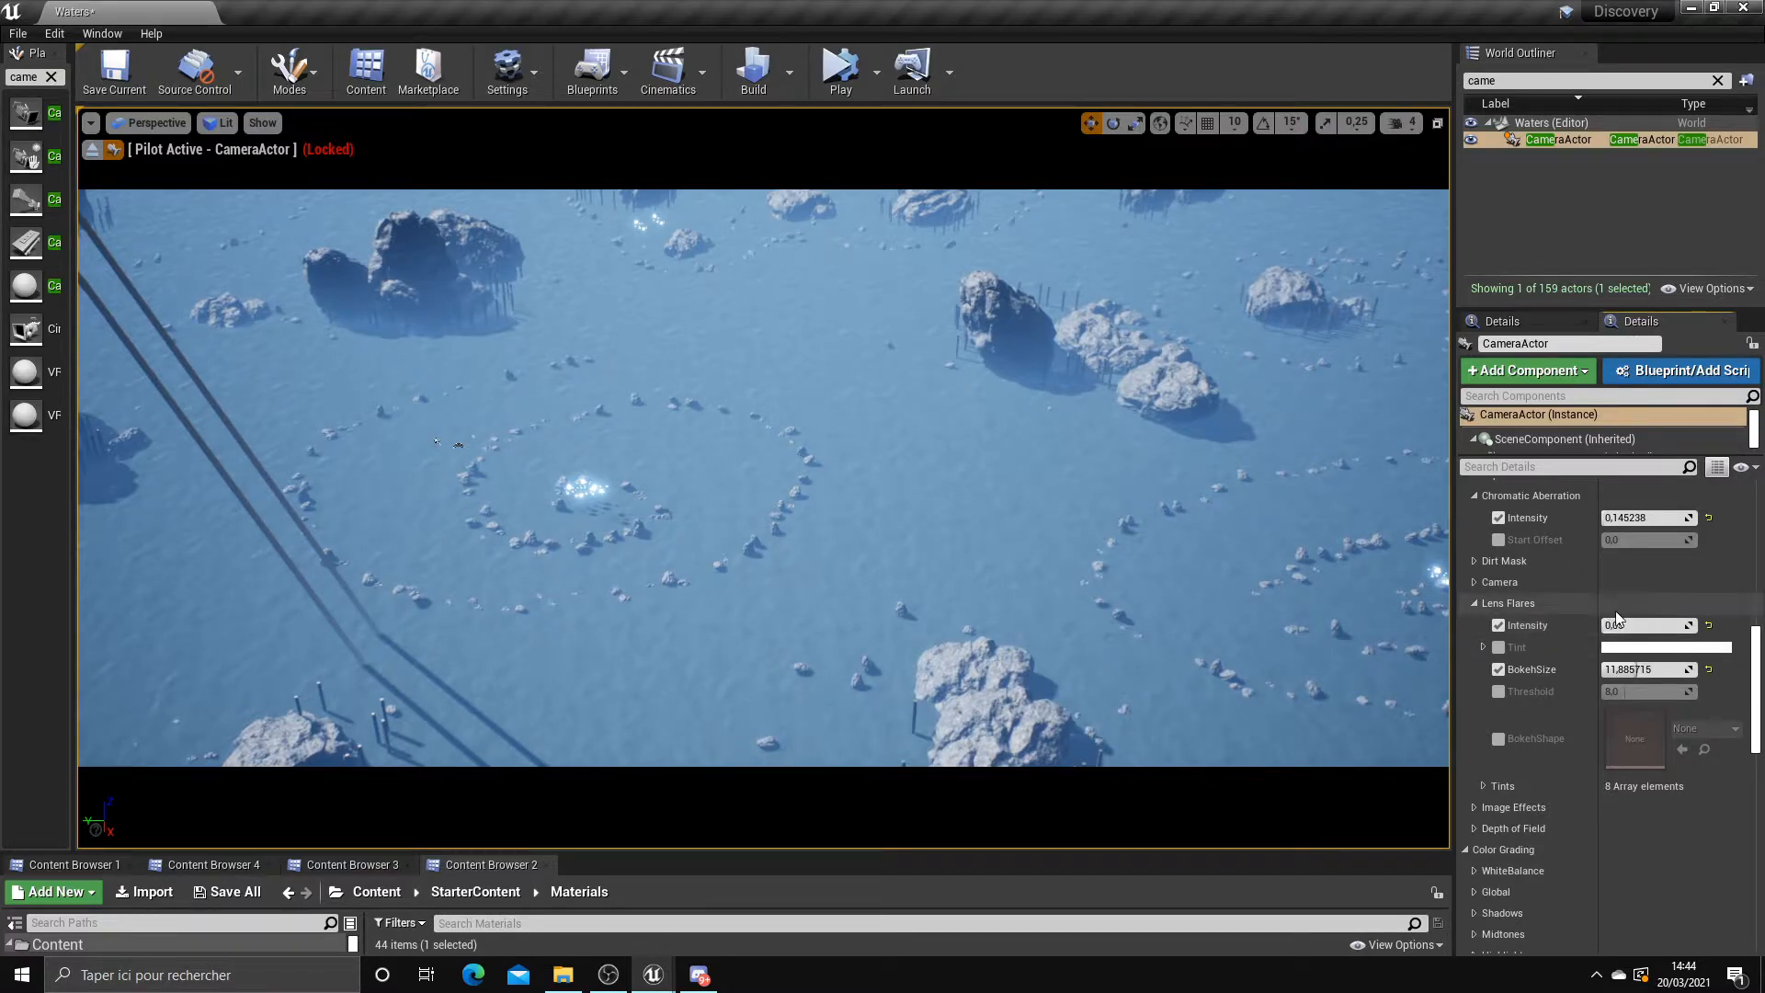
text(0,1)
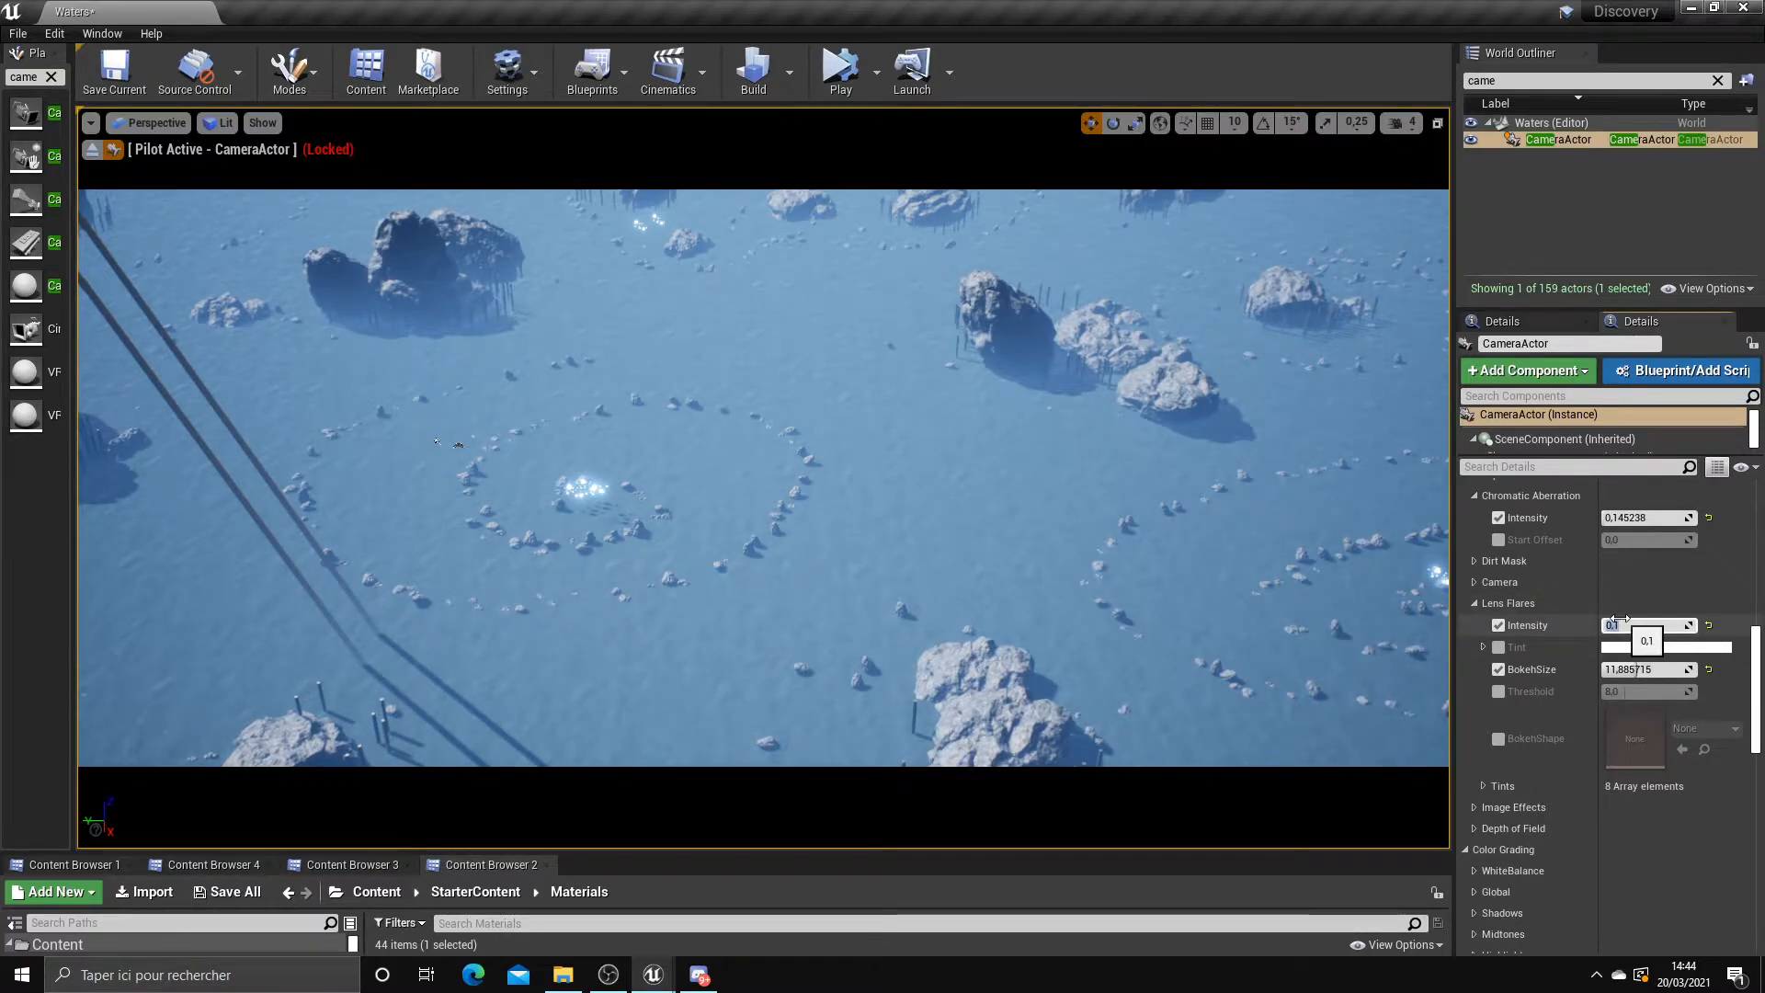
drag(1612, 626, 1692, 626)
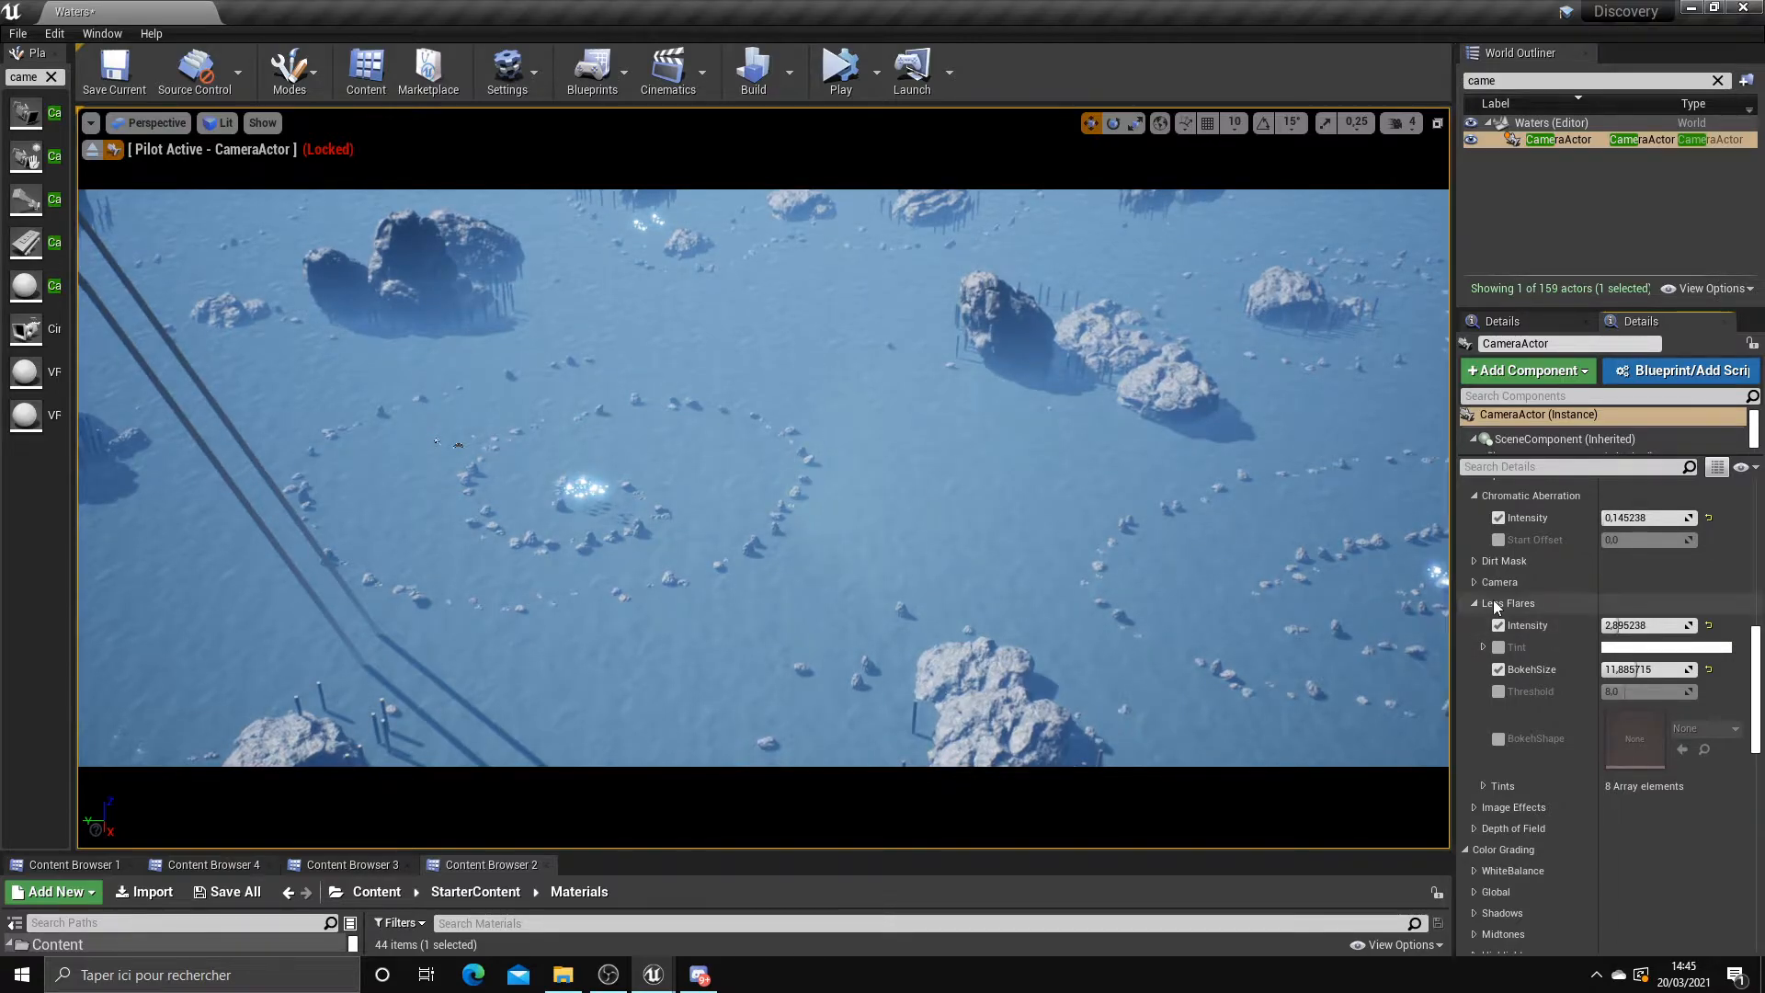
mouse_move(1622, 670)
mouse_down()
mouse_move(1645, 669)
mouse_move(1628, 669)
mouse_up()
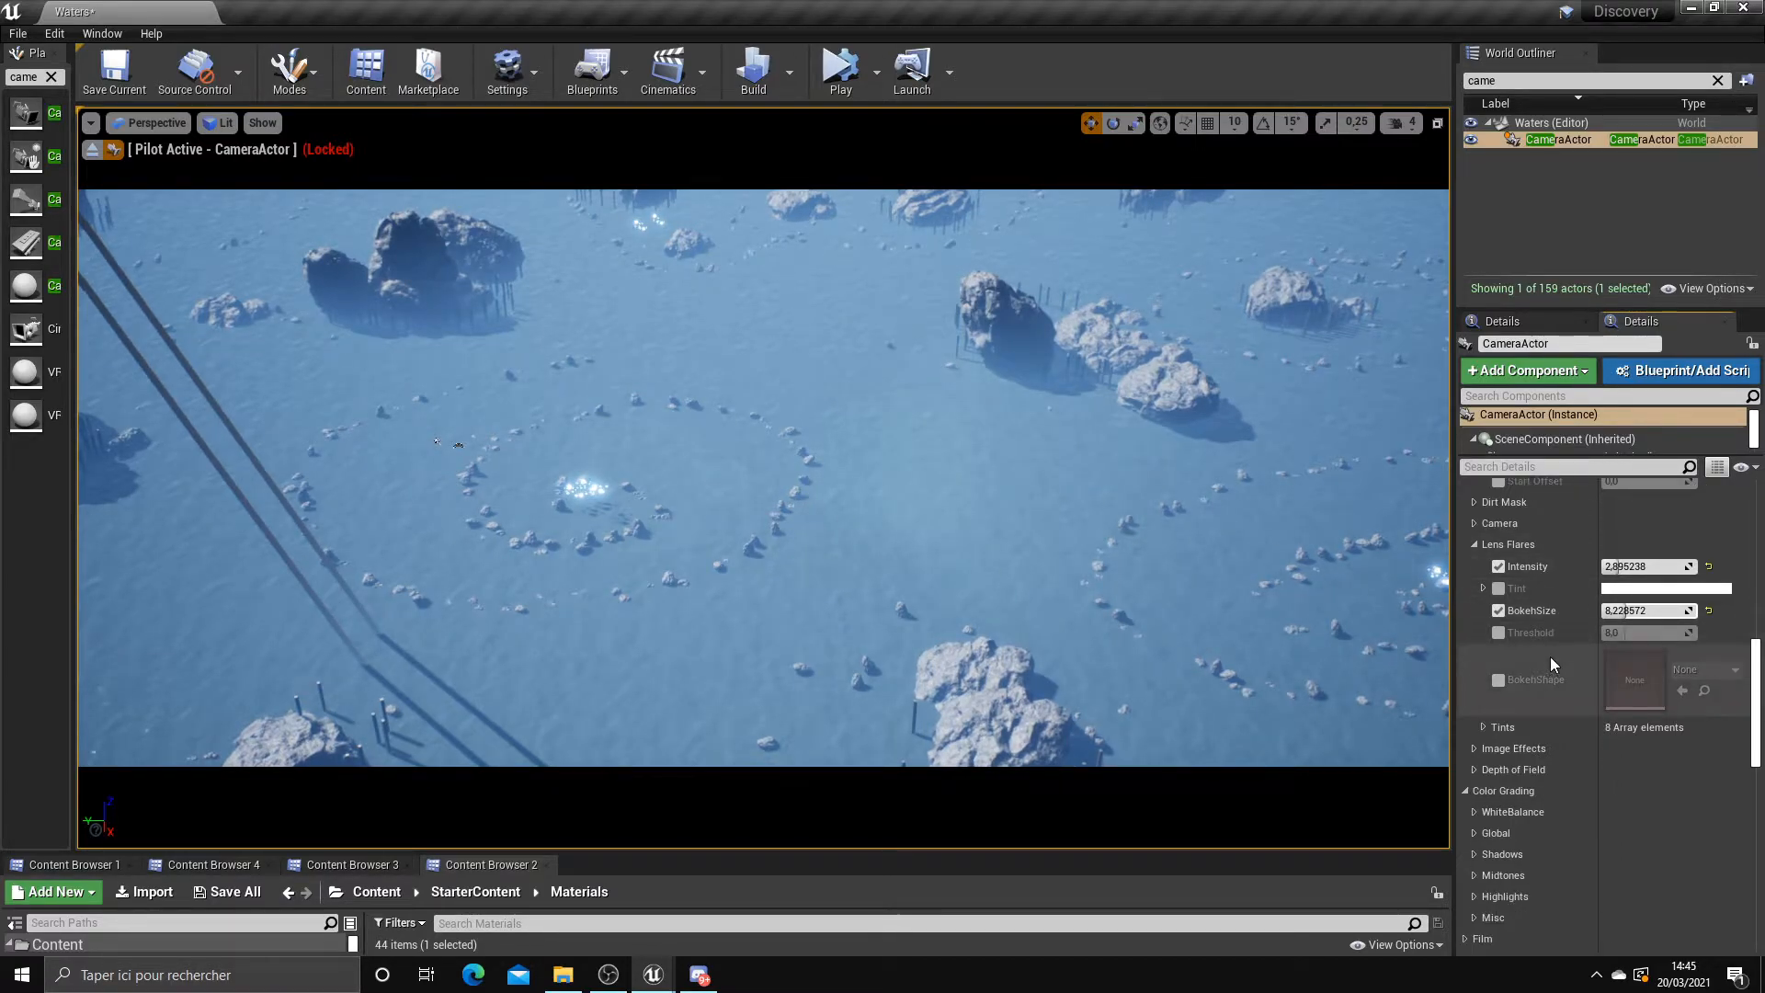
Enable the white balance Temp override, try a cooler value near 4829, and settle on about 6257
scroll(1551, 656, down, 3)
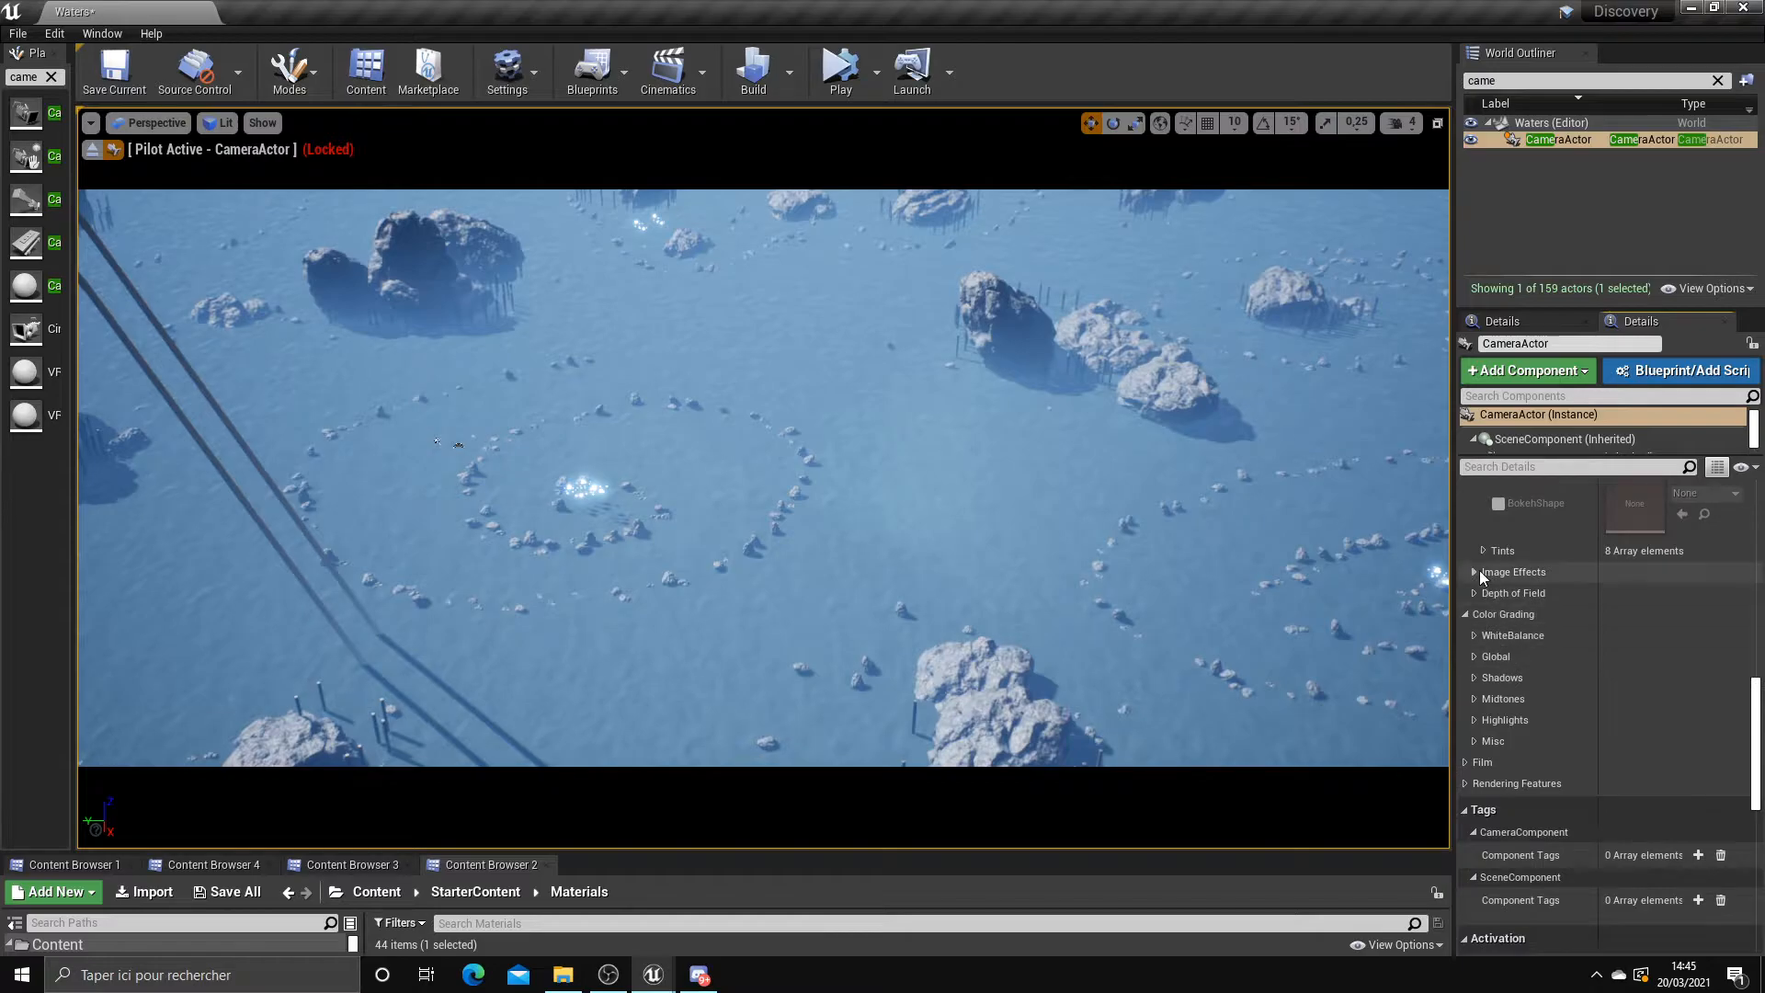
click(1476, 592)
click(1476, 592)
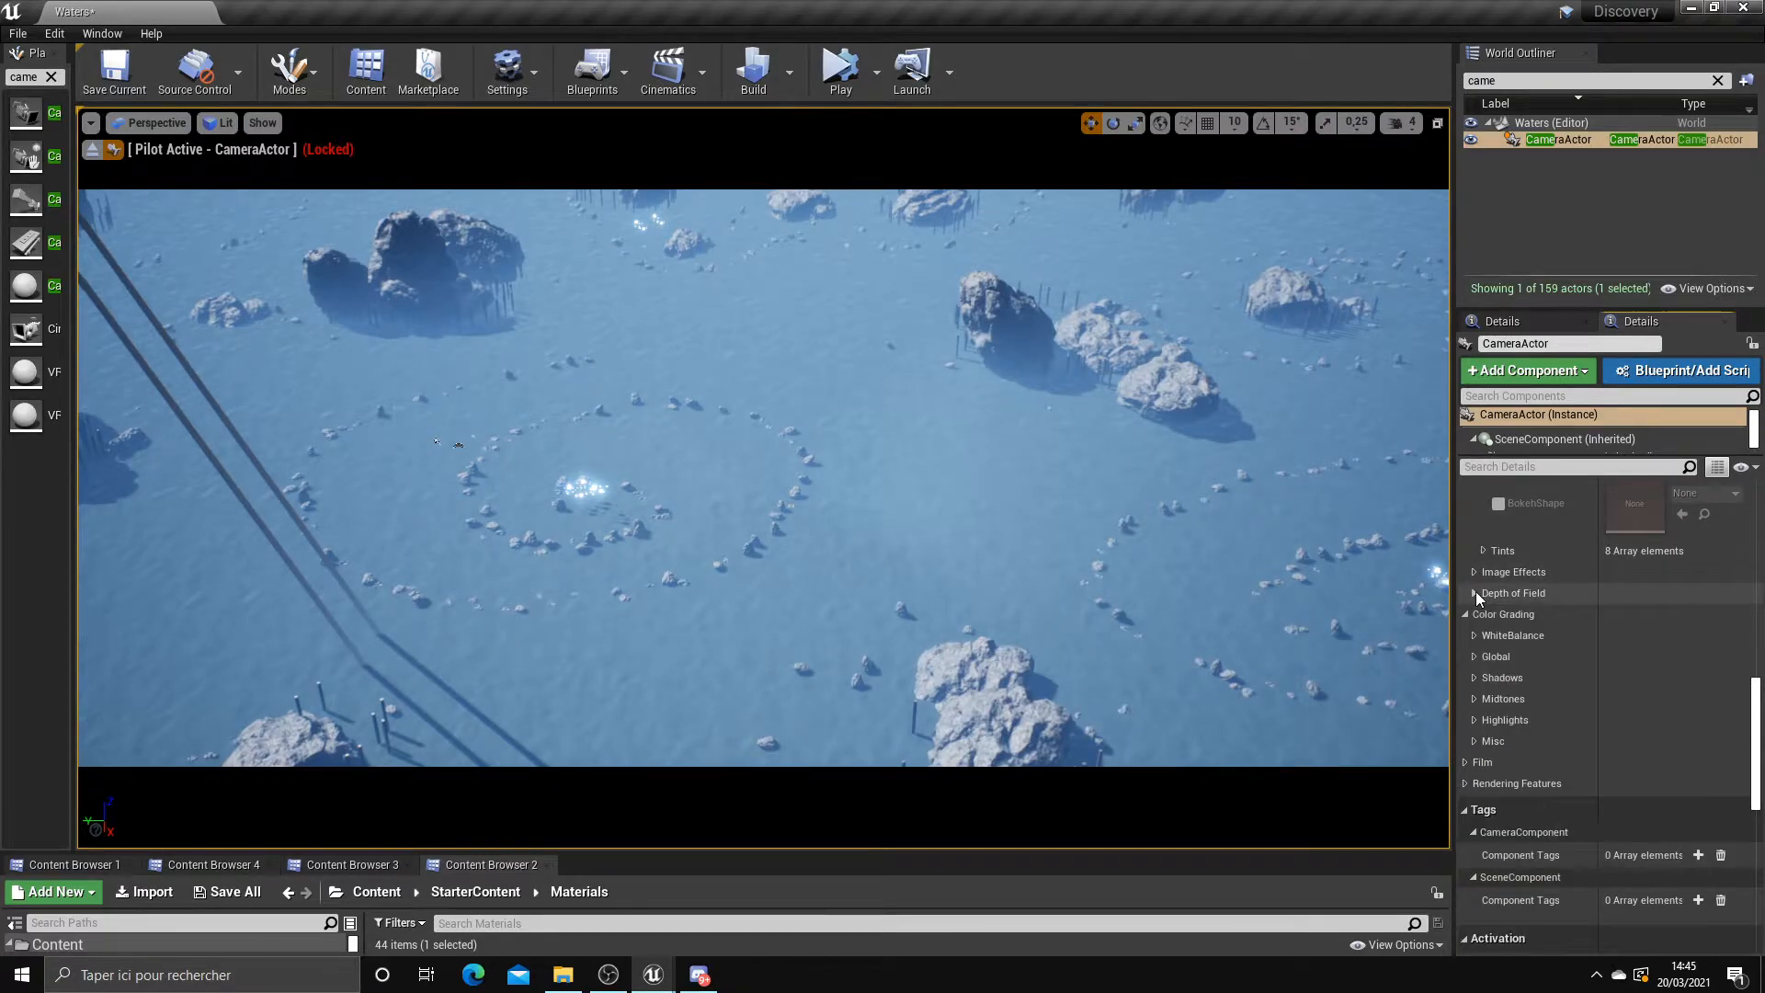
scroll(1476, 592, down, 1)
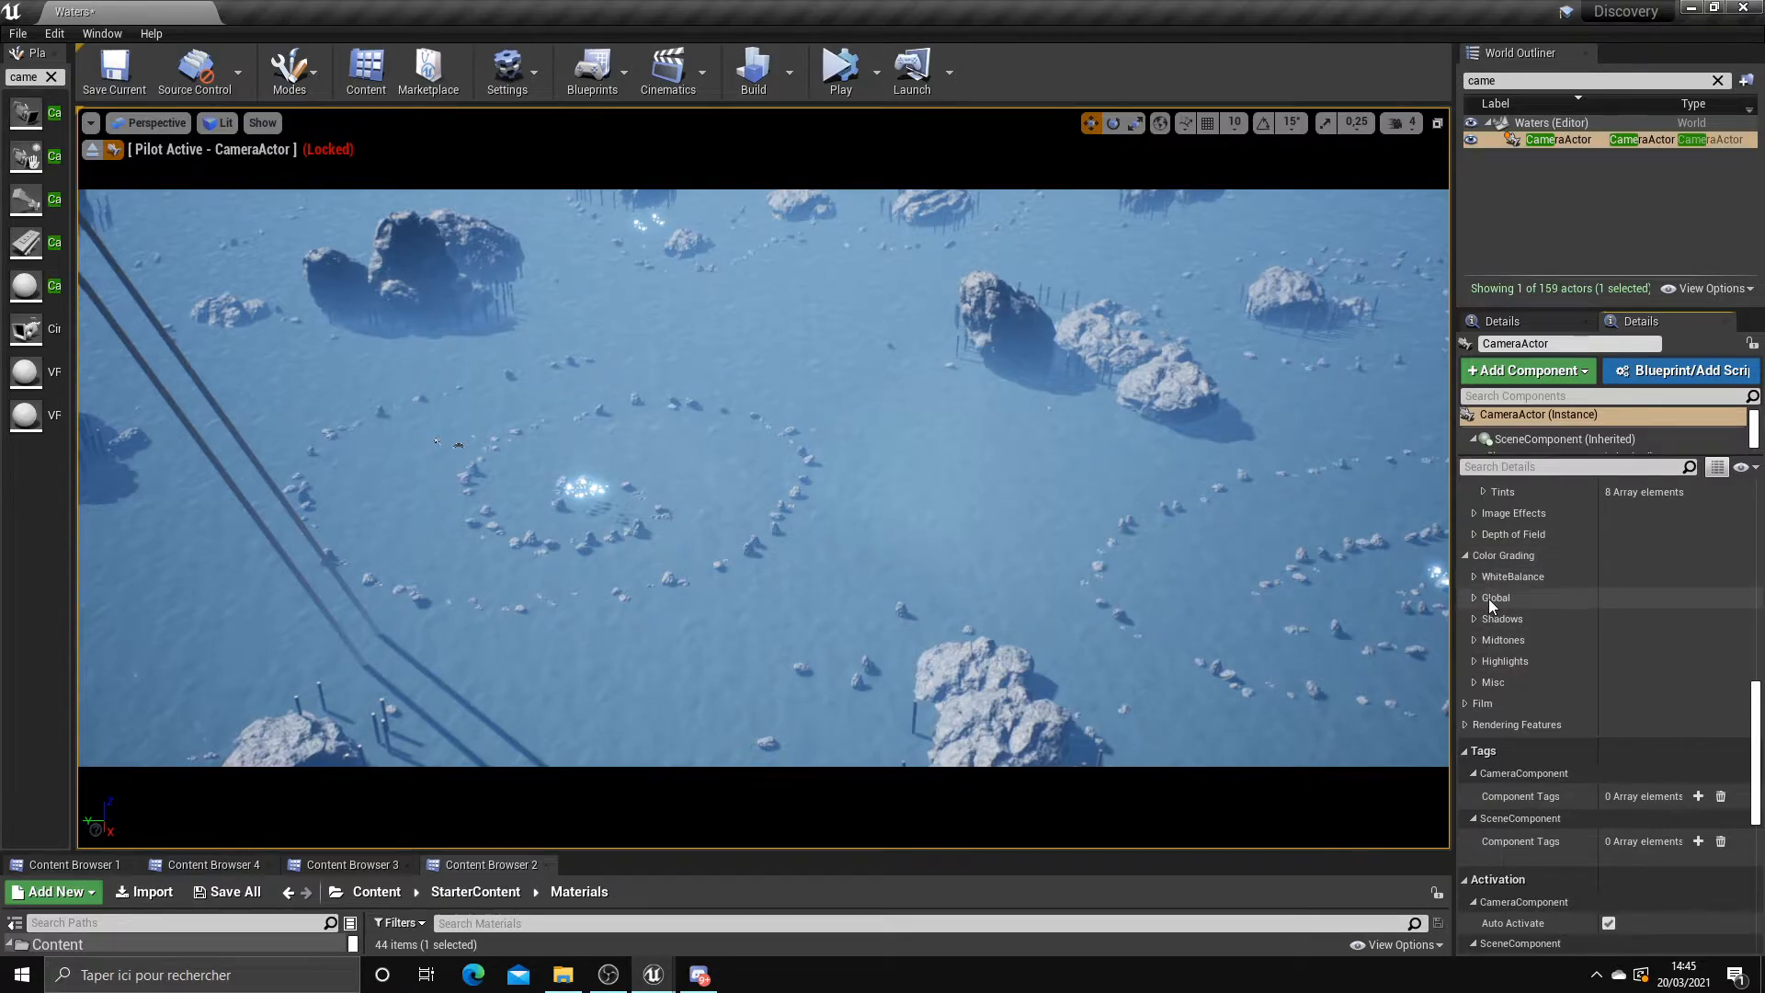
scroll(1479, 581, down, 1)
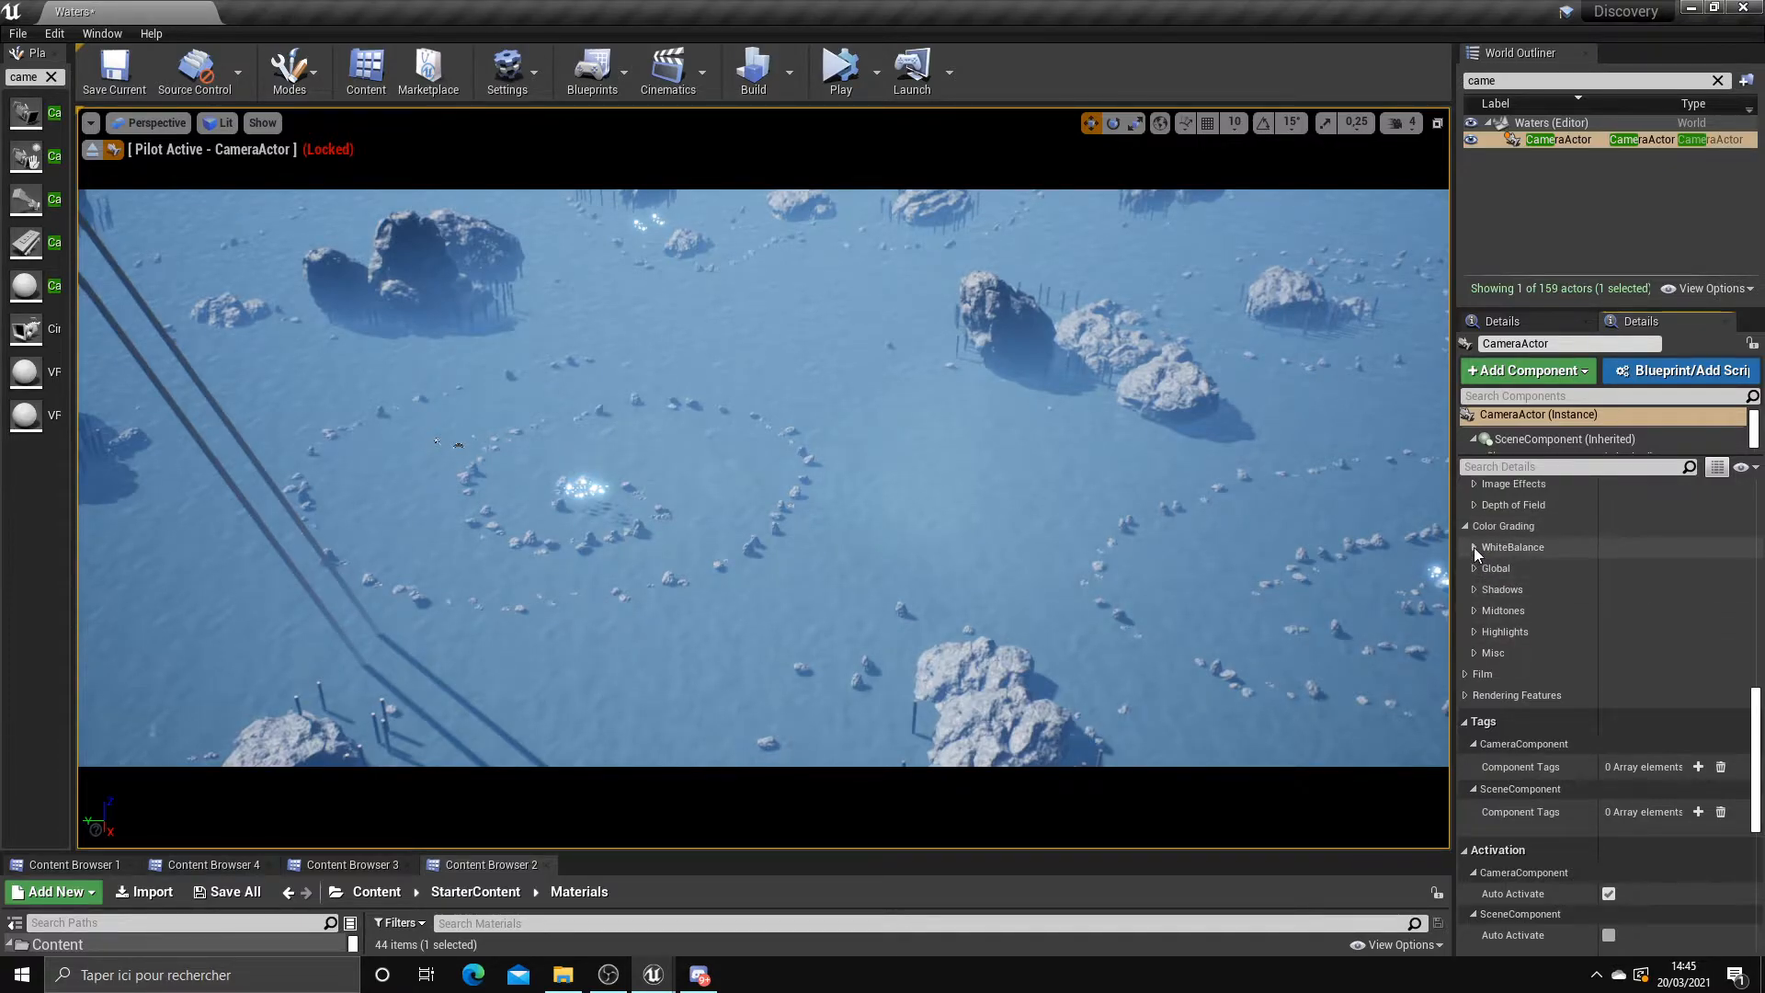
click(1475, 548)
mouse_move(1607, 570)
mouse_down()
mouse_move(1652, 569)
mouse_move(1625, 569)
mouse_up()
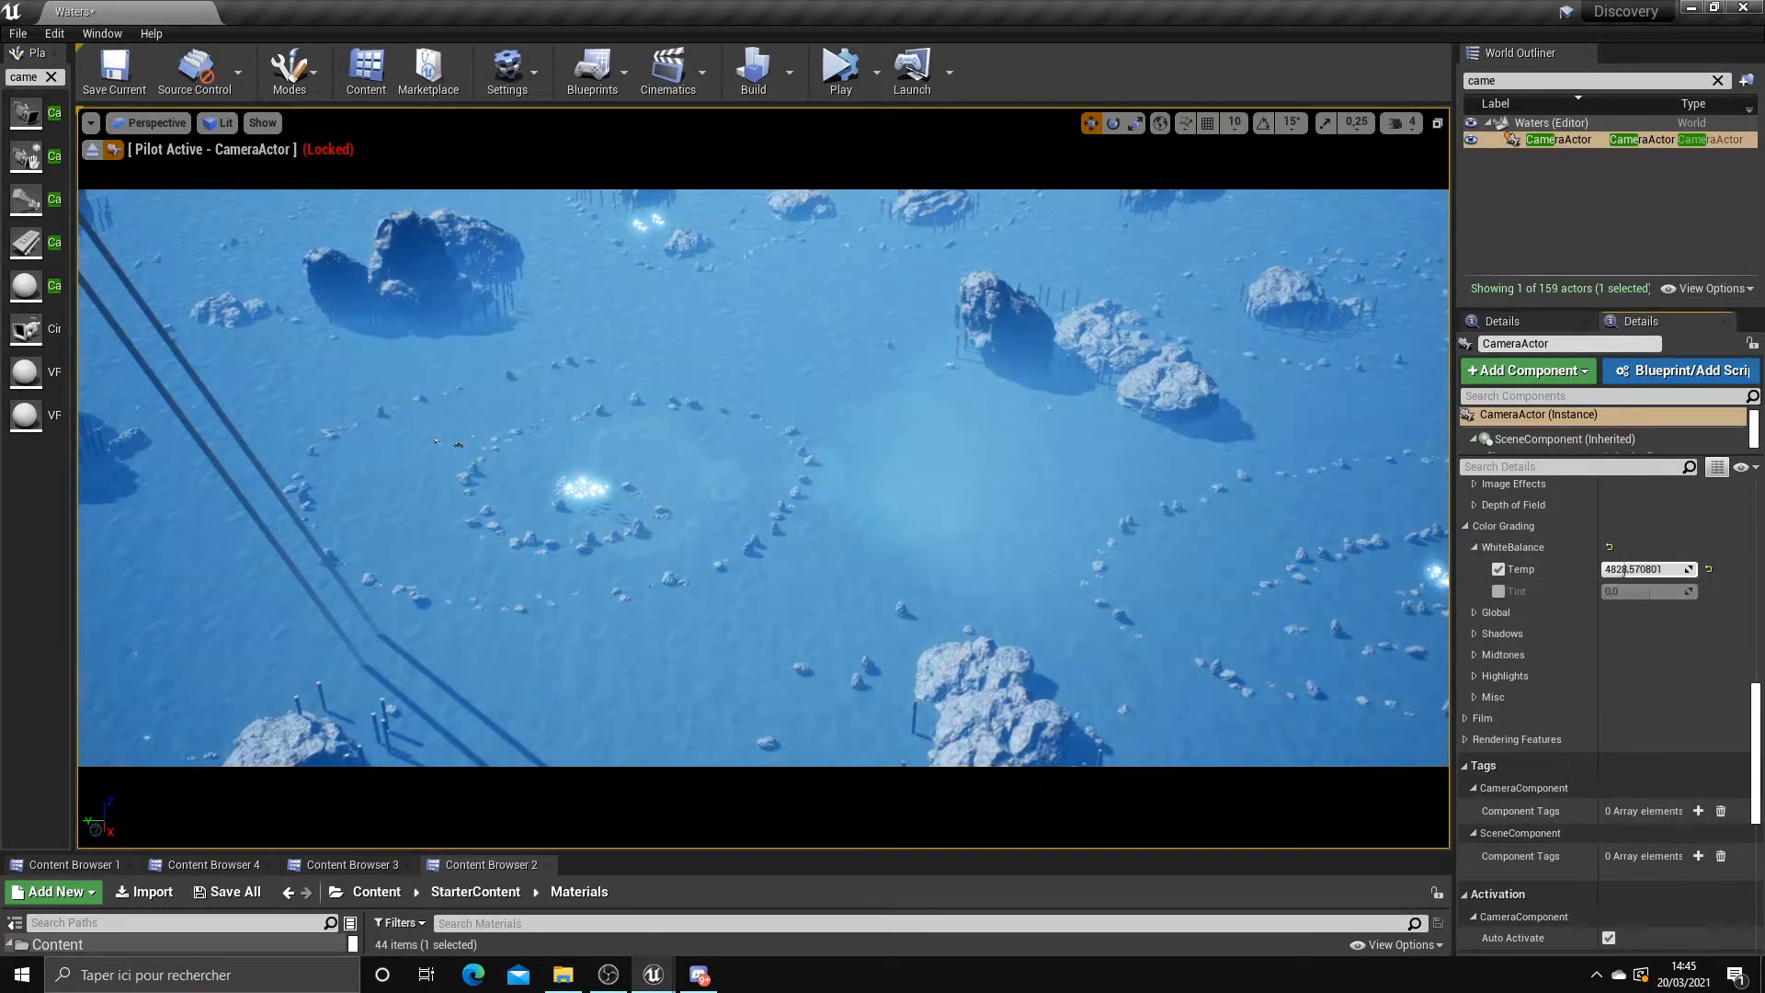
drag(1646, 569, 1629, 569)
Enable the global color grading Contrast override, try 1.4, and settle on 1.18
scroll(1480, 560, down, 1)
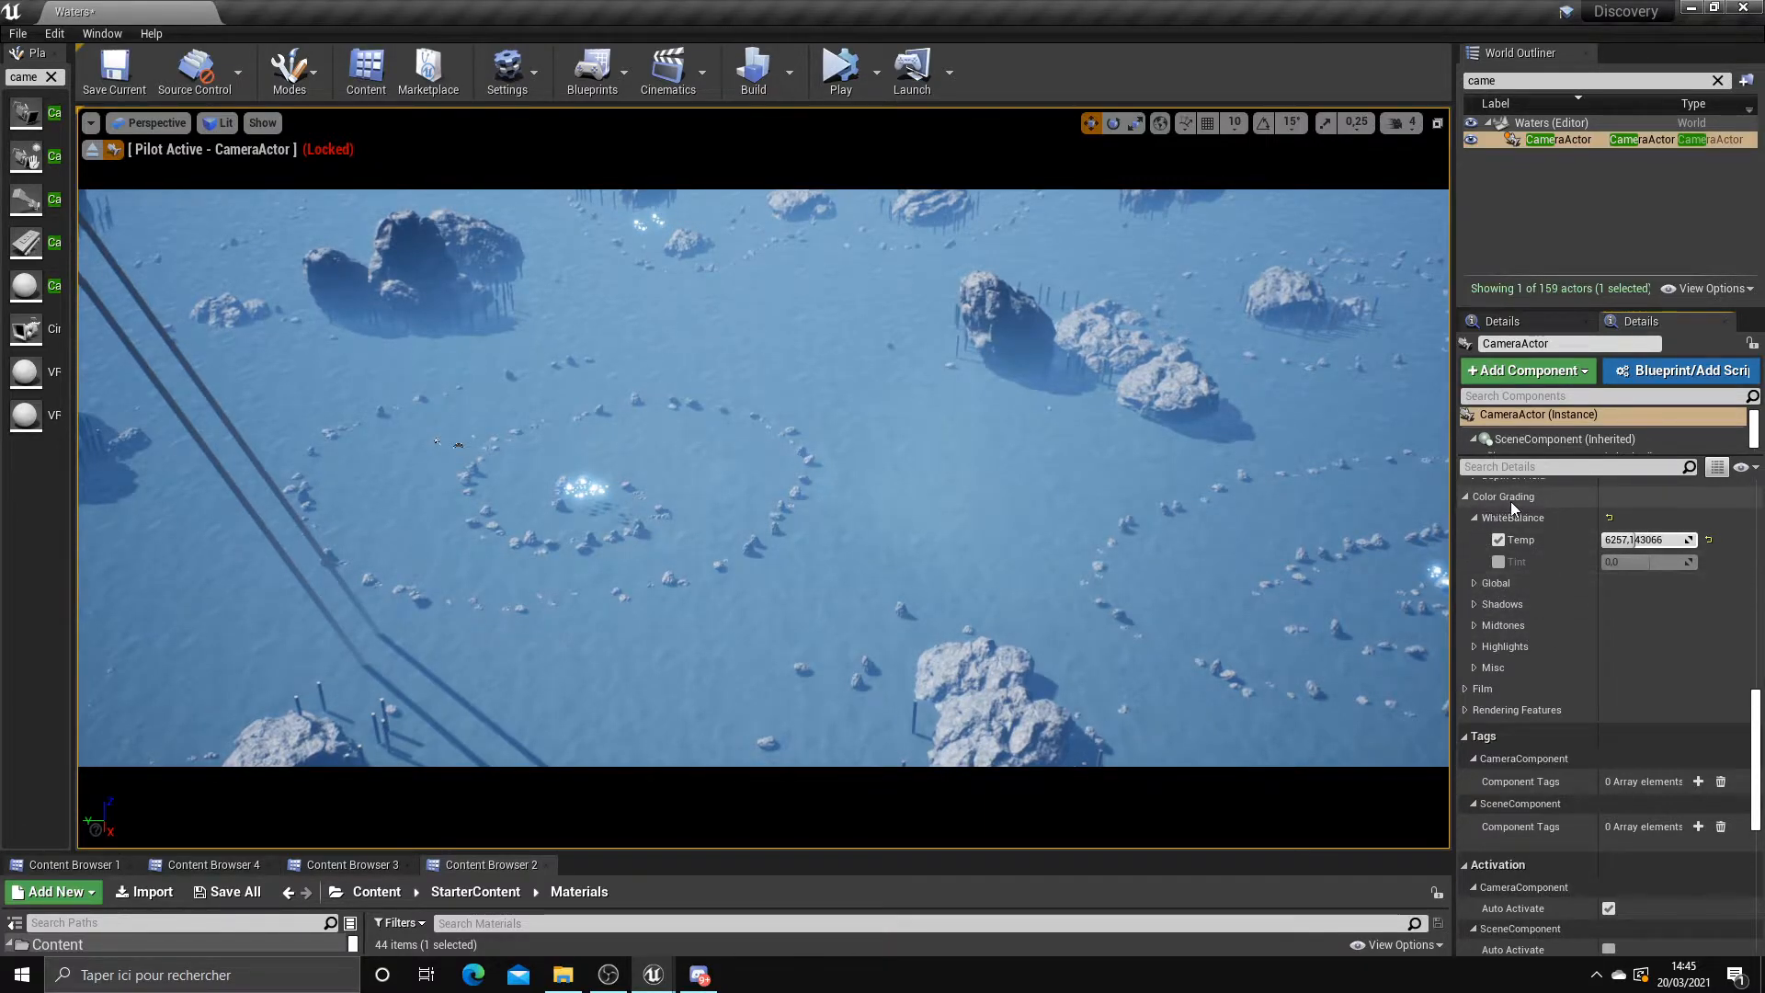
click(1474, 582)
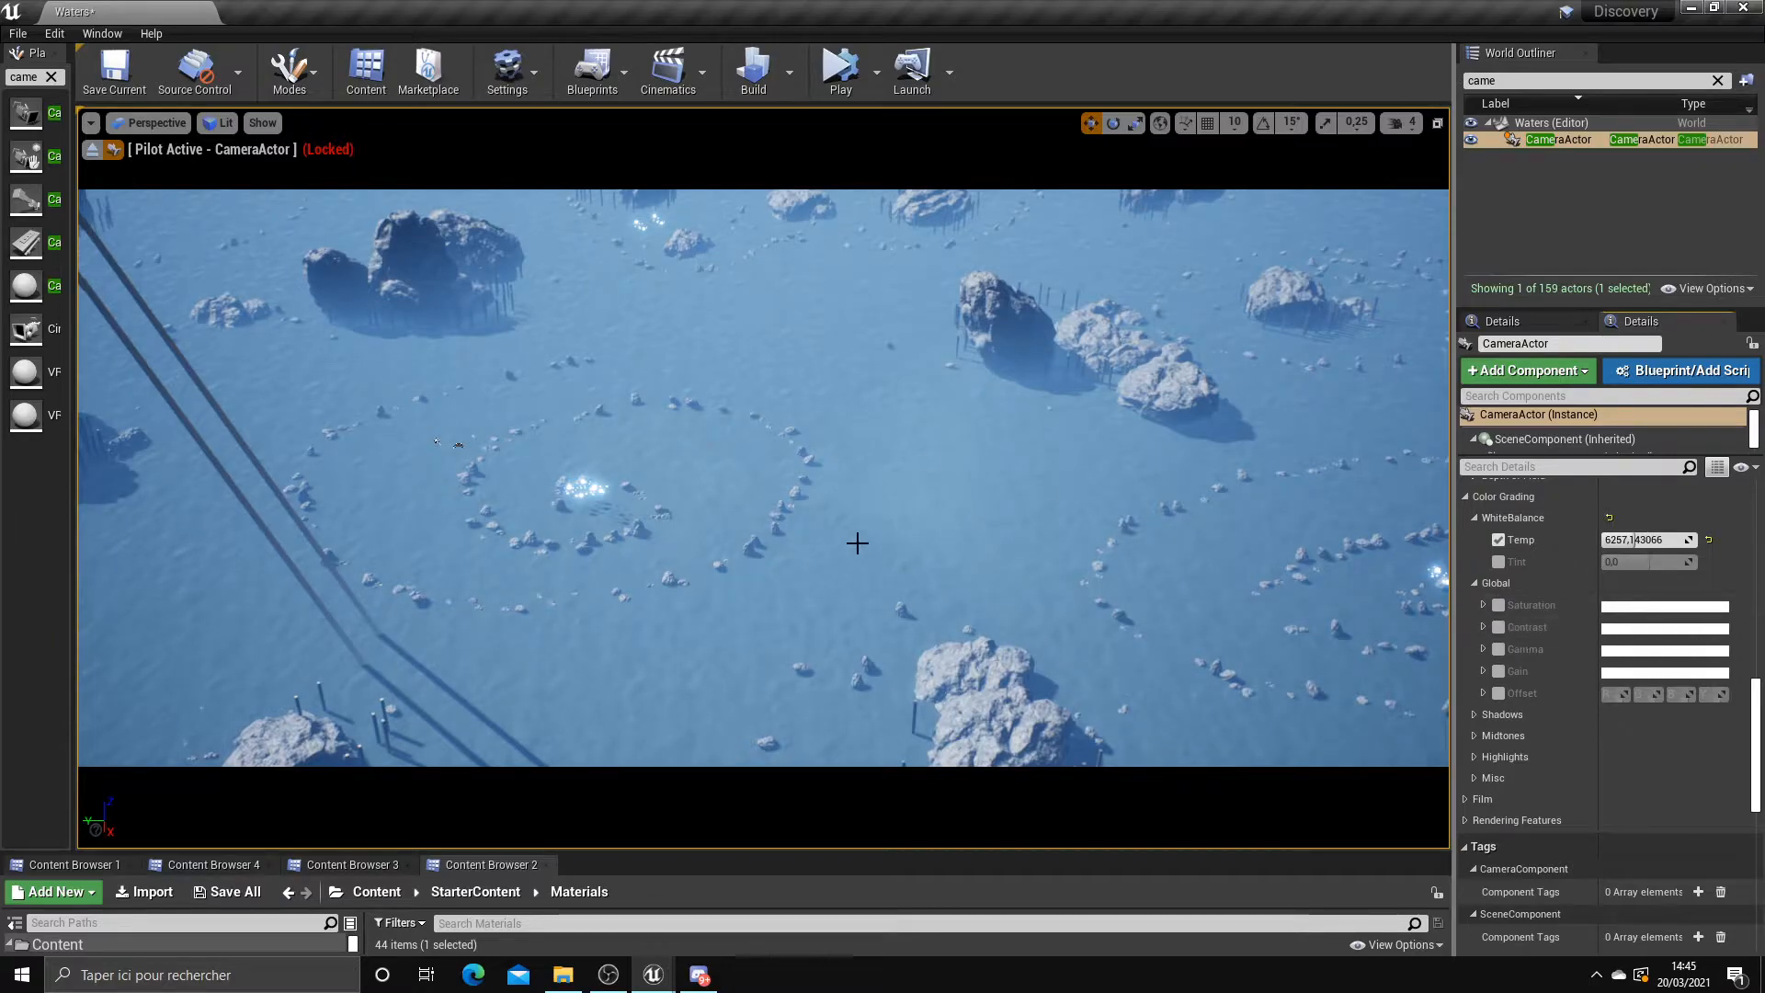
scroll(1498, 608, down, 1)
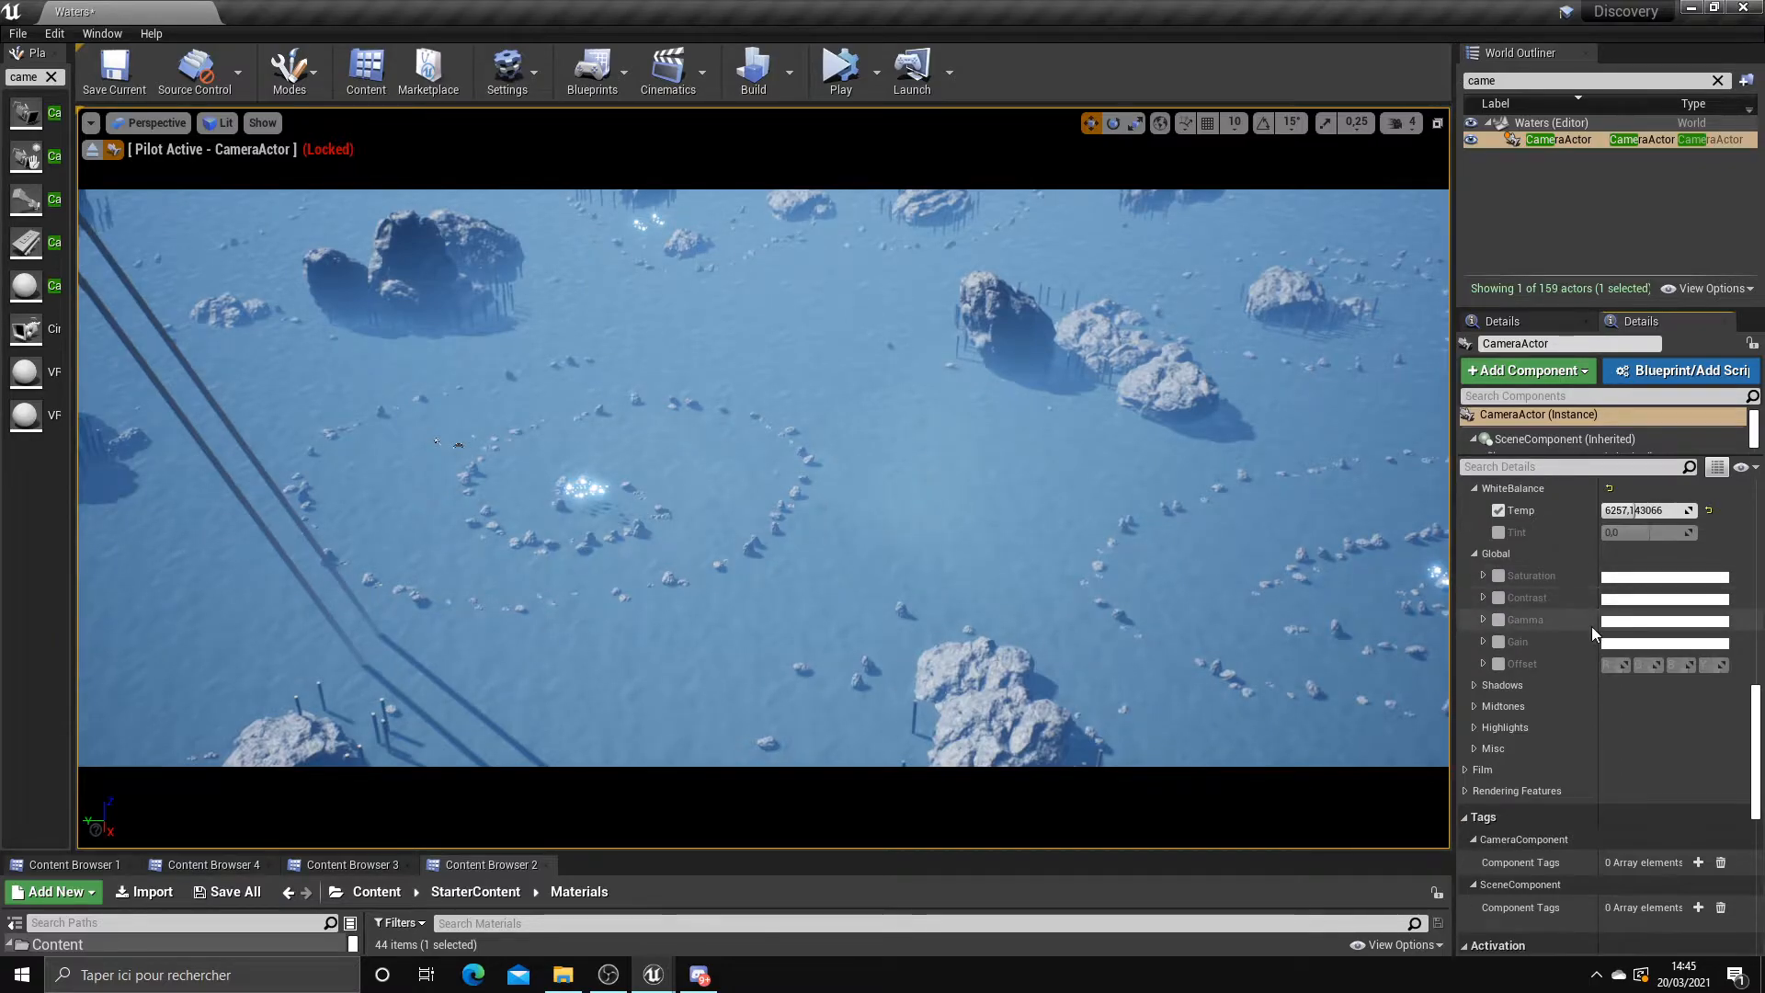
click(1497, 598)
click(1483, 598)
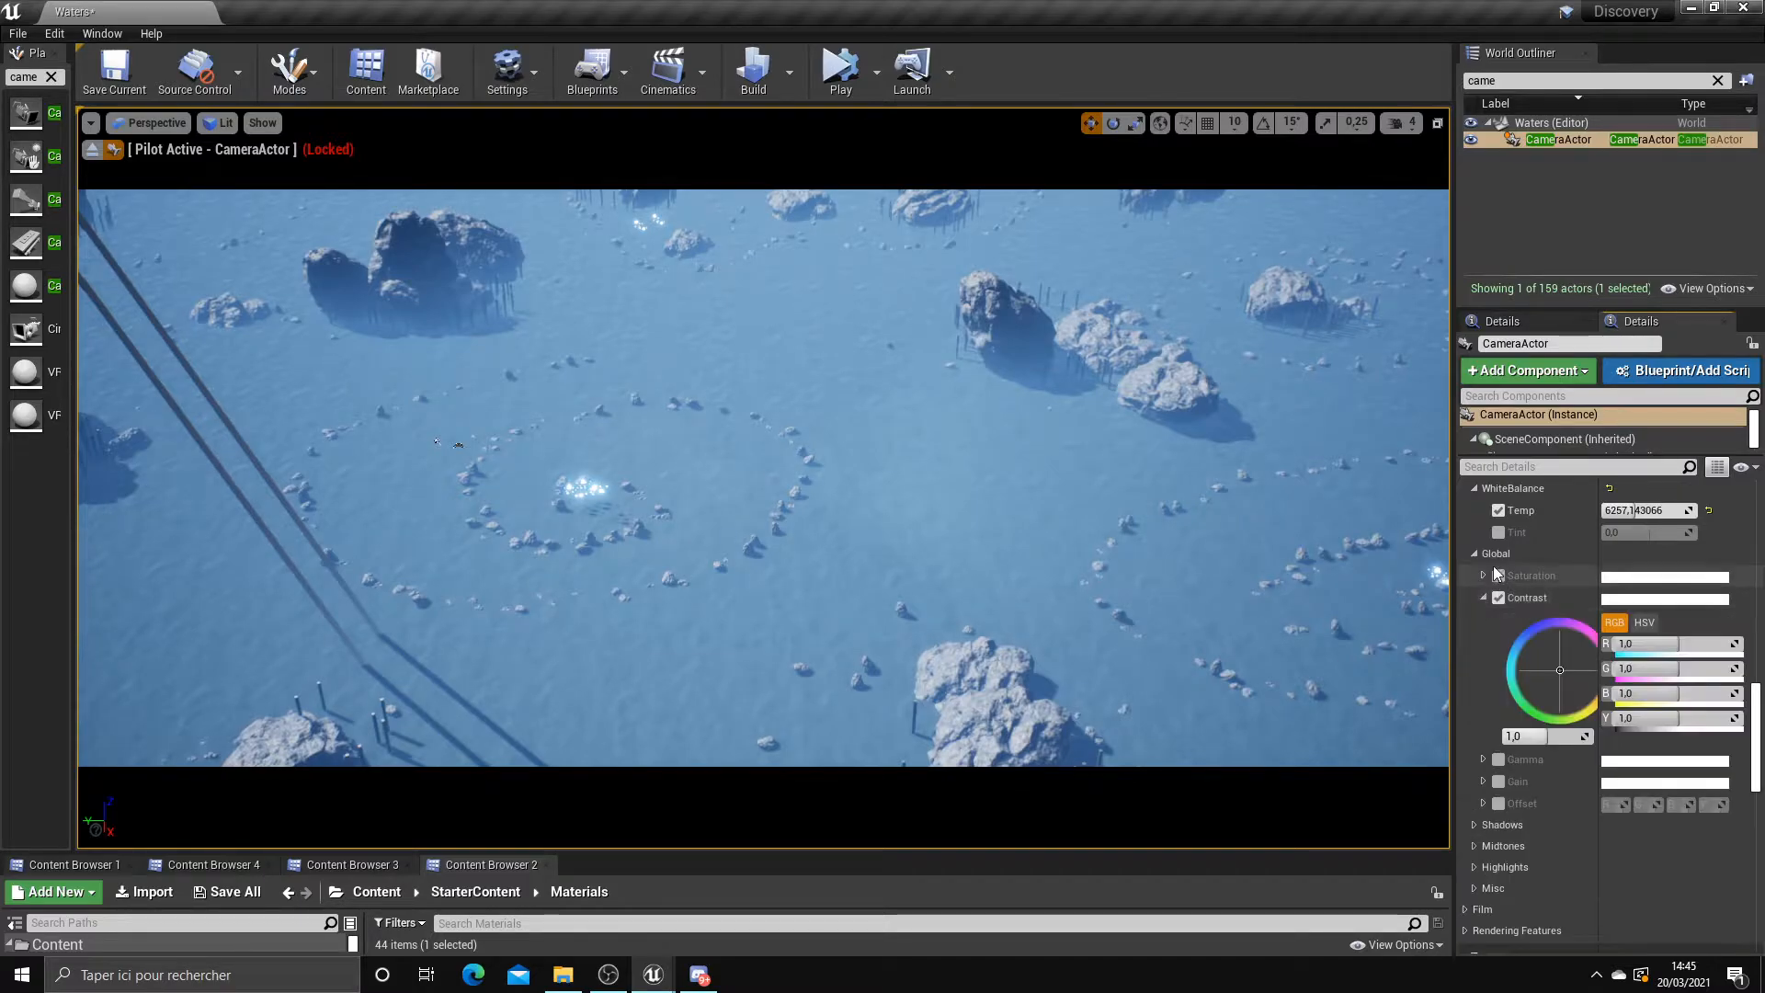
drag(1544, 737, 1565, 736)
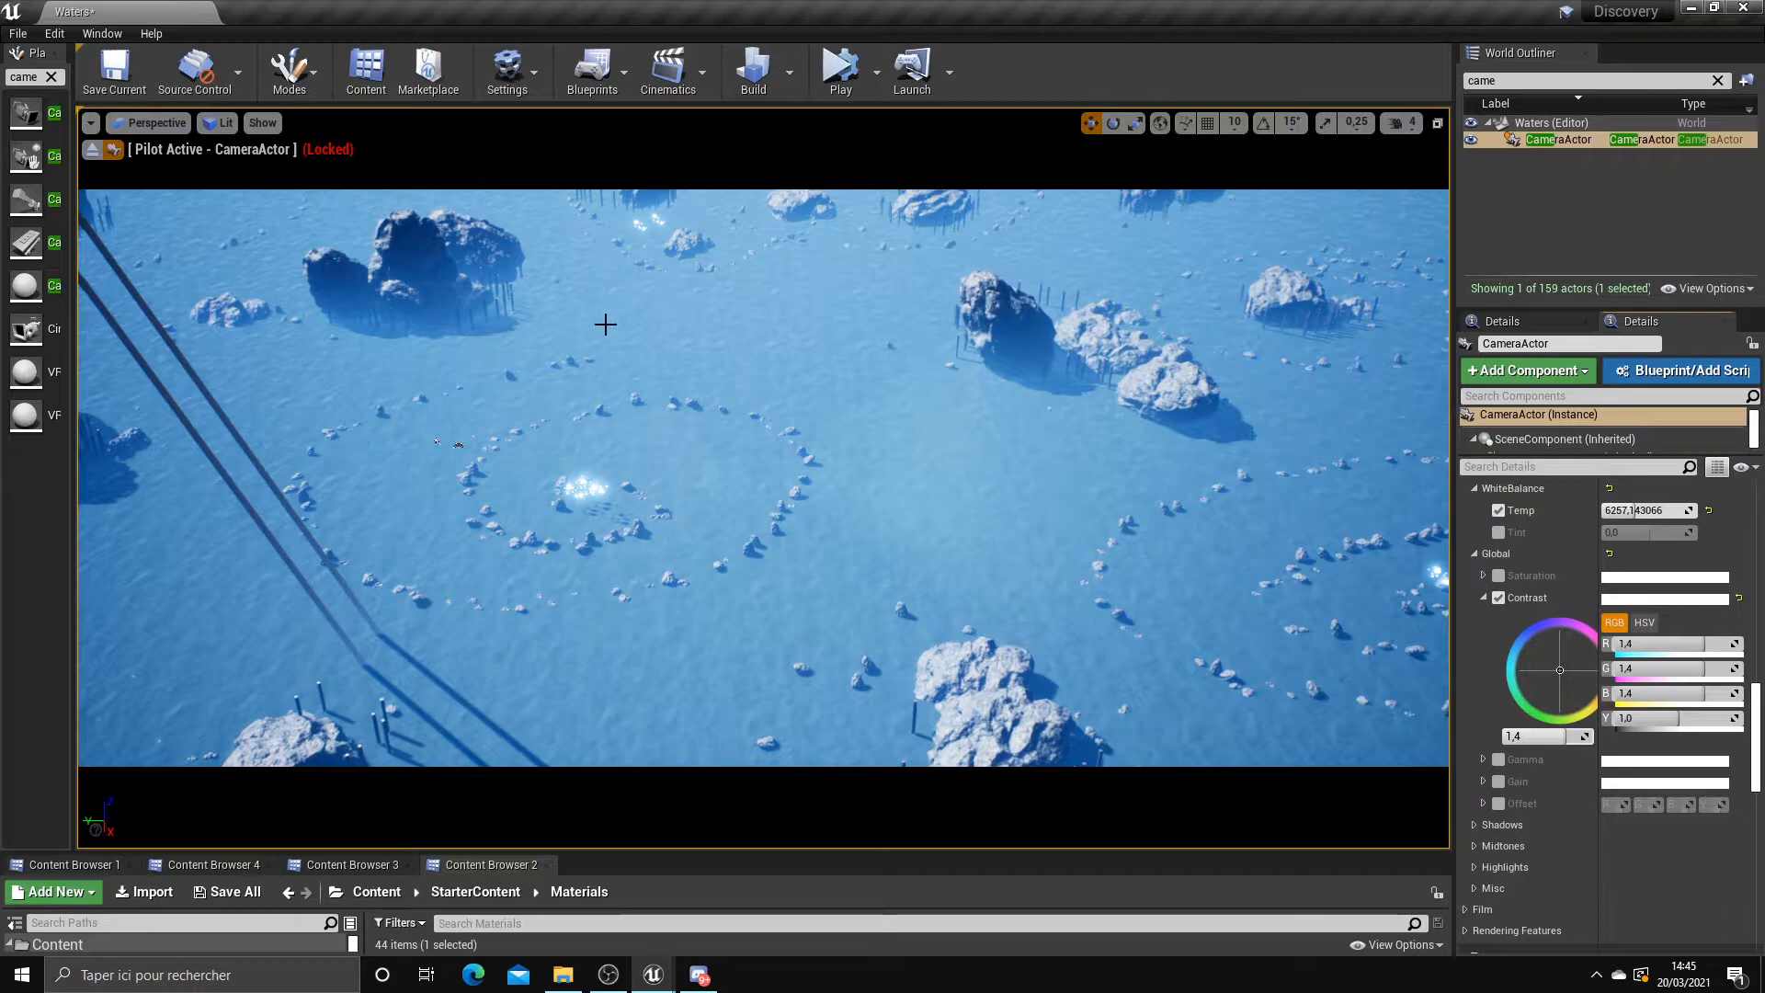
mouse_move(1562, 735)
mouse_down()
mouse_move(1532, 736)
mouse_move(1557, 736)
mouse_up()
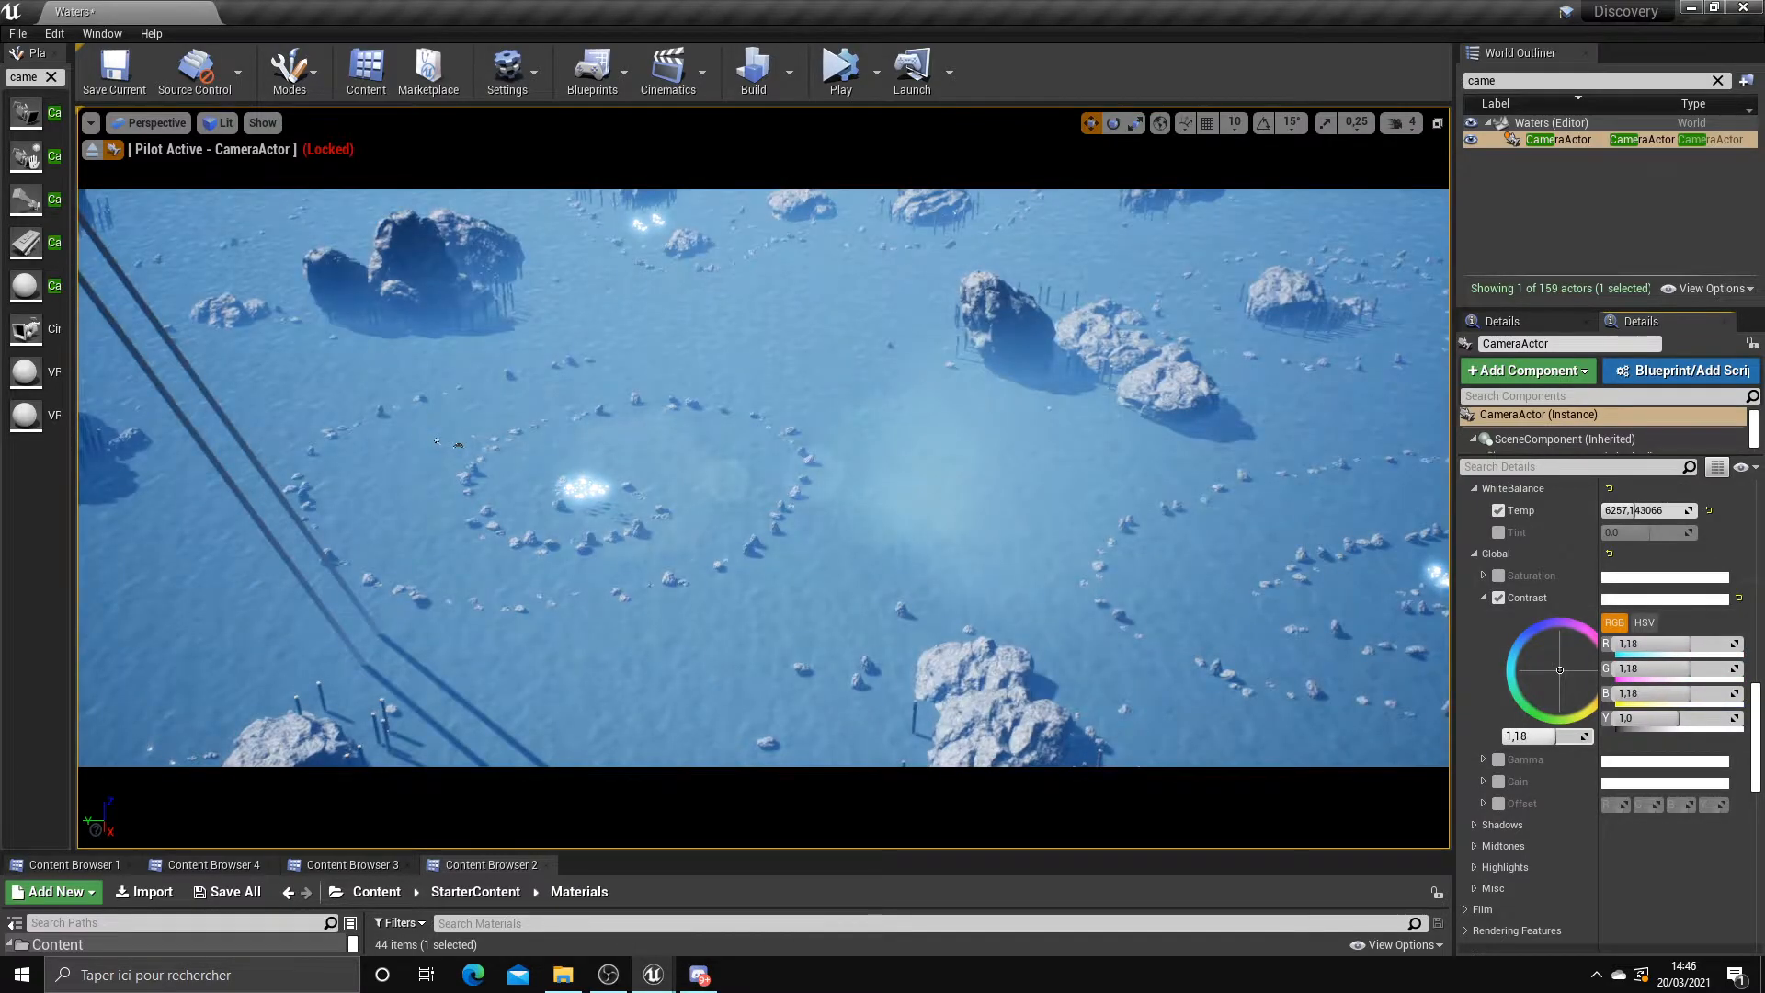
Compare the shot with and without the global Contrast override, leaving the override enabled
click(1498, 598)
click(1499, 597)
click(1499, 598)
click(1497, 597)
click(1498, 598)
click(1498, 598)
click(1498, 598)
click(1497, 598)
click(1497, 598)
click(1497, 598)
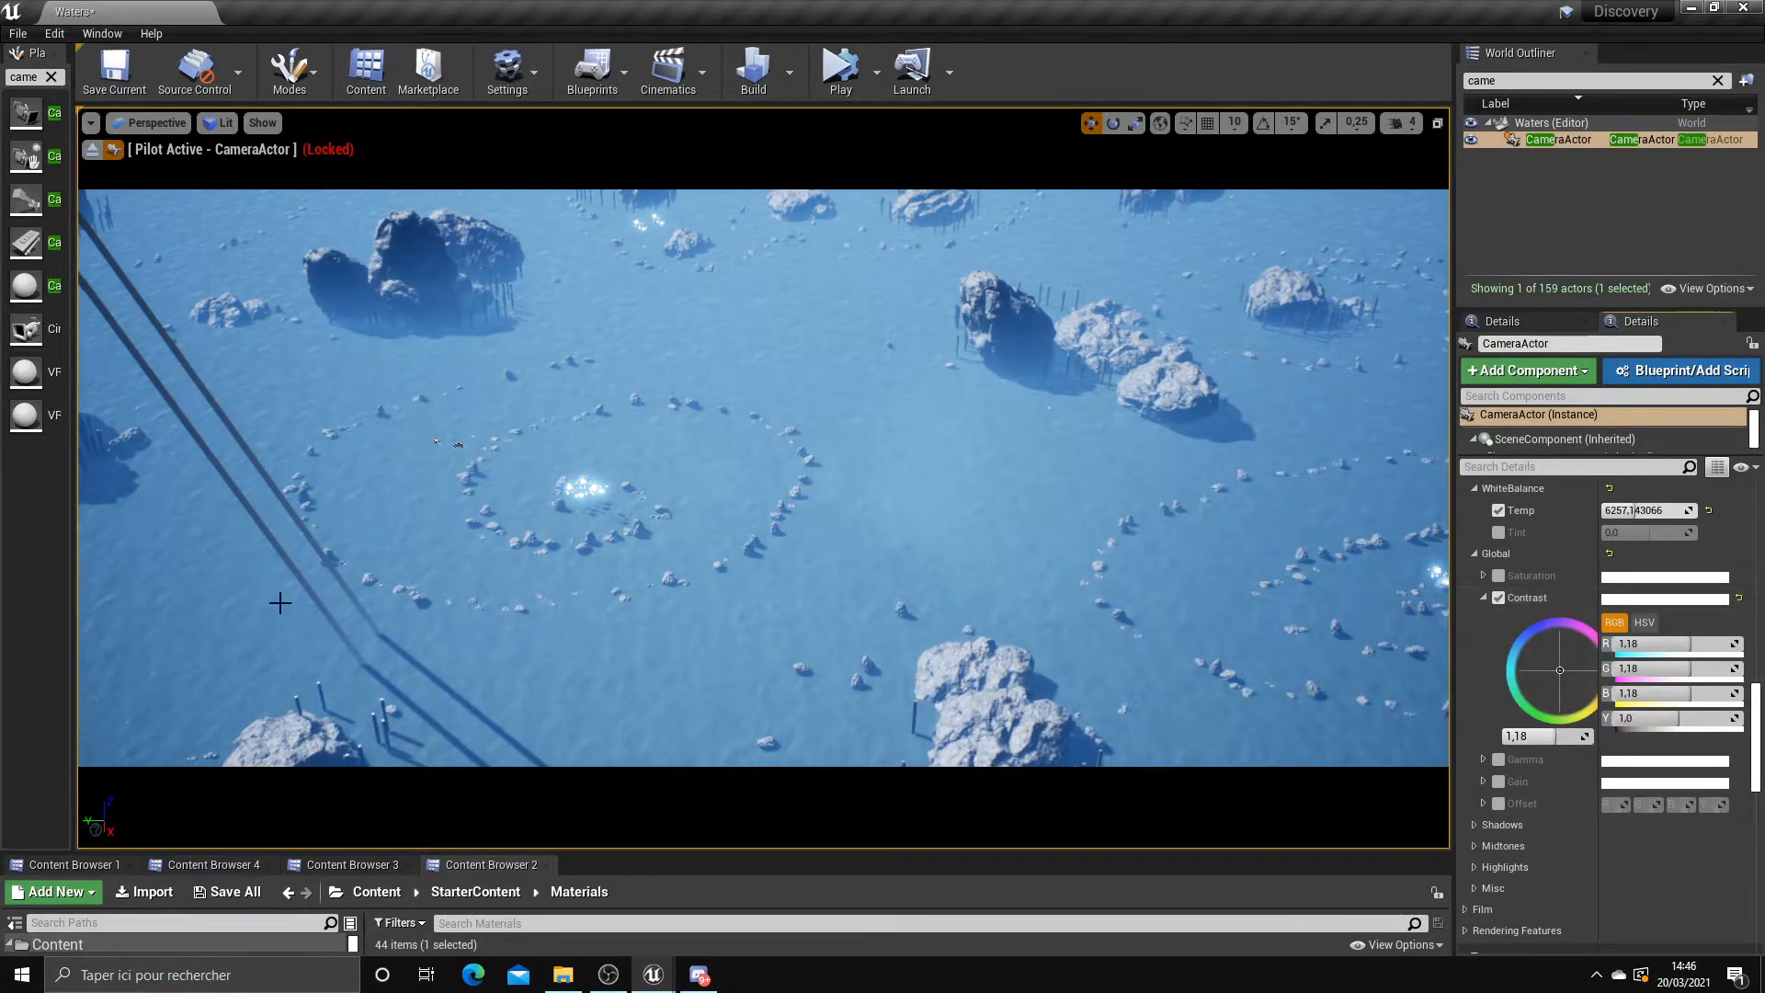
click(1498, 597)
click(1499, 597)
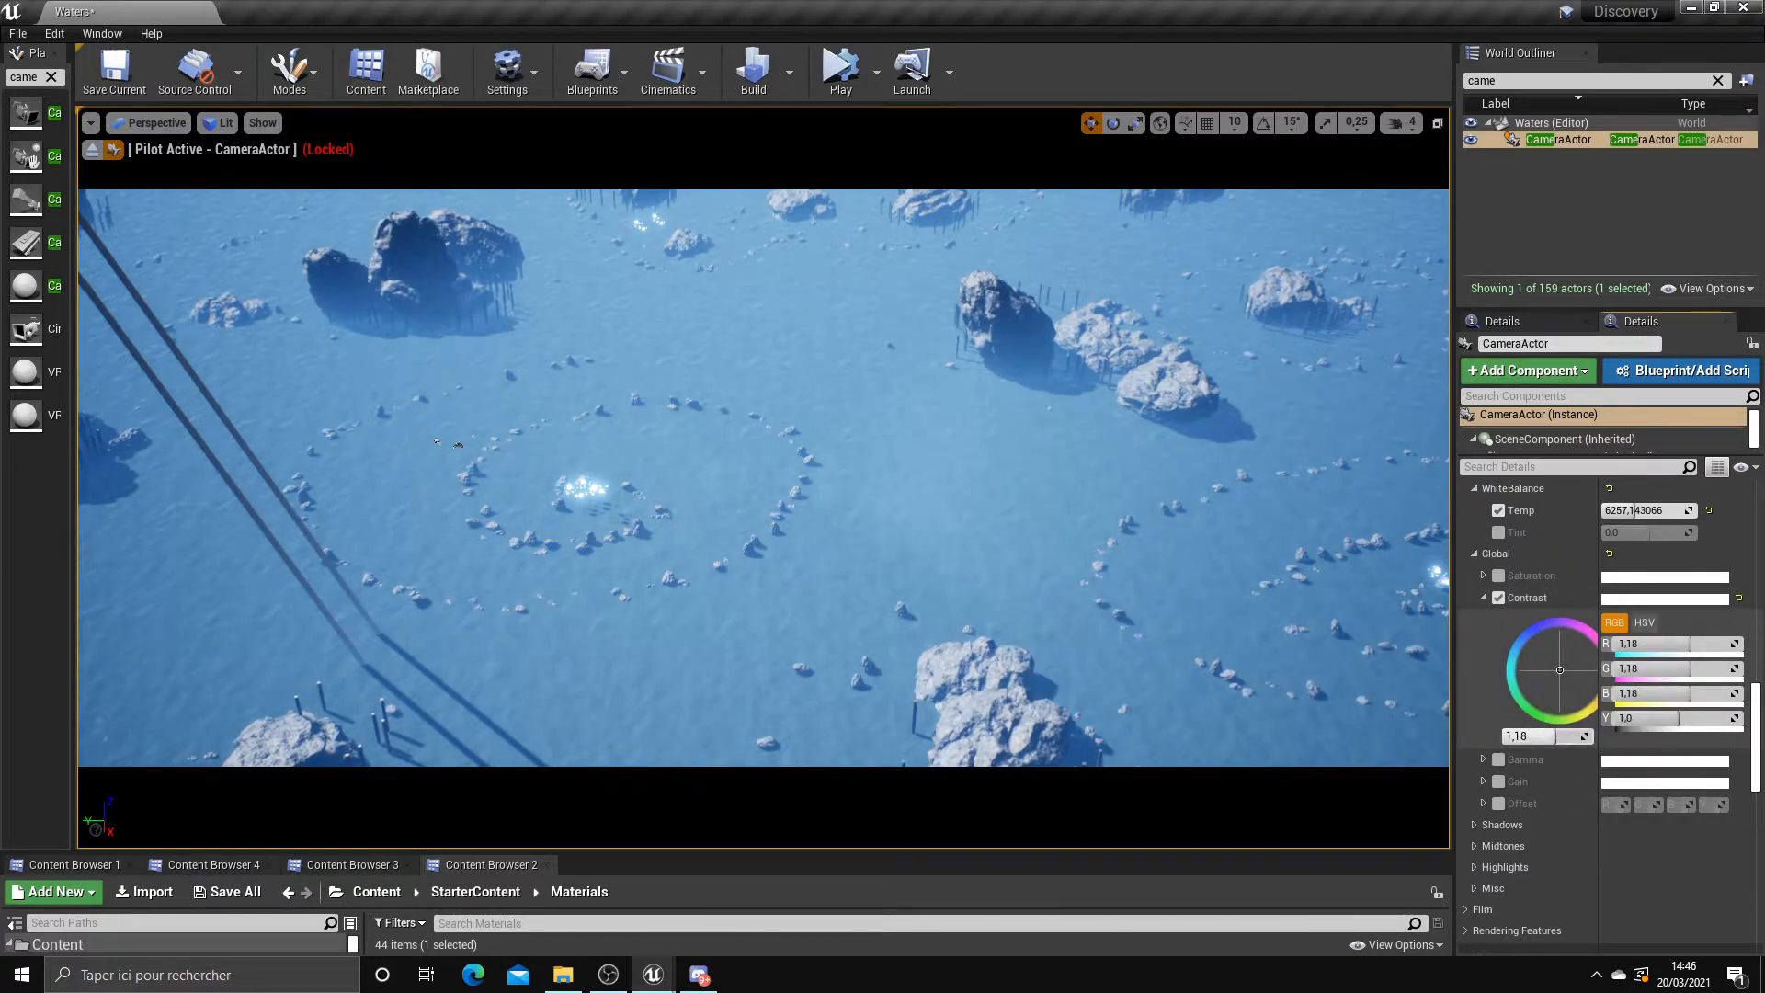
Enable the global Saturation override, compare the shot with and without it at 1.14, and raise it to 1.18
click(1499, 575)
click(1483, 576)
mouse_move(1533, 714)
mouse_down()
mouse_move(1587, 714)
mouse_move(1541, 715)
mouse_up()
click(1499, 576)
click(1498, 576)
click(1498, 576)
click(1497, 576)
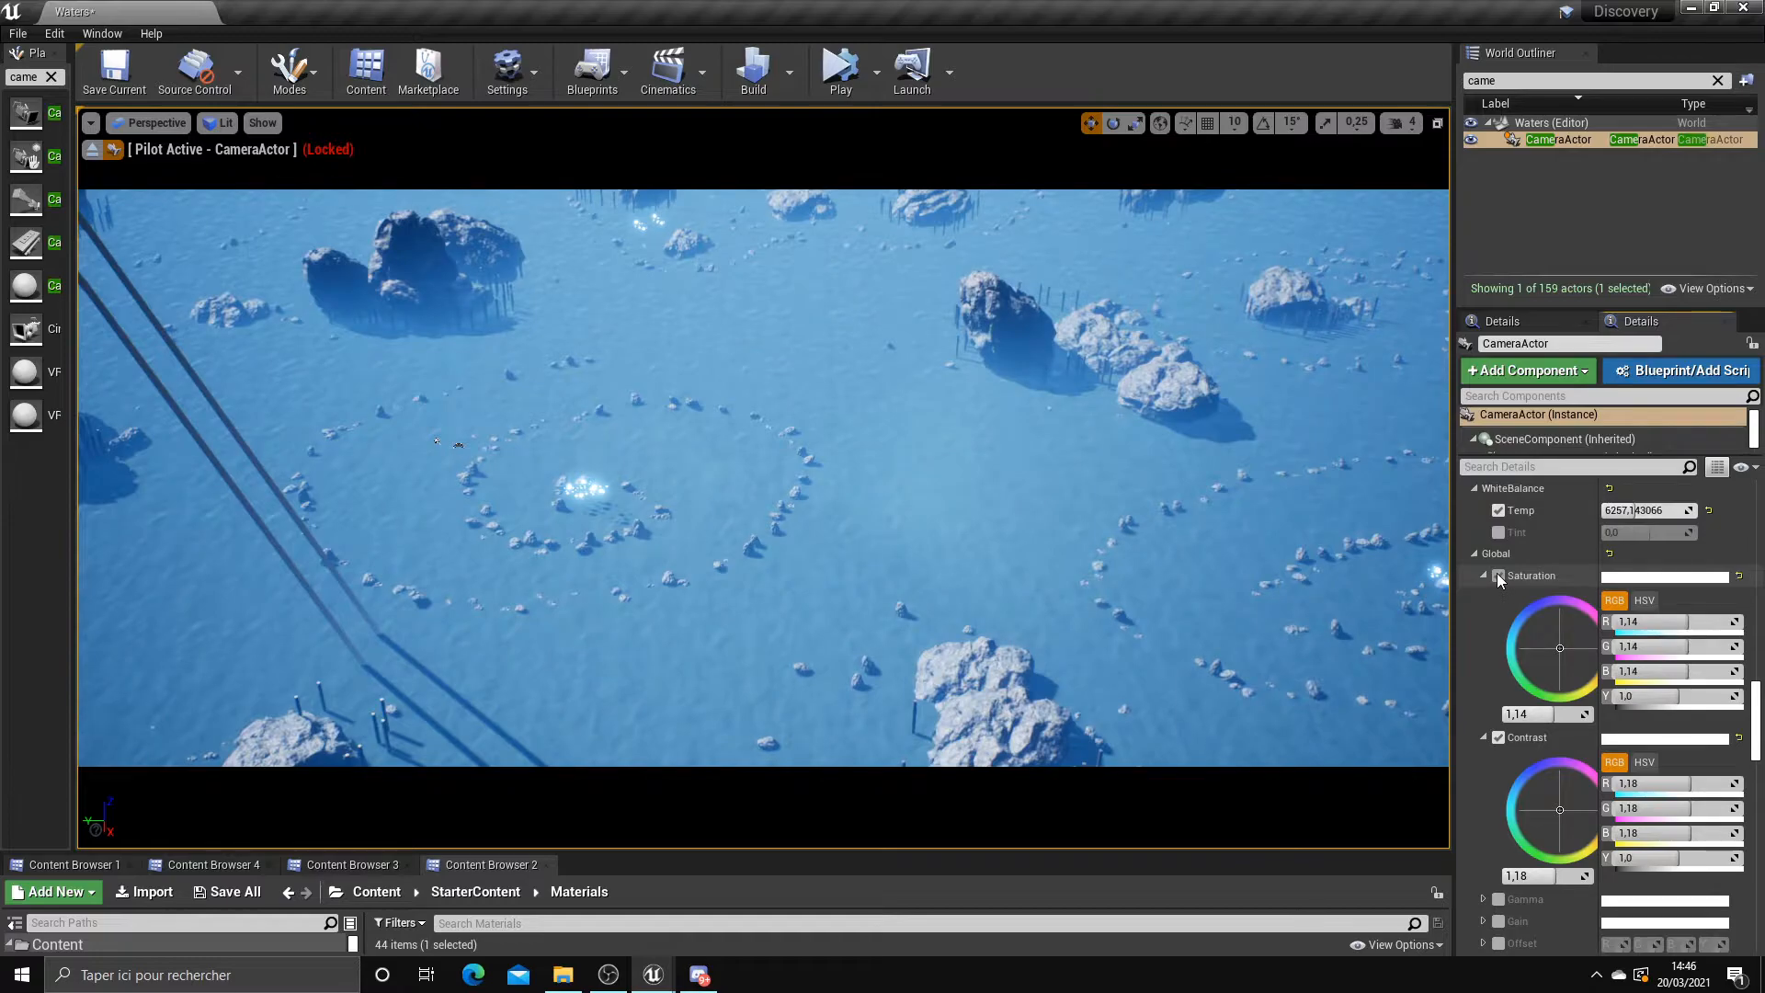
click(1497, 575)
click(1498, 576)
mouse_move(1552, 714)
mouse_down()
mouse_move(1504, 714)
mouse_move(1556, 715)
mouse_up()
scroll(1544, 719, down, 5)
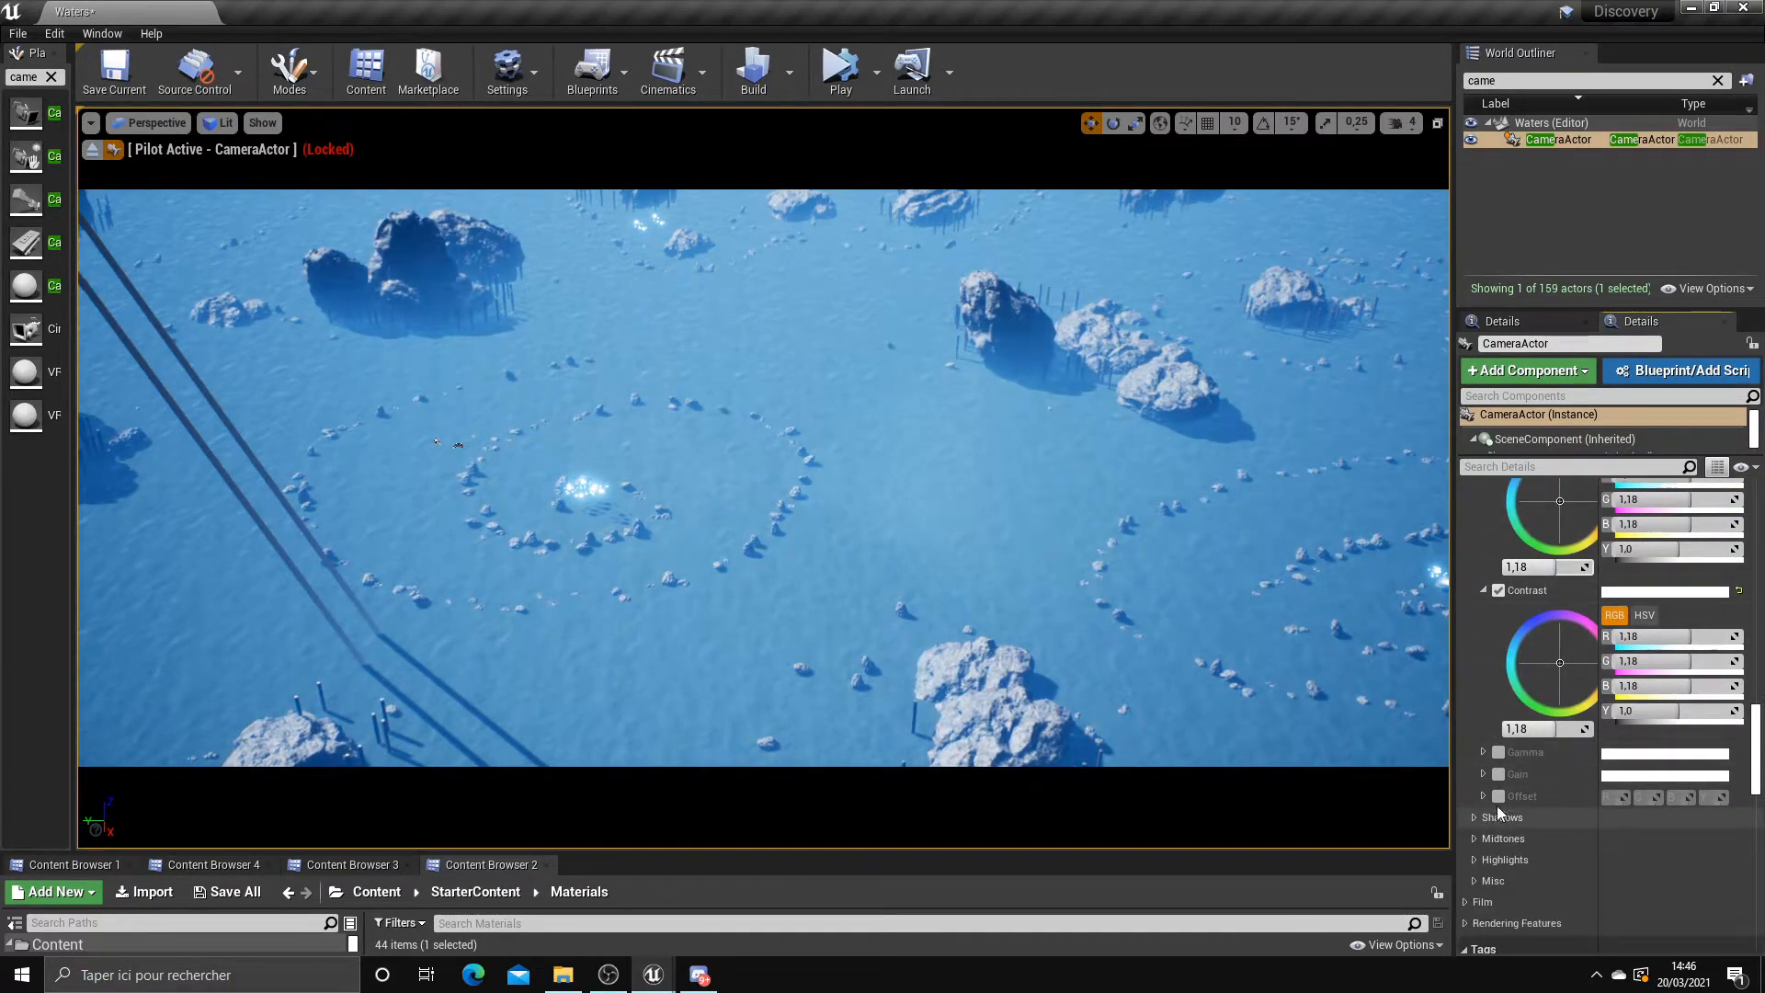
Try a global Gamma override of 1.16, reset and disable it, and collapse the Global color grading settings
click(1498, 753)
click(1482, 753)
scroll(1524, 813, down, 1)
drag(1534, 861, 1558, 861)
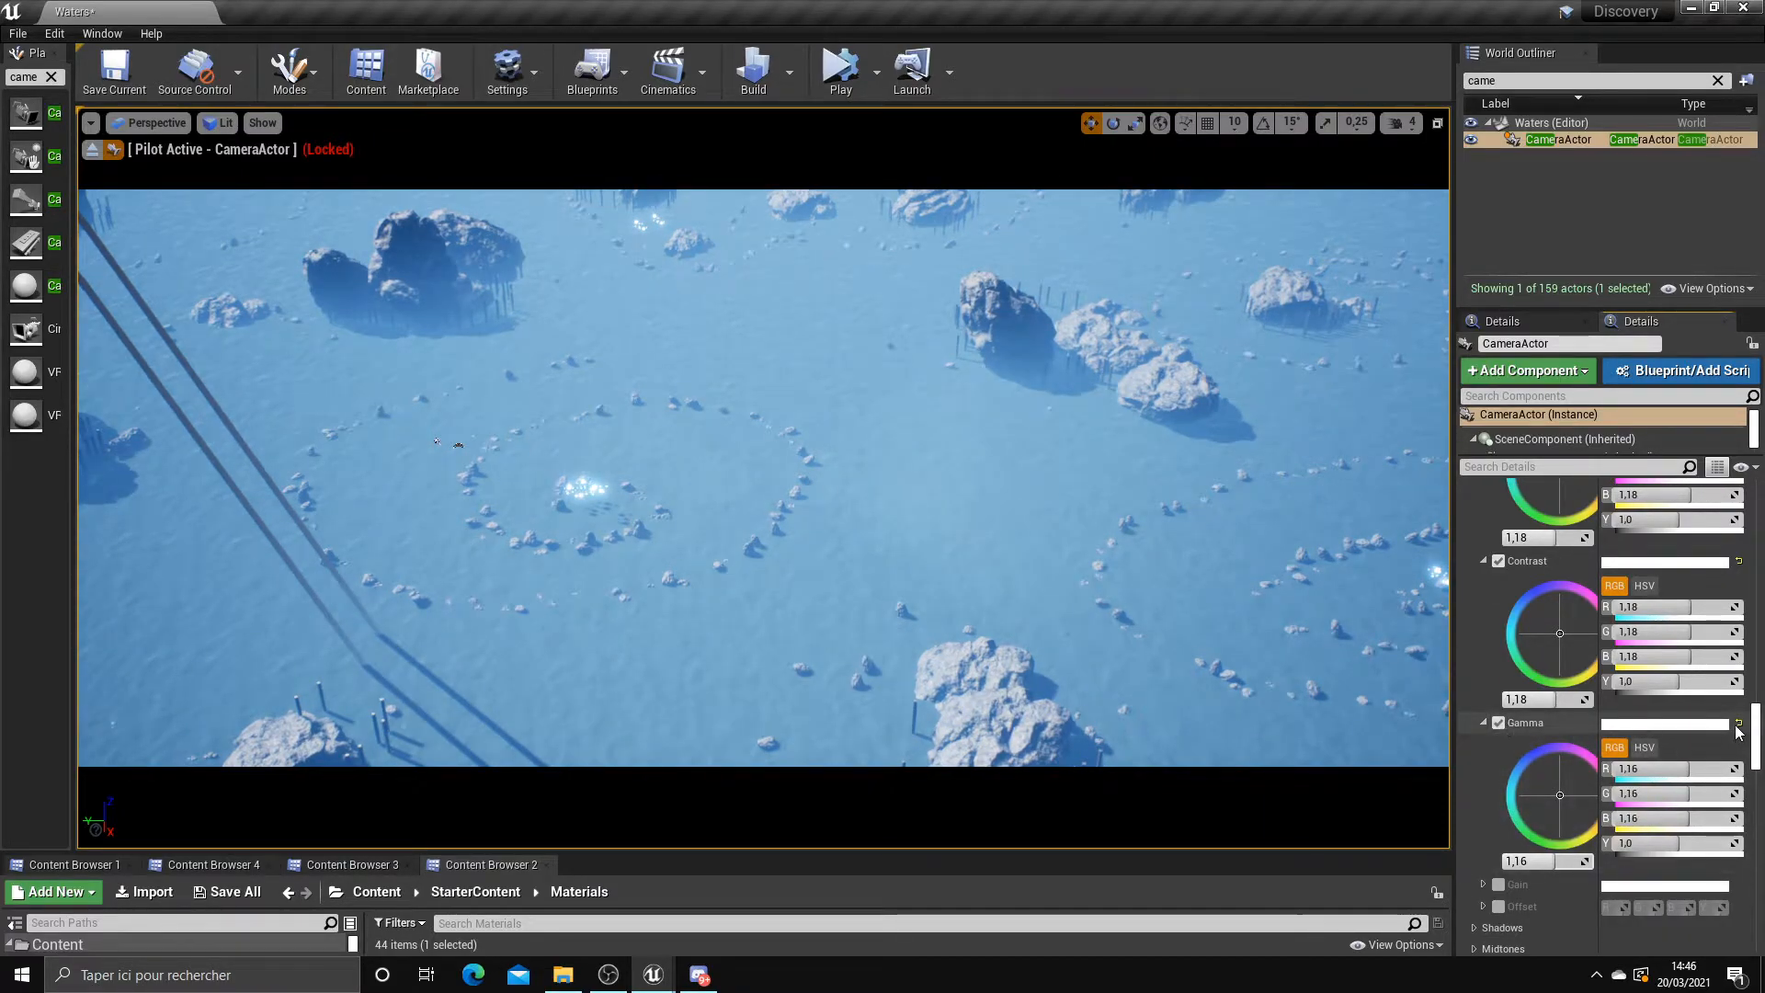
click(1739, 725)
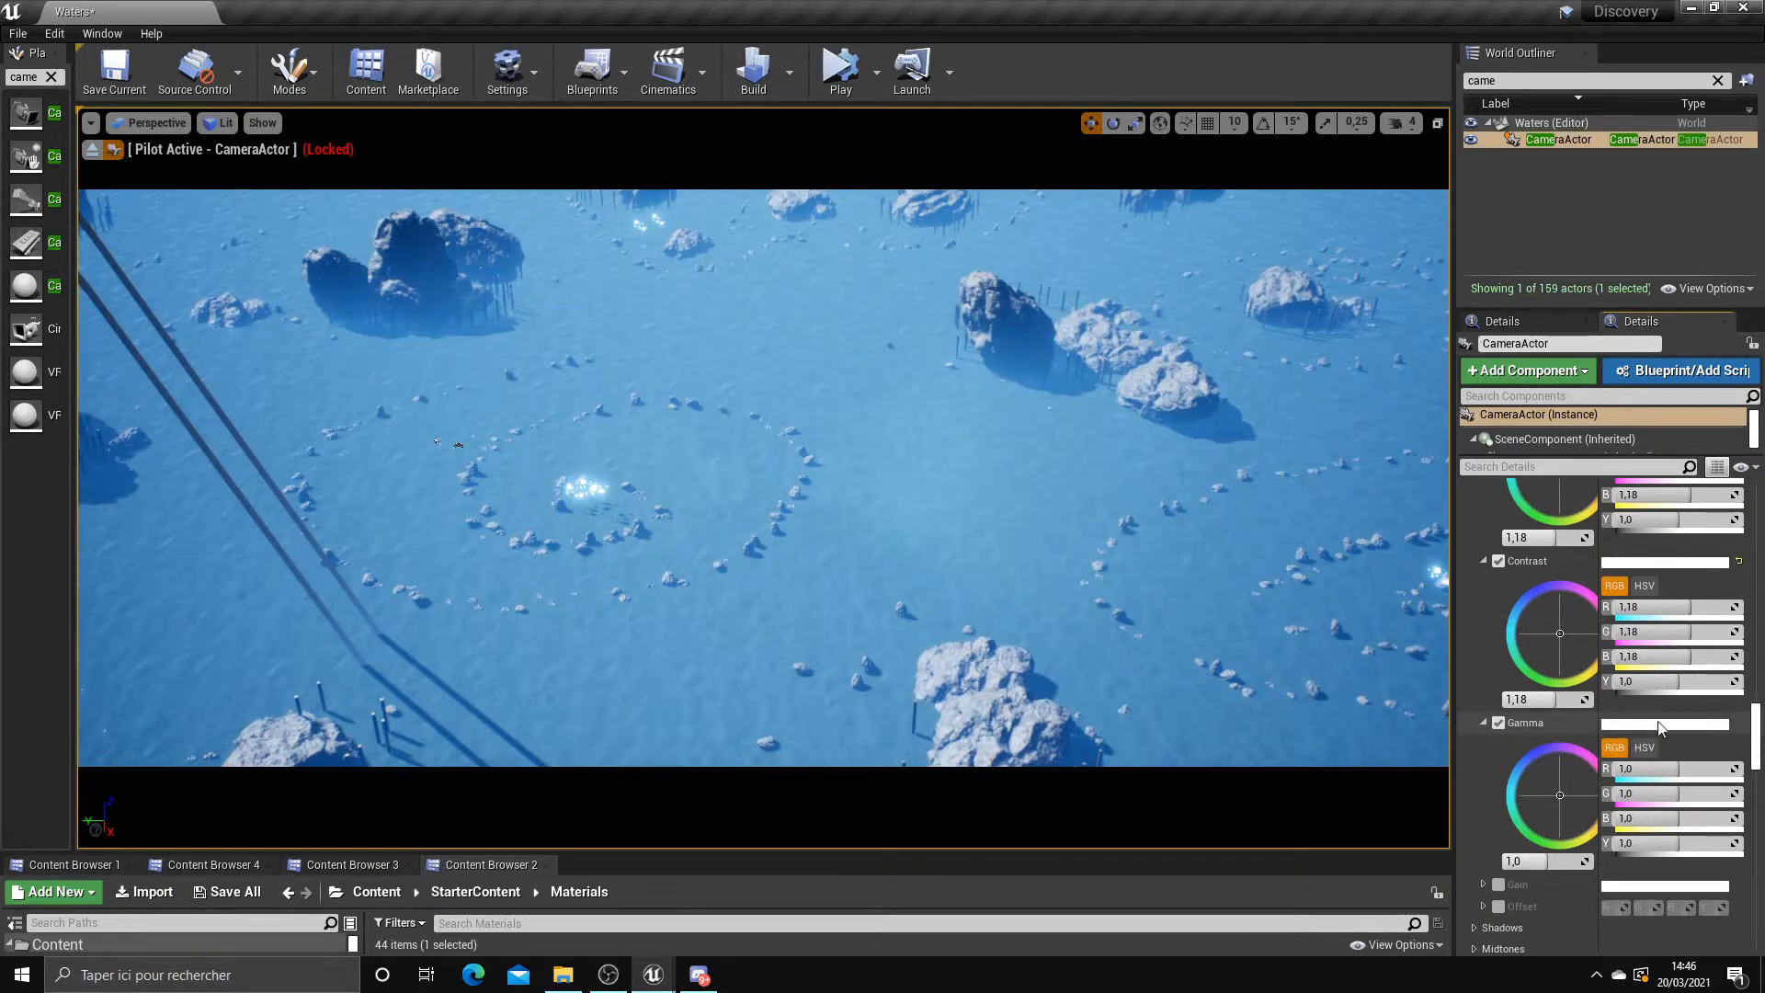
click(1496, 723)
click(1483, 722)
scroll(1495, 770, down, 2)
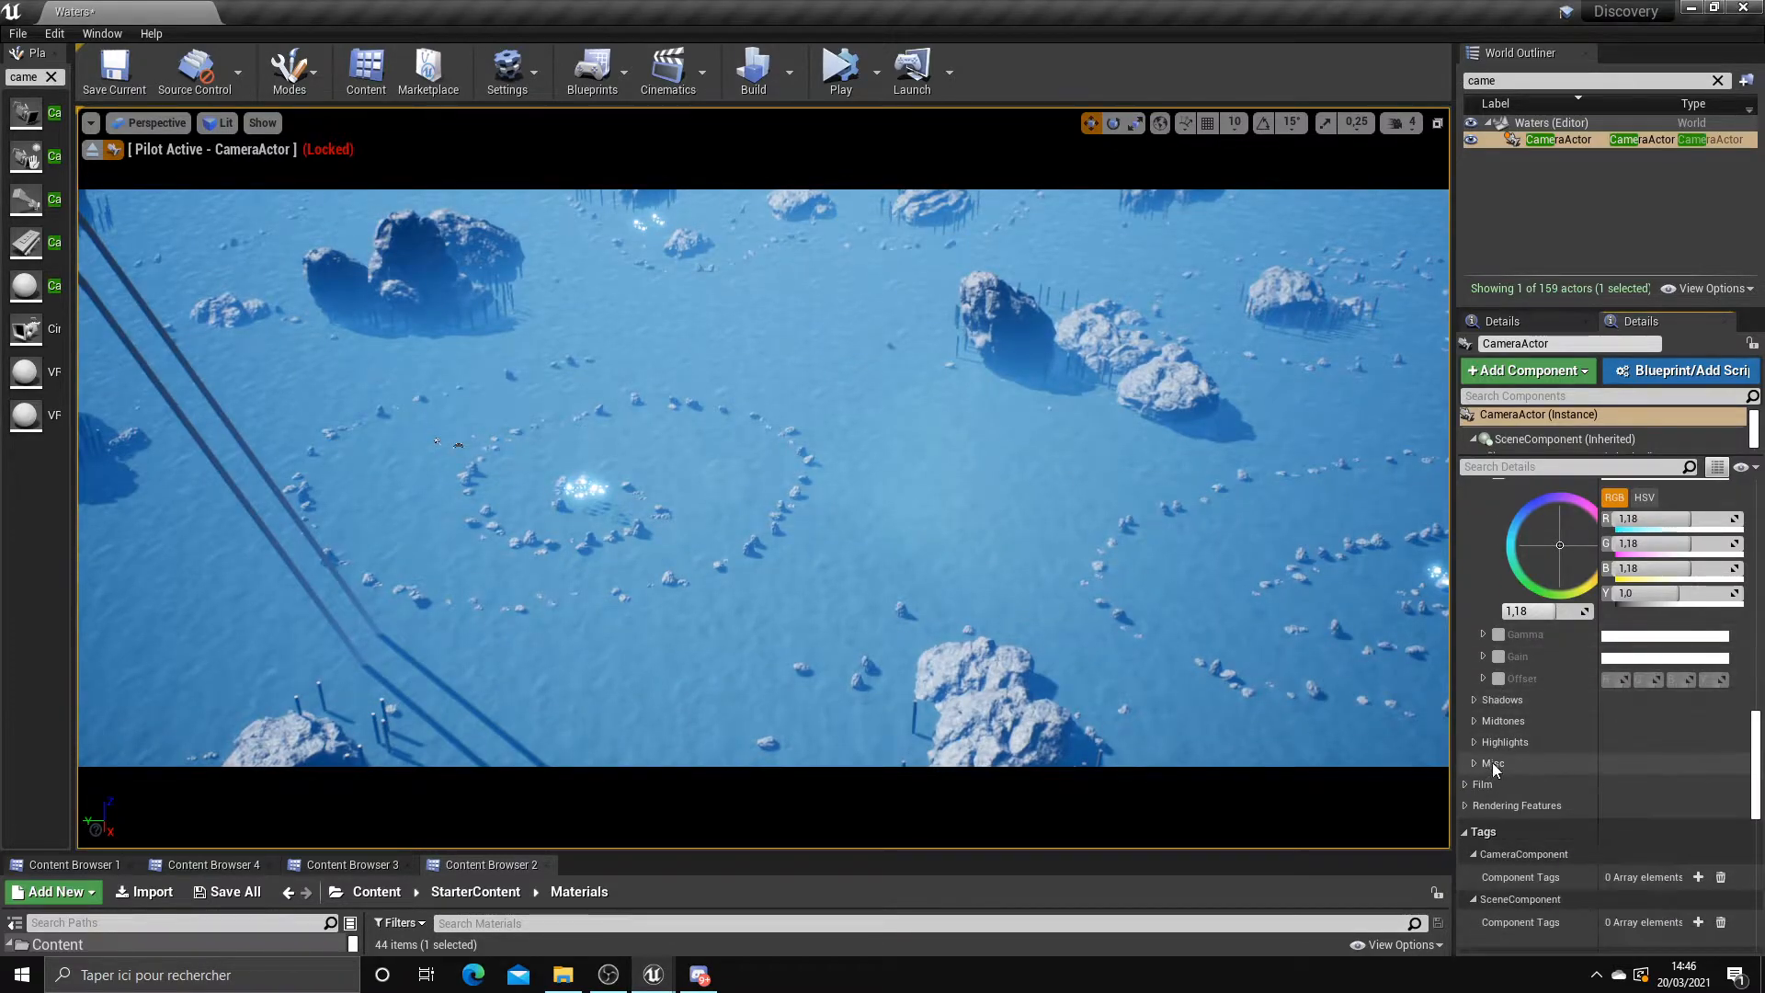
scroll(1486, 691, up, 1)
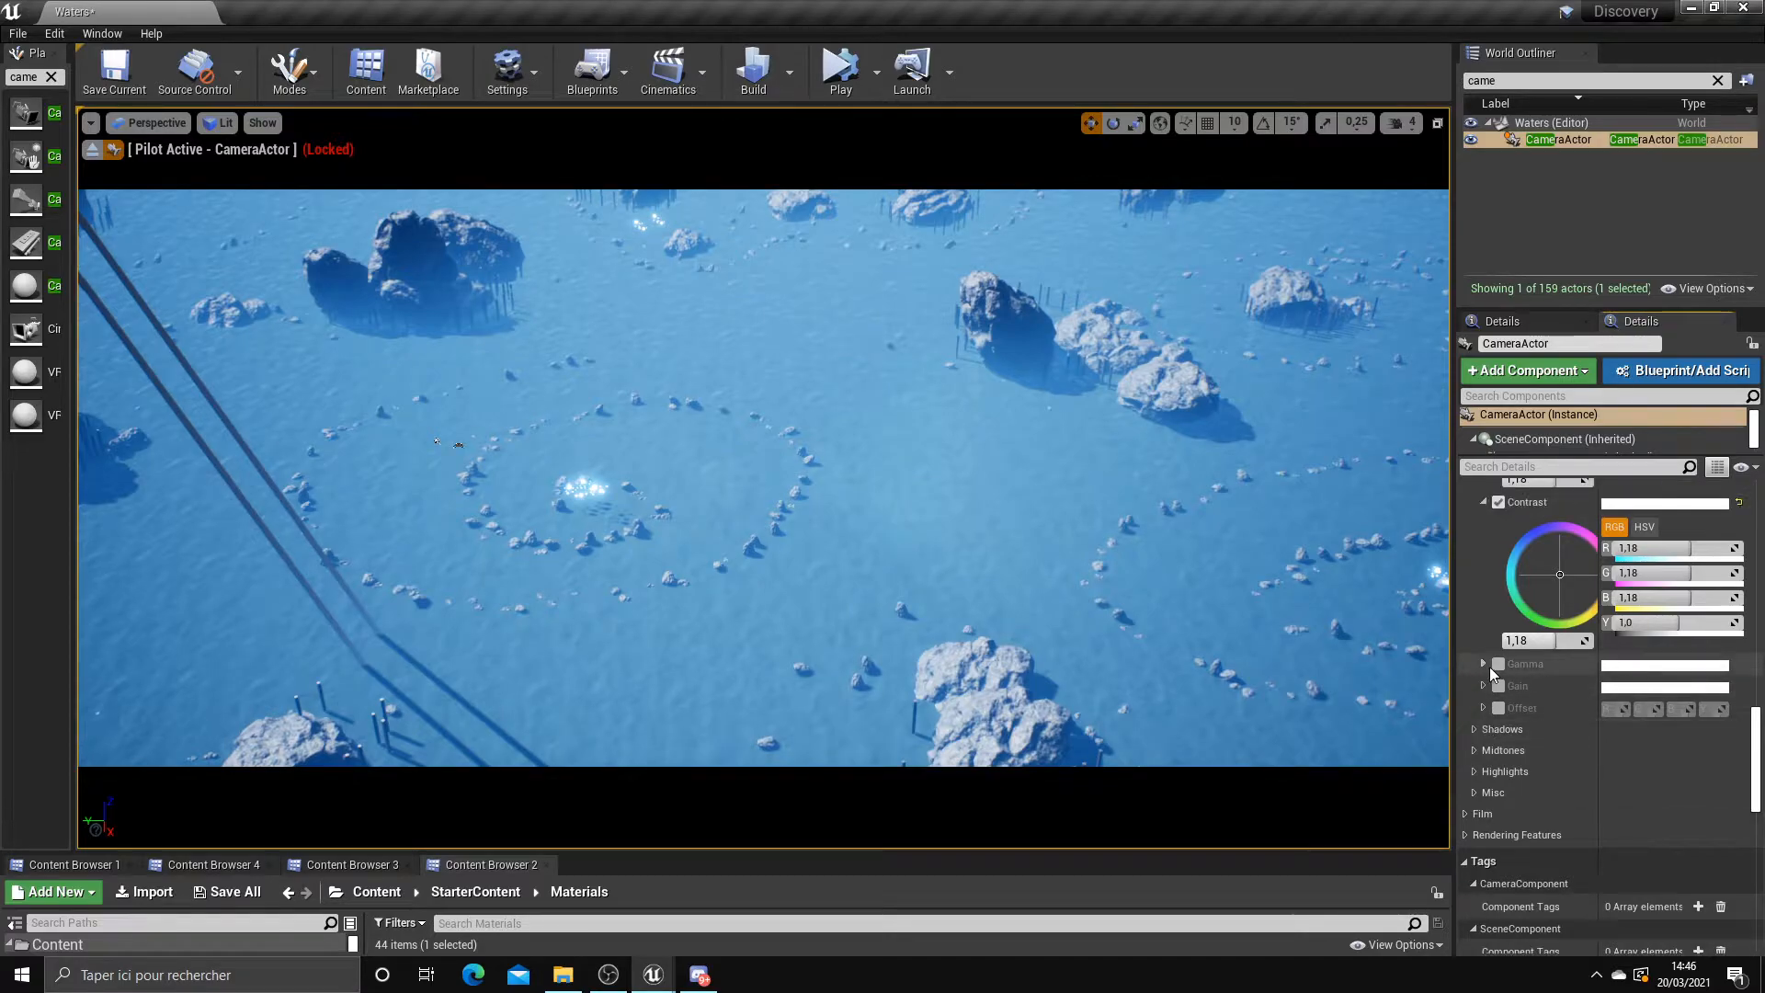
scroll(1487, 665, up, 5)
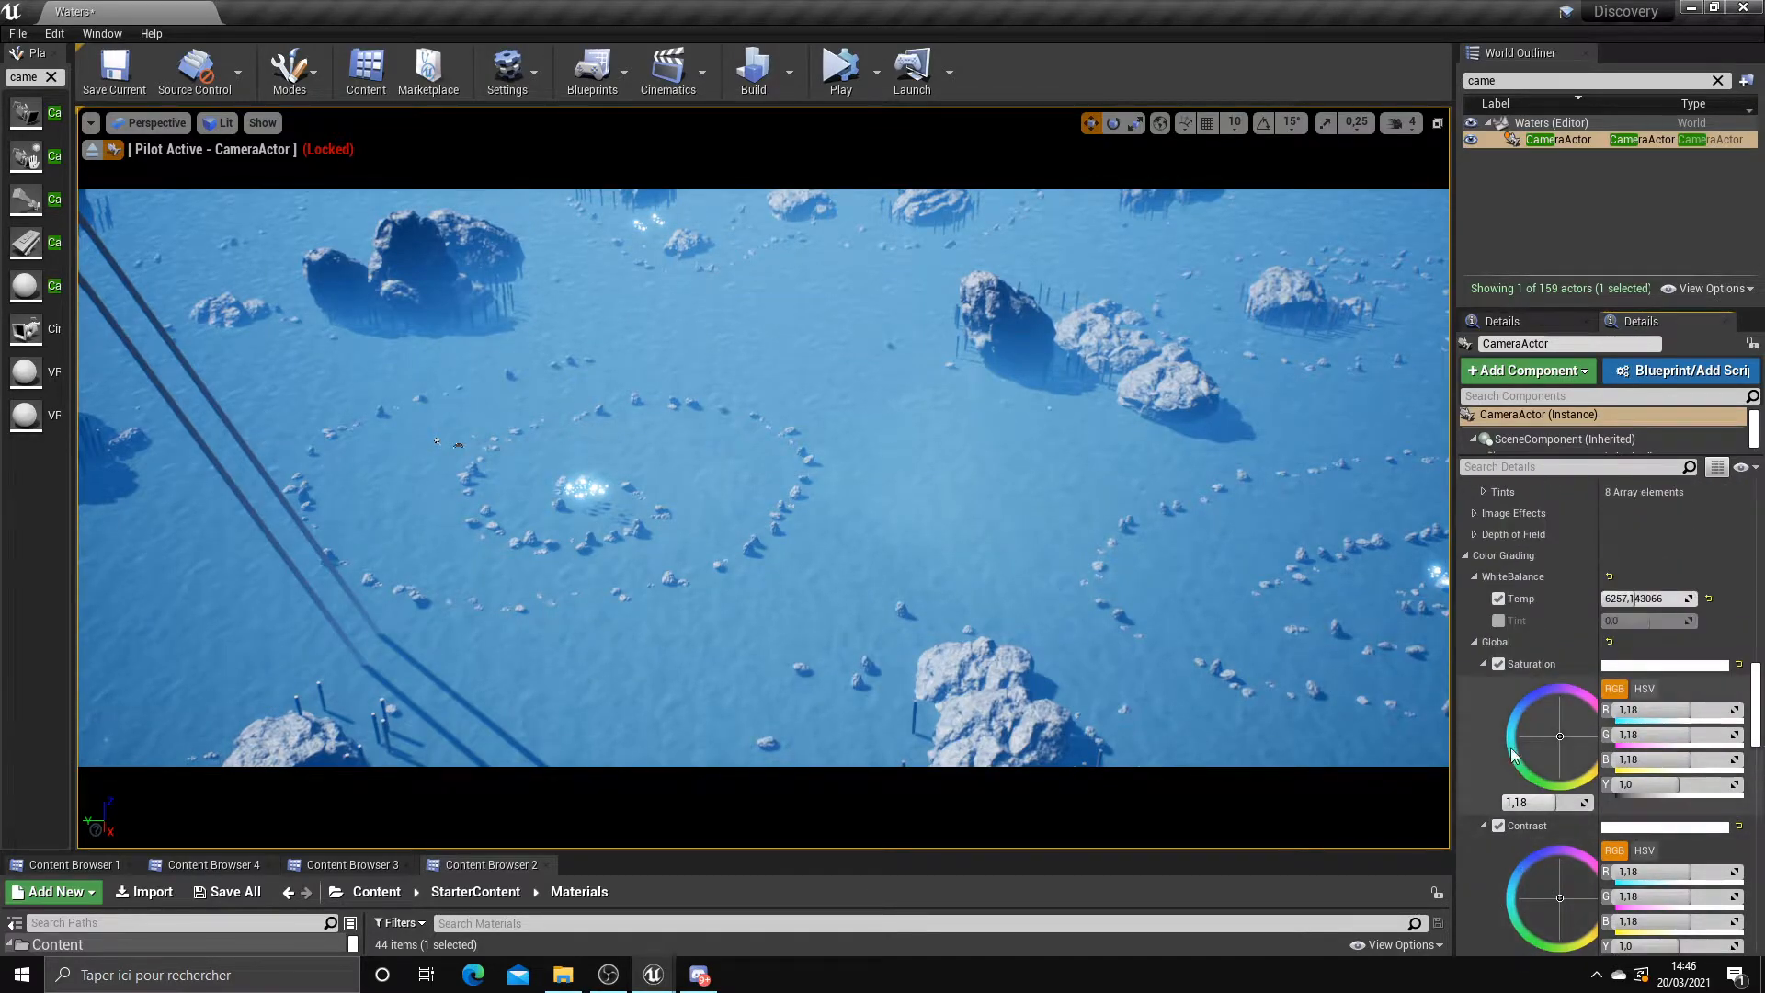
click(1474, 642)
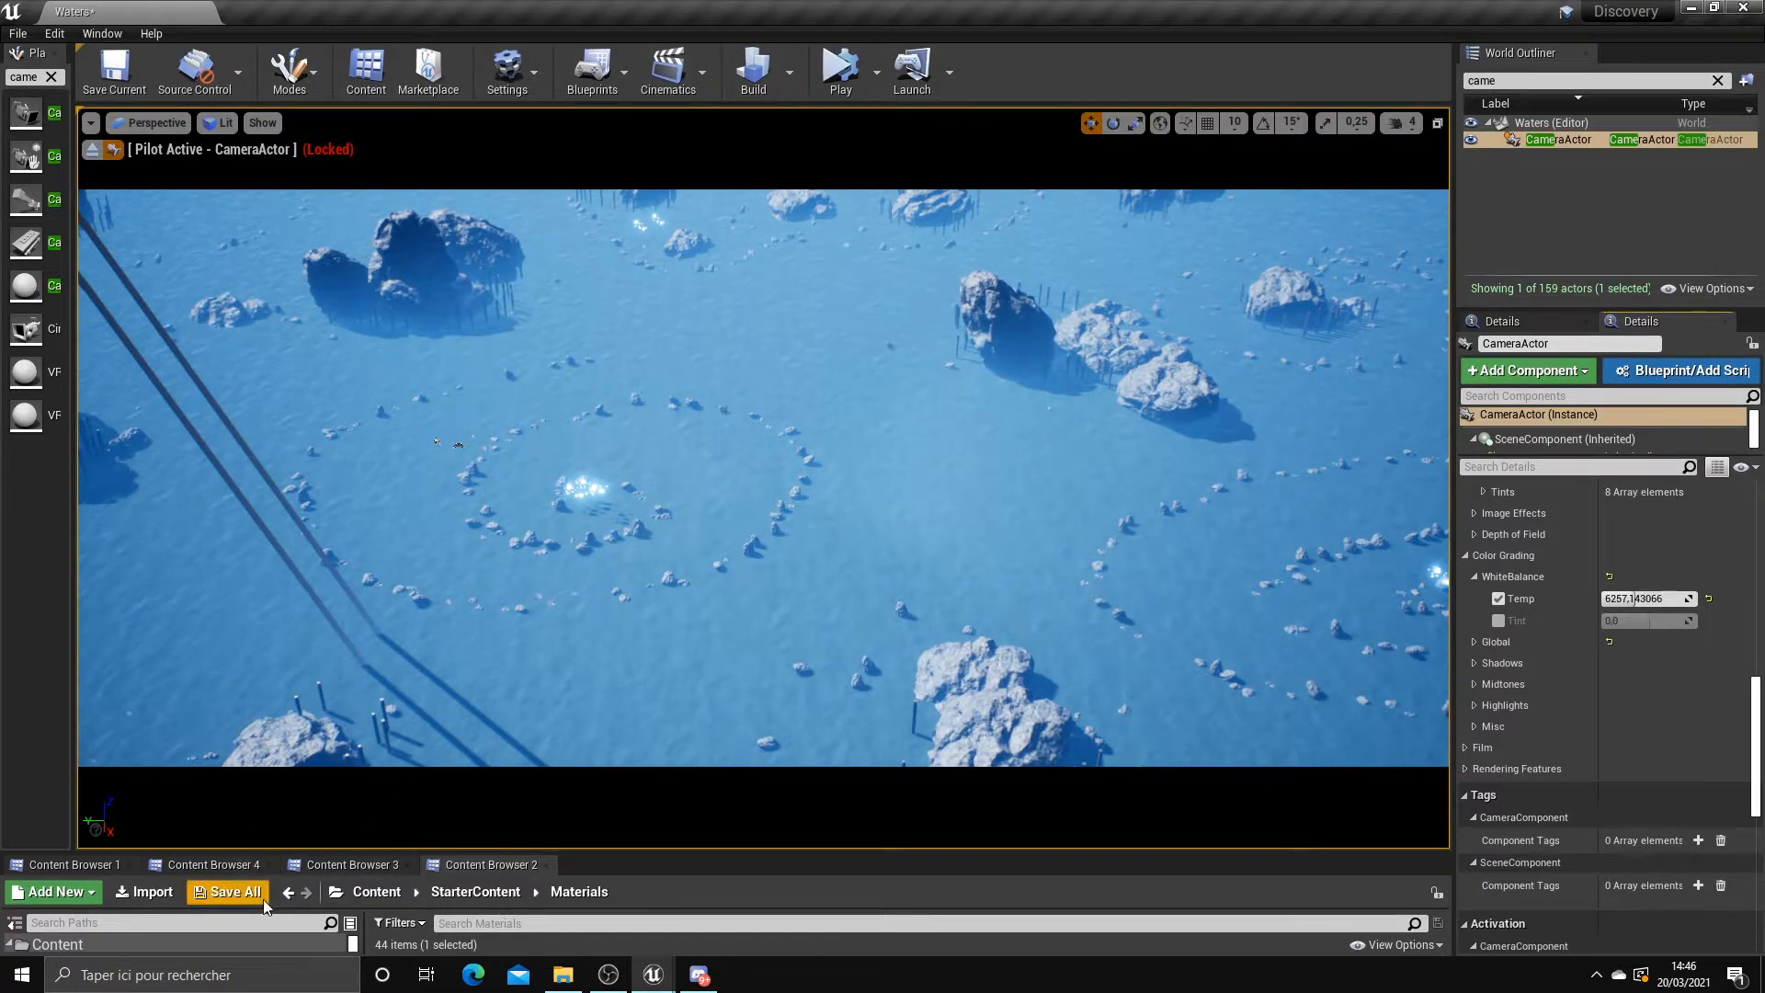
Launch Adobe Photoshop 2020 and move its window off the Unreal editor
click(225, 963)
text(photo)
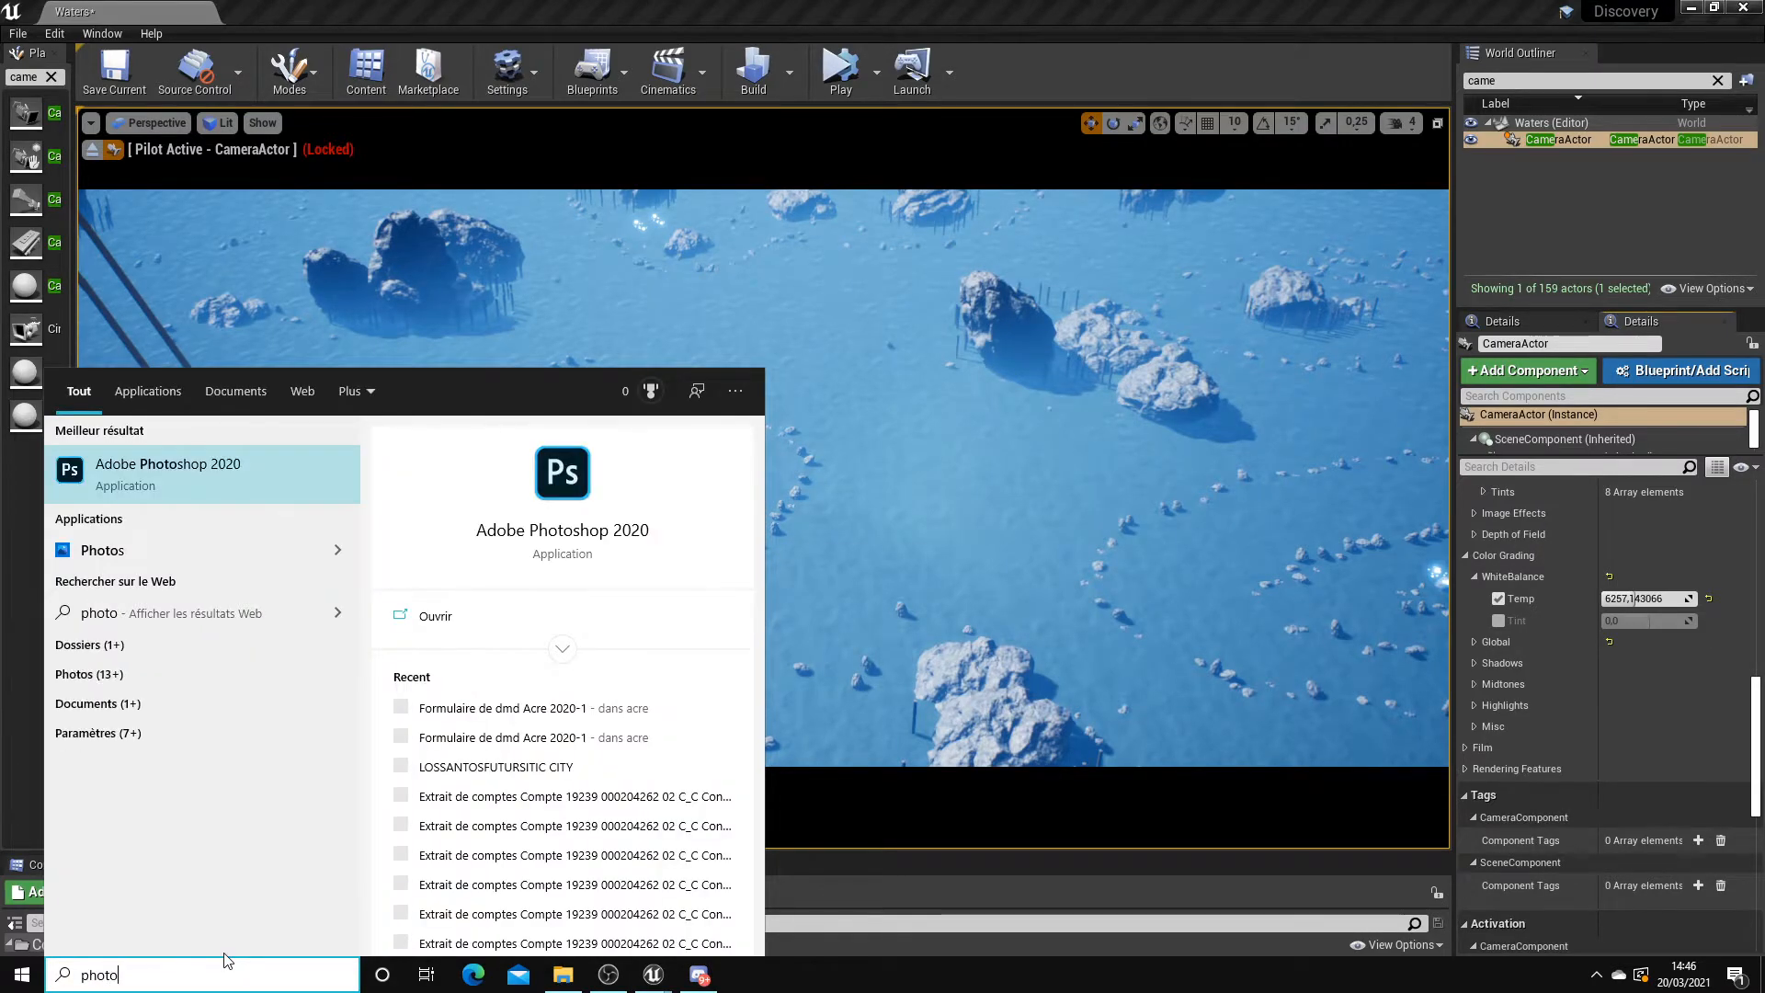
click(144, 472)
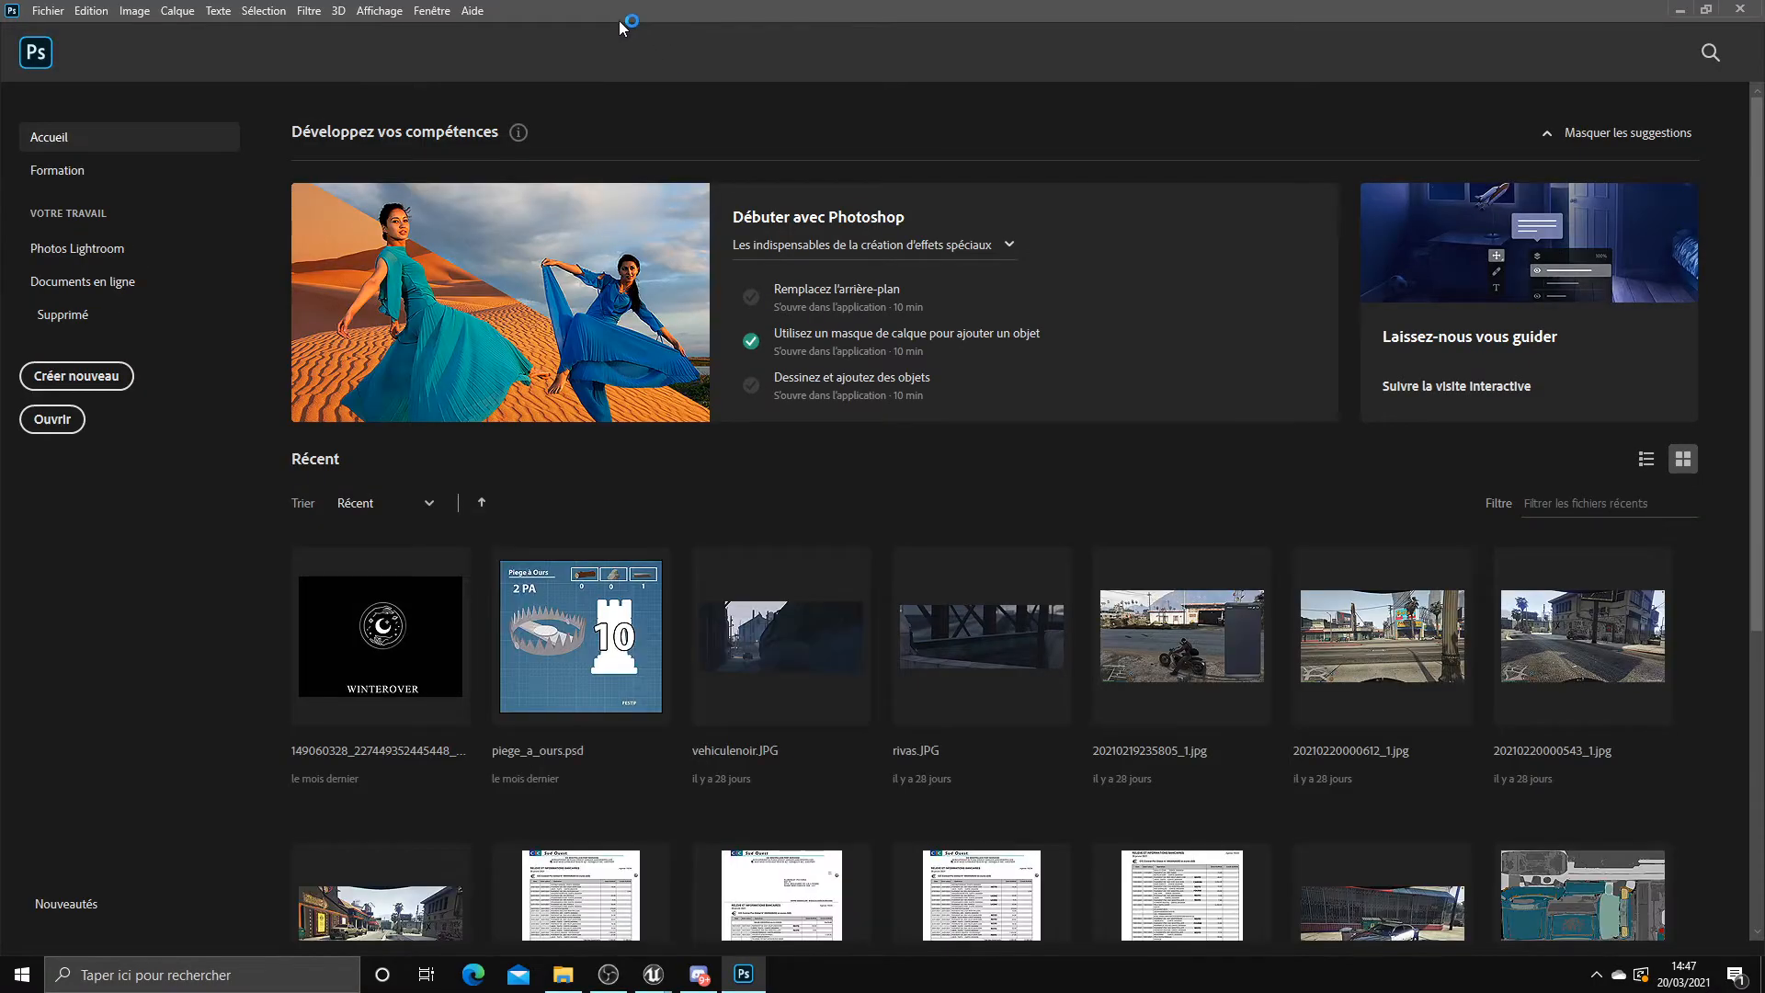
drag(619, 19, 1764, 18)
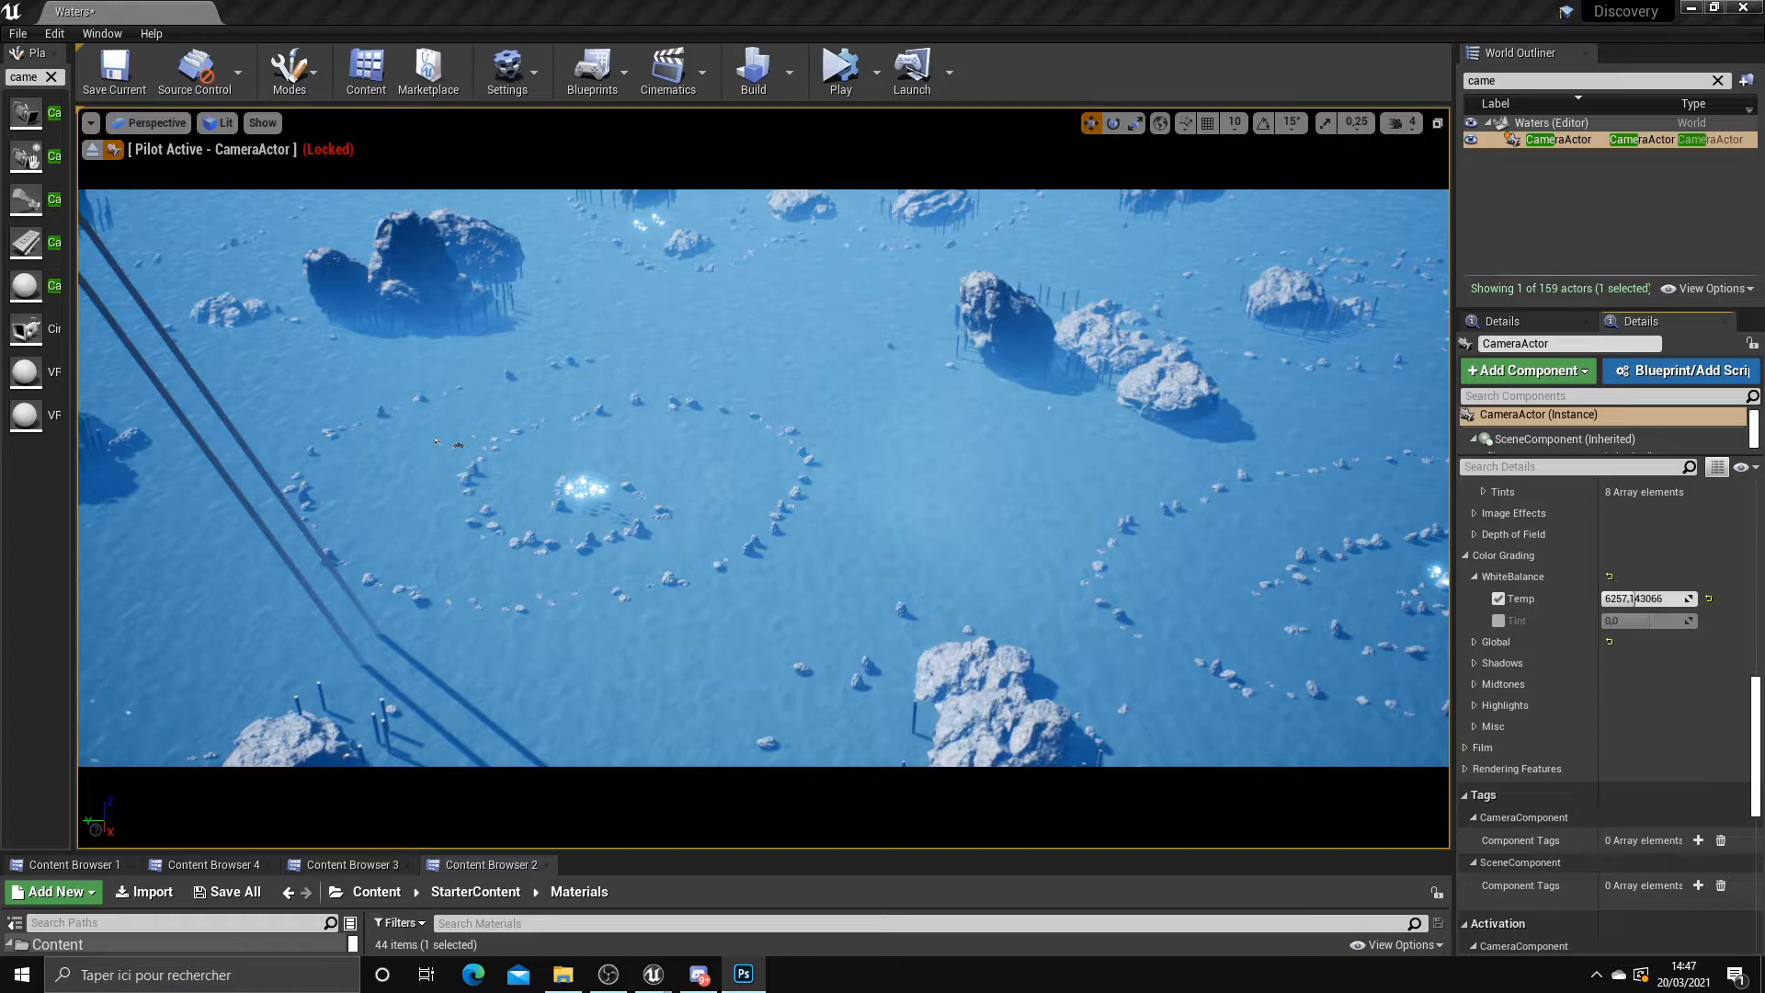
click(184, 974)
text(sn)
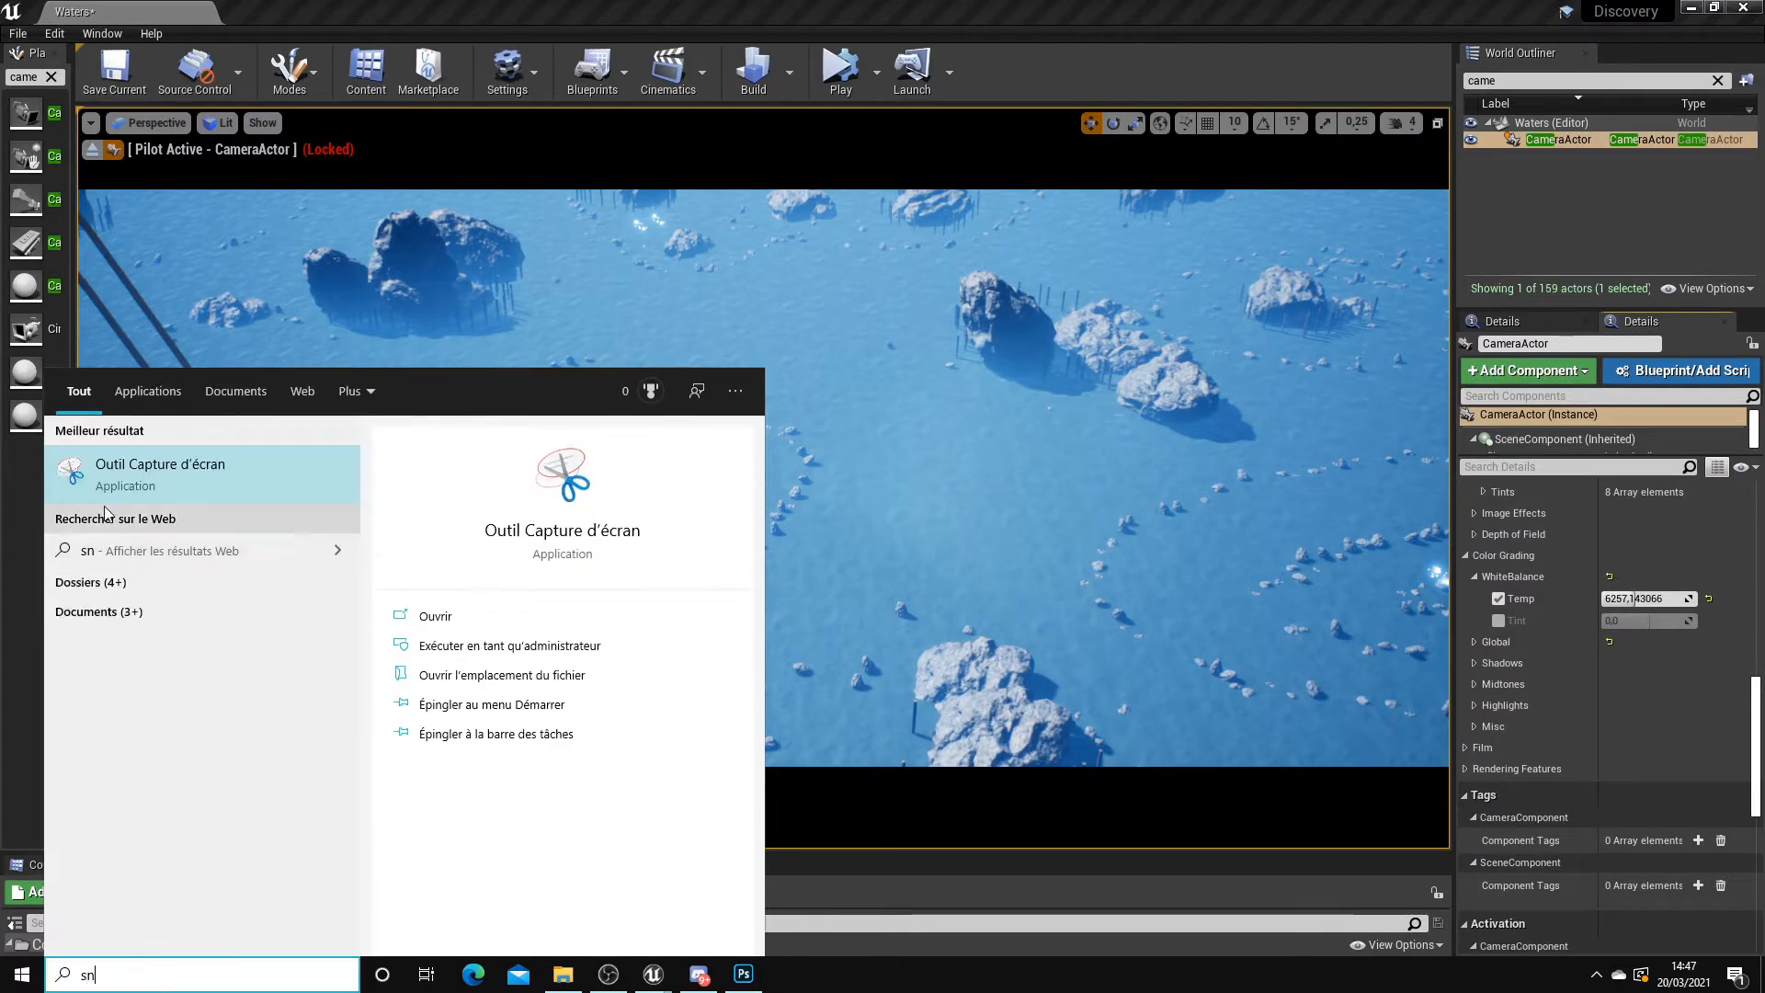
click(123, 494)
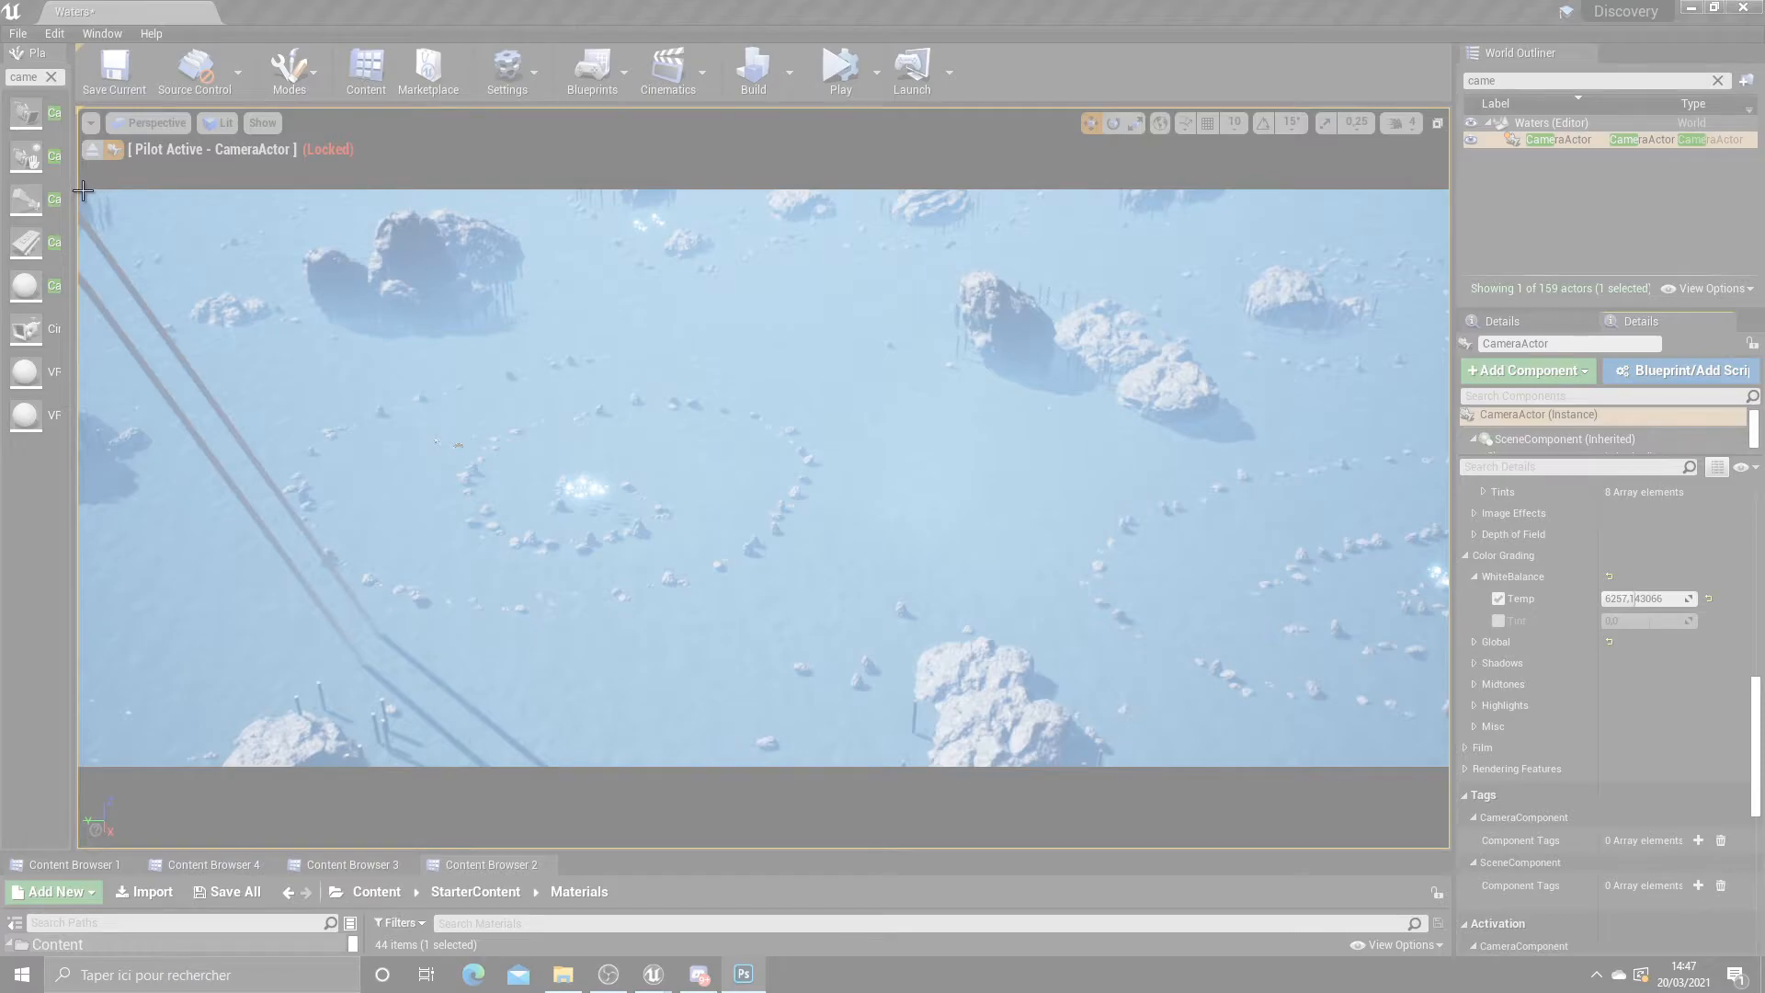
drag(83, 190, 930, 389)
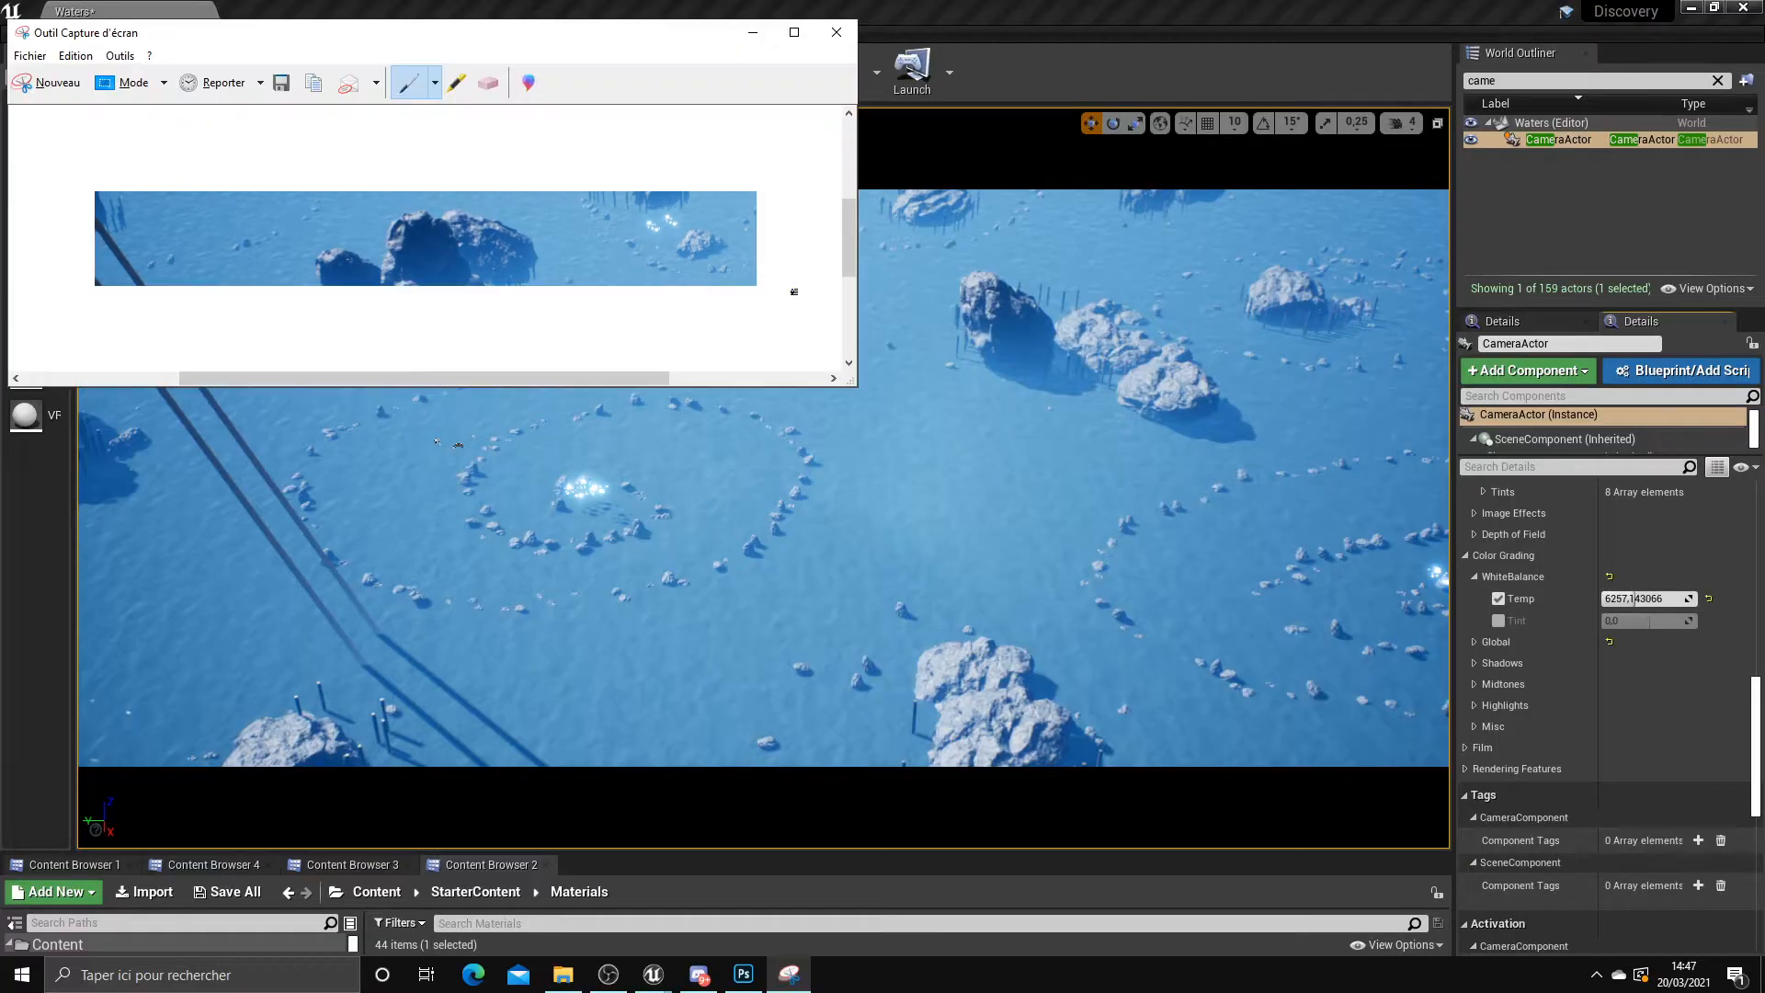
click(840, 40)
click(517, 228)
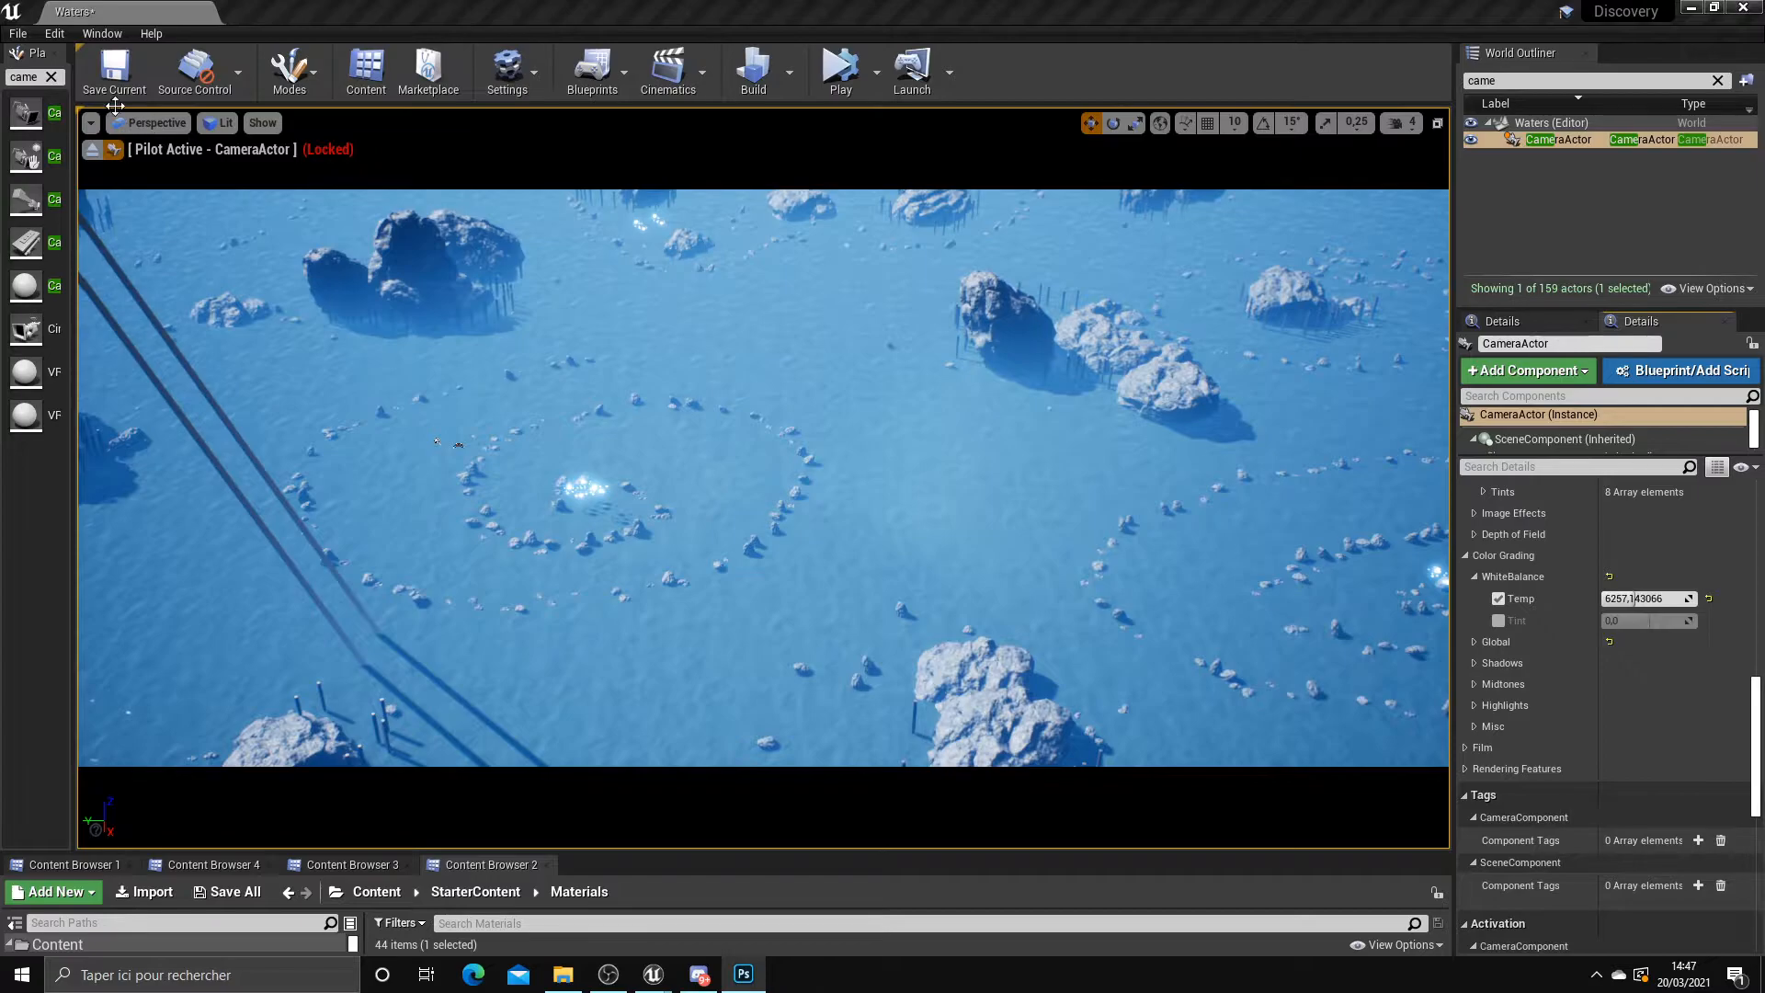
Take a high-resolution screenshot of the camera view from the viewport and open the folder it is saved in
click(90, 123)
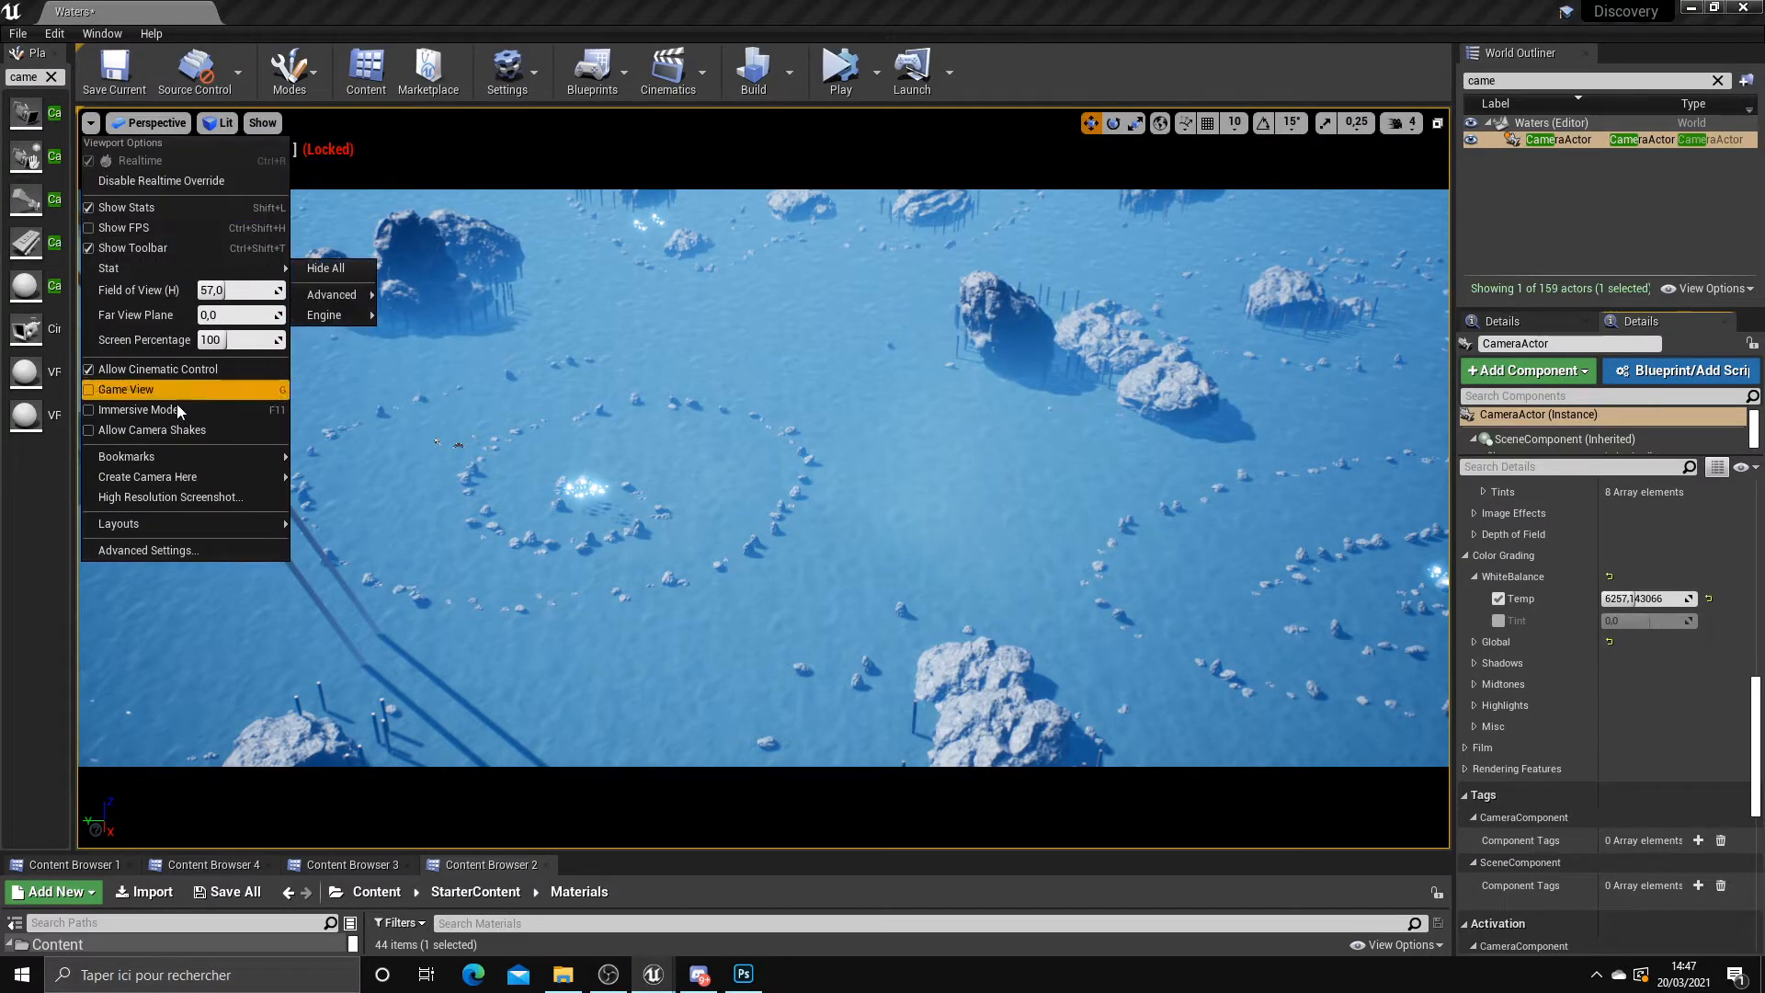
click(167, 498)
click(1086, 579)
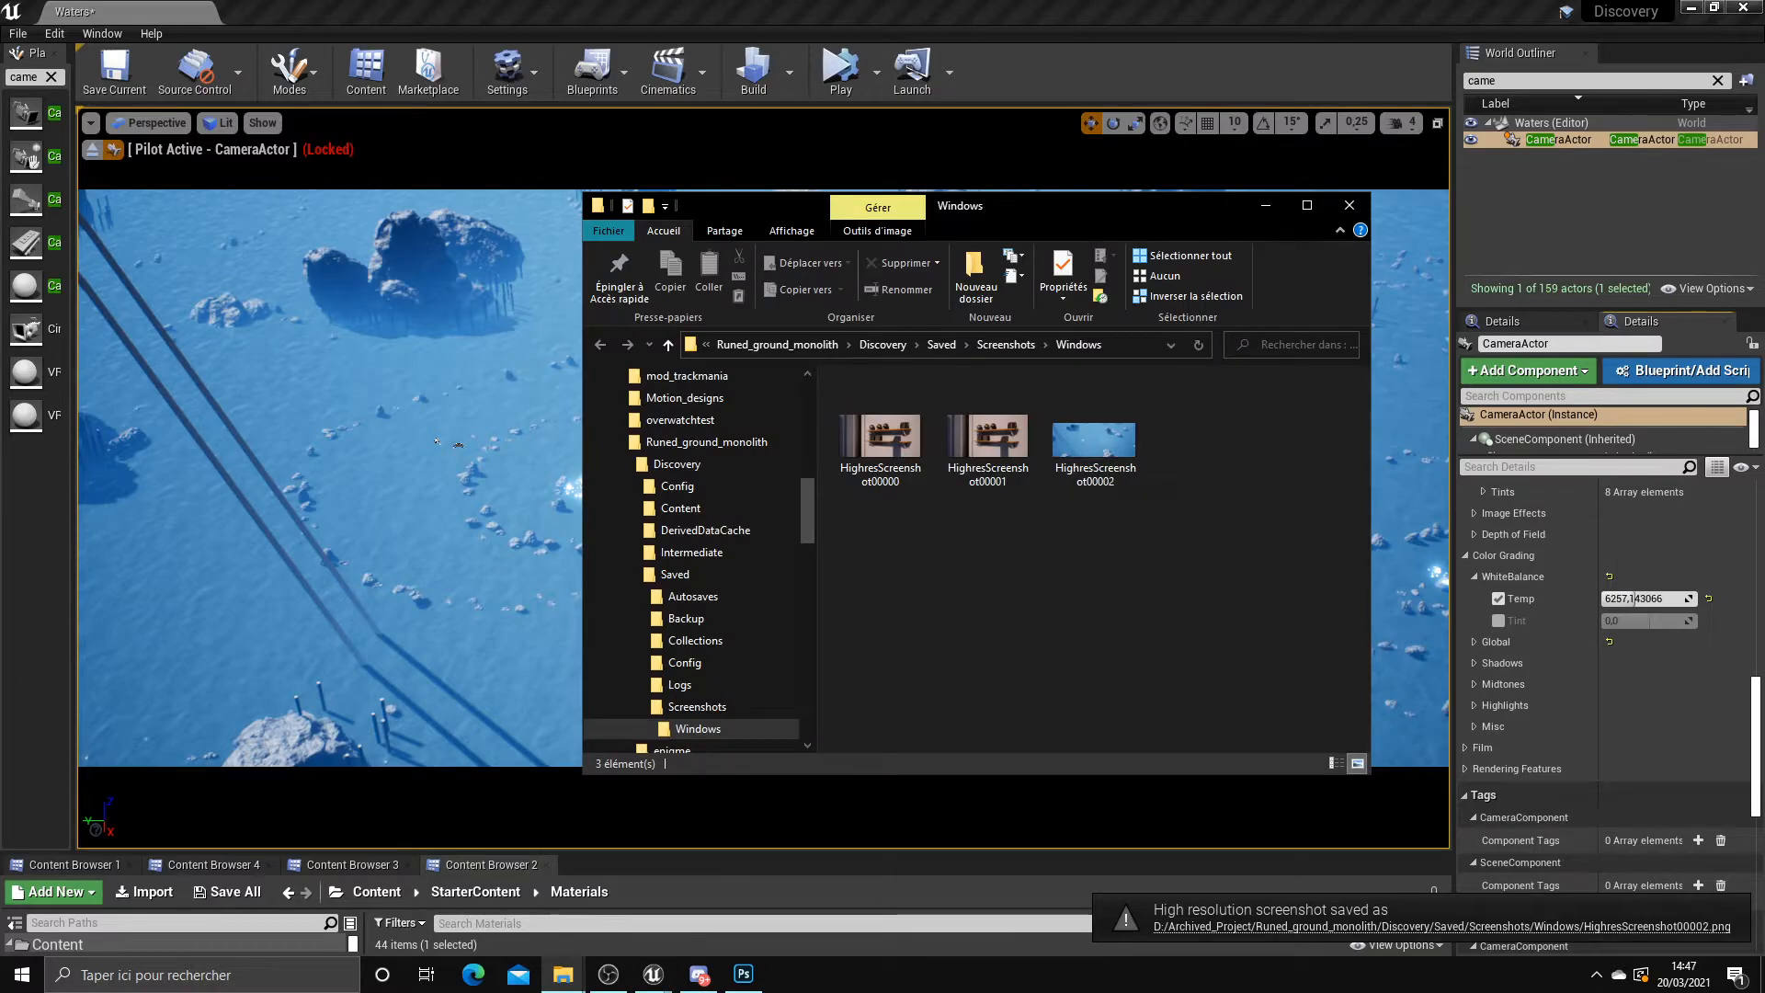
Open HighresScreenshot00002 in Photoshop, maximize the window, and add a Levels adjustment layer above the image
drag(1764, 303, 132, 87)
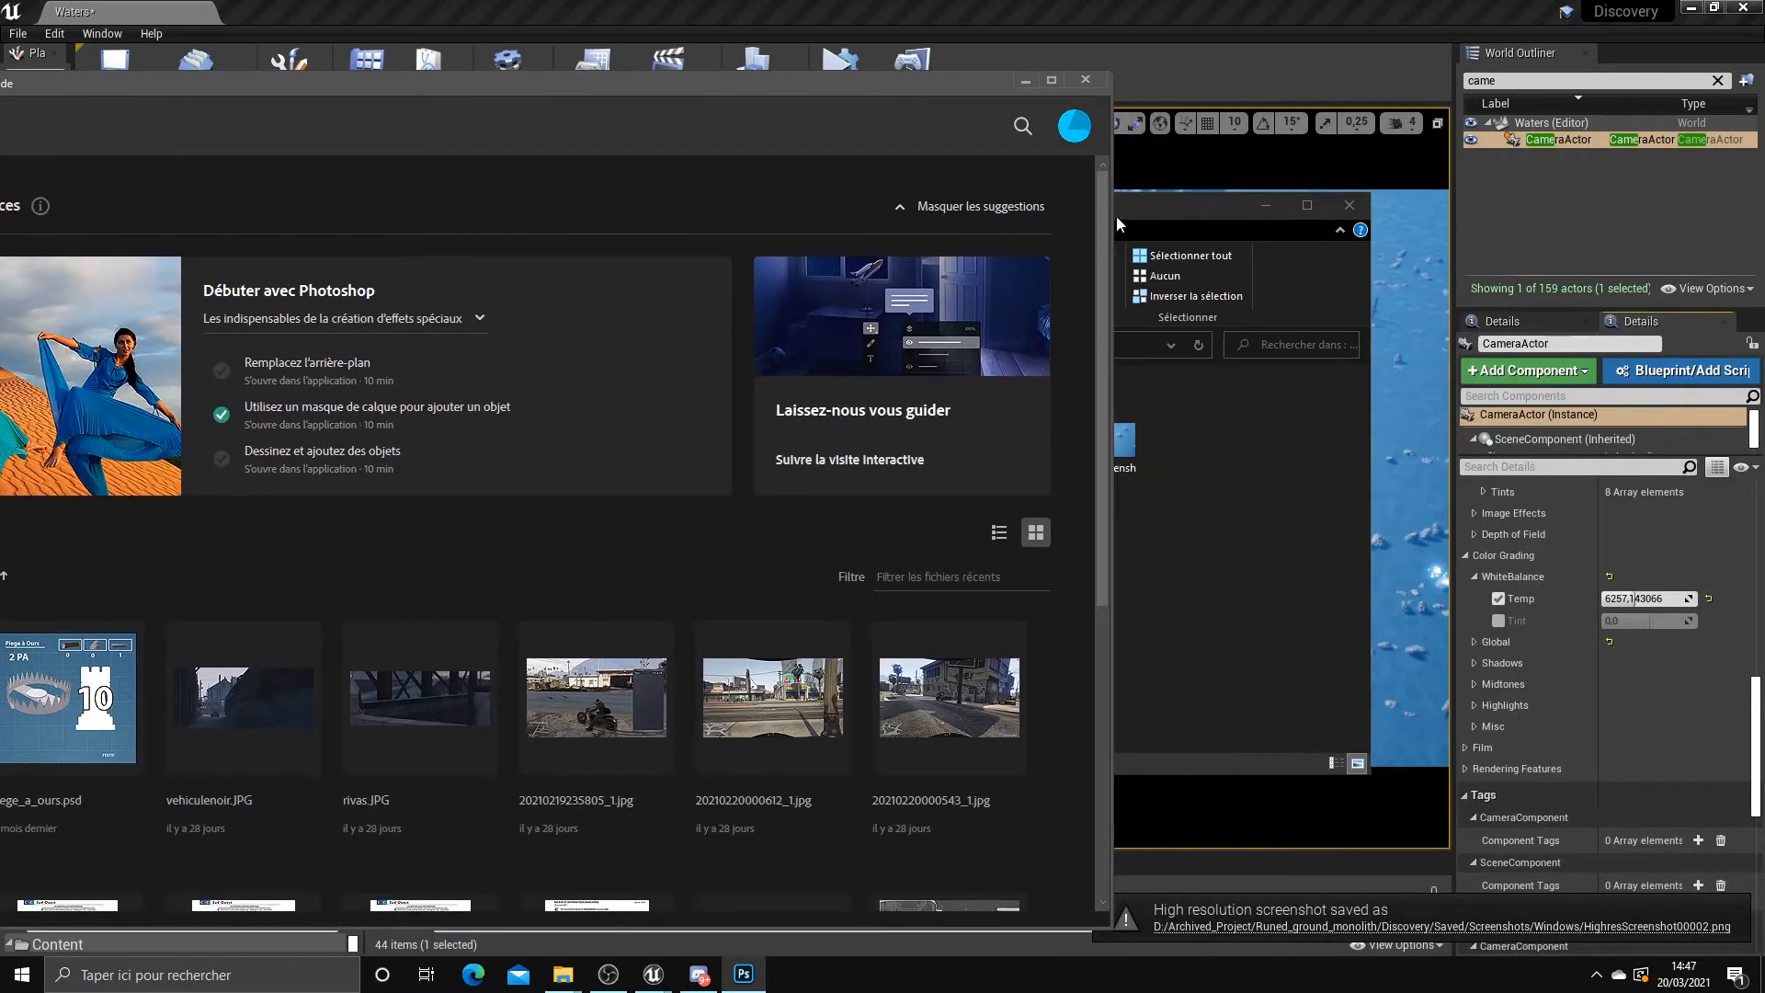
drag(1149, 208, 1209, 209)
drag(1170, 411, 467, 613)
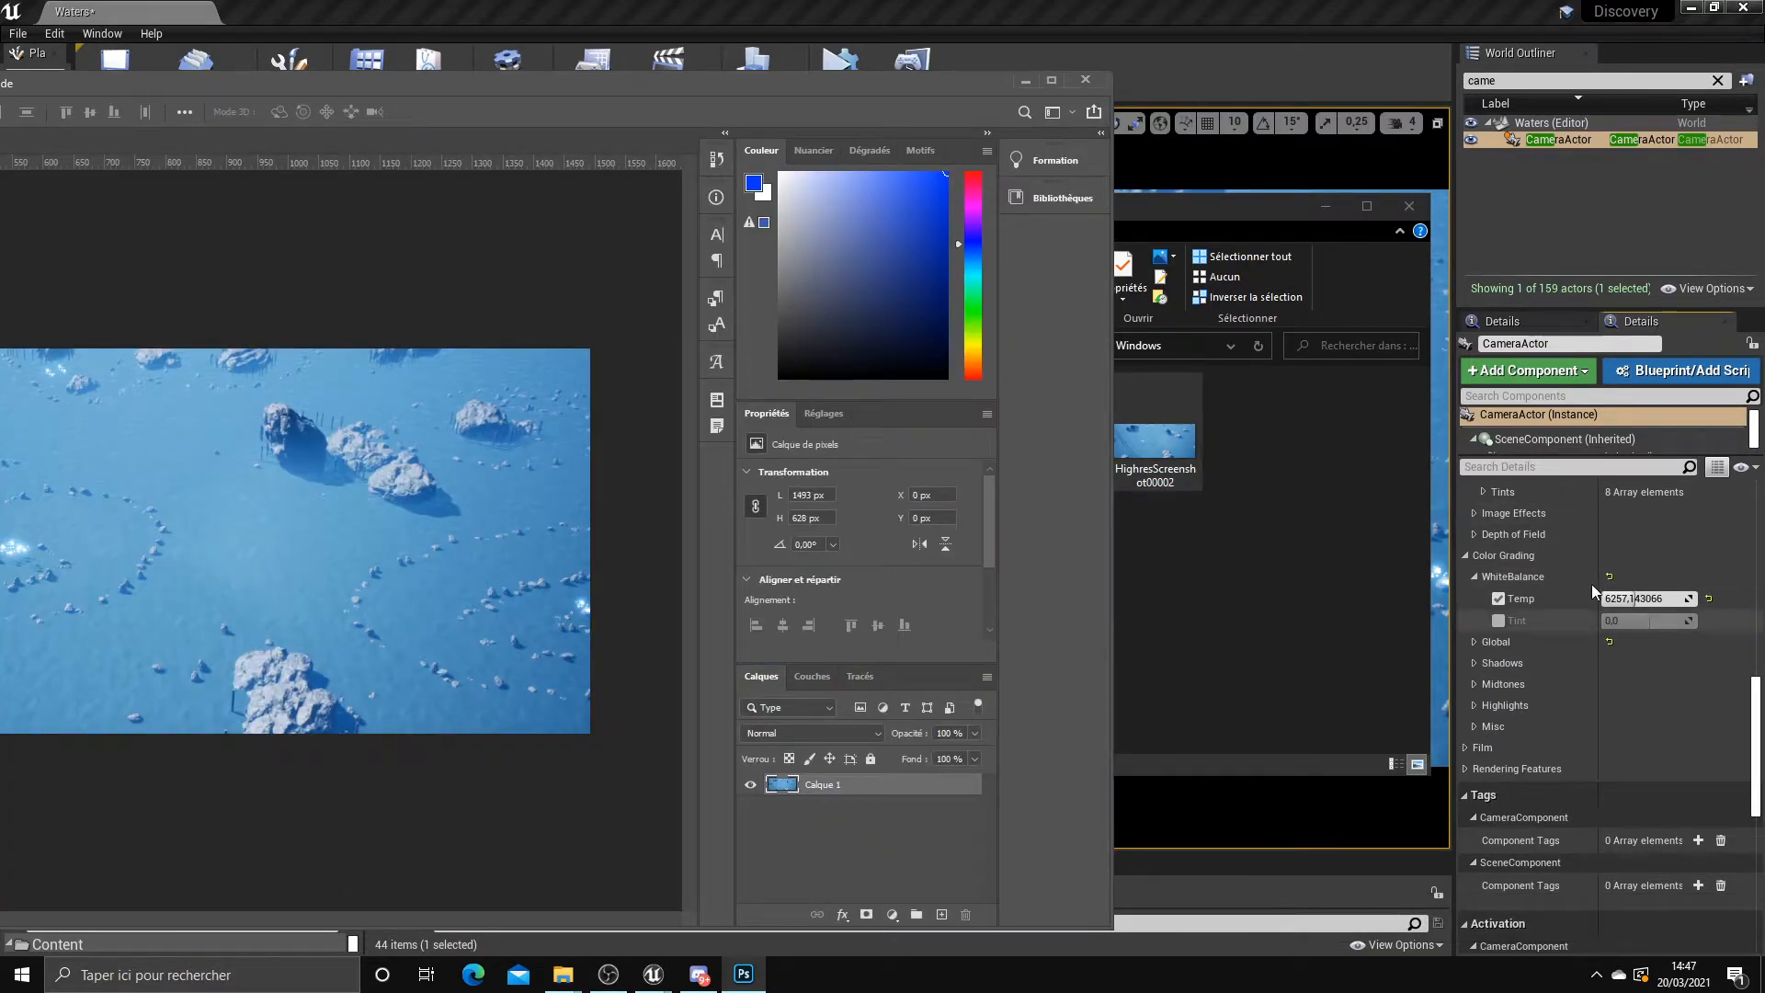
double_click(741, 81)
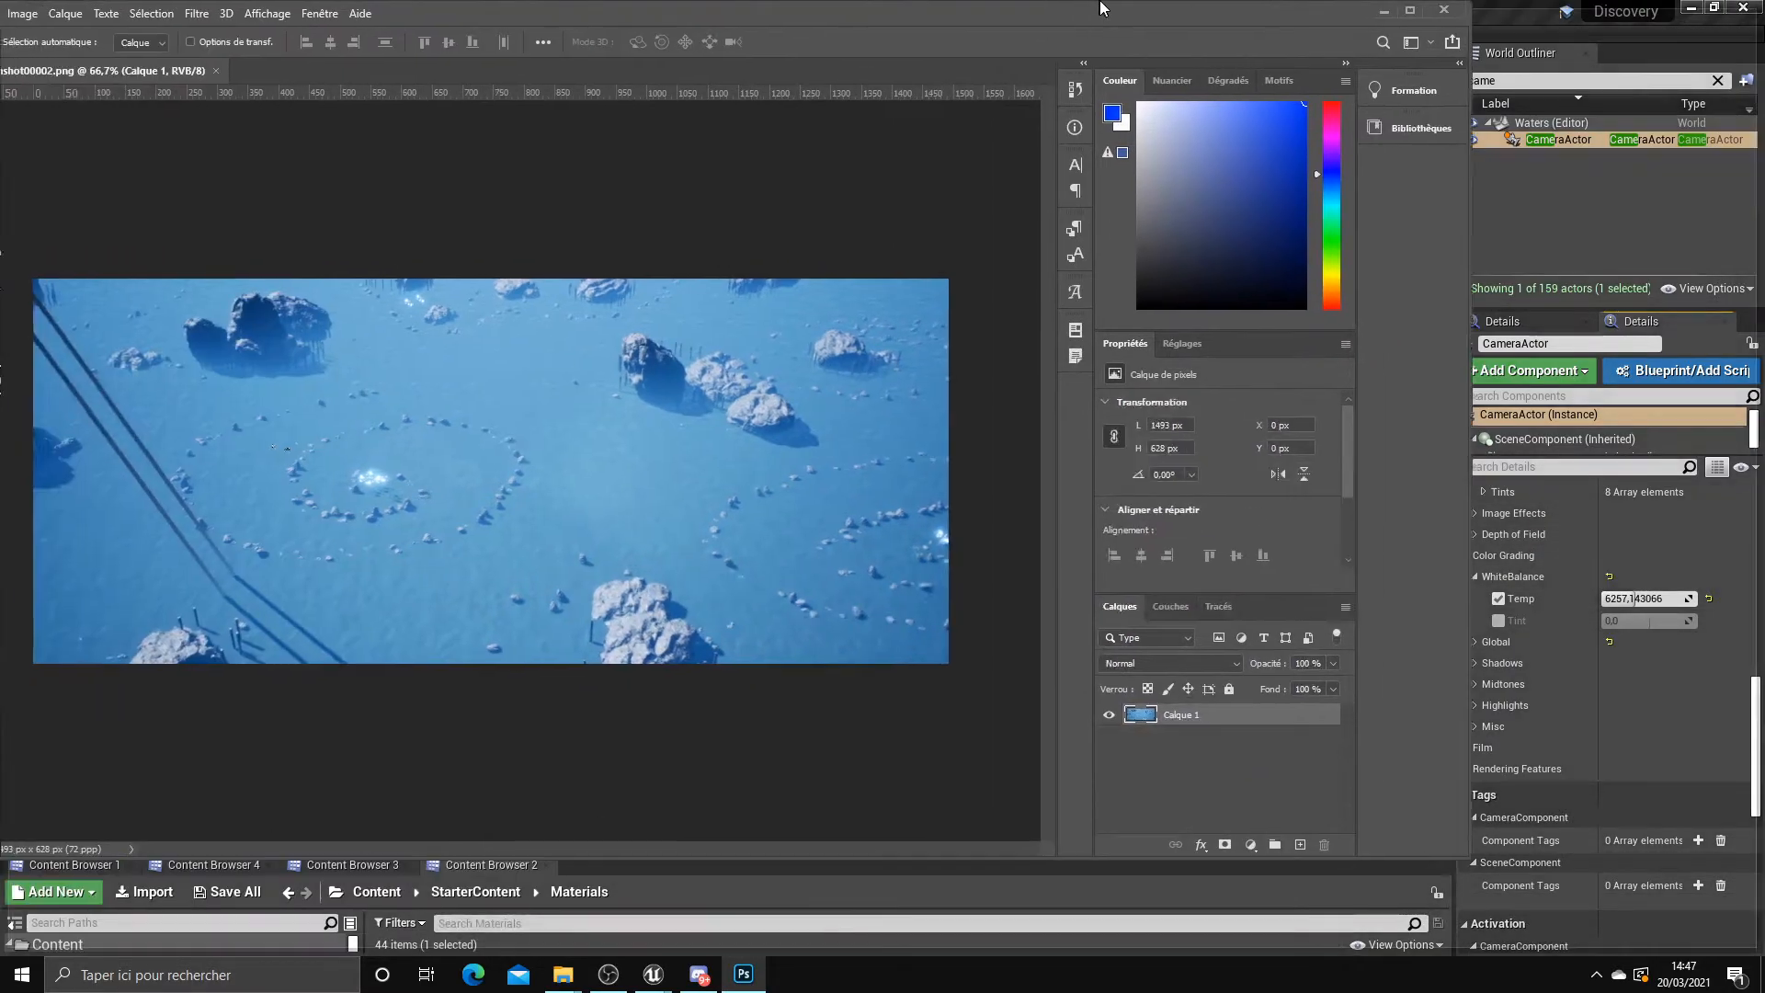
alt+scroll(731, 628, up, 3)
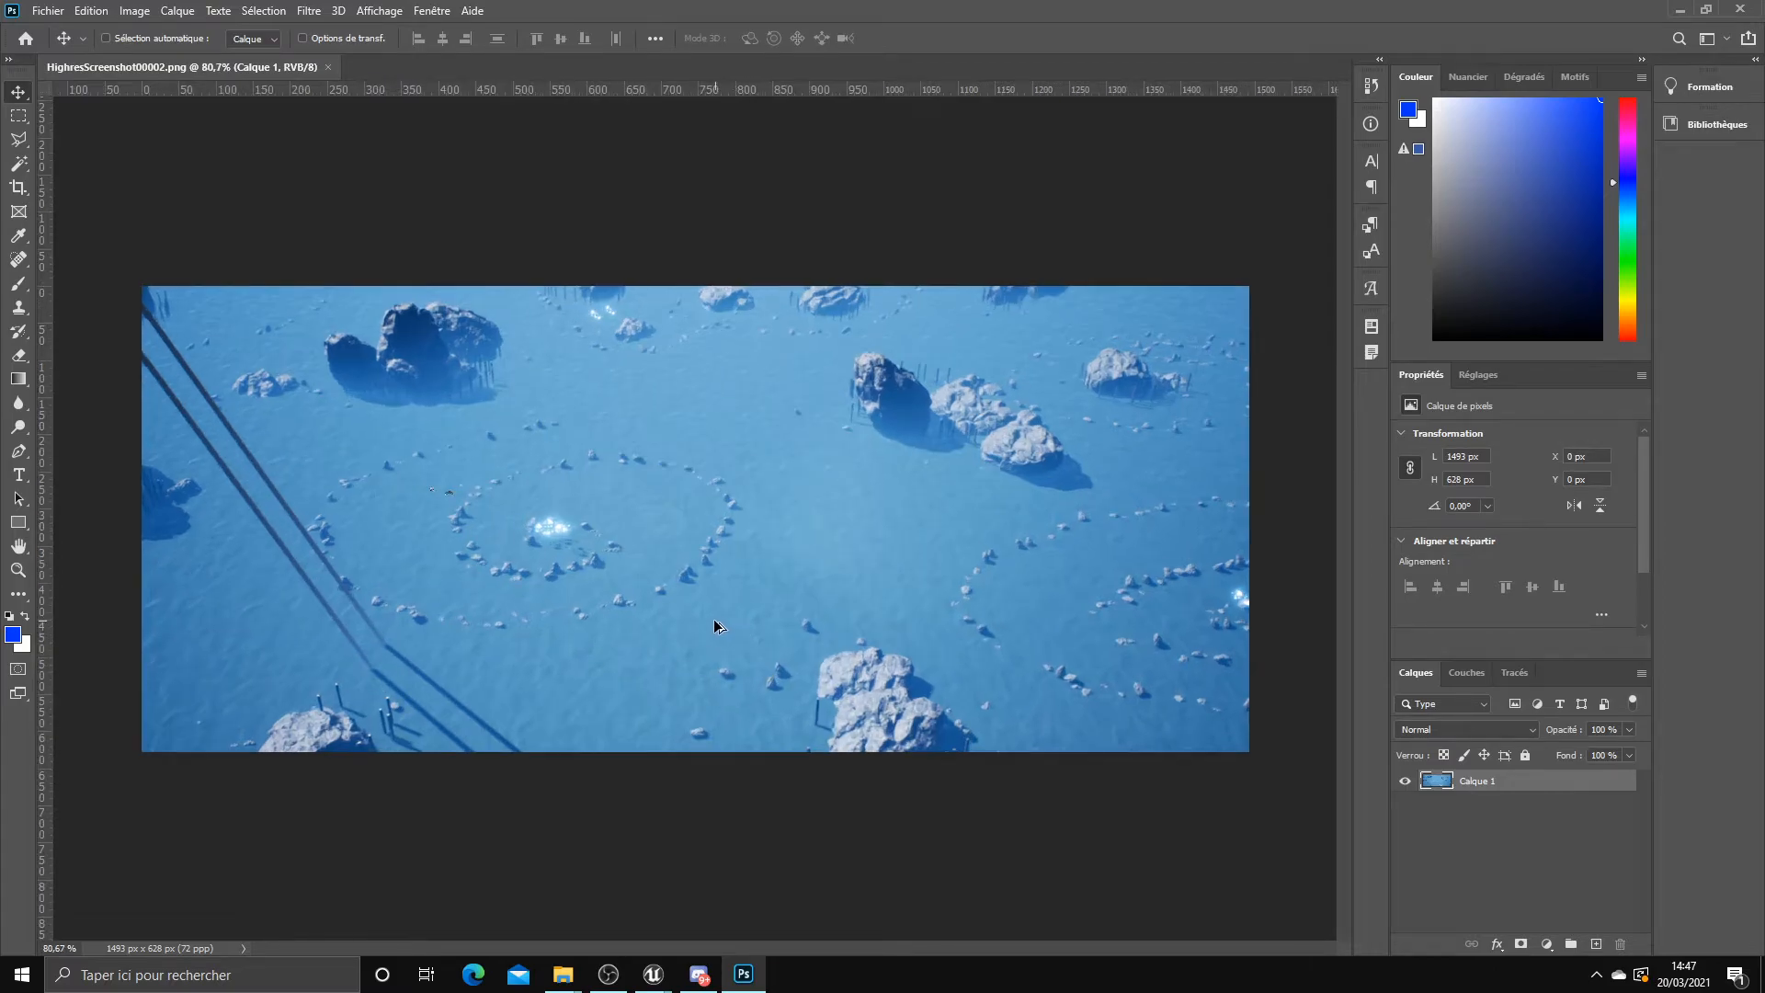
click(1548, 944)
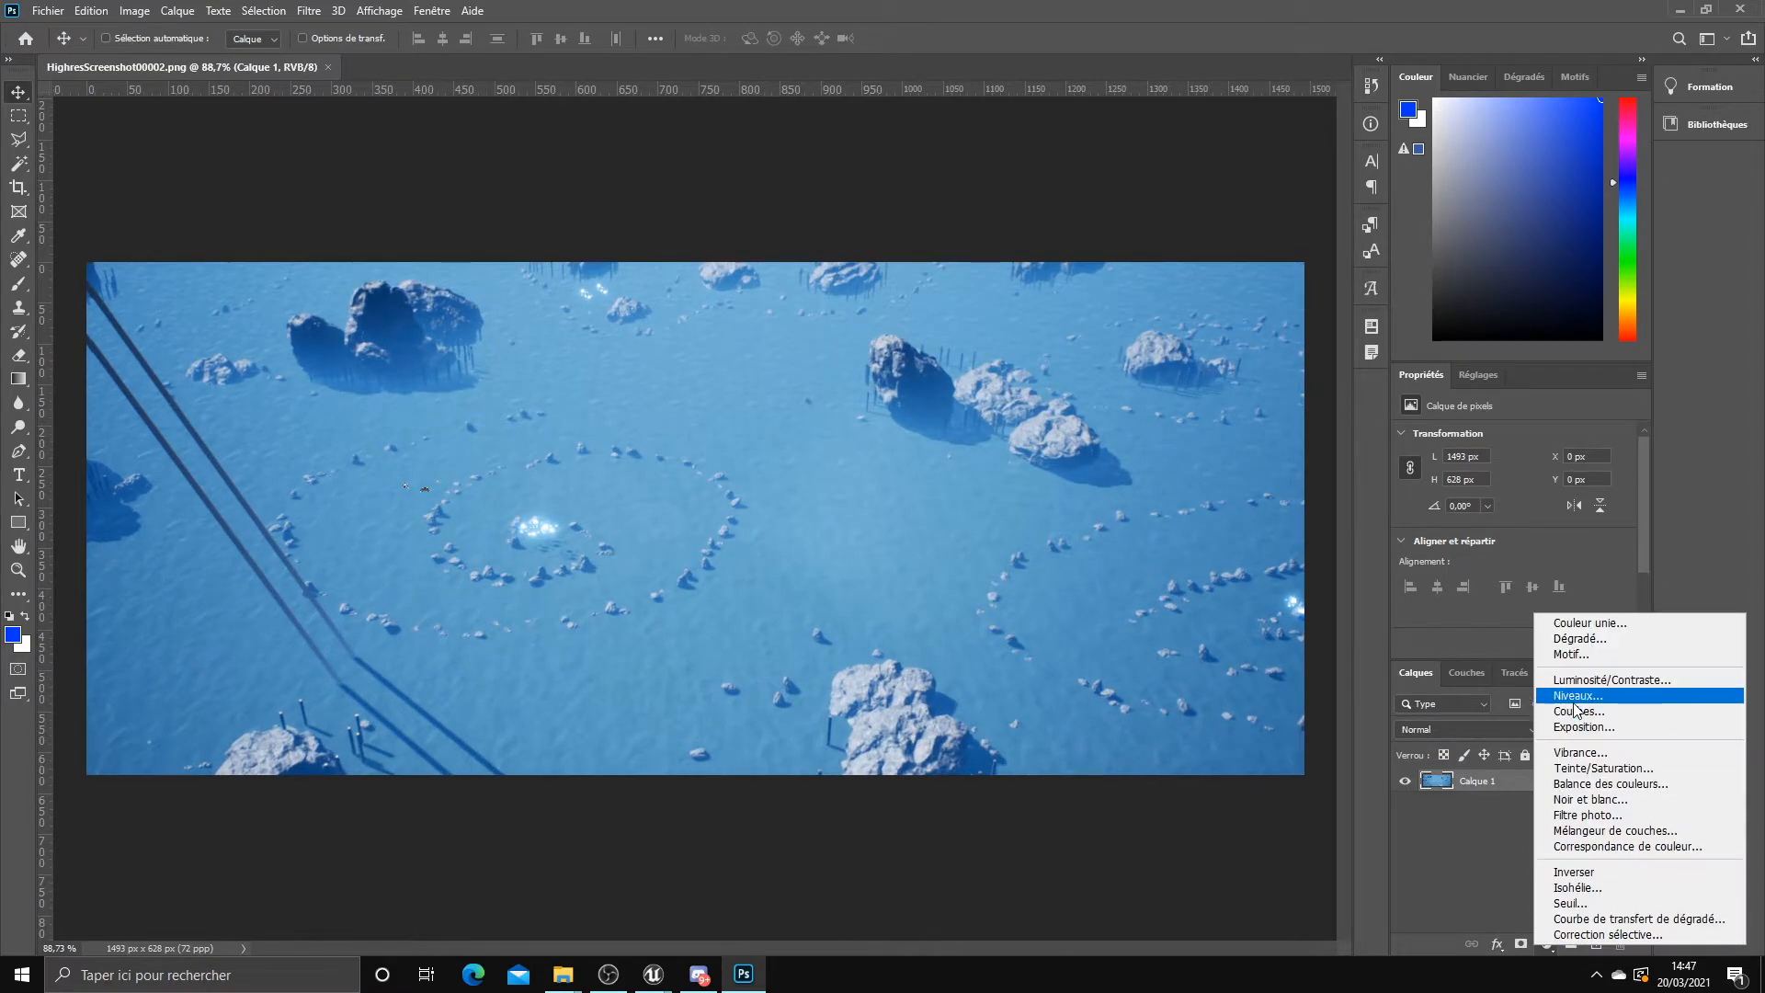
click(1581, 705)
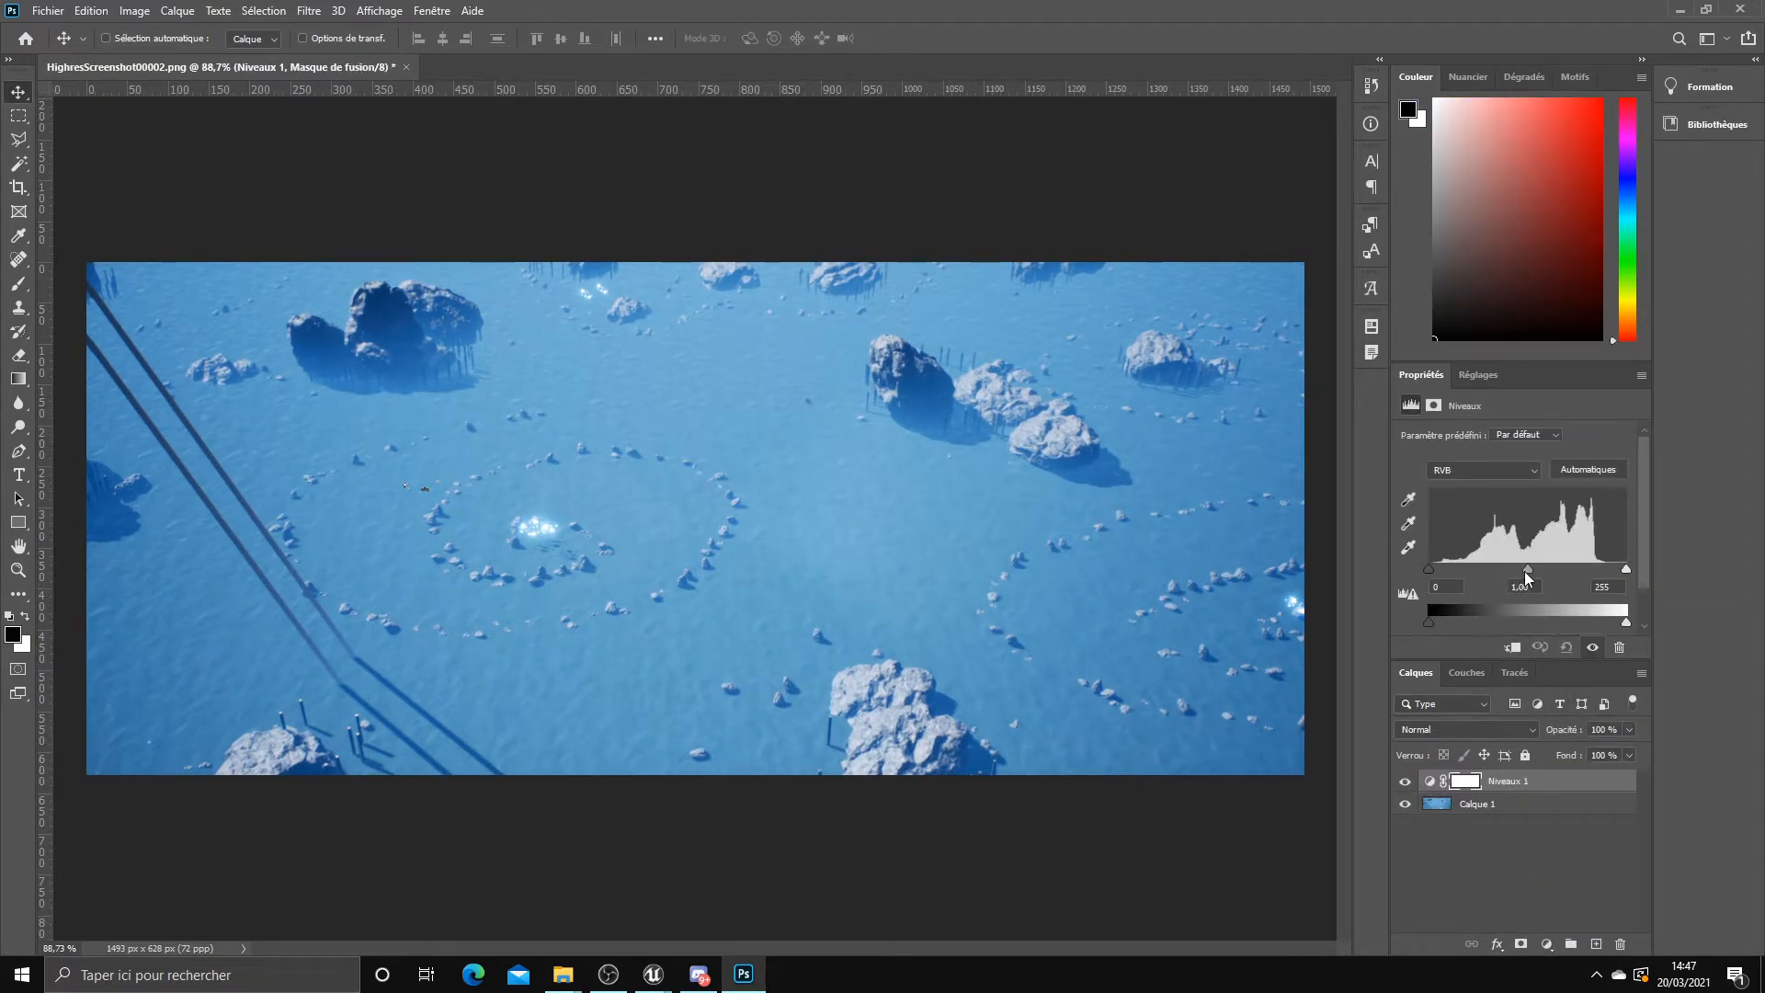
Capture the Photoshop image together with its Levels histogram using the Windows Snipping Tool
key(super)
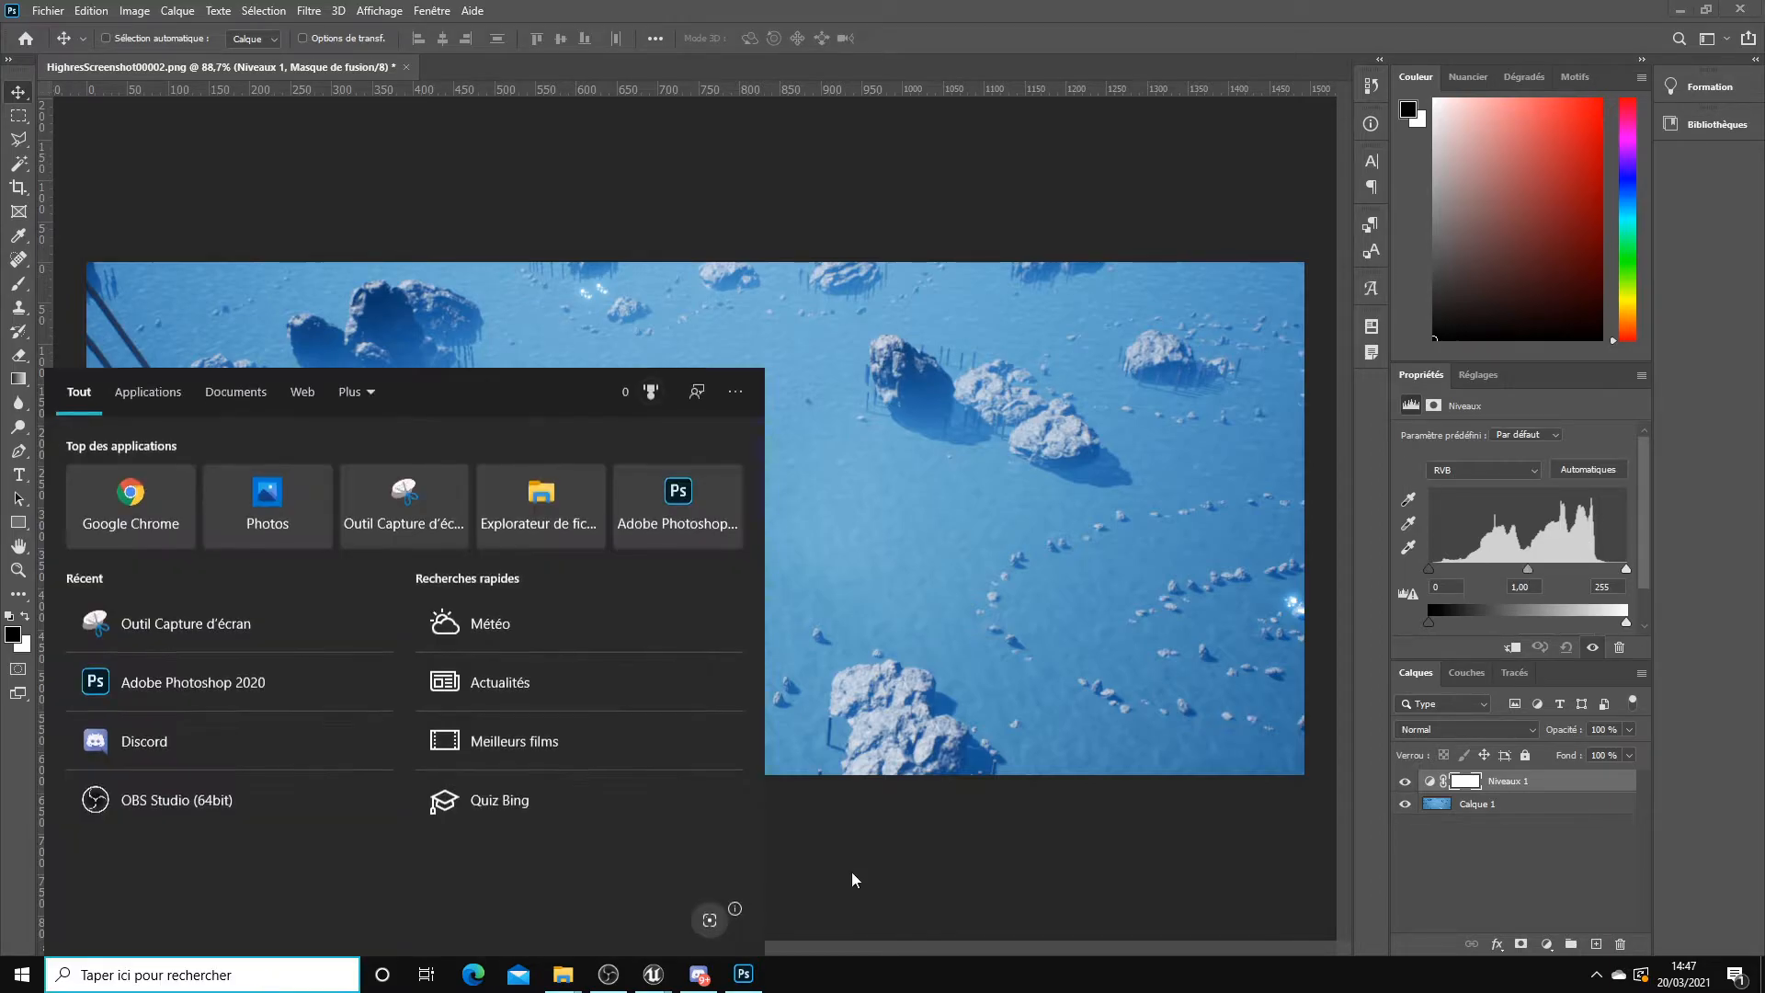
text(sn)
key(Return)
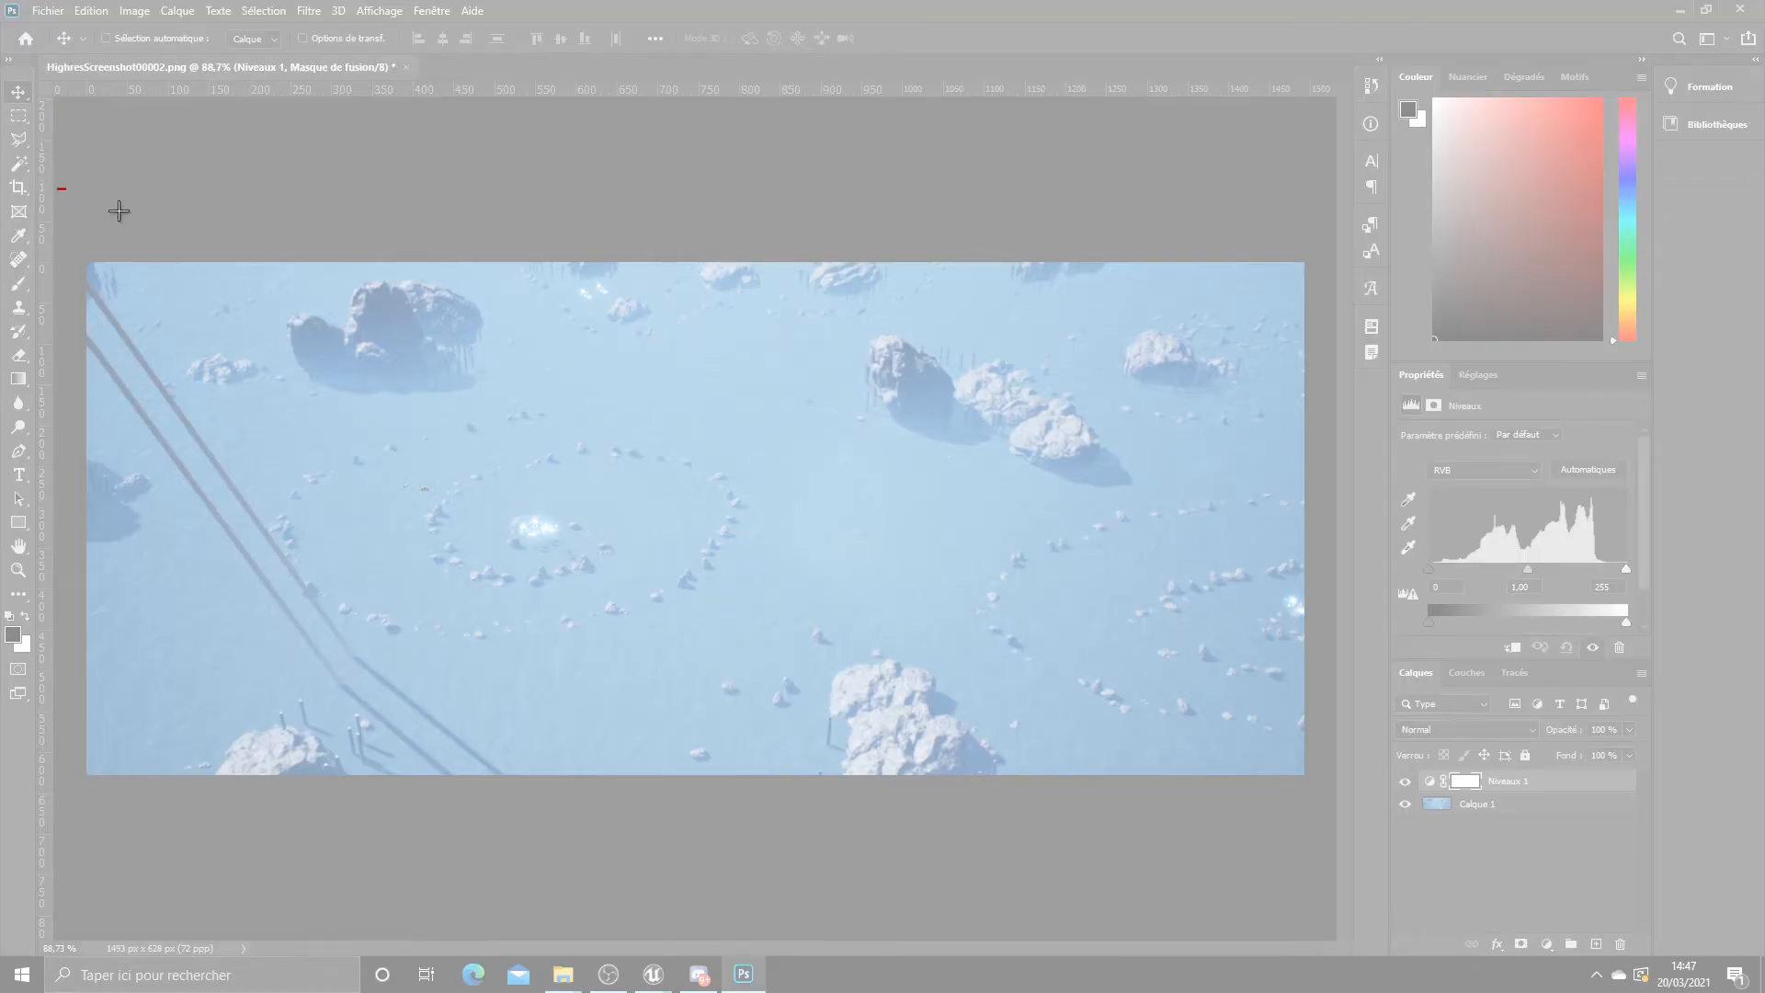
drag(119, 211, 1694, 924)
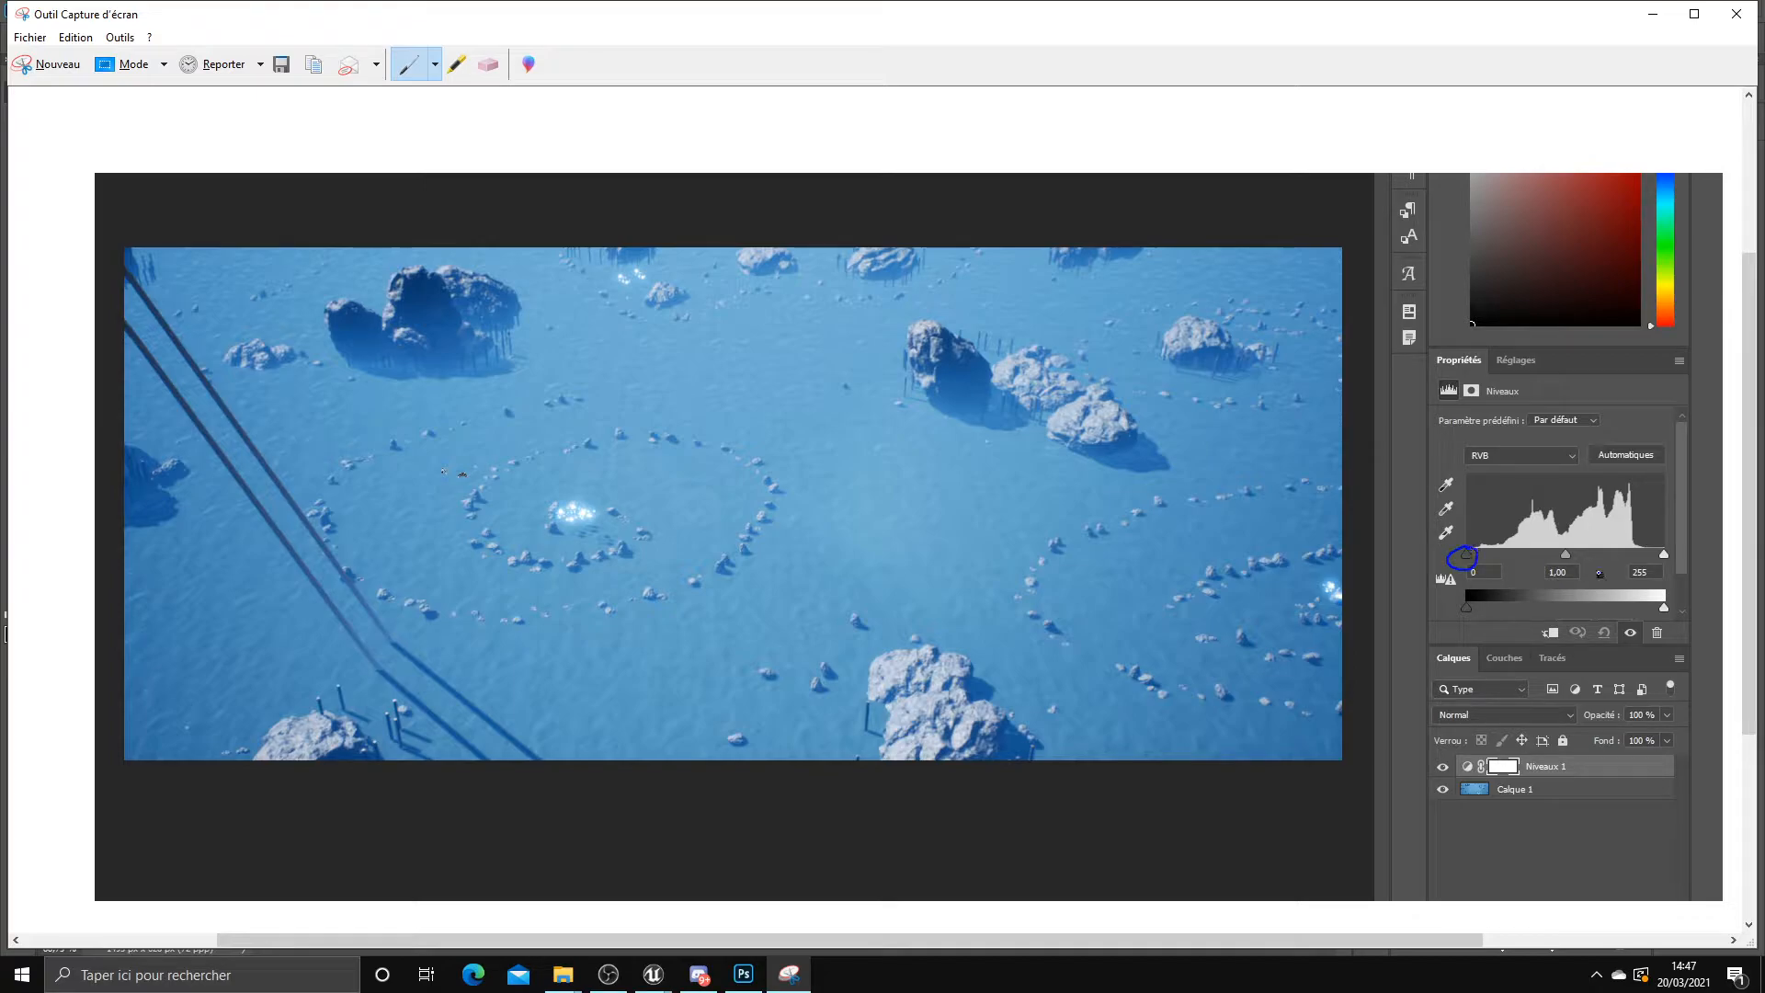
Circle the outer input sliders and the shadow, midtone and highlight zones of the captured histogram, and erase the marks
drag(1680, 562, 1652, 555)
drag(1547, 551, 1554, 553)
mouse_move(1561, 498)
mouse_down()
mouse_move(1526, 543)
mouse_move(1598, 551)
mouse_move(1609, 516)
mouse_up()
mouse_move(1506, 566)
mouse_down()
mouse_move(1451, 569)
mouse_move(1452, 526)
mouse_up()
mouse_move(1673, 470)
mouse_down()
mouse_move(1632, 485)
mouse_move(1611, 548)
mouse_move(1677, 563)
mouse_move(1683, 469)
mouse_up()
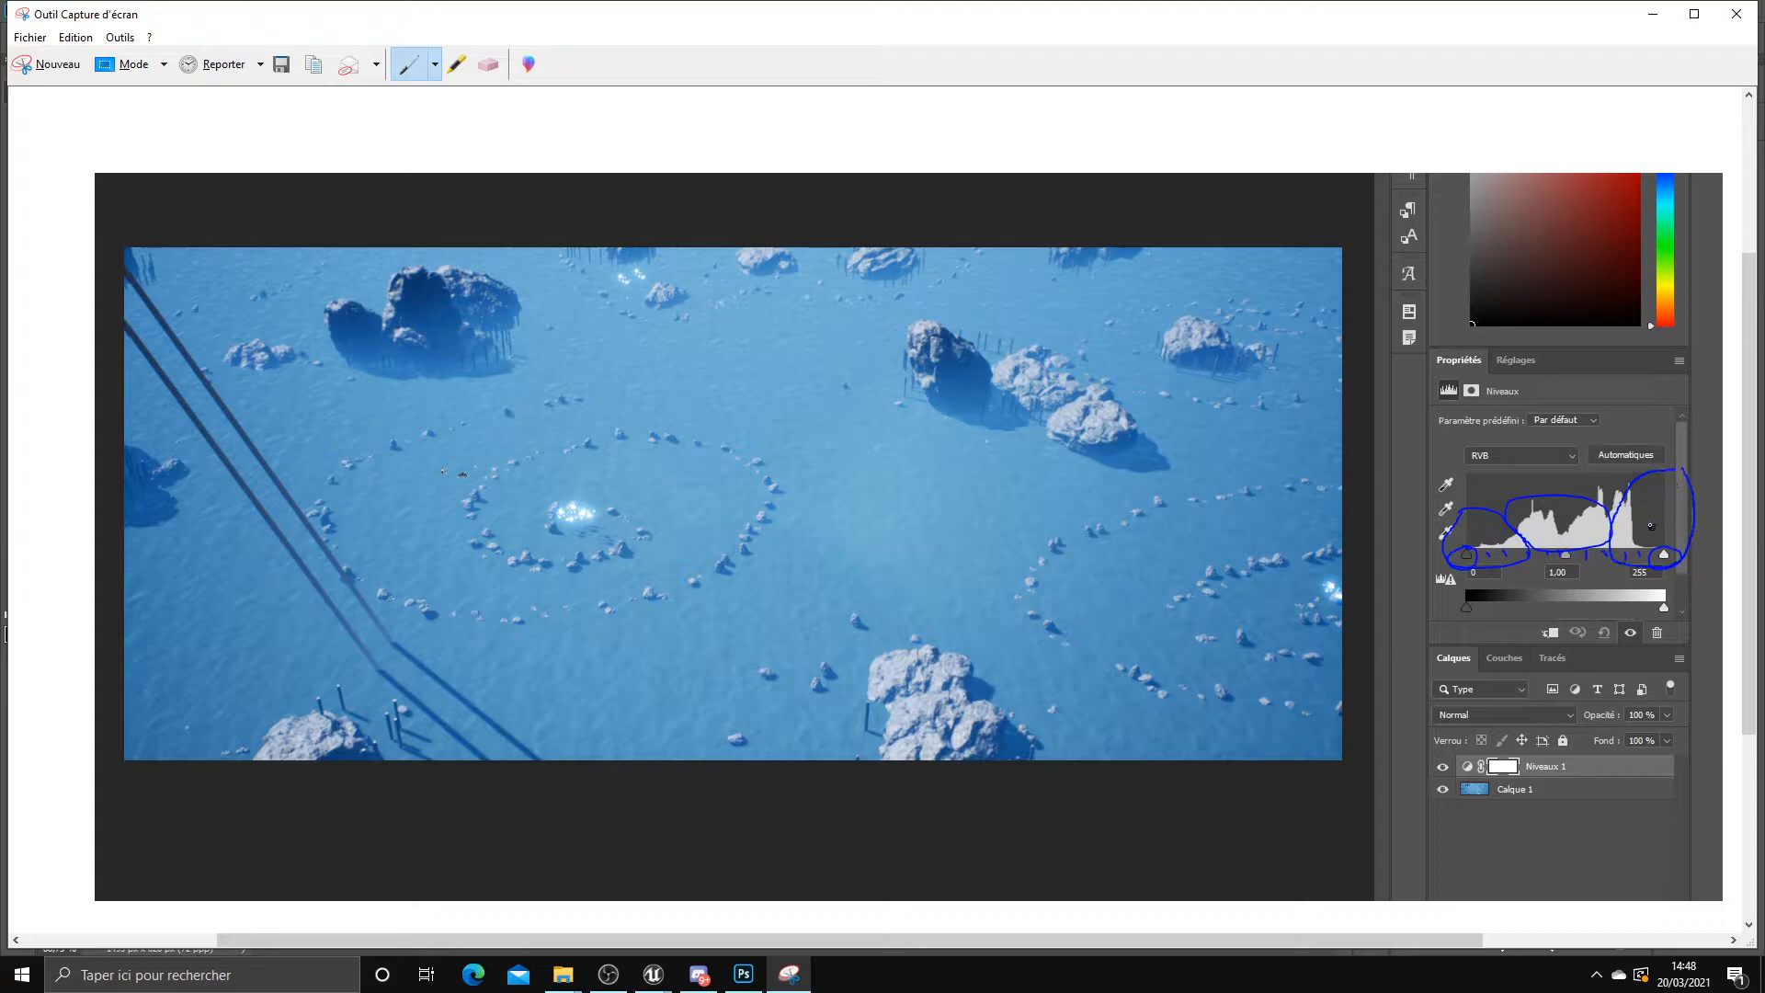
click(489, 65)
mouse_move(1682, 501)
mouse_down()
mouse_move(1453, 551)
mouse_move(1653, 550)
mouse_up()
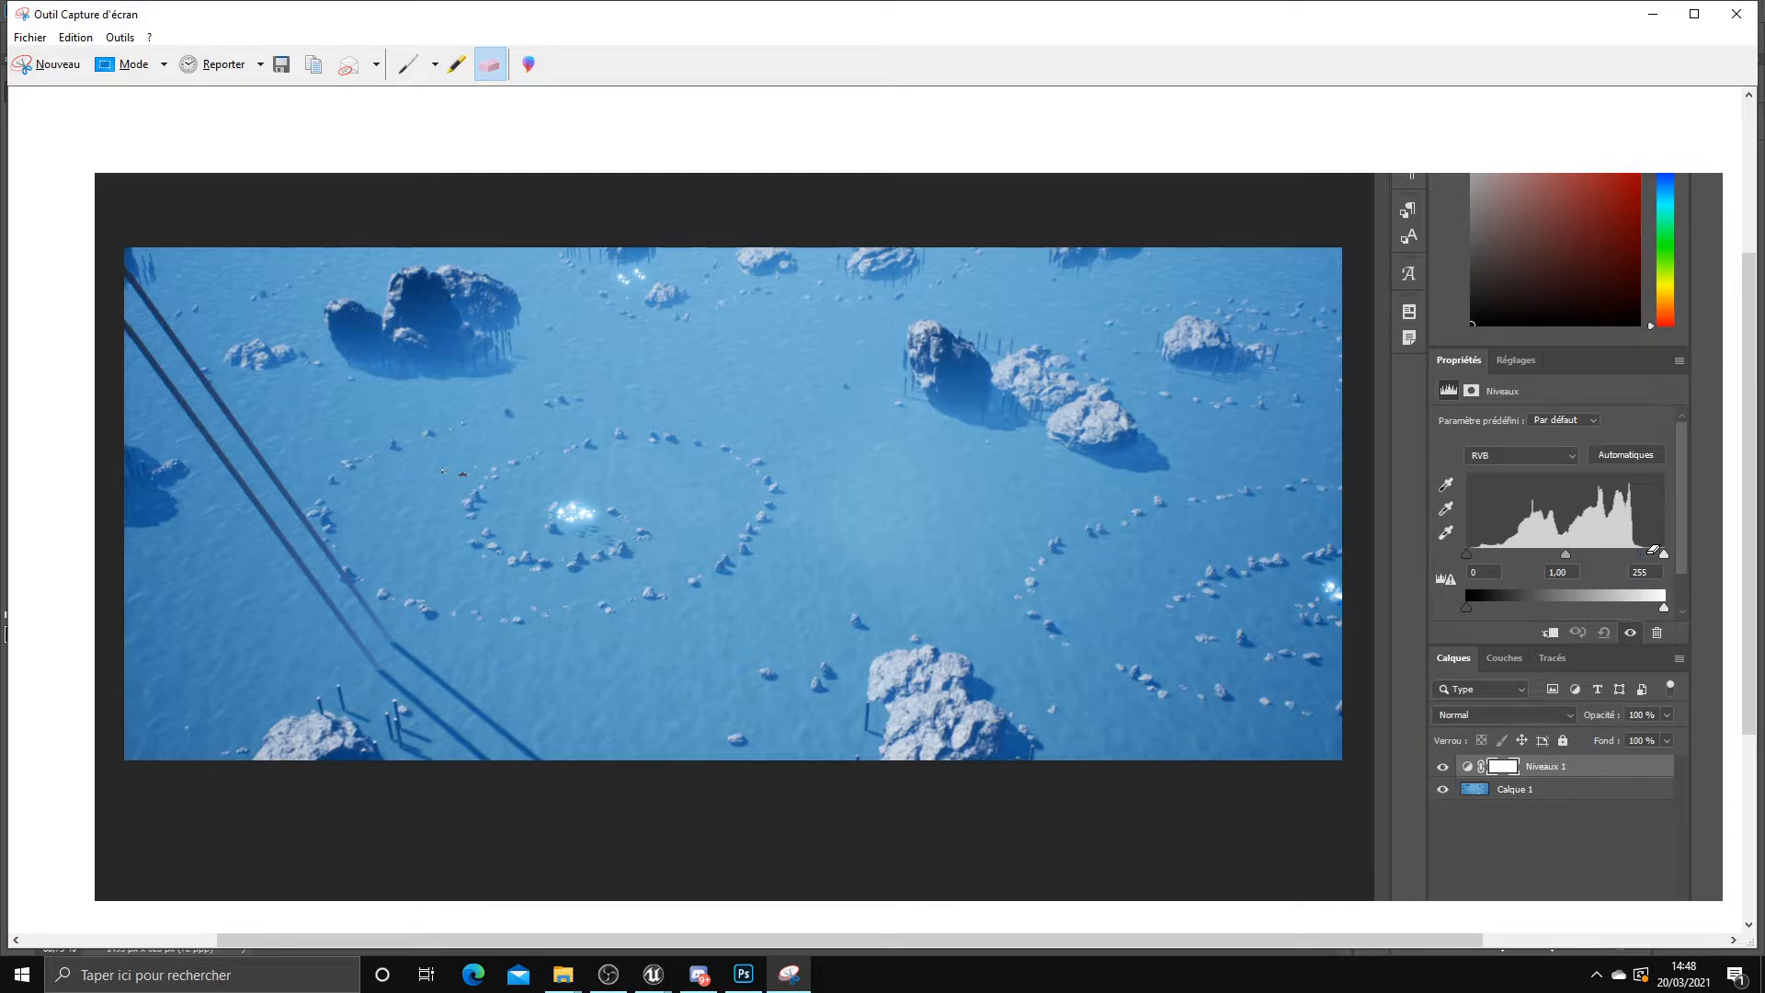
Trace the captured histogram's vertical and horizontal axes, mark the 0 and 255 input levels, and erase the marks
click(409, 65)
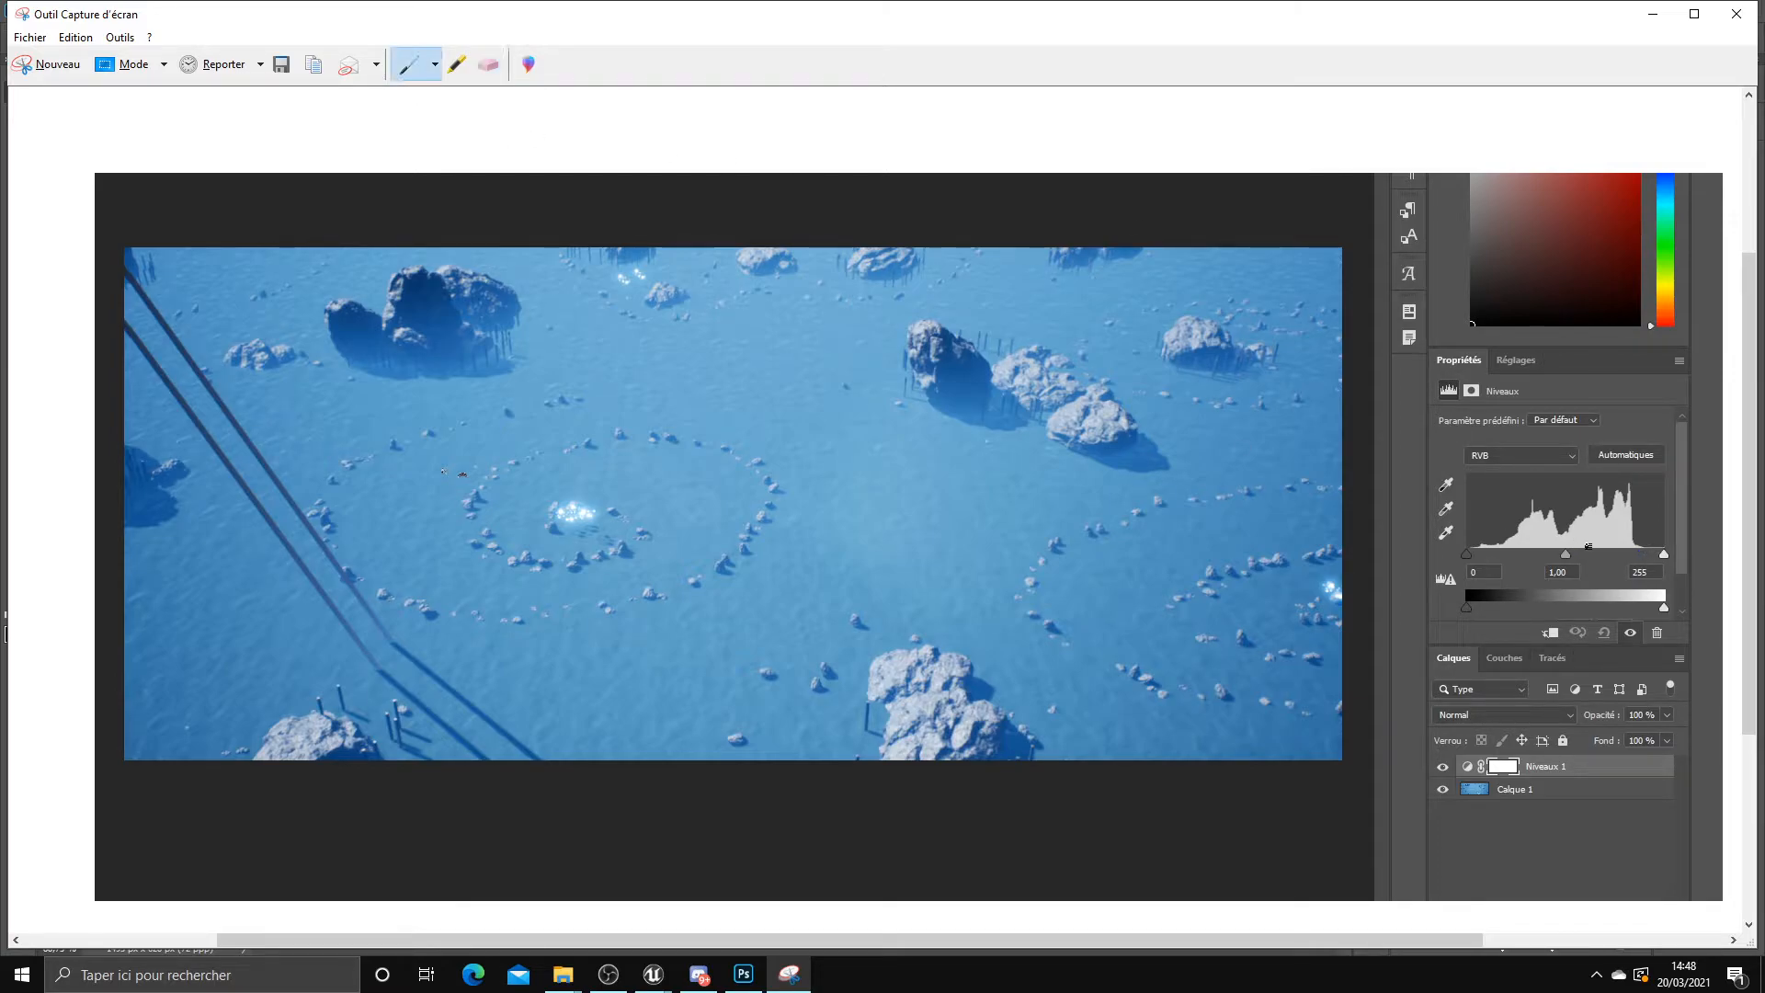
drag(1459, 476, 1459, 549)
mouse_move(1454, 477)
mouse_down()
mouse_move(1463, 544)
mouse_move(1677, 558)
mouse_up()
drag(1646, 571, 1648, 566)
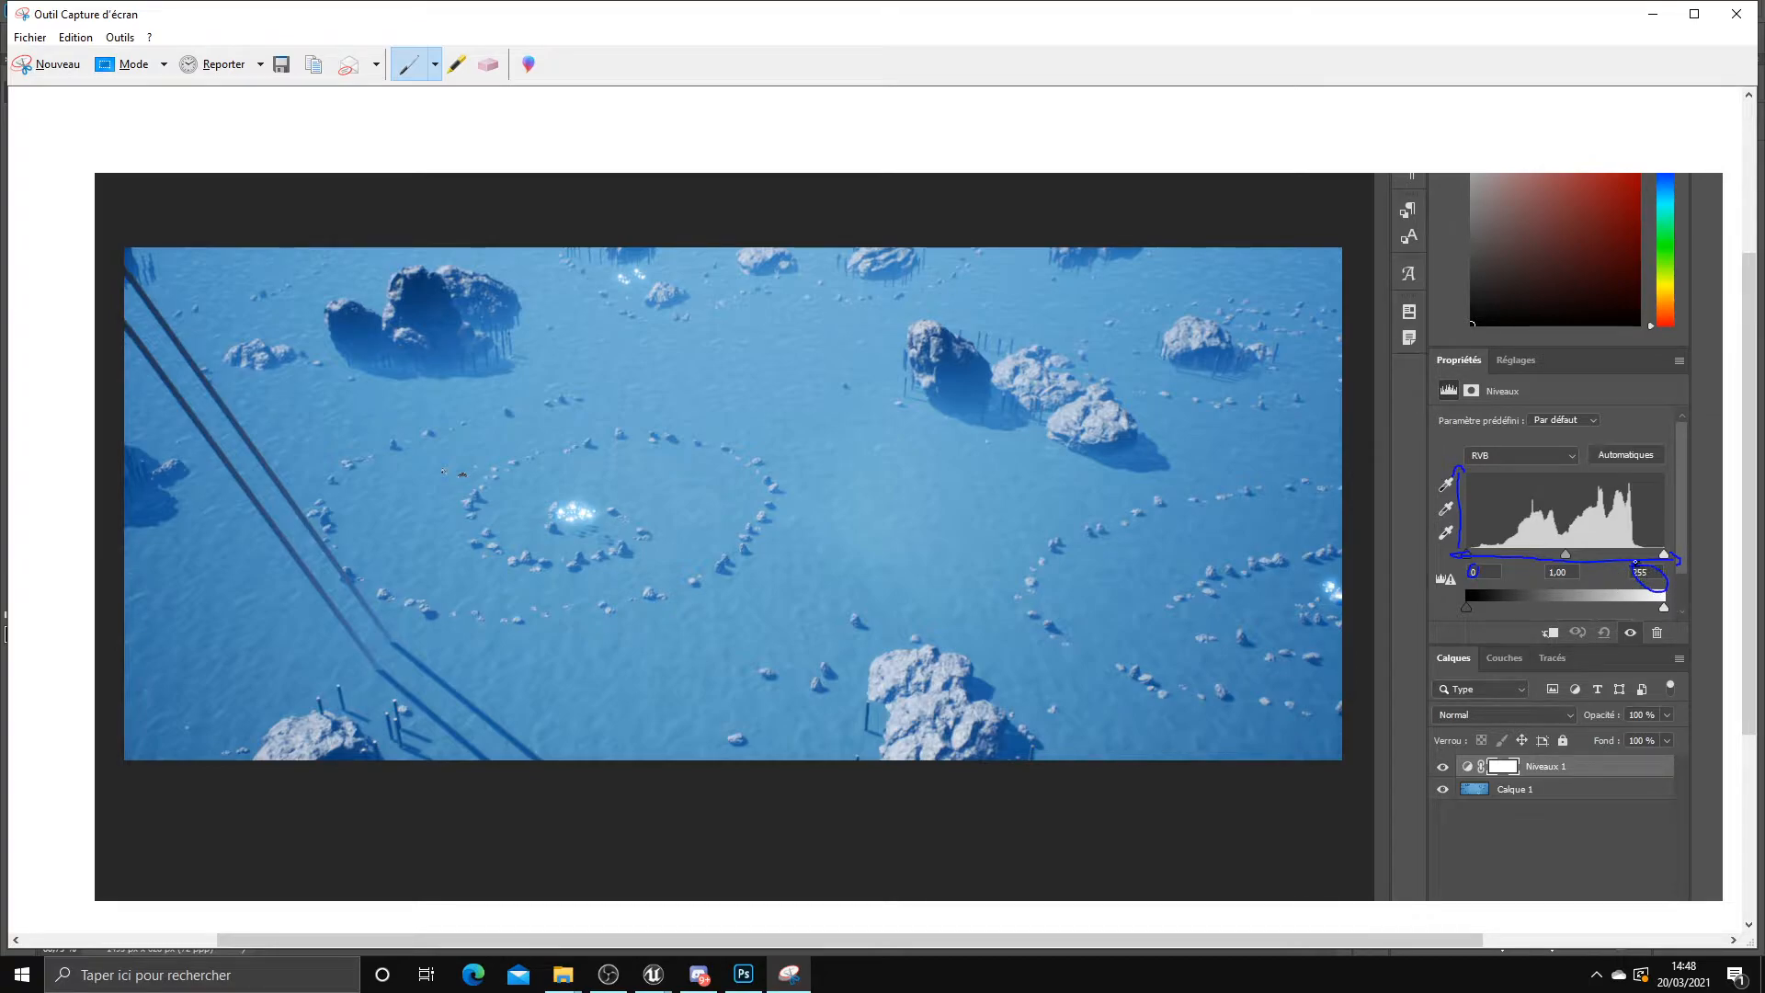
click(492, 64)
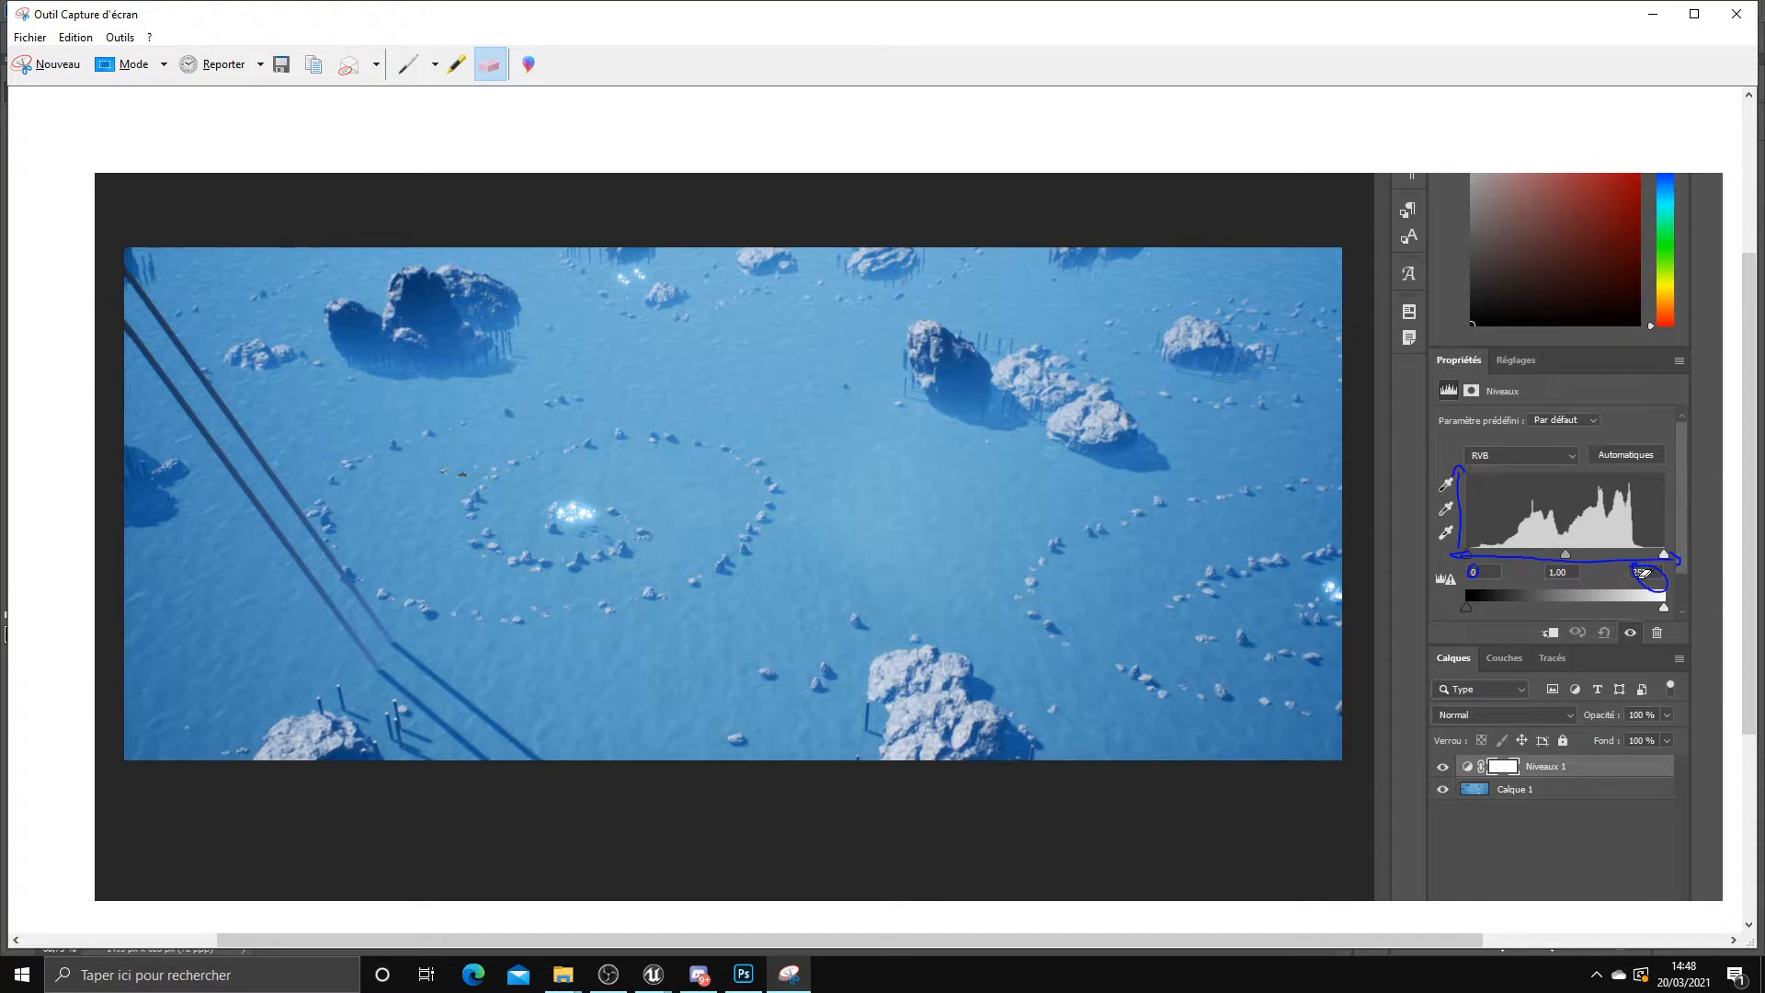
click(1474, 574)
mouse_move(1477, 560)
mouse_down()
mouse_move(1452, 481)
mouse_move(1613, 570)
mouse_move(1671, 571)
mouse_up()
Mark the white end of the captured histogram and its black input slider in pen, and erase the marks
click(408, 64)
drag(1662, 536, 1663, 497)
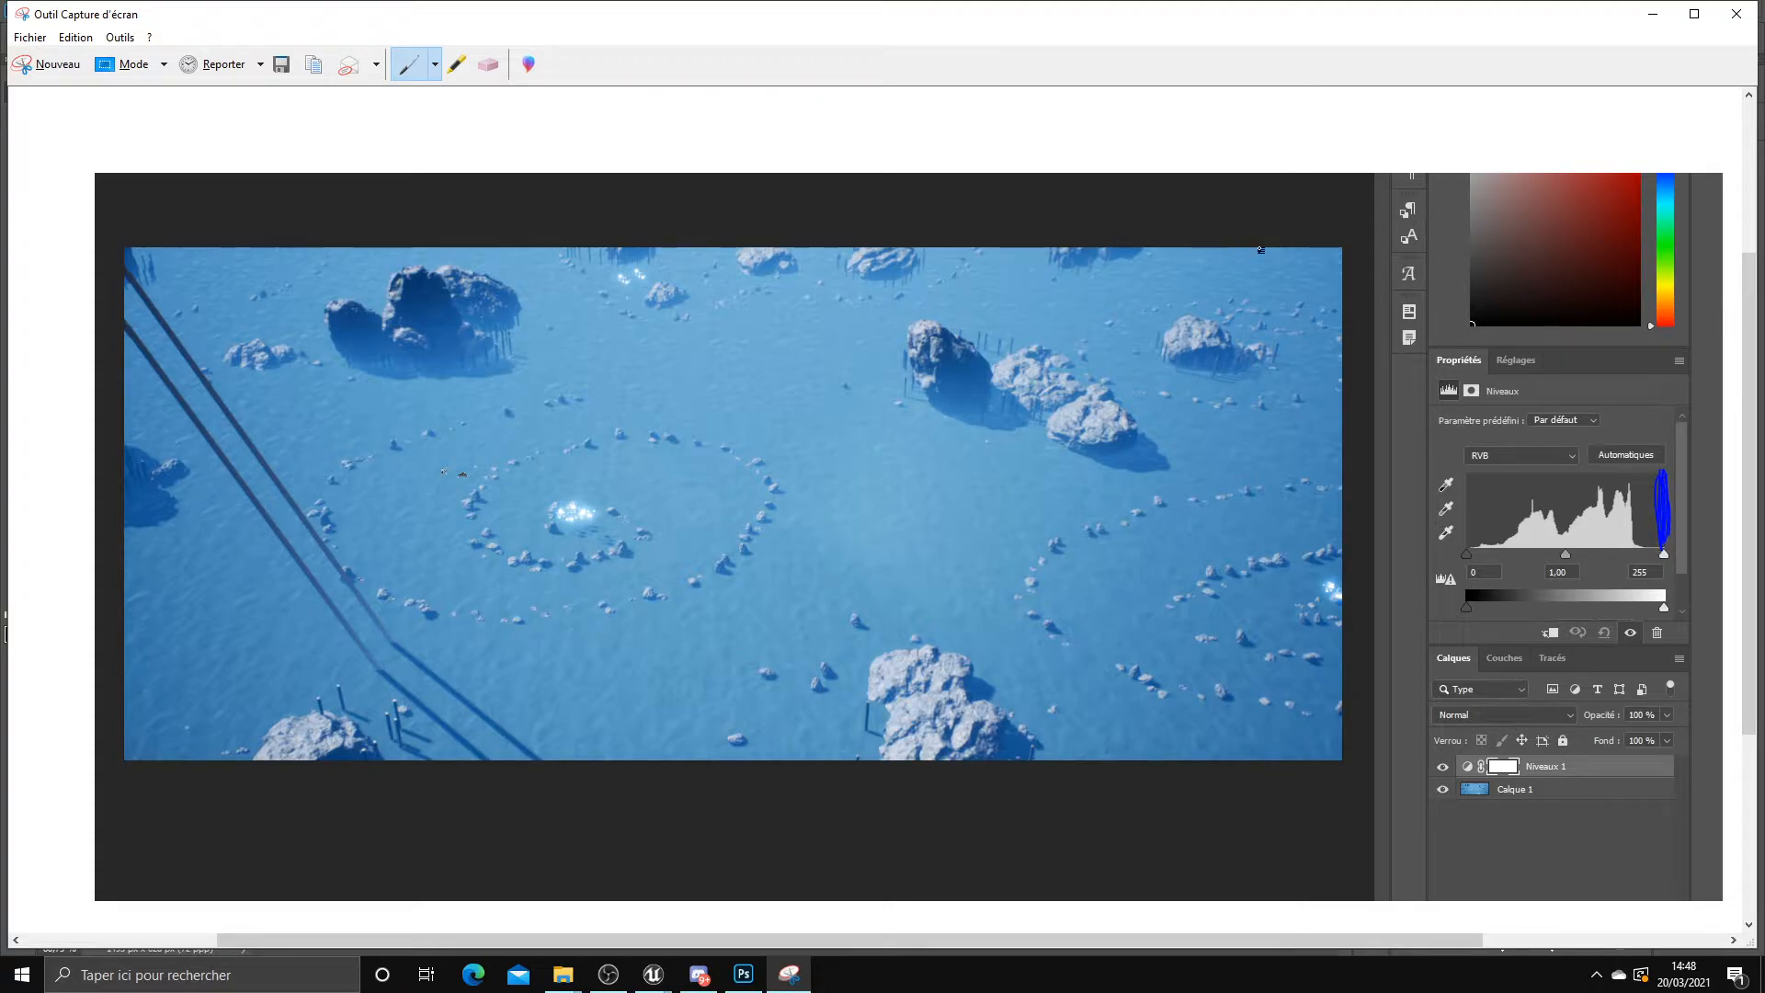
drag(1461, 557, 1446, 561)
click(488, 65)
click(1668, 511)
click(1467, 562)
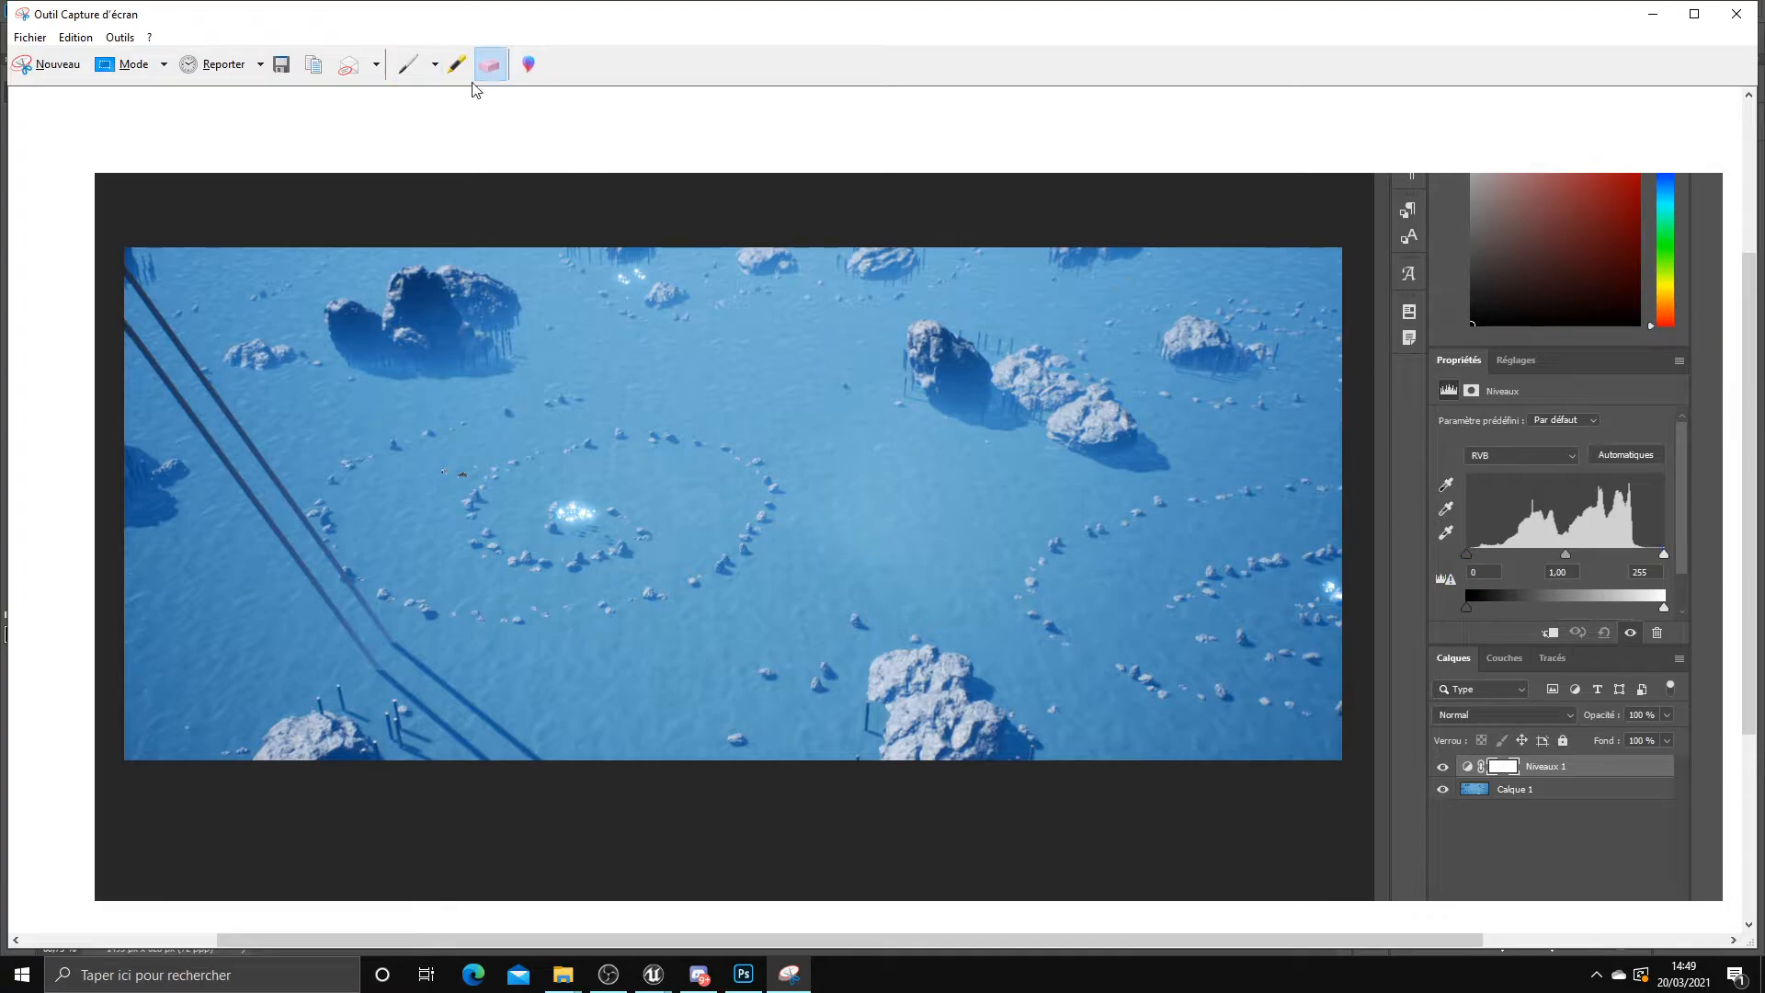
Mark the histogram's dark and bright ends and the matching rock shadows and glowing lights, and close the capture without saving
click(407, 67)
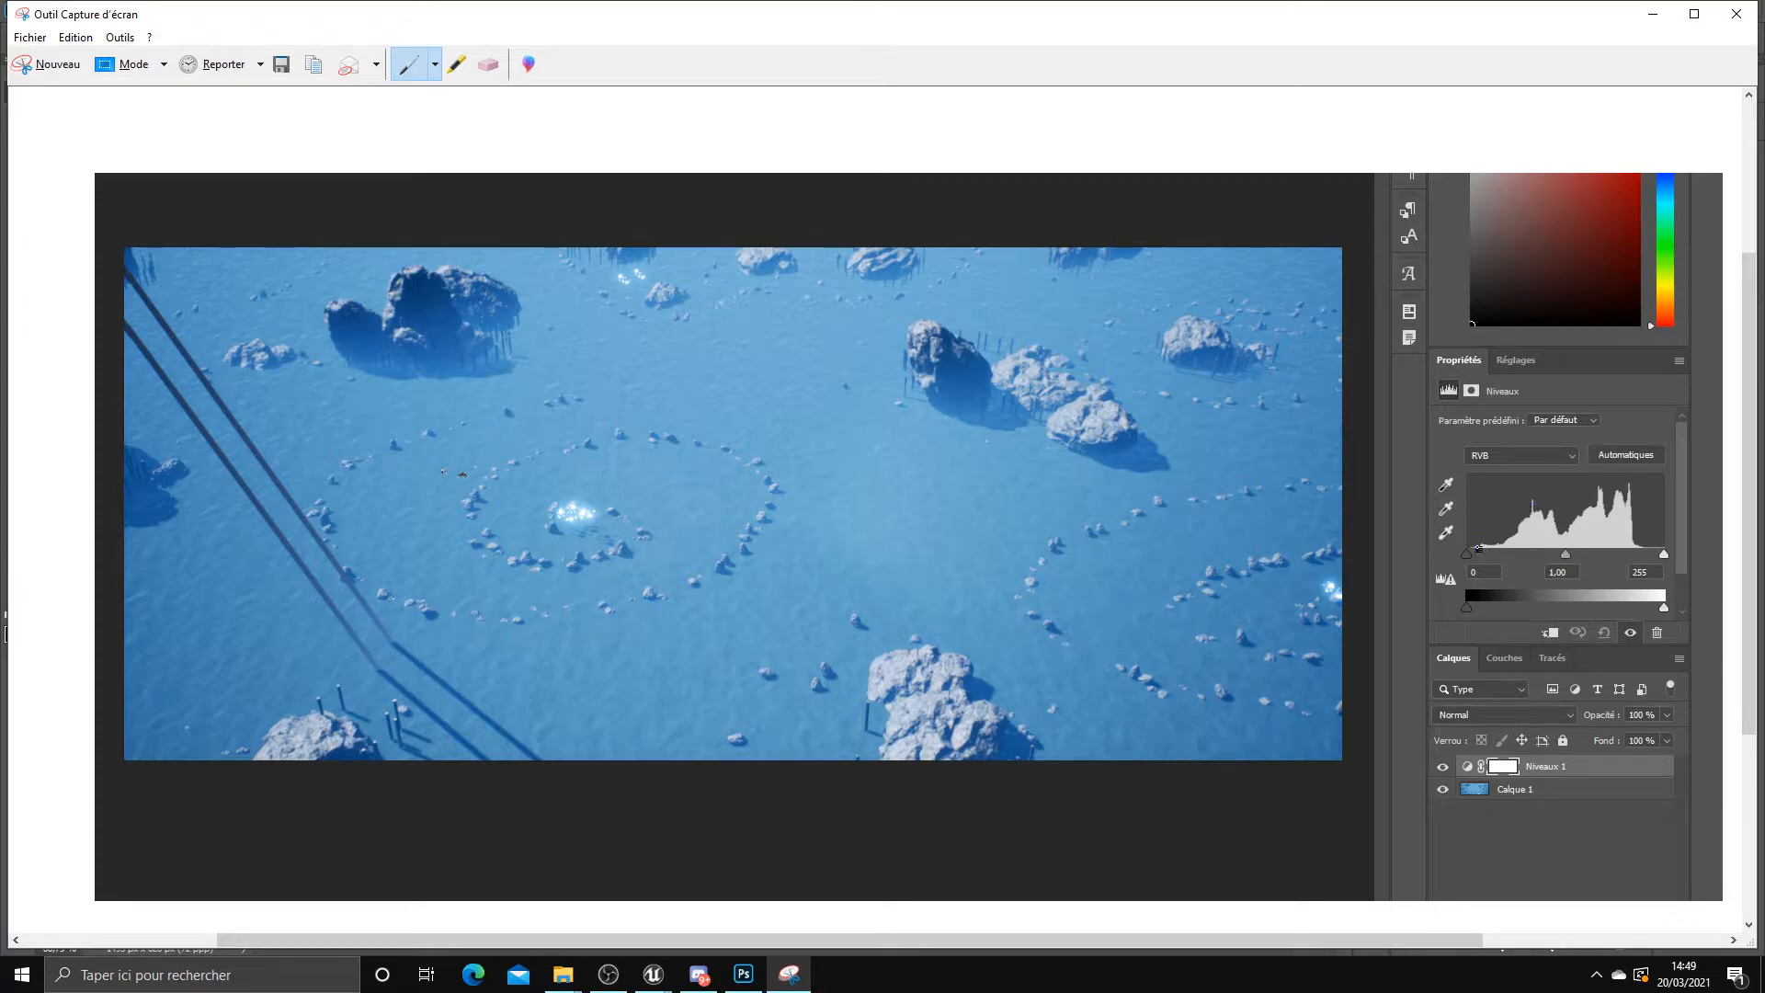
drag(1464, 549, 1458, 467)
mouse_move(1525, 514)
mouse_down()
mouse_move(1521, 563)
mouse_move(1489, 568)
mouse_up()
drag(431, 320, 409, 307)
drag(959, 370, 952, 377)
mouse_move(1665, 543)
mouse_down()
mouse_move(1642, 539)
mouse_move(1672, 561)
mouse_move(1627, 536)
mouse_up()
drag(1330, 586, 1335, 591)
drag(561, 503, 587, 513)
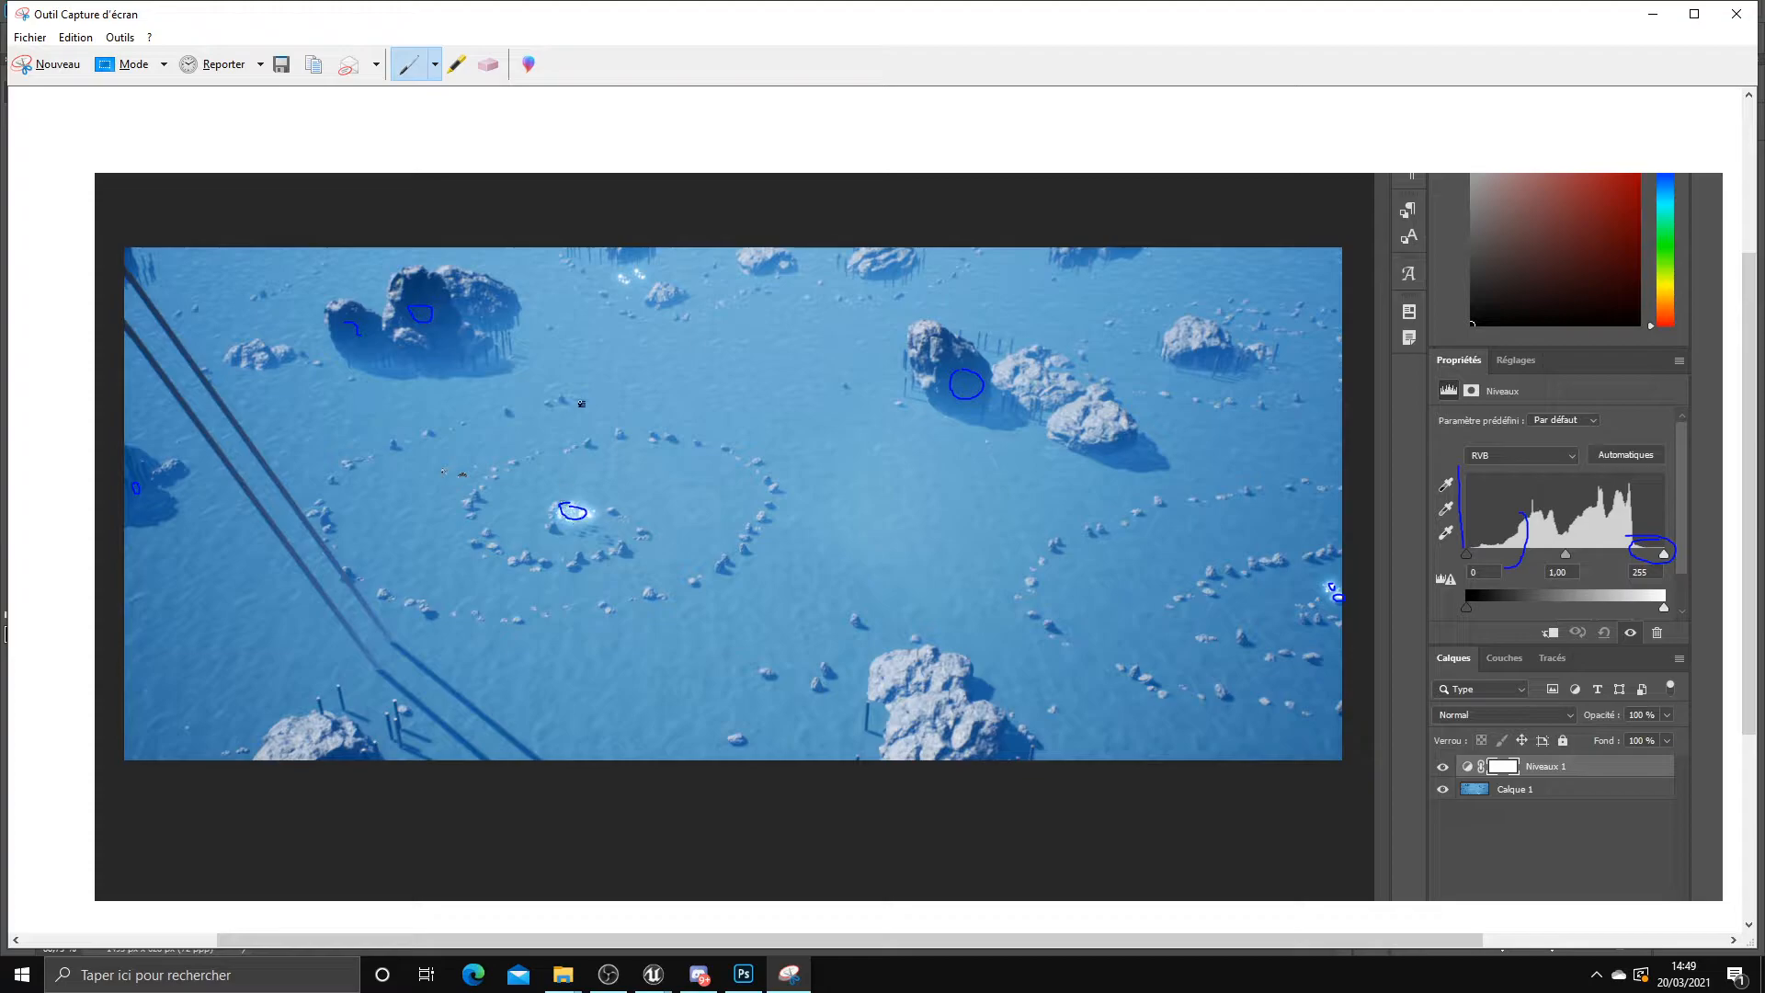
drag(634, 272, 641, 271)
click(1736, 13)
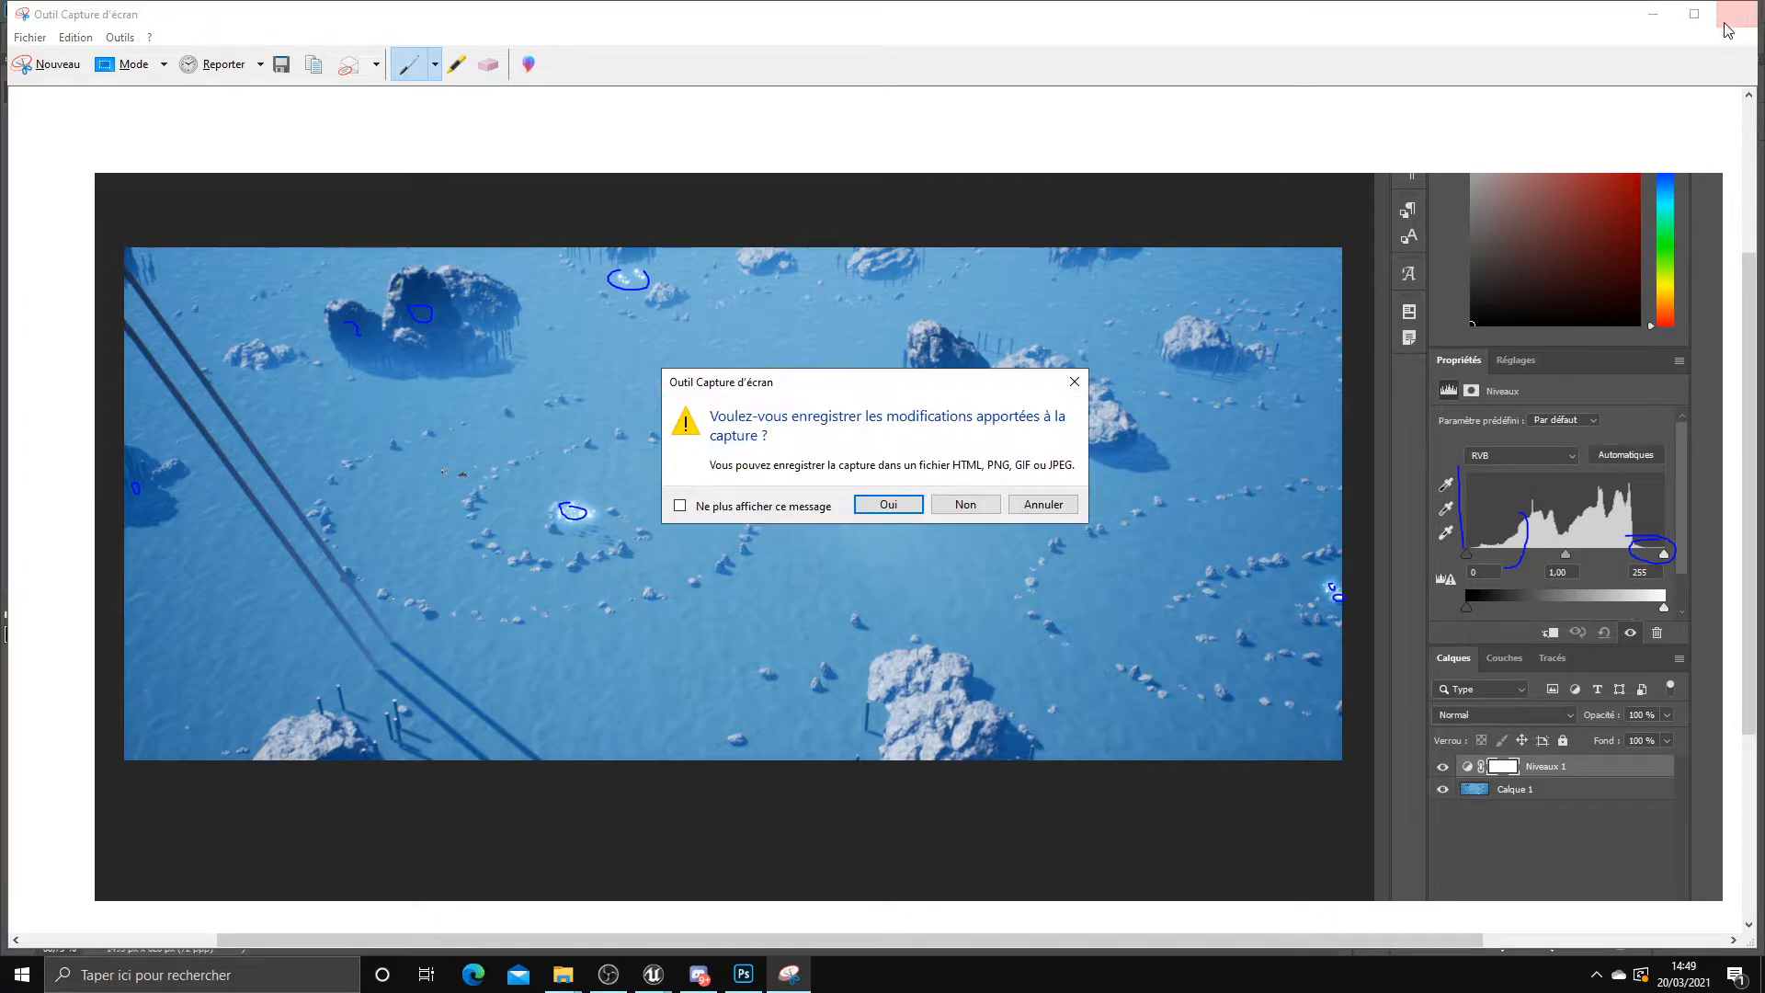
click(960, 503)
Set the Levels adjustment's black input to 46 and its white input to 215
drag(1431, 568, 1465, 568)
drag(1626, 568, 1596, 568)
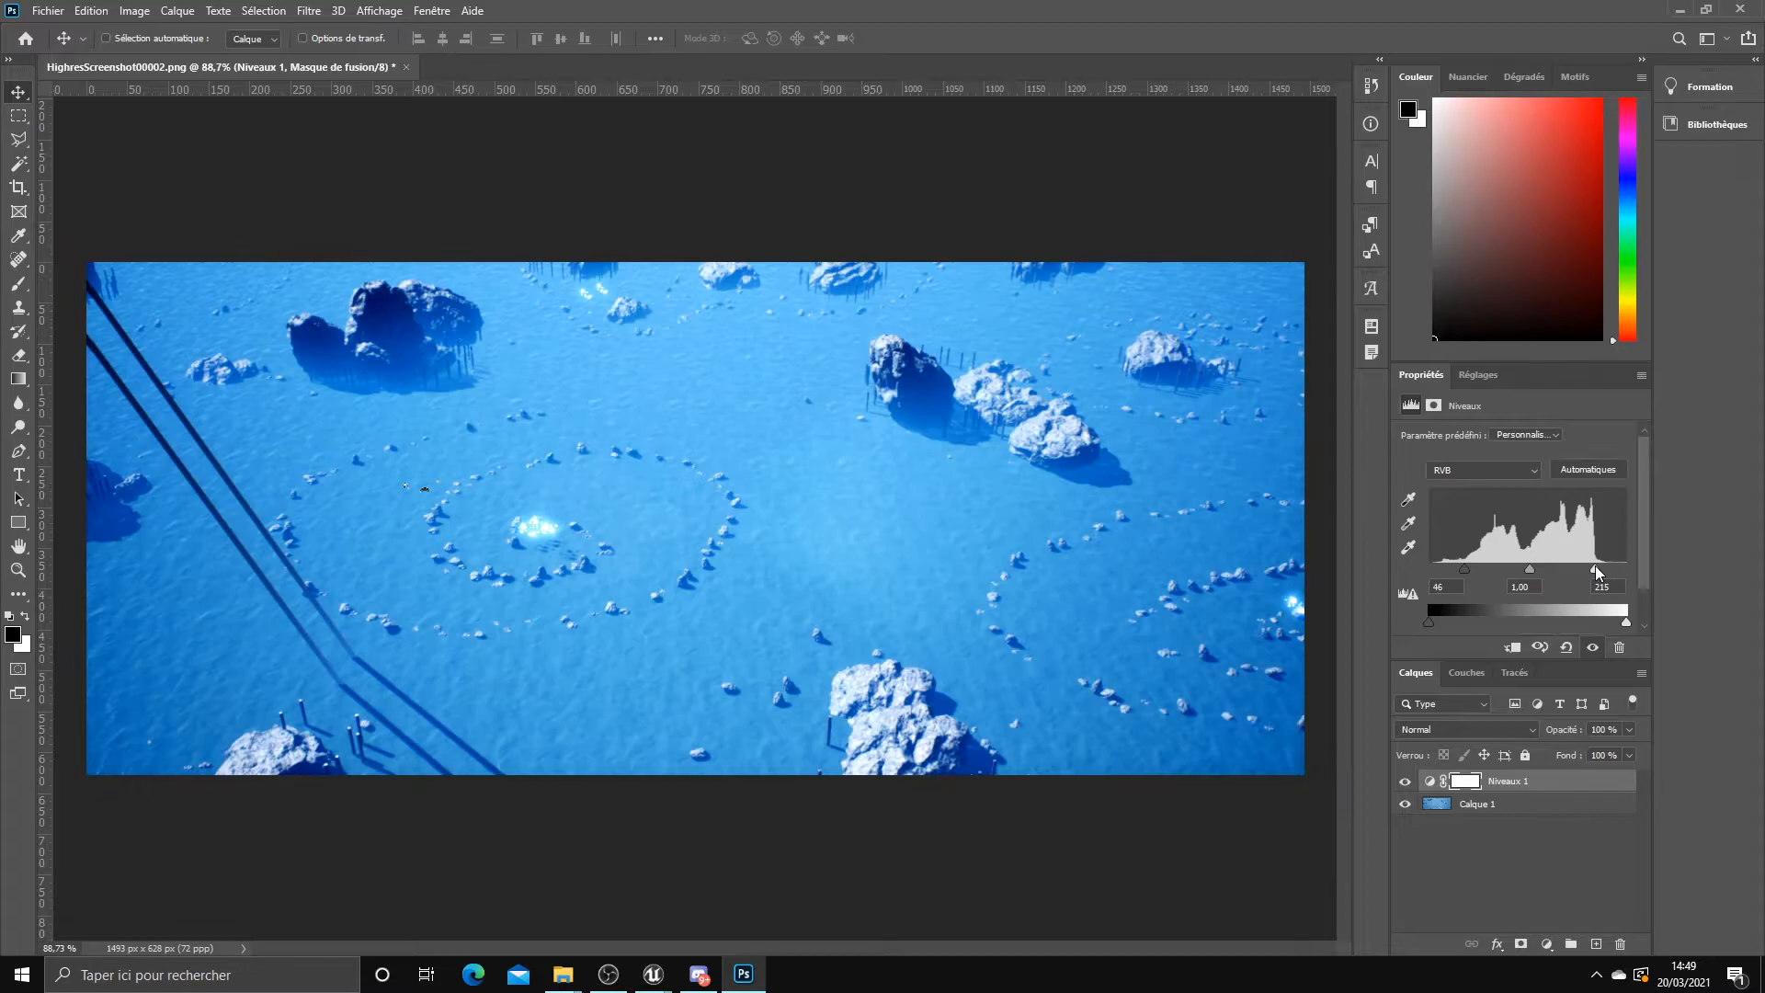
Fine-tune the white and black input levels of the Levels adjustment on the screenshot
click(1587, 589)
drag(1595, 569, 1597, 570)
mouse_move(1466, 570)
mouse_down()
mouse_move(1429, 576)
mouse_move(1458, 573)
mouse_up()
drag(1466, 568, 1460, 568)
Close the screenshot without saving, exit Photoshop, and close the screenshots folder and Unreal's High Resolution Screenshot window
click(406, 68)
click(903, 360)
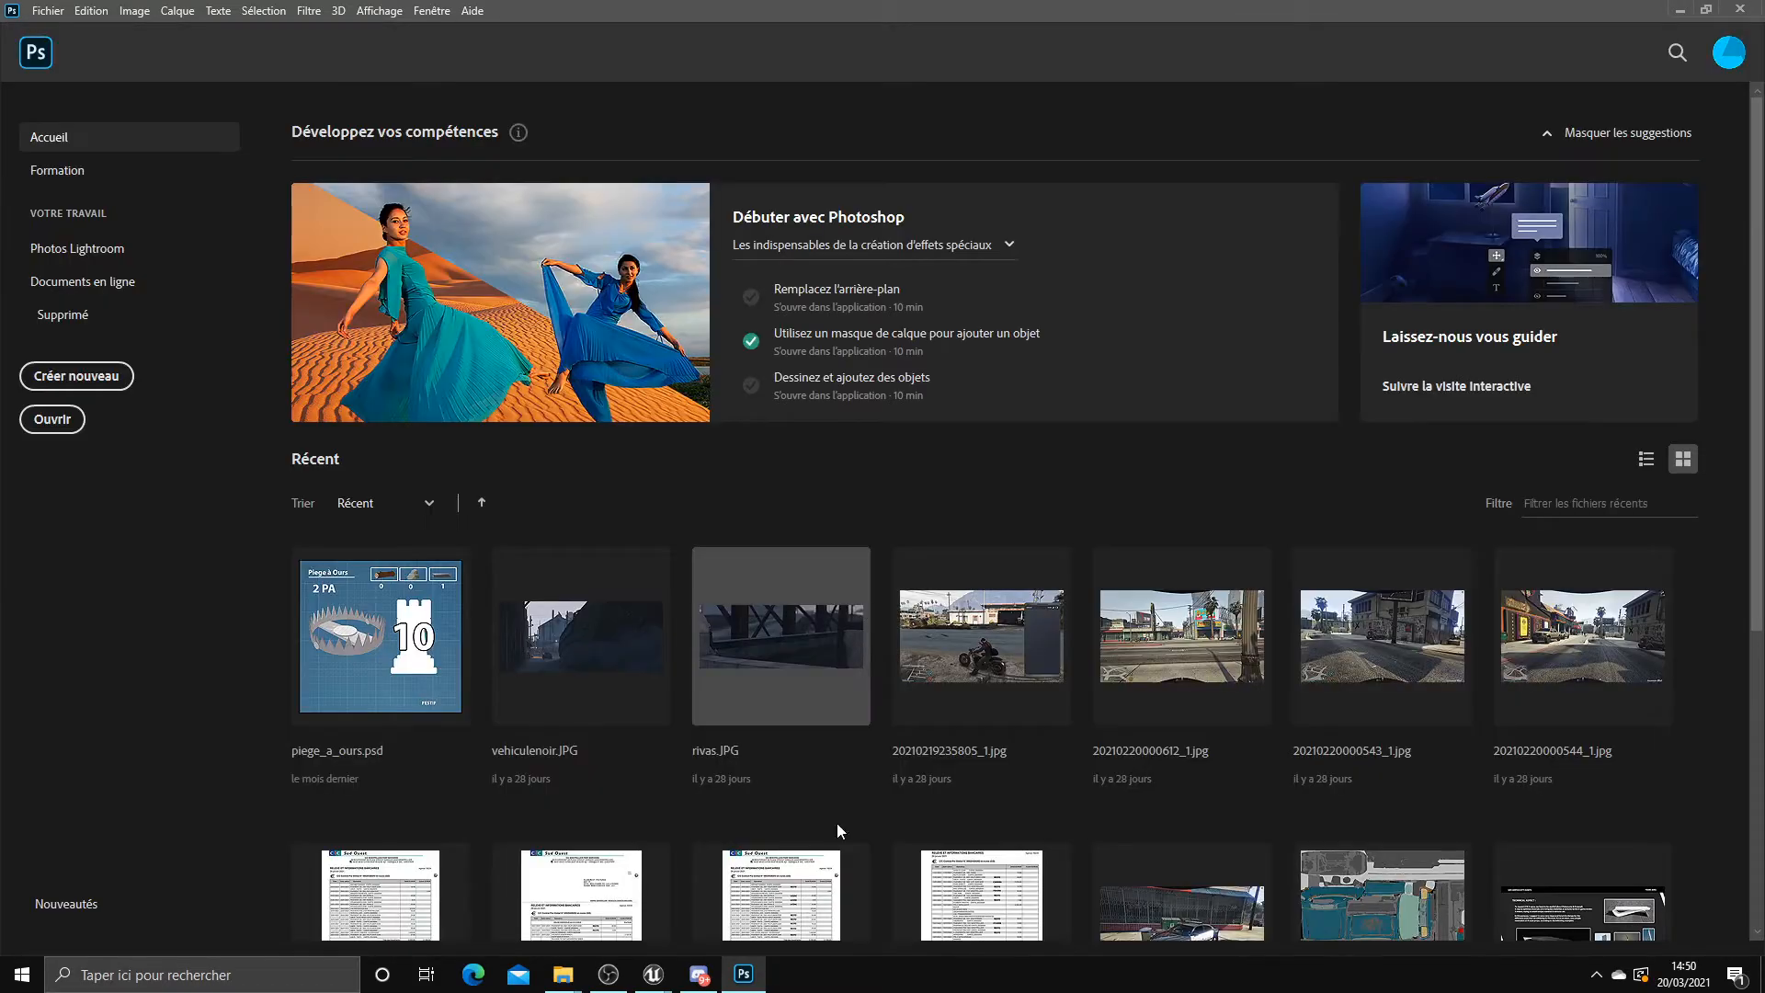
click(1740, 9)
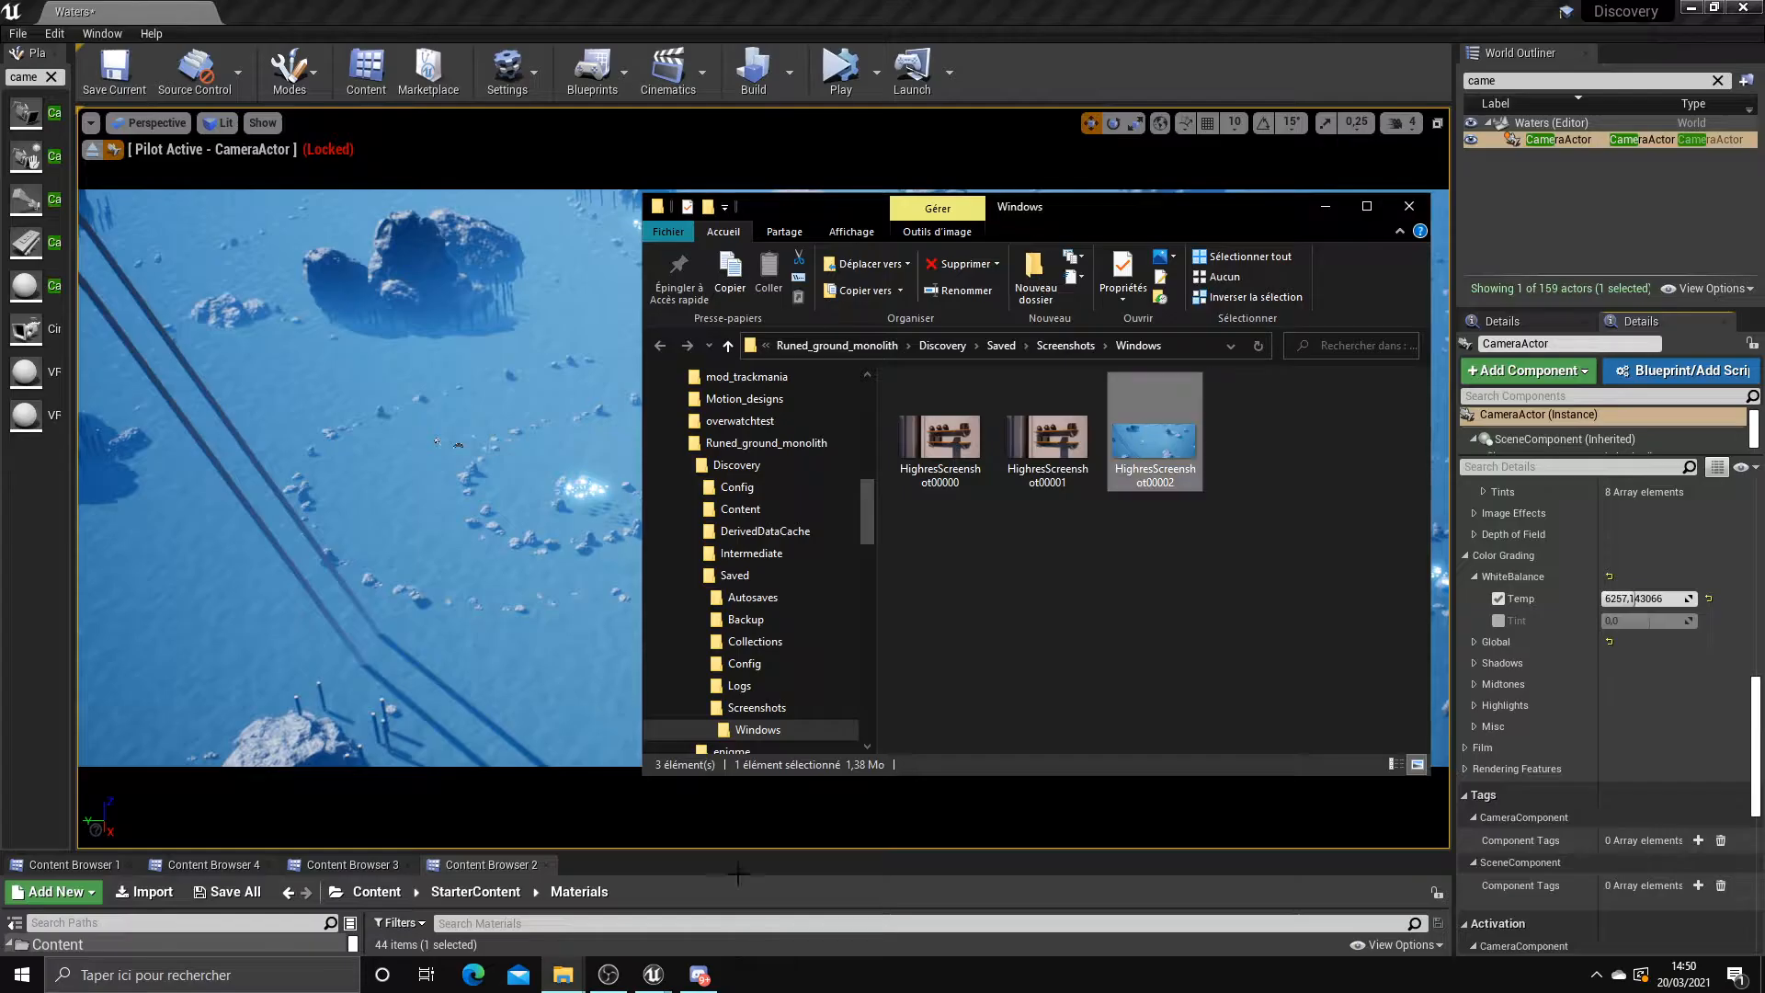
click(1409, 206)
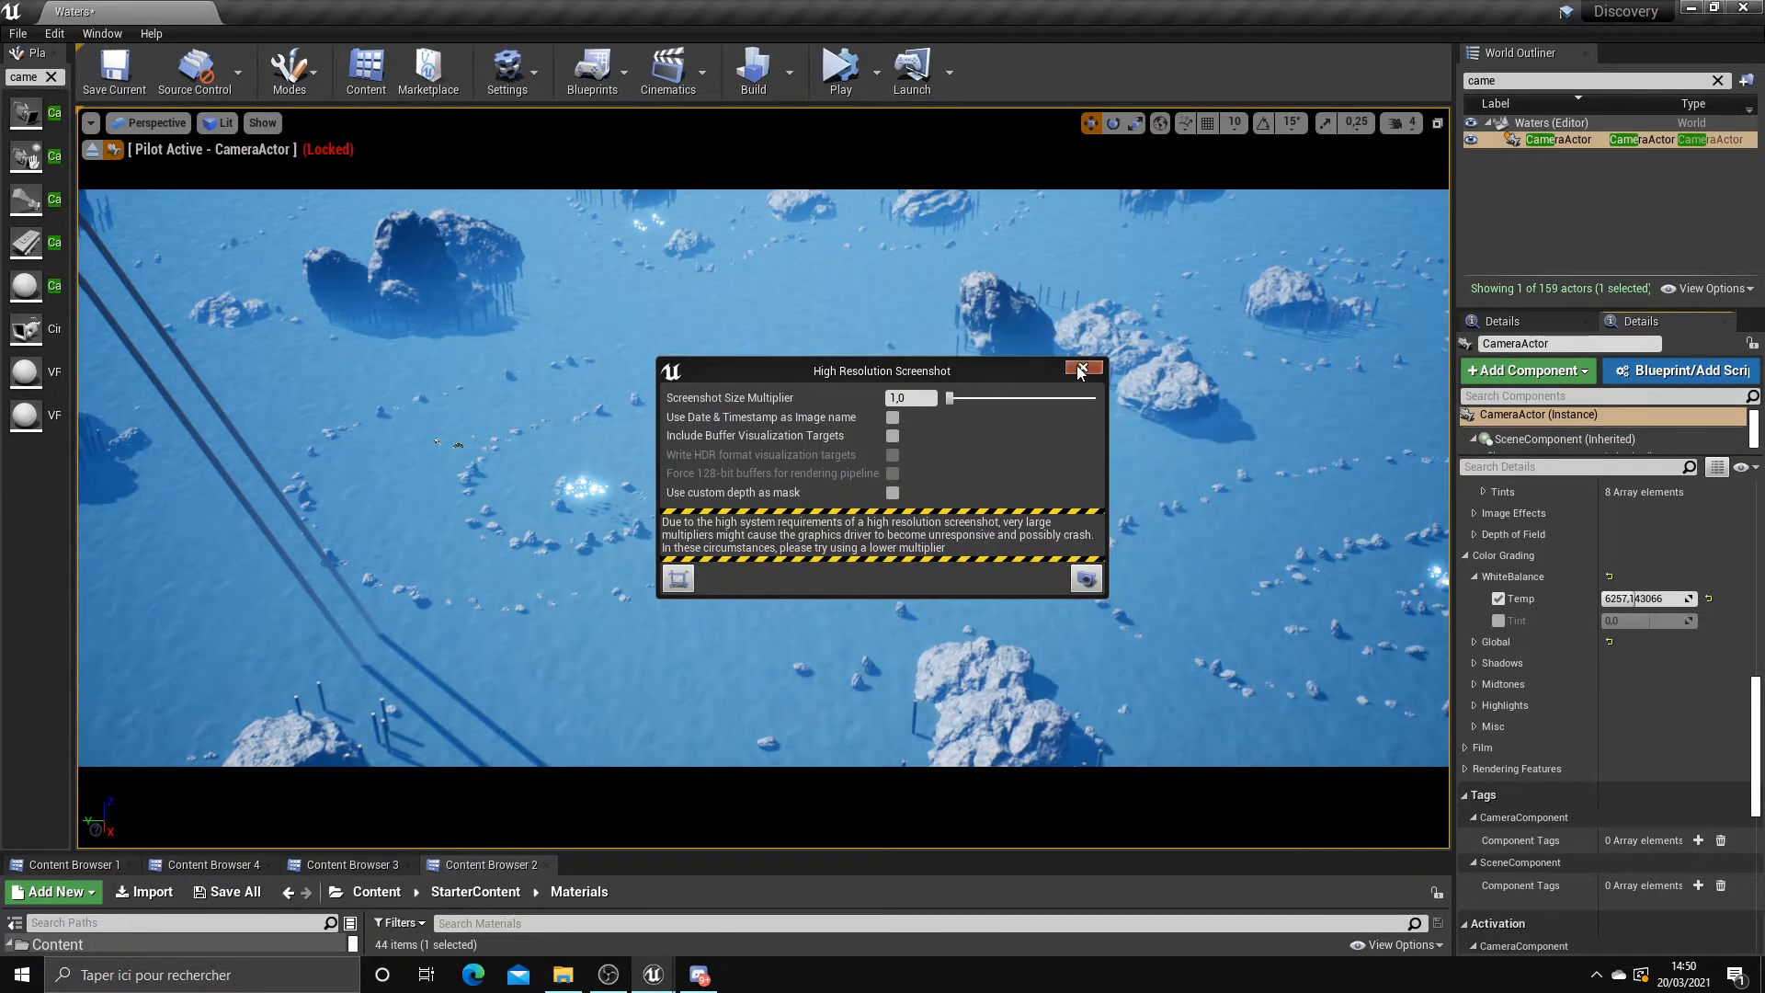
drag(1007, 362, 1057, 419)
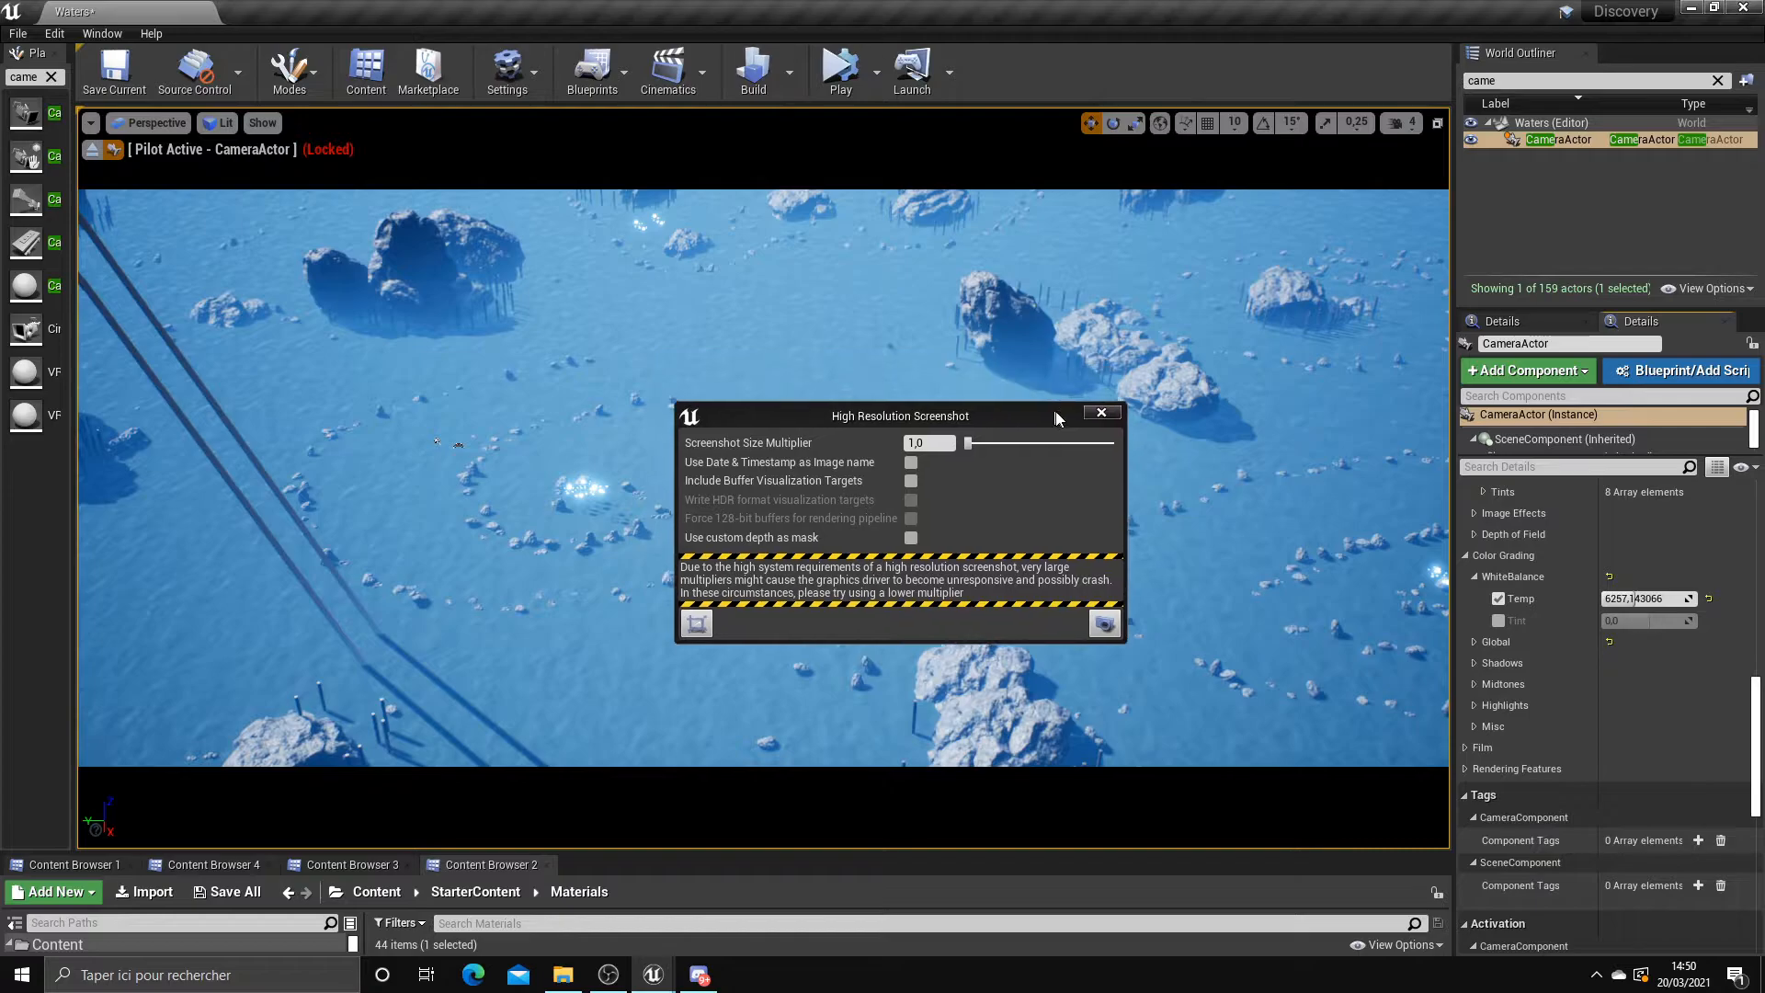
click(1101, 412)
Try a Shadows contrast override in the CameraActor's Color Grading settings, return it to 1.0, and disable it
scroll(1508, 681, down, 1)
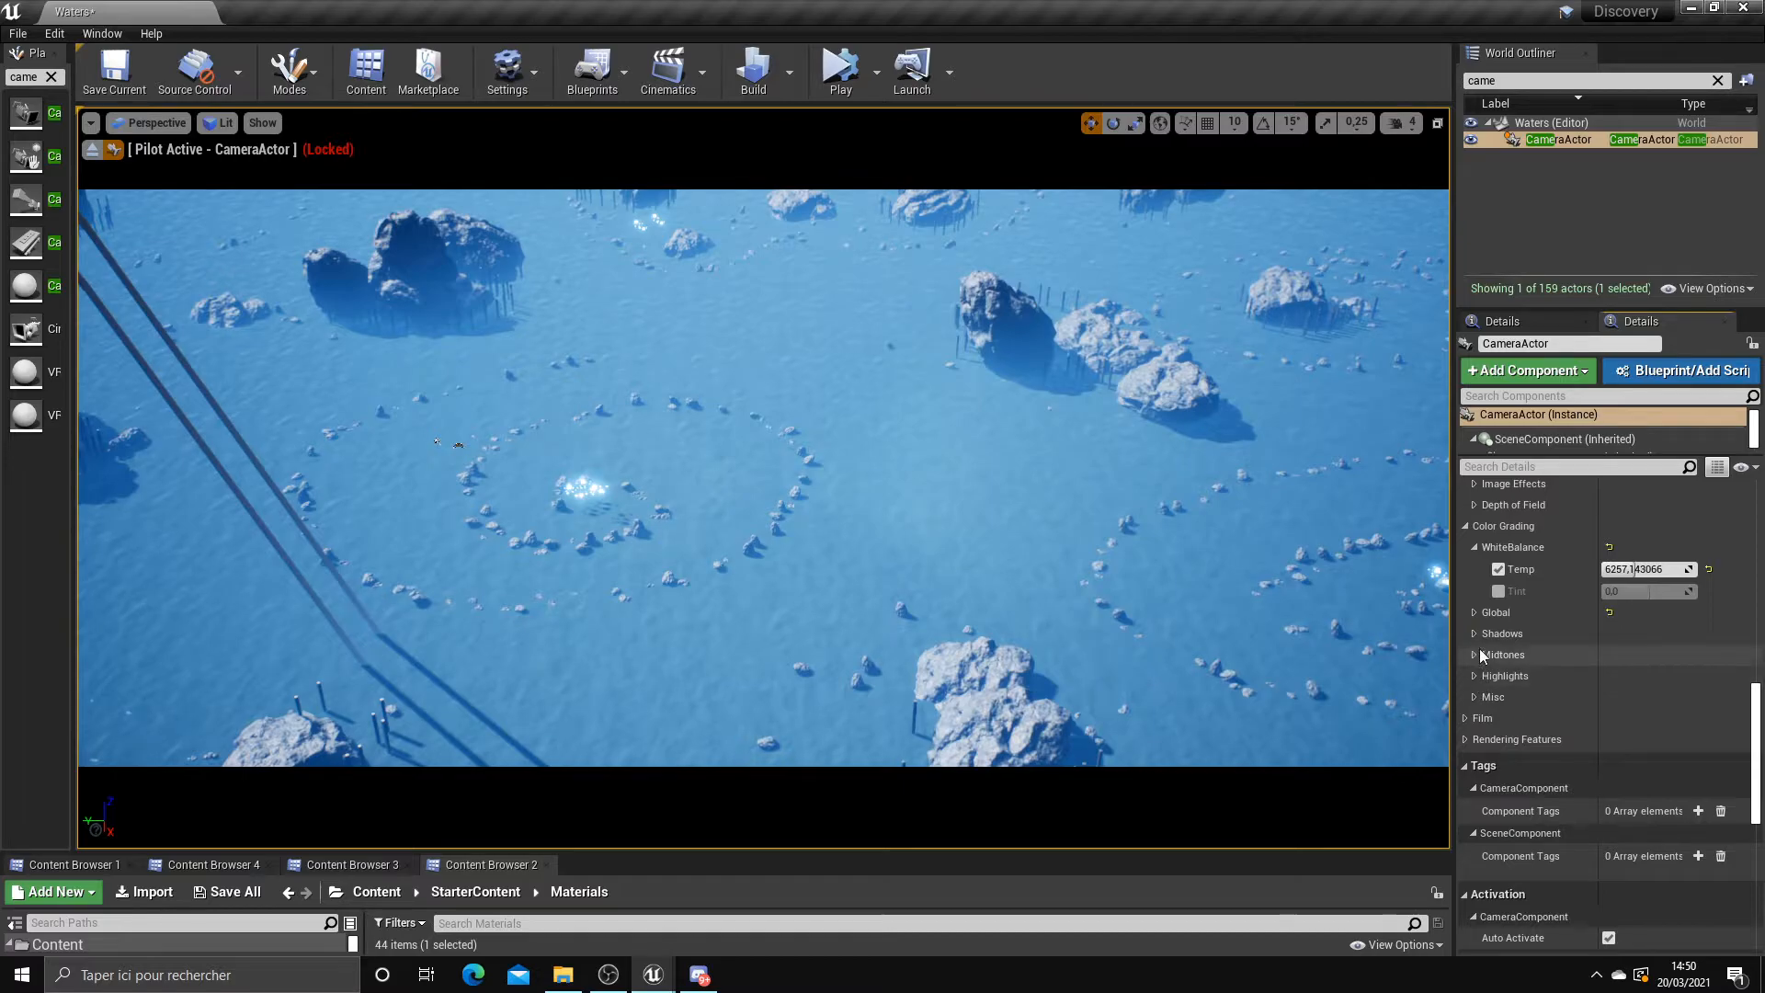
click(1476, 634)
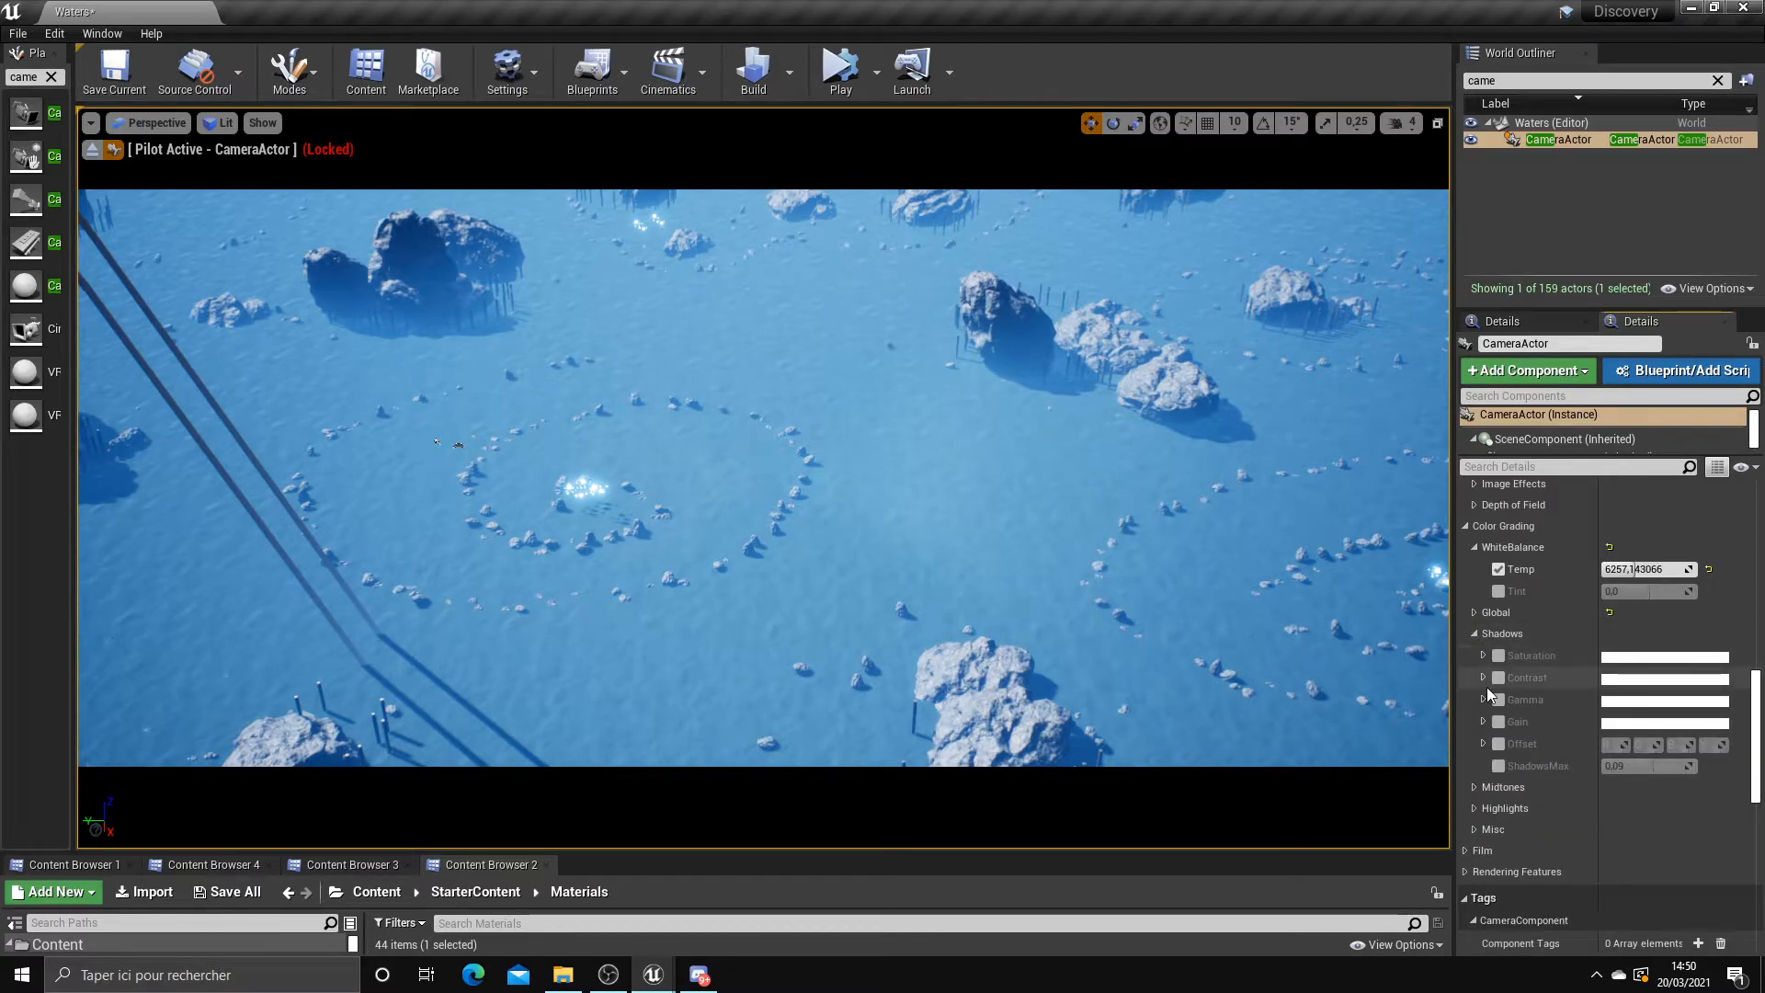
click(1499, 678)
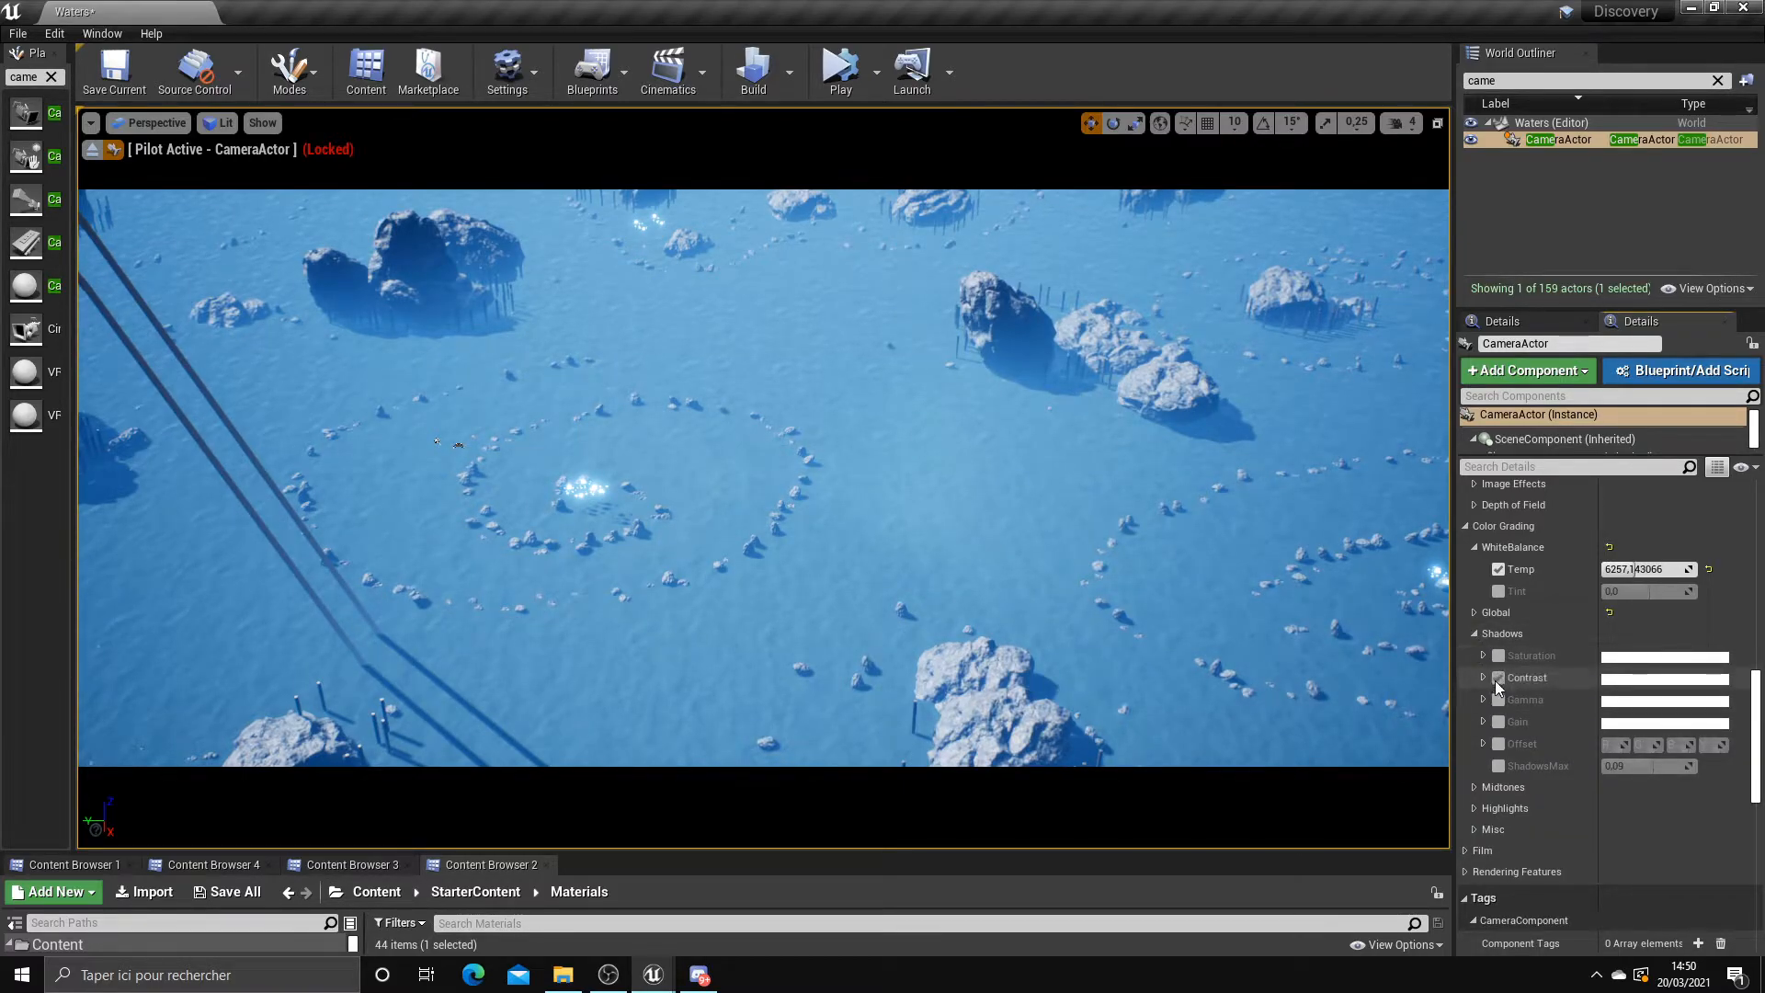
click(1483, 678)
click(1545, 815)
text(2)
key(Return)
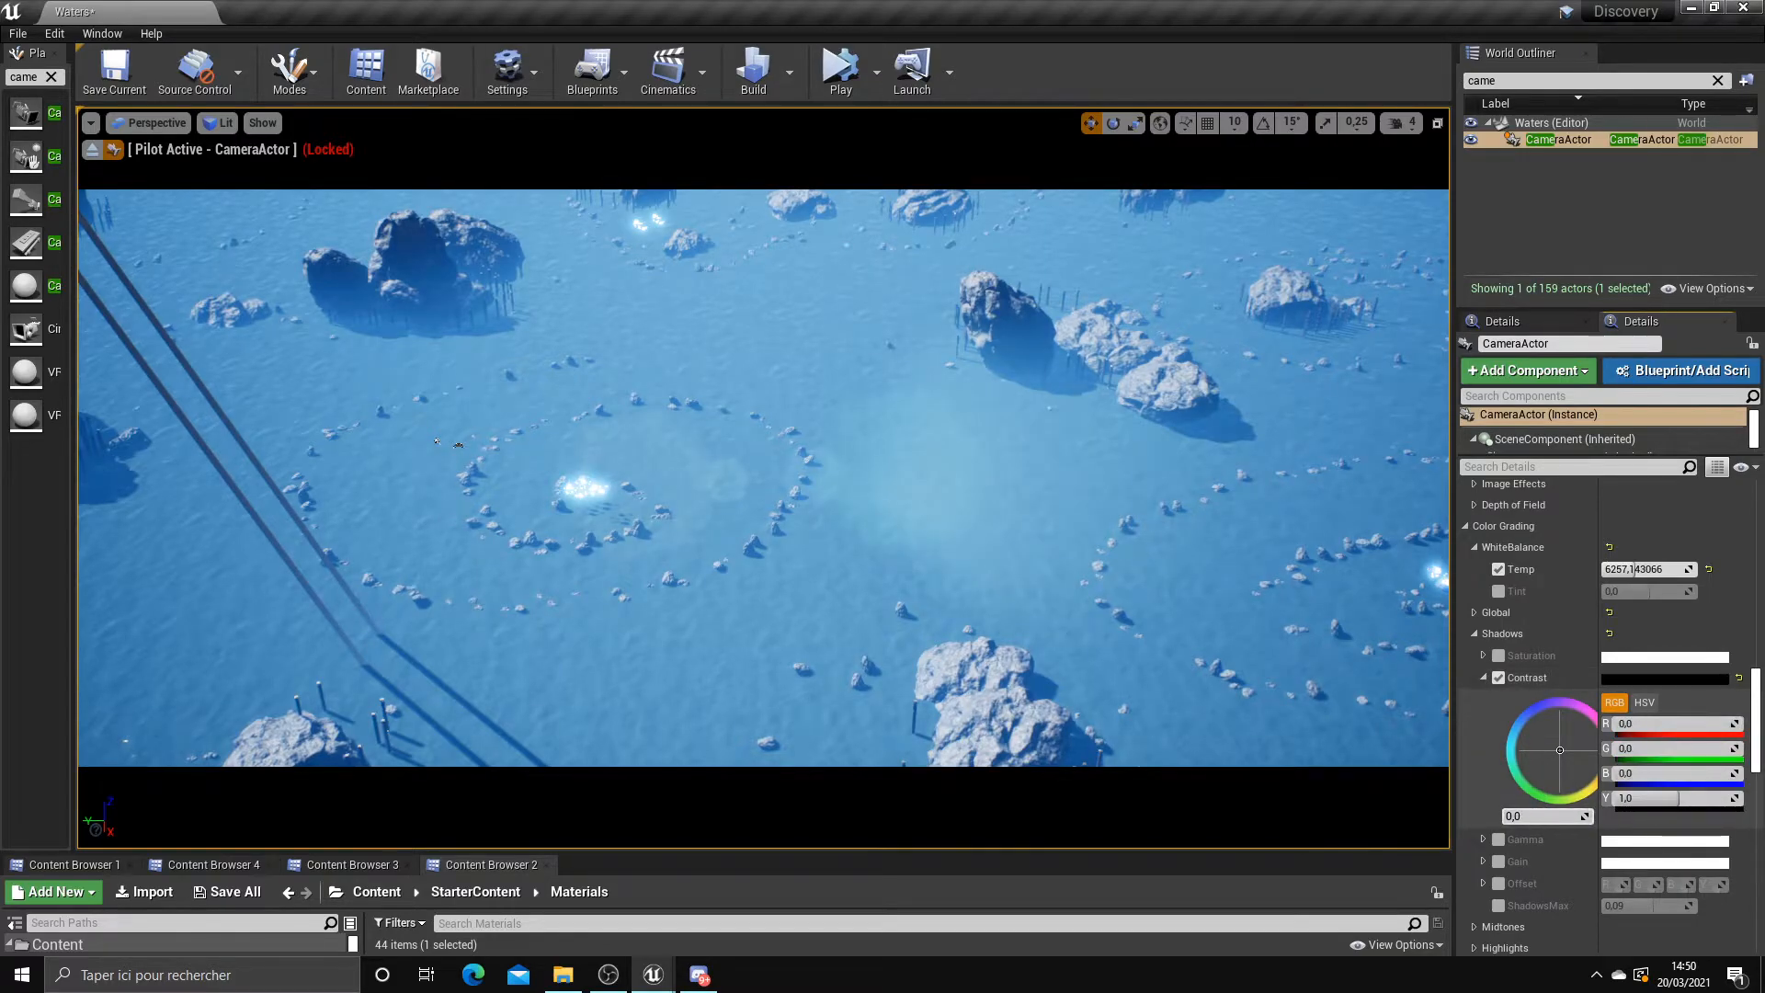
mouse_move(1590, 817)
mouse_down()
mouse_move(1539, 816)
mouse_move(1576, 816)
mouse_up()
click(1498, 678)
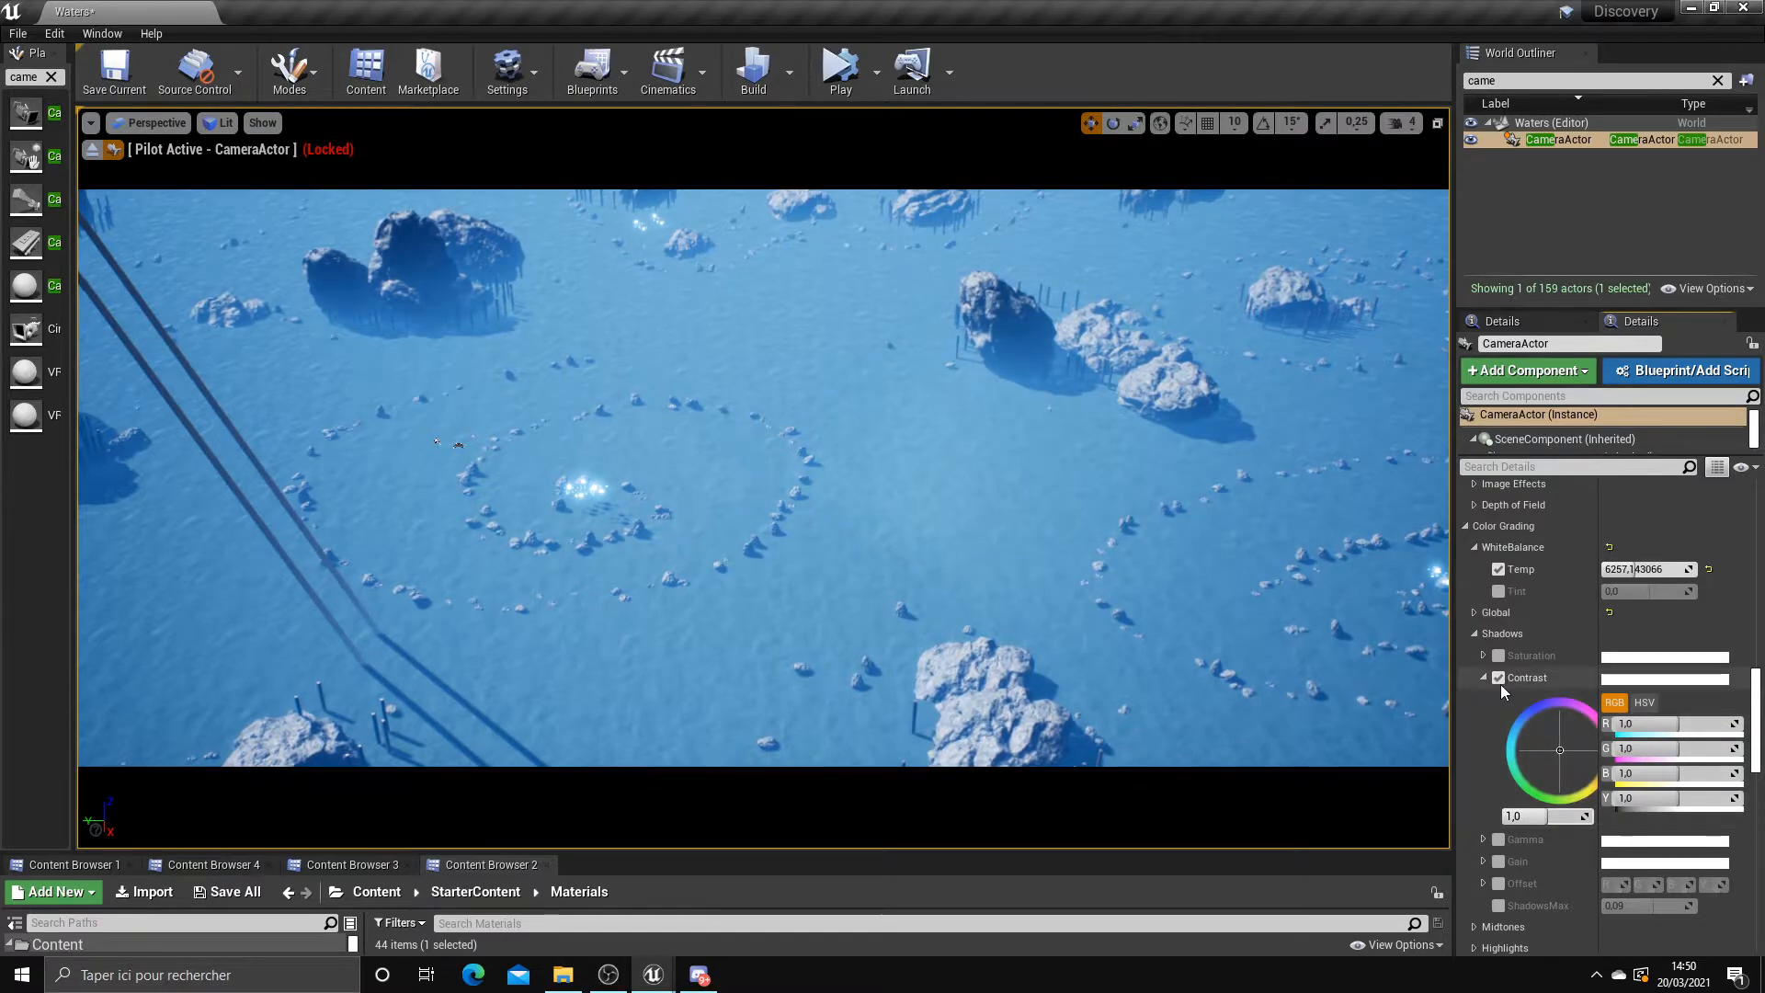
click(1483, 678)
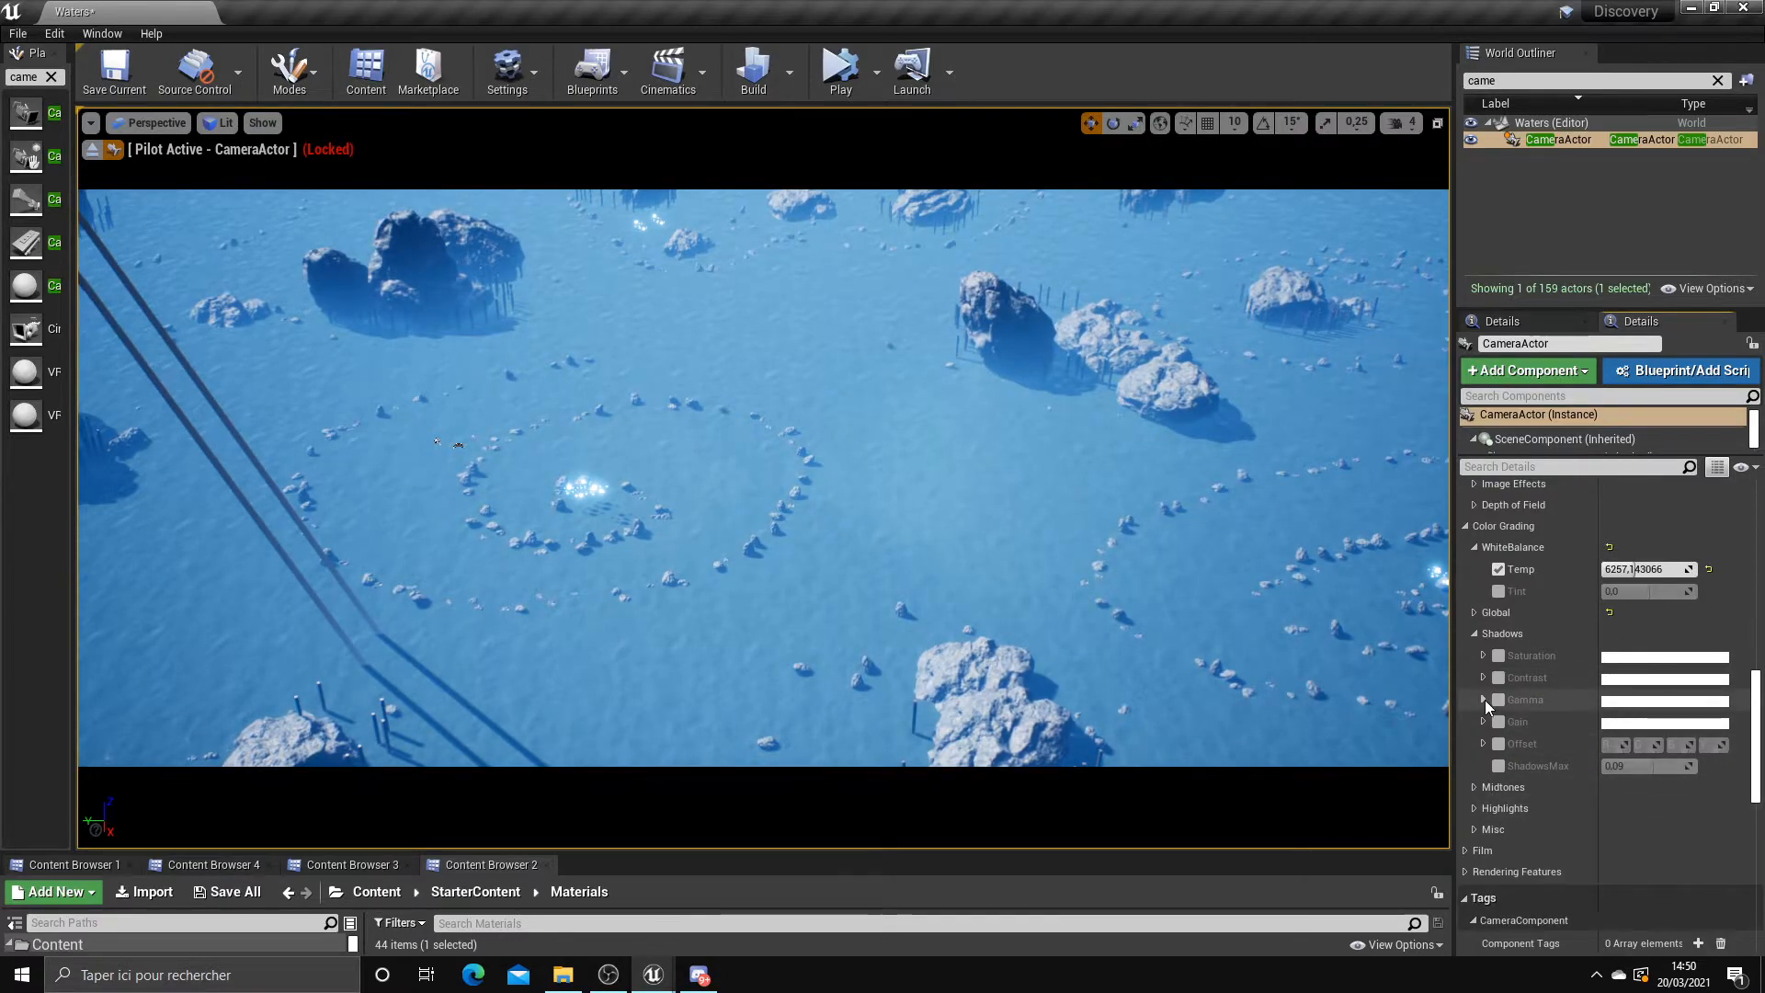
Enable the camera's Shadows gain override and raise it to 1.46
click(1482, 722)
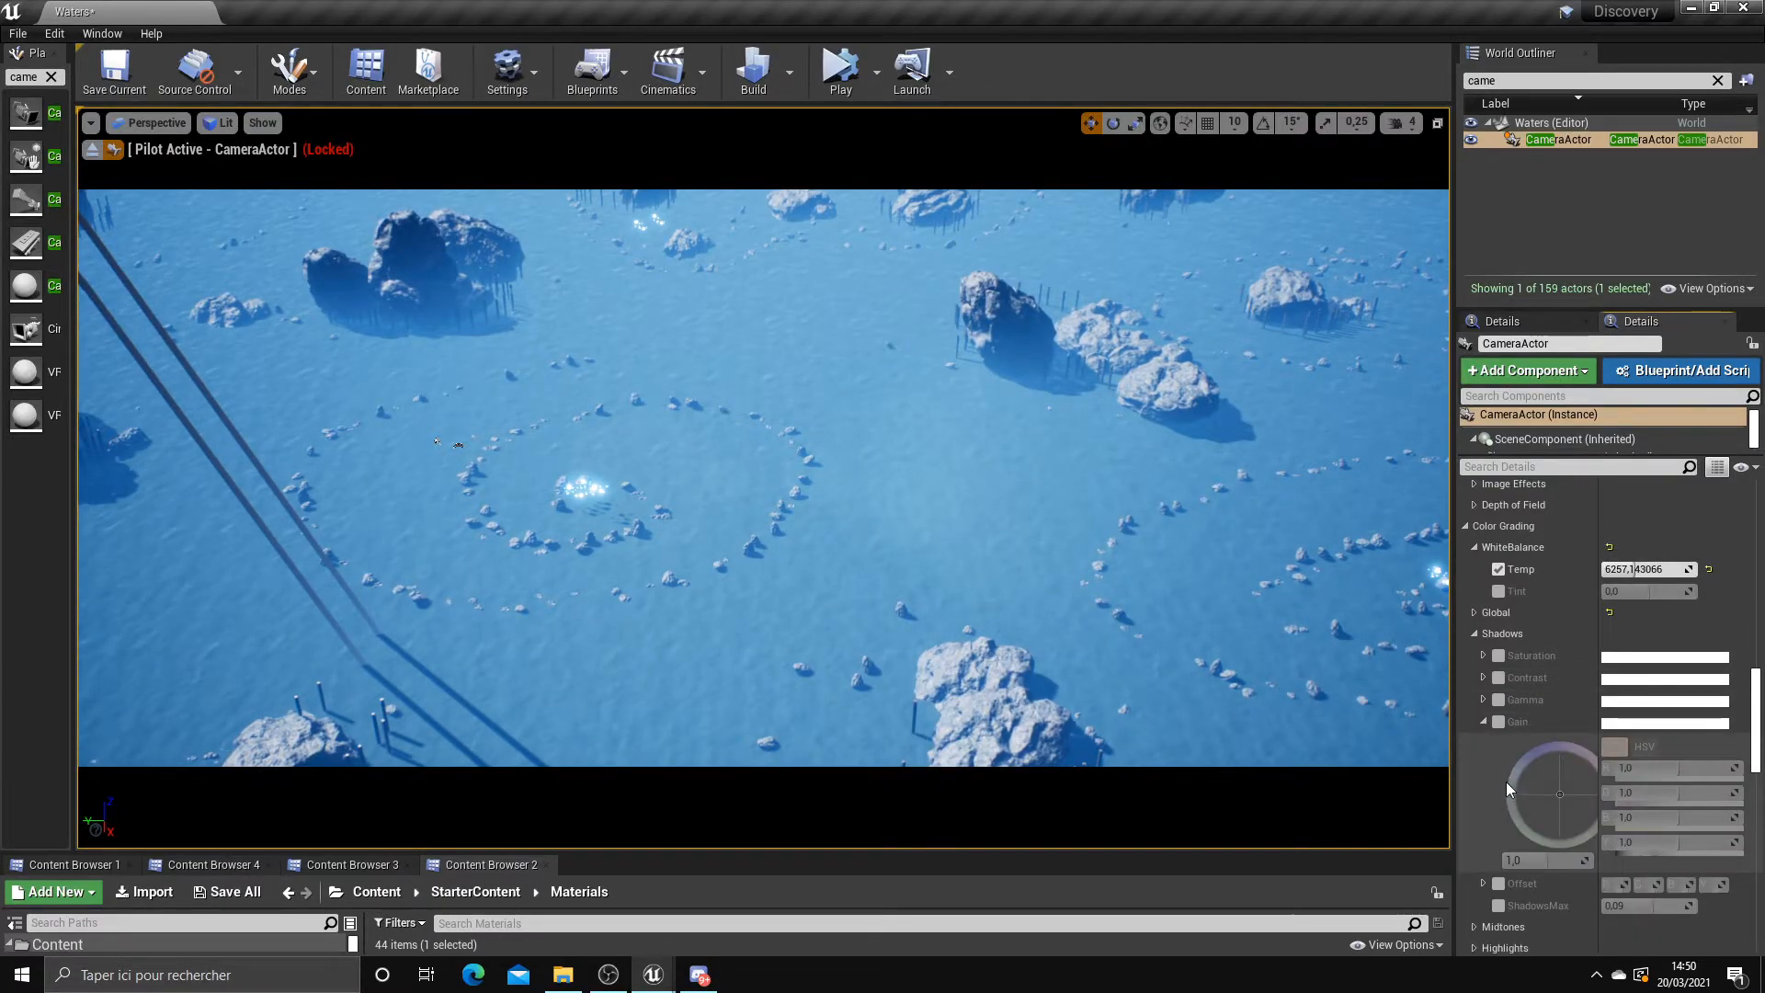
click(1499, 721)
scroll(1505, 738, down, 2)
drag(1563, 800, 1506, 780)
Enable the Shadows gamma override, set it to 1.72, and toggle it off and on to compare the shot
click(1498, 640)
click(1483, 641)
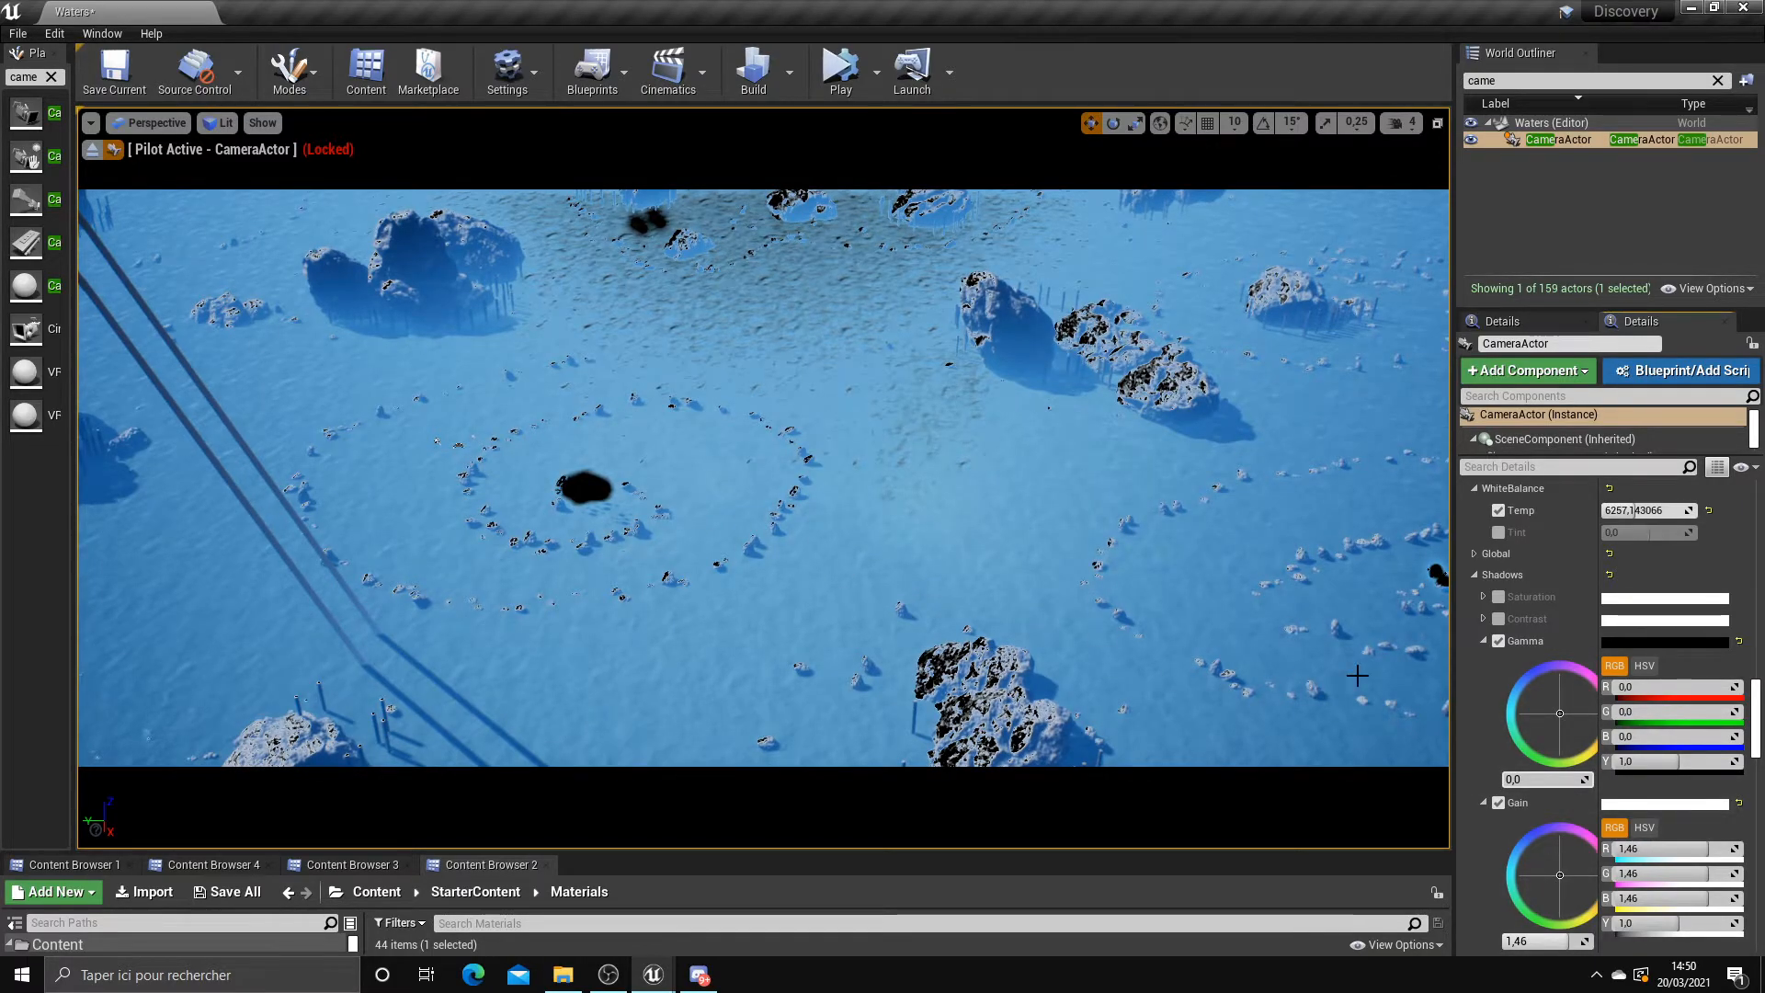
drag(1506, 784, 1579, 780)
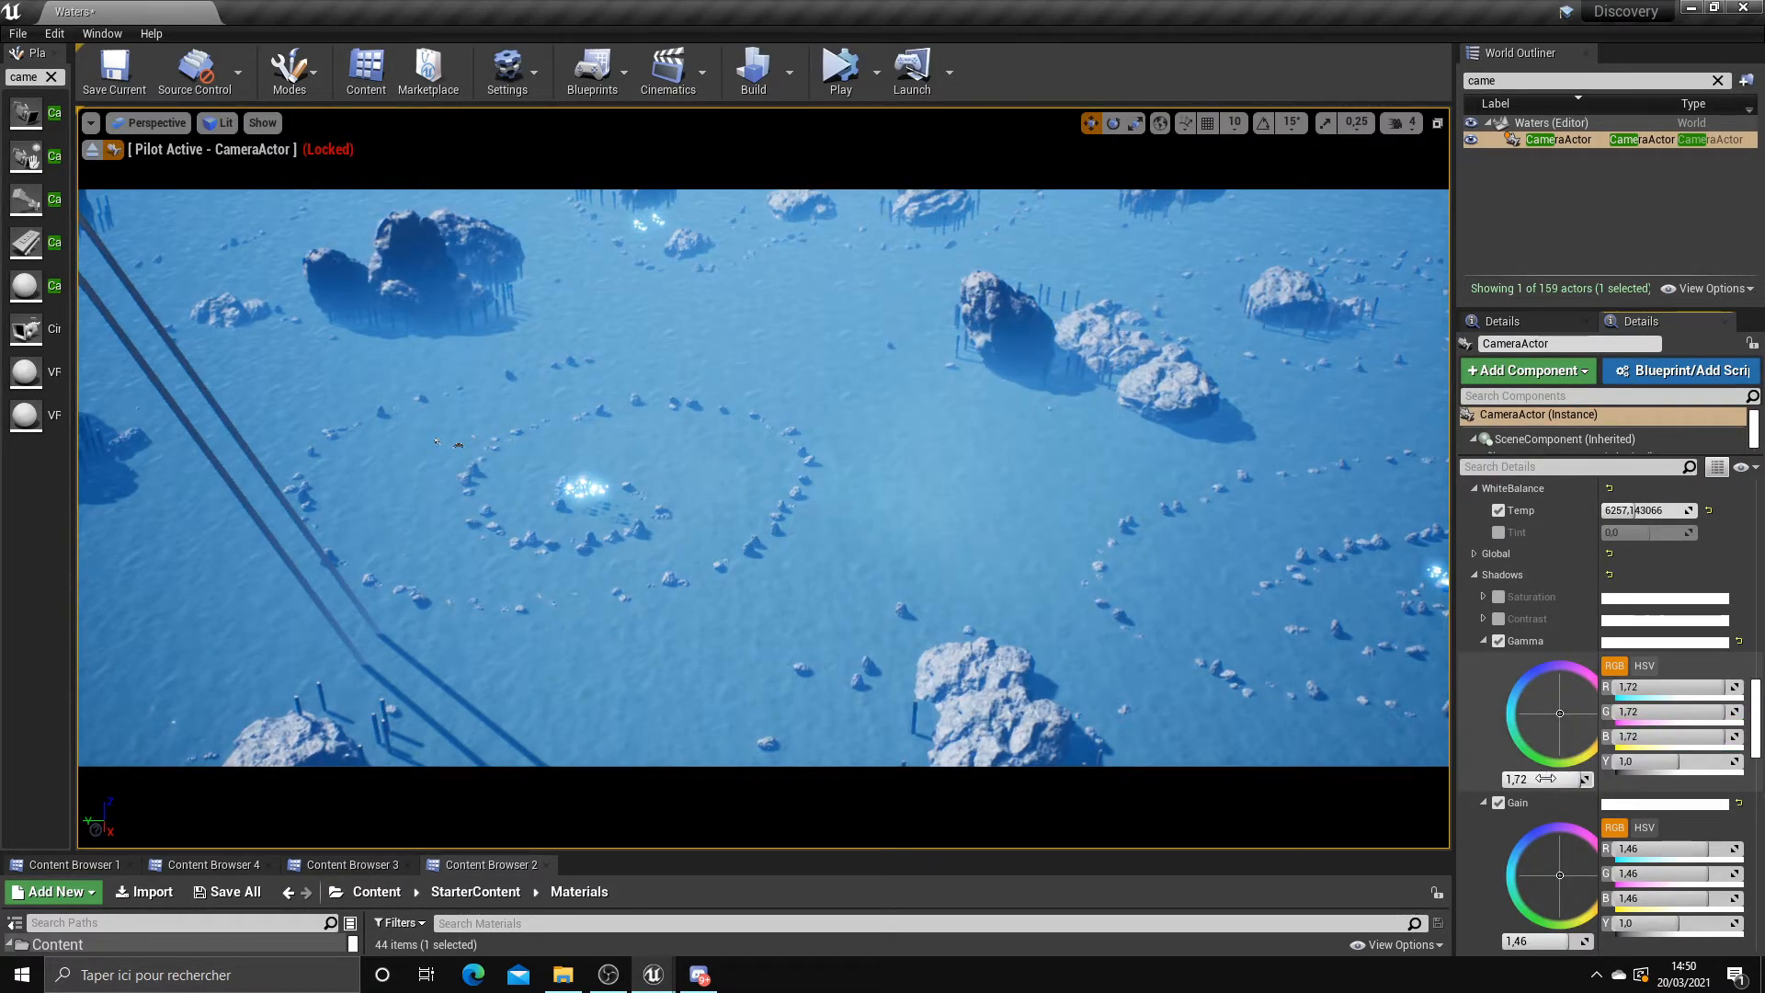
click(1504, 643)
click(1504, 643)
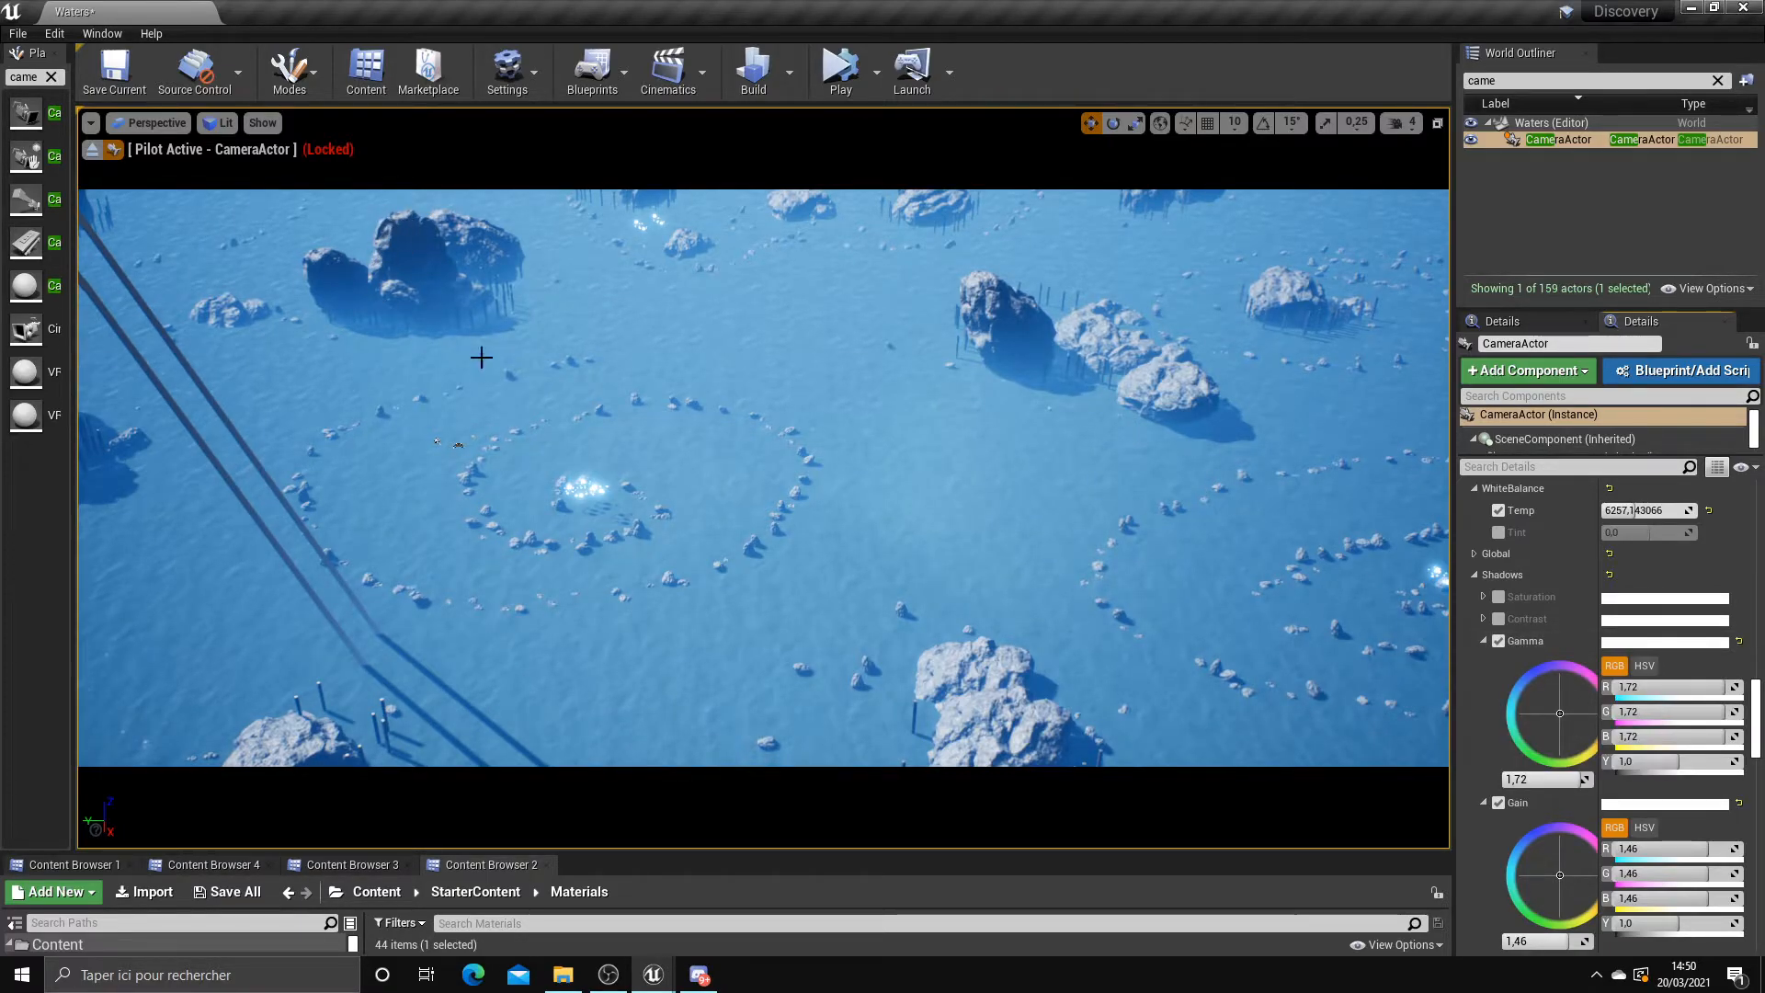
Reduce the Shadows gamma to 1.12 and the Shadows gain to 1.1
drag(1555, 780, 1528, 780)
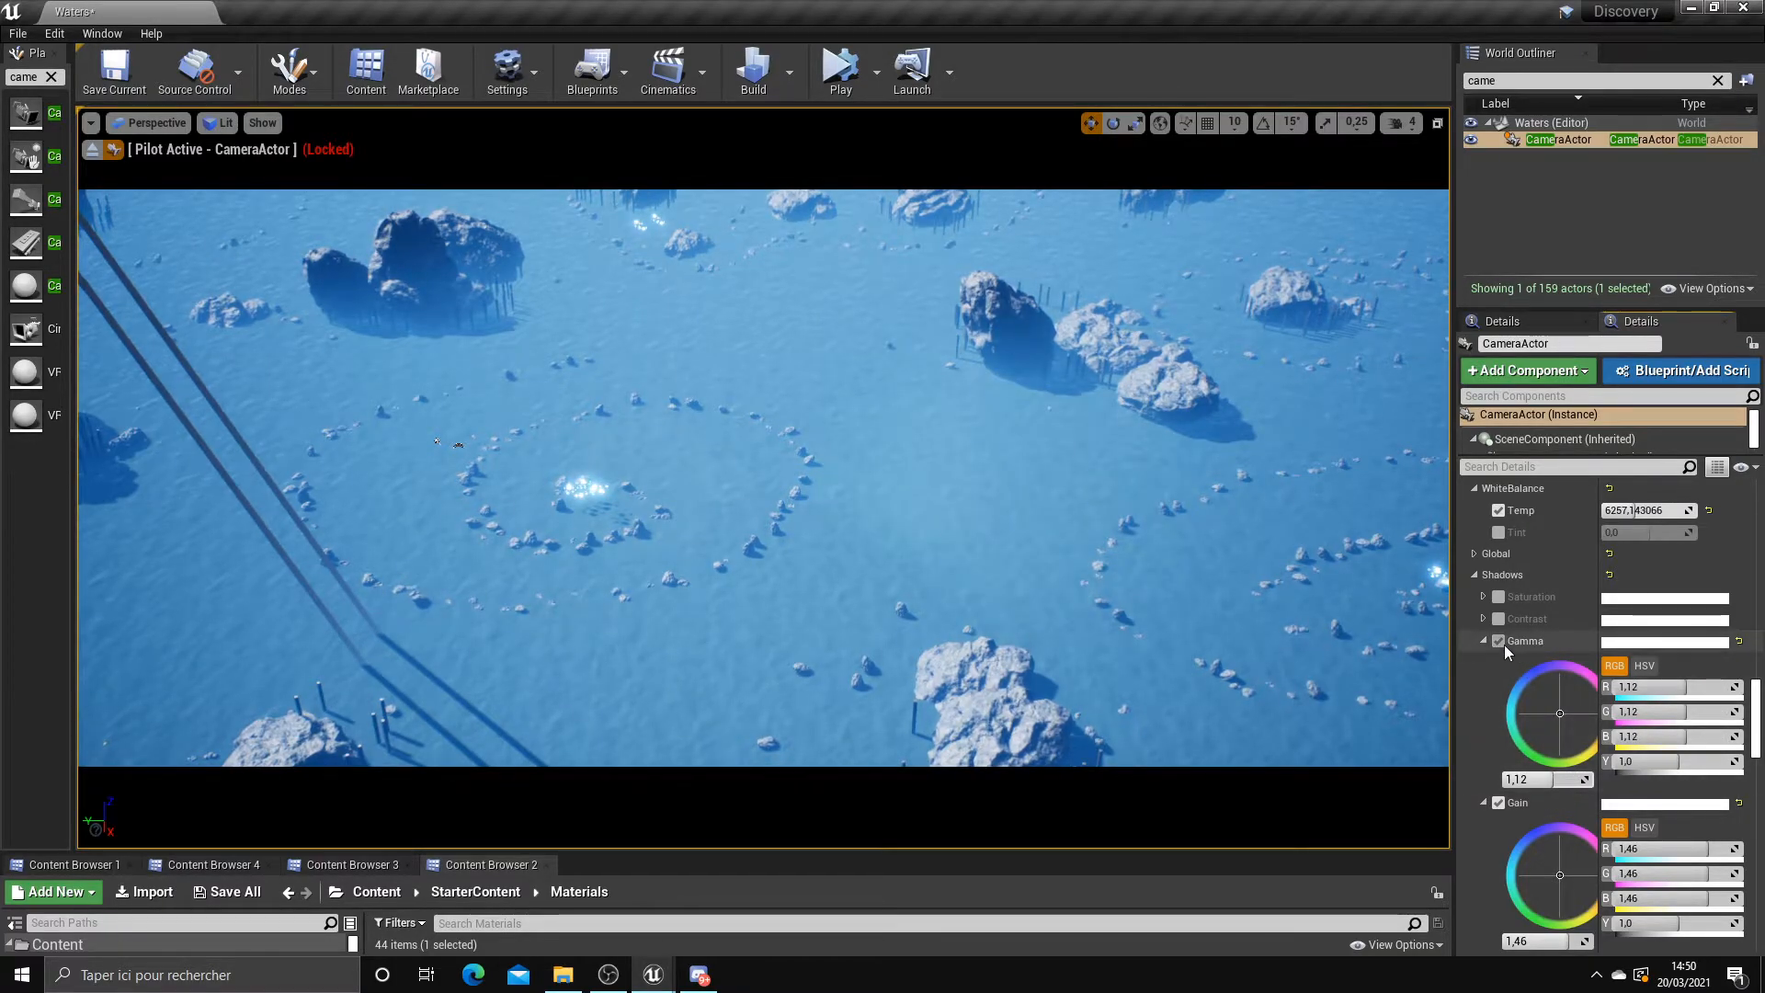
scroll(1526, 855, down, 1)
drag(1563, 911, 1548, 911)
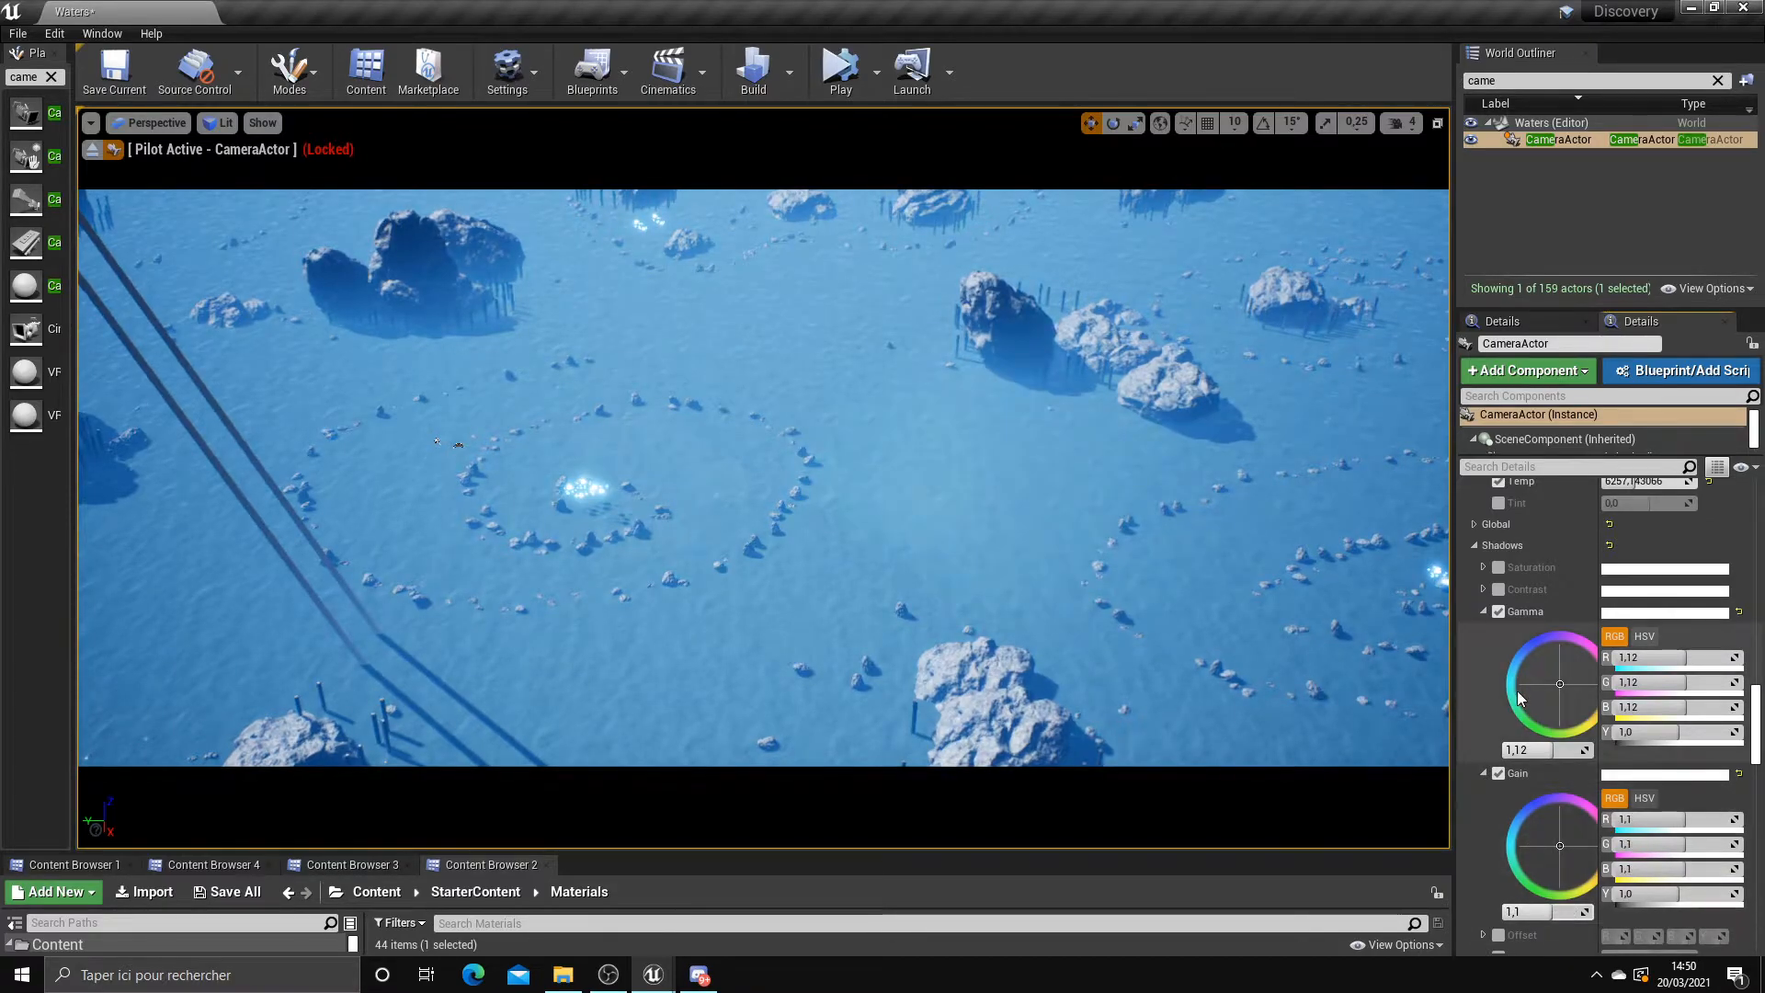
Collapse the Shadows gamma and gain controls, and toggle each override off and on to compare the shot
click(1483, 612)
click(1482, 633)
click(1497, 612)
click(1499, 610)
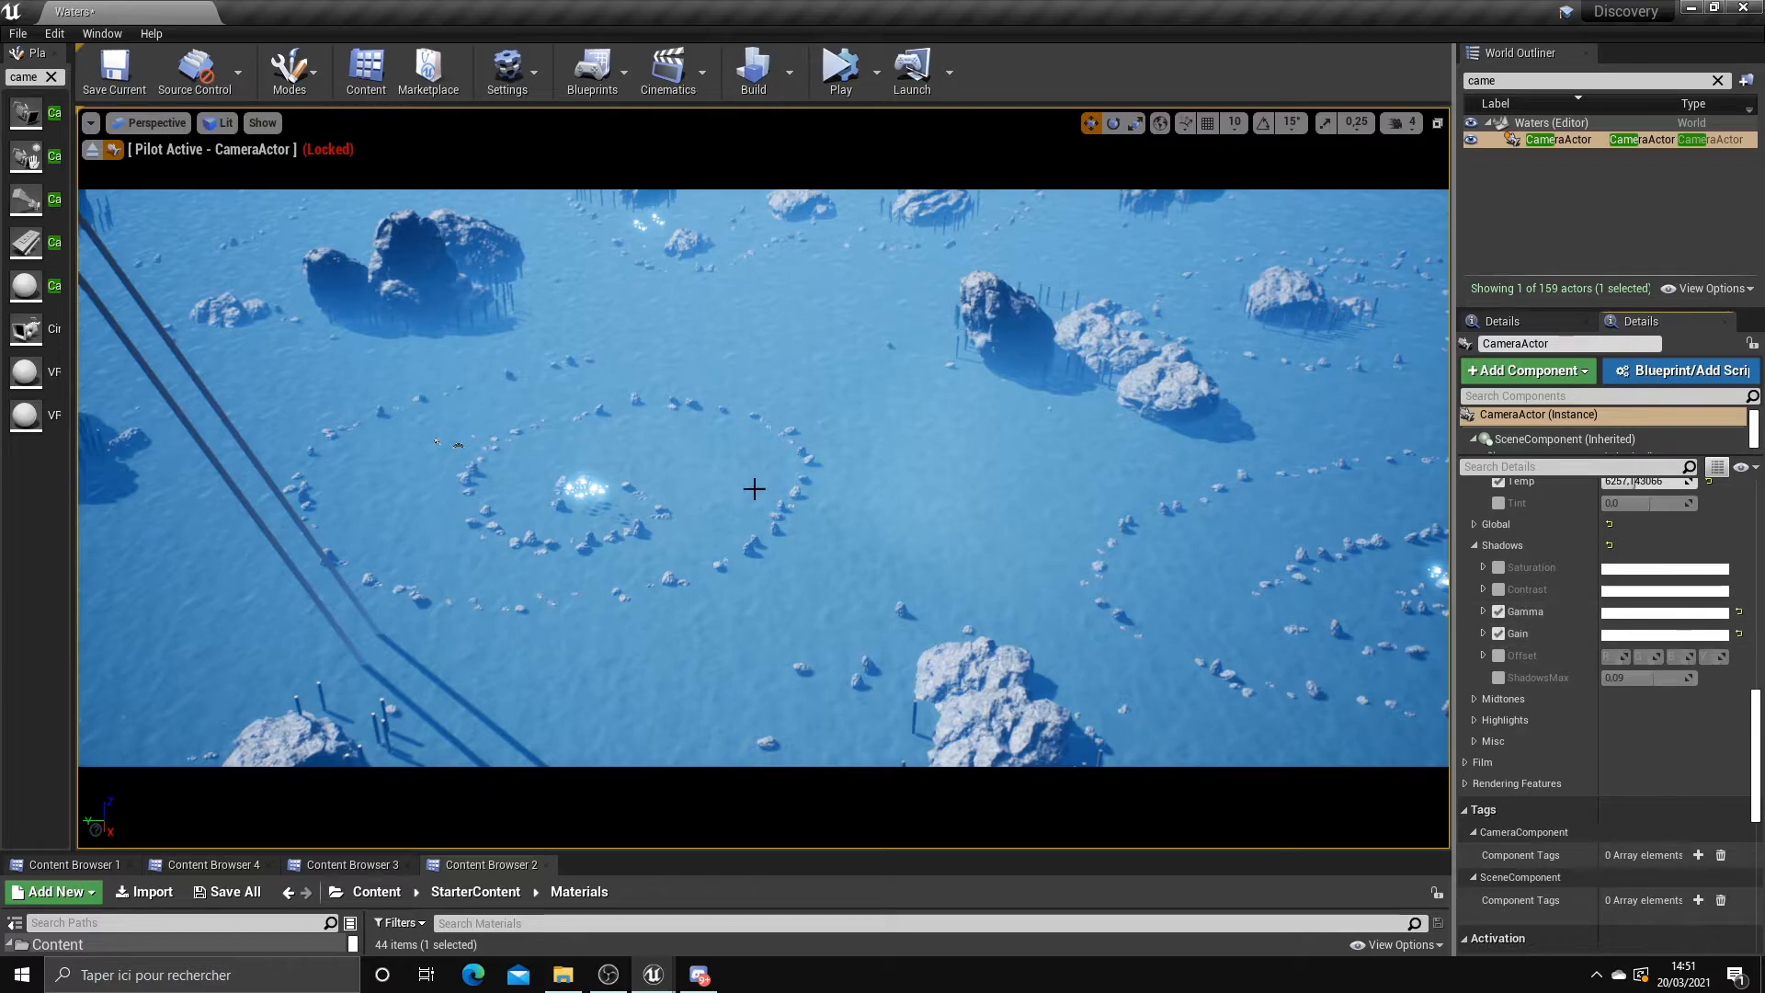
click(1499, 634)
click(1500, 634)
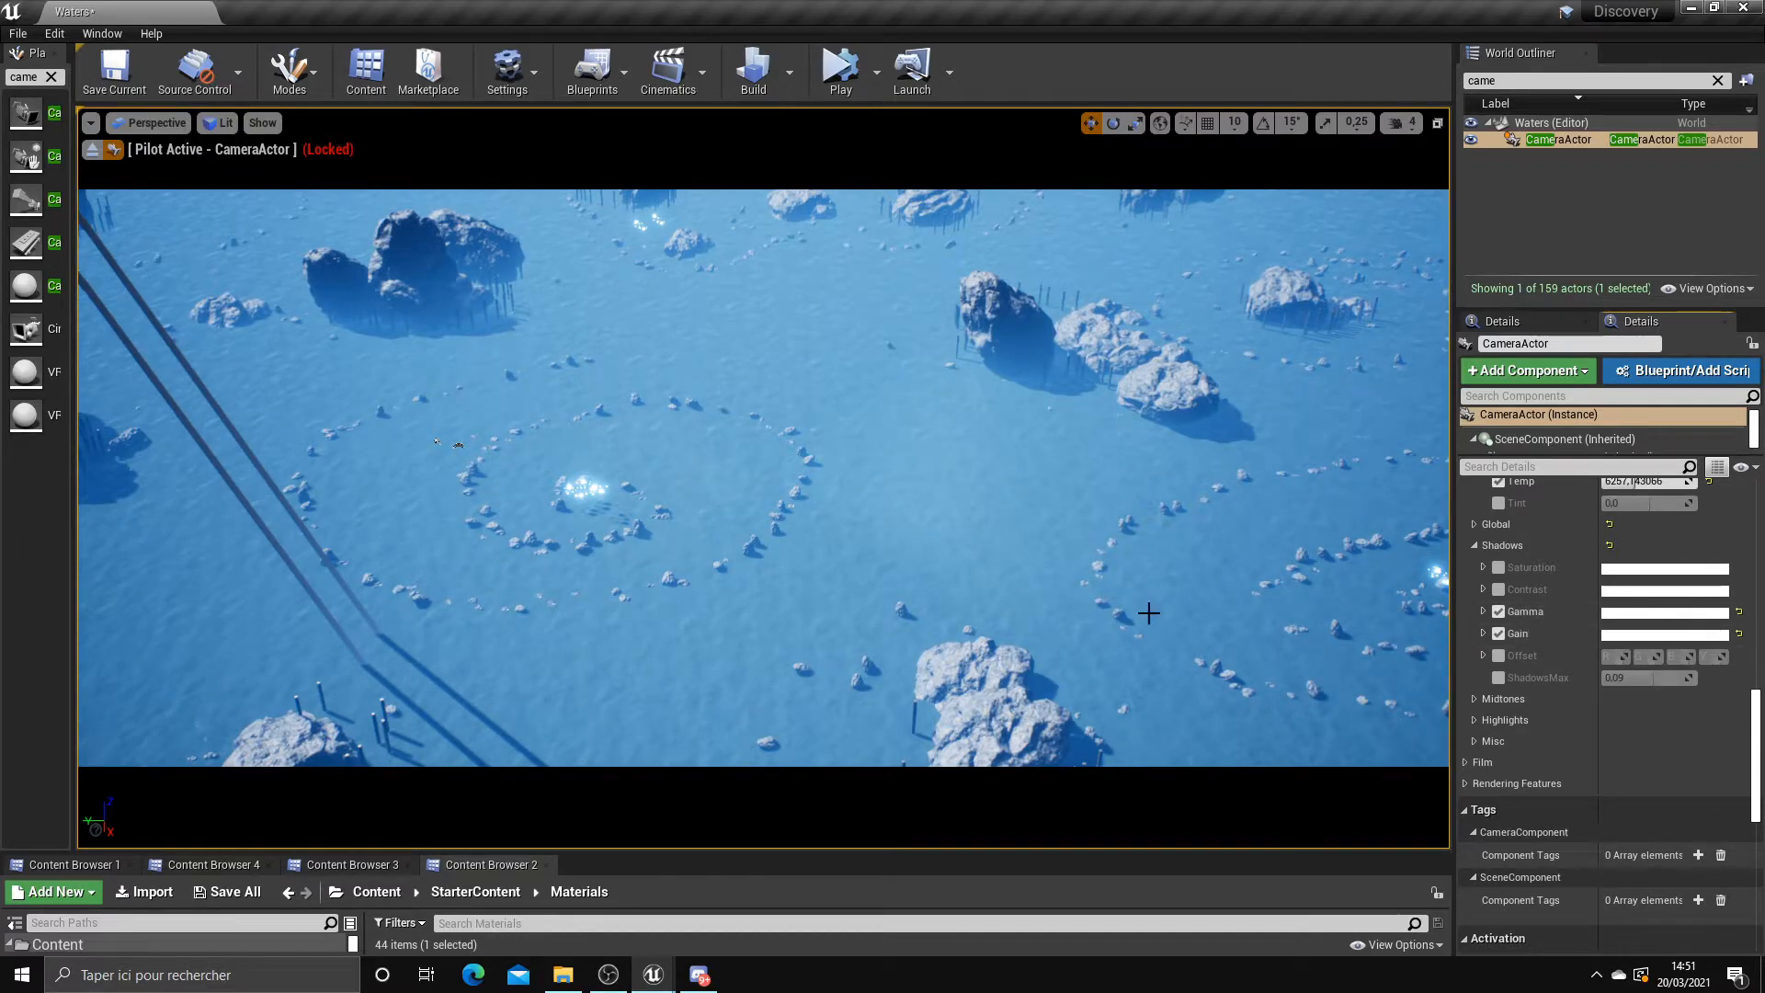
Try a Midtones contrast override on the camera and return its value to 1.0
click(1476, 698)
scroll(1499, 721, down, 1)
click(1499, 715)
click(1483, 714)
scroll(1491, 741, down, 1)
drag(1536, 820, 1552, 820)
mouse_move(1560, 823)
mouse_down()
mouse_move(1542, 823)
mouse_move(1560, 823)
mouse_up()
Try a Midtones gain override around 1.1, and disable both the Midtones gain and contrast overrides
scroll(1521, 836, down, 1)
click(1483, 838)
scroll(1547, 913, down, 3)
mouse_move(1536, 889)
mouse_down()
mouse_move(1563, 888)
mouse_move(1524, 889)
mouse_move(1546, 888)
mouse_up()
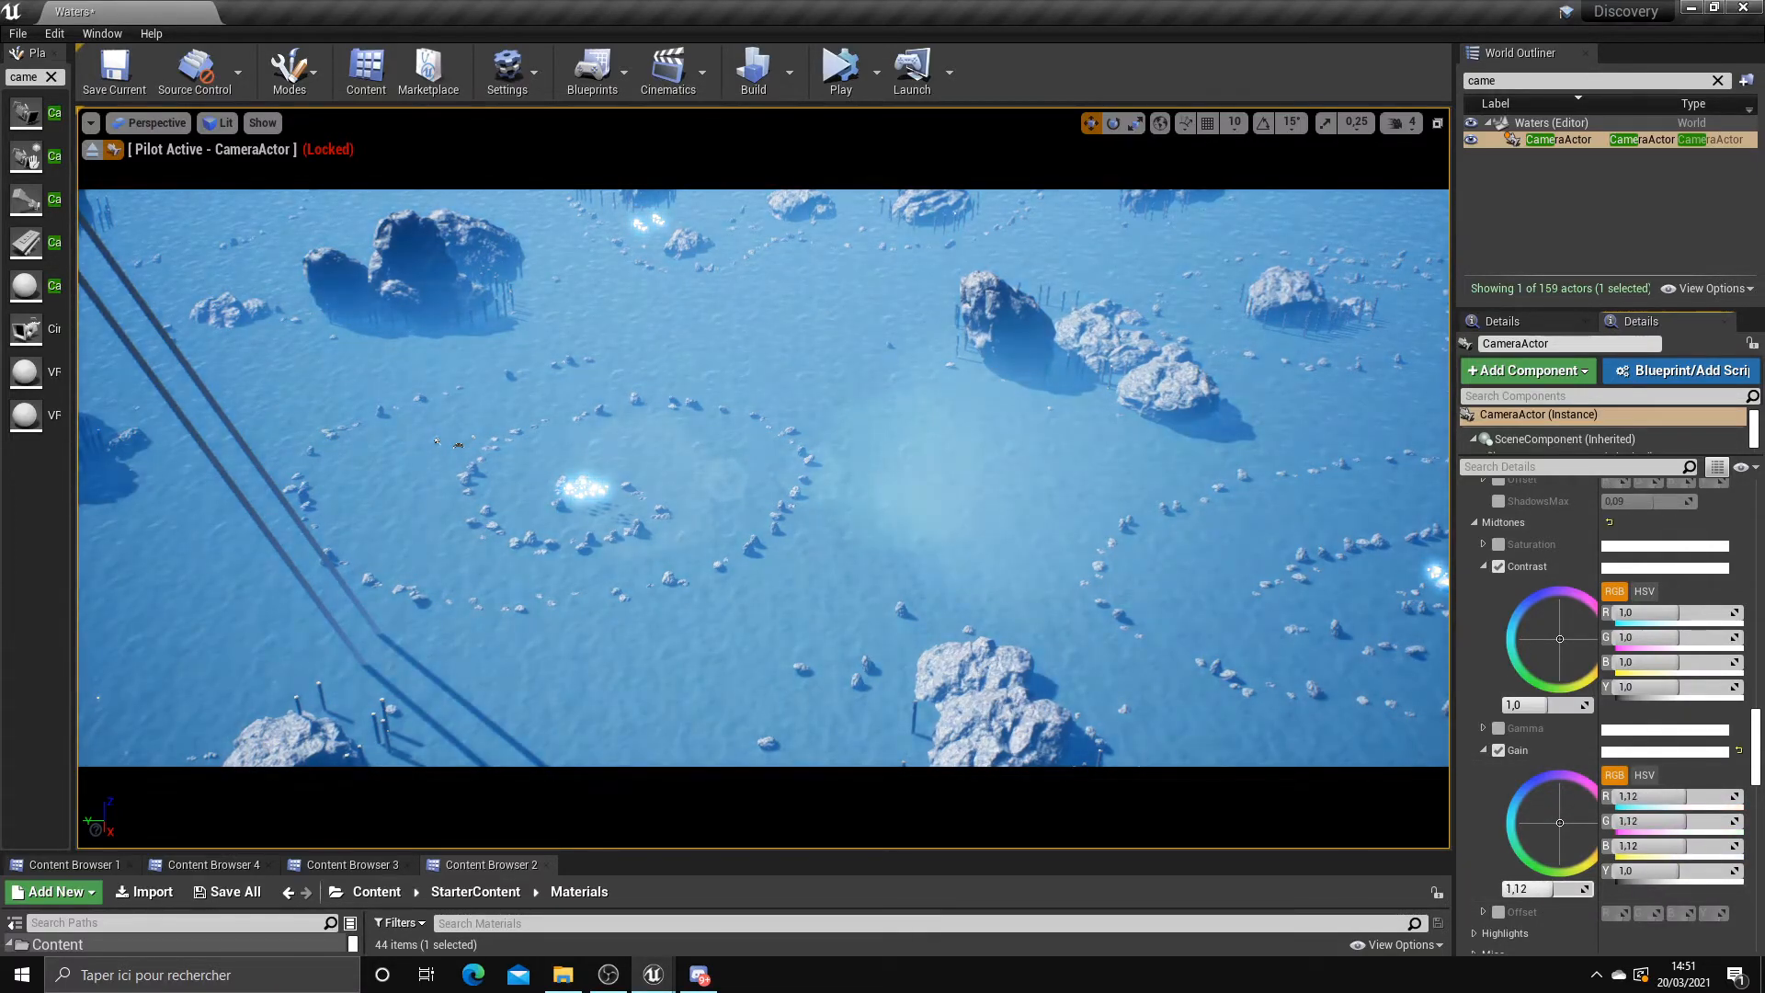
click(1498, 750)
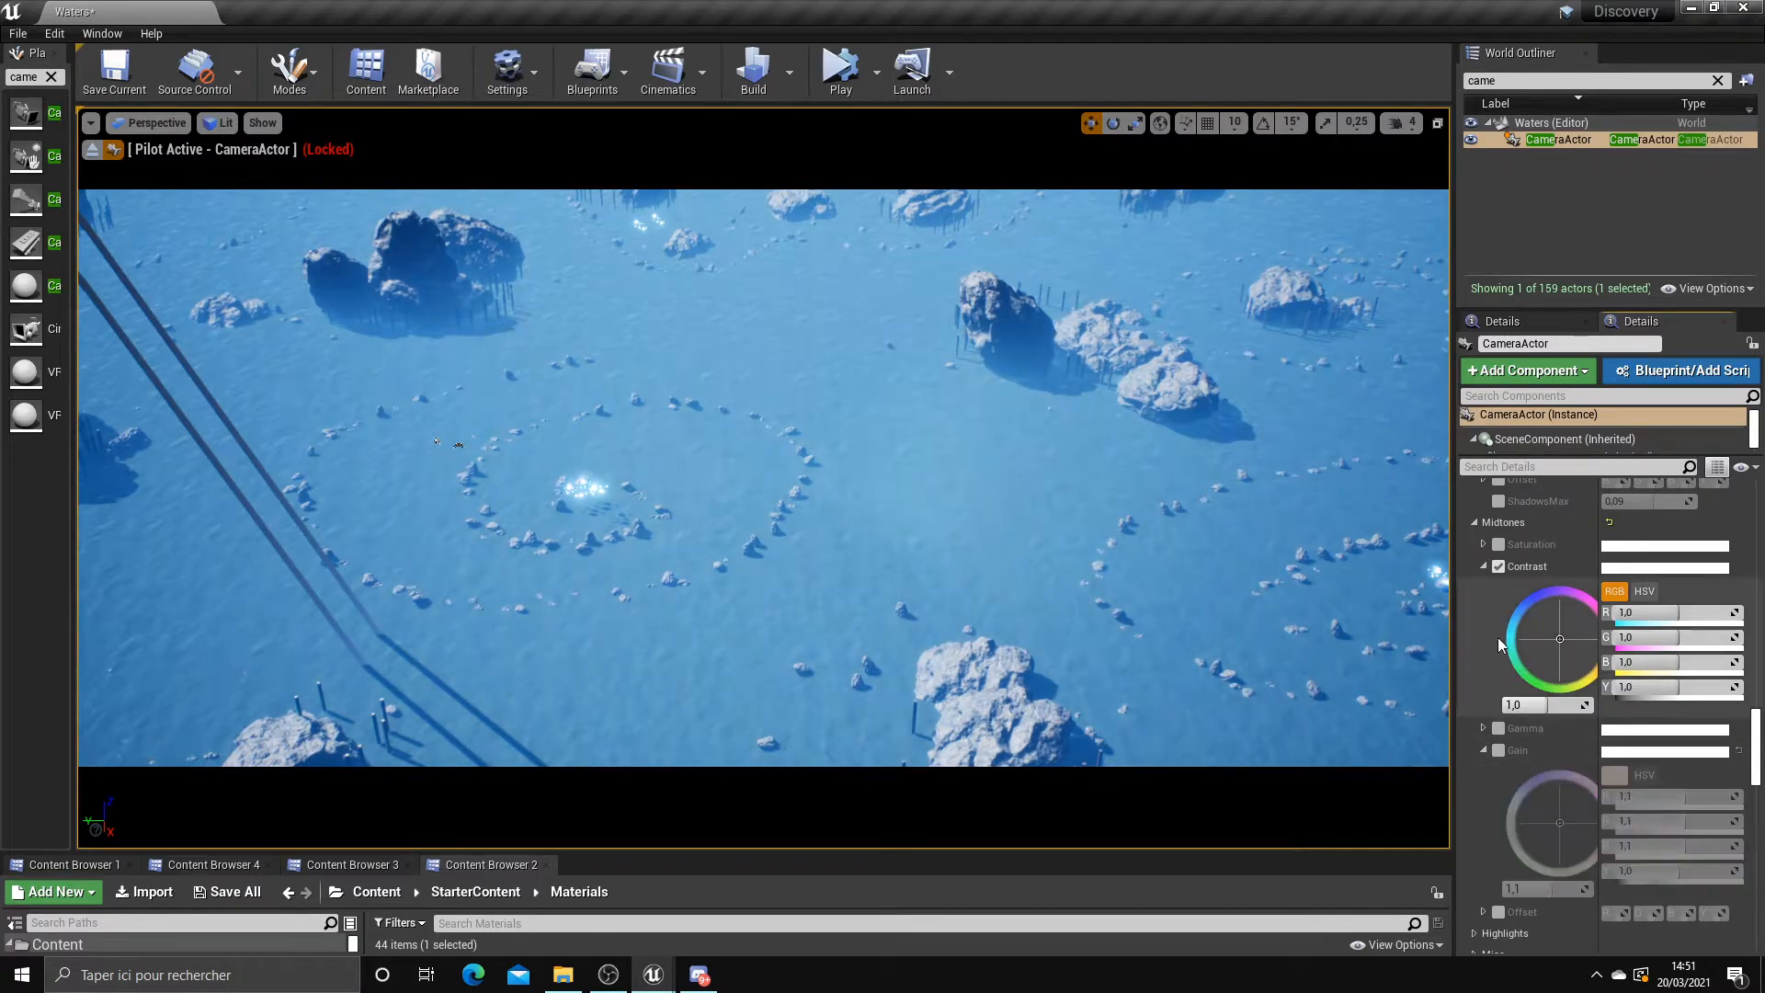
click(1499, 567)
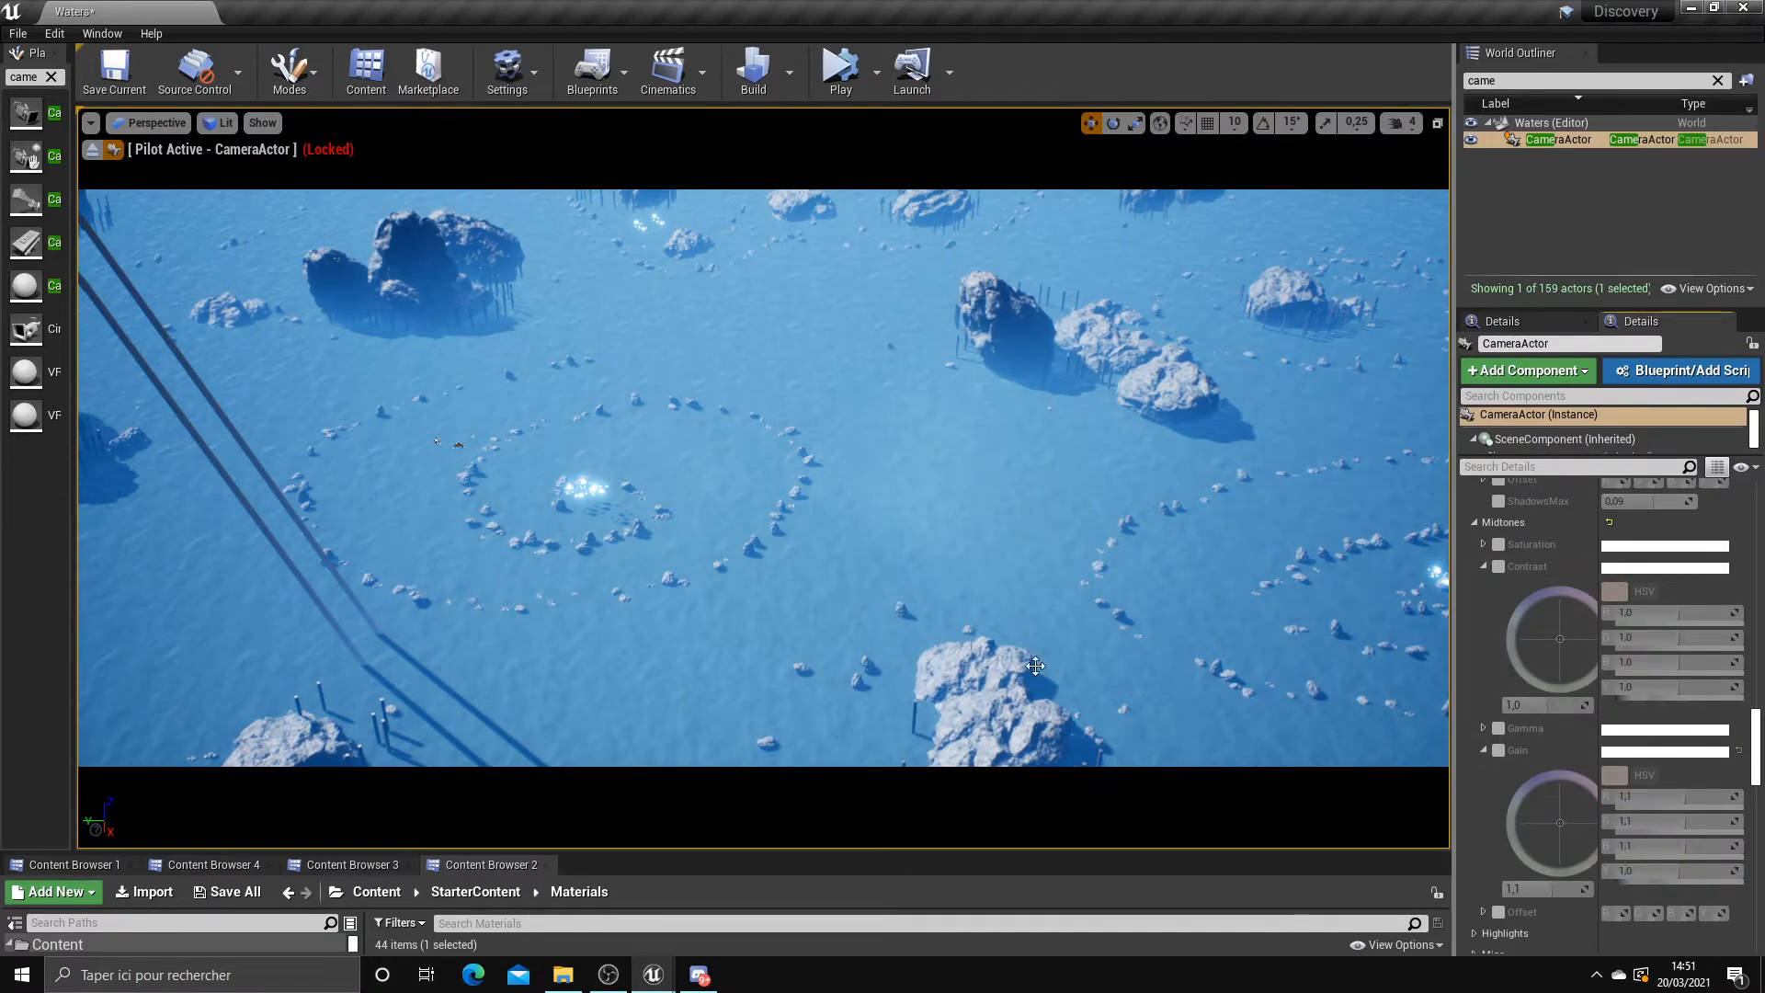
click(1484, 567)
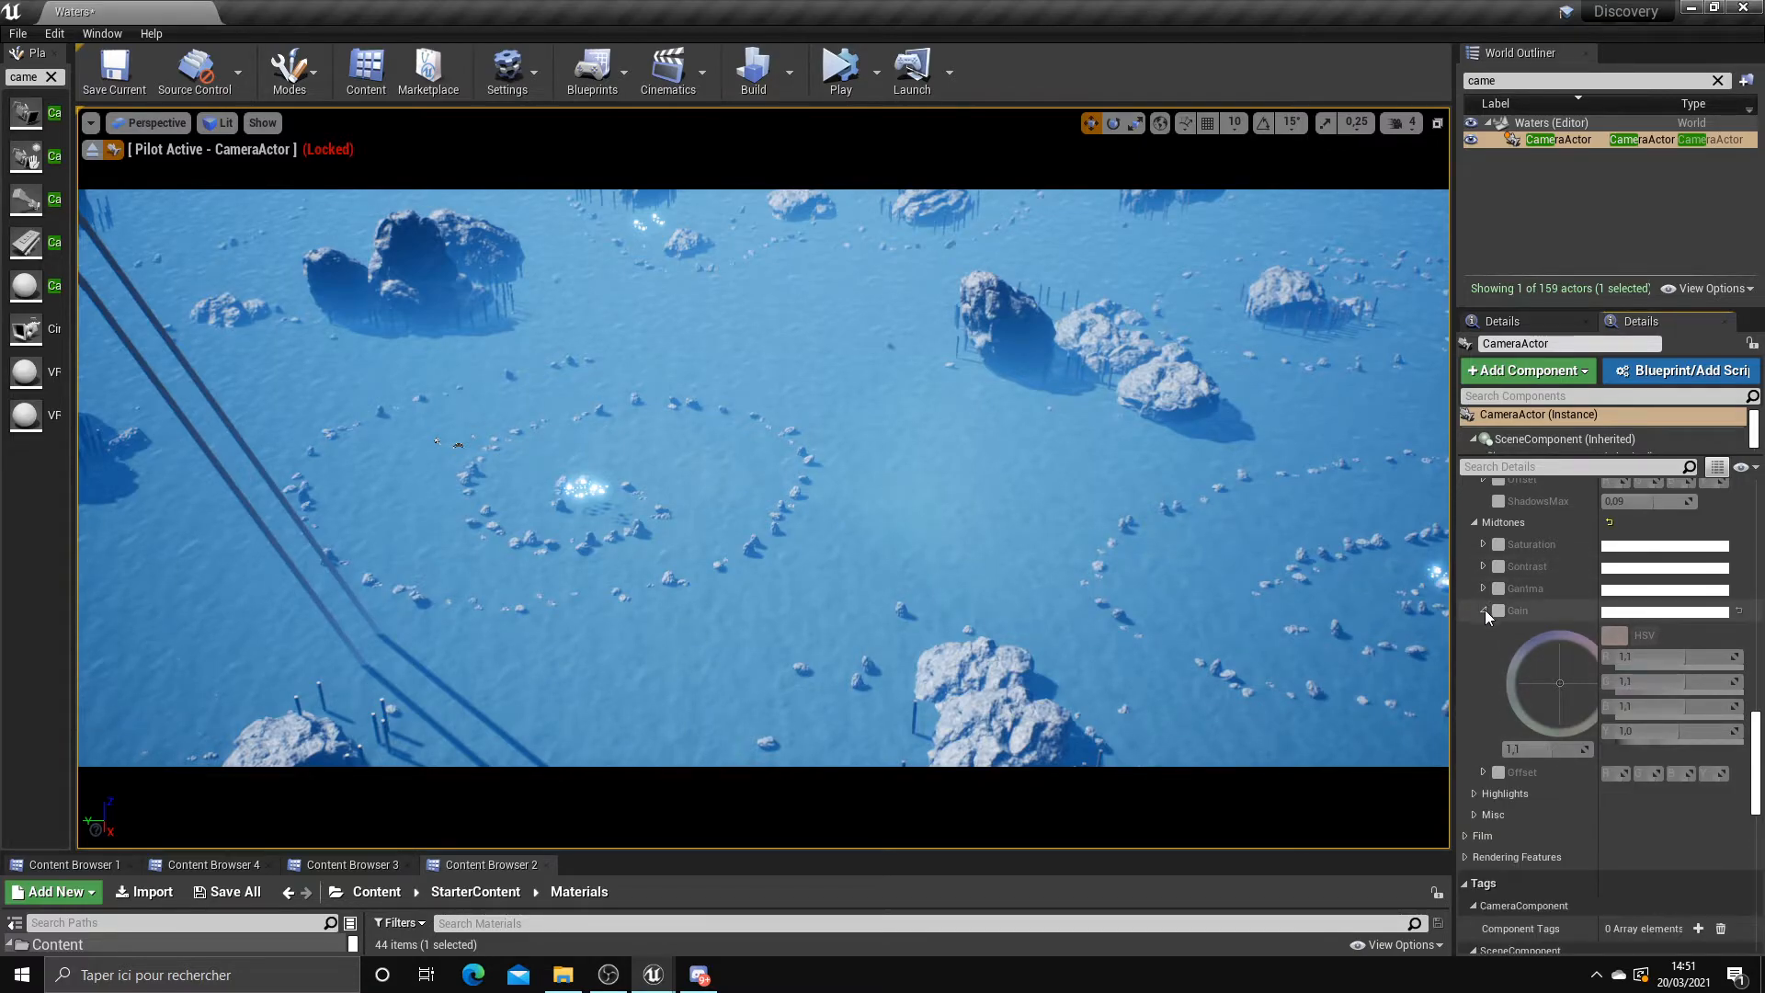
click(1484, 612)
Enable the Highlights gain override, set it to 1.1, and save the Waters level
click(1474, 653)
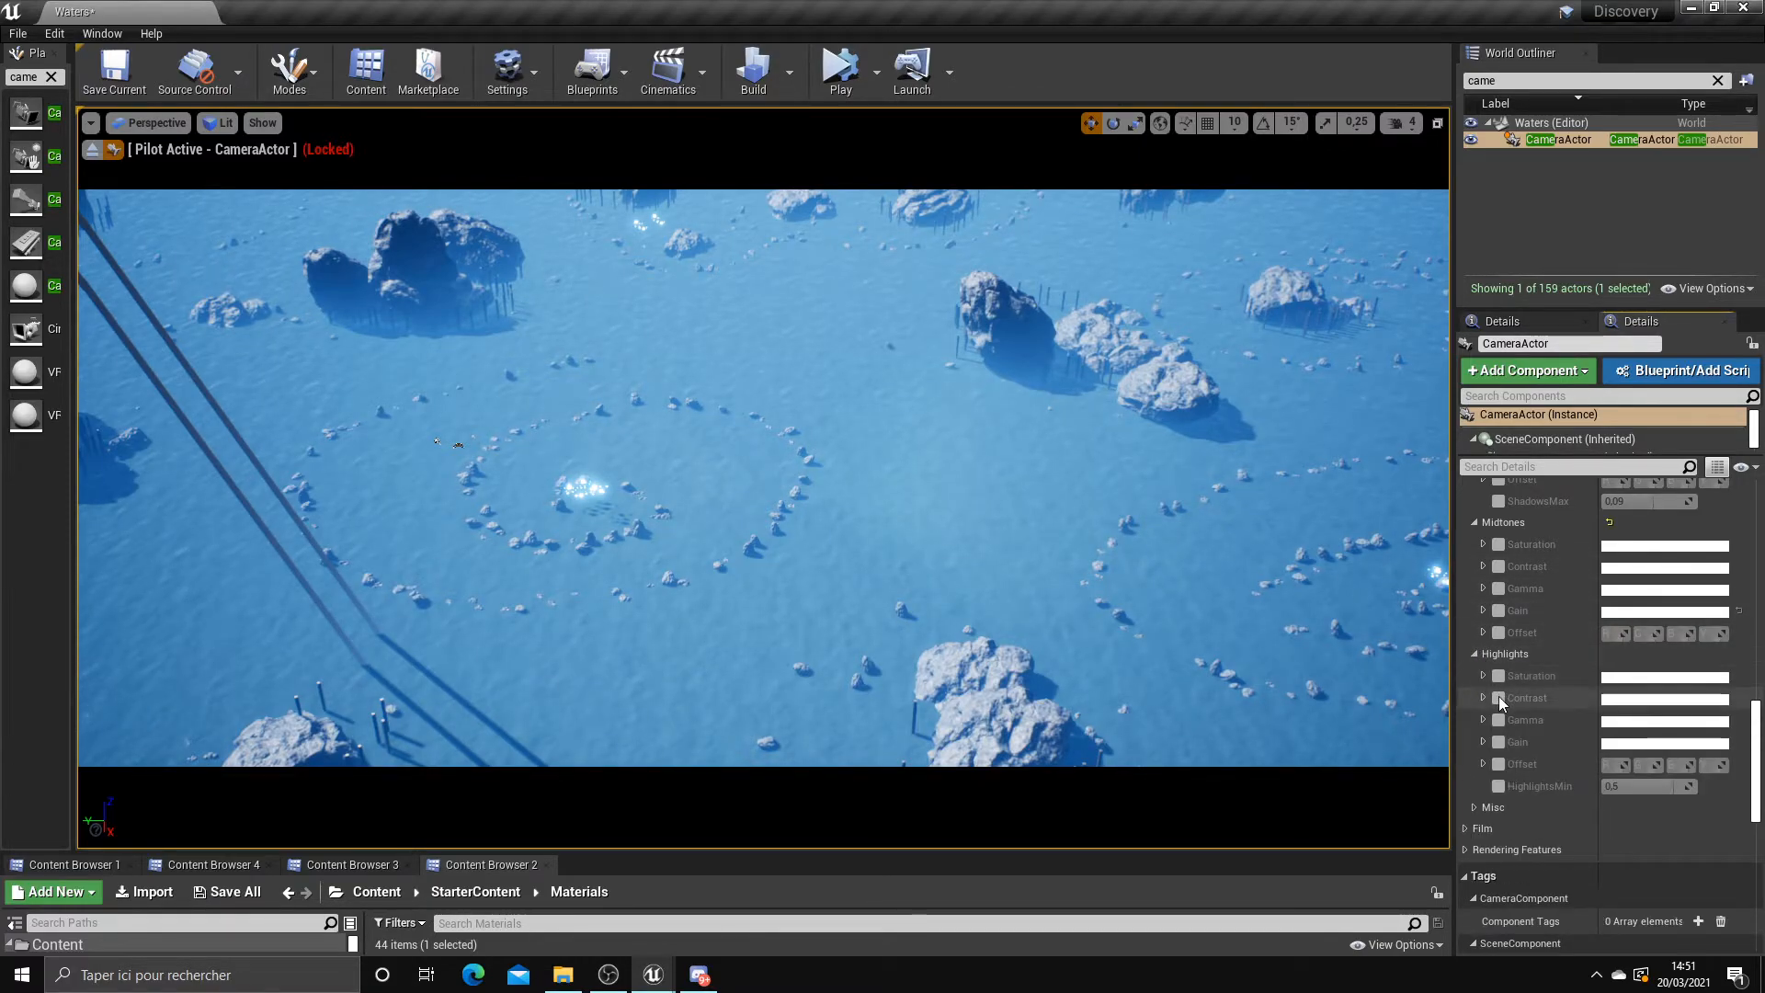
click(1482, 742)
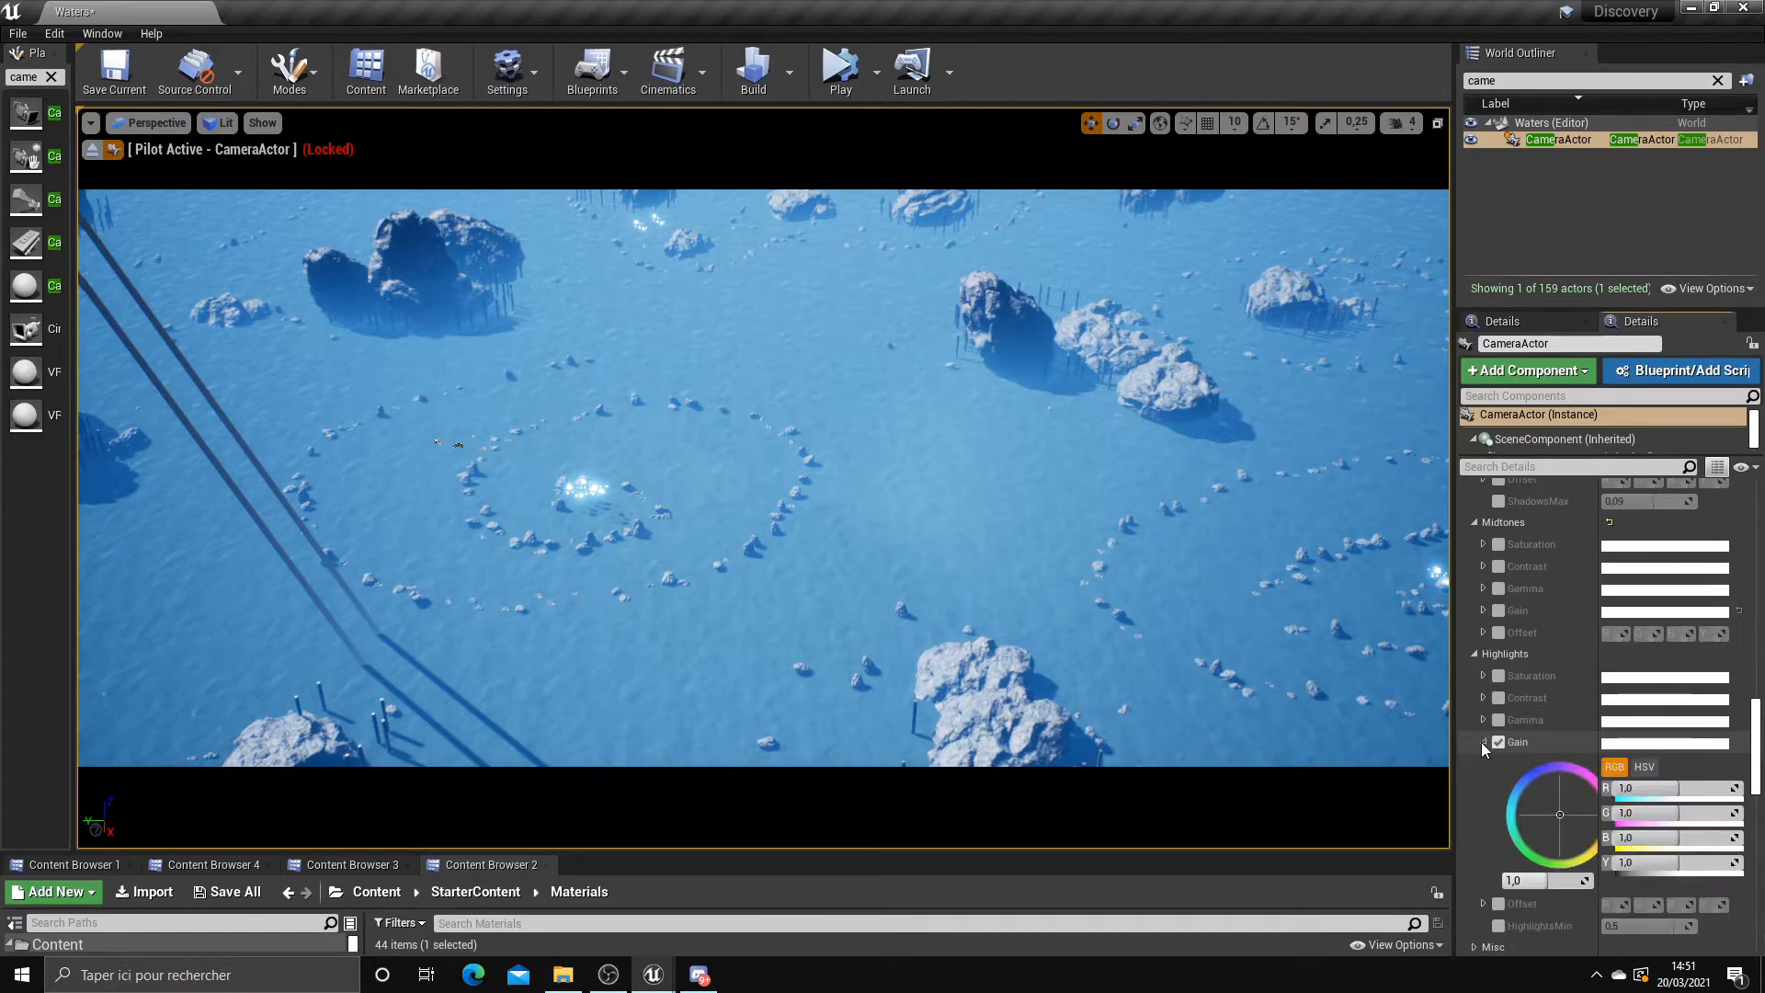
drag(1563, 880, 1508, 880)
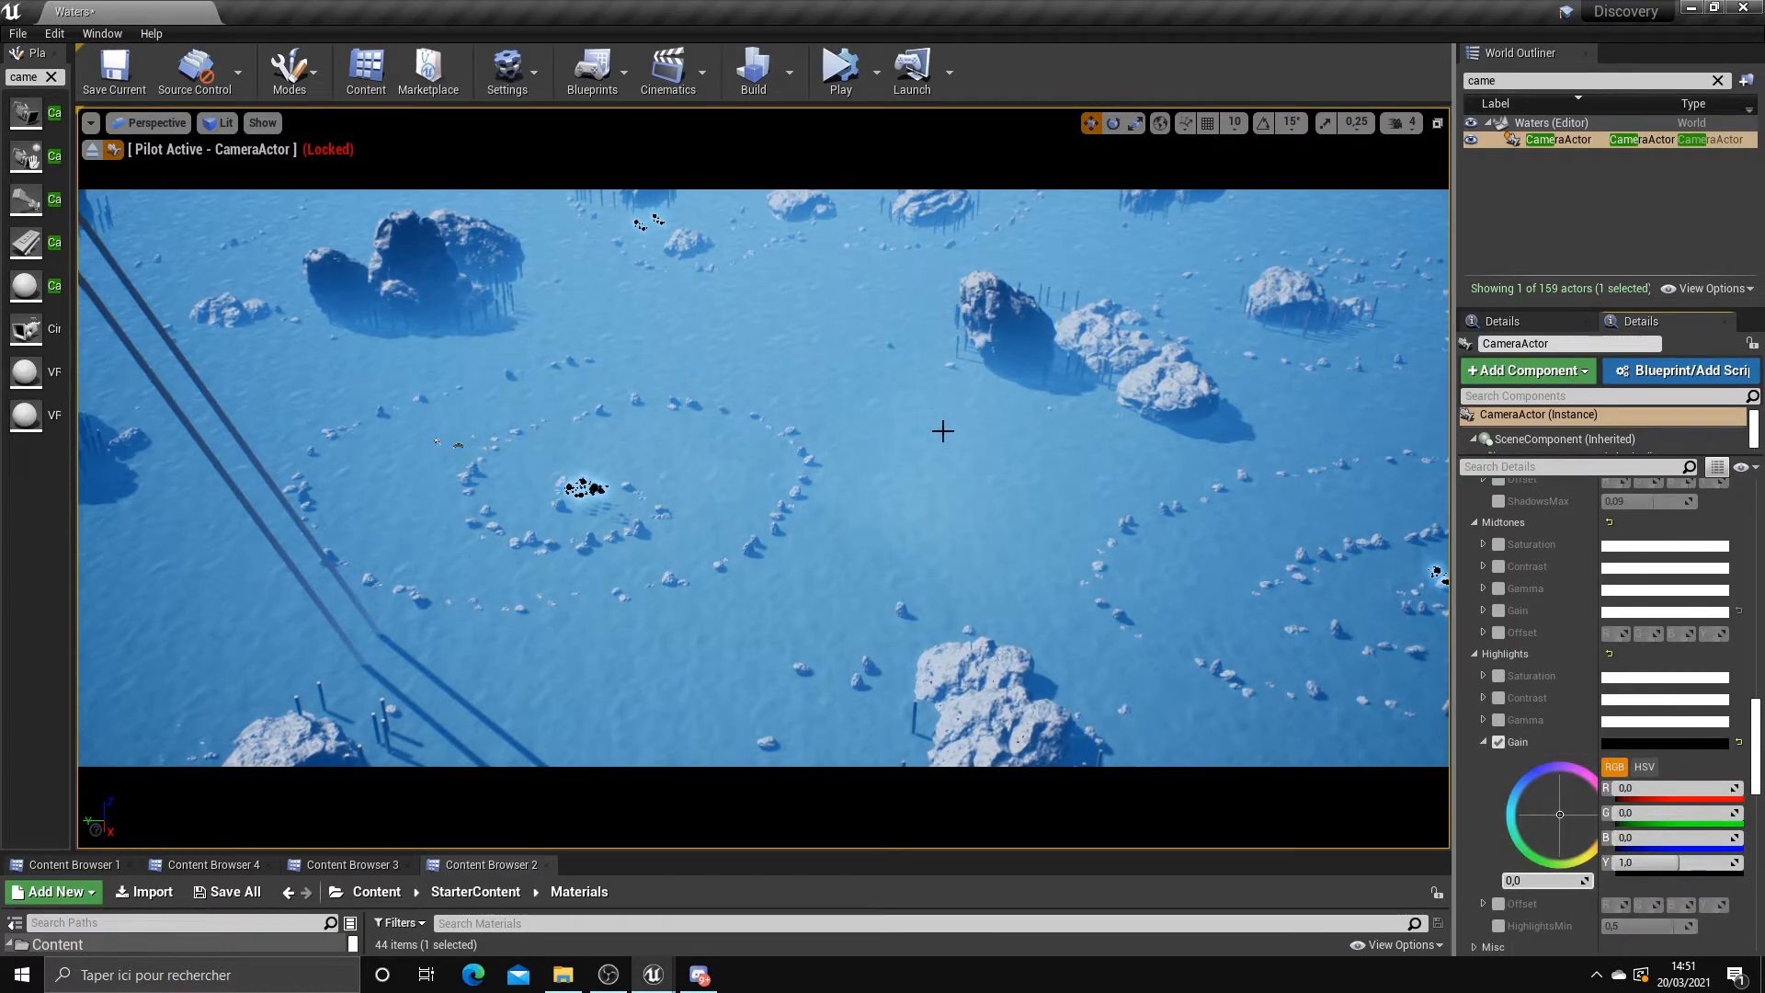
mouse_move(1513, 879)
mouse_down()
mouse_move(1573, 880)
mouse_move(1543, 880)
mouse_up()
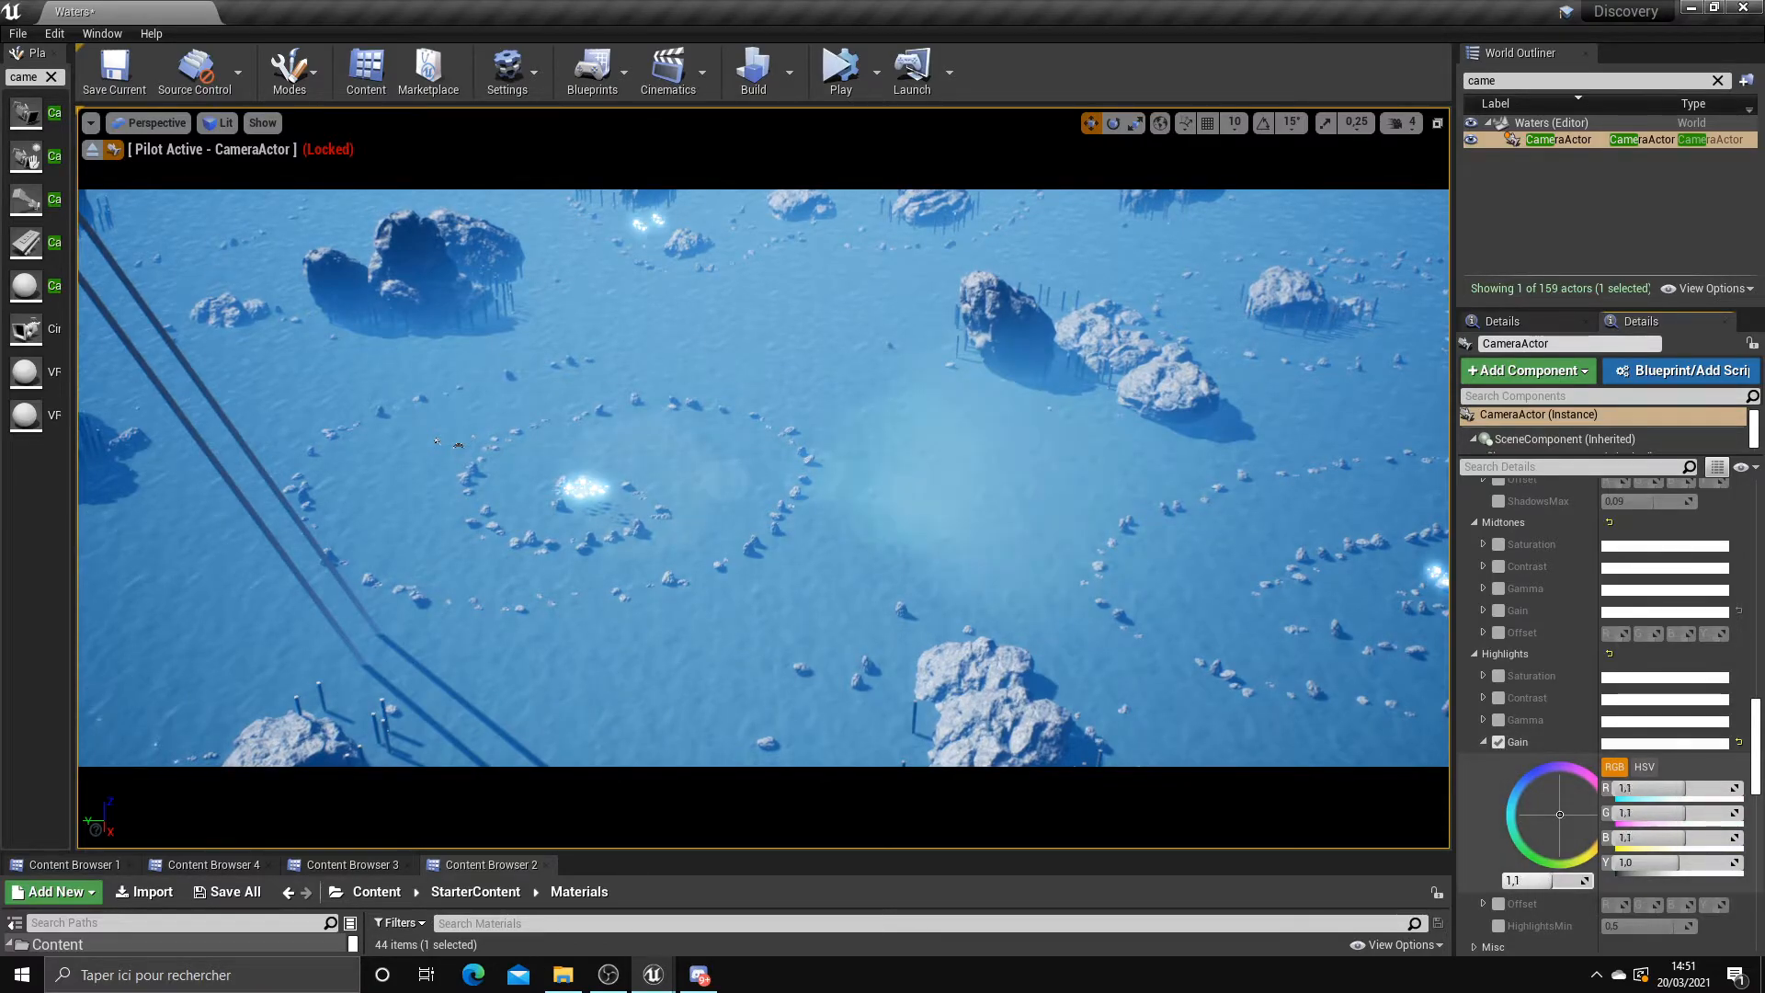
click(1485, 742)
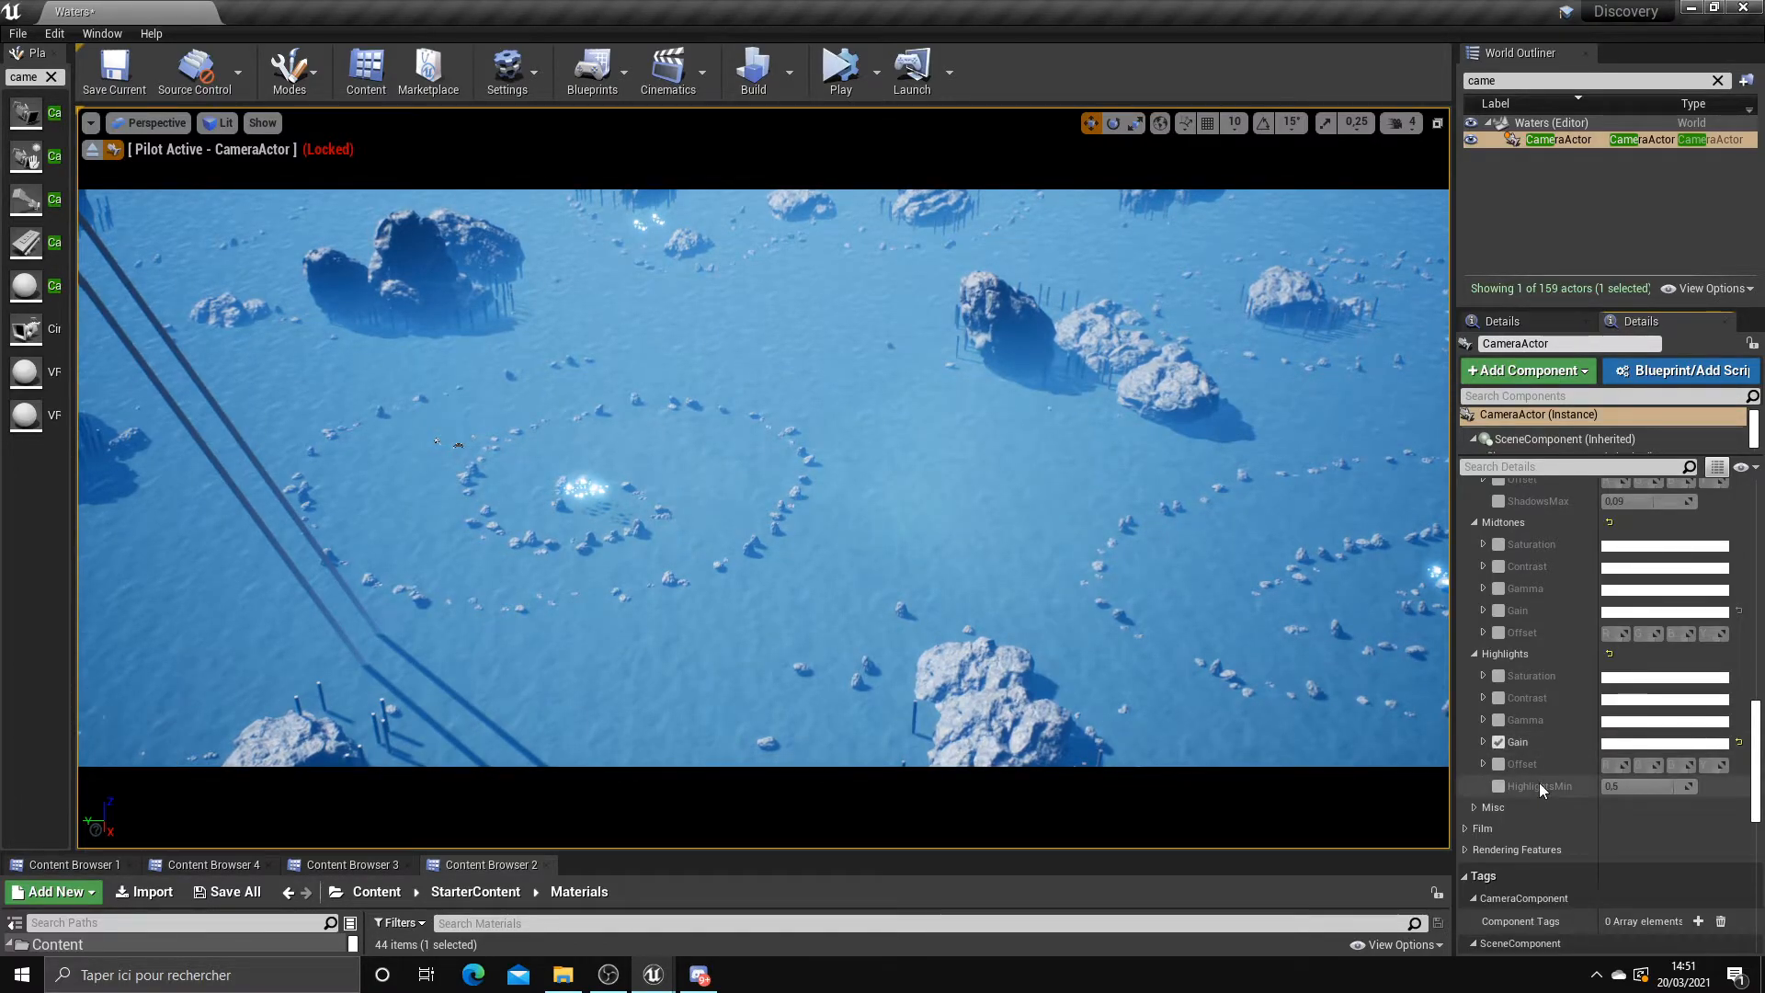
click(18, 33)
click(73, 191)
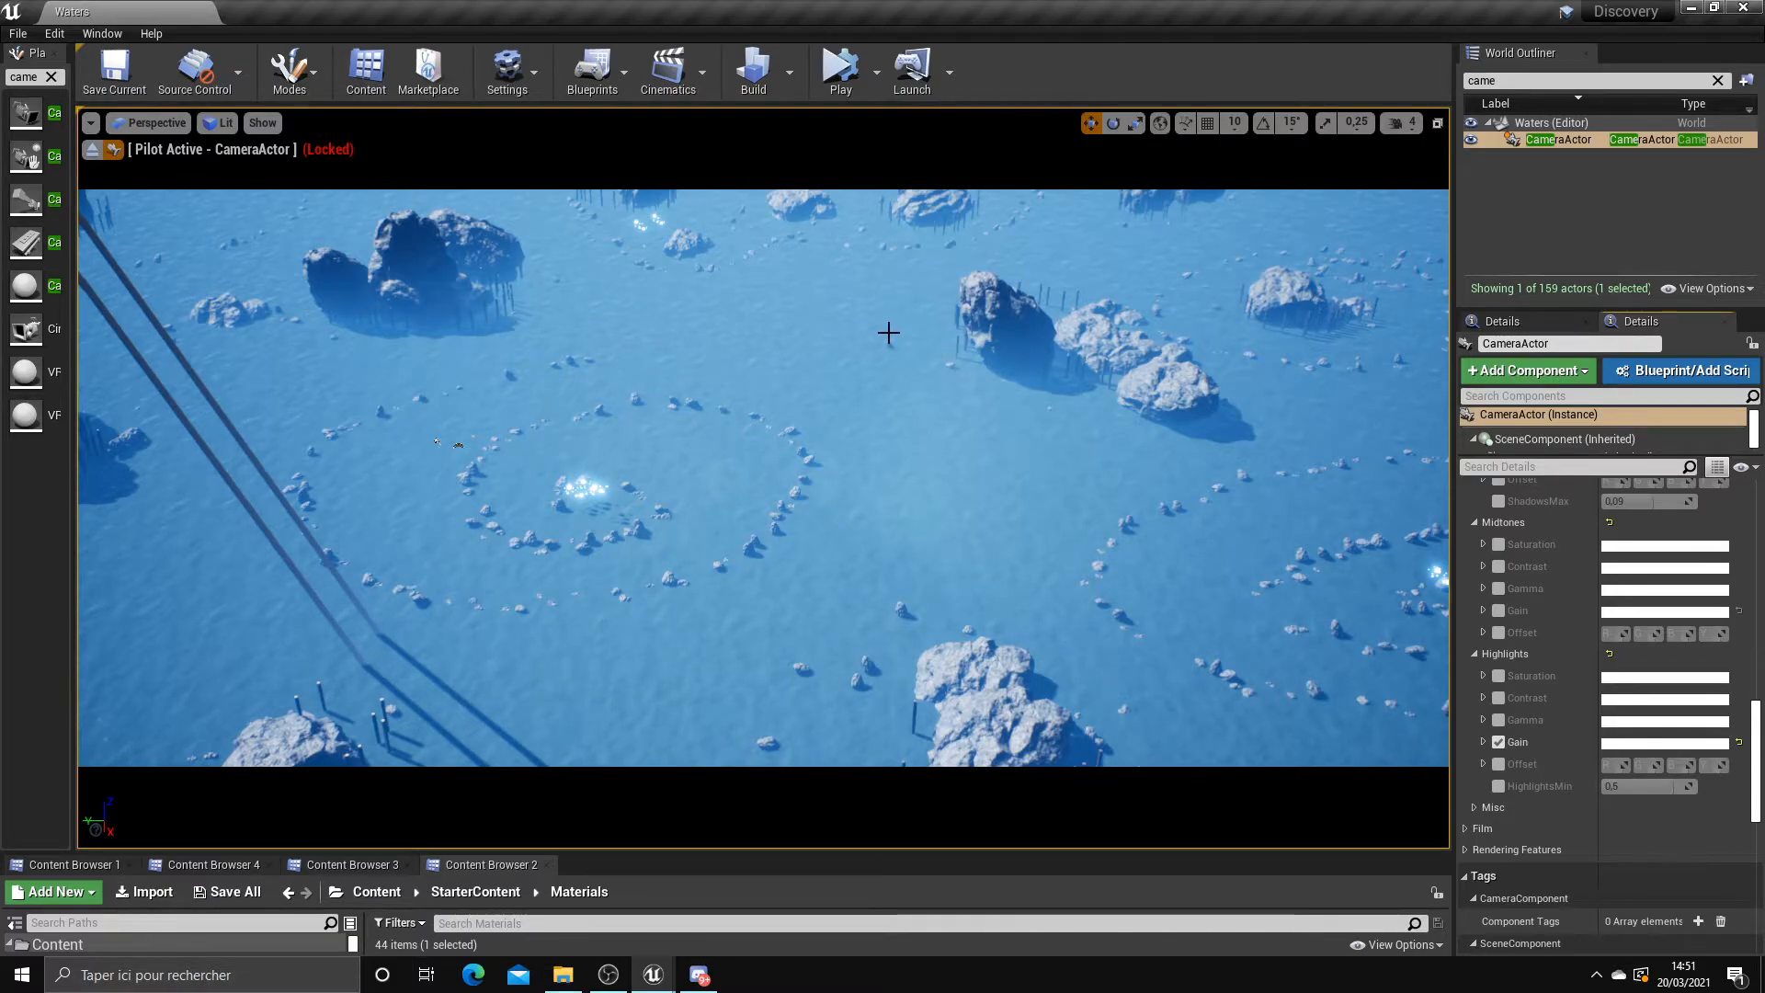
Enable the Film slope and toe overrides, setting slope to 0.95619 and toe to 0.511905
scroll(1603, 765, down, 3)
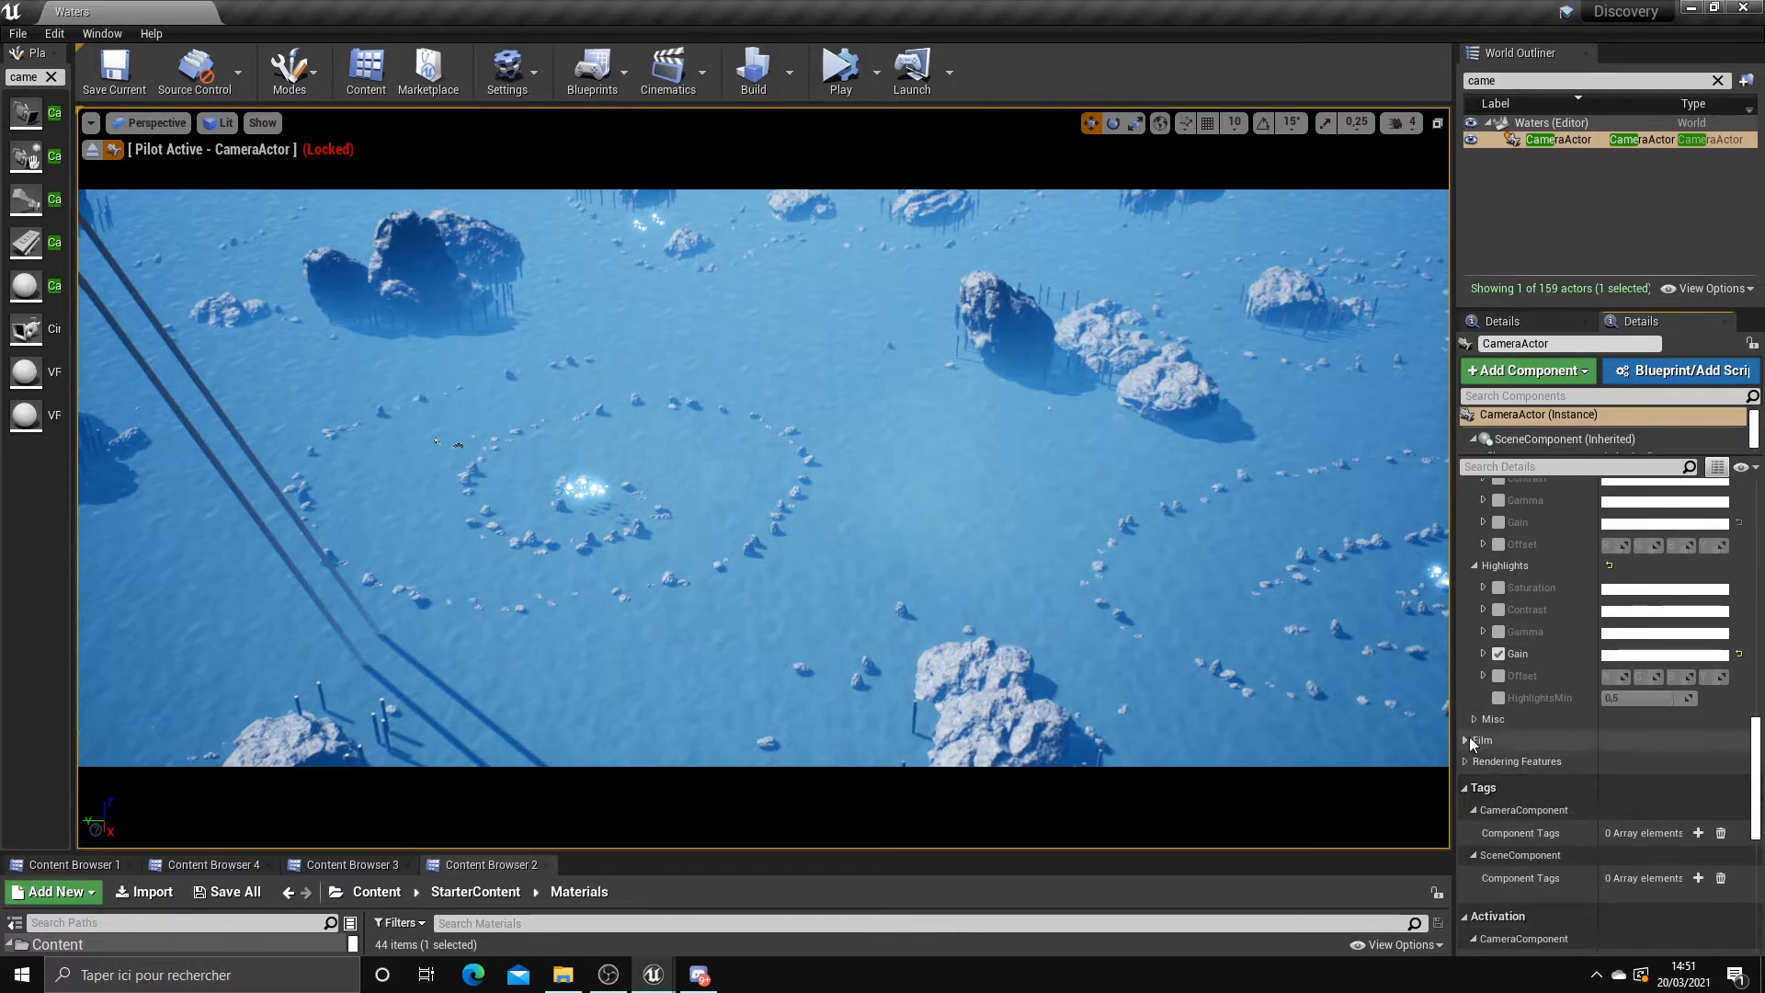
click(1465, 740)
scroll(1488, 771, down, 4)
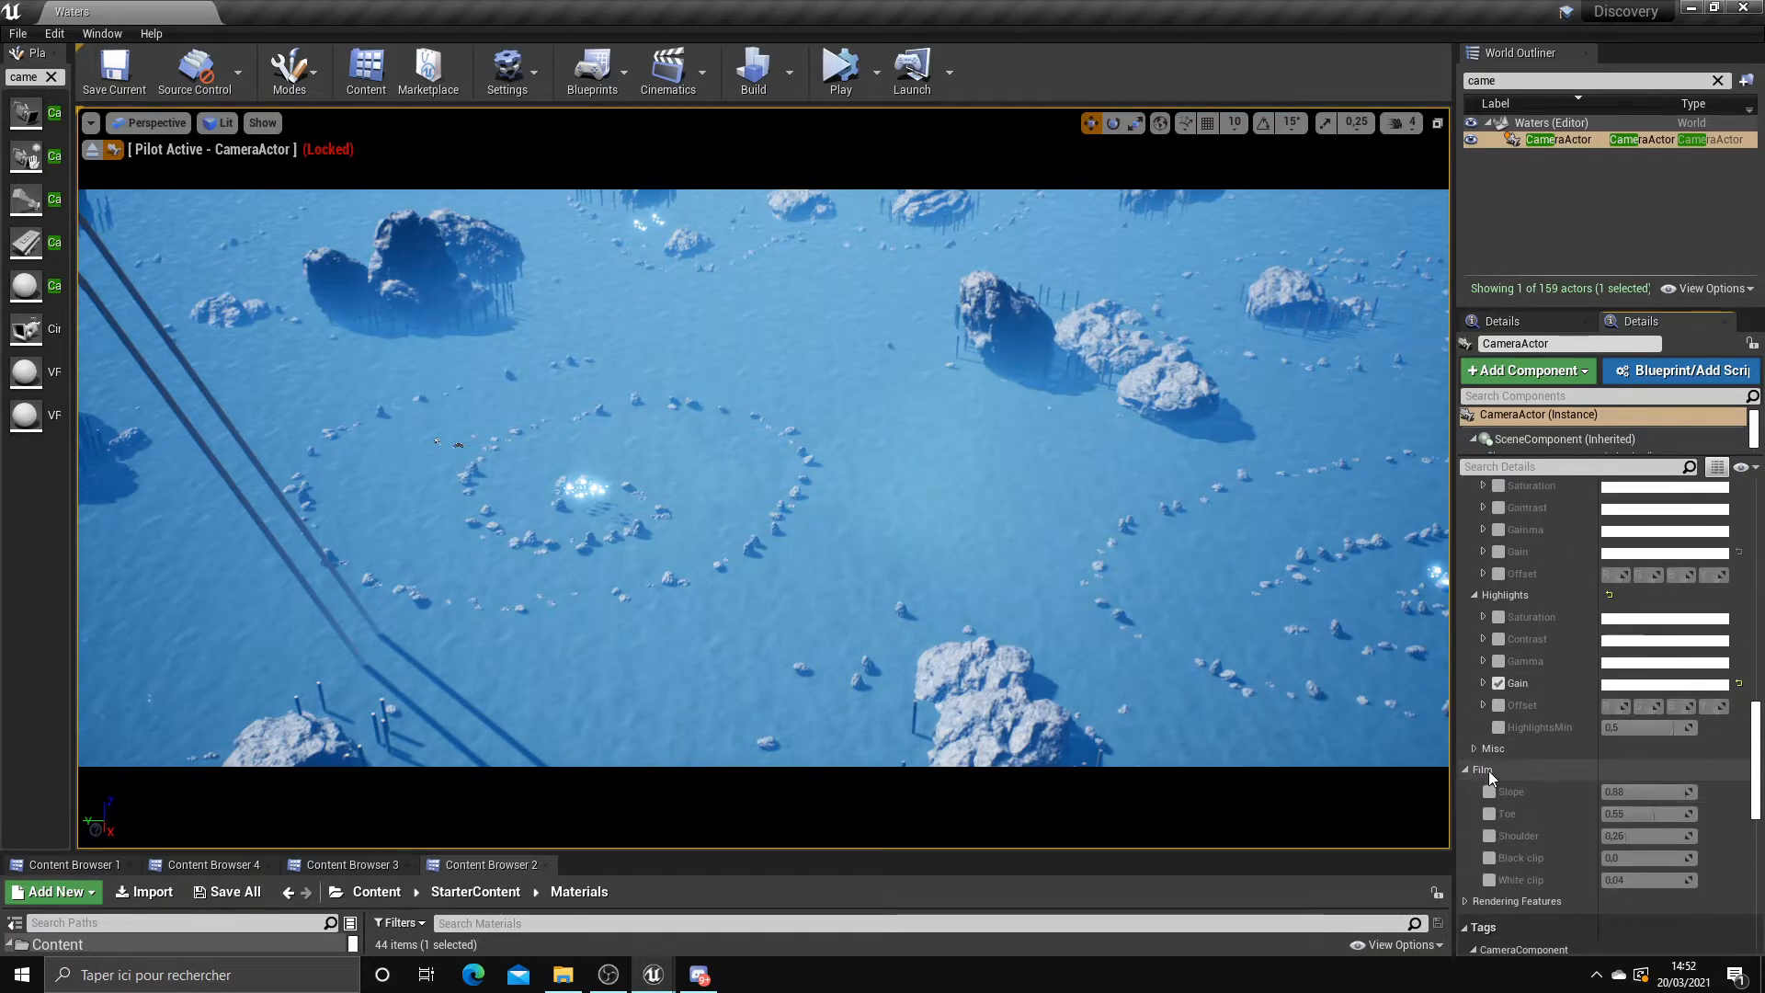
click(1489, 645)
drag(1674, 648, 1639, 667)
click(1489, 667)
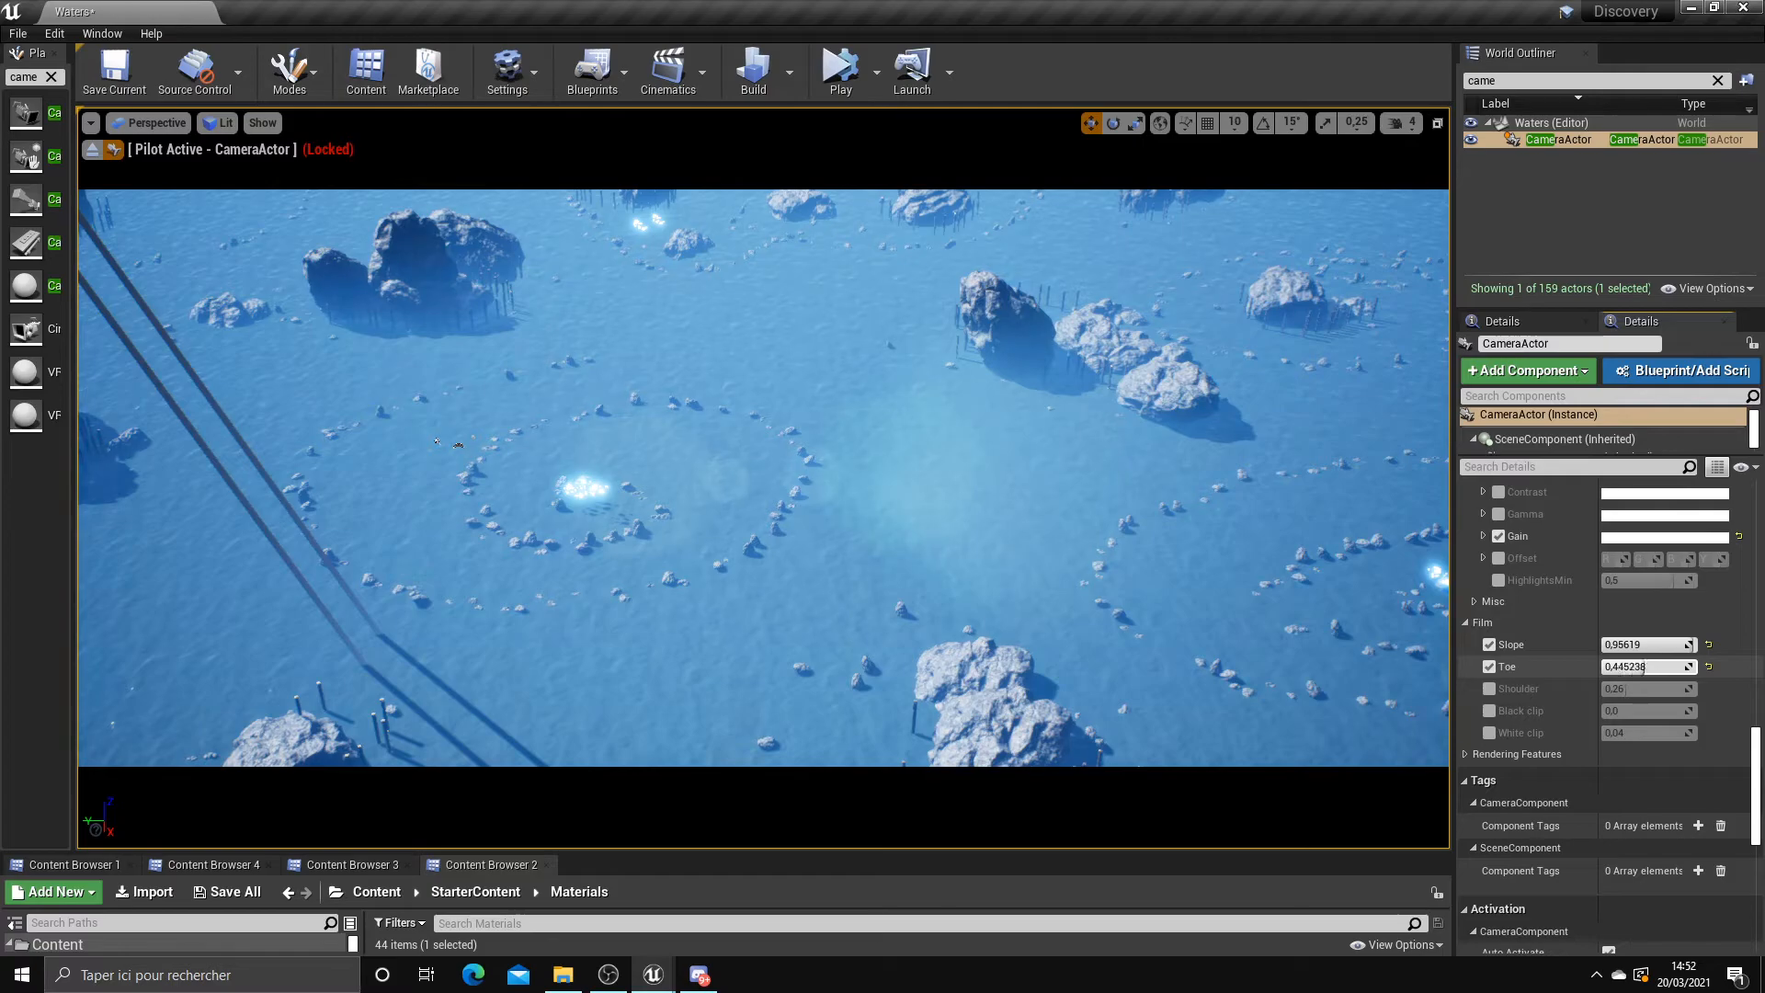
drag(1641, 667, 1648, 666)
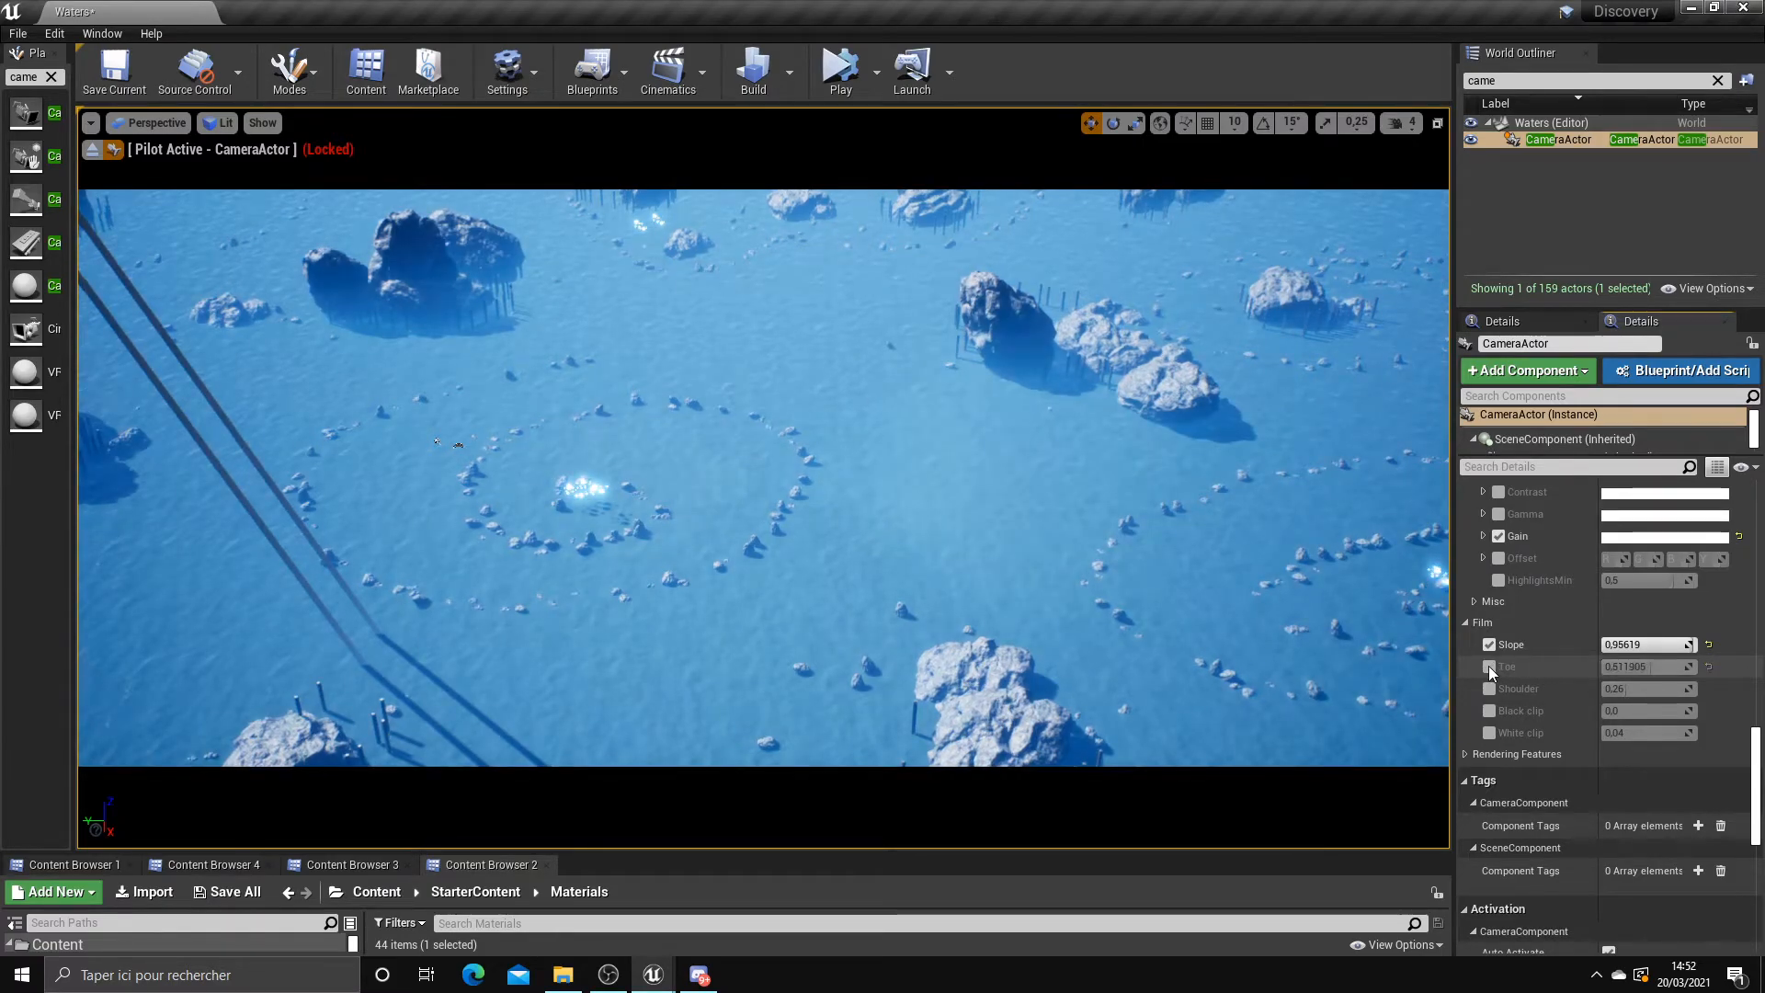
Enable the Film shoulder override and adjust its value slightly
scroll(1504, 680, up, 1)
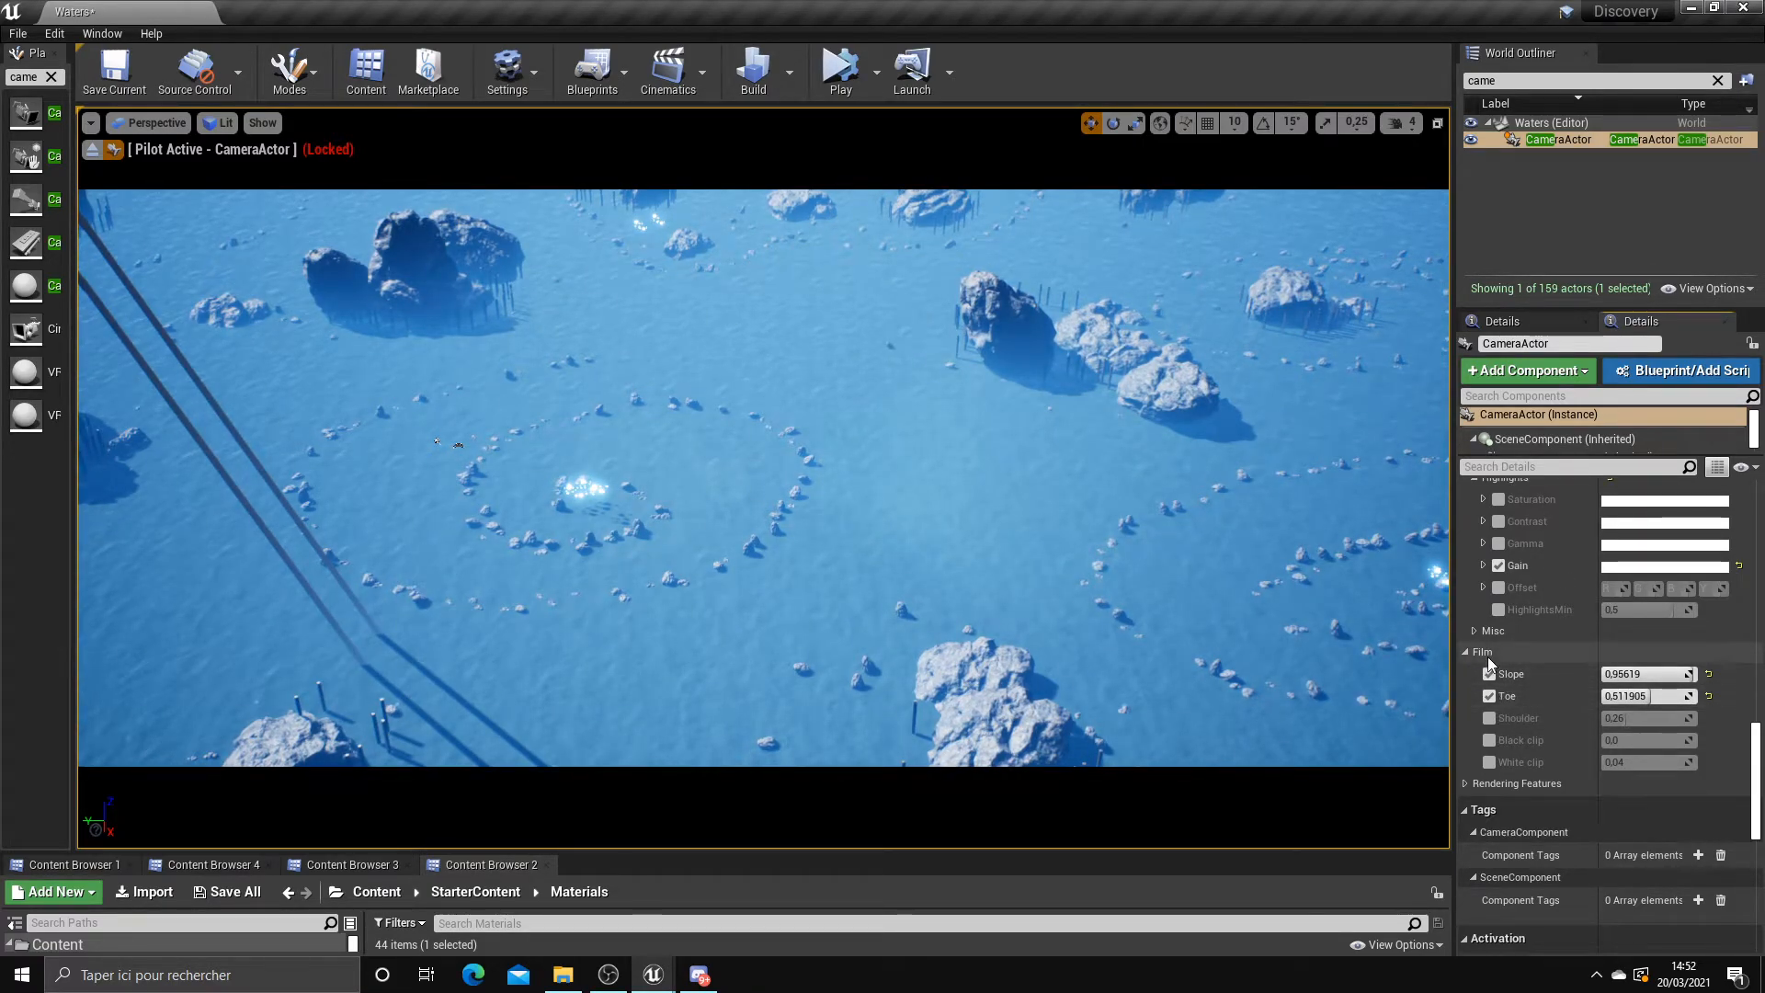
click(1491, 719)
drag(1624, 720, 1620, 720)
scroll(1596, 786, up, 4)
scroll(1593, 786, up, 2)
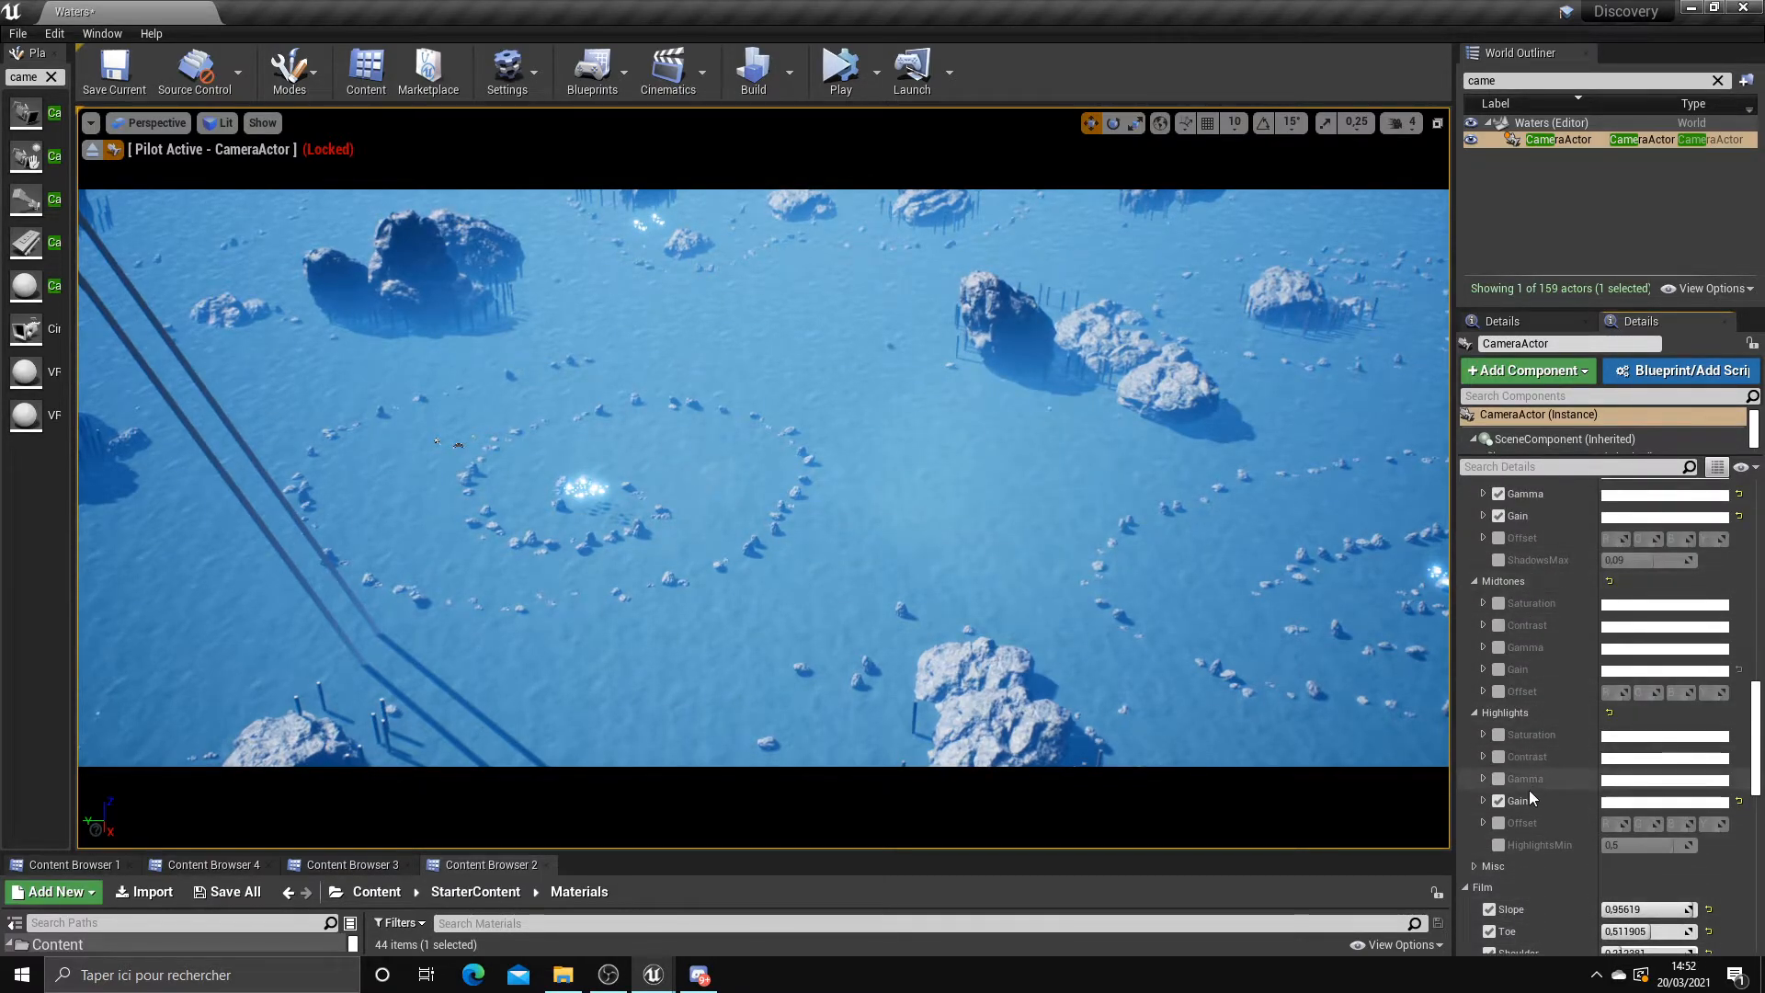
scroll(1528, 743, up, 2)
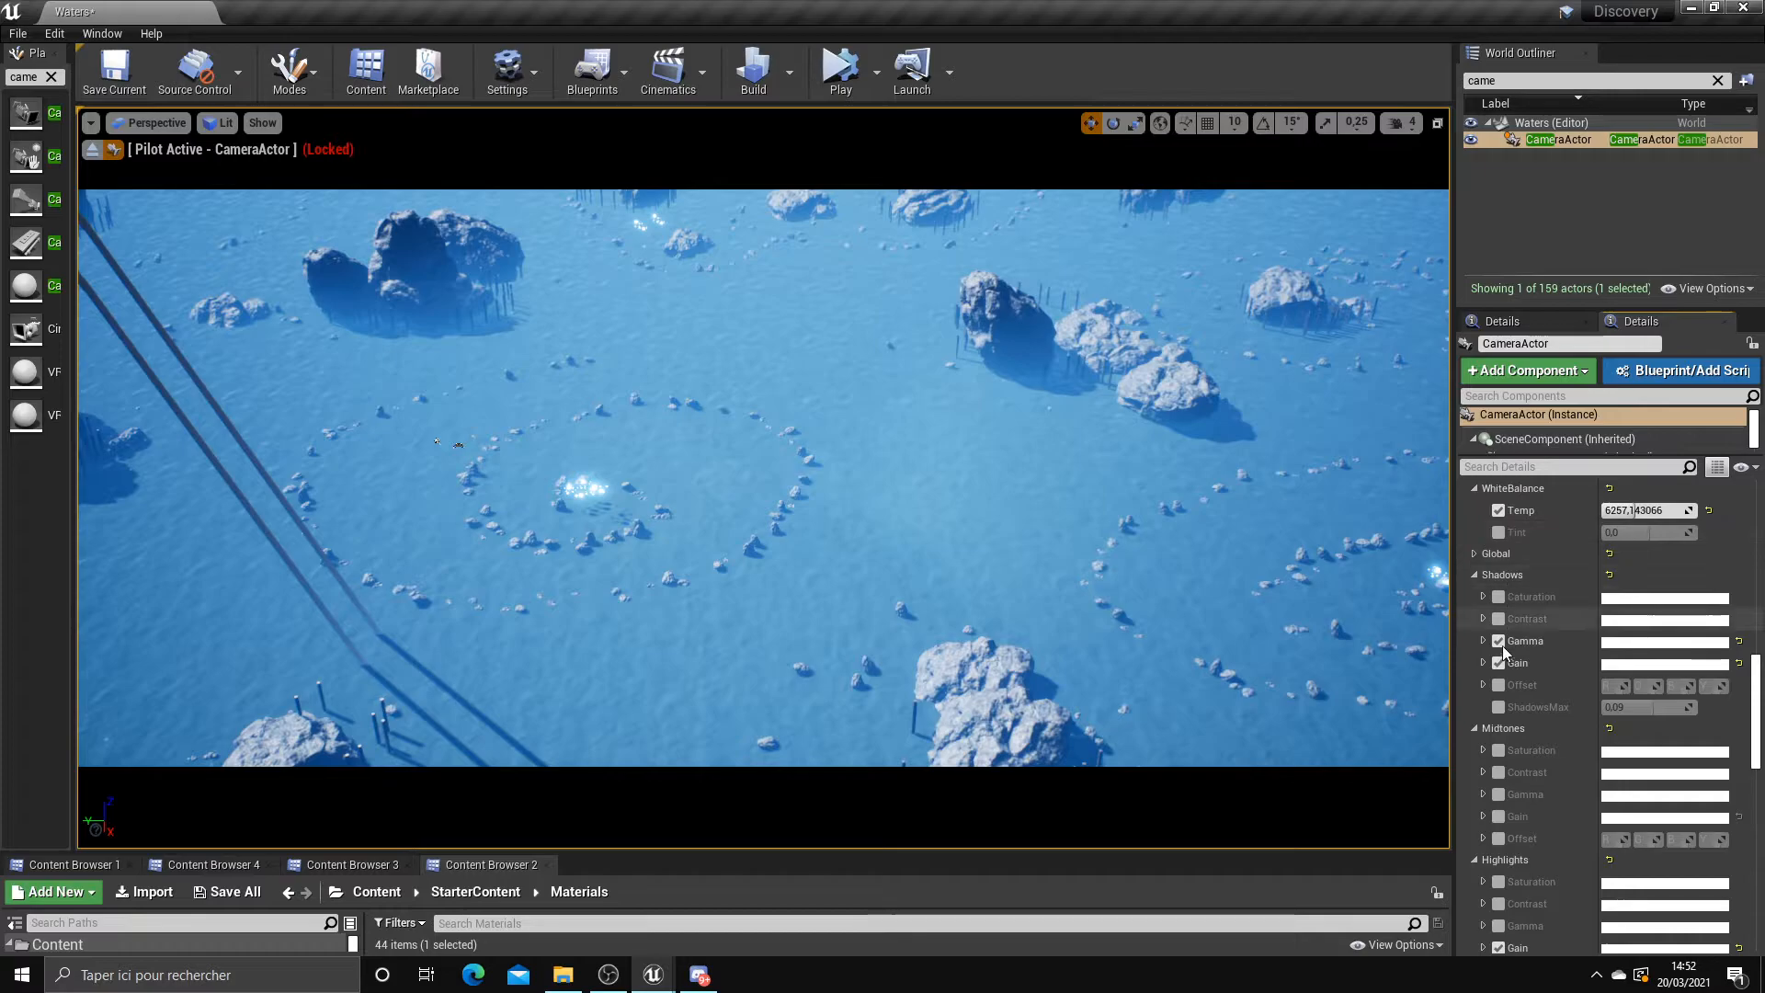
Tint the Highlights gain pink on the color wheel, to about R 1.06, G 0.82, B 1.04
scroll(1504, 735, down, 2)
scroll(1508, 807, down, 2)
scroll(1501, 793, down, 1)
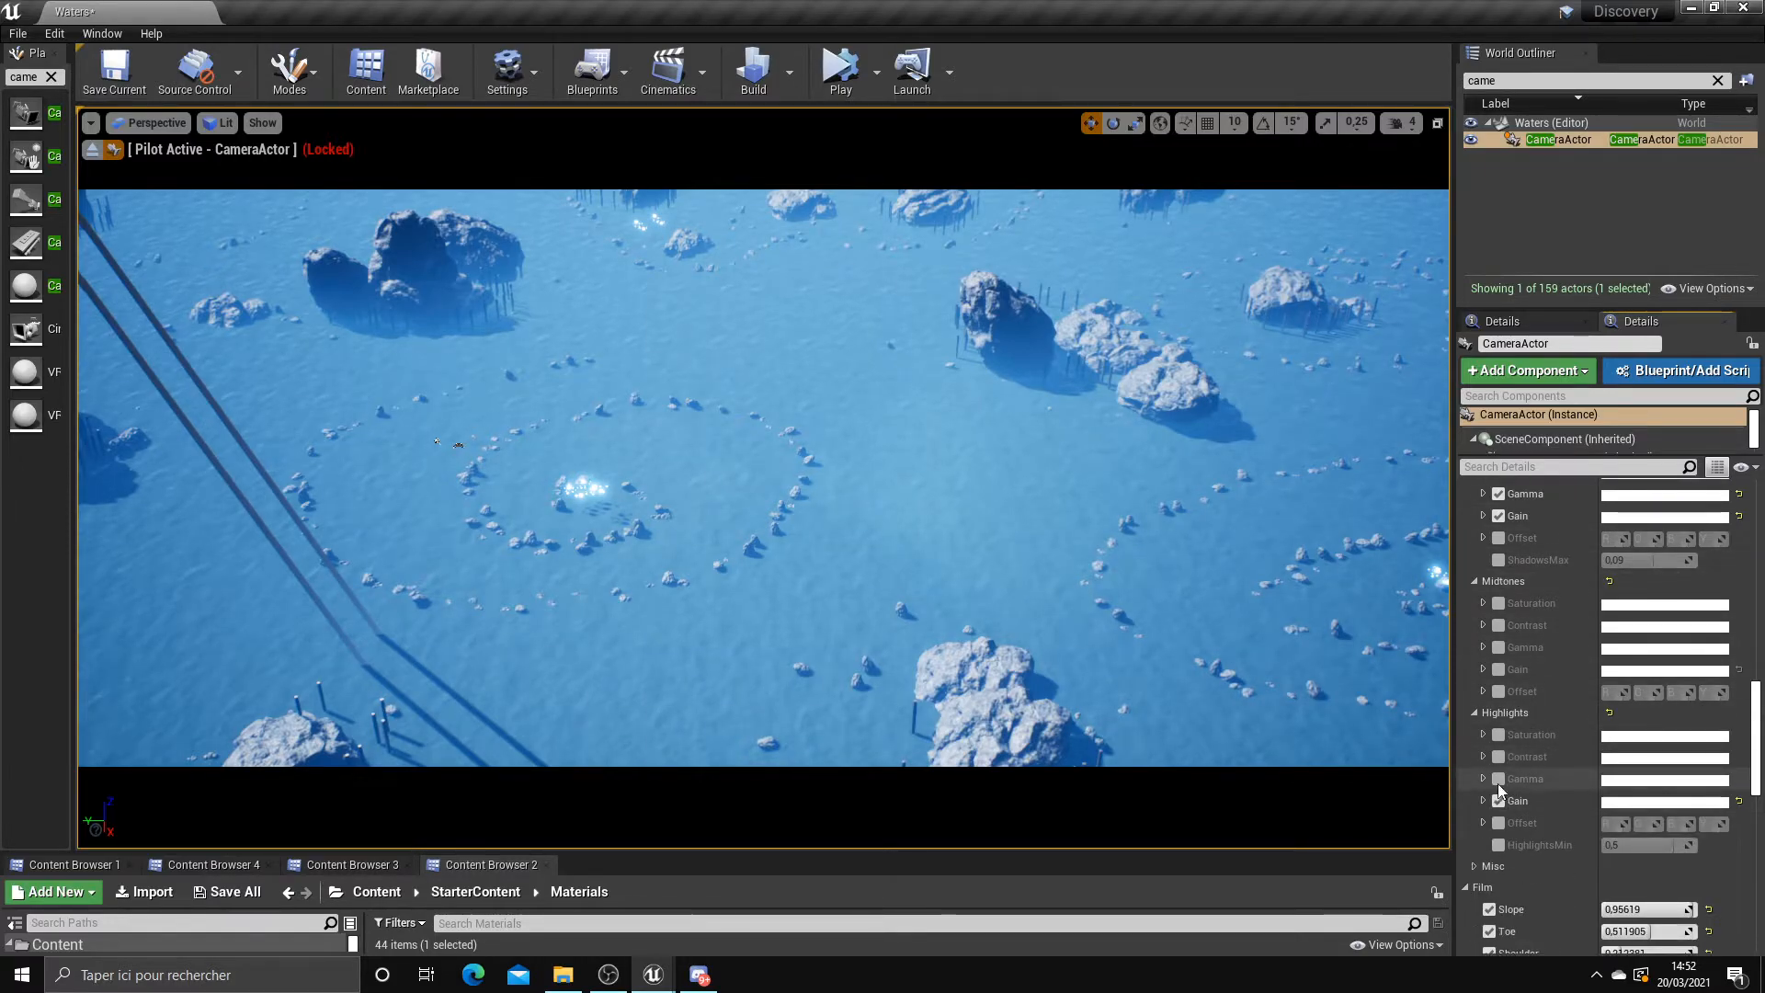
click(1484, 801)
scroll(1488, 803, down, 2)
mouse_move(1564, 807)
mouse_down()
mouse_move(1585, 780)
mouse_move(1528, 789)
mouse_move(1608, 788)
mouse_move(1520, 824)
mouse_move(1548, 851)
mouse_move(1596, 841)
mouse_move(1593, 796)
mouse_move(1593, 825)
mouse_move(1522, 839)
mouse_move(1529, 789)
mouse_move(1576, 792)
mouse_up()
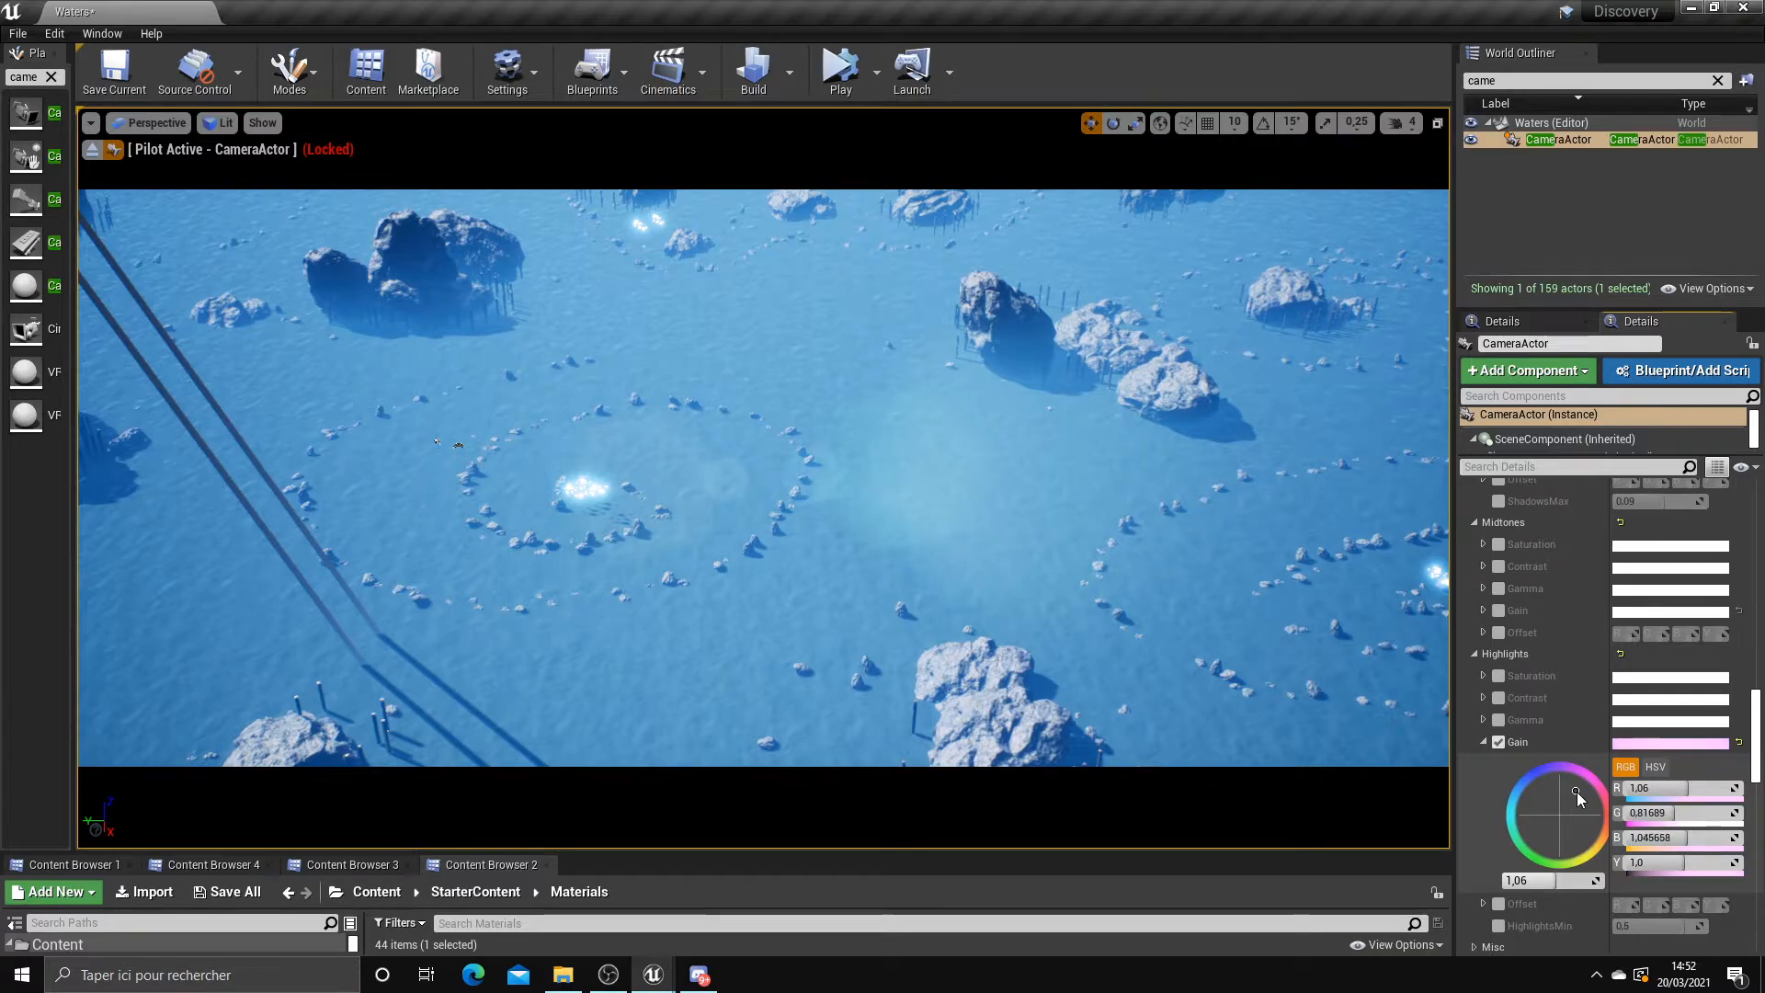
Enable the Midtones gain override and tint it slightly blue on its color wheel
scroll(1504, 626, up, 1)
click(1498, 640)
click(1483, 640)
scroll(1542, 736, down, 1)
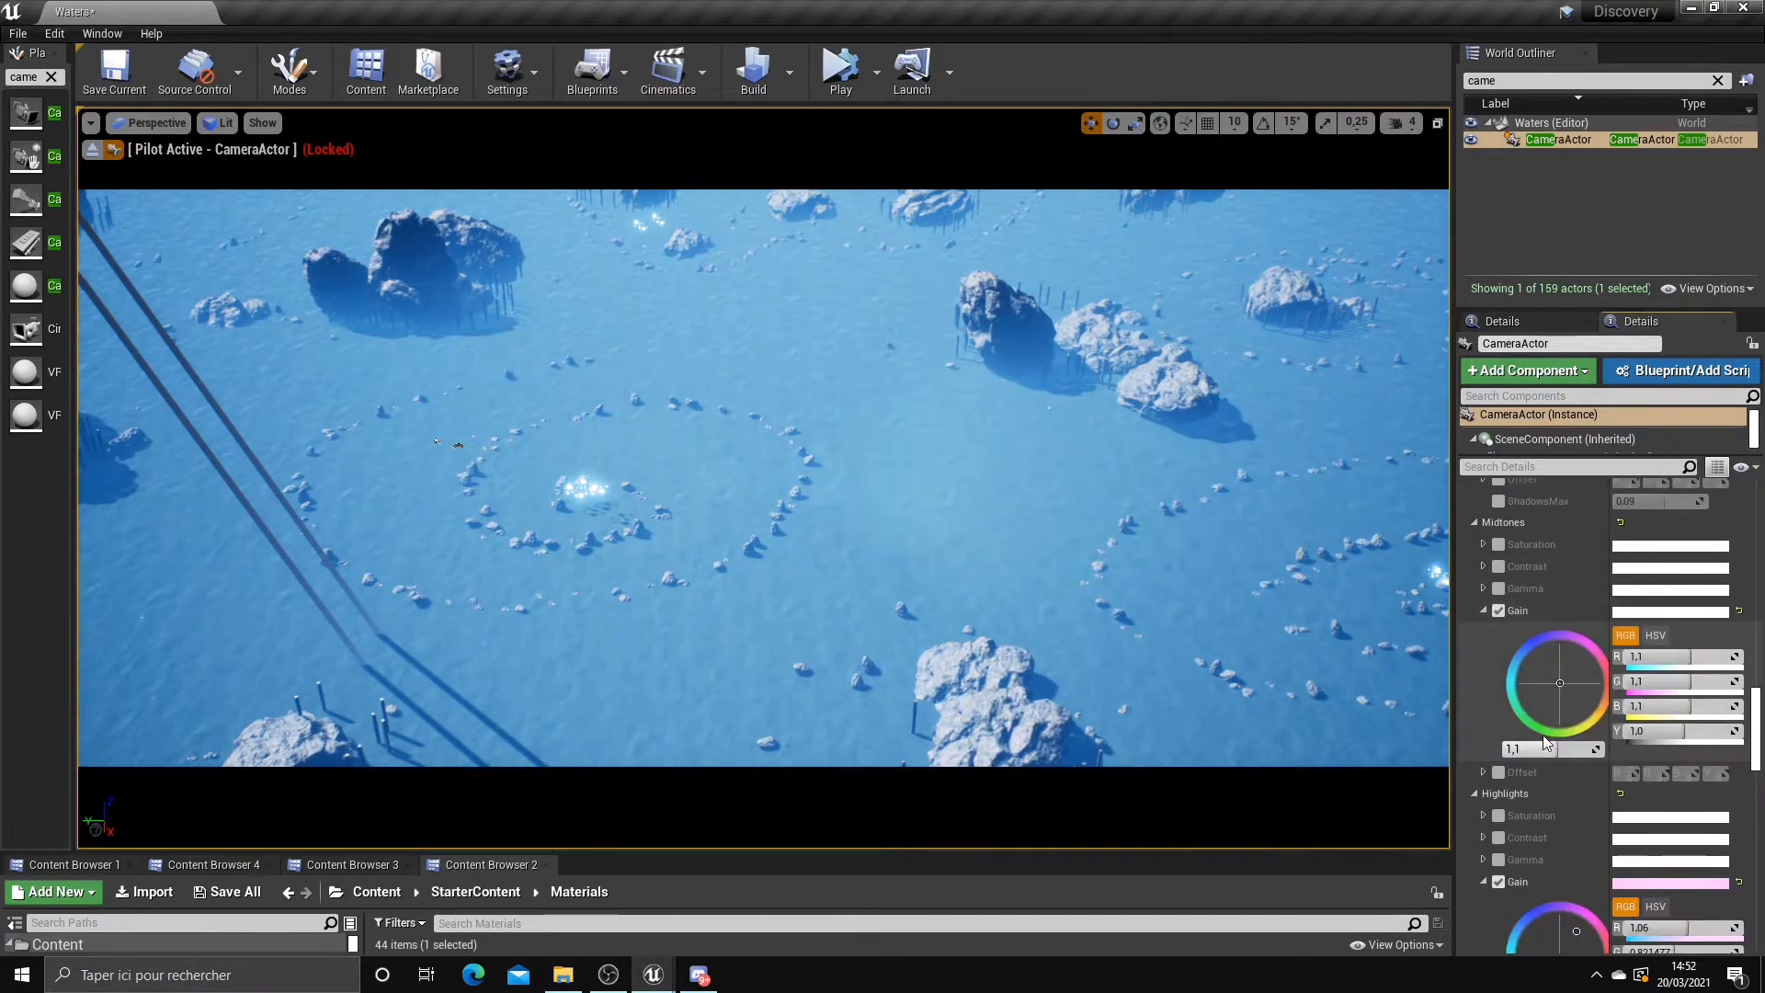
drag(1572, 691, 1555, 660)
scroll(1548, 675, up, 2)
click(1487, 666)
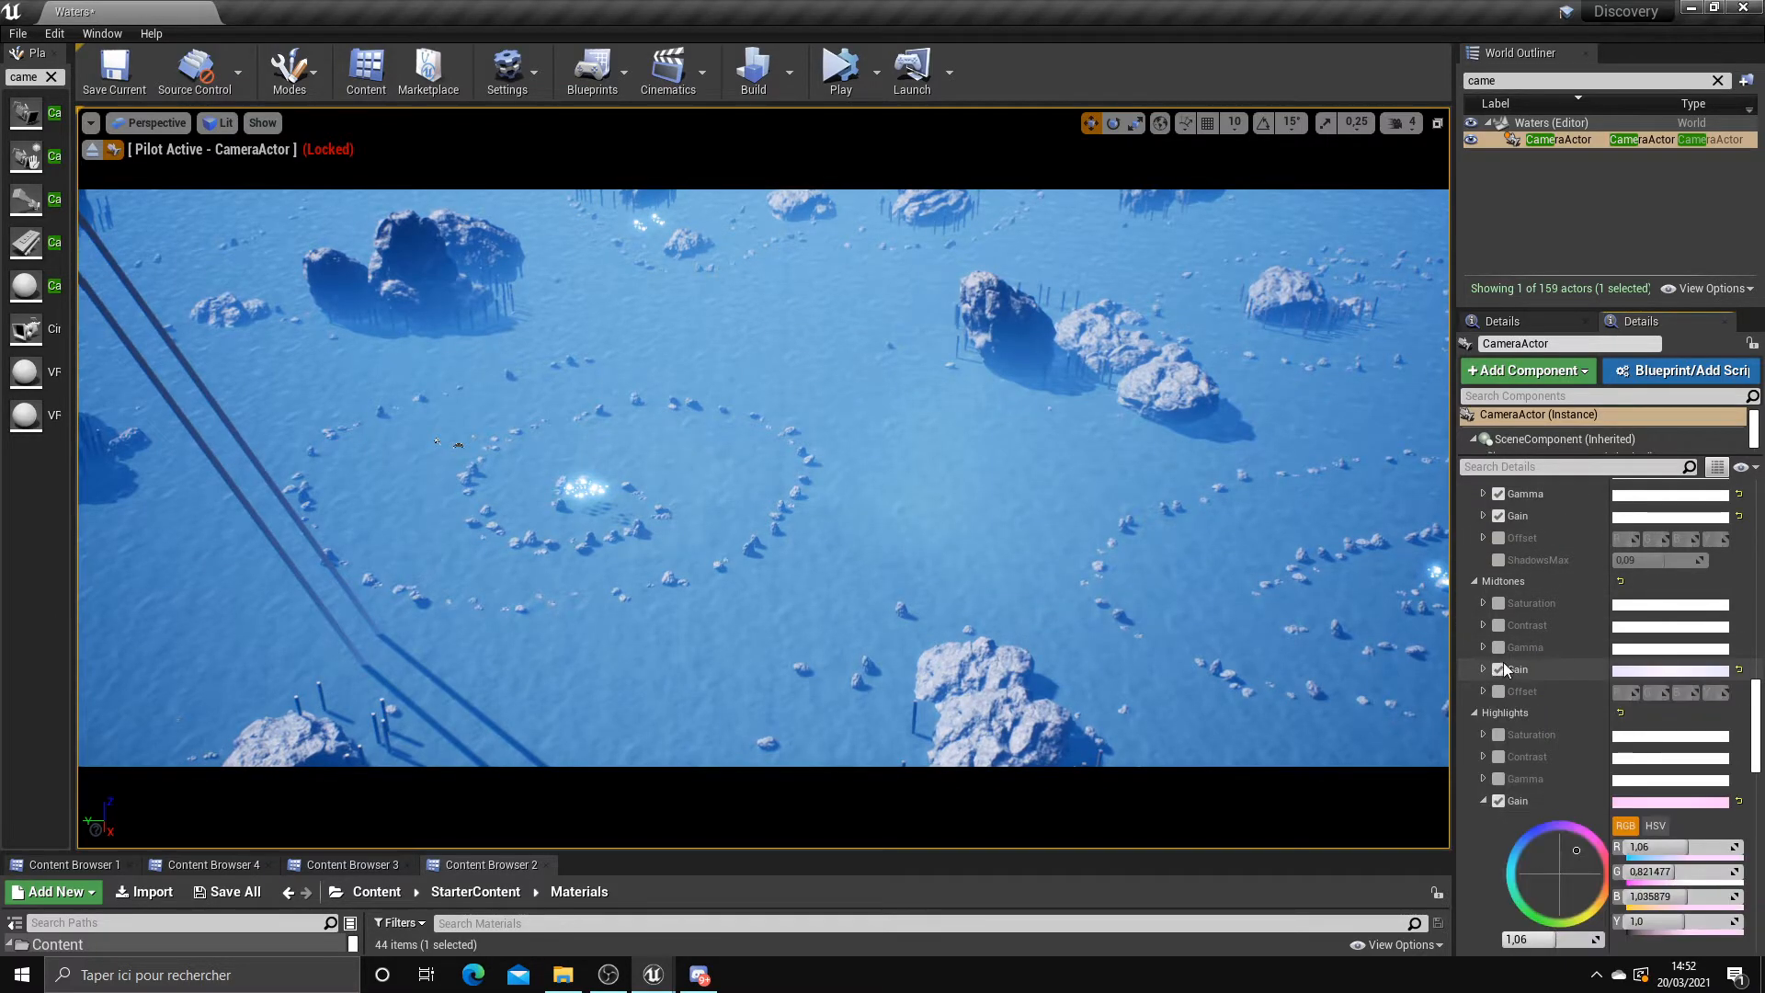
Collapse the Highlights, Midtones, Shadows and WhiteBalance groups, along with the whole Color Grading section
click(1475, 714)
click(1476, 582)
scroll(1484, 609, up, 4)
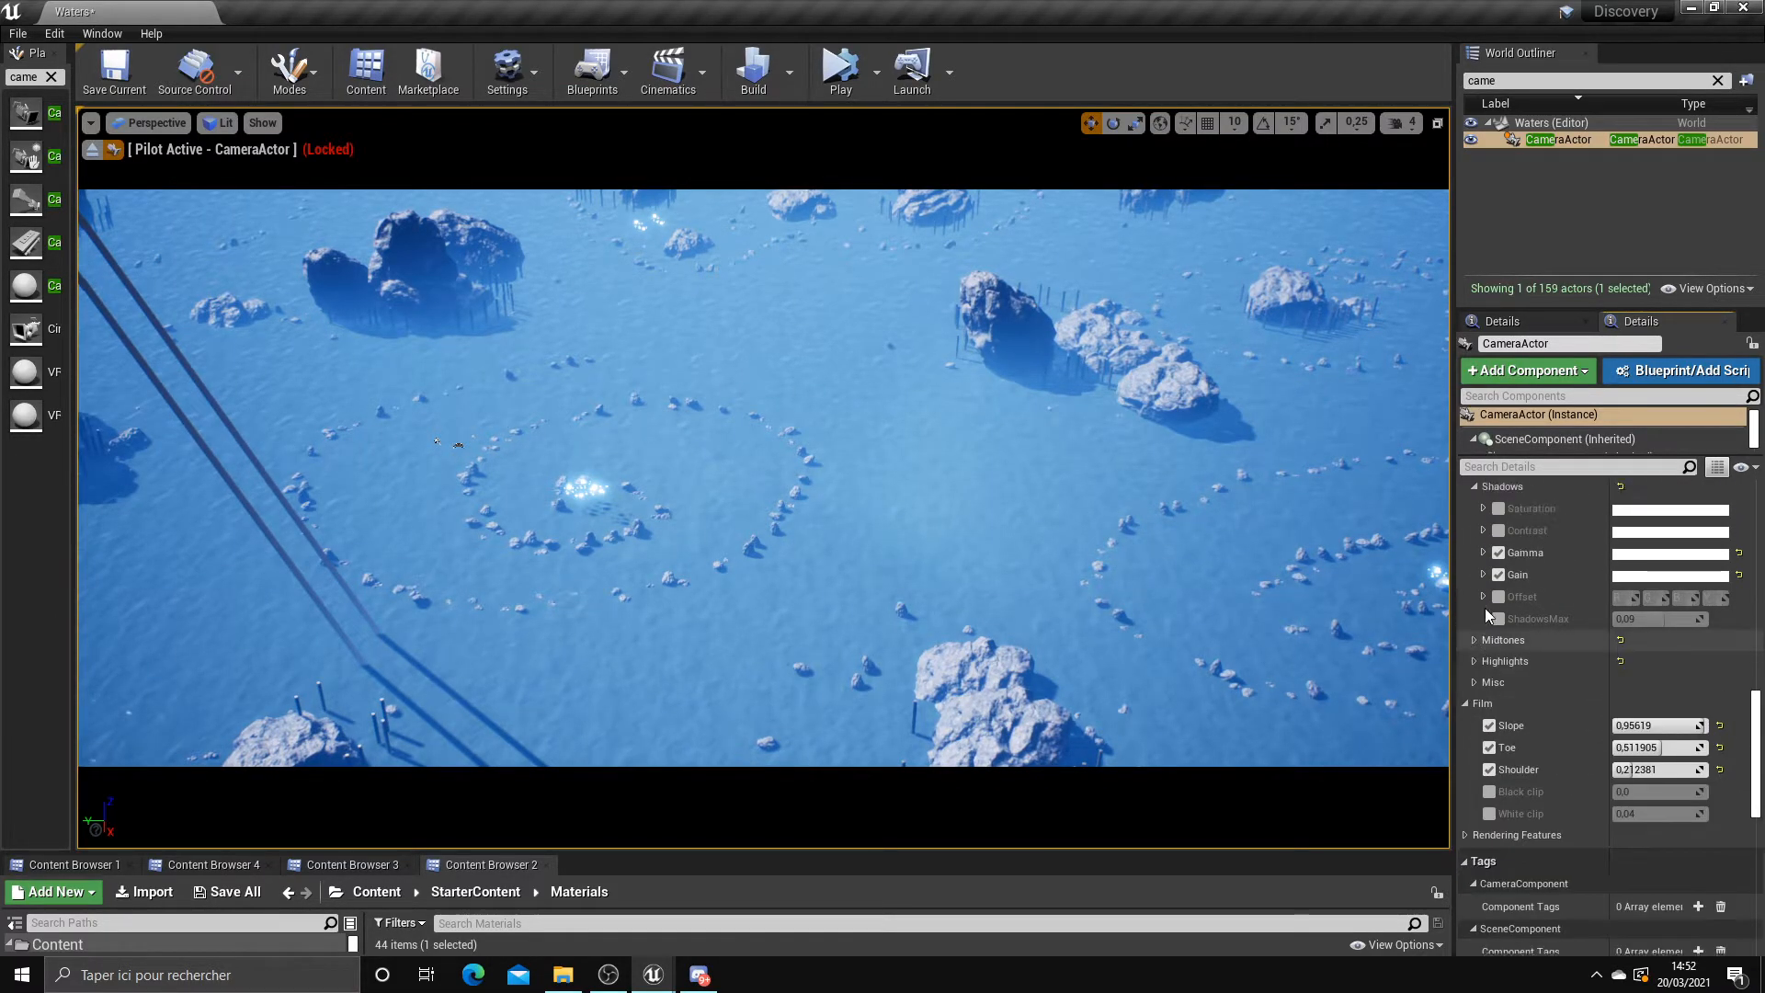
click(1475, 546)
scroll(1471, 603, up, 4)
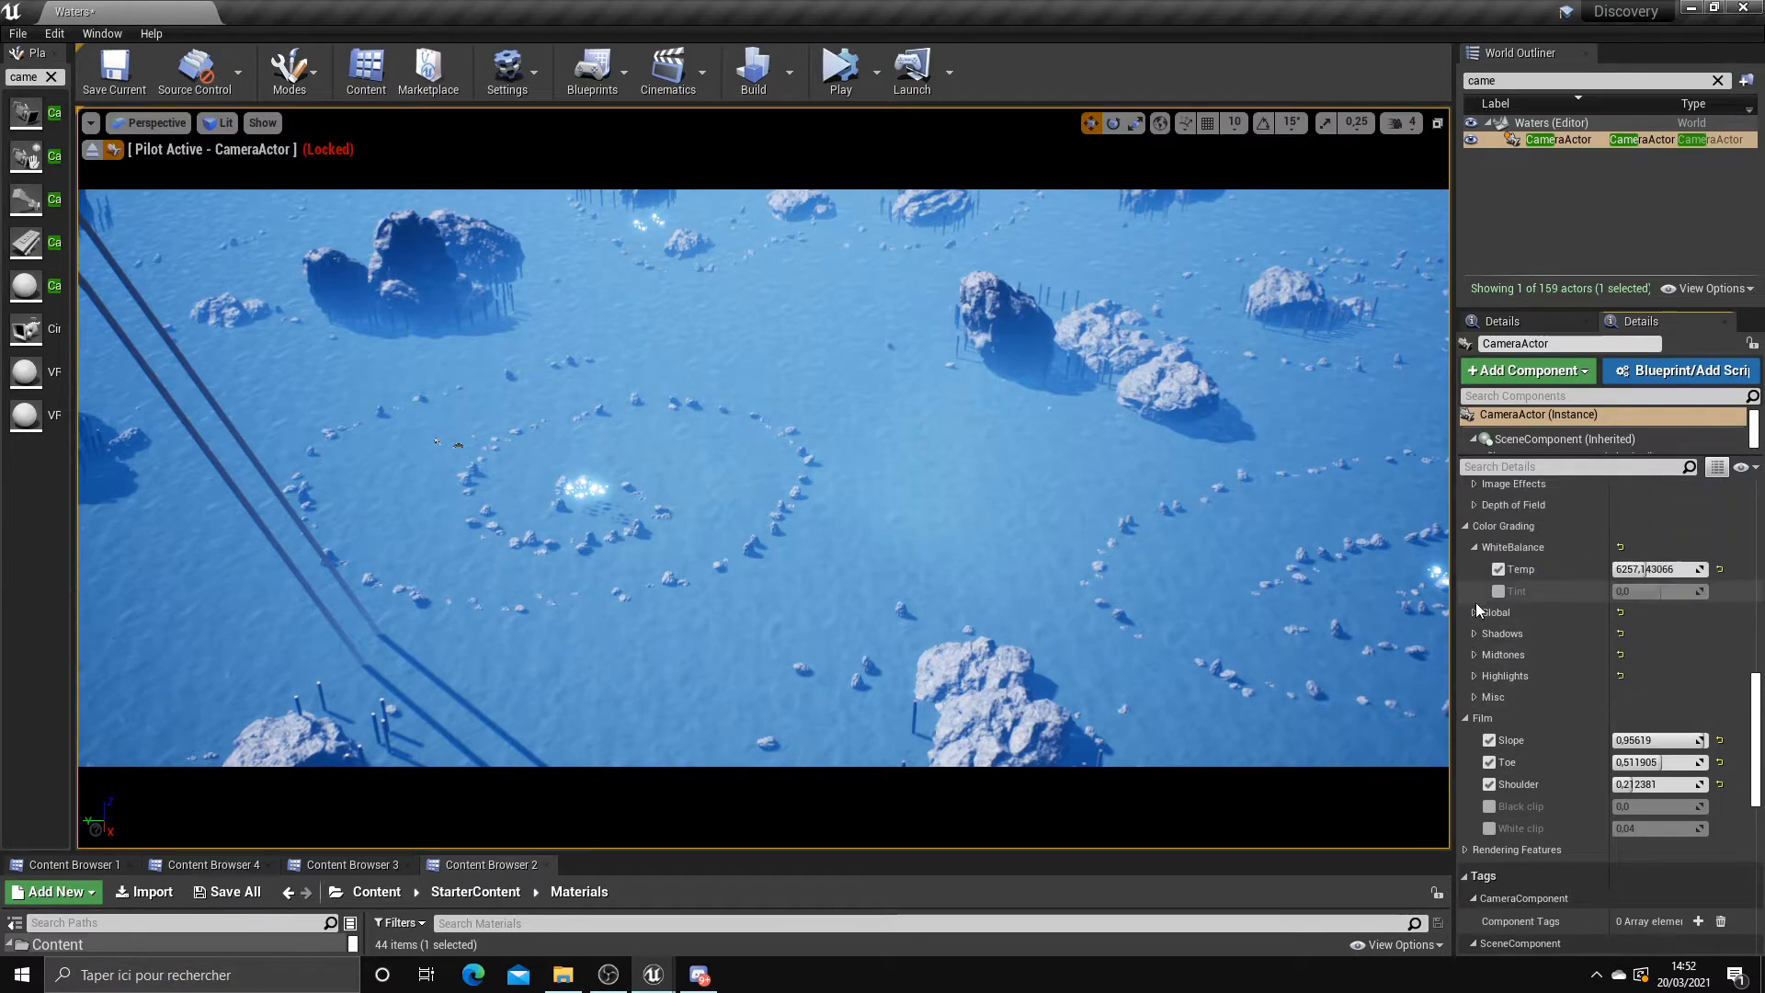
click(1475, 636)
click(1465, 616)
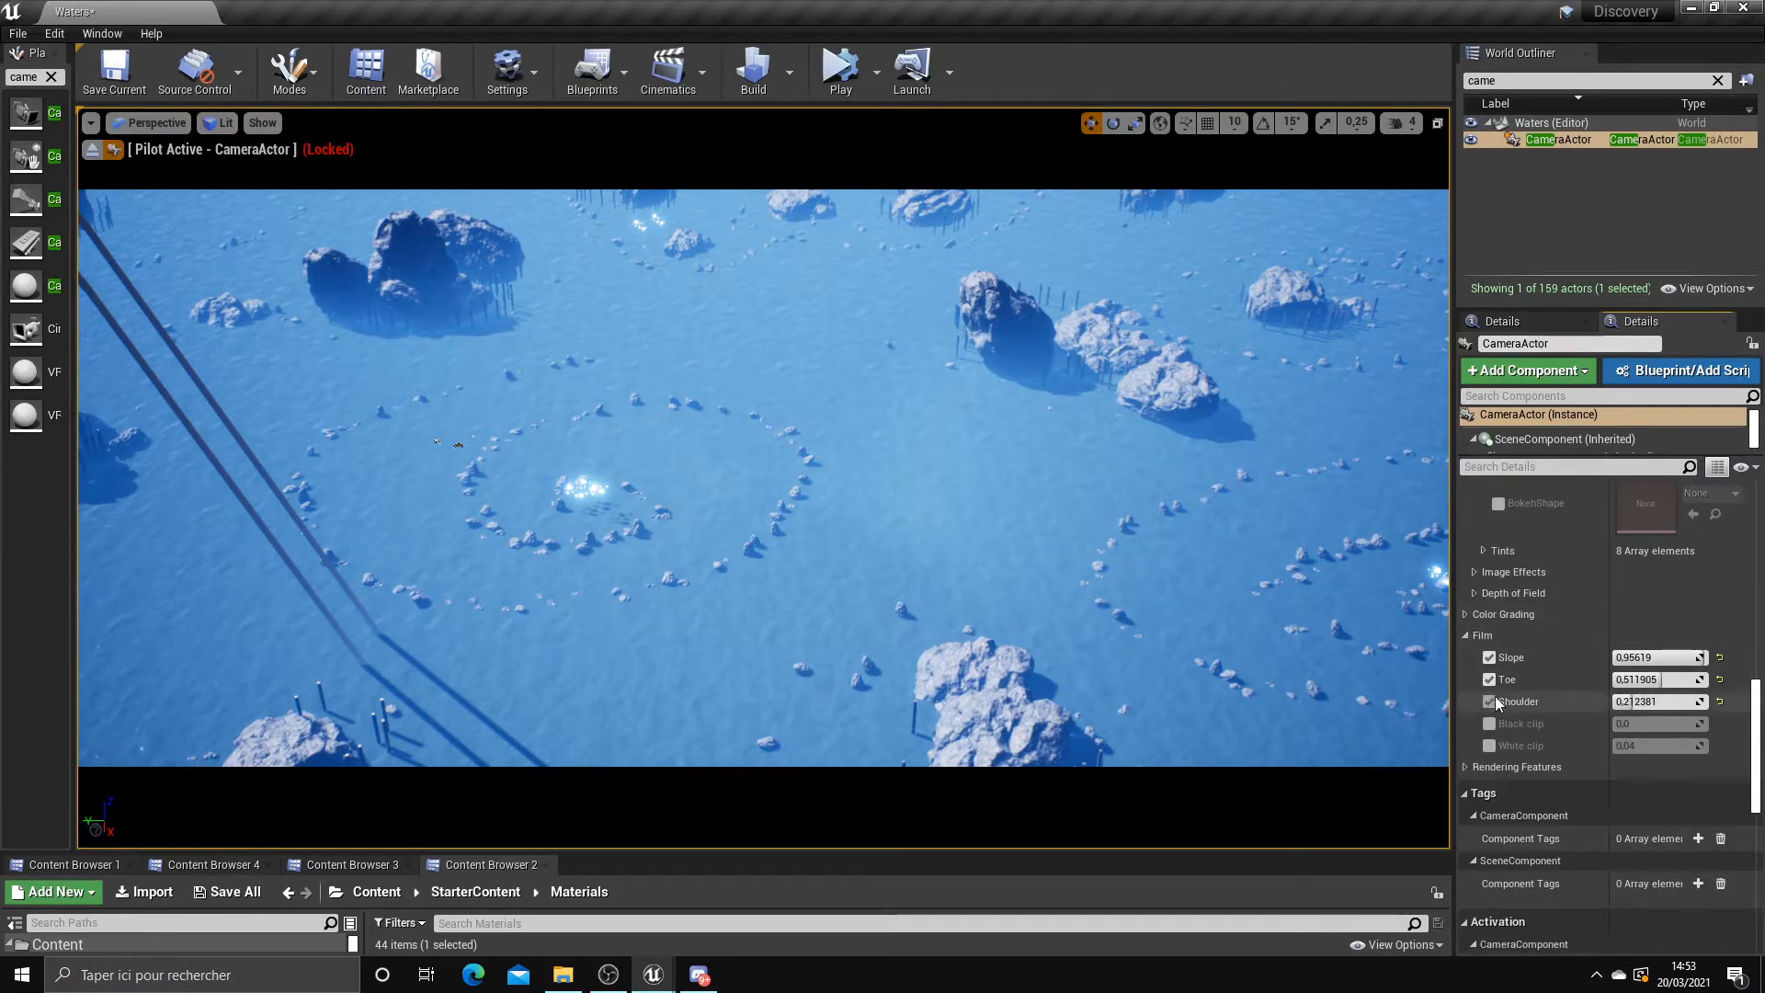
Expand Rendering Features, inspect the shot in the Ambient Occlusion buffer visualization, and return the viewport to Lit
scroll(1492, 697, down, 2)
click(1466, 678)
scroll(1485, 710, down, 2)
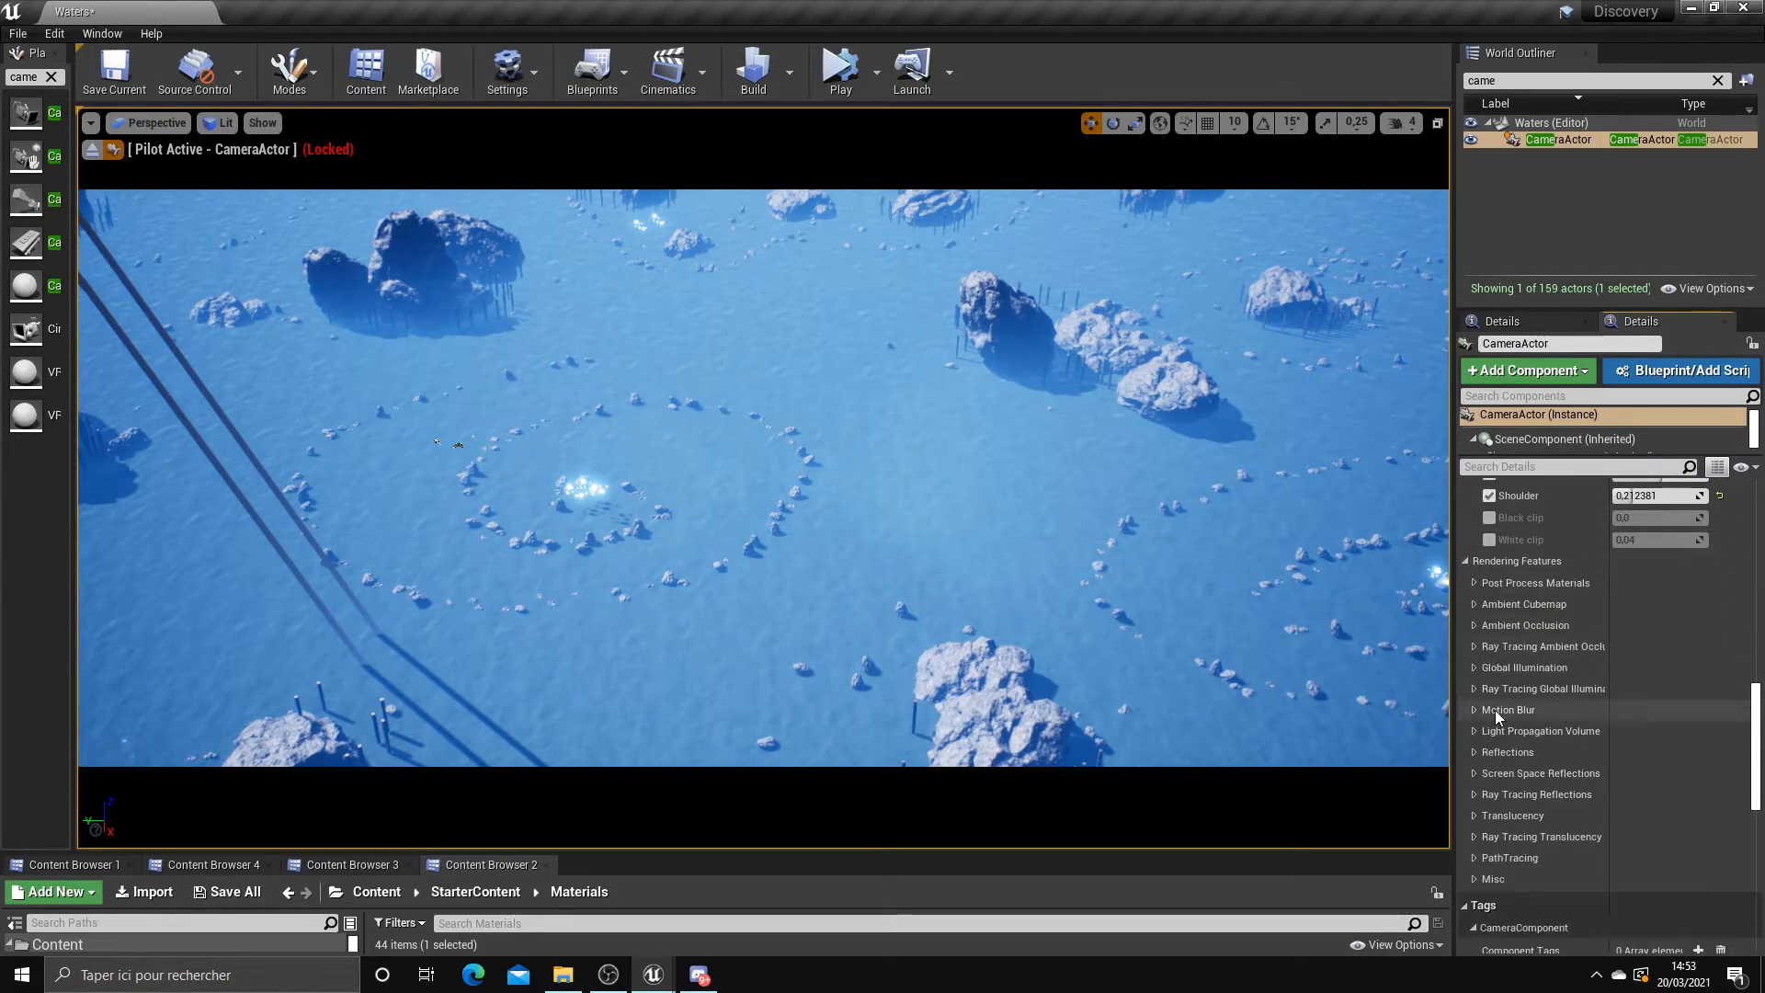
scroll(1508, 625, down, 1)
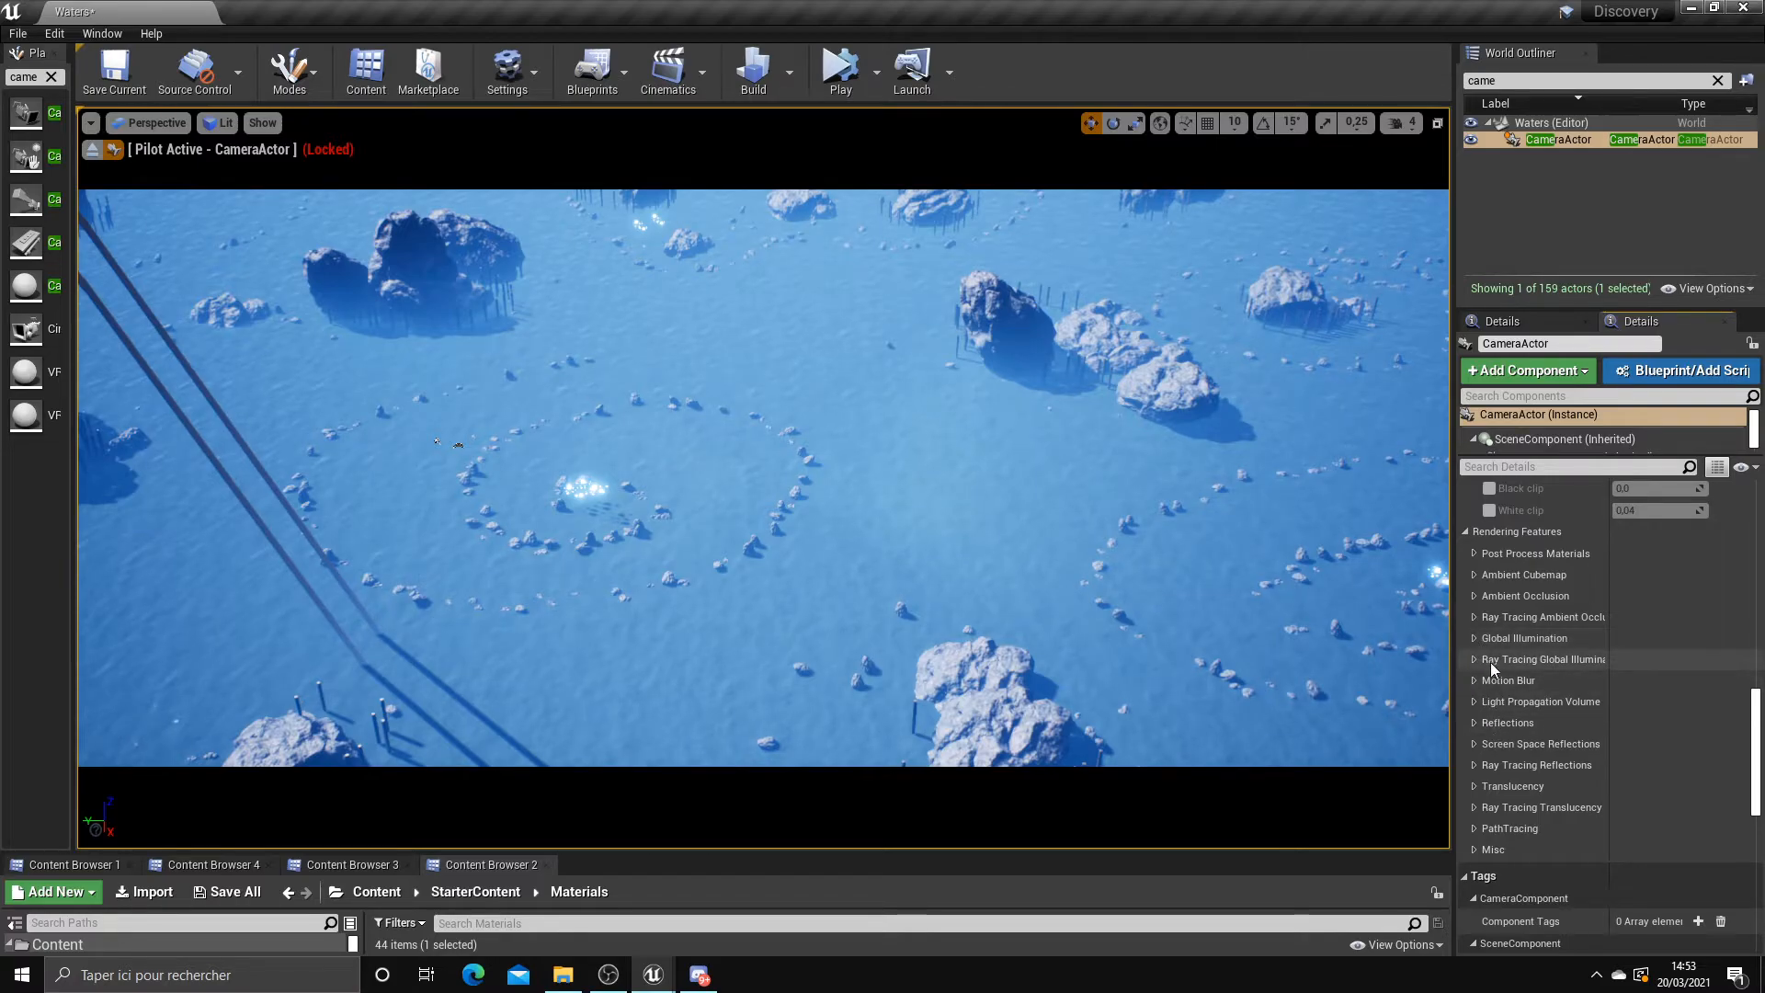
click(219, 122)
mouse_move(286, 363)
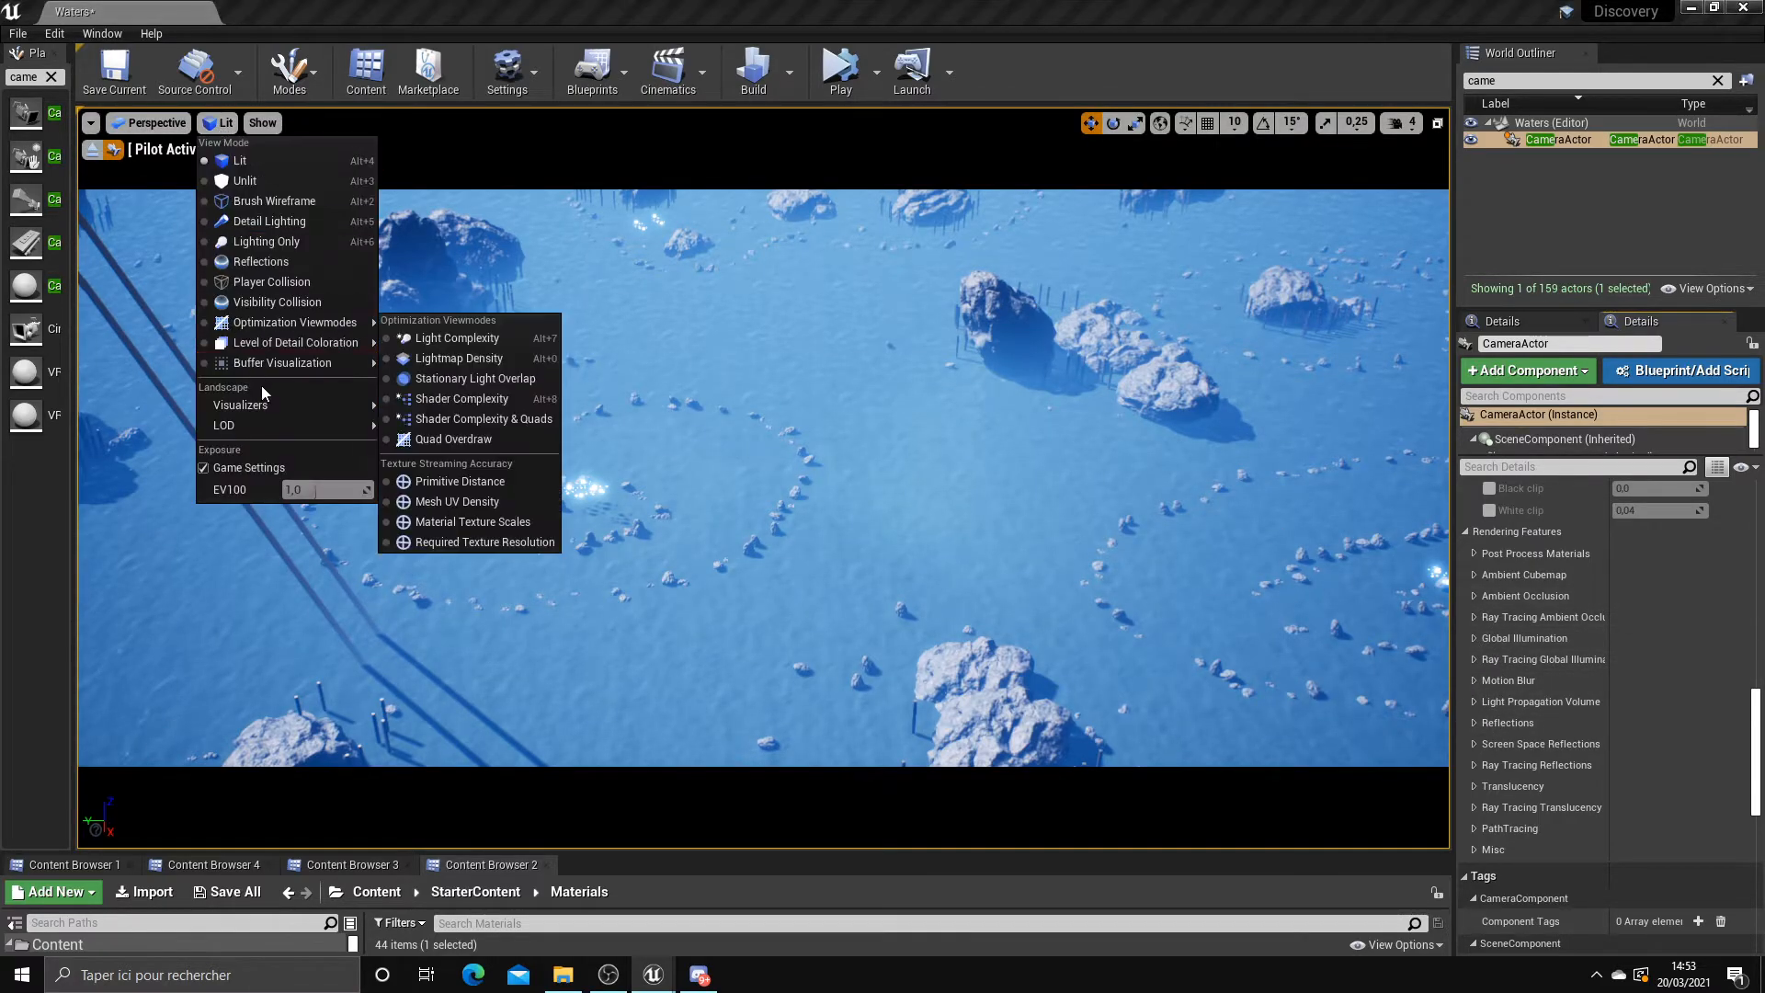
click(441, 728)
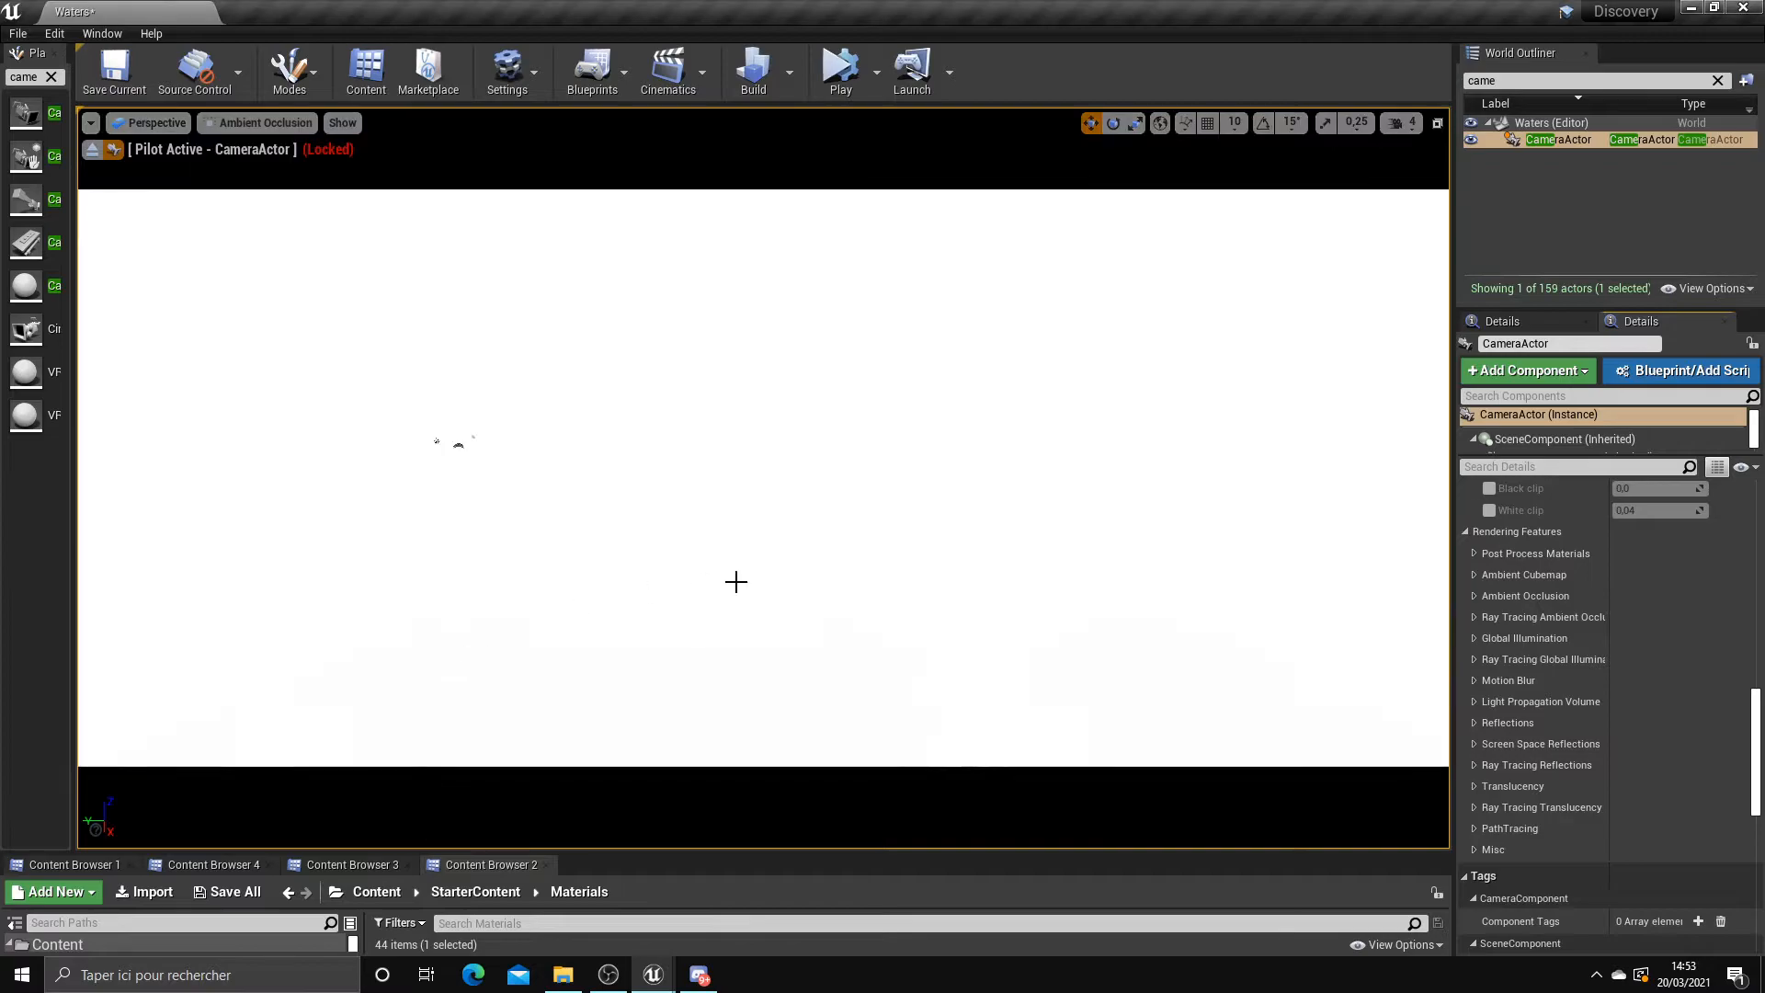
click(1476, 638)
click(1475, 638)
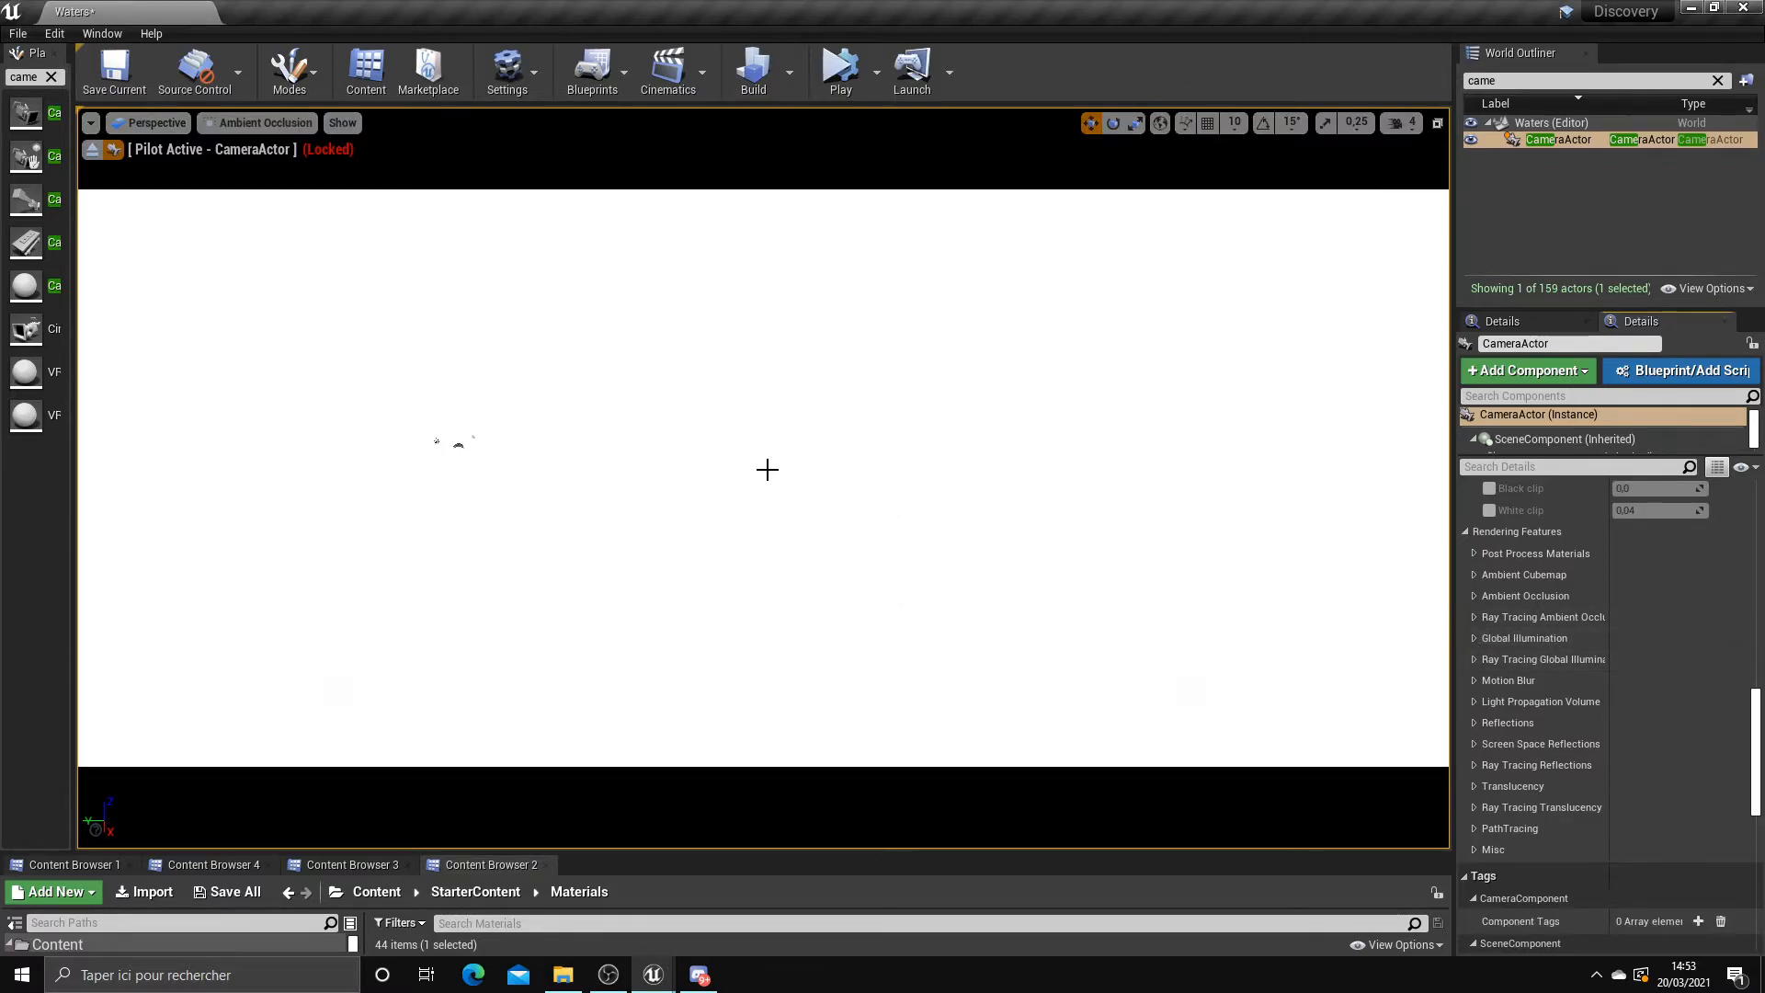
click(260, 122)
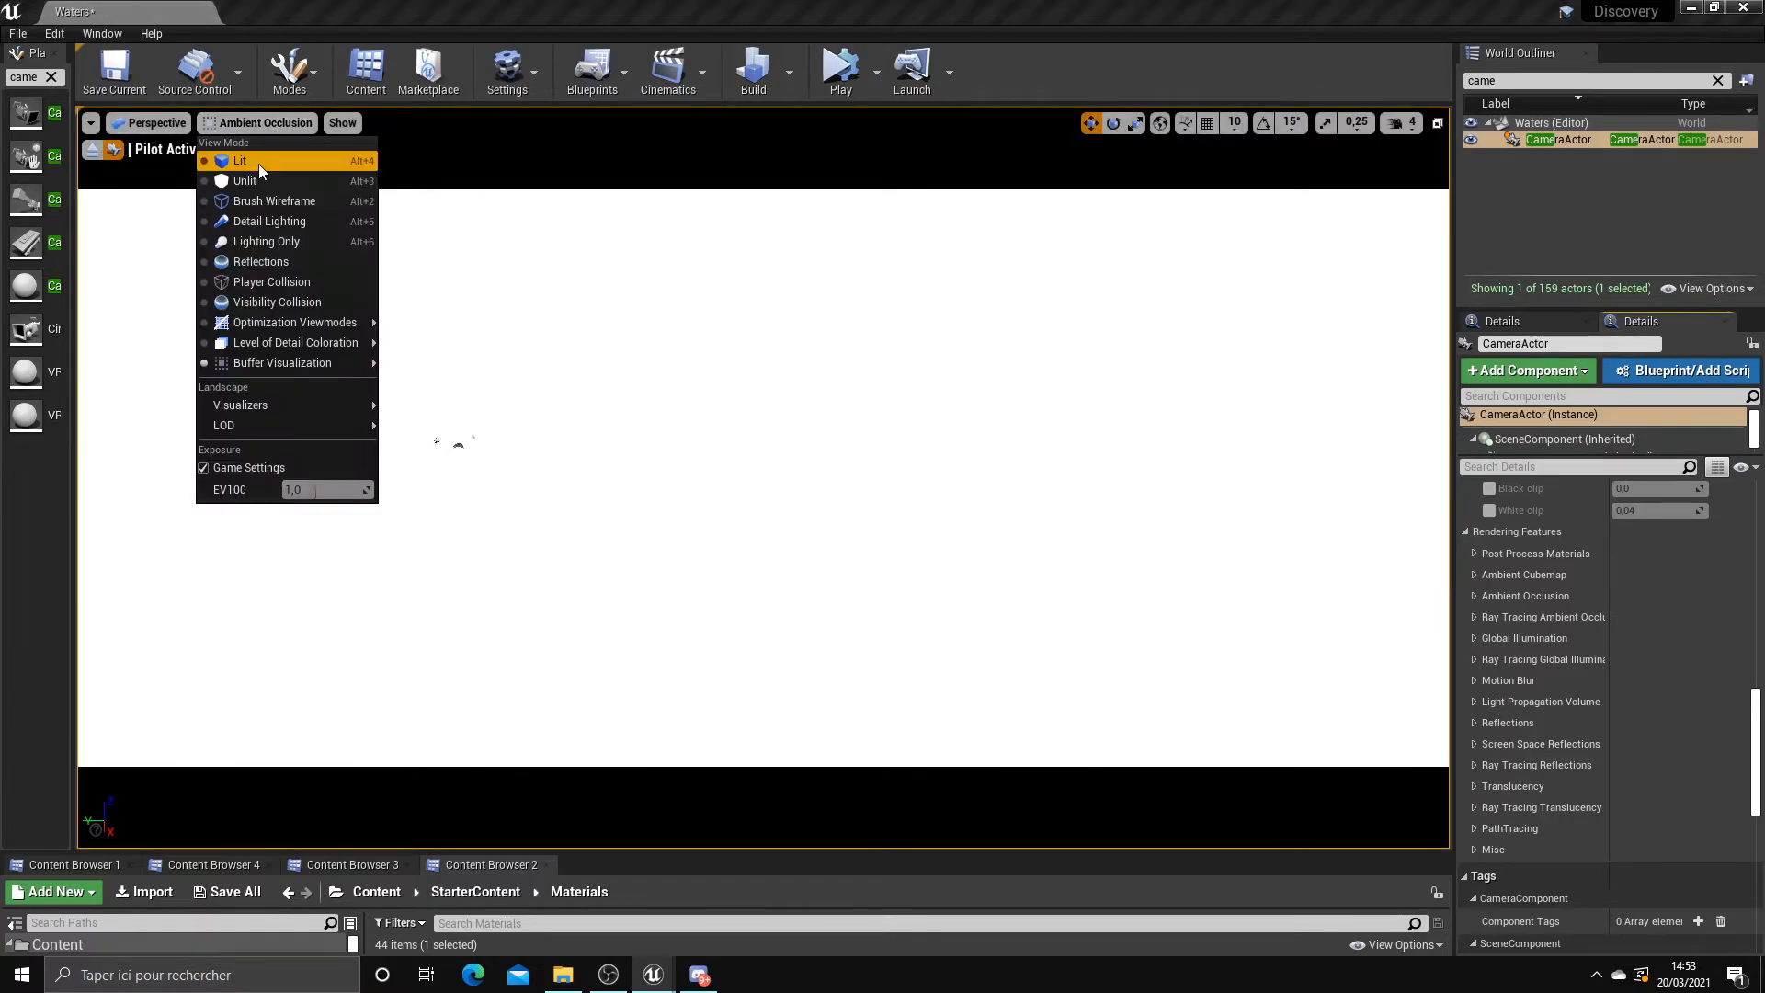
click(257, 163)
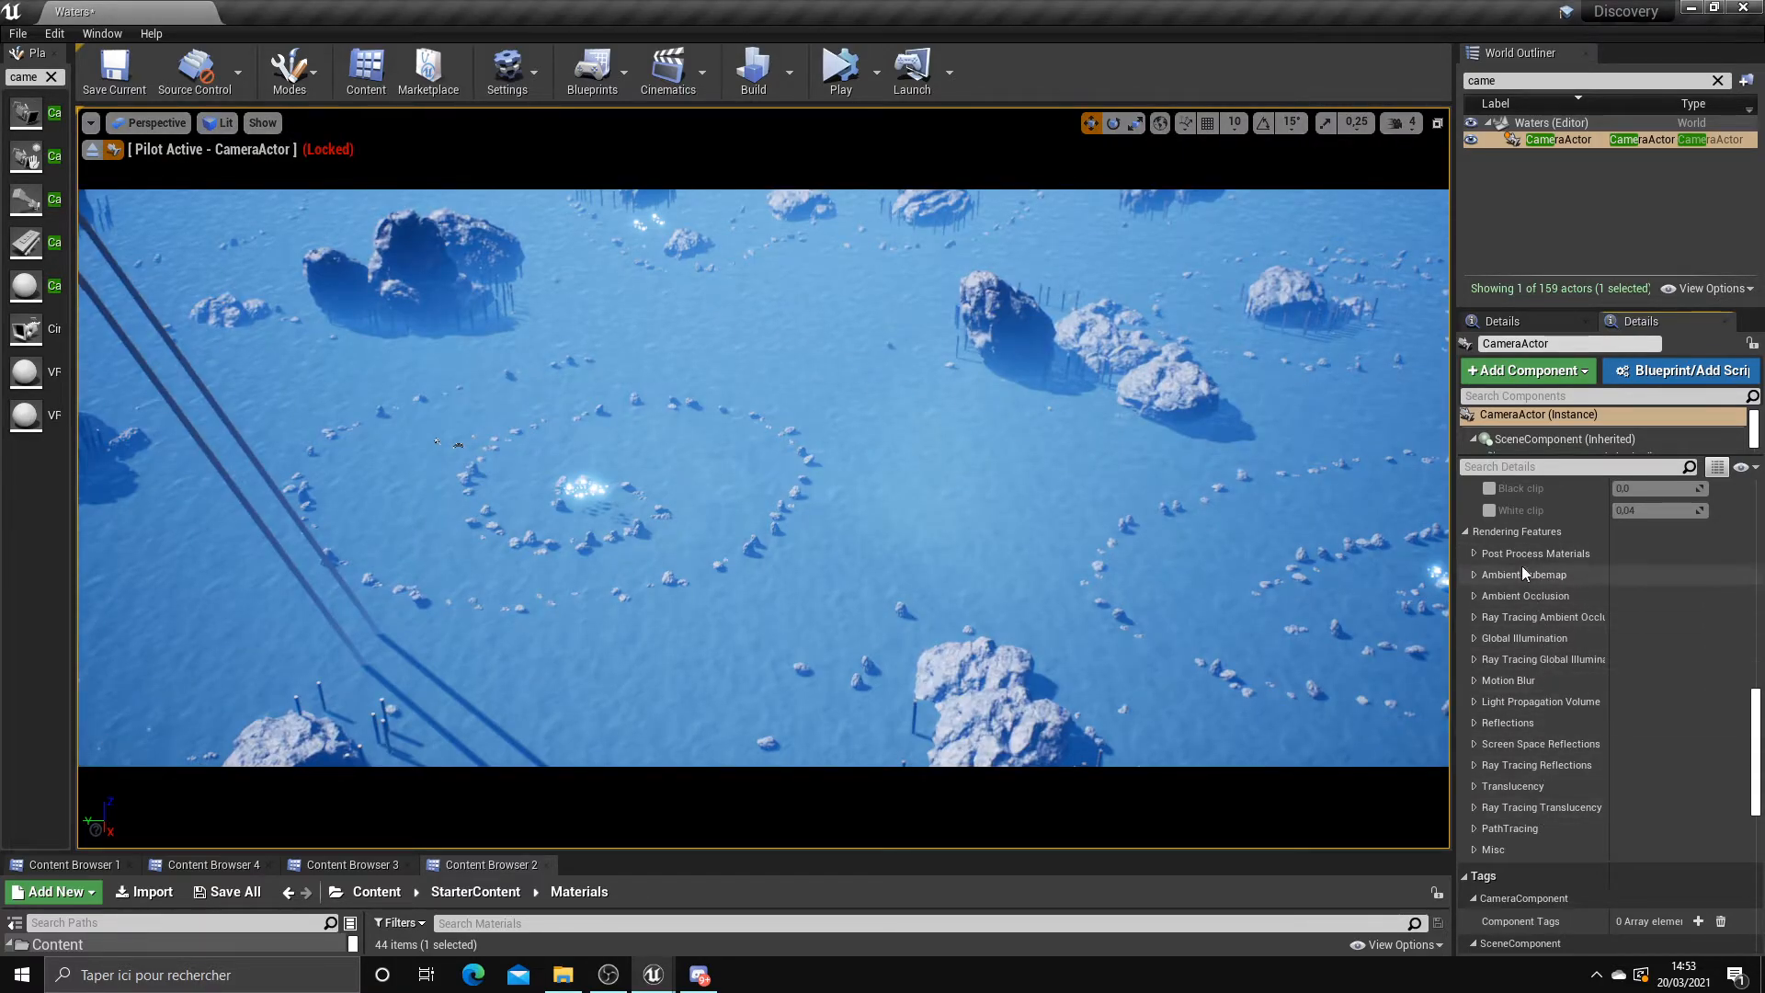
Review the camera's Ambient Occlusion and Ambient Cubemap settings, and collapse Rendering Features
click(1475, 596)
click(1474, 574)
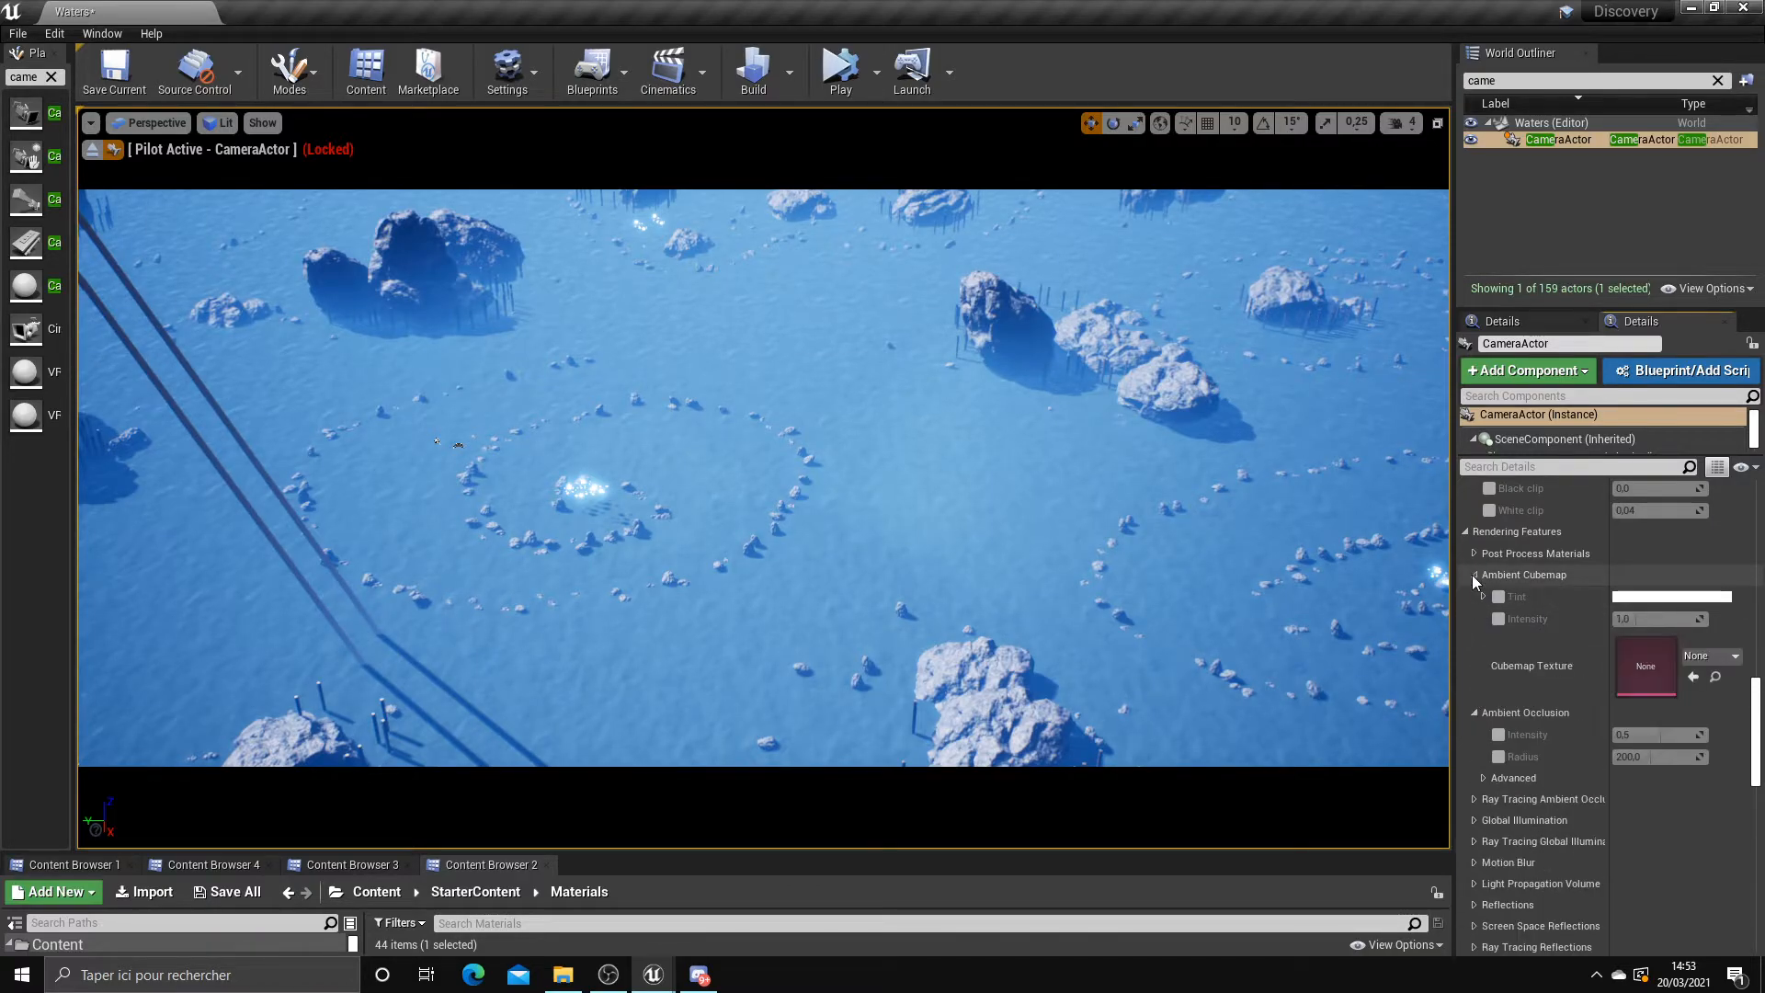
click(1474, 575)
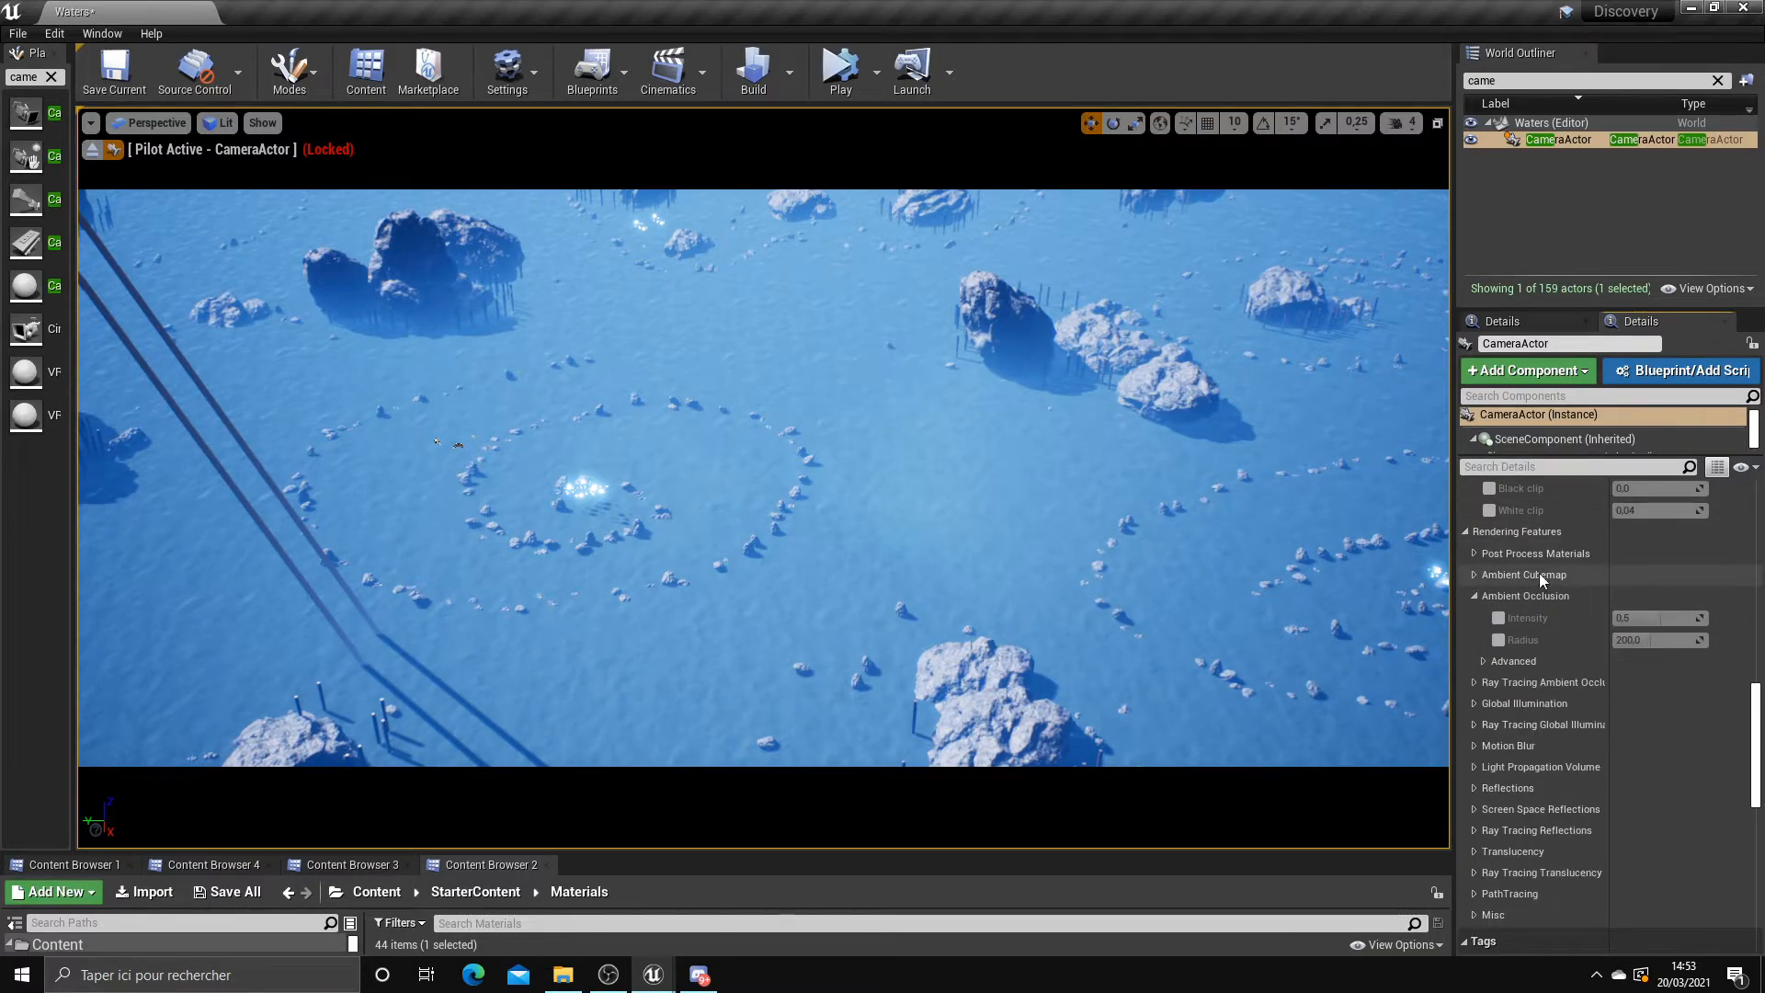
scroll(1480, 662, up, 2)
scroll(1508, 736, down, 4)
scroll(1517, 754, up, 4)
click(1466, 591)
Collapse the Film and Lens Flares settings, leaving Chromatic Aberration expanded
scroll(1495, 763, up, 7)
scroll(1496, 774, up, 10)
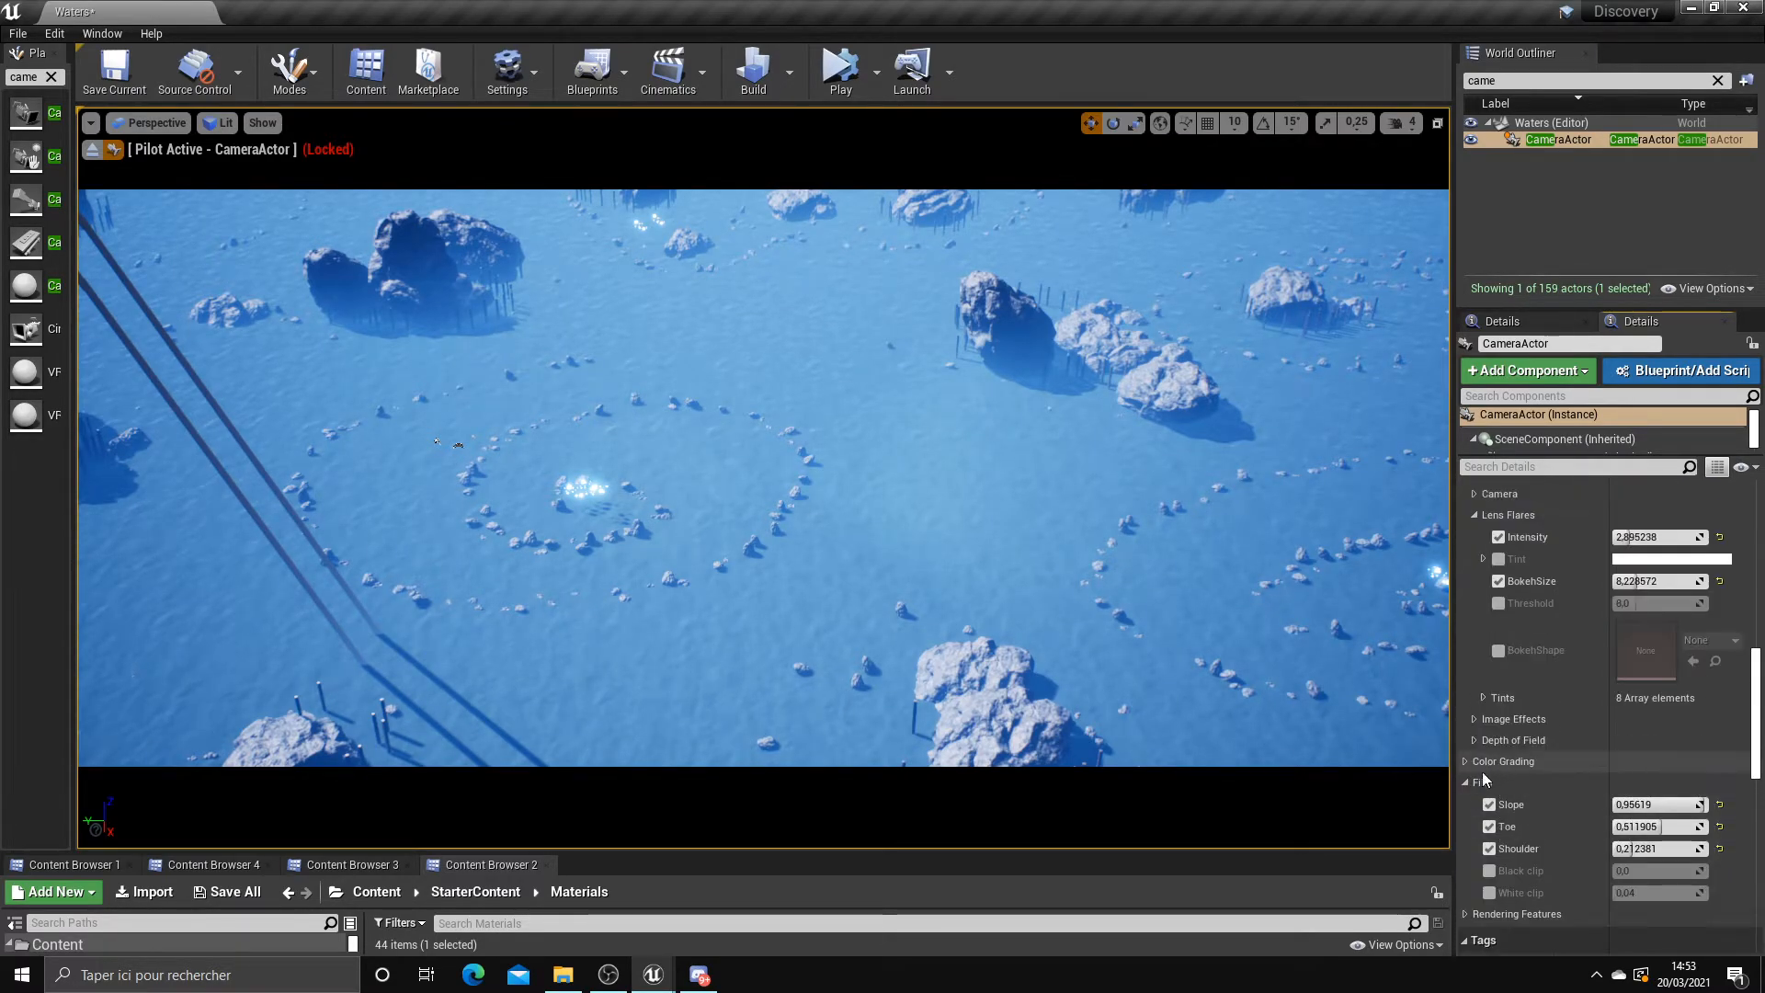
scroll(1515, 785, up, 1)
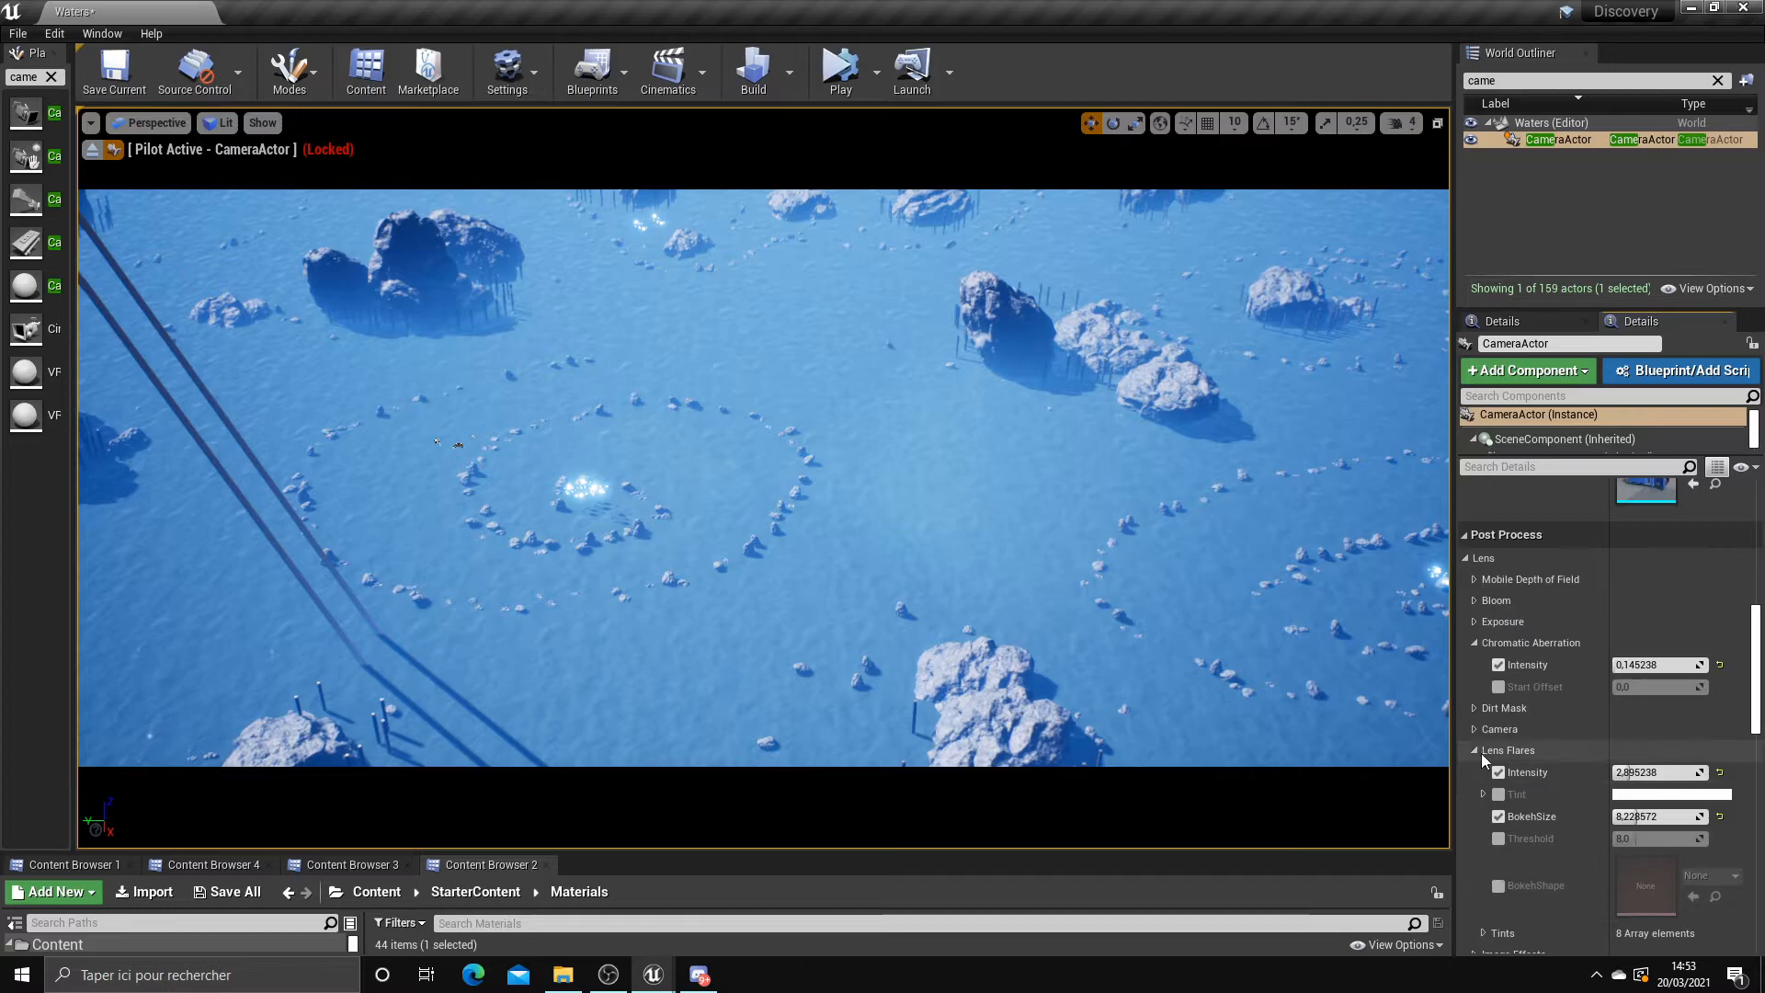
click(1476, 750)
click(1475, 641)
click(1474, 642)
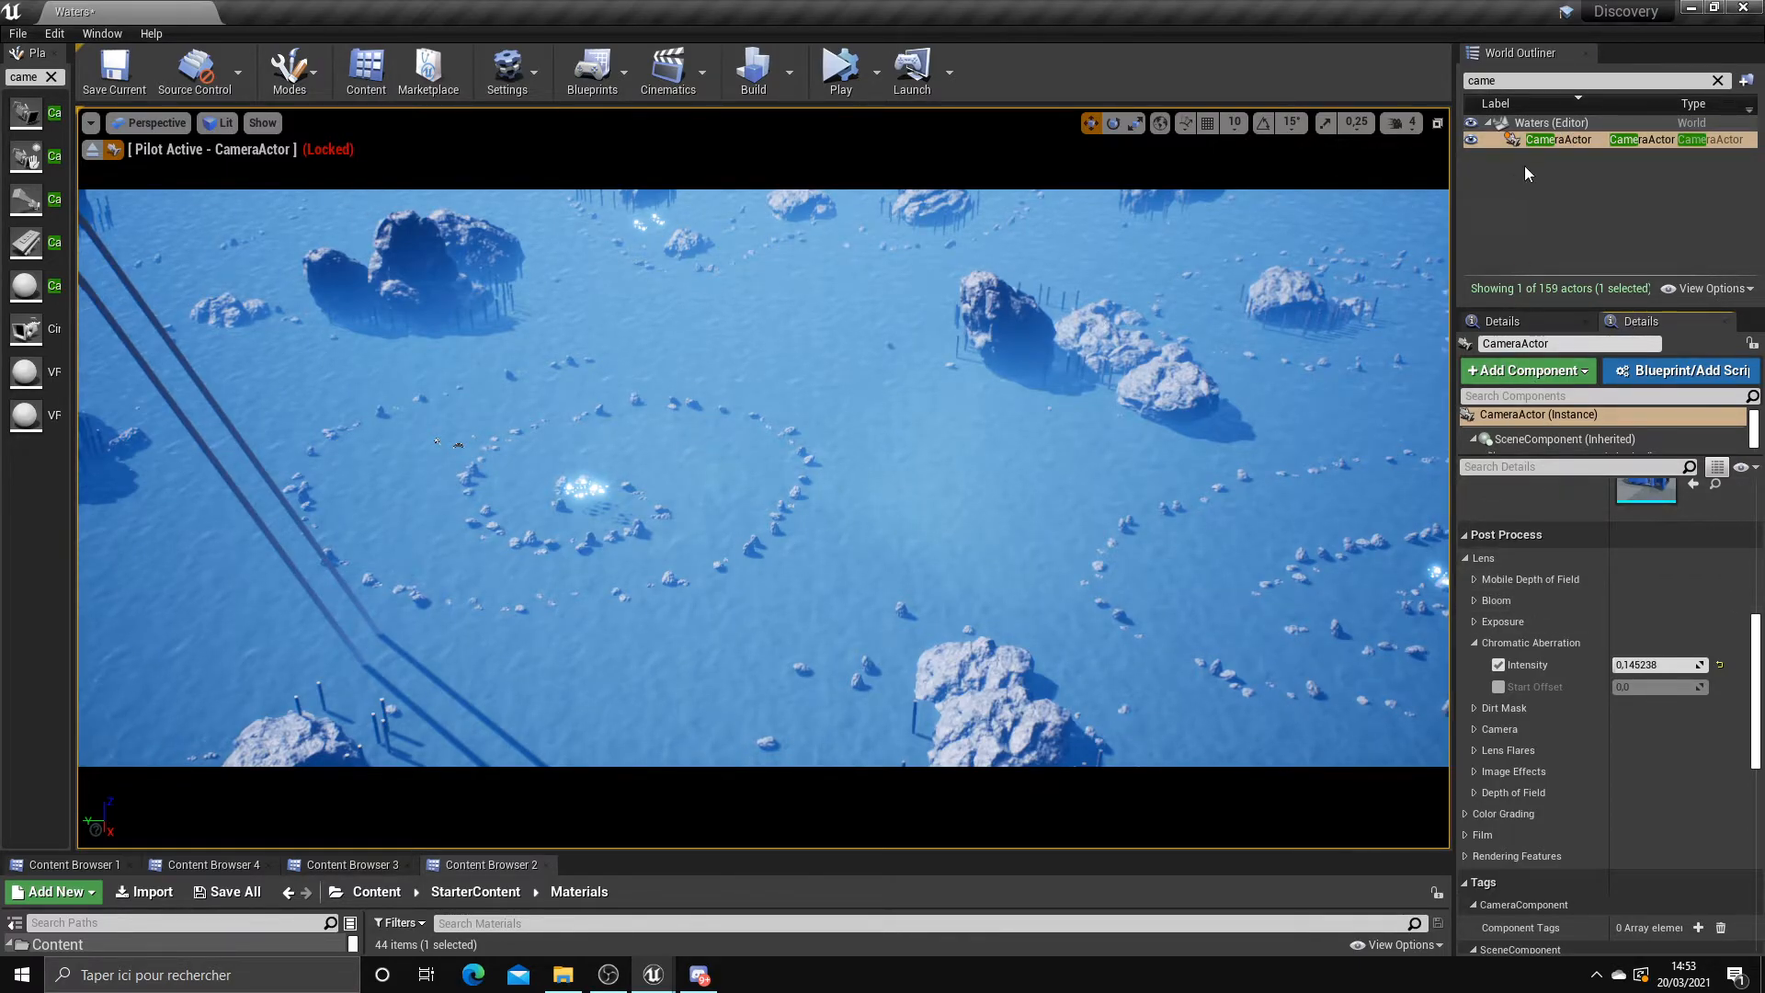
Clear the World Outliner filter and try to paste a copy of CameraActor
click(1552, 141)
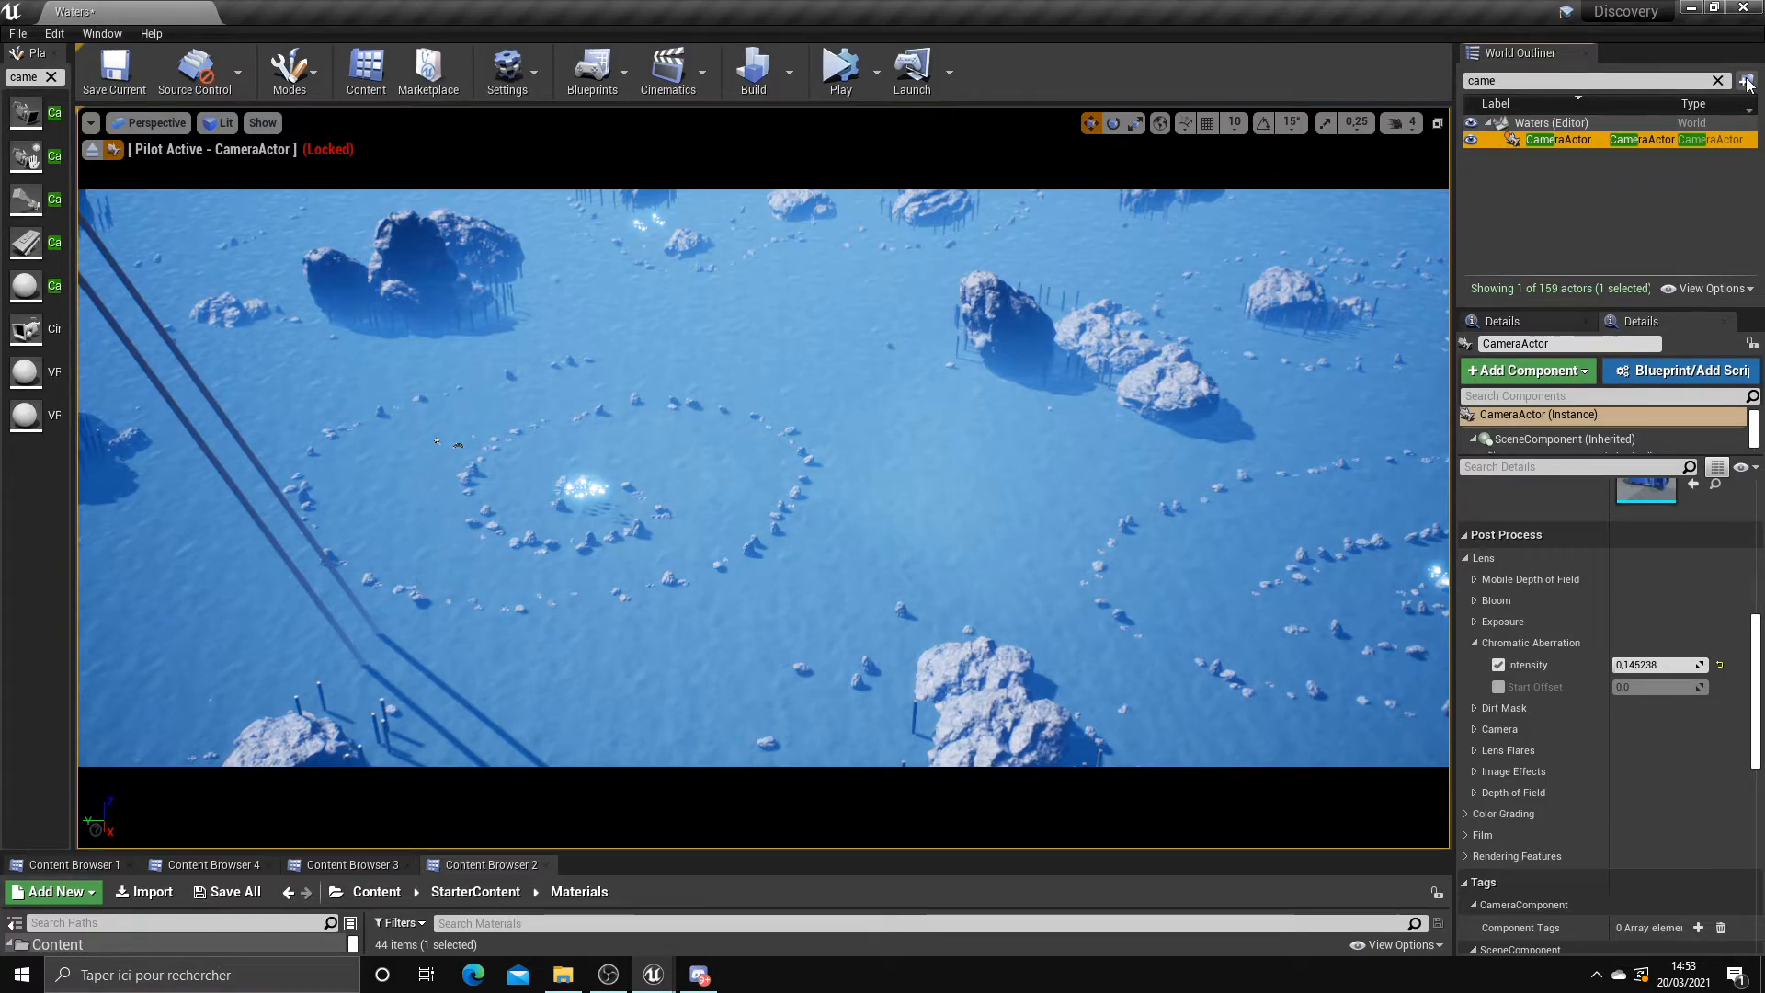
click(1718, 80)
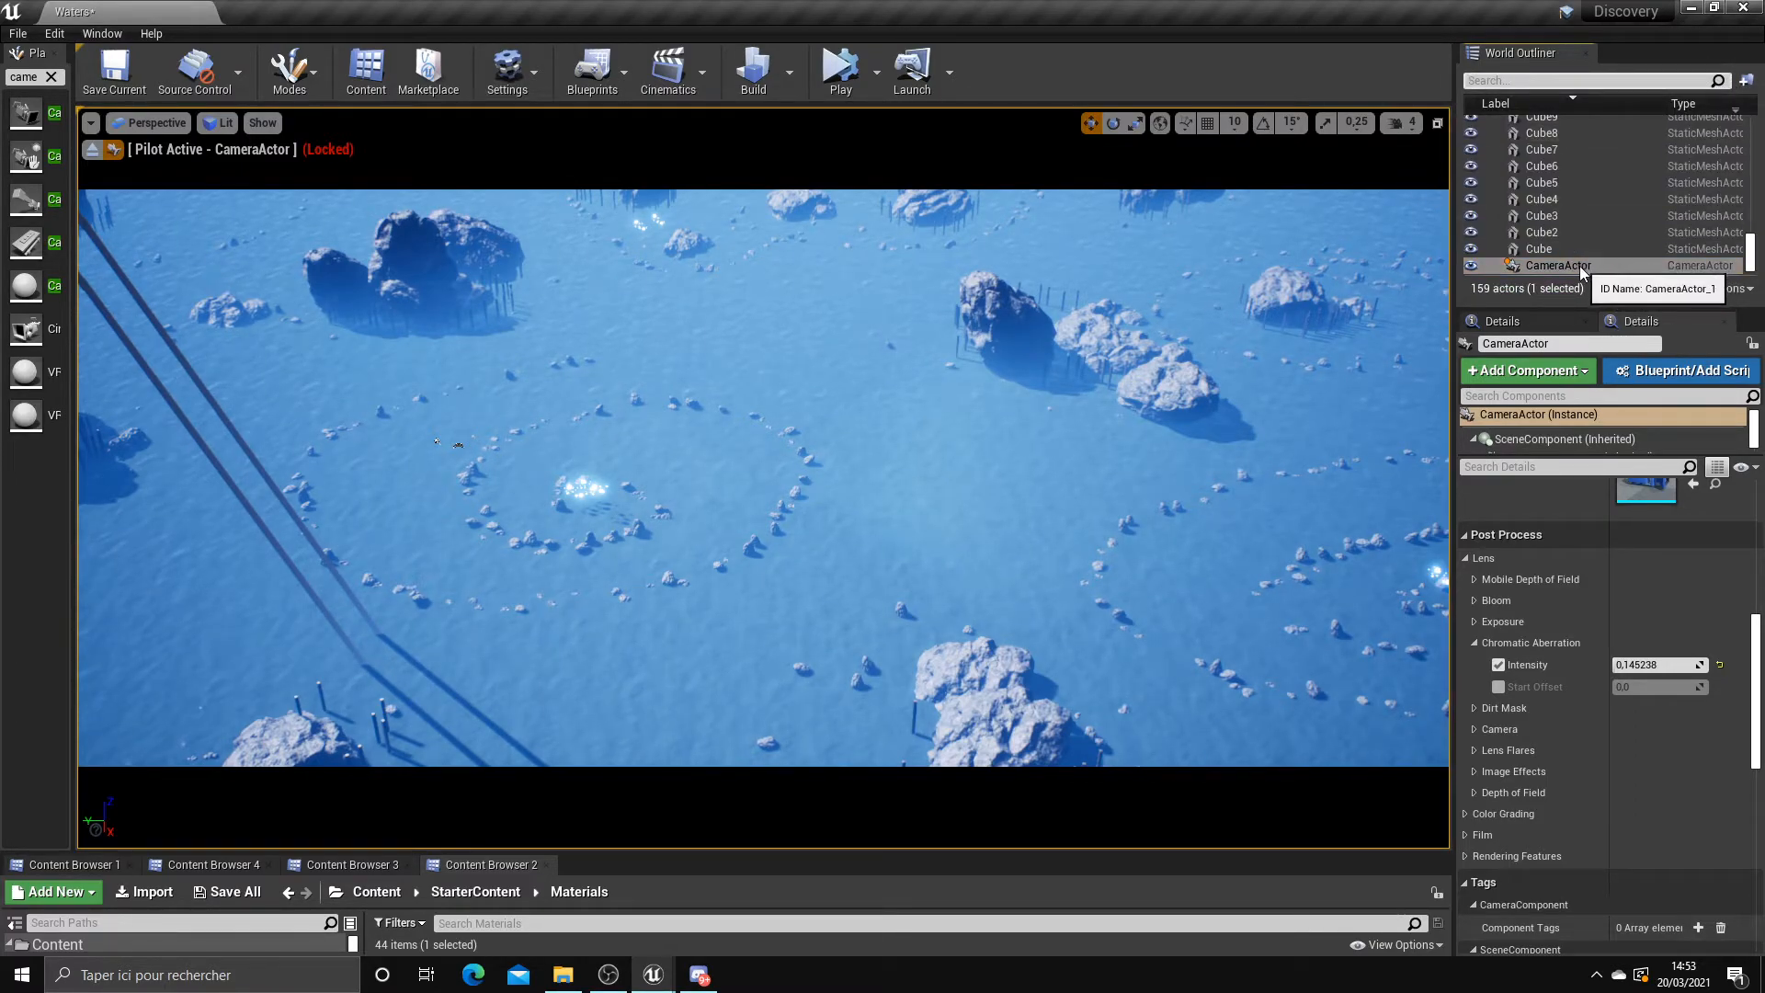
key(ctrl+v)
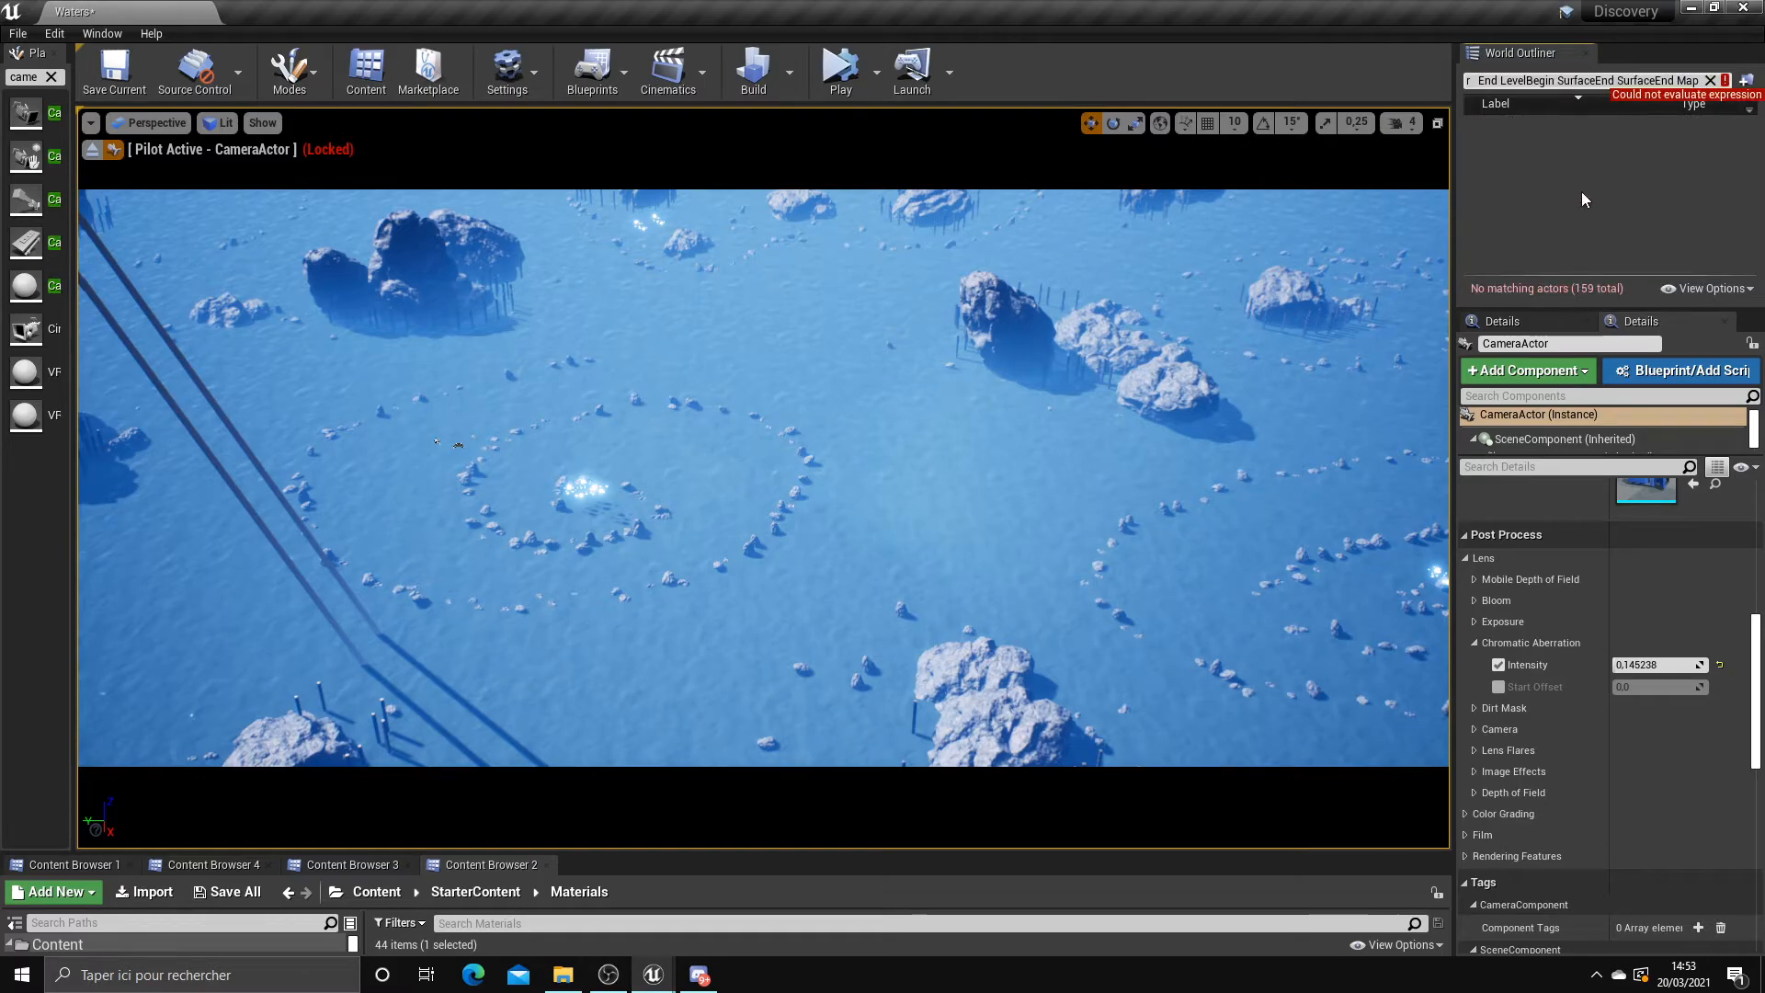
click(1711, 81)
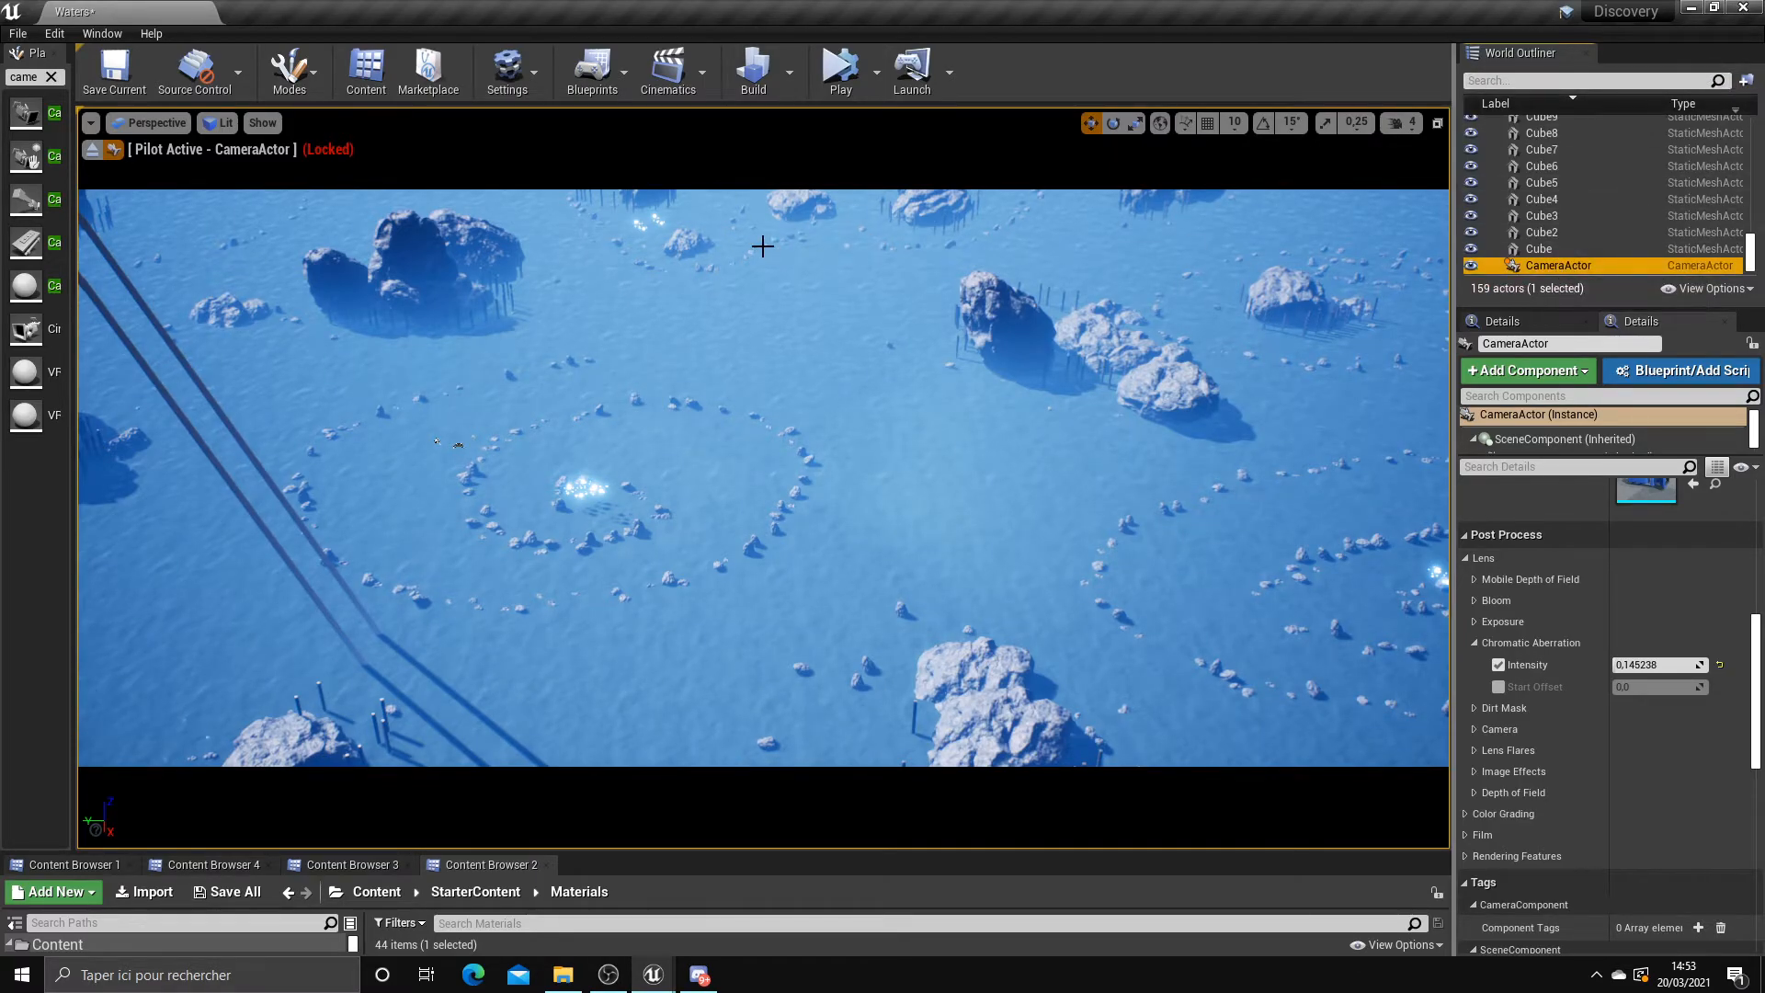
Stop piloting CameraActor, look around the level, and switch the viewport back to the camera's view
click(92, 147)
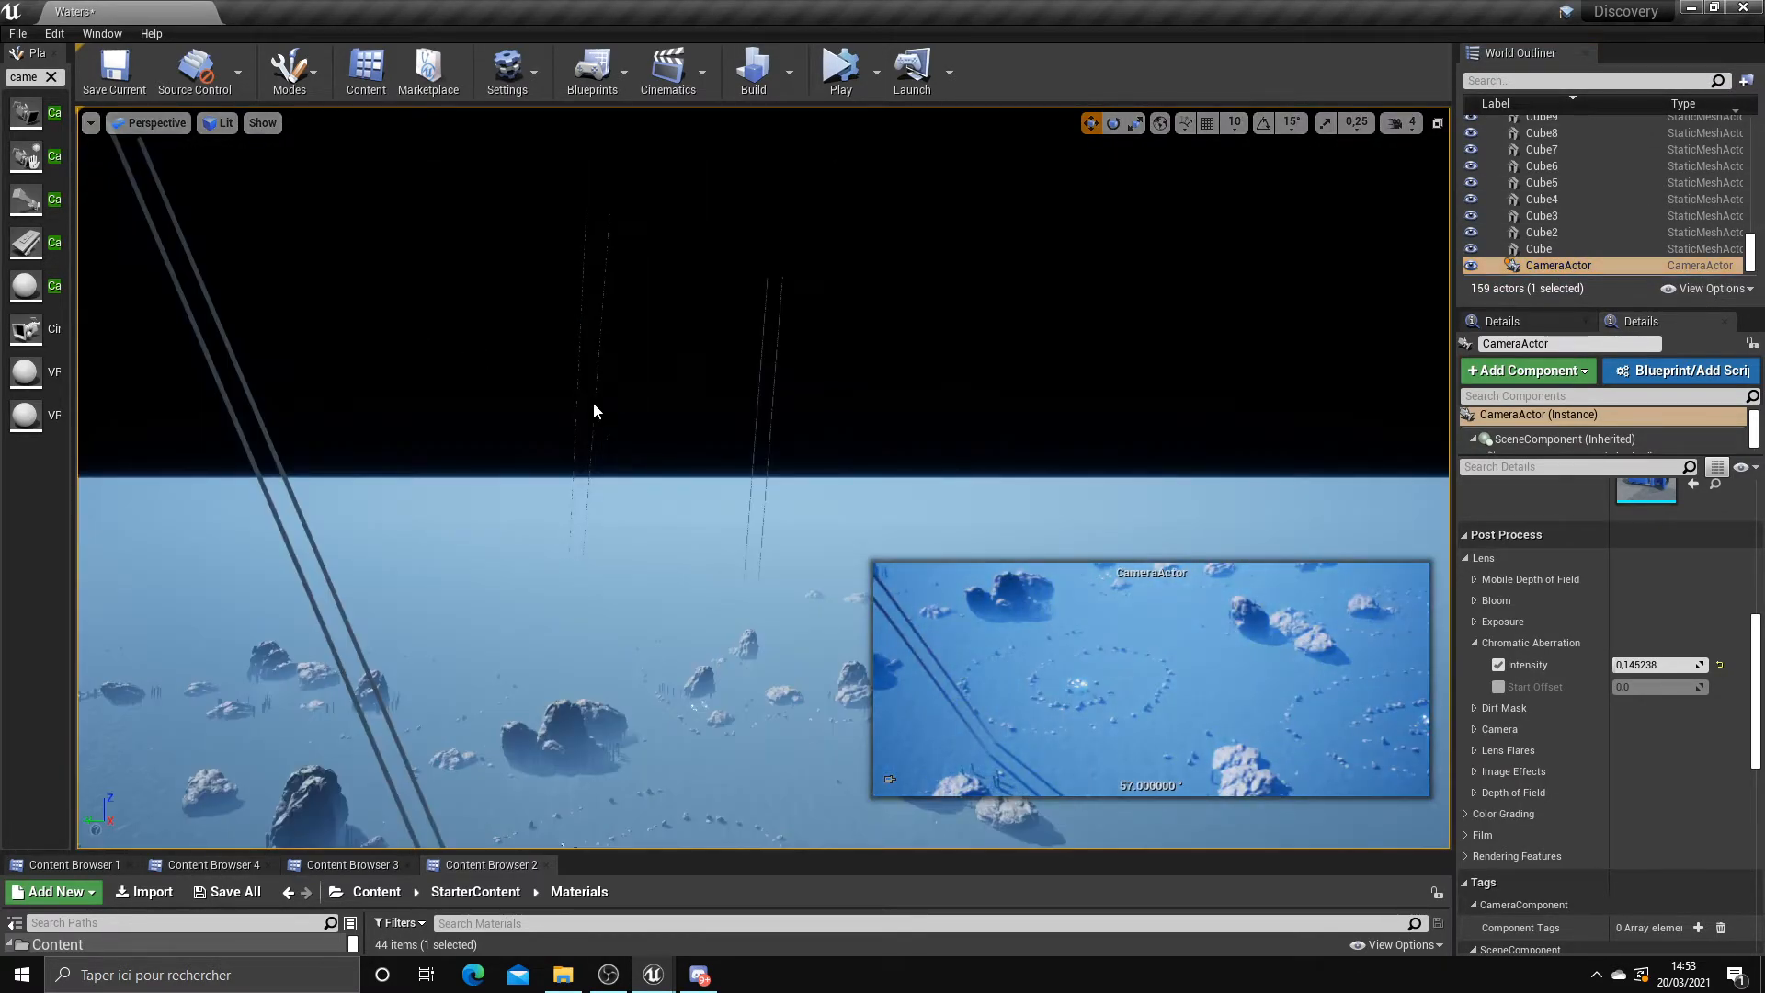
right_drag(676, 512, 208, 201)
click(151, 123)
click(174, 330)
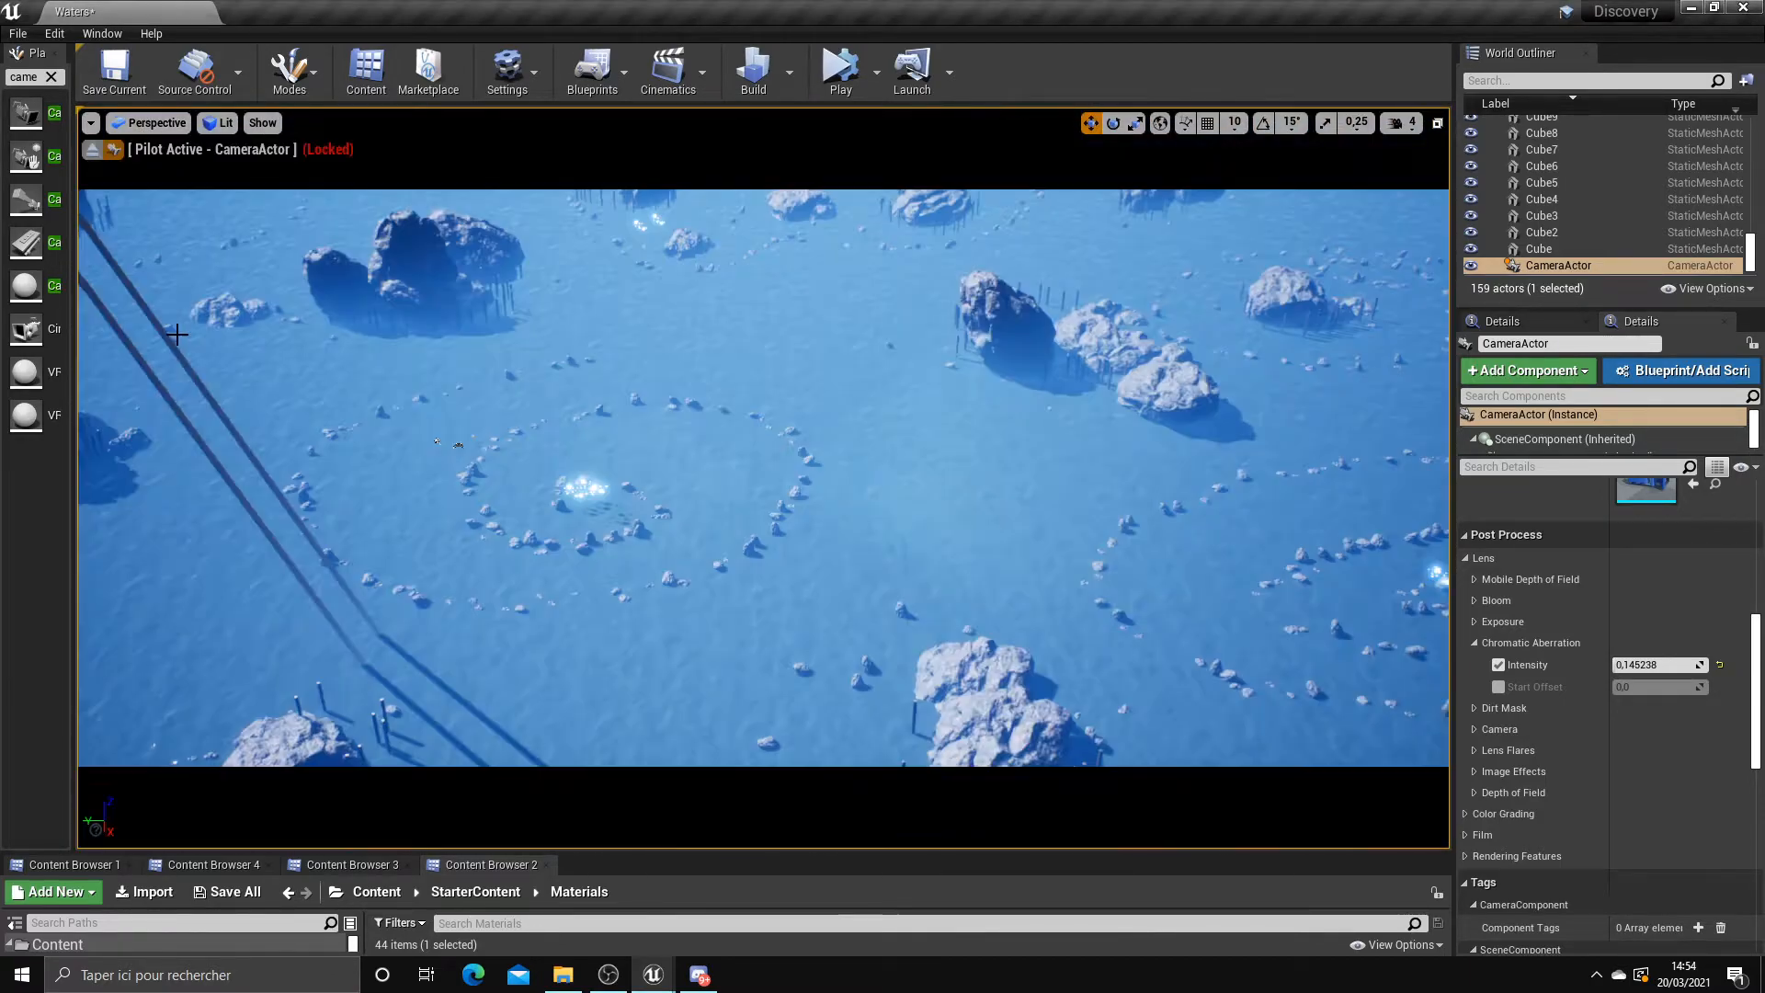
Toggle the exact camera view on and off repeatedly to compare the graded shot with the ungraded scene
click(112, 150)
click(112, 150)
click(113, 149)
click(112, 150)
click(112, 150)
click(112, 150)
click(112, 150)
click(112, 150)
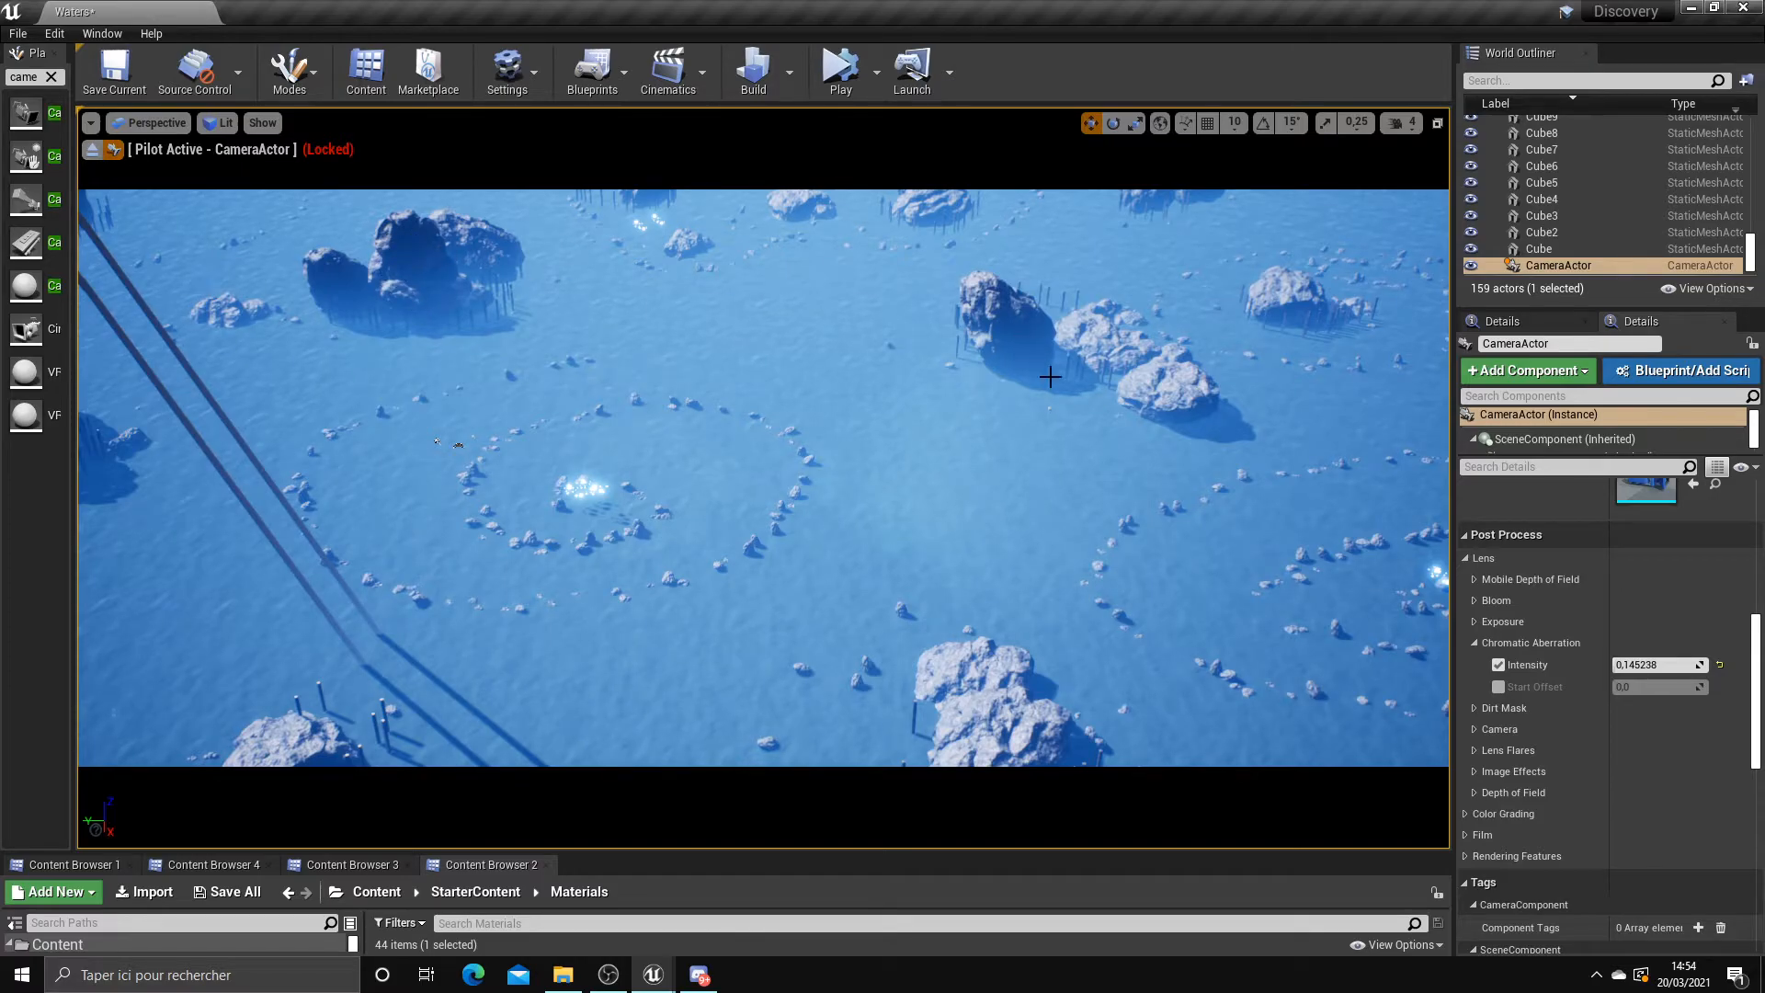
click(118, 154)
click(118, 155)
click(118, 155)
click(117, 154)
click(118, 154)
click(116, 154)
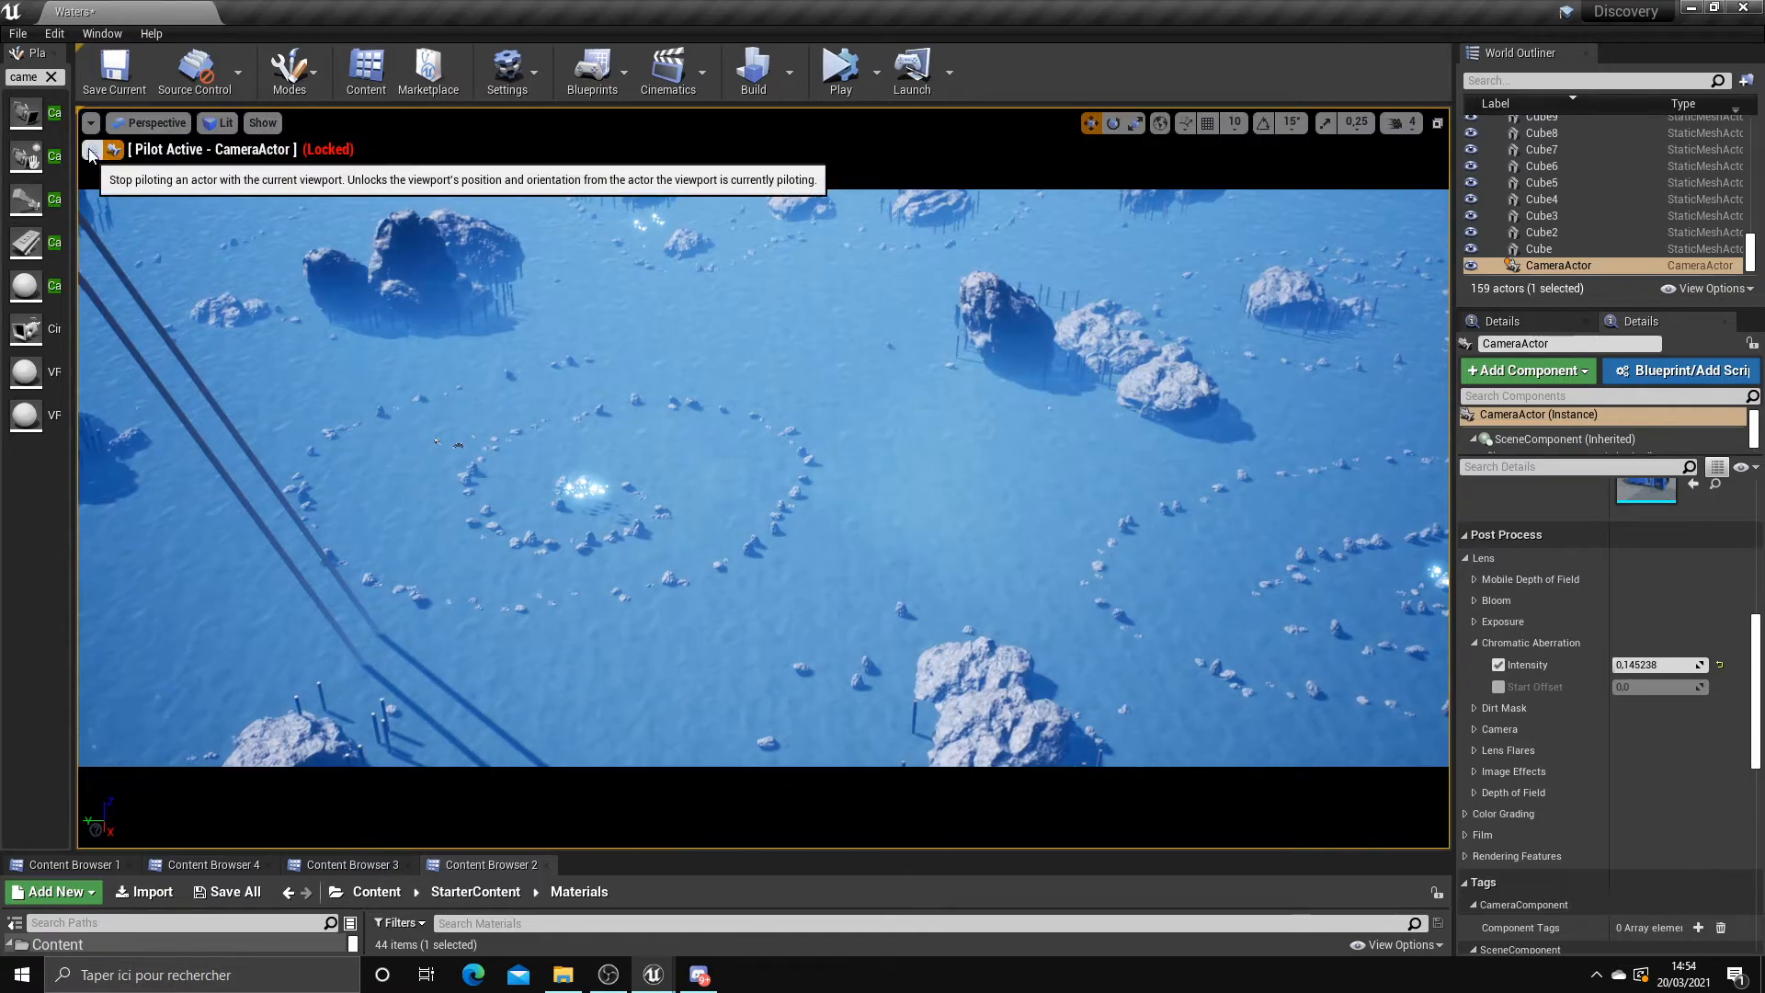
click(114, 156)
click(115, 156)
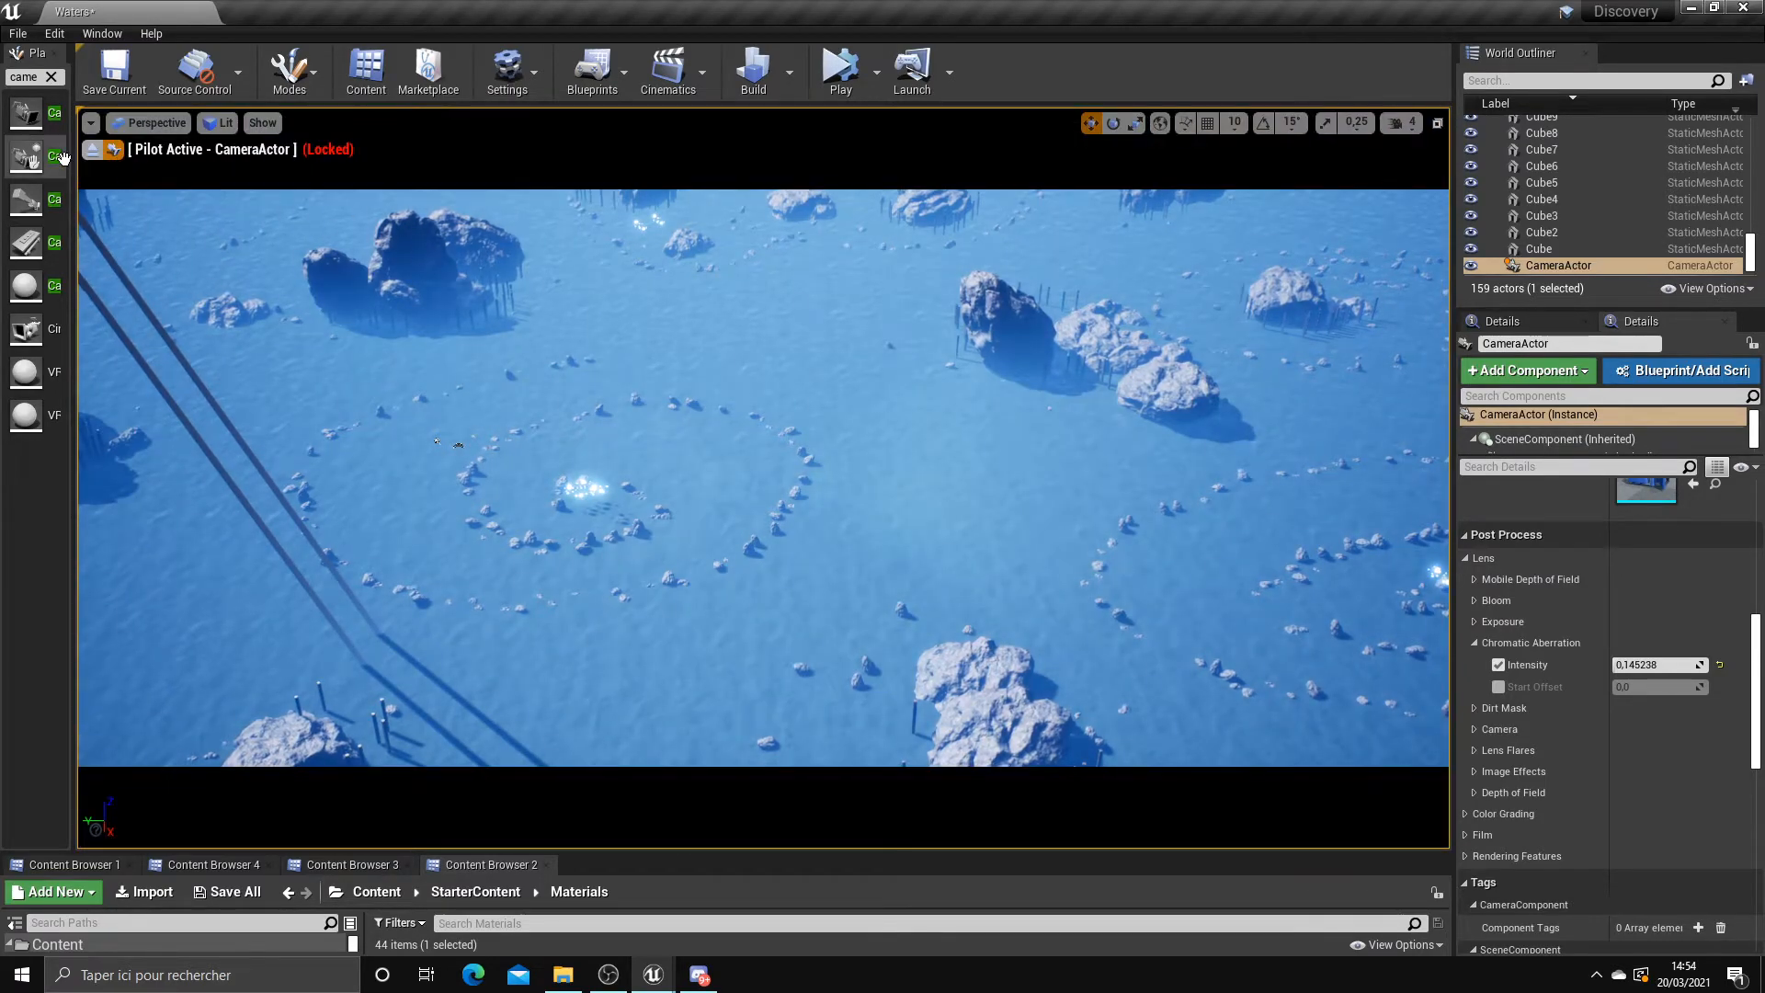
Stop piloting CameraActor, bring its body into view, and unlock its actor movement
click(93, 149)
right_drag(533, 417, 596, 322)
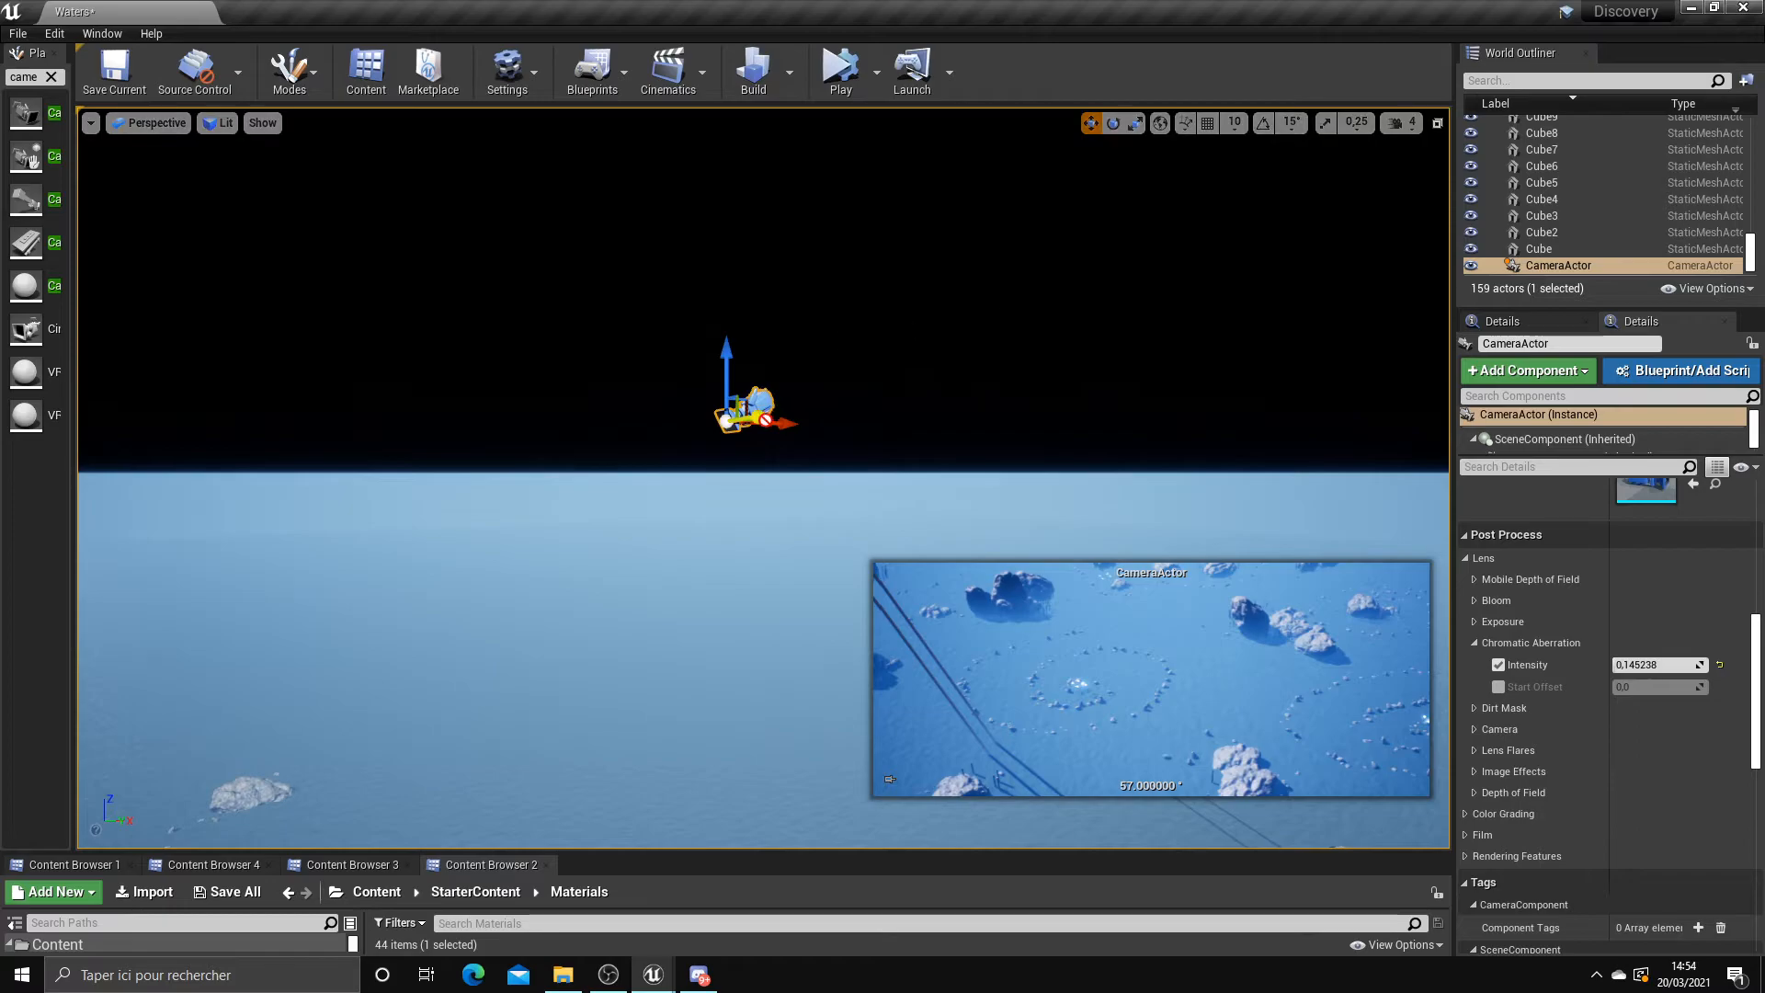
right_click(1592, 266)
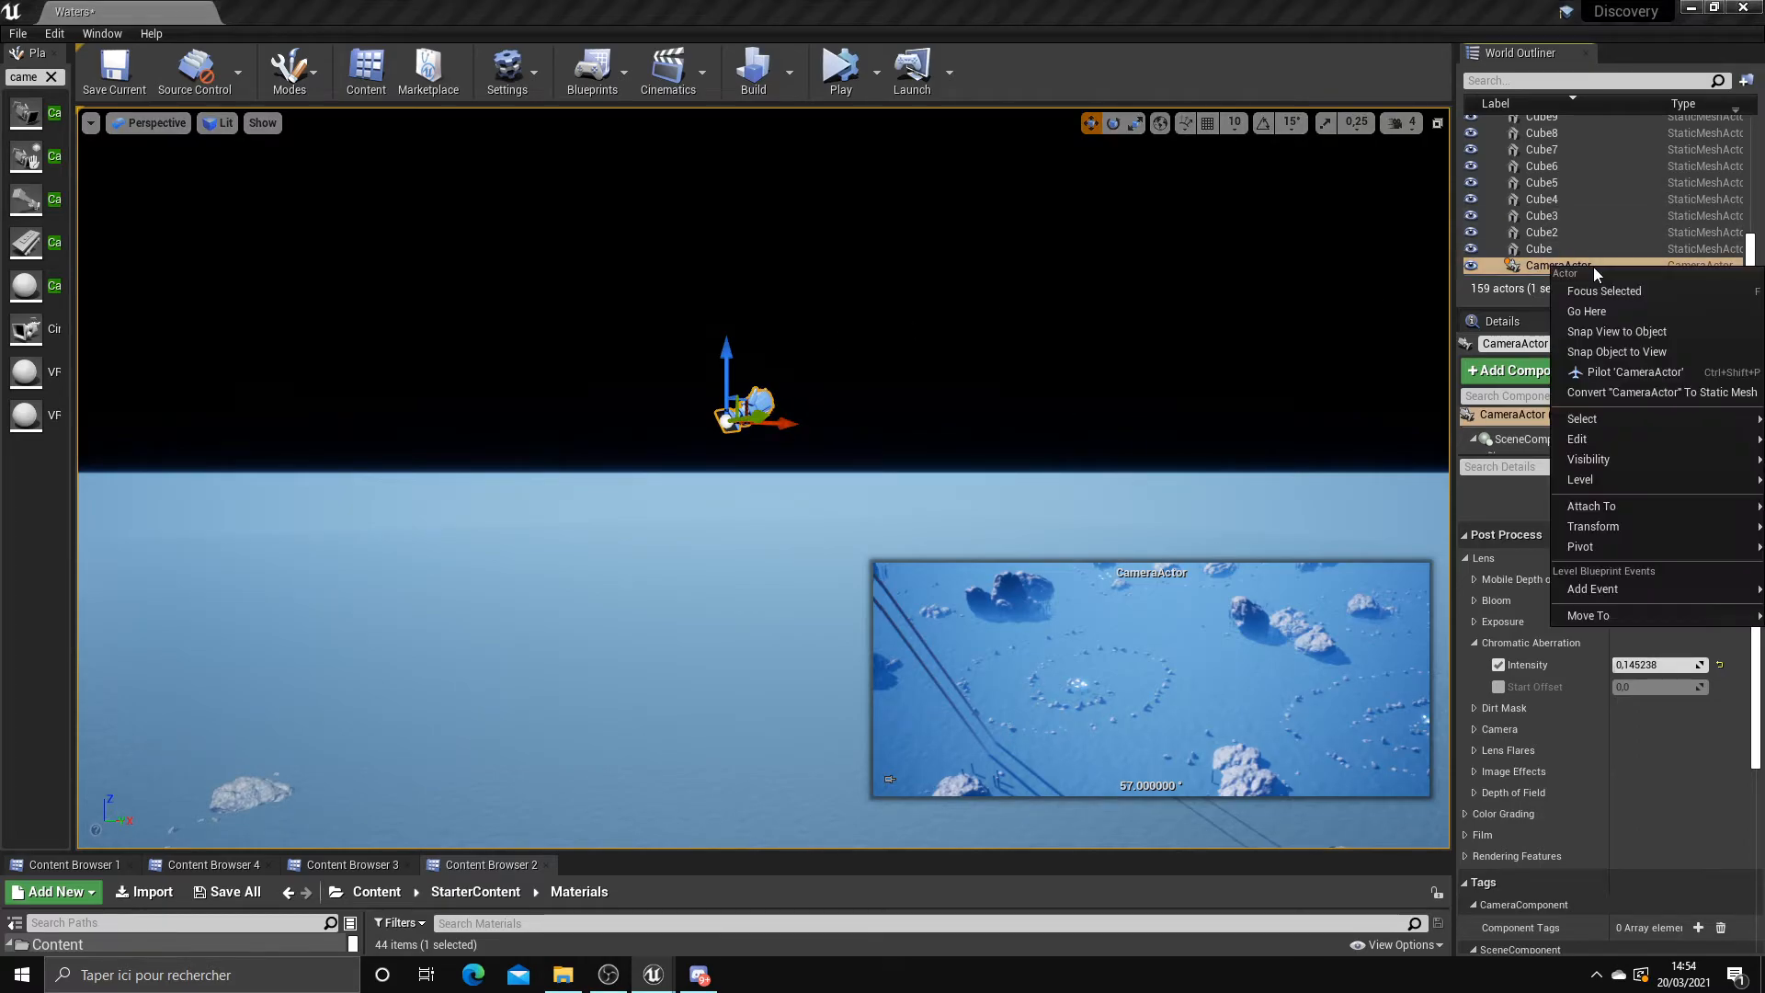
mouse_move(1609, 546)
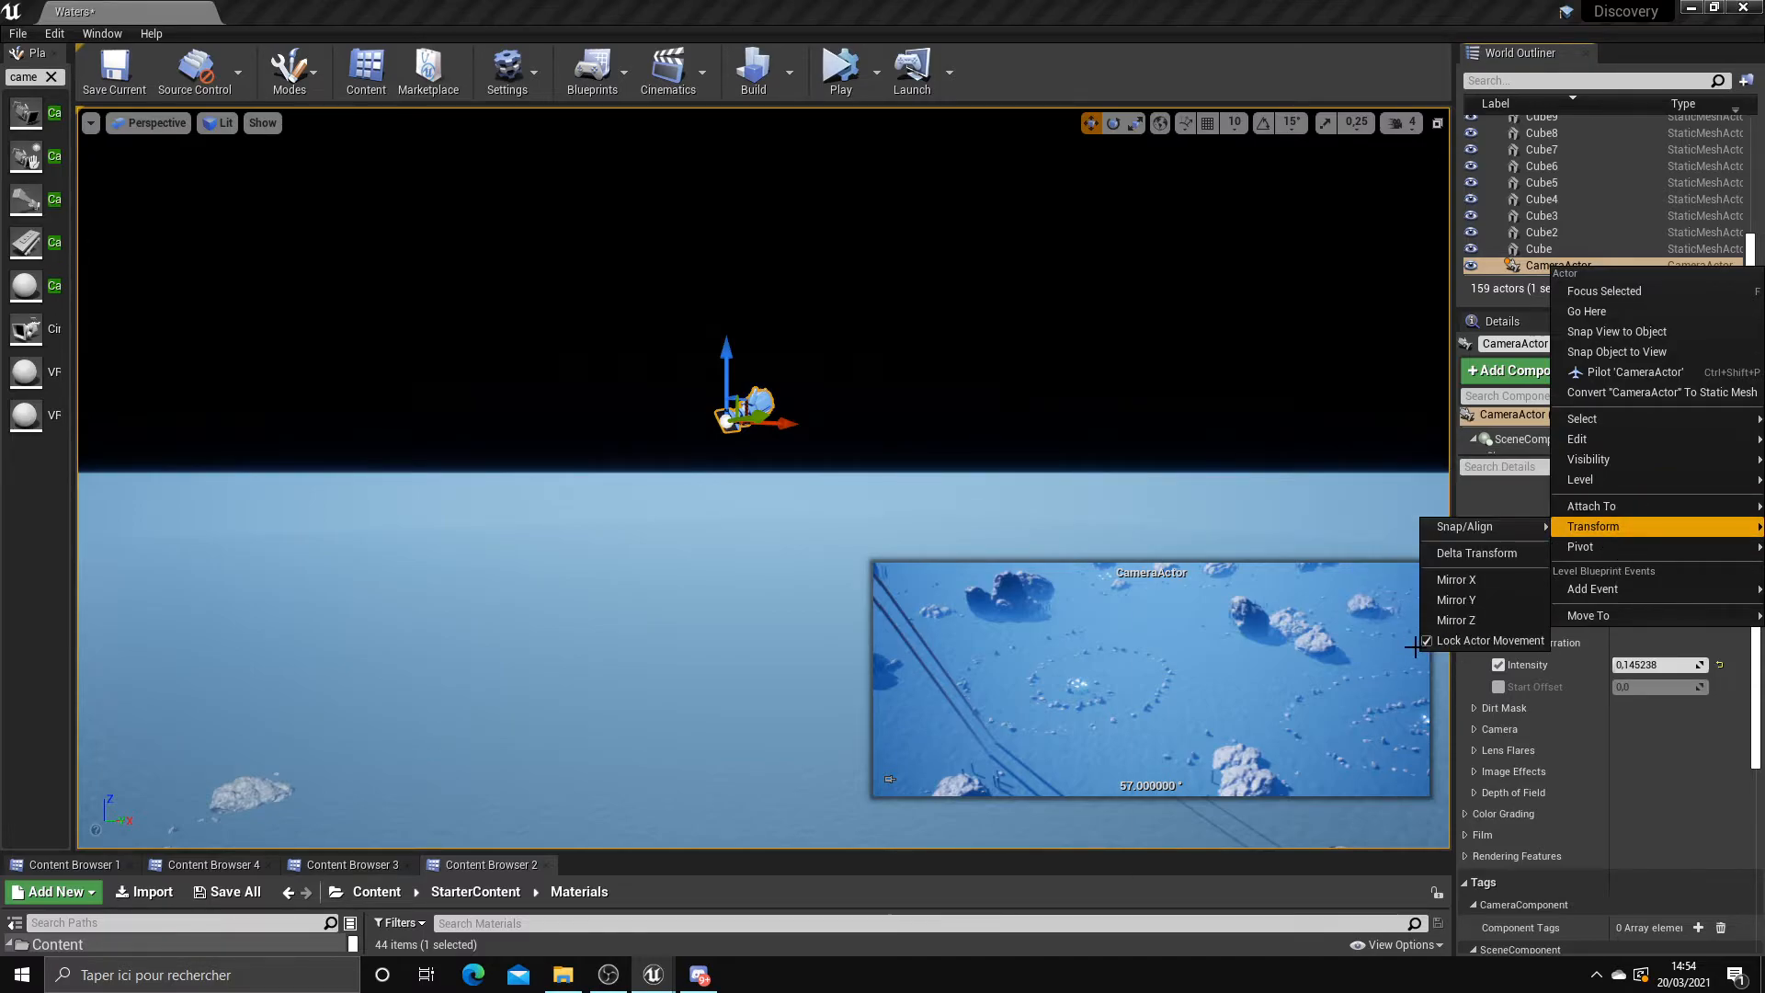
click(1456, 640)
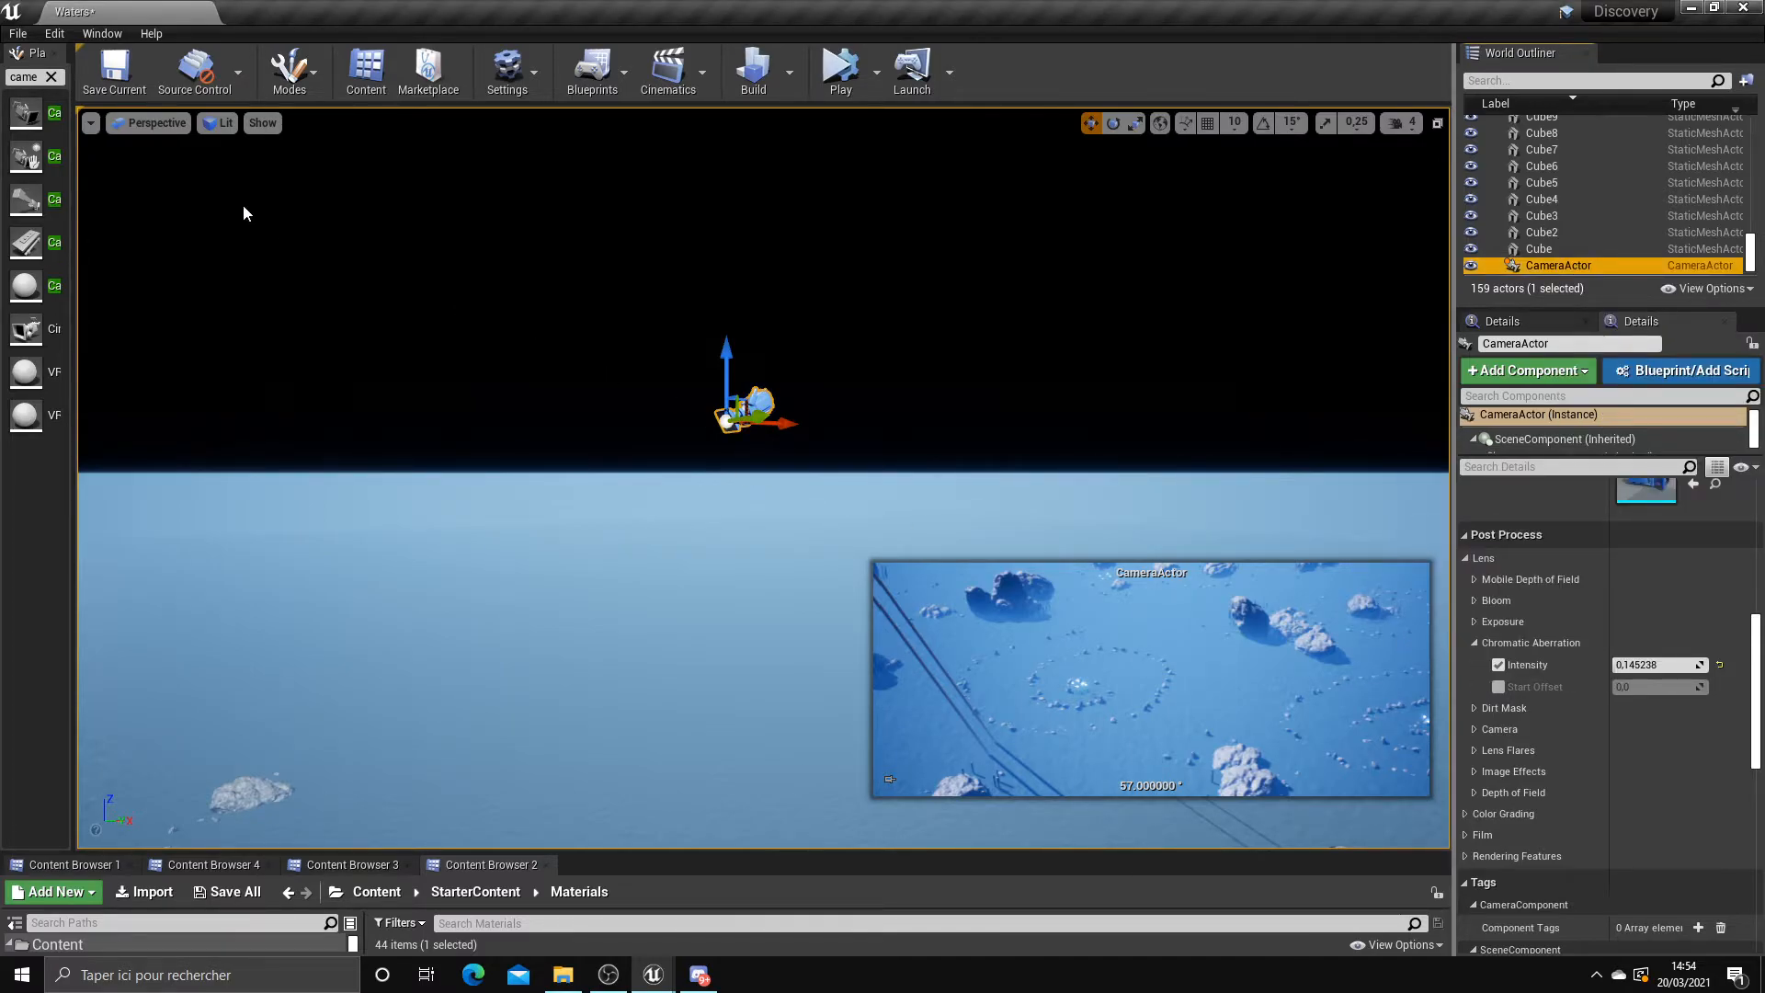
Duplicate CameraActor and place the copy a short distance beside the original
click(1544, 233)
click(1554, 266)
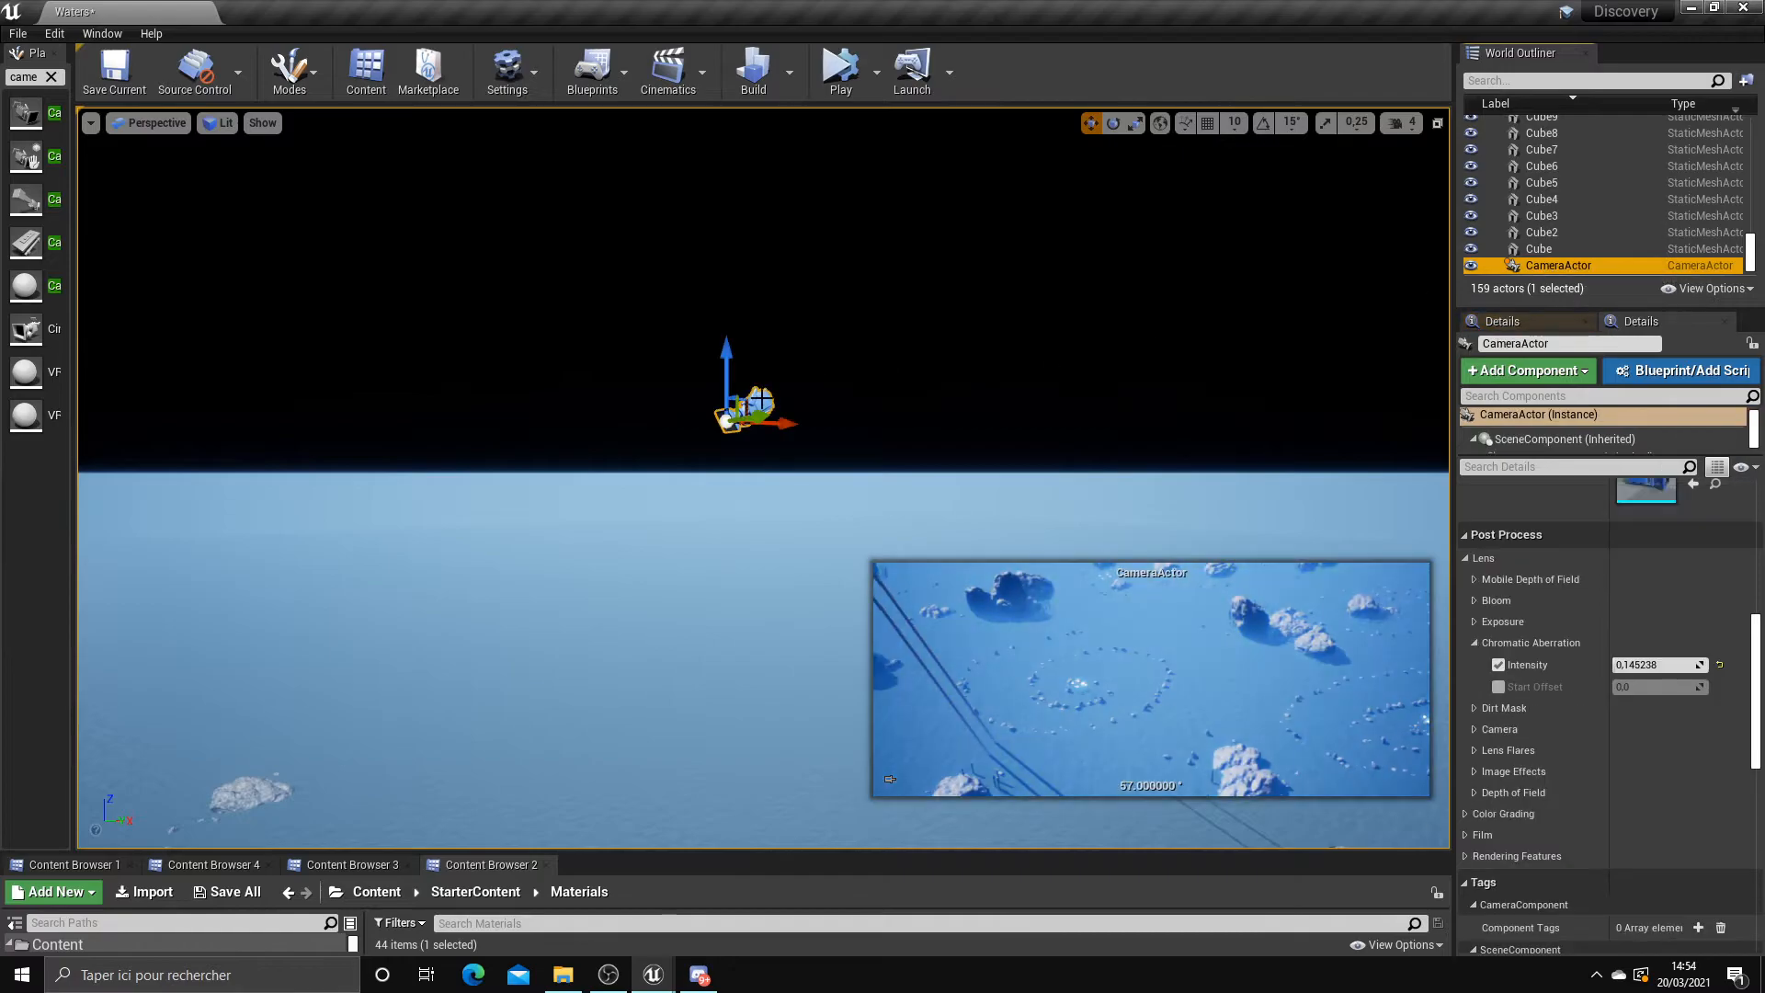
alt+drag(751, 420, 697, 435)
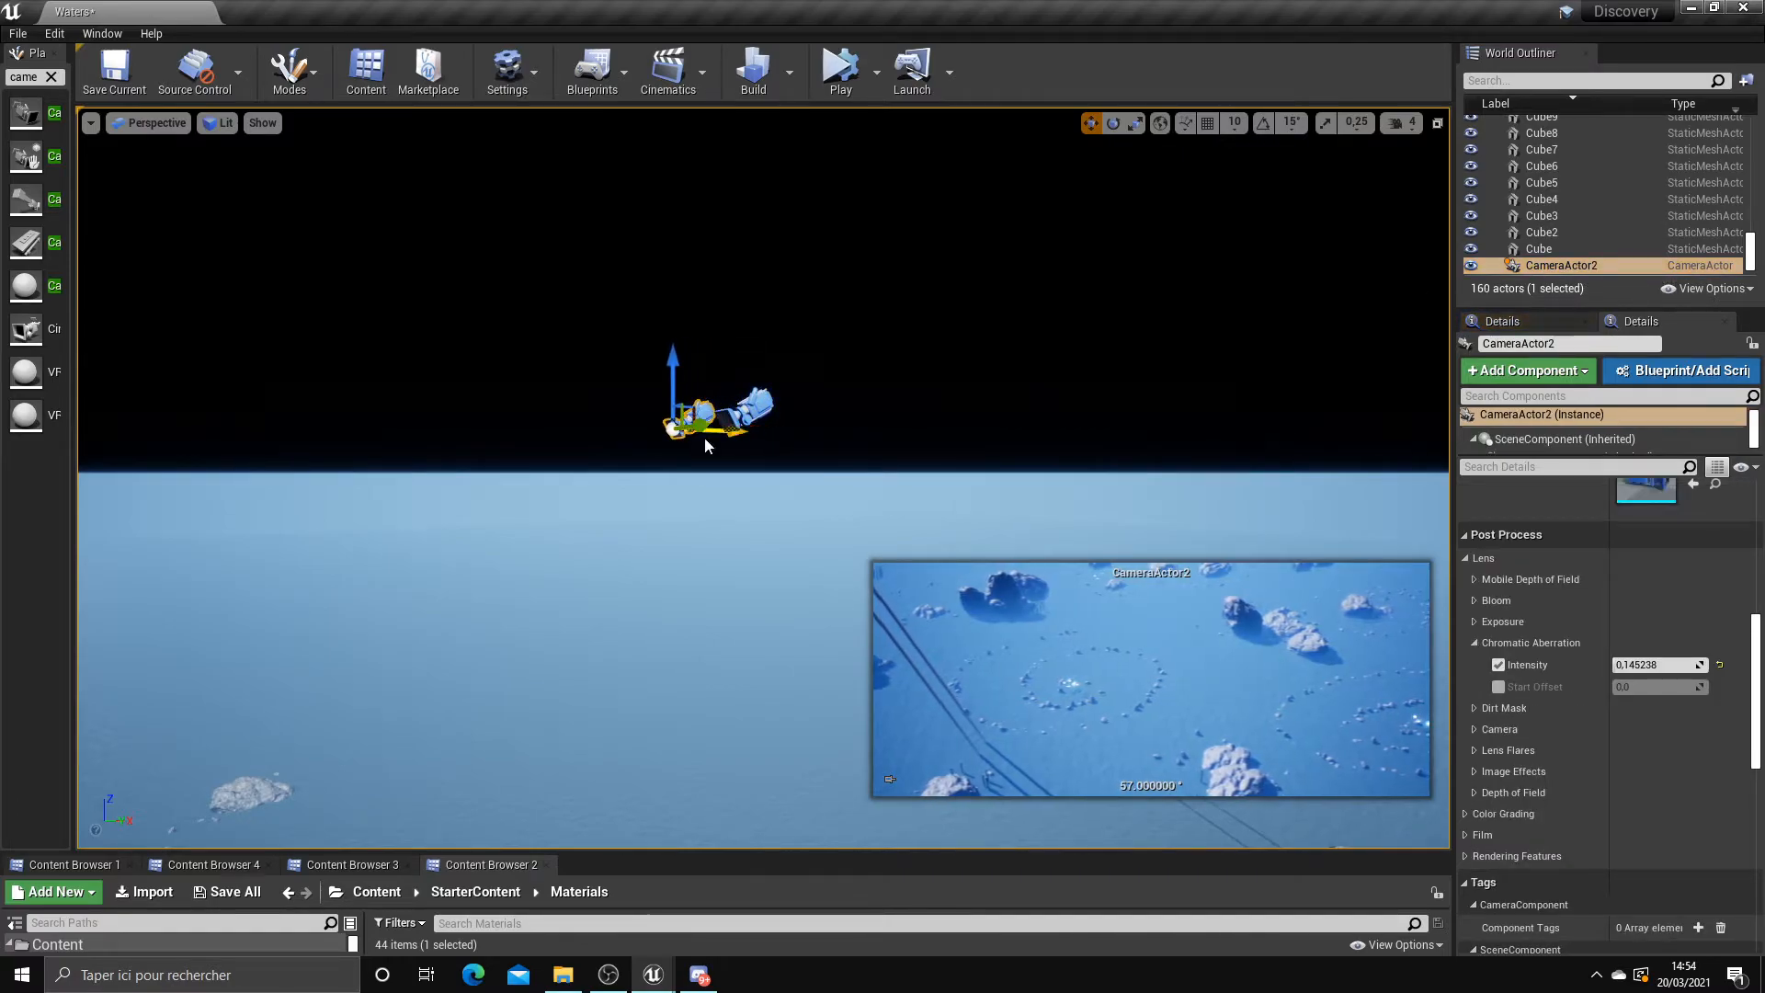
Lock the actor movement of the original CameraActor
scroll(1576, 255, down, 1)
right_click(1565, 263)
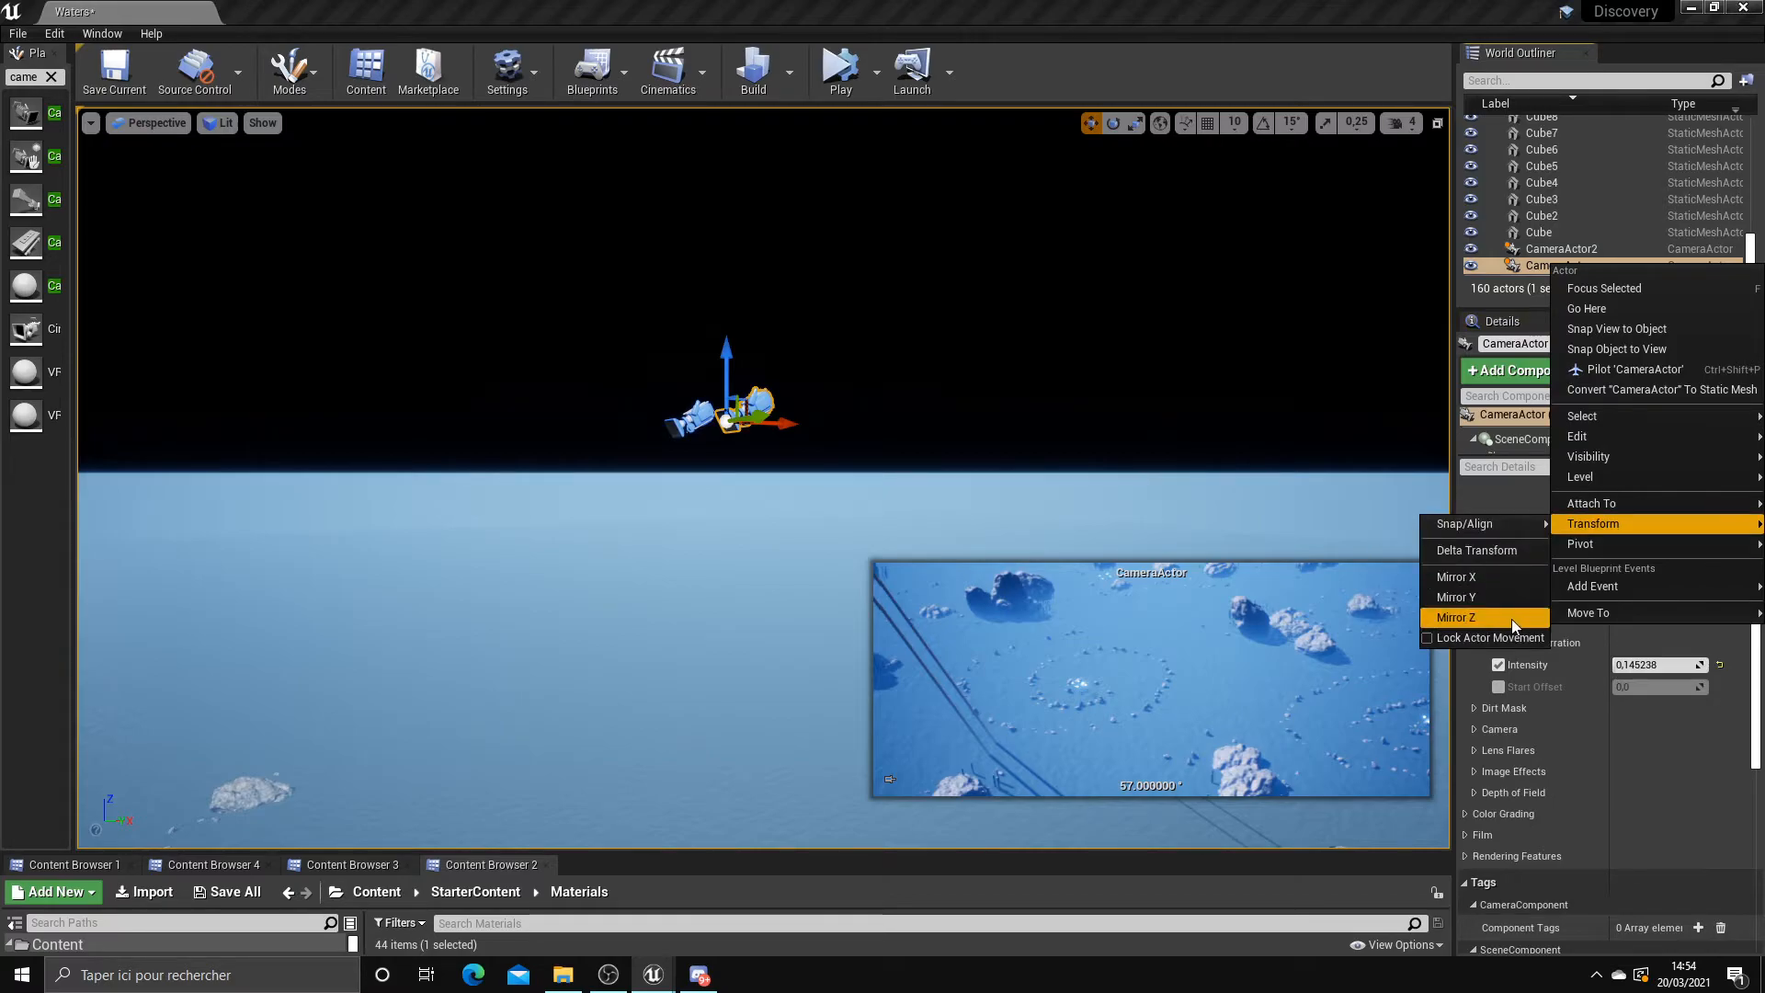
click(1505, 638)
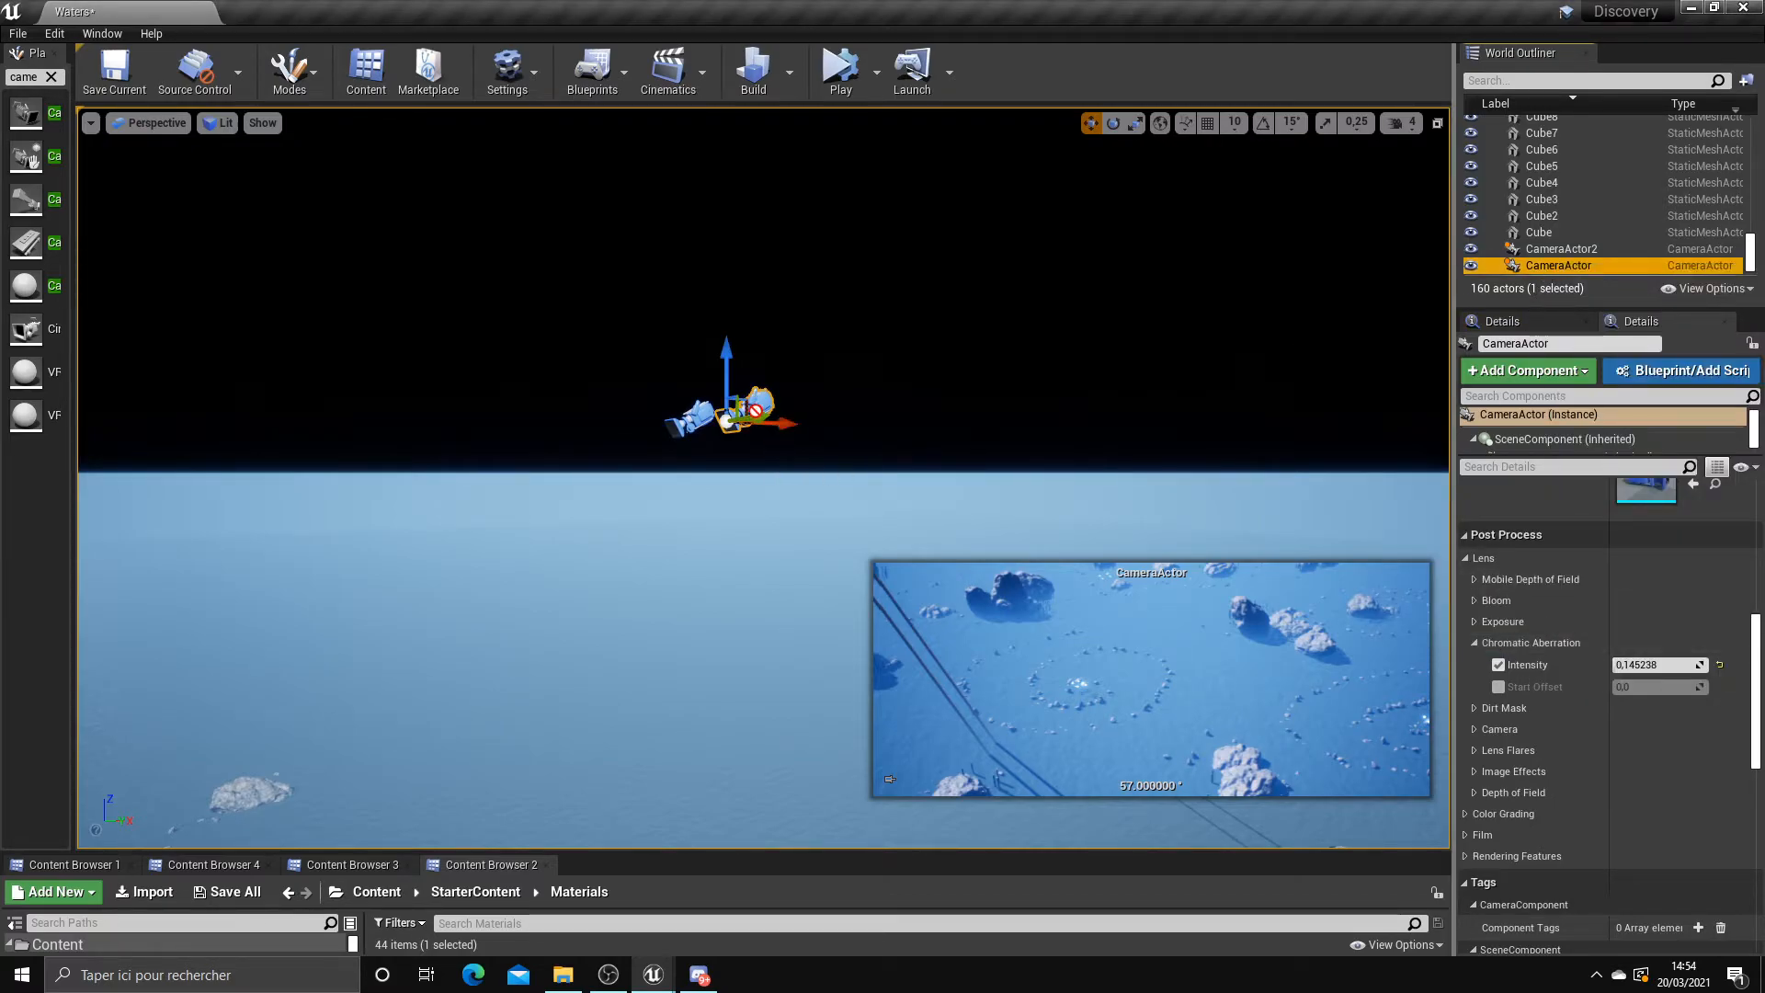
Check the original CameraActor's view and switch the viewport to piloting CameraActor2
click(147, 122)
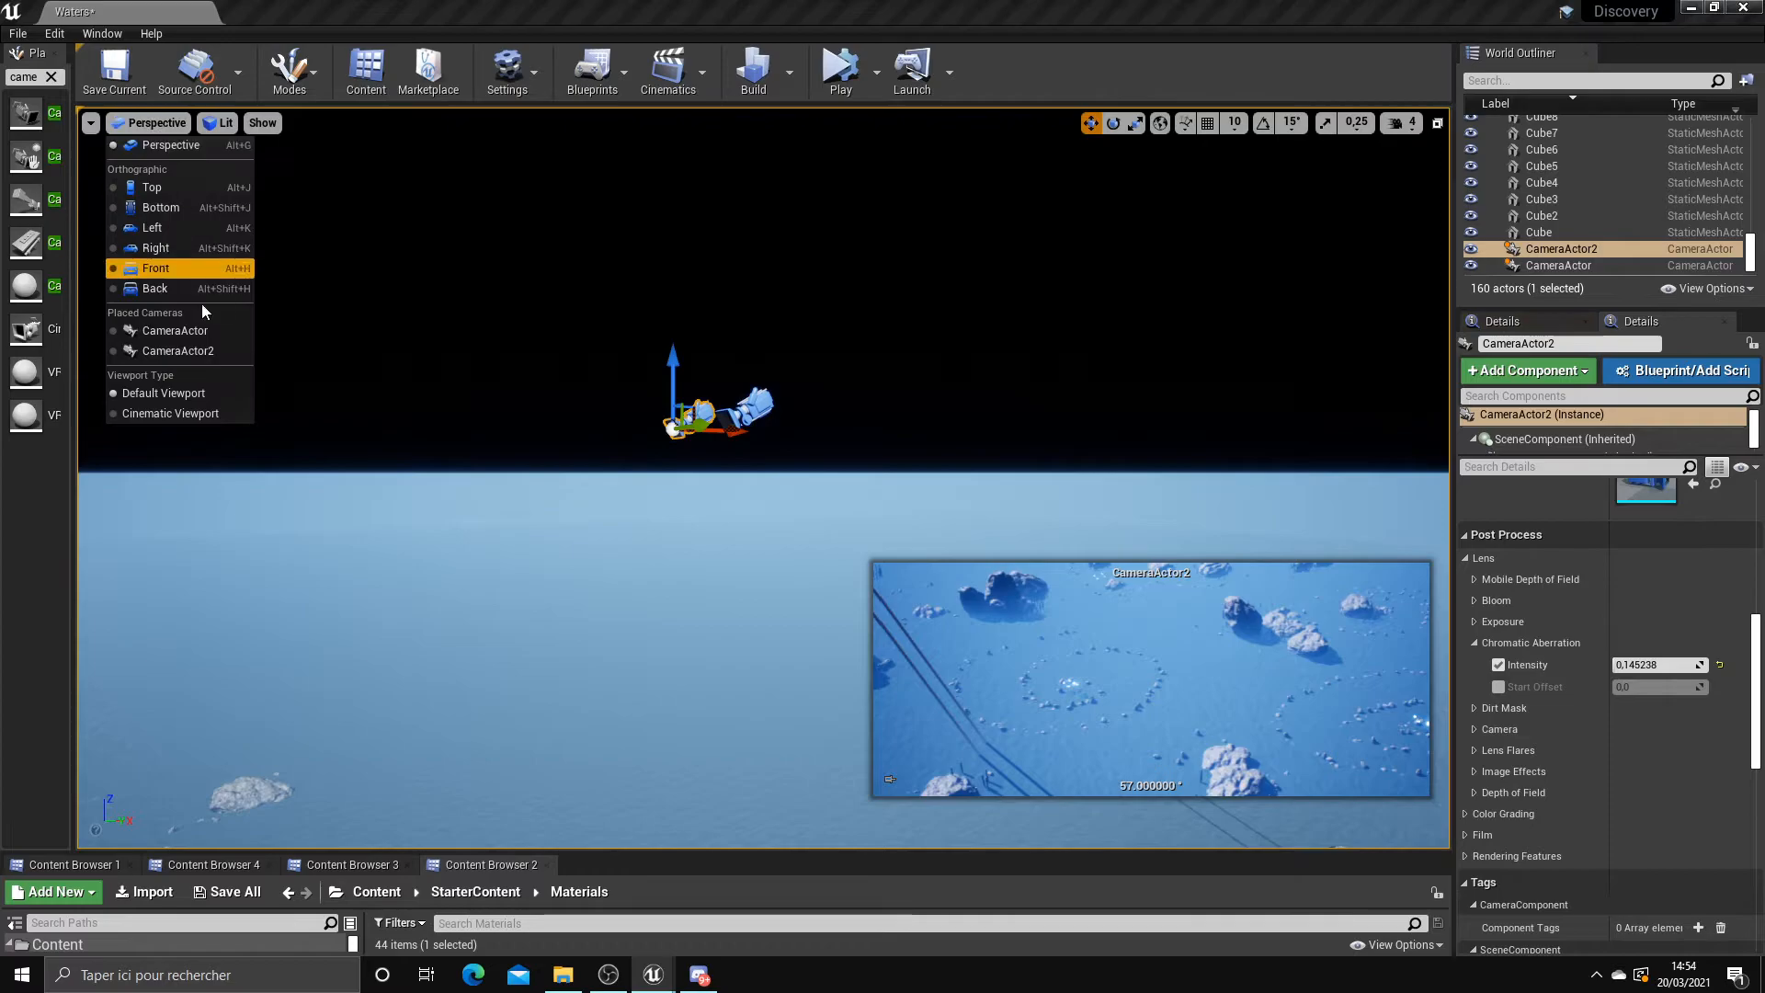
click(368, 372)
click(147, 123)
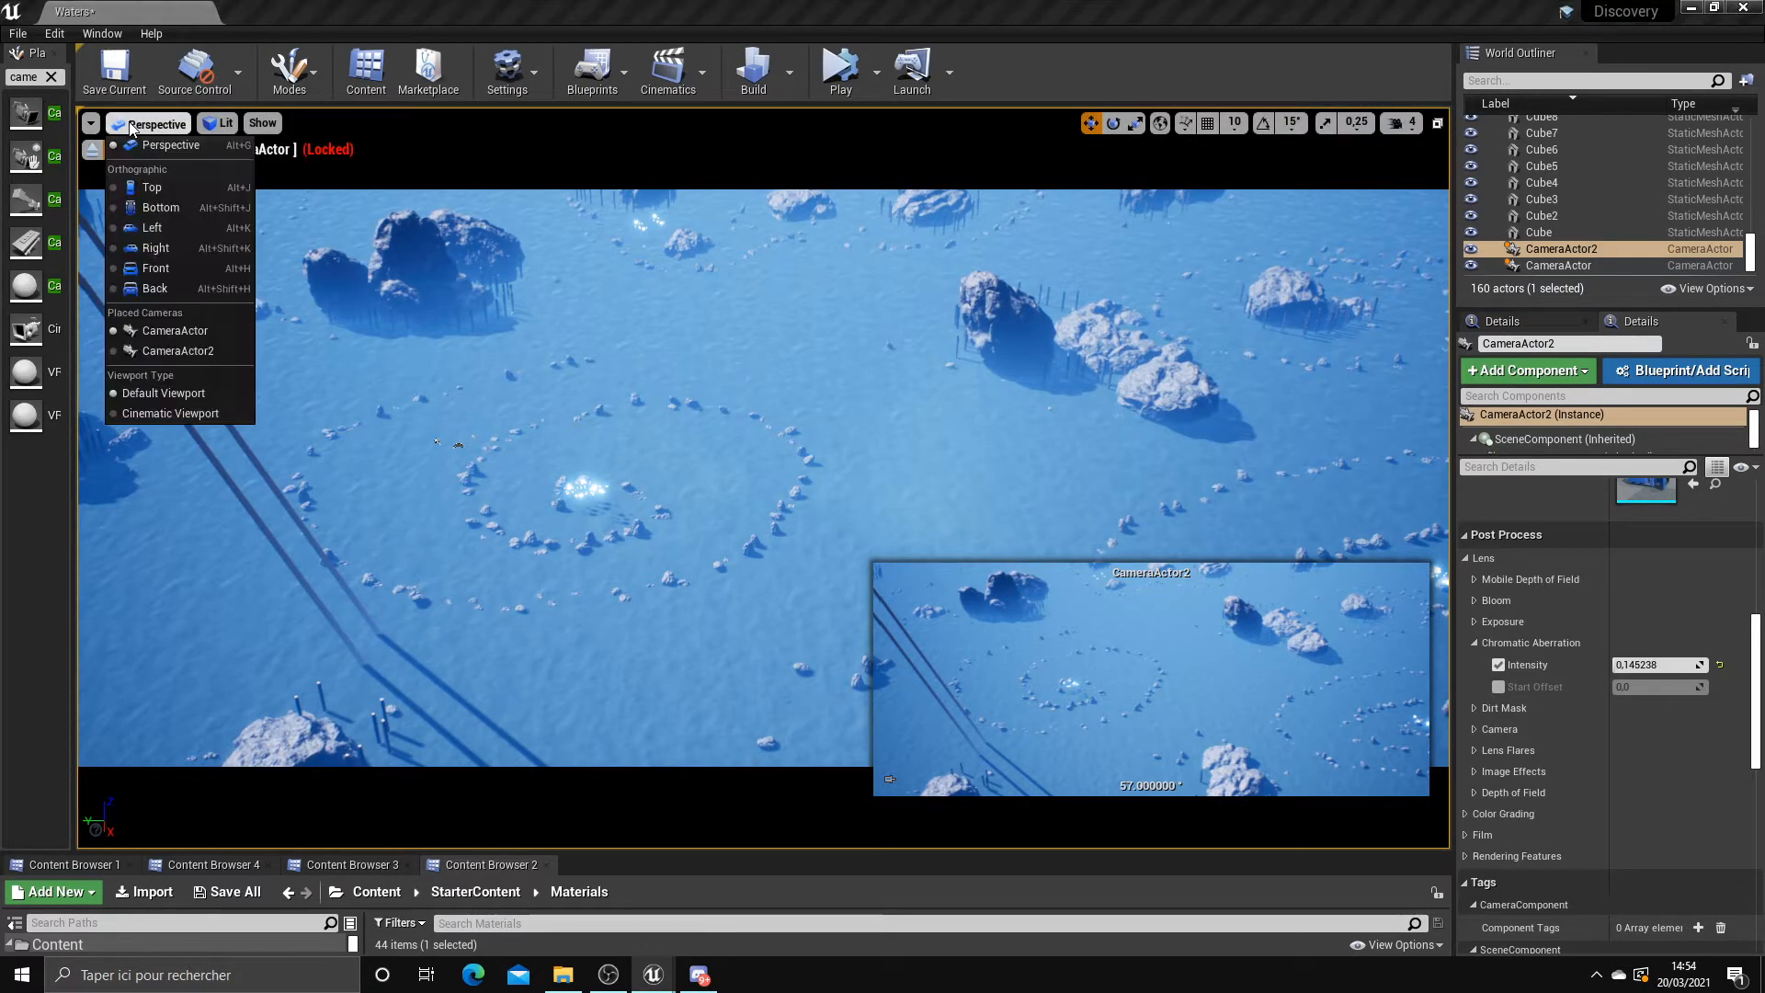
click(189, 335)
Fly CameraActor2 down to a low shot just above the water, facing the large rocks, and clear the selection
key(w)
right_drag(763, 478, 722, 354)
click(424, 600)
right_drag(424, 599, 598, 533)
key(Escape)
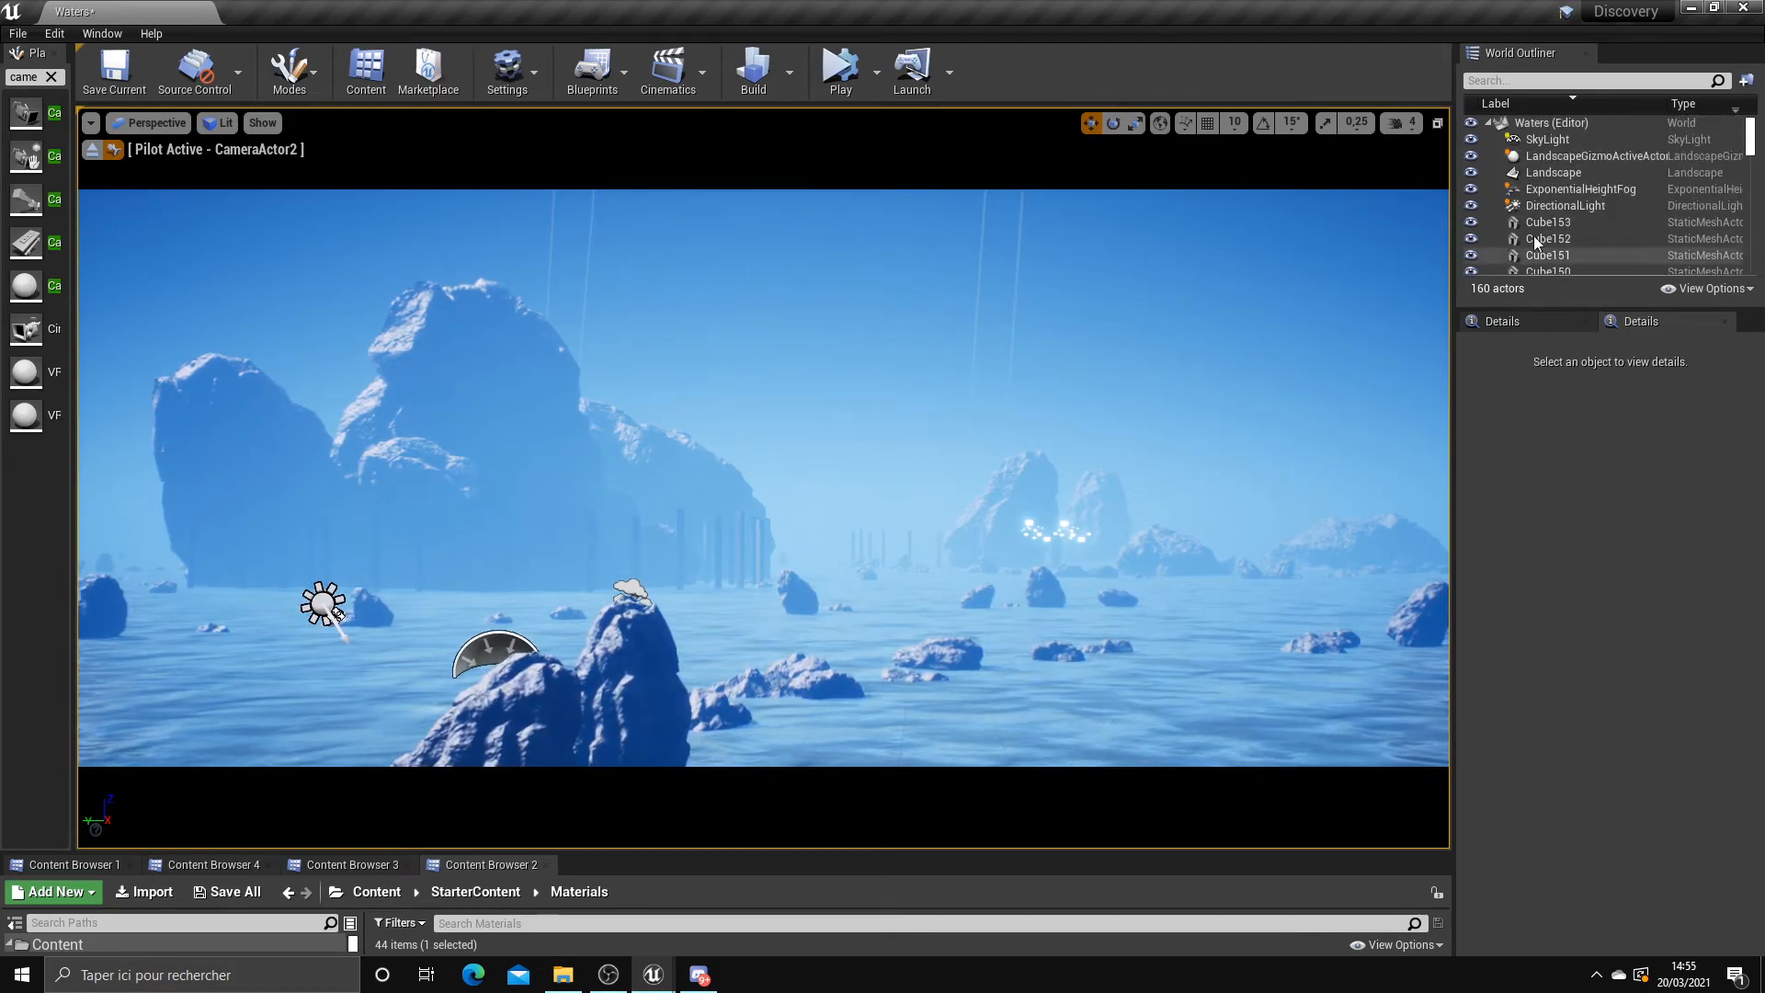
Filter the outliner by "came", select CameraActor2, and narrow its field of view to about 36.57° while reframing the rocks
click(1508, 74)
text(came)
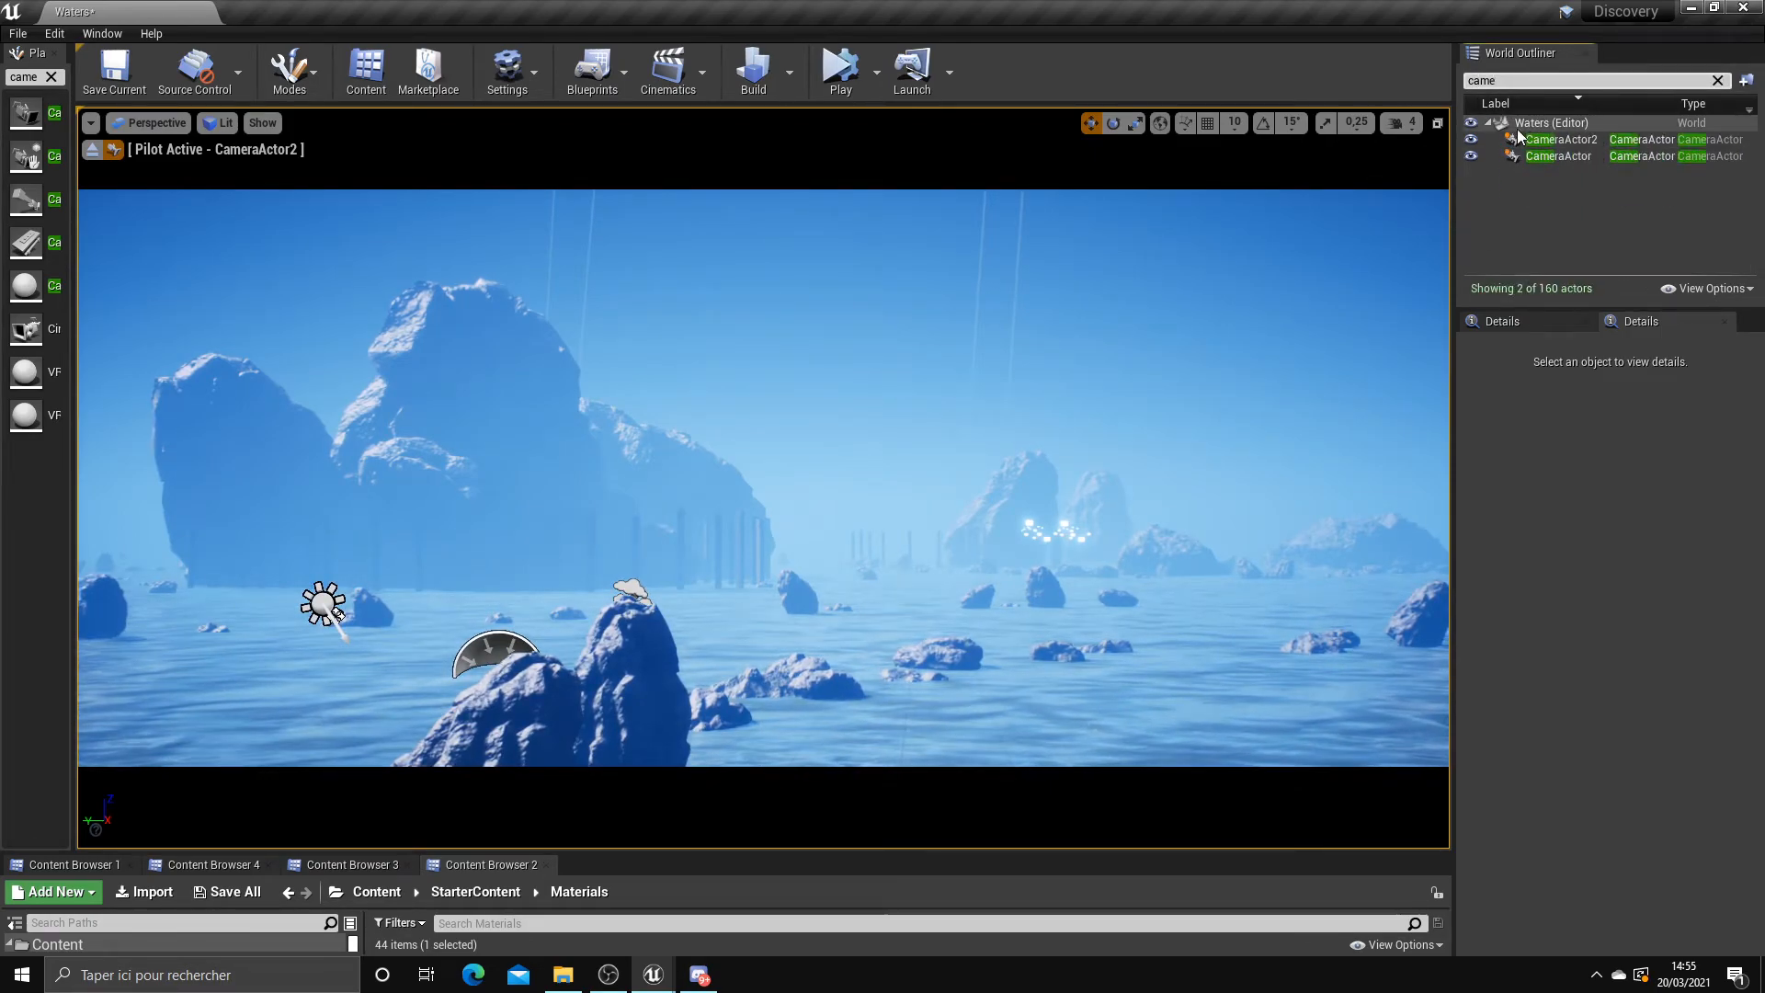
click(1519, 138)
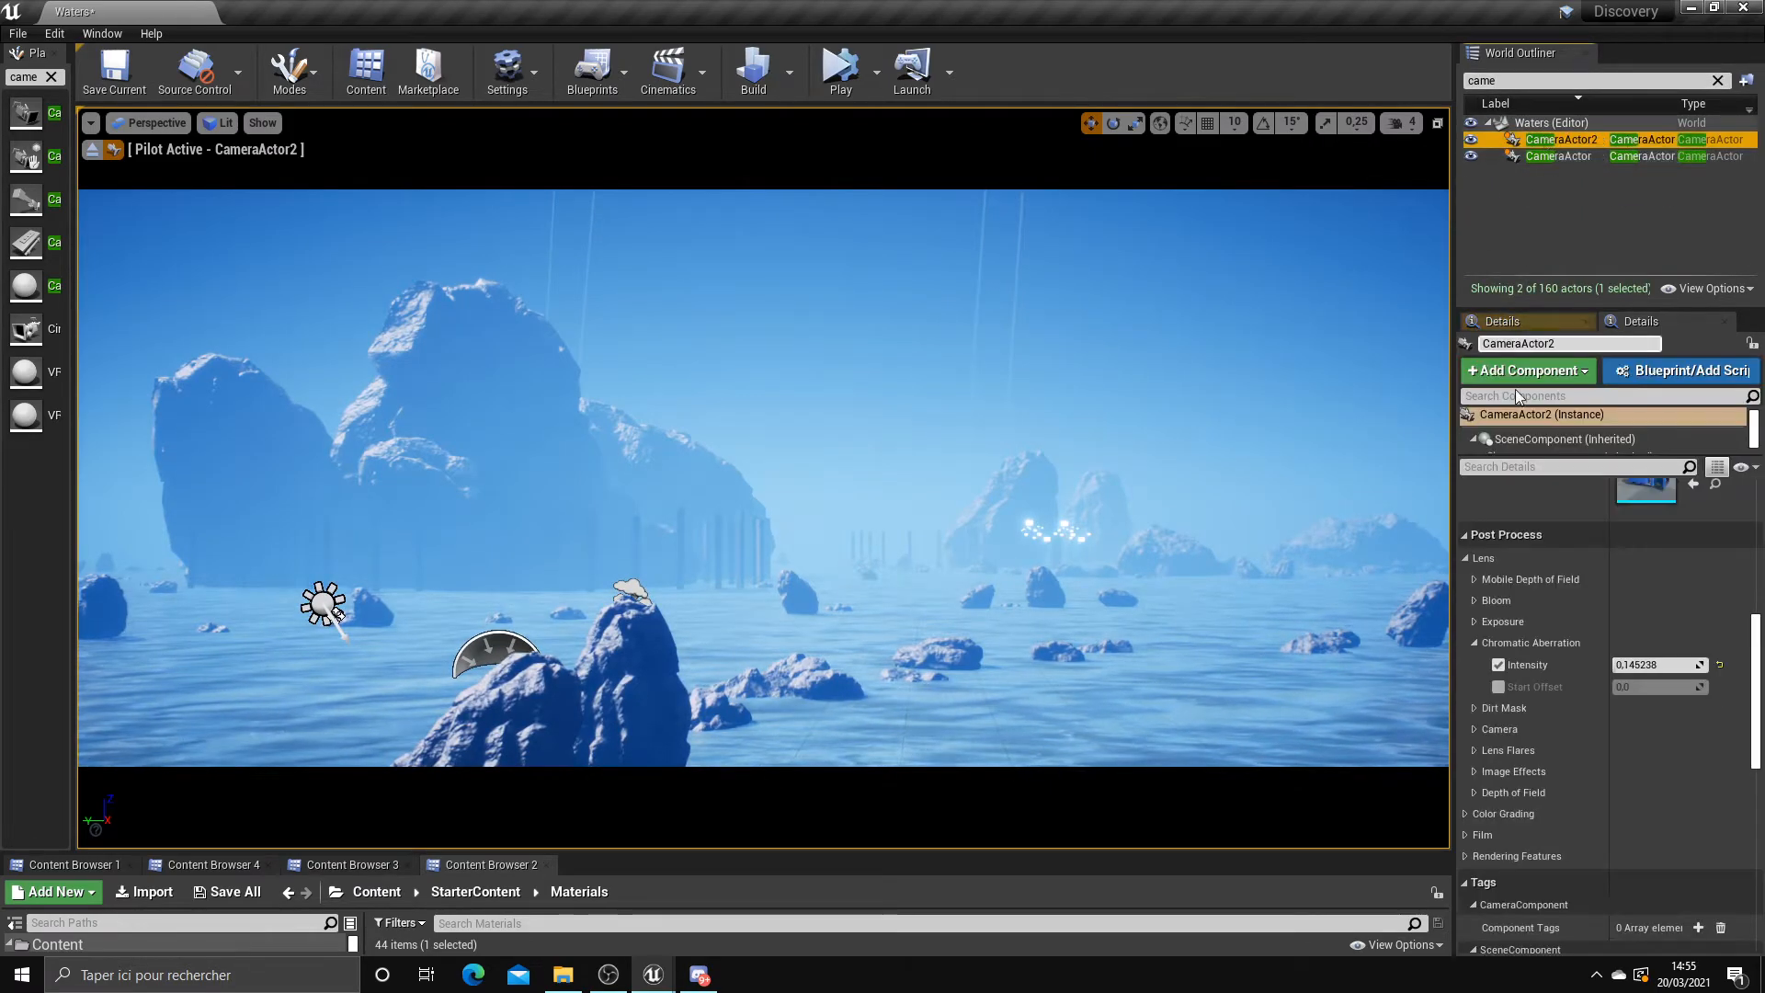
scroll(1549, 662, down, 2)
scroll(1563, 671, up, 5)
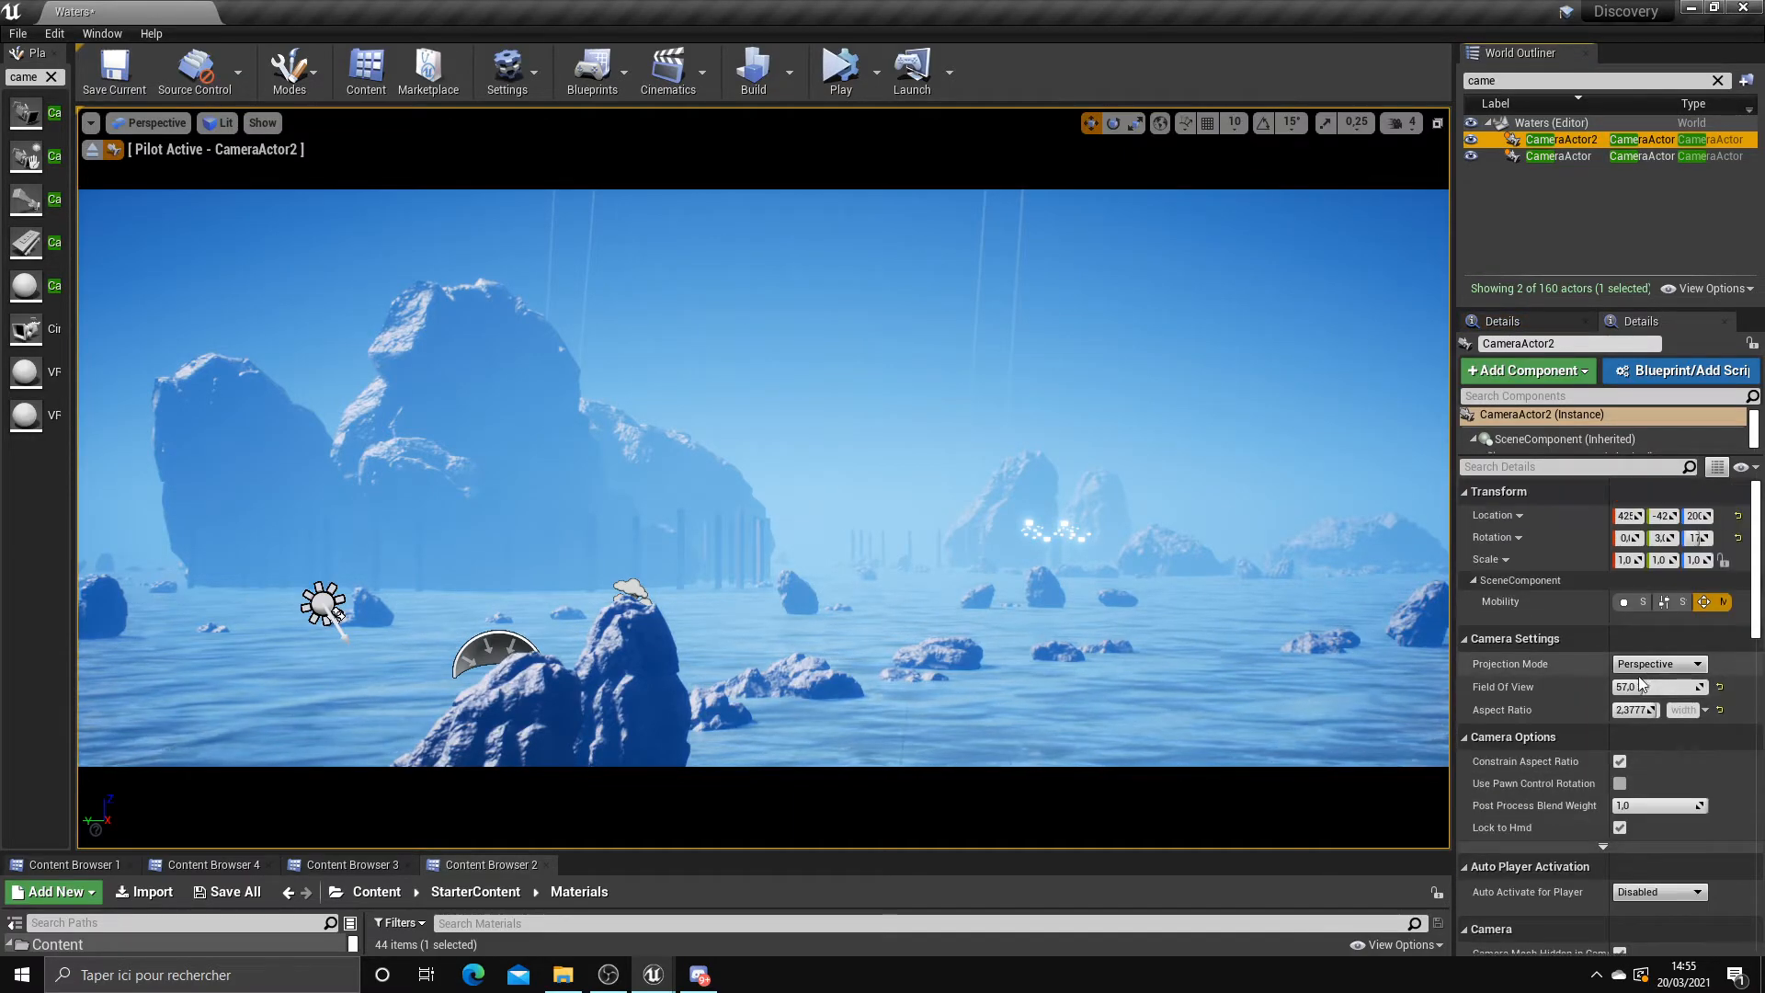
scroll(763, 478, up, 3)
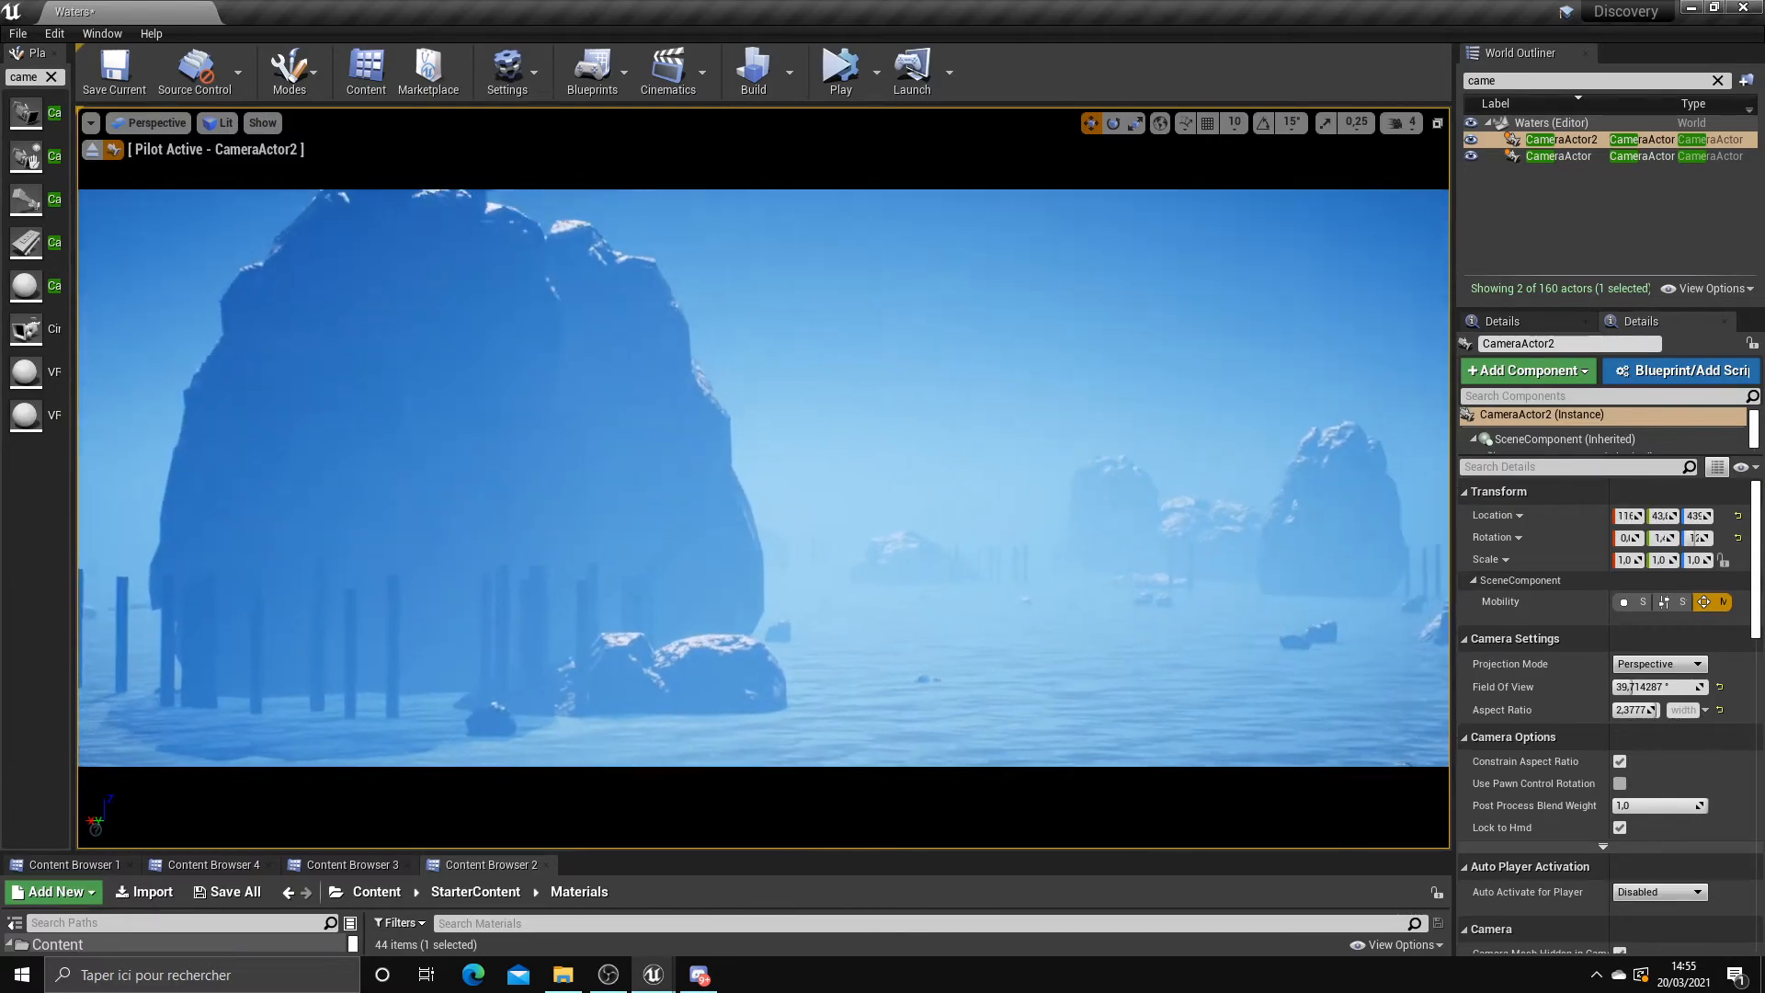
drag(1641, 688, 1630, 687)
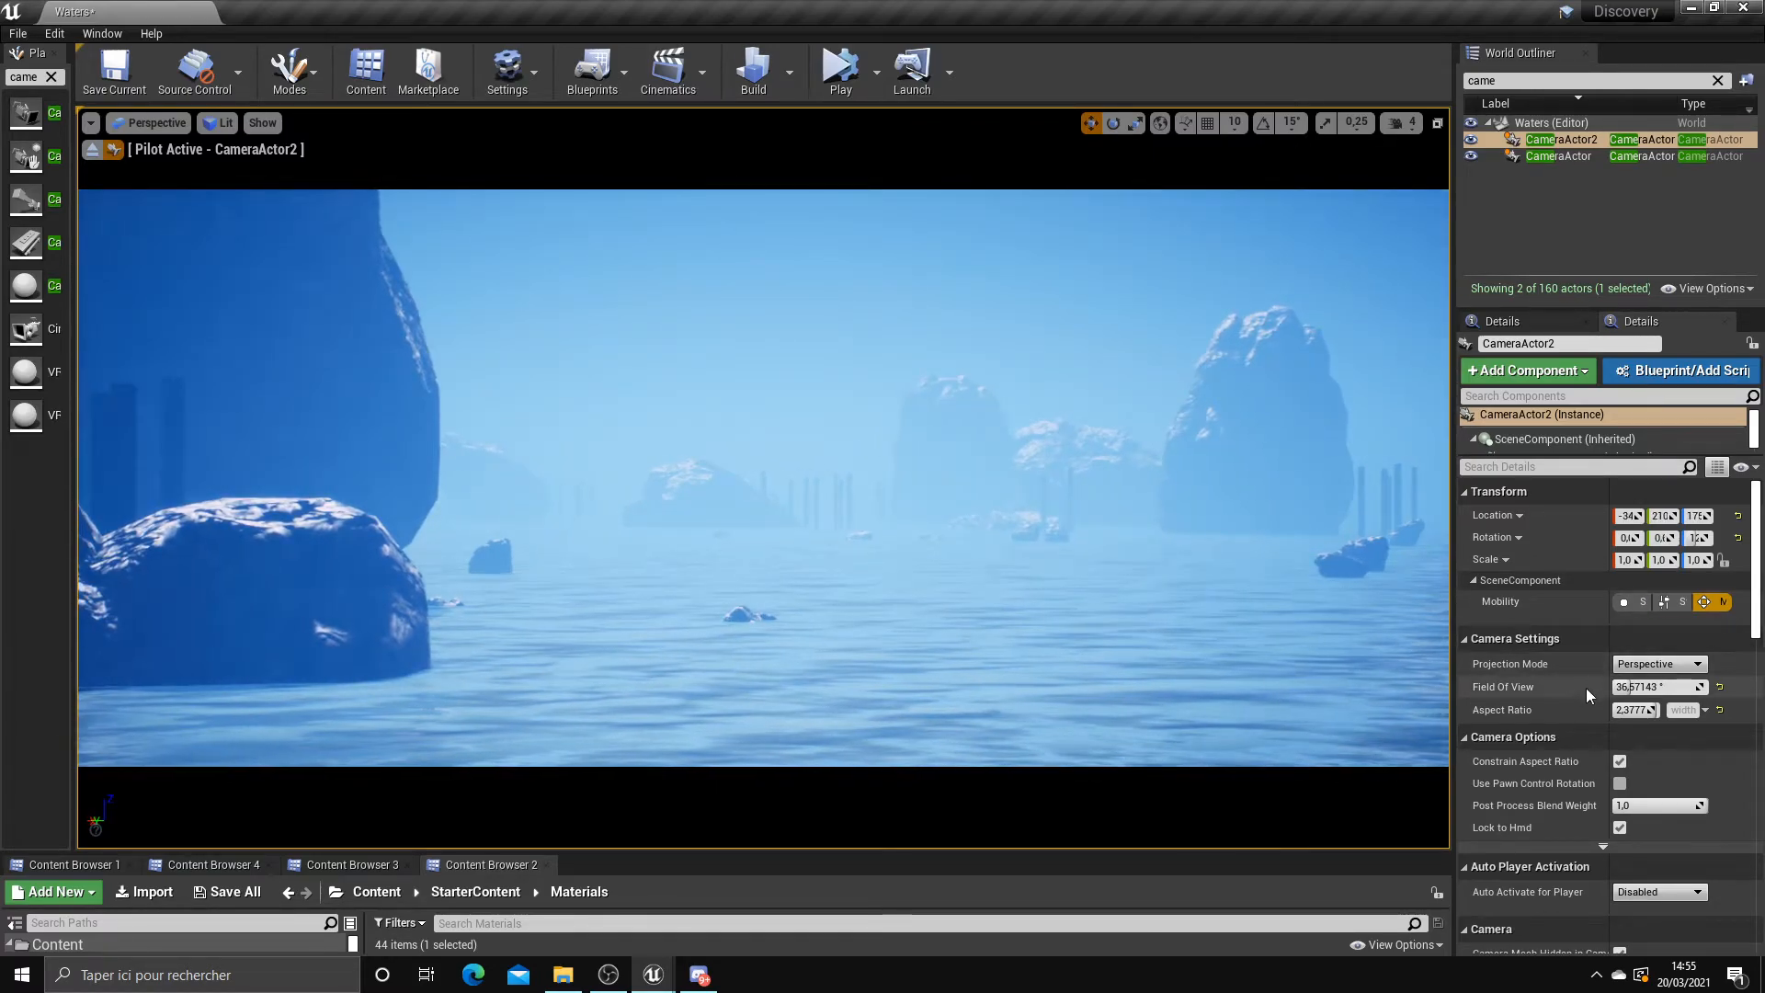
Set CameraActor2's aspect ratio to 1.0 and its field of view to about 31.86°
scroll(1583, 684, down, 1)
drag(1645, 681, 1633, 679)
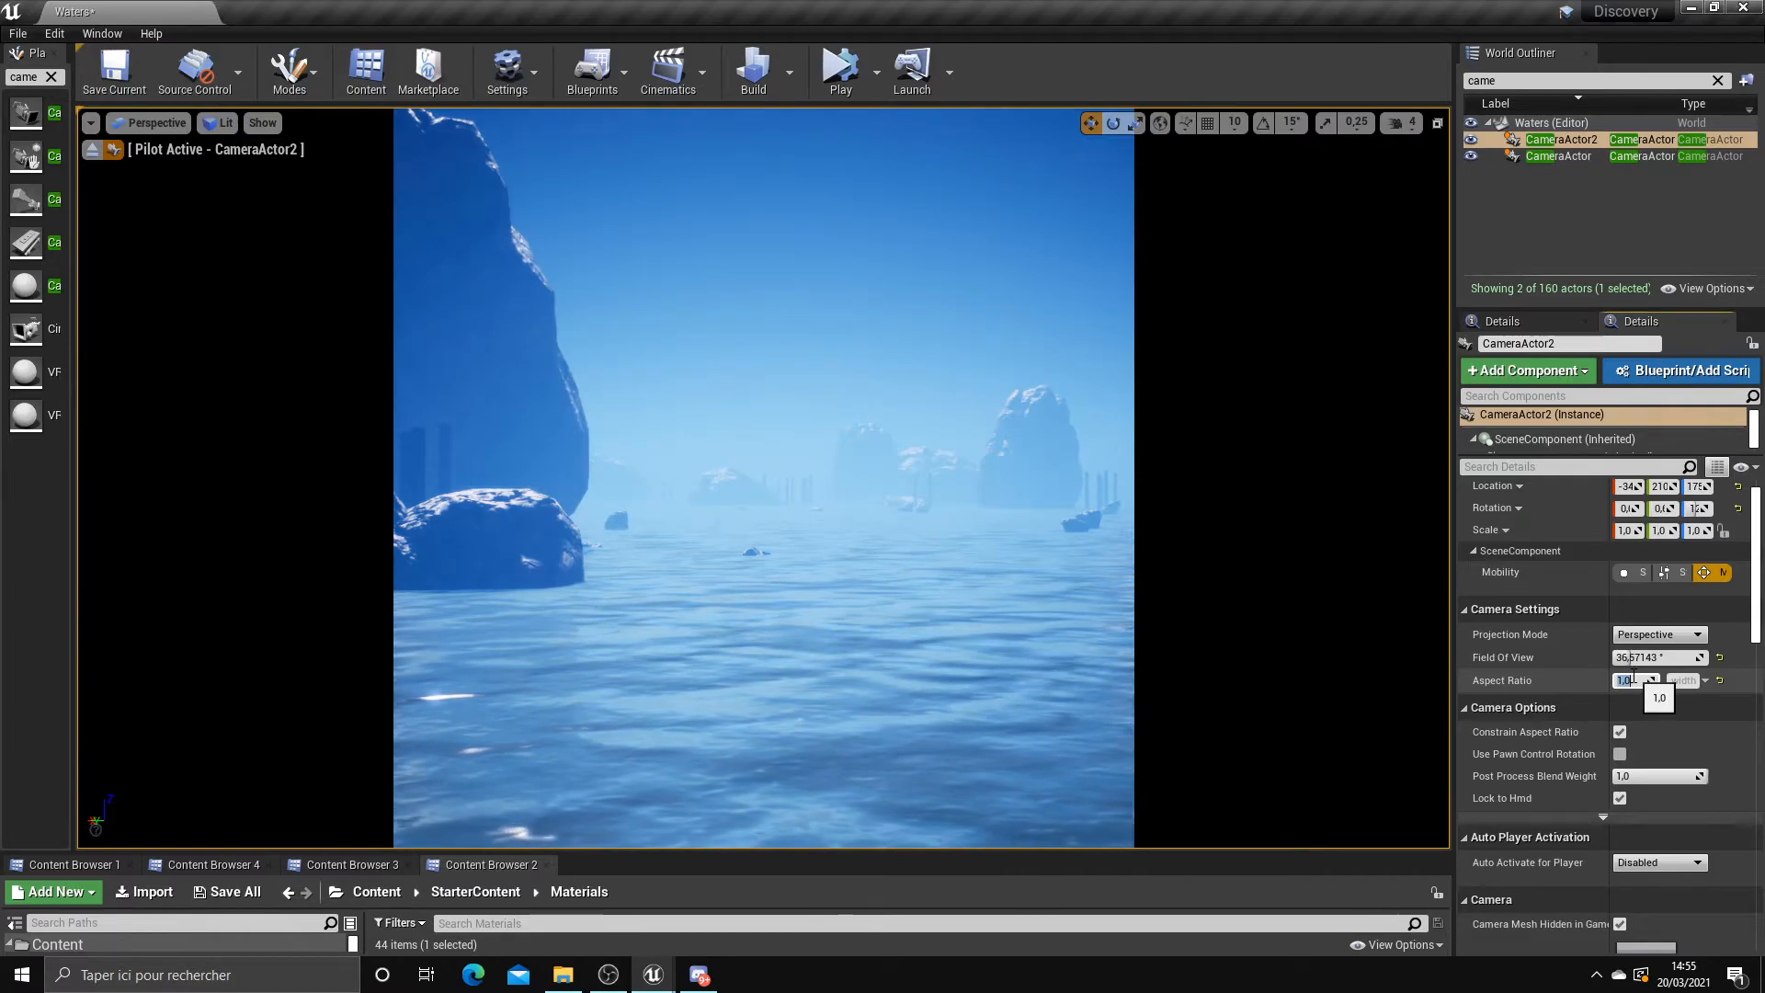
drag(1622, 657, 1622, 657)
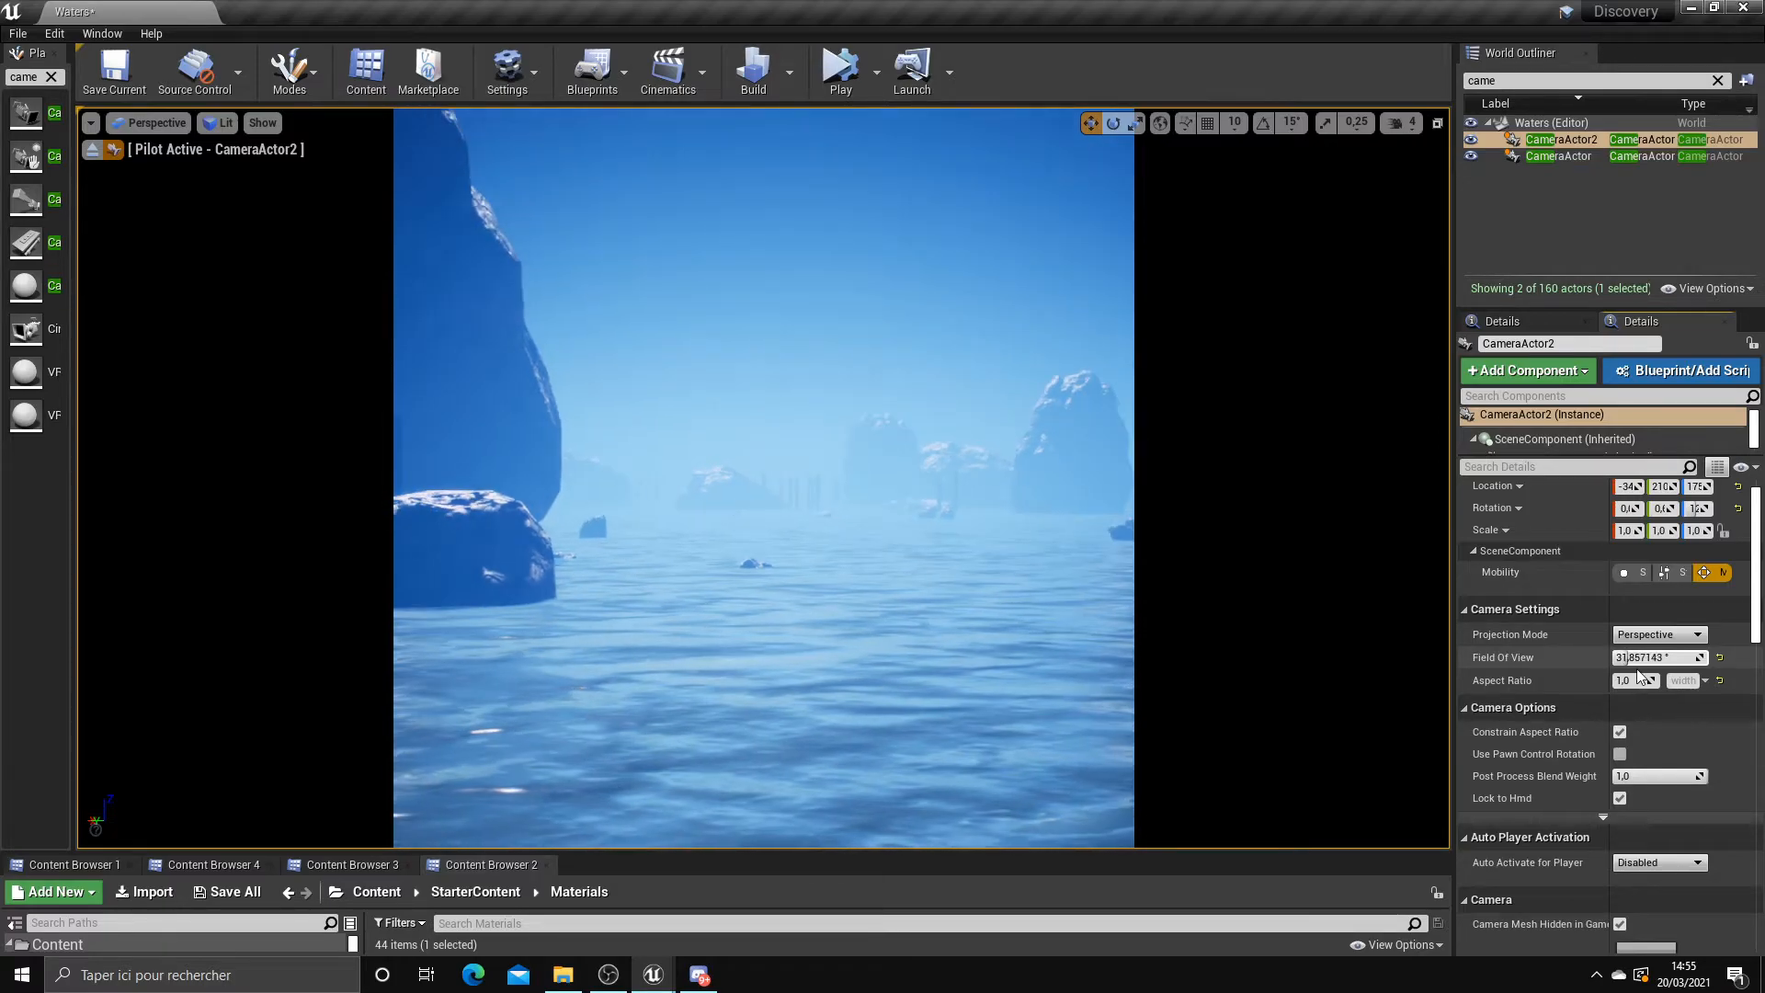
Set CameraActor2's exposure compensation to about -0.143 in the lens post-process settings
scroll(1636, 667, down, 10)
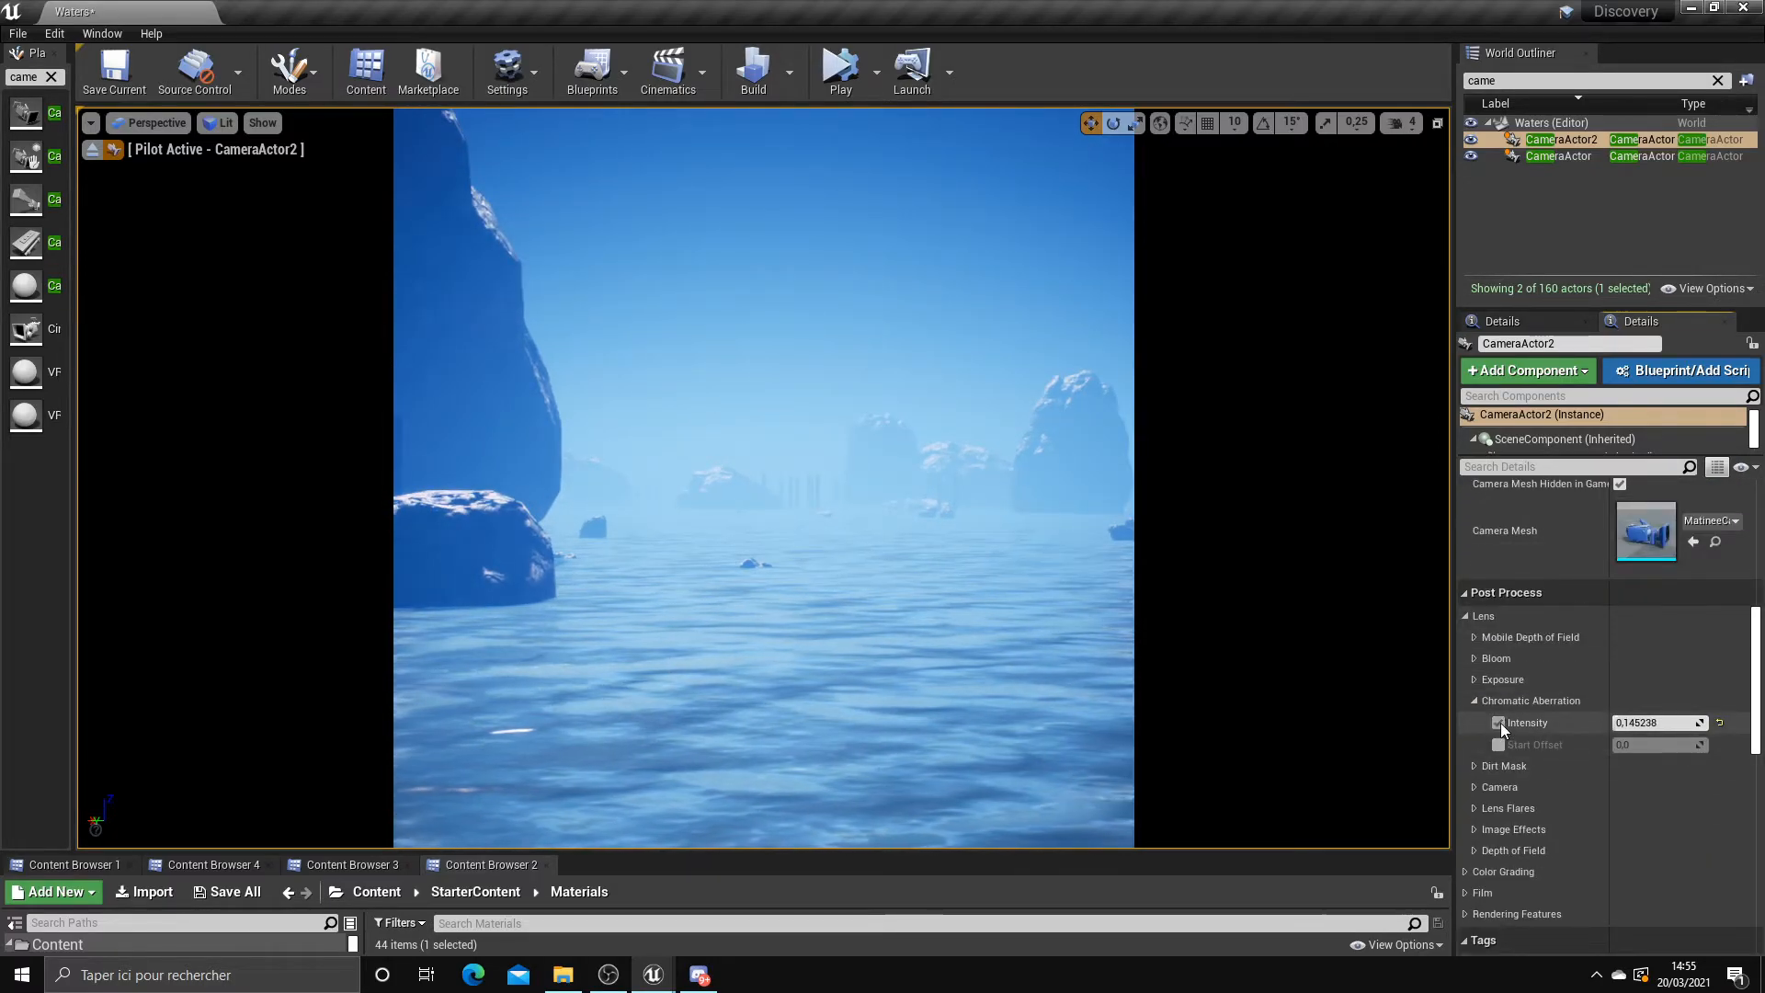
scroll(1501, 725, down, 1)
click(1478, 625)
click(1499, 666)
drag(1655, 667, 1659, 669)
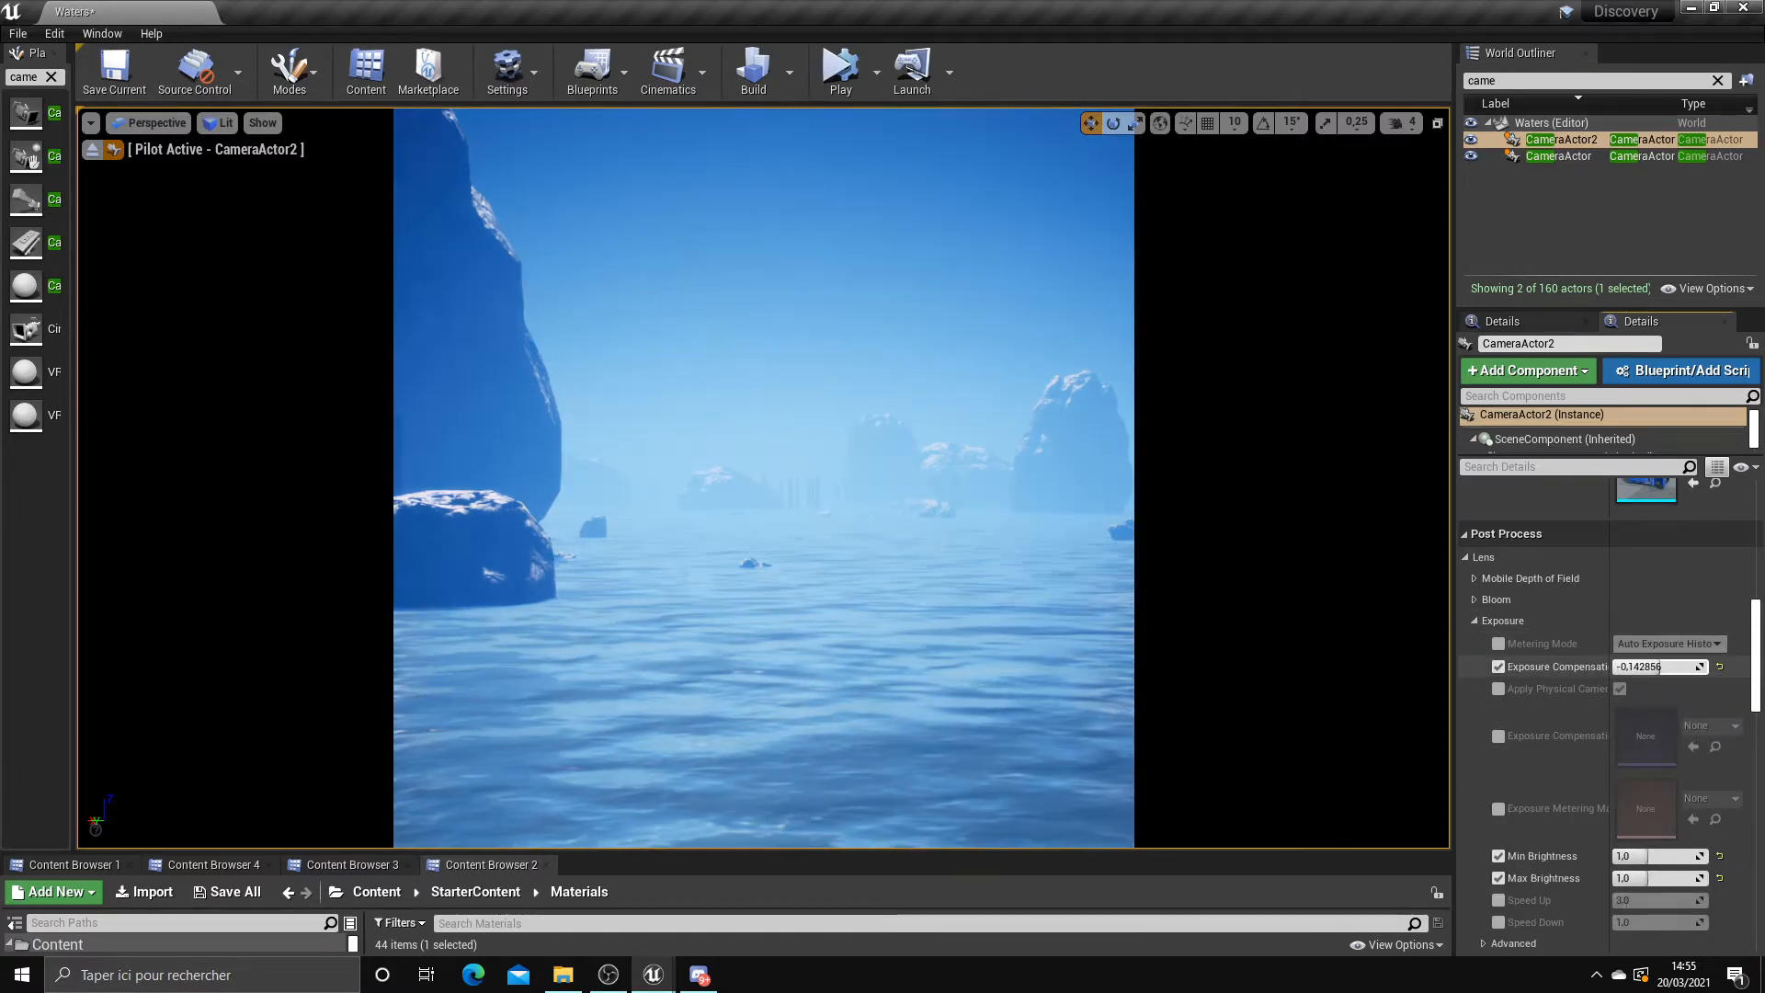
Adjust CameraActor2's white balance temperature to about 6385.71 in the color grading settings
scroll(1569, 746, down, 10)
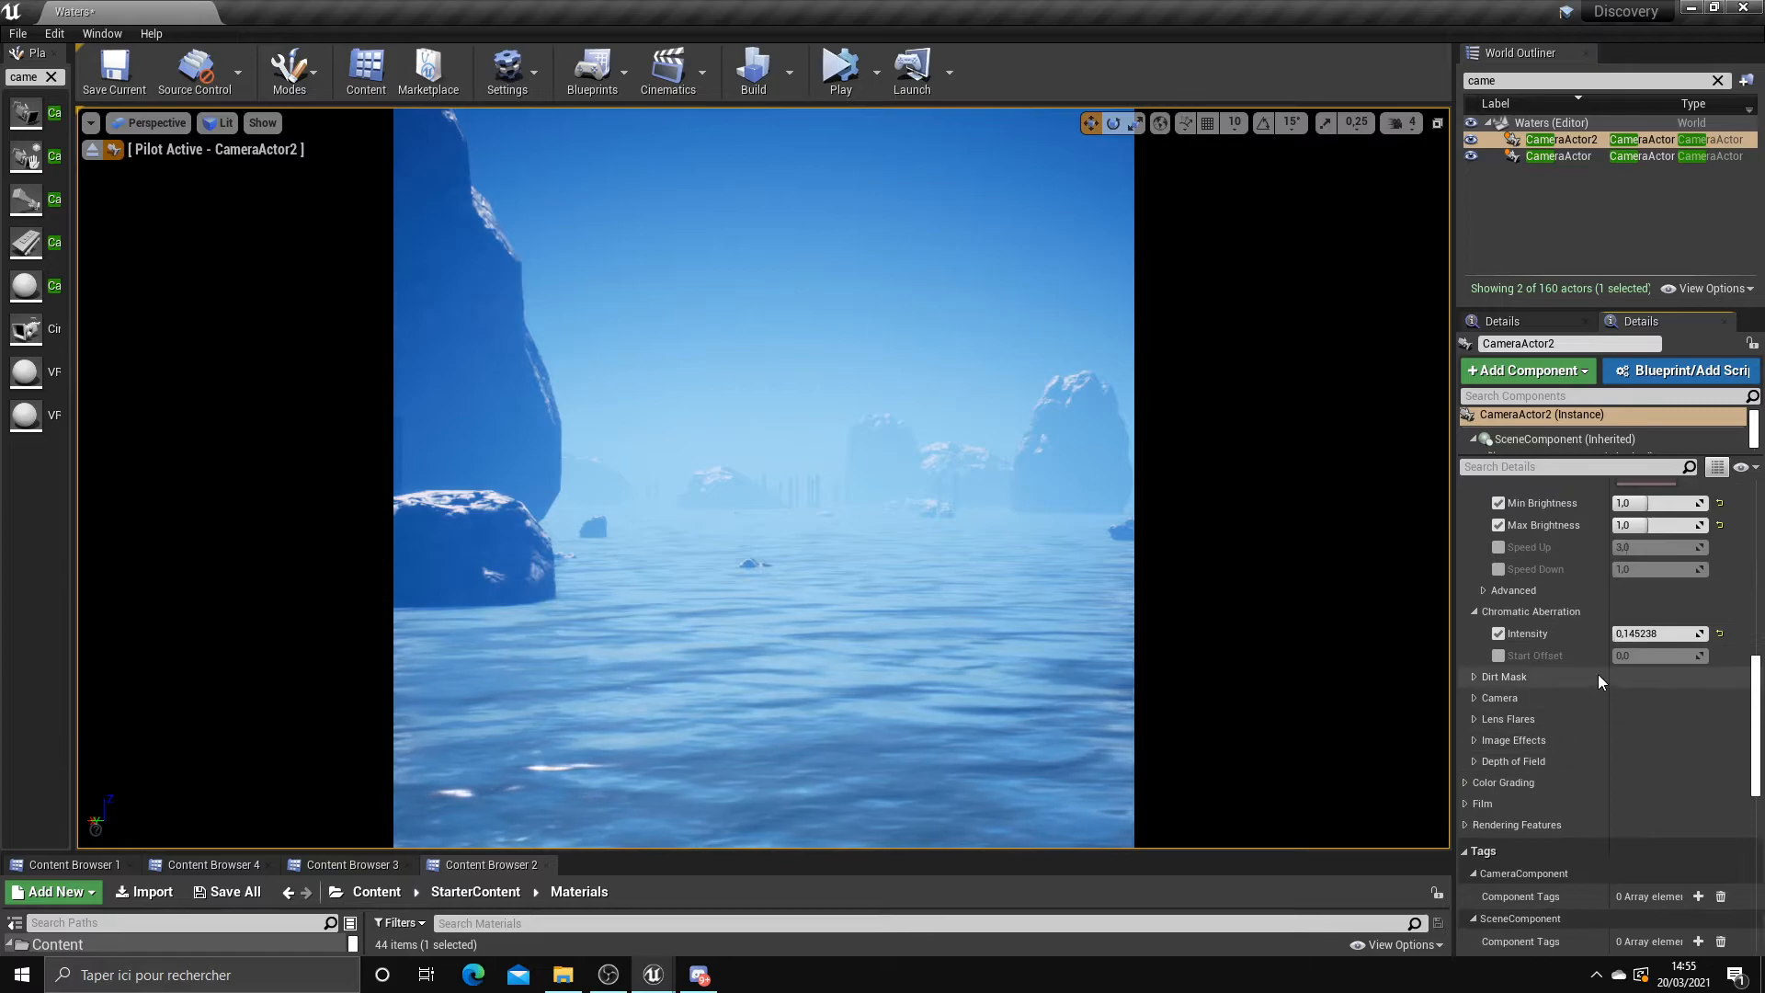
scroll(1541, 741, down, 1)
click(1465, 664)
scroll(1489, 678, down, 1)
click(1474, 658)
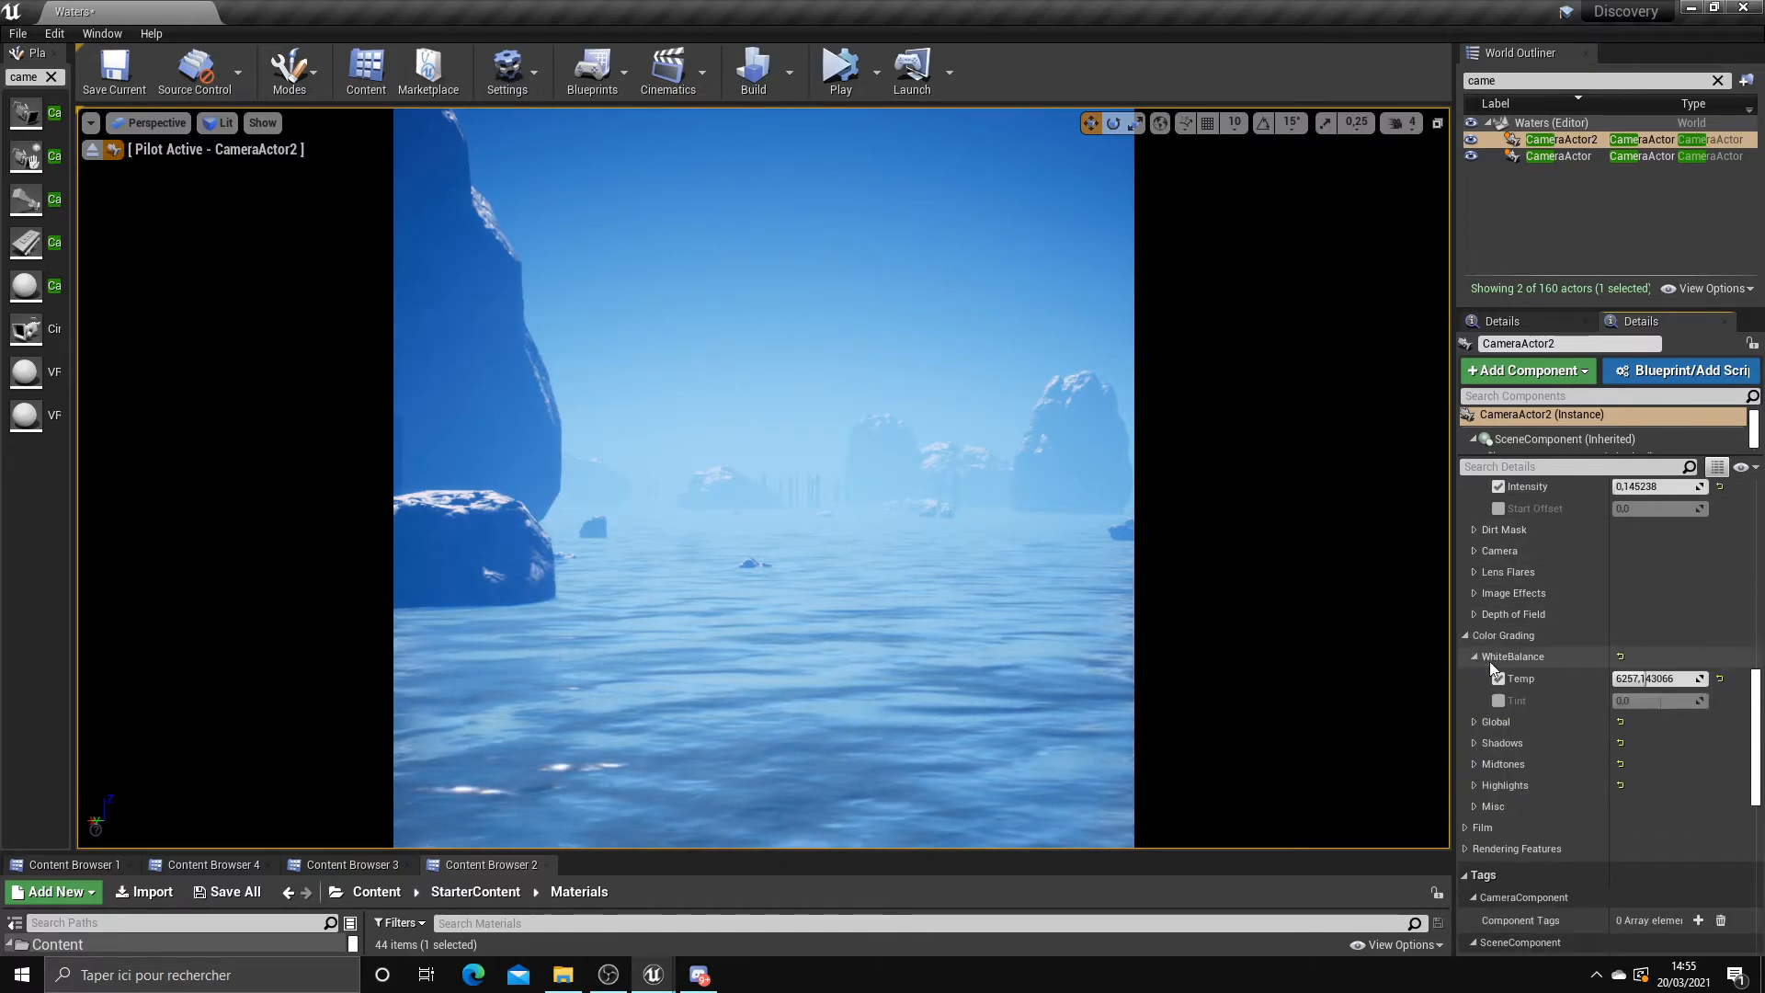
scroll(1508, 655, down, 2)
text(6000.0)
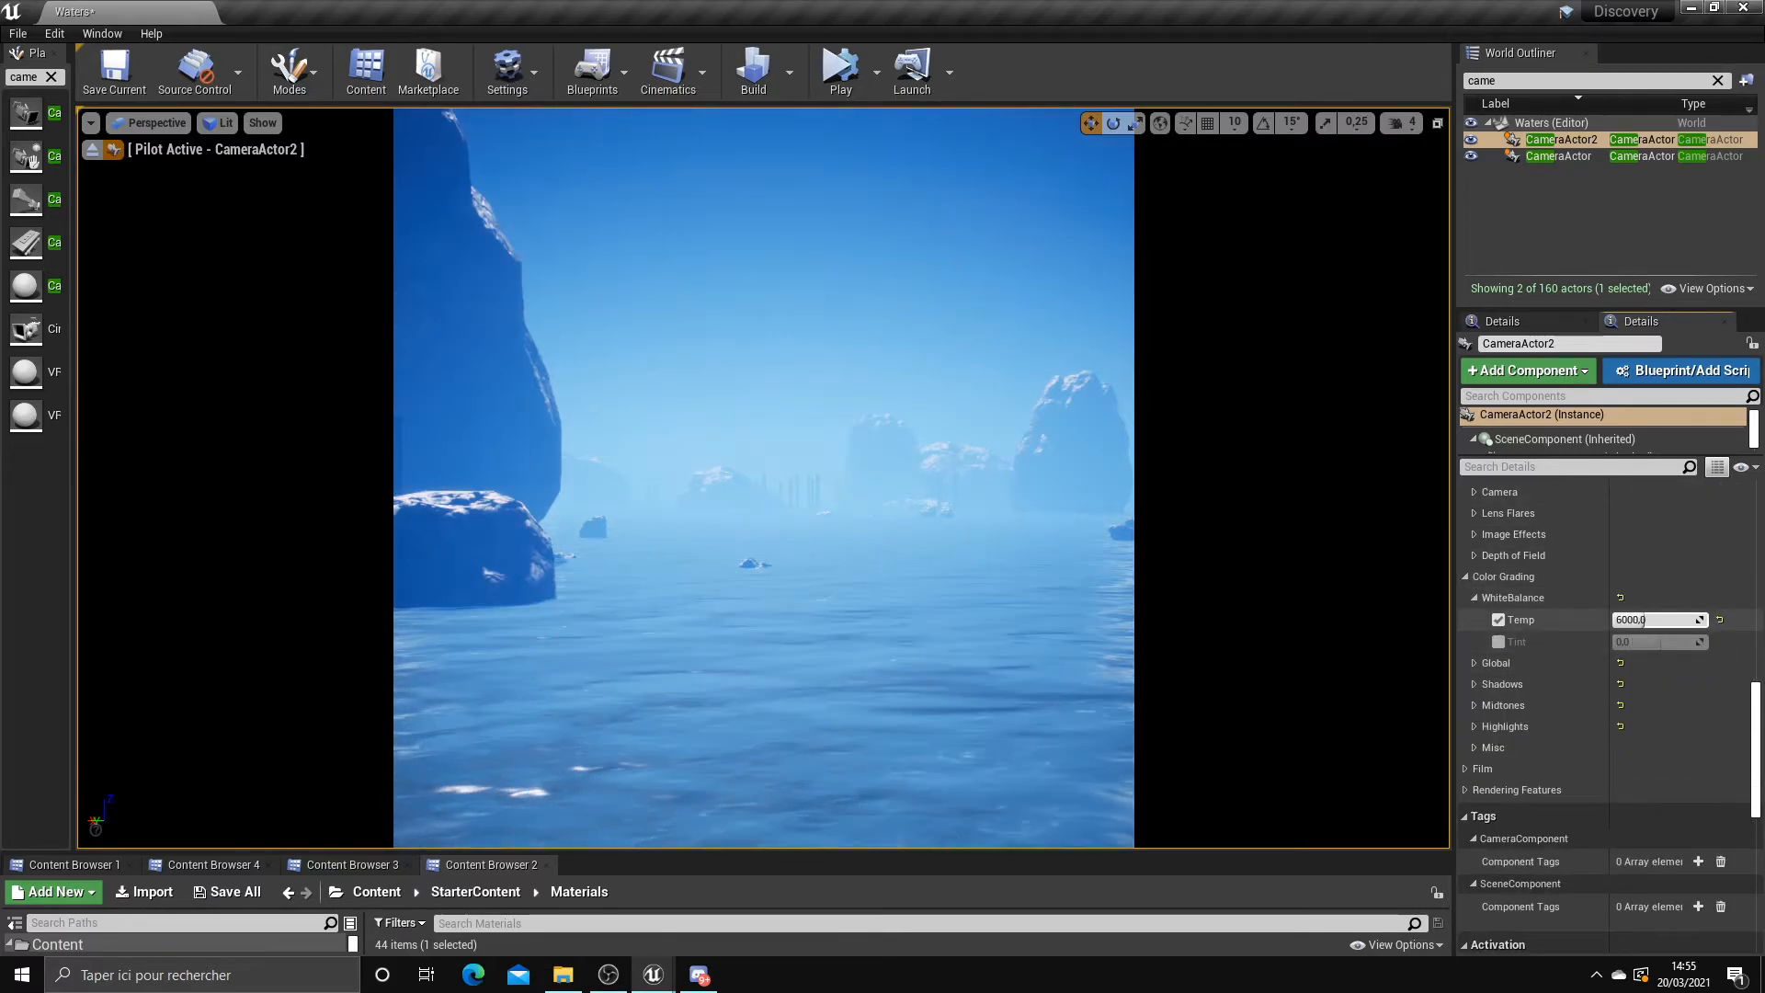
Raise the global color grading contrast to 1.3
scroll(1491, 675, down, 1)
click(1475, 634)
click(1499, 656)
click(1499, 677)
click(1483, 677)
scroll(1487, 676, down, 1)
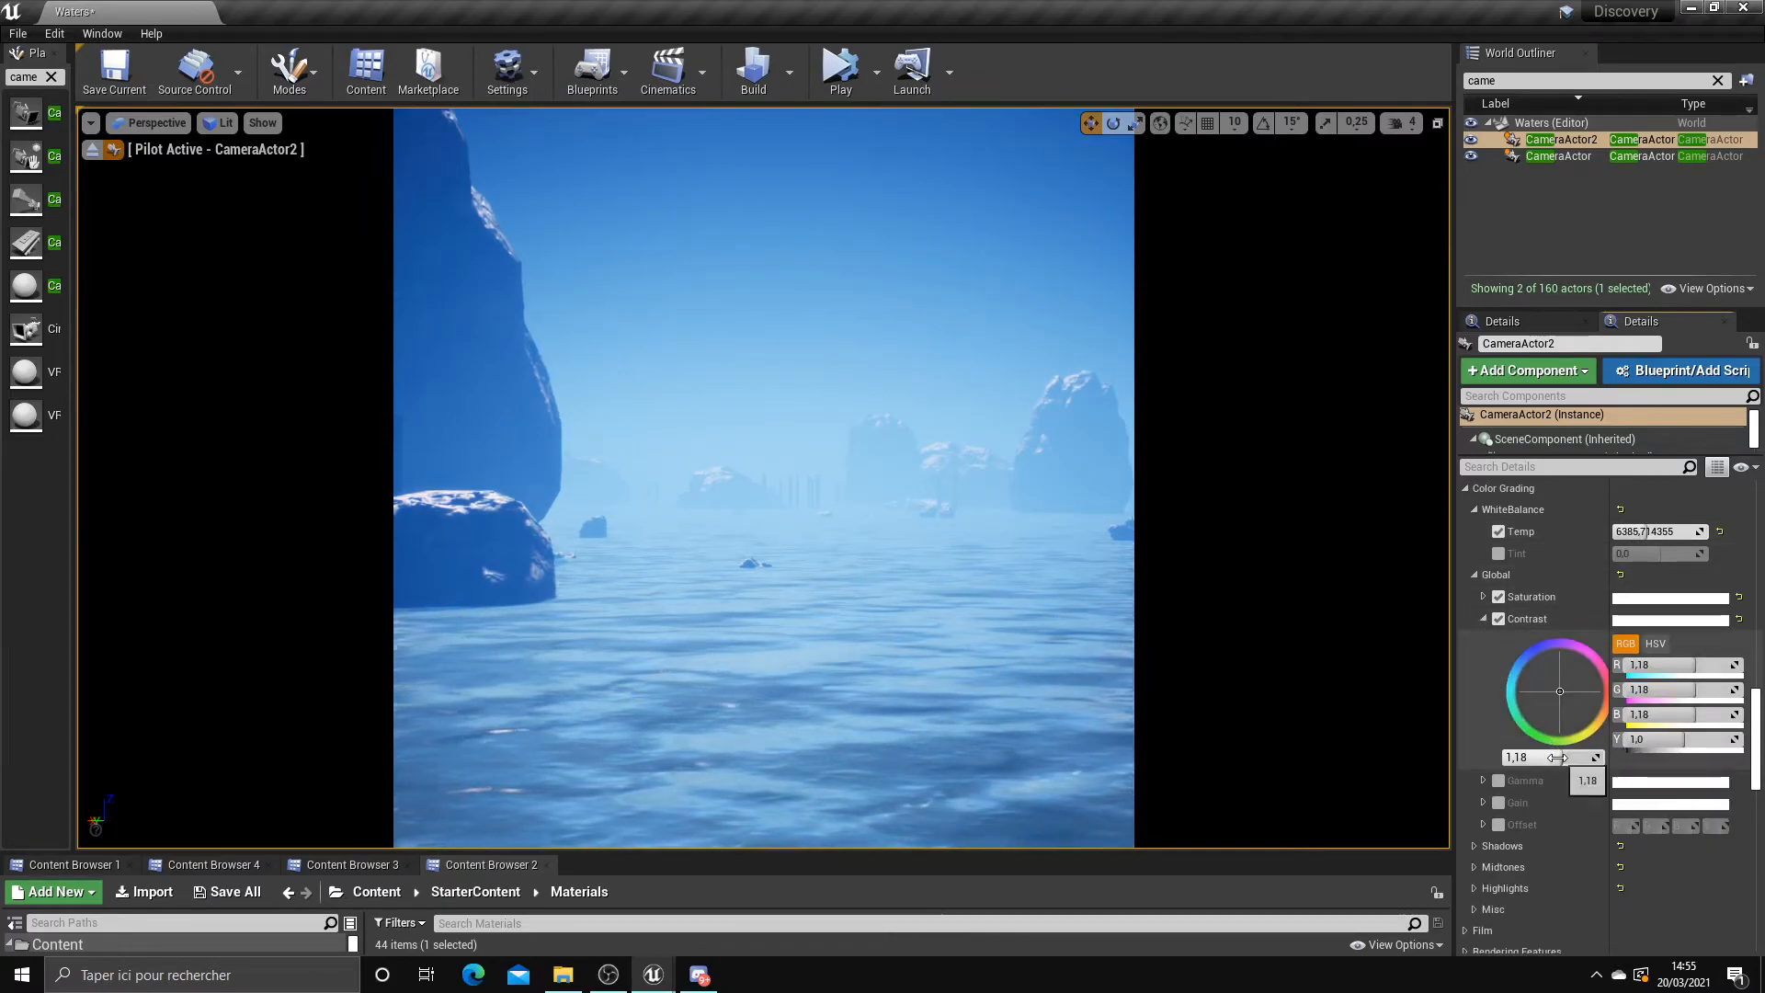
drag(1562, 758, 1557, 755)
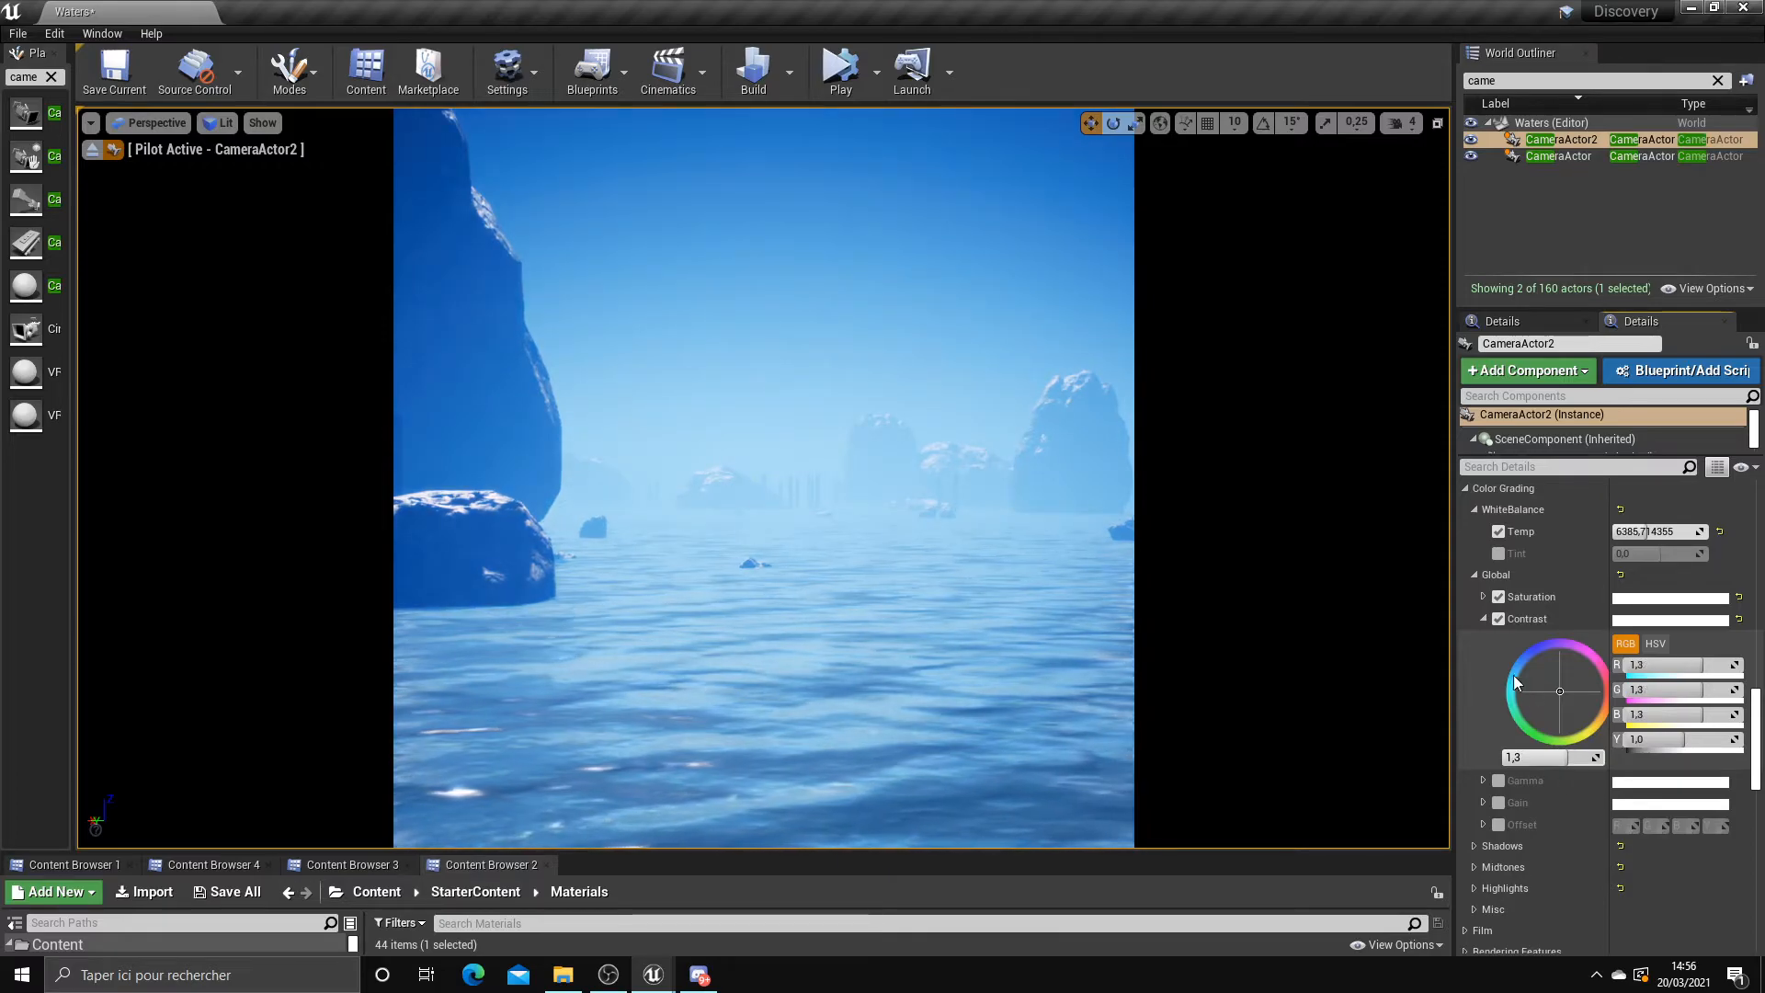
Toggle the global contrast override off and on to compare the shot with and without it
click(1497, 618)
click(1497, 619)
click(1497, 619)
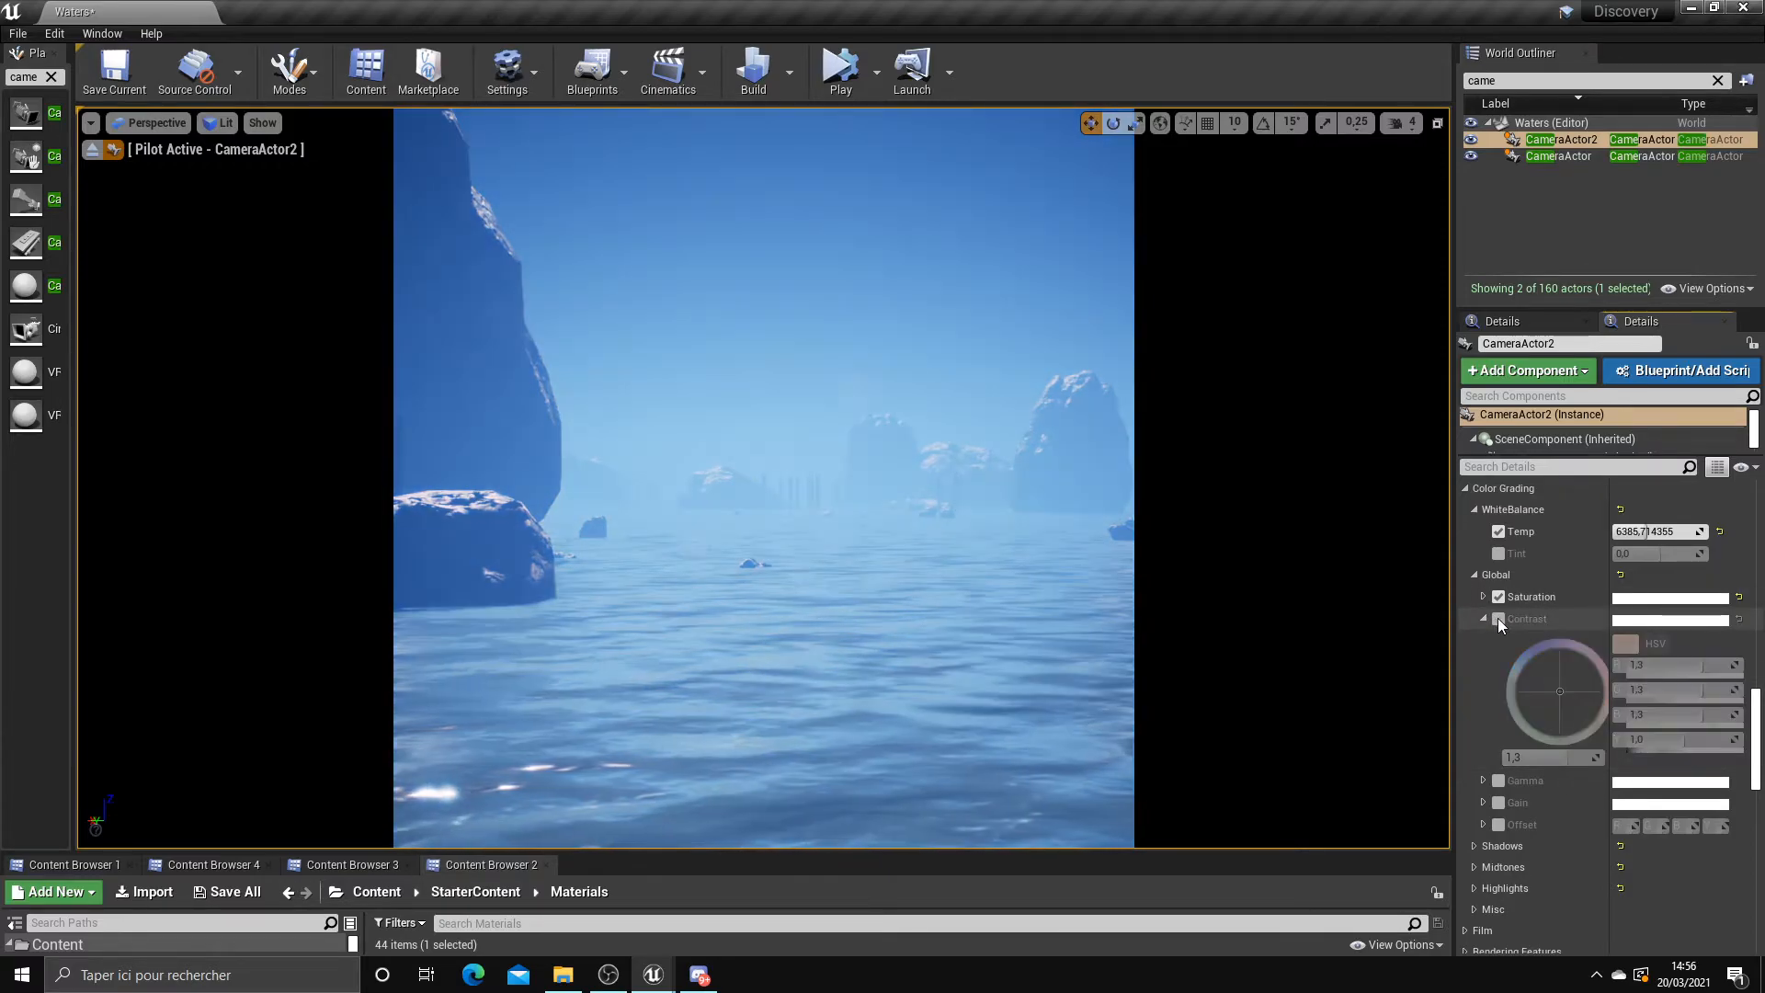
click(1498, 619)
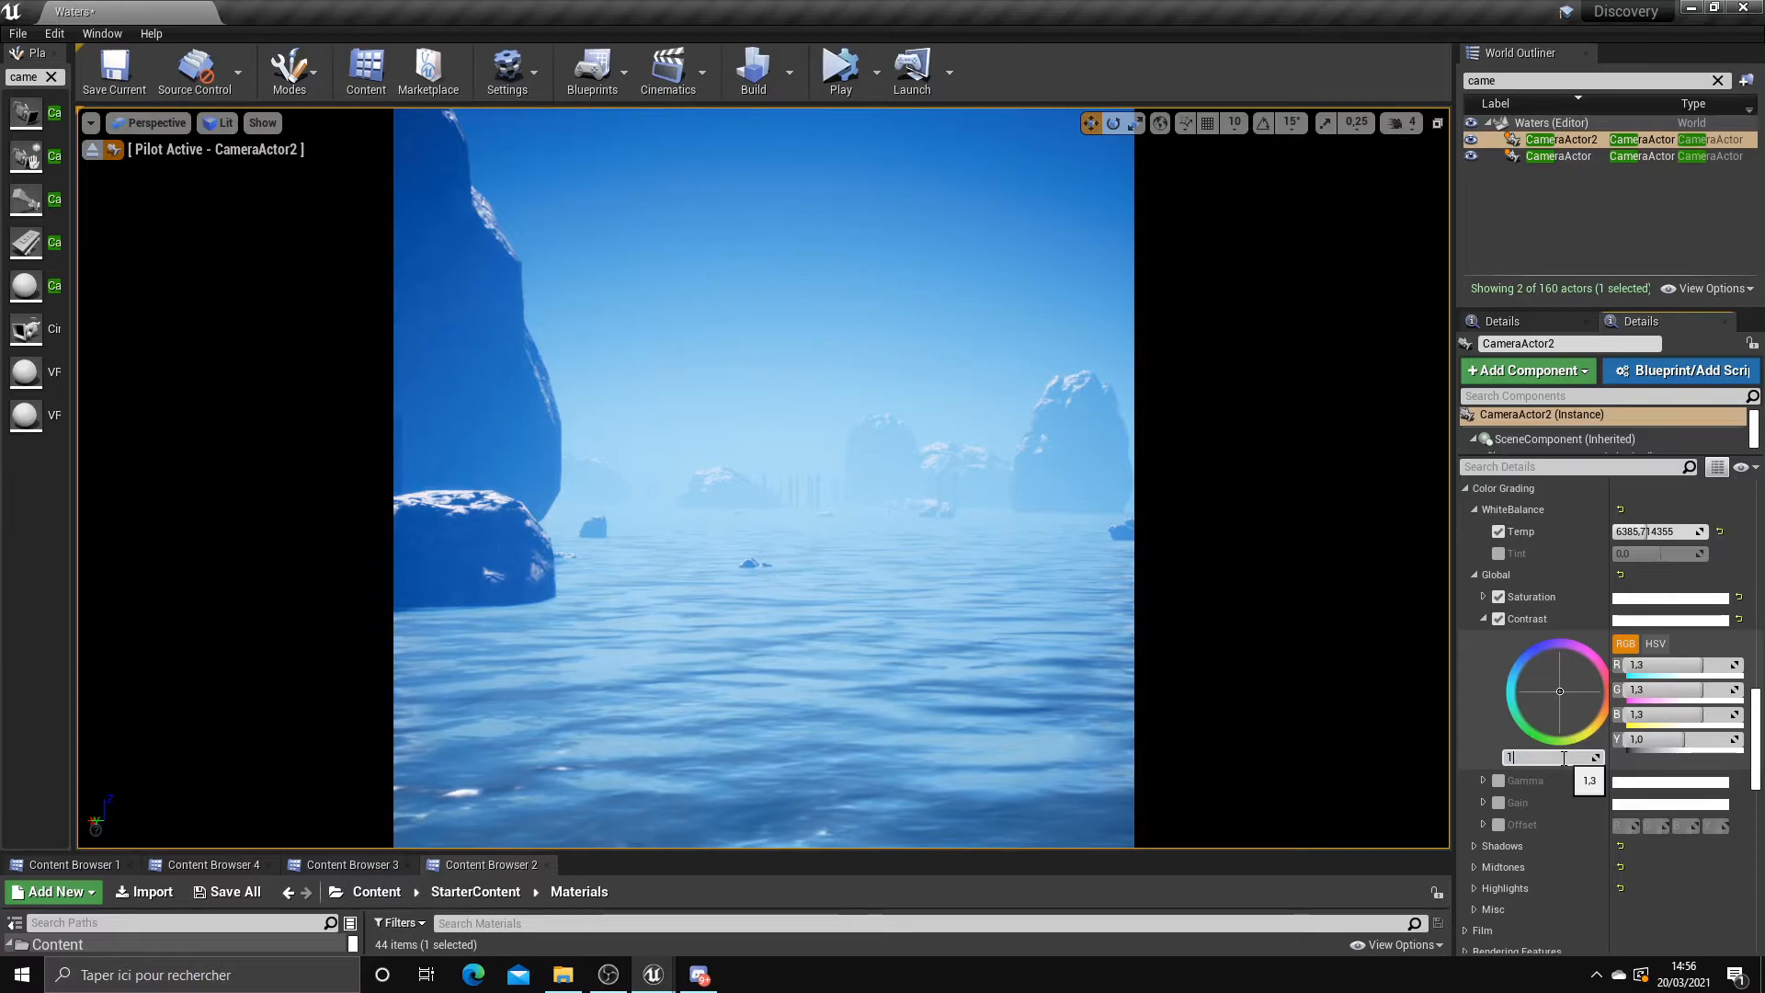
Set the global contrast to 1.1 and compare the shot with the override off and on
click(1564, 758)
text(1.1)
key(Return)
click(1499, 619)
click(1499, 619)
Set CameraActor2's lens flare intensity to 0.5
scroll(1526, 627, down, 10)
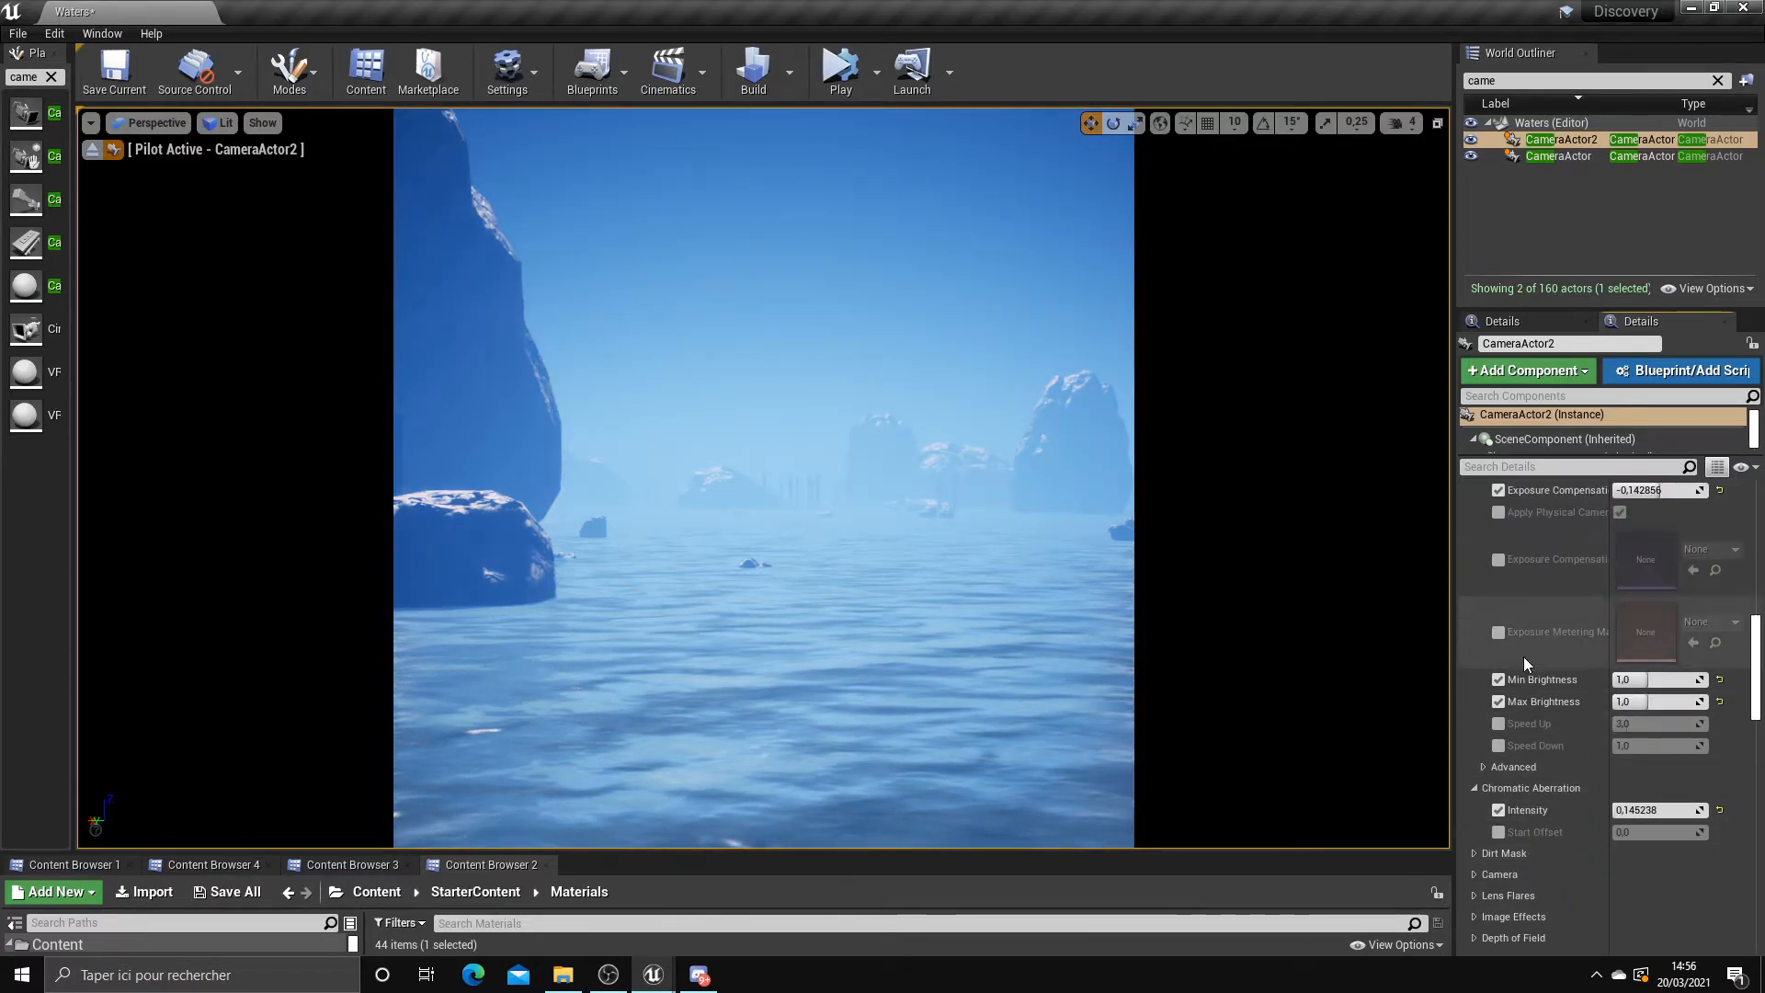
click(1494, 896)
scroll(1563, 865, down, 2)
click(1651, 831)
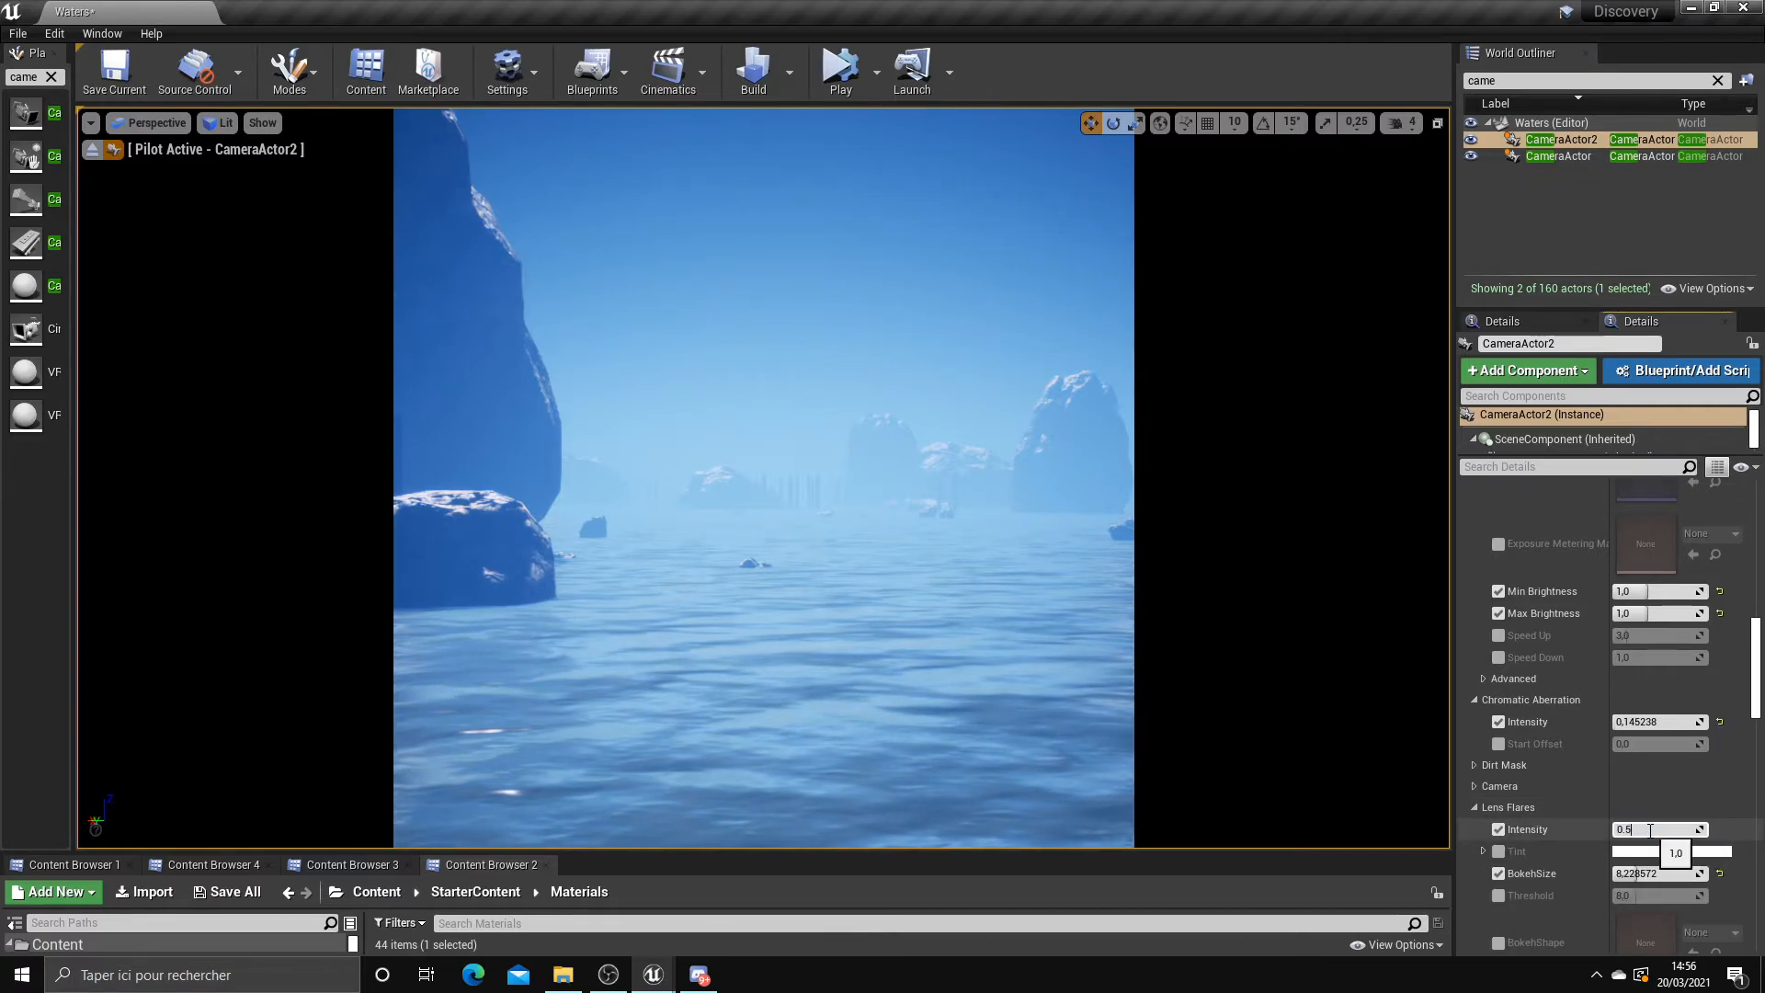
Reduce CameraActor2's bloom intensity to about 0.38
scroll(1672, 675, up, 10)
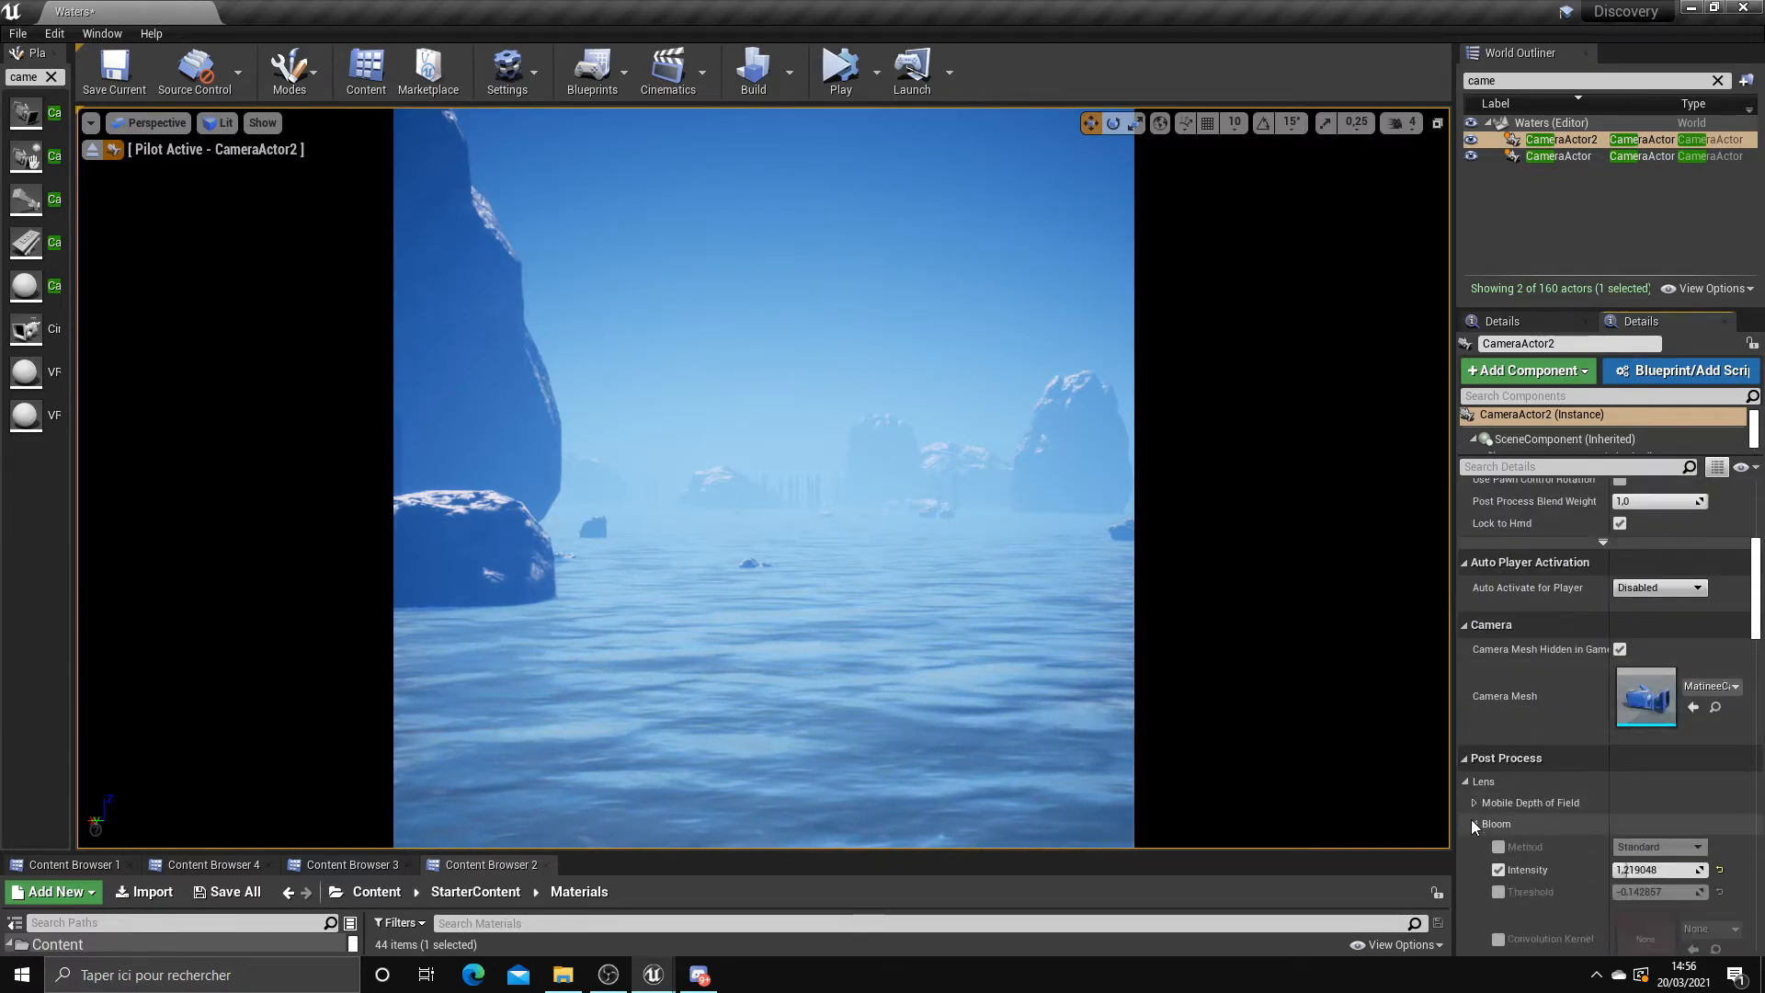
drag(1700, 811, 1618, 812)
scroll(1536, 798, down, 10)
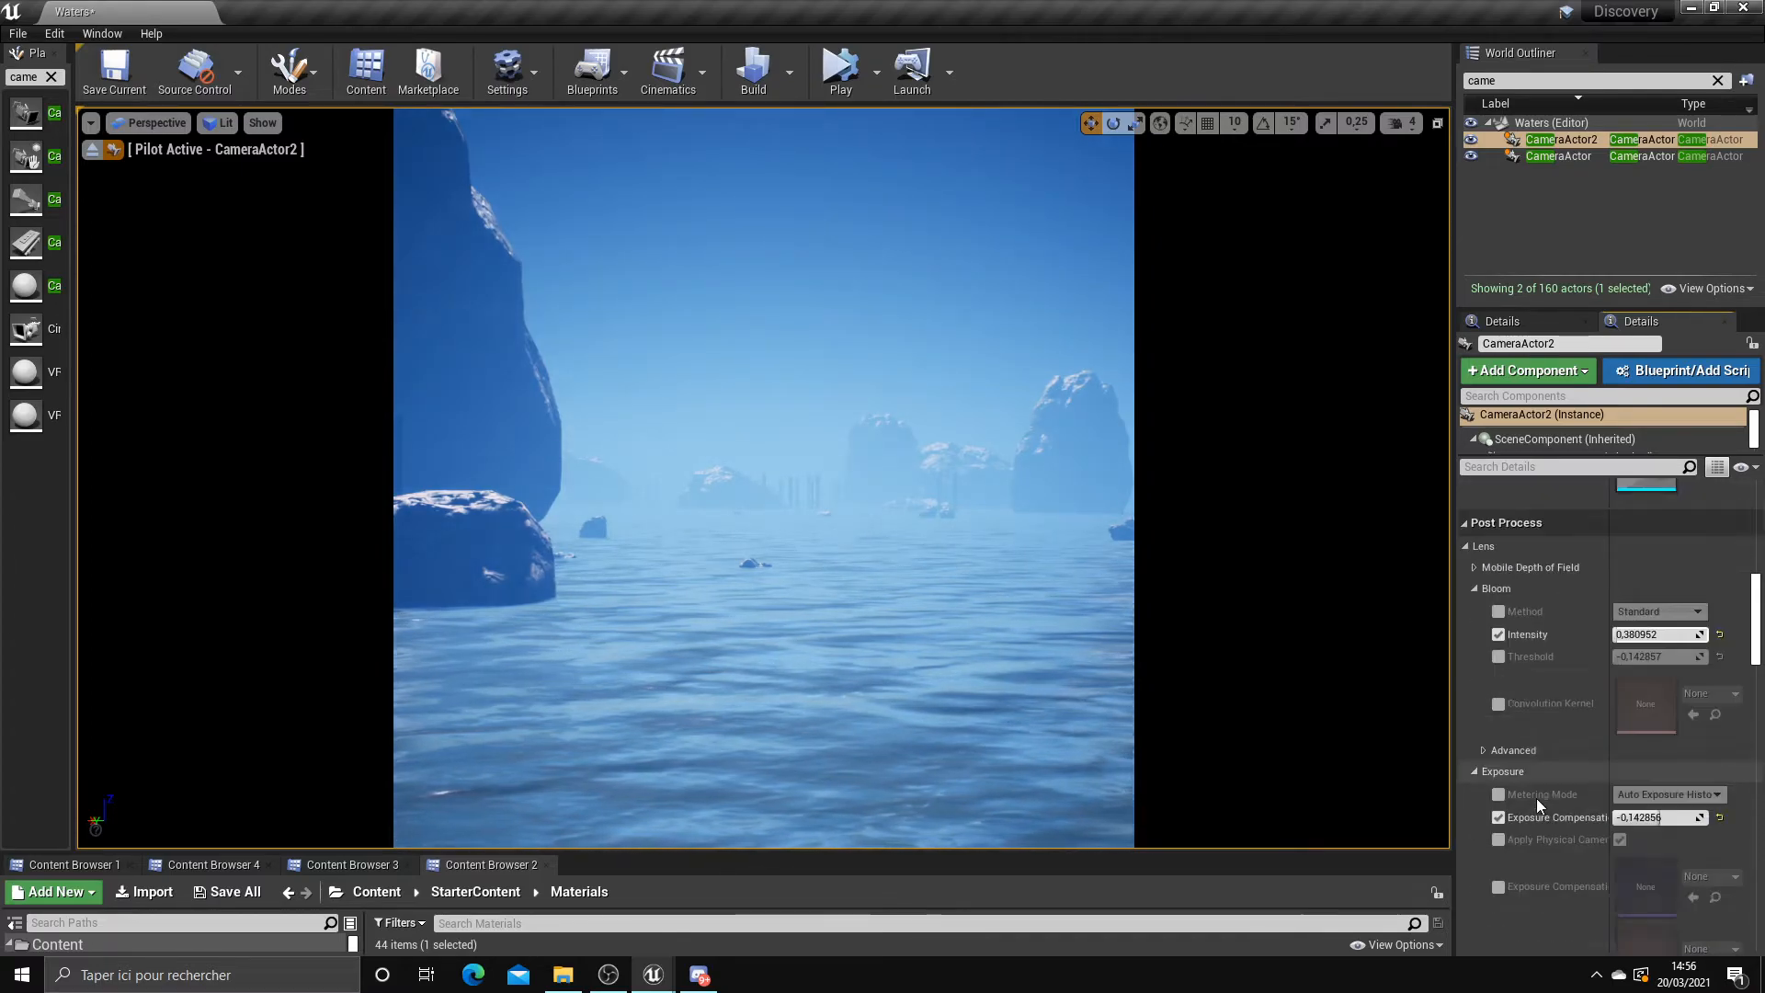
Collapse the global contrast settings and reset the highlights, midtones and shadows grading to their defaults
scroll(1530, 778, down, 8)
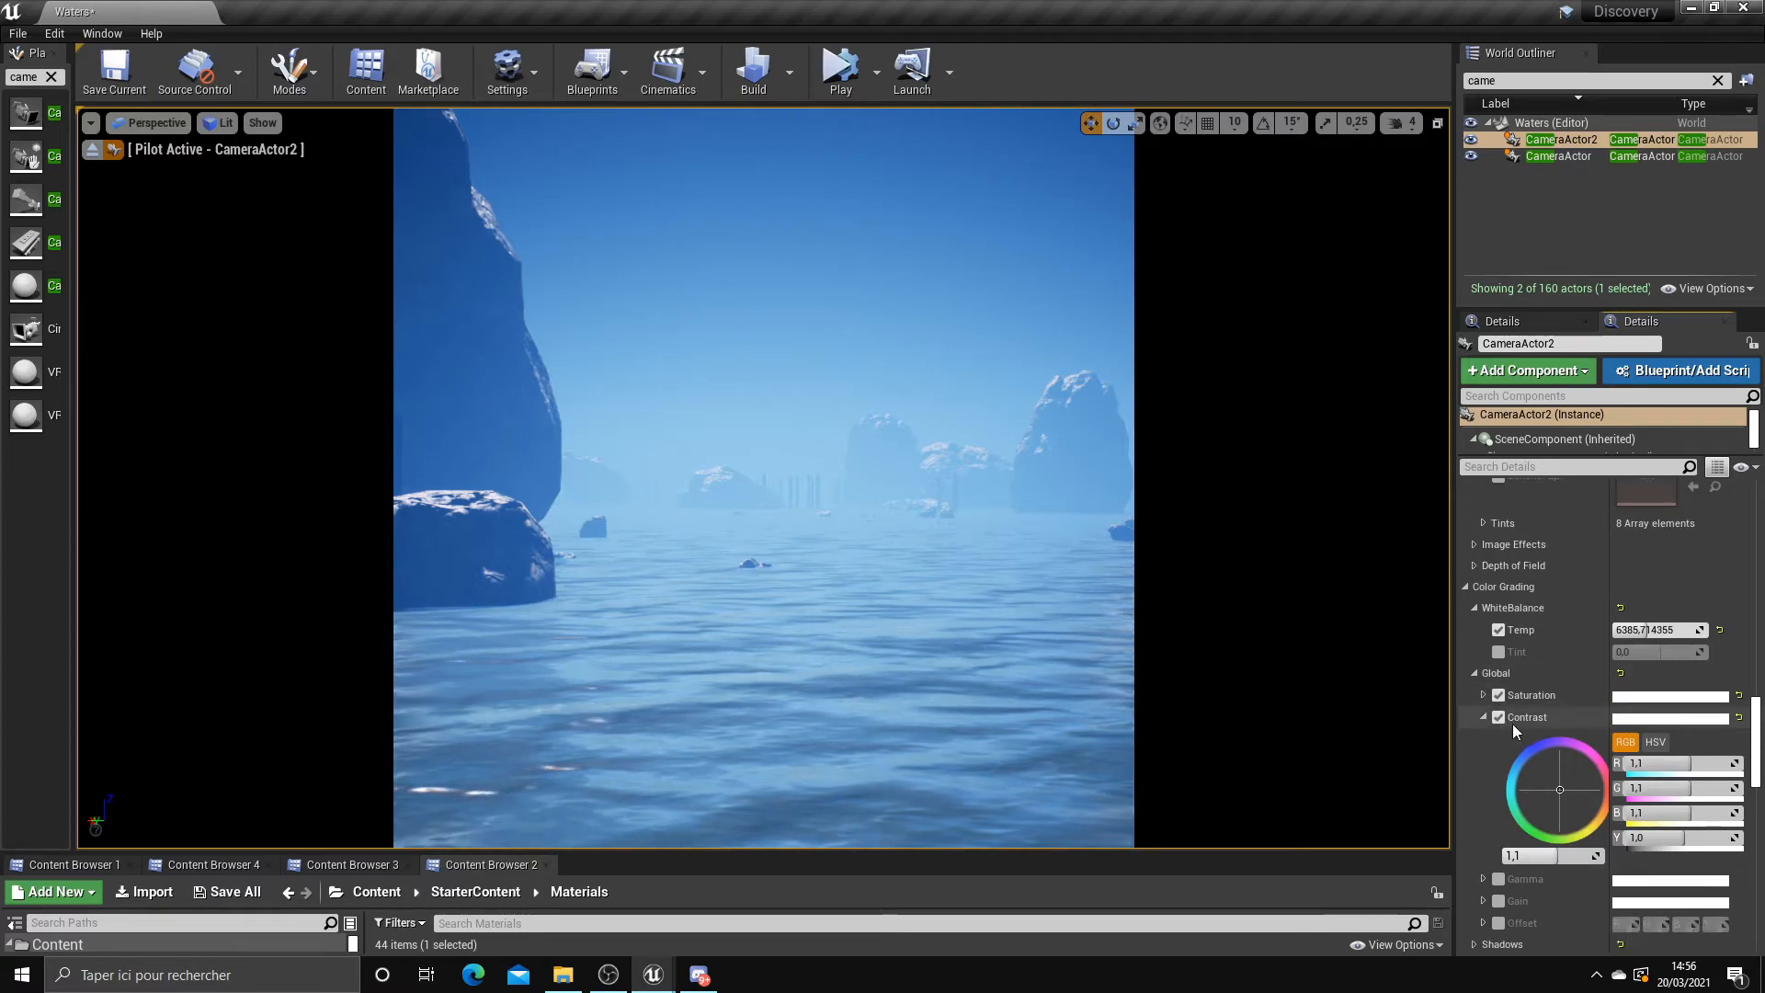
scroll(1508, 699, down, 2)
click(1480, 654)
scroll(1492, 757, down, 1)
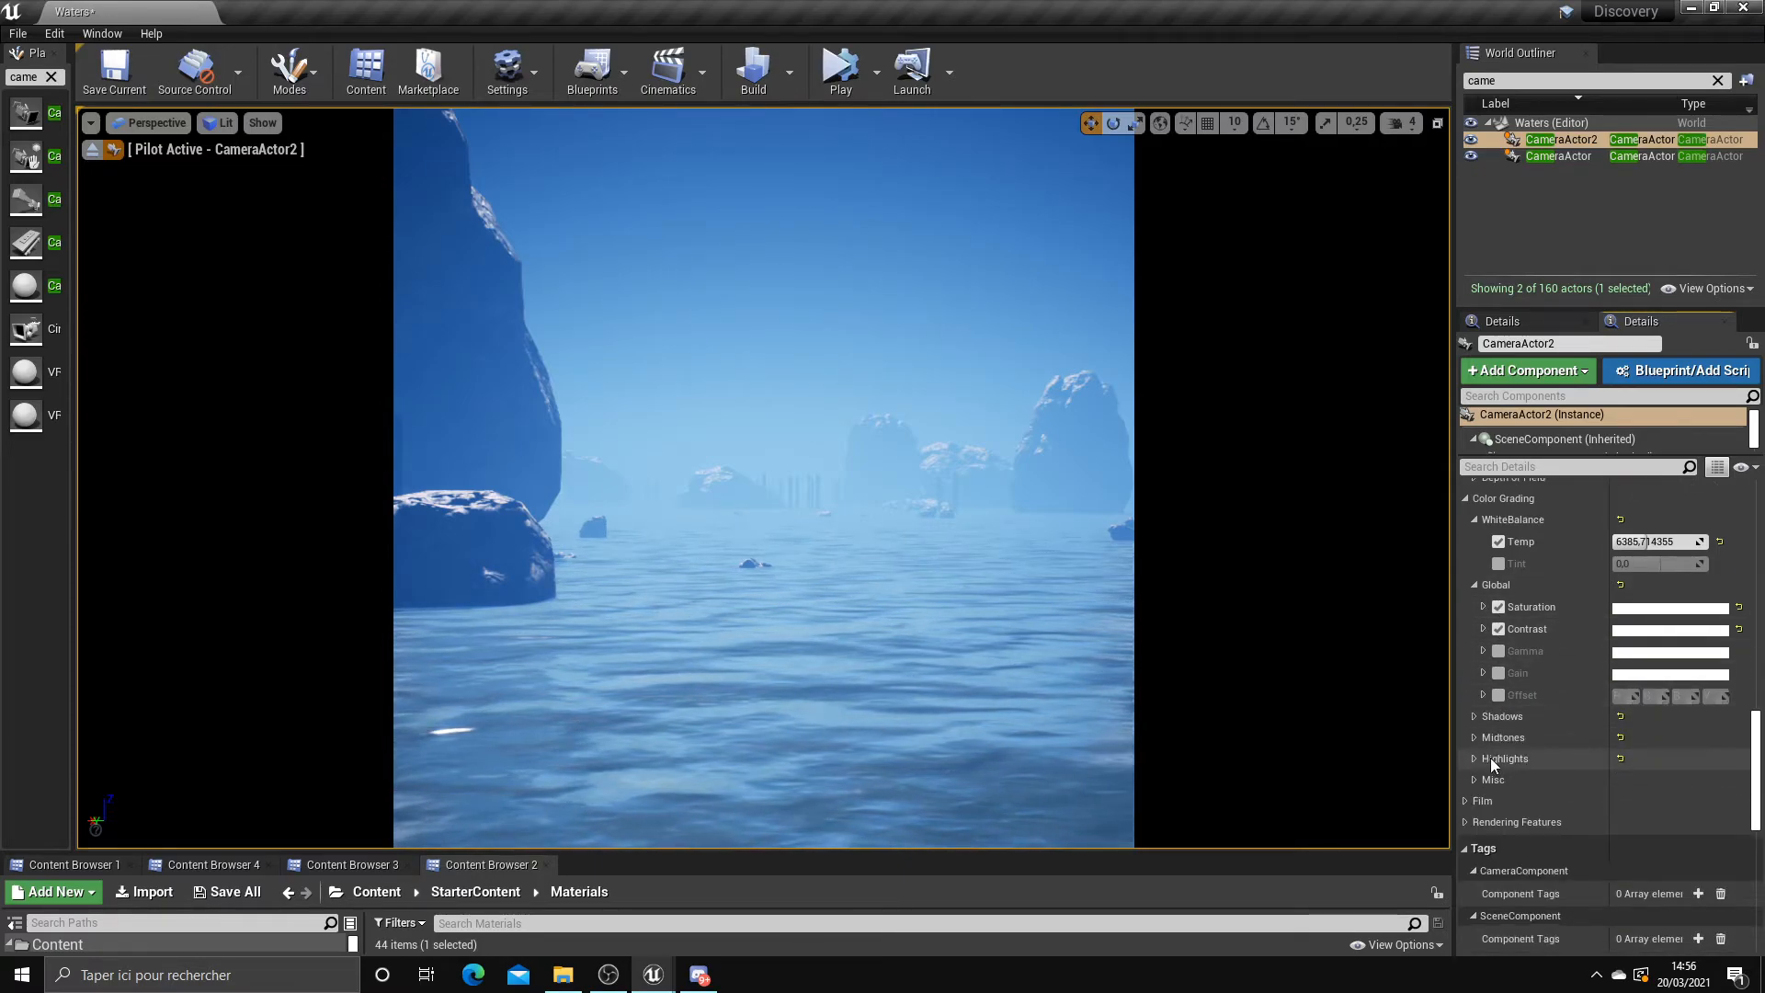
click(1621, 758)
click(1621, 737)
click(1621, 717)
Enable the shadows gamma override and set the shadows gain to 1.06
click(1476, 718)
click(1499, 783)
click(1482, 804)
scroll(1499, 809, down, 1)
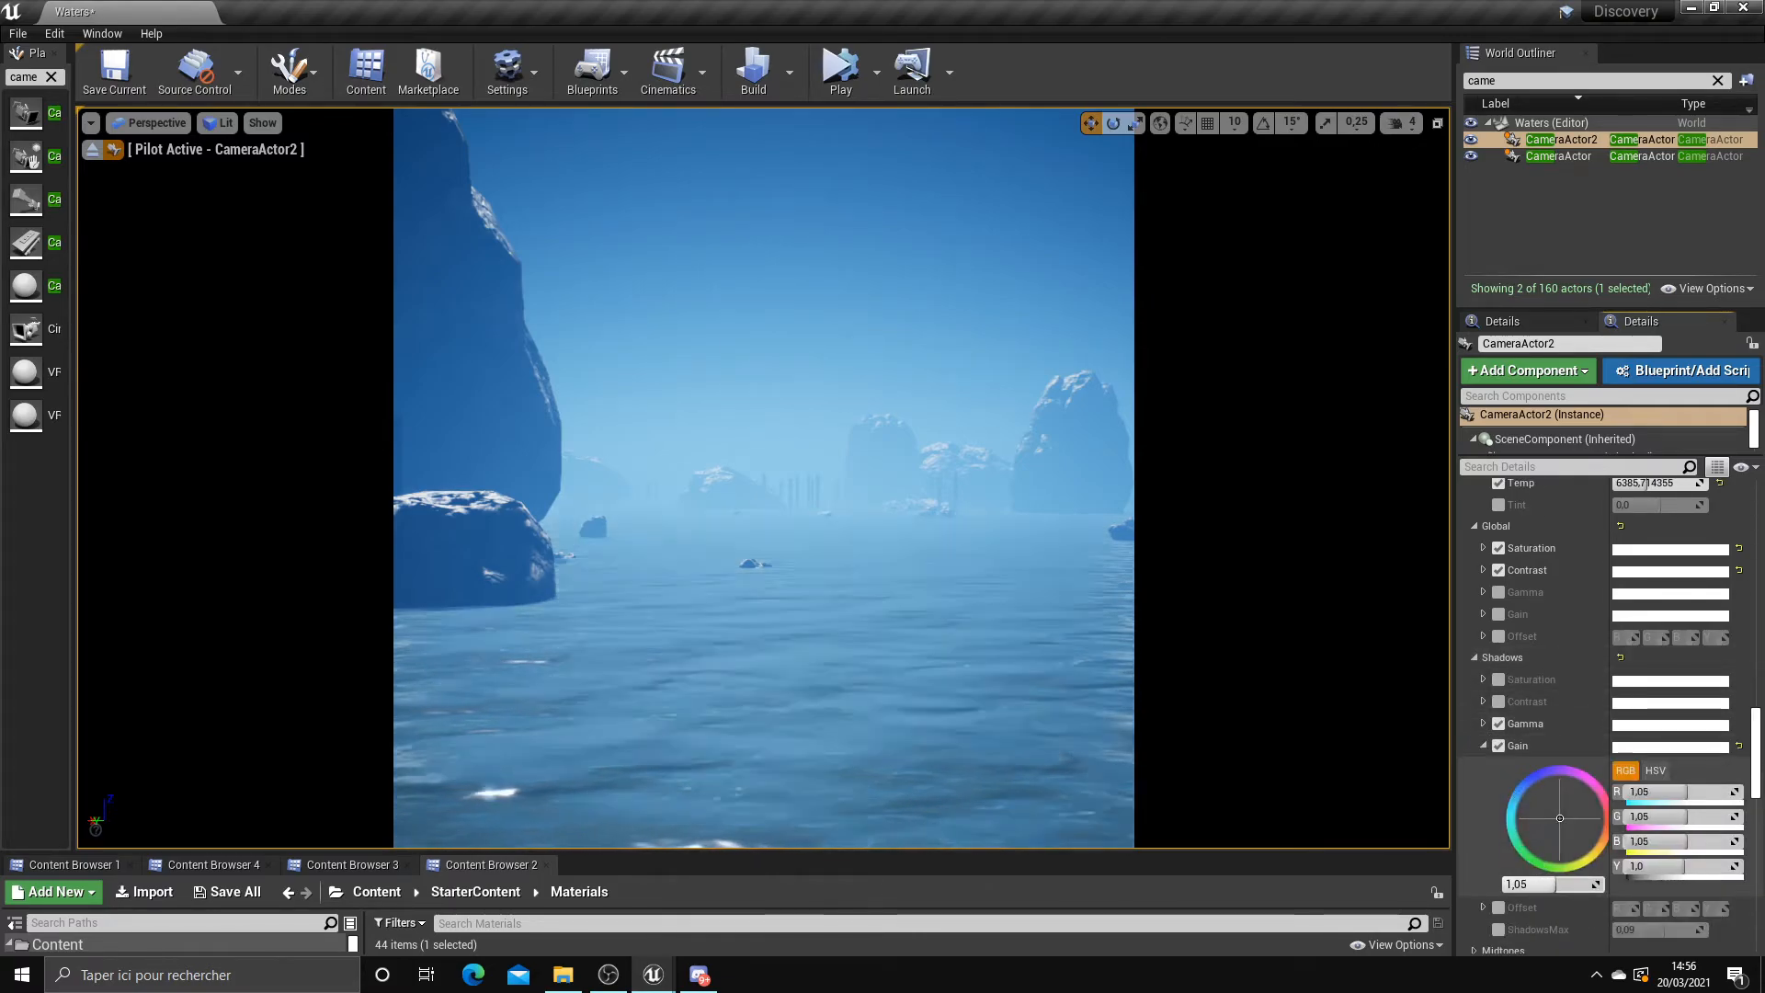
mouse_move(1545, 886)
mouse_down()
mouse_move(1582, 885)
mouse_move(1555, 884)
mouse_up()
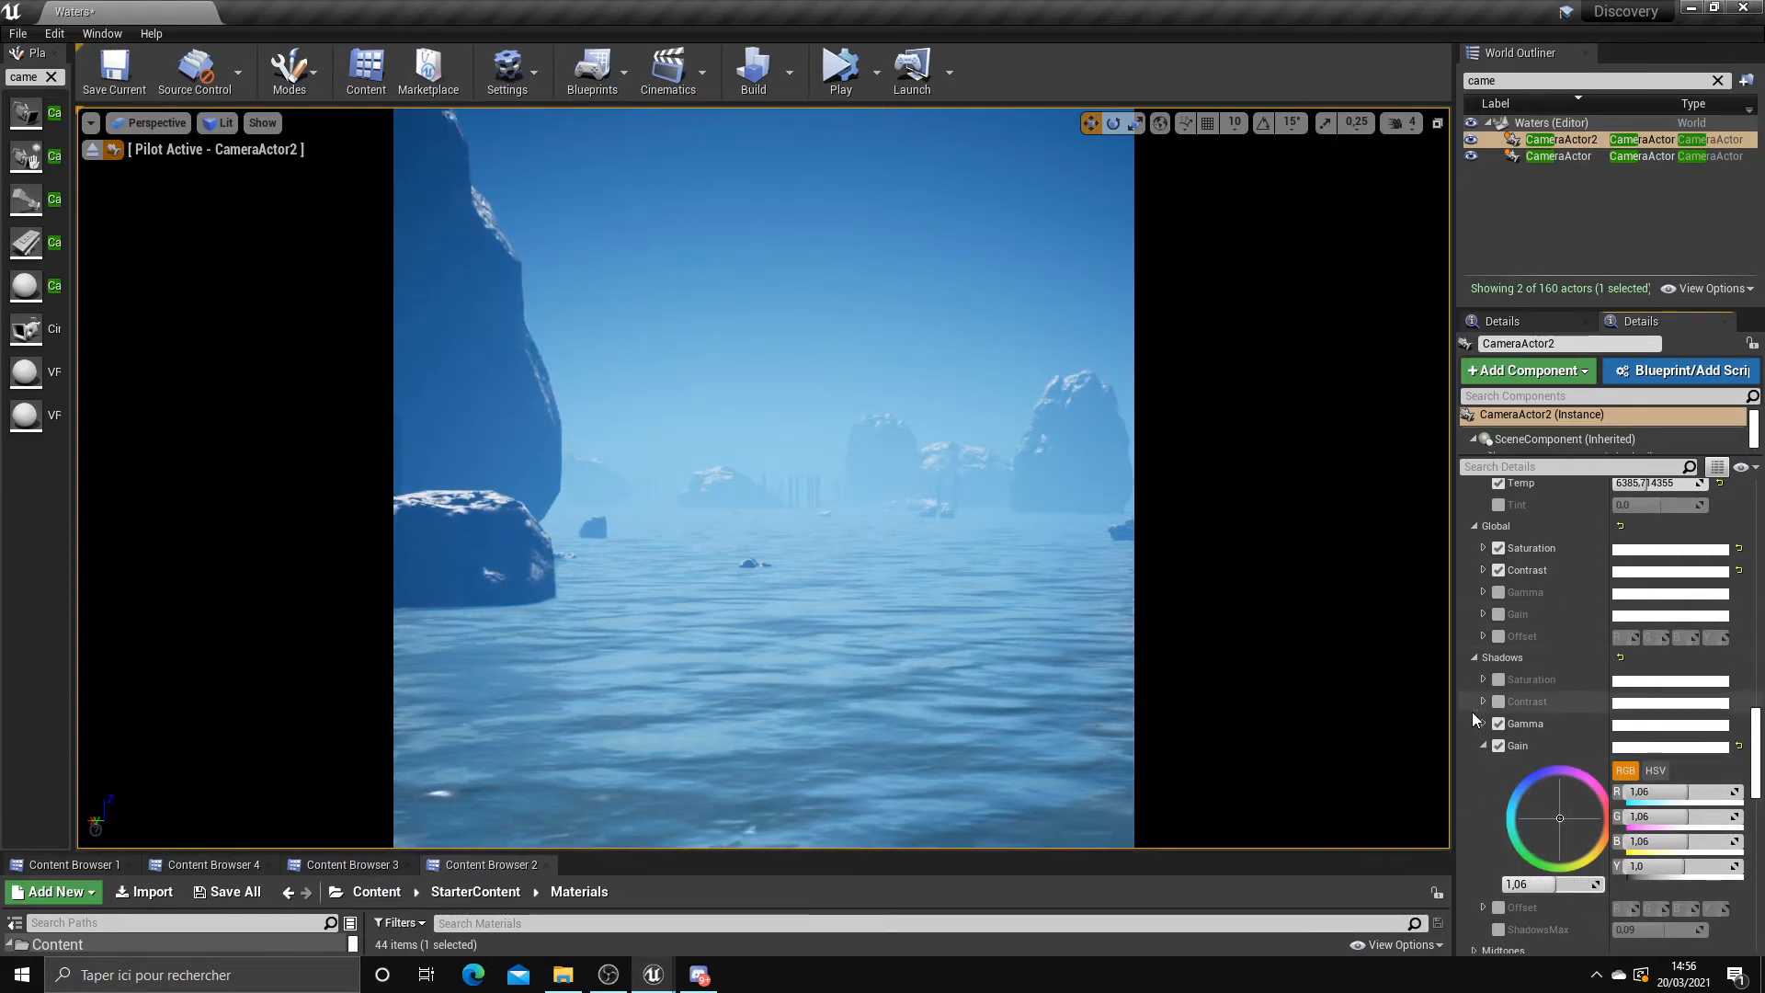
Lower the highlights gain to about 0.26
scroll(1504, 720, down, 6)
scroll(1471, 742, up, 2)
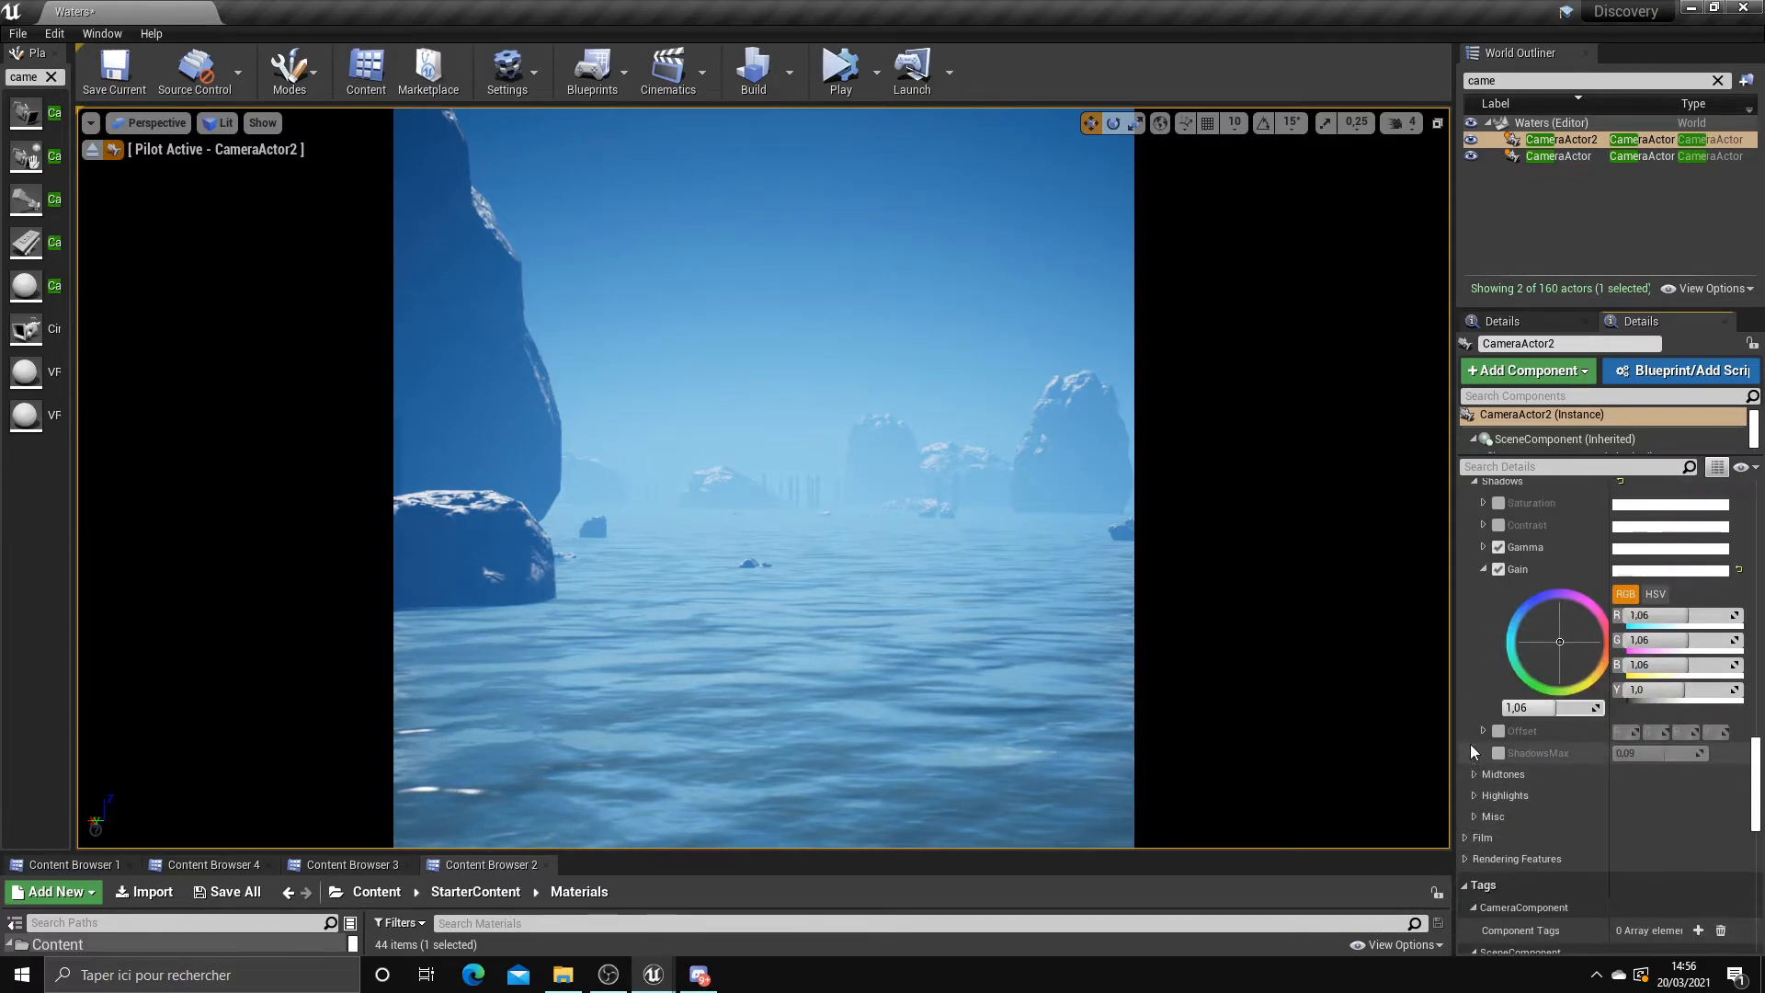
click(1476, 793)
scroll(1480, 789, down, 3)
click(1485, 766)
mouse_move(1547, 906)
mouse_down()
mouse_move(1526, 908)
mouse_move(1547, 908)
mouse_up()
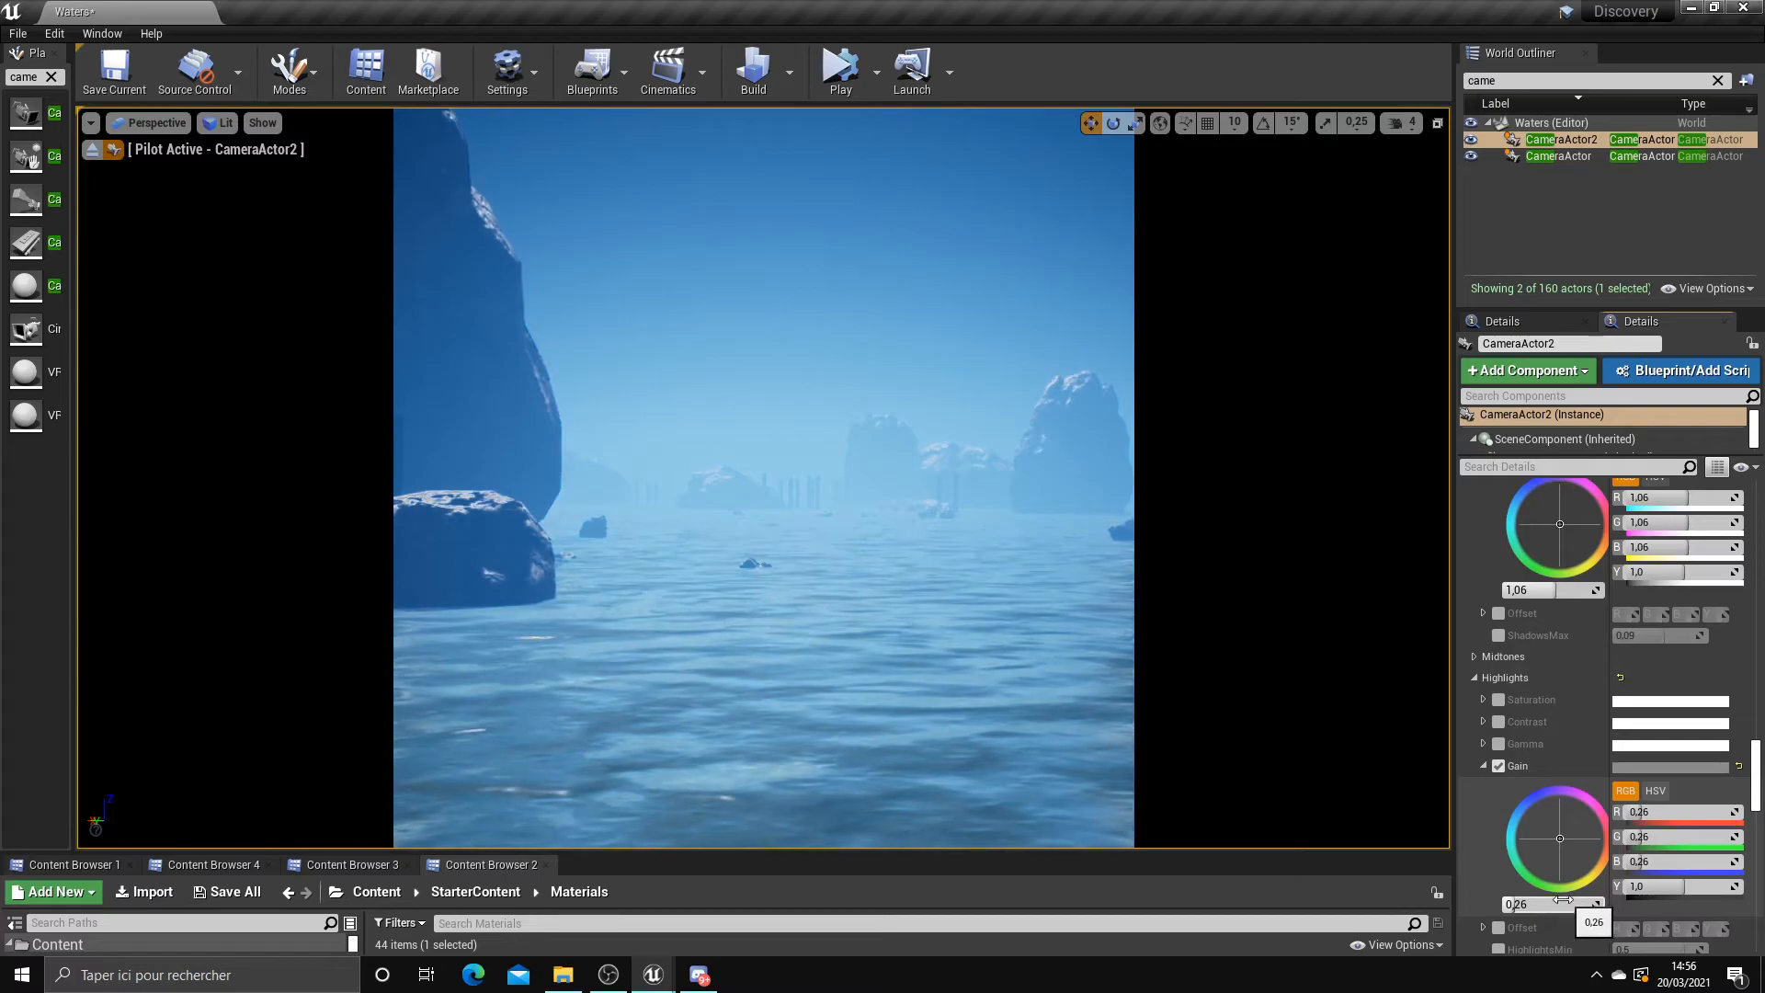
Enable the highlights gamma override and set it to 0.7
click(1499, 744)
click(1484, 744)
mouse_move(1545, 881)
mouse_down()
mouse_move(1519, 882)
mouse_move(1545, 860)
mouse_up()
Set the highlights contrast to 0.76 and toggle its override to compare the shot
click(1485, 722)
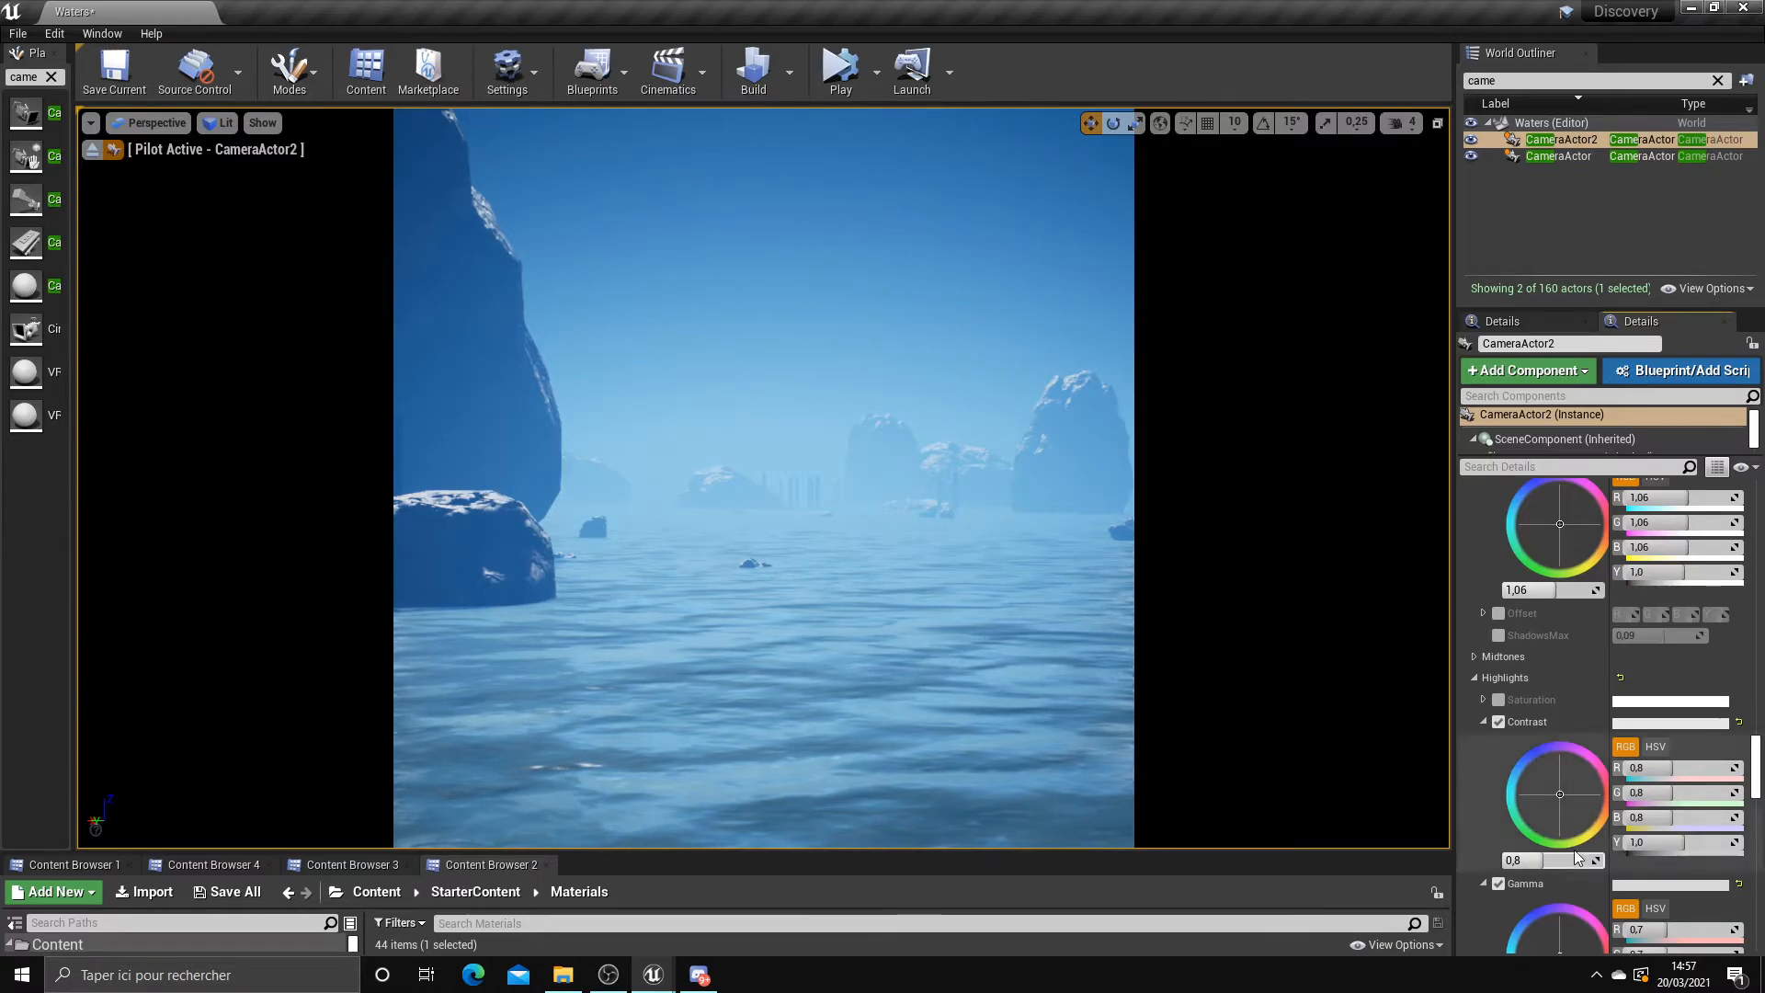
mouse_move(1533, 860)
mouse_down()
mouse_move(1596, 861)
mouse_move(1539, 861)
mouse_up()
scroll(1534, 846, down, 2)
scroll(1534, 833, up, 2)
click(1502, 723)
click(1502, 723)
scroll(1519, 726, down, 1)
scroll(1520, 727, up, 1)
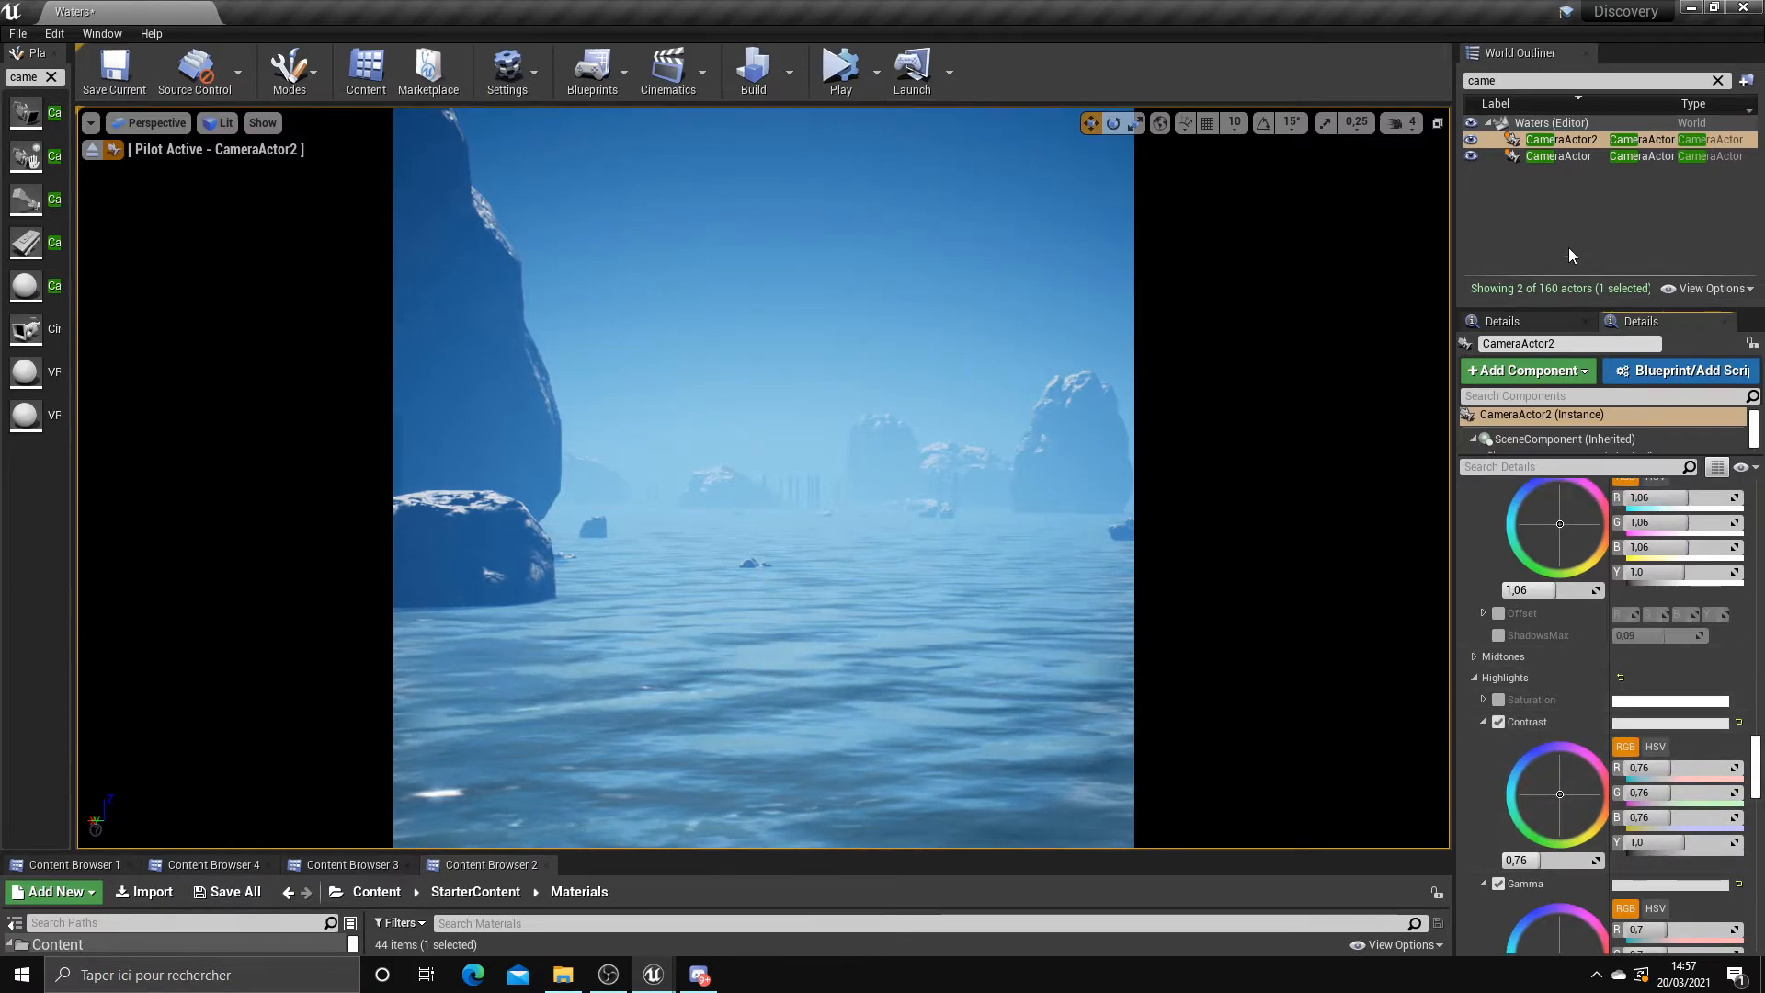
Try fog densities of 0.2, 0.1 and 0.35 on the ExponentialHeightFog actor to compare the haze in the shot
text(fog)
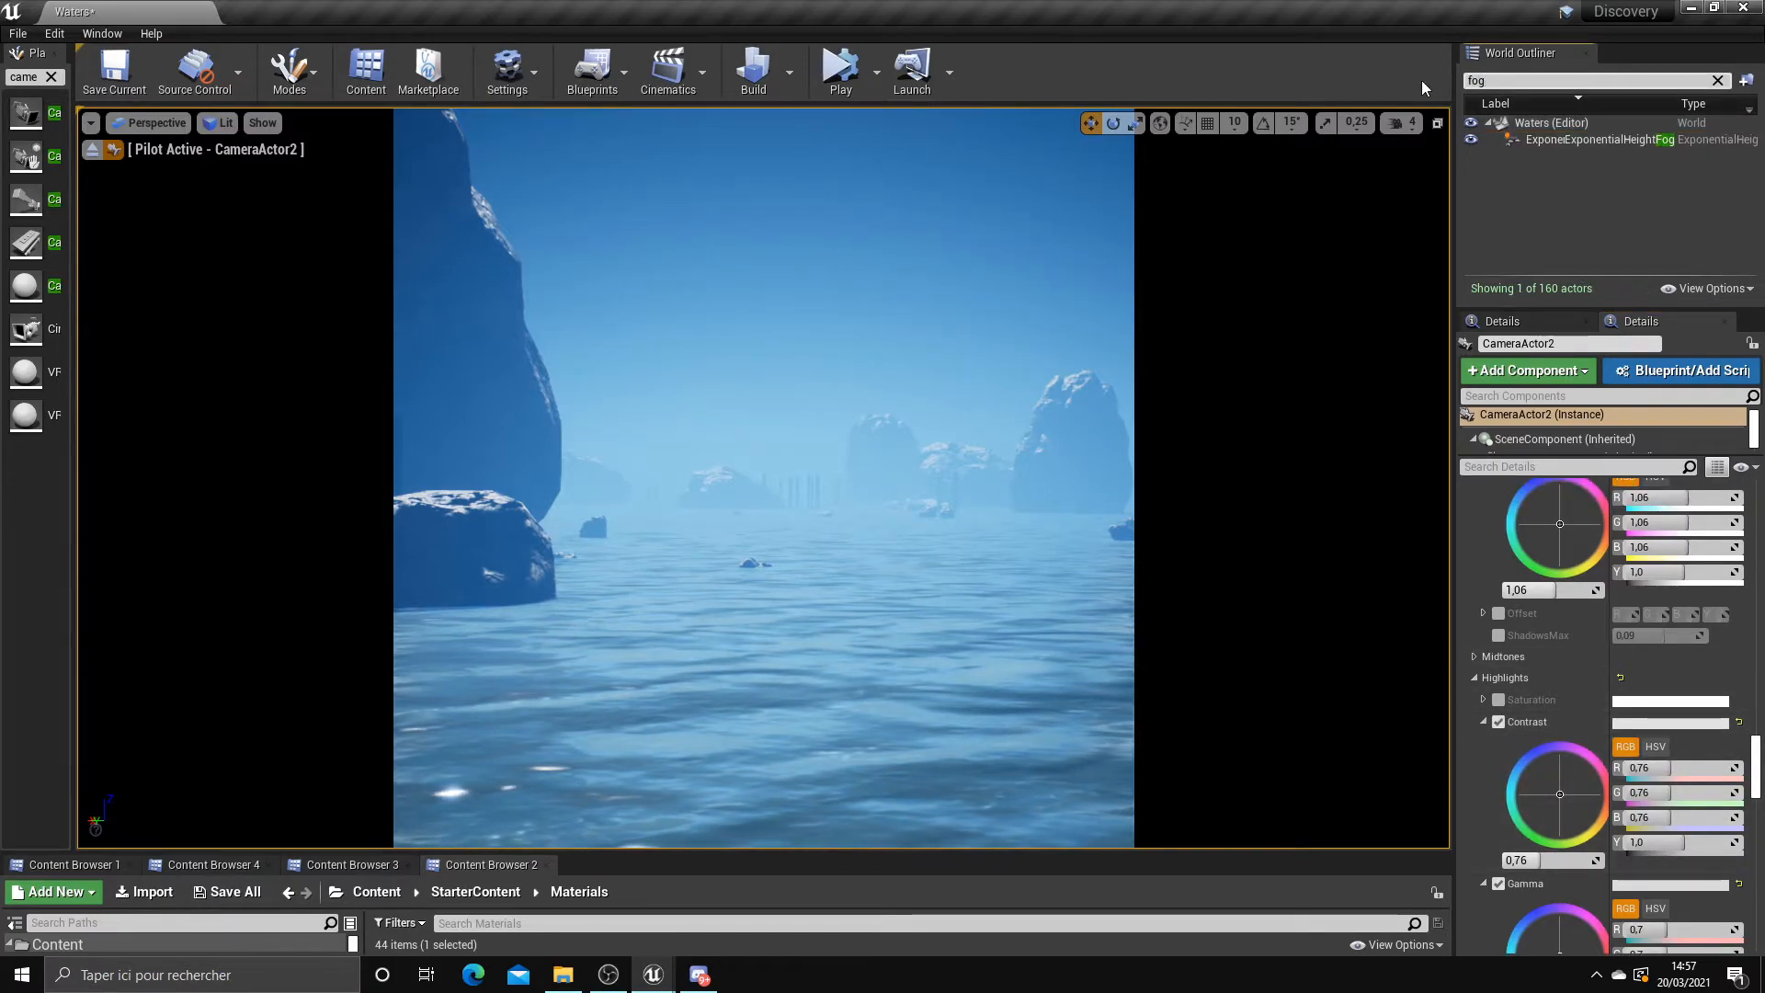
click(1554, 139)
scroll(1673, 733, up, 10)
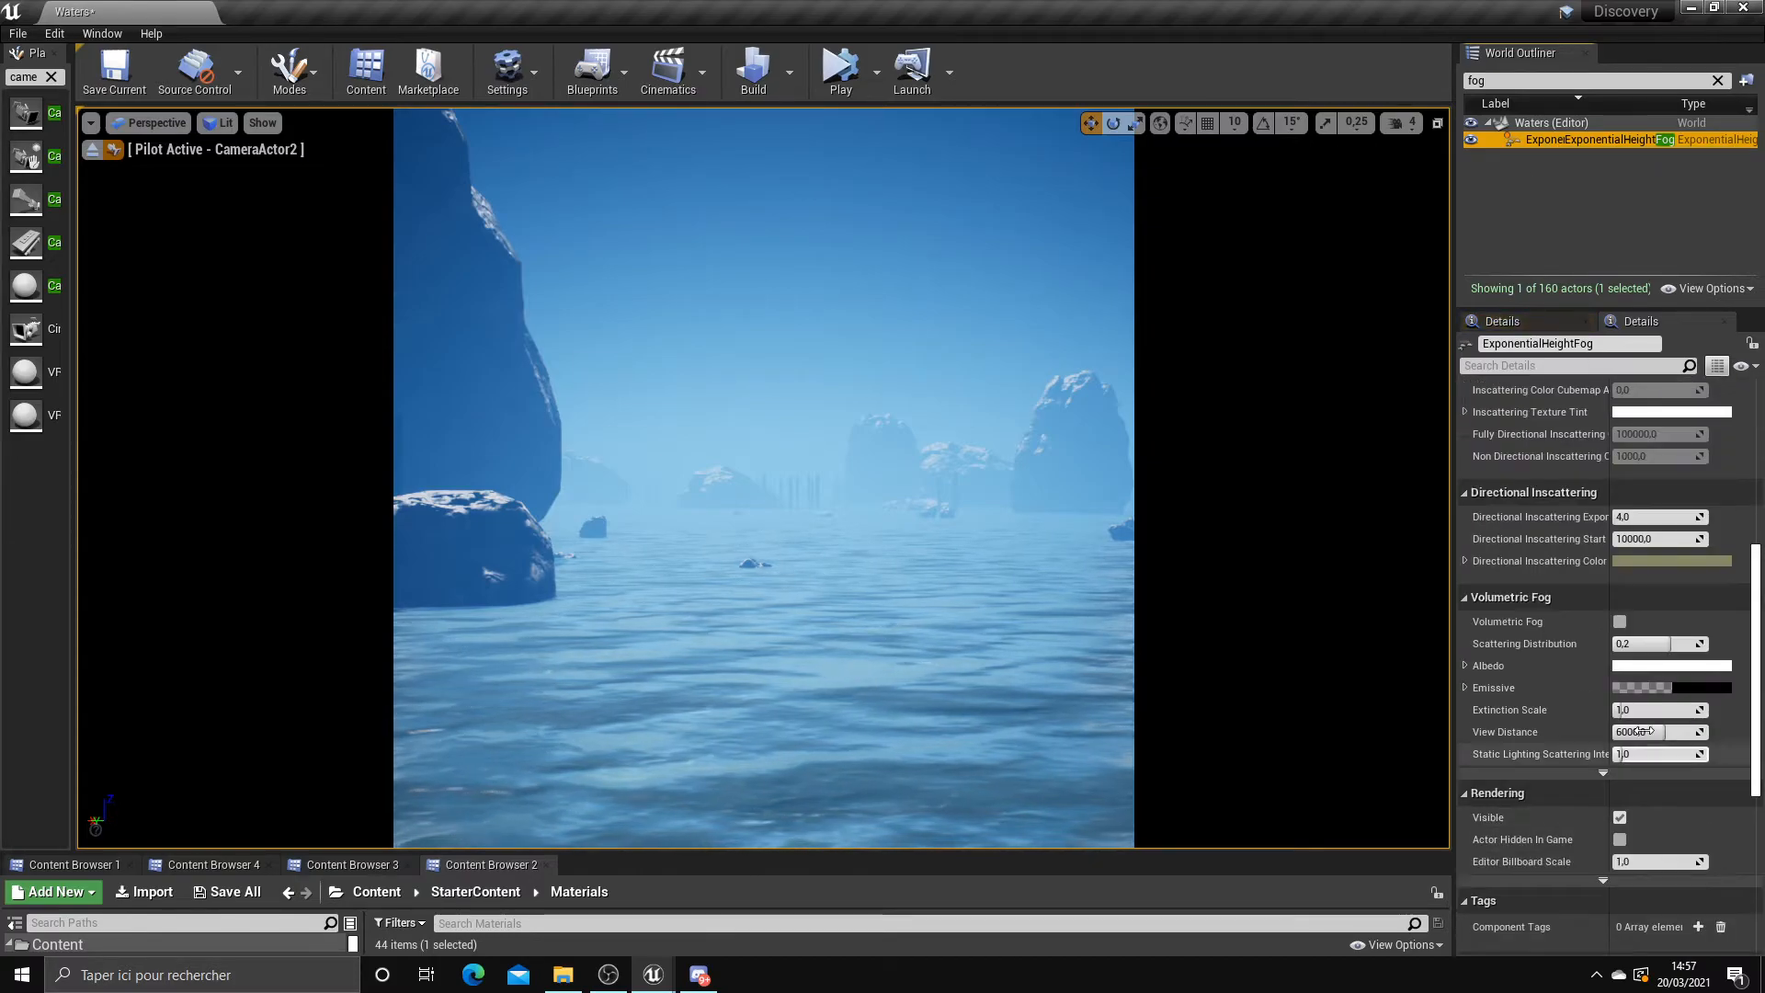
click(1665, 544)
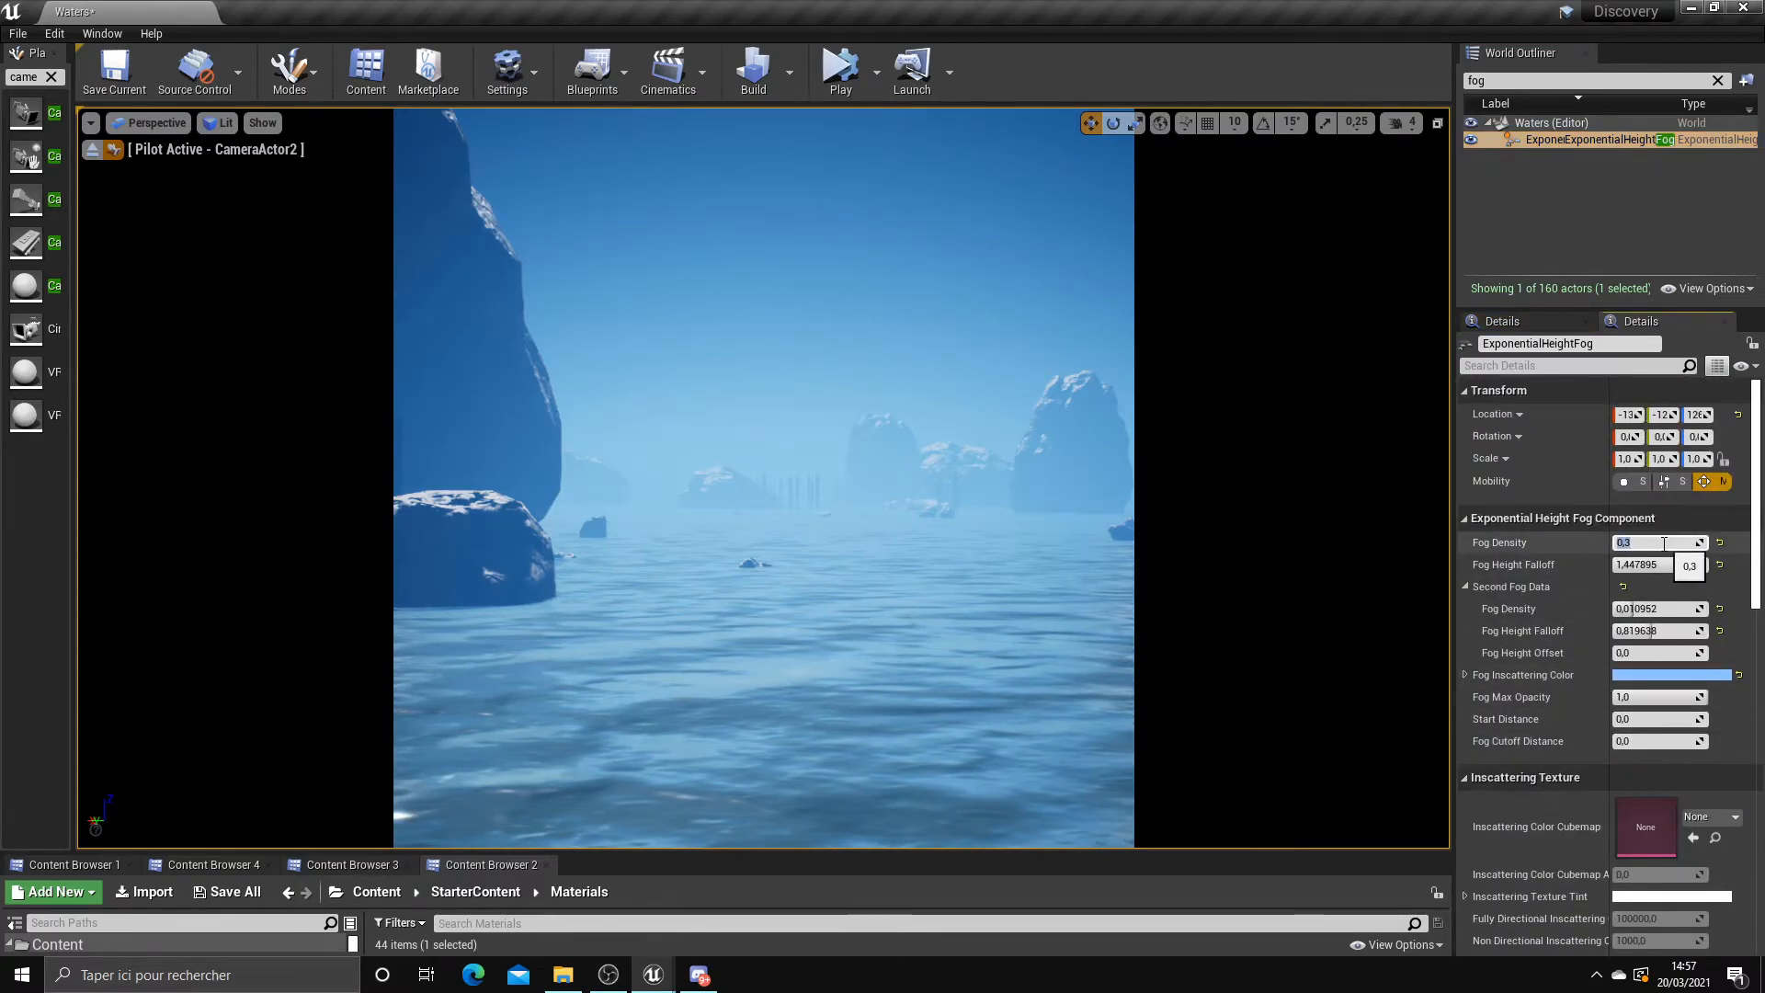
text(0.2)
key(Return)
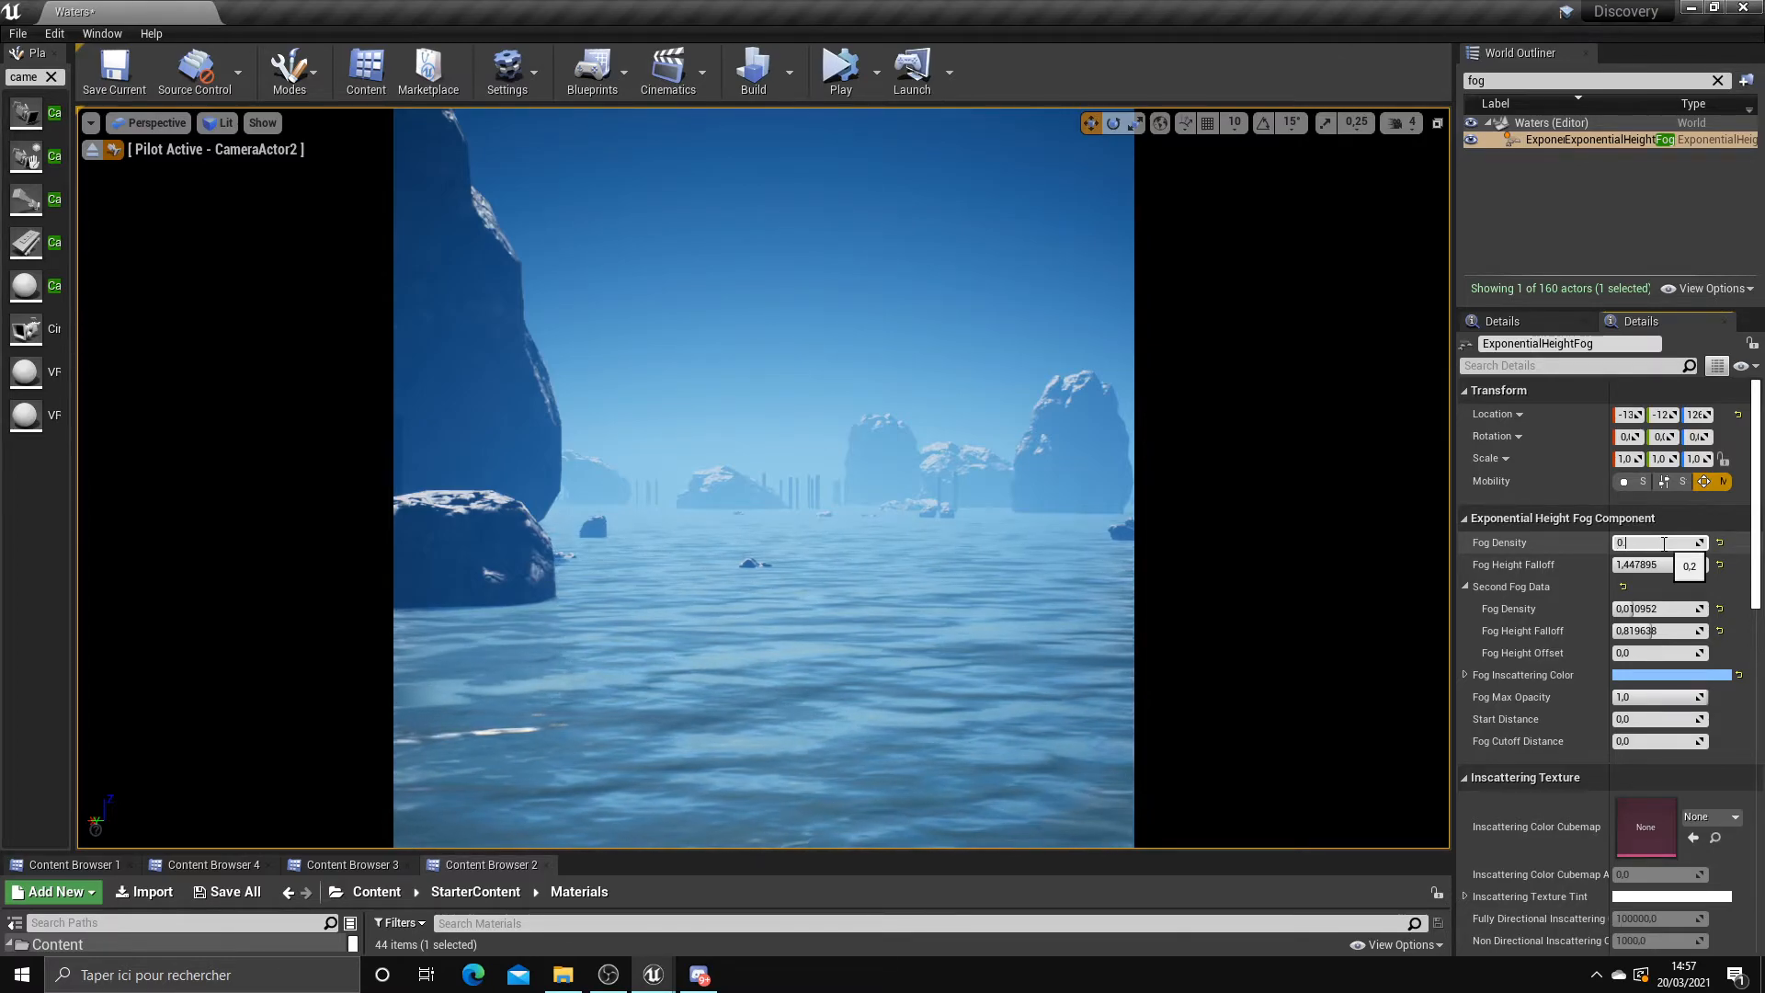
text(1)
key(Return)
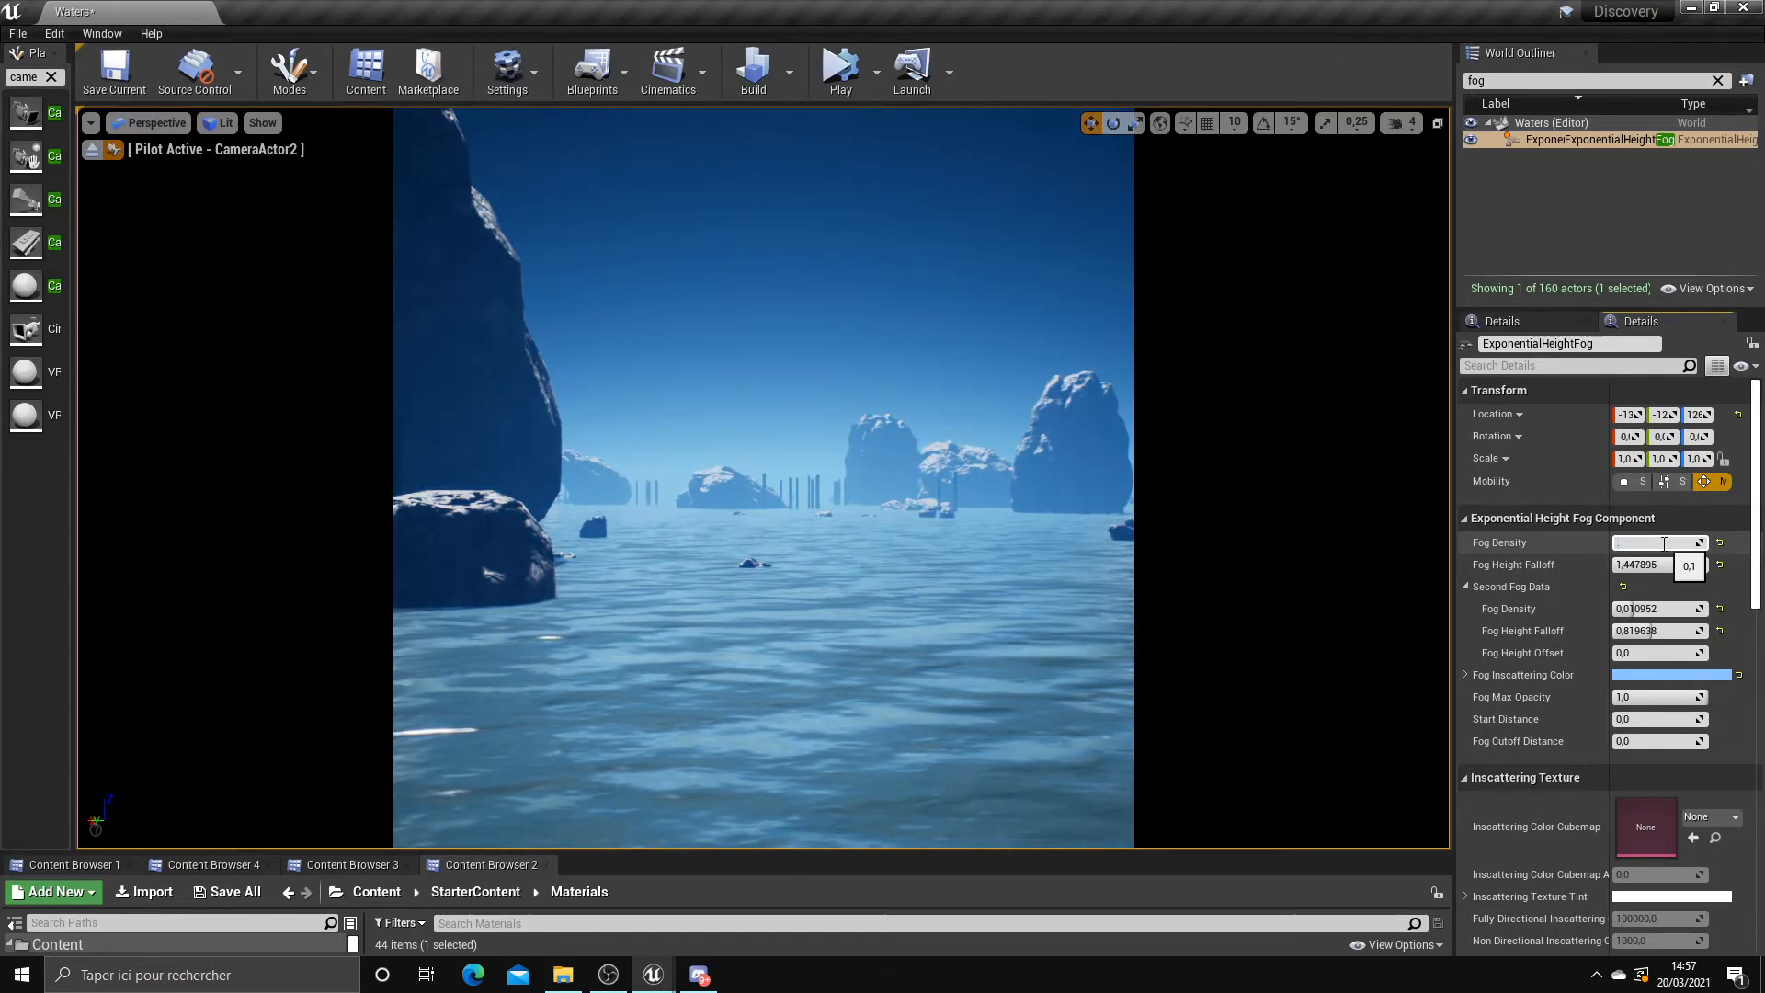
key(Return)
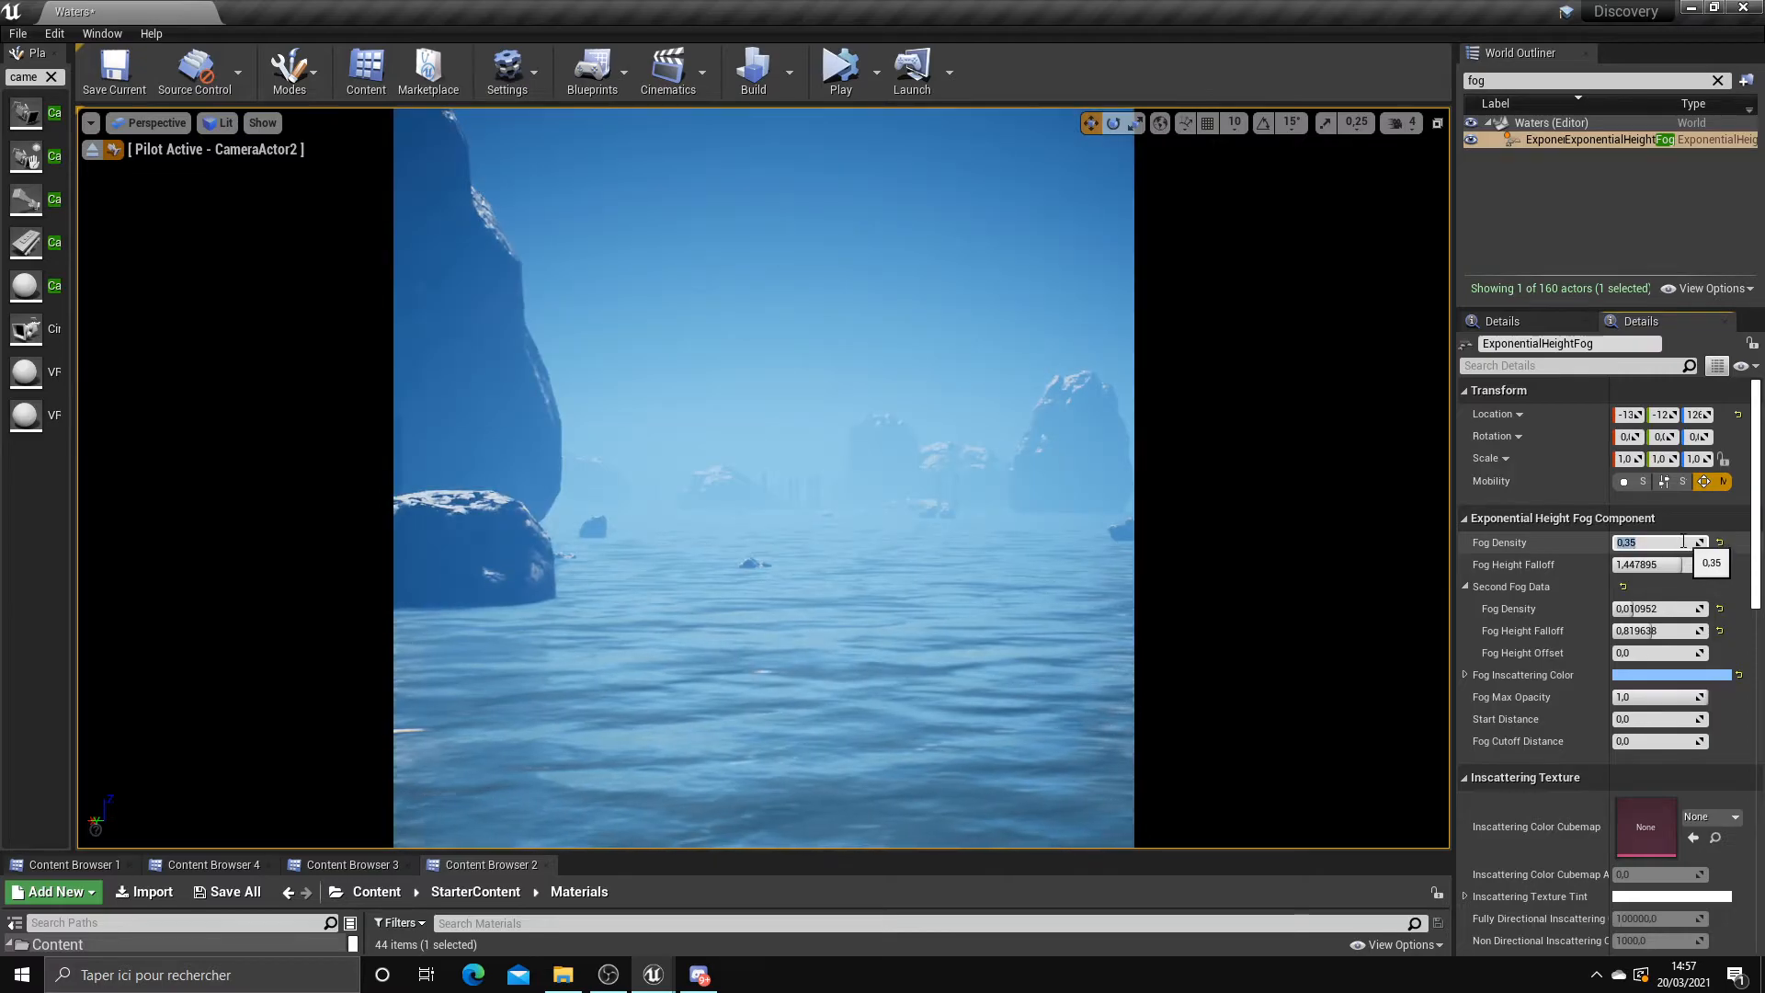
Set the exponential height fog's density to 0.3 and save the level
text(0,3)
key(Return)
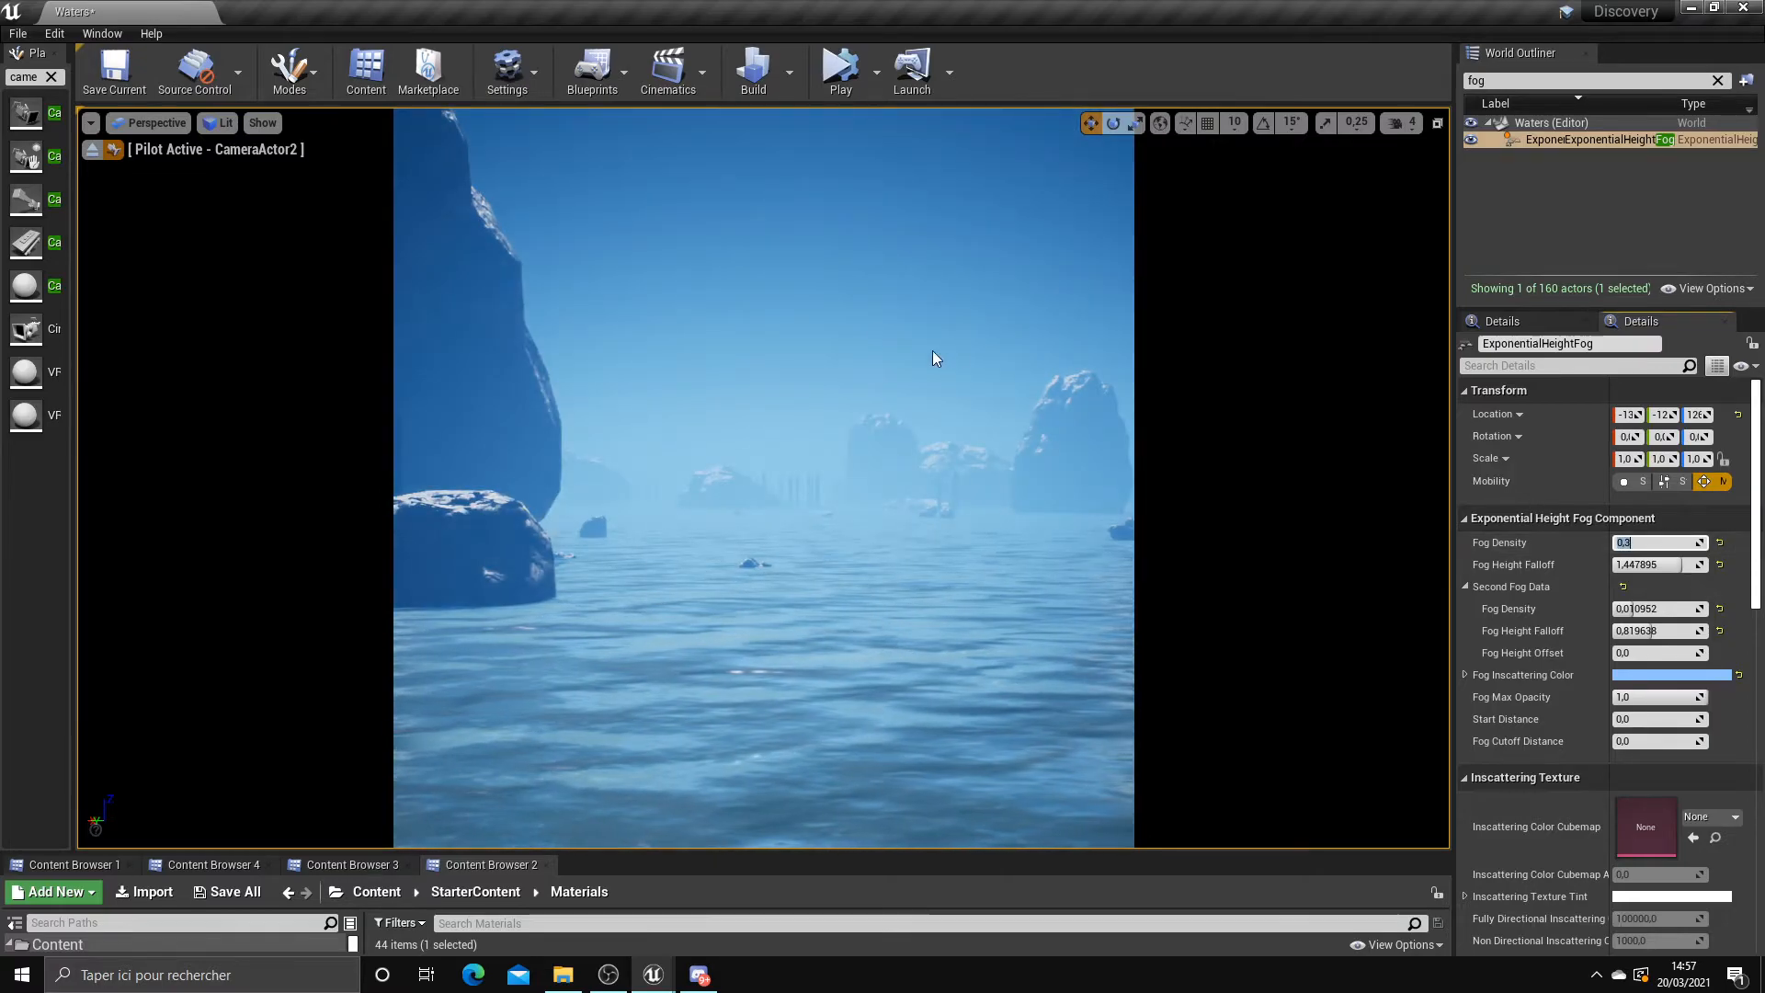
click(17, 33)
click(55, 194)
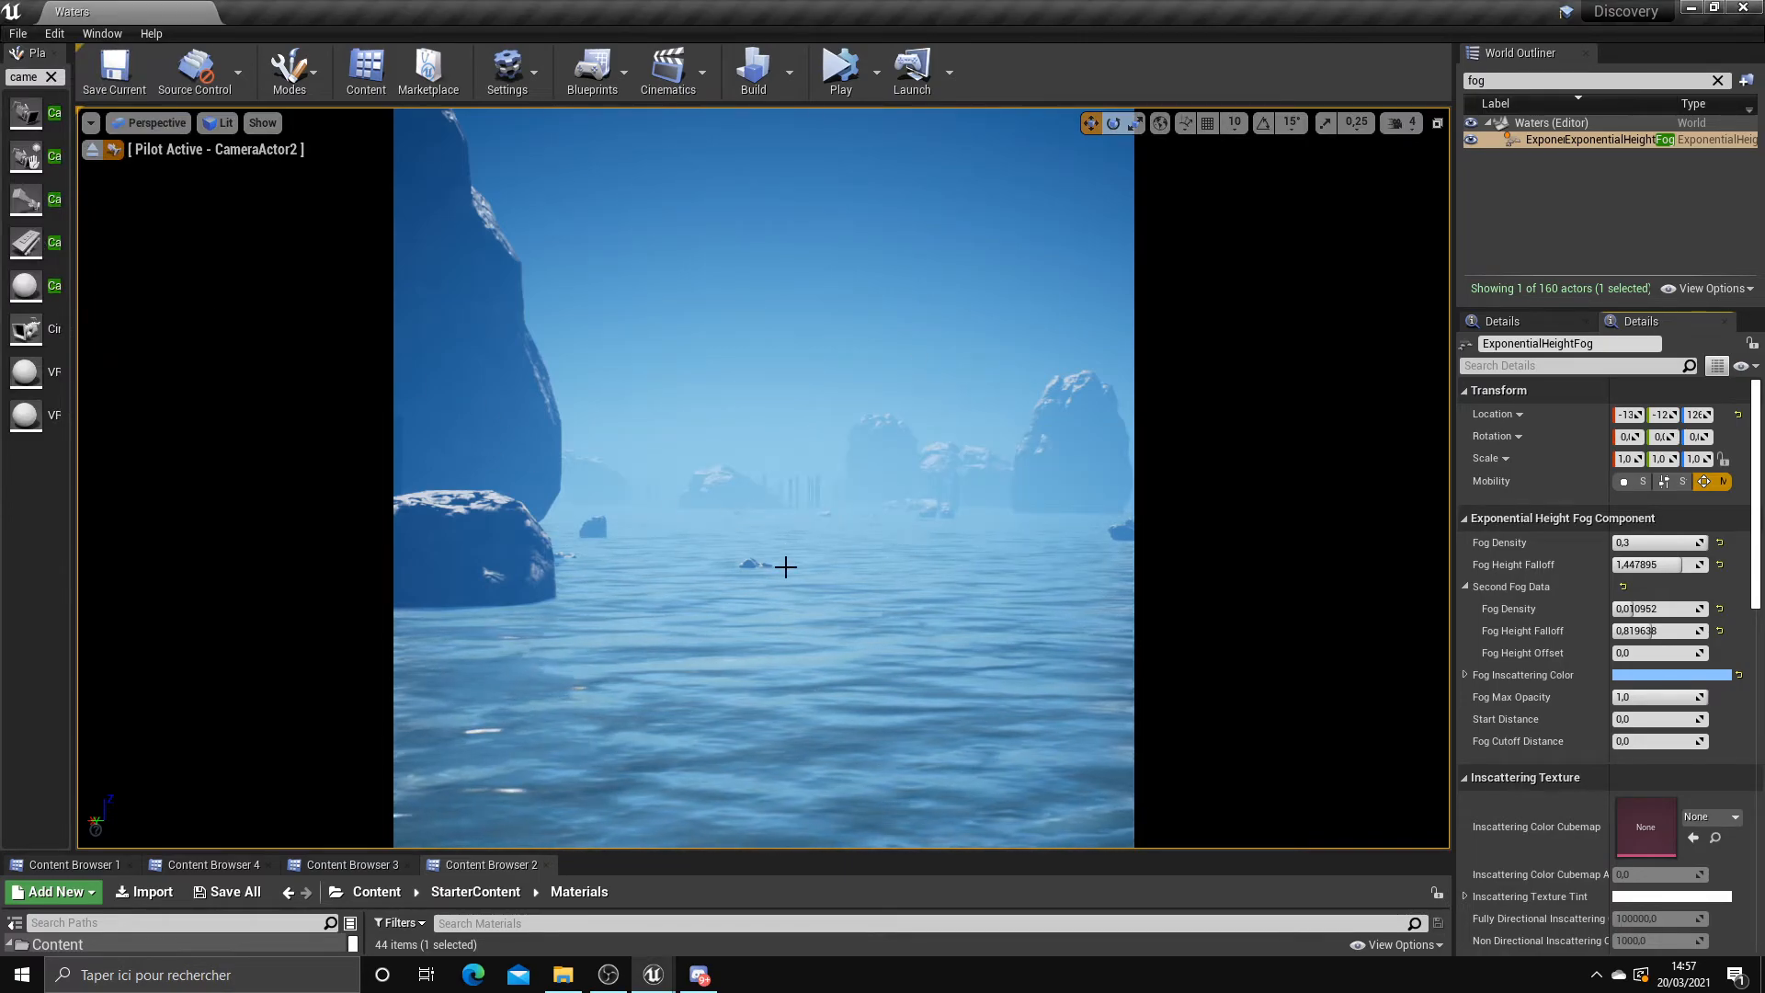
Shift the piloted CameraActor2 framing slightly and take a high resolution screenshot of it
right_drag(673, 559, 658, 547)
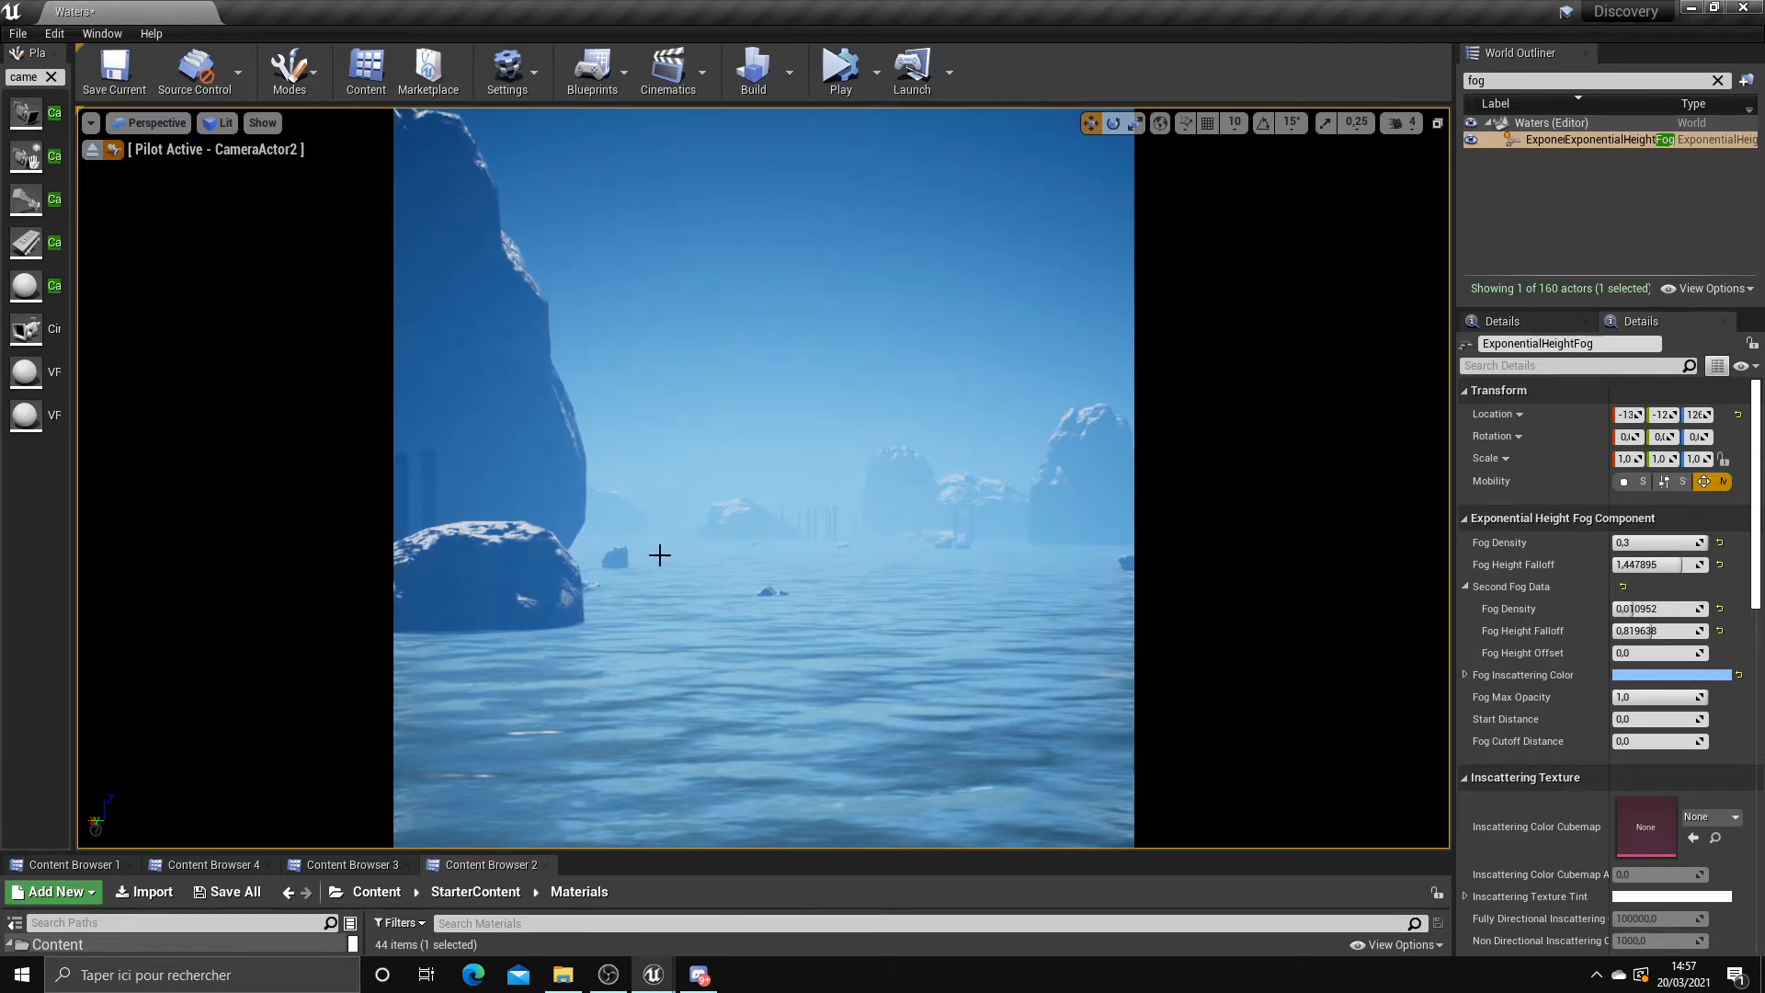
click(90, 123)
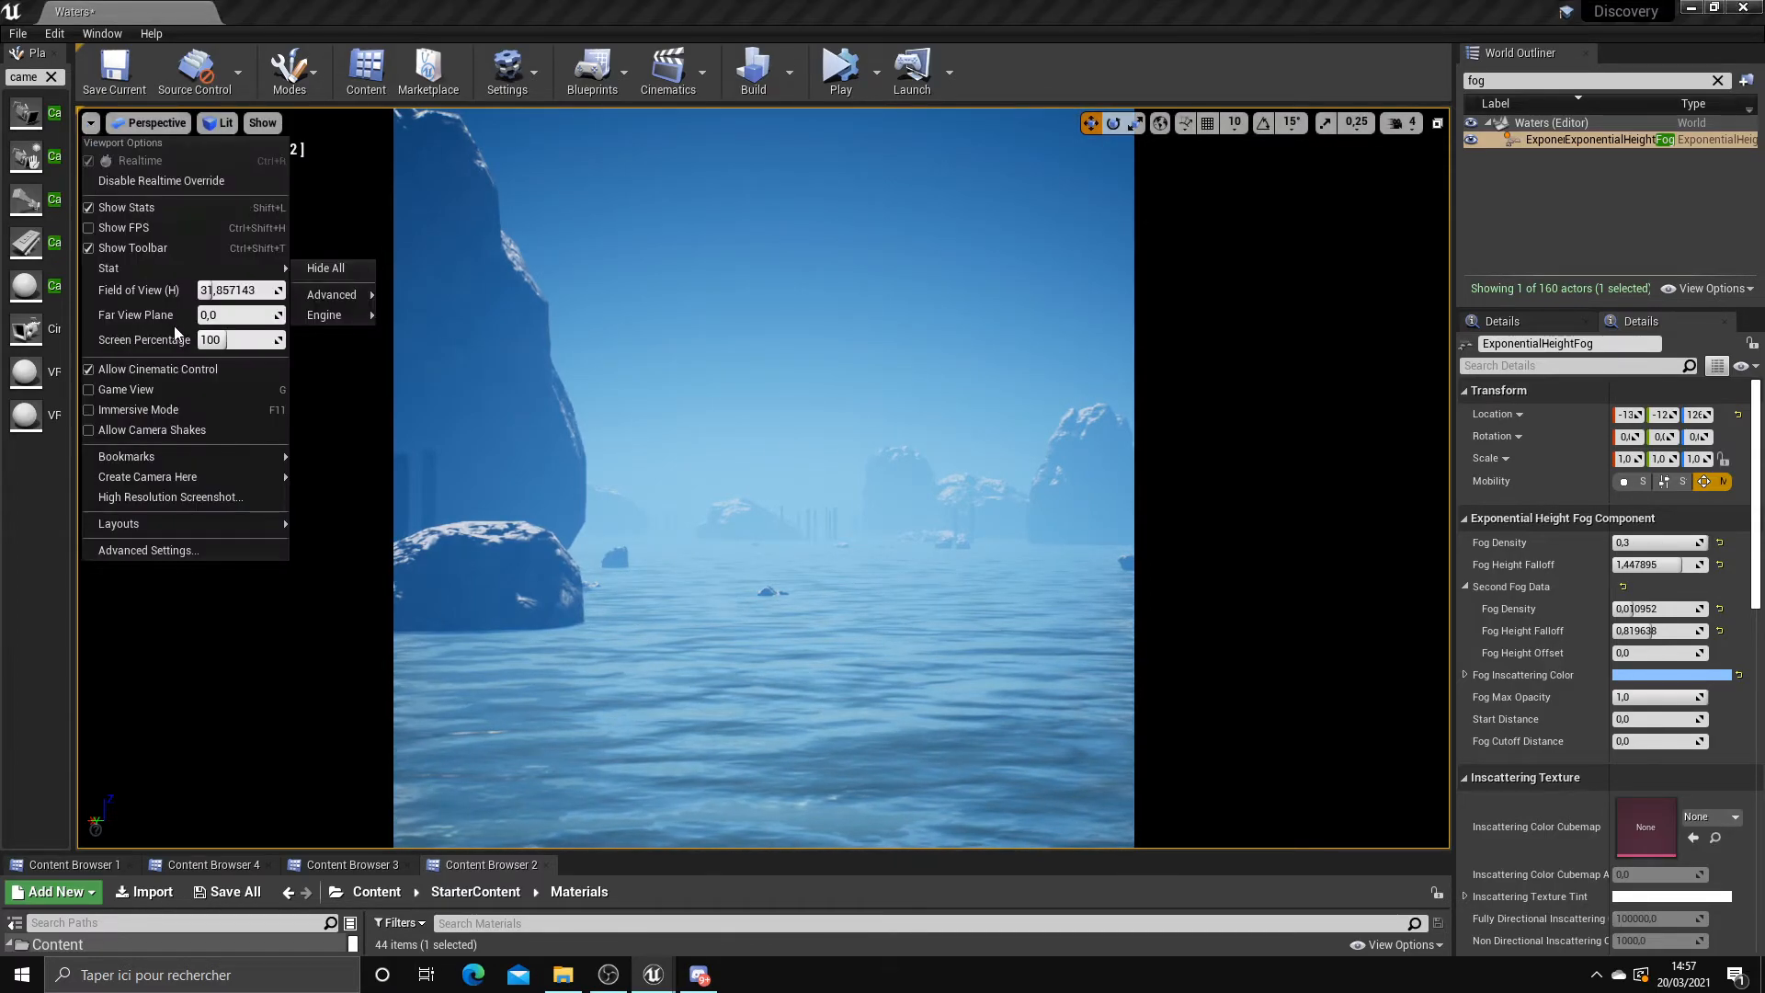
click(162, 498)
click(1083, 367)
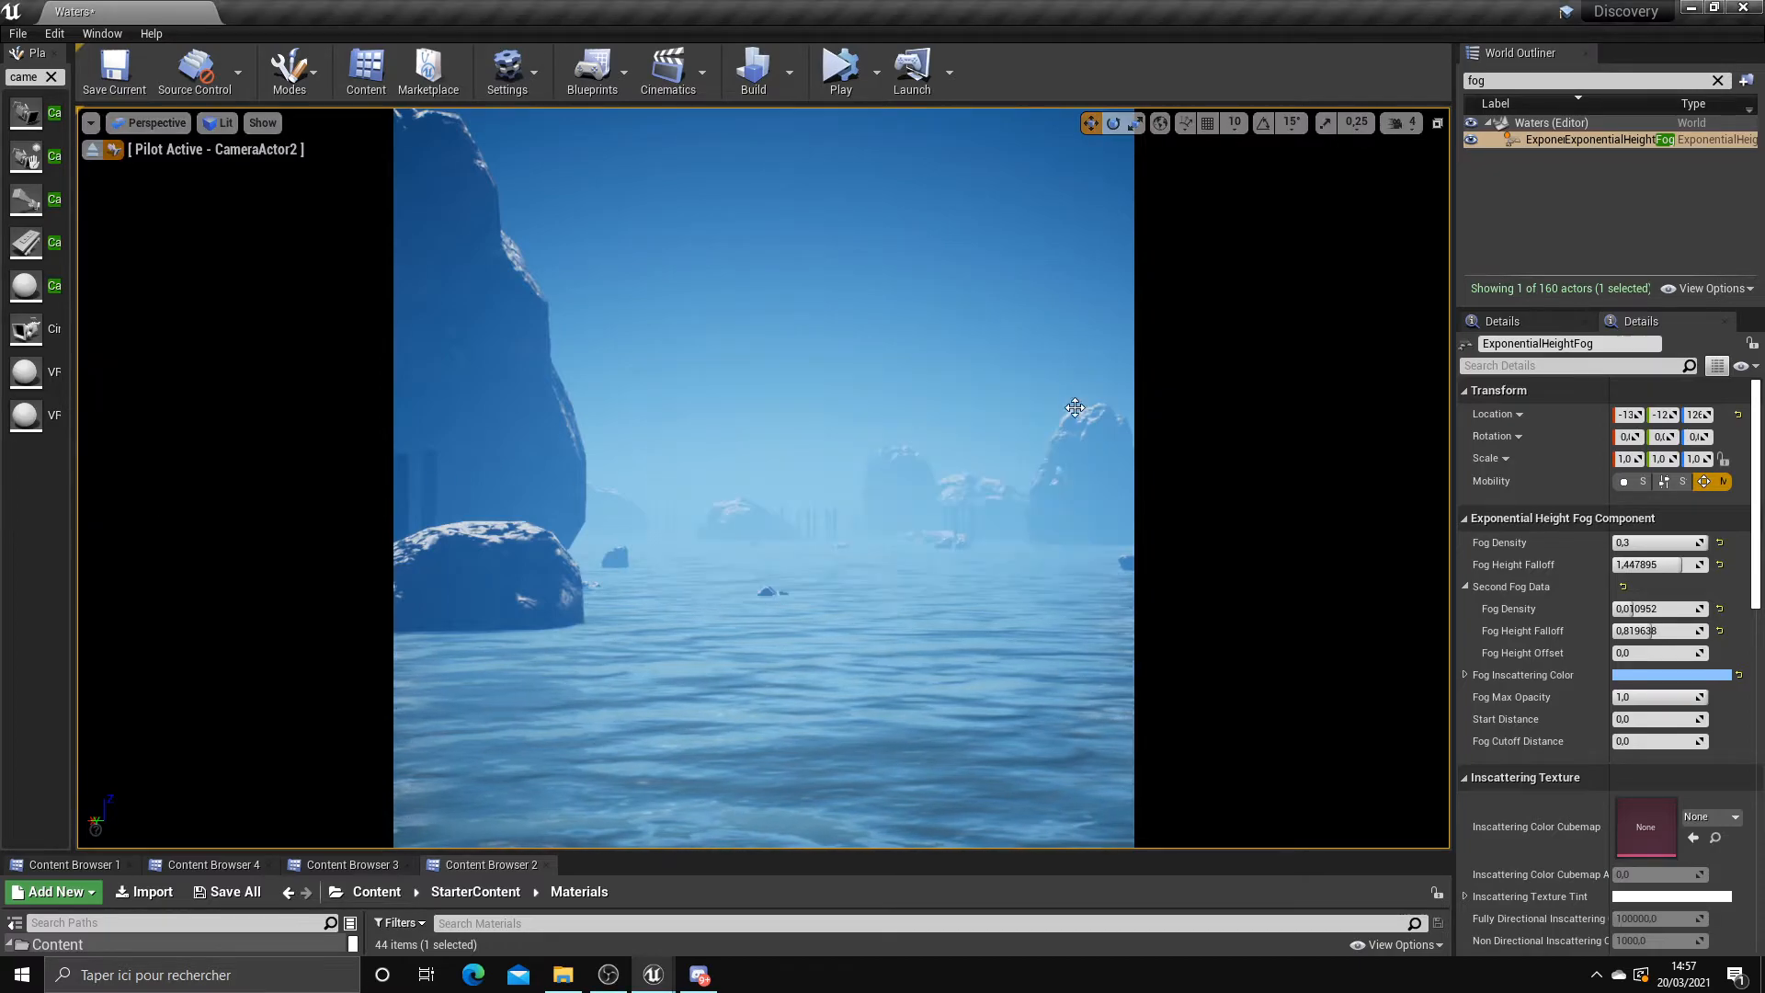
Save the level and stop piloting CameraActor2 to return to the free perspective view
click(18, 33)
click(113, 194)
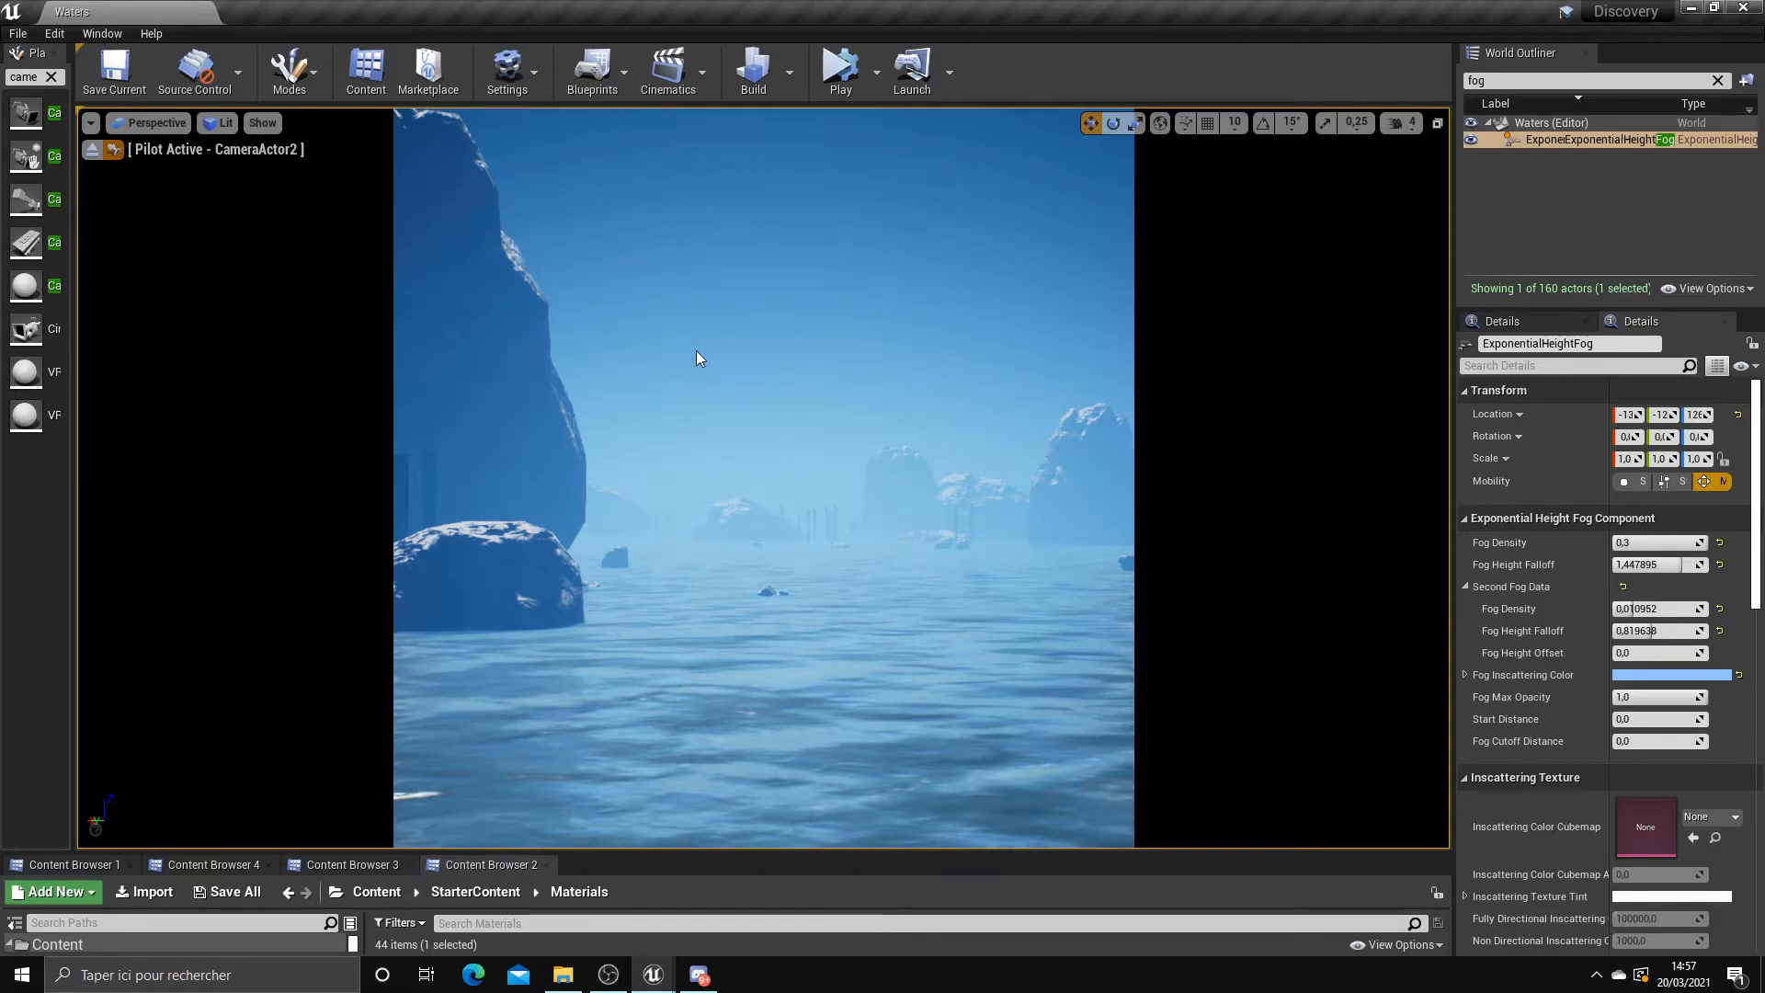
click(91, 149)
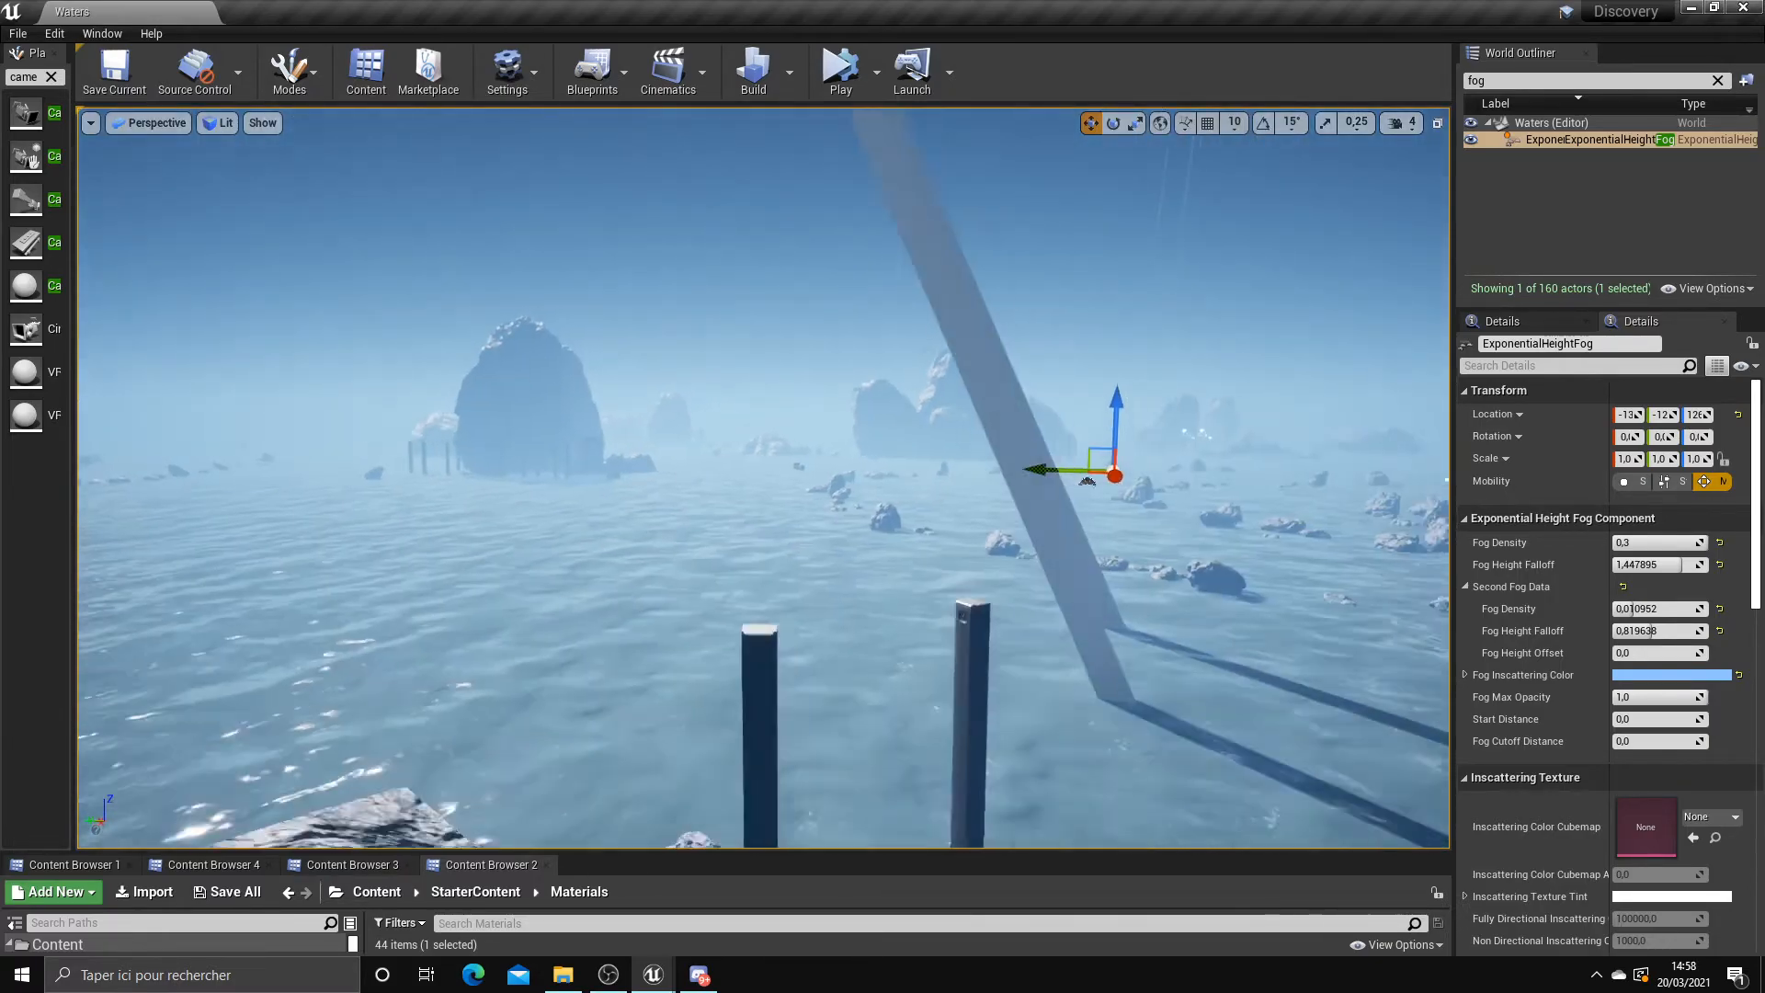
mouse_move(331, 346)
right_down()
mouse_move(345, 342)
mouse_move(331, 346)
right_up()
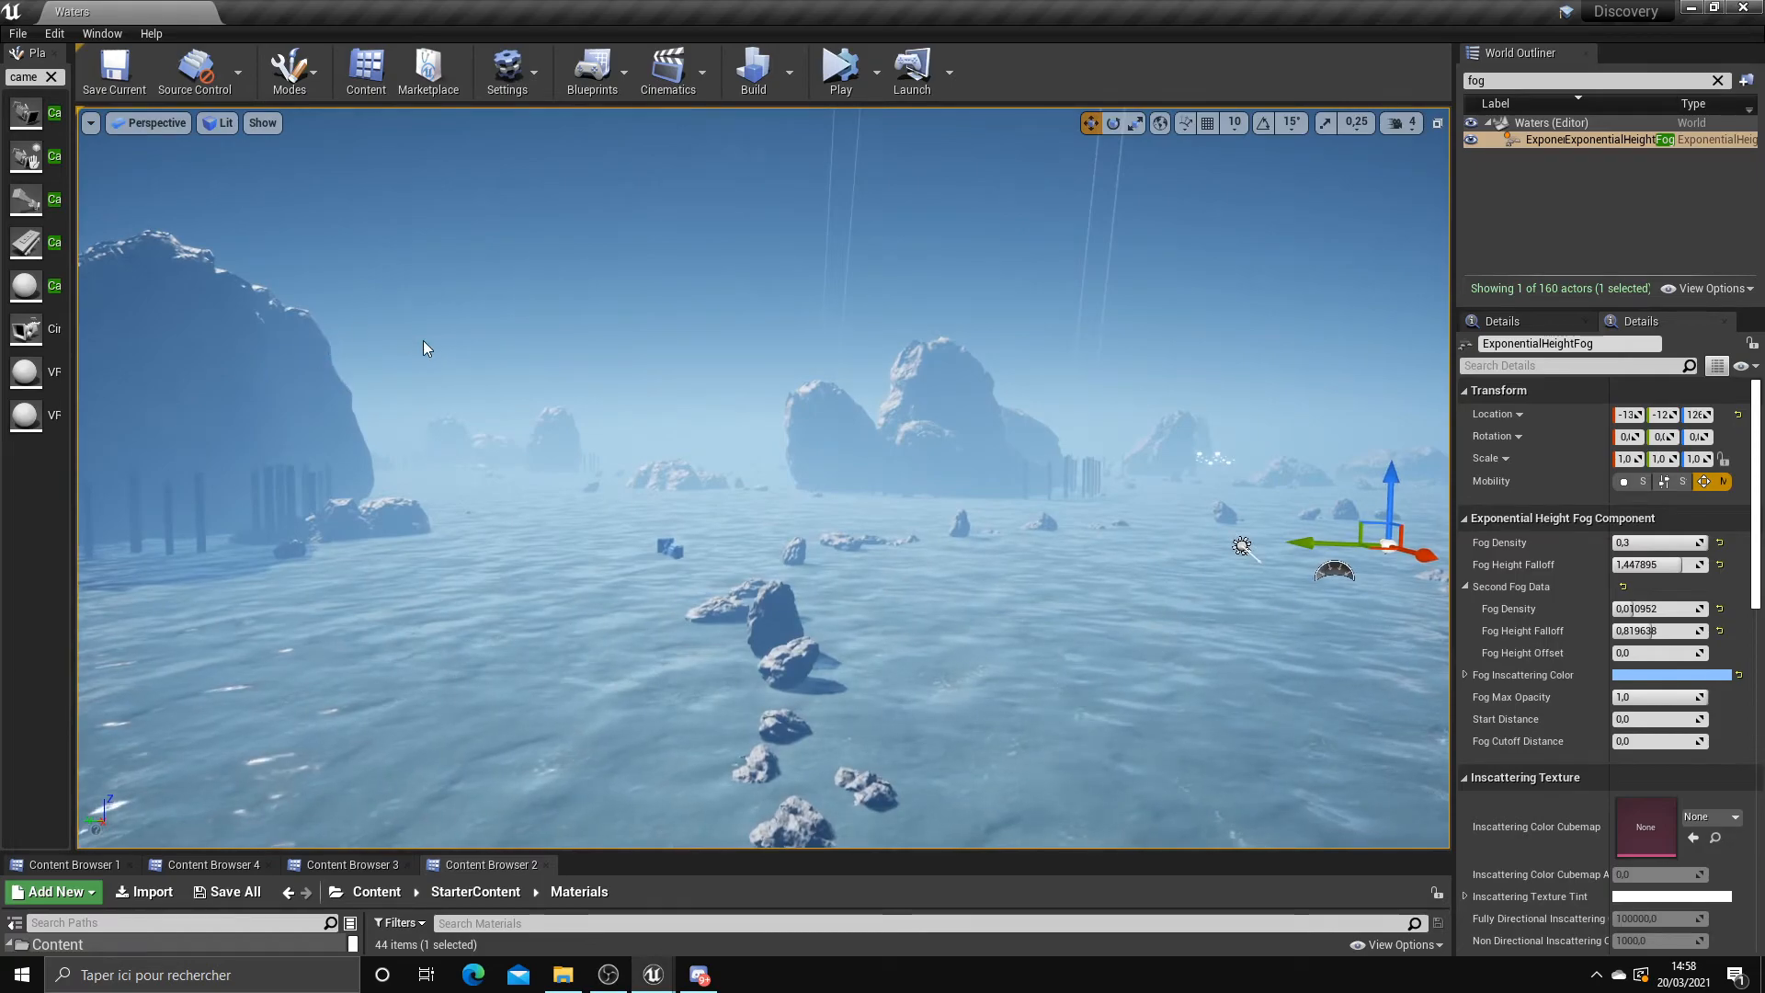
Start adding a level sequence and create a folder named Sequence inside StarterContent for it
click(668, 73)
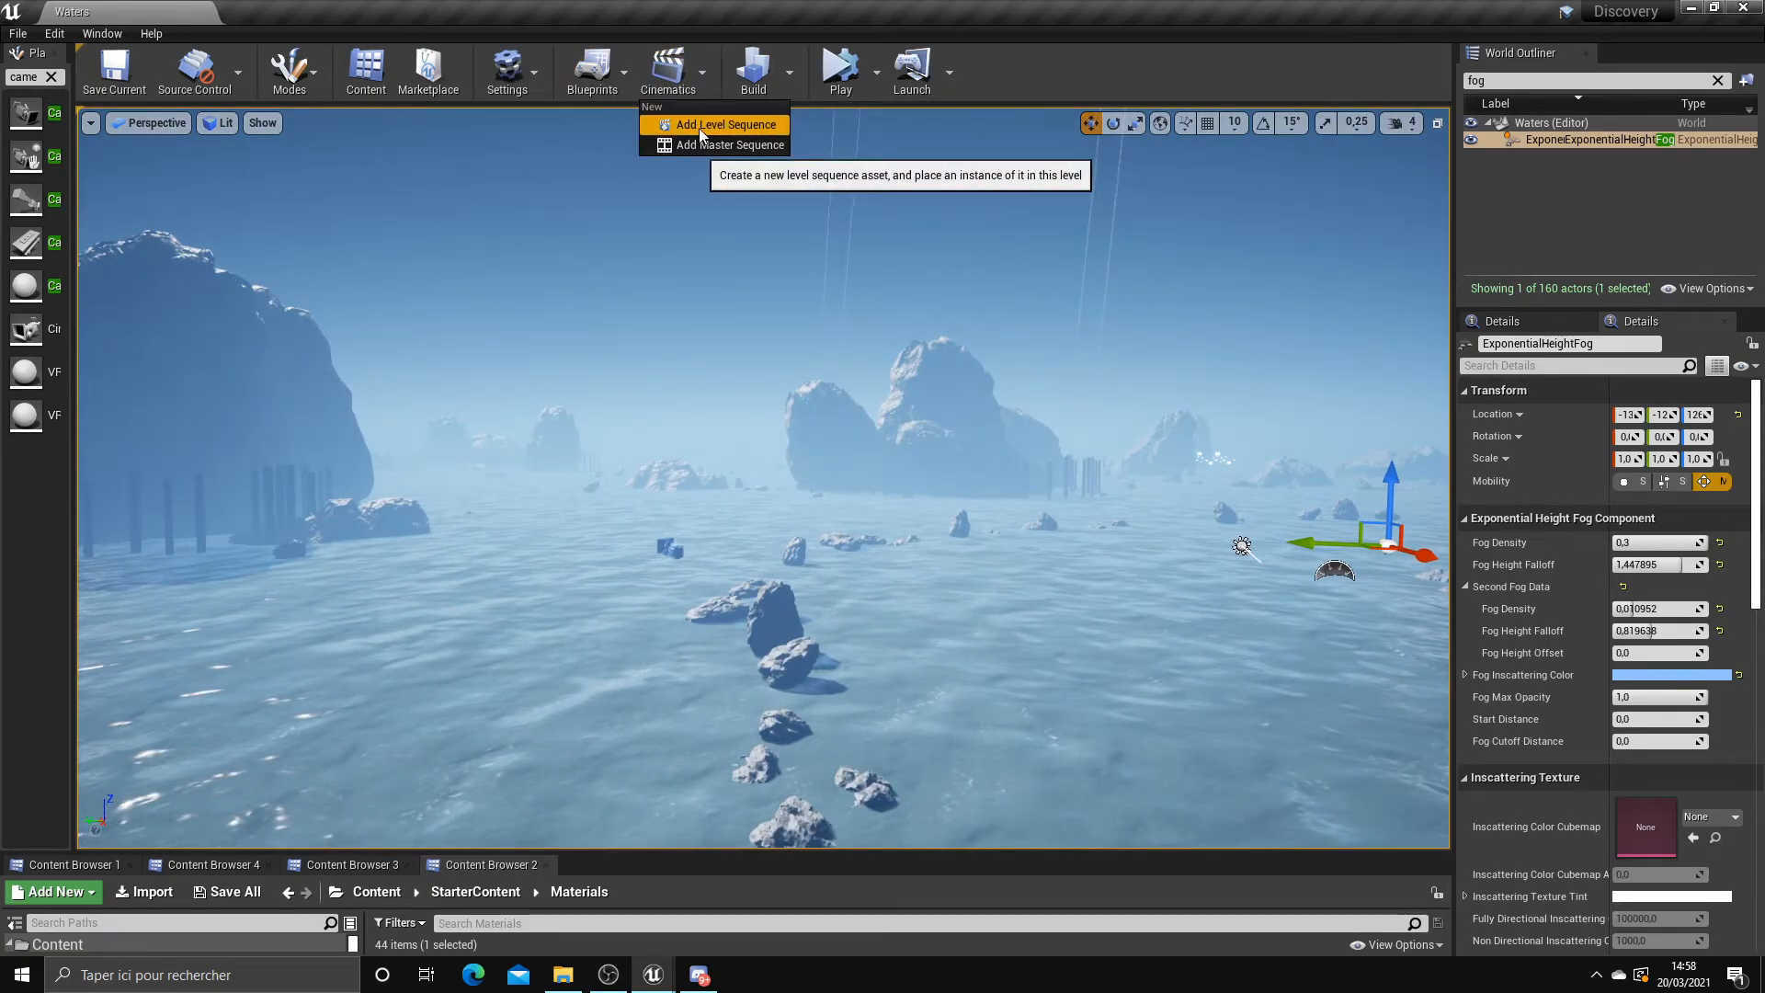
click(699, 128)
drag(743, 184, 697, 166)
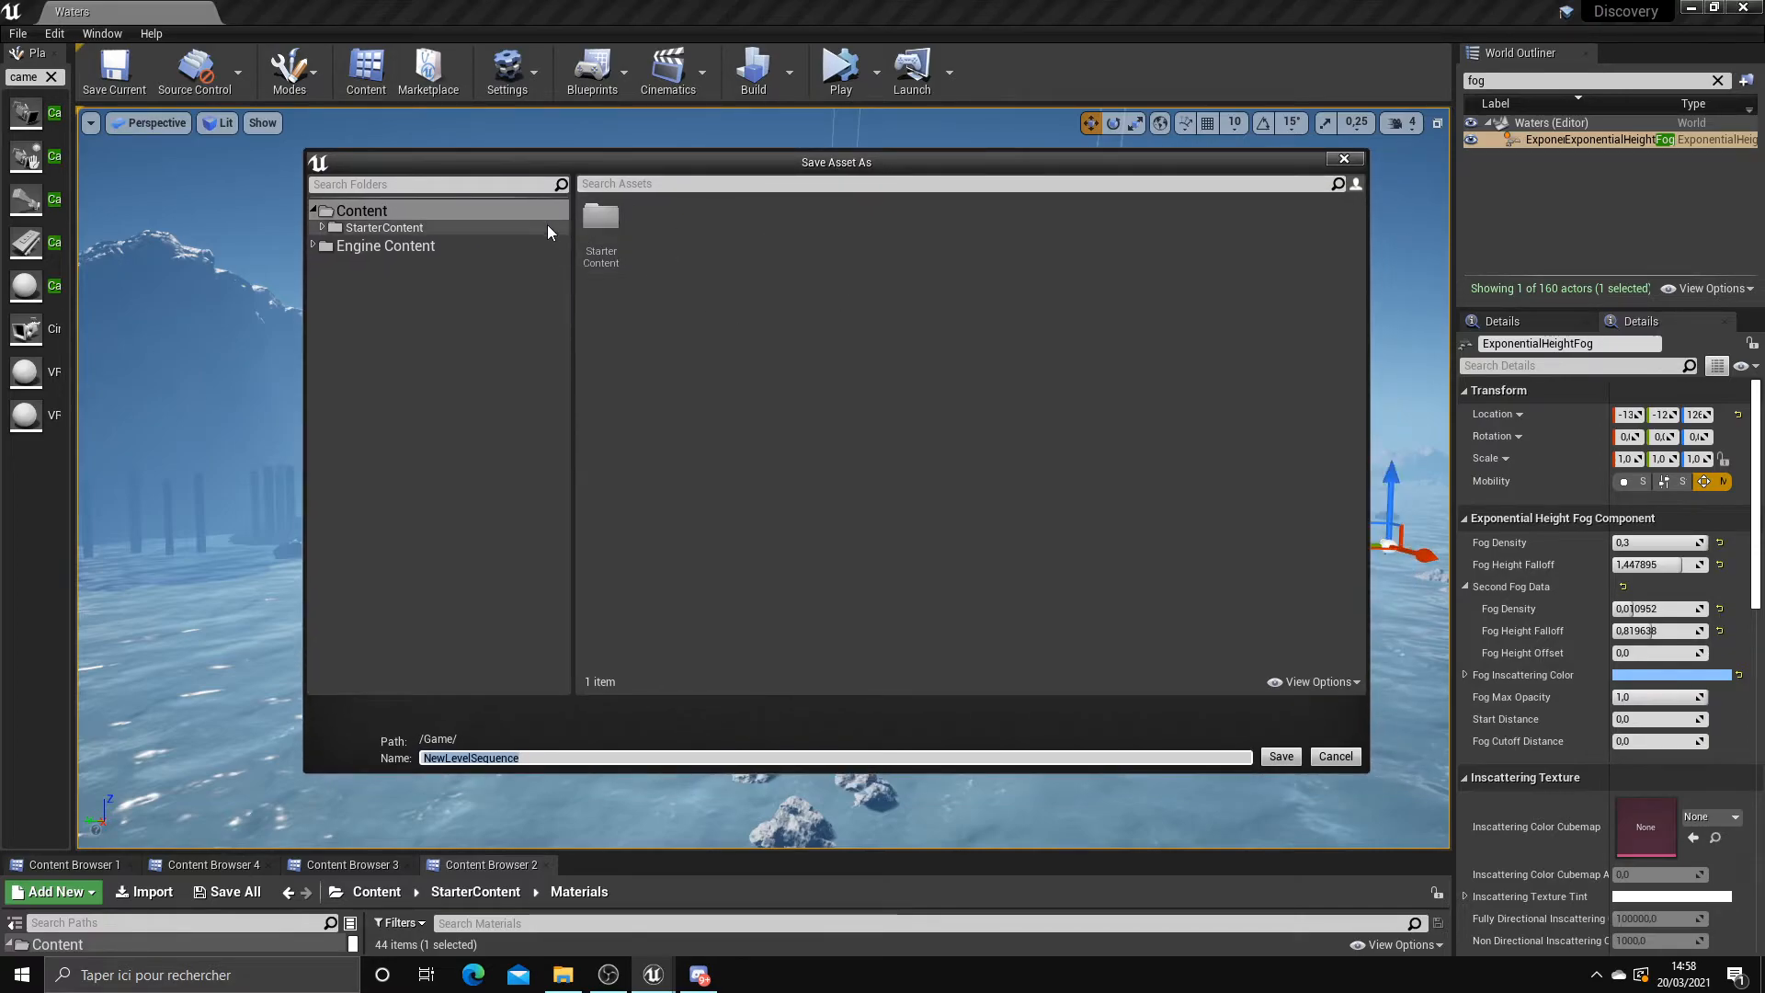
click(423, 228)
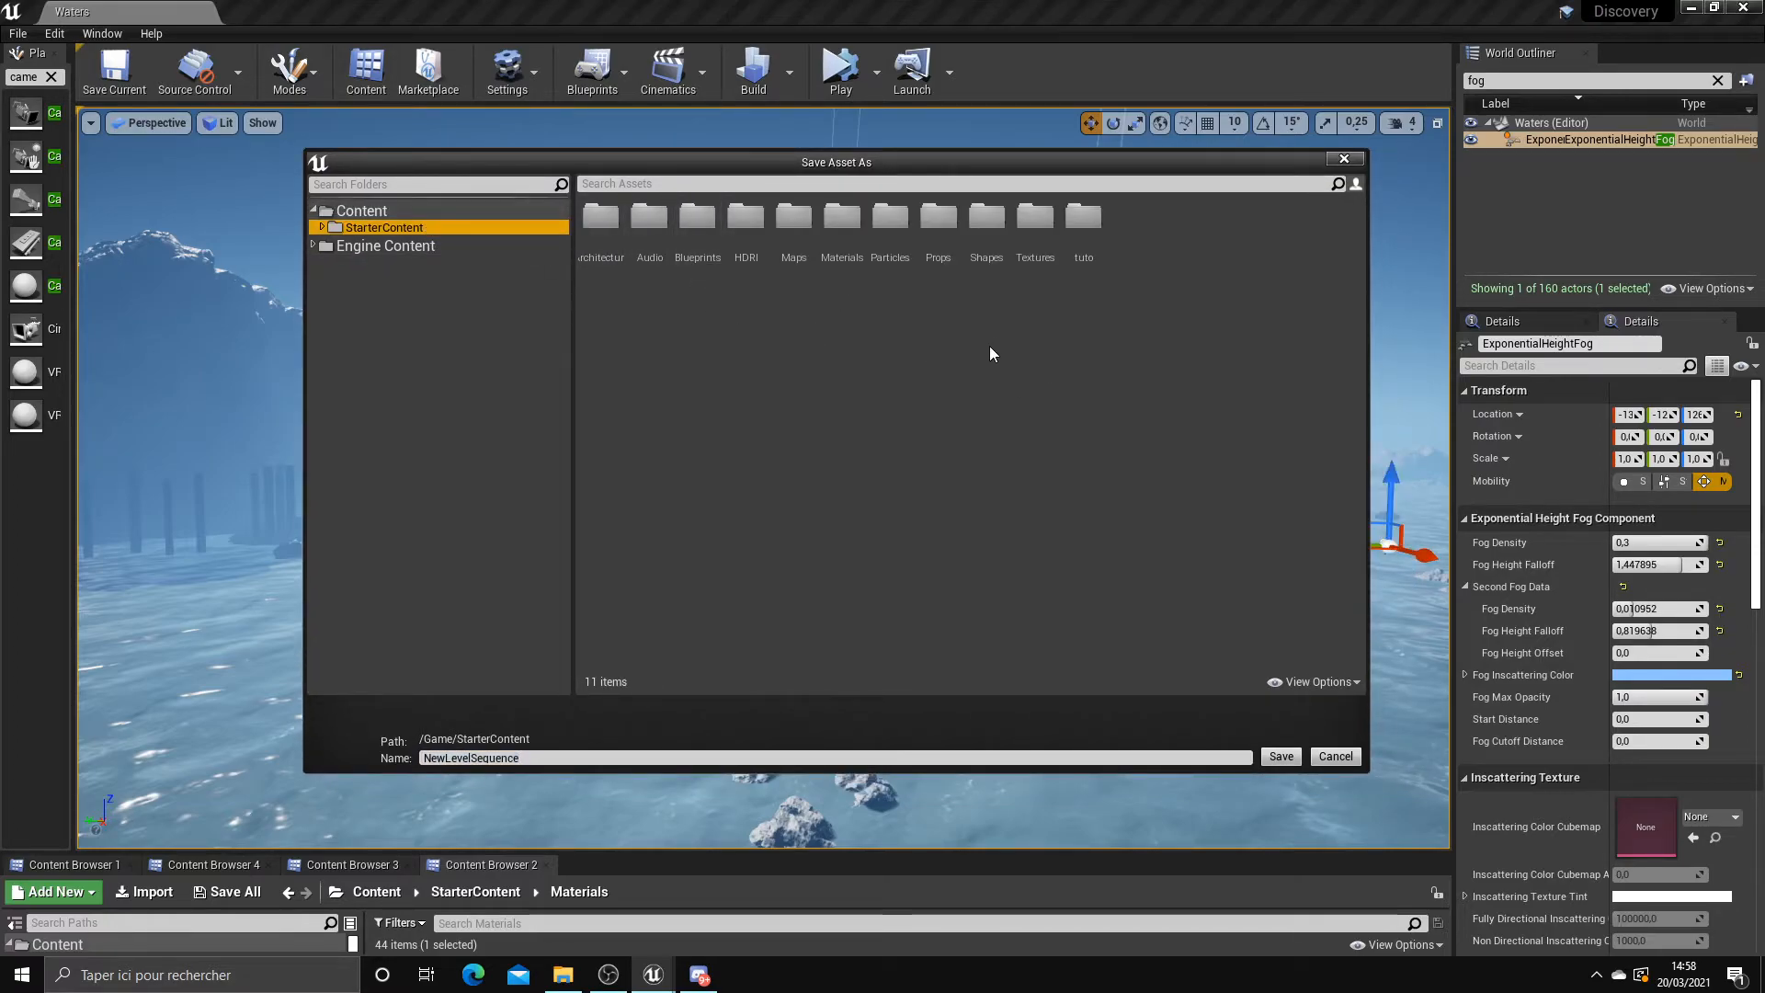
right_click(899, 342)
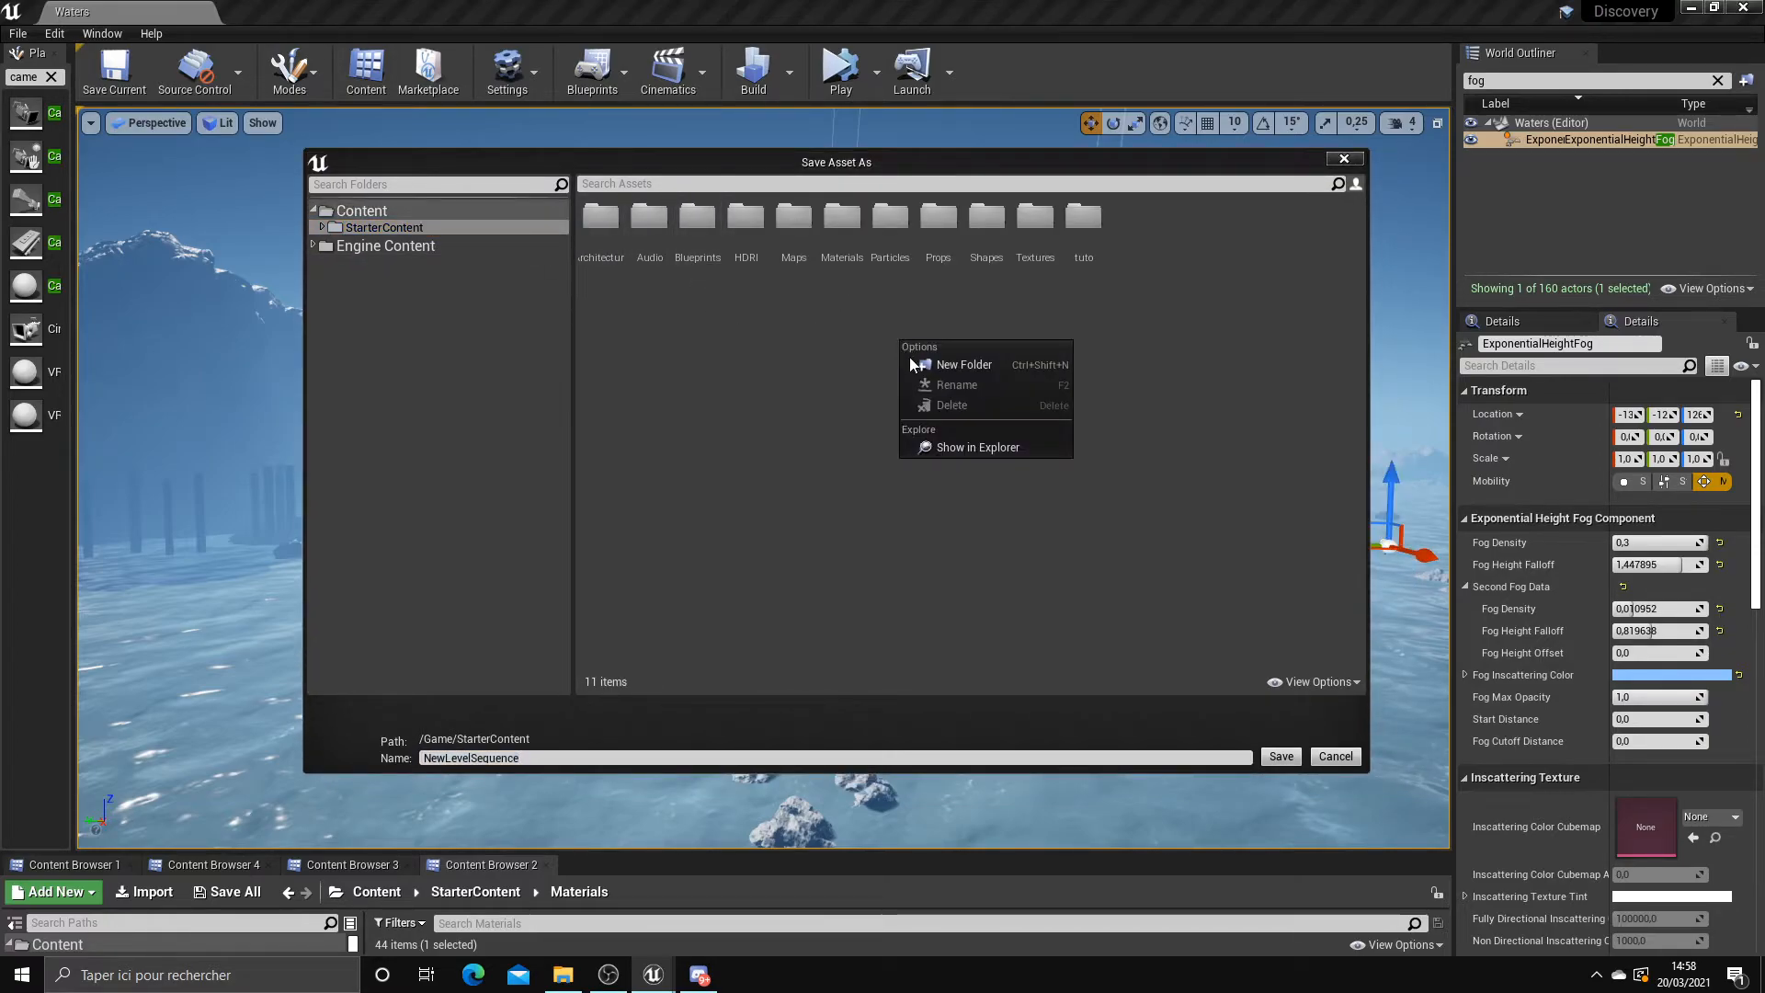
click(968, 368)
text(Sequence)
key(Return)
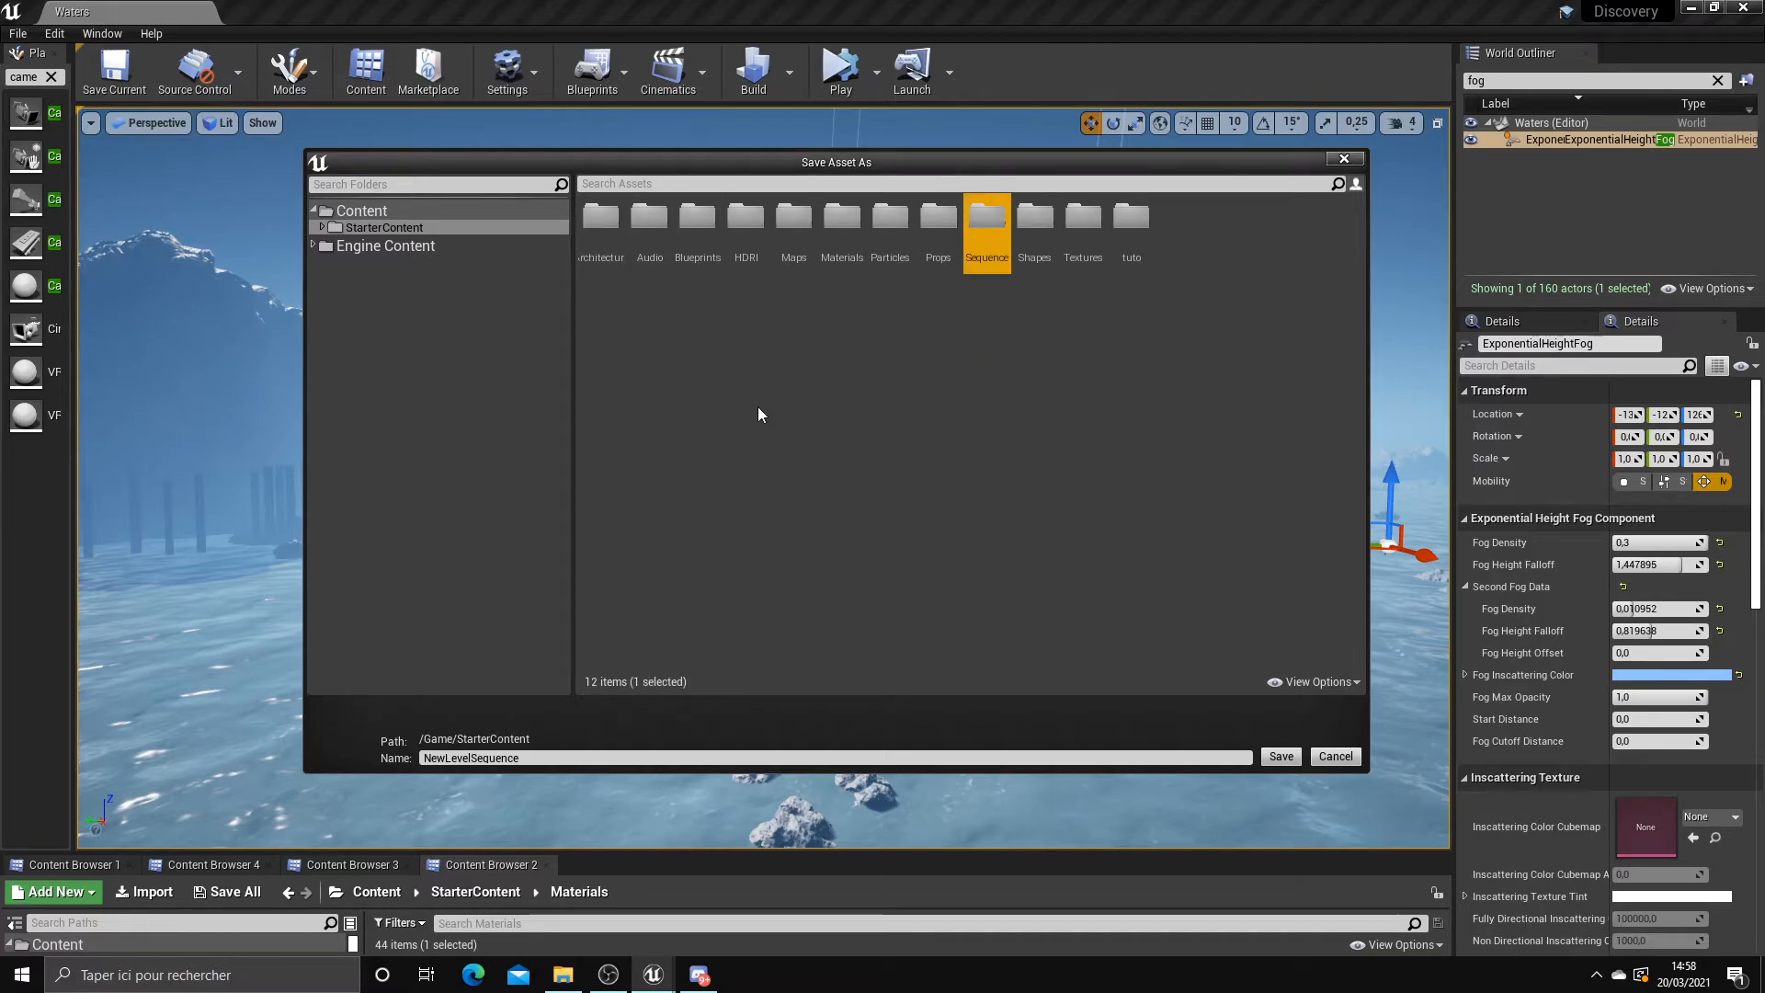
Save the level sequence as Camera_traveling in the Sequence folder and arrange its Sequencer window over the viewport
double_click(998, 204)
drag(965, 158, 981, 146)
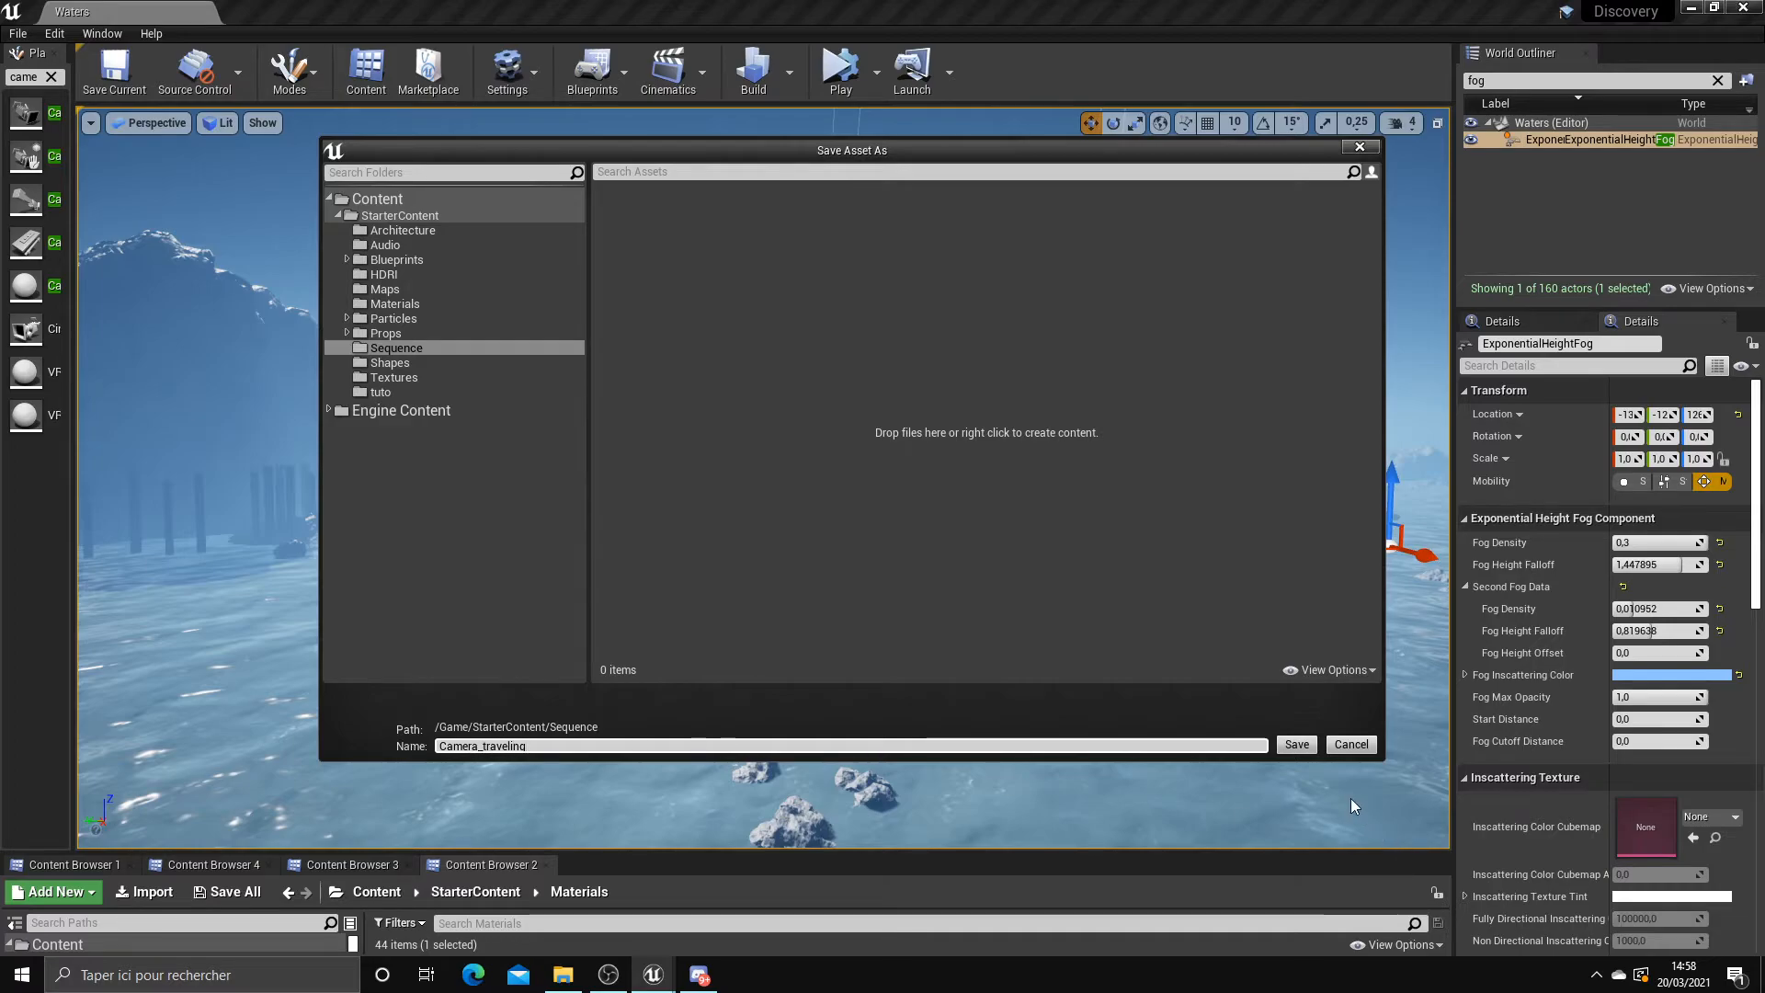
click(1296, 744)
drag(966, 197, 711, 289)
drag(1092, 497, 1219, 497)
drag(901, 273, 1045, 456)
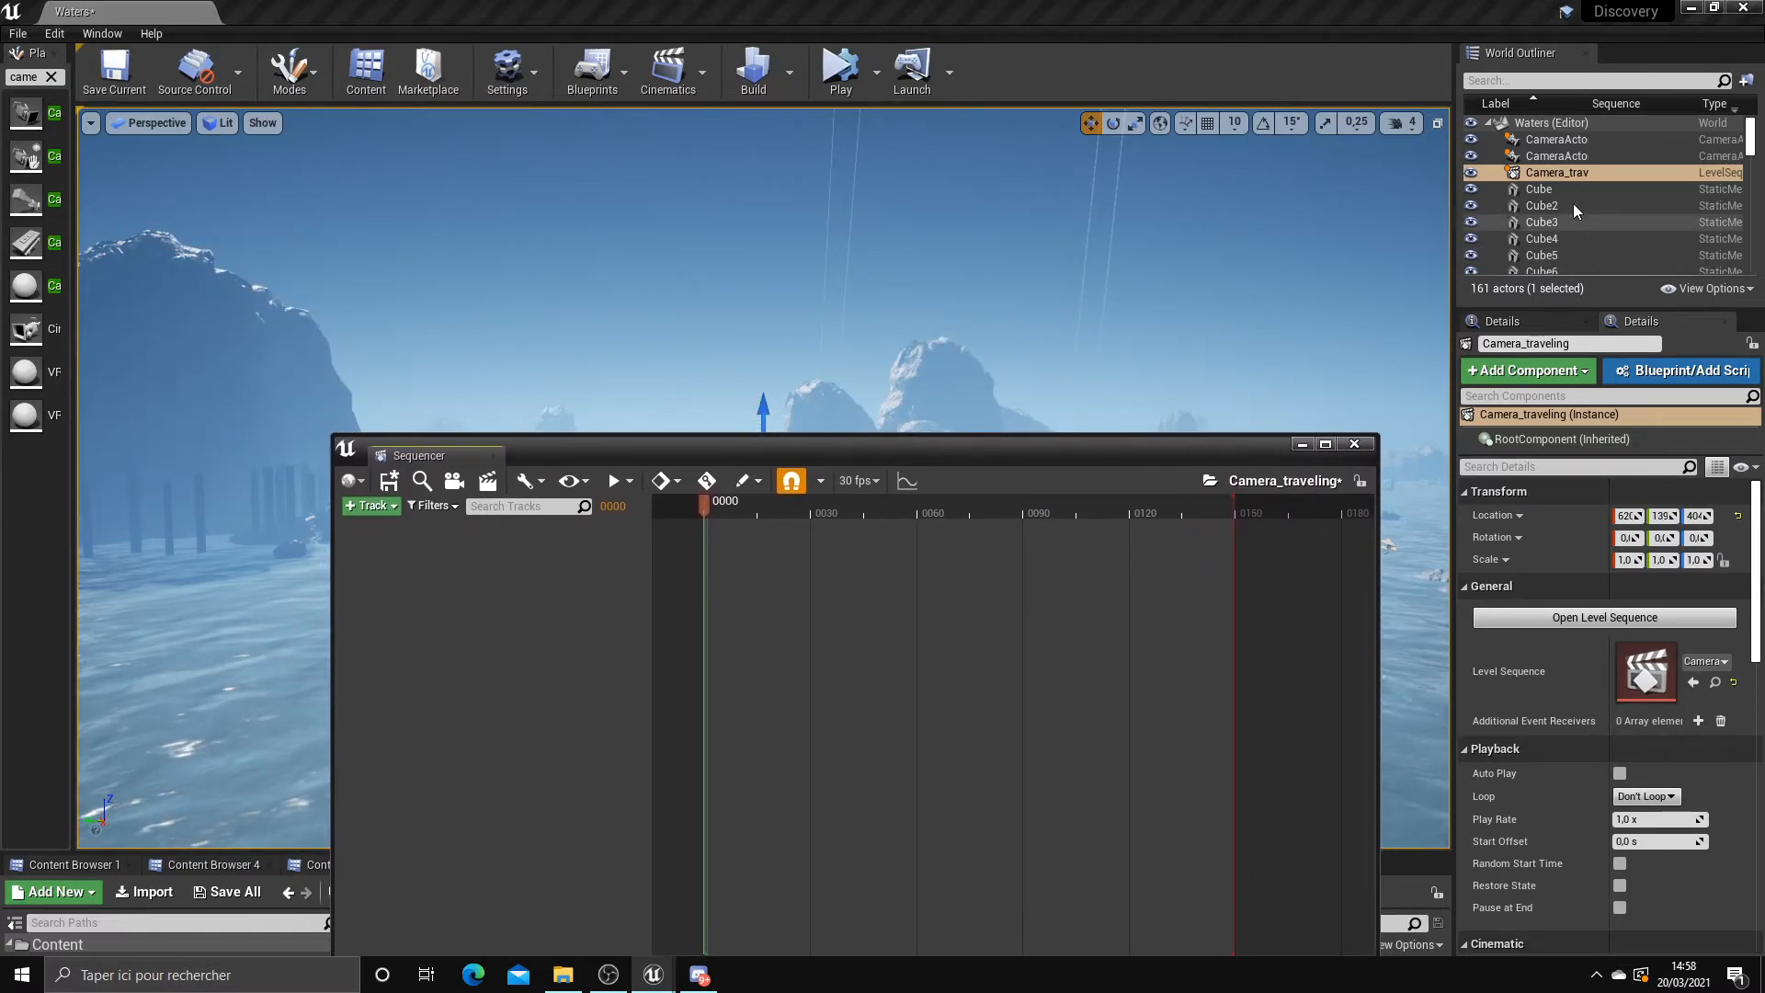
Add CameraActor2 from the World Outliner to the Camera_traveling sequence and widen the Sequencer window
drag(1584, 103, 1652, 103)
click(1604, 157)
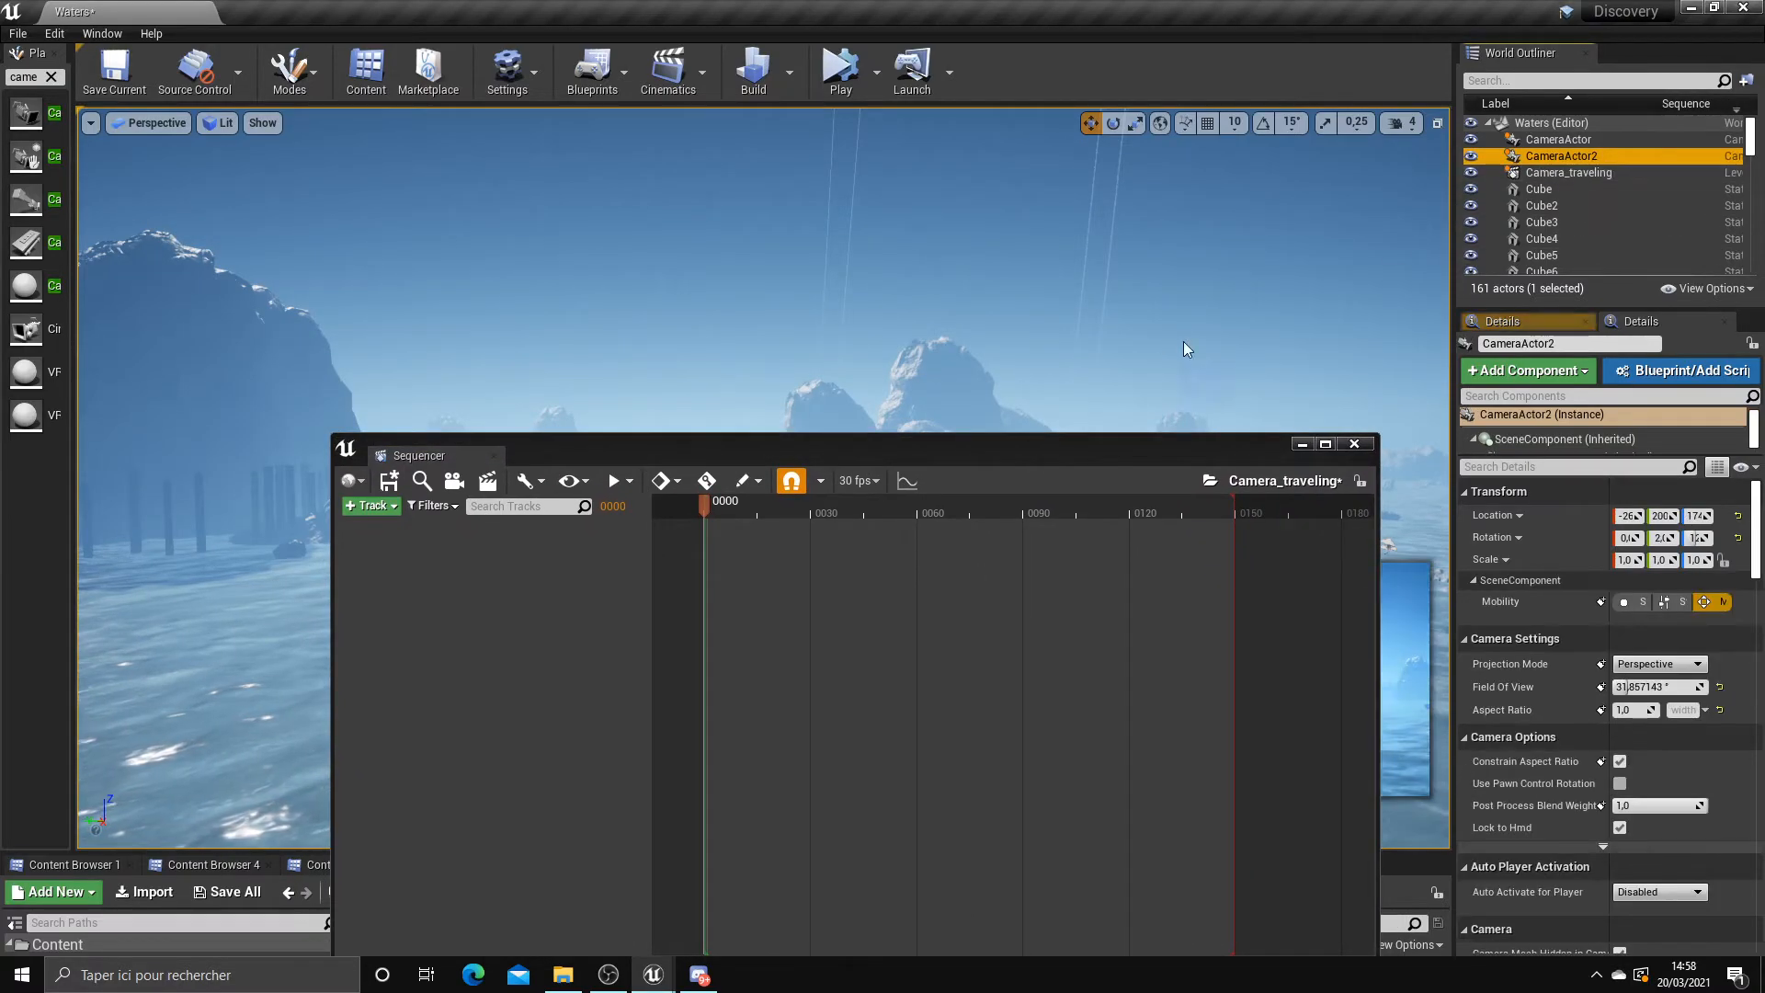
drag(1095, 445, 1125, 324)
drag(1563, 156, 689, 504)
drag(571, 517, 570, 517)
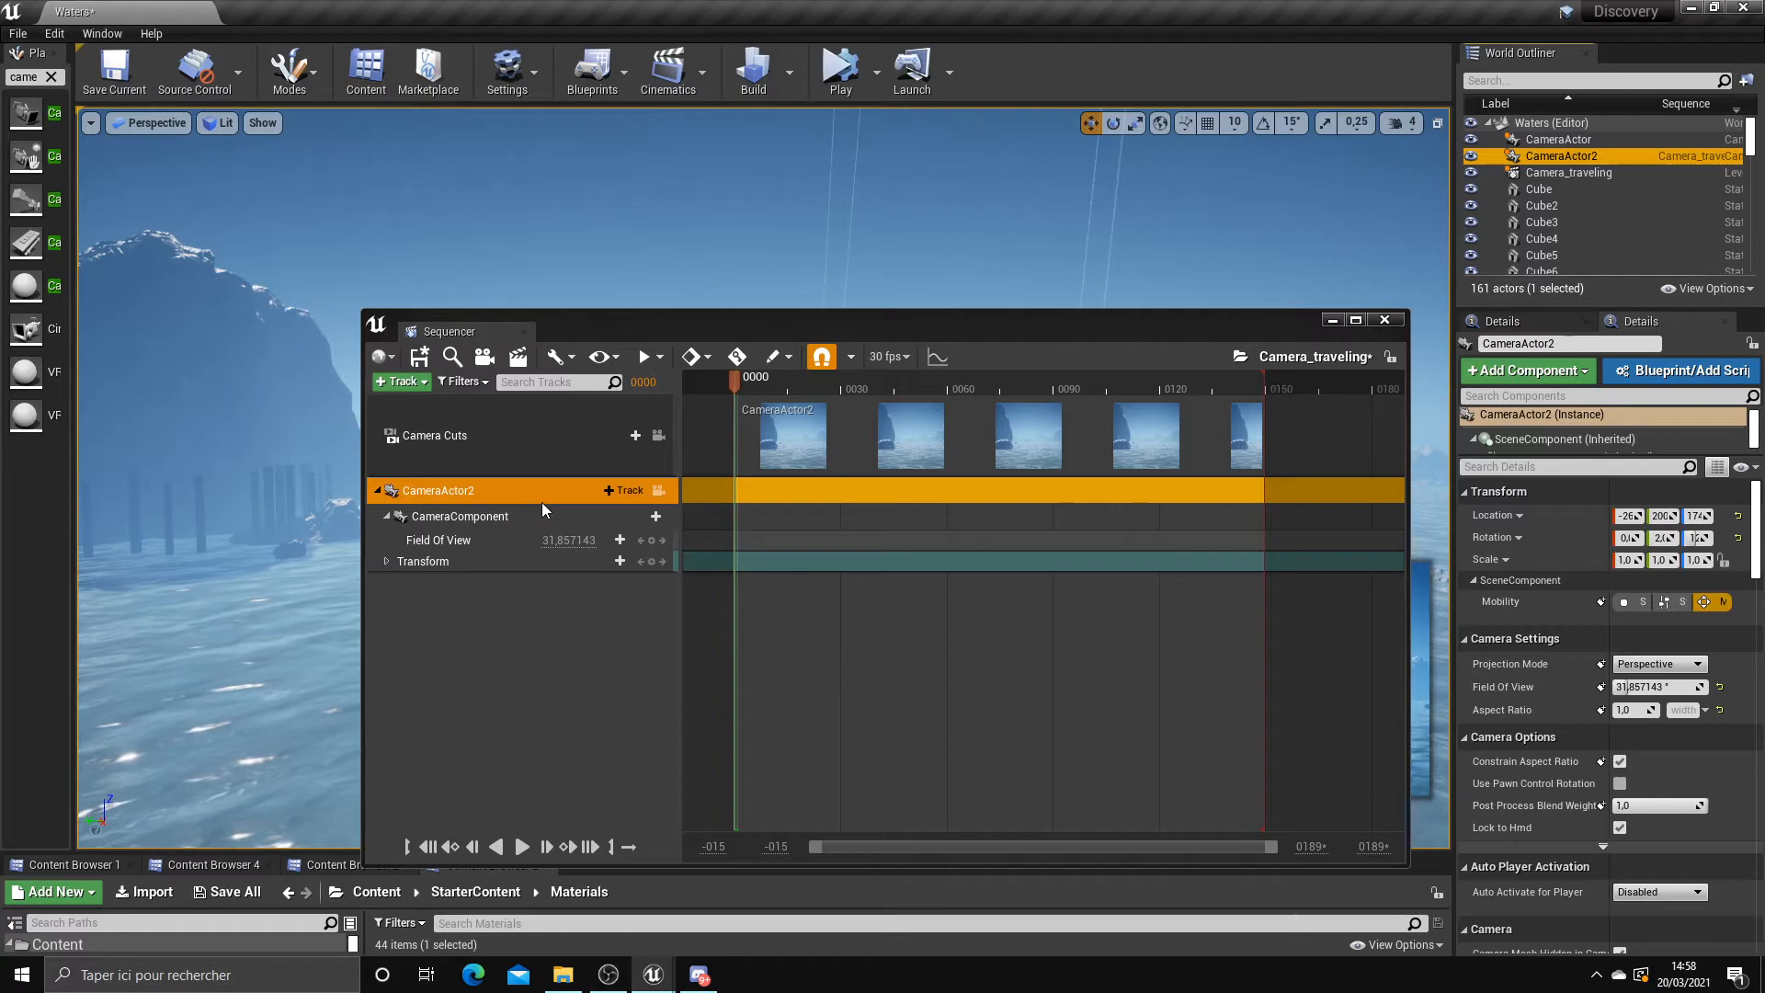
drag(881, 337, 740, 270)
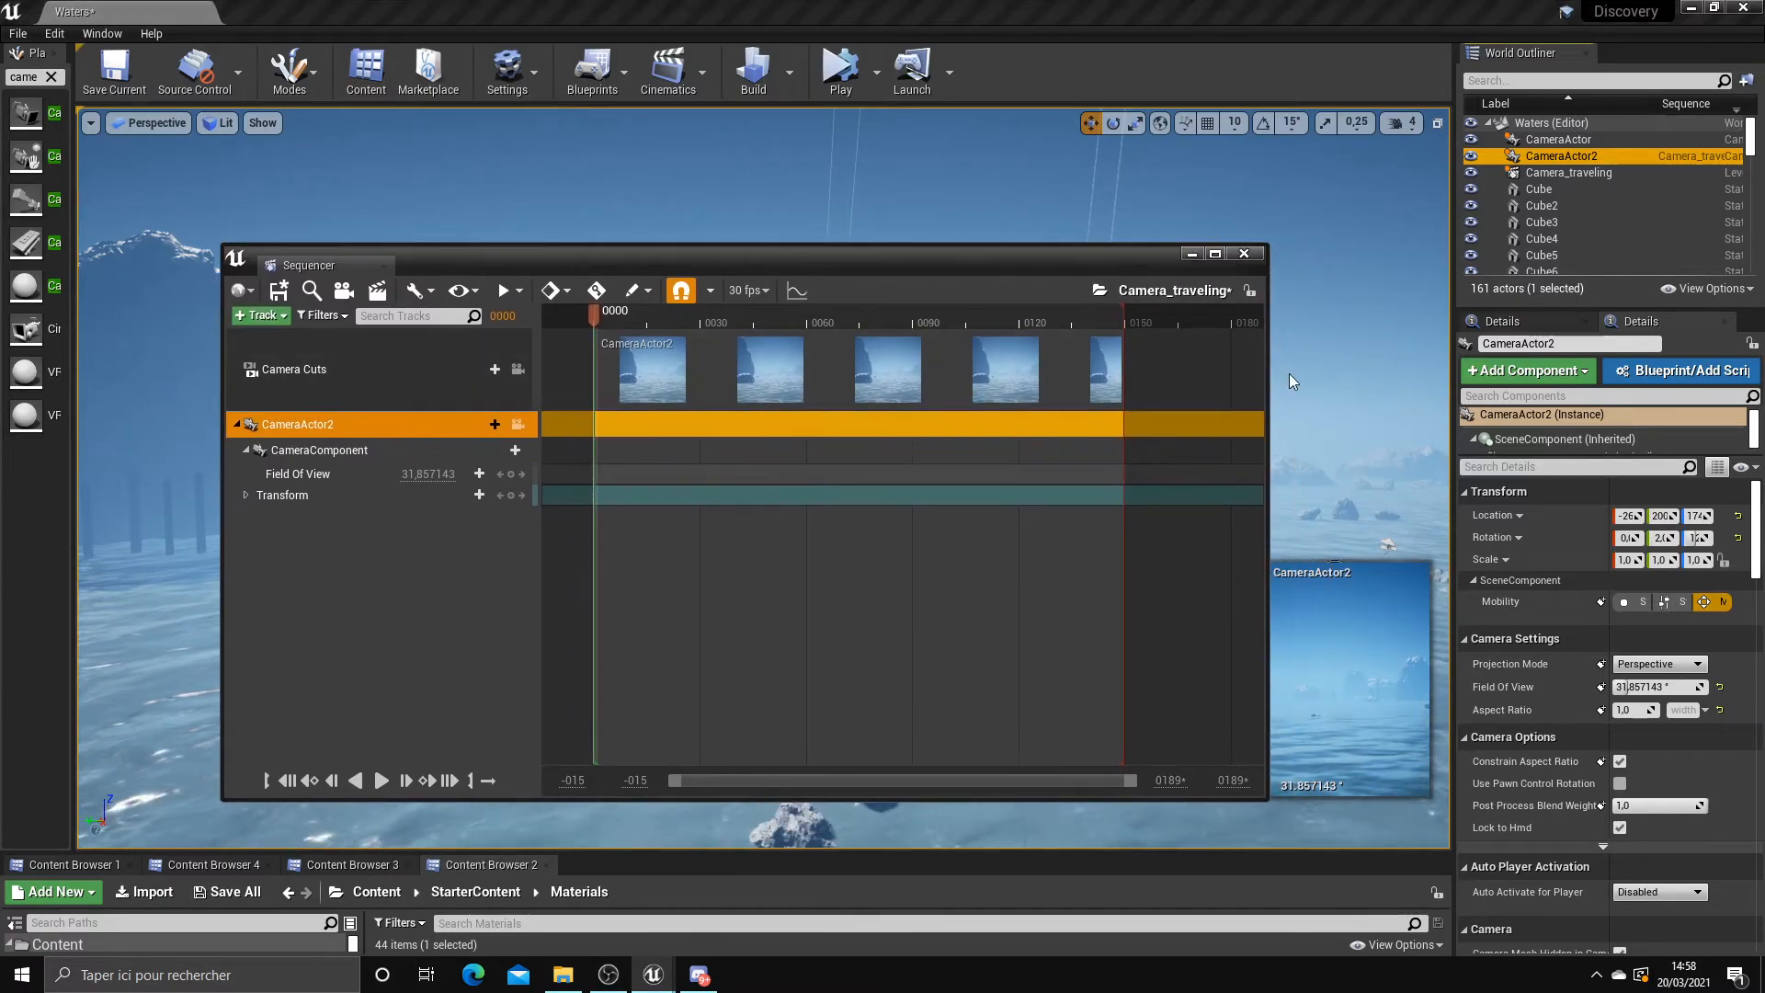
drag(1268, 363, 1459, 363)
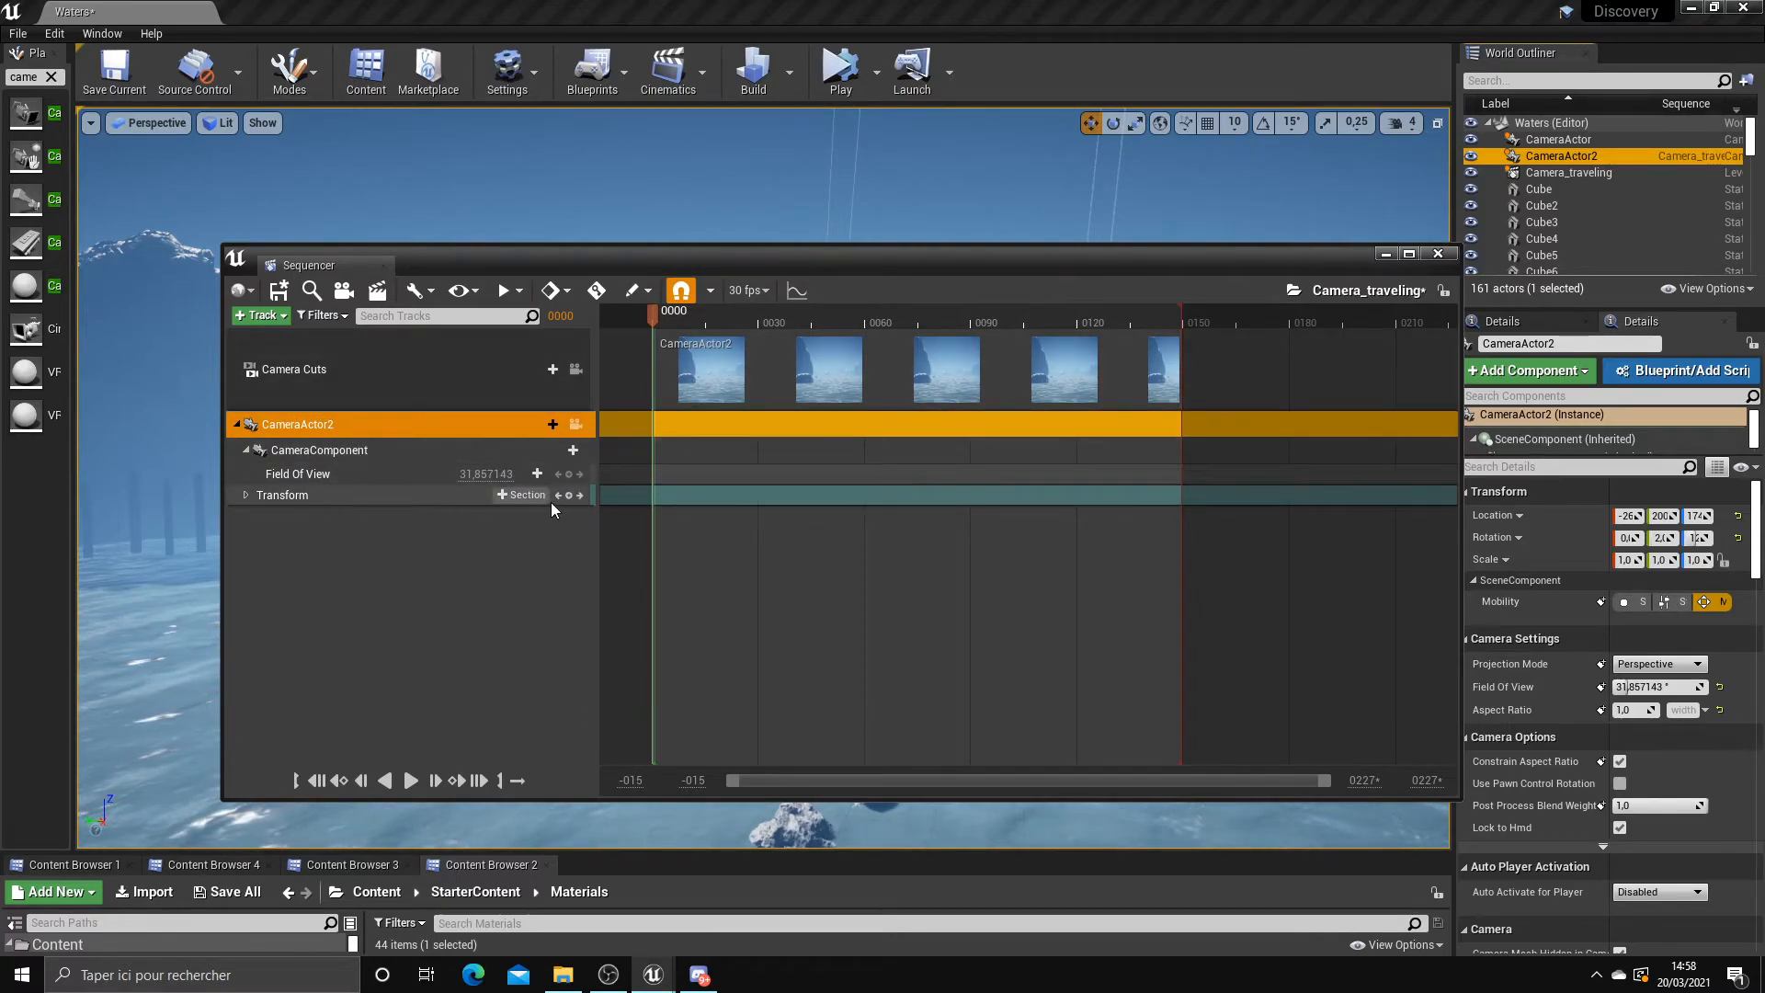
Pilot CameraActor2 from the sequence and add a key to its Transform track at frame 0
click(577, 430)
drag(585, 269, 971, 190)
click(914, 443)
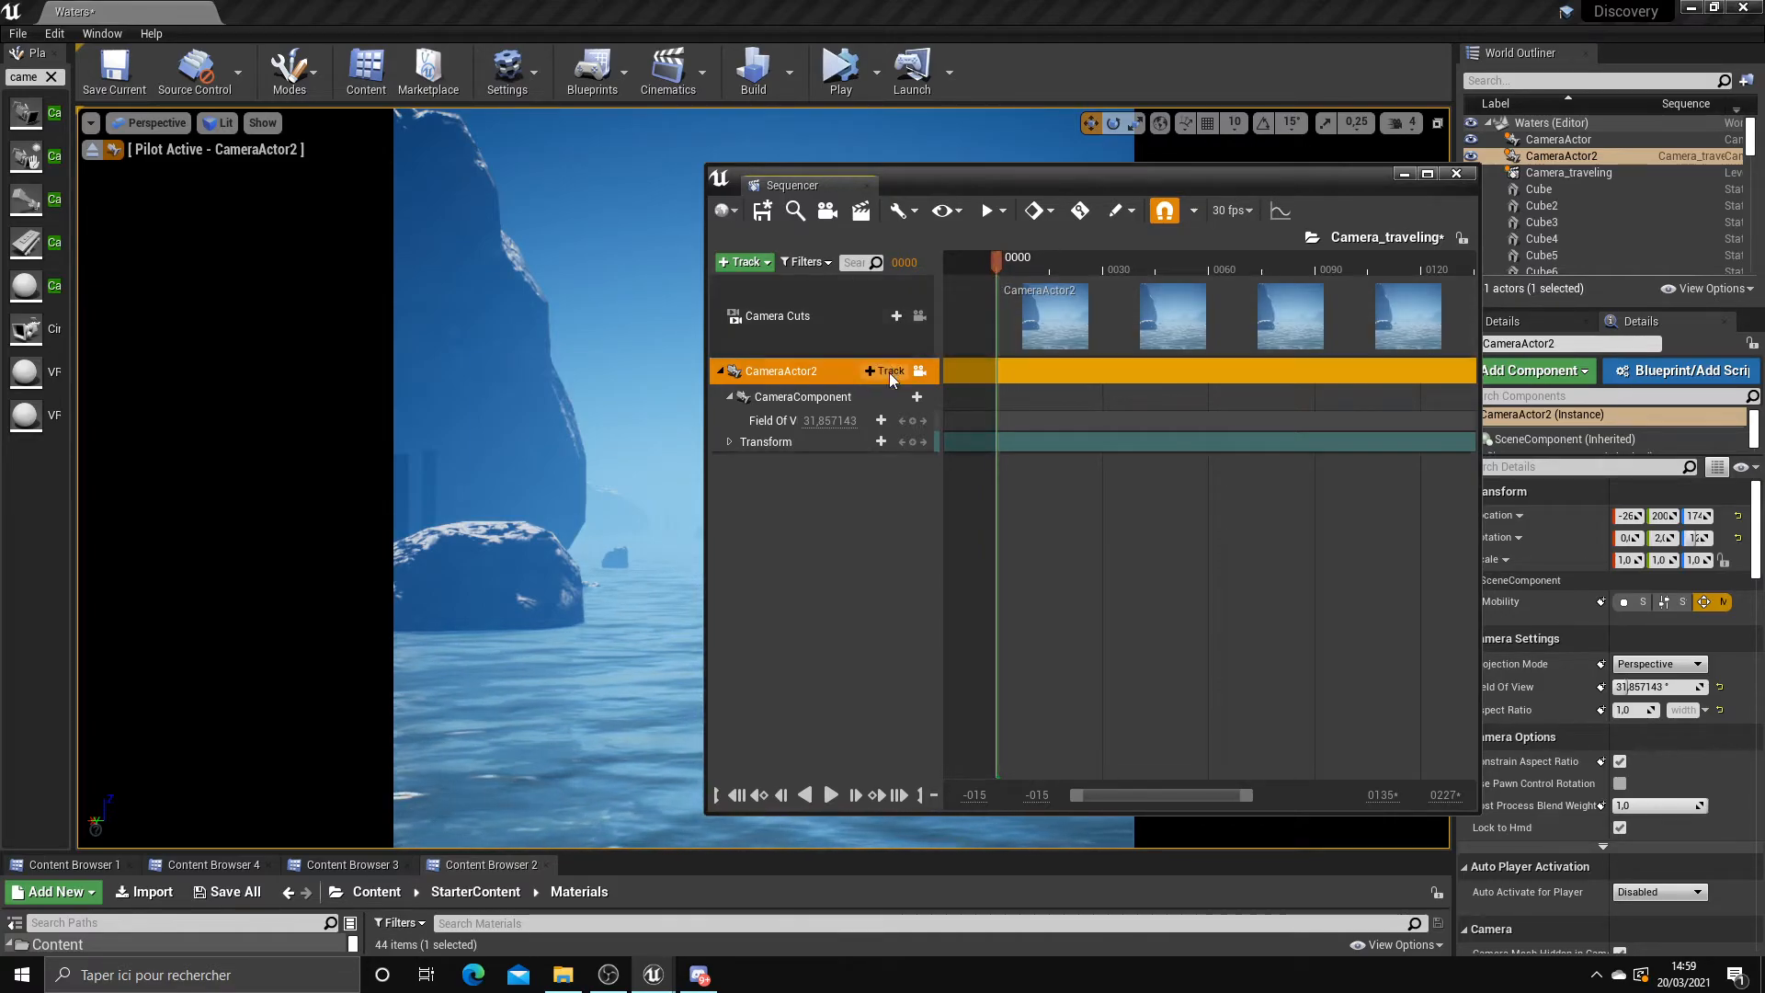
click(912, 443)
Go to frame 150 of the sequence and move CameraActor2 to the end framing of the travelling shot
drag(1204, 200, 1039, 203)
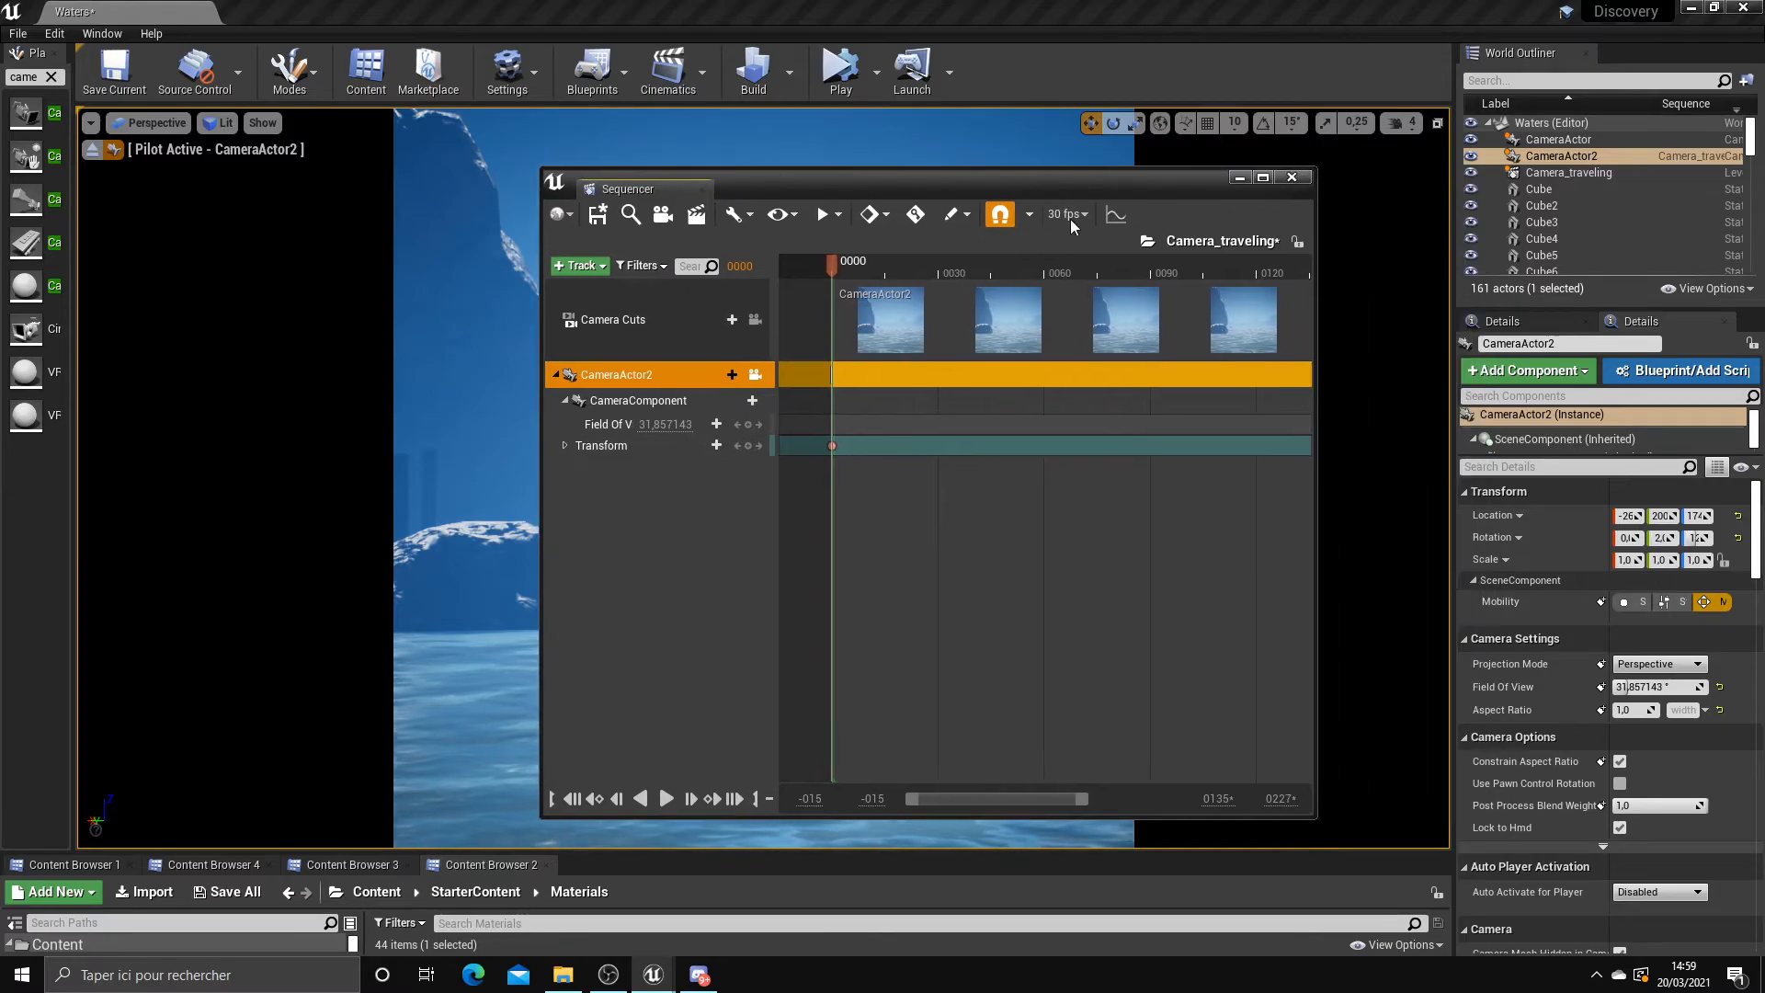
drag(1324, 423, 1541, 409)
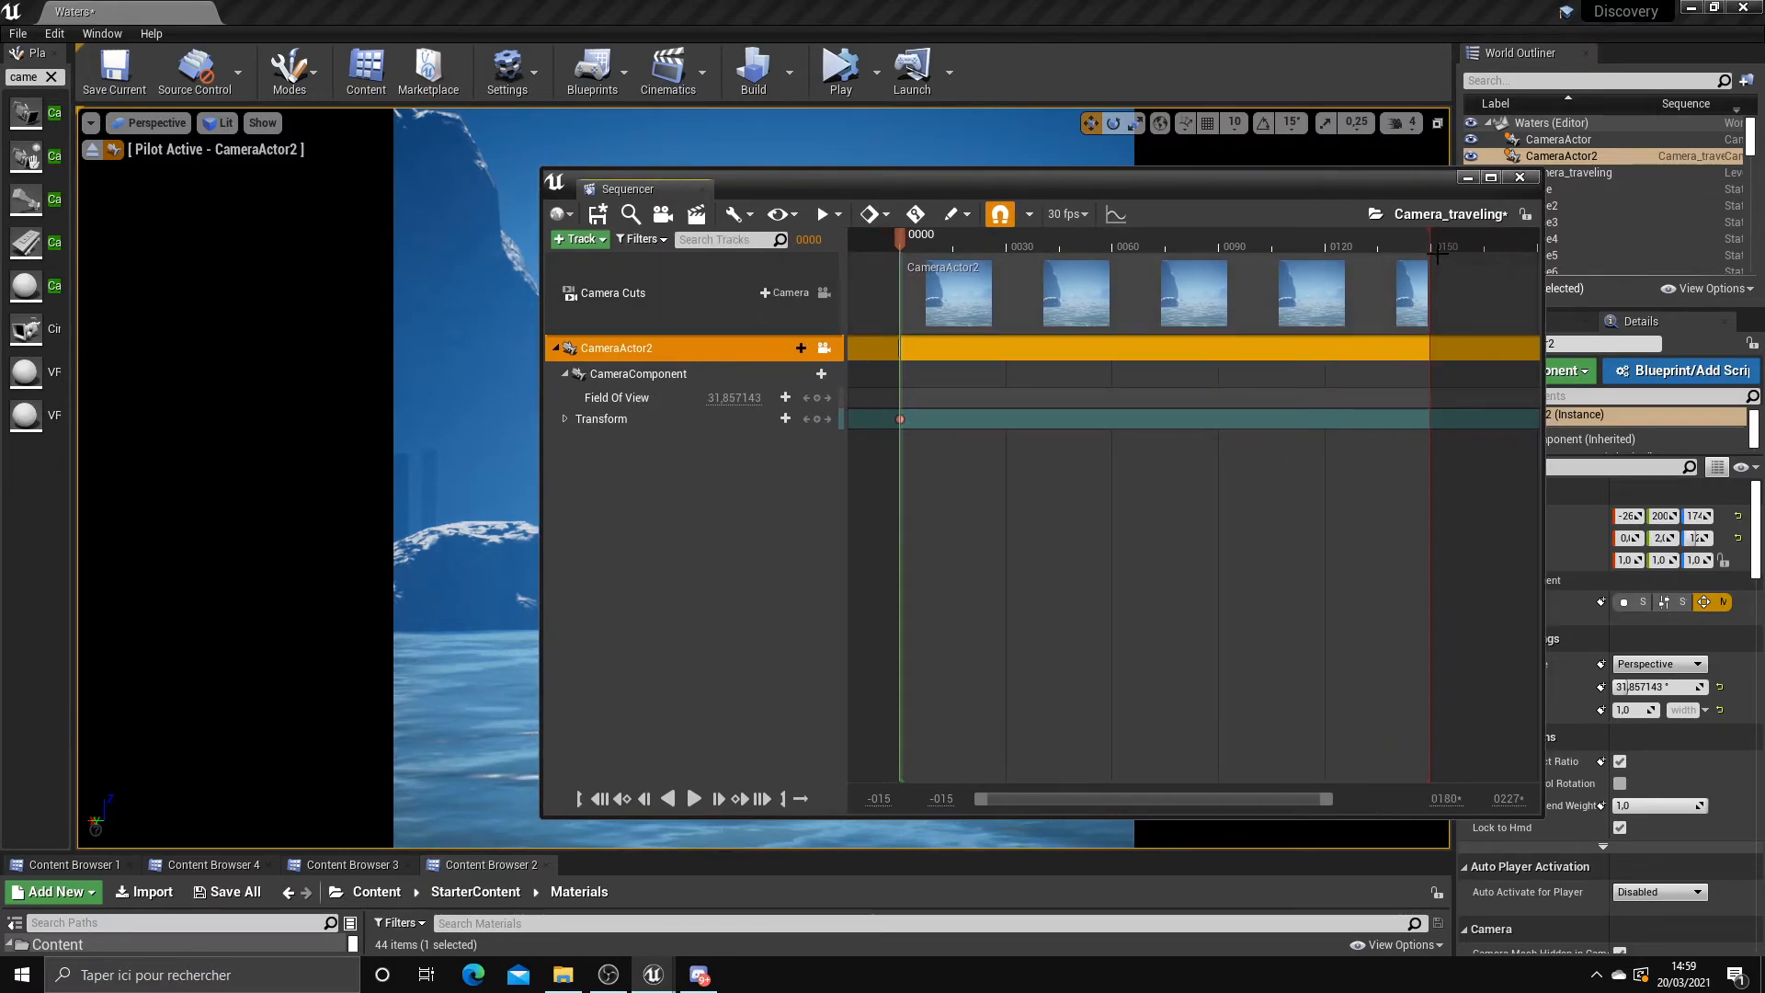
drag(904, 241, 1432, 250)
click(1469, 176)
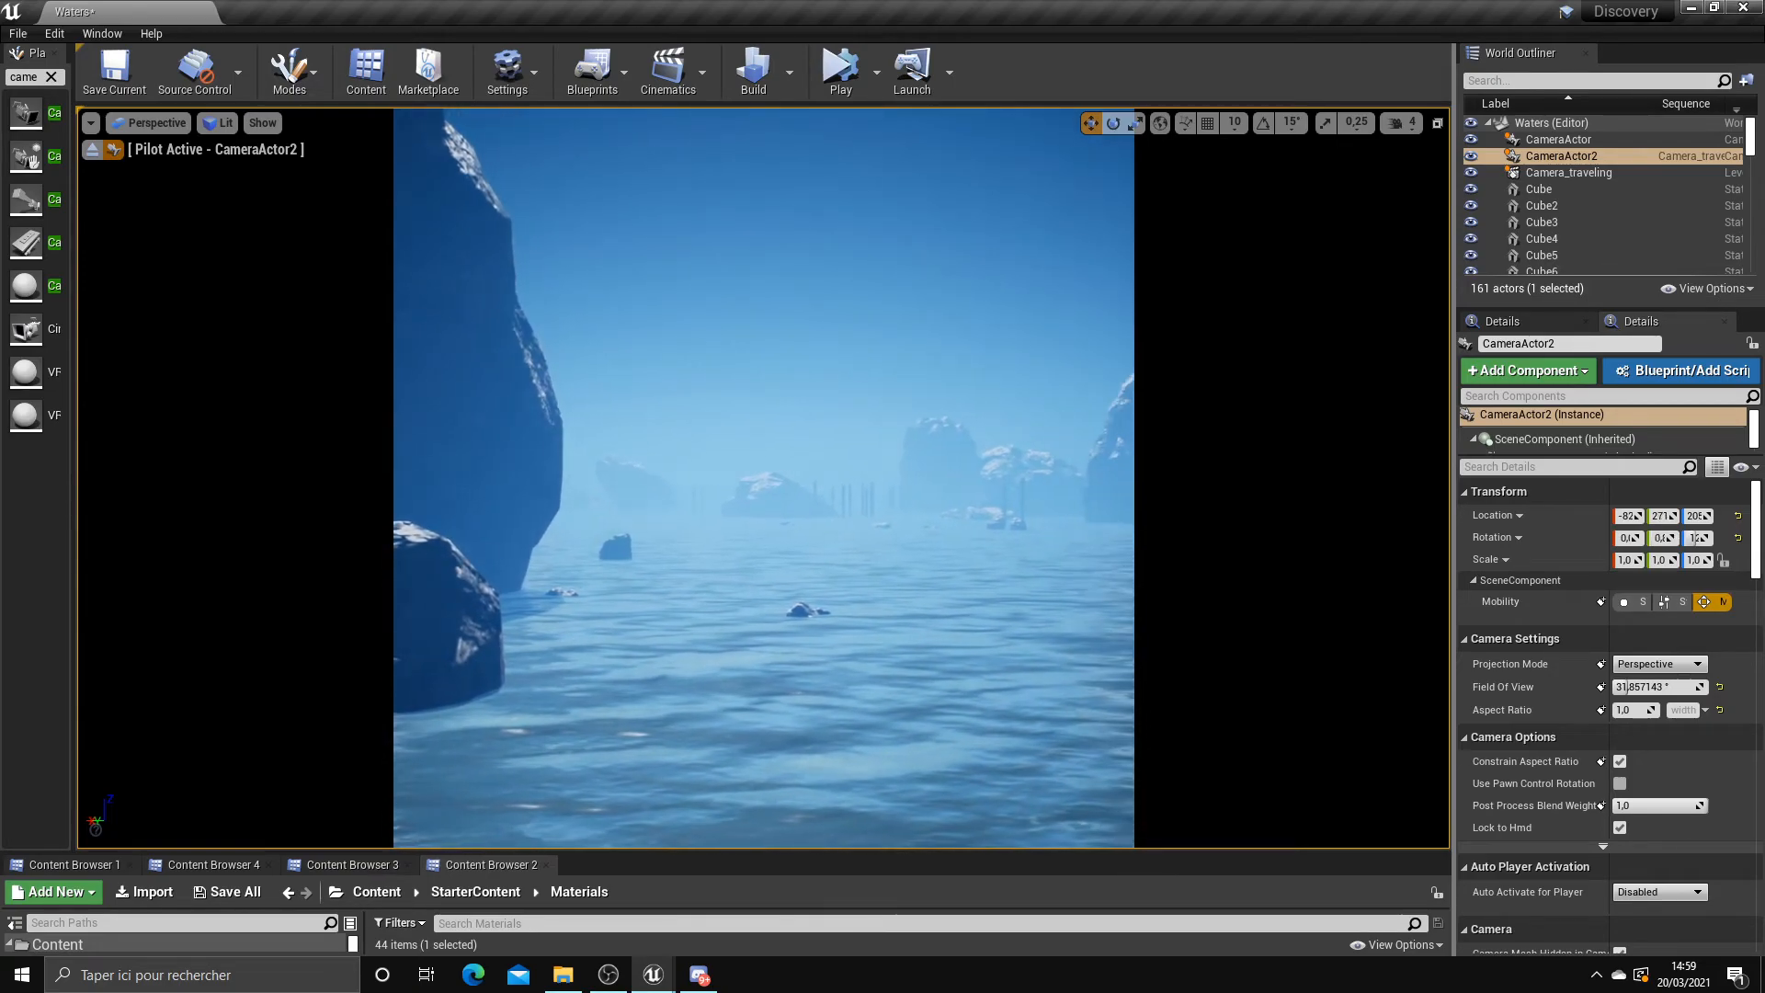
Add a Transform key for CameraActor2 at frame 150 and inspect the keyed location, rotation and scale channels
mouse_move(654, 975)
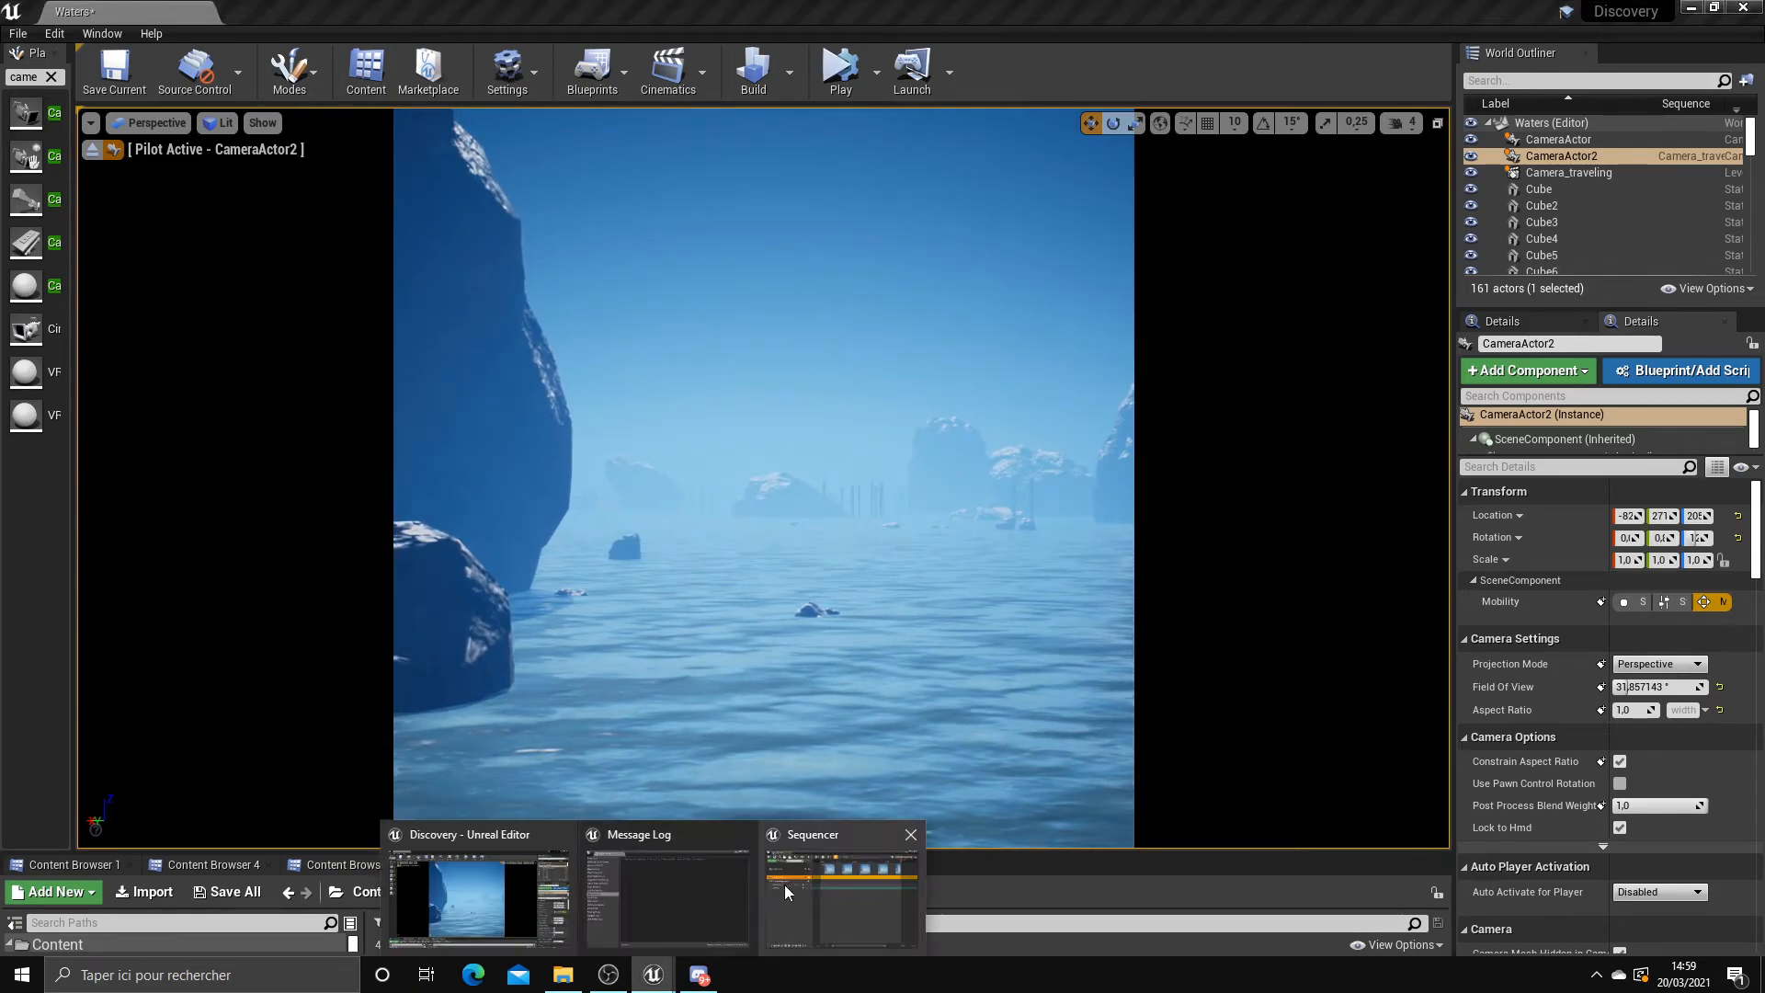
click(784, 892)
drag(1164, 199, 1035, 196)
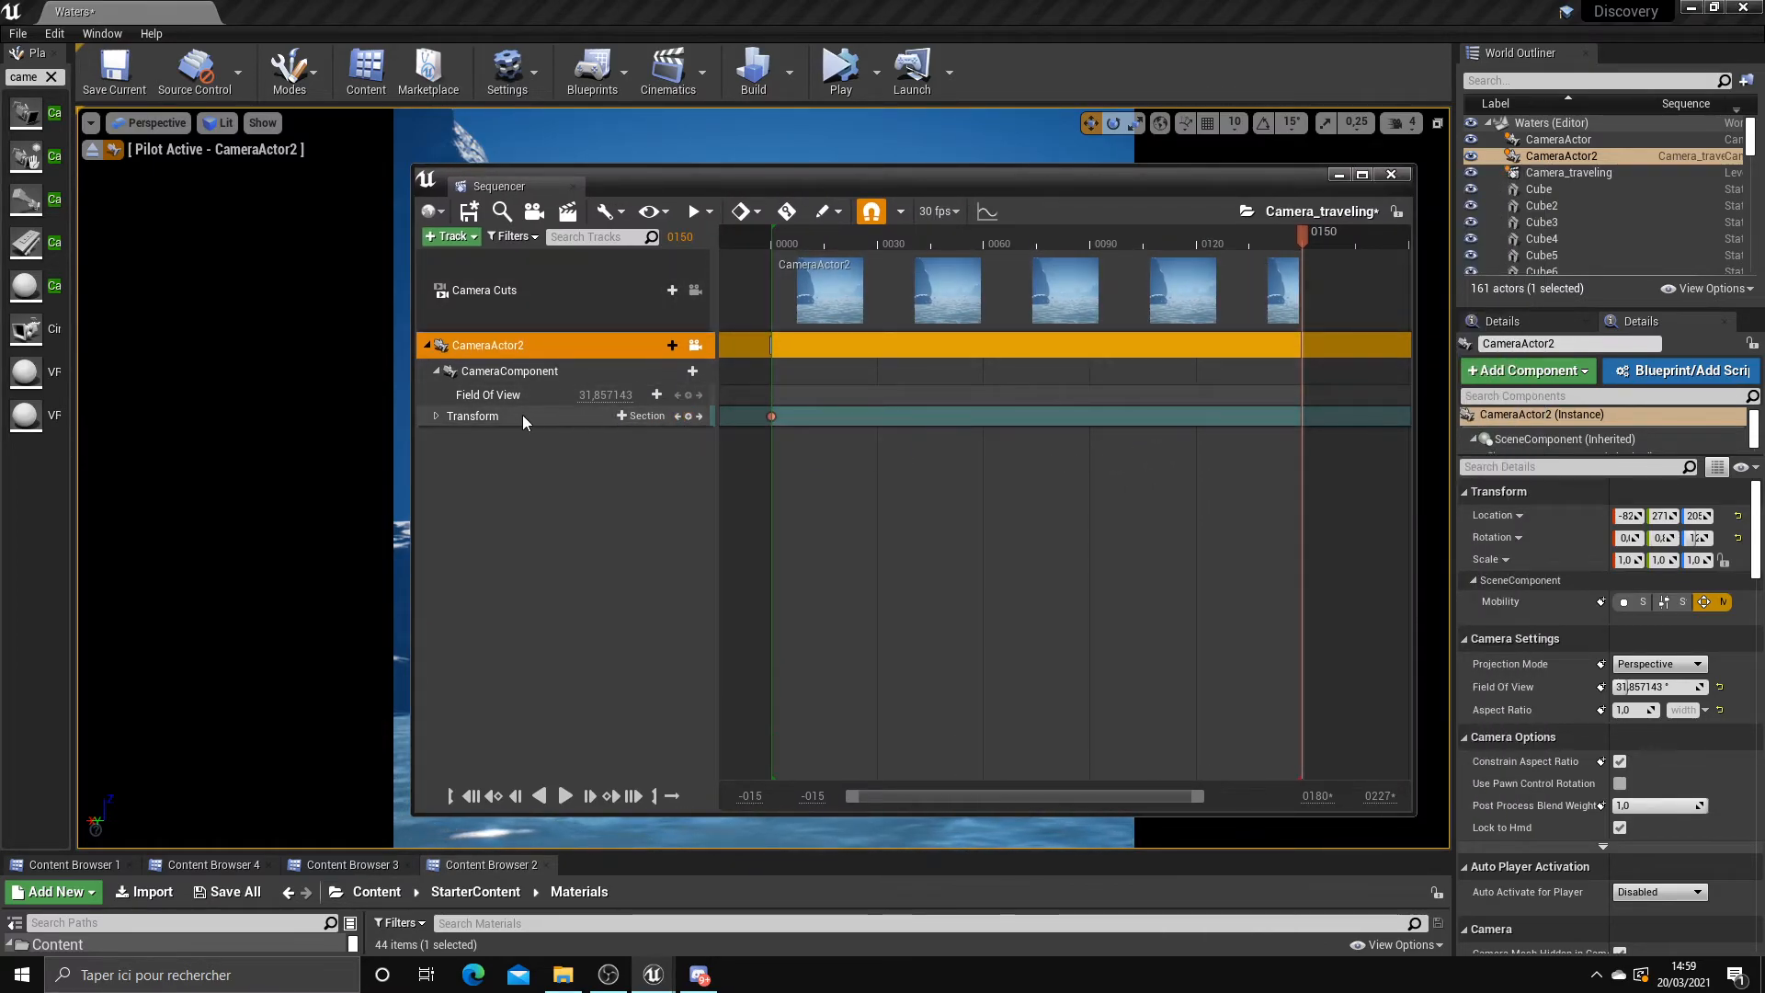
click(688, 416)
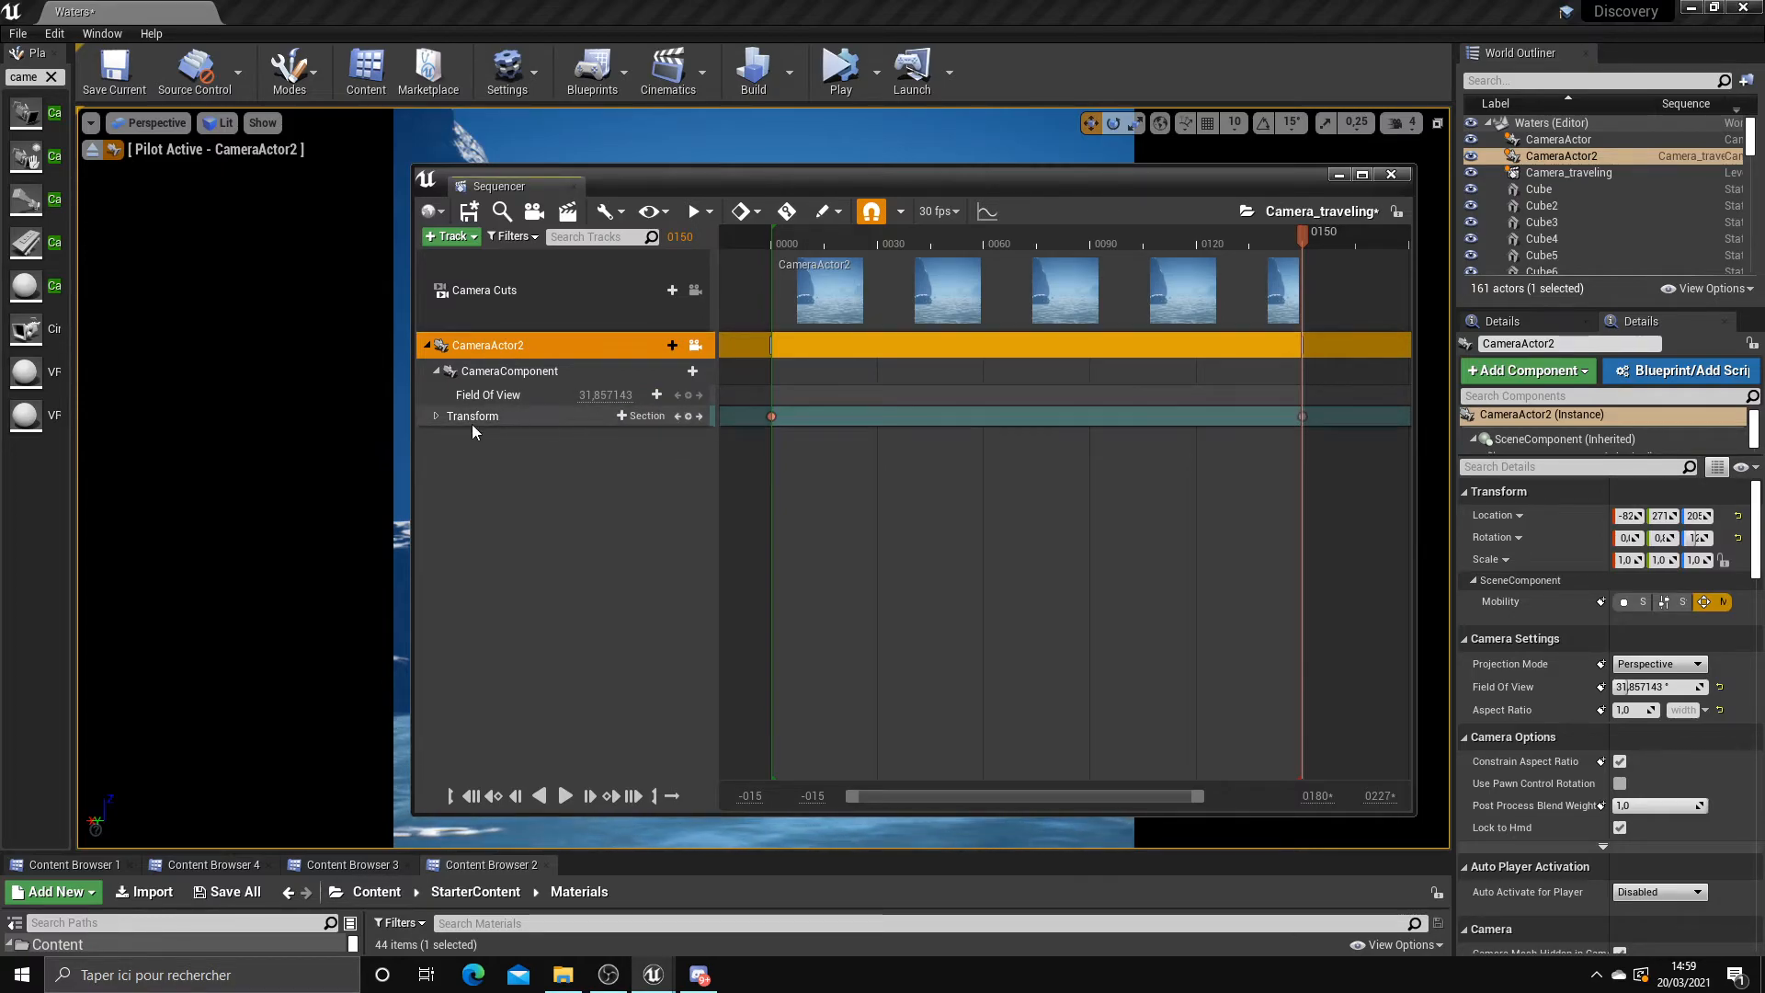
click(437, 415)
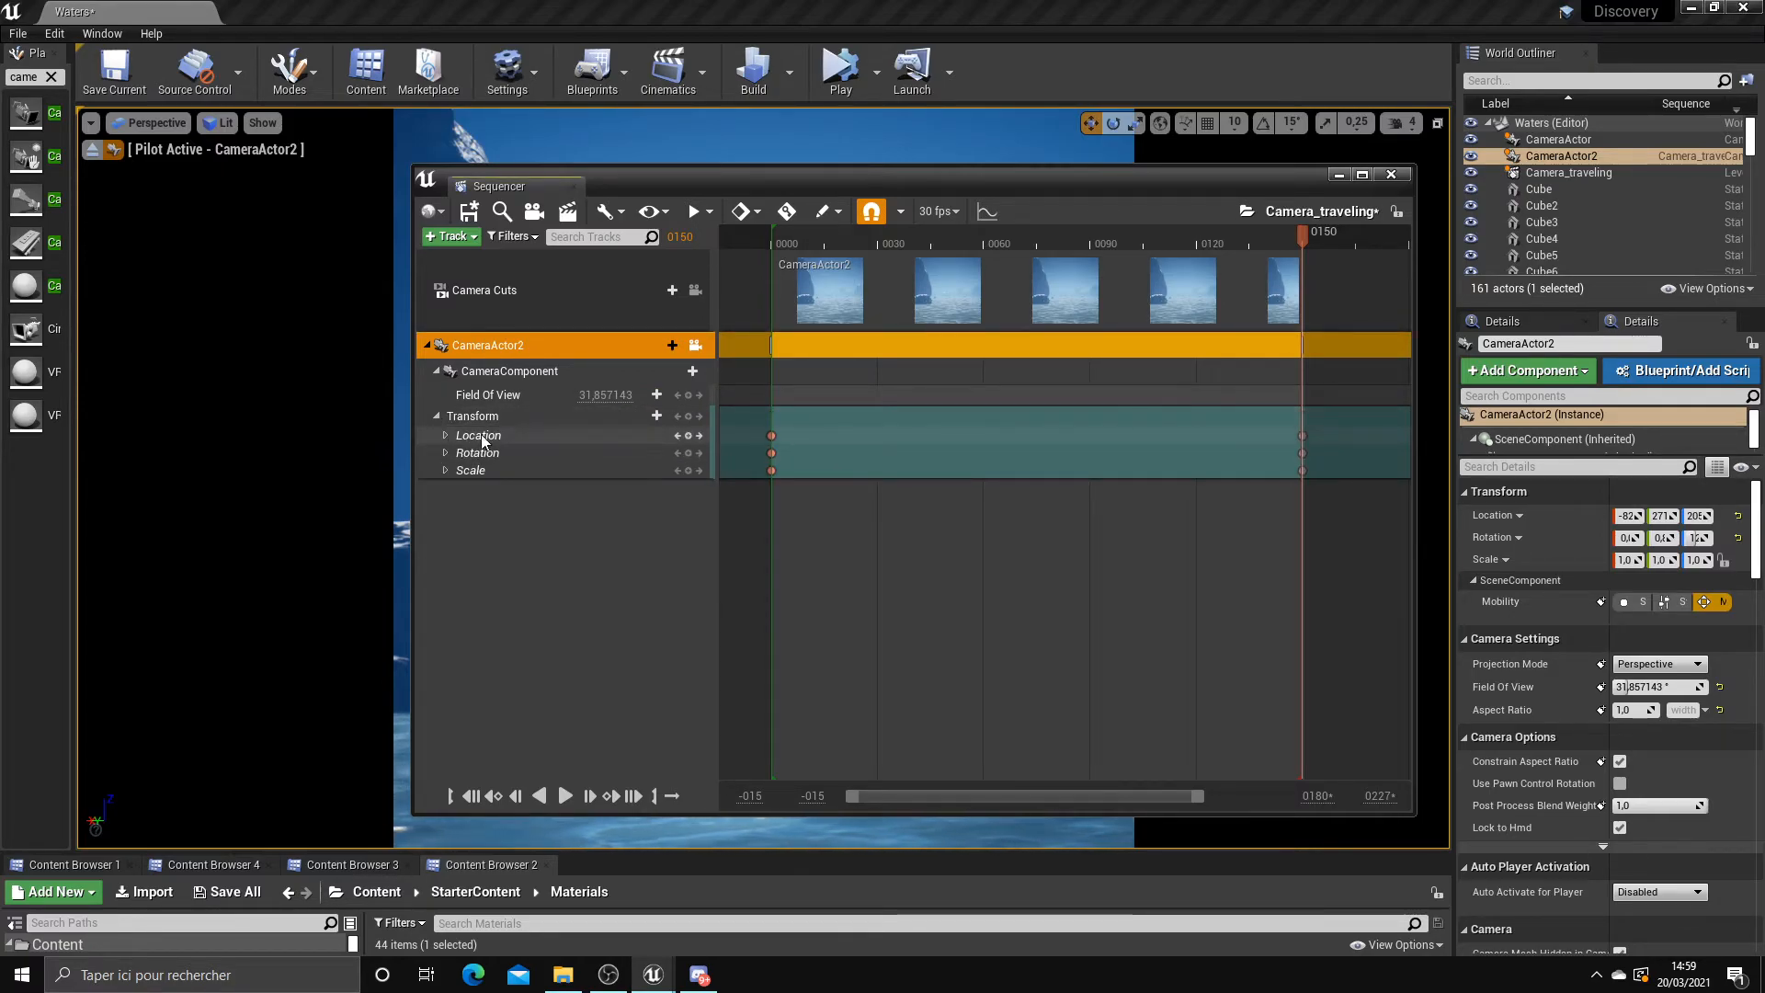
click(437, 415)
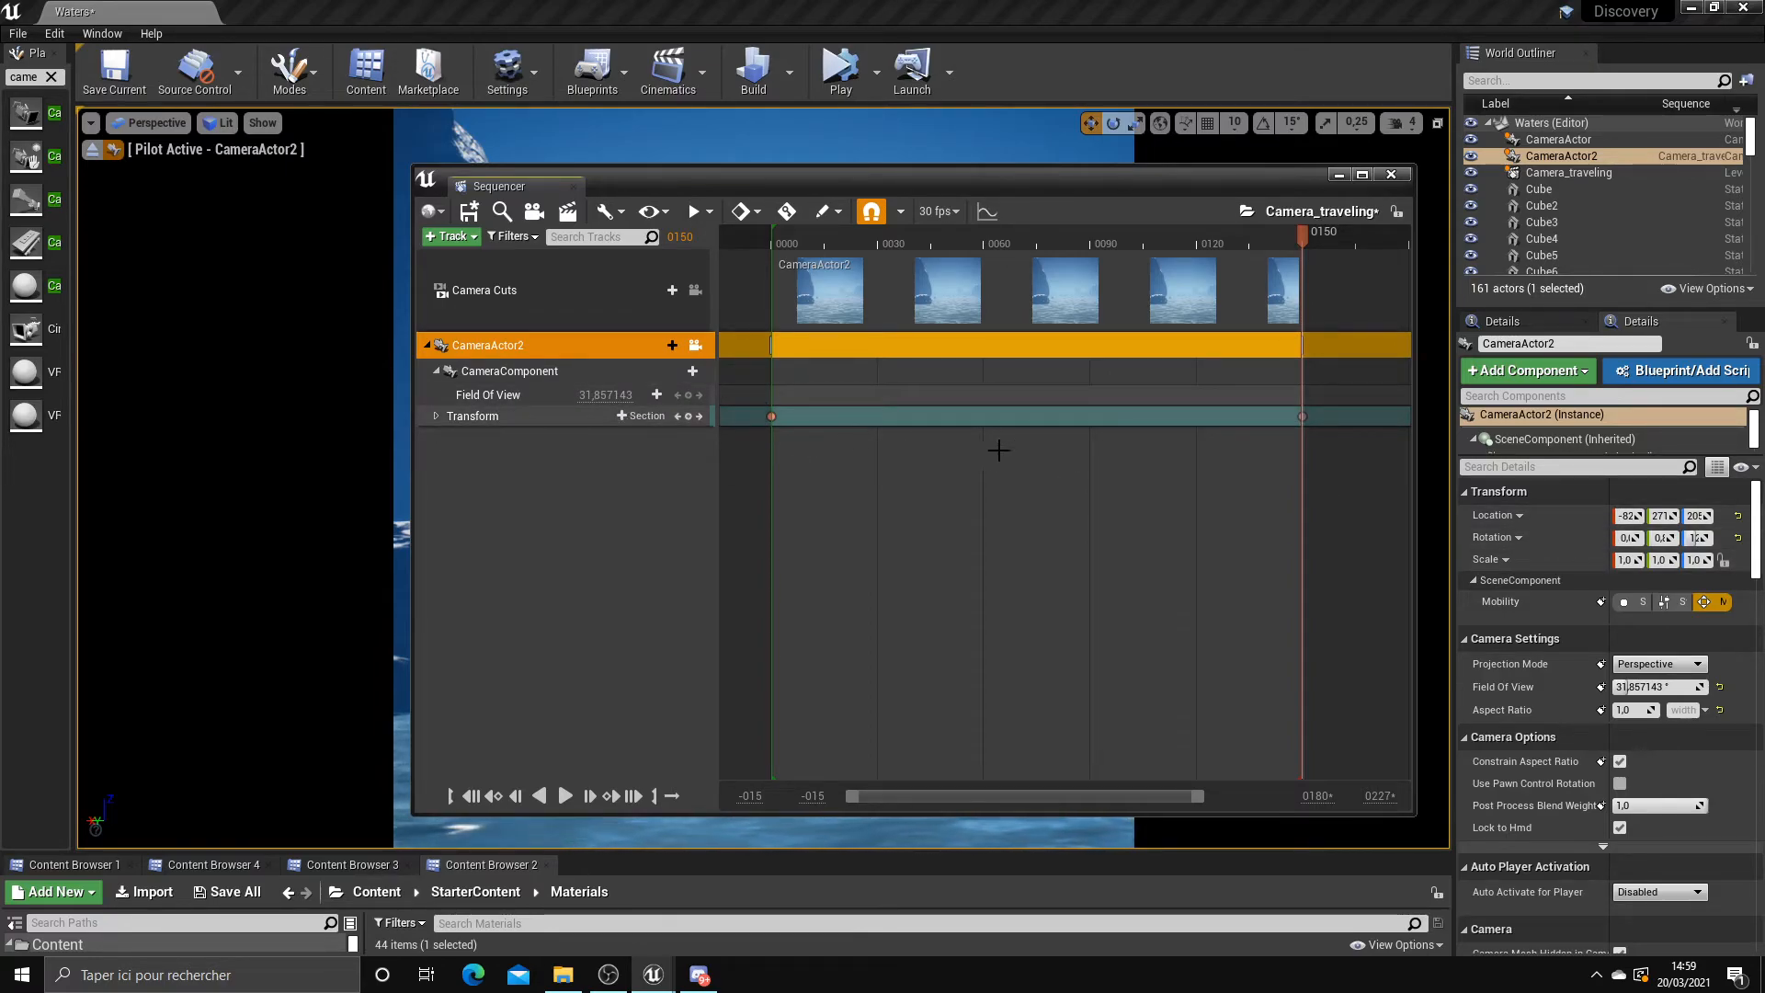
Preview CameraActor2's travelling shot by scrubbing through the sequence with the Sequencer window moved below the framed view
drag(1306, 237, 972, 633)
drag(919, 685, 675, 726)
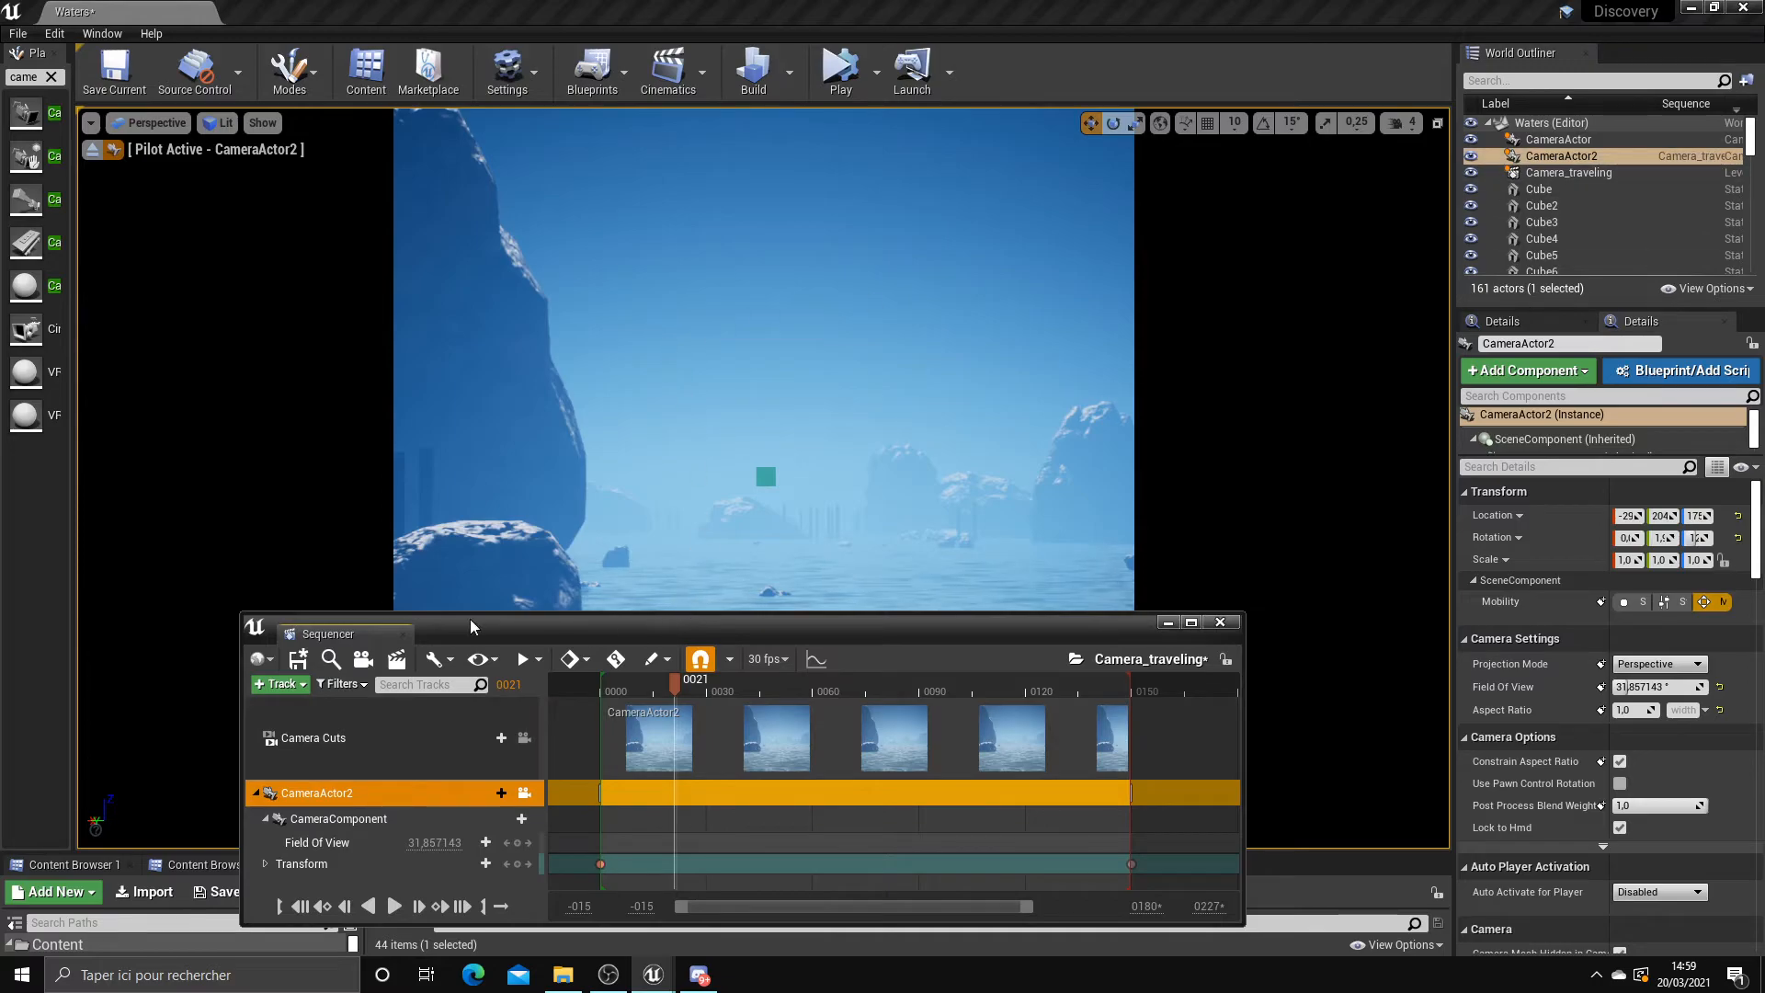
click(70, 692)
drag(754, 625, 923, 758)
drag(773, 625, 787, 625)
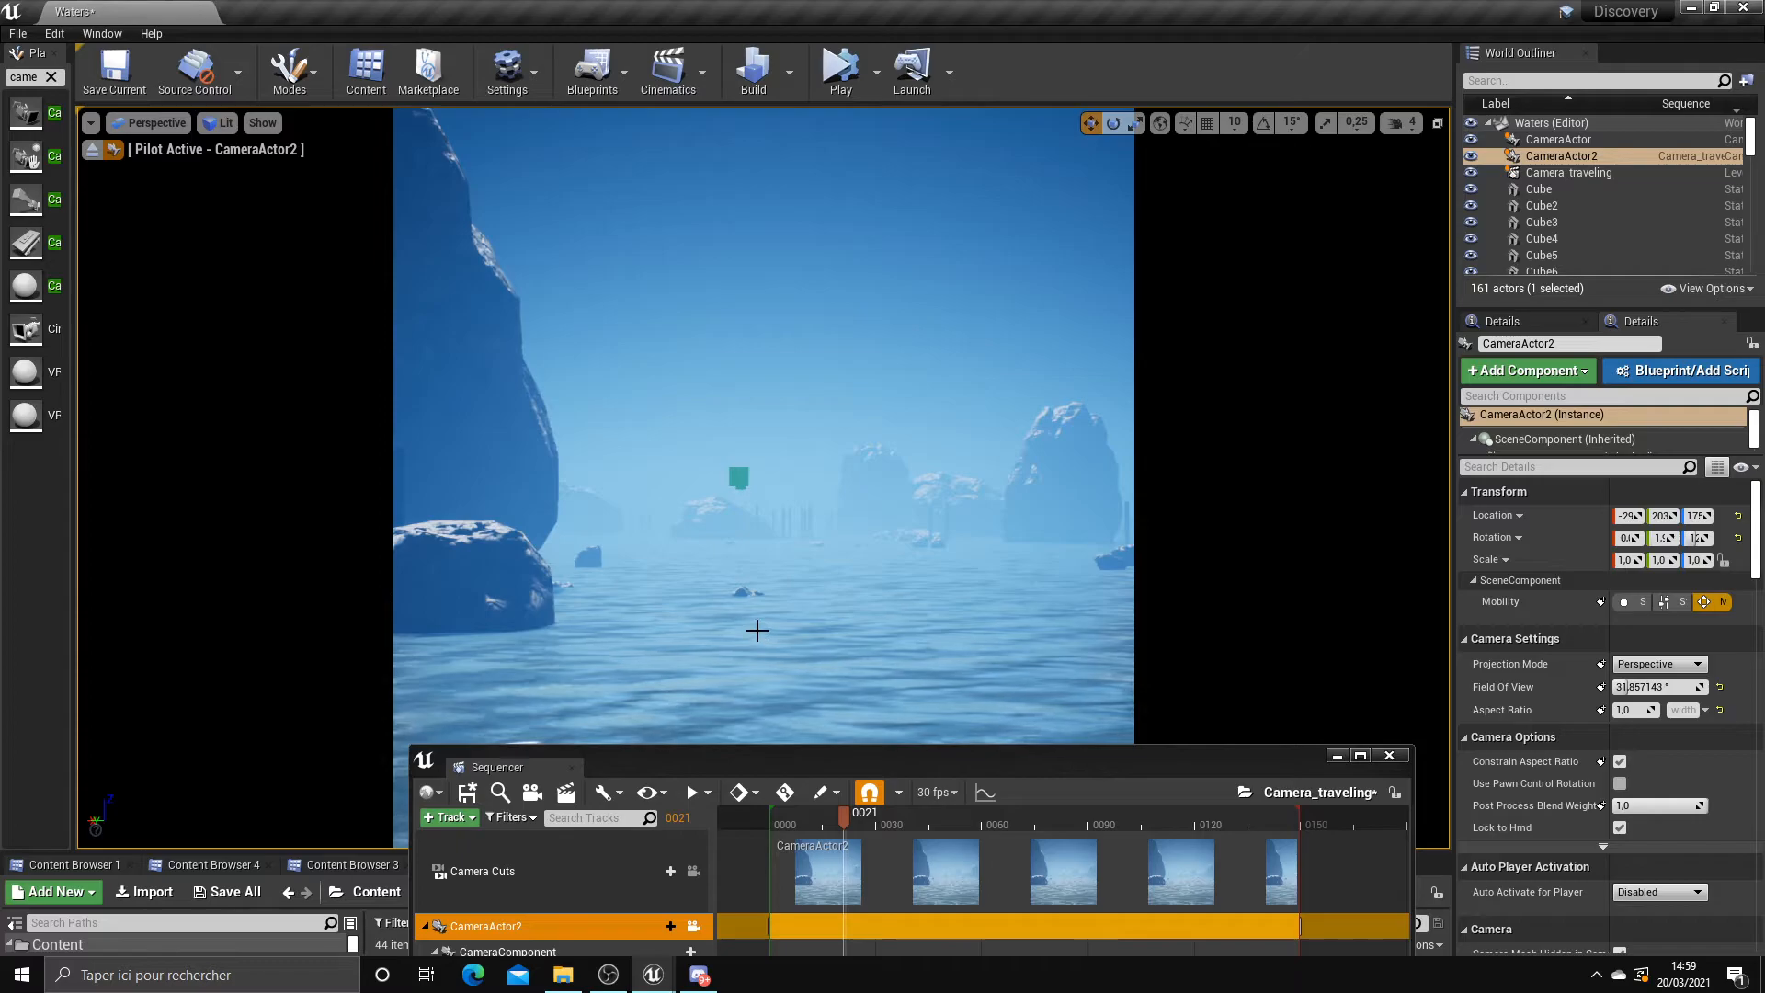
drag(863, 749, 911, 646)
drag(880, 719, 1085, 760)
Try flying CameraActor2 to unkeyed views in the middle of the sequence, and scrub back to frame 0
key(w)
right_drag(891, 528, 960, 543)
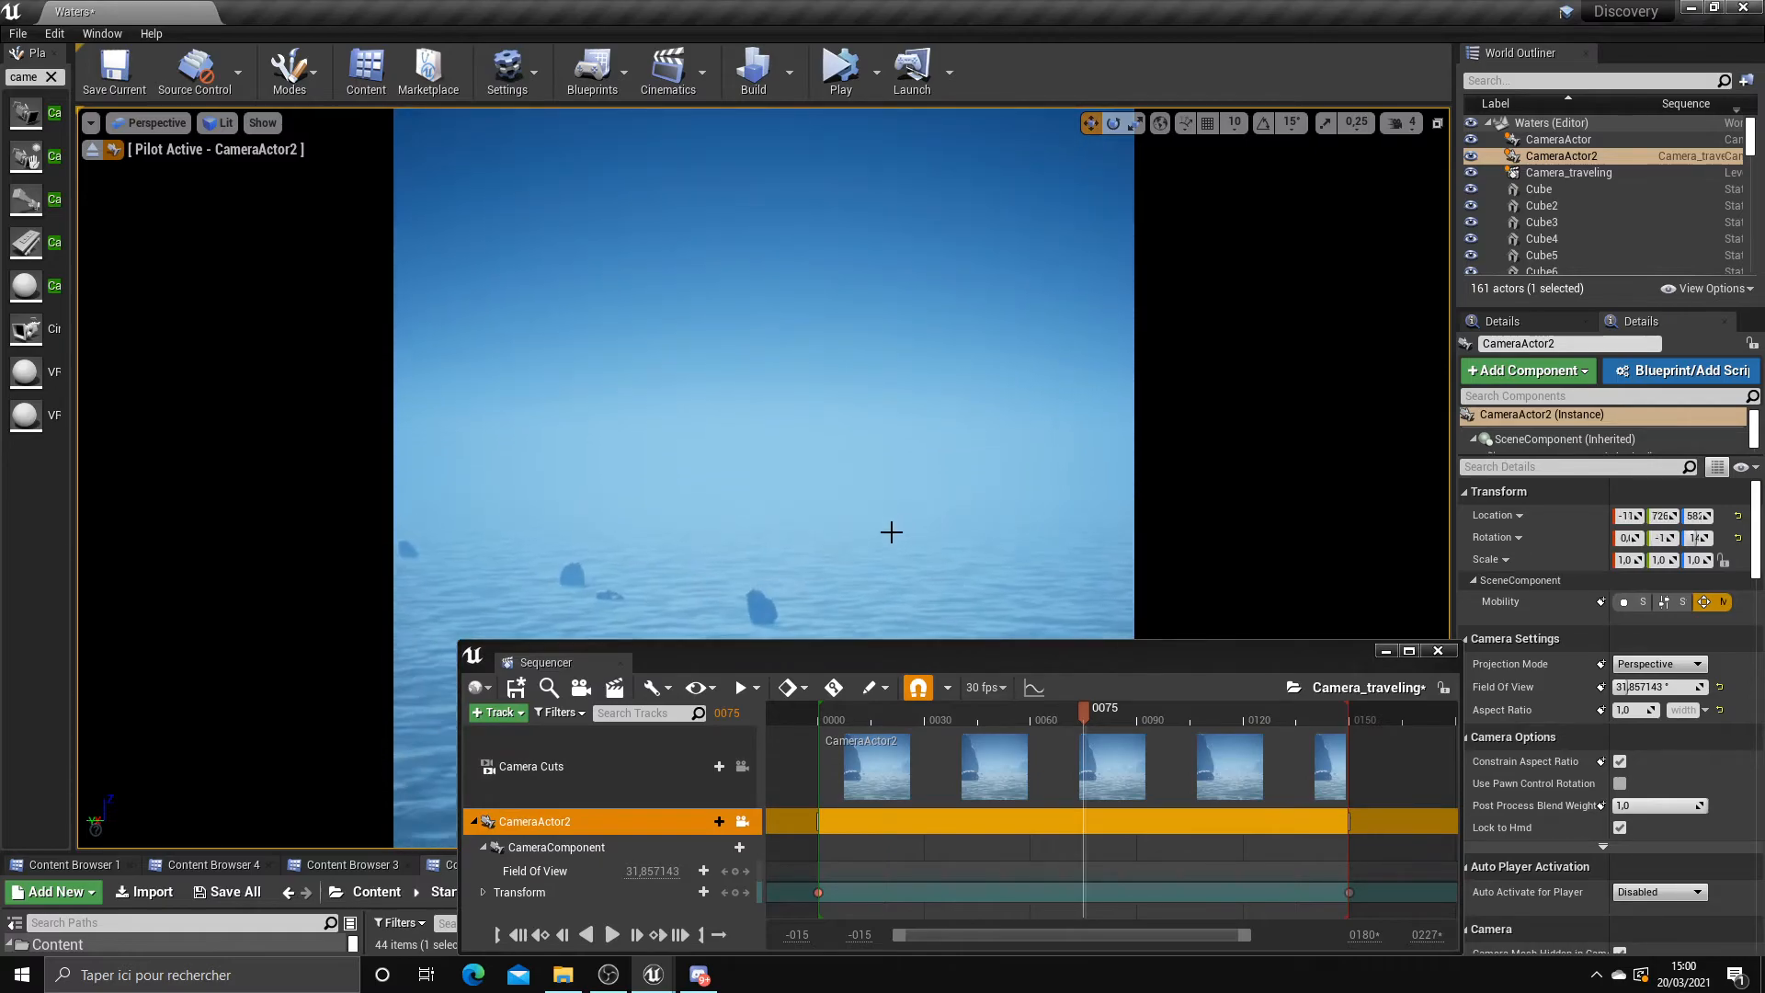
drag(1084, 714, 1046, 717)
key(w)
right_drag(985, 515, 1010, 545)
click(1049, 716)
drag(1048, 714, 1009, 726)
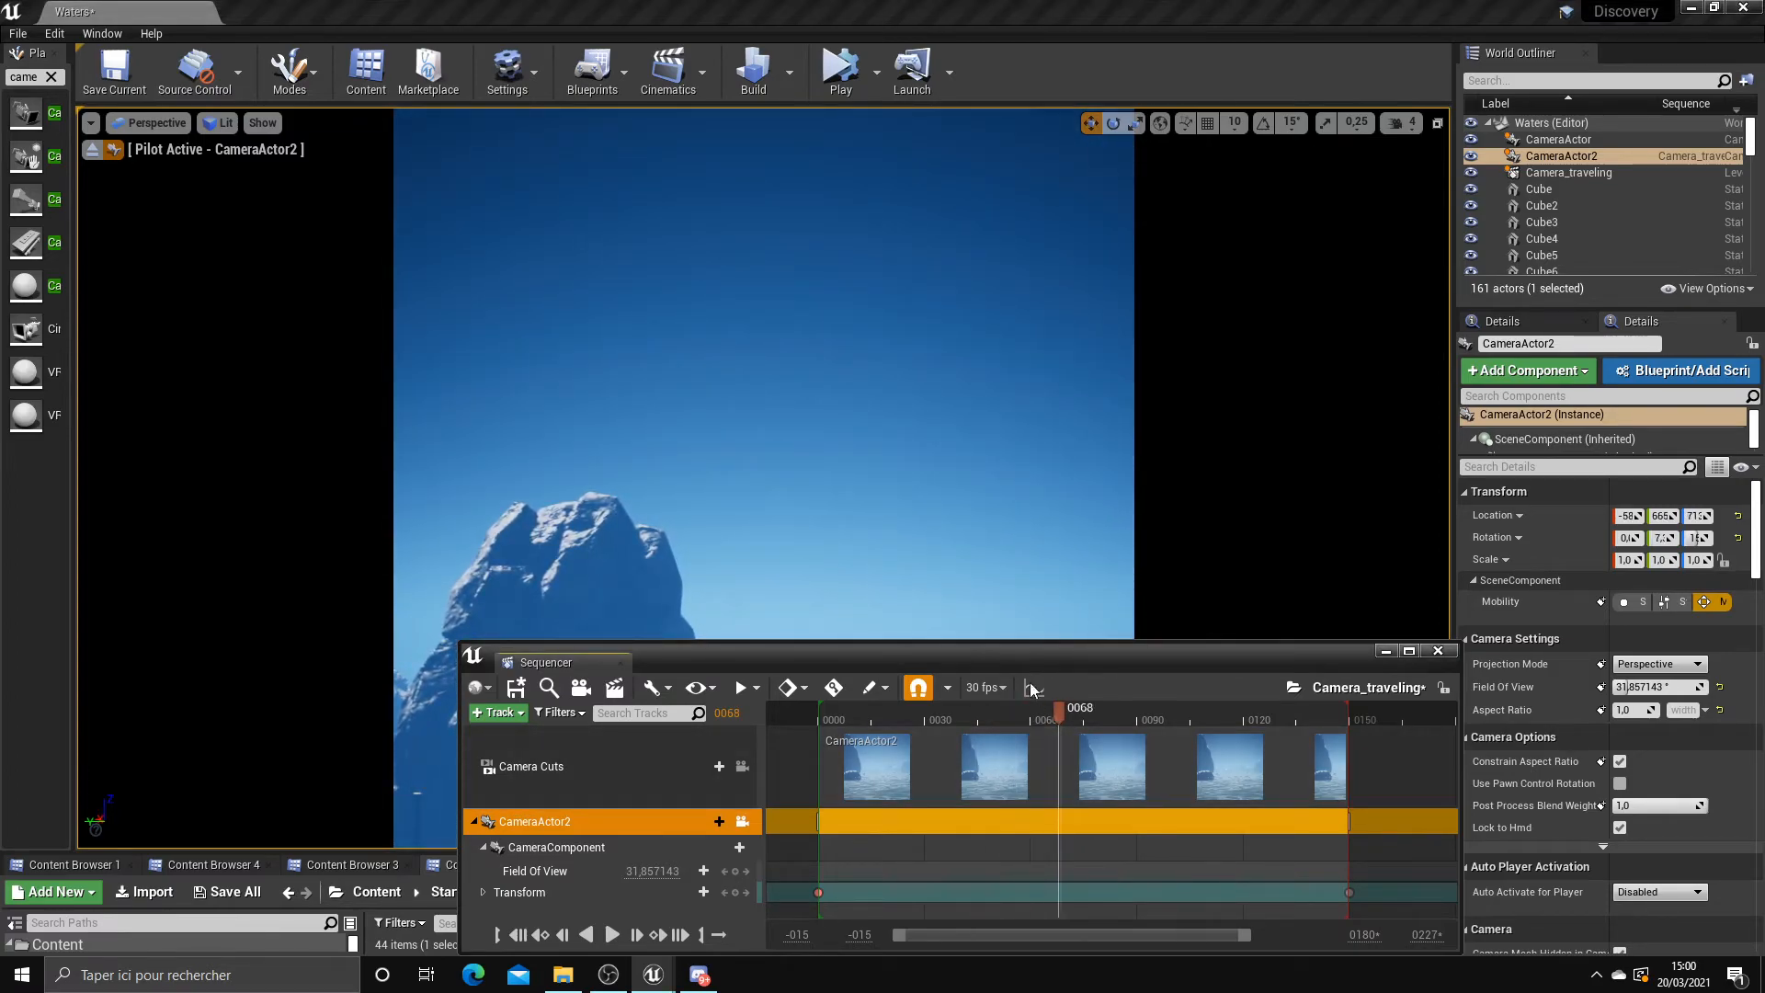
drag(1061, 660, 813, 748)
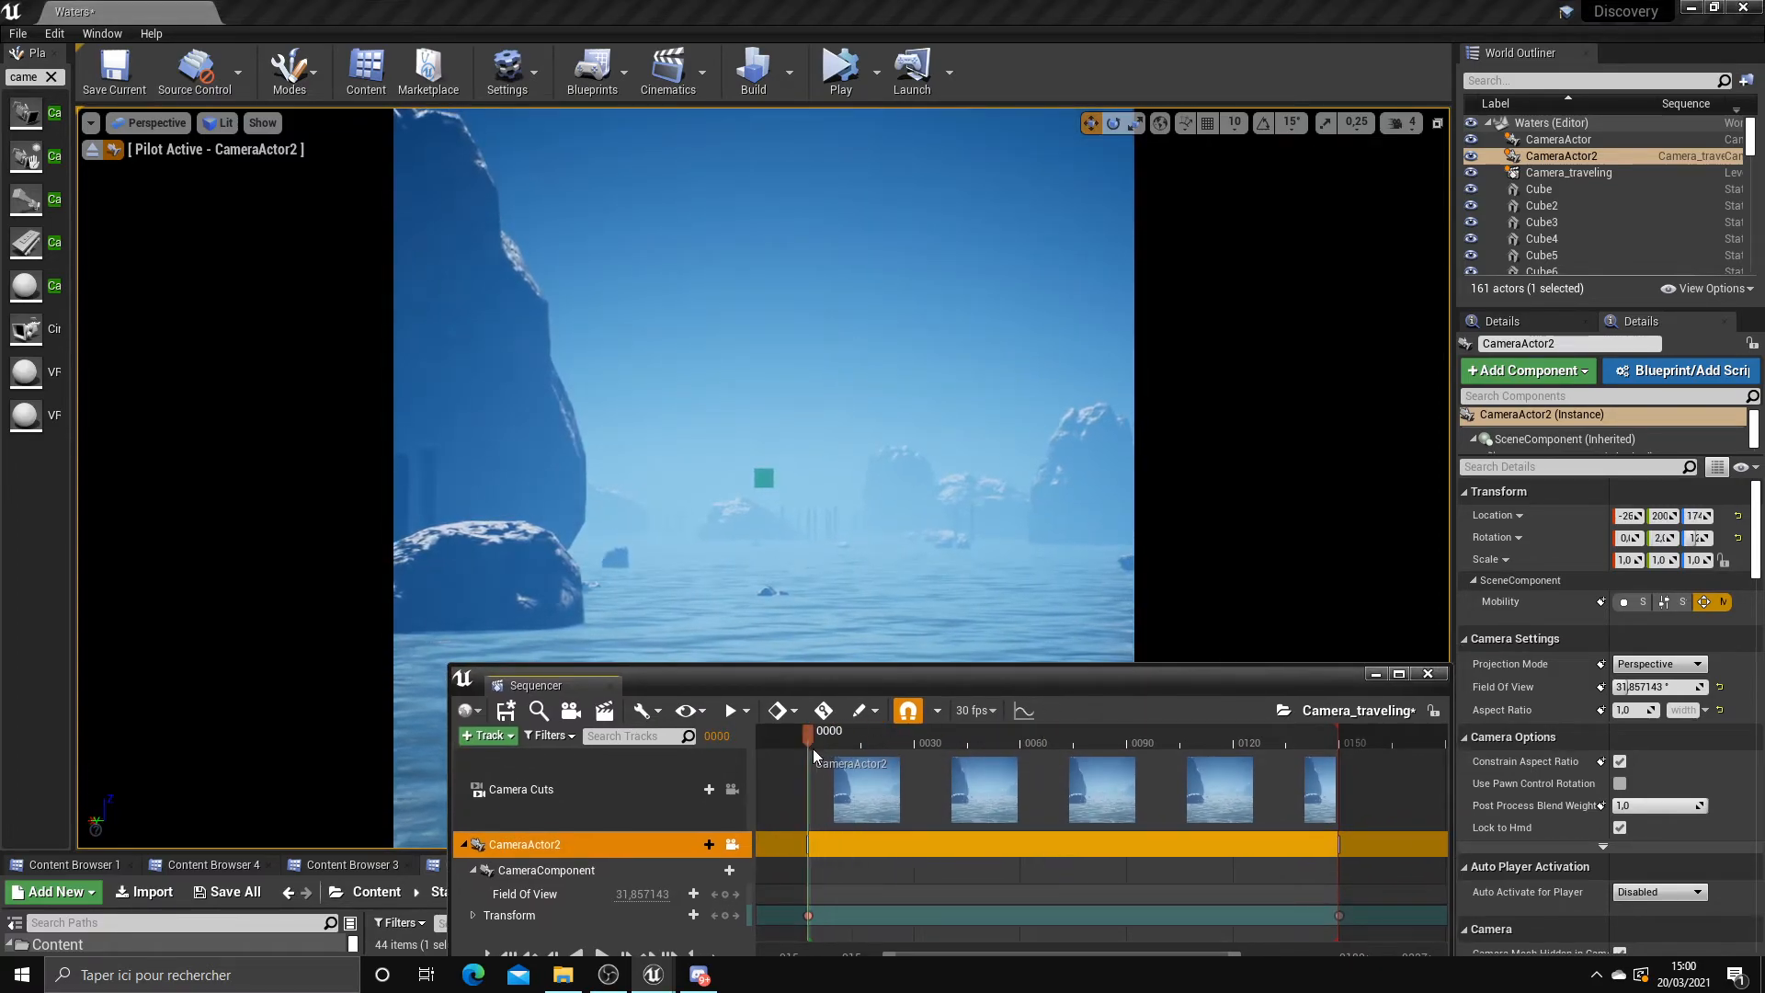
Find the ExponentialHeightFog actor by searching for "fog" and make its Fog Inscattering Color a paler blue
click(1540, 80)
text(f)
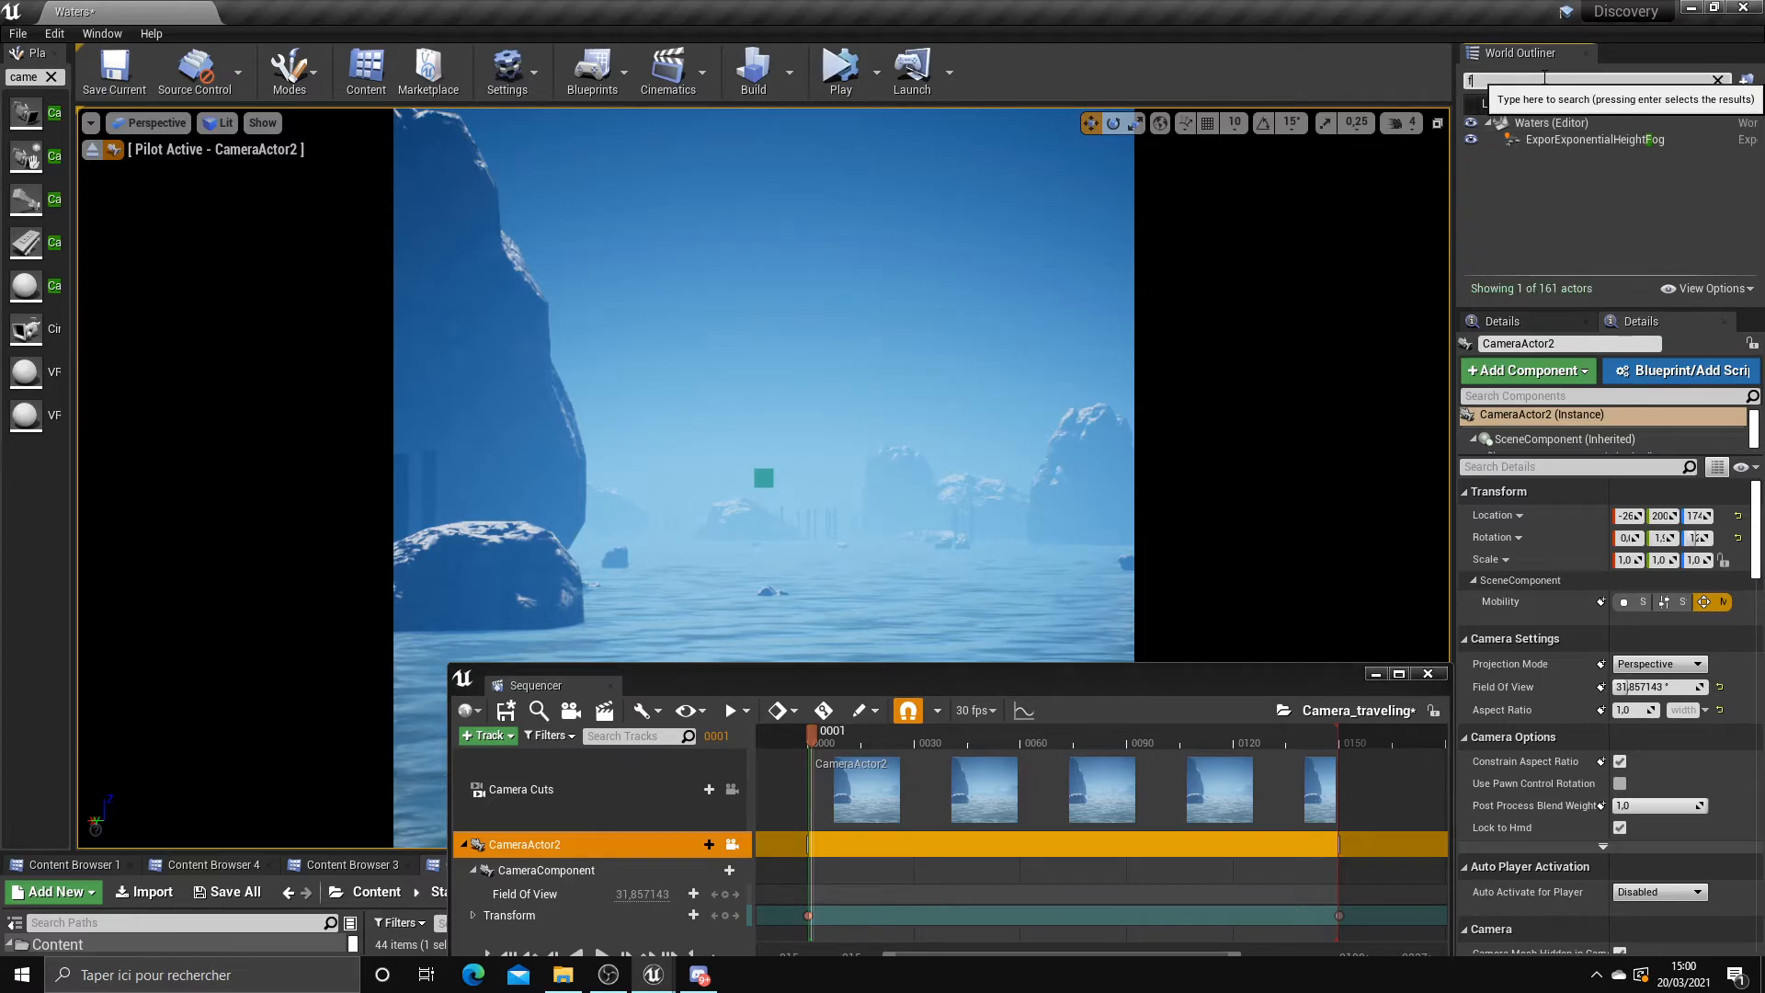
text(og)
click(1591, 139)
click(1682, 674)
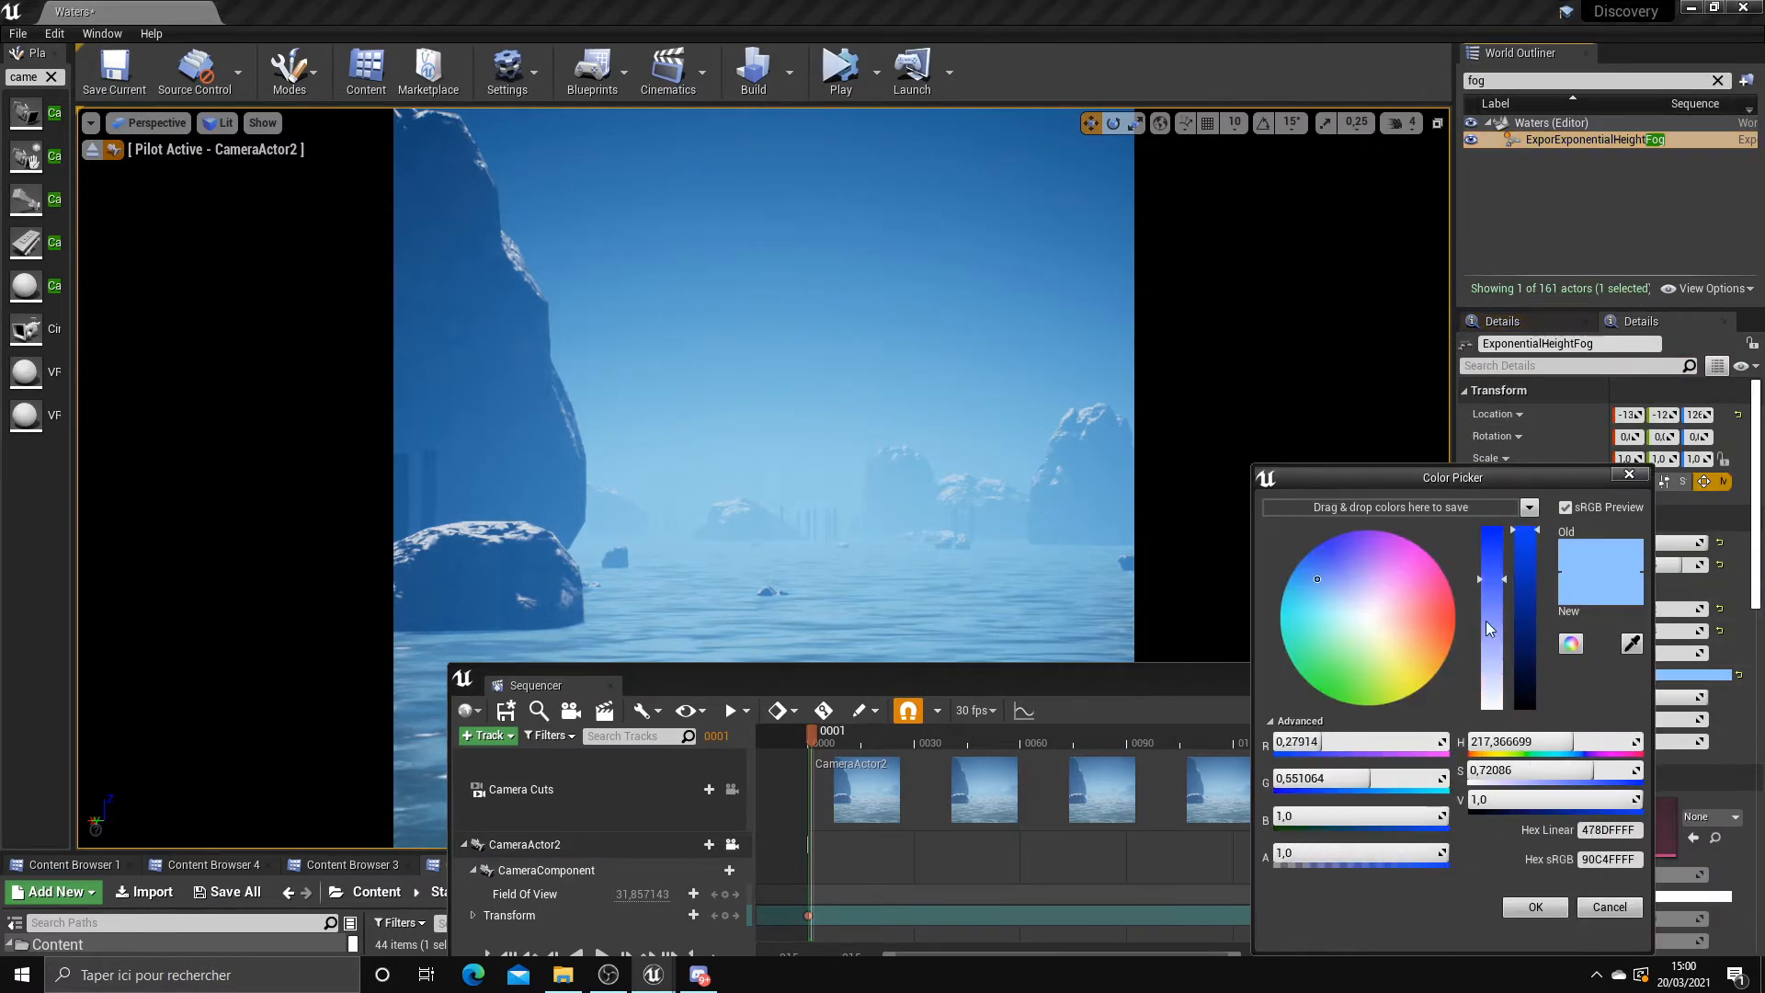
click(1342, 600)
mouse_move(1345, 603)
mouse_down()
mouse_move(1315, 597)
mouse_move(1315, 572)
mouse_move(1392, 577)
mouse_move(1421, 633)
mouse_move(1327, 588)
mouse_up()
click(1536, 908)
Set the second fog's density to 0.020476 and height falloff to 0.724448, and the main Fog Height Falloff to 2.0
mouse_move(1639, 608)
mouse_down()
mouse_move(1618, 609)
mouse_move(1635, 608)
mouse_up()
drag(1645, 631, 1641, 632)
drag(1650, 565, 1697, 565)
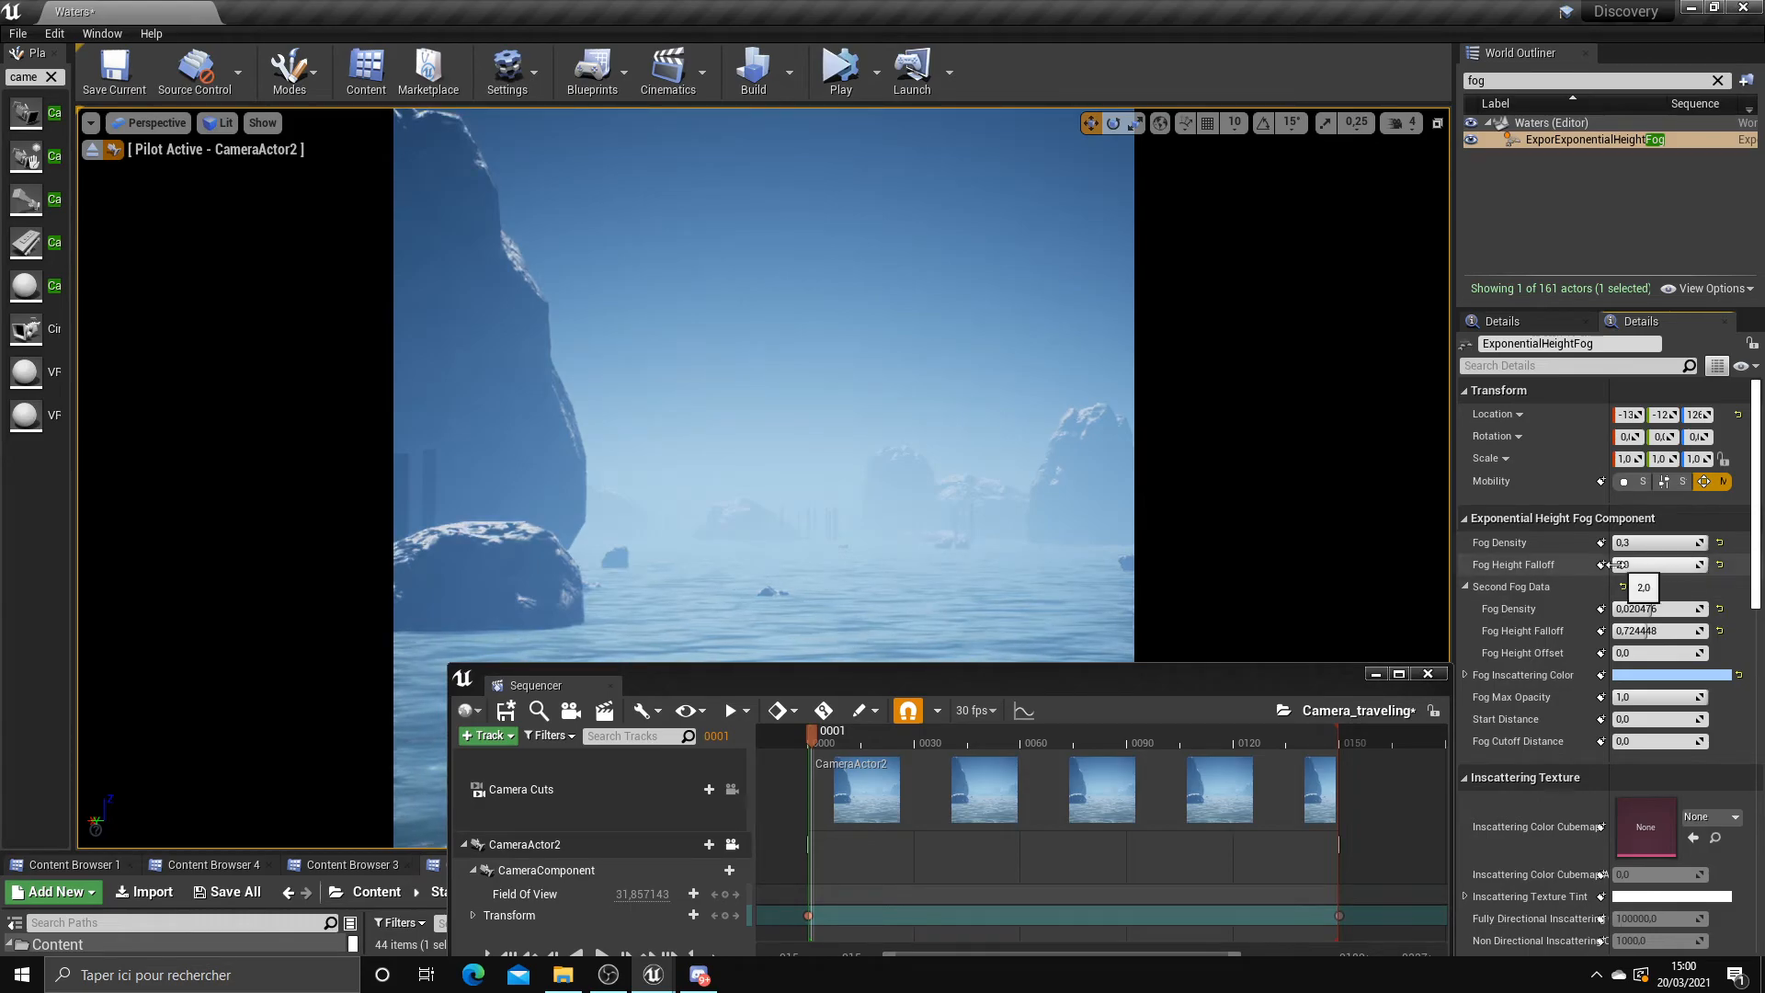
mouse_move(1669, 564)
mouse_down()
mouse_move(1652, 564)
mouse_move(1684, 565)
mouse_up()
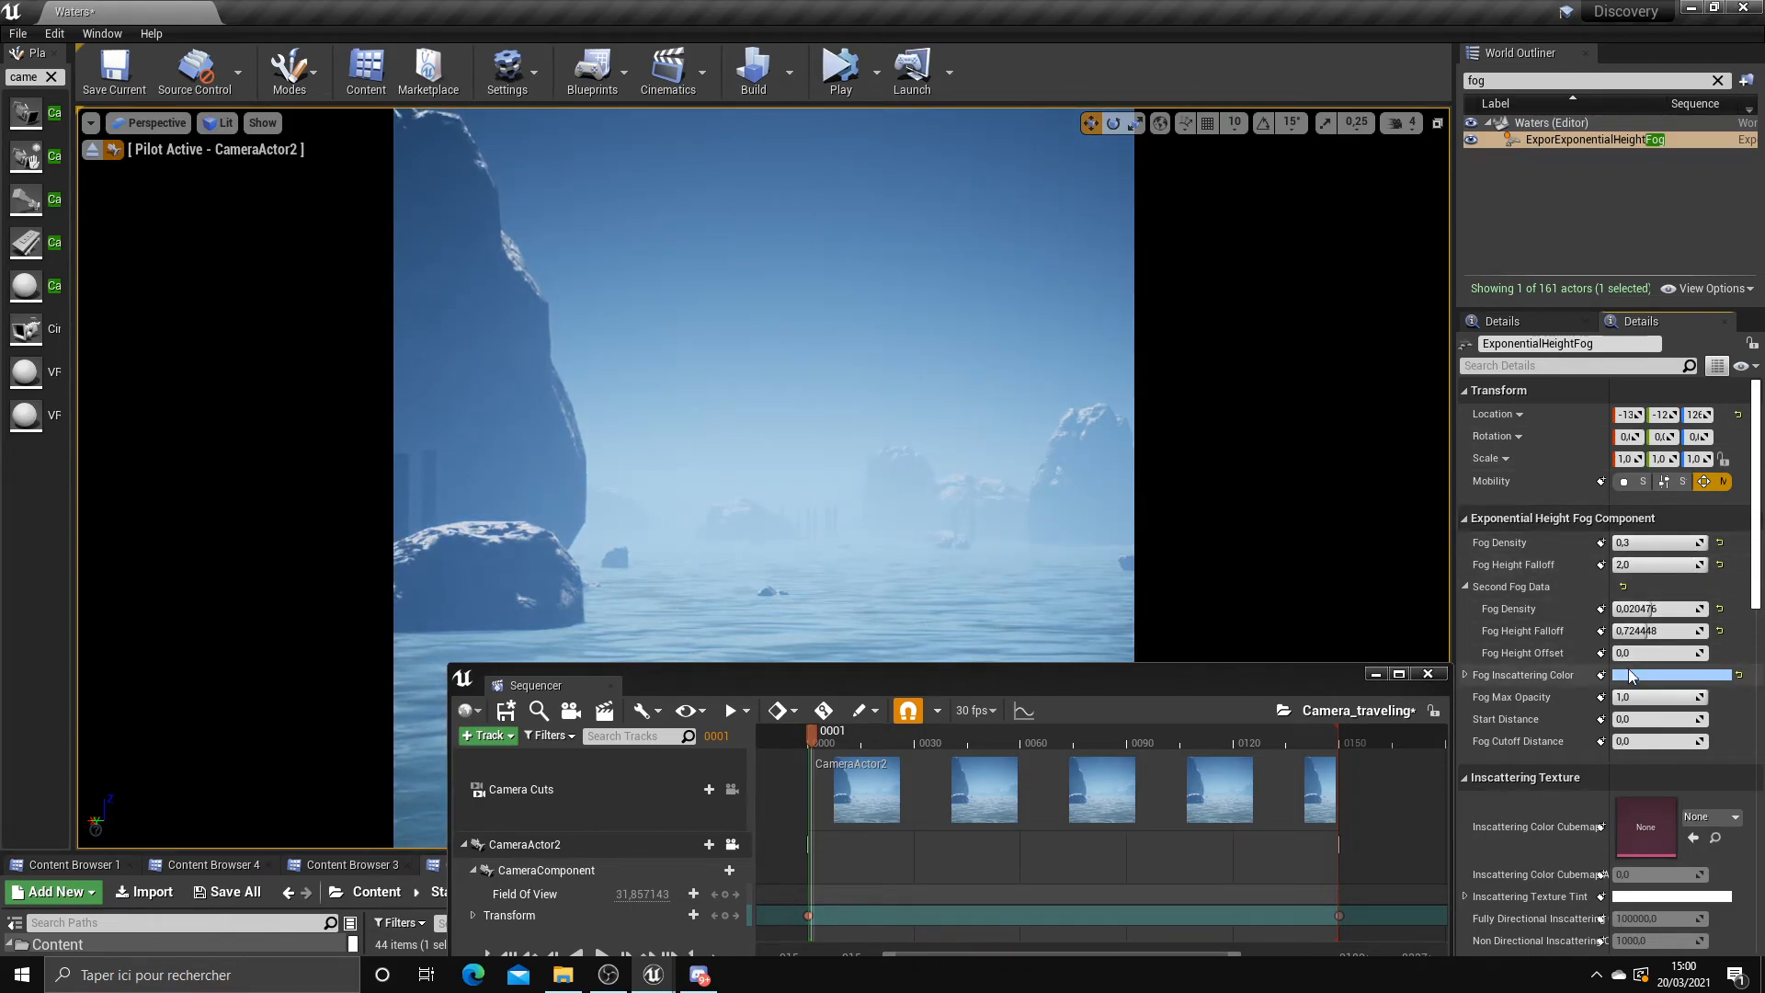
scroll(1641, 736, down, 3)
scroll(1641, 740, down, 1)
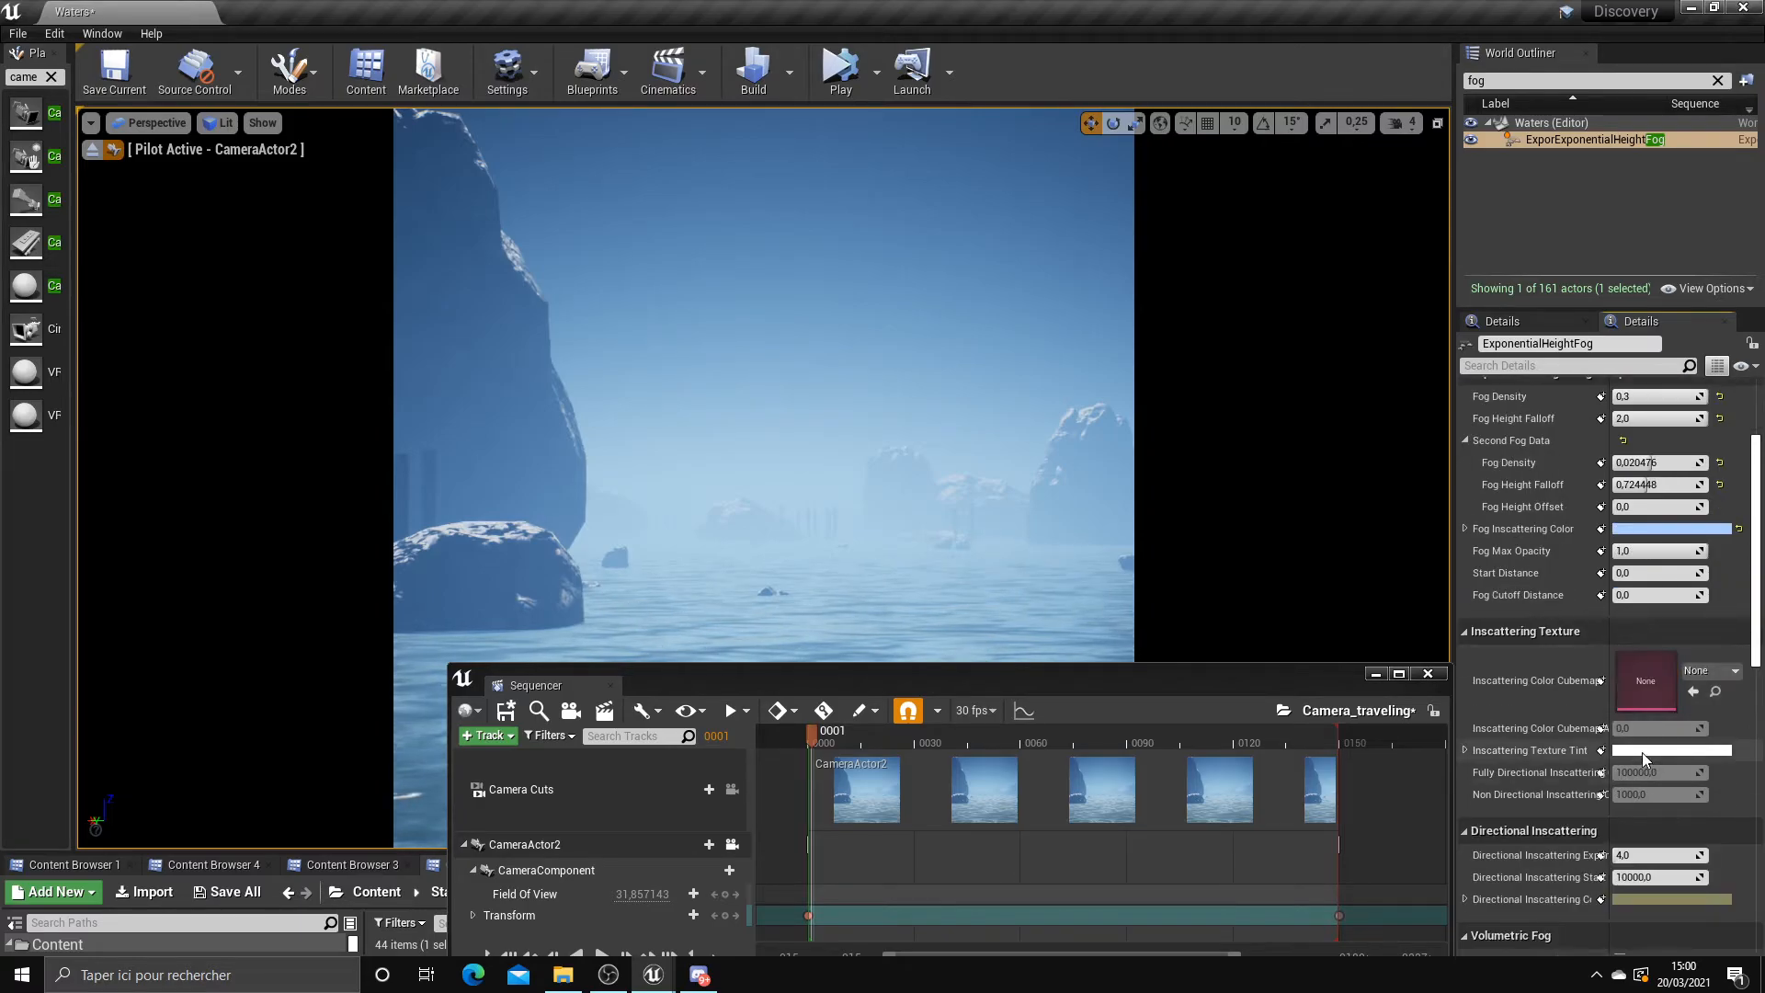
Play the Camera_traveling sequence from its start with looping enabled, and stop playback
drag(1239, 676, 1412, 339)
drag(1013, 406, 1094, 394)
drag(1086, 332, 1285, 324)
mouse_move(1293, 395)
mouse_down()
mouse_move(1458, 399)
mouse_move(1182, 395)
mouse_move(1285, 395)
mouse_up()
click(1181, 397)
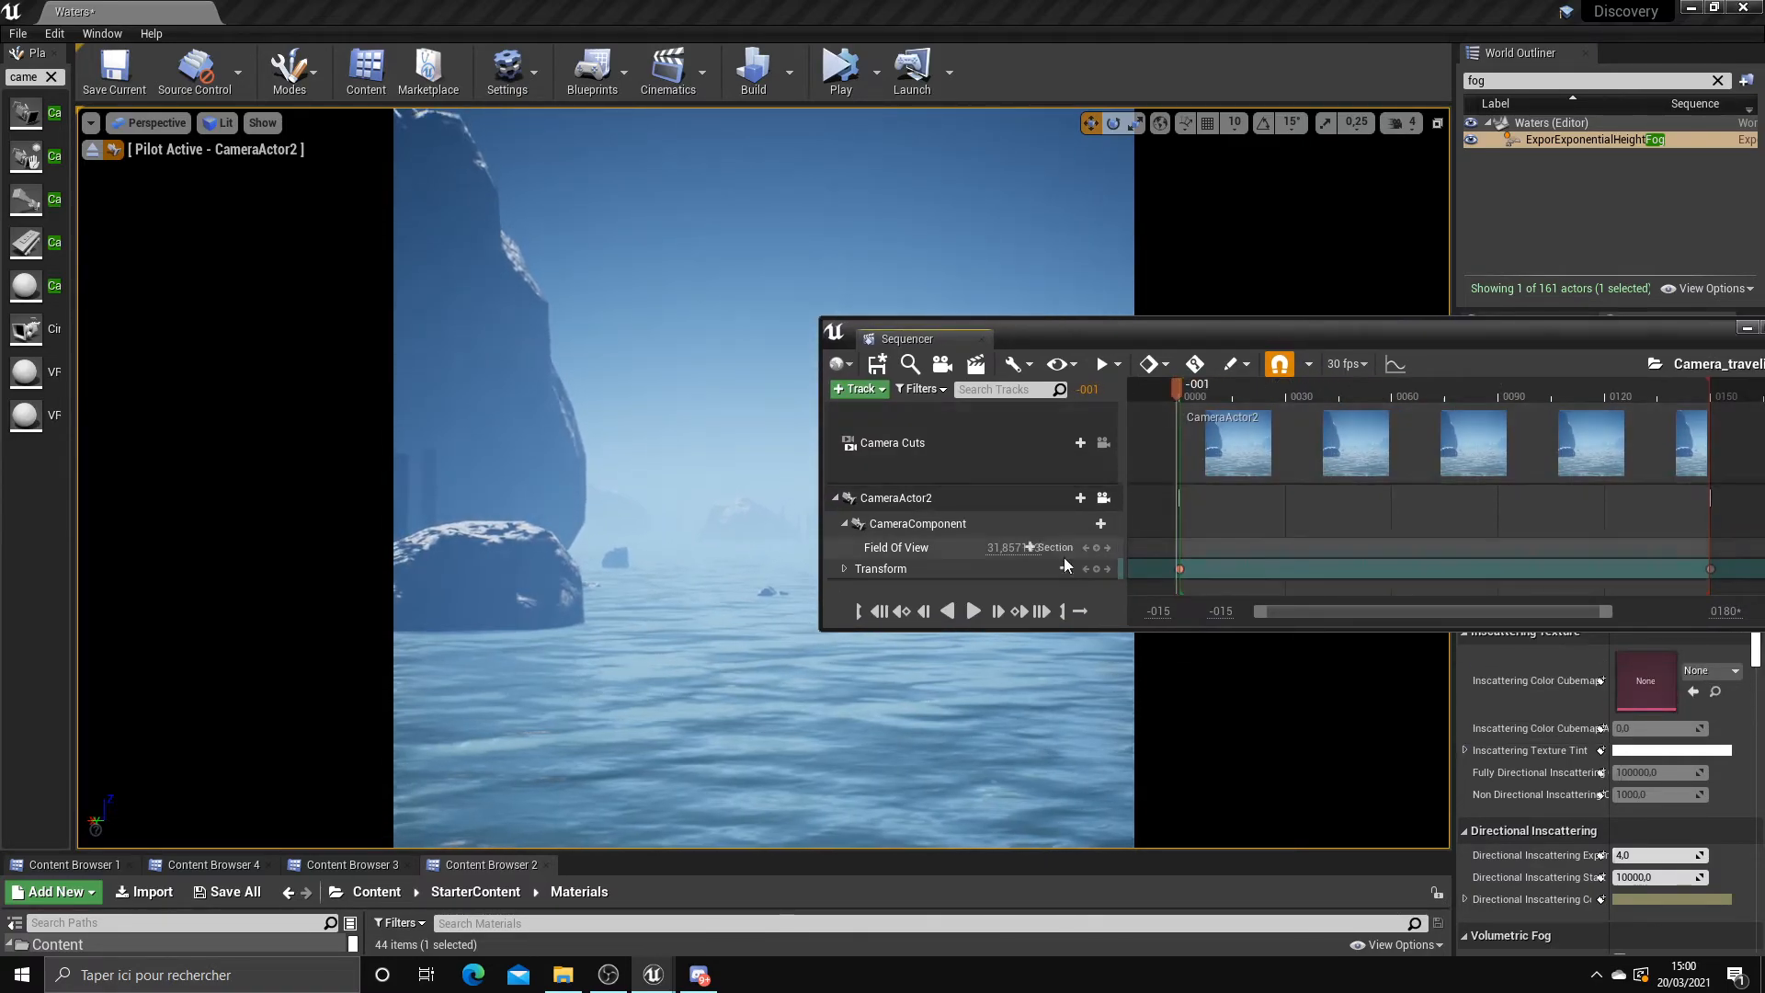
click(973, 612)
drag(1156, 336, 1501, 312)
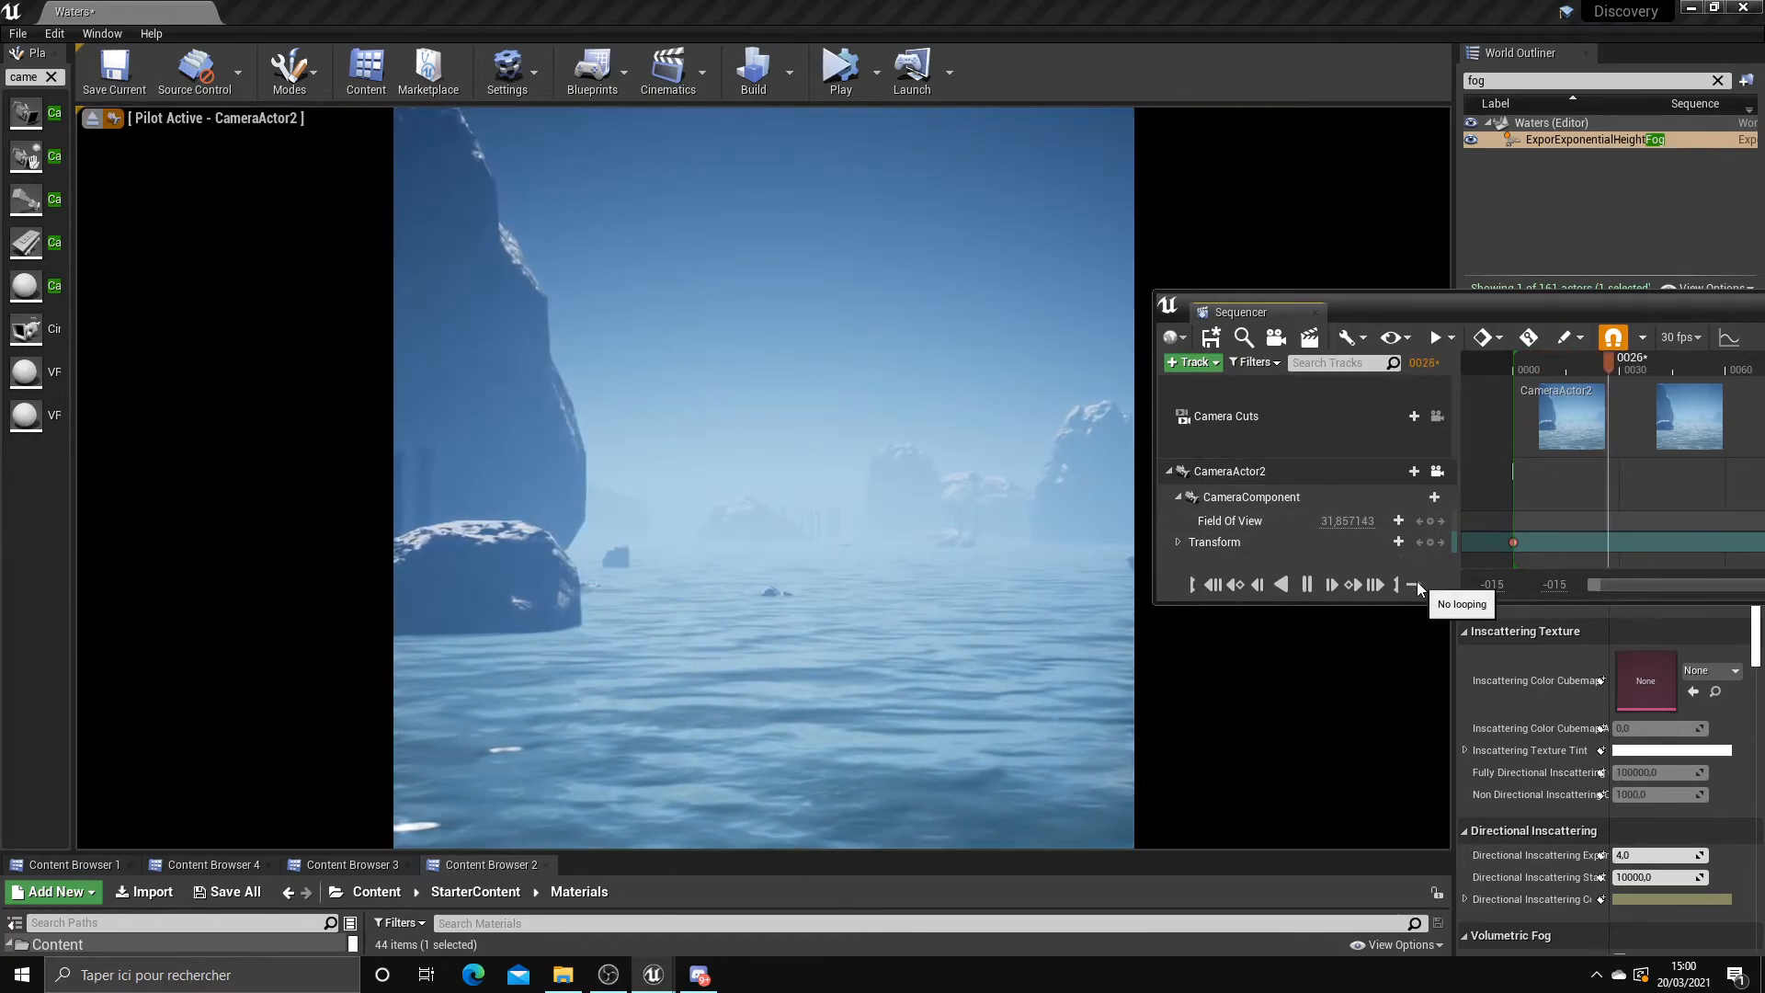
click(1414, 585)
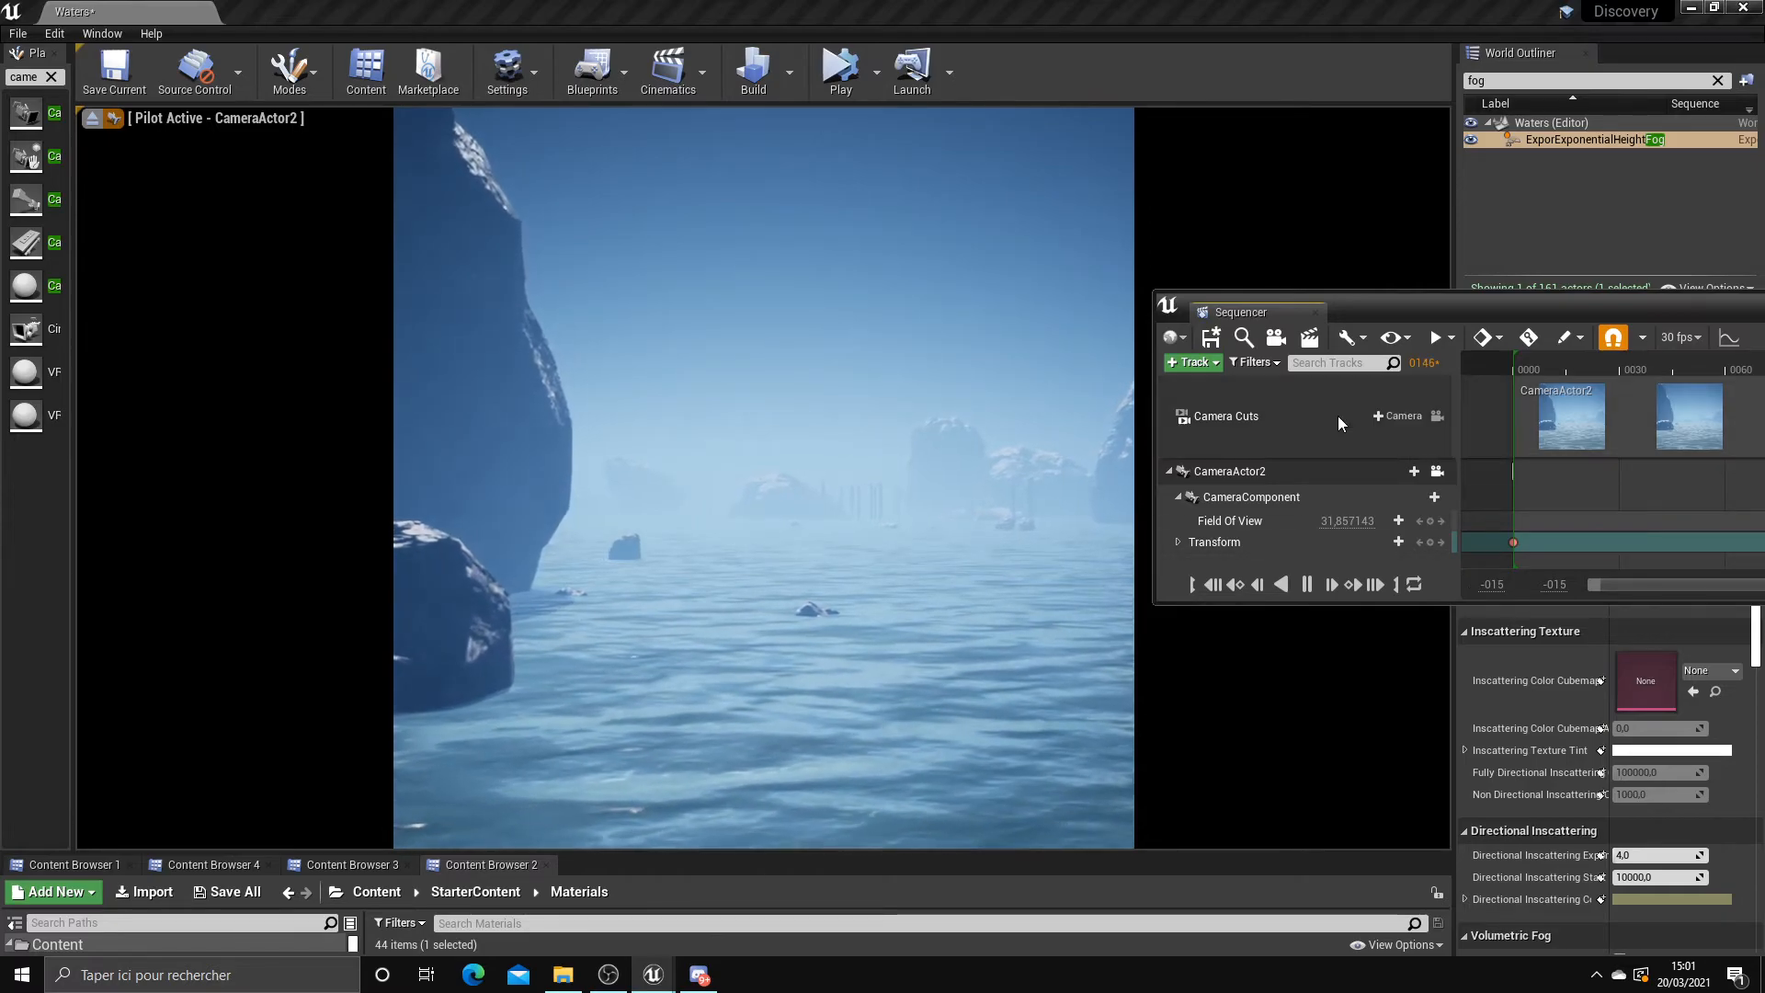
drag(1092, 294, 951, 295)
key(space)
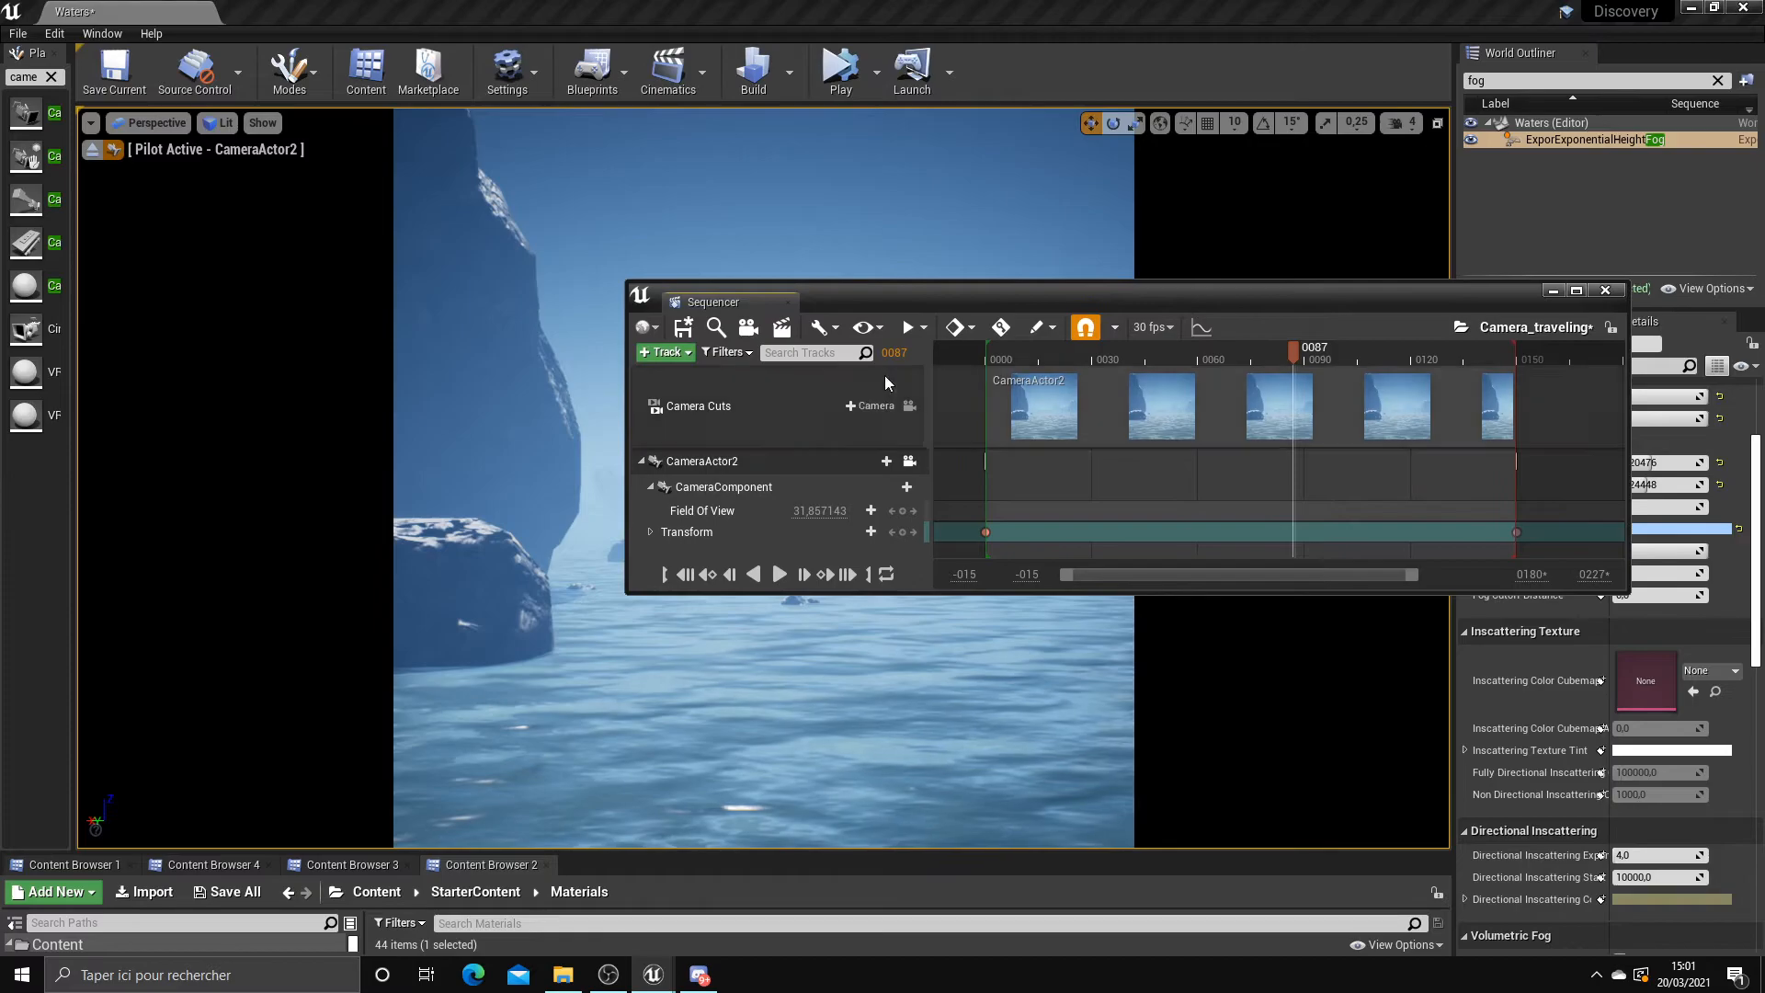
Save the Camera_traveling sequence and open its Render Movie Settings with the advanced capture options expanded
click(687, 332)
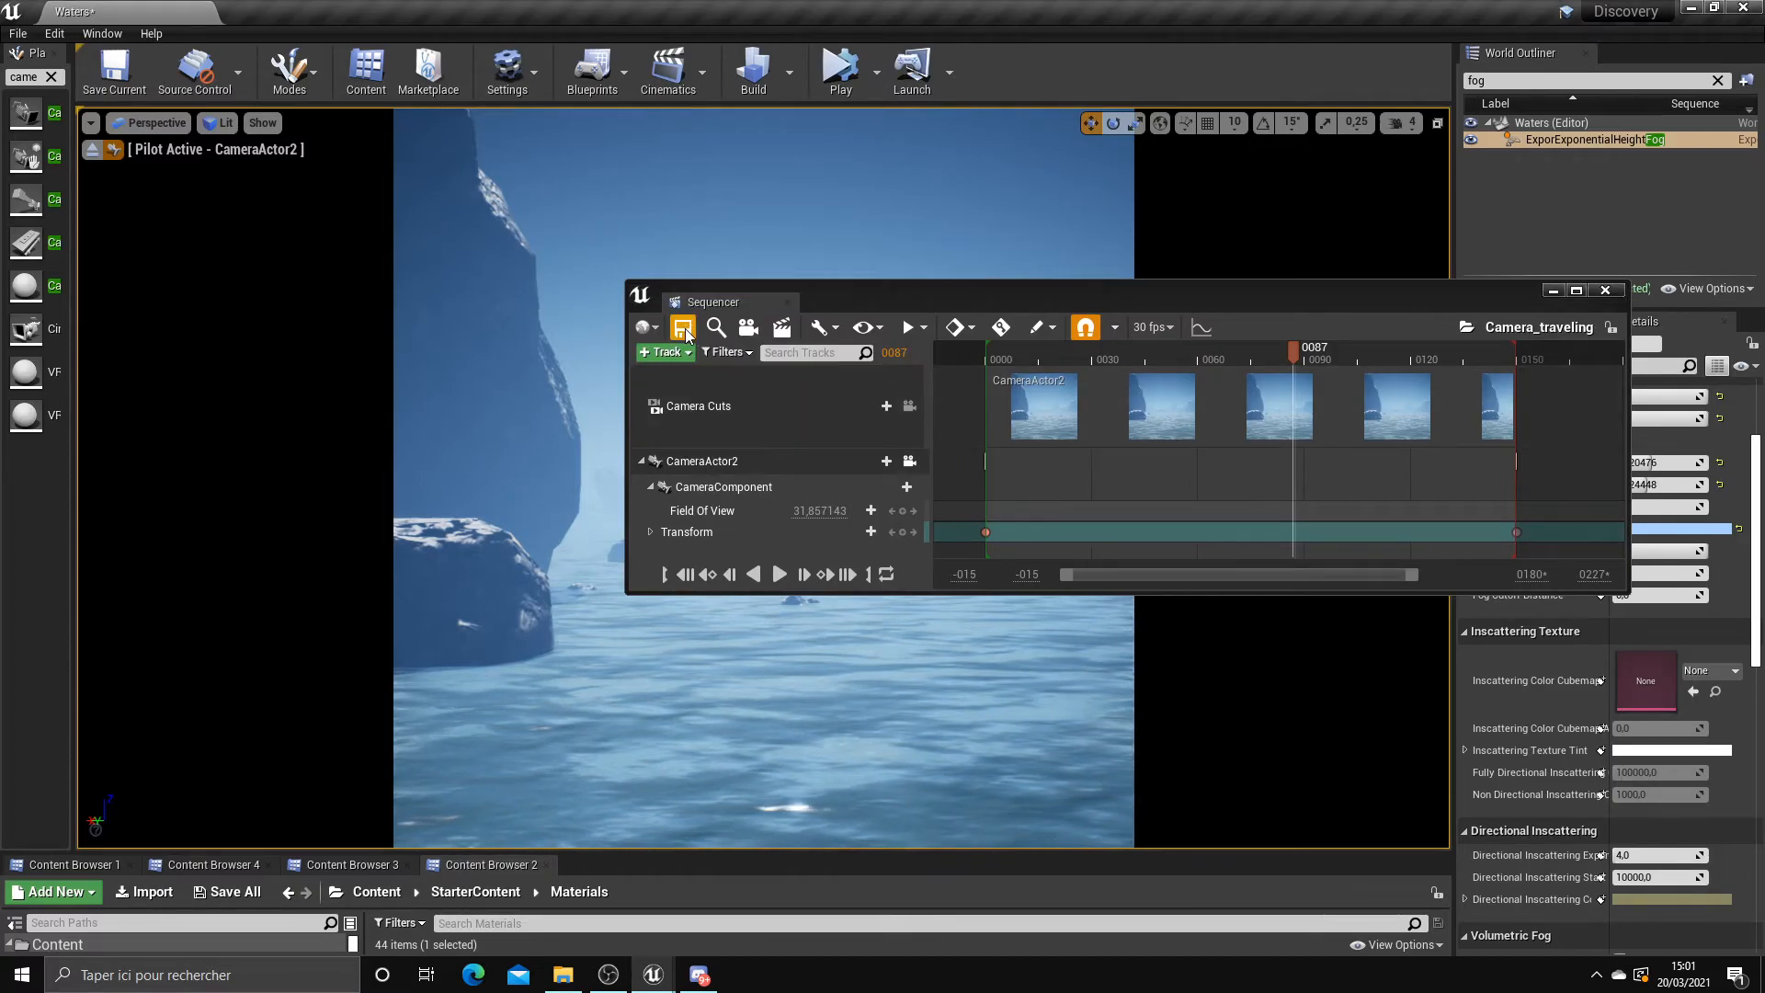
drag(866, 307, 872, 341)
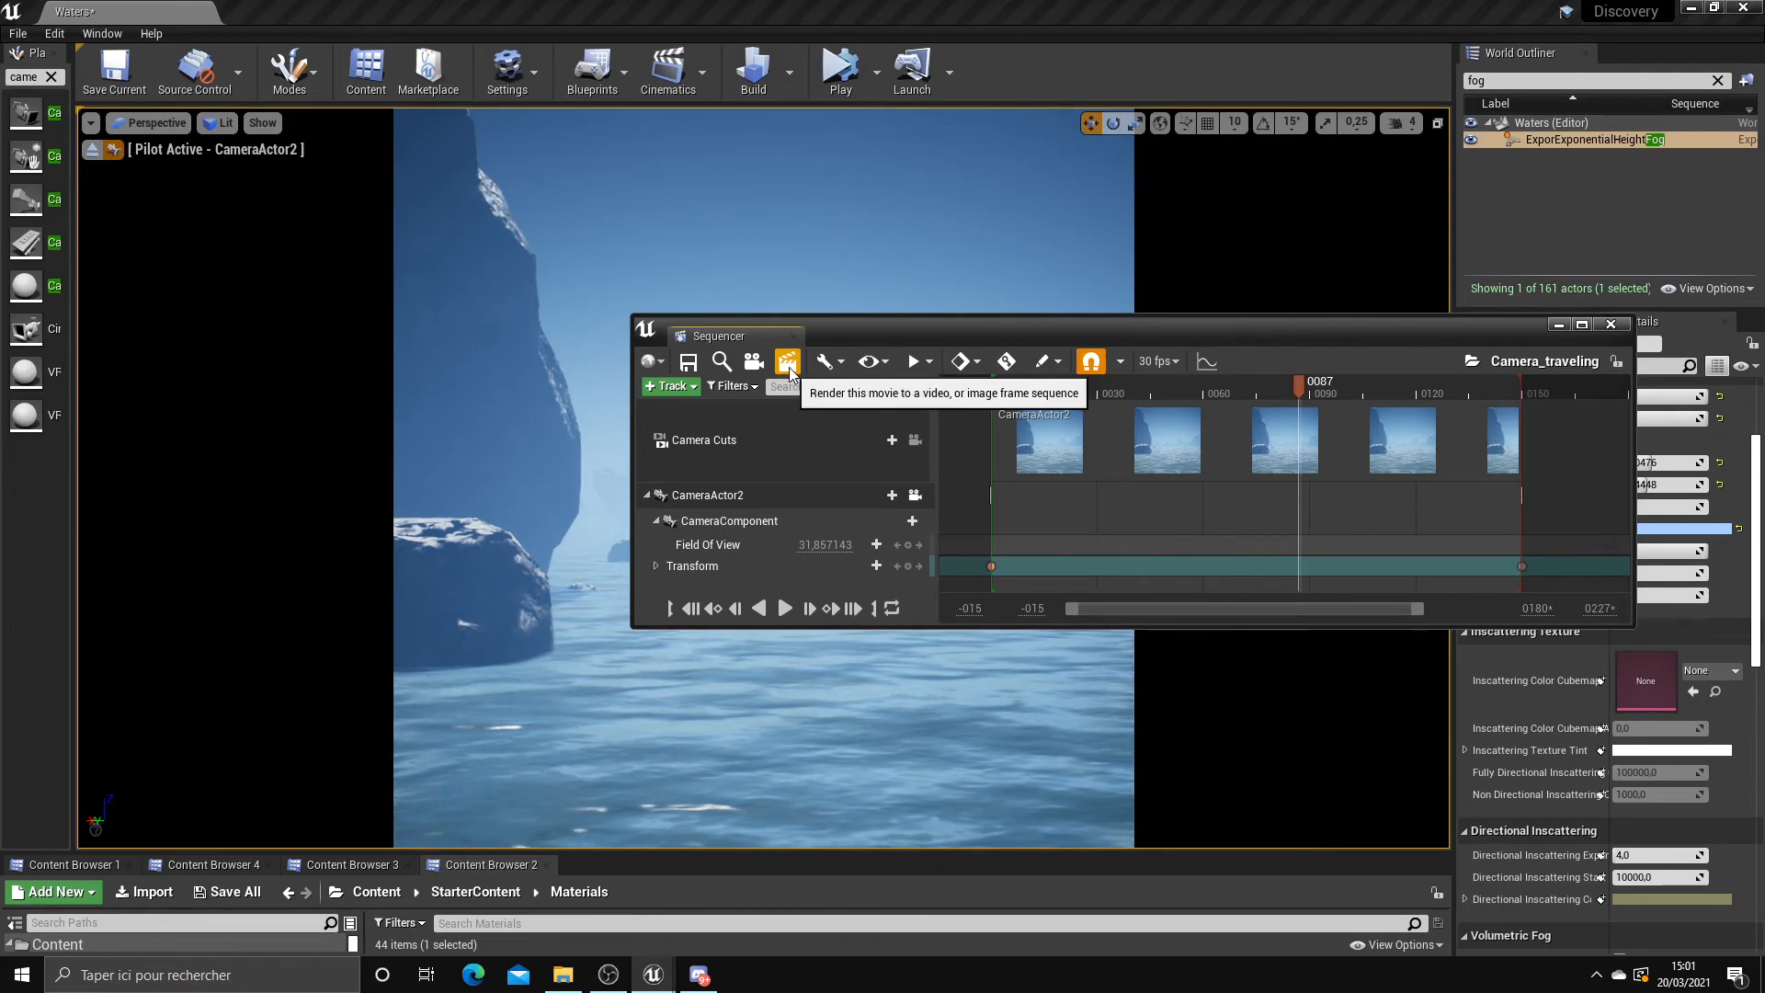
click(789, 373)
drag(836, 170, 1253, 176)
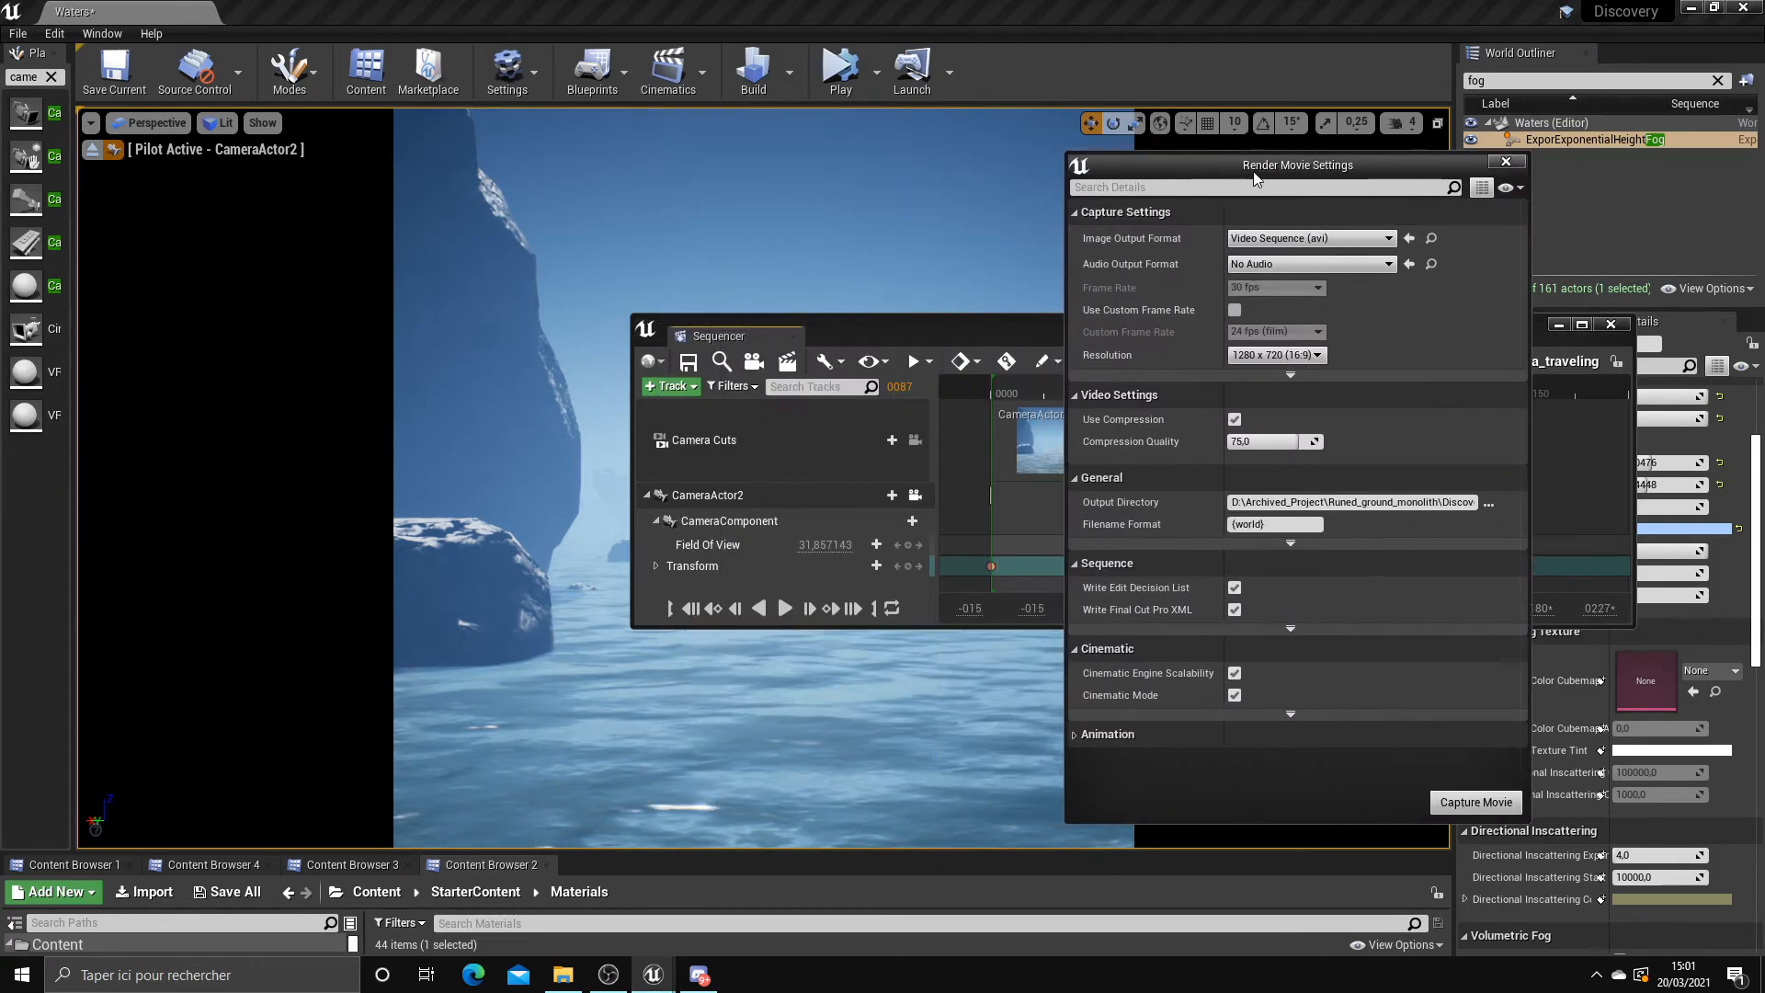
drag(1007, 336, 712, 439)
click(1266, 430)
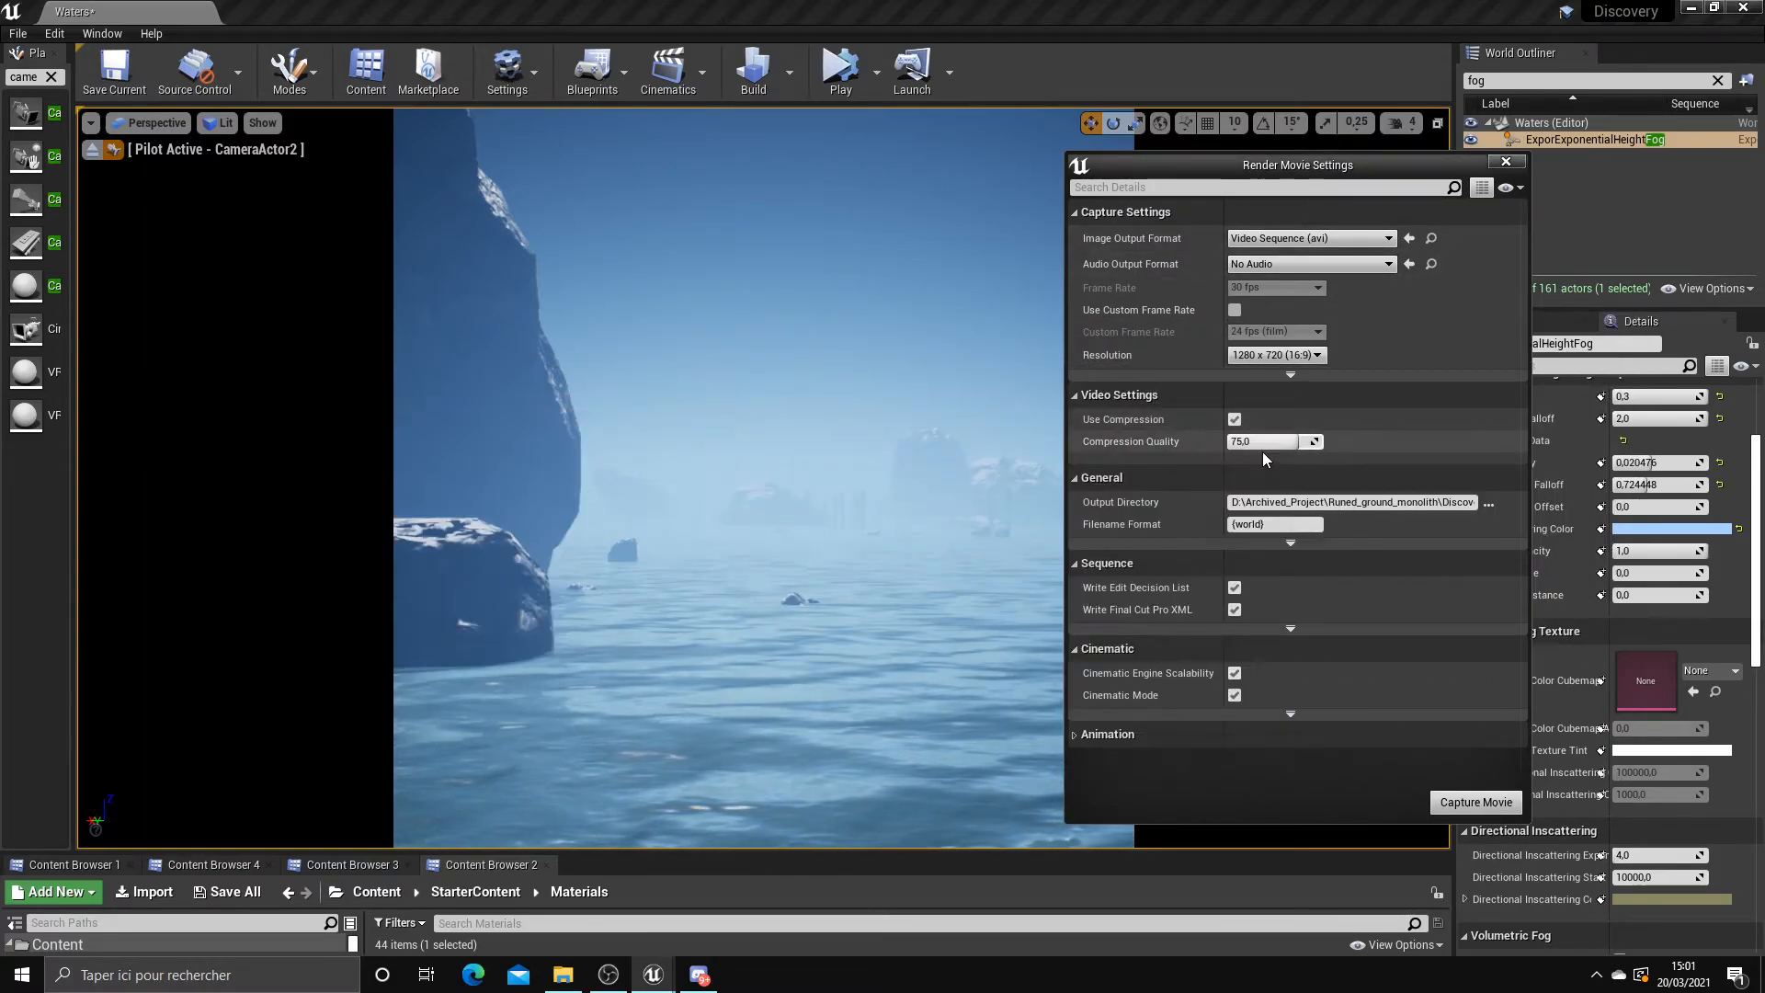
click(1291, 374)
drag(1333, 165, 1342, 162)
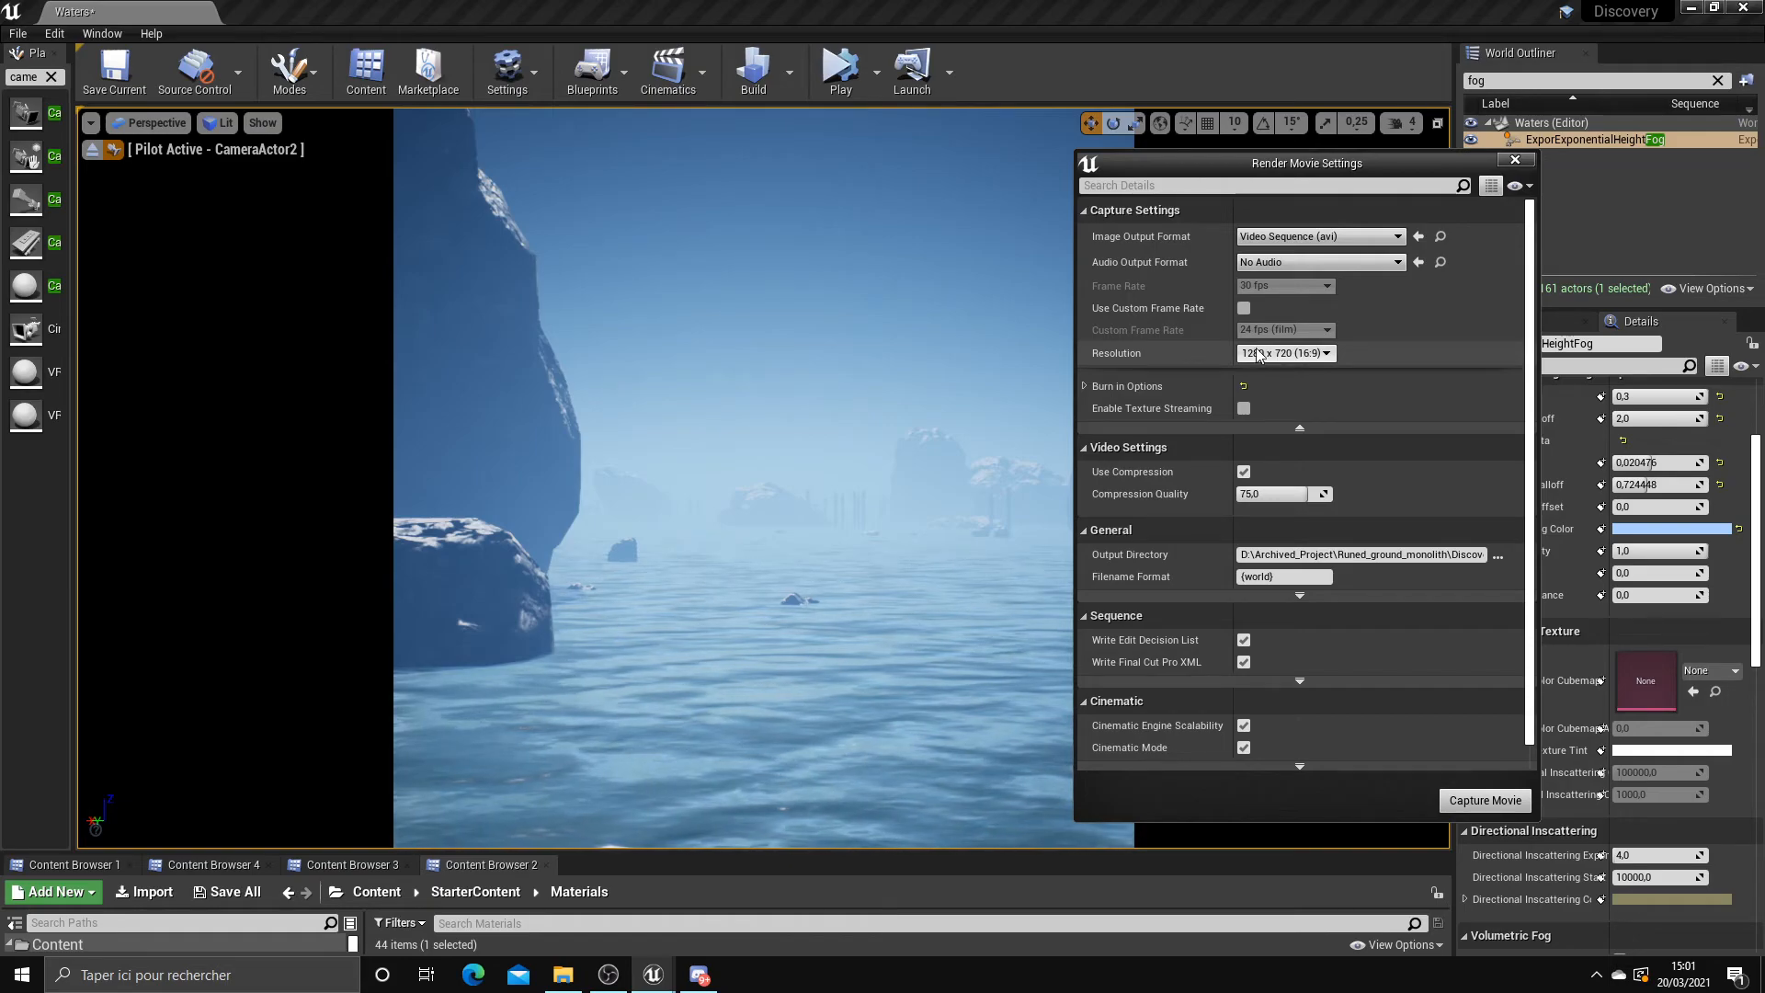
Set the render resolution to Custom with a width of 2000 and a height of 2000
click(1260, 357)
click(1284, 358)
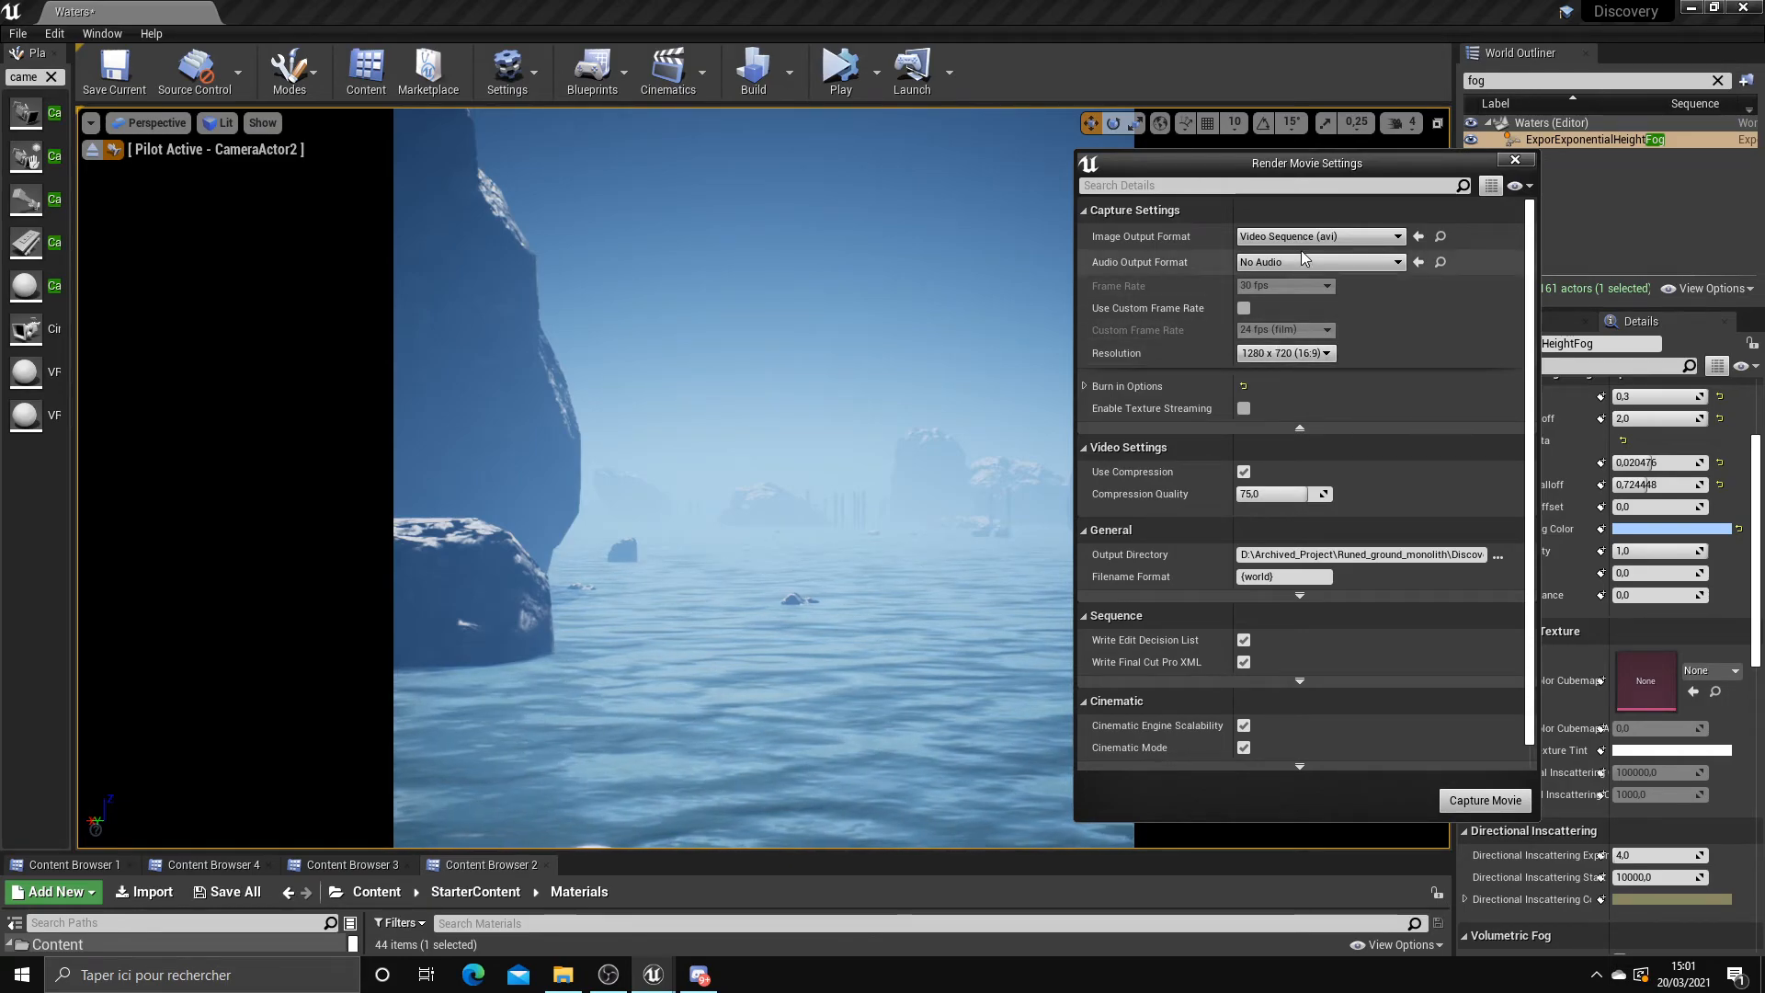
click(1295, 359)
click(1273, 437)
click(1275, 355)
click(1280, 439)
drag(1195, 163, 1186, 80)
click(1220, 292)
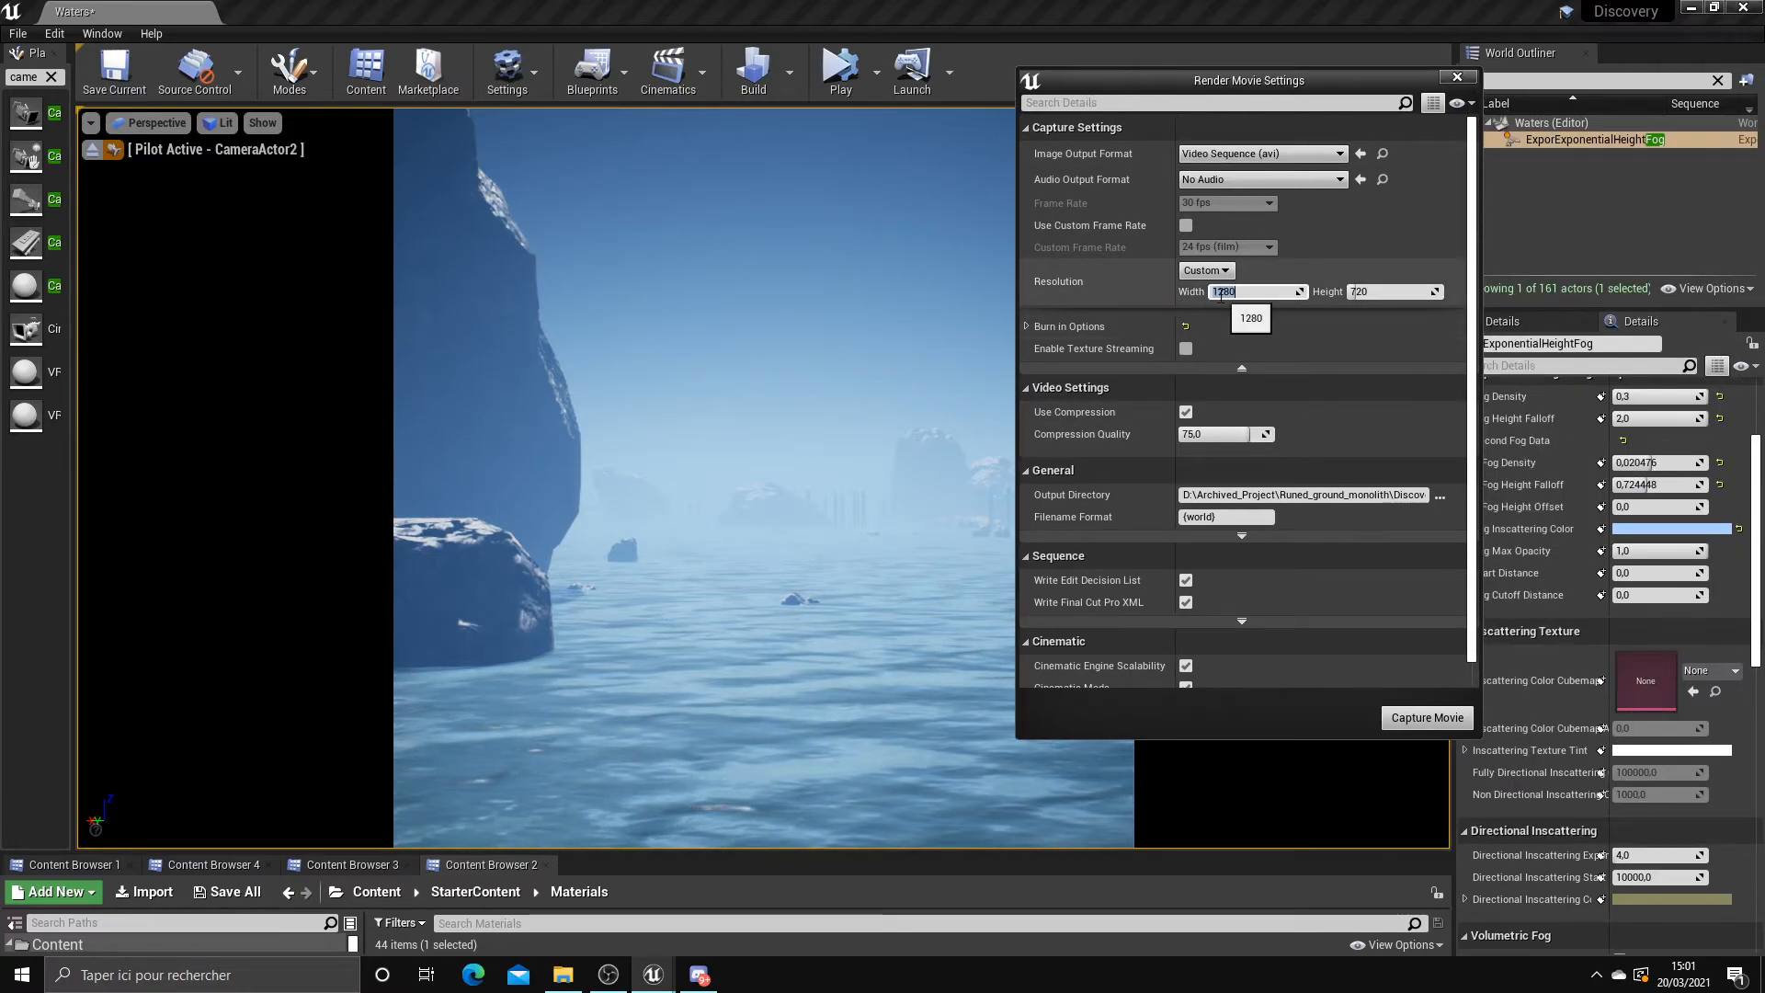
text(4000)
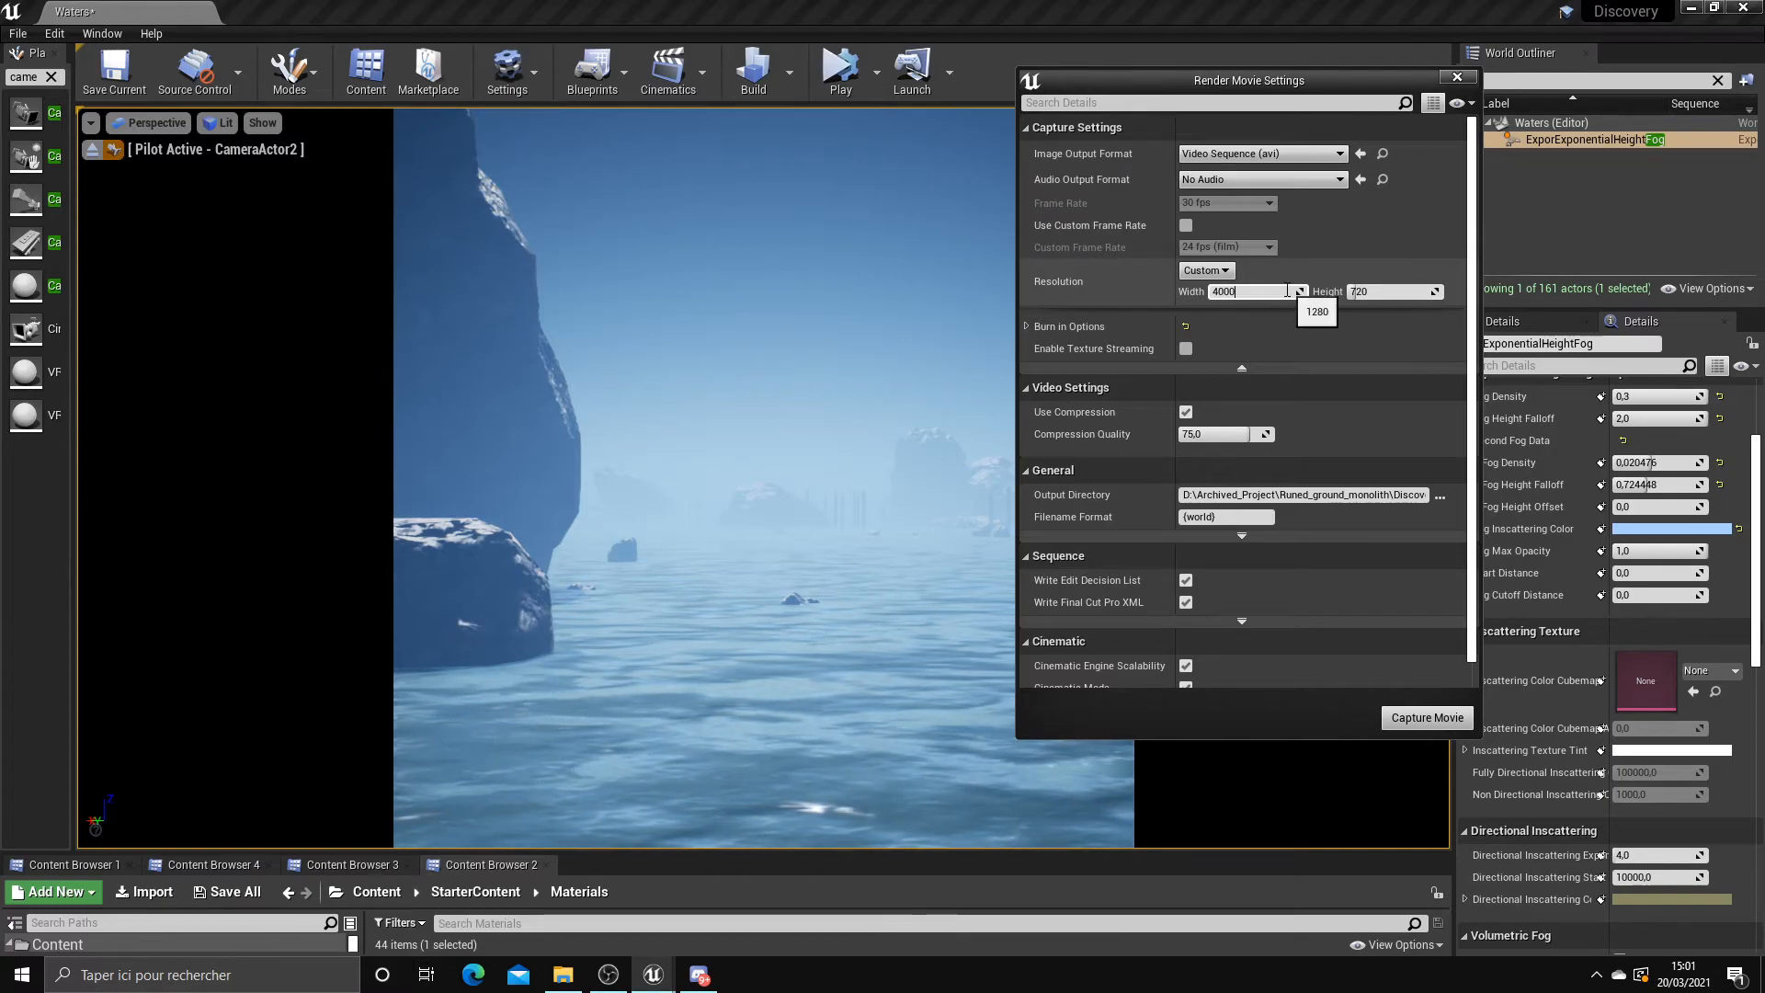
text(200)
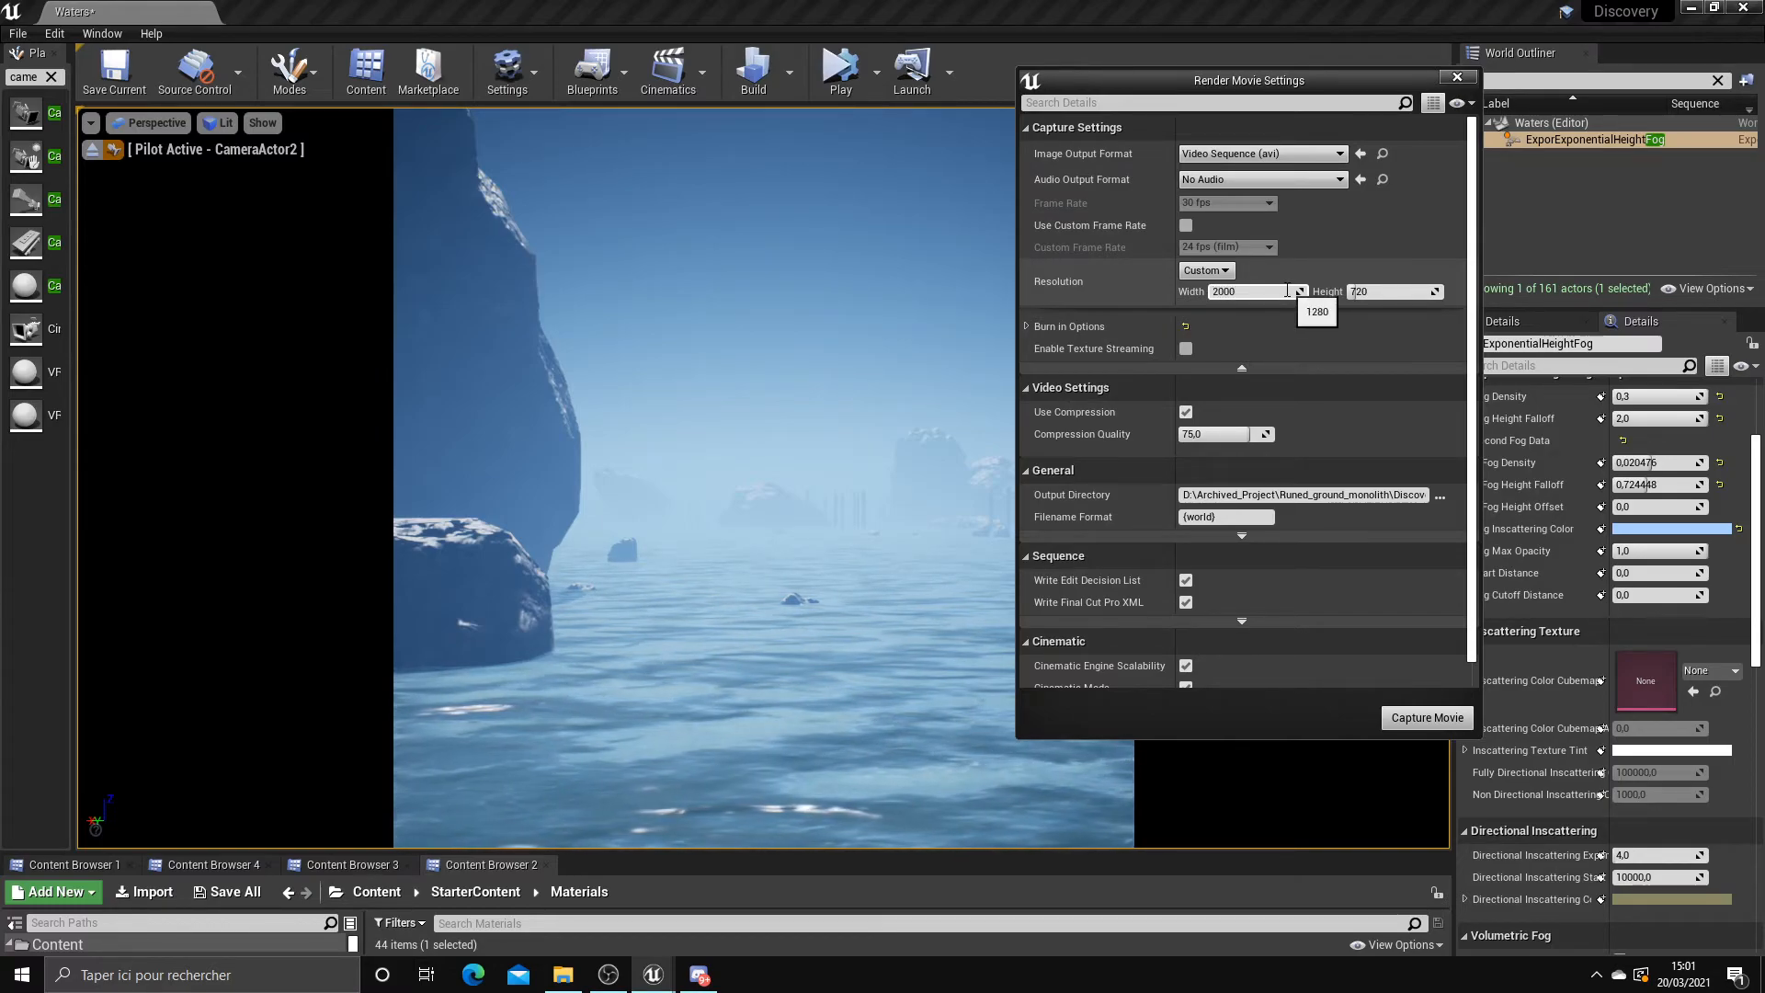
click(1398, 291)
text(2000)
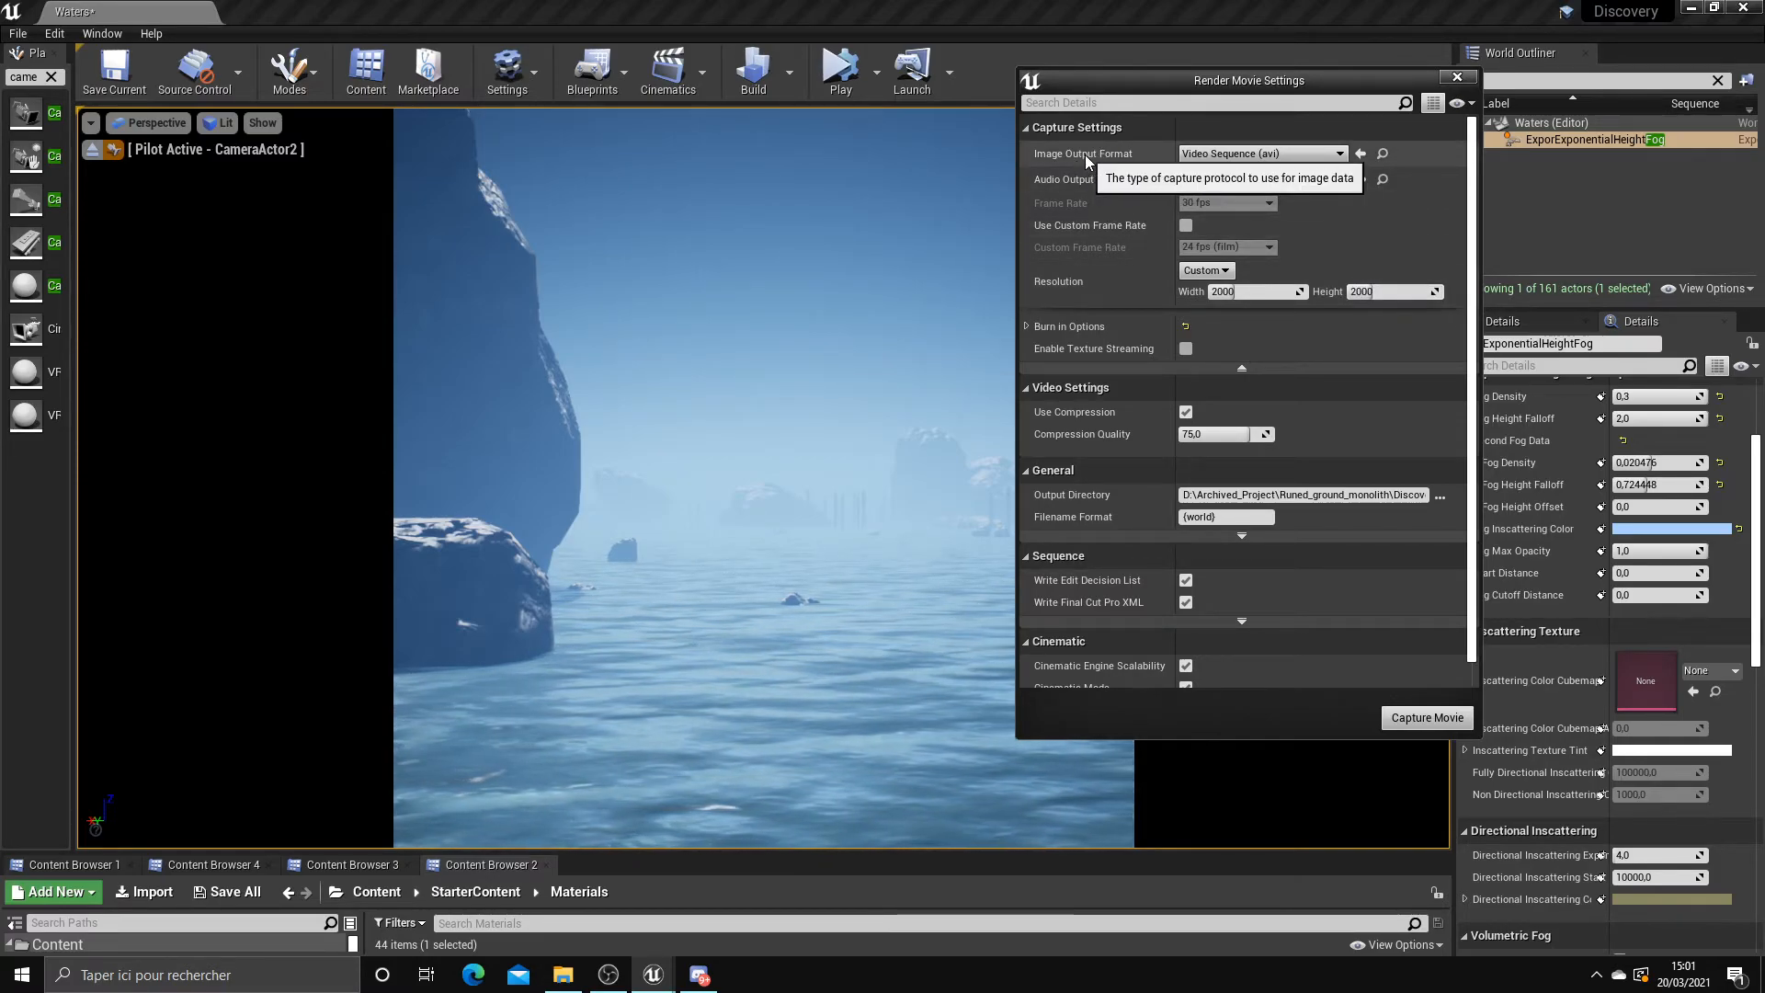
Set the render's image output format to Image Sequence (jpg) and review the remaining capture settings
click(1260, 153)
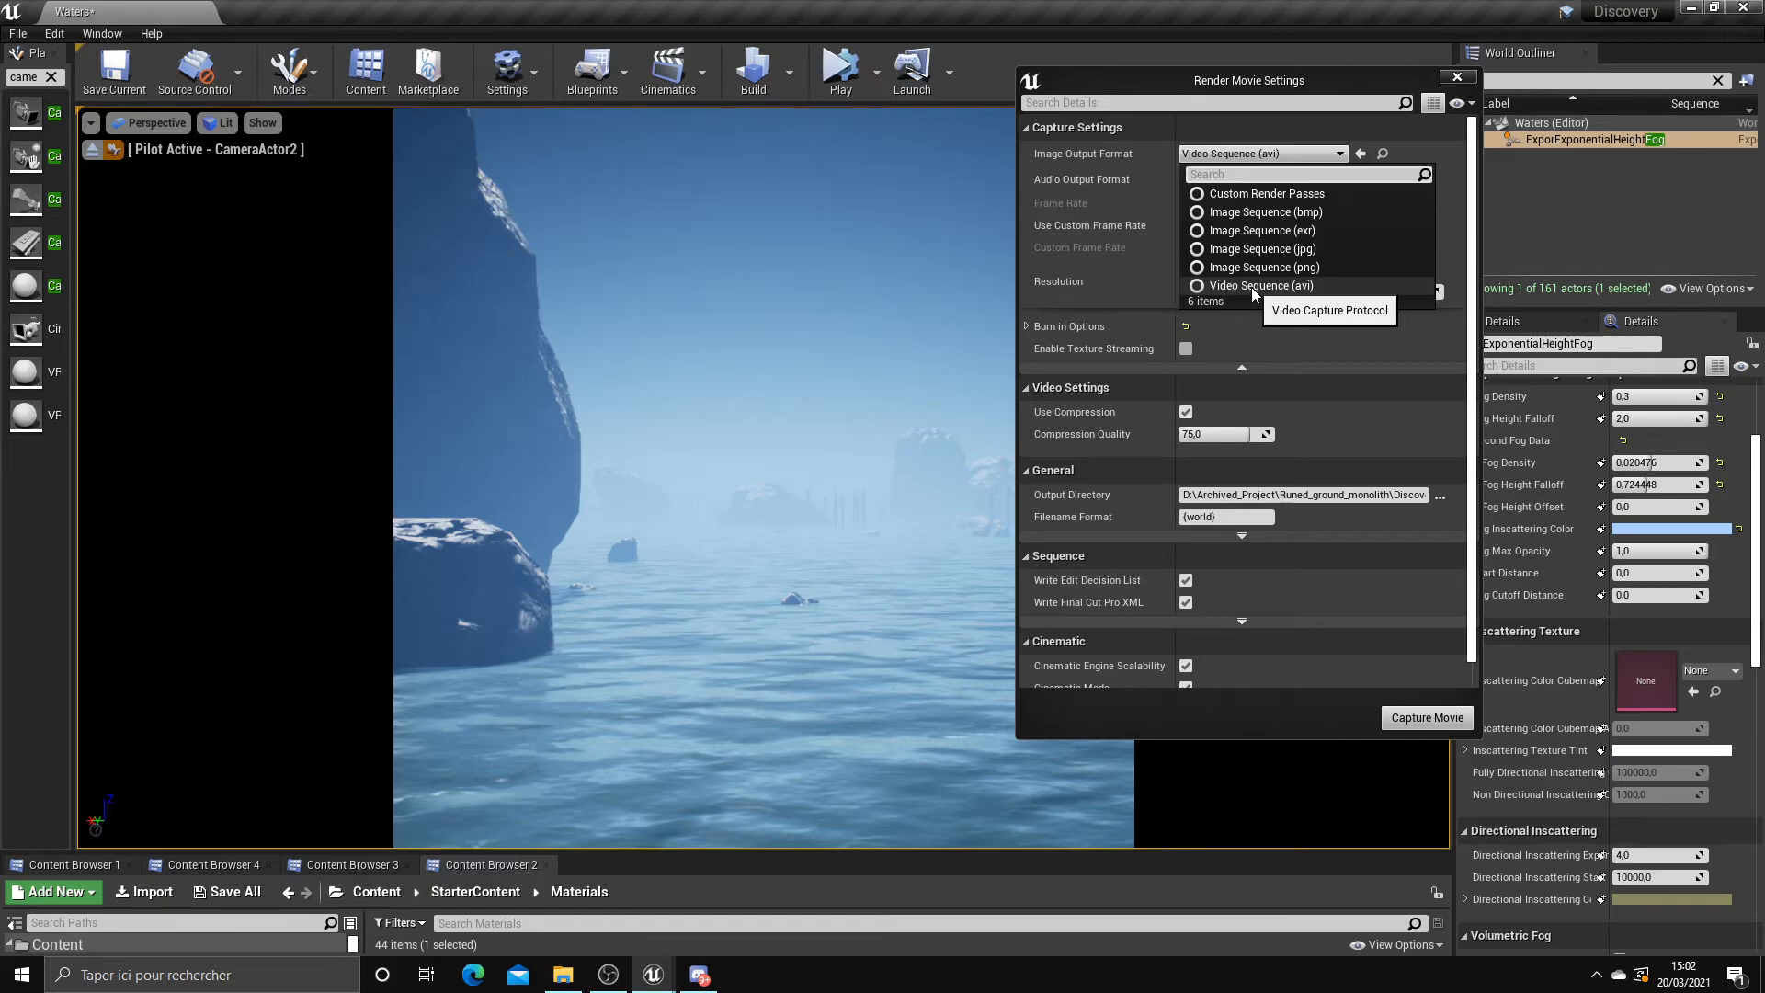
click(1287, 249)
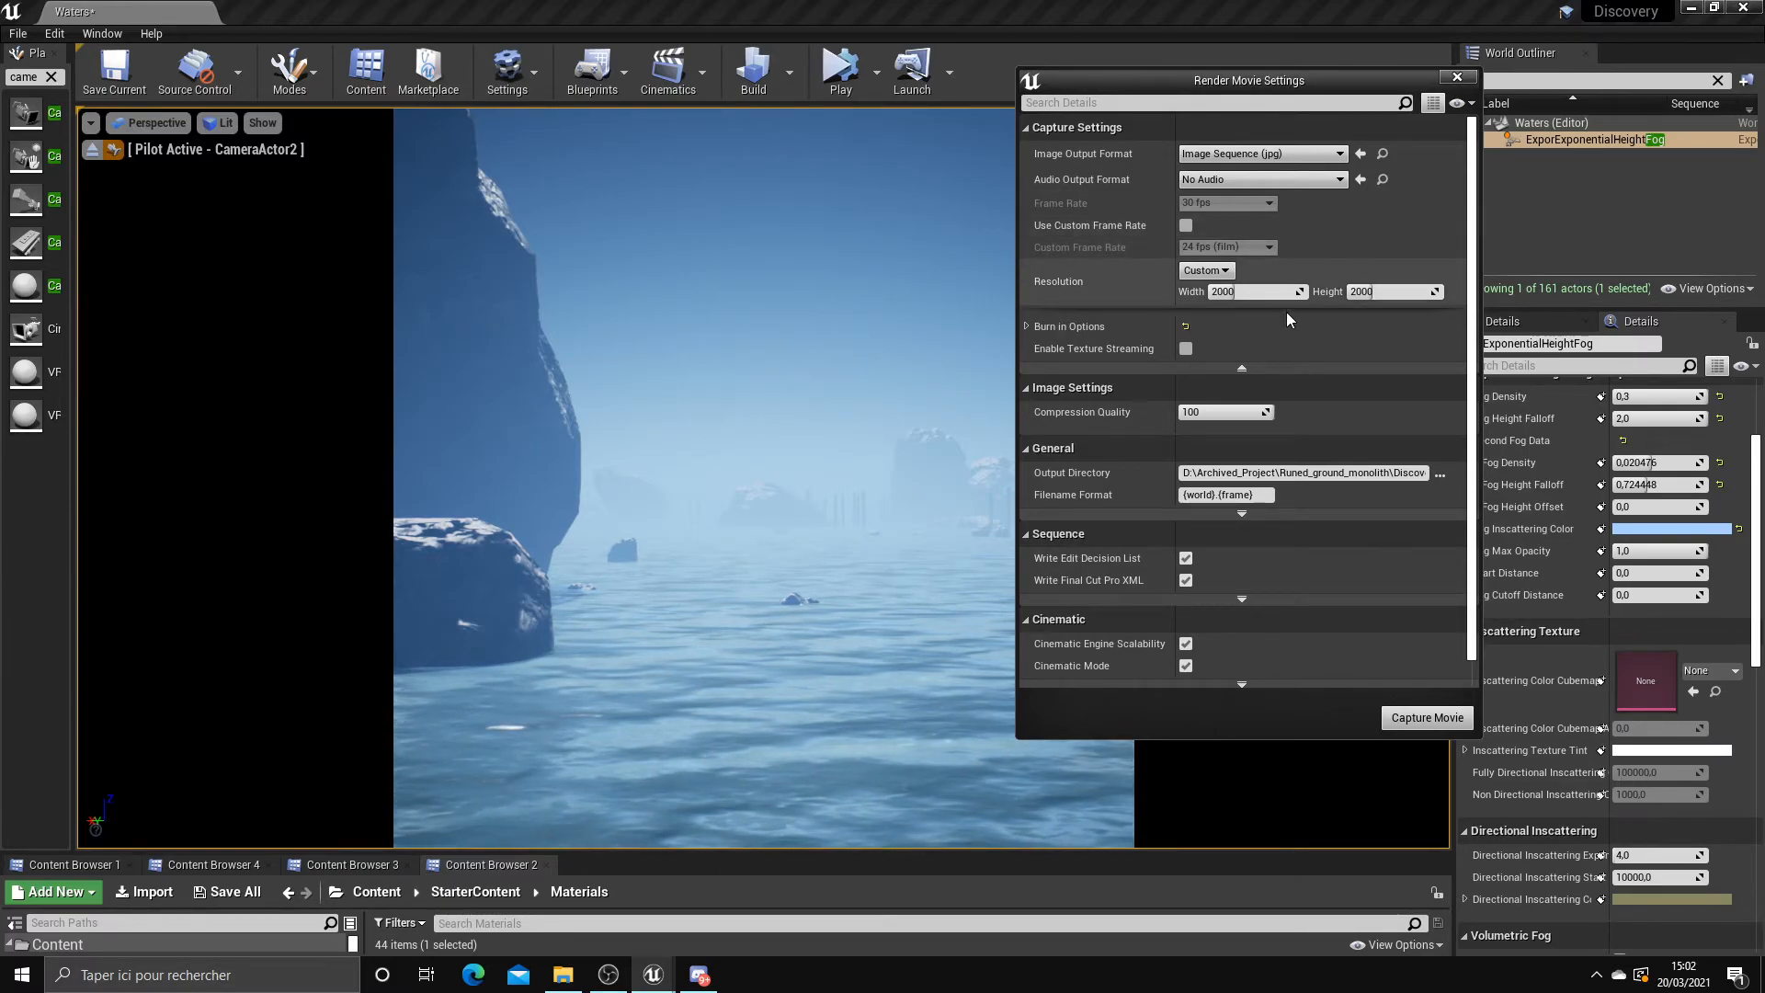
scroll(1245, 395, down, 1)
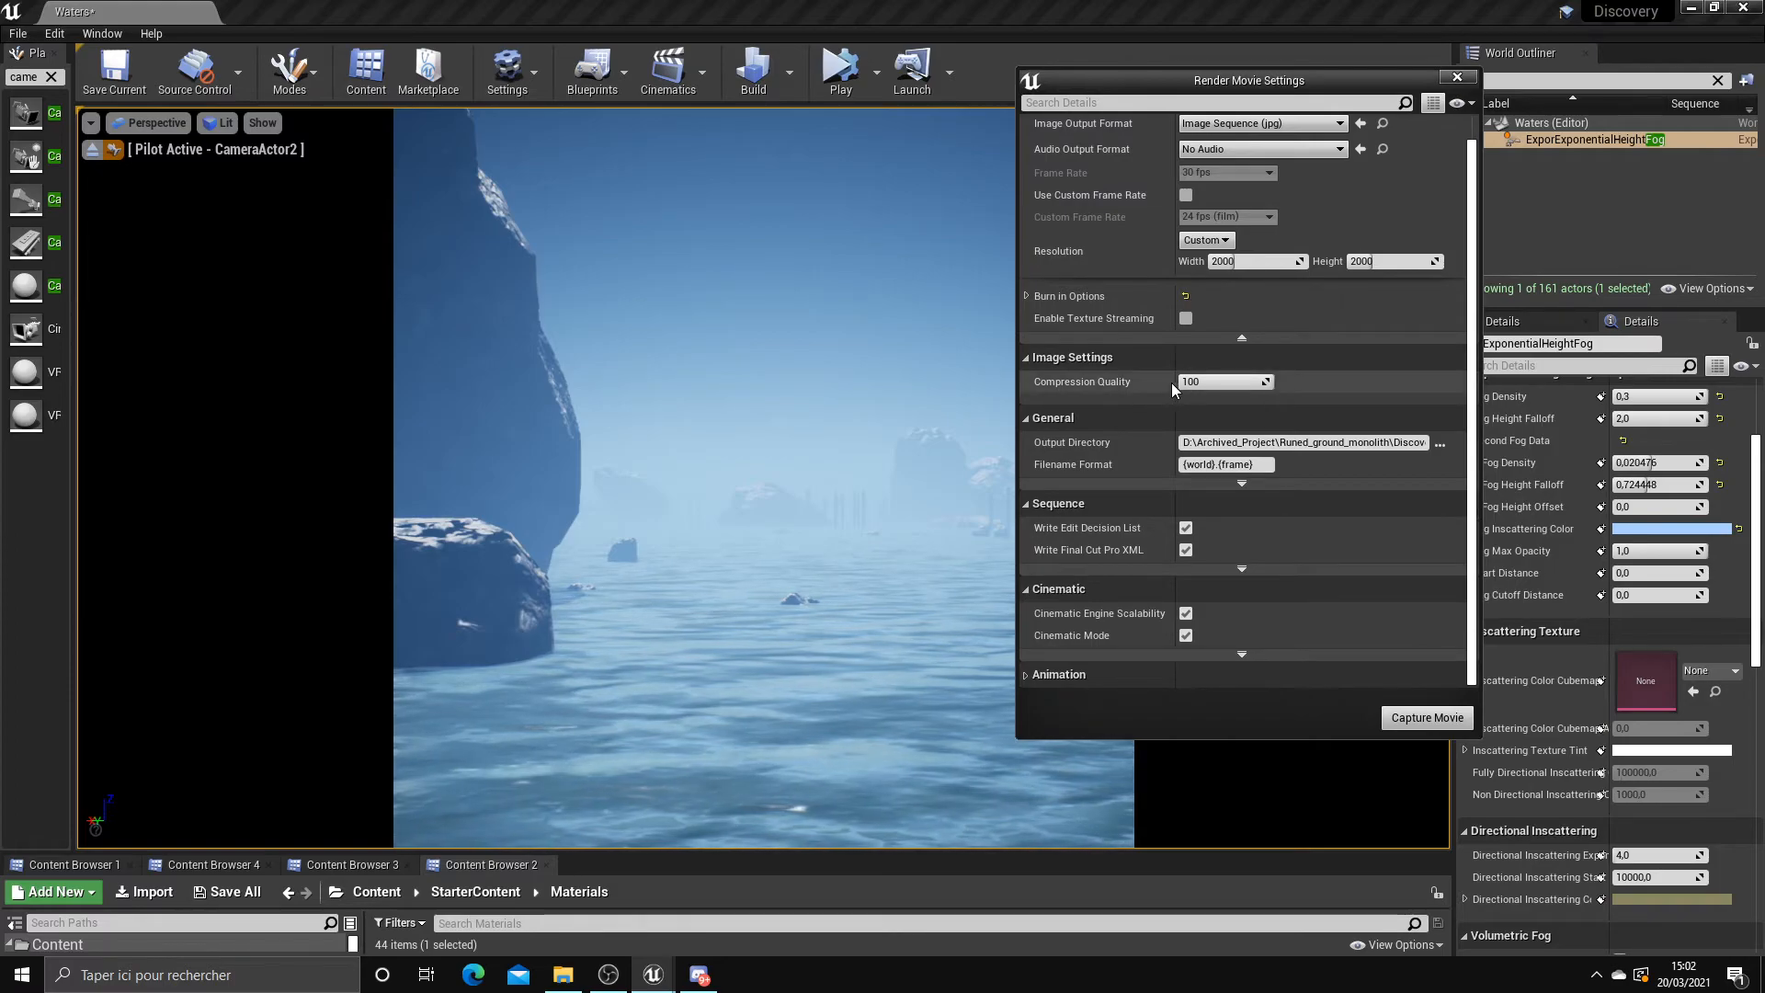
scroll(1214, 368, up, 1)
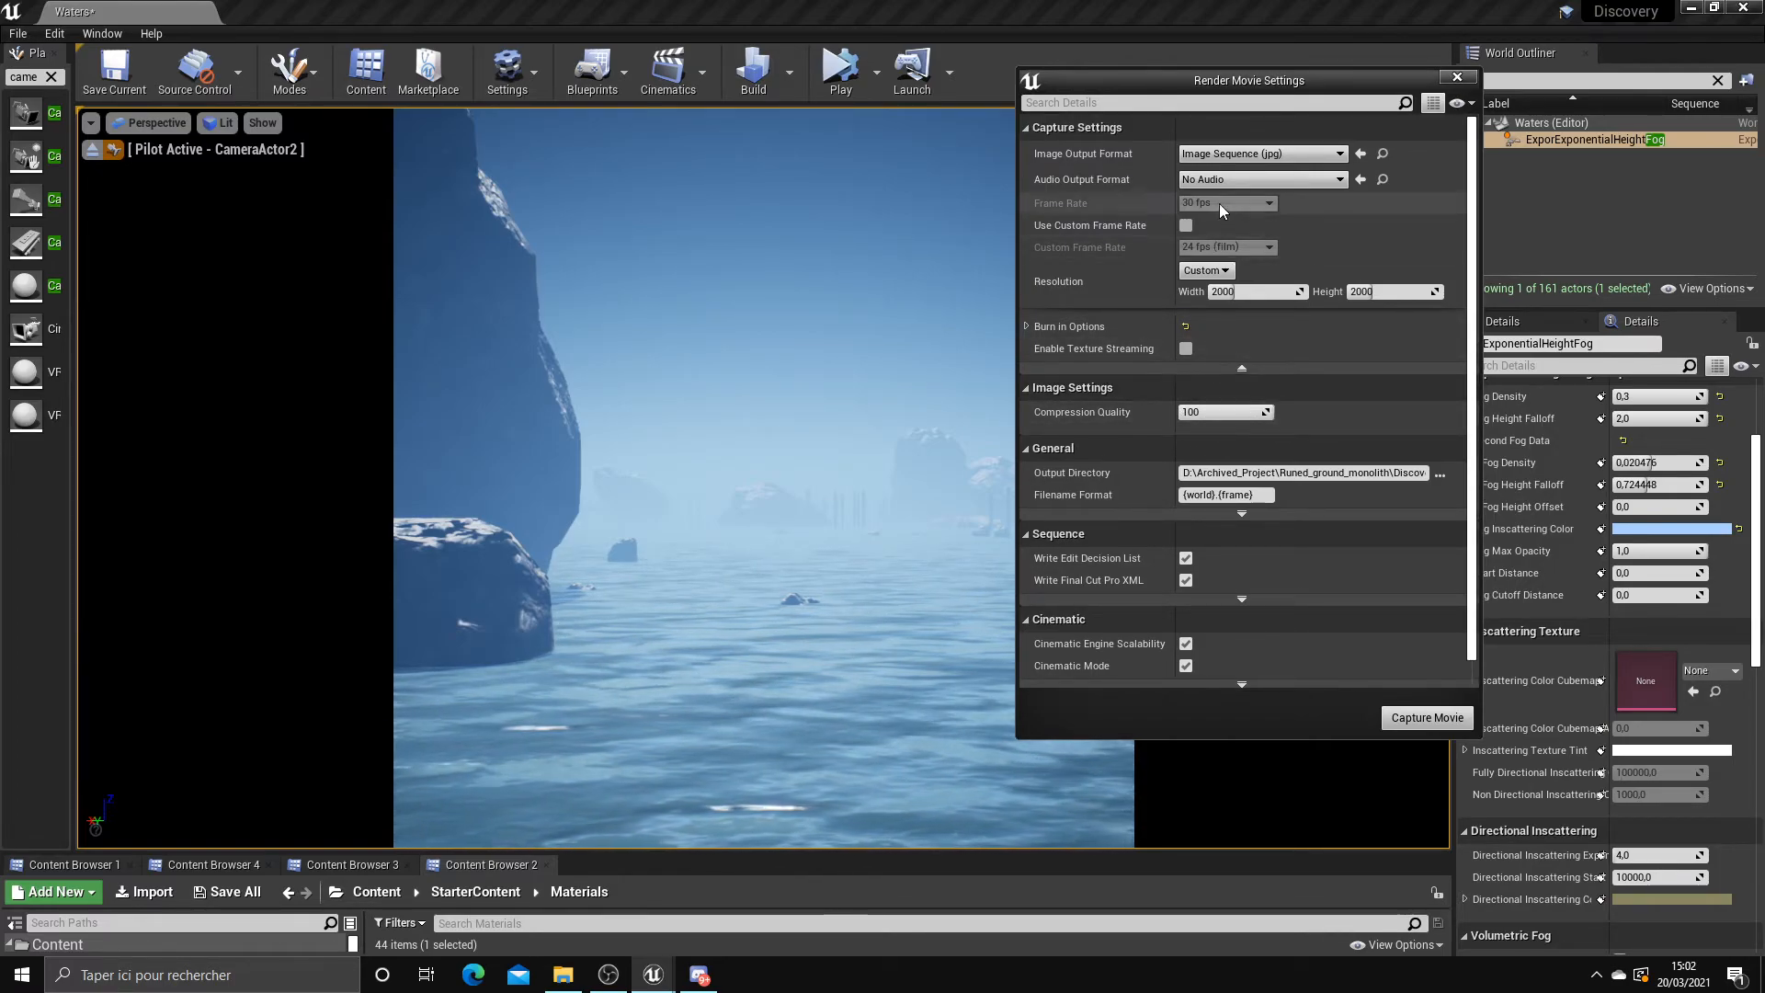
scroll(1232, 524, down, 1)
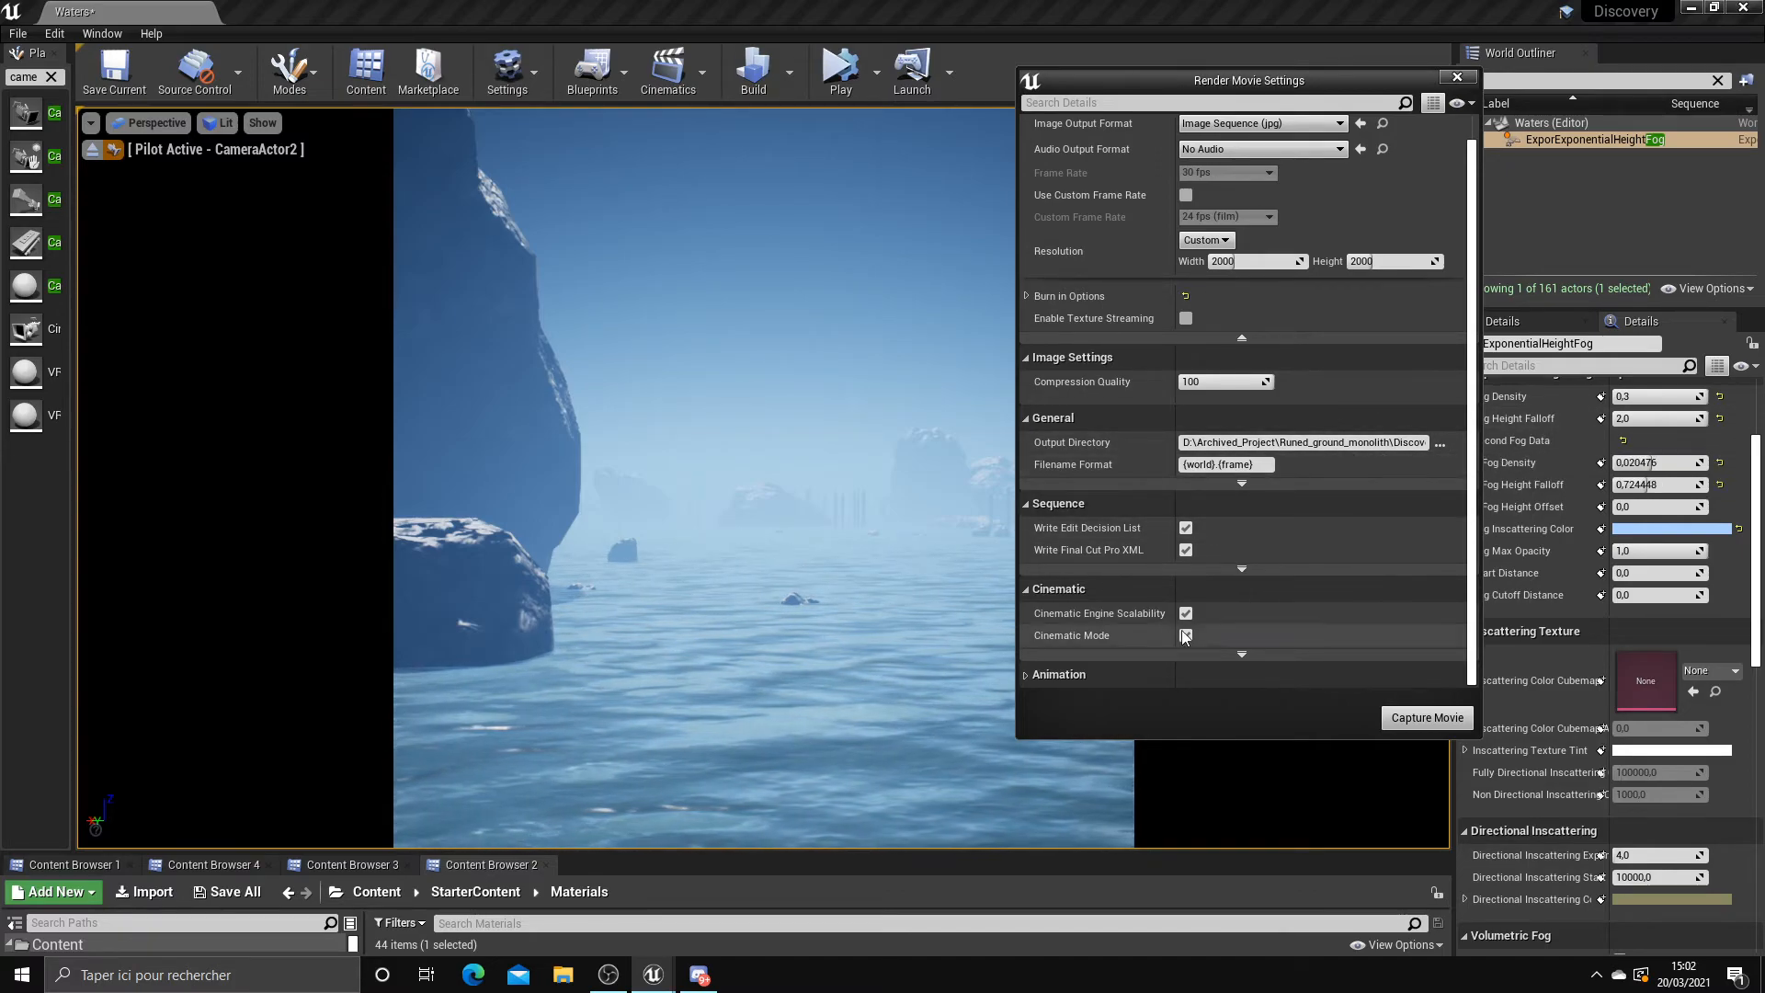
Enable a custom start frame in the render's Animation settings and set it to 4
click(1028, 677)
scroll(1161, 571, down, 3)
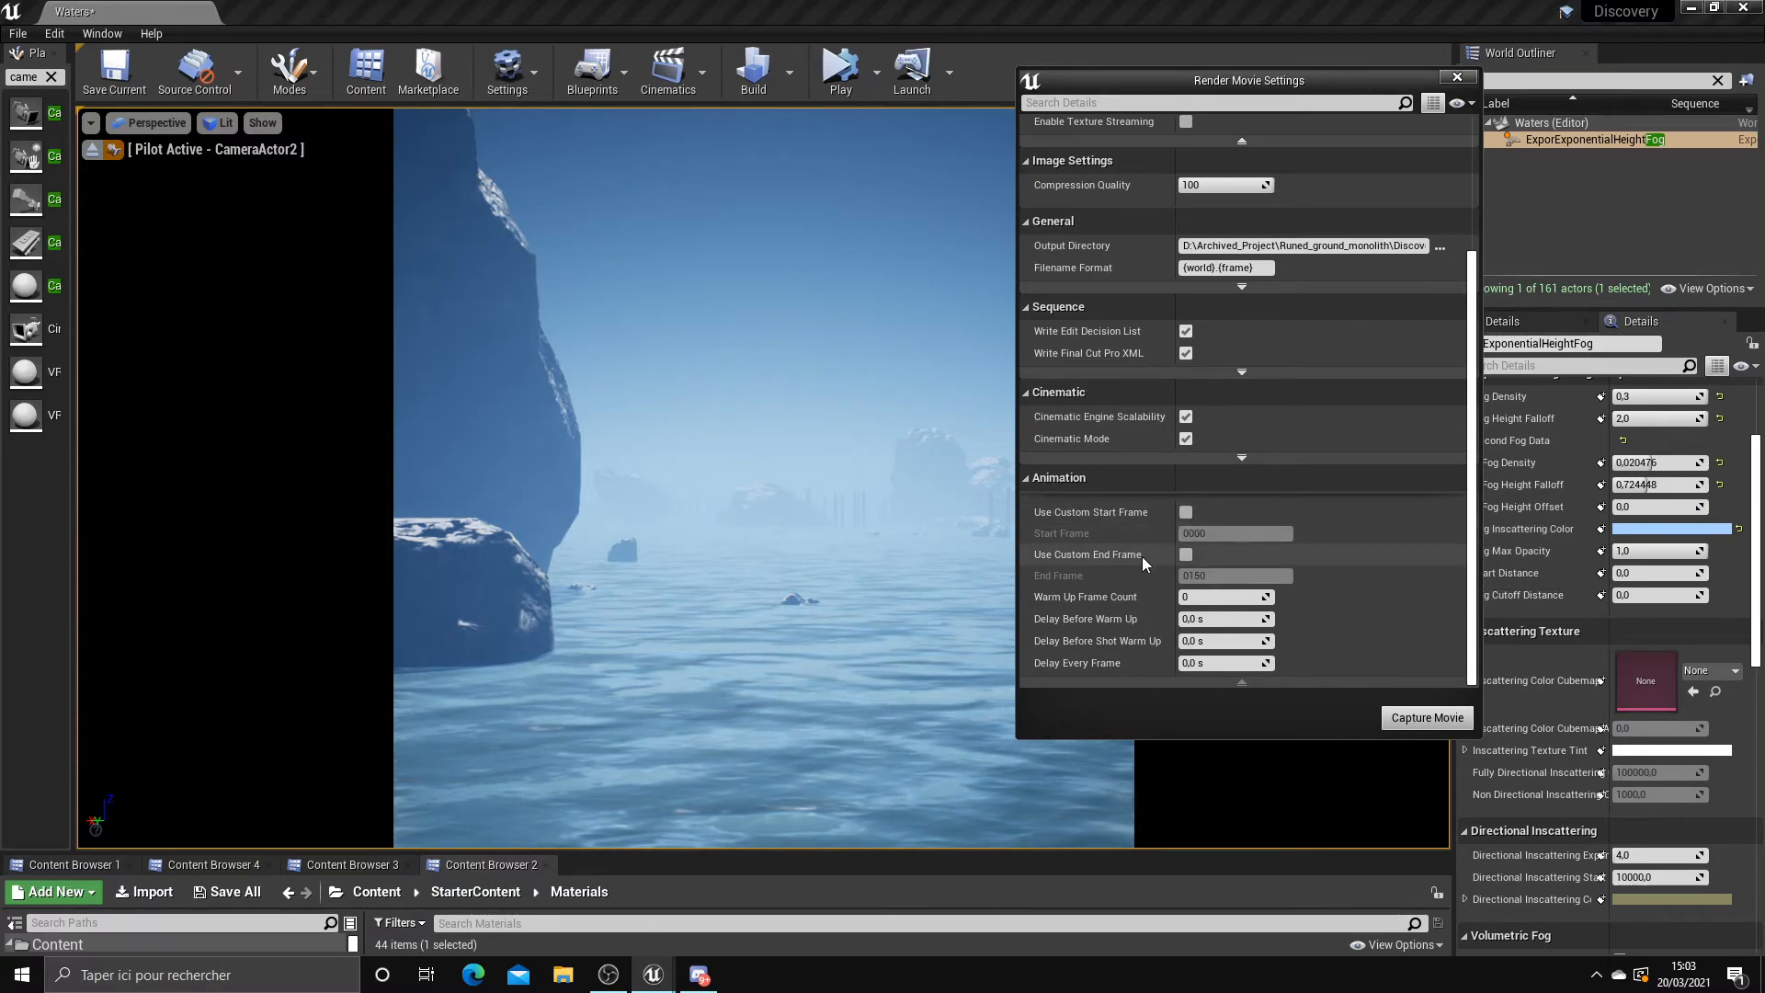
click(1186, 513)
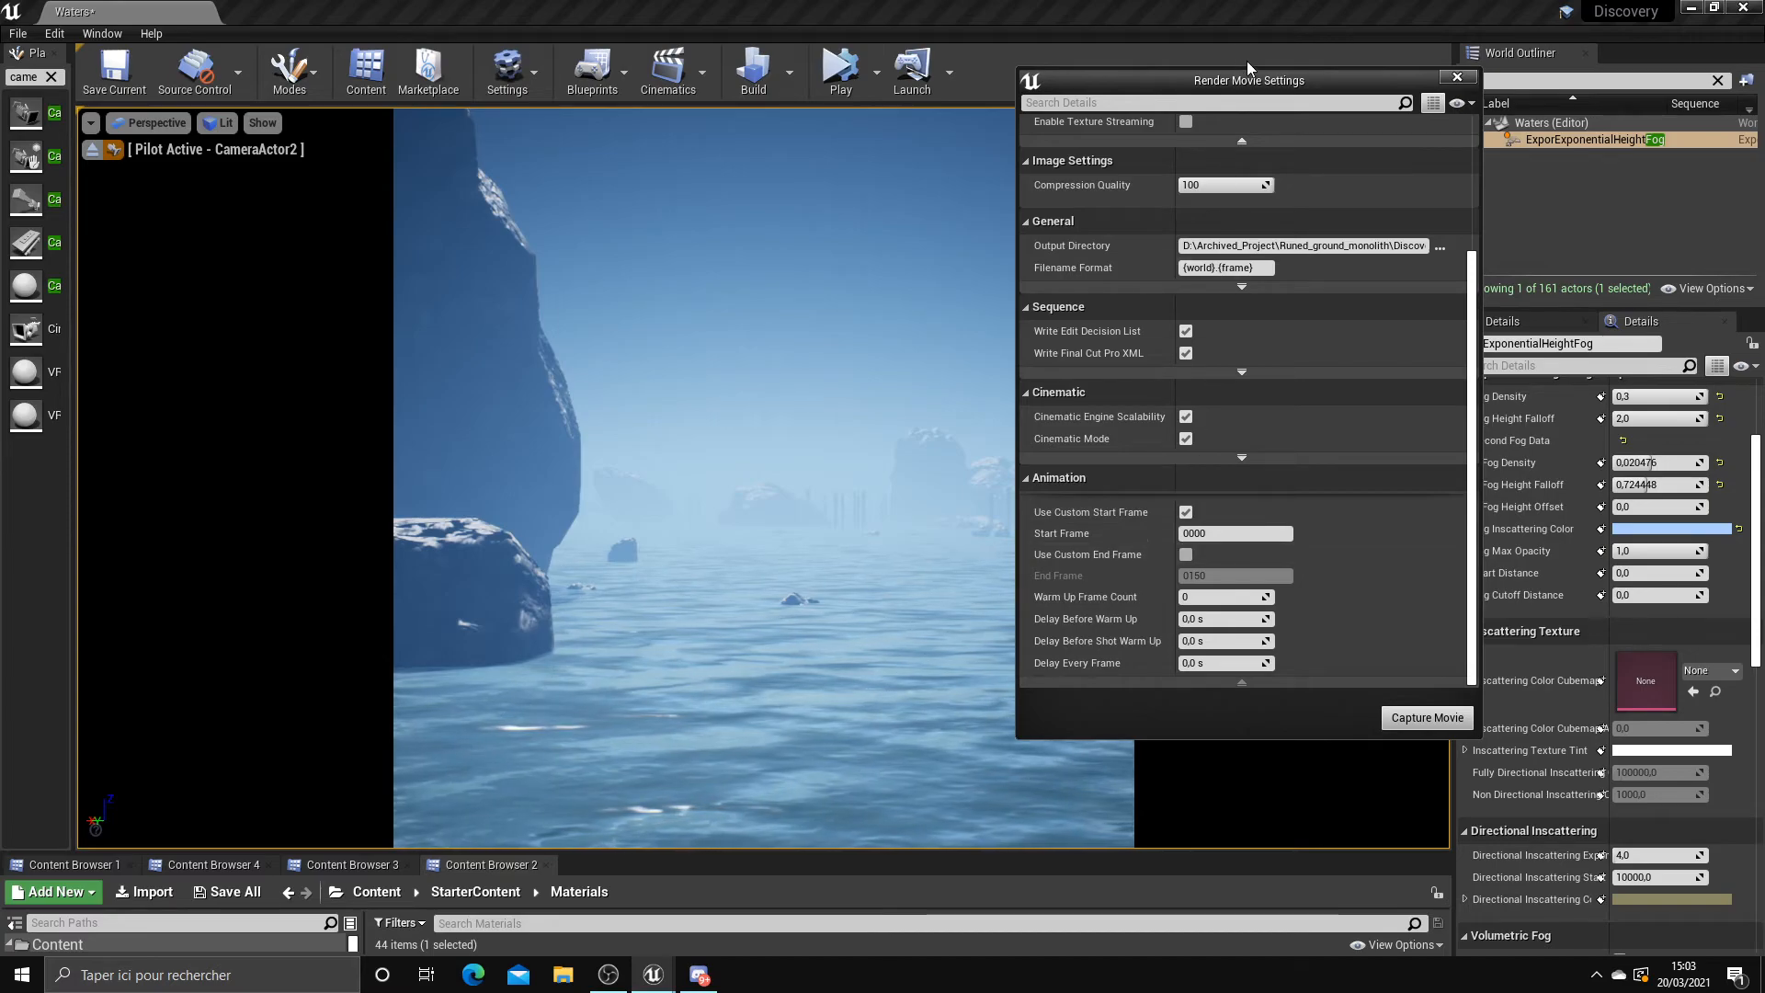
drag(1247, 79, 873, 119)
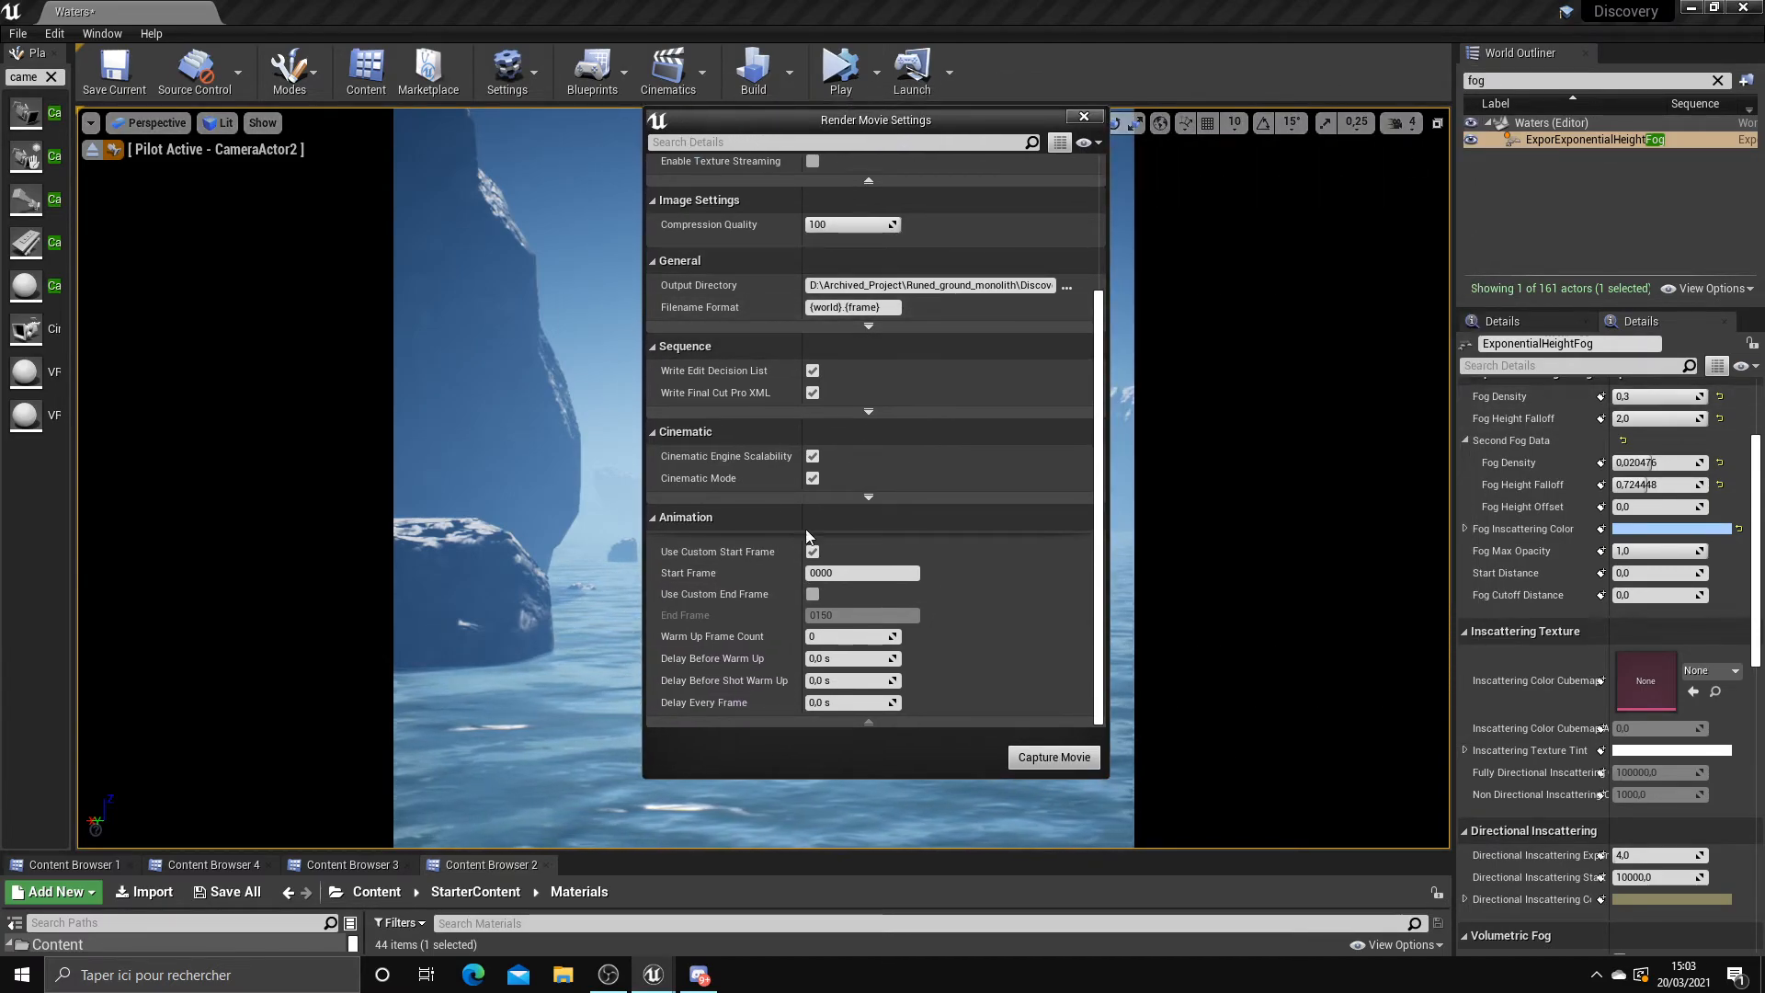
click(840, 574)
text(4)
Enable a custom end frame of 5 for the render and set the warm-up frame count to 1
click(814, 595)
click(821, 615)
text(5)
key(Return)
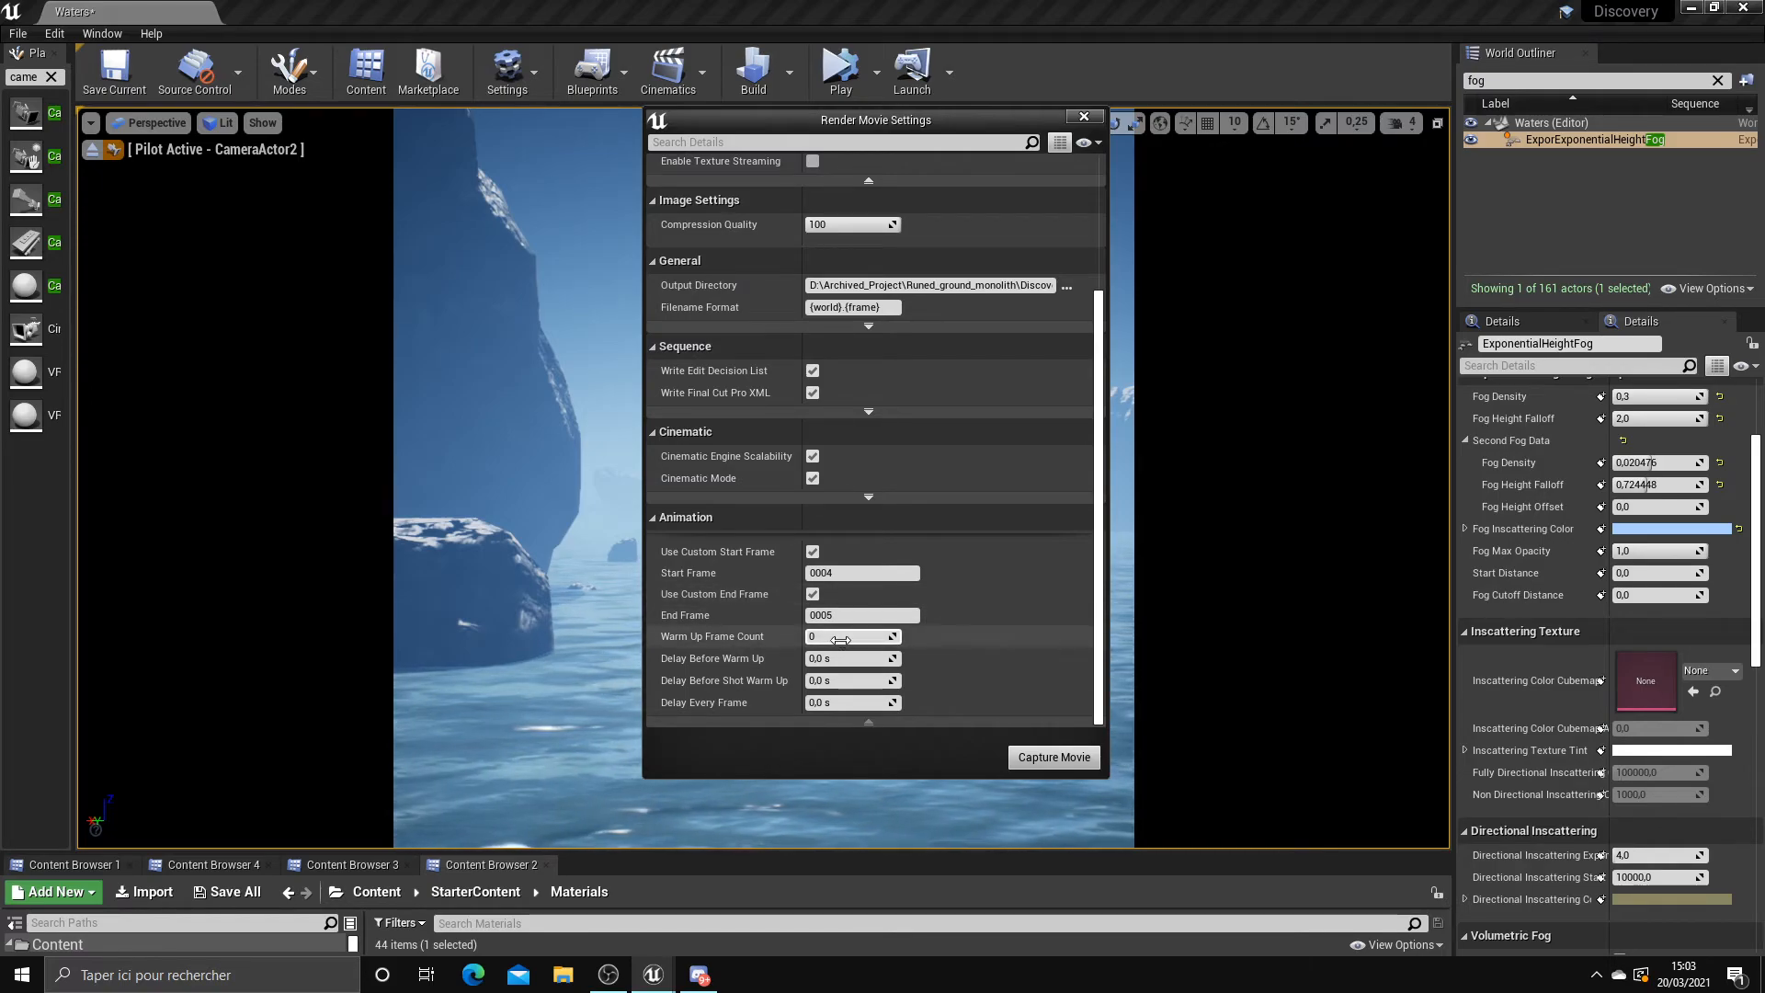
text(1)
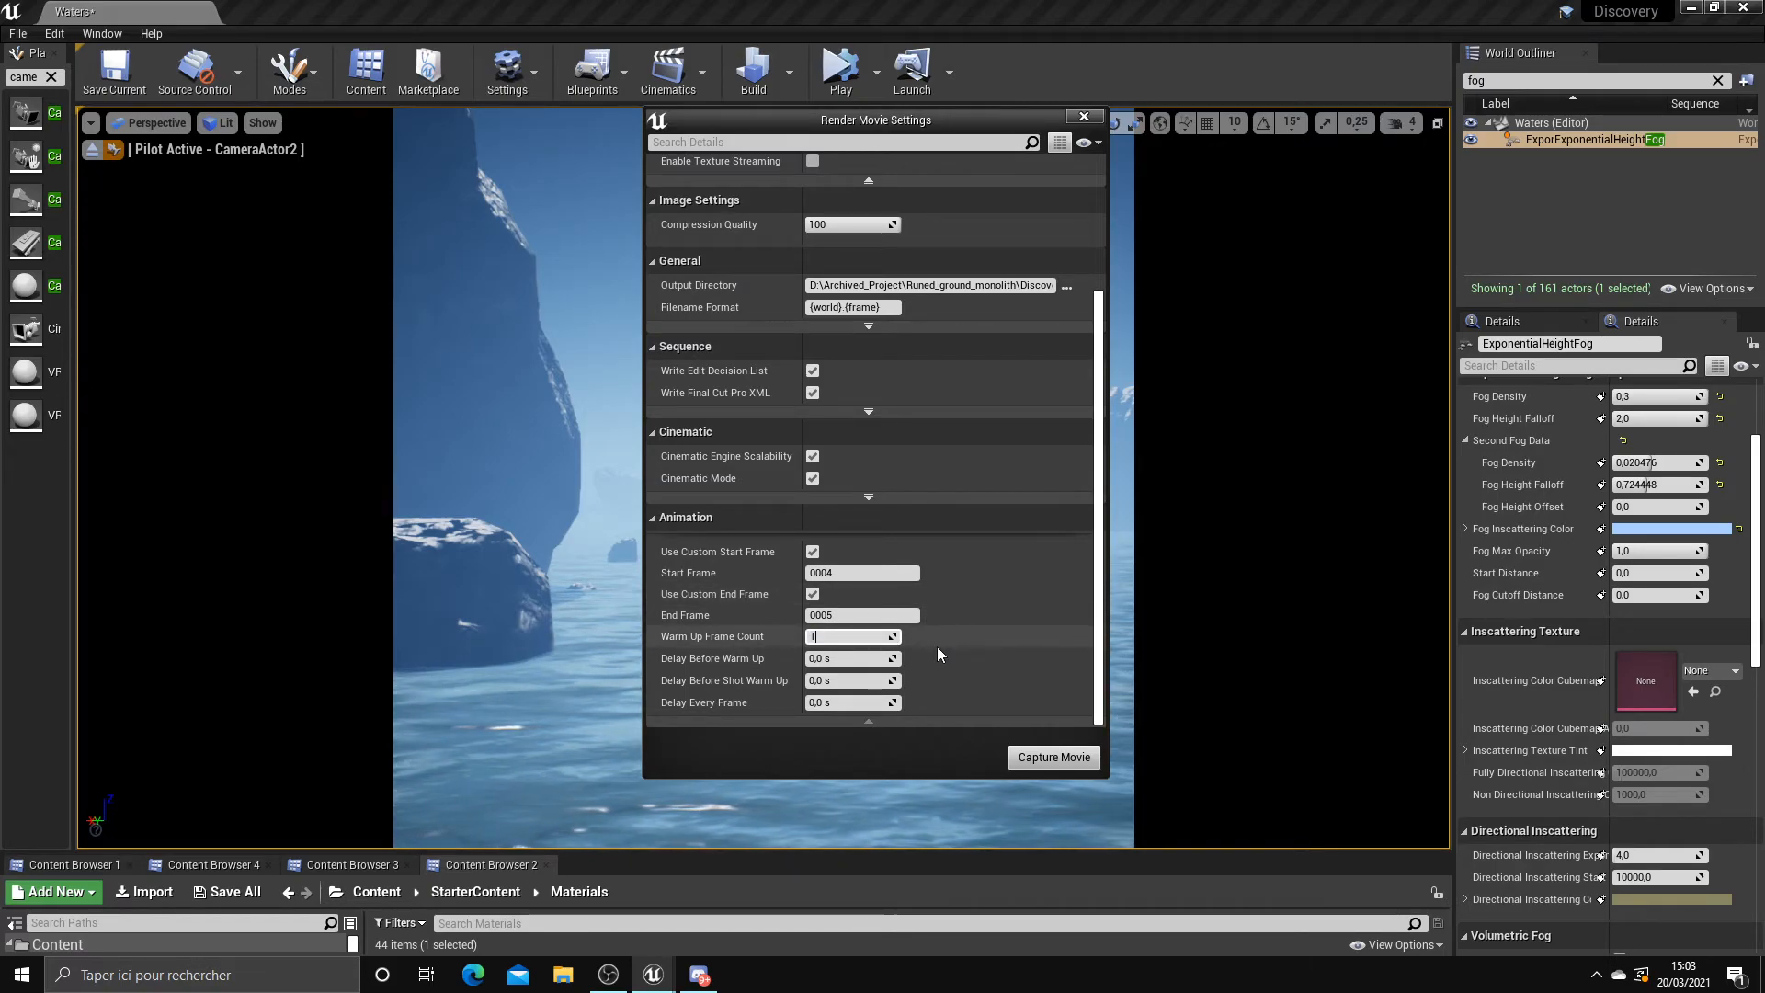
drag(869, 120, 1378, 188)
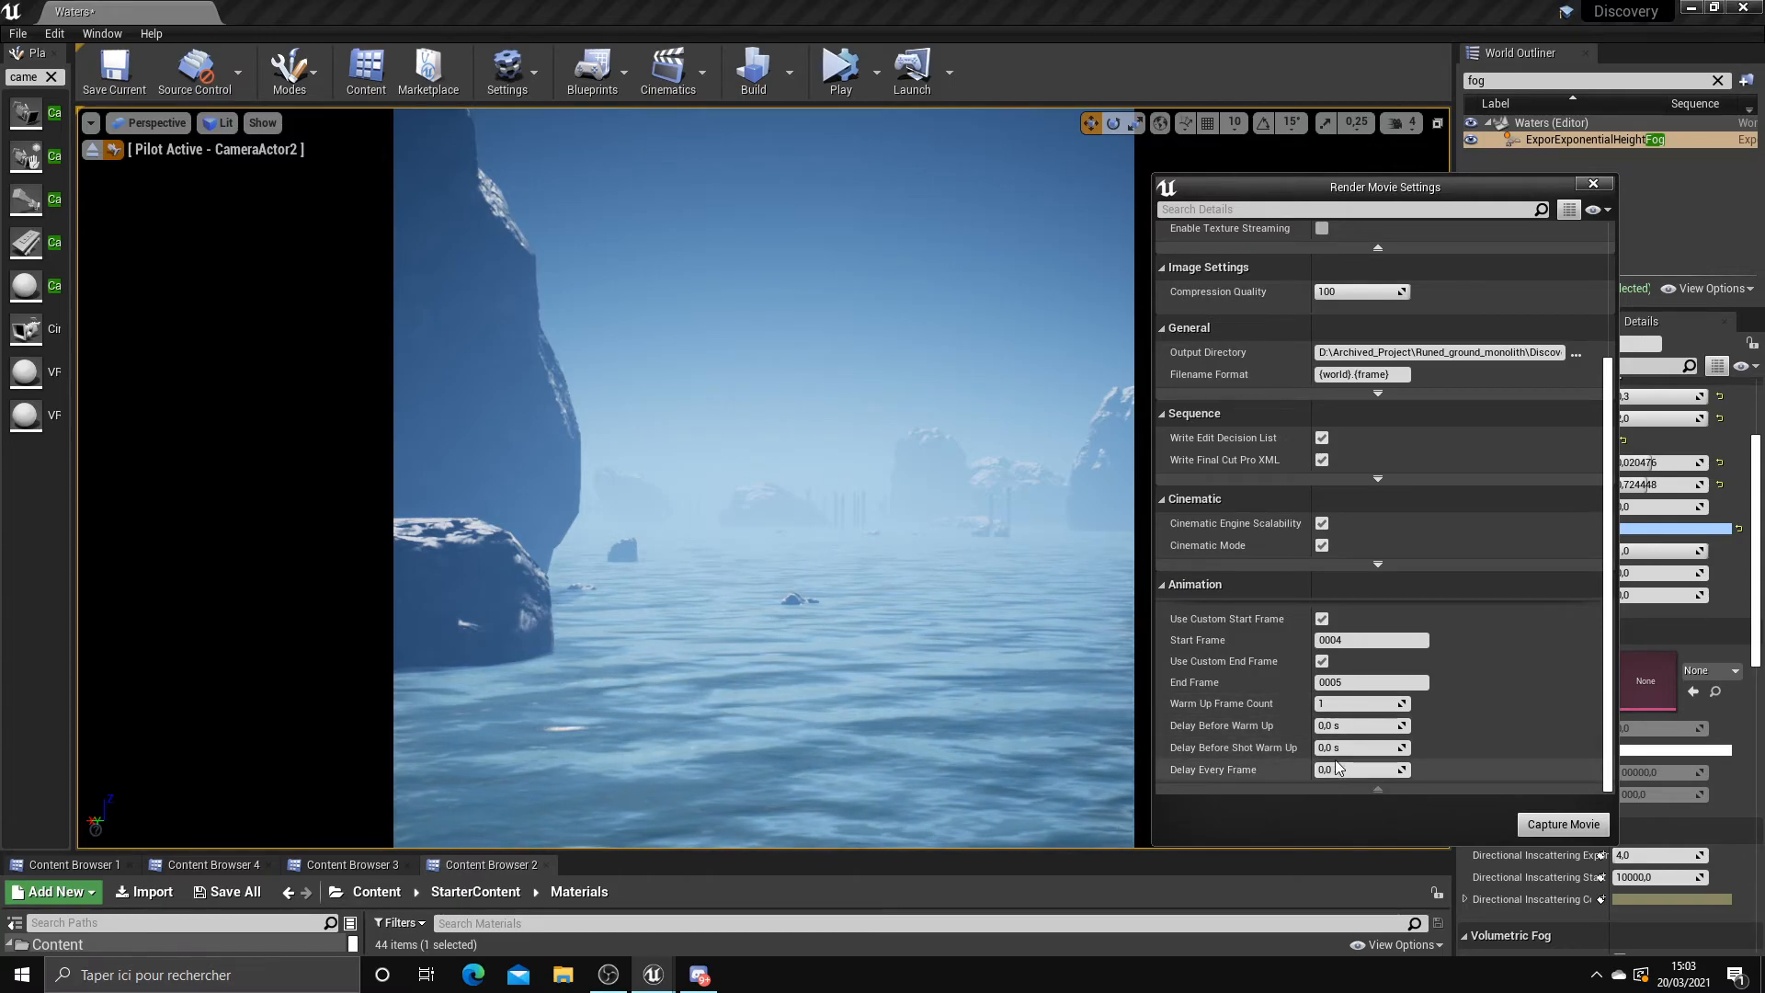
Set the render's delay before warm-up to 0.2 s and check the capture settings
click(1344, 727)
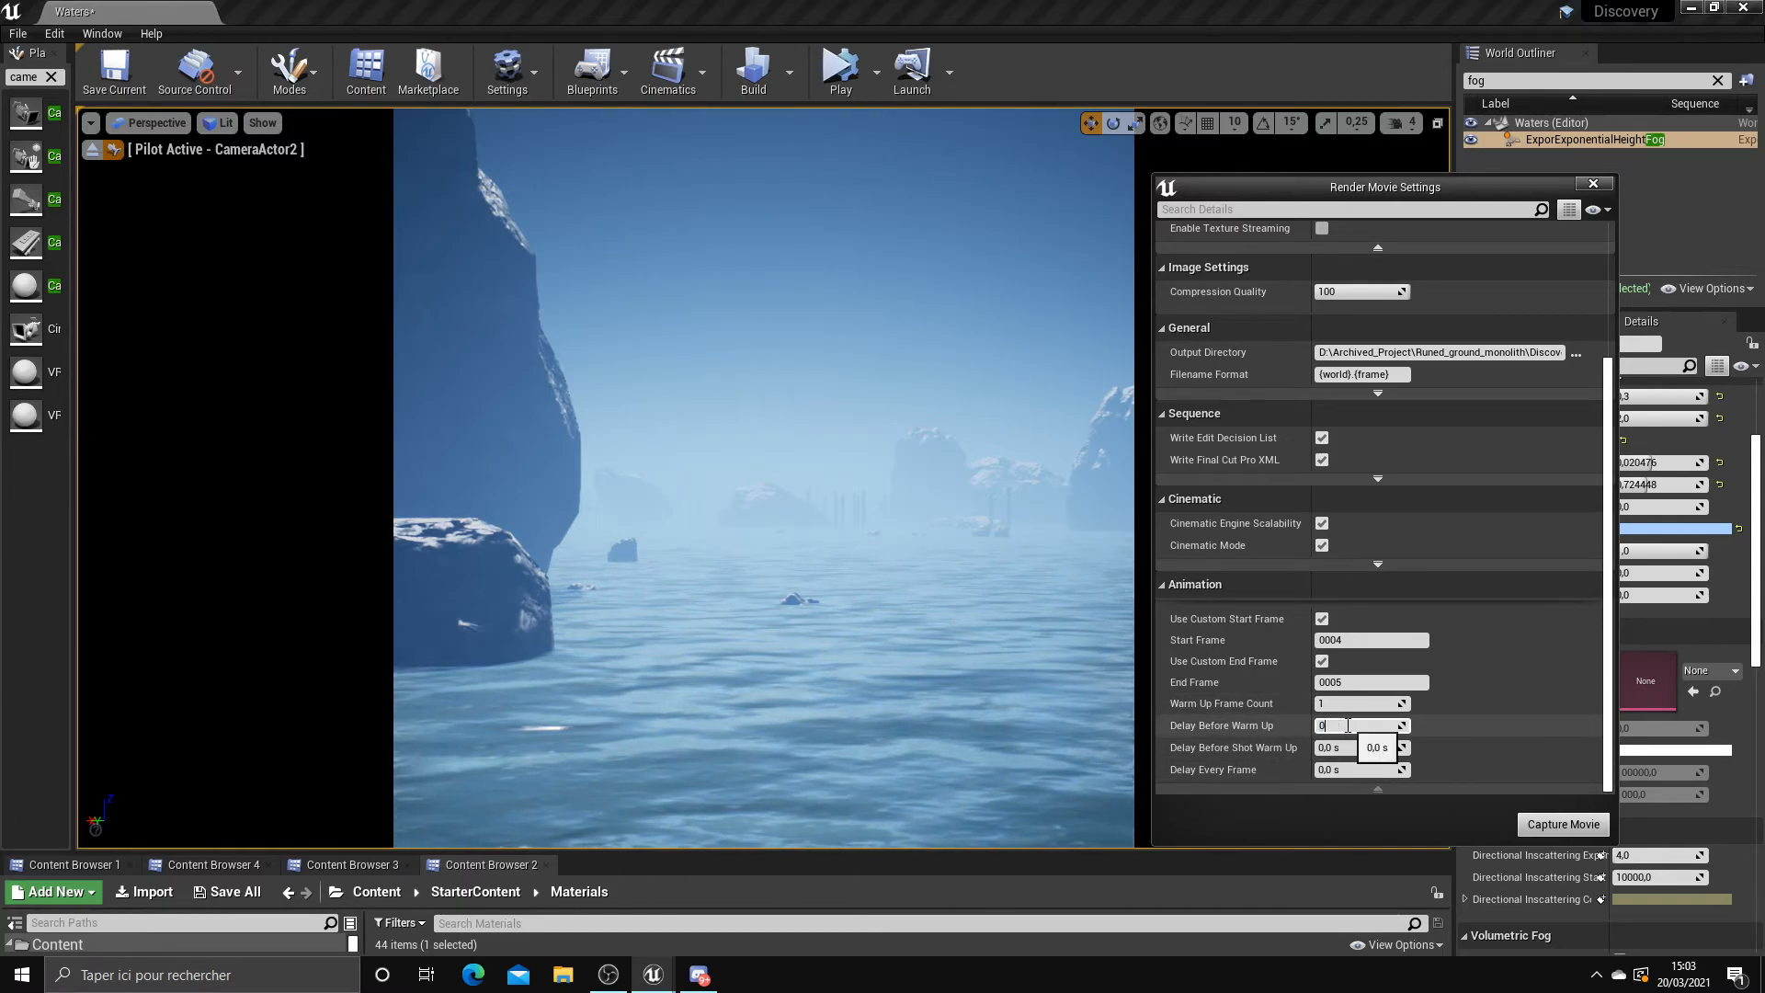
click(1467, 708)
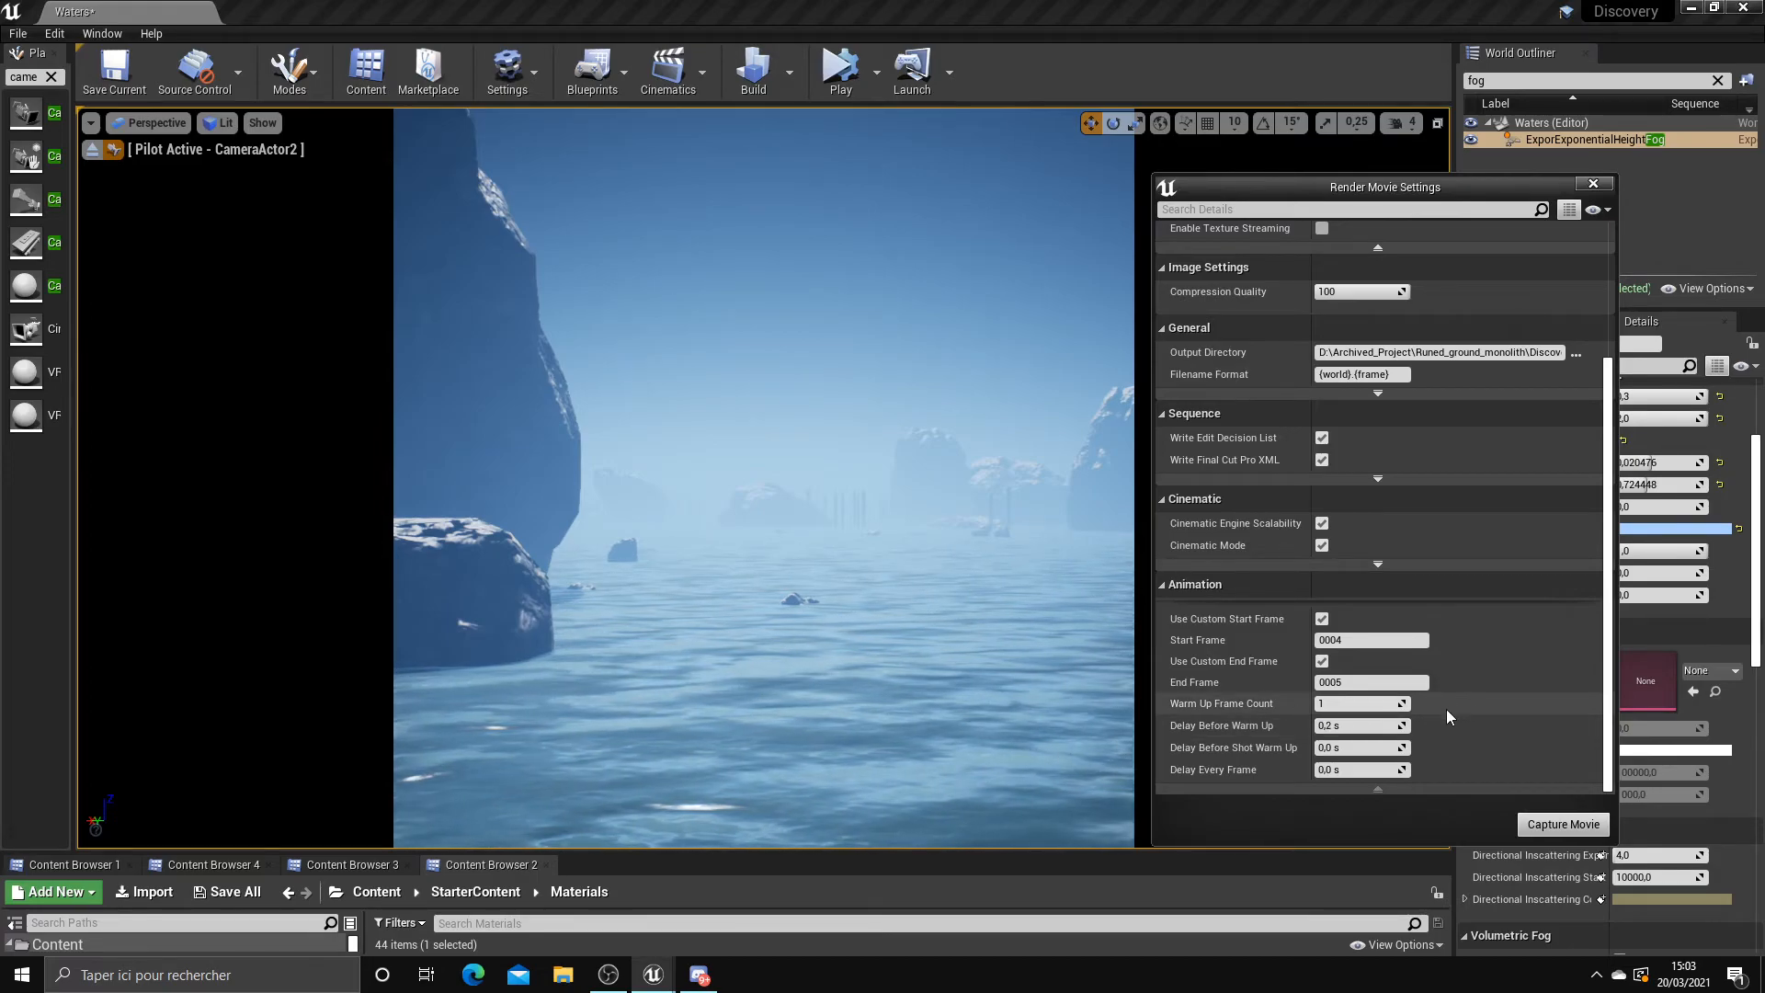
scroll(1405, 697, up, 5)
scroll(1421, 651, down, 2)
scroll(1422, 644, up, 2)
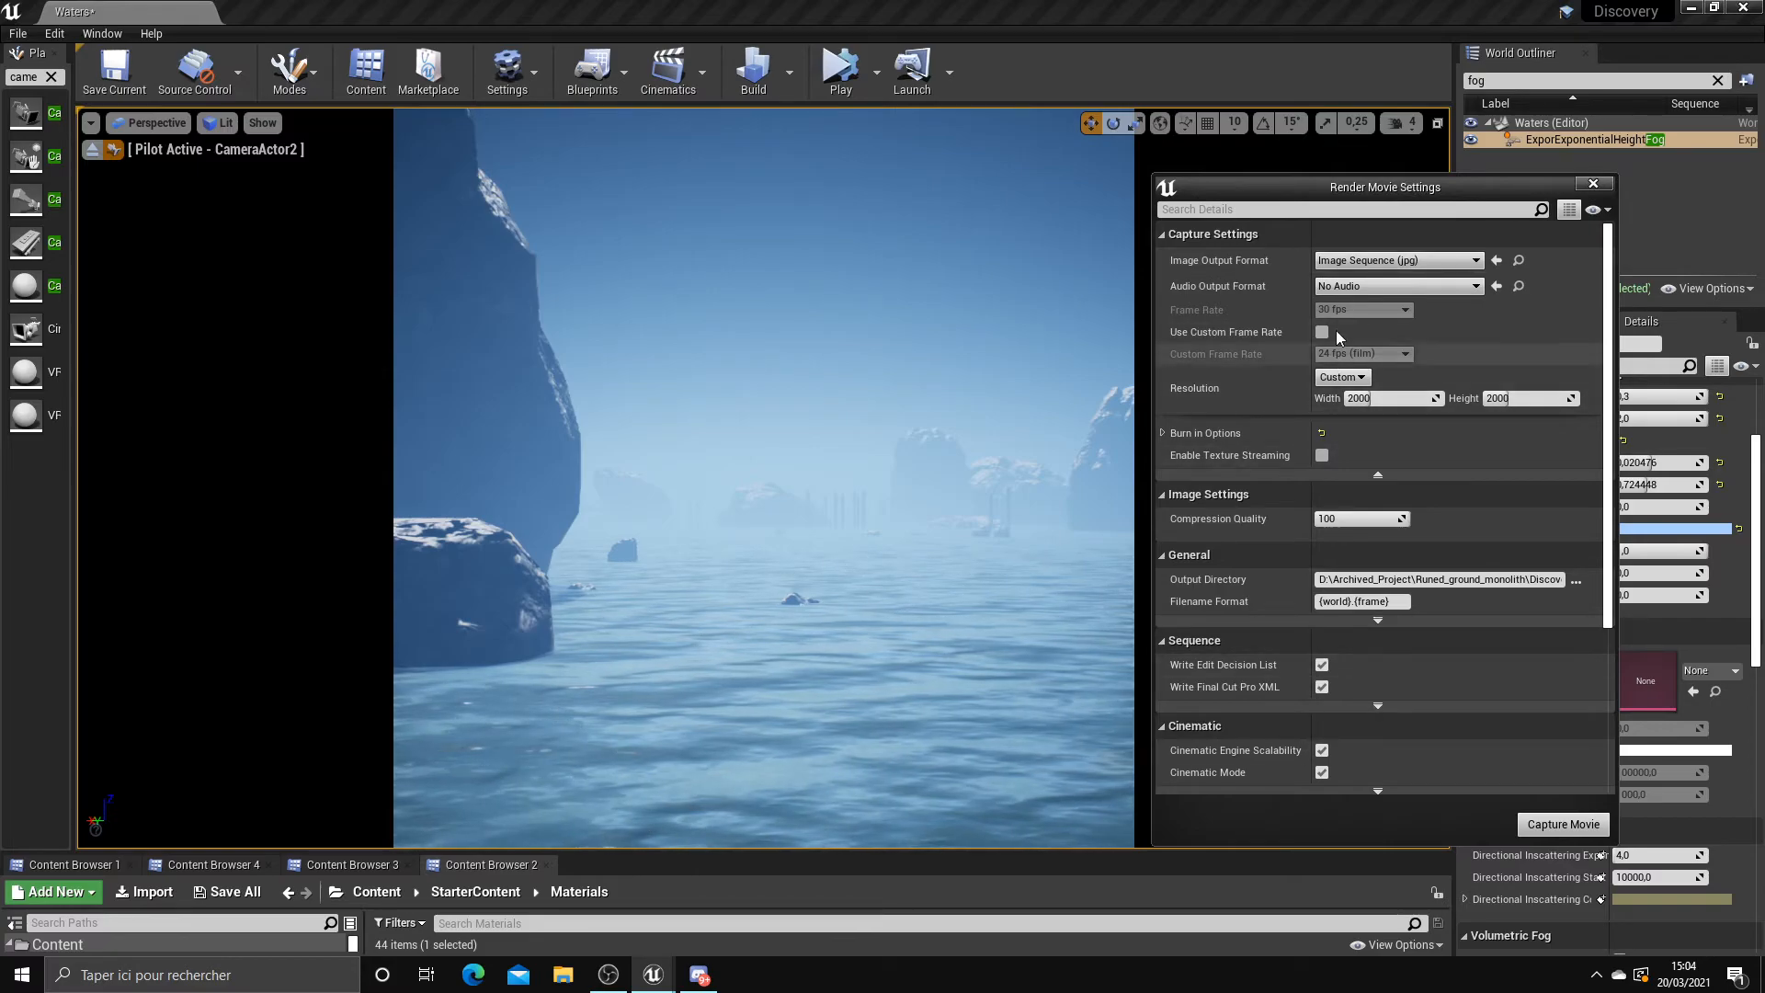
Capture the movie with the current render settings, saving the Waters level
scroll(1283, 522, down, 3)
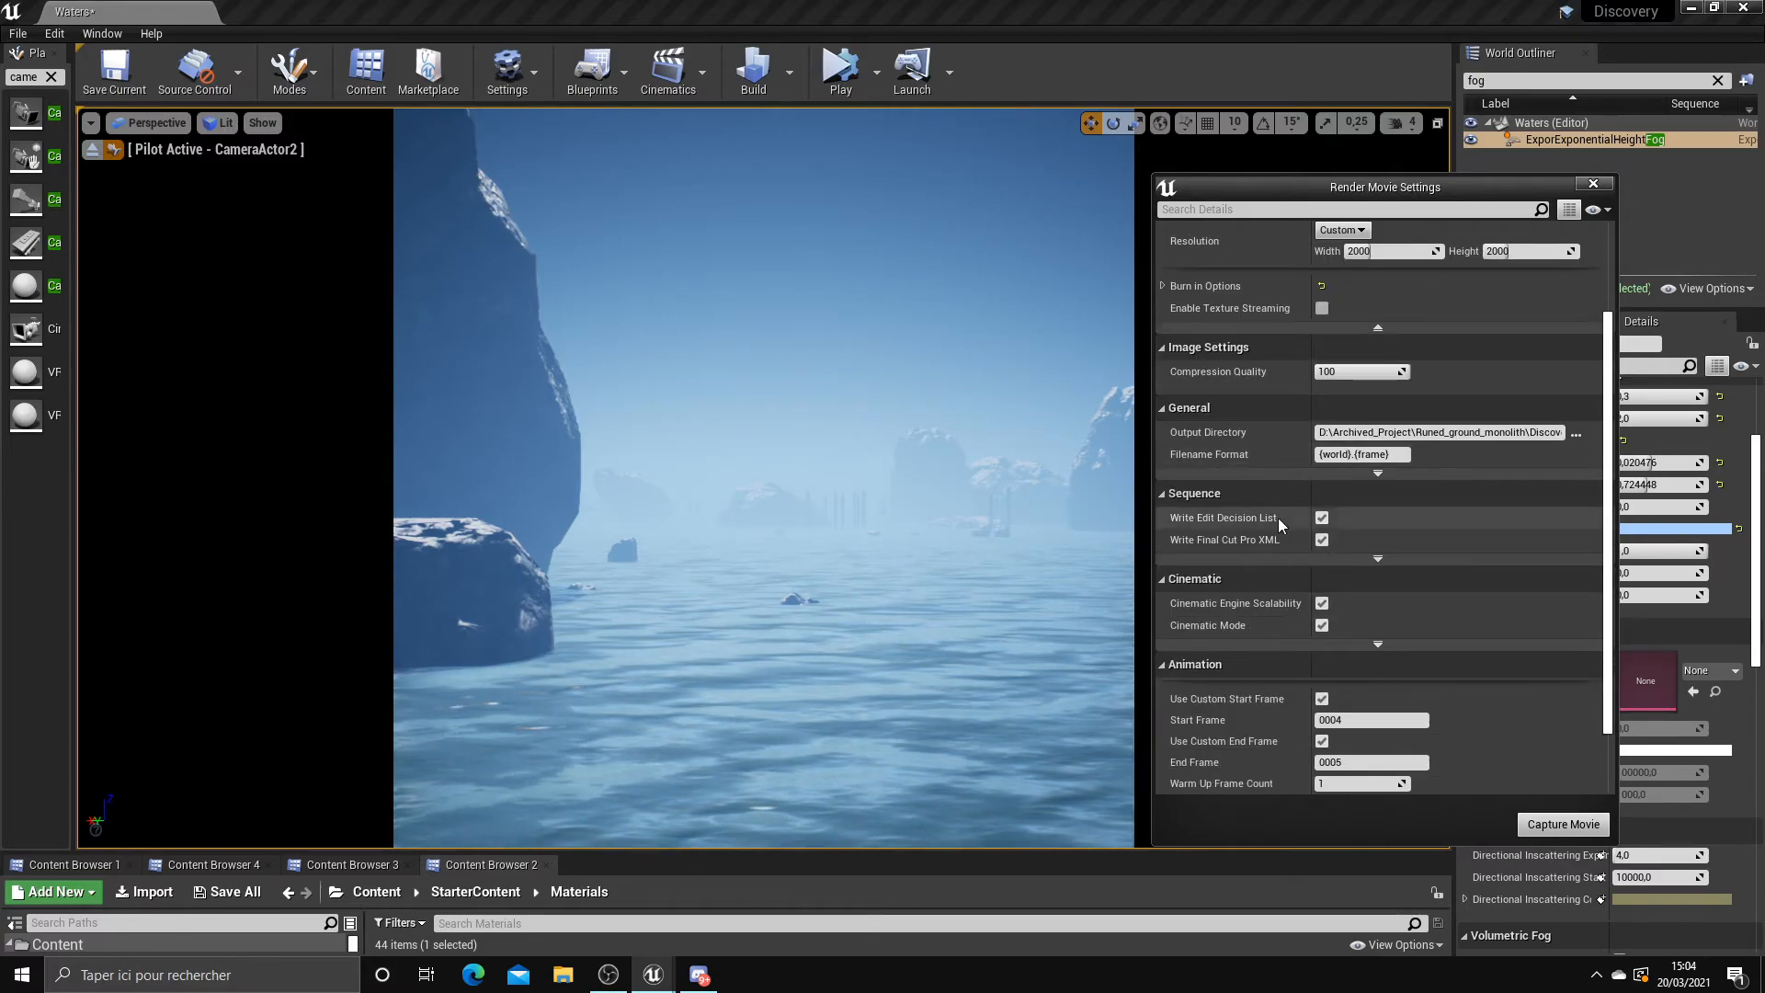
scroll(1280, 522, down, 2)
click(1563, 824)
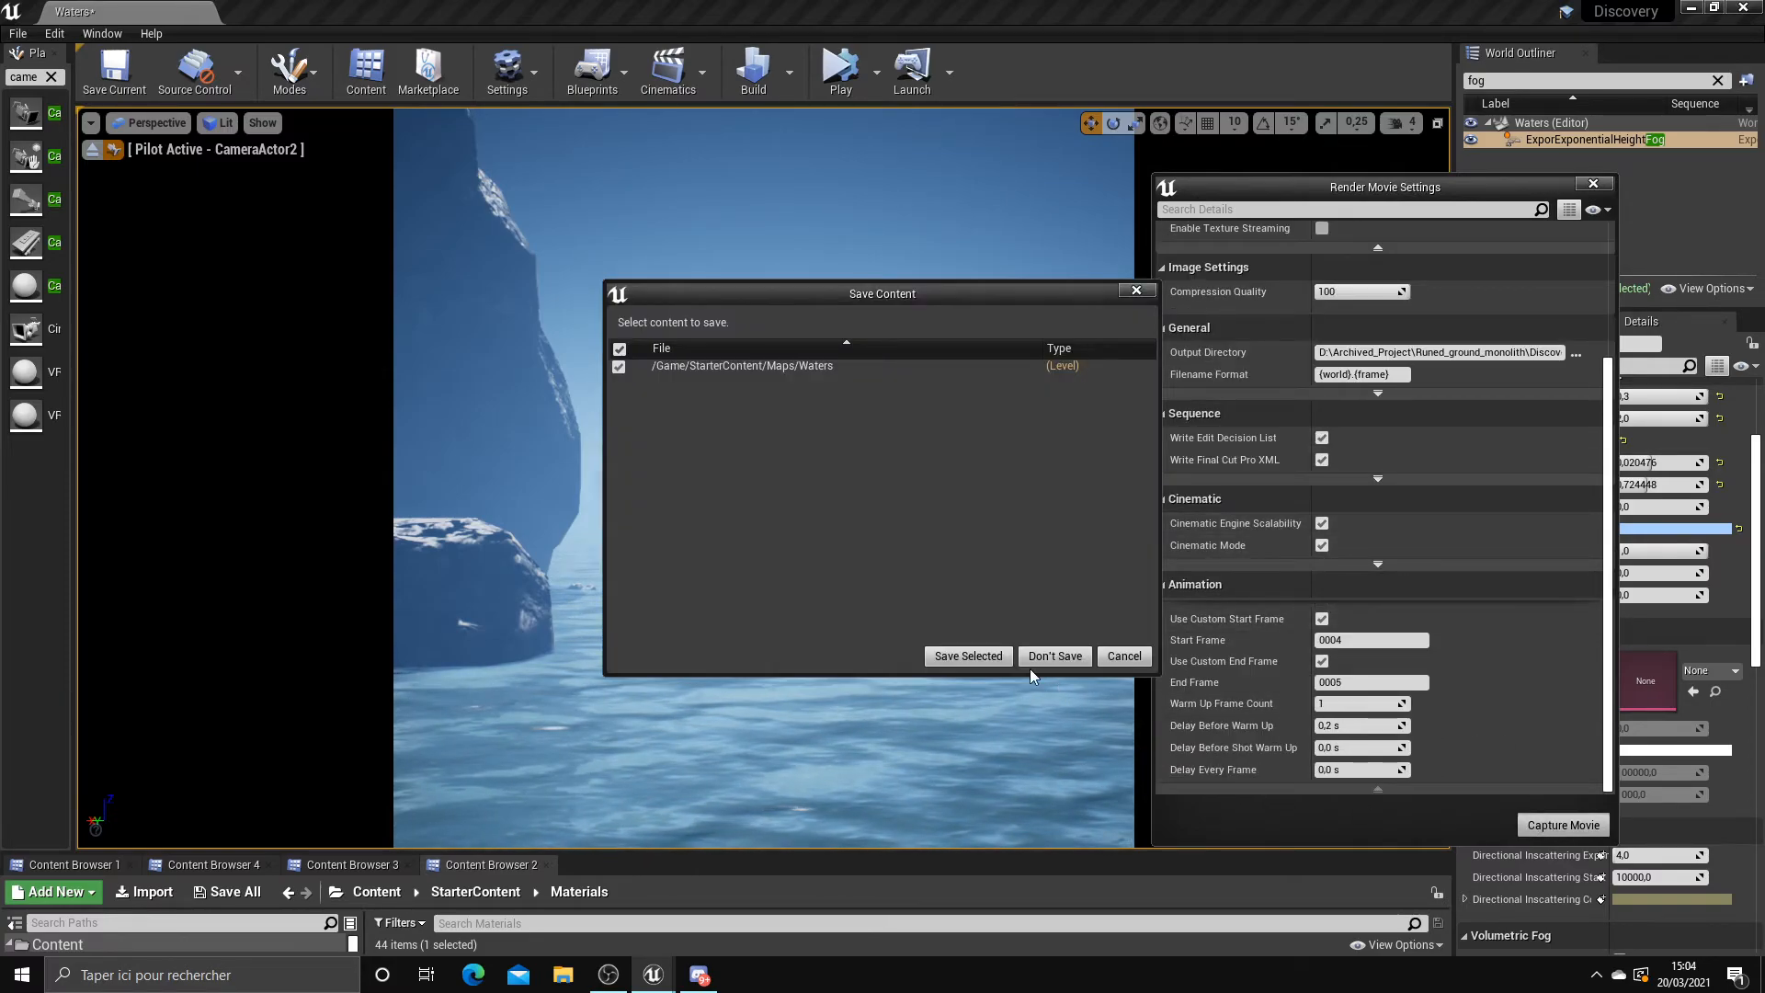
click(968, 655)
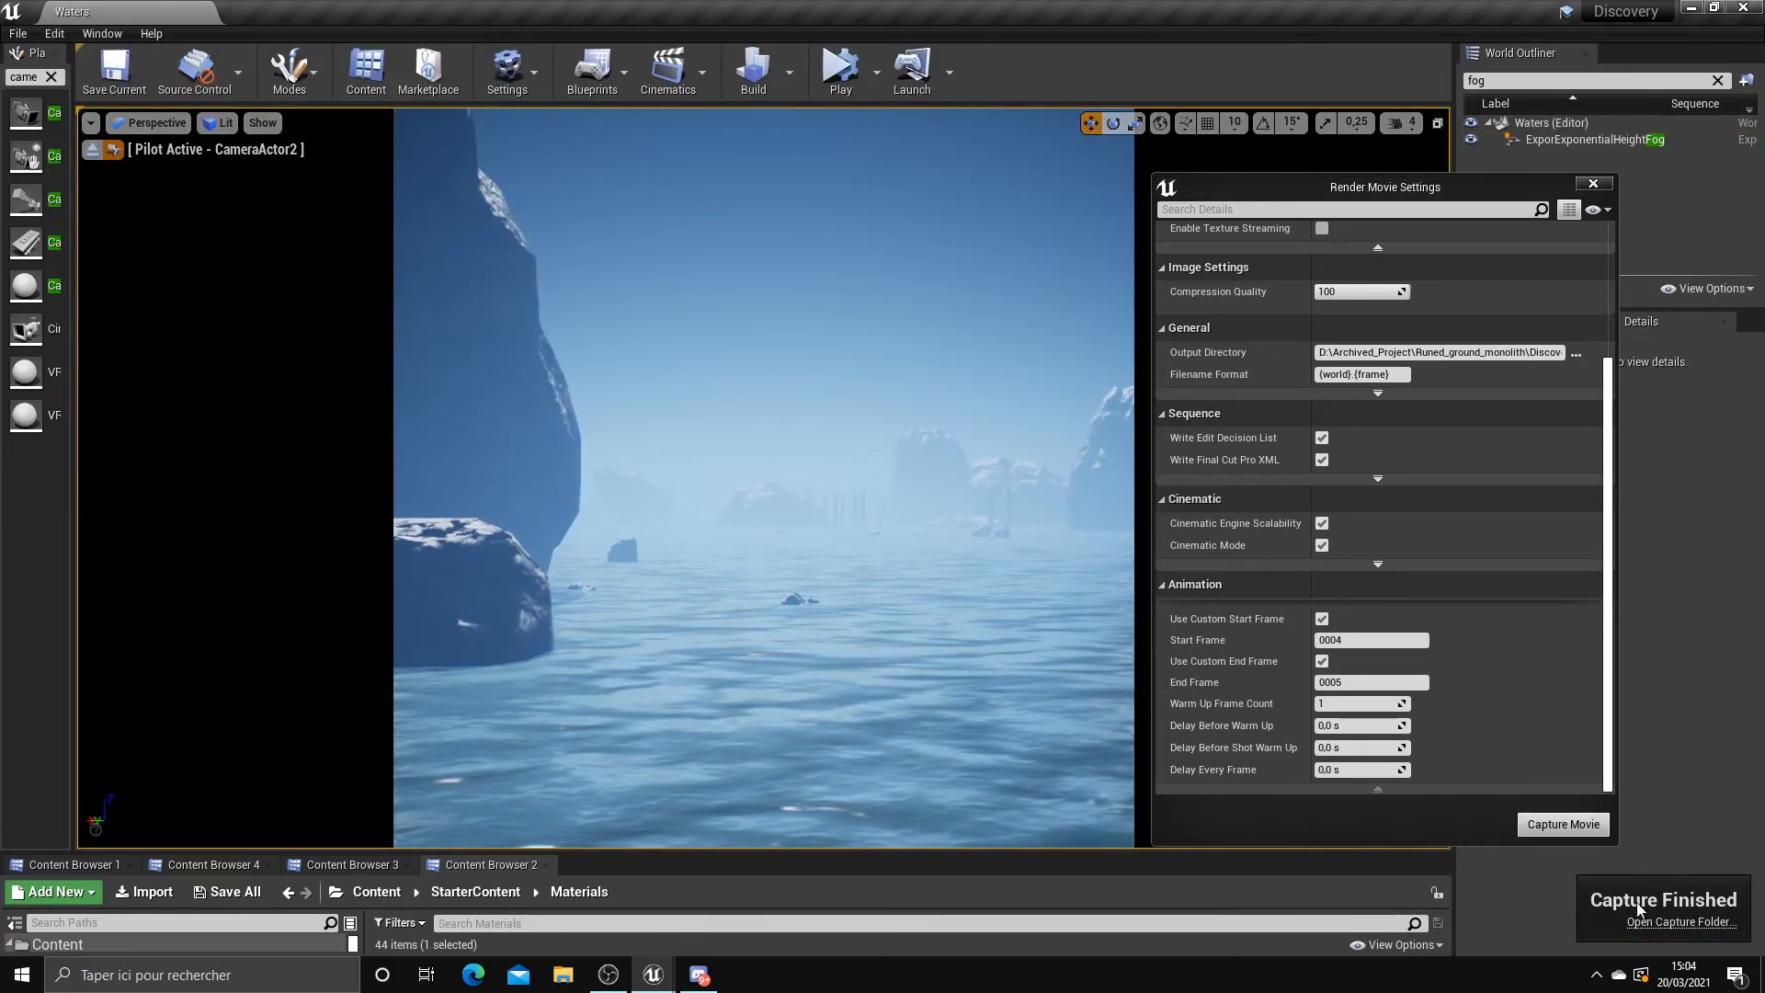
Open the capture folder and view the rendered image Waters.0004 in the photo viewer
click(1668, 923)
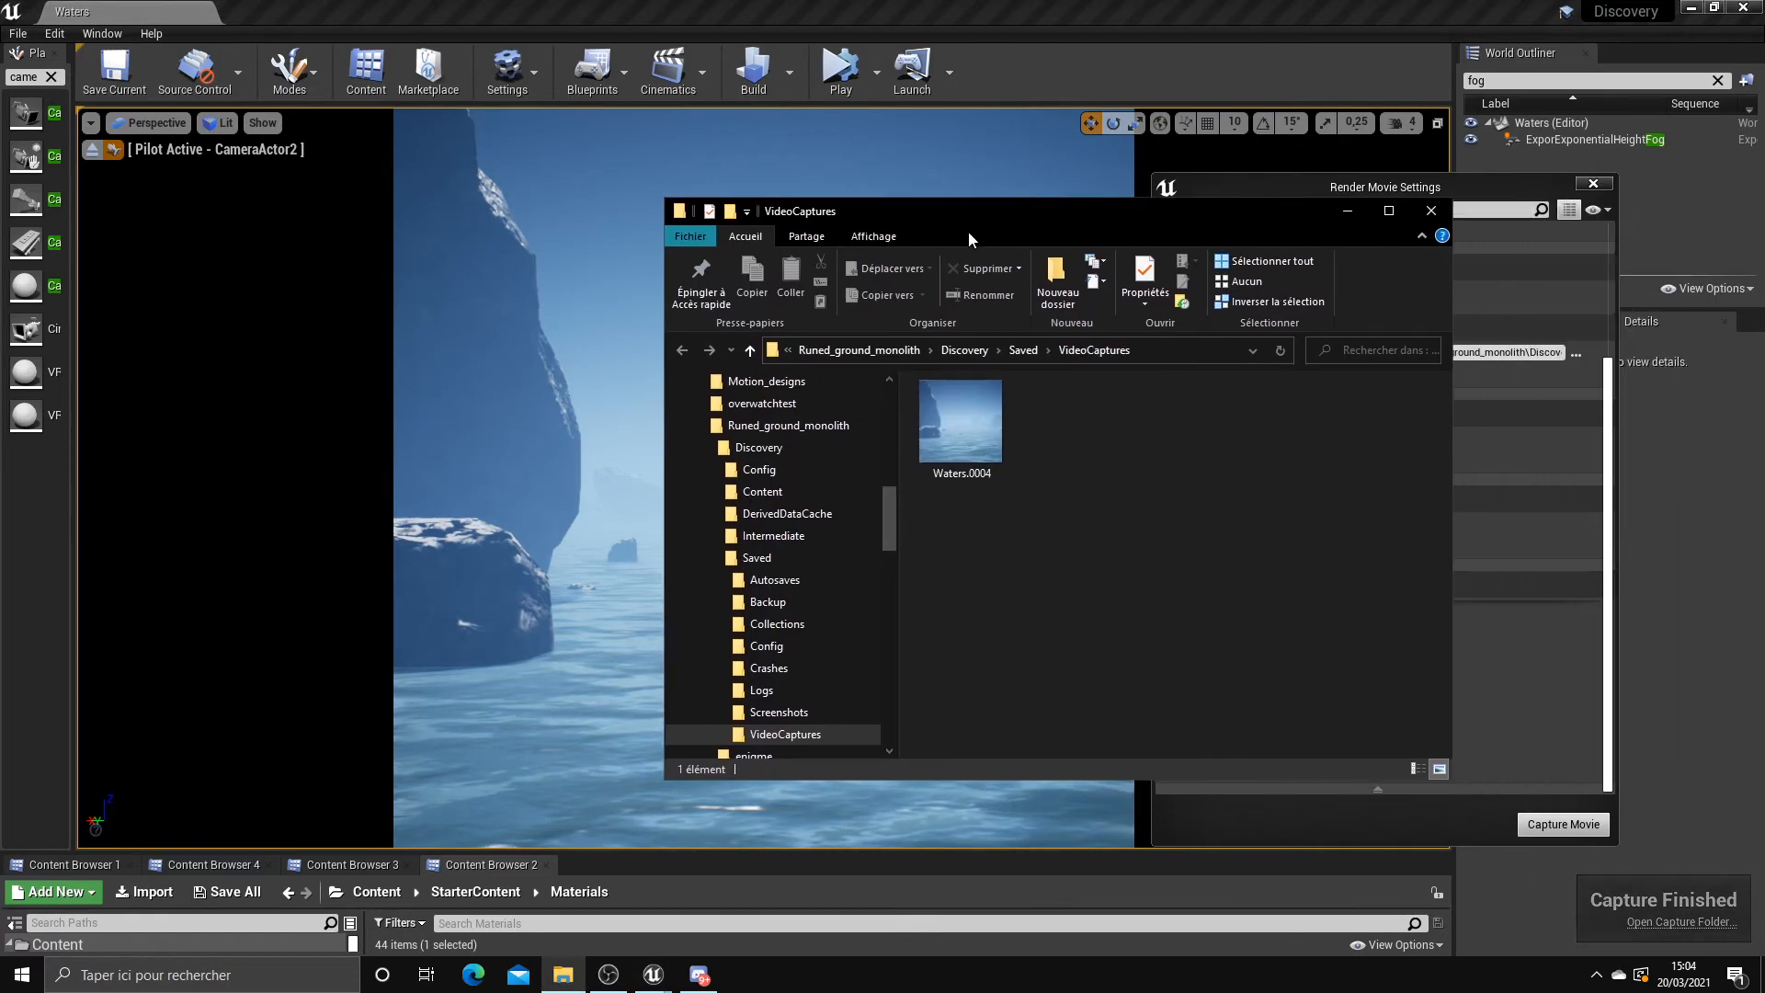
double_click(985, 454)
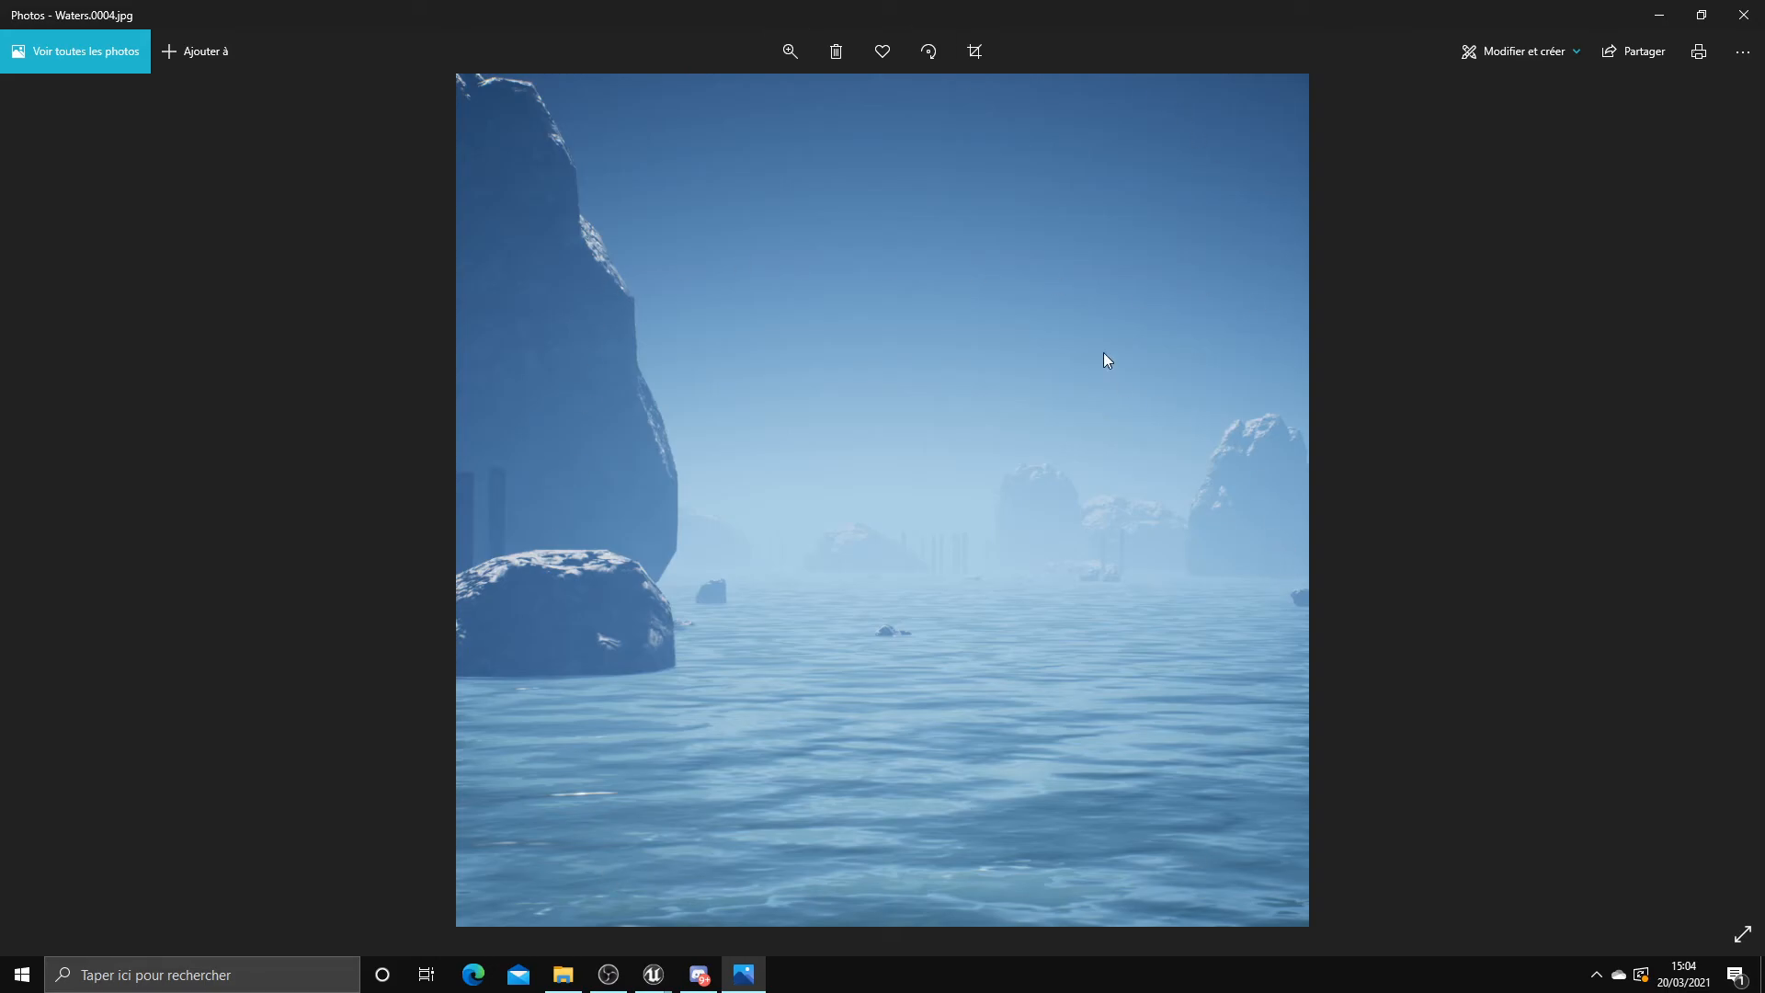
click(1740, 14)
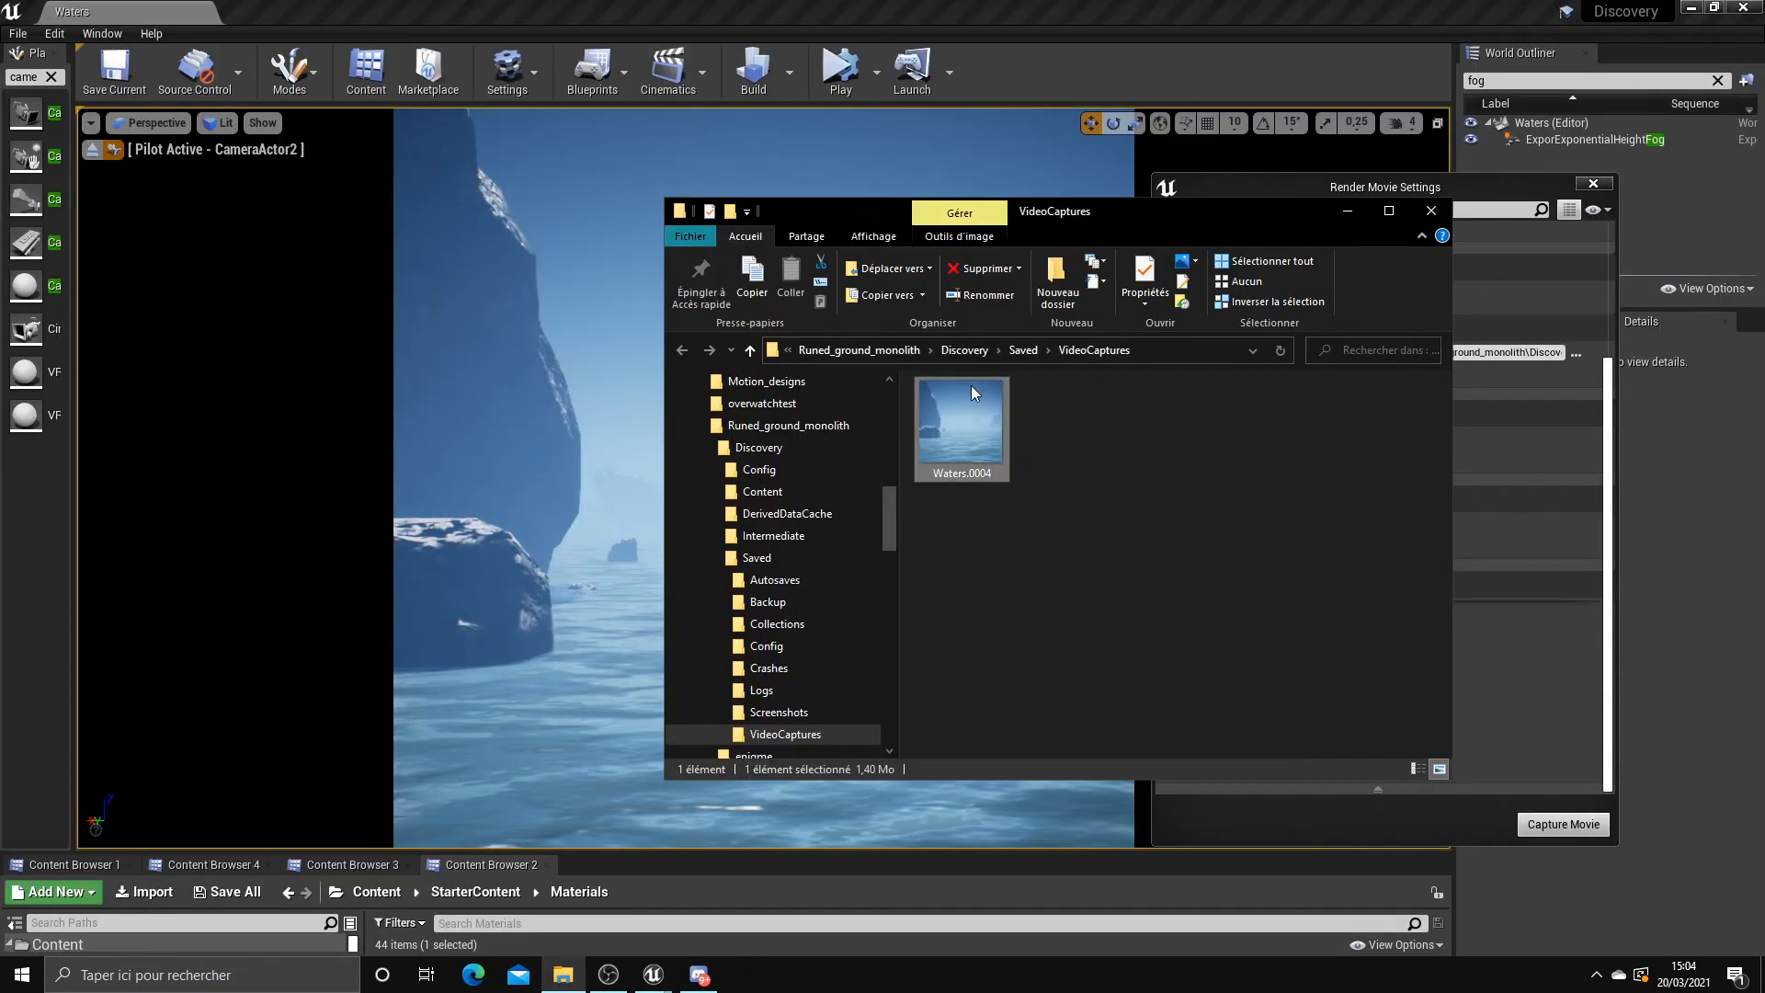
Check the dimensions of Waters.0004 in its detailed file properties and dismiss the properties
right_click(951, 444)
click(644, 946)
click(1080, 480)
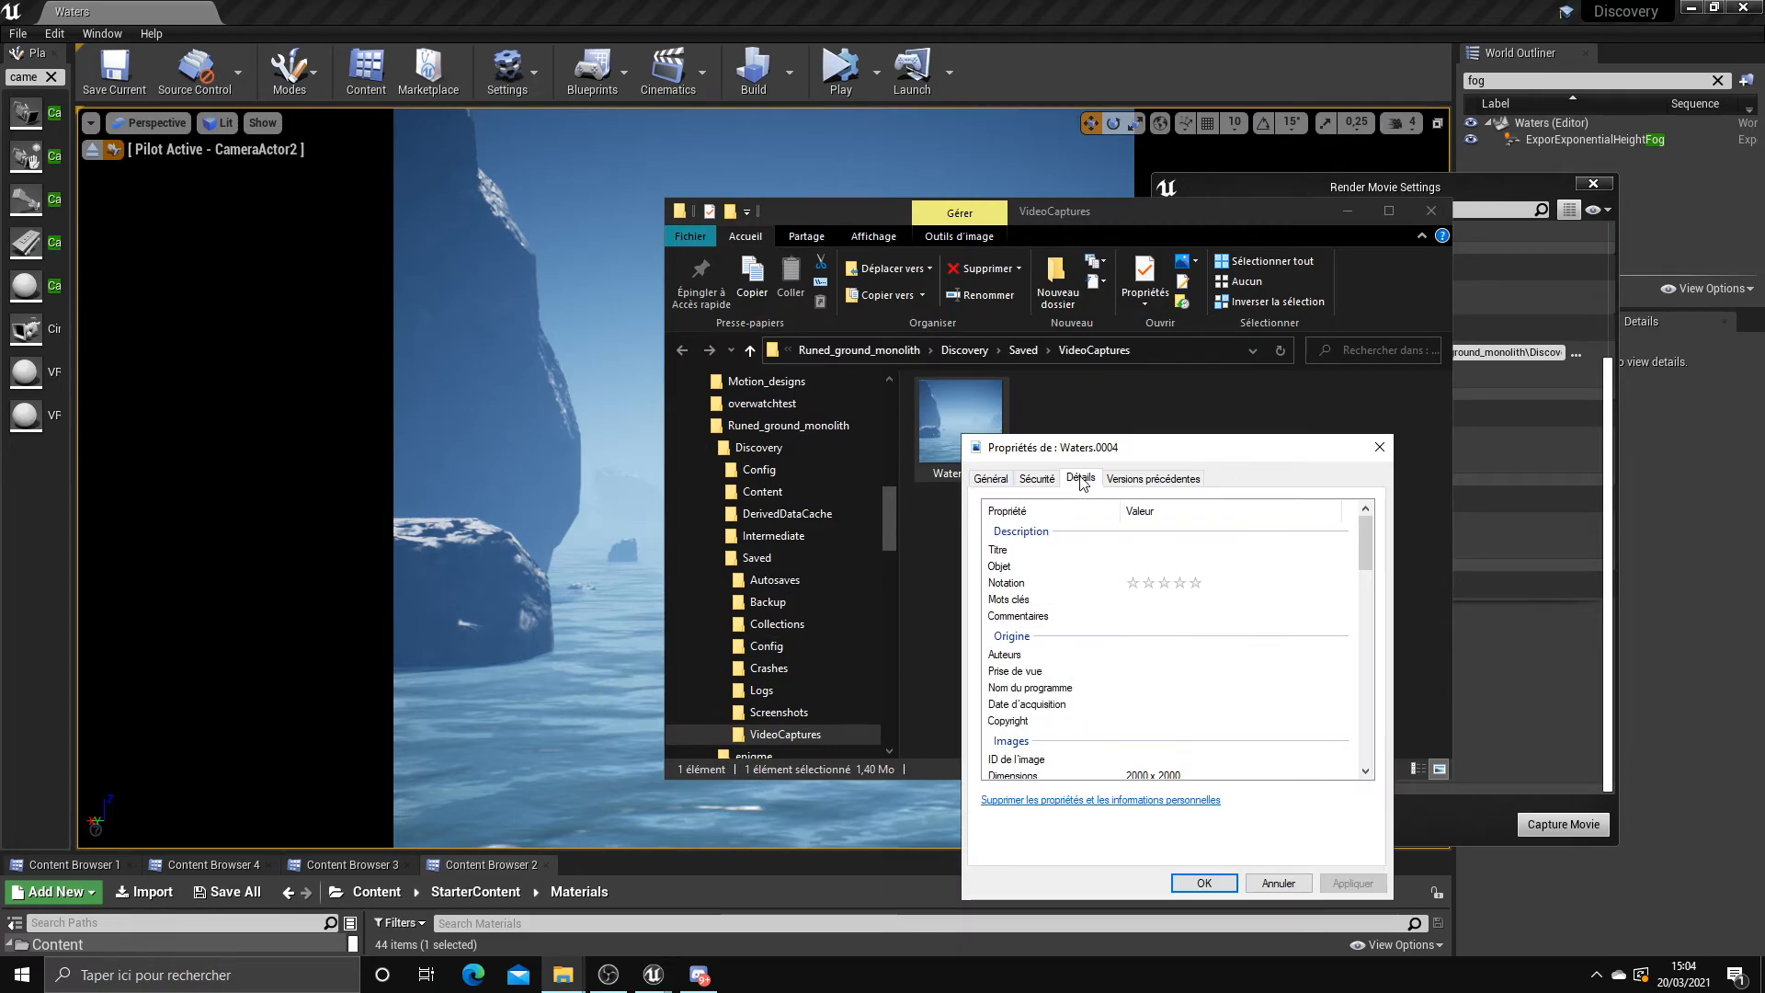
scroll(1173, 722, down, 3)
click(1279, 883)
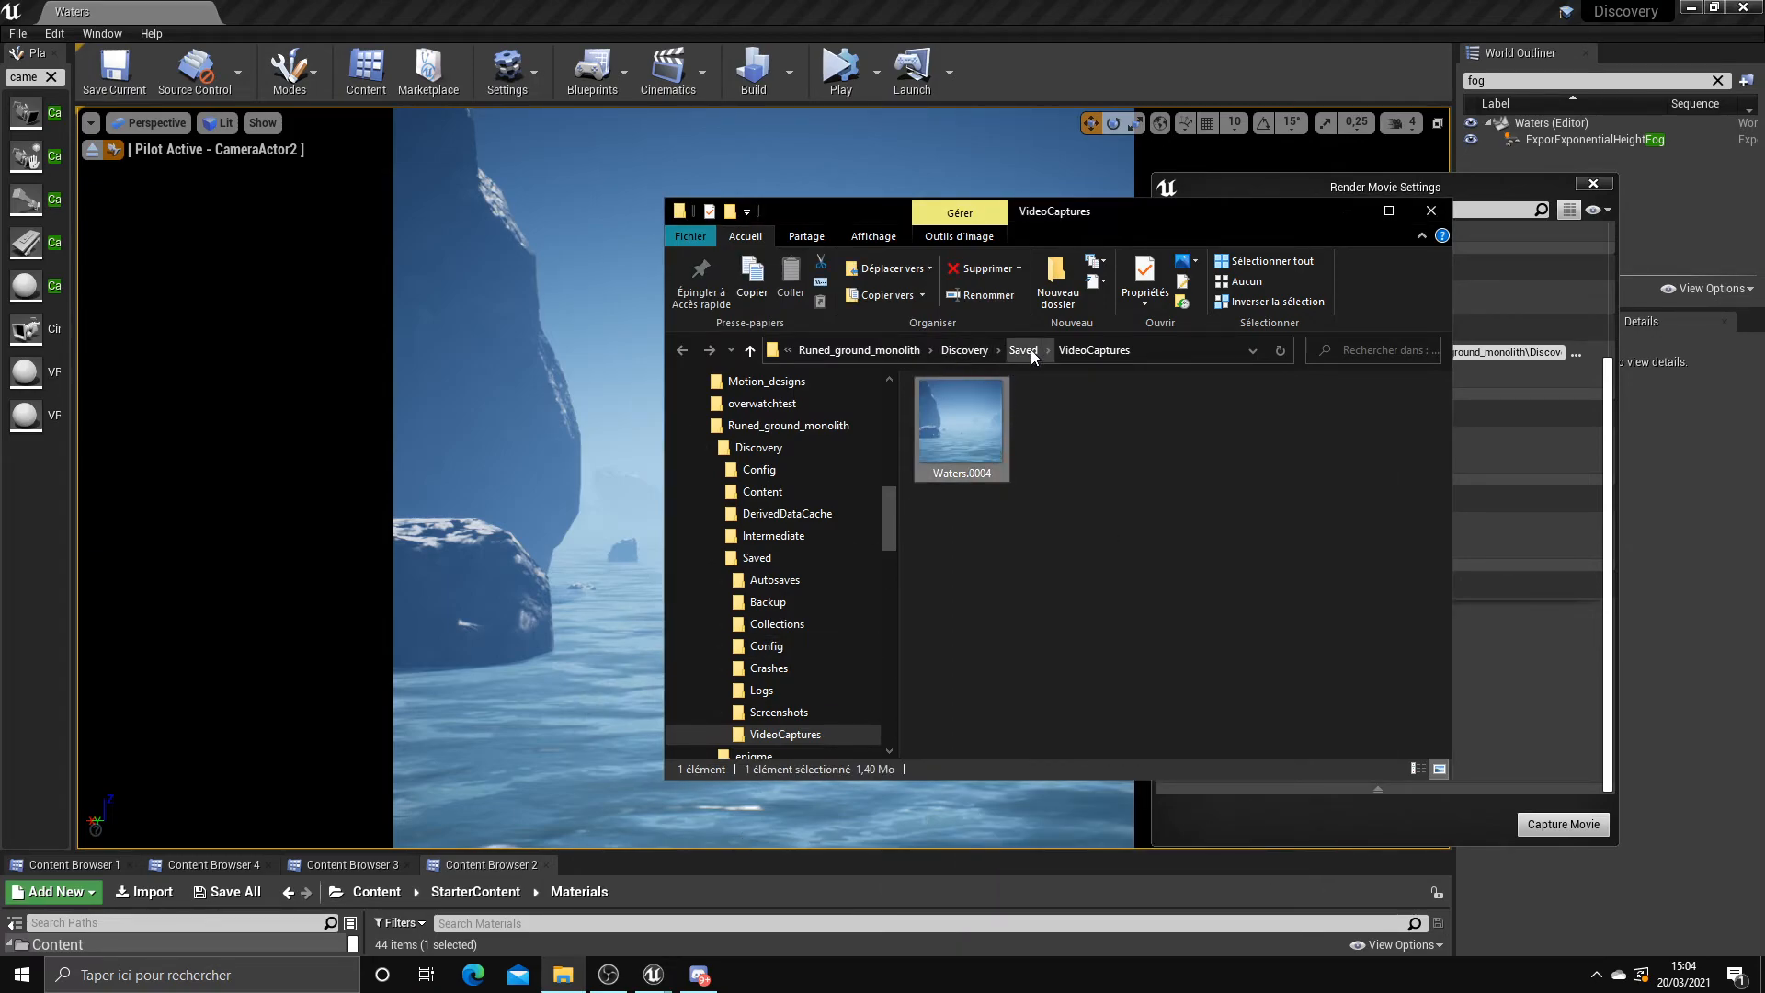
Delete the test render Waters.0004 from the VideoCaptures folder and close the folder window
drag(1072, 214, 663, 174)
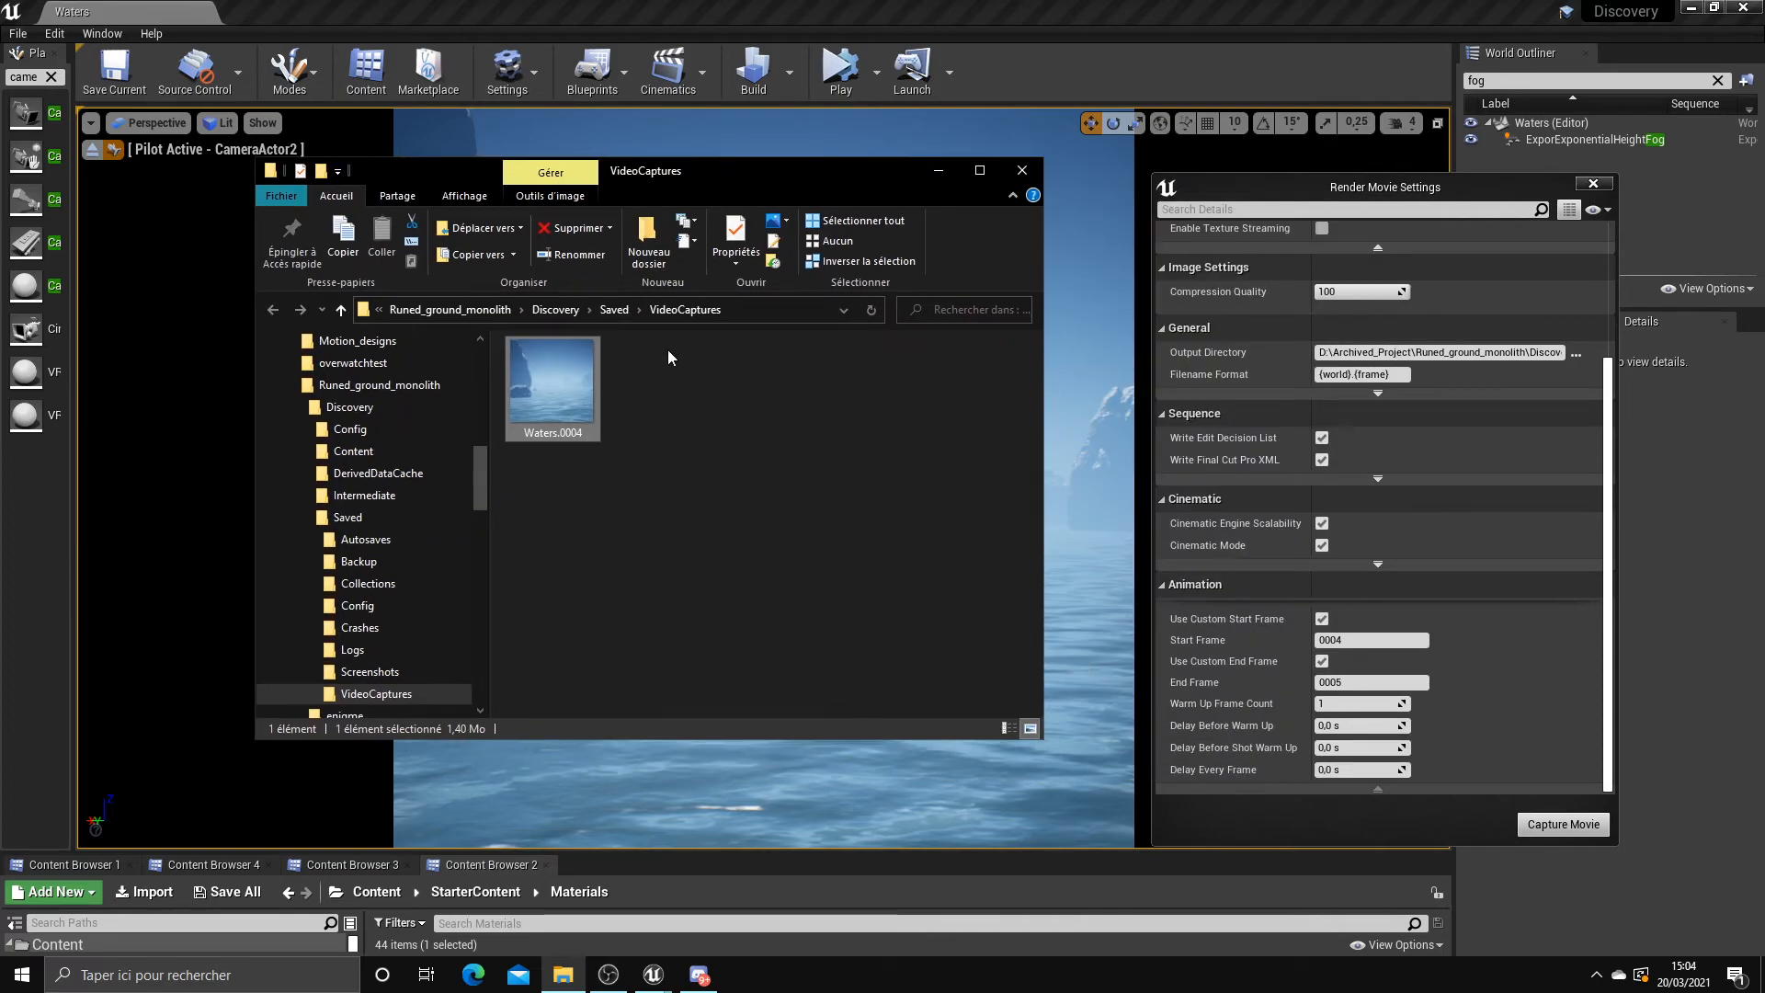
click(556, 310)
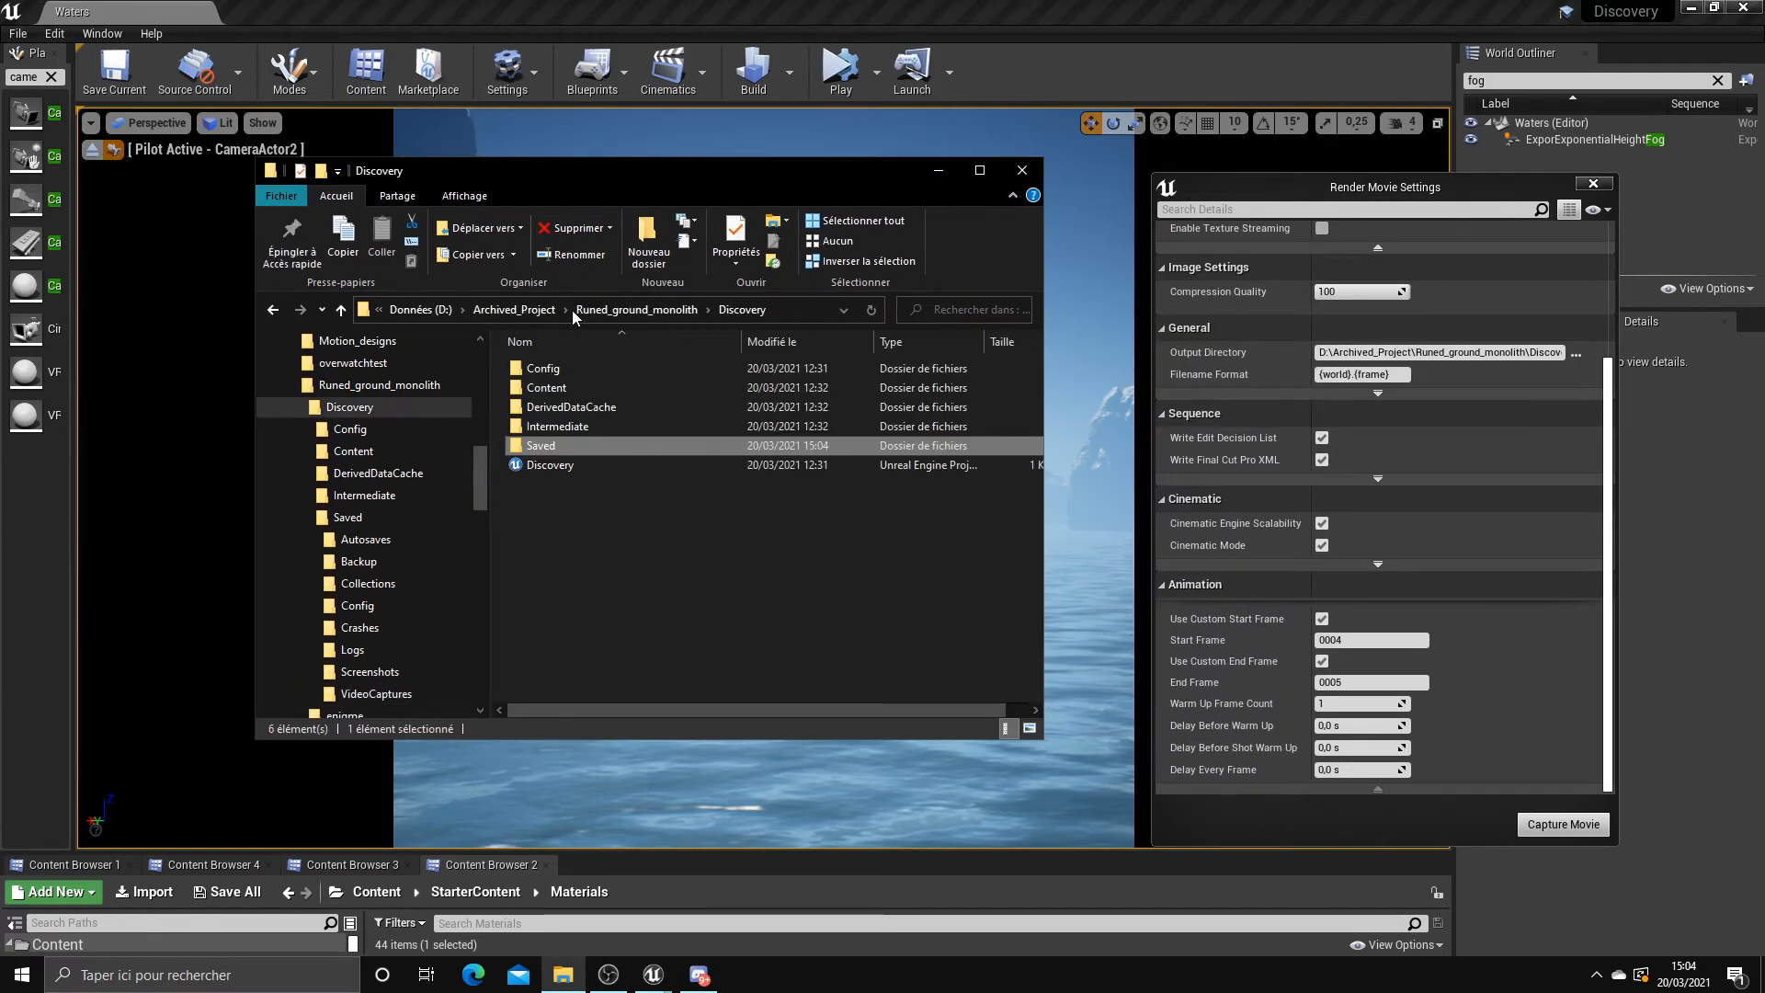
double_click(576, 444)
click(551, 384)
key(Delete)
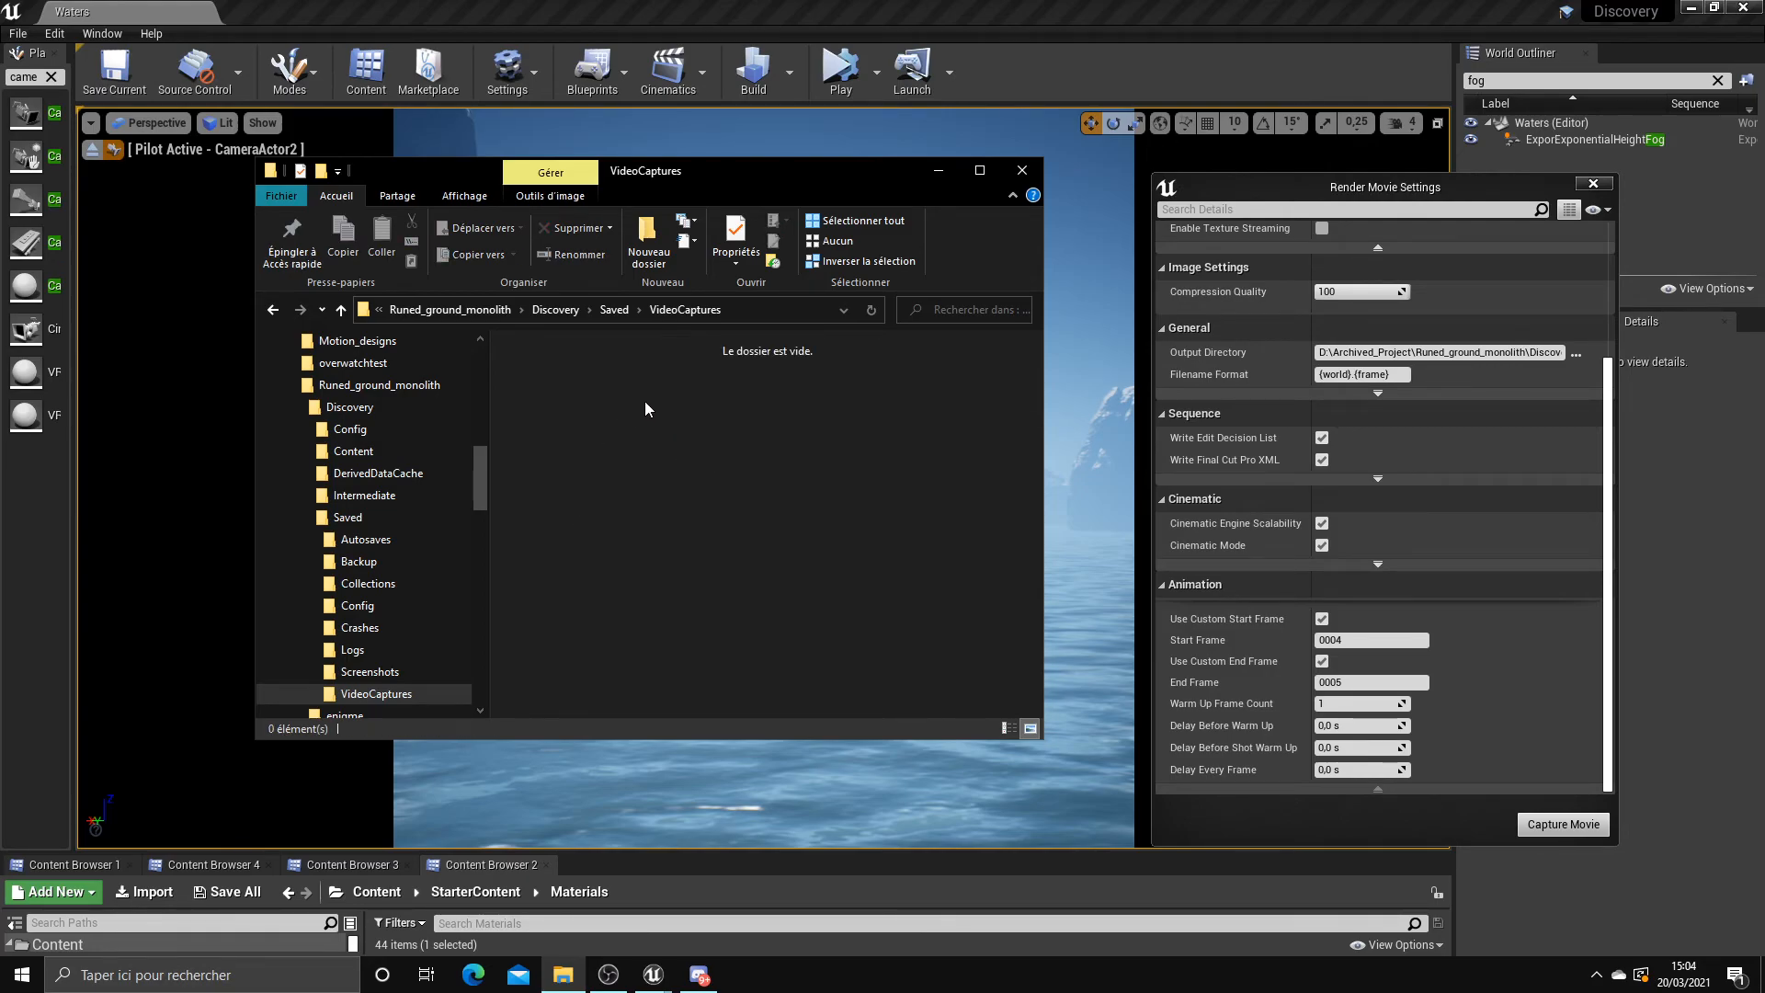
click(1021, 170)
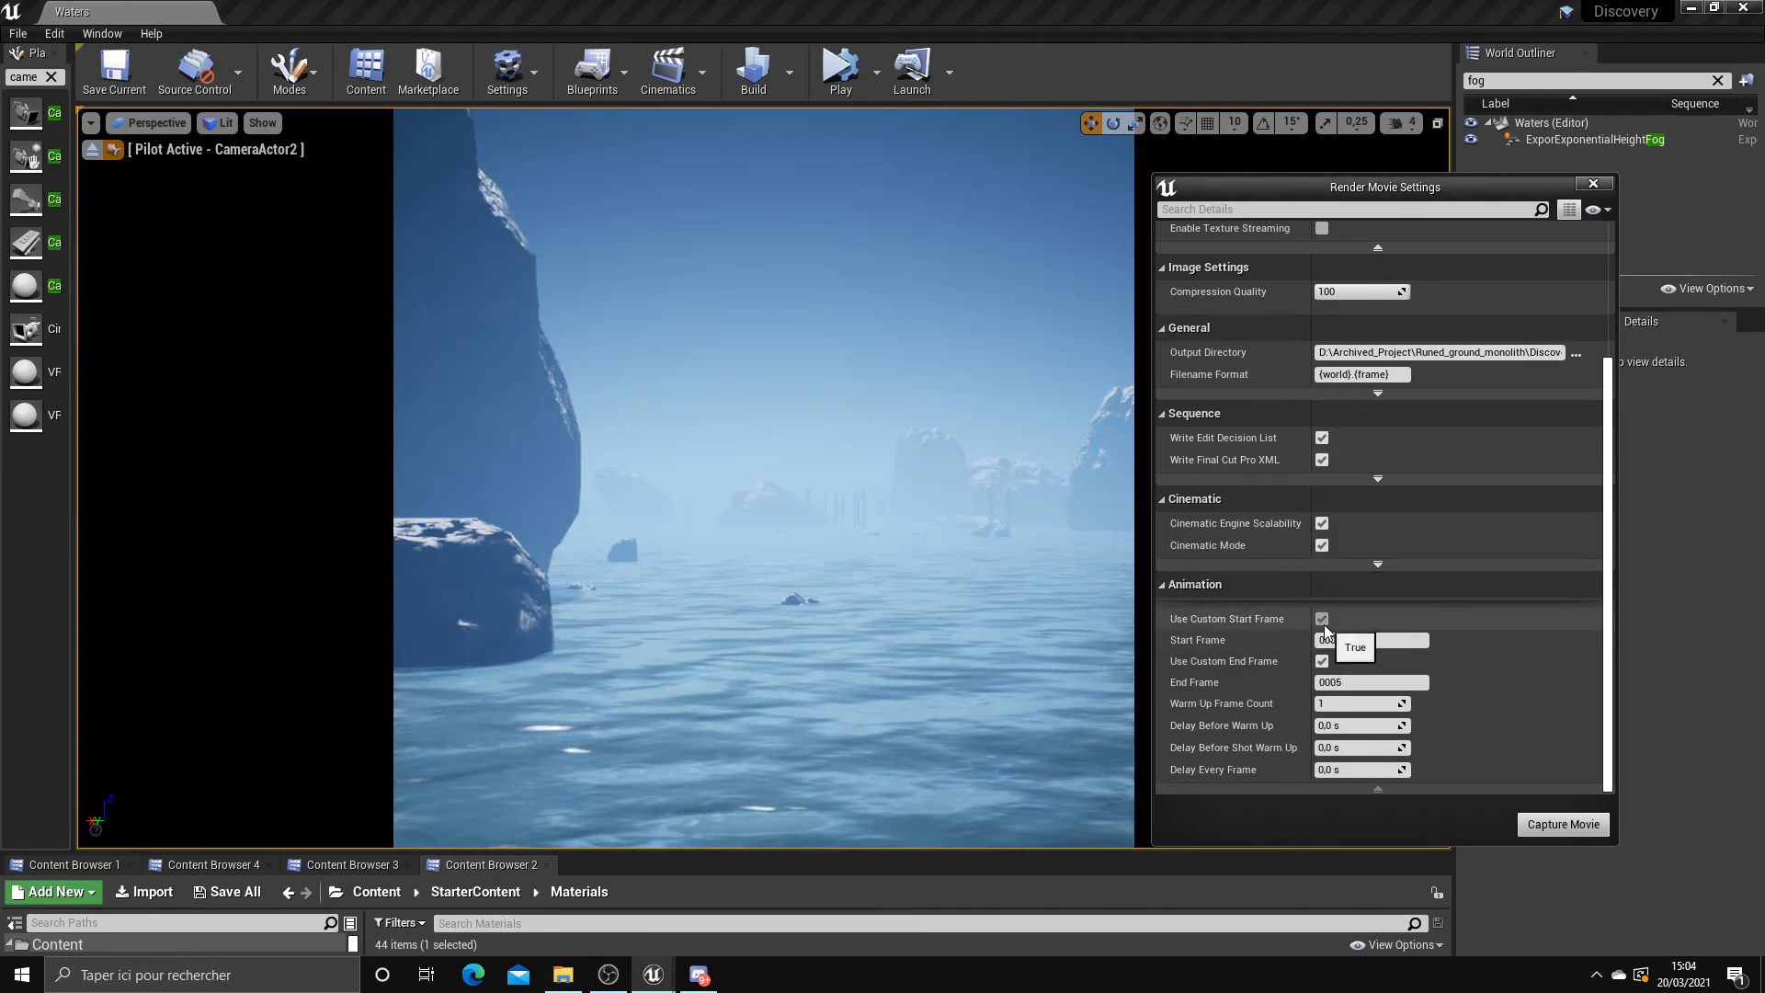
Disable the custom start and end frames for the render and close the Render Movie Settings
click(1321, 661)
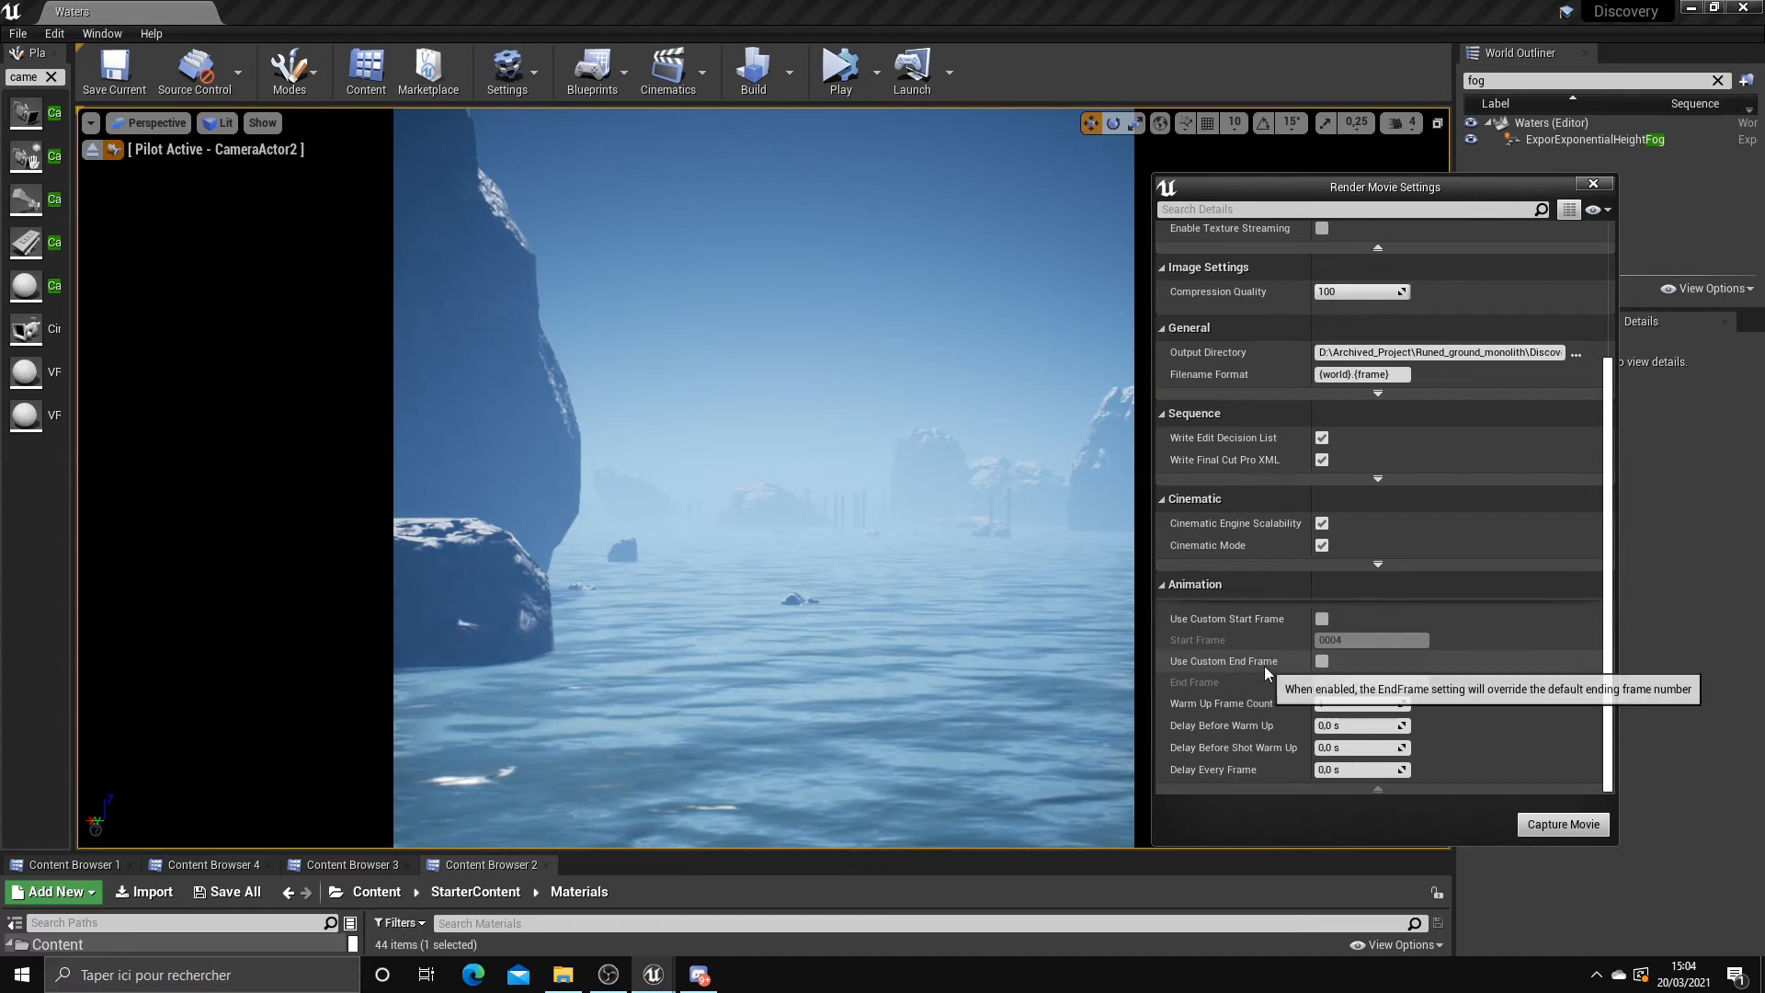
click(1593, 183)
Reopen the Camera_traveling sequence in an enlarged Sequencer window and move the playhead to frame 129
click(682, 74)
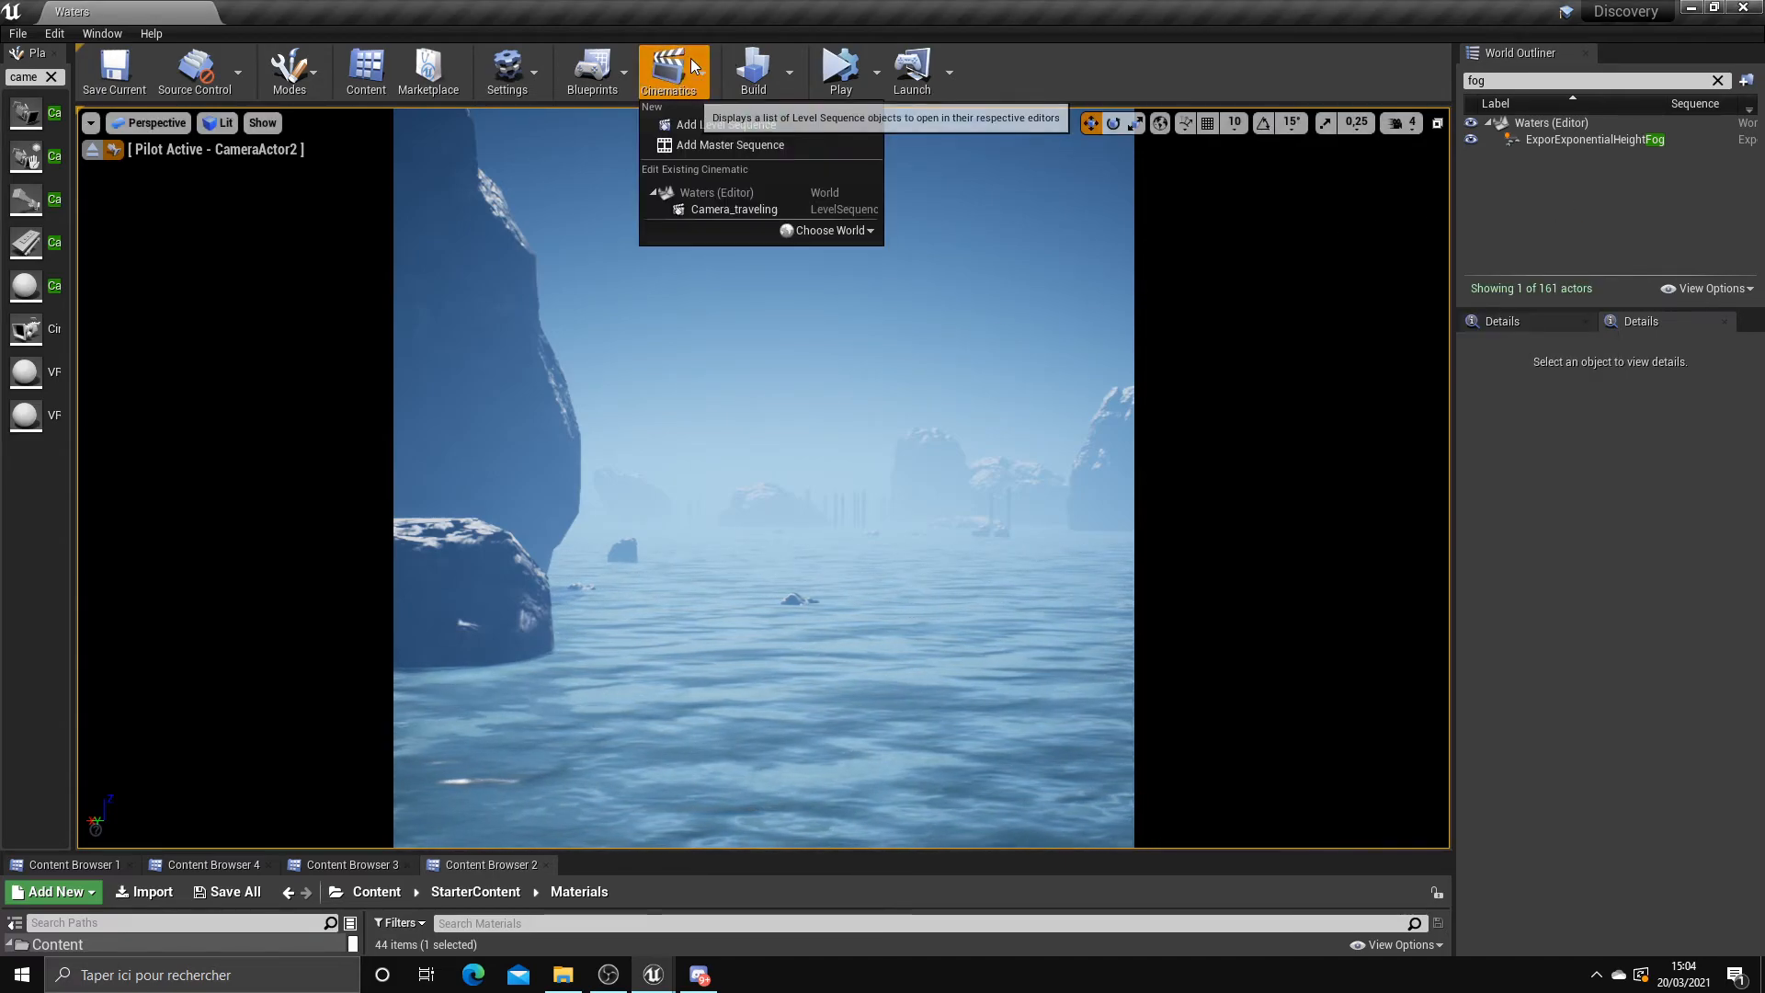
click(722, 211)
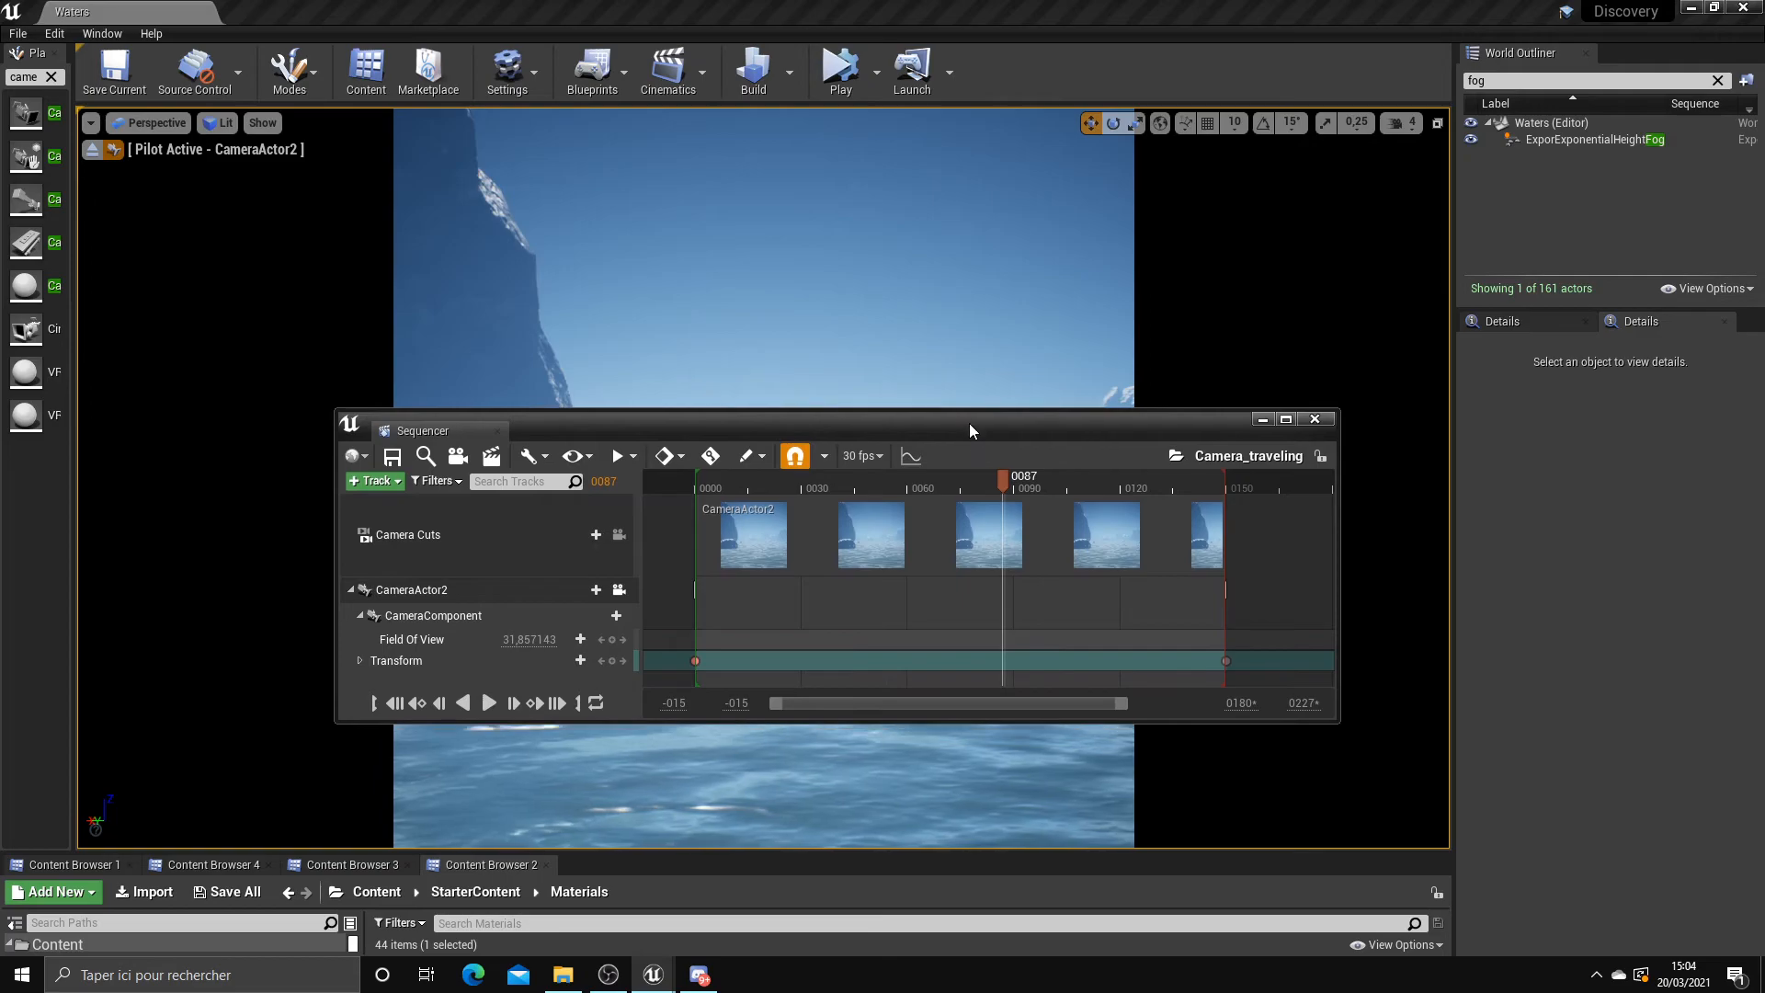
drag(1282, 648, 1344, 855)
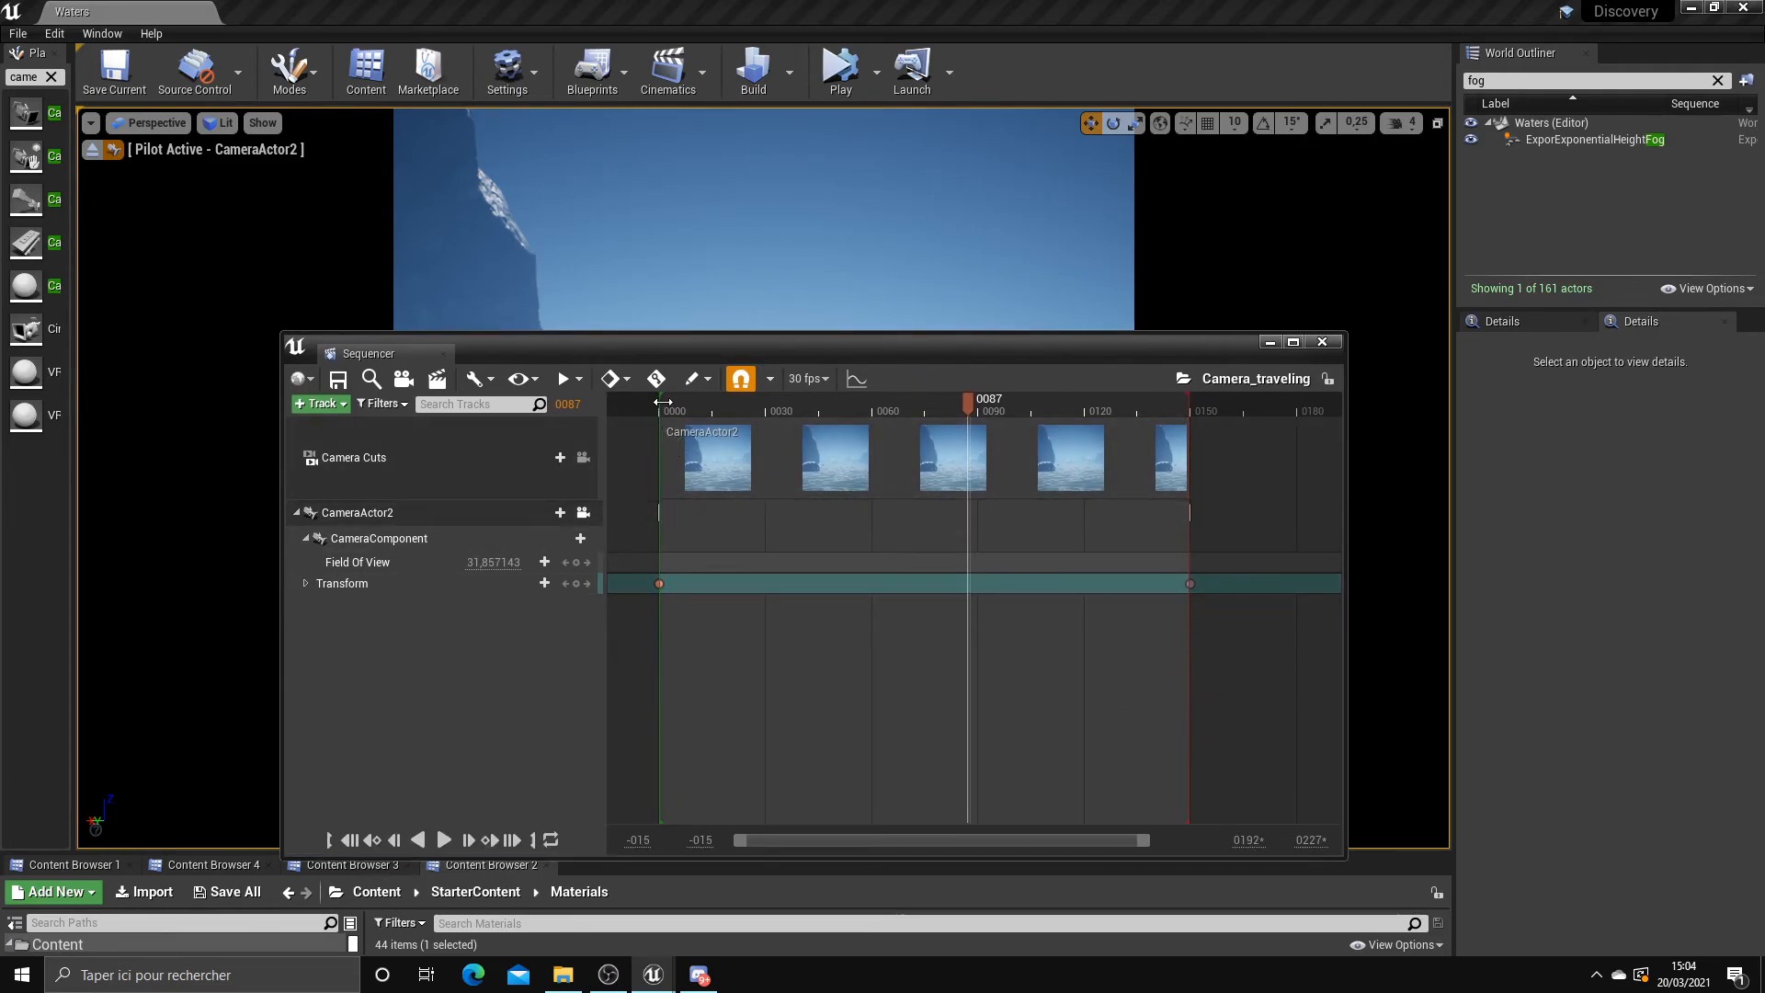
drag(680, 342, 722, 301)
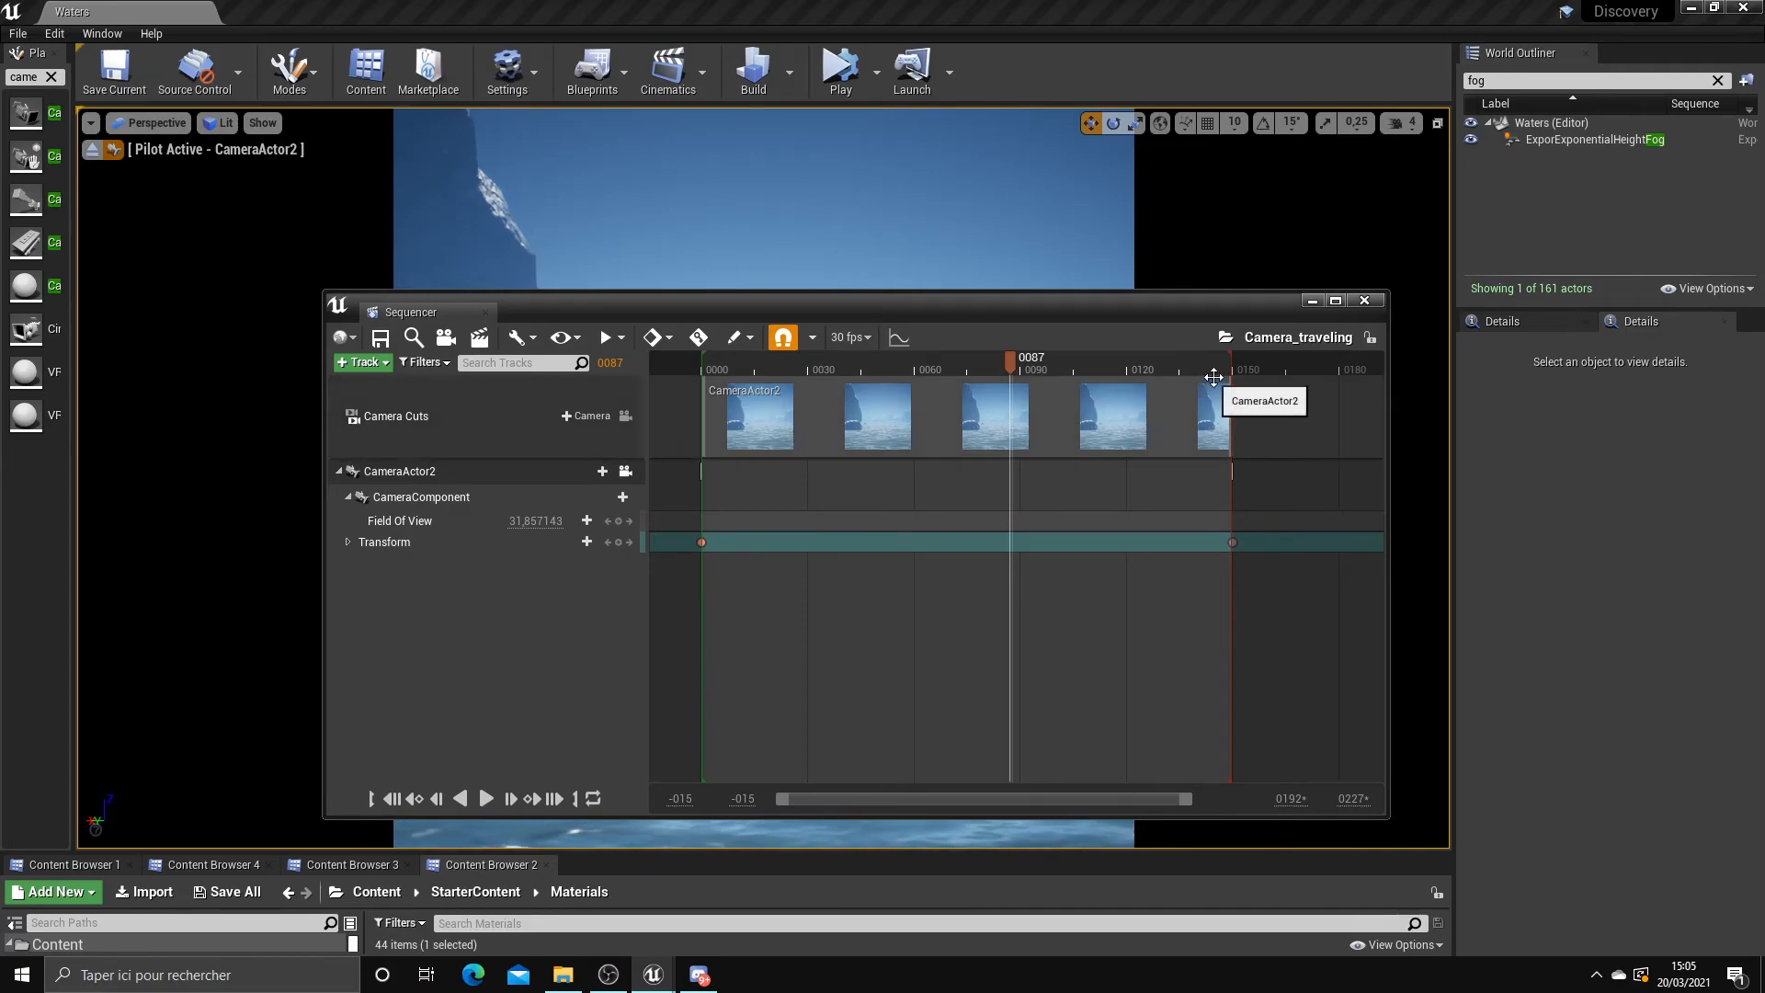
drag(1039, 364, 1158, 386)
Capture the whole Camera_traveling sequence as a movie render and open its capture folder
click(479, 338)
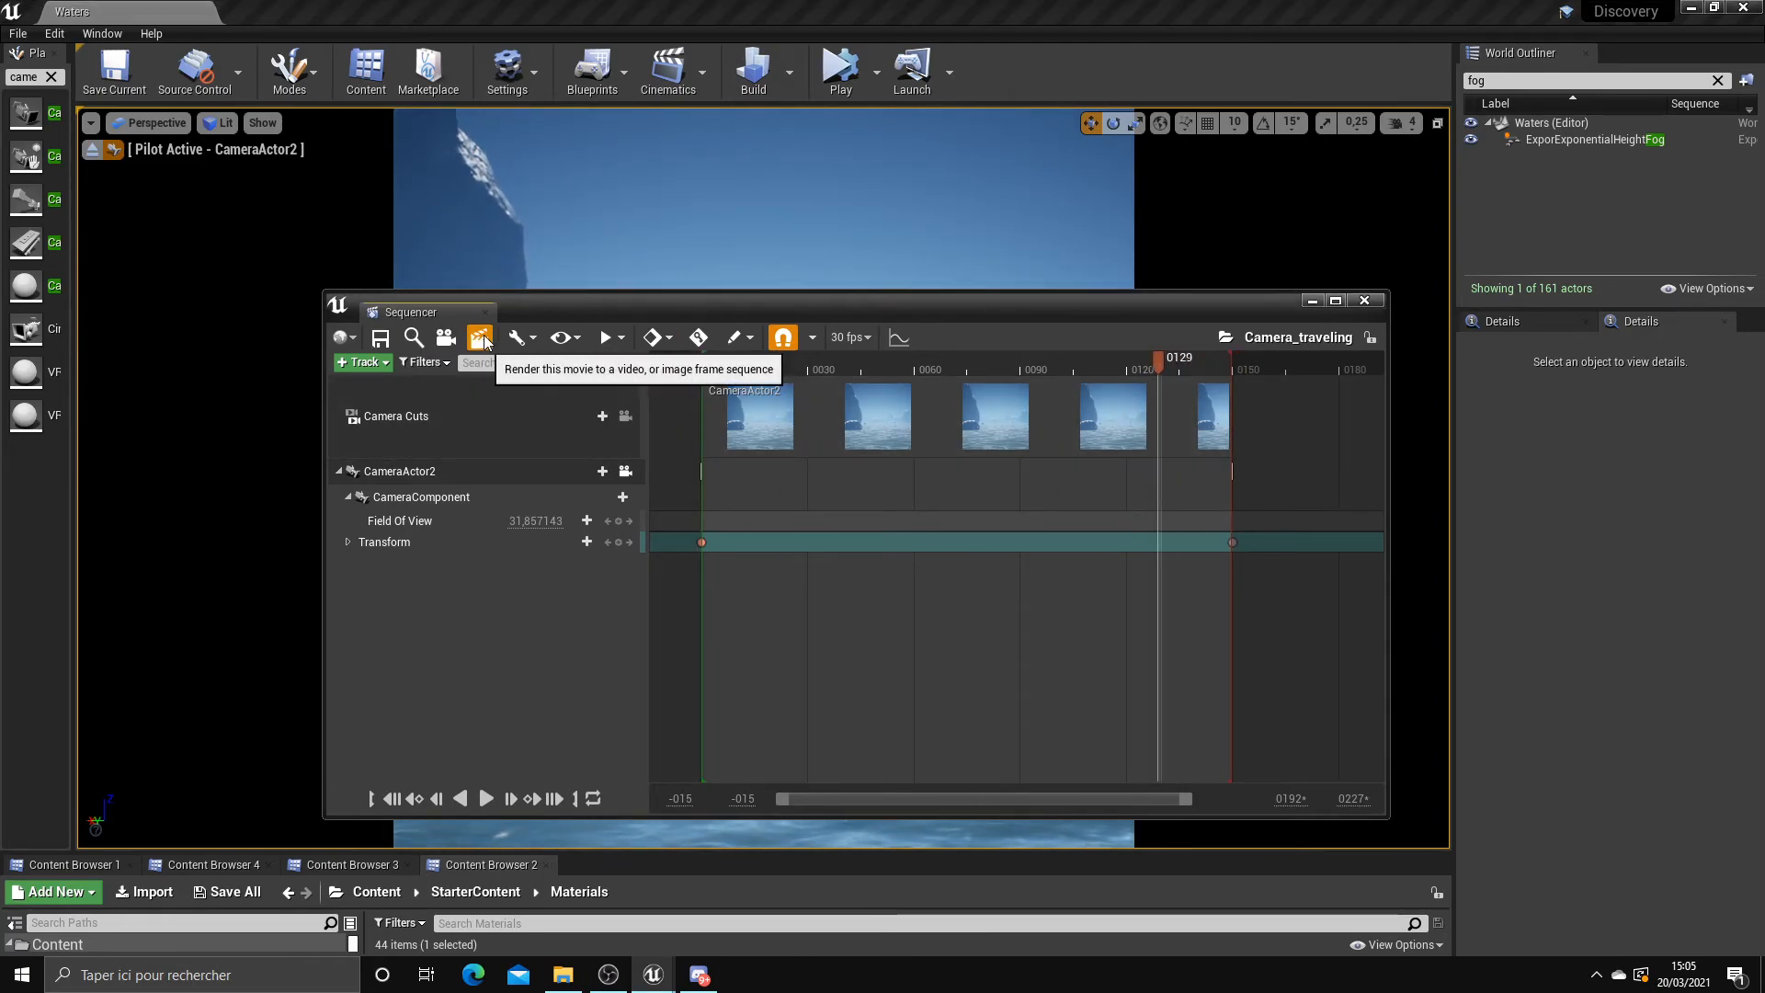
click(1060, 793)
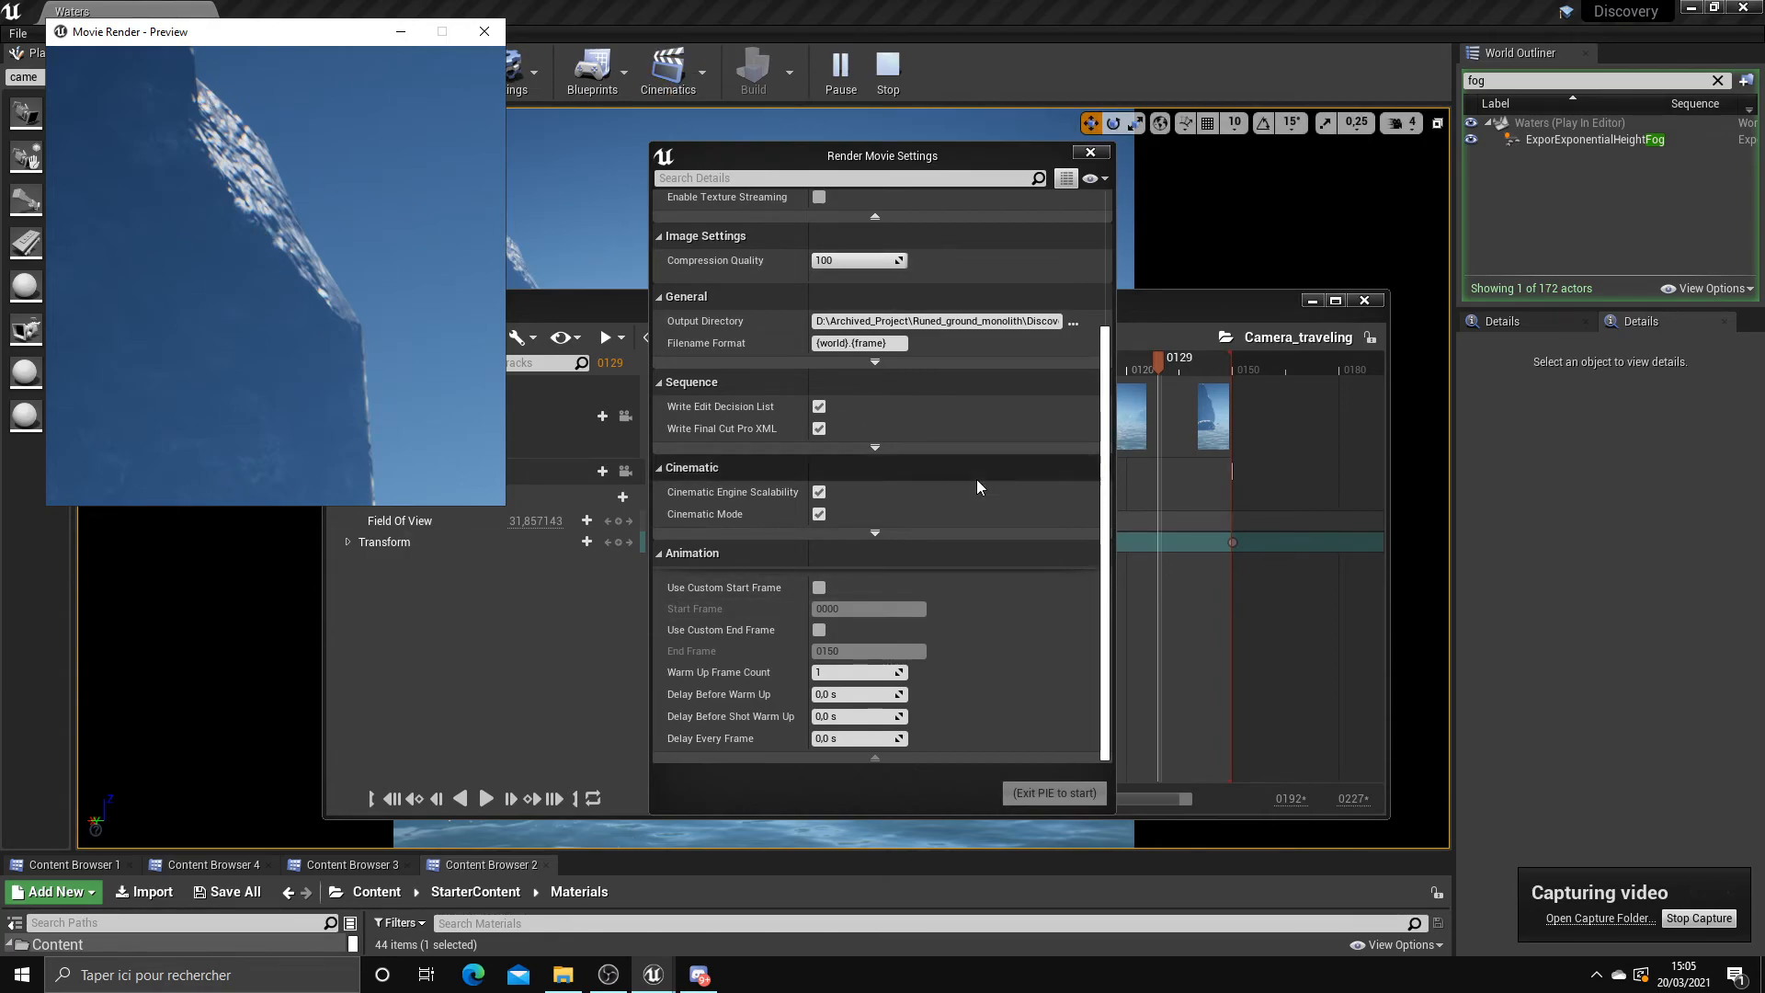
click(1657, 922)
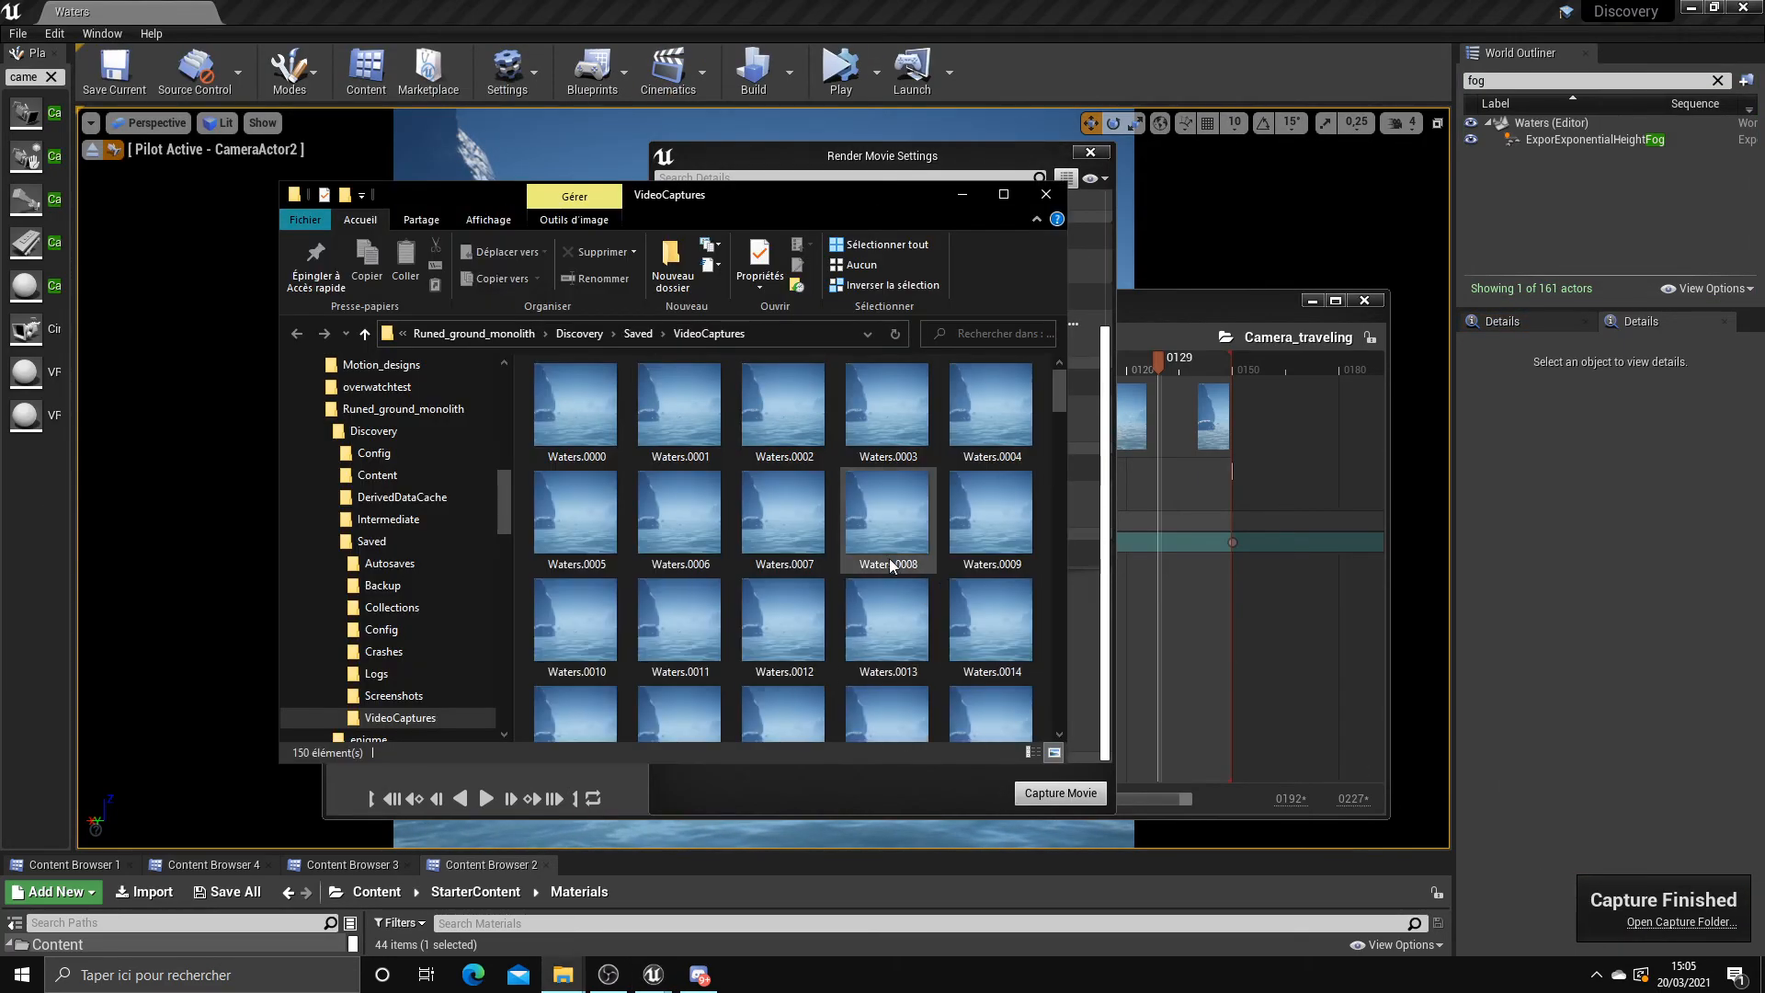
Review the rendered frames one by one from Waters.0000 to Waters.0055, checking the camera movement
scroll(763, 488, down, 1)
scroll(754, 589, up, 5)
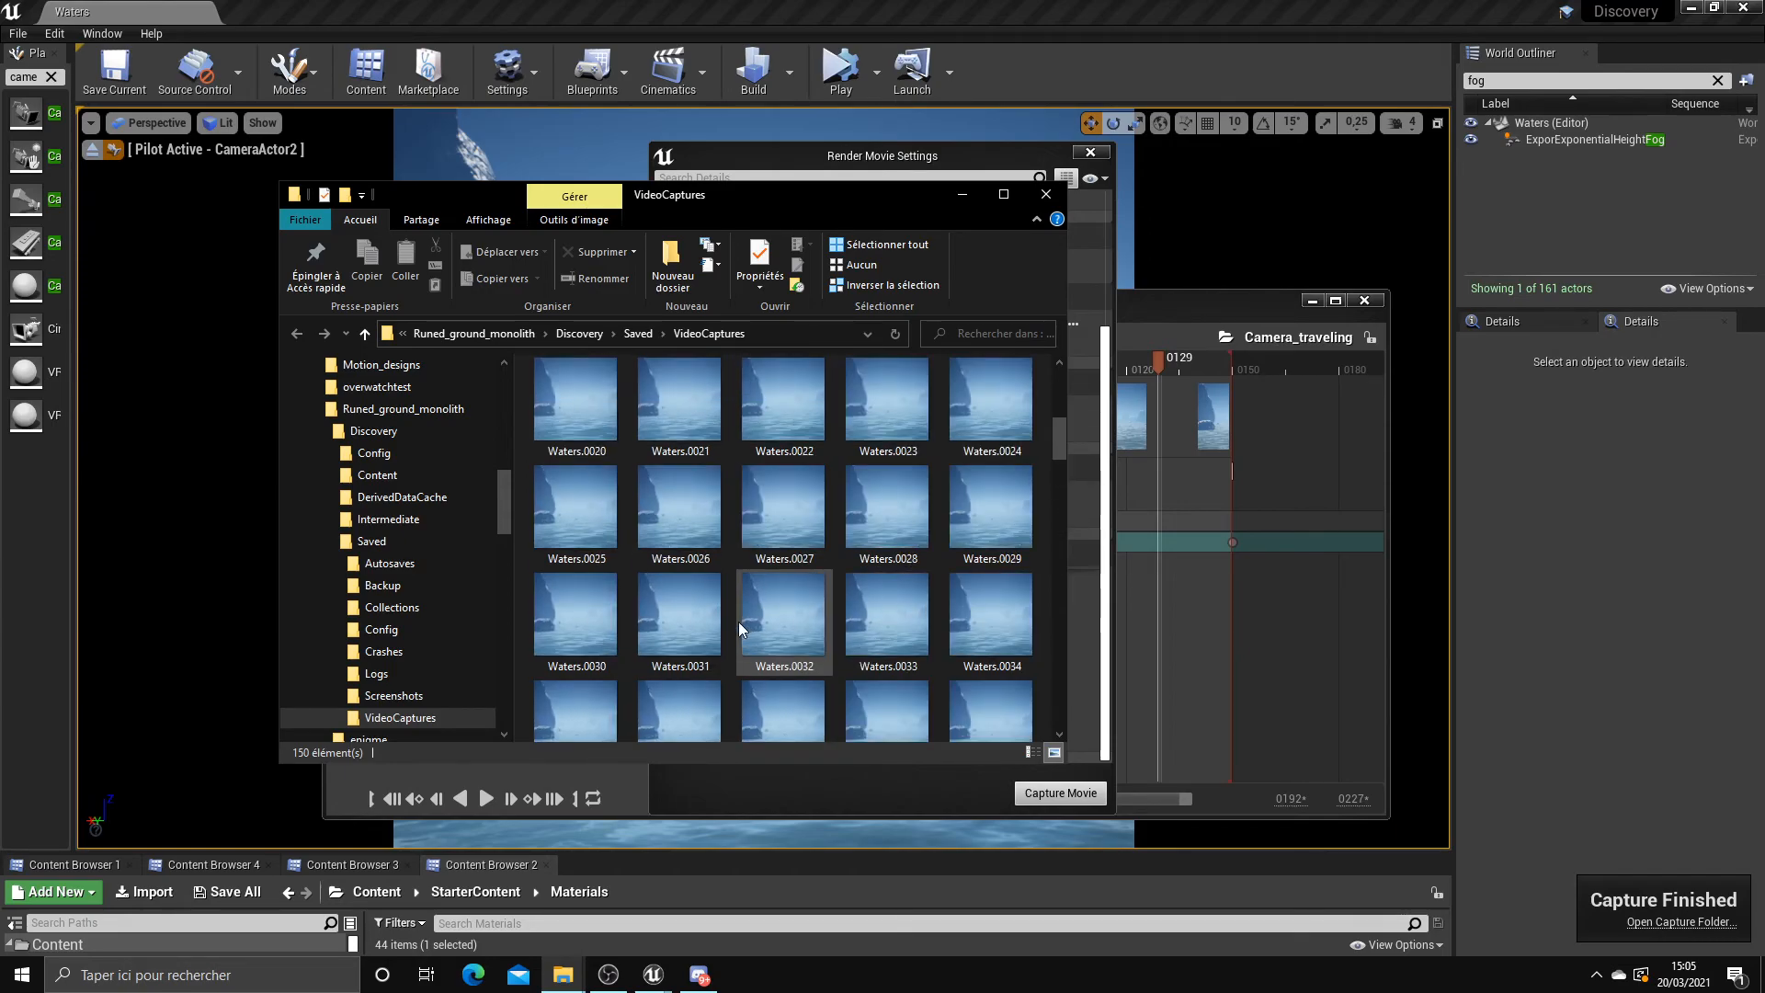
click(560, 418)
double_click(565, 421)
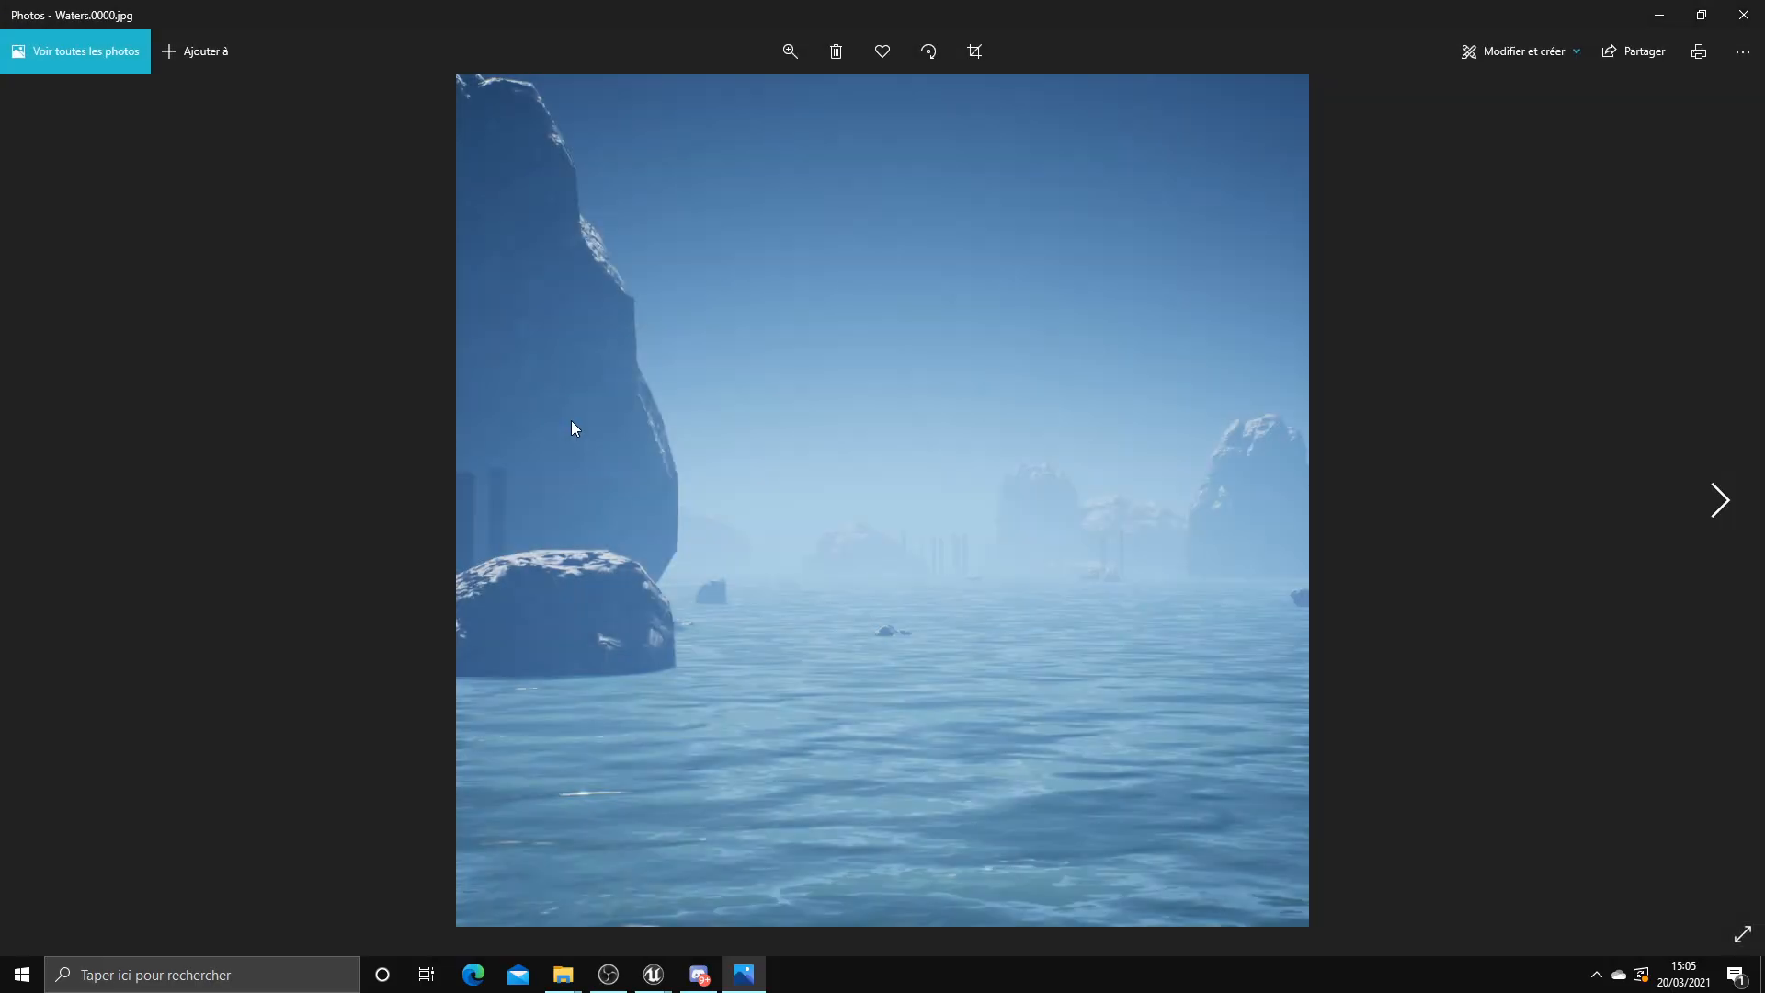
key(Right)
key(Right)
key(Right)
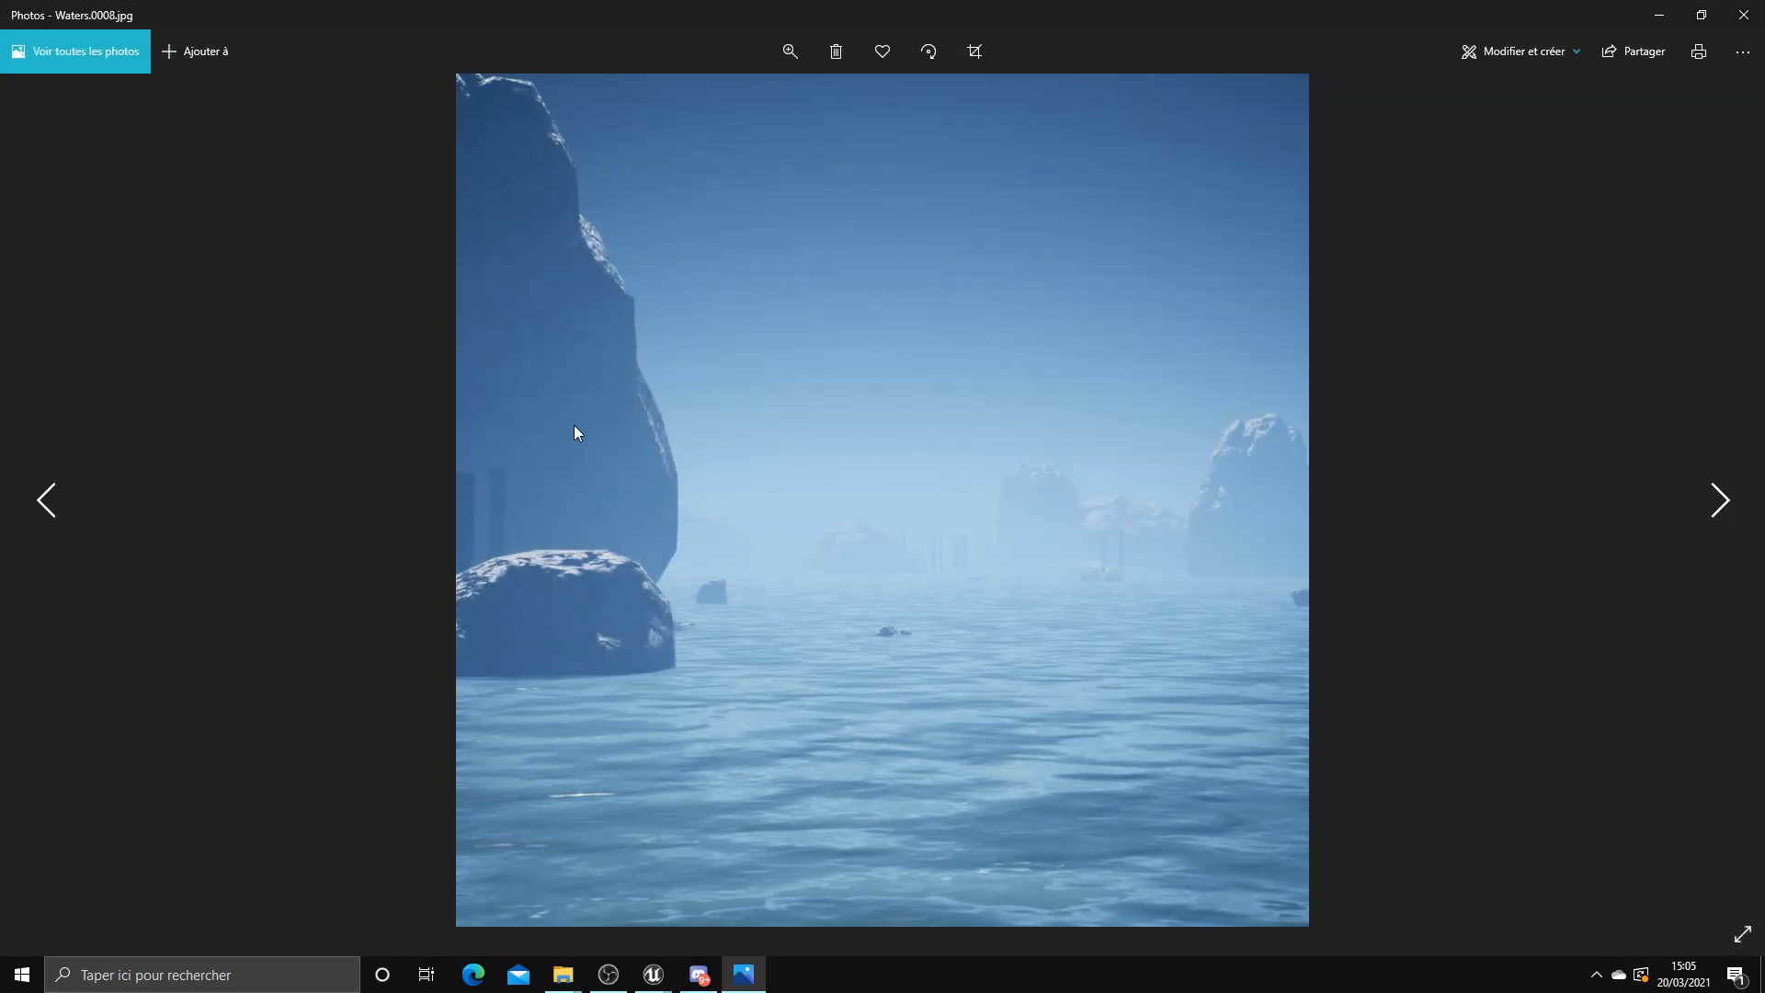
key(Right)
key(Right)
key(Right)
key(Right)
key(Right)
key(Right)
key(Right)
key(Right)
key(Right)
key(Right)
key(Right)
key(Right)
key(Right)
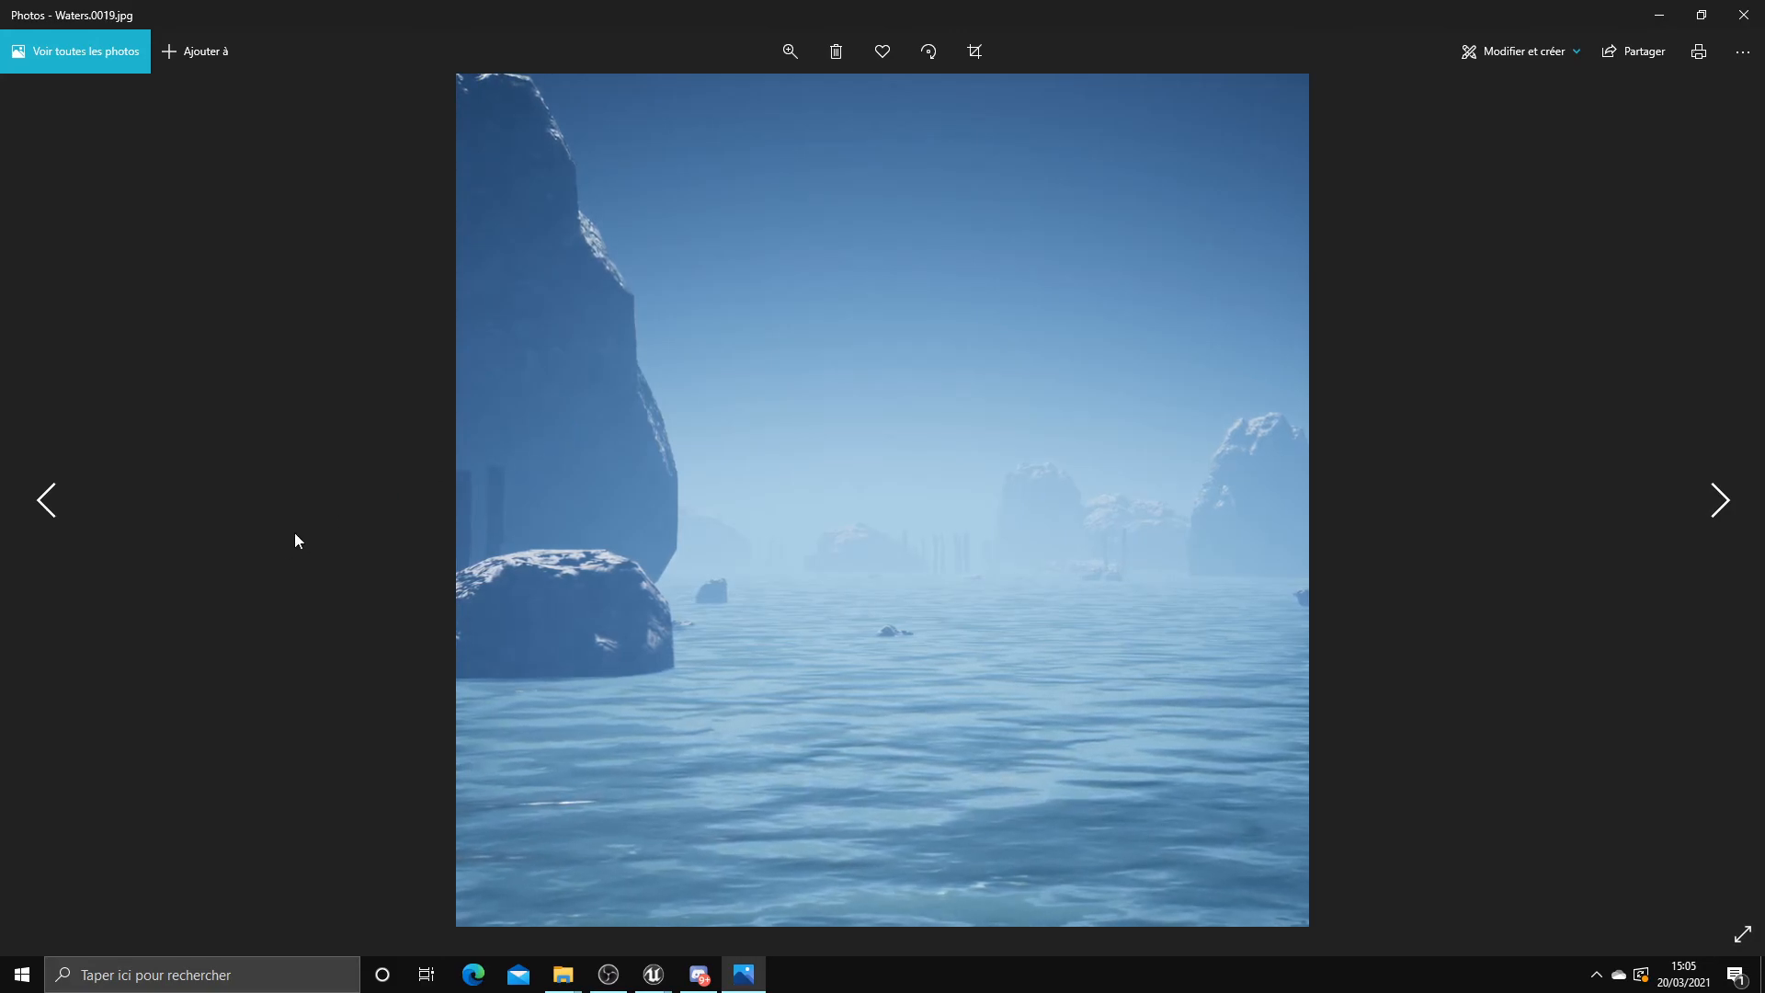
key(Right)
key(Right)
key(Right)
key(Right)
key(Right)
key(Right)
key(Right)
key(Right)
key(Right)
key(Right)
key(Right)
key(Right)
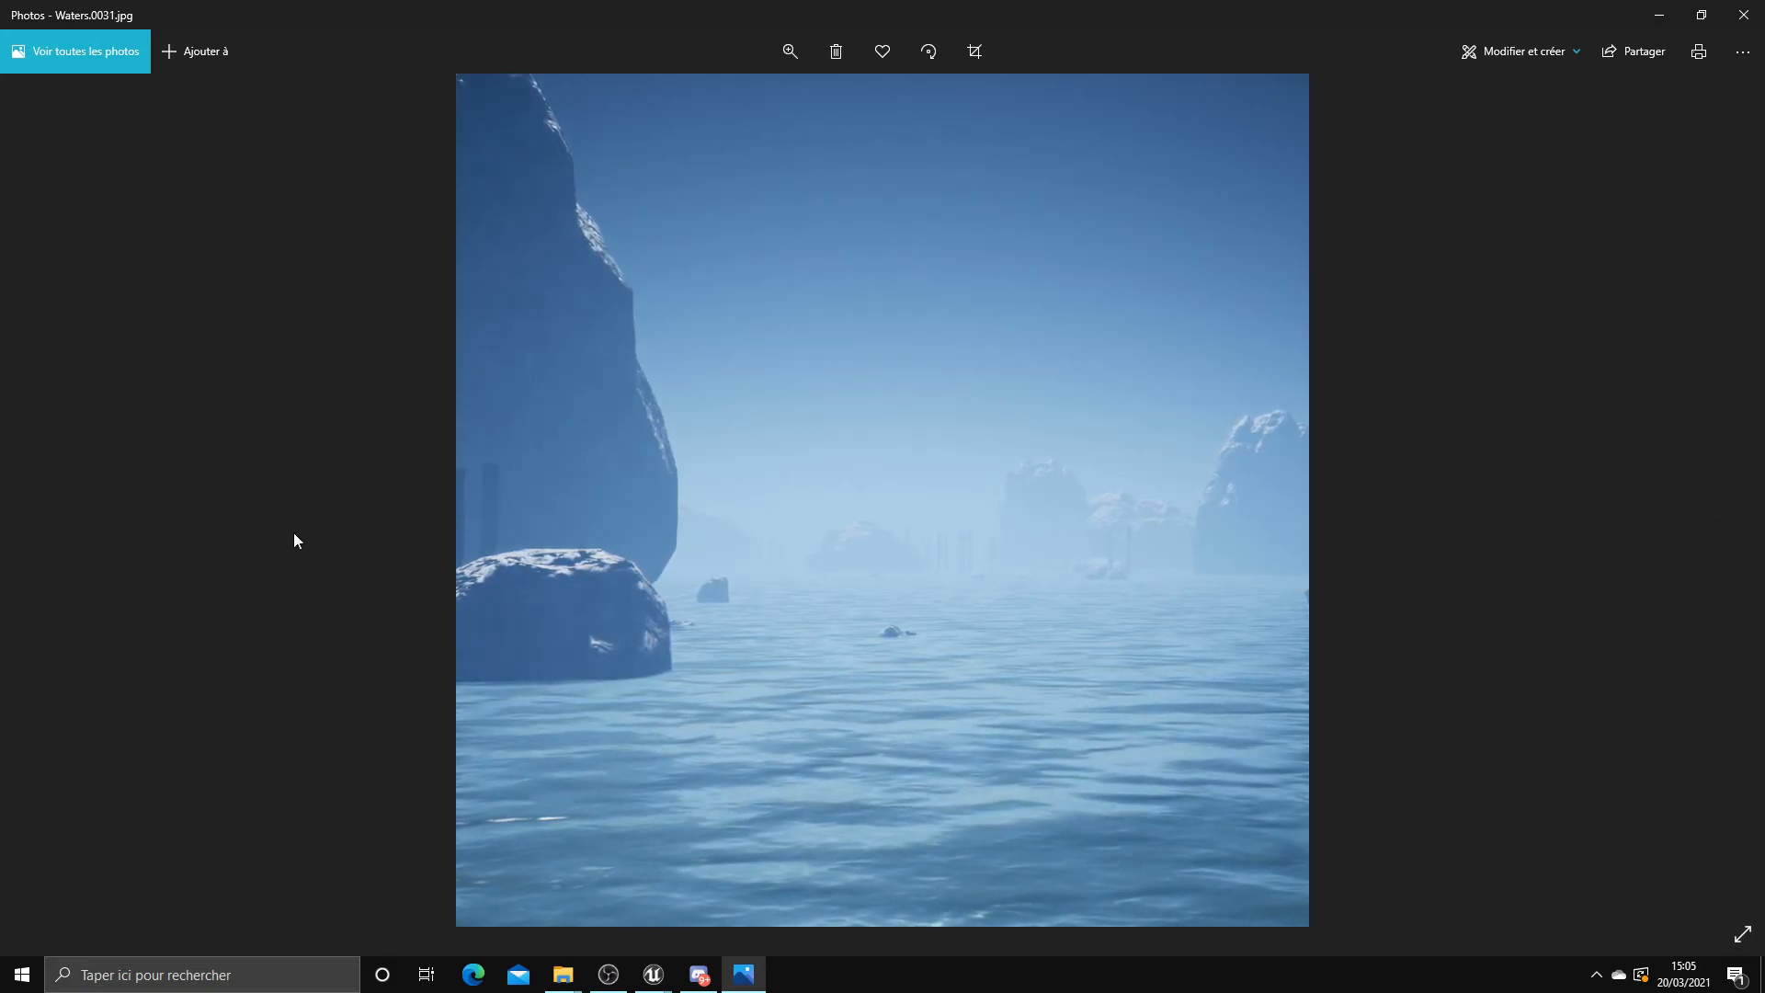
key(Right)
key(Right)
key(Right)
key(Right)
key(Right)
key(Right)
key(Right)
key(Right)
key(Right)
key(Right)
key(Right)
key(Right)
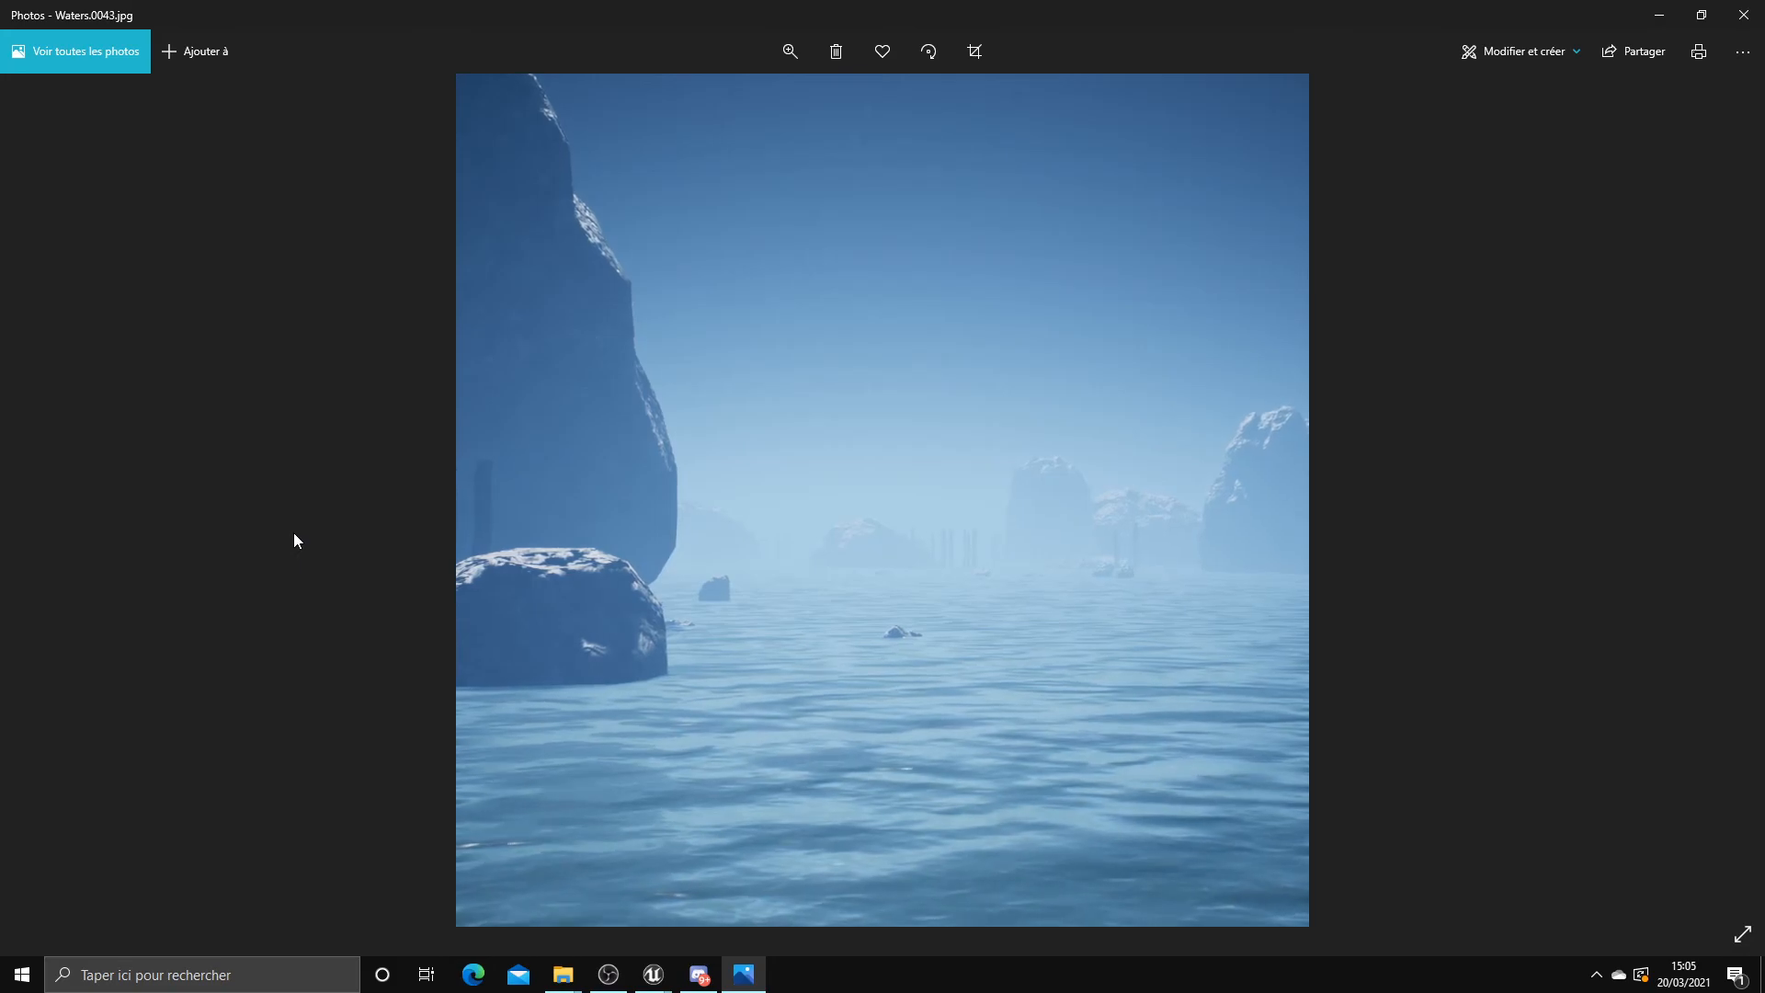
key(Right)
key(Right)
key(Right)
key(Right)
key(Right)
key(Right)
key(Right)
key(Right)
key(Right)
key(Right)
key(Right)
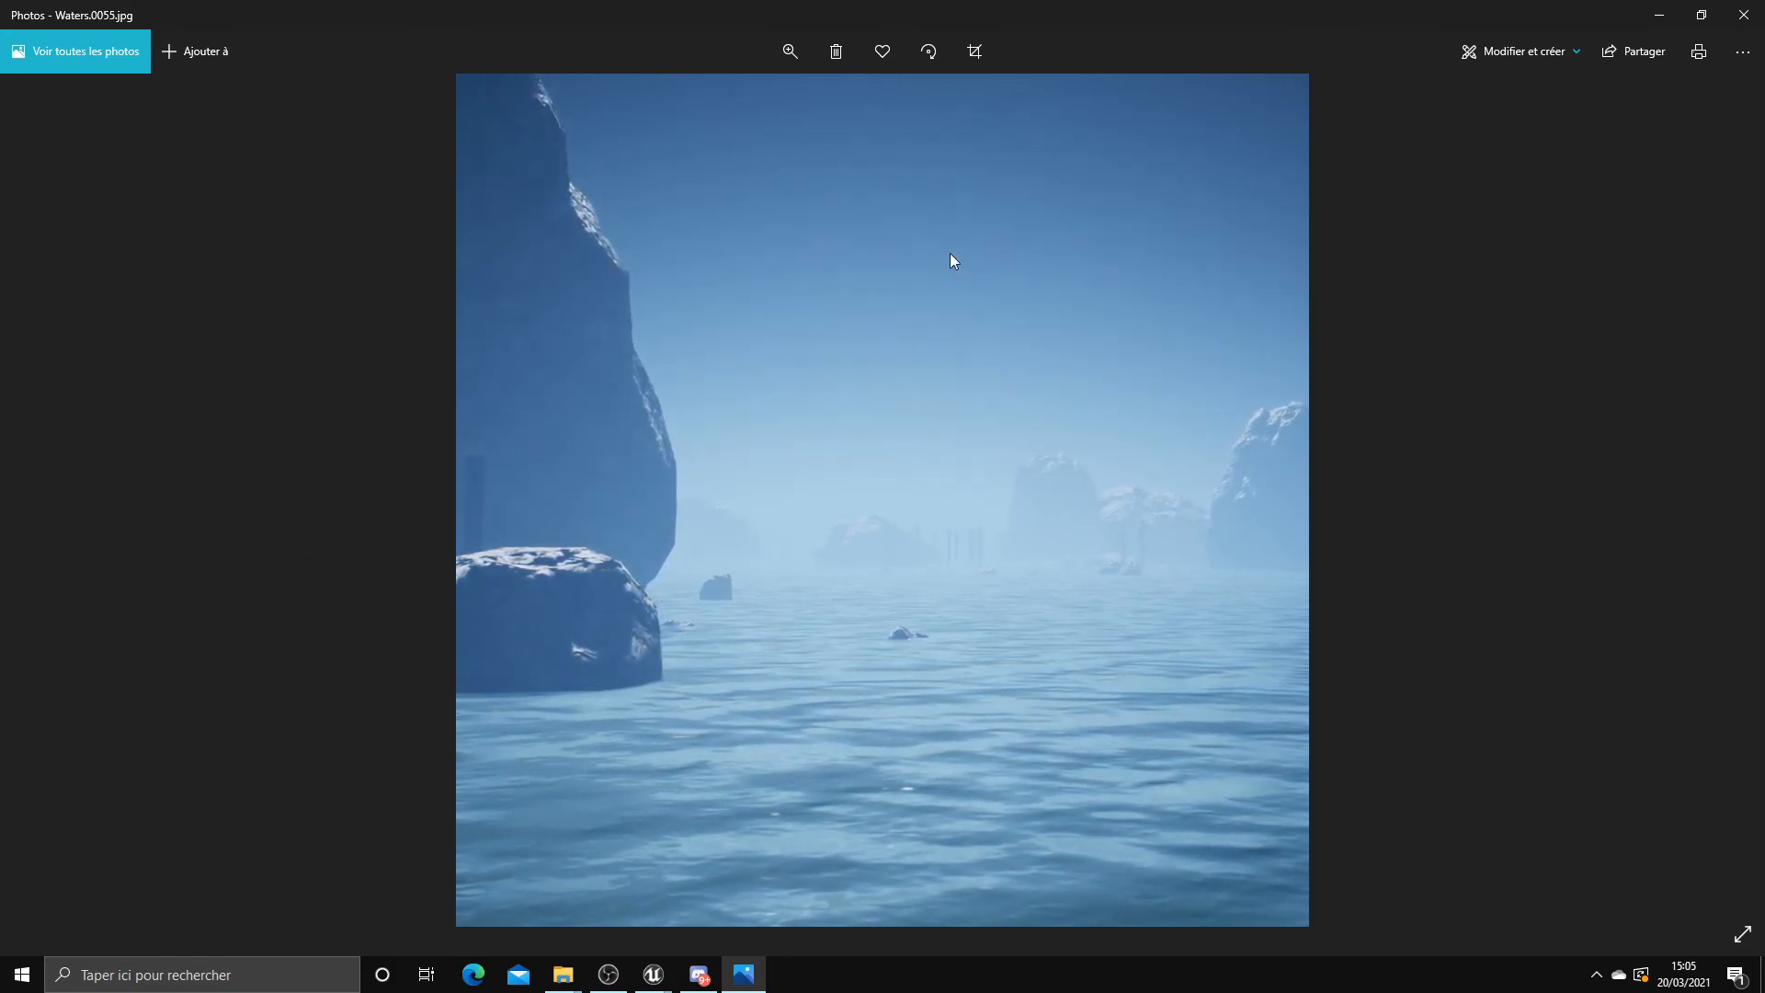
click(1743, 14)
Delete all the rendered Waters images from the VideoCaptures folder and close the folder window
click(564, 414)
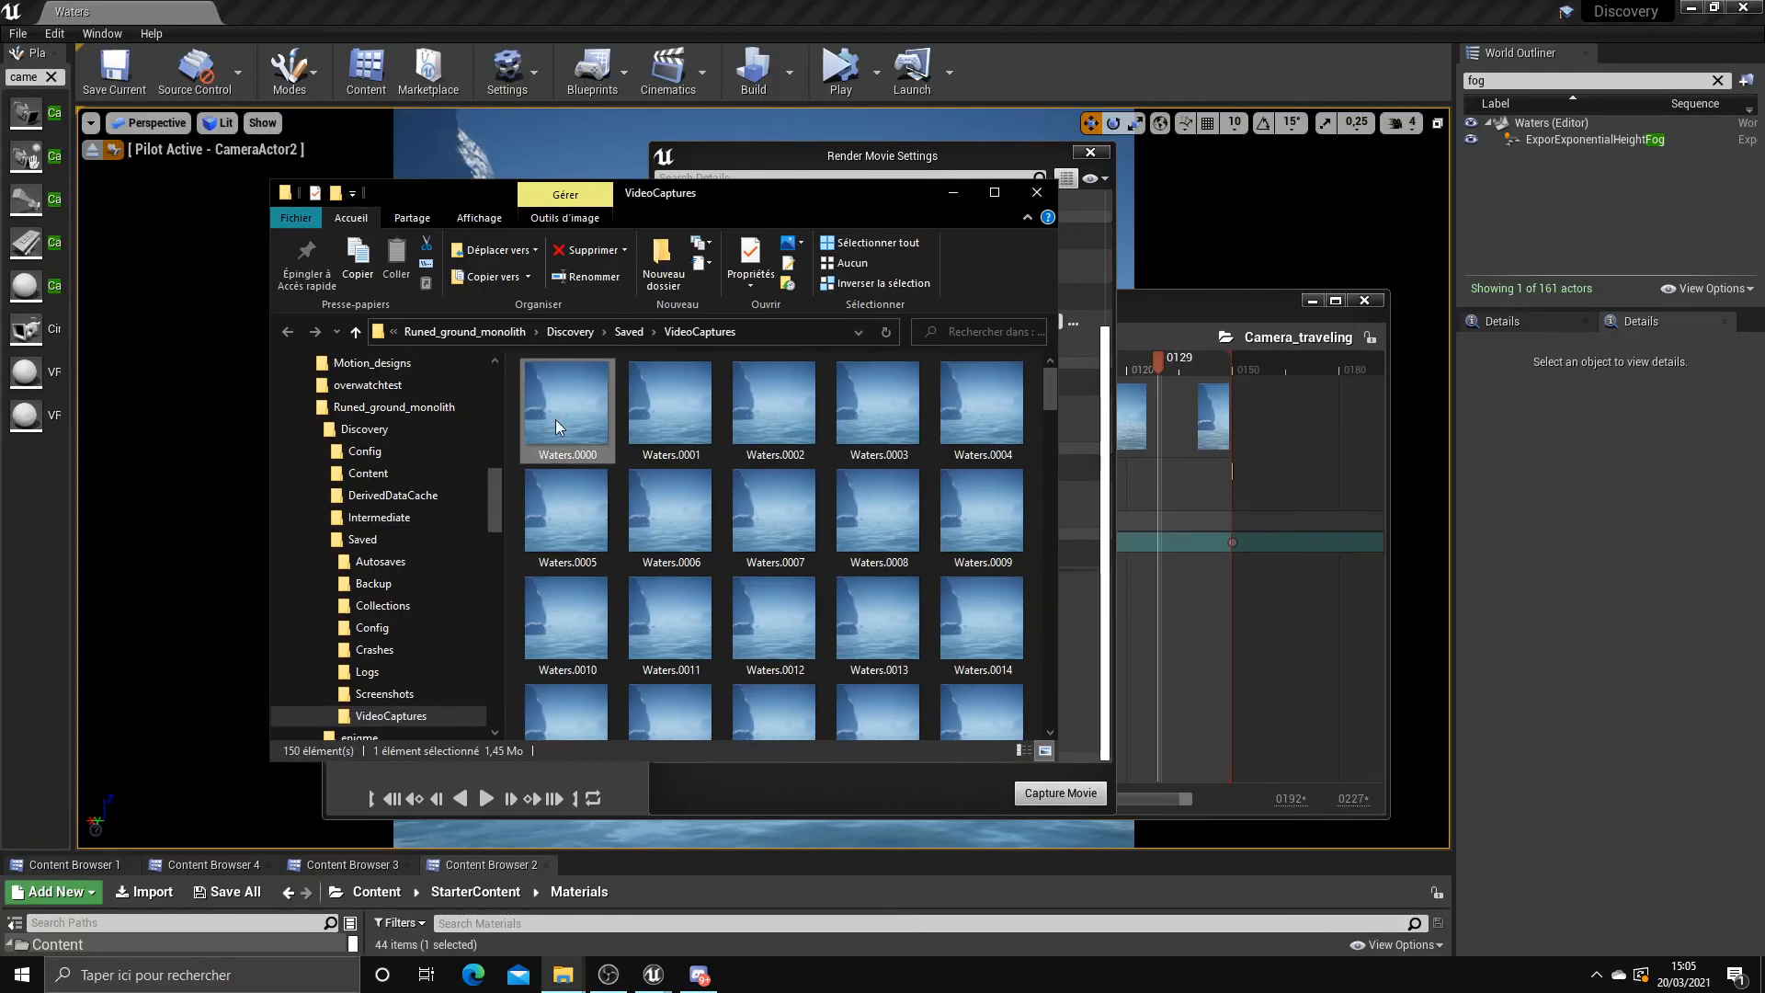
drag(513, 404, 996, 702)
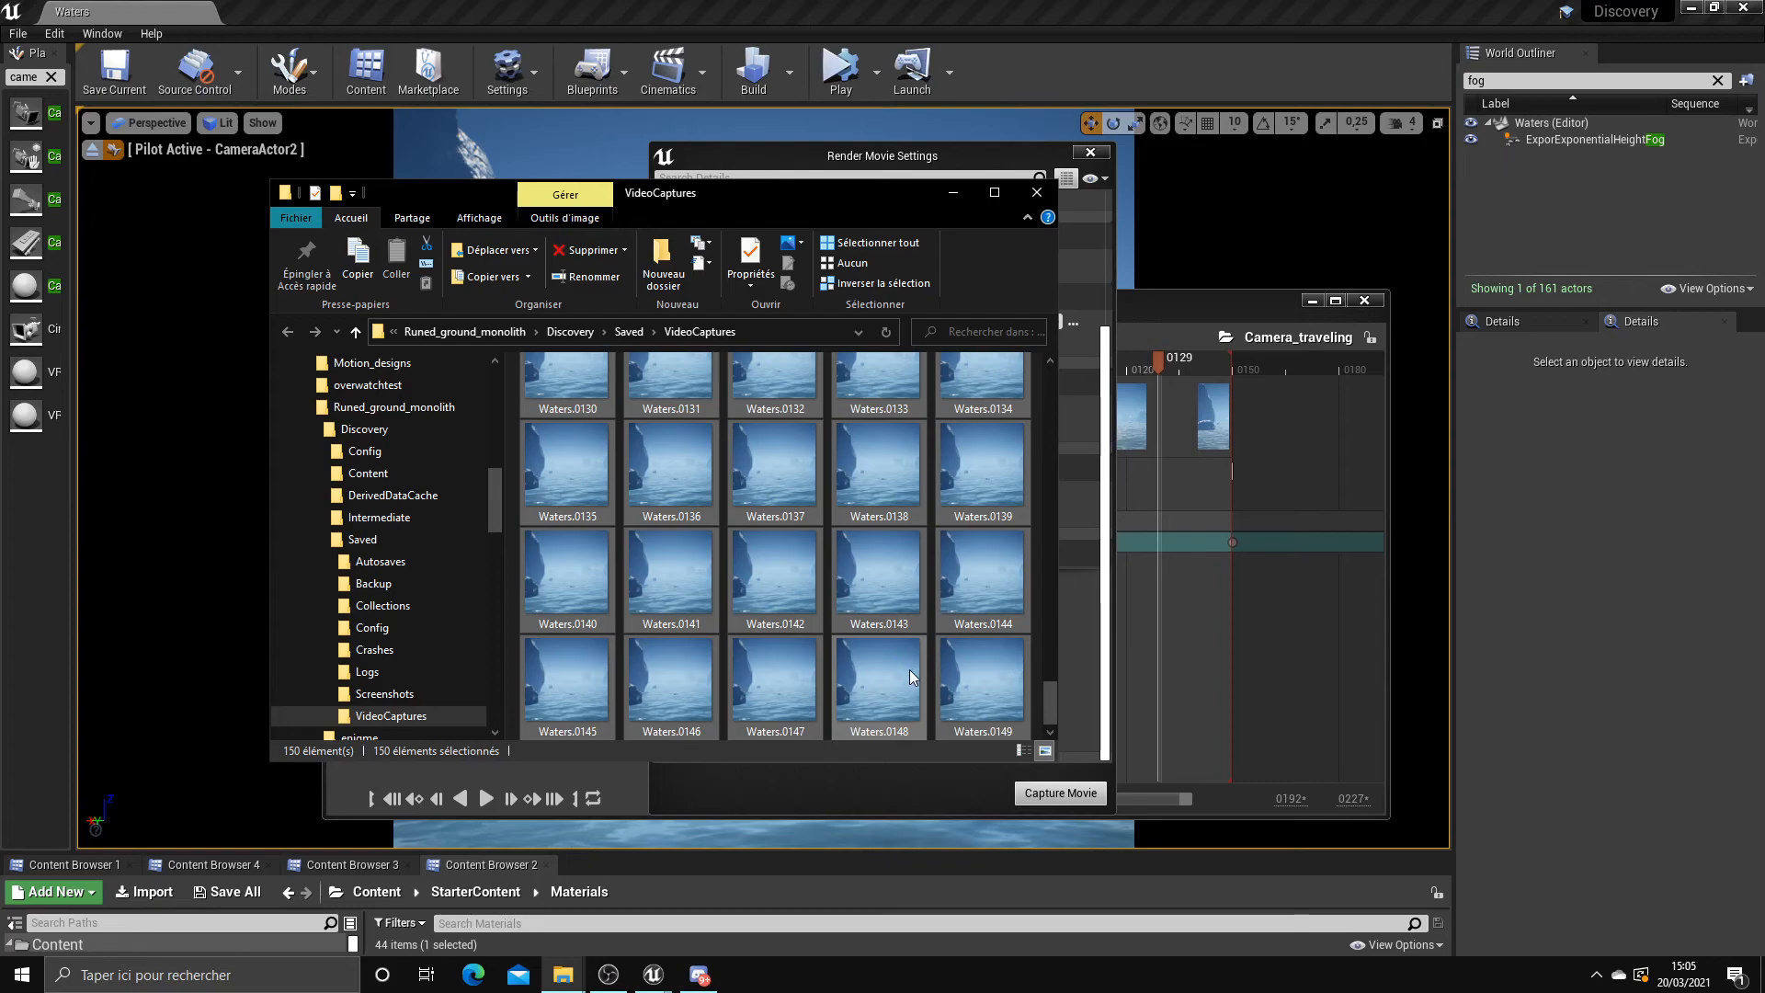
key(Delete)
click(969, 196)
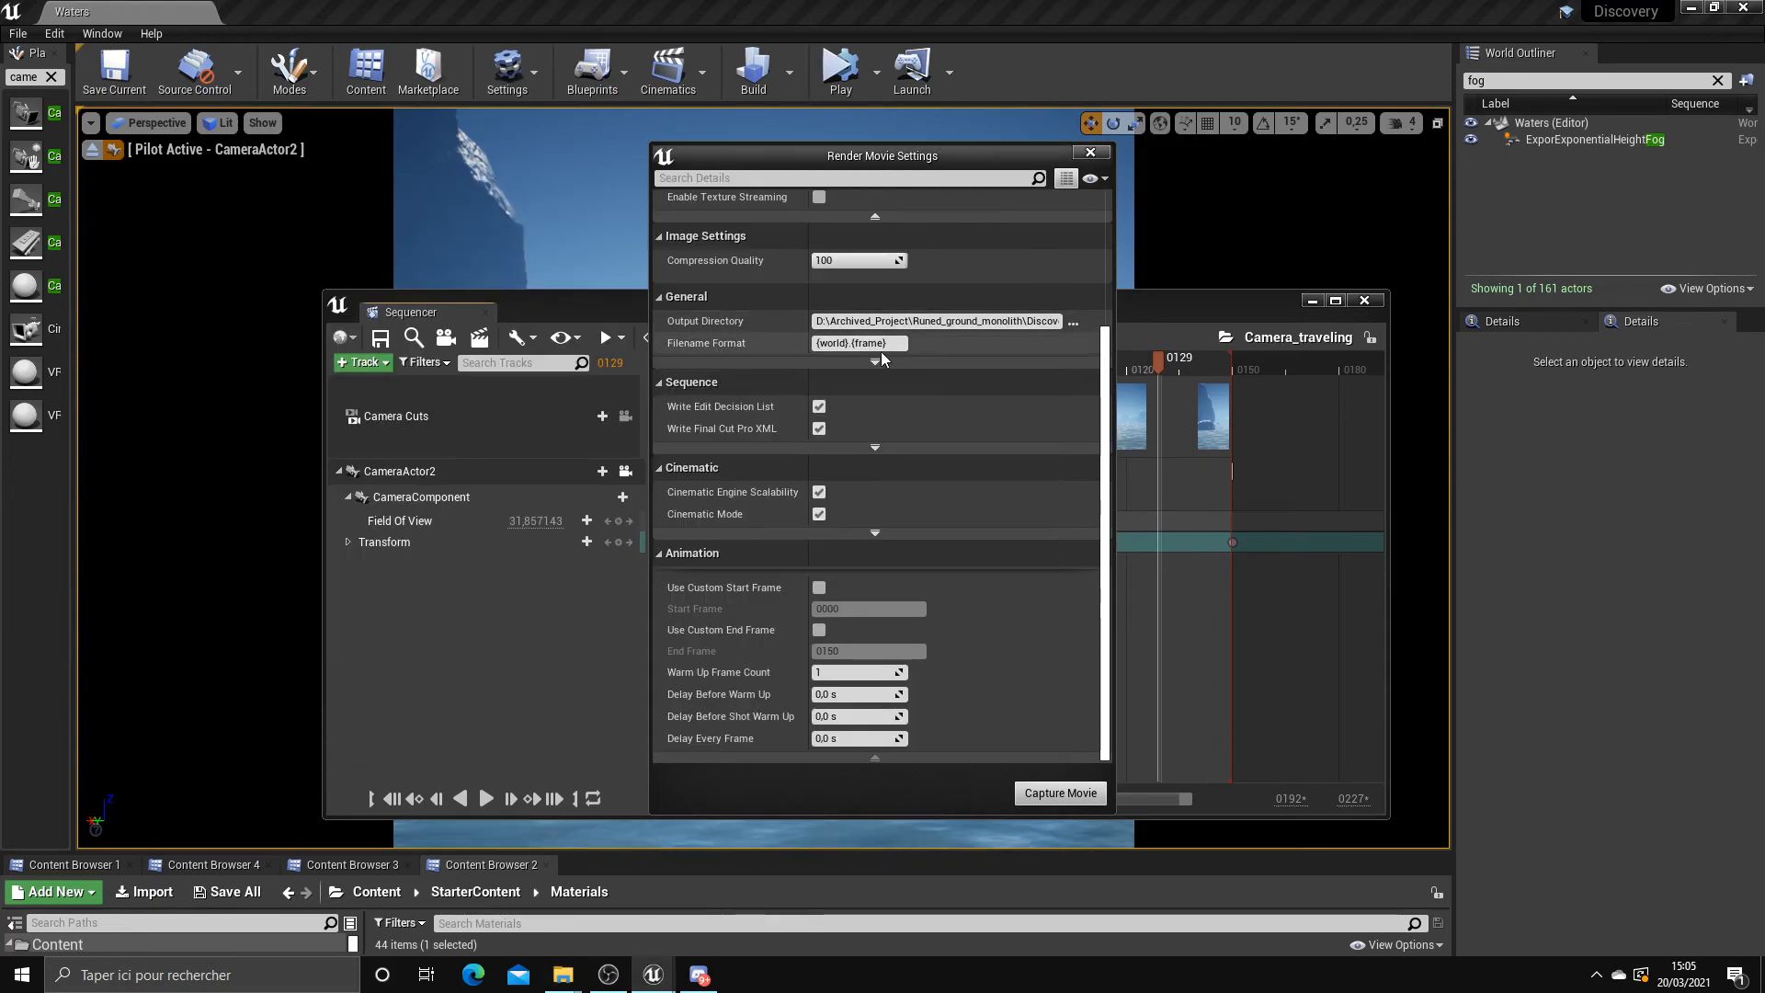
Set the render's custom resolution to a width of 4000 and a height of 4000
scroll(890, 355, up, 5)
text(4000)
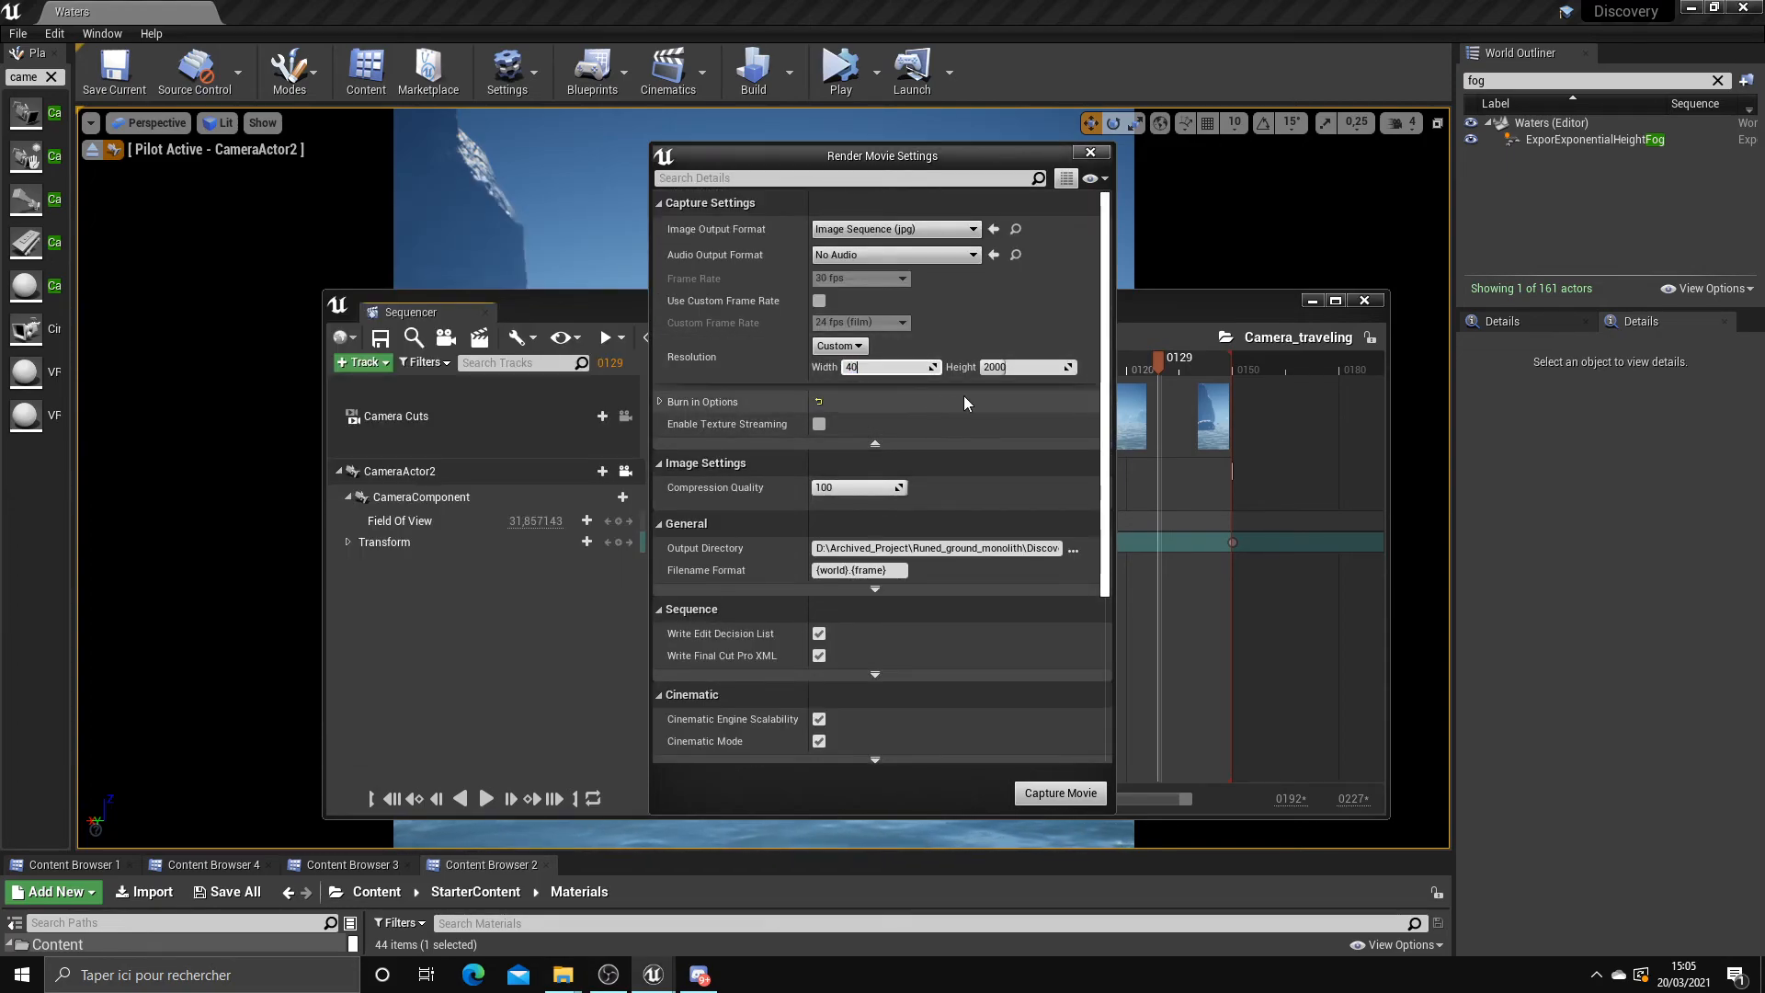
click(1010, 367)
text(4000)
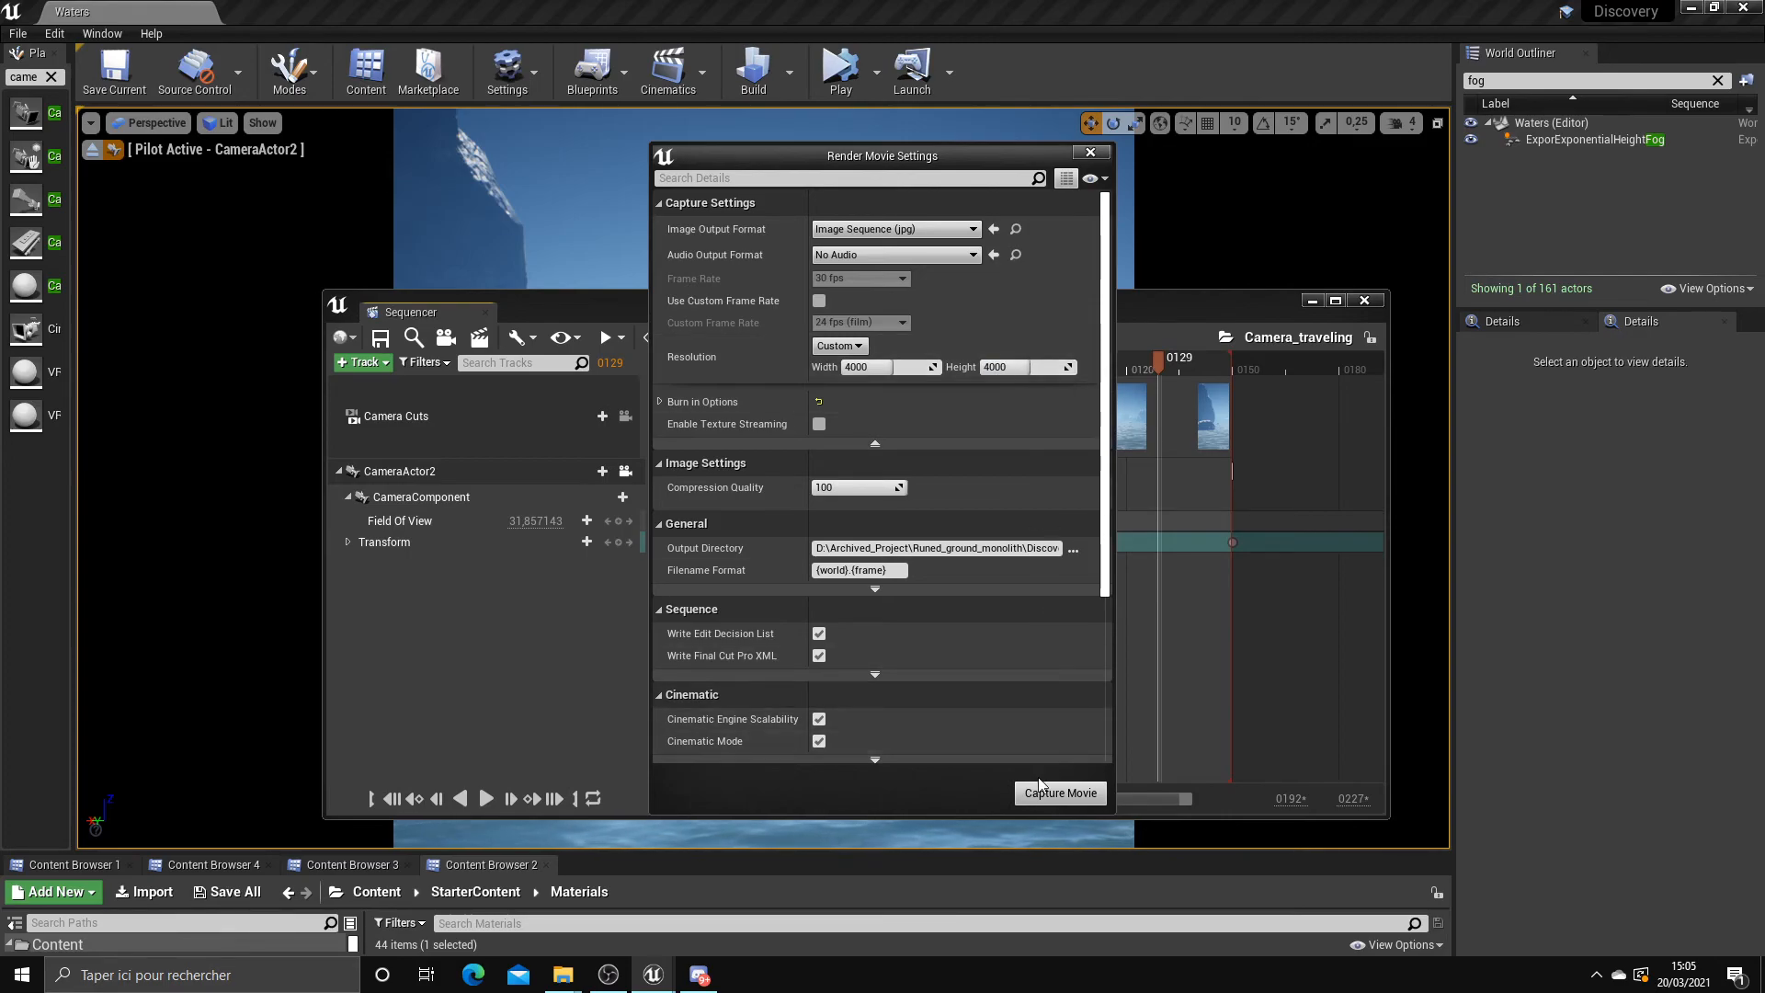
Save the Camera_traveling sequence and the rest of the project
click(377, 341)
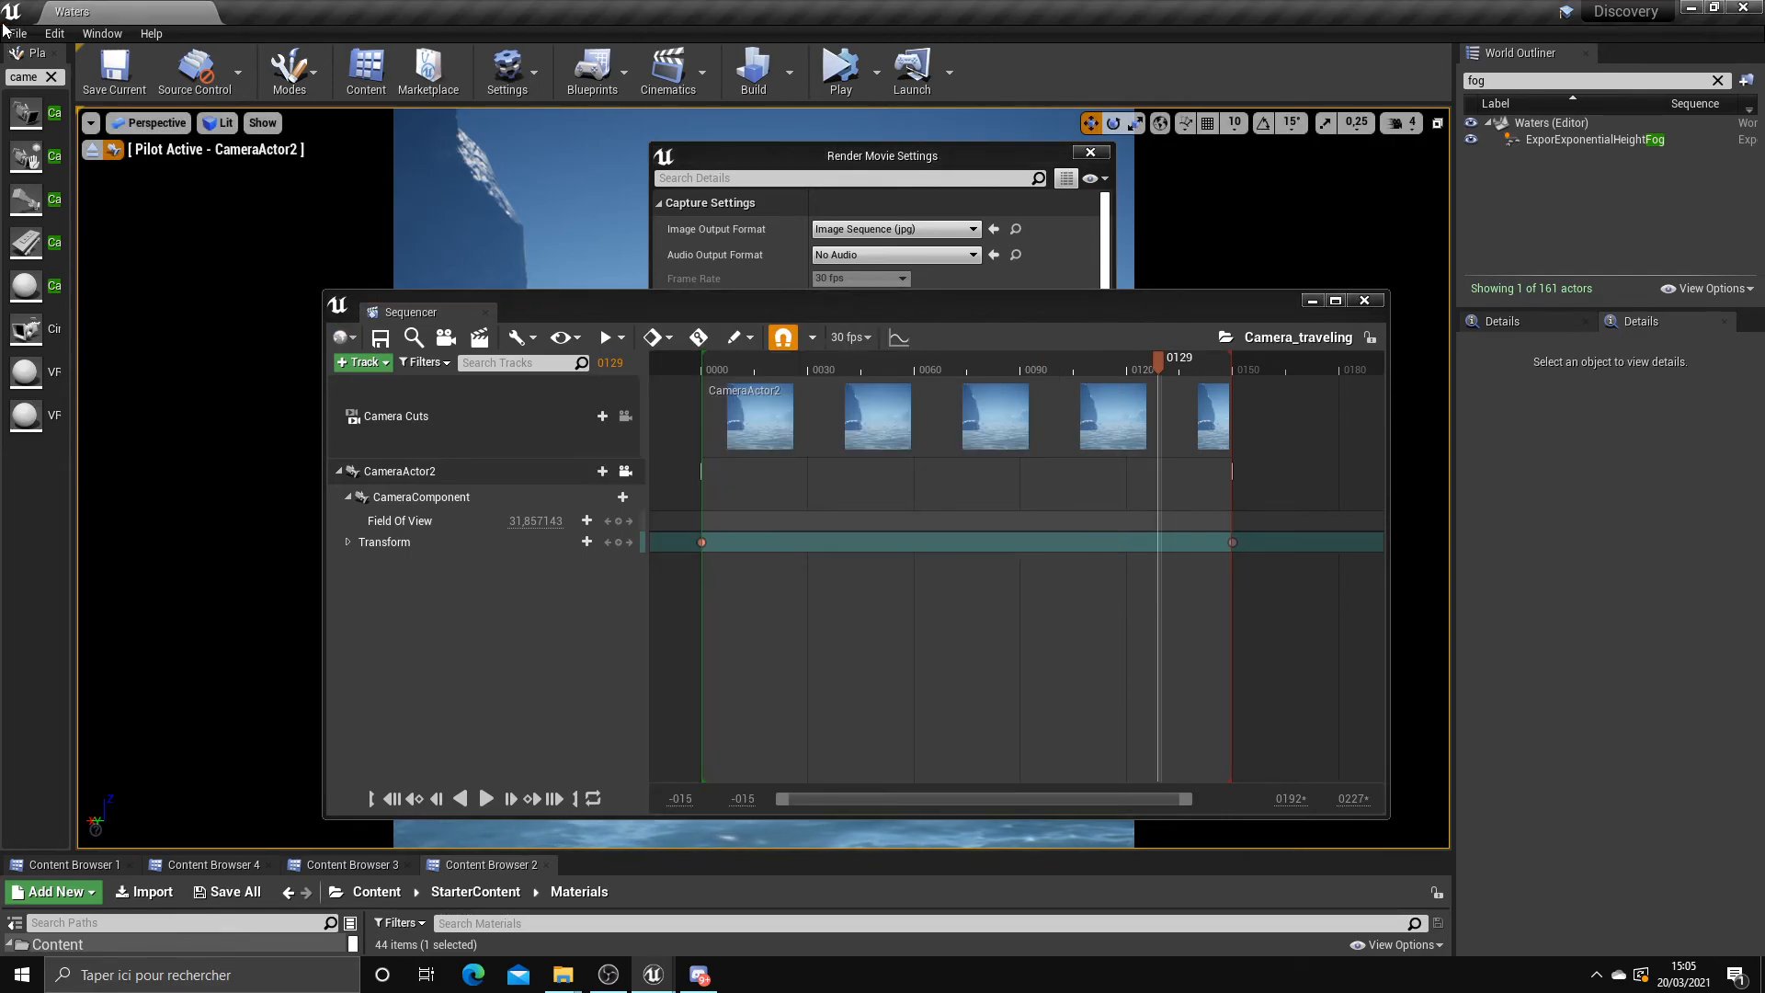
click(15, 34)
click(68, 191)
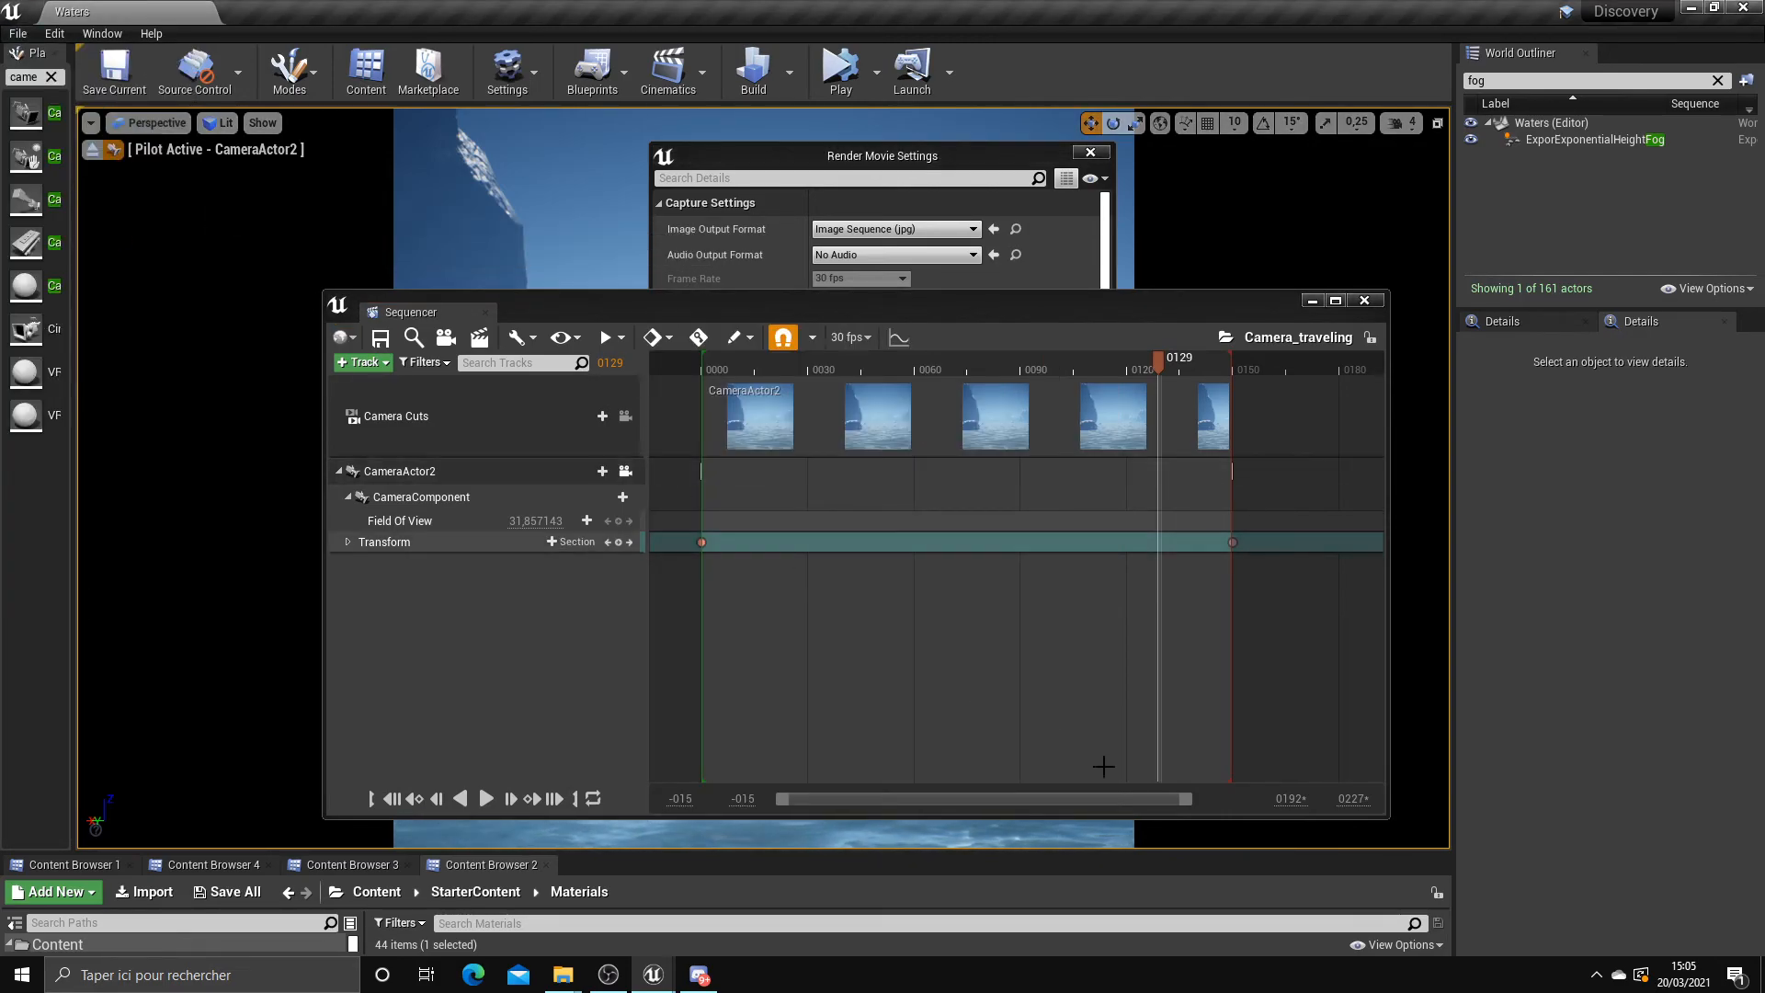
Capture the Camera_traveling sequence as 4000 x 4000 jpg images and open its capture folder
click(955, 171)
click(1030, 799)
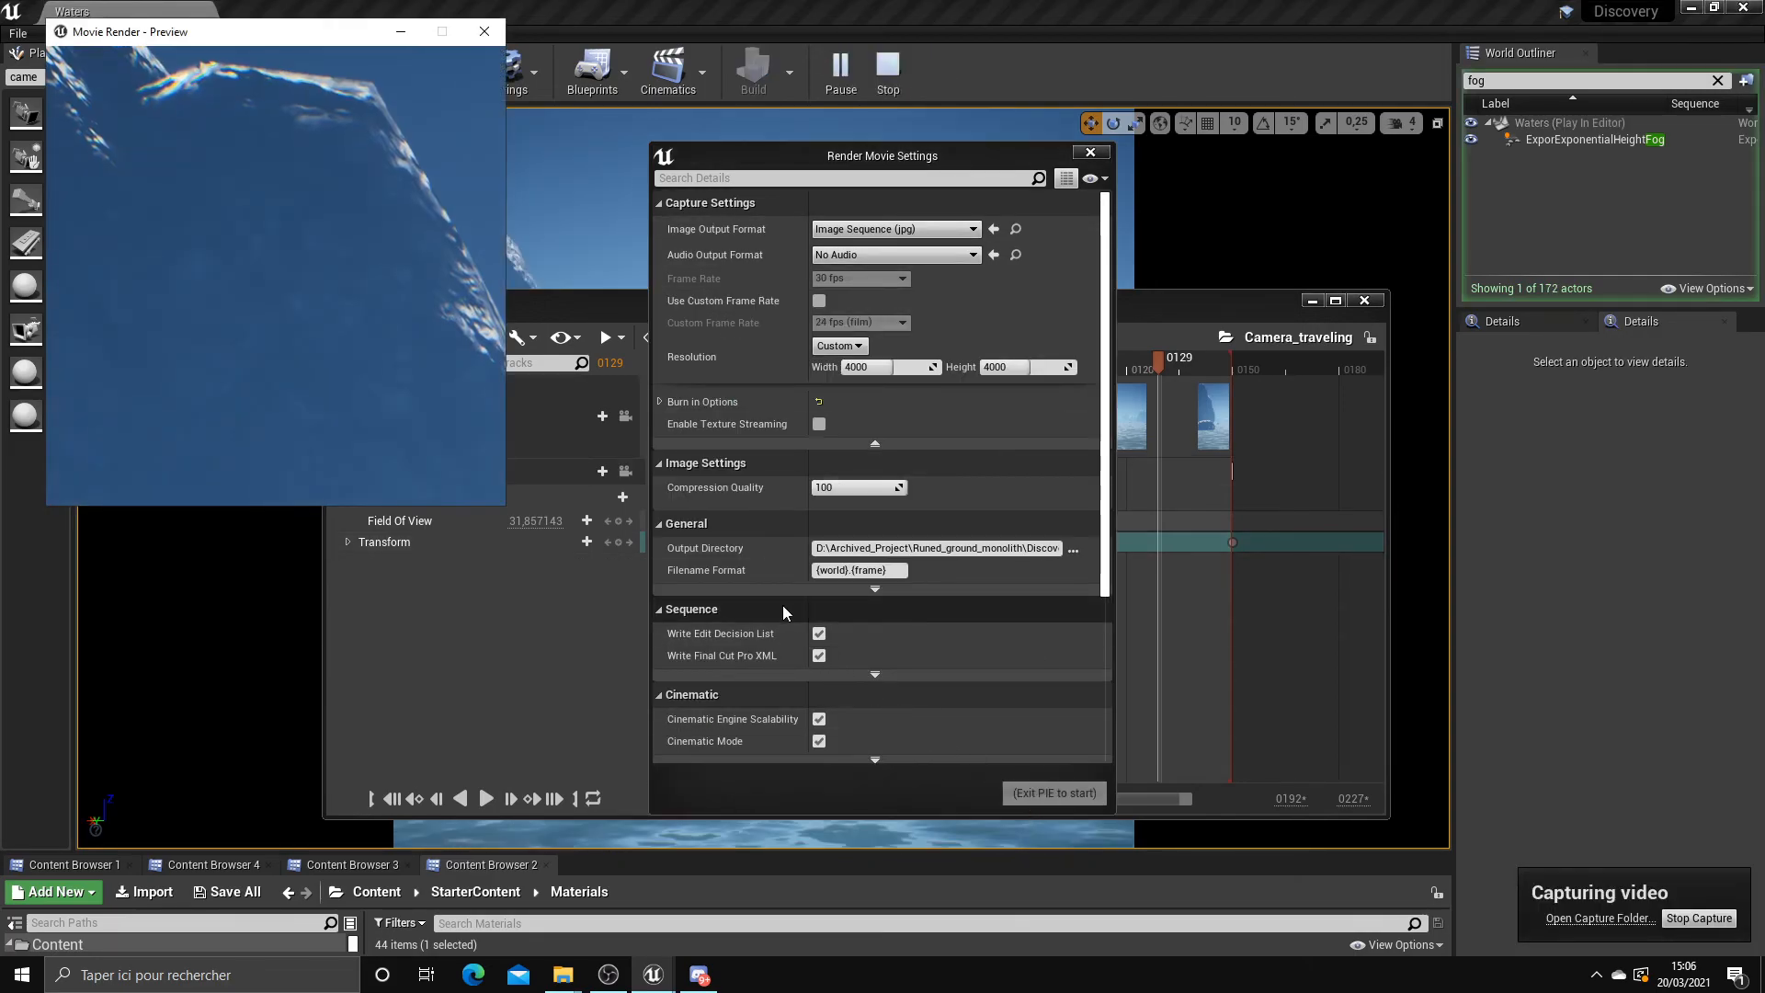
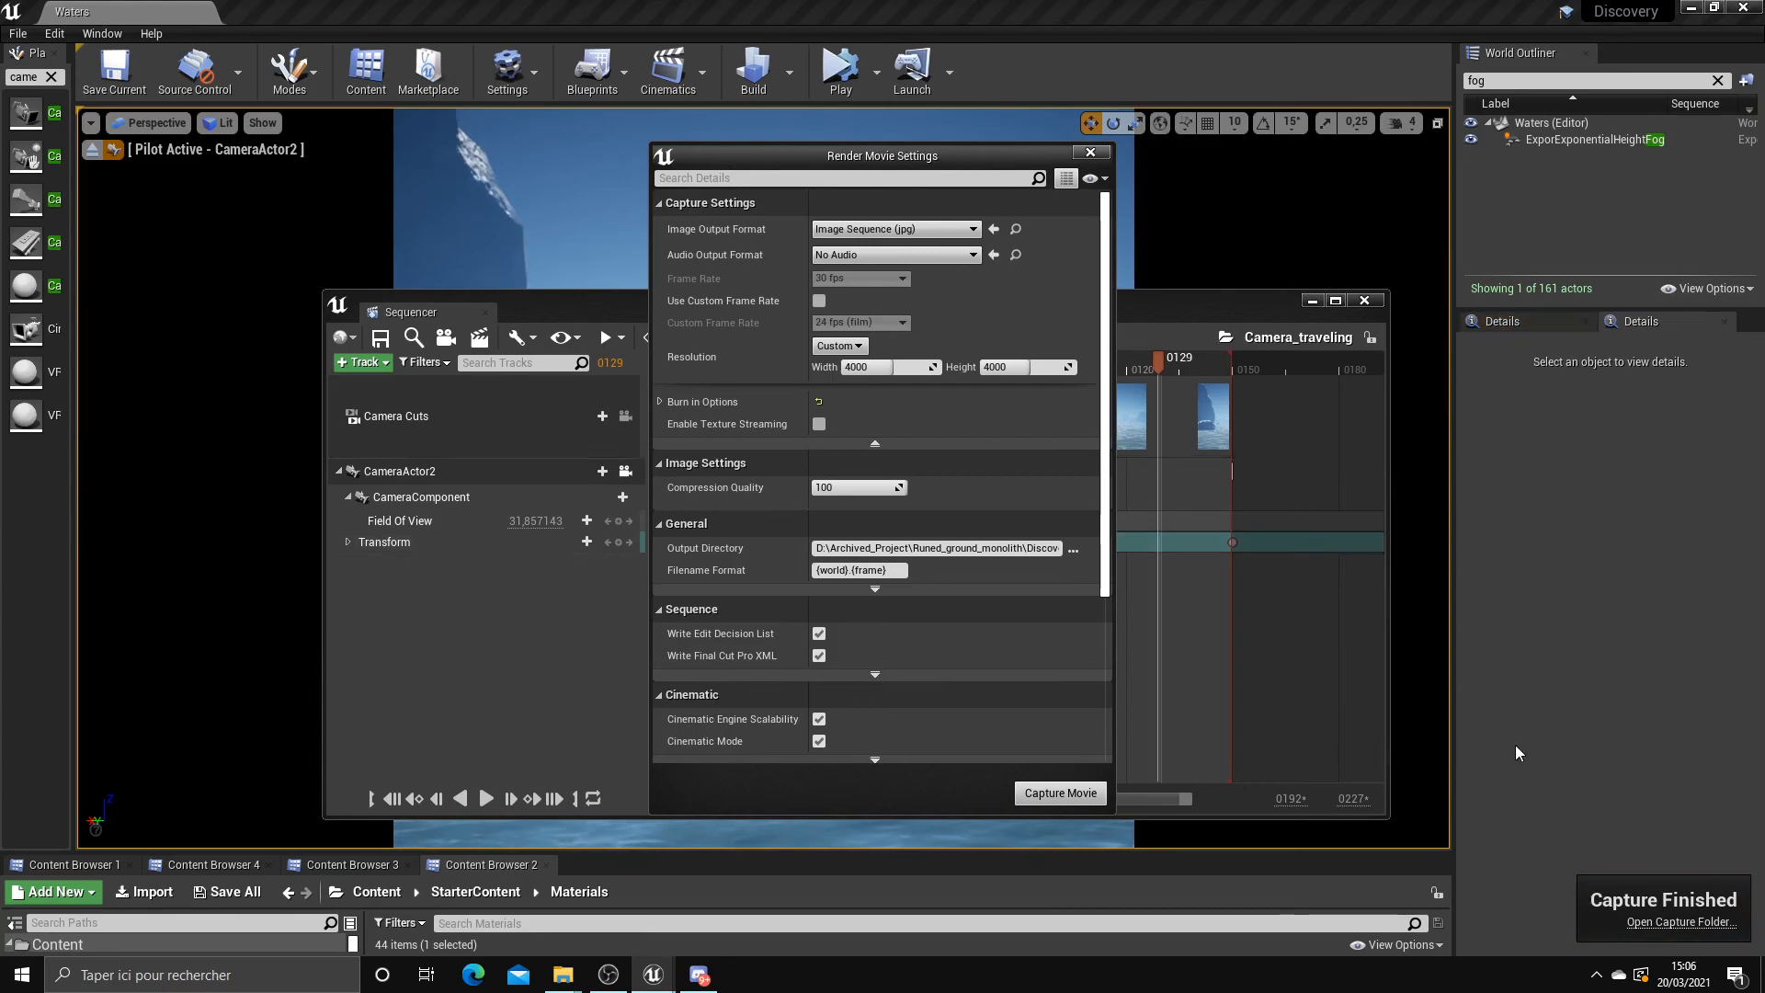
click(1090, 154)
click(1680, 922)
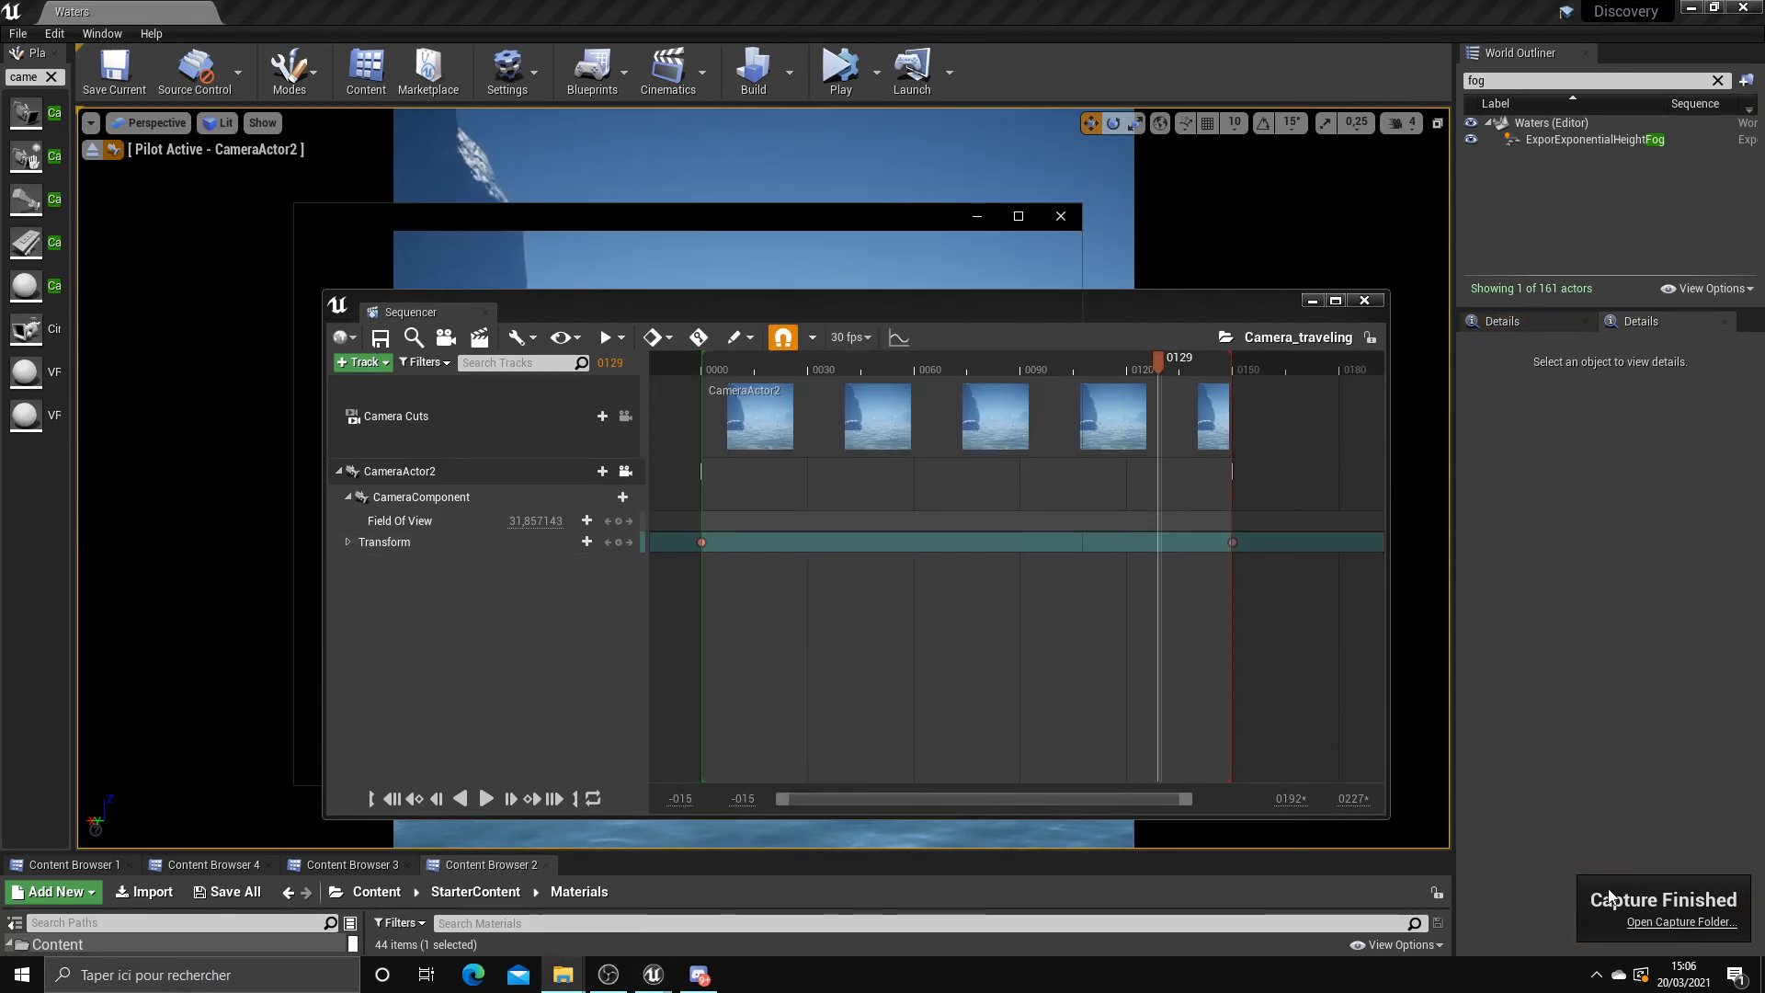
Inspect the rendered Waters.0000 image at full view and zoomed in to check its detail, and close it
double_click(624, 440)
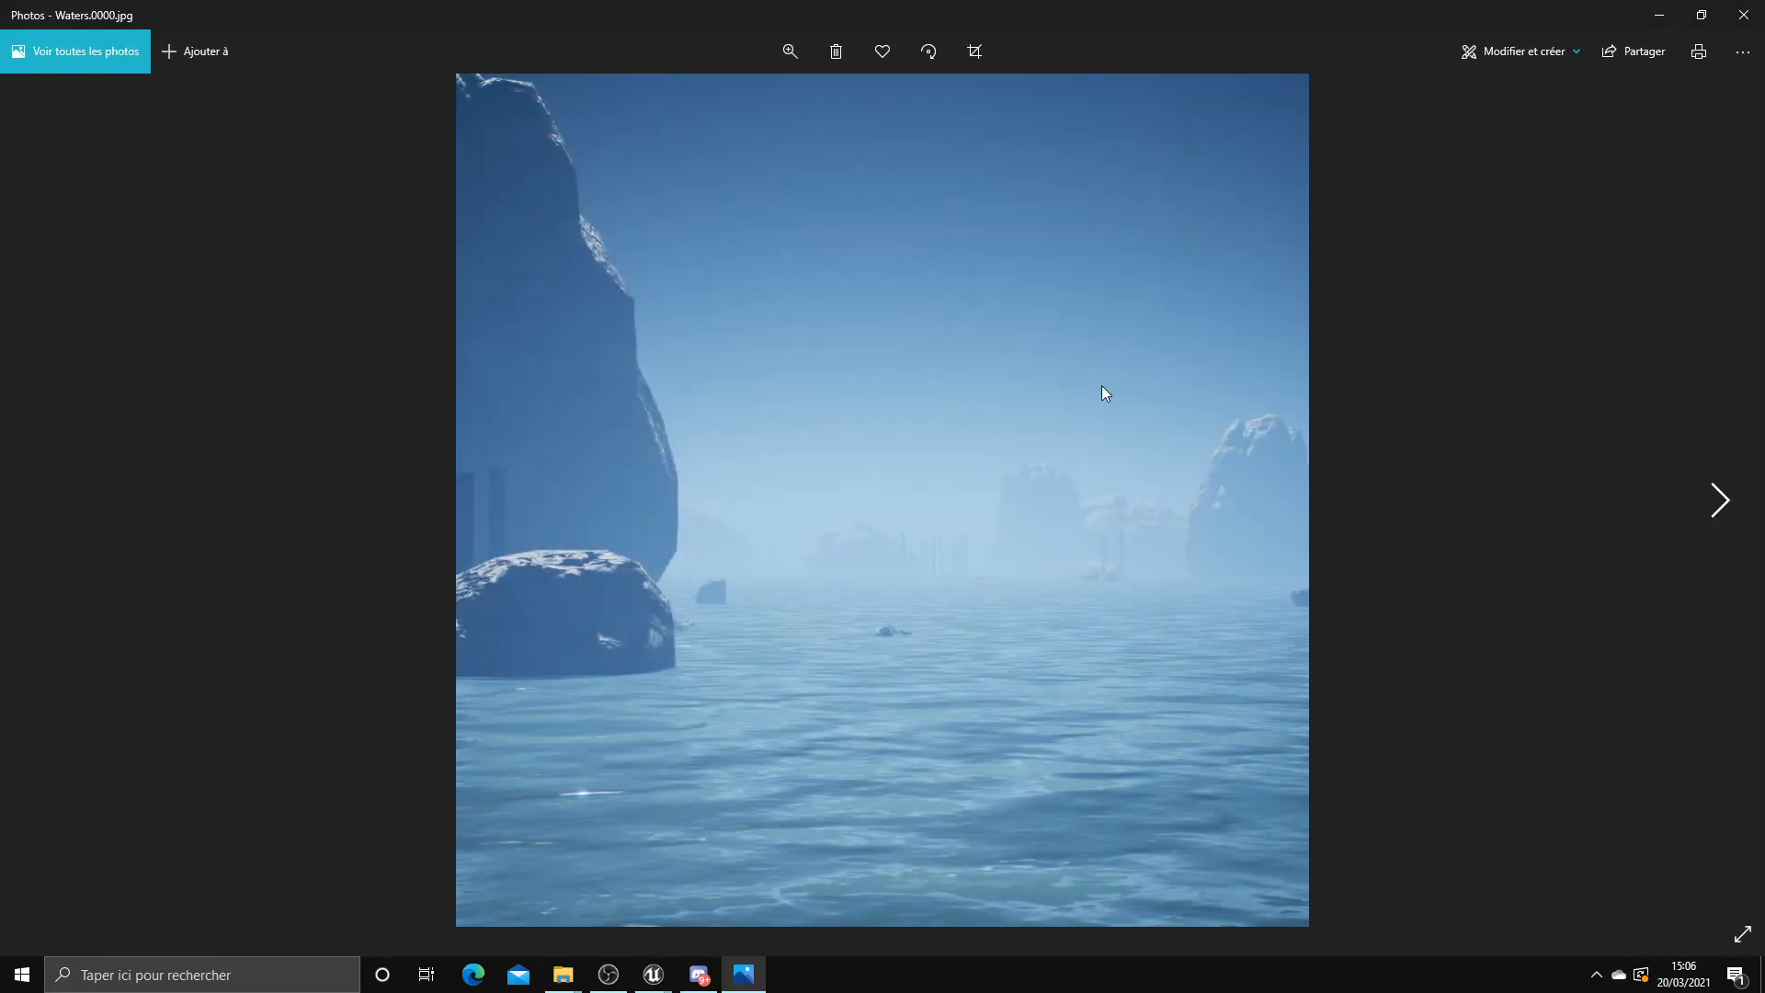
click(794, 52)
click(750, 99)
drag(737, 211, 1324, 368)
click(785, 57)
drag(746, 99, 666, 112)
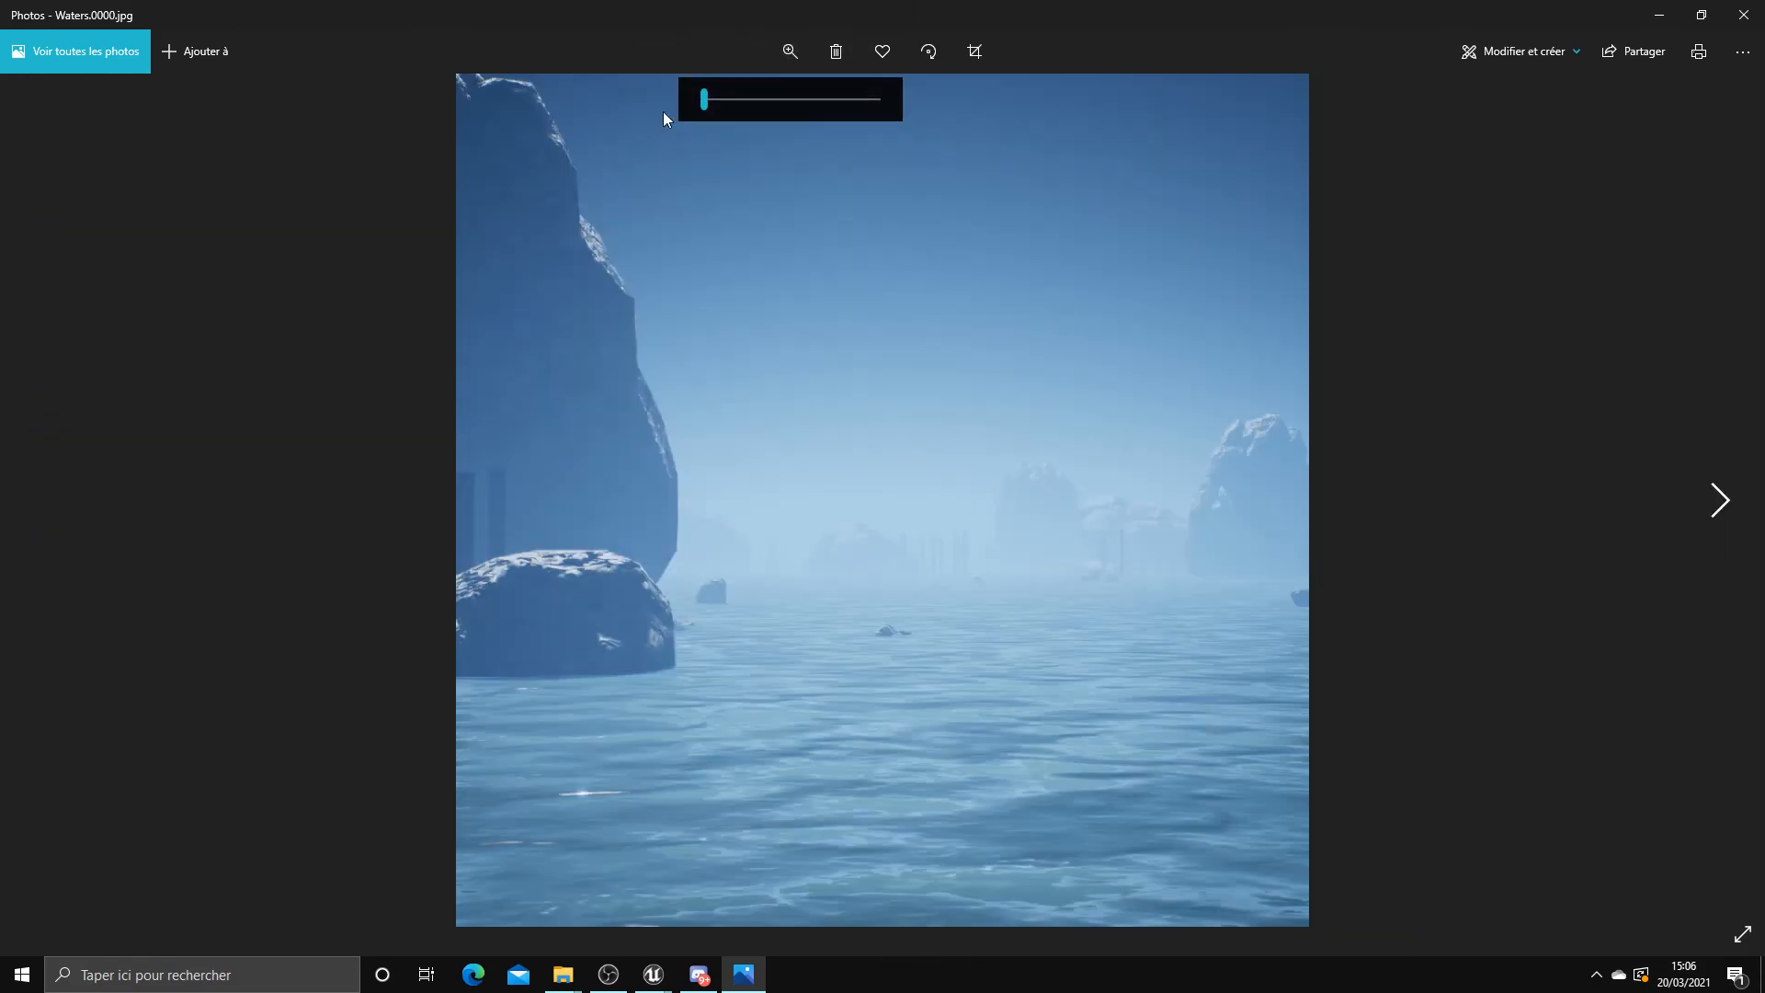
click(1738, 25)
Check the pixel dimensions of the Waters.0000 image in its file properties
right_click(579, 453)
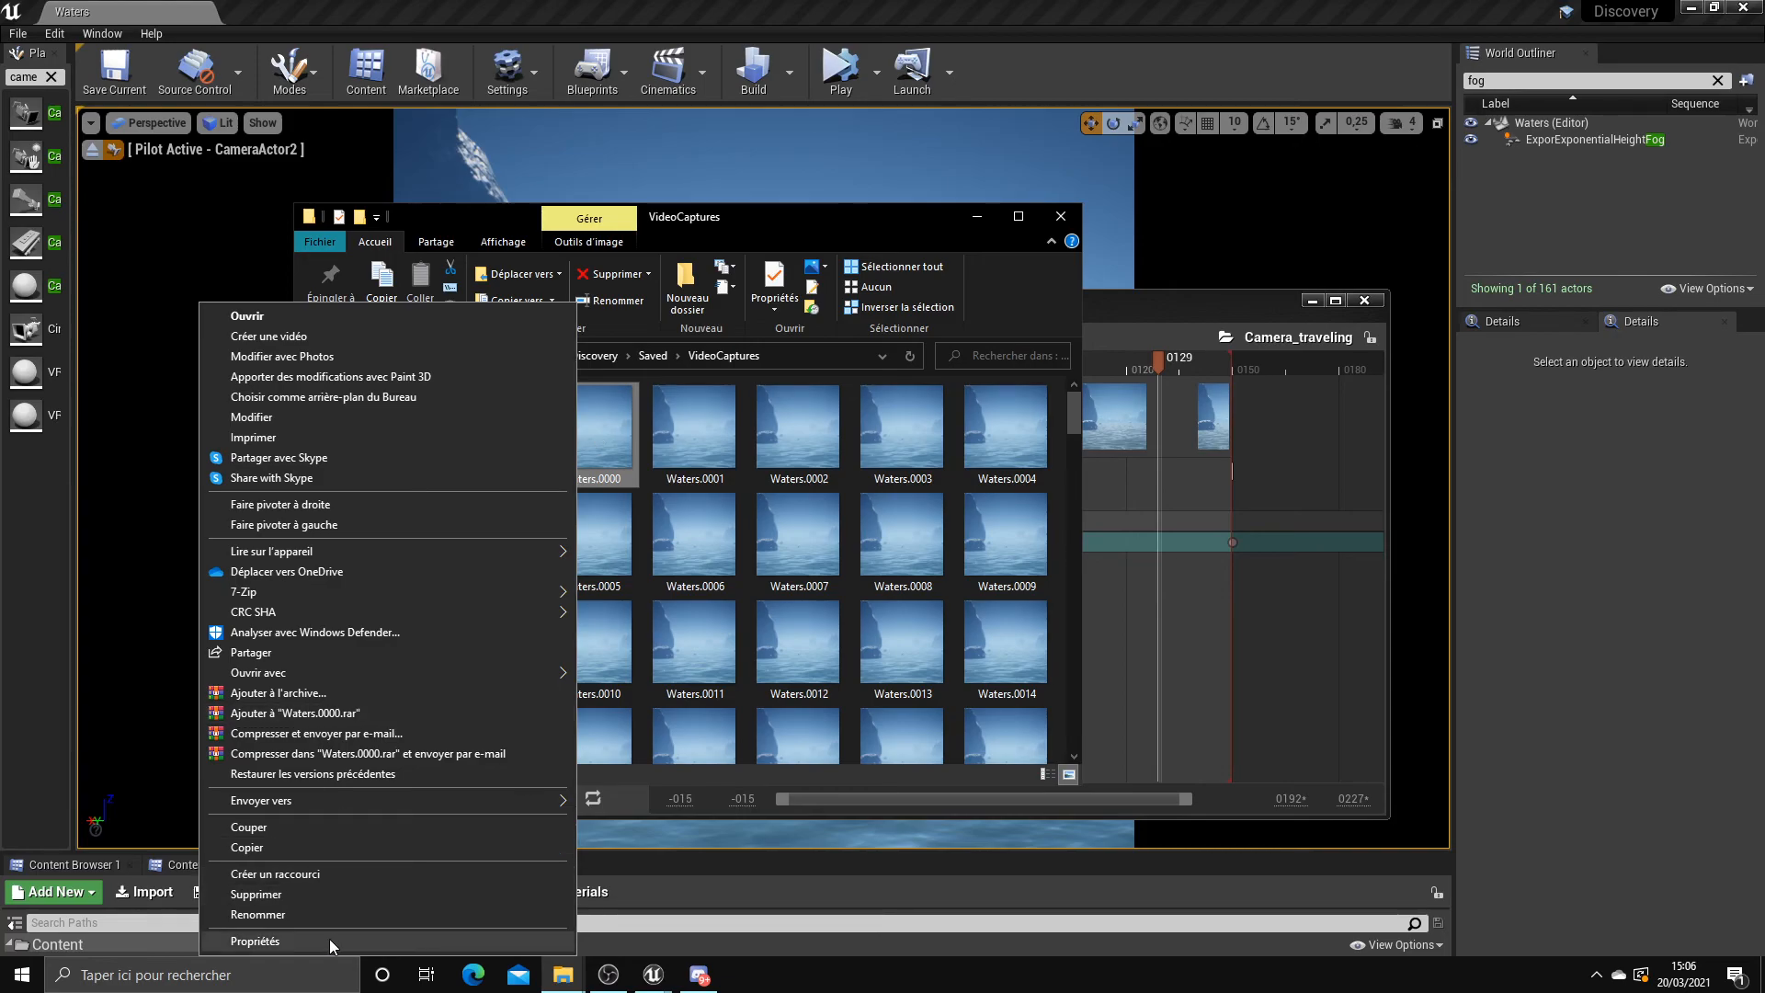
click(267, 941)
click(703, 478)
scroll(827, 726, down, 5)
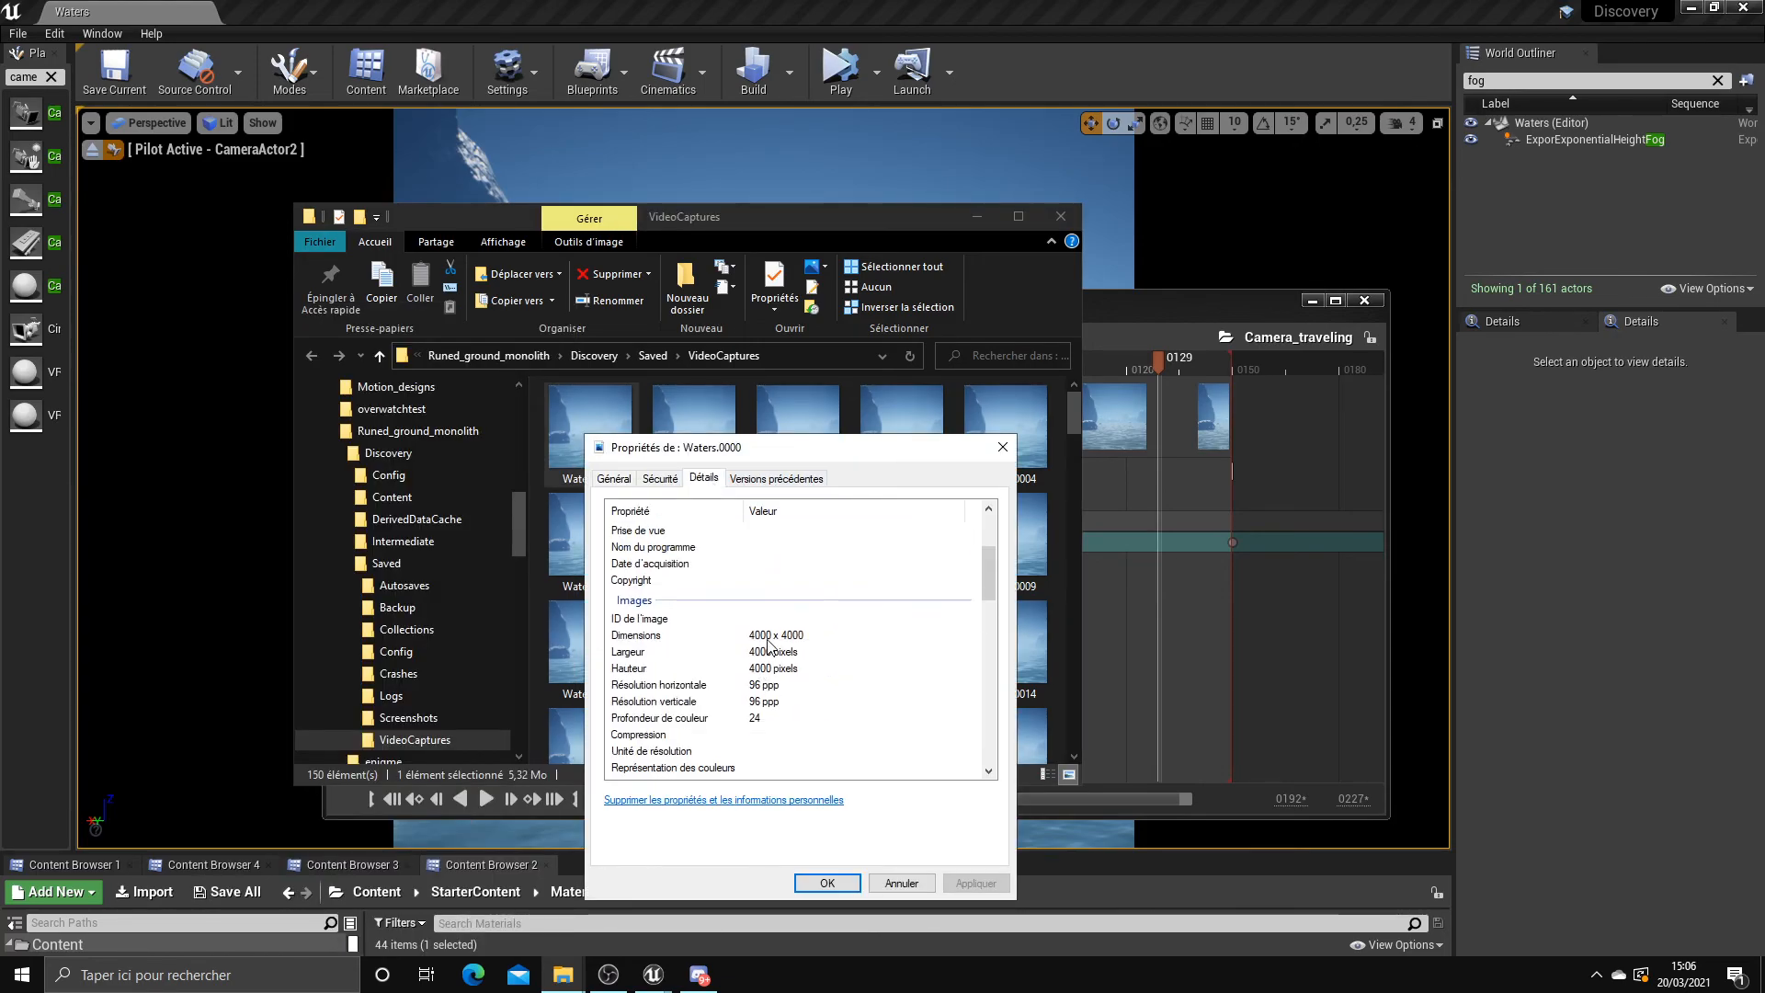
click(1002, 450)
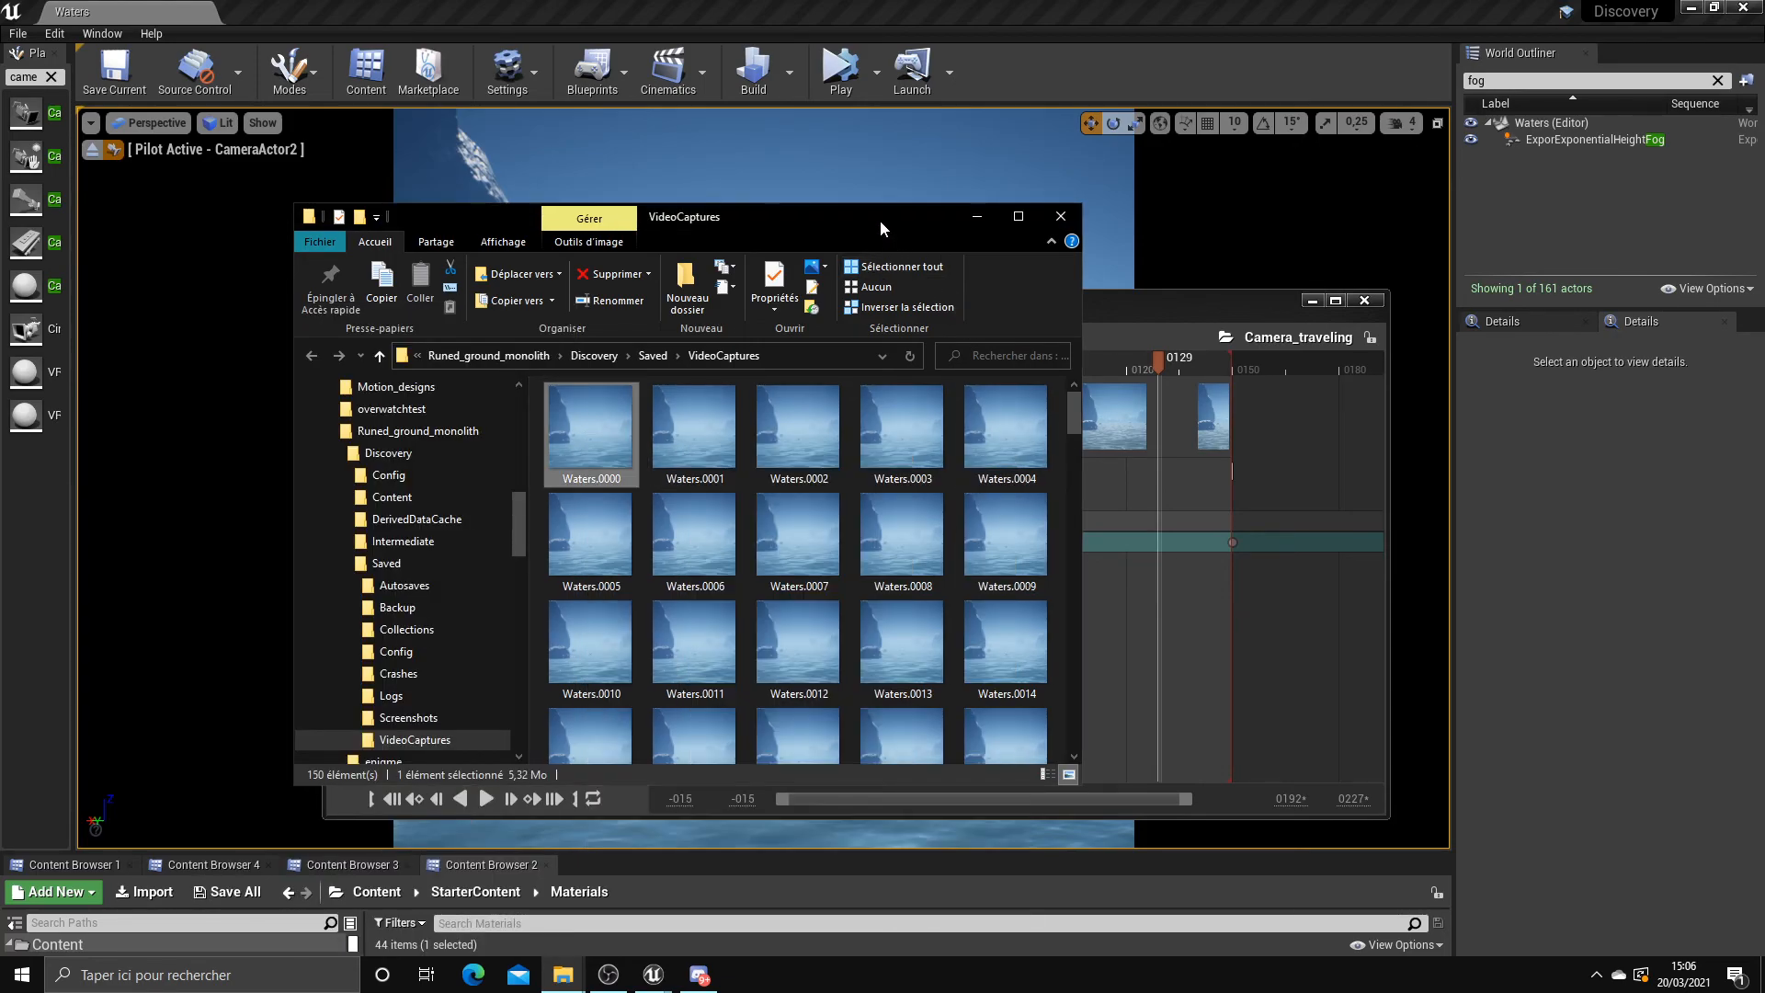
Minimize the Sequencer window, then launch Adobe After Effects 2020 and dismiss its update notice and welcome screen
click(1215, 416)
click(1315, 301)
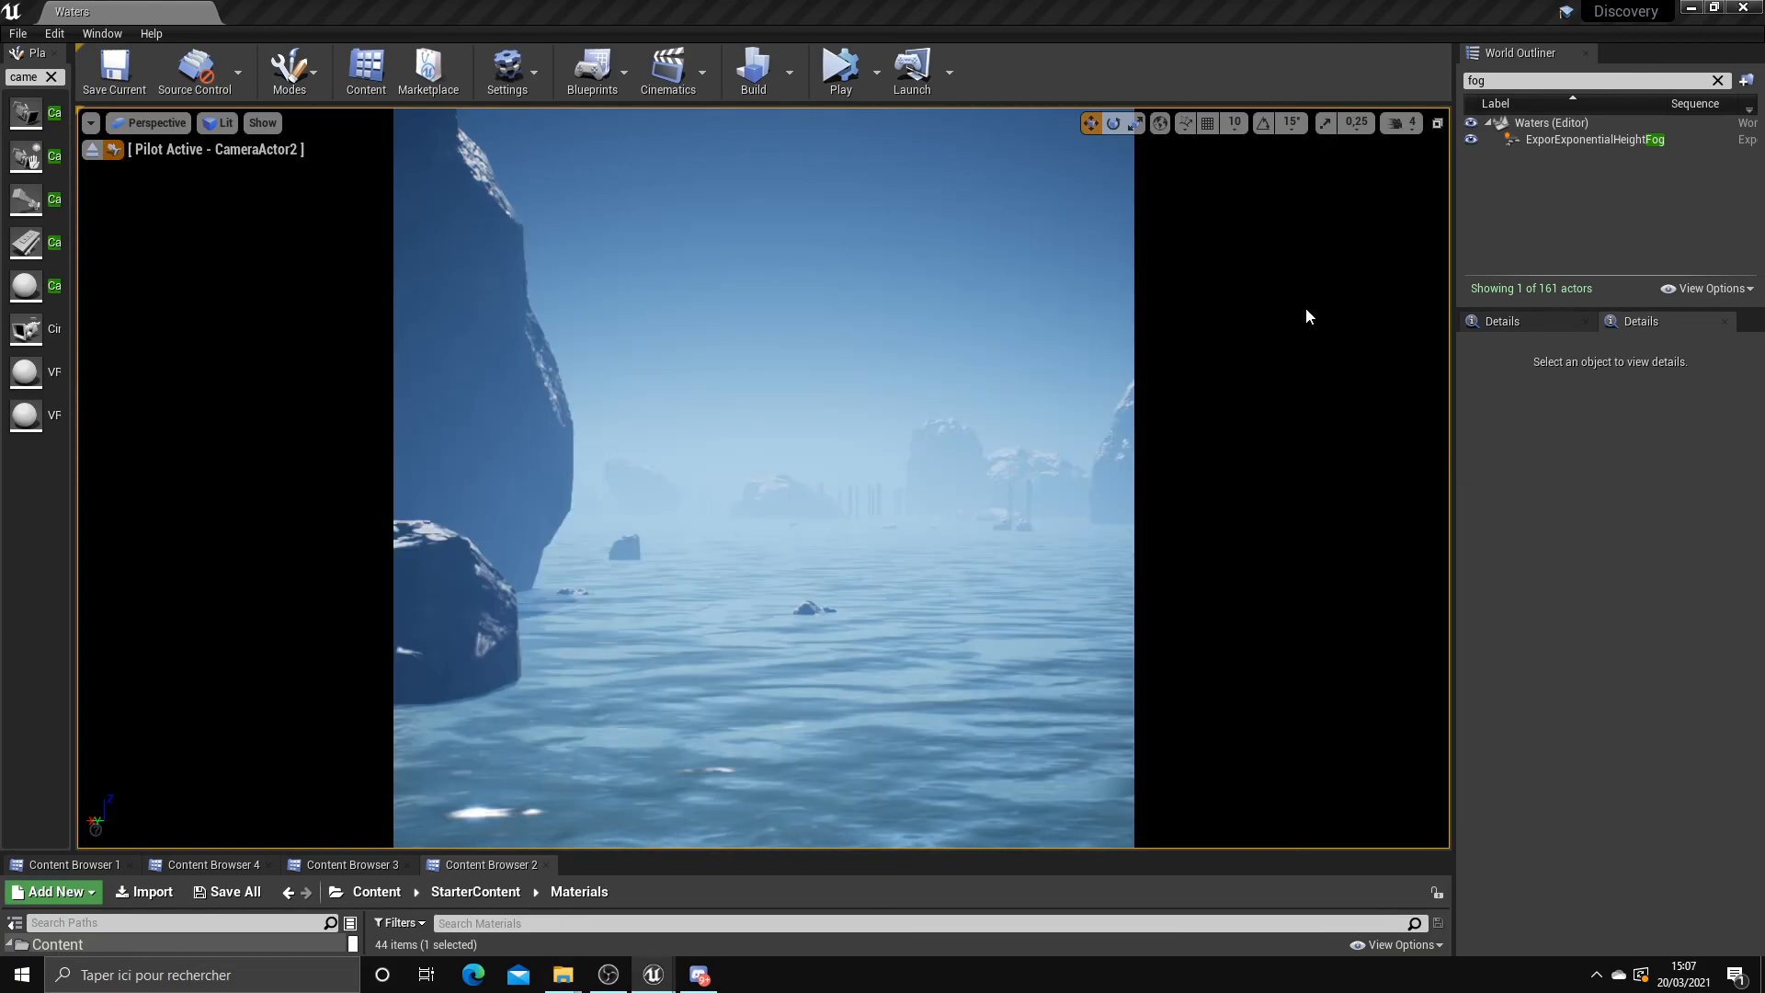
click(181, 986)
text(after)
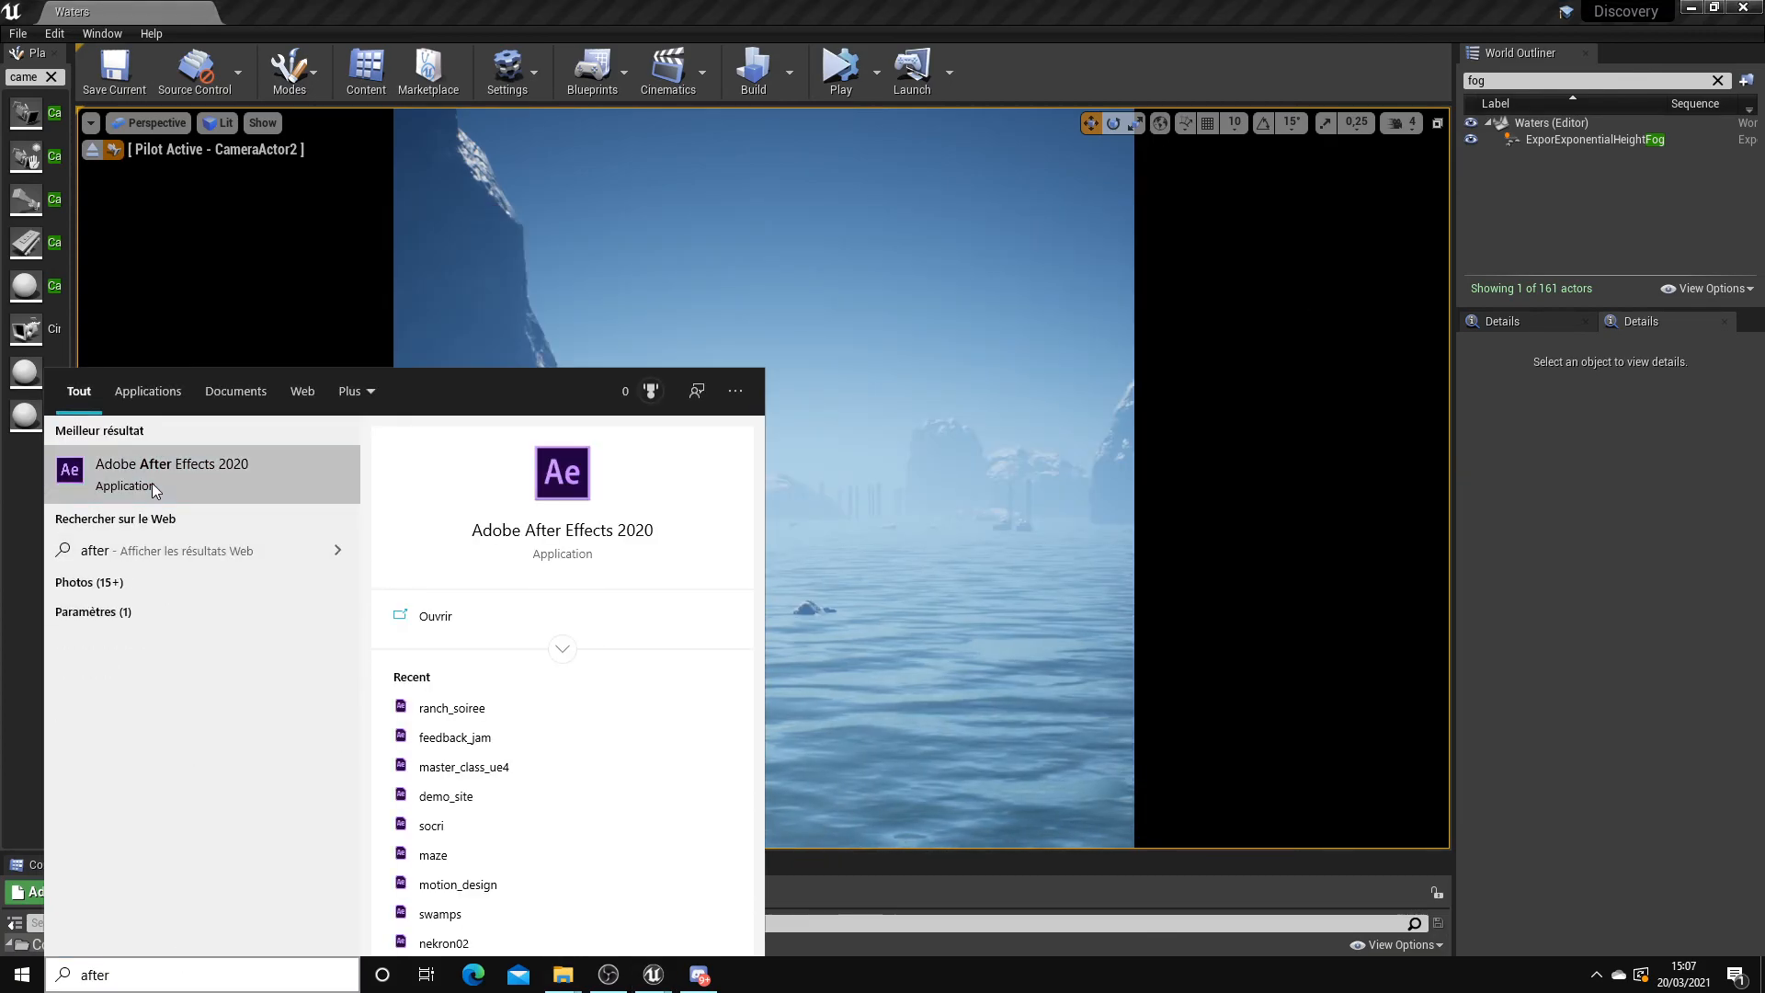
click(151, 484)
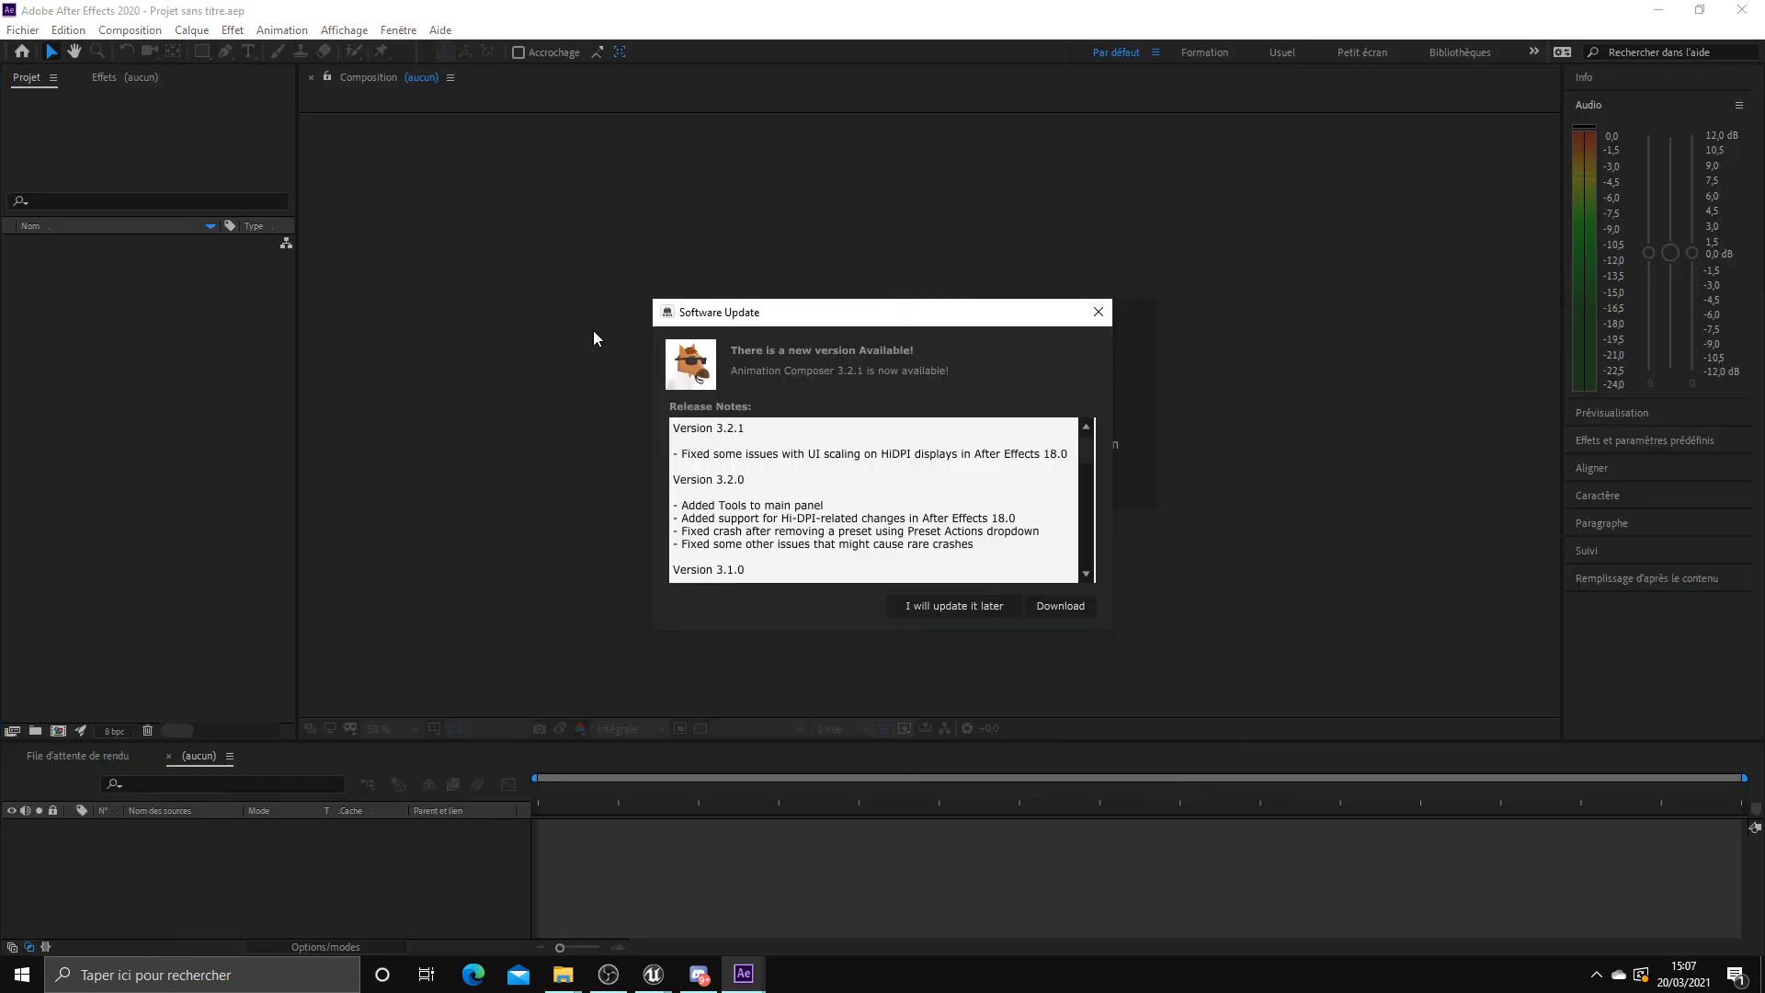
click(1097, 314)
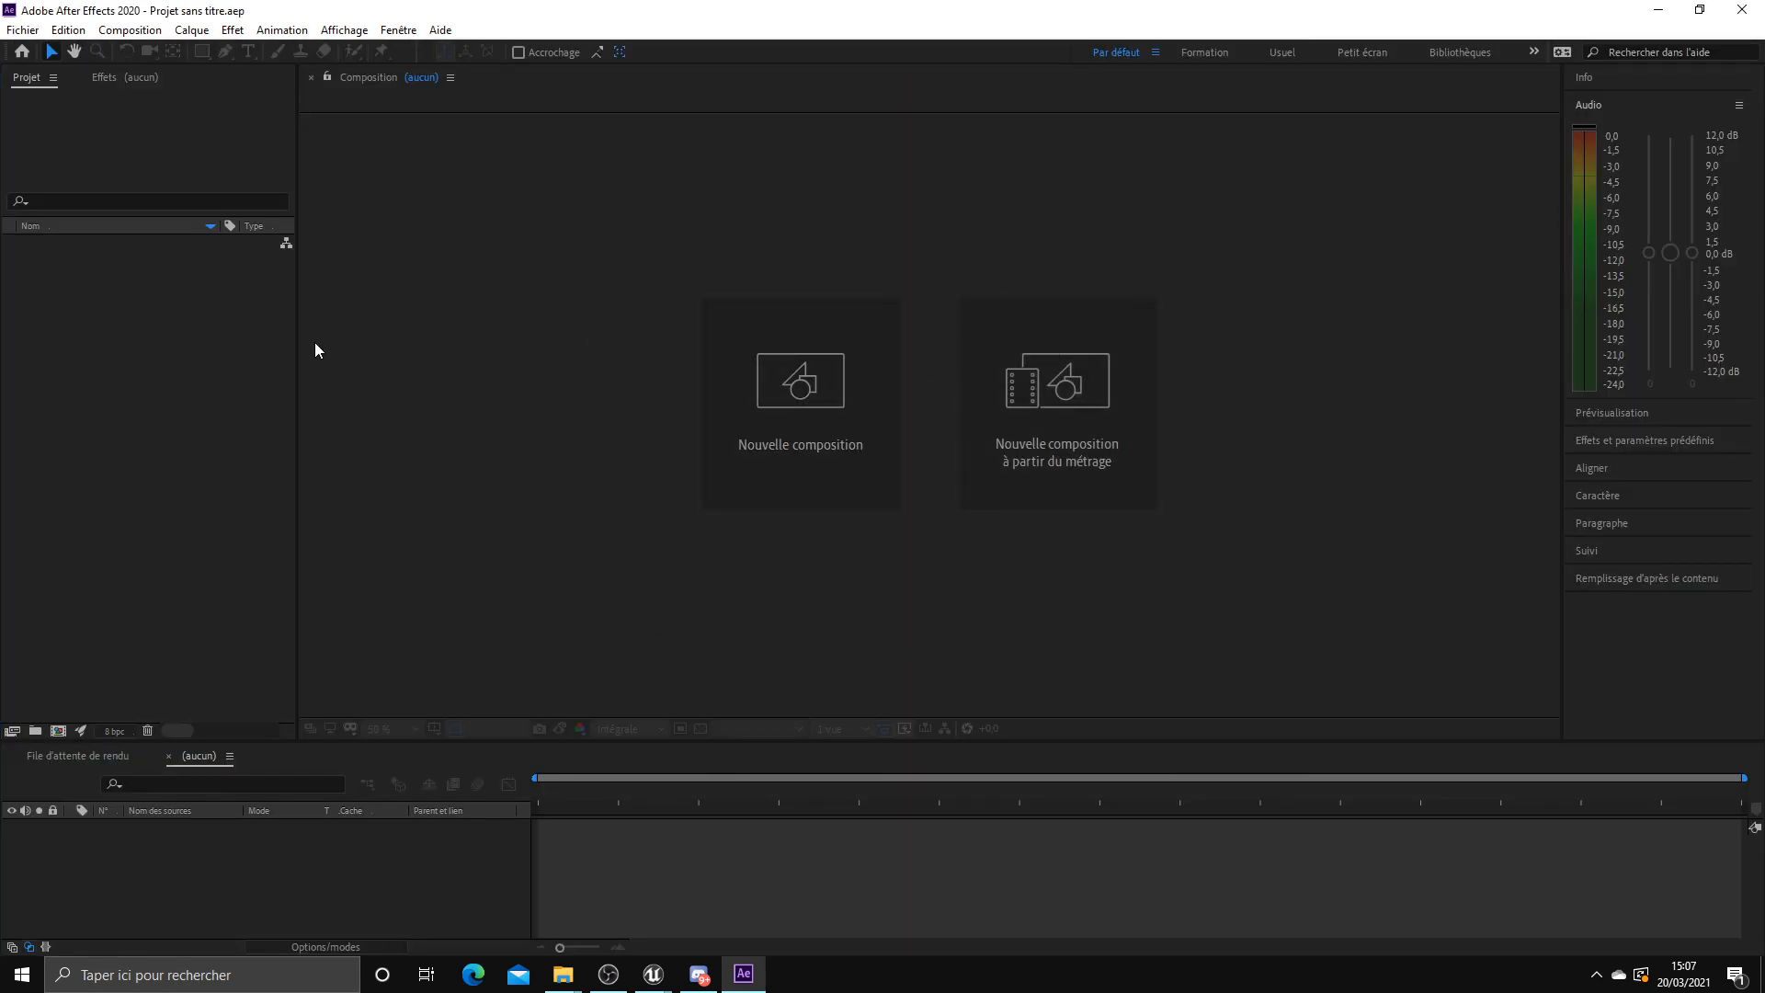
mouse_move(562, 975)
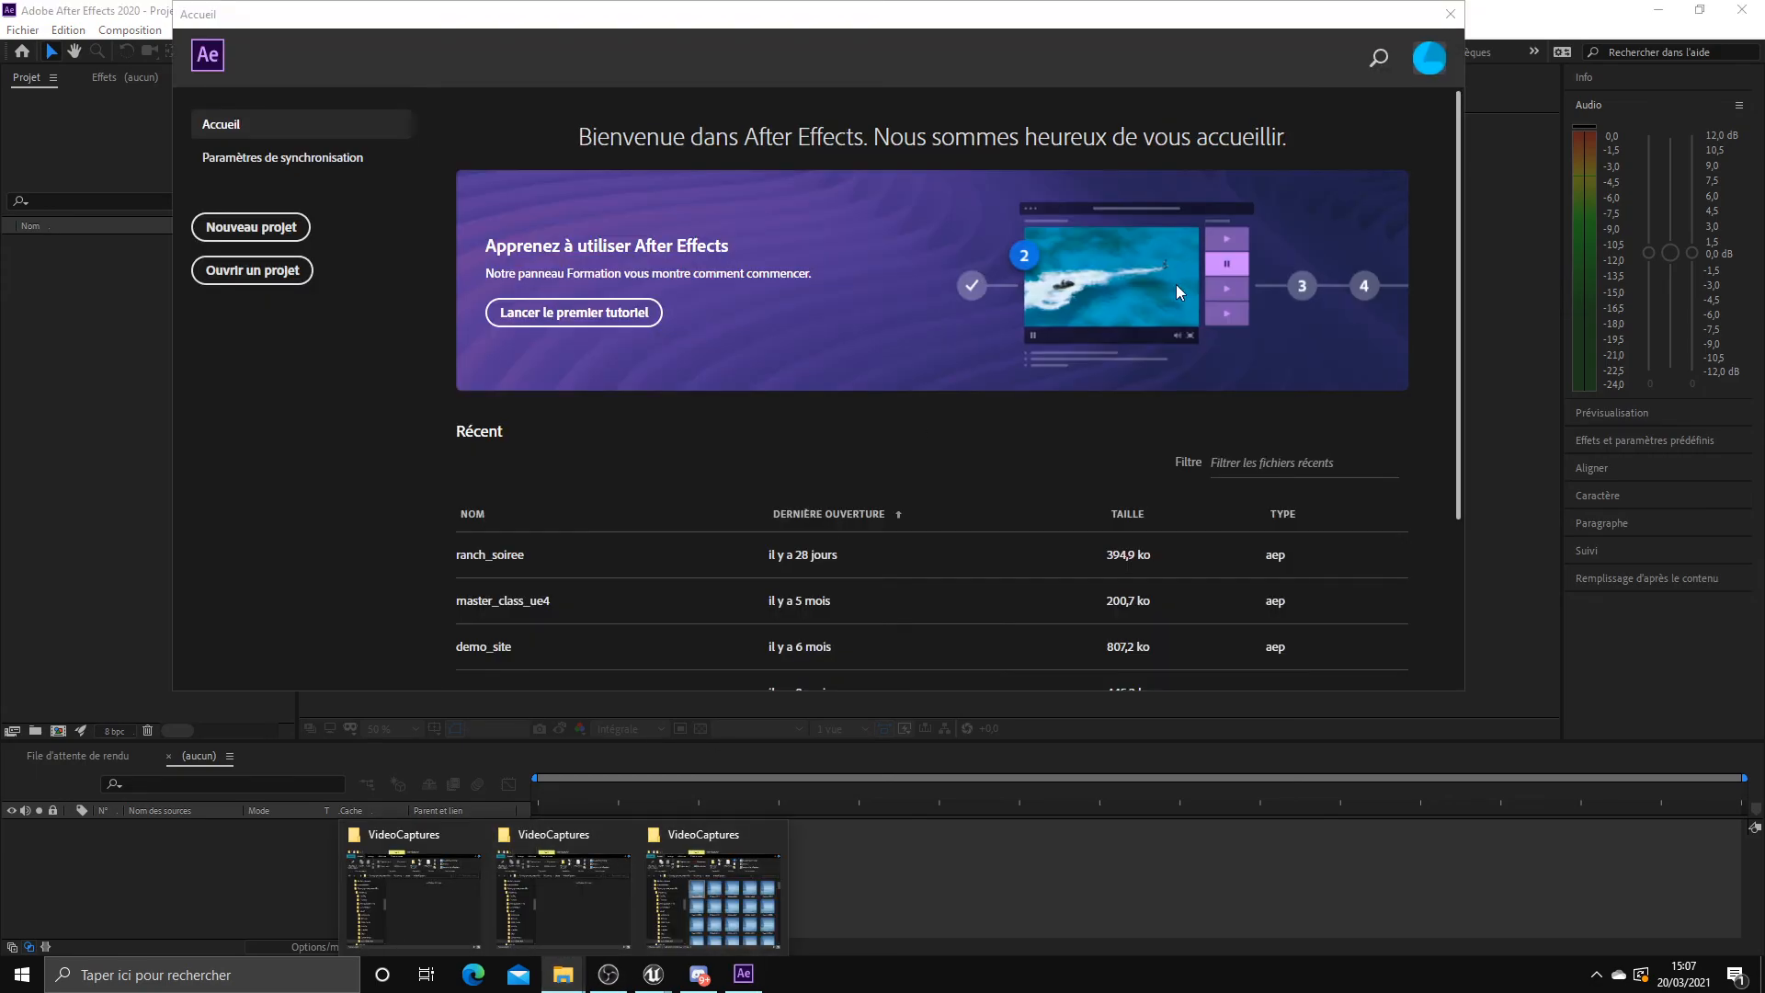
click(1451, 14)
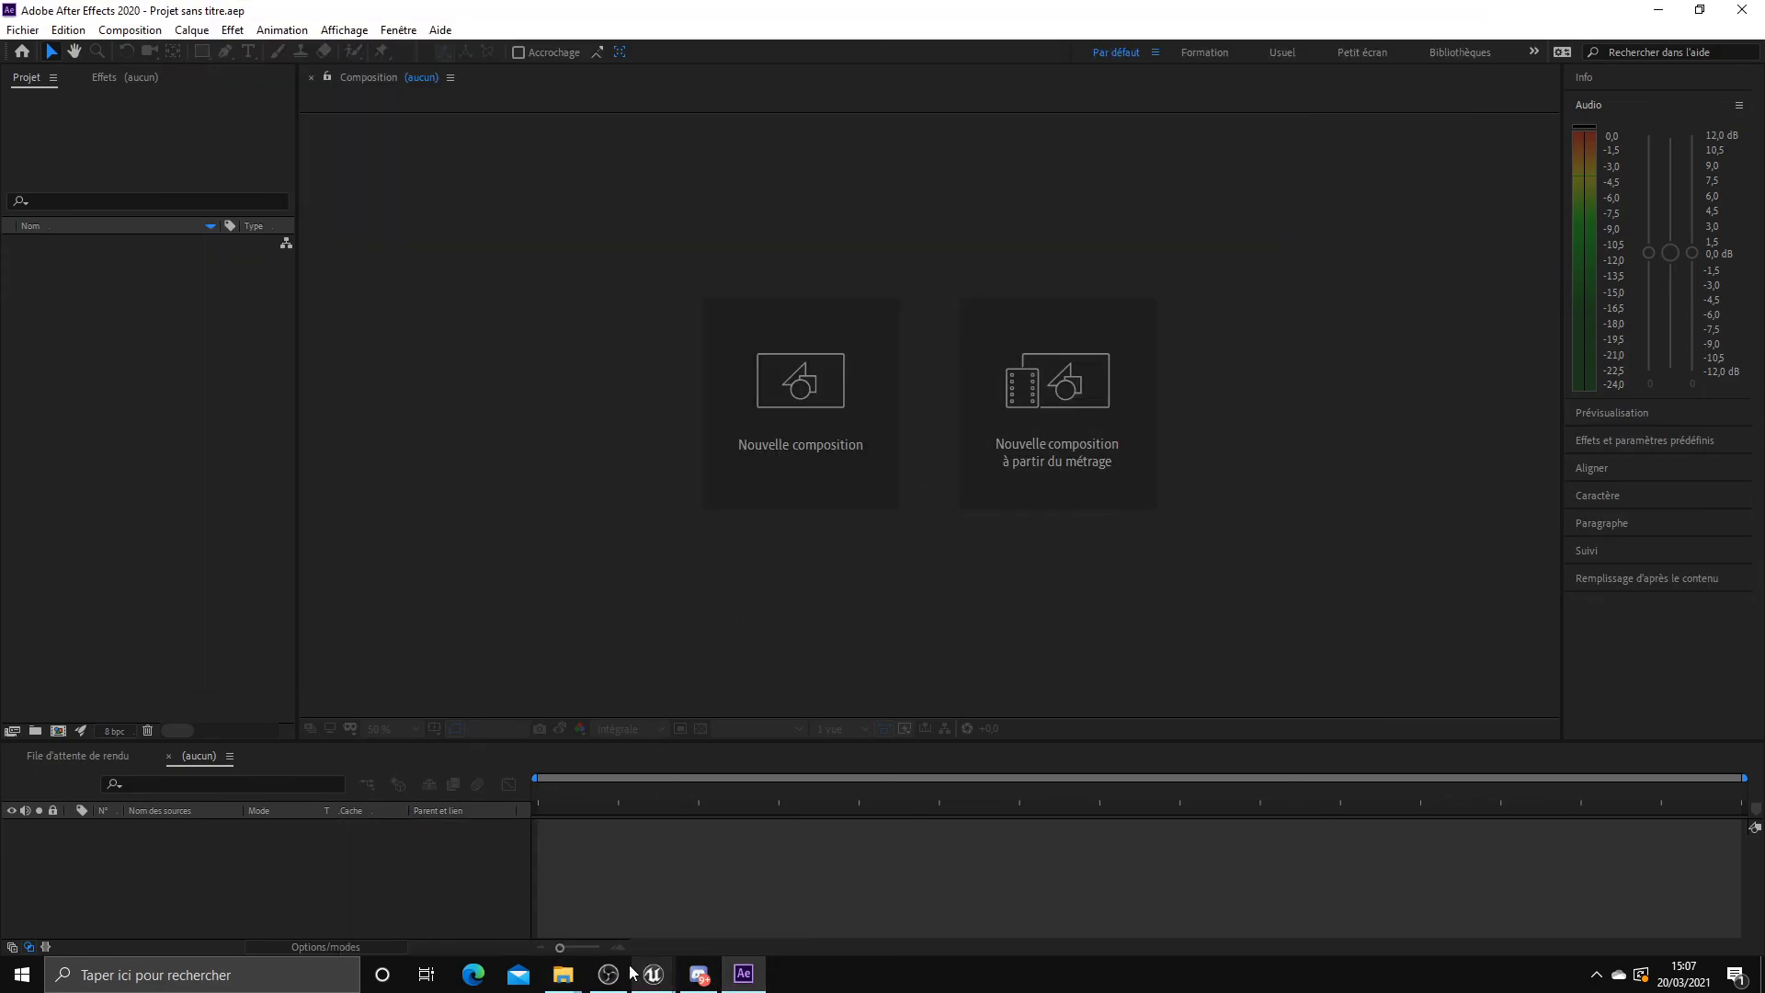
Copy the VideoCaptures folder path from File Explorer and open that folder in the After Effects file import dialog
mouse_move(562, 974)
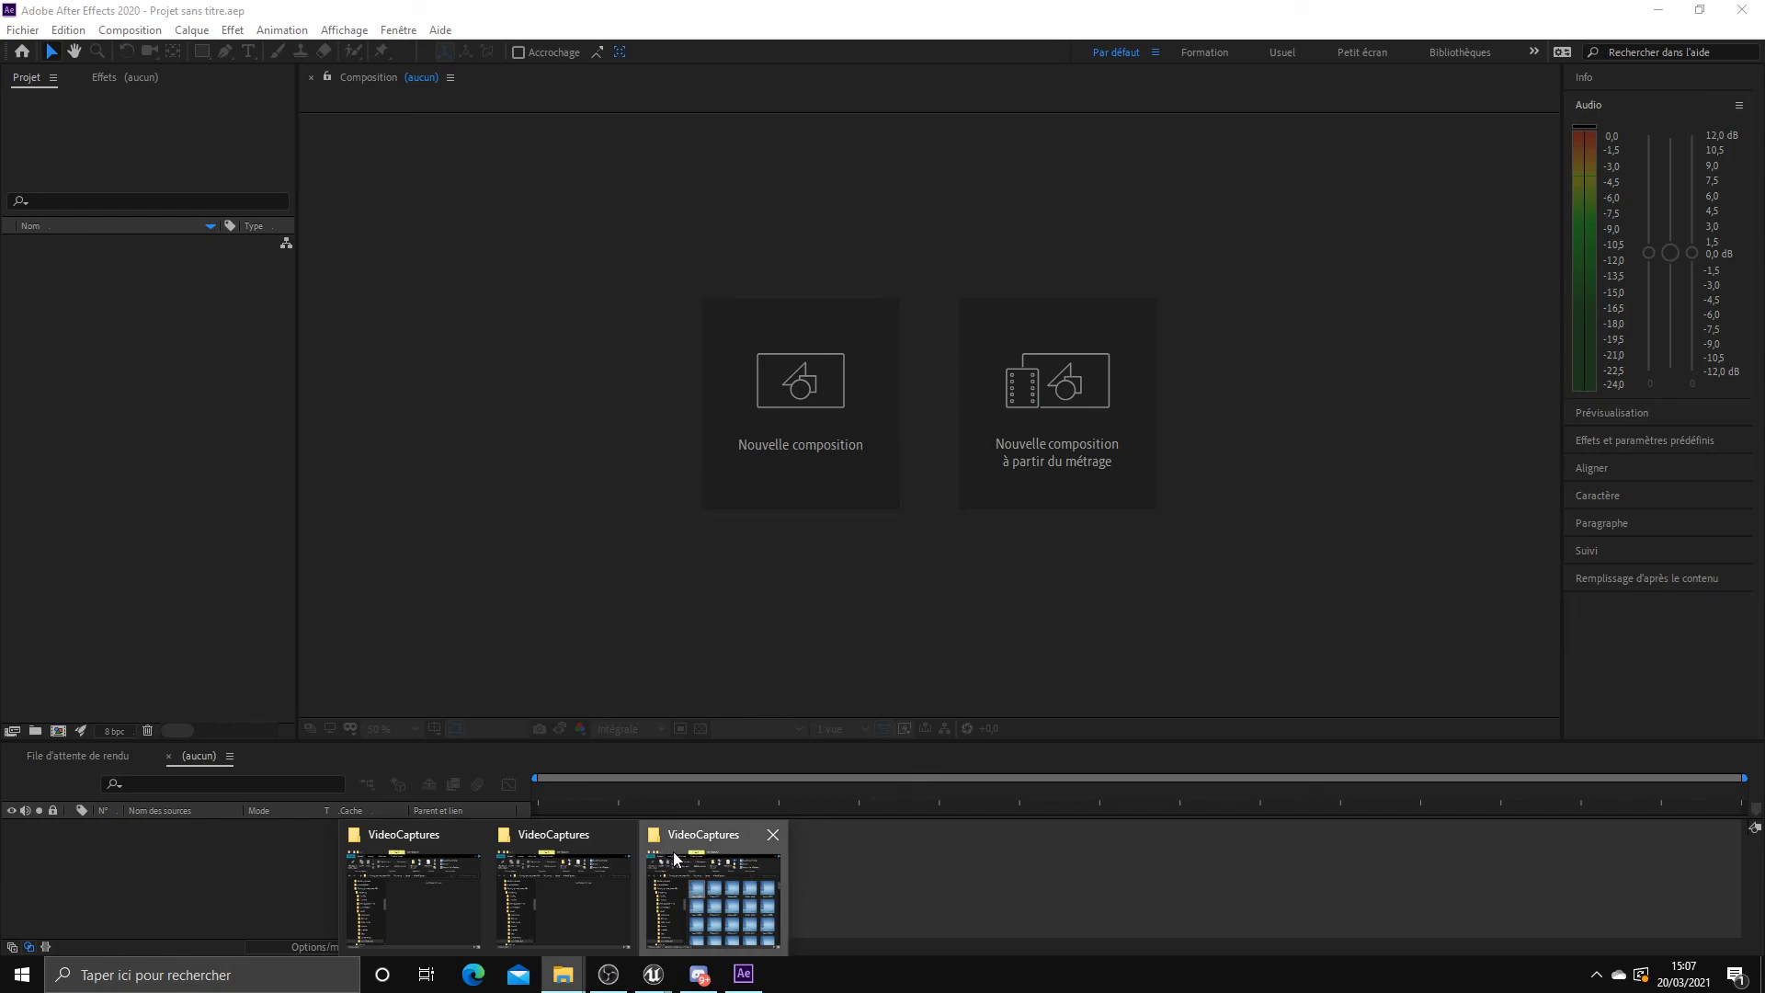
click(713, 896)
click(972, 356)
key(ctrl+c)
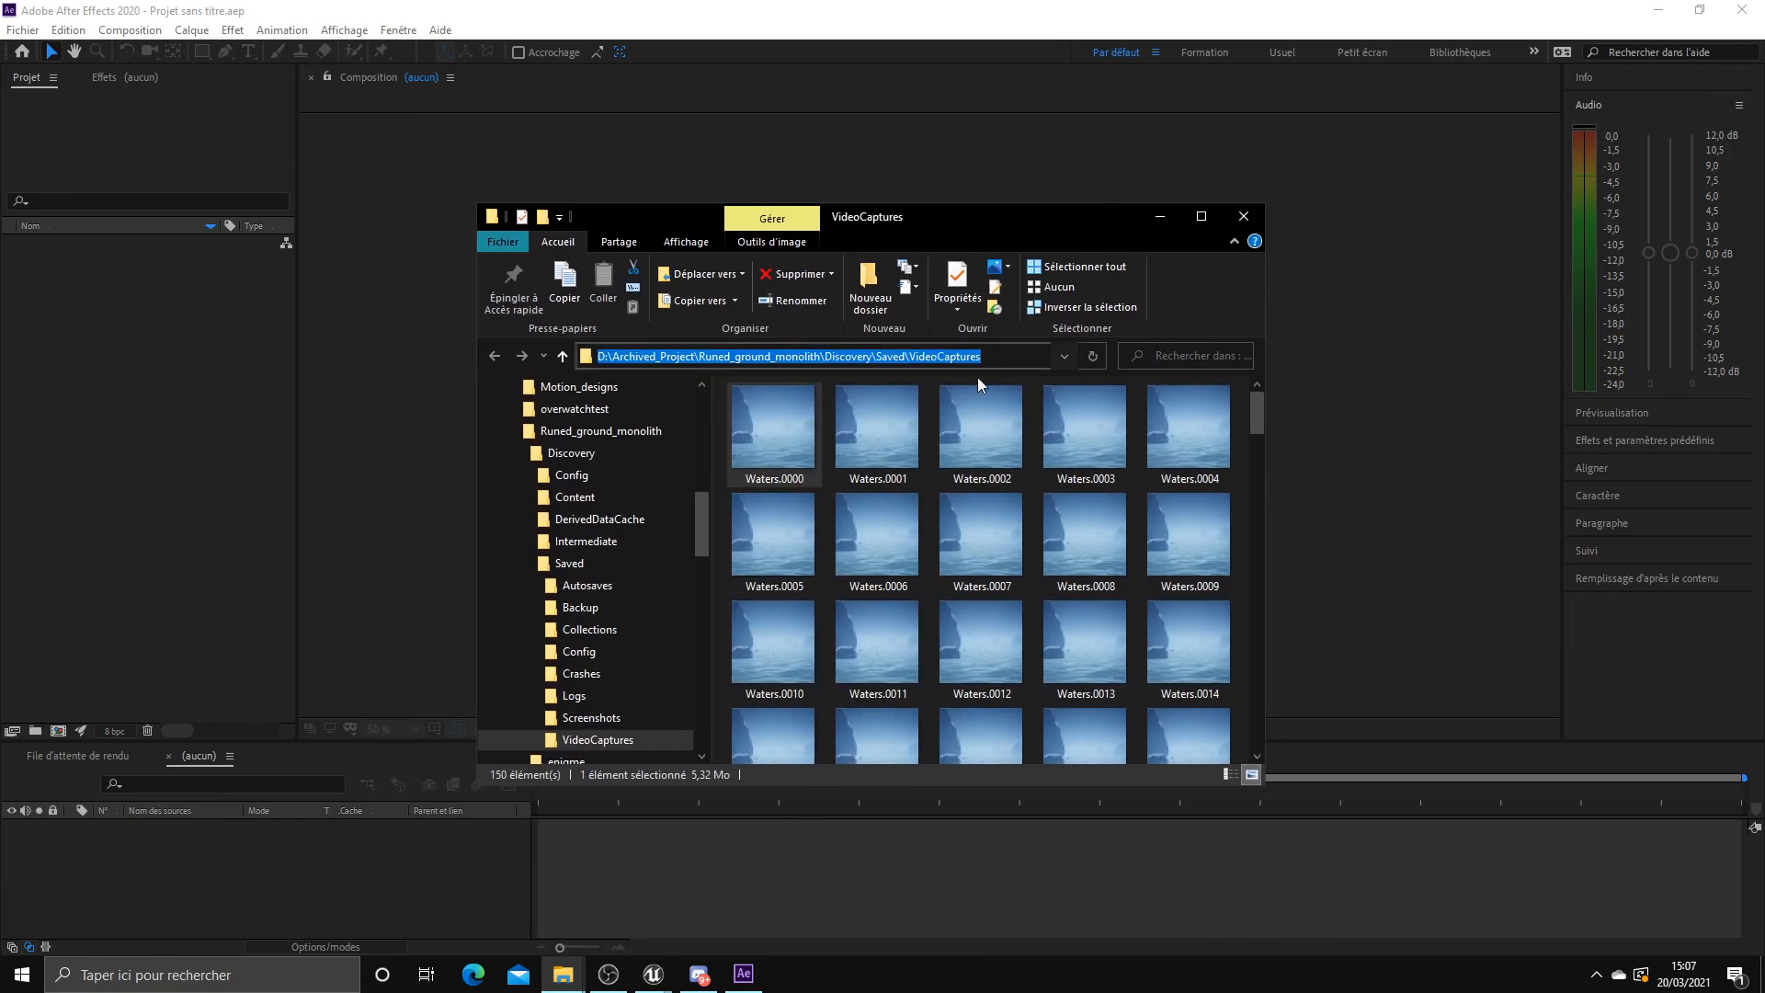
drag(917, 221, 1764, 257)
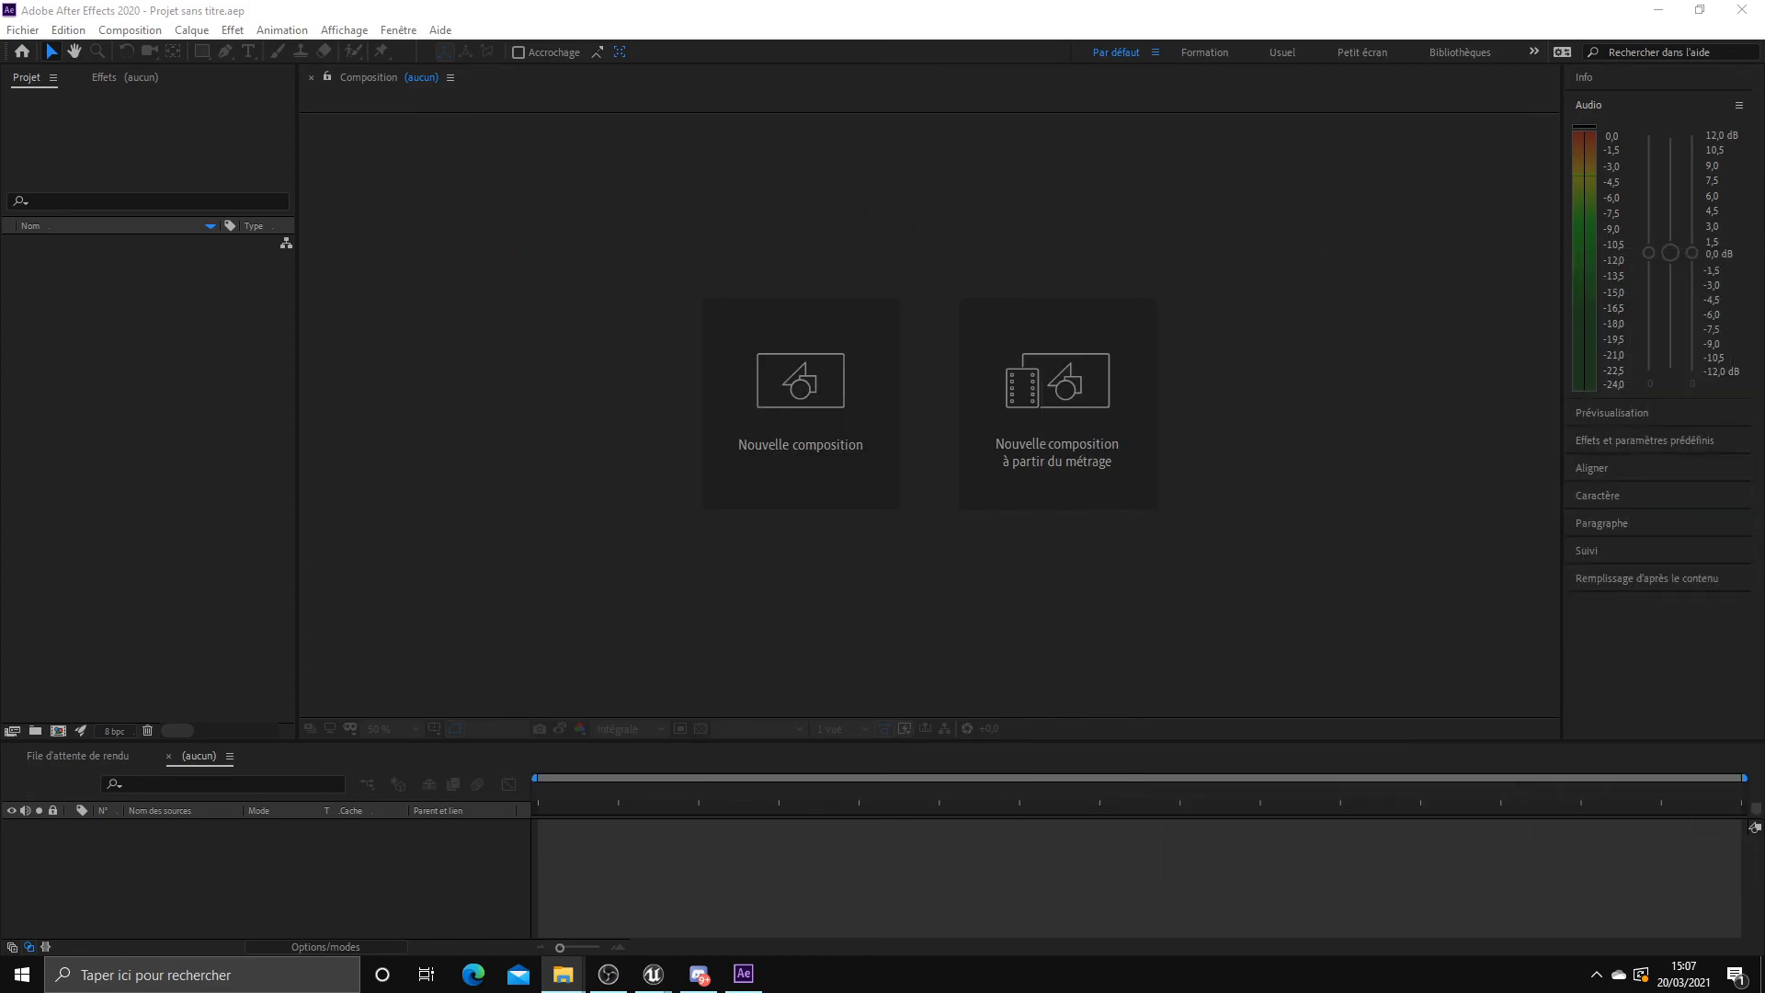
double_click(261, 369)
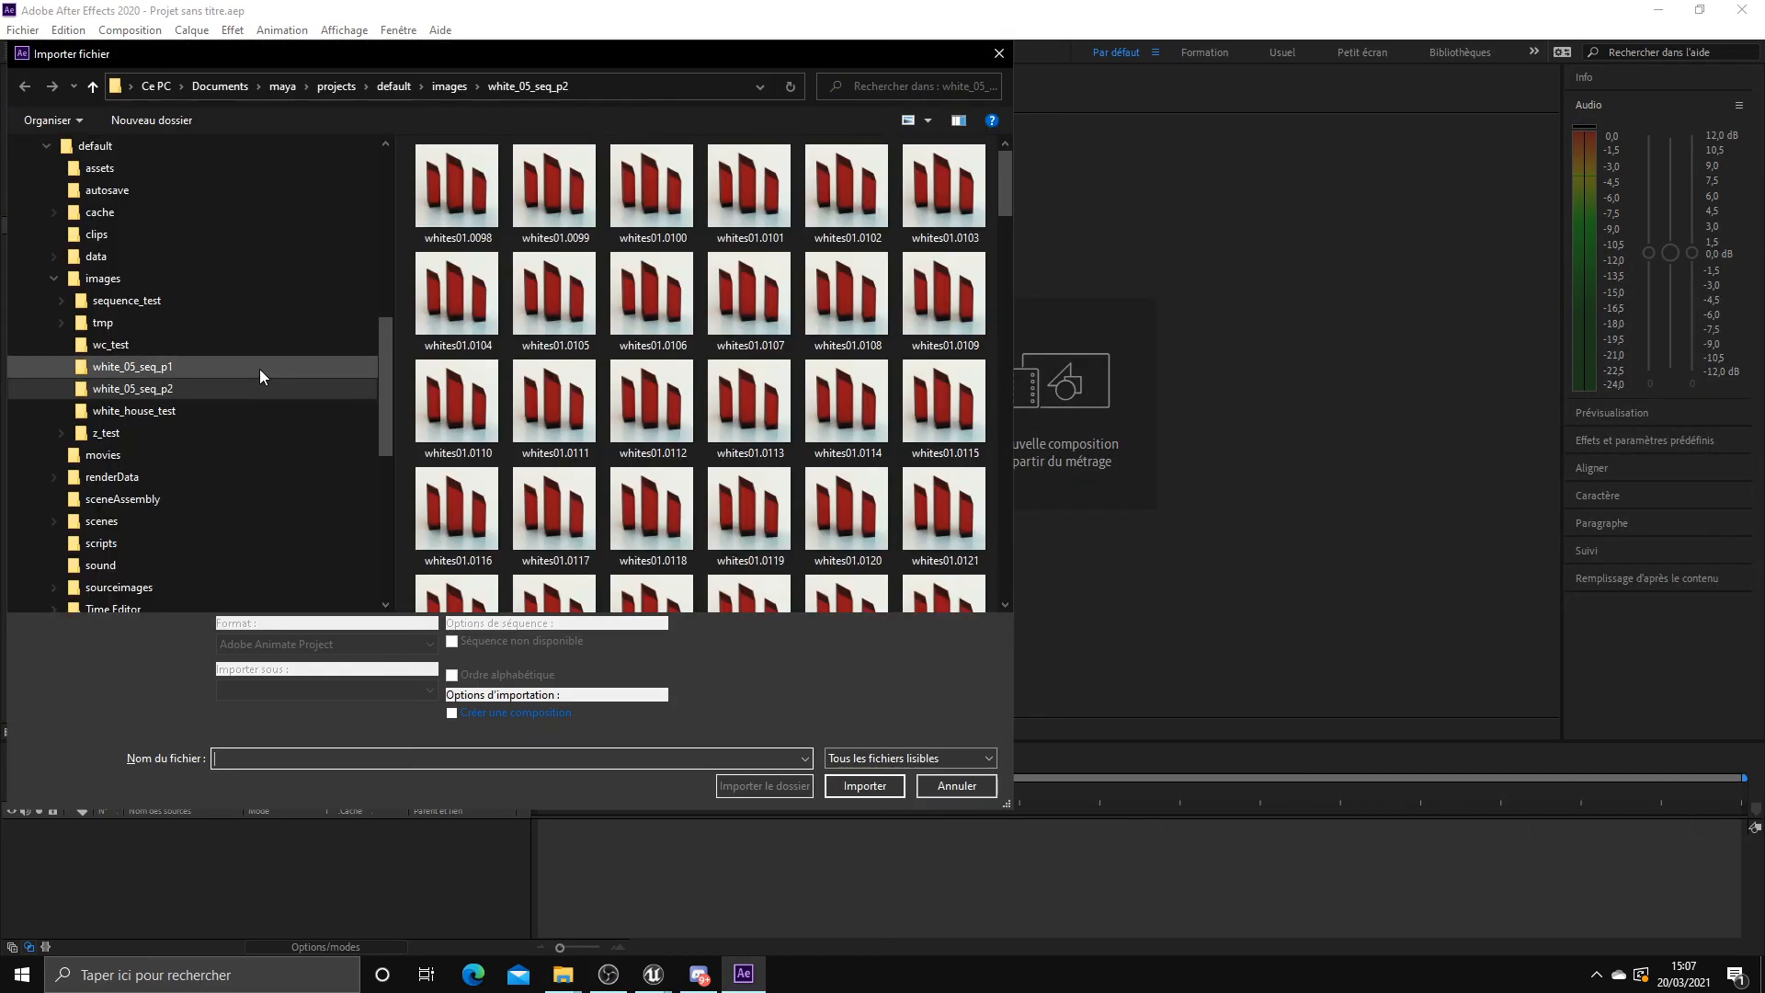
click(499, 89)
key(ctrl+v)
key(Return)
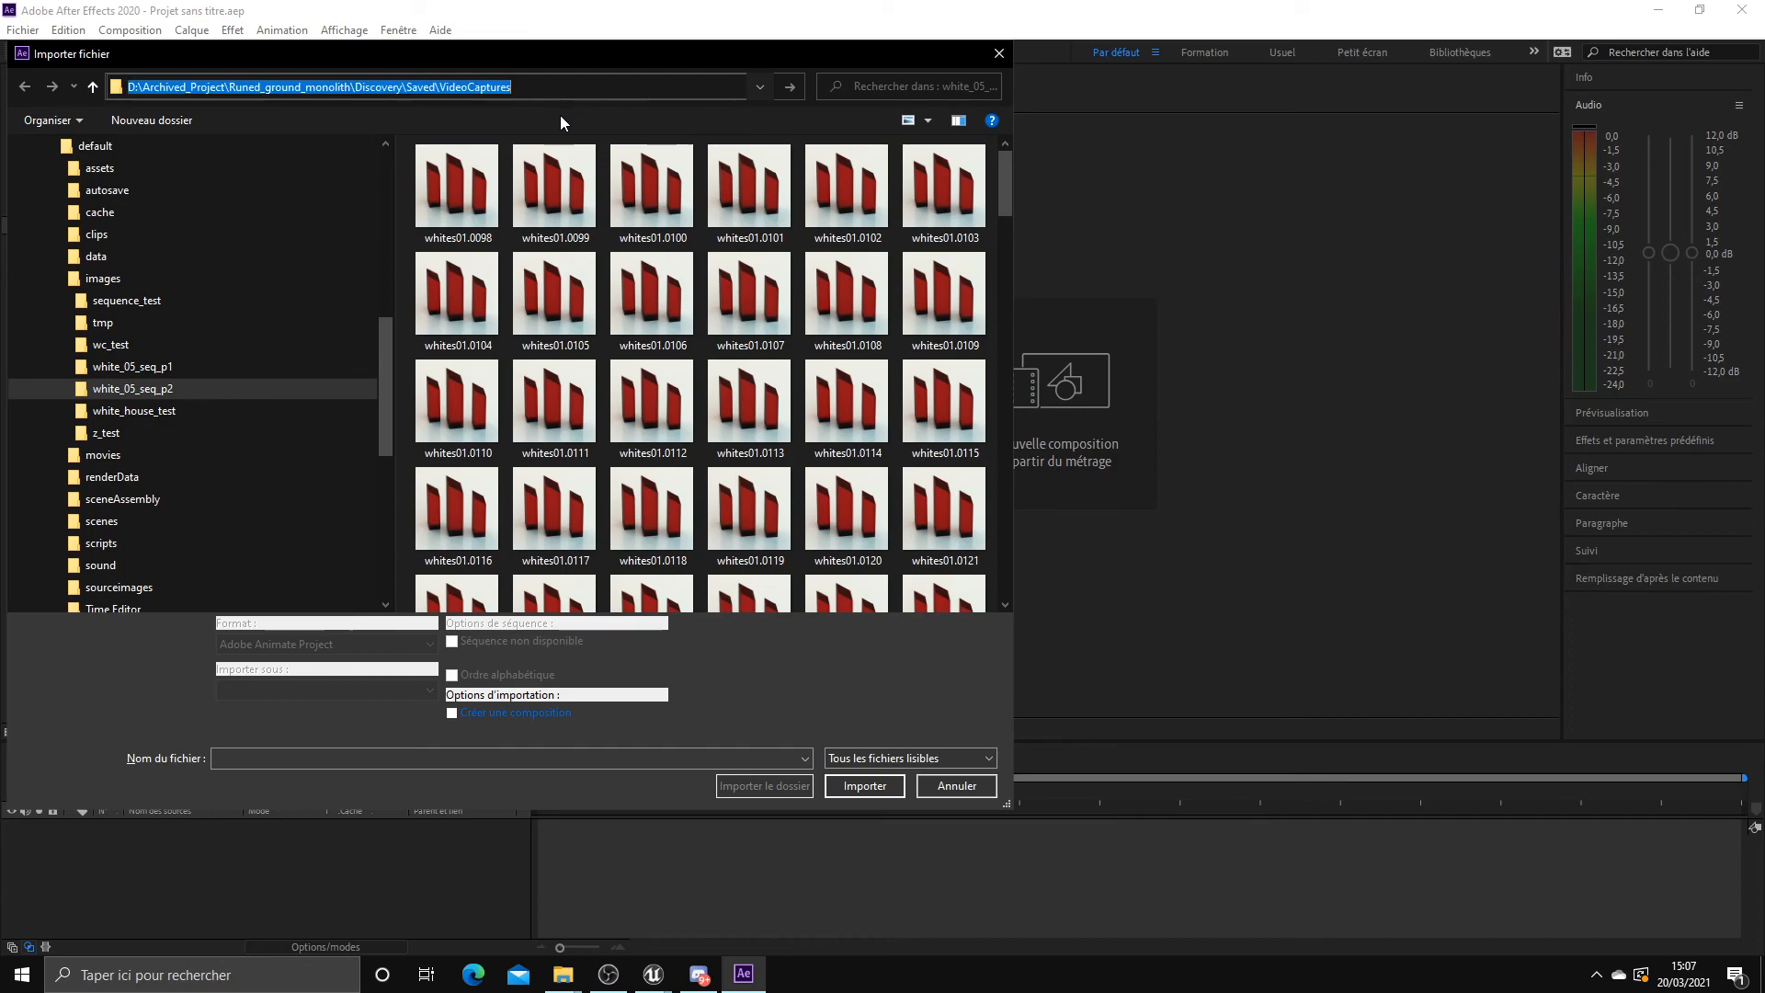
Import the frames starting at Waters.0000 as a JPEG sequence and create a new composition from the imported footage
click(472, 202)
click(697, 89)
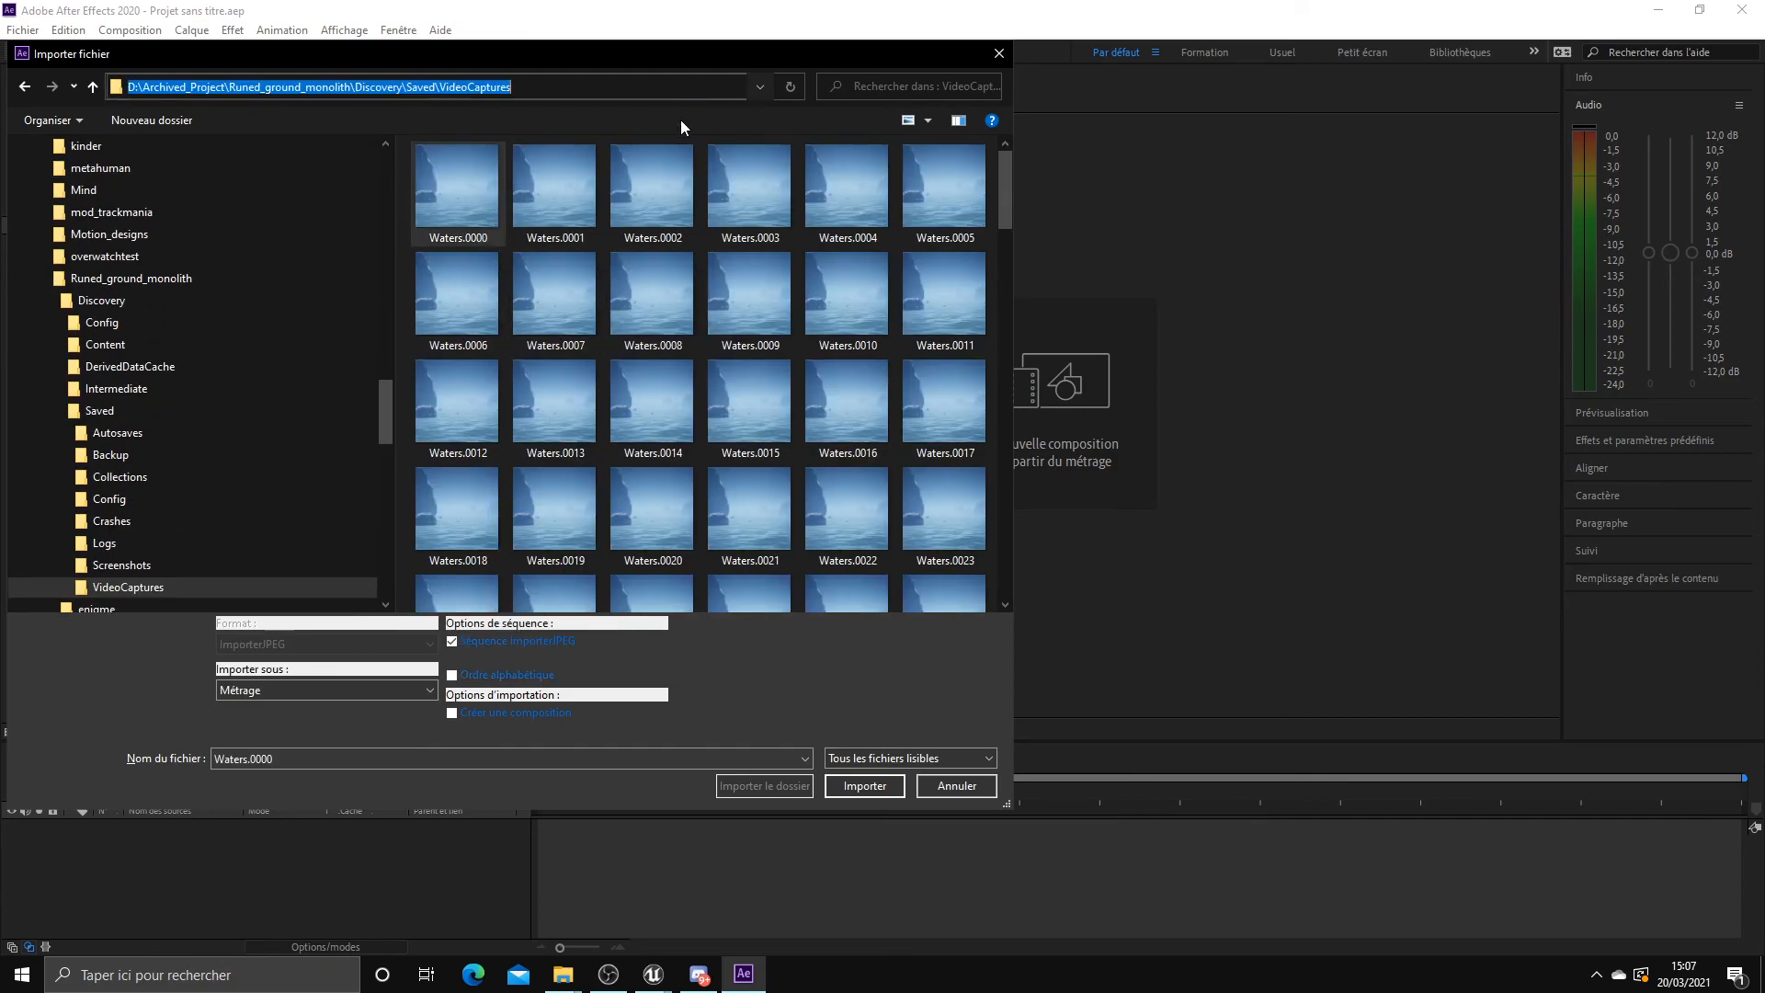
key(alt+Tab)
drag(780, 235, 1764, 243)
click(818, 360)
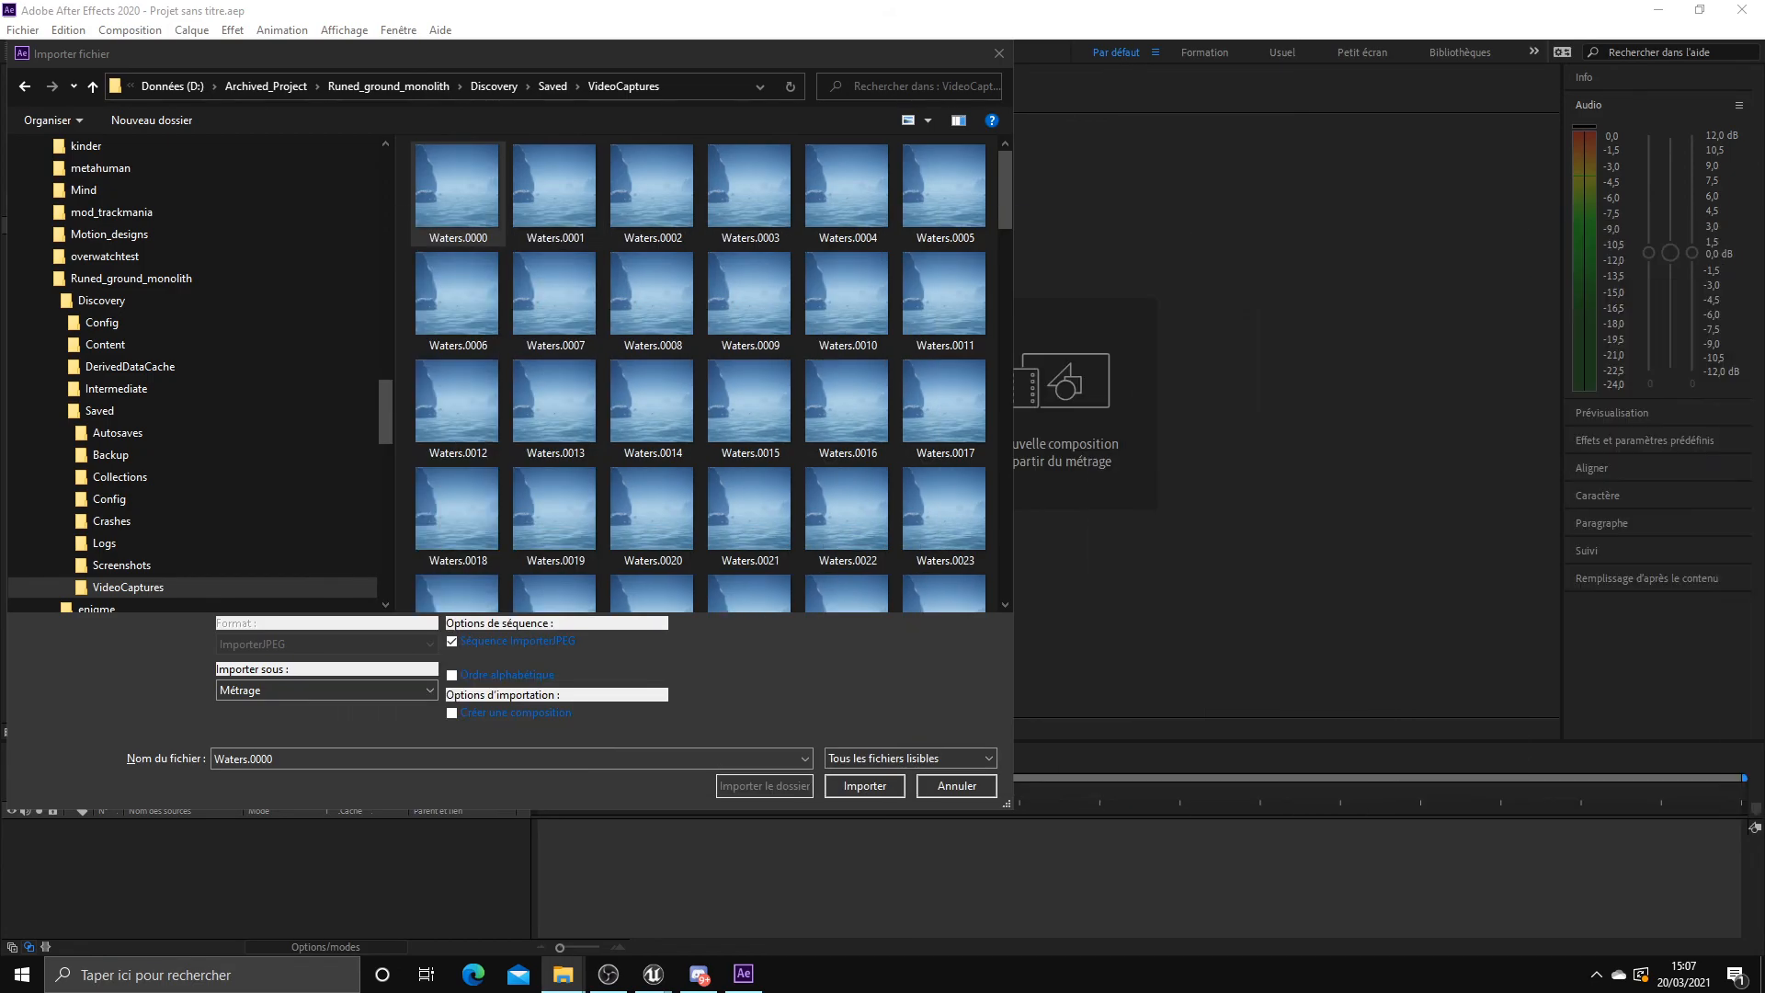
click(480, 177)
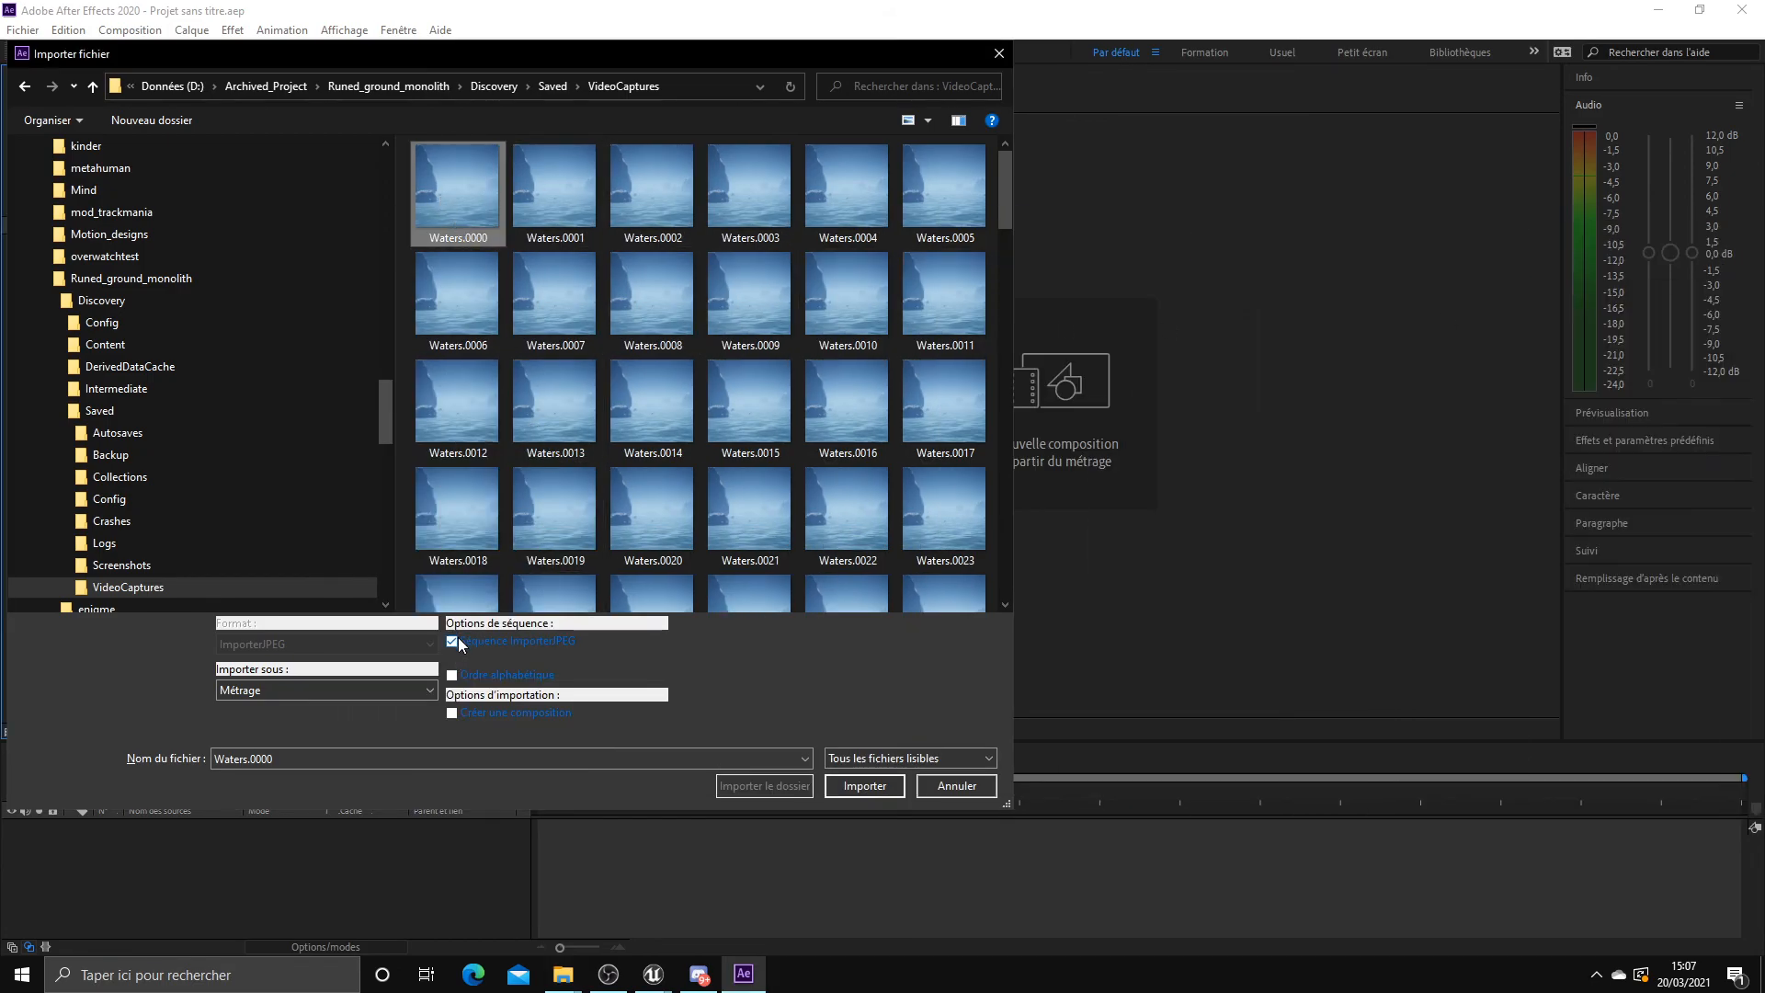
click(863, 787)
right_click(103, 242)
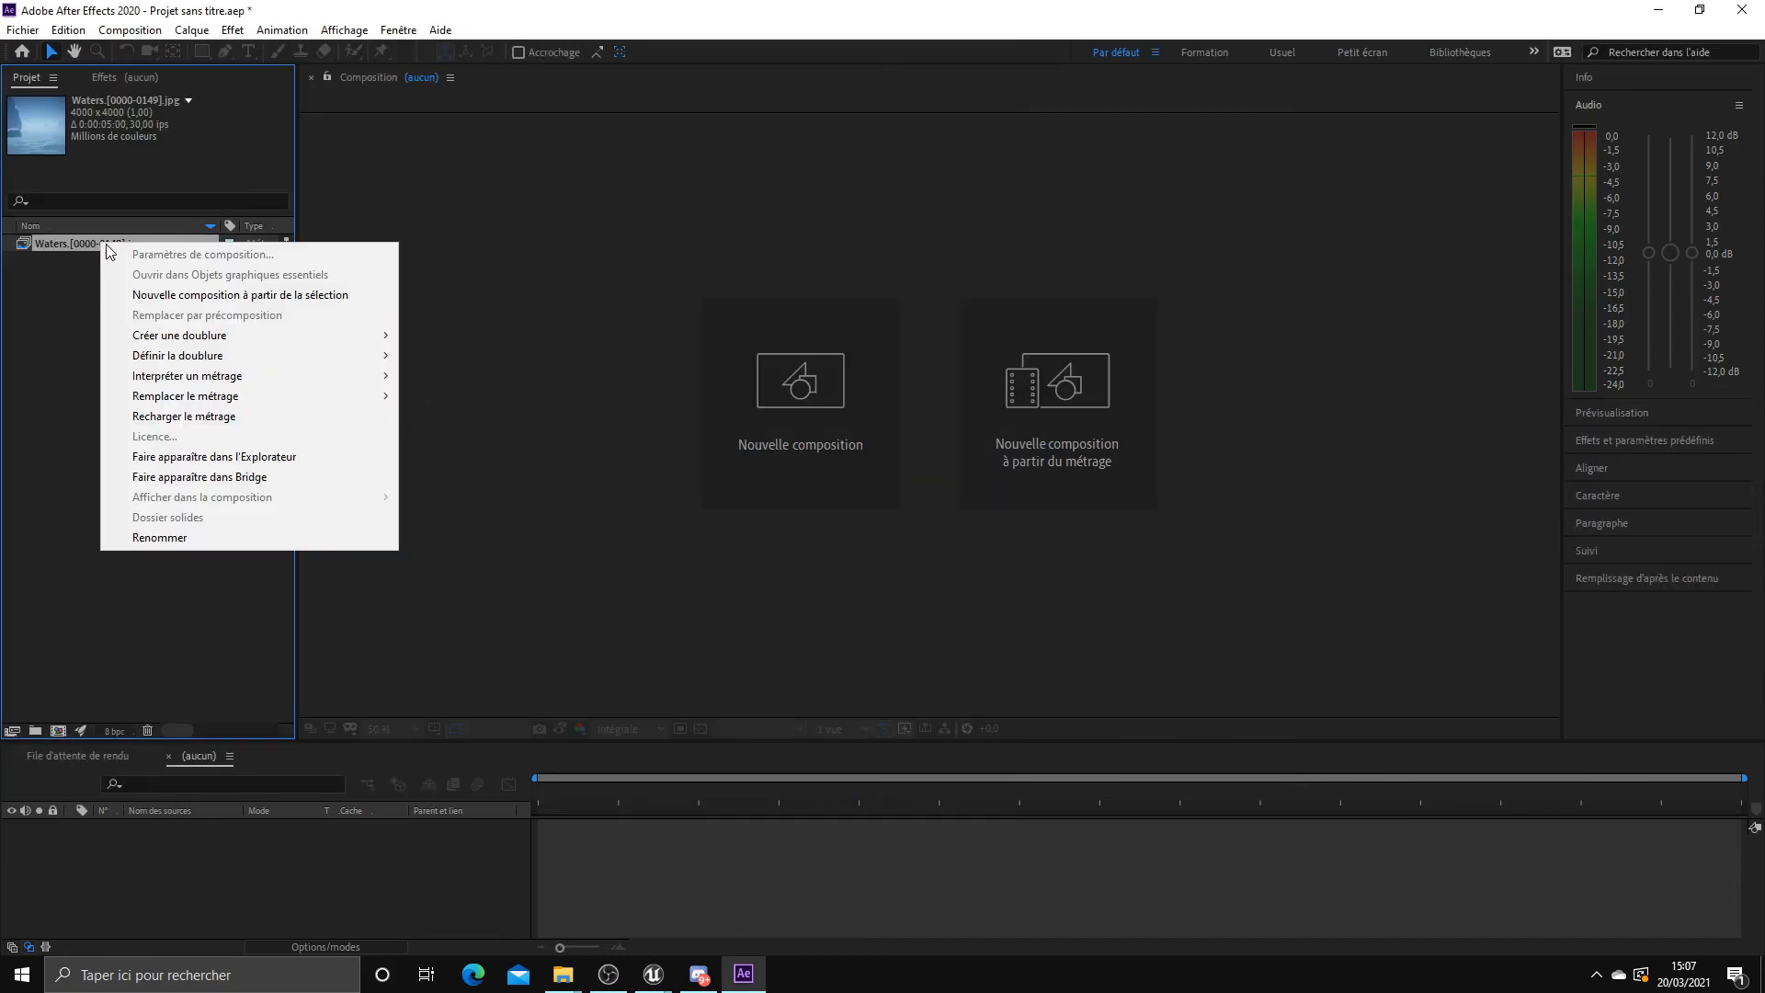
click(170, 294)
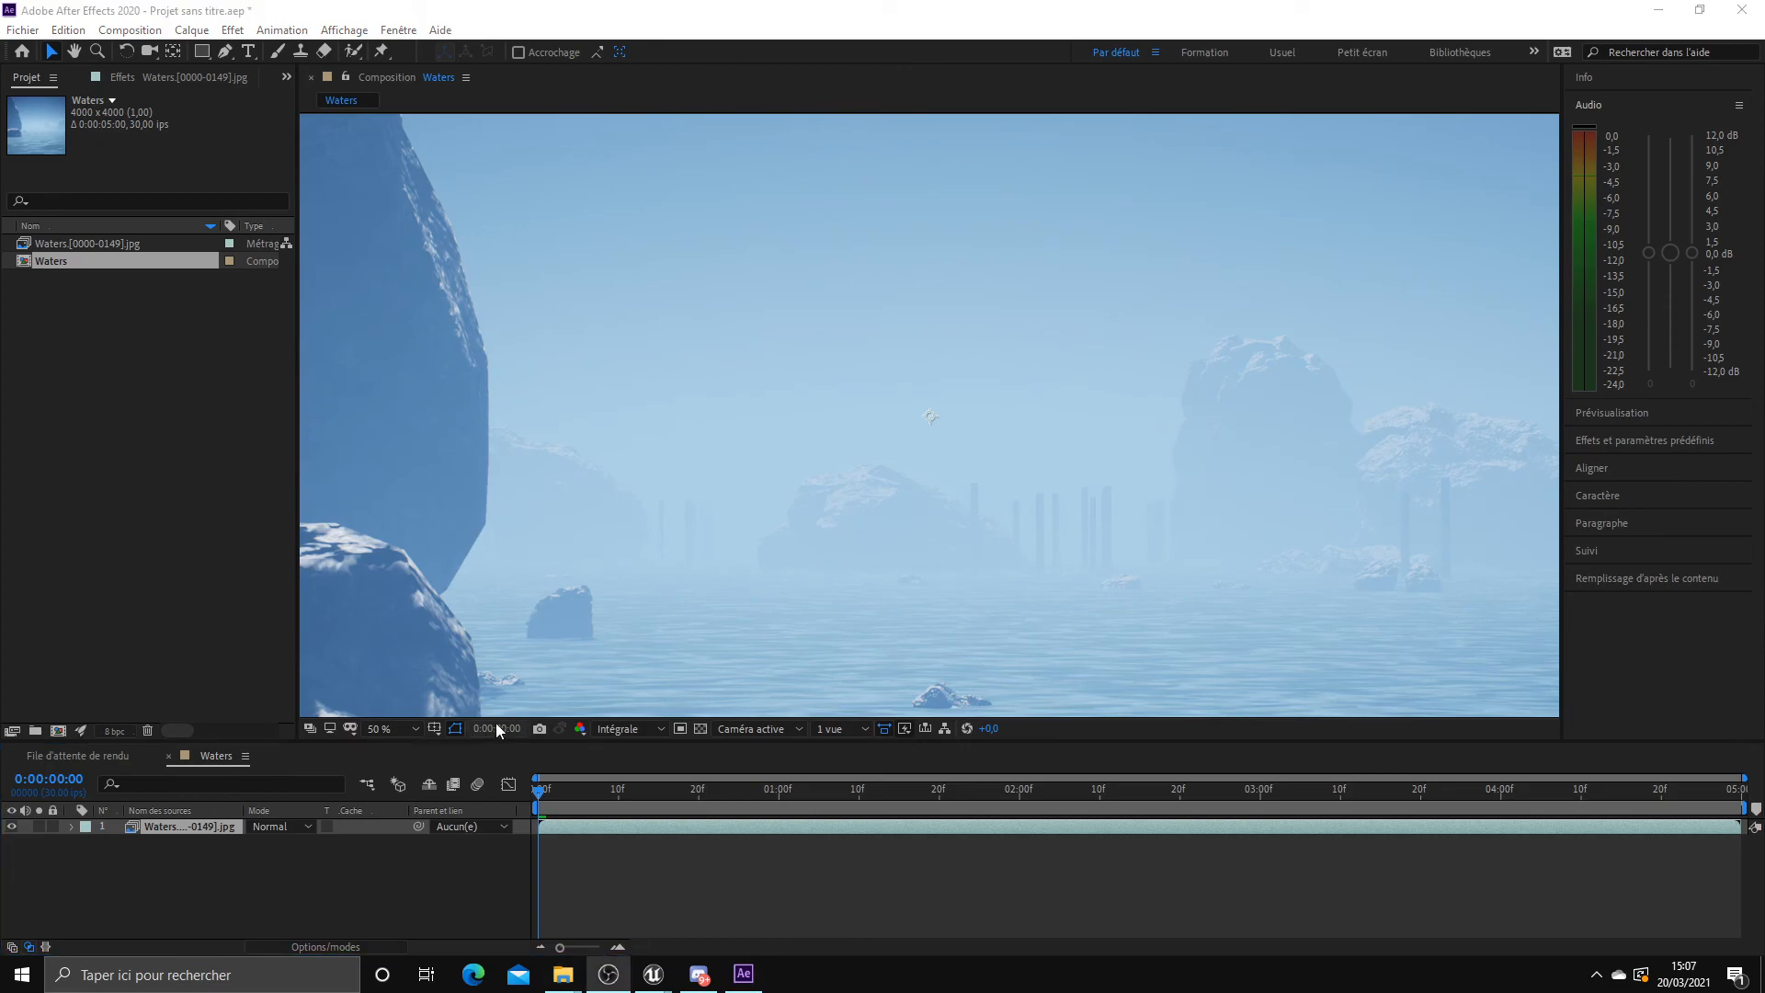
Fit the whole Waters composition in view and play it from the start to review the camera movement
drag(549, 794, 651, 783)
scroll(783, 598, down, 3)
scroll(781, 598, up, 1)
scroll(780, 599, down, 1)
key(space)
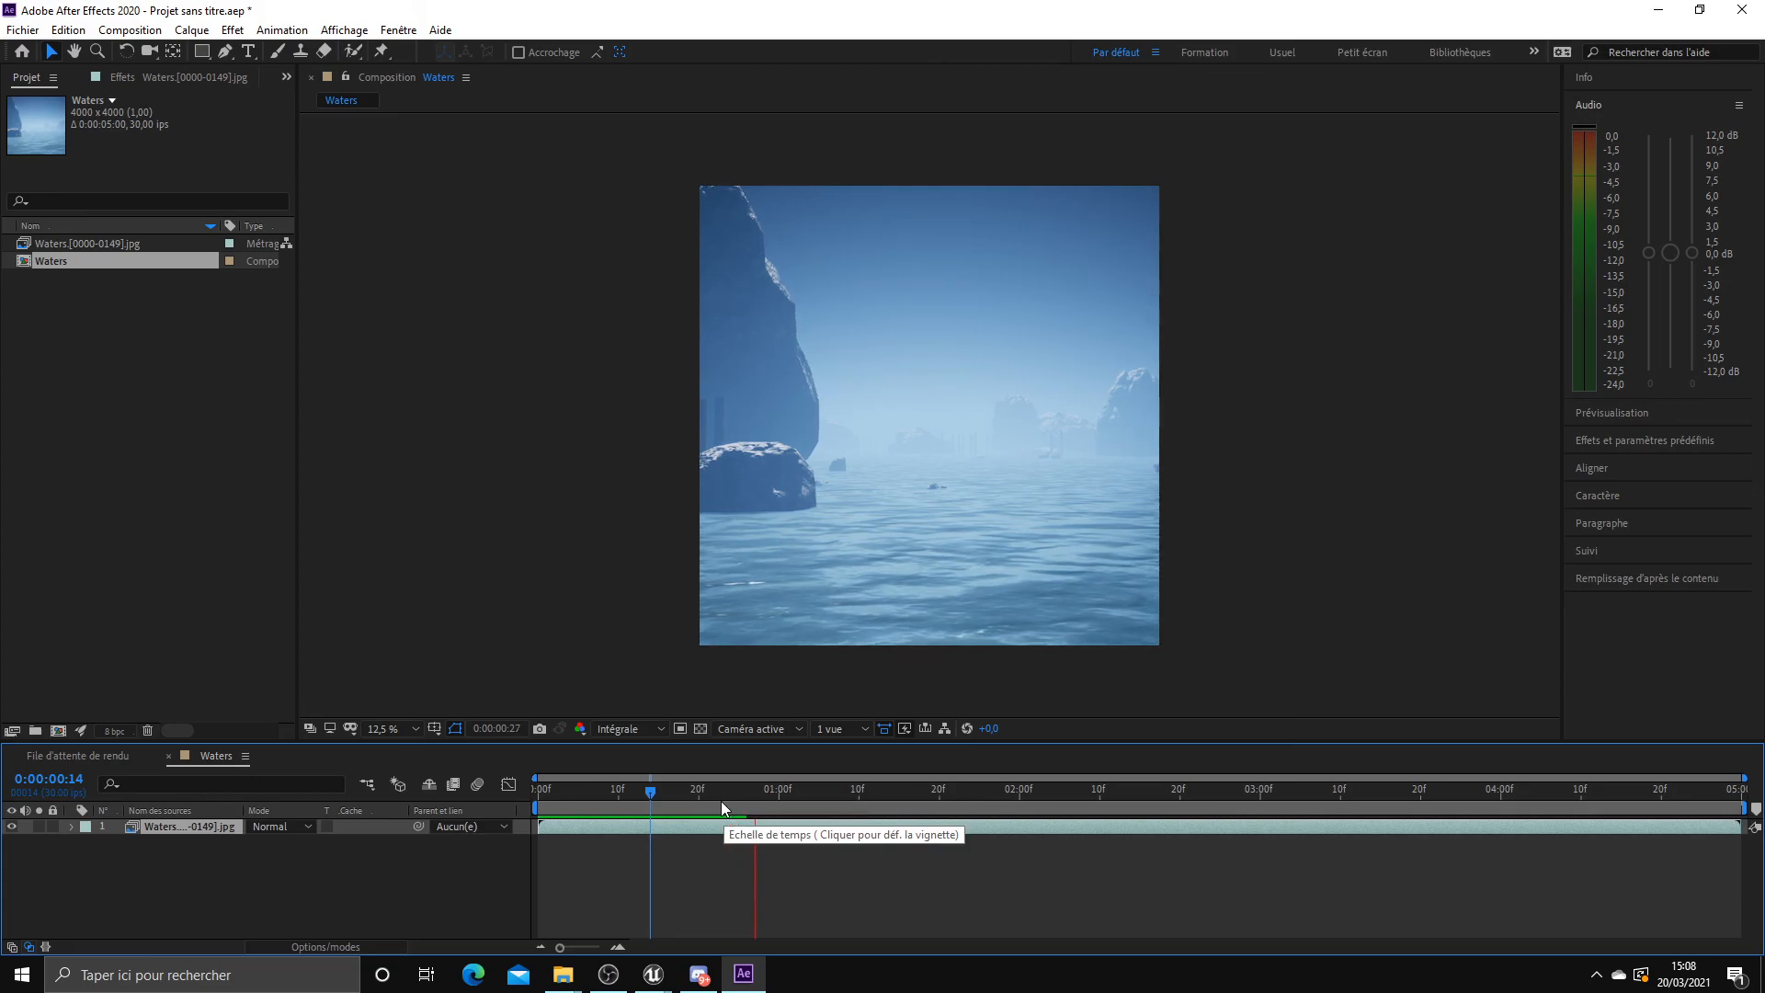
drag(760, 797, 489, 817)
key(space)
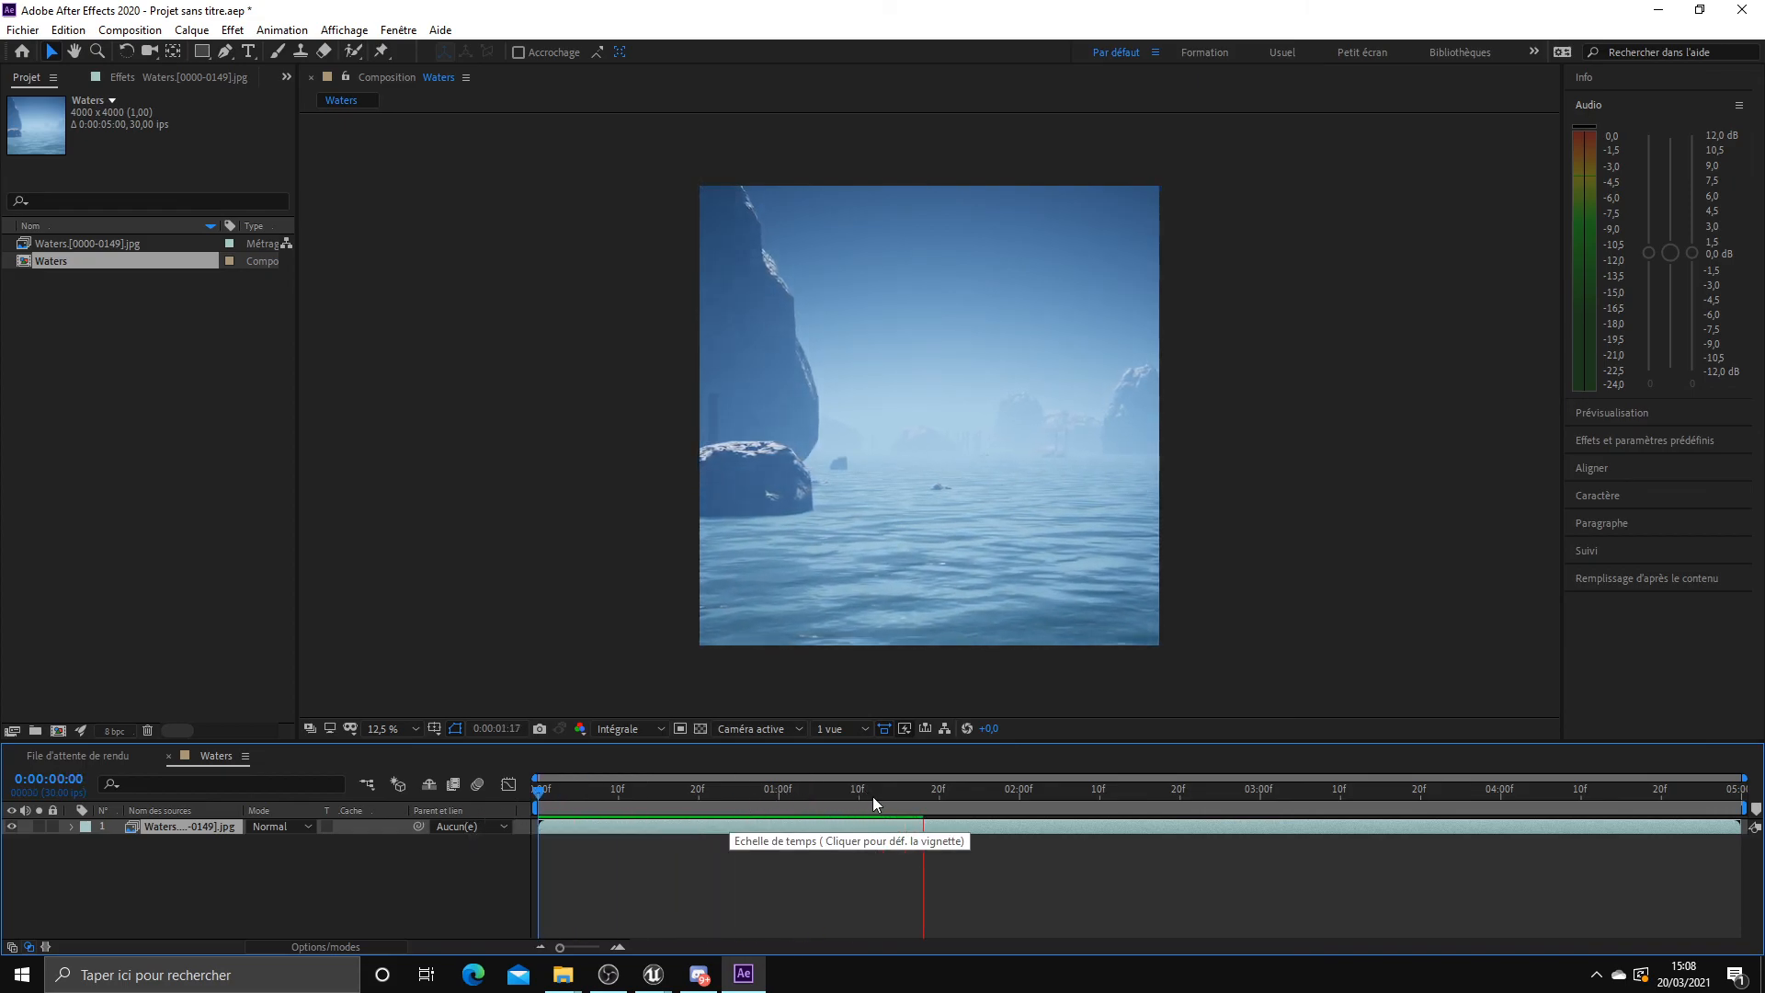
key(space)
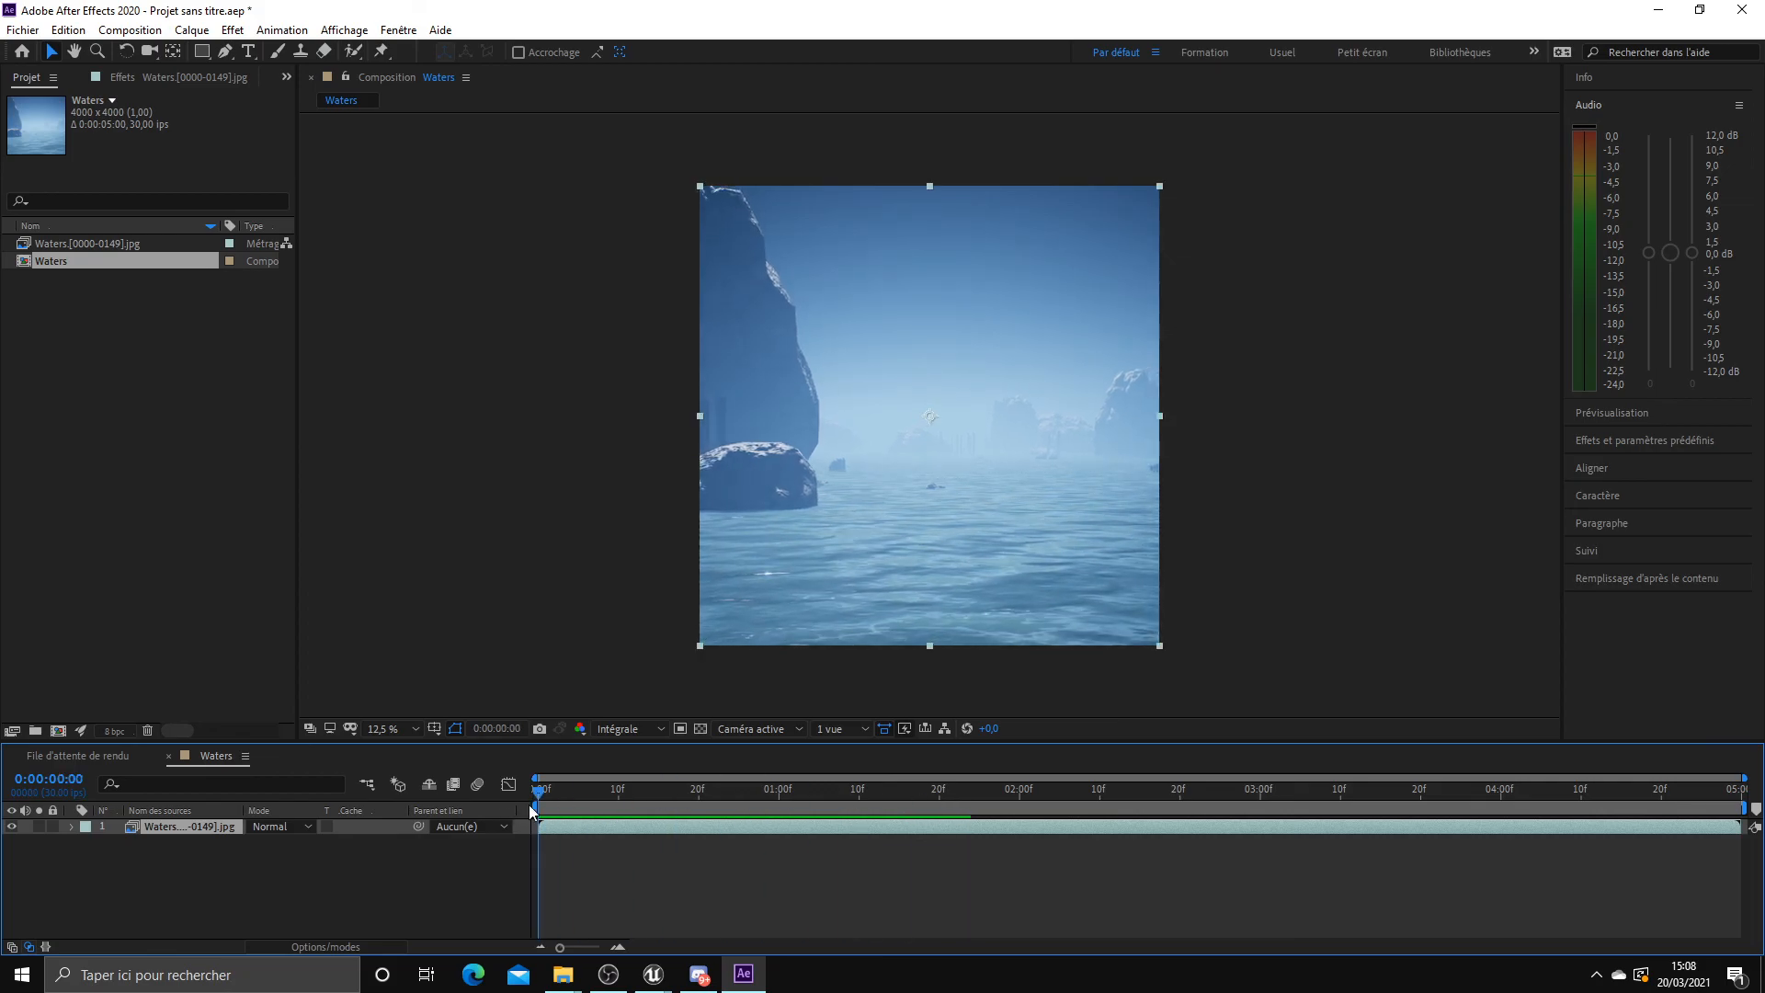
key(space)
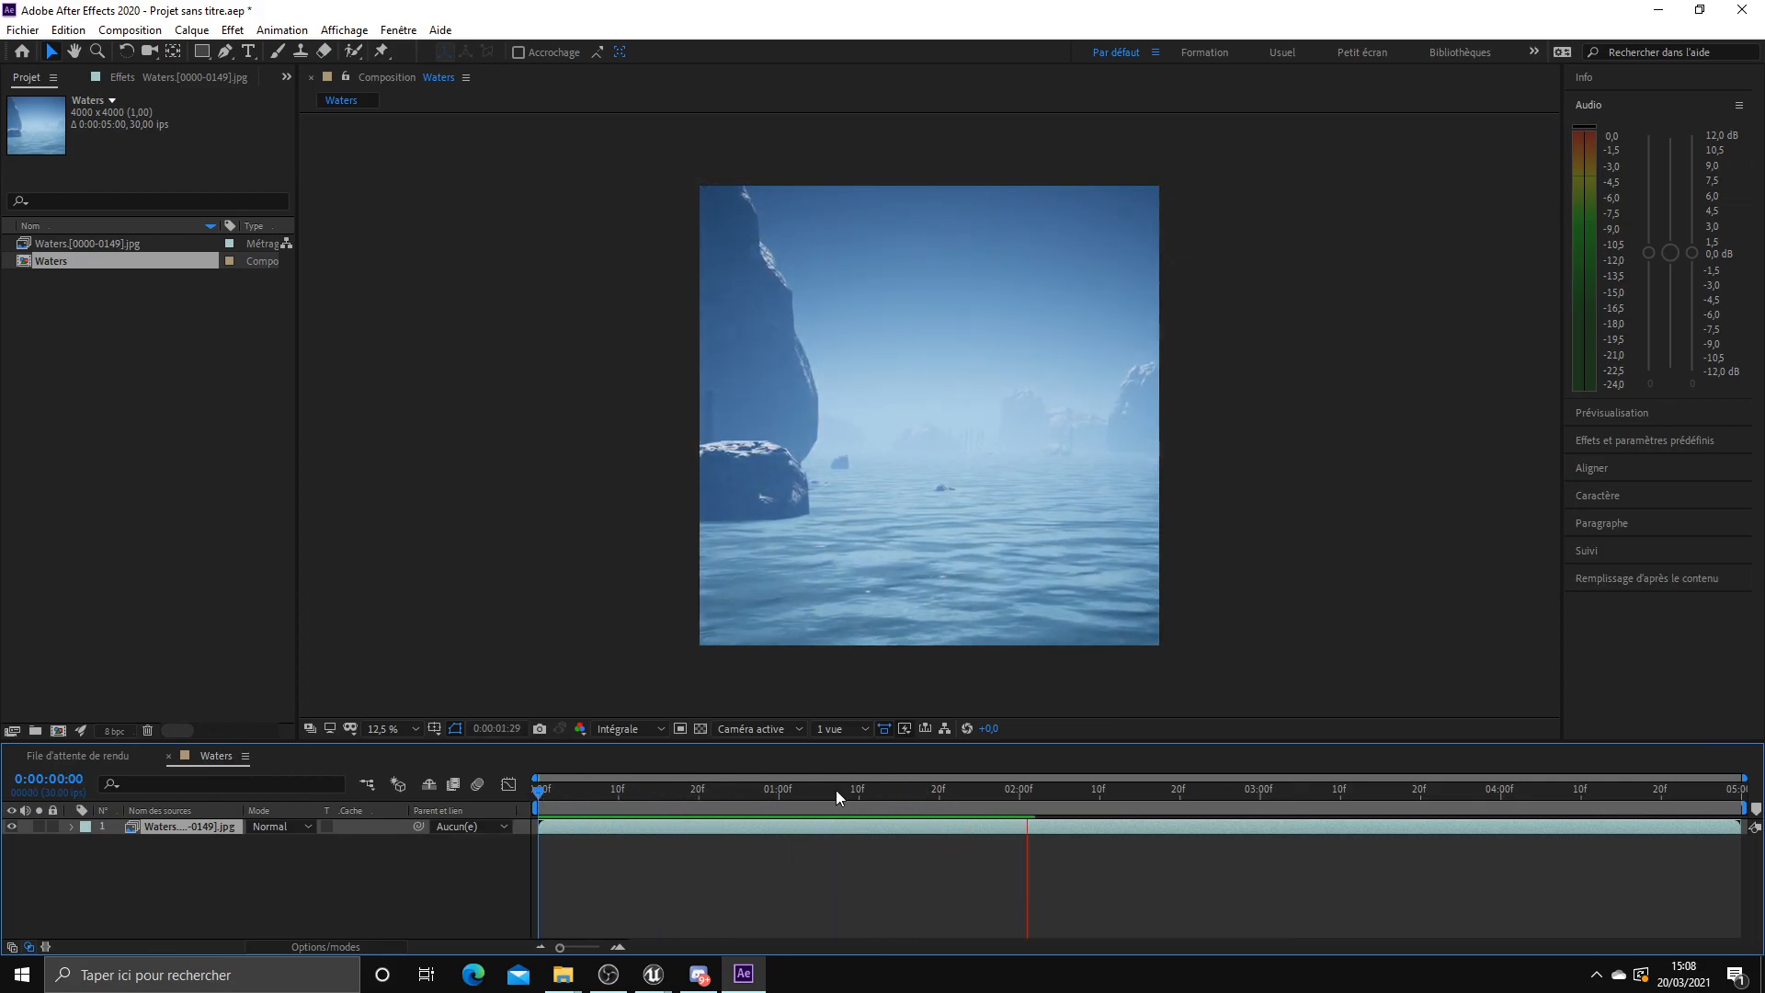
click(859, 806)
Switch to Unreal's Sequencer window, open the movie render settings and review the available image output formats
mouse_move(651, 975)
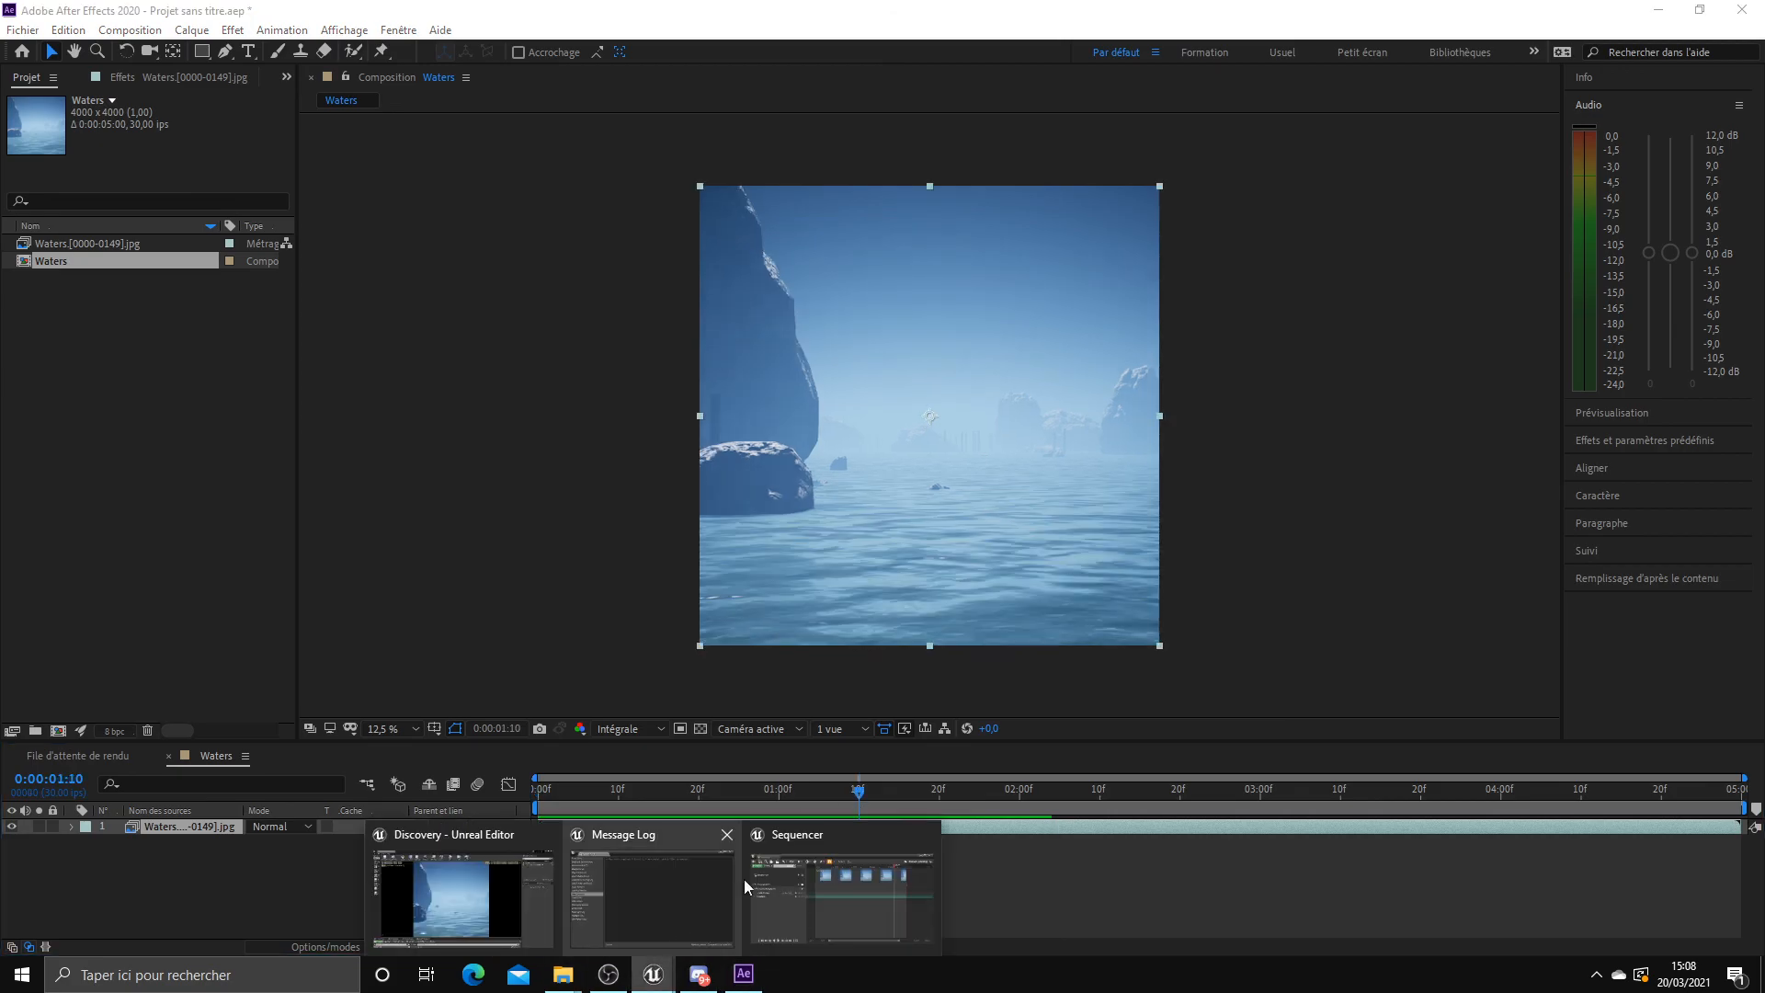
click(797, 848)
click(481, 337)
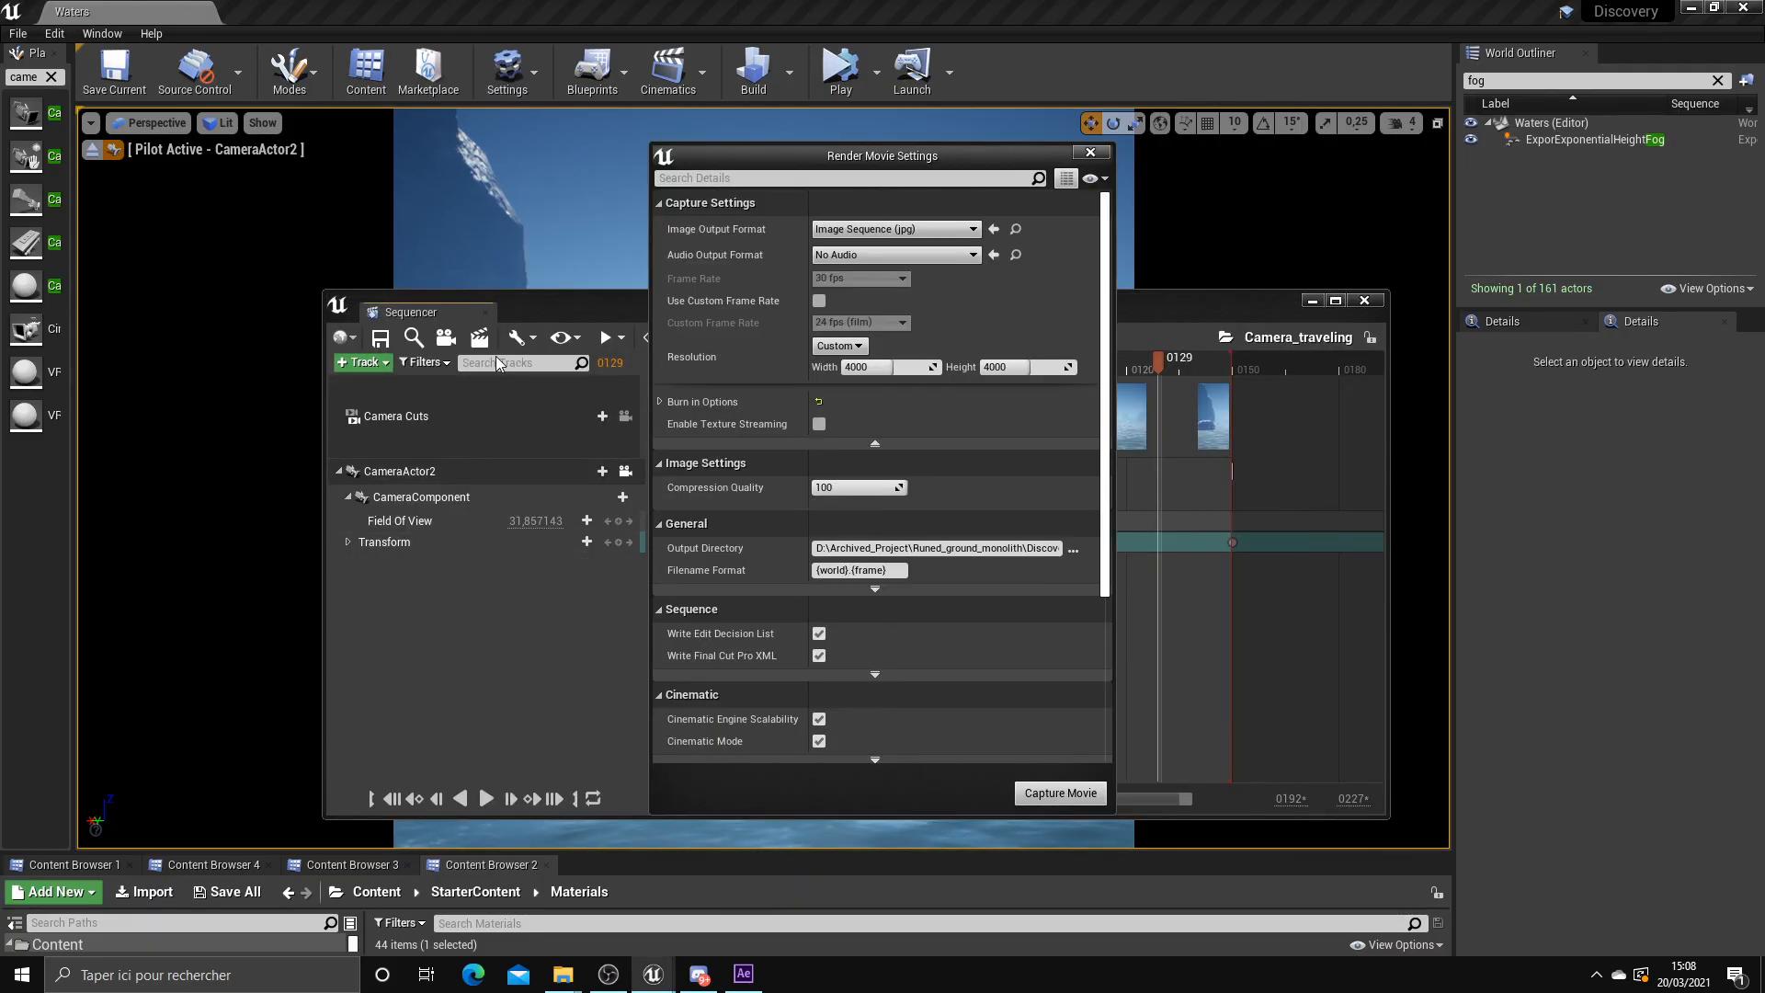
click(869, 235)
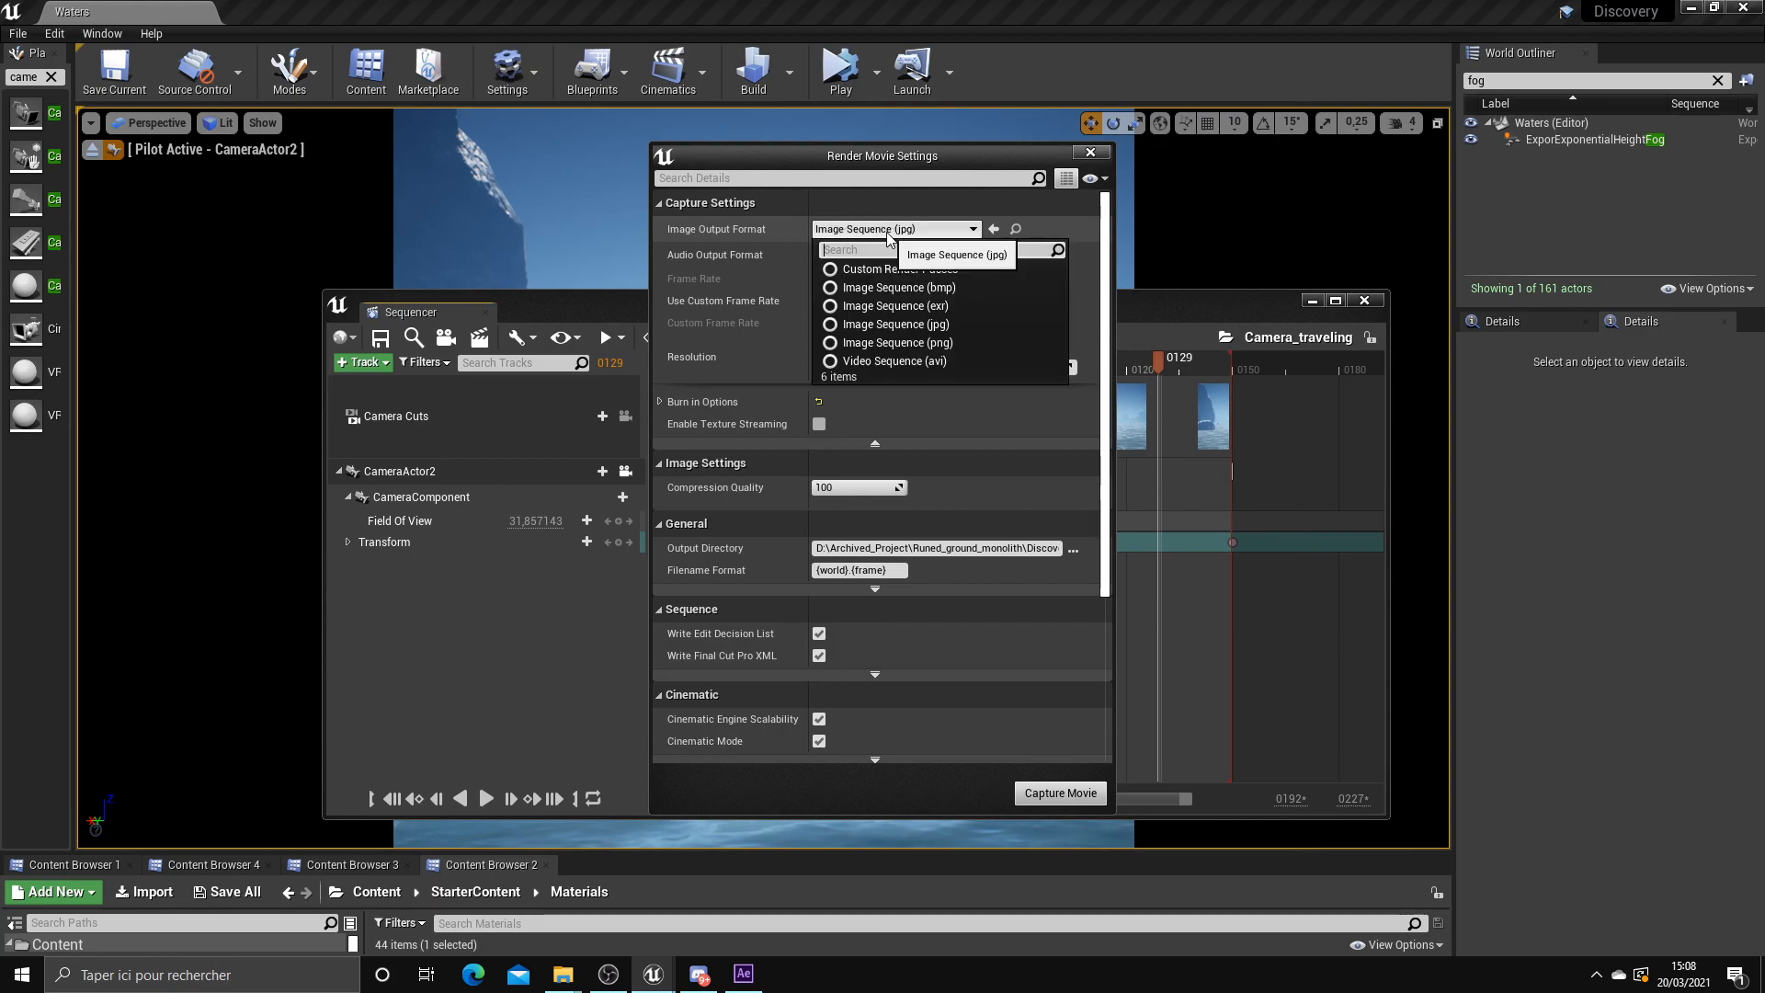
click(887, 230)
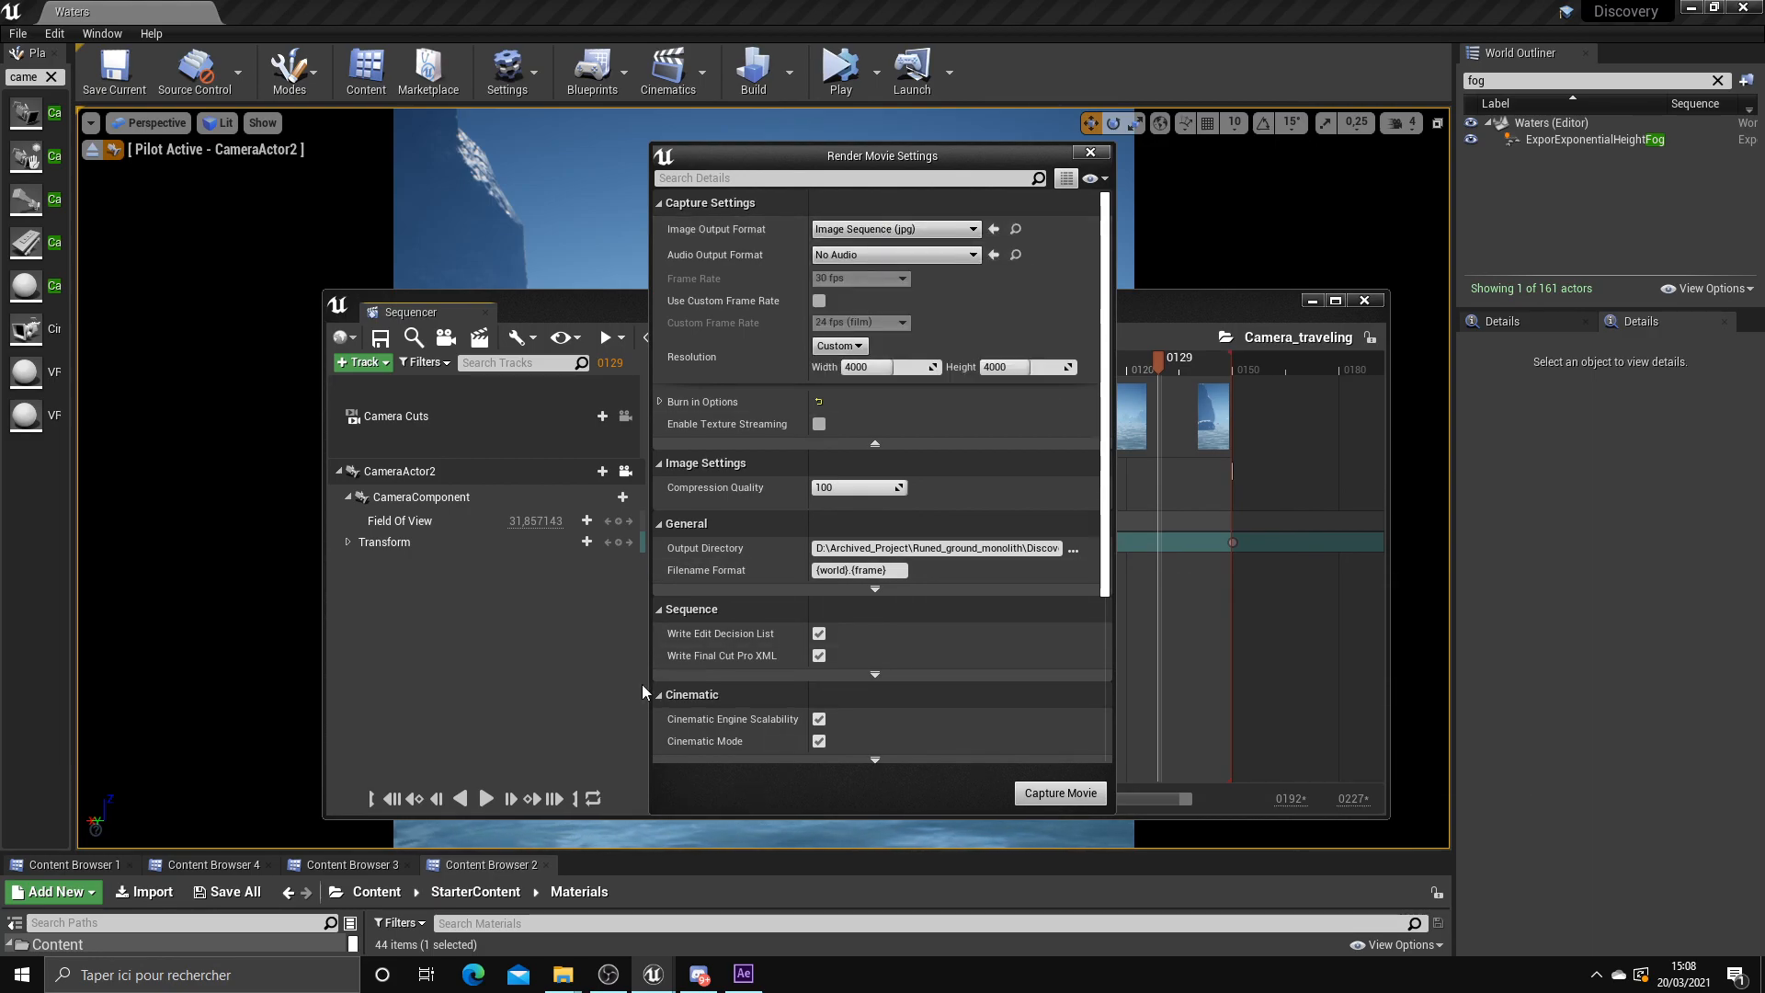
click(887, 229)
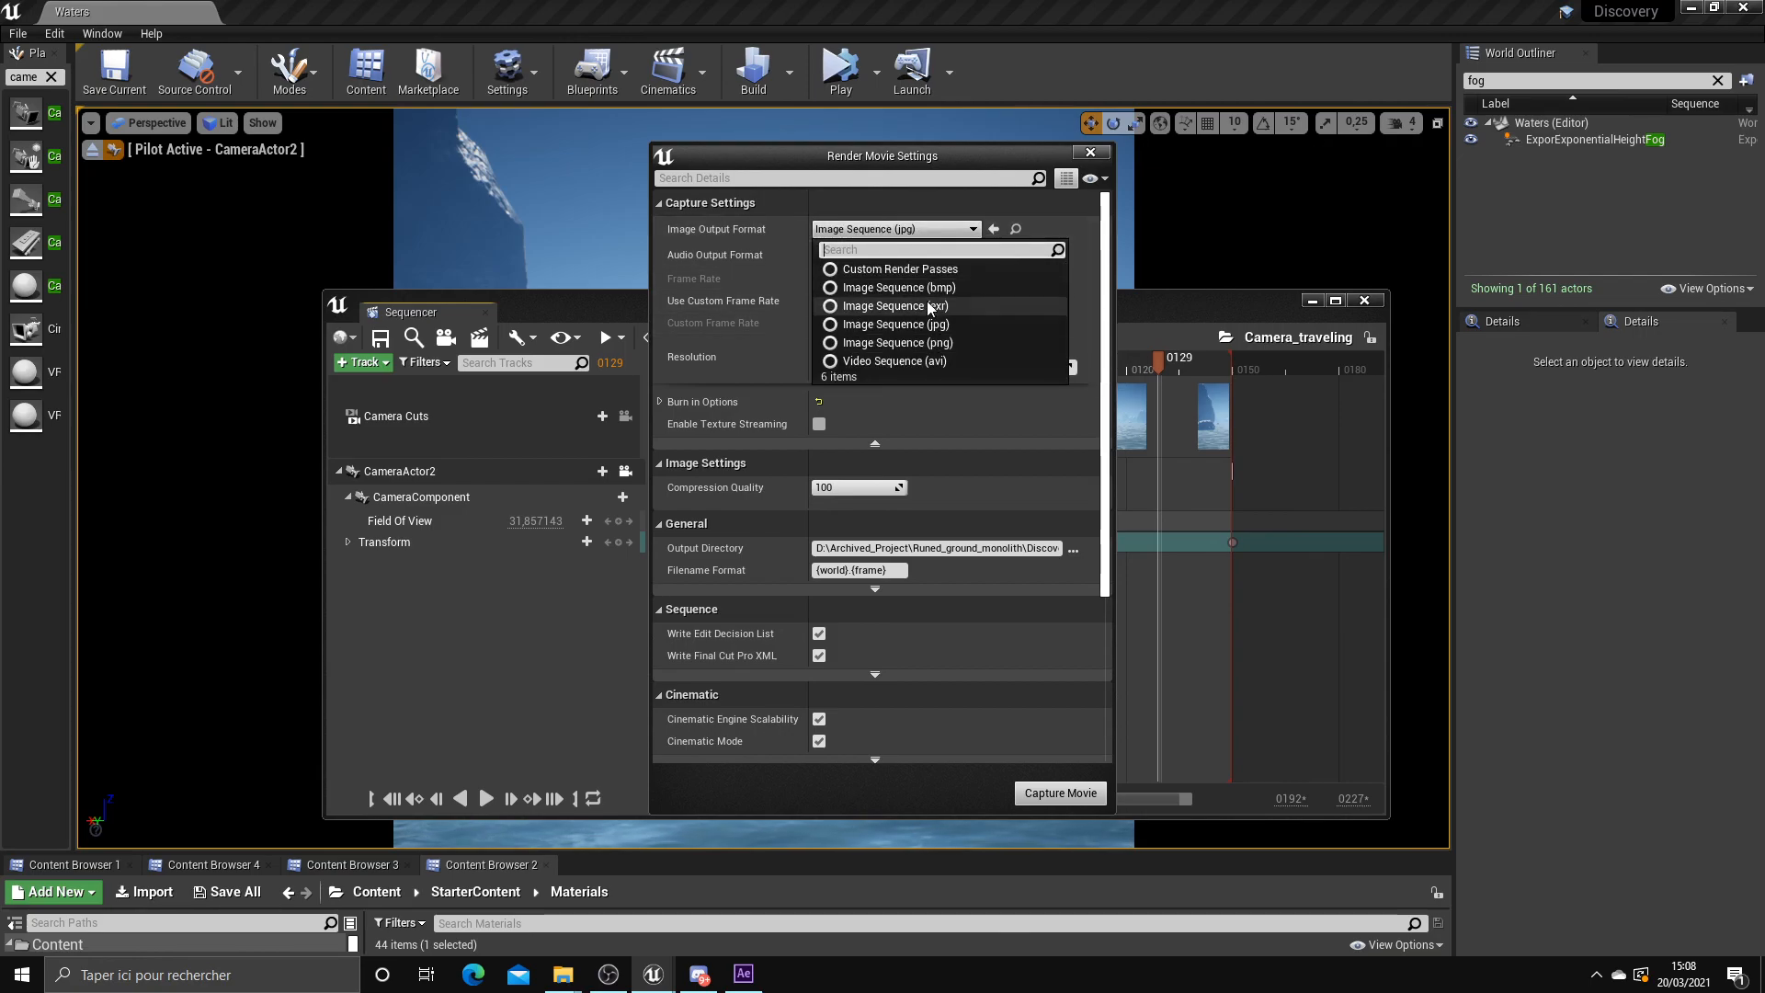
click(915, 230)
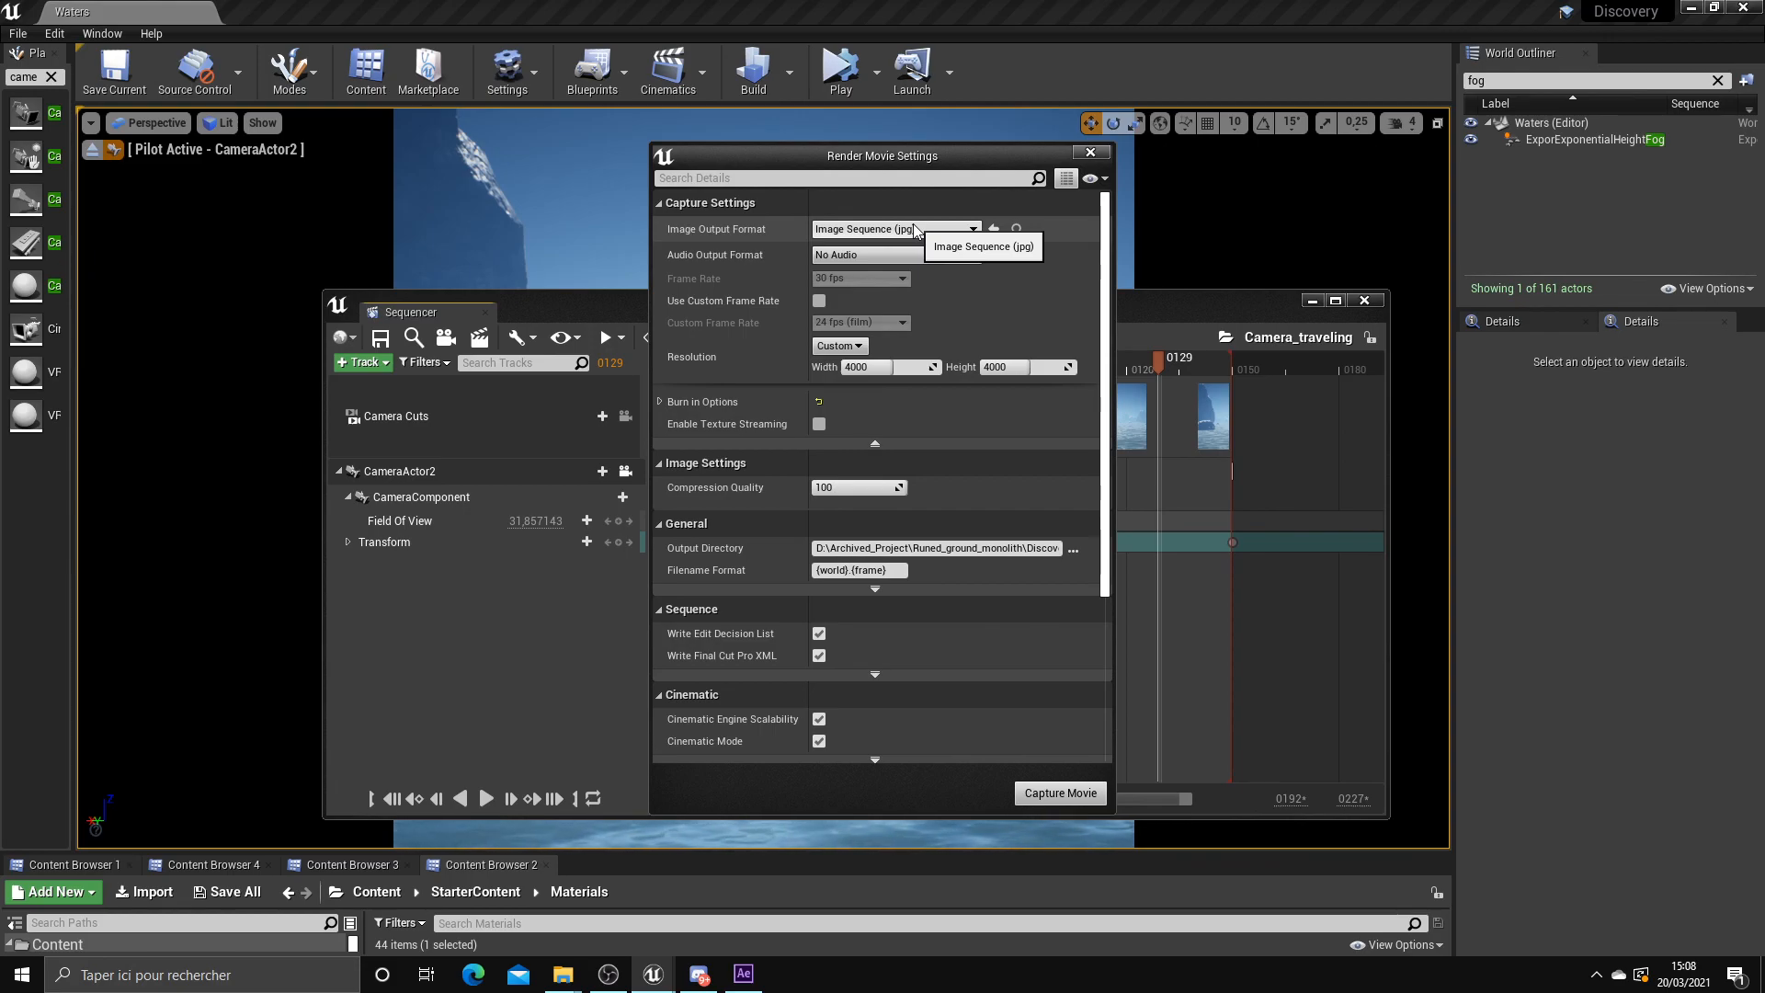
Scrub the Camera_traveling sequence to frame 50 and close both the render settings and Sequencer windows
click(1091, 153)
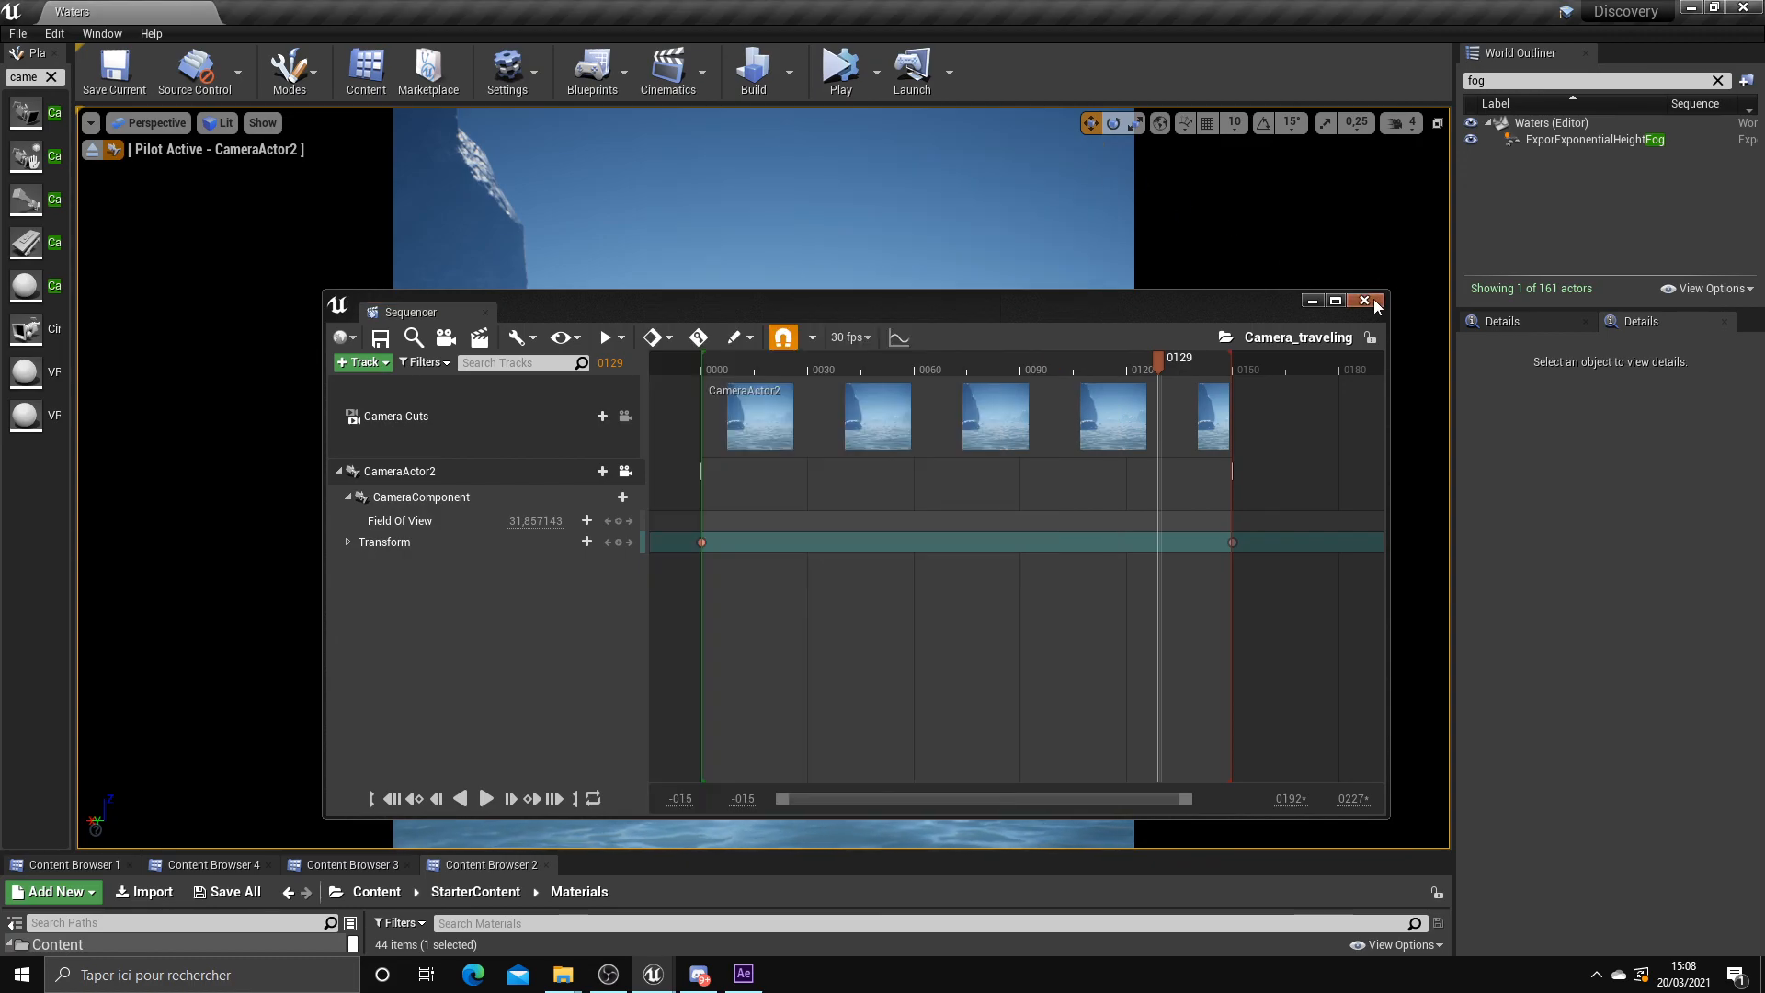
drag(894, 366, 880, 368)
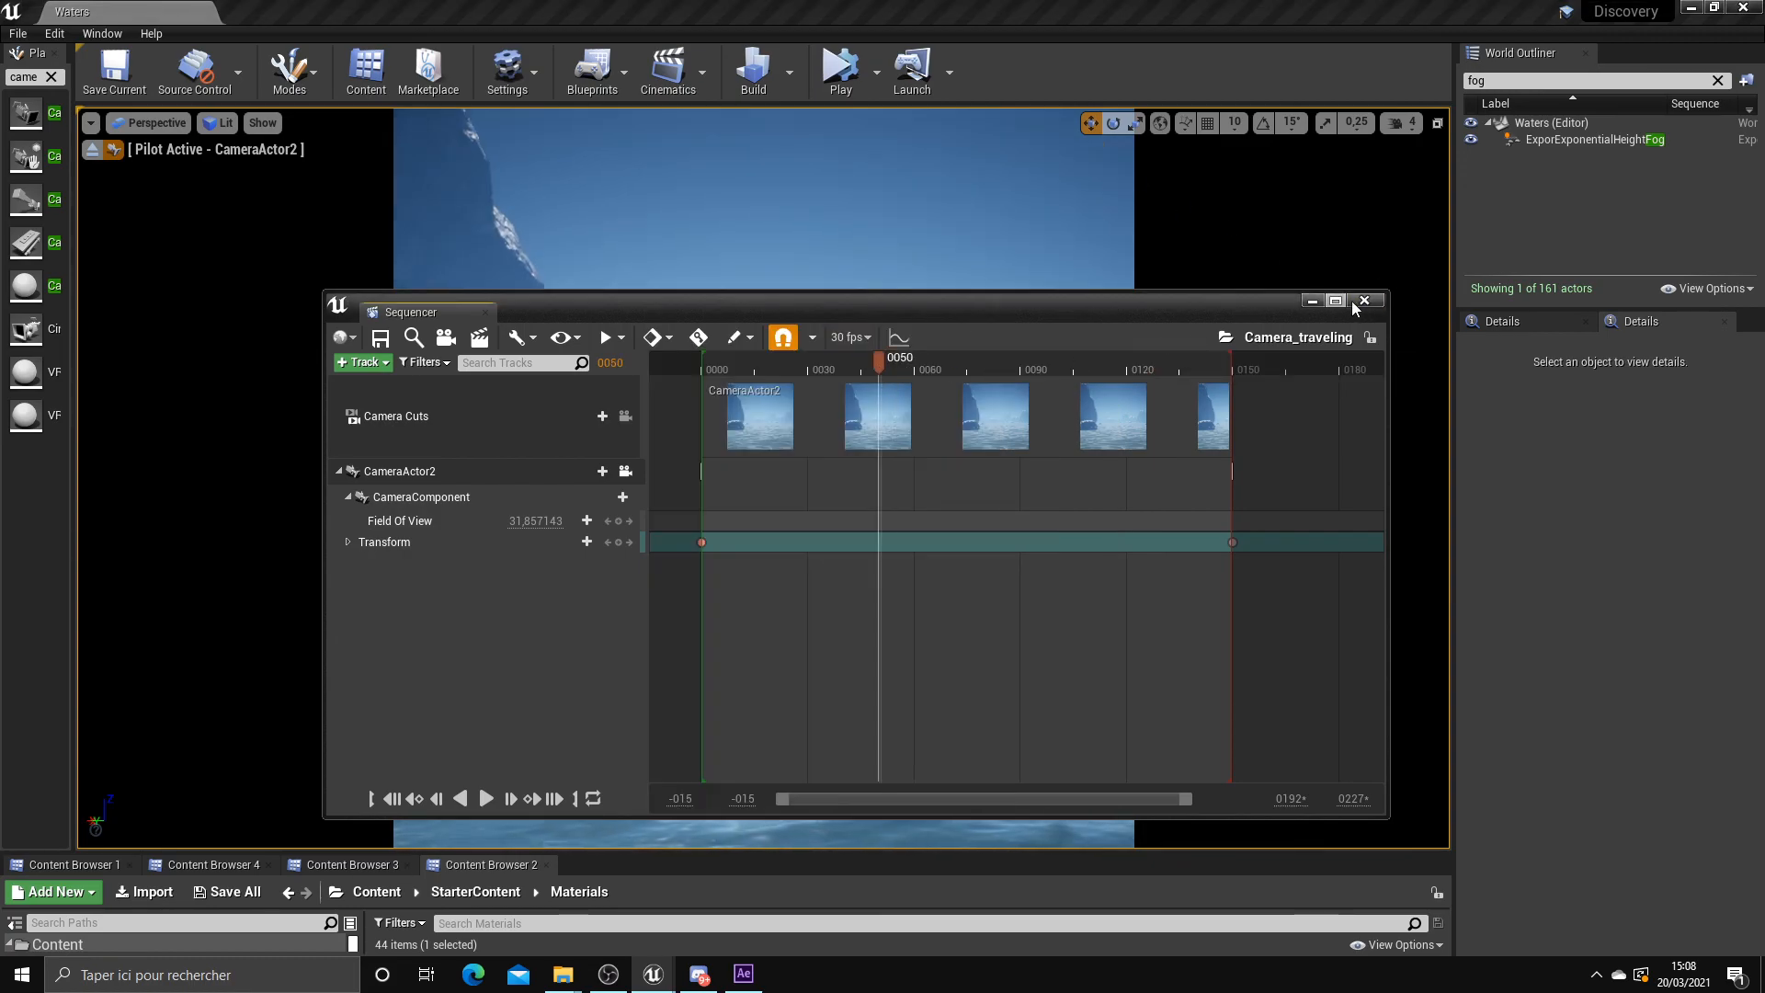
click(1364, 300)
Select CameraActor2 and enable the Screen Percentage override under its Rendering Features Misc settings
click(1562, 158)
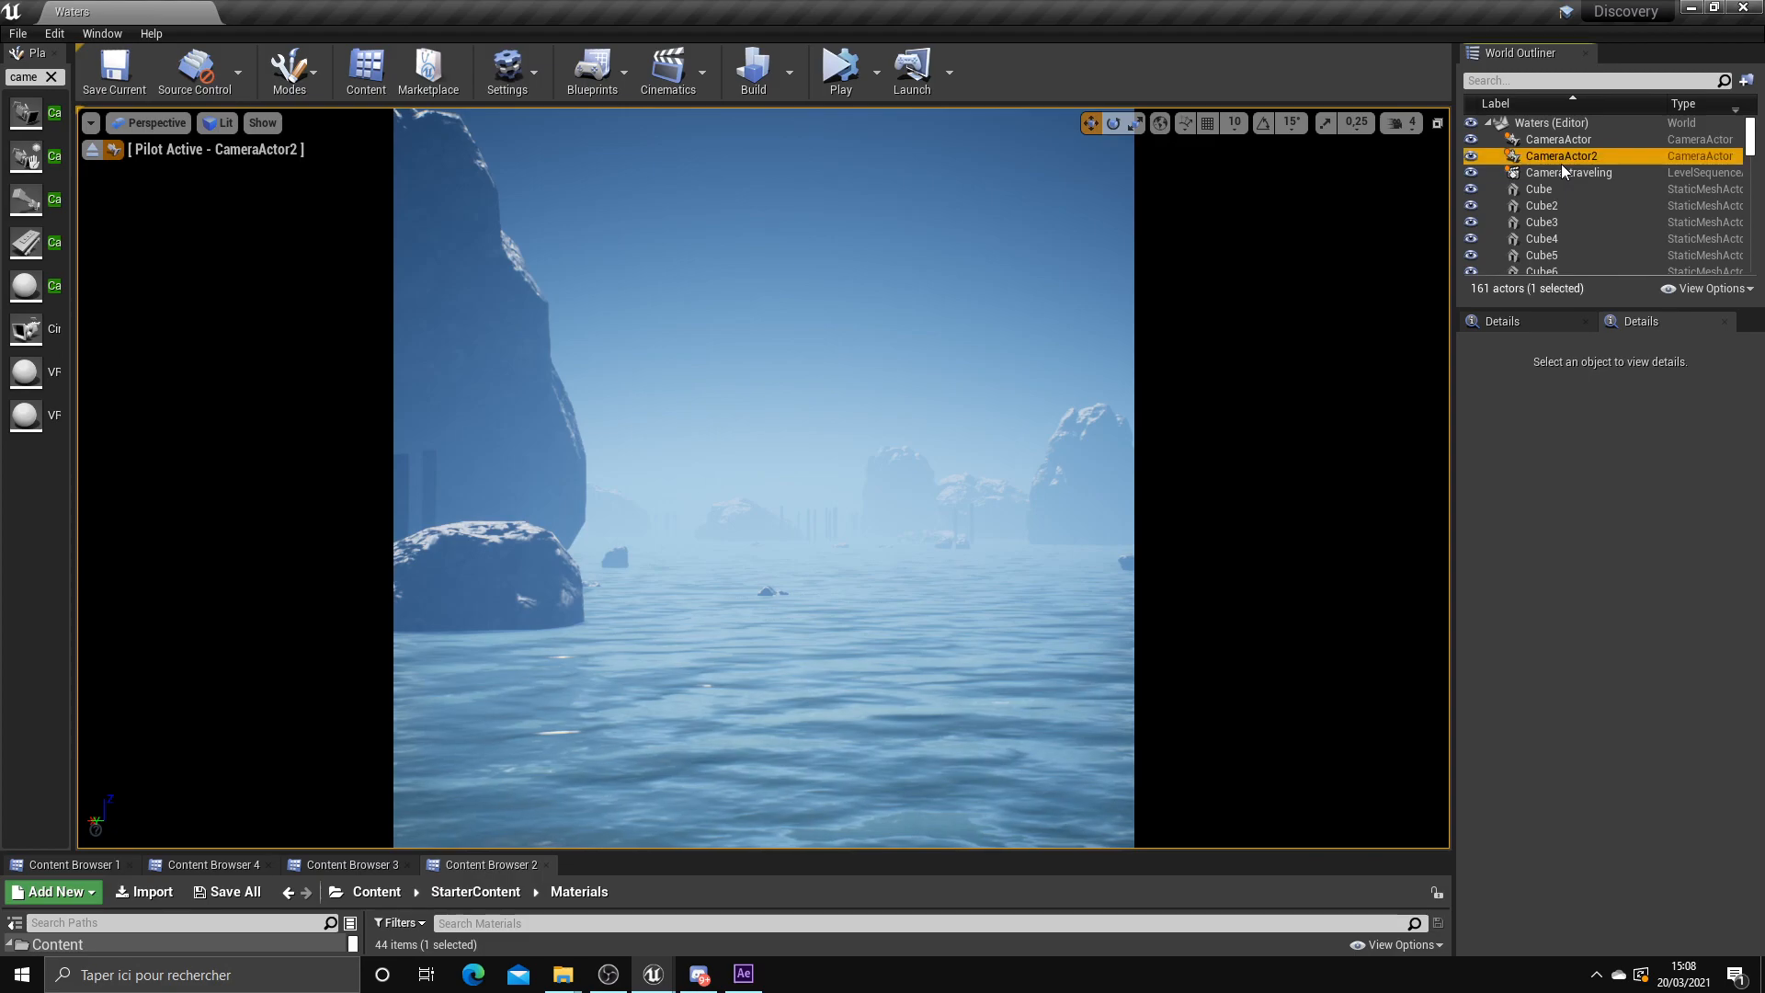
scroll(1615, 647, down, 15)
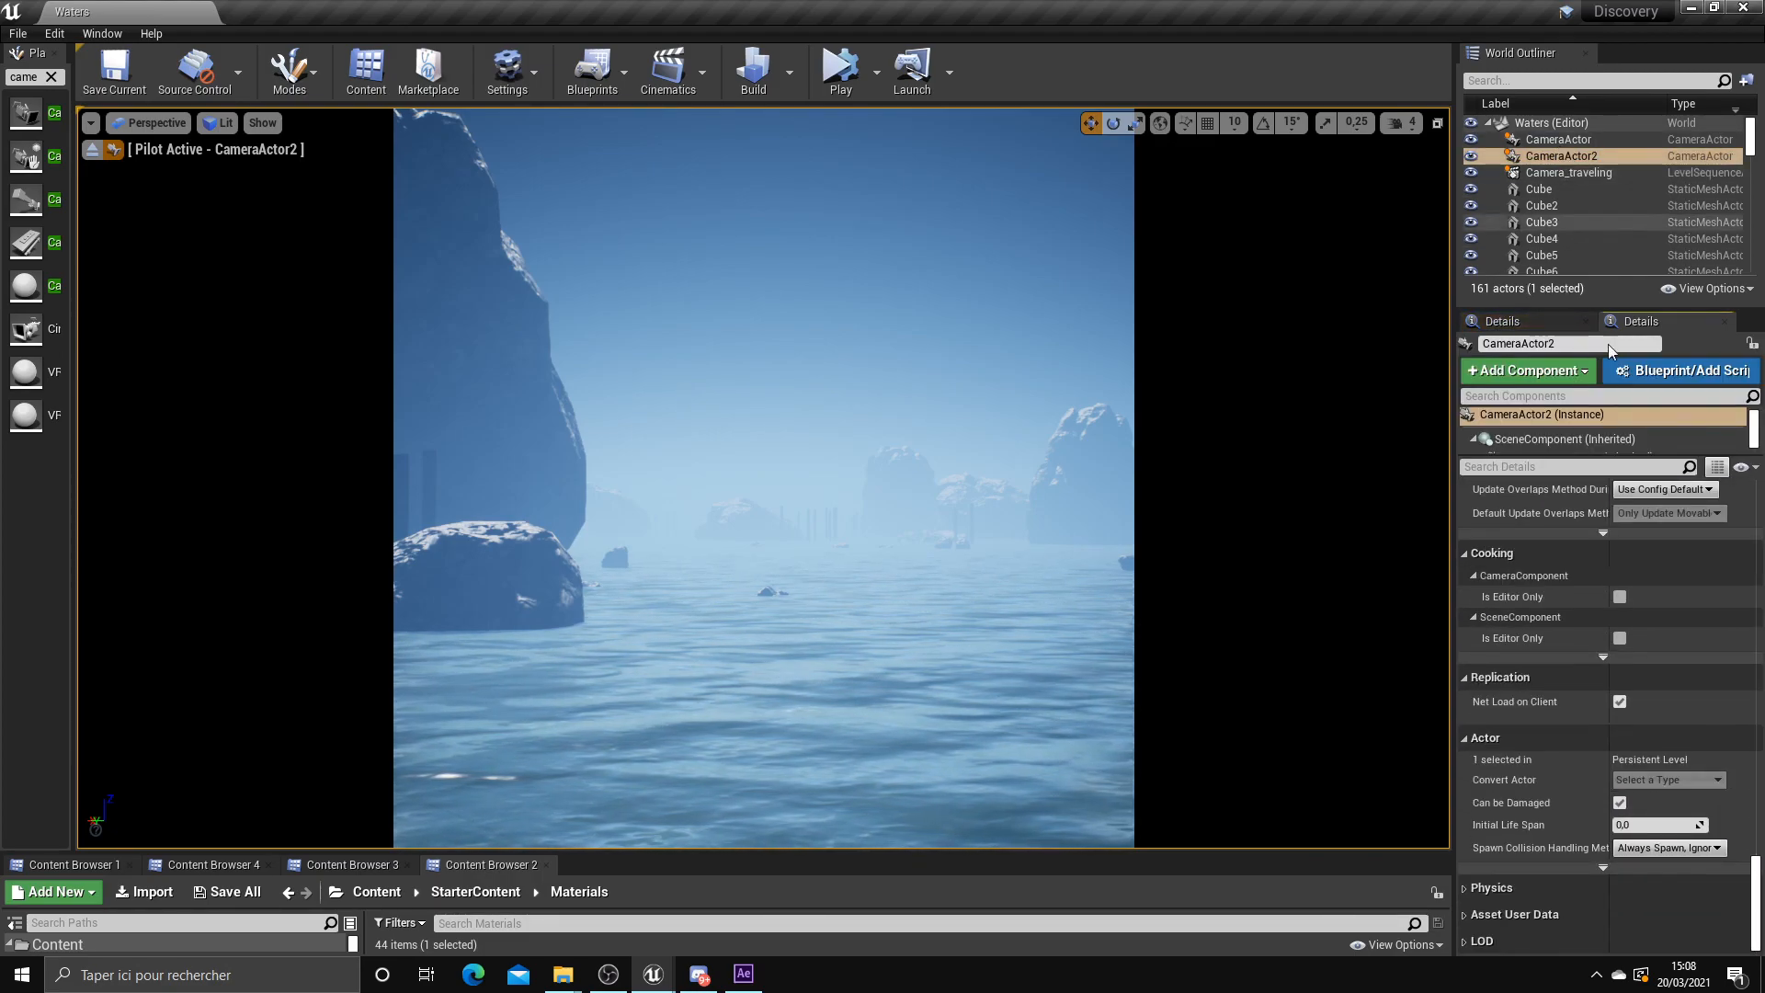
scroll(1576, 832, up, 10)
click(1475, 685)
scroll(1563, 735, down, 1)
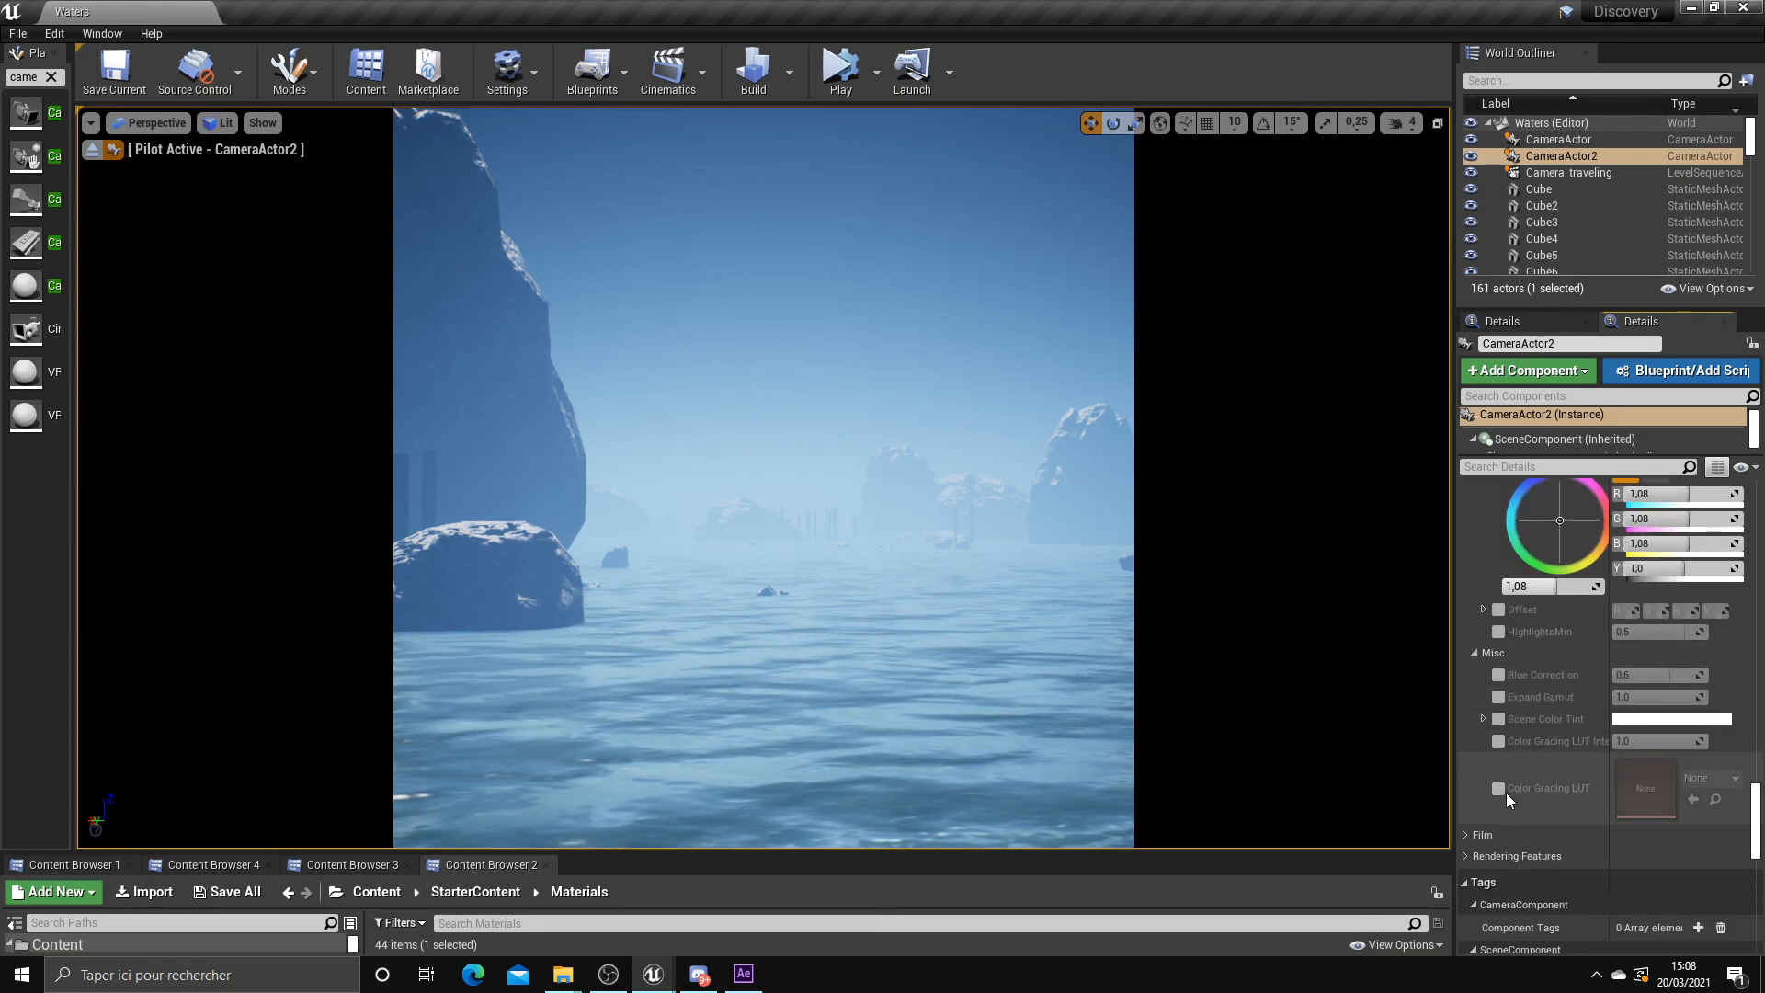
click(1466, 857)
scroll(1550, 813, down, 10)
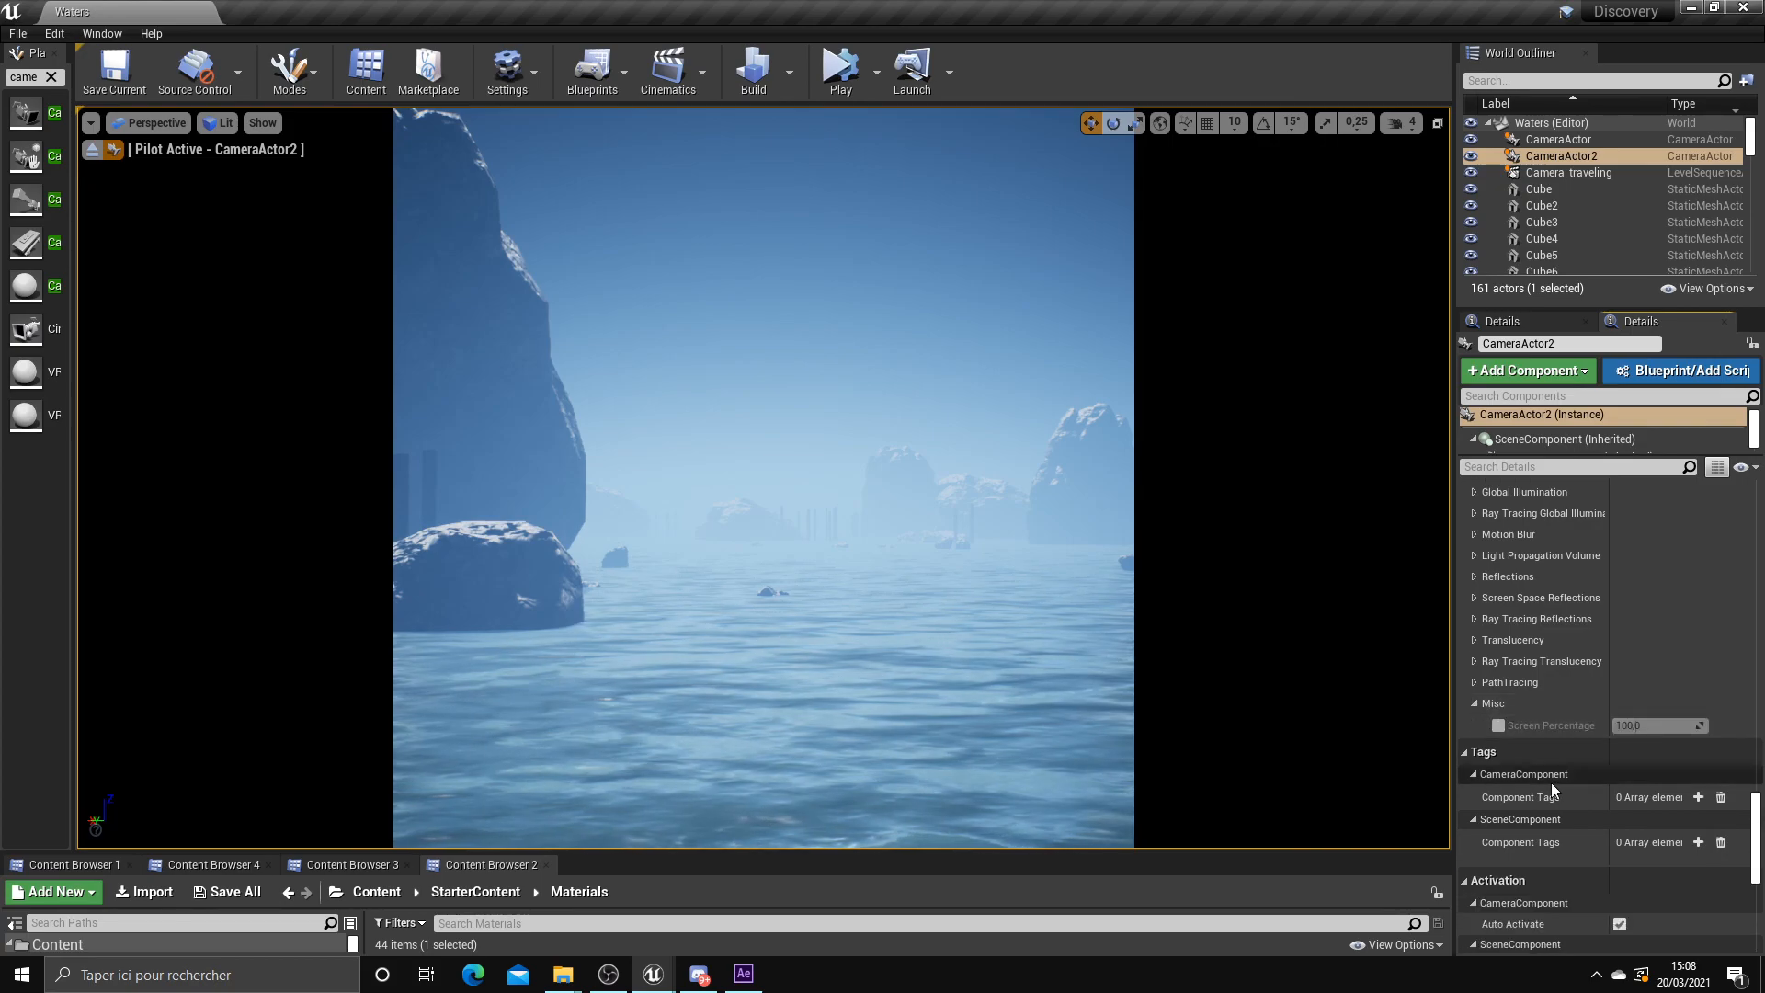
click(1498, 725)
Set the viewport's Screen Percentage to 100 and CameraActor2's Screen Percentage override to 200
click(90, 123)
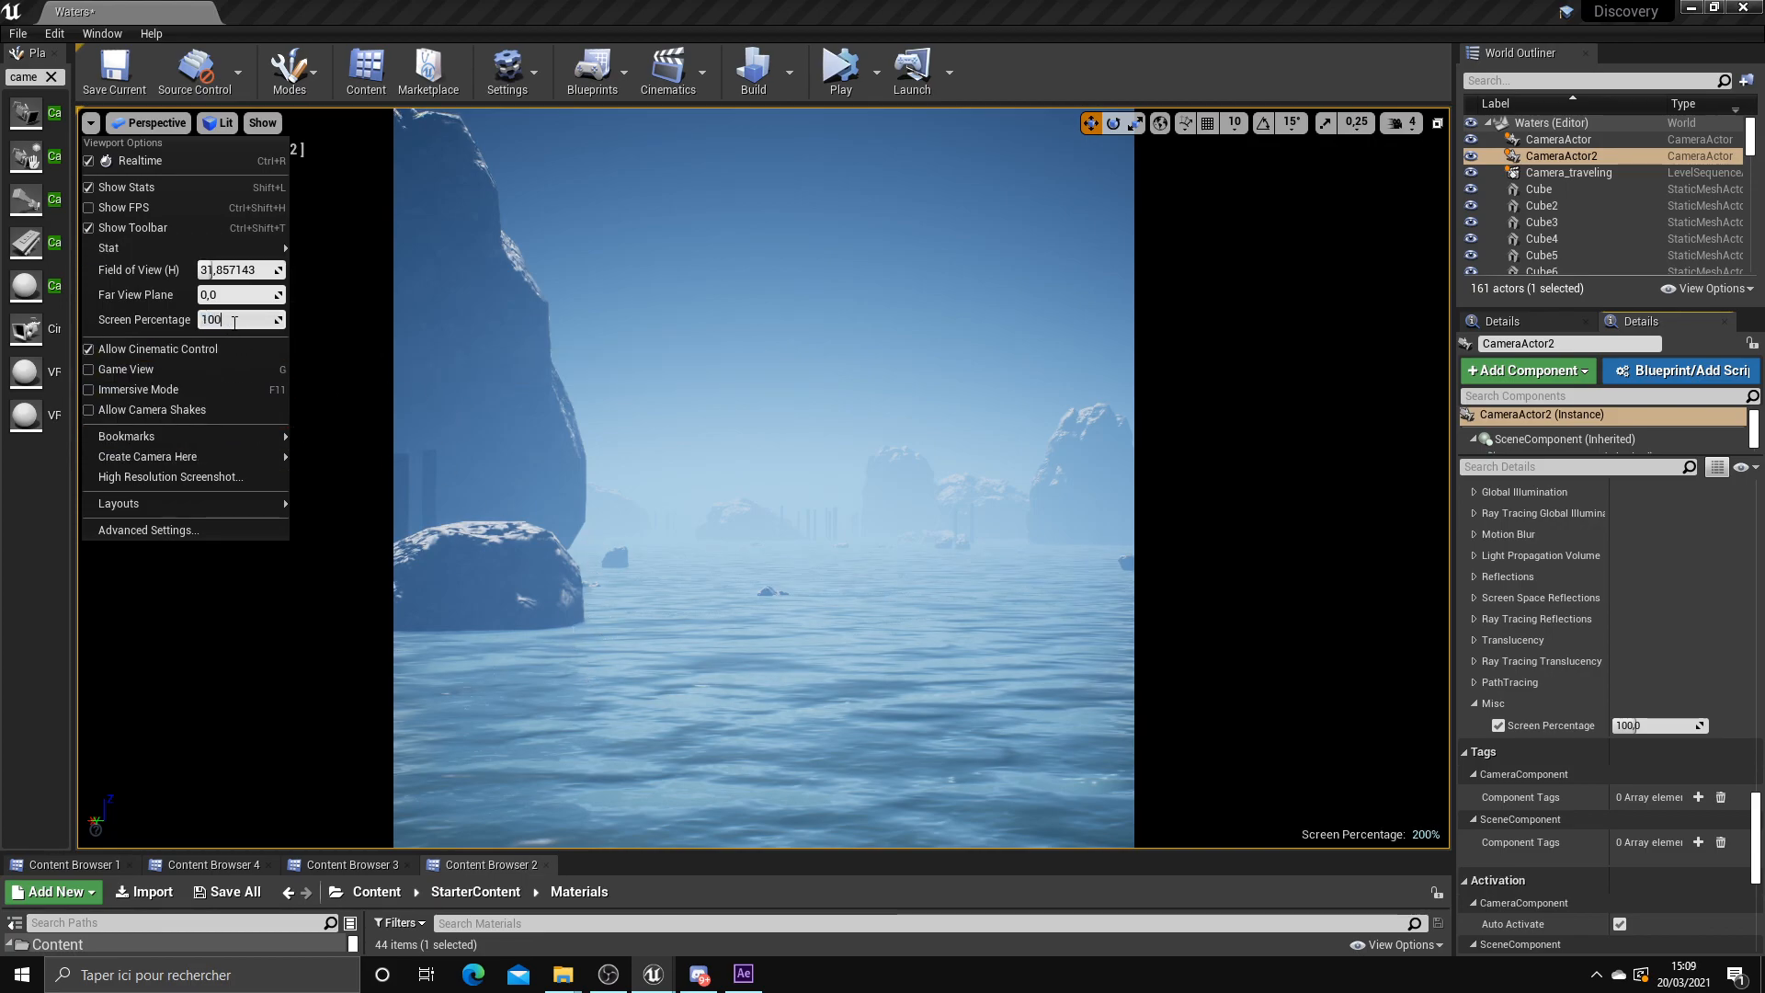
double_click(234, 322)
click(49, 574)
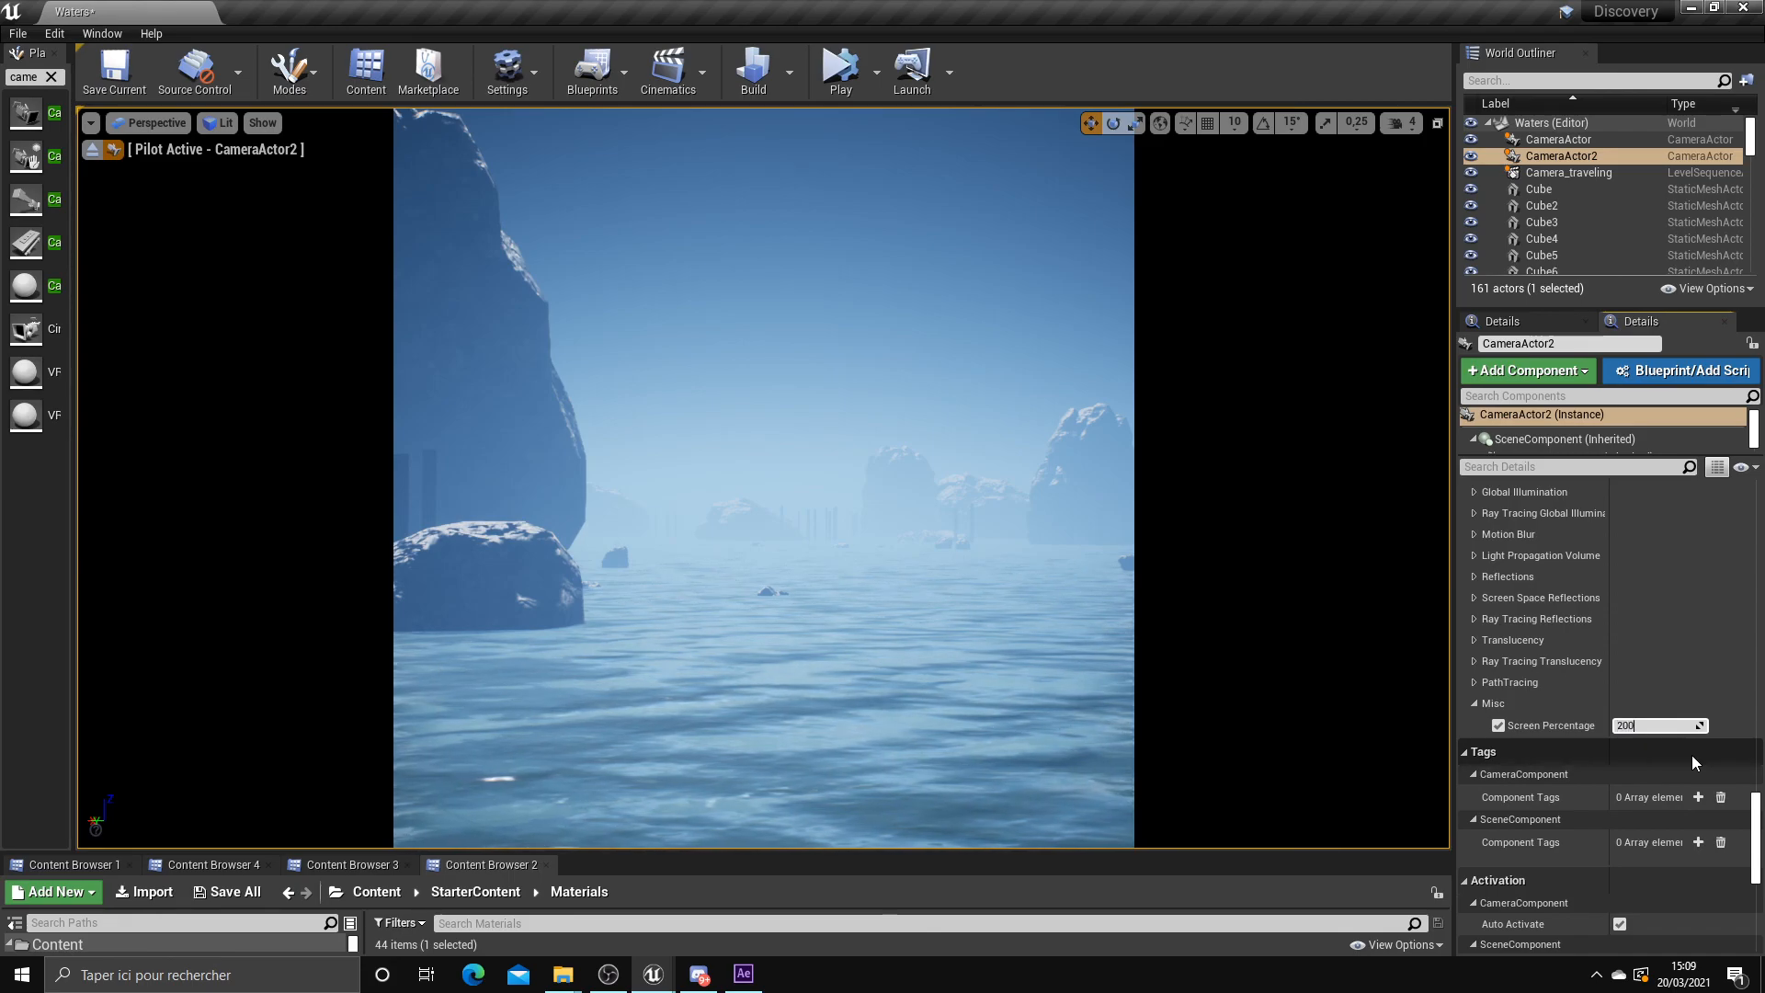
key(Return)
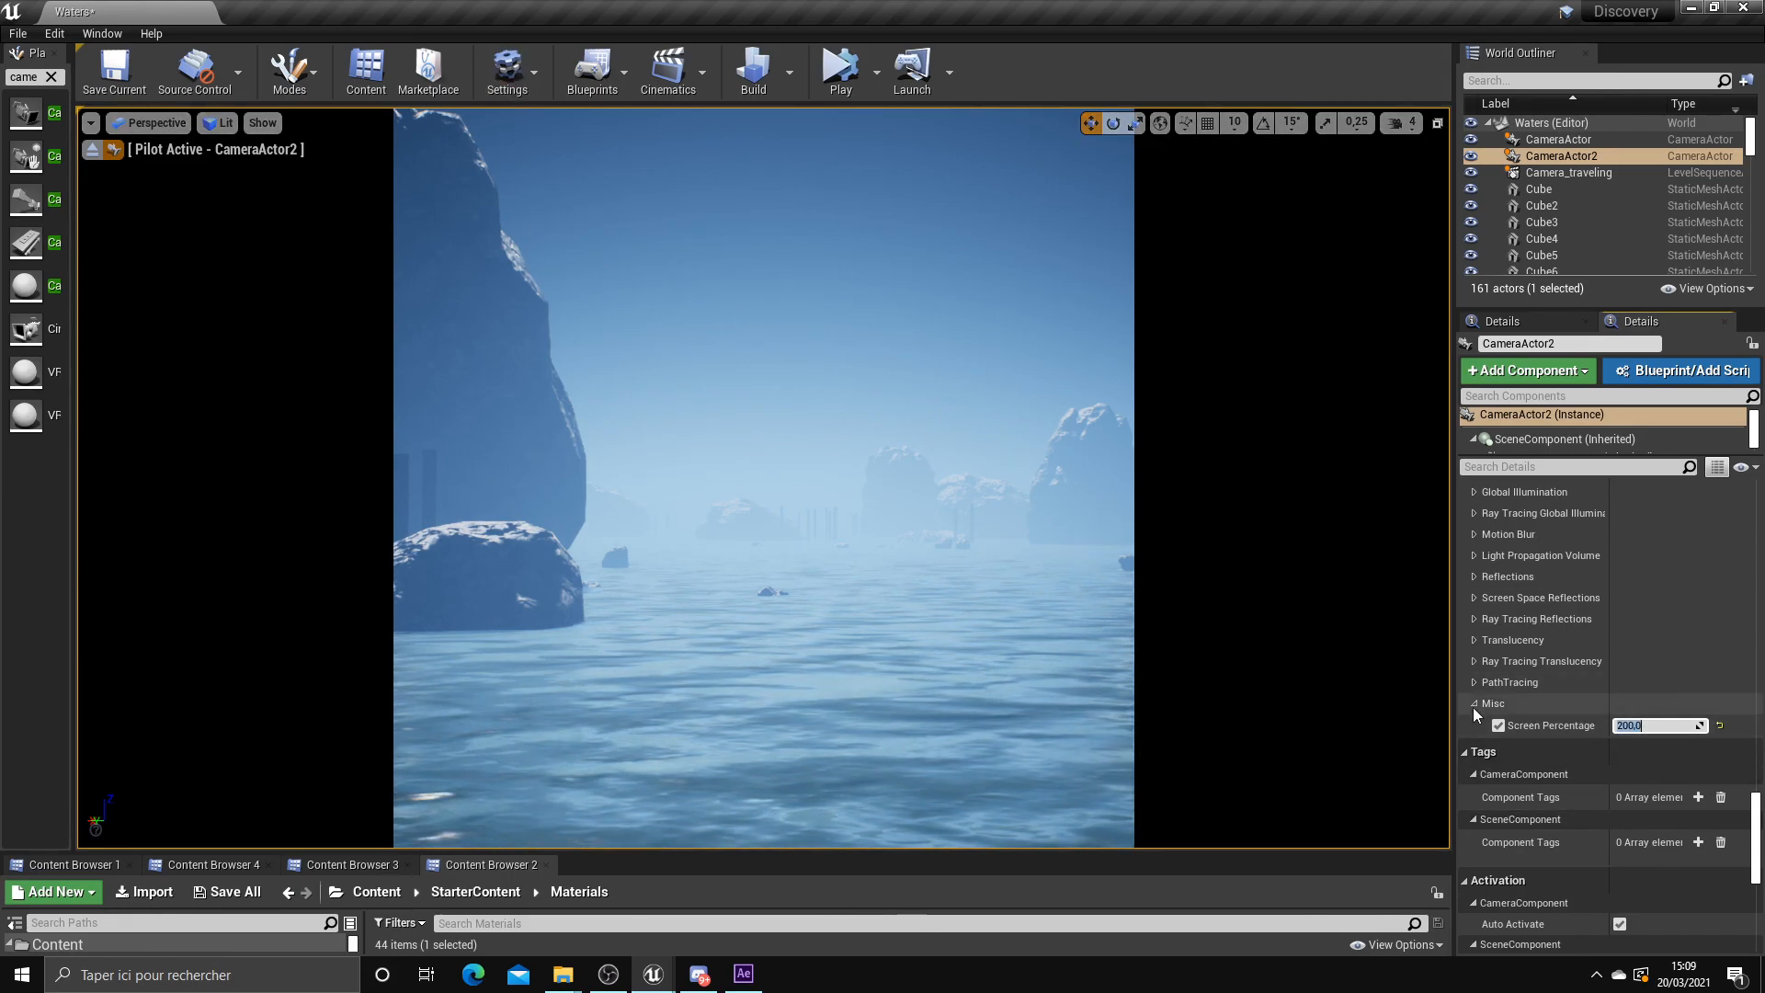
Check the viewport's Screen Percentage option and look over CameraActor2's rendering, color grading and transform settings
click(507, 71)
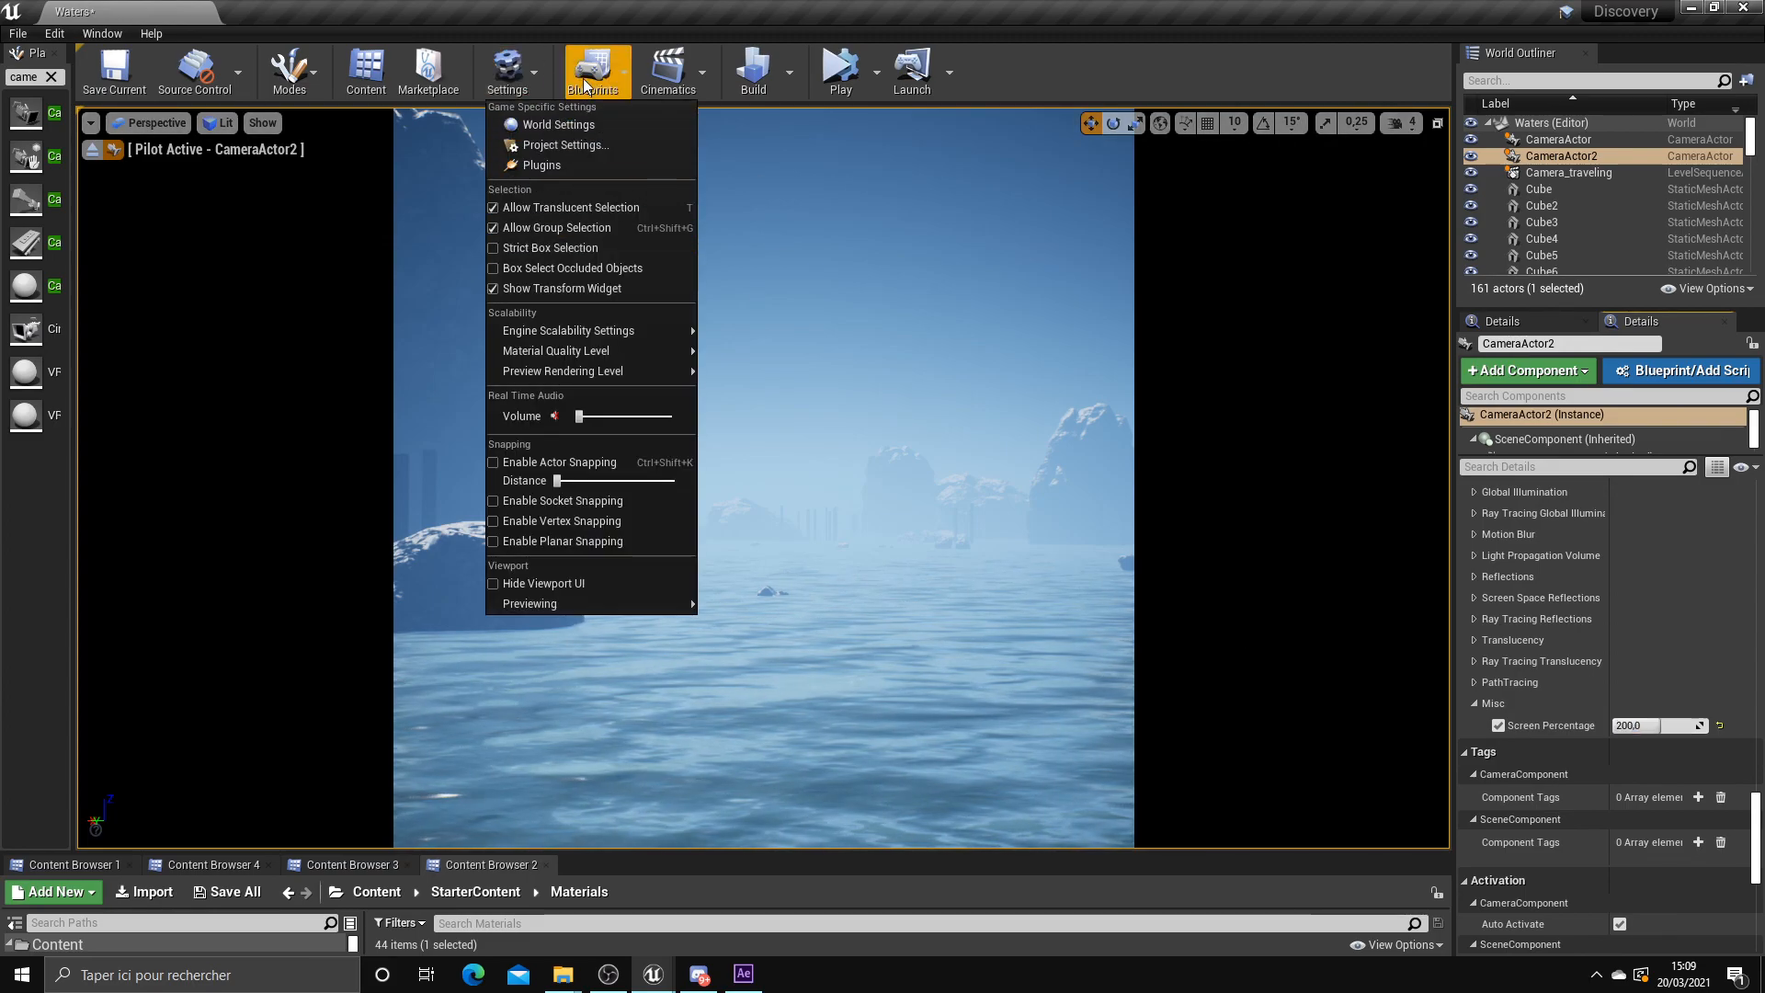
click(1680, 747)
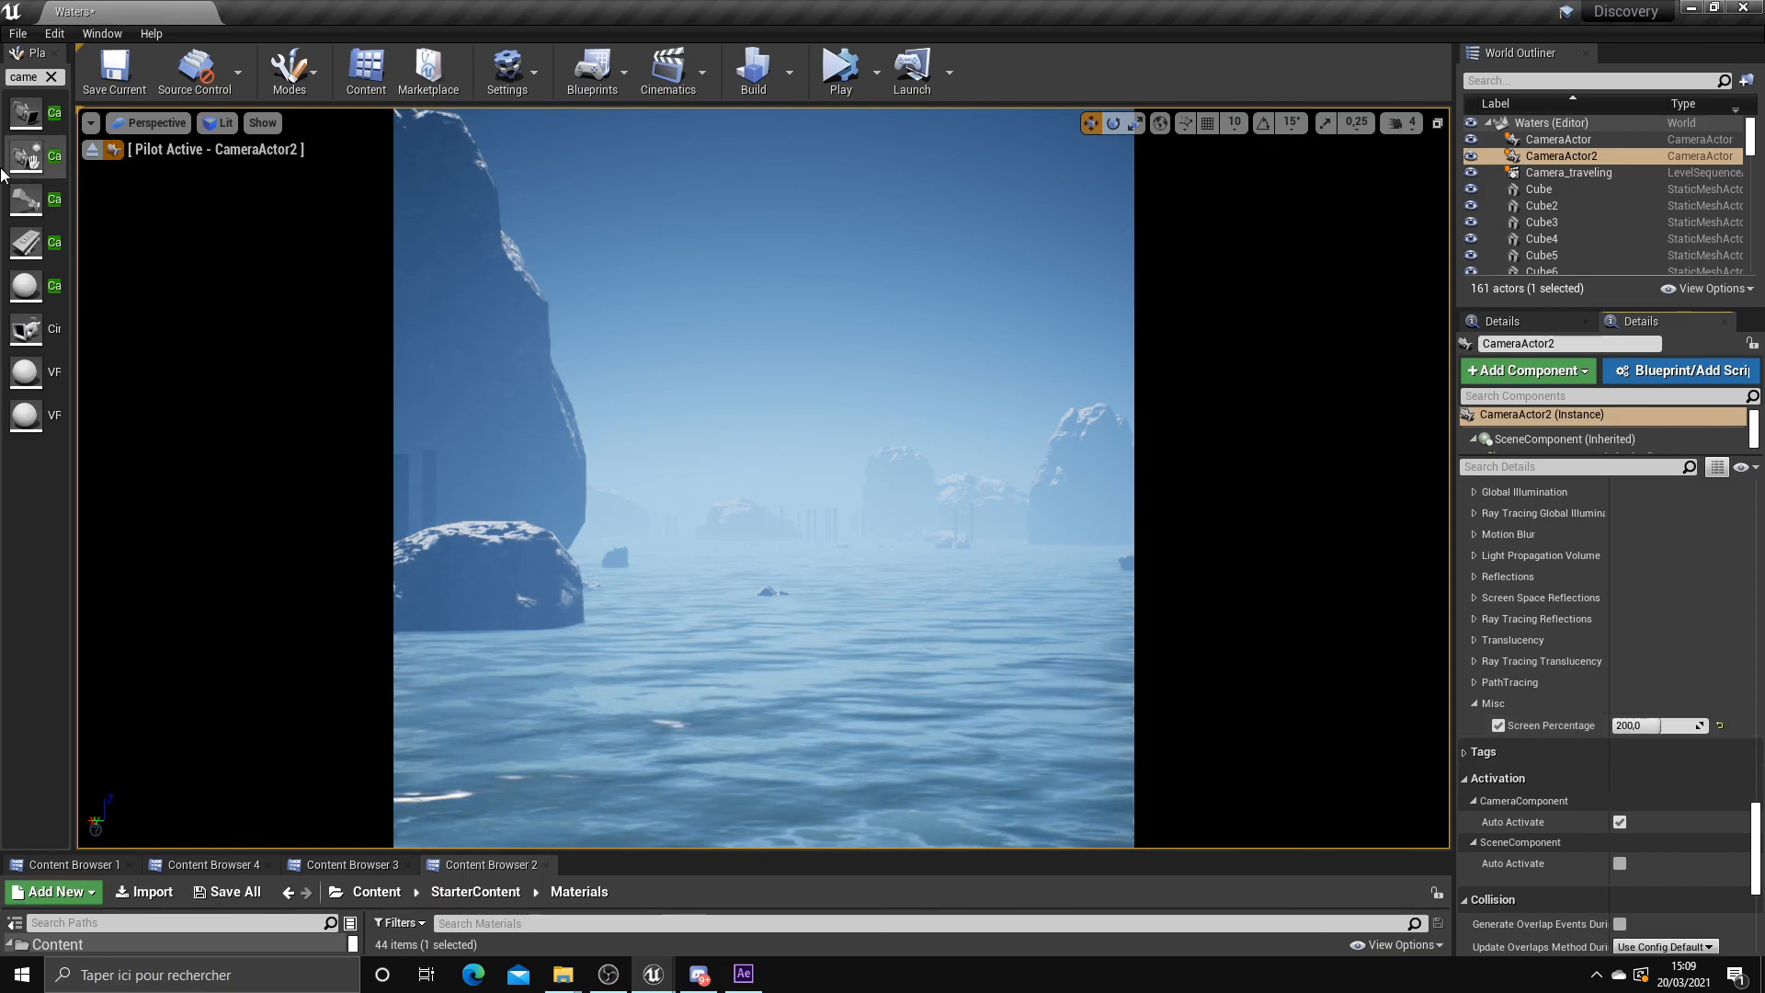
click(90, 122)
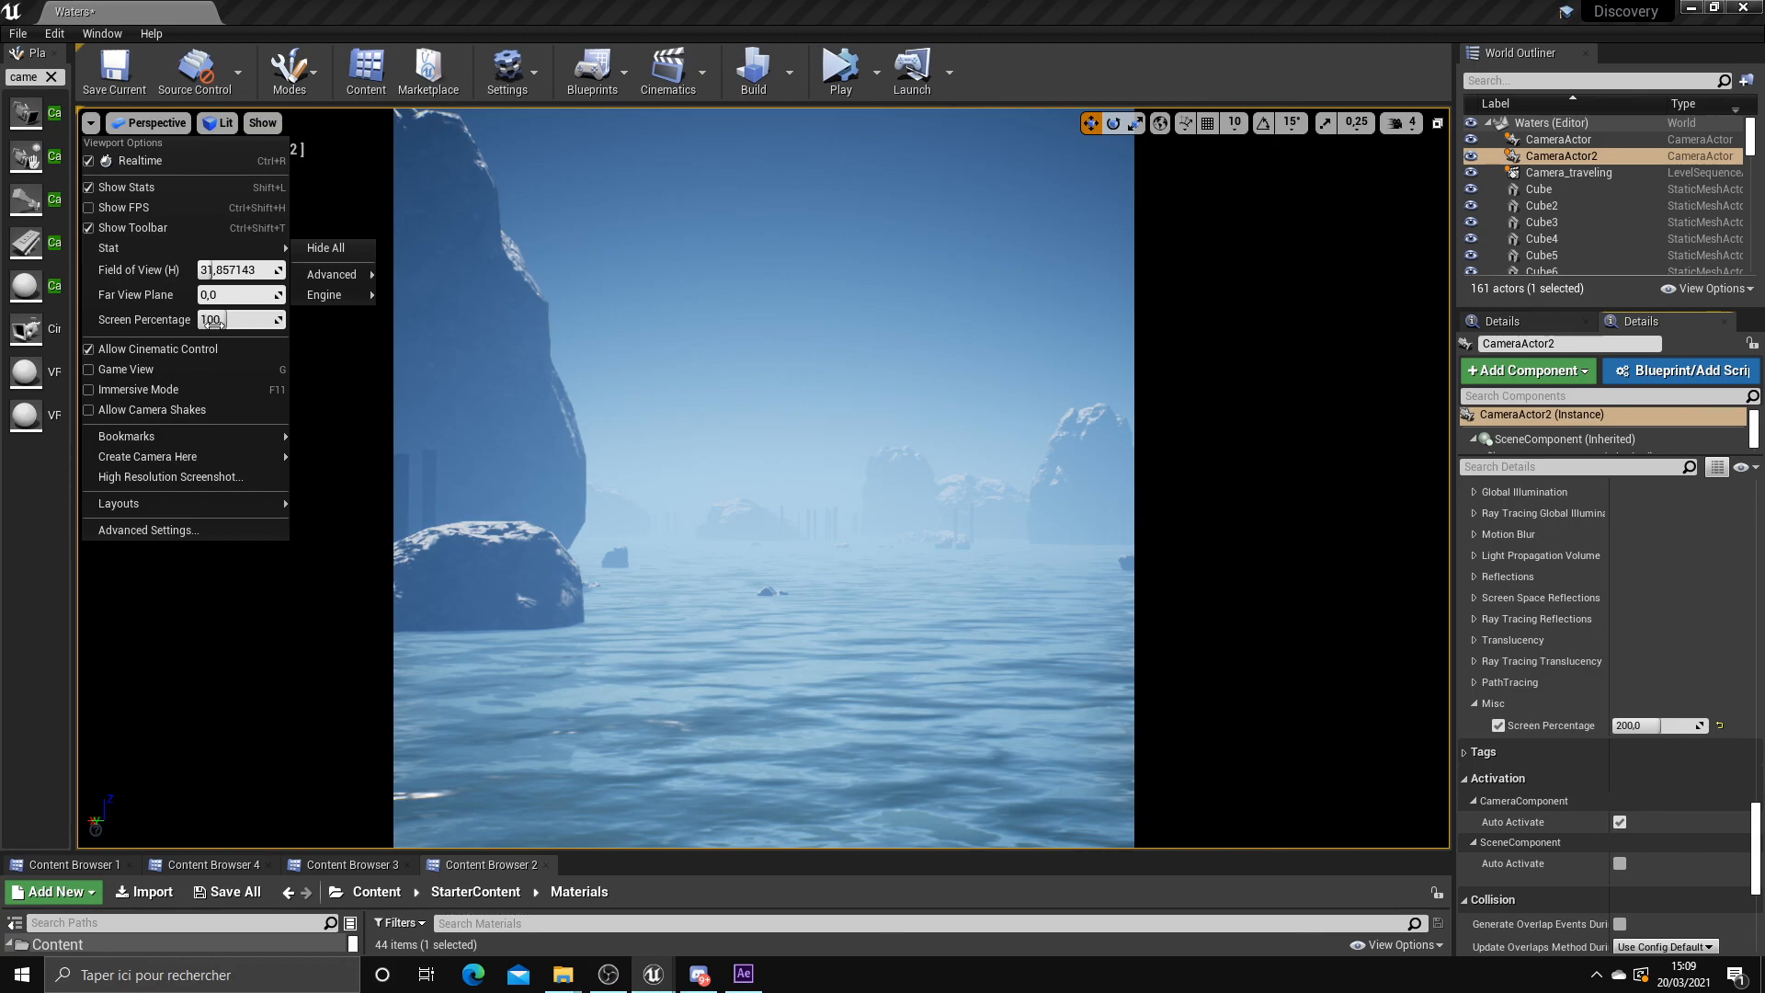
click(2, 754)
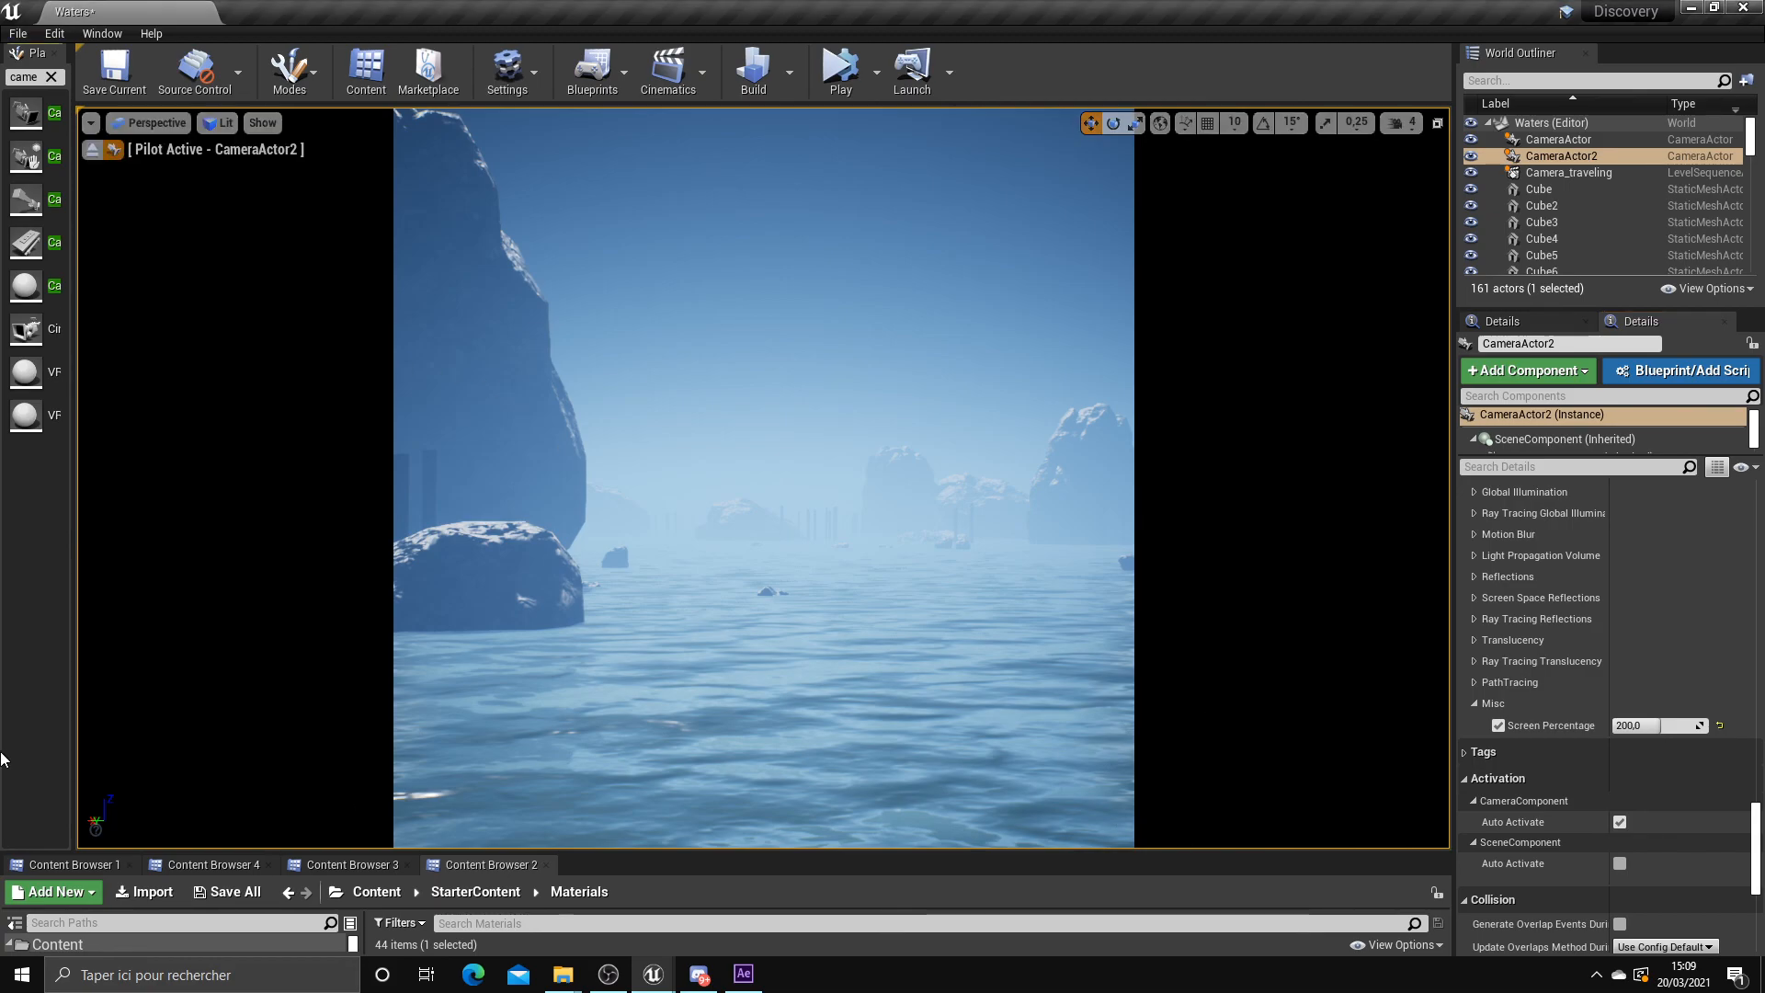
scroll(1623, 727, up, 10)
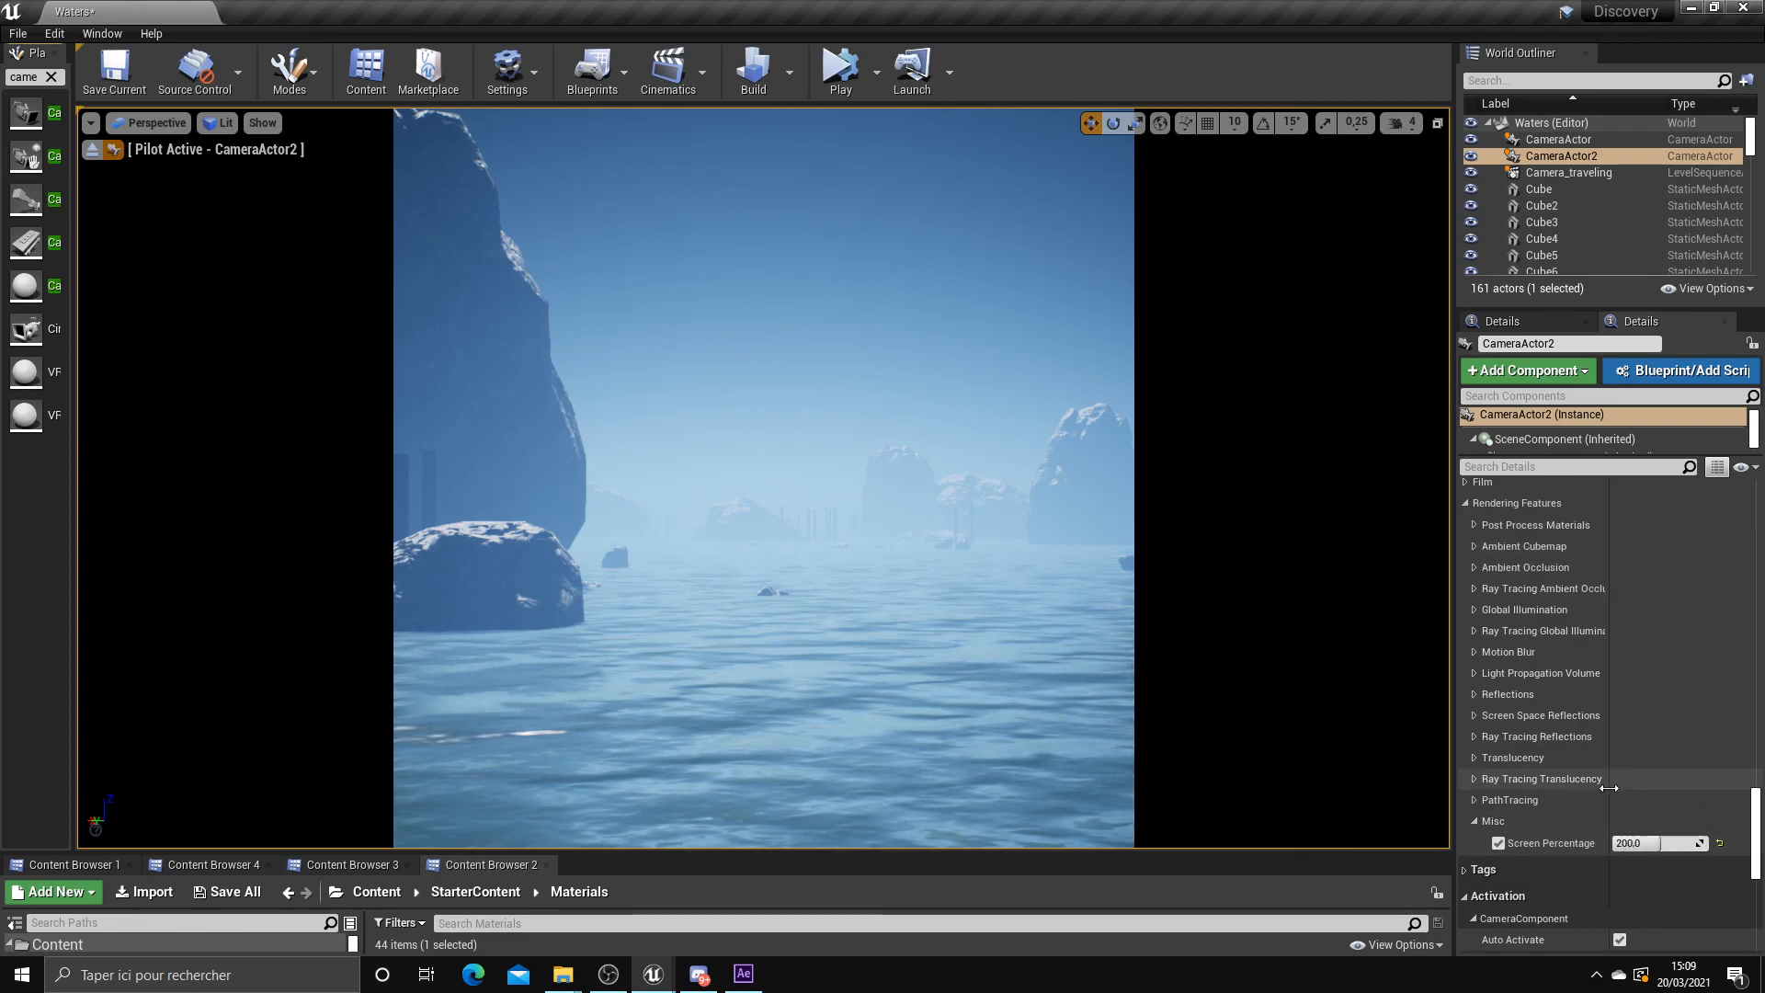
scroll(1577, 756, up, 8)
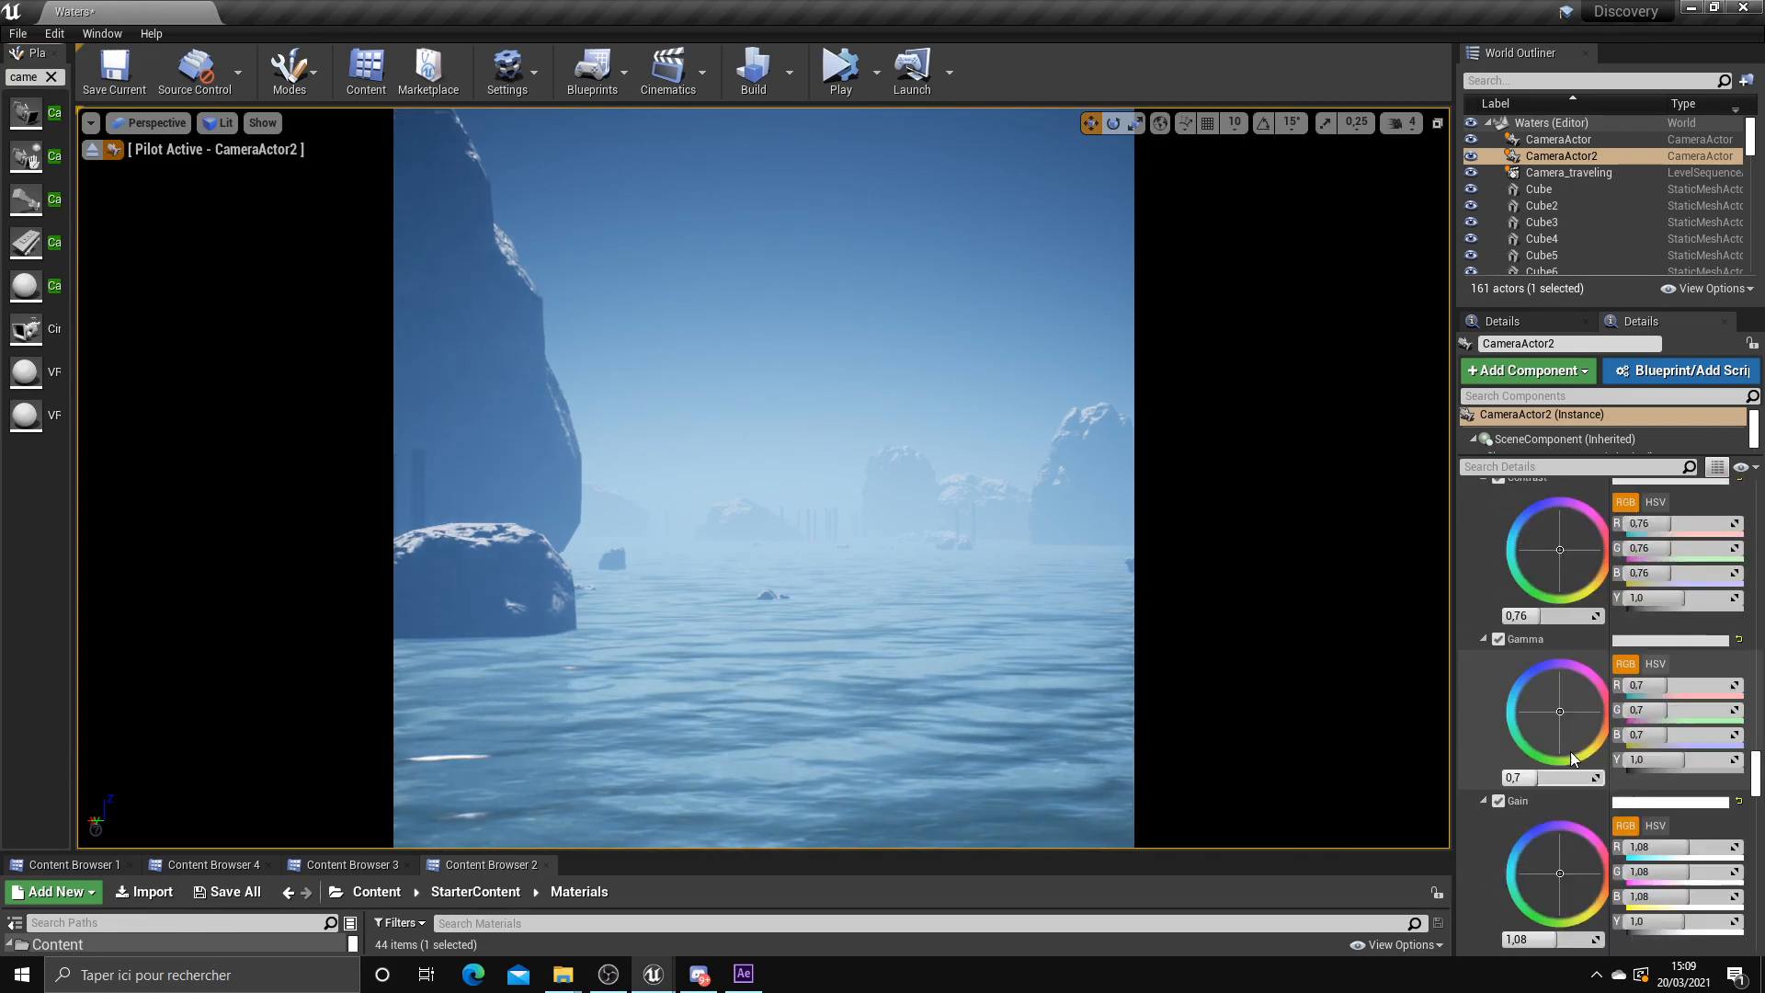
scroll(1621, 621, up, 10)
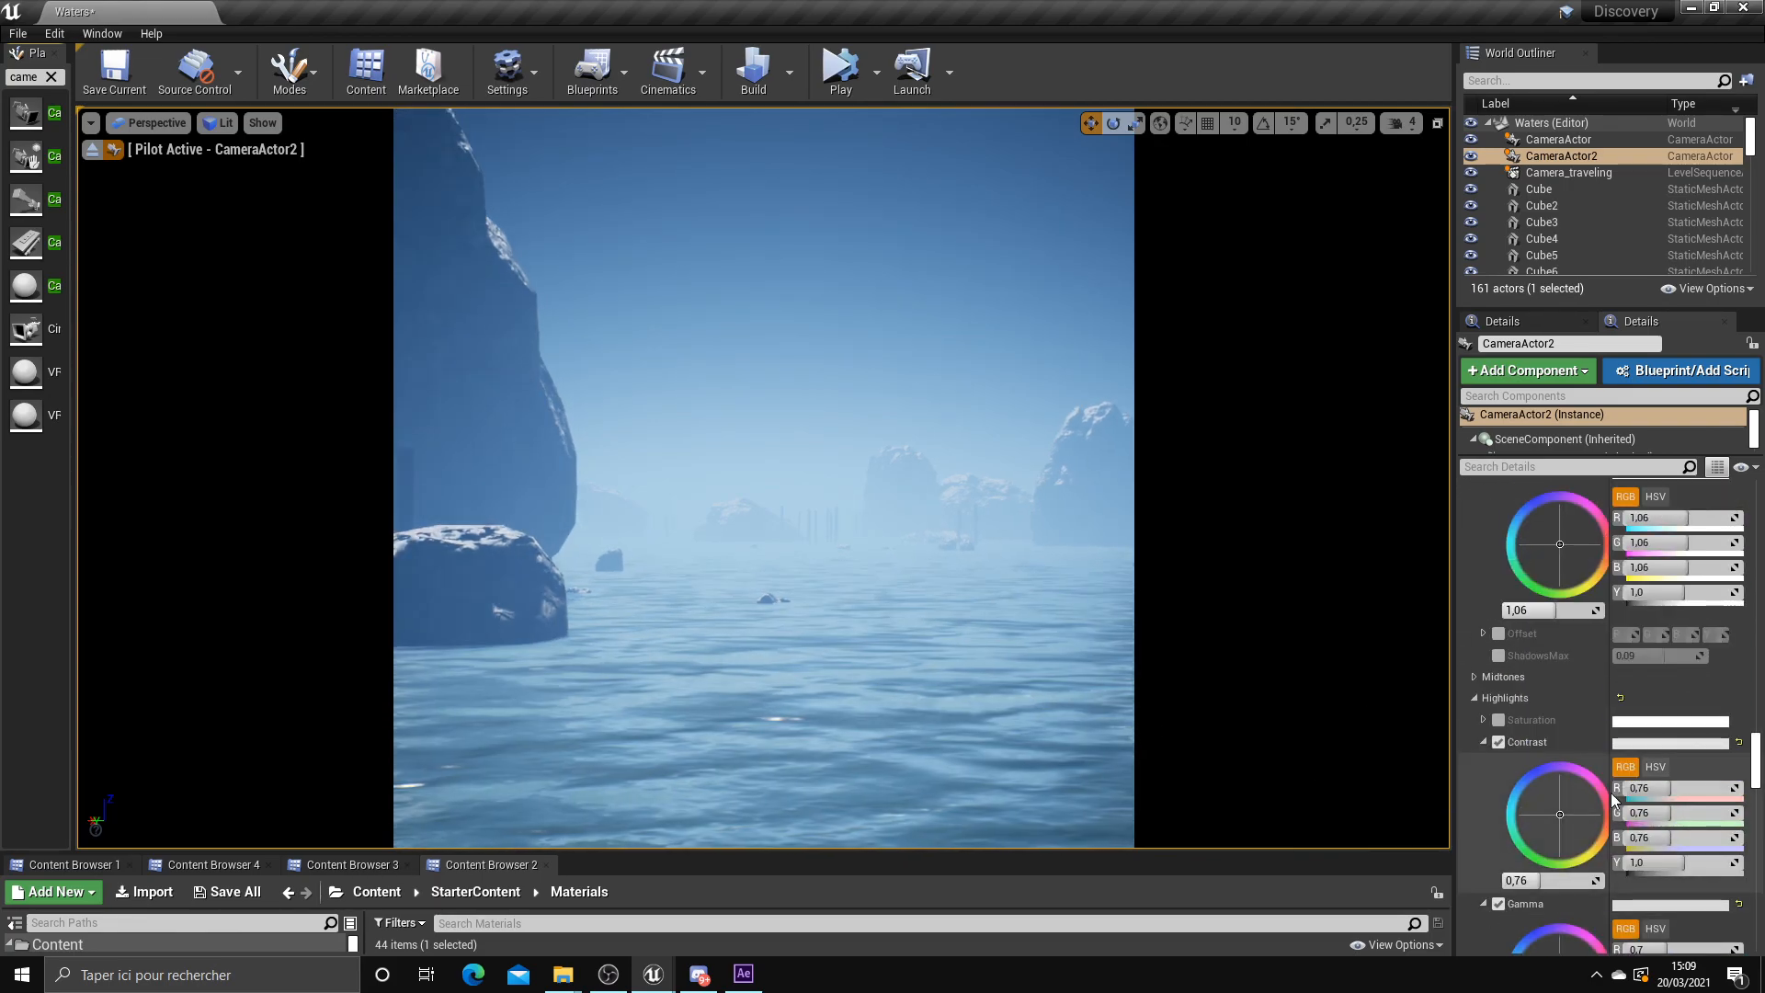
scroll(1715, 543, up, 2)
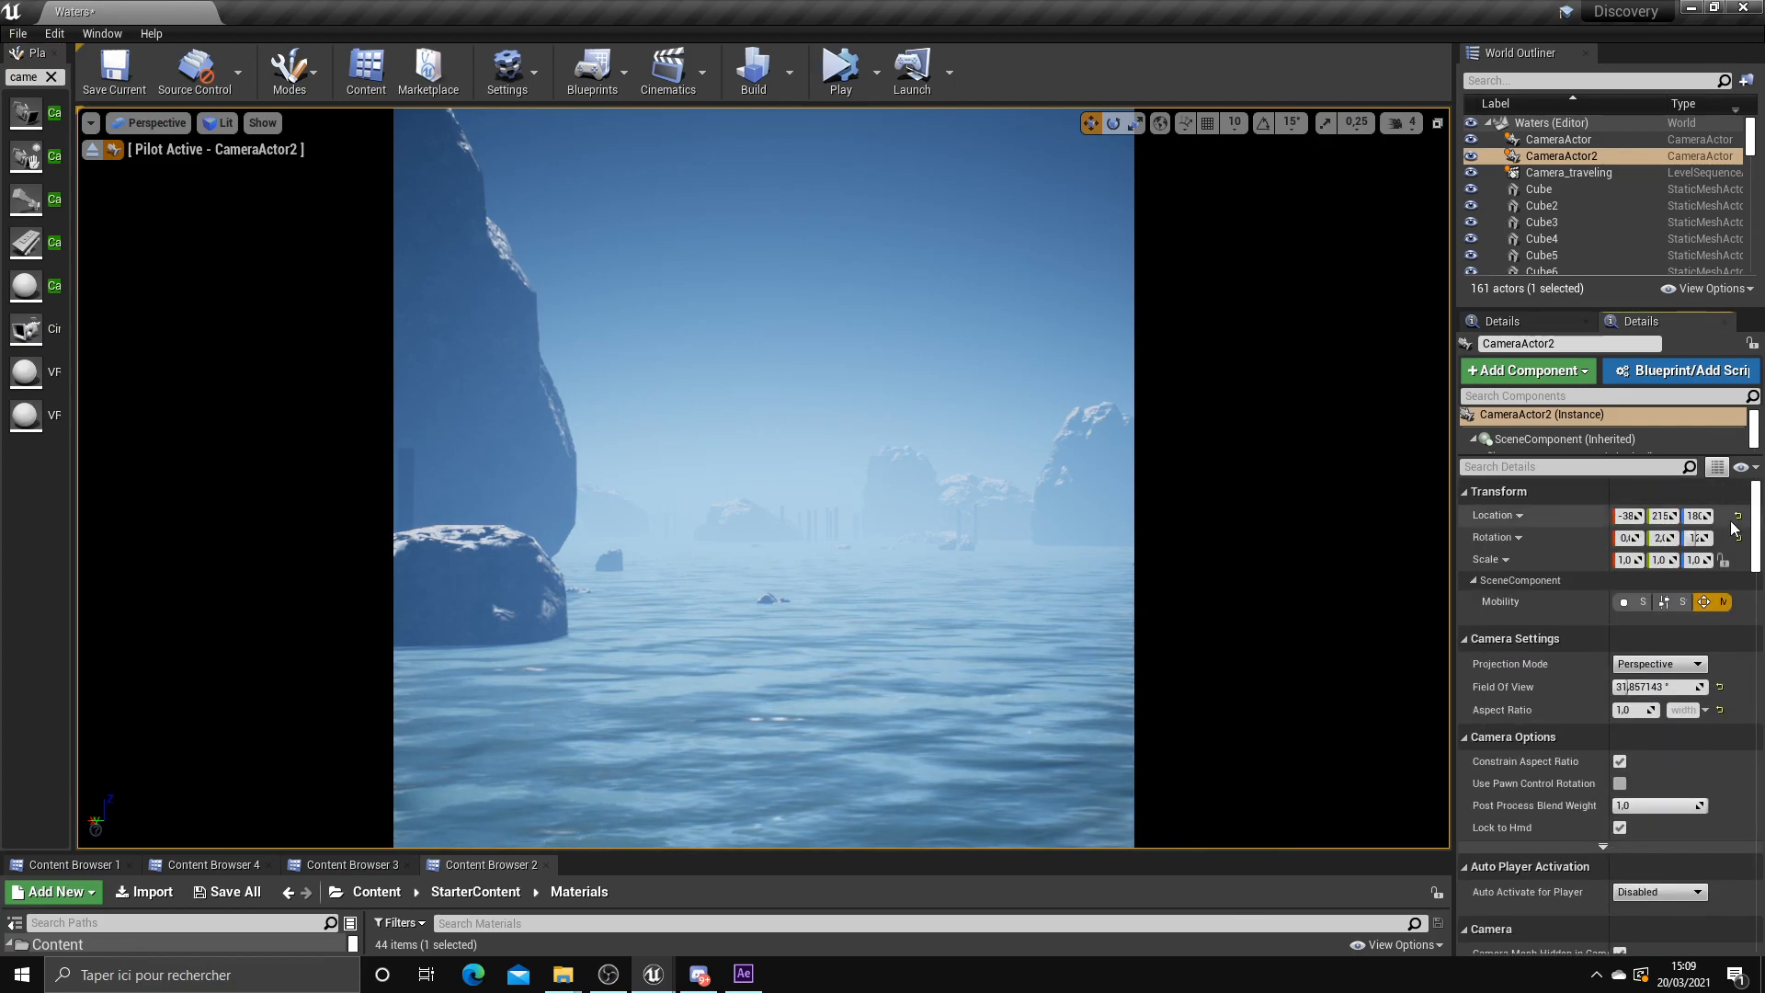